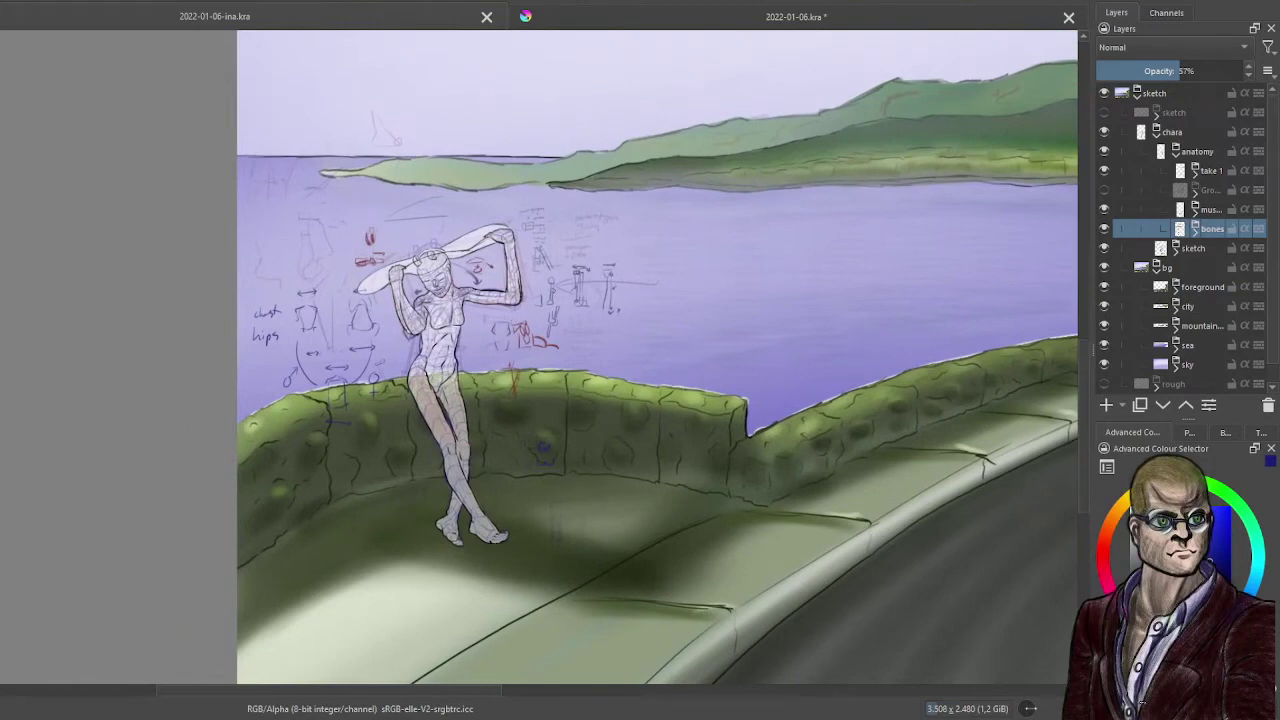
# - Add a paint layer above anatomy in the chara group and wrap it in a new group named extras
pyautogui.click(1175, 151)
pyautogui.click(1198, 132)
pyautogui.click(1109, 406)
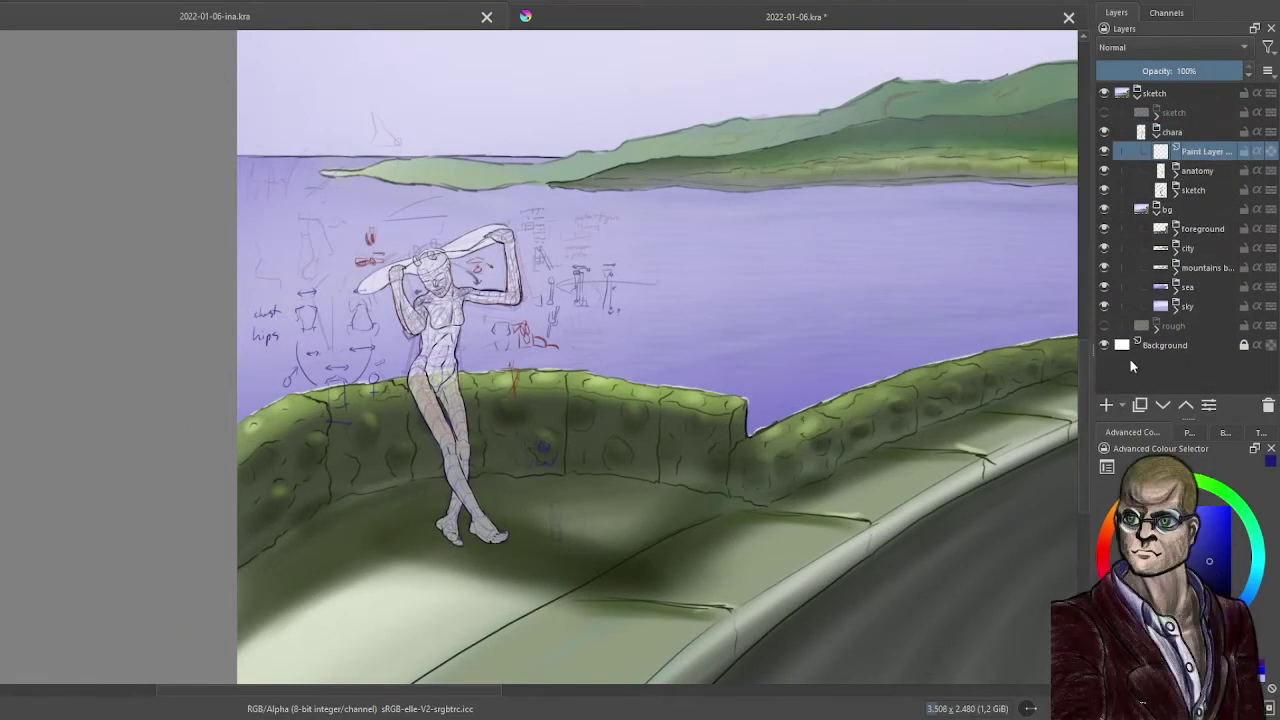
pyautogui.hotkey('ctrl', 'g')
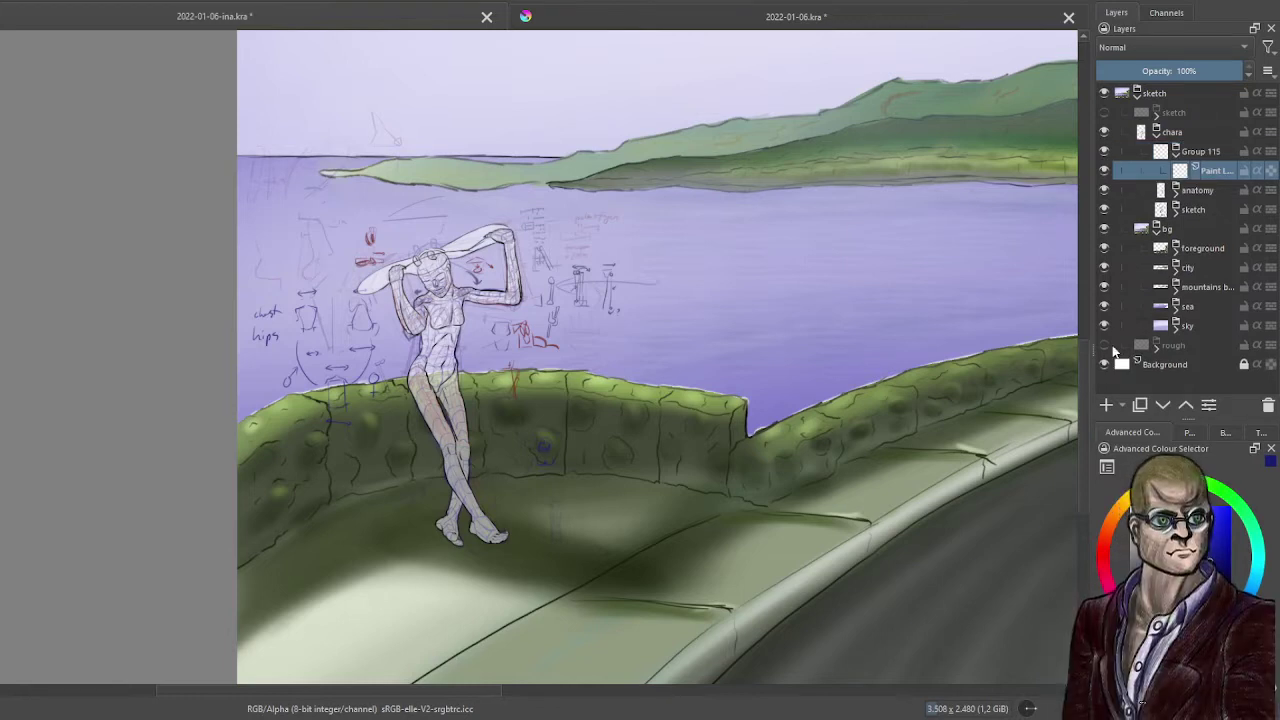
pyautogui.doubleClick(1191, 151)
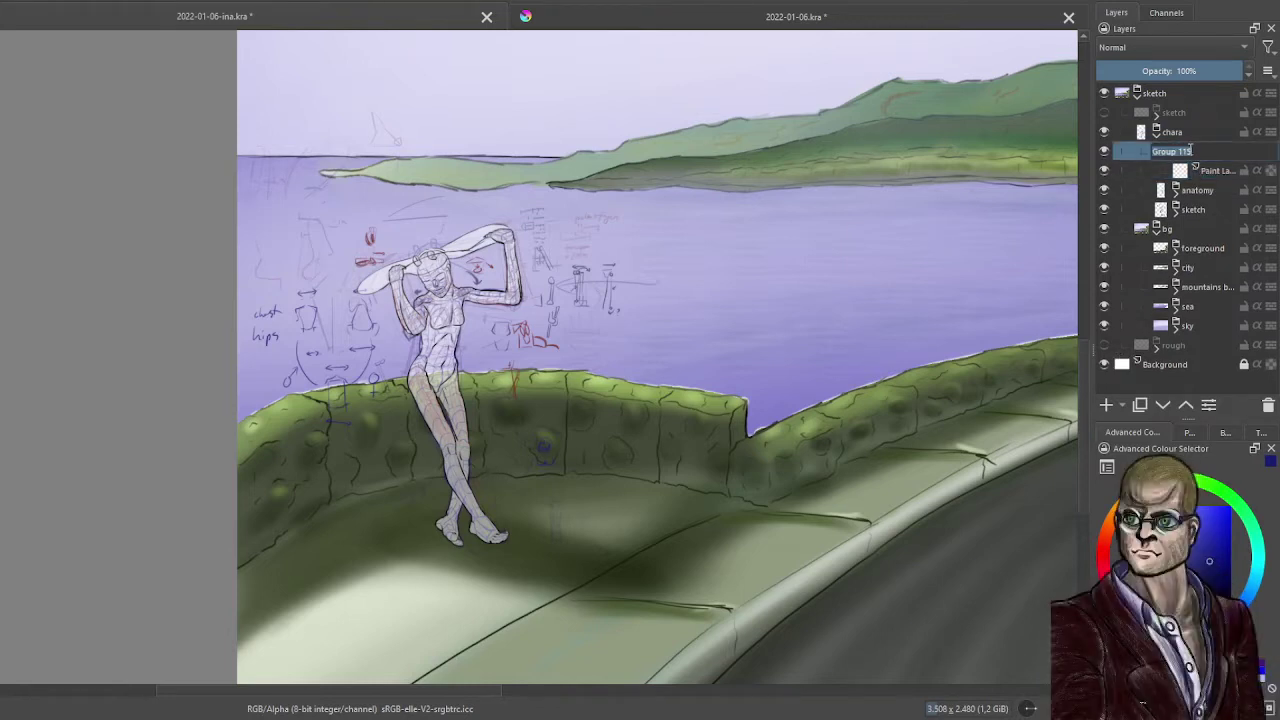
pyautogui.write('extras')
pyautogui.press('Return')
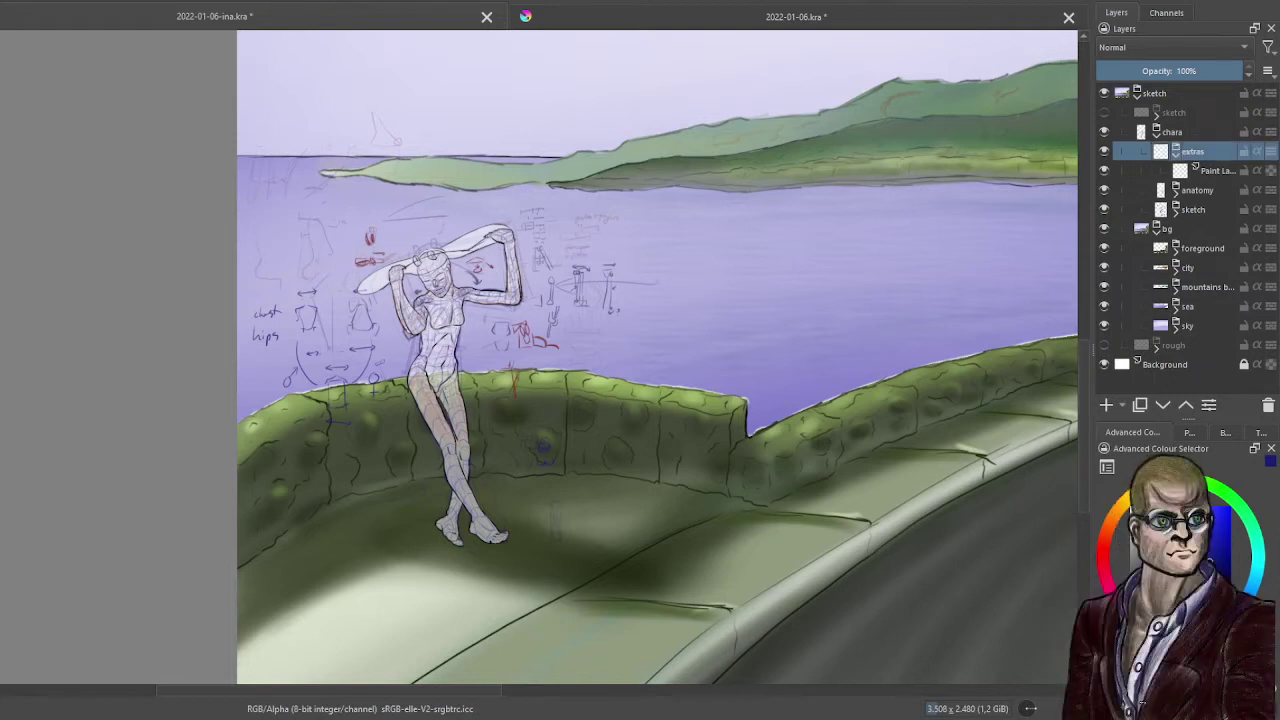
# - Wrap the new paint layer inside extras in its own subgroup and name it demo
pyautogui.click(1216, 168)
pyautogui.hotkey('ctrl', 'g')
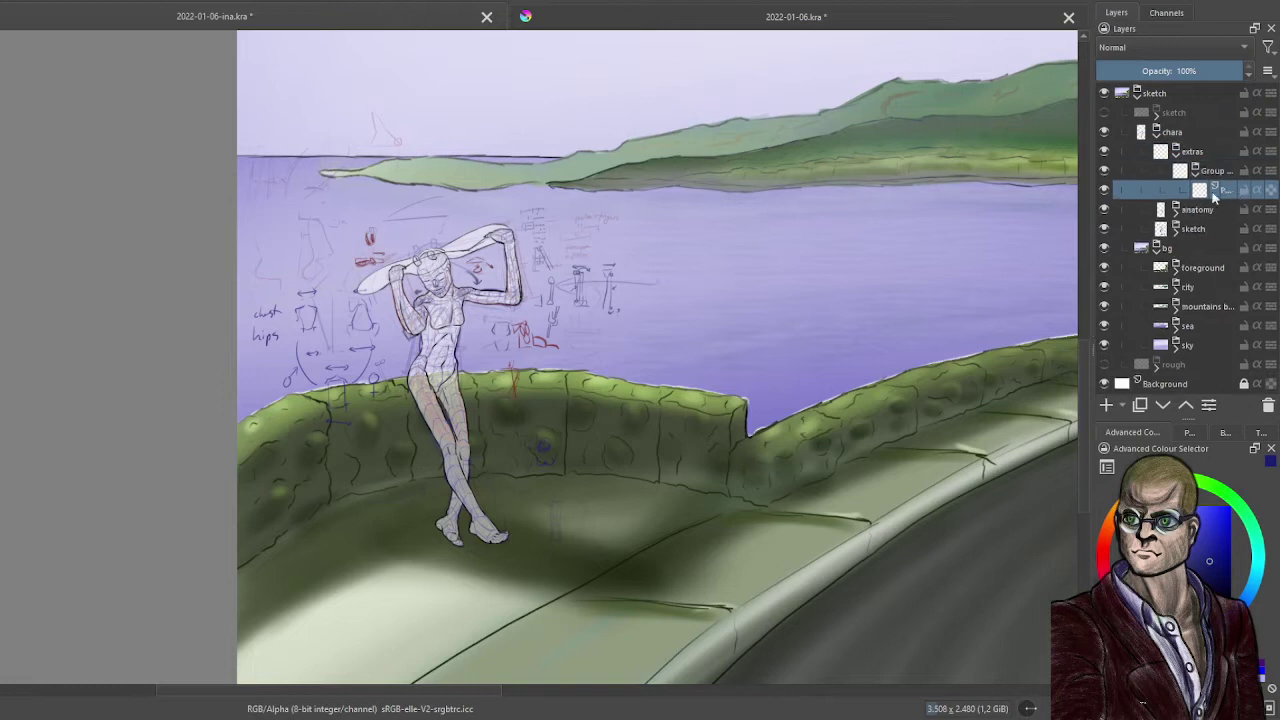
pyautogui.doubleClick(1216, 170)
pyautogui.write('demo')
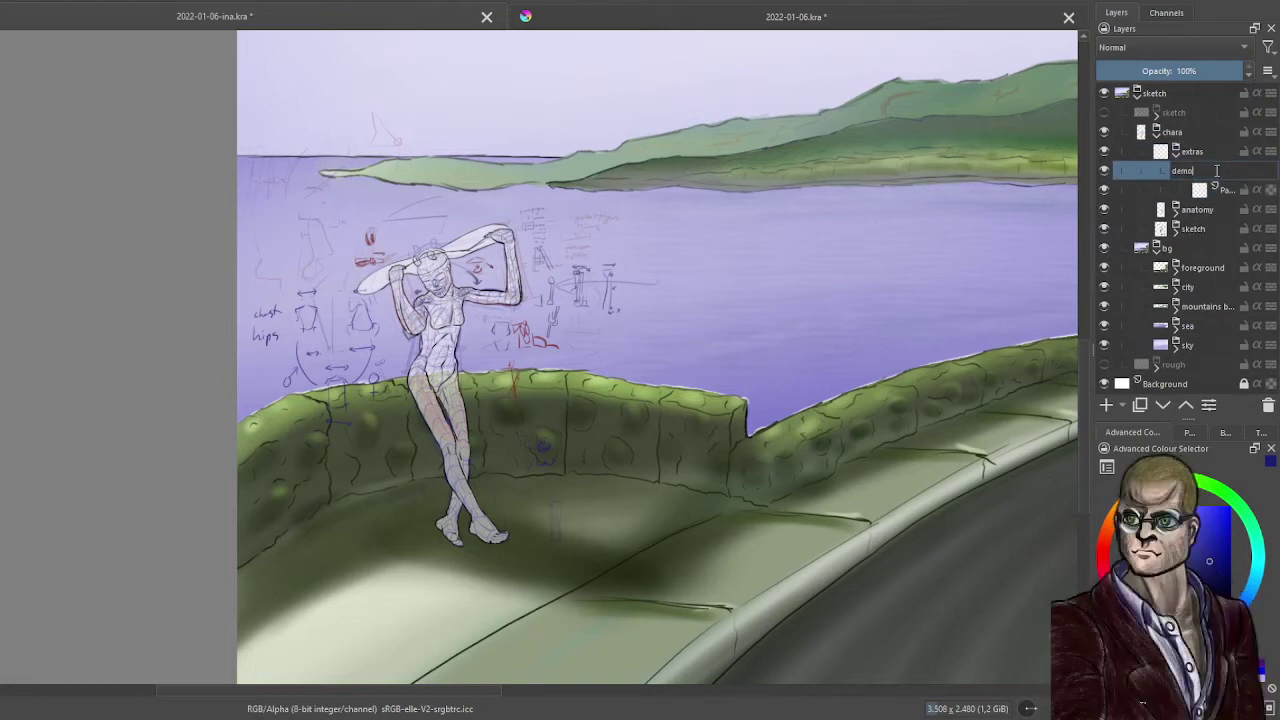
pyautogui.press('Return')
# - Add two more paint layers inside extras above demo and put each one in its own group
pyautogui.click(1195, 151)
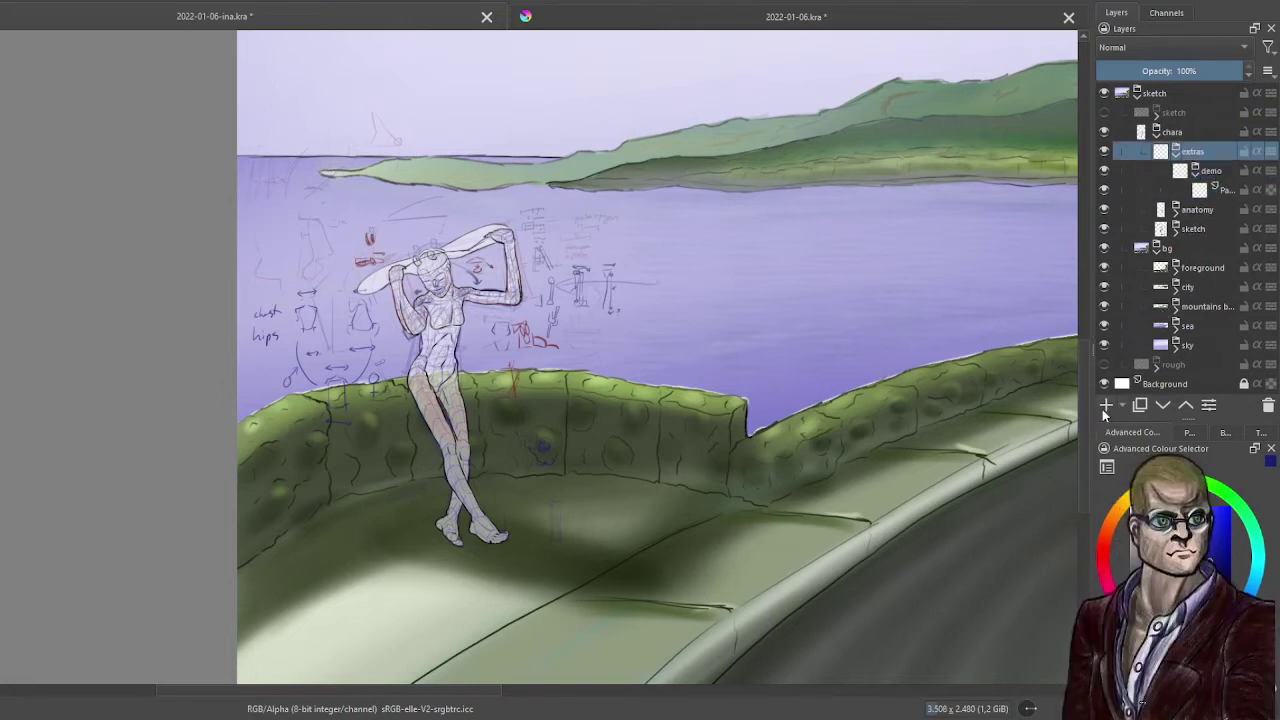
pyautogui.click(1105, 405)
pyautogui.click(1105, 405)
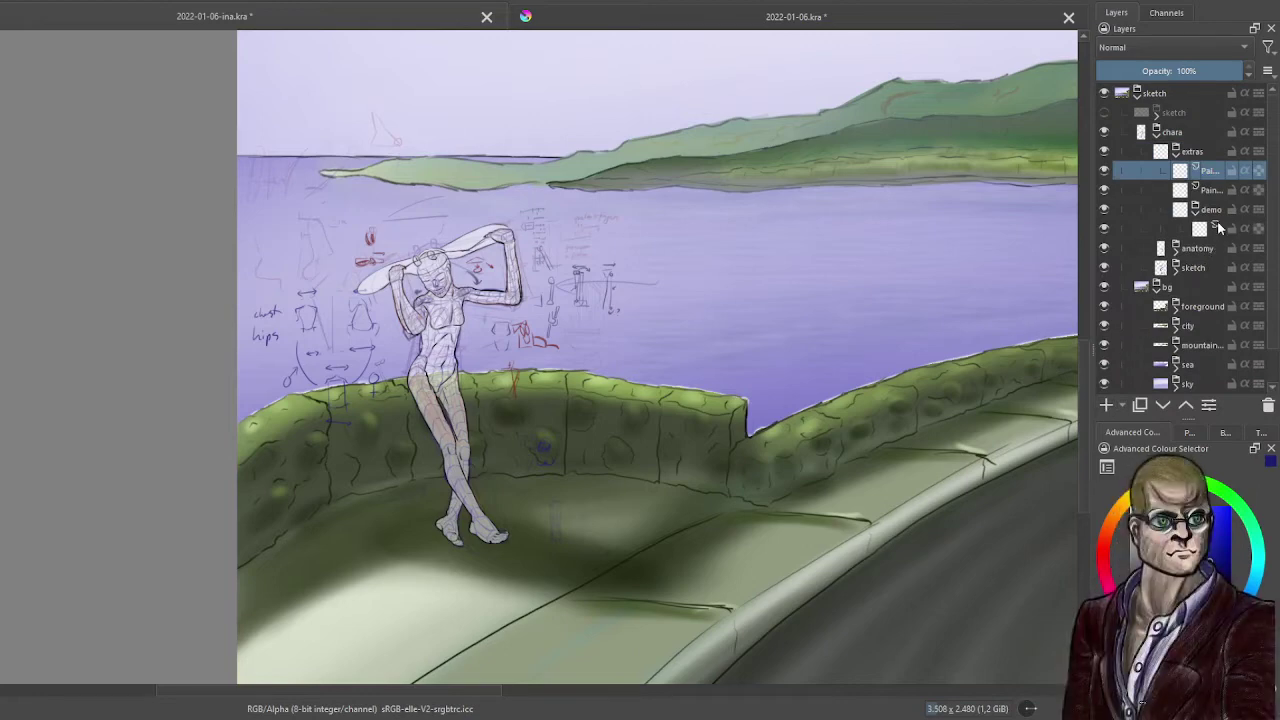
pyautogui.hotkey('ctrl', 'g')
pyautogui.hotkey('ctrl', 'g')
# - Name the two new groups in extras hair and clothes, hair being the upper one, and collapse both
pyautogui.doubleClick(1206, 172)
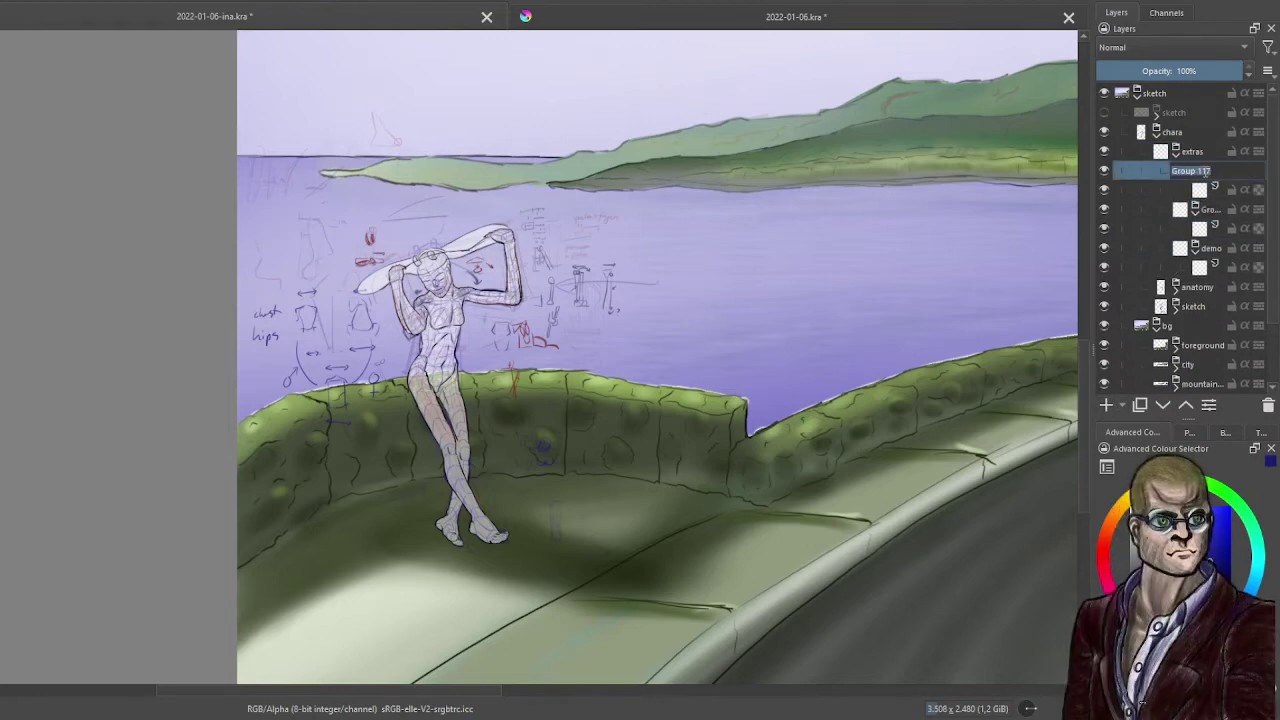
pyautogui.write('hair')
pyautogui.press('Return')
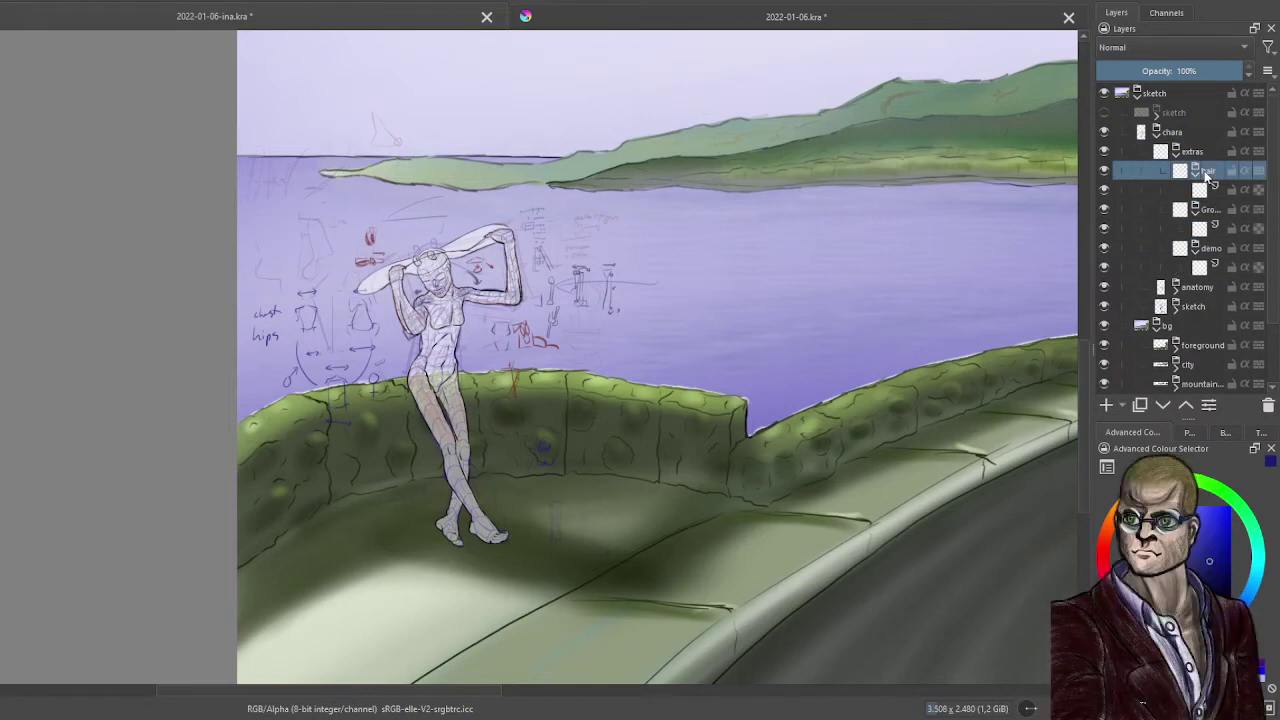
pyautogui.doubleClick(1211, 210)
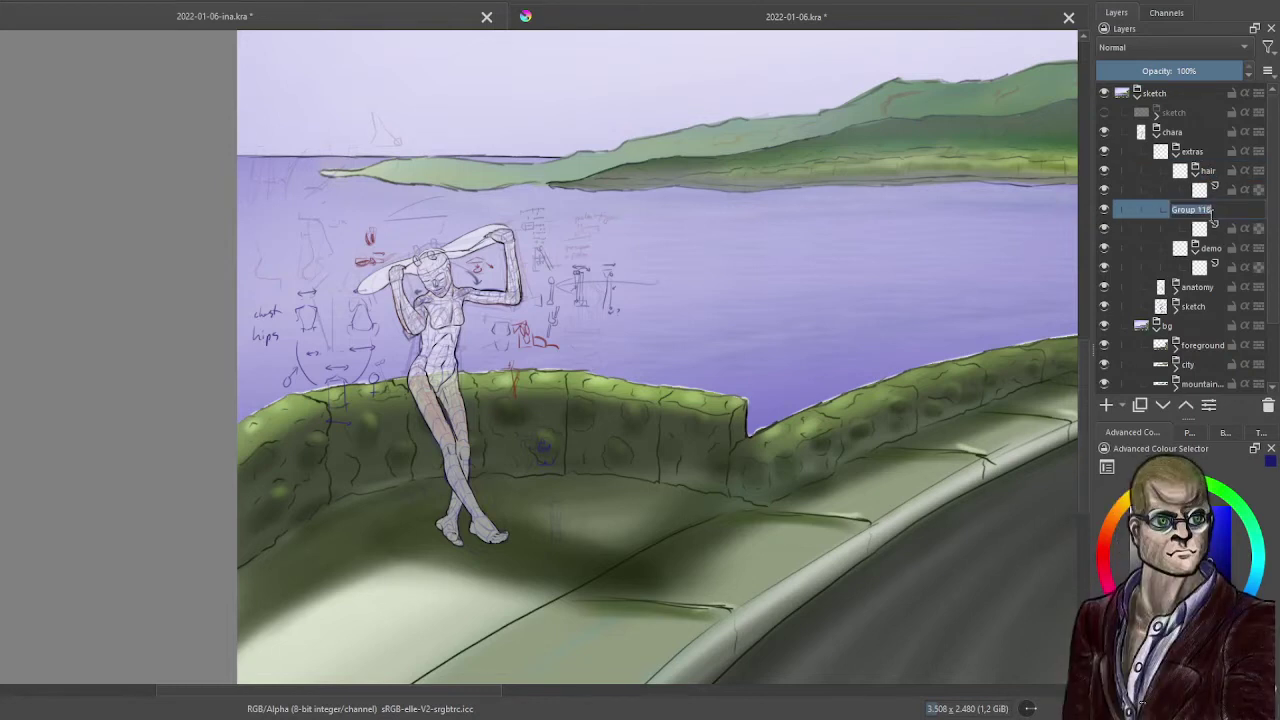
pyautogui.write('clothes')
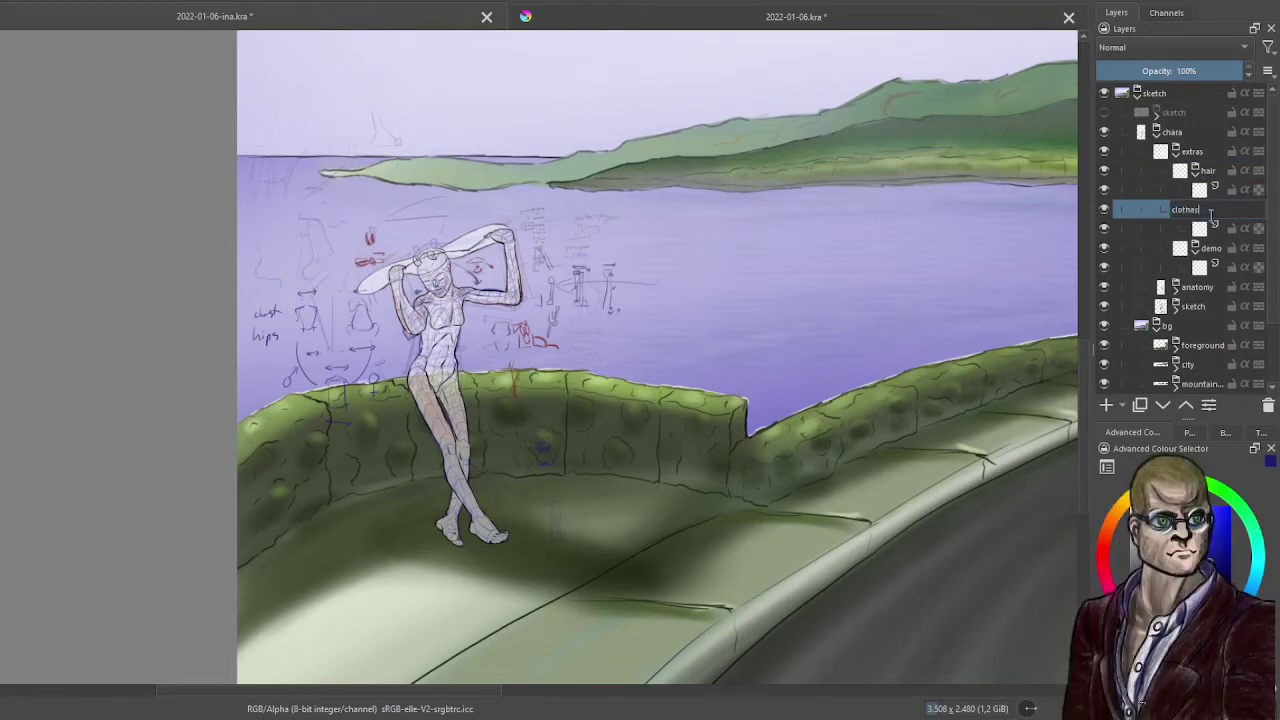
pyautogui.press('Return')
pyautogui.click(1195, 171)
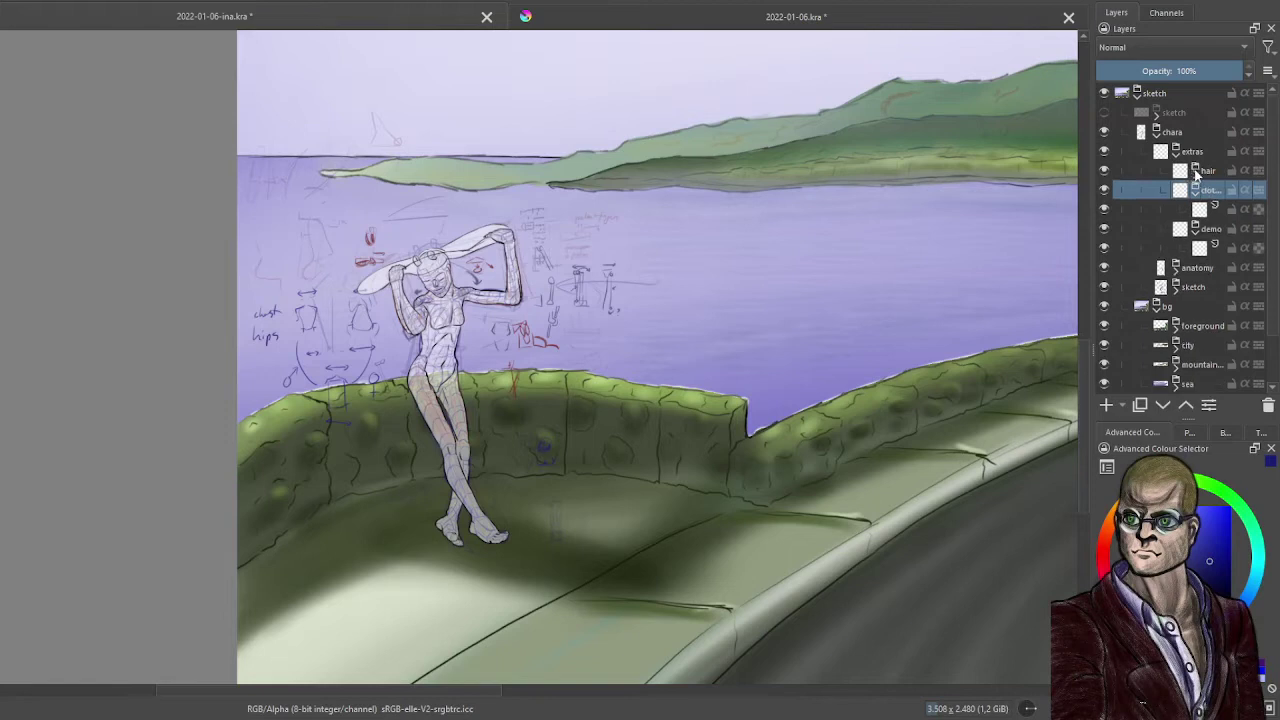
pyautogui.click(1194, 191)
# - Lower the bg group's opacity to 40% and make the paint layer inside demo active
pyautogui.click(1200, 230)
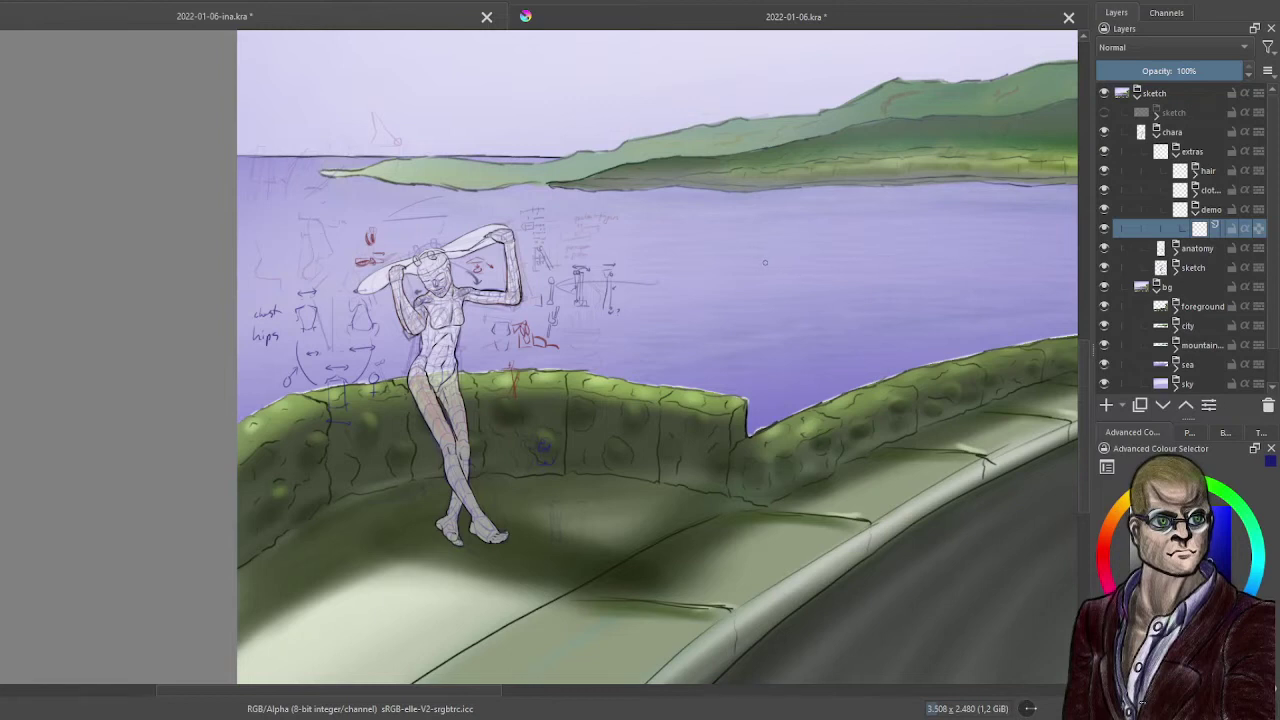
pyautogui.scroll(-1, 1195, 295)
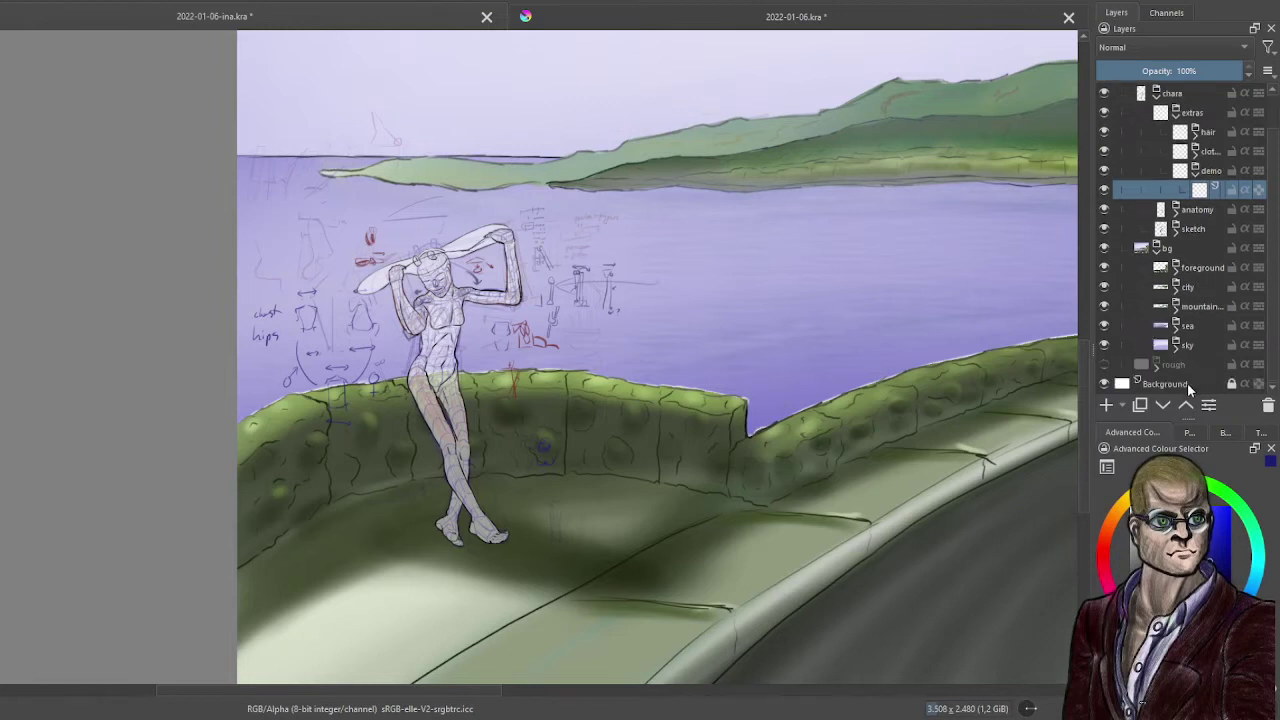
pyautogui.click(1176, 247)
pyautogui.click(1168, 71)
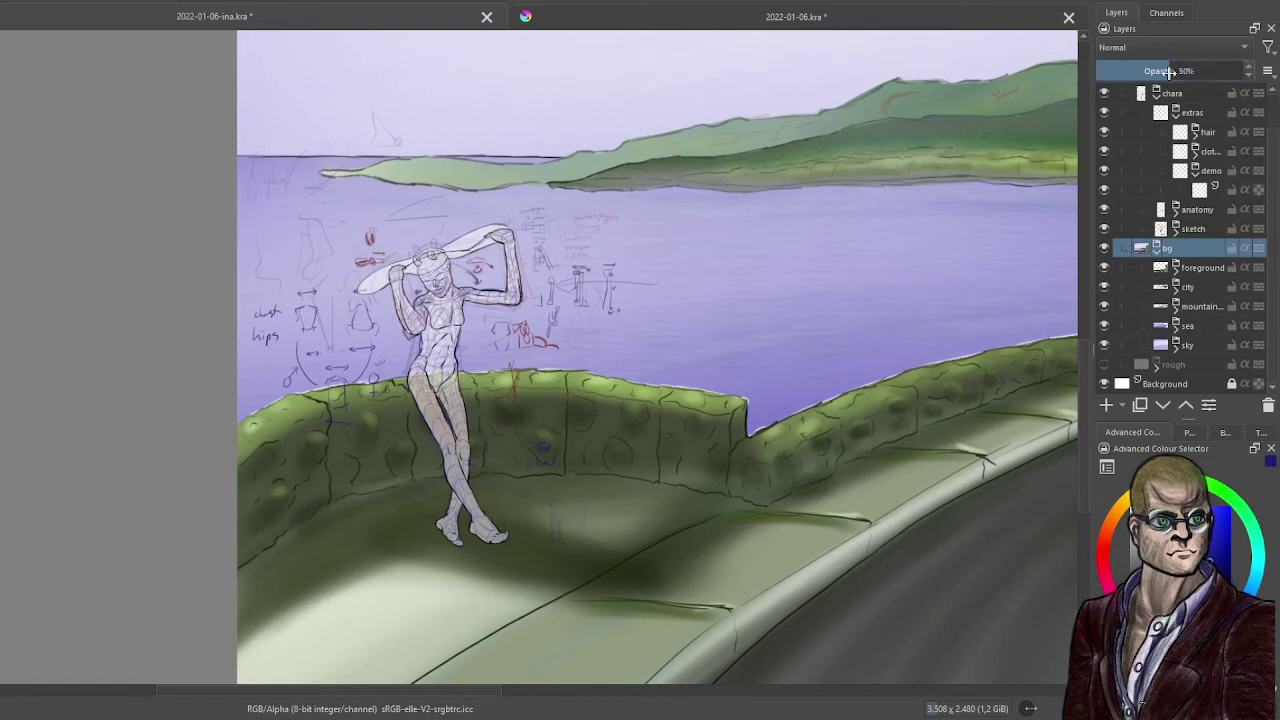
pyautogui.moveTo(1168, 71); pyautogui.dragTo(1155, 71)
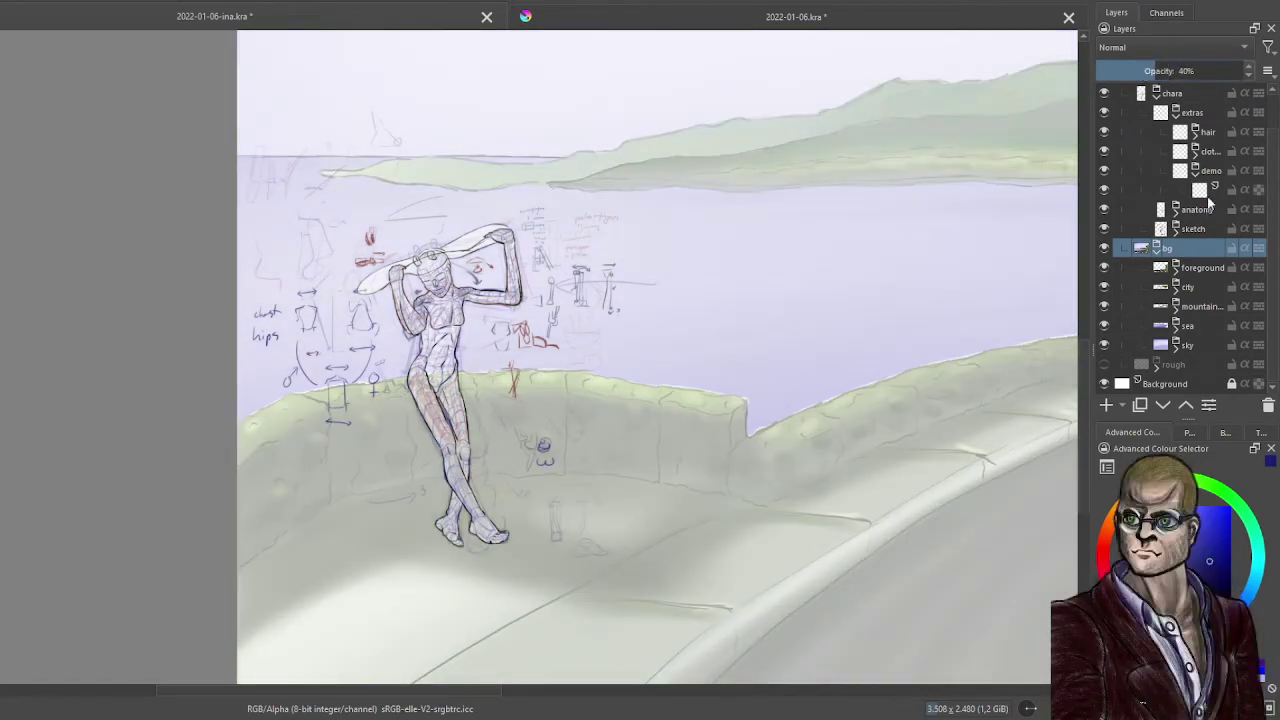
pyautogui.click(1208, 190)
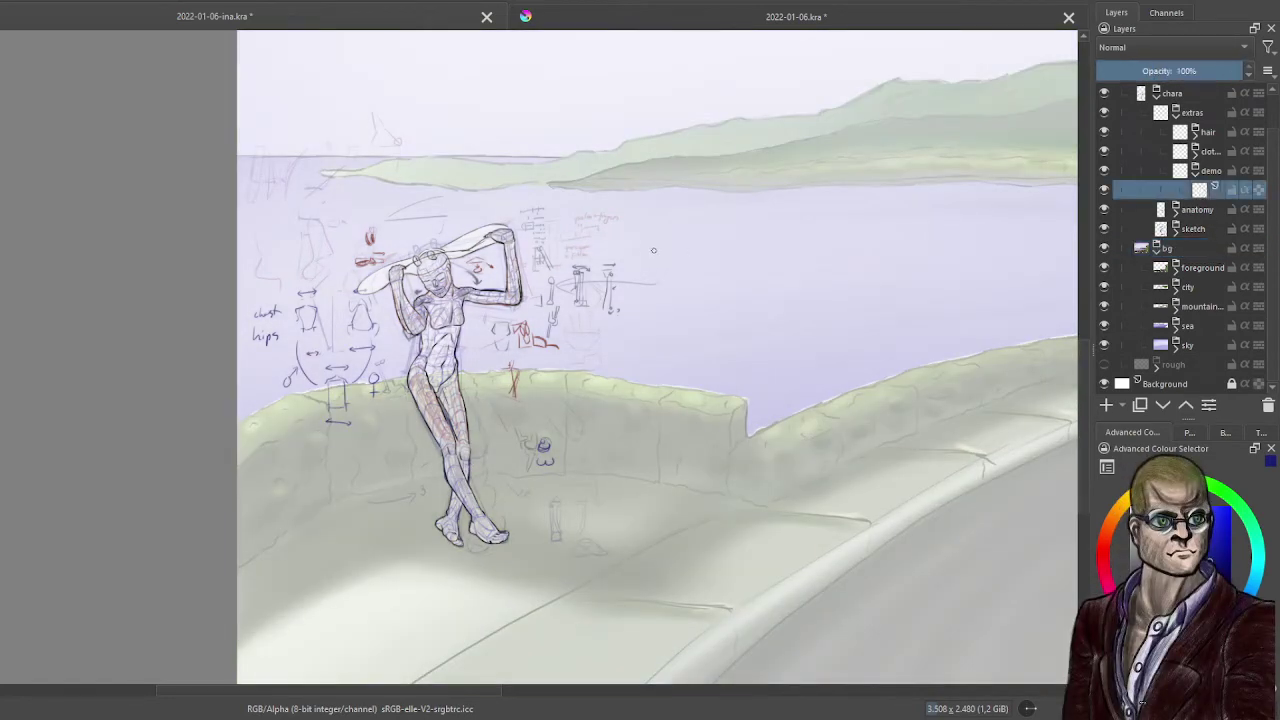
pyautogui.moveTo(698, 228); pyautogui.dragTo(673, 281)
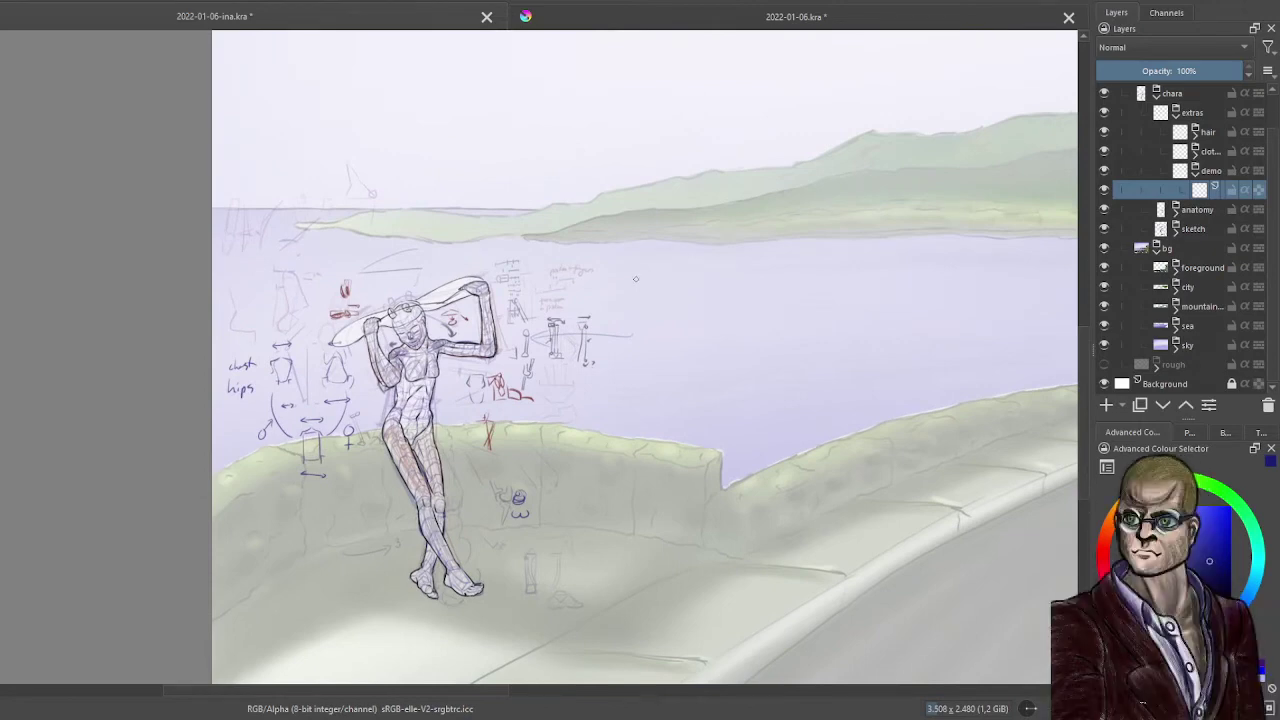
pyautogui.scroll(1, 636, 279)
pyautogui.scroll(1, 673, 297)
pyautogui.scroll(-1, 677, 296)
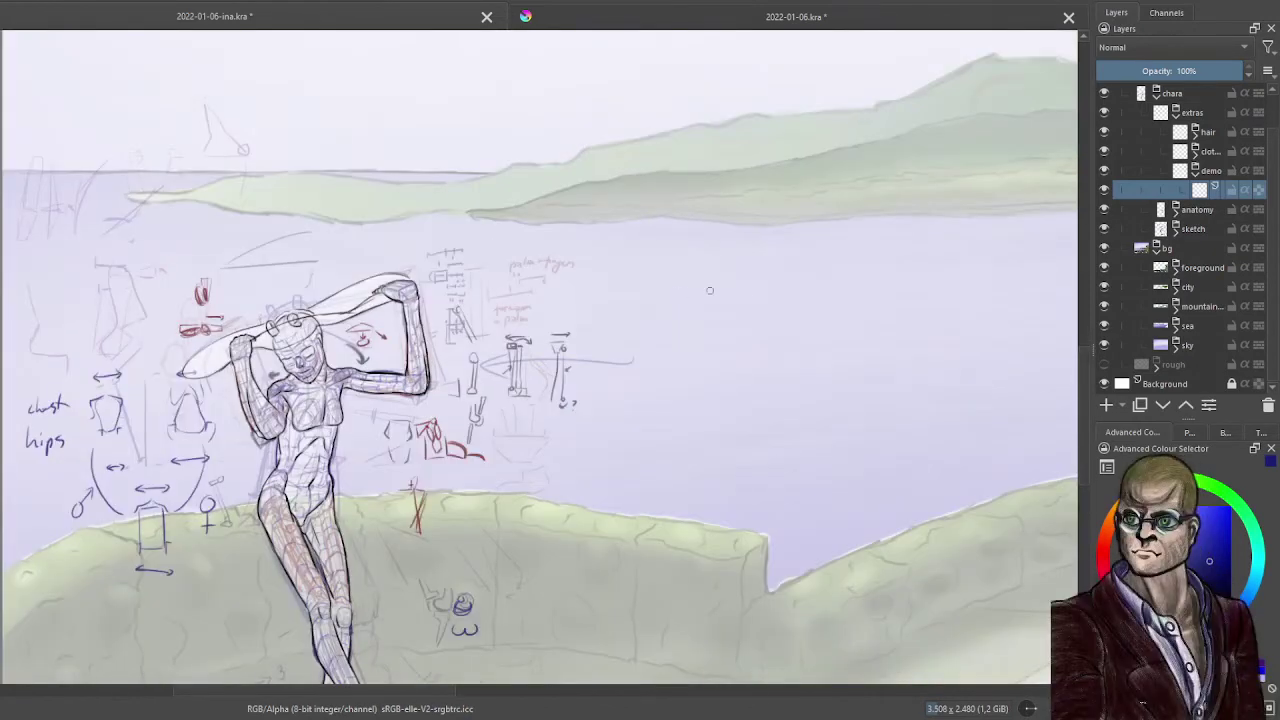
pyautogui.moveTo(709, 290); pyautogui.dragTo(665, 300)
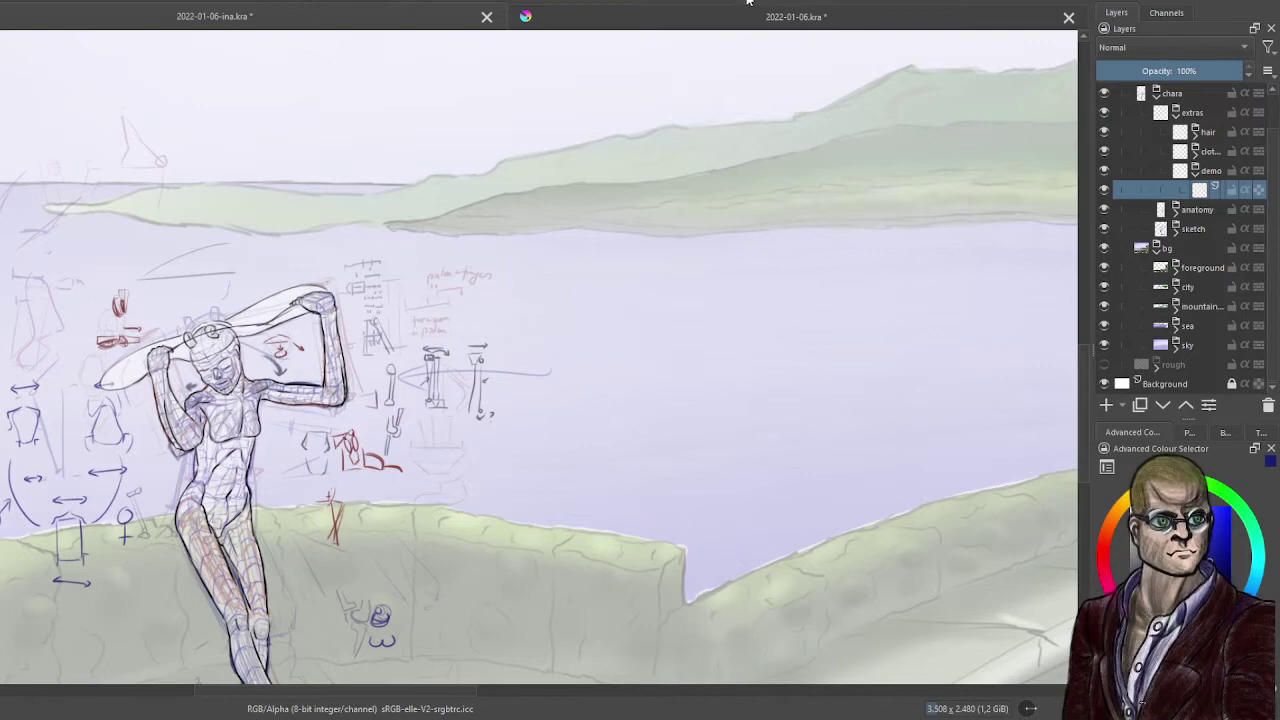
pyautogui.moveTo(568, 364)
pyautogui.mouseDown()
pyautogui.moveTo(690, 330)
pyautogui.moveTo(786, 400)
pyautogui.mouseUp()
pyautogui.hotkey('ctrl', 'z')
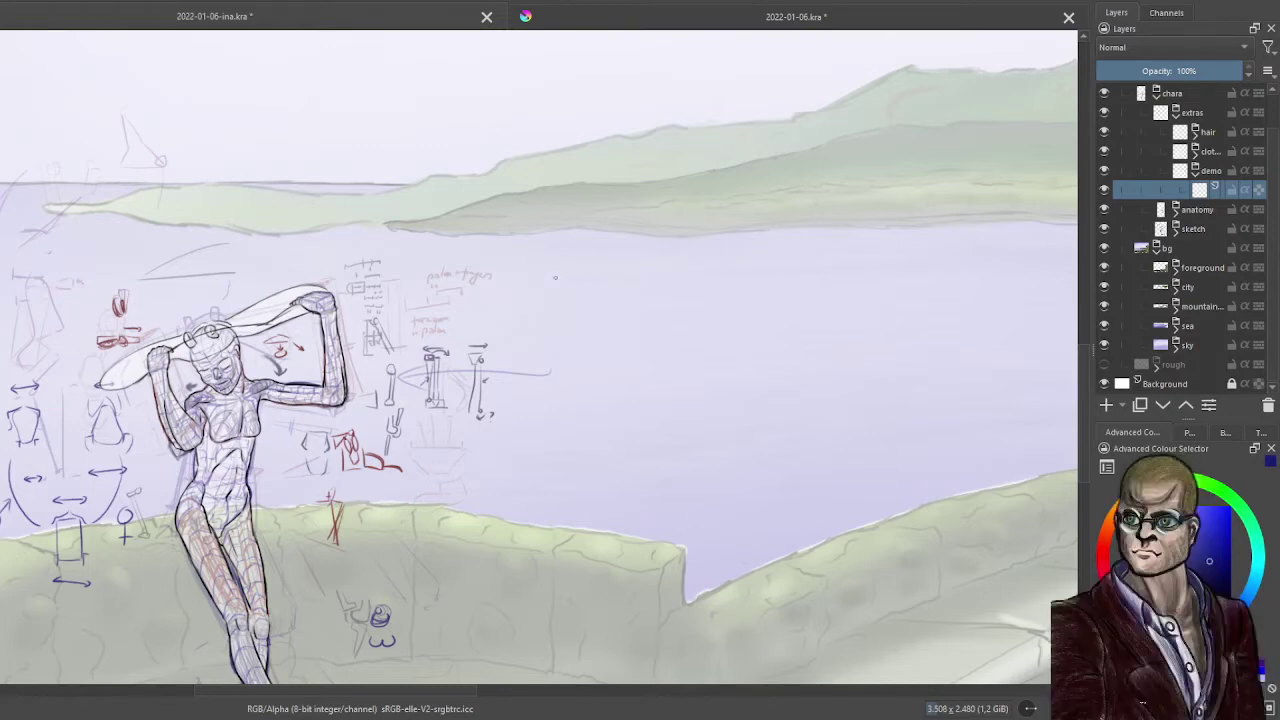
pyautogui.moveTo(587, 274); pyautogui.dragTo(717, 269)
pyautogui.hotkey('ctrl', 'z')
# - Sketch a T-shirt outline over the sea beside the figure, darken one shoulder seam, and mark the torso with X and that sleeve with #
pyautogui.moveTo(604, 260)
pyautogui.mouseDown()
pyautogui.moveTo(617, 373)
pyautogui.moveTo(610, 361)
pyautogui.moveTo(712, 353)
pyautogui.moveTo(686, 252)
pyautogui.mouseUp()
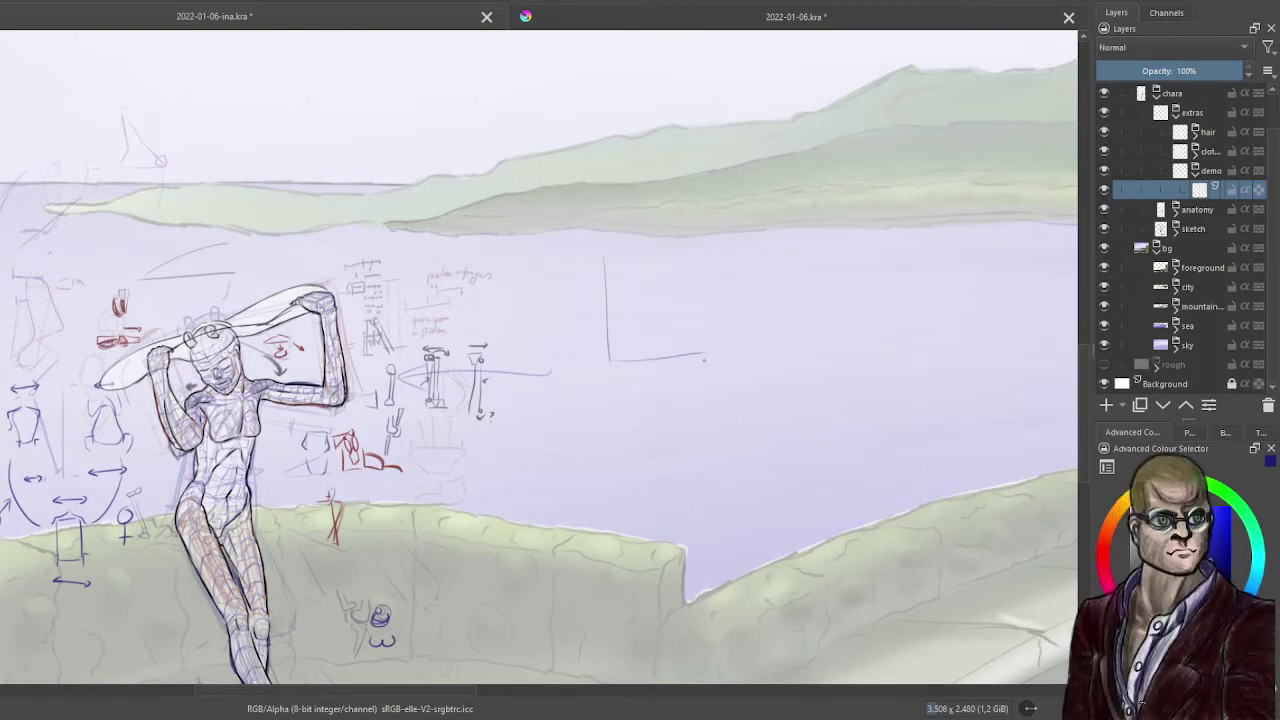
pyautogui.moveTo(604, 257)
pyautogui.mouseDown()
pyautogui.moveTo(694, 251)
pyautogui.moveTo(733, 265)
pyautogui.moveTo(722, 297)
pyautogui.moveTo(580, 274)
pyautogui.moveTo(568, 288)
pyautogui.moveTo(605, 300)
pyautogui.mouseUp()
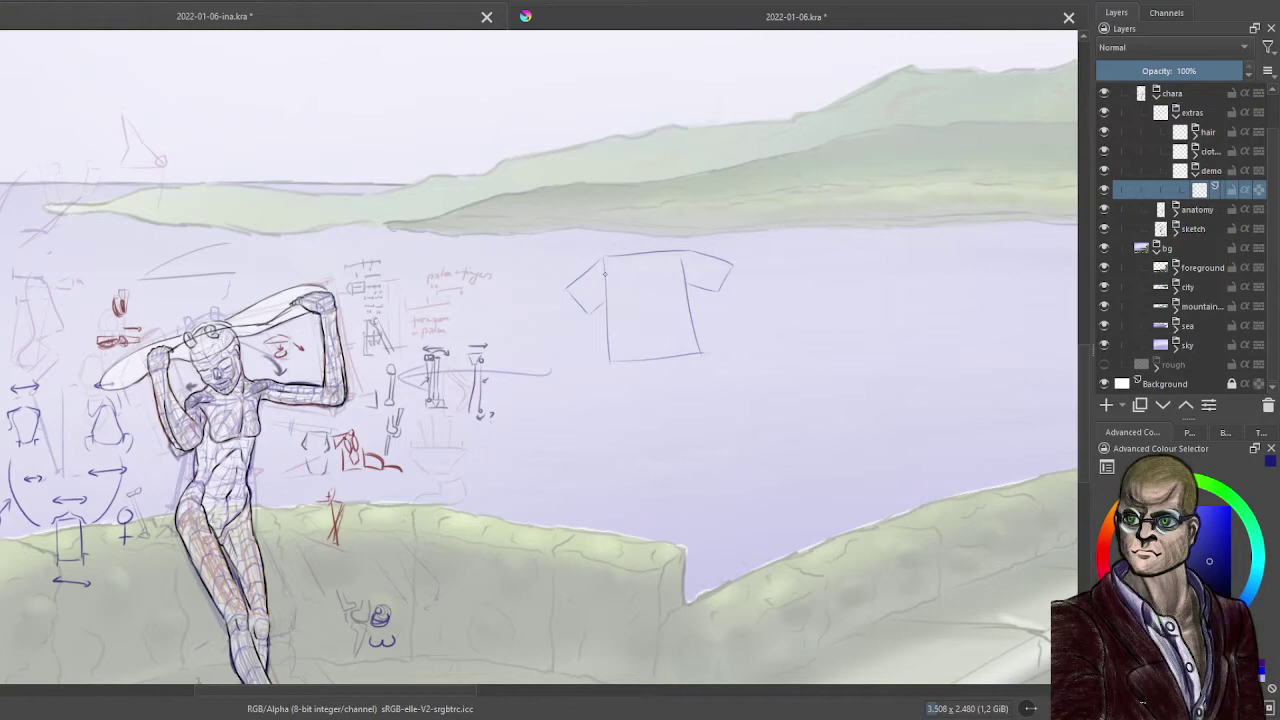
pyautogui.moveTo(604, 264); pyautogui.dragTo(605, 299)
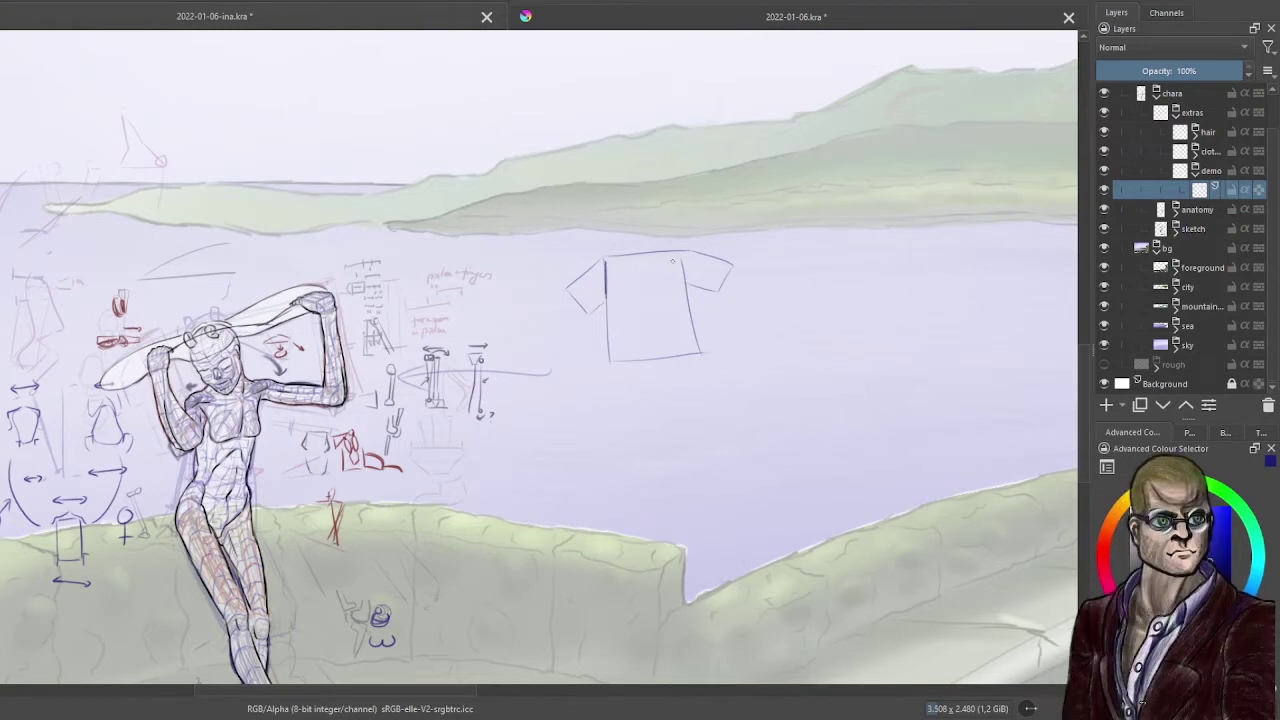
pyautogui.moveTo(645, 277)
pyautogui.mouseDown()
pyautogui.moveTo(626, 315)
pyautogui.moveTo(585, 295)
pyautogui.mouseUp()
pyautogui.moveTo(592, 281); pyautogui.dragTo(596, 291)
pyautogui.moveTo(582, 286); pyautogui.dragTo(645, 297)
# - Sketch a small shirt below the T-shirt with a collar, a sloping shoulder and a sleeve hanging along the body
pyautogui.moveTo(651, 480)
pyautogui.mouseDown()
pyautogui.moveTo(652, 421)
pyautogui.moveTo(672, 399)
pyautogui.moveTo(682, 424)
pyautogui.mouseUp()
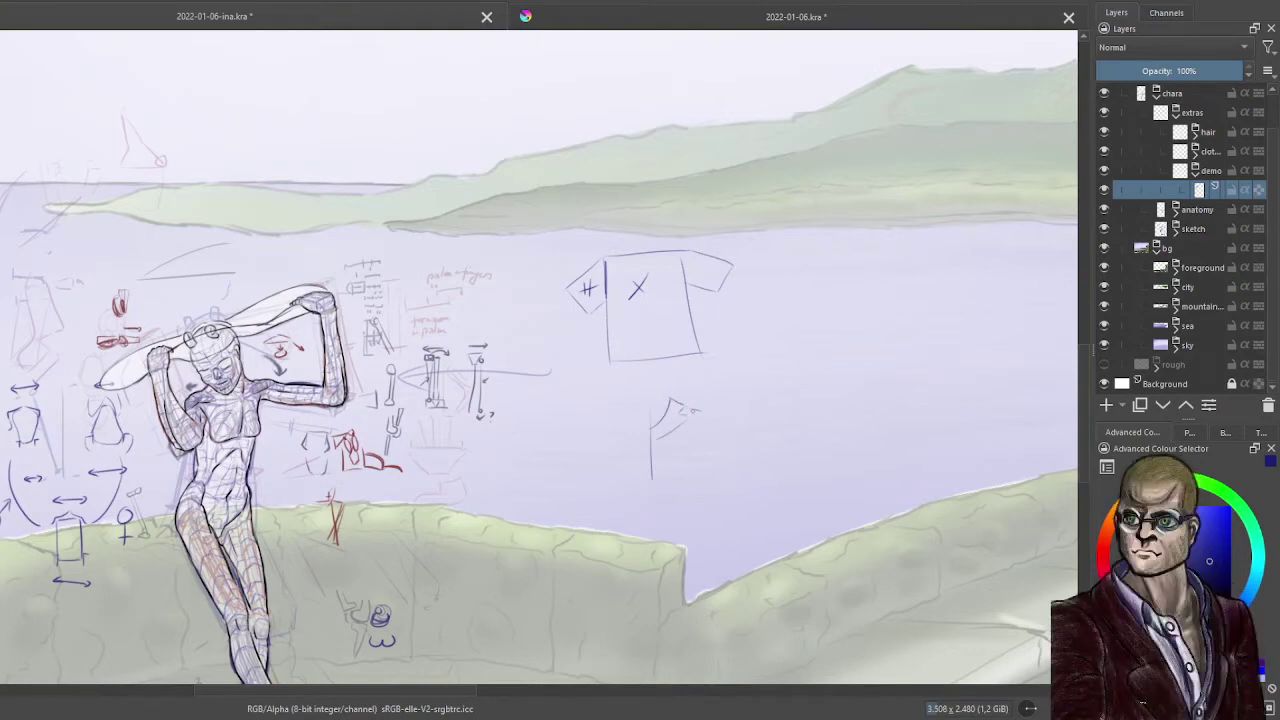
pyautogui.moveTo(684, 407)
pyautogui.mouseDown()
pyautogui.moveTo(698, 411)
pyautogui.moveTo(696, 489)
pyautogui.mouseUp()
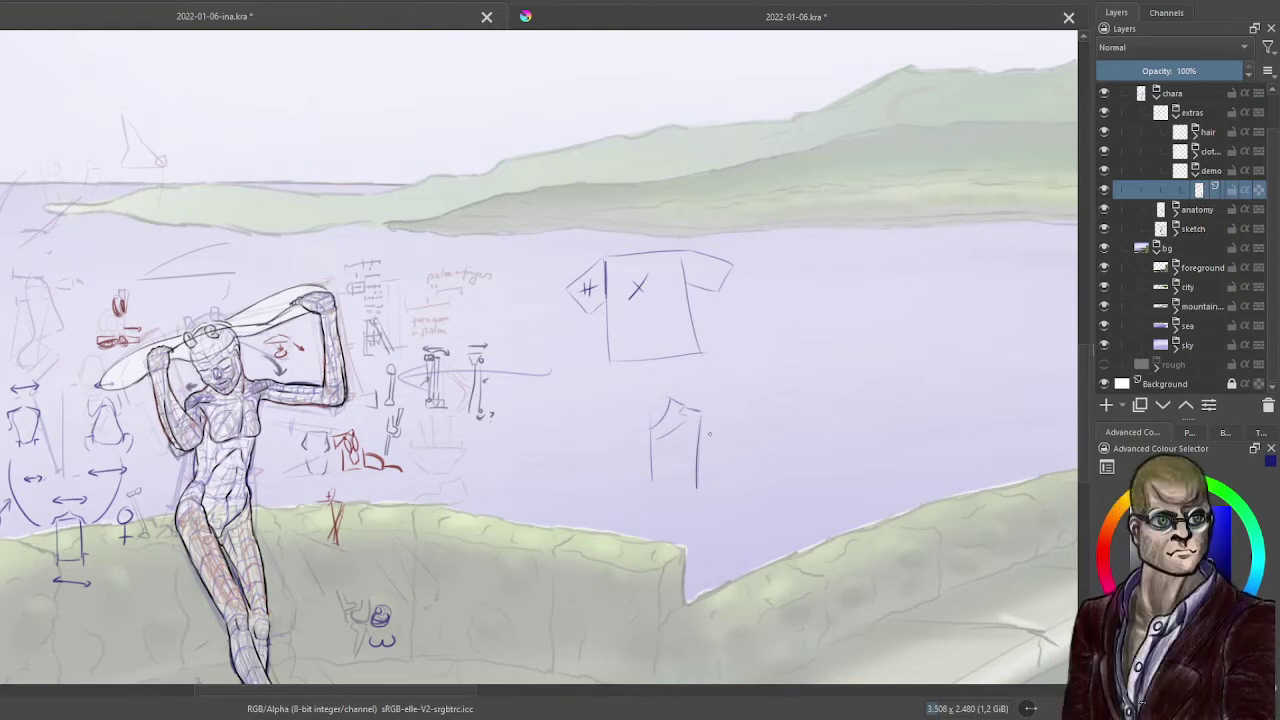
pyautogui.moveTo(712, 432); pyautogui.dragTo(724, 480)
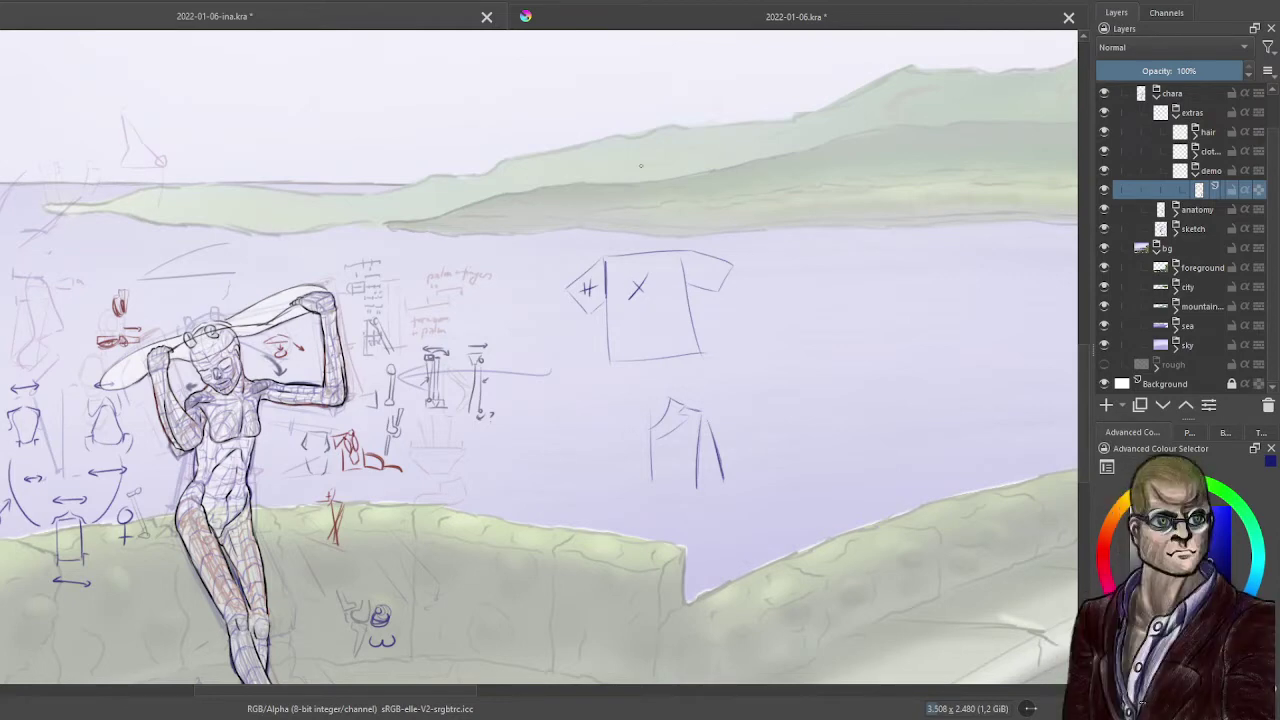
# - Sketch a shirt with a collar and an outstretched, cuffed sleeve above the T-shirt, adding a downward arrow beneath the cuff
pyautogui.moveTo(625, 131)
pyautogui.mouseDown()
pyautogui.moveTo(669, 125)
pyautogui.moveTo(675, 210)
pyautogui.mouseUp()
pyautogui.moveTo(670, 123)
pyautogui.mouseDown()
pyautogui.moveTo(781, 106)
pyautogui.moveTo(760, 131)
pyautogui.mouseUp()
pyautogui.moveTo(682, 157); pyautogui.dragTo(764, 130)
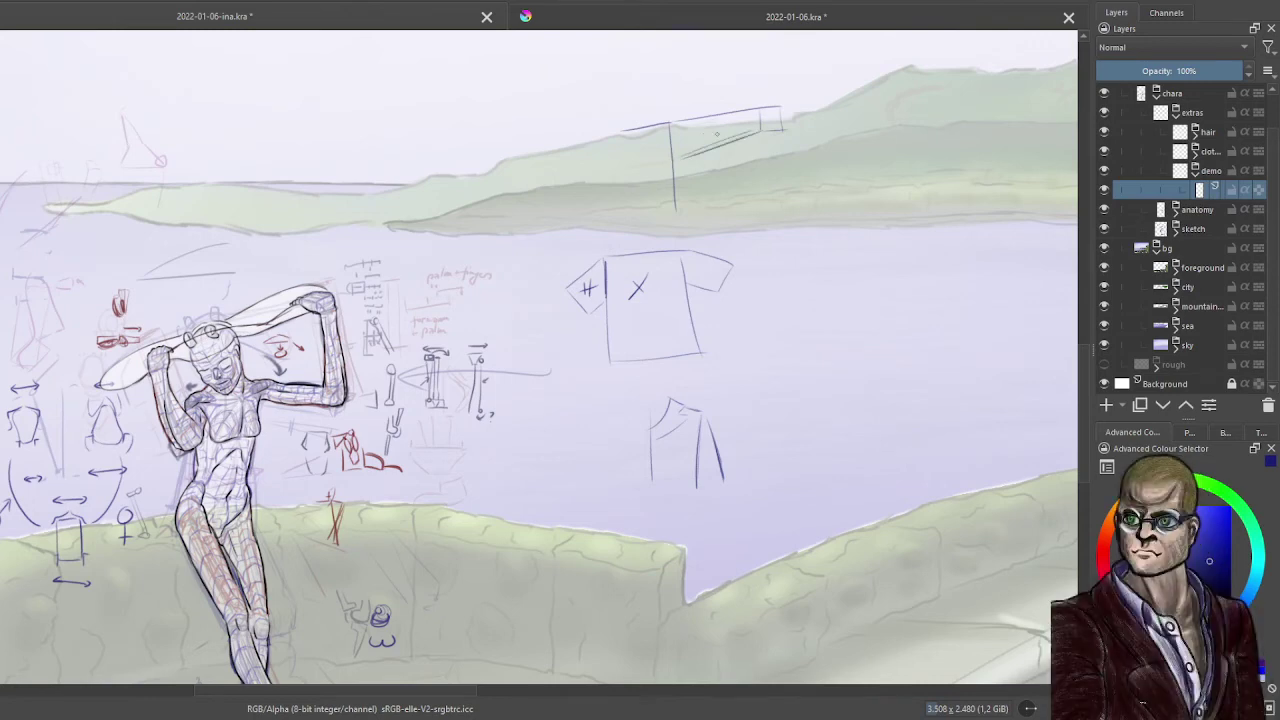
pyautogui.moveTo(675, 125)
pyautogui.mouseDown()
pyautogui.moveTo(624, 115)
pyautogui.moveTo(625, 100)
pyautogui.moveTo(628, 137)
pyautogui.mouseUp()
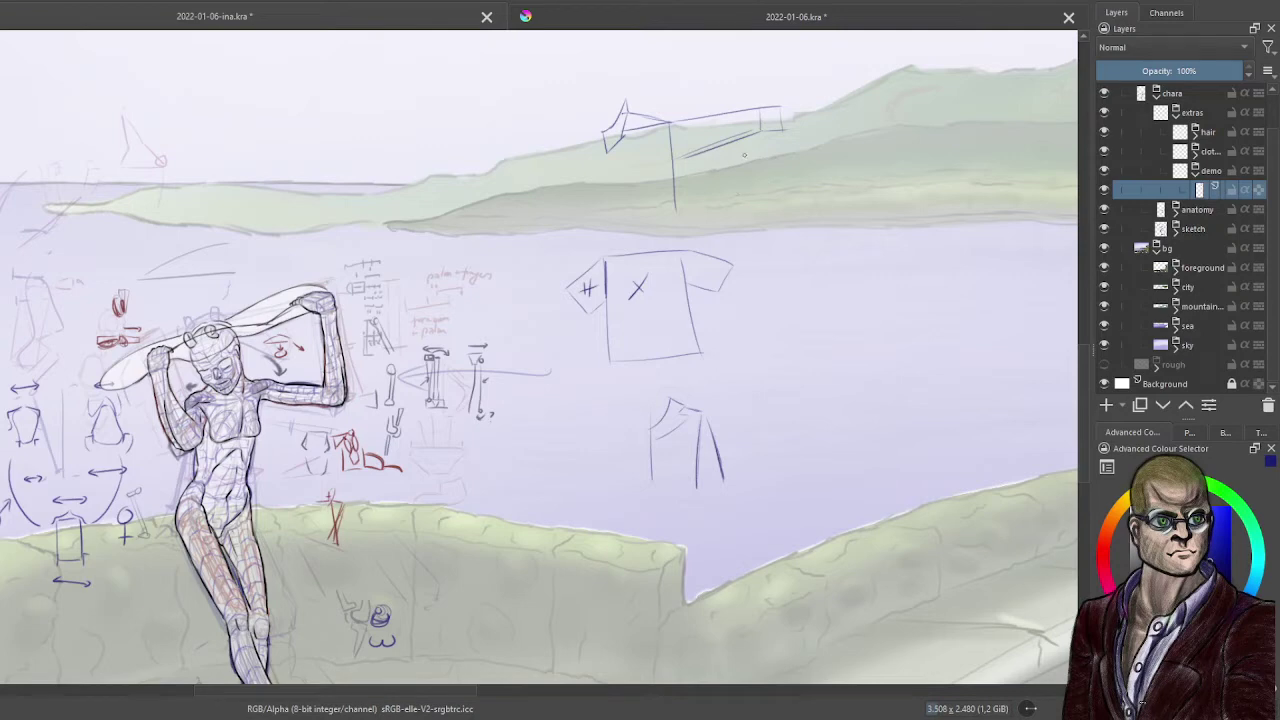
pyautogui.moveTo(782, 147)
pyautogui.mouseDown()
pyautogui.moveTo(777, 176)
pyautogui.moveTo(791, 178)
pyautogui.mouseUp()
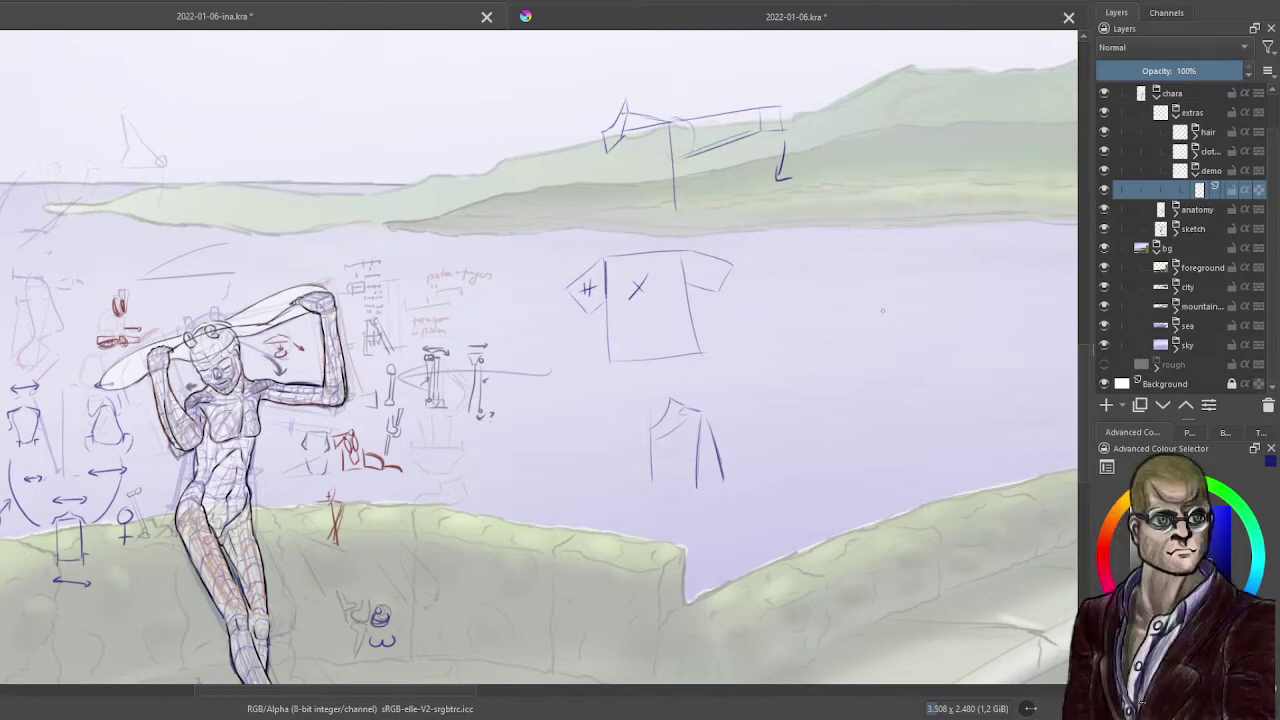
# - Sketch a horizontally extended sleeve on the hills beside the collared shirt, with an arrow above it and folds at the shoulder seam
pyautogui.moveTo(892, 318); pyautogui.dragTo(396, 424)
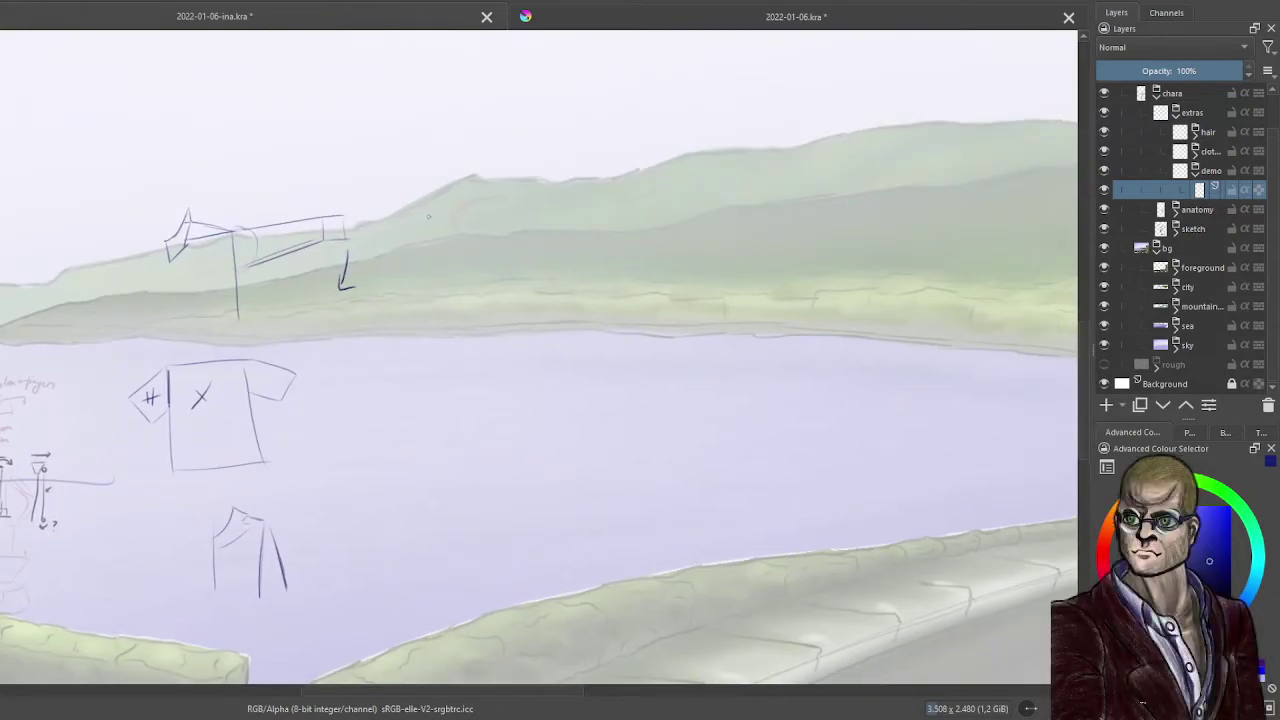
pyautogui.moveTo(393, 212)
pyautogui.mouseDown()
pyautogui.moveTo(476, 211)
pyautogui.moveTo(472, 292)
pyautogui.mouseUp()
pyautogui.moveTo(498, 216)
pyautogui.mouseDown()
pyautogui.moveTo(558, 221)
pyautogui.moveTo(549, 254)
pyautogui.mouseUp()
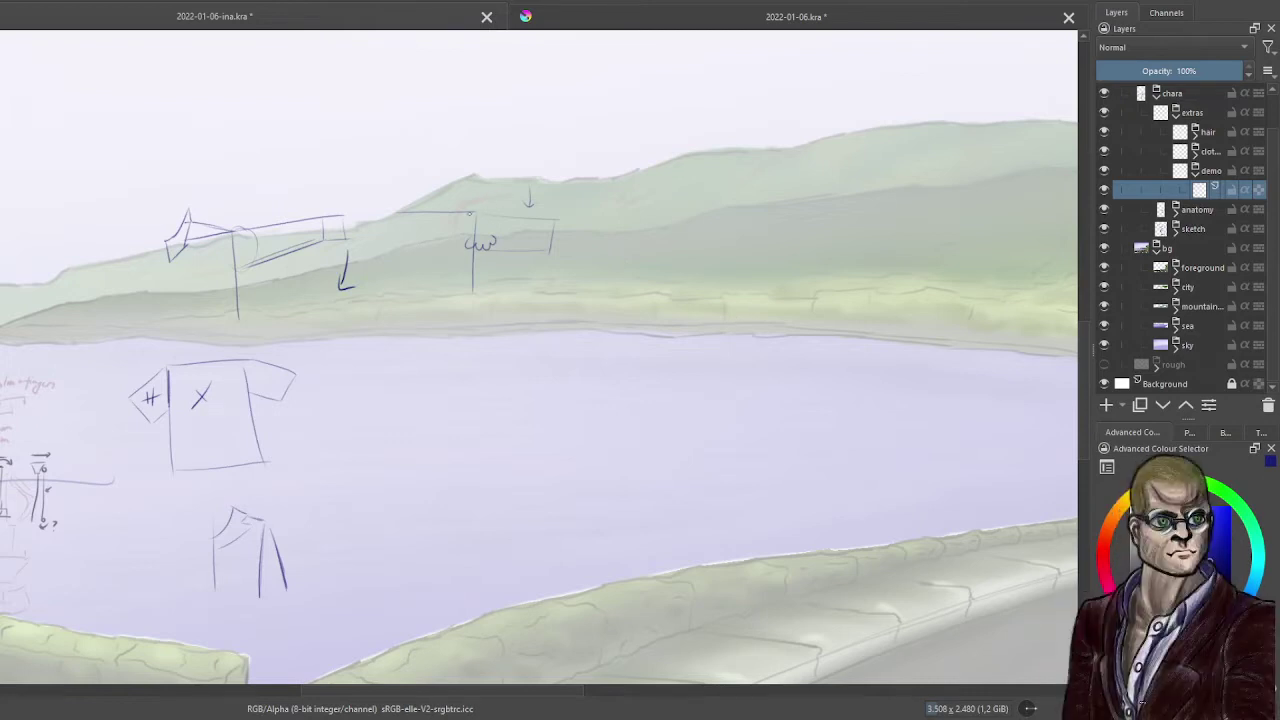
pyautogui.moveTo(472, 212)
pyautogui.mouseDown()
pyautogui.moveTo(471, 236)
pyautogui.moveTo(489, 232)
pyautogui.mouseUp()
# - Sketch a lowered sleeve bent at the elbow below the extended one, with short fold lines radiating from the shoulder seam
pyautogui.moveTo(407, 326)
pyautogui.mouseDown()
pyautogui.moveTo(466, 324)
pyautogui.moveTo(471, 375)
pyautogui.mouseUp()
pyautogui.moveTo(478, 326); pyautogui.dragTo(516, 385)
pyautogui.moveTo(468, 325); pyautogui.dragTo(475, 349)
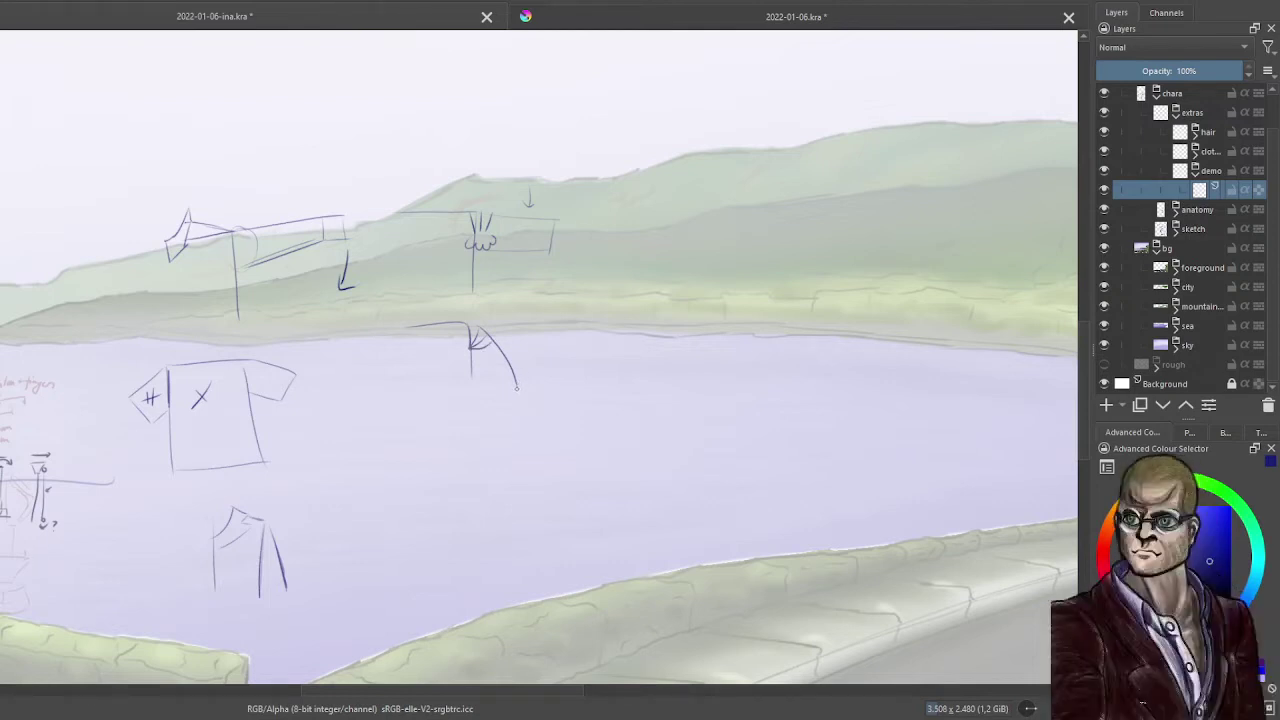
pyautogui.moveTo(518, 402)
pyautogui.mouseDown()
pyautogui.moveTo(451, 423)
pyautogui.moveTo(446, 400)
pyautogui.moveTo(483, 394)
pyautogui.mouseUp()
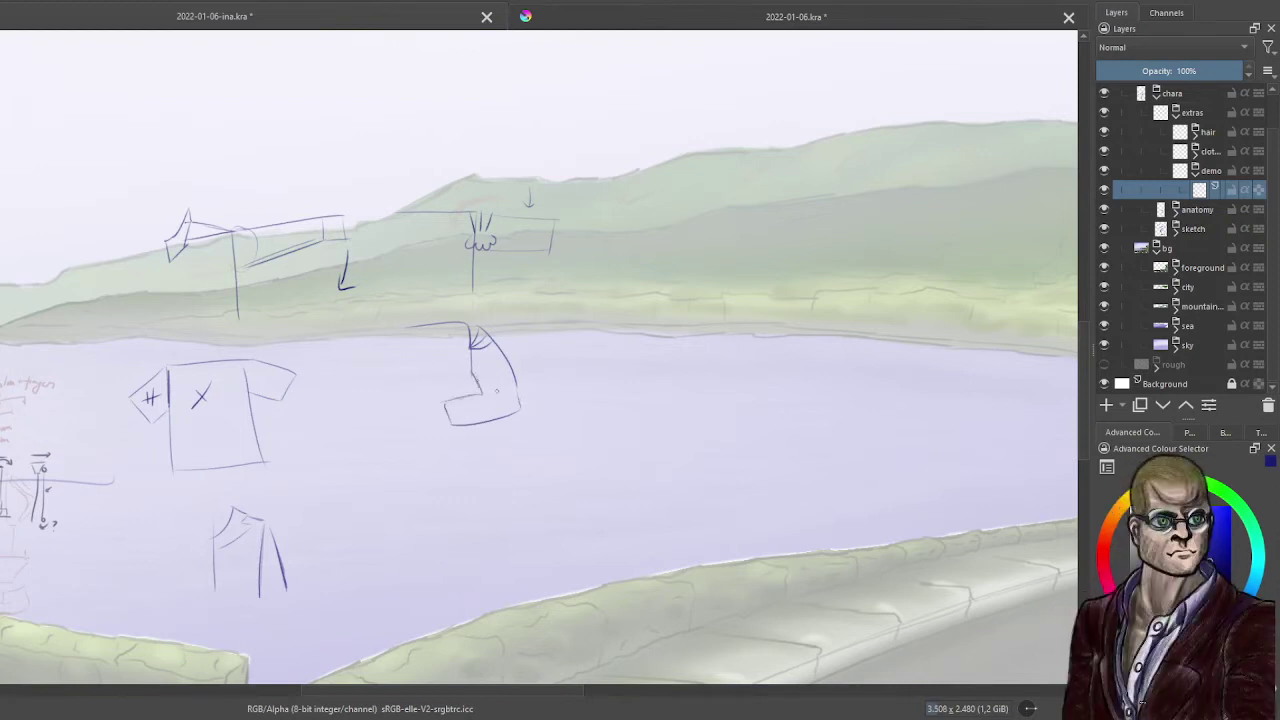
# - Add bunched folds along the underside of the extended sleeve and at the shoulder and elbow of the bent sleeve
pyautogui.moveTo(510, 249); pyautogui.dragTo(527, 250)
pyautogui.moveTo(500, 410)
pyautogui.mouseDown()
pyautogui.moveTo(466, 337)
pyautogui.moveTo(515, 389)
pyautogui.mouseUp()
pyautogui.moveTo(469, 327); pyautogui.dragTo(485, 340)
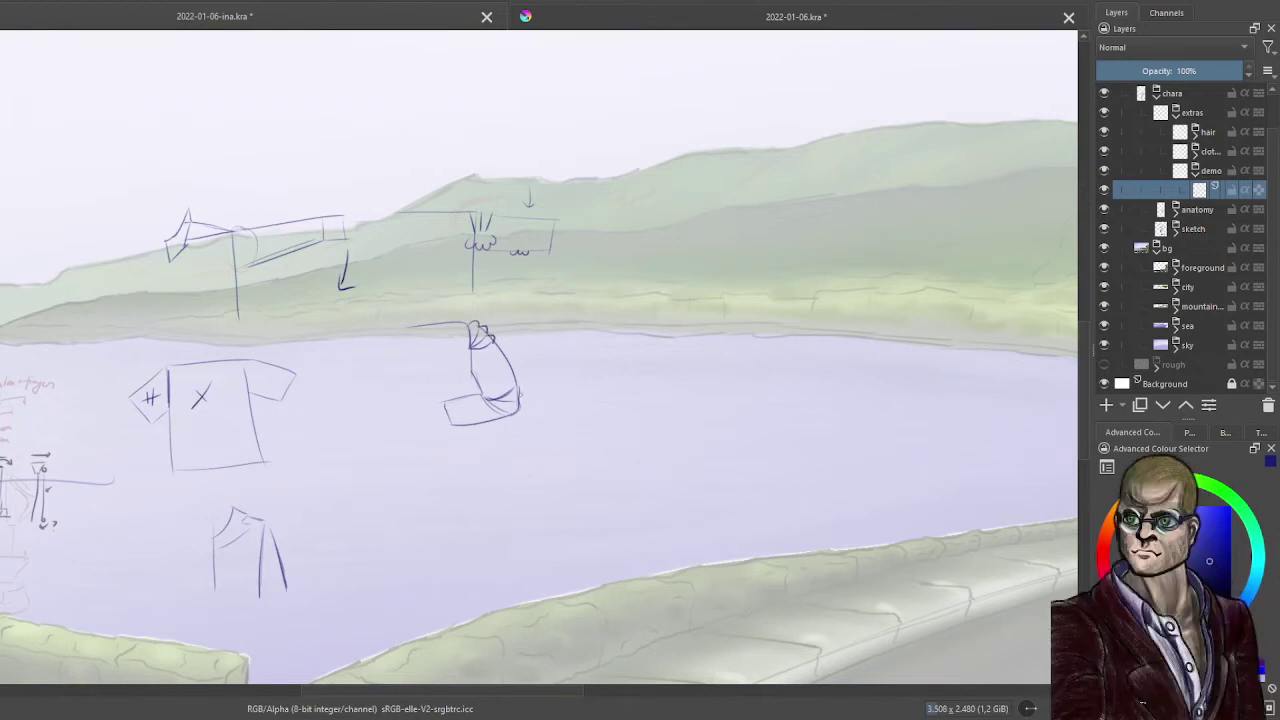
pyautogui.moveTo(518, 387); pyautogui.dragTo(502, 420)
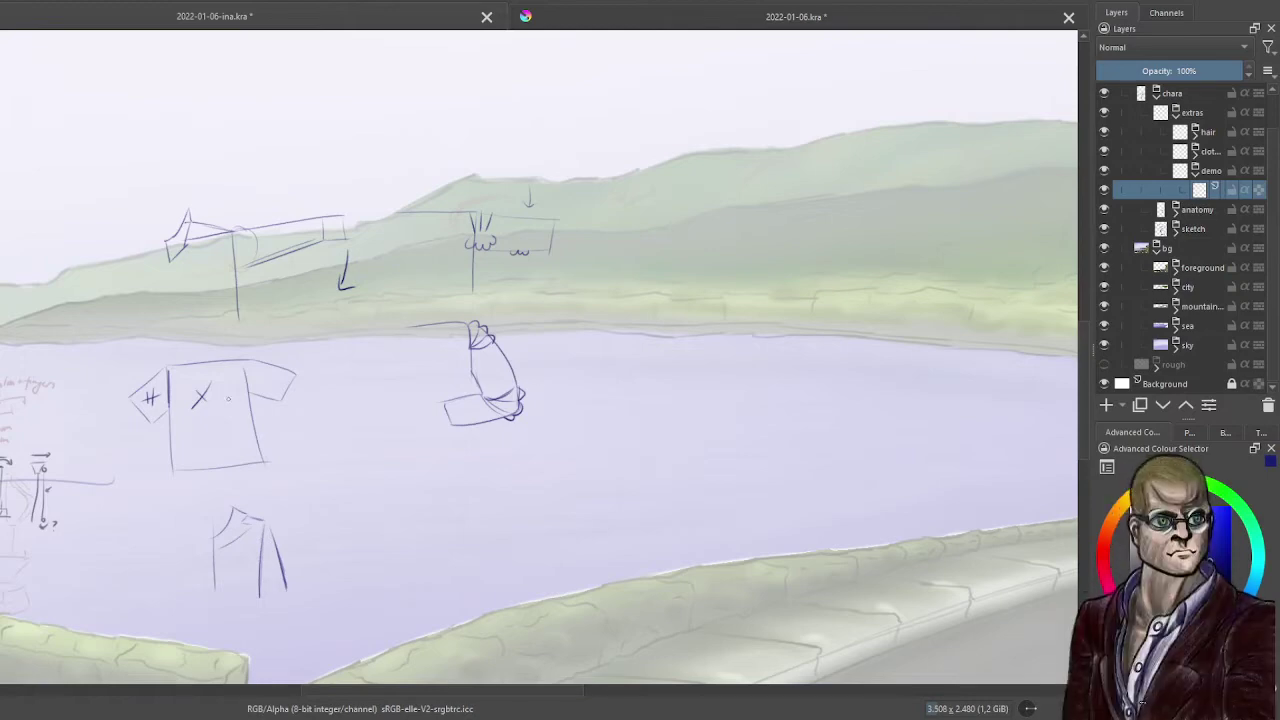
# - Draw small arrows beside the character's raised arms and a long arrow from the small shirt sketch toward the character
pyautogui.moveTo(228, 399); pyautogui.dragTo(752, 303)
pyautogui.moveTo(657, 467); pyautogui.dragTo(540, 403)
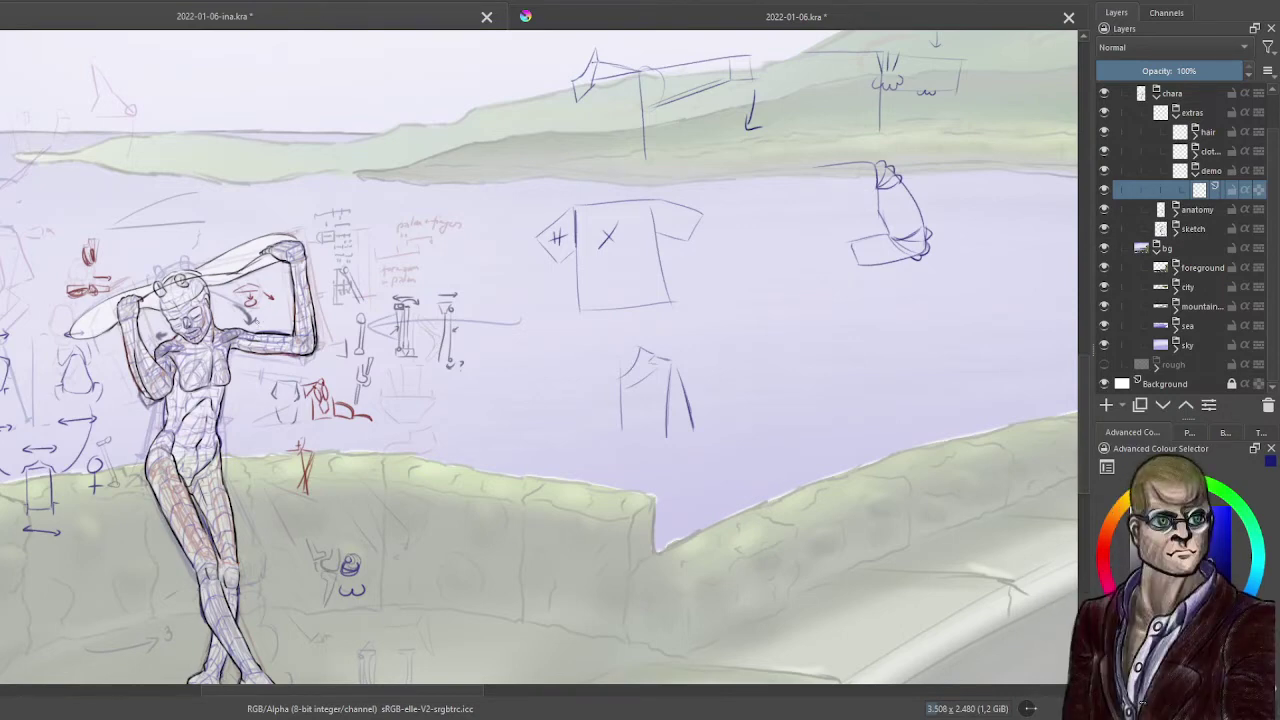
pyautogui.moveTo(259, 331); pyautogui.dragTo(271, 314)
pyautogui.moveTo(152, 354); pyautogui.dragTo(146, 329)
pyautogui.moveTo(699, 344)
pyautogui.mouseDown()
pyautogui.moveTo(571, 380)
pyautogui.moveTo(505, 369)
pyautogui.moveTo(492, 411)
pyautogui.mouseUp()
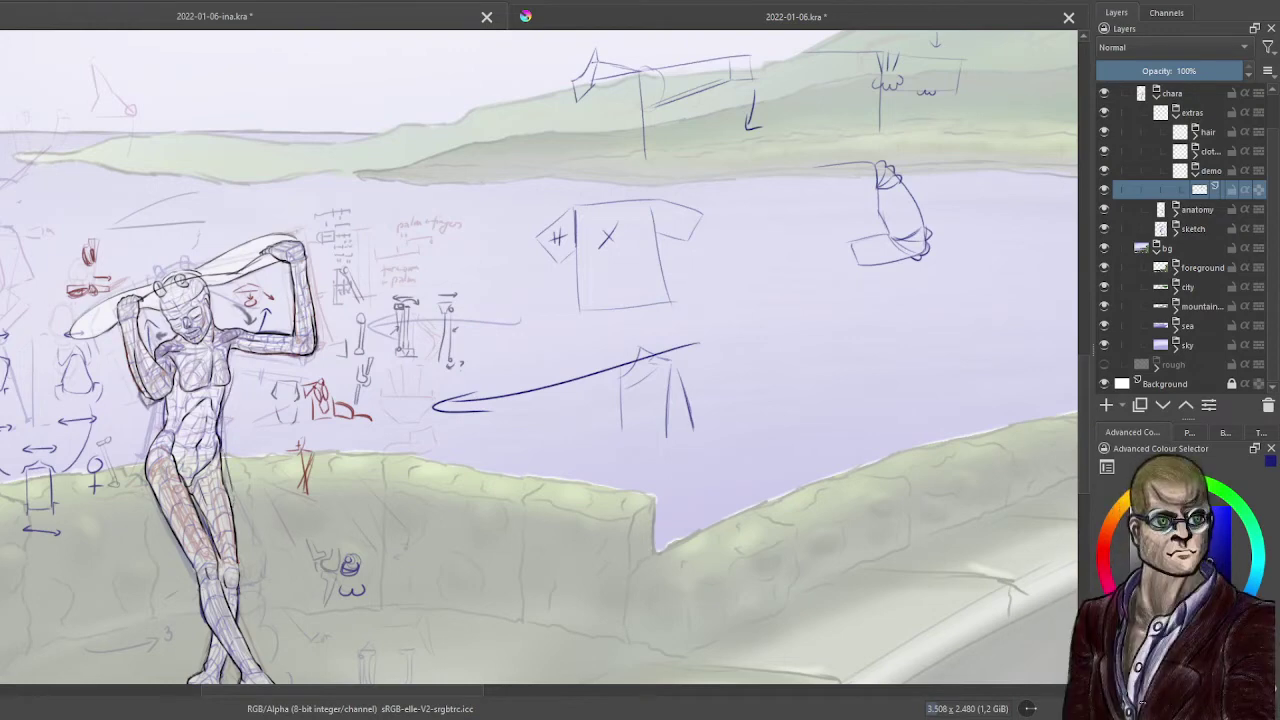
pyautogui.moveTo(156, 414); pyautogui.dragTo(115, 466)
pyautogui.moveTo(152, 550); pyautogui.dragTo(120, 506)
pyautogui.moveTo(557, 254); pyautogui.dragTo(494, 330)
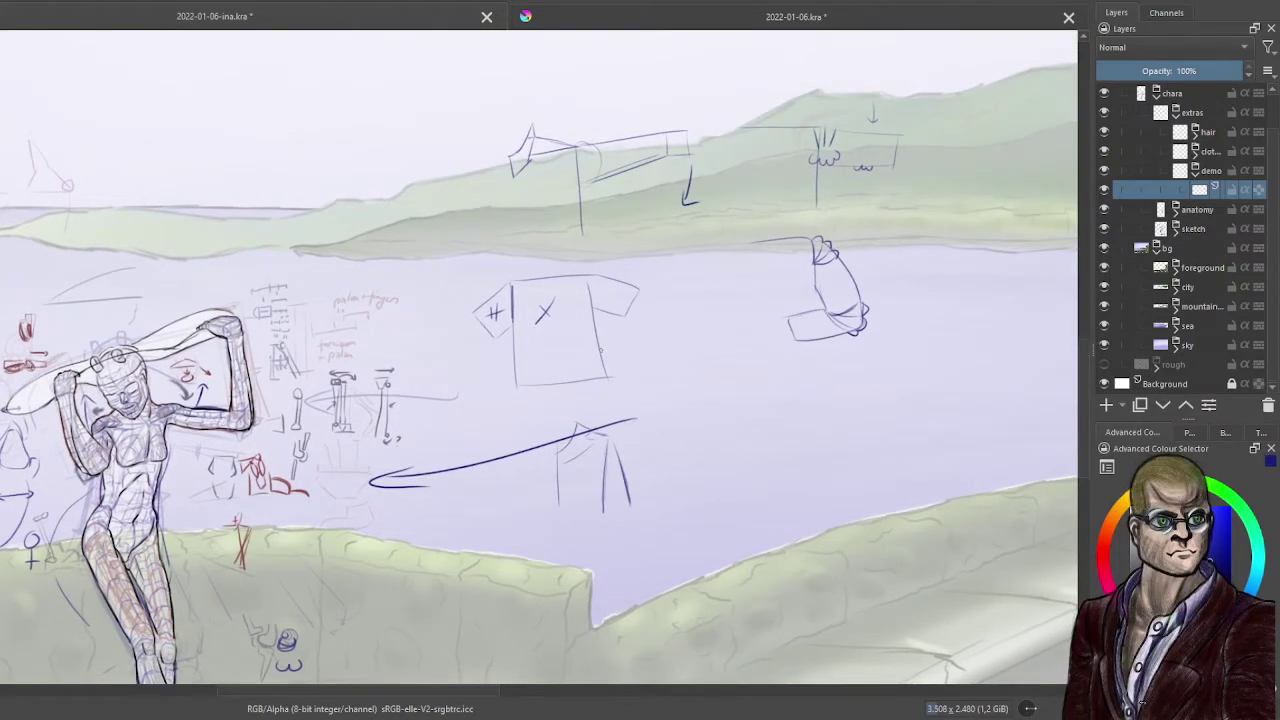
pyautogui.moveTo(601, 362); pyautogui.dragTo(533, 403)
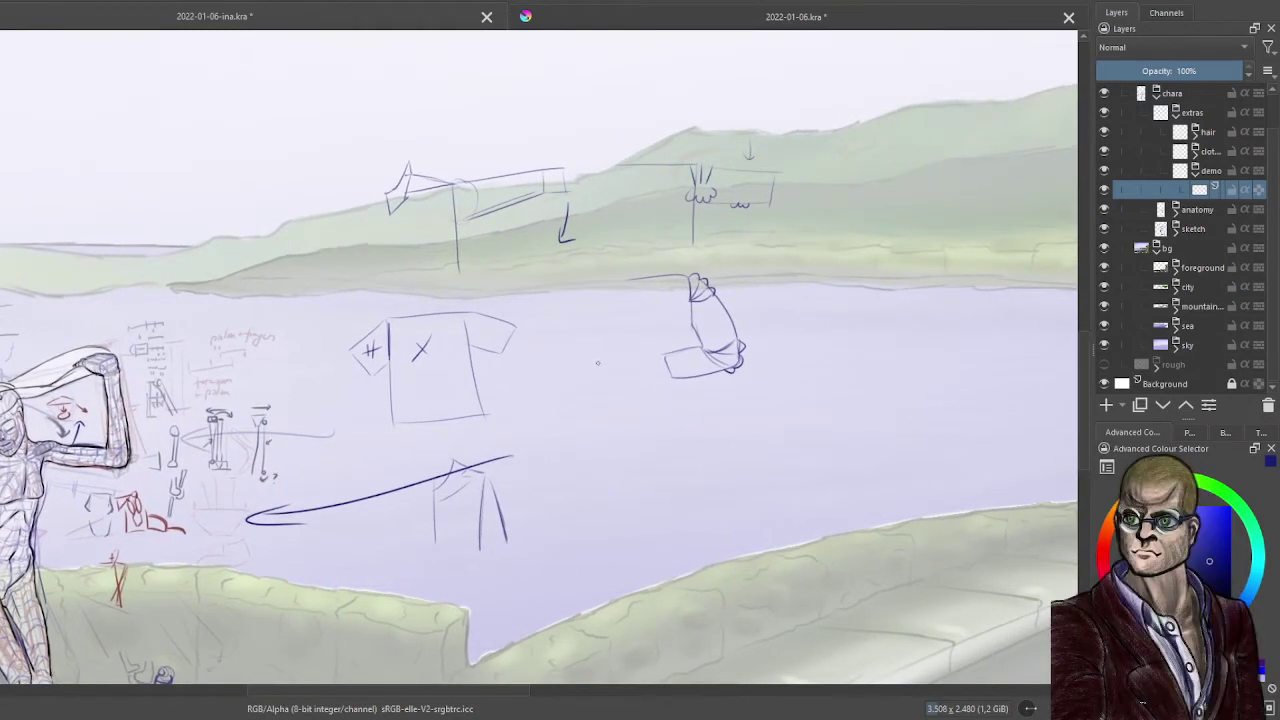
# - Add diagonal folds on the bent sleeve's upper arm, and a long underside fold and cuff seam on the collared shirt
pyautogui.moveTo(609, 361); pyautogui.dragTo(644, 420)
pyautogui.scroll(1, 749, 444)
pyautogui.moveTo(785, 473); pyautogui.dragTo(709, 449)
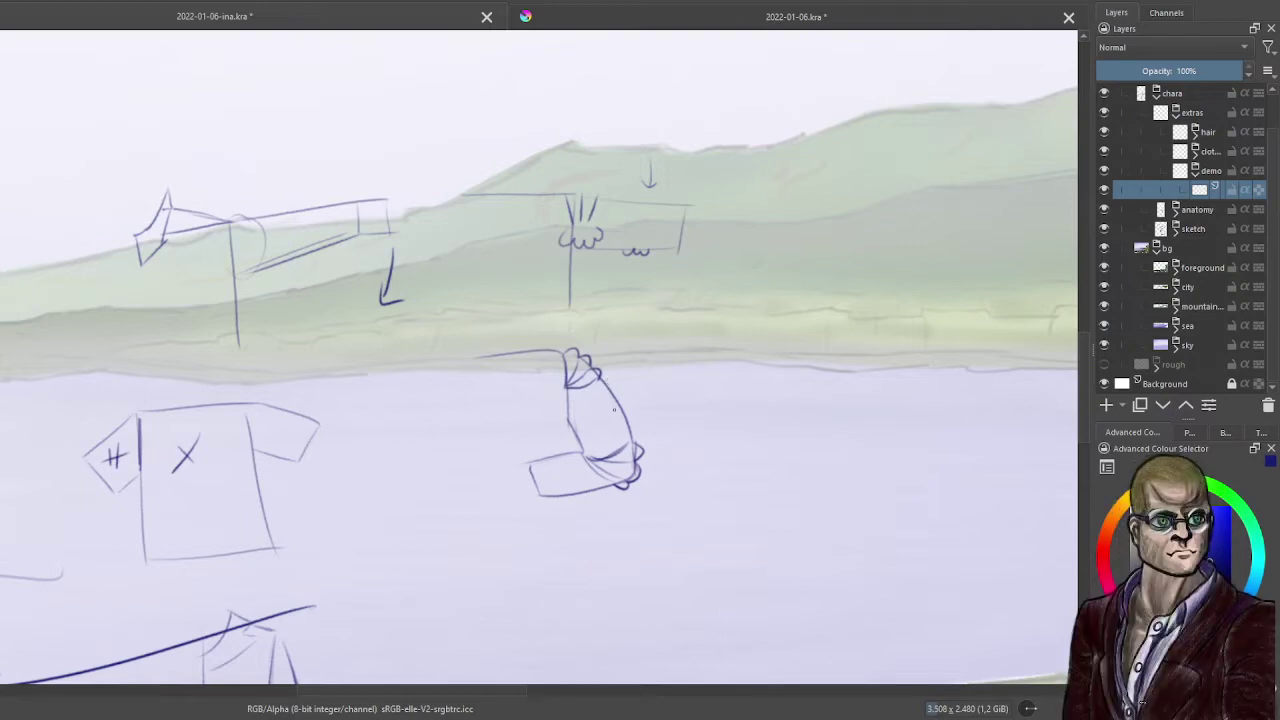
pyautogui.moveTo(607, 381)
pyautogui.mouseDown()
pyautogui.moveTo(609, 421)
pyautogui.moveTo(591, 436)
pyautogui.moveTo(611, 408)
pyautogui.moveTo(593, 449)
pyautogui.mouseUp()
pyautogui.moveTo(358, 232)
pyautogui.mouseDown()
pyautogui.moveTo(308, 237)
pyautogui.moveTo(236, 276)
pyautogui.mouseUp()
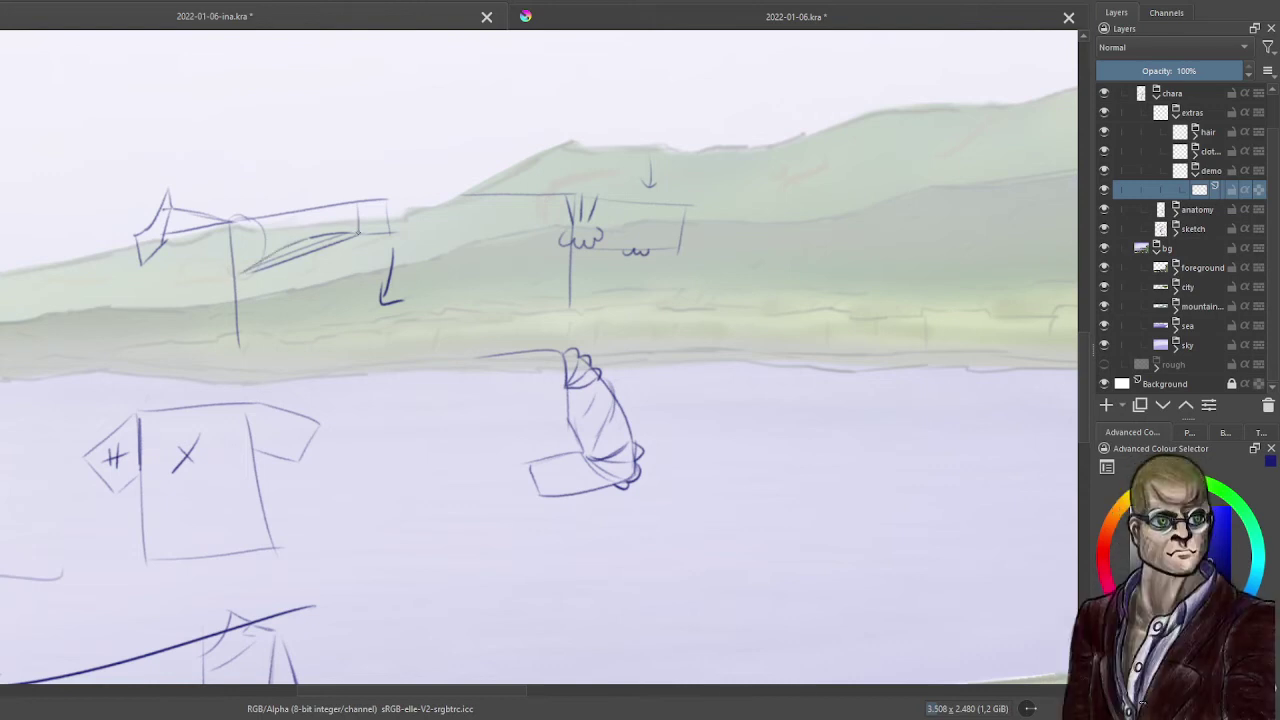
pyautogui.moveTo(356, 208)
pyautogui.mouseDown()
pyautogui.moveTo(357, 238)
pyautogui.moveTo(345, 235)
pyautogui.mouseUp()
# - Sketch two small squares above the T-shirt, the second with a diagonal fold, and add a fold line along the bent sleeve's forearm
pyautogui.moveTo(332, 380)
pyautogui.mouseDown()
pyautogui.moveTo(374, 377)
pyautogui.moveTo(345, 414)
pyautogui.moveTo(376, 406)
pyautogui.mouseUp()
pyautogui.moveTo(334, 414)
pyautogui.mouseDown()
pyautogui.moveTo(407, 413)
pyautogui.moveTo(439, 375)
pyautogui.moveTo(424, 380)
pyautogui.moveTo(434, 400)
pyautogui.moveTo(439, 379)
pyautogui.moveTo(450, 407)
pyautogui.mouseUp()
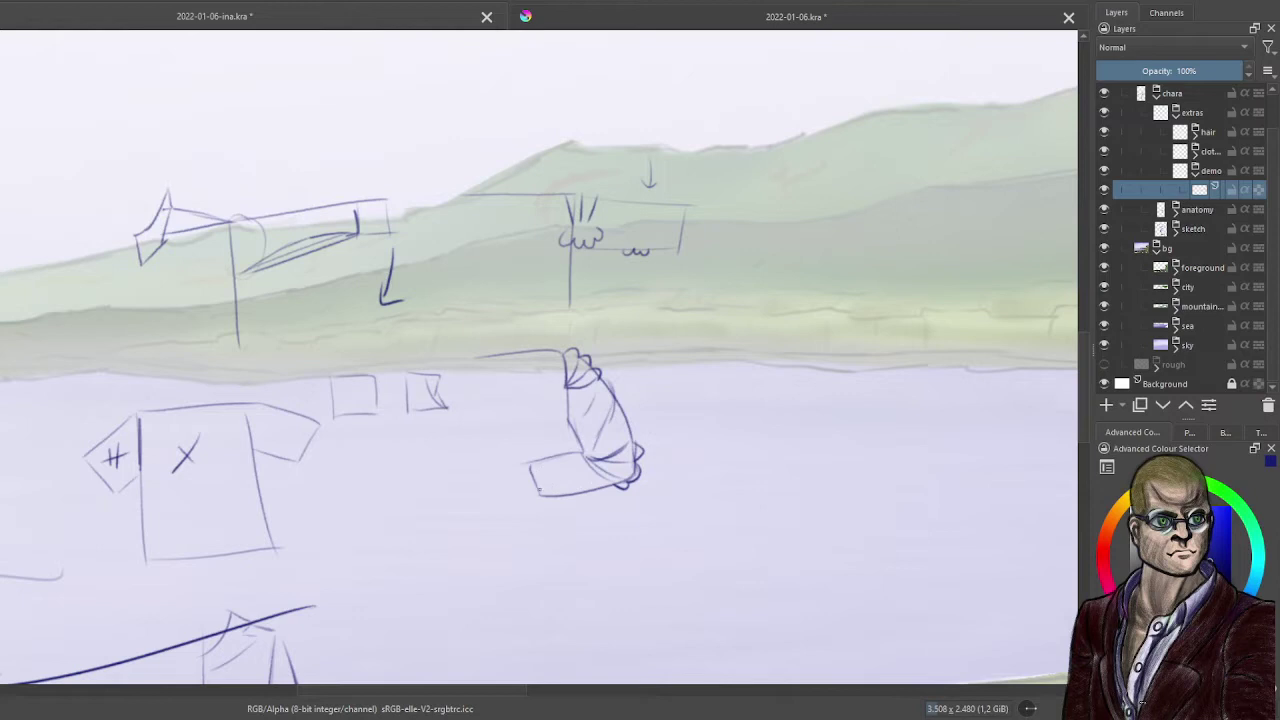
pyautogui.moveTo(538, 490); pyautogui.dragTo(600, 485)
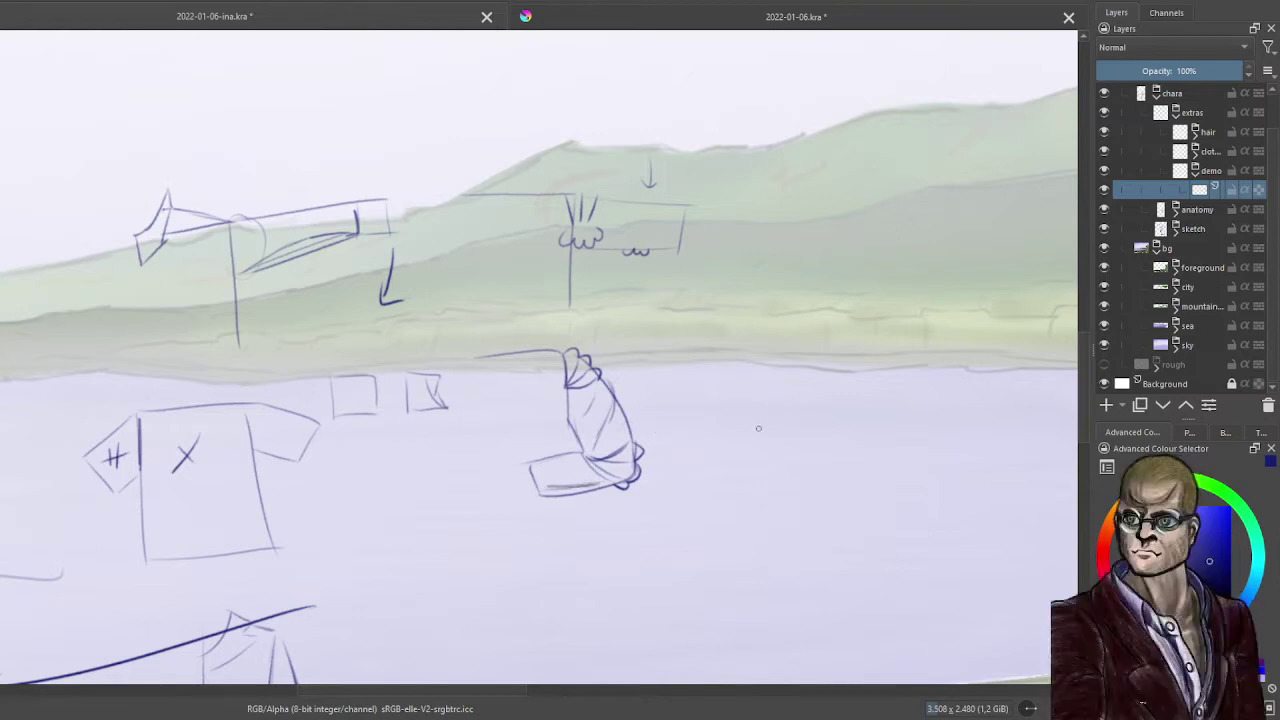
# - Sketch a foreshortened tube-shaped cuff on the water beside the bent sleeve, with short construction marks
pyautogui.moveTo(697, 395)
pyautogui.mouseDown()
pyautogui.moveTo(731, 376)
pyautogui.moveTo(762, 402)
pyautogui.moveTo(697, 426)
pyautogui.moveTo(687, 403)
pyautogui.moveTo(692, 419)
pyautogui.moveTo(726, 387)
pyautogui.moveTo(731, 416)
pyautogui.moveTo(763, 395)
pyautogui.moveTo(720, 424)
pyautogui.mouseUp()
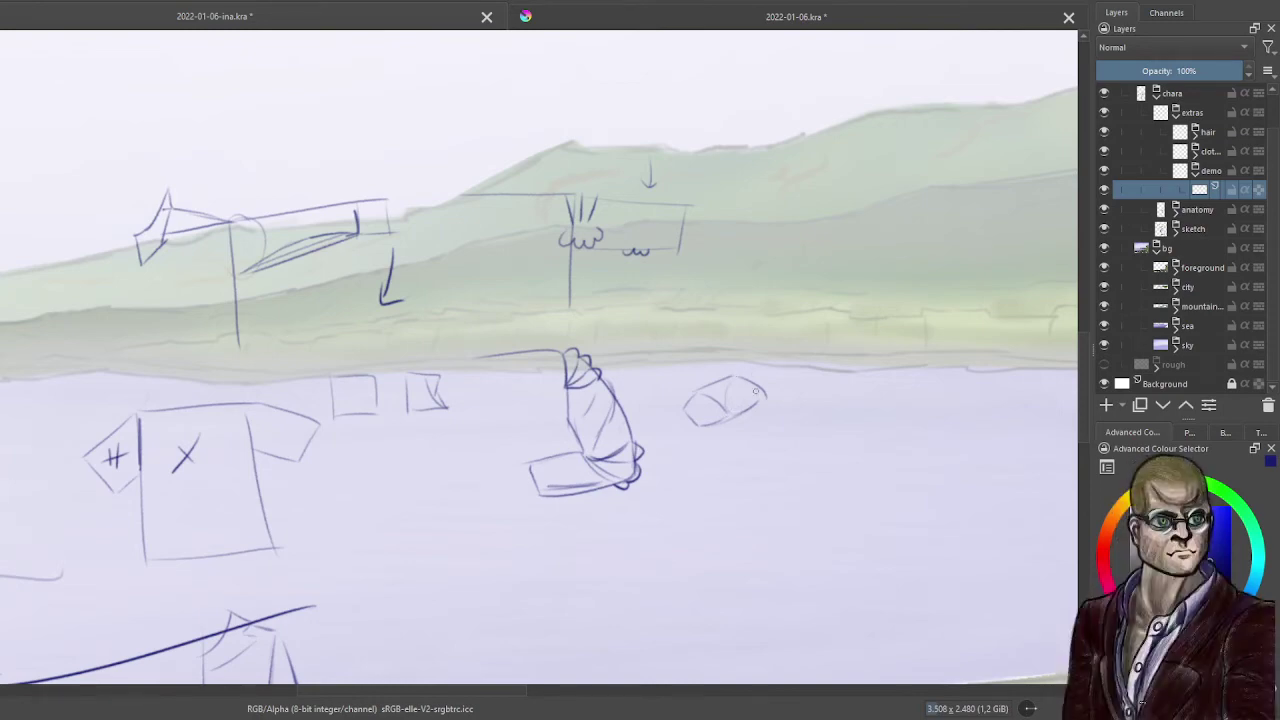
pyautogui.moveTo(720, 408)
pyautogui.mouseDown()
pyautogui.moveTo(757, 398)
pyautogui.moveTo(720, 416)
pyautogui.mouseUp()
pyautogui.moveTo(734, 364); pyautogui.dragTo(735, 377)
# - Draw a small crescent with a zigzag inner edge below the foreshortened cuff, undoing the first attempt
pyautogui.moveTo(746, 470)
pyautogui.mouseDown()
pyautogui.moveTo(769, 509)
pyautogui.moveTo(742, 525)
pyautogui.mouseUp()
pyautogui.hotkey('ctrl', 'z')
pyautogui.moveTo(738, 466)
pyautogui.mouseDown()
pyautogui.moveTo(772, 493)
pyautogui.moveTo(745, 533)
pyautogui.mouseUp()
pyautogui.moveTo(759, 492); pyautogui.dragTo(745, 533)
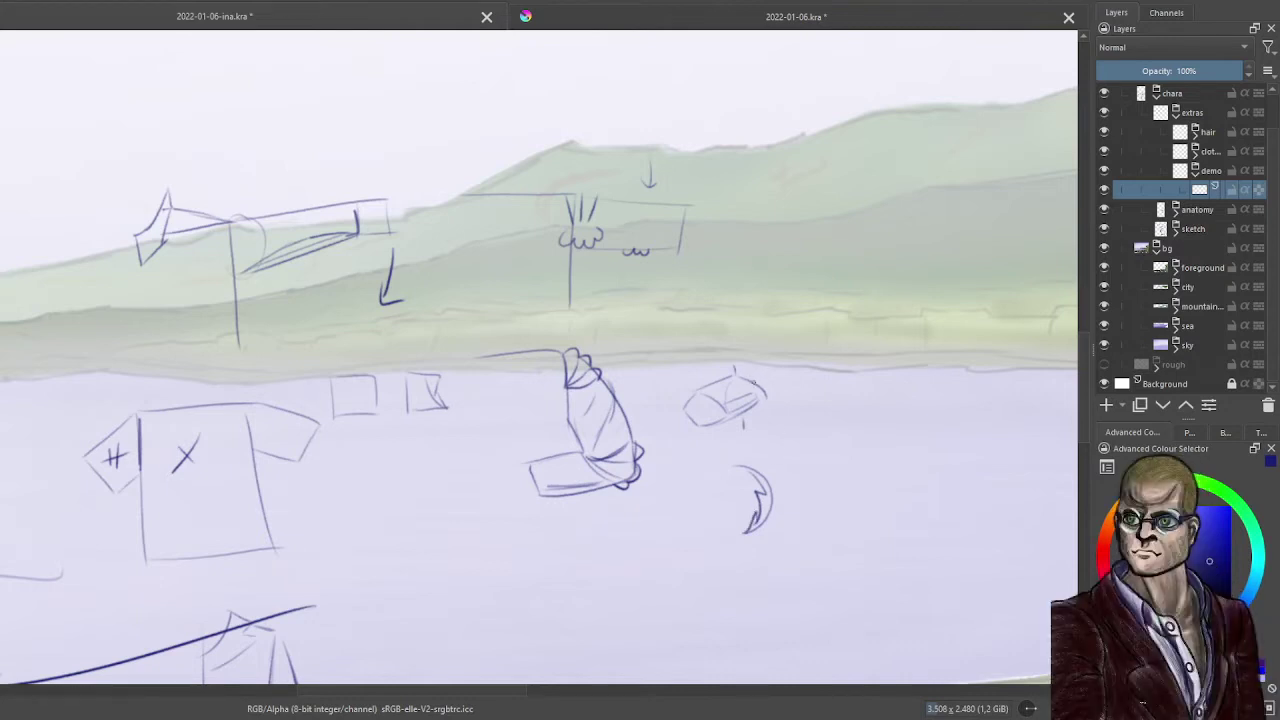
# - Rough in the foreshortened sleeve behind the cuff, receding toward an elbow shape on the shoreline
pyautogui.moveTo(753, 385); pyautogui.dragTo(766, 378)
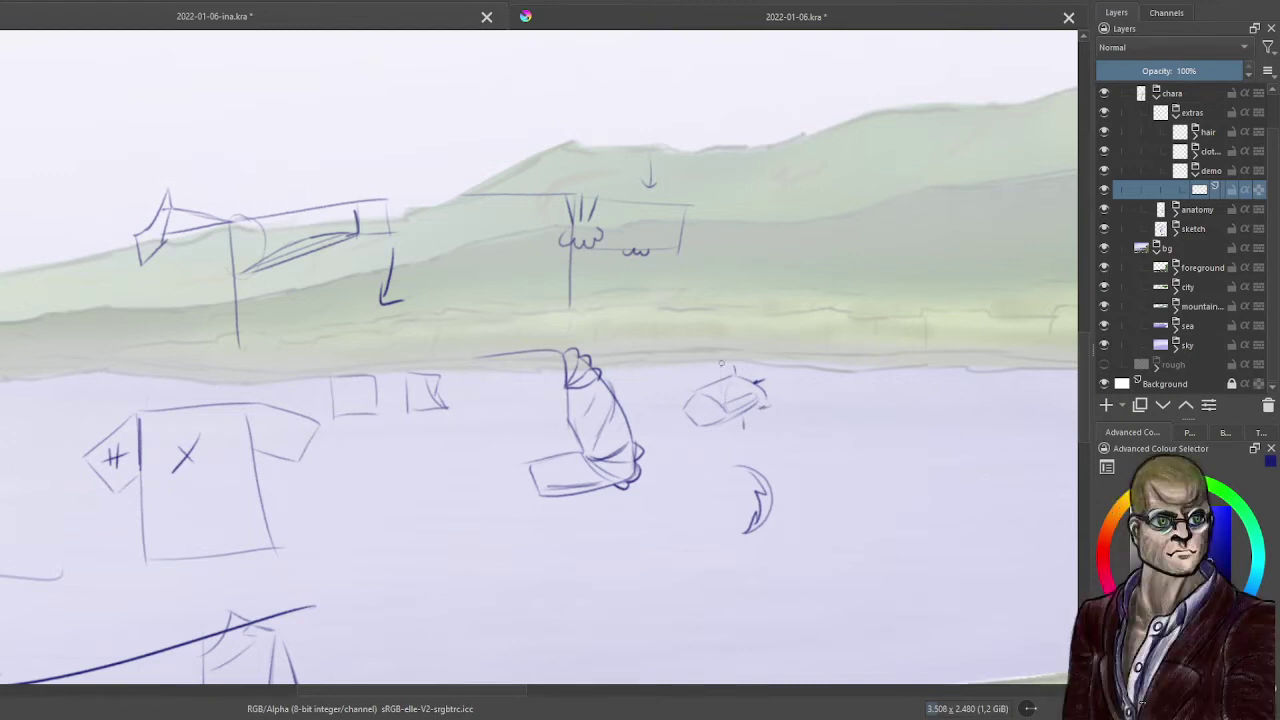
pyautogui.moveTo(798, 382); pyautogui.dragTo(740, 410)
pyautogui.moveTo(858, 372); pyautogui.dragTo(816, 375)
pyautogui.moveTo(760, 362); pyautogui.dragTo(821, 337)
# - Add a paint layer beneath the demo sketch layer and mark the wrist, elbow joint and upper arm in red
pyautogui.click(1106, 405)
pyautogui.click(1112, 555)
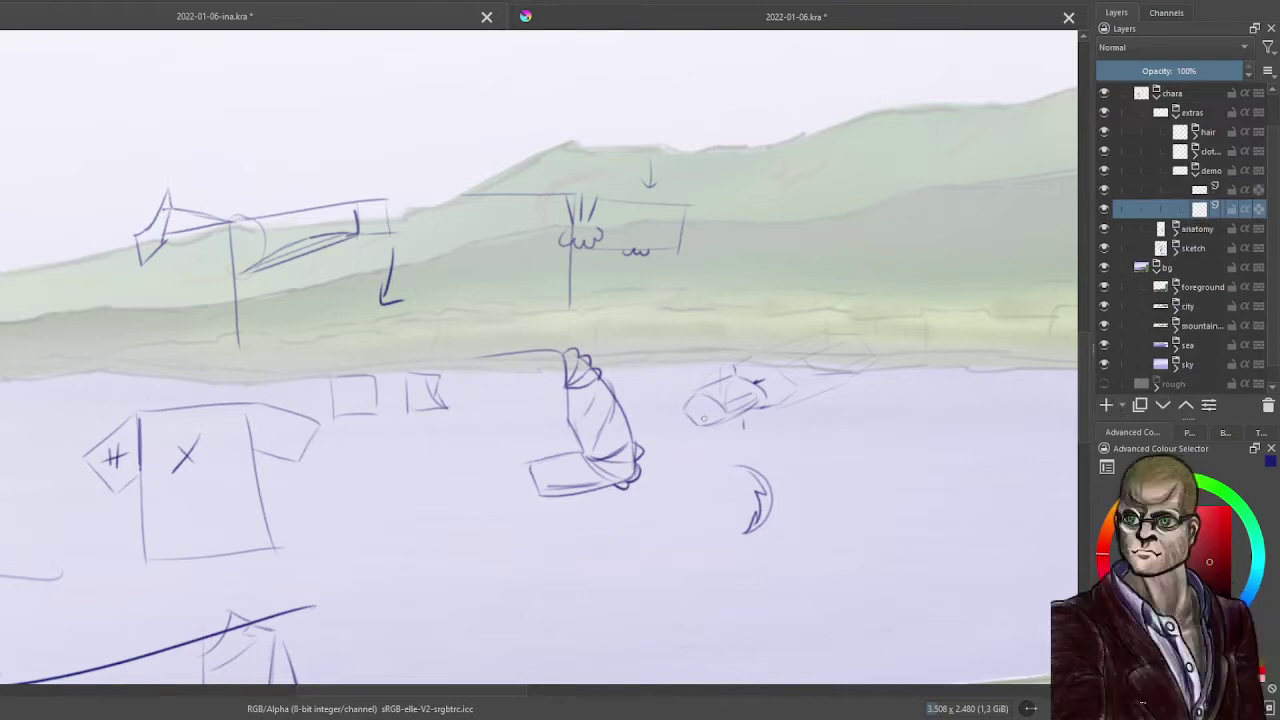
pyautogui.moveTo(706, 420); pyautogui.dragTo(710, 407)
pyautogui.click(830, 348)
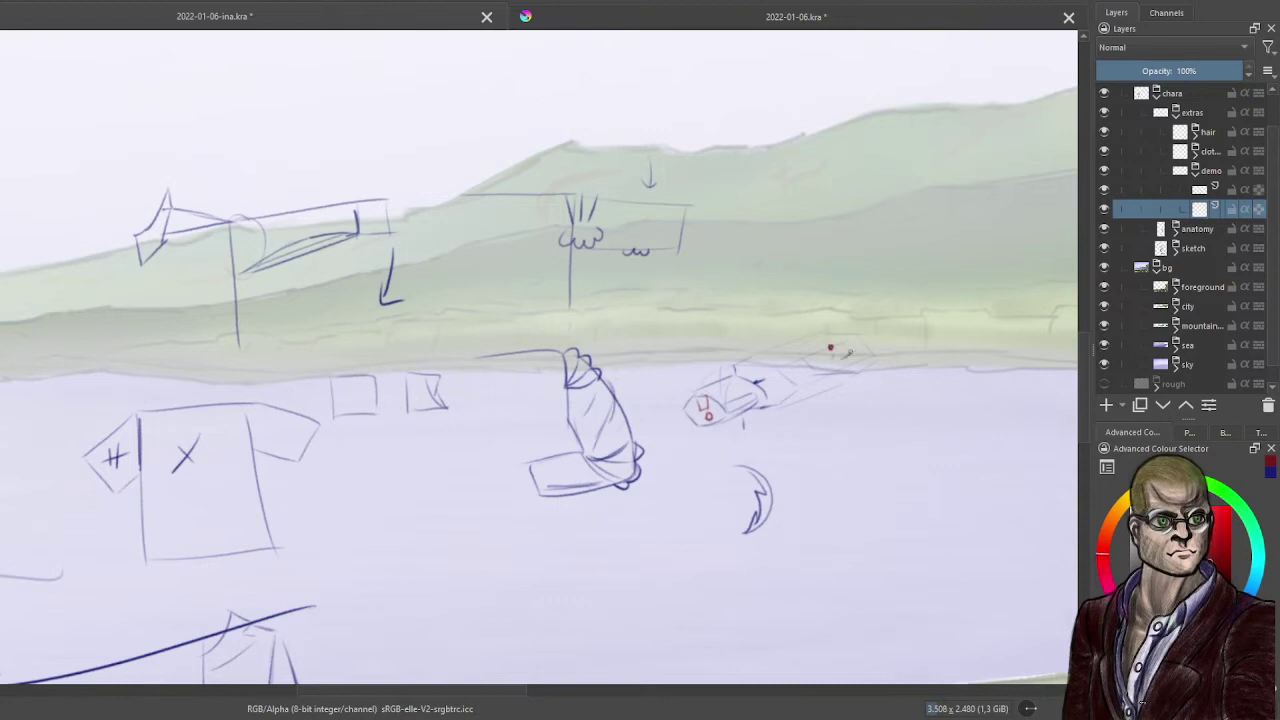
pyautogui.moveTo(848, 354)
pyautogui.mouseDown()
pyautogui.moveTo(839, 313)
pyautogui.moveTo(868, 336)
pyautogui.moveTo(863, 349)
pyautogui.moveTo(866, 296)
pyautogui.mouseUp()
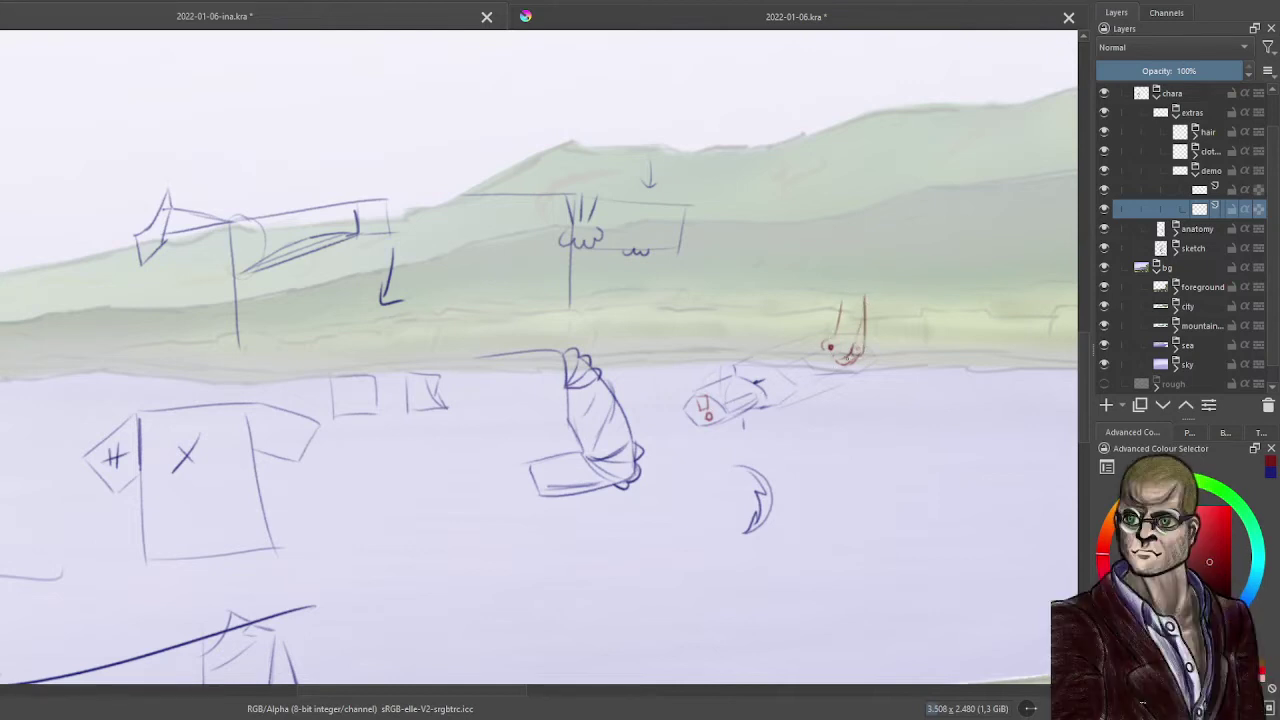
# - Construct the red forearm between wrist and elbow with bone lines, an outer contour and cross-contours
pyautogui.moveTo(842, 363); pyautogui.dragTo(722, 410)
pyautogui.moveTo(808, 374); pyautogui.dragTo(722, 408)
pyautogui.moveTo(832, 366)
pyautogui.mouseDown()
pyautogui.moveTo(762, 398)
pyautogui.moveTo(762, 380)
pyautogui.moveTo(738, 394)
pyautogui.mouseUp()
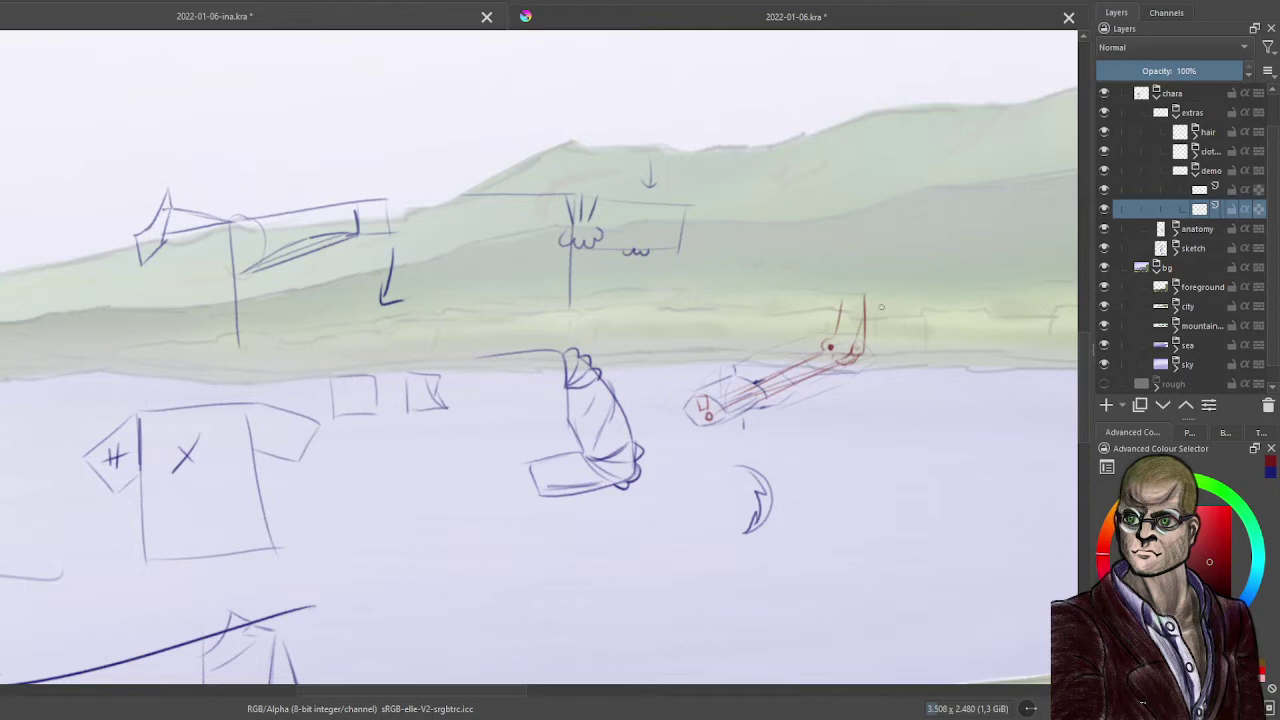
pyautogui.moveTo(840, 319)
pyautogui.mouseDown()
pyautogui.moveTo(707, 390)
pyautogui.moveTo(851, 321)
pyautogui.moveTo(857, 337)
pyautogui.moveTo(767, 366)
pyautogui.mouseUp()
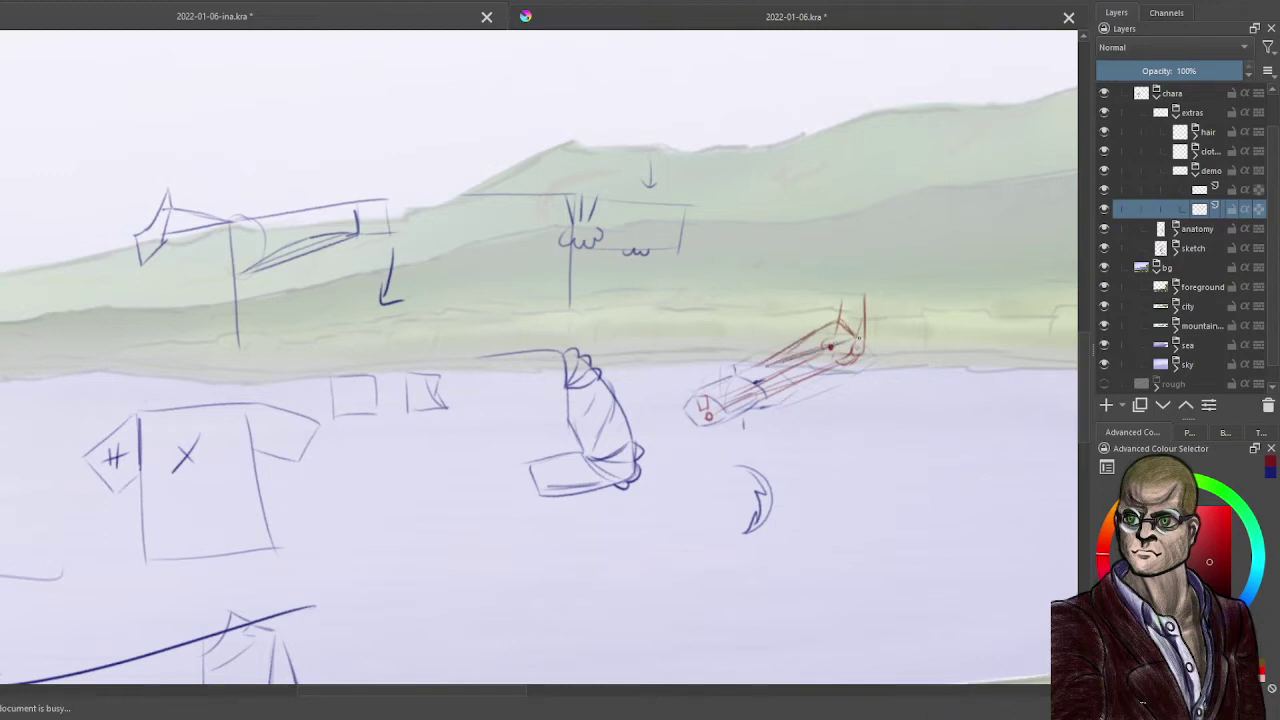
pyautogui.moveTo(868, 340)
pyautogui.mouseDown()
pyautogui.moveTo(838, 369)
pyautogui.moveTo(745, 405)
pyautogui.moveTo(801, 381)
pyautogui.mouseUp()
pyautogui.moveTo(825, 331)
pyautogui.mouseDown()
pyautogui.moveTo(812, 360)
pyautogui.moveTo(794, 347)
pyautogui.moveTo(803, 370)
pyautogui.moveTo(704, 404)
pyautogui.moveTo(757, 381)
pyautogui.moveTo(734, 376)
pyautogui.moveTo(755, 399)
pyautogui.moveTo(763, 369)
pyautogui.moveTo(699, 396)
pyautogui.moveTo(742, 388)
pyautogui.mouseUp()
pyautogui.moveTo(738, 394)
pyautogui.mouseDown()
pyautogui.moveTo(740, 408)
pyautogui.moveTo(756, 400)
pyautogui.mouseUp()
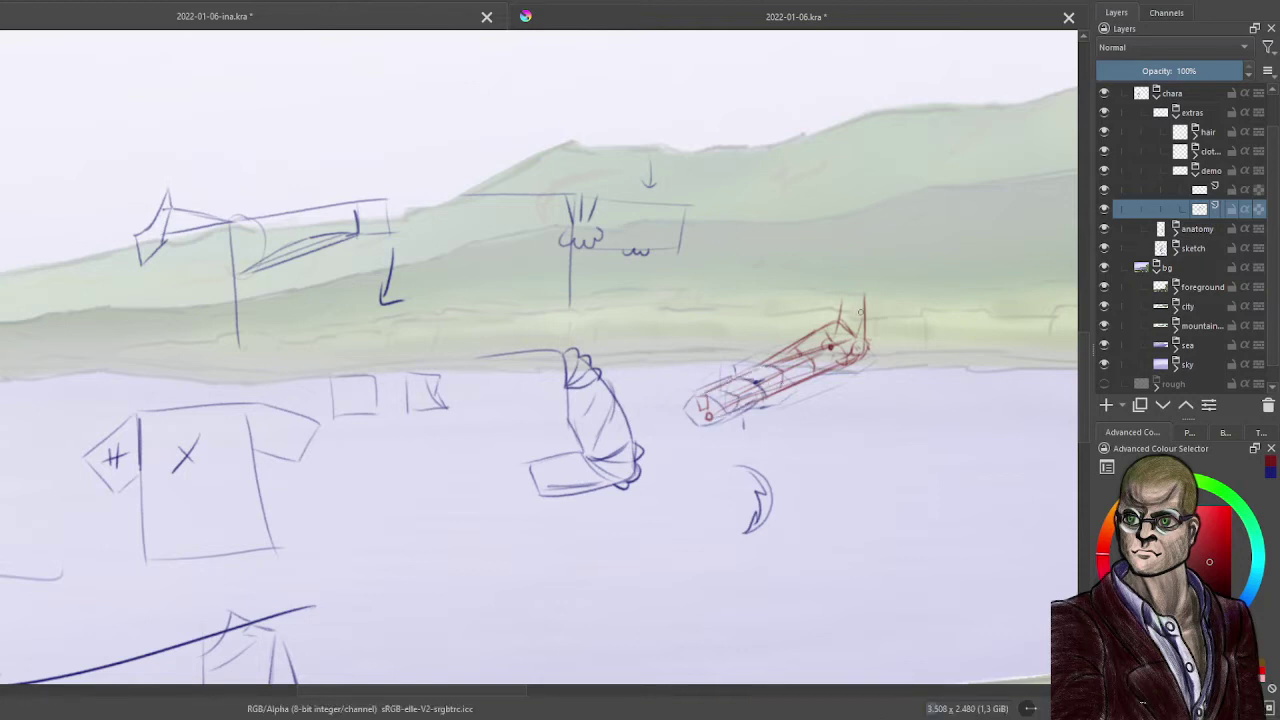
# - Fade the red arm layer to 36% opacity and outline the cuff and sleeve edges over it in blue on the demo sketch layer
pyautogui.click(1154, 70)
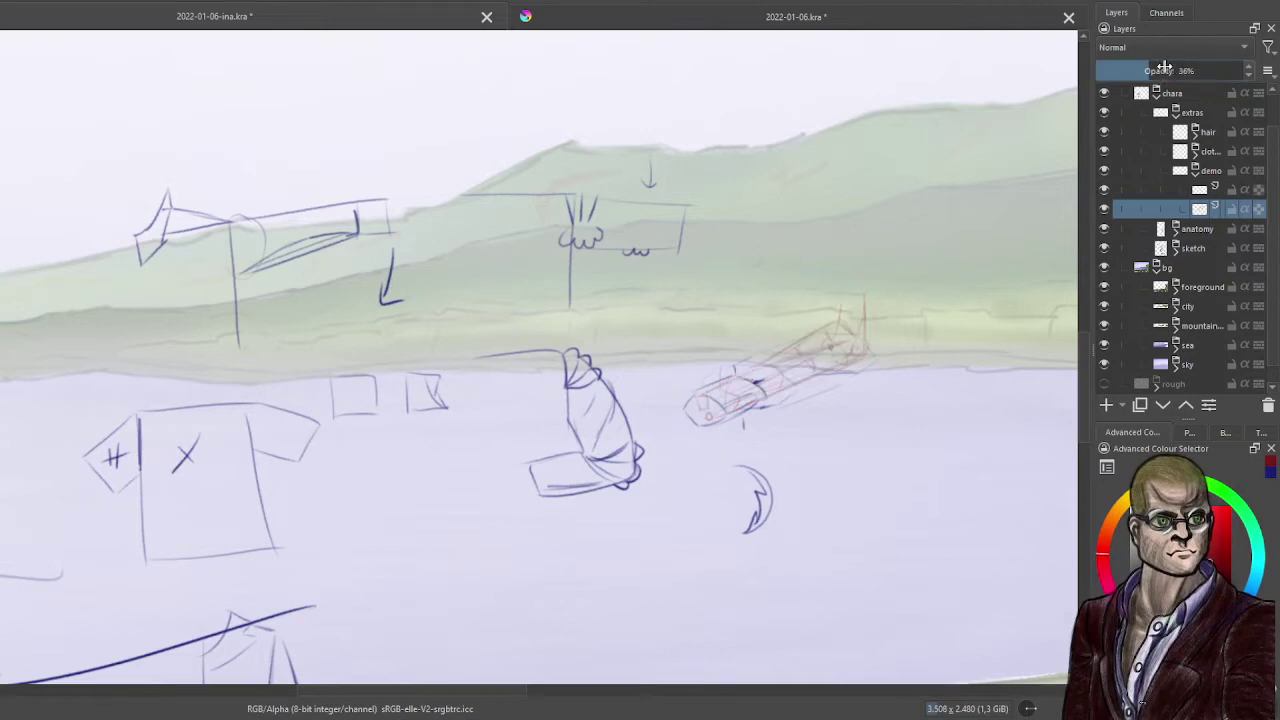
pyautogui.click(1213, 189)
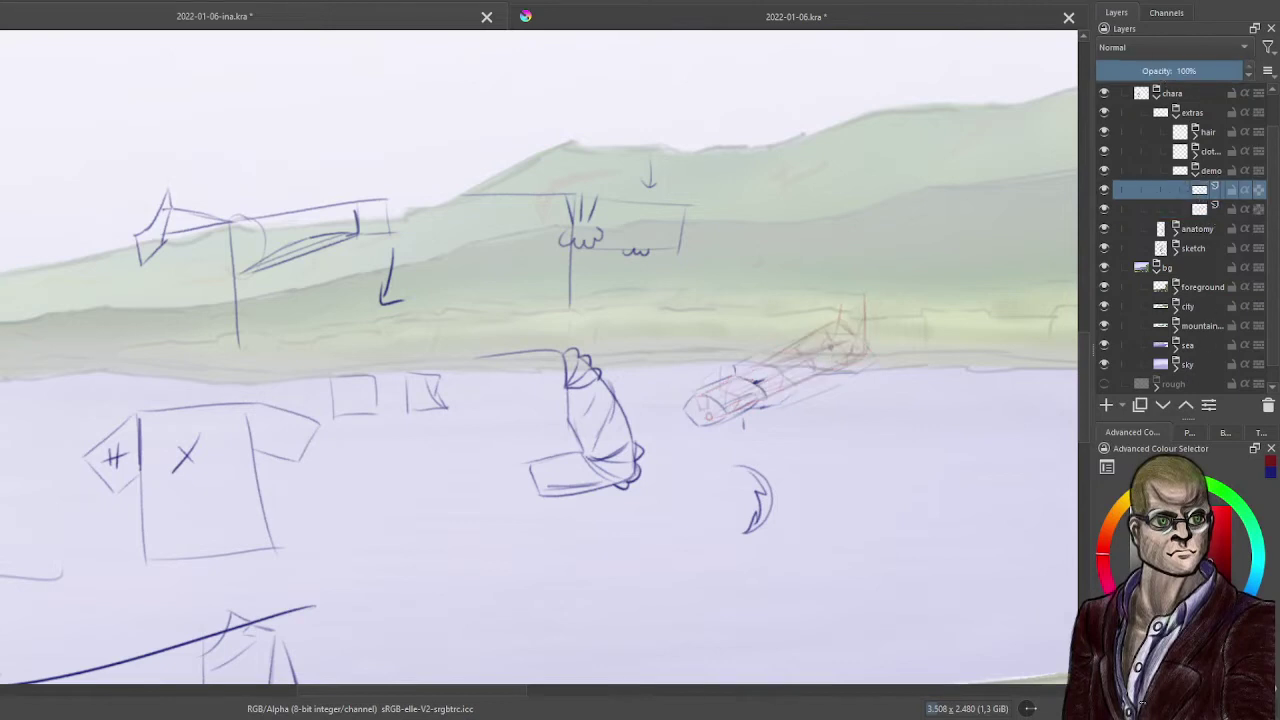
pyautogui.click(1228, 578)
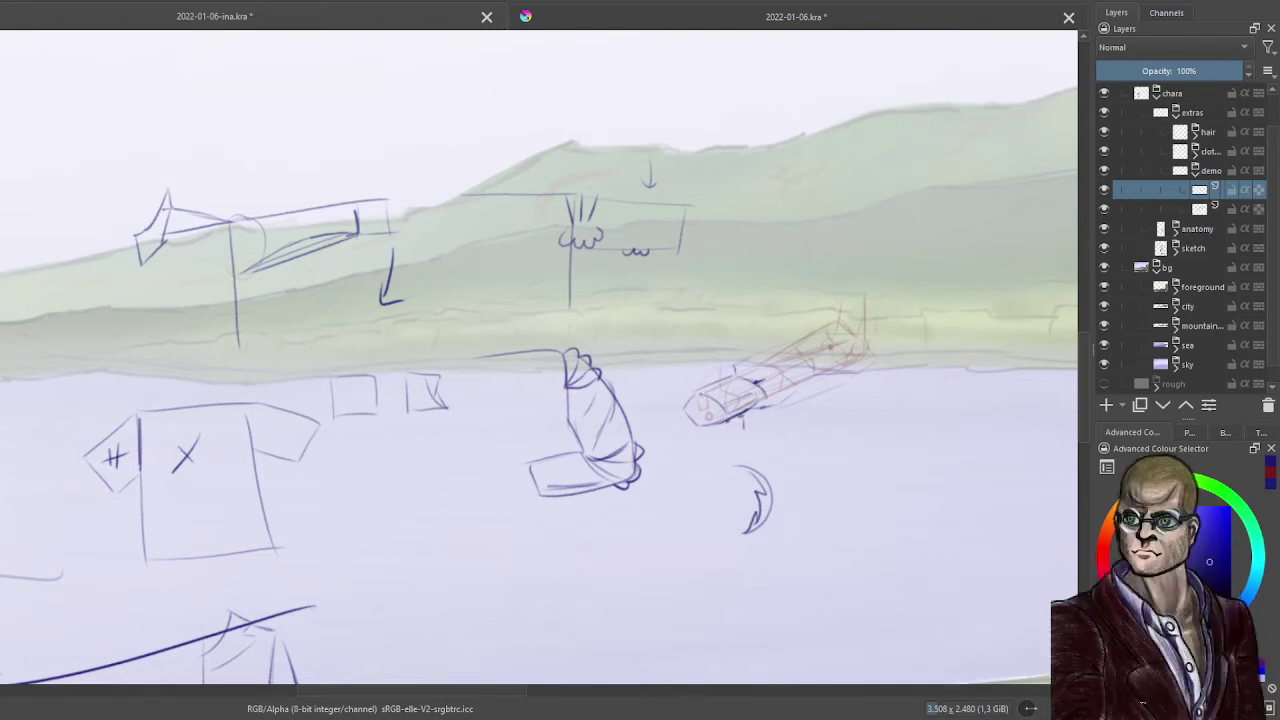
pyautogui.moveTo(716, 423)
pyautogui.mouseDown()
pyautogui.moveTo(700, 423)
pyautogui.moveTo(688, 398)
pyautogui.moveTo(688, 418)
pyautogui.moveTo(722, 378)
pyautogui.moveTo(758, 376)
pyautogui.moveTo(752, 366)
pyautogui.mouseUp()
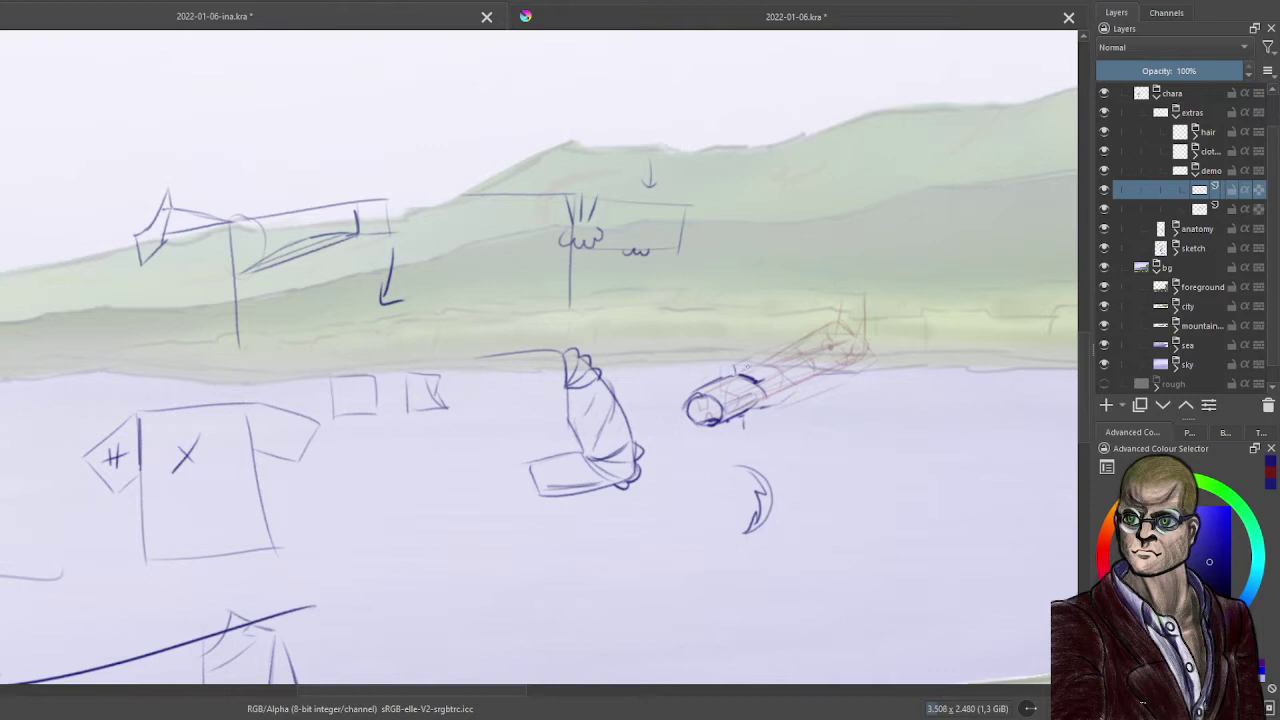
pyautogui.moveTo(830, 320)
pyautogui.mouseDown()
pyautogui.moveTo(773, 354)
pyautogui.moveTo(818, 326)
pyautogui.moveTo(809, 308)
pyautogui.moveTo(871, 352)
pyautogui.mouseUp()
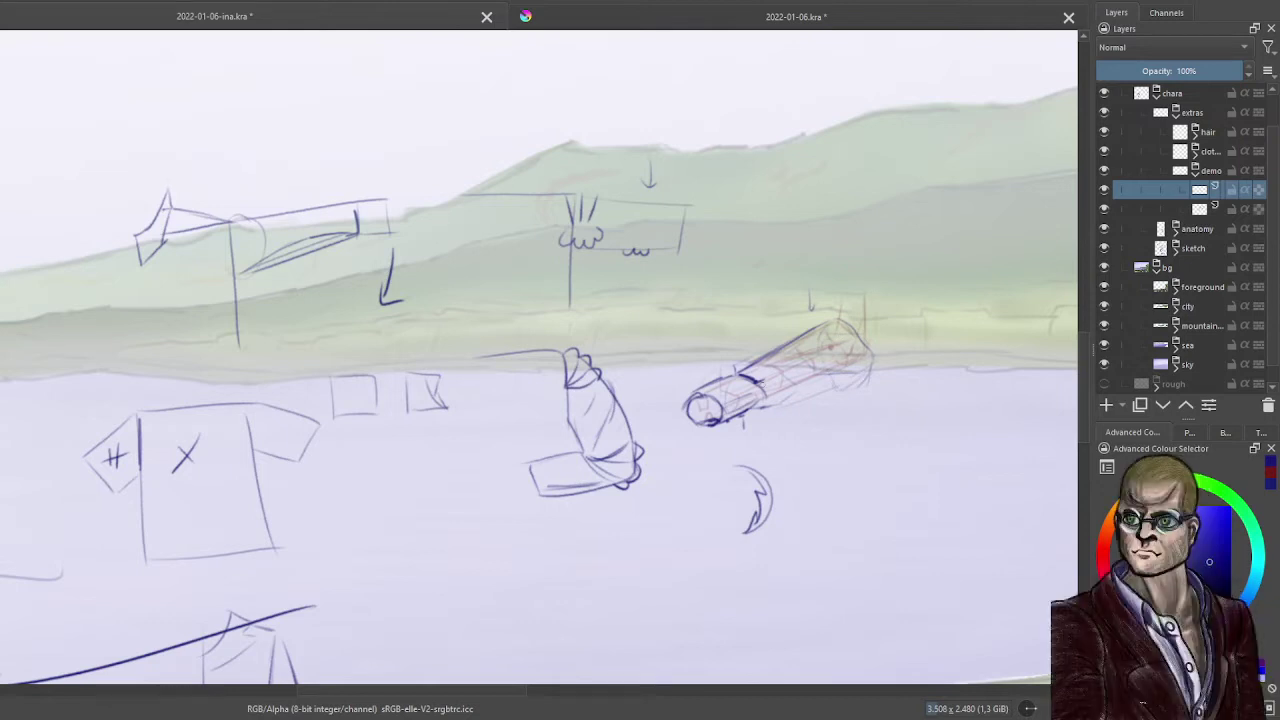
# - Strengthen the foreshortened sleeve's cuff seam, mark tension points around the elbow and add looping folds along the forearm
pyautogui.moveTo(756, 382); pyautogui.dragTo(767, 406)
pyautogui.click(877, 386)
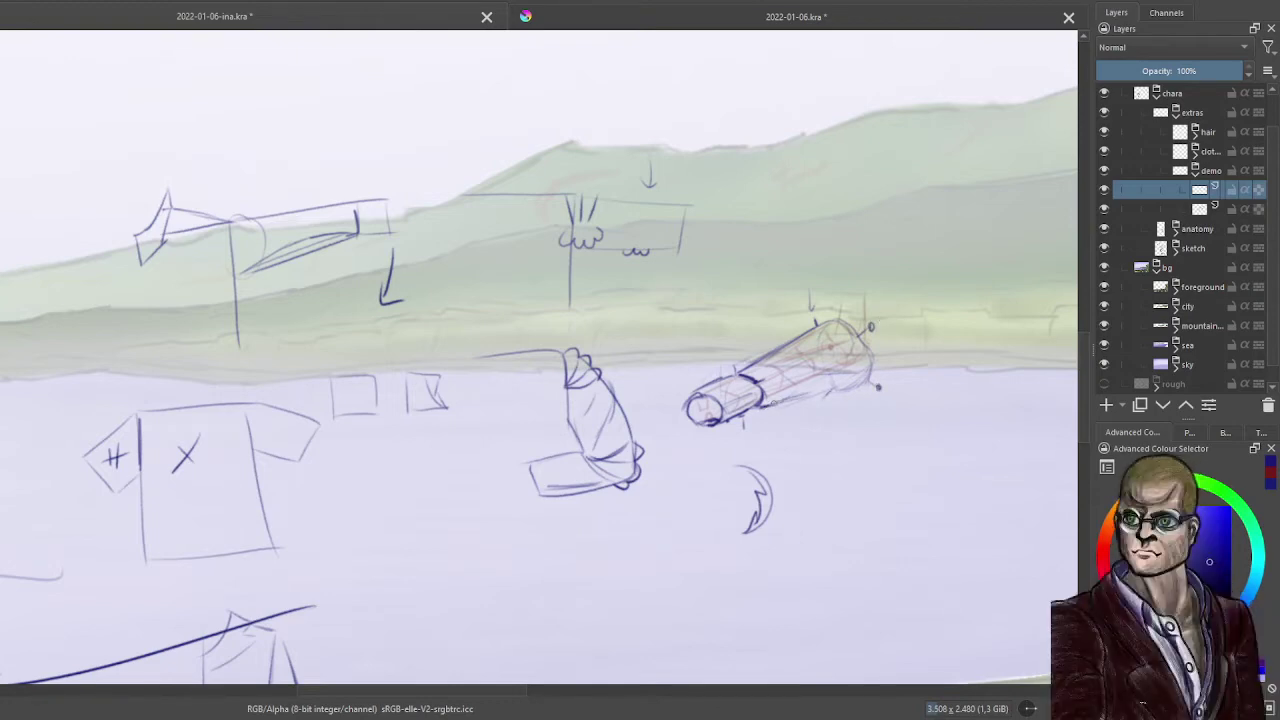
pyautogui.moveTo(773, 403)
pyautogui.mouseDown()
pyautogui.moveTo(852, 385)
pyautogui.moveTo(777, 403)
pyautogui.mouseUp()
pyautogui.moveTo(762, 380)
pyautogui.mouseDown()
pyautogui.moveTo(856, 337)
pyautogui.moveTo(848, 345)
pyautogui.mouseUp()
pyautogui.moveTo(770, 376); pyautogui.dragTo(836, 343)
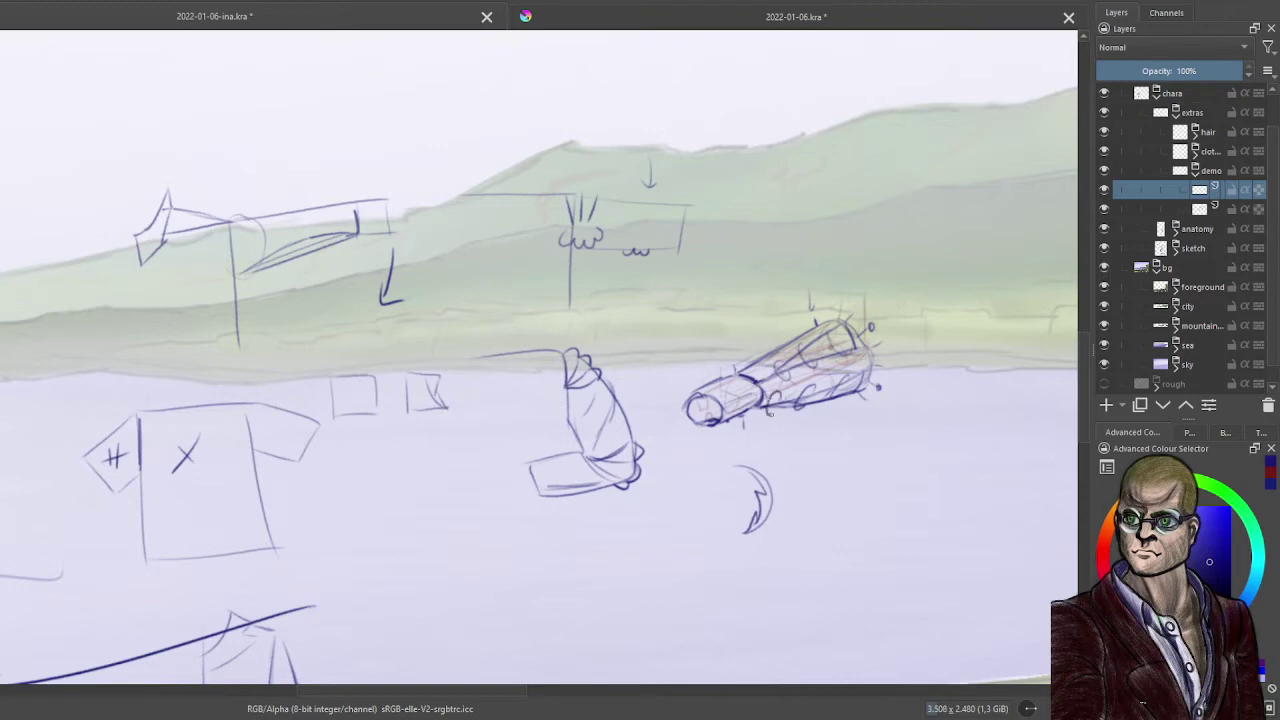
# - Fade the blue sketch layer to 58% opacity, add a layer above it and ink the main fold from elbow to cuff in black
pyautogui.click(1185, 72)
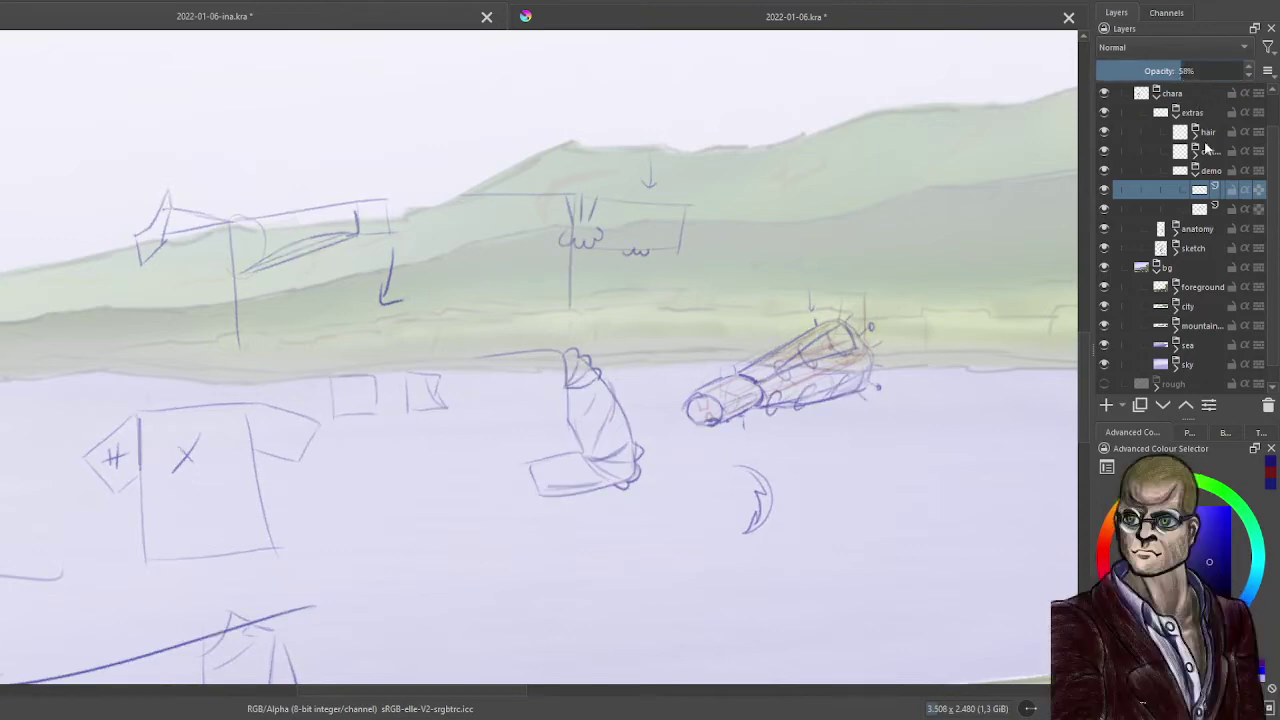
pyautogui.click(1106, 405)
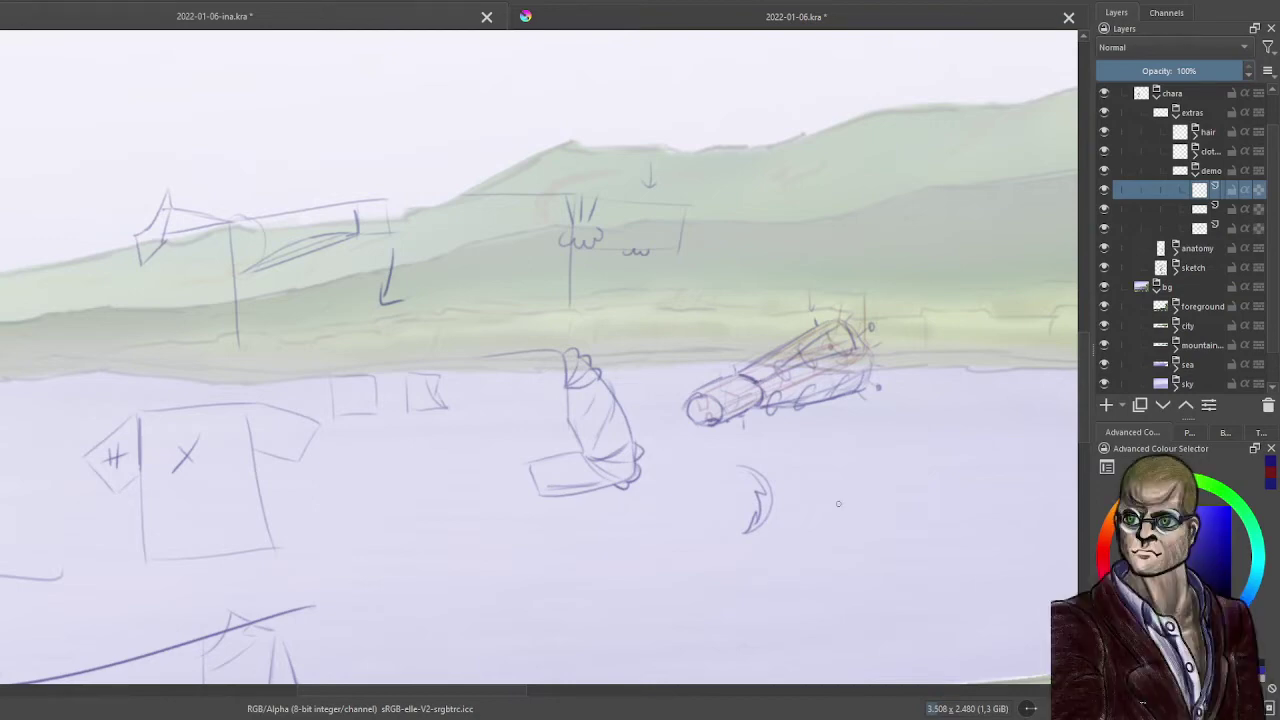
pyautogui.scroll(4, 838, 503)
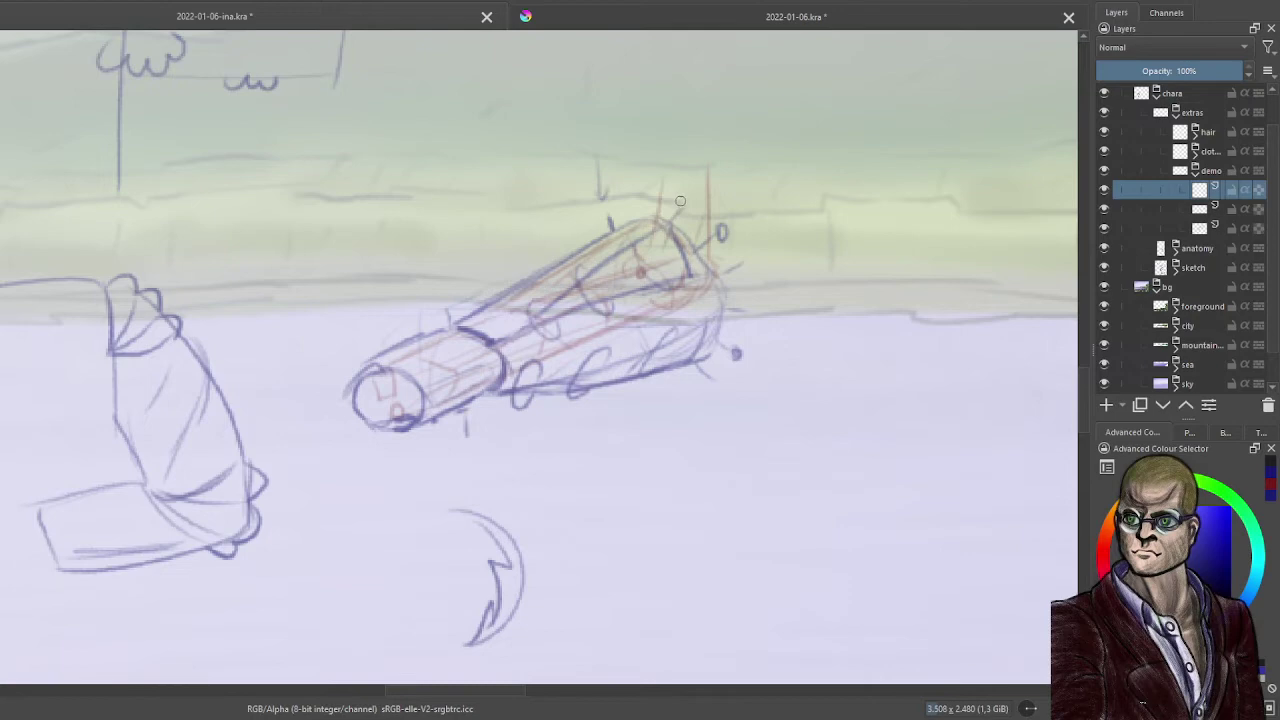
pyautogui.moveTo(674, 220)
pyautogui.mouseDown()
pyautogui.moveTo(666, 265)
pyautogui.moveTo(638, 298)
pyautogui.mouseUp()
pyautogui.moveTo(670, 248)
pyautogui.mouseDown()
pyautogui.moveTo(615, 308)
pyautogui.moveTo(500, 342)
pyautogui.mouseUp()
pyautogui.moveTo(606, 310)
pyautogui.mouseDown()
pyautogui.moveTo(492, 346)
pyautogui.moveTo(630, 298)
pyautogui.moveTo(666, 262)
pyautogui.mouseUp()
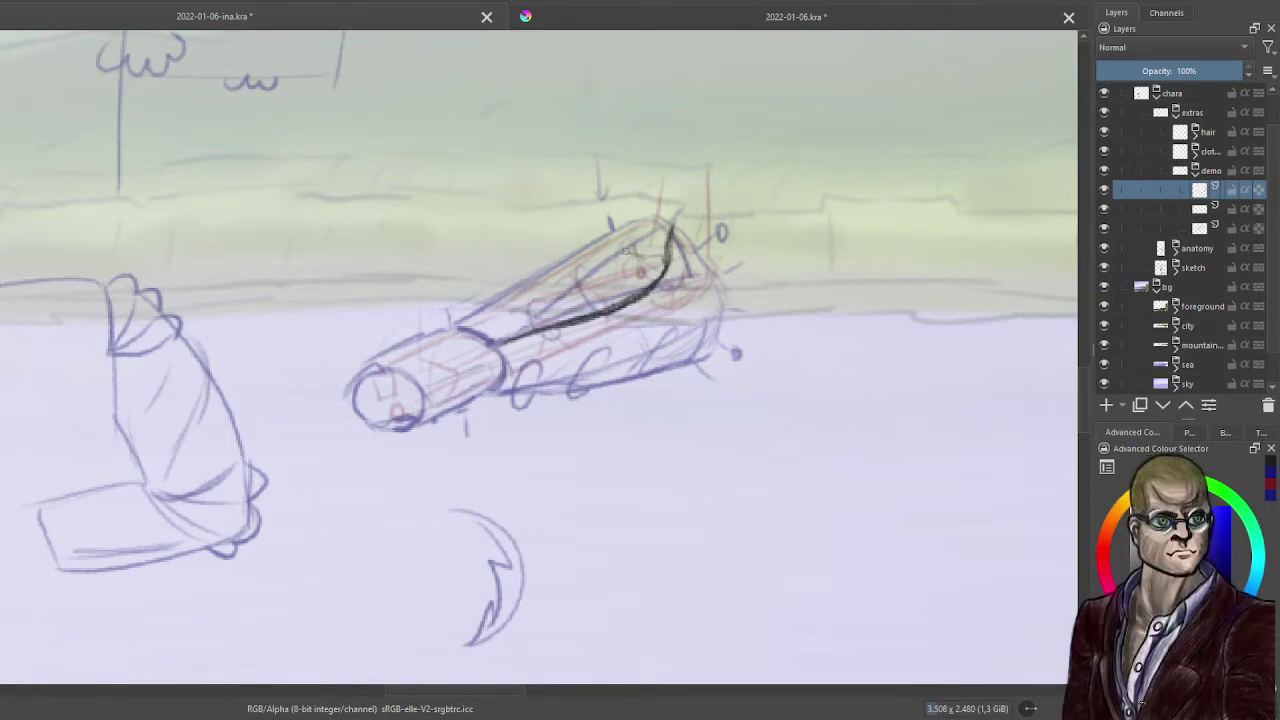
# - Ink the short folds at the inner elbow, the cuff's upper edge and seam, and the small fold beside the seam in black
pyautogui.moveTo(664, 262); pyautogui.dragTo(617, 248)
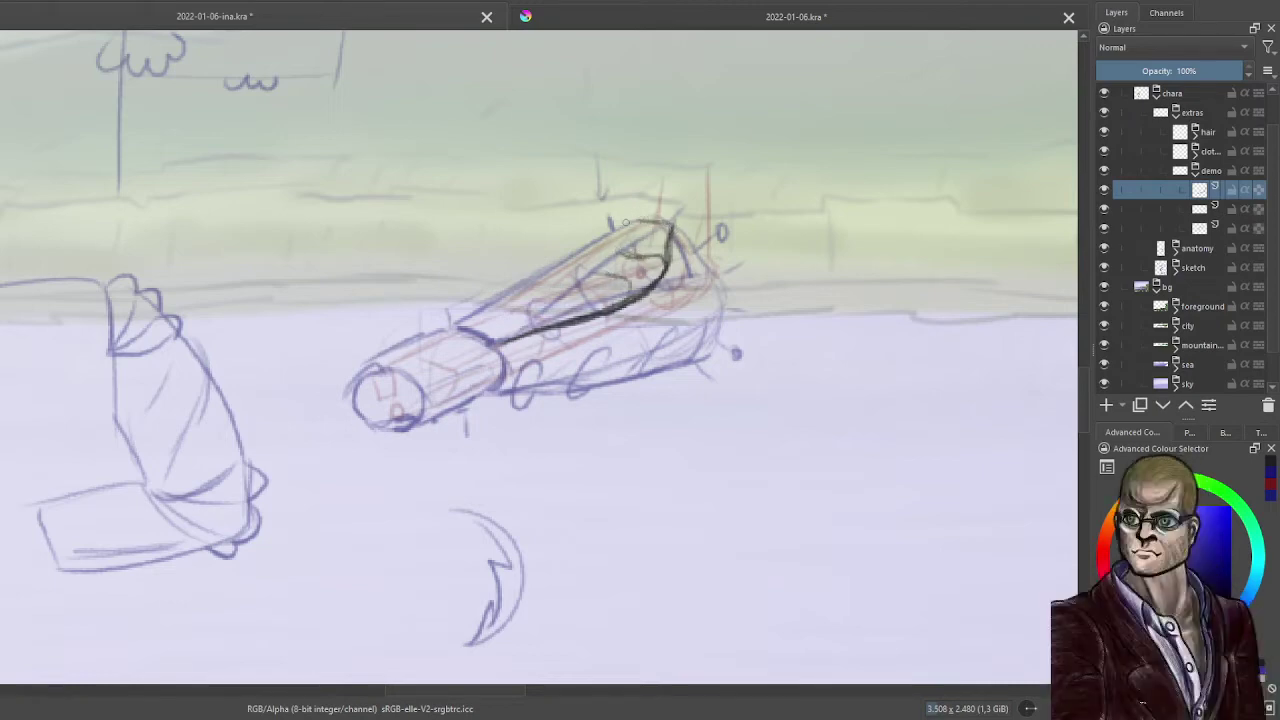
pyautogui.moveTo(608, 224)
pyautogui.mouseDown()
pyautogui.moveTo(646, 218)
pyautogui.moveTo(598, 199)
pyautogui.mouseUp()
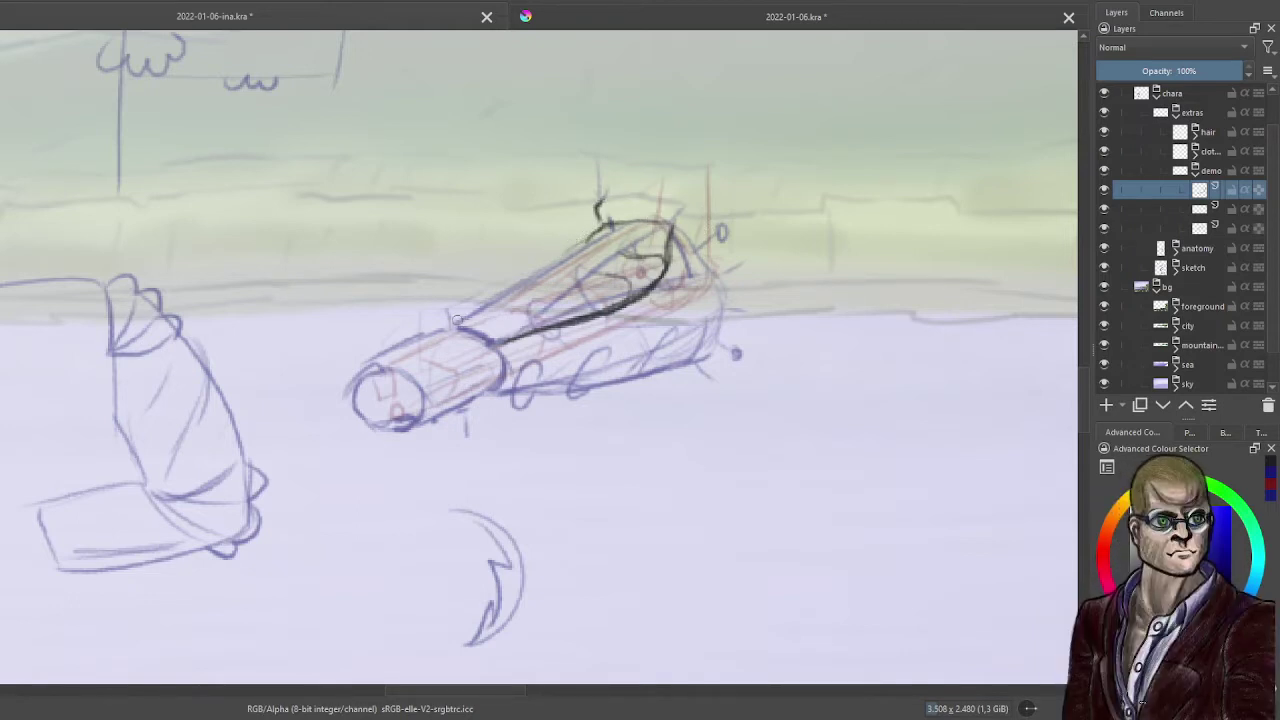
pyautogui.moveTo(497, 343)
pyautogui.mouseDown()
pyautogui.moveTo(445, 320)
pyautogui.moveTo(465, 336)
pyautogui.moveTo(443, 323)
pyautogui.moveTo(379, 351)
pyautogui.moveTo(427, 324)
pyautogui.moveTo(348, 402)
pyautogui.mouseUp()
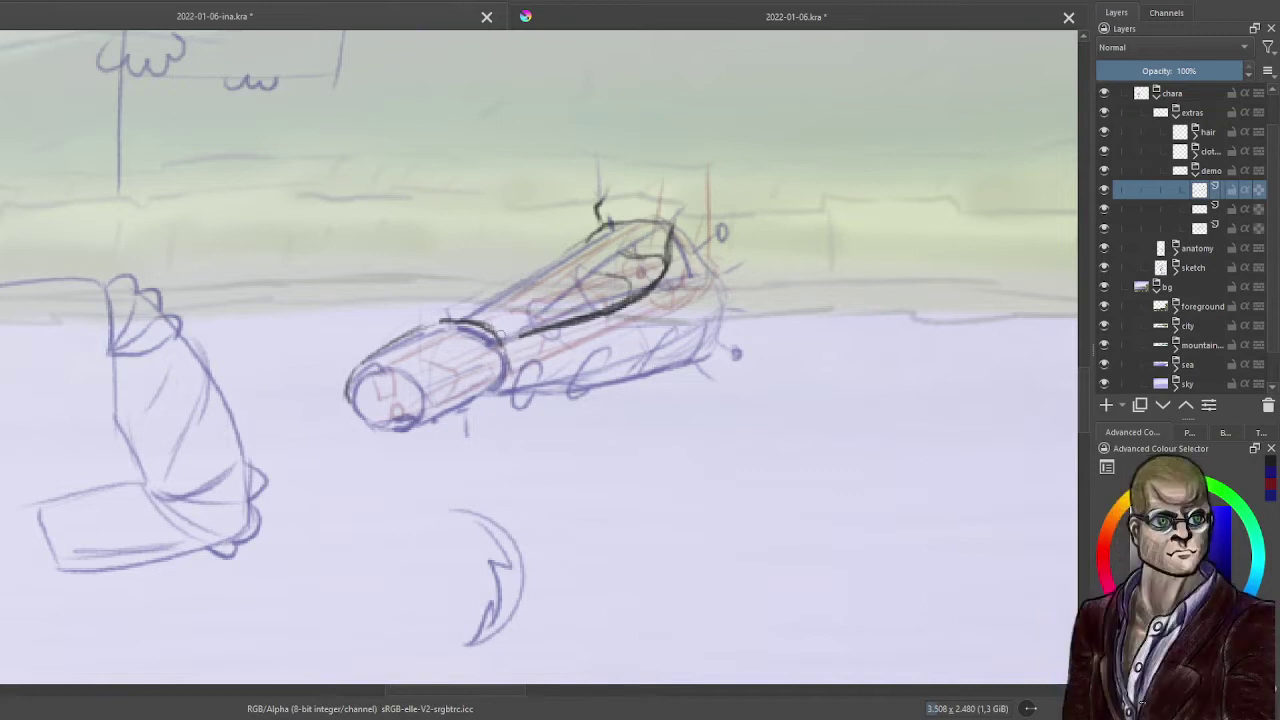
pyautogui.moveTo(502, 336); pyautogui.dragTo(506, 378)
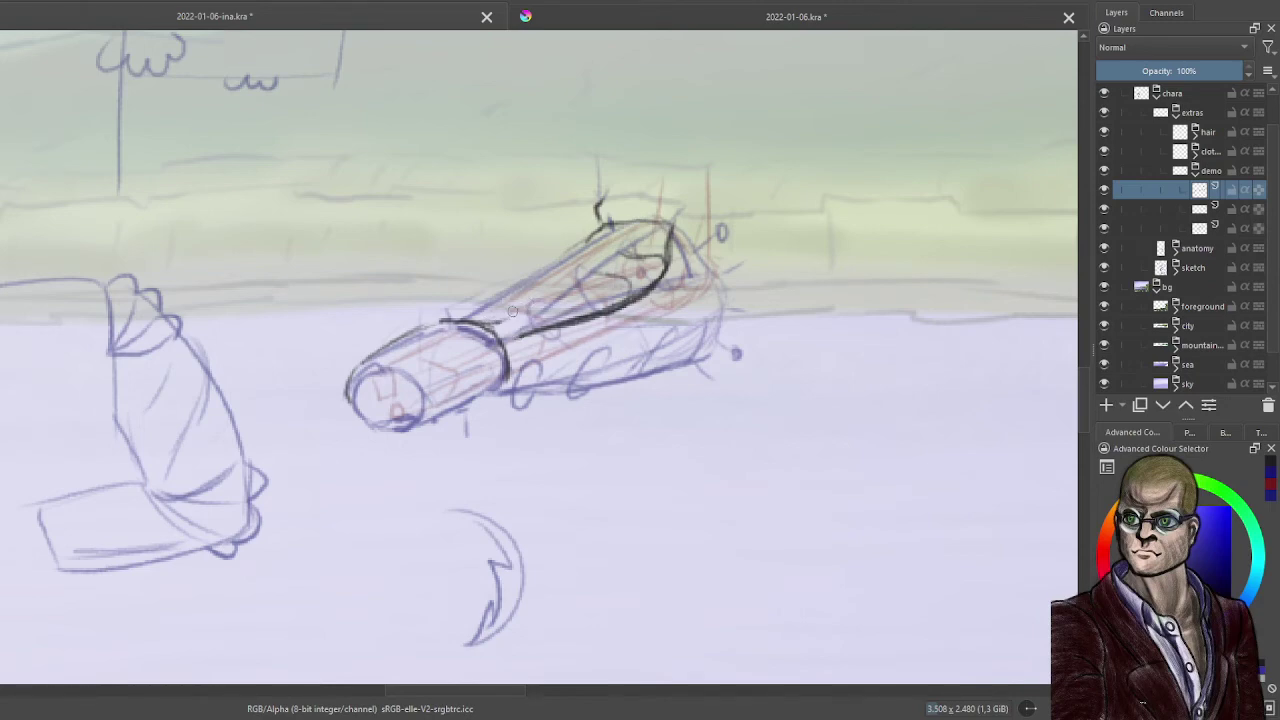
pyautogui.moveTo(497, 321); pyautogui.dragTo(524, 307)
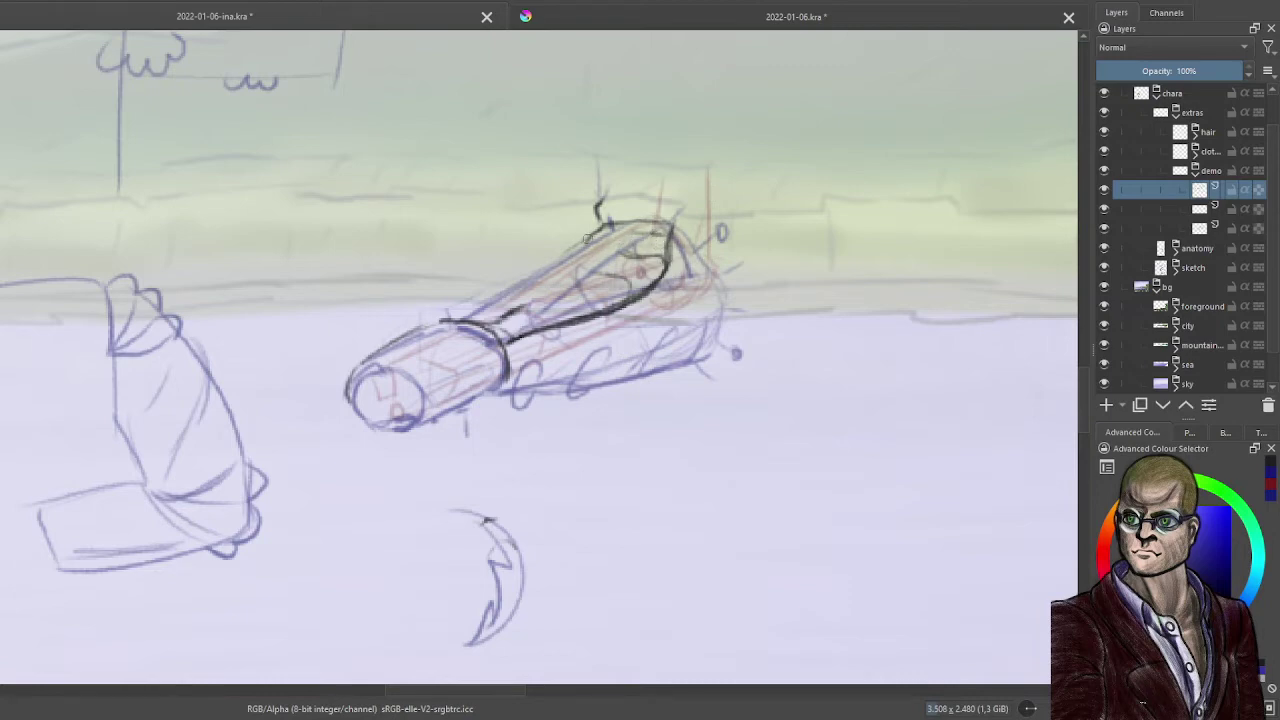
# - Ink the sleeve's upper edge and the elbow's outer contour, with a second fold running into the elbow corner
pyautogui.moveTo(588, 239)
pyautogui.mouseDown()
pyautogui.moveTo(476, 308)
pyautogui.moveTo(512, 286)
pyautogui.moveTo(496, 298)
pyautogui.mouseUp()
pyautogui.moveTo(678, 232); pyautogui.dragTo(714, 278)
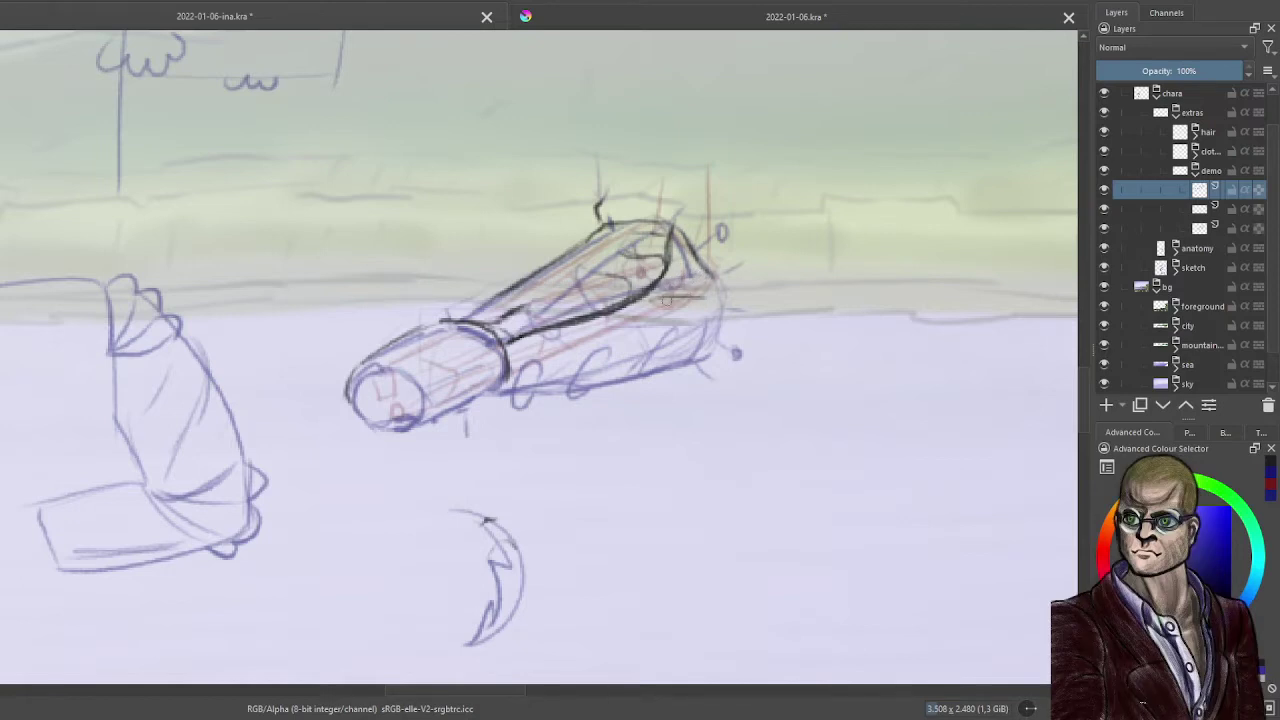
pyautogui.moveTo(602, 322); pyautogui.dragTo(711, 278)
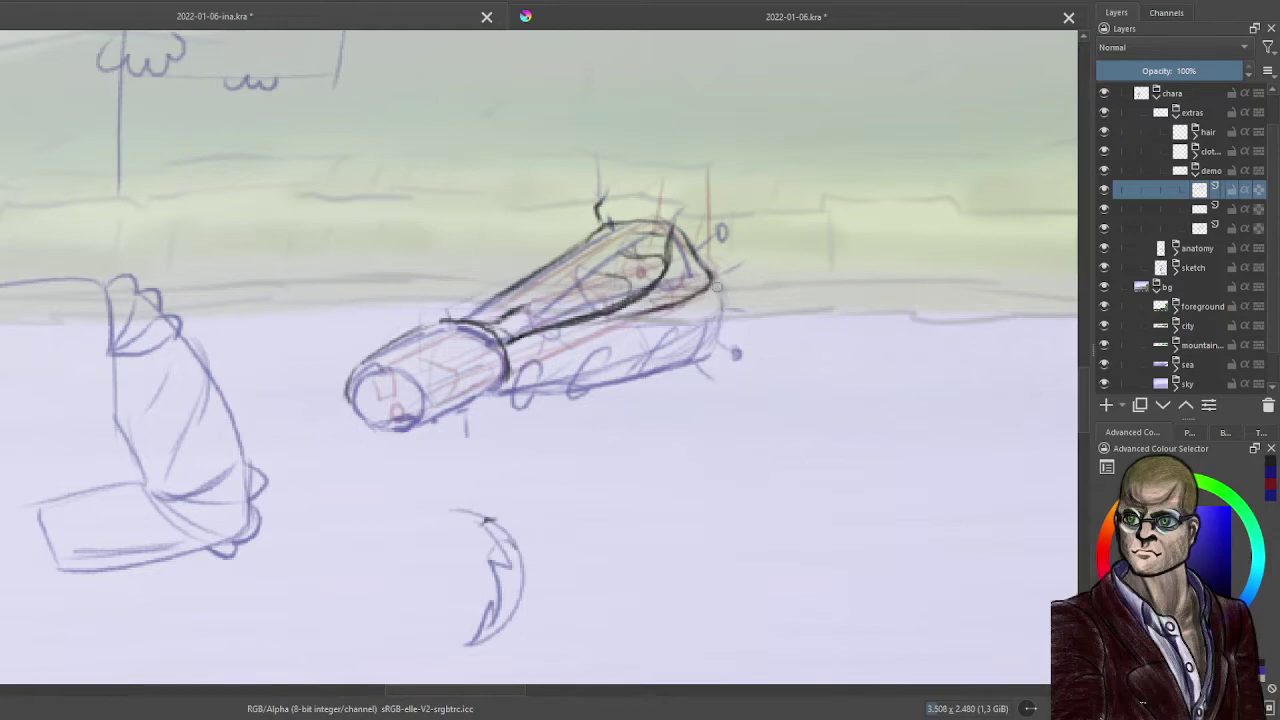
pyautogui.moveTo(716, 286); pyautogui.dragTo(722, 332)
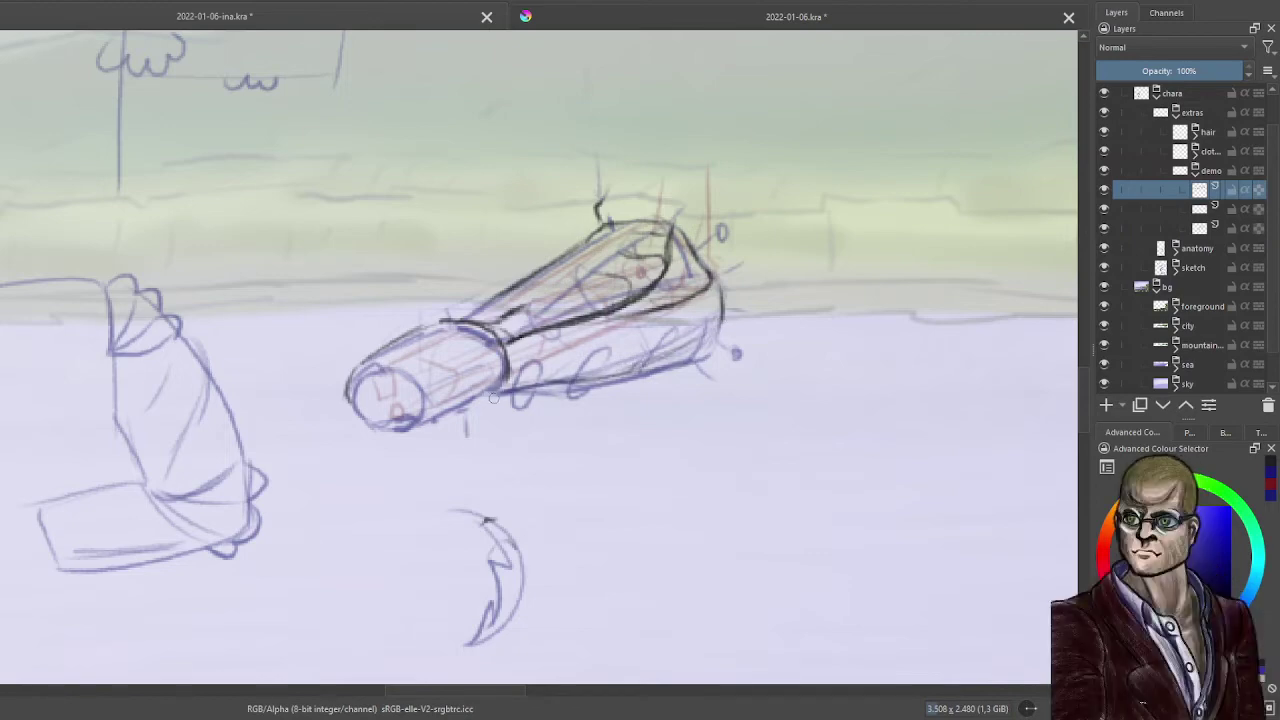
# - Ink the long folds and sagging edge along the sleeve's underside, plus the cuff's lower edge and round opening
pyautogui.moveTo(548, 383); pyautogui.dragTo(666, 352)
pyautogui.moveTo(592, 380); pyautogui.dragTo(720, 320)
pyautogui.moveTo(650, 362); pyautogui.dragTo(696, 342)
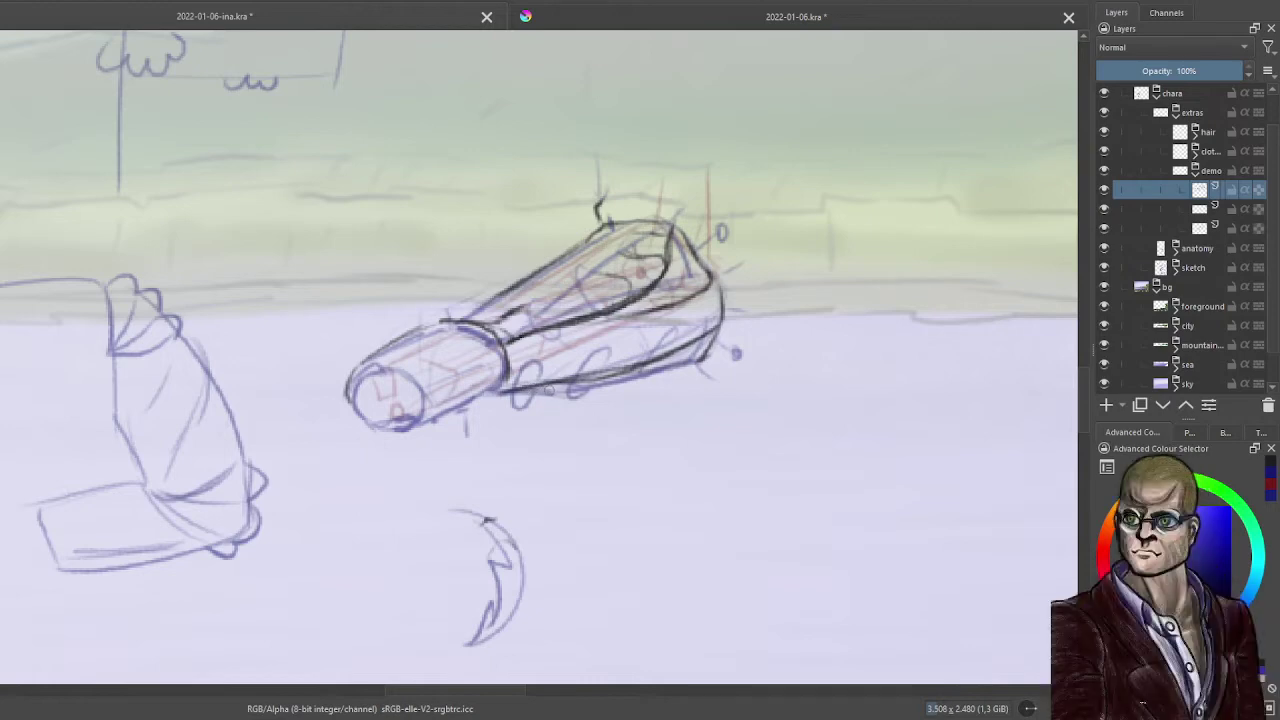
pyautogui.moveTo(553, 393); pyautogui.dragTo(611, 392)
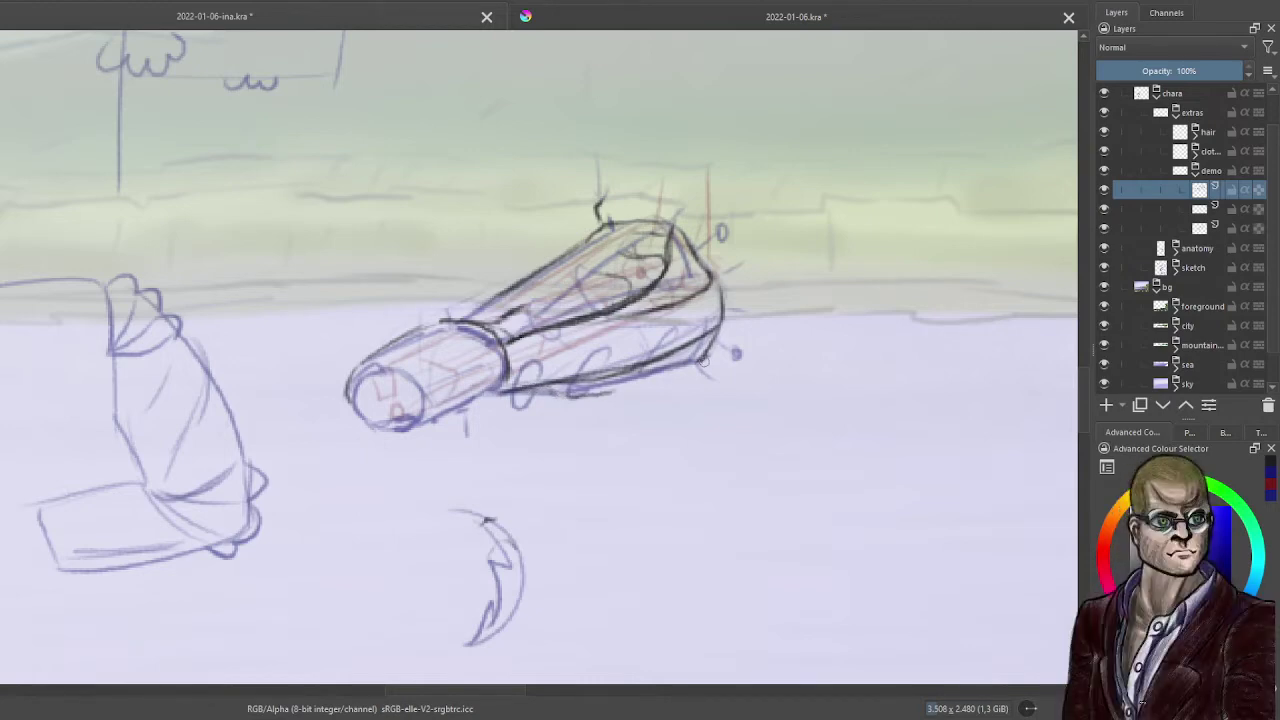
pyautogui.moveTo(703, 361)
pyautogui.mouseDown()
pyautogui.moveTo(592, 397)
pyautogui.moveTo(510, 392)
pyautogui.moveTo(552, 397)
pyautogui.moveTo(410, 430)
pyautogui.mouseUp()
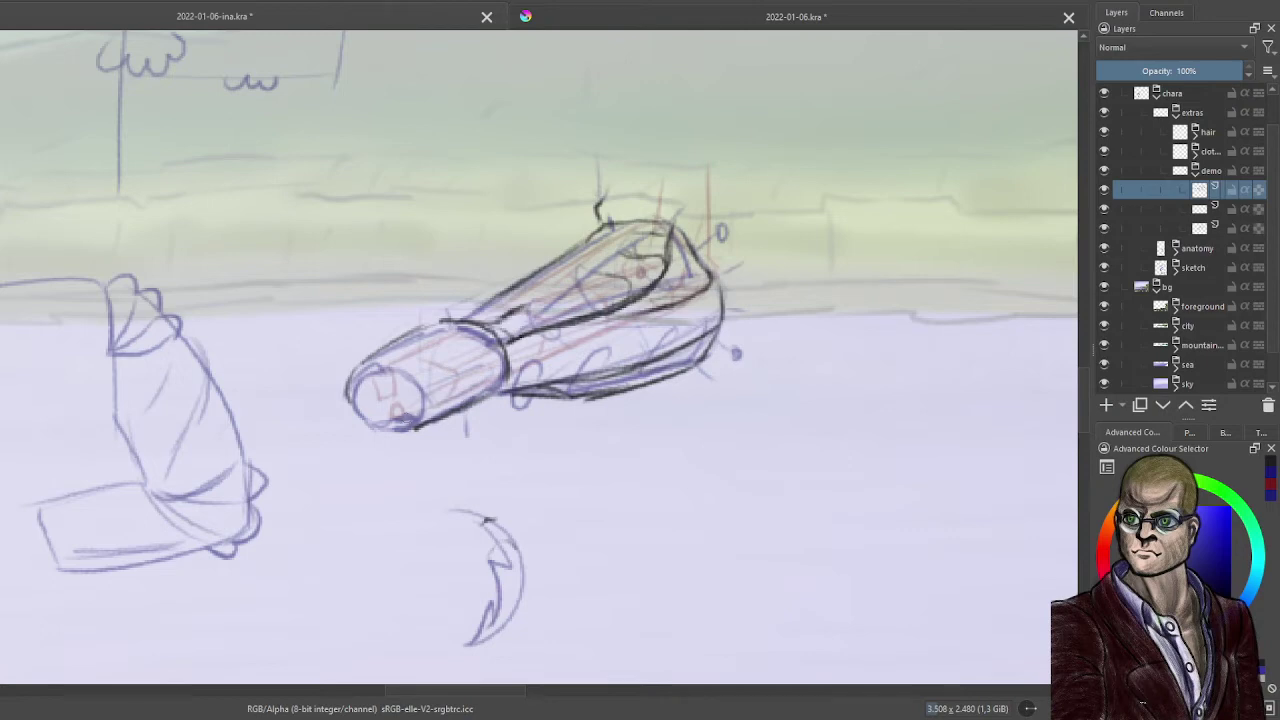
pyautogui.moveTo(354, 392)
pyautogui.mouseDown()
pyautogui.moveTo(386, 370)
pyautogui.moveTo(376, 364)
pyautogui.moveTo(418, 380)
pyautogui.moveTo(427, 404)
pyautogui.moveTo(411, 414)
pyautogui.mouseUp()
pyautogui.moveTo(382, 361)
pyautogui.mouseDown()
pyautogui.moveTo(420, 416)
pyautogui.moveTo(396, 432)
pyautogui.moveTo(414, 434)
pyautogui.mouseUp()
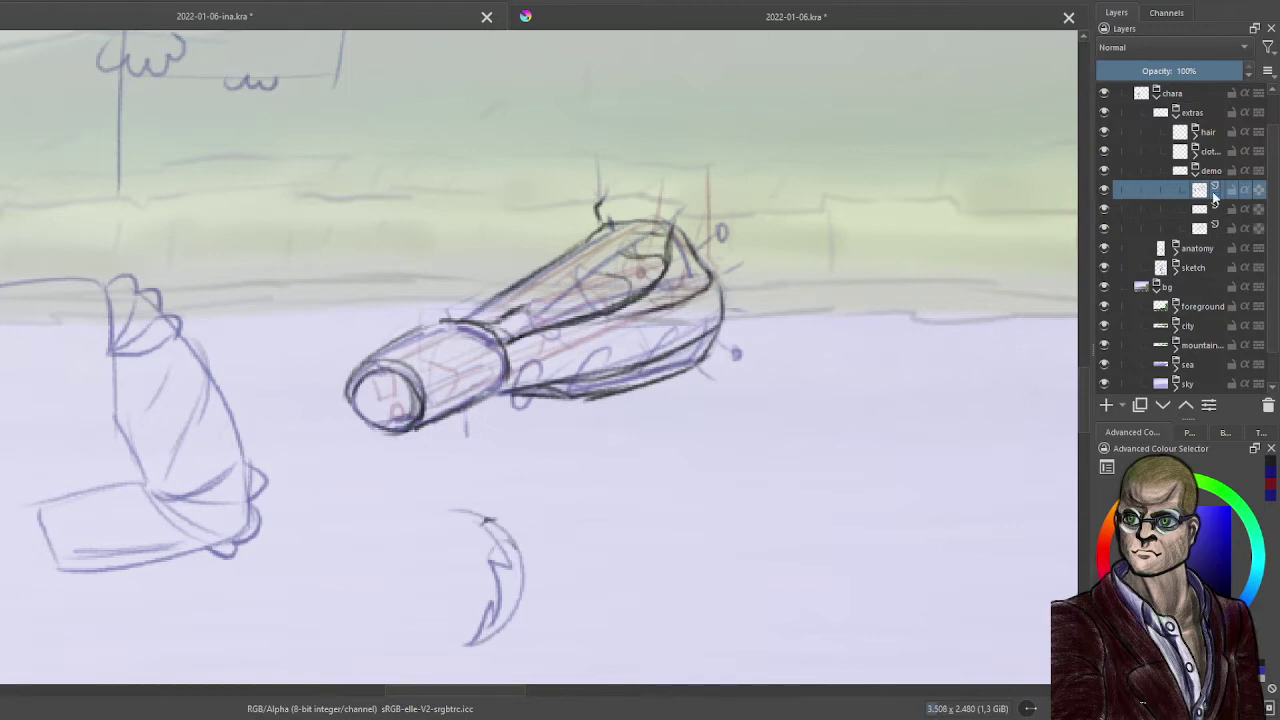
# - Fade the red arm layer to 28%, the blue sketch to 40% and the black ink to 52% opacity, and add a layer above them
pyautogui.click(1181, 228)
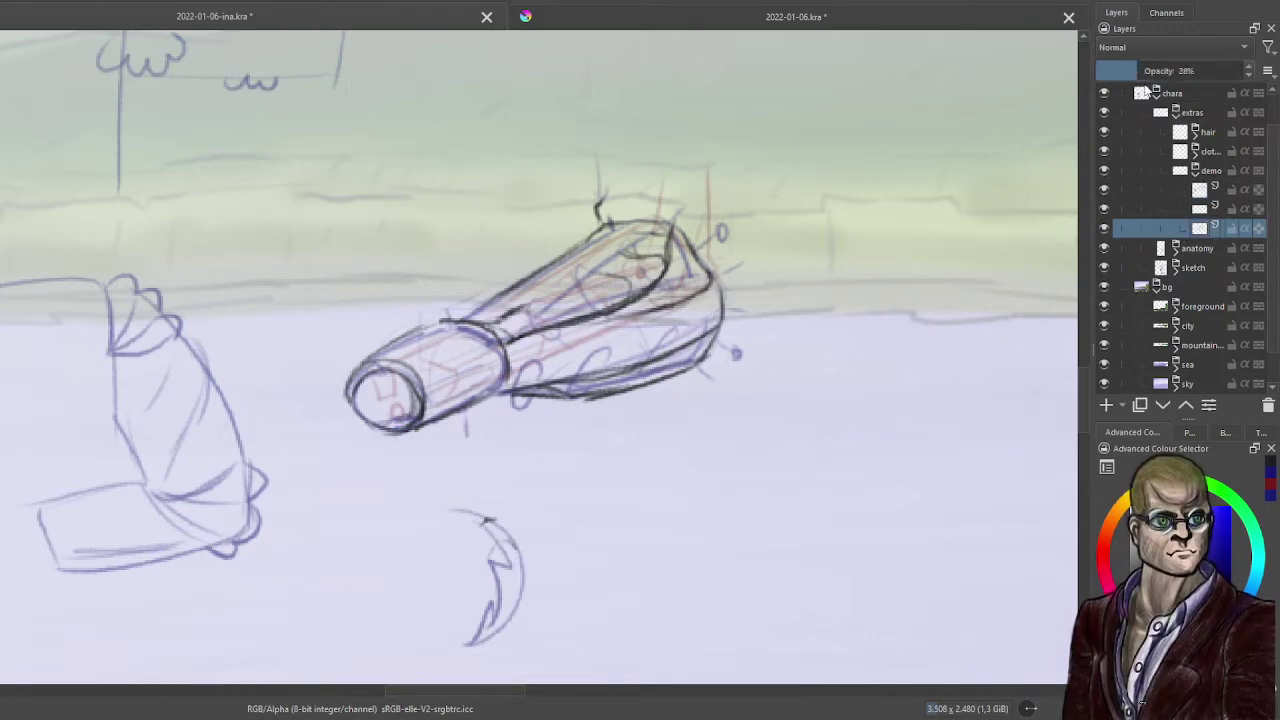
pyautogui.click(1186, 208)
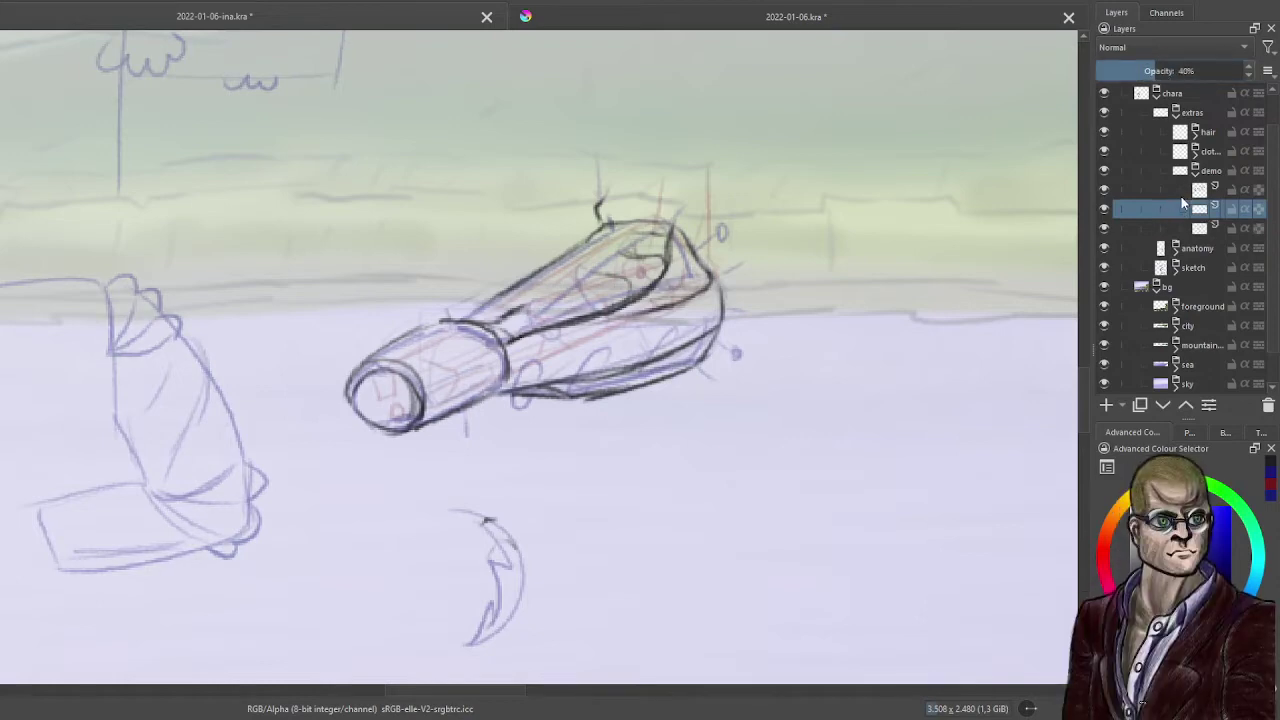
pyautogui.click(1184, 190)
pyautogui.click(1172, 75)
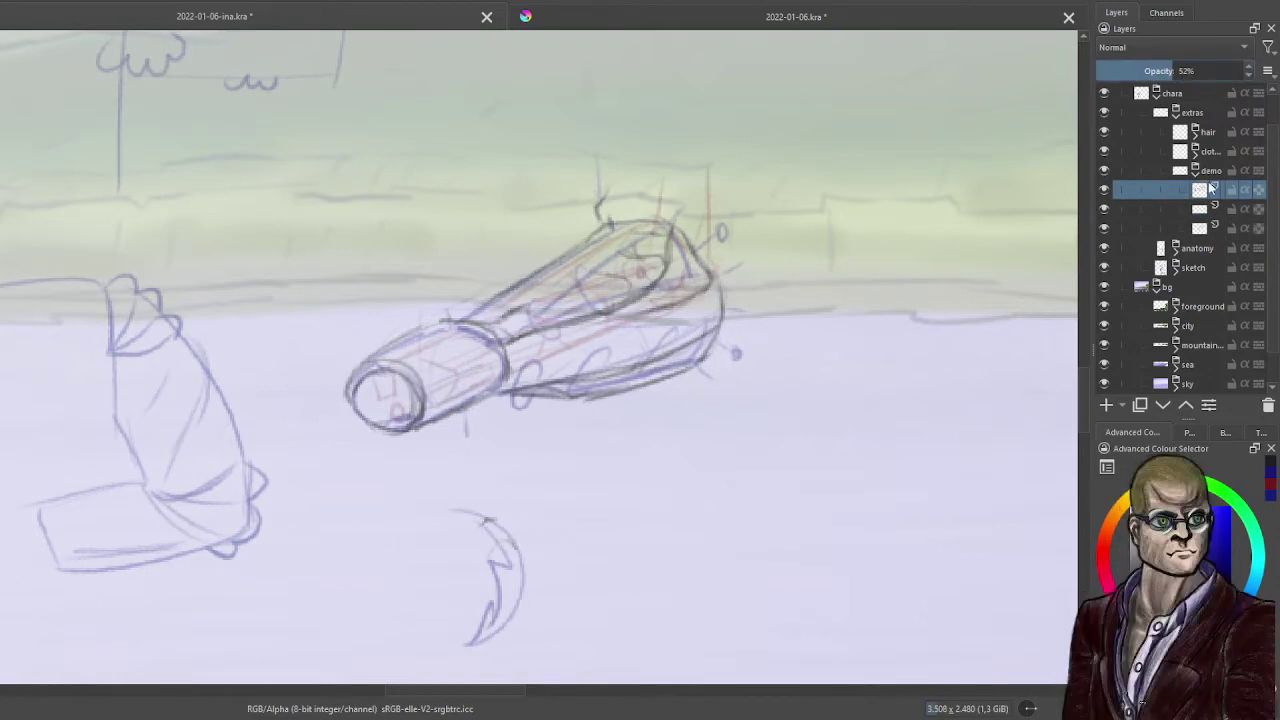
pyautogui.click(1209, 174)
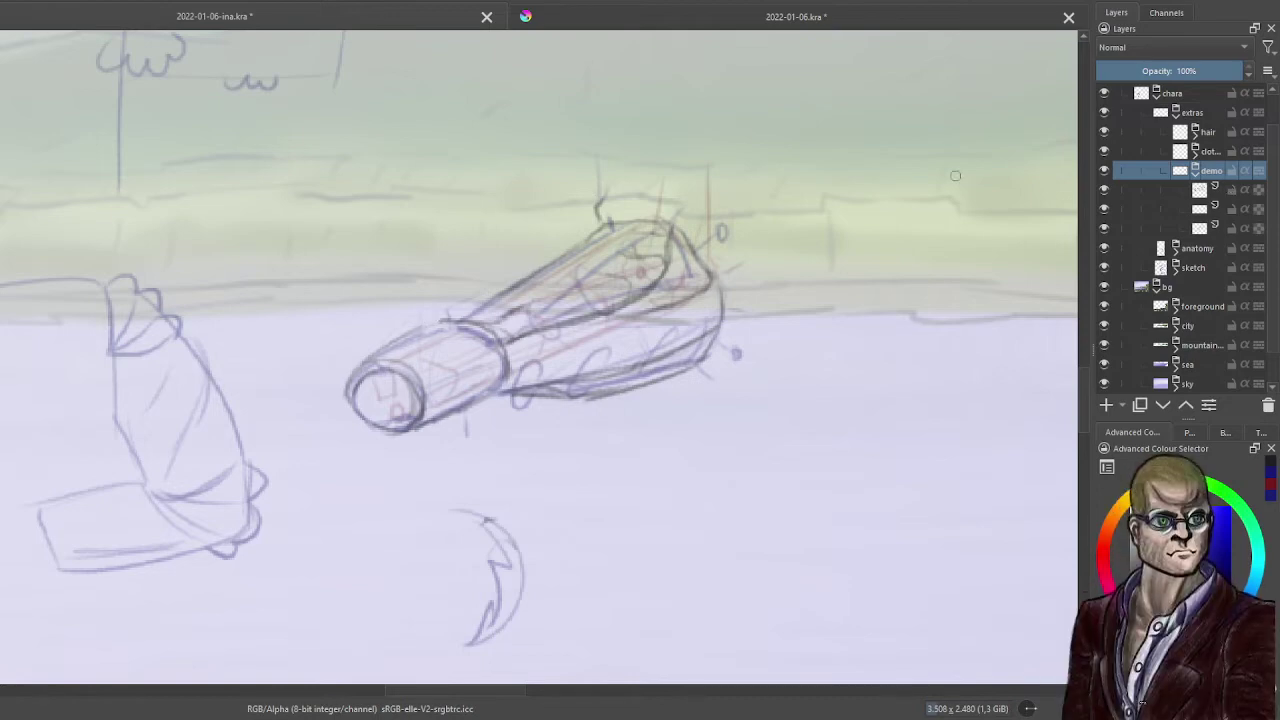
pyautogui.click(1200, 189)
pyautogui.click(1108, 405)
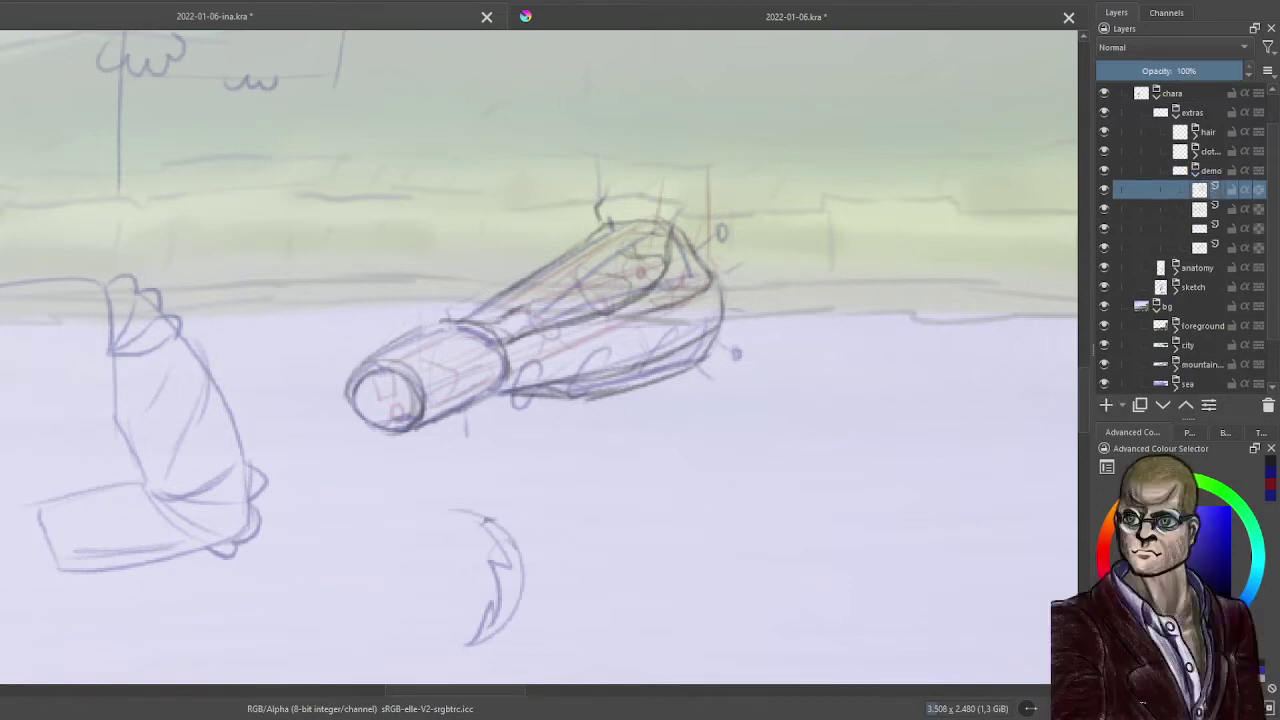
# - Draw clean lines on the new layer for the cuff's top edge, two main forearm folds and the sleeve's upper and elbow edges
pyautogui.moveTo(350, 371)
pyautogui.mouseDown()
pyautogui.moveTo(430, 326)
pyautogui.moveTo(358, 371)
pyautogui.moveTo(359, 397)
pyautogui.mouseUp()
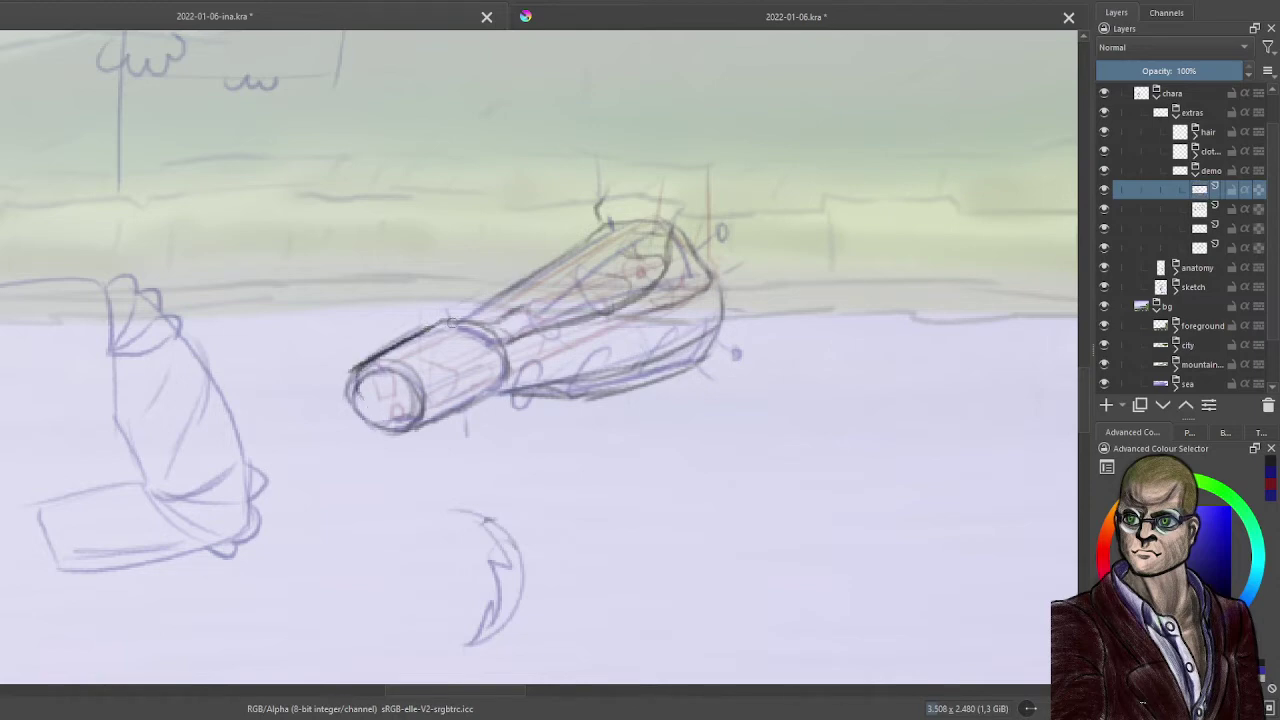
pyautogui.moveTo(446, 322)
pyautogui.mouseDown()
pyautogui.moveTo(488, 328)
pyautogui.moveTo(670, 234)
pyautogui.mouseUp()
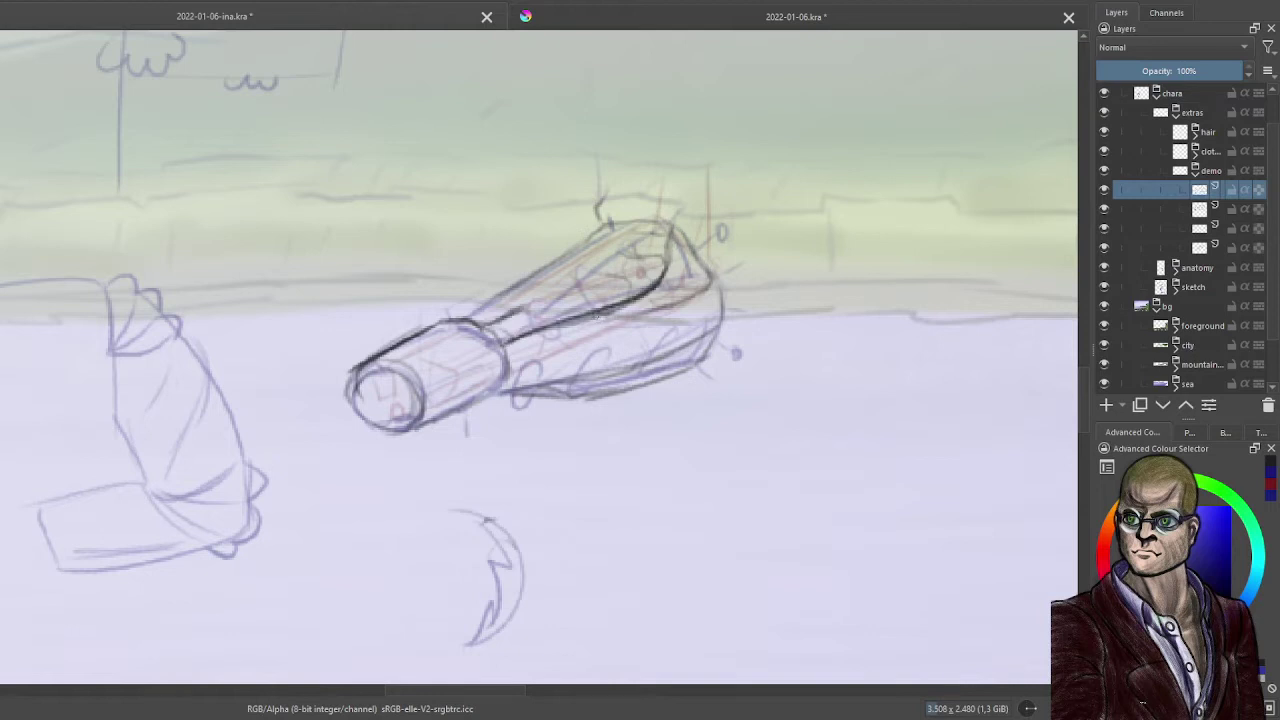
pyautogui.moveTo(594, 321); pyautogui.dragTo(704, 282)
pyautogui.moveTo(568, 258)
pyautogui.mouseDown()
pyautogui.moveTo(462, 318)
pyautogui.moveTo(610, 228)
pyautogui.moveTo(730, 281)
pyautogui.moveTo(720, 398)
pyautogui.mouseUp()
pyautogui.hotkey('ctrl', 'z')
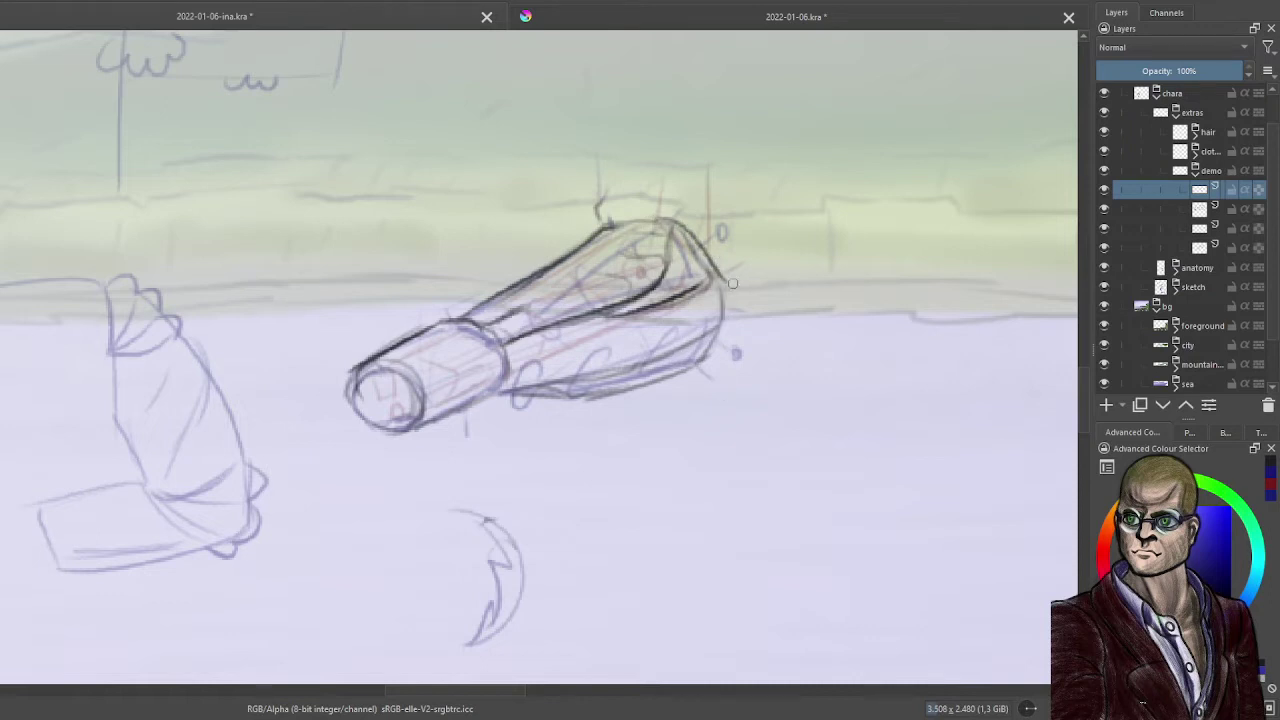
# - Draw the clean back edge of the elbow and the sleeve's lower edge with a sagging fold near the cuff
pyautogui.moveTo(732, 288); pyautogui.dragTo(708, 376)
pyautogui.moveTo(496, 390); pyautogui.dragTo(688, 350)
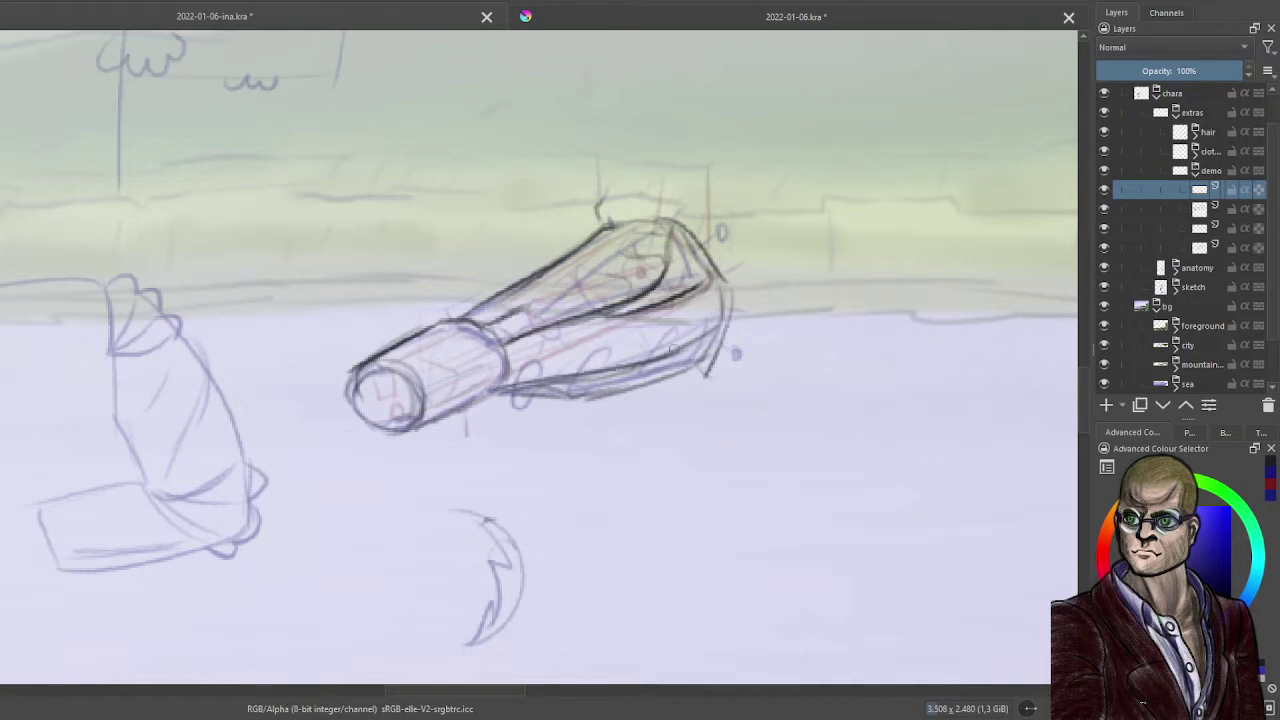
pyautogui.hotkey('ctrl', 'z')
pyautogui.moveTo(502, 392); pyautogui.dragTo(698, 356)
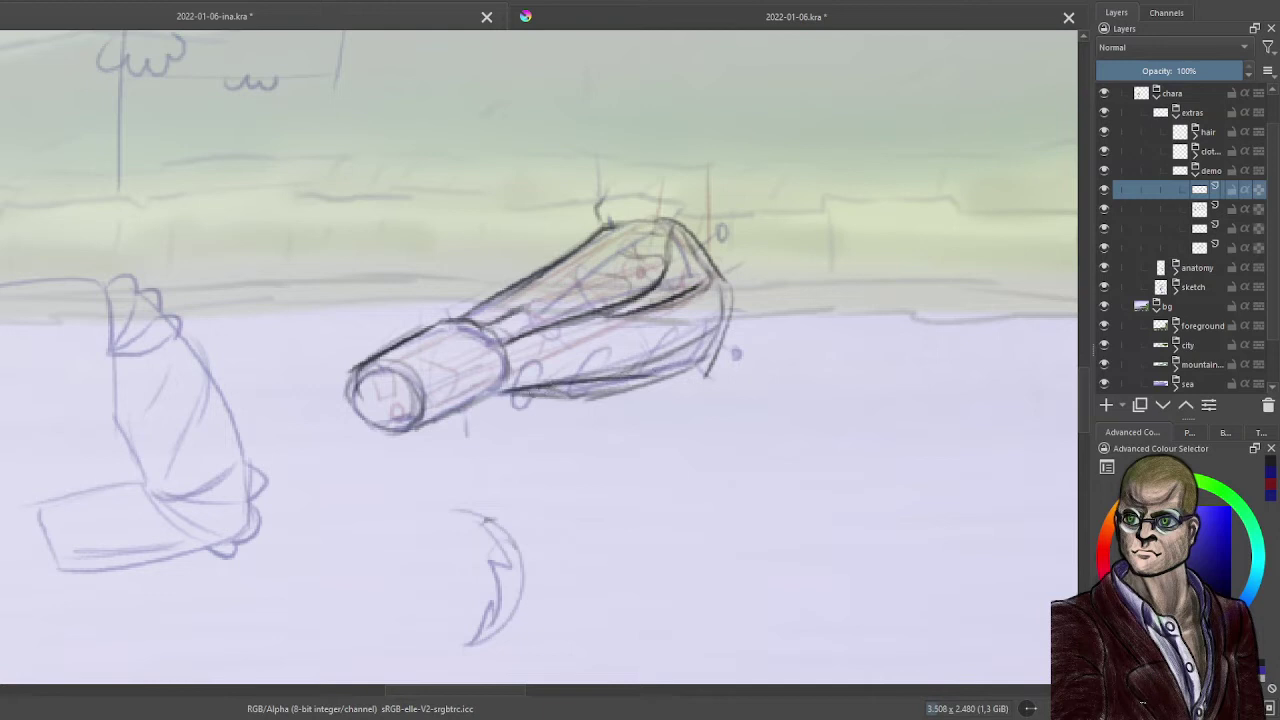
pyautogui.moveTo(524, 392)
pyautogui.mouseDown()
pyautogui.moveTo(713, 357)
pyautogui.moveTo(606, 394)
pyautogui.mouseUp()
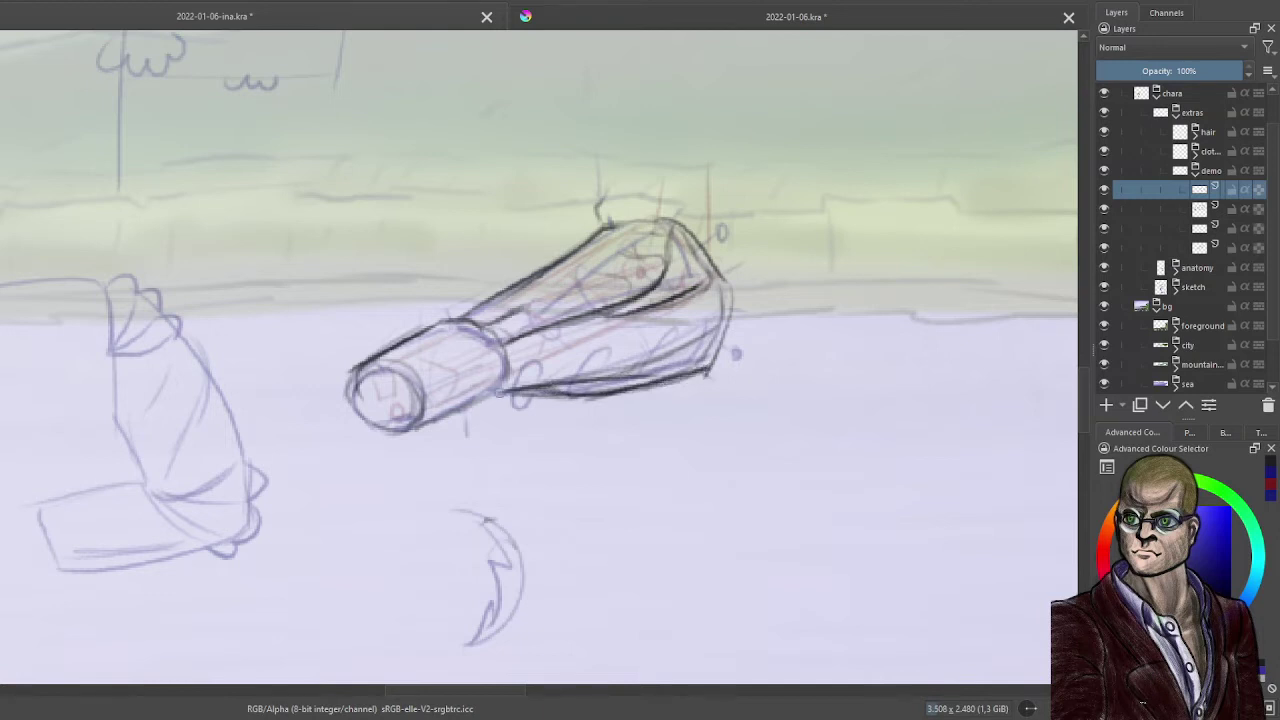
# - Finish the clean cuff seam and round opening, and extend two upper-arm lines upward from the elbow
pyautogui.moveTo(492, 330)
pyautogui.mouseDown()
pyautogui.moveTo(490, 398)
pyautogui.moveTo(430, 418)
pyautogui.moveTo(390, 354)
pyautogui.moveTo(356, 396)
pyautogui.moveTo(412, 428)
pyautogui.moveTo(432, 378)
pyautogui.moveTo(380, 362)
pyautogui.mouseUp()
pyautogui.moveTo(605, 226); pyautogui.dragTo(626, 128)
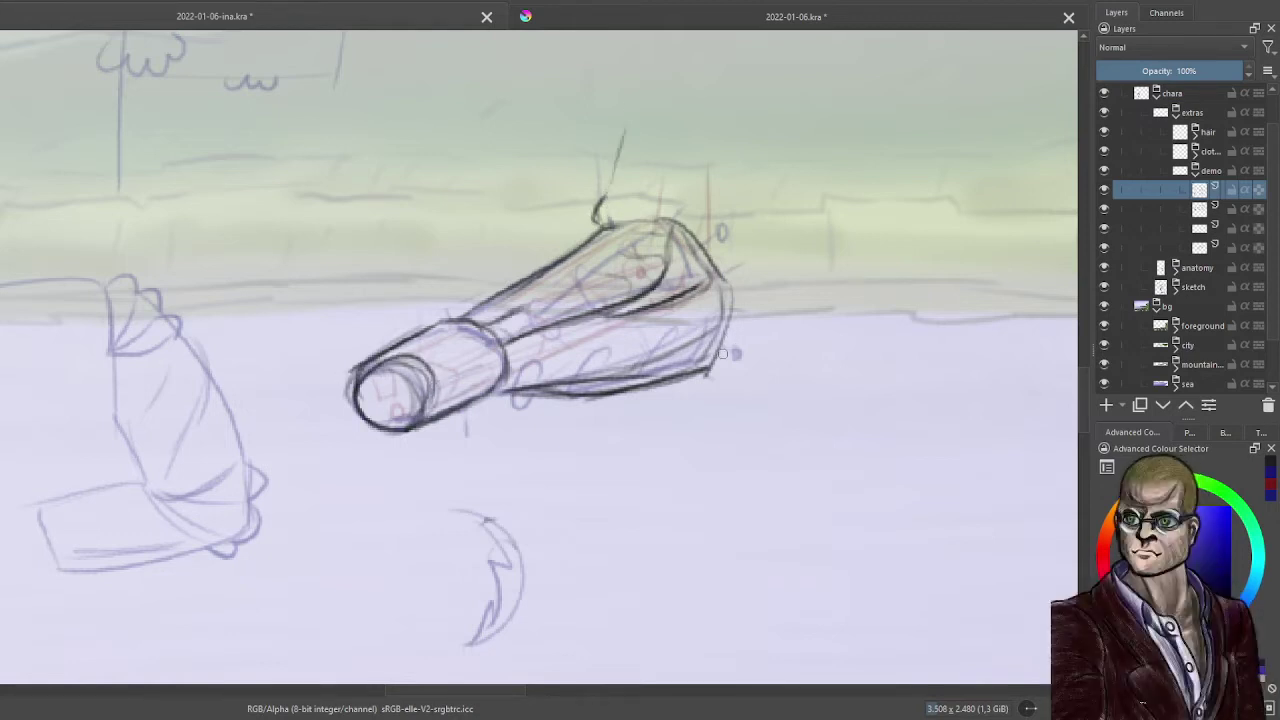
pyautogui.moveTo(714, 369)
pyautogui.mouseDown()
pyautogui.moveTo(752, 360)
pyautogui.moveTo(789, 162)
pyautogui.mouseUp()
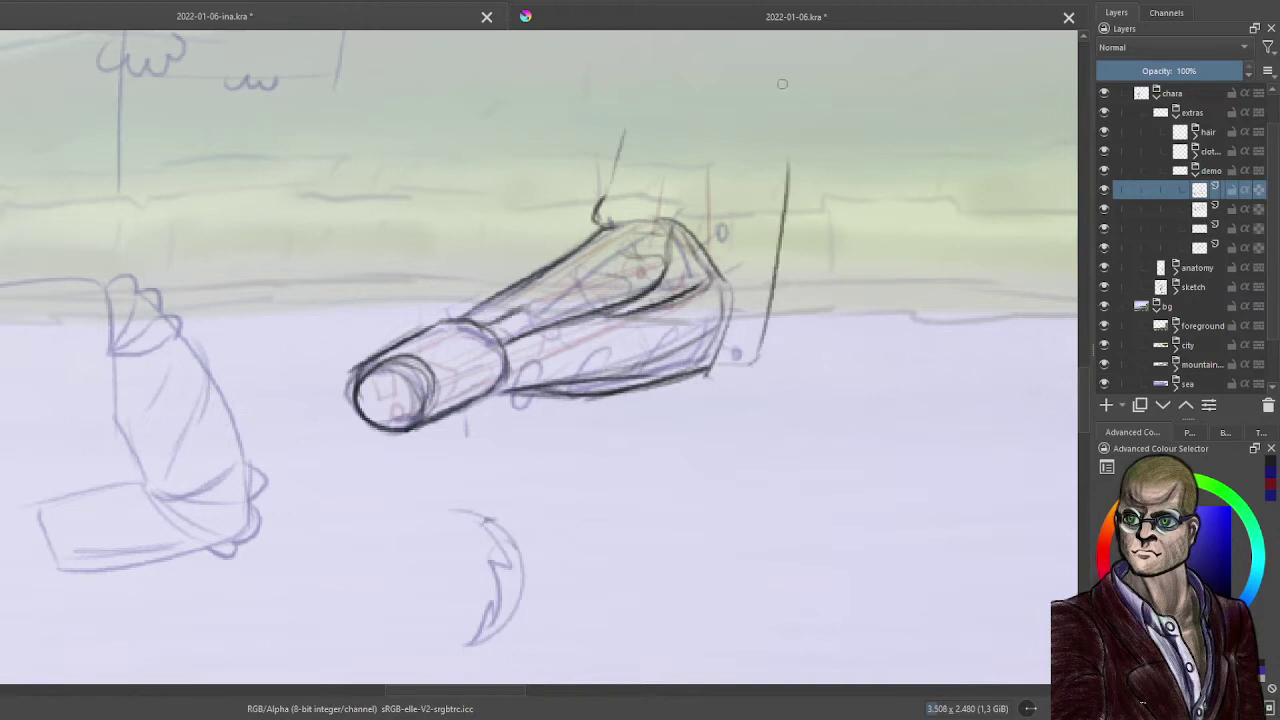
# - Hide the three underlying demo layers and check the clean sleeve drawing on its own against the whole picture
pyautogui.click(1104, 208)
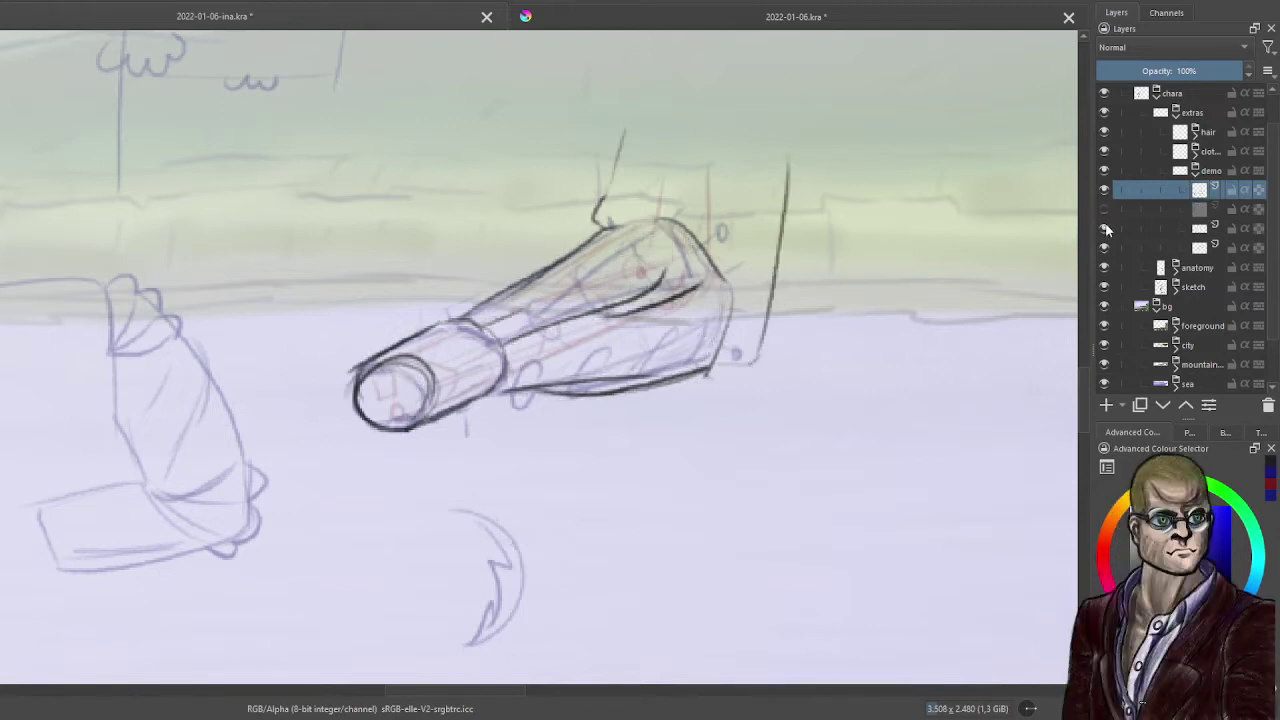
pyautogui.click(1104, 227)
pyautogui.click(1104, 246)
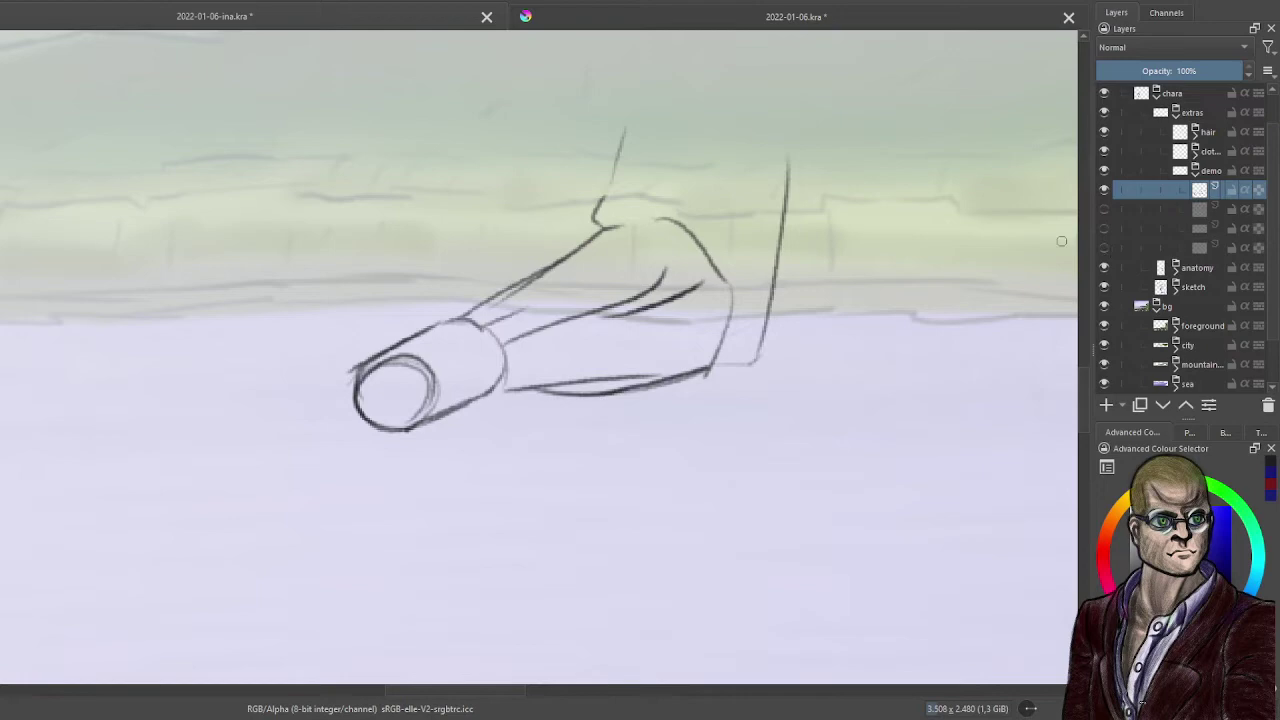
pyautogui.scroll(-5, 558, 230)
pyautogui.moveTo(650, 338); pyautogui.dragTo(696, 410)
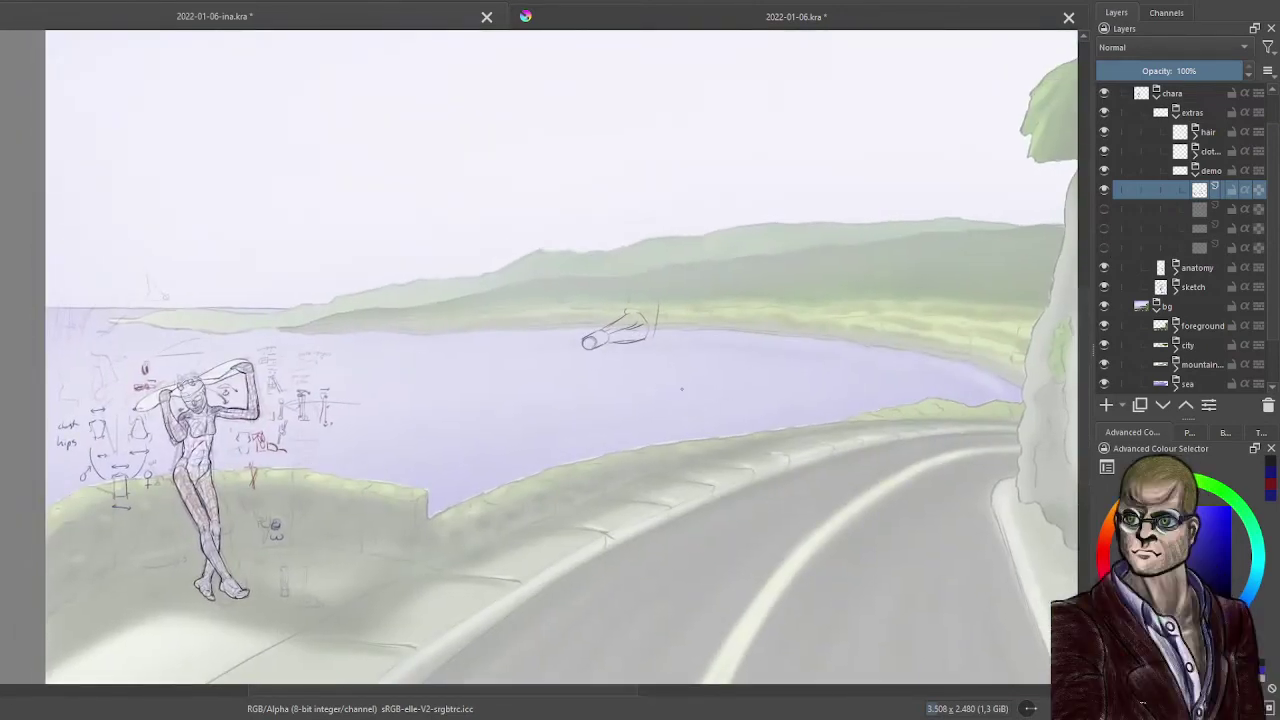
pyautogui.scroll(1, 682, 388)
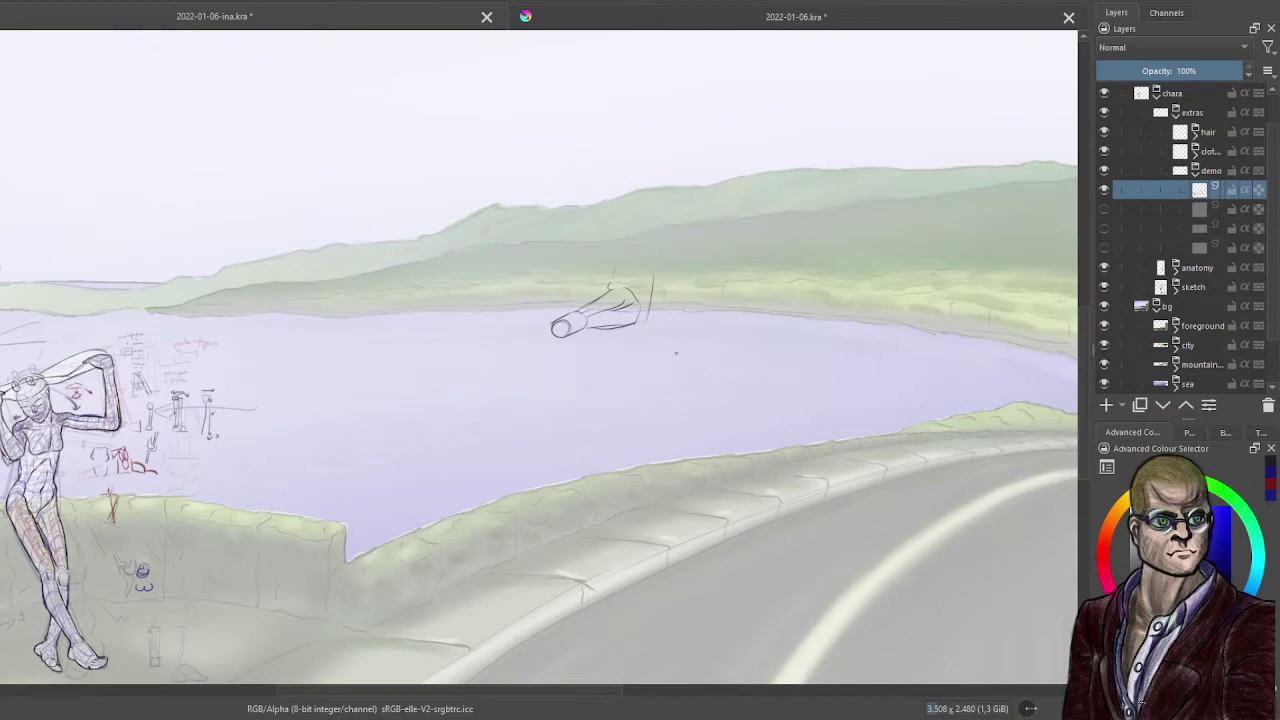
pyautogui.scroll(4, 670, 345)
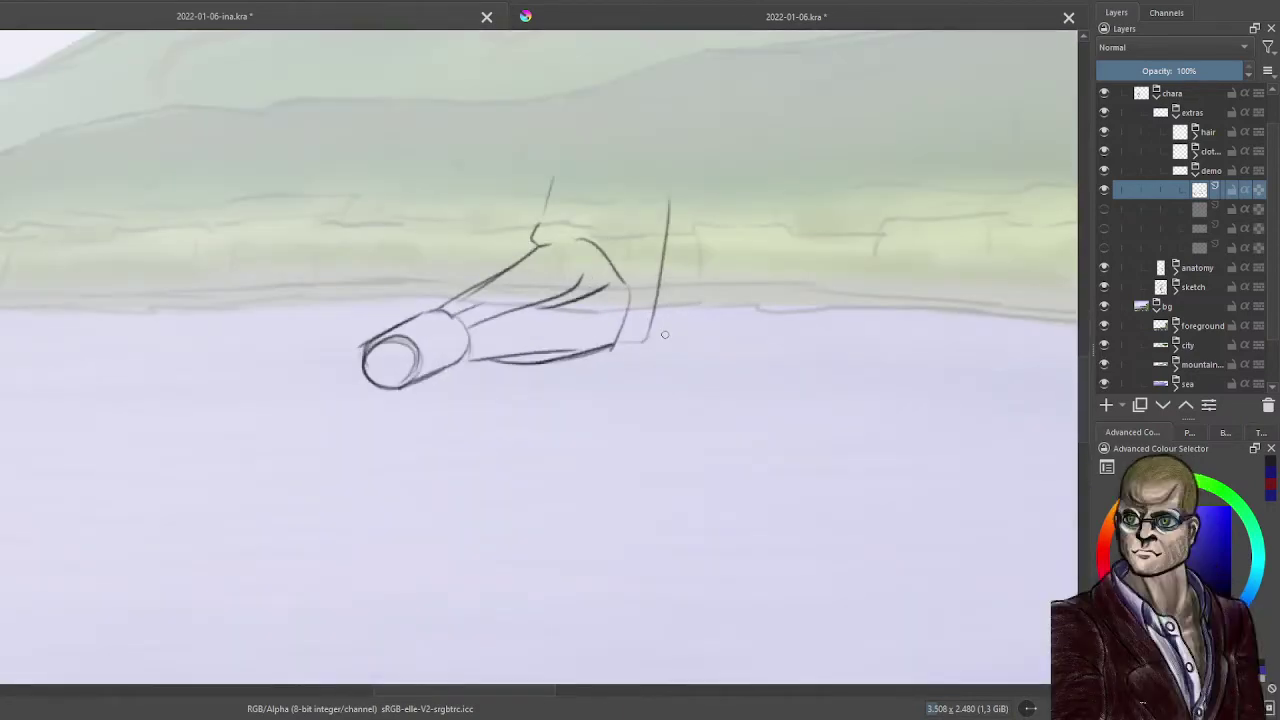
# - Lighten the inner fold and elbow lines, switch back to a drawing brush preset and strengthen the cuff's lower corner
pyautogui.click(1189, 433)
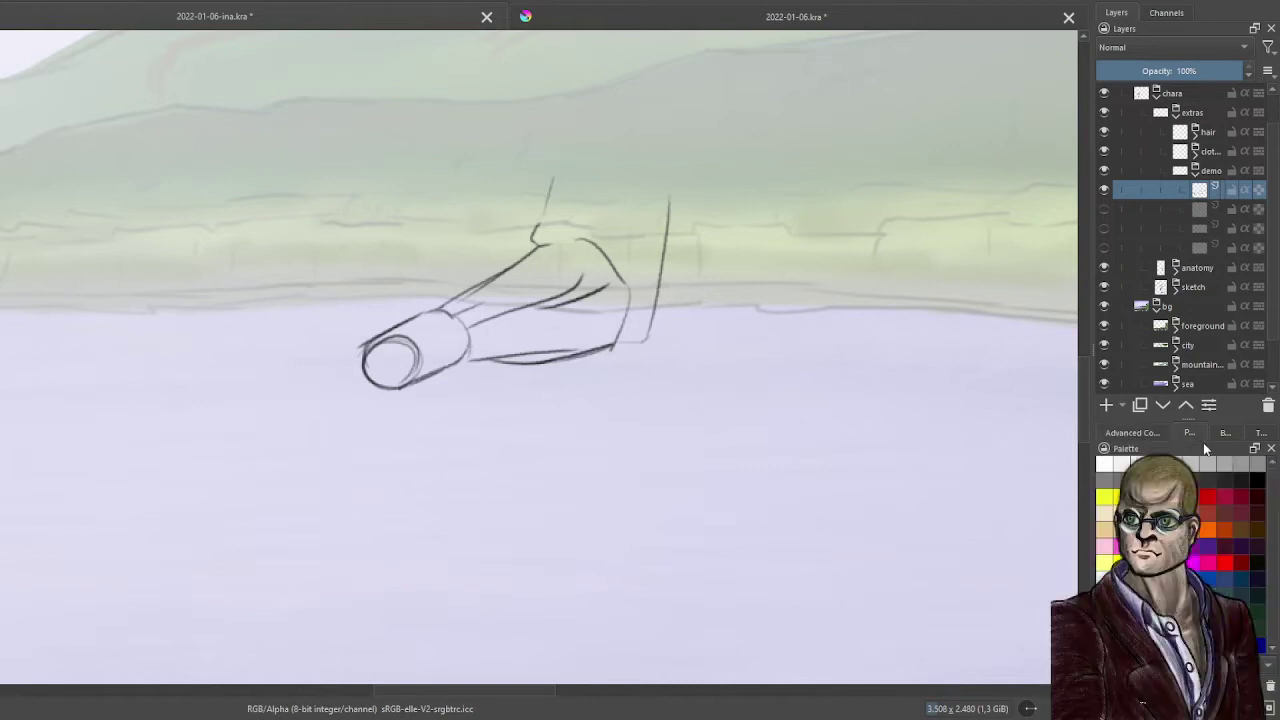
pyautogui.click(1225, 433)
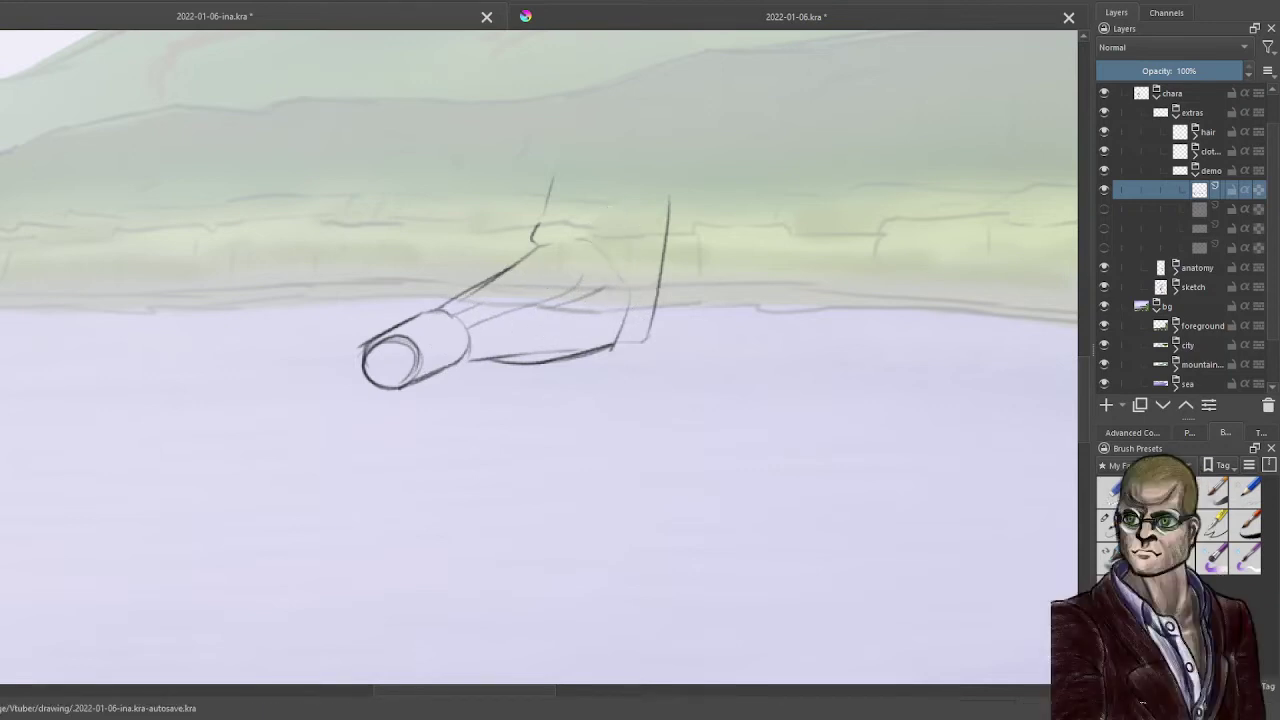
pyautogui.click(1108, 524)
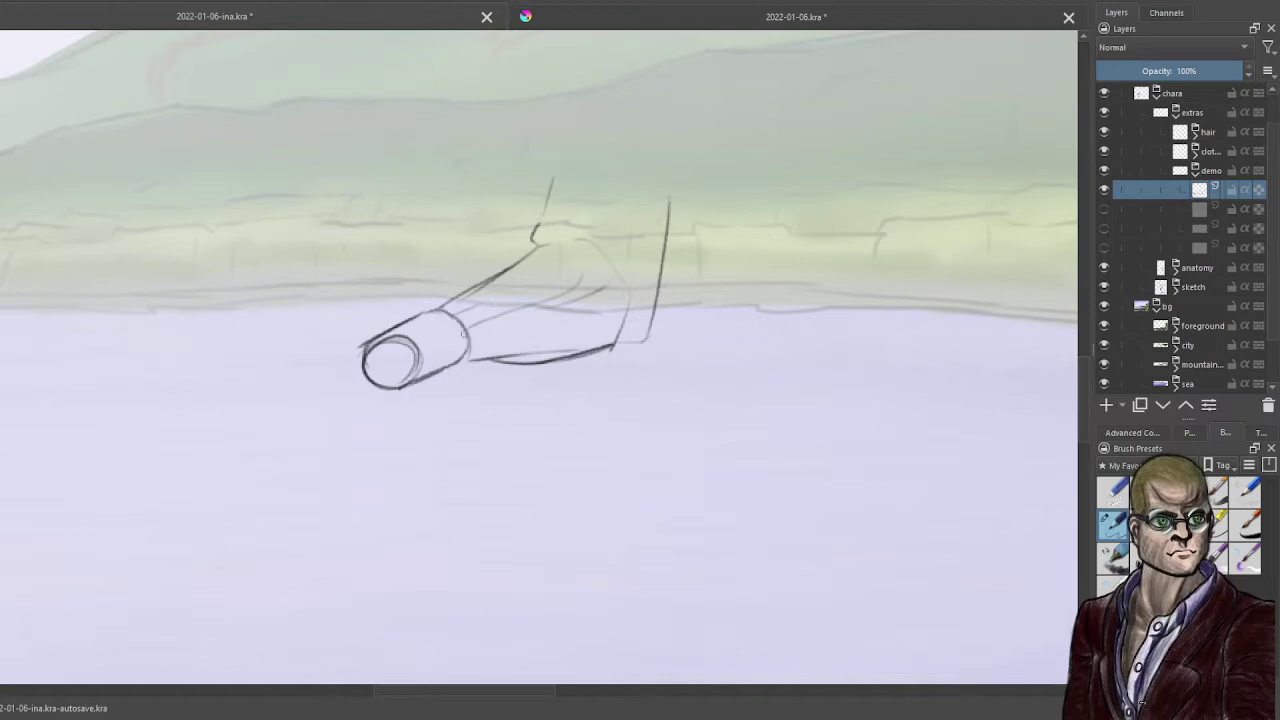
pyautogui.moveTo(462, 364); pyautogui.dragTo(519, 362)
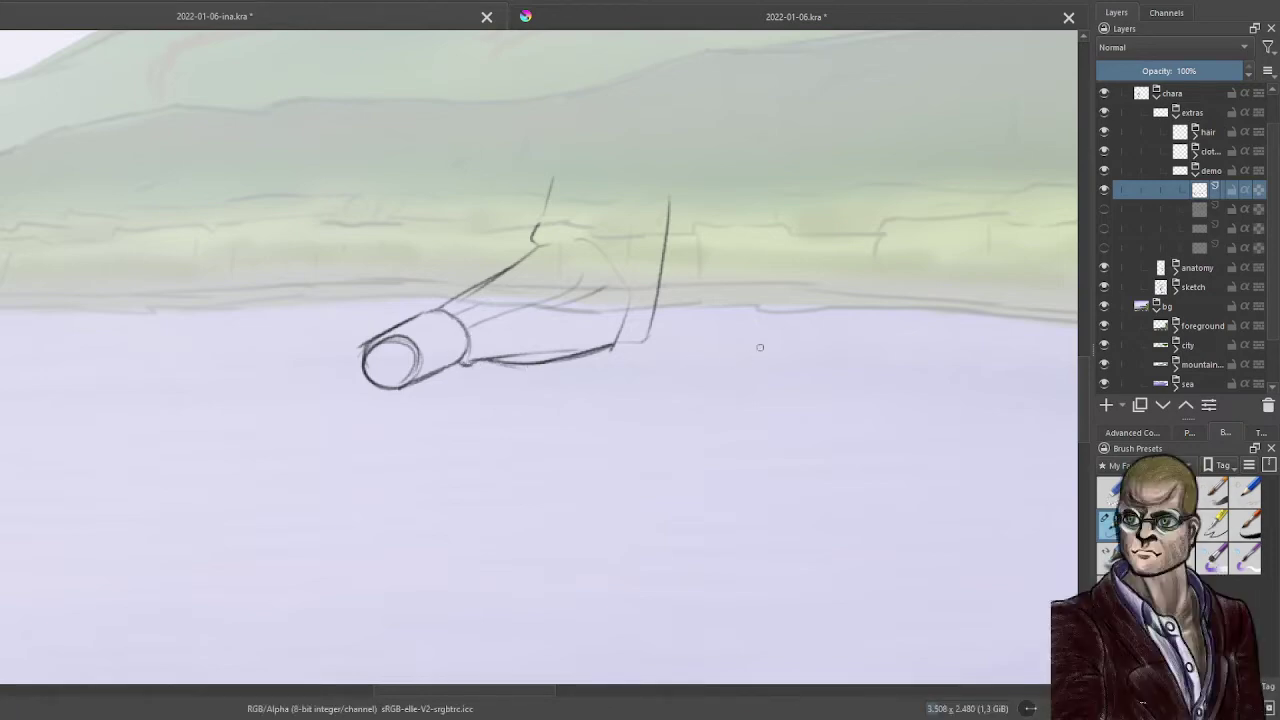
pyautogui.scroll(-5, 763, 345)
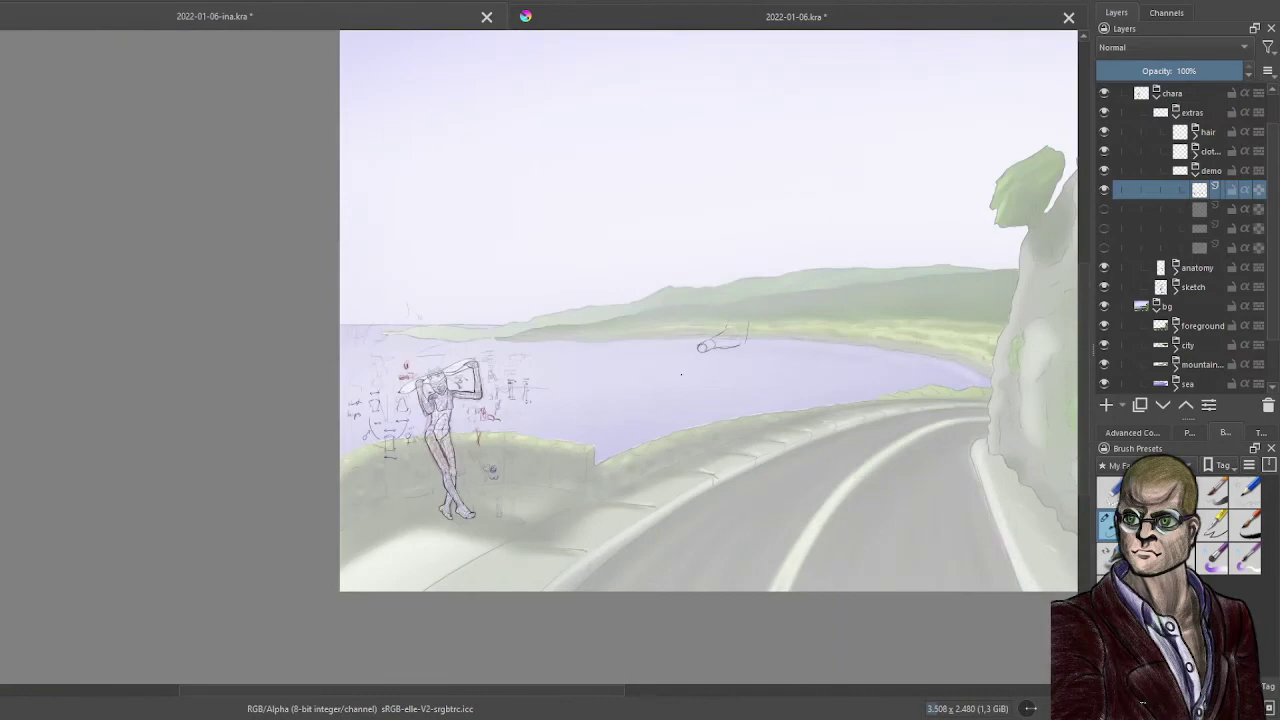
# - Show the three hidden demo layers again and select the lowest one for drawing
pyautogui.scroll(2, 822, 349)
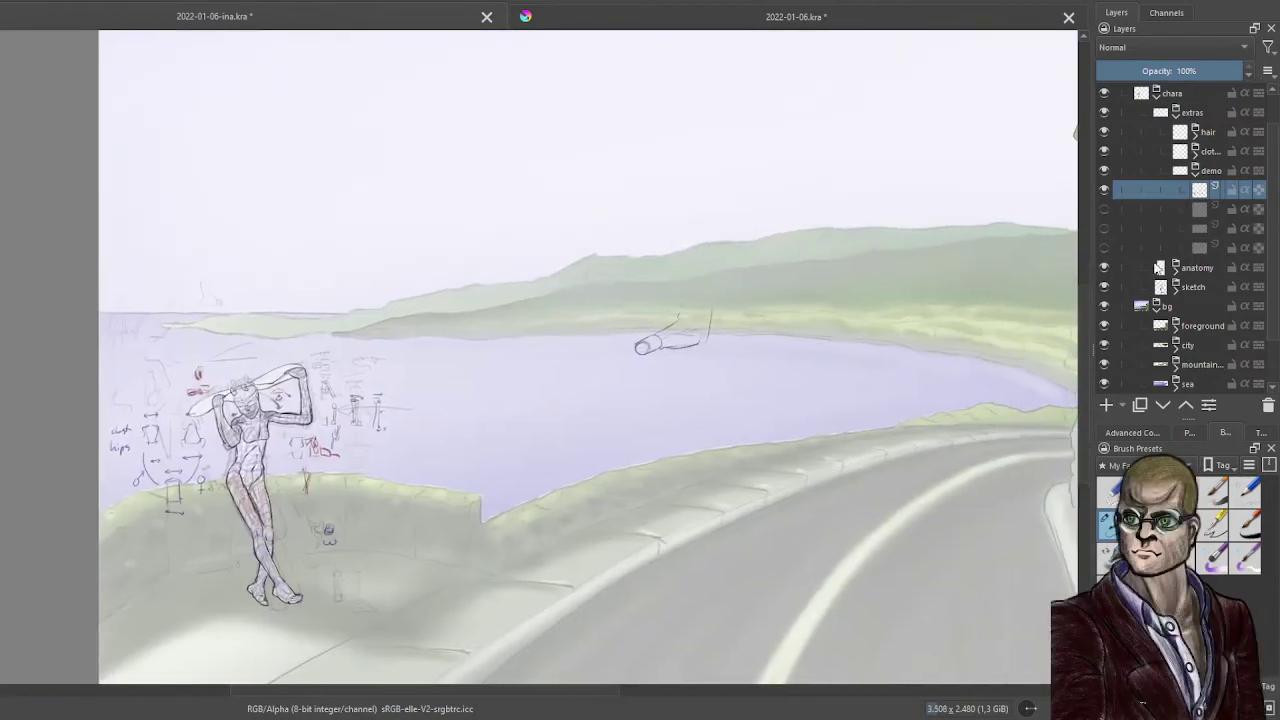
pyautogui.click(1104, 209)
pyautogui.click(1104, 228)
pyautogui.click(1104, 247)
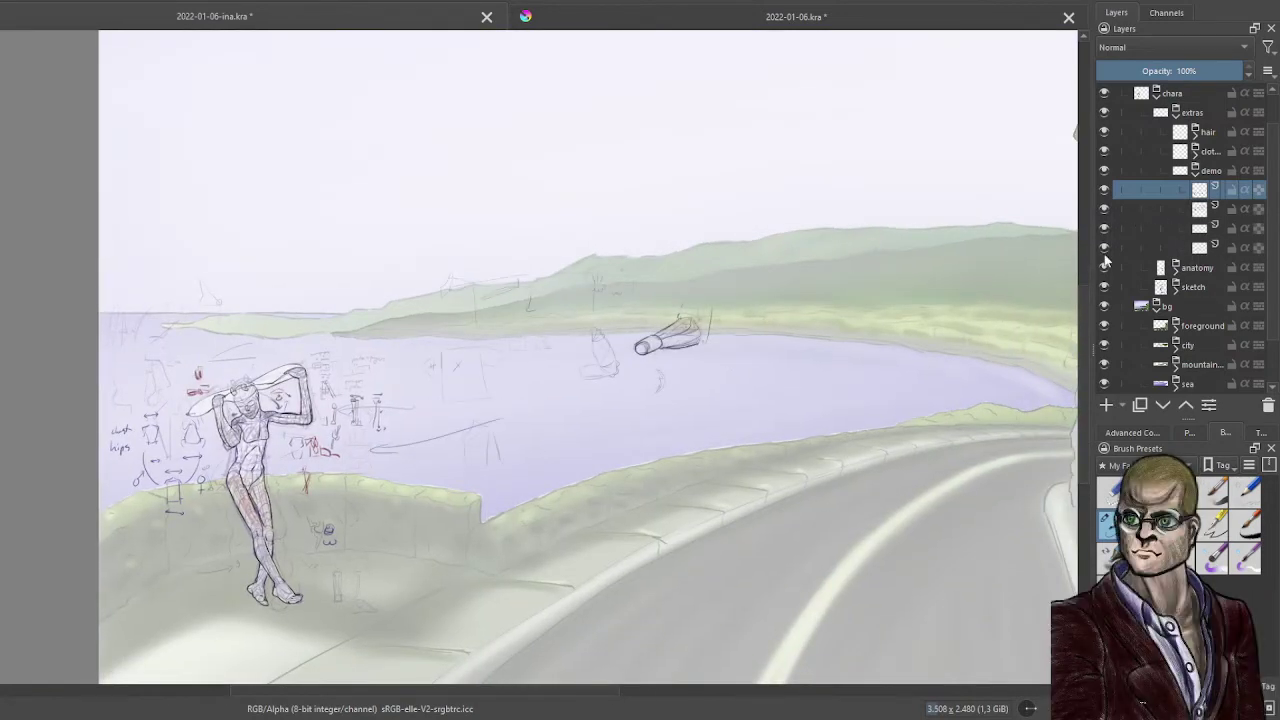
pyautogui.click(1190, 248)
pyautogui.moveTo(689, 277); pyautogui.dragTo(600, 337)
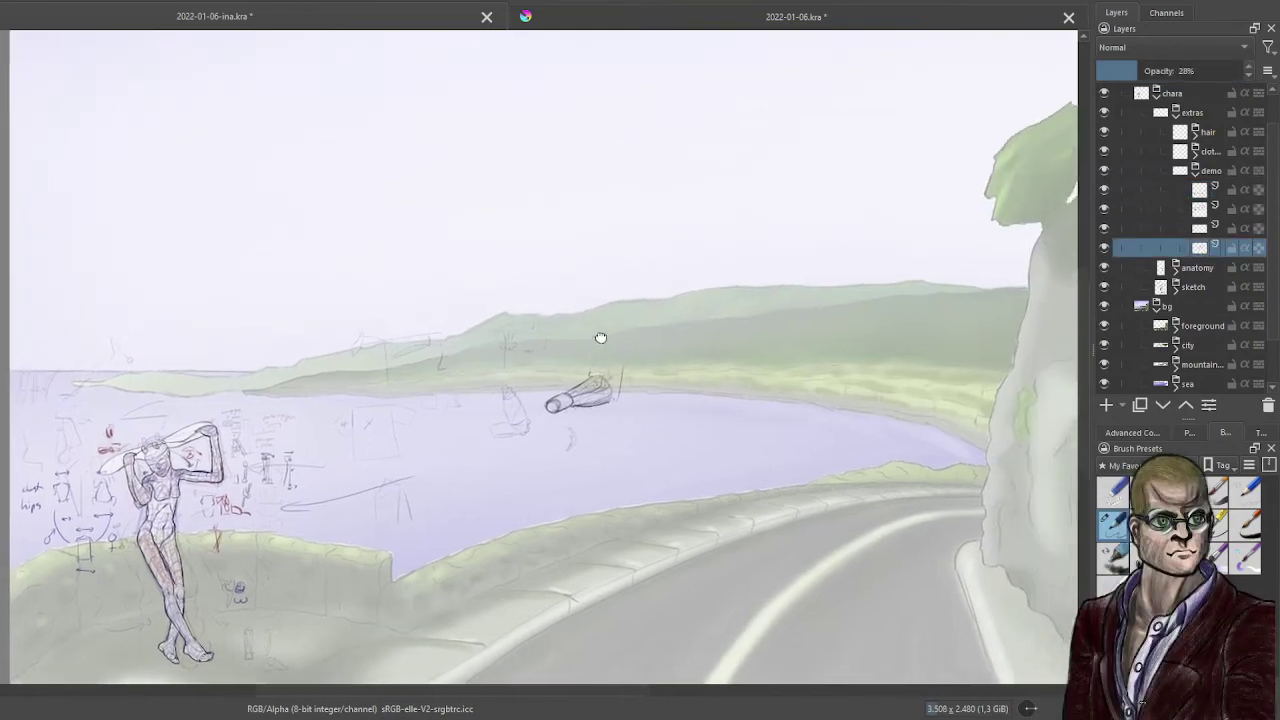
pyautogui.scroll(2, 486, 329)
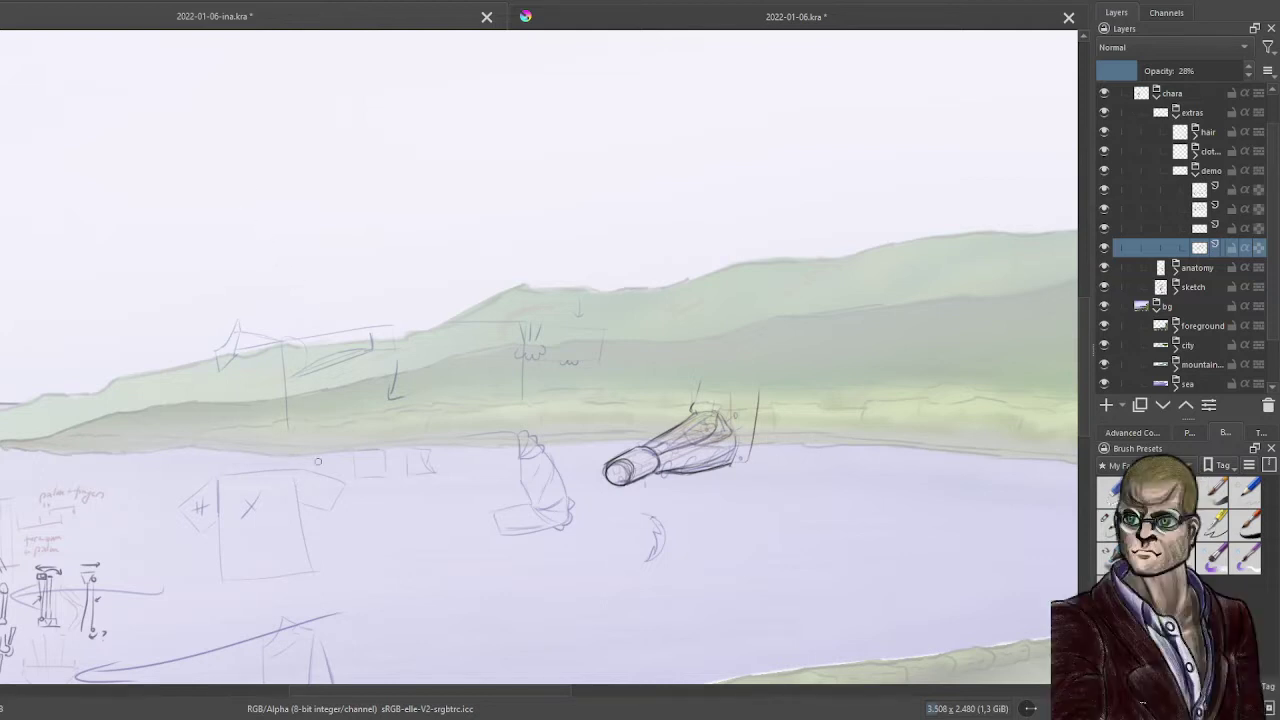
# - Darken the shirt diagram's sleeve seam, then sketch two raised-sleeve diagrams and a small looped symbol in the sky above
pyautogui.moveTo(300, 502); pyautogui.dragTo(296, 471)
pyautogui.press('/')
pyautogui.click(1146, 433)
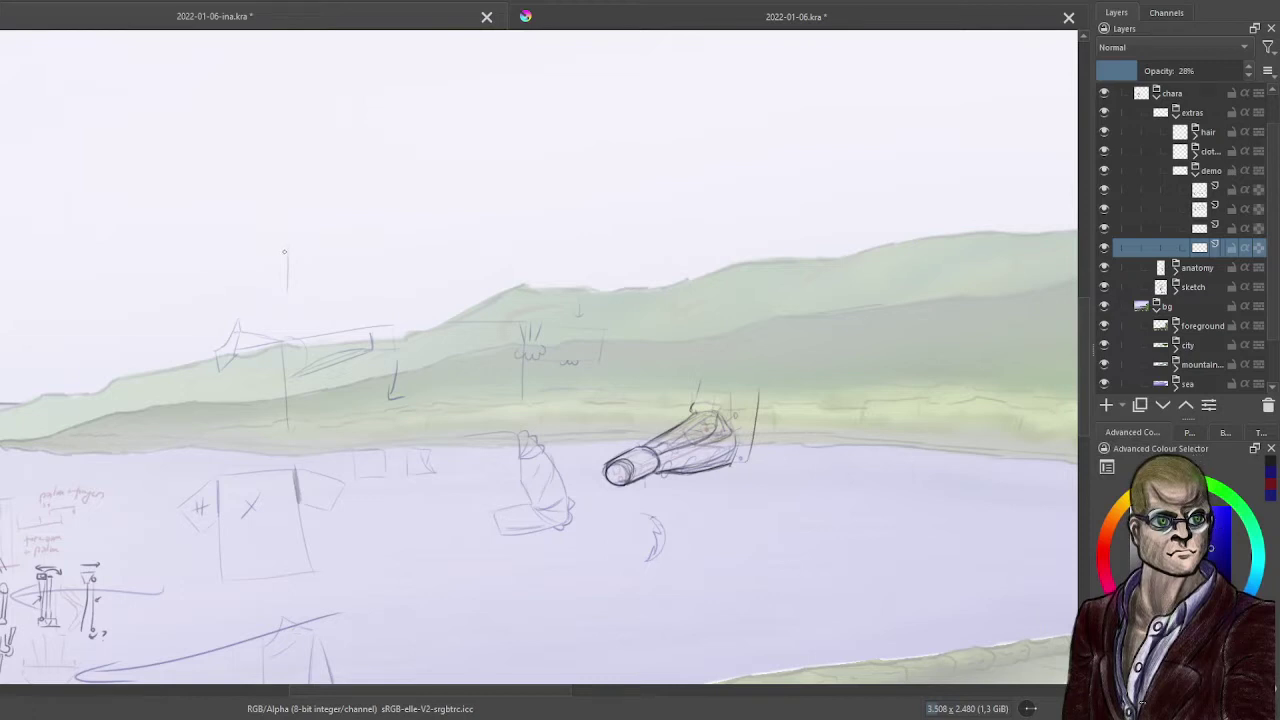
pyautogui.moveTo(200, 177)
pyautogui.mouseDown()
pyautogui.moveTo(249, 168)
pyautogui.moveTo(263, 206)
pyautogui.moveTo(286, 126)
pyautogui.moveTo(242, 160)
pyautogui.moveTo(307, 102)
pyautogui.moveTo(331, 116)
pyautogui.moveTo(264, 209)
pyautogui.mouseUp()
pyautogui.moveTo(265, 218)
pyautogui.mouseDown()
pyautogui.moveTo(268, 278)
pyautogui.moveTo(269, 256)
pyautogui.mouseUp()
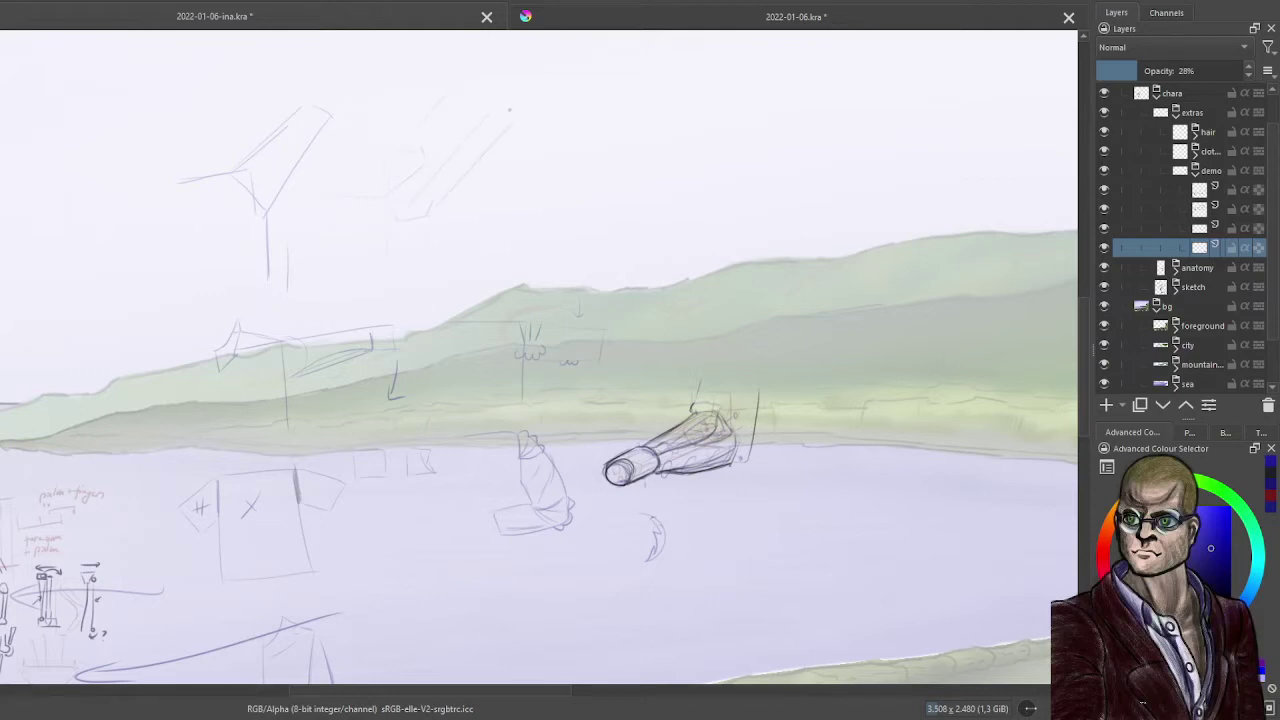
pyautogui.moveTo(509, 110)
pyautogui.mouseDown()
pyautogui.moveTo(412, 216)
pyautogui.moveTo(408, 326)
pyautogui.mouseUp()
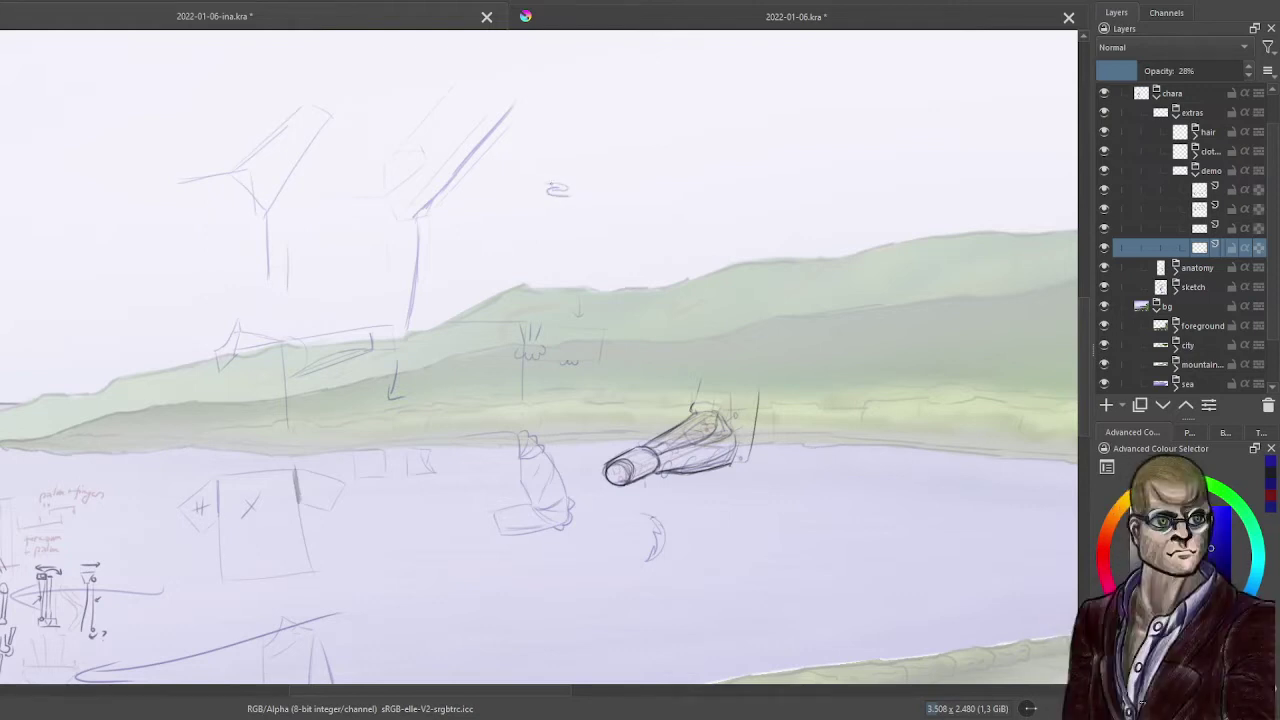
pyautogui.moveTo(563, 190); pyautogui.dragTo(556, 201)
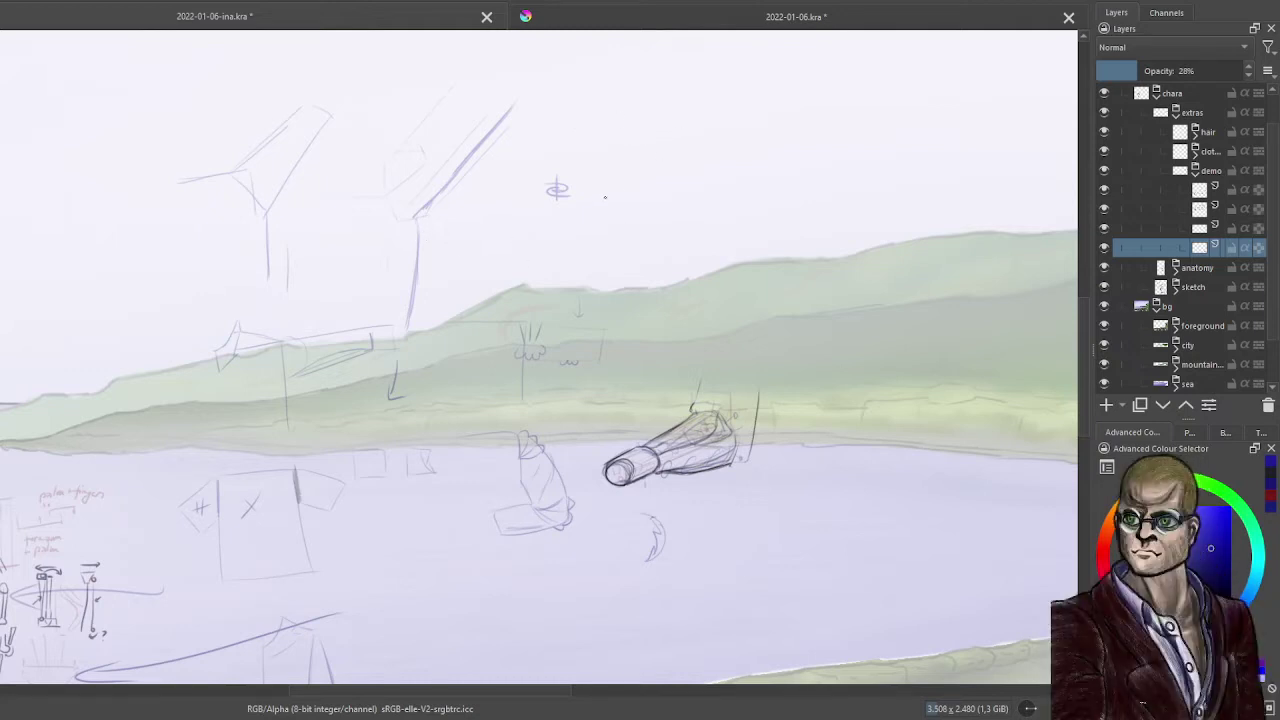
# - Sketch a small rectangular waist block with a short centre line beside the looped symbol, undoing the first slanted lines tried above it
pyautogui.moveTo(605, 195)
pyautogui.mouseDown()
pyautogui.moveTo(675, 195)
pyautogui.moveTo(676, 211)
pyautogui.moveTo(608, 210)
pyautogui.moveTo(604, 250)
pyautogui.moveTo(642, 237)
pyautogui.moveTo(639, 269)
pyautogui.moveTo(674, 212)
pyautogui.mouseUp()
pyautogui.moveTo(601, 115); pyautogui.dragTo(687, 97)
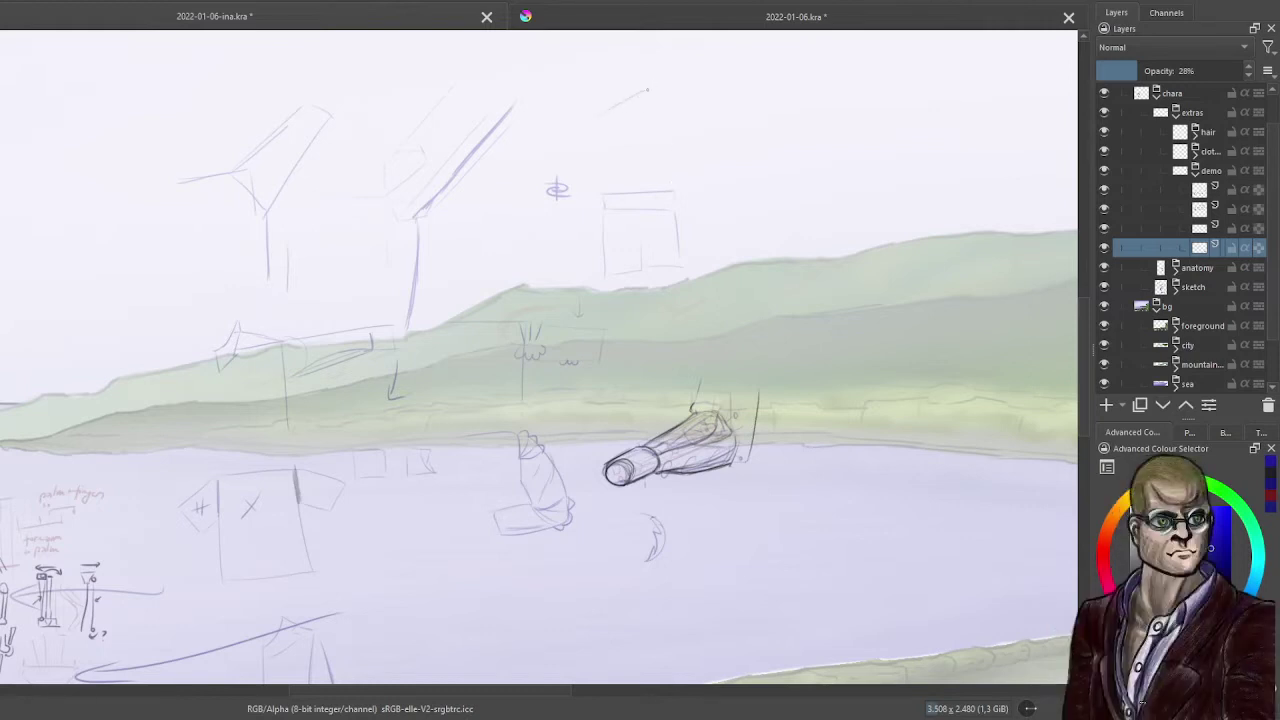
pyautogui.hotkey('ctrl', 'z')
pyautogui.hotkey('ctrl', 'z')
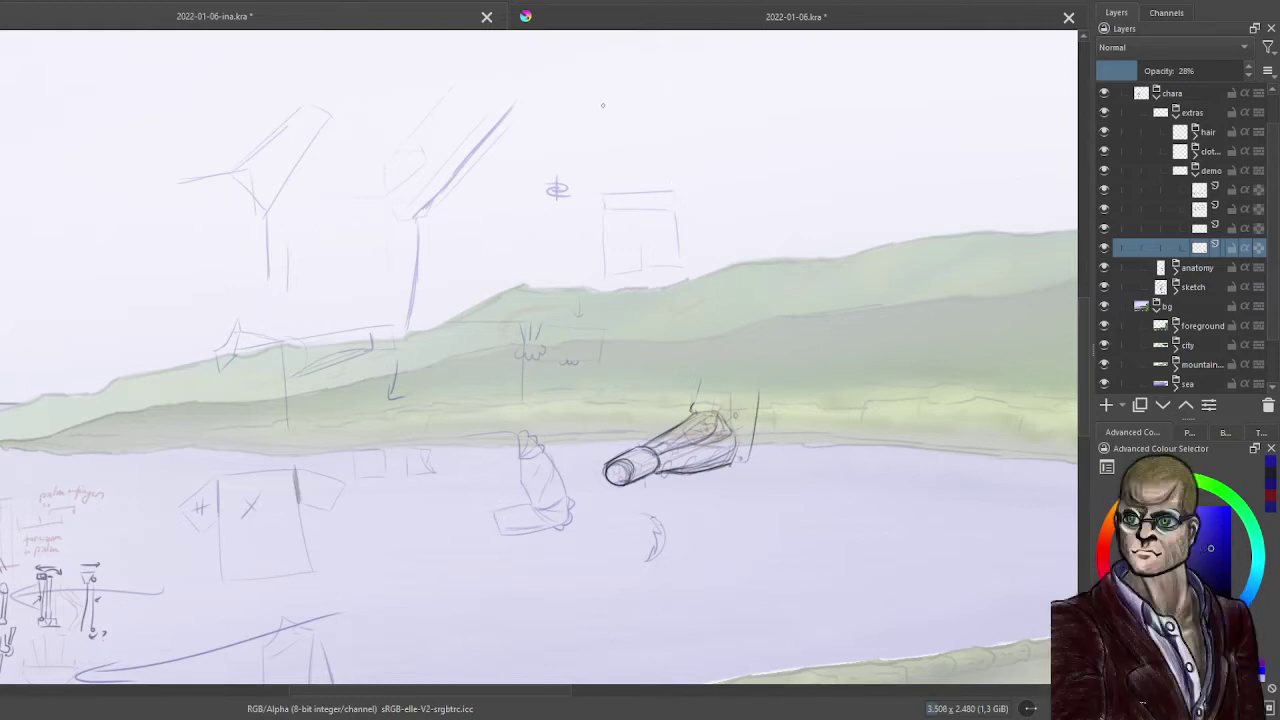
# - Outline a shirt torso above the waist block, undoing the plain side edges and redrawing them as bunched, wavy folds
pyautogui.moveTo(602, 106)
pyautogui.mouseDown()
pyautogui.moveTo(669, 119)
pyautogui.moveTo(590, 119)
pyautogui.mouseUp()
pyautogui.moveTo(647, 108); pyautogui.dragTo(666, 117)
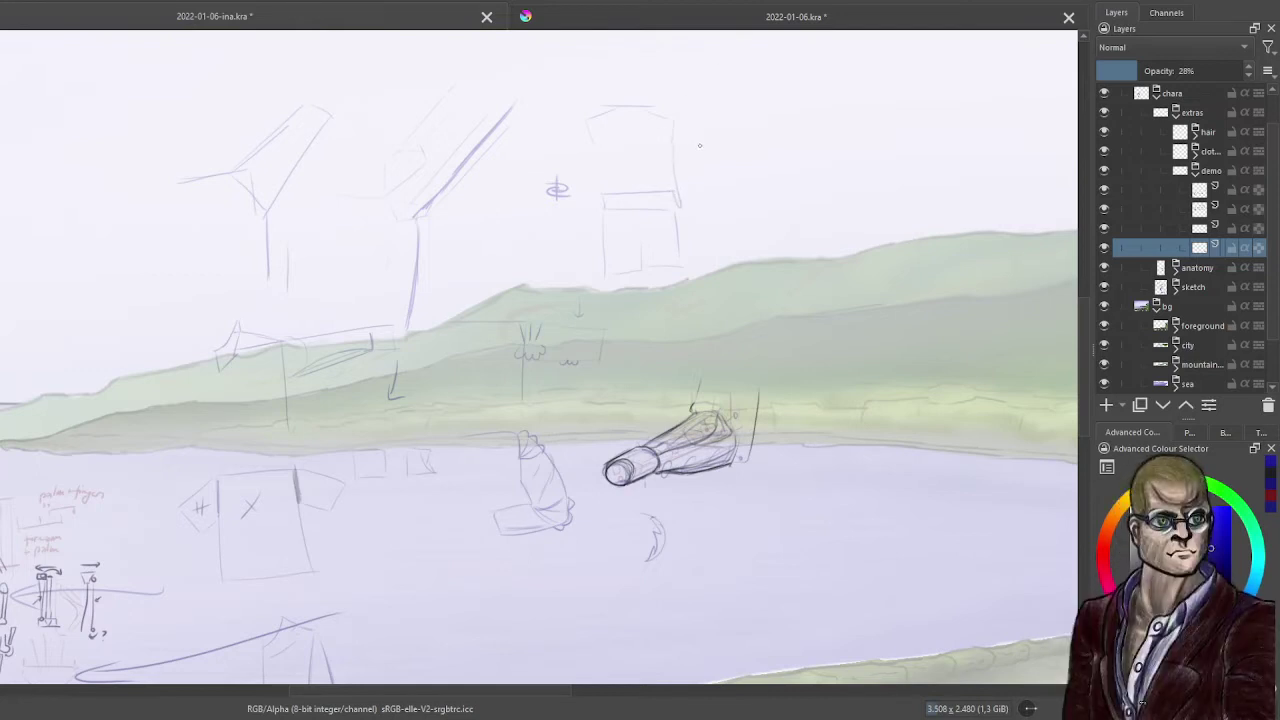
pyautogui.hotkey('ctrl', 'z')
pyautogui.hotkey('ctrl', 'z')
pyautogui.moveTo(671, 133); pyautogui.dragTo(676, 180)
pyautogui.moveTo(594, 157)
pyautogui.mouseDown()
pyautogui.moveTo(596, 142)
pyautogui.moveTo(601, 192)
pyautogui.mouseUp()
# - Add the front opening, pointed collar lines and light crosswise tension folds to the bunched shirt
pyautogui.moveTo(637, 190); pyautogui.dragTo(636, 120)
pyautogui.moveTo(673, 99)
pyautogui.mouseDown()
pyautogui.moveTo(652, 113)
pyautogui.moveTo(636, 168)
pyautogui.mouseUp()
pyautogui.moveTo(604, 88)
pyautogui.mouseDown()
pyautogui.moveTo(634, 106)
pyautogui.moveTo(607, 198)
pyautogui.mouseUp()
pyautogui.moveTo(605, 148)
pyautogui.mouseDown()
pyautogui.moveTo(607, 198)
pyautogui.moveTo(664, 194)
pyautogui.mouseUp()
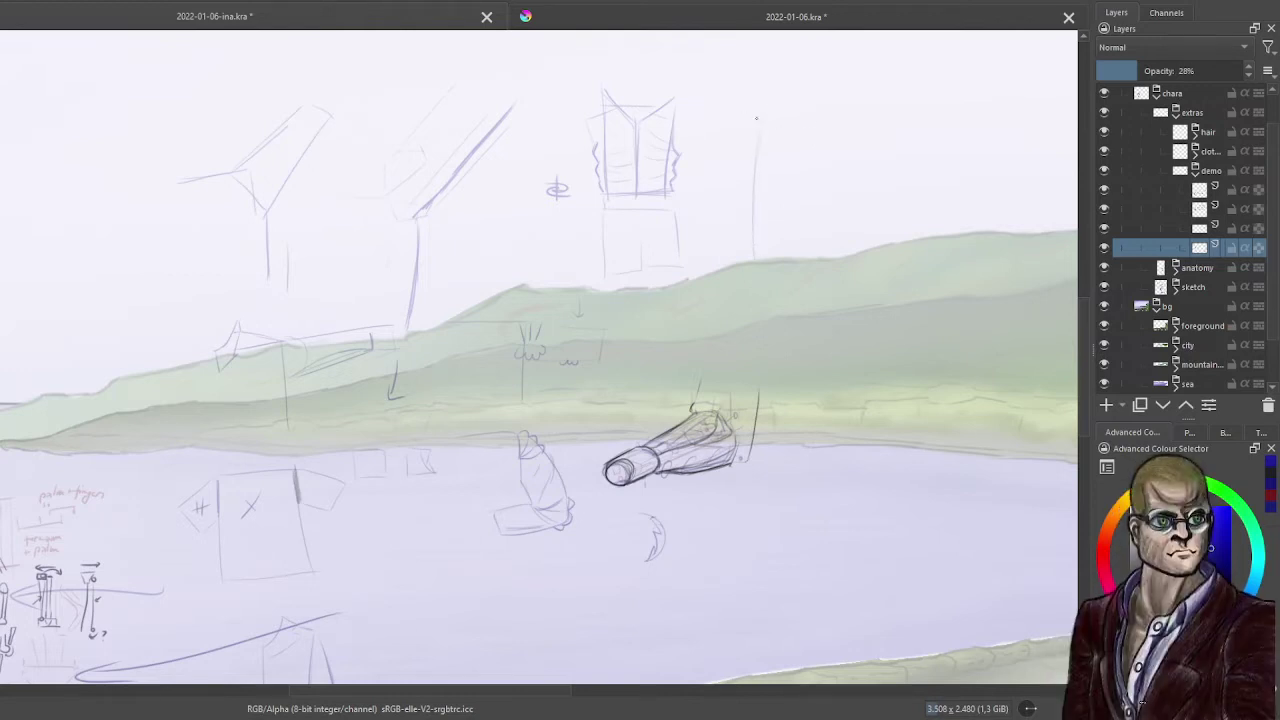
# - Sketch a long hanging garment with rounded shoulders beside the bunched shirt, and strengthen its outer edge and inner folds
pyautogui.moveTo(836, 117); pyautogui.dragTo(748, 80)
pyautogui.moveTo(835, 124)
pyautogui.mouseDown()
pyautogui.moveTo(801, 147)
pyautogui.moveTo(830, 318)
pyautogui.mouseUp()
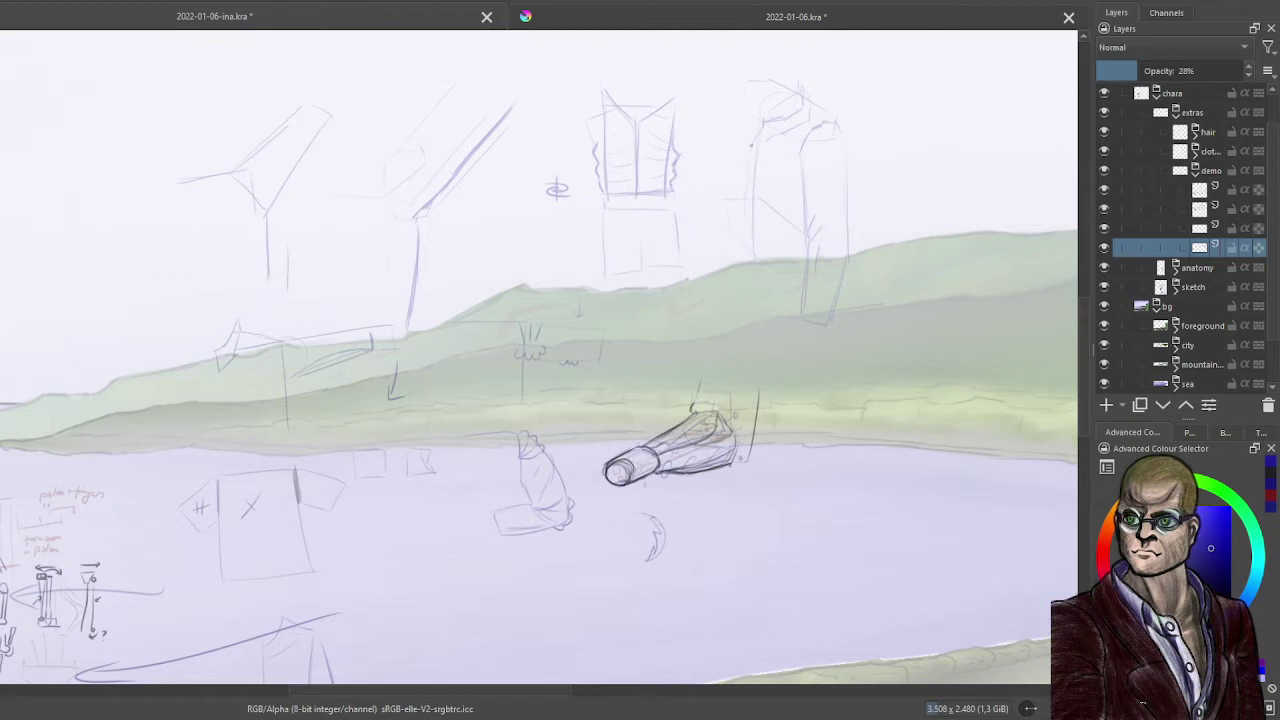
pyautogui.moveTo(750, 160)
pyautogui.mouseDown()
pyautogui.moveTo(748, 218)
pyautogui.moveTo(750, 176)
pyautogui.mouseUp()
pyautogui.moveTo(776, 164)
pyautogui.mouseDown()
pyautogui.moveTo(757, 202)
pyautogui.moveTo(756, 262)
pyautogui.mouseUp()
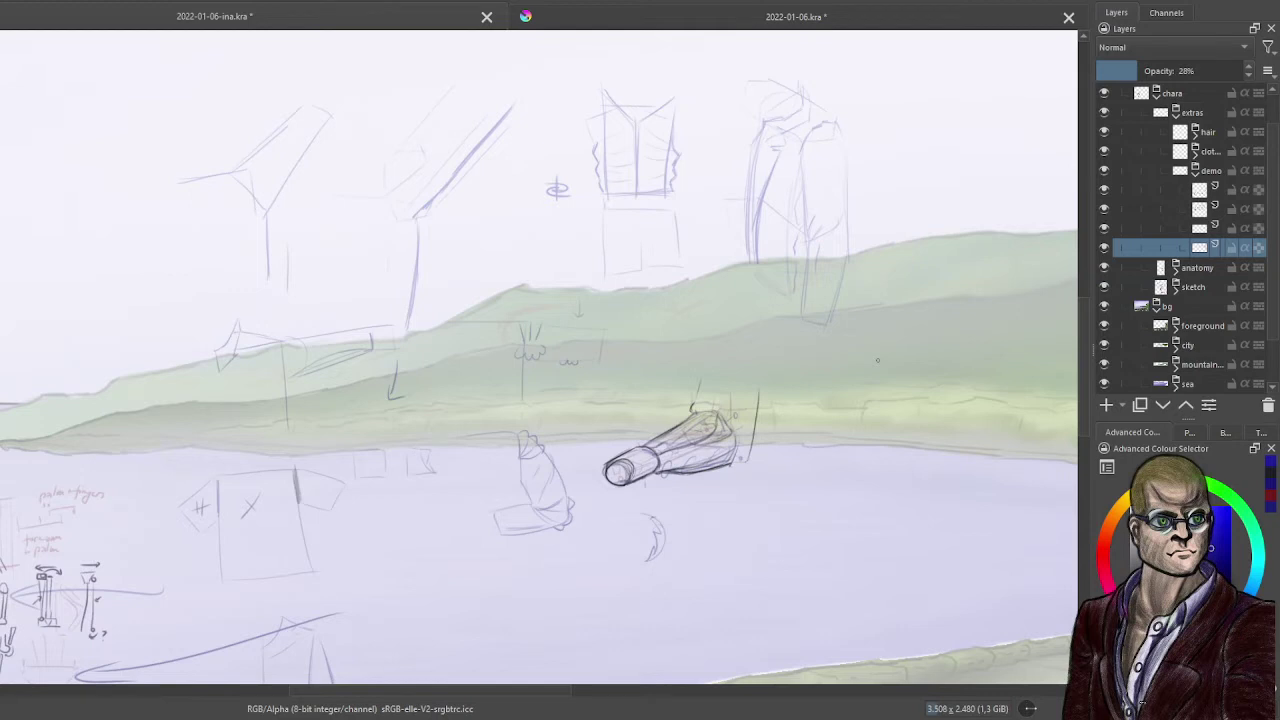
# - Draw a row of vertical sample lines with straight, wavy and curved variations next to the clean sleeve drawing
pyautogui.moveTo(842, 369); pyautogui.dragTo(839, 446)
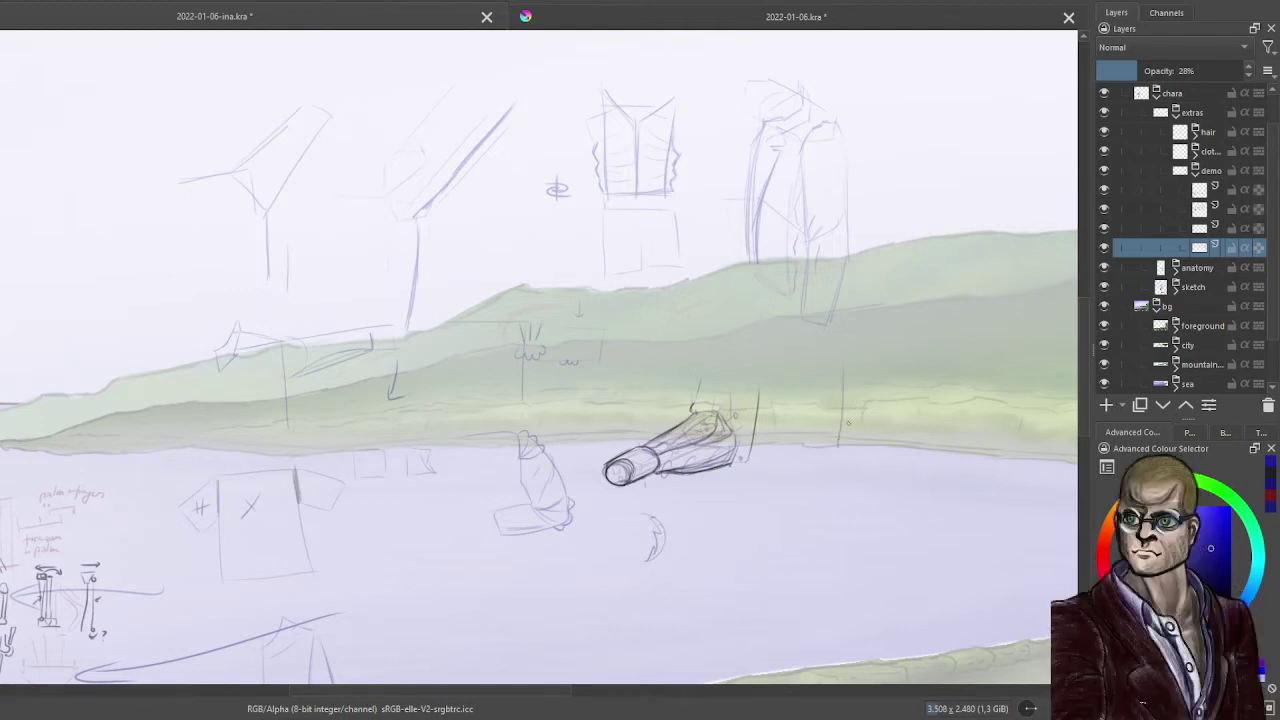
pyautogui.moveTo(864, 382); pyautogui.dragTo(872, 443)
pyautogui.moveTo(843, 381); pyautogui.dragTo(841, 425)
pyautogui.moveTo(852, 367); pyautogui.dragTo(846, 446)
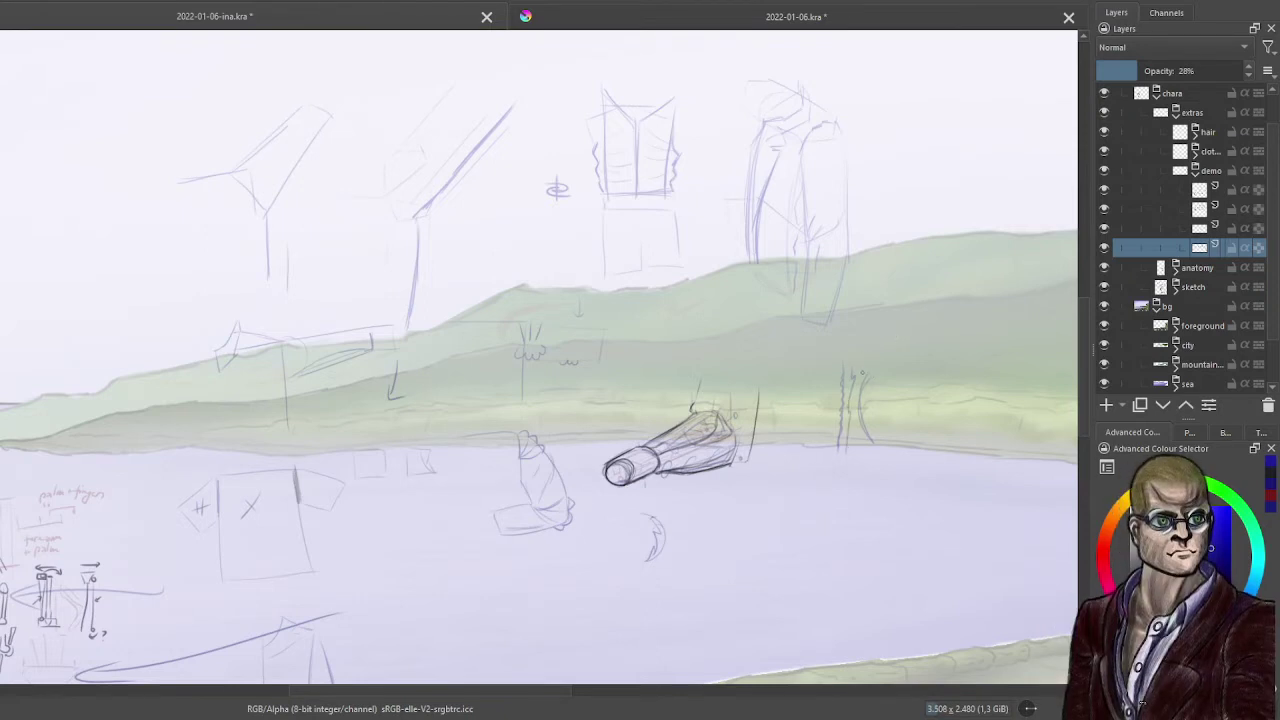
pyautogui.moveTo(856, 388); pyautogui.dragTo(855, 458)
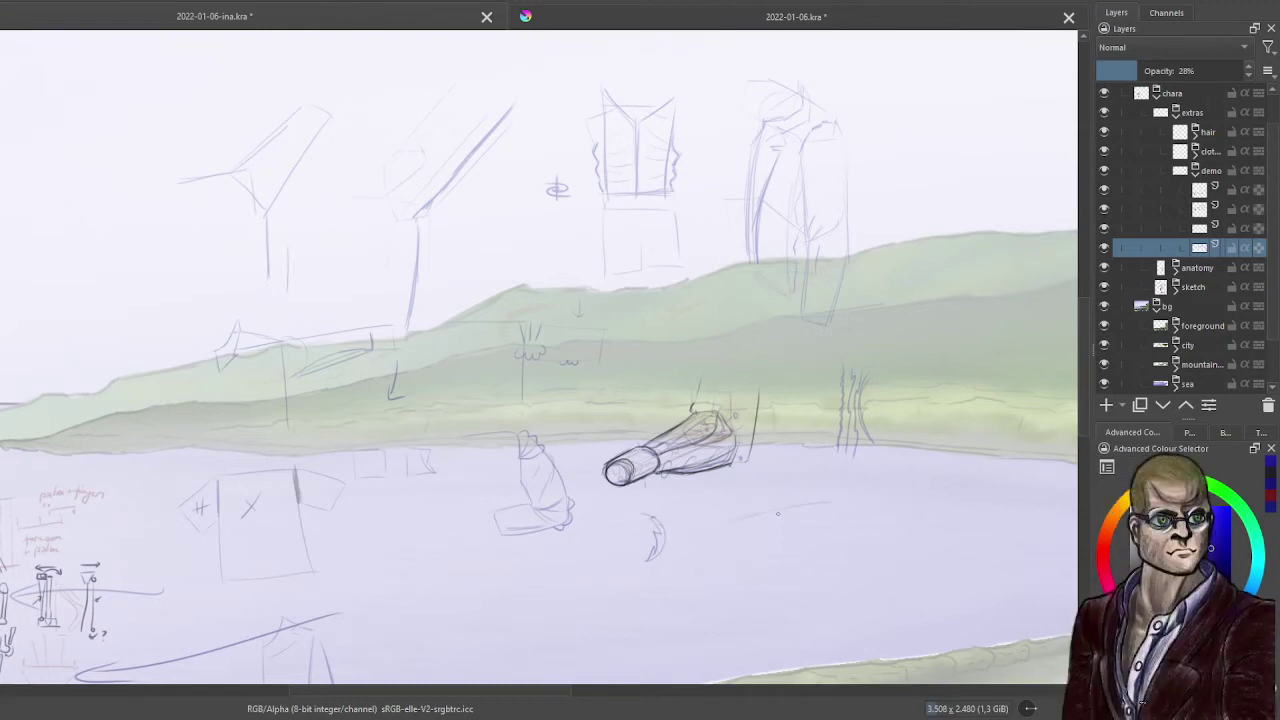
# - Draw a patch of light slanted strokes below the clean sleeve and paint a soft band under it with a shading preset
pyautogui.moveTo(705, 526); pyautogui.dragTo(835, 507)
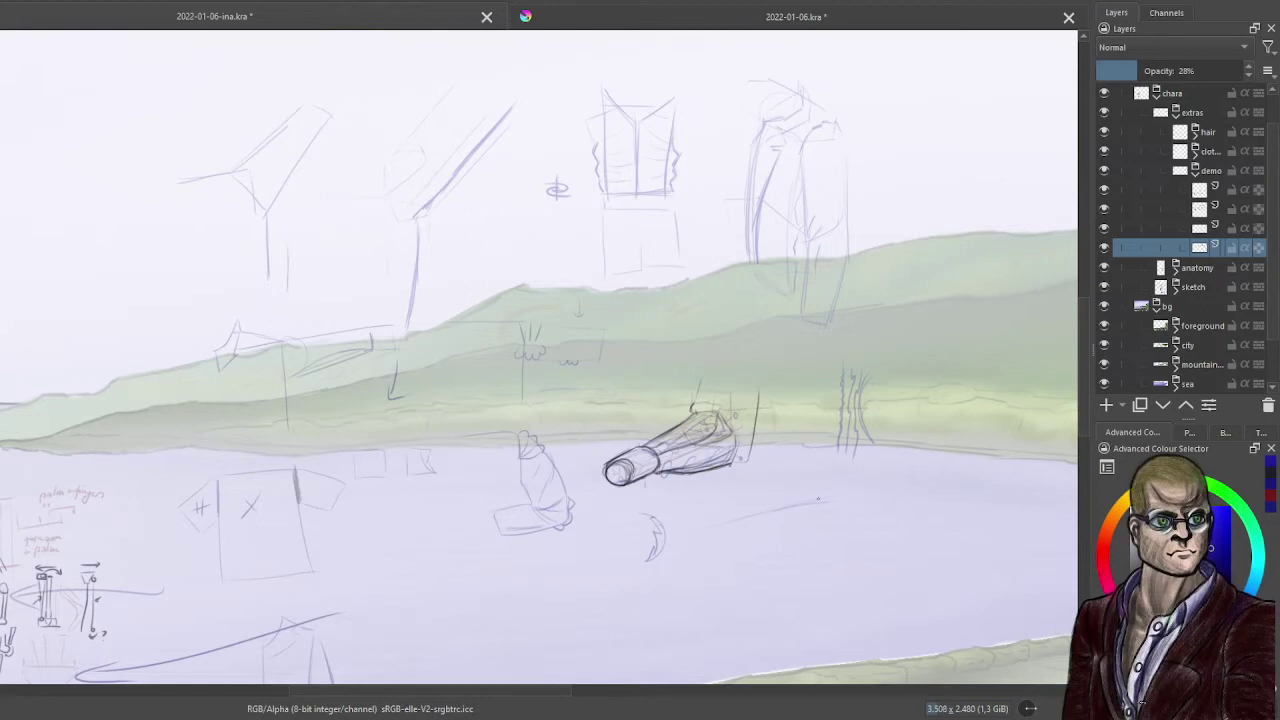
pyautogui.moveTo(700, 516); pyautogui.dragTo(830, 497)
pyautogui.click(1190, 432)
pyautogui.click(1225, 432)
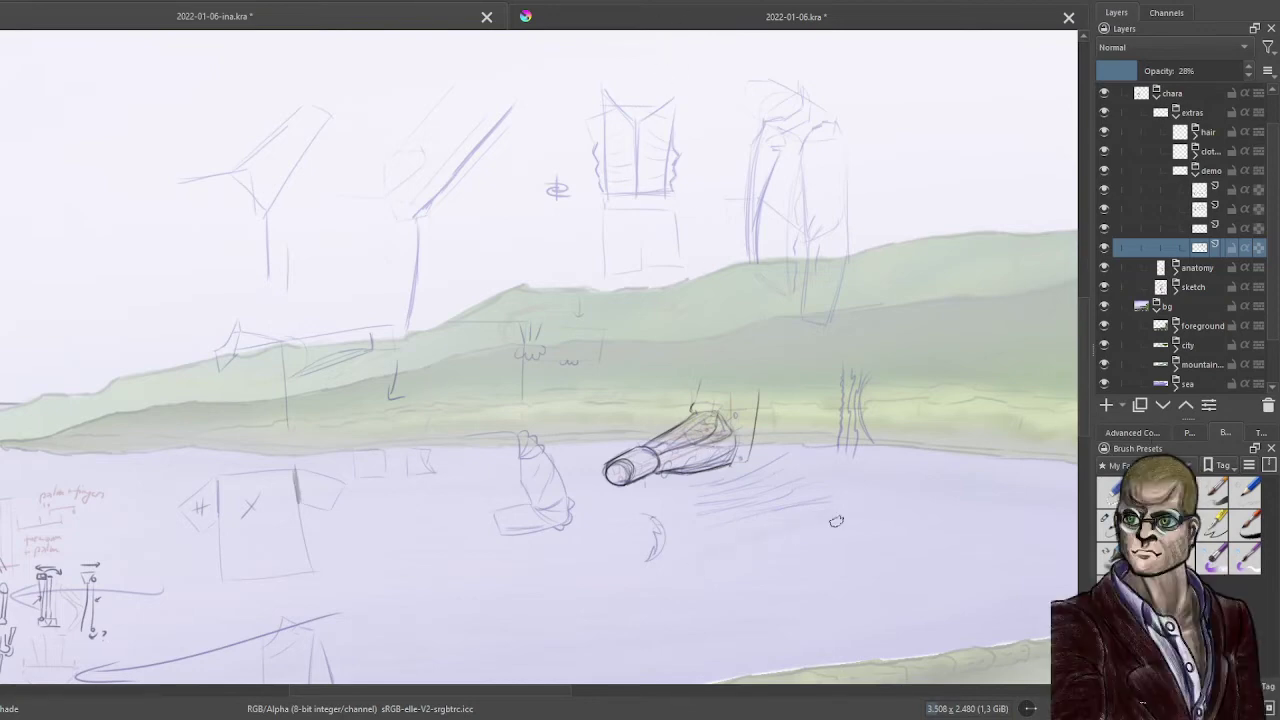
pyautogui.moveTo(700, 560)
pyautogui.mouseDown()
pyautogui.moveTo(862, 523)
pyautogui.moveTo(859, 535)
pyautogui.mouseUp()
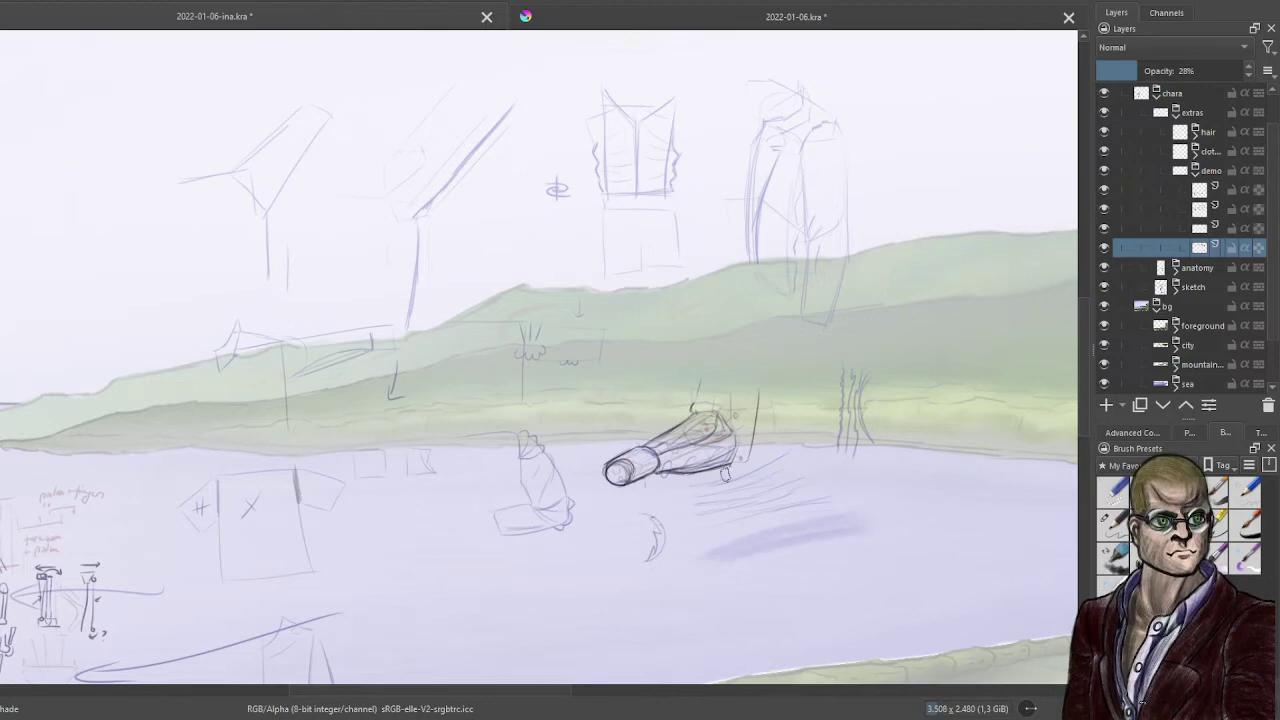
pyautogui.moveTo(714, 557); pyautogui.dragTo(872, 526)
# - Switch back to the line-drawing preset and draw parallel strokes over the soft shaded band
pyautogui.click(1112, 522)
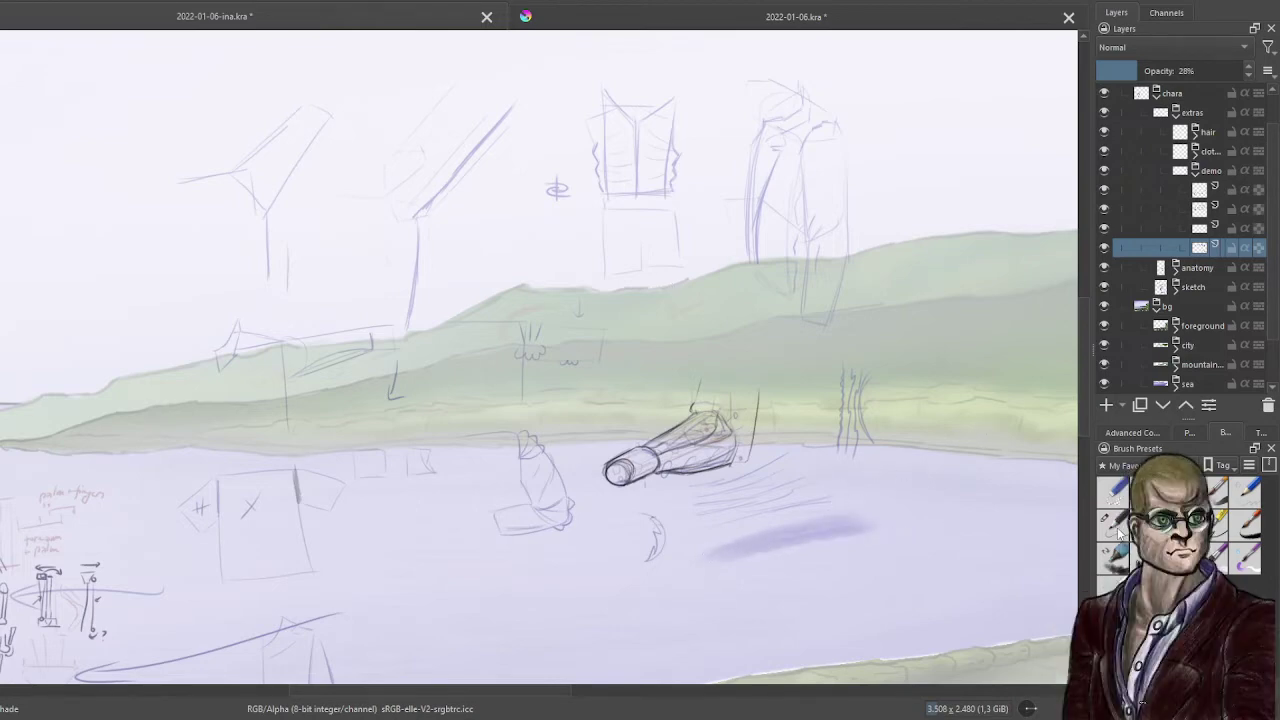
pyautogui.click(1132, 432)
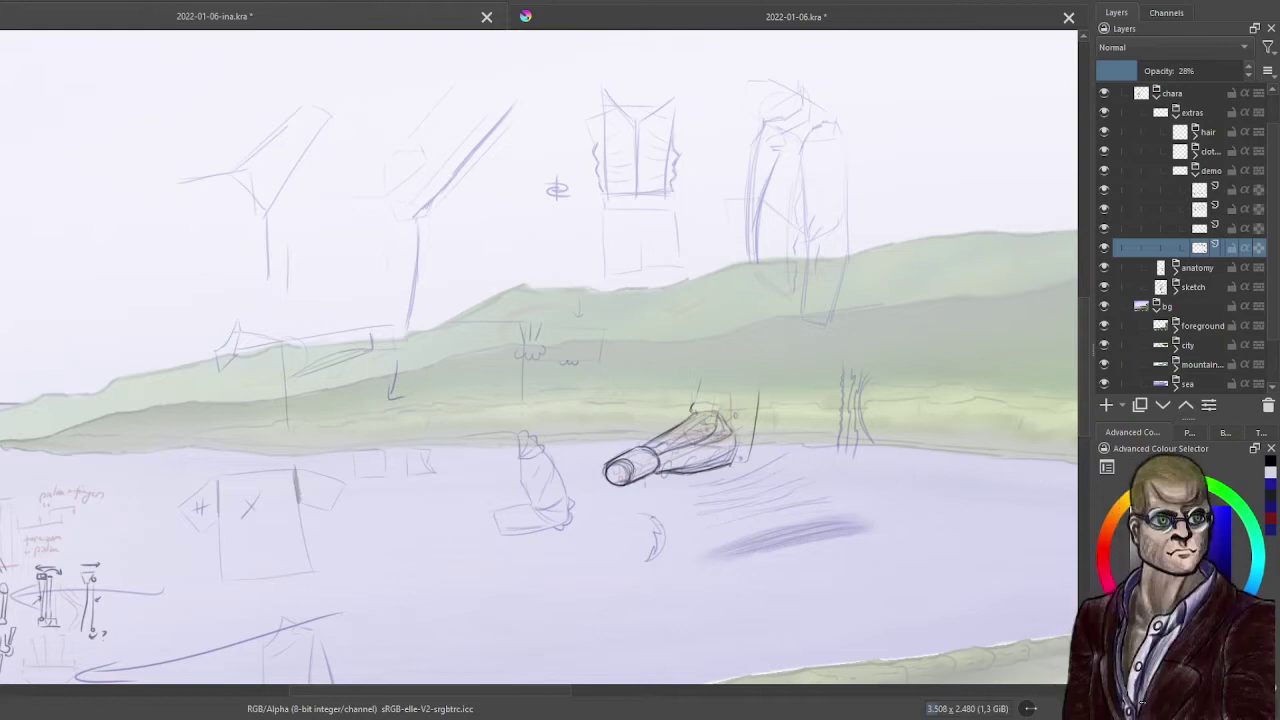
pyautogui.moveTo(716, 552); pyautogui.dragTo(799, 540)
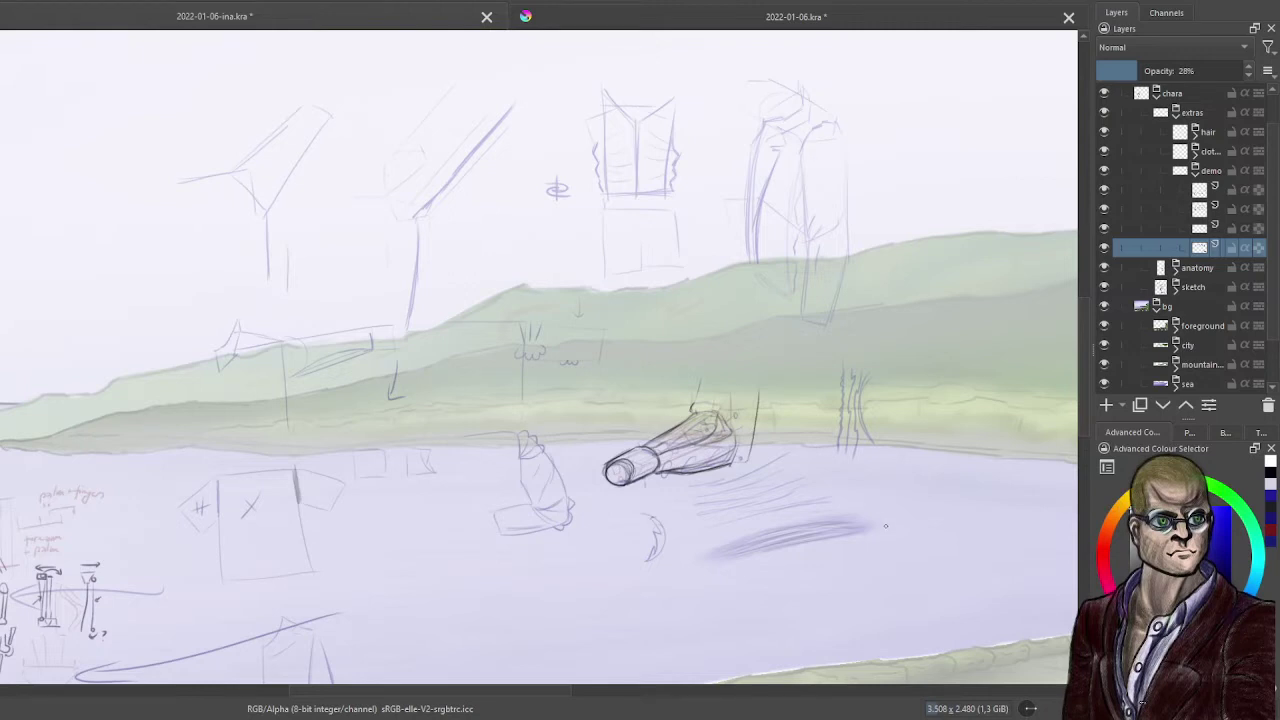
# - Sketch an angled torso with armholes and two tube sleeves in the empty sky, with an upward arrow above the horizontal sleeve
pyautogui.scroll(2, 827, 524)
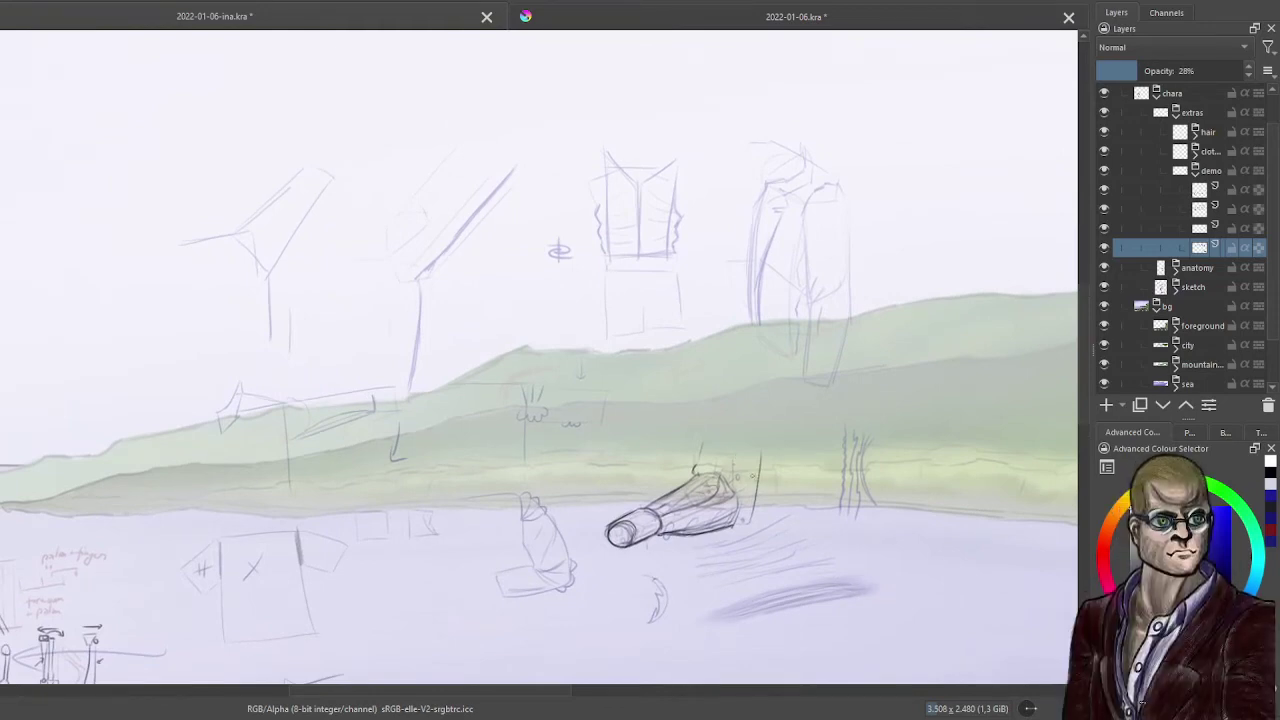
pyautogui.scroll(2, 755, 487)
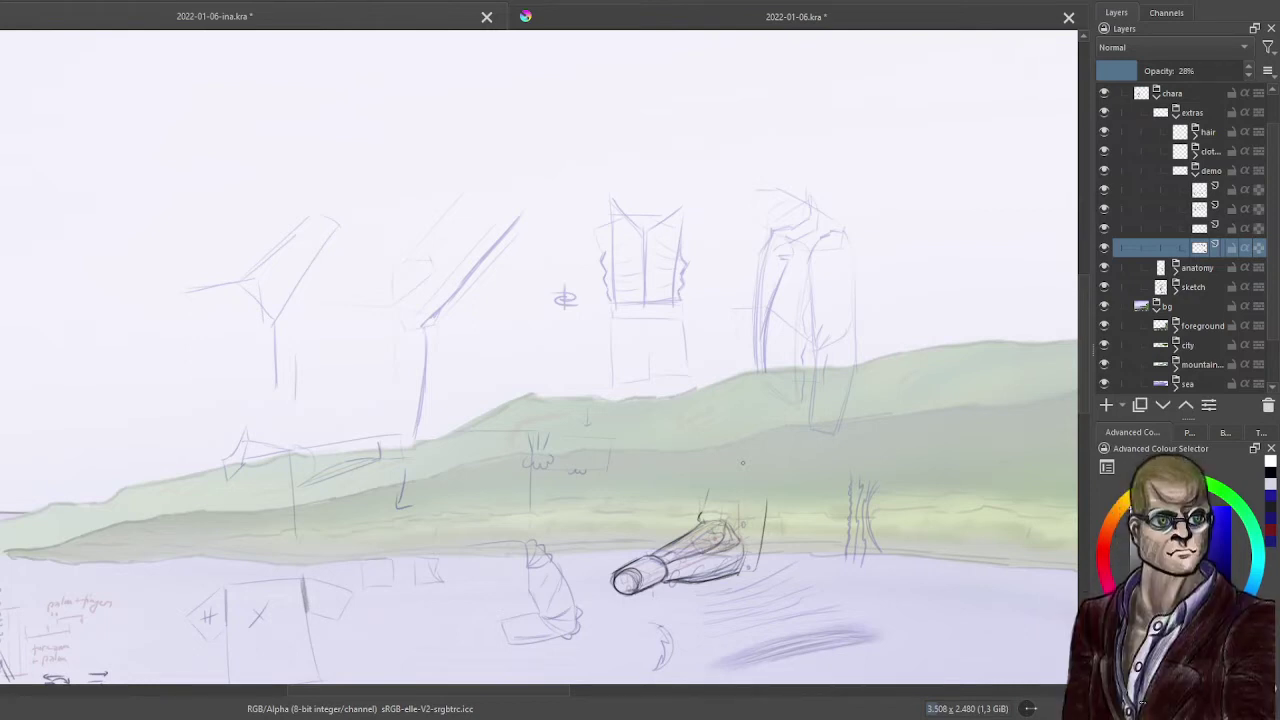
pyautogui.moveTo(742, 462); pyautogui.dragTo(356, 381)
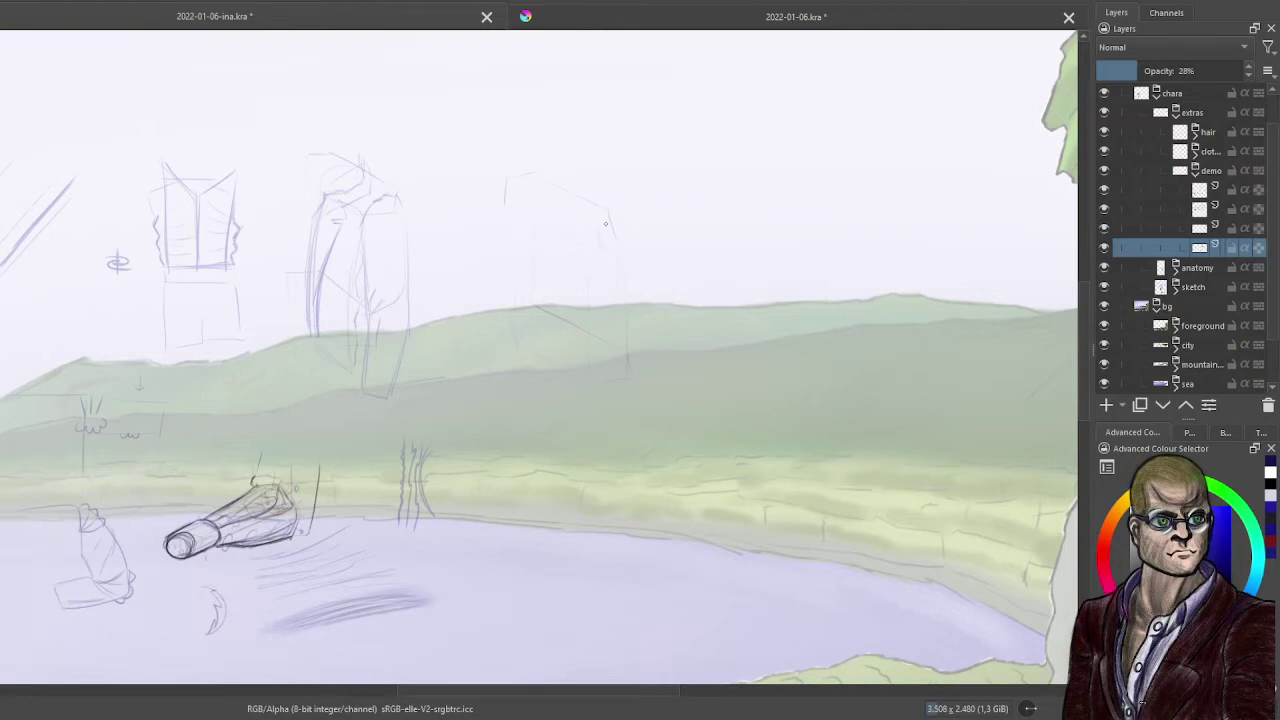
pyautogui.moveTo(730, 208); pyautogui.dragTo(729, 223)
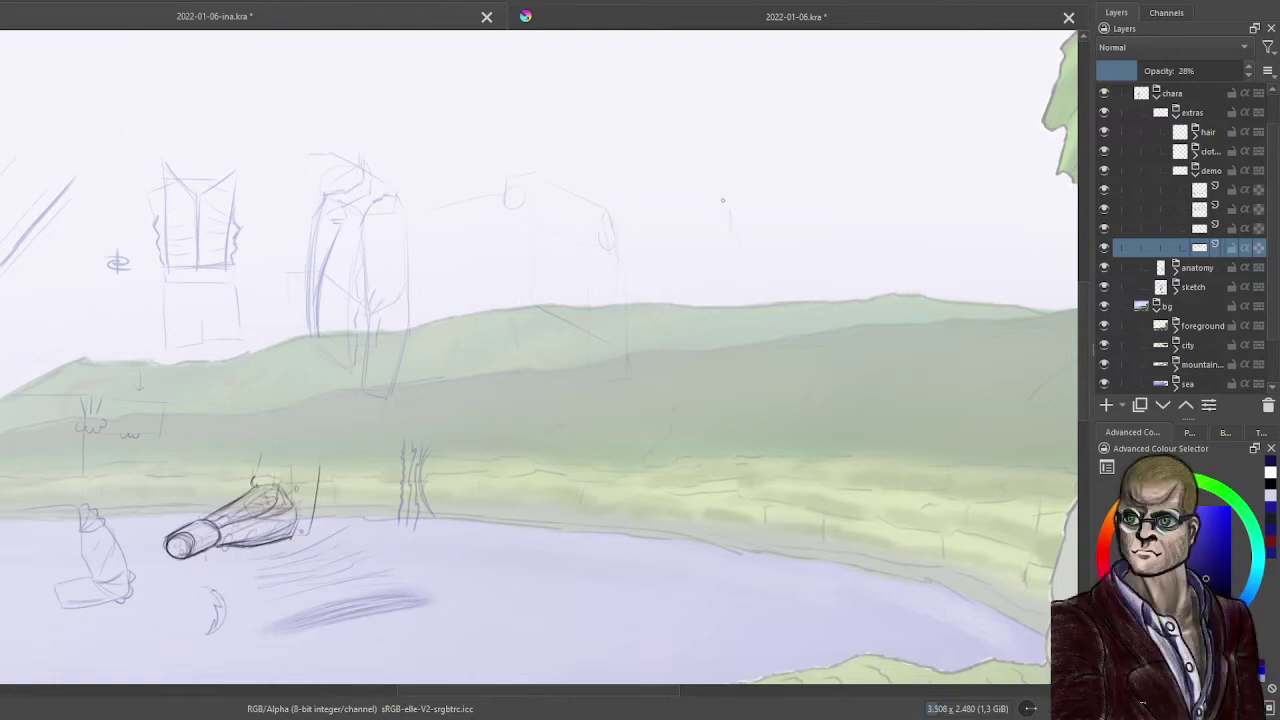
pyautogui.moveTo(732, 205); pyautogui.dragTo(740, 246)
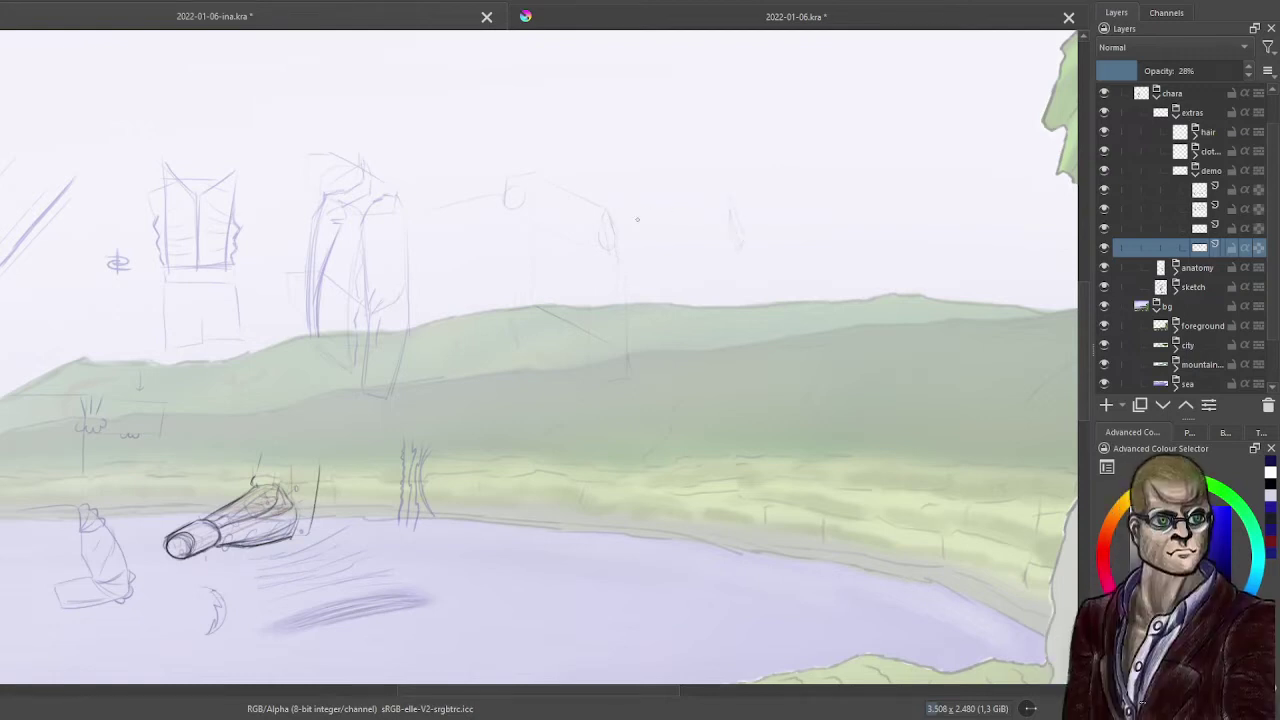
pyautogui.moveTo(618, 207); pyautogui.dragTo(706, 198)
pyautogui.moveTo(628, 243); pyautogui.dragTo(730, 240)
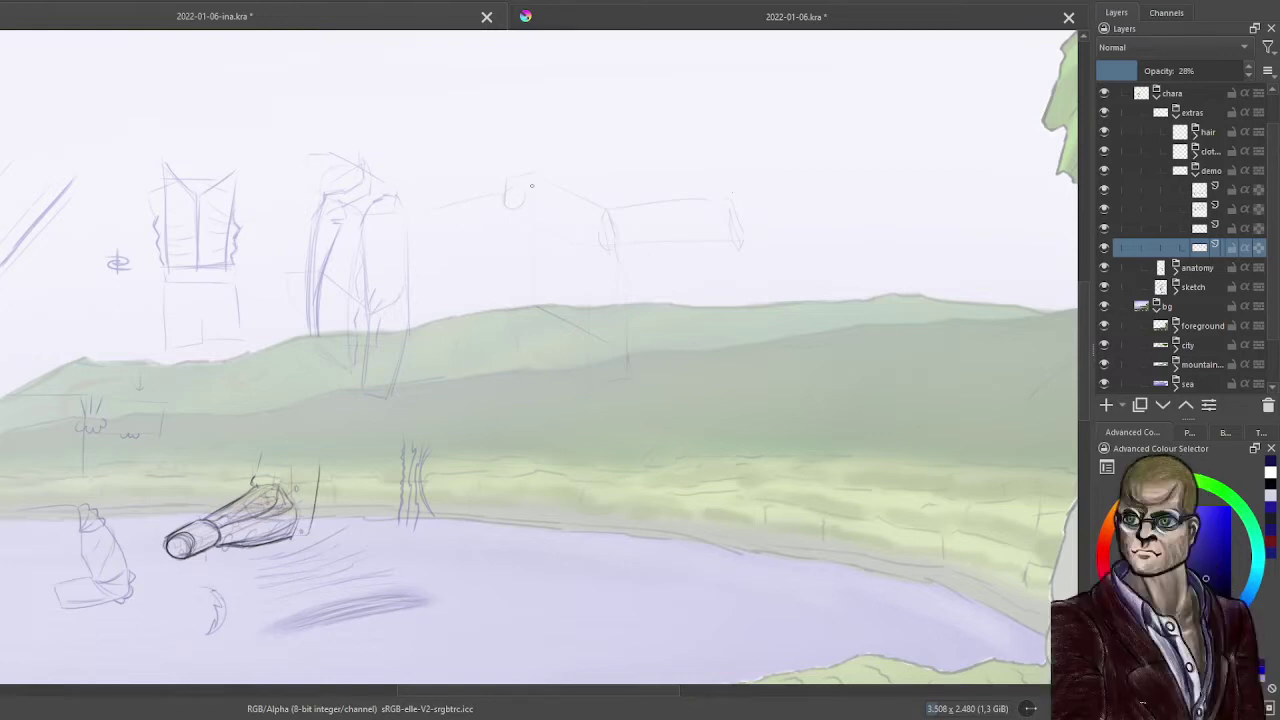
pyautogui.moveTo(750, 180); pyautogui.dragTo(743, 142)
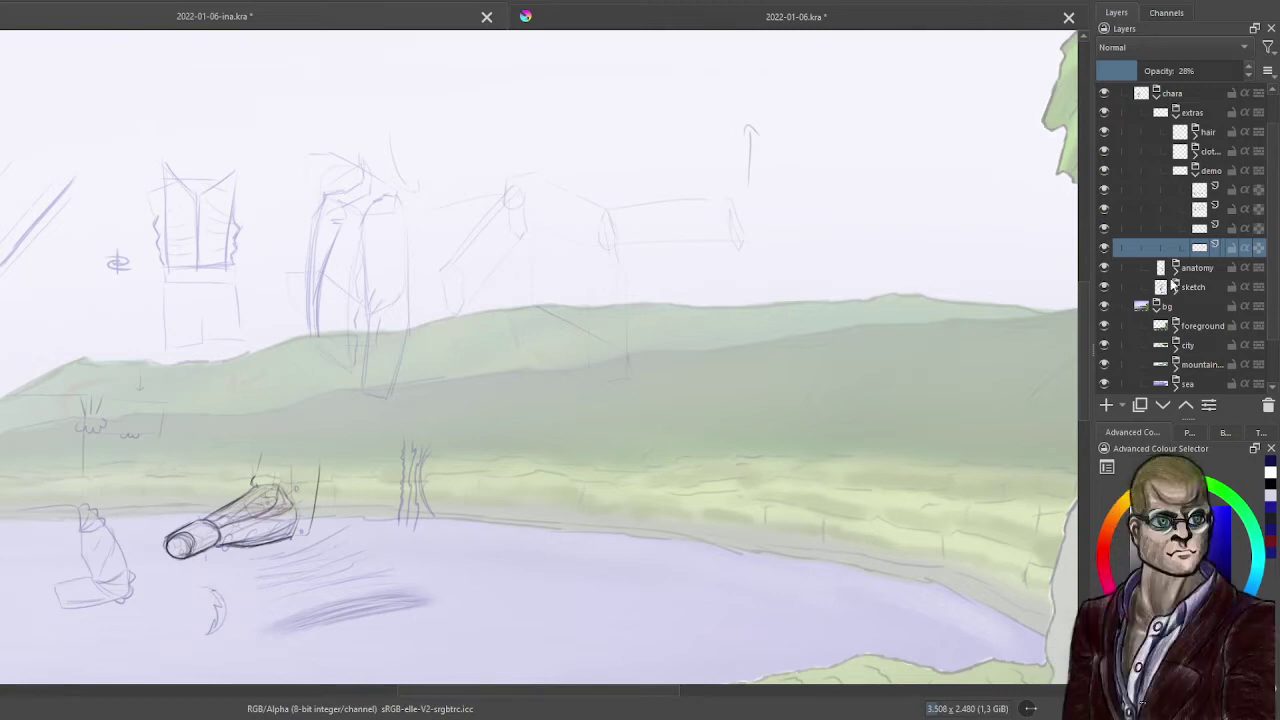
# - On the demo layer directly above, draw shoulder and underarm folds in dark red where both sleeves meet the new torso
pyautogui.press('pageup')
pyautogui.press('x')
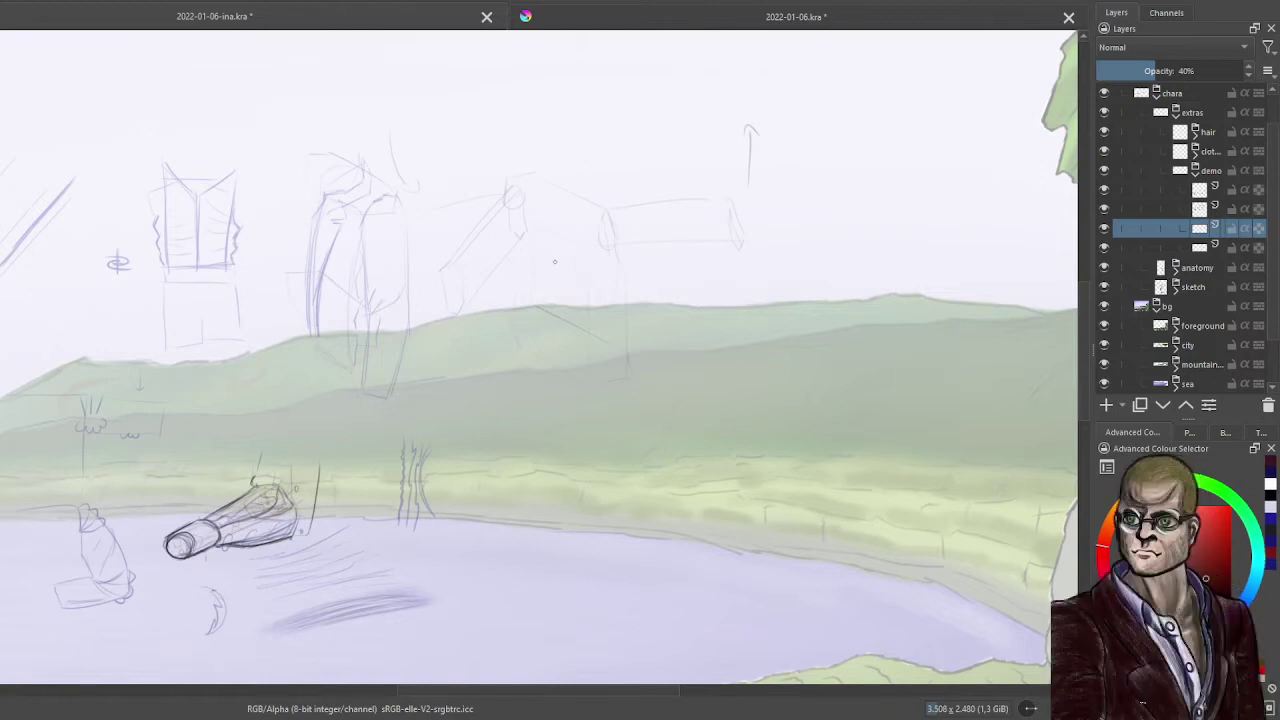
pyautogui.moveTo(576, 284); pyautogui.dragTo(600, 277)
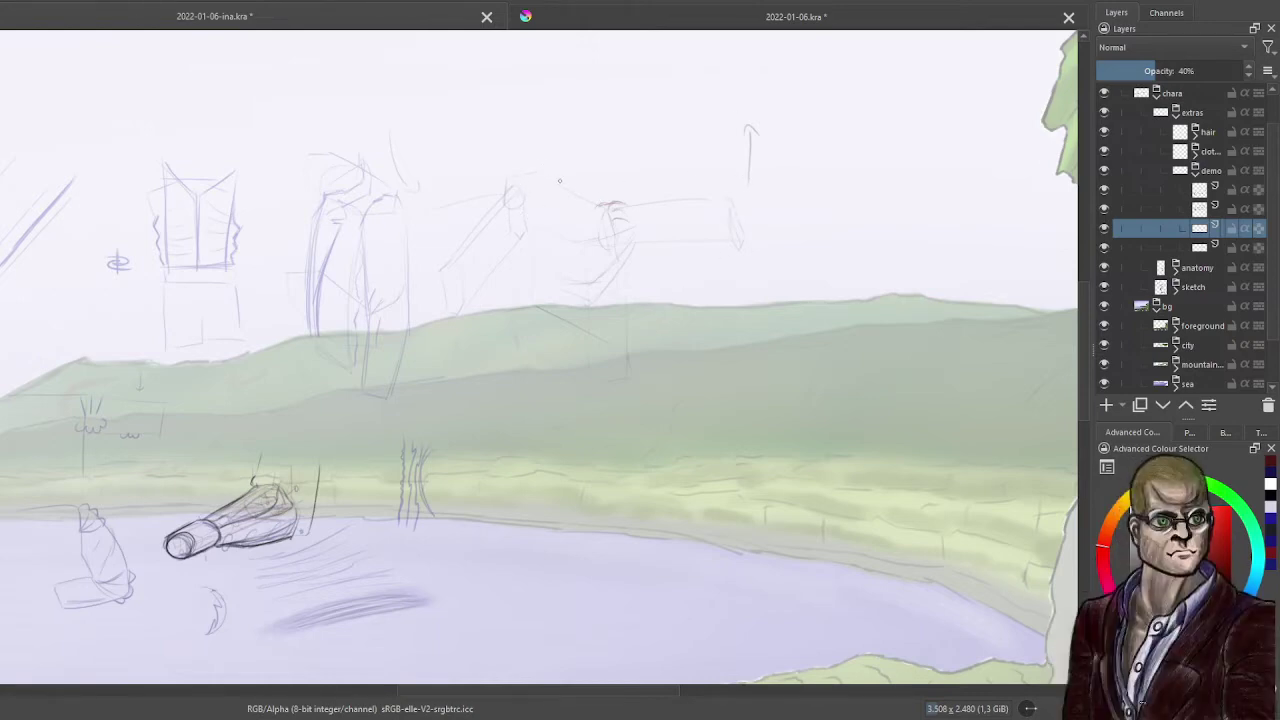
pyautogui.moveTo(538, 173); pyautogui.dragTo(501, 195)
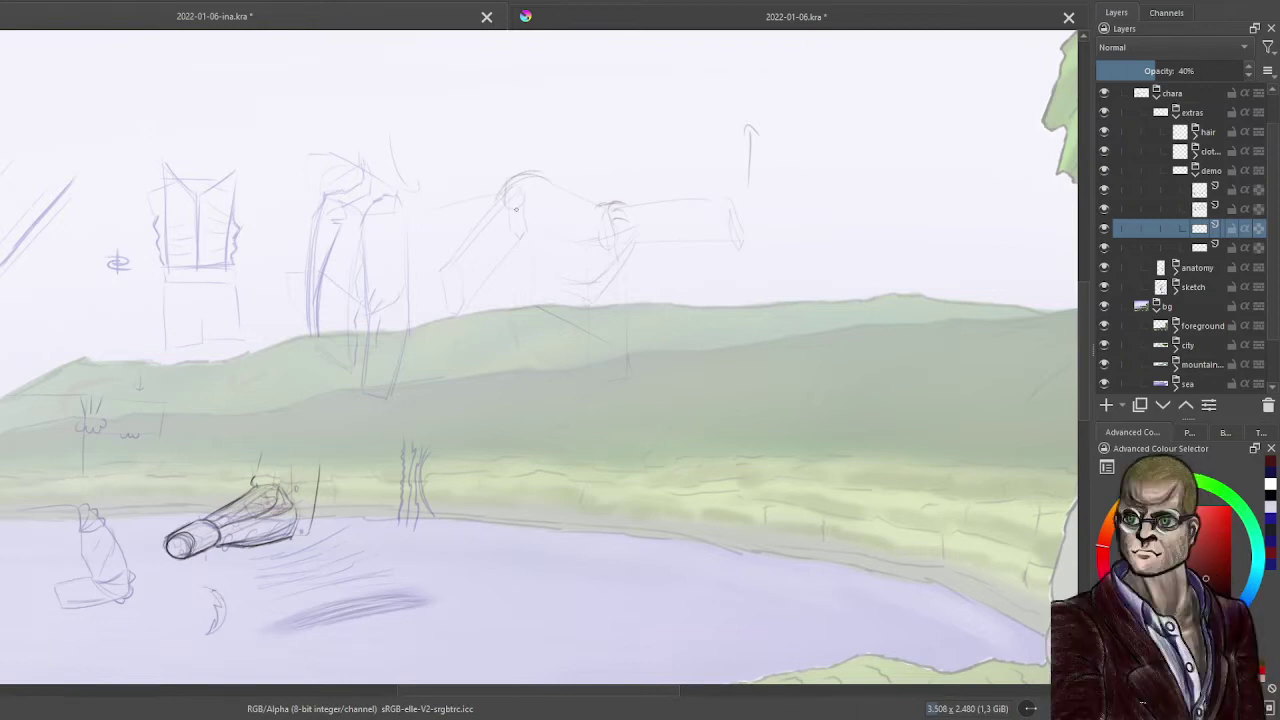
pyautogui.moveTo(516, 204)
pyautogui.mouseDown()
pyautogui.moveTo(529, 218)
pyautogui.moveTo(522, 248)
pyautogui.moveTo(516, 200)
pyautogui.moveTo(524, 234)
pyautogui.mouseUp()
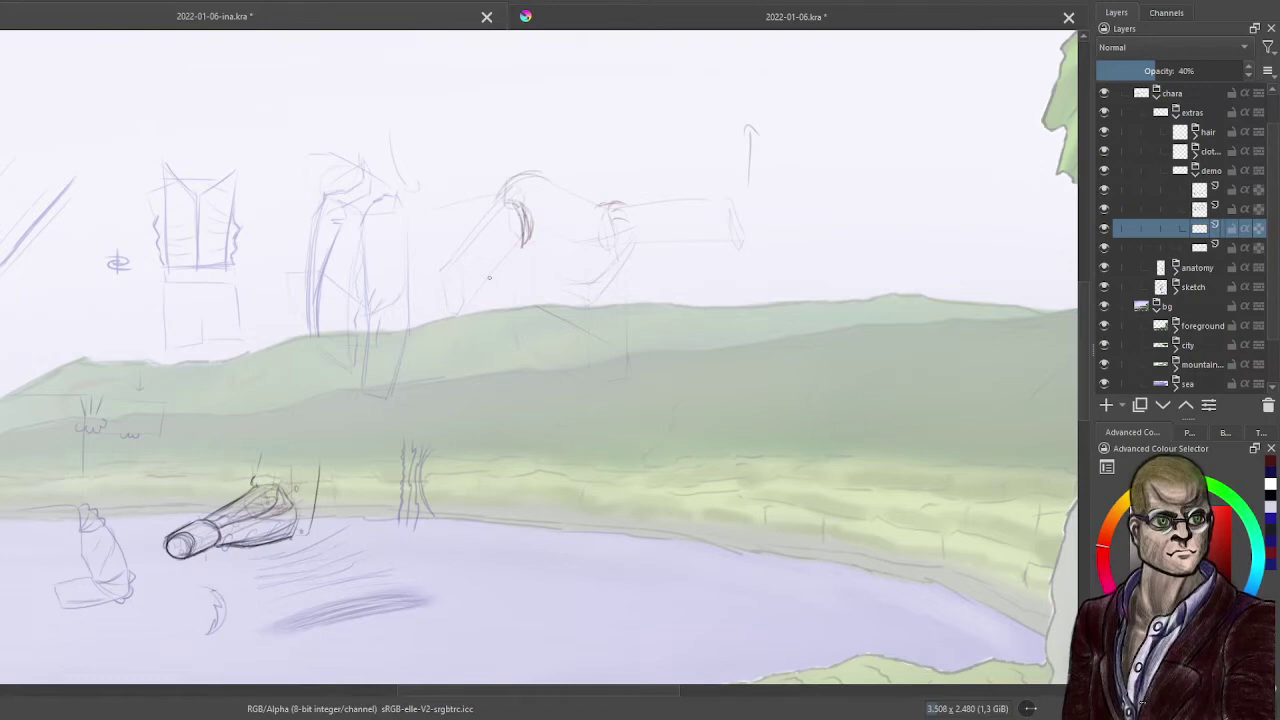
# - On the topmost demo layer, ink the armhole and underarm folds of both sleeves in dark red over the angled torso
pyautogui.click(1185, 208)
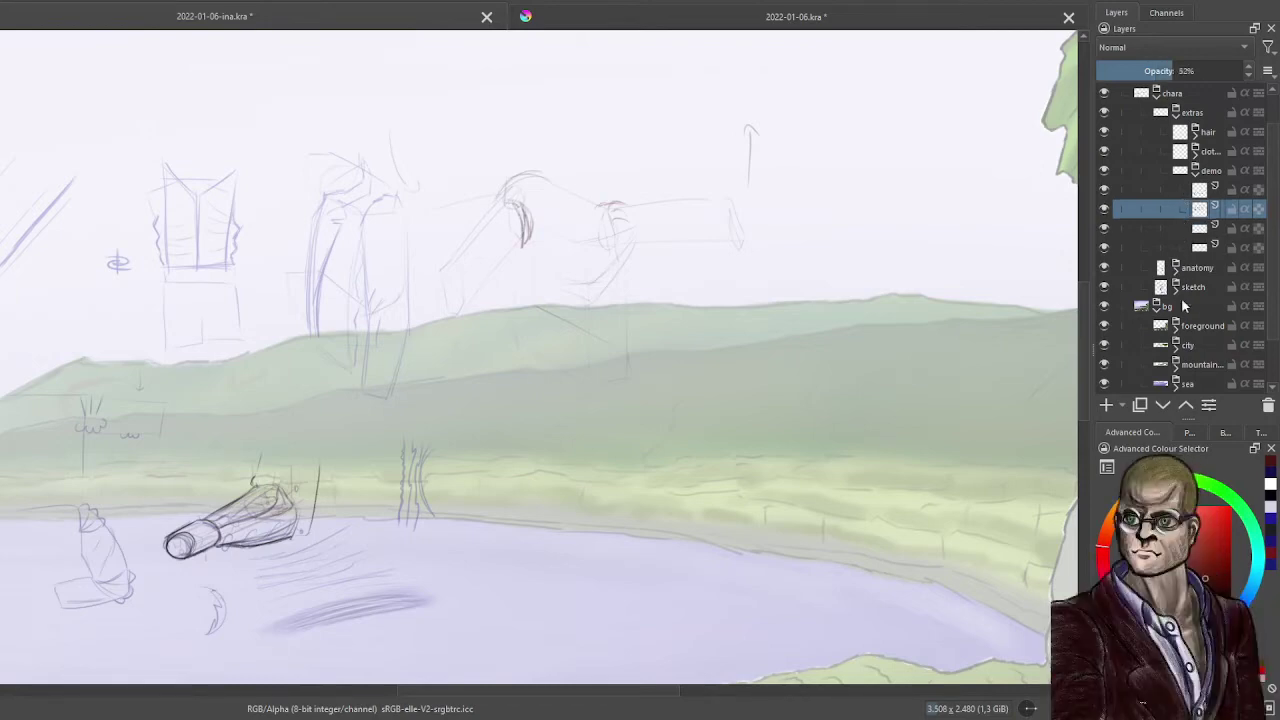
pyautogui.click(1195, 189)
pyautogui.moveTo(684, 298); pyautogui.dragTo(816, 276)
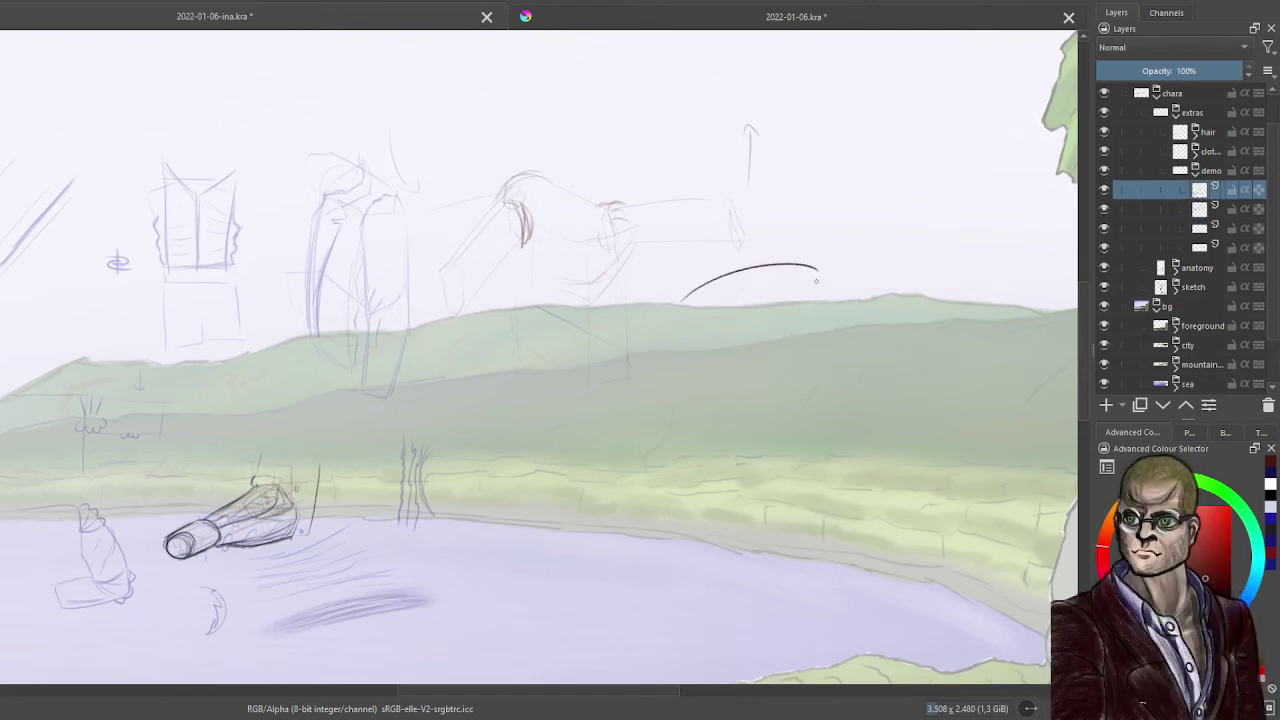
pyautogui.hotkey('ctrl', 'z')
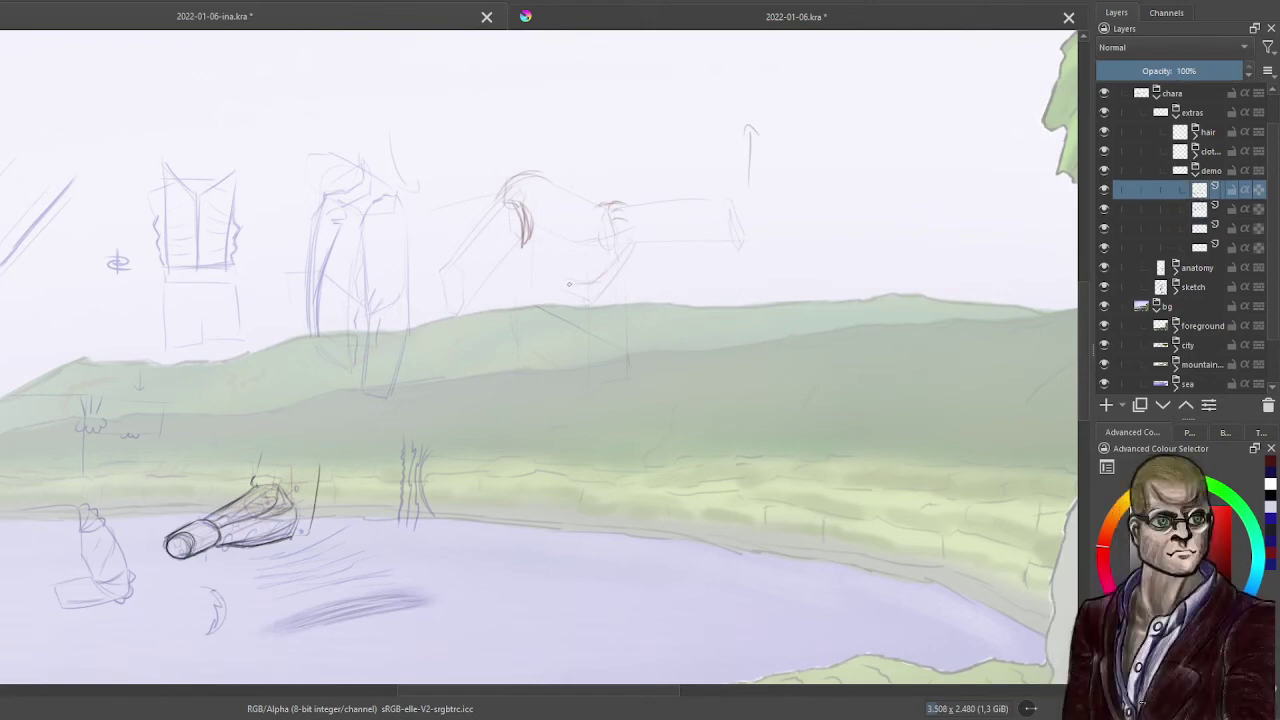
pyautogui.moveTo(556, 283)
pyautogui.mouseDown()
pyautogui.moveTo(598, 277)
pyautogui.moveTo(635, 237)
pyautogui.moveTo(558, 237)
pyautogui.moveTo(632, 222)
pyautogui.moveTo(634, 211)
pyautogui.moveTo(607, 207)
pyautogui.moveTo(622, 204)
pyautogui.mouseUp()
pyautogui.hotkey('ctrl', 'z')
pyautogui.hotkey('ctrl', 'z')
pyautogui.hotkey('ctrl', 'z')
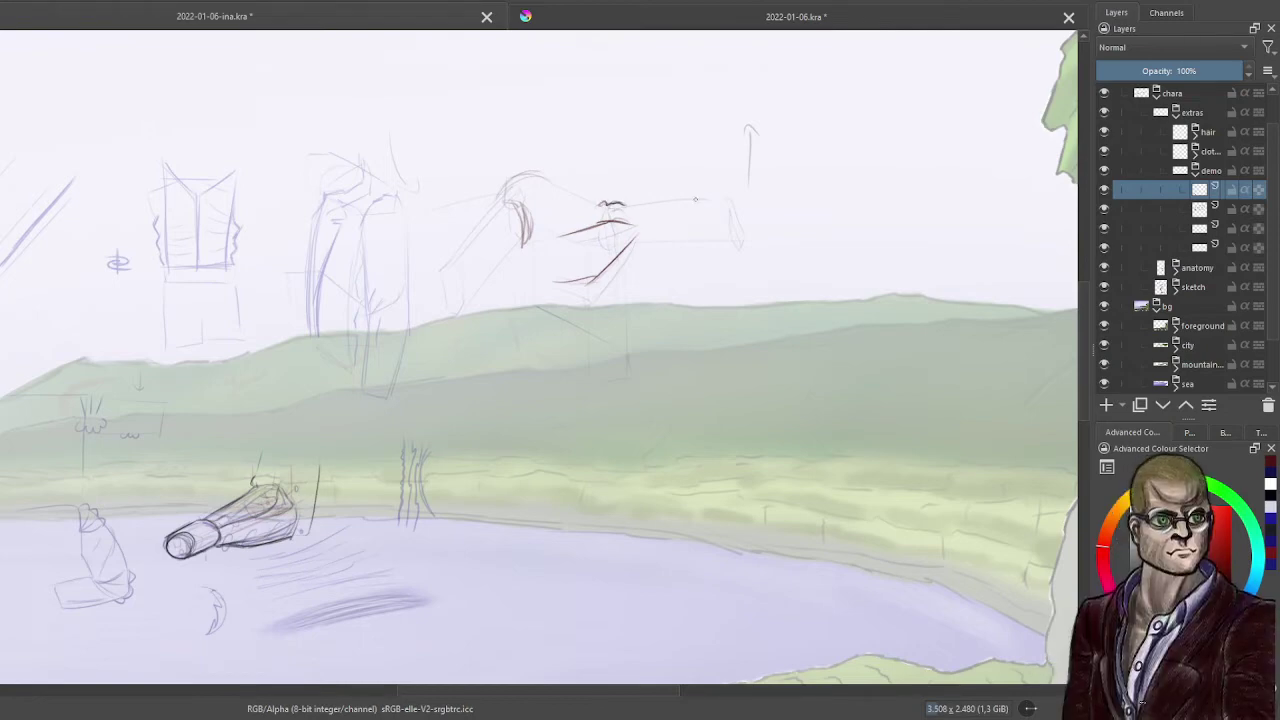
pyautogui.moveTo(507, 187); pyautogui.dragTo(523, 244)
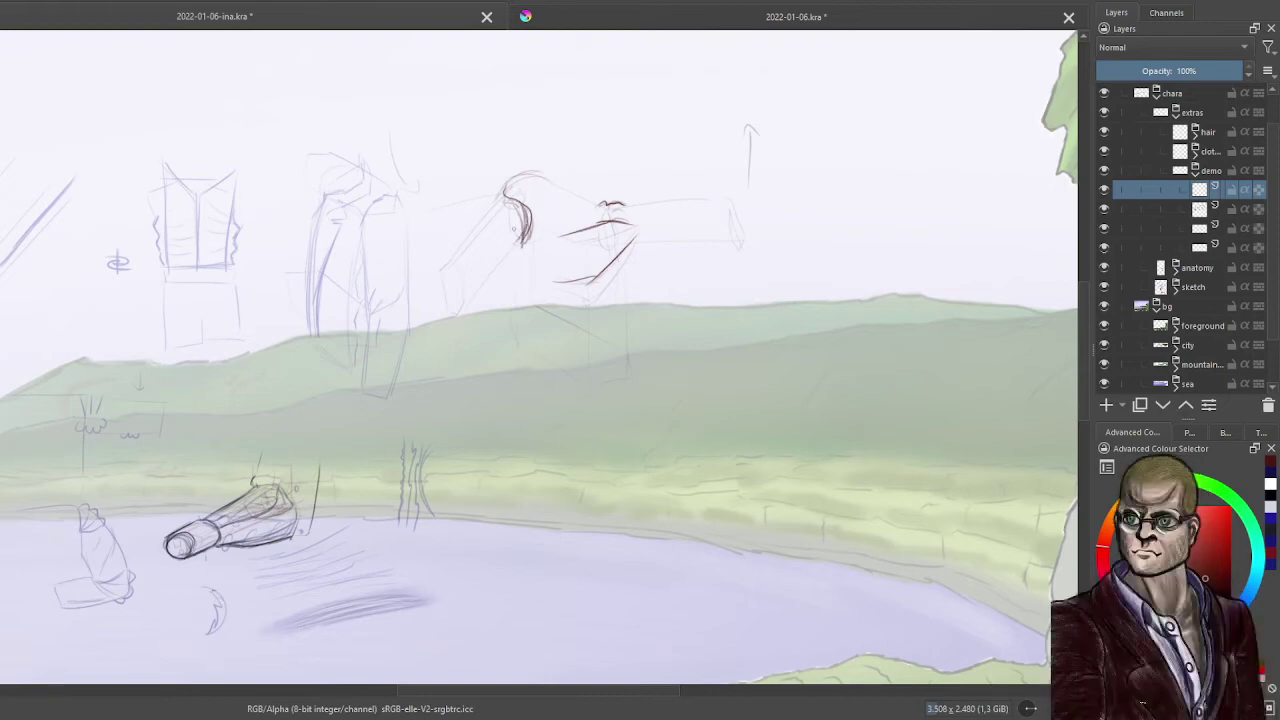
pyautogui.moveTo(550, 180); pyautogui.dragTo(501, 198)
# - On the lowest demo layer, sketch a forearm tube hanging straight down from the end of the horizontal sleeve
pyautogui.press('pagedown')
pyautogui.press('pagedown')
pyautogui.press('pagedown')
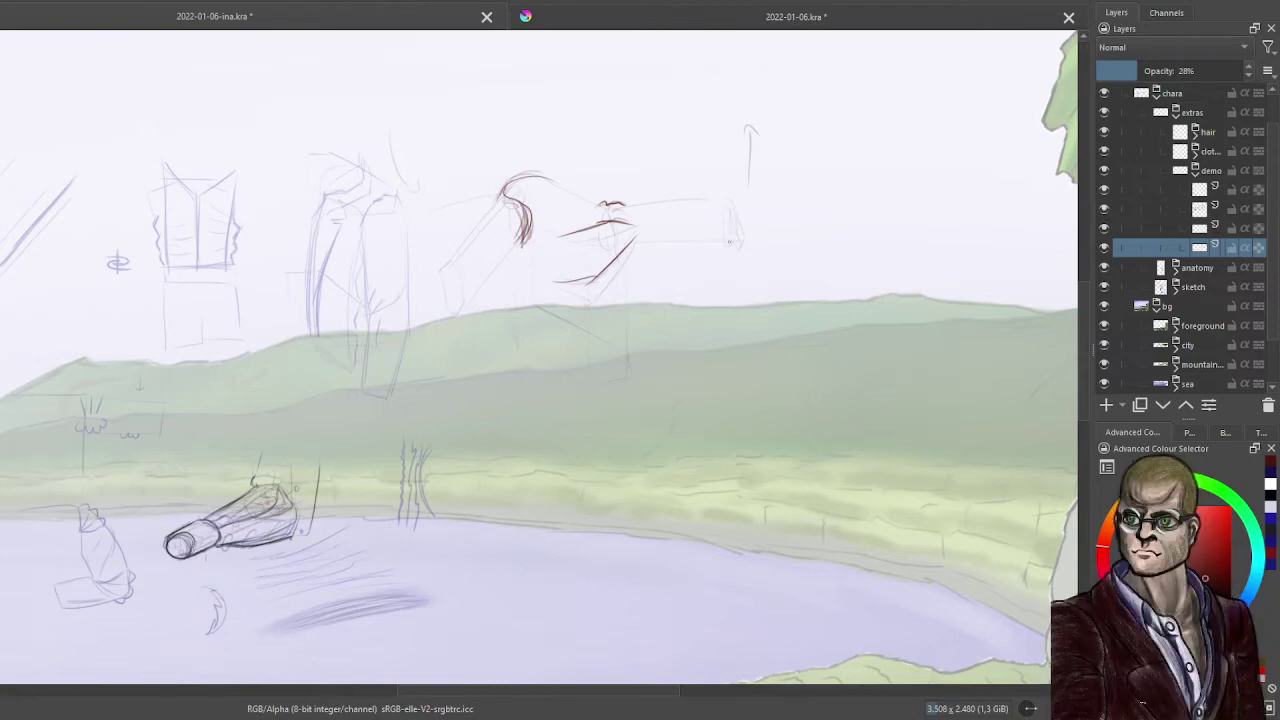
pyautogui.moveTo(723, 258); pyautogui.dragTo(718, 296)
# - On the 40% opacity demo layer, draw bunched folds around the bent elbow and sagging cloth along the upper sleeve
pyautogui.click(1198, 228)
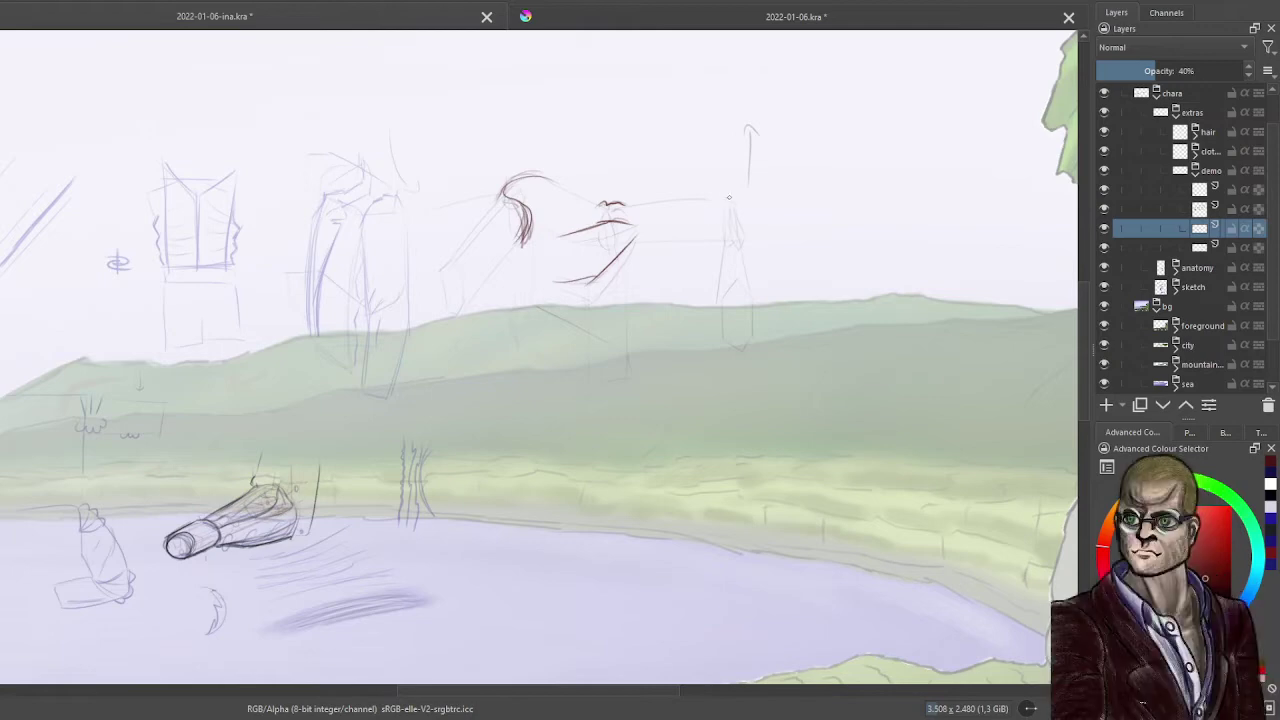
pyautogui.moveTo(725, 199)
pyautogui.mouseDown()
pyautogui.moveTo(744, 227)
pyautogui.moveTo(707, 228)
pyautogui.mouseUp()
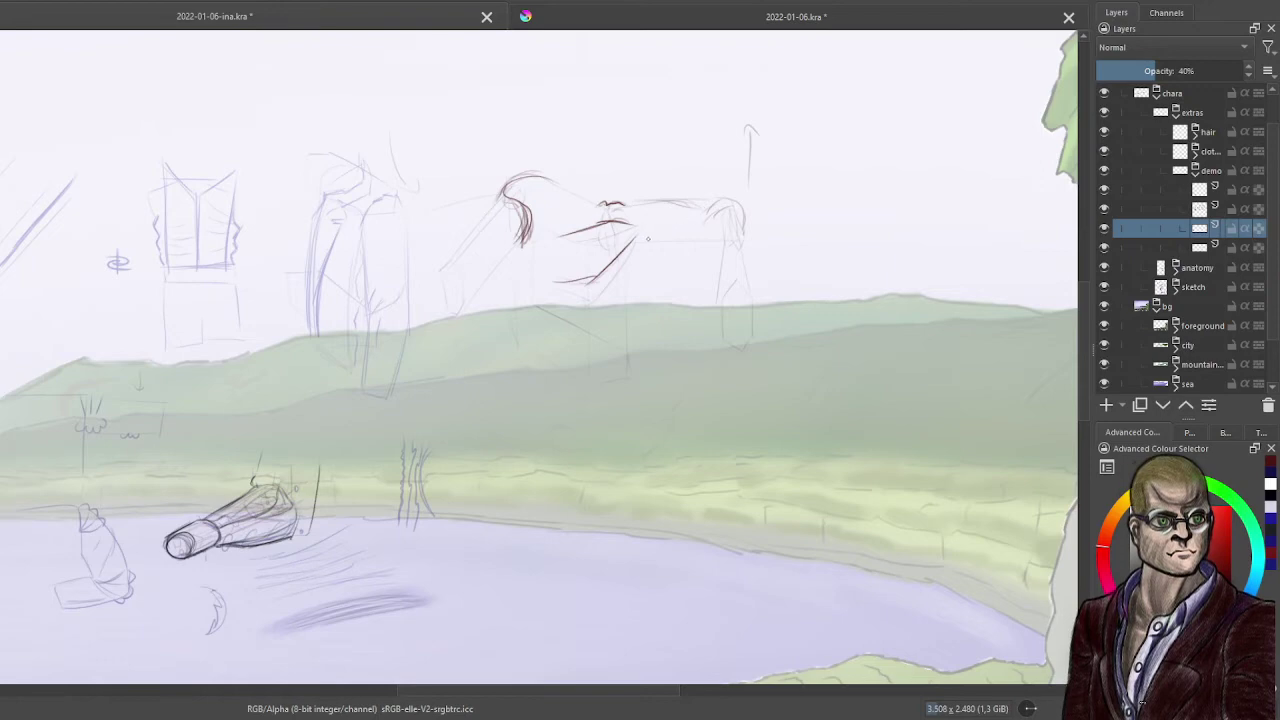
pyautogui.moveTo(688, 242); pyautogui.dragTo(641, 252)
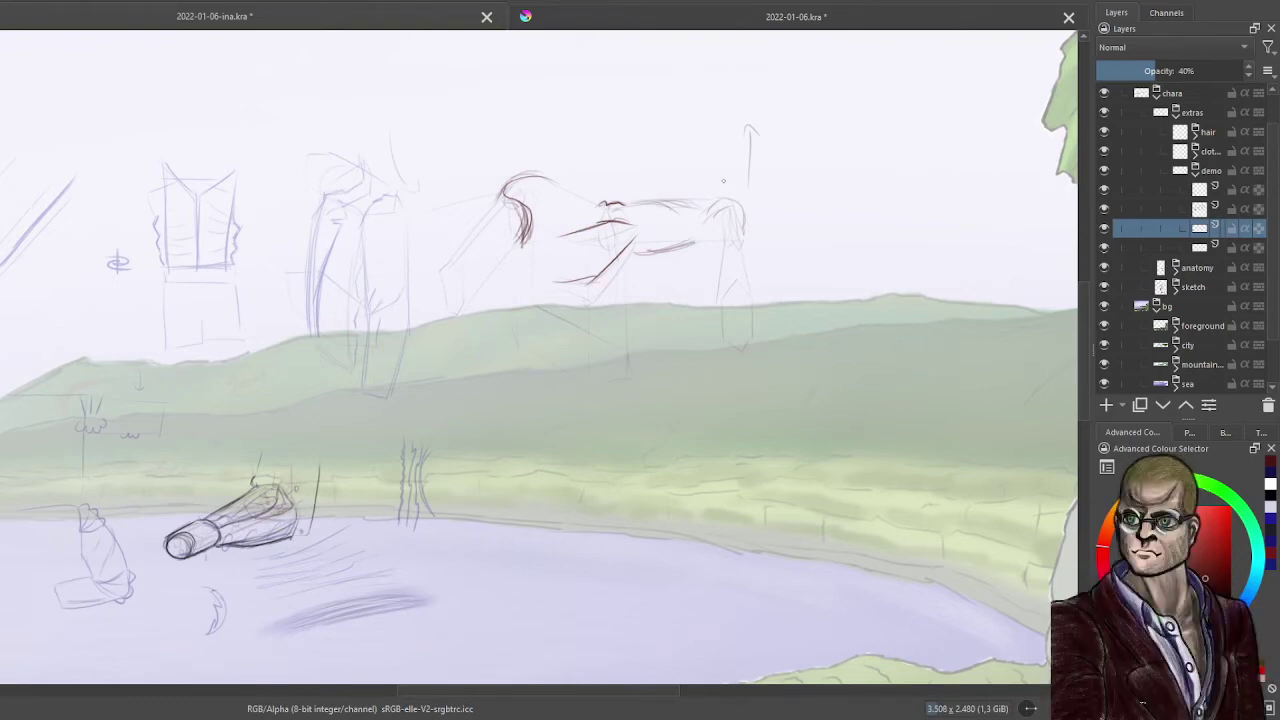
# - On the topmost demo layer, ink the horizontal sleeve's edges and diagonal fold up to the bunched cloth at the elbow
pyautogui.click(1199, 189)
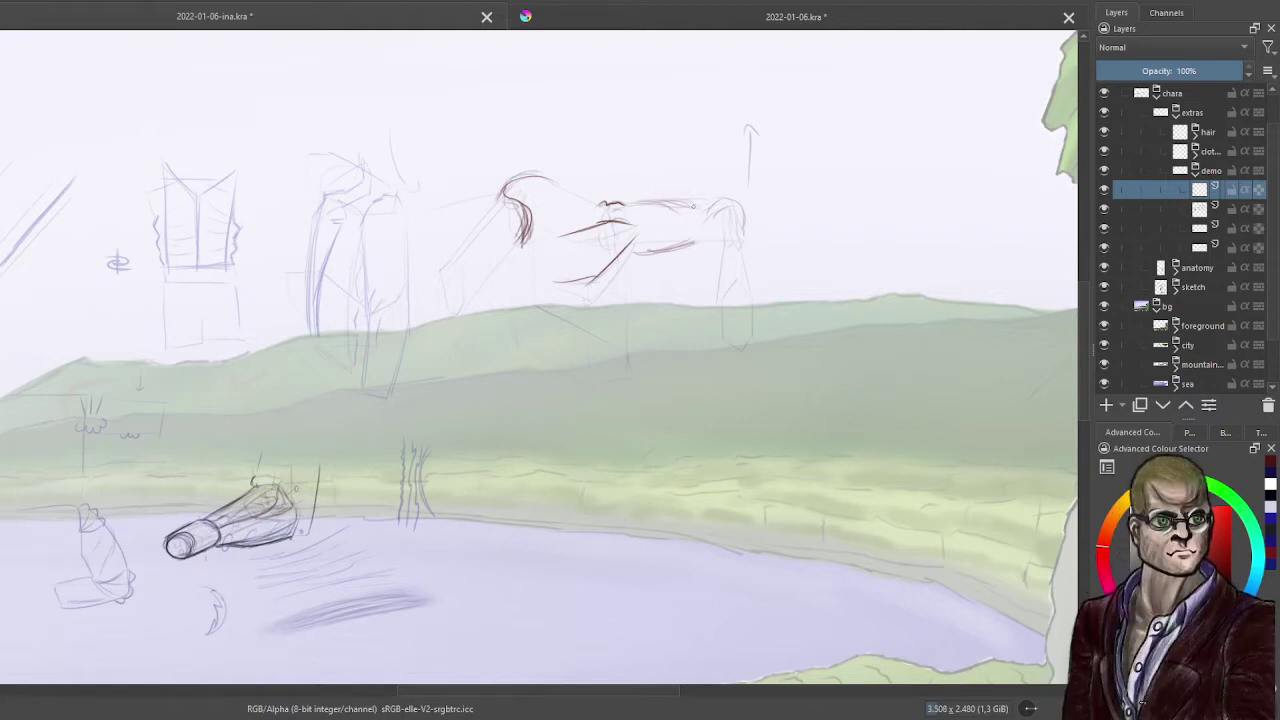
pyautogui.moveTo(700, 198)
pyautogui.mouseDown()
pyautogui.moveTo(622, 238)
pyautogui.moveTo(690, 198)
pyautogui.mouseUp()
pyautogui.moveTo(677, 198)
pyautogui.mouseDown()
pyautogui.moveTo(628, 206)
pyautogui.moveTo(703, 190)
pyautogui.moveTo(745, 205)
pyautogui.moveTo(710, 215)
pyautogui.mouseUp()
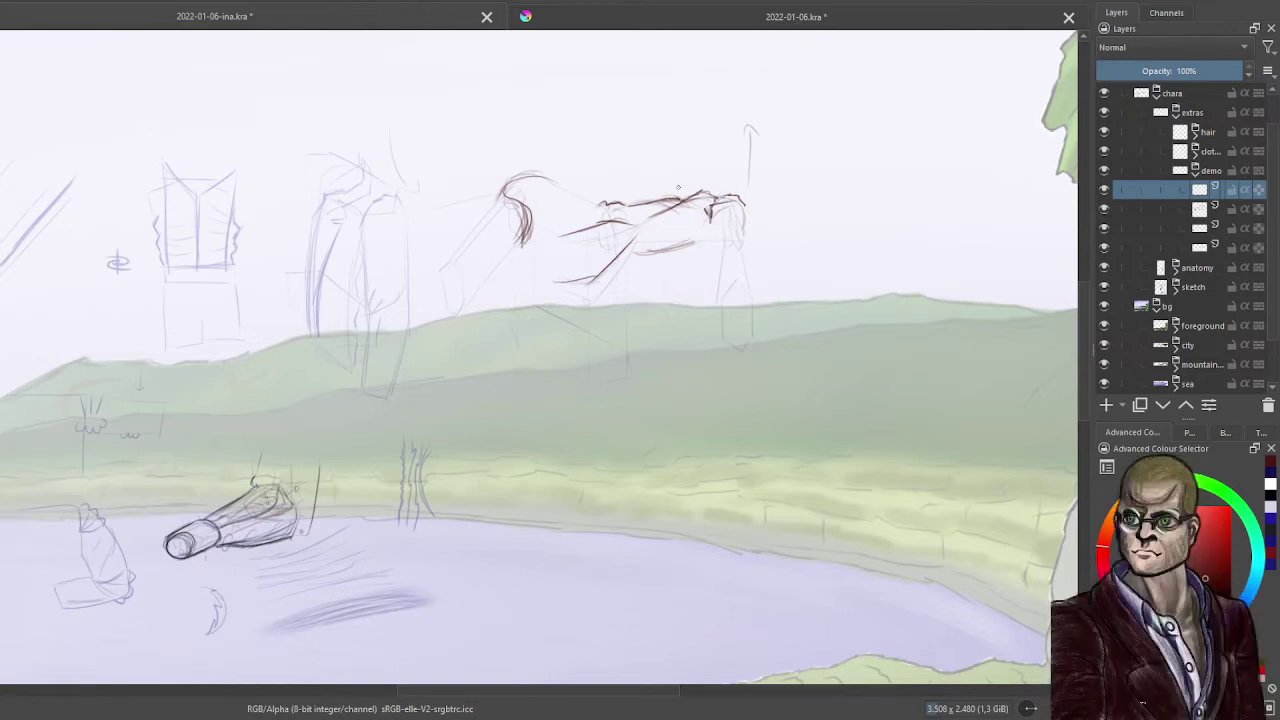
pyautogui.moveTo(632, 254)
pyautogui.mouseDown()
pyautogui.moveTo(688, 243)
pyautogui.moveTo(648, 253)
pyautogui.moveTo(678, 257)
pyautogui.moveTo(704, 238)
pyautogui.moveTo(728, 288)
pyautogui.mouseUp()
pyautogui.hotkey('ctrl', 'z')
pyautogui.moveTo(717, 205); pyautogui.dragTo(730, 243)
pyautogui.hotkey('ctrl', 'z')
pyautogui.hotkey('ctrl', 'z')
# - Ink both sides of the hanging forearm sleeve, with heavier strokes along its inner edge
pyautogui.moveTo(709, 246); pyautogui.dragTo(721, 297)
pyautogui.moveTo(714, 259); pyautogui.dragTo(722, 300)
pyautogui.moveTo(716, 230); pyautogui.dragTo(710, 264)
pyautogui.moveTo(716, 212); pyautogui.dragTo(722, 286)
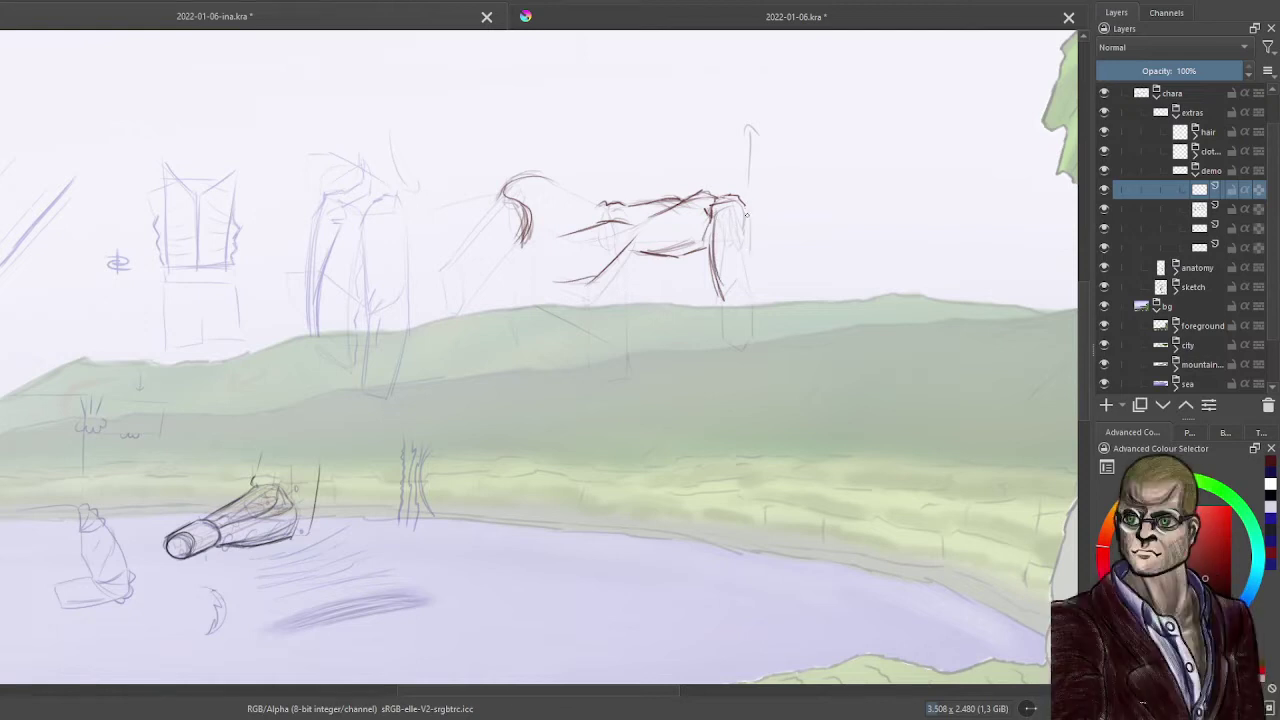
pyautogui.moveTo(748, 215); pyautogui.dragTo(751, 300)
# - Ink the shirt's torso with side contours, a front edge flaring at the hem, and short slanted collar lines
pyautogui.moveTo(649, 256)
pyautogui.mouseDown()
pyautogui.moveTo(631, 273)
pyautogui.moveTo(612, 362)
pyautogui.mouseUp()
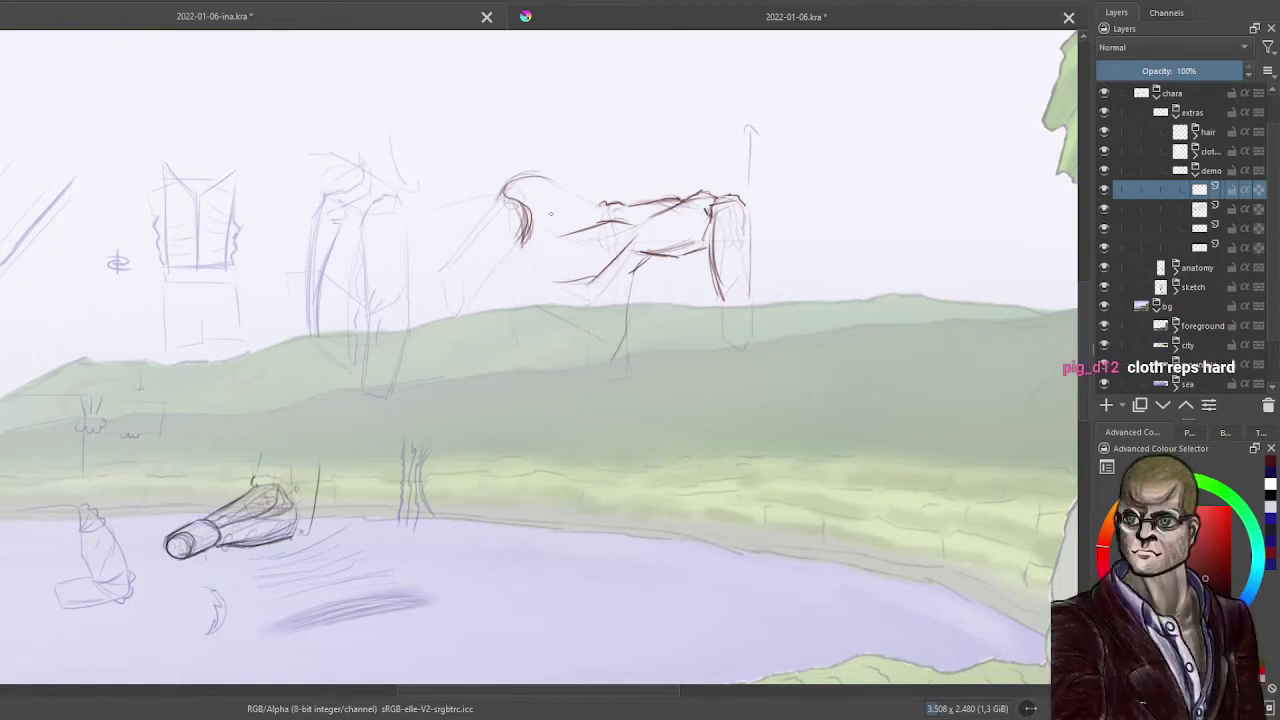
pyautogui.moveTo(547, 214)
pyautogui.mouseDown()
pyautogui.moveTo(555, 304)
pyautogui.moveTo(538, 362)
pyautogui.mouseUp()
pyautogui.moveTo(556, 306); pyautogui.dragTo(536, 366)
pyautogui.moveTo(555, 290); pyautogui.dragTo(545, 332)
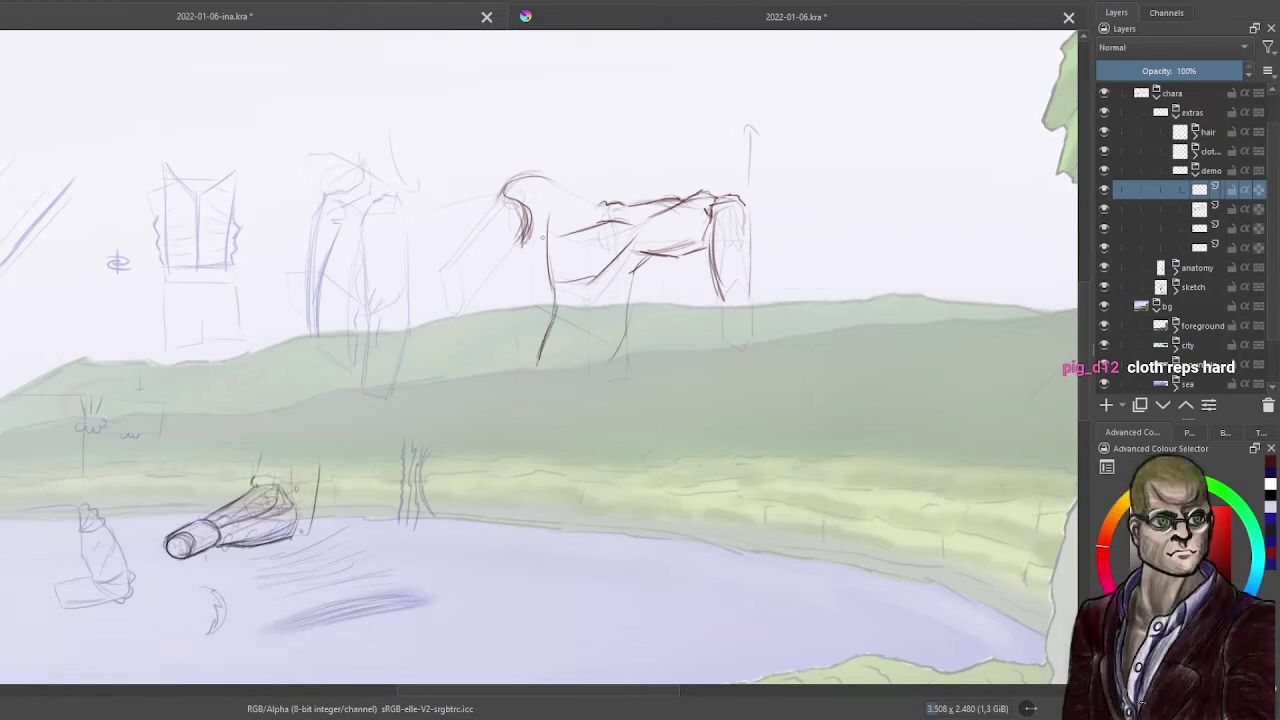
pyautogui.moveTo(548, 236); pyautogui.dragTo(552, 300)
pyautogui.moveTo(552, 204); pyautogui.dragTo(586, 178)
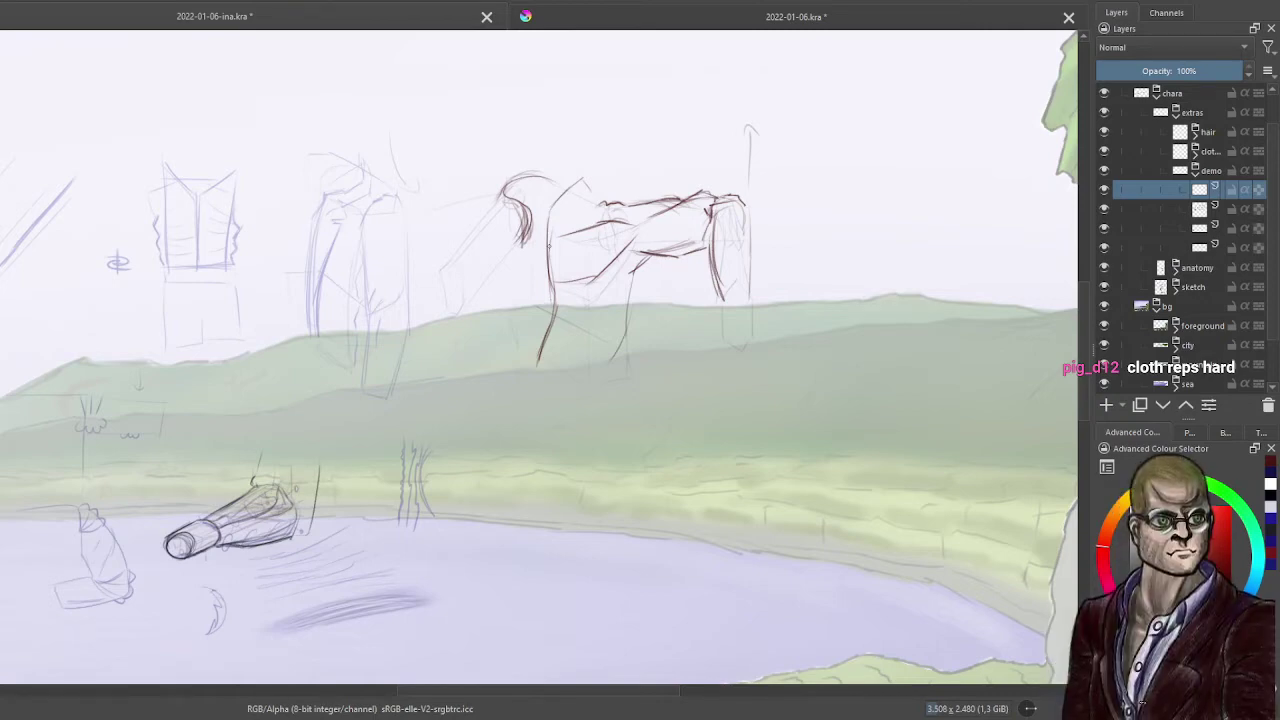
# - Review the row of shirt and sleeve demo diagrams across the canvas
pyautogui.scroll(-1, 588, 216)
pyautogui.moveTo(545, 358); pyautogui.dragTo(580, 394)
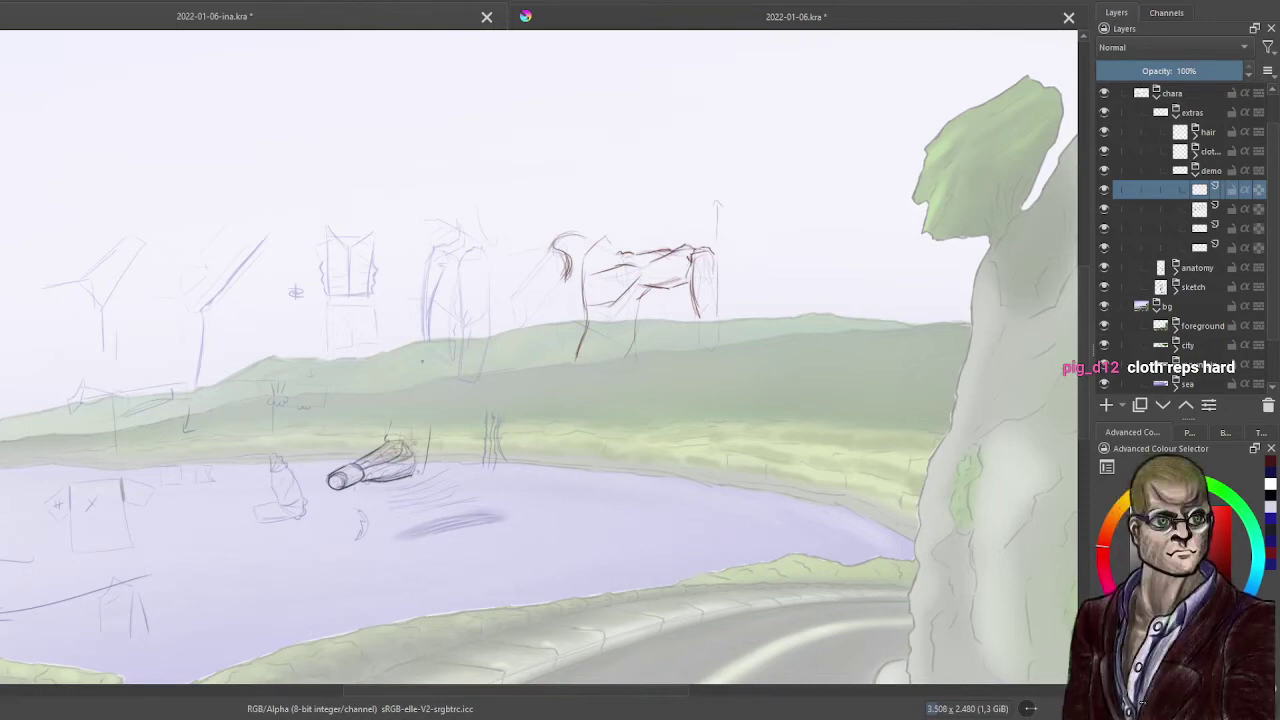
pyautogui.moveTo(230, 397); pyautogui.dragTo(342, 367)
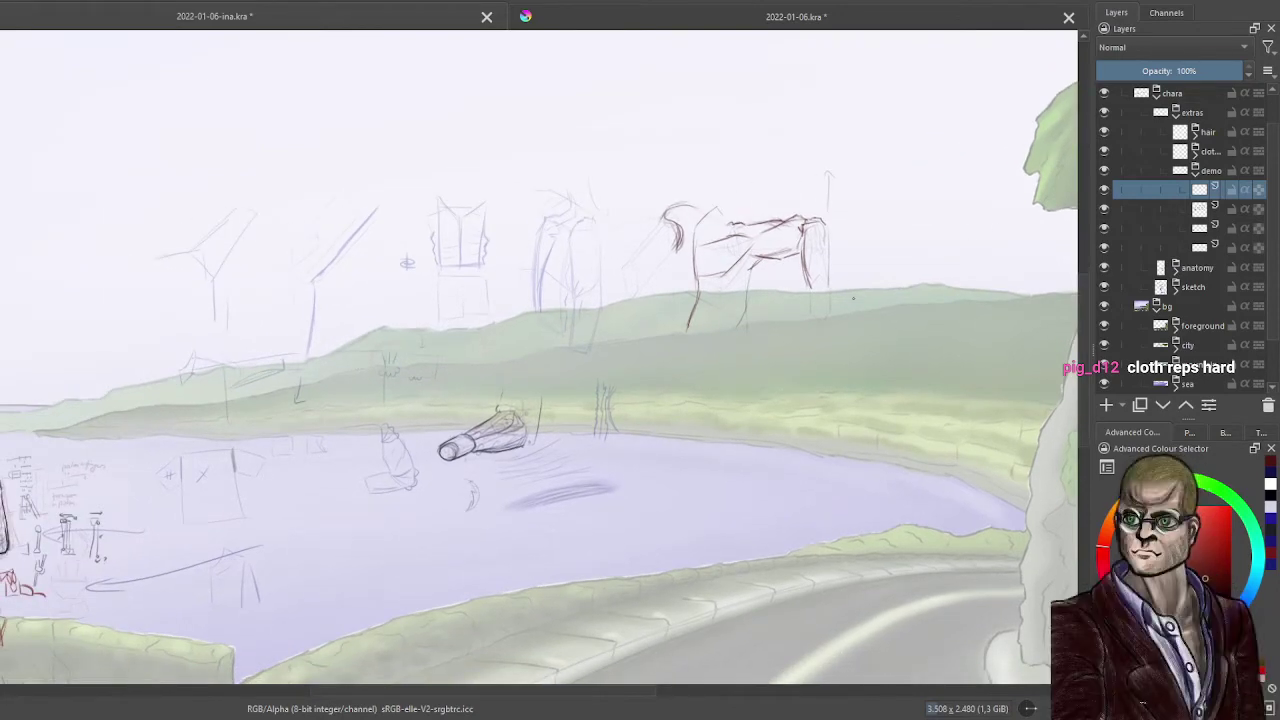
pyautogui.moveTo(853, 298); pyautogui.dragTo(814, 360)
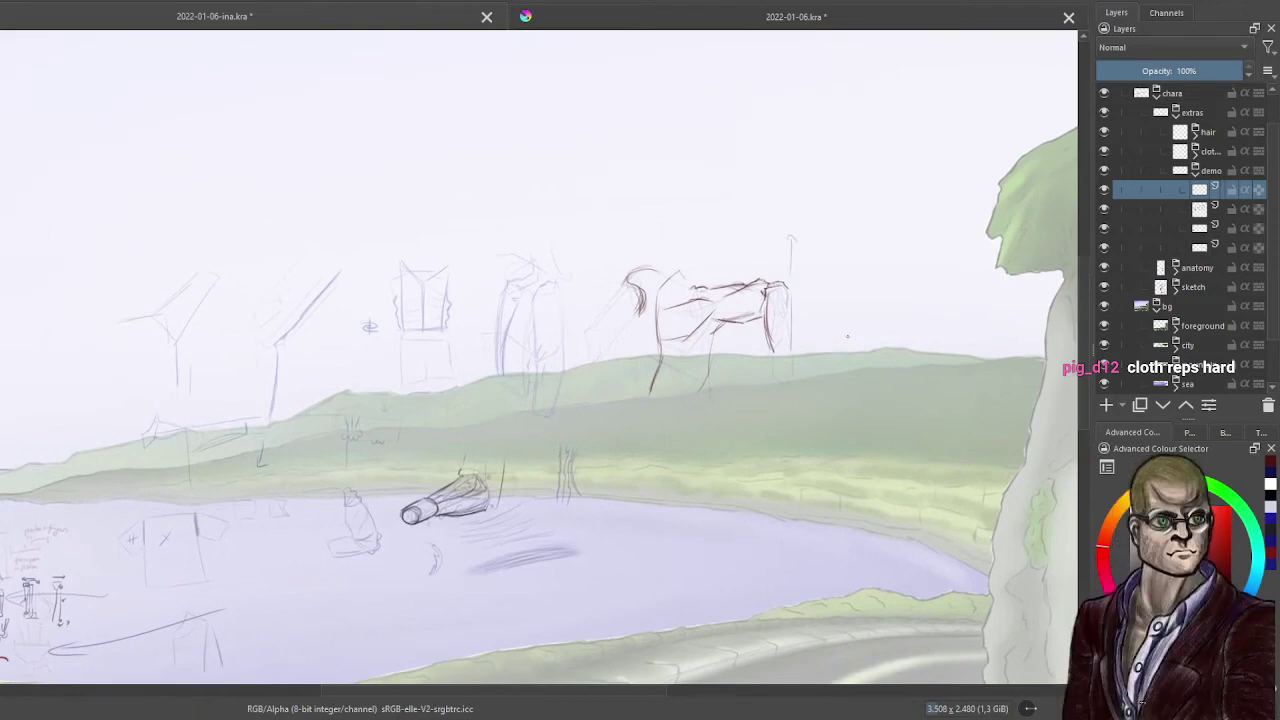
pyautogui.scroll(1, 848, 336)
pyautogui.moveTo(827, 330); pyautogui.dragTo(871, 366)
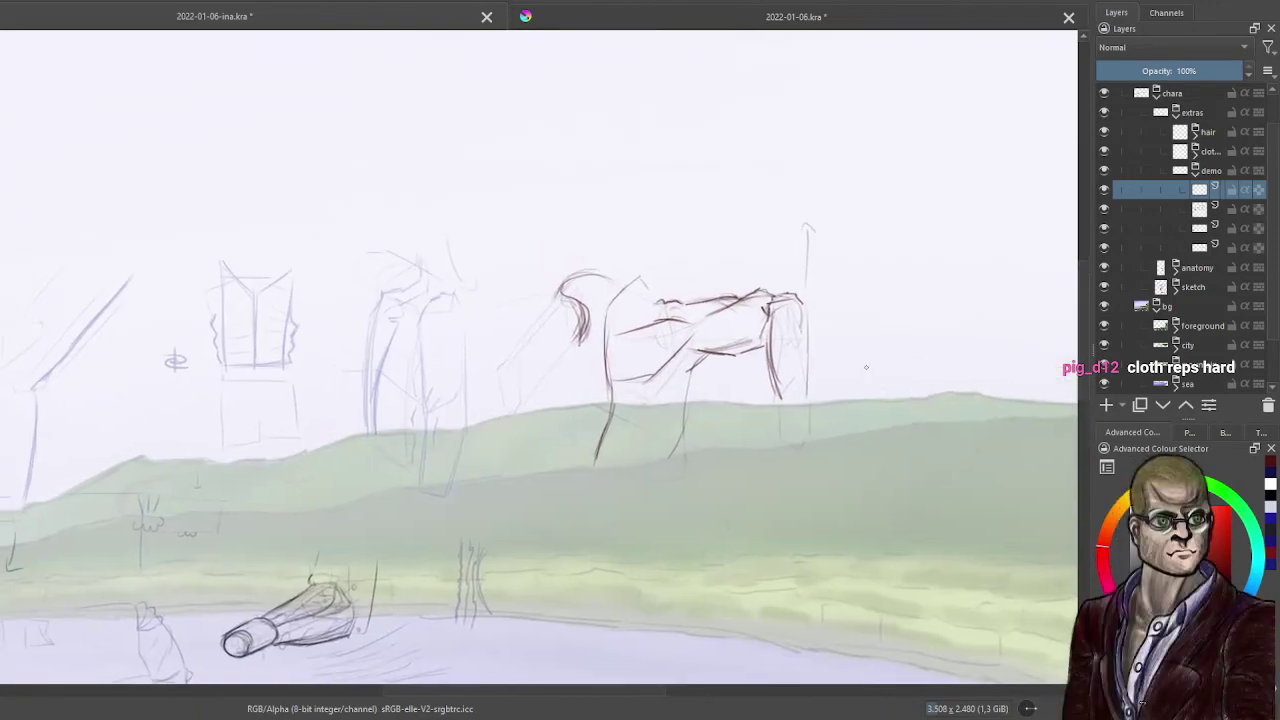
pyautogui.scroll(-2, 866, 366)
pyautogui.moveTo(796, 380); pyautogui.dragTo(798, 380)
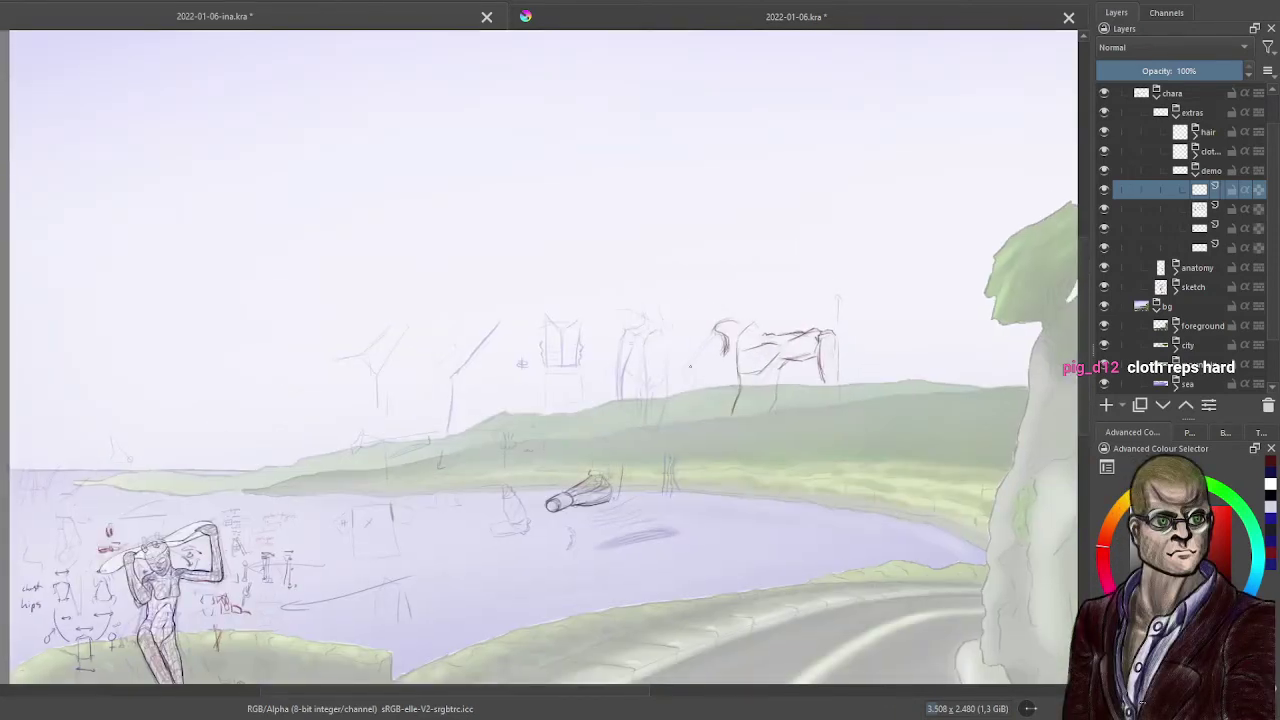
pyautogui.moveTo(578, 412); pyautogui.dragTo(659, 332)
# - Collapse and hide the demo group, and open the clothes group to work on its layer
pyautogui.click(1195, 176)
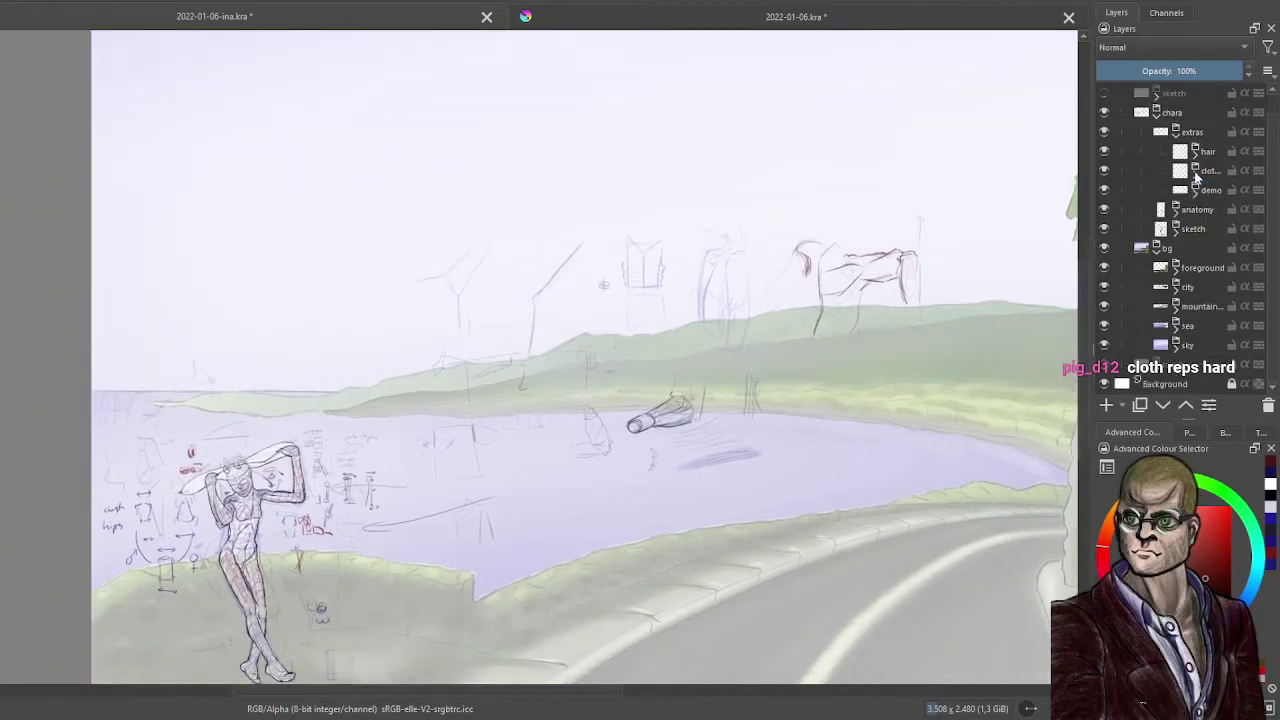
pyautogui.click(1104, 190)
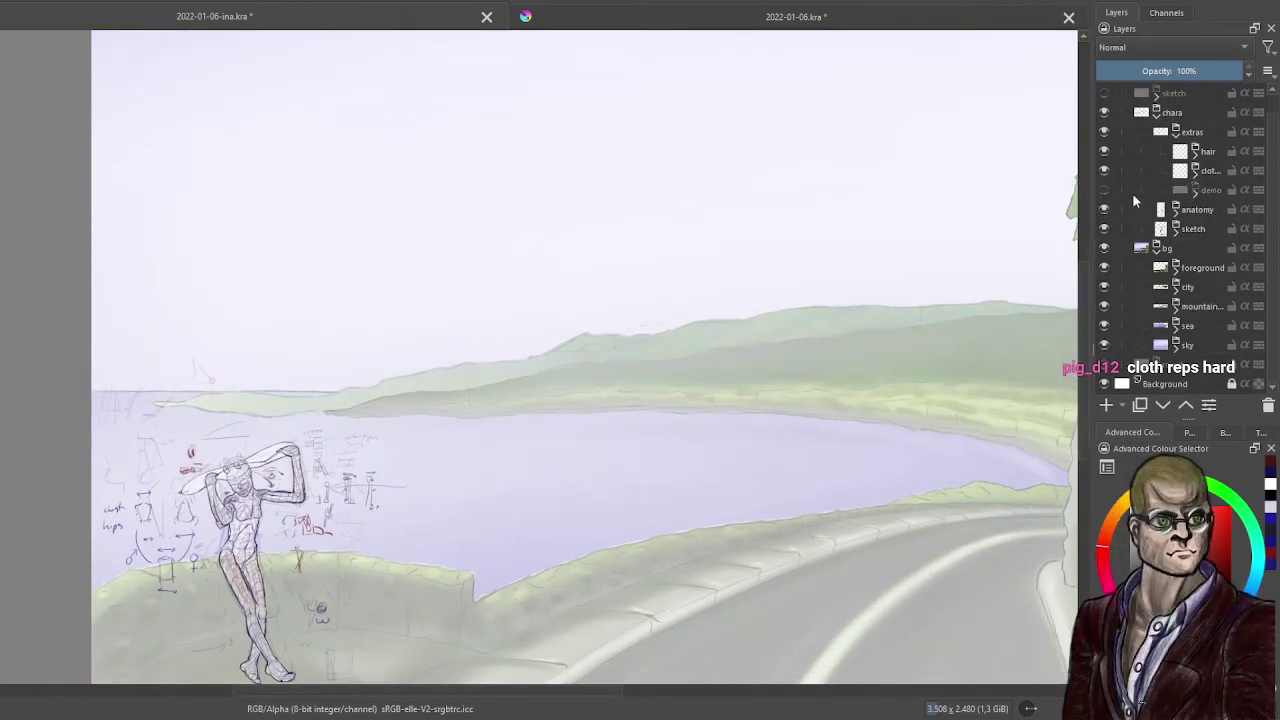
pyautogui.click(1196, 171)
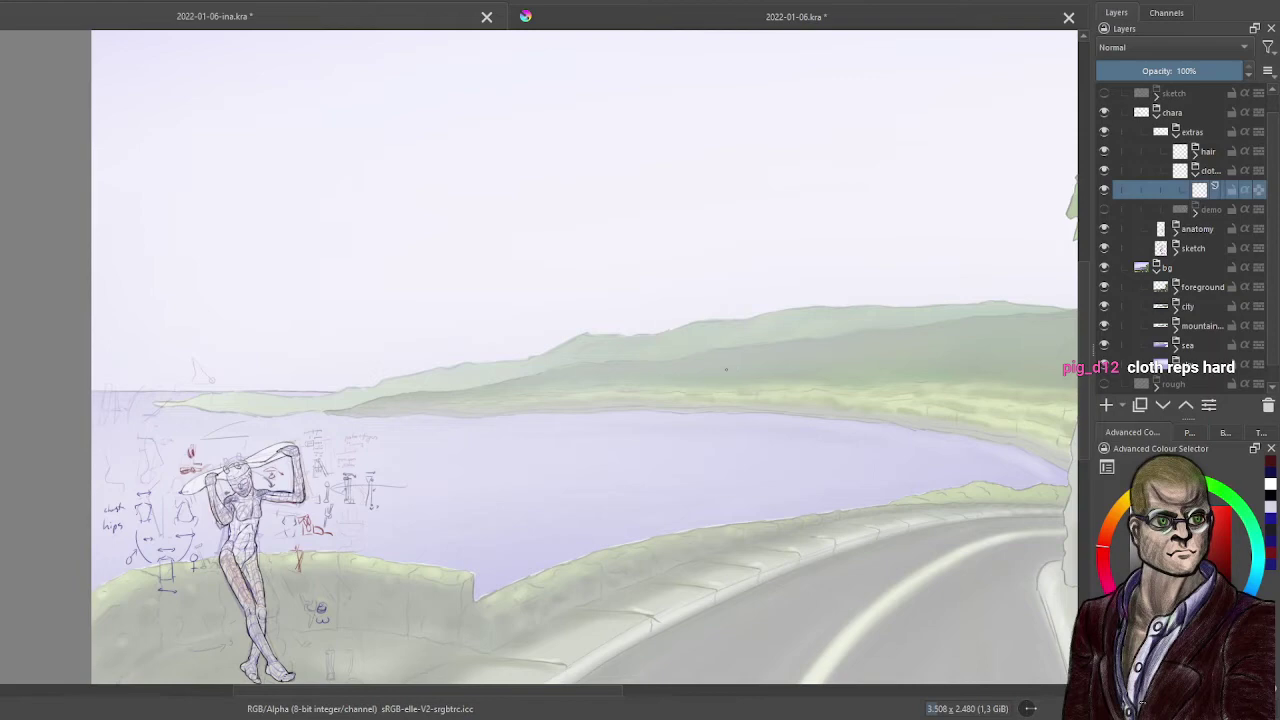
# - Lower the anatomy group's opacity to 20%, return to the layer inside the clothes group and save the document
pyautogui.moveTo(693, 374)
pyautogui.mouseDown()
pyautogui.moveTo(797, 284)
pyautogui.moveTo(886, 254)
pyautogui.mouseUp()
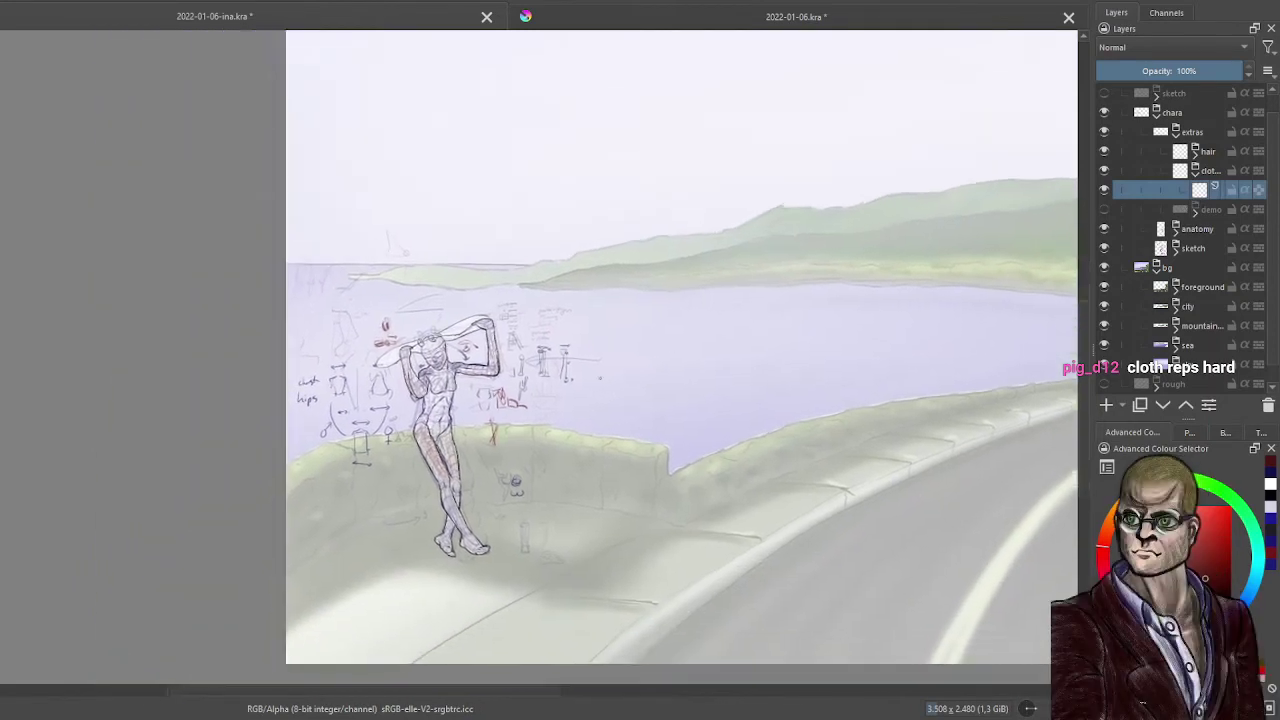
pyautogui.scroll(2, 522, 425)
pyautogui.moveTo(387, 421); pyautogui.dragTo(499, 421)
pyautogui.scroll(1, 499, 421)
pyautogui.scroll(2, 497, 422)
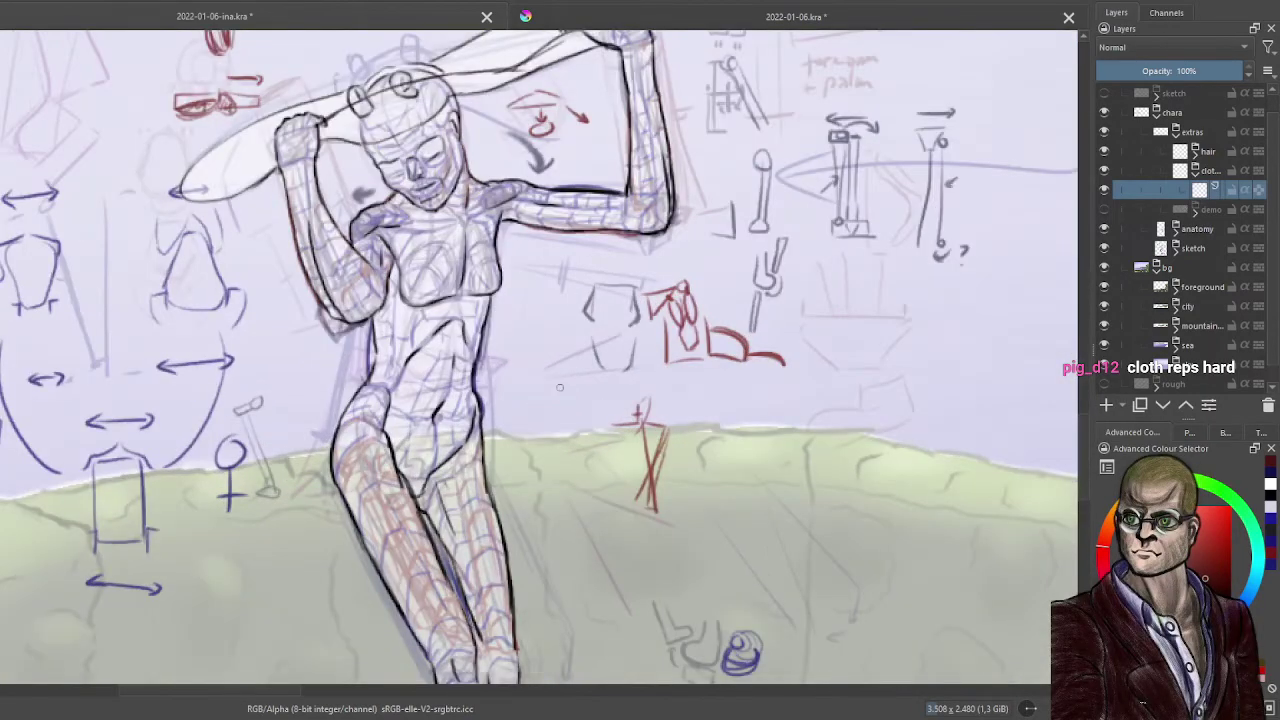
pyautogui.moveTo(575, 364); pyautogui.dragTo(576, 432)
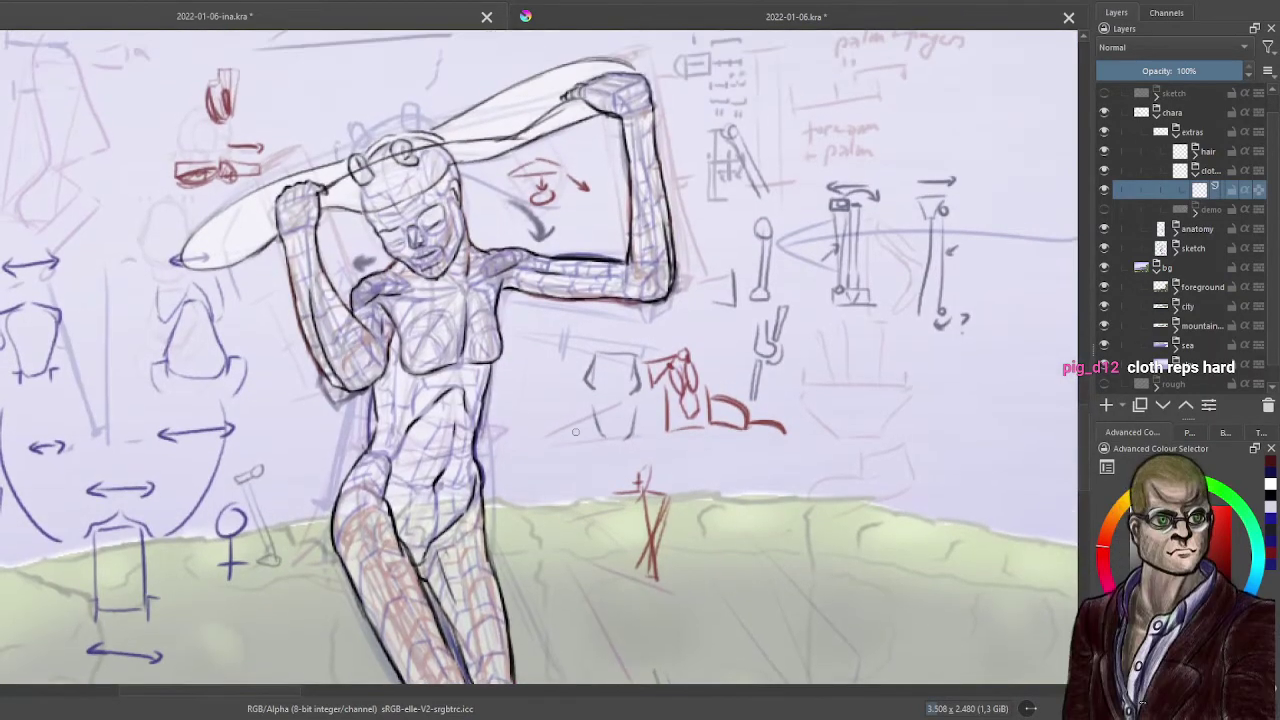
pyautogui.click(1203, 230)
pyautogui.moveTo(1160, 71)
pyautogui.mouseDown()
pyautogui.moveTo(1104, 71)
pyautogui.moveTo(1138, 71)
pyautogui.moveTo(1122, 71)
pyautogui.mouseUp()
pyautogui.click(1205, 249)
pyautogui.click(1205, 230)
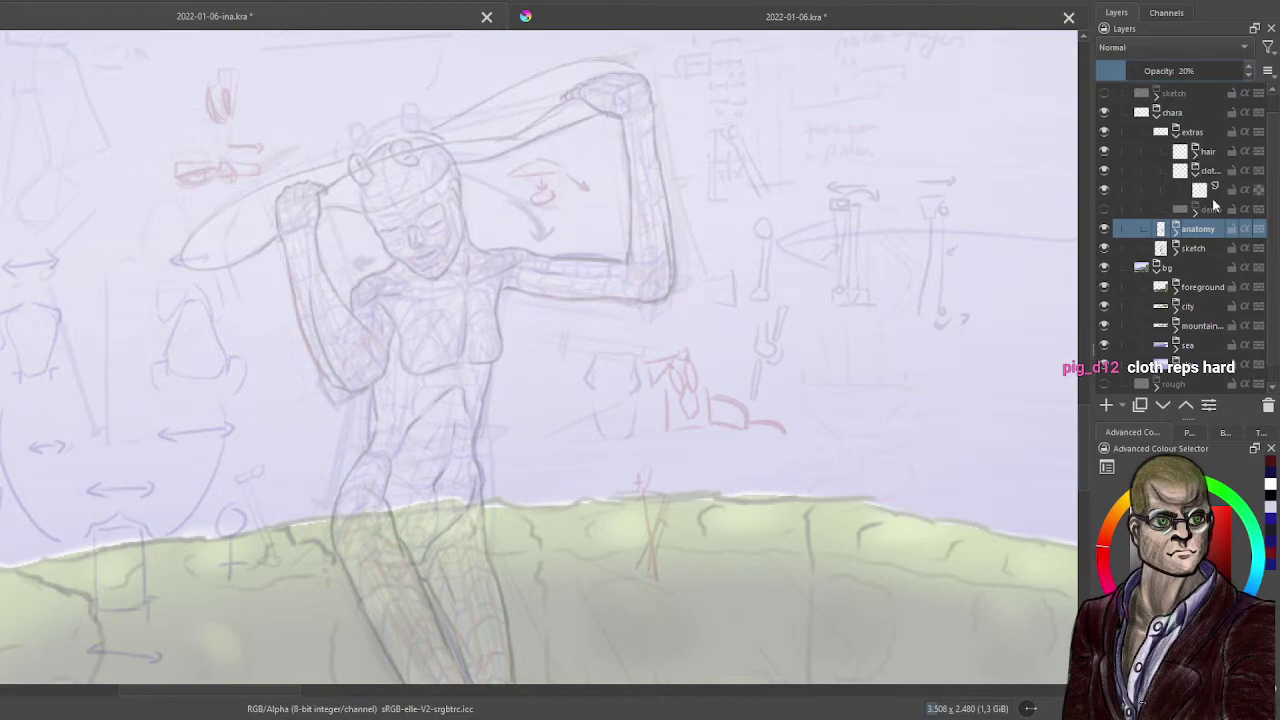
pyautogui.click(1206, 189)
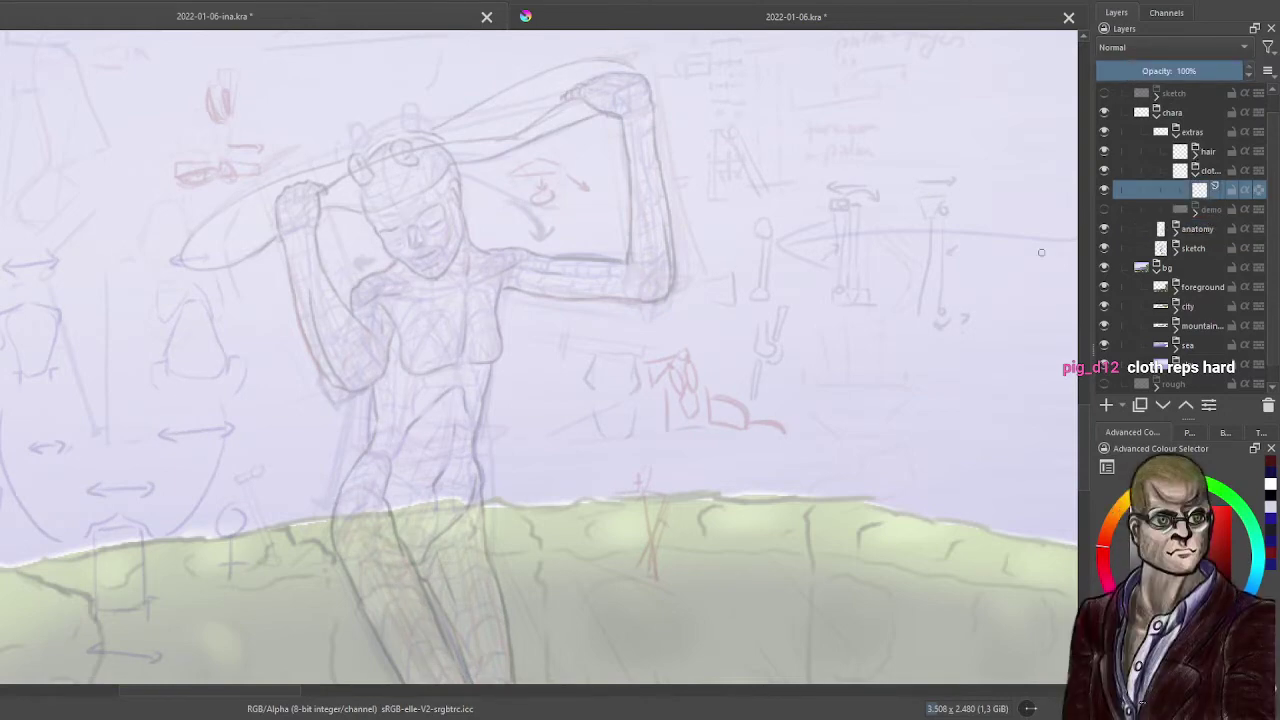
pyautogui.hotkey('ctrl', 's')
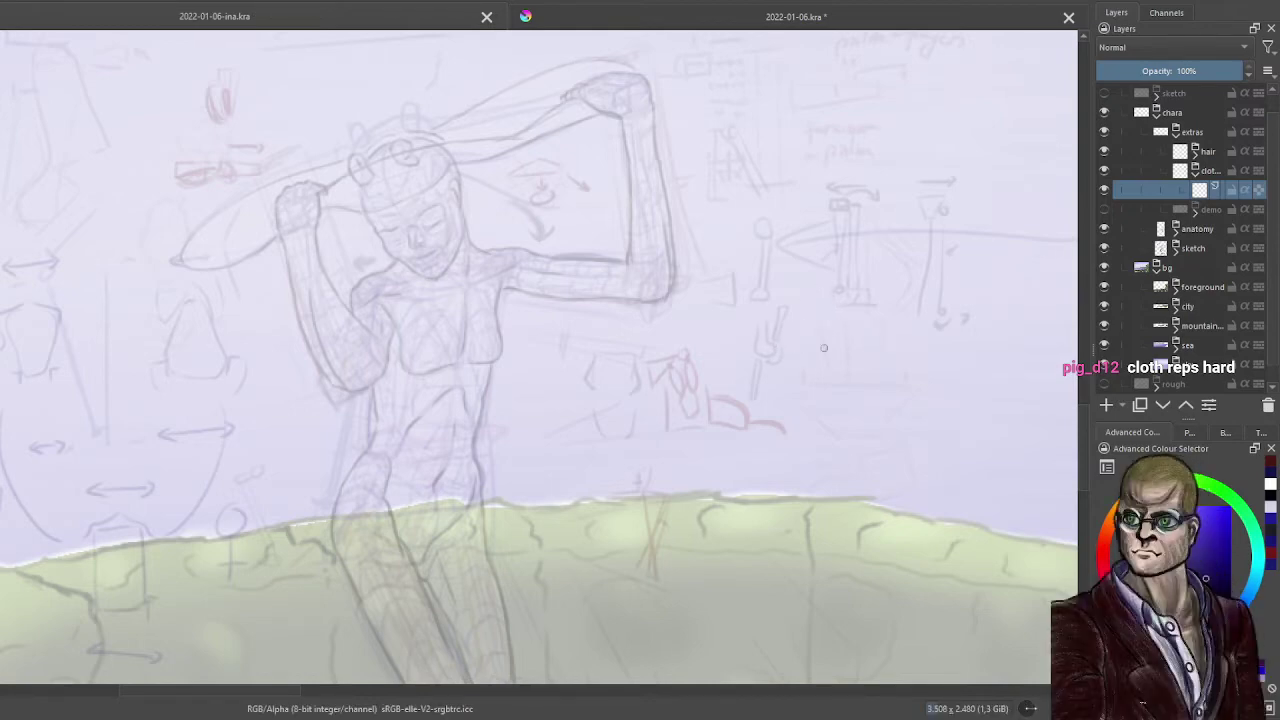
# - In dark blue, draw a vertical line beside the character with a half-round shape at its top and a dashed curve across it
pyautogui.moveTo(852, 318); pyautogui.dragTo(857, 510)
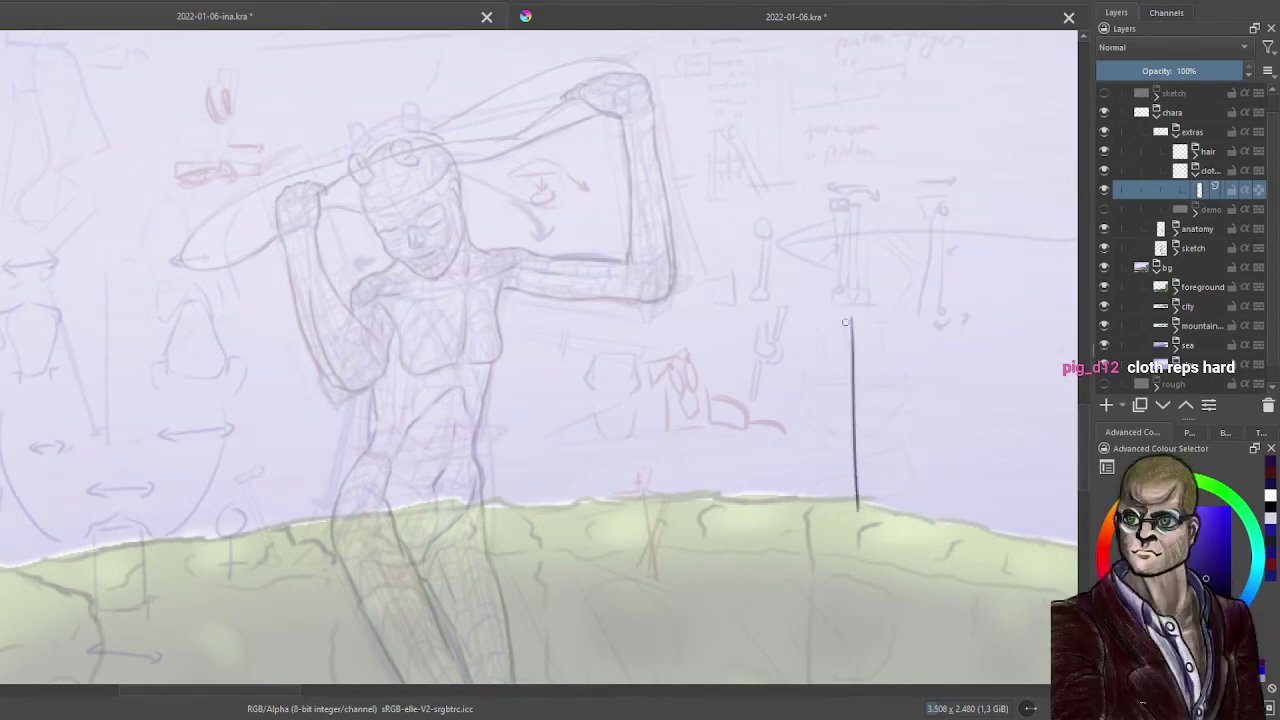
pyautogui.moveTo(822, 322)
pyautogui.mouseDown()
pyautogui.moveTo(857, 347)
pyautogui.moveTo(872, 320)
pyautogui.moveTo(824, 327)
pyautogui.moveTo(857, 349)
pyautogui.moveTo(872, 323)
pyautogui.moveTo(848, 350)
pyautogui.moveTo(852, 322)
pyautogui.moveTo(867, 344)
pyautogui.moveTo(862, 540)
pyautogui.moveTo(859, 508)
pyautogui.mouseUp()
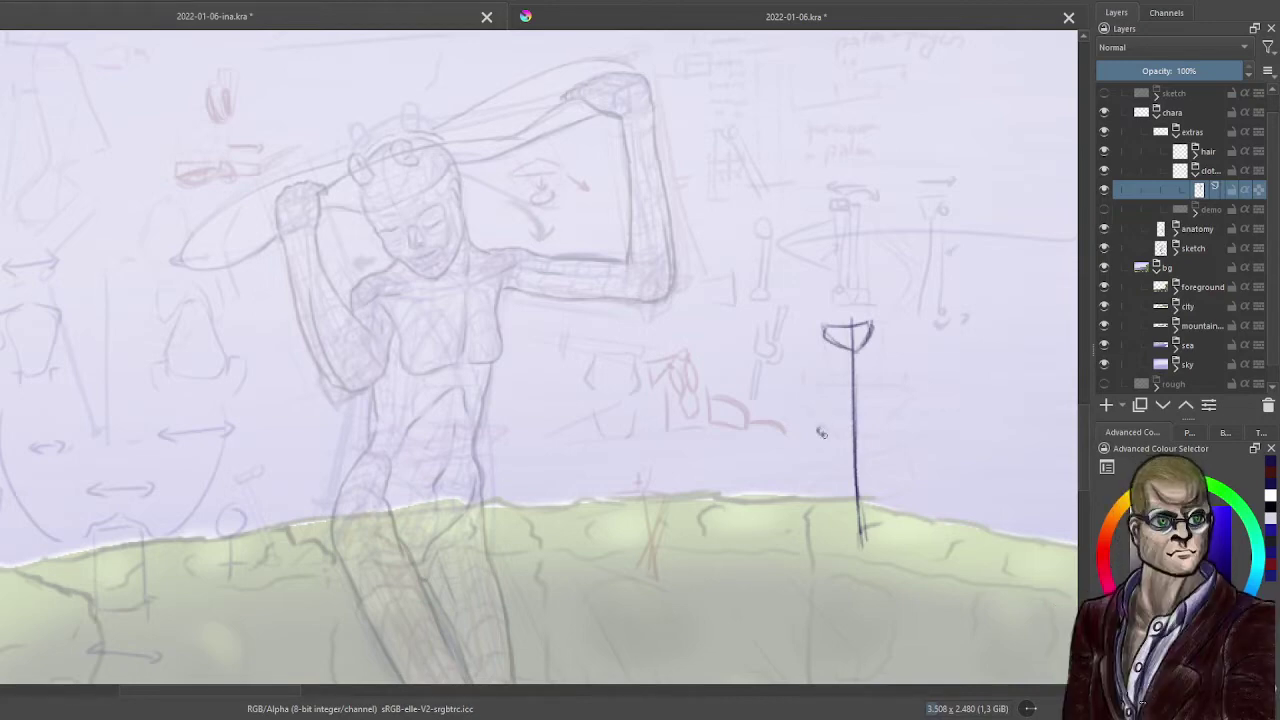
pyautogui.moveTo(822, 432); pyautogui.dragTo(886, 427)
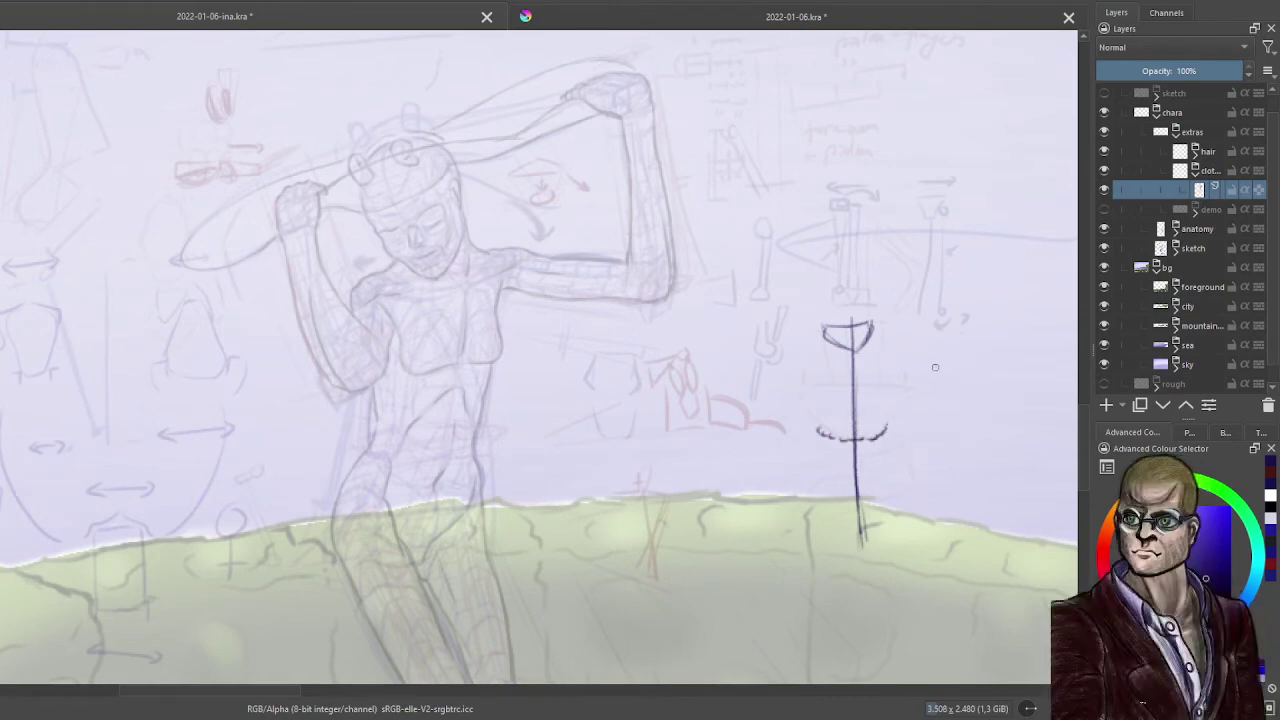
# - Sketch a flaring outline from the dashed curve's ends down to an angular hem around the vertical line's lower part
pyautogui.moveTo(818, 454); pyautogui.dragTo(817, 542)
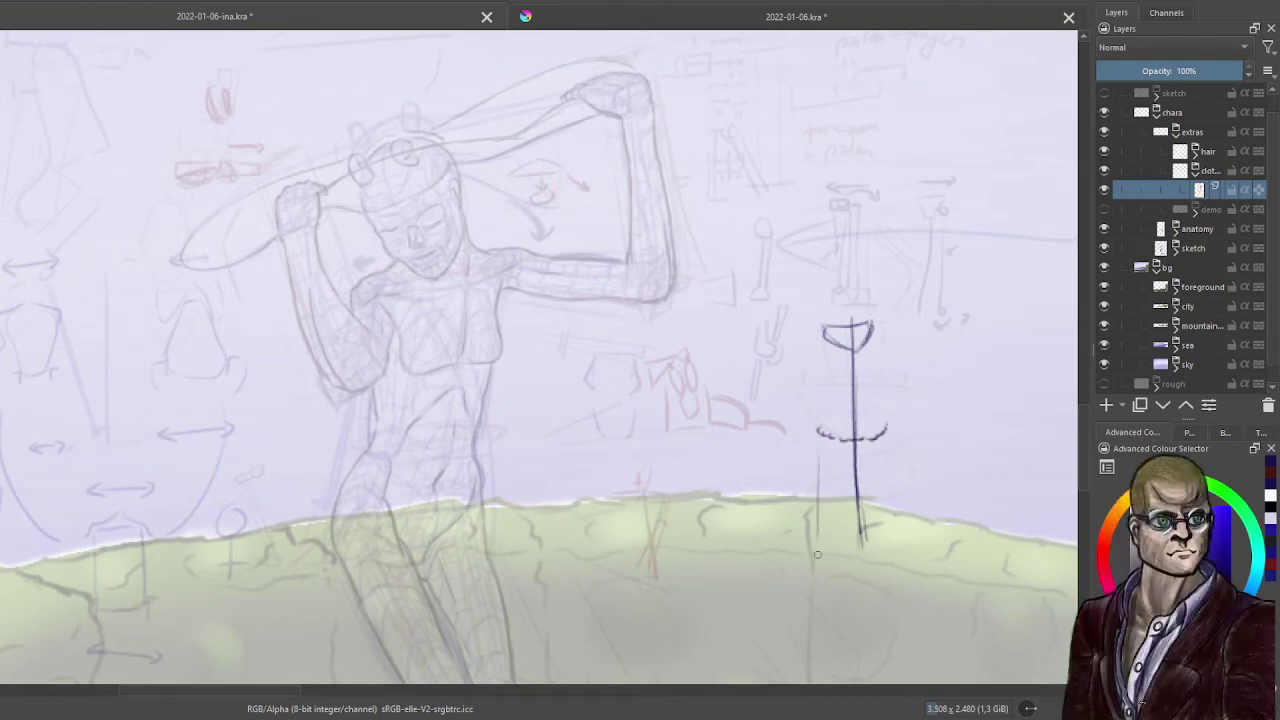
pyautogui.hotkey('ctrl', 'z')
pyautogui.moveTo(817, 432); pyautogui.dragTo(807, 530)
pyautogui.moveTo(811, 475)
pyautogui.mouseDown()
pyautogui.moveTo(806, 554)
pyautogui.moveTo(866, 548)
pyautogui.moveTo(876, 518)
pyautogui.moveTo(839, 565)
pyautogui.moveTo(904, 553)
pyautogui.mouseUp()
pyautogui.hotkey('ctrl', 'z')
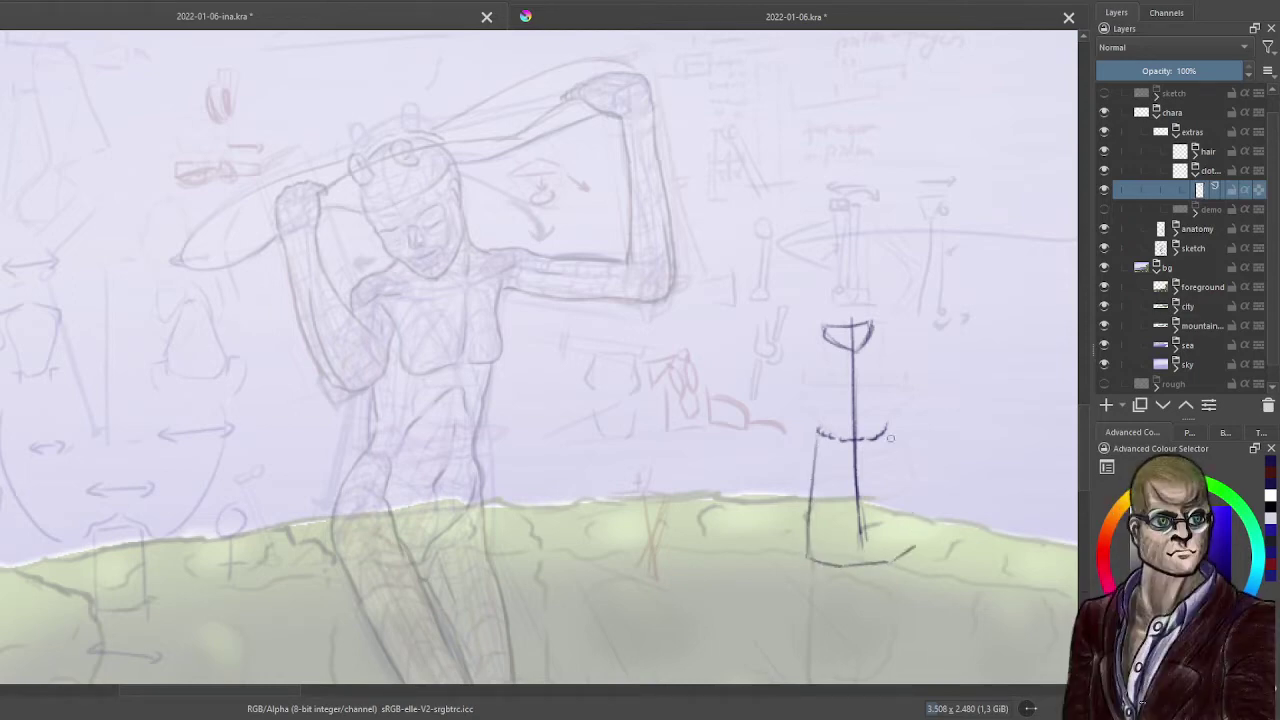
pyautogui.moveTo(888, 438); pyautogui.dragTo(910, 550)
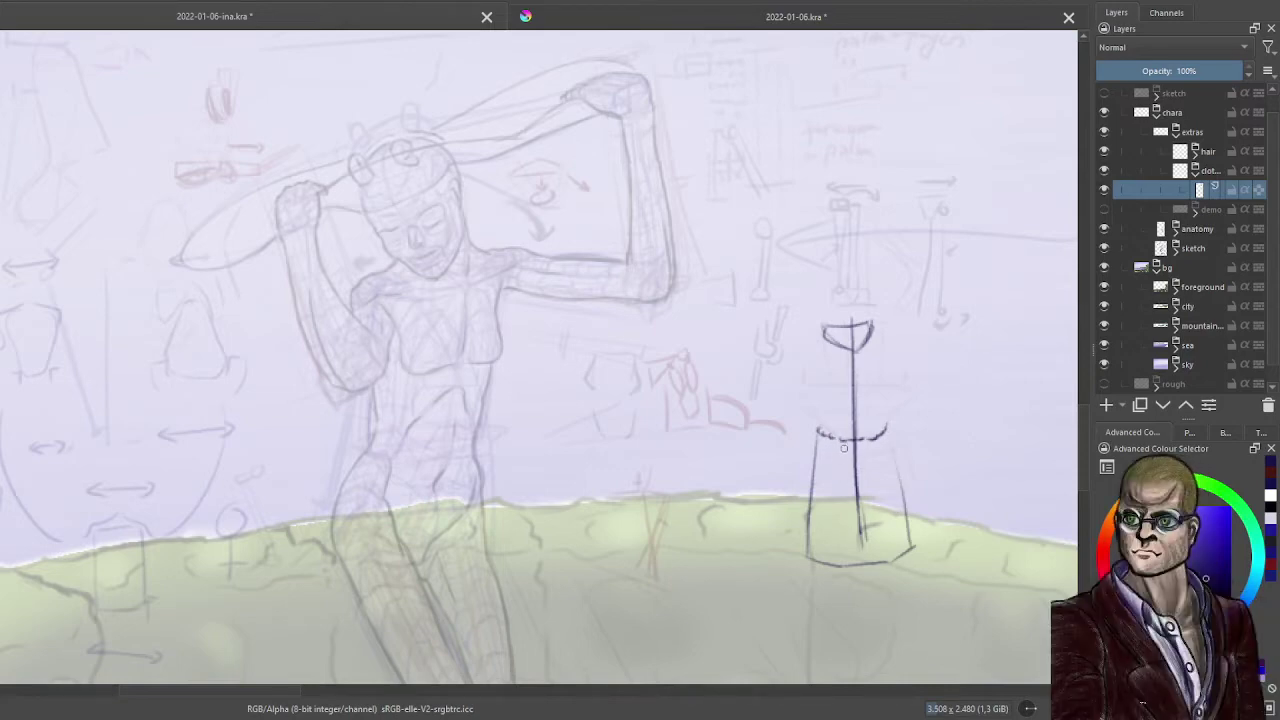
# - Fill the flared skirt of the dress diagram with dark blue vertical pleat lines running from the waist curve towards the hem
pyautogui.moveTo(845, 465); pyautogui.dragTo(846, 542)
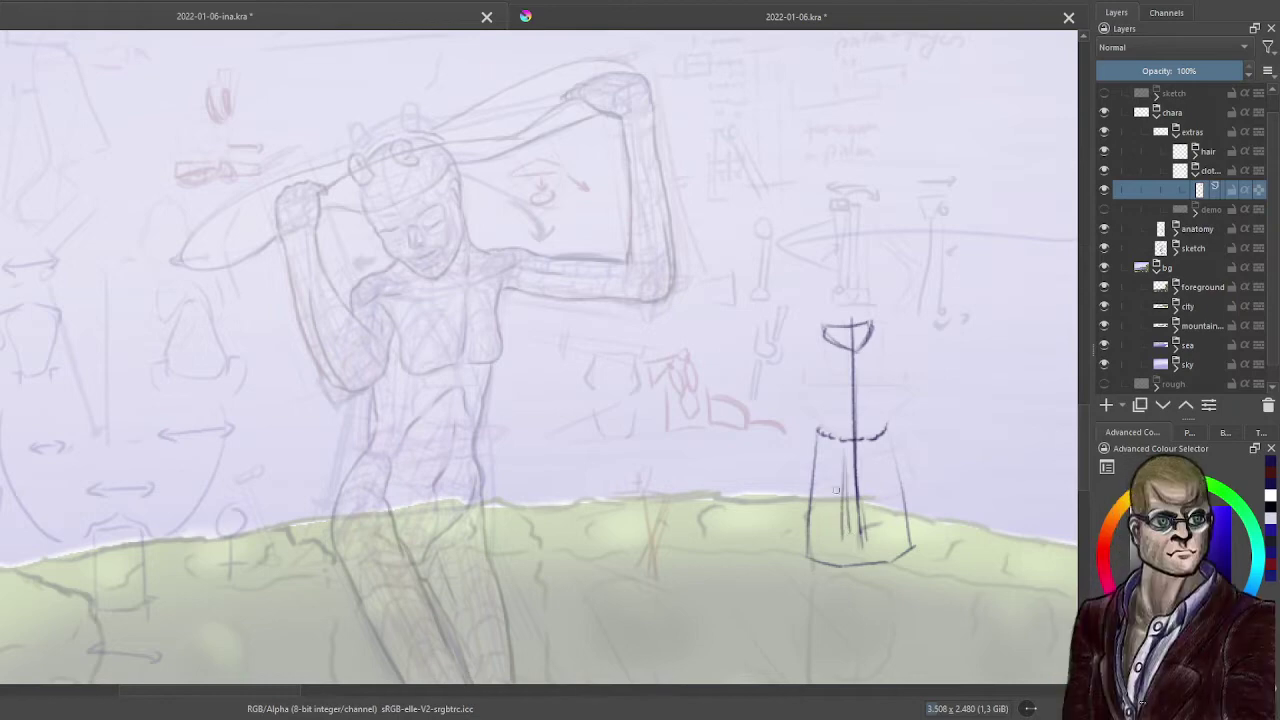
pyautogui.moveTo(838, 462)
pyautogui.mouseDown()
pyautogui.moveTo(840, 530)
pyautogui.moveTo(824, 545)
pyautogui.mouseUp()
pyautogui.moveTo(822, 468); pyautogui.dragTo(822, 532)
pyautogui.moveTo(868, 452); pyautogui.dragTo(870, 534)
pyautogui.moveTo(878, 446); pyautogui.dragTo(882, 520)
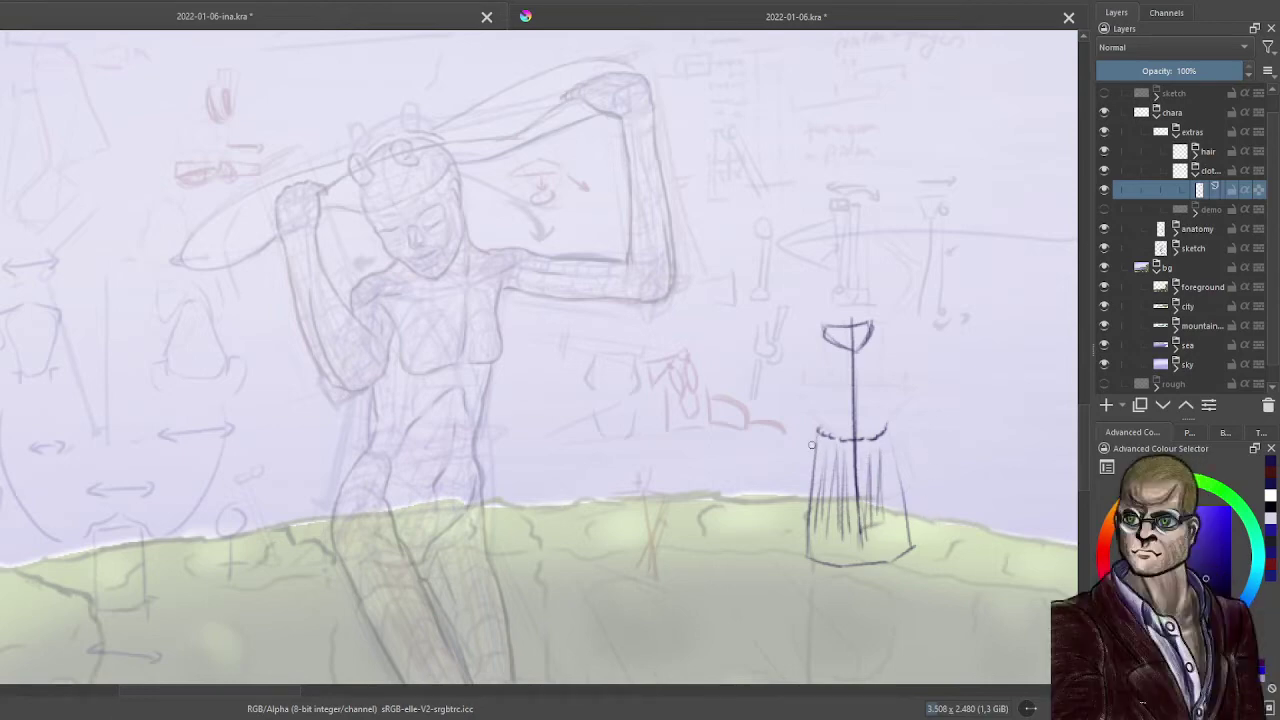
pyautogui.moveTo(806, 460)
pyautogui.mouseDown()
pyautogui.moveTo(764, 508)
pyautogui.moveTo(802, 556)
pyautogui.mouseUp()
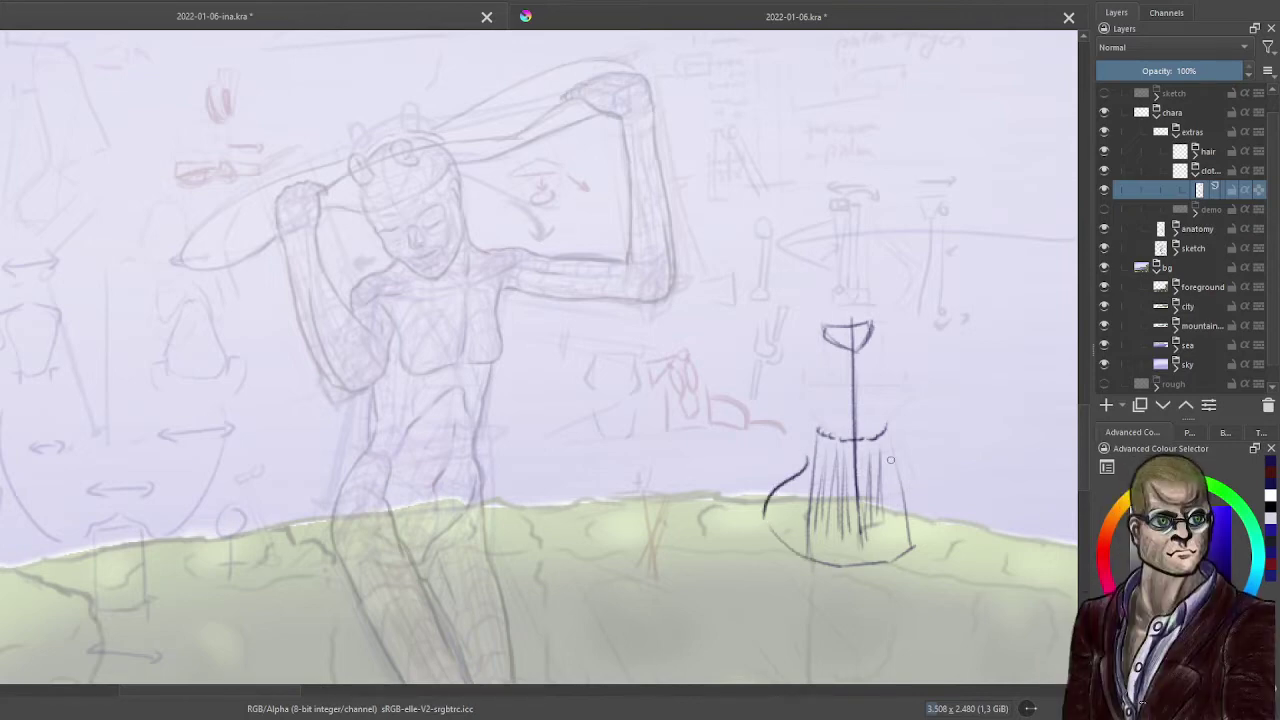
pyautogui.hotkey('ctrl', 'z')
pyautogui.hotkey('ctrl', 'z')
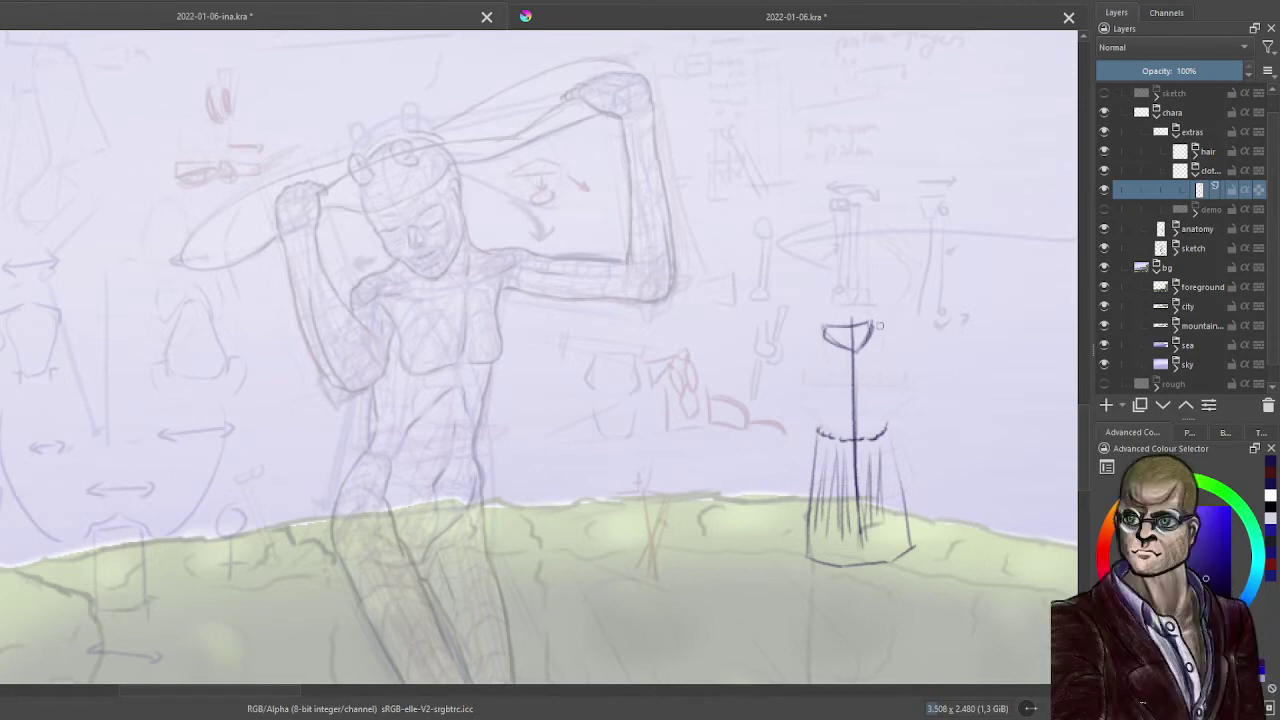
# - Sketch the dress diagram's bodice with shoulder lines and sides down to the waist, and add short gathers above the waistline
pyautogui.moveTo(873, 325)
pyautogui.mouseDown()
pyautogui.moveTo(889, 325)
pyautogui.moveTo(809, 336)
pyautogui.mouseUp()
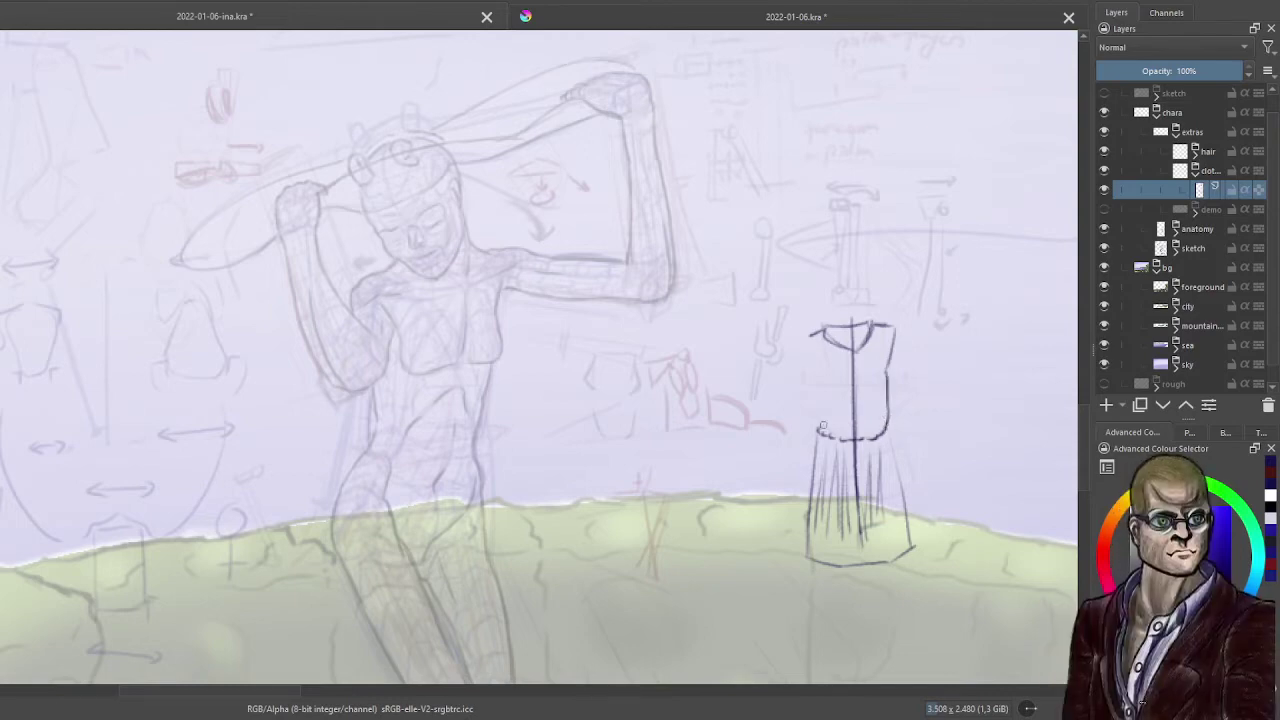
pyautogui.moveTo(816, 428); pyautogui.dragTo(814, 384)
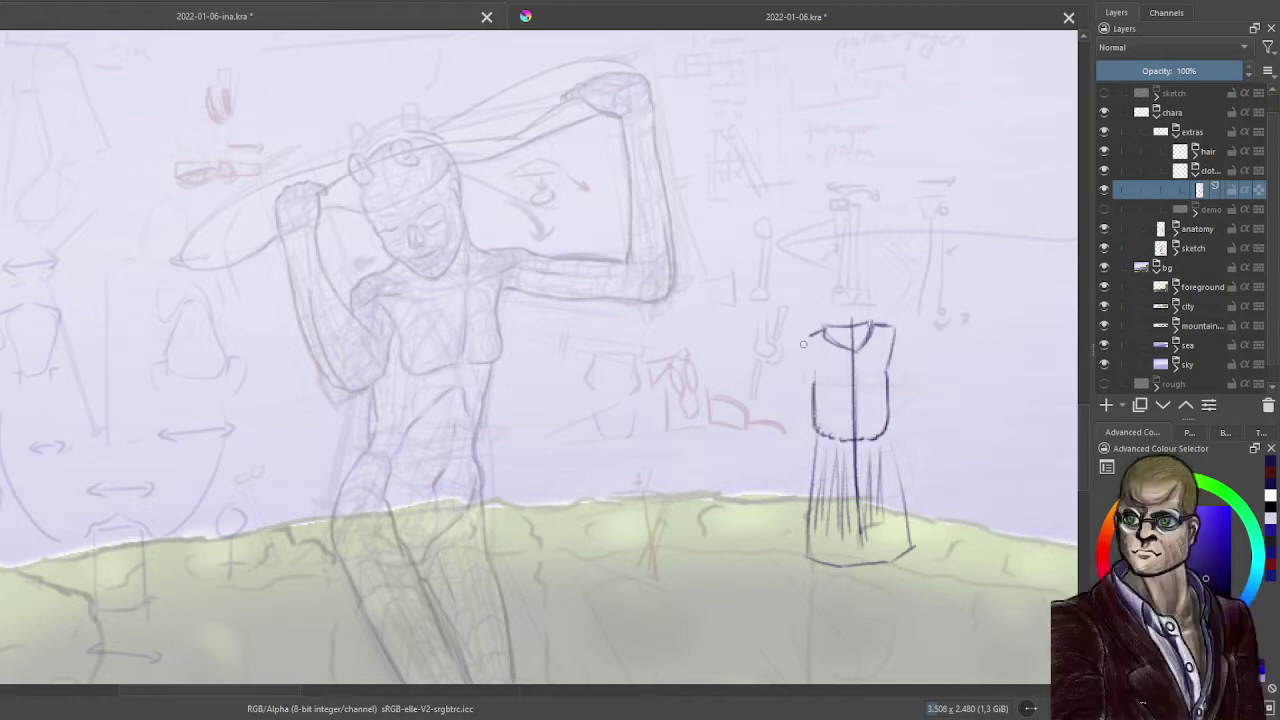
pyautogui.moveTo(809, 337); pyautogui.dragTo(815, 382)
pyautogui.moveTo(868, 440)
pyautogui.mouseDown()
pyautogui.moveTo(876, 431)
pyautogui.moveTo(852, 431)
pyautogui.mouseUp()
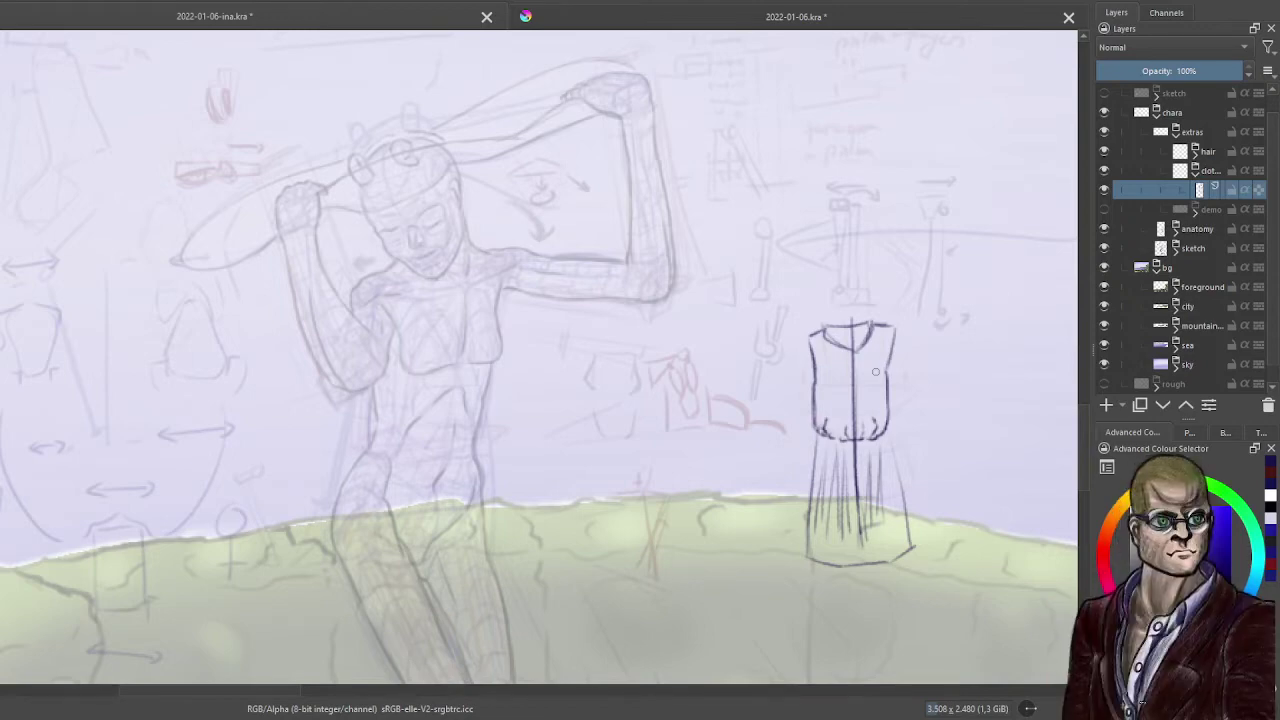
# - Add short sleeves to both sides of the dress diagram's bodice
pyautogui.moveTo(810, 331)
pyautogui.mouseDown()
pyautogui.moveTo(776, 356)
pyautogui.moveTo(812, 380)
pyautogui.mouseUp()
pyautogui.moveTo(896, 327)
pyautogui.mouseDown()
pyautogui.moveTo(888, 376)
pyautogui.moveTo(923, 345)
pyautogui.moveTo(906, 379)
pyautogui.mouseUp()
pyautogui.moveTo(926, 339)
pyautogui.mouseDown()
pyautogui.moveTo(950, 295)
pyautogui.moveTo(916, 295)
pyautogui.mouseUp()
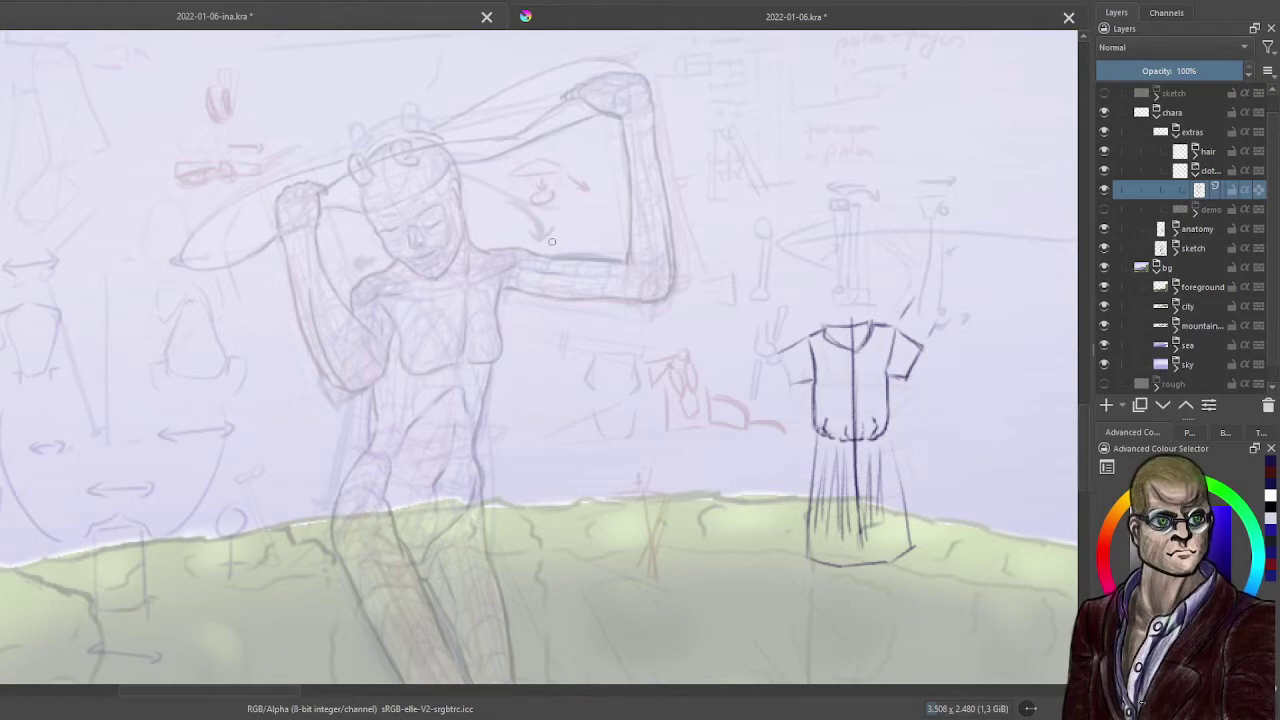
# - Sketch sleeve openings around the character's extended upper arm and folded arm
pyautogui.moveTo(551, 233); pyautogui.dragTo(547, 248)
pyautogui.moveTo(540, 302); pyautogui.dragTo(537, 322)
pyautogui.moveTo(539, 266)
pyautogui.mouseDown()
pyautogui.moveTo(520, 300)
pyautogui.moveTo(539, 311)
pyautogui.moveTo(530, 318)
pyautogui.moveTo(519, 289)
pyautogui.mouseUp()
pyautogui.moveTo(536, 268); pyautogui.dragTo(551, 264)
pyautogui.moveTo(356, 313); pyautogui.dragTo(313, 331)
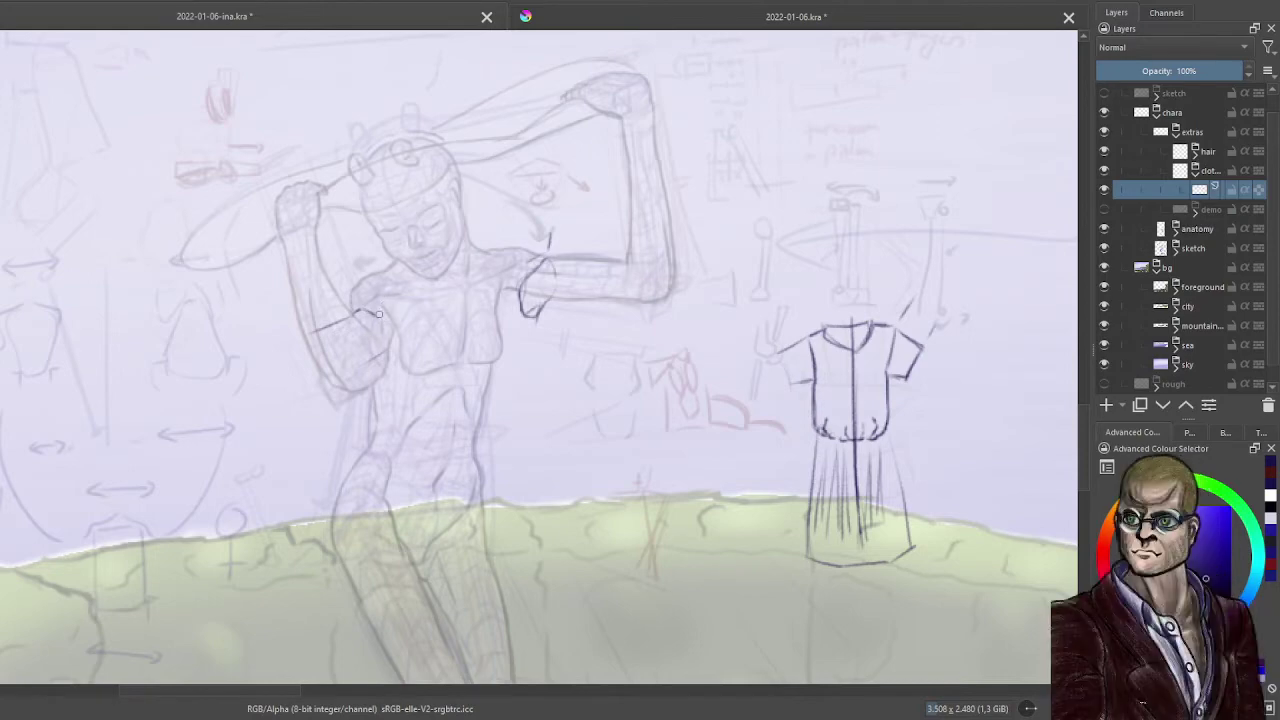
pyautogui.moveTo(381, 321)
pyautogui.mouseDown()
pyautogui.moveTo(392, 349)
pyautogui.moveTo(364, 375)
pyautogui.moveTo(376, 371)
pyautogui.moveTo(340, 327)
pyautogui.moveTo(335, 379)
pyautogui.mouseUp()
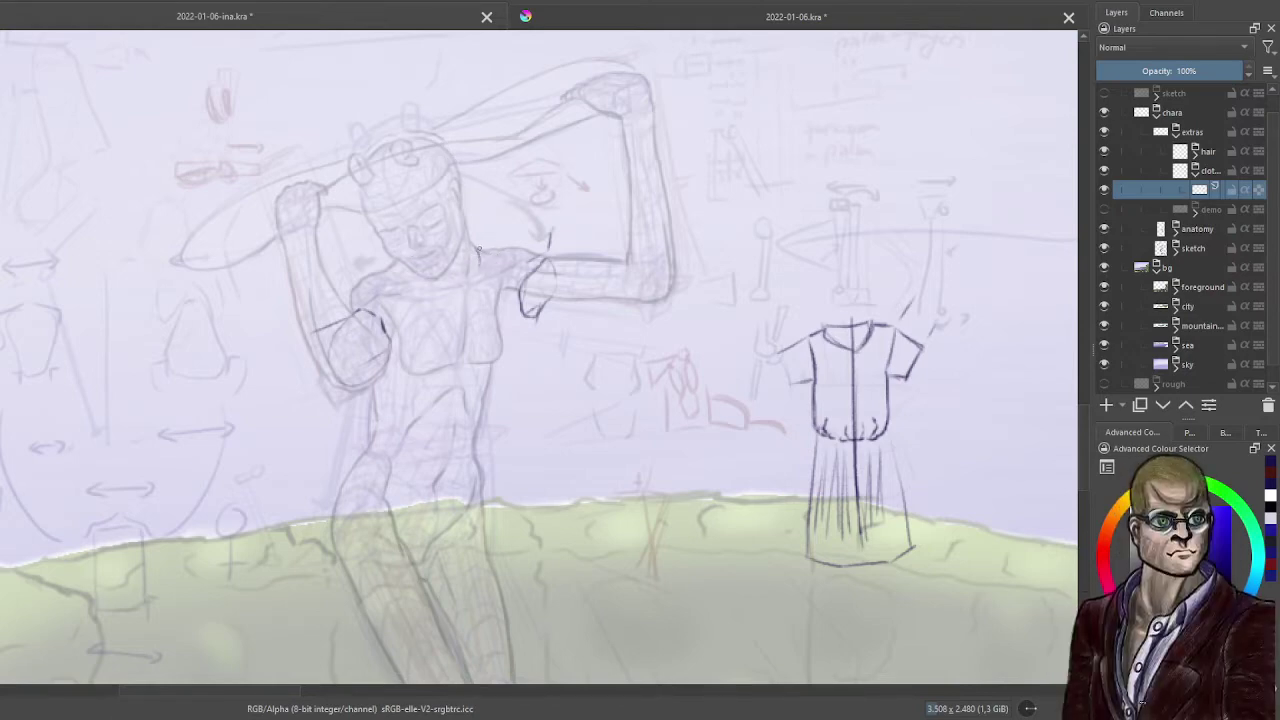
# - Draw a V-shaped neckline from both sides of the character's neck down onto the chest
pyautogui.moveTo(466, 280); pyautogui.dragTo(438, 275)
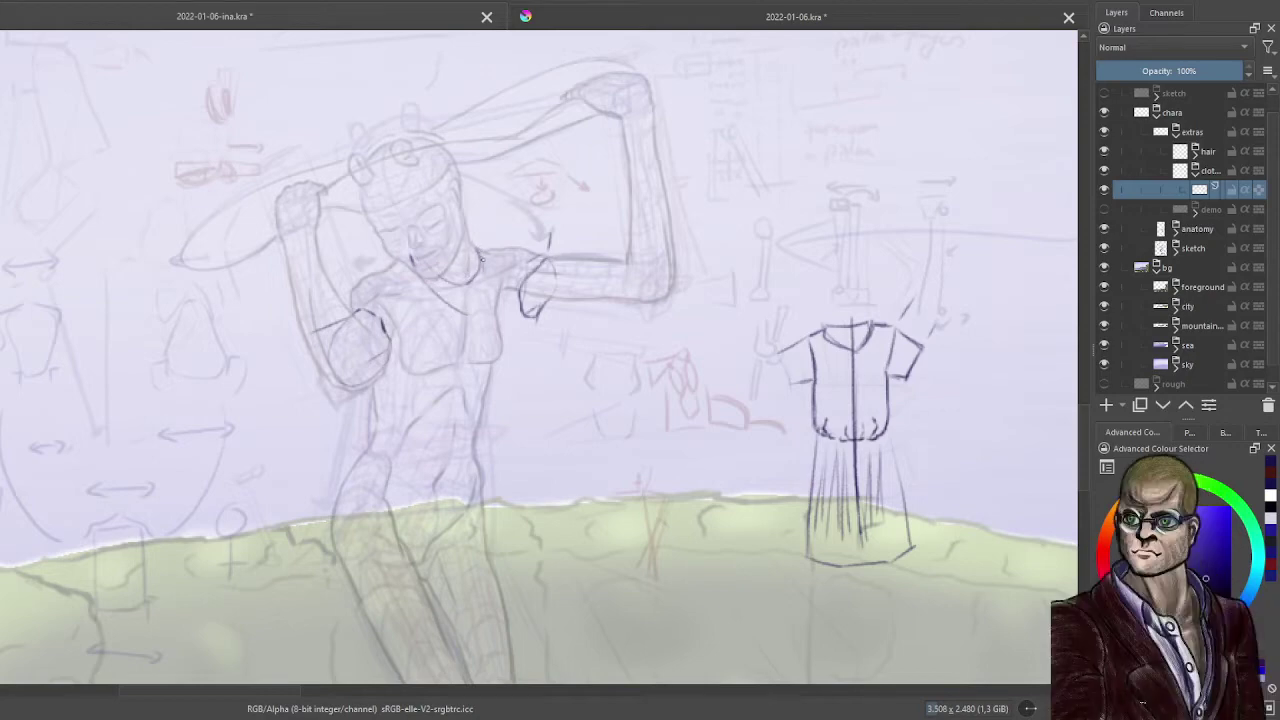
pyautogui.moveTo(484, 289)
pyautogui.mouseDown()
pyautogui.moveTo(468, 318)
pyautogui.moveTo(432, 292)
pyautogui.moveTo(462, 316)
pyautogui.mouseUp()
pyautogui.moveTo(477, 250); pyautogui.dragTo(480, 299)
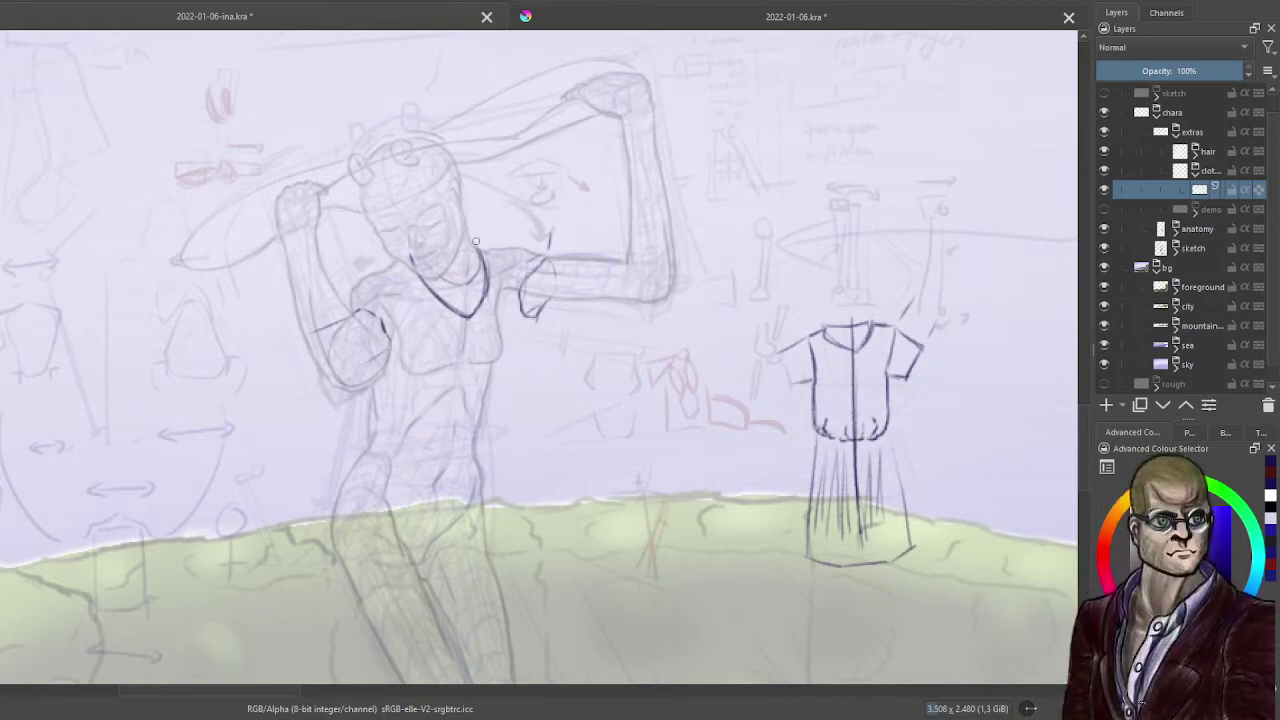
# - Draw the garment's shoulder line and armhole seam on the character's extended-arm side, and mark the matching shoulder on the dress diagram
pyautogui.moveTo(471, 243); pyautogui.dragTo(495, 249)
pyautogui.moveTo(898, 317)
pyautogui.mouseDown()
pyautogui.moveTo(896, 298)
pyautogui.moveTo(897, 318)
pyautogui.mouseUp()
pyautogui.moveTo(897, 318); pyautogui.dragTo(902, 309)
pyautogui.moveTo(501, 250)
pyautogui.mouseDown()
pyautogui.moveTo(504, 310)
pyautogui.moveTo(480, 326)
pyautogui.mouseUp()
pyautogui.hotkey('ctrl', 'z')
pyautogui.hotkey('ctrl', 'z')
pyautogui.hotkey('ctrl', 'z')
# - Sketch a small shoulder-and-sleeve outline above the dress diagram, trying extra contour lines around it and undoing them
pyautogui.moveTo(831, 112)
pyautogui.mouseDown()
pyautogui.moveTo(869, 110)
pyautogui.moveTo(852, 145)
pyautogui.moveTo(912, 135)
pyautogui.mouseUp()
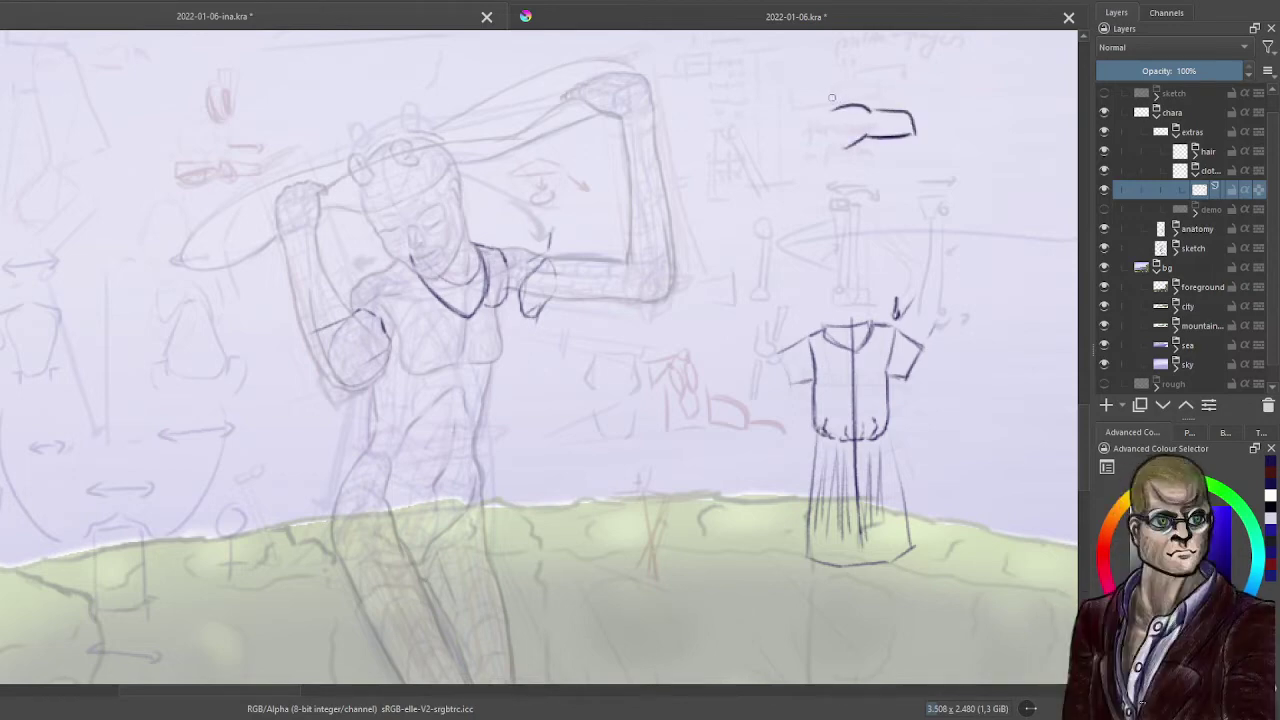
pyautogui.moveTo(818, 100)
pyautogui.mouseDown()
pyautogui.moveTo(846, 102)
pyautogui.moveTo(854, 151)
pyautogui.moveTo(843, 163)
pyautogui.mouseUp()
pyautogui.hotkey('ctrl', 'z')
pyautogui.moveTo(864, 146)
pyautogui.mouseDown()
pyautogui.moveTo(870, 193)
pyautogui.moveTo(832, 212)
pyautogui.mouseUp()
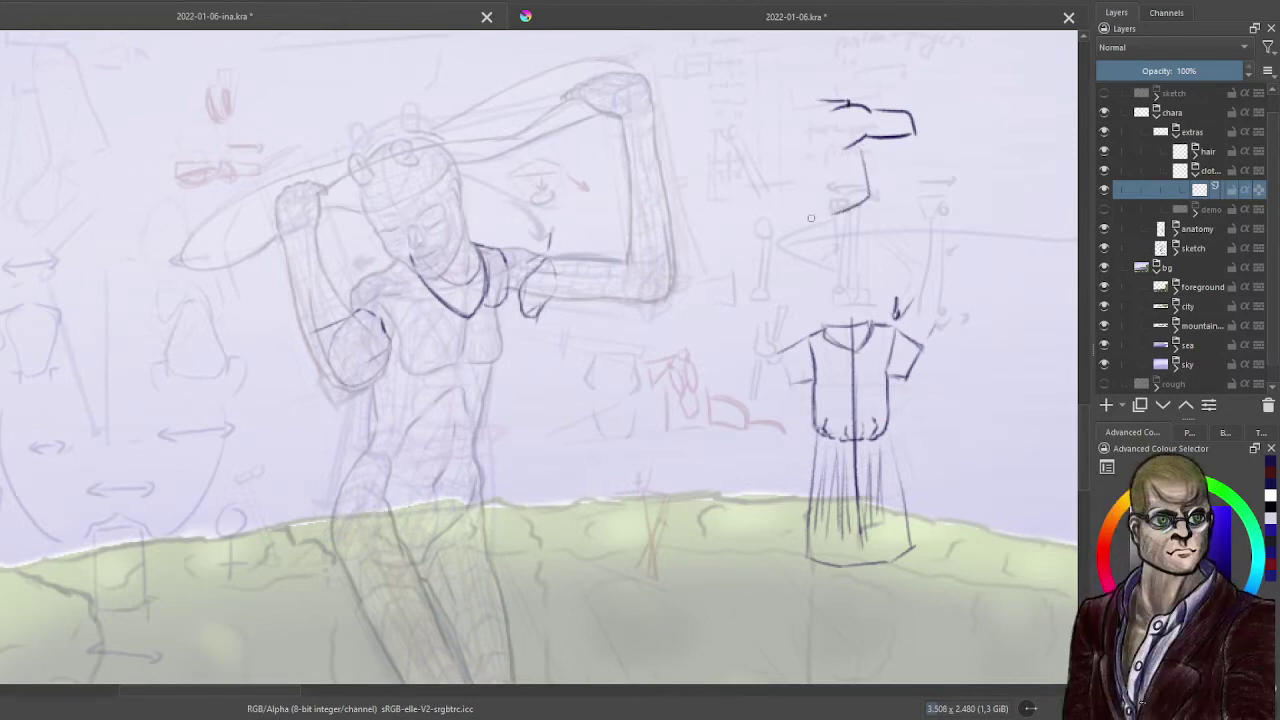
pyautogui.hotkey('ctrl', 'z')
pyautogui.moveTo(866, 145)
pyautogui.mouseDown()
pyautogui.moveTo(871, 187)
pyautogui.moveTo(828, 207)
pyautogui.mouseUp()
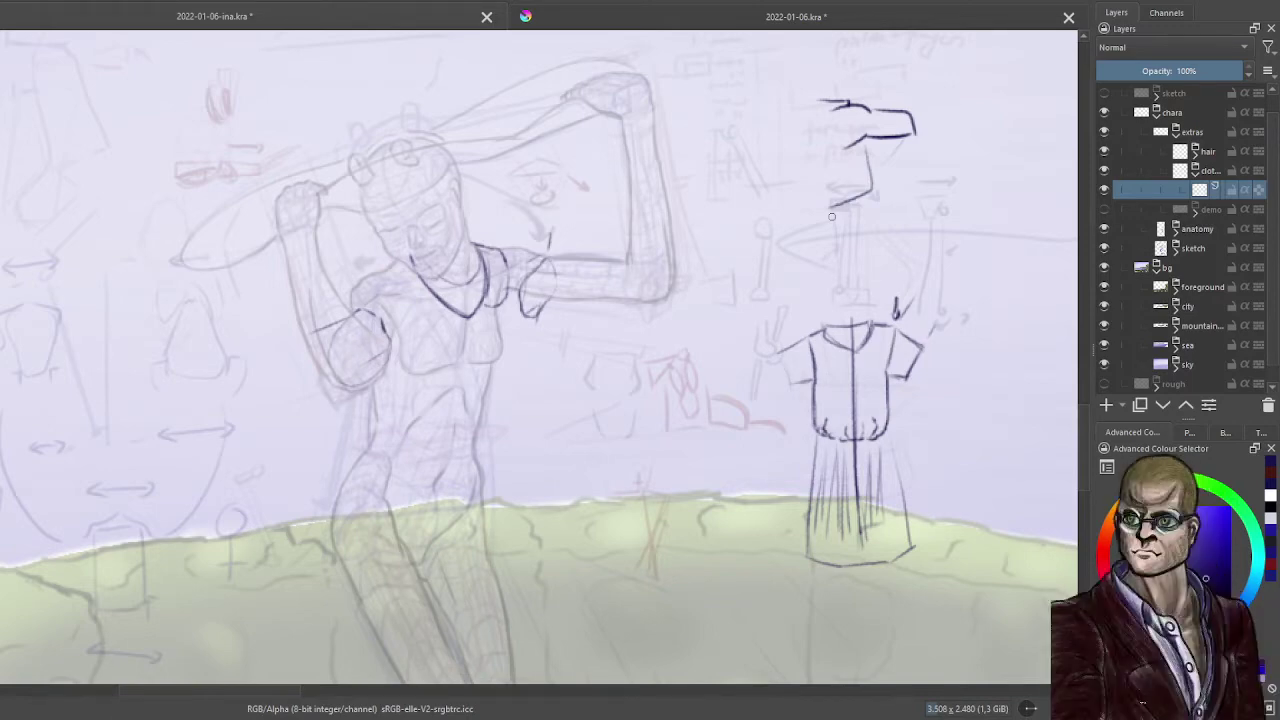
pyautogui.hotkey('ctrl', 'z')
pyautogui.hotkey('ctrl', 'z')
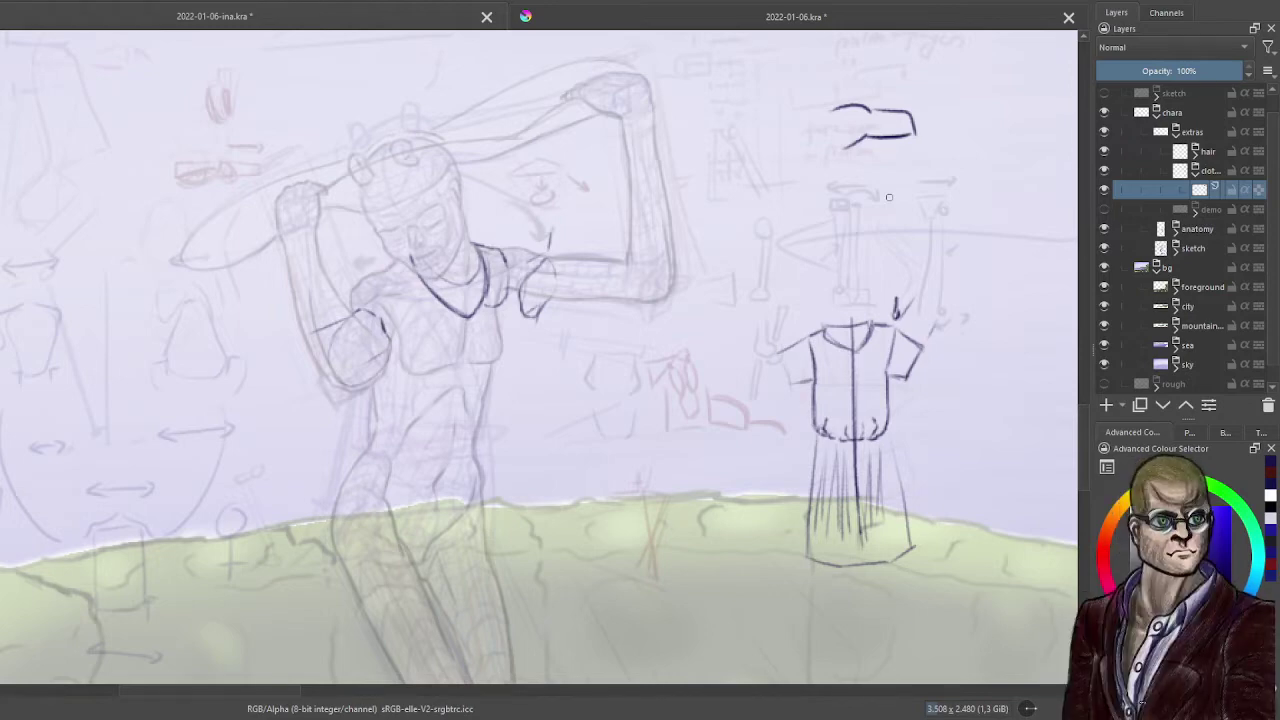
# - Add looser cloth contours above and below the small sleeve outline, and place two dots beside its end
pyautogui.moveTo(866, 101); pyautogui.dragTo(830, 97)
pyautogui.moveTo(868, 140); pyautogui.dragTo(840, 170)
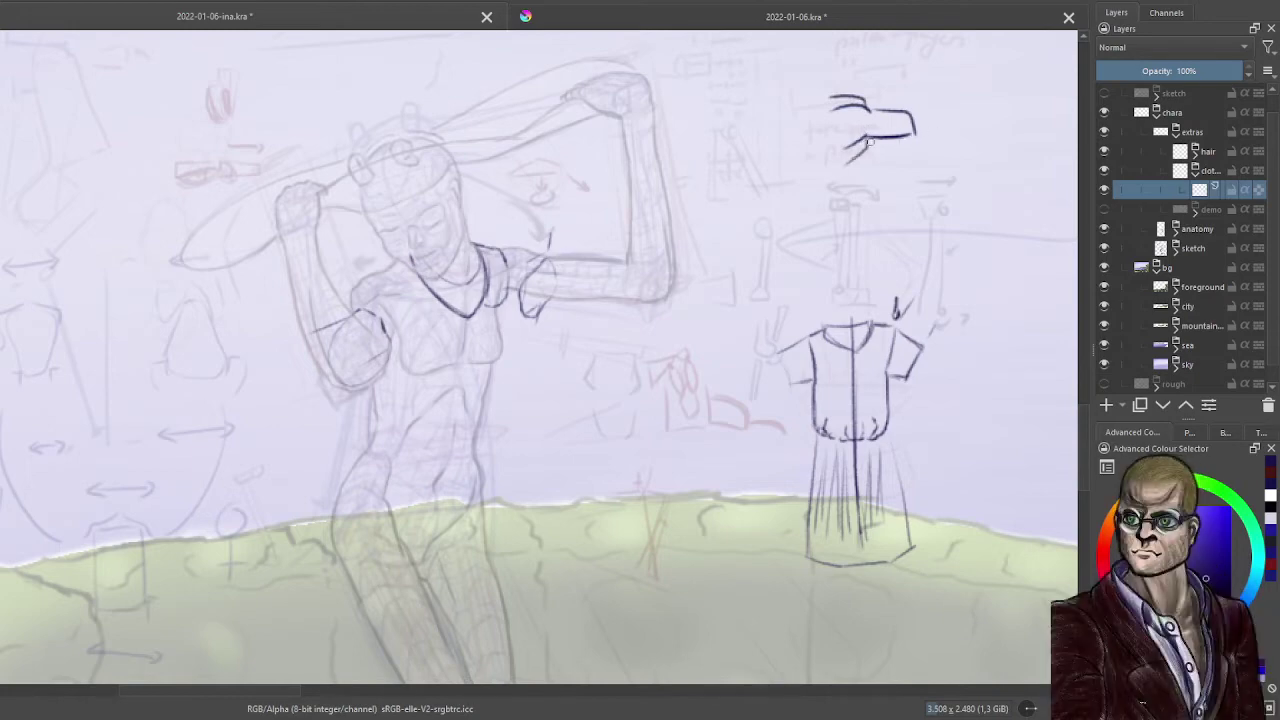
pyautogui.moveTo(870, 150); pyautogui.dragTo(914, 141)
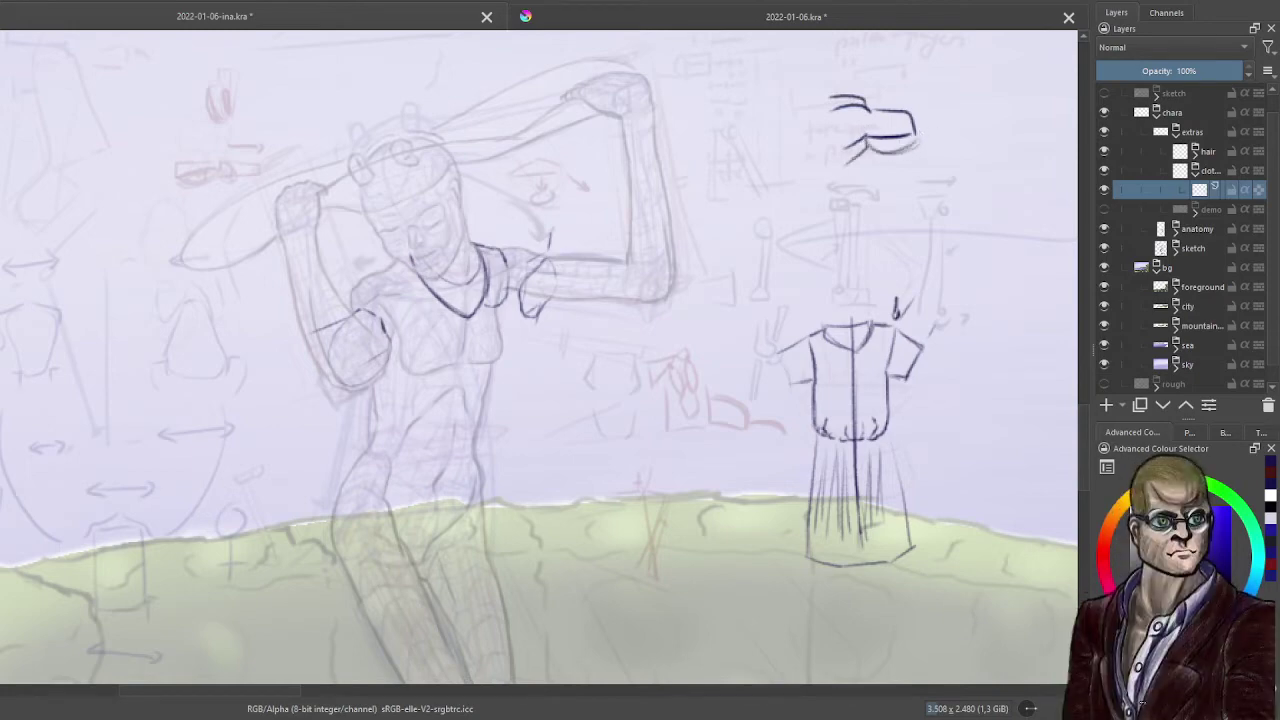
pyautogui.click(923, 104)
pyautogui.click(925, 136)
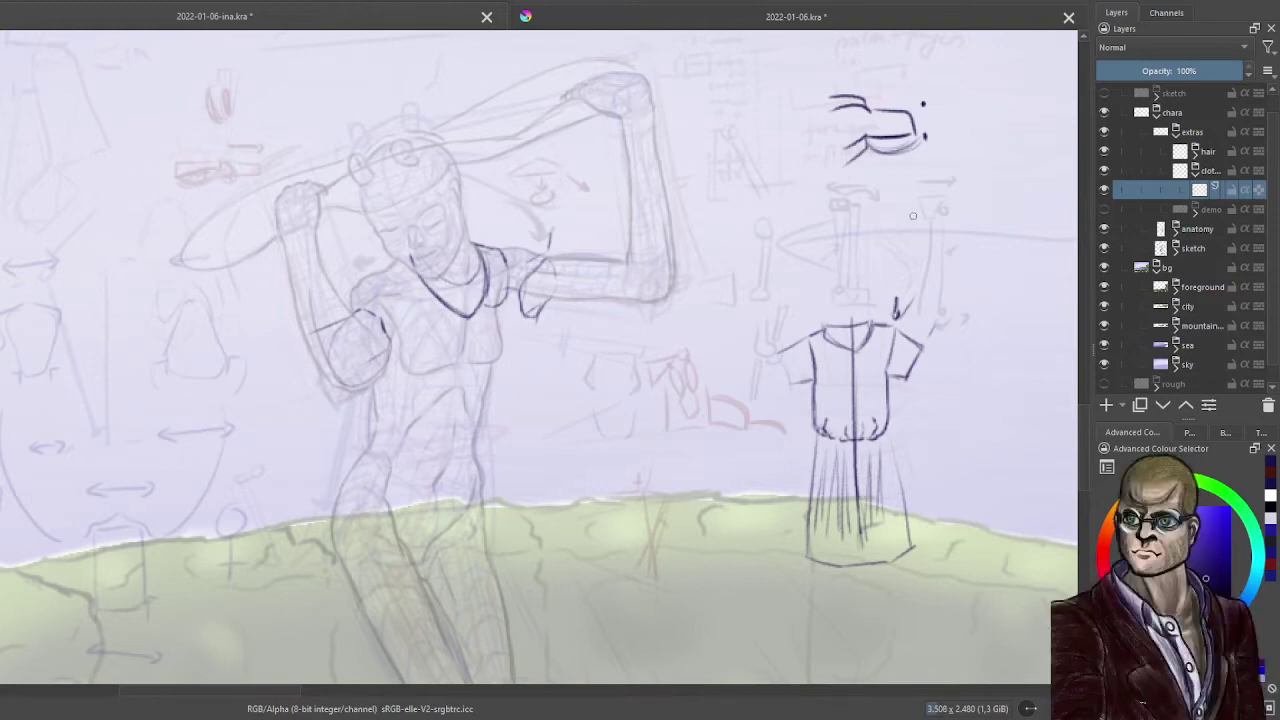
# - Sketch a hanging sleeve beside the dress diagram, with a curved shoulder, a straight upper section and an angled lower section
pyautogui.moveTo(891, 187)
pyautogui.mouseDown()
pyautogui.moveTo(929, 205)
pyautogui.moveTo(898, 218)
pyautogui.moveTo(934, 206)
pyautogui.moveTo(956, 262)
pyautogui.moveTo(948, 278)
pyautogui.mouseUp()
pyautogui.hotkey('ctrl', 'z')
pyautogui.moveTo(942, 210); pyautogui.dragTo(950, 284)
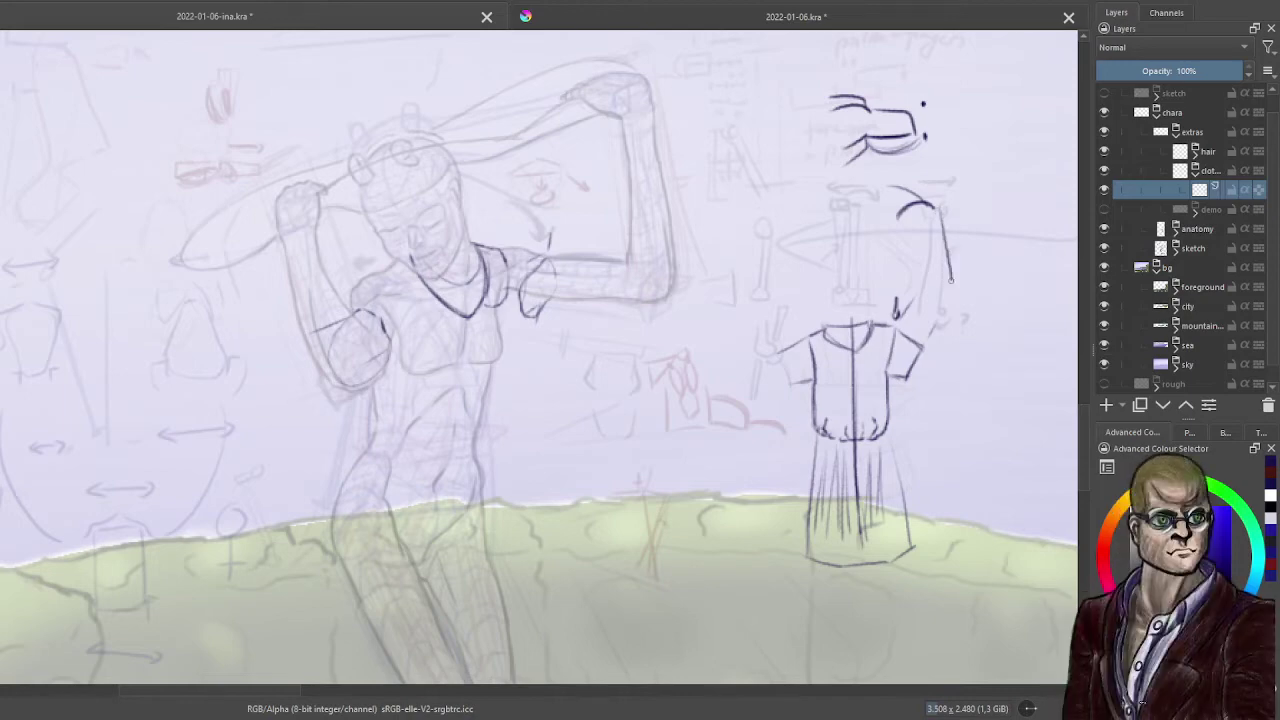
pyautogui.moveTo(900, 212)
pyautogui.mouseDown()
pyautogui.moveTo(901, 289)
pyautogui.moveTo(946, 296)
pyautogui.moveTo(931, 357)
pyautogui.moveTo(950, 350)
pyautogui.moveTo(928, 373)
pyautogui.mouseUp()
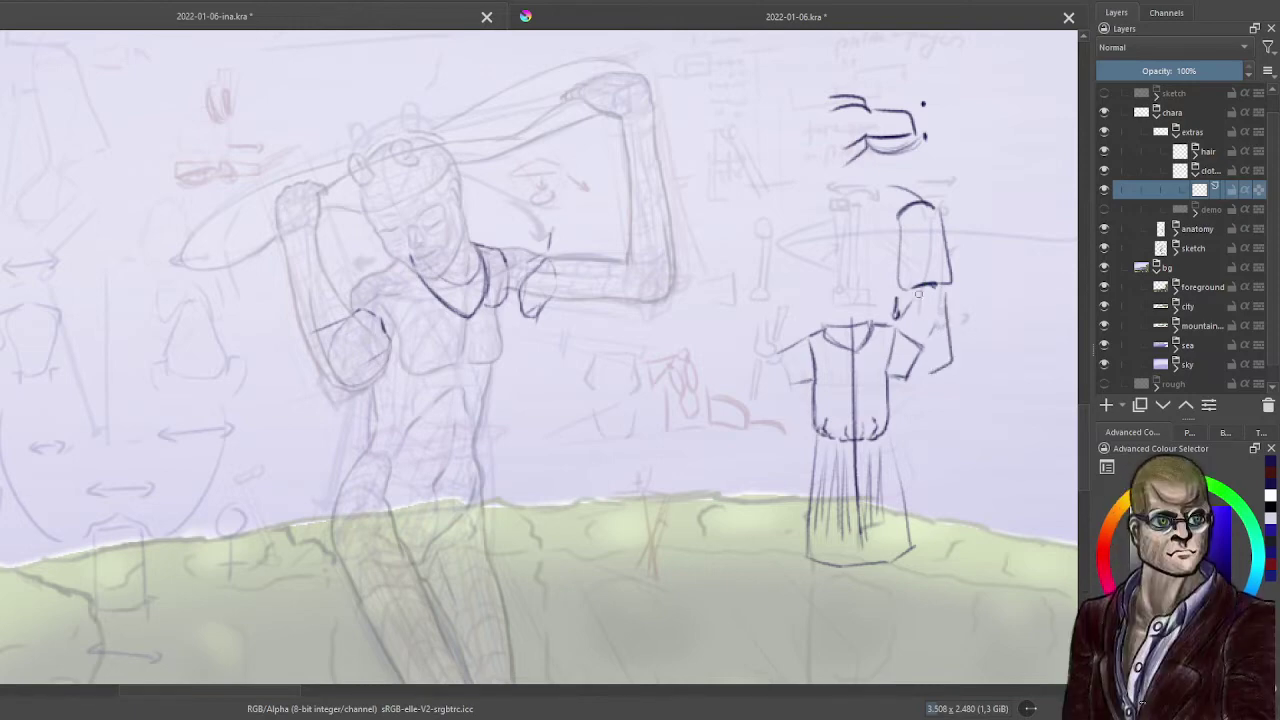
pyautogui.moveTo(917, 293); pyautogui.dragTo(919, 390)
pyautogui.moveTo(908, 370); pyautogui.dragTo(902, 386)
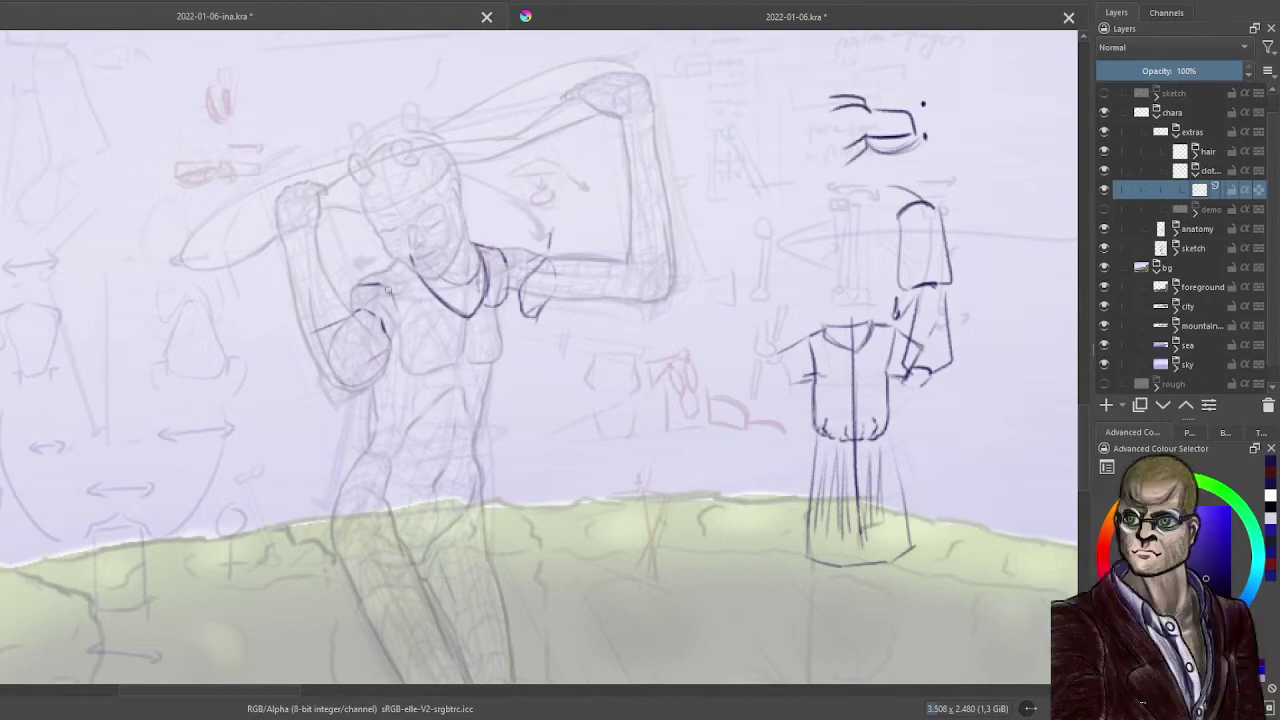
# - Outline the armhole seam around the shoulder of the character's folded arm
pyautogui.moveTo(400, 316); pyautogui.dragTo(401, 346)
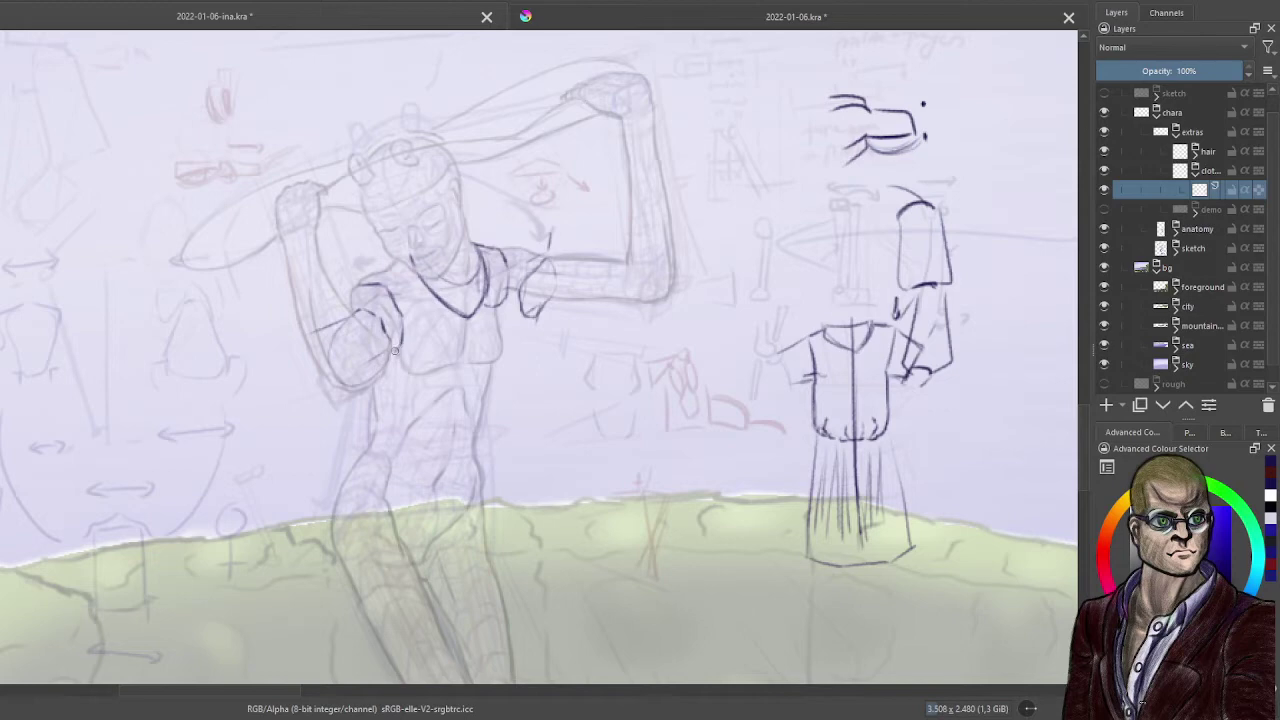
pyautogui.moveTo(355, 298); pyautogui.dragTo(370, 351)
# - Add a new layer in the clothes group and trace dark red sleeve edges around the folded arm's armhole
pyautogui.click(1106, 405)
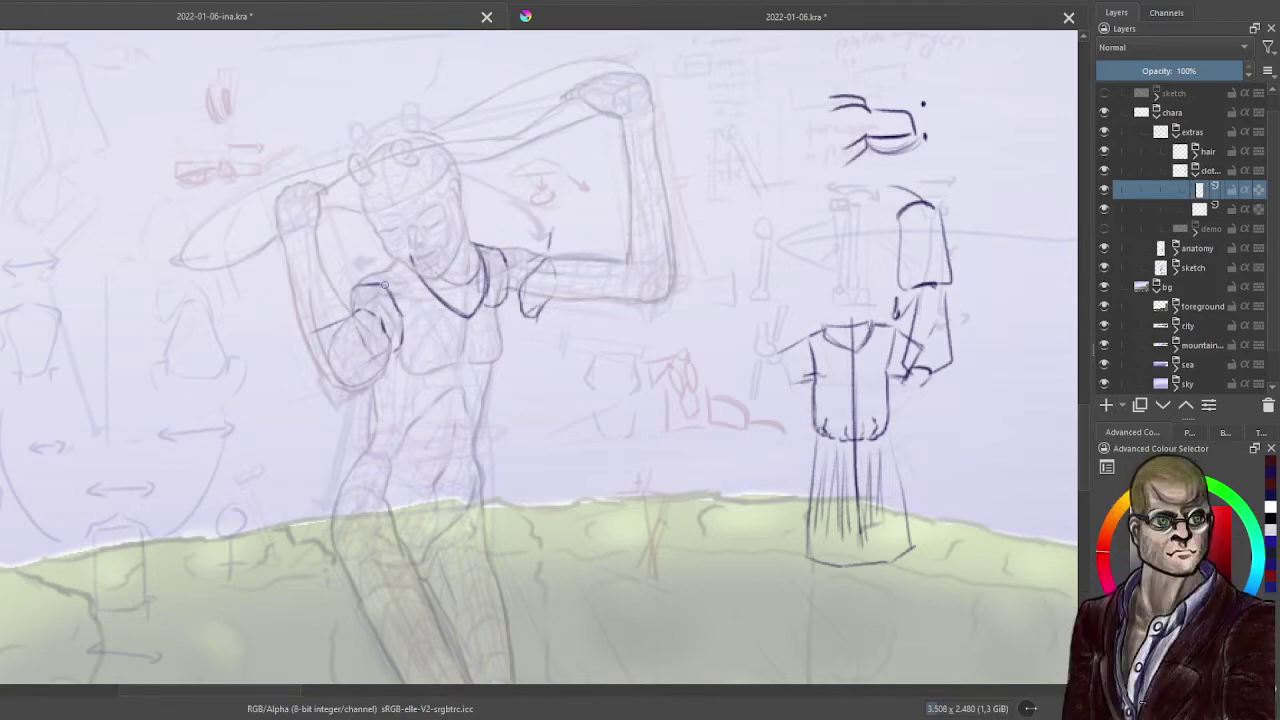
pyautogui.moveTo(385, 285)
pyautogui.mouseDown()
pyautogui.moveTo(381, 319)
pyautogui.moveTo(353, 292)
pyautogui.moveTo(353, 306)
pyautogui.moveTo(384, 296)
pyautogui.moveTo(394, 350)
pyautogui.mouseUp()
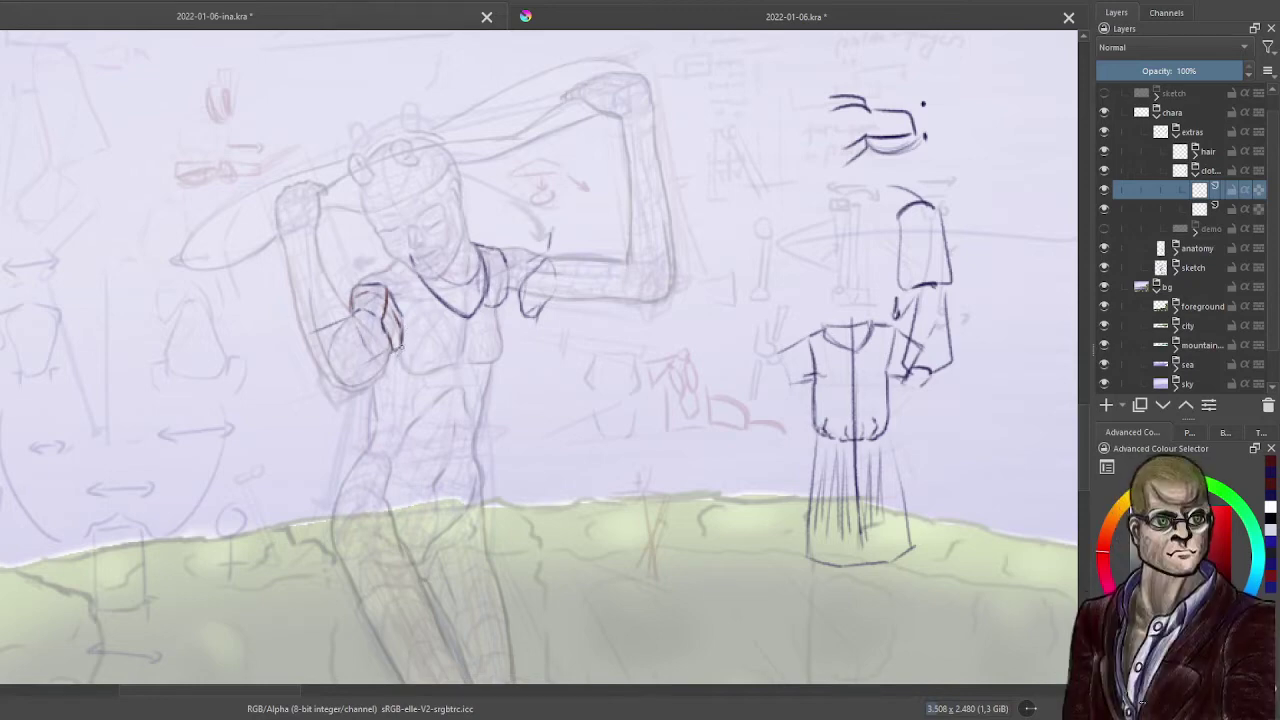
pyautogui.moveTo(399, 346); pyautogui.dragTo(383, 369)
pyautogui.moveTo(353, 291)
pyautogui.mouseDown()
pyautogui.moveTo(346, 303)
pyautogui.moveTo(350, 292)
pyautogui.mouseUp()
# - Mark the extended arm's sleeve in dark red, with a long arrow pointing towards the arm and a small curved arrow beneath it
pyautogui.moveTo(546, 258); pyautogui.dragTo(554, 287)
pyautogui.moveTo(782, 248)
pyautogui.mouseDown()
pyautogui.moveTo(702, 280)
pyautogui.moveTo(726, 284)
pyautogui.mouseUp()
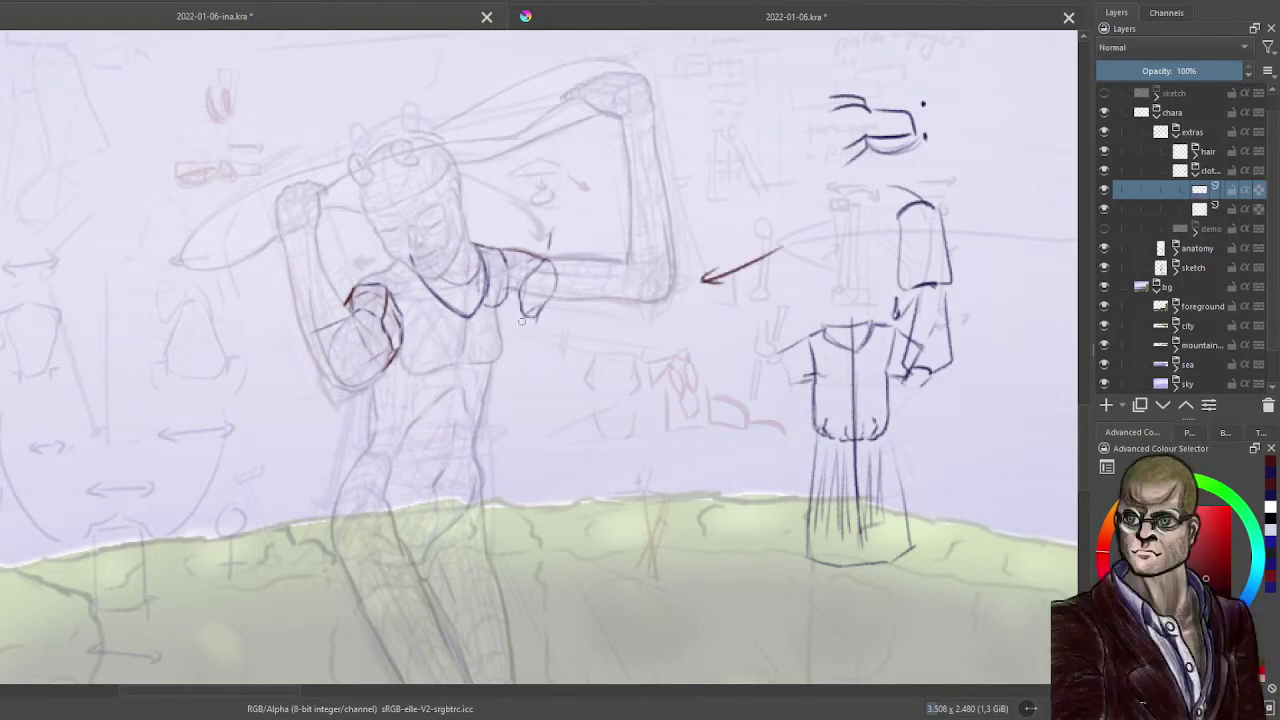
pyautogui.moveTo(542, 333); pyautogui.dragTo(510, 322)
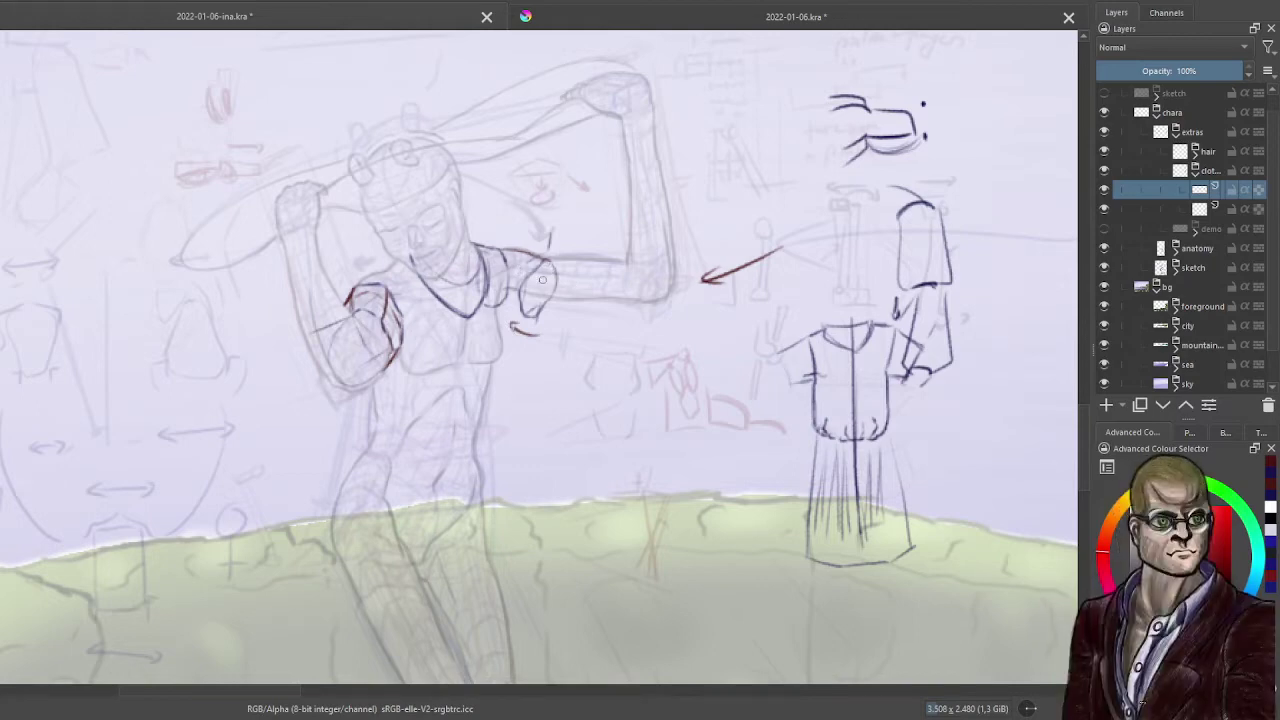
# - Draw a dark red cloth demo beside the character, with stacked horizontal lines and a tapering bundle of gathered folds below
pyautogui.moveTo(648, 362); pyautogui.dragTo(701, 362)
pyautogui.moveTo(654, 399); pyautogui.dragTo(710, 399)
pyautogui.moveTo(646, 424); pyautogui.dragTo(698, 424)
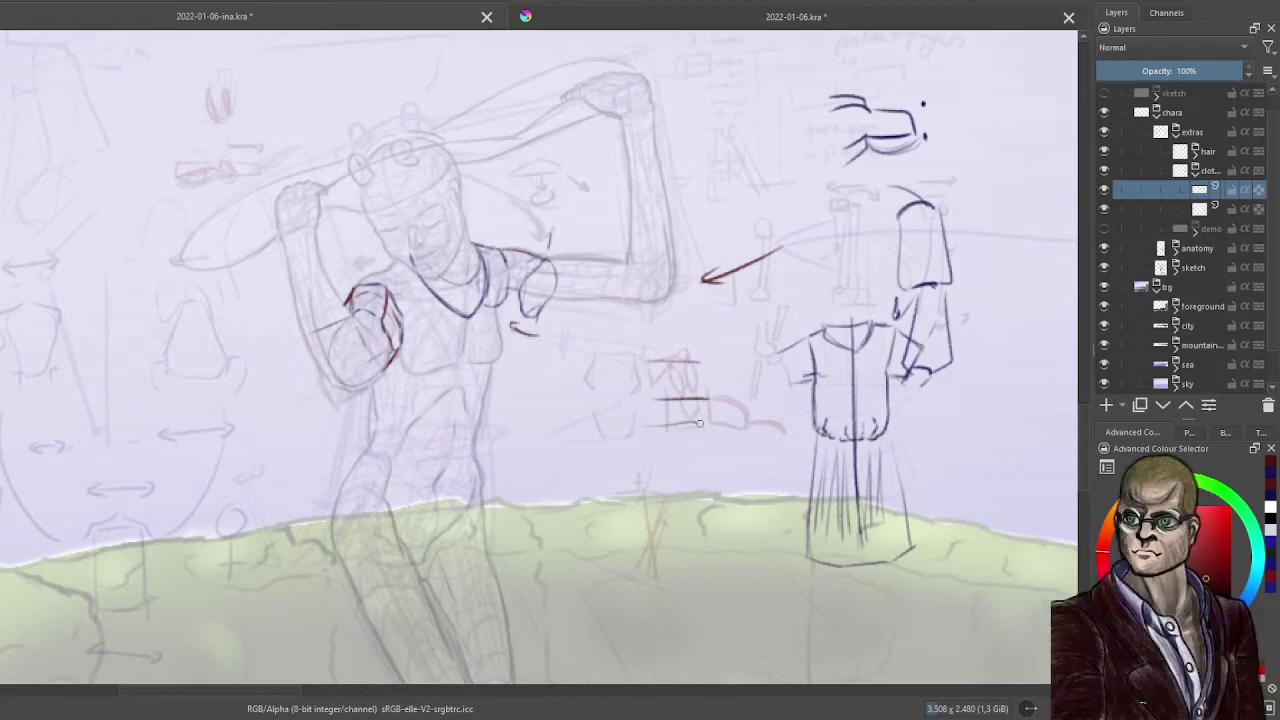
pyautogui.moveTo(707, 364)
pyautogui.mouseDown()
pyautogui.moveTo(707, 398)
pyautogui.moveTo(677, 455)
pyautogui.mouseUp()
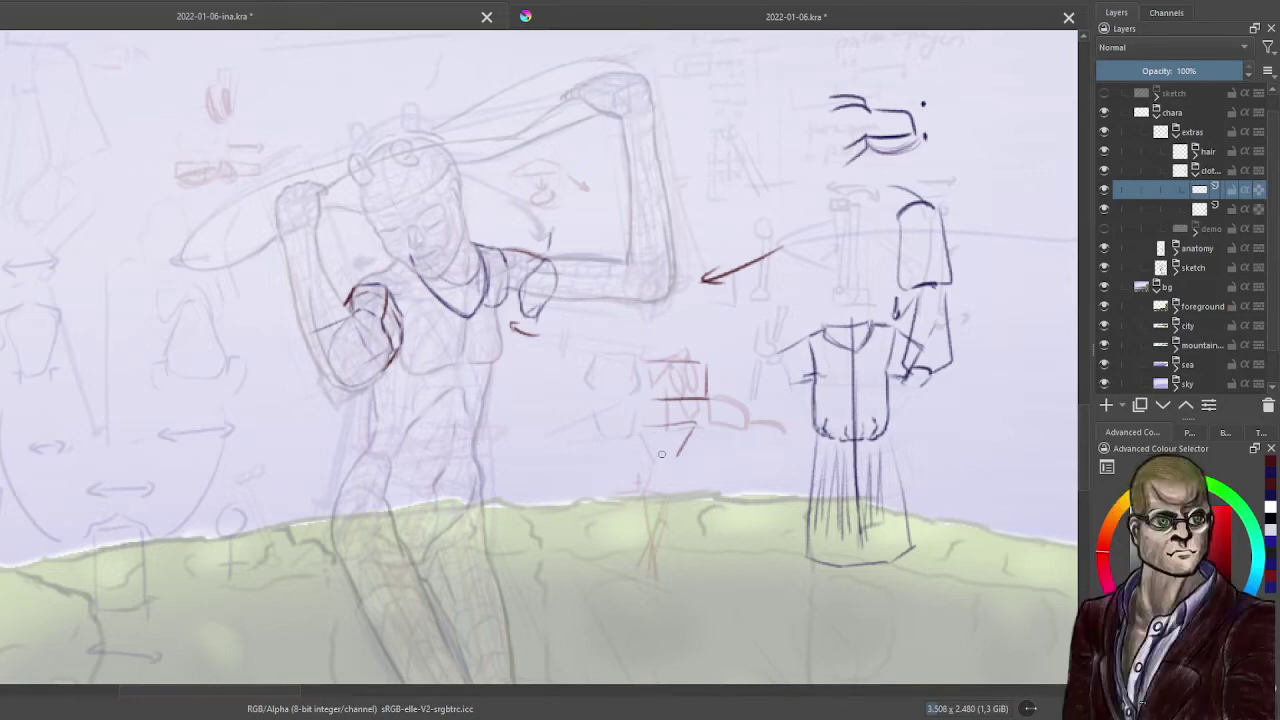
pyautogui.moveTo(656, 458); pyautogui.dragTo(686, 452)
# - Add dark red fold lines across the extended arm's sleeve, from the armhole seam towards the cuff
pyautogui.moveTo(499, 264)
pyautogui.mouseDown()
pyautogui.moveTo(495, 298)
pyautogui.moveTo(514, 316)
pyautogui.mouseUp()
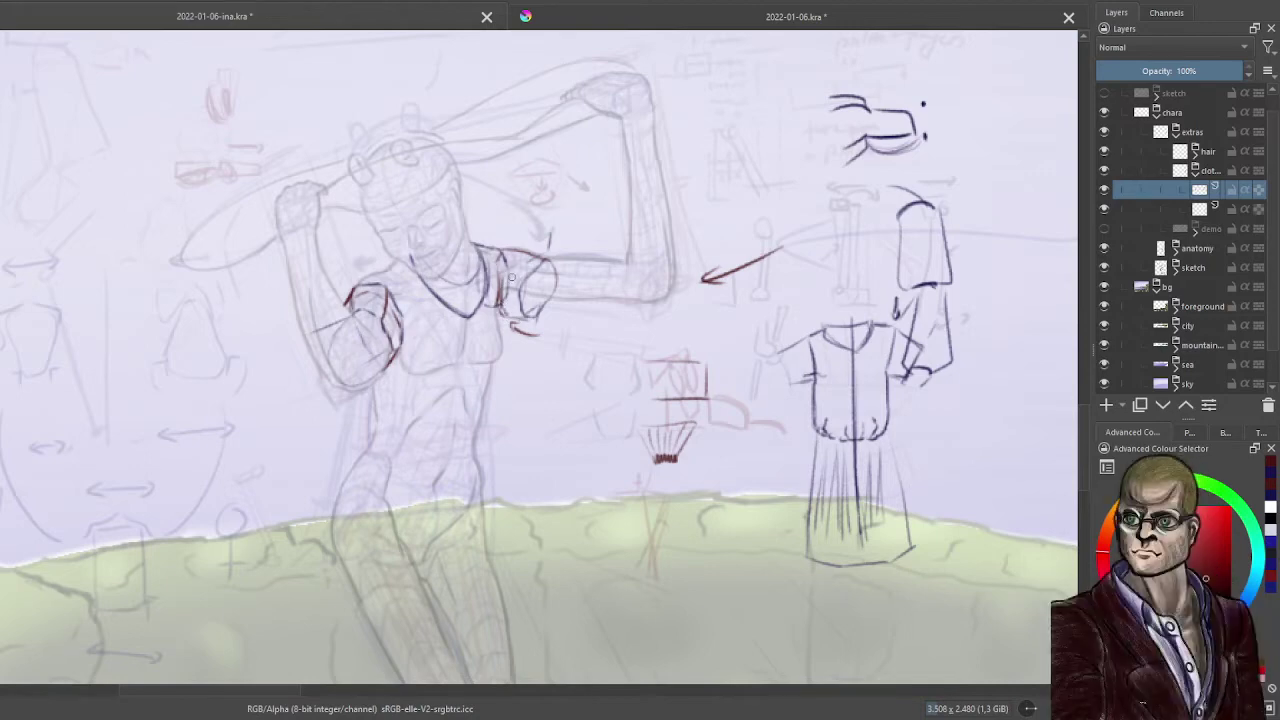
pyautogui.moveTo(508, 276); pyautogui.dragTo(516, 318)
pyautogui.moveTo(530, 262)
pyautogui.mouseDown()
pyautogui.moveTo(522, 282)
pyautogui.moveTo(506, 282)
pyautogui.mouseUp()
pyautogui.hotkey('ctrl', 'z')
pyautogui.moveTo(530, 248); pyautogui.dragTo(518, 262)
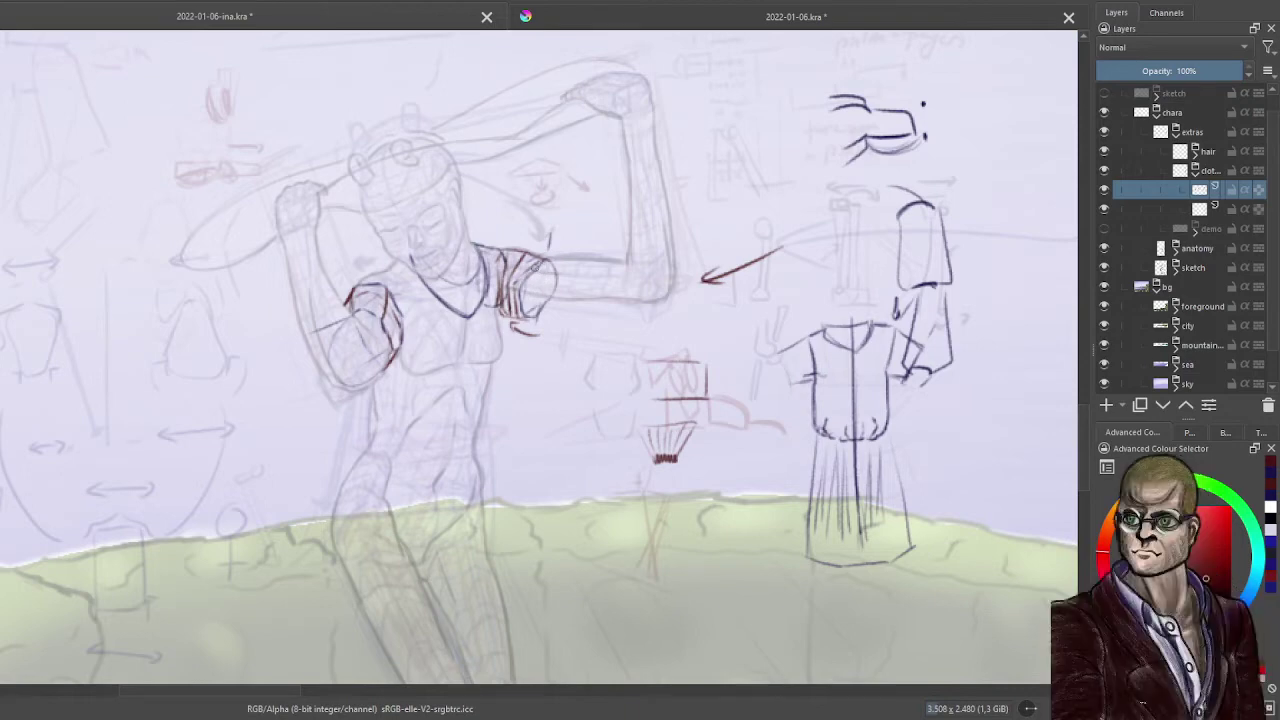
pyautogui.moveTo(516, 282)
pyautogui.mouseDown()
pyautogui.moveTo(526, 312)
pyautogui.moveTo(522, 274)
pyautogui.moveTo(512, 285)
pyautogui.mouseUp()
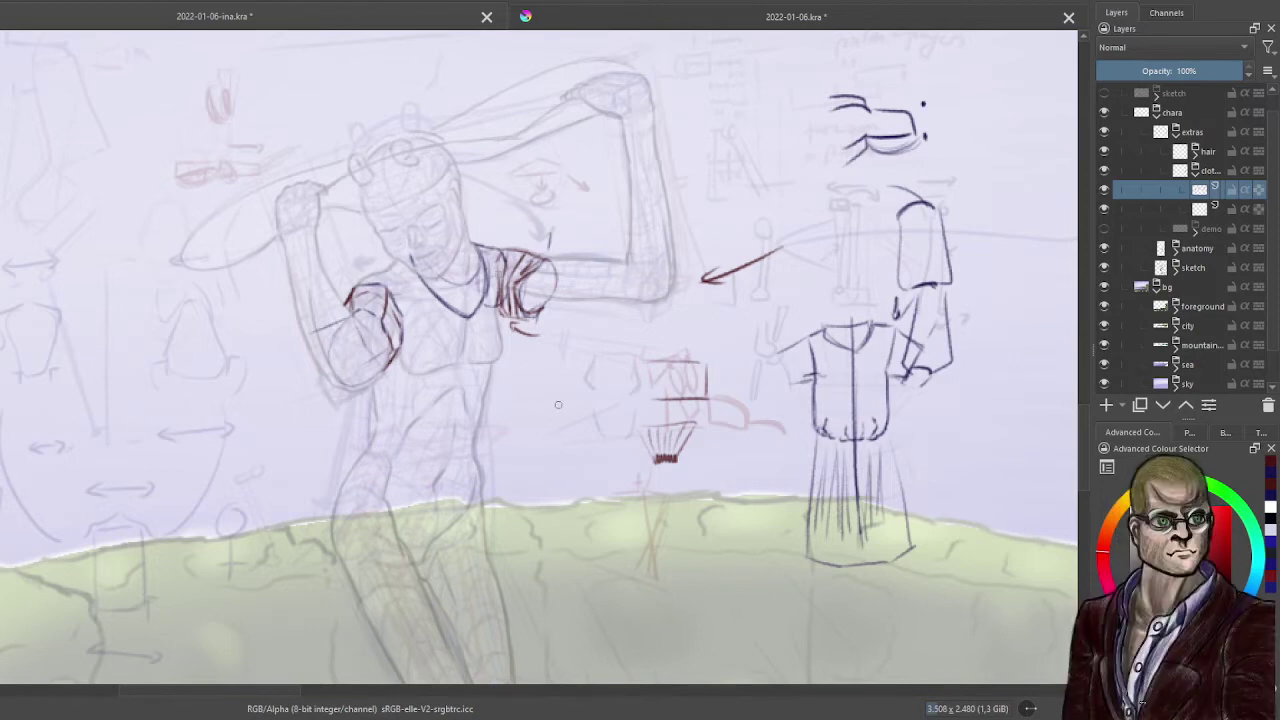
# - Return to the lower layer in the clothes group and draw a dark blue shoulder line from the folded arm towards the neck
pyautogui.click(1188, 210)
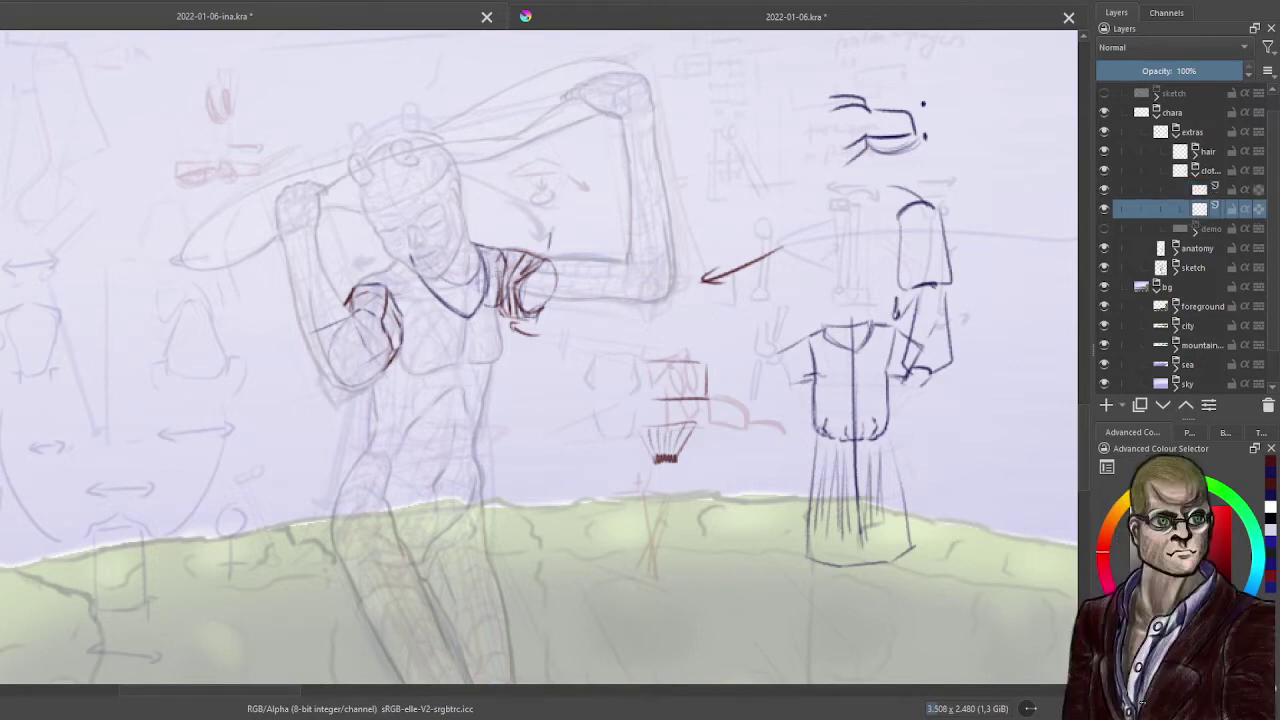
pyautogui.press('x')
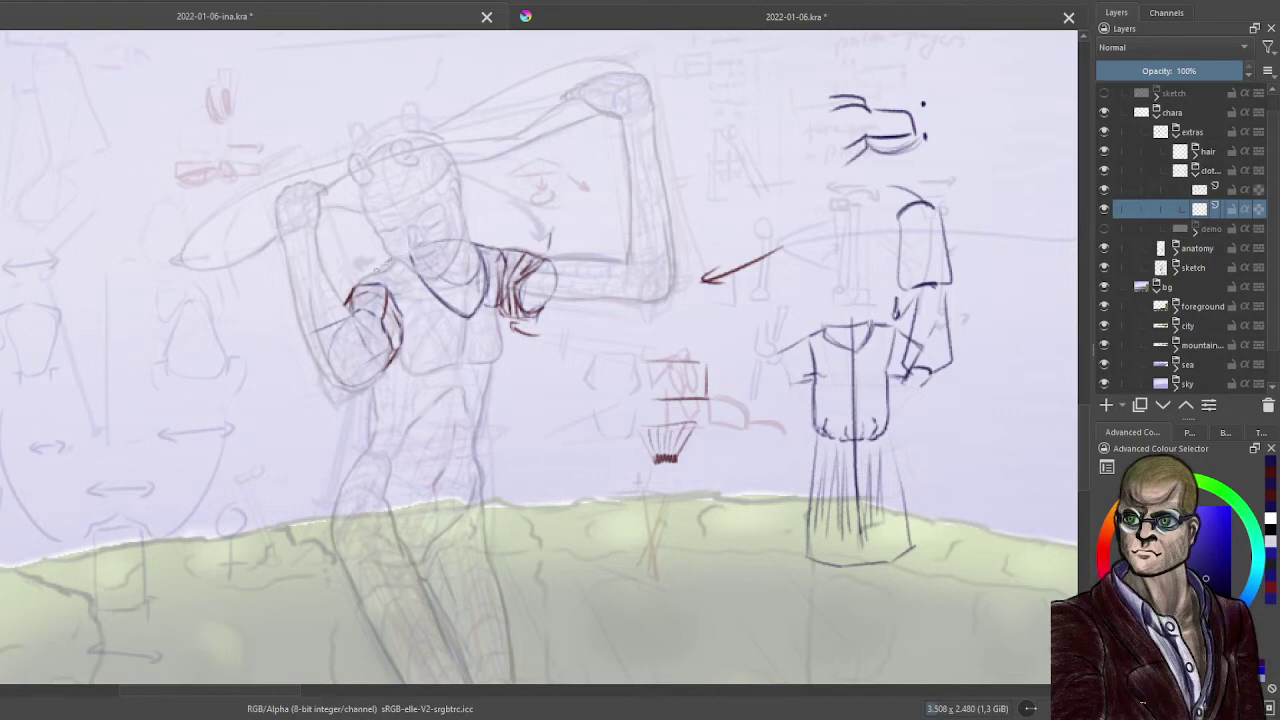
pyautogui.moveTo(353, 286); pyautogui.dragTo(392, 261)
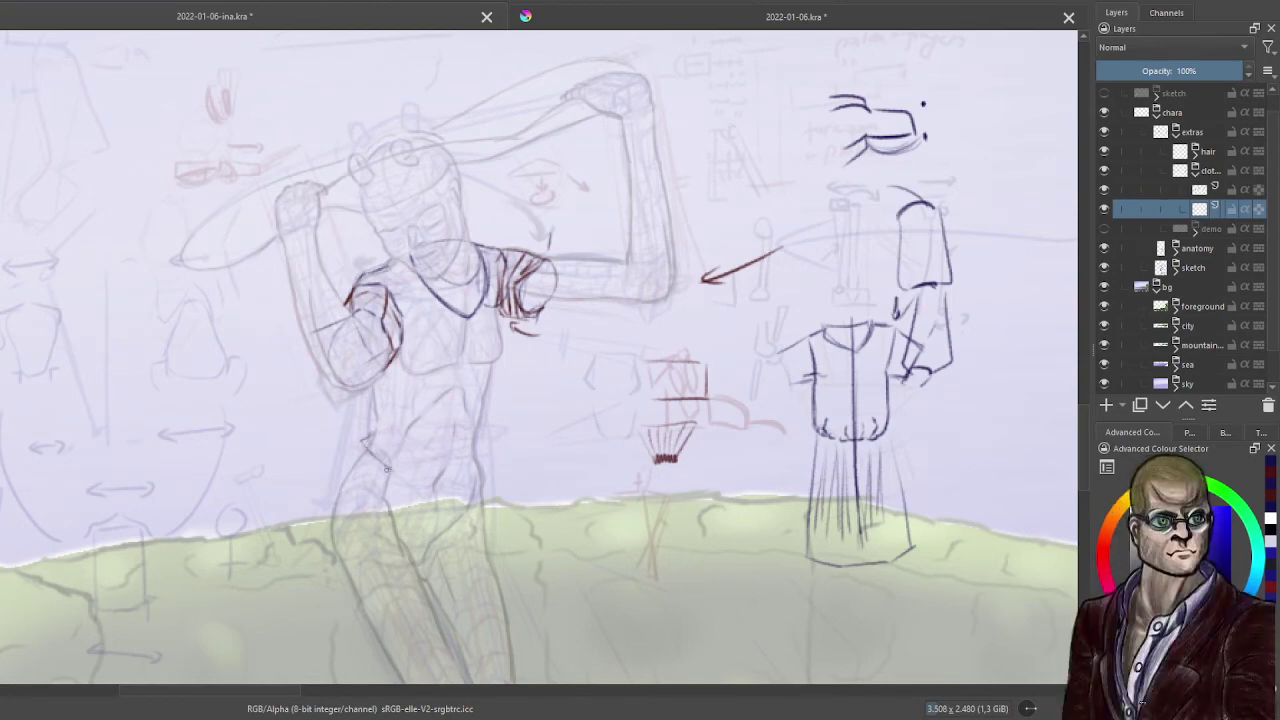
# - Draw the bodice's outer side in dark blue from the armpit to the waist, with a flared hem curving around the hips
pyautogui.moveTo(395, 470); pyautogui.dragTo(484, 466)
pyautogui.moveTo(478, 452); pyautogui.dragTo(485, 468)
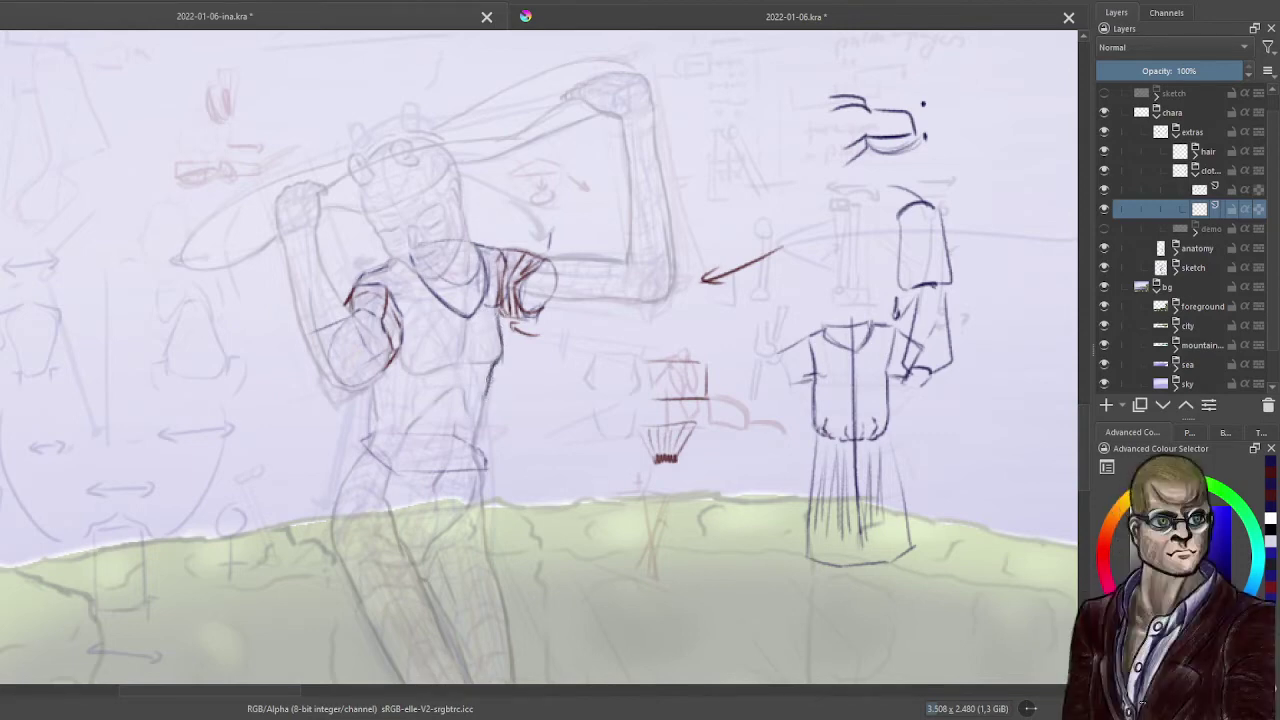
pyautogui.moveTo(490, 382); pyautogui.dragTo(477, 466)
pyautogui.moveTo(480, 470)
pyautogui.mouseDown()
pyautogui.moveTo(394, 471)
pyautogui.moveTo(393, 445)
pyautogui.mouseUp()
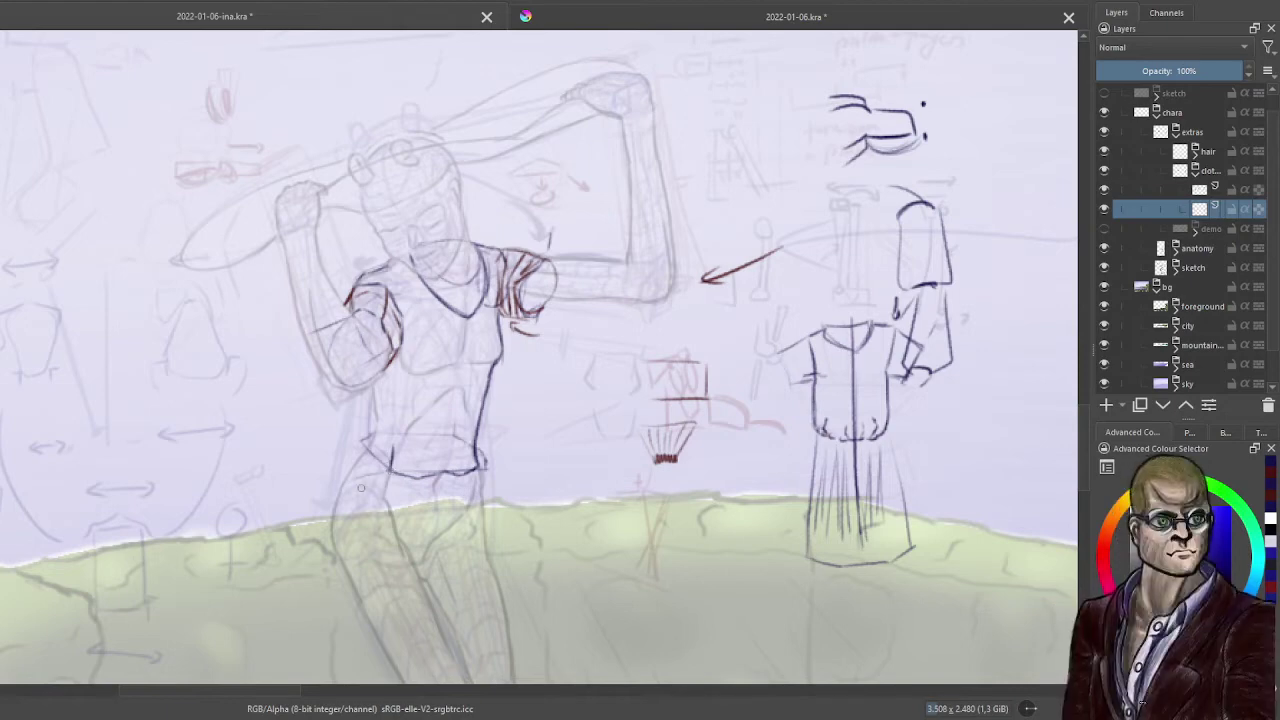
pyautogui.moveTo(390, 470); pyautogui.dragTo(335, 485)
pyautogui.moveTo(455, 437)
pyautogui.mouseDown()
pyautogui.moveTo(363, 437)
pyautogui.moveTo(325, 455)
pyautogui.moveTo(383, 441)
pyautogui.moveTo(342, 484)
pyautogui.mouseUp()
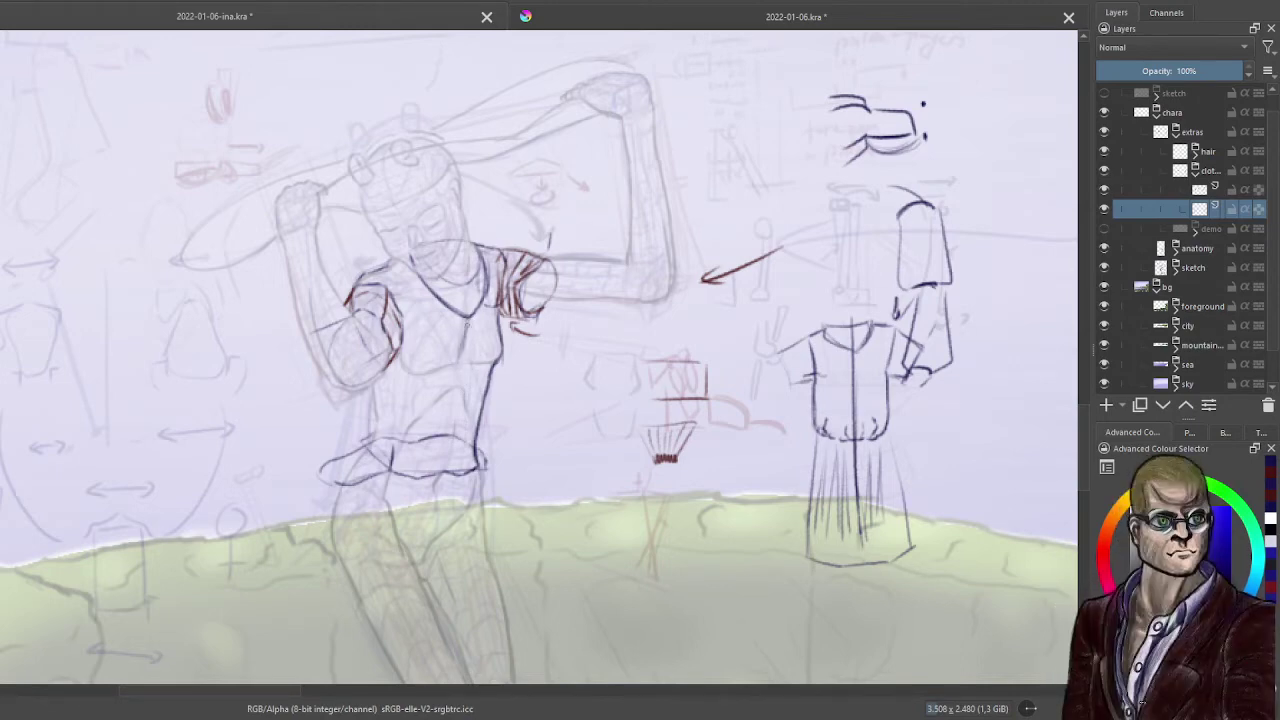
# - Add the bodice's centre seam, a rounded bust contour, diagonal torso folds, and the loose back outline down to the flared hem
pyautogui.moveTo(455, 386); pyautogui.dragTo(443, 469)
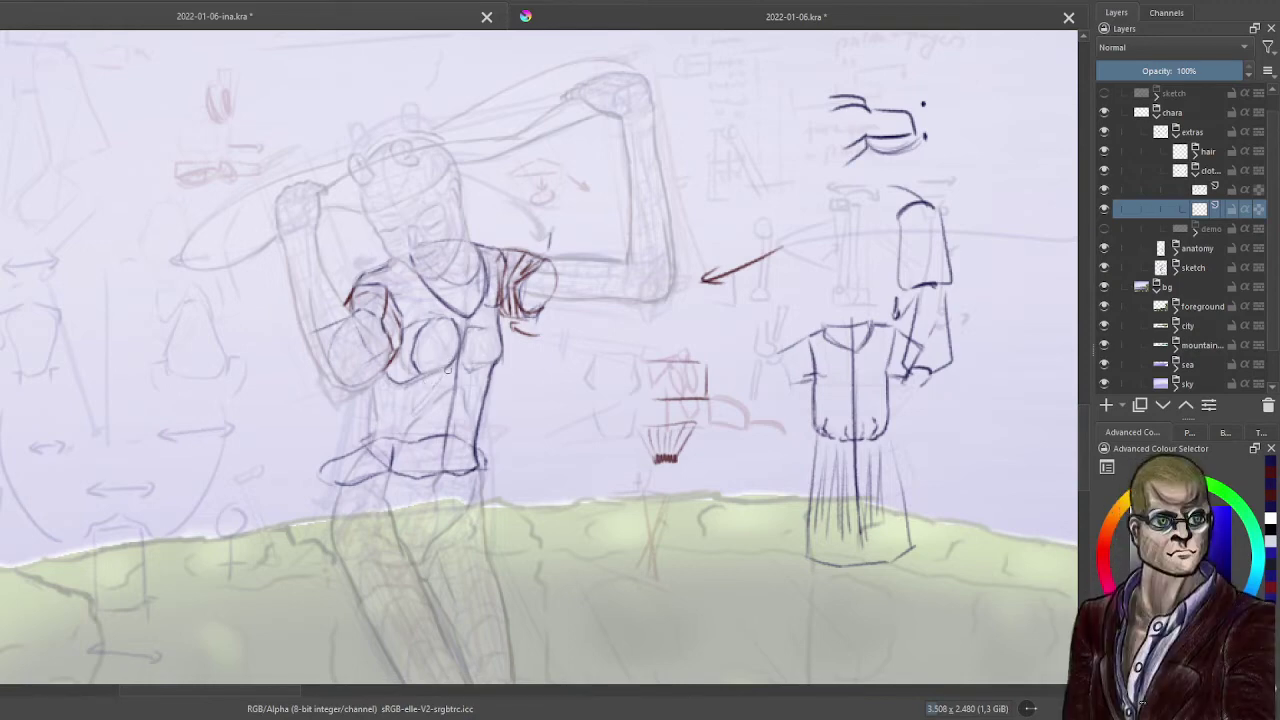
pyautogui.moveTo(436, 376); pyautogui.dragTo(368, 440)
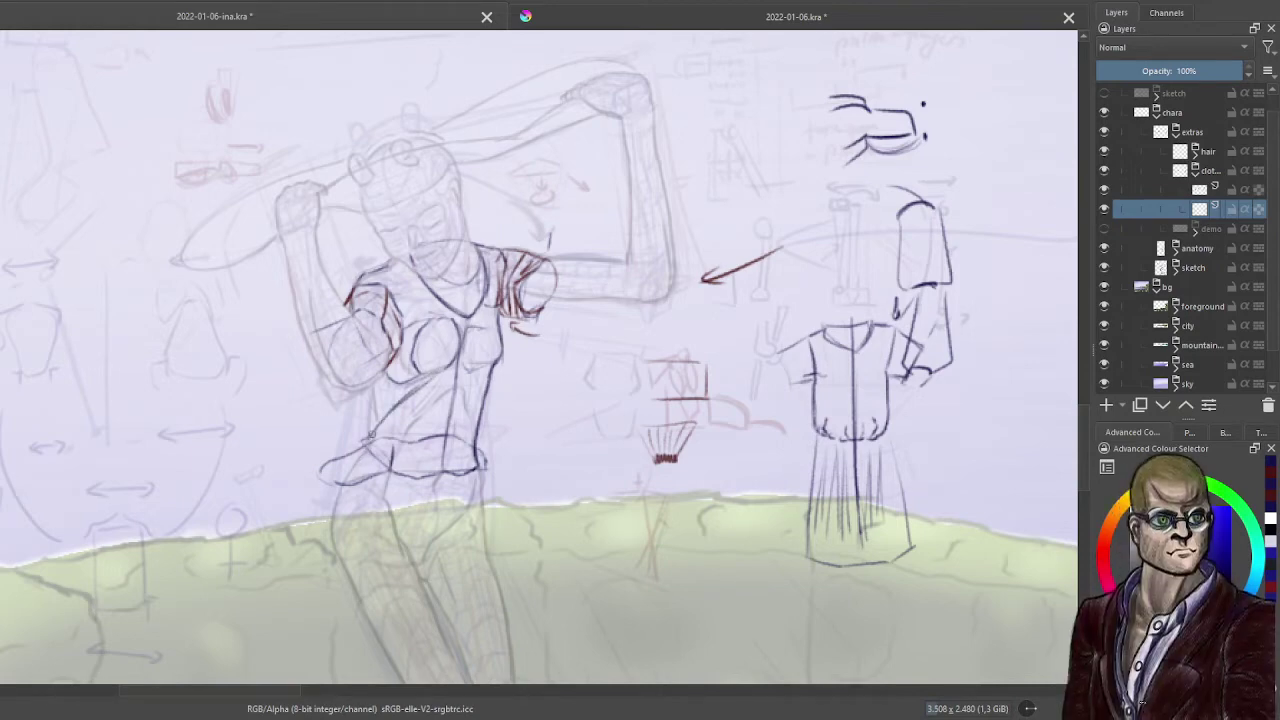
pyautogui.moveTo(358, 466); pyautogui.dragTo(348, 482)
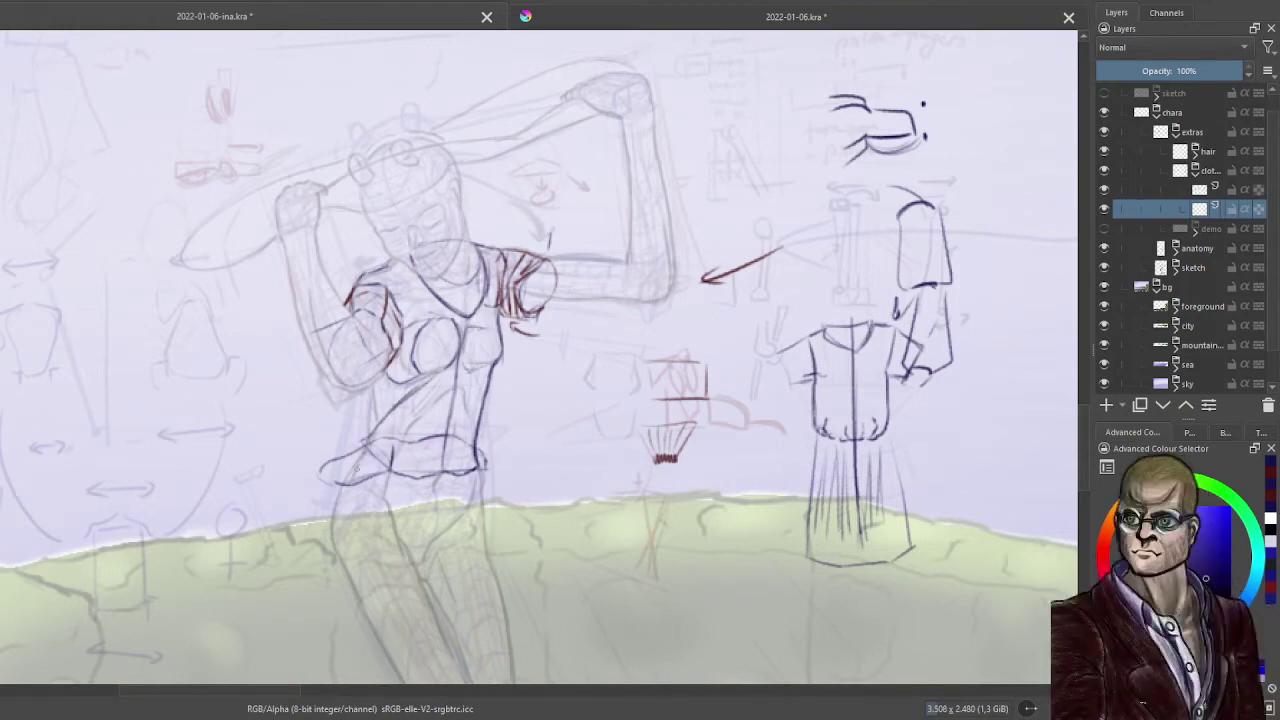
pyautogui.moveTo(374, 434); pyautogui.dragTo(354, 476)
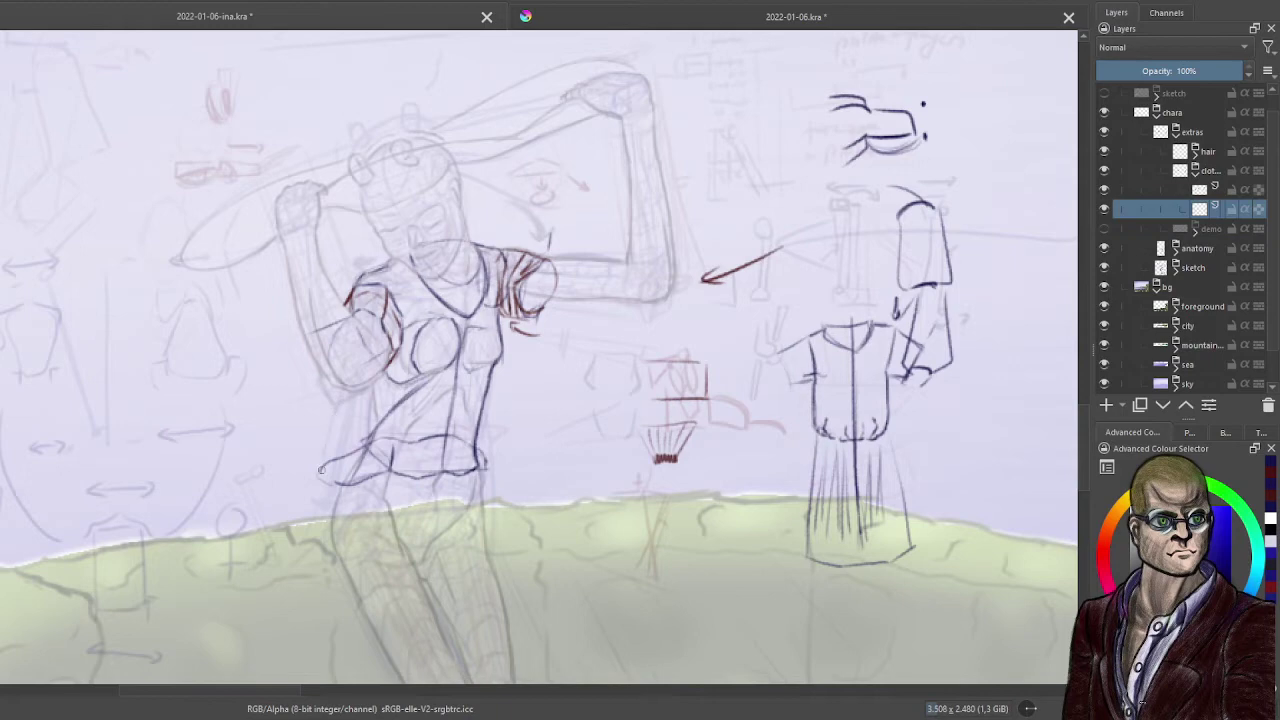
pyautogui.moveTo(341, 394); pyautogui.dragTo(325, 486)
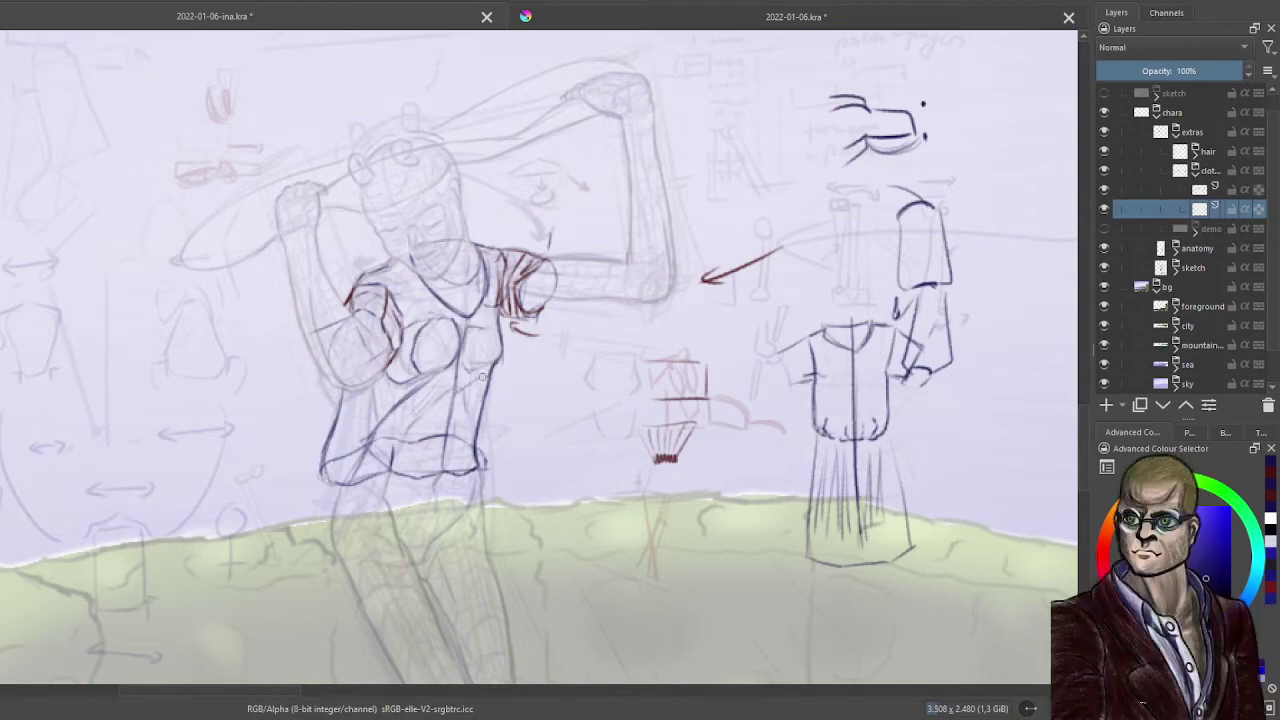
pyautogui.moveTo(478, 381); pyautogui.dragTo(462, 406)
# - Sketch dark blue guide lines wrapping across the figure's thighs and knees for the skirt
pyautogui.scroll(-3, 589, 424)
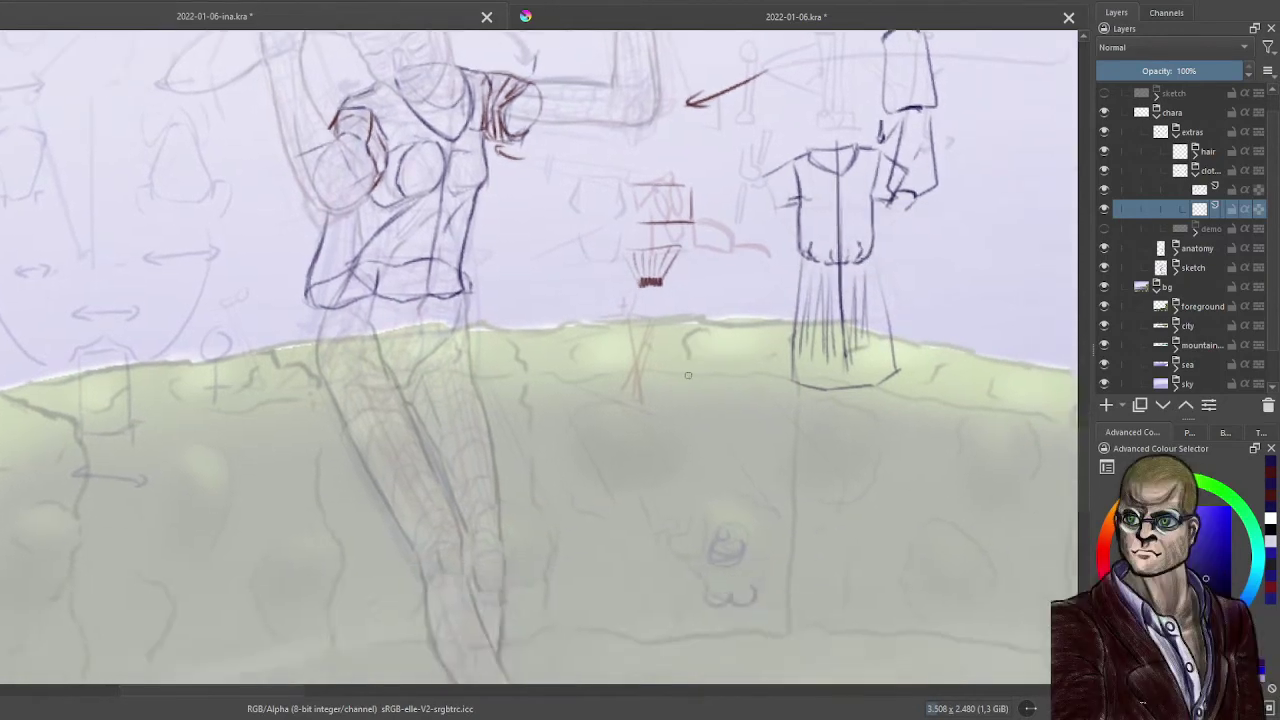
pyautogui.scroll(-2, 688, 375)
pyautogui.moveTo(688, 362); pyautogui.dragTo(654, 384)
pyautogui.scroll(1, 600, 398)
pyautogui.moveTo(623, 439); pyautogui.dragTo(608, 391)
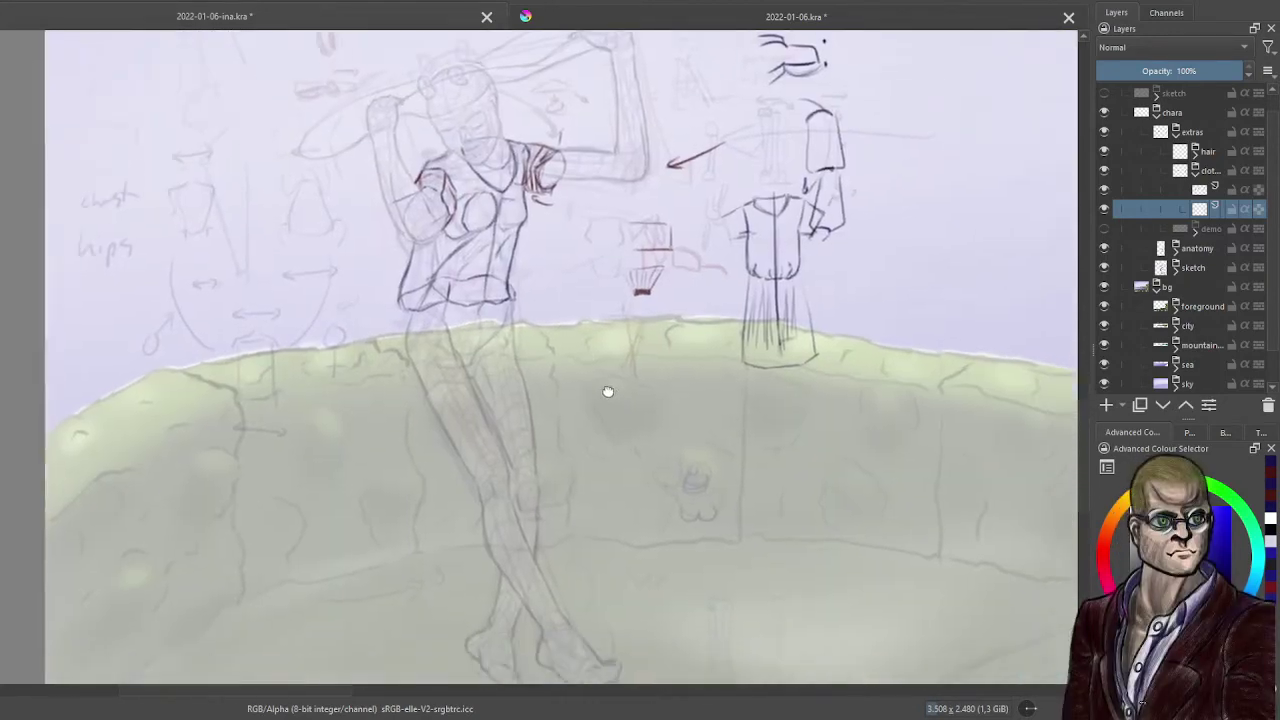
pyautogui.scroll(2, 607, 391)
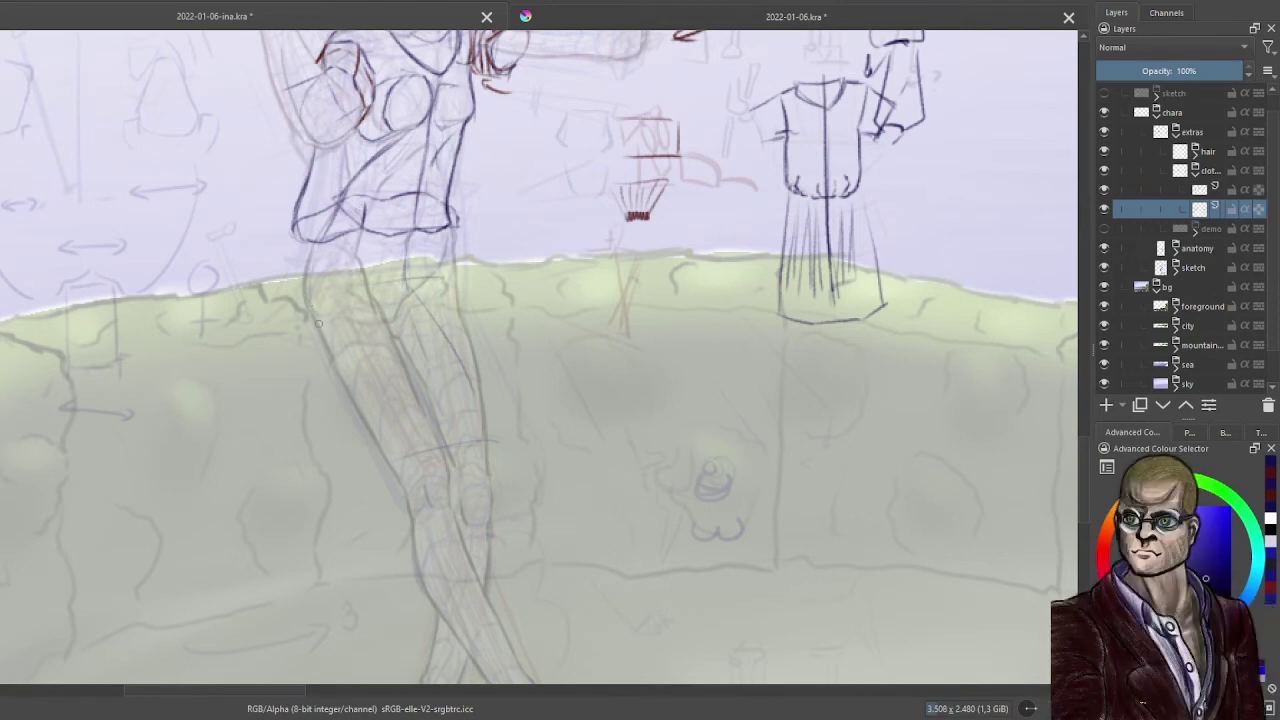
pyautogui.moveTo(295, 325); pyautogui.dragTo(455, 308)
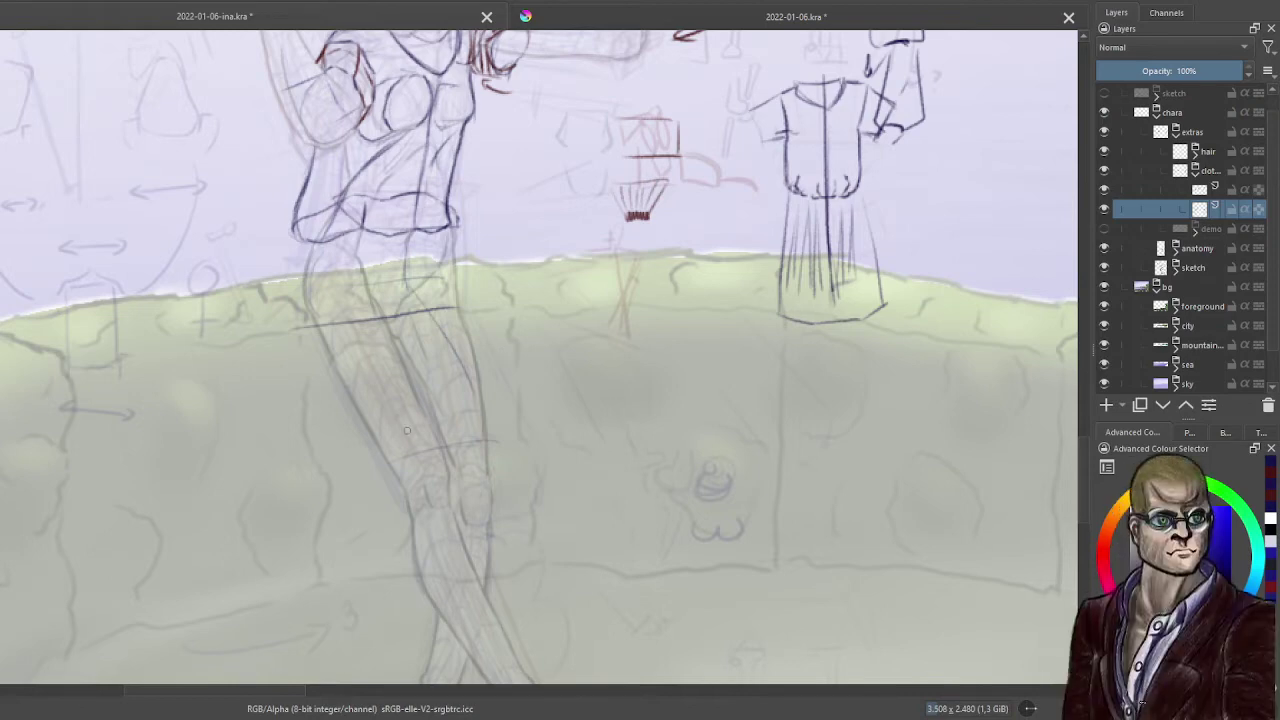
pyautogui.moveTo(405, 444); pyautogui.dragTo(392, 470)
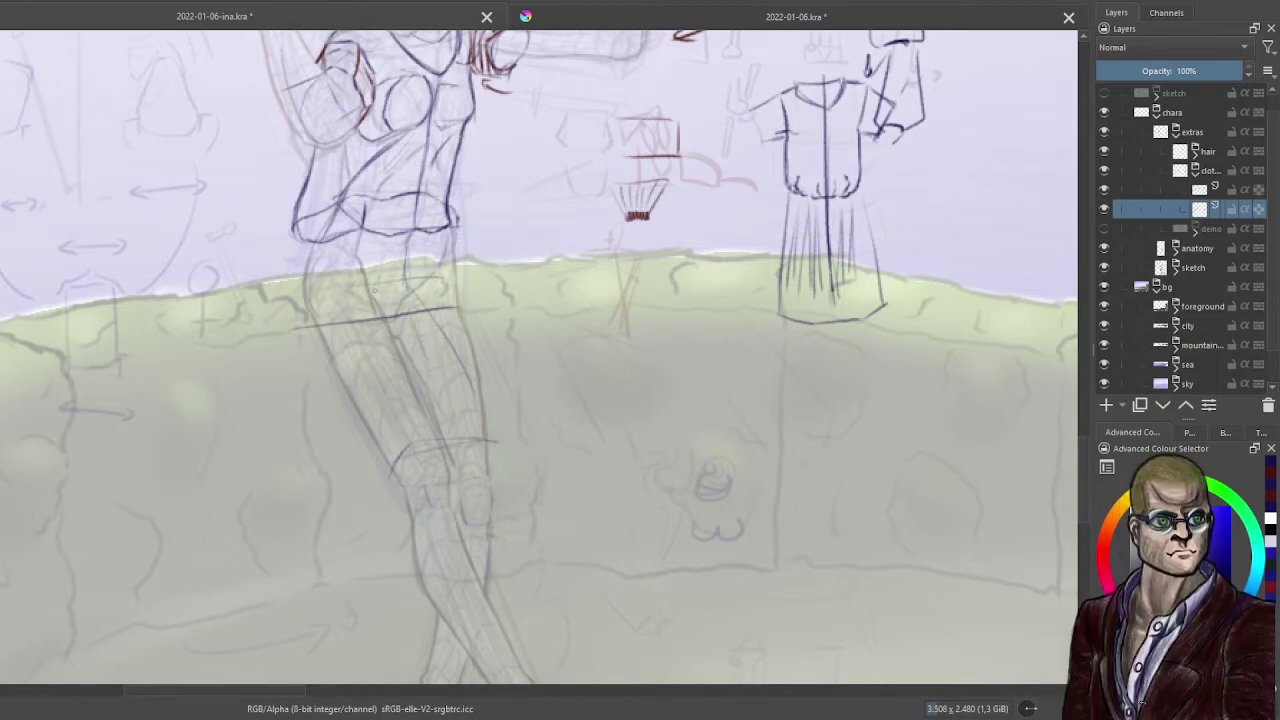
pyautogui.moveTo(376, 293)
pyautogui.mouseDown()
pyautogui.moveTo(448, 290)
pyautogui.moveTo(321, 307)
pyautogui.mouseUp()
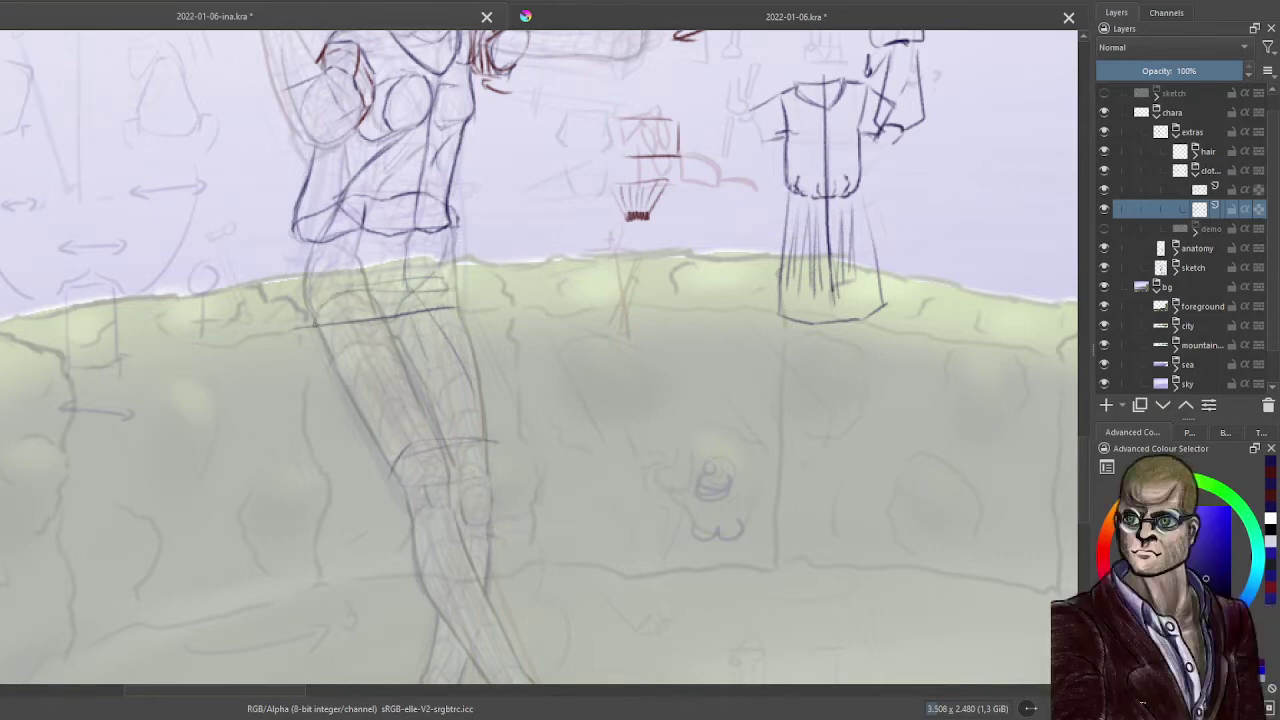
pyautogui.moveTo(432, 349); pyautogui.dragTo(340, 355)
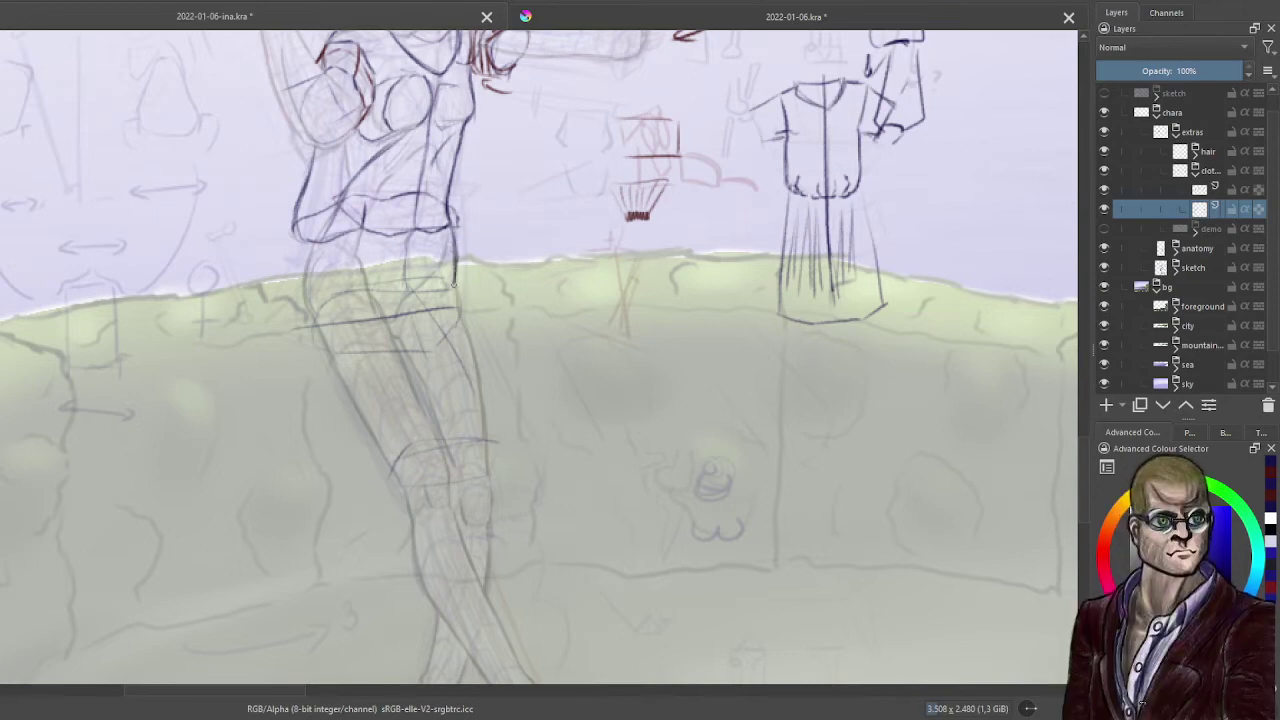
# - Draw the skirt's front edge and long inner fold down to the knees, plus a light hem loop sweeping out behind the leg
pyautogui.moveTo(454, 280); pyautogui.dragTo(485, 447)
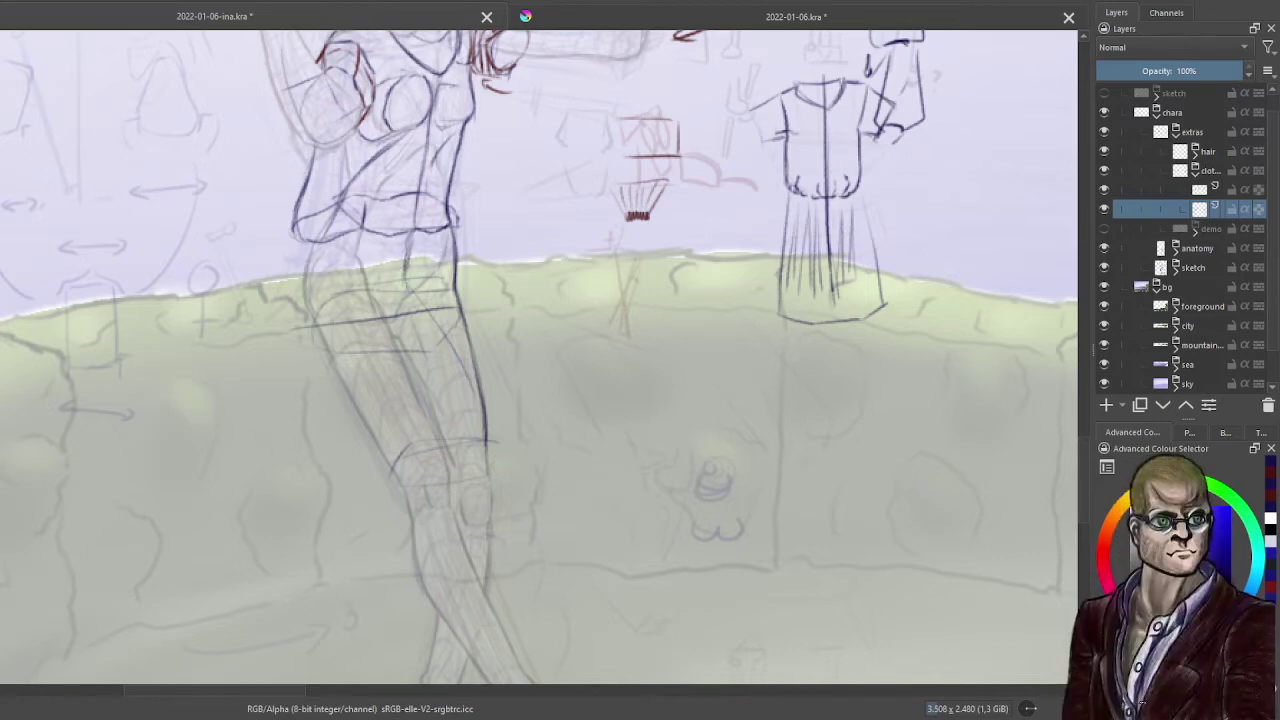
pyautogui.moveTo(404, 274); pyautogui.dragTo(418, 321)
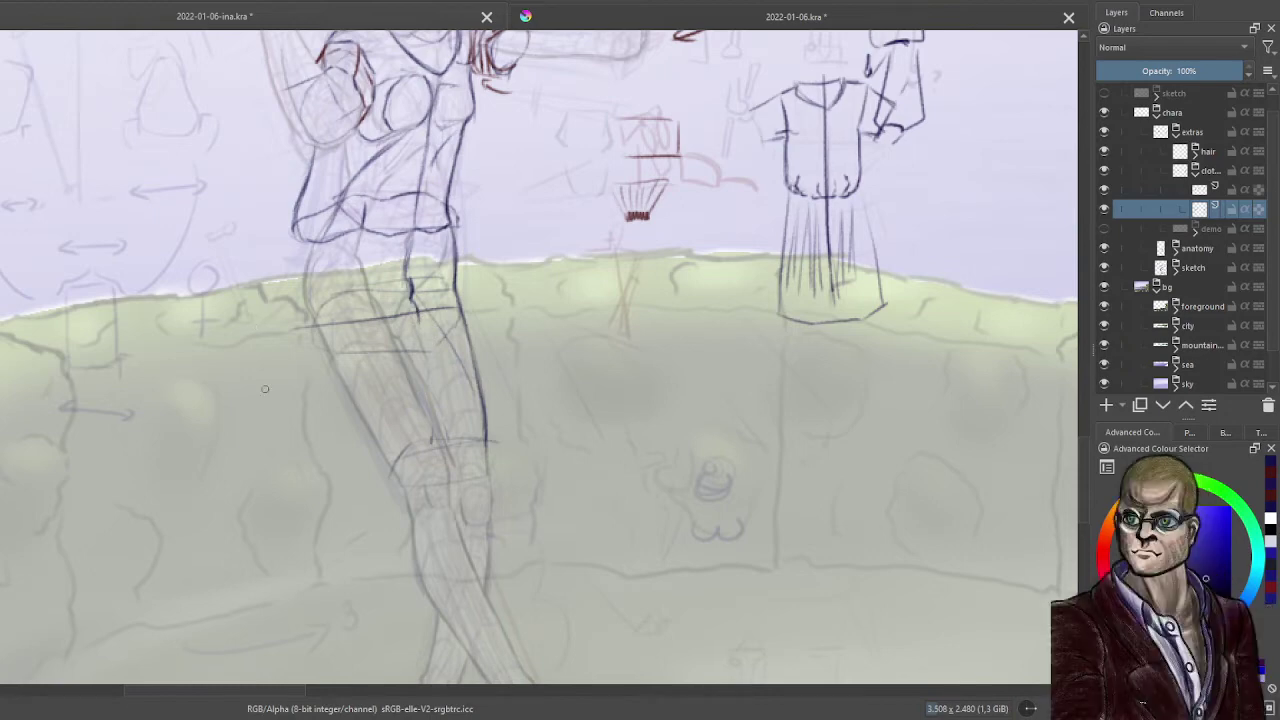
pyautogui.moveTo(400, 498); pyautogui.dragTo(268, 522)
pyautogui.moveTo(334, 470); pyautogui.dragTo(402, 432)
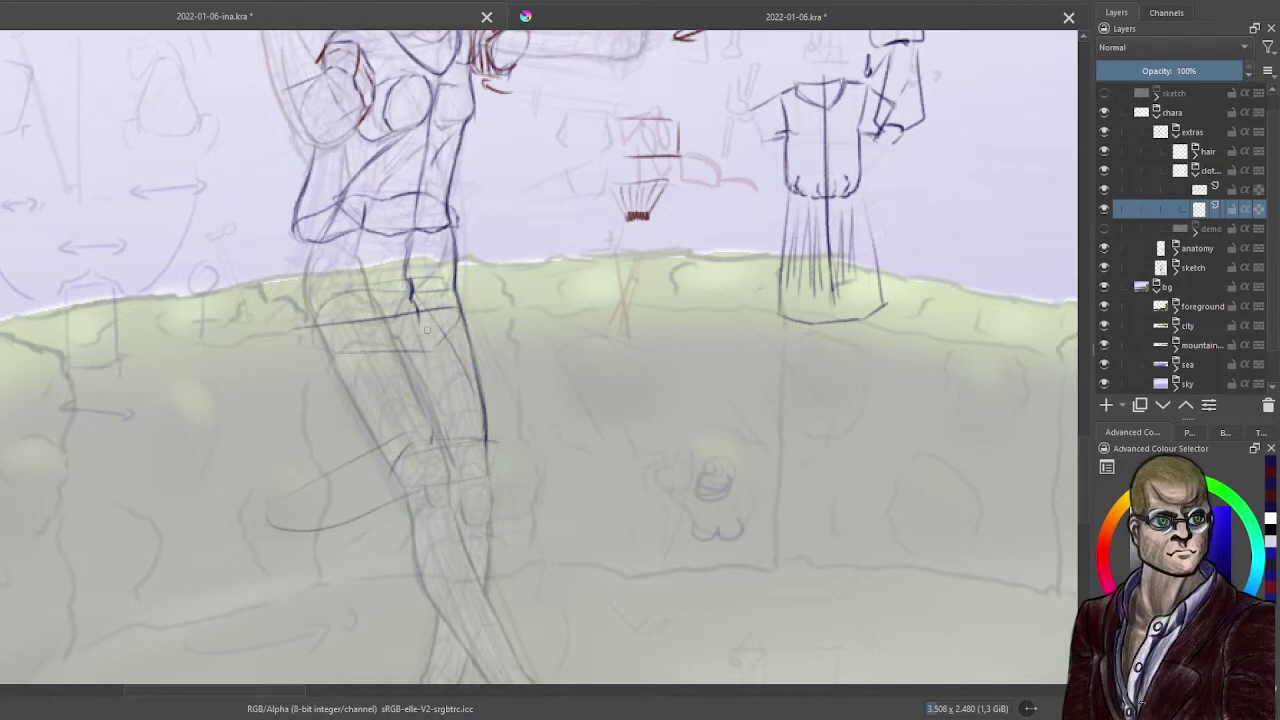
pyautogui.moveTo(422, 346); pyautogui.dragTo(433, 441)
pyautogui.moveTo(422, 304); pyautogui.dragTo(420, 368)
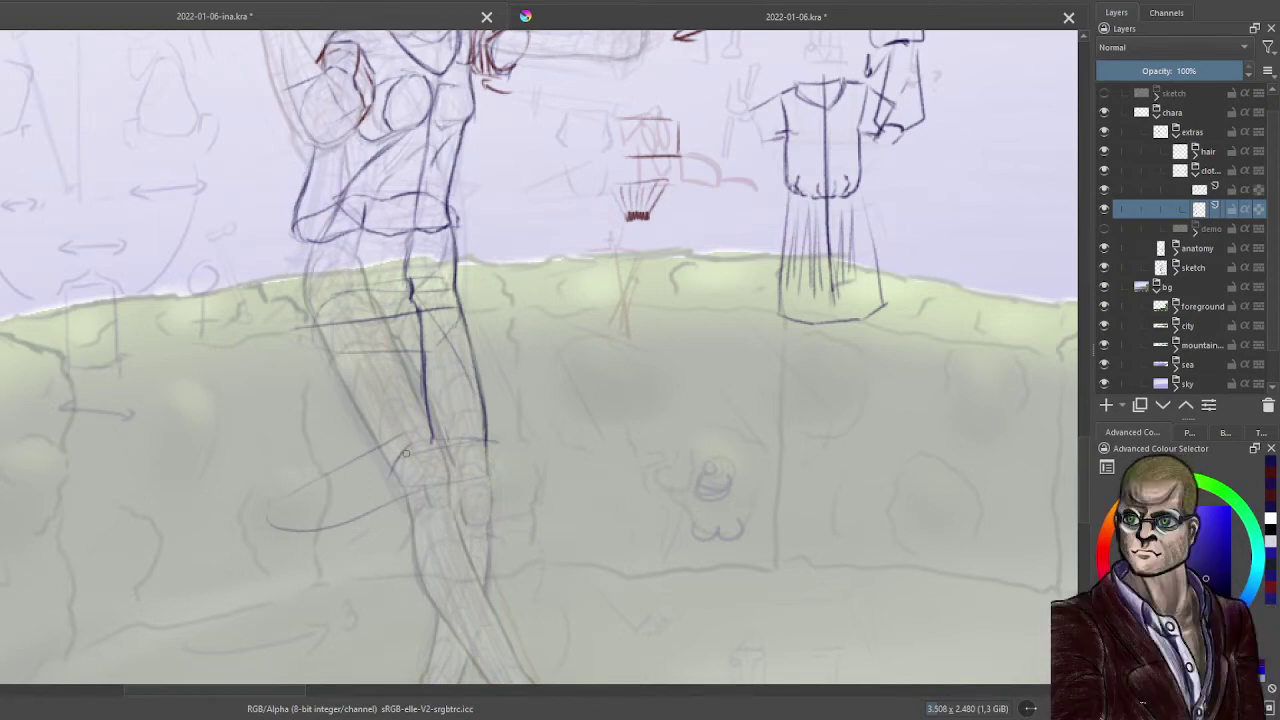
# - Darken the skirt hem across the knees and towards the back, and join it to the upper skirt with a rear fold line
pyautogui.moveTo(428, 440); pyautogui.dragTo(486, 437)
pyautogui.moveTo(348, 482); pyautogui.dragTo(428, 441)
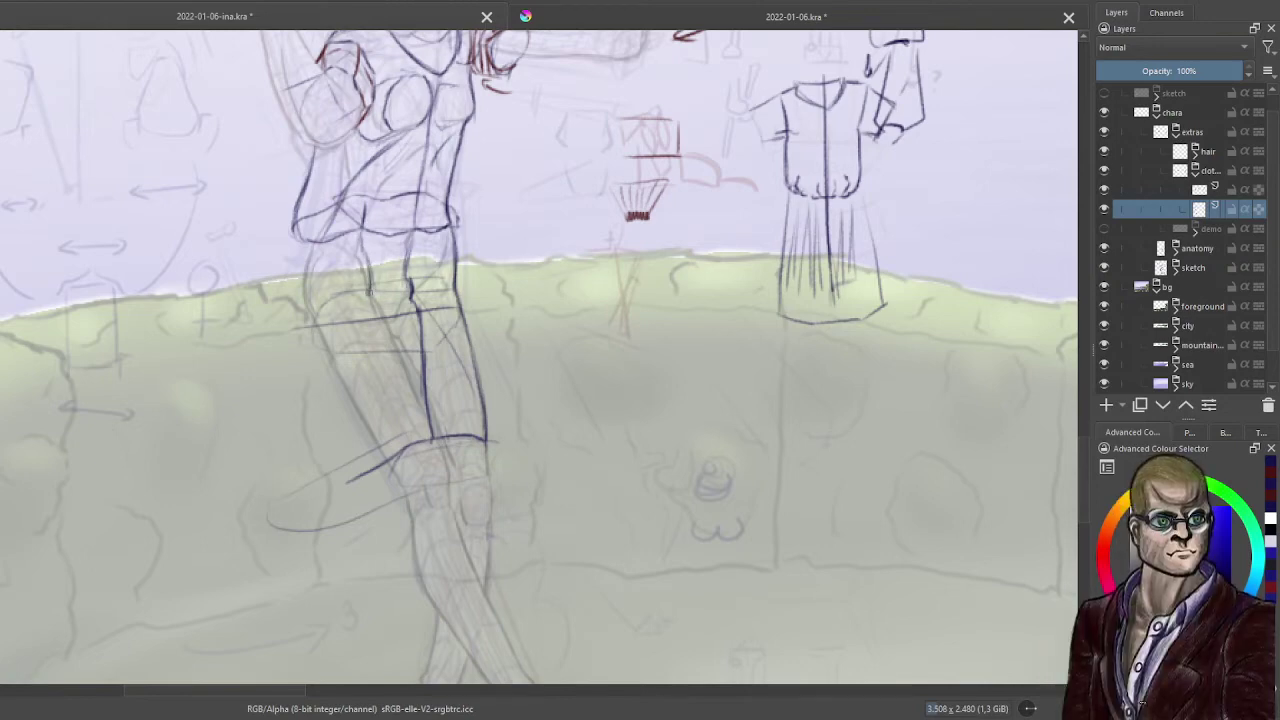
pyautogui.moveTo(369, 294)
pyautogui.mouseDown()
pyautogui.moveTo(346, 375)
pyautogui.moveTo(351, 346)
pyautogui.moveTo(347, 483)
pyautogui.mouseUp()
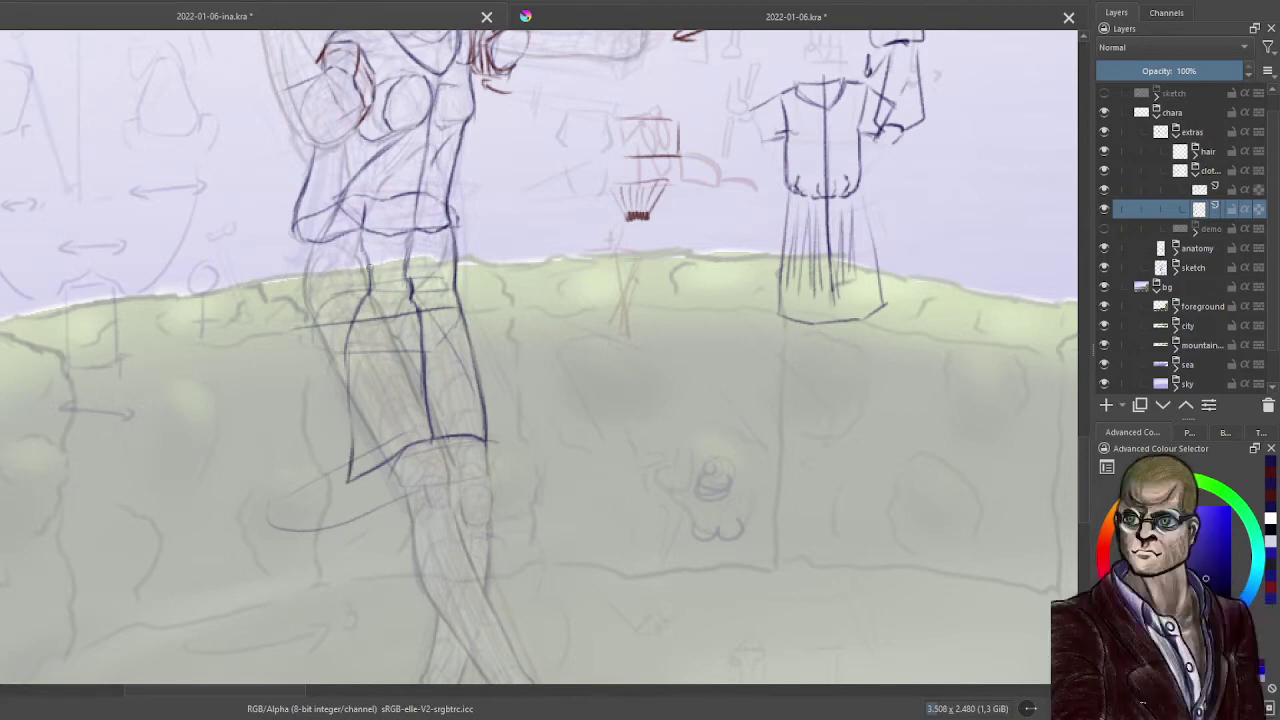
pyautogui.moveTo(347, 482); pyautogui.dragTo(305, 494)
# - Draw a small dark blue demo beside the legs, with cloth draped from a rounded form and ending in a folded open edge
pyautogui.moveTo(575, 367)
pyautogui.mouseDown()
pyautogui.moveTo(600, 436)
pyautogui.moveTo(595, 379)
pyautogui.moveTo(607, 437)
pyautogui.mouseUp()
pyautogui.hotkey('ctrl', 'z')
pyautogui.moveTo(587, 340); pyautogui.dragTo(638, 369)
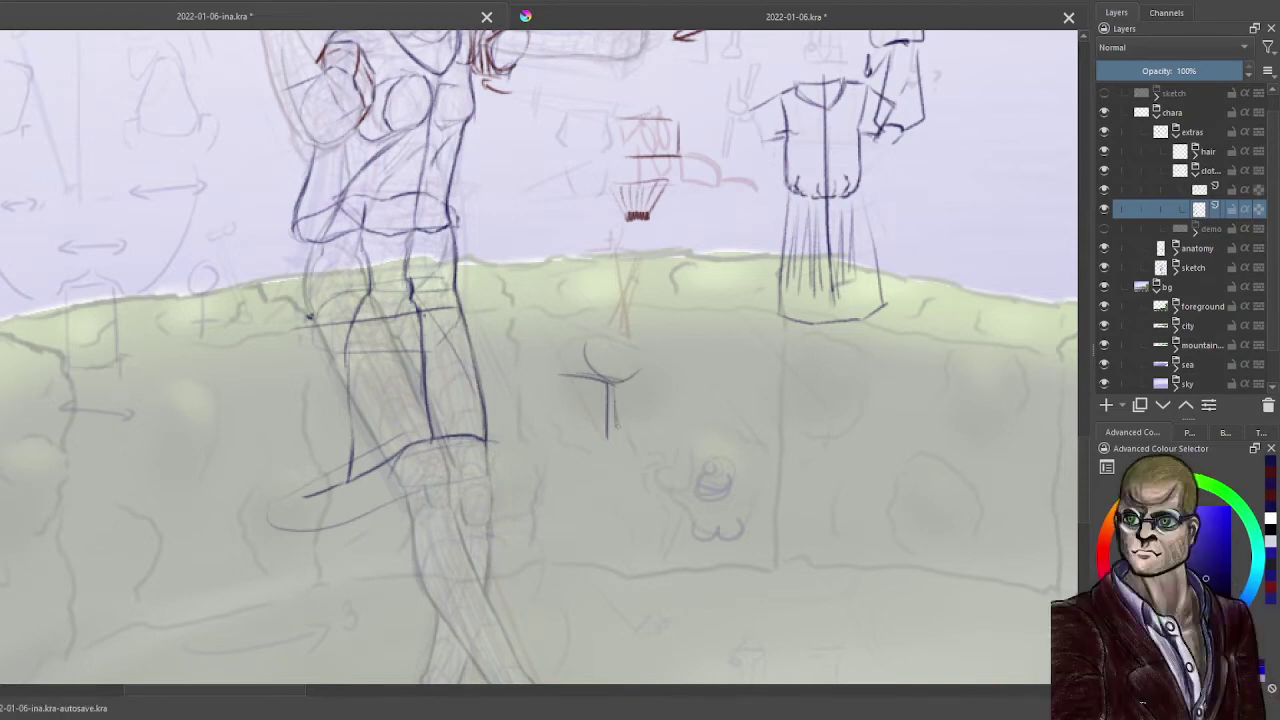
pyautogui.moveTo(628, 343); pyautogui.dragTo(700, 378)
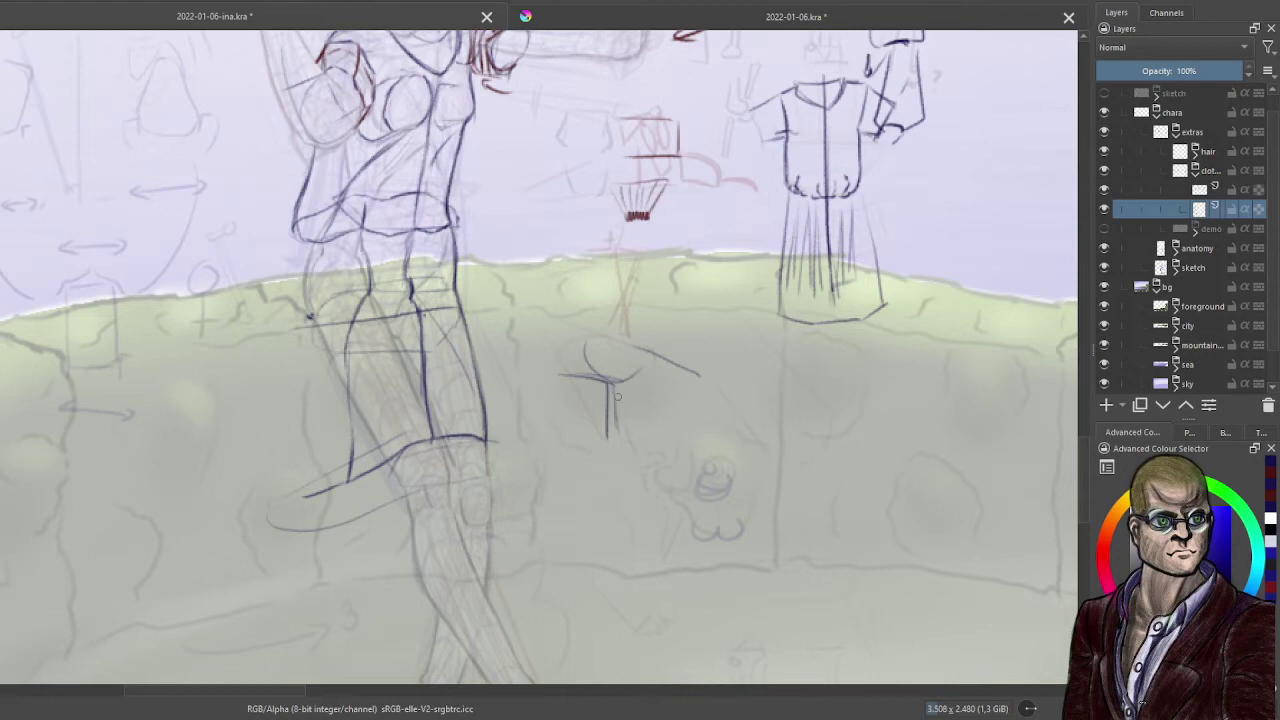
pyautogui.moveTo(638, 424)
pyautogui.mouseDown()
pyautogui.moveTo(670, 434)
pyautogui.moveTo(655, 439)
pyautogui.mouseUp()
pyautogui.moveTo(610, 386); pyautogui.dragTo(634, 430)
pyautogui.moveTo(702, 378); pyautogui.dragTo(670, 448)
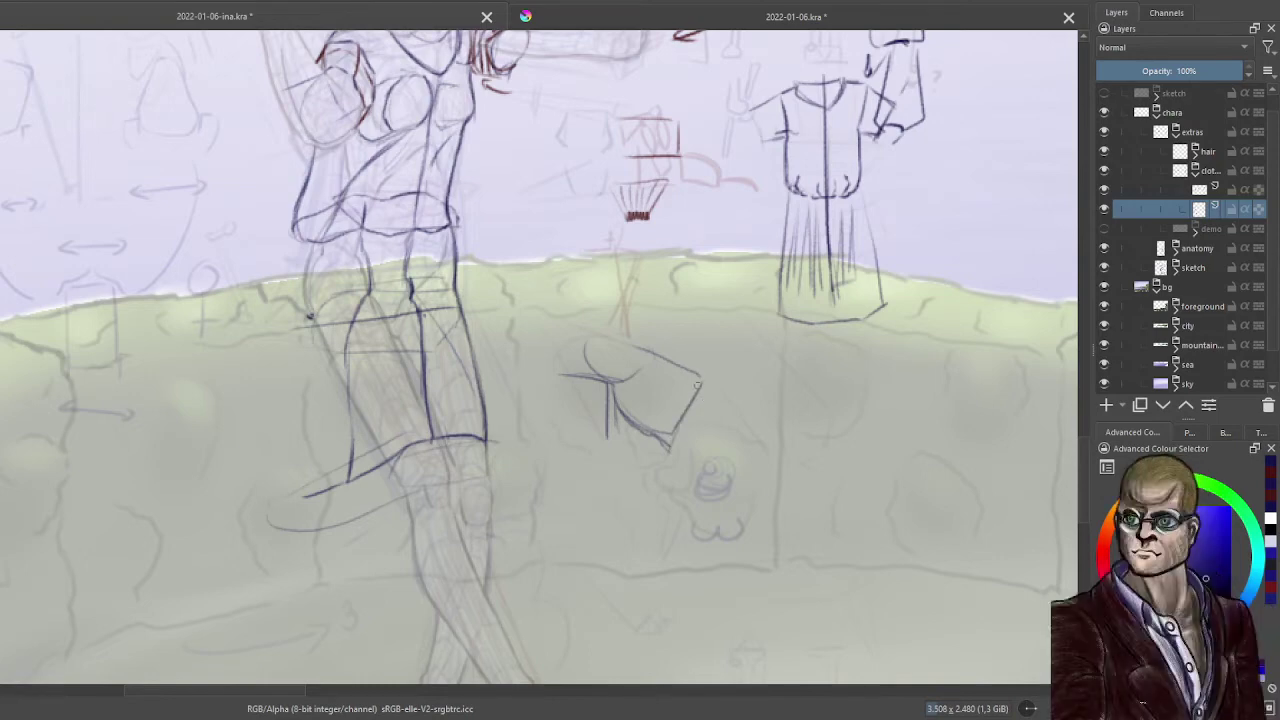
pyautogui.moveTo(699, 385)
pyautogui.mouseDown()
pyautogui.moveTo(669, 408)
pyautogui.moveTo(660, 440)
pyautogui.mouseUp()
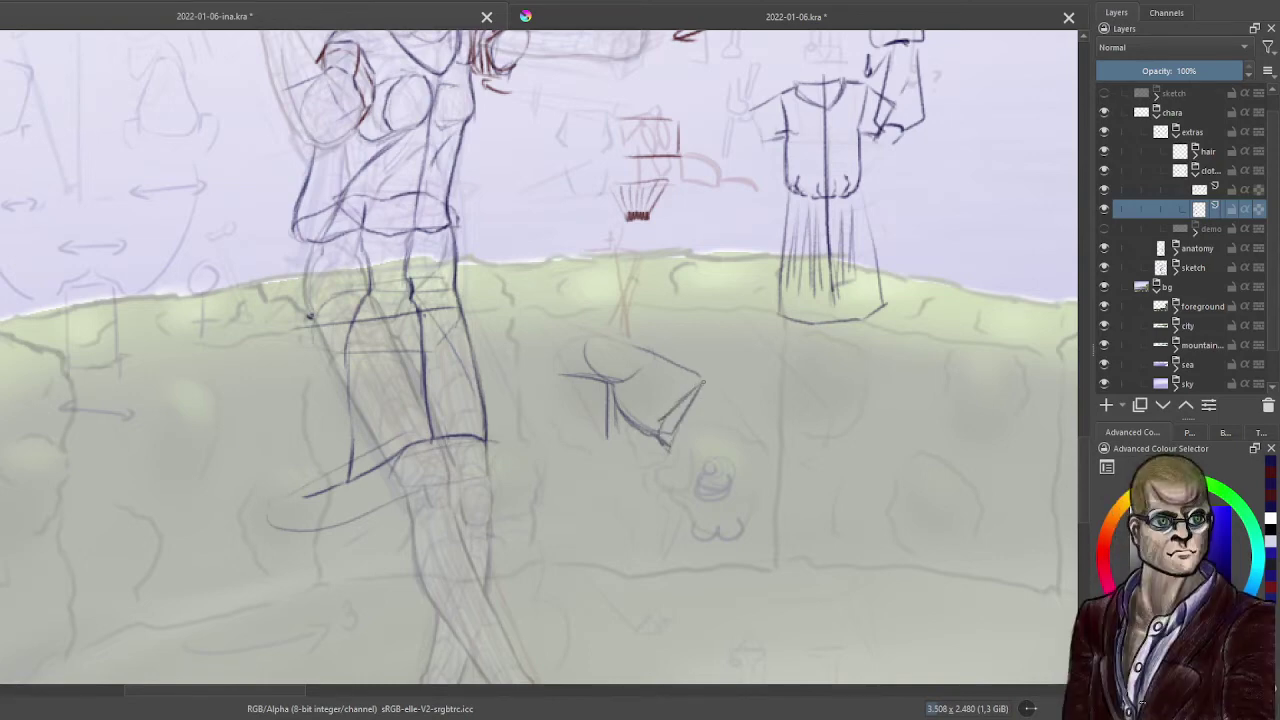
pyautogui.moveTo(703, 382); pyautogui.dragTo(662, 446)
# - On the upper clothes layer, draw dark red skirt folds from the bodice hem to the knees, with a rounded bulge billowing behind
pyautogui.click(1202, 190)
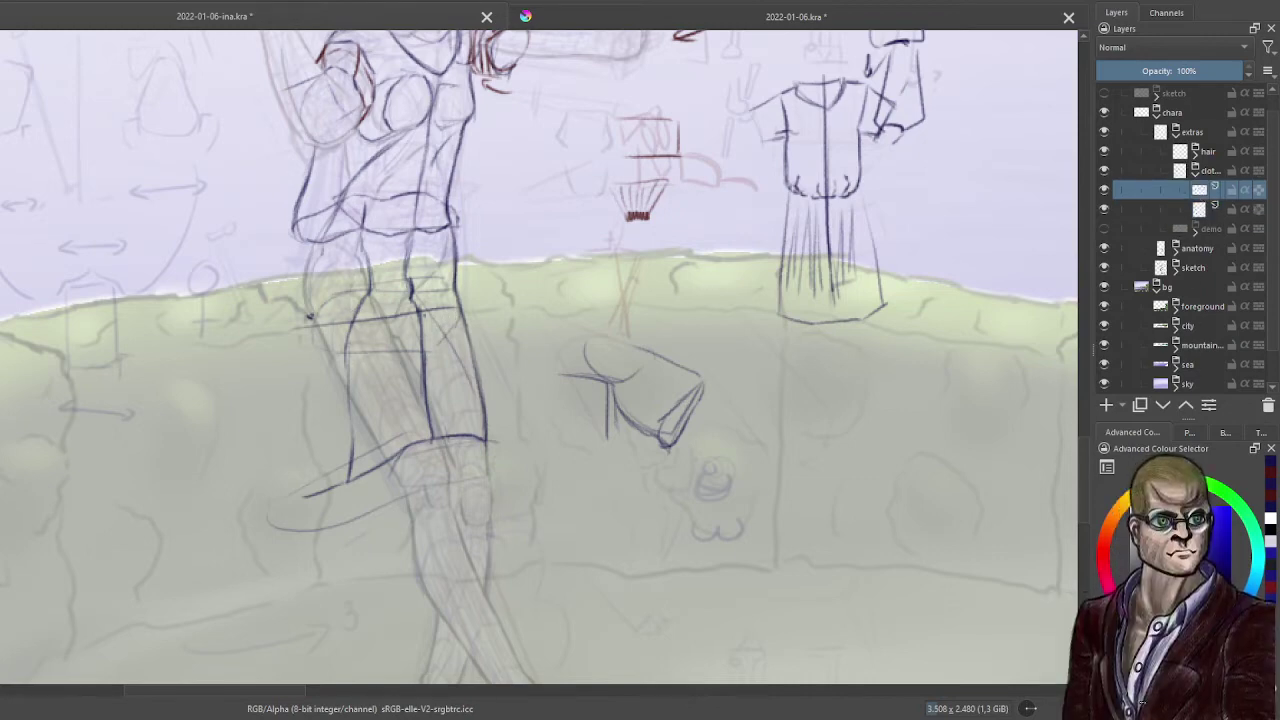
pyautogui.click(1104, 561)
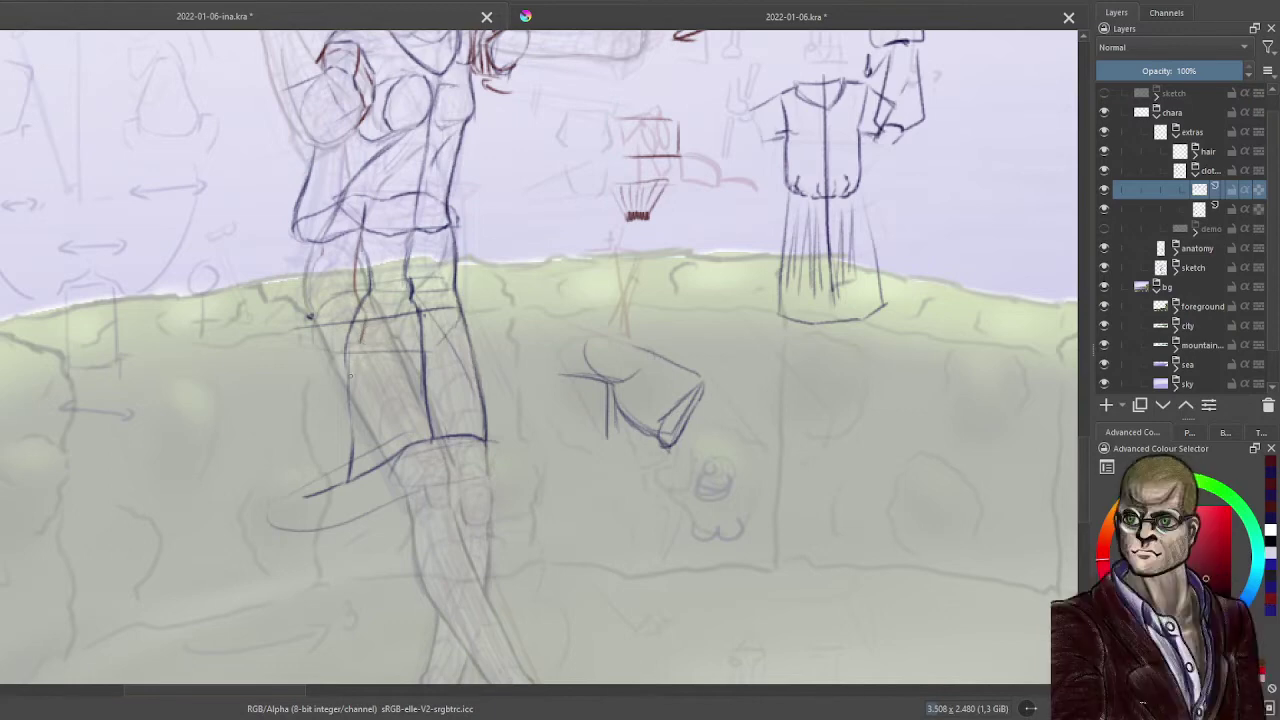
pyautogui.moveTo(355, 369)
pyautogui.mouseDown()
pyautogui.moveTo(345, 495)
pyautogui.moveTo(376, 514)
pyautogui.moveTo(345, 480)
pyautogui.moveTo(341, 428)
pyautogui.moveTo(362, 290)
pyautogui.mouseUp()
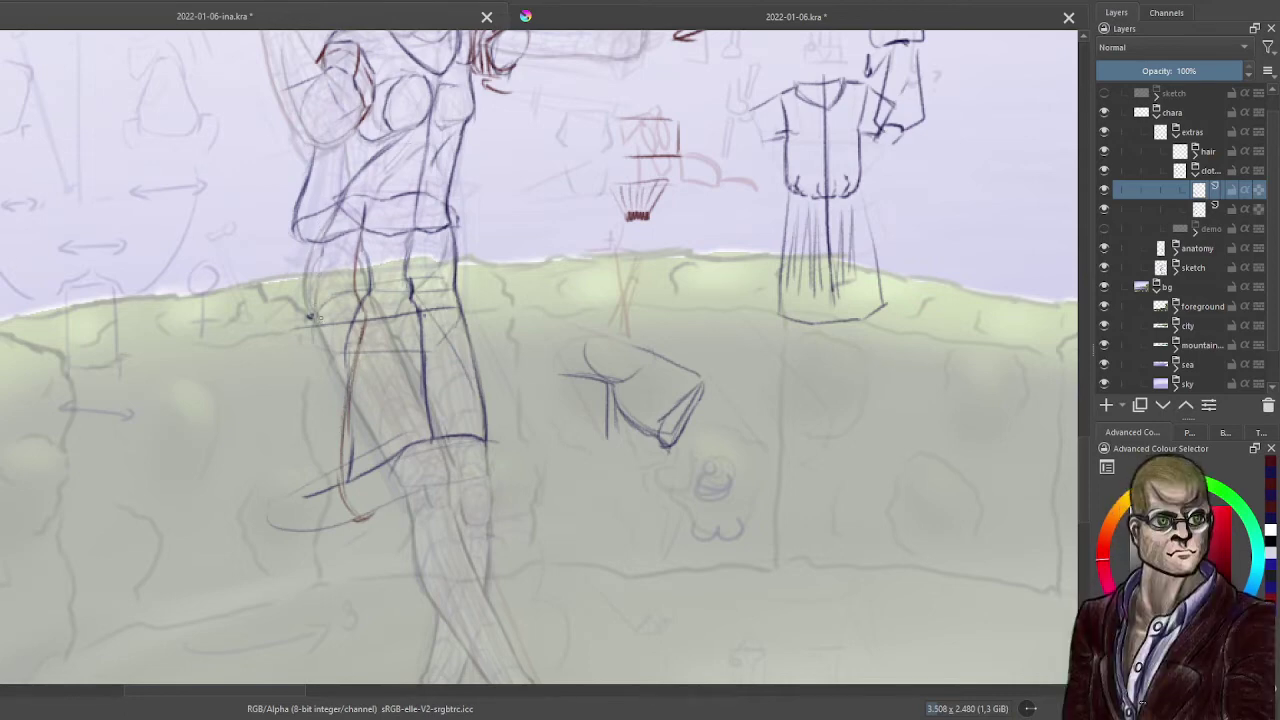
pyautogui.moveTo(316, 322); pyautogui.dragTo(320, 236)
pyautogui.moveTo(408, 234); pyautogui.dragTo(411, 316)
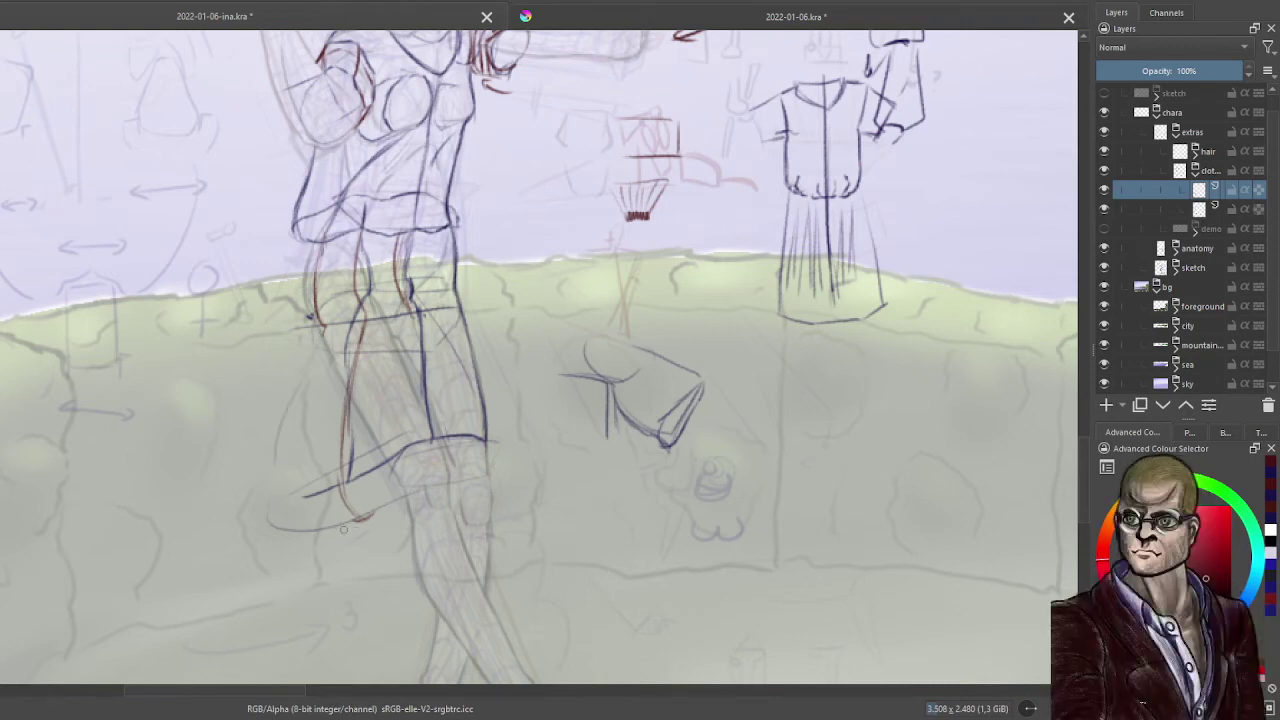
pyautogui.moveTo(322, 340)
pyautogui.mouseDown()
pyautogui.moveTo(268, 469)
pyautogui.moveTo(305, 382)
pyautogui.moveTo(305, 518)
pyautogui.mouseUp()
pyautogui.hotkey('ctrl', 'z')
pyautogui.hotkey('ctrl', 'z')
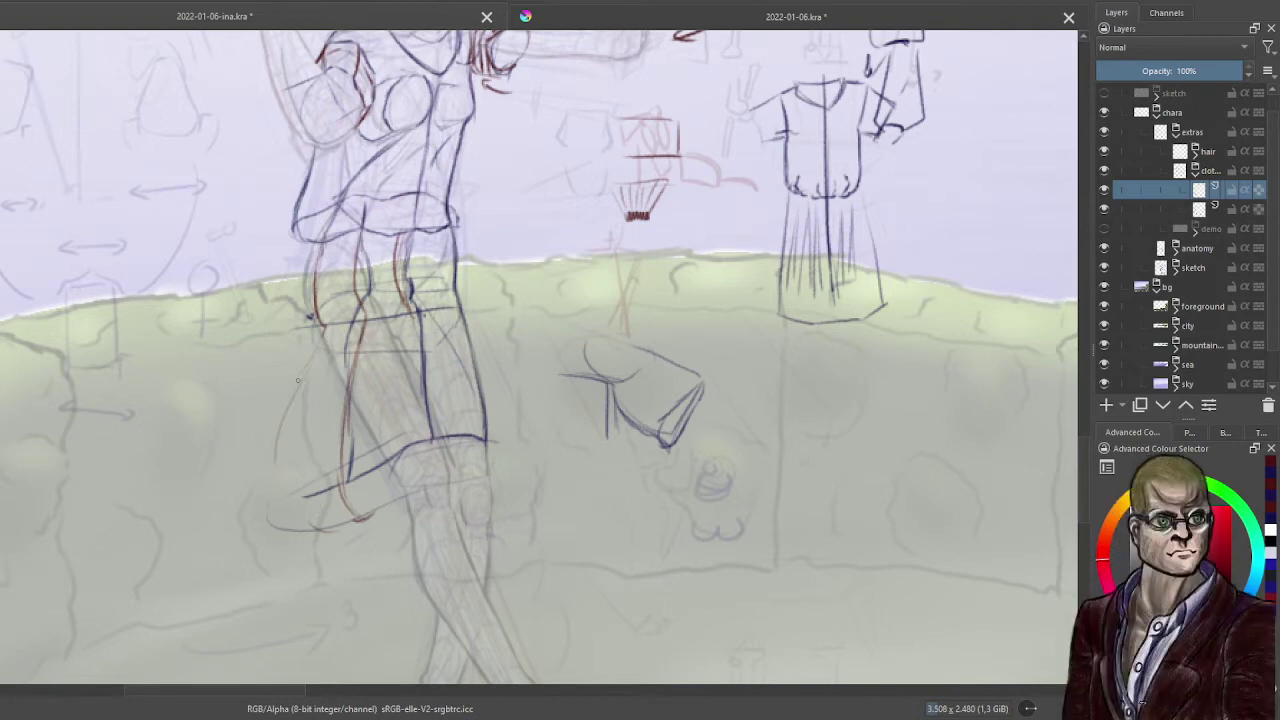
pyautogui.moveTo(297, 380)
pyautogui.mouseDown()
pyautogui.moveTo(312, 512)
pyautogui.moveTo(332, 522)
pyautogui.moveTo(286, 520)
pyautogui.moveTo(319, 388)
pyautogui.moveTo(327, 501)
pyautogui.moveTo(266, 478)
pyautogui.mouseUp()
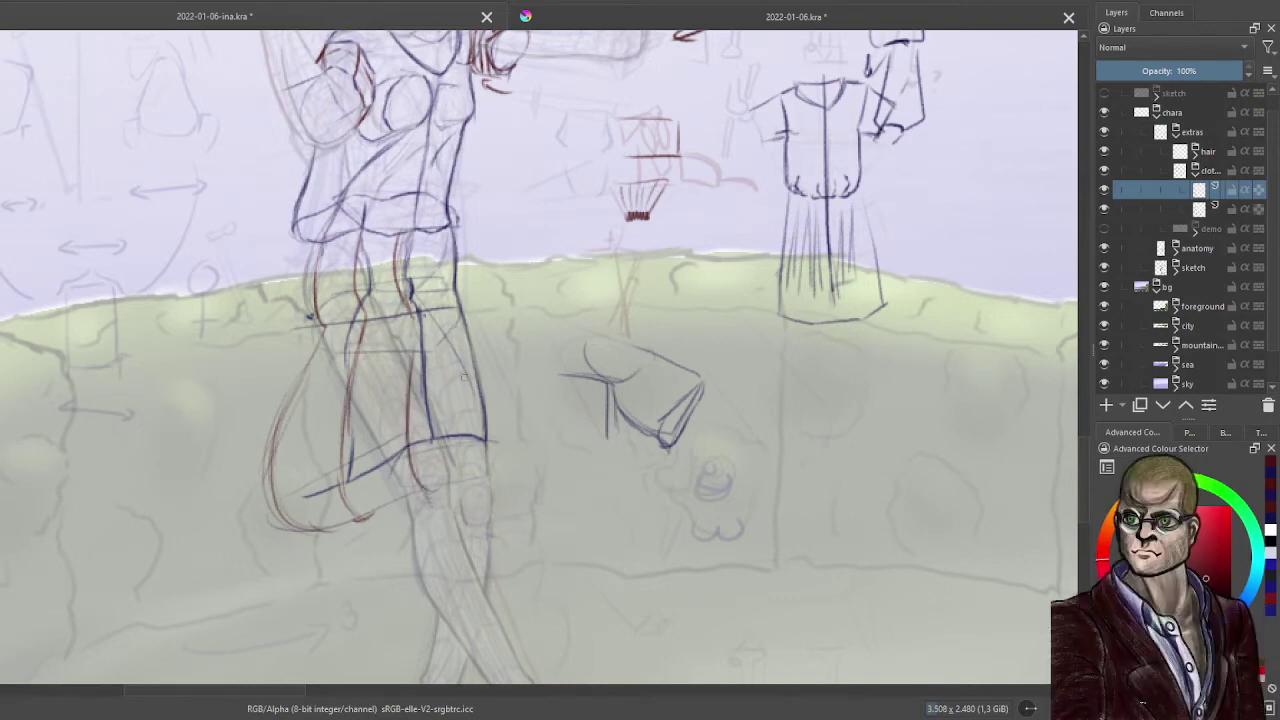
# - Return to the lower clothes layer and try a dark blue lower hem running from the knee to beneath the billowing red folds
pyautogui.click(1160, 208)
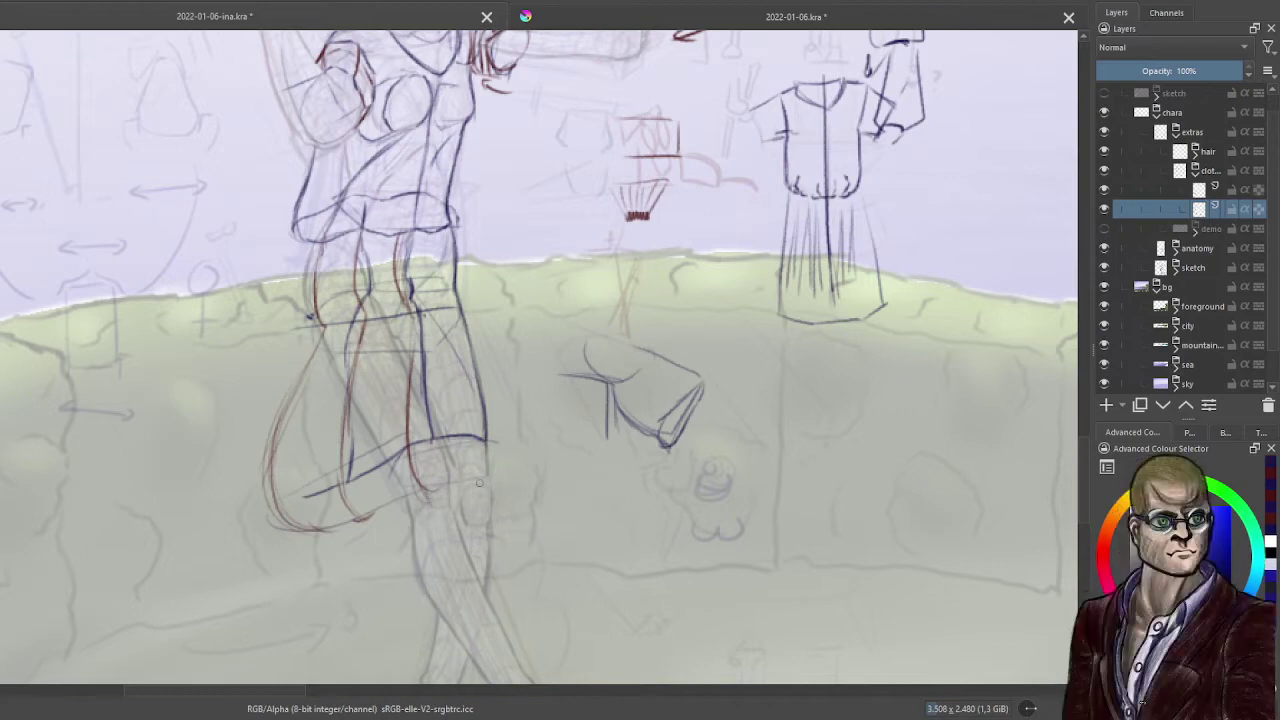
pyautogui.moveTo(369, 525); pyautogui.dragTo(323, 547)
pyautogui.moveTo(424, 493); pyautogui.dragTo(312, 548)
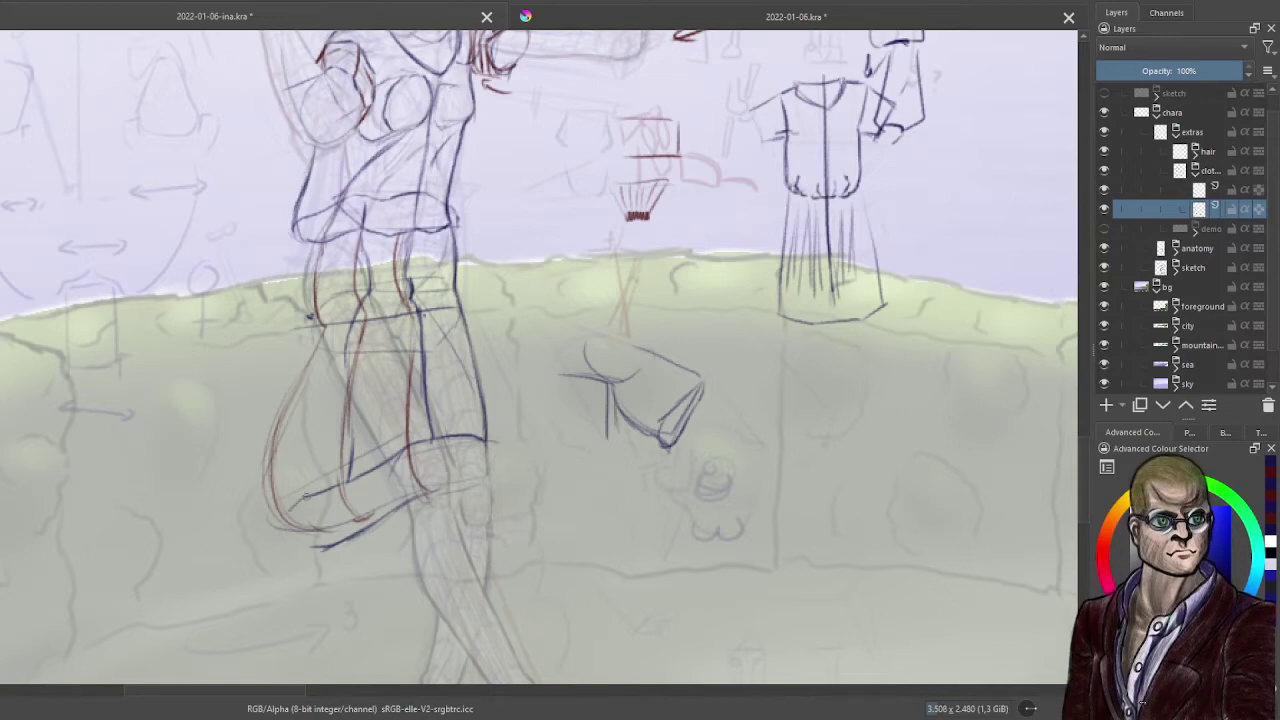
pyautogui.moveTo(299, 499)
pyautogui.mouseDown()
pyautogui.moveTo(285, 525)
pyautogui.moveTo(338, 530)
pyautogui.mouseUp()
pyautogui.hotkey('ctrl', 'z')
pyautogui.hotkey('ctrl', 'z')
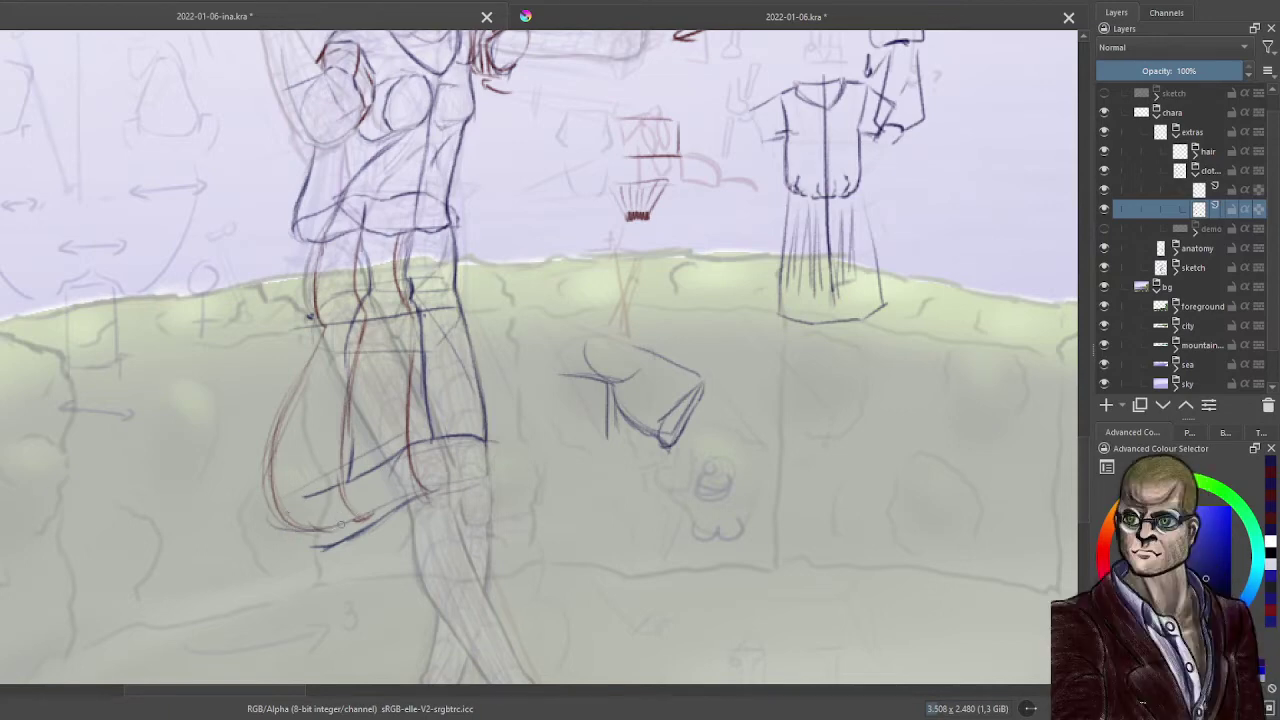
pyautogui.moveTo(329, 507); pyautogui.dragTo(375, 463)
pyautogui.hotkey('ctrl', 'z')
pyautogui.hotkey('ctrl', 'z')
pyautogui.hotkey('ctrl', 'z')
pyautogui.hotkey('ctrl', 'z')
# - Erase the loose lower hem strokes, then redraw the dark blue hem curving from the knee to the rear tip of the red bulge
pyautogui.click(1189, 432)
pyautogui.click(1225, 432)
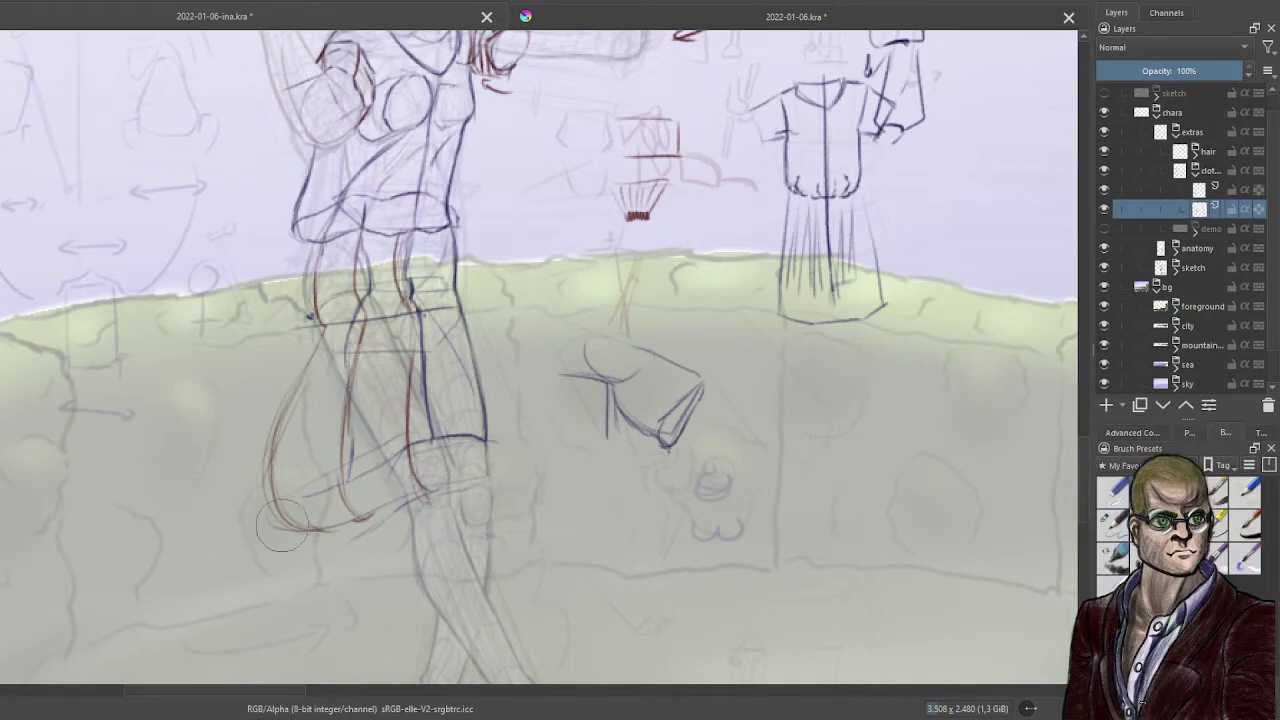
pyautogui.click(1119, 530)
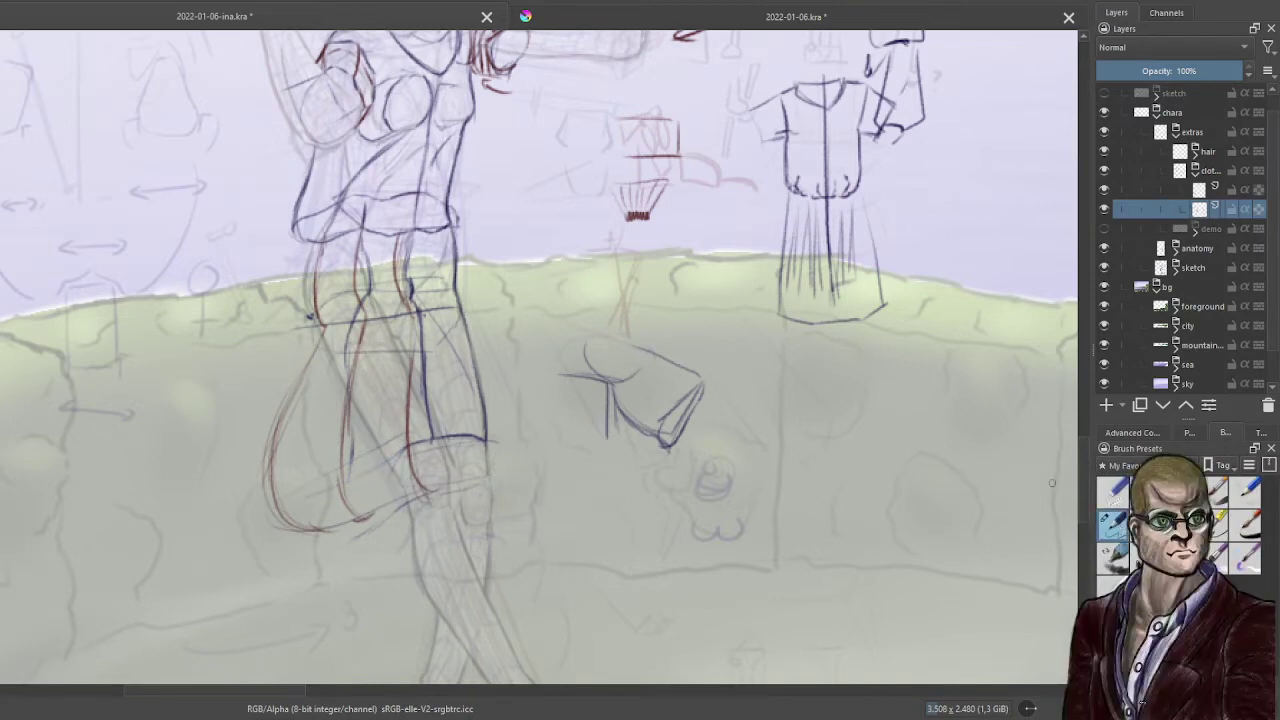
pyautogui.moveTo(391, 456)
pyautogui.mouseDown()
pyautogui.moveTo(351, 498)
pyautogui.moveTo(386, 459)
pyautogui.moveTo(262, 535)
pyautogui.moveTo(292, 518)
pyautogui.moveTo(294, 533)
pyautogui.moveTo(324, 540)
pyautogui.moveTo(420, 494)
pyautogui.mouseUp()
pyautogui.moveTo(336, 531); pyautogui.dragTo(400, 506)
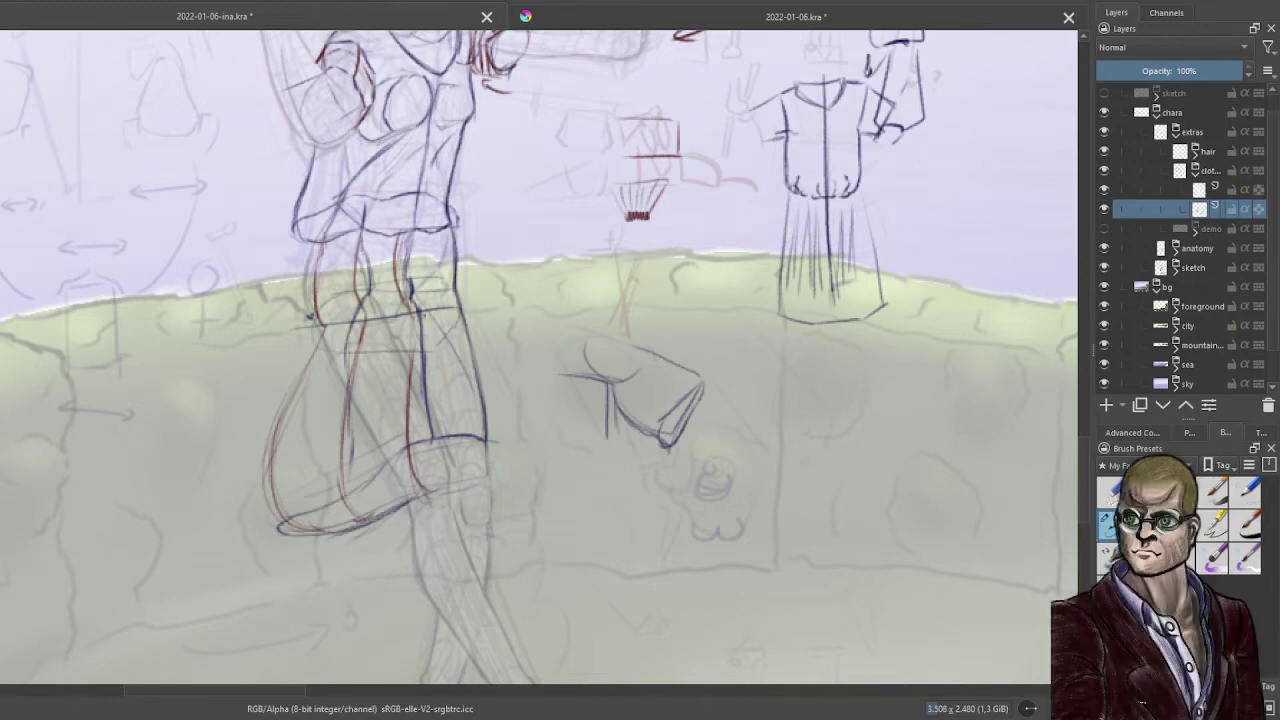
pyautogui.moveTo(280, 532)
pyautogui.mouseDown()
pyautogui.moveTo(378, 517)
pyautogui.moveTo(336, 501)
pyautogui.moveTo(416, 443)
pyautogui.moveTo(404, 449)
pyautogui.mouseUp()
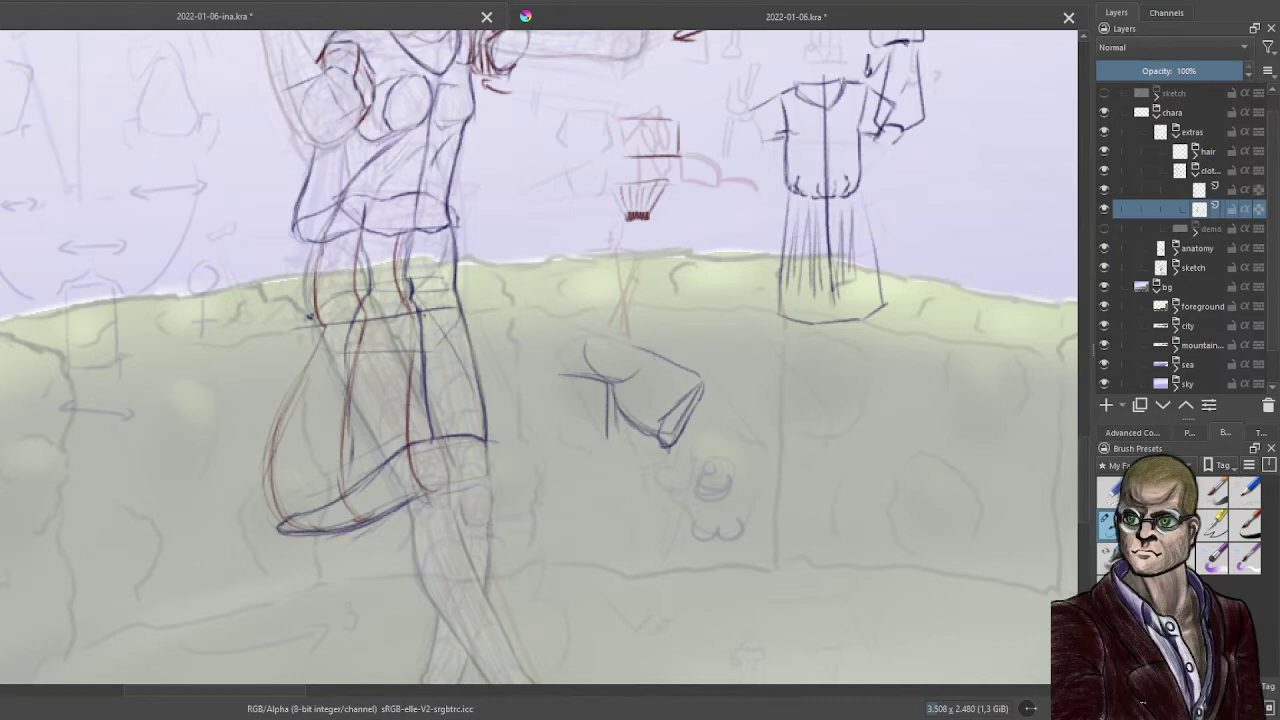
# - Draw a vertical fold inside the lower skirt and outline its billowing rear edge in dark blue from the upper thigh to the hem tip
pyautogui.moveTo(345, 372); pyautogui.dragTo(346, 514)
pyautogui.moveTo(262, 462); pyautogui.dragTo(276, 526)
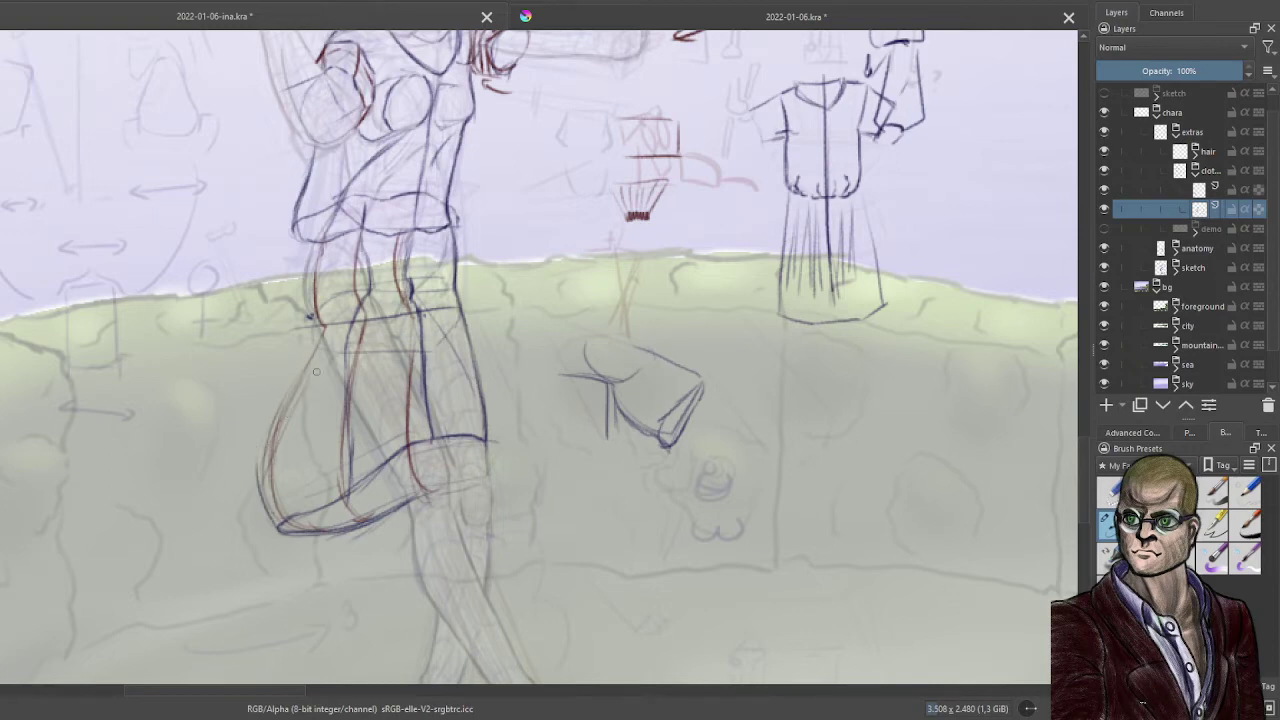
pyautogui.moveTo(288, 412)
pyautogui.mouseDown()
pyautogui.moveTo(280, 530)
pyautogui.moveTo(288, 408)
pyautogui.mouseUp()
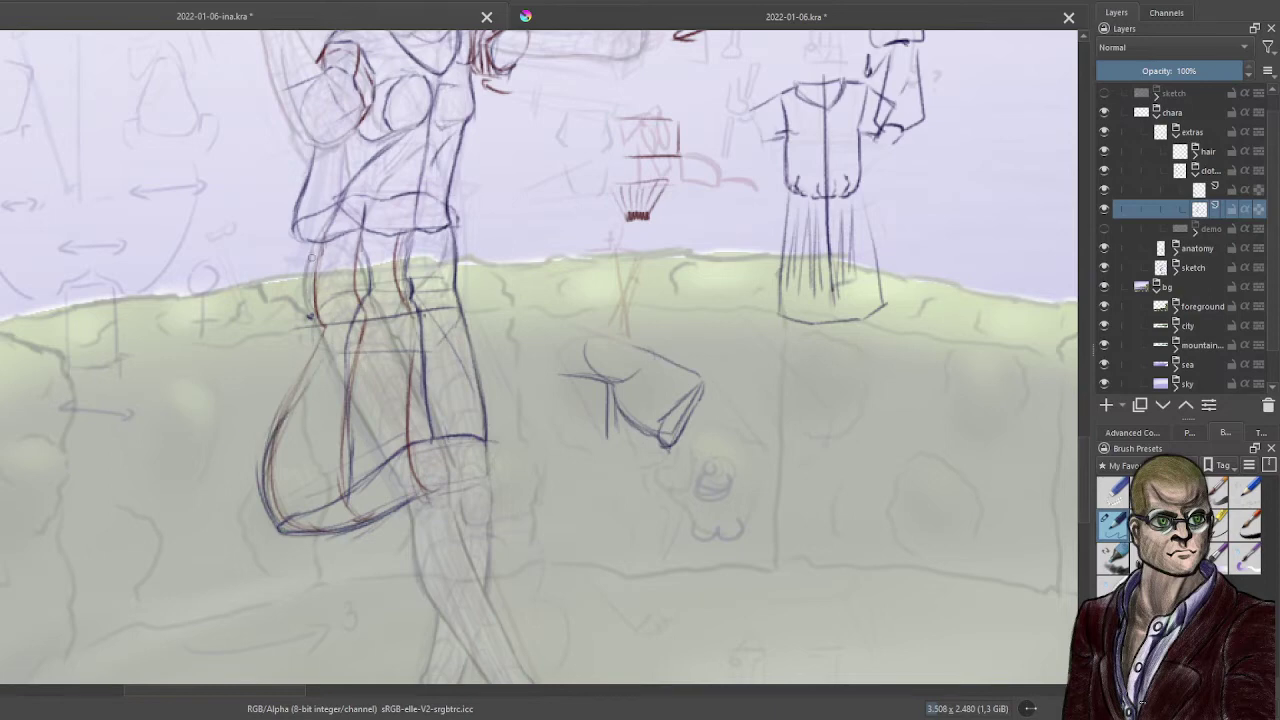
pyautogui.moveTo(304, 340); pyautogui.dragTo(278, 425)
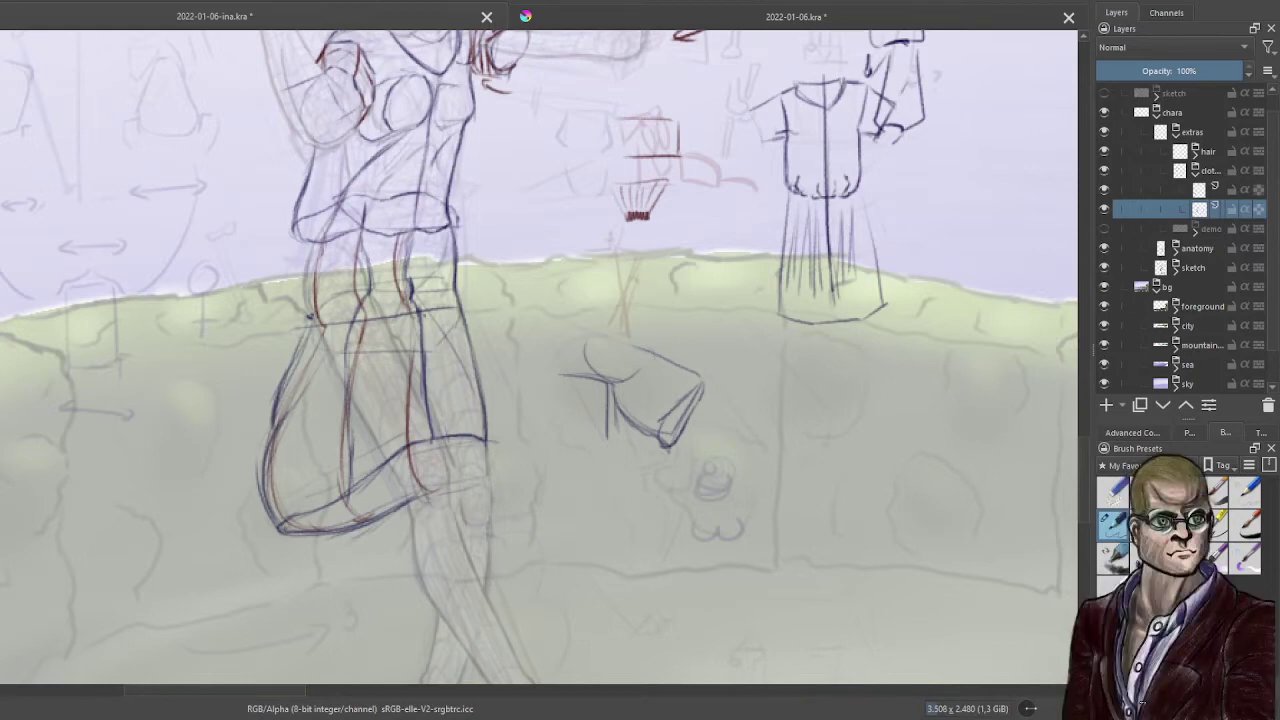
pyautogui.moveTo(312, 328)
pyautogui.mouseDown()
pyautogui.moveTo(282, 398)
pyautogui.moveTo(305, 327)
pyautogui.mouseUp()
pyautogui.moveTo(317, 308)
pyautogui.mouseDown()
pyautogui.moveTo(290, 368)
pyautogui.moveTo(295, 357)
pyautogui.mouseUp()
pyautogui.moveTo(295, 355); pyautogui.dragTo(273, 410)
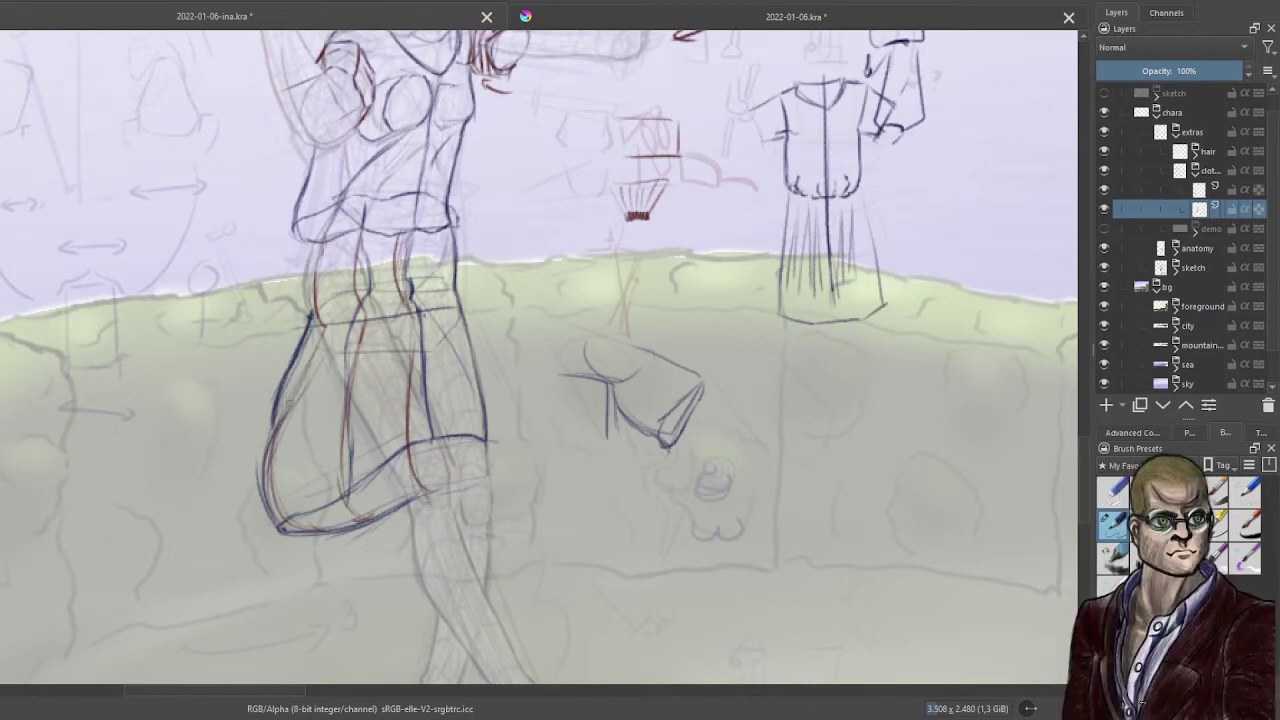
# - Thicken the upper part of the rear skirt fold beside the thigh and add a line across the bodice just above its hem
pyautogui.moveTo(316, 351); pyautogui.dragTo(288, 404)
pyautogui.moveTo(326, 310); pyautogui.dragTo(308, 372)
pyautogui.moveTo(321, 292)
pyautogui.mouseDown()
pyautogui.moveTo(318, 338)
pyautogui.moveTo(315, 240)
pyautogui.moveTo(320, 342)
pyautogui.moveTo(296, 396)
pyautogui.mouseUp()
pyautogui.hotkey('ctrl', 'z')
pyautogui.hotkey('ctrl', 'z')
pyautogui.hotkey('ctrl', 'z')
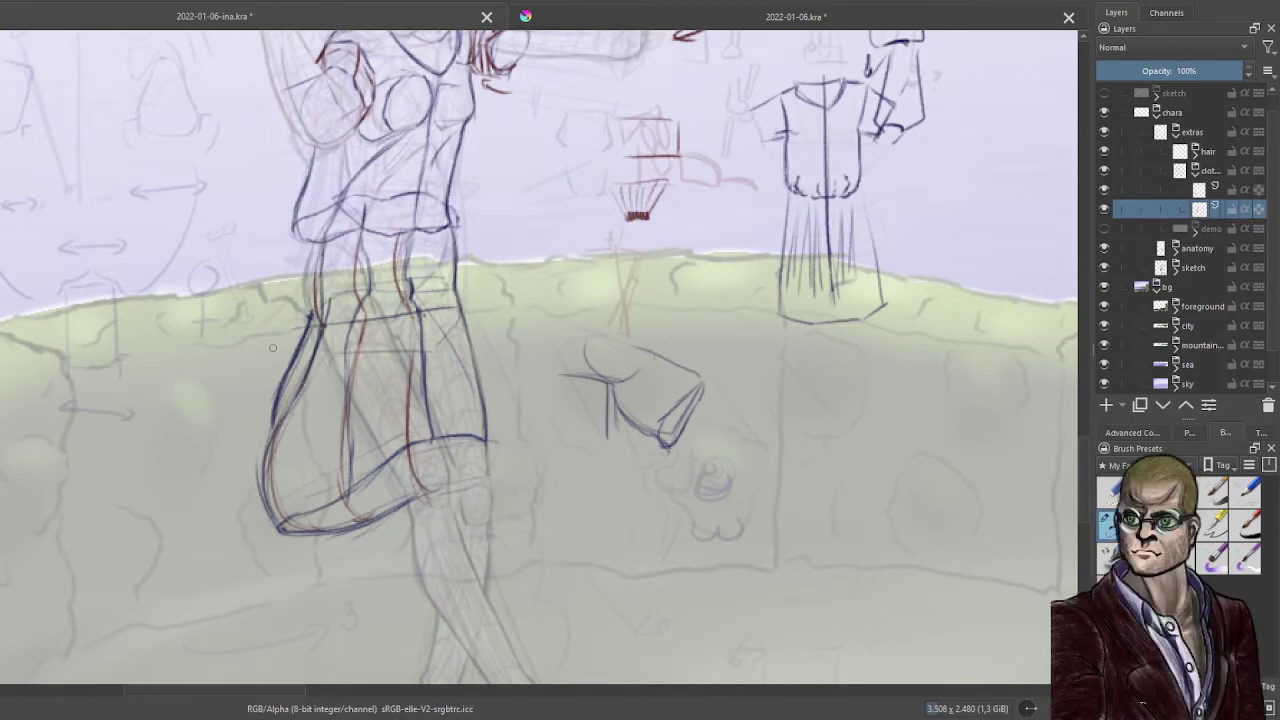
pyautogui.moveTo(452, 205); pyautogui.dragTo(320, 217)
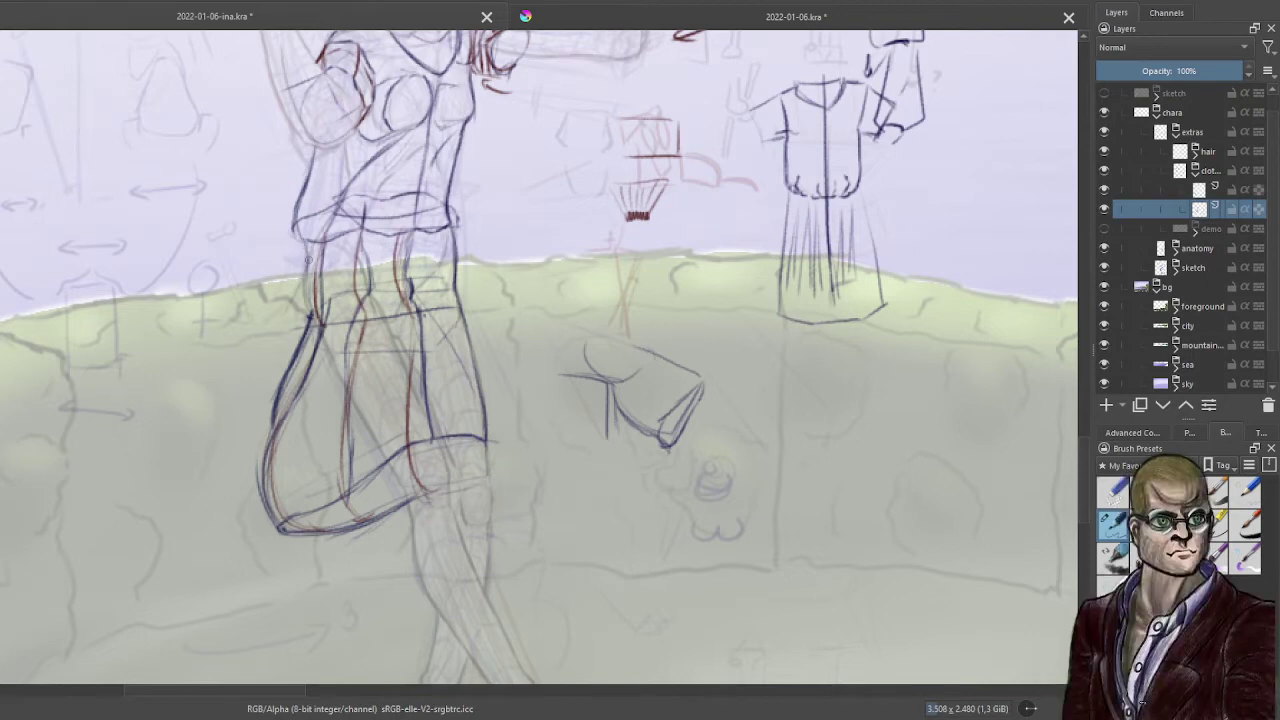
# - Try a wider outer contour for the billowing skirt, bulging backwards from below the bodice down to the hem tip
pyautogui.moveTo(302, 295)
pyautogui.mouseDown()
pyautogui.moveTo(245, 370)
pyautogui.moveTo(226, 450)
pyautogui.moveTo(276, 522)
pyautogui.mouseUp()
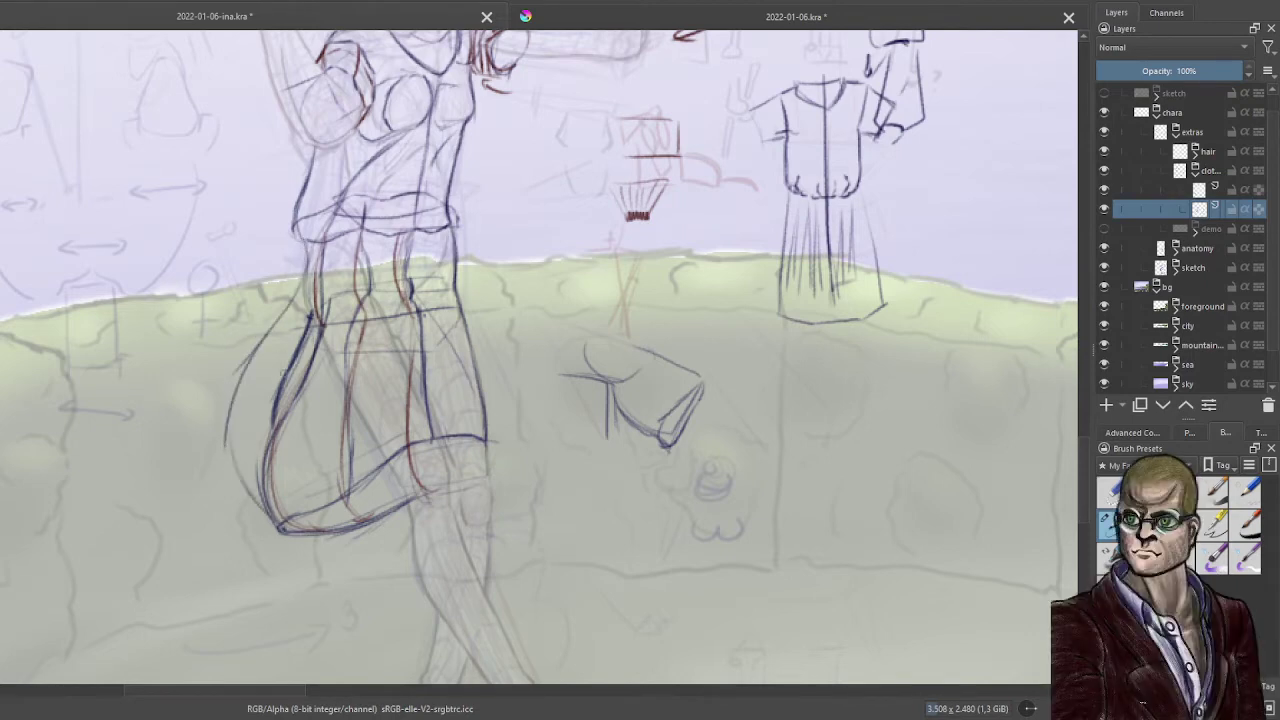
pyautogui.moveTo(305, 265); pyautogui.dragTo(234, 470)
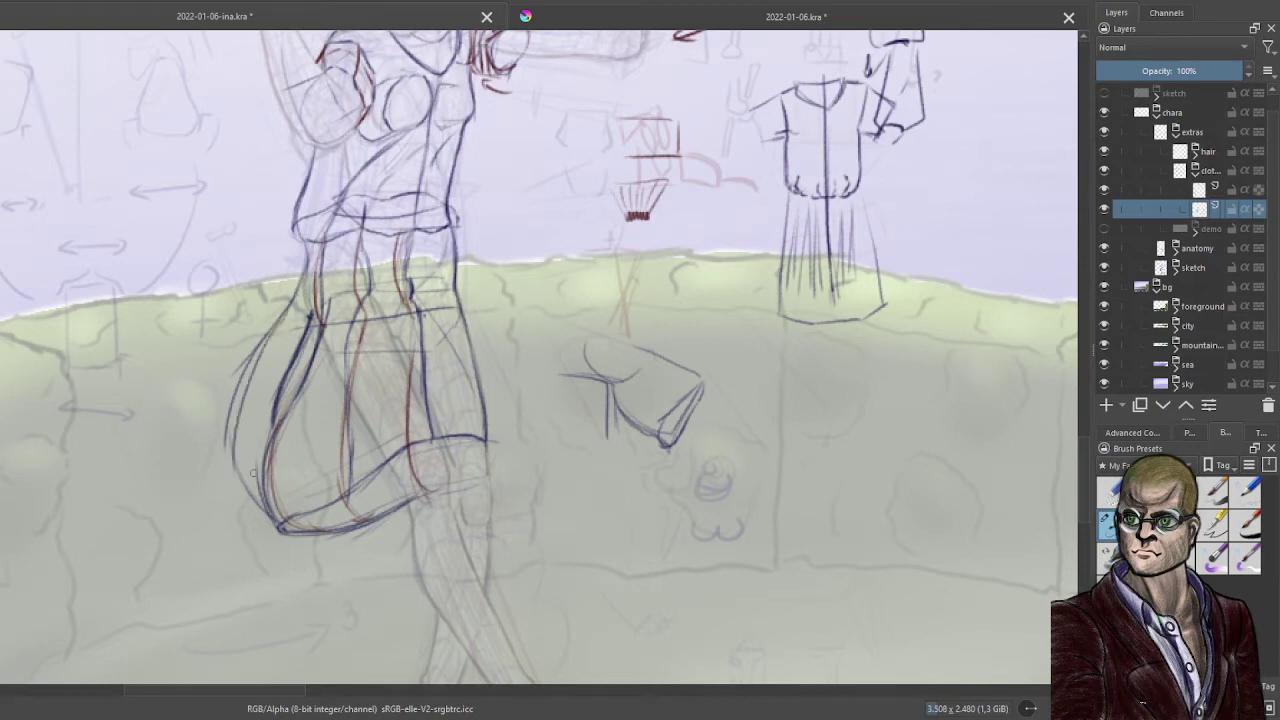
pyautogui.moveTo(240, 389)
pyautogui.mouseDown()
pyautogui.moveTo(255, 499)
pyautogui.moveTo(256, 334)
pyautogui.mouseUp()
pyautogui.moveTo(278, 519)
pyautogui.mouseDown()
pyautogui.moveTo(250, 478)
pyautogui.moveTo(282, 326)
pyautogui.mouseUp()
pyautogui.moveTo(234, 428)
pyautogui.mouseDown()
pyautogui.moveTo(242, 389)
pyautogui.moveTo(312, 288)
pyautogui.mouseUp()
pyautogui.hotkey('ctrl', 'z')
pyautogui.hotkey('ctrl', 'z')
pyautogui.hotkey('ctrl', 'z')
pyautogui.hotkey('ctrl', 'z')
pyautogui.hotkey('ctrl', 'z')
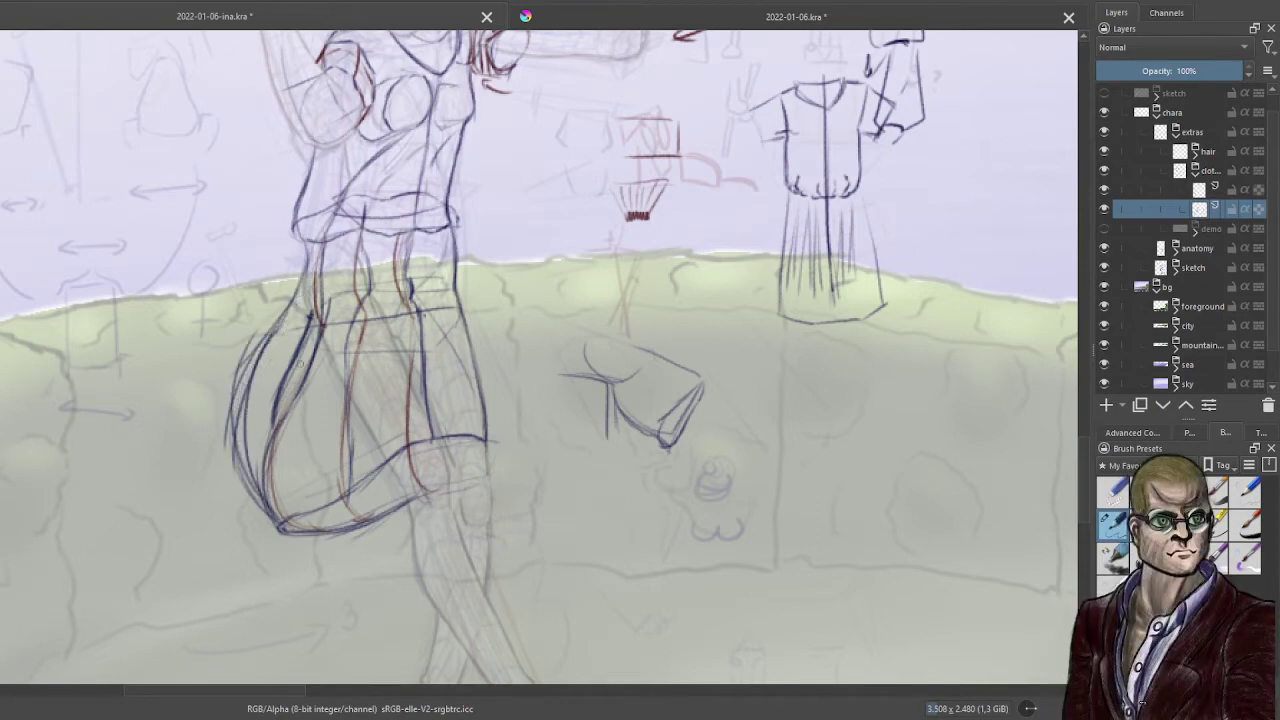
pyautogui.hotkey('ctrl', 'z')
pyautogui.hotkey('ctrl', 'z')
pyautogui.hotkey('ctrl', 'z')
pyautogui.hotkey('ctrl', 'z')
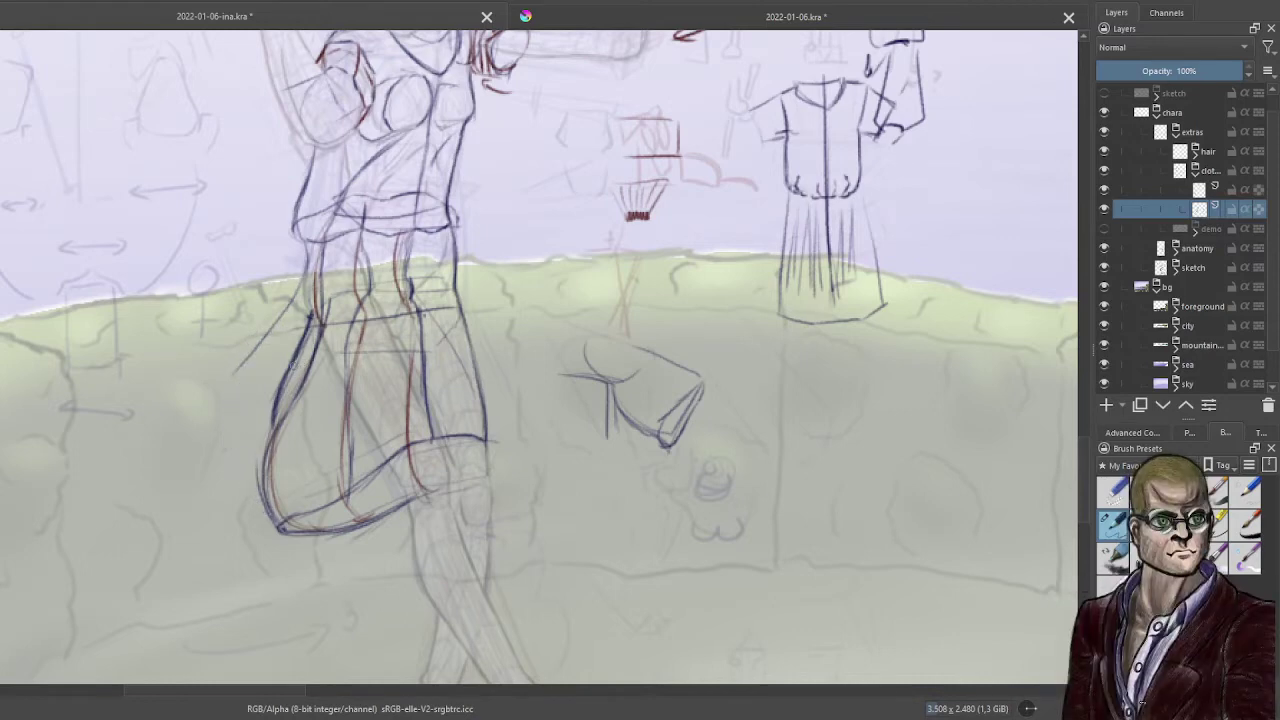
pyautogui.moveTo(303, 306)
pyautogui.mouseDown()
pyautogui.moveTo(258, 376)
pyautogui.moveTo(268, 520)
pyautogui.mouseUp()
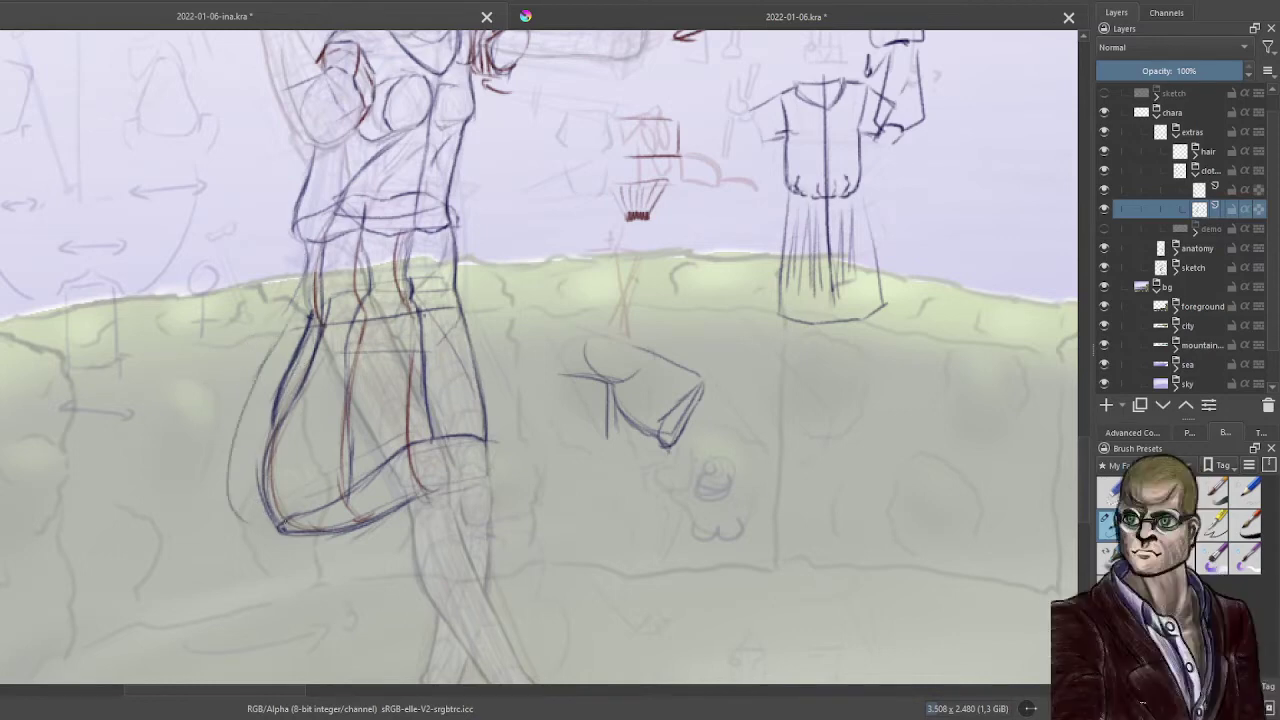
pyautogui.hotkey('ctrl', 'z')
# - Draw a tighter outer contour behind the skirt fold, curving from the upper thigh down to the rear hem tip
pyautogui.moveTo(288, 314)
pyautogui.mouseDown()
pyautogui.moveTo(257, 376)
pyautogui.moveTo(242, 470)
pyautogui.moveTo(264, 360)
pyautogui.mouseUp()
pyautogui.moveTo(283, 530); pyautogui.dragTo(262, 378)
pyautogui.moveTo(254, 478)
pyautogui.mouseDown()
pyautogui.moveTo(248, 446)
pyautogui.moveTo(306, 240)
pyautogui.moveTo(242, 420)
pyautogui.mouseUp()
pyautogui.moveTo(268, 346)
pyautogui.mouseDown()
pyautogui.moveTo(268, 502)
pyautogui.moveTo(252, 440)
pyautogui.mouseUp()
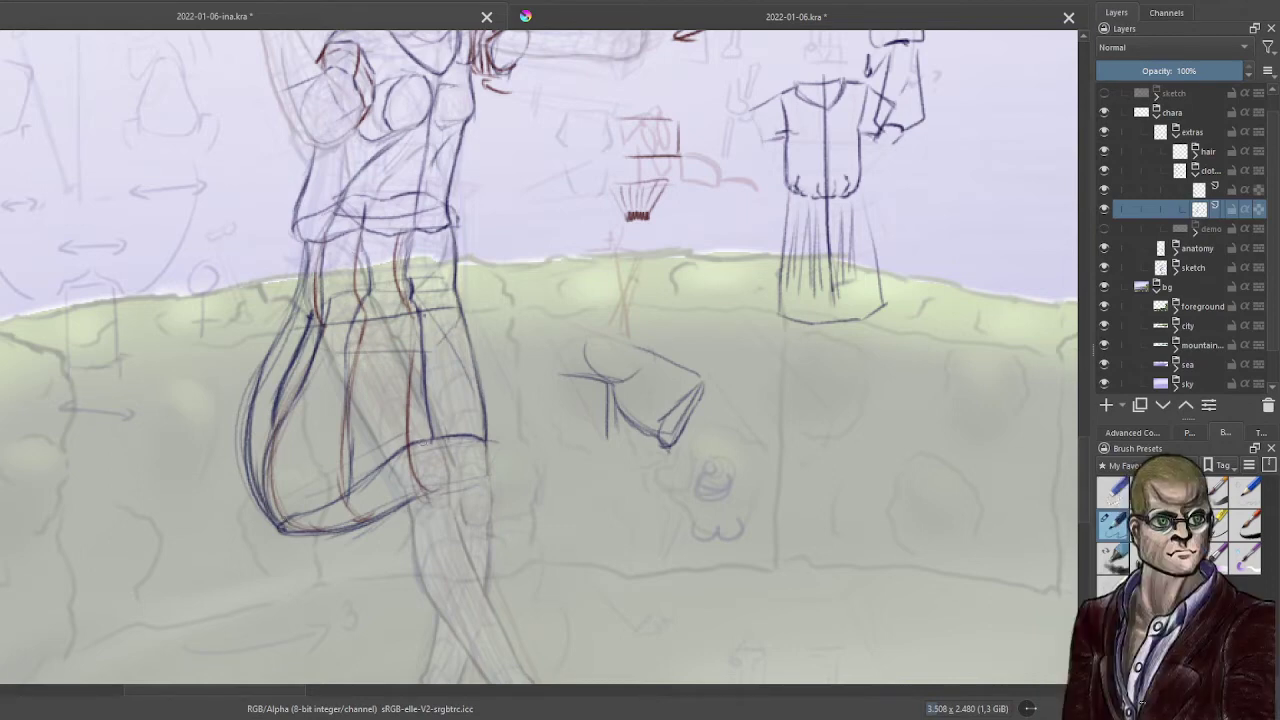
# - Darken the front hem from the knee to the rear tip and draw the curved far edge of the skirt opening beneath it
pyautogui.moveTo(420, 443)
pyautogui.mouseDown()
pyautogui.moveTo(376, 478)
pyautogui.moveTo(386, 450)
pyautogui.moveTo(470, 428)
pyautogui.moveTo(480, 438)
pyautogui.moveTo(394, 450)
pyautogui.mouseUp()
pyautogui.moveTo(310, 503)
pyautogui.mouseDown()
pyautogui.moveTo(364, 482)
pyautogui.moveTo(278, 532)
pyautogui.mouseUp()
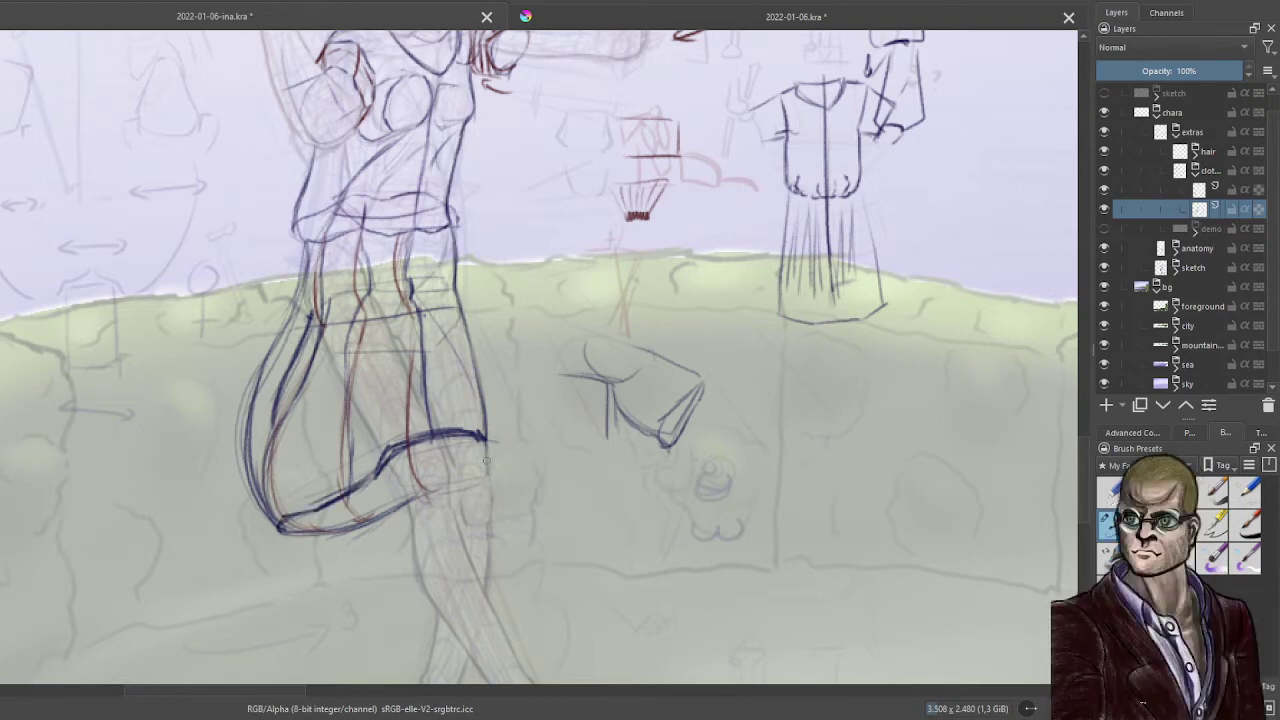
pyautogui.moveTo(486, 460)
pyautogui.mouseDown()
pyautogui.moveTo(462, 490)
pyautogui.moveTo(318, 530)
pyautogui.mouseUp()
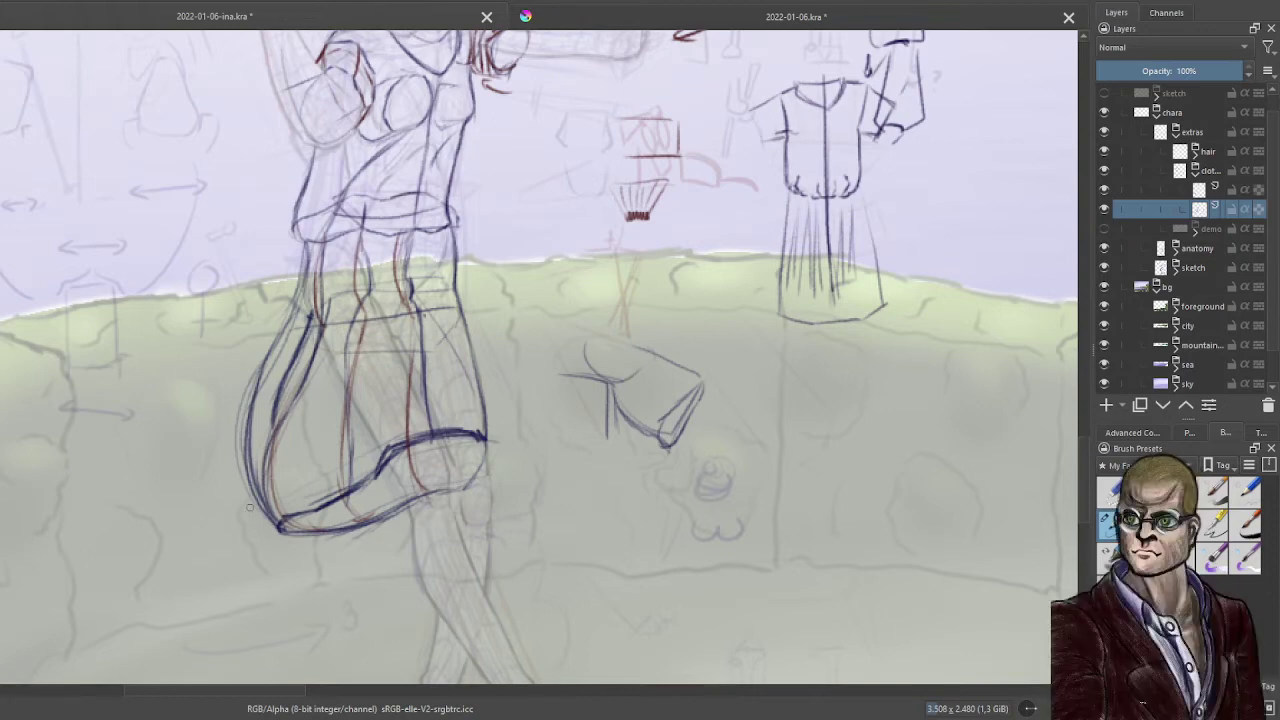
# - Sketch the cloth folds around both sides of the bust and darken the bodice curve beneath the raised arm's sleeve
pyautogui.moveTo(414, 322); pyautogui.dragTo(397, 595)
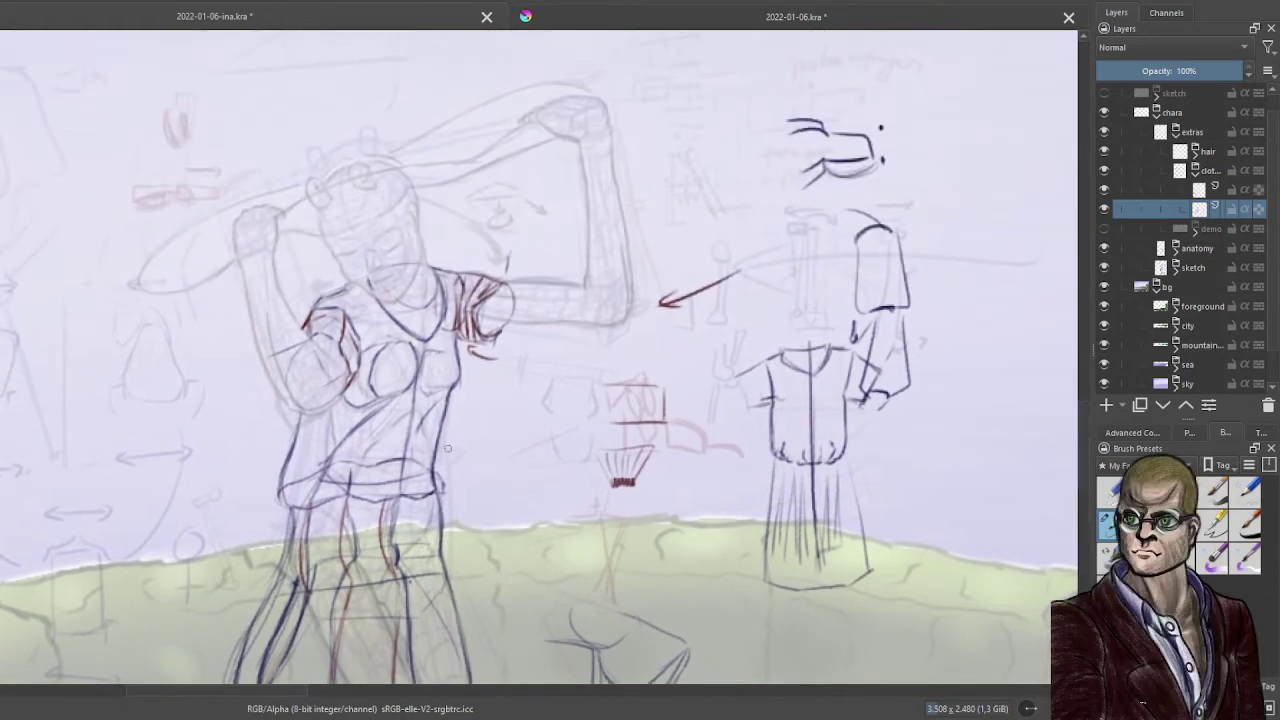
pyautogui.scroll(1, 420, 470)
pyautogui.moveTo(480, 474); pyautogui.dragTo(508, 446)
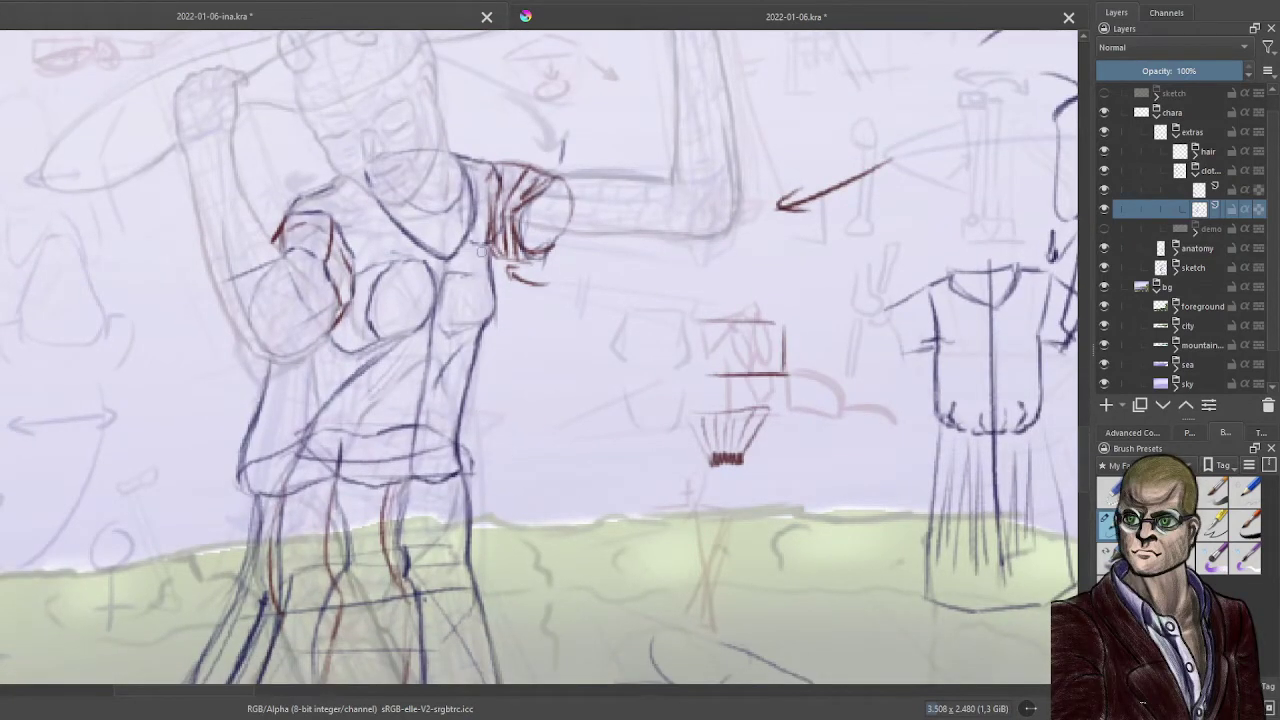
pyautogui.moveTo(487, 274)
pyautogui.mouseDown()
pyautogui.moveTo(463, 303)
pyautogui.moveTo(473, 329)
pyautogui.mouseUp()
pyautogui.moveTo(480, 264)
pyautogui.mouseDown()
pyautogui.moveTo(455, 268)
pyautogui.moveTo(442, 318)
pyautogui.moveTo(457, 337)
pyautogui.mouseUp()
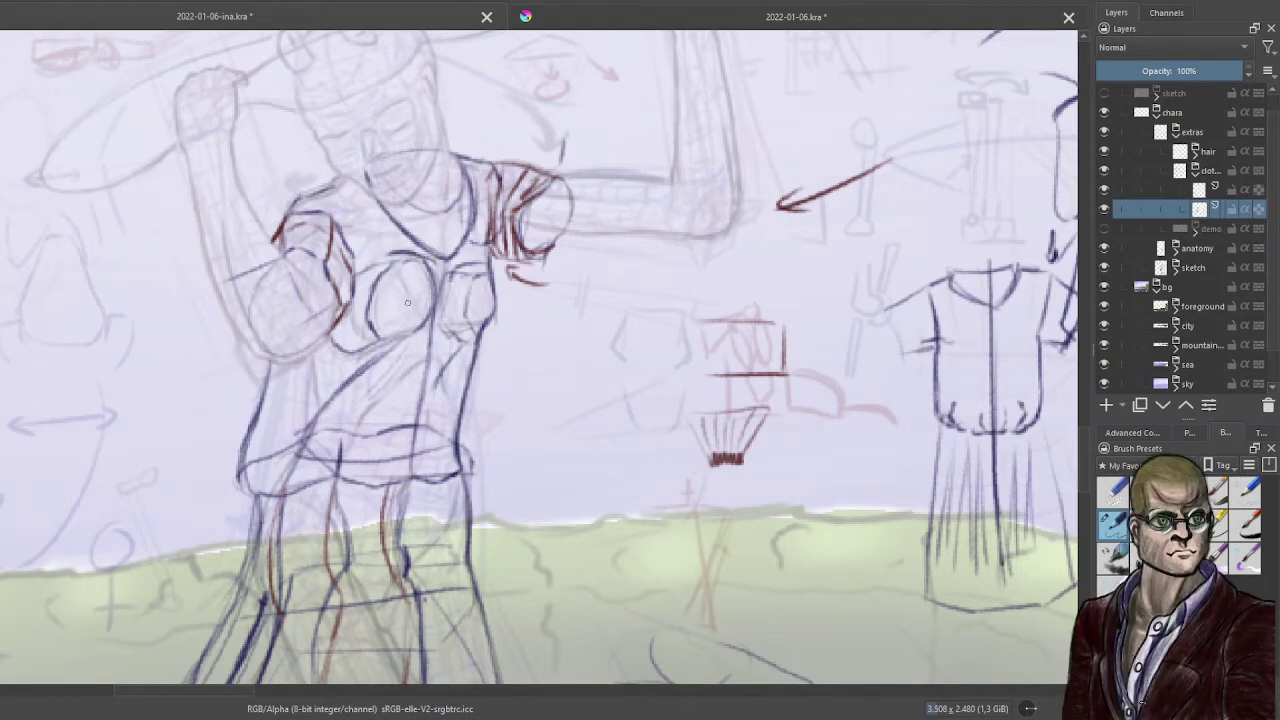
pyautogui.moveTo(396, 268)
pyautogui.mouseDown()
pyautogui.moveTo(408, 314)
pyautogui.moveTo(394, 332)
pyautogui.mouseUp()
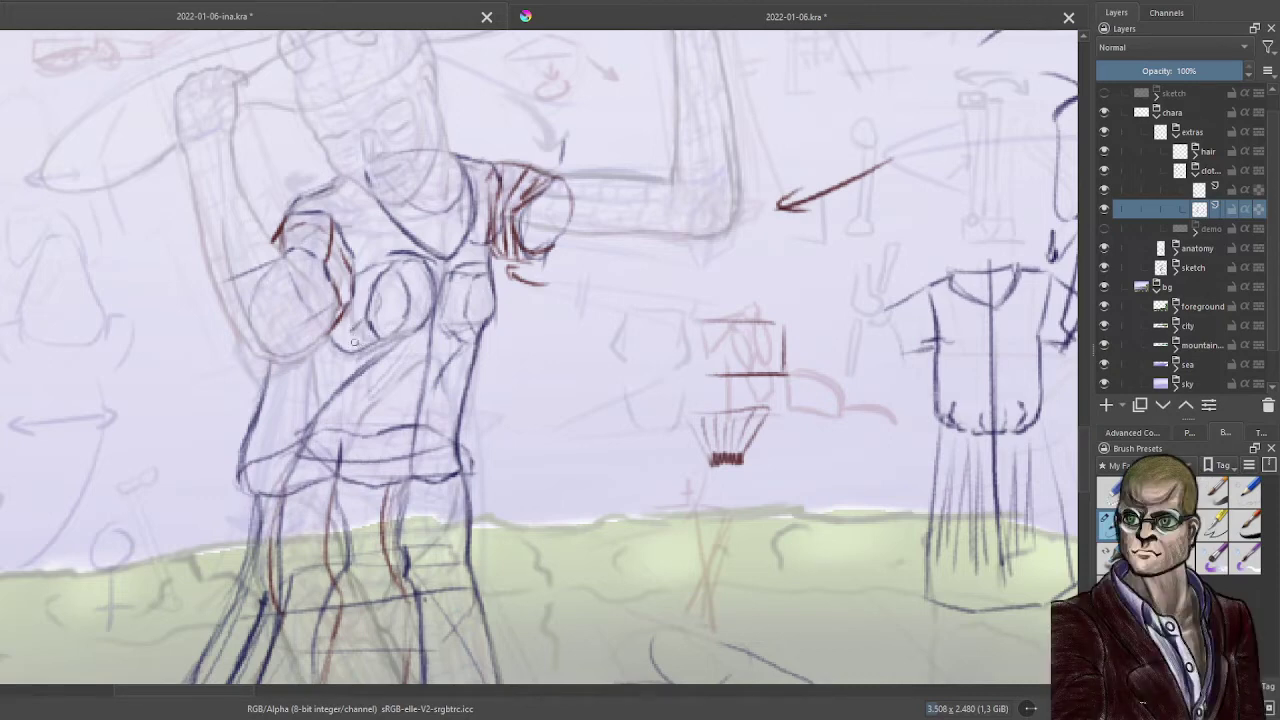
pyautogui.moveTo(338, 325); pyautogui.dragTo(360, 341)
# - Darken the rear skirt edge below the bodice hem and strengthen the opposite side of the bodice down to the skirt
pyautogui.moveTo(248, 616); pyautogui.dragTo(262, 508)
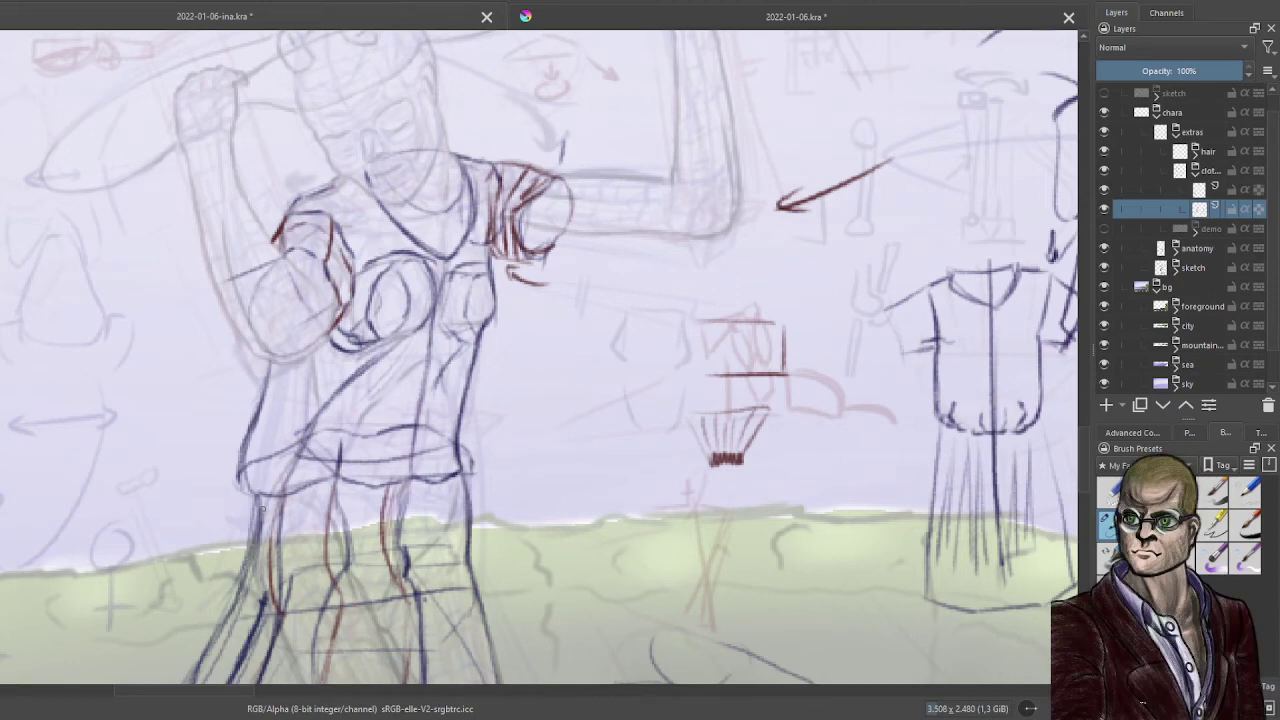
pyautogui.moveTo(243, 462)
pyautogui.mouseDown()
pyautogui.moveTo(273, 497)
pyautogui.moveTo(226, 622)
pyautogui.mouseUp()
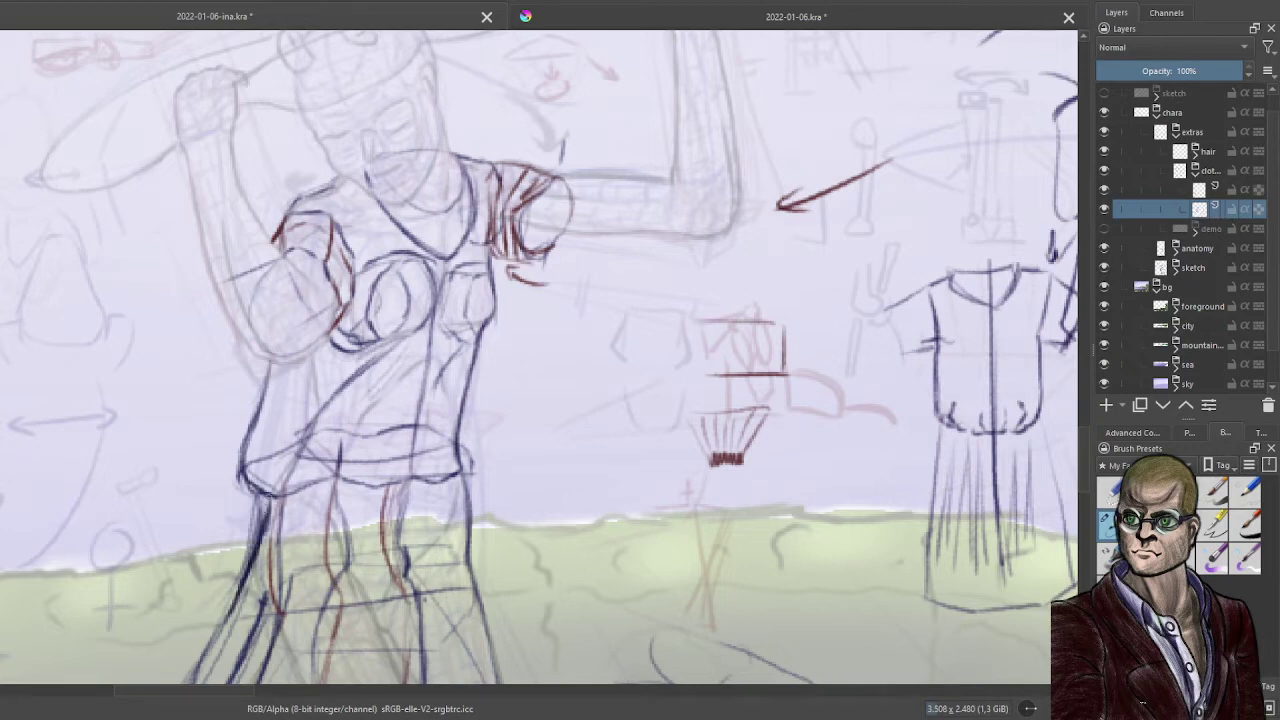
pyautogui.moveTo(270, 492); pyautogui.dragTo(212, 644)
pyautogui.moveTo(464, 358); pyautogui.dragTo(464, 524)
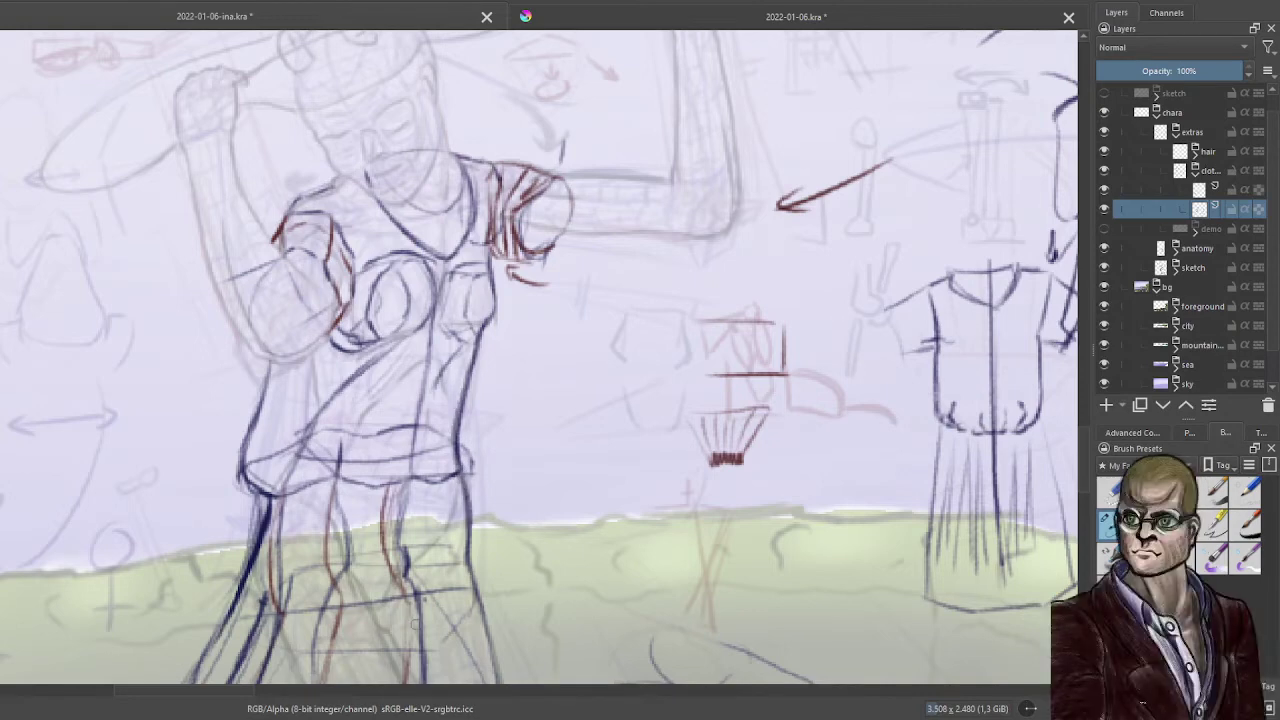
# - Collapse the clothes layer group, expand the hair group and make its paint layer active
pyautogui.scroll(-2, 500, 432)
pyautogui.moveTo(521, 426); pyautogui.dragTo(542, 327)
pyautogui.scroll(-2, 507, 282)
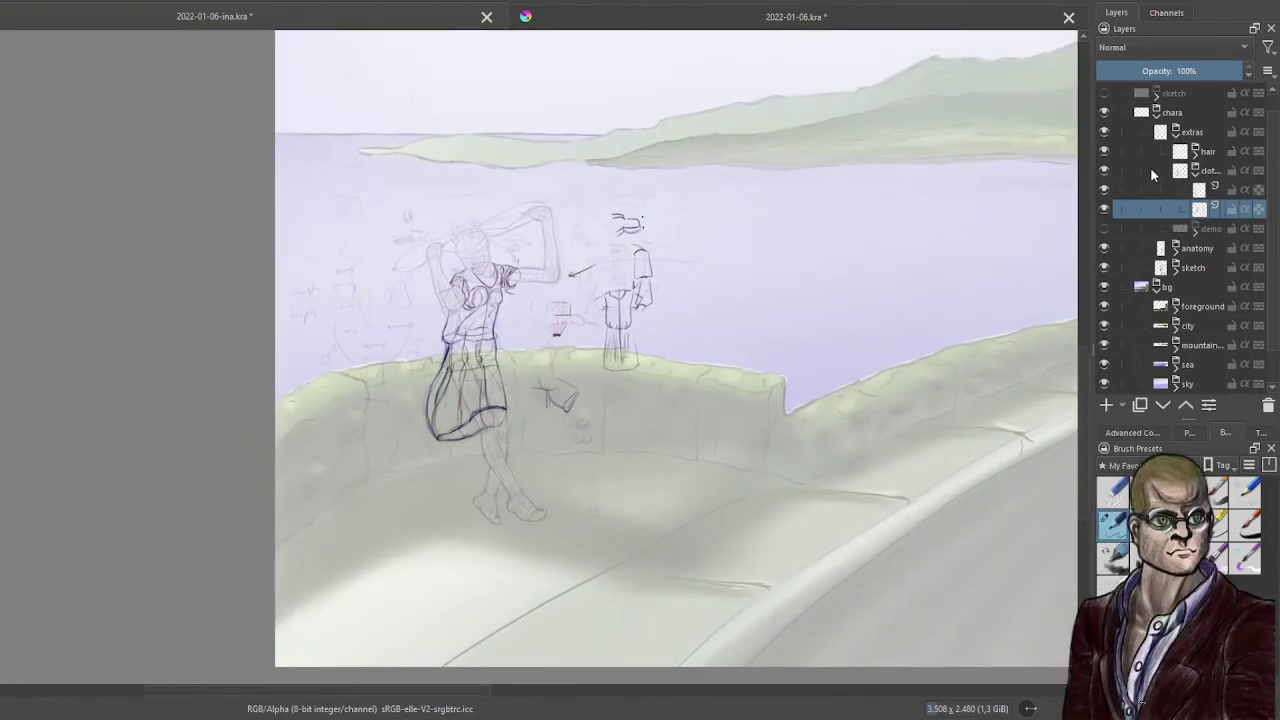
pyautogui.click(1195, 172)
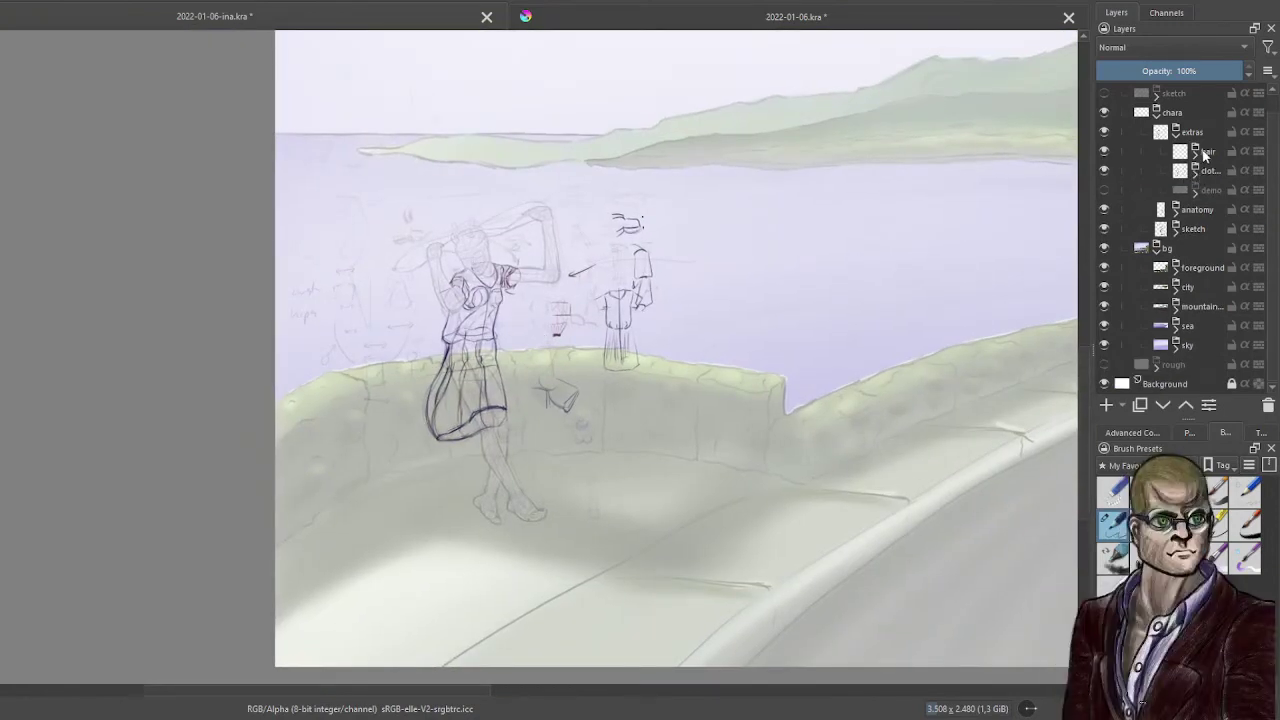
pyautogui.click(1200, 152)
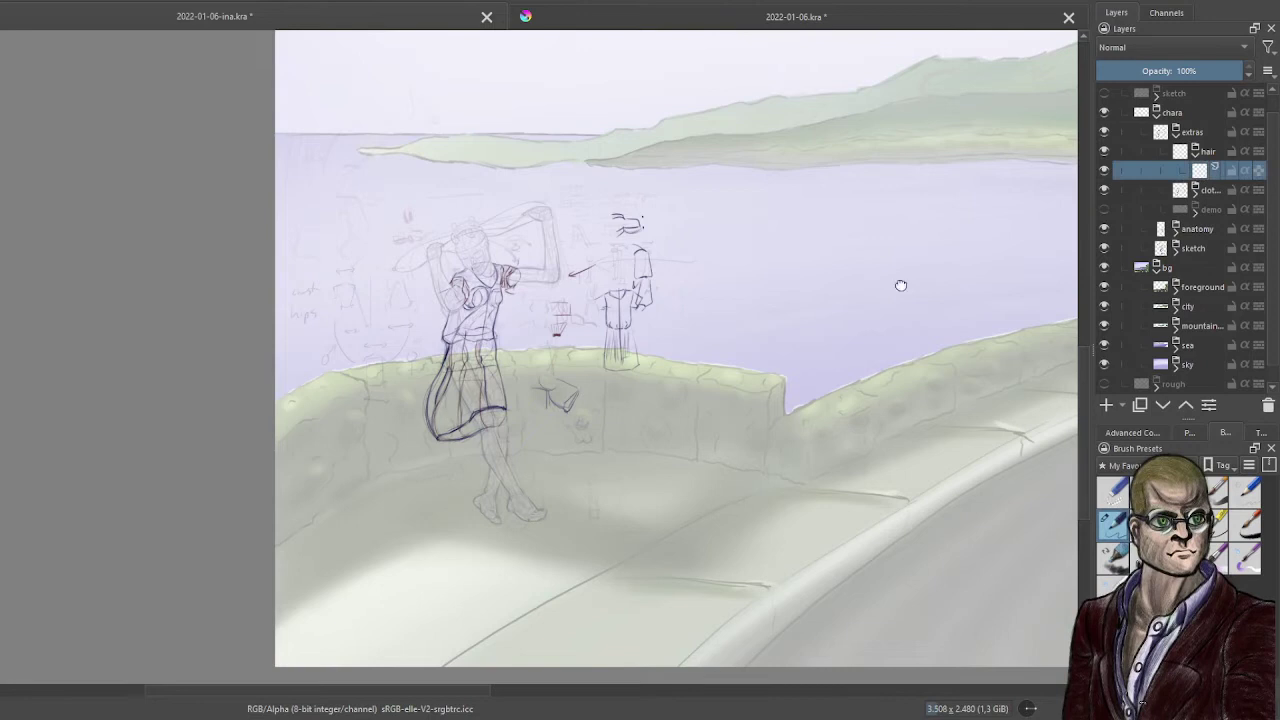
pyautogui.moveTo(900, 286); pyautogui.dragTo(688, 328)
# - Expand the demo layer group and make its reference sketches visible on the canvas
pyautogui.click(1195, 212)
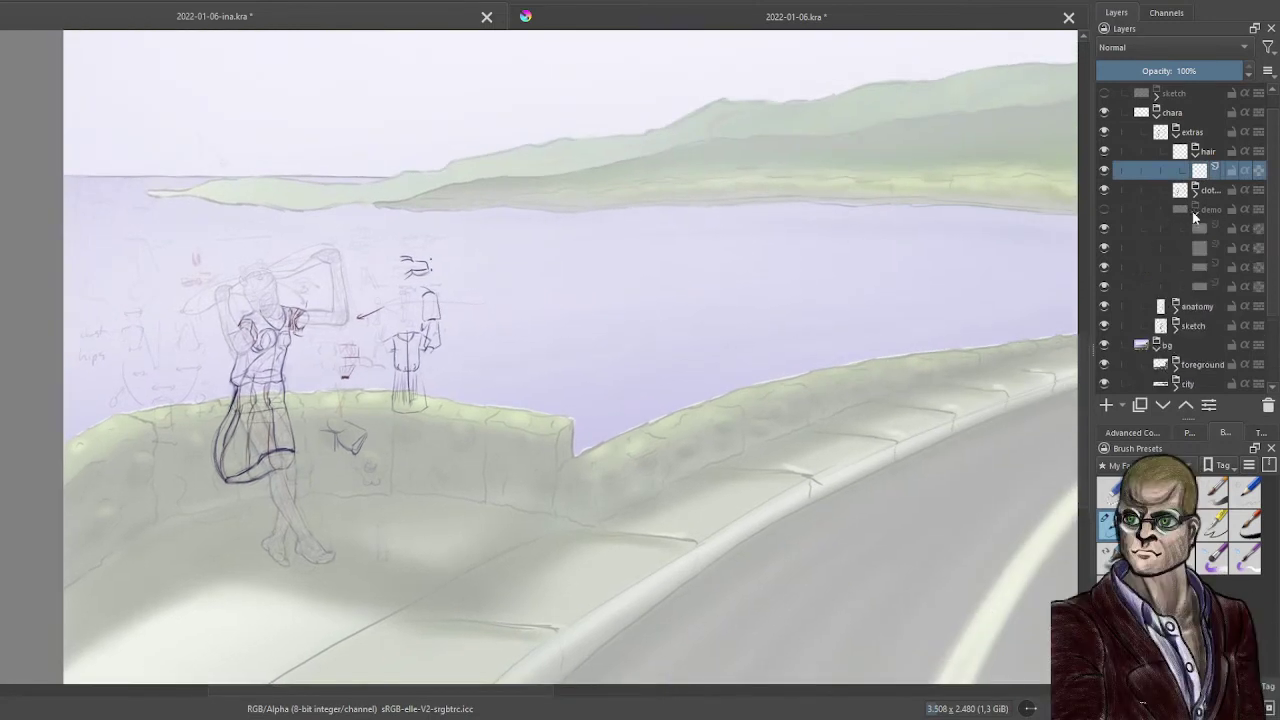
pyautogui.click(1105, 210)
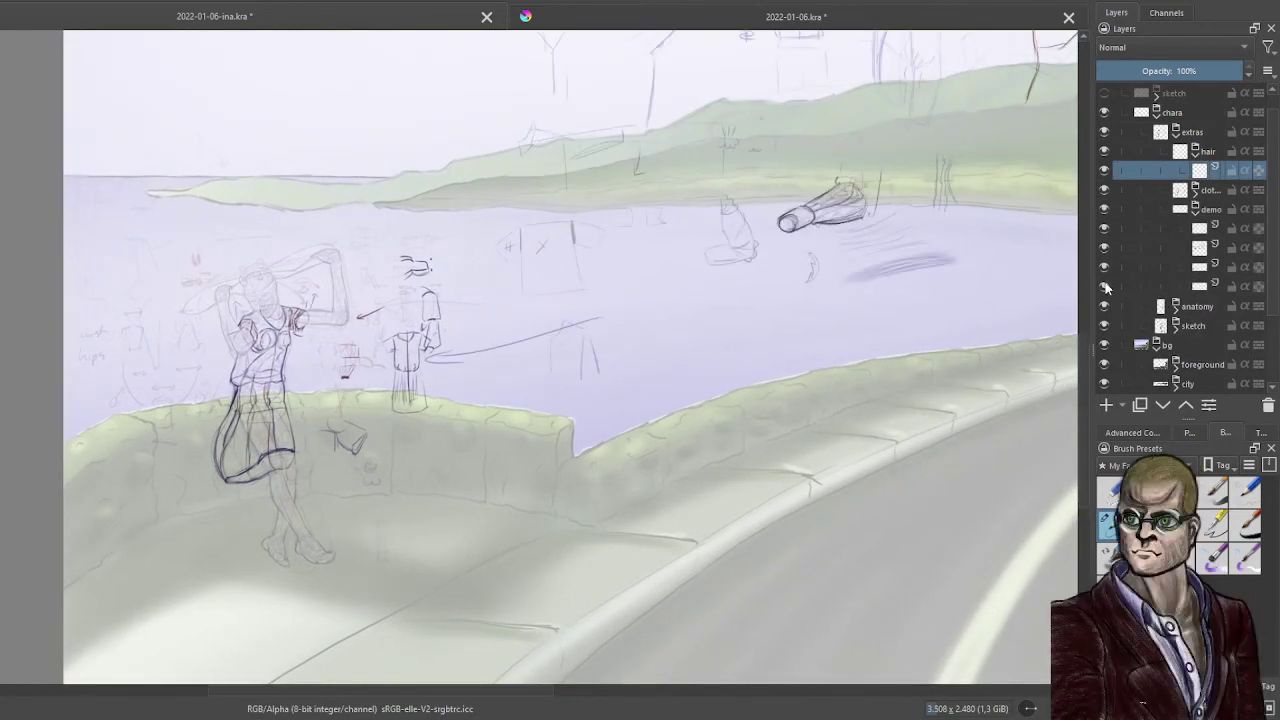
pyautogui.click(1105, 210)
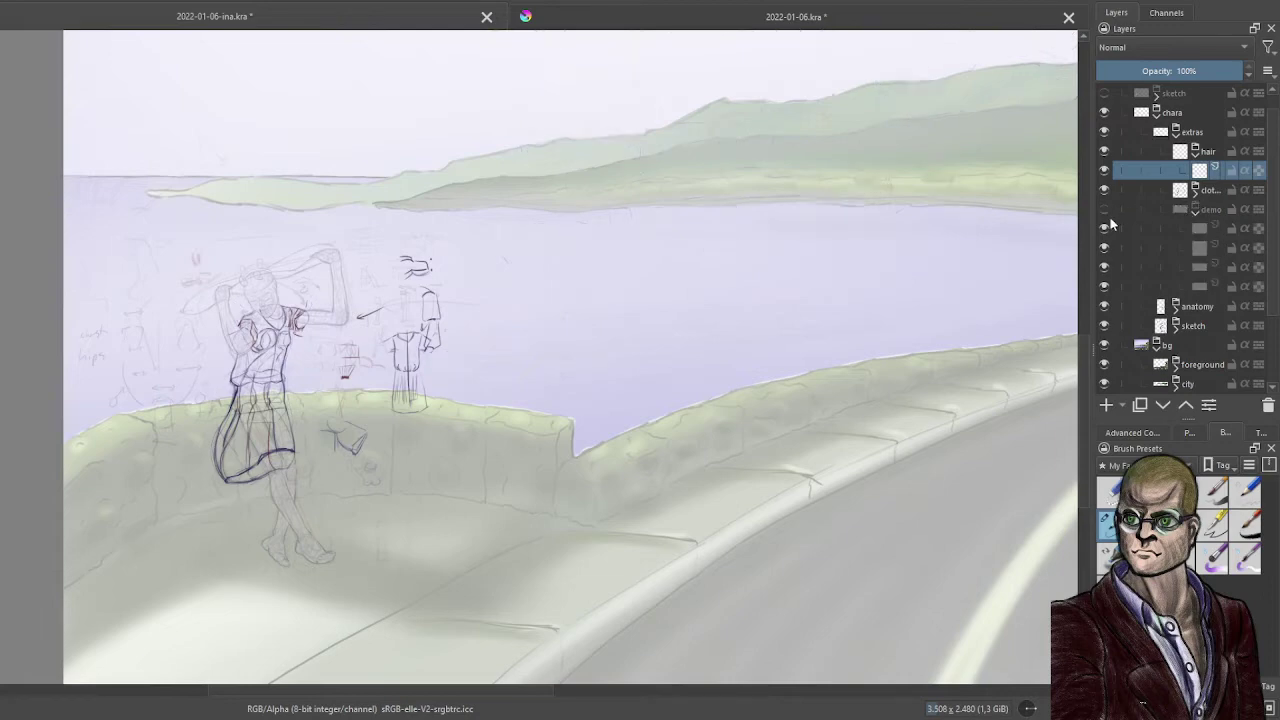
pyautogui.click(1105, 210)
pyautogui.click(1195, 230)
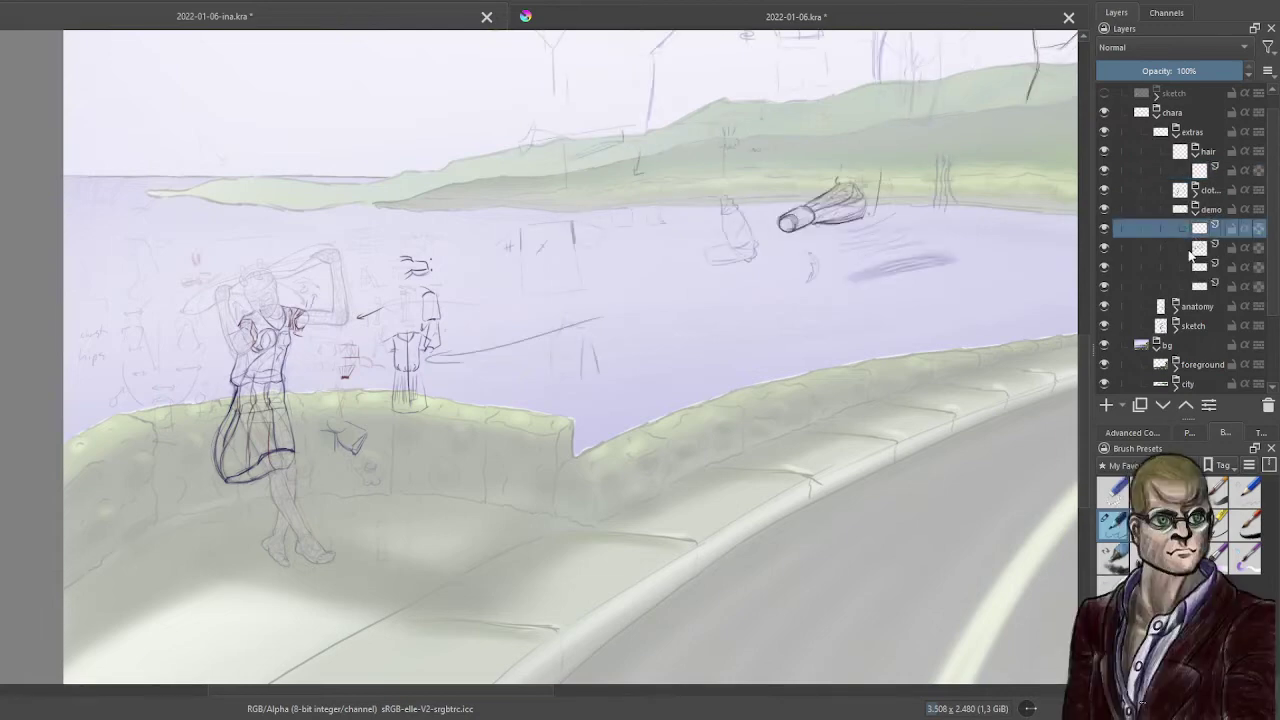
pyautogui.click(1197, 288)
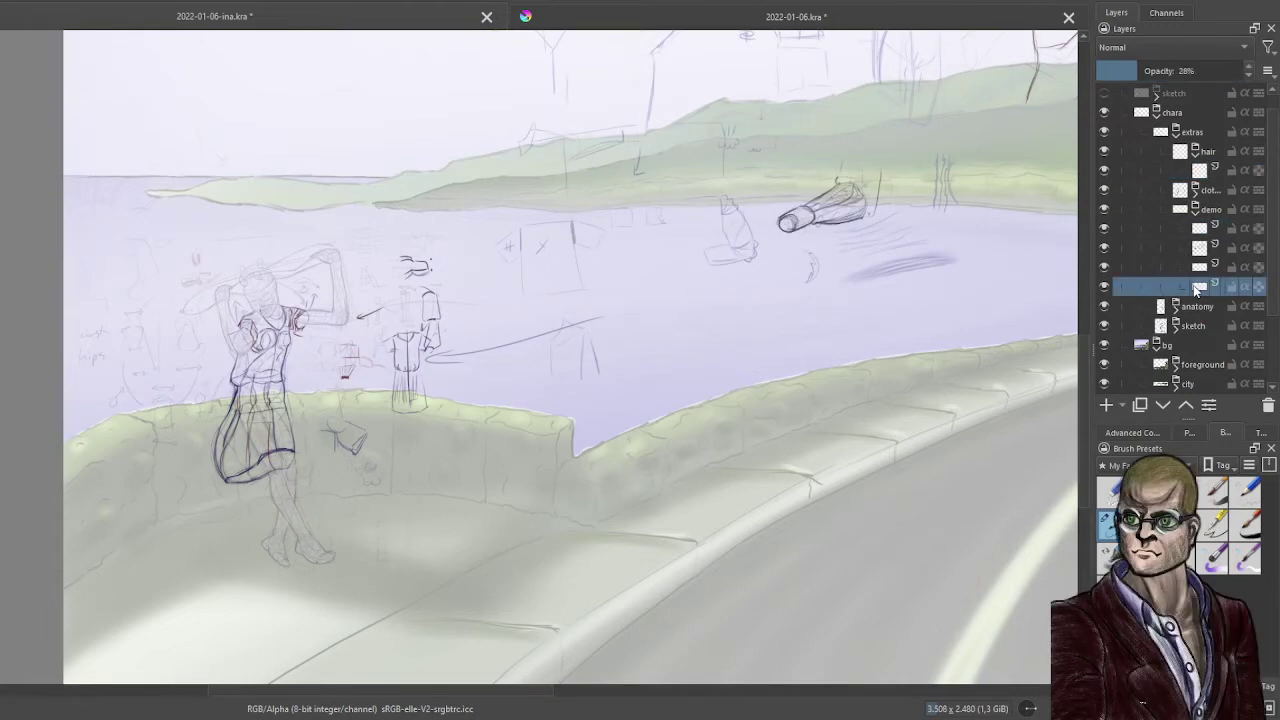
pyautogui.click(1201, 231)
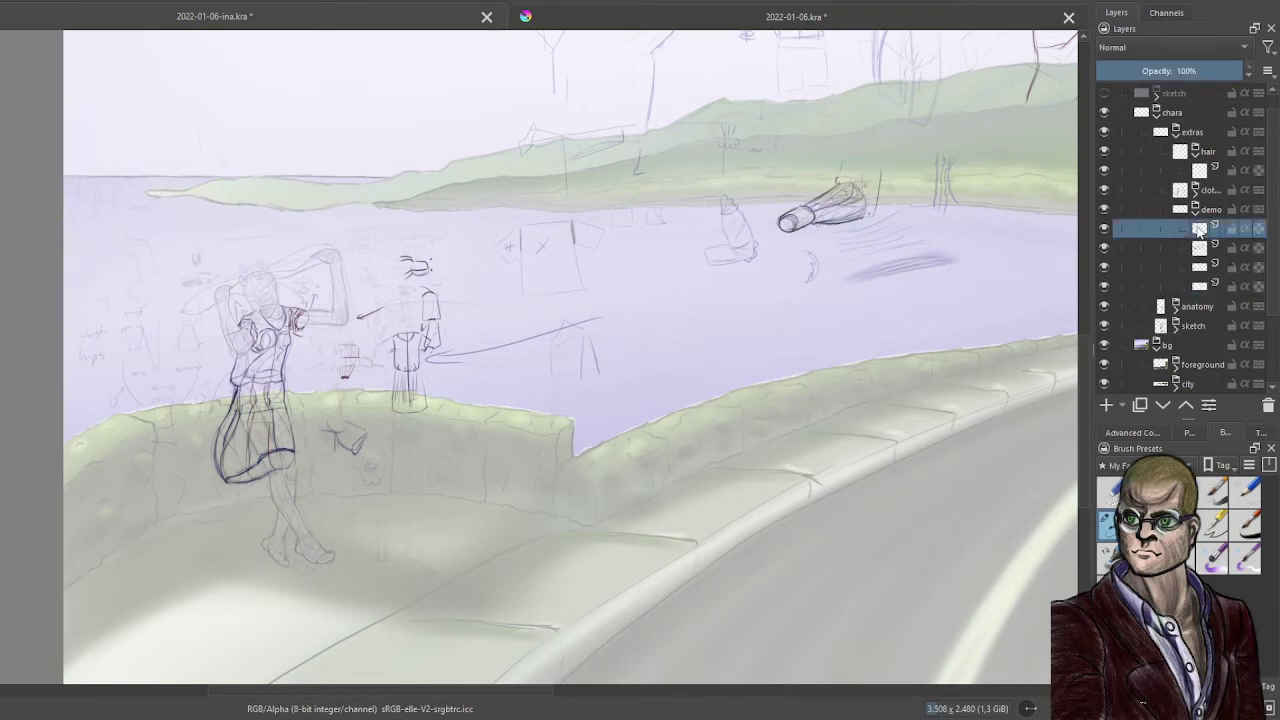
pyautogui.click(1204, 289)
pyautogui.click(1195, 267)
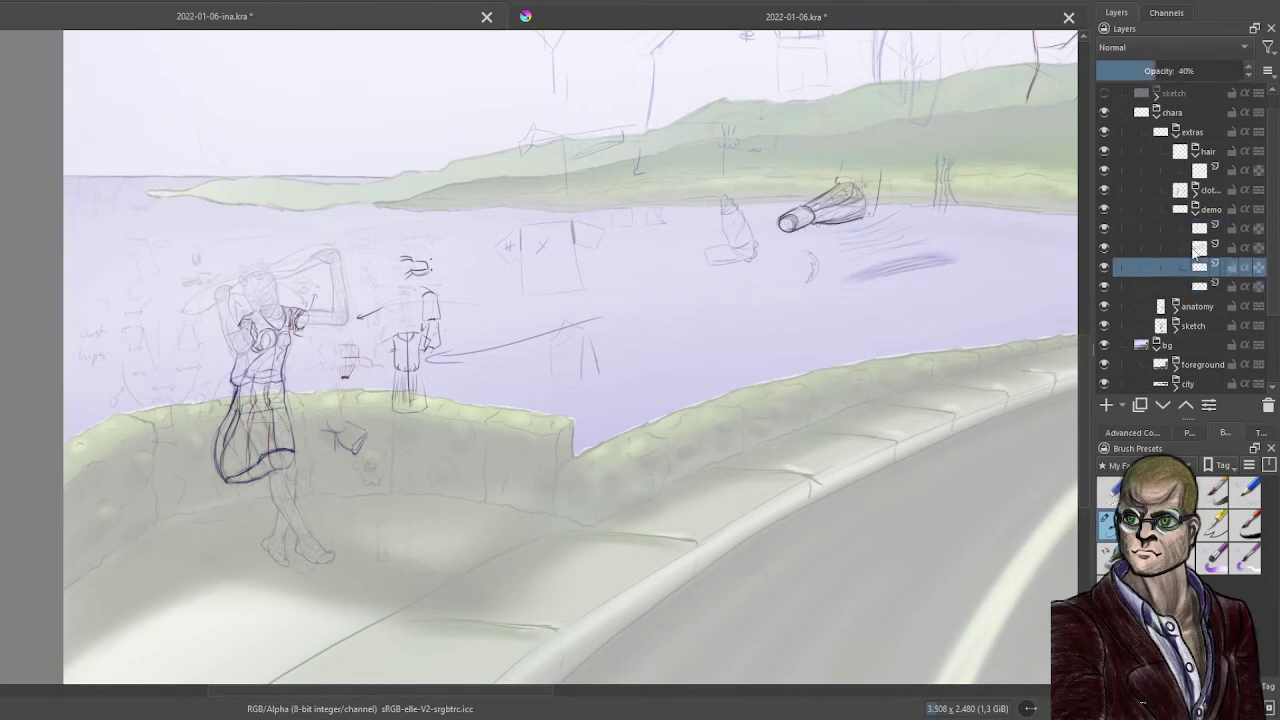
pyautogui.keyDown('ctrl'); pyautogui.click(1195, 250); pyautogui.keyUp('ctrl')
pyautogui.keyDown('ctrl'); pyautogui.click(1189, 266); pyautogui.keyUp('ctrl')
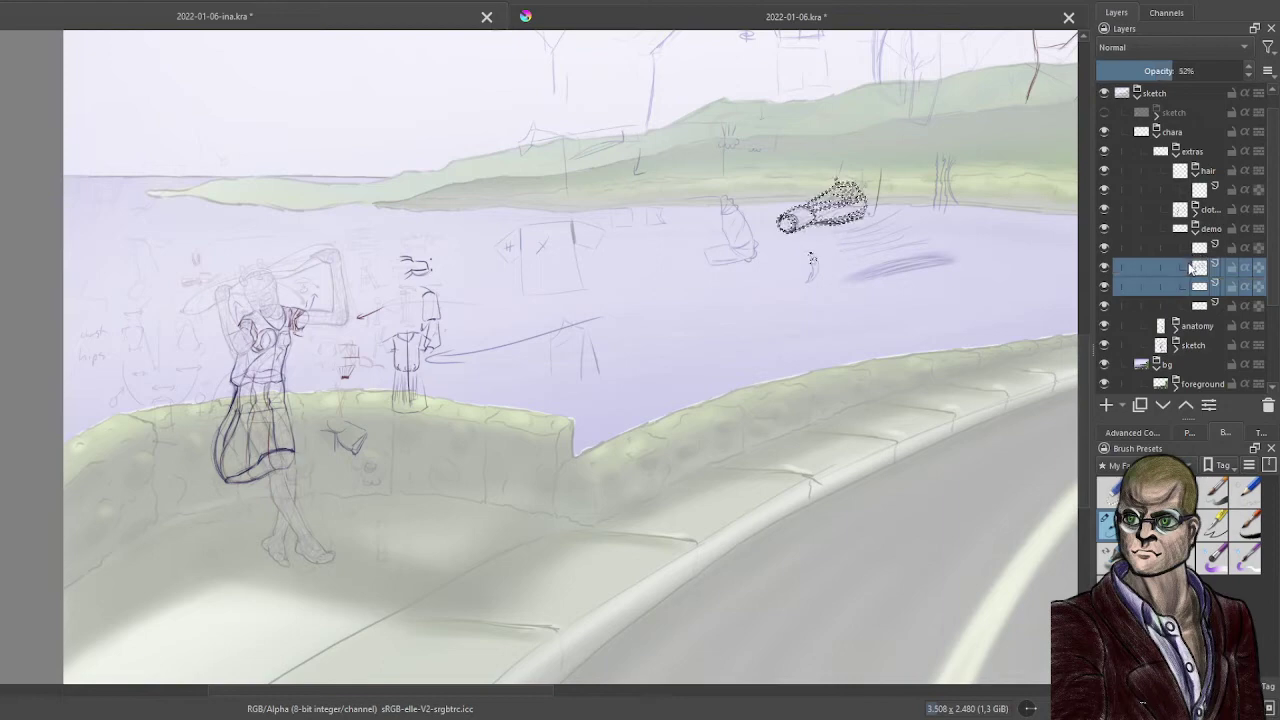
pyautogui.keyDown('ctrl'); pyautogui.click(1194, 252); pyautogui.keyUp('ctrl')
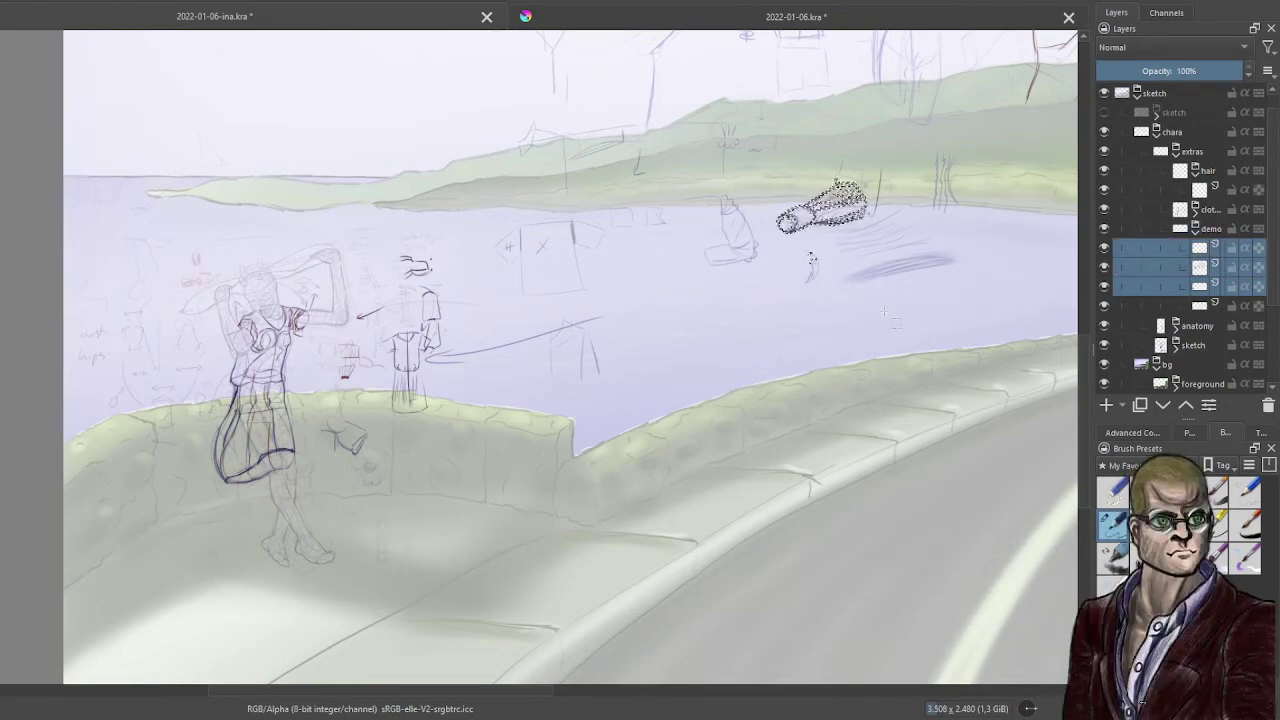
pyautogui.hotkey('ctrl', 'shift', 'a')
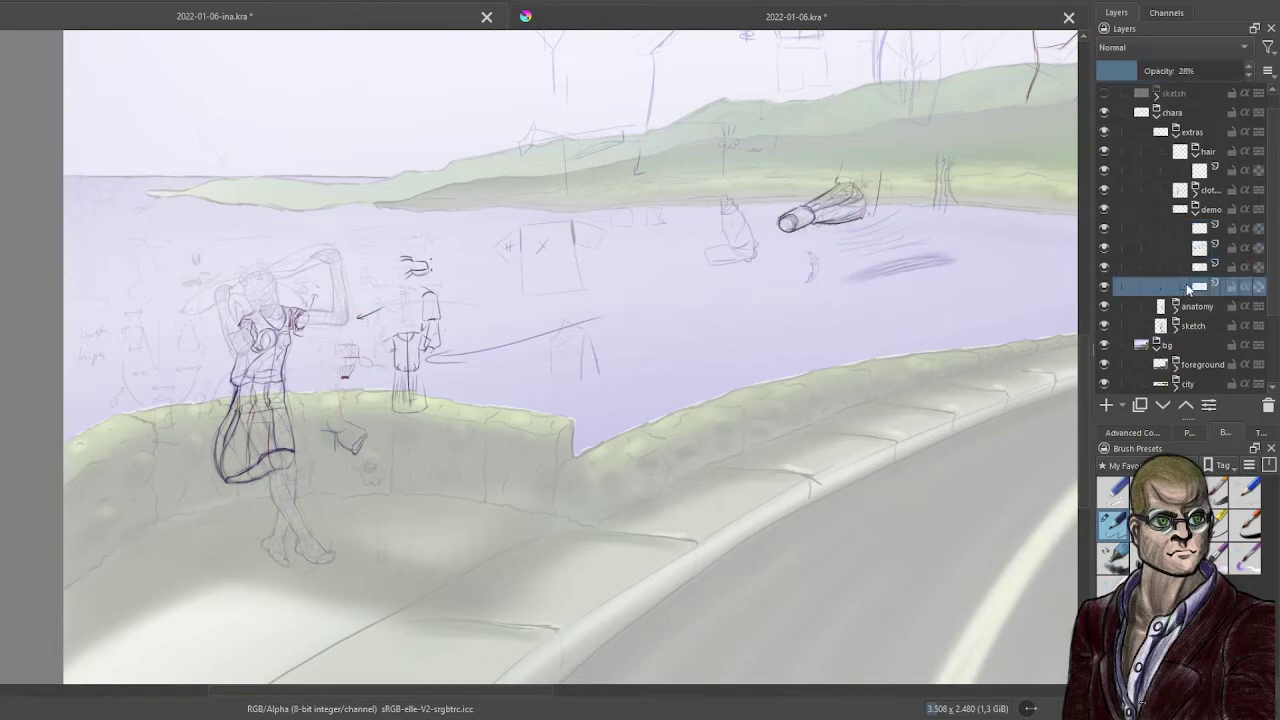
# - Select all four paint layers inside the demo group and put them together in a new subgroup
pyautogui.click(1200, 233)
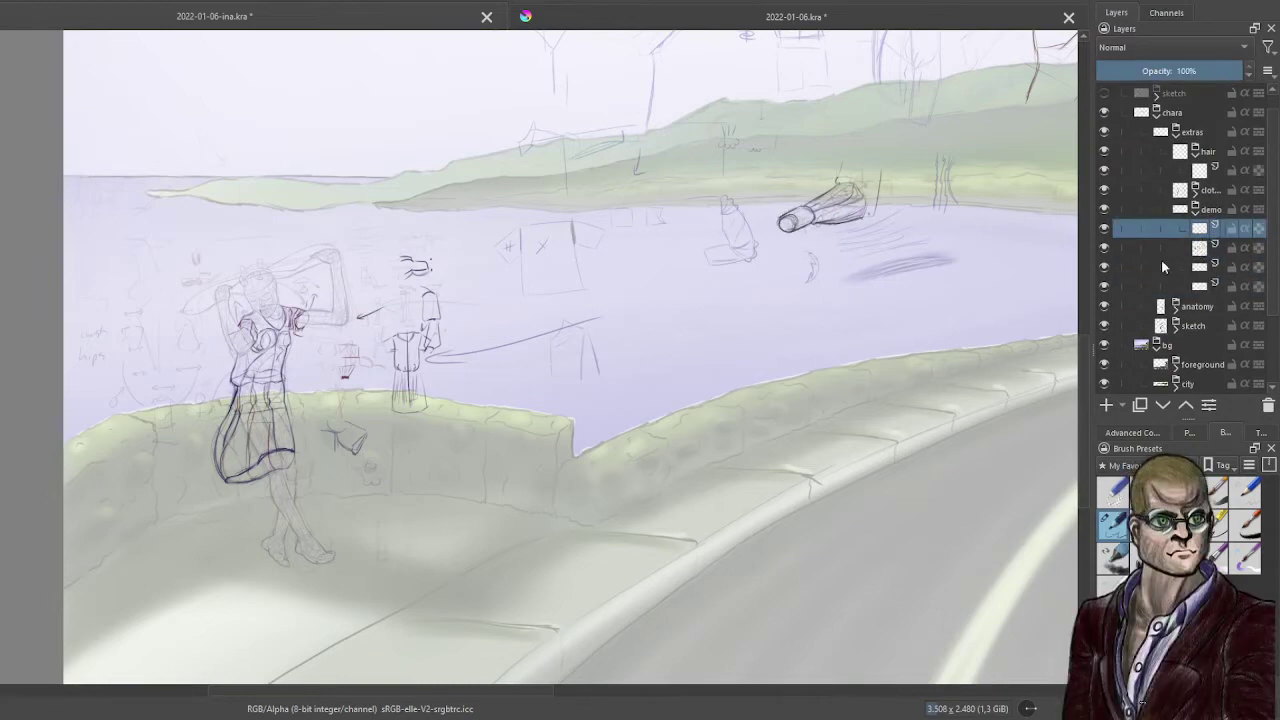
pyautogui.click(1197, 285)
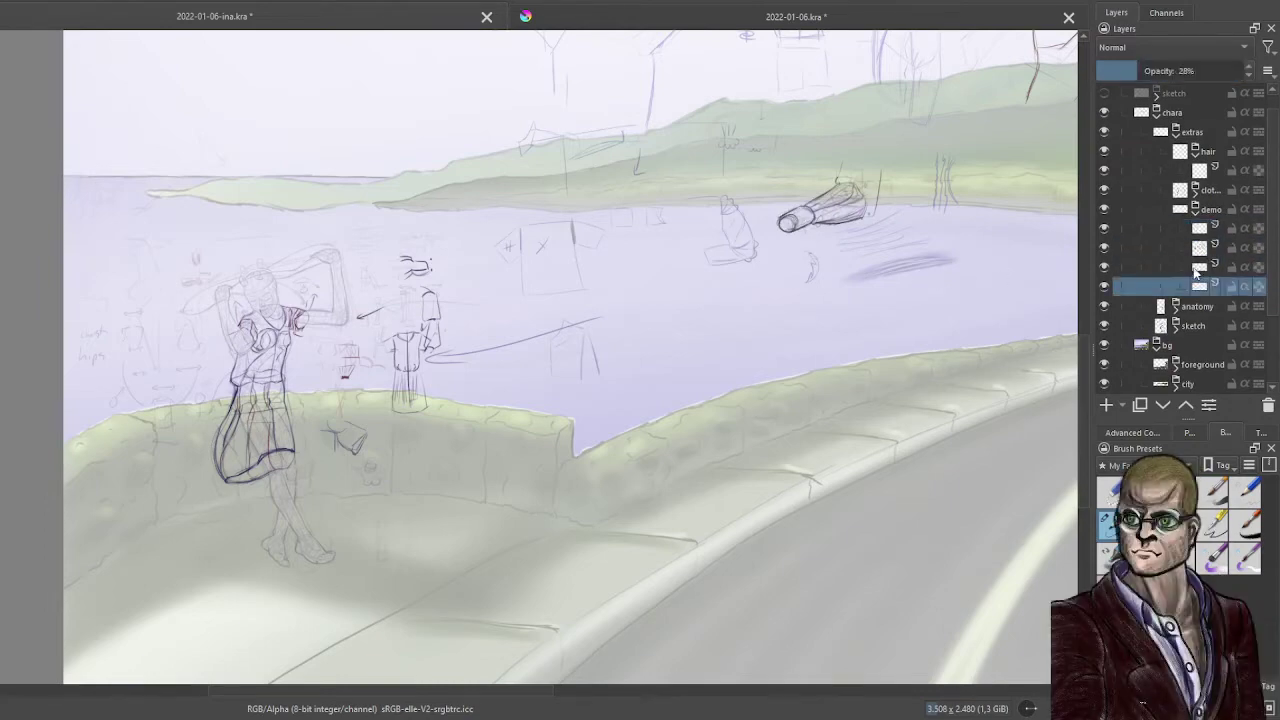
pyautogui.click(1196, 269)
pyautogui.click(1196, 284)
pyautogui.keyDown('ctrl'); pyautogui.click(1172, 263); pyautogui.keyUp('ctrl')
pyautogui.keyDown('shift'); pyautogui.click(1176, 229); pyautogui.keyUp('shift')
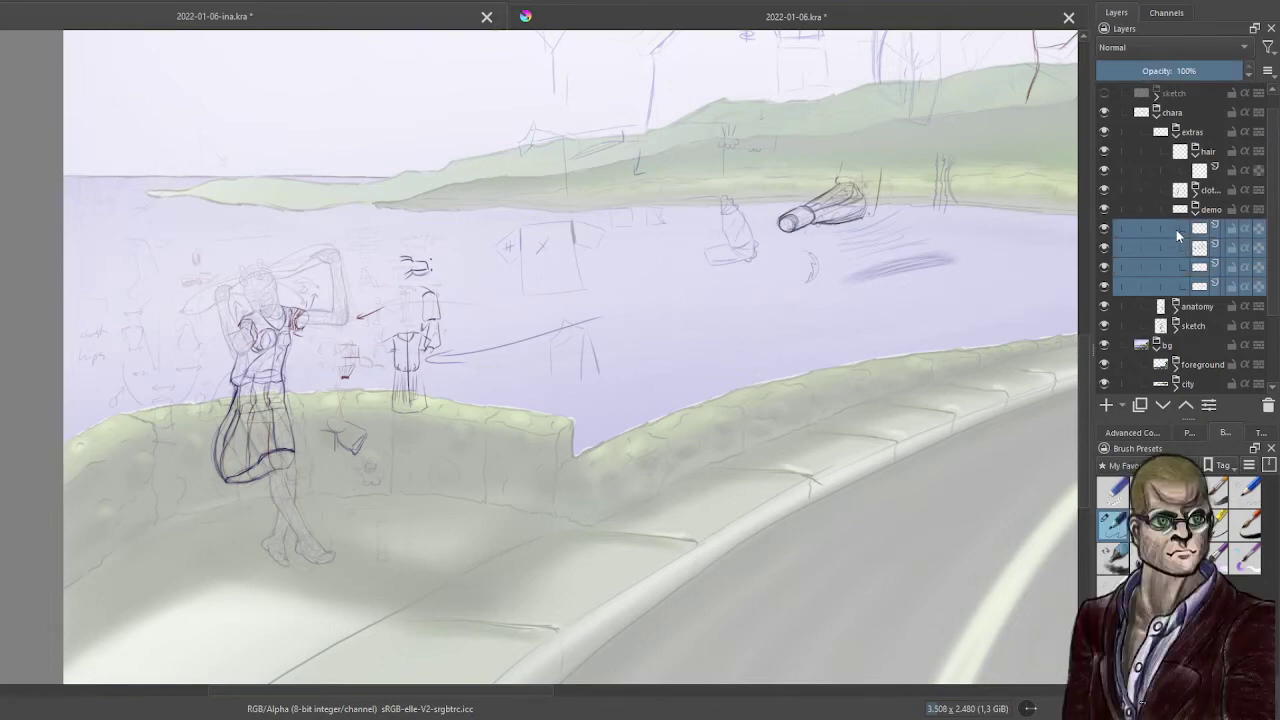
pyautogui.hotkey('ctrl', 'g')
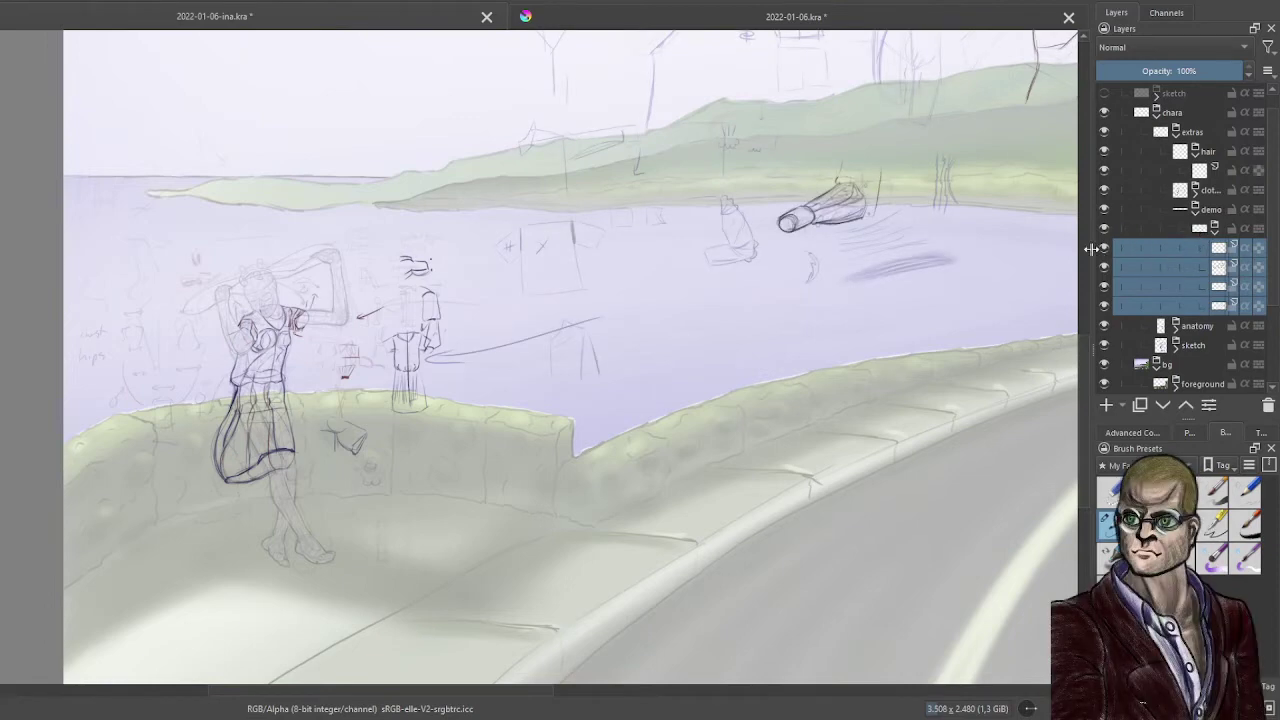
# - Widen the layer list, rename the new subgroup CLOTHES and collapse it
pyautogui.moveTo(1090, 249); pyautogui.dragTo(1043, 250)
pyautogui.doubleClick(1196, 229)
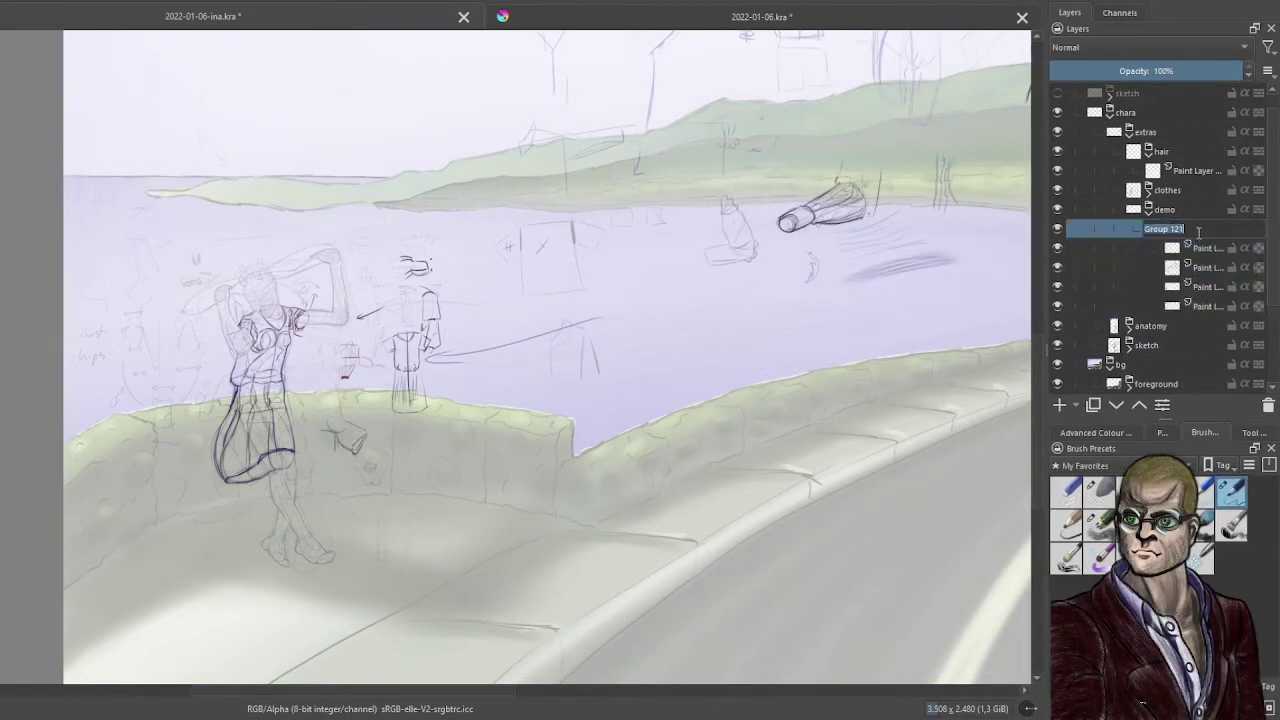
pyautogui.write('CLOTHES')
pyautogui.press('Return')
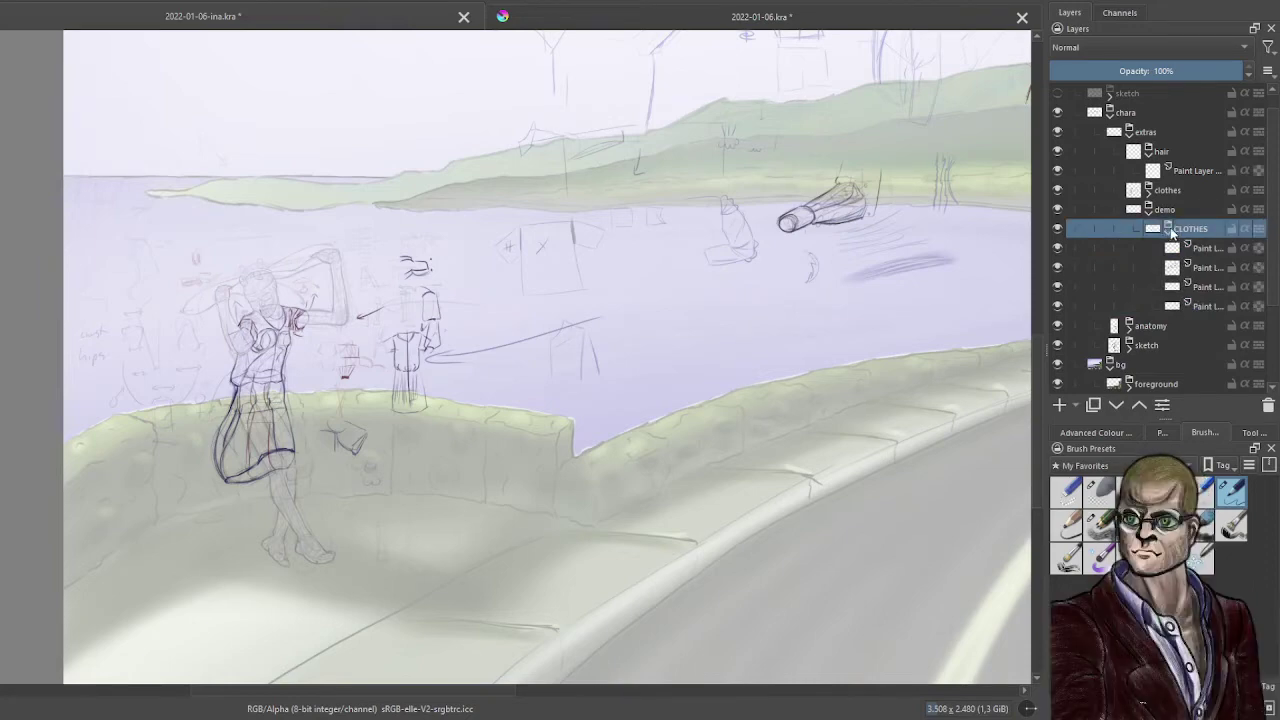
pyautogui.click(1168, 229)
# - Add a paint layer in the demo group, place it in its own subgroup and name that subgroup hair
pyautogui.click(1183, 208)
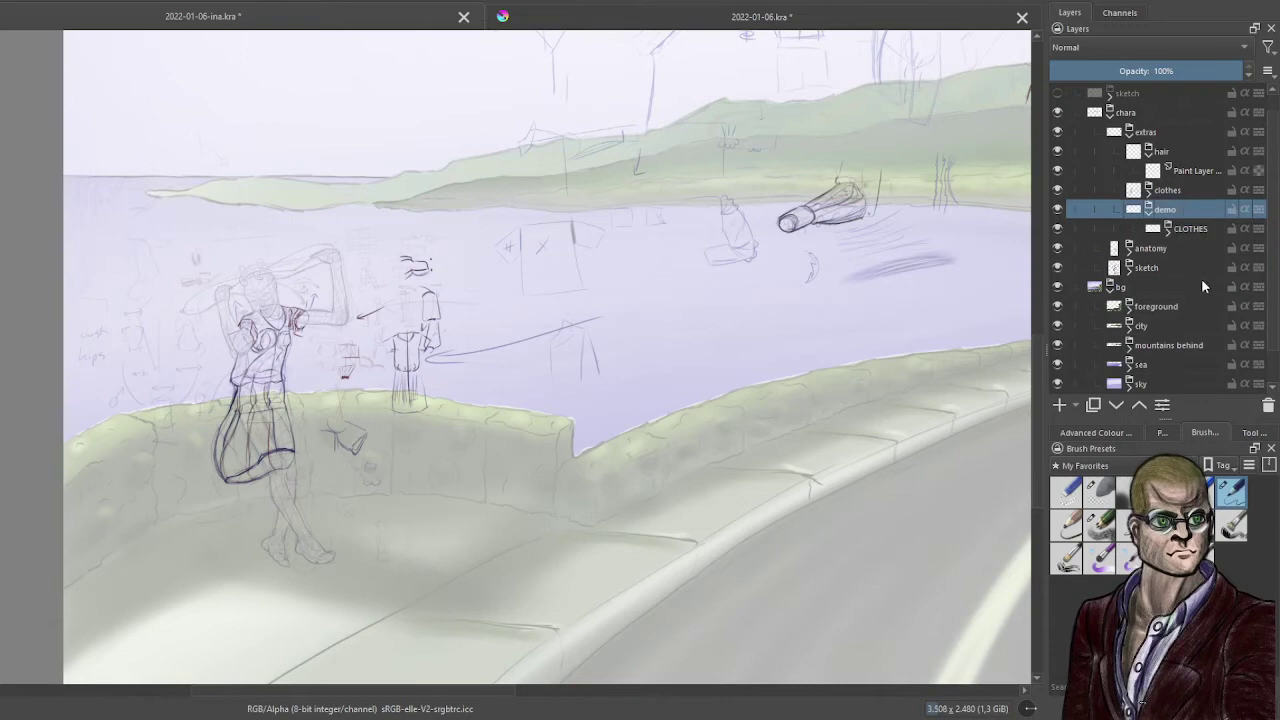
pyautogui.click(1061, 405)
pyautogui.hotkey('ctrl', 'g')
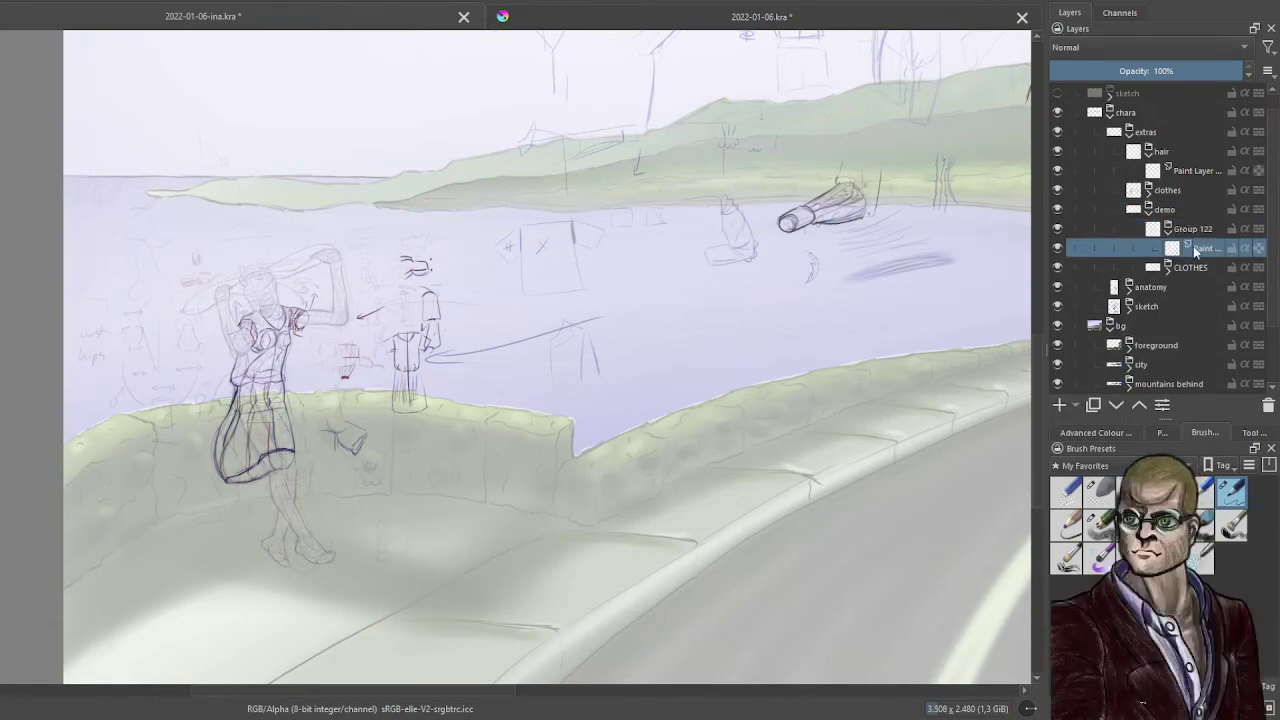
pyautogui.doubleClick(1196, 229)
pyautogui.write('N')
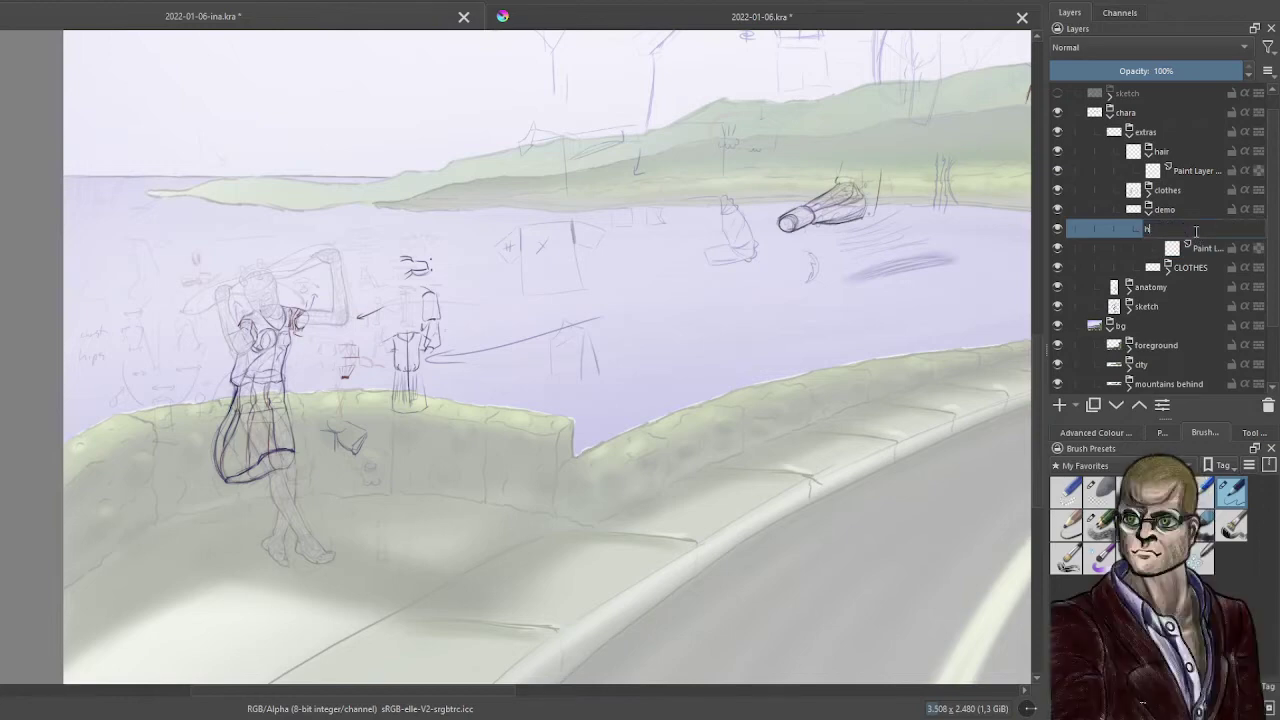
pyautogui.press('BackSpace')
pyautogui.write('hair')
pyautogui.press('Return')
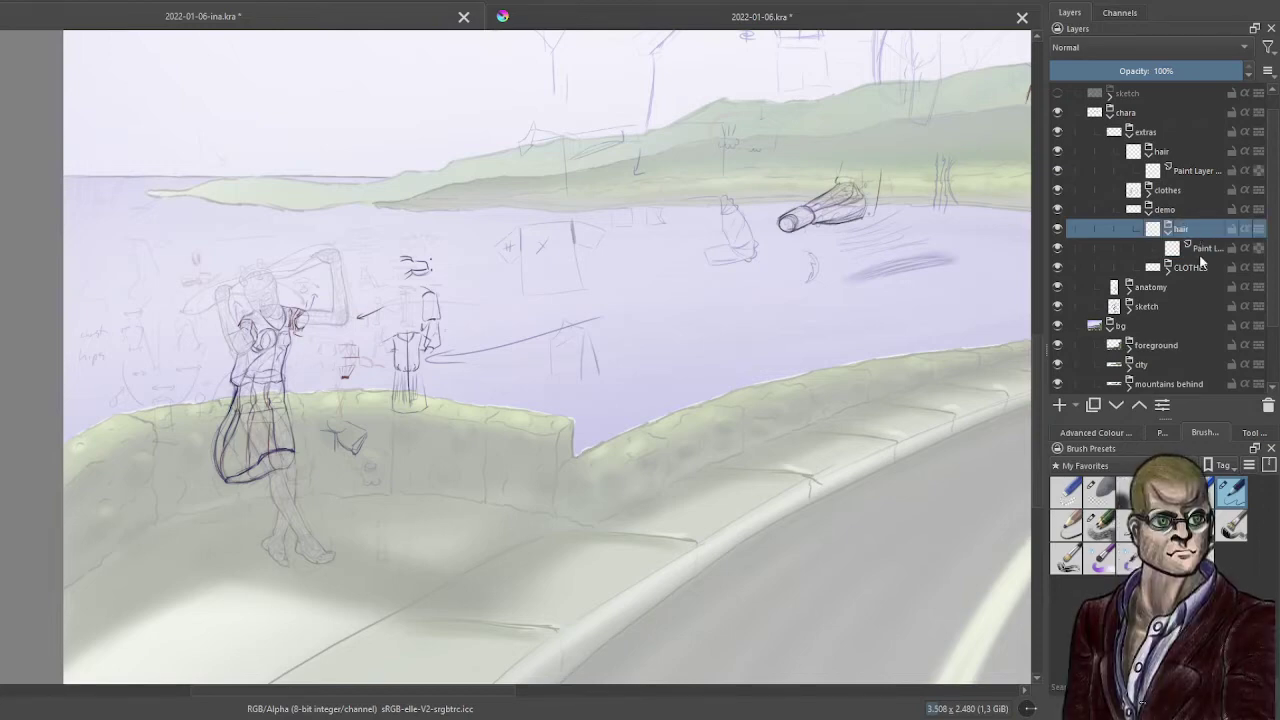
# - Make the paint layer in the demo's hair subgroup active and hide the CLOTHES subgroup
pyautogui.click(1200, 254)
pyautogui.scroll(2, 770, 289)
pyautogui.moveTo(597, 268); pyautogui.dragTo(786, 400)
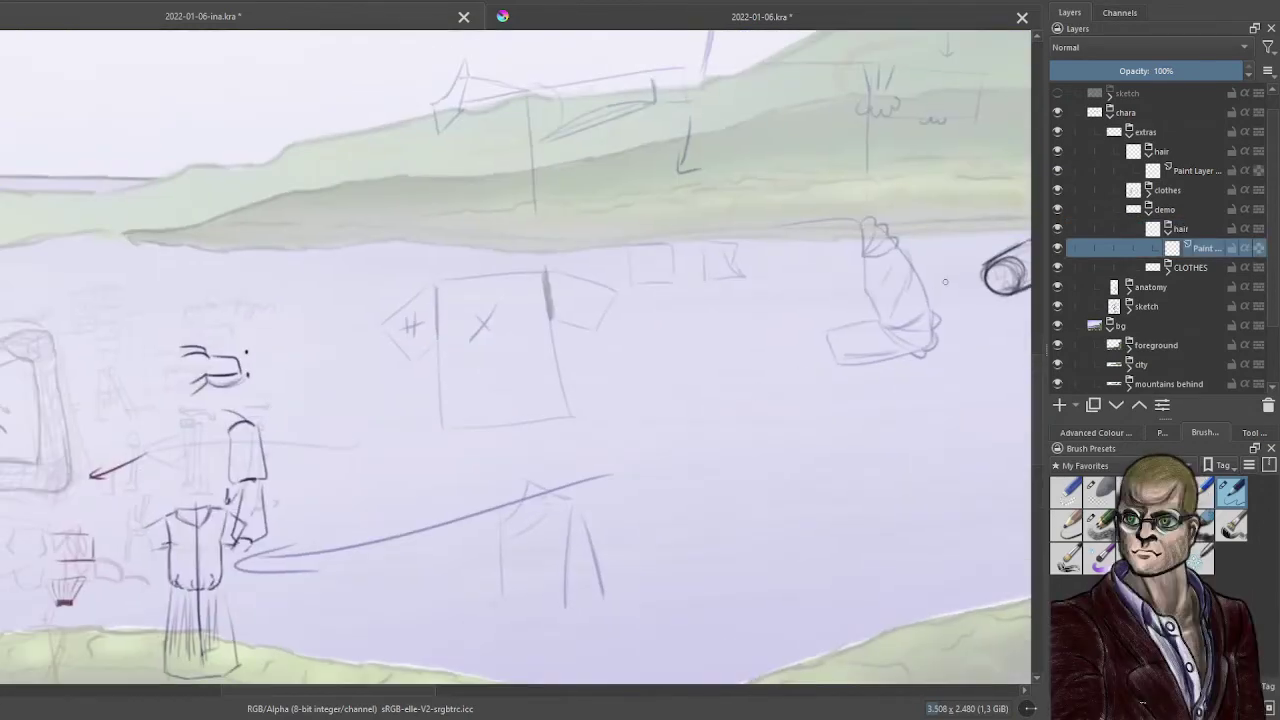
pyautogui.scroll(-2, 857, 279)
pyautogui.click(1058, 268)
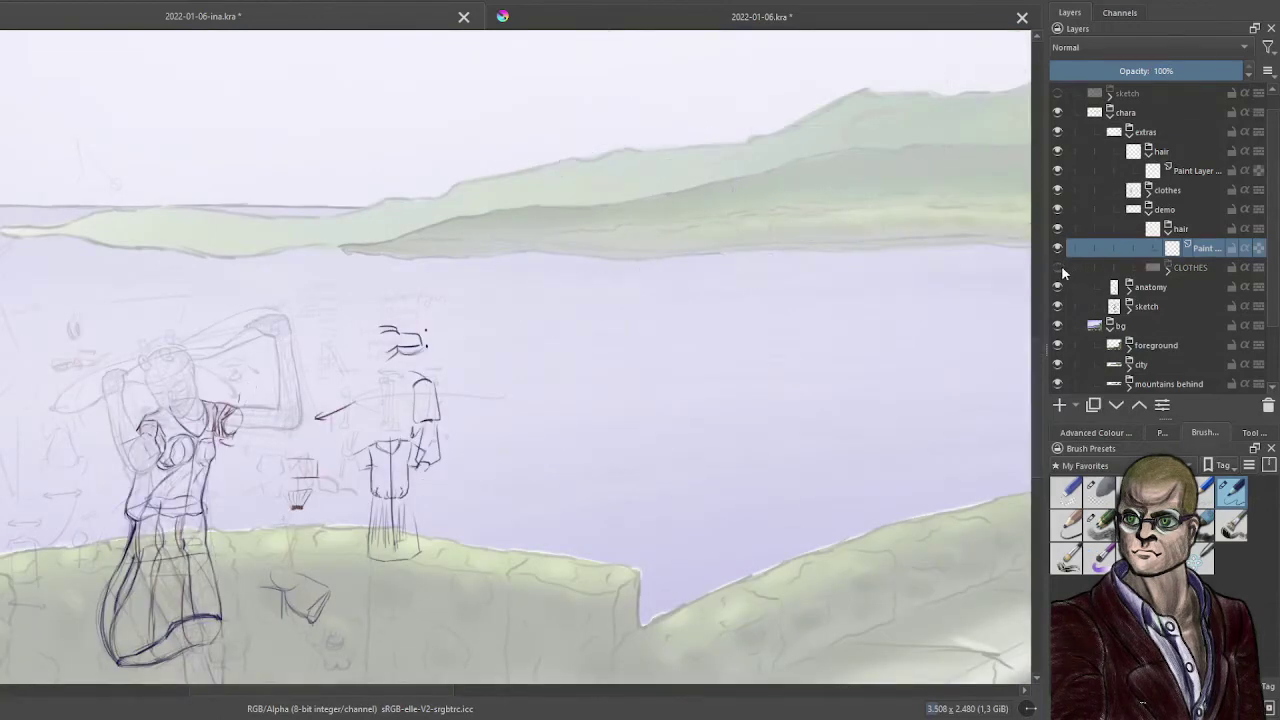
# - Draw a curved lock of hair over the open sea with repeated dark blue strokes that bend at its upper end
pyautogui.click(1116, 433)
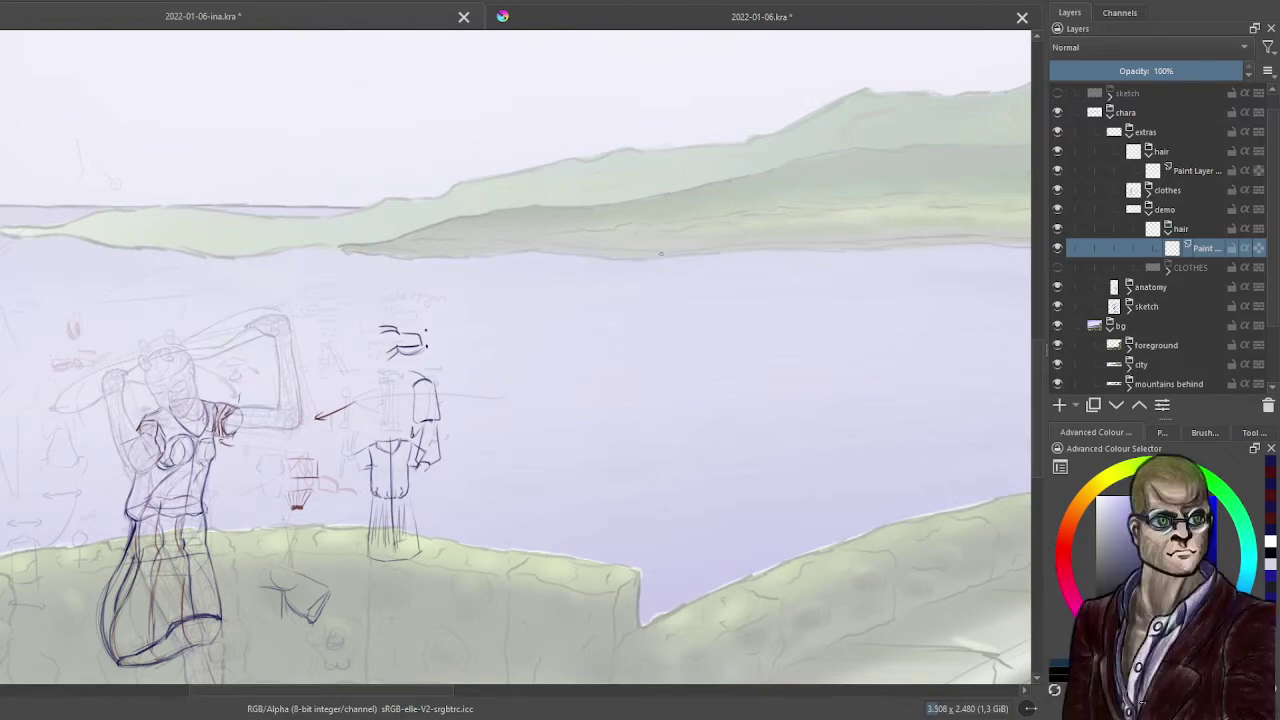
pyautogui.moveTo(659, 256); pyautogui.dragTo(640, 365)
pyautogui.moveTo(651, 289); pyautogui.dragTo(643, 380)
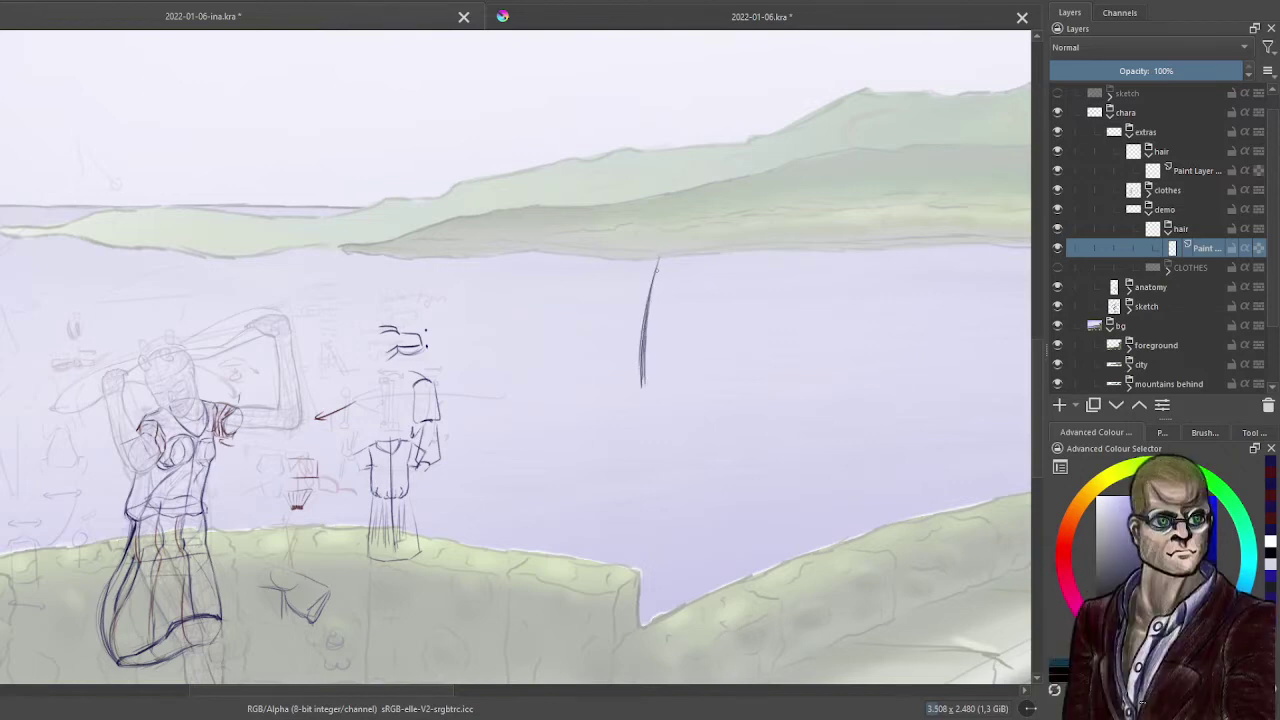
pyautogui.moveTo(657, 262); pyautogui.dragTo(652, 390)
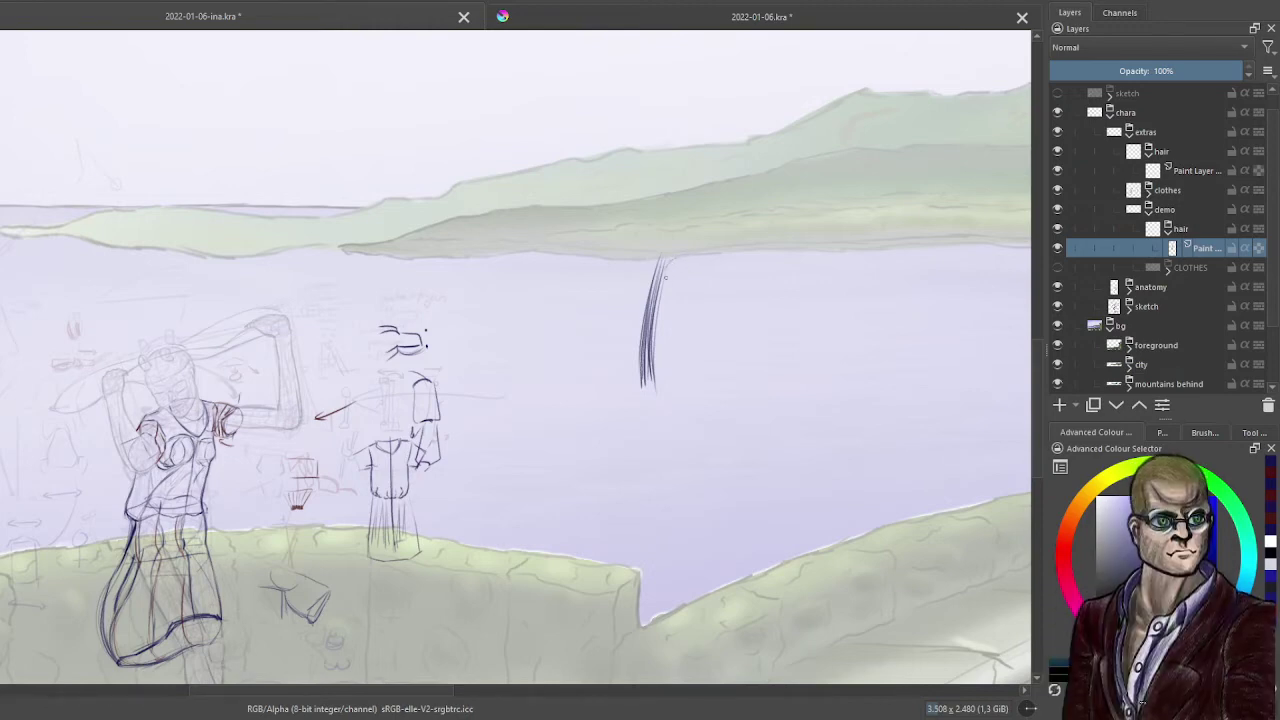
pyautogui.moveTo(666, 268); pyautogui.dragTo(676, 251)
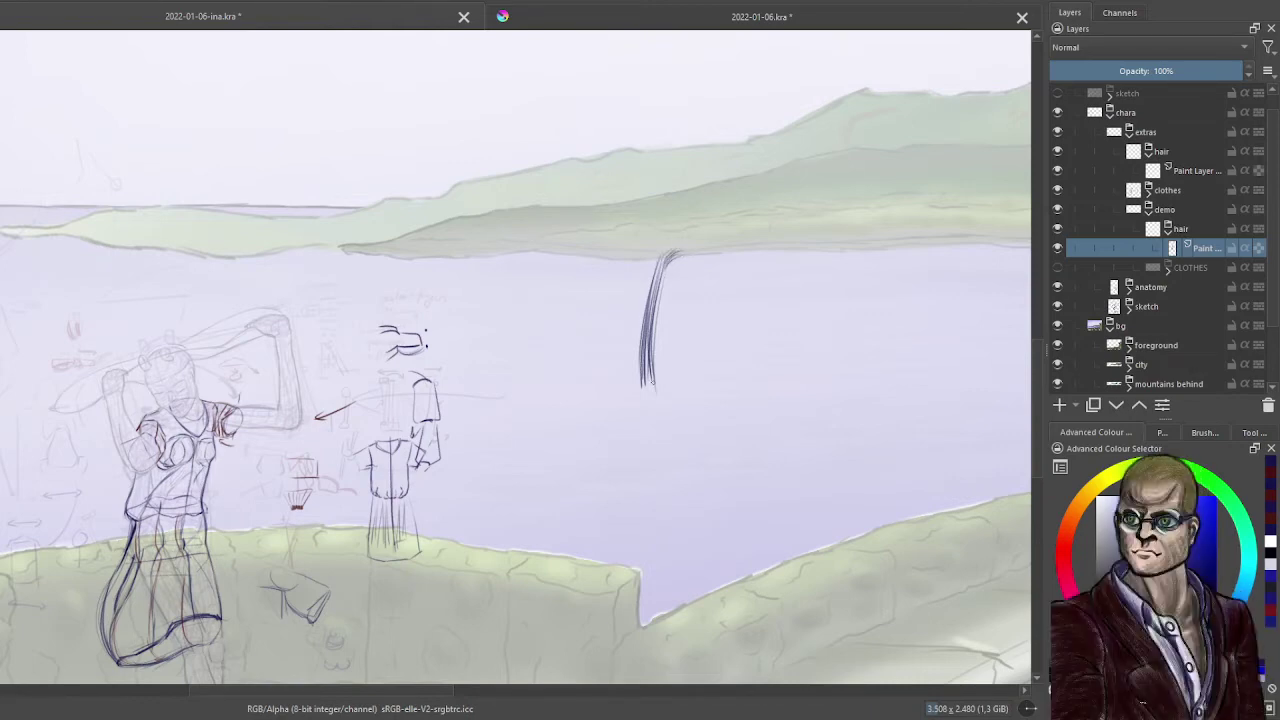
pyautogui.moveTo(686, 257)
pyautogui.mouseDown()
pyautogui.moveTo(662, 283)
pyautogui.moveTo(656, 344)
pyautogui.mouseUp()
pyautogui.moveTo(672, 280); pyautogui.dragTo(658, 346)
pyautogui.moveTo(674, 272); pyautogui.dragTo(656, 368)
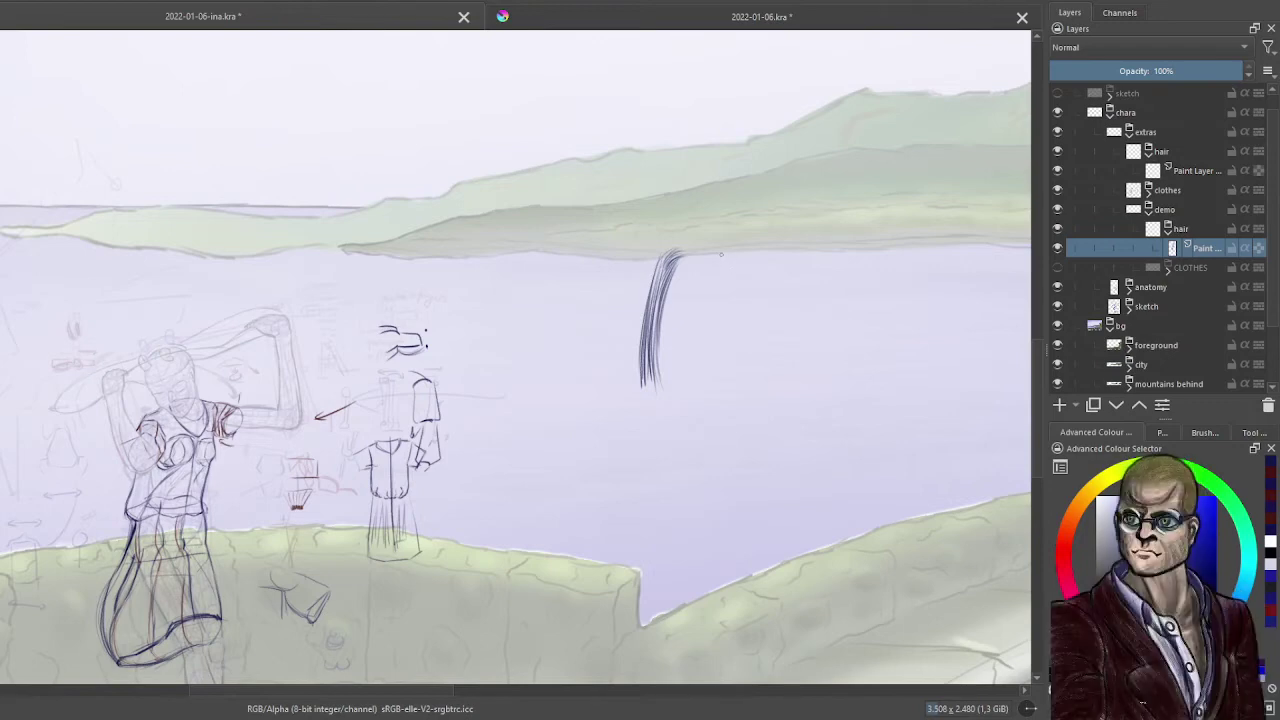
# - Lower the paint layer's opacity to 49% and sketch a round head guide with facial construction lines beside the hair lock
pyautogui.moveTo(772, 243)
pyautogui.mouseDown()
pyautogui.moveTo(783, 305)
pyautogui.moveTo(760, 318)
pyautogui.moveTo(775, 240)
pyautogui.moveTo(722, 300)
pyautogui.mouseUp()
pyautogui.hotkey('ctrl', 'z')
pyautogui.click(1142, 73)
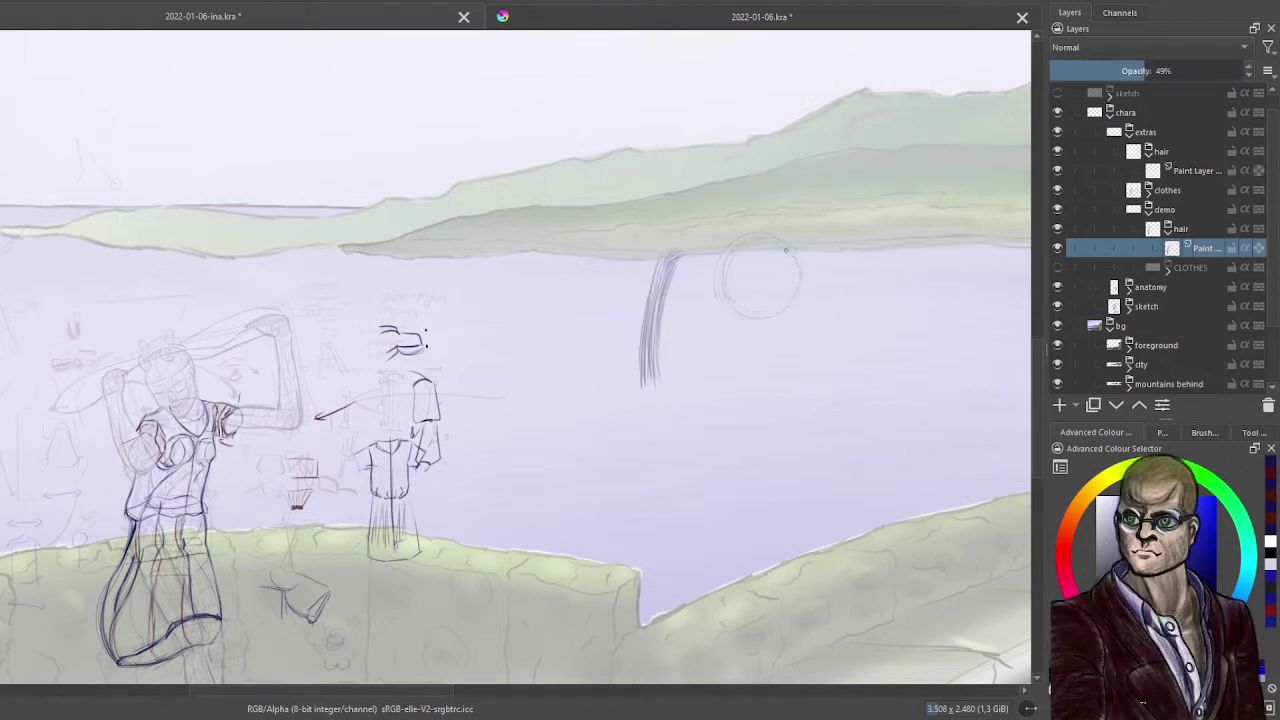
pyautogui.moveTo(778, 265)
pyautogui.mouseDown()
pyautogui.moveTo(789, 312)
pyautogui.moveTo(794, 289)
pyautogui.moveTo(730, 310)
pyautogui.mouseUp()
# - Add another paint layer and draw the fringe in dark red as an angular block divided into strips across the head guide
pyautogui.click(1060, 405)
pyautogui.click(1060, 553)
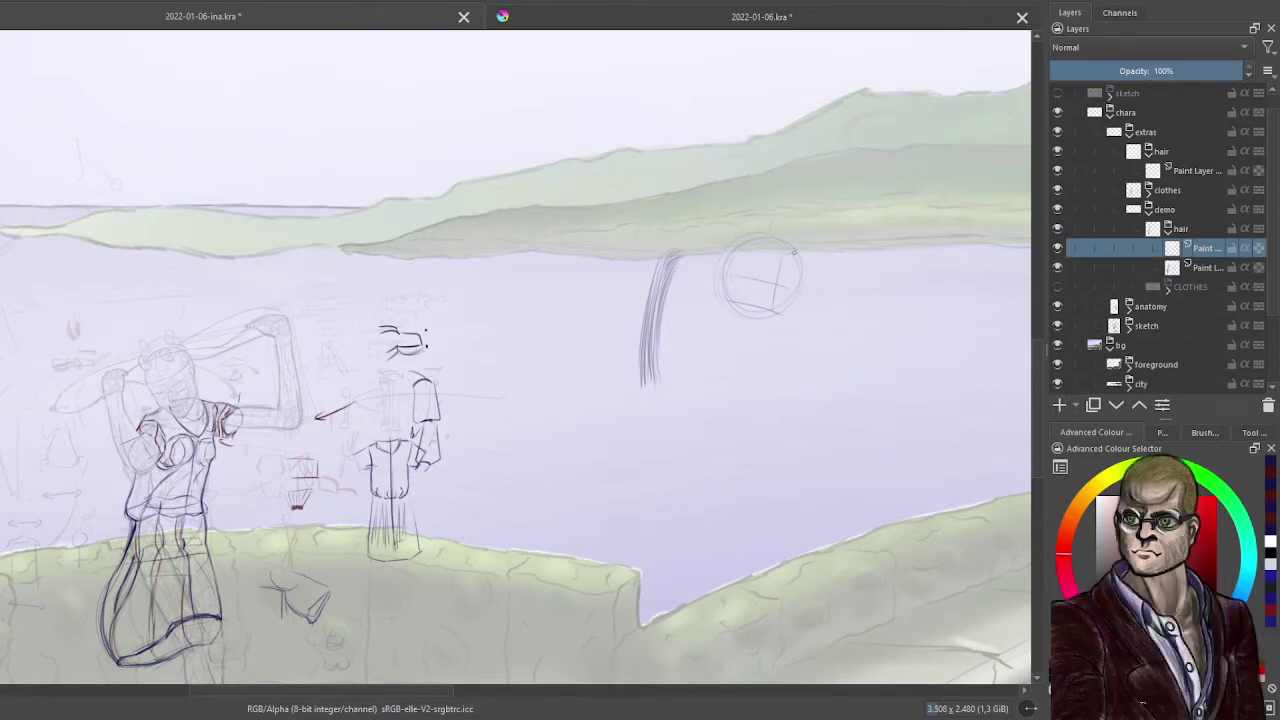
pyautogui.moveTo(788, 249); pyautogui.dragTo(740, 245)
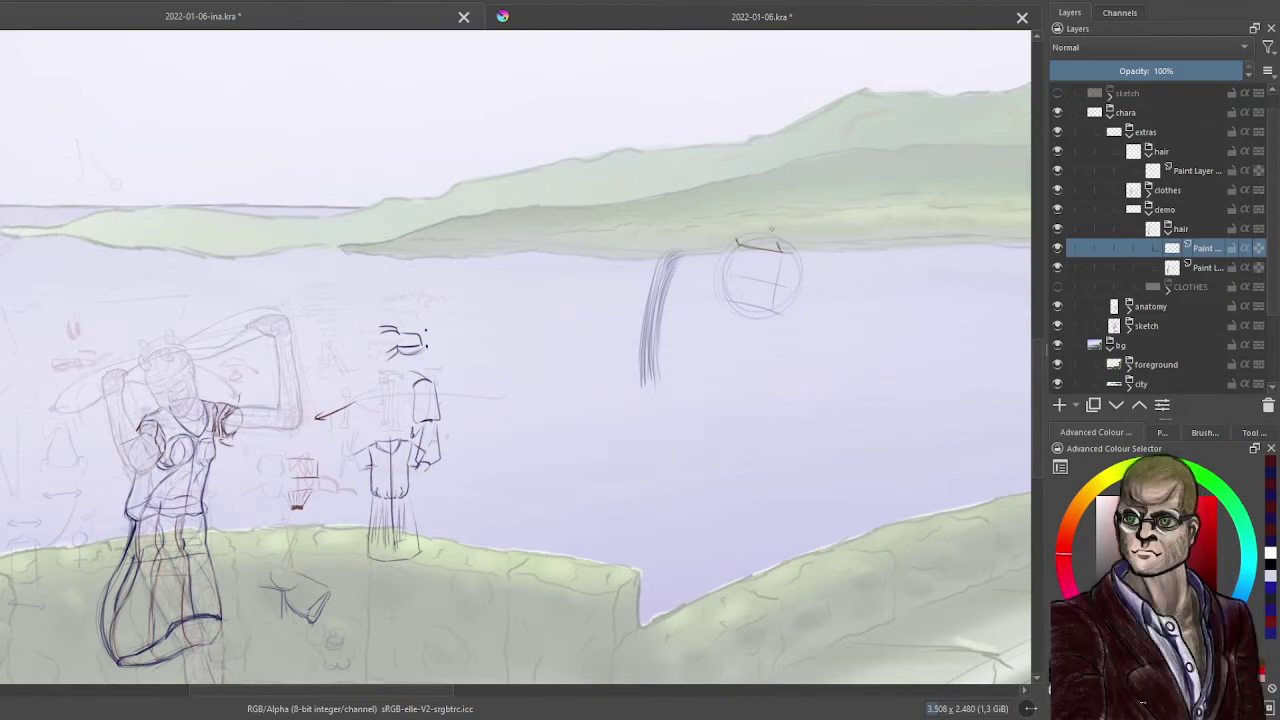
pyautogui.moveTo(736, 239)
pyautogui.mouseDown()
pyautogui.moveTo(778, 243)
pyautogui.moveTo(717, 258)
pyautogui.moveTo(766, 263)
pyautogui.moveTo(727, 271)
pyautogui.moveTo(774, 271)
pyautogui.mouseUp()
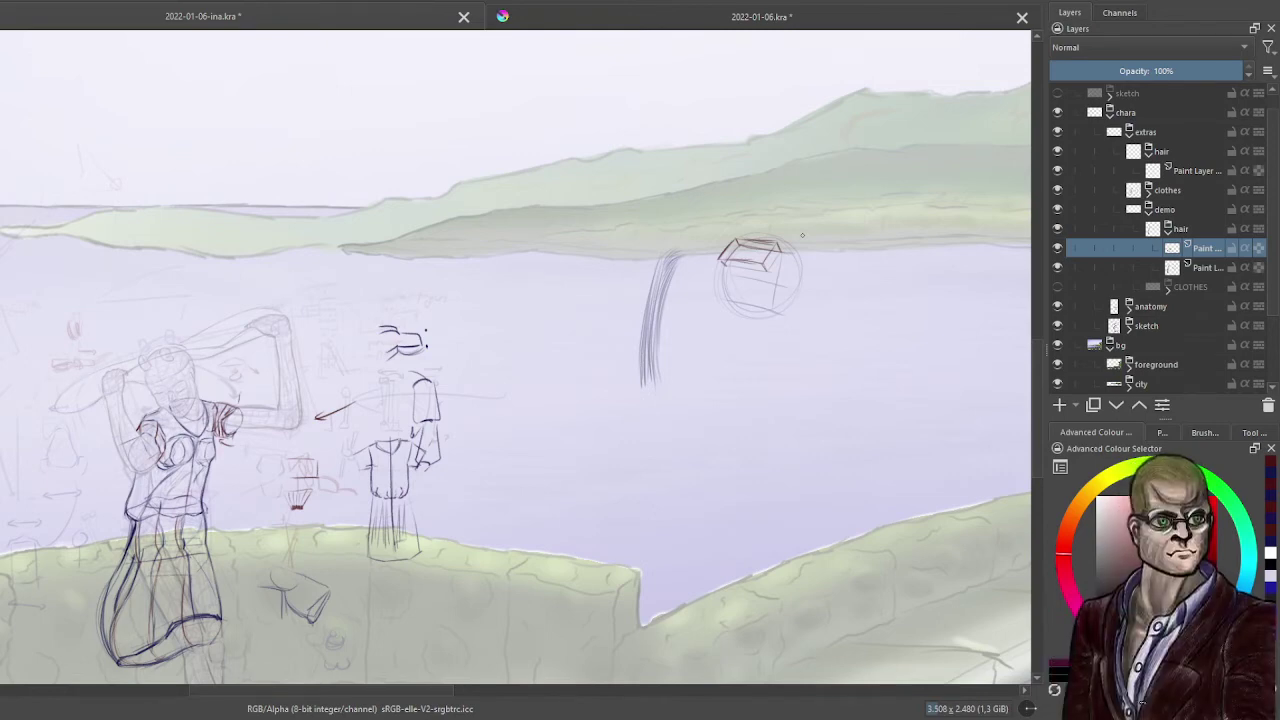
pyautogui.moveTo(754, 244)
pyautogui.mouseDown()
pyautogui.moveTo(743, 258)
pyautogui.moveTo(760, 258)
pyautogui.mouseUp()
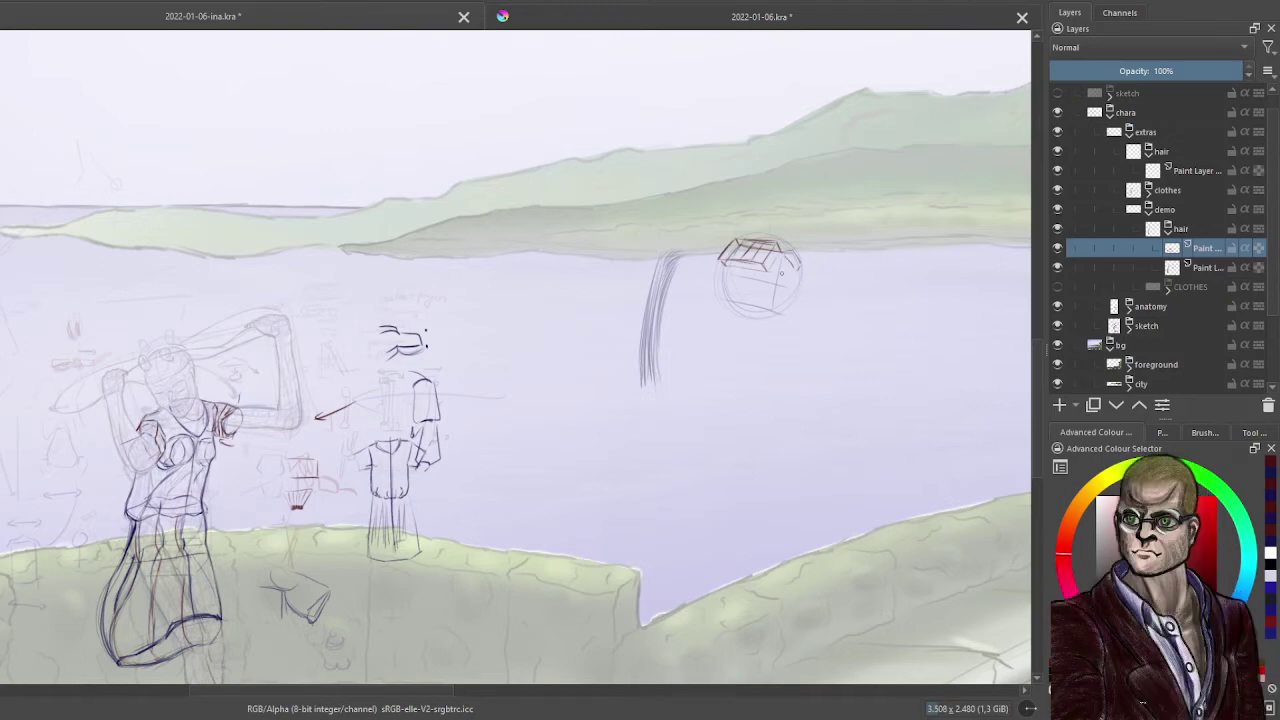
# - Sketch the long side hair as angular dark red planes falling from the fringe and flaring away behind the head
pyautogui.moveTo(780, 262); pyautogui.dragTo(772, 390)
pyautogui.moveTo(800, 262)
pyautogui.mouseDown()
pyautogui.moveTo(810, 328)
pyautogui.moveTo(842, 348)
pyautogui.moveTo(816, 346)
pyautogui.moveTo(865, 402)
pyautogui.moveTo(858, 434)
pyautogui.mouseUp()
pyautogui.moveTo(786, 388); pyautogui.dragTo(845, 458)
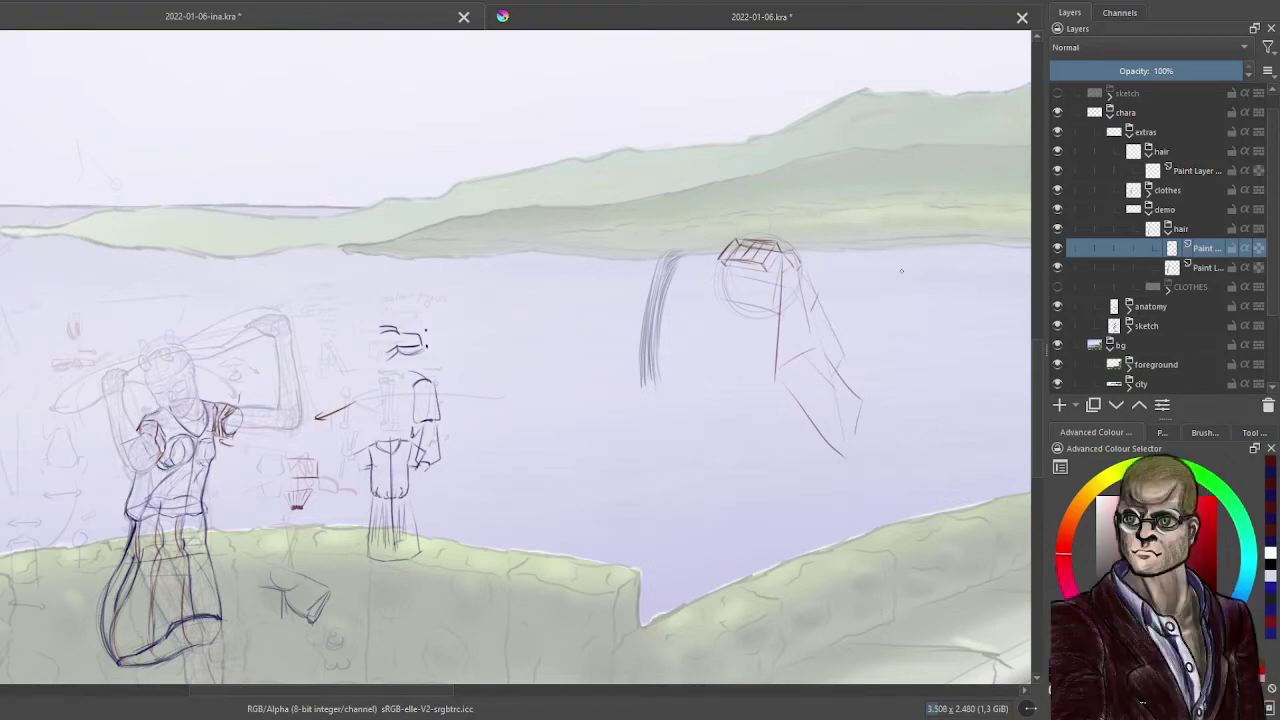
# - On the lower paint layer, sketch dark blue overlapping curves down the upper side hair and a tilted diagram of stacked segments beside it
pyautogui.click(1183, 268)
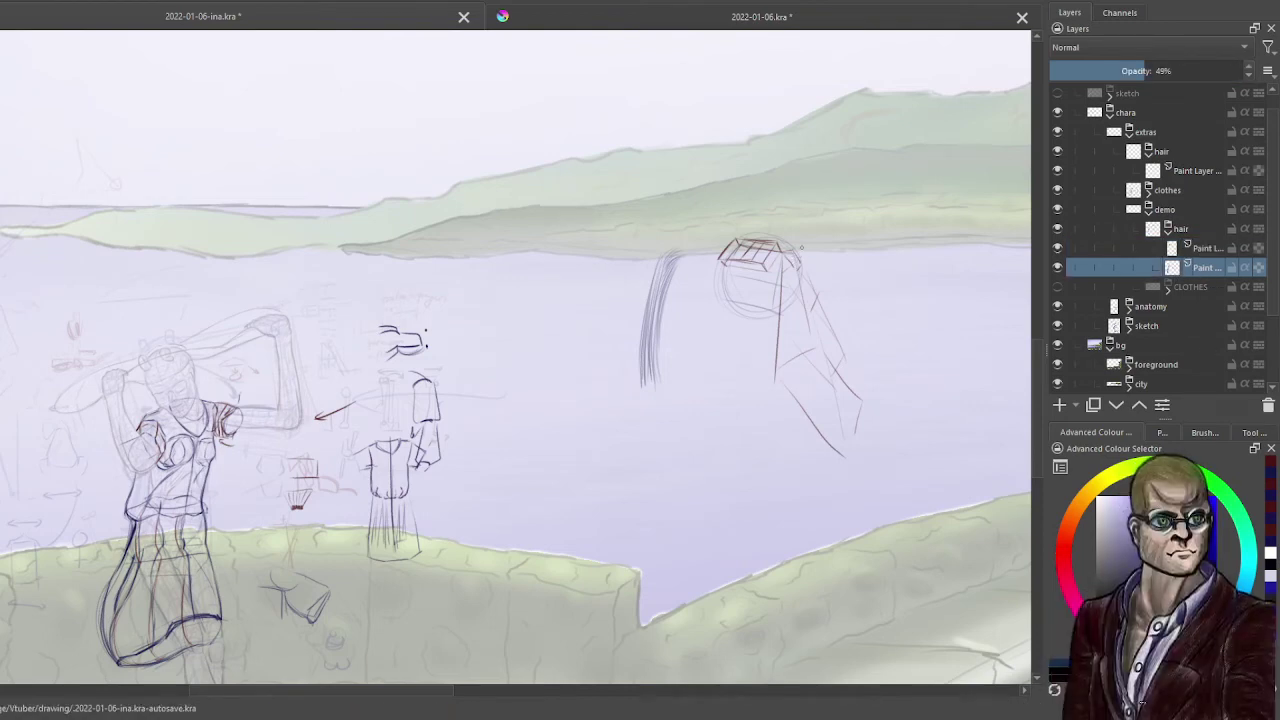
pyautogui.scroll(2, 801, 250)
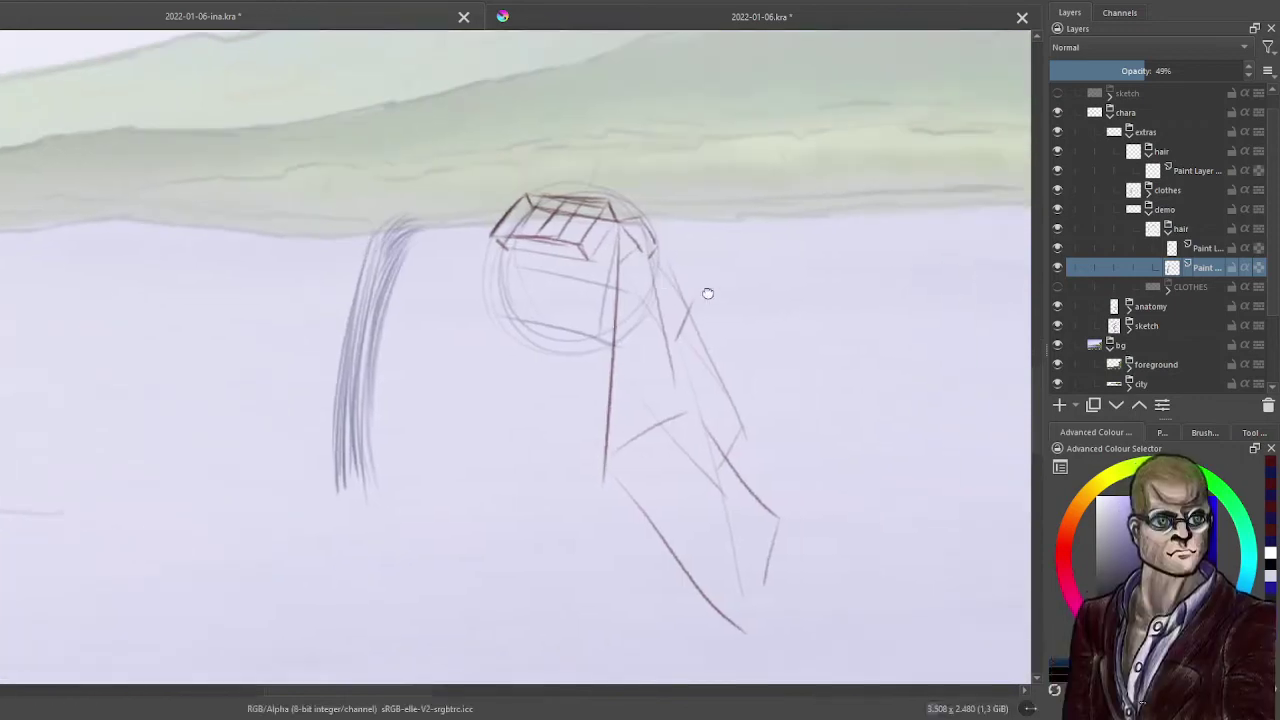
pyautogui.moveTo(708, 294); pyautogui.dragTo(696, 292)
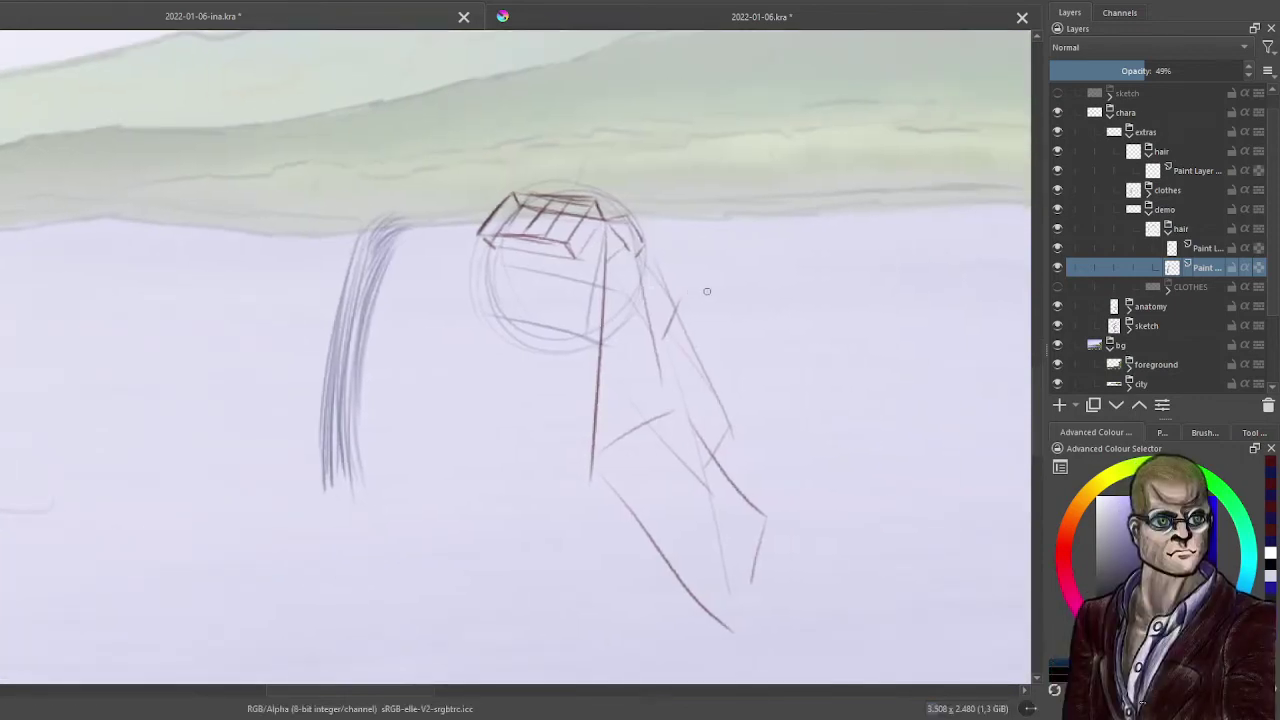
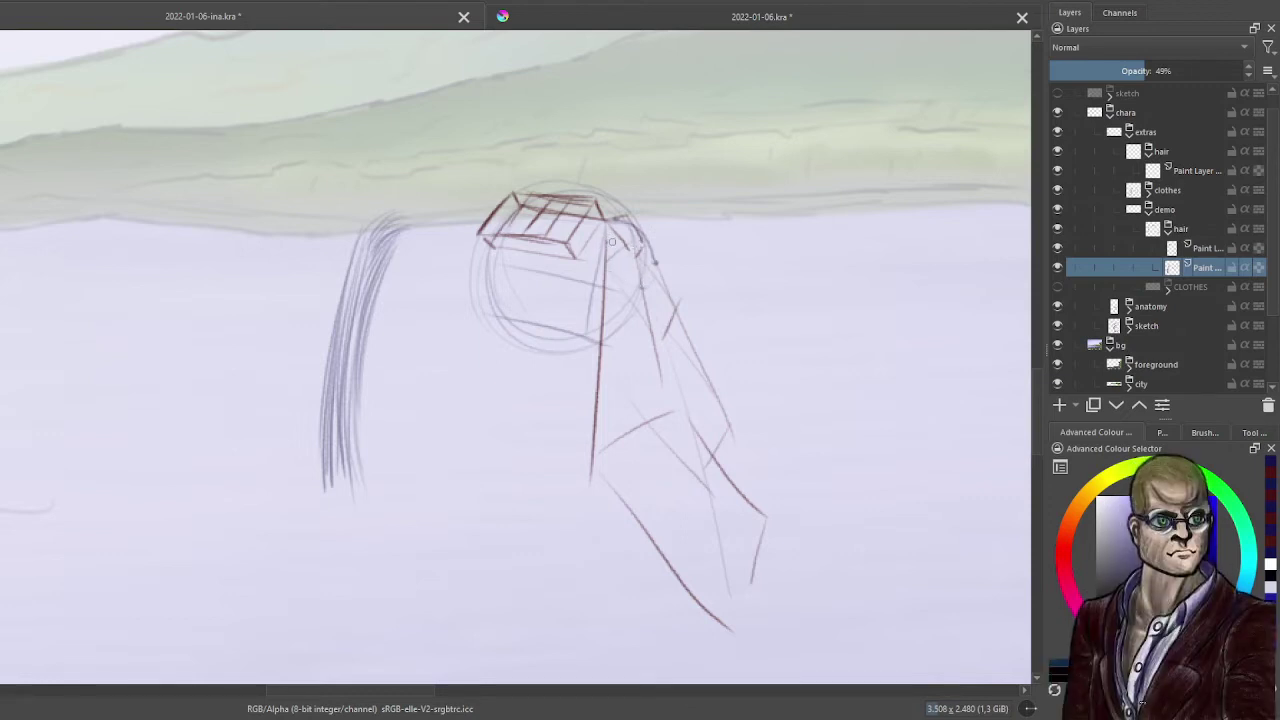
pyautogui.moveTo(611, 242)
pyautogui.mouseDown()
pyautogui.moveTo(632, 246)
pyautogui.moveTo(607, 250)
pyautogui.mouseUp()
pyautogui.moveTo(654, 298)
pyautogui.mouseDown()
pyautogui.moveTo(699, 353)
pyautogui.moveTo(639, 284)
pyautogui.moveTo(611, 297)
pyautogui.mouseUp()
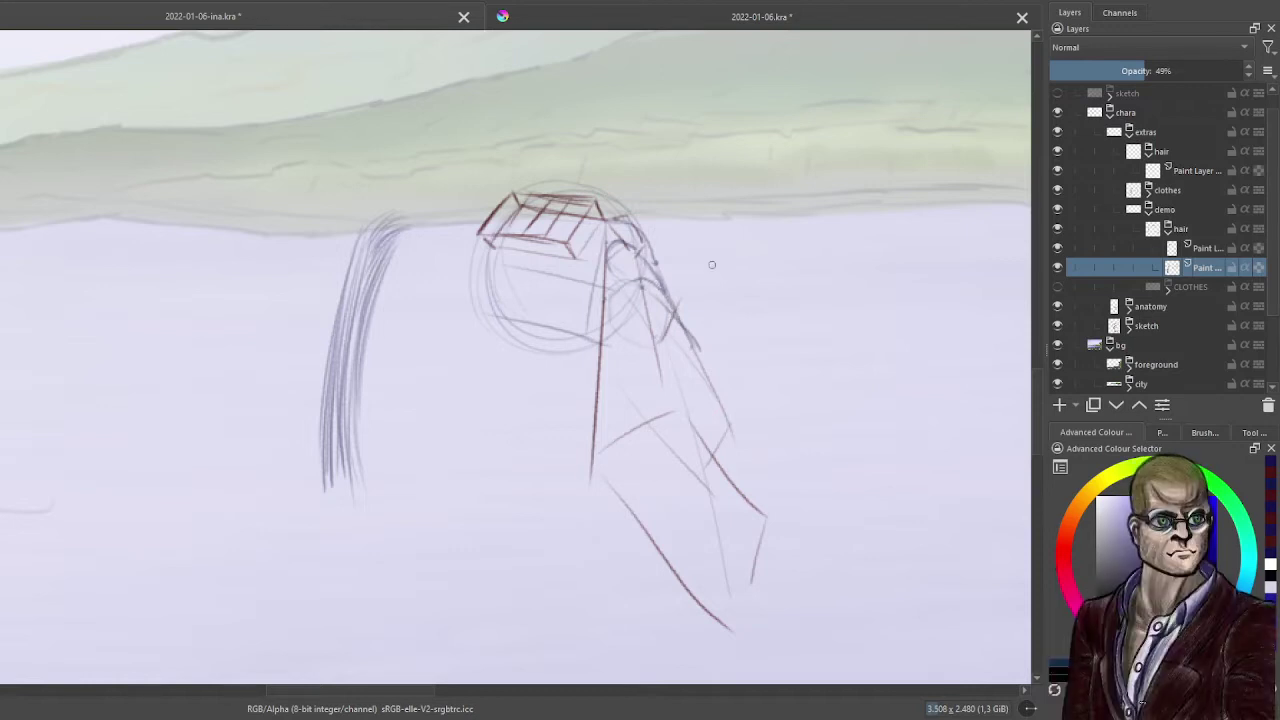
pyautogui.moveTo(834, 238); pyautogui.dragTo(760, 300)
pyautogui.moveTo(908, 270)
pyautogui.mouseDown()
pyautogui.moveTo(865, 315)
pyautogui.moveTo(824, 314)
pyautogui.moveTo(840, 254)
pyautogui.moveTo(882, 286)
pyautogui.moveTo(830, 350)
pyautogui.moveTo(842, 274)
pyautogui.moveTo(860, 304)
pyautogui.moveTo(768, 336)
pyautogui.moveTo(826, 310)
pyautogui.moveTo(779, 421)
pyautogui.mouseUp()
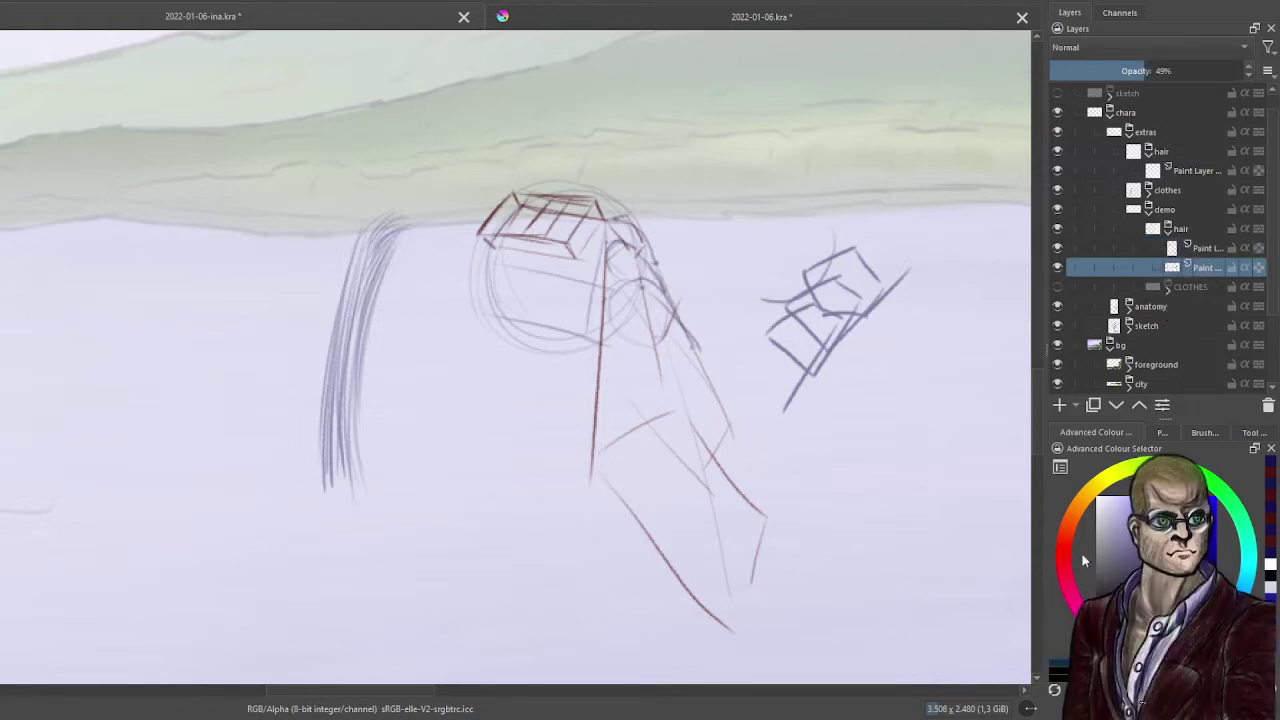
# - Add a paint layer and rough out dark red arched and angular segments over the blue curves of the upper side hair
pyautogui.click(1060, 406)
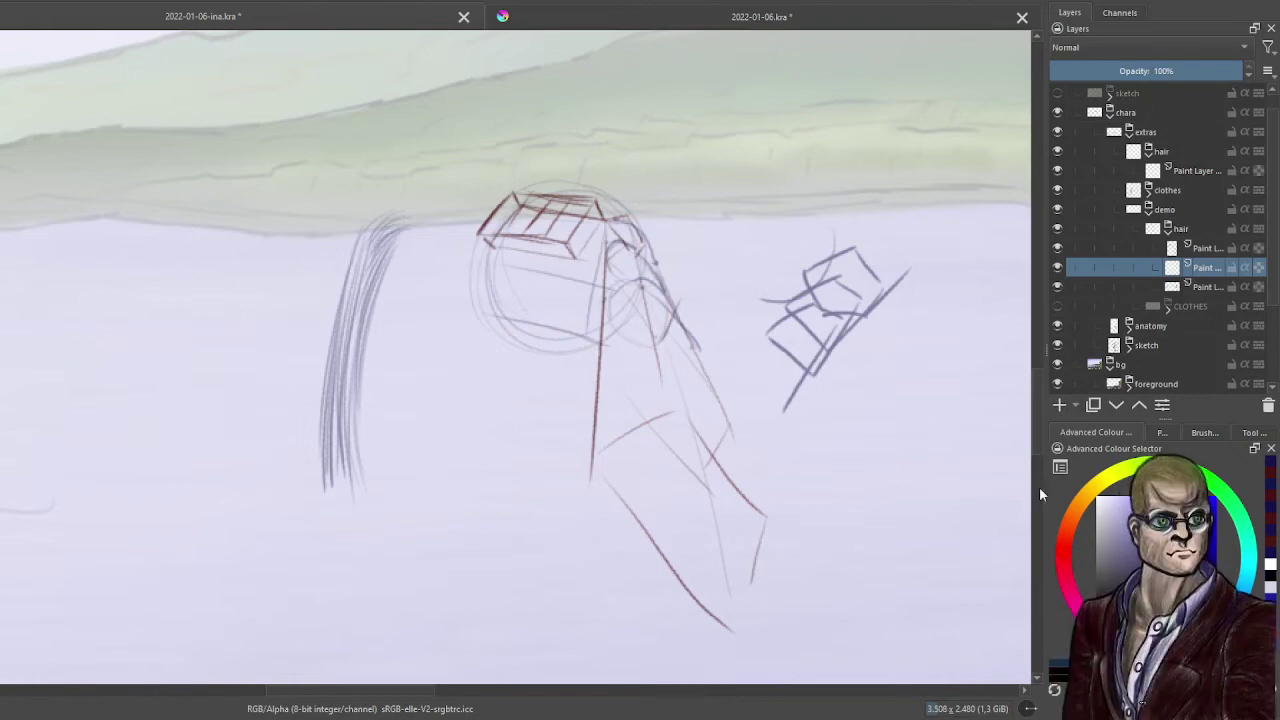
pyautogui.click(1060, 566)
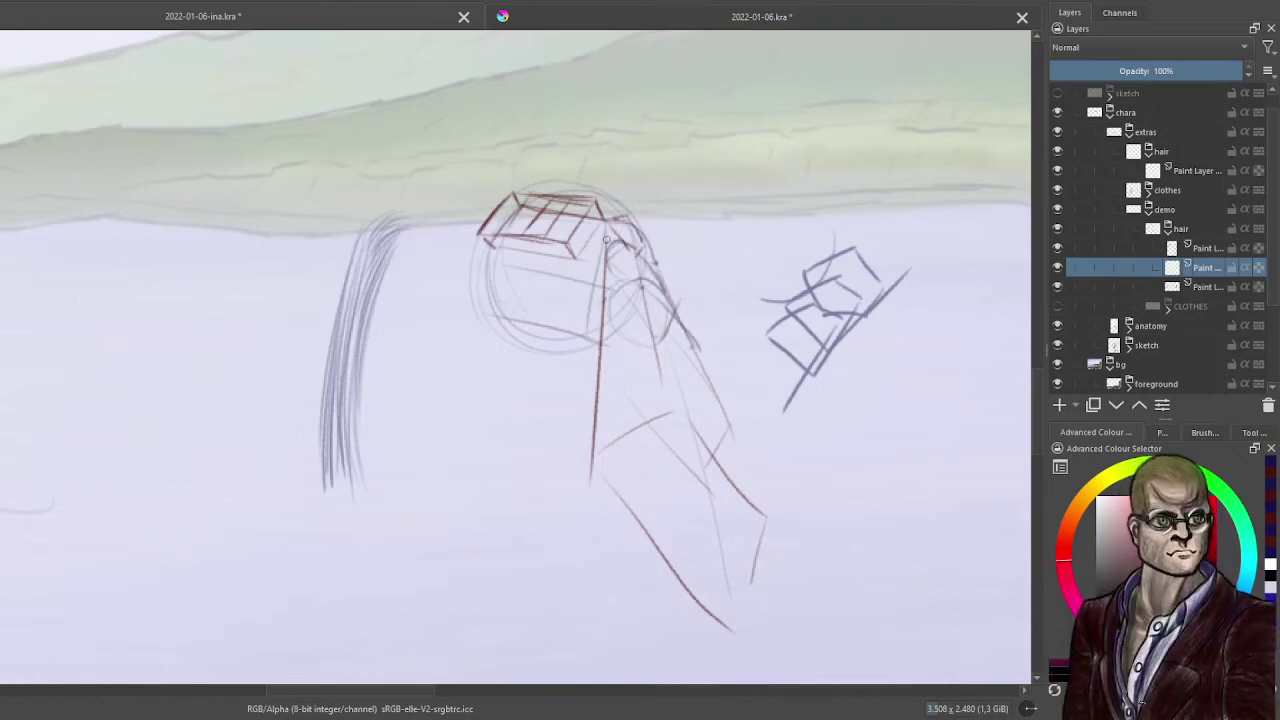
pyautogui.moveTo(606, 240); pyautogui.dragTo(636, 234)
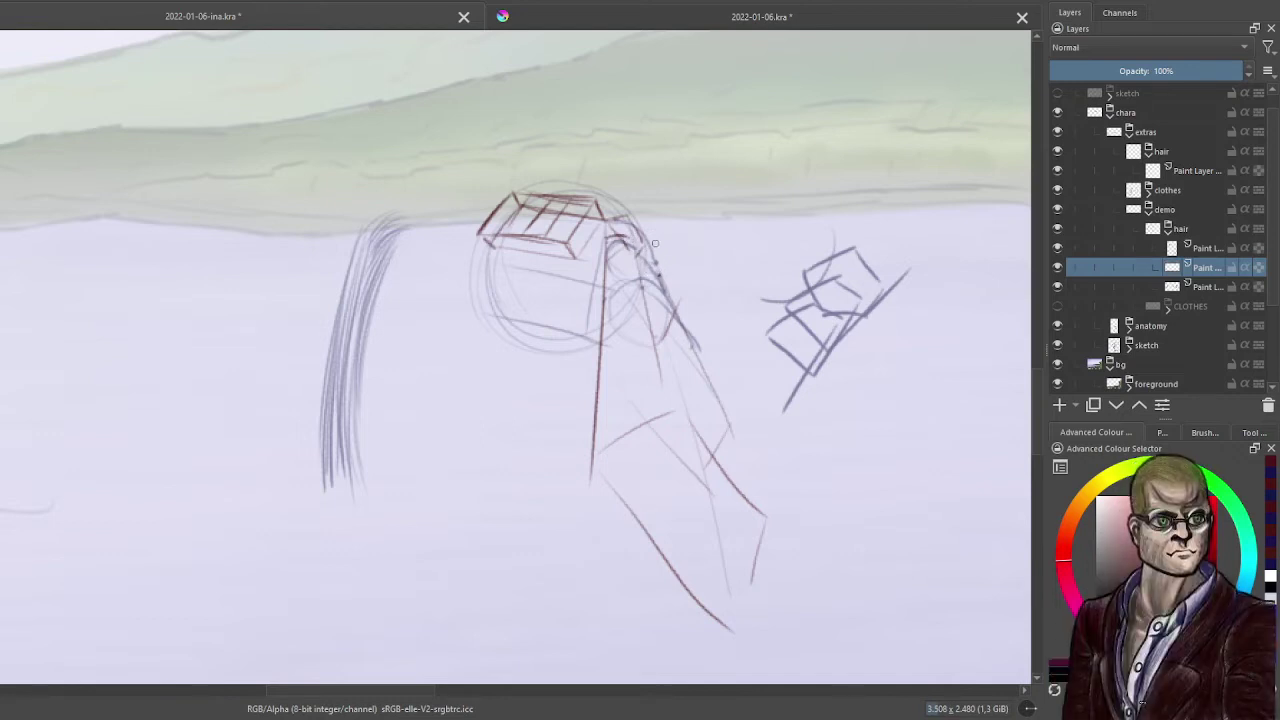
pyautogui.moveTo(651, 265); pyautogui.dragTo(668, 276)
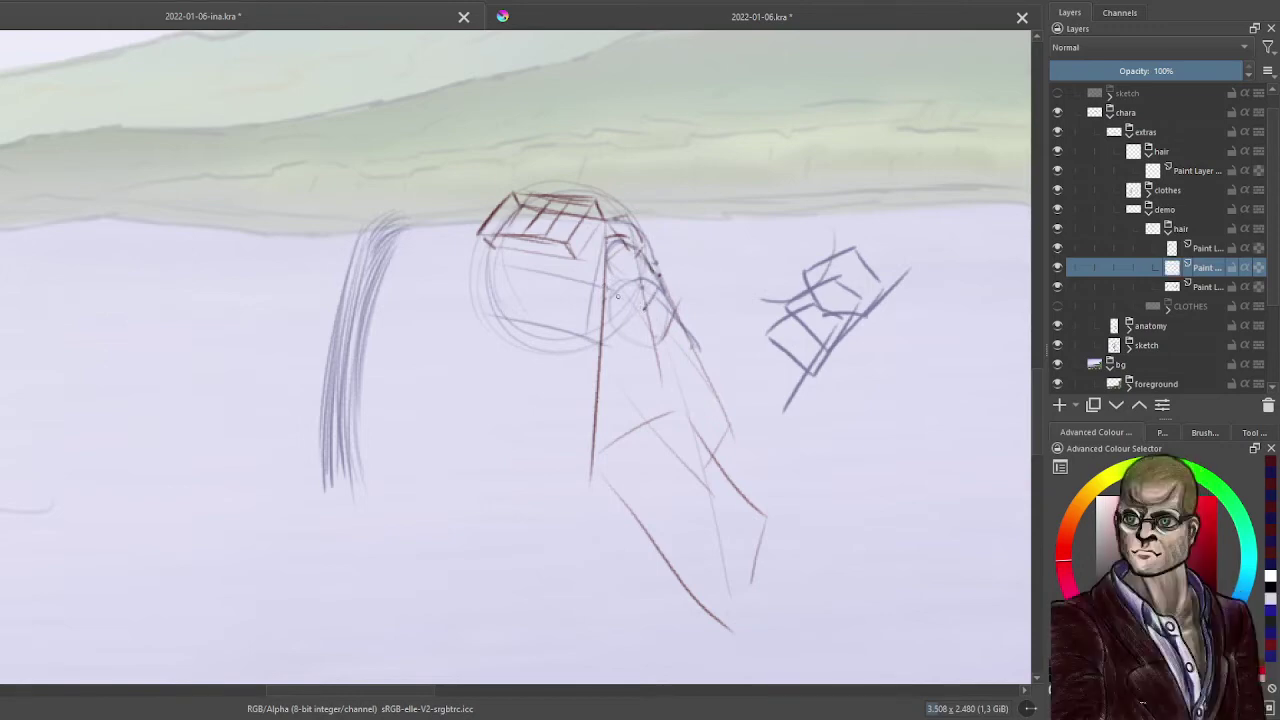
pyautogui.moveTo(620, 266); pyautogui.dragTo(607, 285)
pyautogui.moveTo(630, 263)
pyautogui.mouseDown()
pyautogui.moveTo(689, 347)
pyautogui.moveTo(659, 370)
pyautogui.mouseUp()
pyautogui.moveTo(609, 333)
pyautogui.mouseDown()
pyautogui.moveTo(649, 305)
pyautogui.moveTo(605, 340)
pyautogui.moveTo(677, 301)
pyautogui.moveTo(710, 375)
pyautogui.moveTo(656, 309)
pyautogui.moveTo(710, 382)
pyautogui.mouseUp()
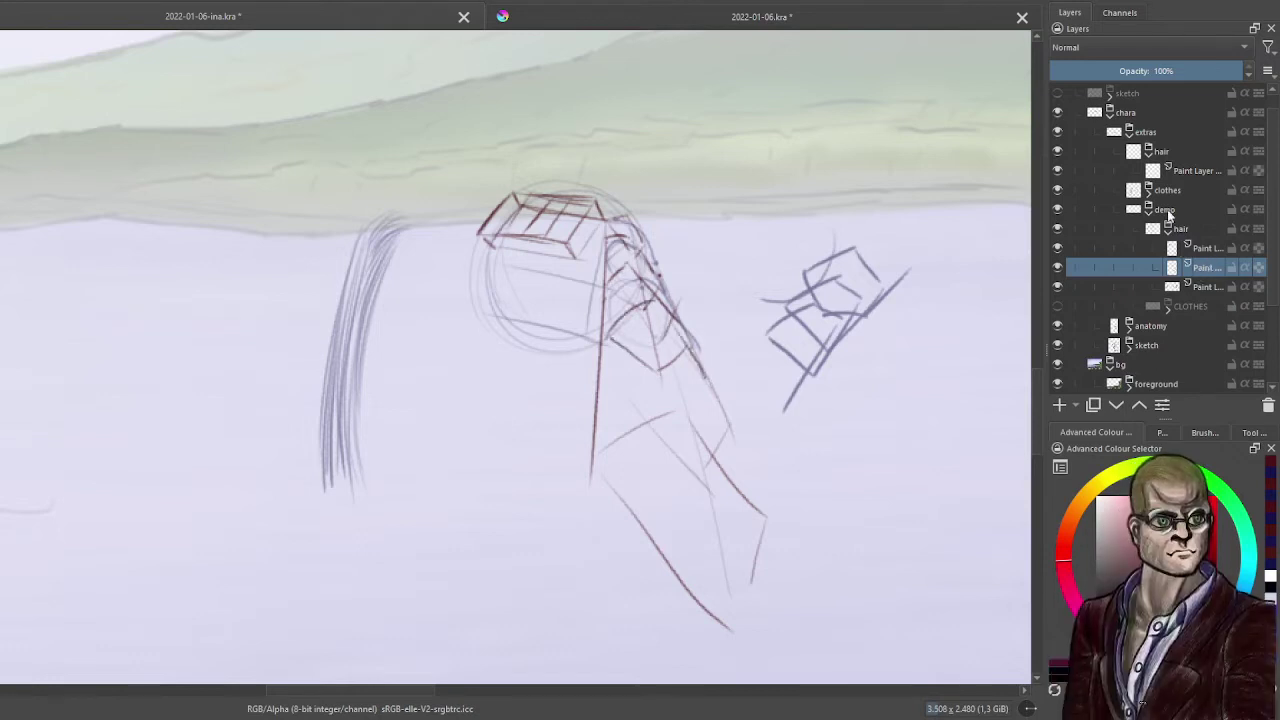
# - Lower the rough segment layer's opacity to 48% and redraw the side hair's arched segments in bold dark red on the uppermost demo layer
pyautogui.moveTo(1175, 71); pyautogui.dragTo(1140, 72)
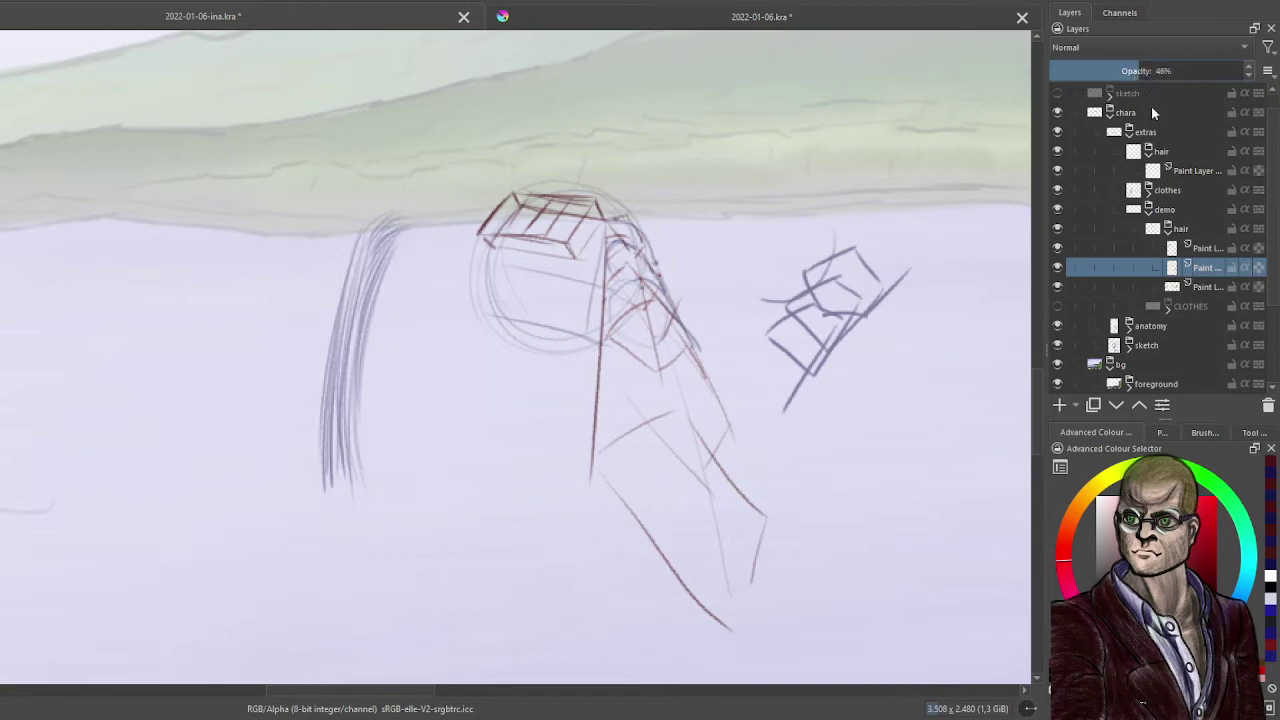
pyautogui.click(1208, 247)
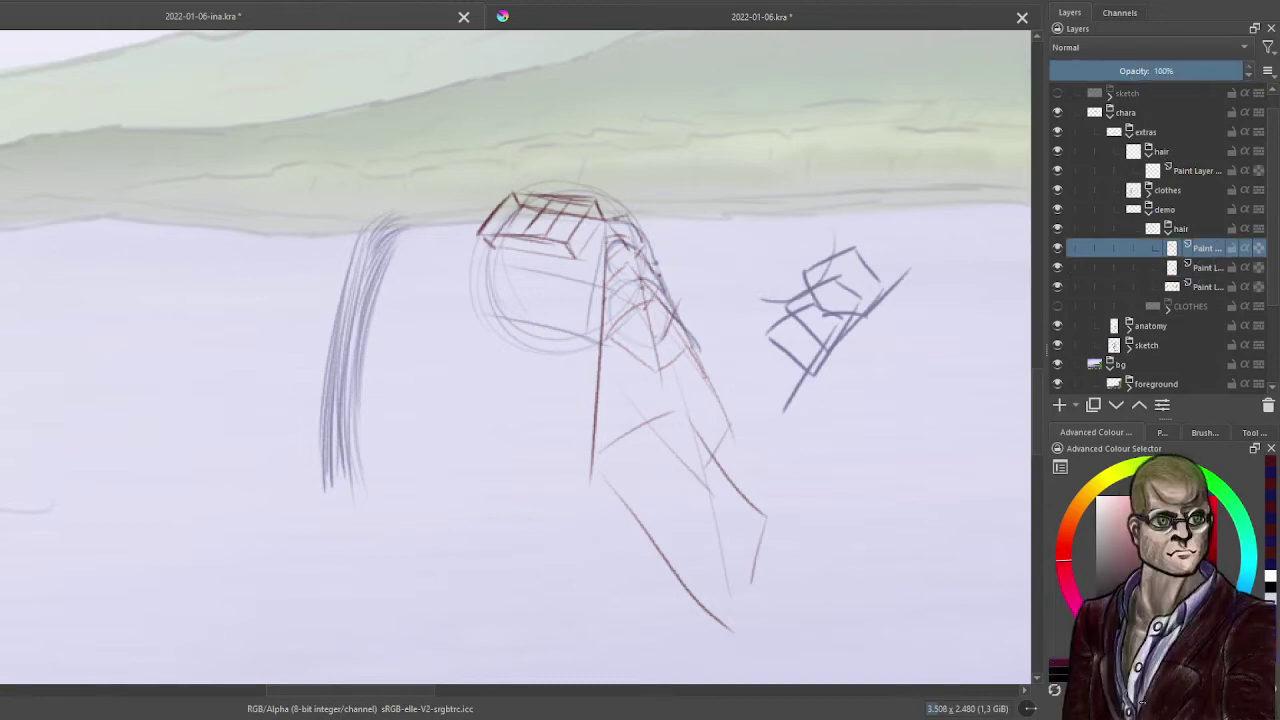
pyautogui.scroll(1, 556, 268)
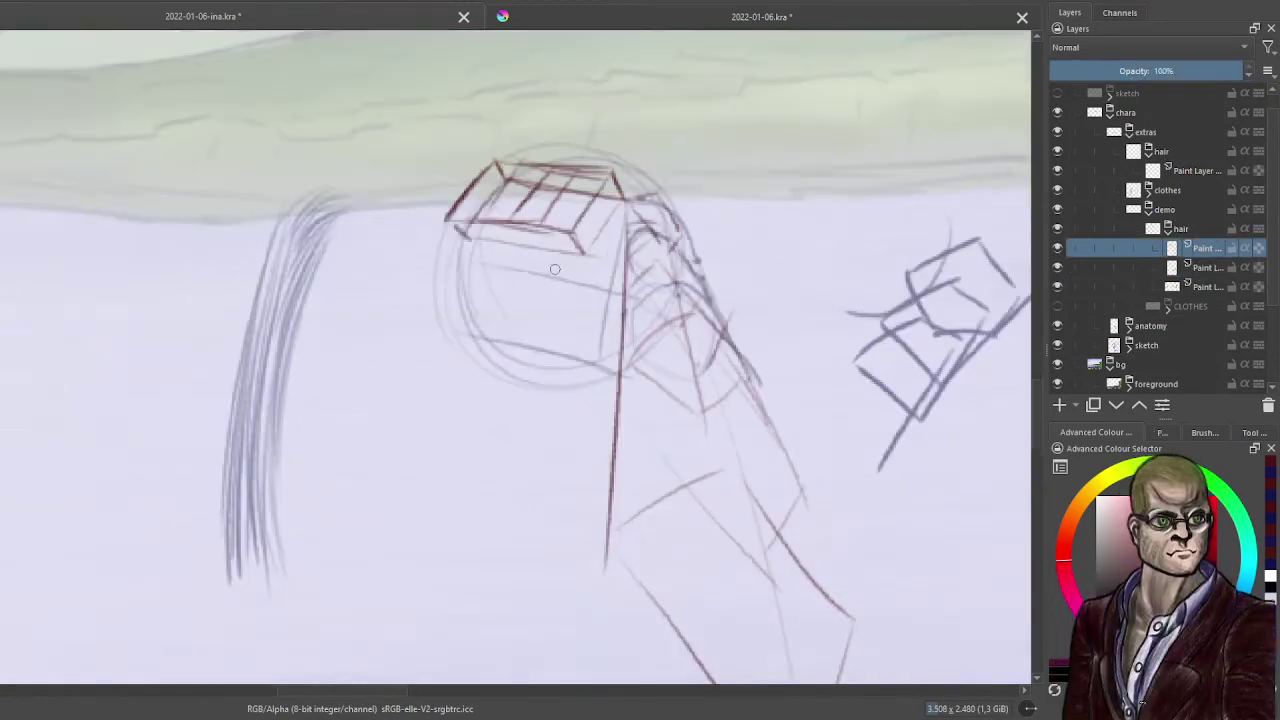
pyautogui.moveTo(599, 268)
pyautogui.mouseDown()
pyautogui.moveTo(434, 311)
pyautogui.moveTo(426, 302)
pyautogui.mouseUp()
pyautogui.moveTo(448, 351)
pyautogui.mouseDown()
pyautogui.moveTo(456, 395)
pyautogui.moveTo(454, 357)
pyautogui.moveTo(507, 322)
pyautogui.moveTo(453, 350)
pyautogui.moveTo(490, 324)
pyautogui.mouseUp()
pyautogui.moveTo(463, 342)
pyautogui.mouseDown()
pyautogui.moveTo(500, 321)
pyautogui.moveTo(545, 356)
pyautogui.moveTo(578, 432)
pyautogui.mouseUp()
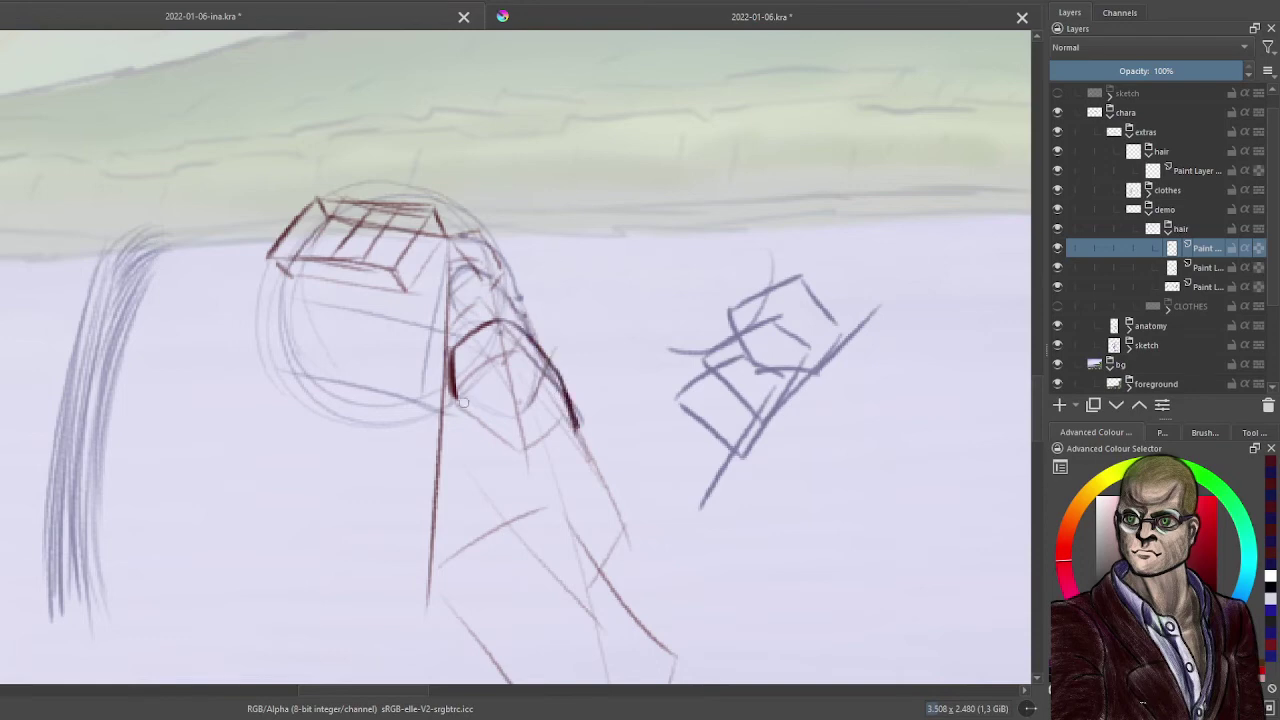
pyautogui.moveTo(462, 404)
pyautogui.mouseDown()
pyautogui.moveTo(502, 356)
pyautogui.moveTo(552, 381)
pyautogui.moveTo(576, 458)
pyautogui.mouseUp()
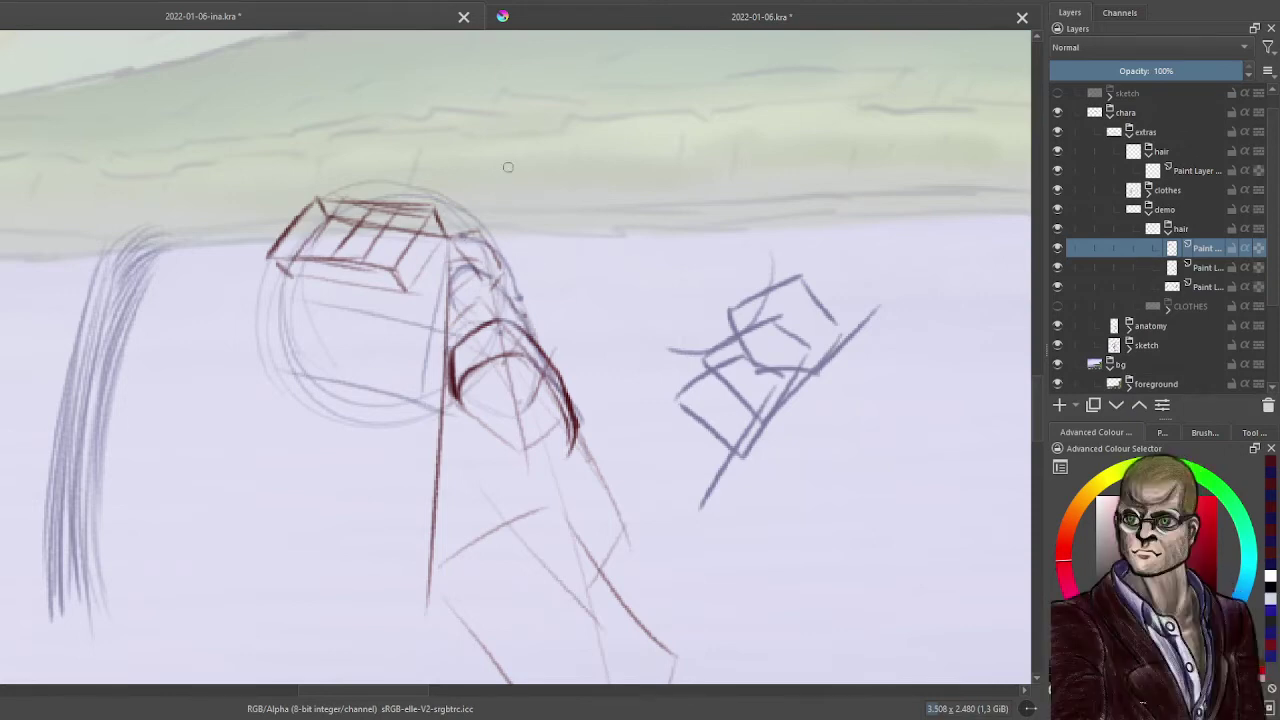
pyautogui.moveTo(449, 237)
pyautogui.mouseDown()
pyautogui.moveTo(481, 233)
pyautogui.moveTo(456, 234)
pyautogui.moveTo(495, 262)
pyautogui.moveTo(453, 258)
pyautogui.moveTo(495, 260)
pyautogui.moveTo(458, 285)
pyautogui.moveTo(474, 242)
pyautogui.moveTo(449, 297)
pyautogui.moveTo(470, 258)
pyautogui.moveTo(516, 310)
pyautogui.mouseUp()
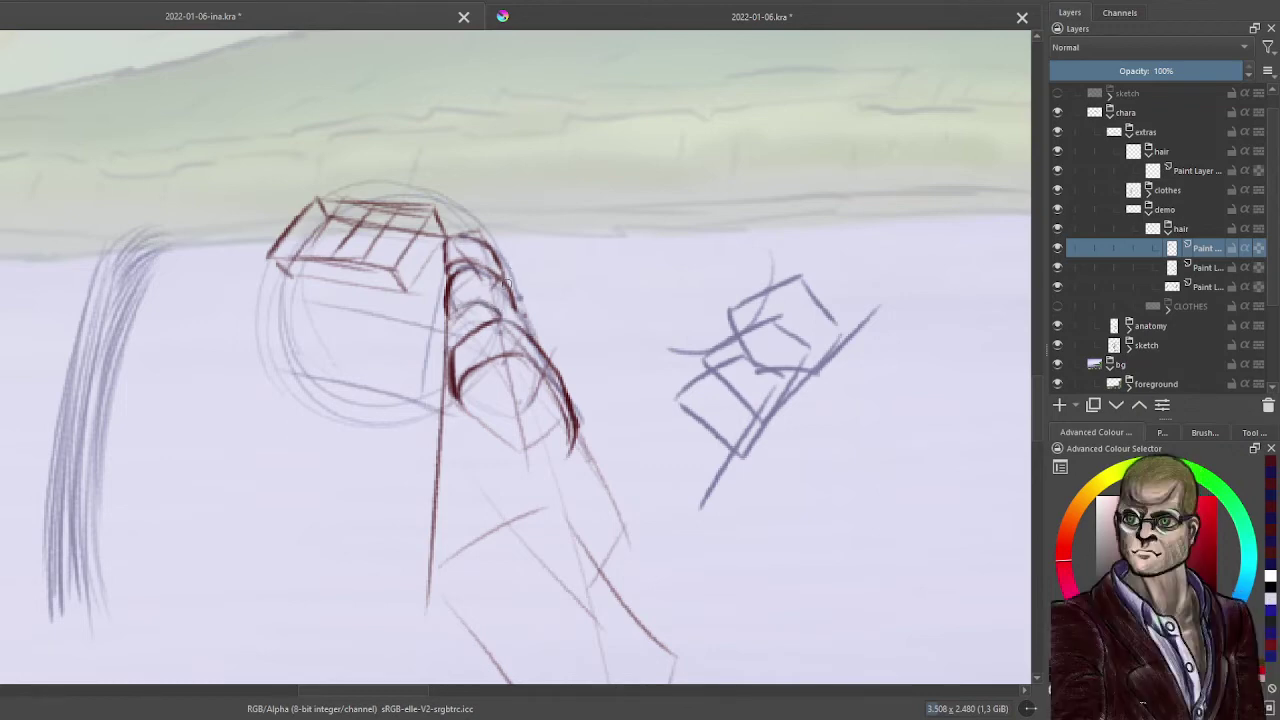
# - Close the bold side hair segments with dark red oval cross-sections so they read as stacked tubes
pyautogui.moveTo(461, 314); pyautogui.dragTo(476, 326)
pyautogui.moveTo(472, 270); pyautogui.dragTo(486, 276)
pyautogui.moveTo(458, 319)
pyautogui.mouseDown()
pyautogui.moveTo(468, 302)
pyautogui.moveTo(504, 321)
pyautogui.mouseUp()
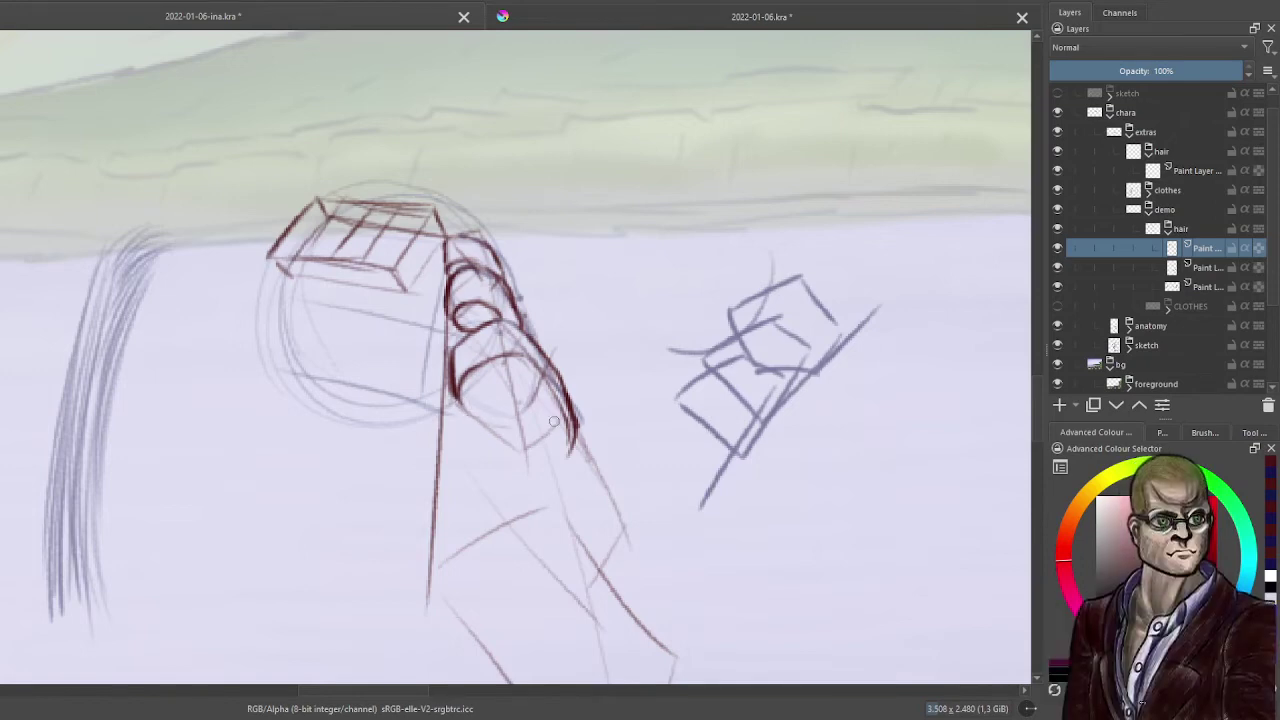
pyautogui.moveTo(550, 429)
pyautogui.mouseDown()
pyautogui.moveTo(474, 421)
pyautogui.moveTo(456, 392)
pyautogui.moveTo(531, 413)
pyautogui.moveTo(487, 423)
pyautogui.moveTo(469, 405)
pyautogui.moveTo(484, 419)
pyautogui.moveTo(562, 432)
pyautogui.mouseUp()
pyautogui.moveTo(460, 398)
pyautogui.mouseDown()
pyautogui.moveTo(540, 426)
pyautogui.moveTo(548, 402)
pyautogui.mouseUp()
pyautogui.moveTo(464, 376)
pyautogui.mouseDown()
pyautogui.moveTo(477, 392)
pyautogui.moveTo(524, 387)
pyautogui.moveTo(519, 364)
pyautogui.moveTo(520, 394)
pyautogui.moveTo(476, 374)
pyautogui.moveTo(542, 414)
pyautogui.mouseUp()
pyautogui.moveTo(530, 362); pyautogui.dragTo(568, 458)
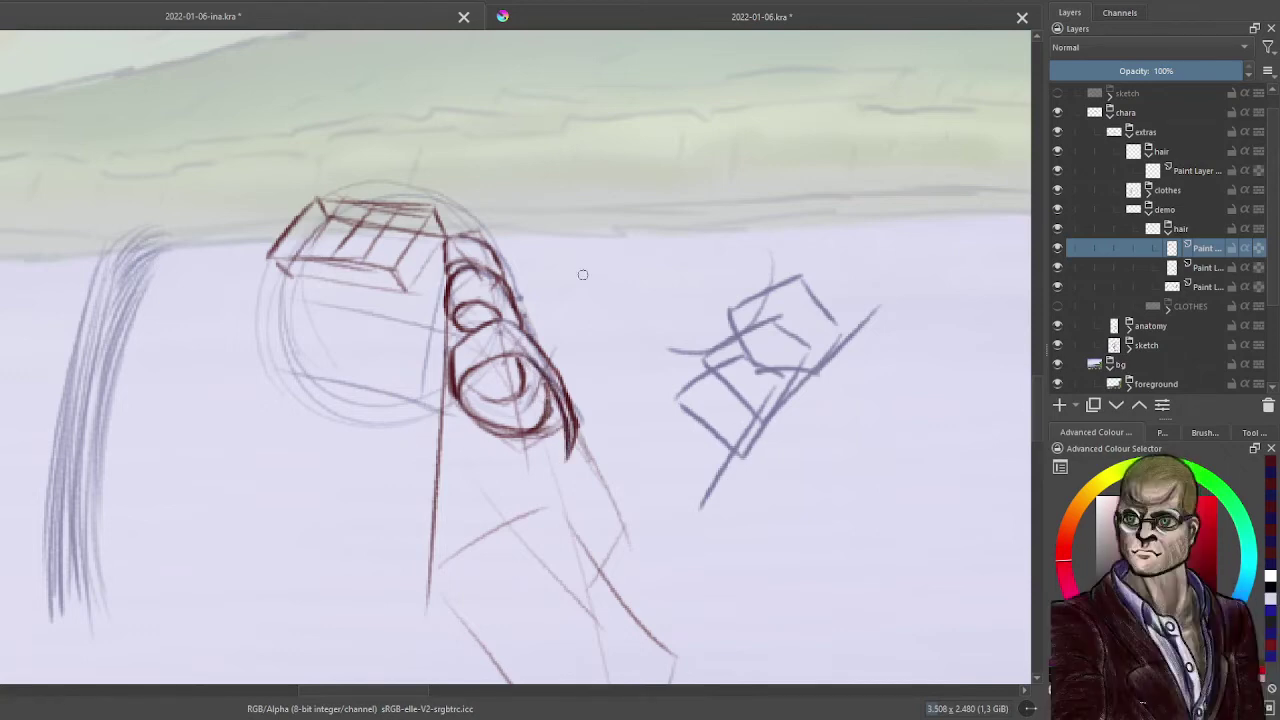
pyautogui.moveTo(458, 308); pyautogui.dragTo(486, 308)
pyautogui.scroll(-3, 595, 179)
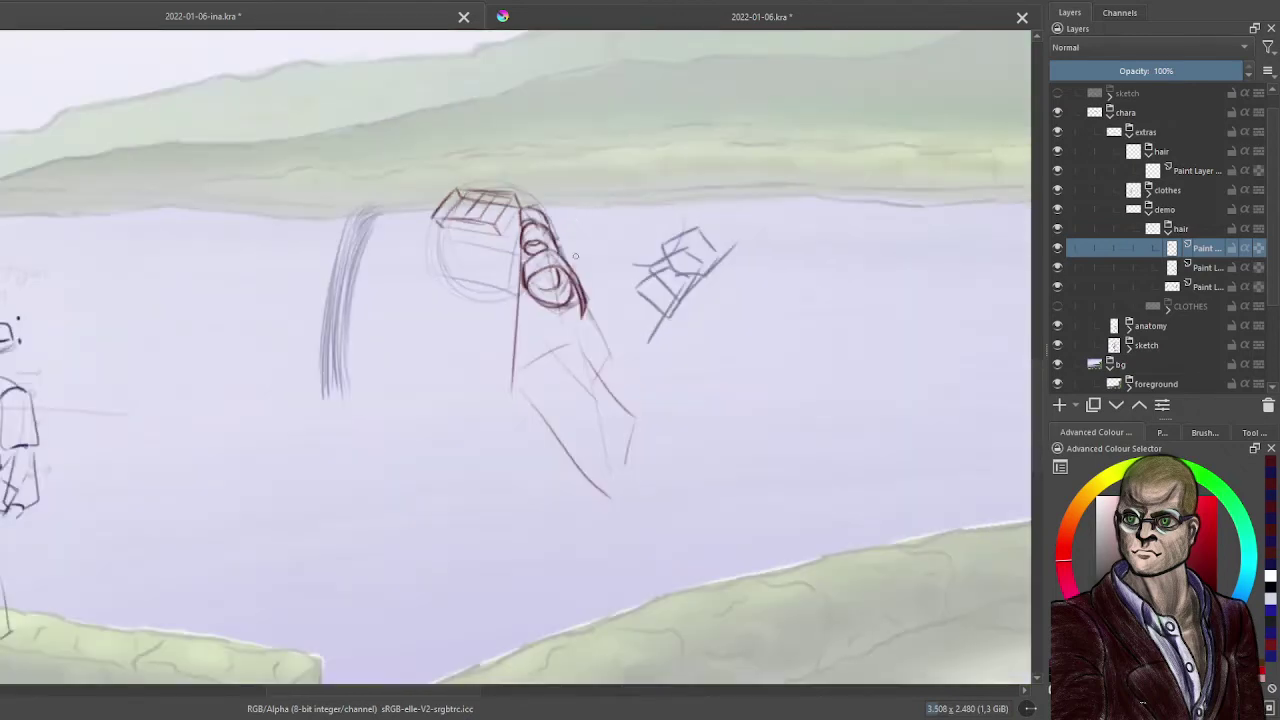
pyautogui.scroll(5, 523, 162)
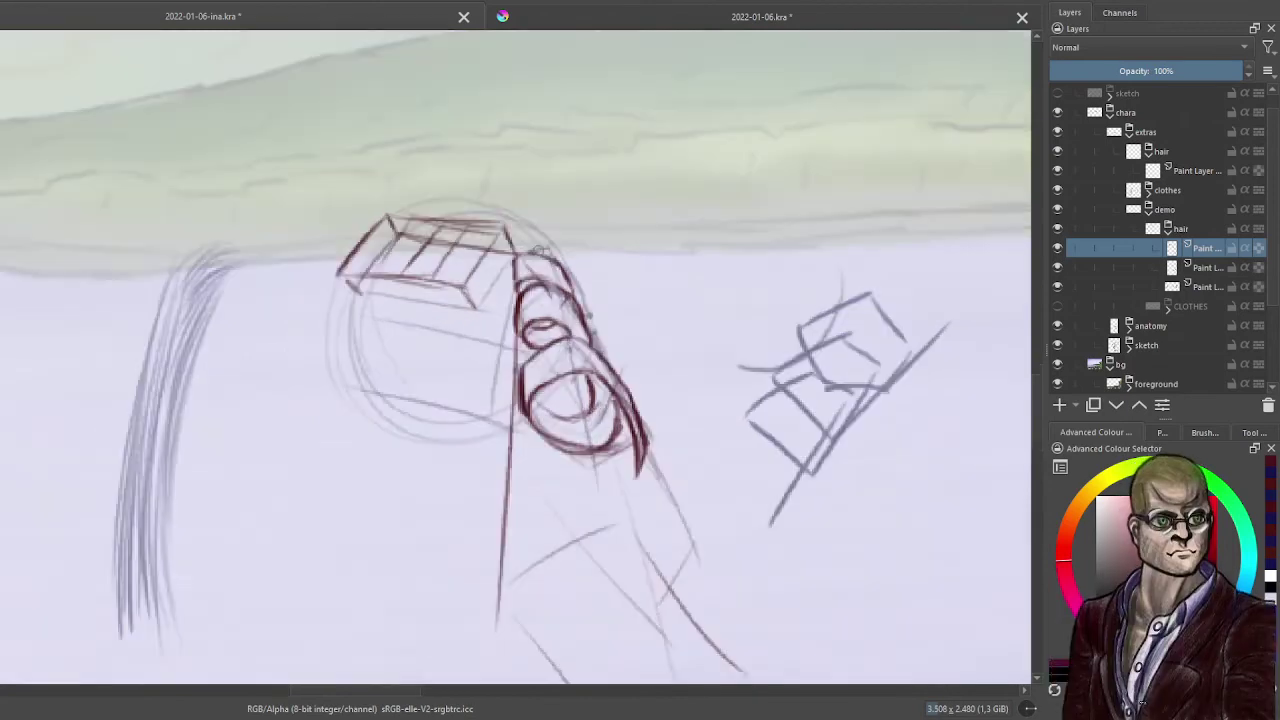
pyautogui.click(1207, 287)
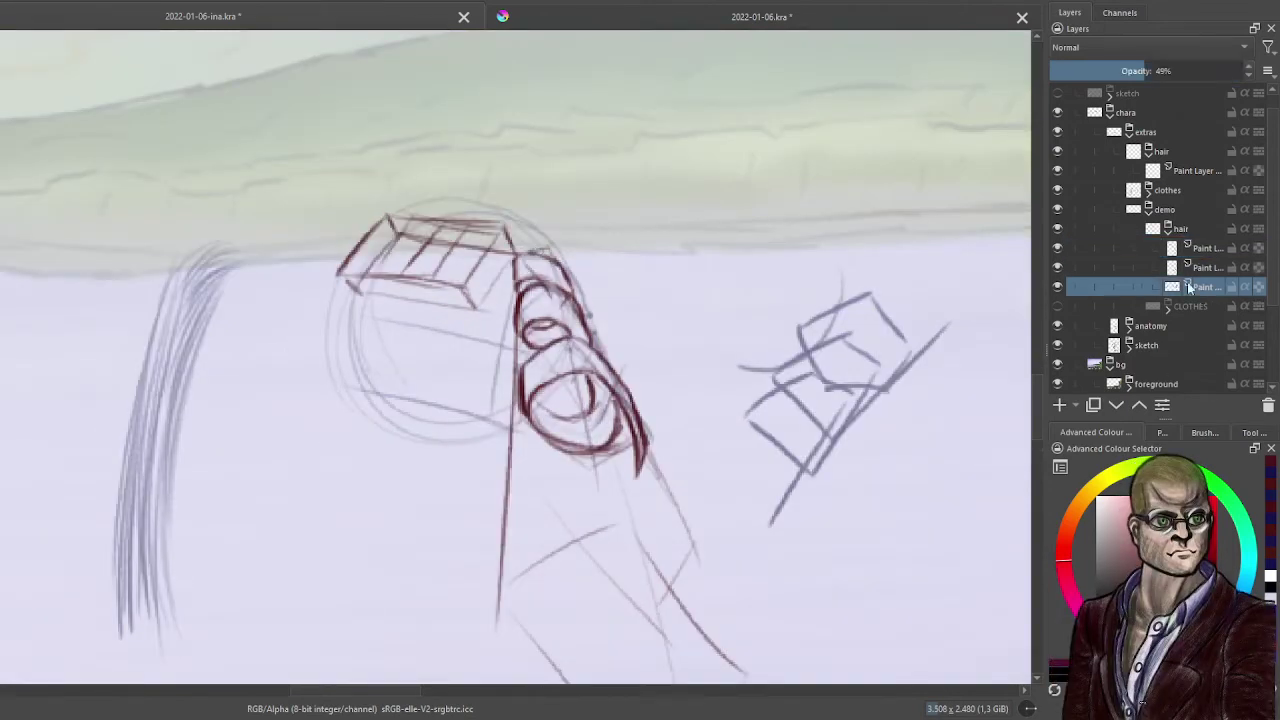
pyautogui.click(1209, 248)
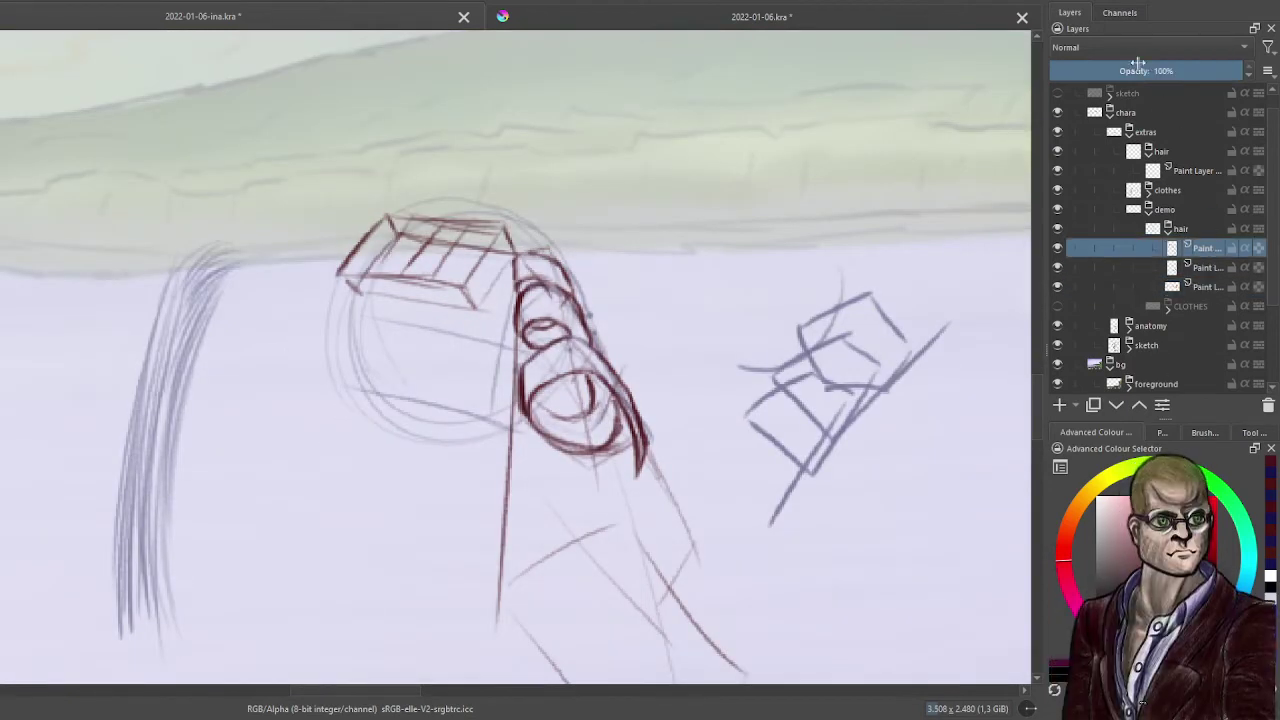
pyautogui.click(1142, 71)
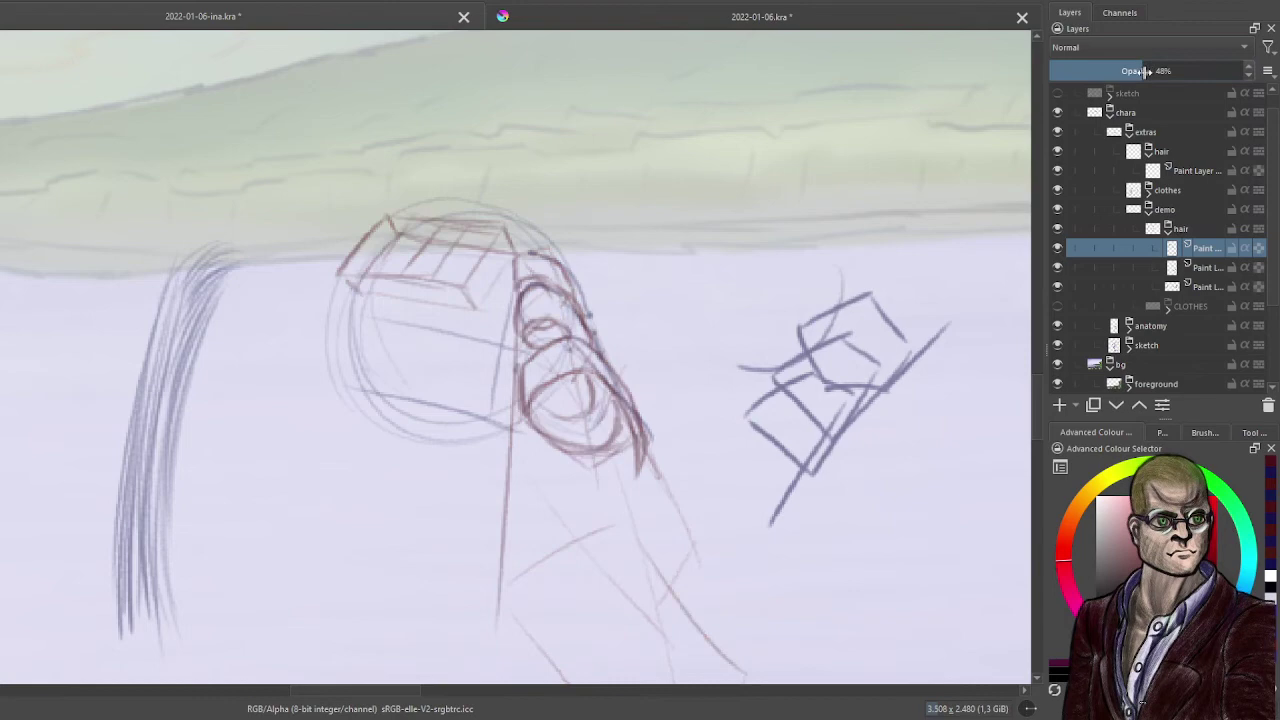
pyautogui.click(1240, 71)
# - Pick blue as the drawing colour and lighten the dark red fringe block on the uppermost demo layer with the soft eraser preset
pyautogui.click(1213, 287)
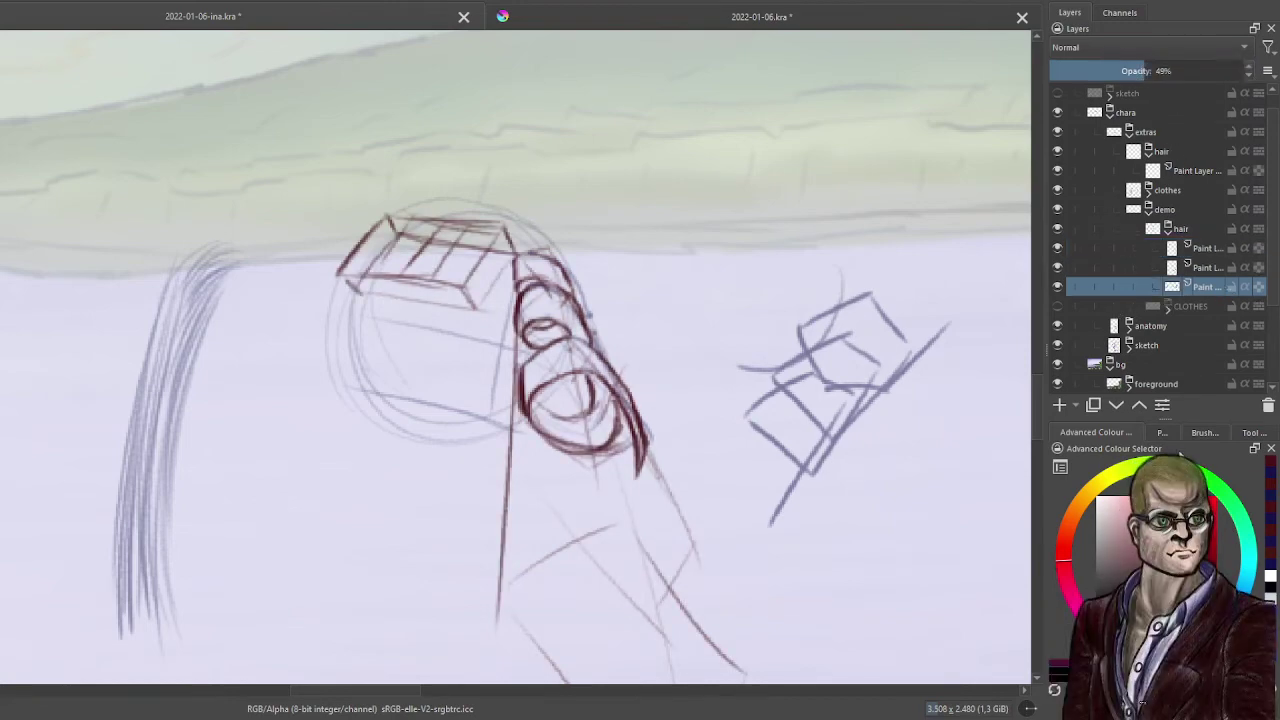
pyautogui.click(1200, 636)
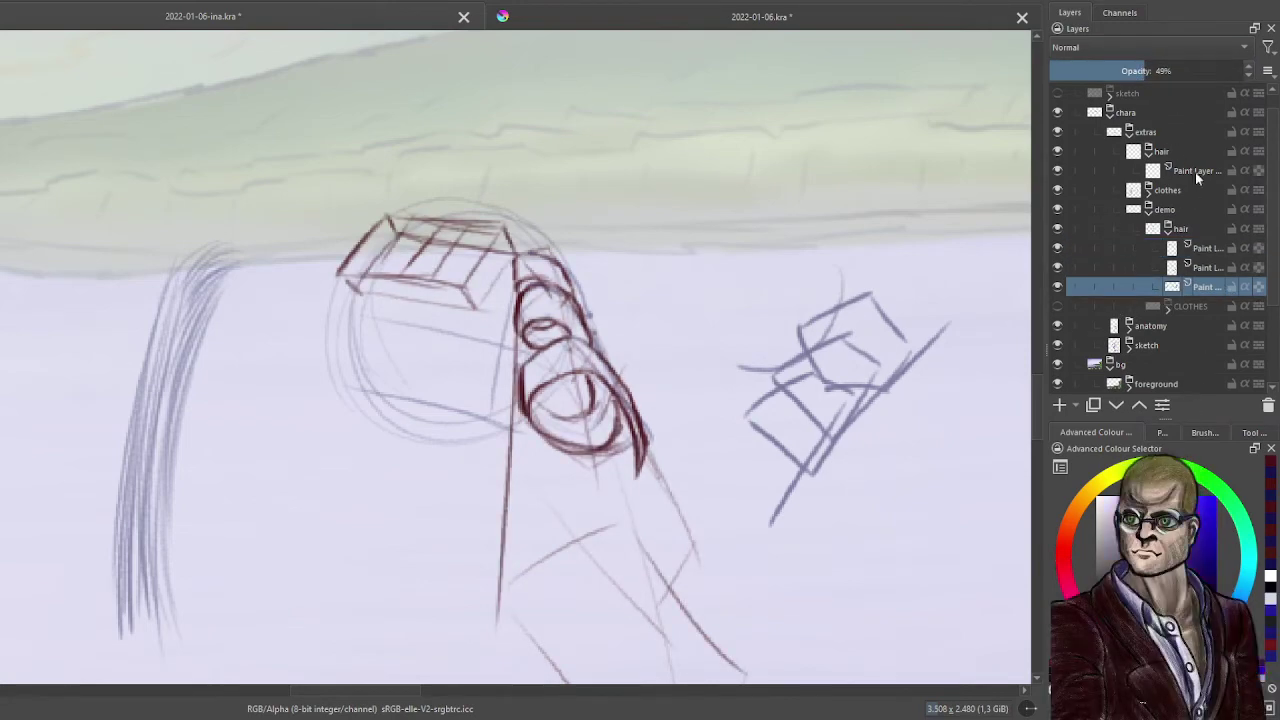
pyautogui.click(1210, 248)
pyautogui.click(1205, 432)
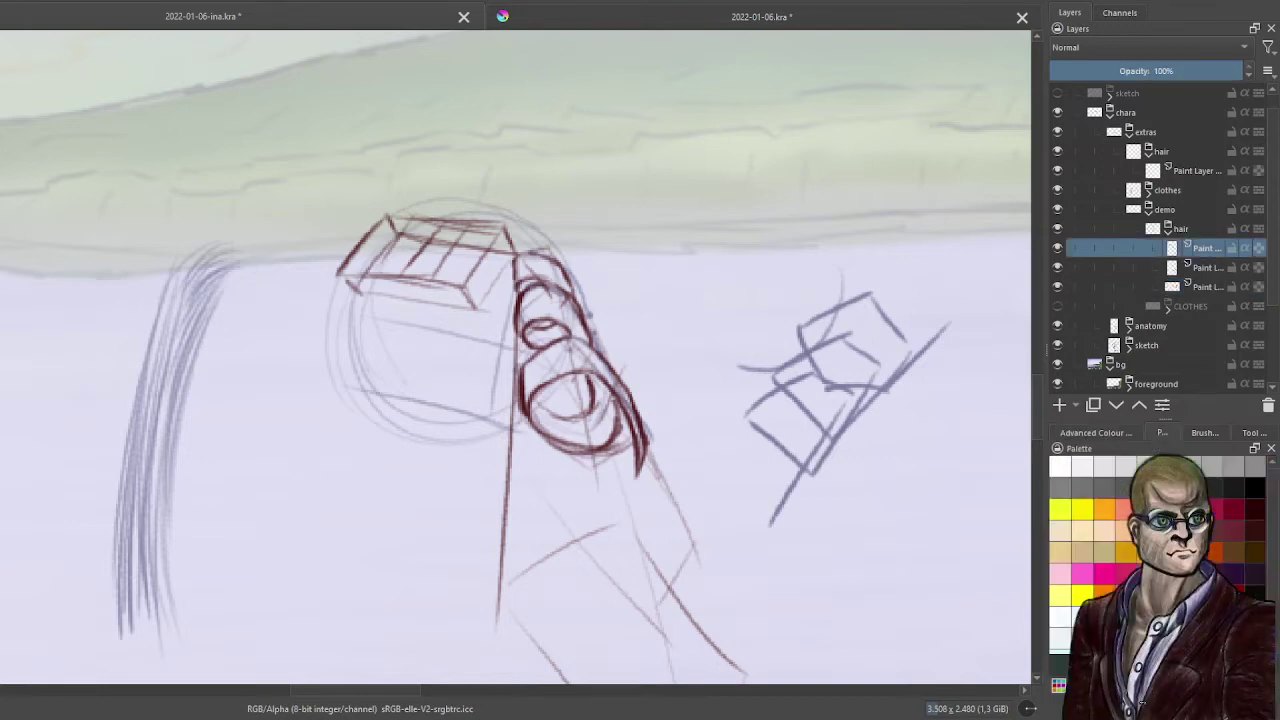
pyautogui.click(1098, 490)
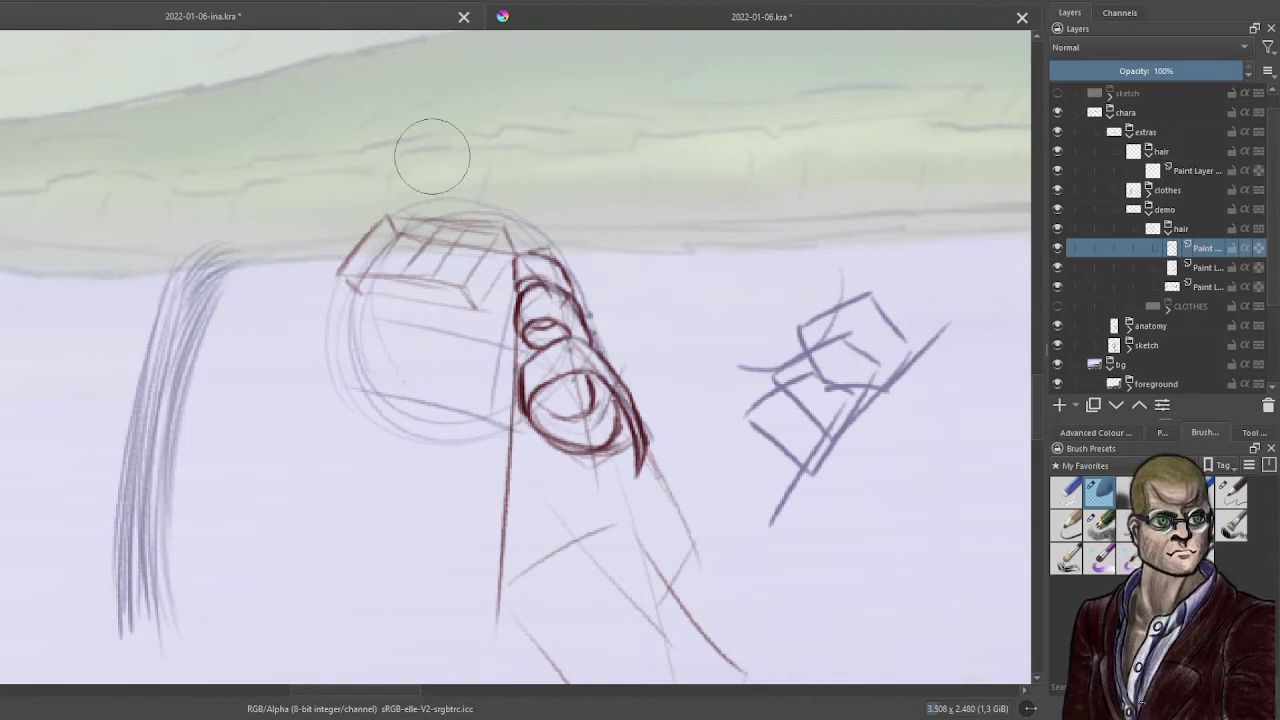
# - On the lowest paint layer of the demo hair group, draw a slanted three-dimensional box above the head guide with the pencil preset
pyautogui.click(1205, 287)
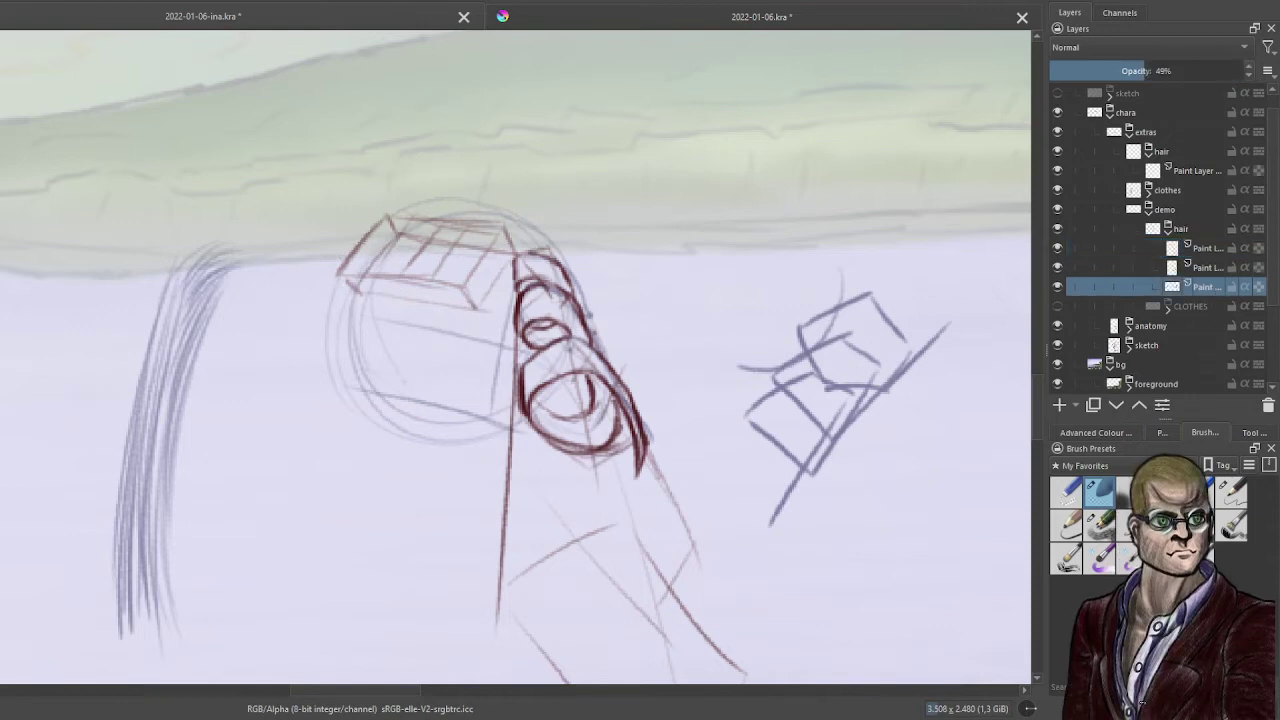
pyautogui.click(1068, 525)
pyautogui.click(1232, 496)
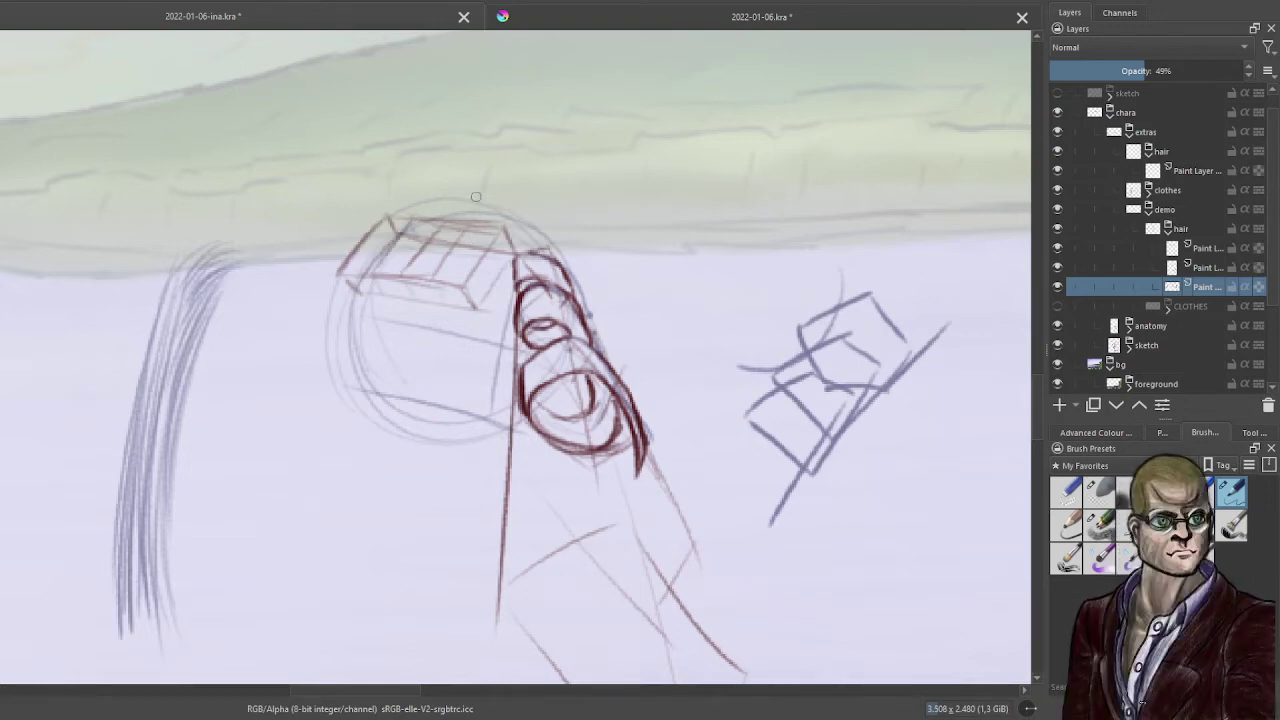
pyautogui.moveTo(615, 104)
pyautogui.mouseDown()
pyautogui.moveTo(574, 157)
pyautogui.moveTo(618, 160)
pyautogui.mouseUp()
pyautogui.moveTo(616, 160); pyautogui.dragTo(619, 186)
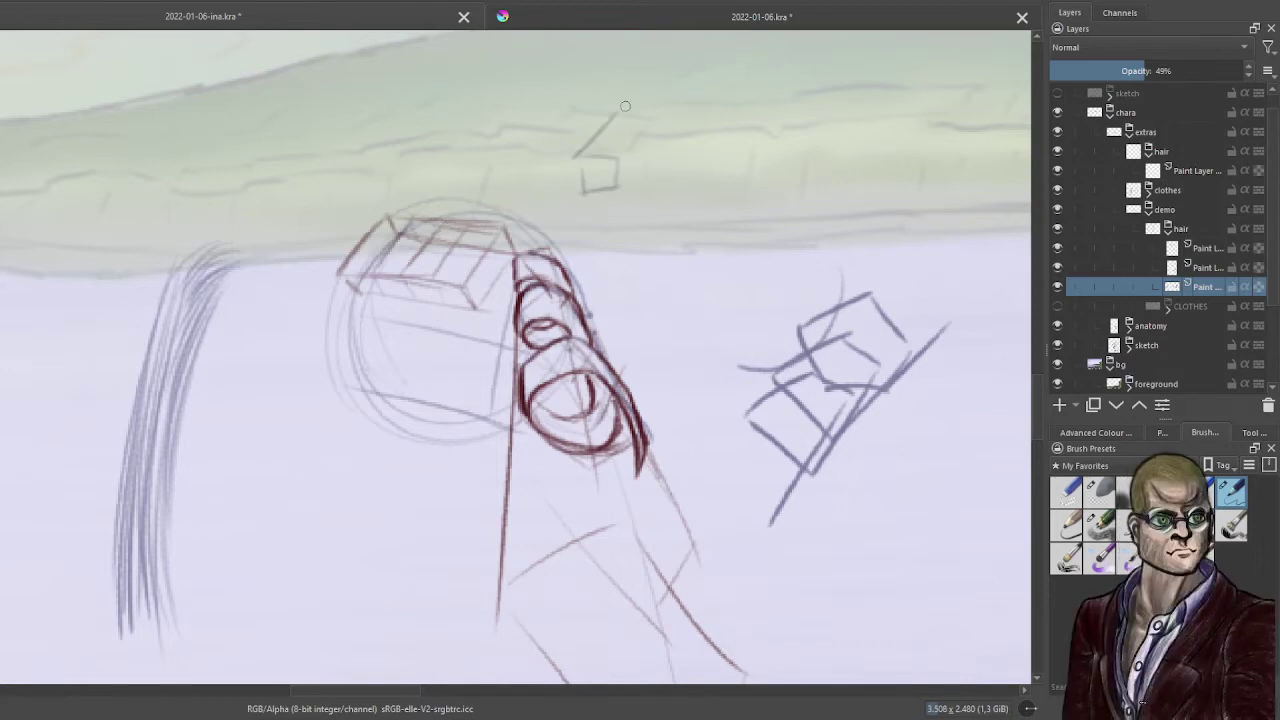
pyautogui.moveTo(621, 109)
pyautogui.mouseDown()
pyautogui.moveTo(659, 113)
pyautogui.moveTo(616, 160)
pyautogui.mouseUp()
pyautogui.moveTo(658, 114)
pyautogui.mouseDown()
pyautogui.moveTo(614, 160)
pyautogui.moveTo(652, 147)
pyautogui.mouseUp()
pyautogui.moveTo(584, 189); pyautogui.dragTo(626, 141)
pyautogui.moveTo(627, 141); pyautogui.dragTo(652, 148)
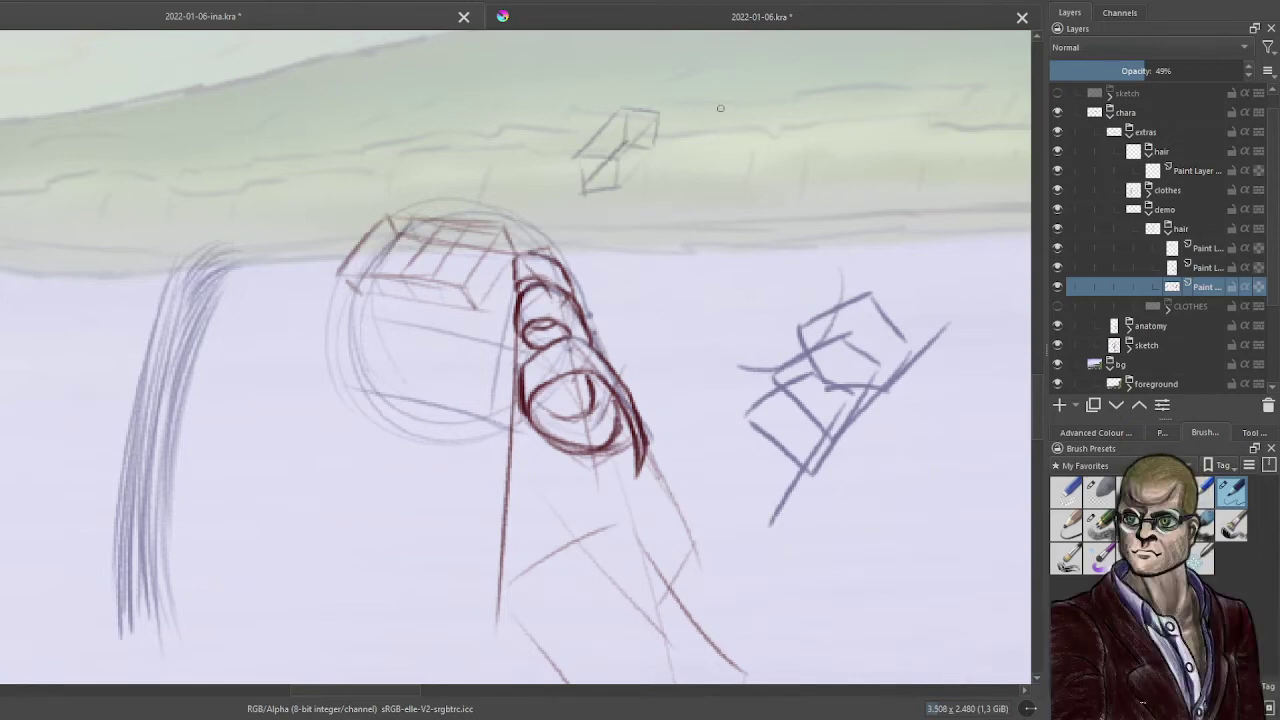
# - Draw an upright rectangle and a narrow crescent beside the slanted box, and add a curved line inside the box
pyautogui.moveTo(720, 106); pyautogui.dragTo(716, 198)
pyautogui.moveTo(722, 108)
pyautogui.mouseDown()
pyautogui.moveTo(748, 109)
pyautogui.moveTo(754, 195)
pyautogui.mouseUp()
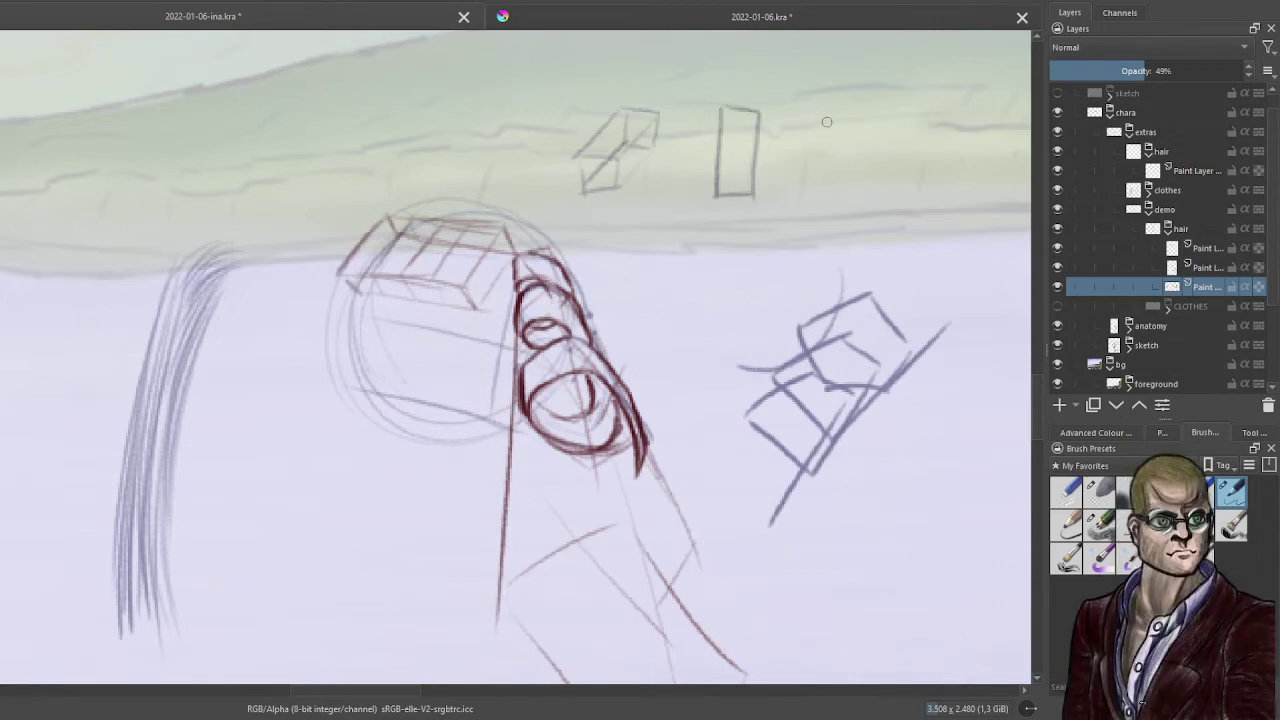
pyautogui.moveTo(826, 117)
pyautogui.mouseDown()
pyautogui.moveTo(794, 168)
pyautogui.moveTo(812, 212)
pyautogui.mouseUp()
pyautogui.moveTo(826, 116); pyautogui.dragTo(820, 212)
pyautogui.moveTo(628, 121); pyautogui.dragTo(601, 186)
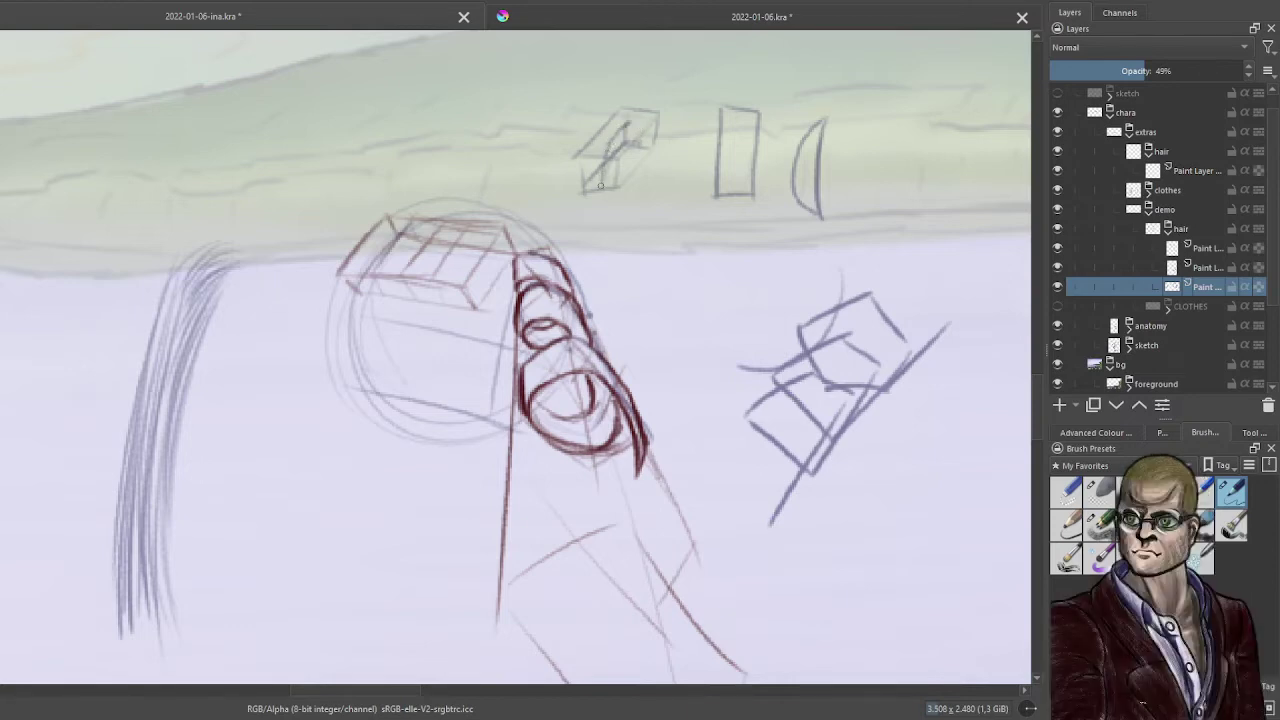
# - Sketch a thick curved hair lock inside the small slanted box and a small crescent below the upright rectangle
pyautogui.moveTo(631, 121); pyautogui.dragTo(646, 147)
pyautogui.moveTo(630, 124); pyautogui.dragTo(604, 185)
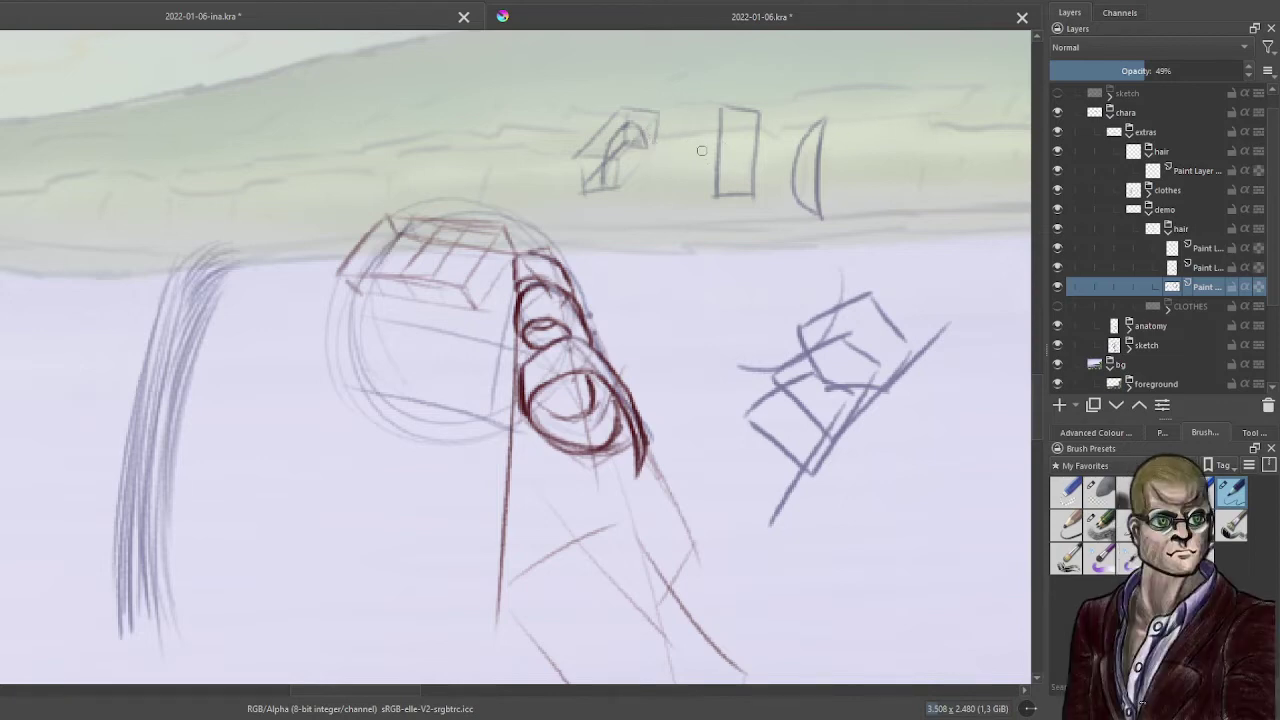
pyautogui.moveTo(667, 246); pyautogui.dragTo(709, 247)
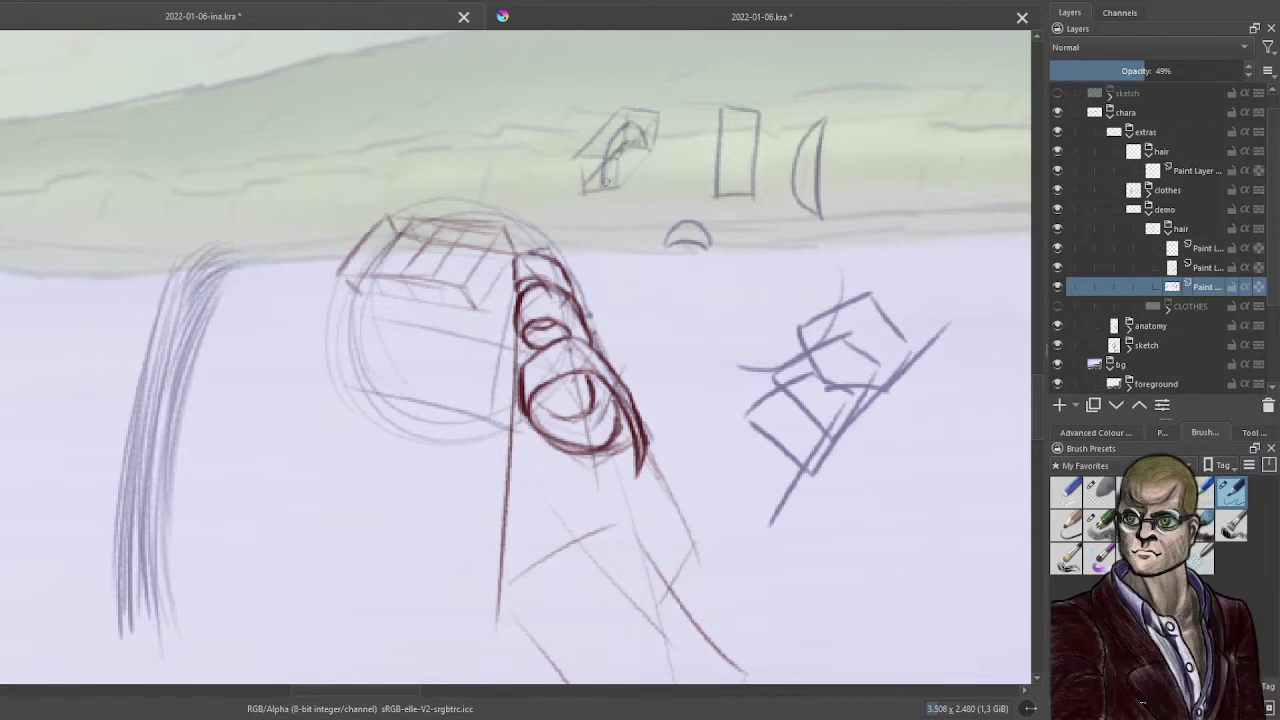
pyautogui.moveTo(607, 183)
pyautogui.mouseDown()
pyautogui.moveTo(622, 145)
pyautogui.moveTo(636, 134)
pyautogui.moveTo(651, 144)
pyautogui.mouseUp()
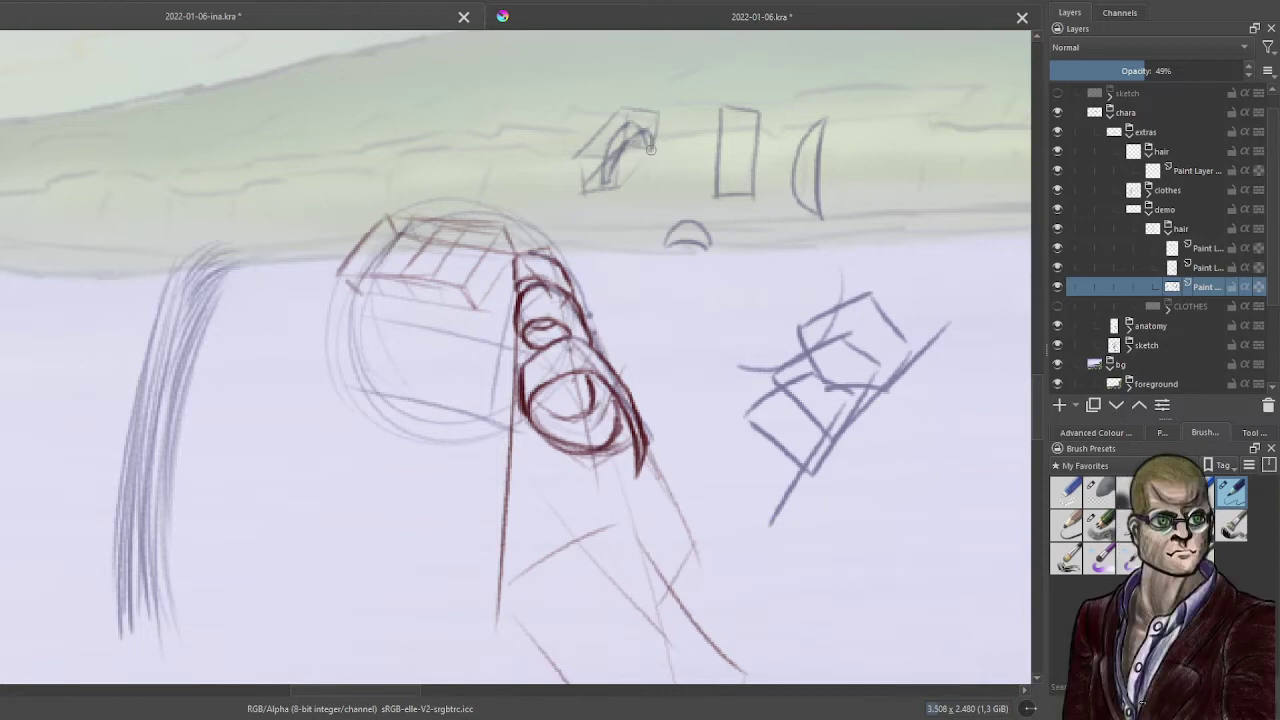
pyautogui.moveTo(633, 149); pyautogui.dragTo(609, 180)
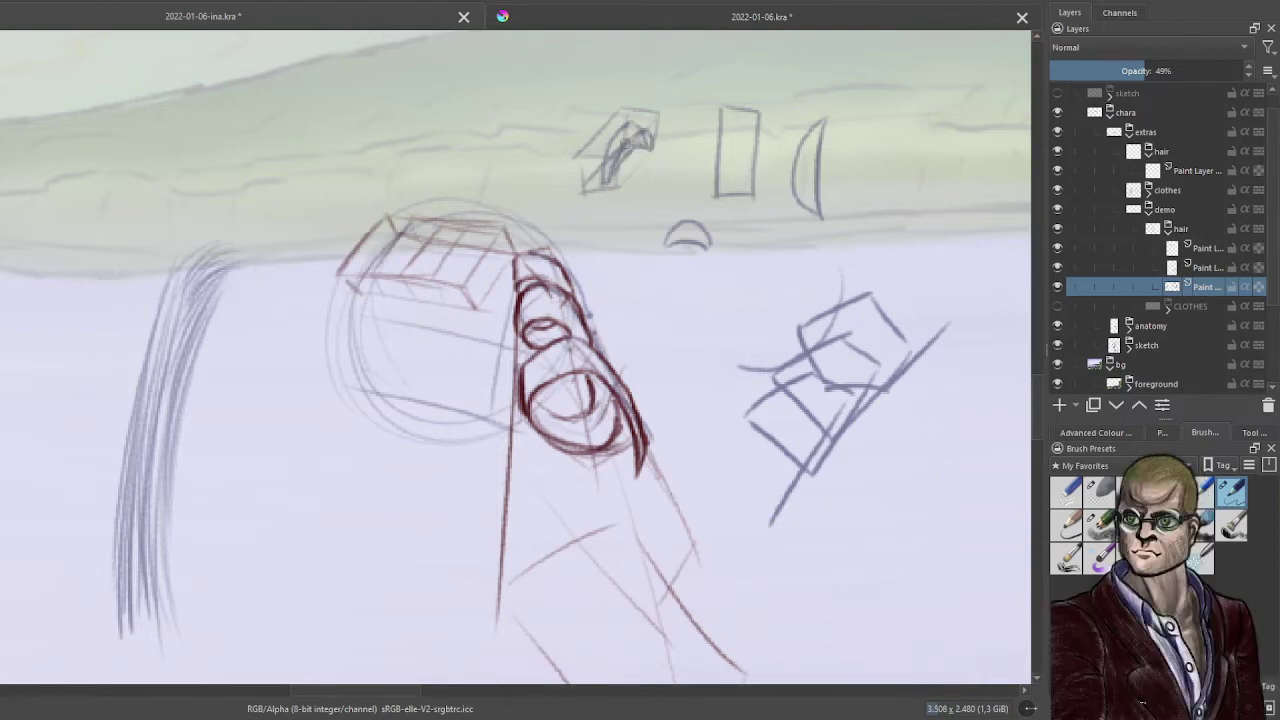
# - Choose a dark red and outline the curved lock in the small slanted box on the topmost paint layer of the demo hair group
pyautogui.click(1206, 267)
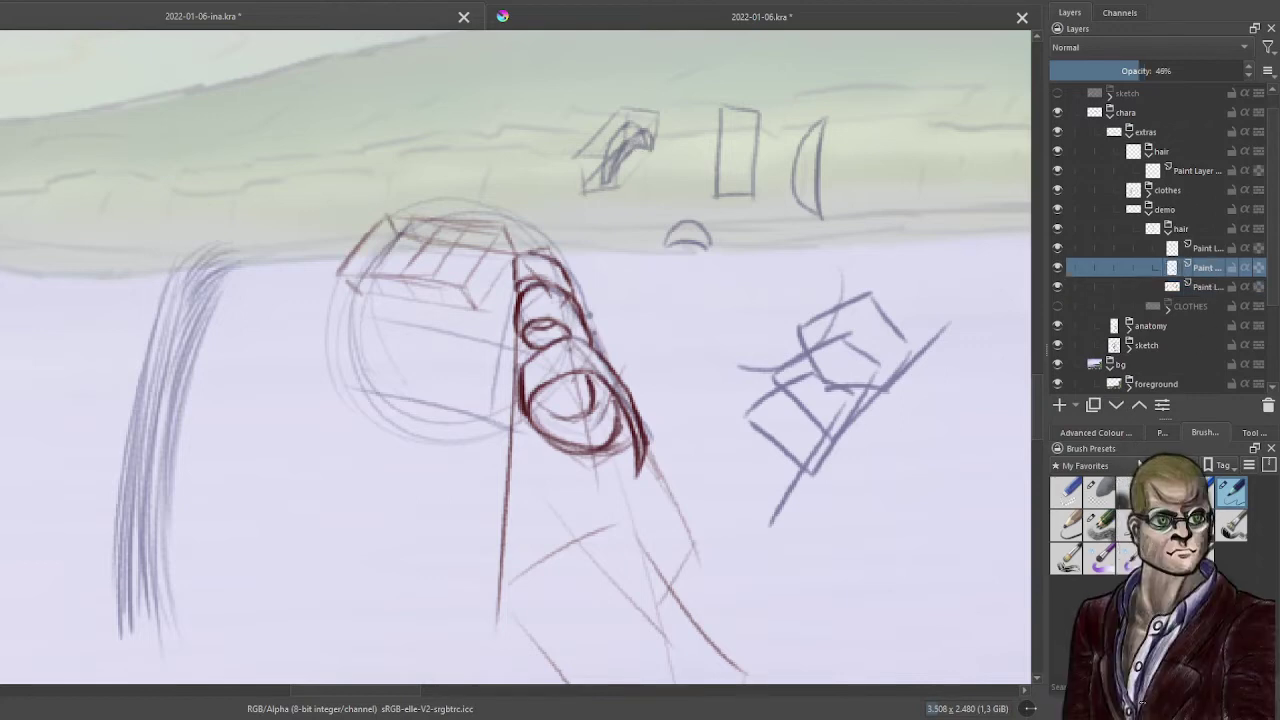
pyautogui.click(1133, 434)
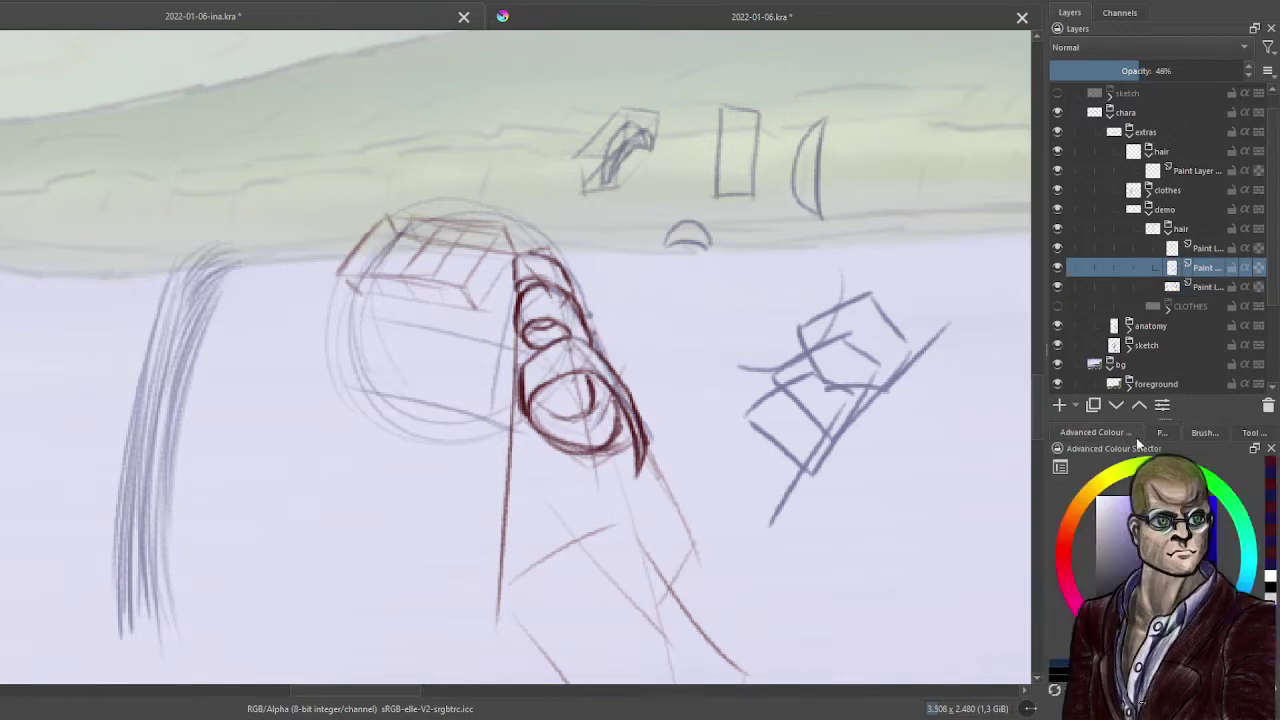
pyautogui.click(1072, 542)
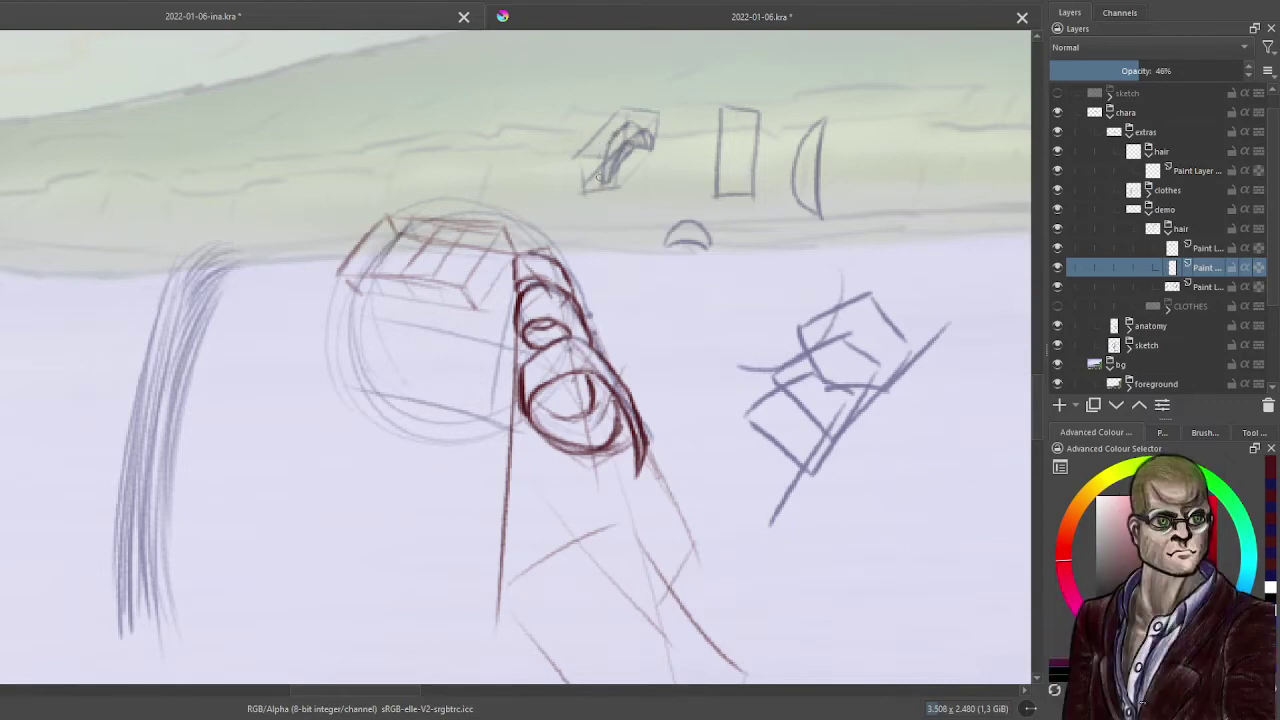
pyautogui.moveTo(598, 177)
pyautogui.mouseDown()
pyautogui.moveTo(606, 140)
pyautogui.moveTo(626, 130)
pyautogui.mouseUp()
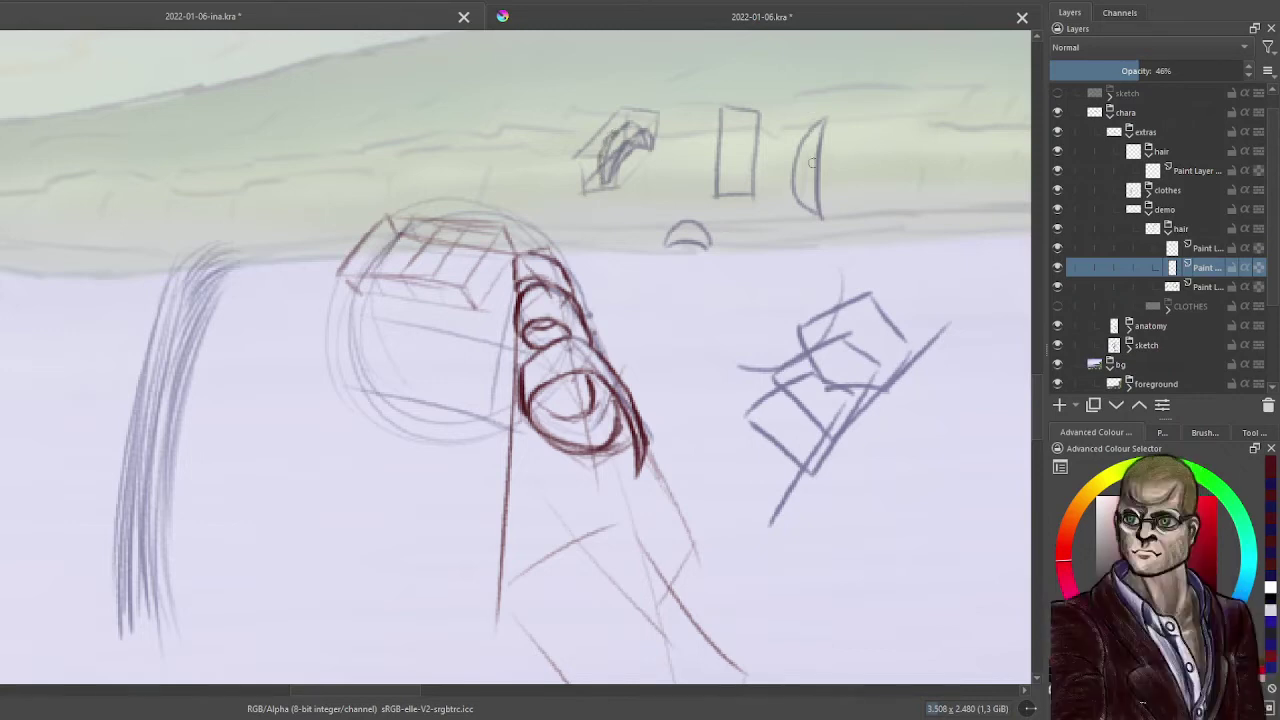
pyautogui.click(1208, 248)
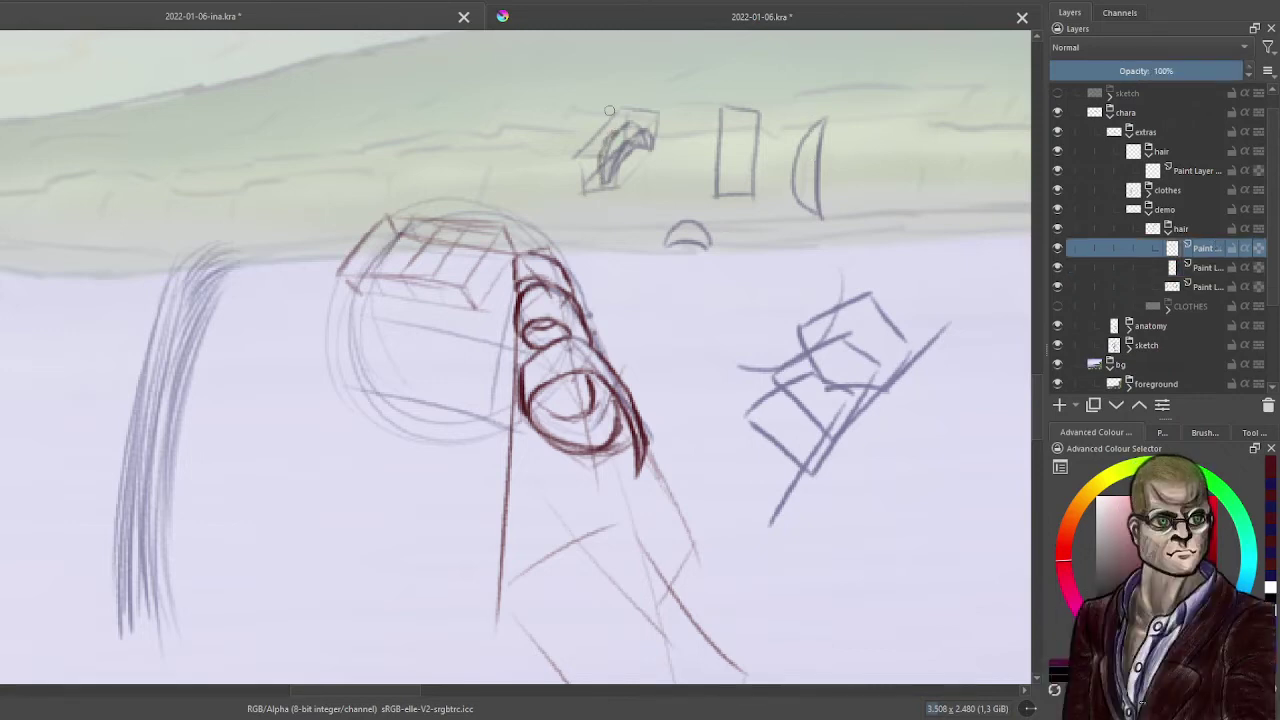
pyautogui.moveTo(602, 180)
pyautogui.mouseDown()
pyautogui.moveTo(609, 134)
pyautogui.moveTo(596, 153)
pyautogui.moveTo(612, 128)
pyautogui.moveTo(656, 152)
pyautogui.mouseUp()
pyautogui.moveTo(603, 184)
pyautogui.mouseDown()
pyautogui.moveTo(640, 148)
pyautogui.moveTo(612, 156)
pyautogui.moveTo(614, 178)
pyautogui.mouseUp()
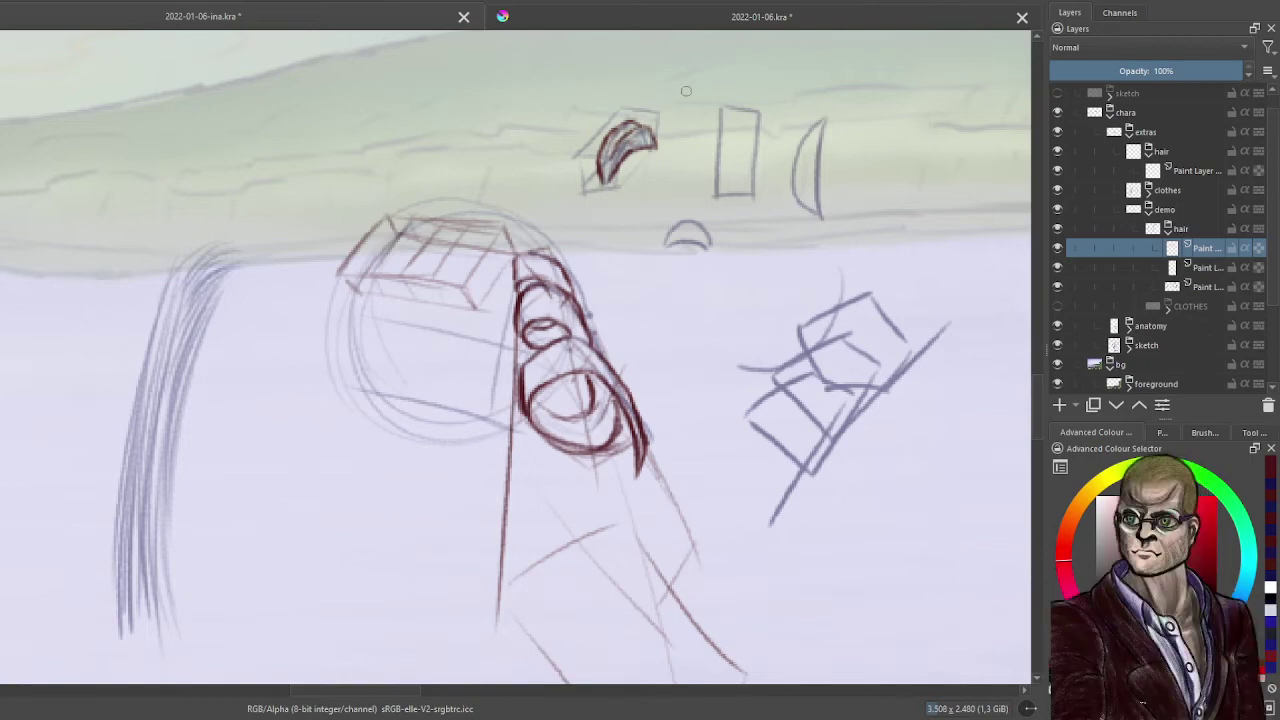
# - Draw a small inverted dark red triangle between the curved lock and the rectangle, and select the lowest paint layer of the demo hair group
pyautogui.scroll(-3, 644, 244)
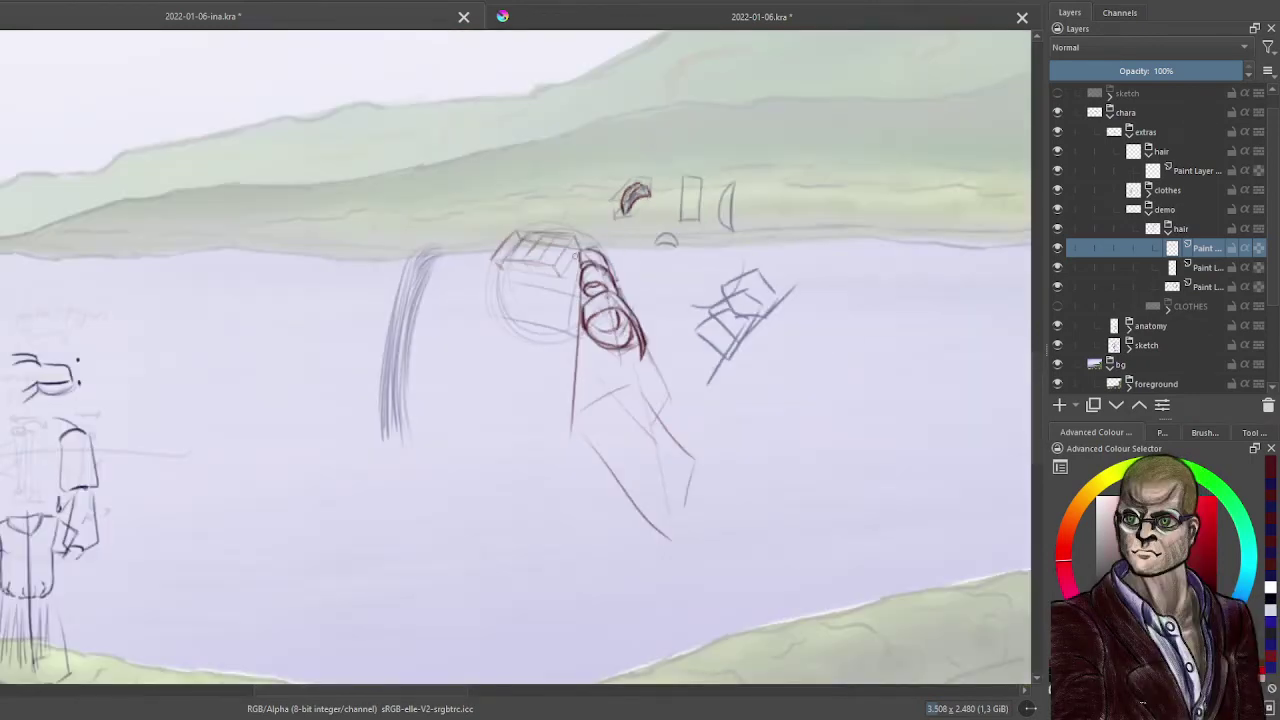
pyautogui.scroll(3, 576, 253)
pyautogui.scroll(-1, 561, 250)
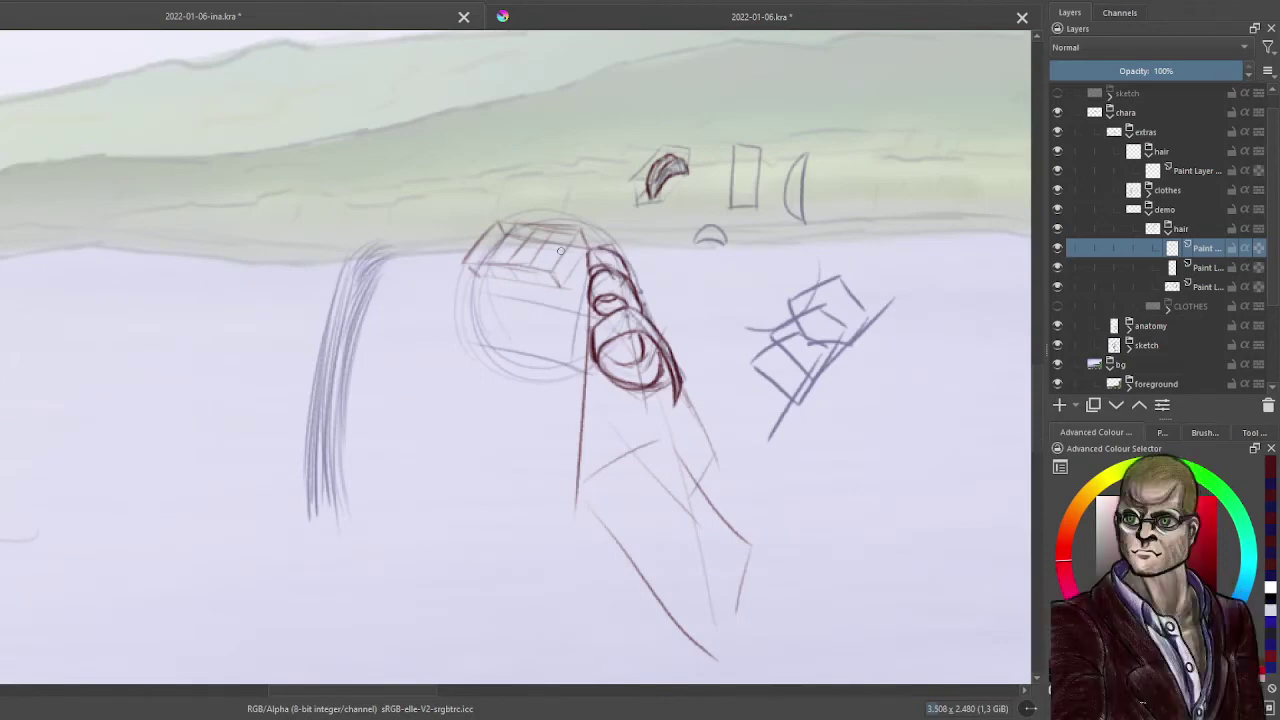
pyautogui.scroll(2, 561, 251)
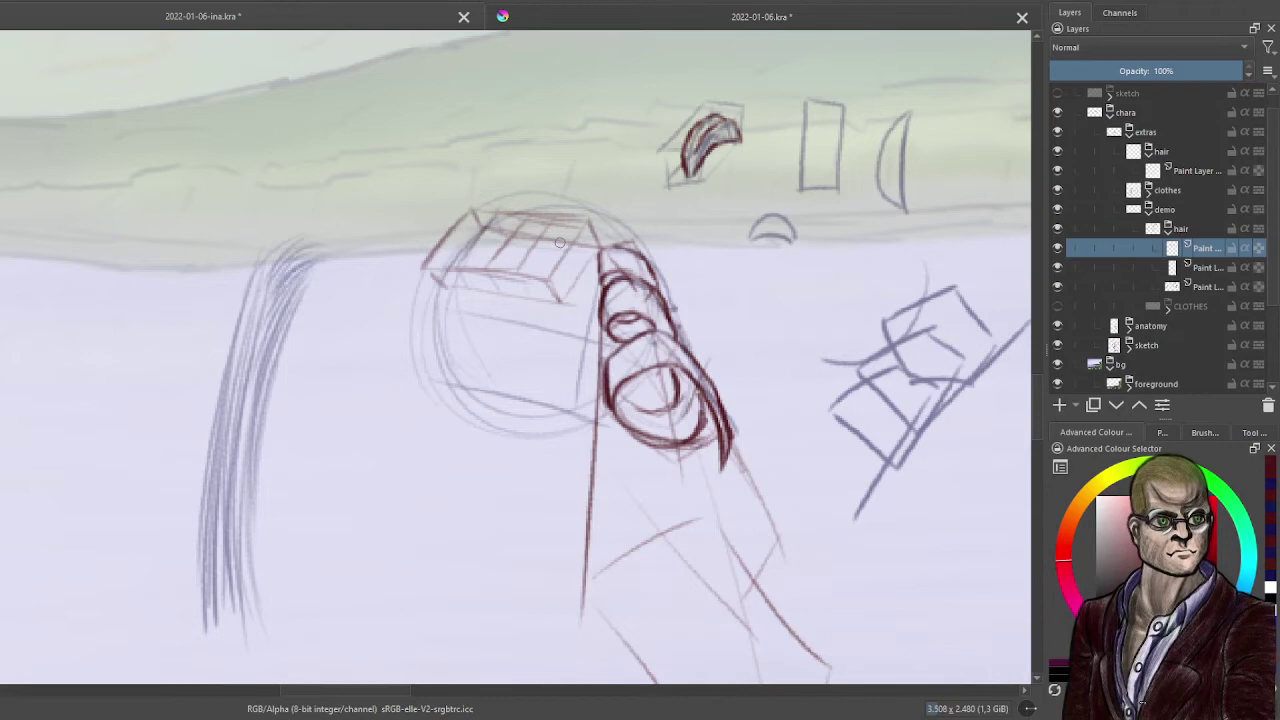
pyautogui.moveTo(757, 134)
pyautogui.mouseDown()
pyautogui.moveTo(790, 131)
pyautogui.moveTo(766, 148)
pyautogui.moveTo(757, 134)
pyautogui.moveTo(776, 183)
pyautogui.mouseUp()
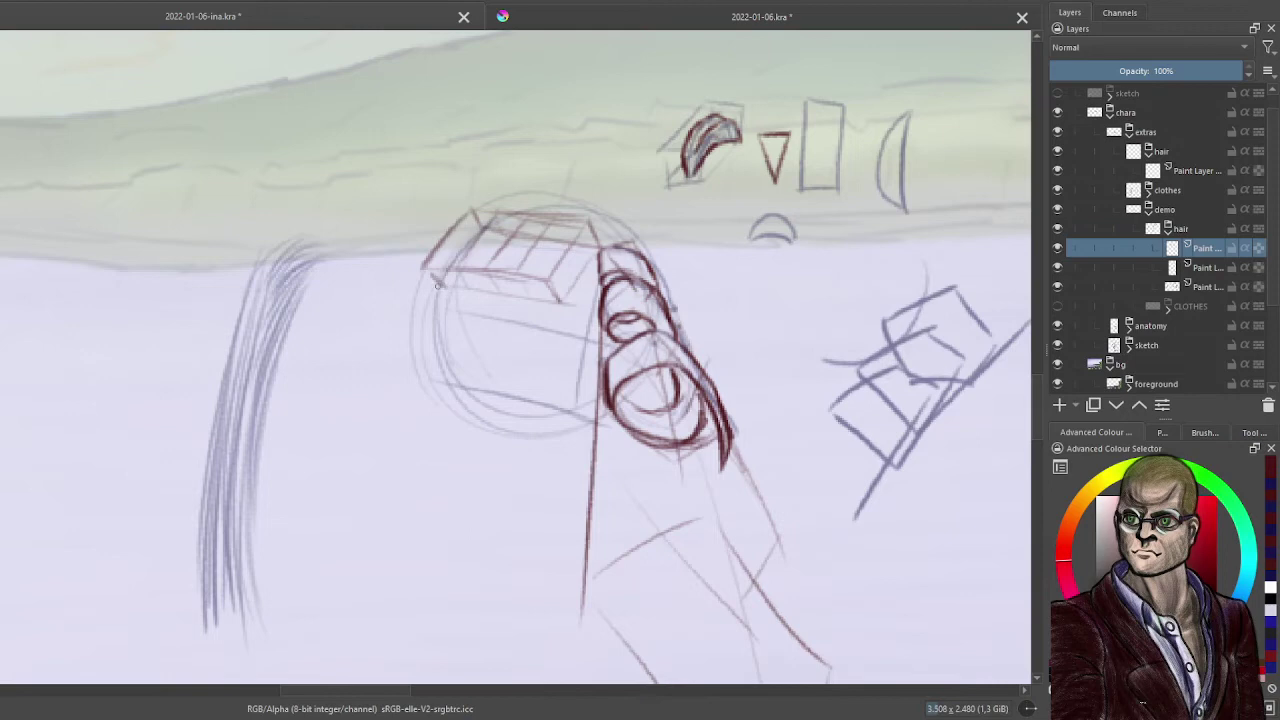
pyautogui.press('pagedown')
pyautogui.press('pagedown')
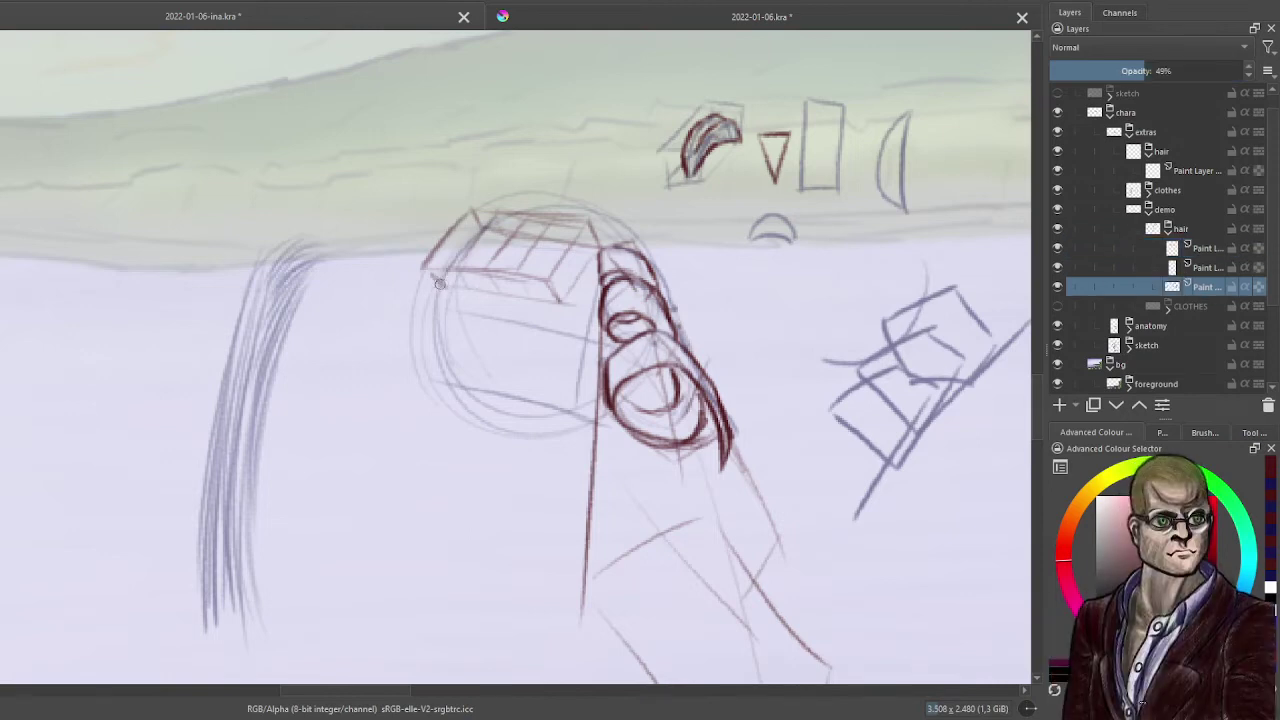
pyautogui.moveTo(441, 284); pyautogui.dragTo(550, 295)
pyautogui.moveTo(436, 280); pyautogui.dragTo(557, 297)
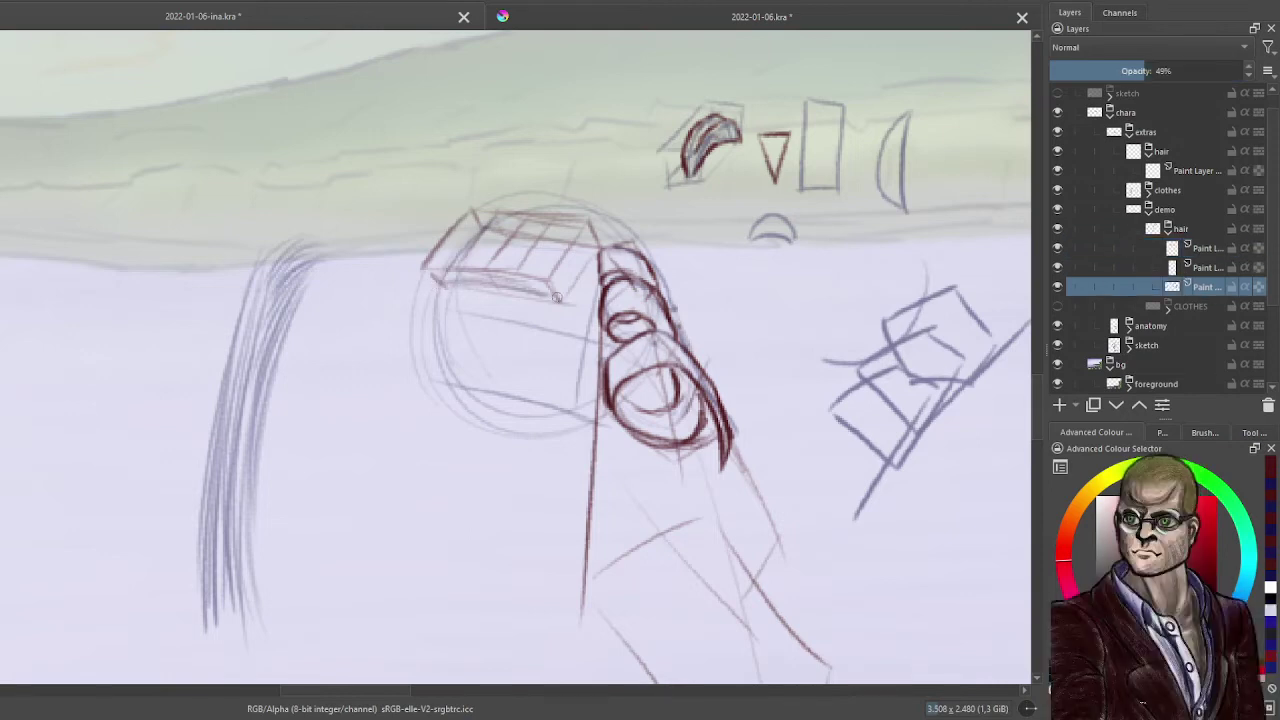
pyautogui.hotkey('ctrl', 'z')
pyautogui.hotkey('ctrl', 'z')
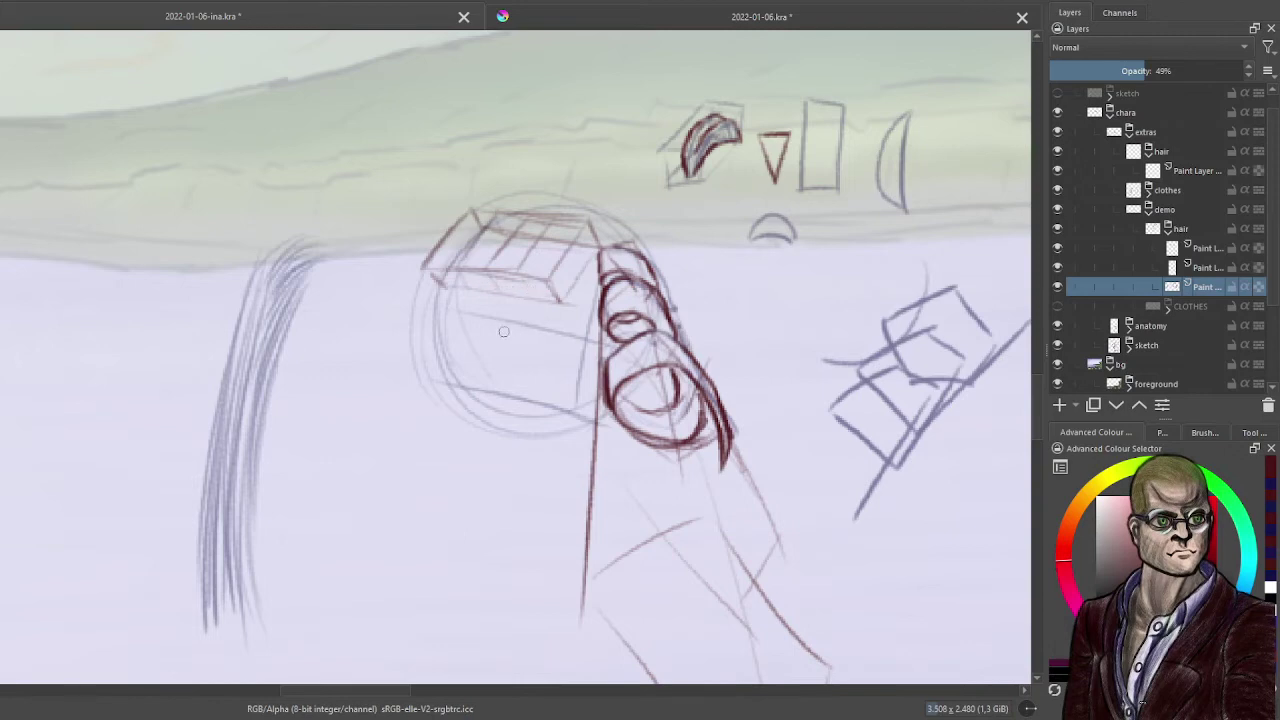
# - Switch back to the blue colour and hatch short strokes along the lower and upper edges of the boxed bangs on the head
pyautogui.press('x')
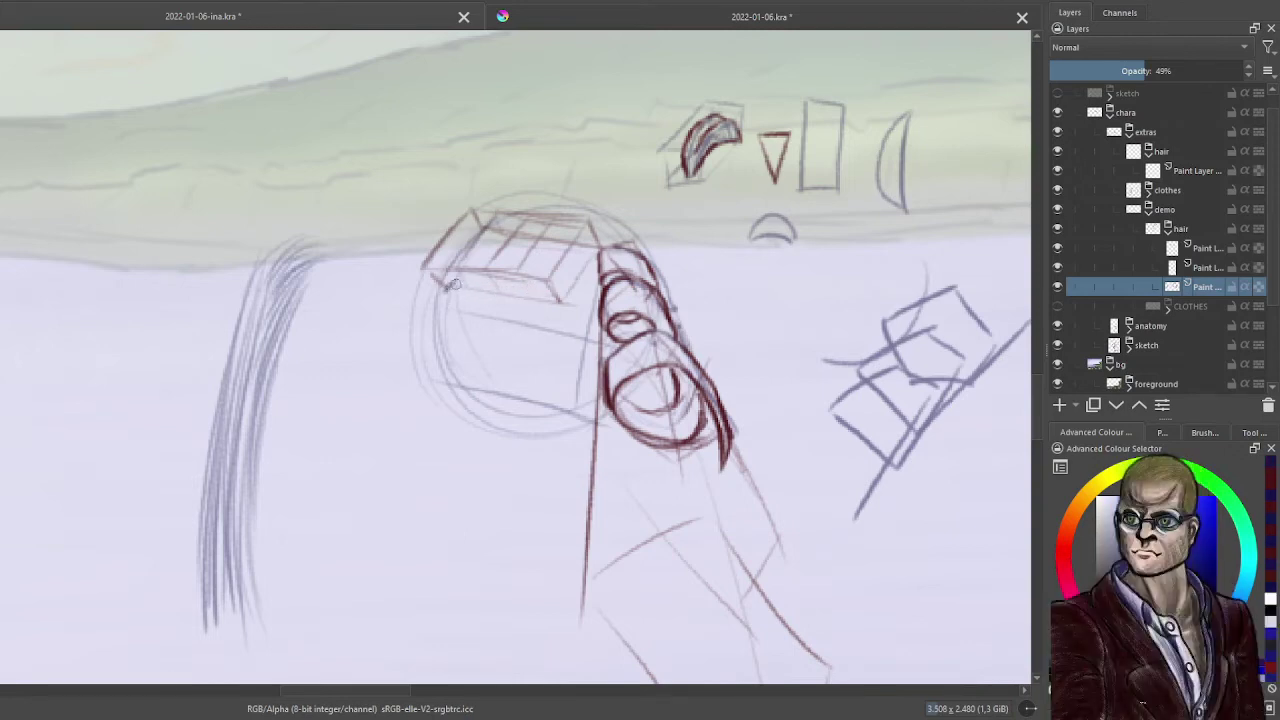
pyautogui.moveTo(454, 285); pyautogui.dragTo(562, 297)
pyautogui.moveTo(540, 230); pyautogui.dragTo(600, 228)
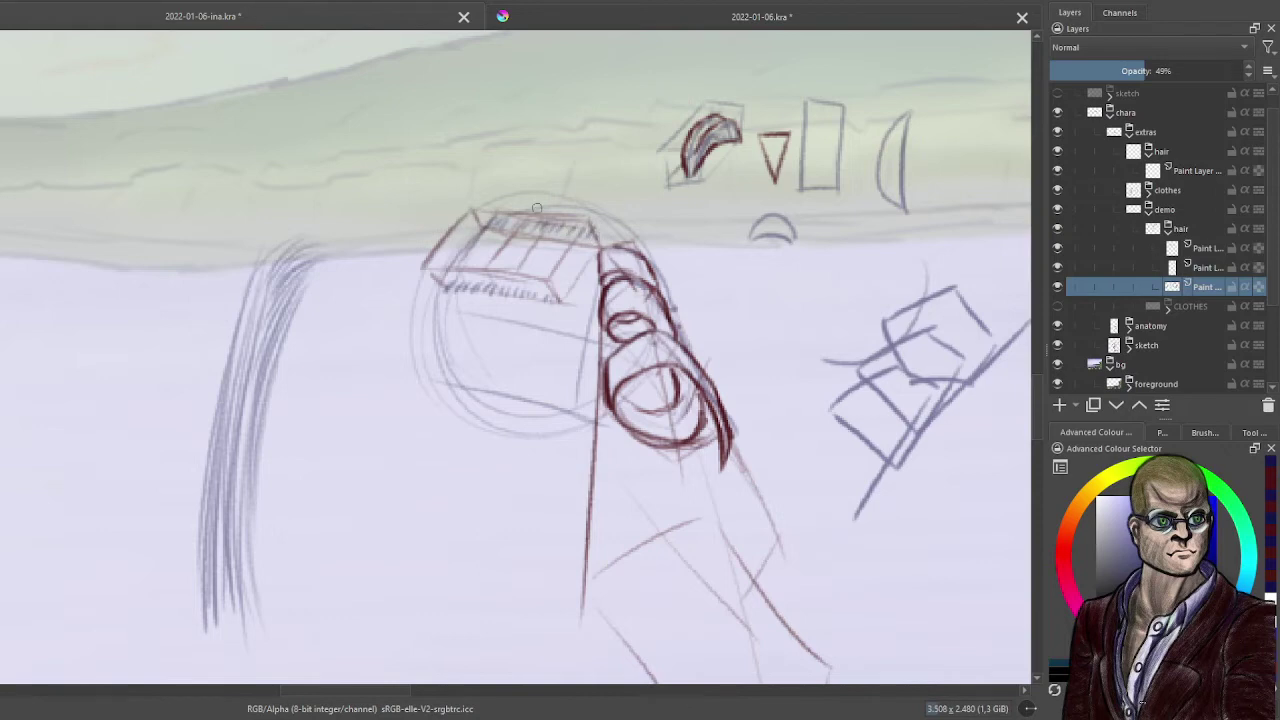
# - Sketch curved strand lines across the boxed bangs with a ragged lower fringe, and select the topmost paint layer of the demo hair group
pyautogui.moveTo(536, 228); pyautogui.dragTo(507, 291)
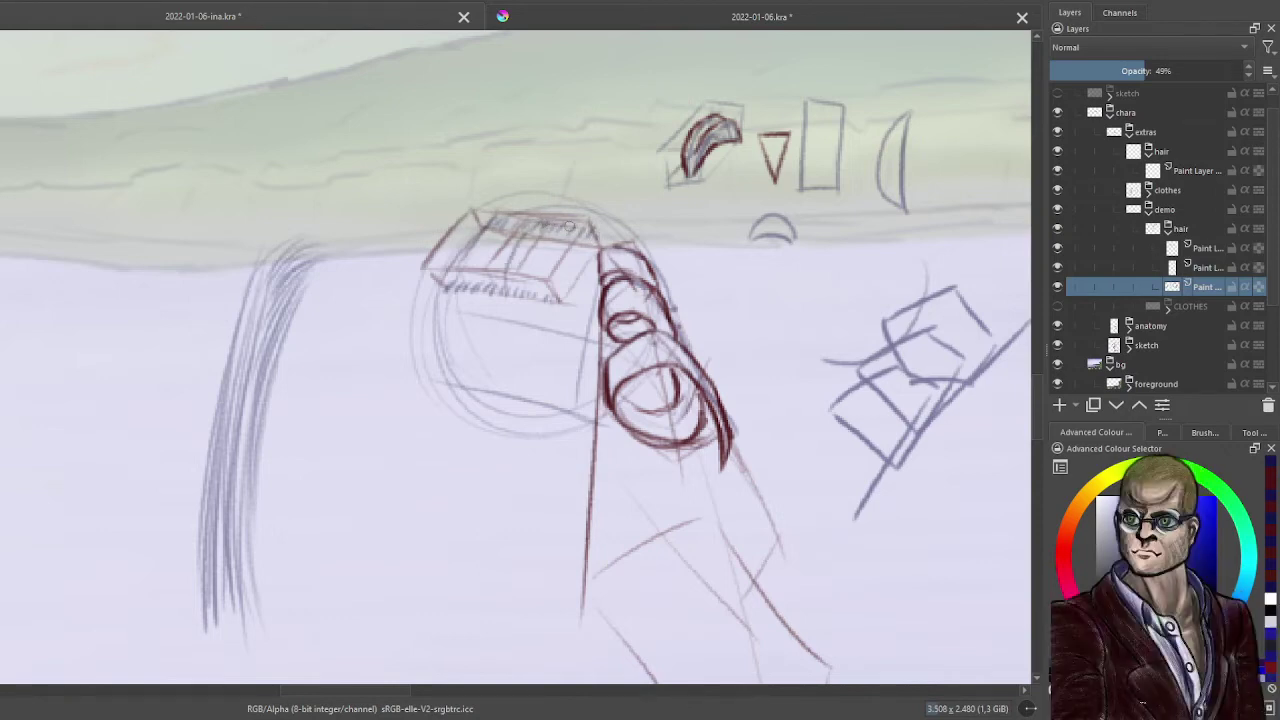
pyautogui.moveTo(558, 229); pyautogui.dragTo(529, 286)
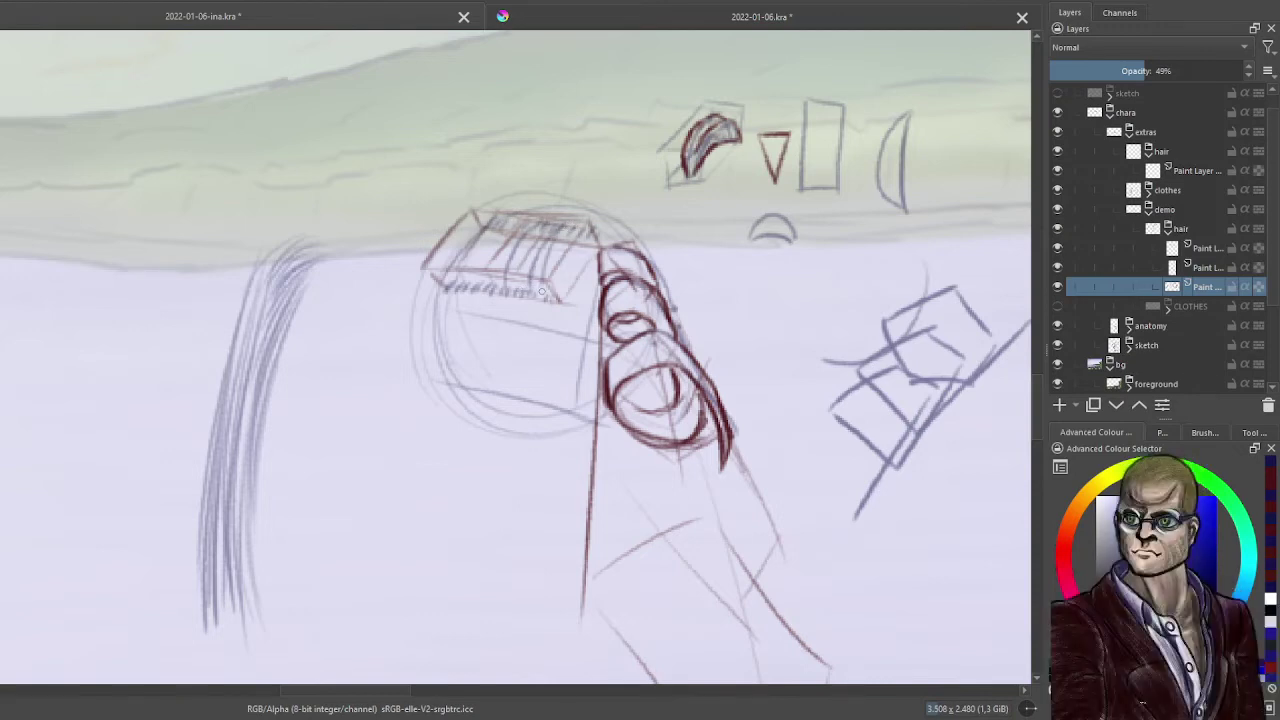
pyautogui.moveTo(567, 298); pyautogui.dragTo(590, 228)
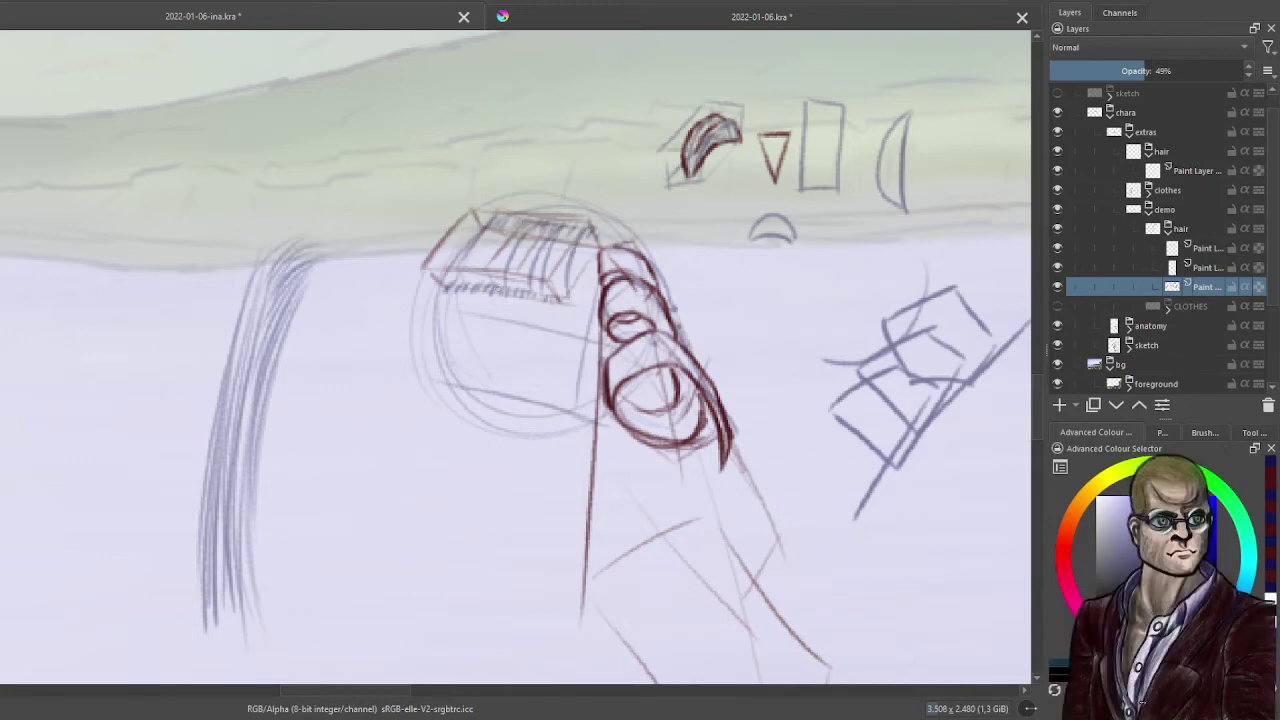
pyautogui.moveTo(499, 287)
pyautogui.mouseDown()
pyautogui.moveTo(528, 228)
pyautogui.moveTo(501, 229)
pyautogui.mouseUp()
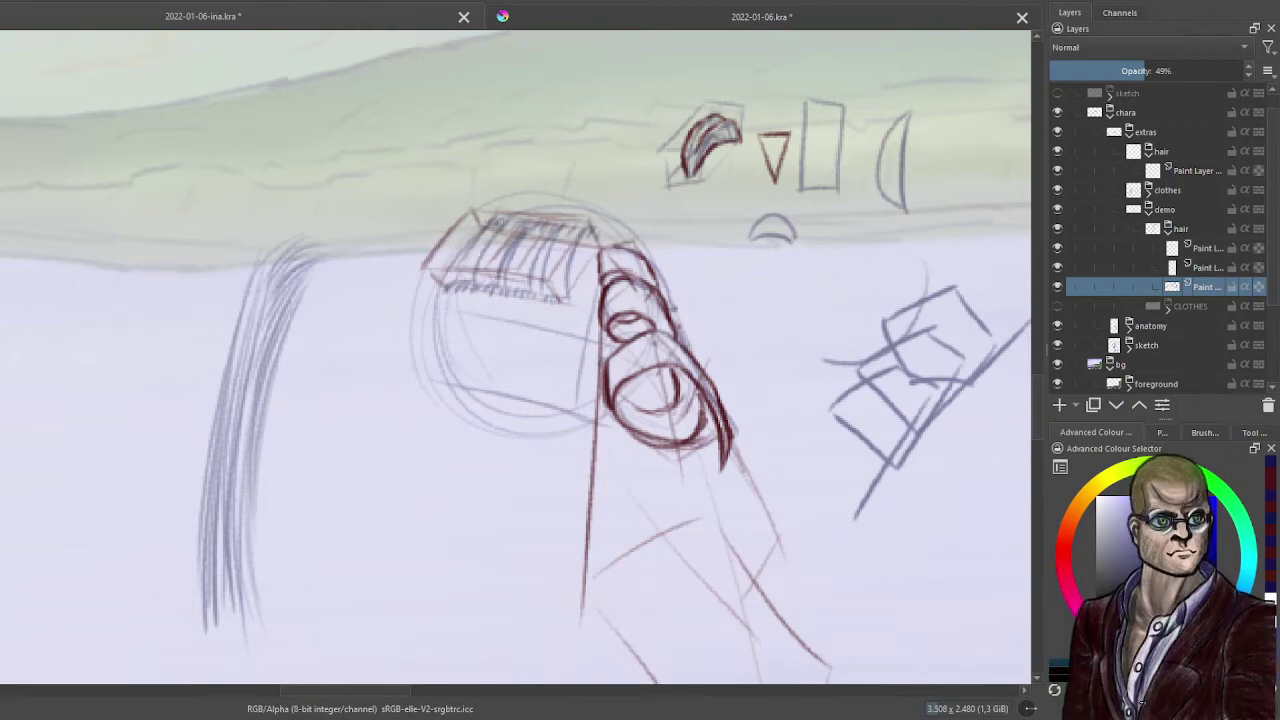
pyautogui.moveTo(454, 276); pyautogui.dragTo(472, 234)
pyautogui.moveTo(450, 279)
pyautogui.mouseDown()
pyautogui.moveTo(462, 244)
pyautogui.moveTo(459, 254)
pyautogui.mouseUp()
pyautogui.moveTo(455, 256); pyautogui.dragTo(502, 210)
pyautogui.moveTo(472, 278)
pyautogui.mouseDown()
pyautogui.moveTo(494, 230)
pyautogui.moveTo(472, 279)
pyautogui.mouseUp()
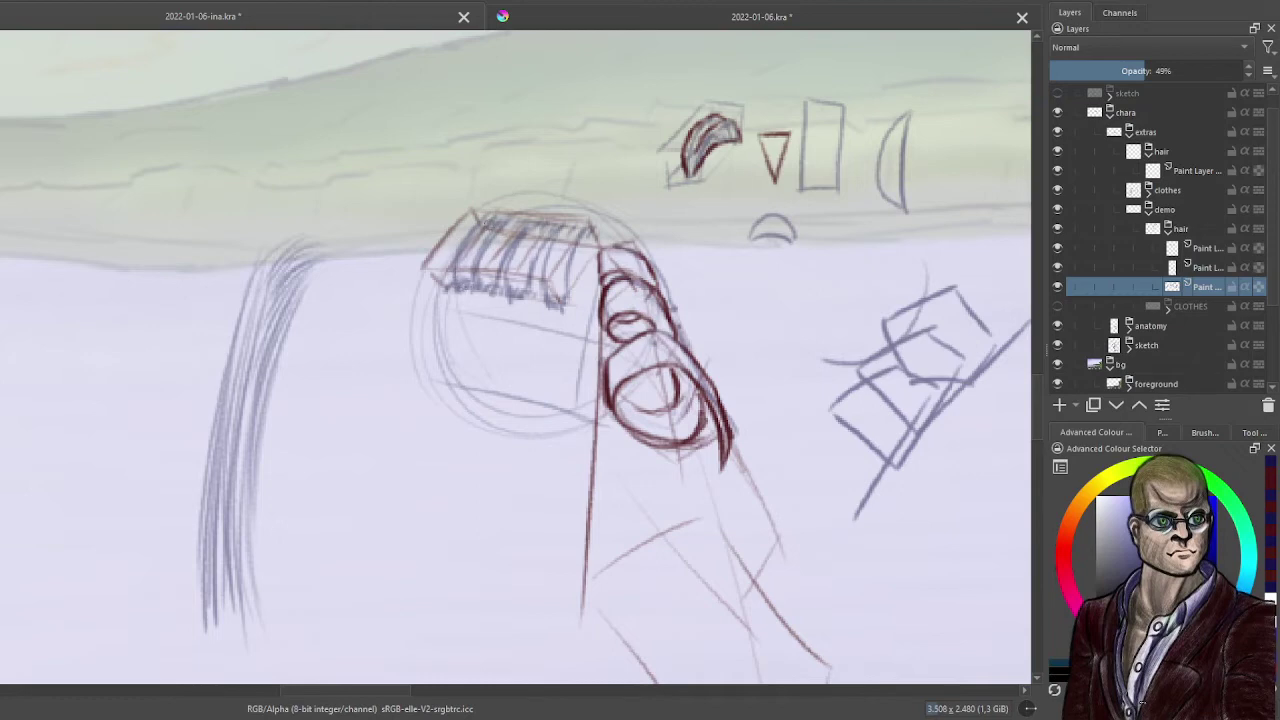
pyautogui.click(1210, 248)
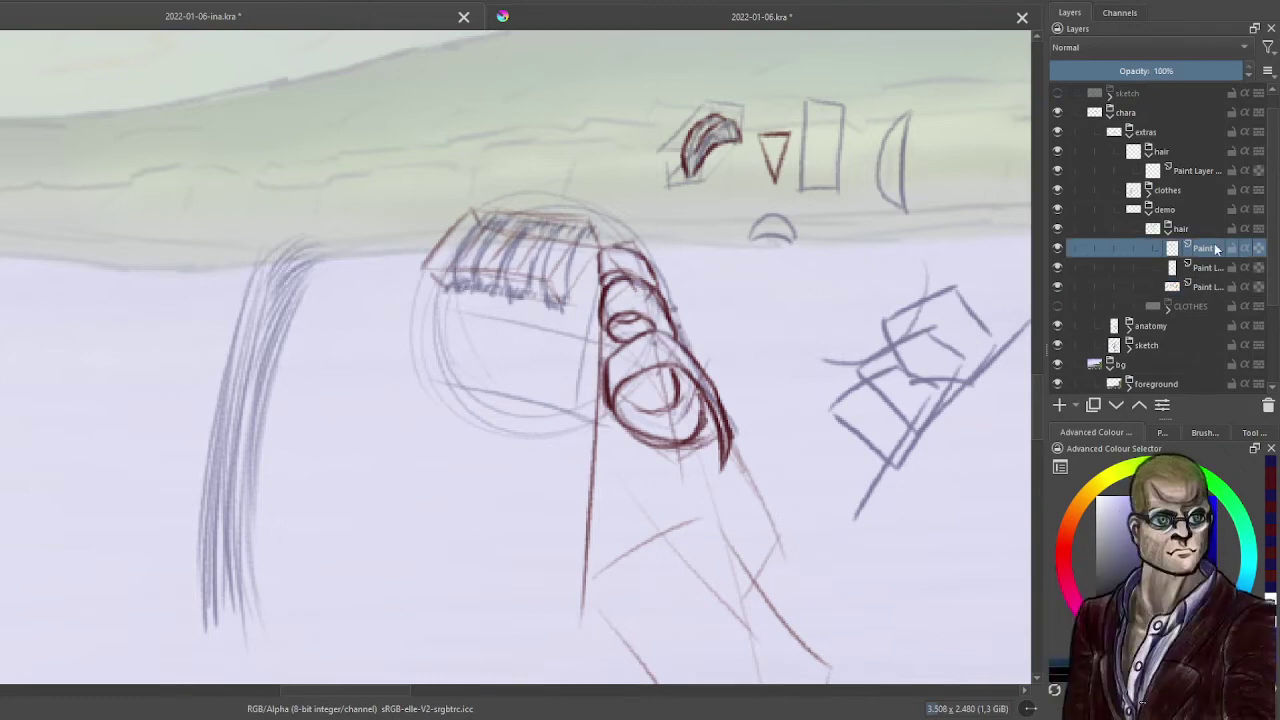
pyautogui.scroll(2, 706, 234)
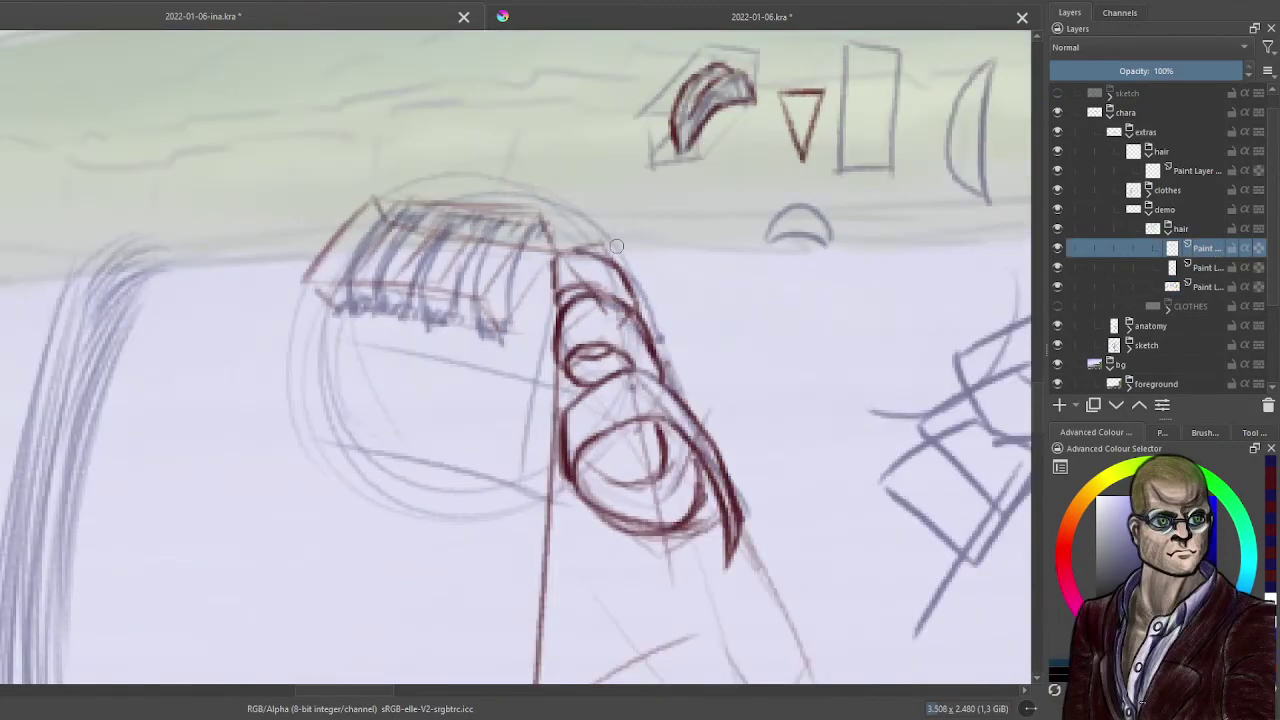
pyautogui.moveTo(394, 206); pyautogui.dragTo(355, 279)
pyautogui.moveTo(370, 233); pyautogui.dragTo(353, 308)
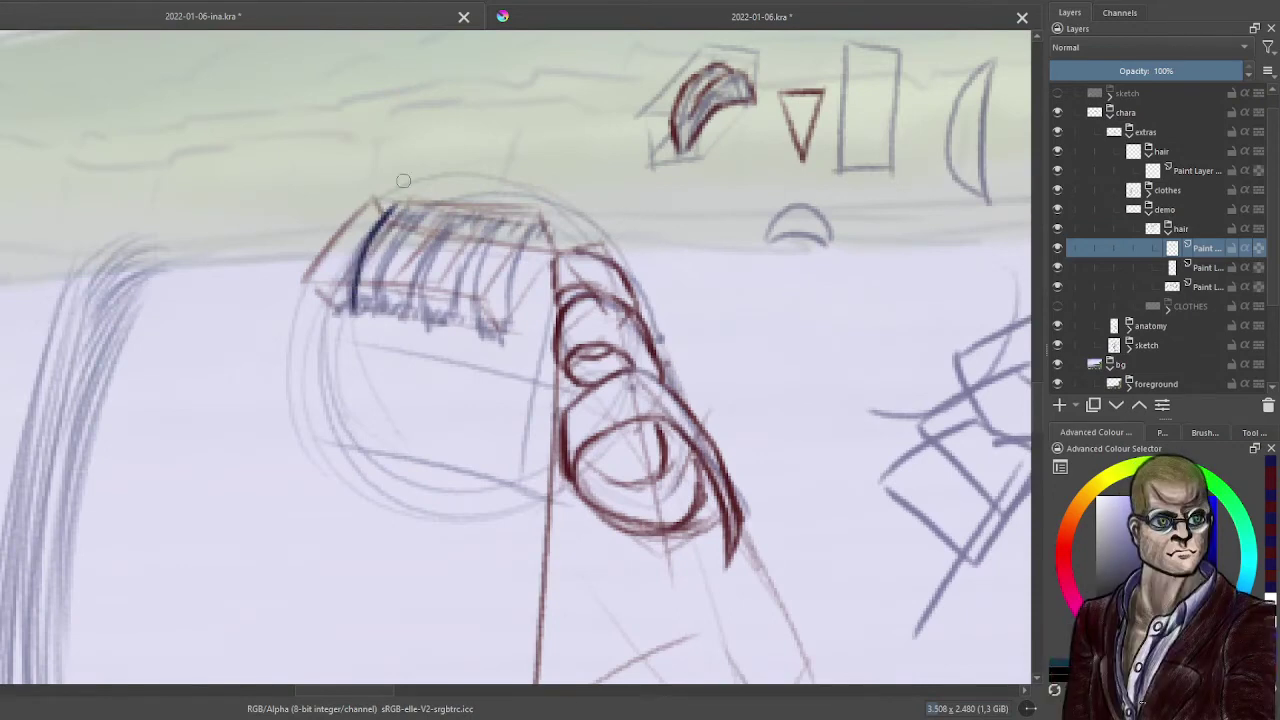
pyautogui.hotkey('ctrl', 'z')
pyautogui.hotkey('ctrl', 'z')
pyautogui.hotkey('ctrl', 'z')
pyautogui.hotkey('ctrl', 'z')
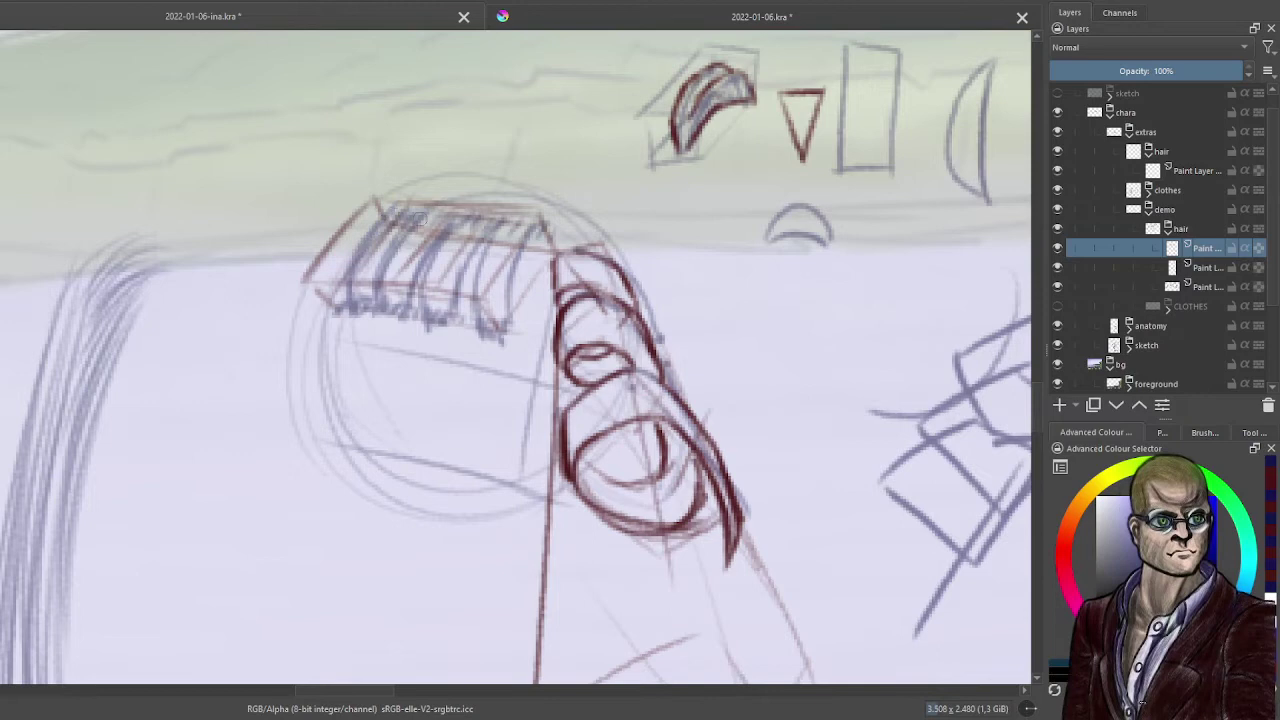
# - Choose a dark red and ink the first curved strands and their ragged tips at the outer end of the bangs
pyautogui.click(1072, 552)
pyautogui.moveTo(396, 200); pyautogui.dragTo(350, 314)
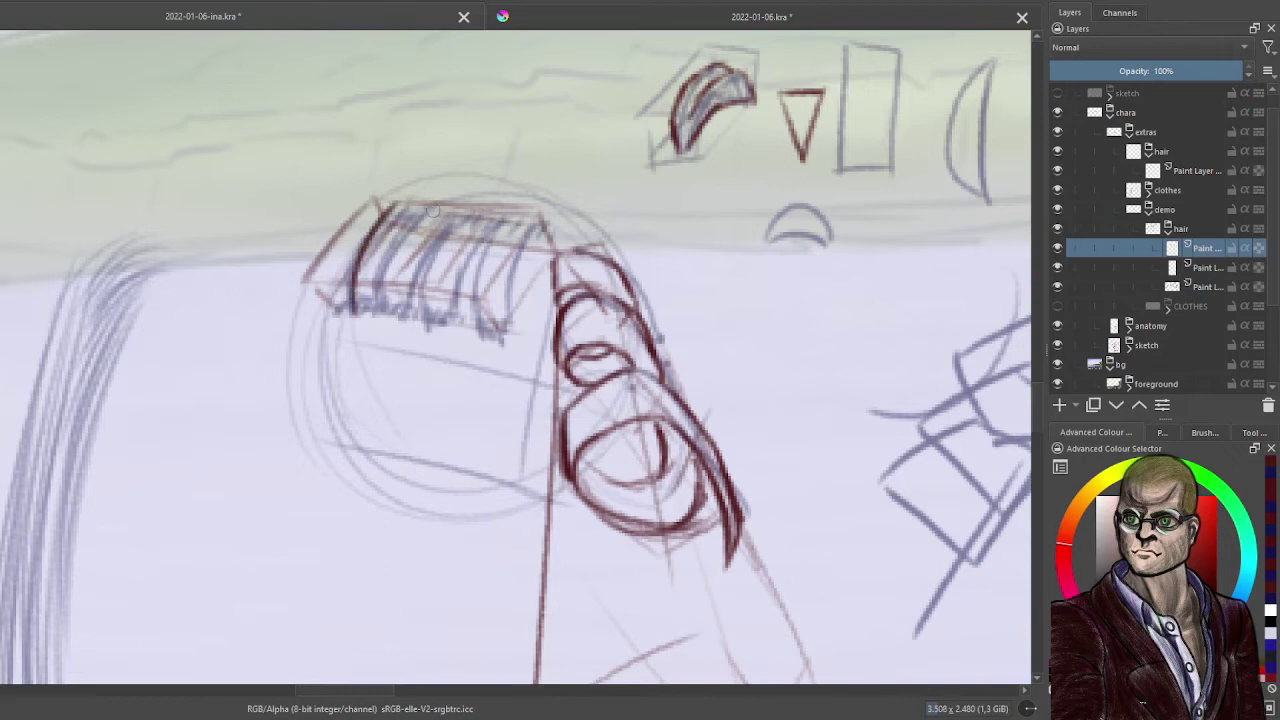
pyautogui.moveTo(424, 212)
pyautogui.mouseDown()
pyautogui.moveTo(384, 266)
pyautogui.moveTo(381, 312)
pyautogui.mouseUp()
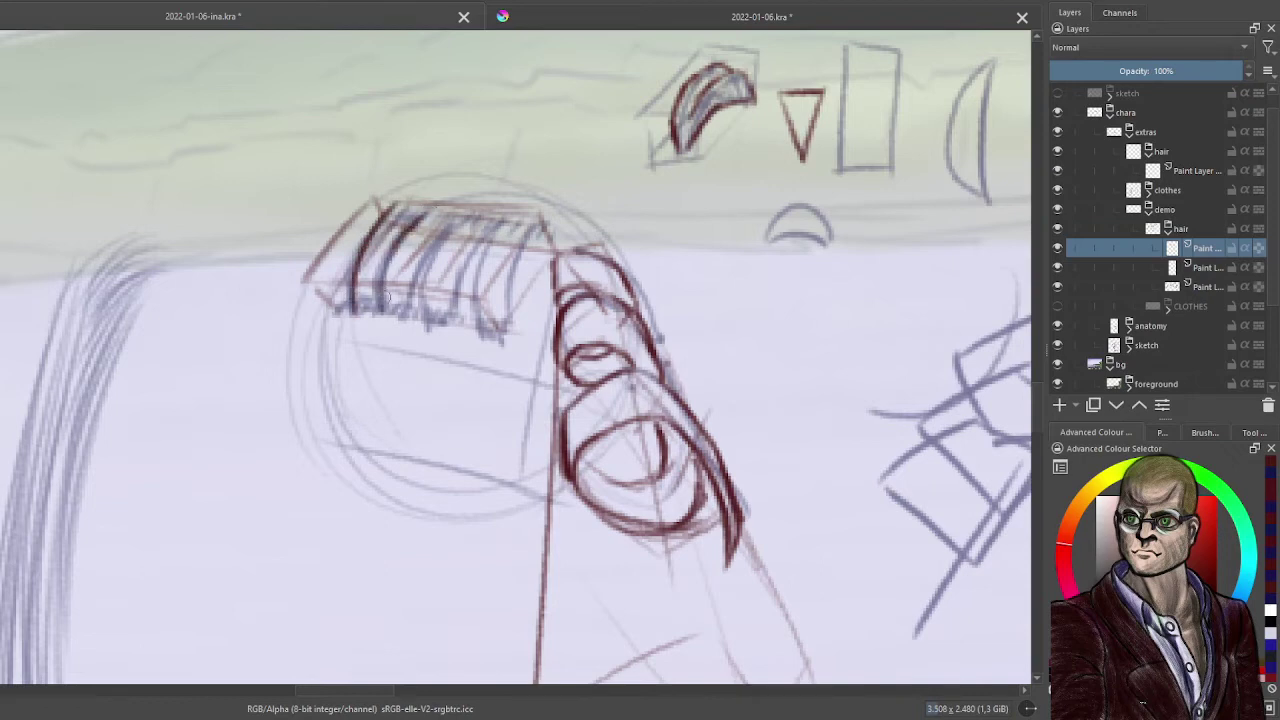
pyautogui.moveTo(388, 268)
pyautogui.mouseDown()
pyautogui.moveTo(365, 293)
pyautogui.moveTo(359, 313)
pyautogui.moveTo(368, 293)
pyautogui.moveTo(378, 317)
pyautogui.moveTo(481, 295)
pyautogui.moveTo(419, 285)
pyautogui.moveTo(372, 305)
pyautogui.moveTo(408, 326)
pyautogui.mouseUp()
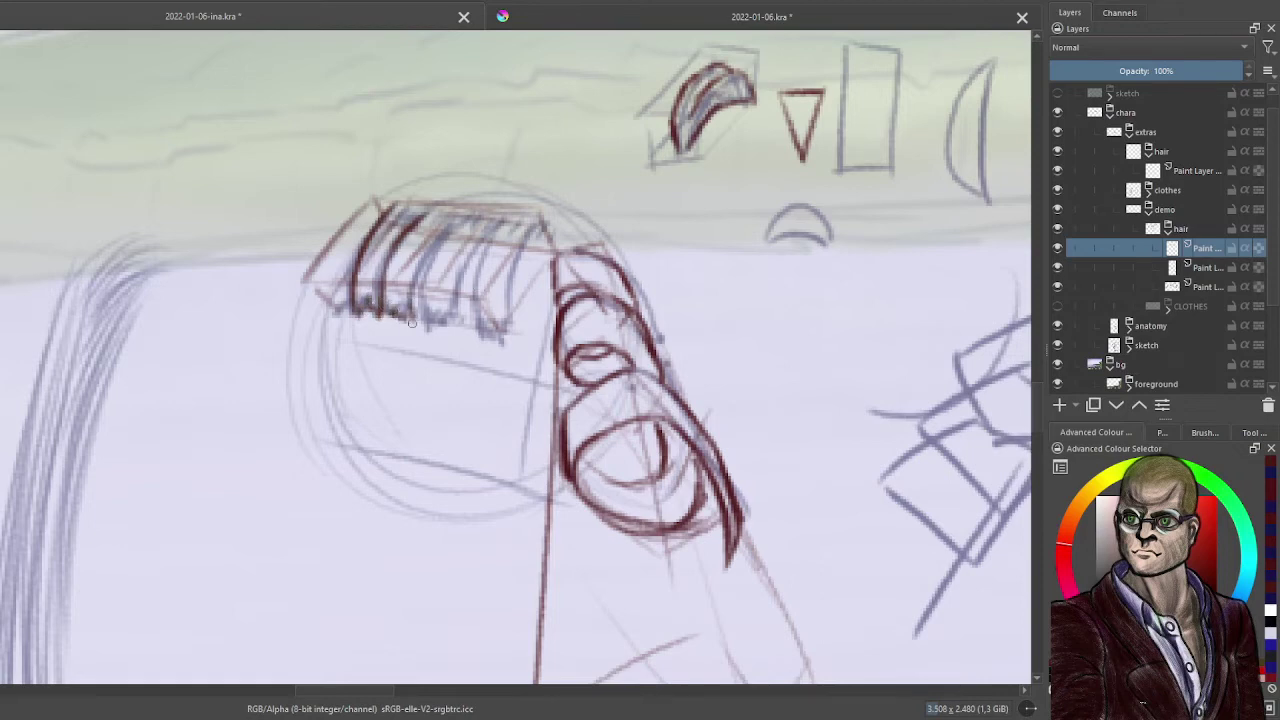
# - Ink the remaining curved strands of the bangs towards the side curls and trace the bangs' upper edge in dark red
pyautogui.moveTo(432, 242); pyautogui.dragTo(412, 326)
pyautogui.moveTo(466, 210); pyautogui.dragTo(418, 286)
pyautogui.moveTo(440, 238)
pyautogui.mouseDown()
pyautogui.moveTo(422, 330)
pyautogui.moveTo(469, 314)
pyautogui.moveTo(466, 274)
pyautogui.mouseUp()
pyautogui.moveTo(458, 322)
pyautogui.mouseDown()
pyautogui.moveTo(504, 216)
pyautogui.moveTo(476, 300)
pyautogui.moveTo(479, 283)
pyautogui.moveTo(482, 320)
pyautogui.moveTo(513, 330)
pyautogui.moveTo(520, 238)
pyautogui.mouseUp()
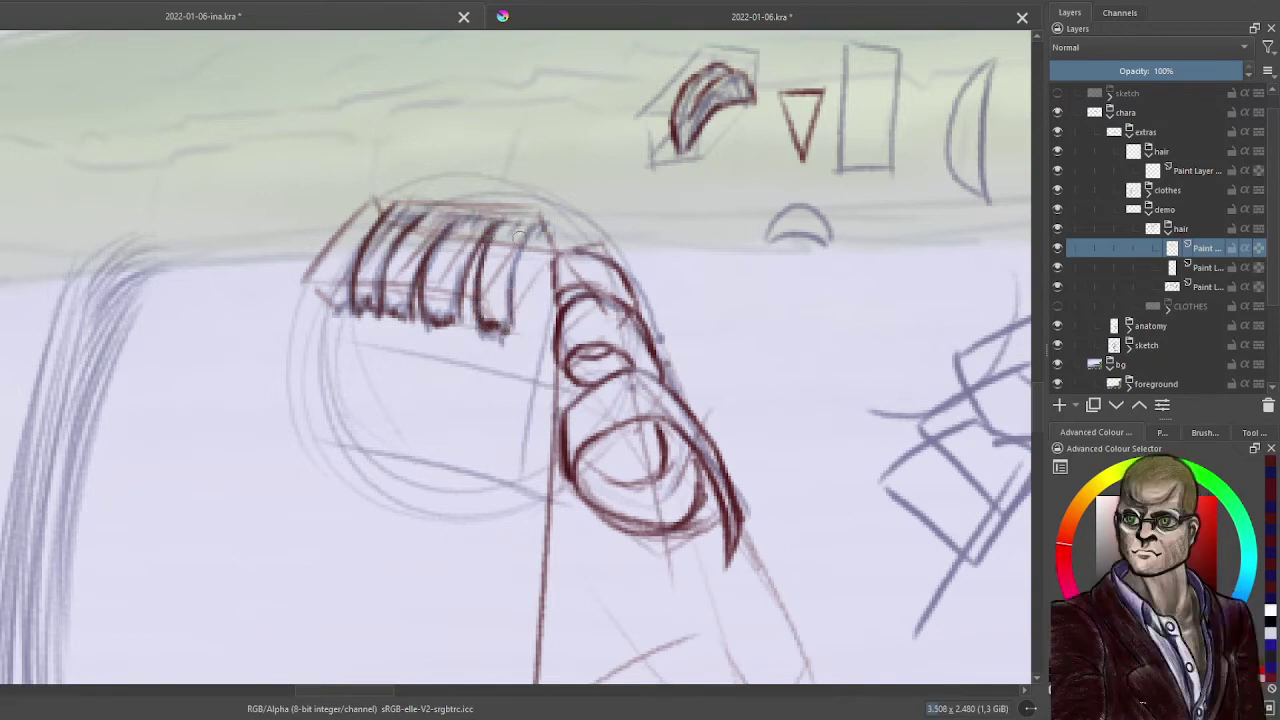
pyautogui.moveTo(515, 319); pyautogui.dragTo(536, 214)
pyautogui.moveTo(398, 201); pyautogui.dragTo(556, 214)
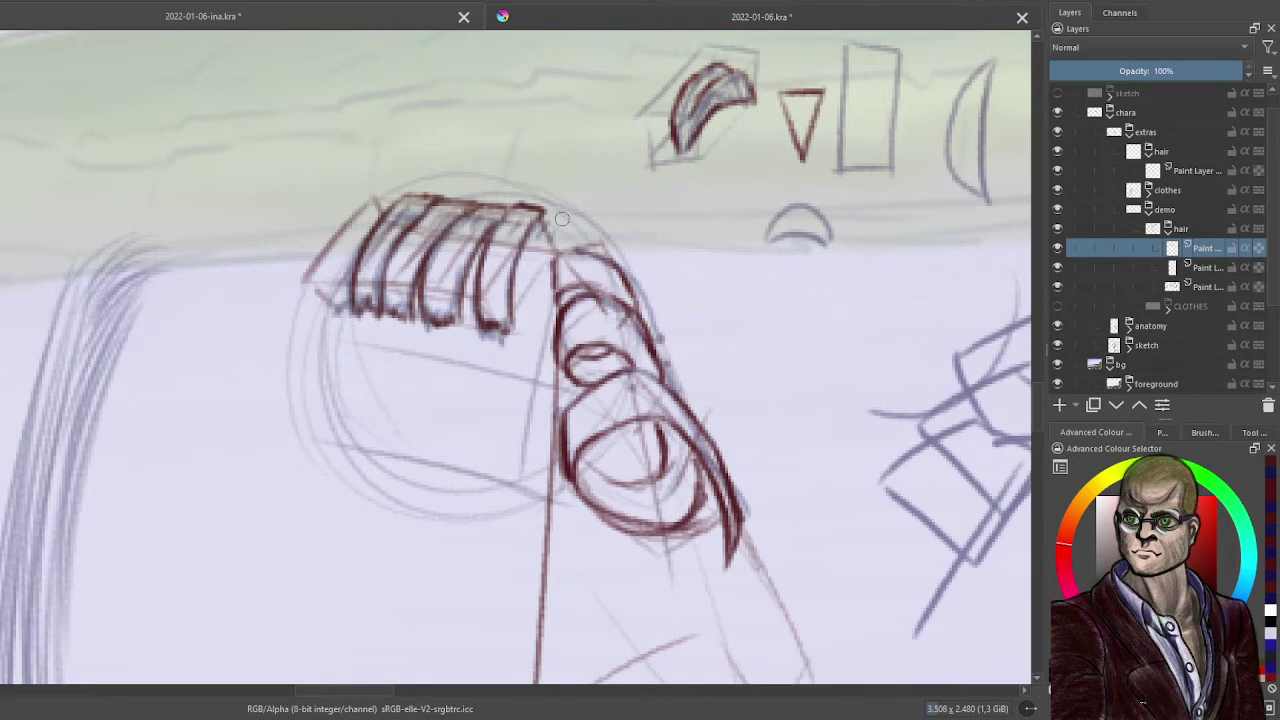
# - Fill the gaps between the inked bangs with grey shading on the 46% opacity paint layer beneath the ink
pyautogui.click(1200, 268)
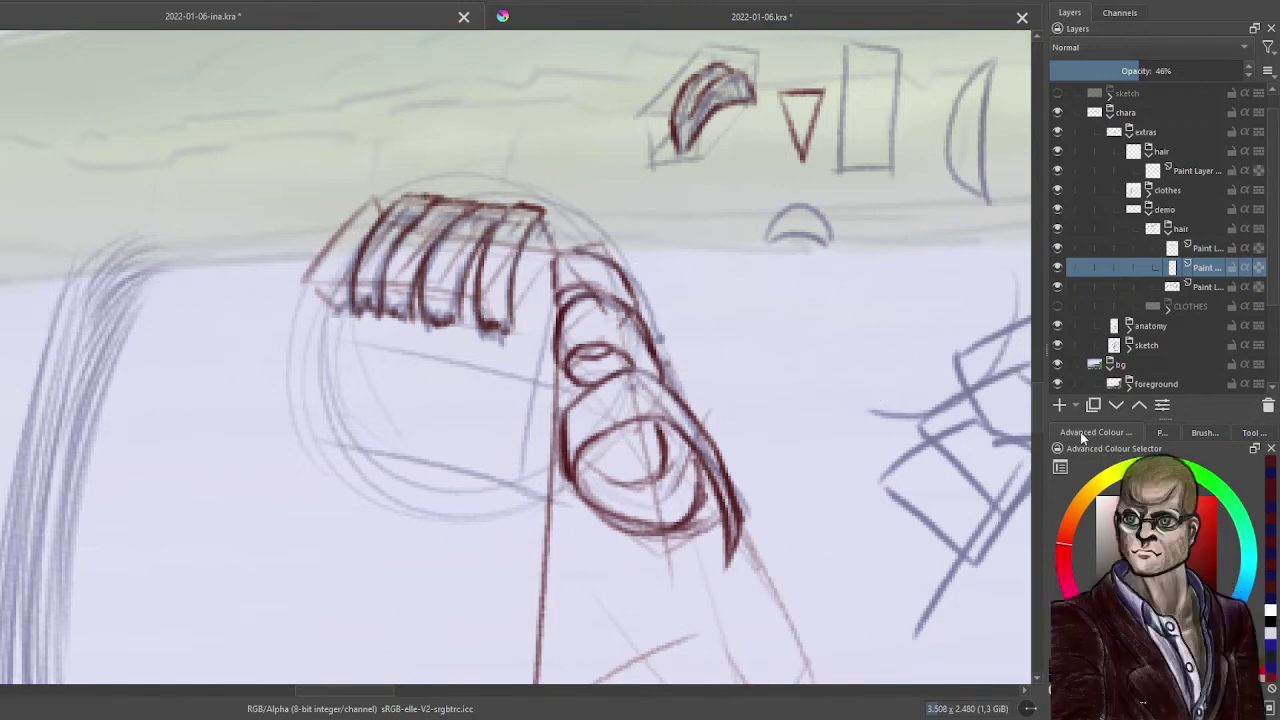
pyautogui.click(1163, 433)
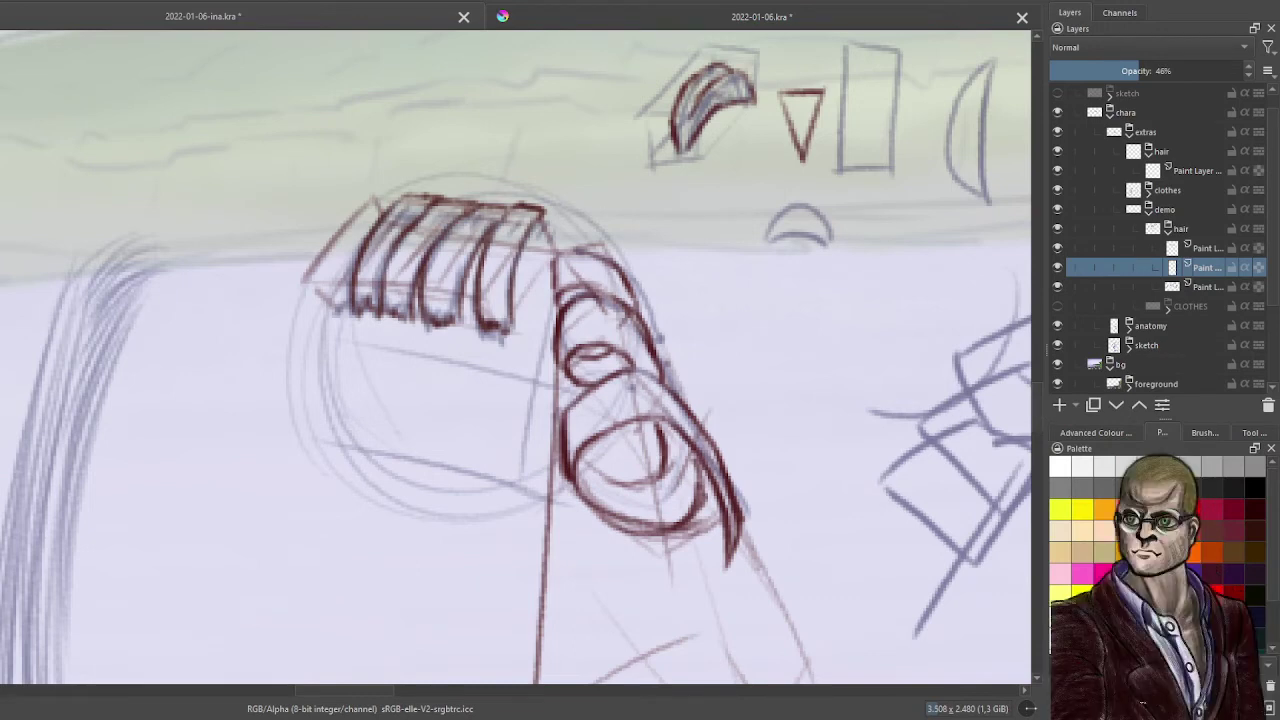
pyautogui.moveTo(536, 208)
pyautogui.mouseDown()
pyautogui.moveTo(505, 246)
pyautogui.moveTo(515, 232)
pyautogui.moveTo(493, 298)
pyautogui.moveTo(500, 256)
pyautogui.moveTo(494, 325)
pyautogui.moveTo(543, 211)
pyautogui.moveTo(467, 238)
pyautogui.moveTo(447, 307)
pyautogui.mouseUp()
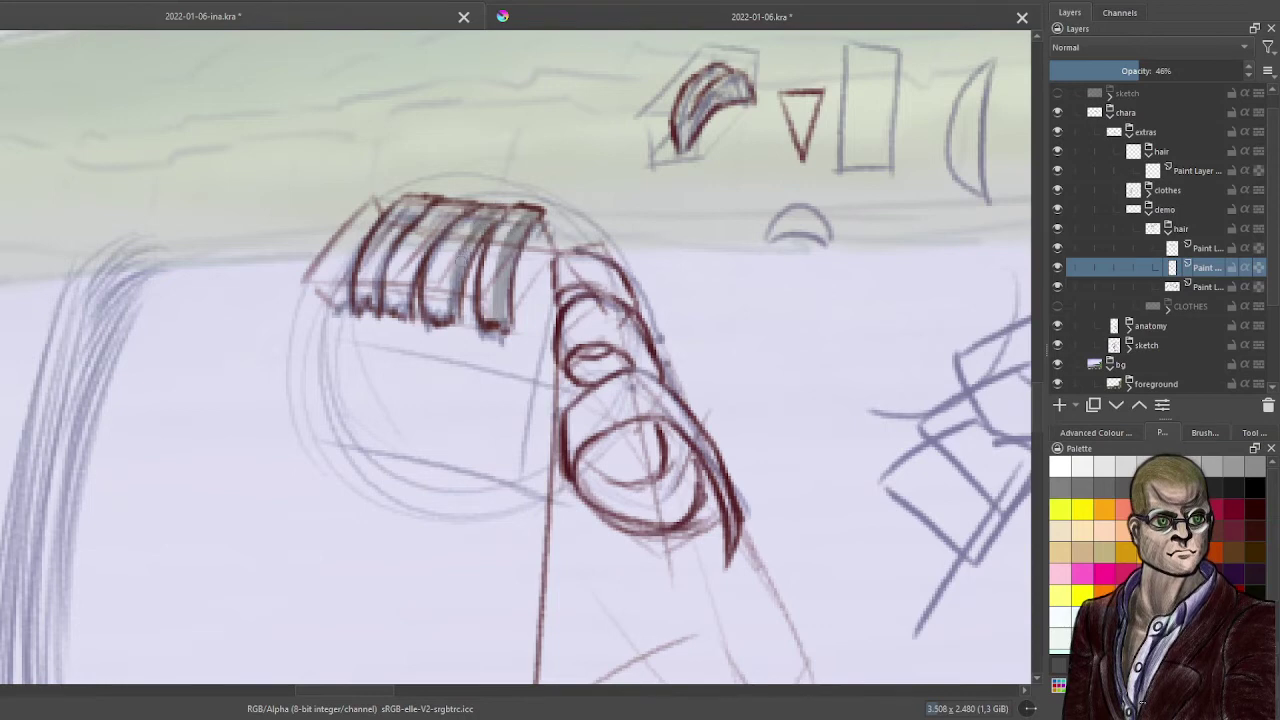
pyautogui.moveTo(457, 257); pyautogui.dragTo(447, 292)
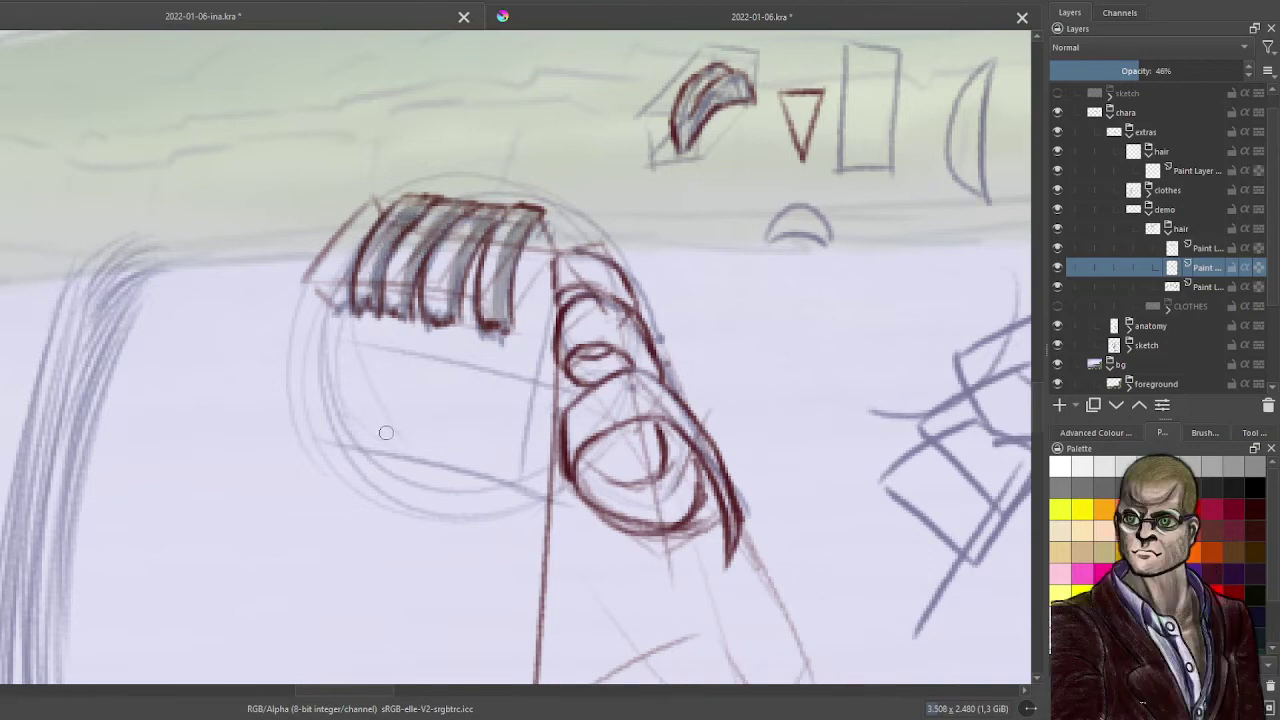
# - Add a new paint layer at the top of the demo hair group and paint a solid brown block with a large soft brush
pyautogui.scroll(-3, 386, 432)
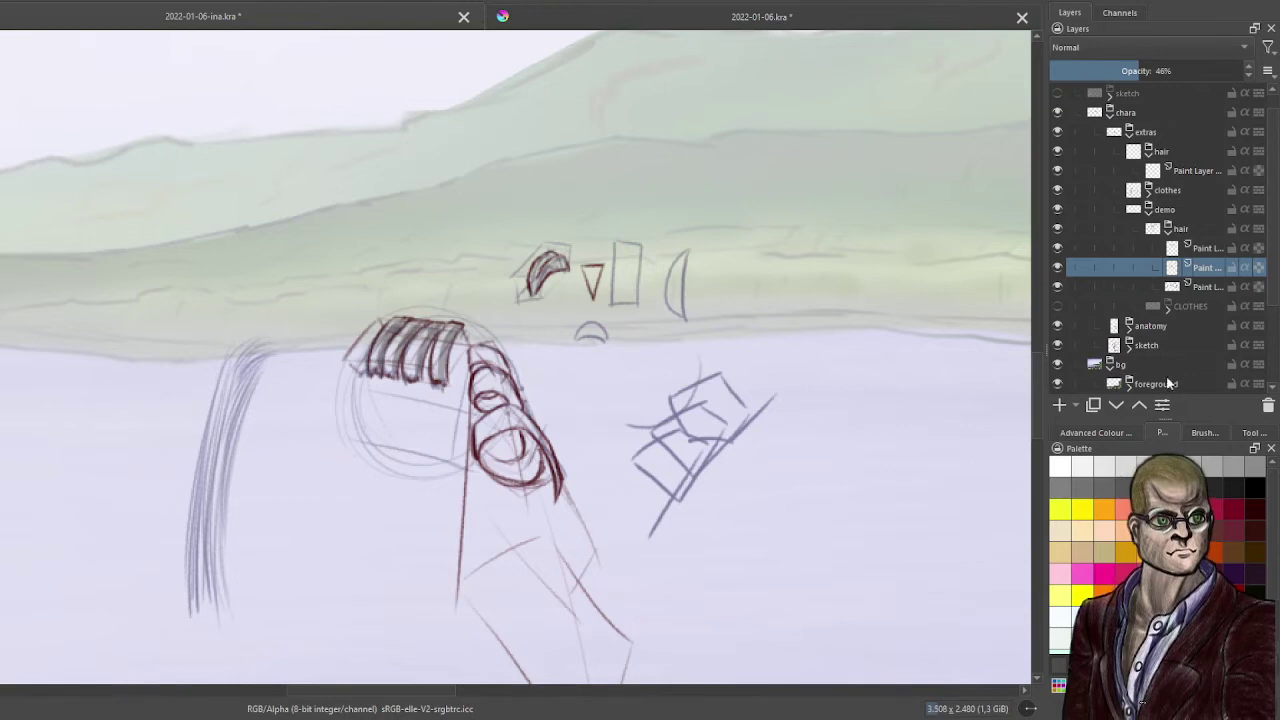
pyautogui.click(1204, 247)
pyautogui.click(1058, 405)
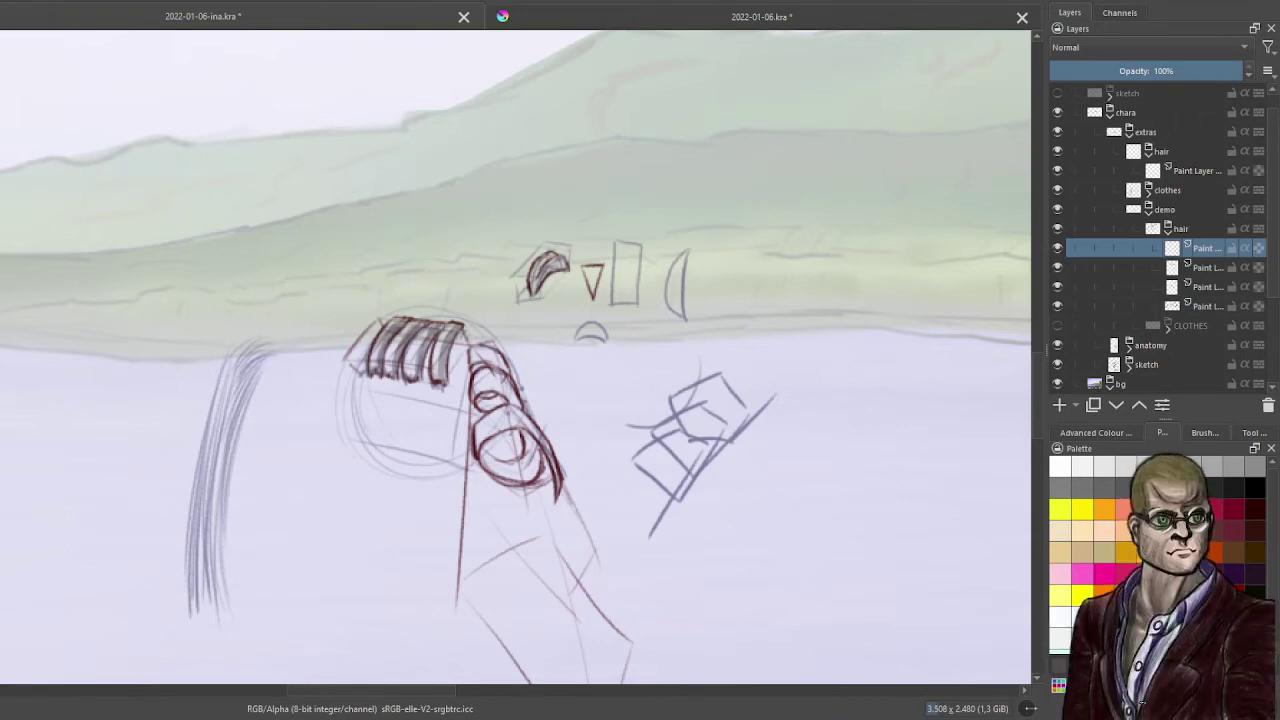
pyautogui.click(1103, 433)
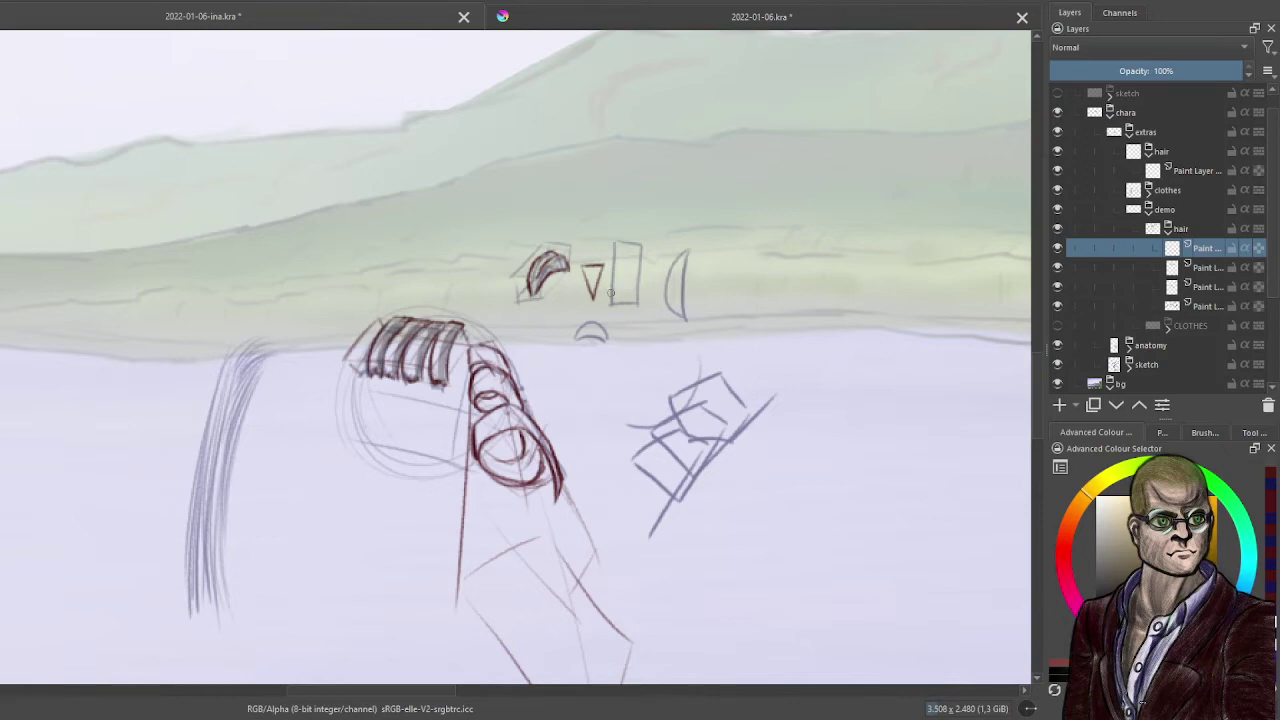
pyautogui.press('[')
pyautogui.press('[')
pyautogui.press('[')
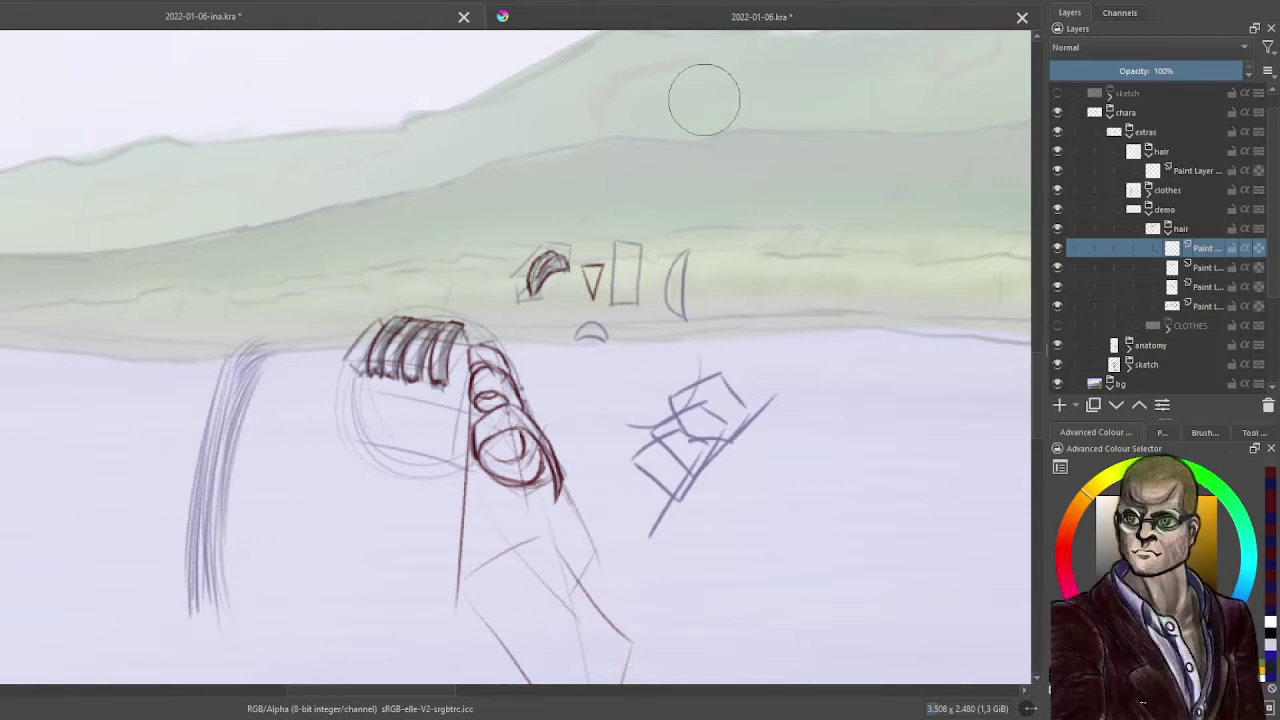
pyautogui.moveTo(816, 263)
pyautogui.mouseDown()
pyautogui.moveTo(867, 243)
pyautogui.moveTo(828, 274)
pyautogui.moveTo(896, 254)
pyautogui.moveTo(906, 266)
pyautogui.moveTo(826, 321)
pyautogui.moveTo(790, 395)
pyautogui.mouseUp()
pyautogui.click(1249, 433)
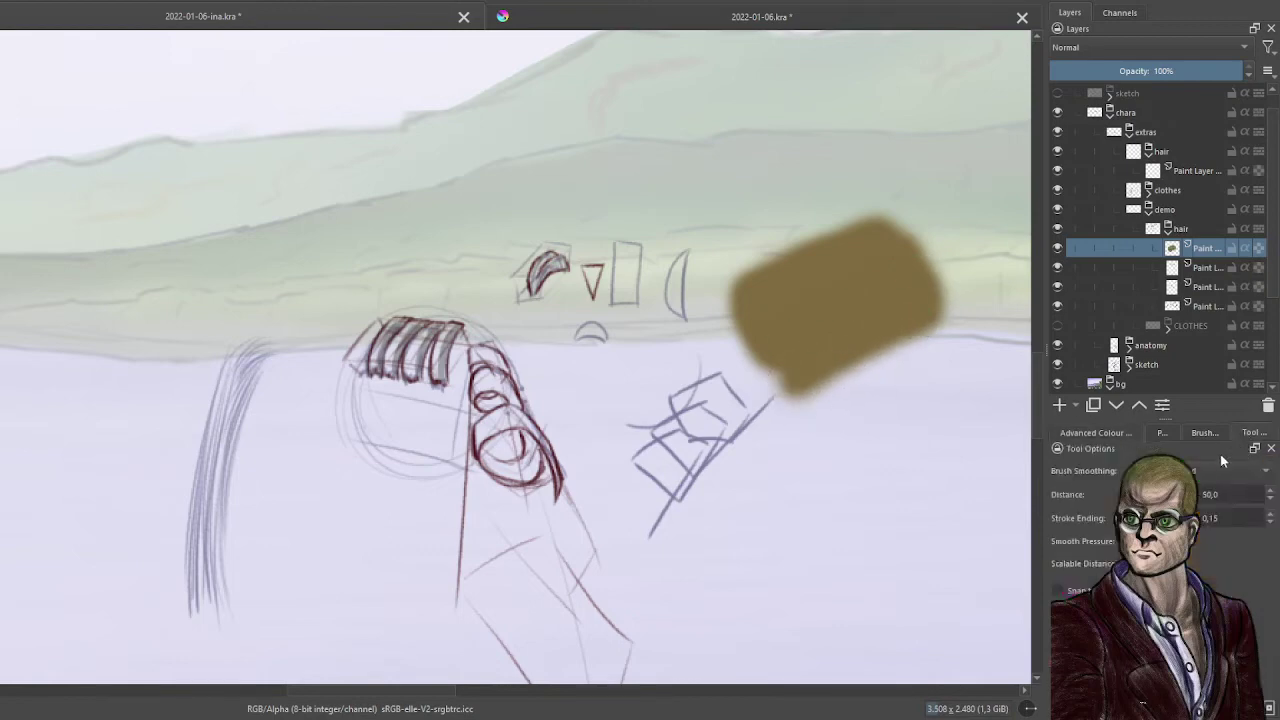
pyautogui.click(1203, 432)
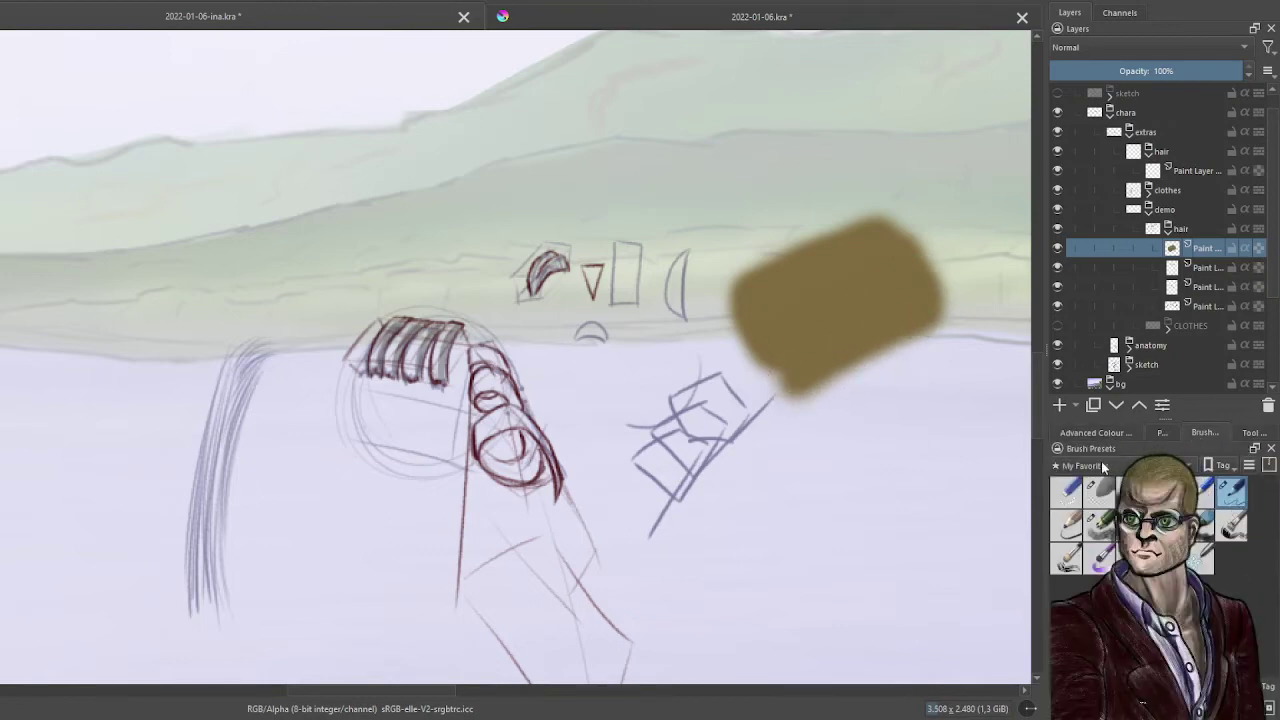
pyautogui.moveTo(840, 458); pyautogui.dragTo(900, 428)
pyautogui.hotkey('ctrl', 'z')
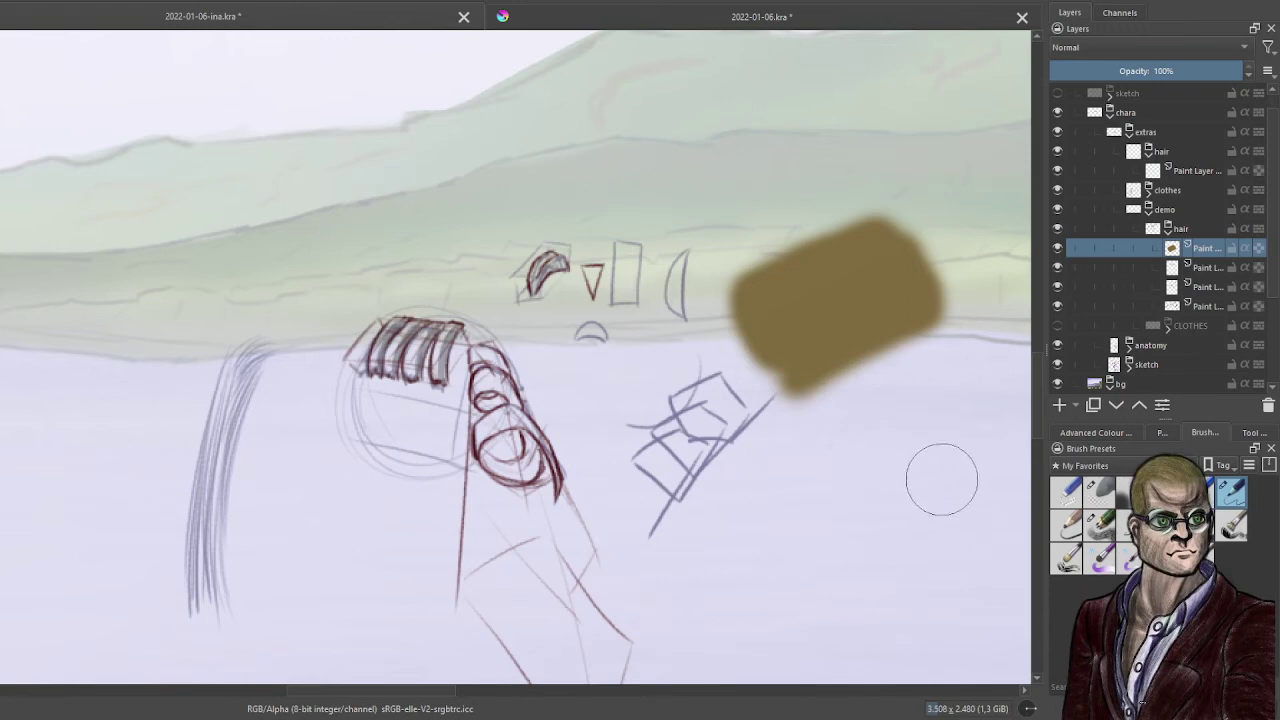
pyautogui.click(1095, 433)
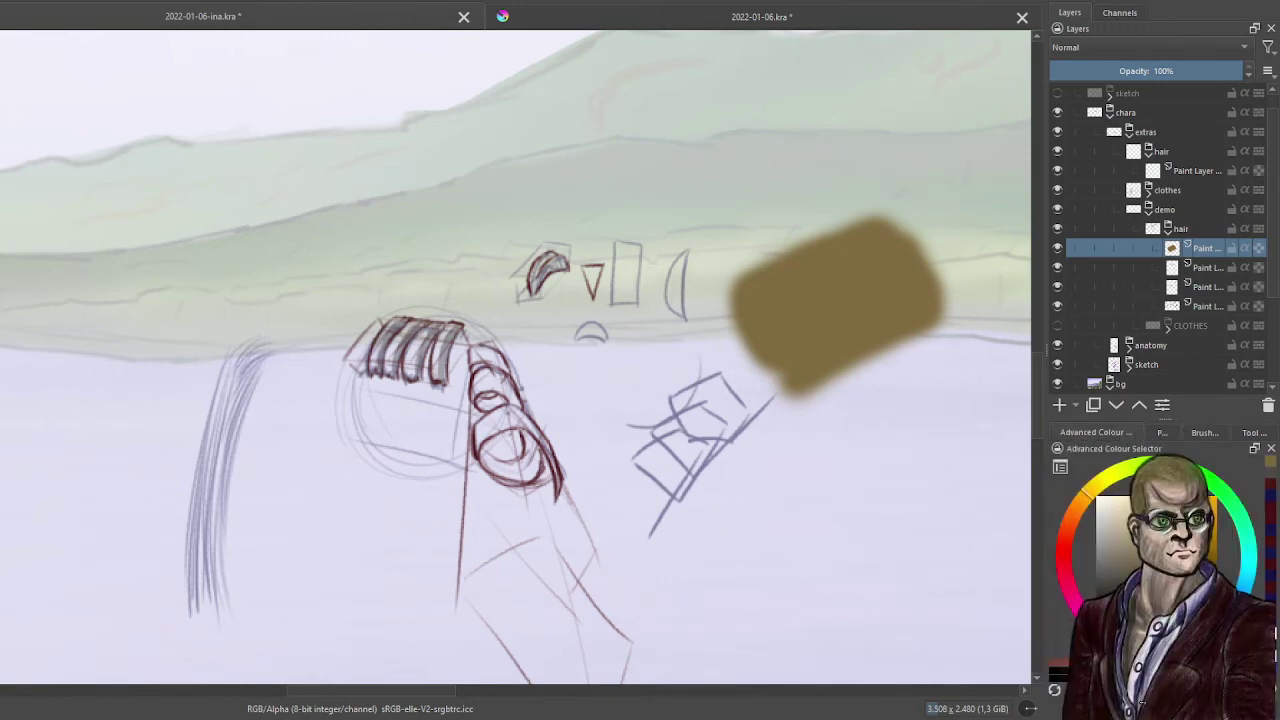
# - Put the brown block's layer in a group with two new paint layers above it, and select the lower new layer
pyautogui.hotkey('ctrl', 'g')
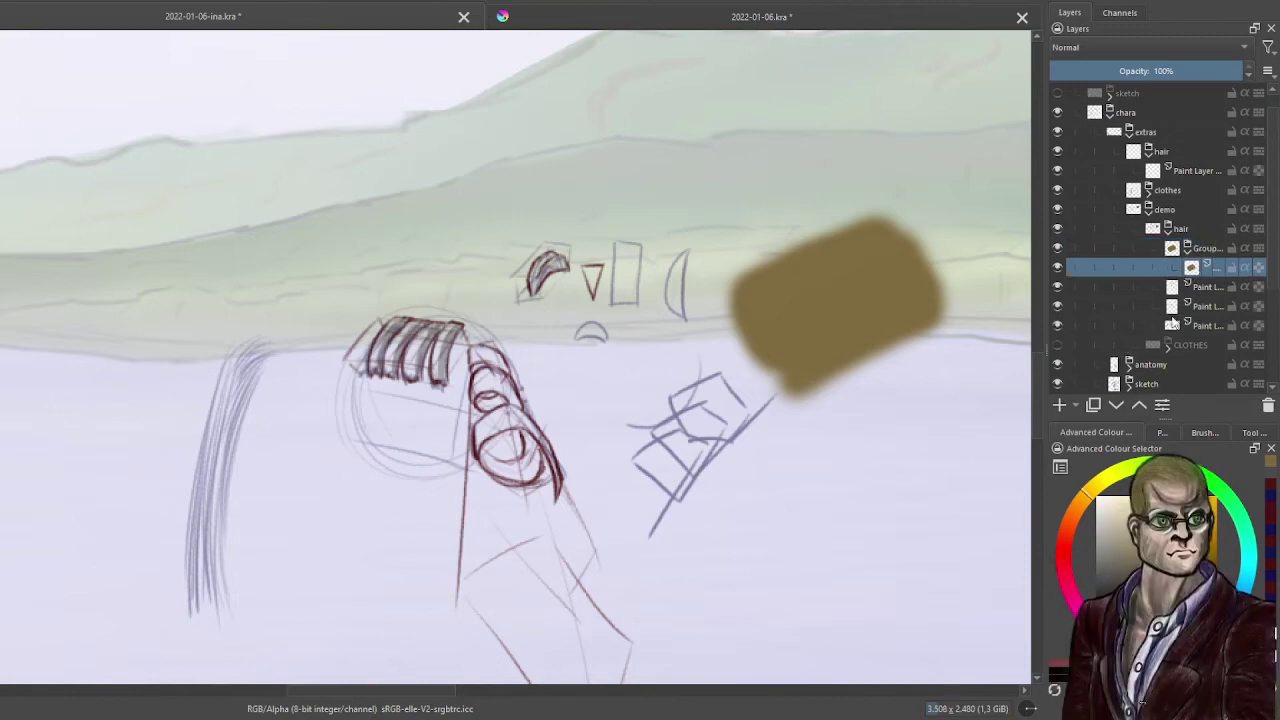
pyautogui.click(1061, 405)
pyautogui.click(1061, 405)
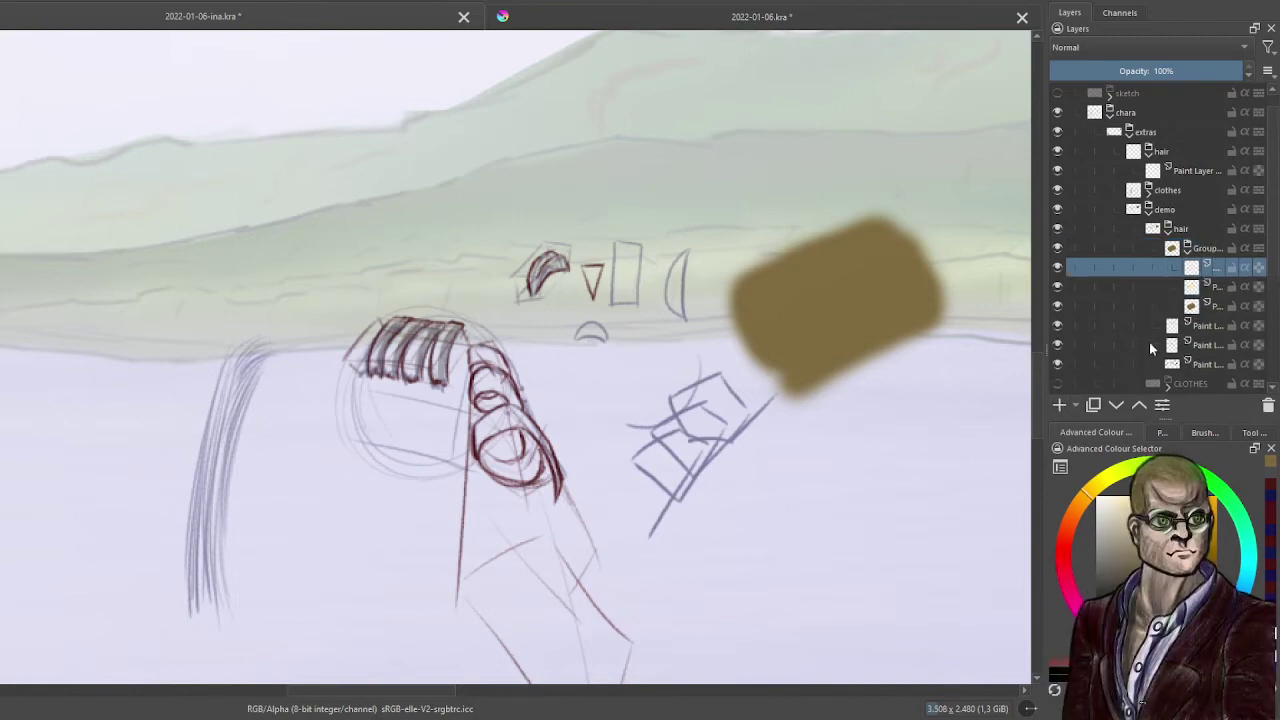
pyautogui.click(1192, 288)
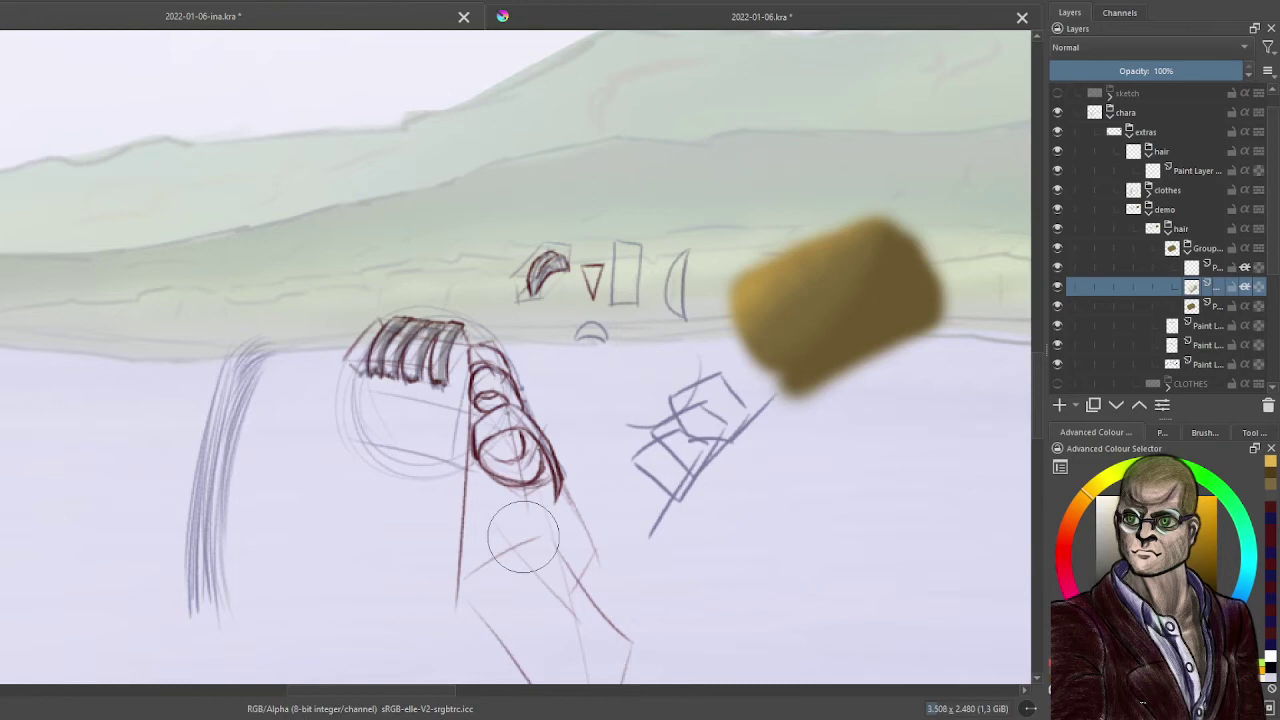
# - Set the blending mode of both layers above the brown block's base to Hard Light
pyautogui.click(1195, 267)
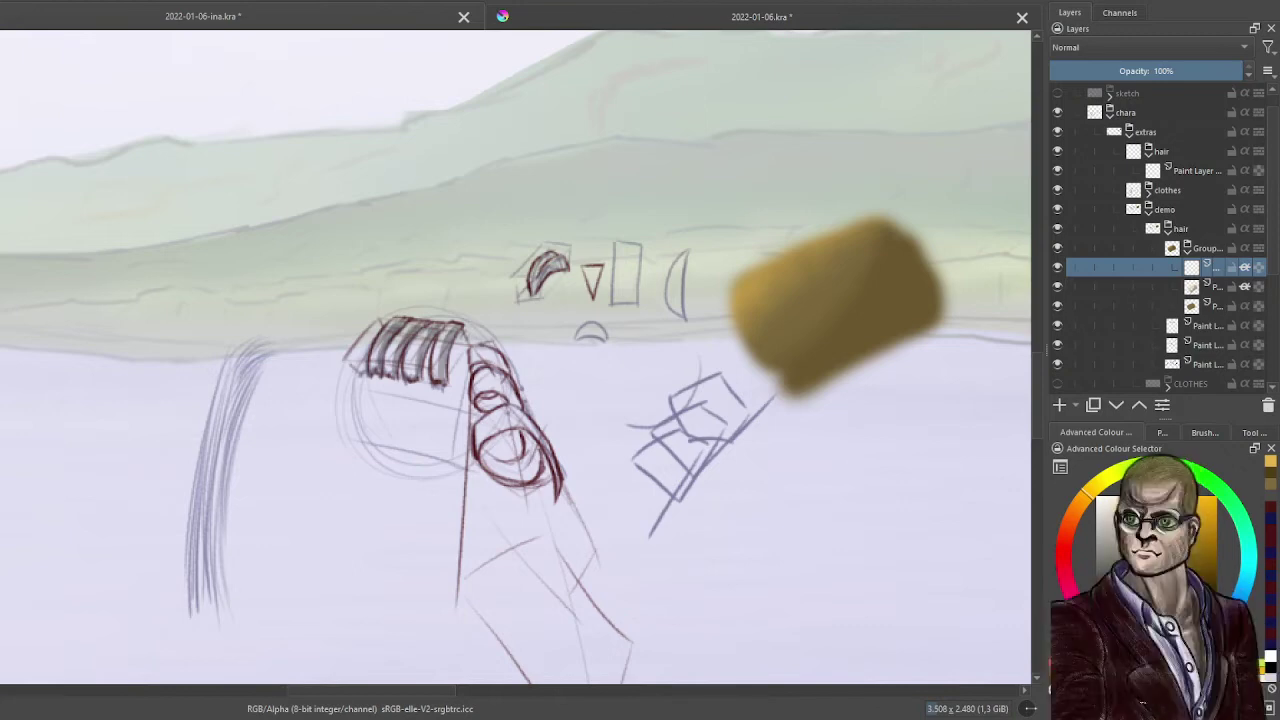
pyautogui.click(1126, 287)
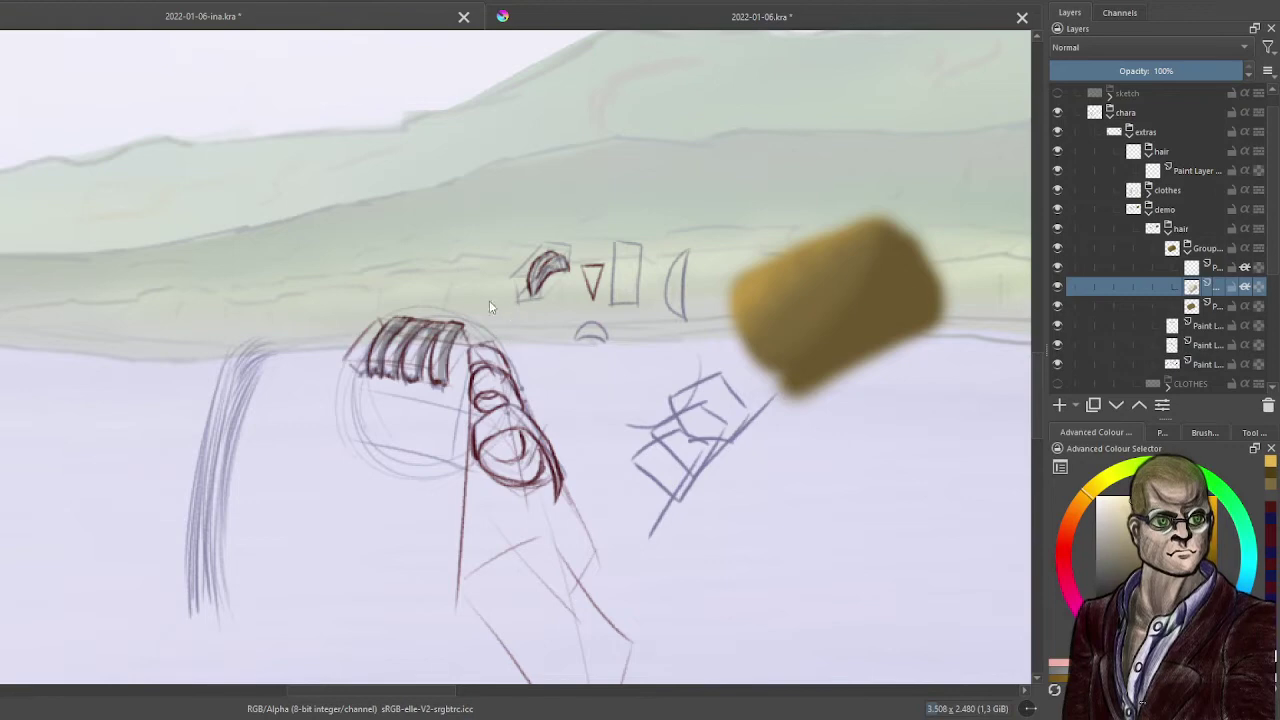
pyautogui.hotkey('alt', 'shift', 'h')
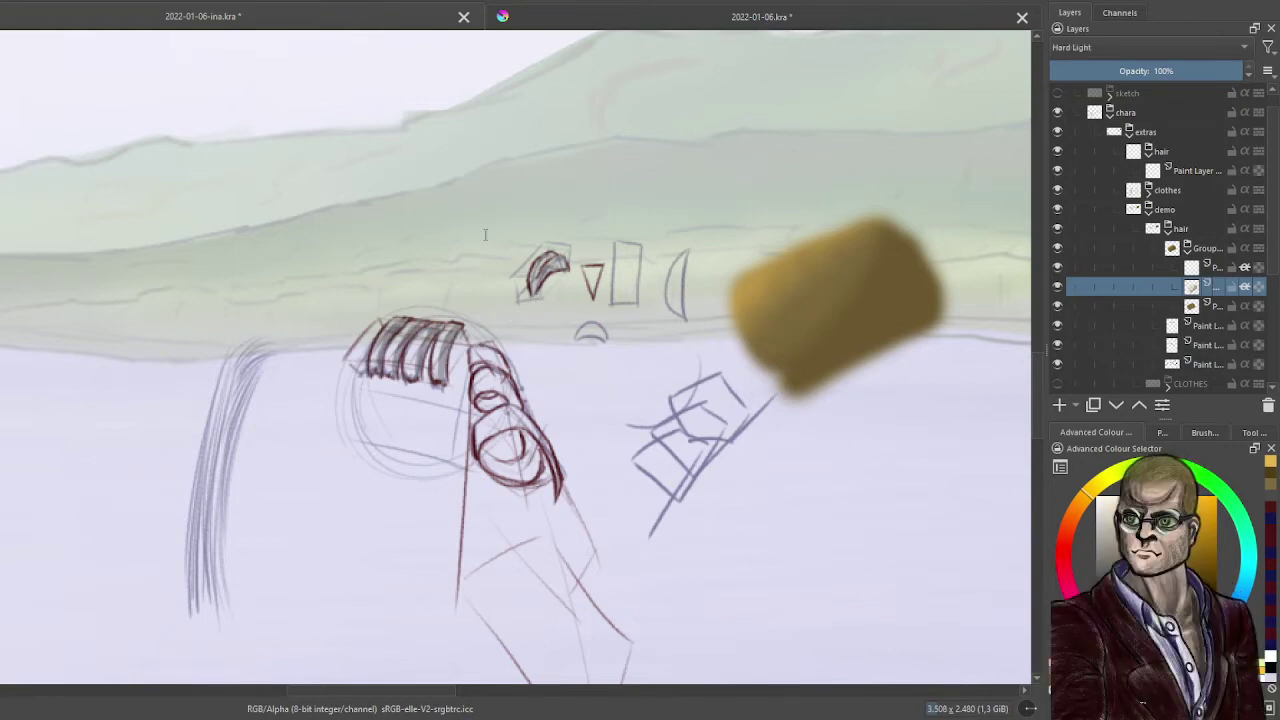
pyautogui.click(1196, 267)
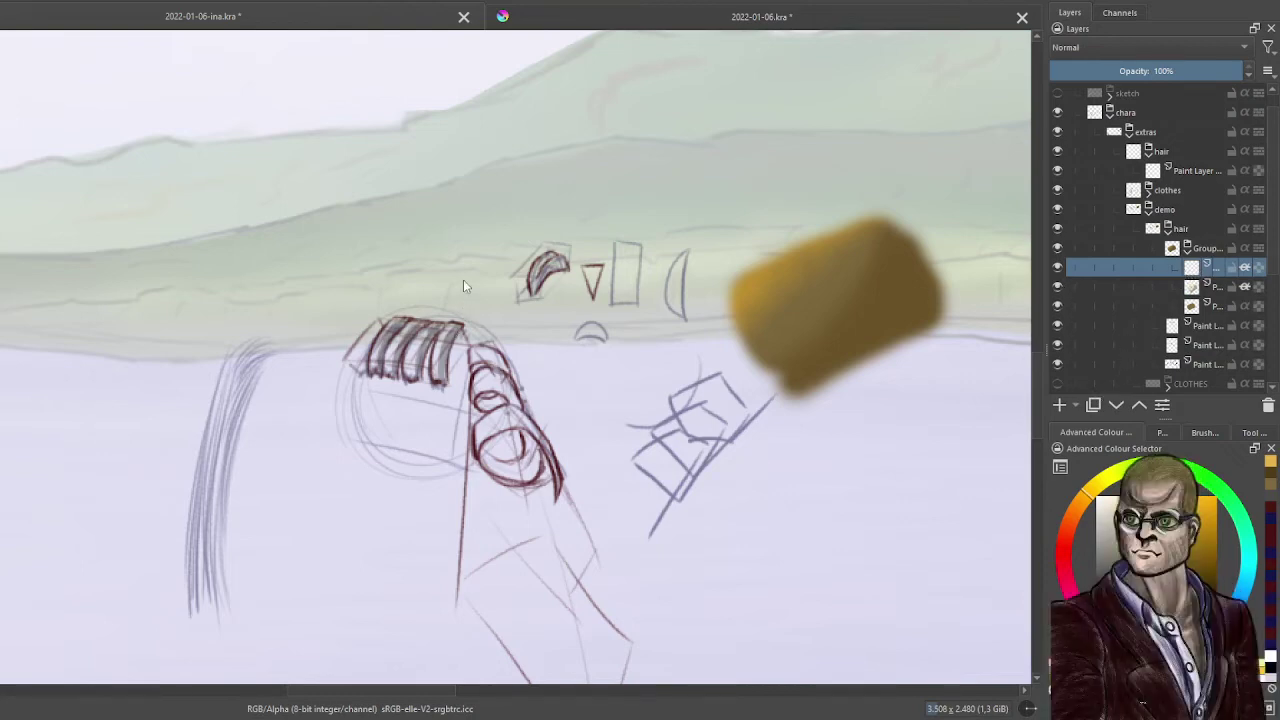
pyautogui.hotkey('alt', 'shift', 'h')
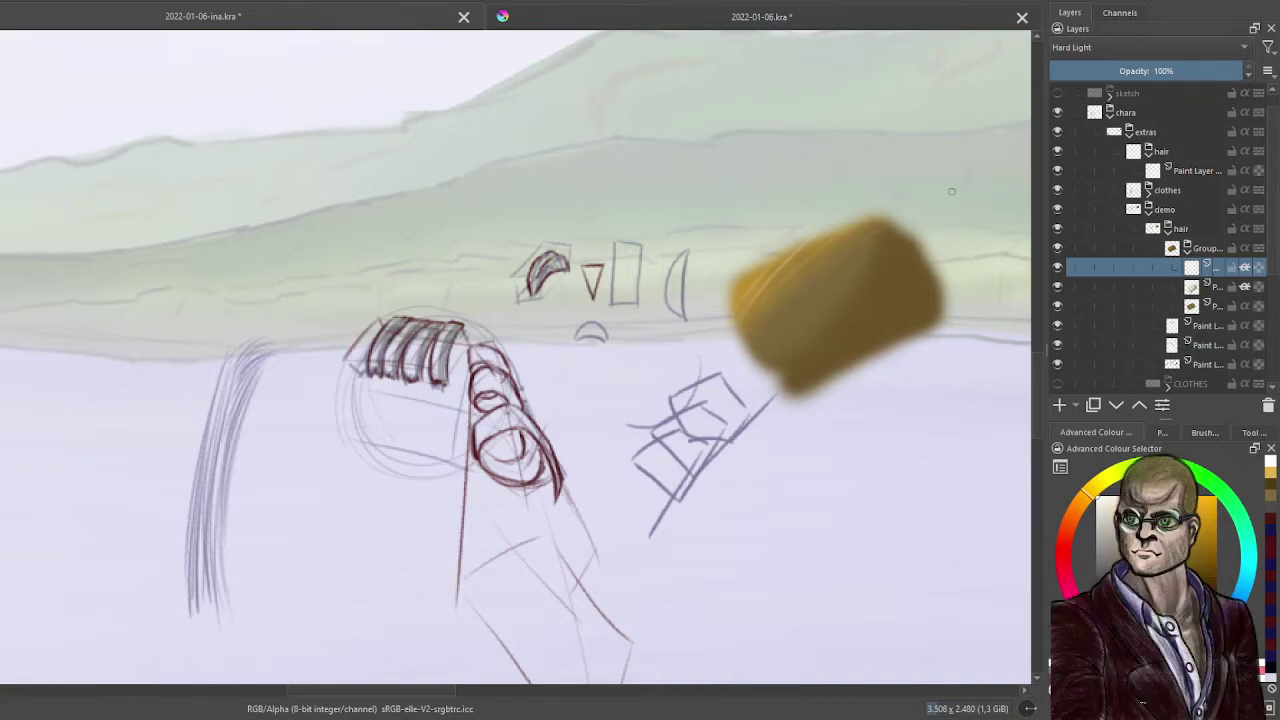
# - Paint a black tapered strand on the shadow side of the brown block and collapse the block's layer group
pyautogui.press('d')
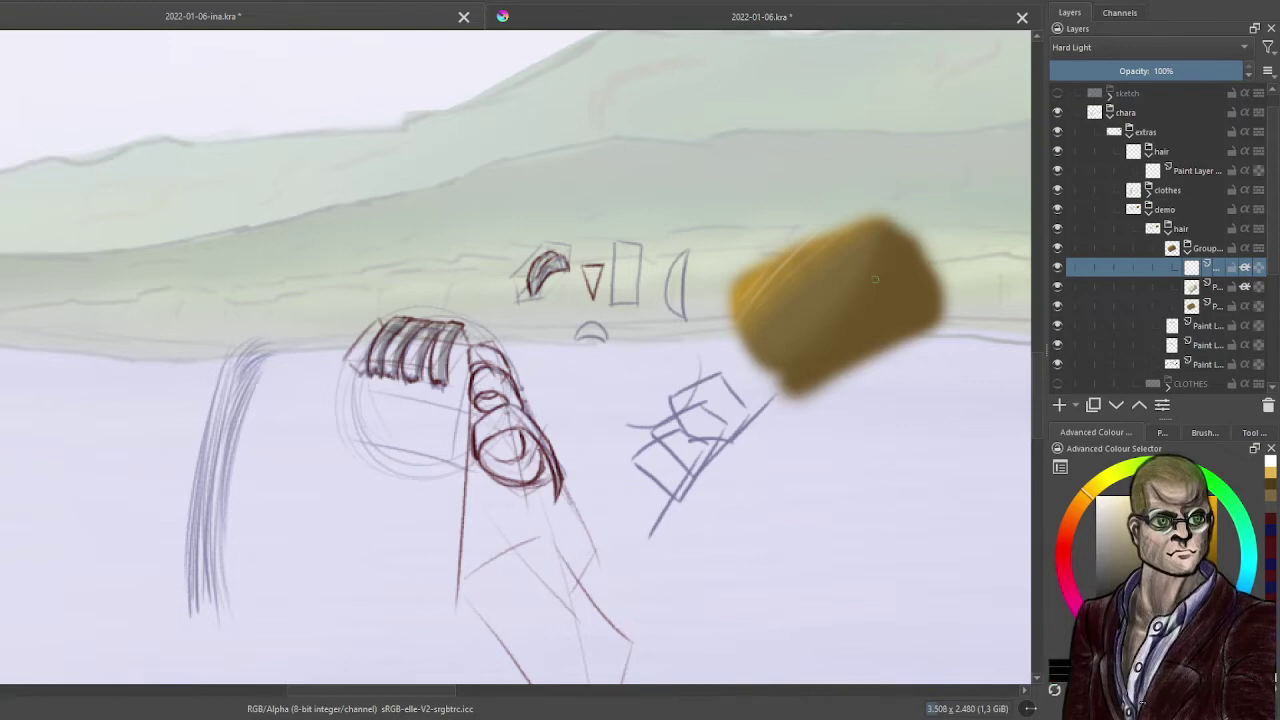
pyautogui.moveTo(870, 301); pyautogui.dragTo(830, 368)
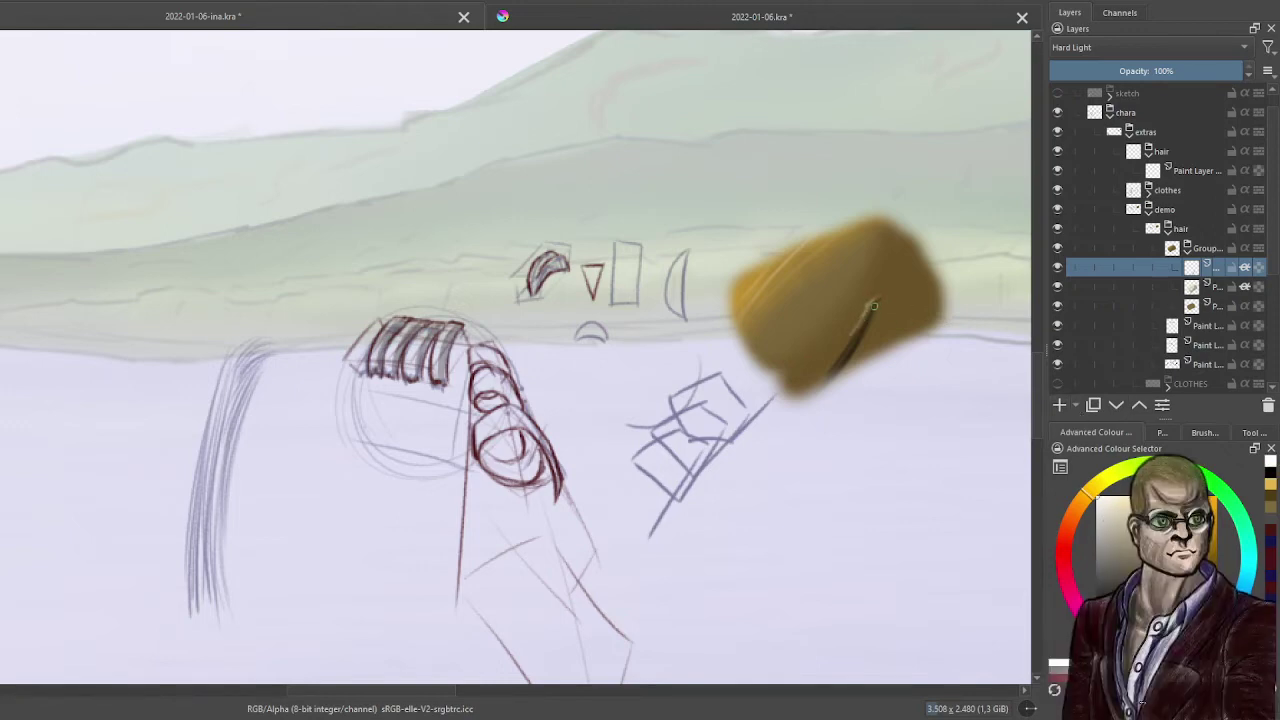
pyautogui.click(1187, 248)
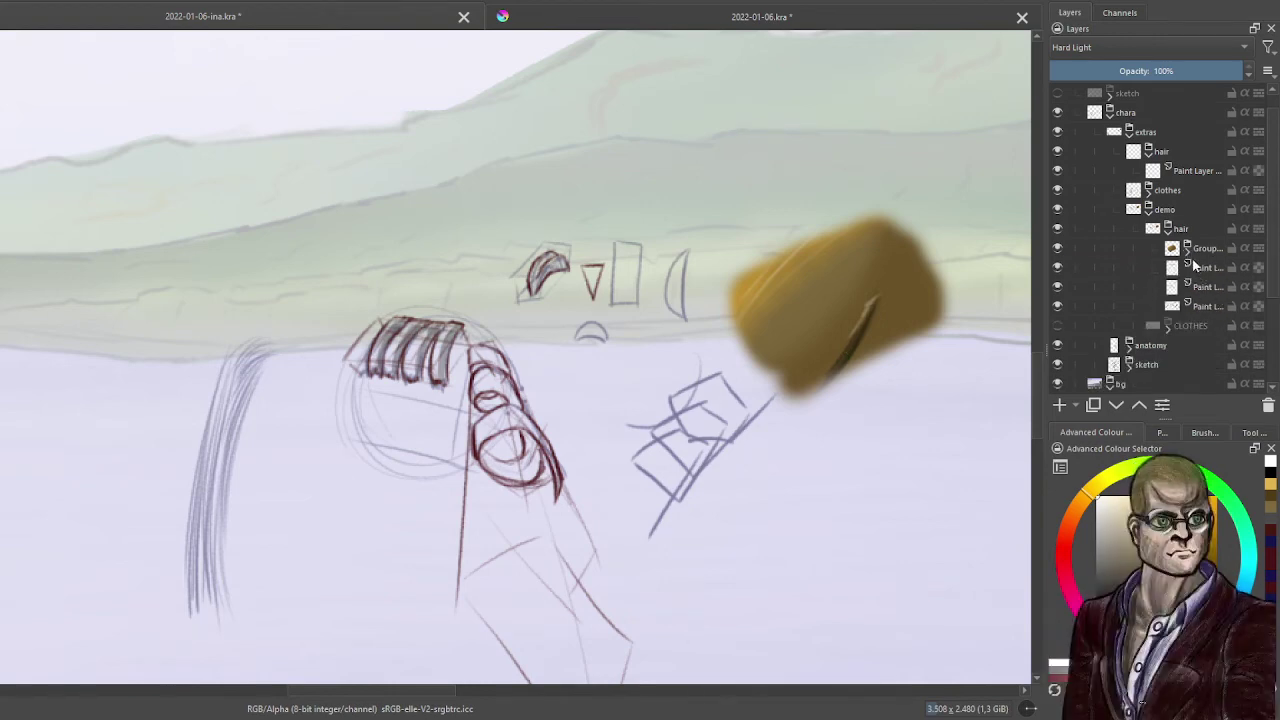
# - On a new paint layer below the block's group, sketch a faceted hair volume and hatch its front face with zigzag strokes
pyautogui.click(1209, 266)
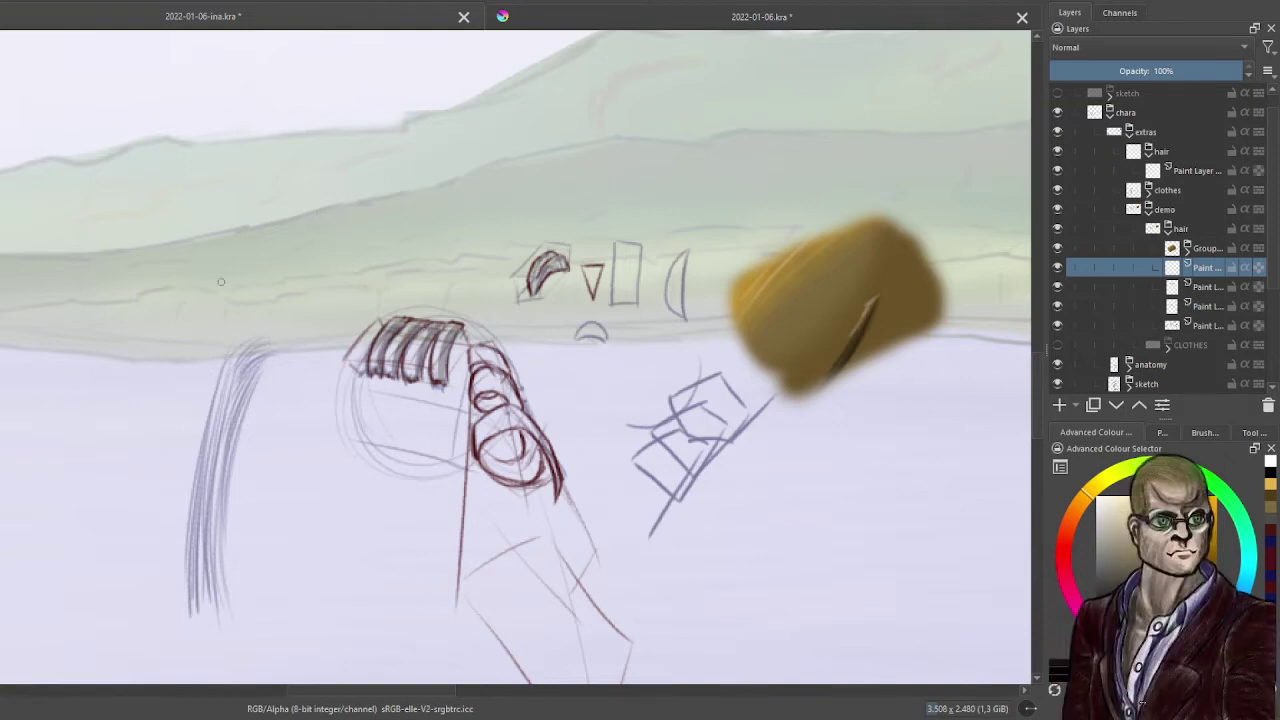
pyautogui.moveTo(160, 225); pyautogui.dragTo(160, 298)
pyautogui.hotkey('ctrl', 'z')
pyautogui.moveTo(160, 220)
pyautogui.mouseDown()
pyautogui.moveTo(137, 251)
pyautogui.moveTo(162, 221)
pyautogui.moveTo(198, 268)
pyautogui.moveTo(188, 330)
pyautogui.mouseUp()
pyautogui.moveTo(142, 320); pyautogui.dragTo(173, 341)
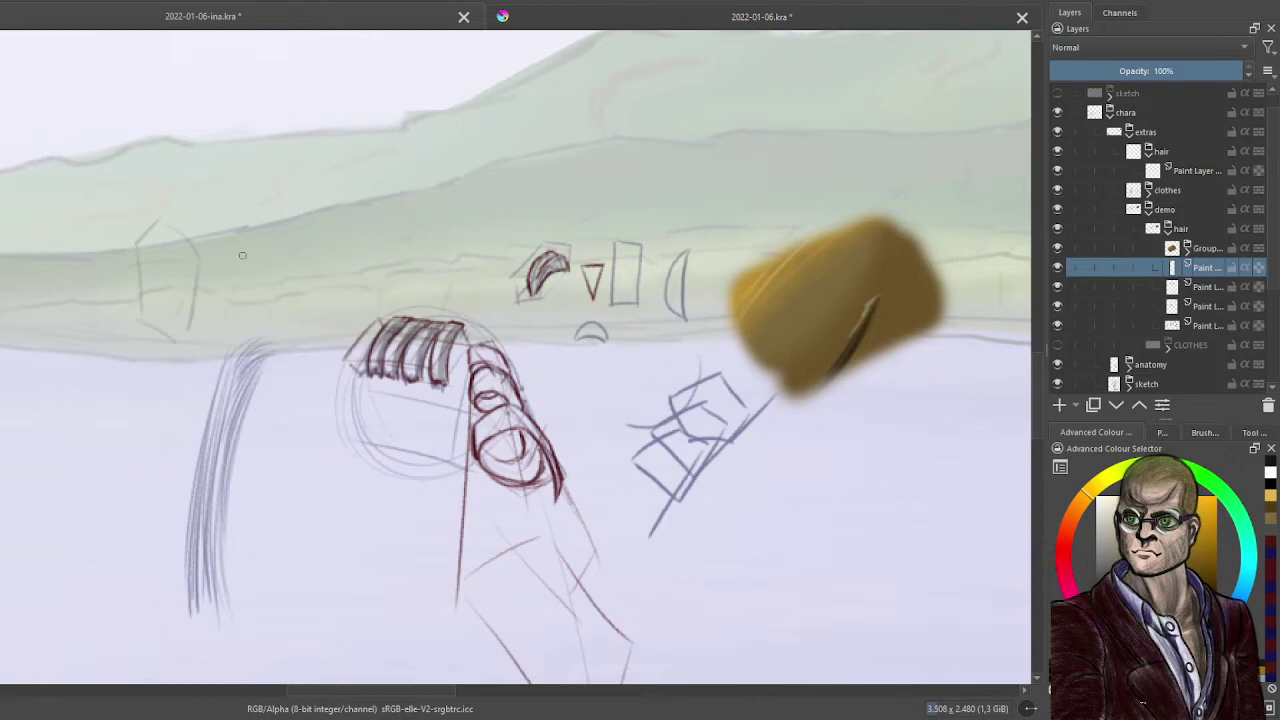
pyautogui.moveTo(238, 260)
pyautogui.mouseDown()
pyautogui.moveTo(215, 309)
pyautogui.moveTo(239, 260)
pyautogui.moveTo(255, 303)
pyautogui.moveTo(247, 346)
pyautogui.mouseUp()
pyautogui.moveTo(156, 233)
pyautogui.mouseDown()
pyautogui.moveTo(182, 268)
pyautogui.moveTo(200, 344)
pyautogui.moveTo(150, 247)
pyautogui.moveTo(183, 250)
pyautogui.moveTo(207, 350)
pyautogui.mouseUp()
pyautogui.hotkey('ctrl', 'z')
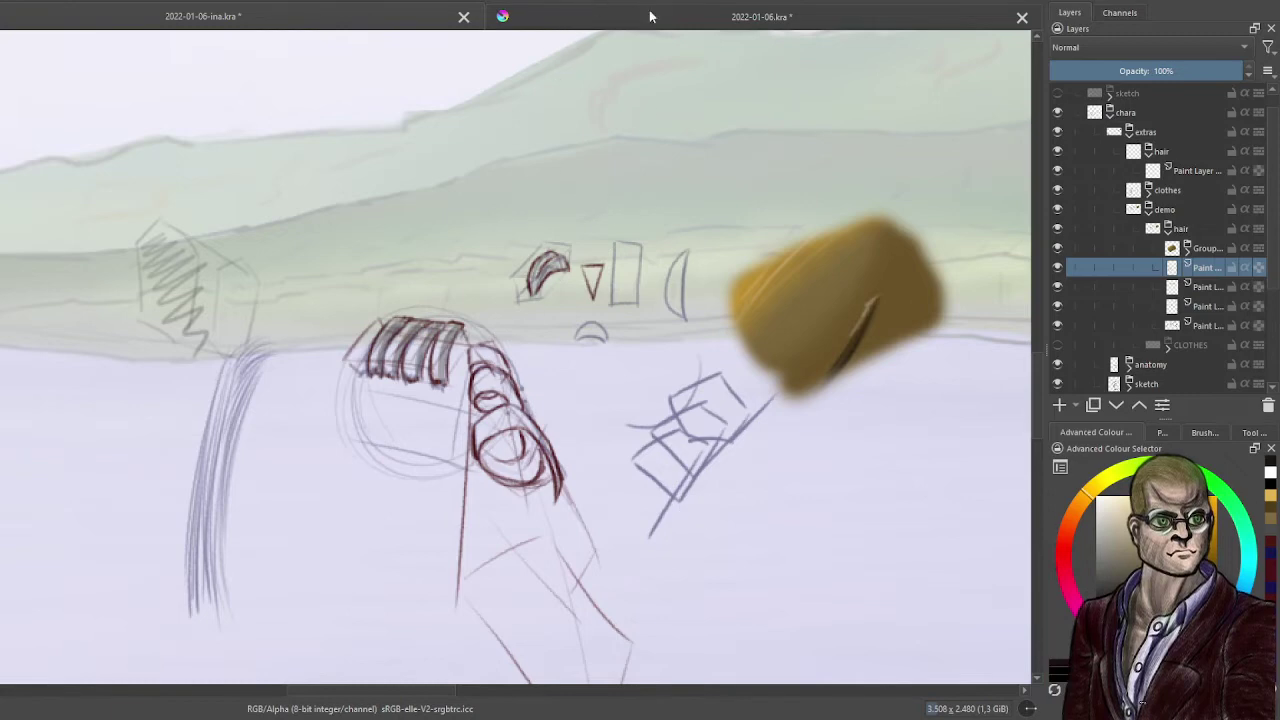
# - Shade the undersides and outer edges of the two side curls and the trailing lock in soft black
pyautogui.moveTo(482, 450)
pyautogui.mouseDown()
pyautogui.moveTo(518, 472)
pyautogui.moveTo(536, 462)
pyautogui.moveTo(530, 474)
pyautogui.mouseUp()
pyautogui.moveTo(510, 464)
pyautogui.mouseDown()
pyautogui.moveTo(522, 482)
pyautogui.moveTo(536, 440)
pyautogui.moveTo(532, 474)
pyautogui.mouseUp()
pyautogui.moveTo(482, 396); pyautogui.dragTo(498, 394)
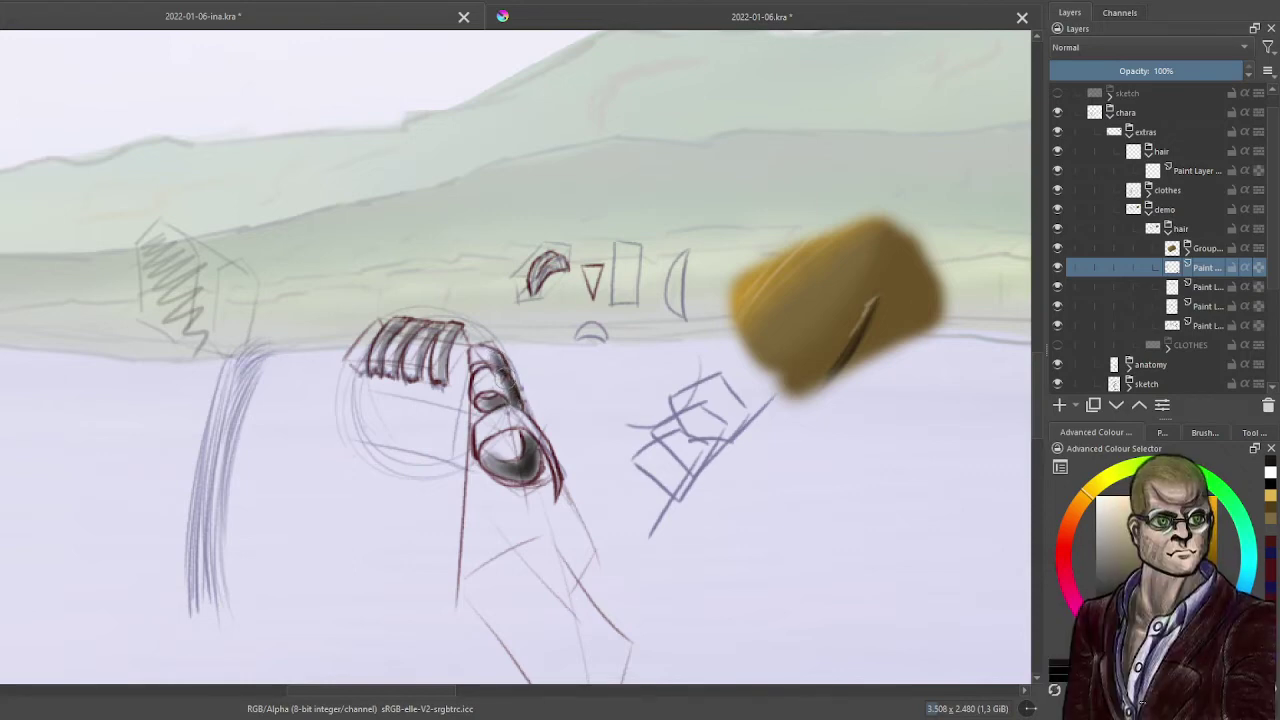
pyautogui.moveTo(505, 378)
pyautogui.mouseDown()
pyautogui.moveTo(492, 381)
pyautogui.moveTo(505, 400)
pyautogui.mouseUp()
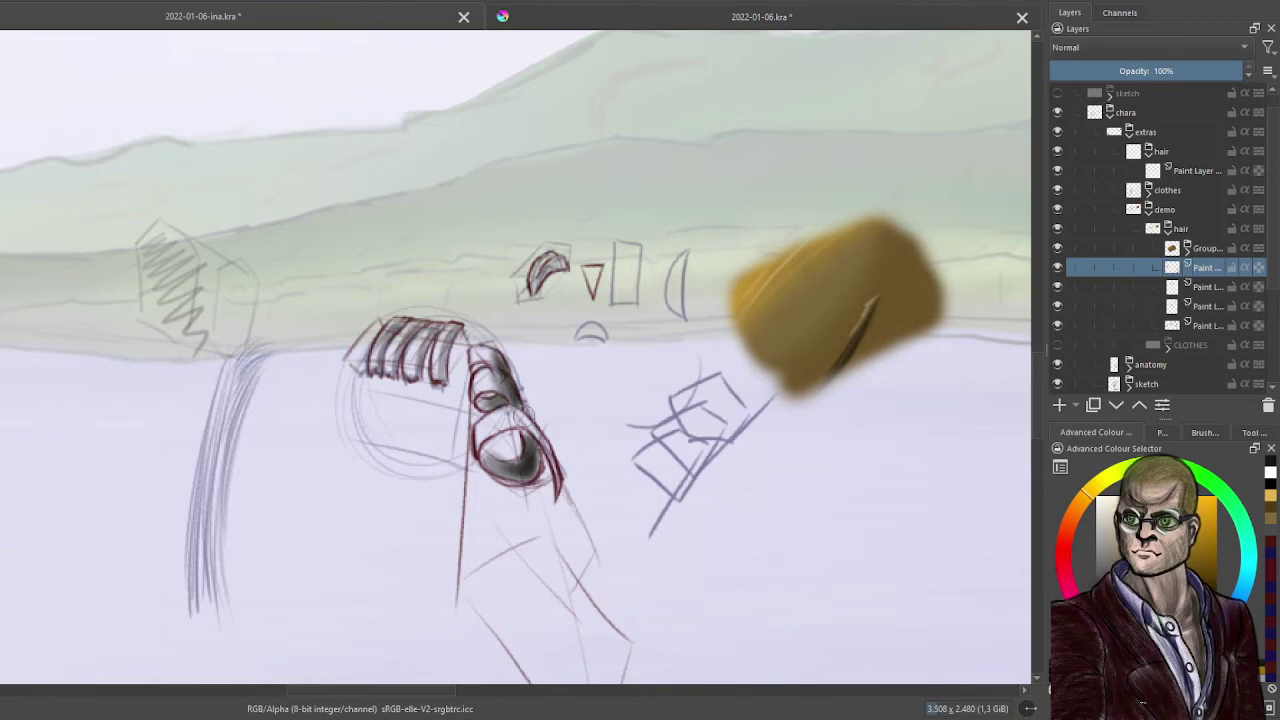
pyautogui.moveTo(530, 448)
pyautogui.mouseDown()
pyautogui.moveTo(508, 445)
pyautogui.moveTo(547, 432)
pyautogui.moveTo(559, 469)
pyautogui.mouseUp()
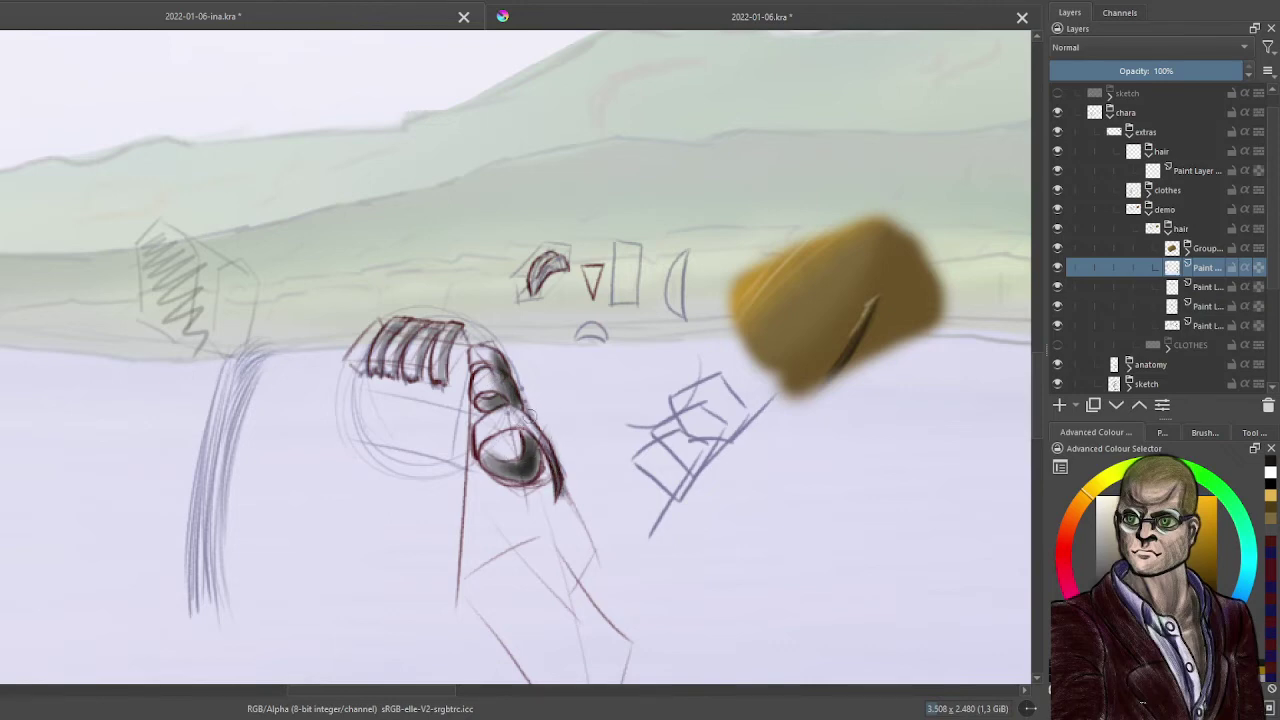
# - Choose white as the painting colour and move the curls' shading layer below the ink layer
pyautogui.click(1098, 498)
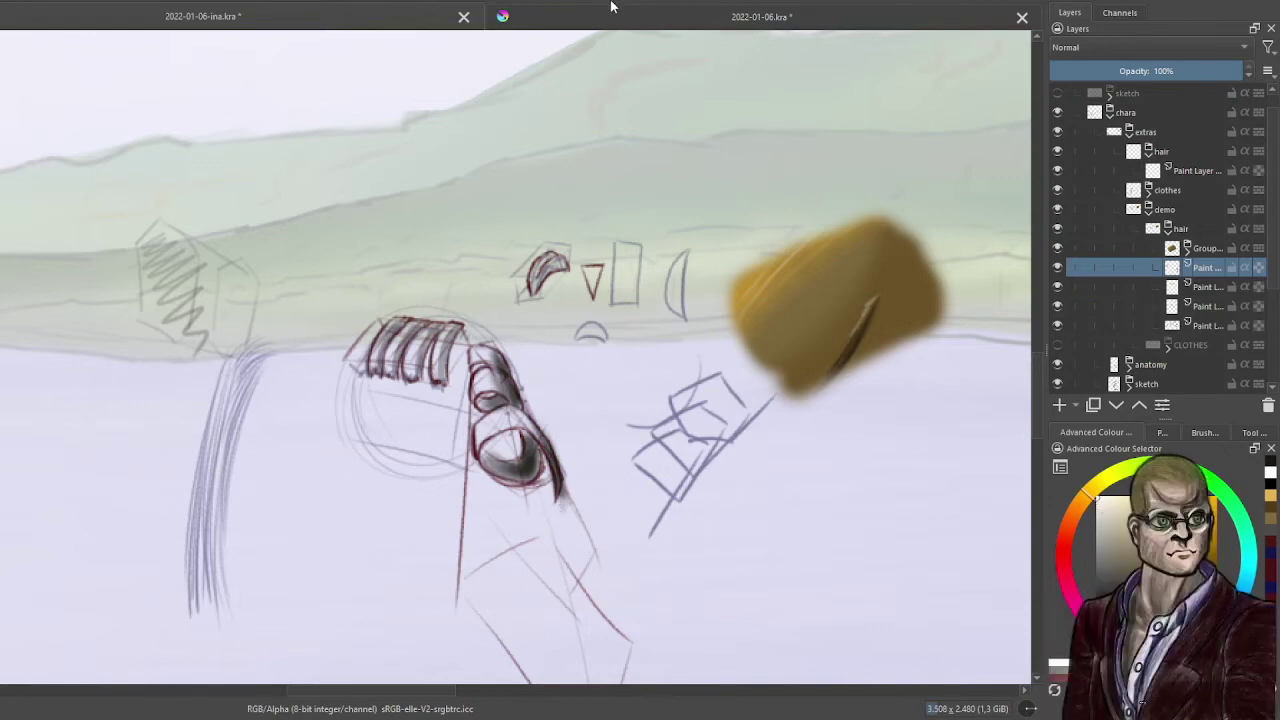
pyautogui.click(1116, 405)
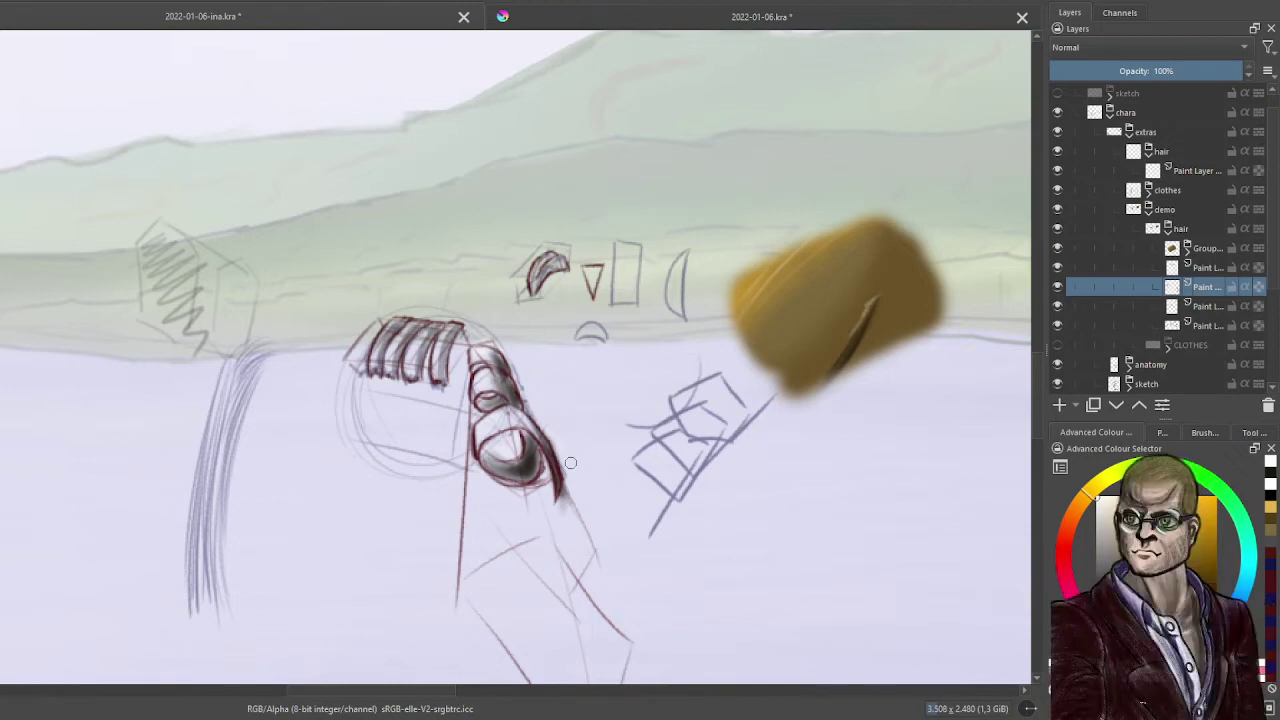
# - Collapse and hide the hair group inside the demo group
pyautogui.scroll(-6, 570, 462)
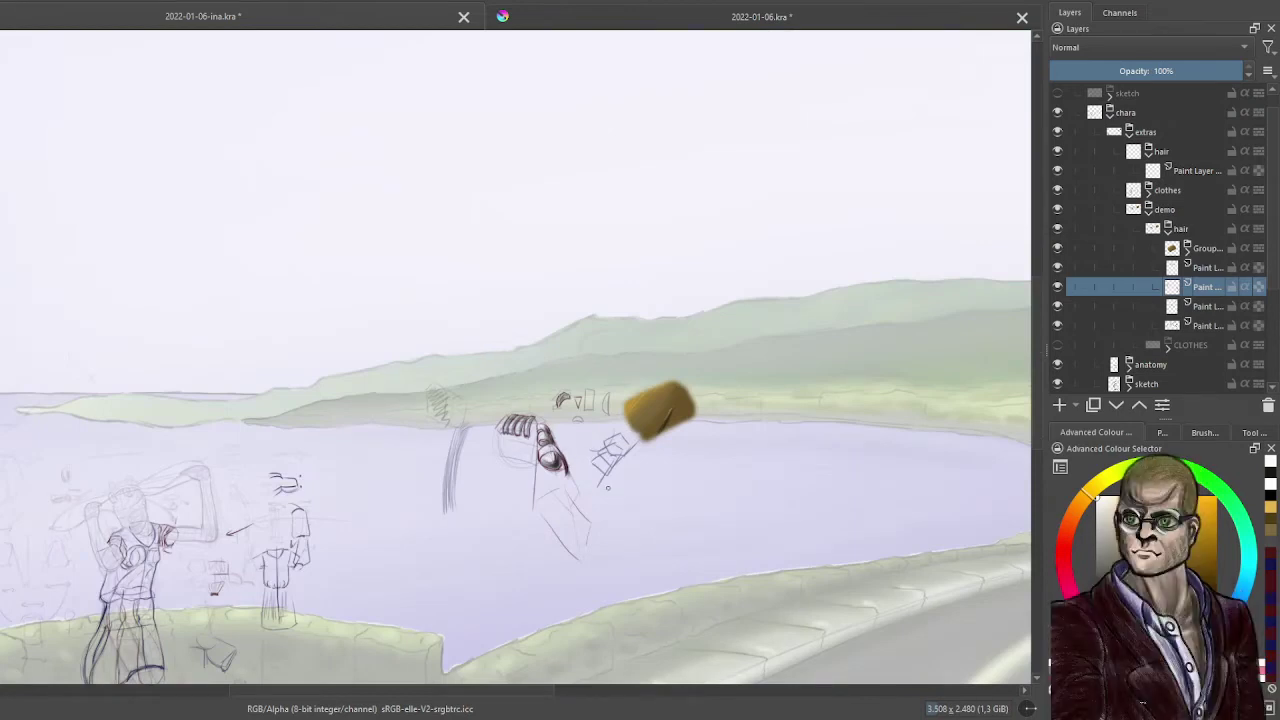
pyautogui.scroll(-3, 460, 489)
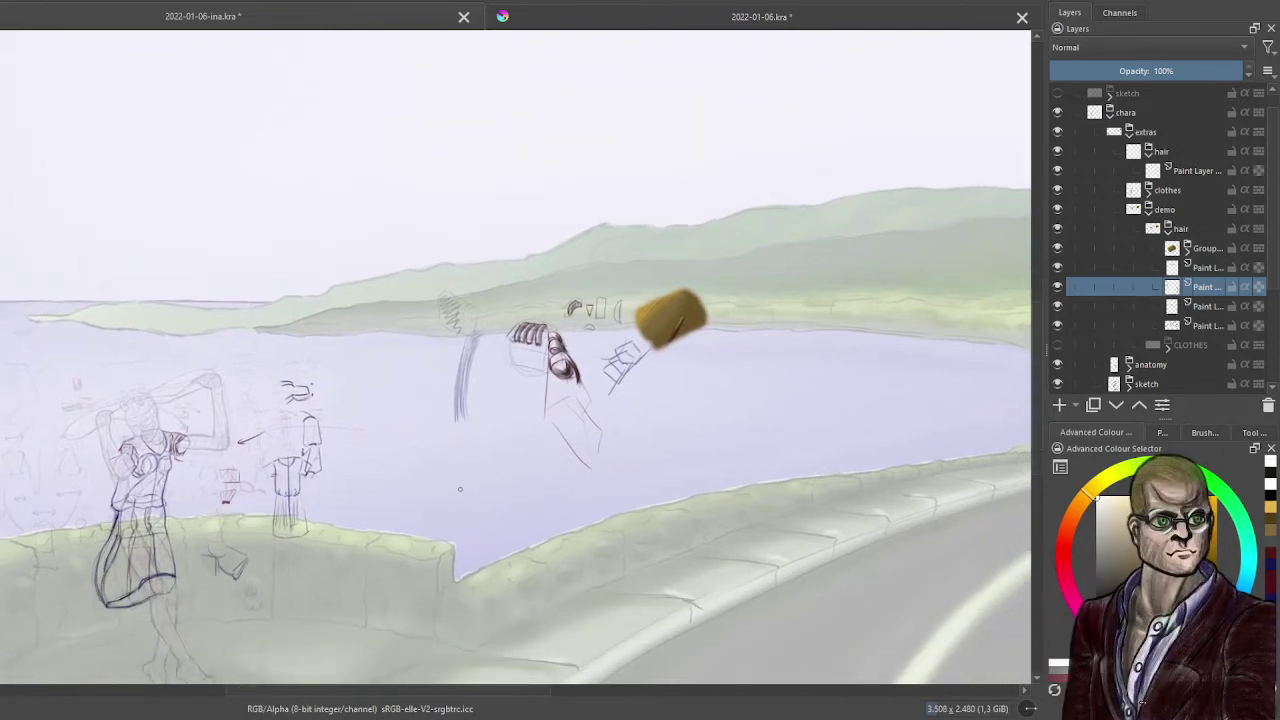
pyautogui.moveTo(460, 489); pyautogui.dragTo(566, 450)
pyautogui.scroll(1, 484, 482)
pyautogui.click(1167, 228)
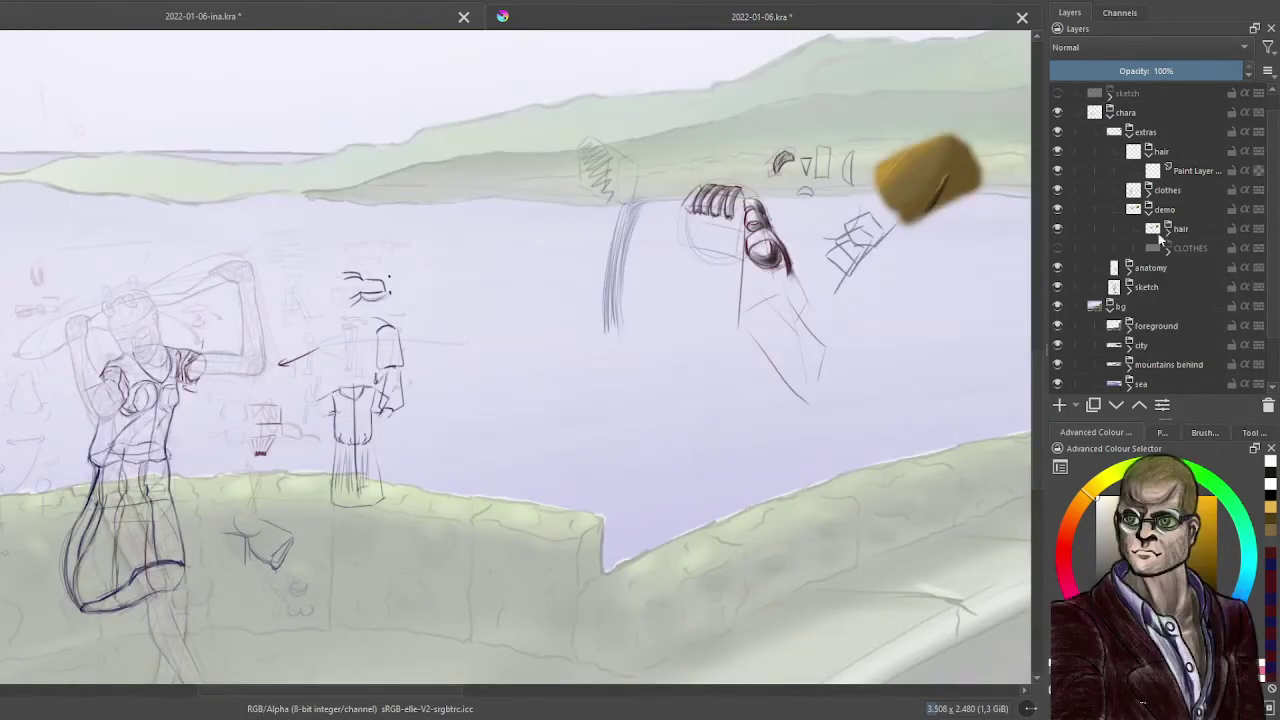
pyautogui.click(1057, 229)
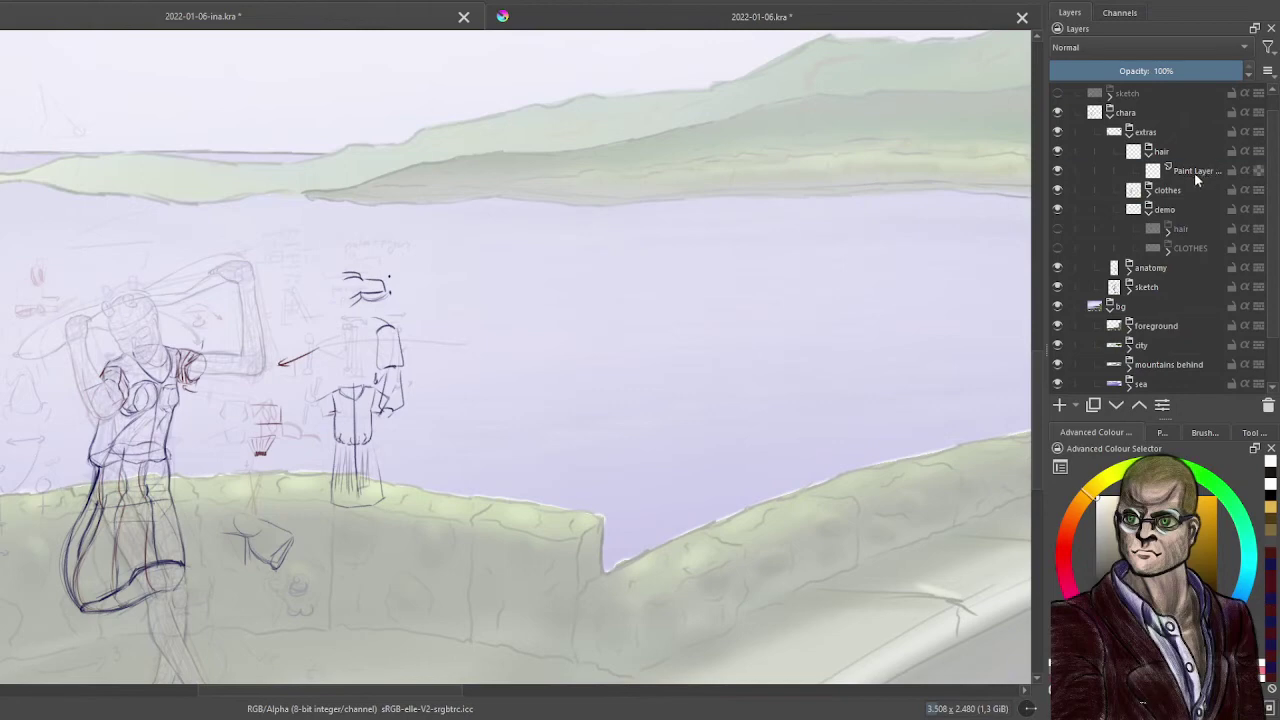
# - Make the paint layer inside the extras' hair group active for drawing on the main character
pyautogui.click(1195, 174)
pyautogui.moveTo(563, 347); pyautogui.dragTo(831, 278)
pyautogui.moveTo(390, 370); pyautogui.dragTo(483, 365)
pyautogui.scroll(1, 542, 349)
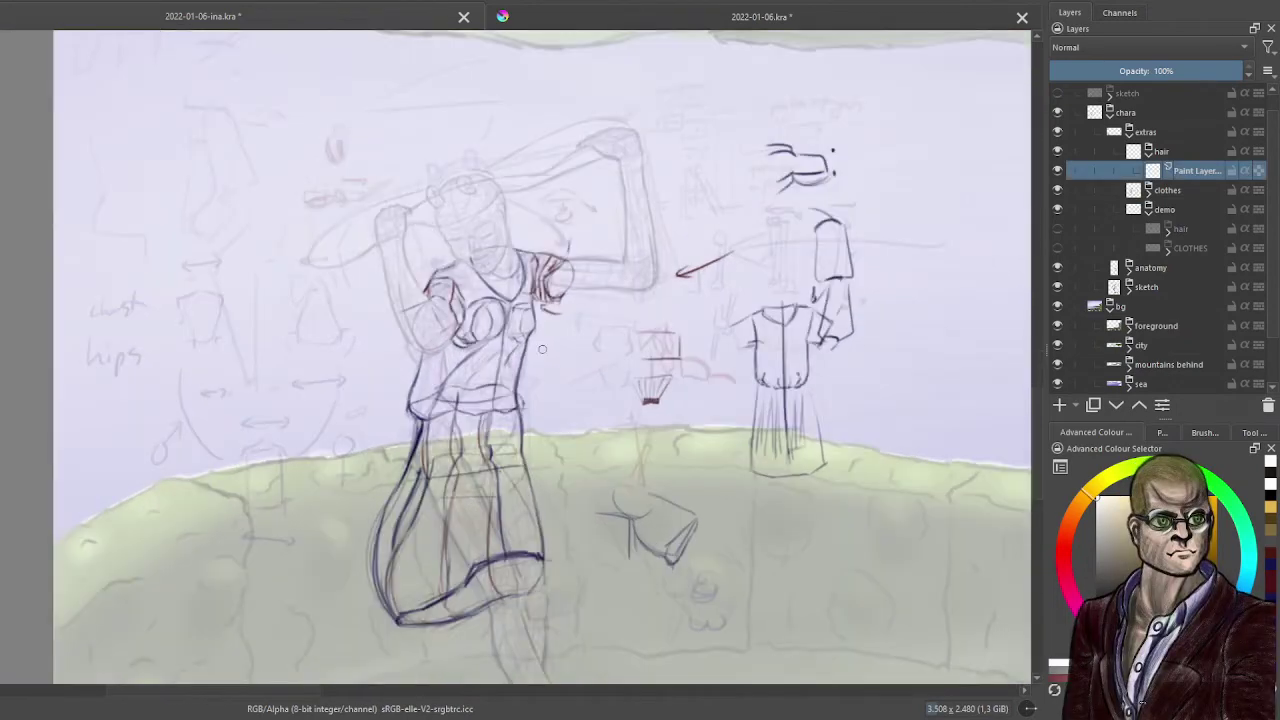
pyautogui.scroll(2, 707, 303)
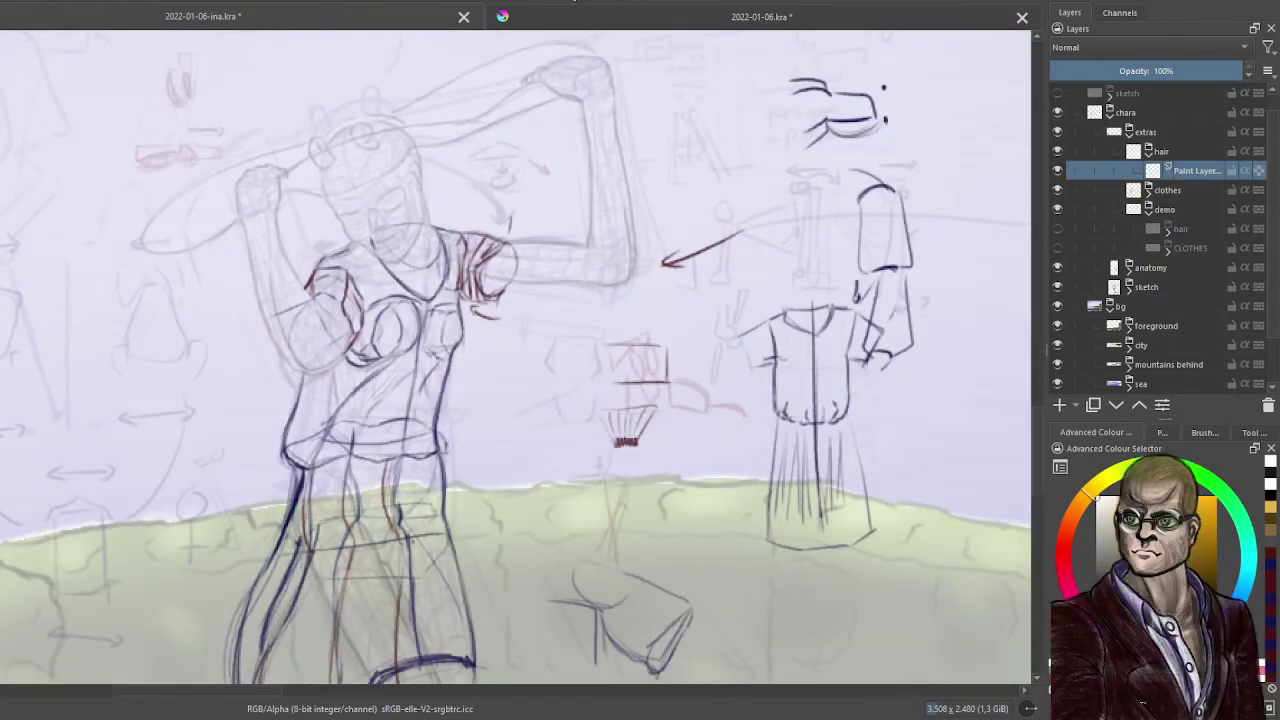
# - Choose dark blue as the painting colour and try it with a zigzag test stroke beside the character
pyautogui.click(1250, 433)
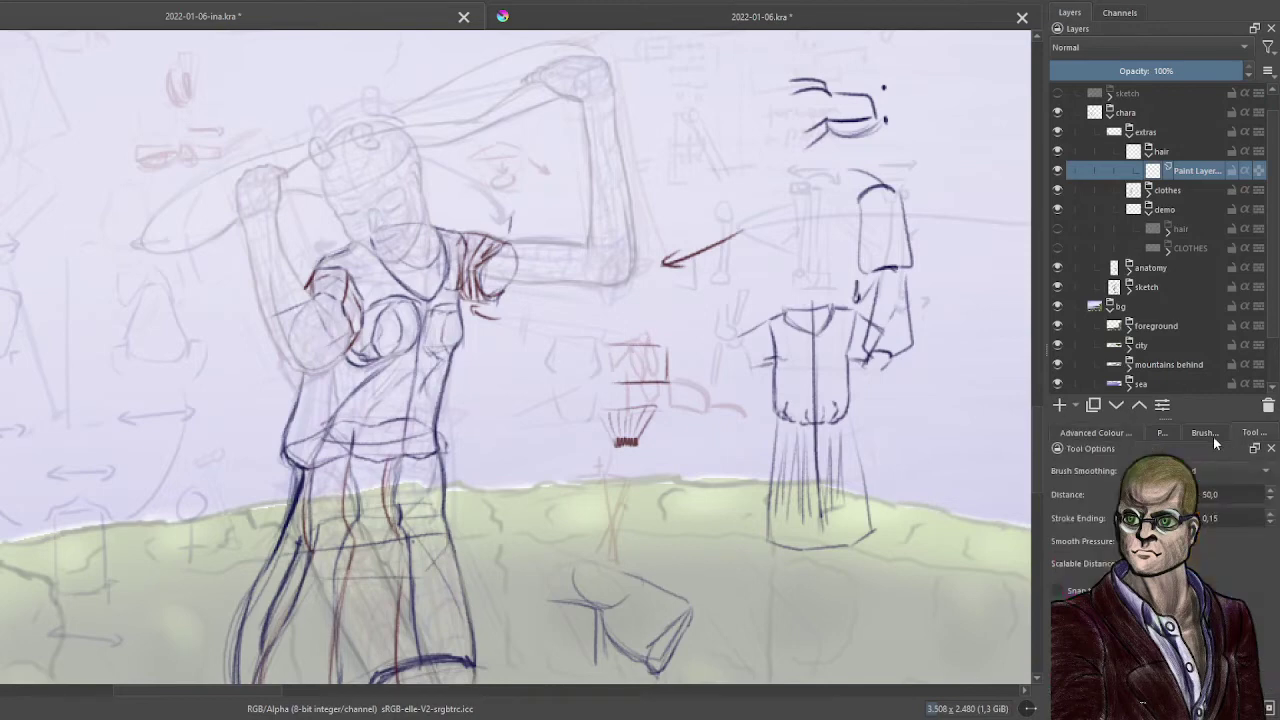
pyautogui.click(1213, 437)
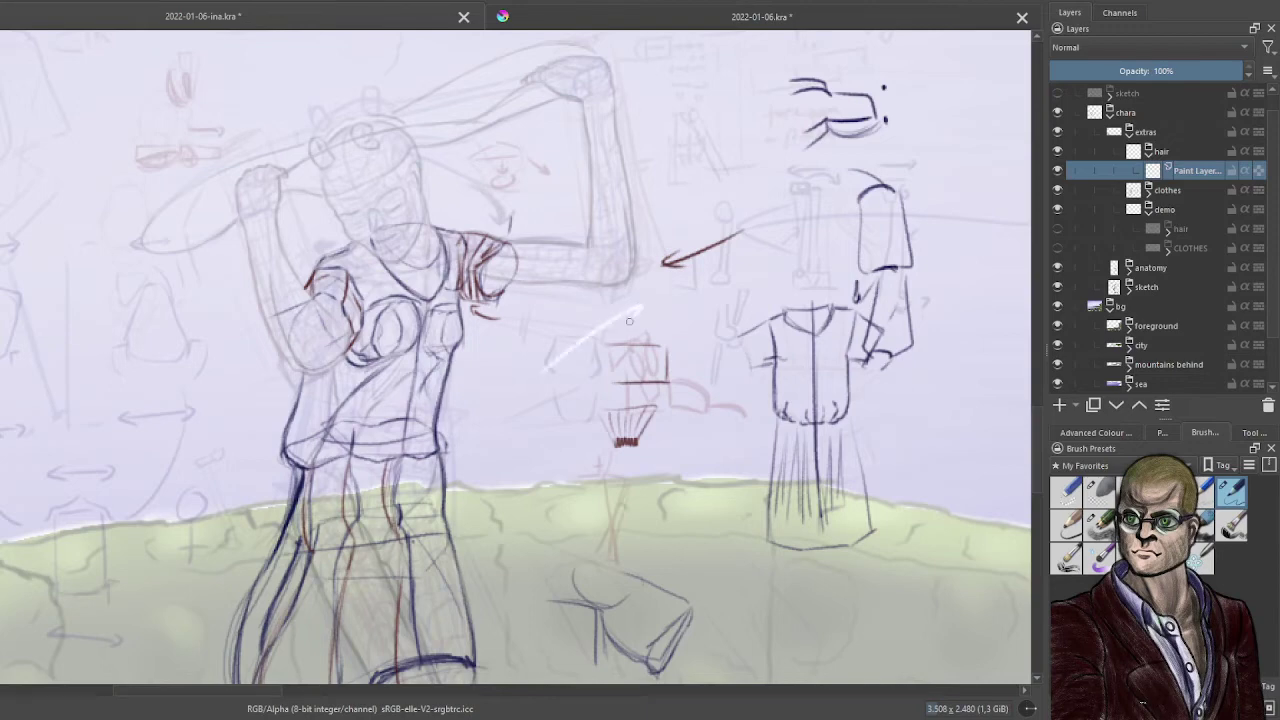
pyautogui.click(1162, 434)
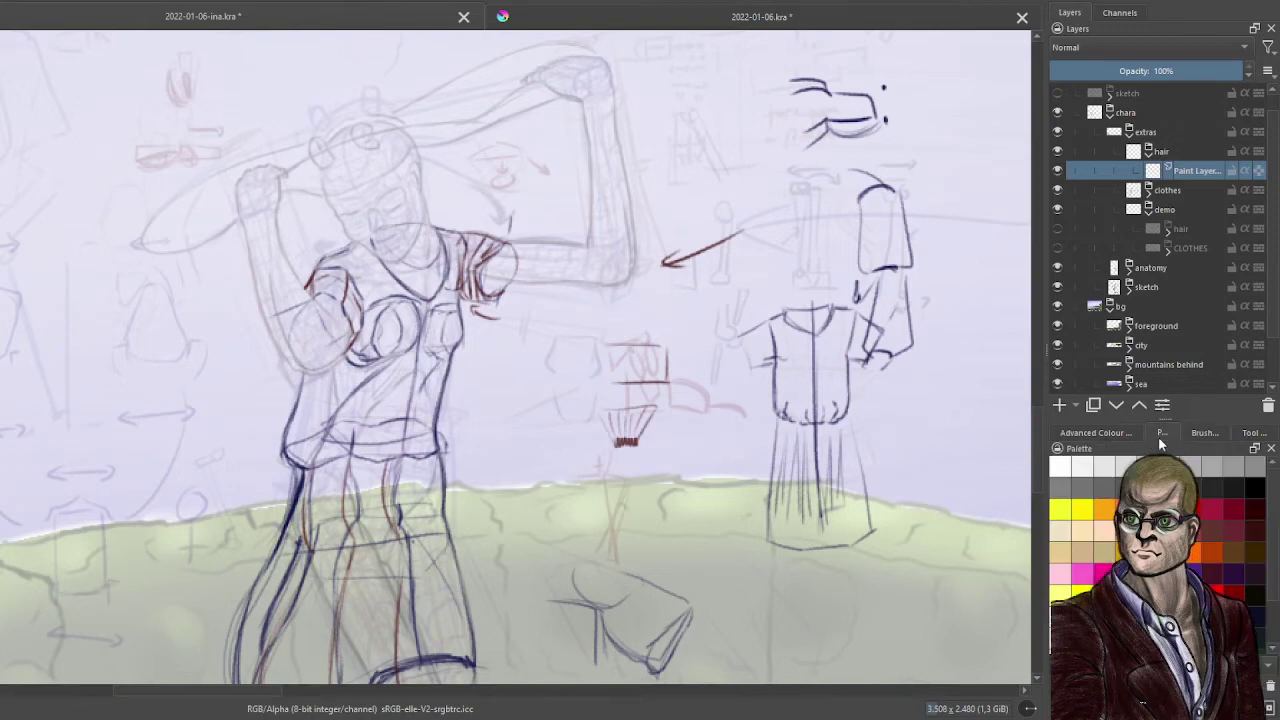
pyautogui.click(1098, 433)
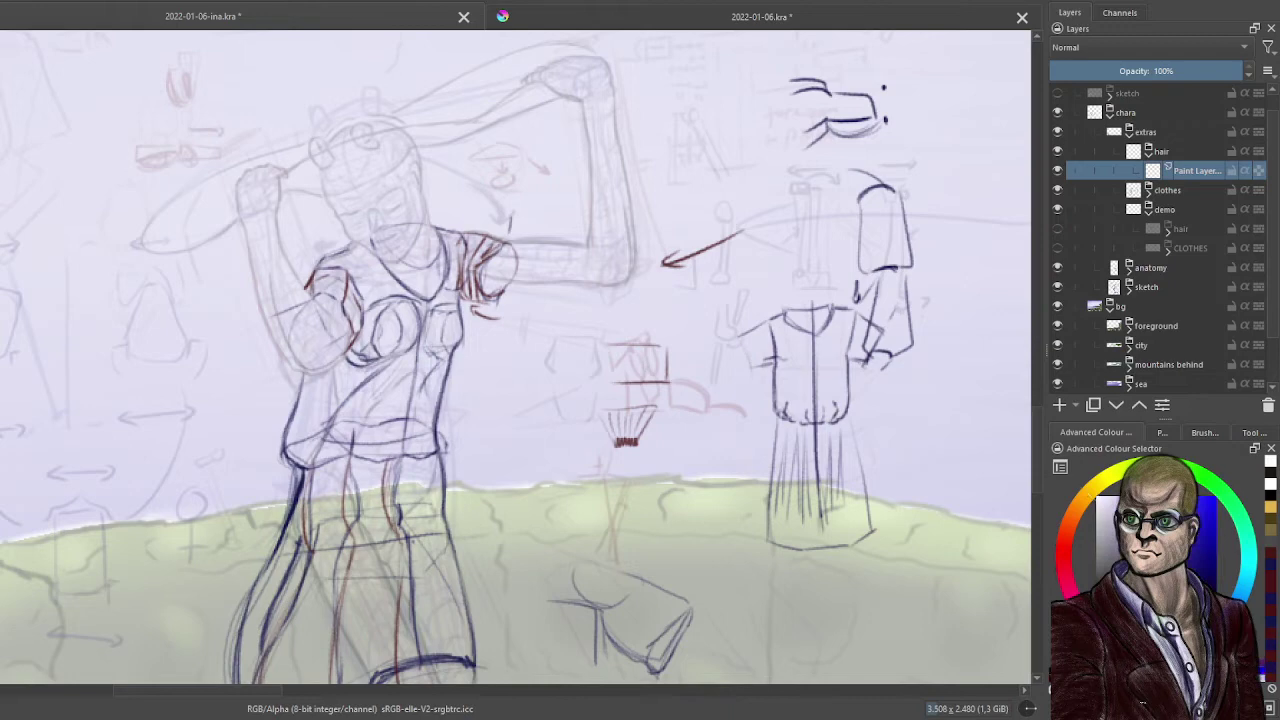
pyautogui.moveTo(498, 357); pyautogui.dragTo(637, 305)
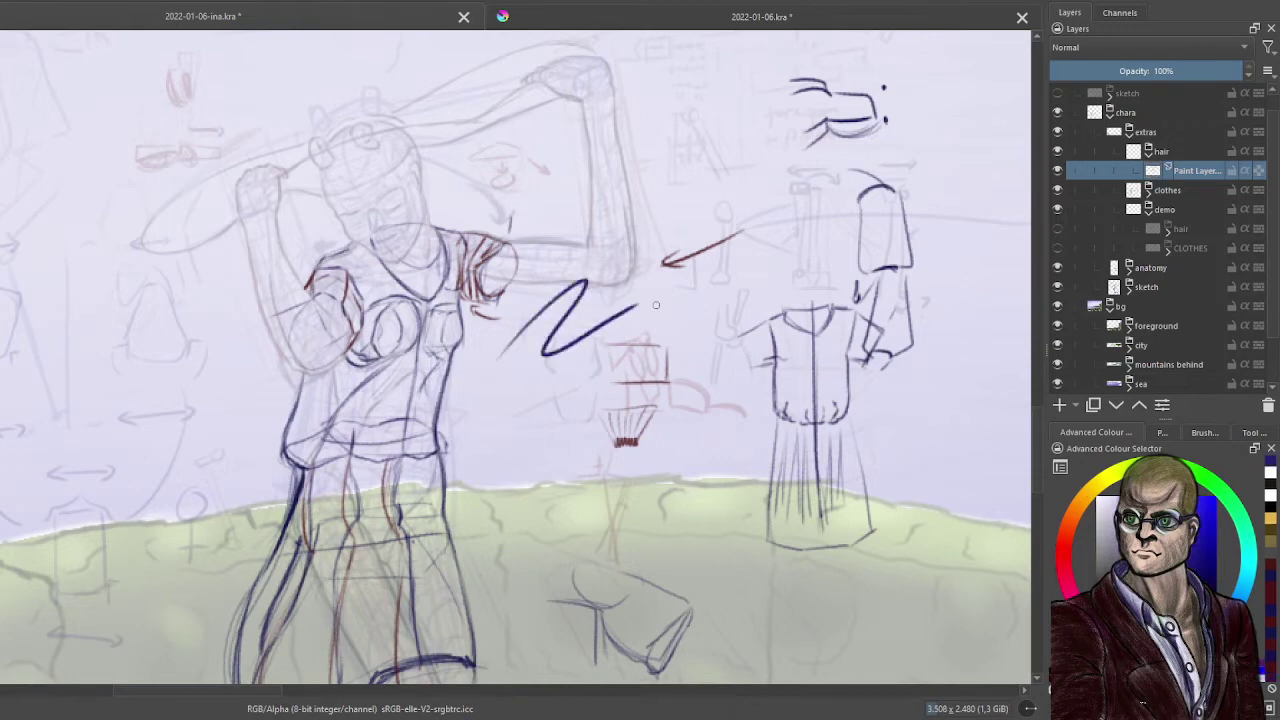
pyautogui.hotkey('ctrl', 'z')
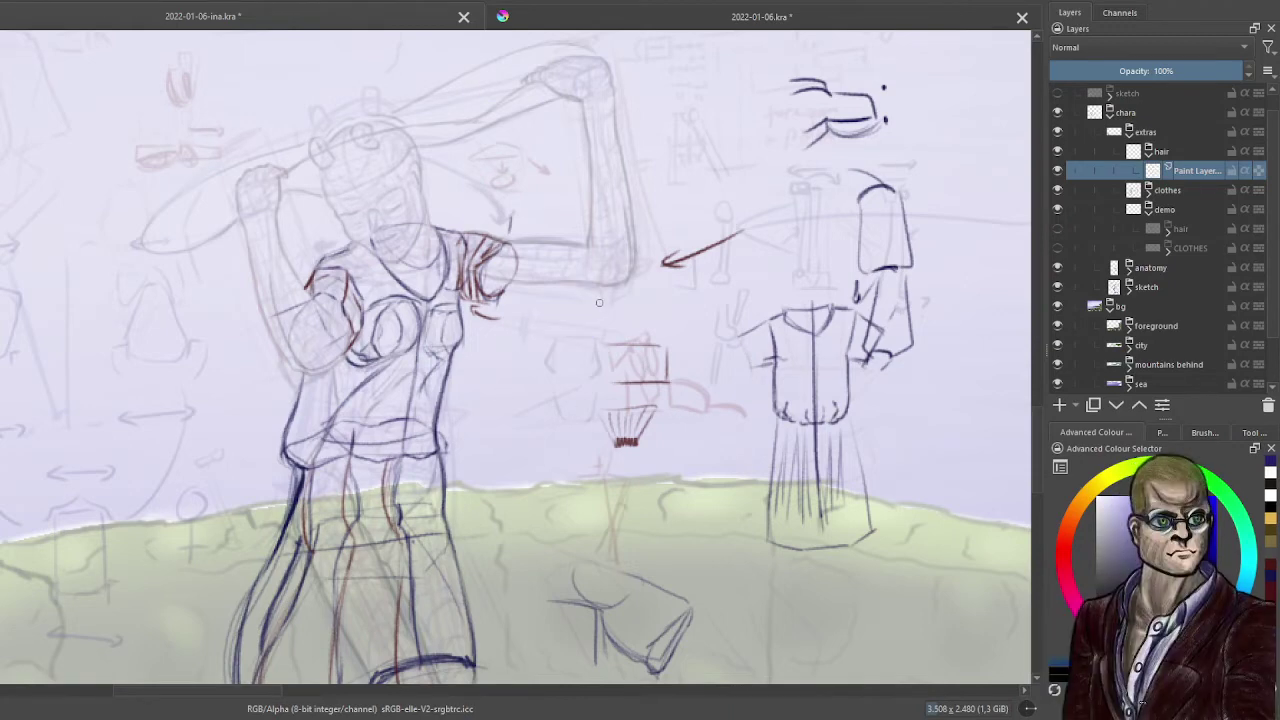
# - Draw a short first stroke at the hair parting on the character's forehead
pyautogui.scroll(1, 378, 208)
pyautogui.moveTo(378, 208); pyautogui.dragTo(537, 323)
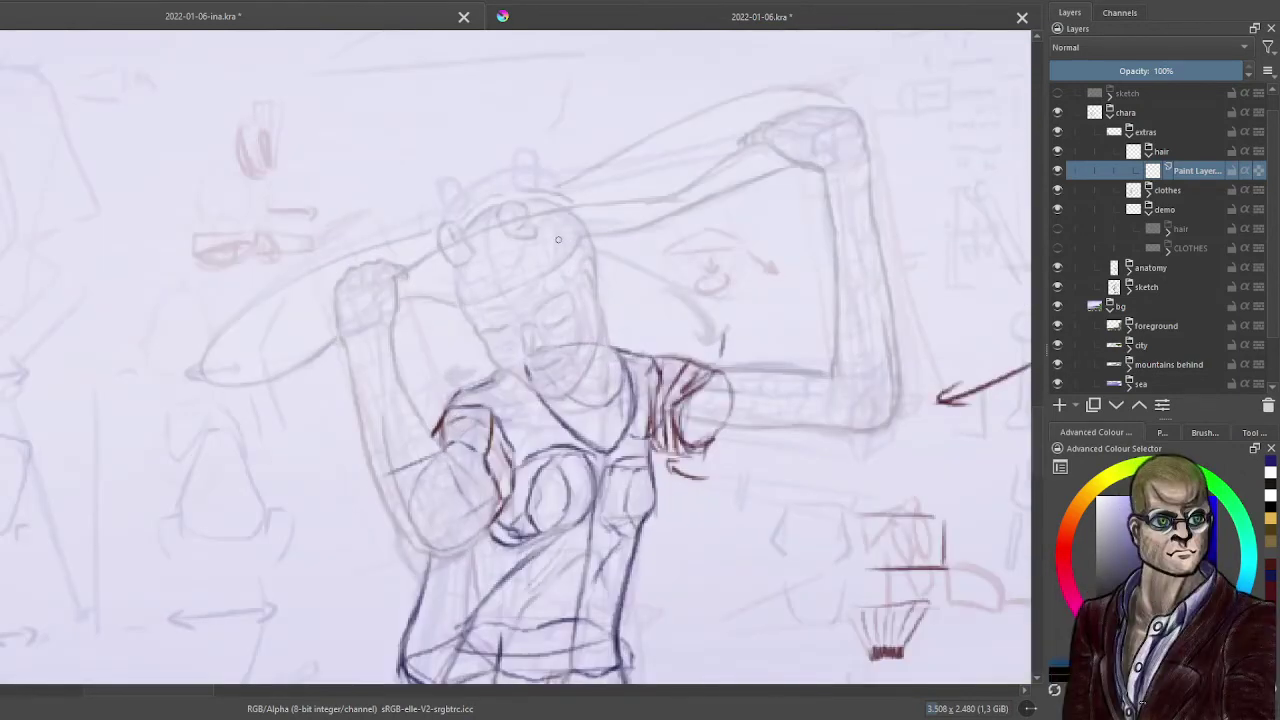
pyautogui.moveTo(561, 243); pyautogui.dragTo(583, 237)
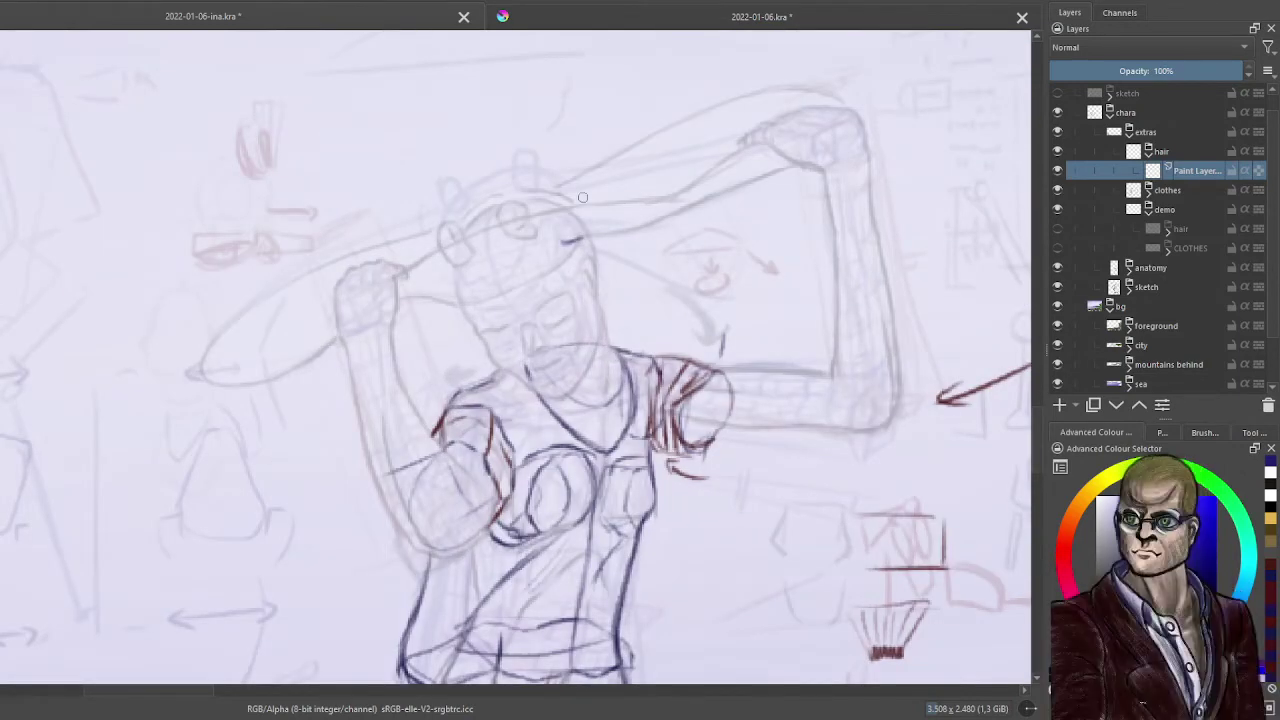
# - Set the character's sketch group to 33% opacity, showing its red hair guide on Paint Layer 98 and hiding the Paint Layer 28 construction sketch
pyautogui.click(1159, 288)
pyautogui.moveTo(1125, 79); pyautogui.dragTo(1177, 68)
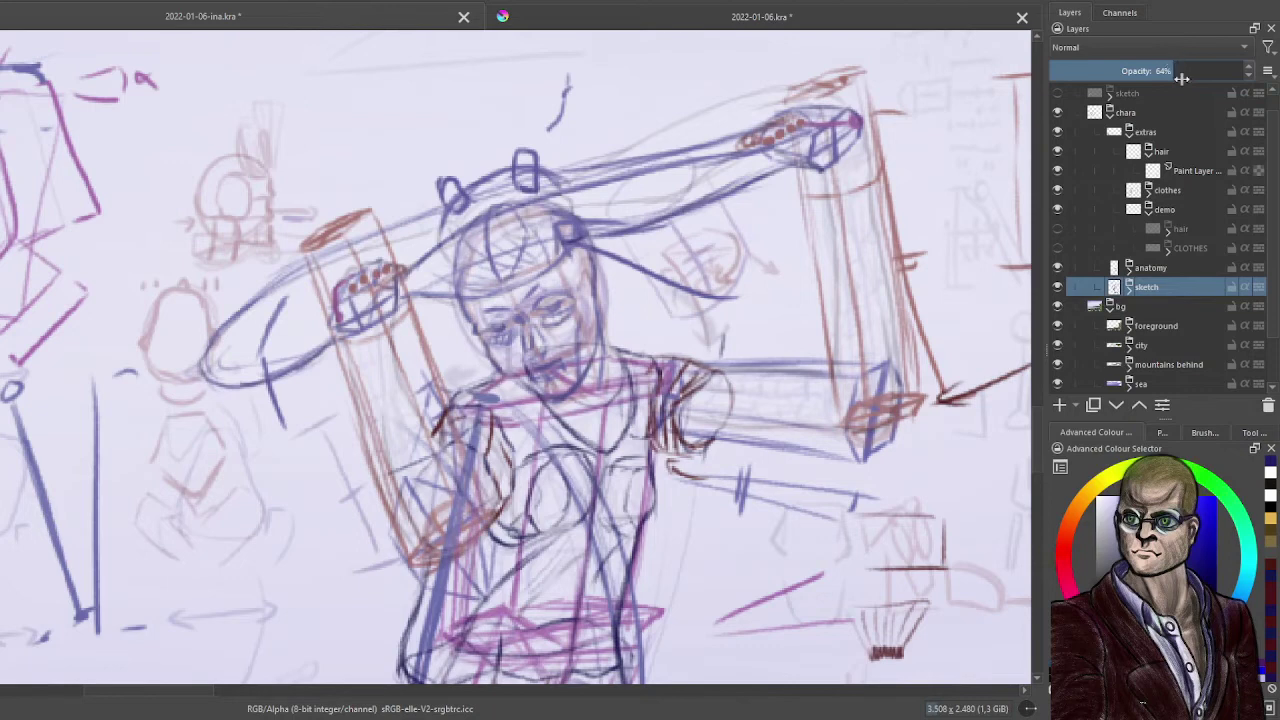
pyautogui.click(1129, 287)
pyautogui.click(1058, 306)
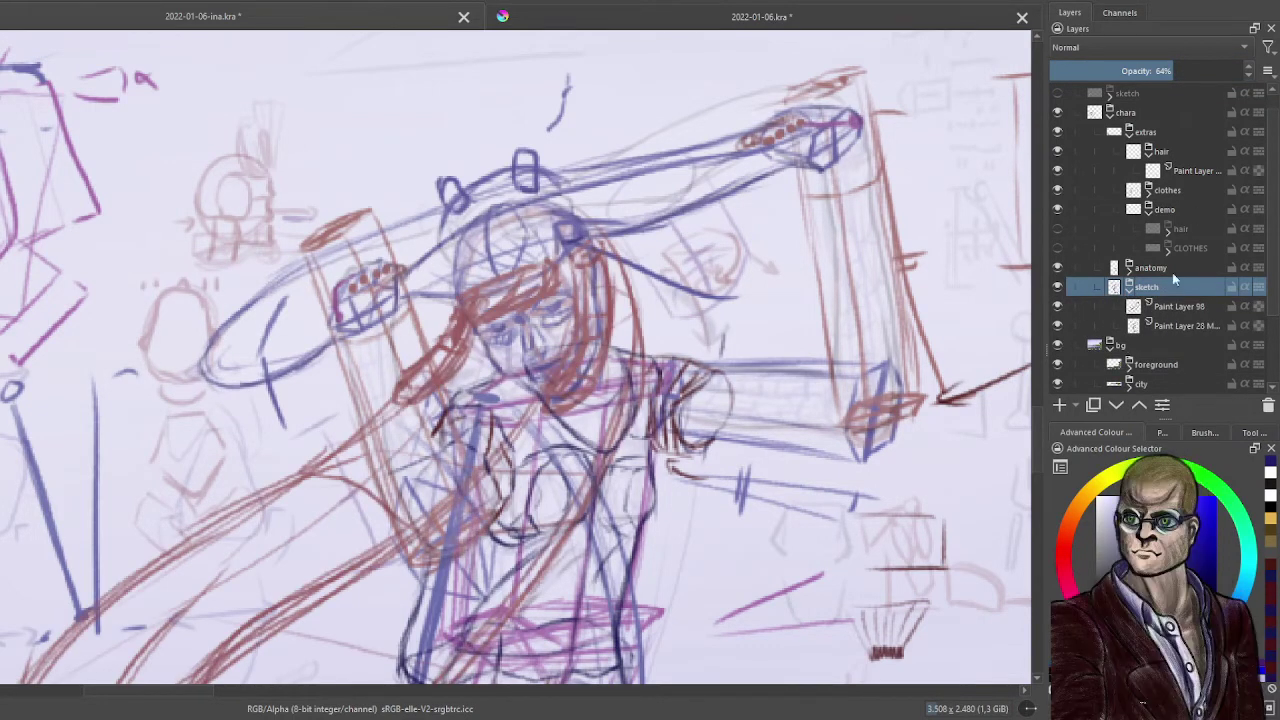
pyautogui.click(1114, 70)
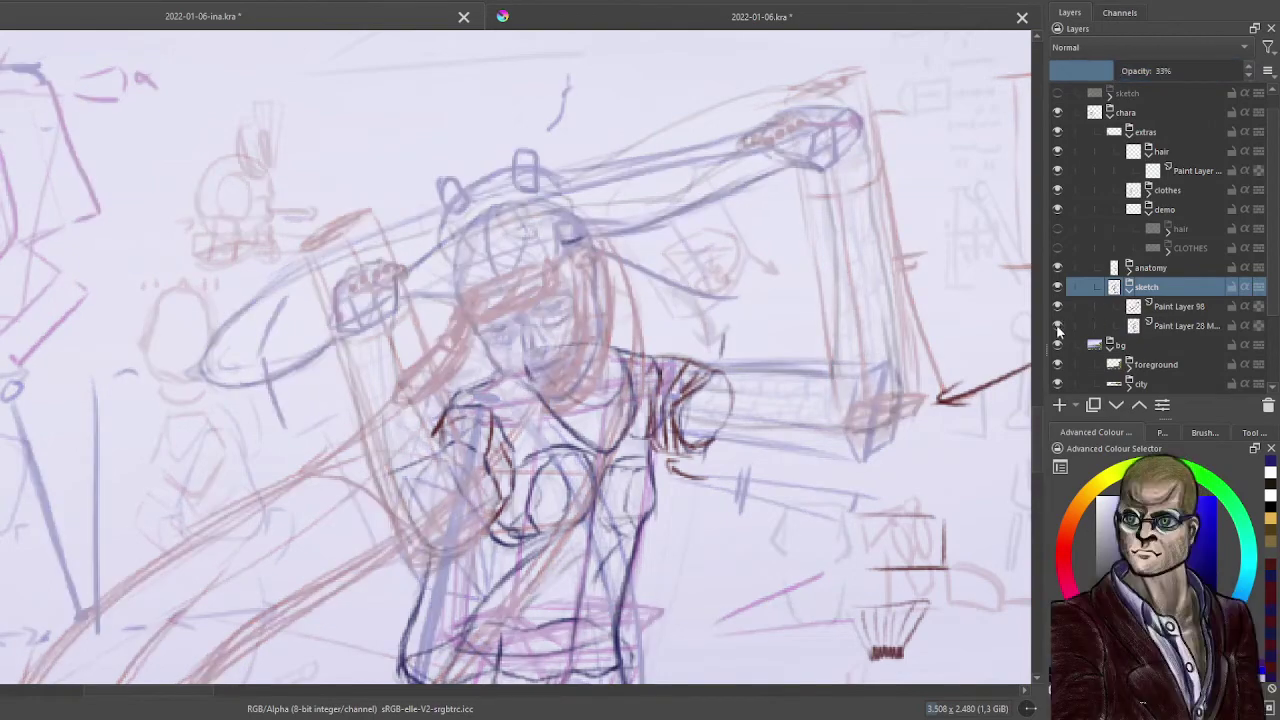
pyautogui.click(1058, 327)
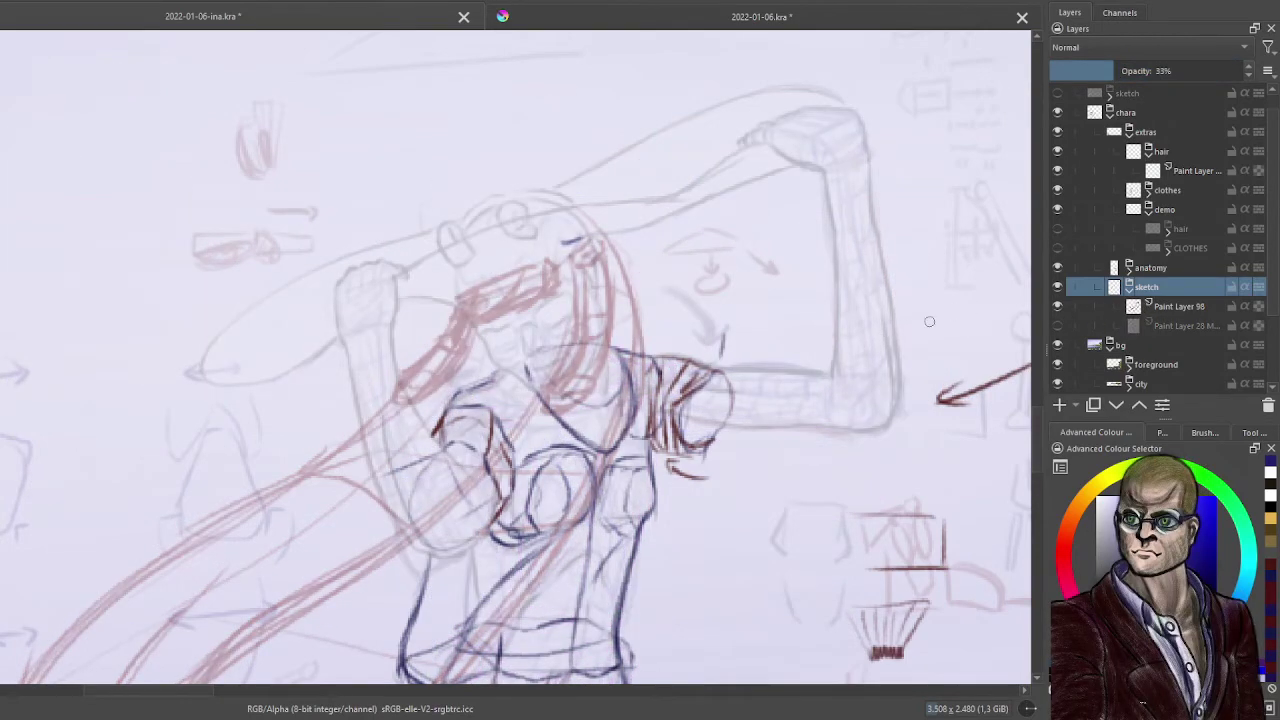
# - On the hair group's paint layer, outline the fringe across the forehead as a long faceted block following the red guide
pyautogui.click(1196, 172)
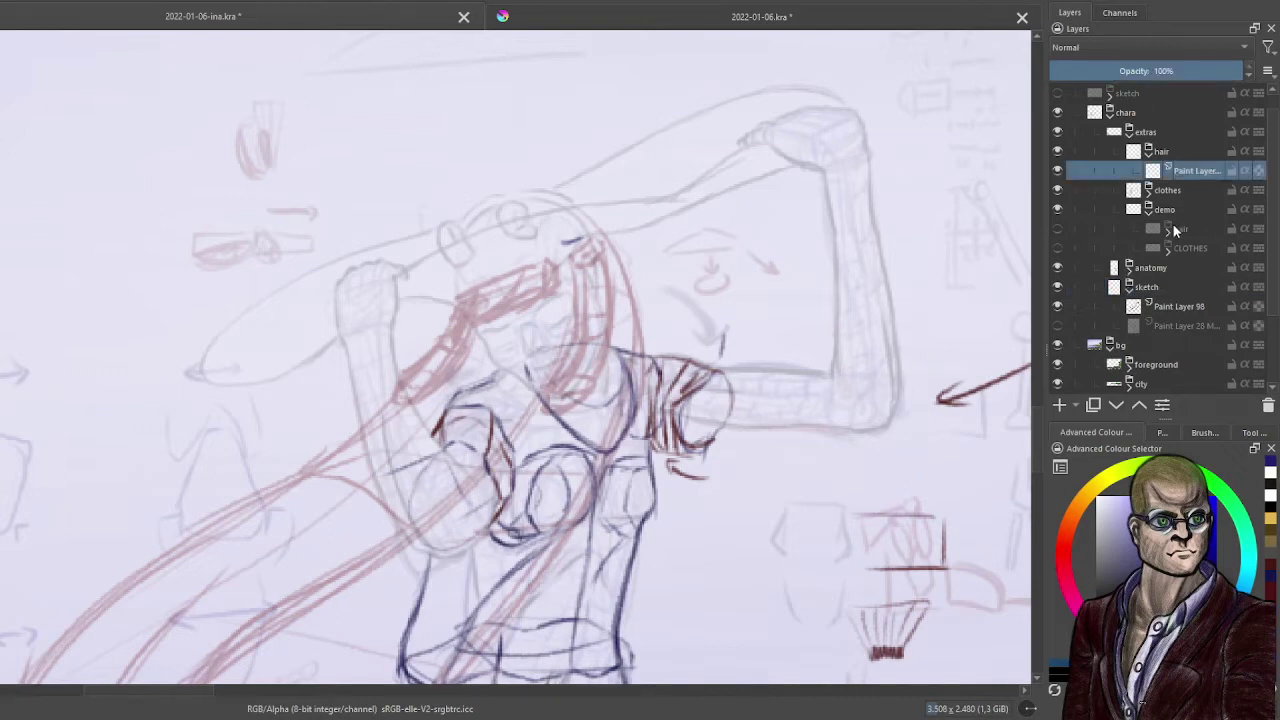
pyautogui.scroll(2, 893, 275)
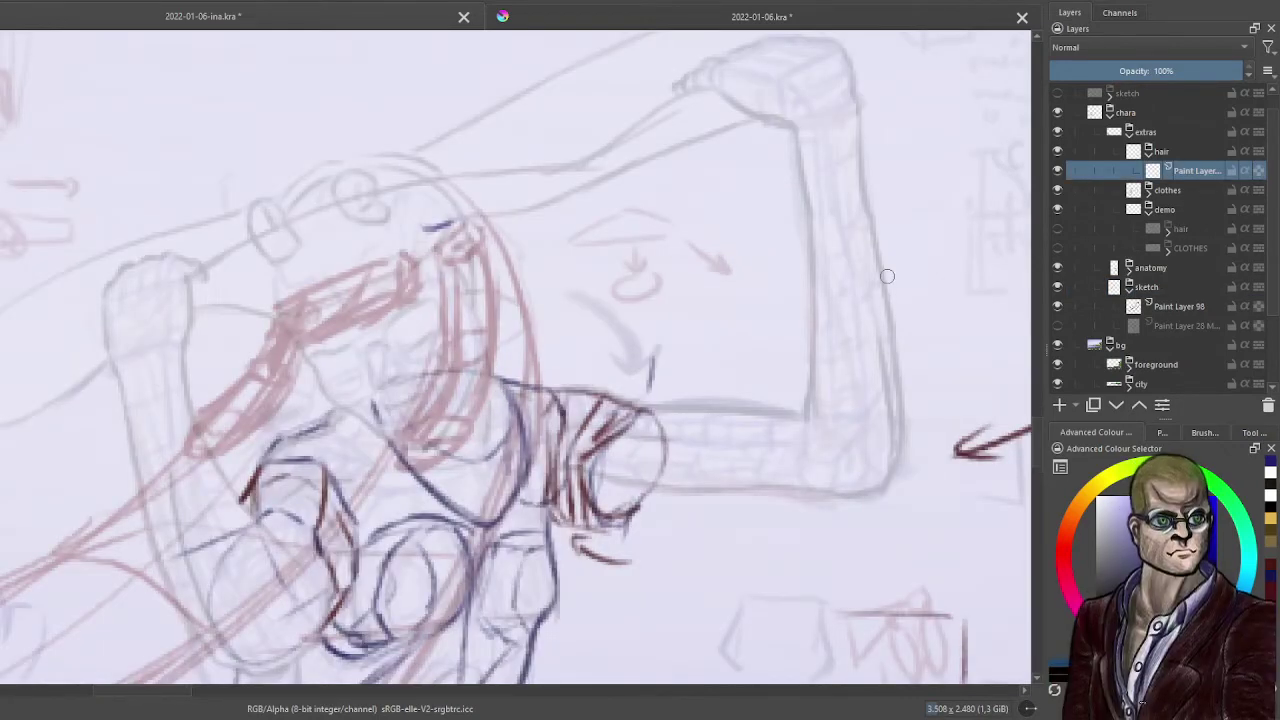
pyautogui.moveTo(430, 246); pyautogui.dragTo(466, 218)
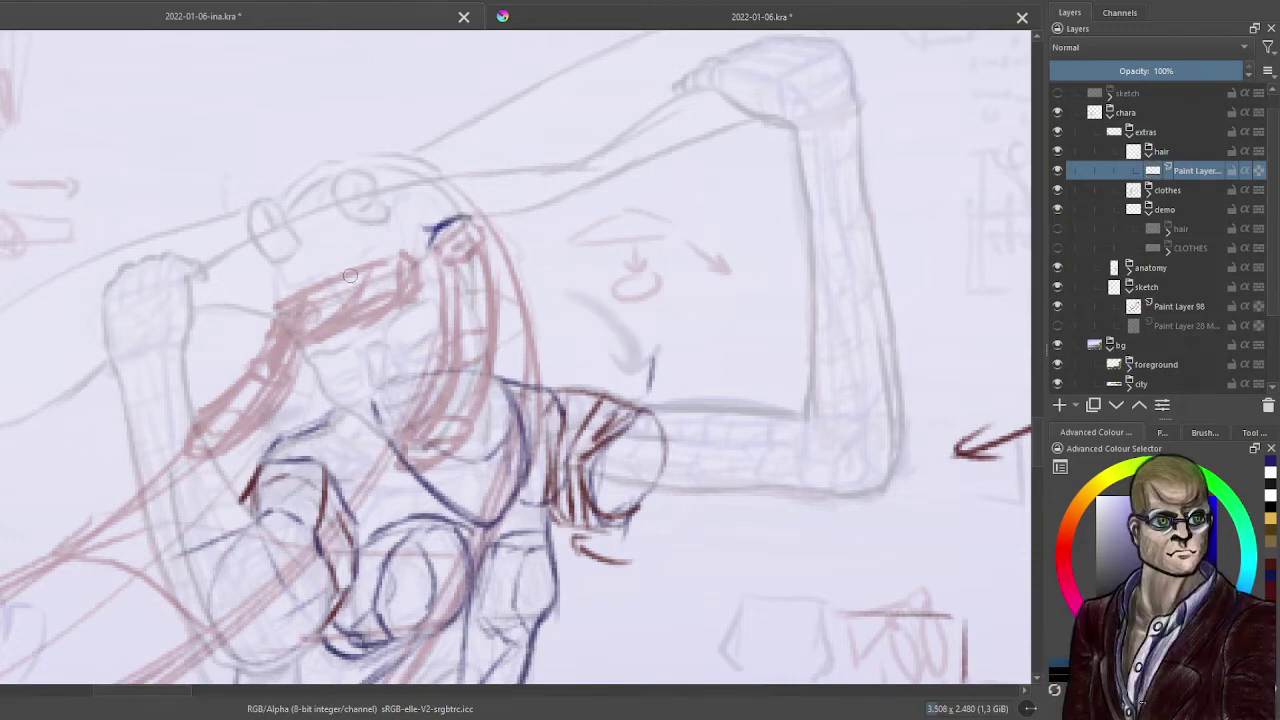
pyautogui.moveTo(301, 292)
pyautogui.mouseDown()
pyautogui.moveTo(263, 320)
pyautogui.moveTo(305, 291)
pyautogui.mouseUp()
pyautogui.moveTo(408, 250)
pyautogui.mouseDown()
pyautogui.moveTo(285, 314)
pyautogui.moveTo(289, 326)
pyautogui.moveTo(418, 263)
pyautogui.mouseUp()
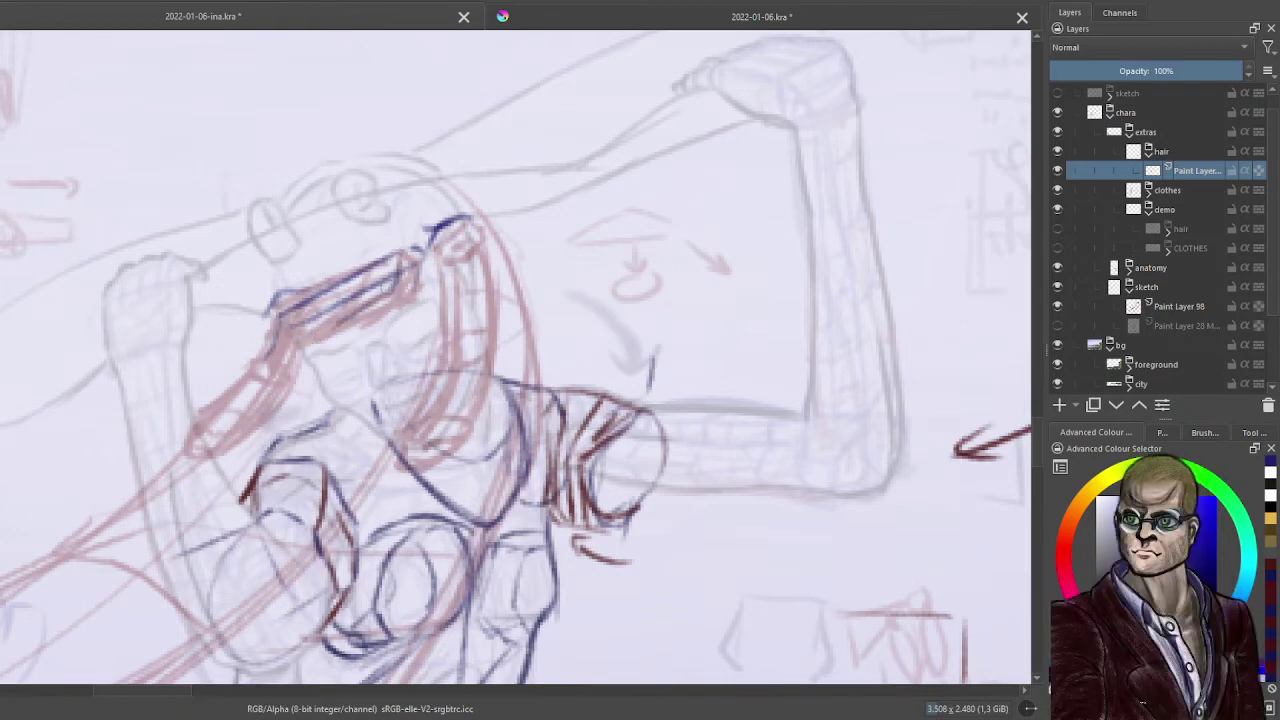
pyautogui.moveTo(417, 286)
pyautogui.mouseDown()
pyautogui.moveTo(272, 366)
pyautogui.moveTo(368, 302)
pyautogui.mouseUp()
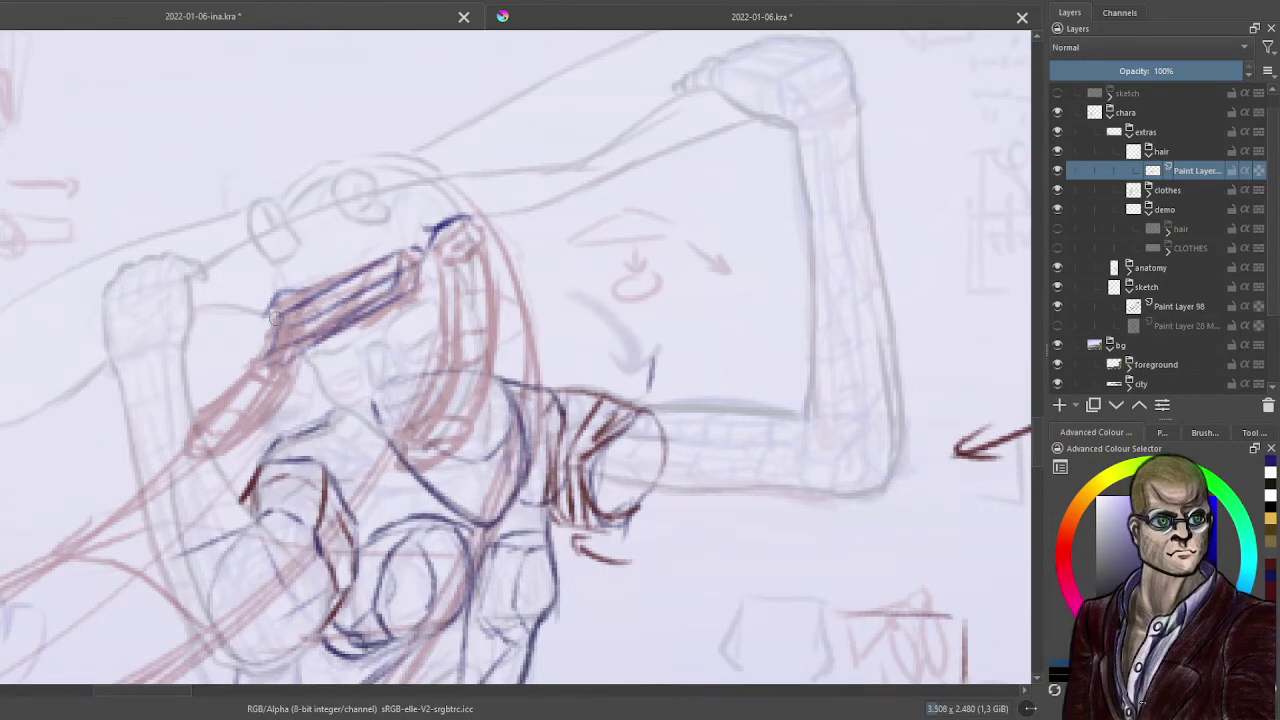
pyautogui.moveTo(256, 353); pyautogui.dragTo(262, 349)
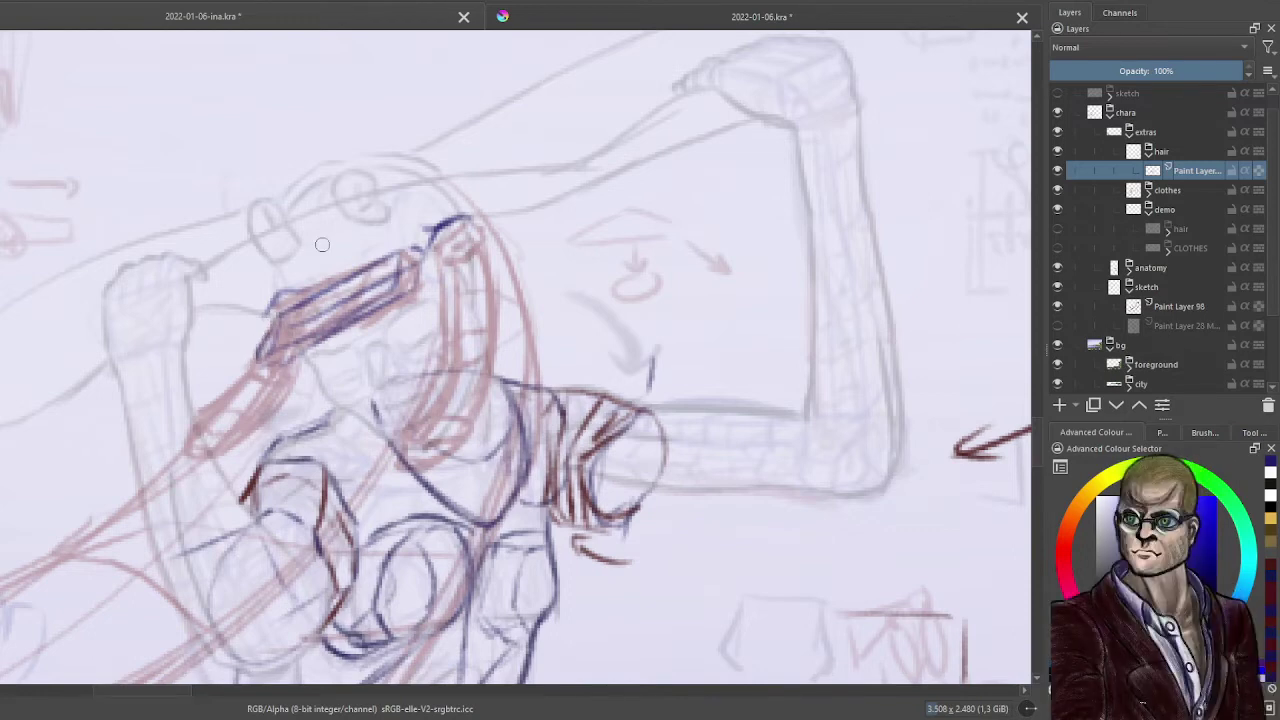
pyautogui.moveTo(414, 256)
pyautogui.mouseDown()
pyautogui.moveTo(423, 273)
pyautogui.moveTo(410, 277)
pyautogui.mouseUp()
# - Outline the curved lock hanging from the parting beside the face as a faceted volume with a closed lower end
pyautogui.moveTo(434, 246); pyautogui.dragTo(459, 228)
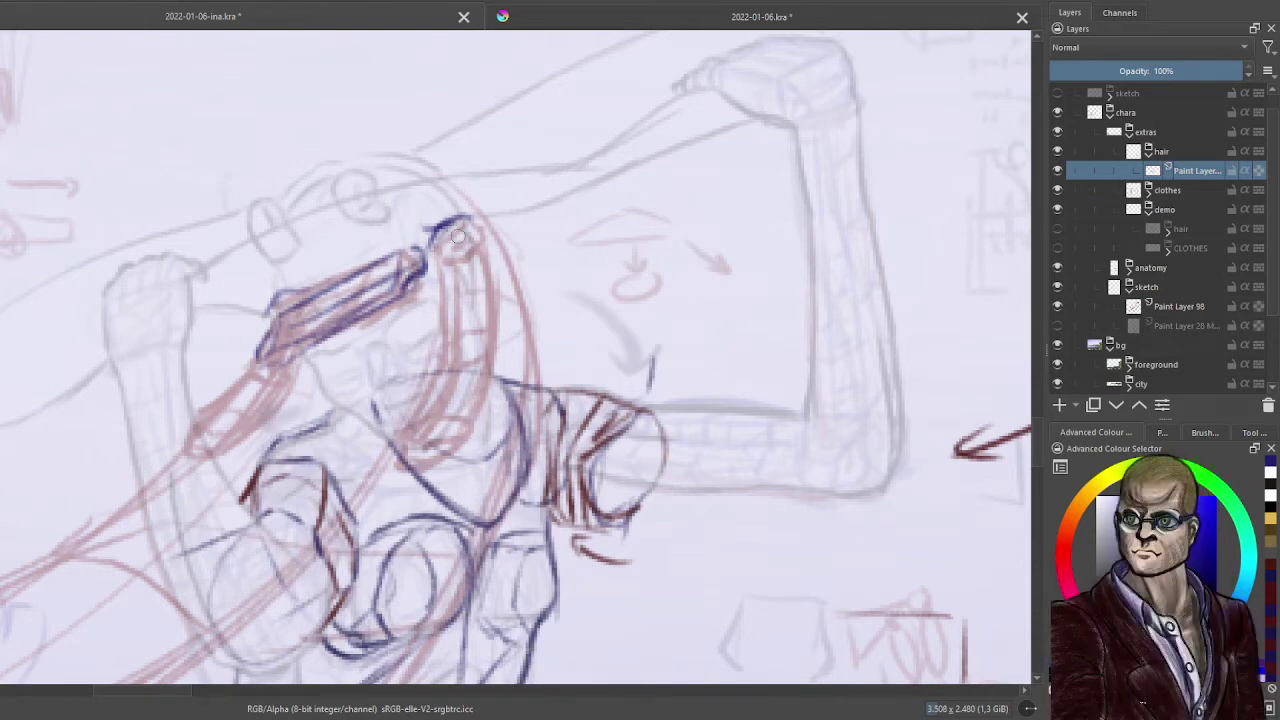
pyautogui.moveTo(442, 304)
pyautogui.mouseDown()
pyautogui.moveTo(478, 289)
pyautogui.moveTo(494, 302)
pyautogui.mouseUp()
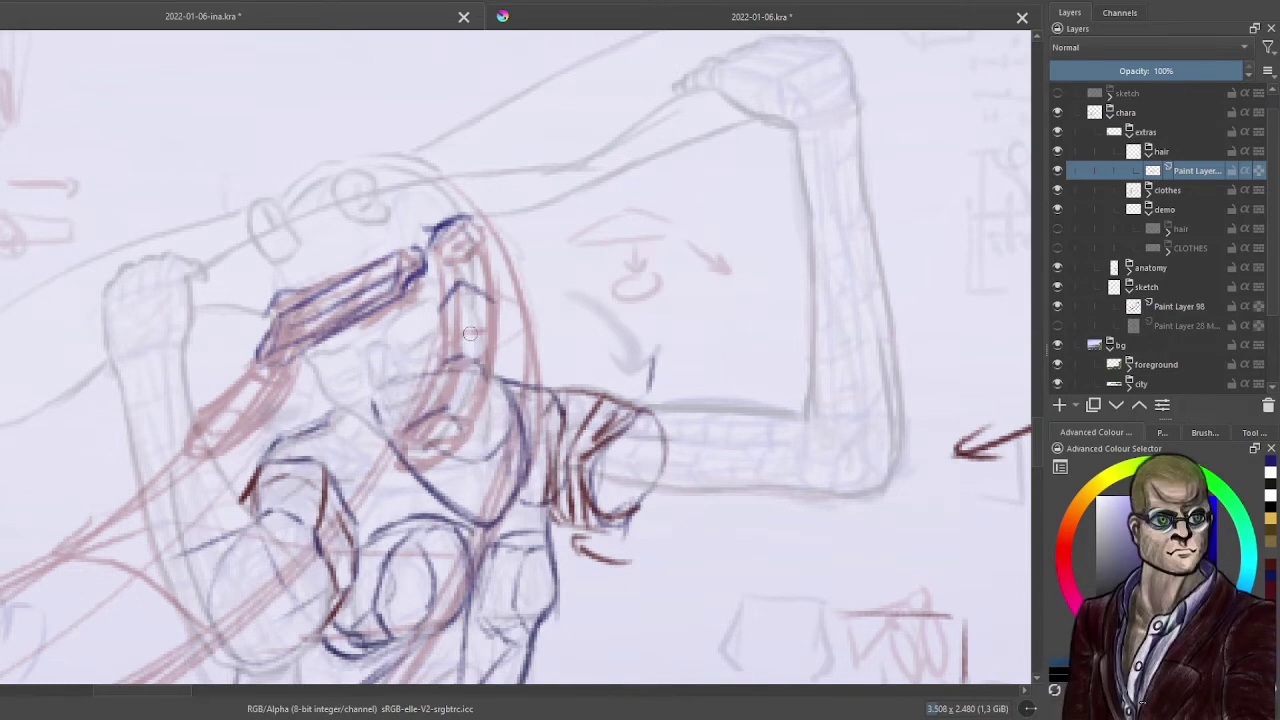
pyautogui.moveTo(433, 250)
pyautogui.mouseDown()
pyautogui.moveTo(445, 293)
pyautogui.moveTo(434, 365)
pyautogui.moveTo(398, 442)
pyautogui.mouseUp()
pyautogui.moveTo(456, 226)
pyautogui.mouseDown()
pyautogui.moveTo(462, 346)
pyautogui.moveTo(448, 416)
pyautogui.mouseUp()
pyautogui.moveTo(462, 222)
pyautogui.mouseDown()
pyautogui.moveTo(486, 270)
pyautogui.moveTo(492, 362)
pyautogui.moveTo(461, 450)
pyautogui.moveTo(428, 418)
pyautogui.moveTo(458, 462)
pyautogui.moveTo(445, 440)
pyautogui.mouseUp()
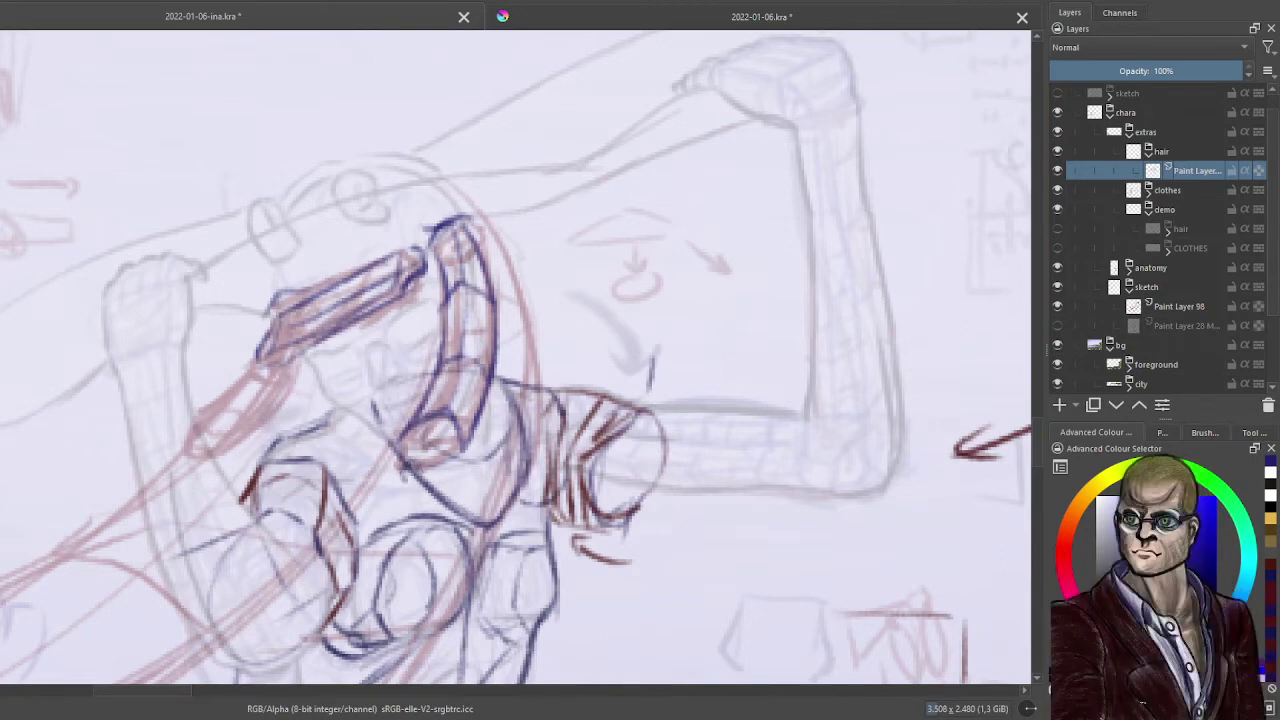
pyautogui.moveTo(440, 422)
pyautogui.mouseDown()
pyautogui.moveTo(414, 456)
pyautogui.moveTo(454, 458)
pyautogui.mouseUp()
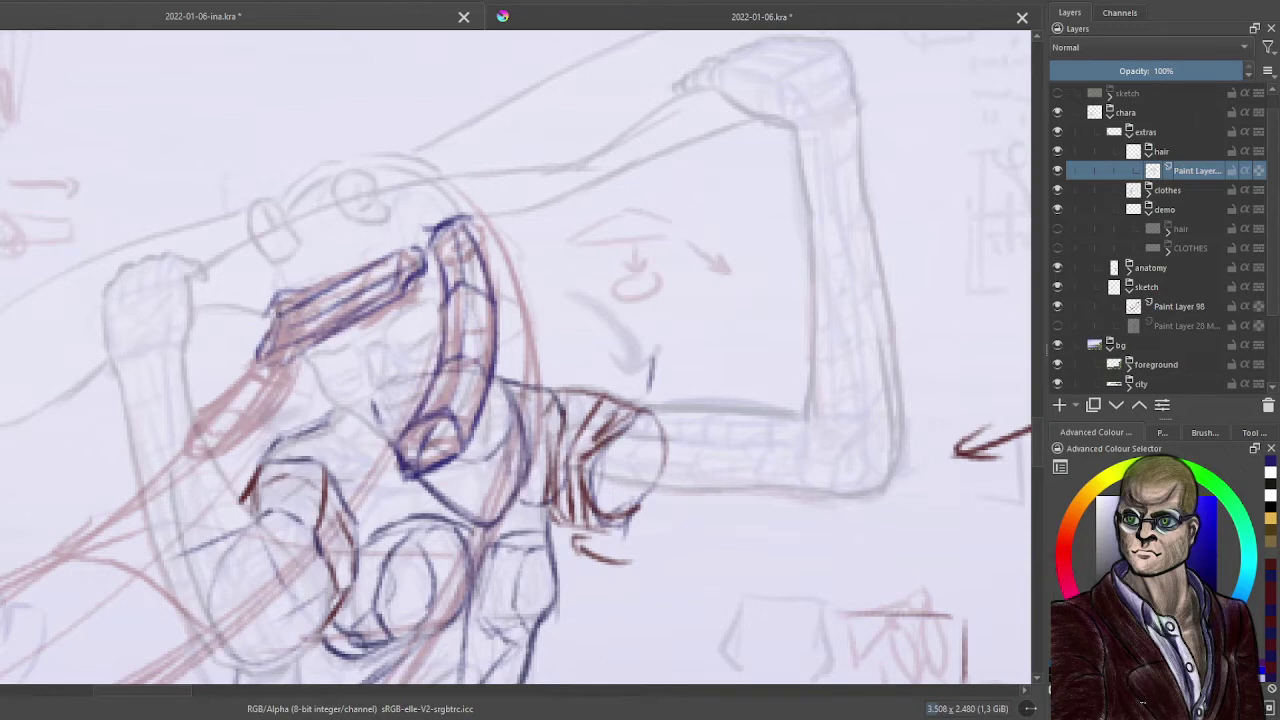
# - Draw the short faceted lock that continues from the fringe's outer end down towards the raised arm
pyautogui.moveTo(255, 379)
pyautogui.mouseDown()
pyautogui.moveTo(273, 419)
pyautogui.moveTo(221, 404)
pyautogui.moveTo(237, 433)
pyautogui.mouseUp()
pyautogui.moveTo(211, 408); pyautogui.dragTo(232, 440)
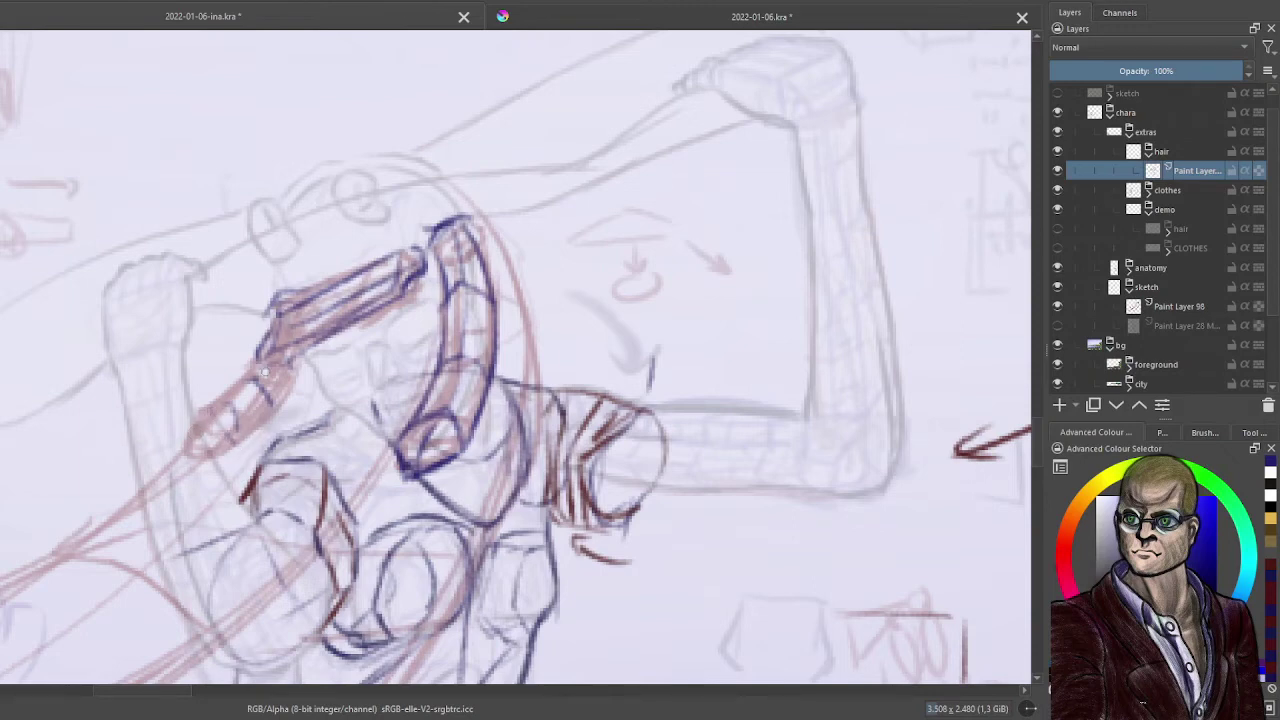
pyautogui.moveTo(265, 371); pyautogui.dragTo(208, 409)
pyautogui.moveTo(283, 360)
pyautogui.mouseDown()
pyautogui.moveTo(298, 353)
pyautogui.moveTo(266, 420)
pyautogui.moveTo(234, 447)
pyautogui.moveTo(198, 426)
pyautogui.moveTo(236, 442)
pyautogui.moveTo(197, 442)
pyautogui.mouseUp()
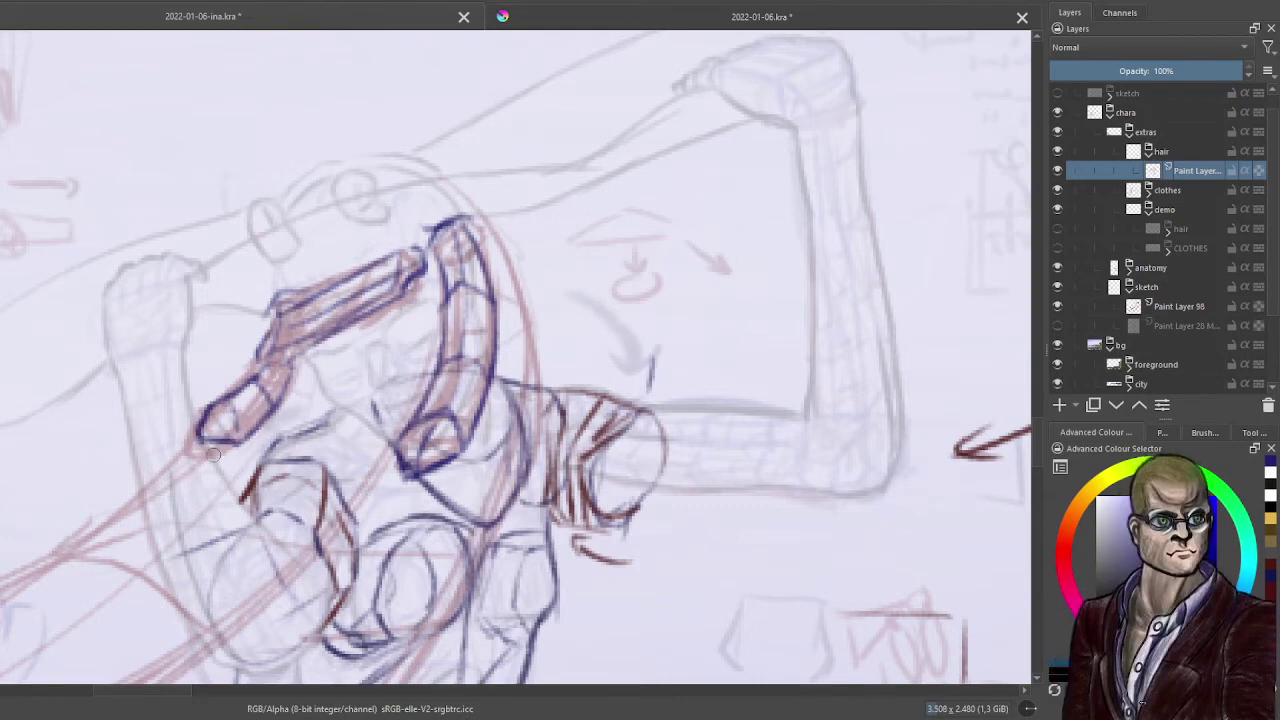
# - Add a paint layer above the front locks in the hair group and mark short strokes around the head where the hair starts
pyautogui.scroll(-3, 329, 106)
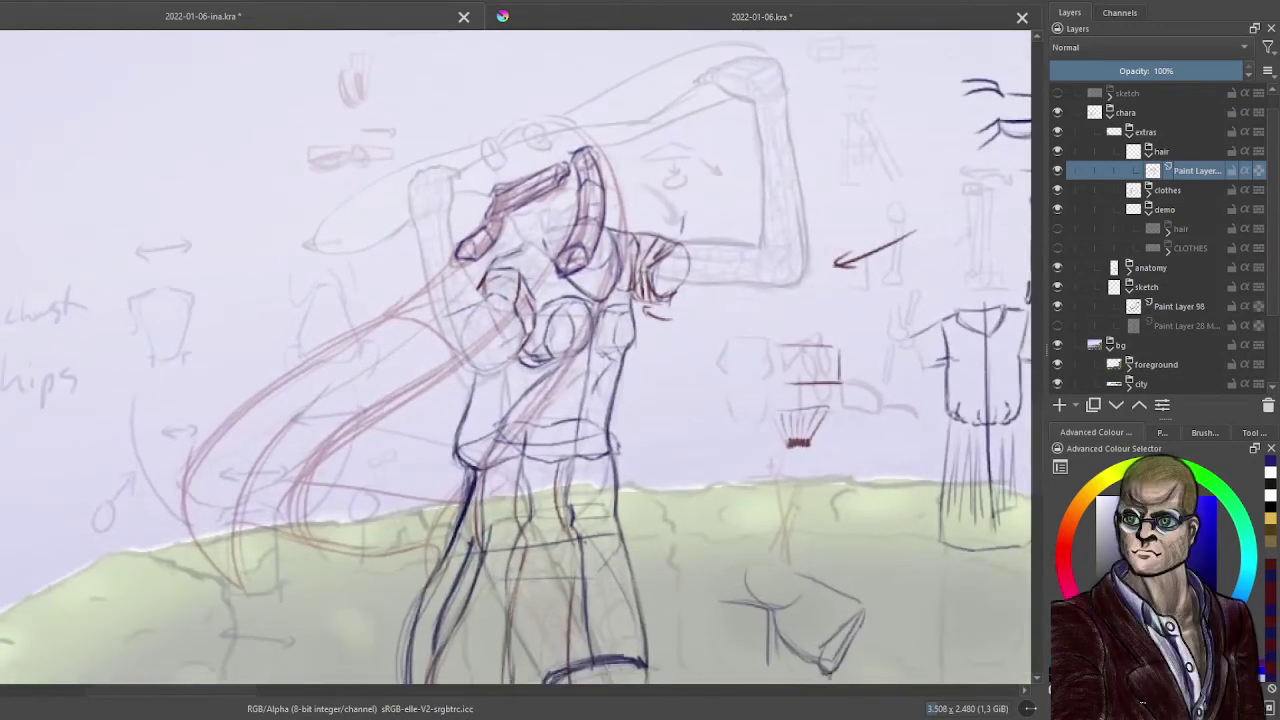
pyautogui.scroll(-1, 606, 330)
pyautogui.moveTo(622, 356); pyautogui.dragTo(606, 352)
pyautogui.scroll(1, 606, 352)
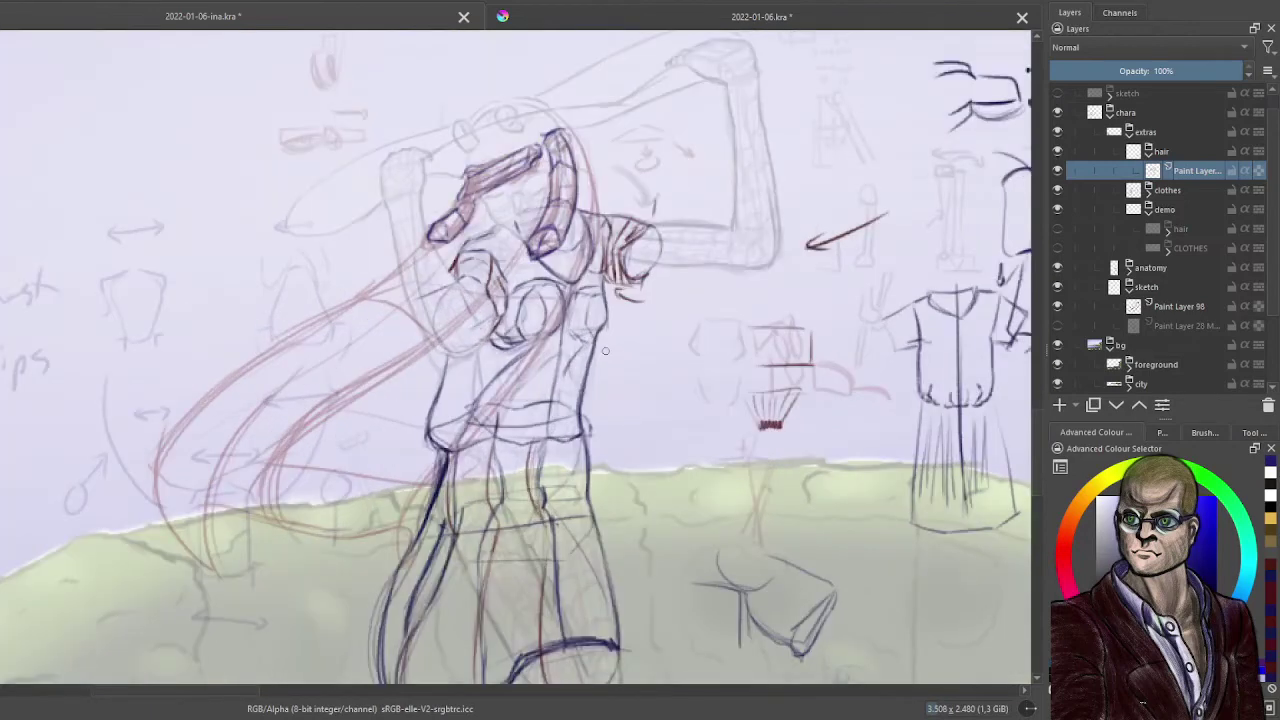
pyautogui.click(1062, 405)
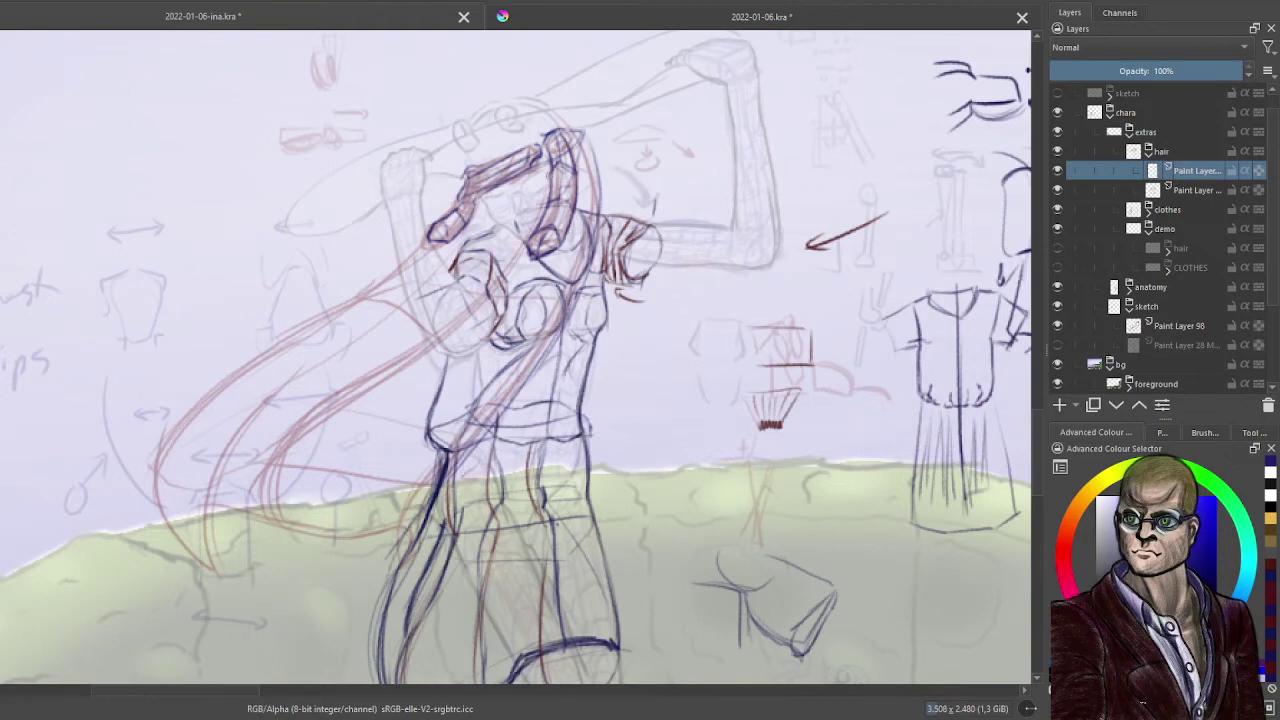
pyautogui.moveTo(577, 131); pyautogui.dragTo(588, 110)
pyautogui.moveTo(442, 156)
pyautogui.mouseDown()
pyautogui.moveTo(472, 160)
pyautogui.moveTo(532, 114)
pyautogui.mouseUp()
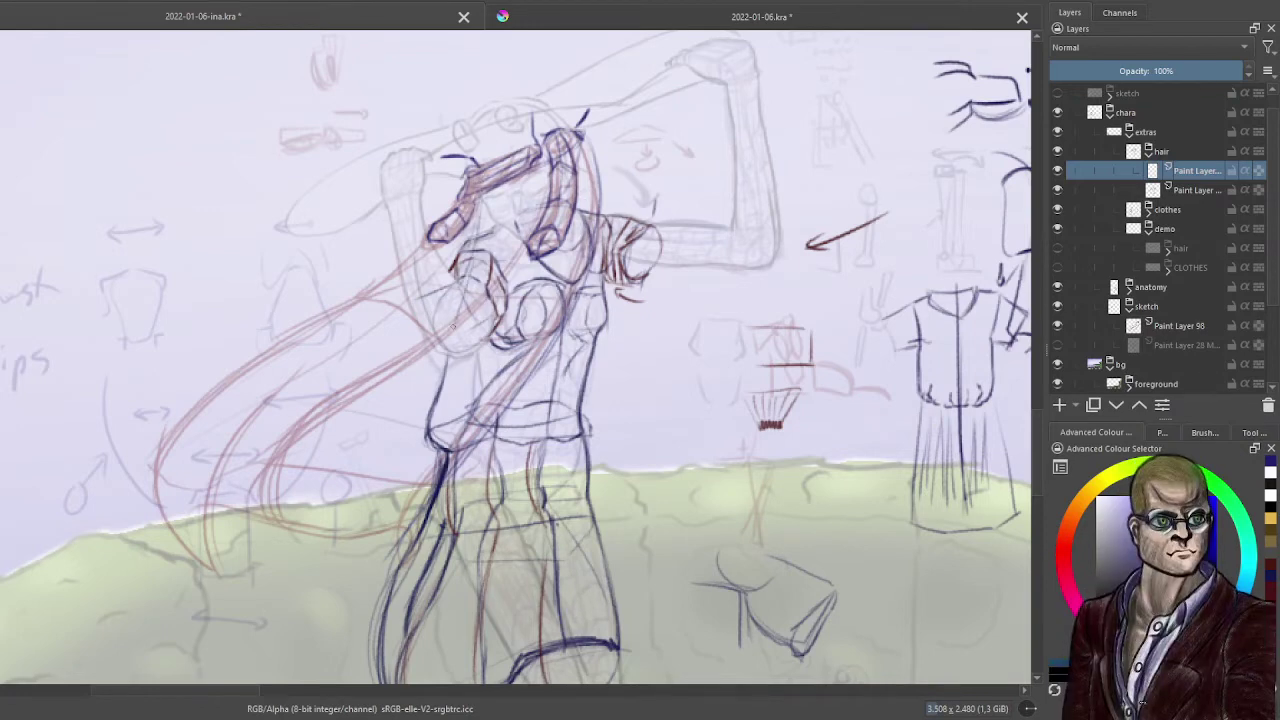
# - Draw the long back lock from the crown across the torso to the skirt, redrawing its tapering tip beside the hip
pyautogui.moveTo(468, 268); pyautogui.dragTo(423, 408)
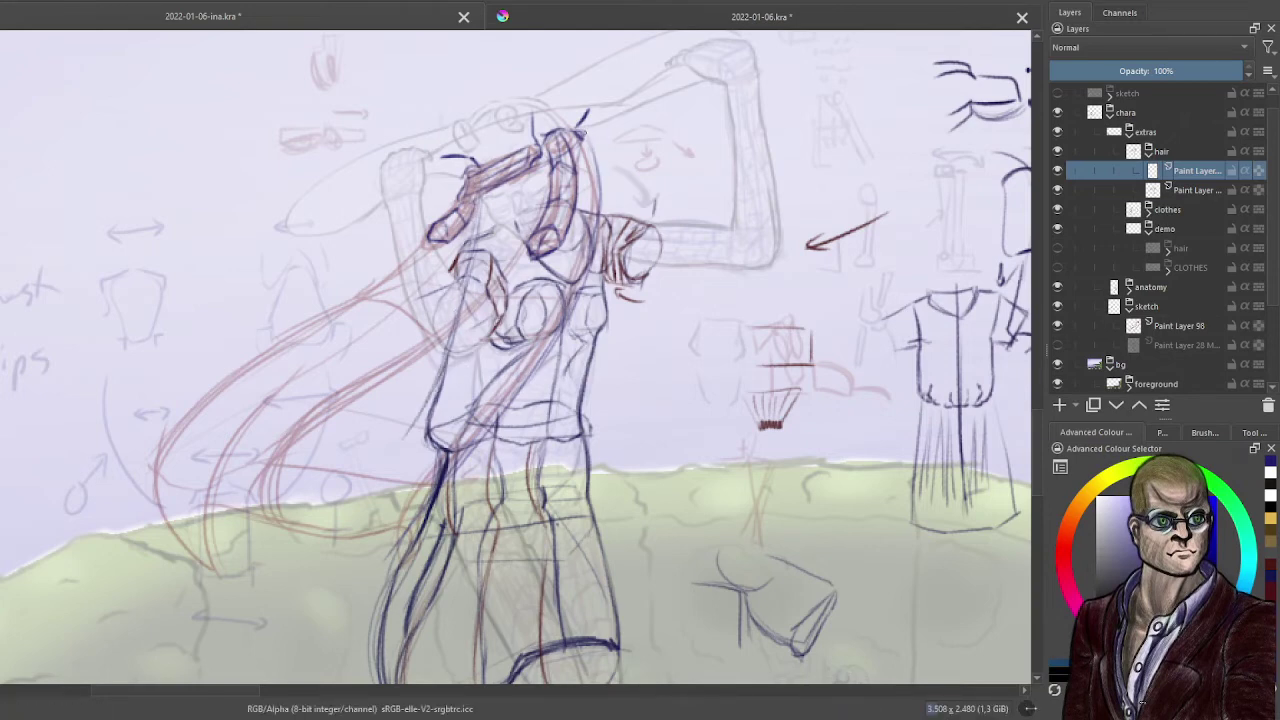
pyautogui.moveTo(599, 228); pyautogui.dragTo(584, 296)
pyautogui.moveTo(589, 134)
pyautogui.mouseDown()
pyautogui.moveTo(600, 206)
pyautogui.moveTo(571, 309)
pyautogui.moveTo(346, 596)
pyautogui.mouseUp()
pyautogui.moveTo(448, 472); pyautogui.dragTo(368, 560)
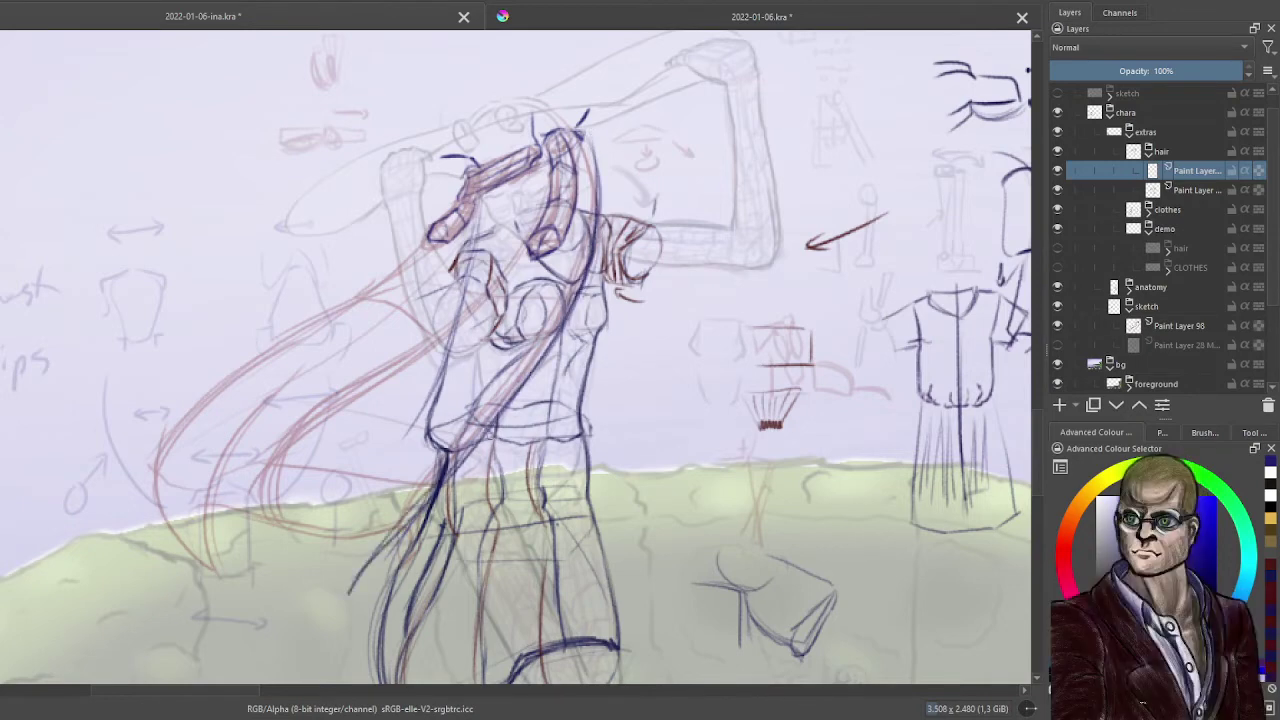
pyautogui.hotkey('ctrl', 'z')
pyautogui.hotkey('ctrl', 'z')
pyautogui.moveTo(480, 444); pyautogui.dragTo(376, 578)
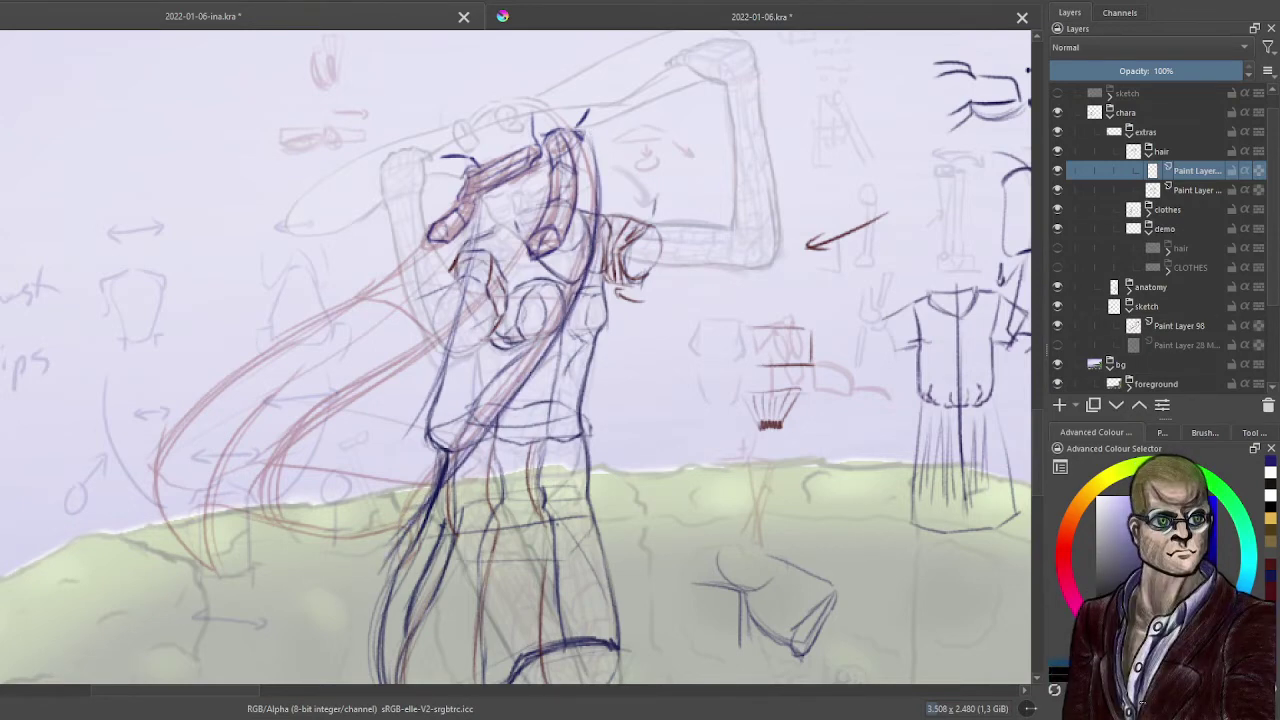
pyautogui.moveTo(444, 480); pyautogui.dragTo(538, 378)
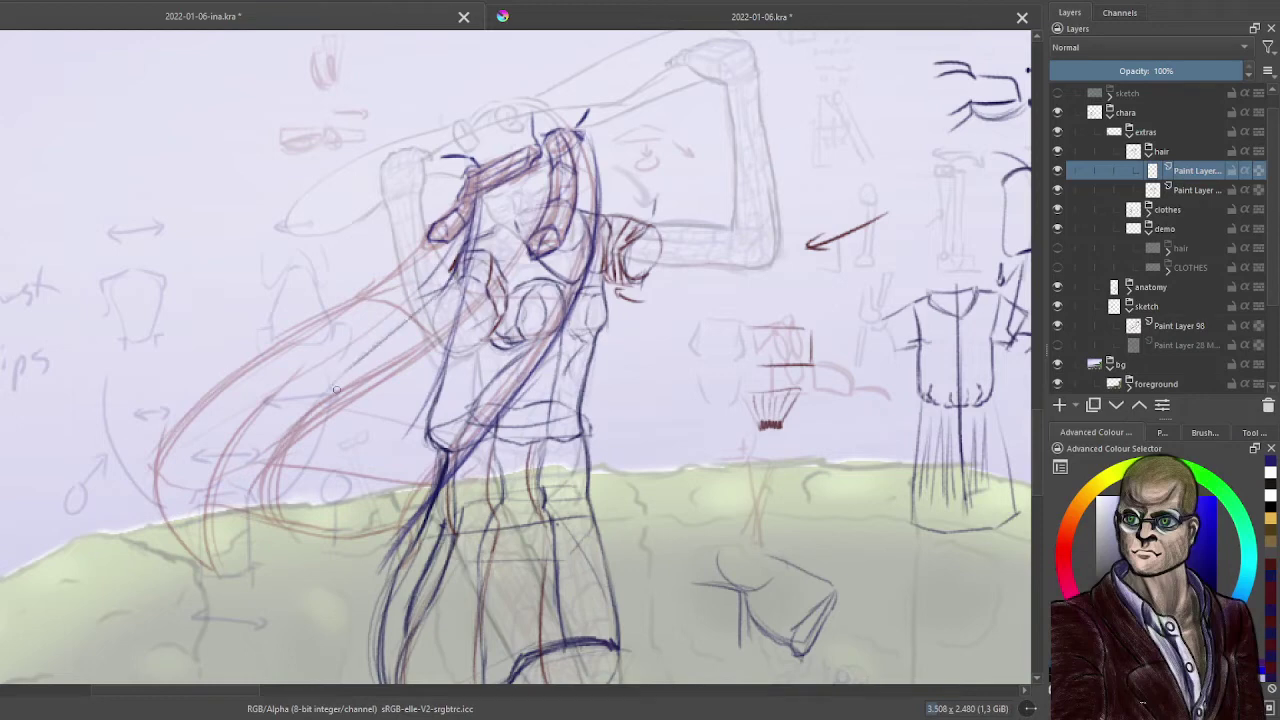
# - Draw the long windblown hair edge sweeping from the shoulder away from the body down to the wall, following the red guide
pyautogui.moveTo(442, 290); pyautogui.dragTo(284, 450)
pyautogui.moveTo(328, 388)
pyautogui.mouseDown()
pyautogui.moveTo(261, 508)
pyautogui.moveTo(265, 561)
pyautogui.moveTo(303, 418)
pyautogui.moveTo(356, 328)
pyautogui.moveTo(460, 268)
pyautogui.mouseUp()
pyautogui.moveTo(423, 315); pyautogui.dragTo(465, 254)
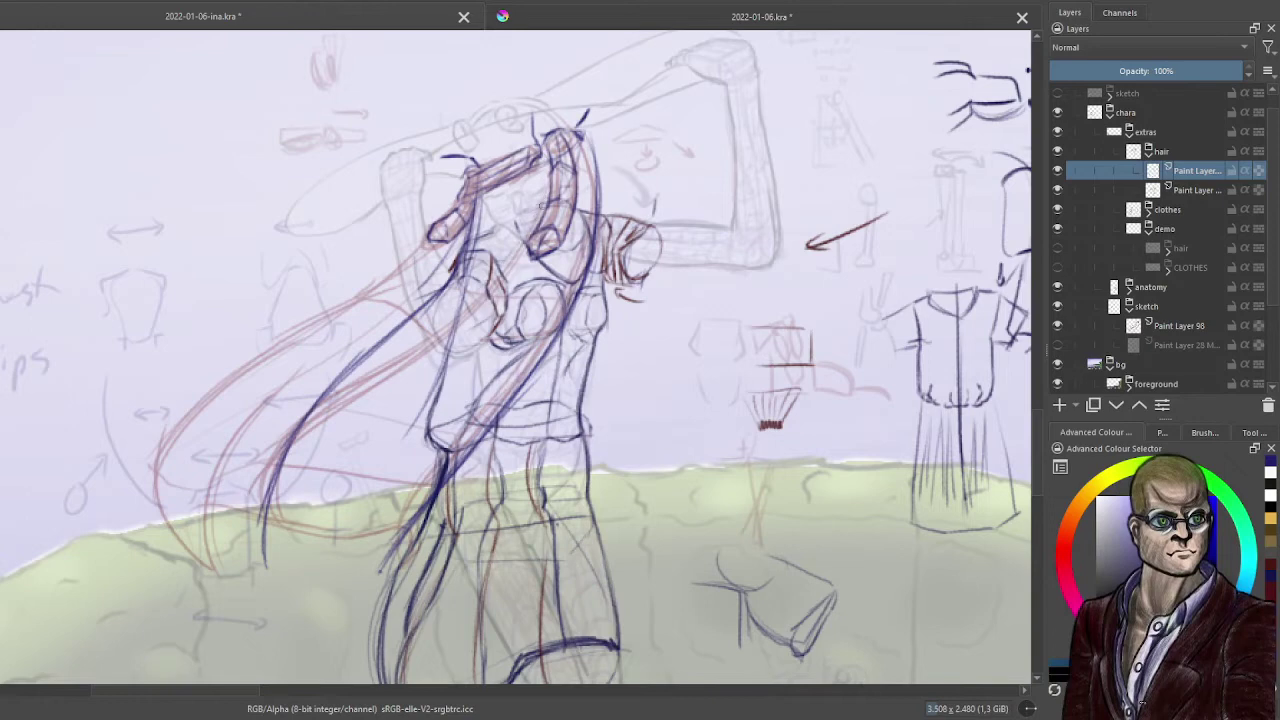
# - Draw the windblown lock's outer edge from the shoulder to the wall, close its tip and link it to the lock beside the hip
pyautogui.moveTo(512, 257)
pyautogui.mouseDown()
pyautogui.moveTo(214, 464)
pyautogui.moveTo(202, 518)
pyautogui.moveTo(232, 582)
pyautogui.moveTo(254, 437)
pyautogui.moveTo(370, 366)
pyautogui.mouseUp()
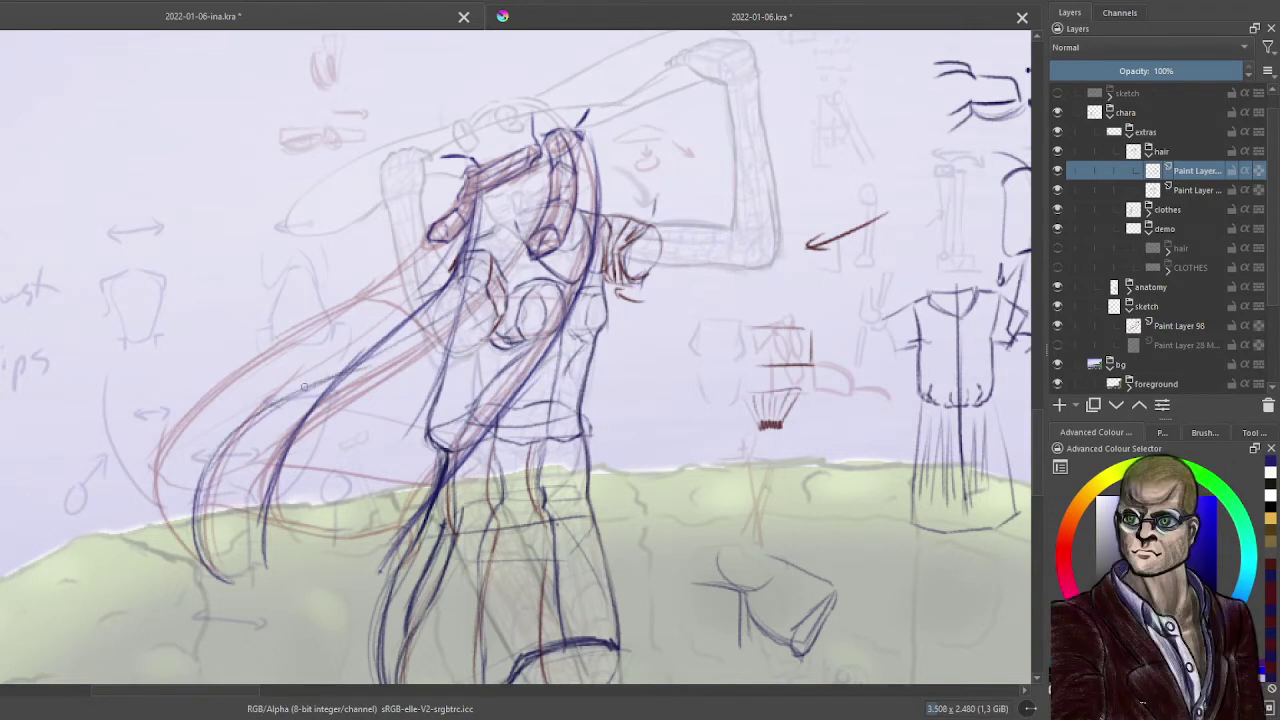
pyautogui.moveTo(508, 262)
pyautogui.mouseDown()
pyautogui.moveTo(246, 418)
pyautogui.moveTo(238, 582)
pyautogui.moveTo(205, 563)
pyautogui.mouseUp()
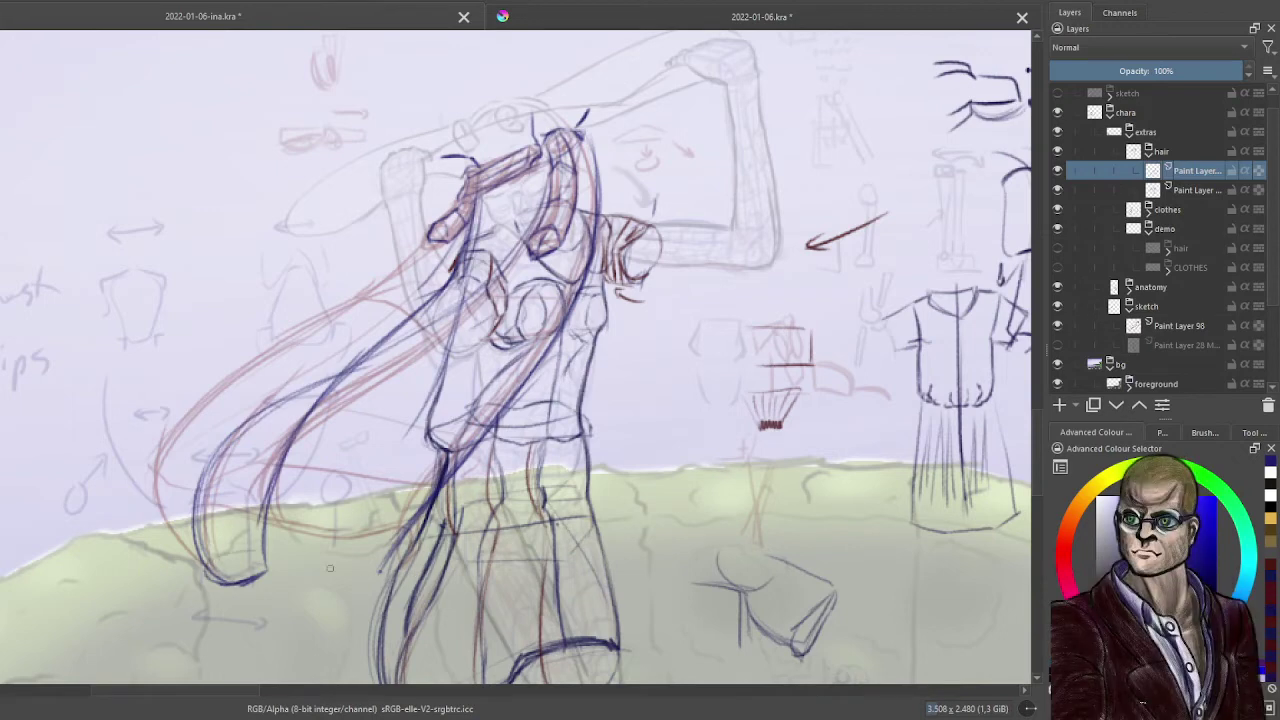
pyautogui.moveTo(320, 562)
pyautogui.mouseDown()
pyautogui.moveTo(381, 570)
pyautogui.moveTo(224, 562)
pyautogui.moveTo(258, 558)
pyautogui.mouseUp()
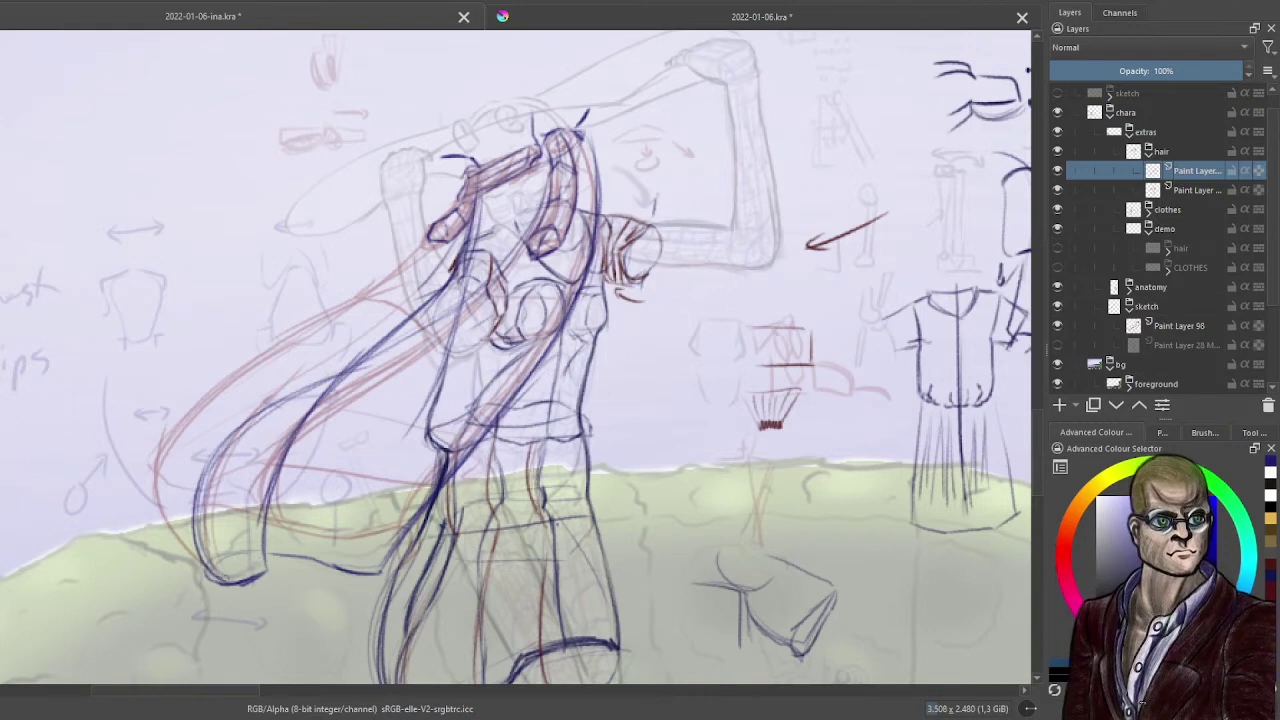
pyautogui.moveTo(216, 580); pyautogui.dragTo(212, 467)
pyautogui.moveTo(200, 518); pyautogui.dragTo(262, 410)
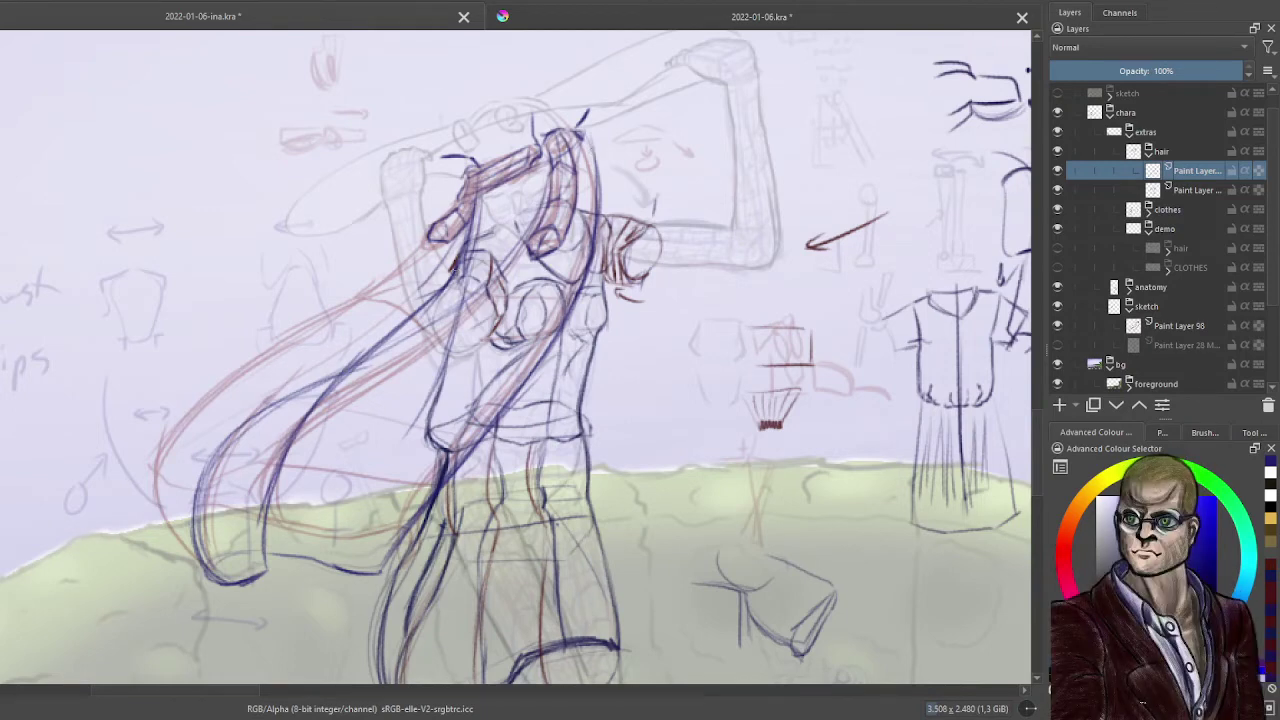
# - Sketch an additional outer strand above the windblown lock, splitting away from it and tapering outward, retrying strokes that do not fit
pyautogui.moveTo(208, 431); pyautogui.dragTo(336, 375)
pyautogui.moveTo(197, 558); pyautogui.dragTo(343, 342)
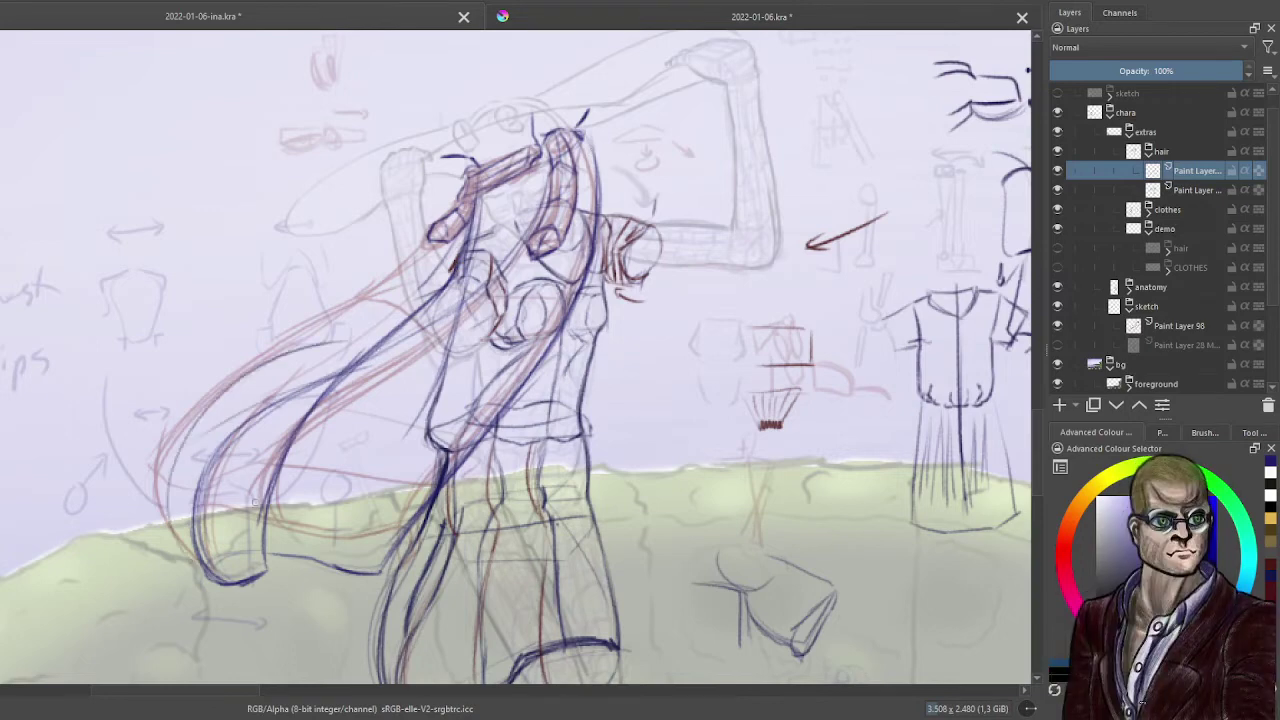
pyautogui.hotkey('ctrl', 'z')
pyautogui.moveTo(180, 560)
pyautogui.mouseDown()
pyautogui.moveTo(352, 370)
pyautogui.moveTo(212, 404)
pyautogui.mouseUp()
pyautogui.hotkey('ctrl', 'z')
pyautogui.moveTo(376, 344)
pyautogui.mouseDown()
pyautogui.moveTo(175, 464)
pyautogui.moveTo(262, 392)
pyautogui.mouseUp()
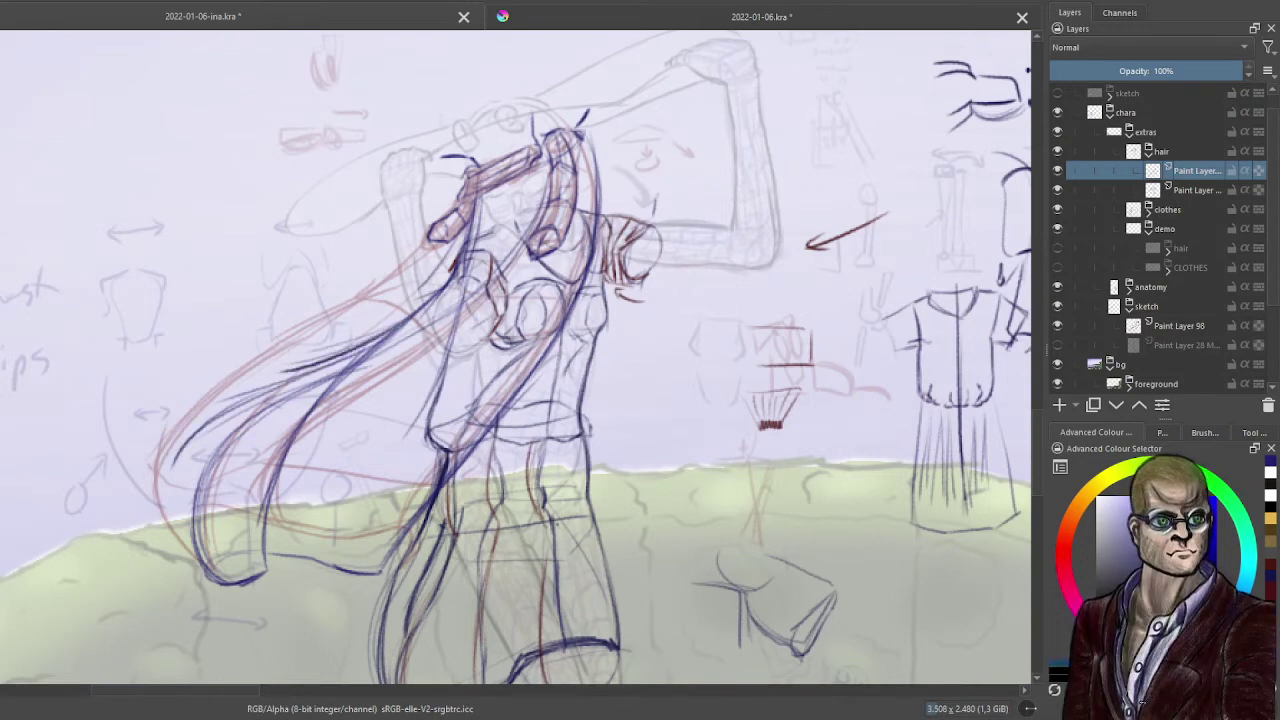
pyautogui.moveTo(358, 336); pyautogui.dragTo(262, 378)
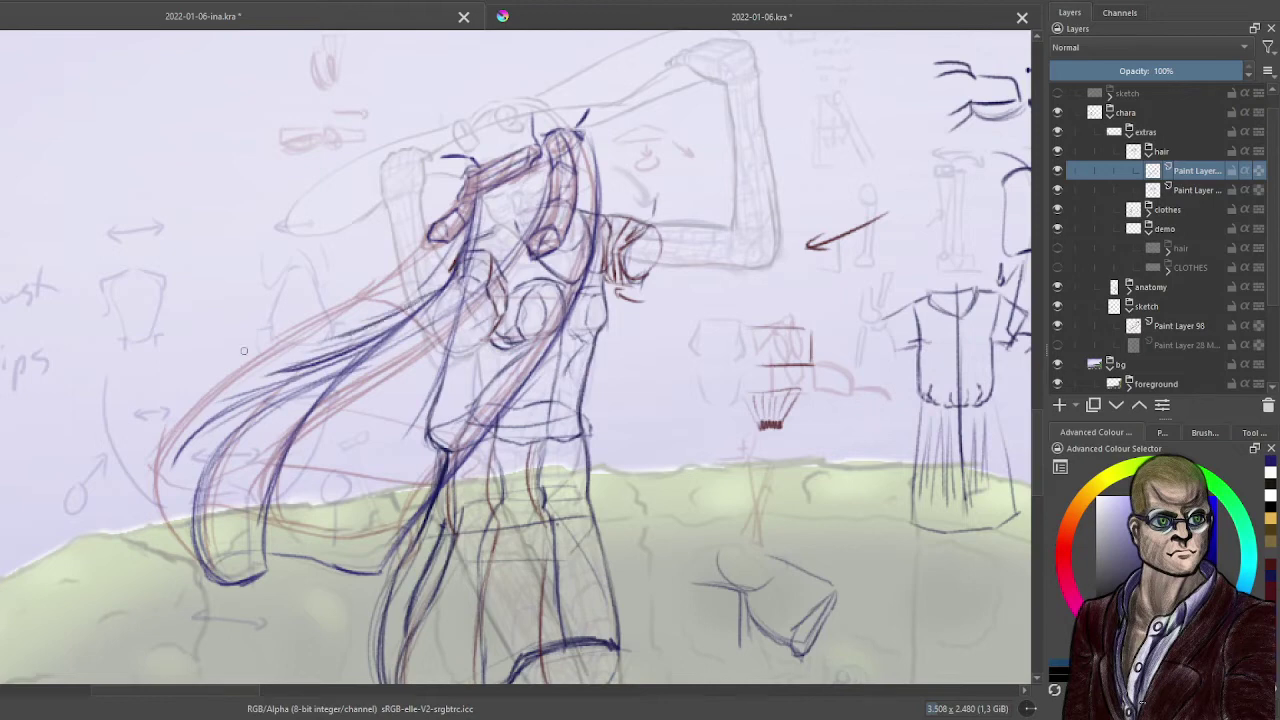
pyautogui.moveTo(424, 298); pyautogui.dragTo(318, 344)
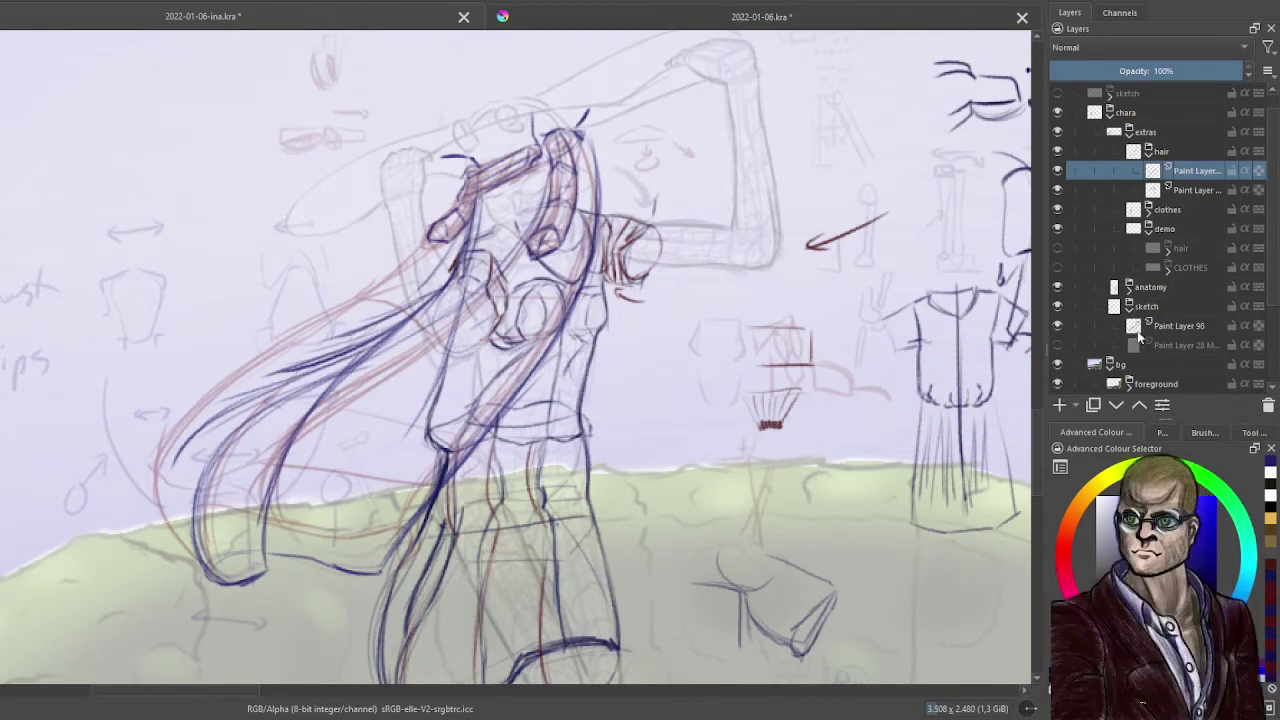
# - Hide the red sketch guide group, collapse the demo group and draw two long horizontal lines in the empty sky behind the character
pyautogui.click(1058, 306)
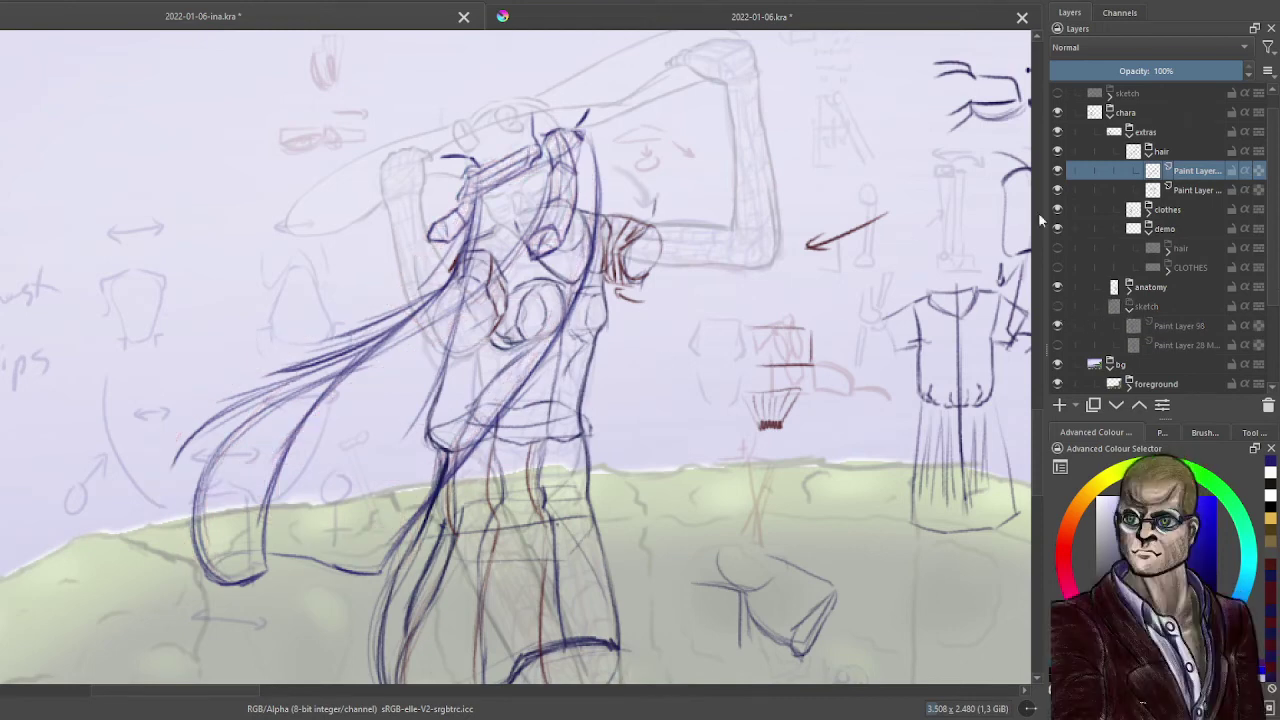
pyautogui.click(1148, 228)
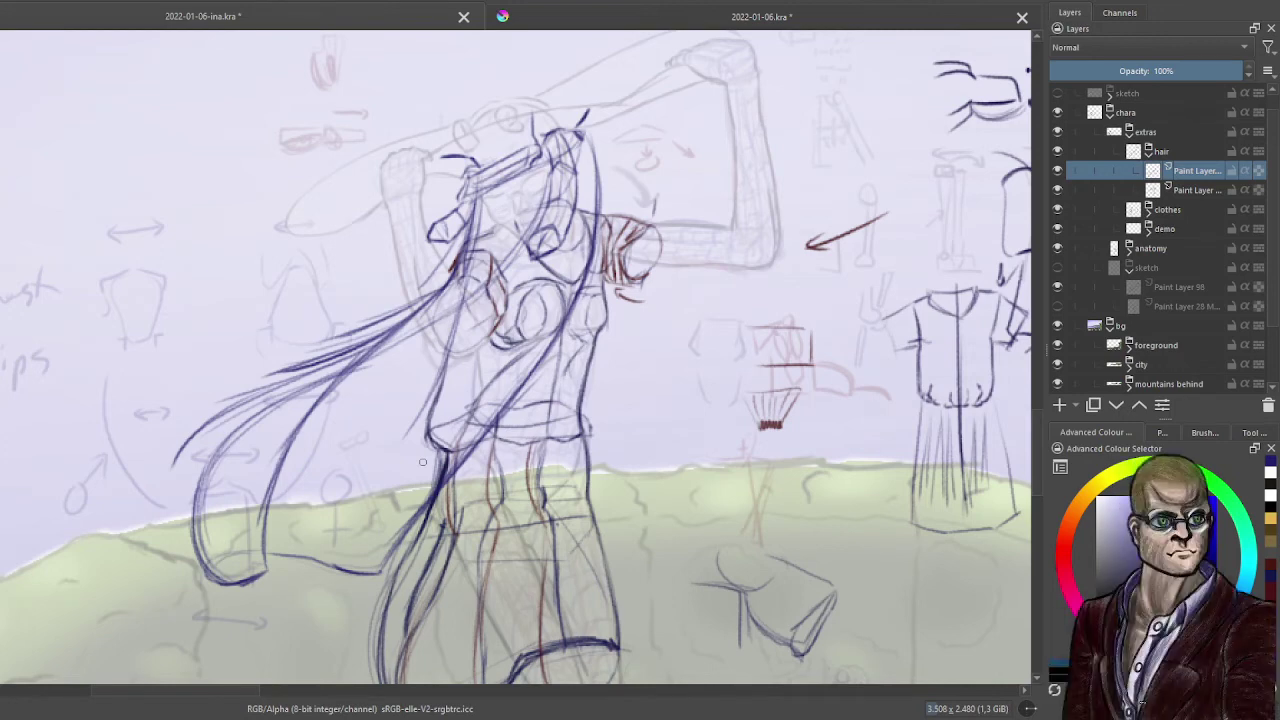
pyautogui.moveTo(268, 570); pyautogui.dragTo(264, 492)
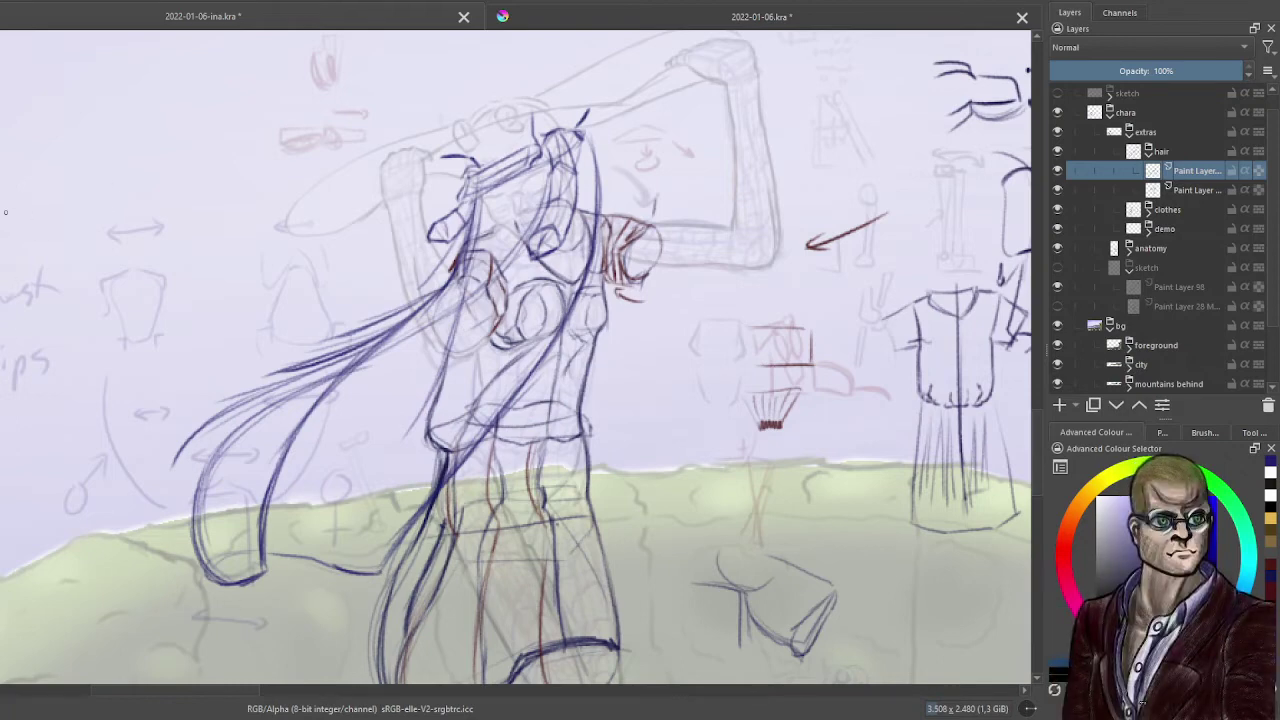
pyautogui.moveTo(5, 211); pyautogui.dragTo(142, 209)
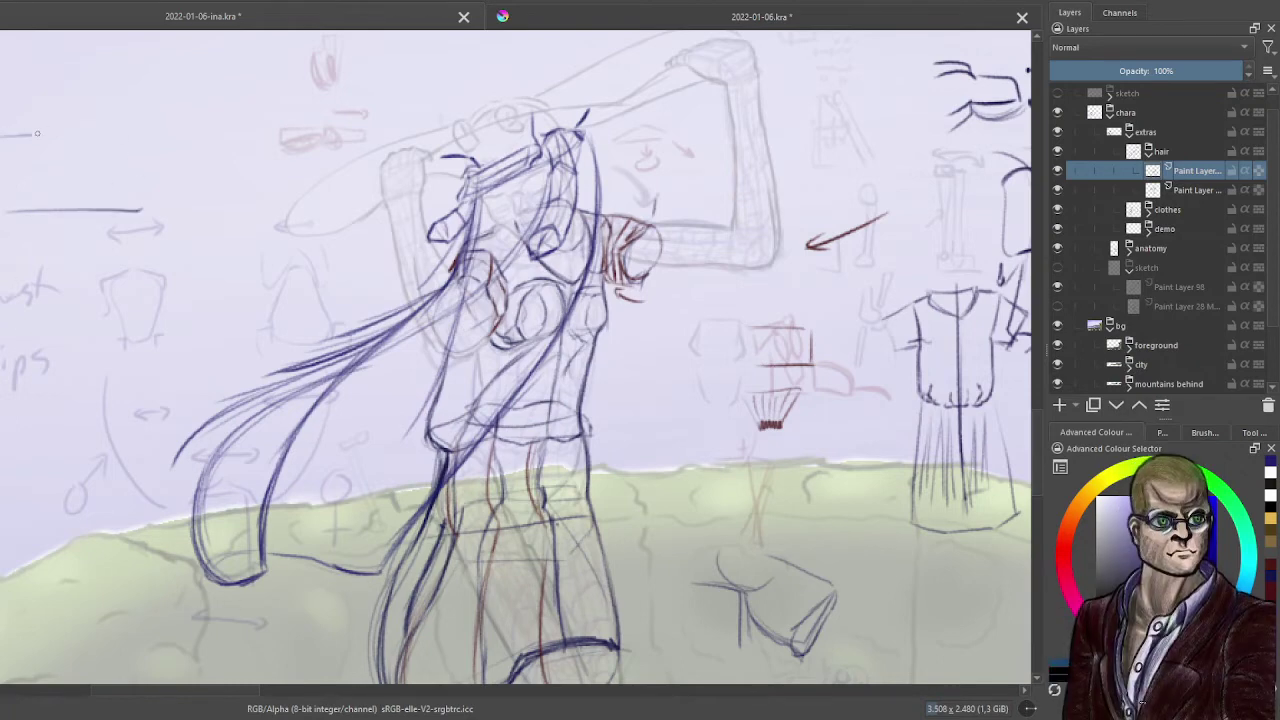
pyautogui.moveTo(2, 133); pyautogui.dragTo(322, 117)
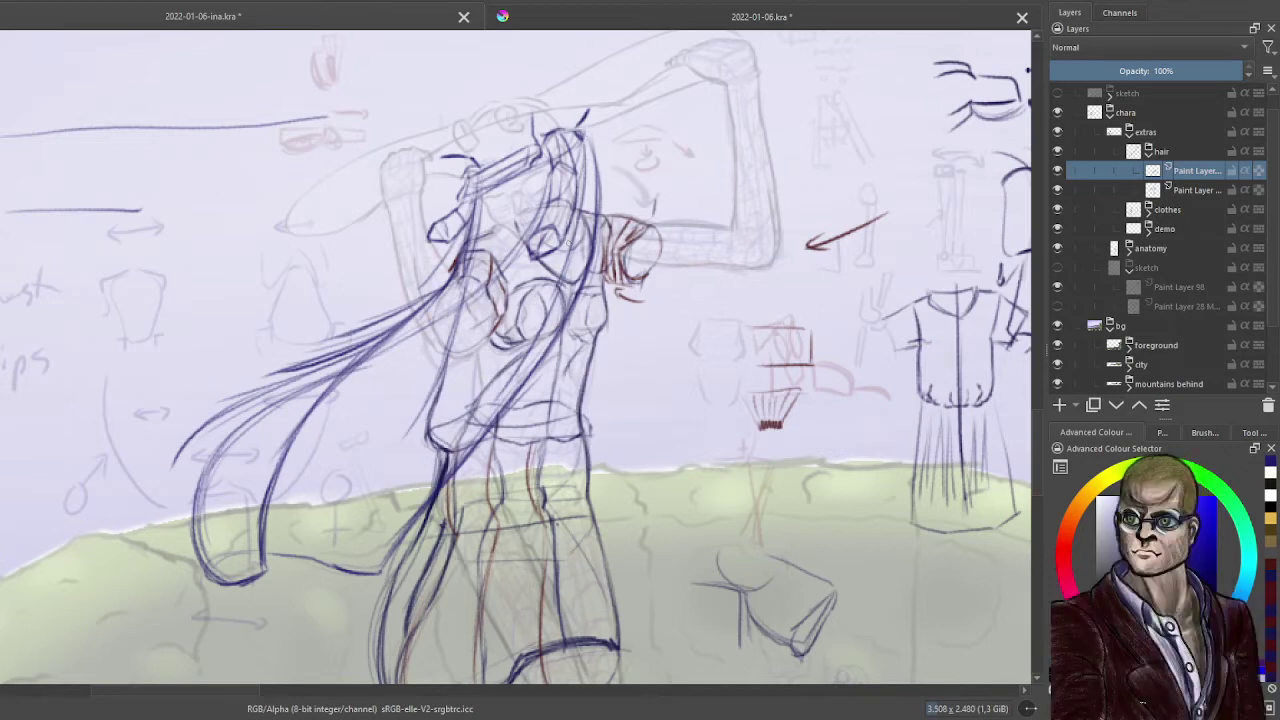
# - Try a looser outer edge on the lock crossing the torso and toggle the rough hair layer's visibility to compare
pyautogui.moveTo(574, 222)
pyautogui.mouseDown()
pyautogui.moveTo(478, 410)
pyautogui.moveTo(368, 564)
pyautogui.moveTo(364, 624)
pyautogui.mouseUp()
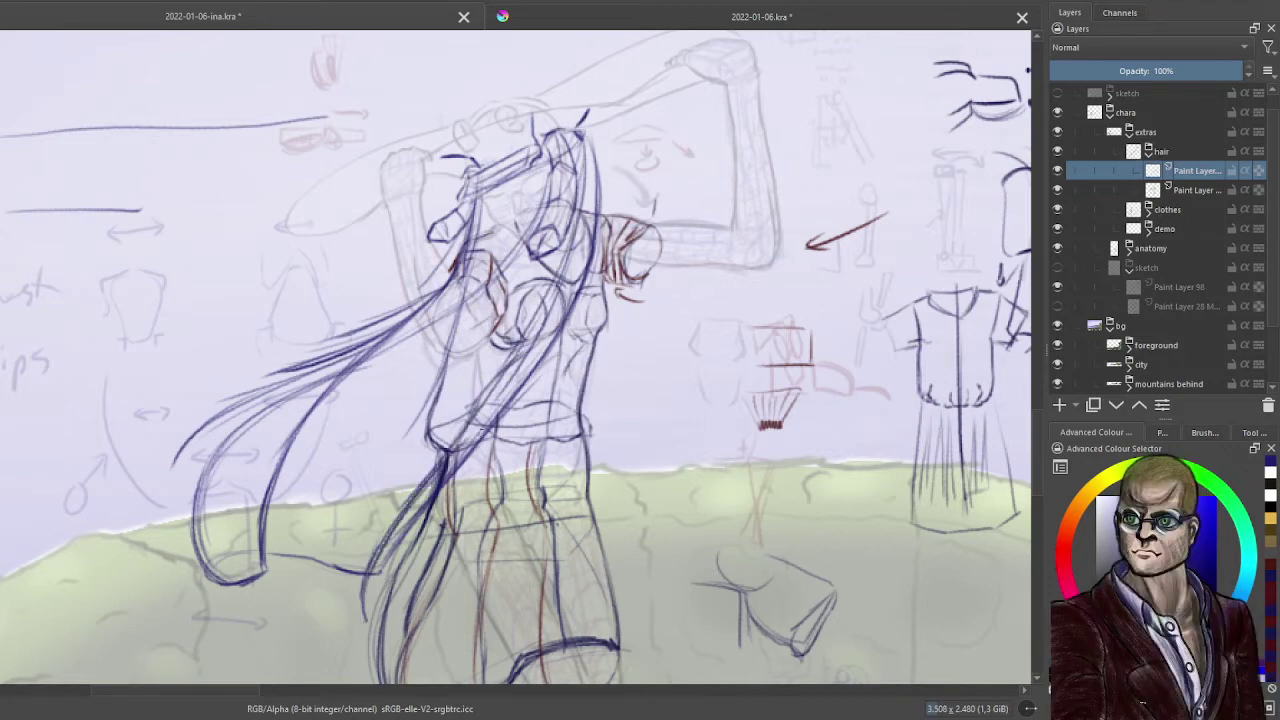
pyautogui.moveTo(520, 360); pyautogui.dragTo(370, 580)
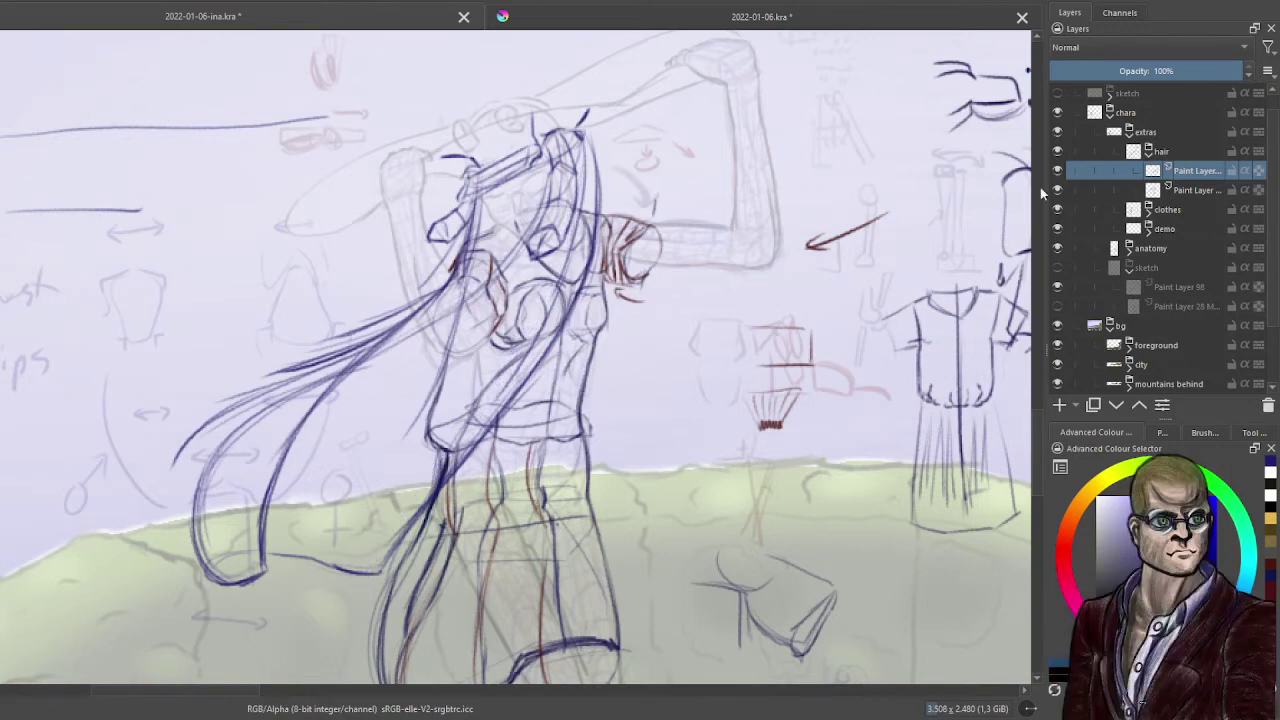
pyautogui.click(1057, 170)
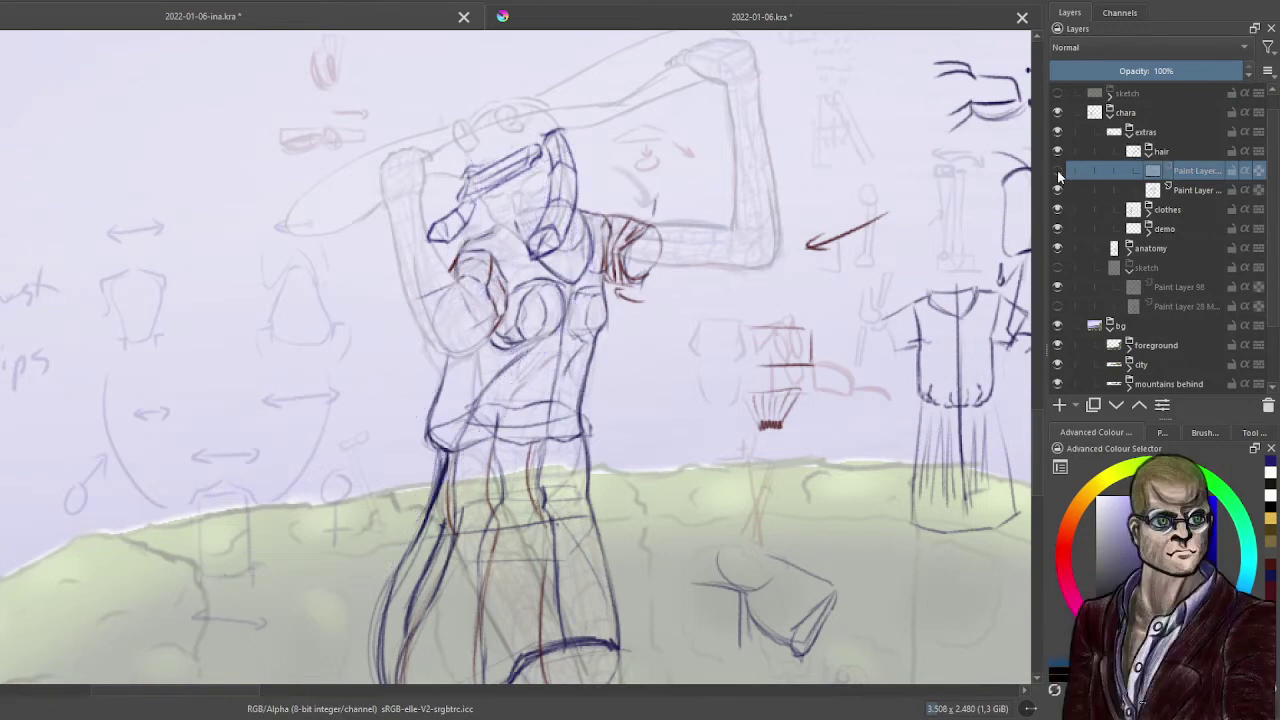
pyautogui.click(1057, 170)
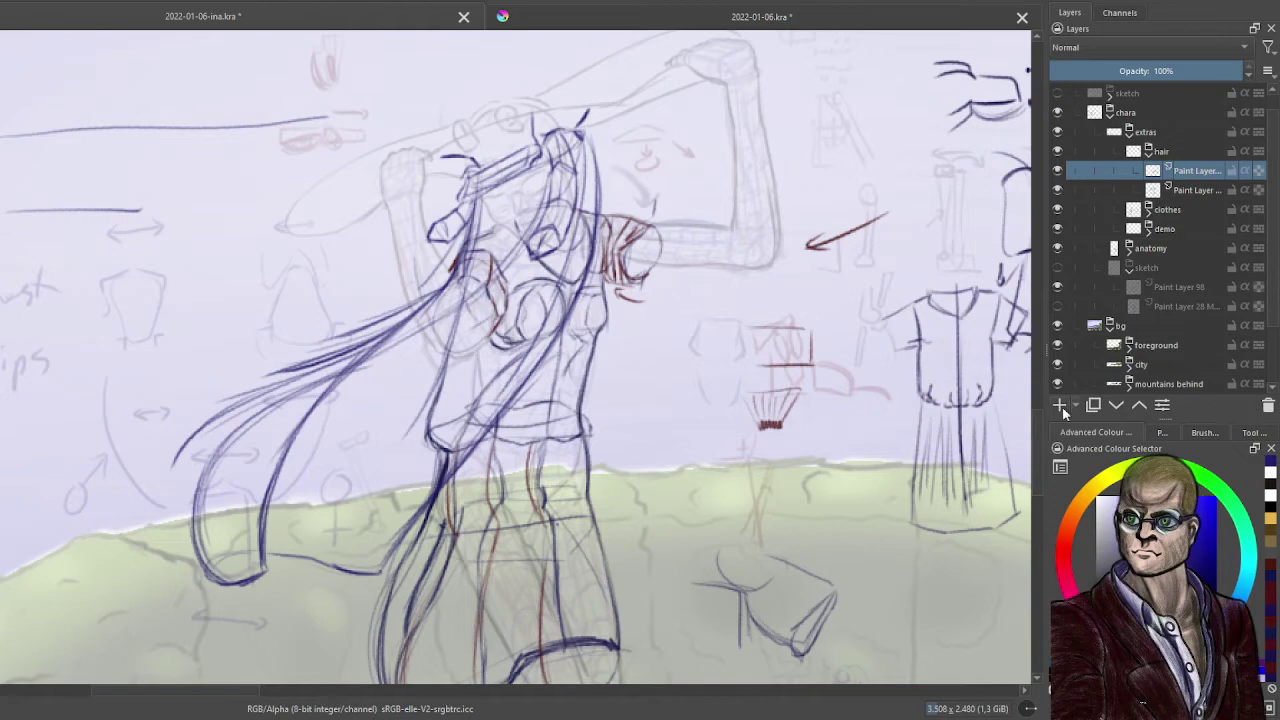
# - Add a paint layer above the rough long hair, set the rough layer's opacity to 37% and make the new layer active
pyautogui.click(1059, 405)
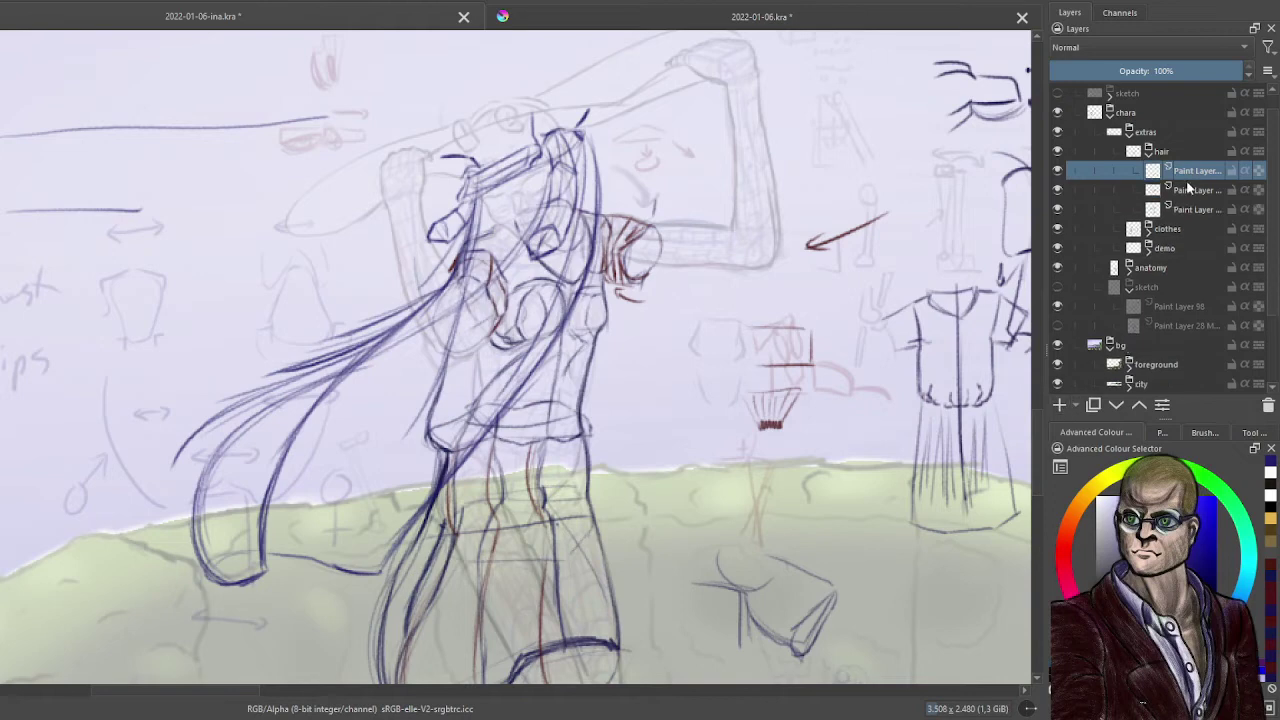
pyautogui.click(1190, 189)
pyautogui.click(1125, 71)
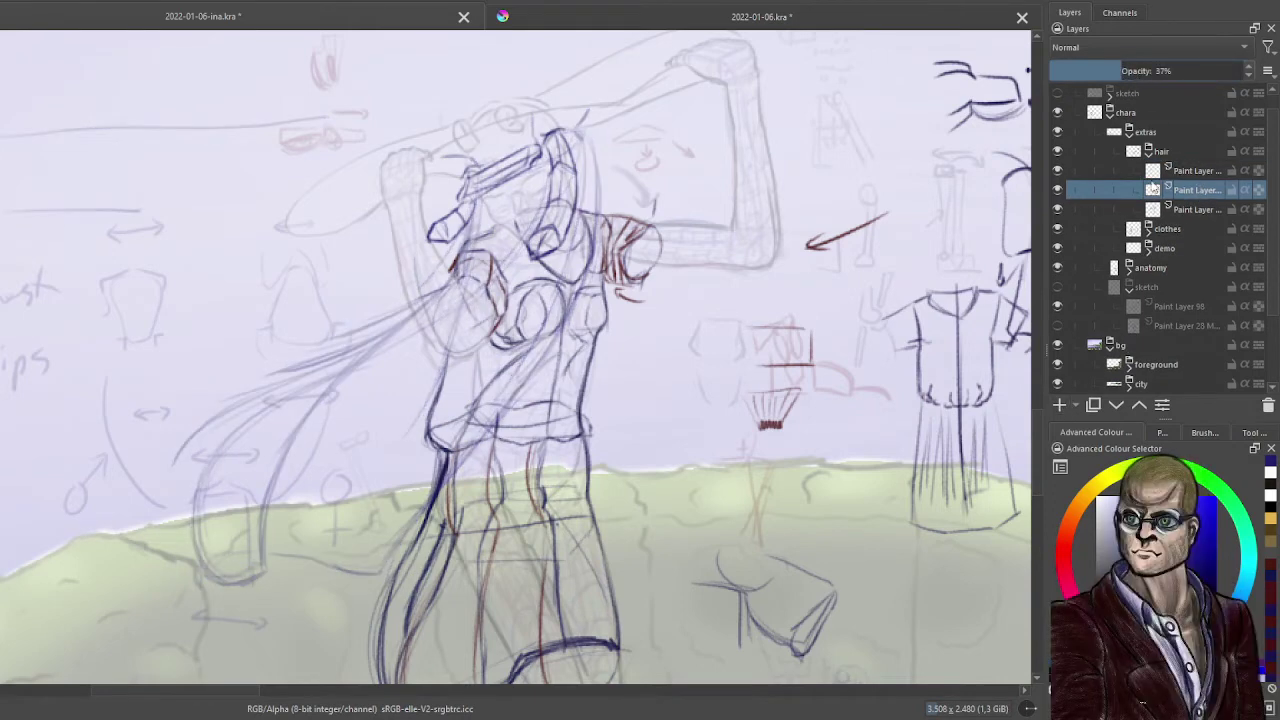
pyautogui.click(1200, 176)
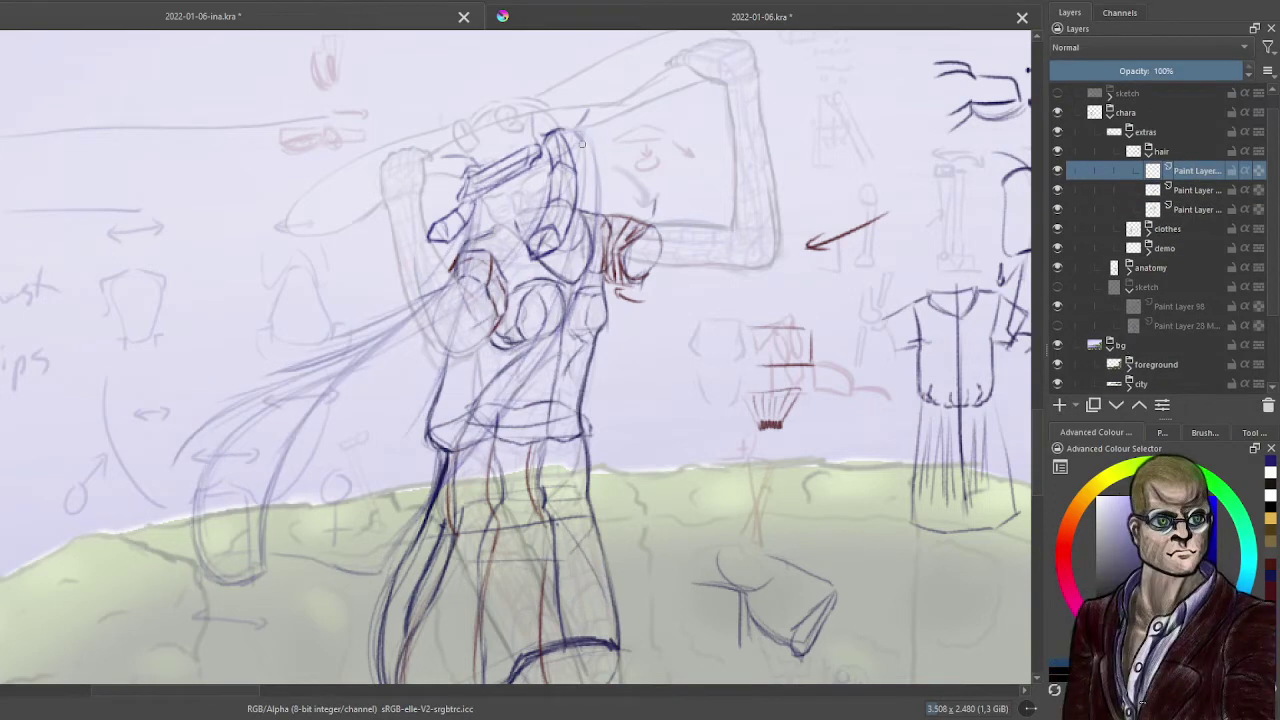
# - Redraw the lock from the crown across the torso on the new layer, widening its outer edge and shaping its tip beside the hip
pyautogui.moveTo(585, 144); pyautogui.dragTo(574, 236)
pyautogui.moveTo(578, 138); pyautogui.dragTo(568, 246)
pyautogui.moveTo(584, 194); pyautogui.dragTo(494, 360)
pyautogui.moveTo(558, 288); pyautogui.dragTo(348, 518)
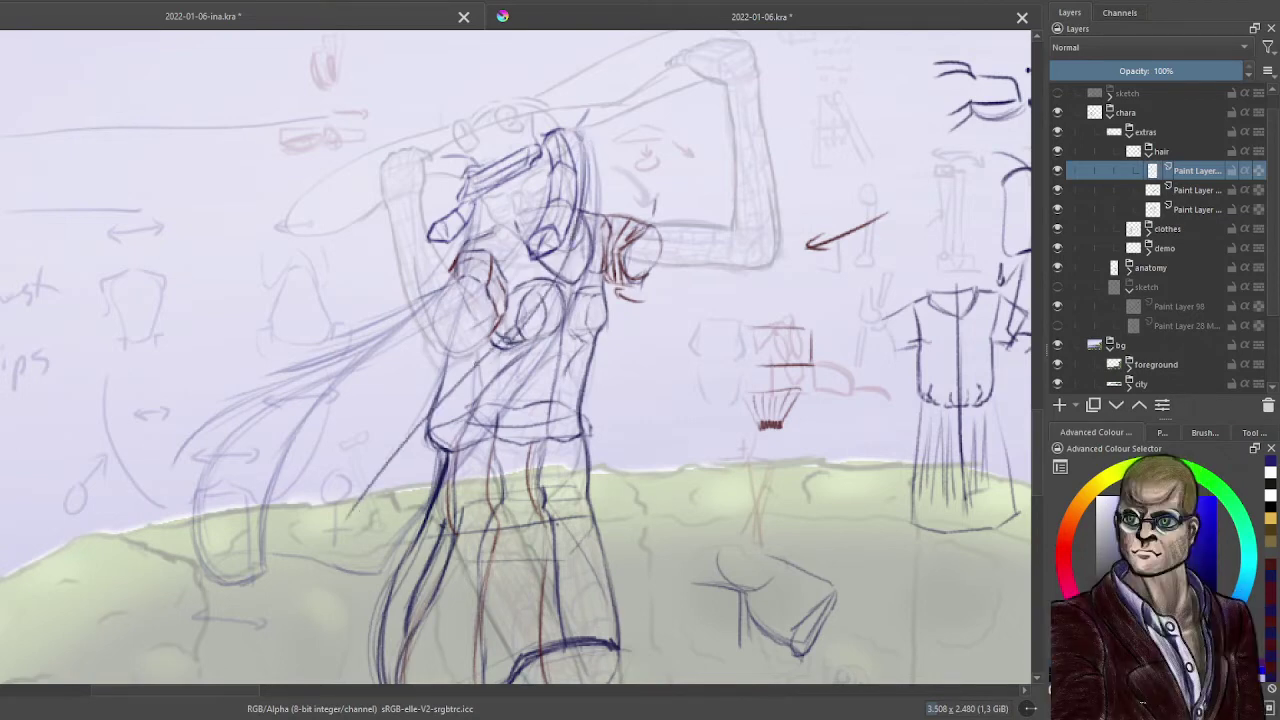
pyautogui.moveTo(406, 446); pyautogui.dragTo(356, 524)
pyautogui.moveTo(466, 386); pyautogui.dragTo(366, 558)
pyautogui.moveTo(424, 424); pyautogui.dragTo(374, 562)
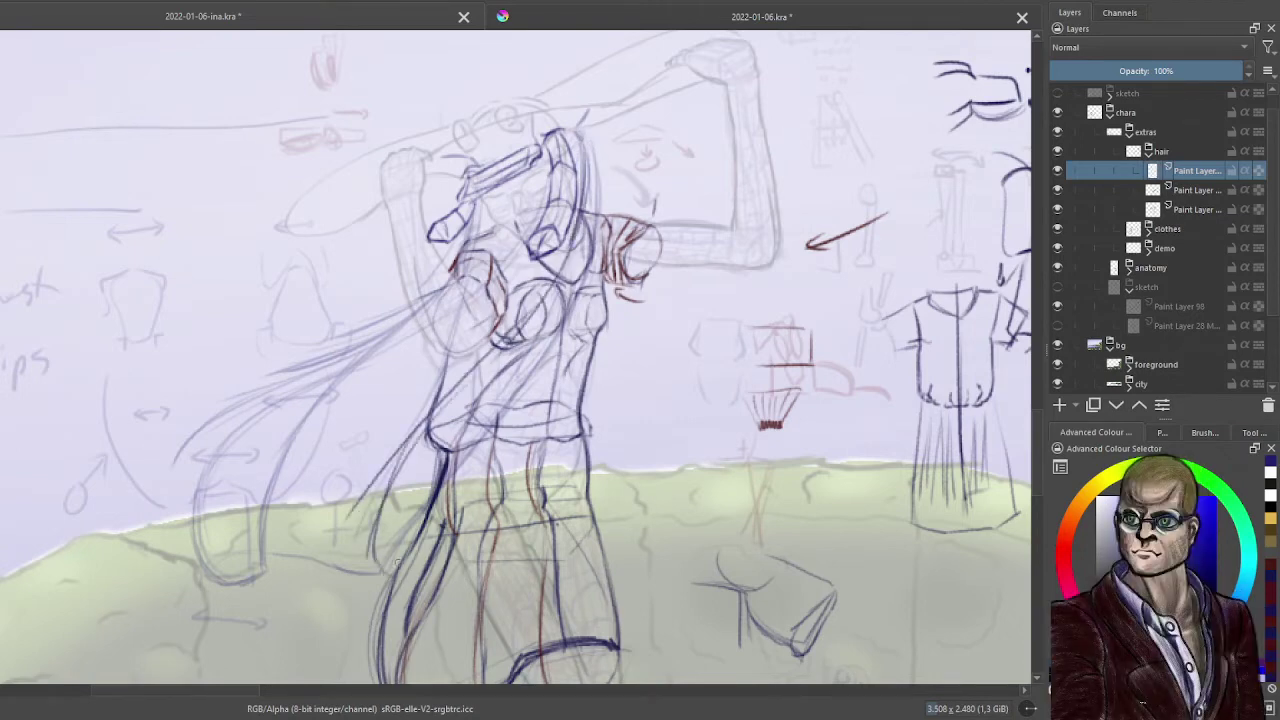
pyautogui.moveTo(414, 446)
pyautogui.mouseDown()
pyautogui.moveTo(378, 568)
pyautogui.moveTo(398, 578)
pyautogui.mouseUp()
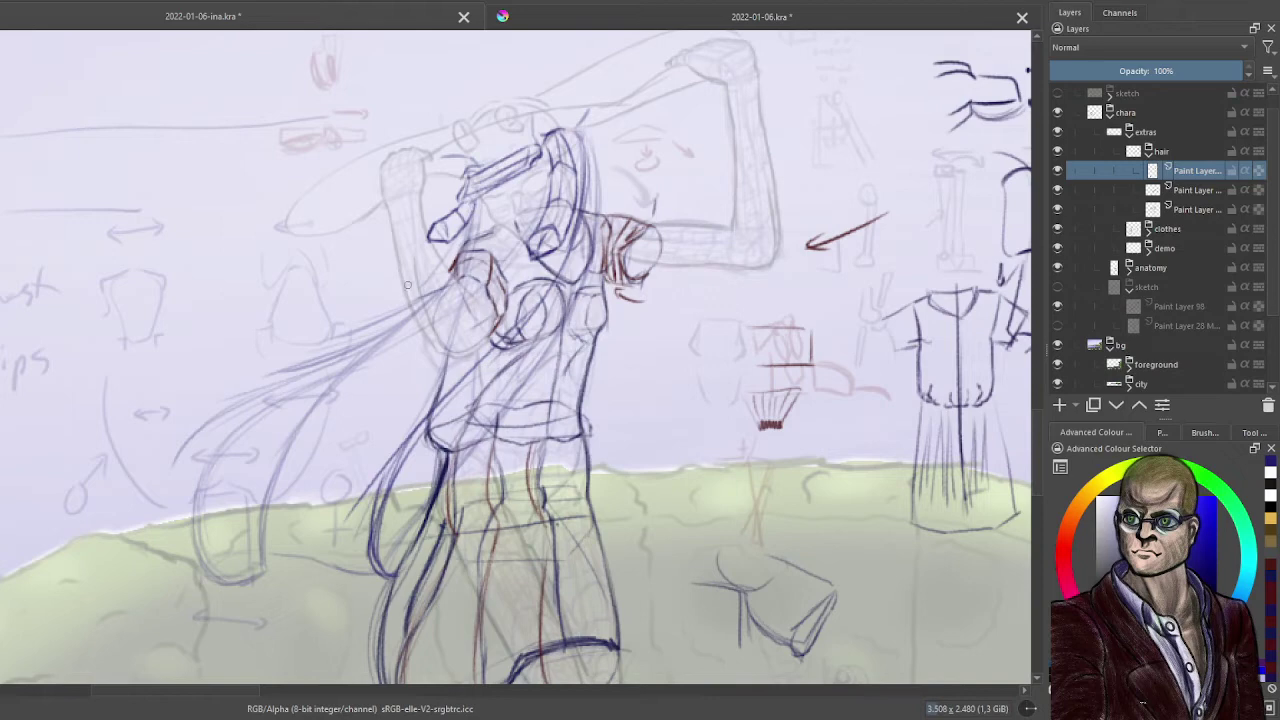
# - Draw a fuller outer contour for the windblown hair, sweeping from the shoulder out and down to a rounded end on the wall
pyautogui.moveTo(432, 290); pyautogui.dragTo(280, 378)
pyautogui.moveTo(440, 262); pyautogui.dragTo(222, 424)
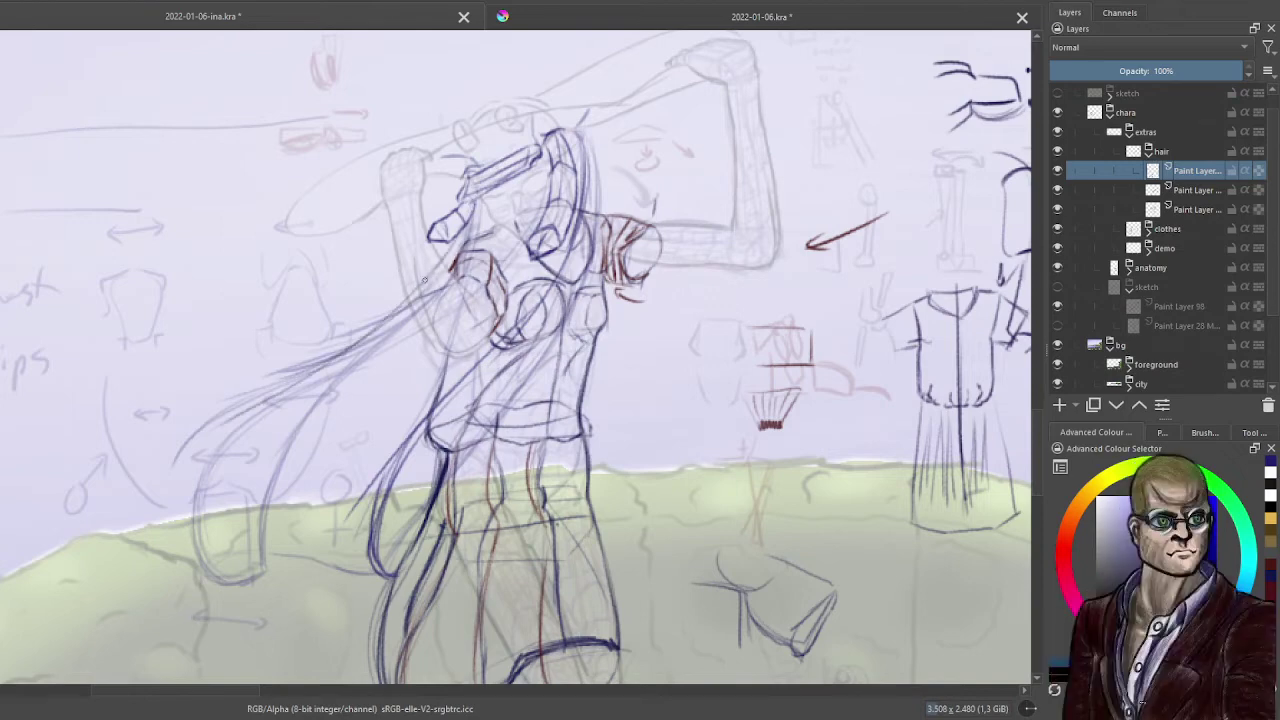
pyautogui.moveTo(425, 280); pyautogui.dragTo(225, 408)
pyautogui.moveTo(308, 368)
pyautogui.mouseDown()
pyautogui.moveTo(164, 488)
pyautogui.moveTo(160, 530)
pyautogui.mouseUp()
pyautogui.moveTo(240, 586)
pyautogui.mouseDown()
pyautogui.moveTo(175, 501)
pyautogui.moveTo(208, 432)
pyautogui.mouseUp()
pyautogui.moveTo(205, 576)
pyautogui.mouseDown()
pyautogui.moveTo(305, 364)
pyautogui.moveTo(388, 334)
pyautogui.mouseUp()
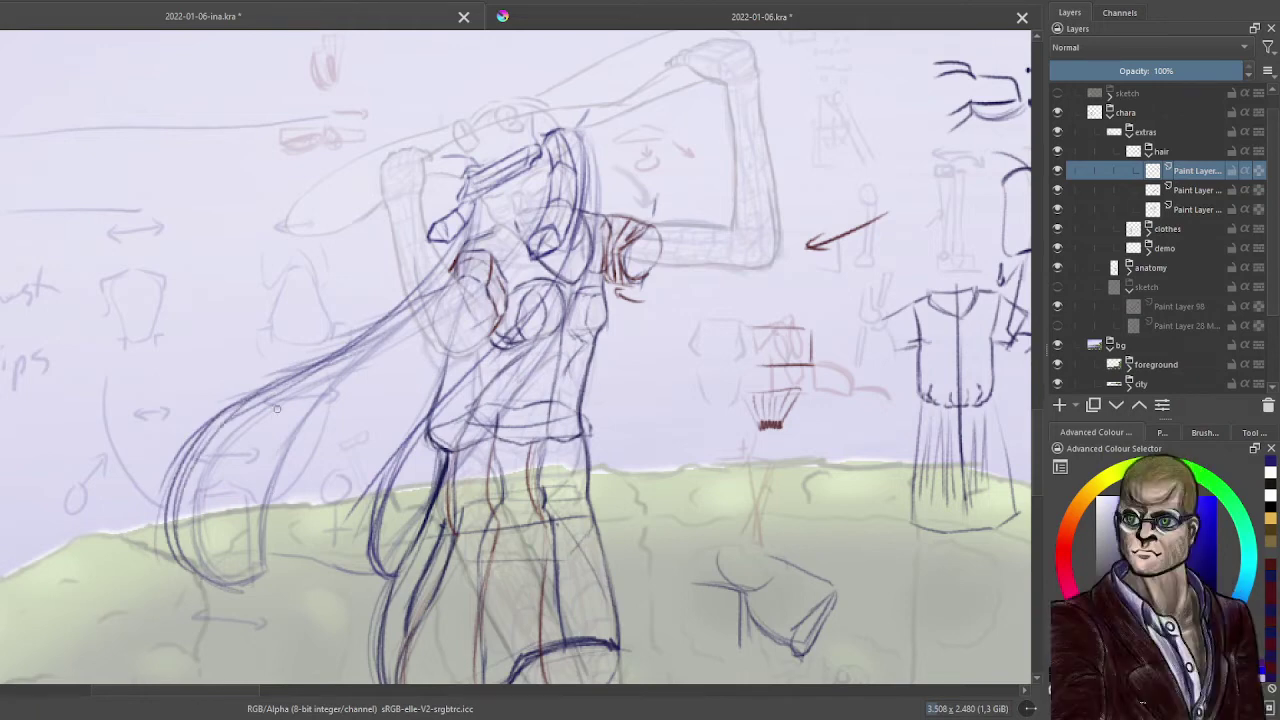
pyautogui.moveTo(436, 262); pyautogui.dragTo(342, 358)
pyautogui.moveTo(404, 298); pyautogui.dragTo(334, 358)
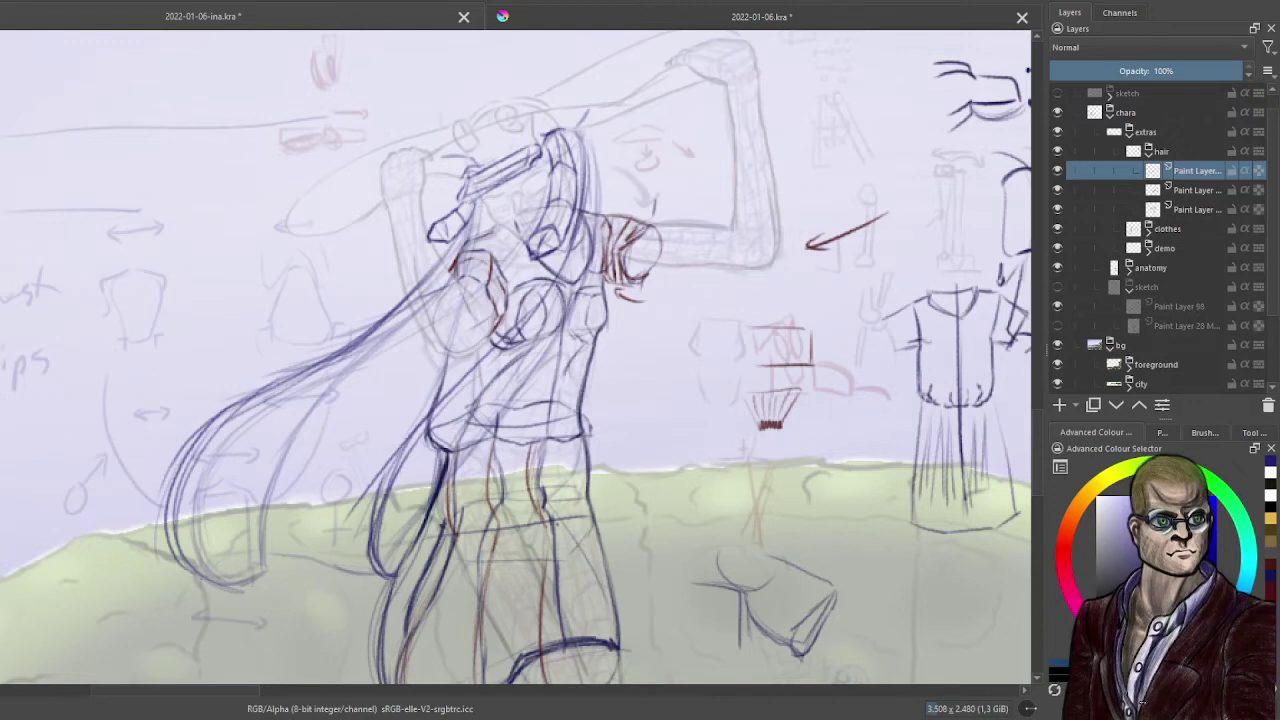
# - Draw the windblown lock's inner edge from its rounded end back up to the head, reinforcing it with overlapping strokes
pyautogui.moveTo(199, 580); pyautogui.dragTo(271, 569)
pyautogui.moveTo(467, 221)
pyautogui.mouseDown()
pyautogui.moveTo(448, 264)
pyautogui.moveTo(268, 462)
pyautogui.moveTo(256, 544)
pyautogui.moveTo(271, 572)
pyautogui.mouseUp()
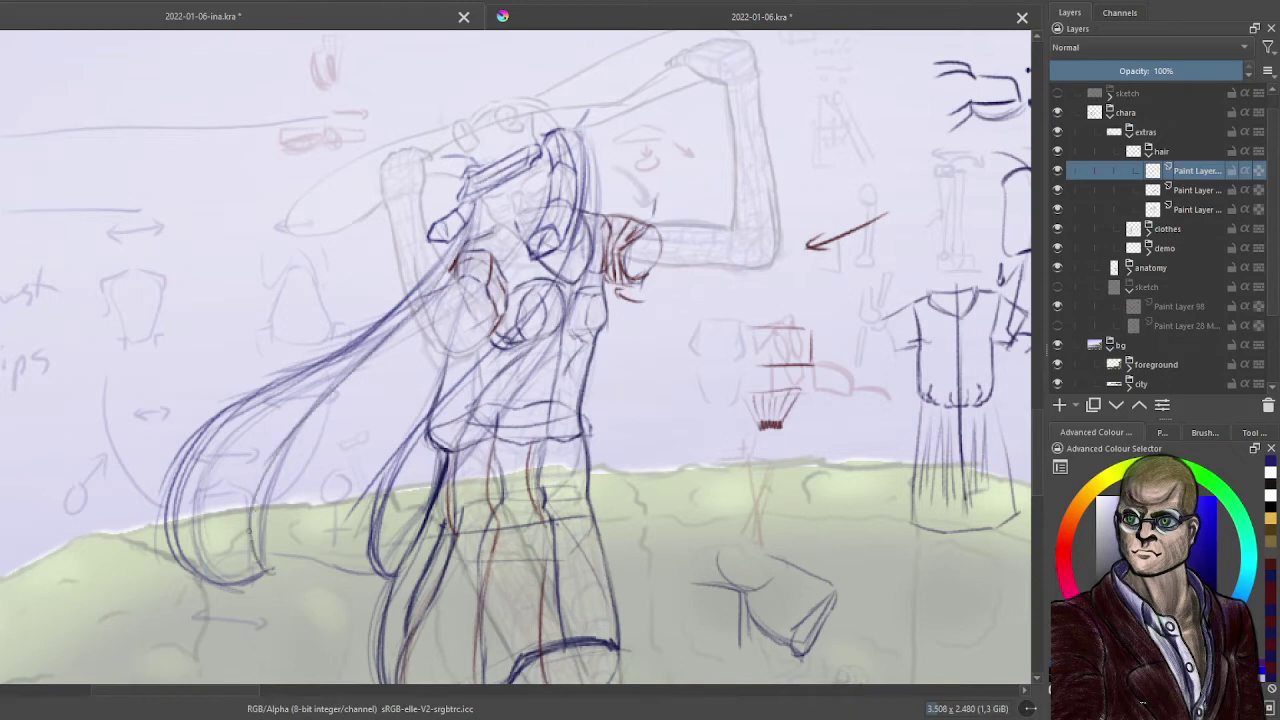
pyautogui.moveTo(251, 492)
pyautogui.mouseDown()
pyautogui.moveTo(266, 570)
pyautogui.moveTo(309, 407)
pyautogui.mouseUp()
pyautogui.moveTo(251, 502); pyautogui.dragTo(421, 311)
pyautogui.moveTo(376, 360); pyautogui.dragTo(468, 215)
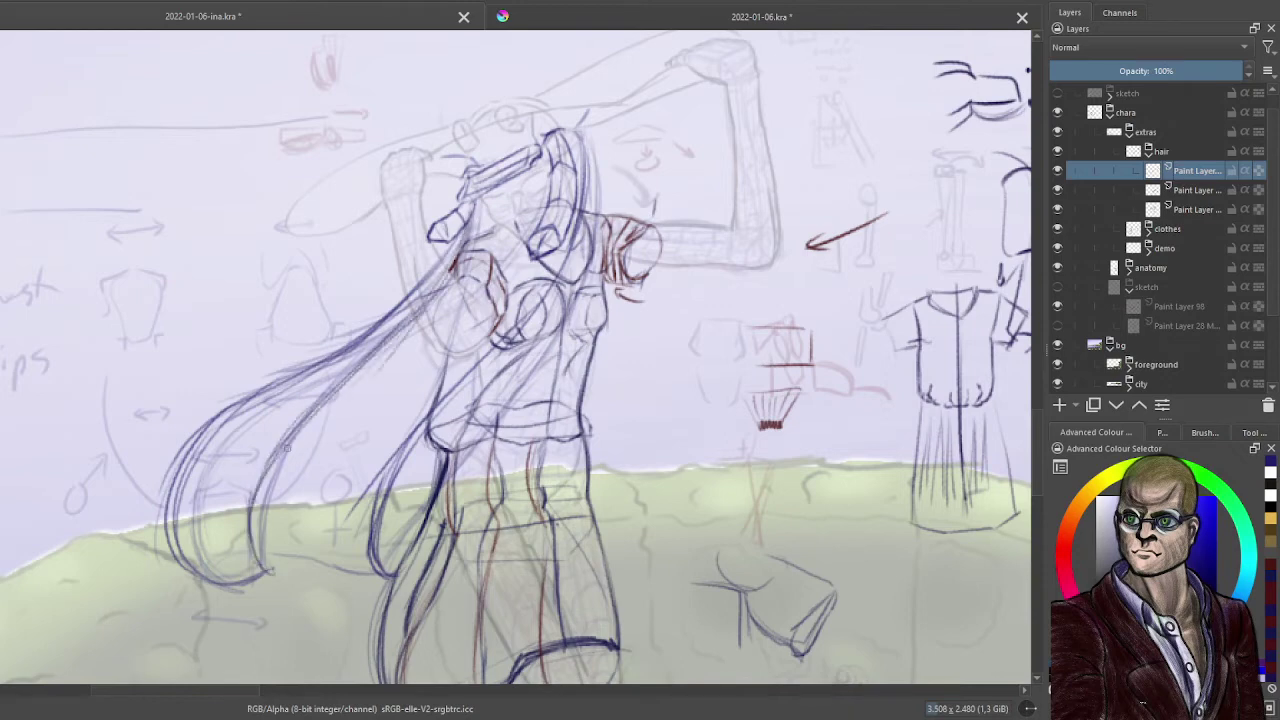
# - Draw the elliptical opening at the windblown lock's end, connect it to the hip lock's tip and reinforce the outer edge
pyautogui.moveTo(232, 595)
pyautogui.mouseDown()
pyautogui.moveTo(271, 570)
pyautogui.moveTo(197, 591)
pyautogui.moveTo(171, 580)
pyautogui.moveTo(230, 556)
pyautogui.mouseUp()
pyautogui.moveTo(380, 574)
pyautogui.mouseDown()
pyautogui.moveTo(314, 560)
pyautogui.moveTo(178, 566)
pyautogui.moveTo(200, 588)
pyautogui.moveTo(240, 552)
pyautogui.moveTo(354, 573)
pyautogui.moveTo(280, 566)
pyautogui.moveTo(204, 587)
pyautogui.moveTo(160, 490)
pyautogui.mouseUp()
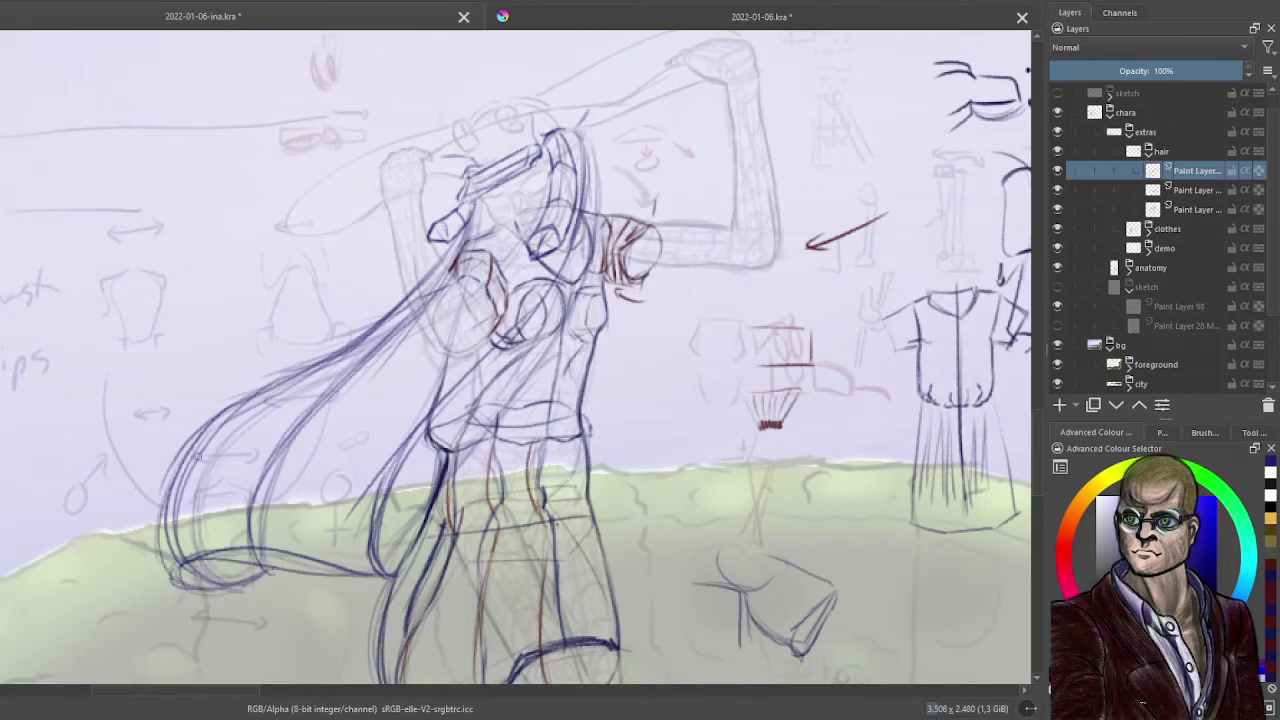
pyautogui.moveTo(164, 560)
pyautogui.mouseDown()
pyautogui.moveTo(230, 414)
pyautogui.moveTo(370, 328)
pyautogui.mouseUp()
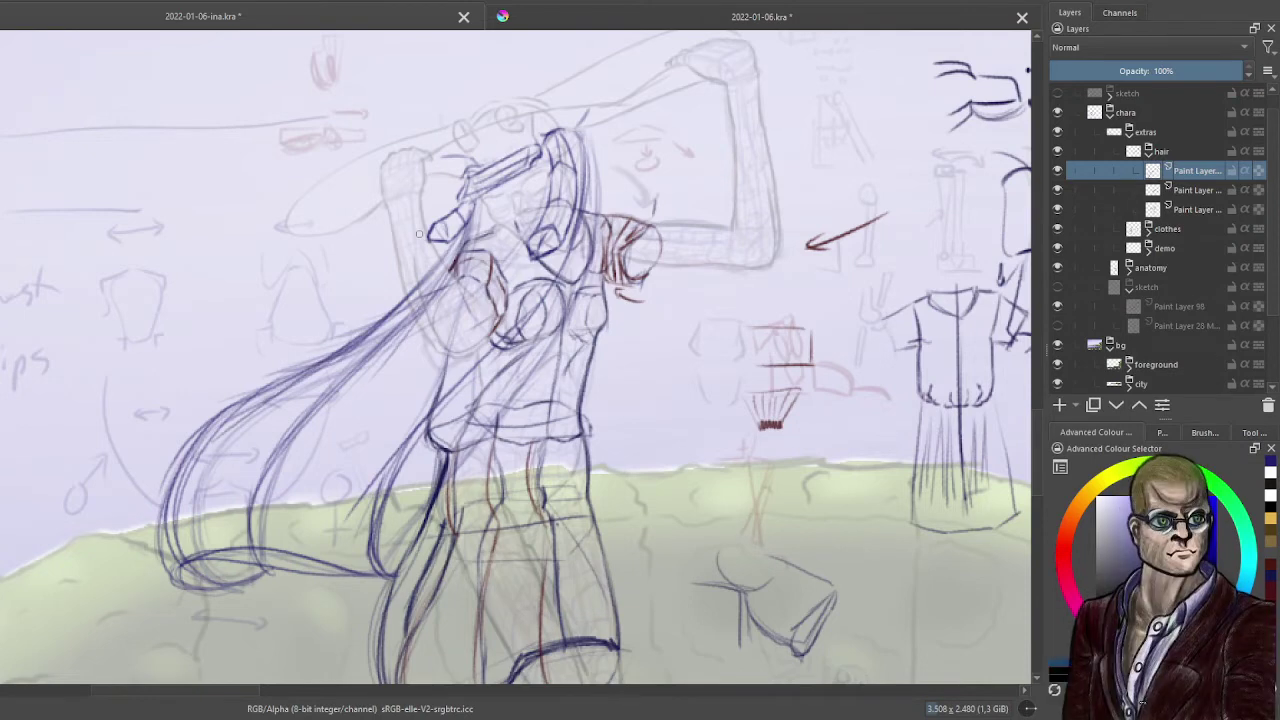
# - Merge the redrawn long hair layer with the dimmed rough hair layer beneath it
pyautogui.click(1198, 190)
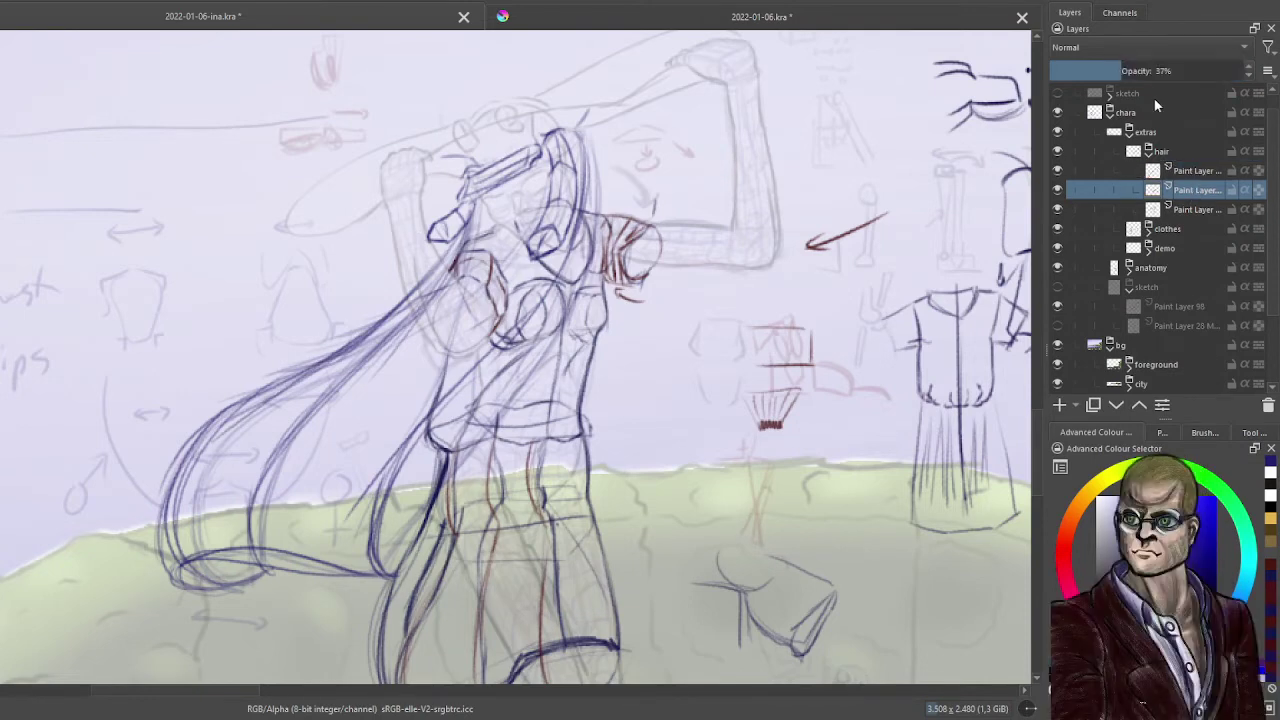
pyautogui.click(1203, 172)
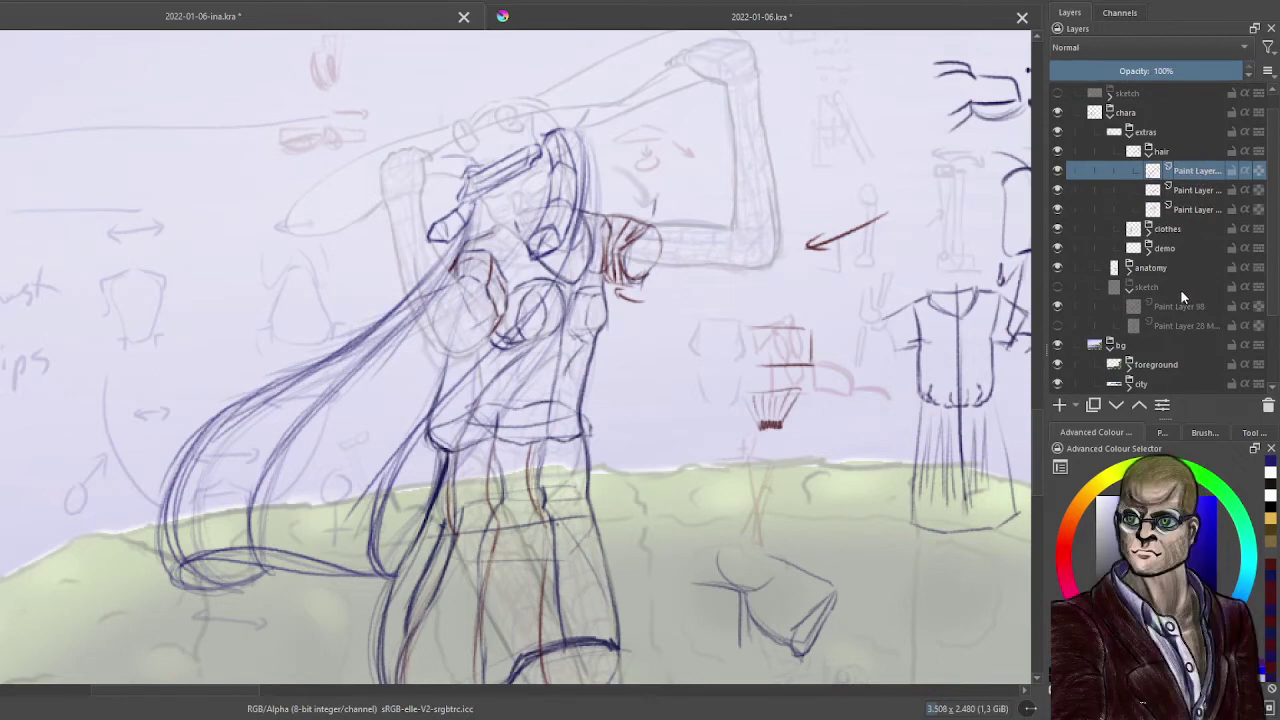
pyautogui.hotkey('ctrl', 'e')
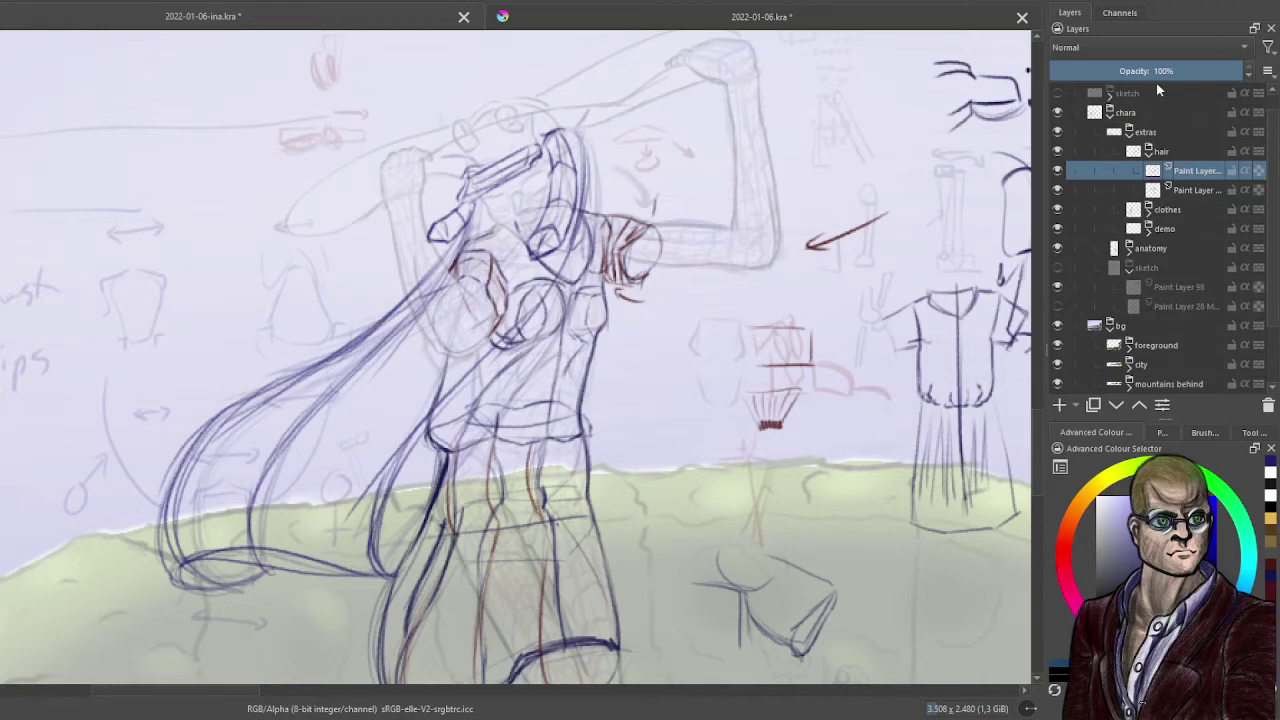
# - Set the merged long hair layer's opacity to 42% and add a new paint layer above it
pyautogui.moveTo(1136, 74); pyautogui.dragTo(1116, 72)
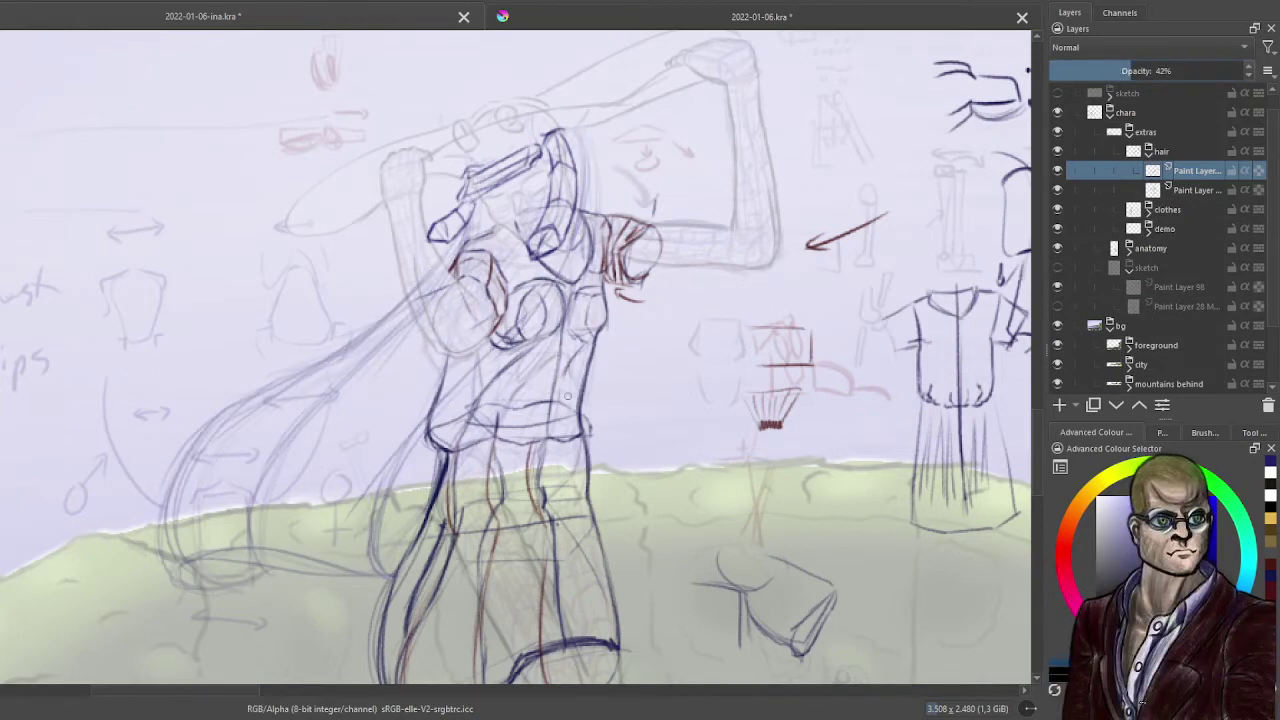
pyautogui.hotkey('ctrl', 'z')
pyautogui.hotkey('ctrl', 'z')
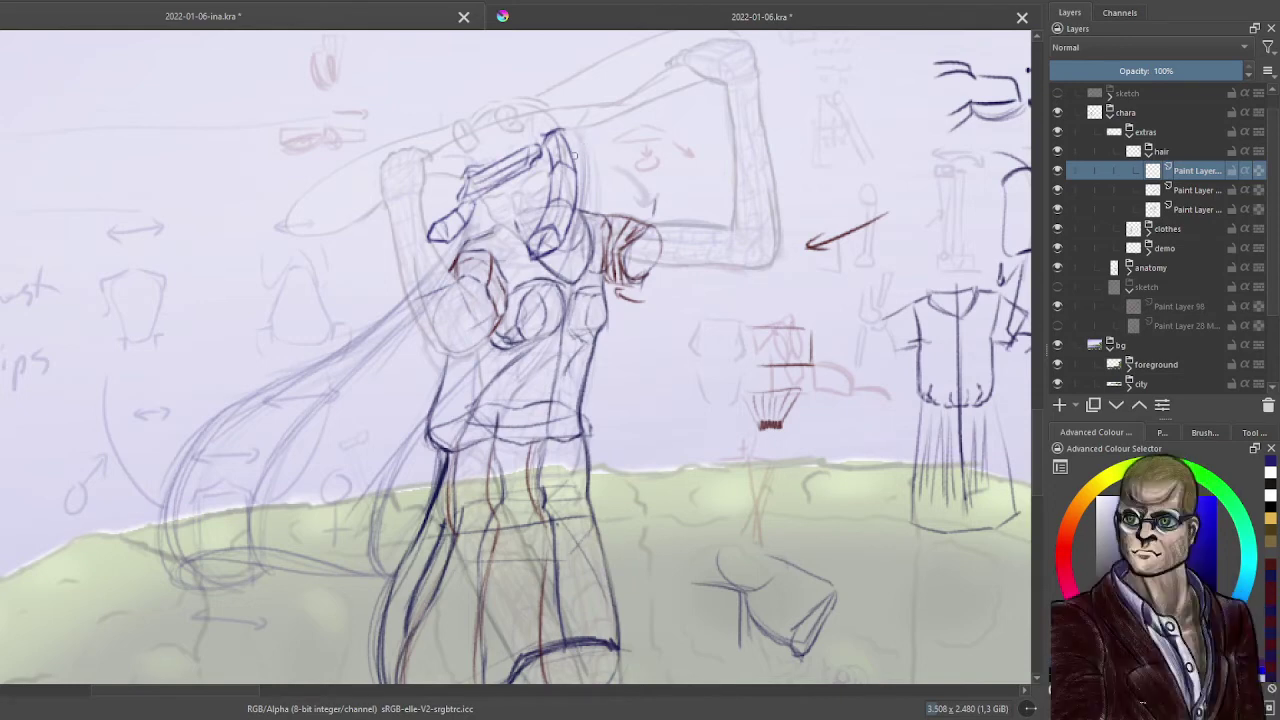
# - Sketch the rounded crown outline over the character's head and add a small form beside the far side lock
pyautogui.moveTo(462, 172)
pyautogui.mouseDown()
pyautogui.moveTo(474, 115)
pyautogui.moveTo(500, 100)
pyautogui.moveTo(547, 109)
pyautogui.mouseUp()
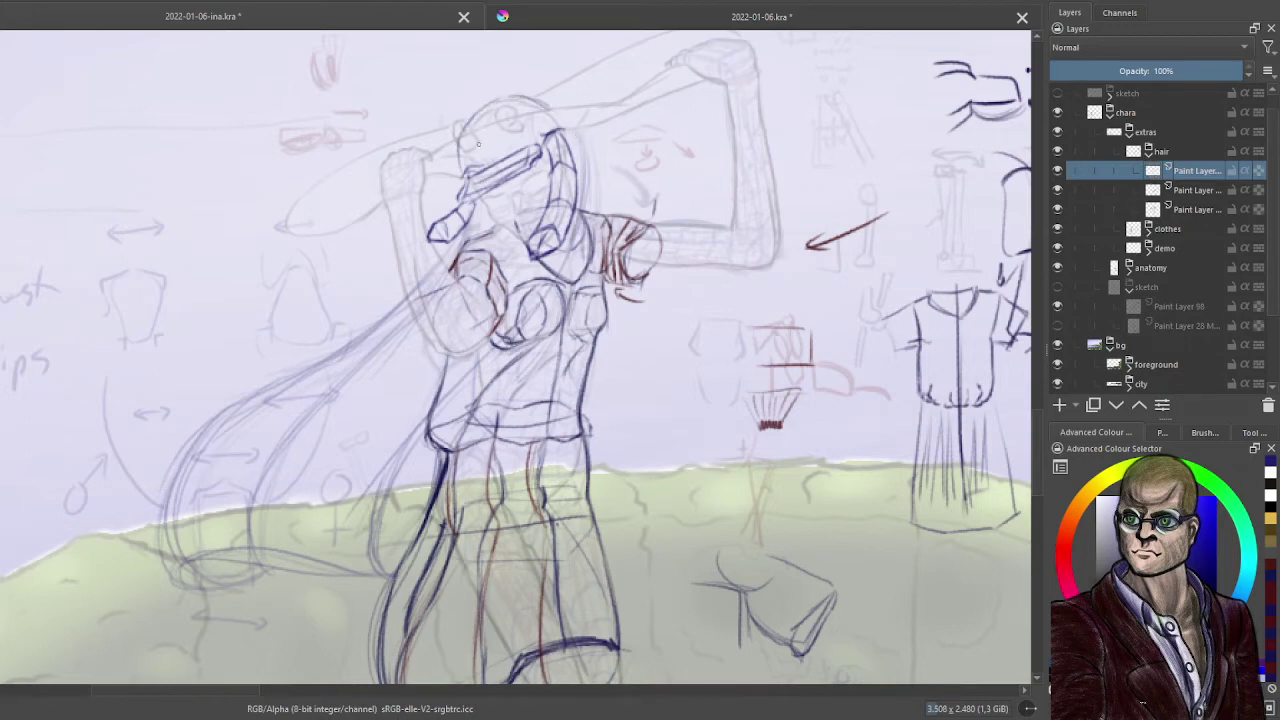
pyautogui.moveTo(460, 147)
pyautogui.mouseDown()
pyautogui.moveTo(465, 121)
pyautogui.moveTo(522, 118)
pyautogui.mouseUp()
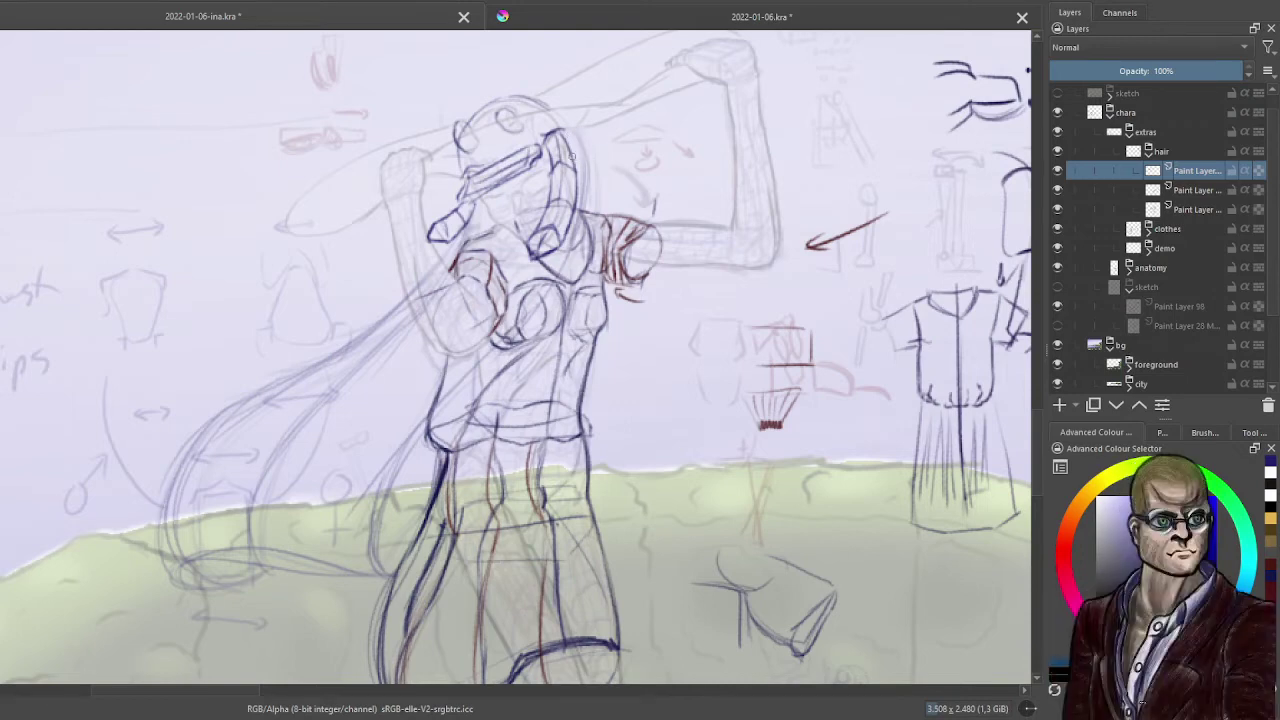
pyautogui.moveTo(585, 147); pyautogui.dragTo(579, 157)
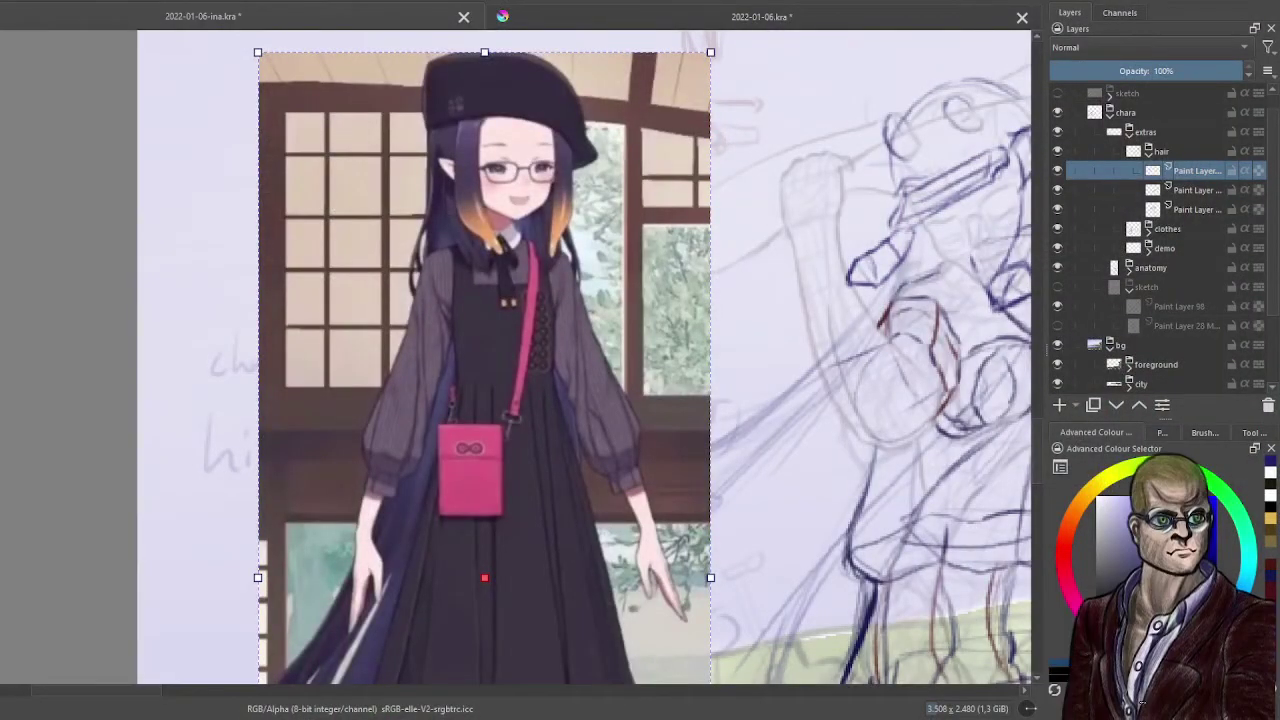
# - Examine the reference character's face-framing locks, compare them with the sketched head and save the document
pyautogui.moveTo(788, 319); pyautogui.dragTo(700, 349)
pyautogui.press('Return')
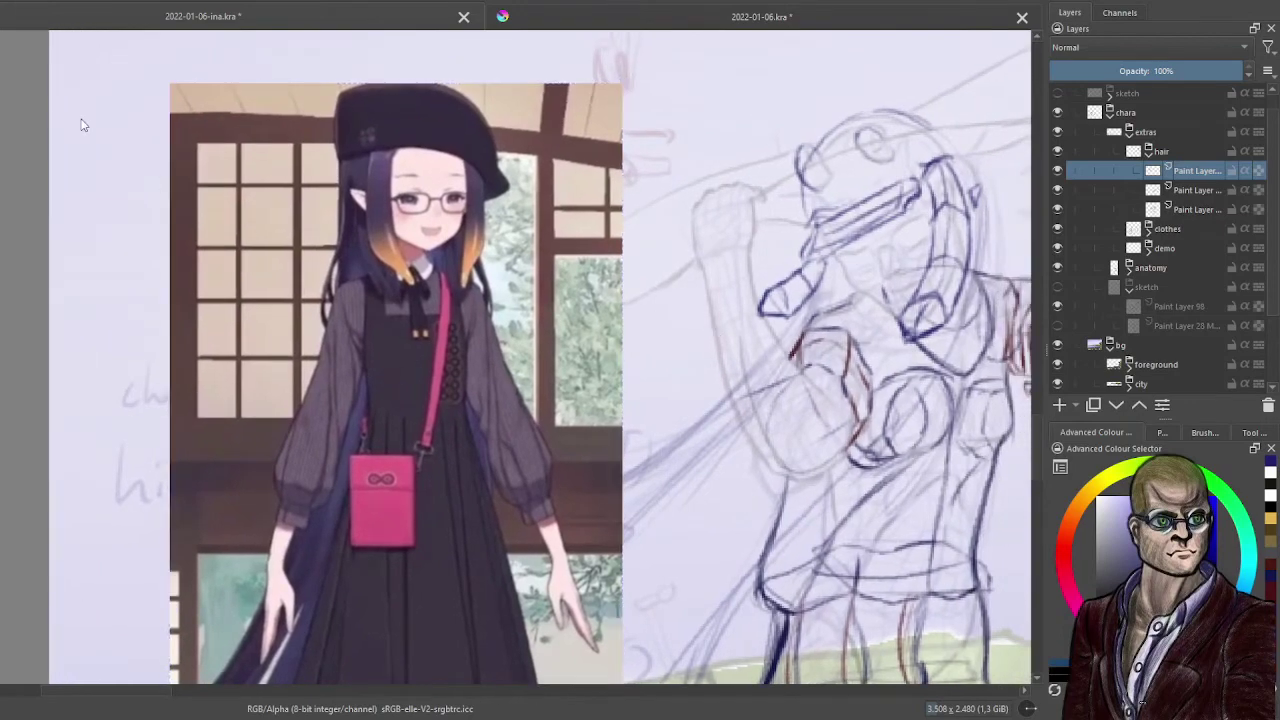
pyautogui.scroll(2, 531, 292)
pyautogui.moveTo(406, 250); pyautogui.dragTo(499, 306)
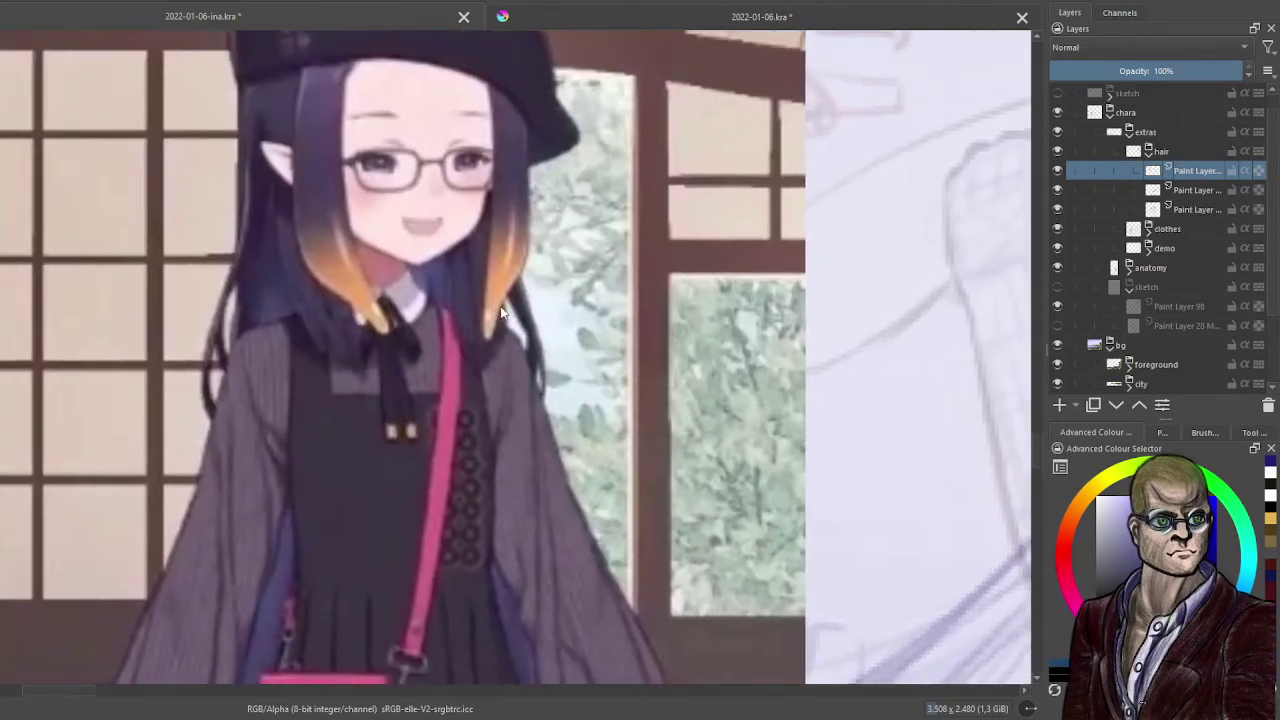
pyautogui.scroll(-2, 502, 311)
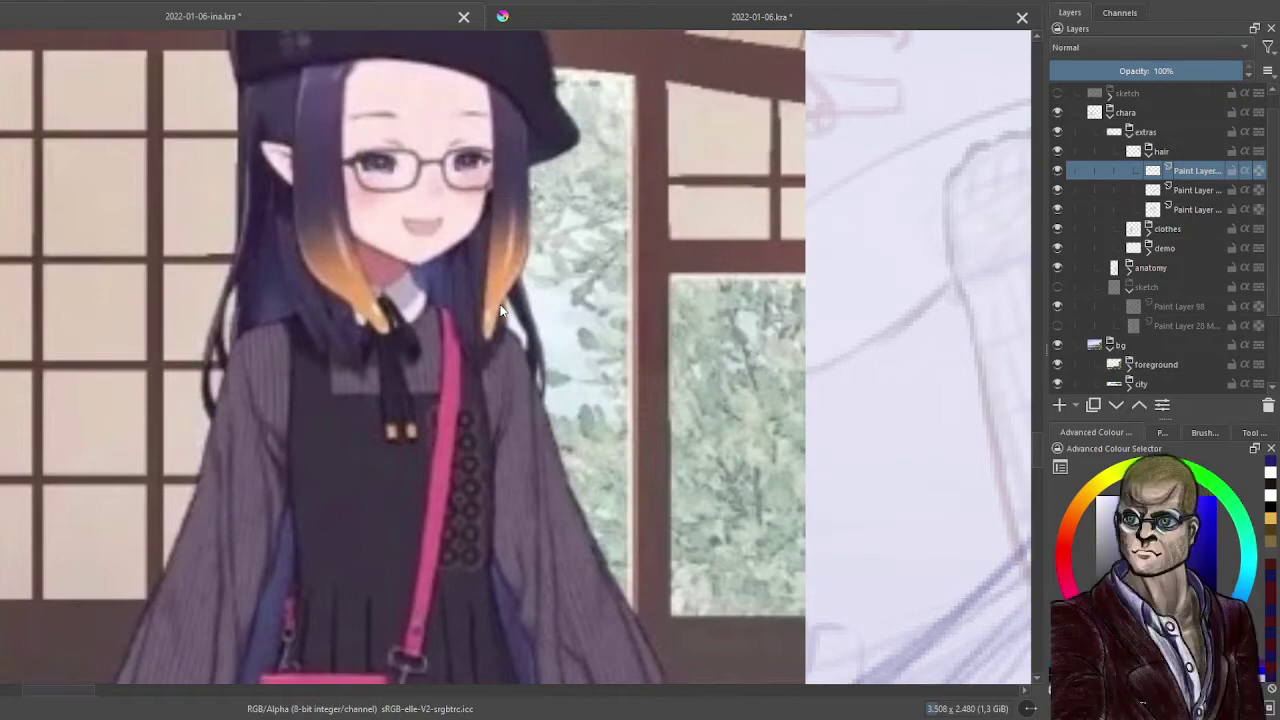
pyautogui.moveTo(765, 355); pyautogui.dragTo(676, 356)
pyautogui.scroll(1, 698, 354)
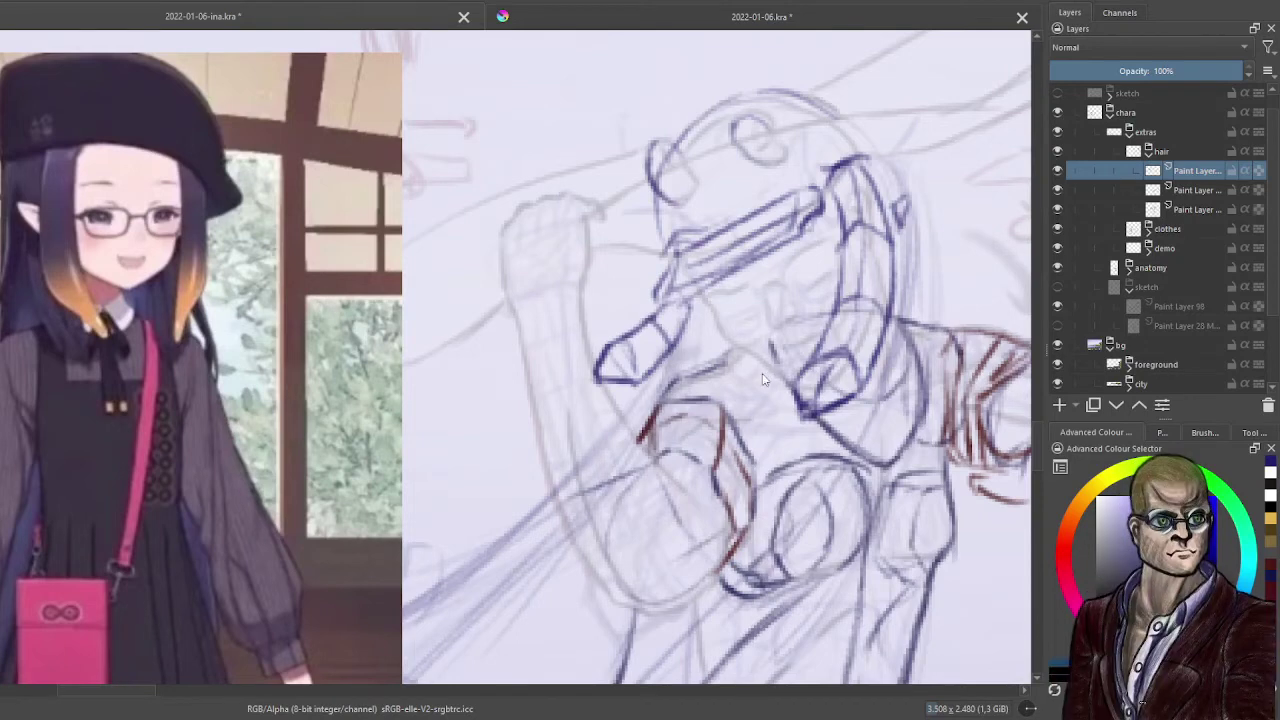
pyautogui.moveTo(745, 360); pyautogui.dragTo(680, 348)
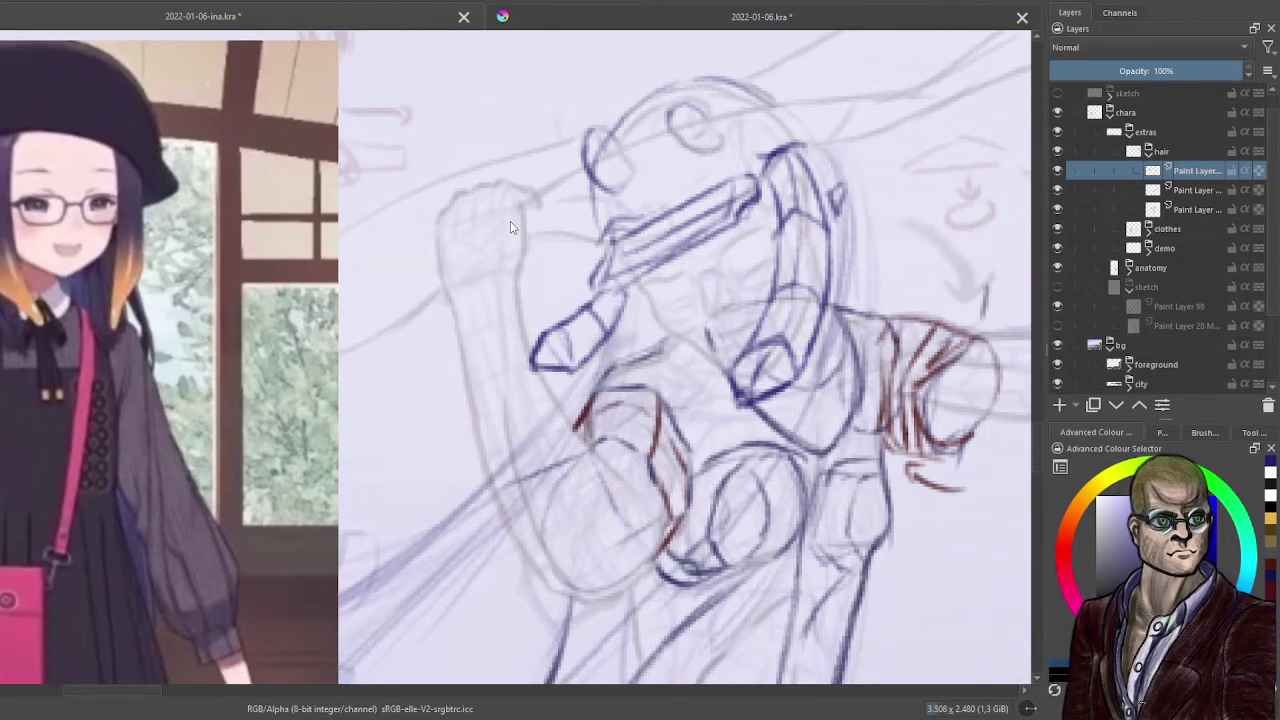
pyautogui.hotkey('ctrl', 's')
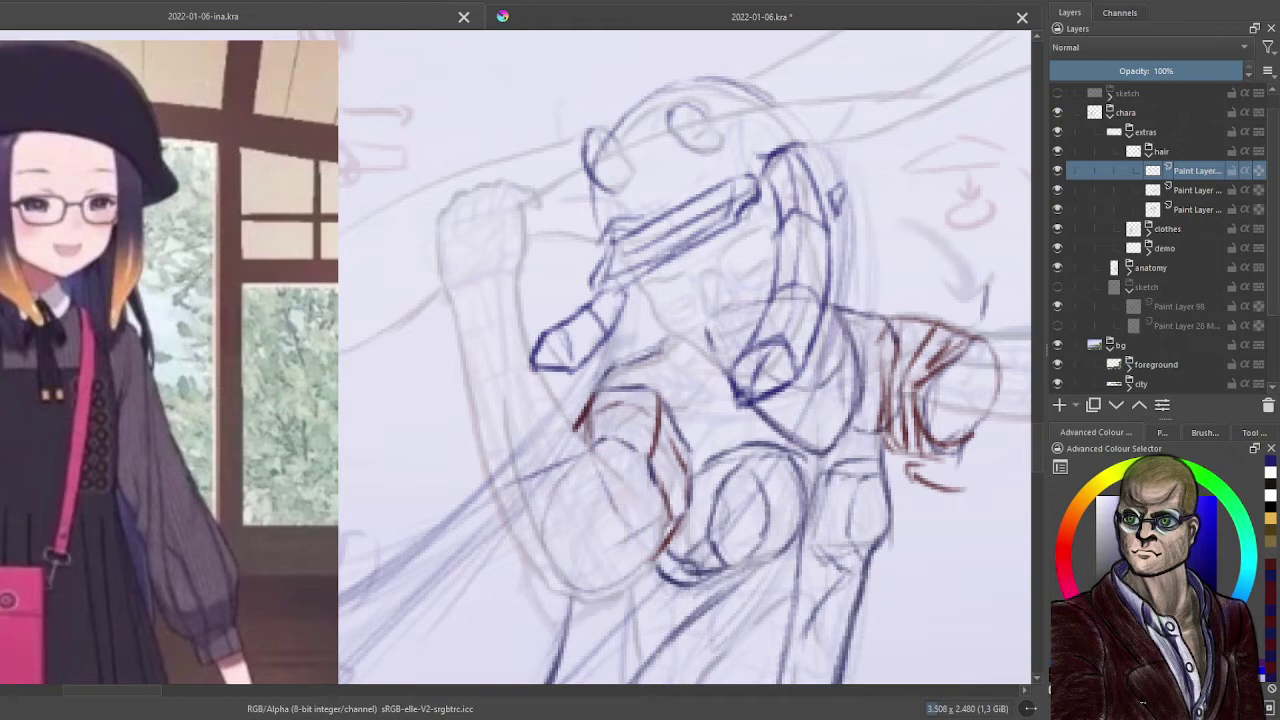
# - Draw the outer edge of a second lock behind the long side lock, curving from the temple to the chest
pyautogui.moveTo(816, 160); pyautogui.dragTo(830, 208)
pyautogui.moveTo(814, 154); pyautogui.dragTo(836, 298)
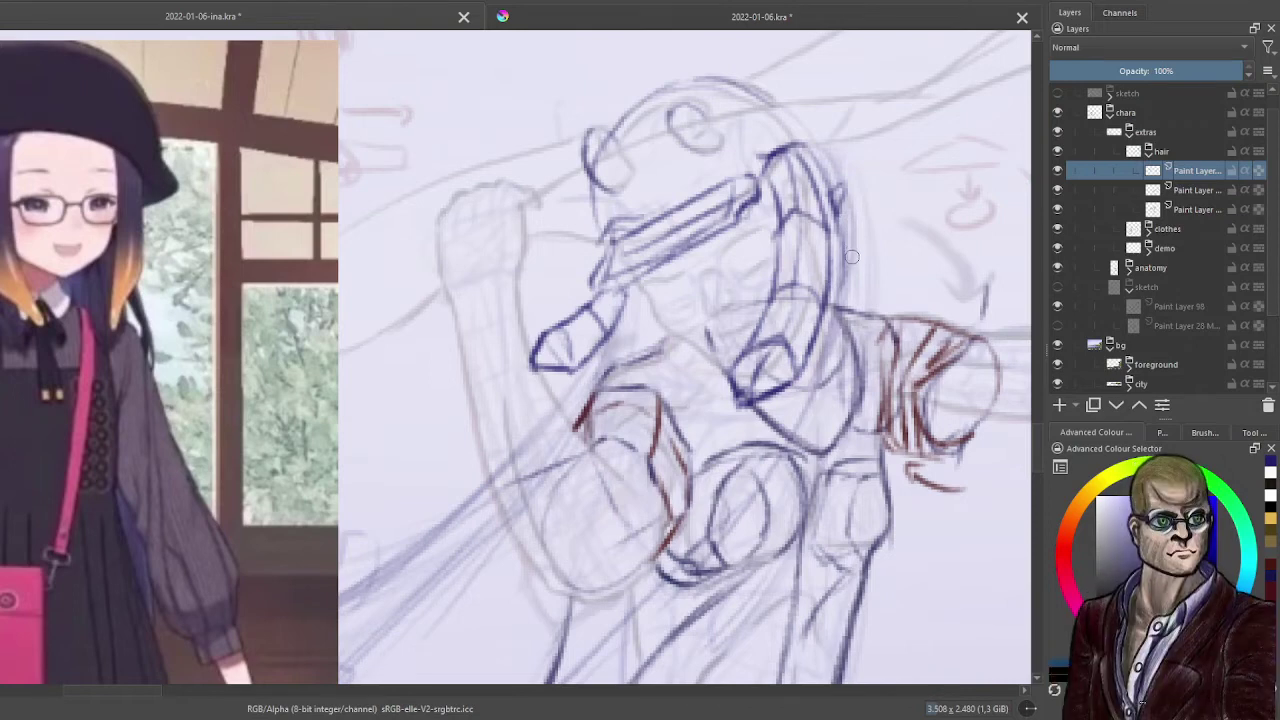
pyautogui.moveTo(845, 272); pyautogui.dragTo(812, 418)
pyautogui.moveTo(829, 214); pyautogui.dragTo(839, 270)
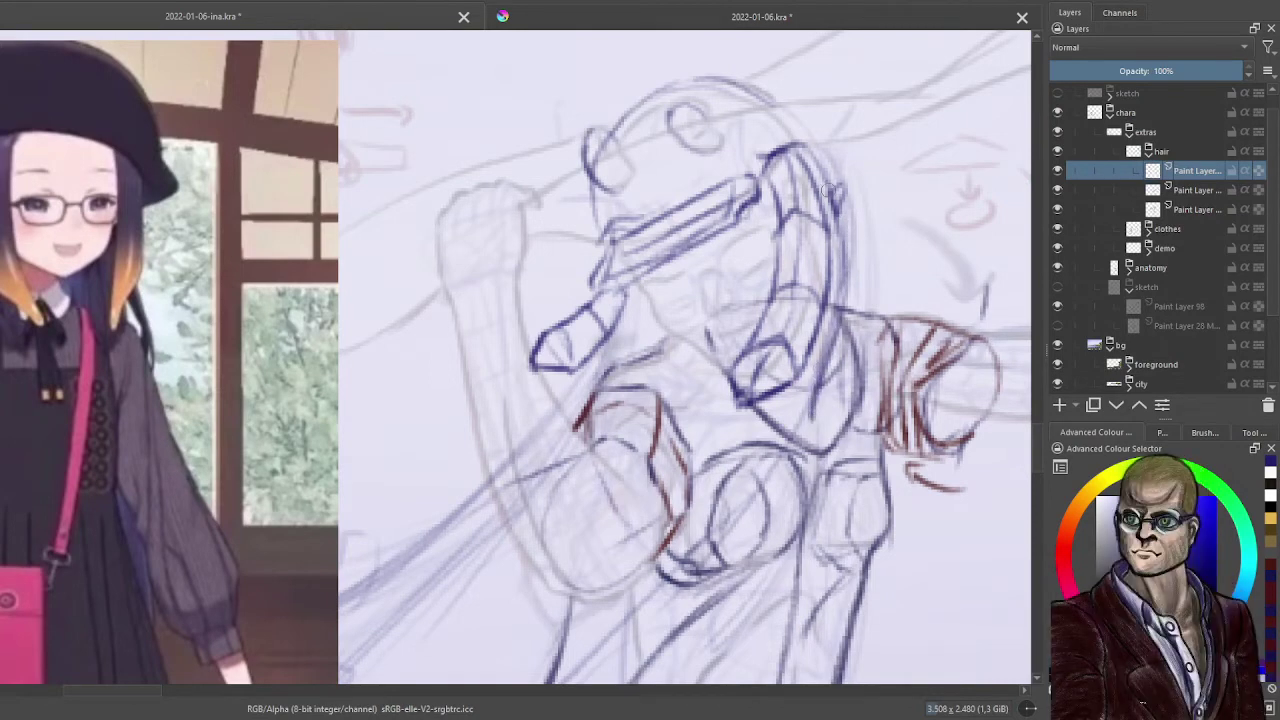
pyautogui.moveTo(803, 159); pyautogui.dragTo(799, 200)
pyautogui.moveTo(813, 385); pyautogui.dragTo(805, 420)
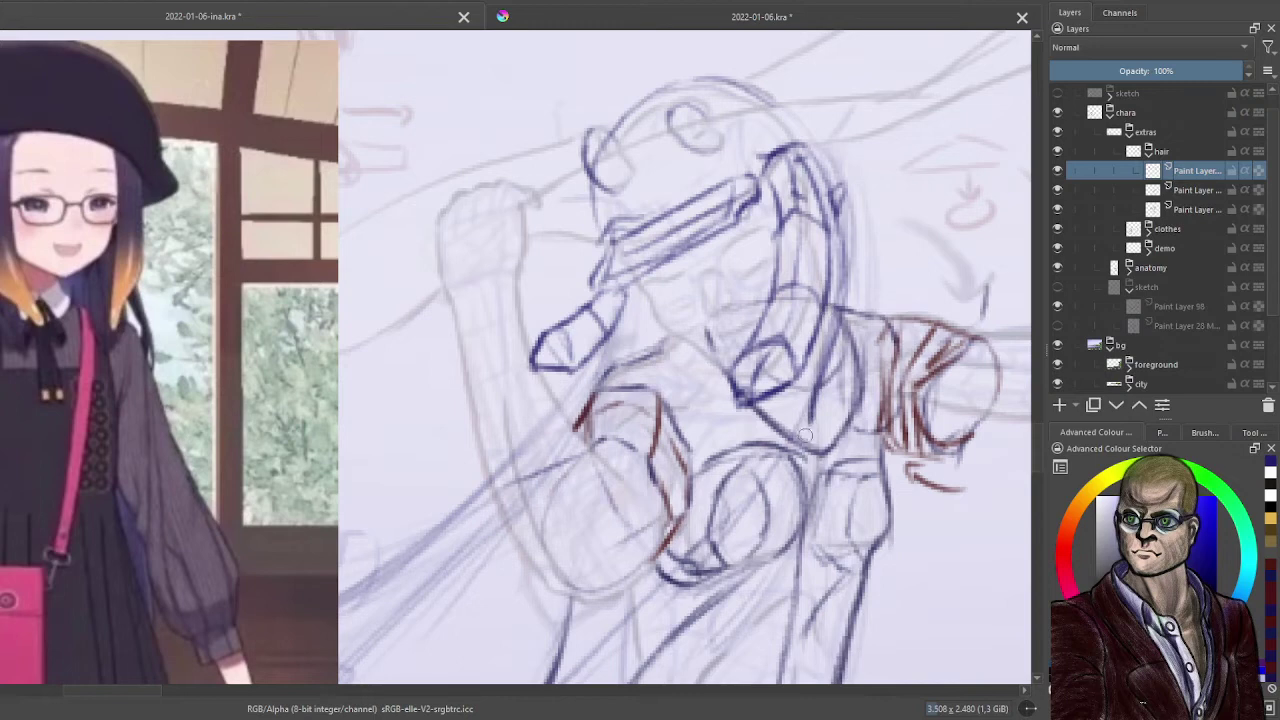
pyautogui.moveTo(811, 376)
pyautogui.mouseDown()
pyautogui.moveTo(804, 426)
pyautogui.moveTo(817, 362)
pyautogui.mouseUp()
pyautogui.moveTo(798, 416); pyautogui.dragTo(811, 362)
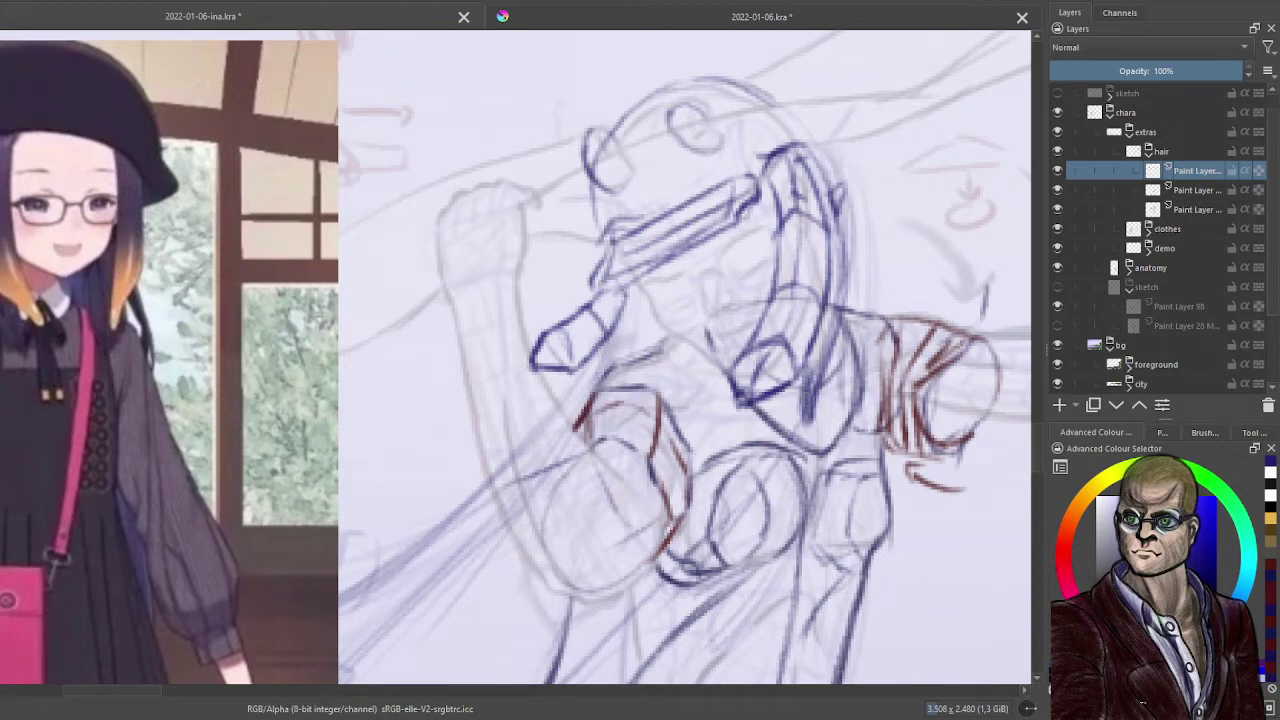
pyautogui.hotkey('ctrl', 'z')
pyautogui.hotkey('ctrl', 'z')
pyautogui.hotkey('ctrl', 'z')
pyautogui.hotkey('ctrl', 'z')
# - Draw the second lock's blunt lower end, cross contour and inner edge, and add a similar lock behind the opposite side lock
pyautogui.moveTo(813, 418)
pyautogui.mouseDown()
pyautogui.moveTo(799, 430)
pyautogui.moveTo(785, 406)
pyautogui.moveTo(806, 420)
pyautogui.mouseUp()
pyautogui.moveTo(838, 284); pyautogui.dragTo(804, 308)
pyautogui.moveTo(809, 210)
pyautogui.mouseDown()
pyautogui.moveTo(814, 274)
pyautogui.moveTo(807, 242)
pyautogui.moveTo(789, 418)
pyautogui.mouseUp()
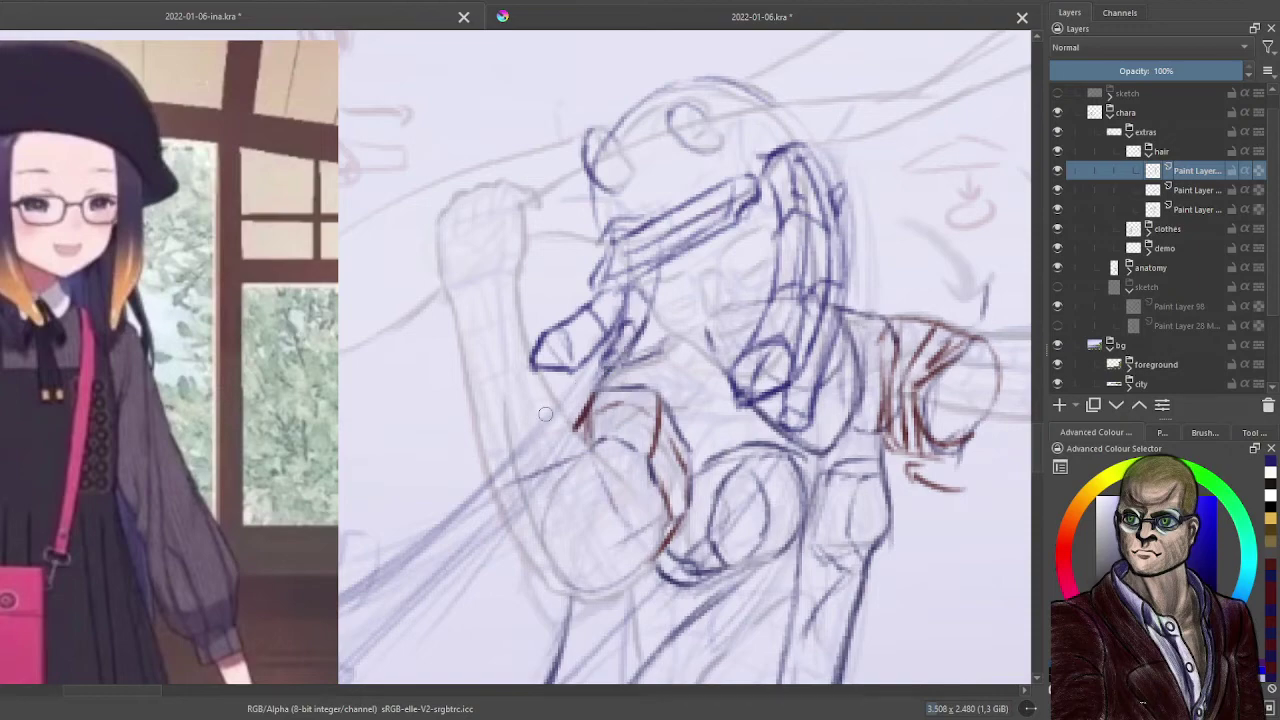
# - Move the character reference image partly off the canvas so it clears the windblown hair sketch
pyautogui.scroll(-3, 545, 414)
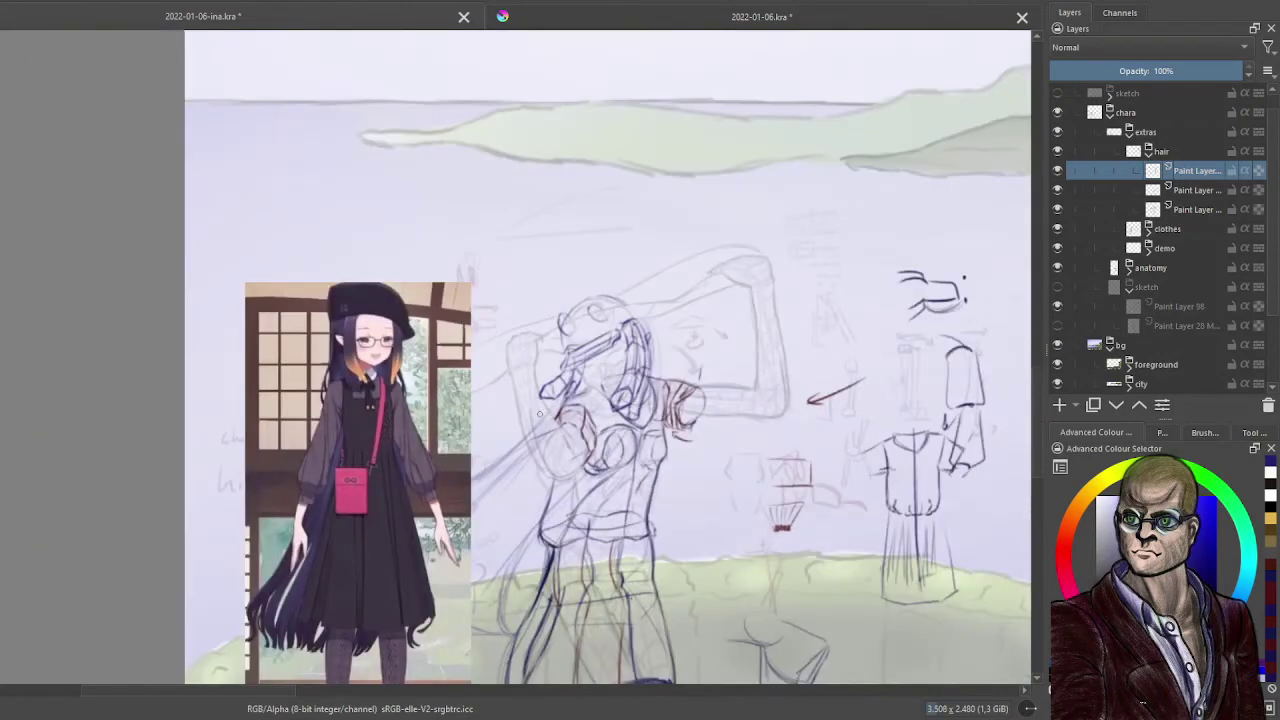
pyautogui.scroll(1, 508, 414)
pyautogui.moveTo(456, 451); pyautogui.dragTo(509, 262)
pyautogui.scroll(-3, 625, 493)
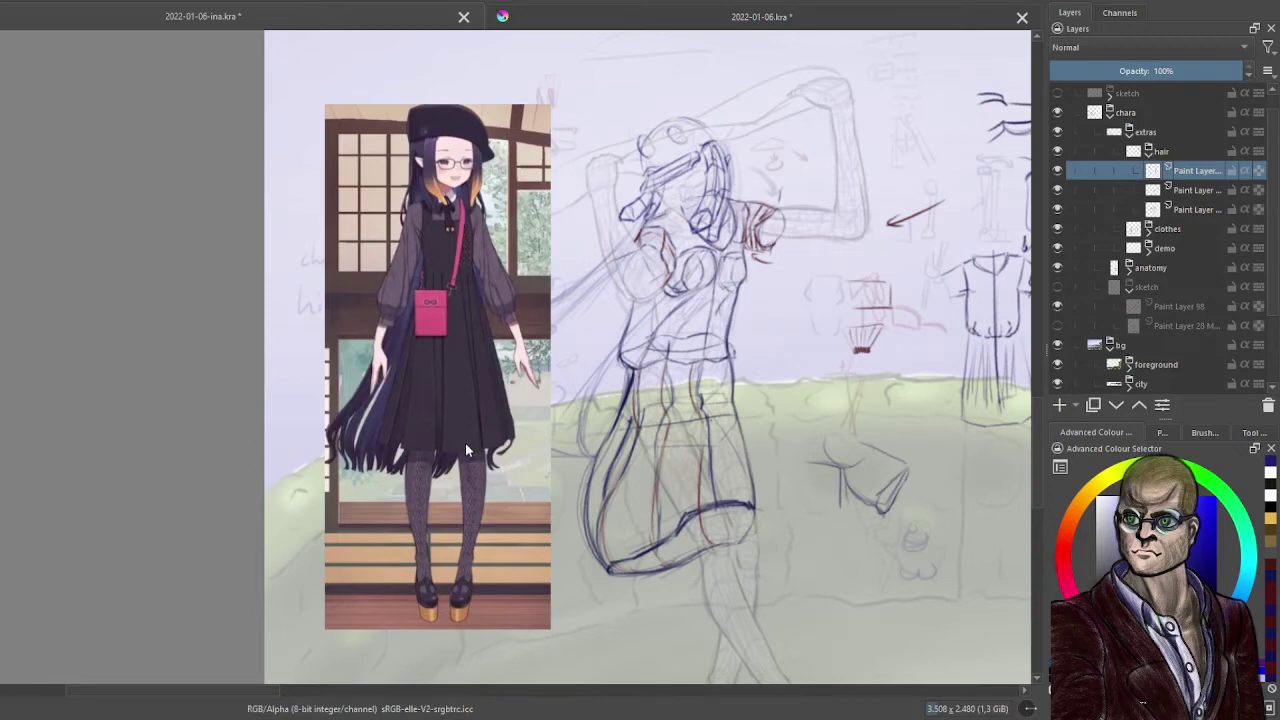
pyautogui.moveTo(465, 442); pyautogui.dragTo(275, 435)
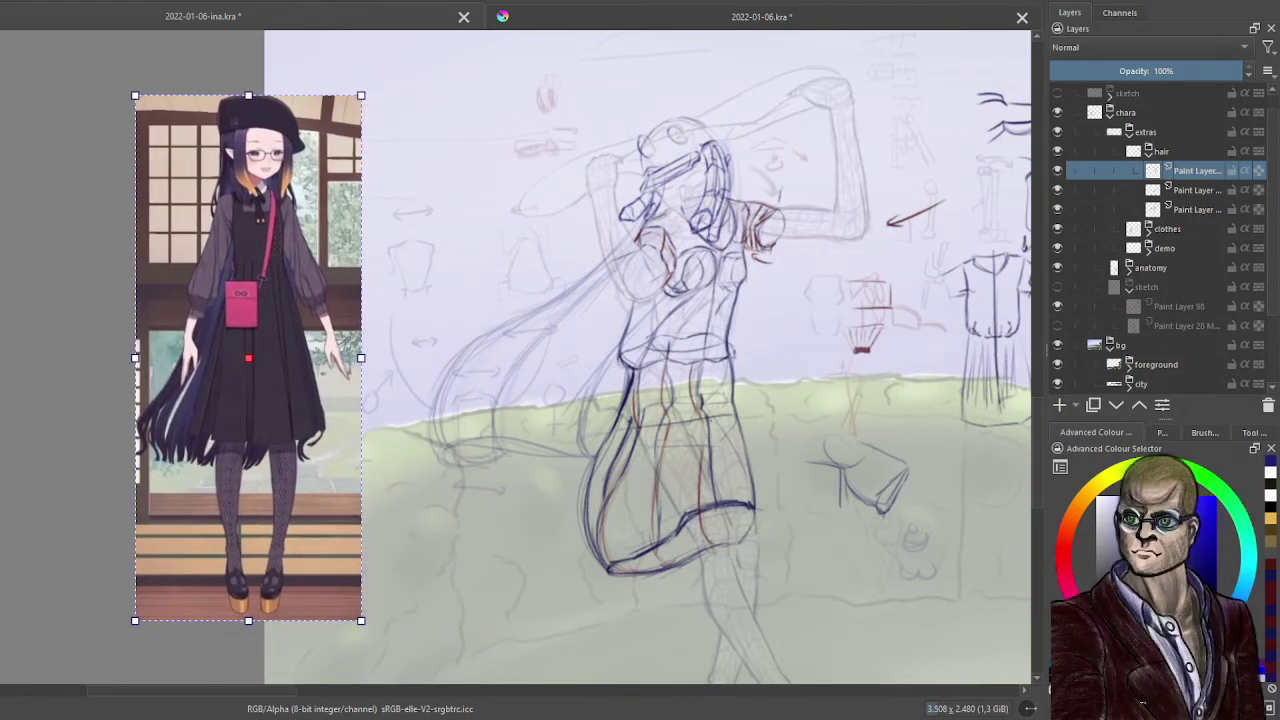
pyautogui.press('b')
pyautogui.moveTo(812, 531); pyautogui.dragTo(757, 501)
pyautogui.scroll(1, 760, 501)
pyautogui.scroll(-1, 757, 501)
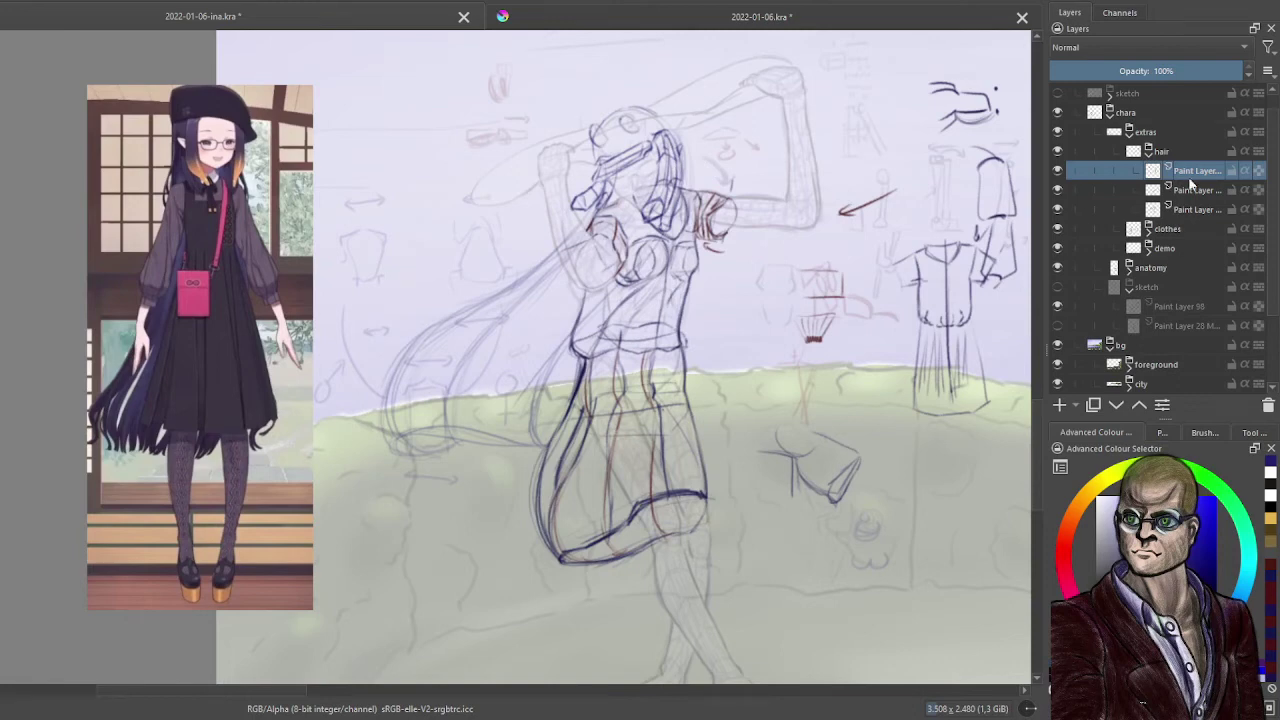
# - Move the side-lock layer below the 42% opacity long hair layer and add a new paint layer above both
pyautogui.click(1116, 405)
pyautogui.click(1198, 171)
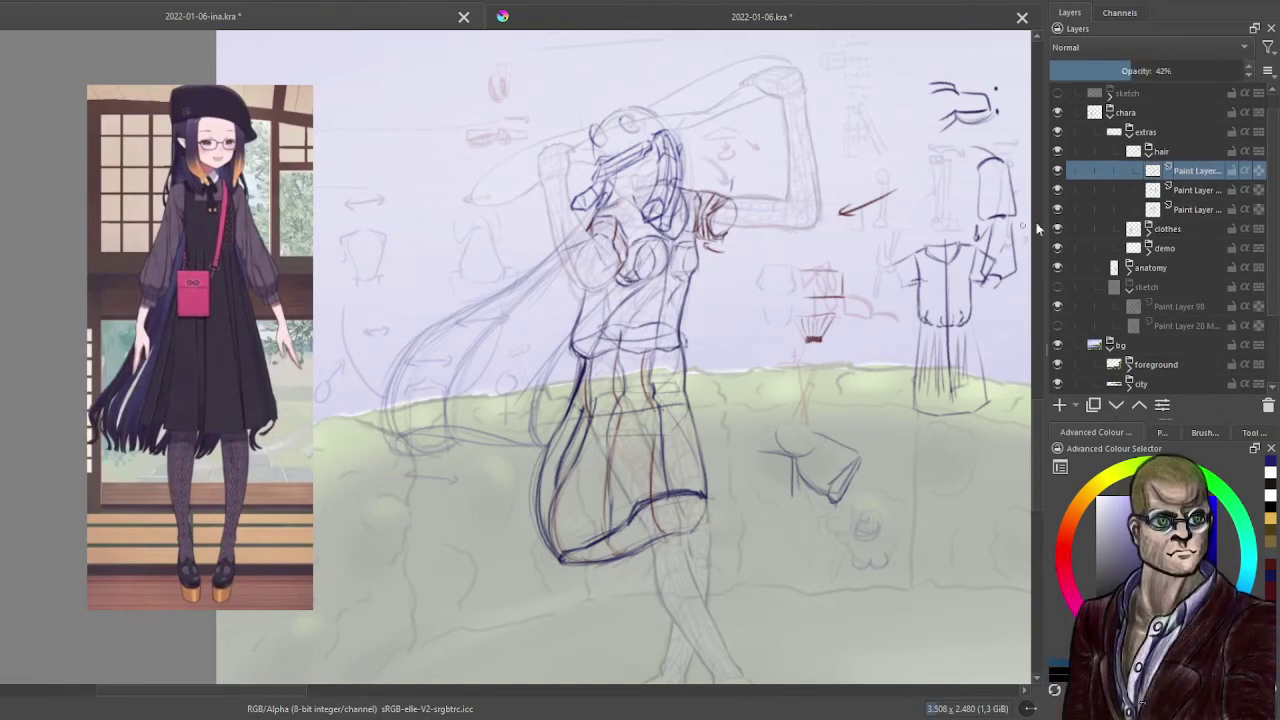
pyautogui.click(1059, 405)
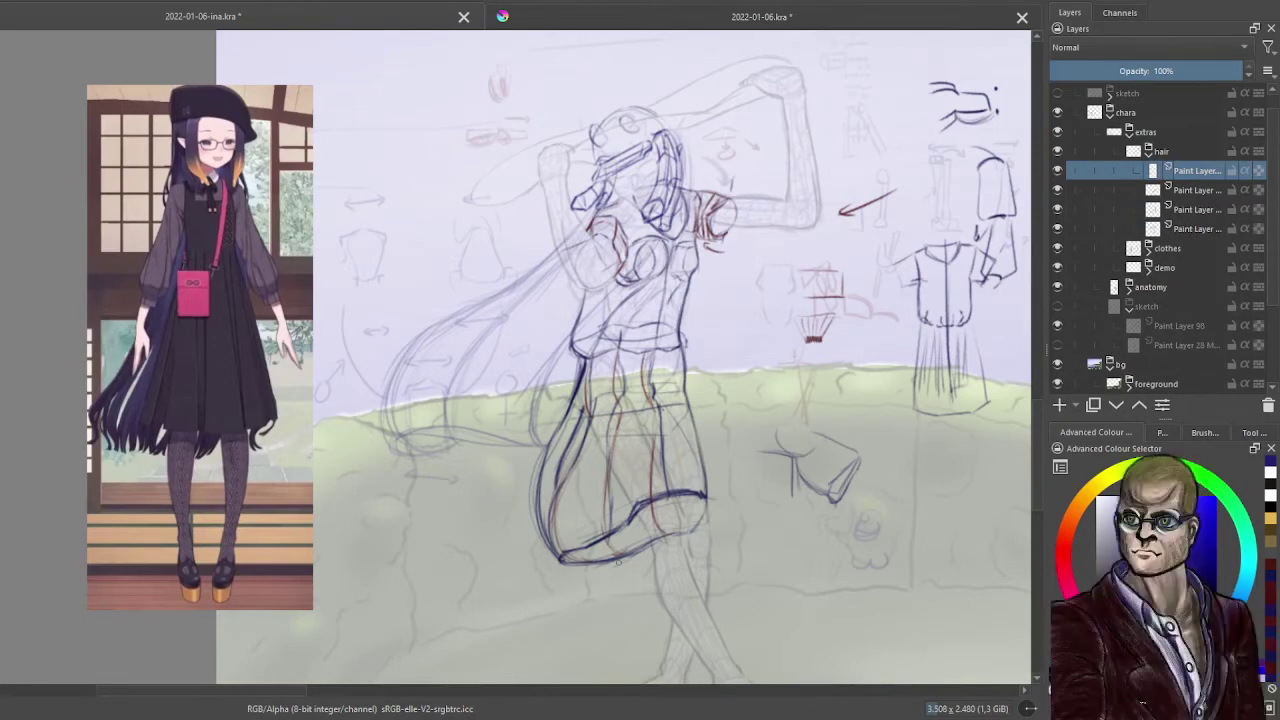
# - Sketch lower guide lines for longer back hair around hem height and sweep its outer edge from the head beyond the rough lock
pyautogui.moveTo(606, 556)
pyautogui.mouseDown()
pyautogui.moveTo(735, 525)
pyautogui.moveTo(566, 605)
pyautogui.moveTo(470, 593)
pyautogui.mouseUp()
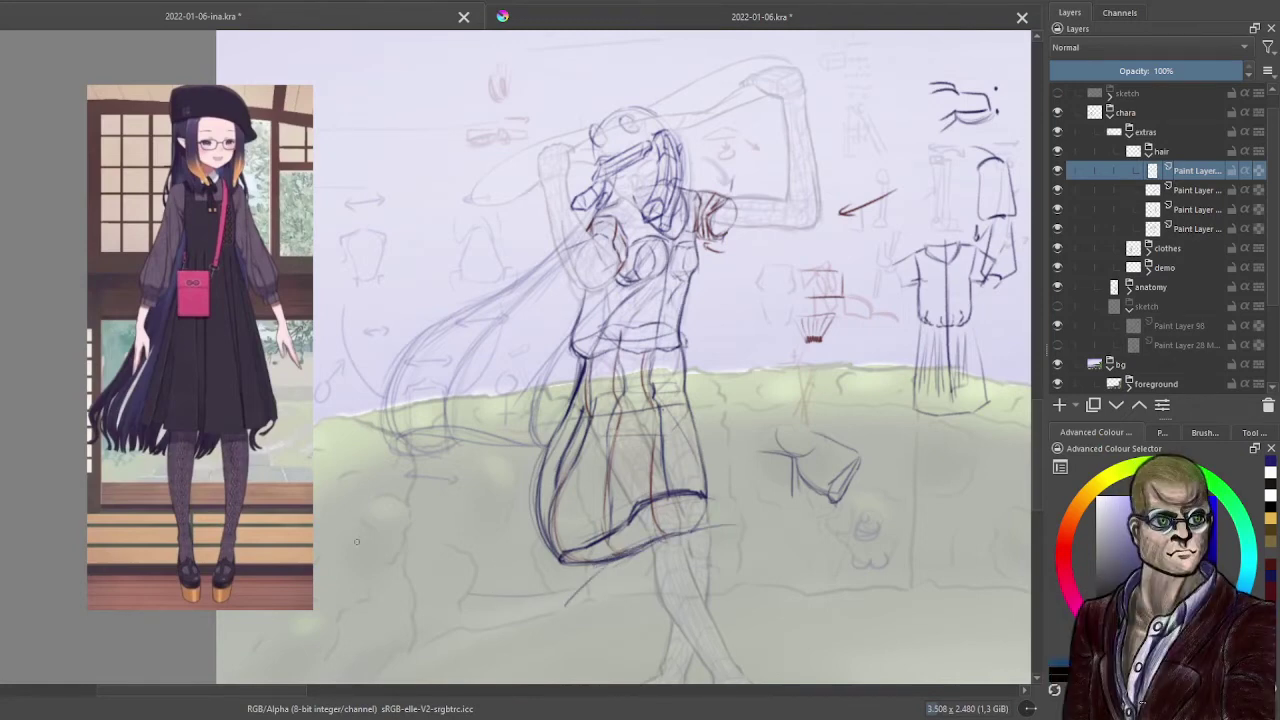
pyautogui.moveTo(548, 549)
pyautogui.mouseDown()
pyautogui.moveTo(350, 563)
pyautogui.moveTo(378, 569)
pyautogui.mouseUp()
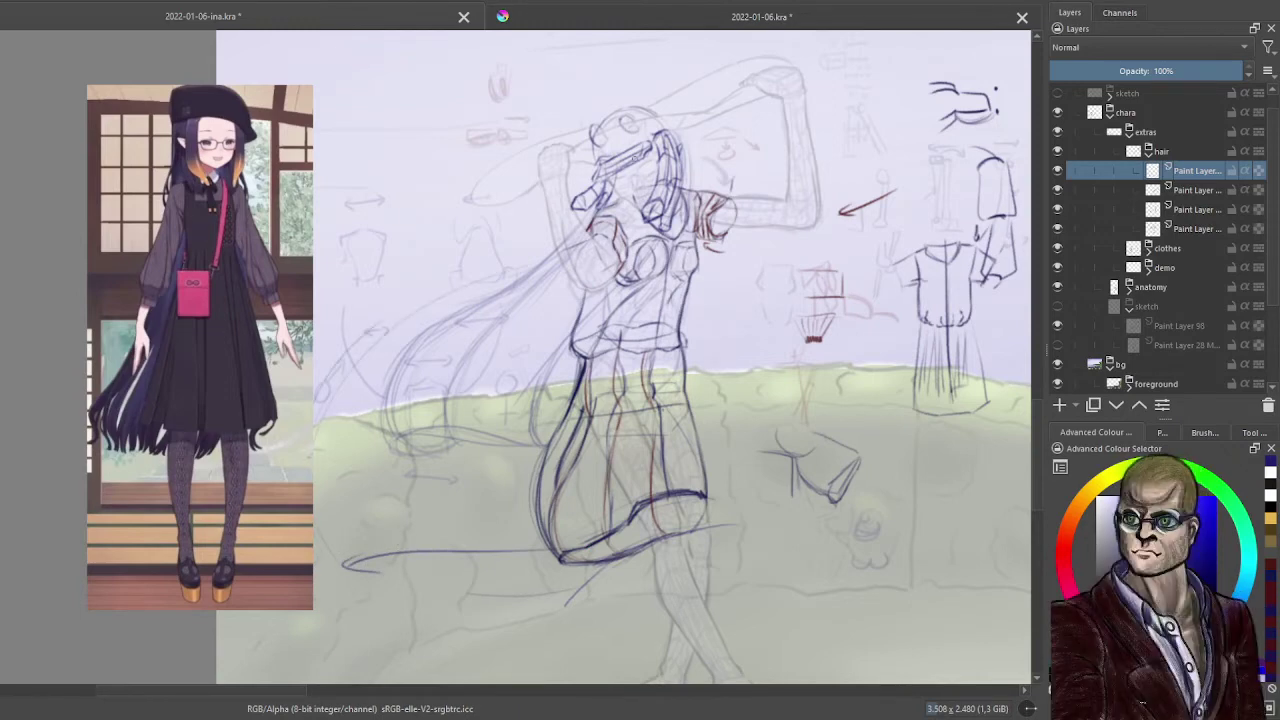
pyautogui.moveTo(550, 252); pyautogui.dragTo(349, 371)
pyautogui.moveTo(574, 222); pyautogui.dragTo(314, 410)
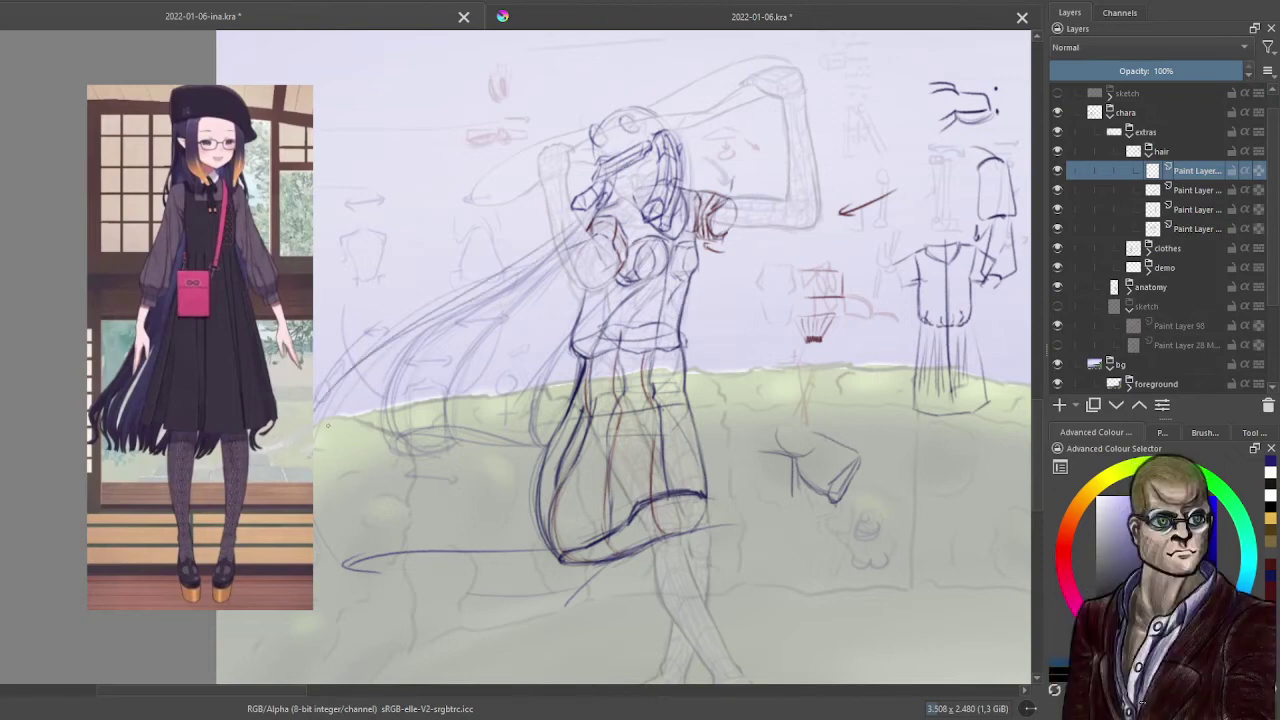
pyautogui.moveTo(336, 520); pyautogui.dragTo(342, 382)
pyautogui.moveTo(320, 472)
pyautogui.mouseDown()
pyautogui.moveTo(406, 344)
pyautogui.moveTo(574, 214)
pyautogui.mouseUp()
pyautogui.moveTo(574, 219)
pyautogui.mouseDown()
pyautogui.moveTo(420, 326)
pyautogui.moveTo(320, 450)
pyautogui.moveTo(328, 482)
pyautogui.moveTo(362, 370)
pyautogui.mouseUp()
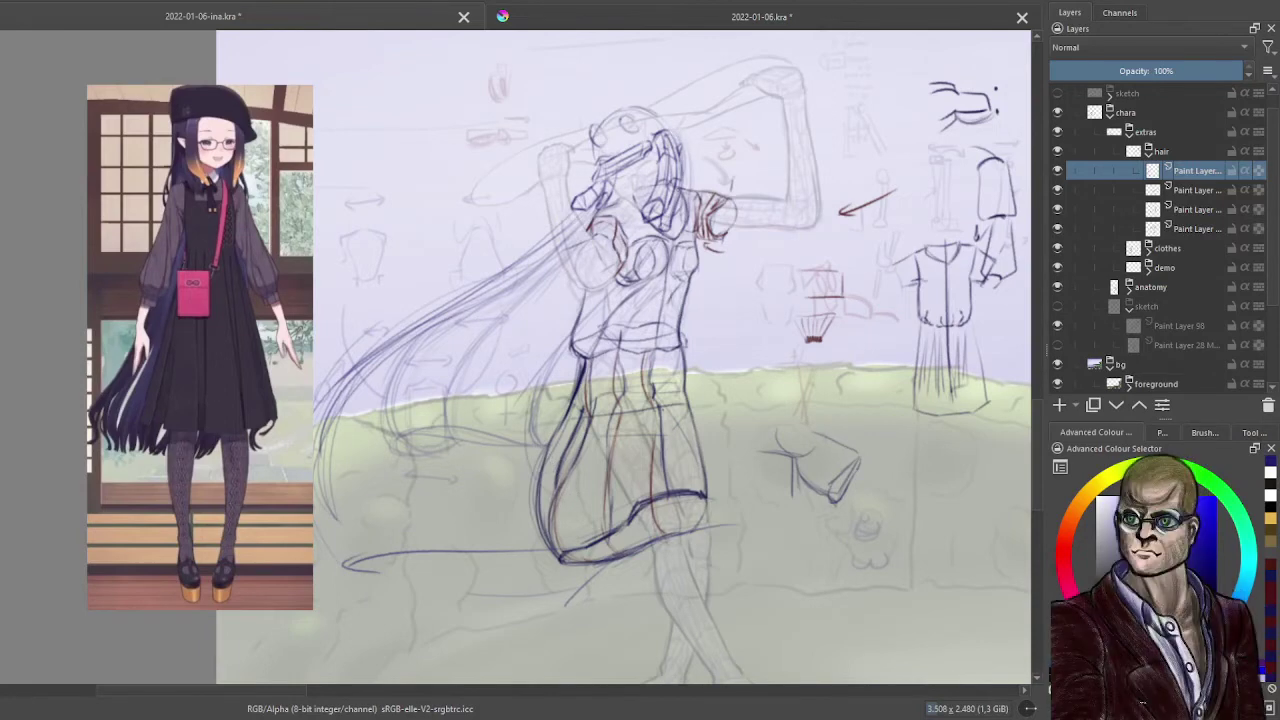
# - Draw the back hair's inner edge from behind the shoulder past the waist to the skirt hem and reinforce the outer edge
pyautogui.moveTo(684, 177)
pyautogui.mouseDown()
pyautogui.moveTo(528, 398)
pyautogui.moveTo(536, 466)
pyautogui.mouseUp()
pyautogui.moveTo(538, 400); pyautogui.dragTo(536, 472)
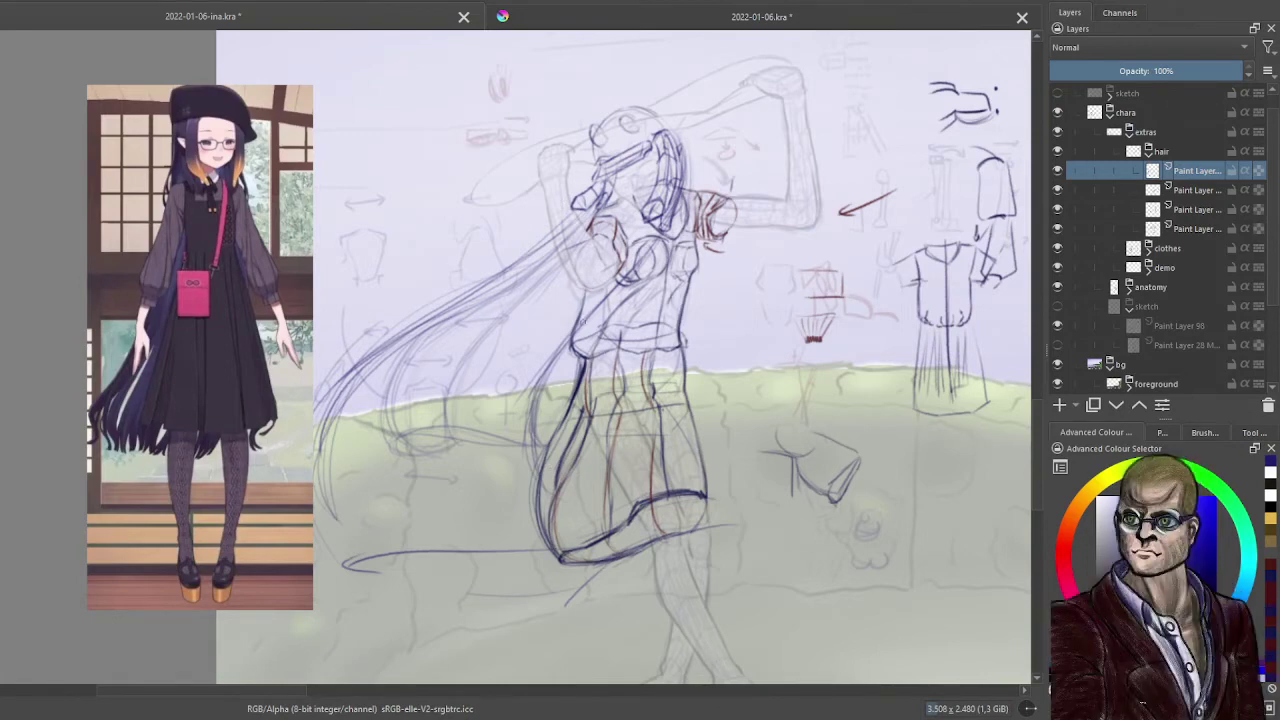
pyautogui.moveTo(572, 336)
pyautogui.mouseDown()
pyautogui.moveTo(530, 444)
pyautogui.moveTo(560, 520)
pyautogui.mouseUp()
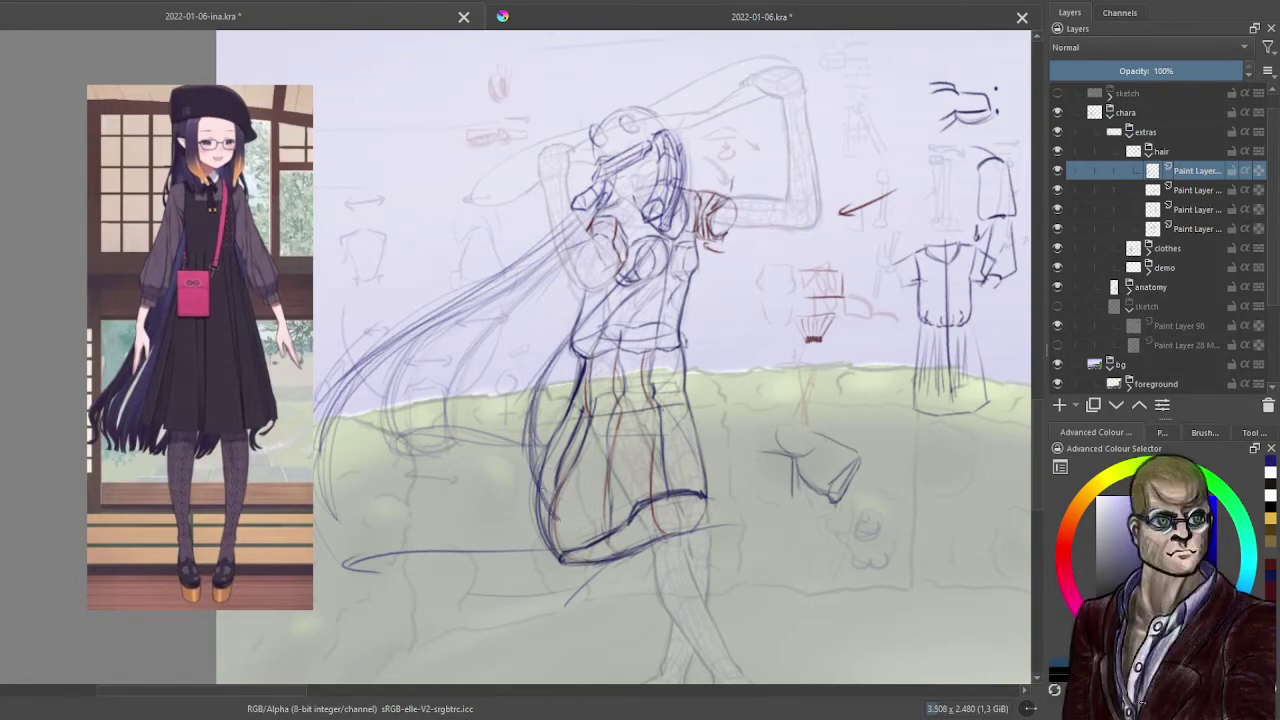
pyautogui.moveTo(536, 456); pyautogui.dragTo(566, 526)
pyautogui.moveTo(560, 356); pyautogui.dragTo(536, 412)
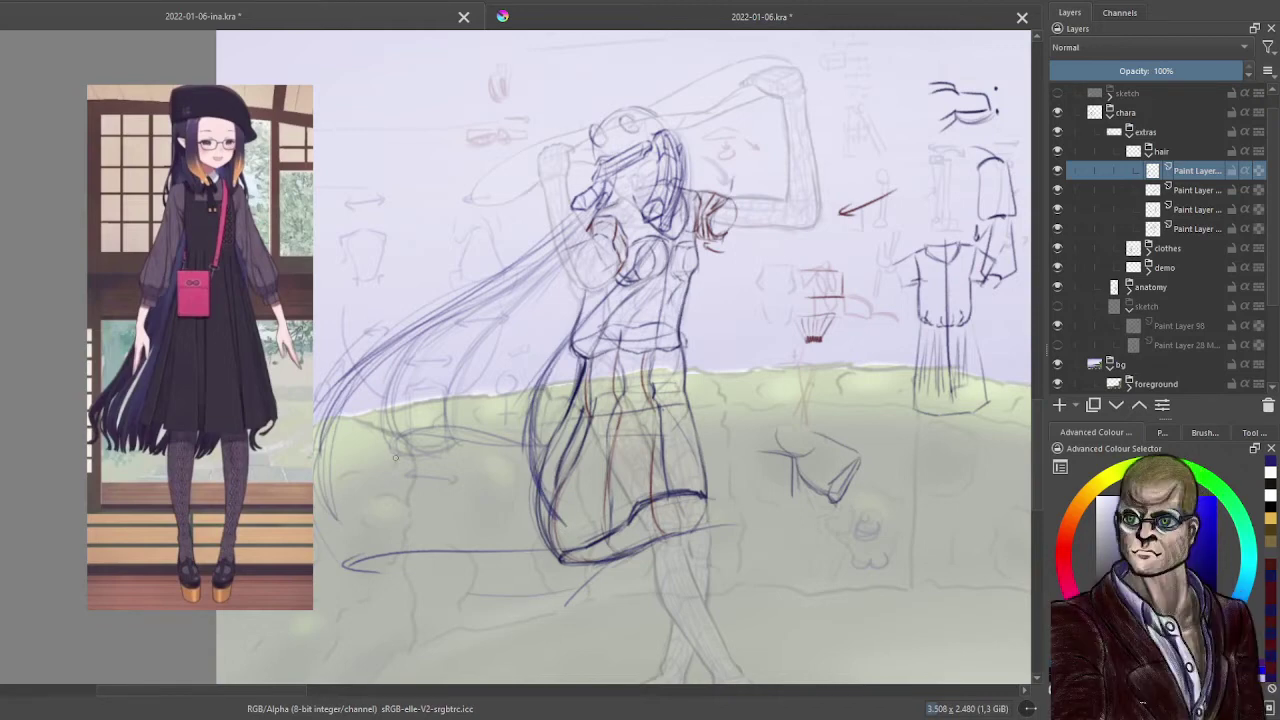
pyautogui.moveTo(576, 222)
pyautogui.mouseDown()
pyautogui.moveTo(474, 302)
pyautogui.moveTo(356, 366)
pyautogui.mouseUp()
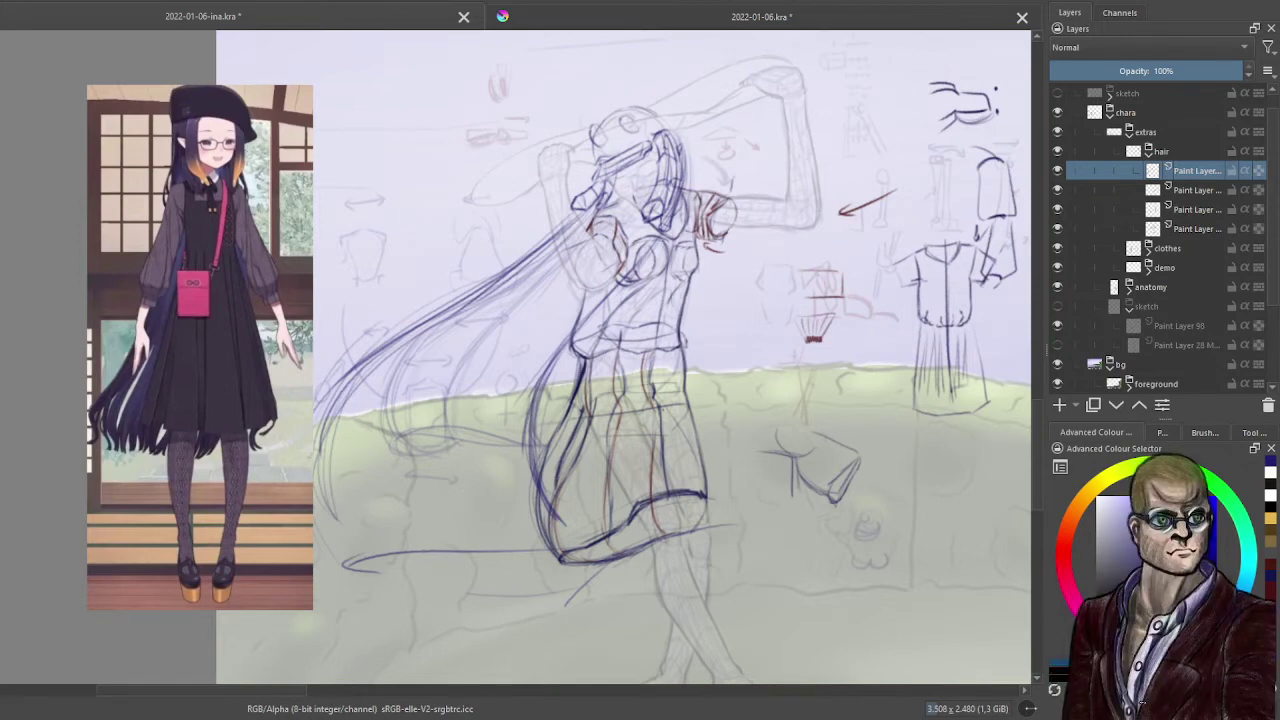
# - Move the reference image farther away and lower to clear the extended hair's outer edge
pyautogui.press('t')
pyautogui.moveTo(249, 488); pyautogui.dragTo(170, 555)
pyautogui.press('b')
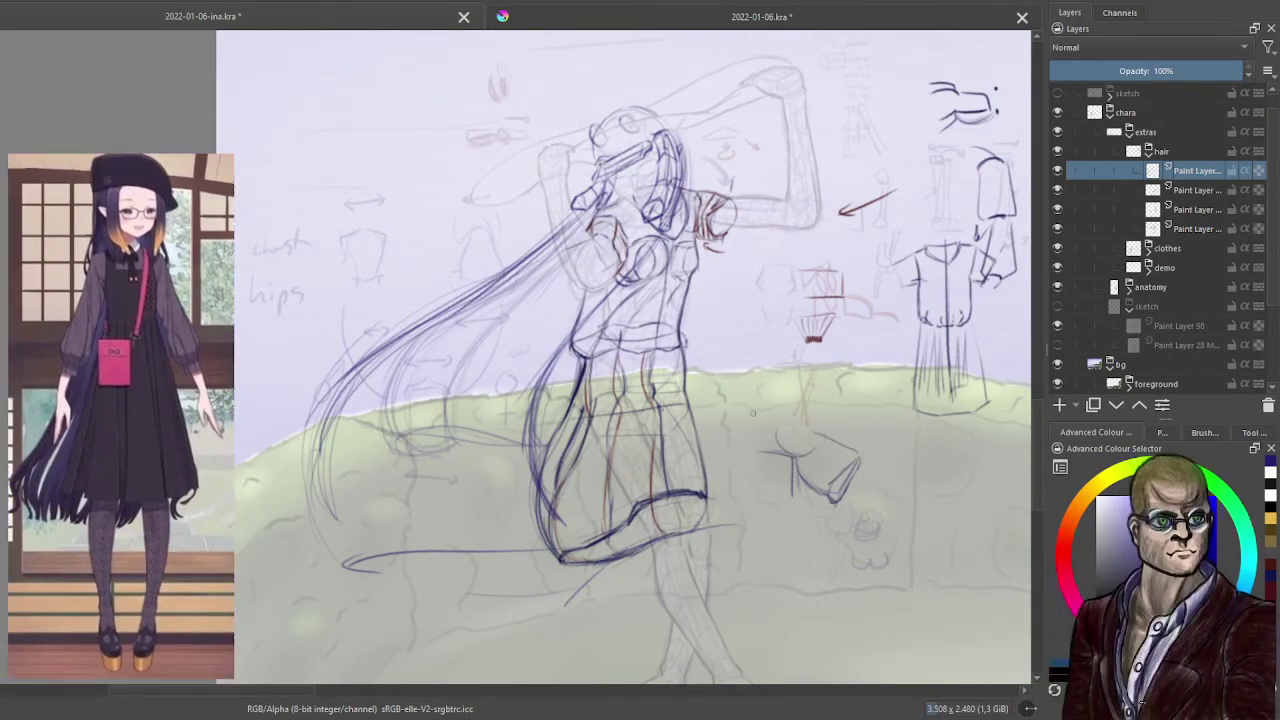
# - Close the long windblown lock's lower end with a narrow curved opening and reinforce its outer edge with overlapping strokes
pyautogui.scroll(1, 741, 404)
pyautogui.moveTo(709, 414); pyautogui.dragTo(758, 369)
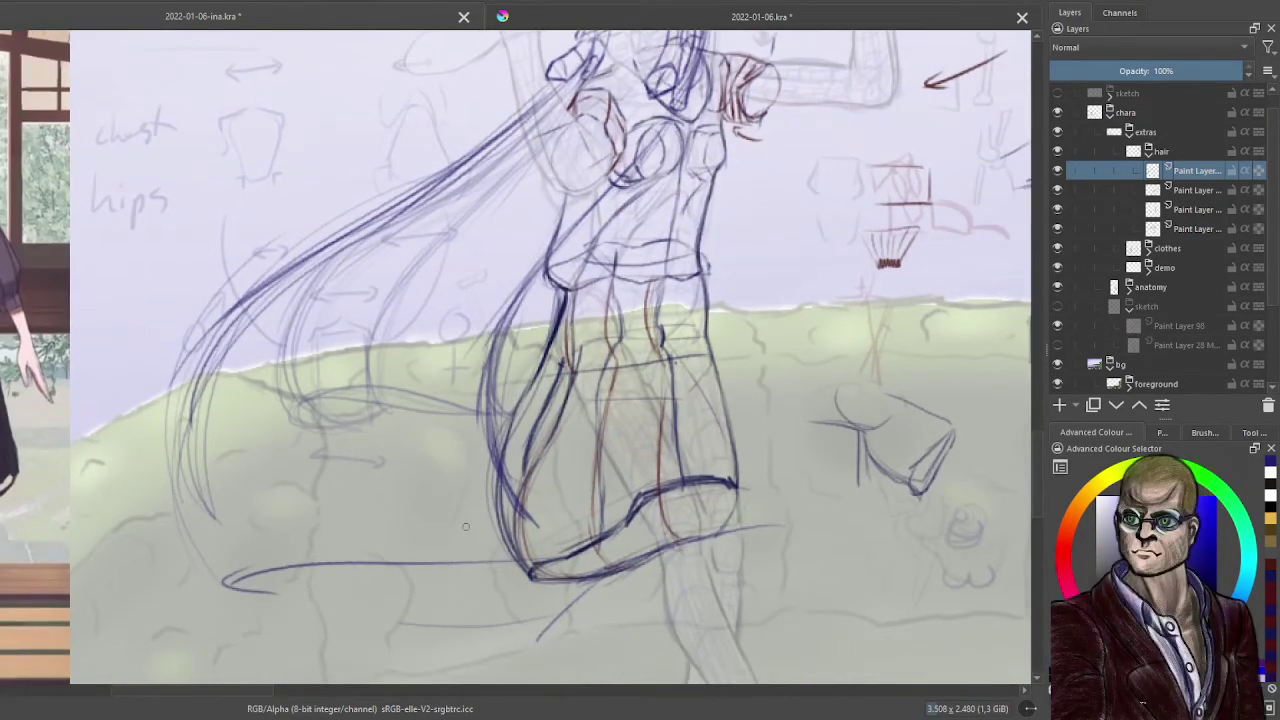
pyautogui.moveTo(480, 414); pyautogui.dragTo(290, 398)
pyautogui.moveTo(302, 593); pyautogui.dragTo(380, 569)
pyautogui.moveTo(294, 597)
pyautogui.mouseDown()
pyautogui.moveTo(418, 567)
pyautogui.moveTo(256, 590)
pyautogui.mouseUp()
pyautogui.moveTo(362, 578)
pyautogui.mouseDown()
pyautogui.moveTo(240, 587)
pyautogui.moveTo(209, 556)
pyautogui.moveTo(186, 394)
pyautogui.moveTo(204, 356)
pyautogui.mouseUp()
pyautogui.moveTo(204, 560); pyautogui.dragTo(206, 330)
pyautogui.moveTo(214, 534); pyautogui.dragTo(268, 291)
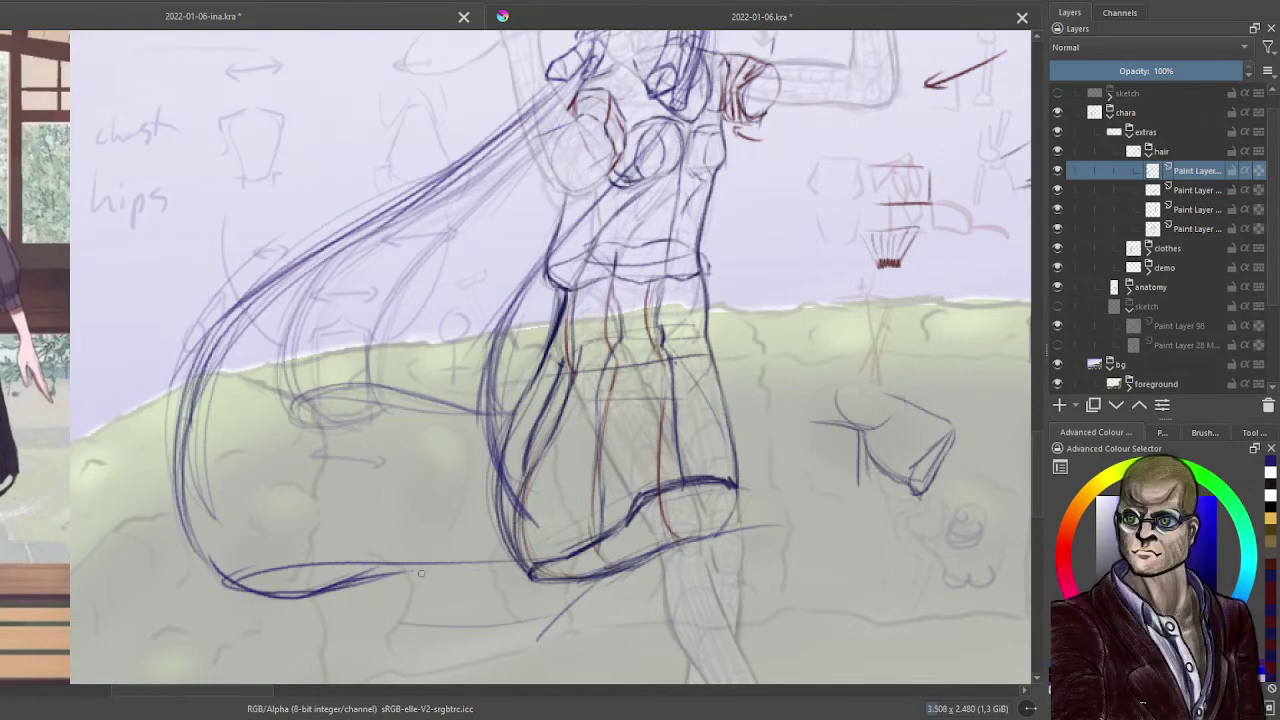
# - Draw the long lock's inner edge from its lower end up to the outer sweep and darken the opening's corner
pyautogui.moveTo(418, 573); pyautogui.dragTo(326, 376)
pyautogui.moveTo(406, 568)
pyautogui.mouseDown()
pyautogui.moveTo(316, 380)
pyautogui.moveTo(339, 292)
pyautogui.mouseUp()
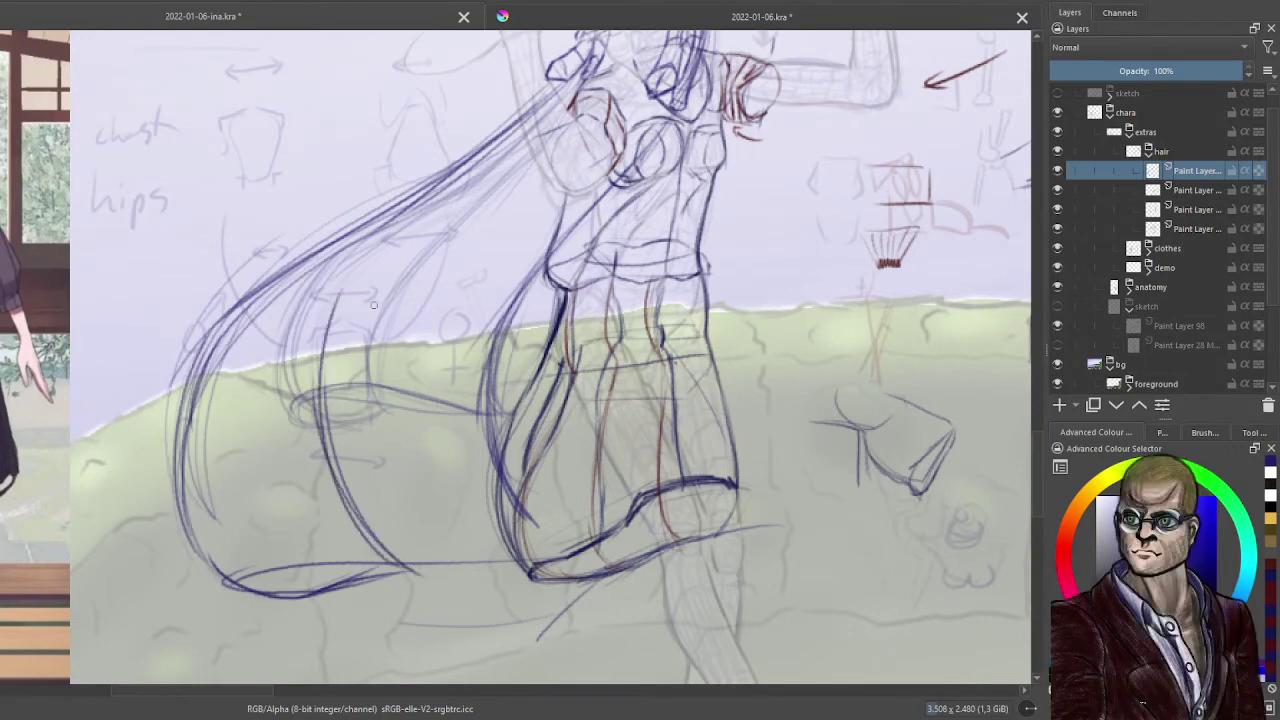
pyautogui.moveTo(326, 386); pyautogui.dragTo(434, 228)
pyautogui.moveTo(328, 428)
pyautogui.mouseDown()
pyautogui.moveTo(404, 205)
pyautogui.moveTo(548, 115)
pyautogui.moveTo(345, 238)
pyautogui.moveTo(234, 340)
pyautogui.moveTo(210, 386)
pyautogui.mouseUp()
pyautogui.moveTo(336, 590); pyautogui.dragTo(400, 569)
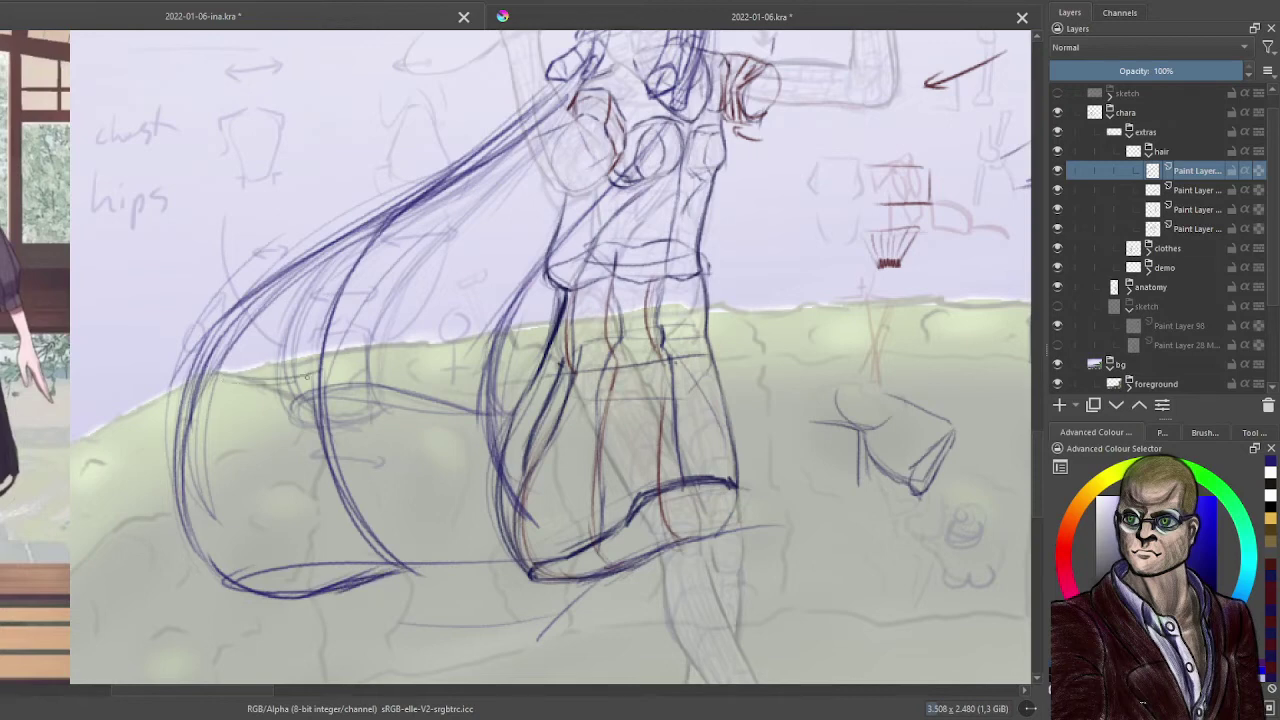
# - Add a curved cross contour, the opening's far rim and a lengthwise centre line to define the long lock's volume
pyautogui.moveTo(186, 482); pyautogui.dragTo(310, 486)
pyautogui.moveTo(192, 505); pyautogui.dragTo(316, 484)
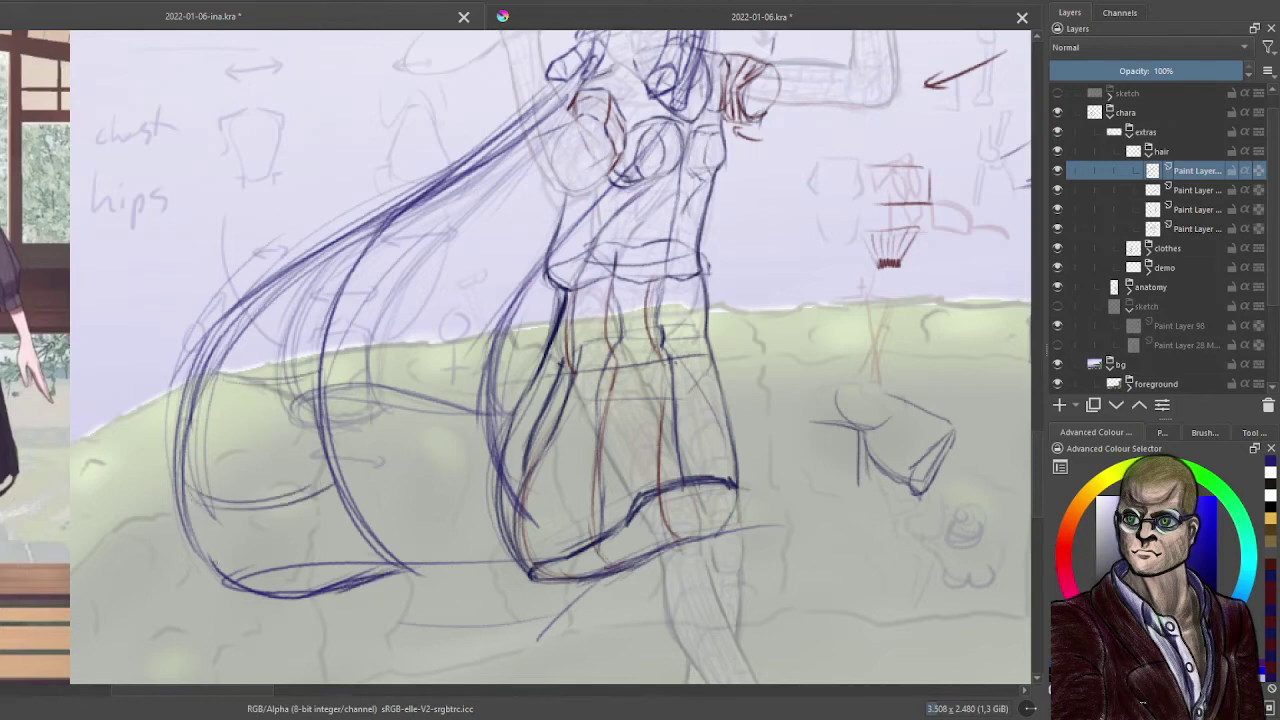
pyautogui.moveTo(346, 550)
pyautogui.mouseDown()
pyautogui.moveTo(228, 572)
pyautogui.moveTo(278, 586)
pyautogui.mouseUp()
pyautogui.moveTo(346, 244)
pyautogui.mouseDown()
pyautogui.moveTo(288, 336)
pyautogui.moveTo(260, 444)
pyautogui.mouseUp()
pyautogui.moveTo(274, 388); pyautogui.dragTo(294, 562)
pyautogui.moveTo(268, 458); pyautogui.dragTo(308, 590)
pyautogui.moveTo(276, 520); pyautogui.dragTo(302, 578)
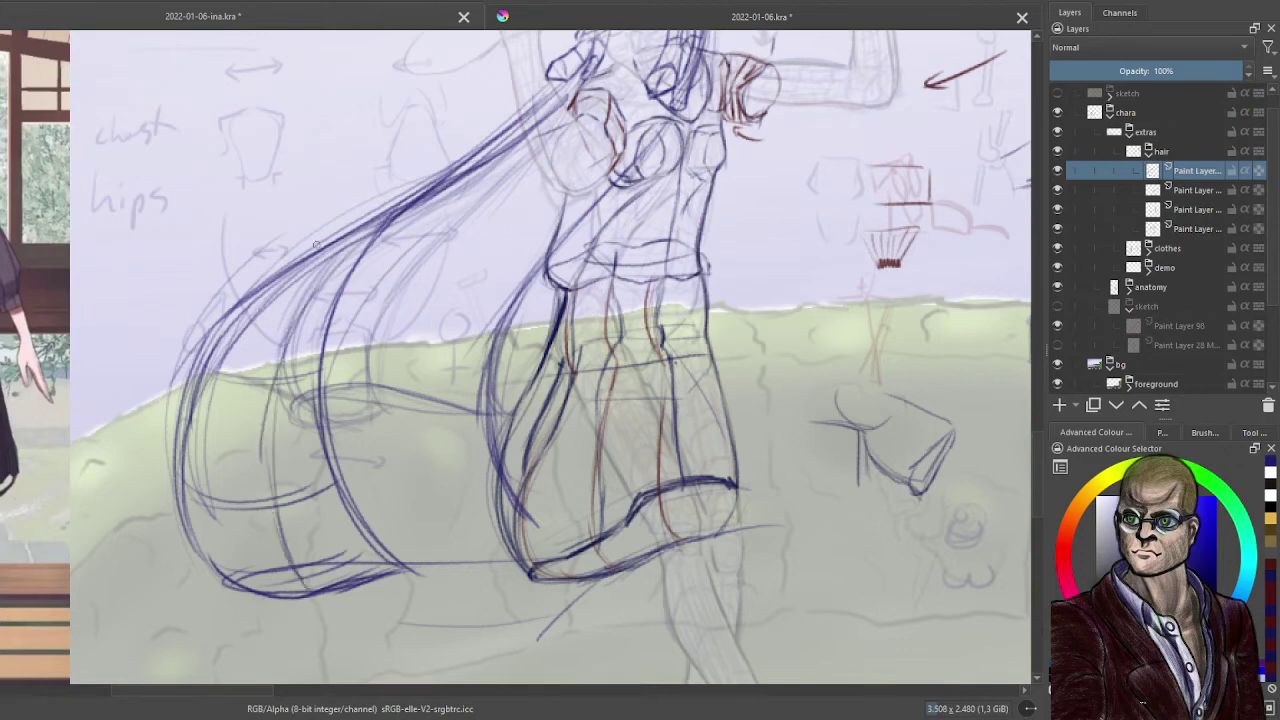
# - Add lengthwise strand lines along the long lock's outer half, following its sweep down to the lower rim, and reinforce its outer edge
pyautogui.moveTo(324, 256); pyautogui.dragTo(248, 354)
pyautogui.moveTo(336, 244); pyautogui.dragTo(264, 342)
pyautogui.moveTo(288, 294); pyautogui.dragTo(232, 430)
pyautogui.moveTo(238, 386); pyautogui.dragTo(228, 540)
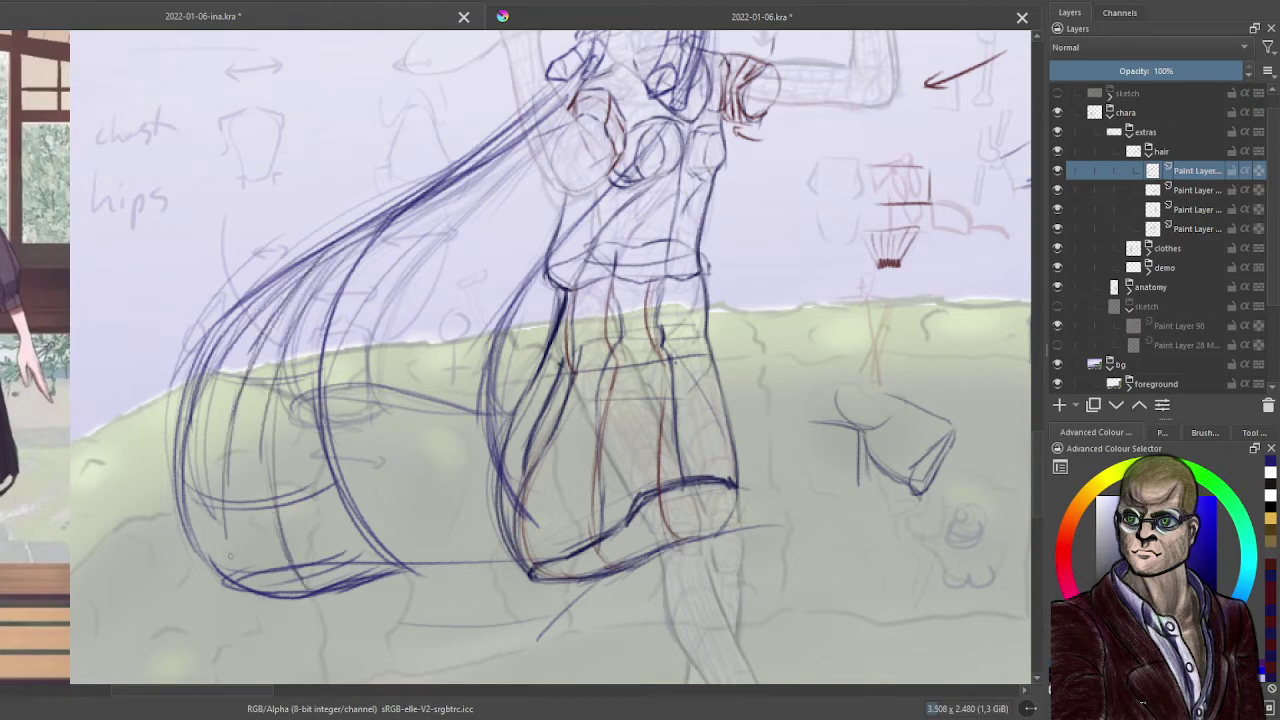
pyautogui.moveTo(224, 430)
pyautogui.mouseDown()
pyautogui.moveTo(232, 560)
pyautogui.moveTo(254, 590)
pyautogui.mouseUp()
pyautogui.moveTo(276, 274); pyautogui.dragTo(188, 420)
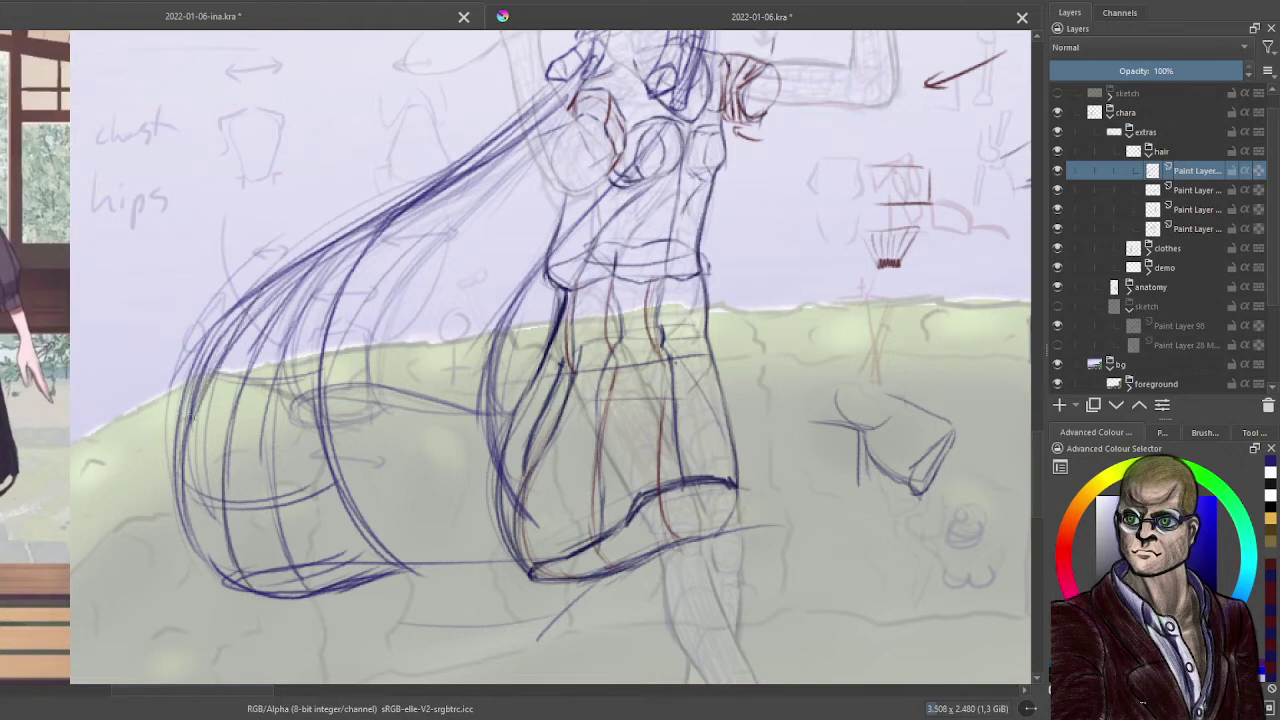
pyautogui.moveTo(258, 298); pyautogui.dragTo(182, 478)
pyautogui.moveTo(208, 384); pyautogui.dragTo(182, 534)
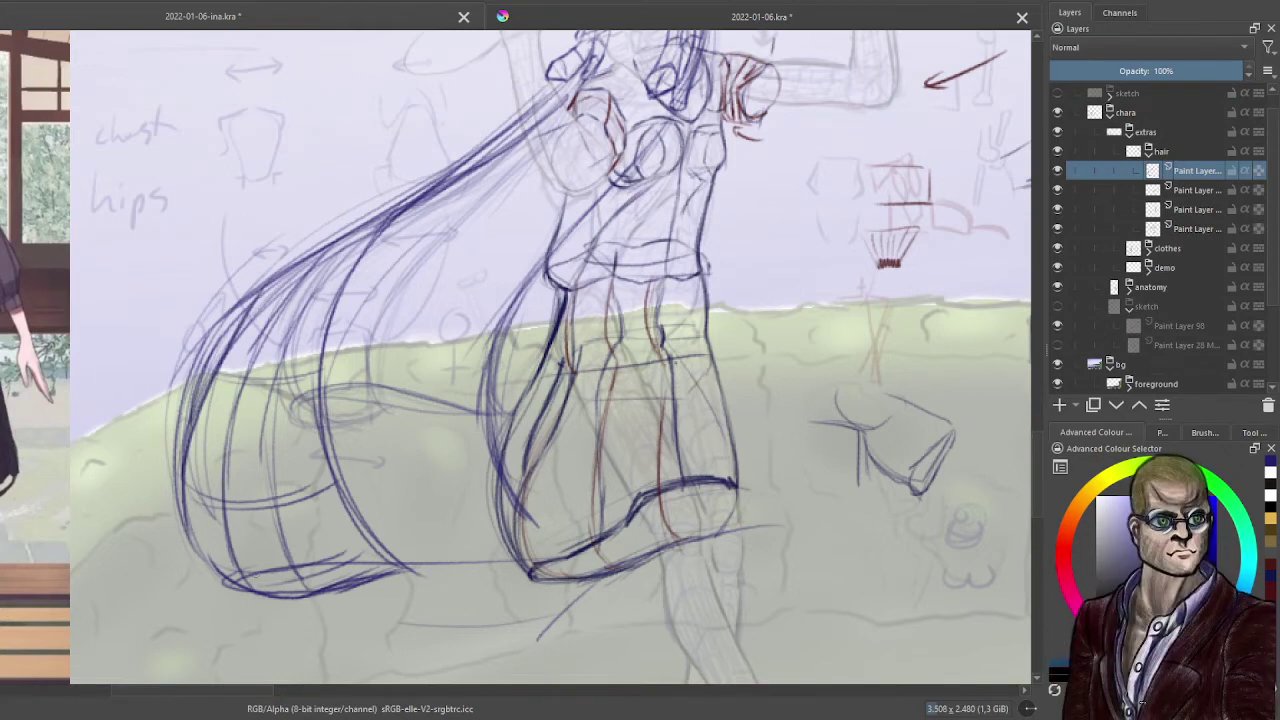
# - Draw a wavy lower hair edge joining the lock's end to the skirt's hem corner, with the opening's upper rim and the edge beside the skirt
pyautogui.moveTo(442, 533)
pyautogui.mouseDown()
pyautogui.moveTo(488, 576)
pyautogui.moveTo(510, 576)
pyautogui.moveTo(428, 521)
pyautogui.moveTo(370, 517)
pyautogui.mouseUp()
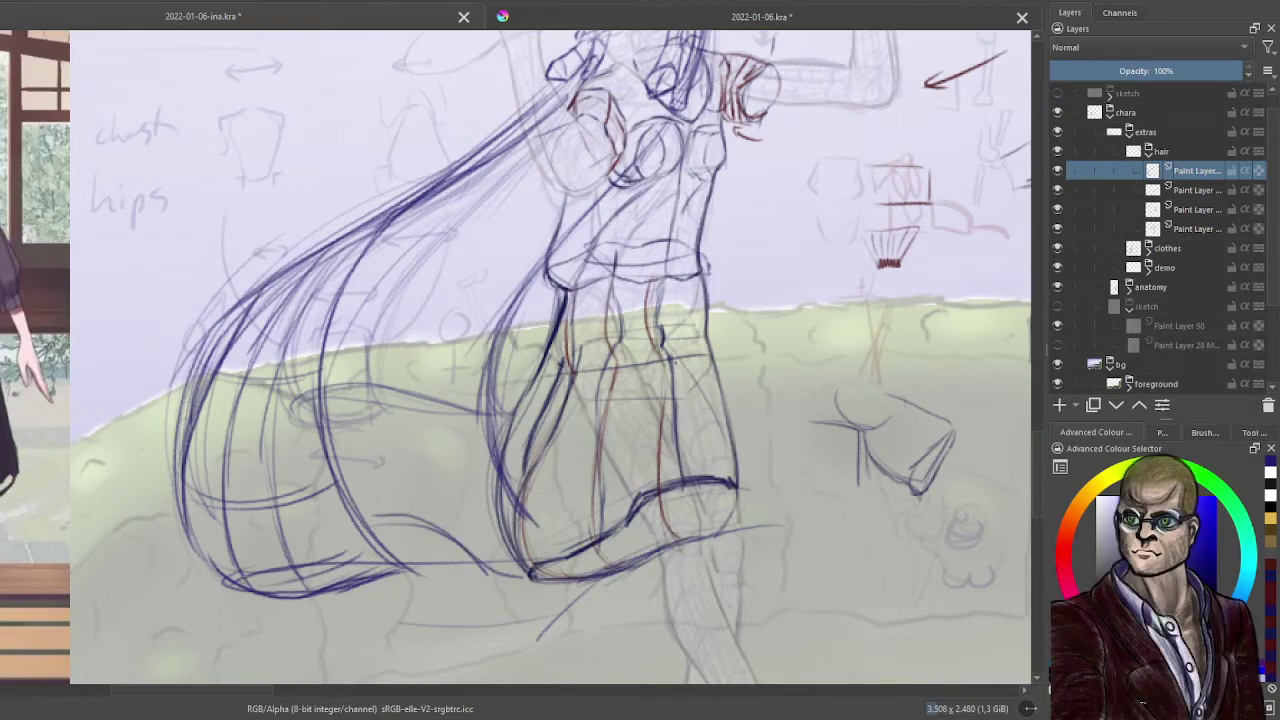
pyautogui.moveTo(238, 574)
pyautogui.mouseDown()
pyautogui.moveTo(352, 518)
pyautogui.moveTo(388, 520)
pyautogui.mouseUp()
pyautogui.moveTo(457, 549); pyautogui.dragTo(489, 571)
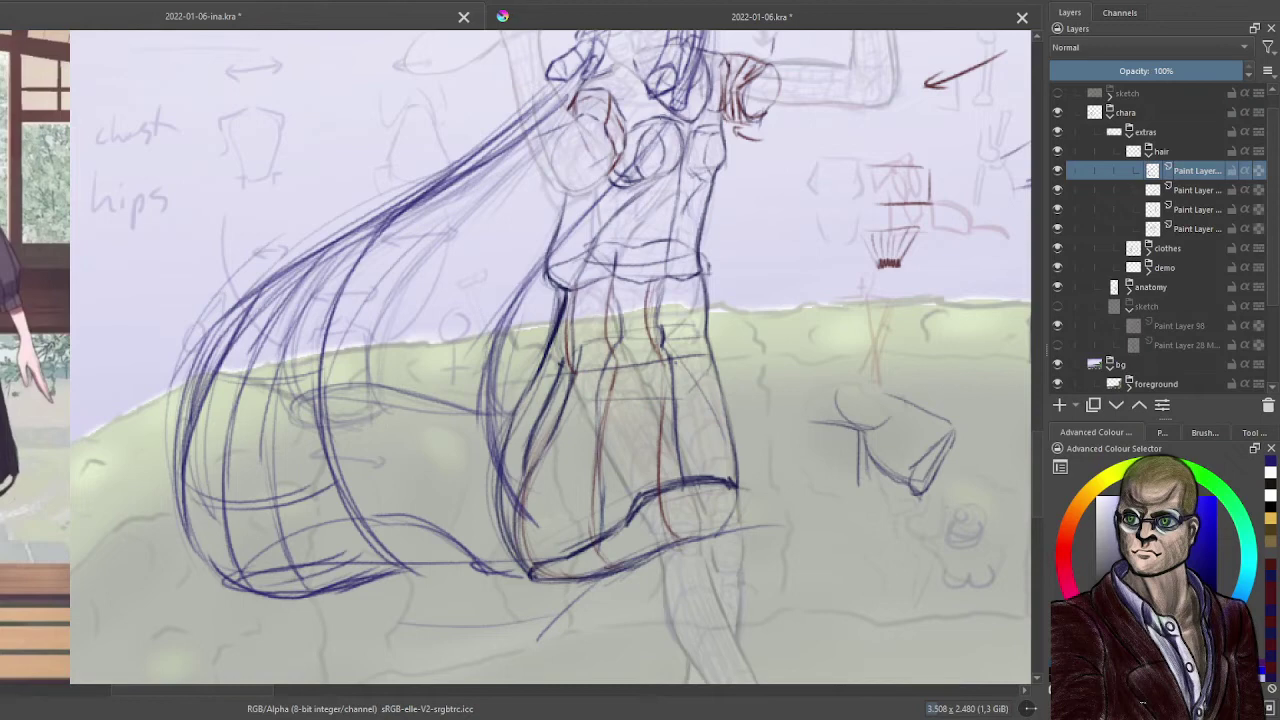
pyautogui.moveTo(490, 437); pyautogui.dragTo(526, 562)
# - Sketch a small explanatory side-view figure beside the character, with a round head and a long hanging shape with a folded end
pyautogui.moveTo(786, 323); pyautogui.dragTo(806, 384)
pyautogui.moveTo(791, 285)
pyautogui.mouseDown()
pyautogui.moveTo(905, 318)
pyautogui.moveTo(884, 352)
pyautogui.mouseUp()
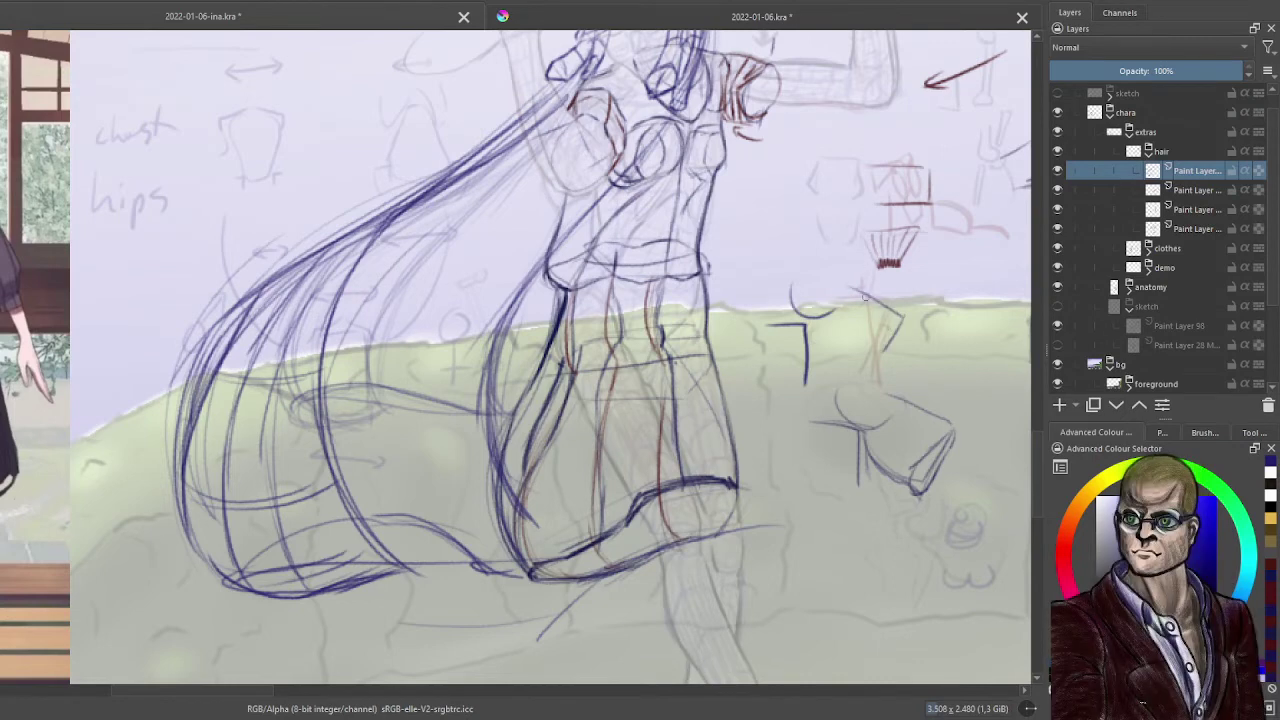
pyautogui.moveTo(863, 293); pyautogui.dragTo(883, 352)
pyautogui.moveTo(805, 272)
pyautogui.mouseDown()
pyautogui.moveTo(801, 150)
pyautogui.moveTo(836, 368)
pyautogui.mouseUp()
pyautogui.moveTo(841, 192)
pyautogui.mouseDown()
pyautogui.moveTo(853, 366)
pyautogui.moveTo(830, 367)
pyautogui.mouseUp()
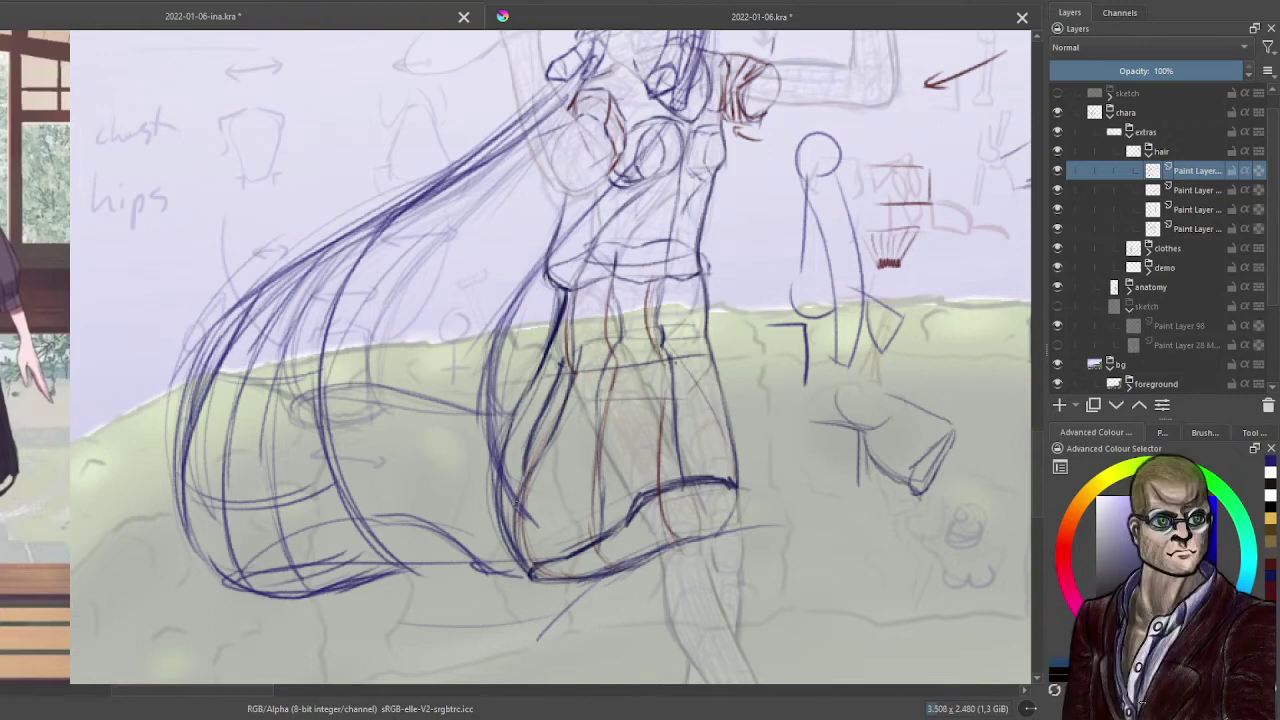
# - Reinforce the hair edge alongside the skirt and the wavy lower edge with overlapping strokes down to the hem corner
pyautogui.moveTo(502, 465); pyautogui.dragTo(551, 540)
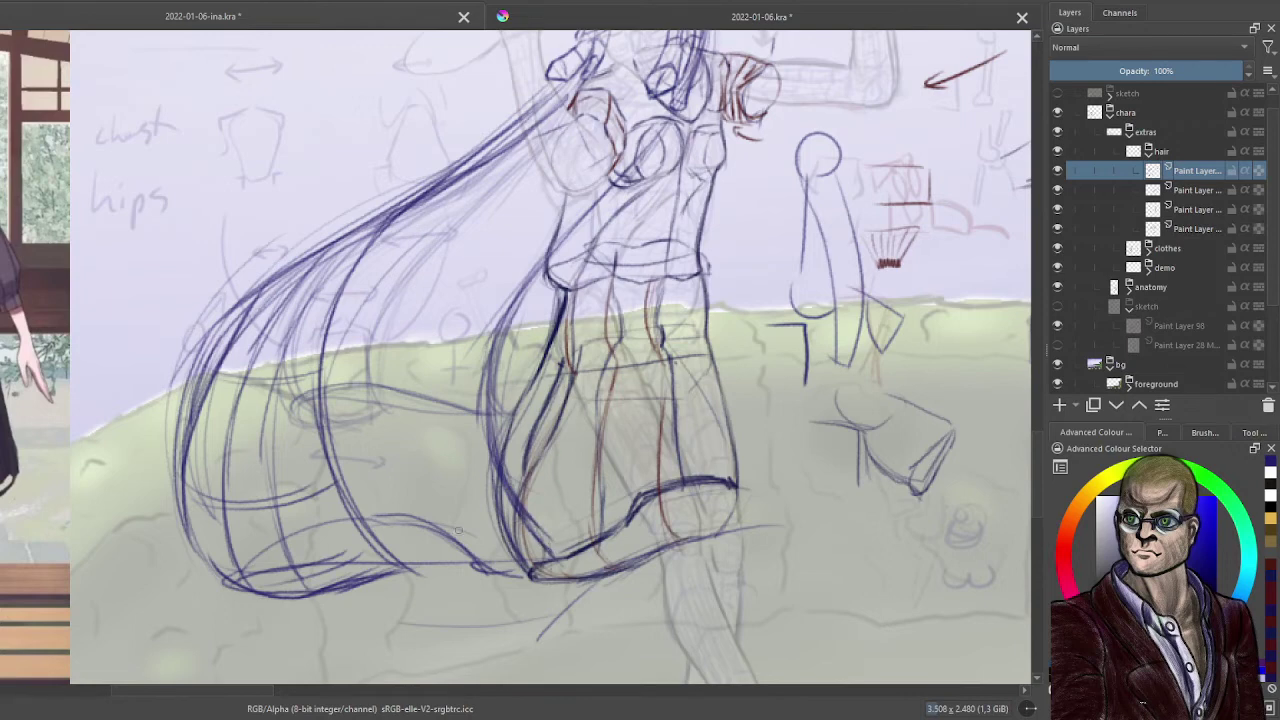
pyautogui.moveTo(374, 522)
pyautogui.mouseDown()
pyautogui.moveTo(434, 525)
pyautogui.moveTo(532, 575)
pyautogui.moveTo(562, 572)
pyautogui.mouseUp()
pyautogui.moveTo(432, 534); pyautogui.dragTo(582, 566)
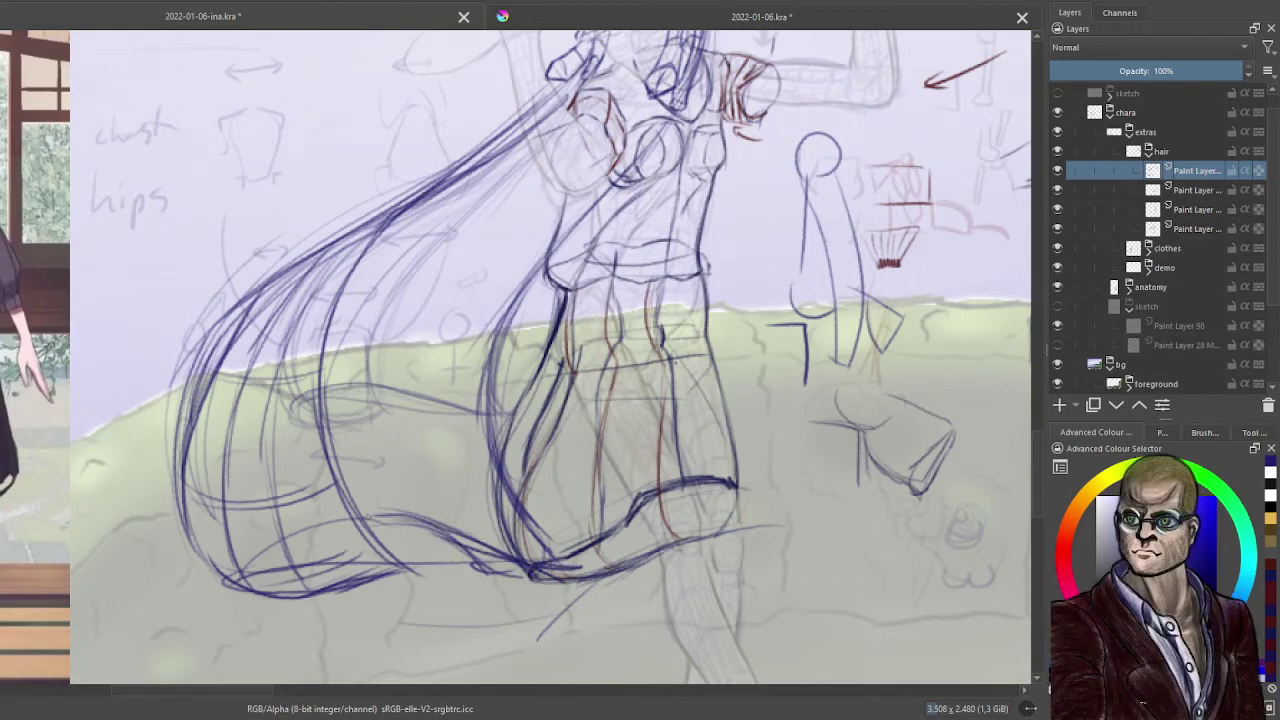
pyautogui.moveTo(368, 516)
pyautogui.mouseDown()
pyautogui.moveTo(590, 564)
pyautogui.moveTo(502, 496)
pyautogui.mouseUp()
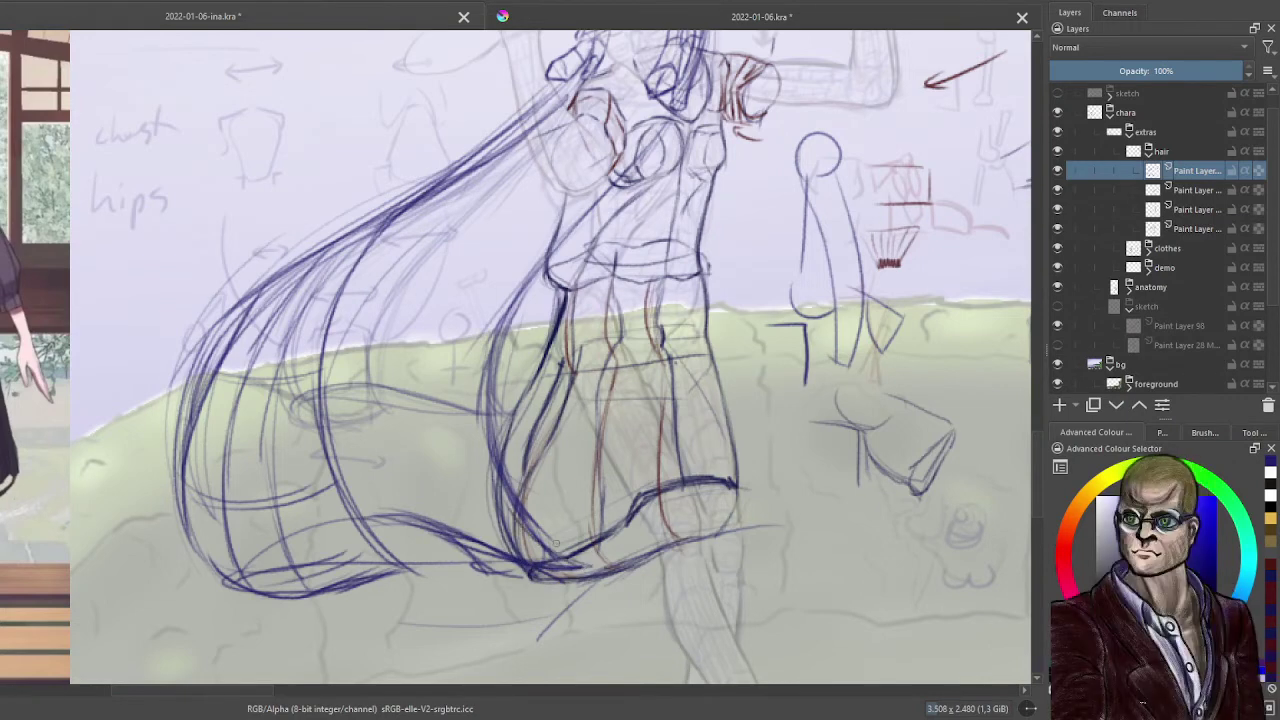
# - Draw curved cross contours spanning from the long lock's inner edge to the hair edge beside the skirt, at several heights
pyautogui.moveTo(488, 400); pyautogui.dragTo(492, 436)
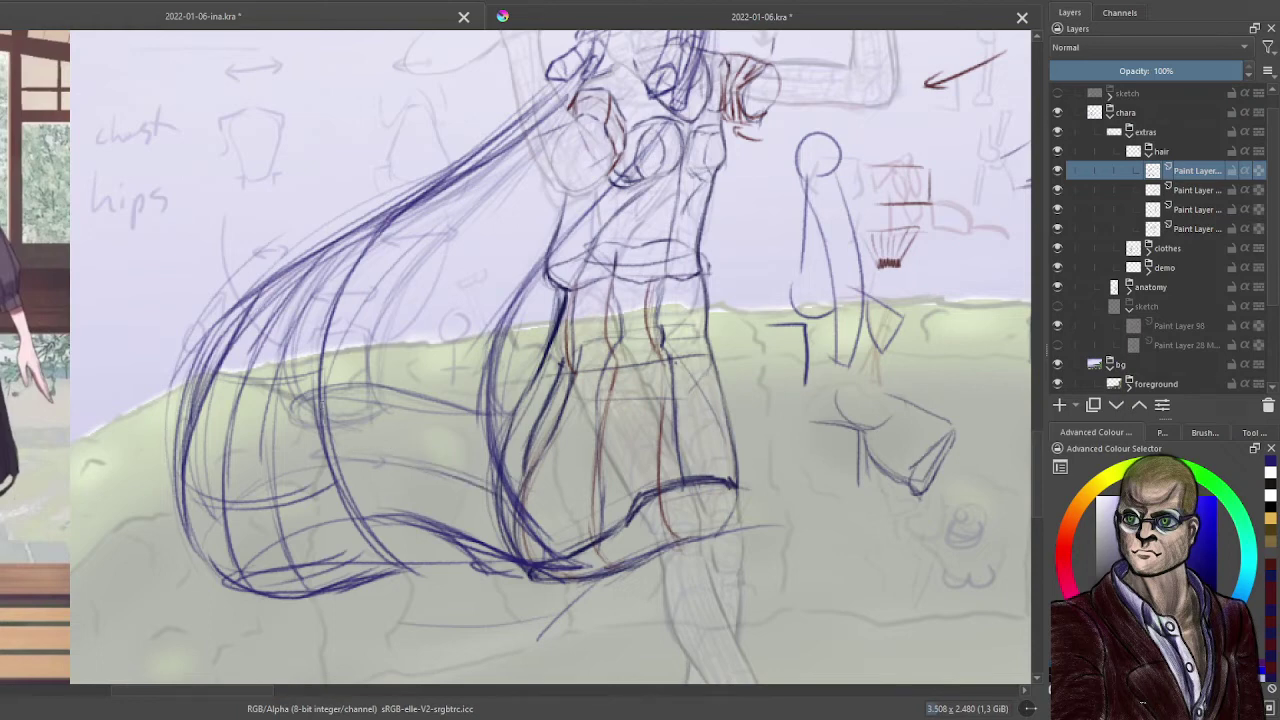
pyautogui.moveTo(380, 385); pyautogui.dragTo(484, 418)
pyautogui.moveTo(348, 372); pyautogui.dragTo(490, 436)
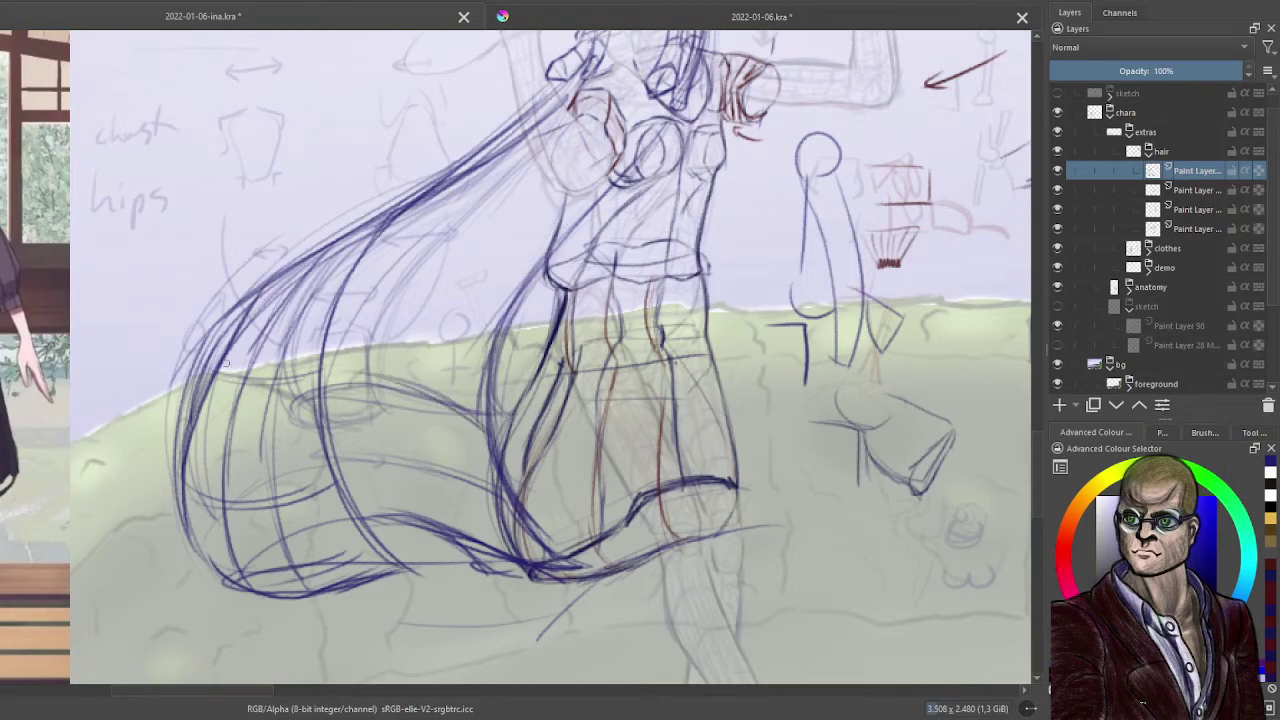
pyautogui.moveTo(392, 290); pyautogui.dragTo(488, 357)
pyautogui.moveTo(398, 222); pyautogui.dragTo(525, 262)
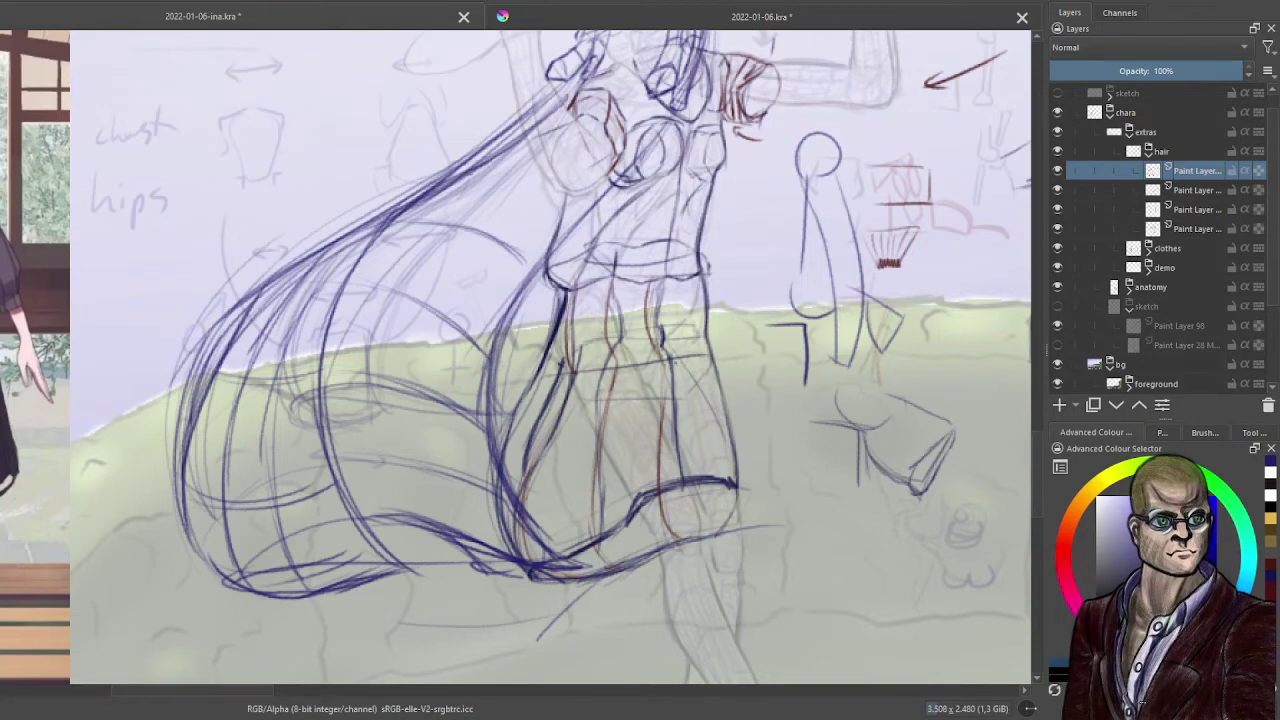
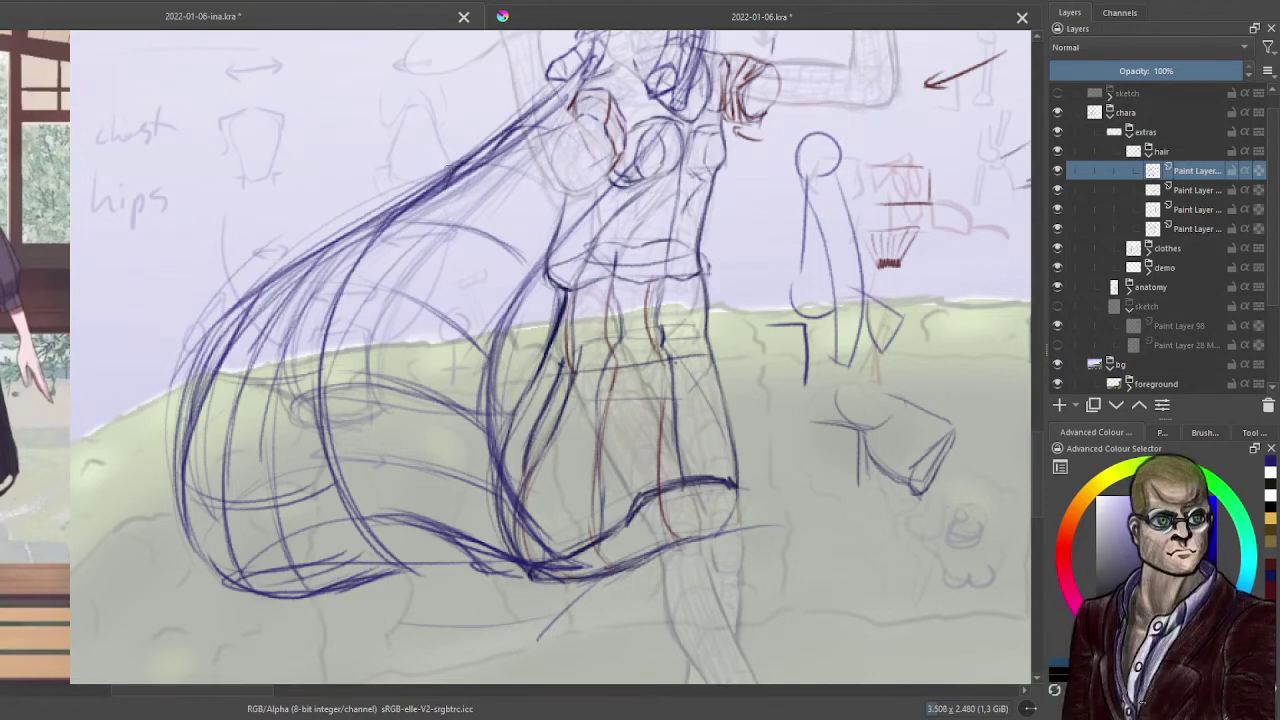
# - Darken the hair's outer sweep and add short lengthwise strand lines rising from the wavy lower edge and the lock's lower end
pyautogui.moveTo(366, 225)
pyautogui.mouseDown()
pyautogui.moveTo(268, 286)
pyautogui.moveTo(198, 368)
pyautogui.mouseUp()
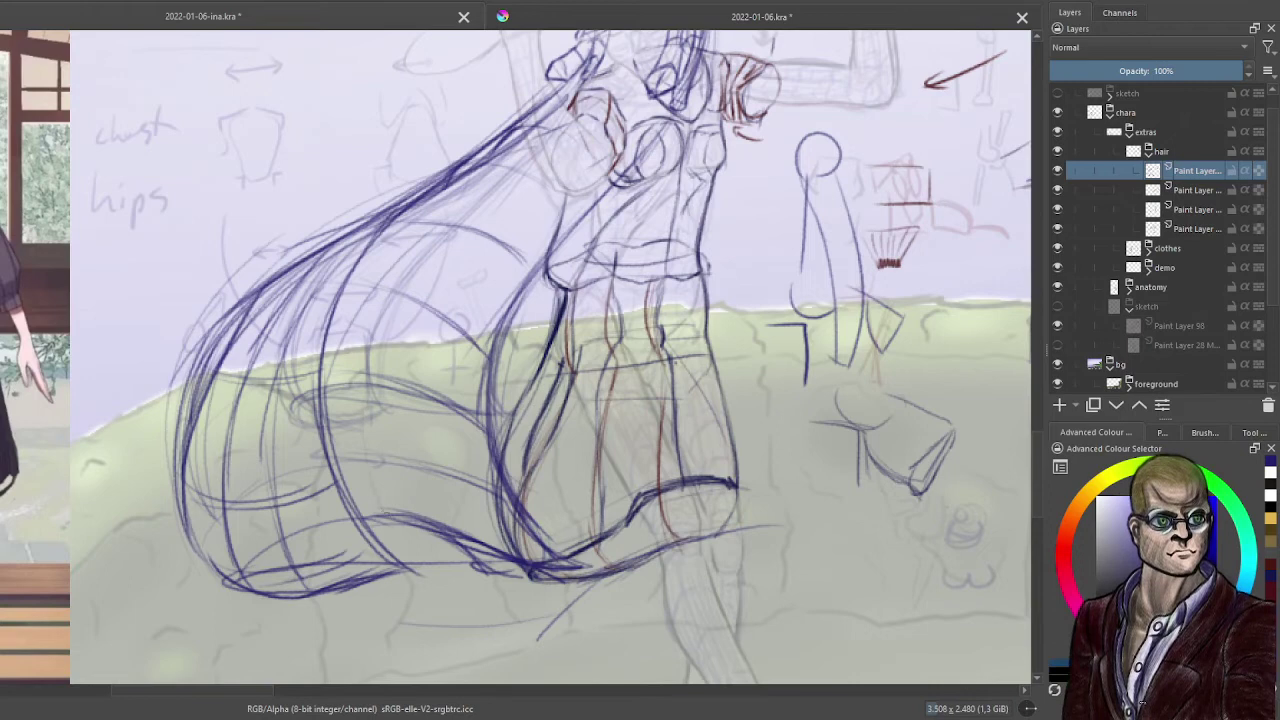
pyautogui.moveTo(389, 514); pyautogui.dragTo(368, 374)
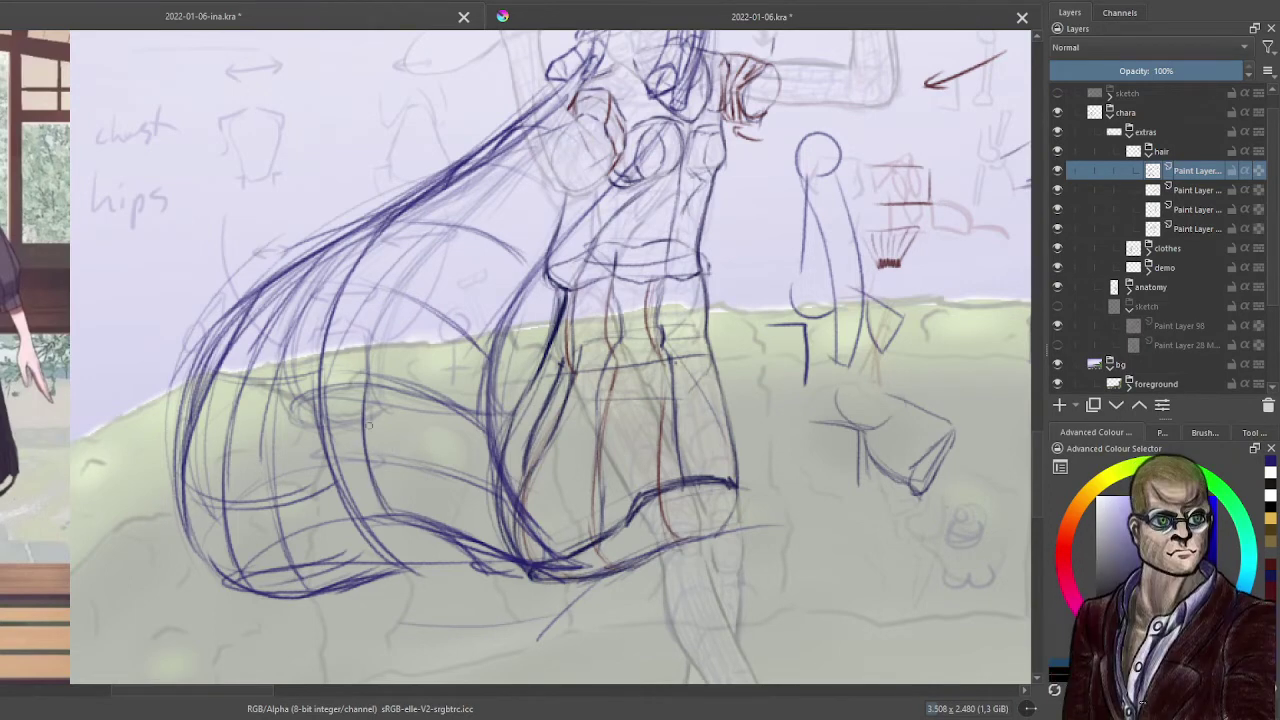
pyautogui.moveTo(392, 432); pyautogui.dragTo(420, 526)
pyautogui.moveTo(394, 402)
pyautogui.mouseDown()
pyautogui.moveTo(420, 518)
pyautogui.moveTo(442, 458)
pyautogui.mouseUp()
pyautogui.moveTo(460, 520); pyautogui.dragTo(434, 442)
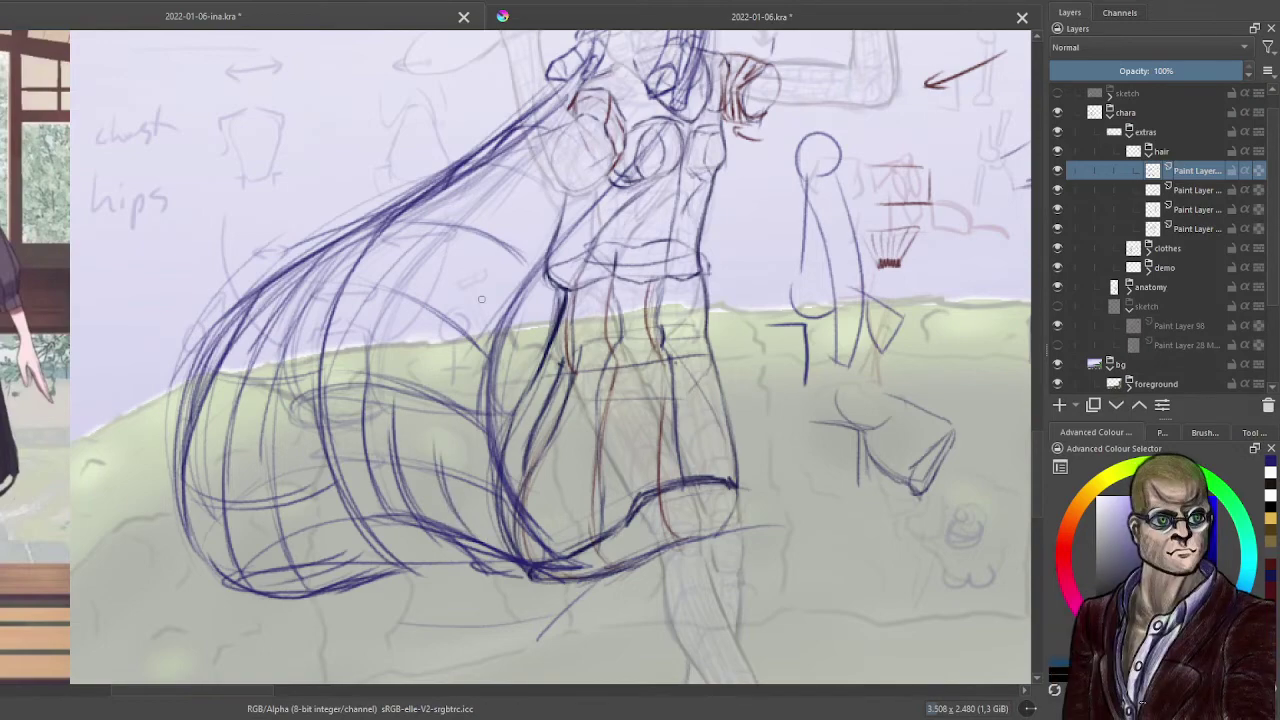
pyautogui.moveTo(268, 540)
pyautogui.mouseDown()
pyautogui.moveTo(314, 590)
pyautogui.moveTo(246, 462)
pyautogui.mouseUp()
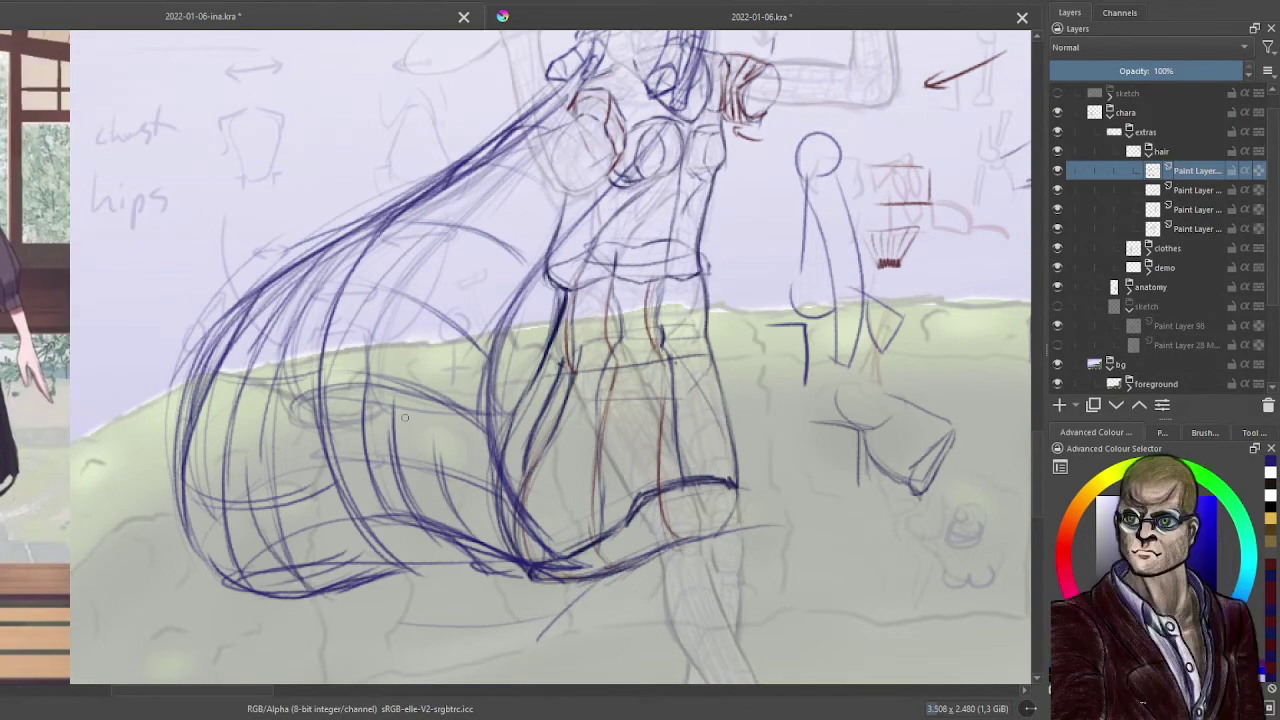
# - Merge the hair sketch layer with the one below, set its opacity to 35%, and add a new paint layer for a cleaner pass
pyautogui.scroll(-3, 405, 417)
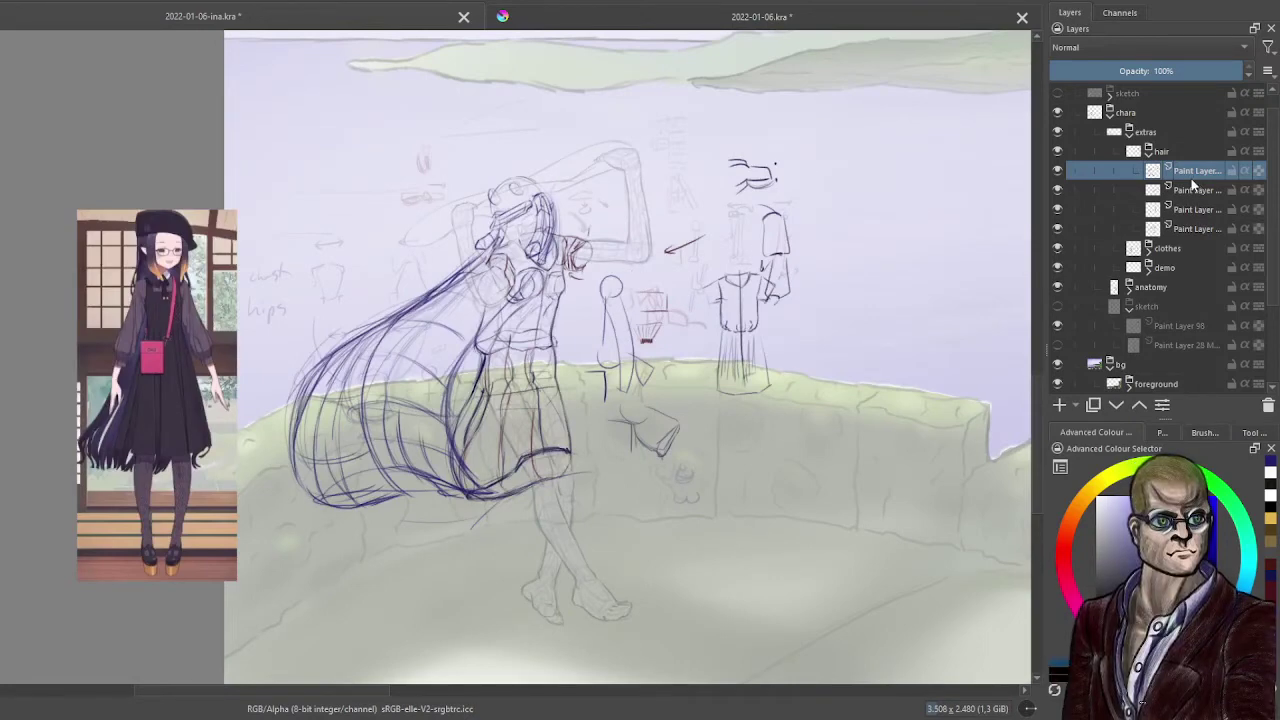
pyautogui.hotkey('ctrl', 'e')
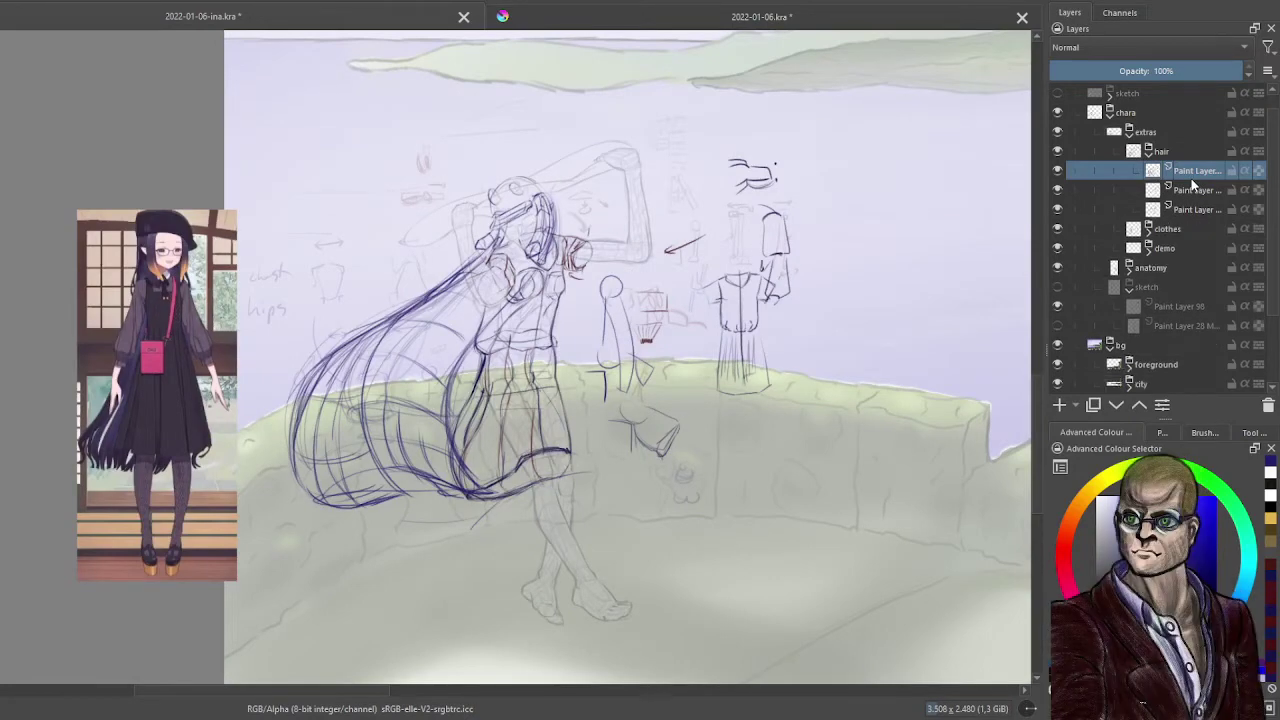
pyautogui.click(1162, 71)
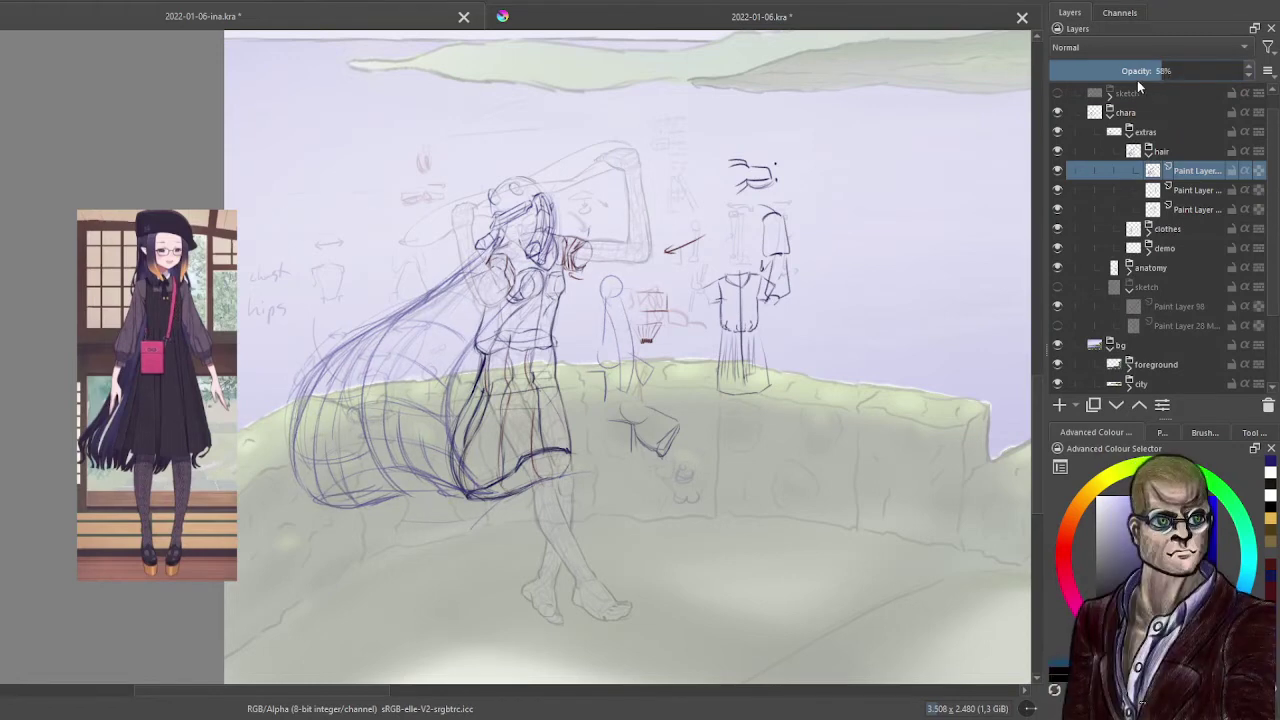
pyautogui.click(1137, 80)
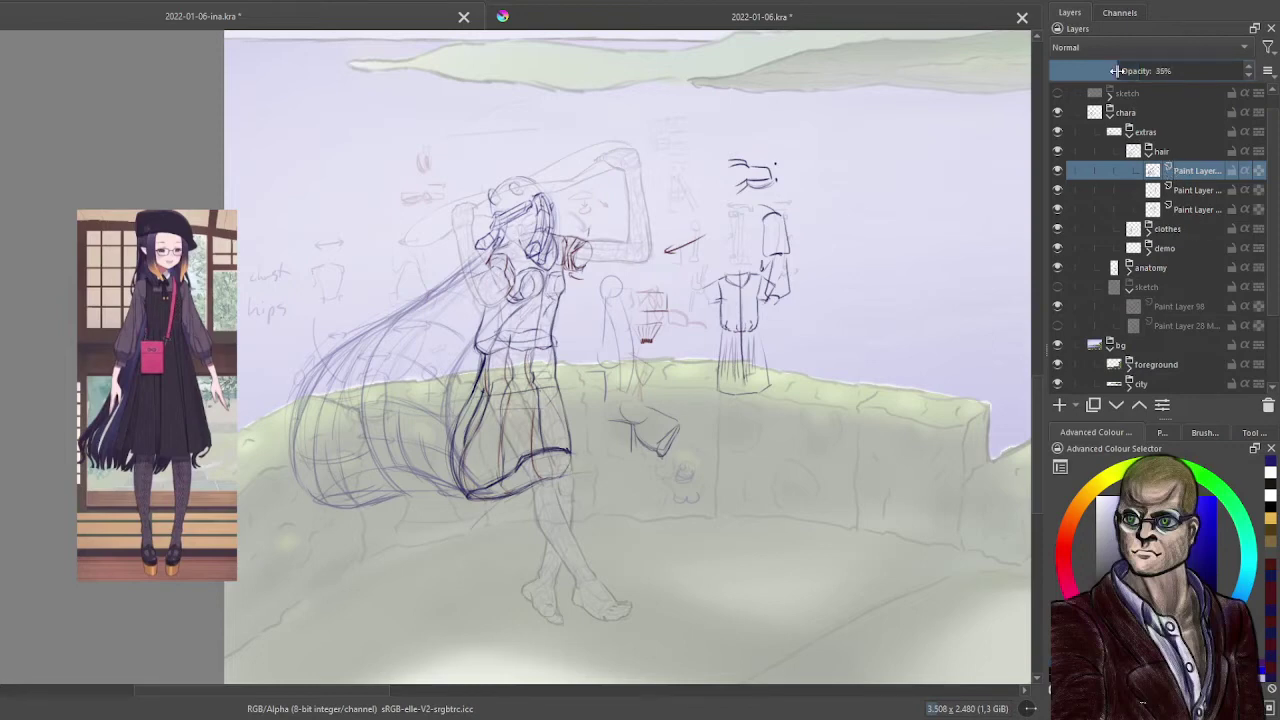
pyautogui.click(1059, 405)
pyautogui.scroll(2, 652, 318)
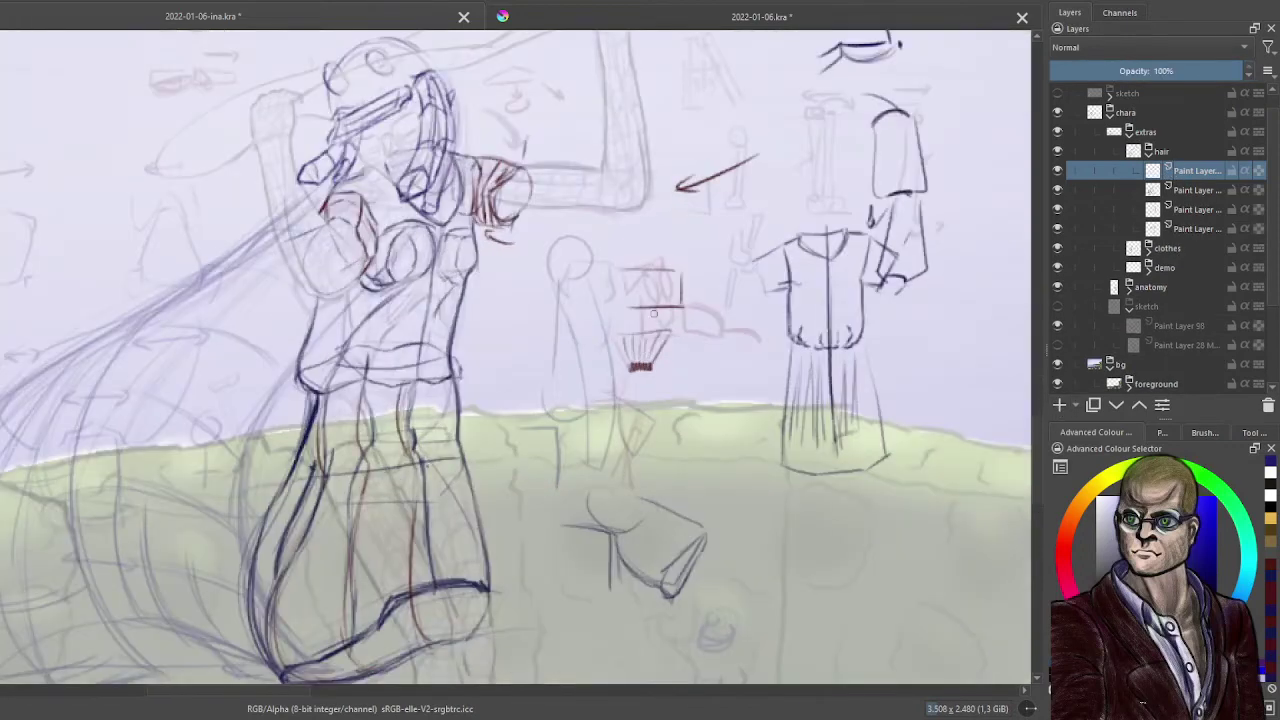
# - Trace the upper part of the back hair's outer edge from behind the shoulder down toward the sweep
pyautogui.moveTo(655, 315); pyautogui.dragTo(749, 374)
pyautogui.moveTo(540, 133); pyautogui.dragTo(553, 208)
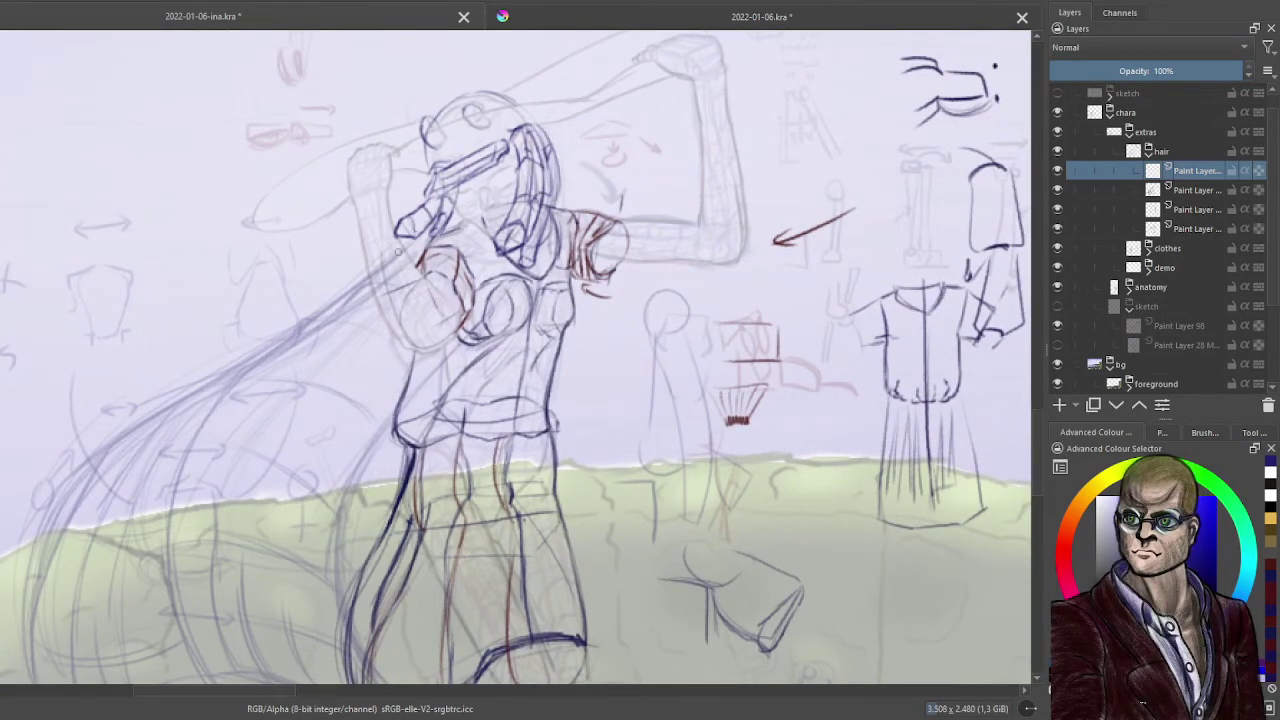
pyautogui.moveTo(380, 268); pyautogui.dragTo(226, 382)
pyautogui.moveTo(80, 497)
pyautogui.mouseDown()
pyautogui.moveTo(28, 646)
pyautogui.moveTo(172, 392)
pyautogui.mouseUp()
pyautogui.moveTo(42, 560)
pyautogui.mouseDown()
pyautogui.moveTo(62, 516)
pyautogui.moveTo(272, 334)
pyautogui.mouseUp()
pyautogui.moveTo(166, 414); pyautogui.dragTo(346, 280)
pyautogui.hotkey('ctrl', 'z')
pyautogui.hotkey('ctrl', 'z')
pyautogui.hotkey('ctrl', 'z')
# - Redraw the back hair's outer sweep up to the shoulder and the long lock's inner edge from its lower tip upward
pyautogui.moveTo(30, 655)
pyautogui.mouseDown()
pyautogui.moveTo(124, 442)
pyautogui.moveTo(87, 511)
pyautogui.moveTo(160, 418)
pyautogui.mouseUp()
pyautogui.moveTo(86, 488)
pyautogui.mouseDown()
pyautogui.moveTo(136, 436)
pyautogui.moveTo(368, 272)
pyautogui.mouseUp()
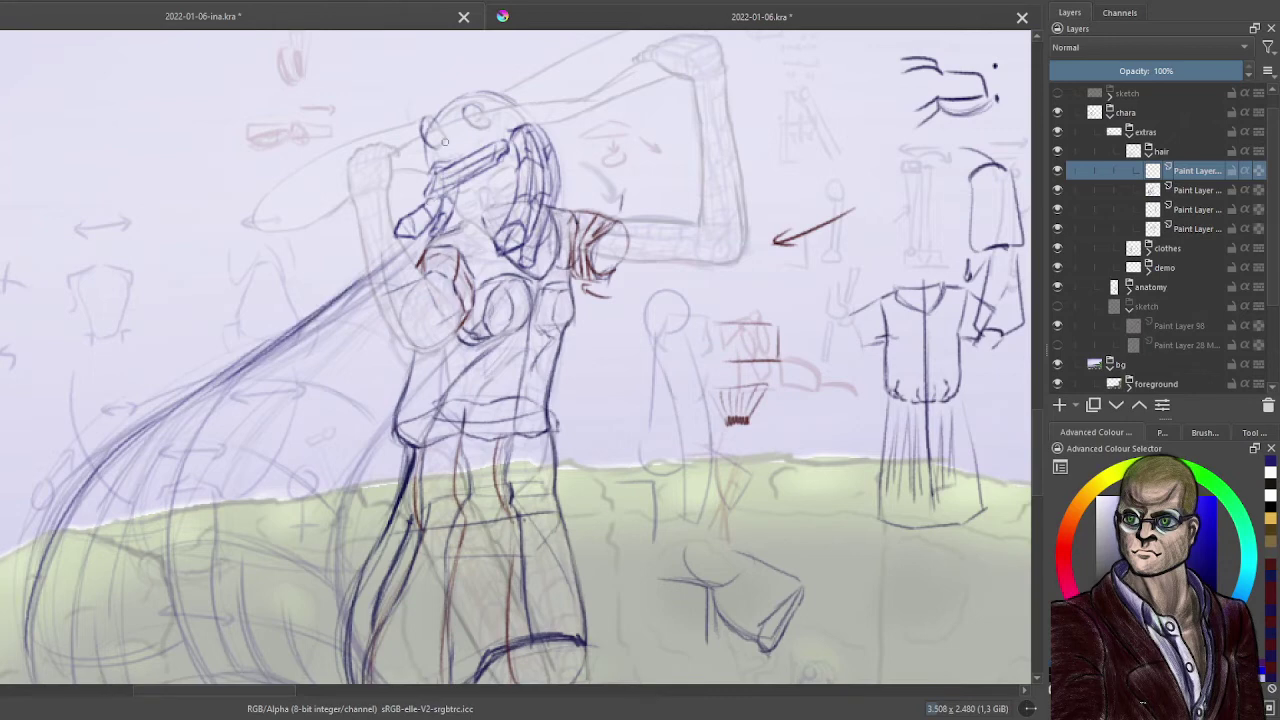
pyautogui.moveTo(330, 426)
pyautogui.mouseDown()
pyautogui.moveTo(483, 198)
pyautogui.moveTo(460, 270)
pyautogui.mouseUp()
pyautogui.moveTo(437, 558); pyautogui.dragTo(331, 270)
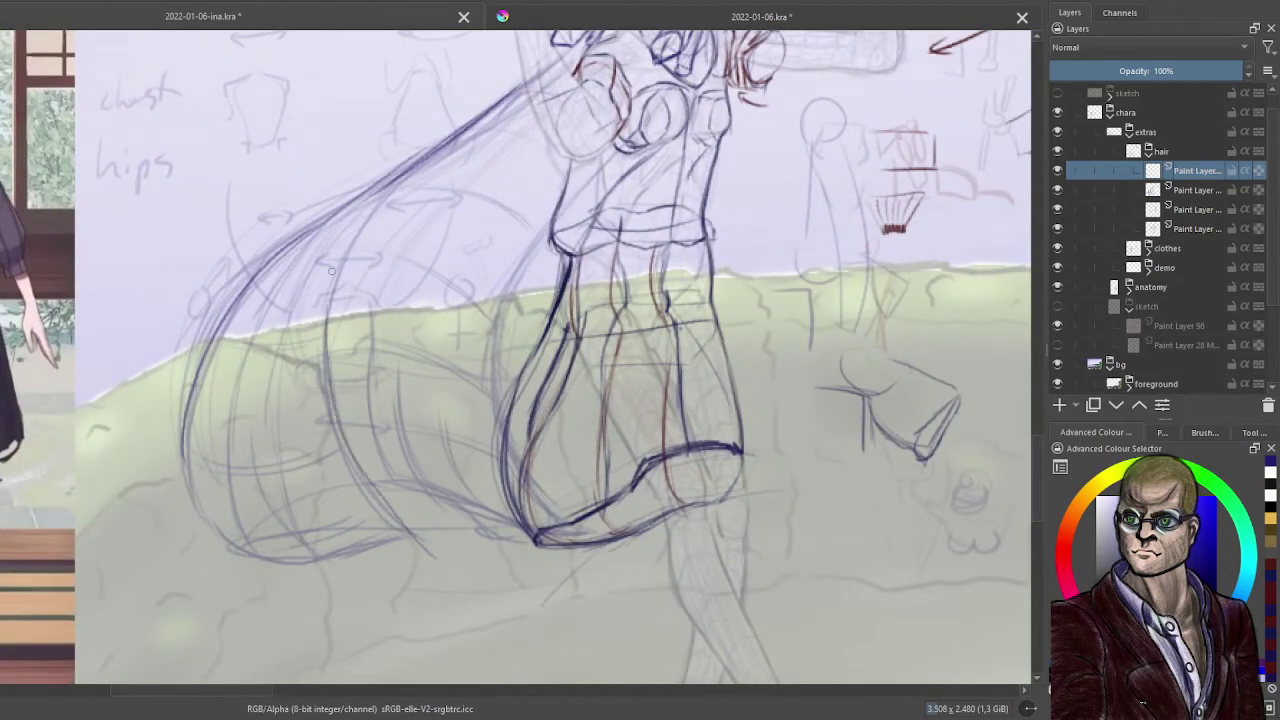
pyautogui.moveTo(430, 552); pyautogui.dragTo(330, 284)
pyautogui.moveTo(375, 479); pyautogui.dragTo(366, 208)
pyautogui.moveTo(330, 340)
pyautogui.mouseDown()
pyautogui.moveTo(400, 172)
pyautogui.moveTo(337, 281)
pyautogui.mouseUp()
# - Define the long lock's volume with two lengthwise strand lines, curved cross contours and a curved rim at its lower end
pyautogui.moveTo(352, 580)
pyautogui.mouseDown()
pyautogui.moveTo(266, 312)
pyautogui.moveTo(268, 280)
pyautogui.mouseUp()
pyautogui.moveTo(298, 601)
pyautogui.mouseDown()
pyautogui.moveTo(232, 316)
pyautogui.moveTo(262, 270)
pyautogui.mouseUp()
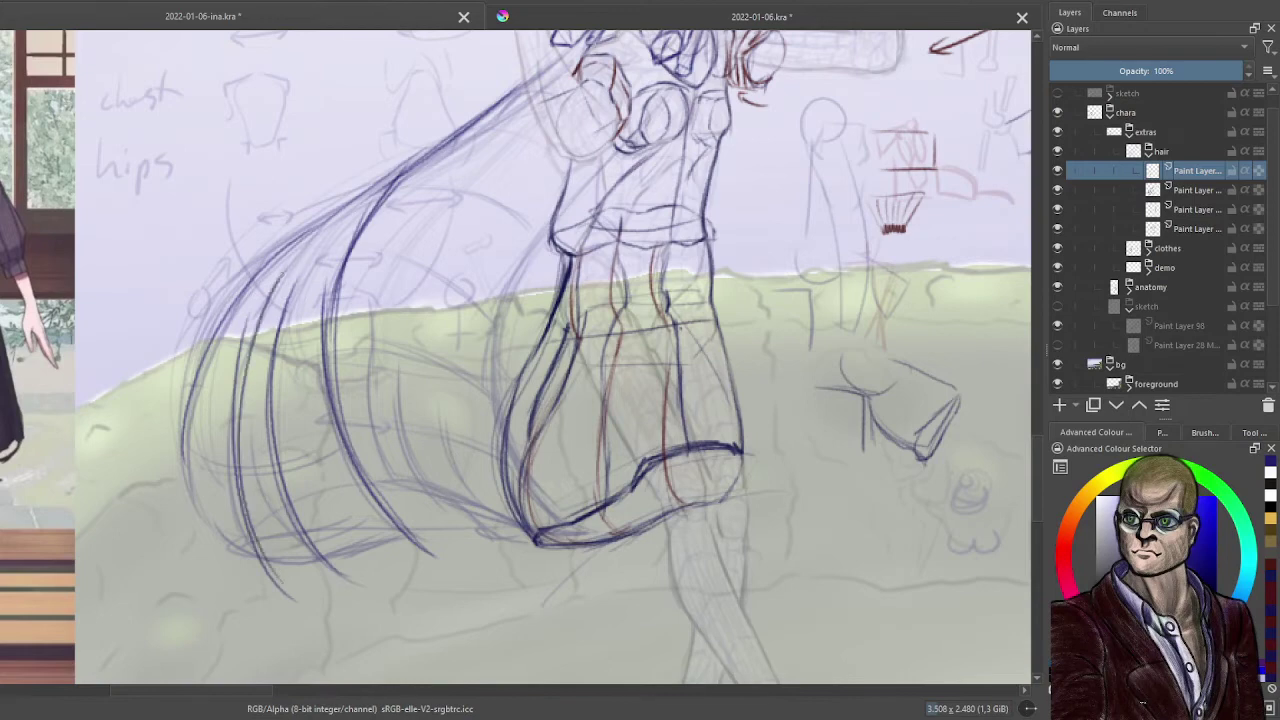
pyautogui.moveTo(258, 578)
pyautogui.mouseDown()
pyautogui.moveTo(184, 428)
pyautogui.moveTo(264, 466)
pyautogui.moveTo(326, 468)
pyautogui.mouseUp()
pyautogui.moveTo(234, 540); pyautogui.dragTo(350, 524)
pyautogui.hotkey('ctrl', 'z')
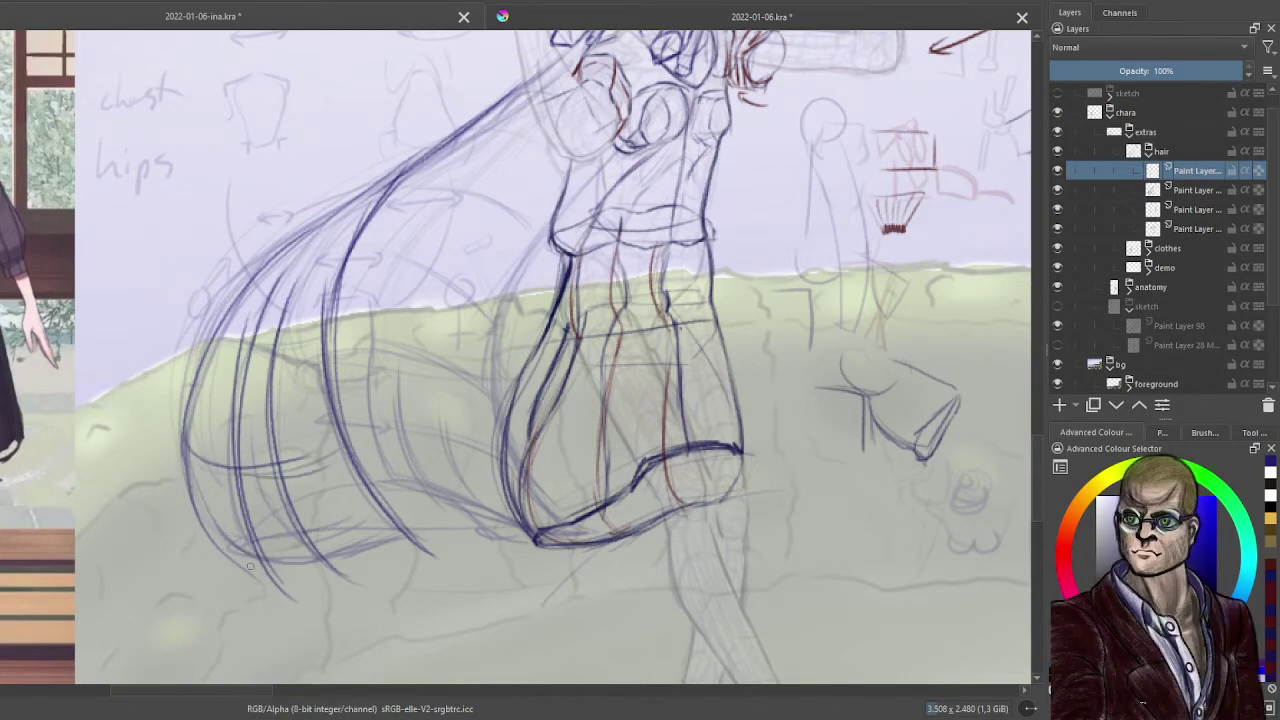
pyautogui.moveTo(250, 566); pyautogui.dragTo(380, 543)
pyautogui.moveTo(220, 336)
pyautogui.mouseDown()
pyautogui.moveTo(288, 392)
pyautogui.moveTo(322, 388)
pyautogui.moveTo(266, 292)
pyautogui.mouseUp()
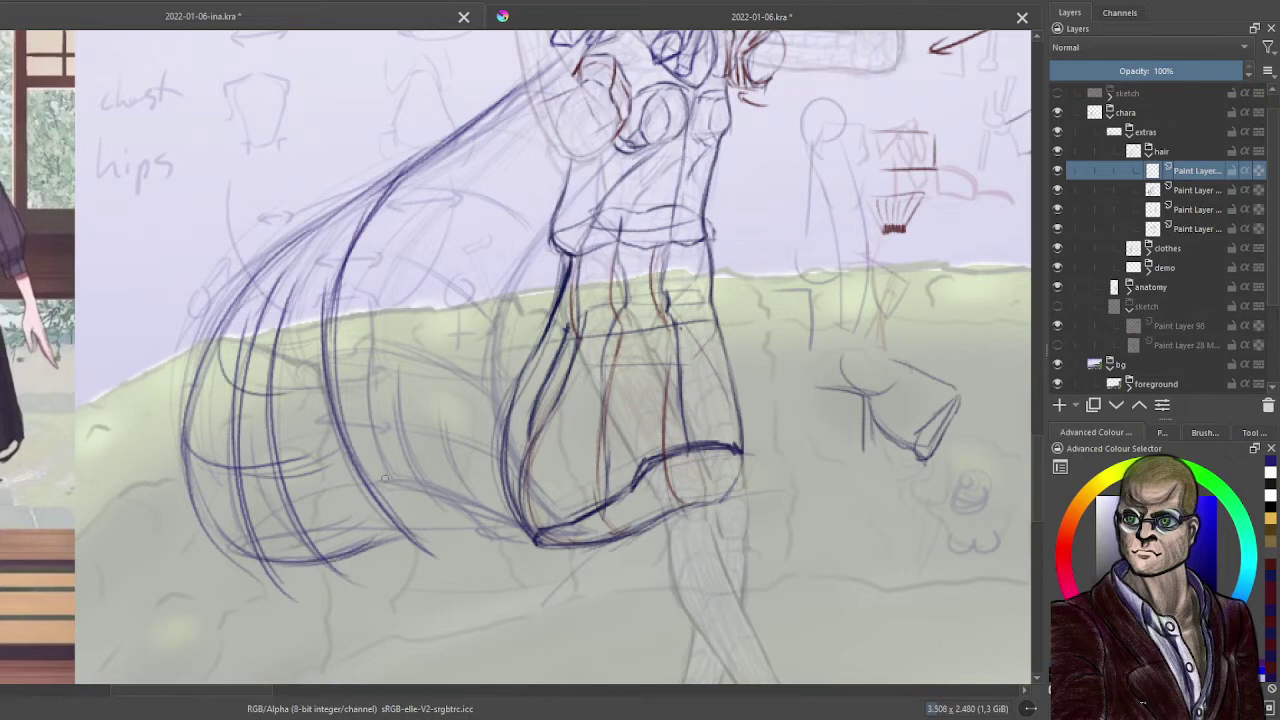
# - Trace the wavy lower edge to the skirt's hem corner and the hair edge beside the skirt up to the waist
pyautogui.moveTo(370, 477); pyautogui.dragTo(524, 538)
pyautogui.moveTo(464, 502); pyautogui.dragTo(528, 538)
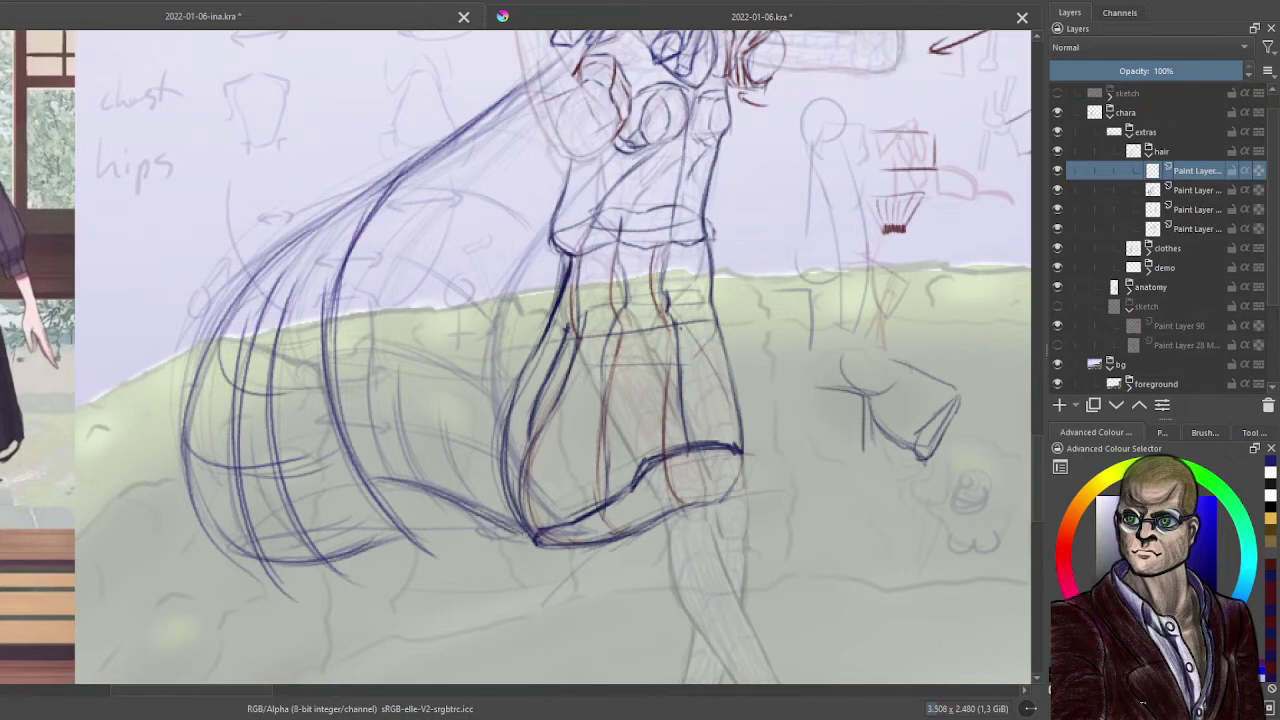
pyautogui.moveTo(504, 430)
pyautogui.mouseDown()
pyautogui.moveTo(500, 340)
pyautogui.moveTo(524, 266)
pyautogui.mouseUp()
pyautogui.moveTo(500, 342); pyautogui.dragTo(546, 238)
pyautogui.moveTo(506, 318); pyautogui.dragTo(546, 234)
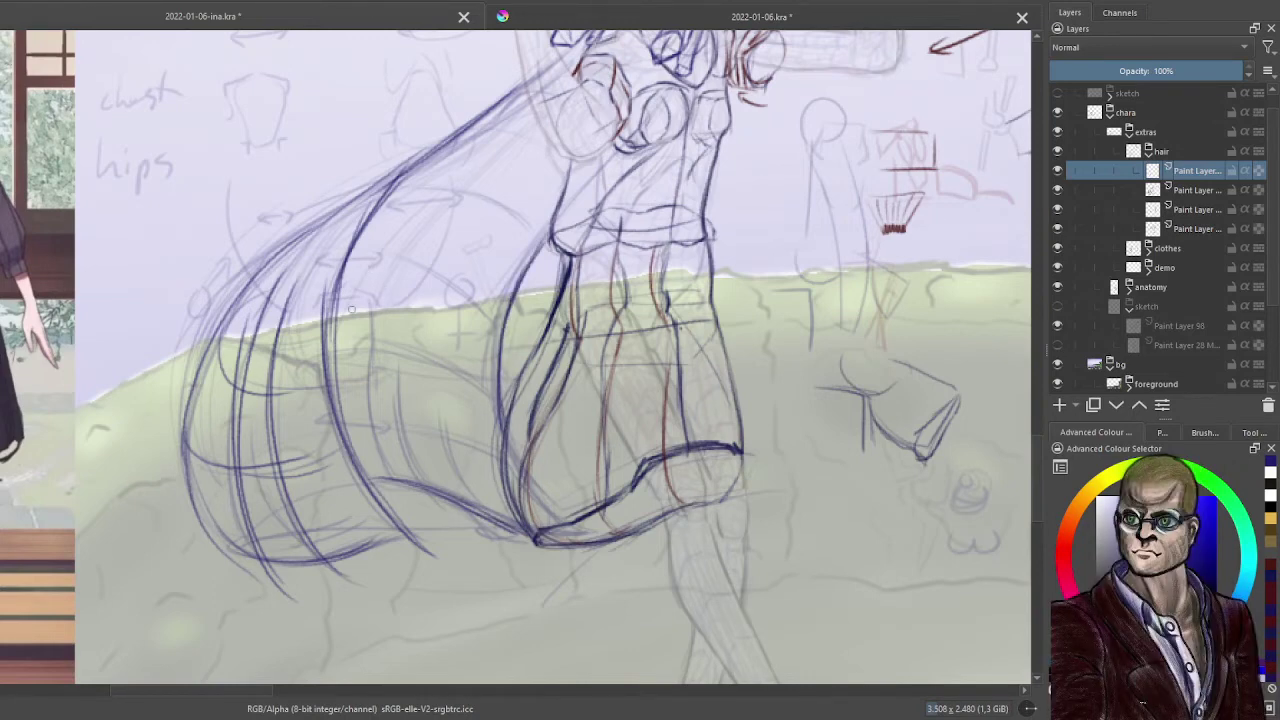
# - Add curved cross contours from the lock's inner edge toward the waist and thicken the upper edge where the hair nears the shoulder
pyautogui.moveTo(370, 251); pyautogui.dragTo(496, 326)
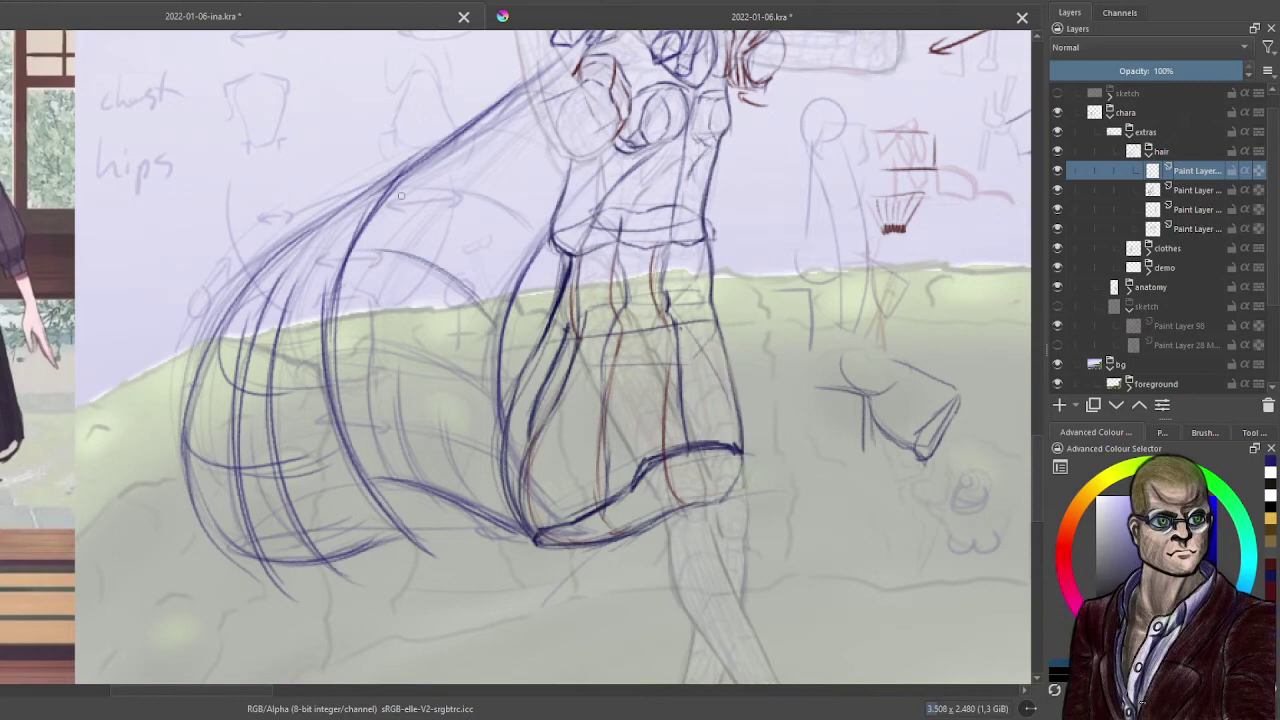
pyautogui.moveTo(404, 196); pyautogui.dragTo(524, 220)
pyautogui.moveTo(450, 178); pyautogui.dragTo(532, 226)
pyautogui.moveTo(402, 194); pyautogui.dragTo(564, 68)
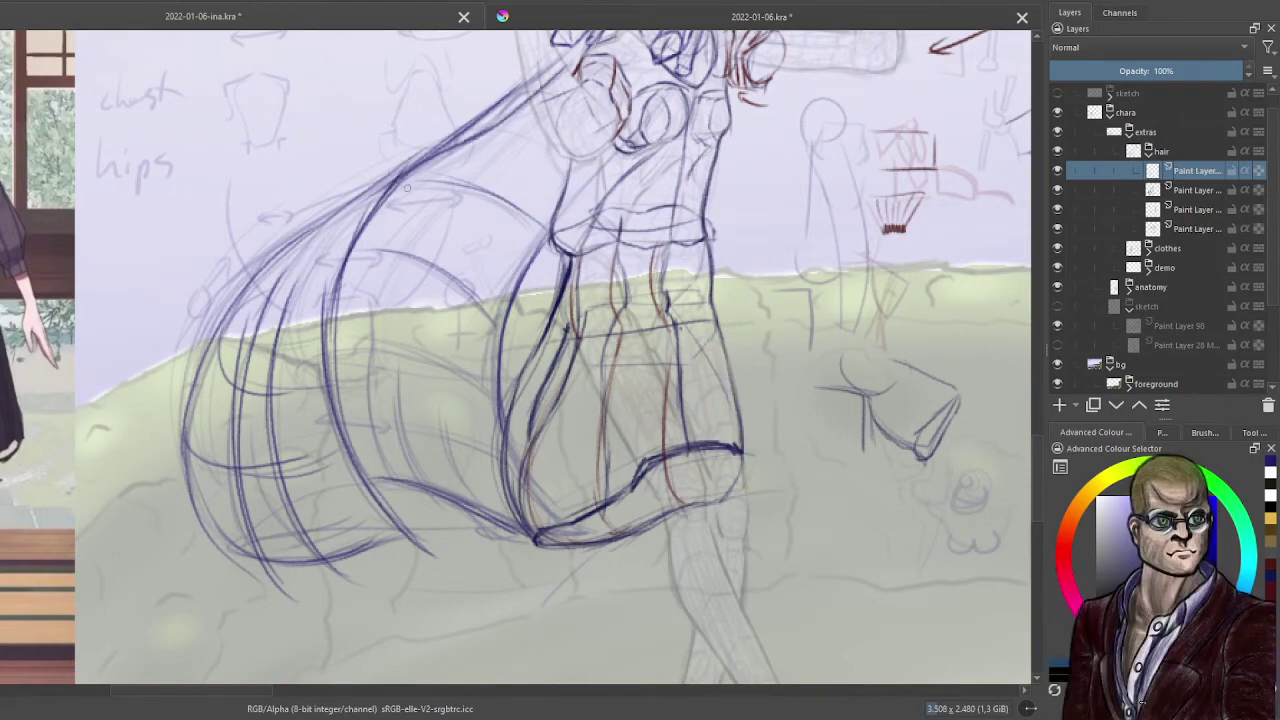
pyautogui.moveTo(496, 122)
pyautogui.mouseDown()
pyautogui.moveTo(528, 88)
pyautogui.moveTo(568, 97)
pyautogui.mouseUp()
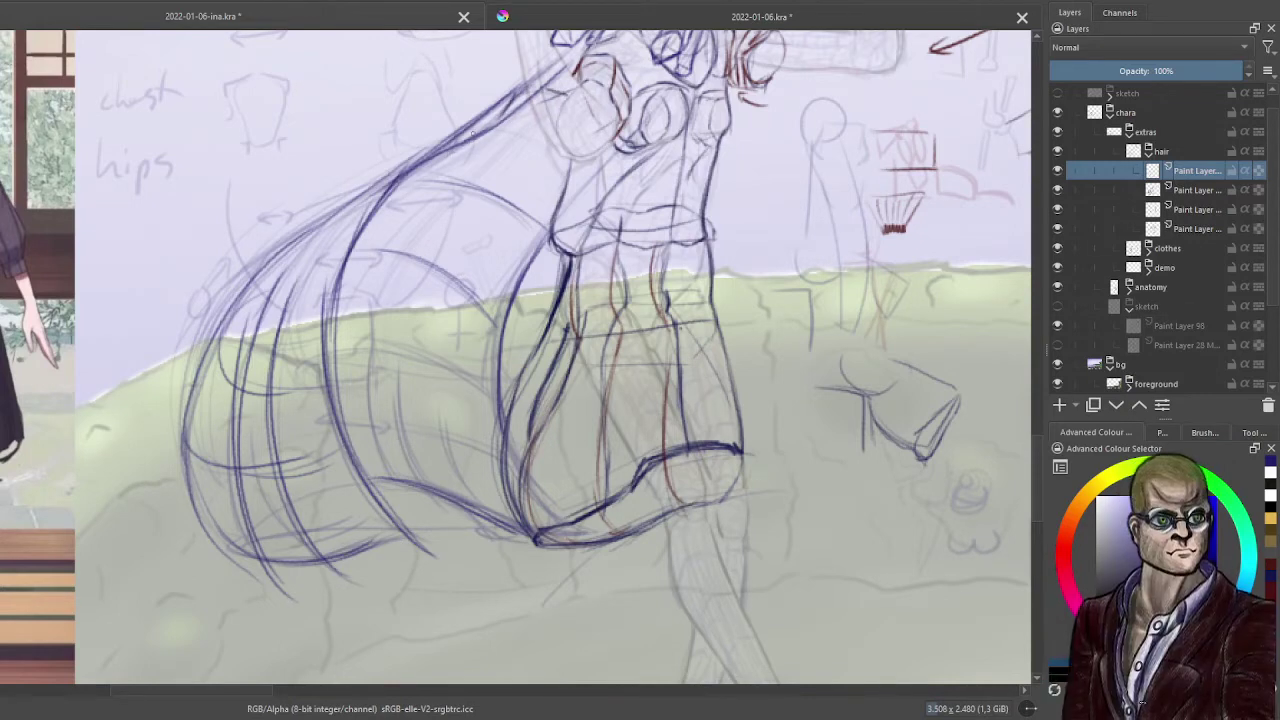
pyautogui.moveTo(490, 138)
pyautogui.mouseDown()
pyautogui.moveTo(556, 164)
pyautogui.moveTo(472, 134)
pyautogui.moveTo(452, 142)
pyautogui.moveTo(480, 132)
pyautogui.mouseUp()
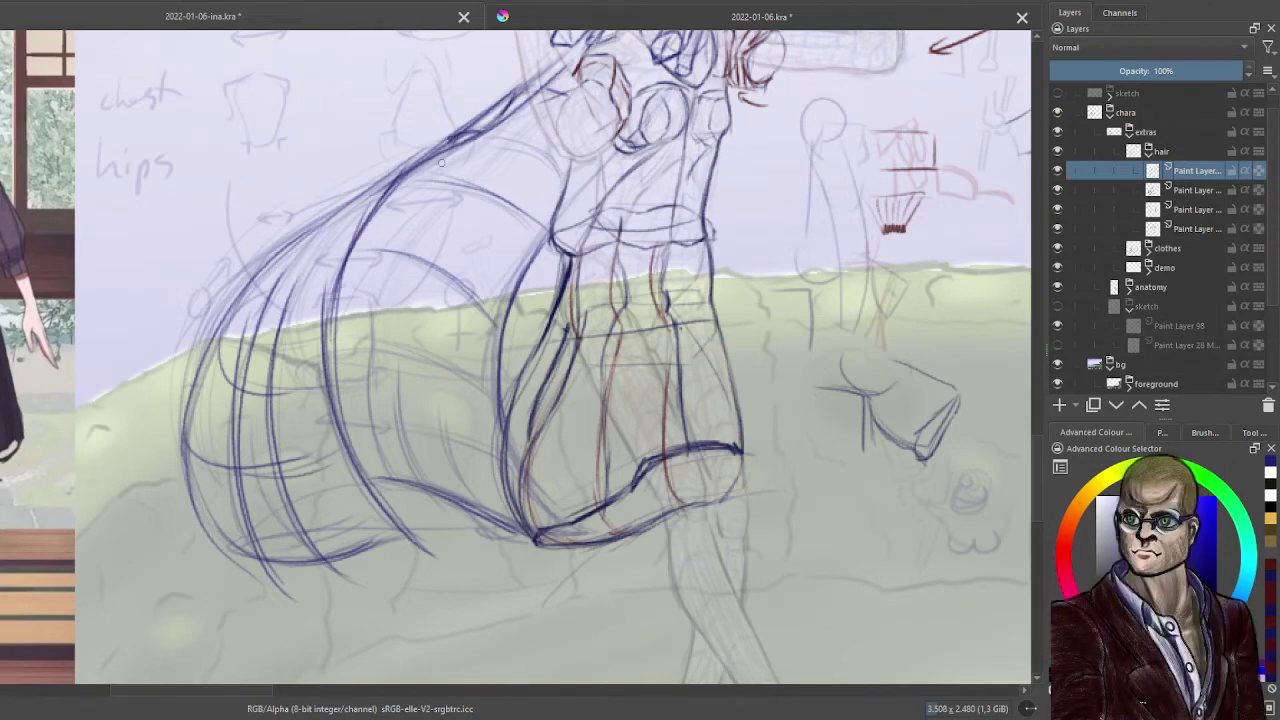
# - Add two curved cross contours across the middle of the back hair and merge the layer into the one below
pyautogui.moveTo(344, 350)
pyautogui.mouseDown()
pyautogui.moveTo(380, 345)
pyautogui.moveTo(480, 396)
pyautogui.mouseUp()
pyautogui.moveTo(361, 419)
pyautogui.mouseDown()
pyautogui.moveTo(495, 490)
pyautogui.moveTo(455, 446)
pyautogui.mouseUp()
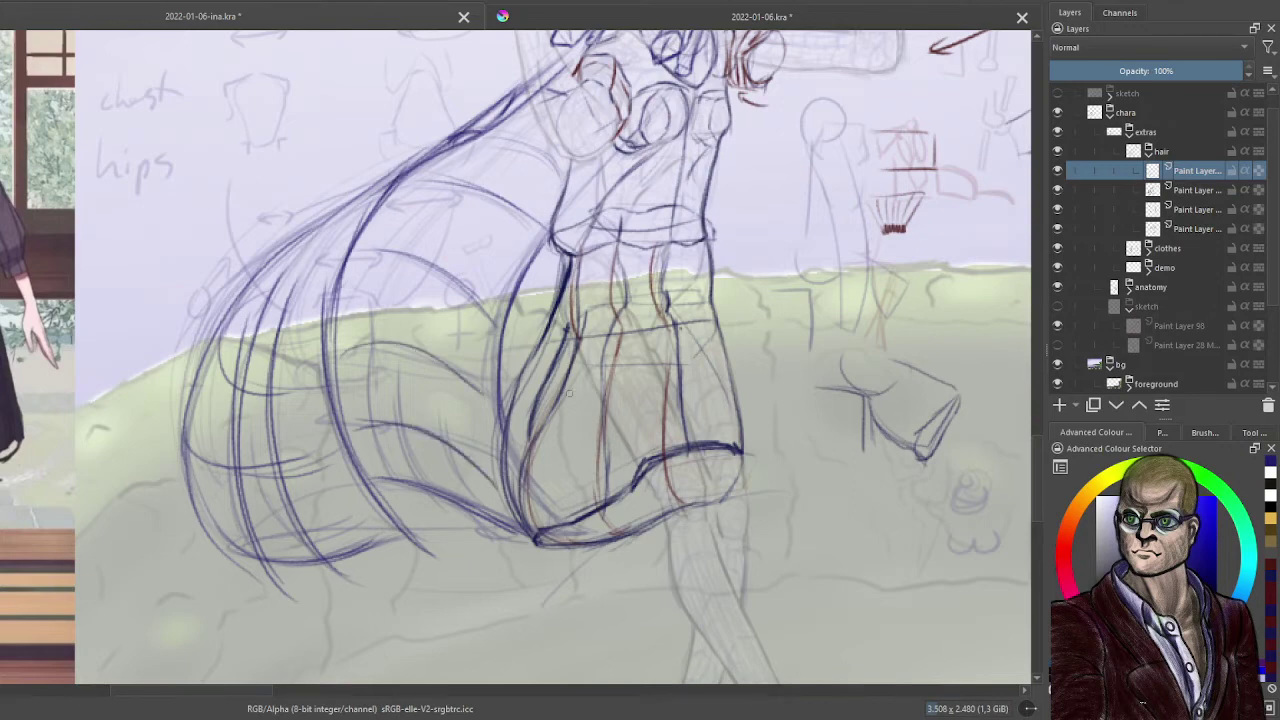
pyautogui.hotkey('ctrl', 'e')
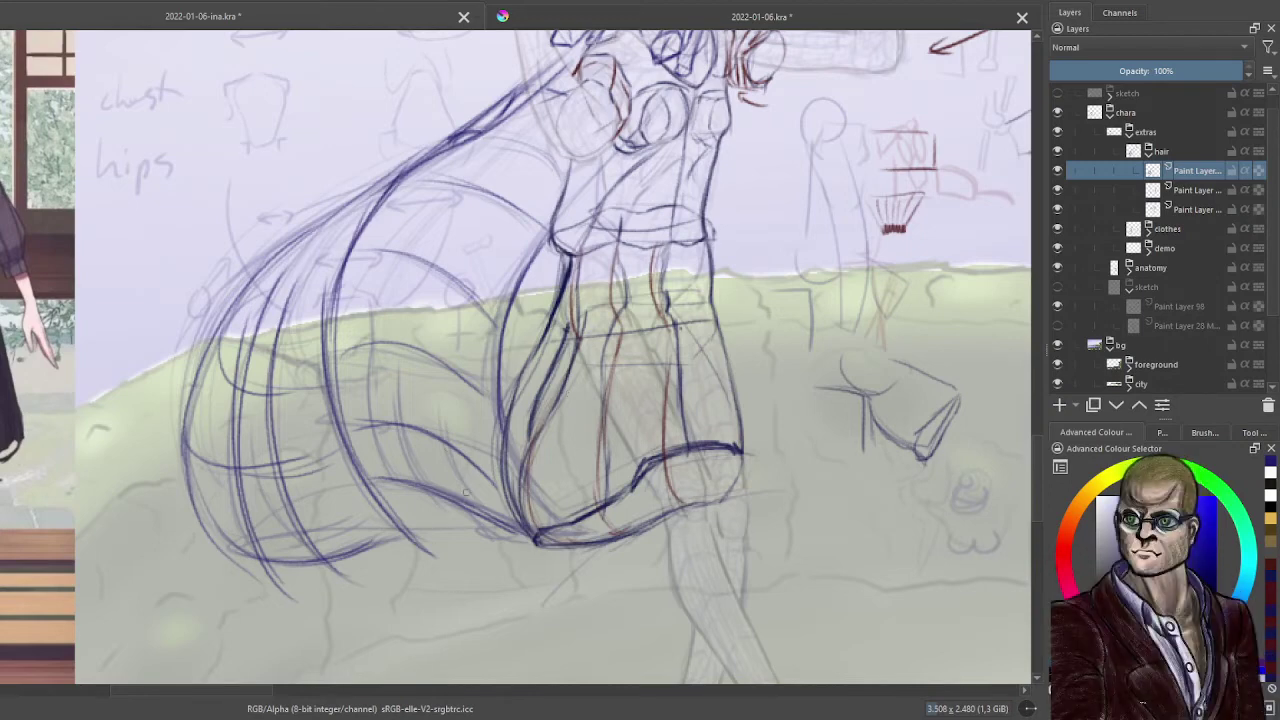
# - Draw curved lengthwise strand lines through the back hair's inner section, sweeping from its lower edge up toward the waist, redoing one
pyautogui.moveTo(466, 494); pyautogui.dragTo(456, 306)
pyautogui.moveTo(462, 472)
pyautogui.mouseDown()
pyautogui.moveTo(450, 434)
pyautogui.moveTo(470, 260)
pyautogui.mouseUp()
pyautogui.moveTo(414, 478); pyautogui.dragTo(462, 188)
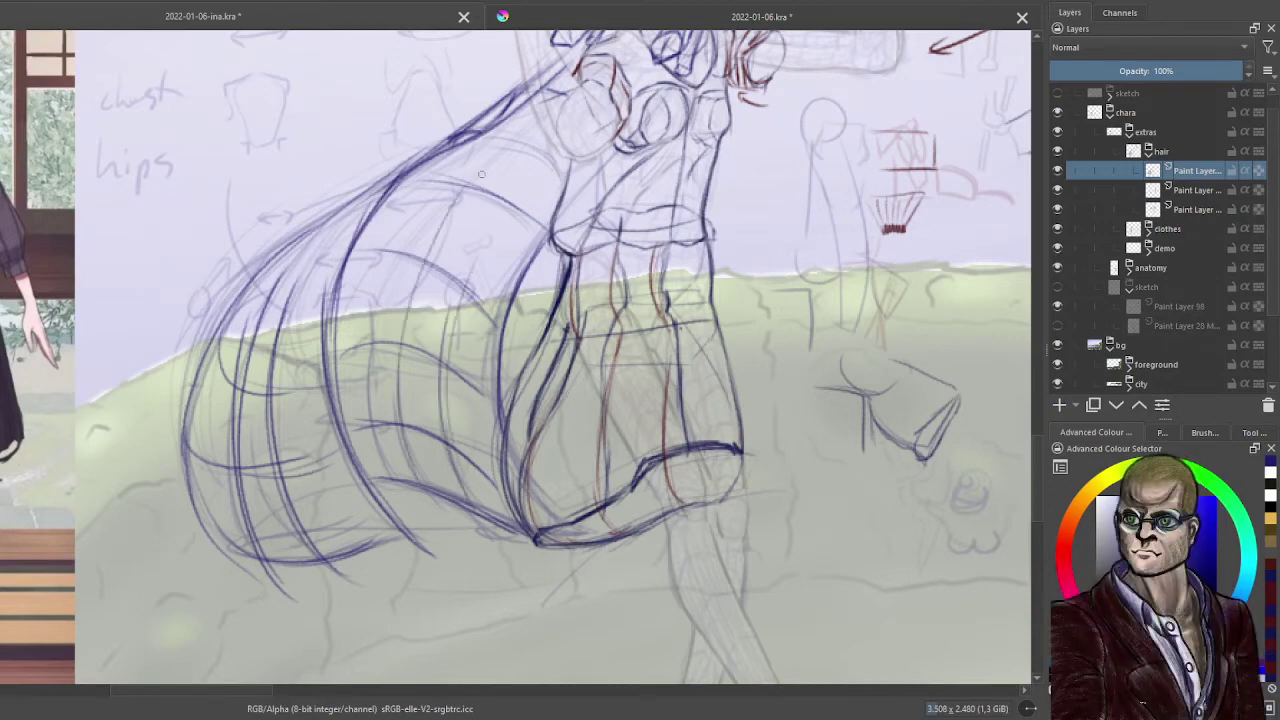
pyautogui.hotkey('ctrl', 'z')
pyautogui.moveTo(400, 478); pyautogui.dragTo(500, 192)
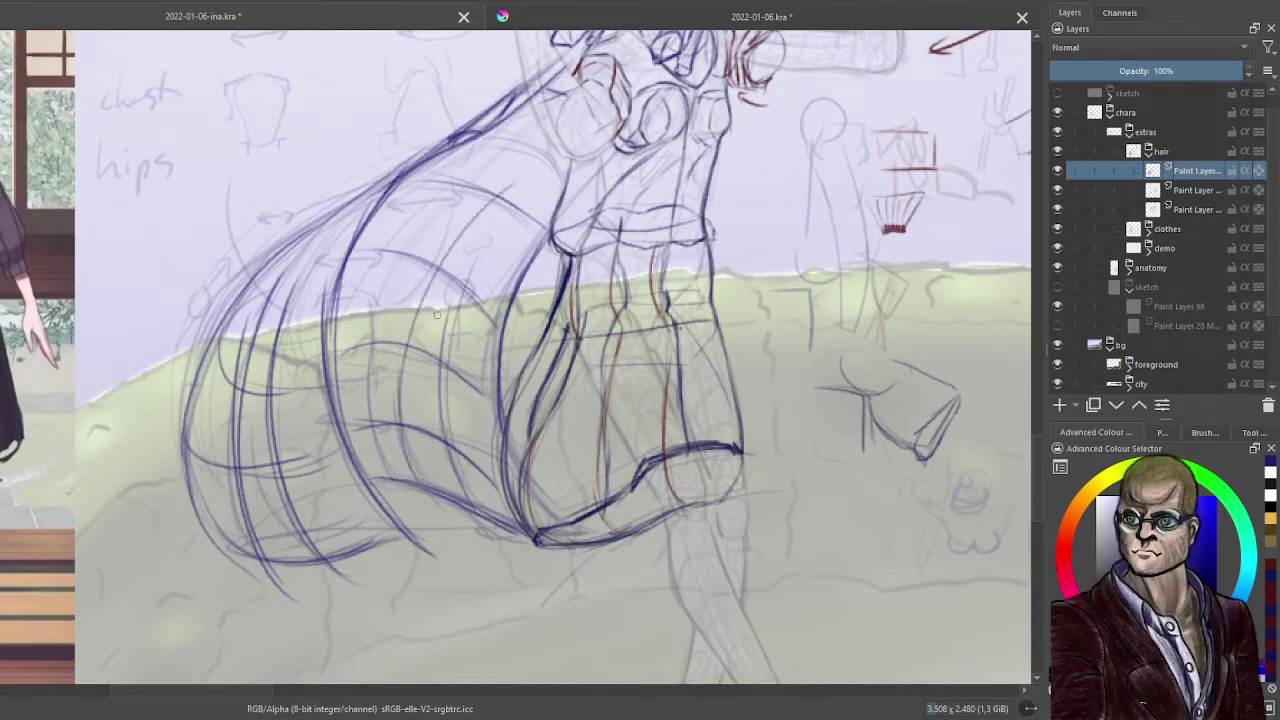
pyautogui.moveTo(351, 422); pyautogui.dragTo(455, 189)
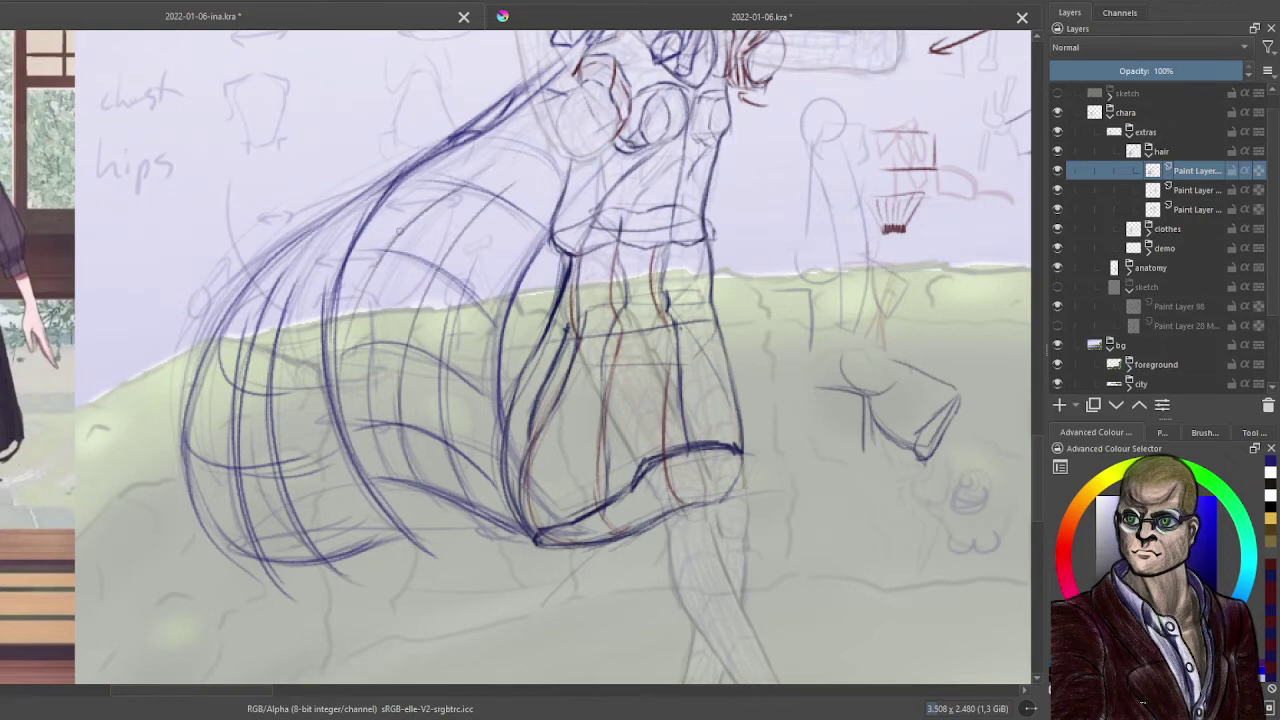
# - Collapse the hair group, save the document and collapse the extras group
pyautogui.scroll(-4, 399, 231)
pyautogui.scroll(4, 633, 269)
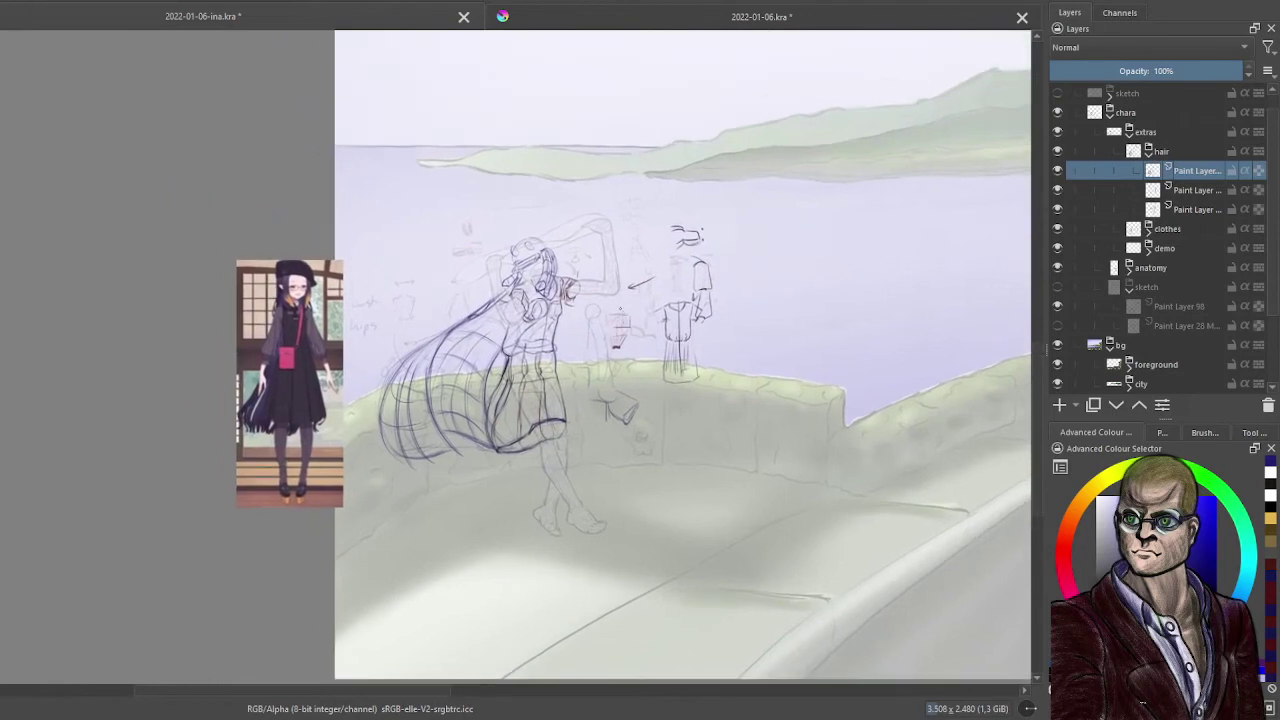
pyautogui.scroll(1, 633, 269)
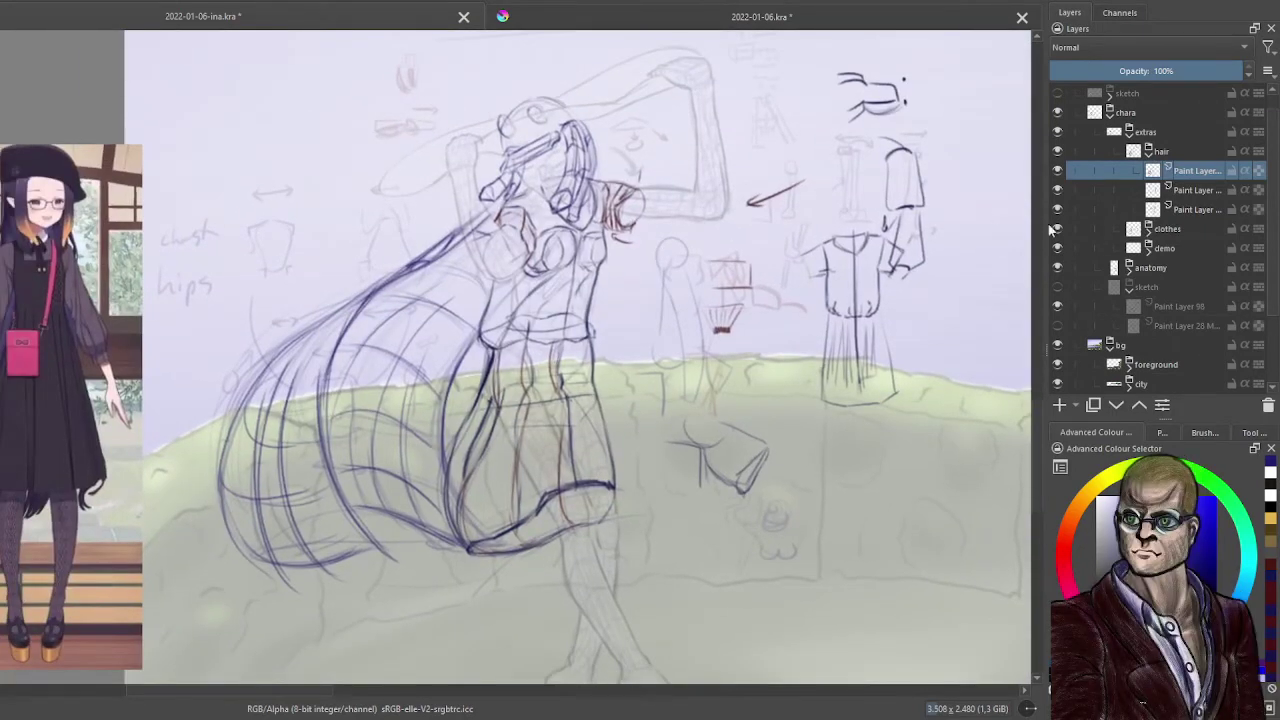
pyautogui.click(1148, 151)
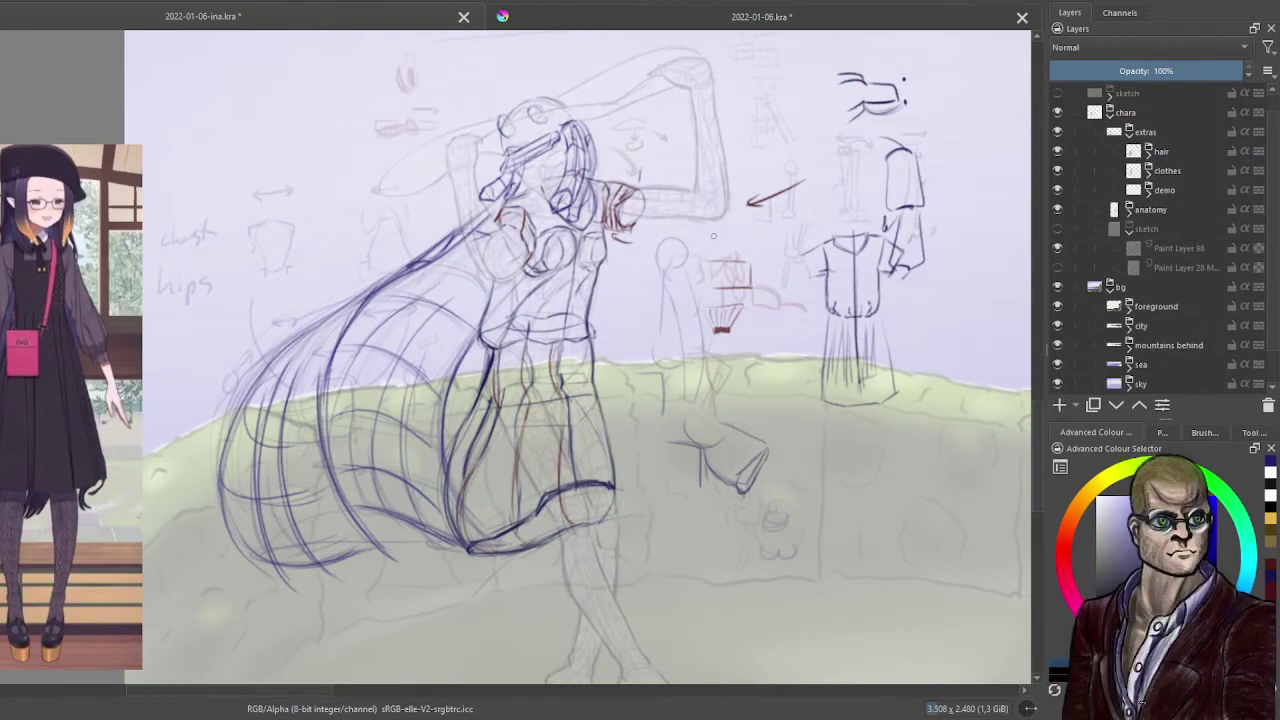
pyautogui.moveTo(674, 309); pyautogui.dragTo(653, 301)
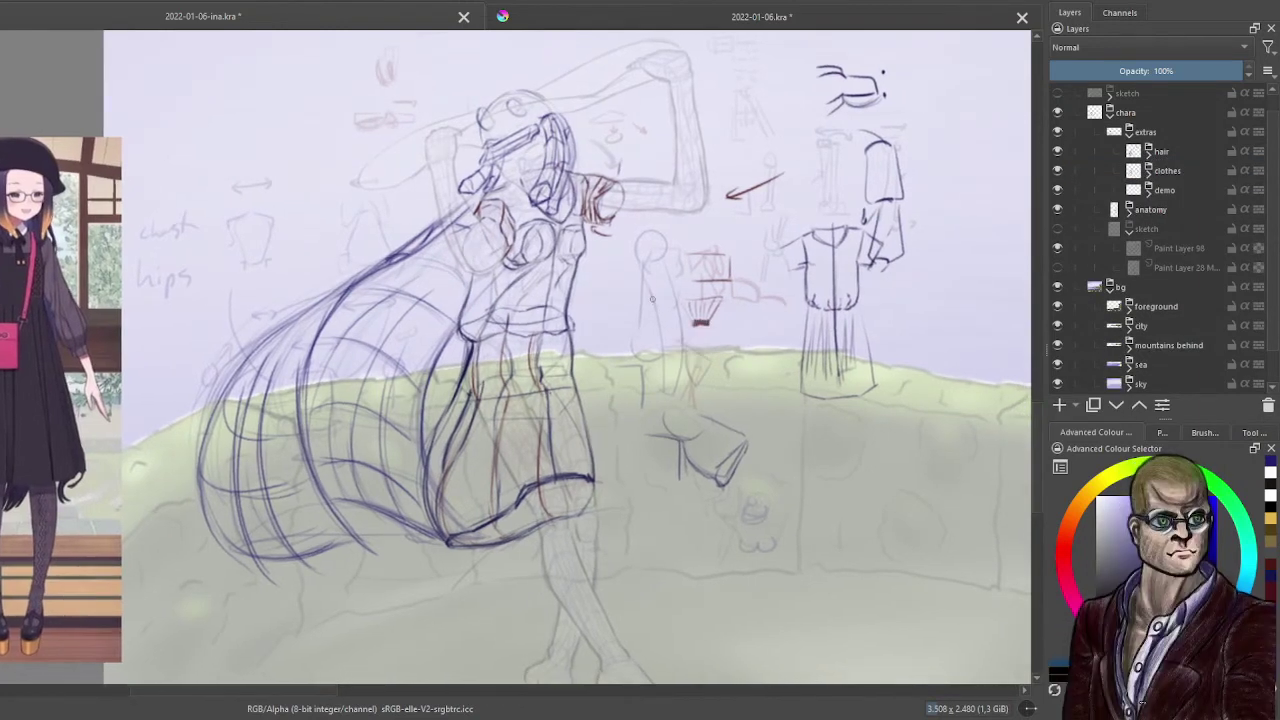
pyautogui.hotkey('ctrl', 's')
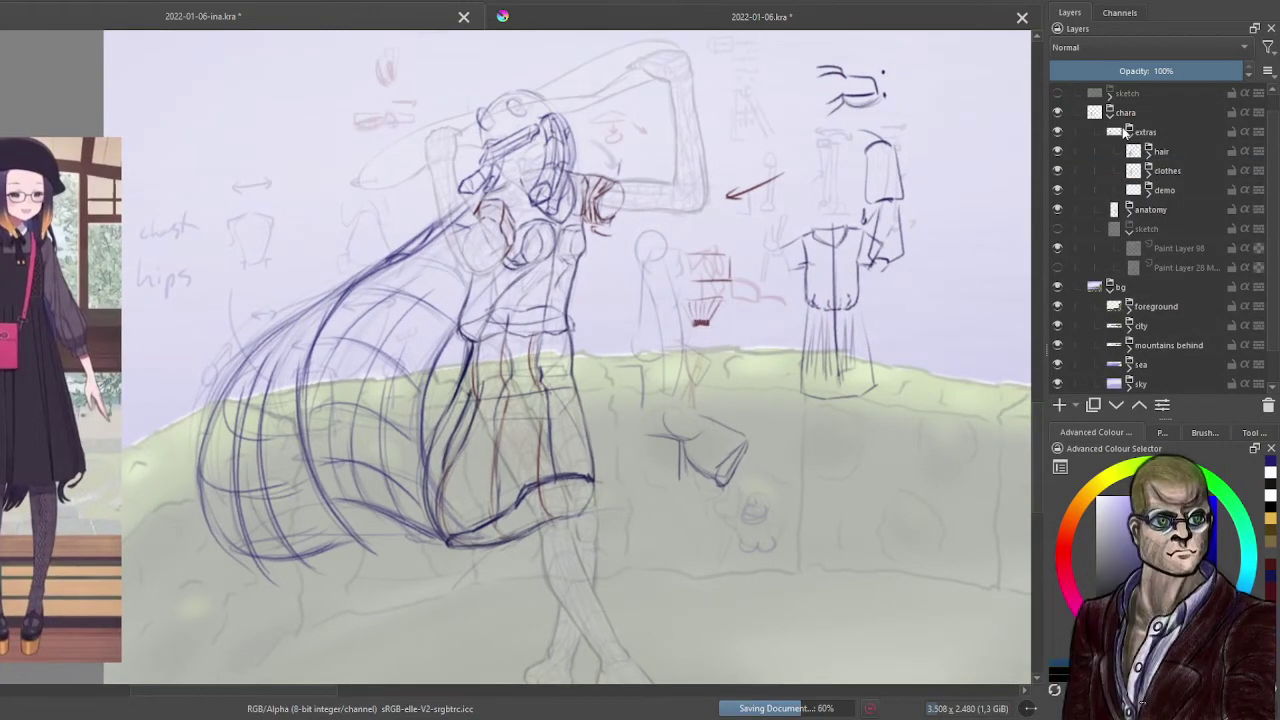
pyautogui.click(1129, 132)
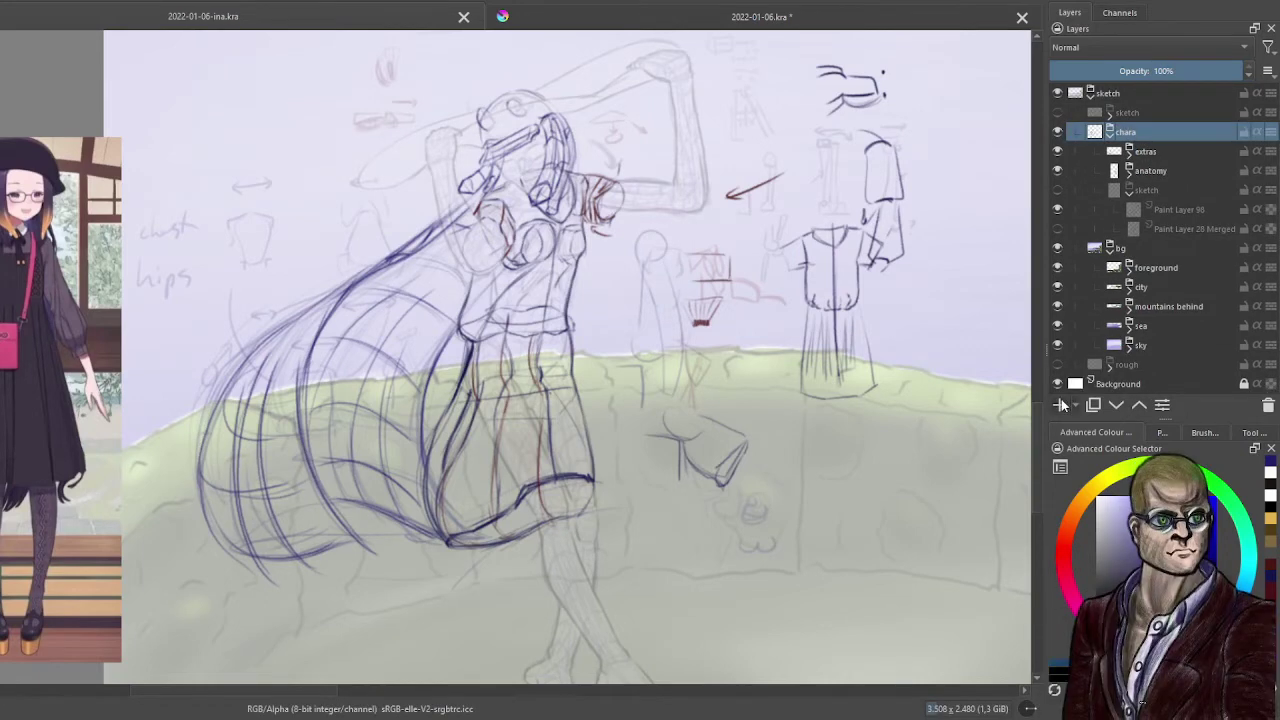
# - Add a paint layer at the top of the chara group and put it in a new group named drawing
pyautogui.click(1059, 405)
pyautogui.hotkey('ctrl', 'g')
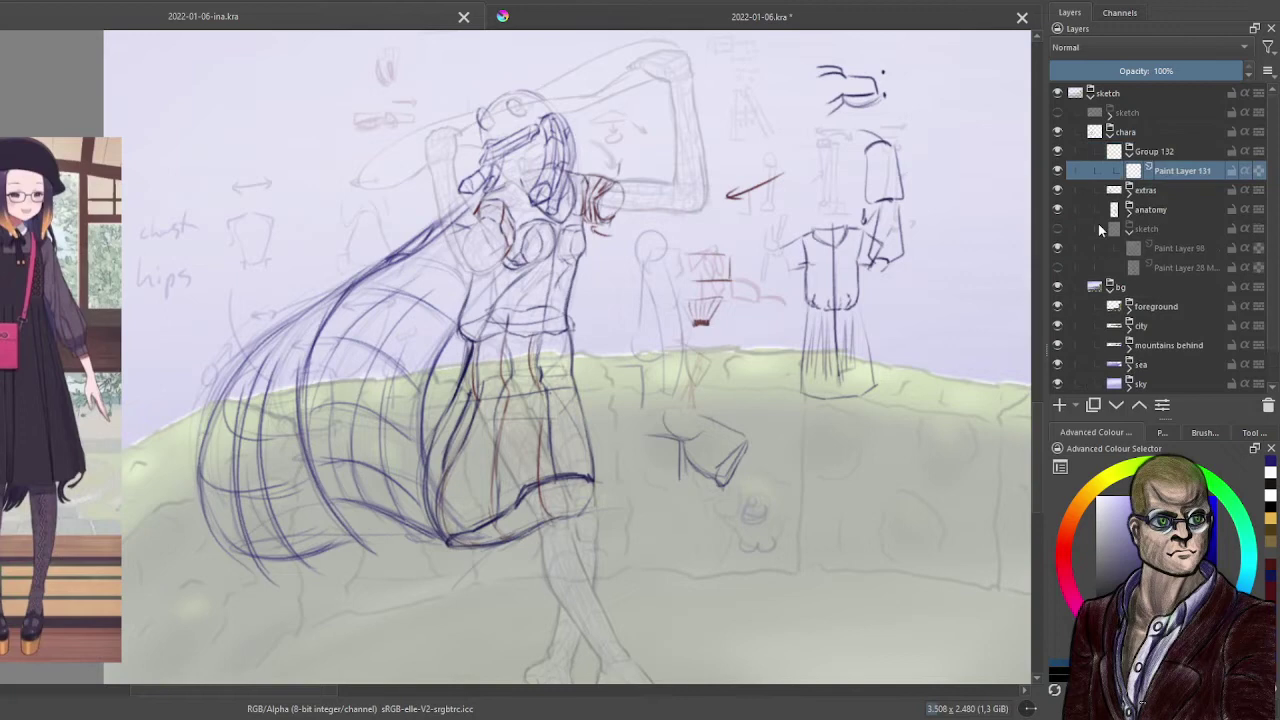
pyautogui.doubleClick(1180, 151)
pyautogui.write('d')
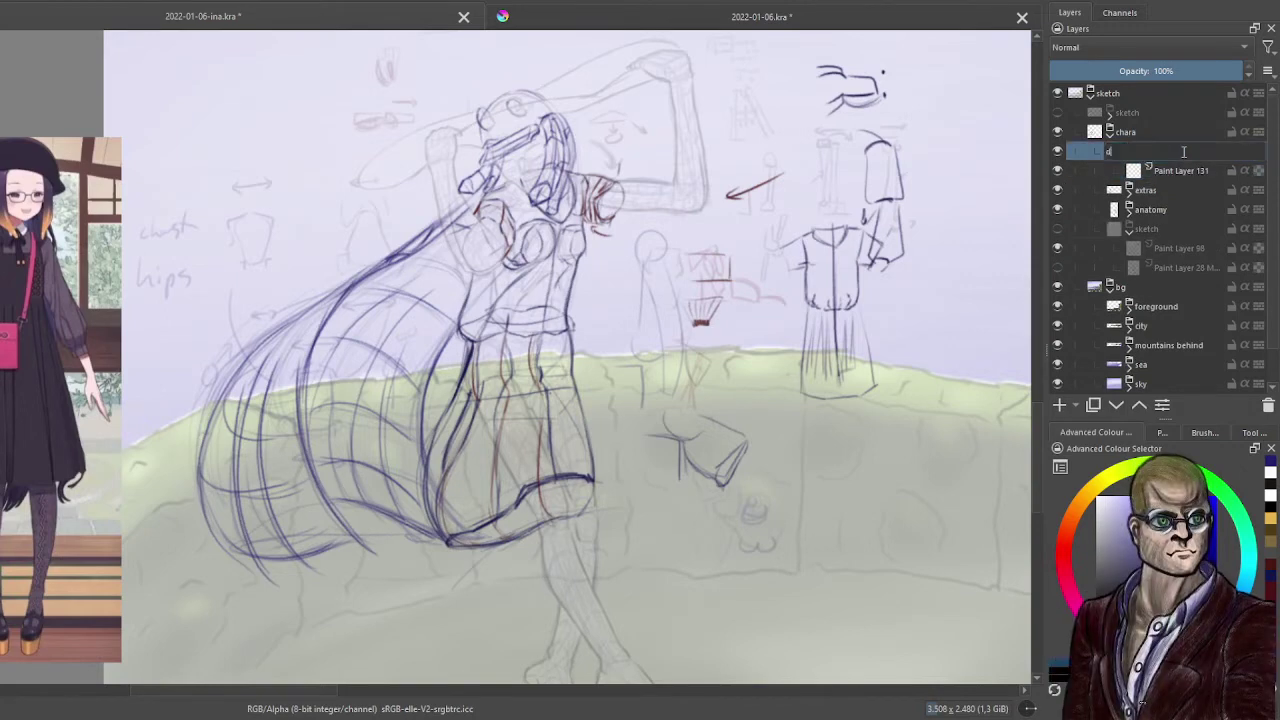
pyautogui.write('rawing')
pyautogui.press('Return')
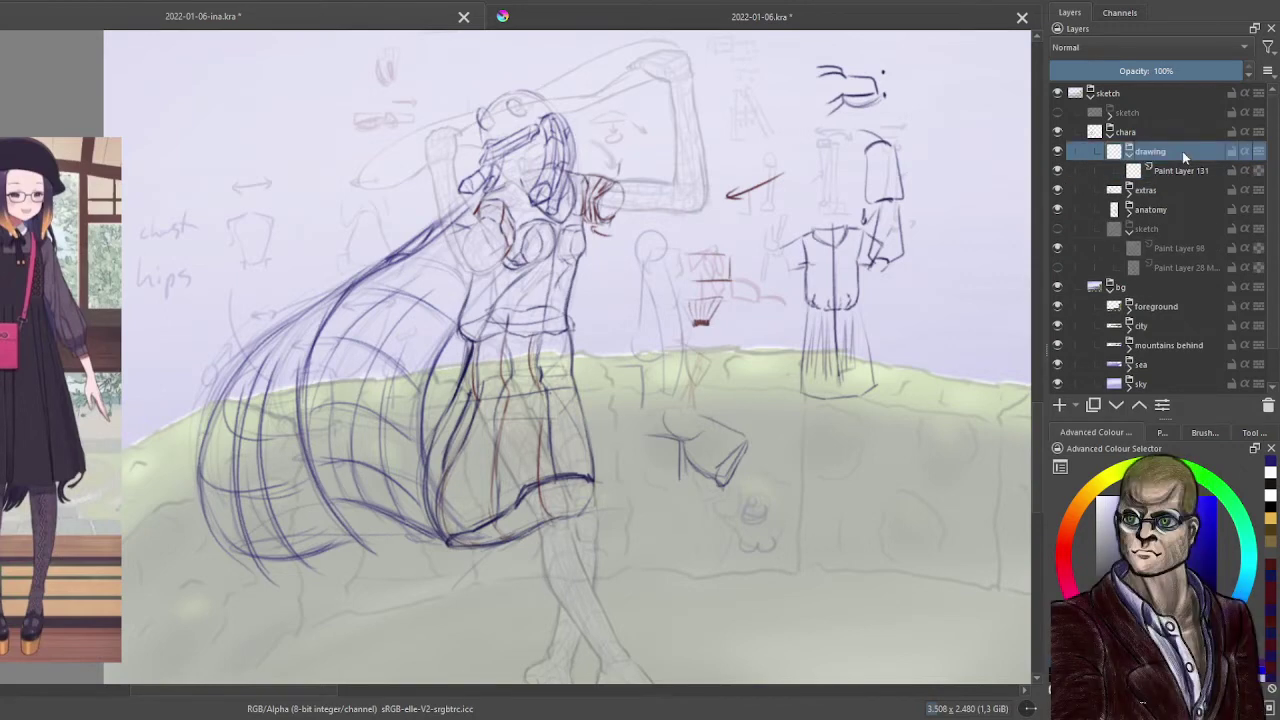
# - Add two more paint layers inside the drawing group and place the topmost one in a group named ink
pyautogui.click(1179, 169)
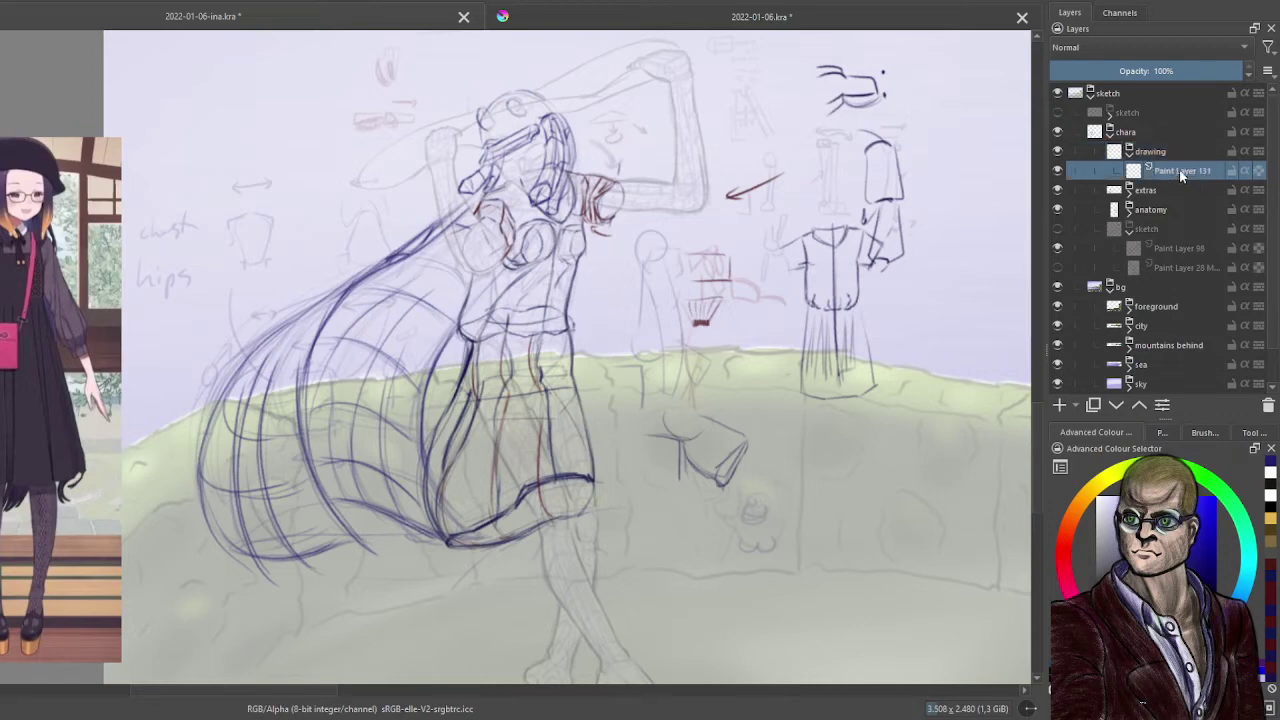
pyautogui.click(1061, 404)
pyautogui.click(1062, 403)
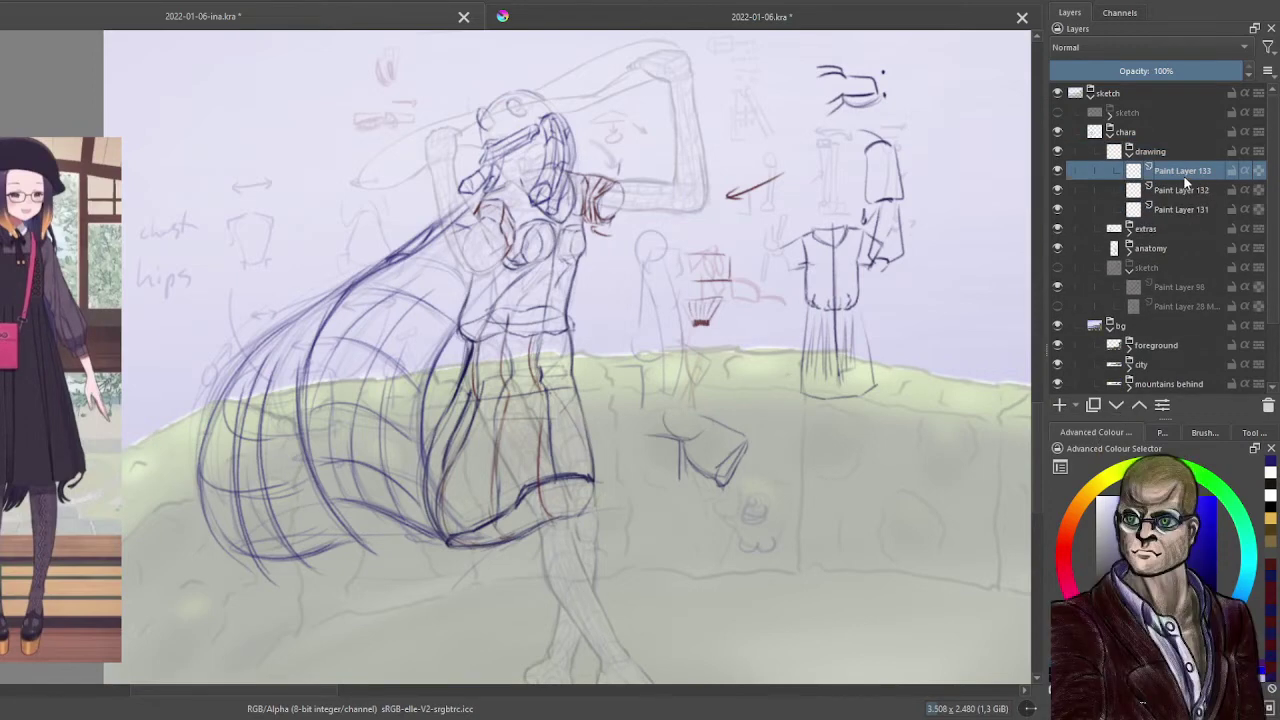
pyautogui.hotkey('ctrl', 'g')
pyautogui.doubleClick(1183, 172)
pyautogui.write('ink')
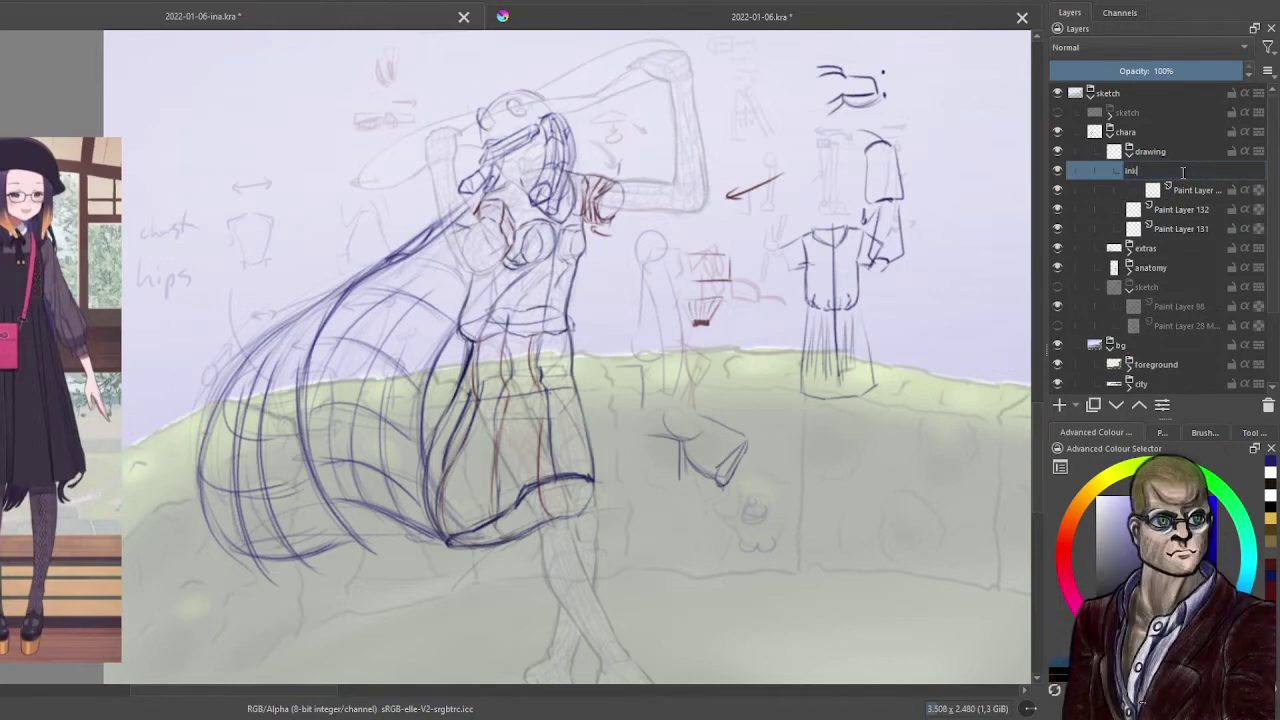
pyautogui.press('Return')
# - Rename the middle paint layer as colors and put the lowest paint layer into its own group
pyautogui.doubleClick(1181, 209)
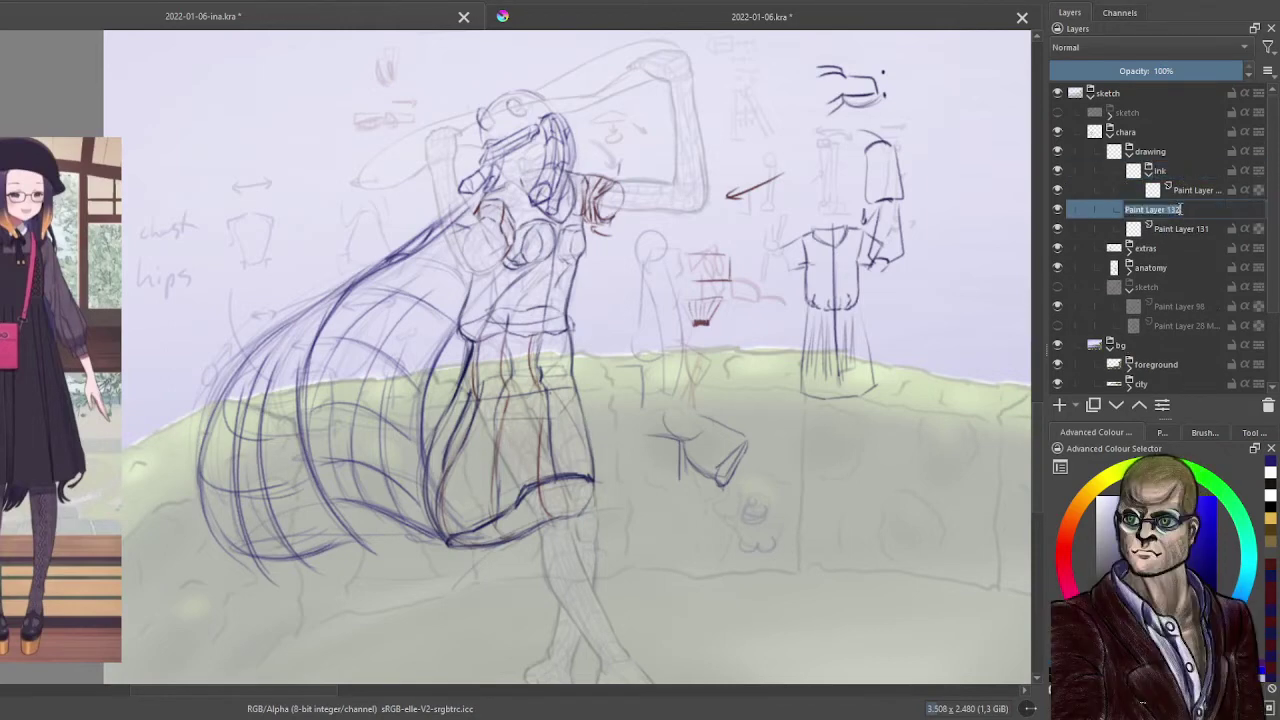
pyautogui.write('colors')
pyautogui.press('Return')
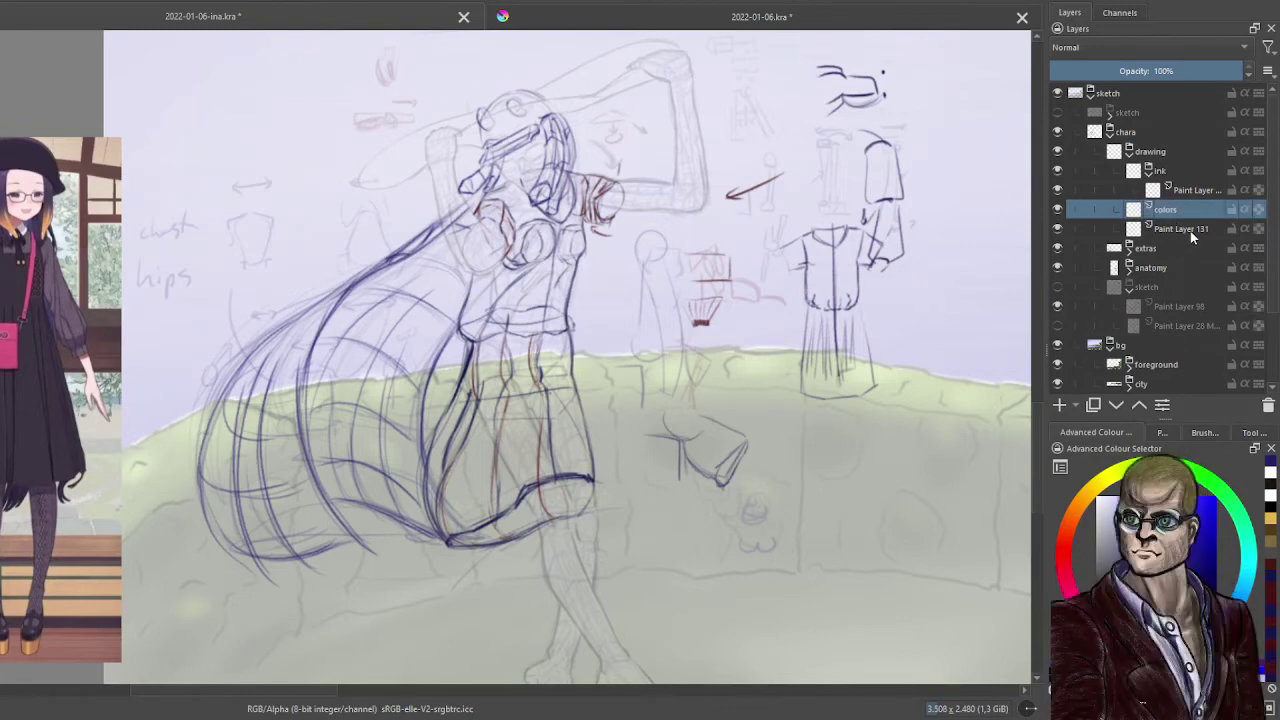
pyautogui.doubleClick(1190, 230)
pyautogui.click(1174, 208)
pyautogui.click(1177, 229)
pyautogui.hotkey('ctrl', 'g')
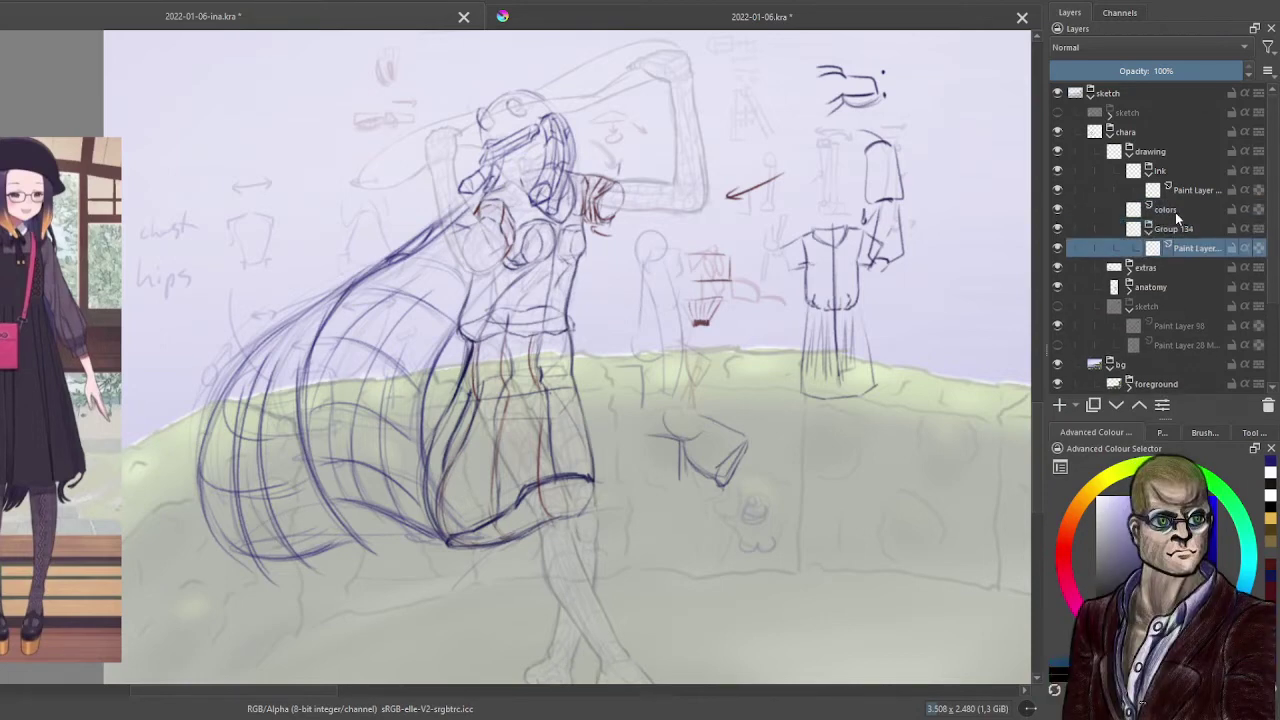
# - Put the colors layer into a new group named color
pyautogui.click(1176, 210)
pyautogui.hotkey('ctrl', 'g')
pyautogui.doubleClick(1175, 210)
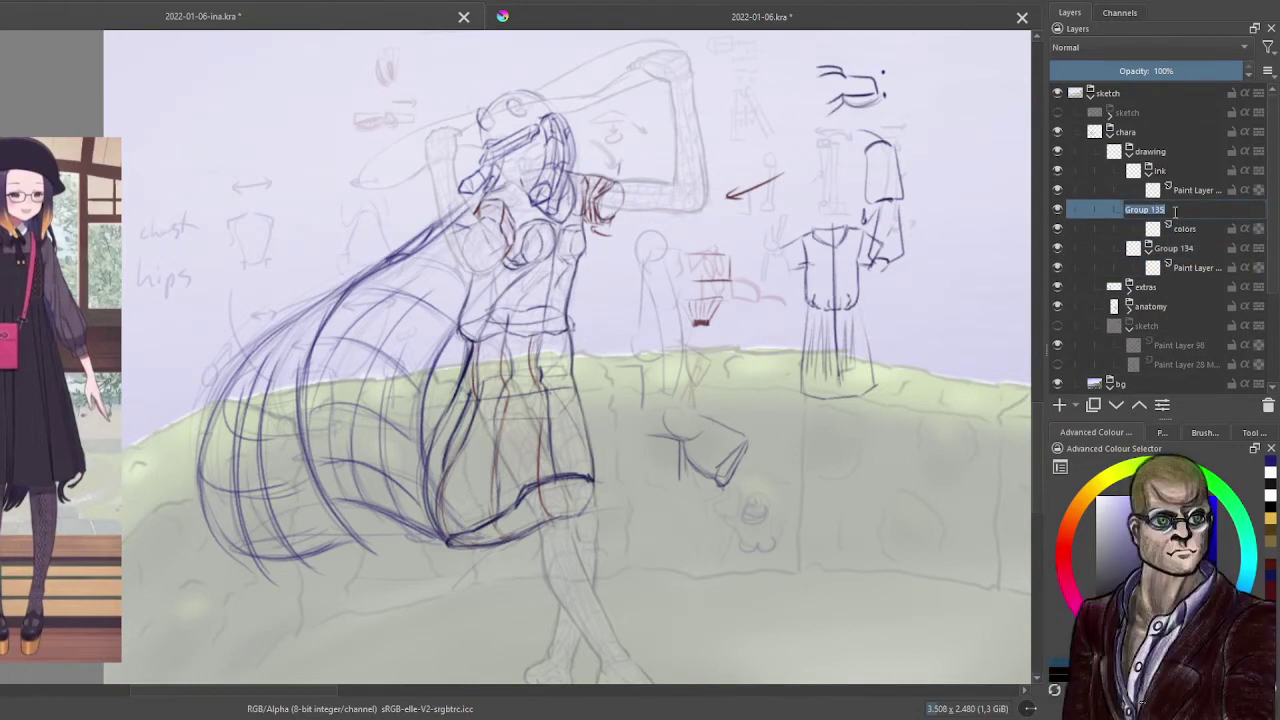
pyautogui.write('colo')
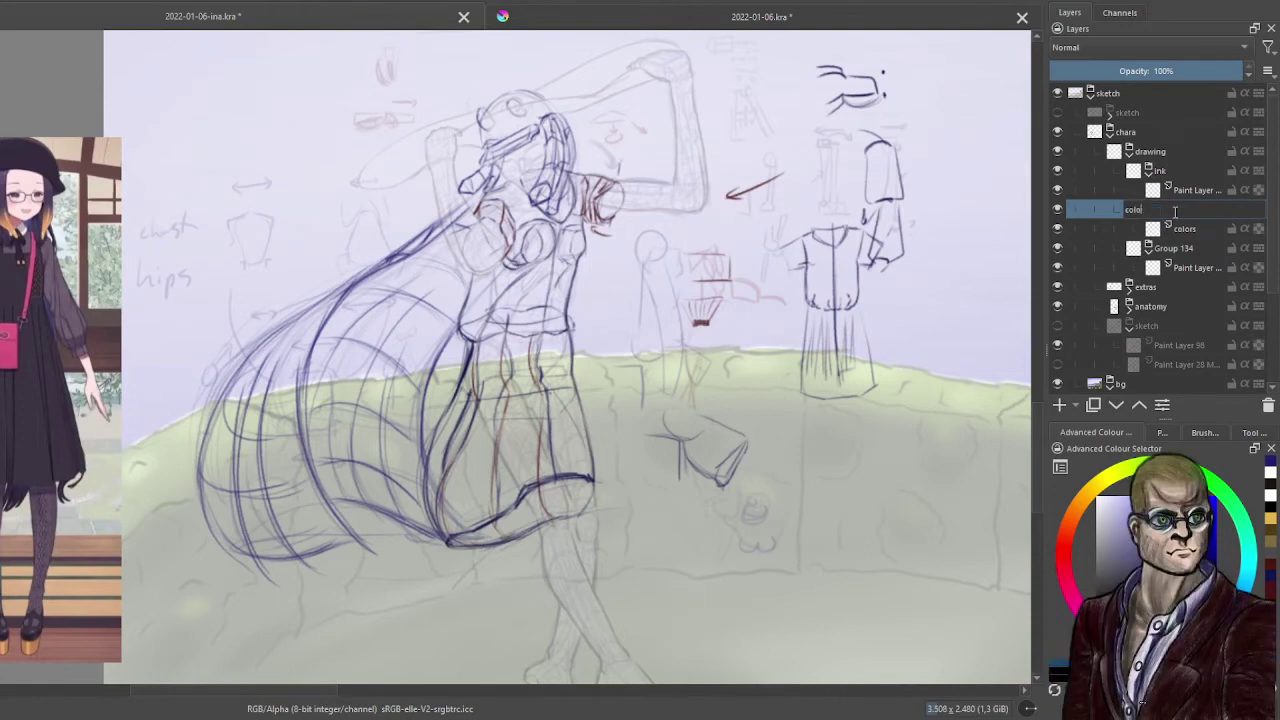
pyautogui.write('r')
pyautogui.press('Return')
# - Rename the lowest new group as sketch, collapse the color and ink groups, and select the paint layer inside sketch
pyautogui.doubleClick(1178, 249)
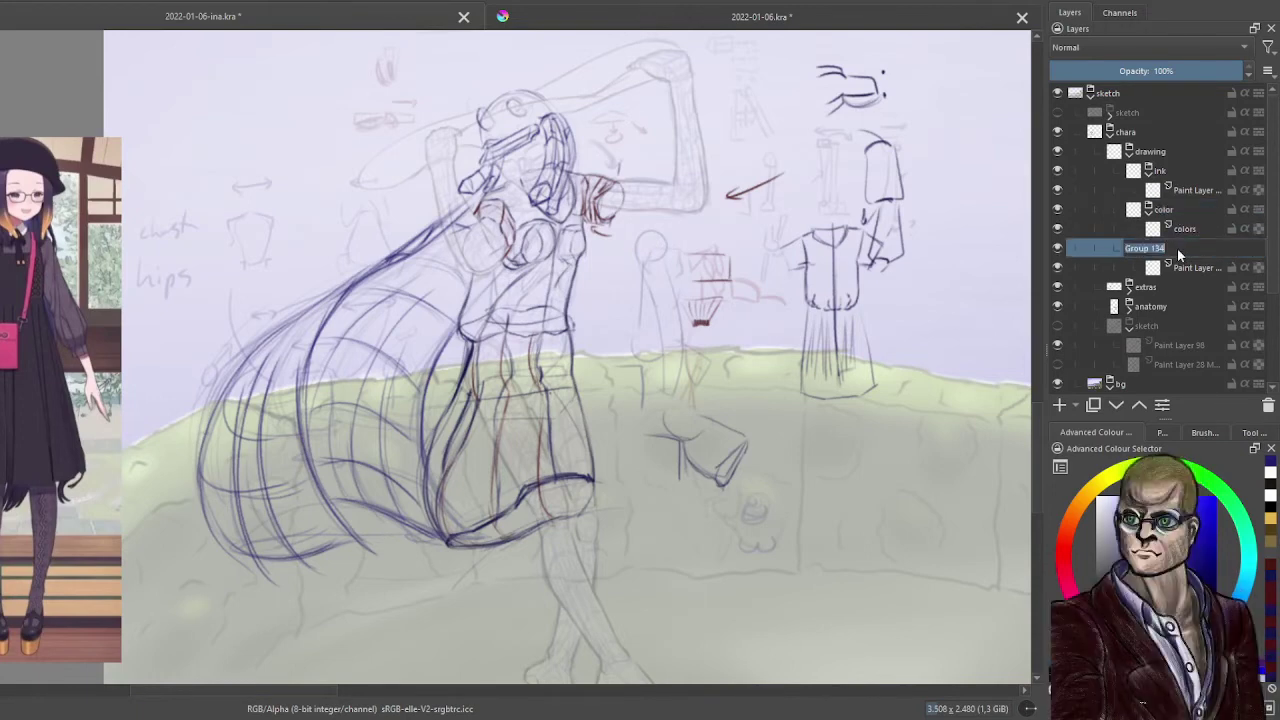
pyautogui.write('sketch')
pyautogui.press('Return')
pyautogui.click(1149, 211)
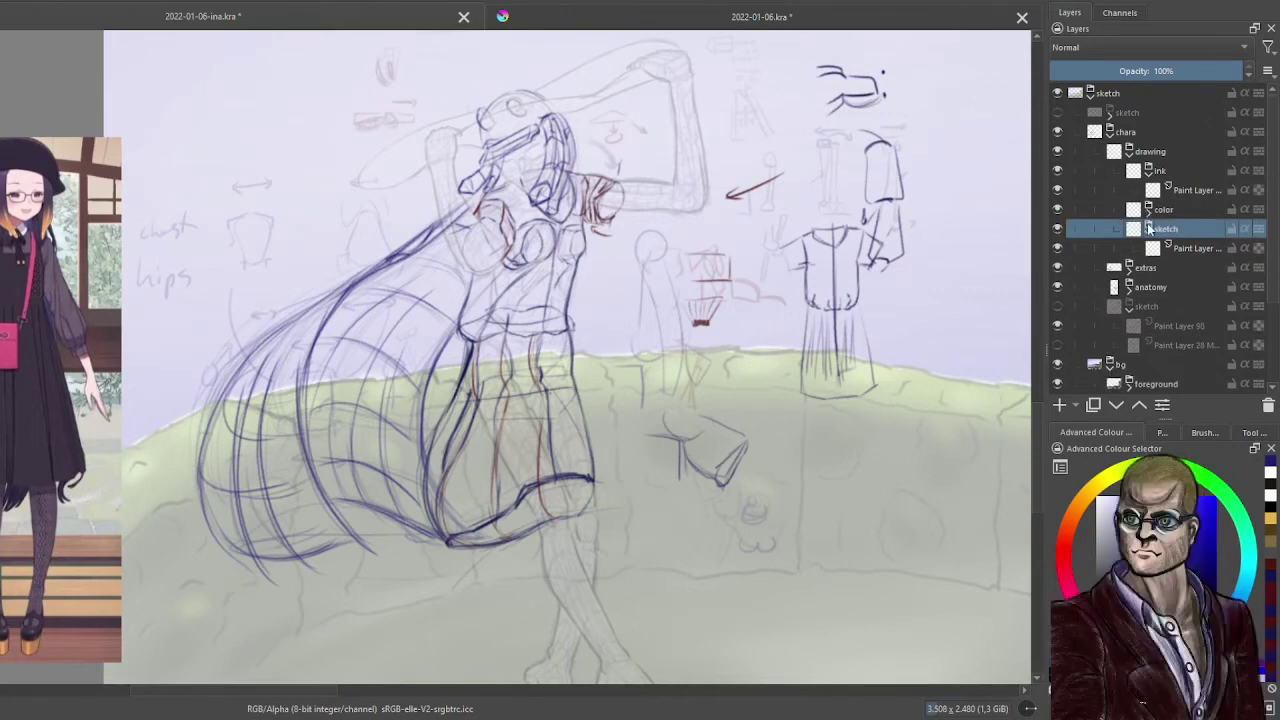
pyautogui.click(1148, 171)
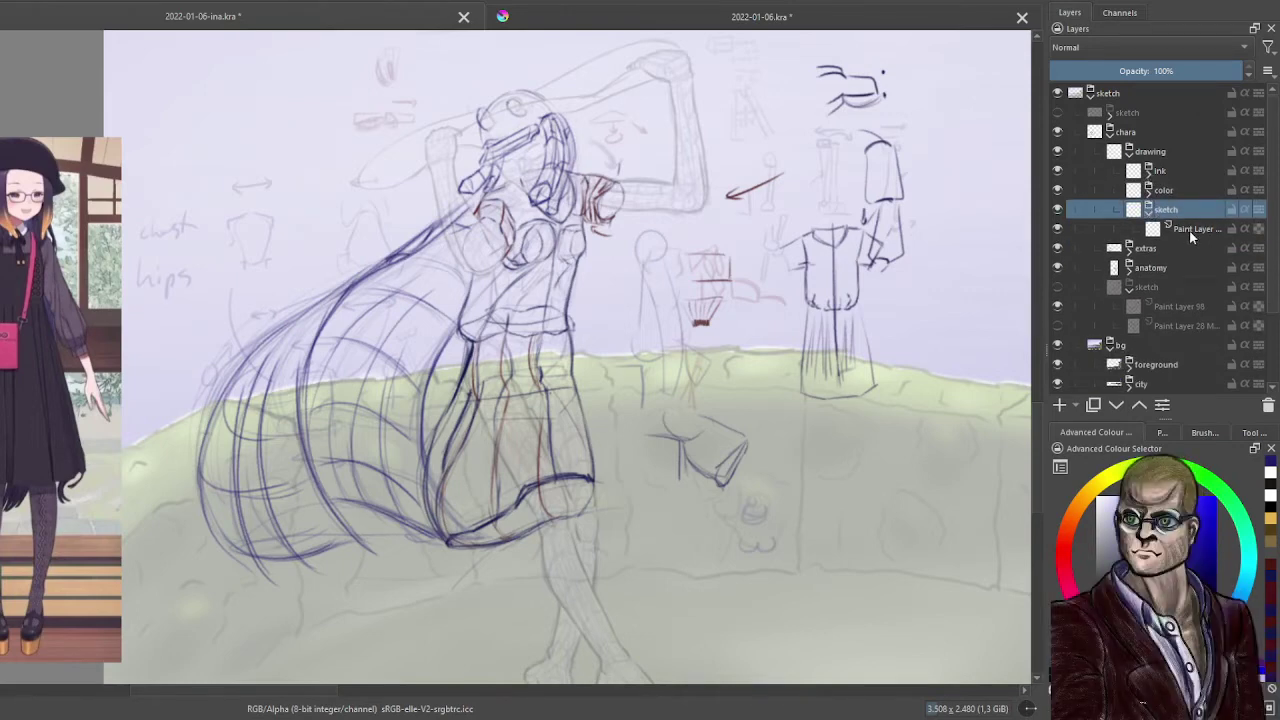
pyautogui.click(1189, 230)
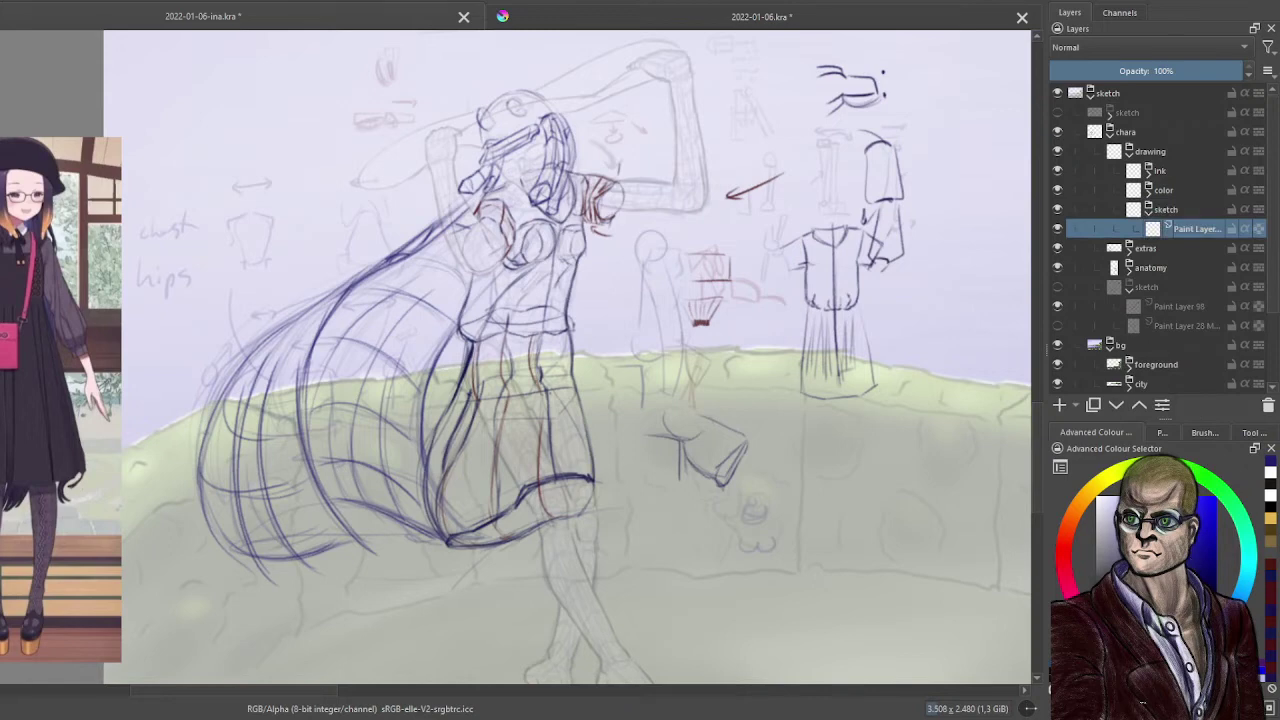
# - Bring up the favorite brush presets in place of the colour selector
pyautogui.click(1164, 434)
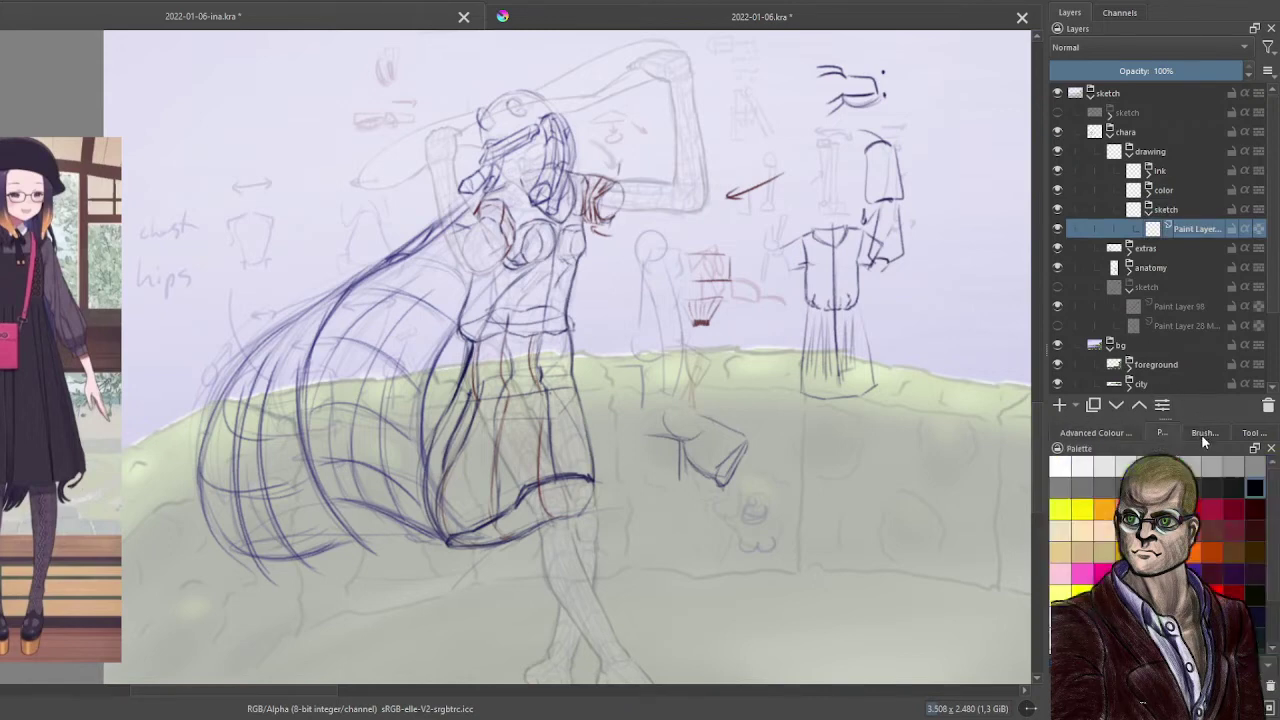
pyautogui.click(1201, 433)
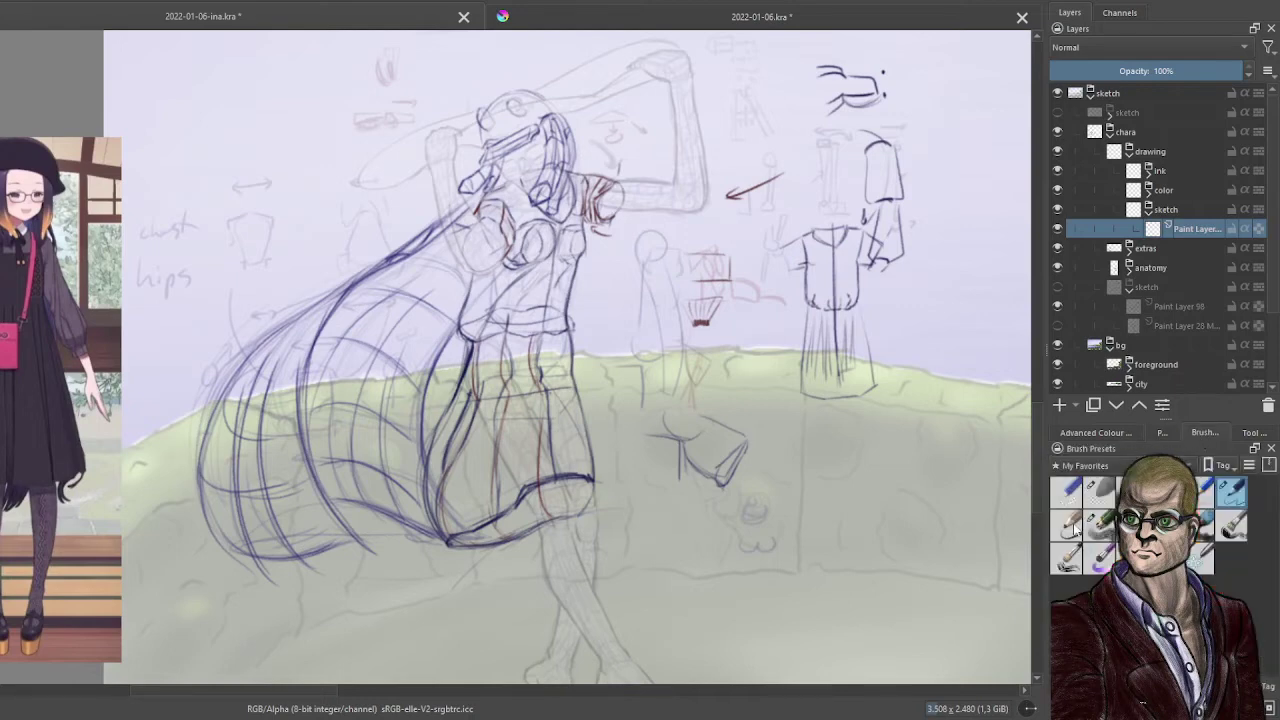
pyautogui.moveTo(647, 265); pyautogui.dragTo(701, 322)
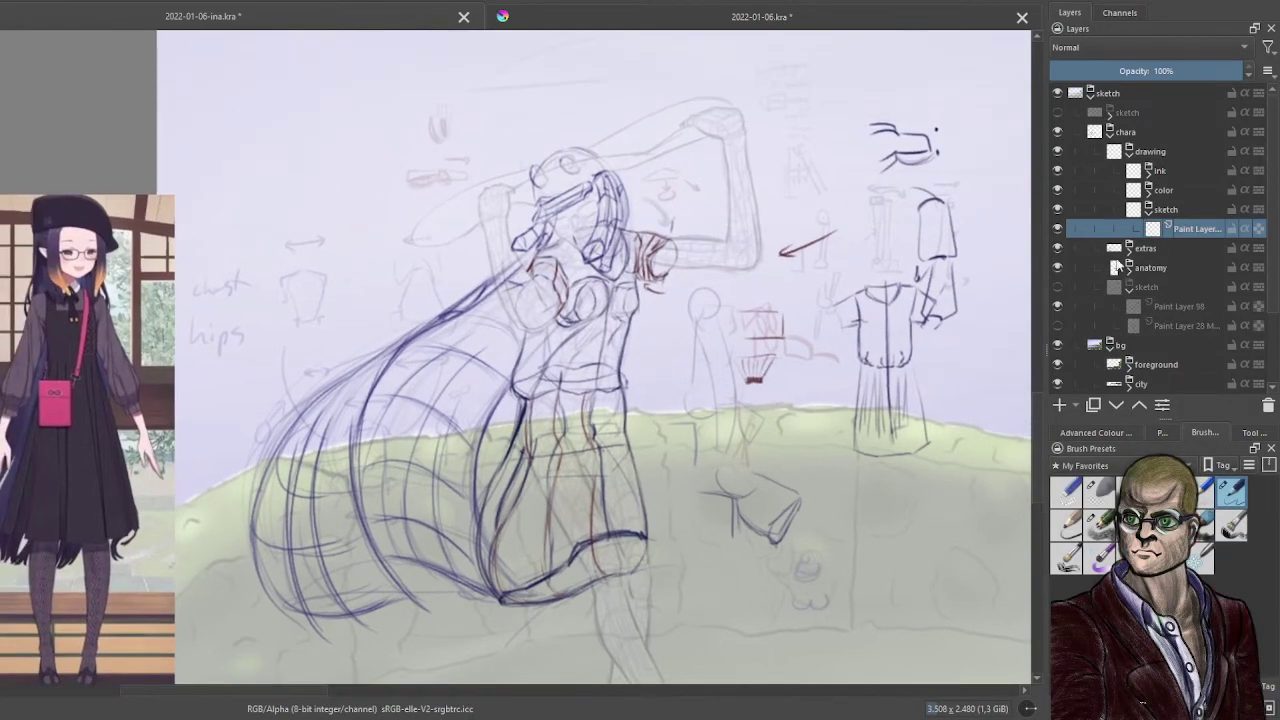
# - Expand the extras group and fade its hair group to 52% and its clothes group to 57% opacity
pyautogui.click(1058, 288)
pyautogui.click(1058, 288)
pyautogui.click(1129, 249)
pyautogui.click(1162, 268)
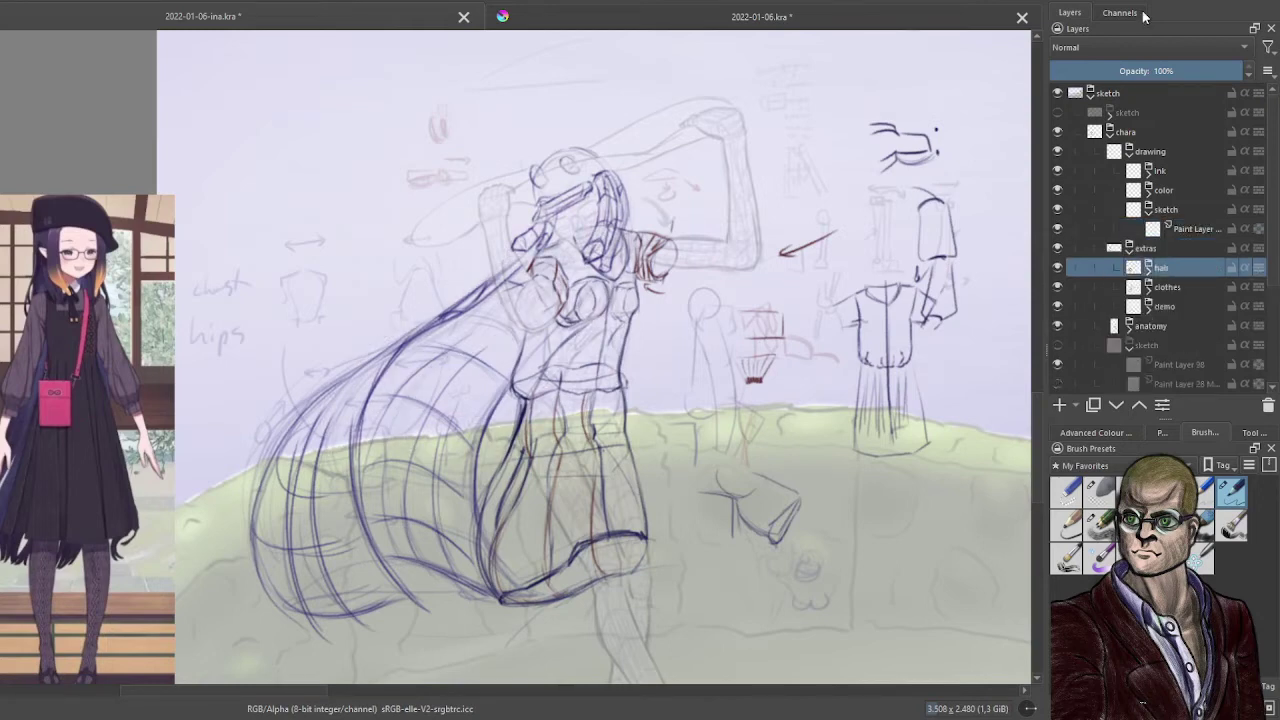
pyautogui.click(1152, 70)
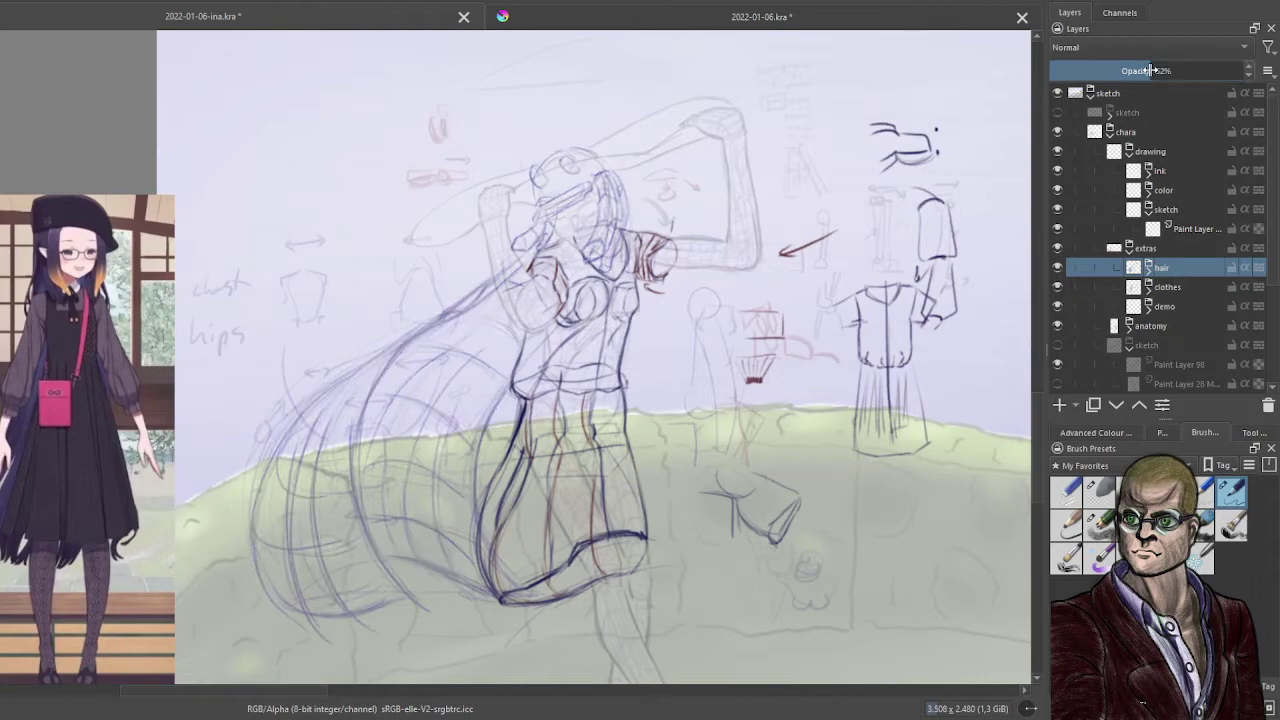
pyautogui.click(1166, 287)
pyautogui.click(1160, 70)
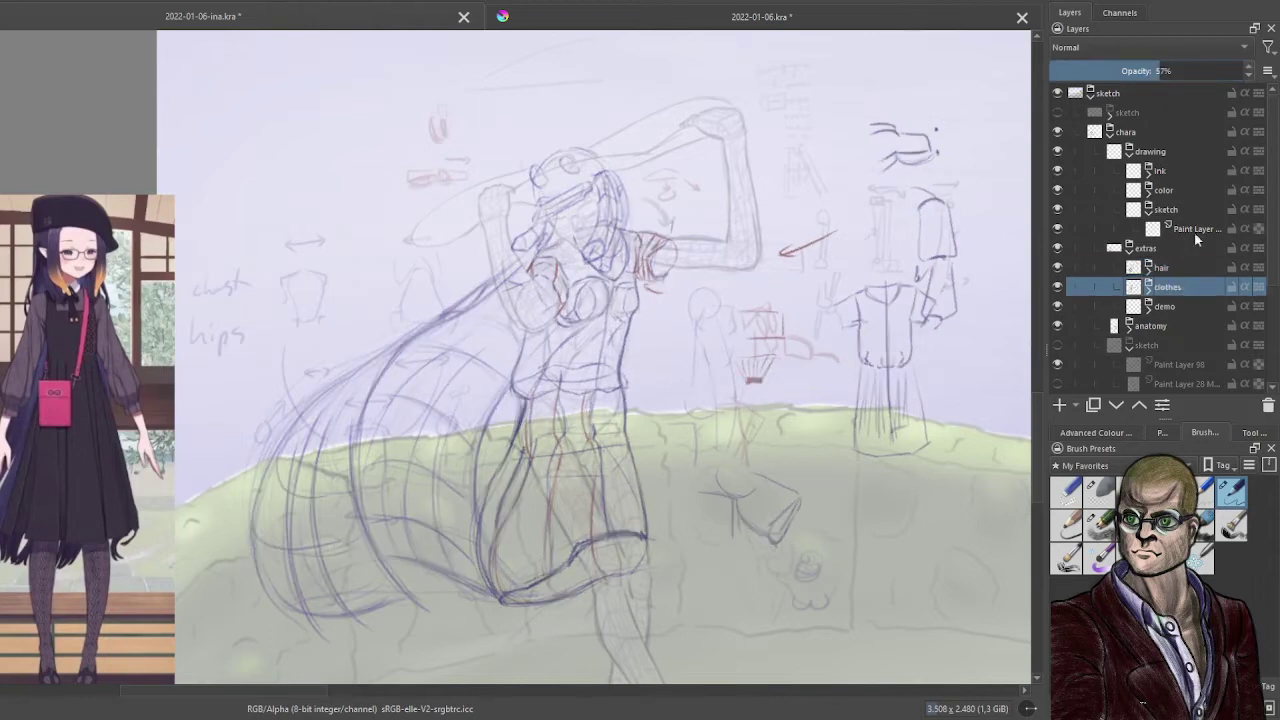
# - Hide the demo group and make the paint layer in the drawing's sketch group active
pyautogui.click(1057, 306)
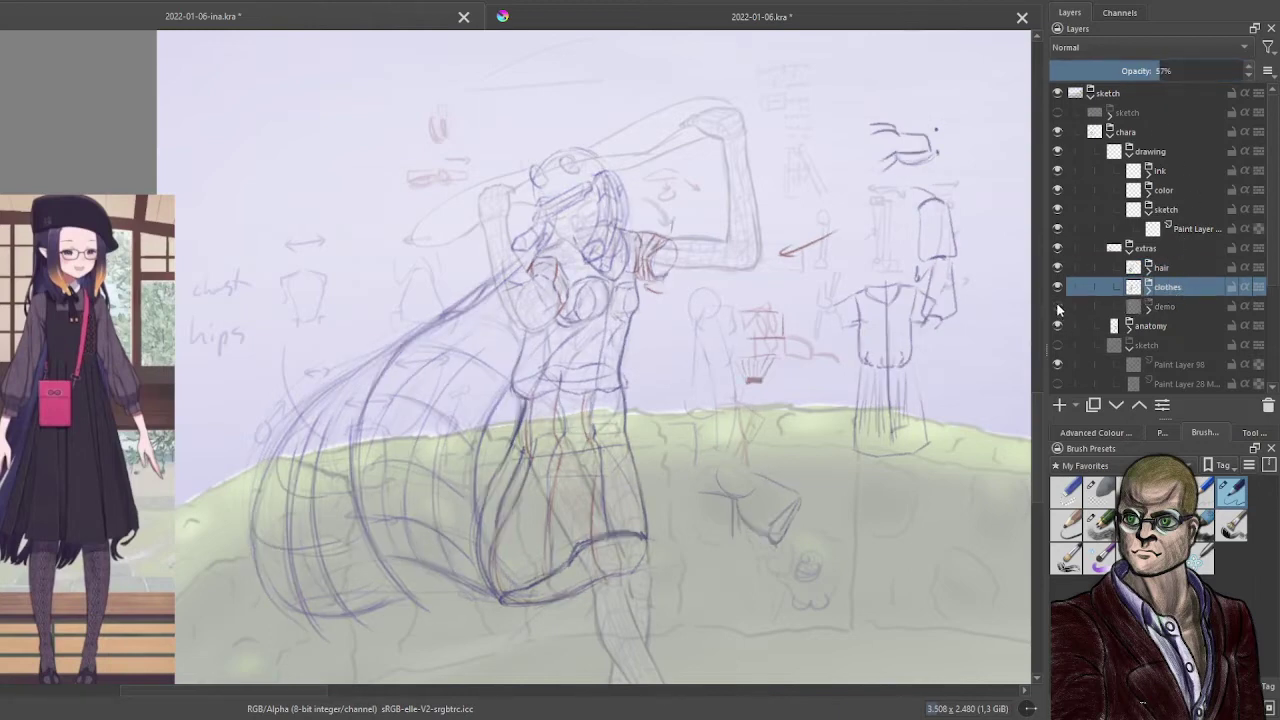
pyautogui.click(1192, 229)
pyautogui.scroll(2, 656, 204)
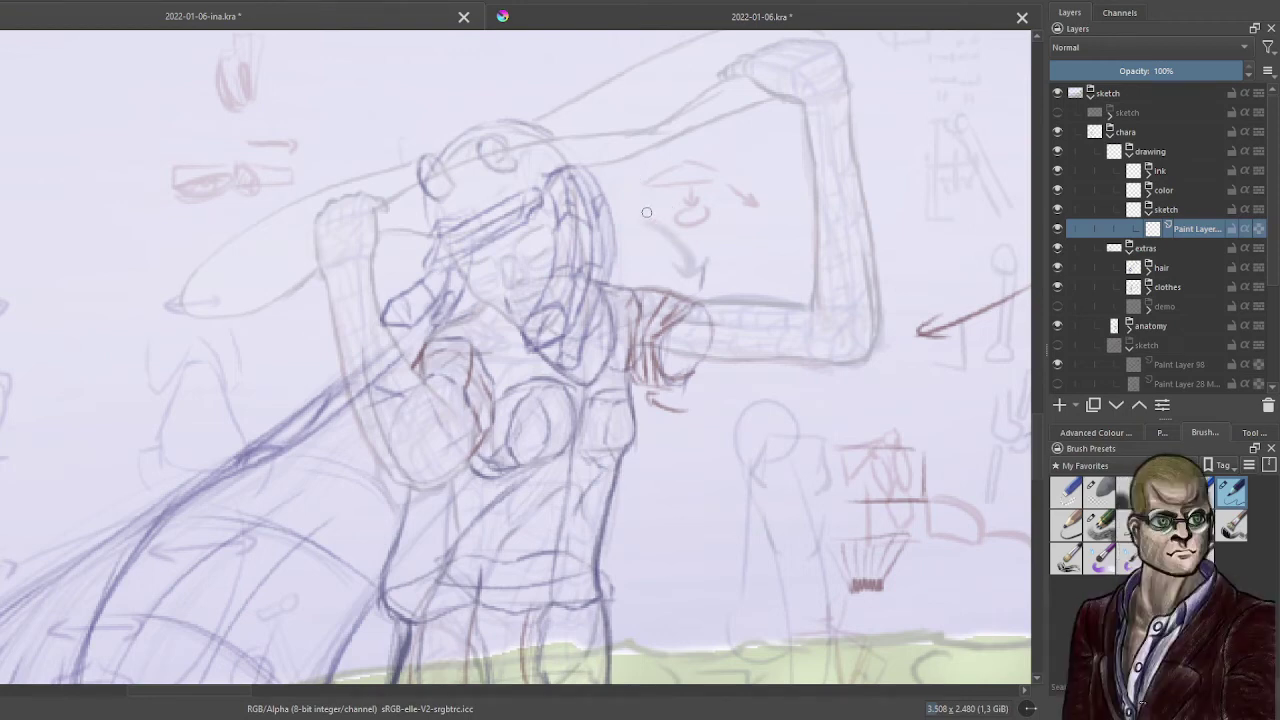
pyautogui.scroll(-2, 630, 180)
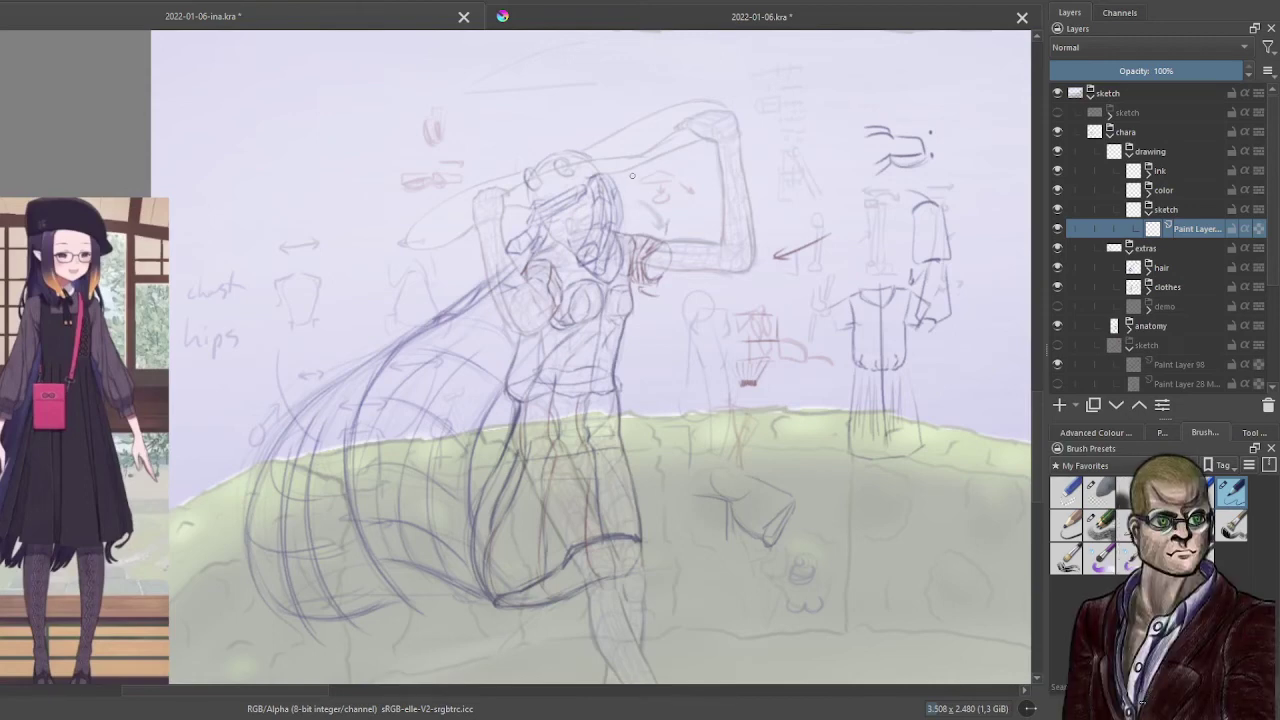
# - Reduce the active paint layer's opacity to 44%, checking it with undone trial strokes beside the head, and choose a dark blue colour
pyautogui.moveTo(675, 214); pyautogui.dragTo(711, 226)
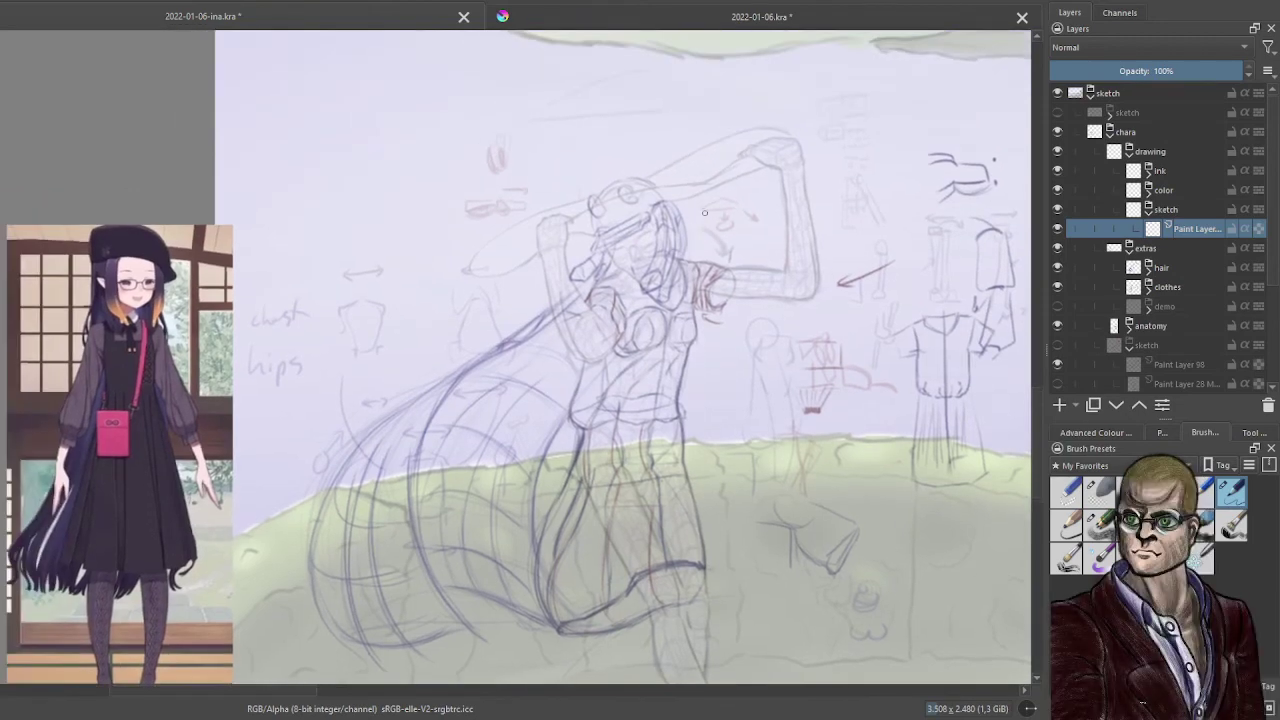
pyautogui.scroll(2, 712, 216)
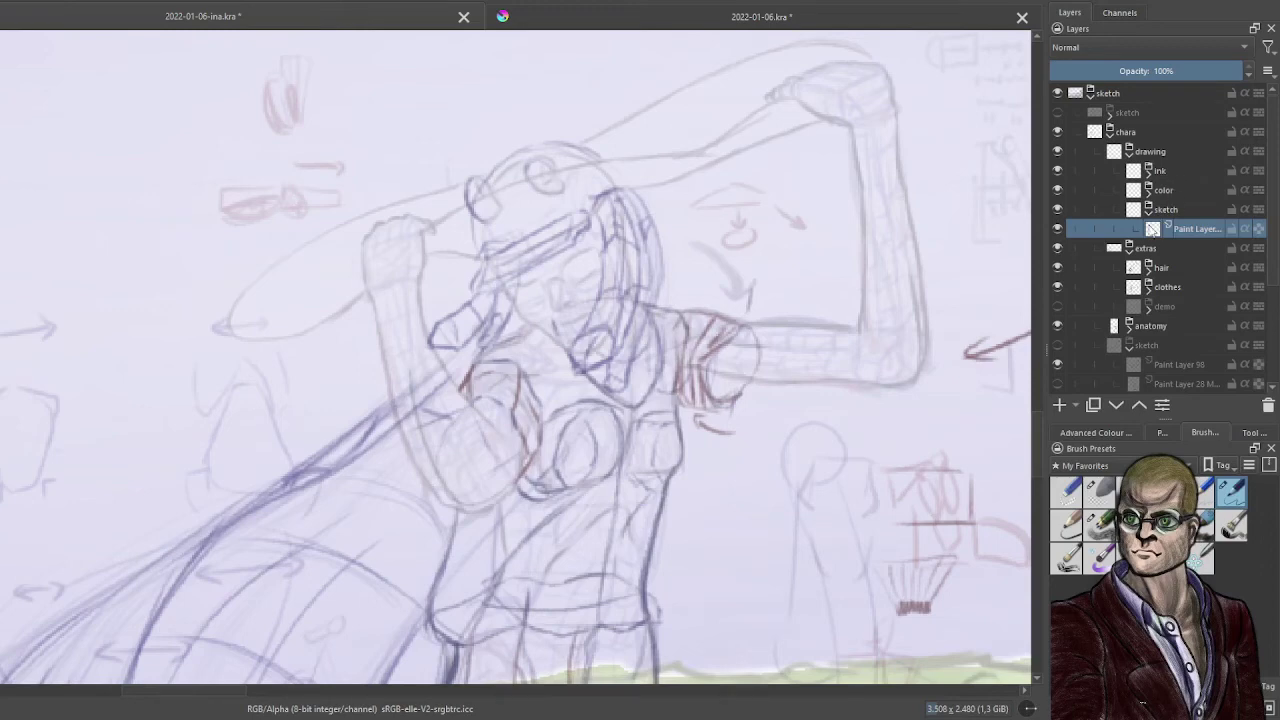
pyautogui.scroll(2, 759, 304)
pyautogui.moveTo(675, 268); pyautogui.dragTo(815, 190)
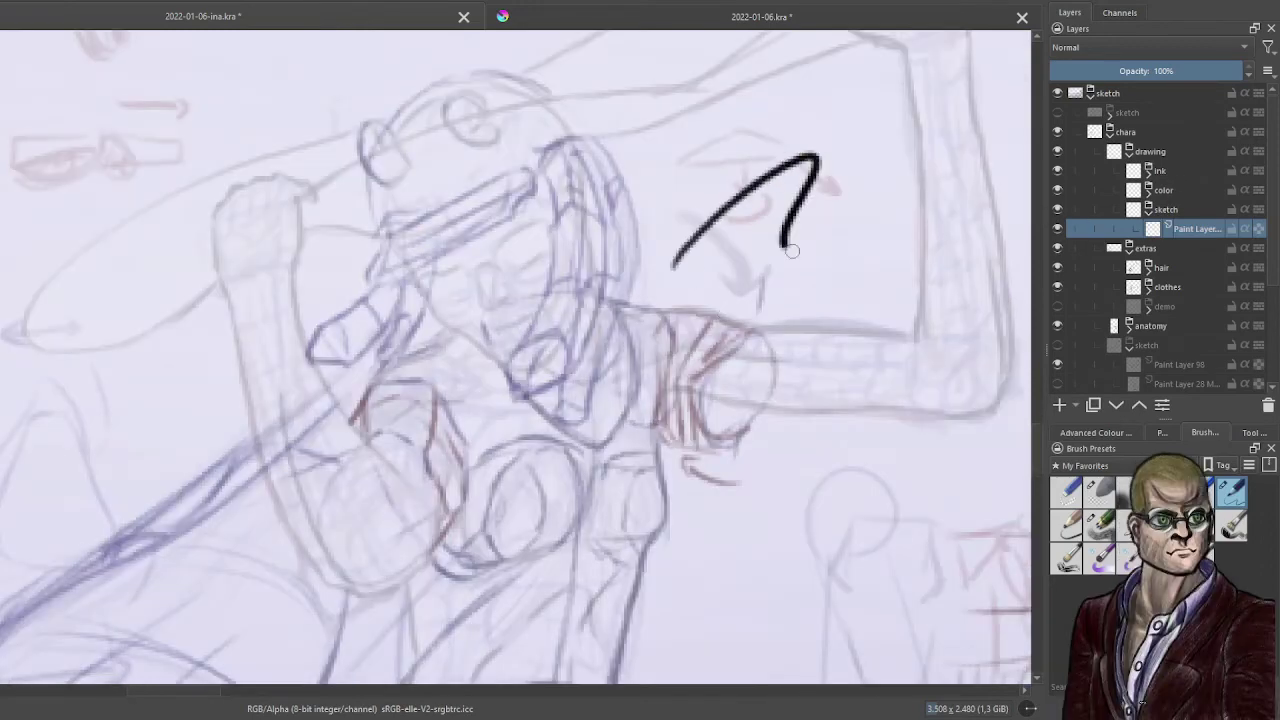
pyautogui.hotkey('ctrl', 'z')
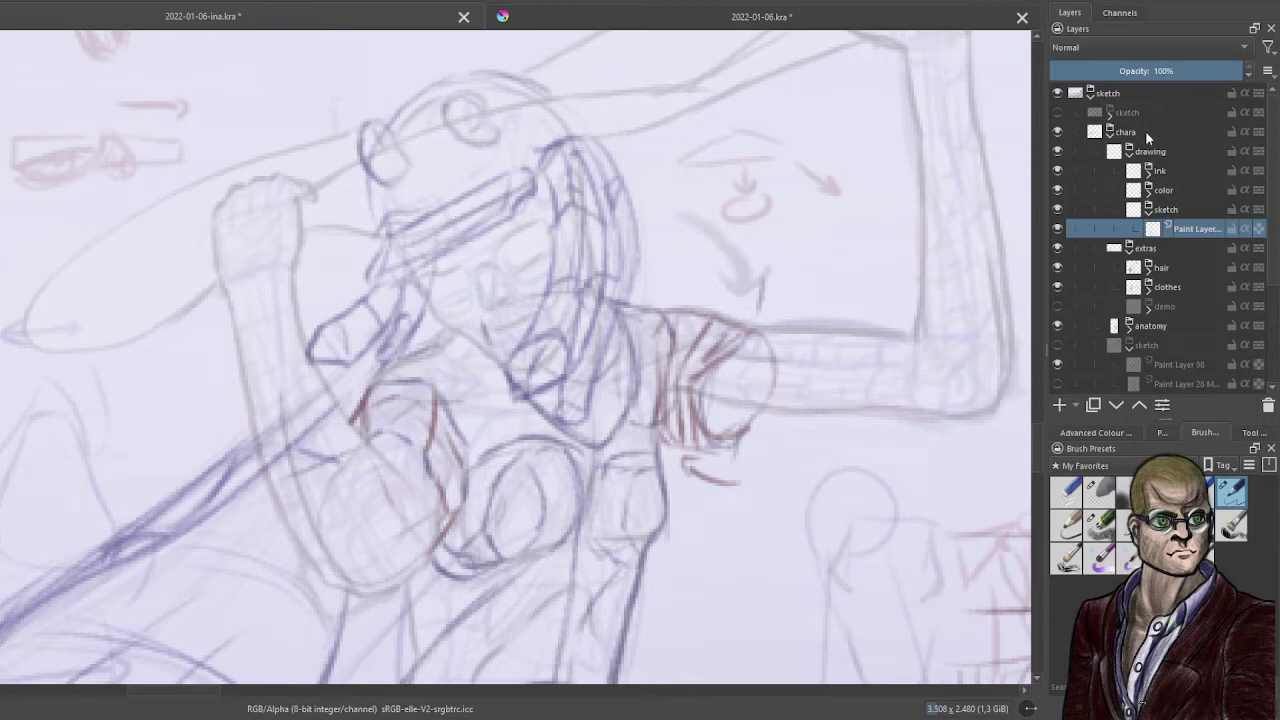
pyautogui.click(1154, 70)
pyautogui.moveTo(707, 255); pyautogui.dragTo(854, 249)
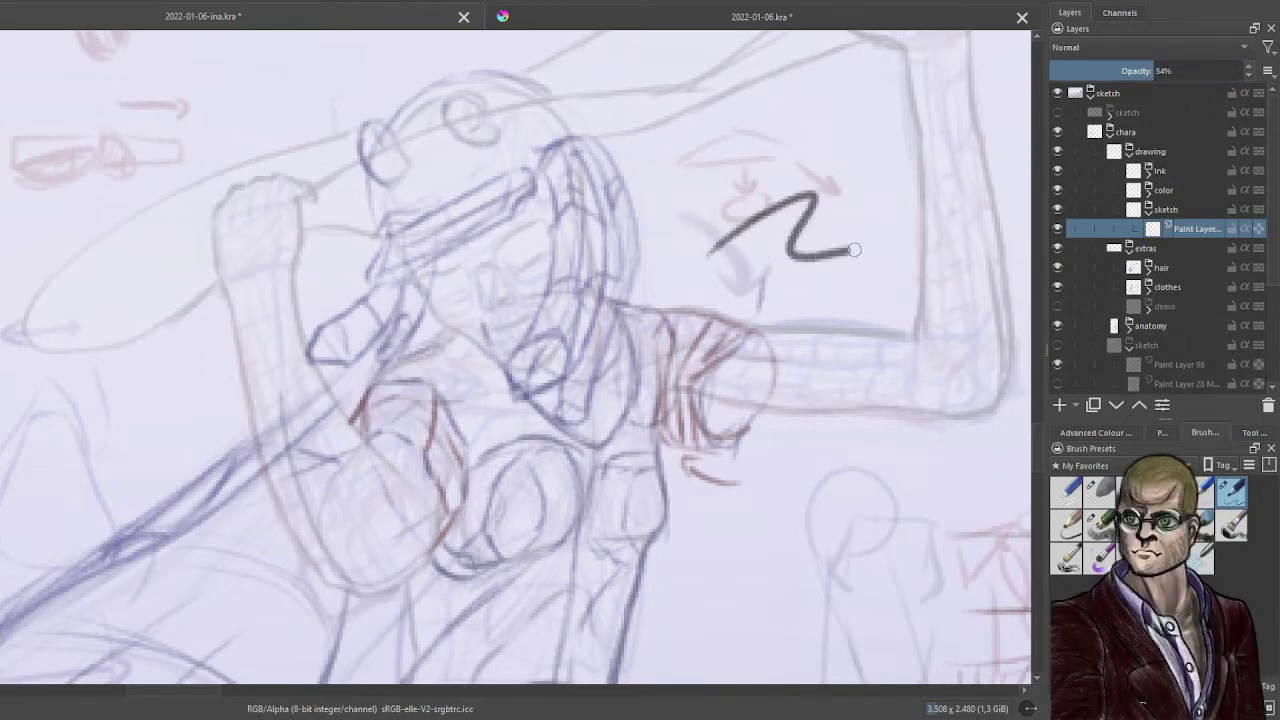
pyautogui.hotkey('ctrl', 'z')
pyautogui.moveTo(1101, 67); pyautogui.dragTo(1081, 68)
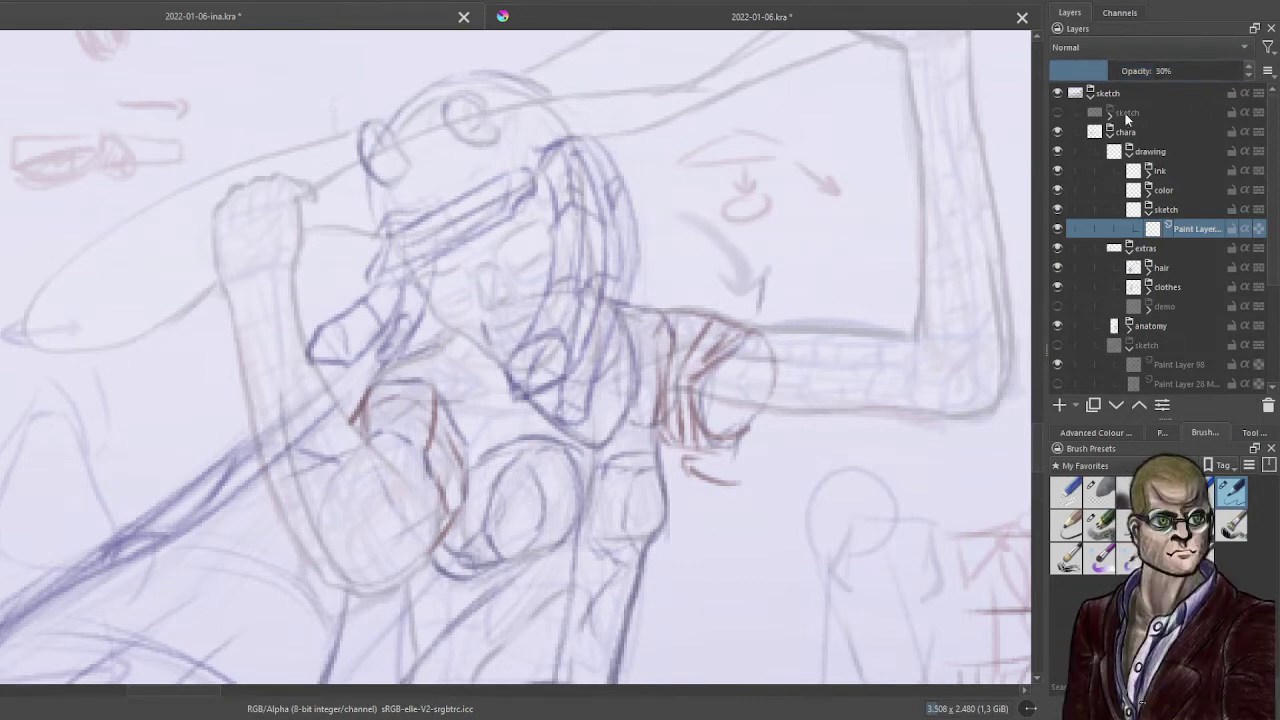
pyautogui.click(1088, 433)
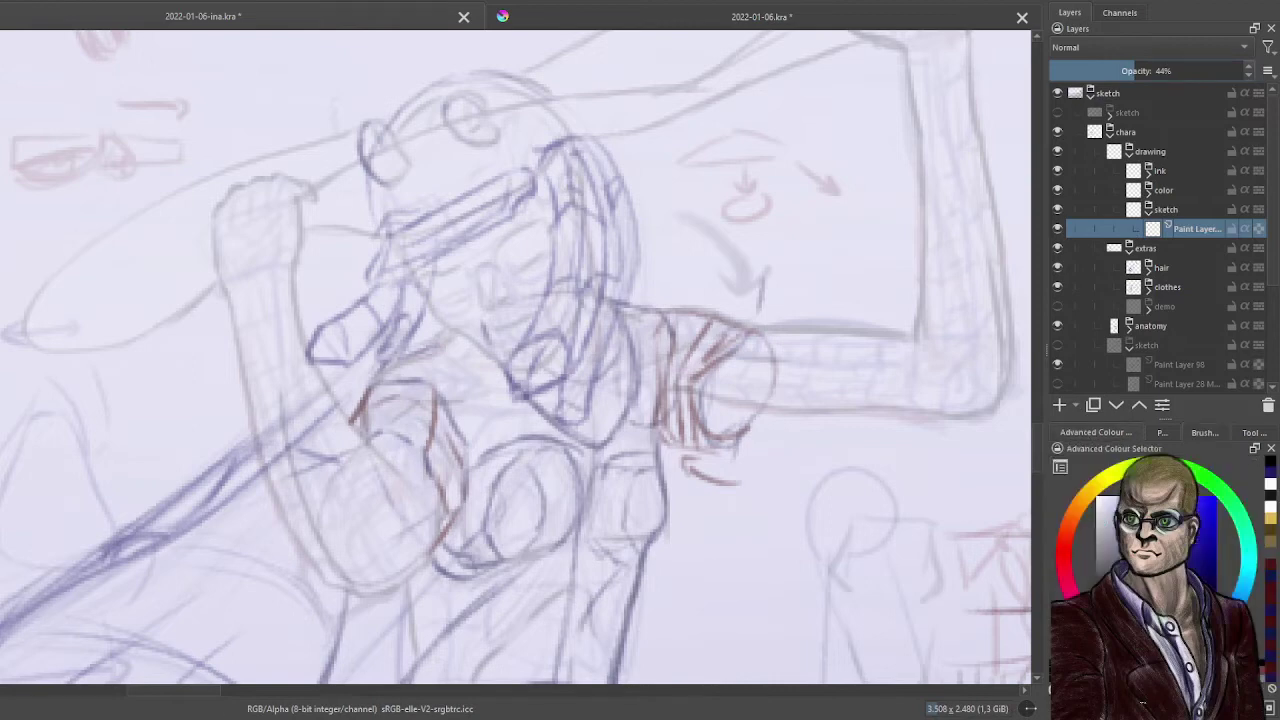
pyautogui.click(1216, 555)
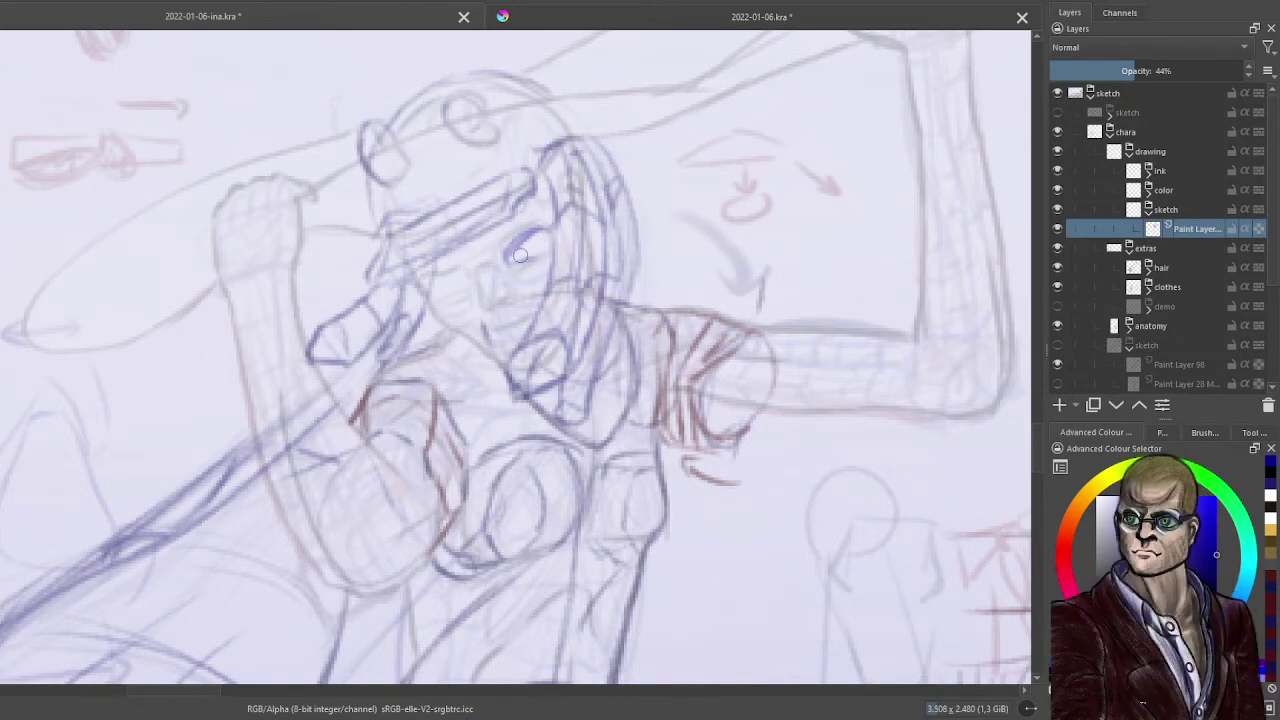
# - Try rough blue strokes for the character's eyes and brows over the faded face construction
pyautogui.moveTo(515, 262); pyautogui.dragTo(539, 236)
pyautogui.moveTo(491, 229)
pyautogui.mouseDown()
pyautogui.moveTo(534, 208)
pyautogui.moveTo(488, 240)
pyautogui.mouseUp()
pyautogui.moveTo(540, 207); pyautogui.dragTo(494, 239)
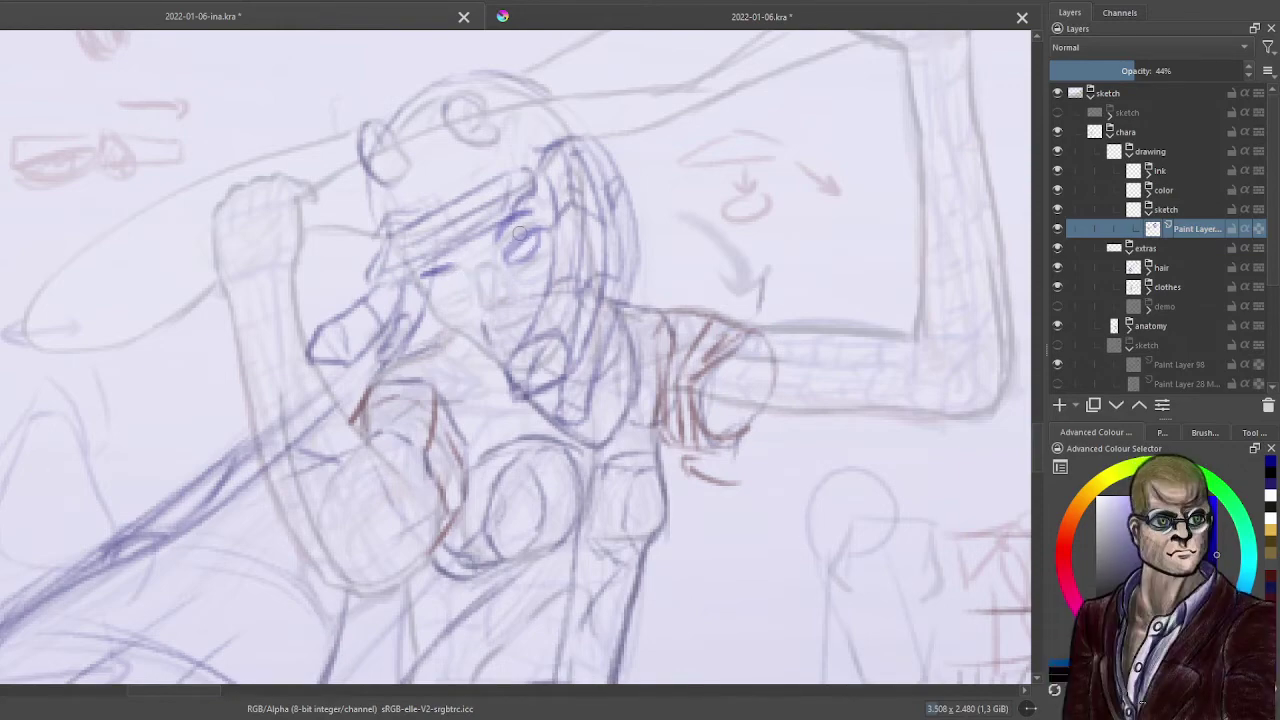
pyautogui.scroll(-6, 519, 233)
pyautogui.scroll(6, 508, 267)
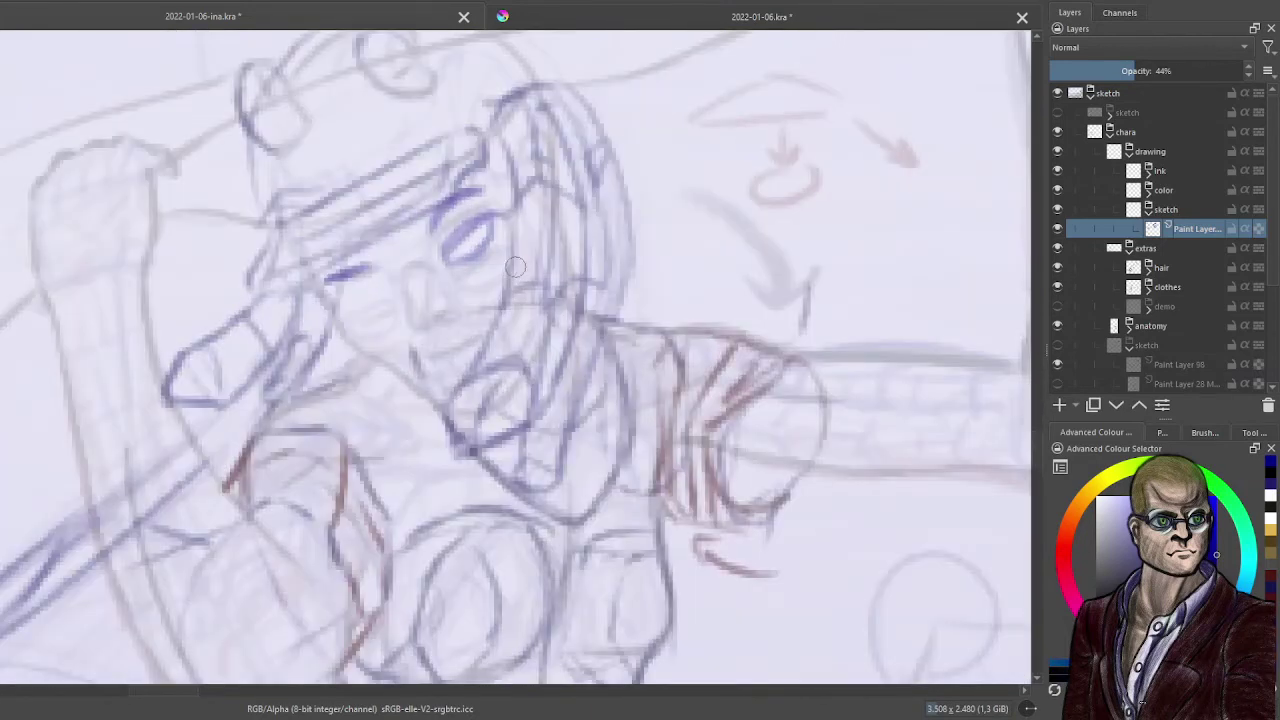
# - Erase the trial eye and brow strokes and reselect the sketching brush preset
pyautogui.click(1163, 434)
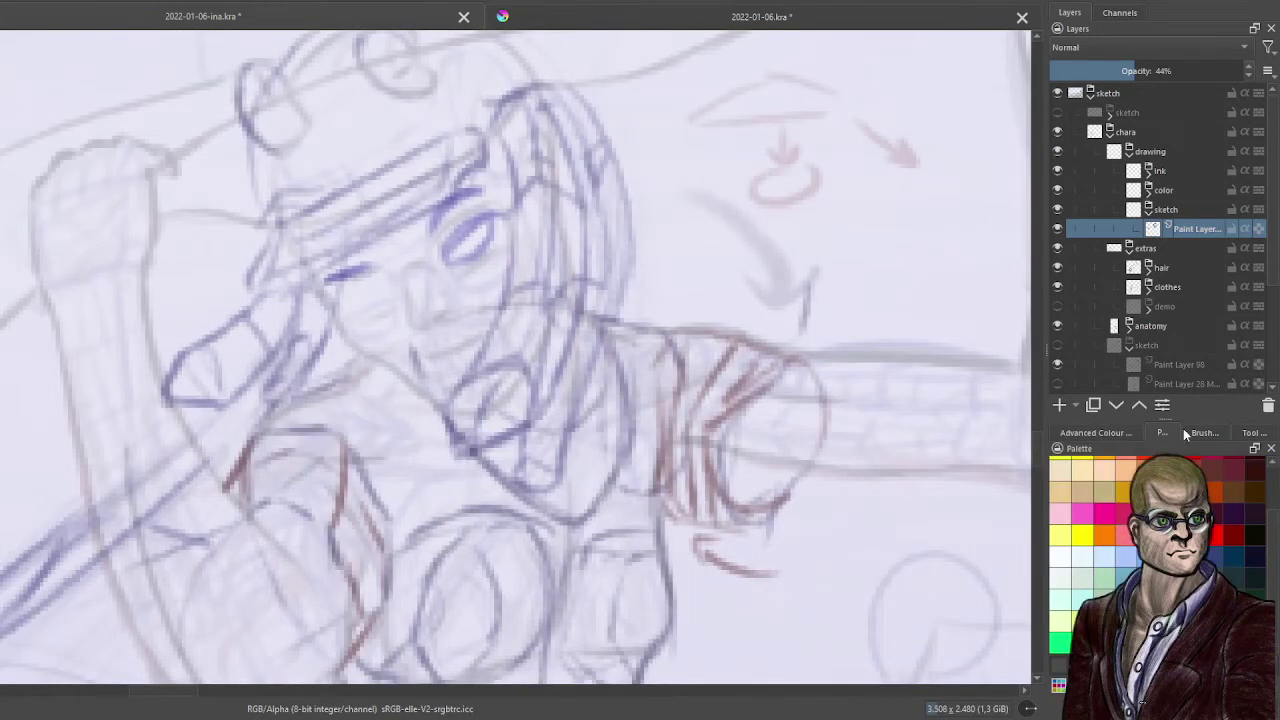
pyautogui.click(1201, 432)
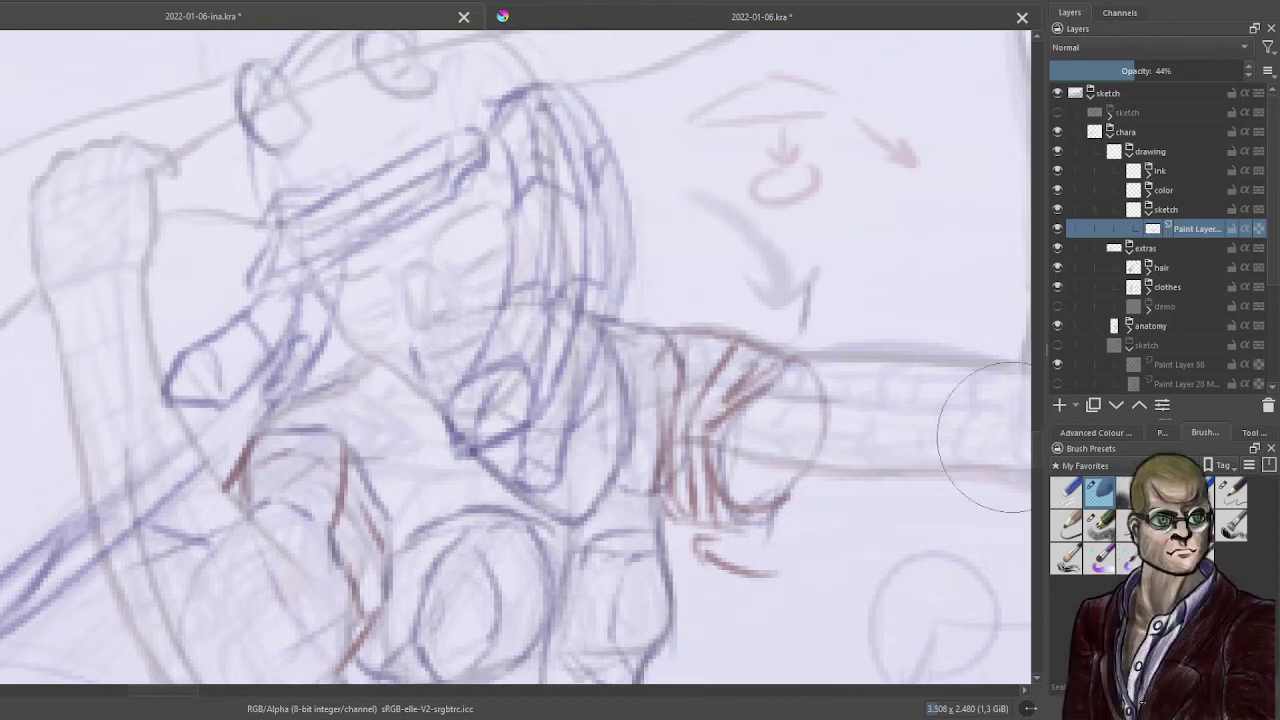
pyautogui.click(1066, 524)
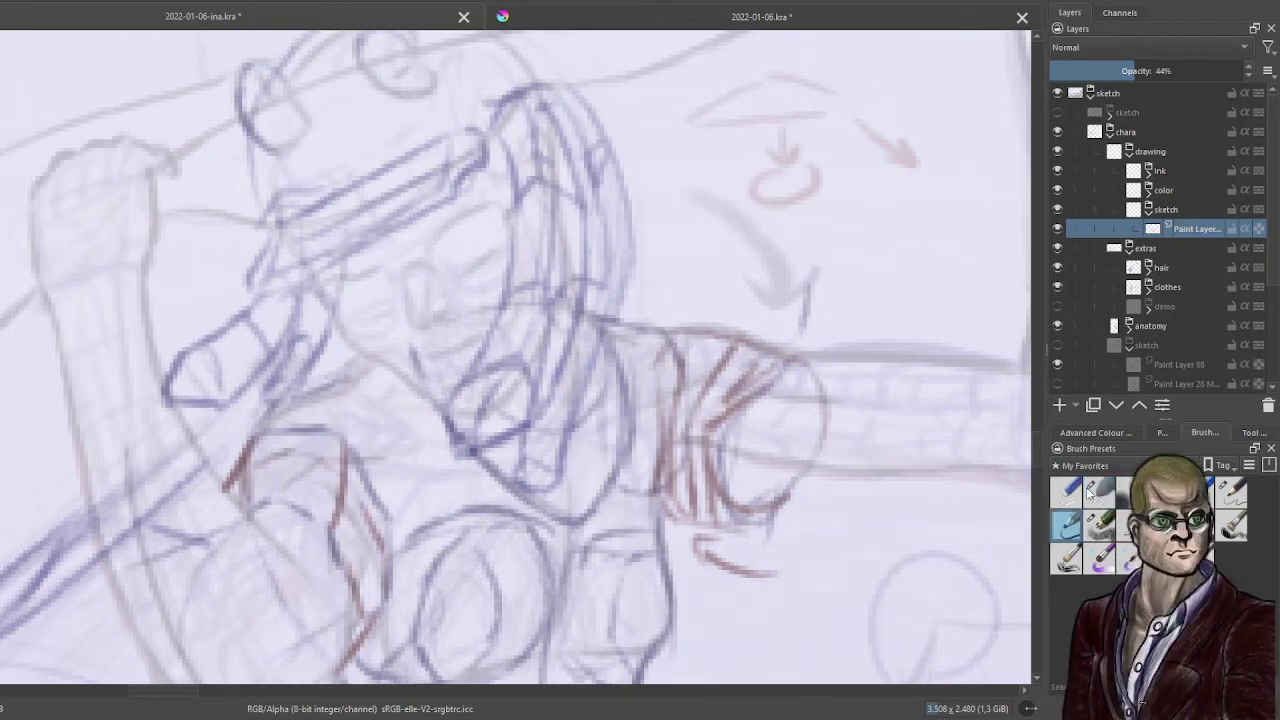
pyautogui.click(1232, 490)
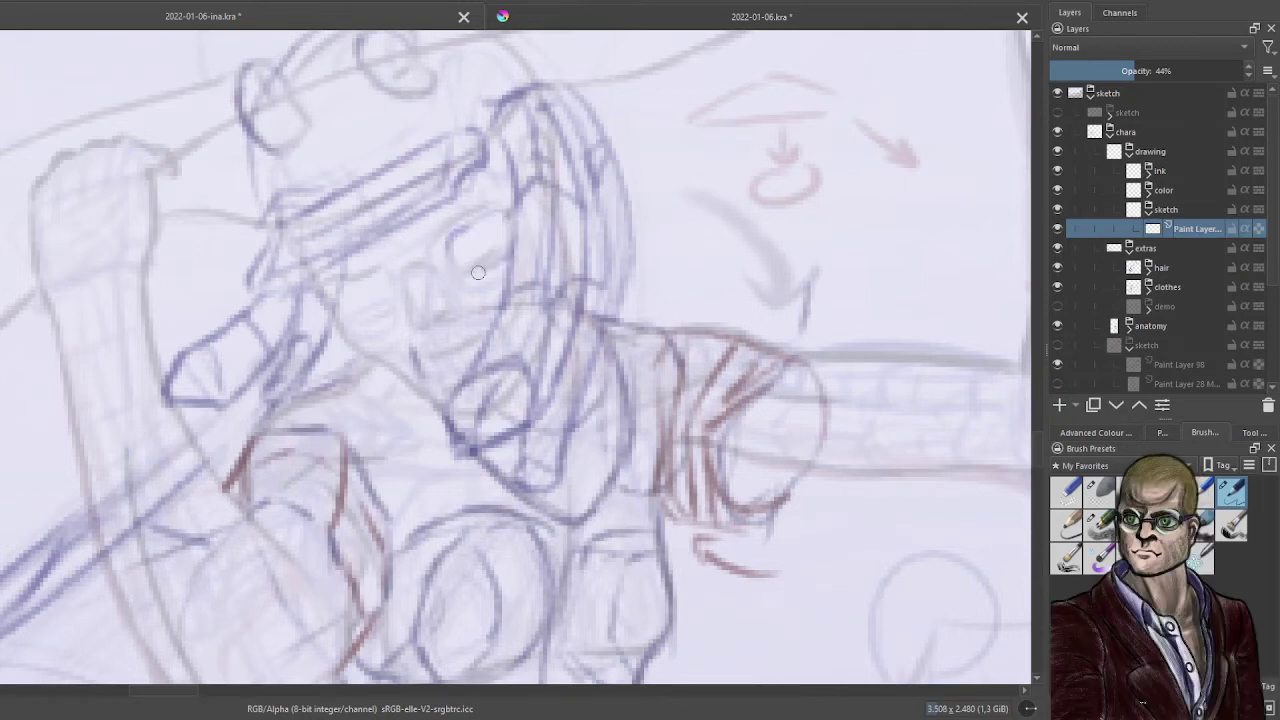
# - Sketch the eye nearest the side hair in blue with a heavy brow and shaded iris, and start the other eye's outline
pyautogui.moveTo(456, 263)
pyautogui.mouseDown()
pyautogui.moveTo(506, 231)
pyautogui.moveTo(489, 212)
pyautogui.moveTo(449, 227)
pyautogui.moveTo(476, 213)
pyautogui.mouseUp()
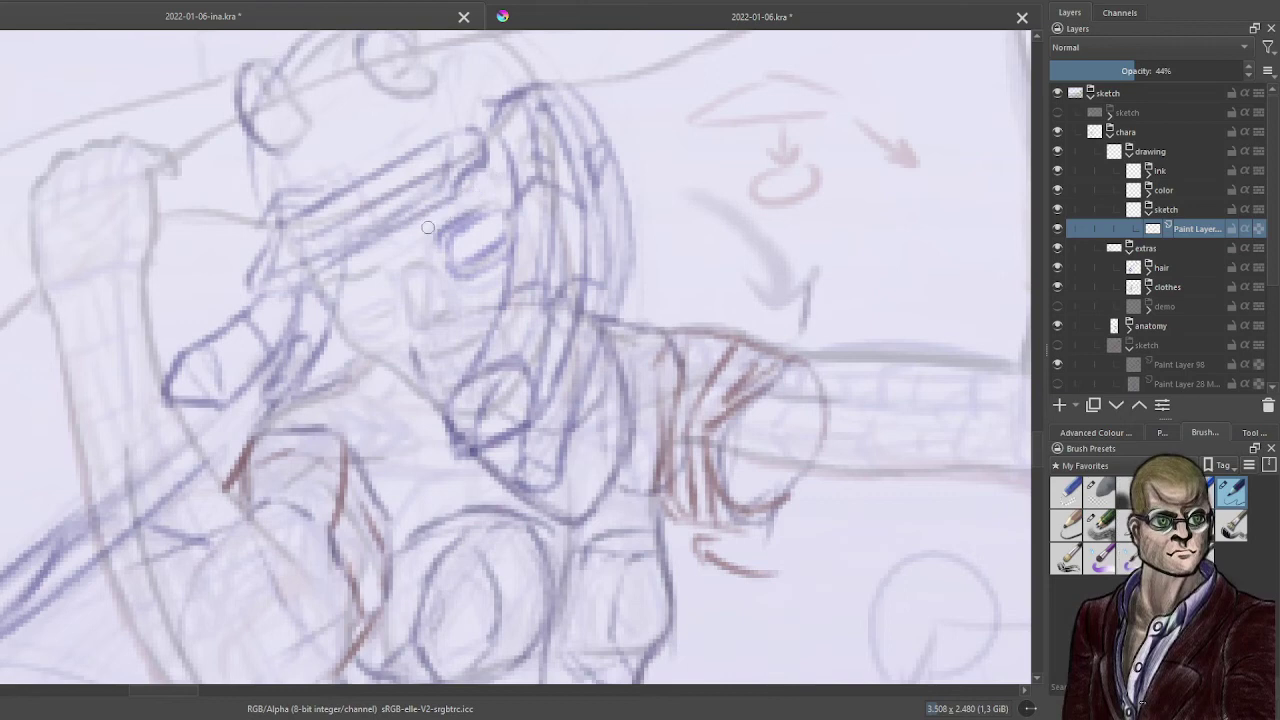
pyautogui.moveTo(428, 222); pyautogui.dragTo(492, 186)
pyautogui.moveTo(432, 228)
pyautogui.mouseDown()
pyautogui.moveTo(503, 176)
pyautogui.moveTo(416, 230)
pyautogui.mouseUp()
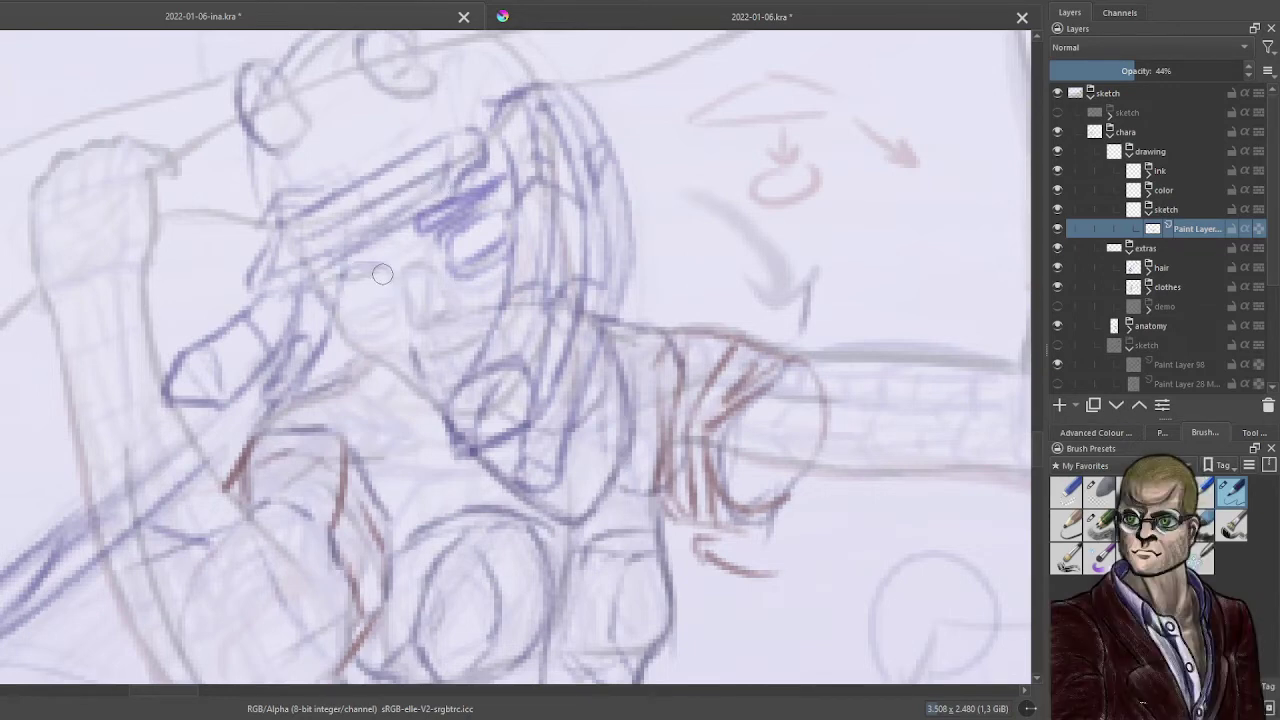
pyautogui.moveTo(383, 266)
pyautogui.mouseDown()
pyautogui.moveTo(341, 302)
pyautogui.moveTo(350, 317)
pyautogui.moveTo(391, 293)
pyautogui.moveTo(370, 314)
pyautogui.moveTo(403, 281)
pyautogui.mouseUp()
pyautogui.moveTo(473, 240); pyautogui.dragTo(500, 228)
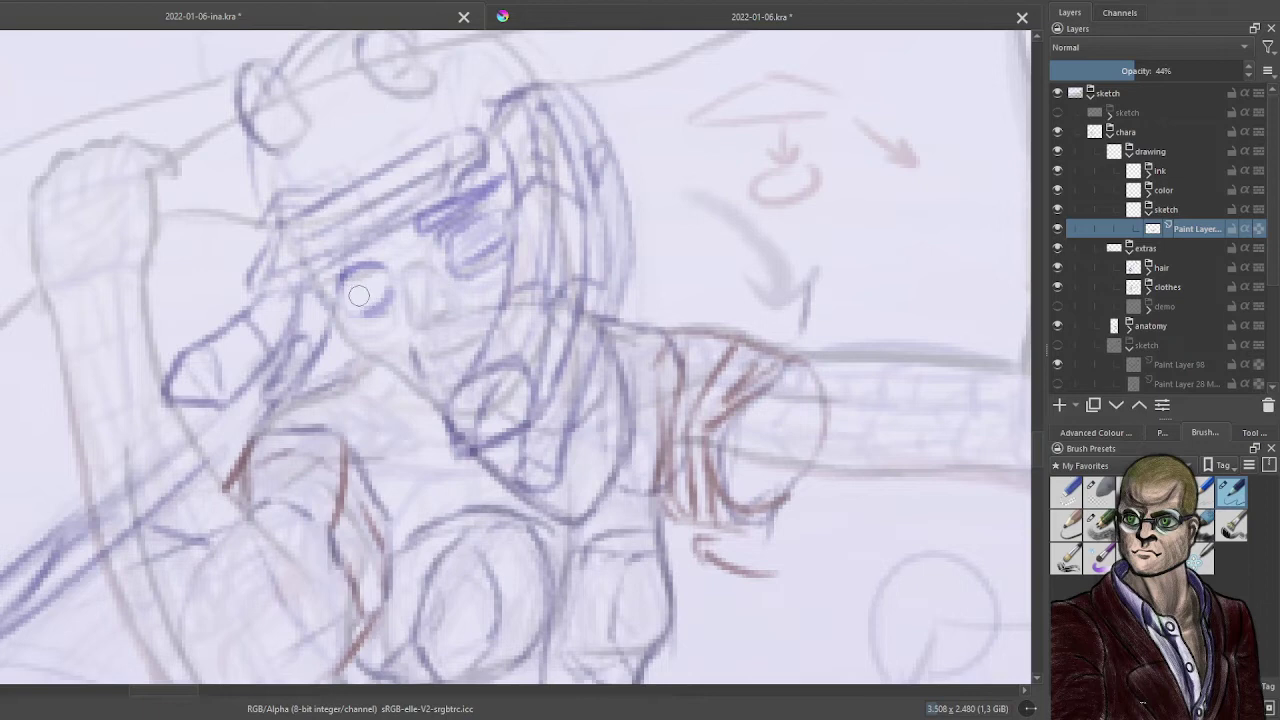
# - Add the iris and dark upper line to the other eye, and sketch the nose between the eyes
pyautogui.moveTo(362, 305)
pyautogui.mouseDown()
pyautogui.moveTo(366, 272)
pyautogui.moveTo(378, 279)
pyautogui.moveTo(367, 273)
pyautogui.moveTo(373, 303)
pyautogui.mouseUp()
pyautogui.moveTo(376, 238)
pyautogui.mouseDown()
pyautogui.moveTo(346, 240)
pyautogui.moveTo(349, 261)
pyautogui.moveTo(370, 245)
pyautogui.moveTo(331, 259)
pyautogui.moveTo(351, 238)
pyautogui.moveTo(329, 281)
pyautogui.moveTo(336, 242)
pyautogui.moveTo(329, 272)
pyautogui.moveTo(375, 231)
pyautogui.moveTo(376, 246)
pyautogui.moveTo(343, 254)
pyautogui.mouseUp()
pyautogui.hotkey('ctrl', 'z')
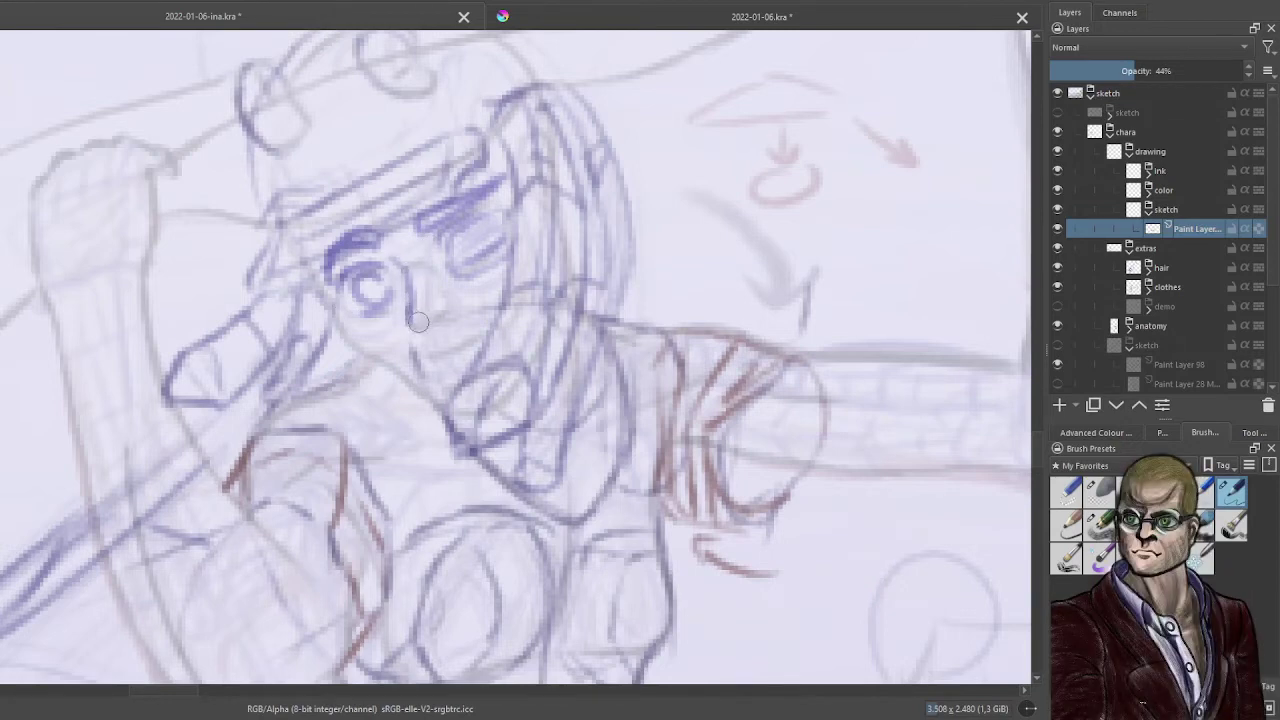
pyautogui.moveTo(451, 317); pyautogui.dragTo(418, 326)
pyautogui.moveTo(434, 318); pyautogui.dragTo(427, 295)
# - On a new paint layer in the sketch group, draw a red arrow over the side hair and set the layer's opacity to 64%
pyautogui.moveTo(578, 283); pyautogui.dragTo(613, 206)
pyautogui.hotkey('ctrl', 'z')
pyautogui.click(1095, 432)
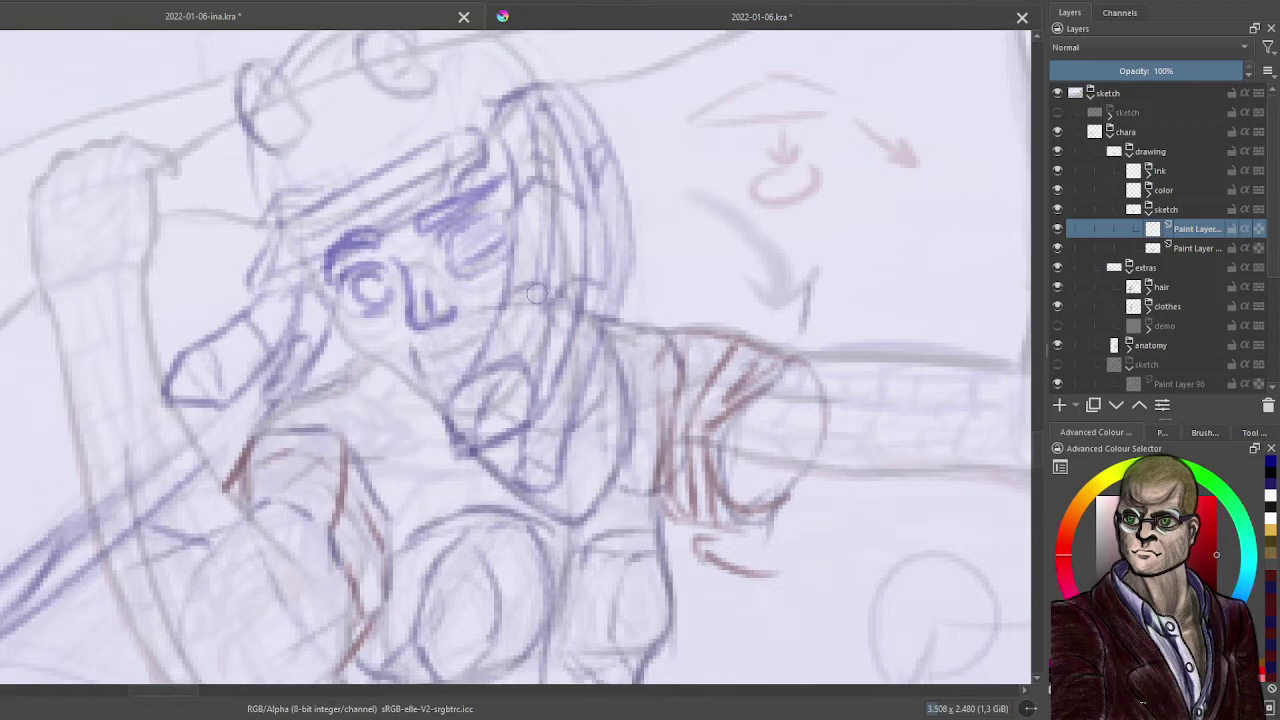
pyautogui.moveTo(561, 302); pyautogui.dragTo(586, 221)
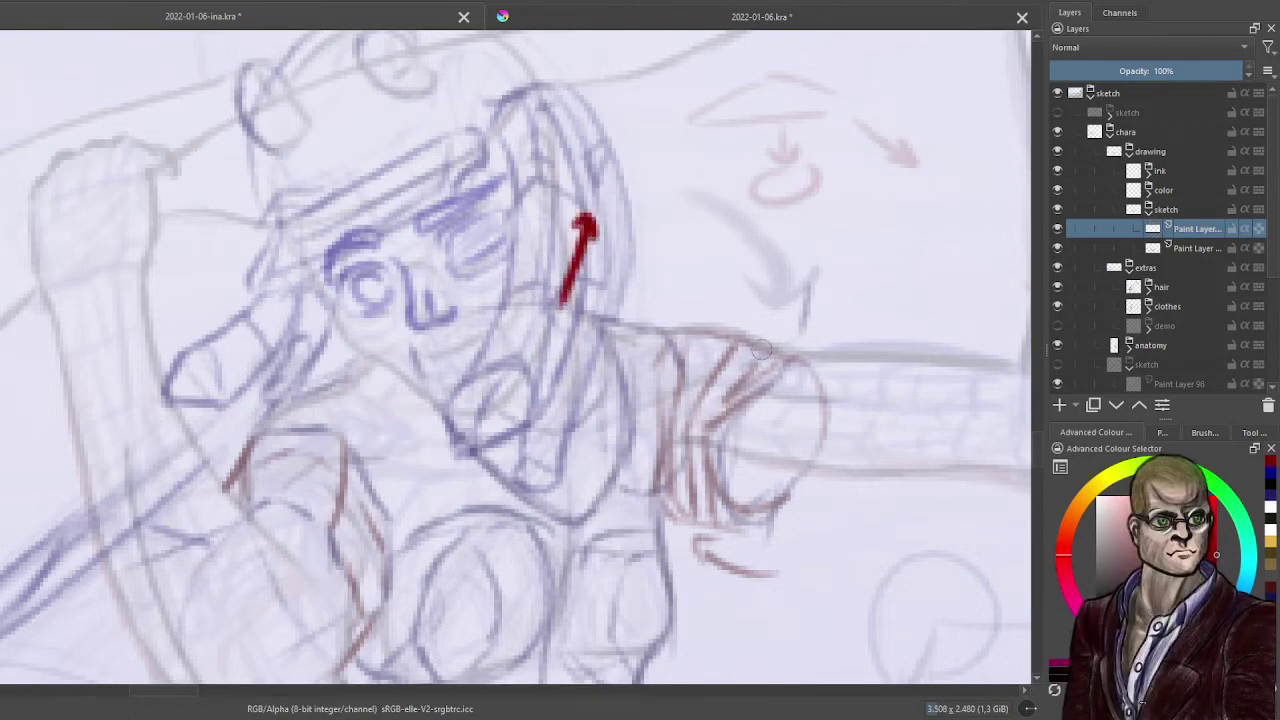
pyautogui.click(1175, 71)
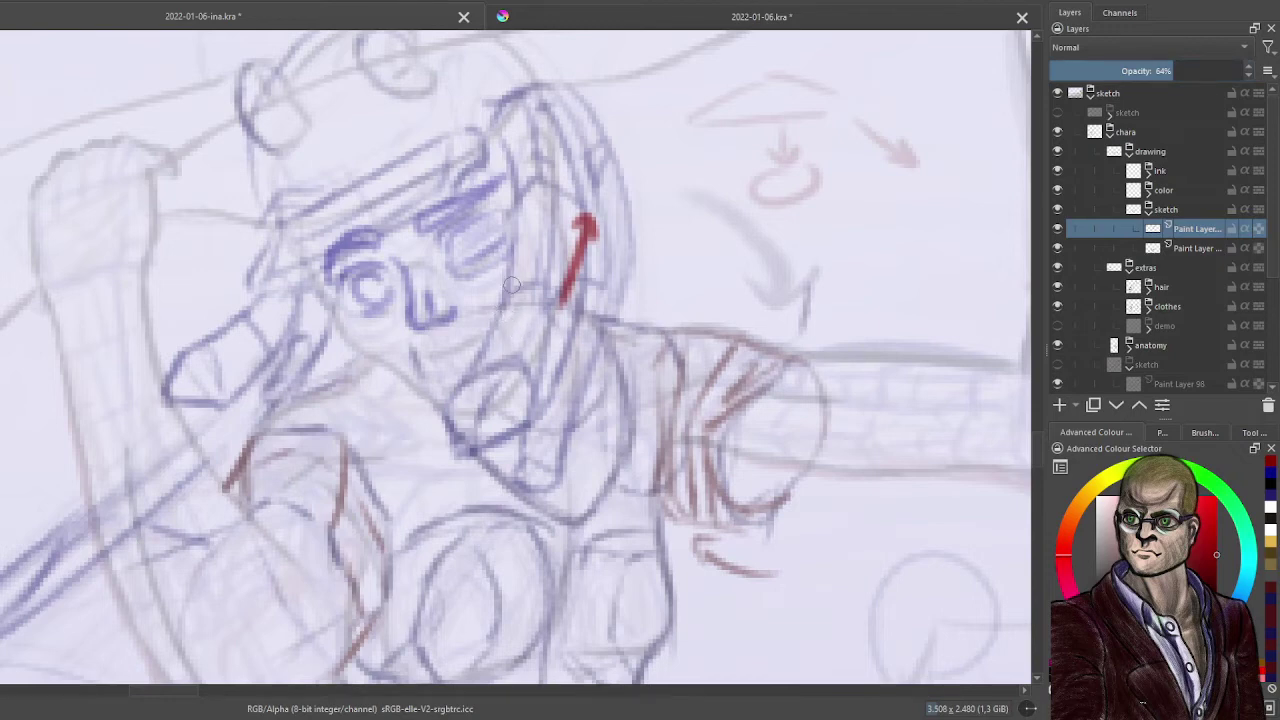
# - Sketch a red upturned smile with a cheek crease at its corner, and check the face at different scales
pyautogui.moveTo(498, 300); pyautogui.dragTo(522, 318)
pyautogui.moveTo(504, 318); pyautogui.dragTo(414, 366)
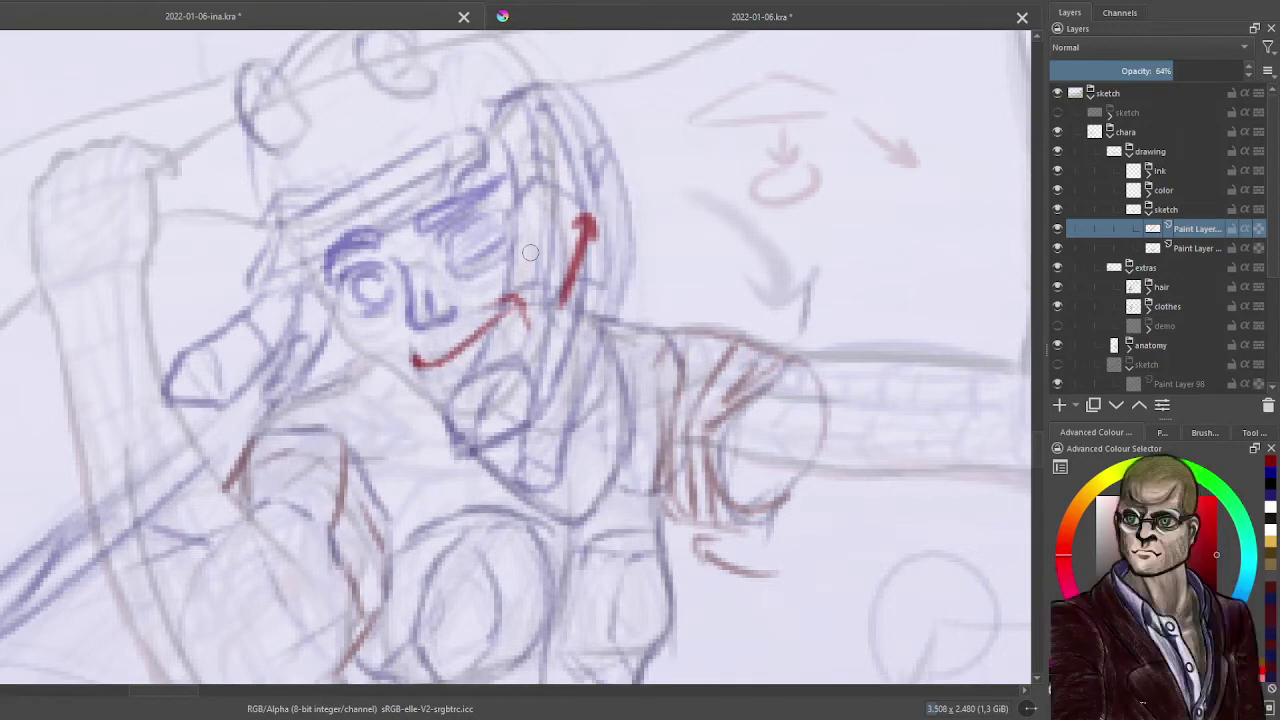
pyautogui.scroll(-5, 530, 252)
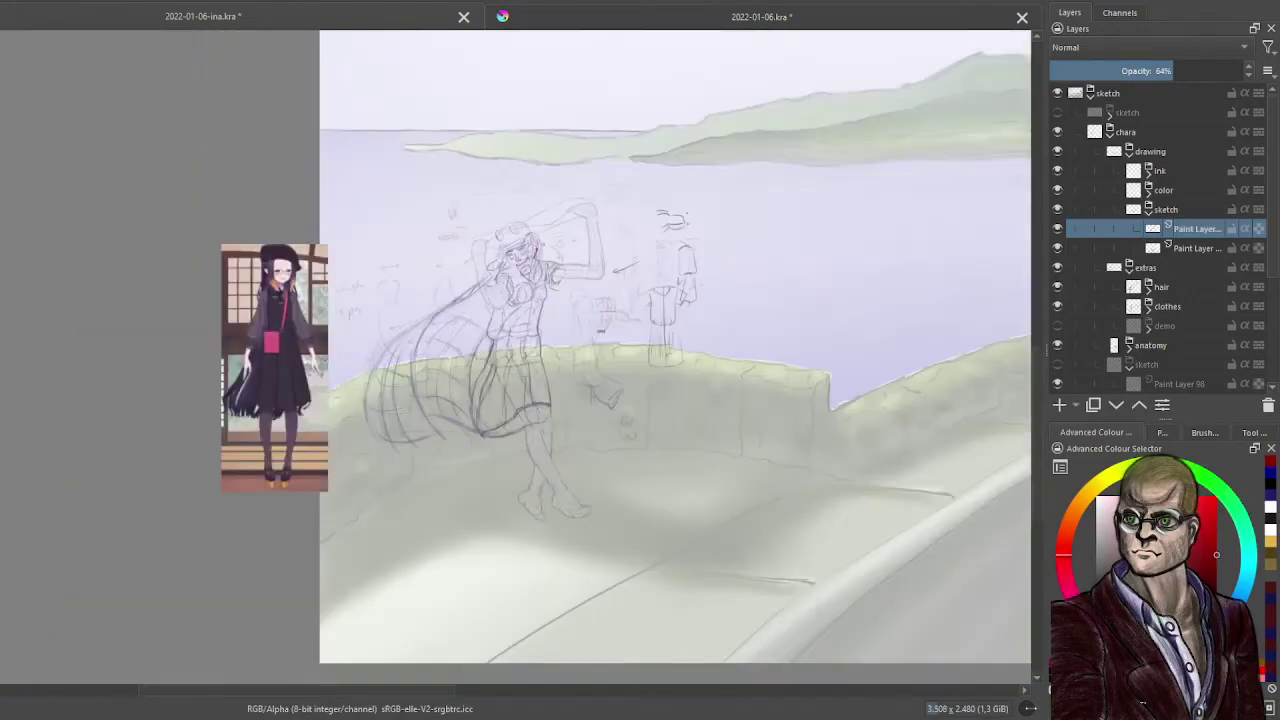
pyautogui.scroll(4, 558, 228)
pyautogui.scroll(2, 490, 244)
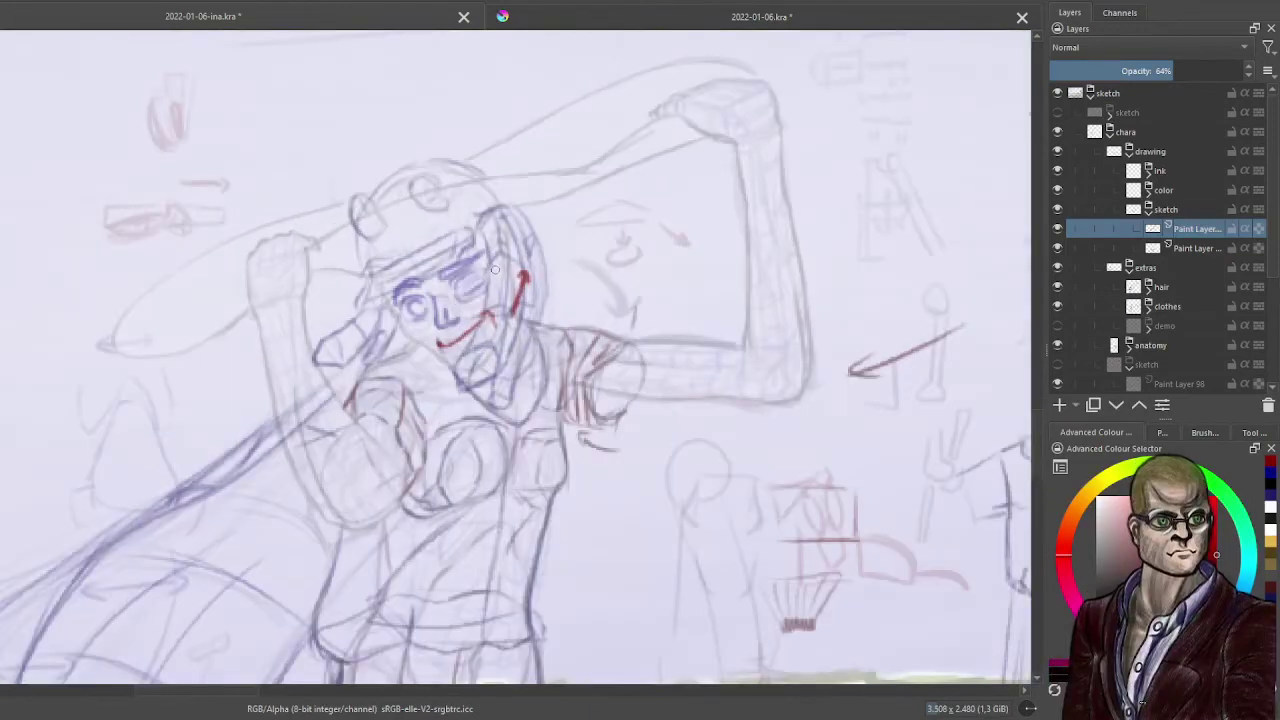
pyautogui.scroll(1, 494, 269)
pyautogui.scroll(1, 494, 282)
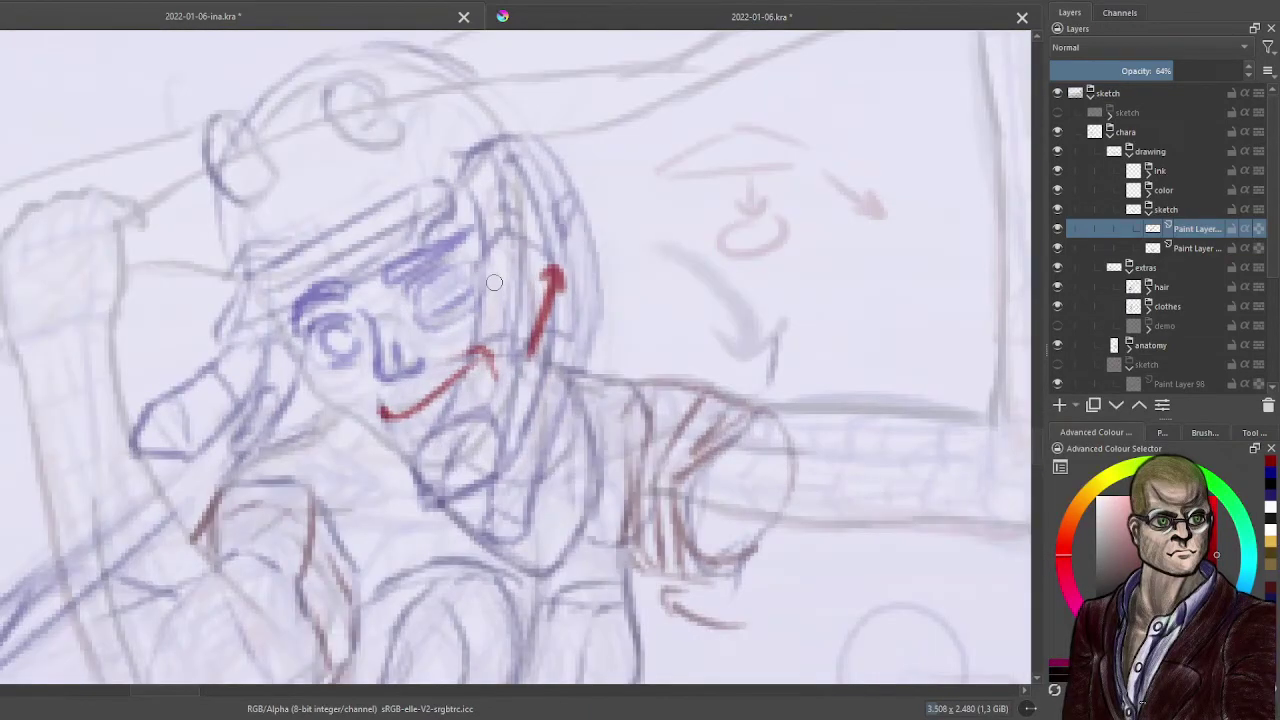
pyautogui.scroll(-4, 712, 304)
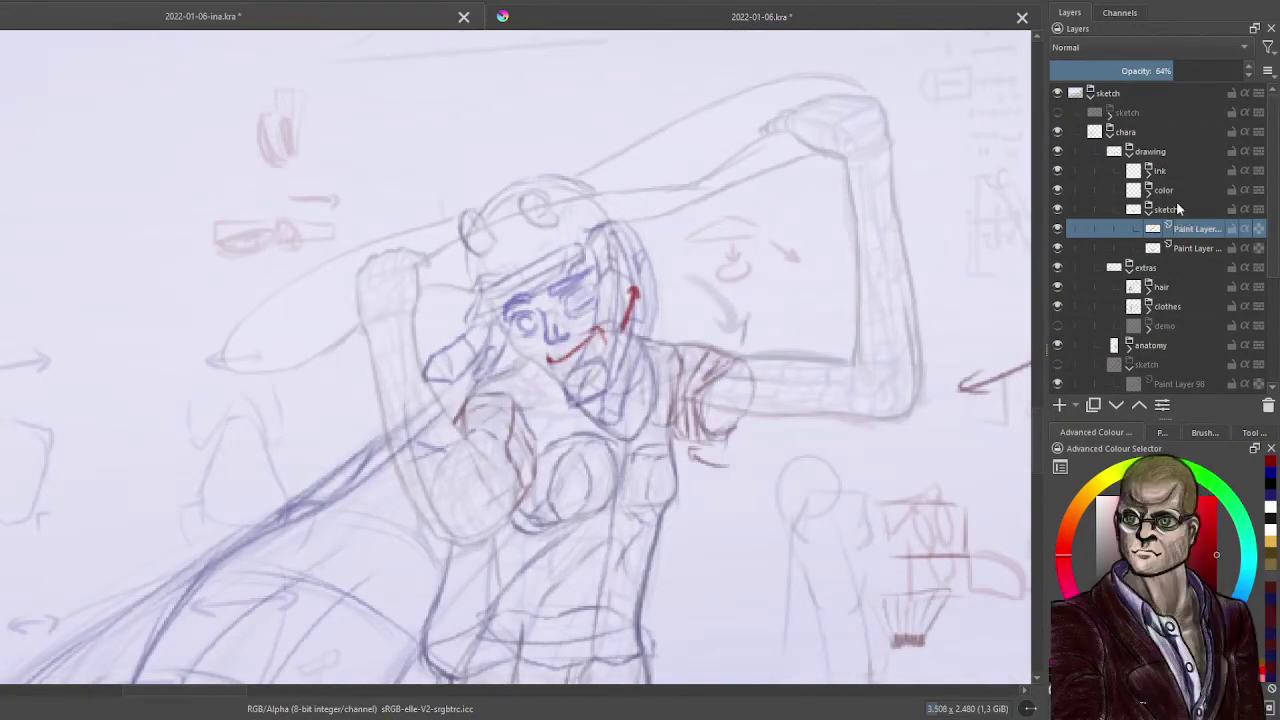
# - Expand the ink group, fade the drawing's sketch group to 56% opacity, and make the ink group's paint layer active
pyautogui.click(1149, 172)
pyautogui.click(1192, 191)
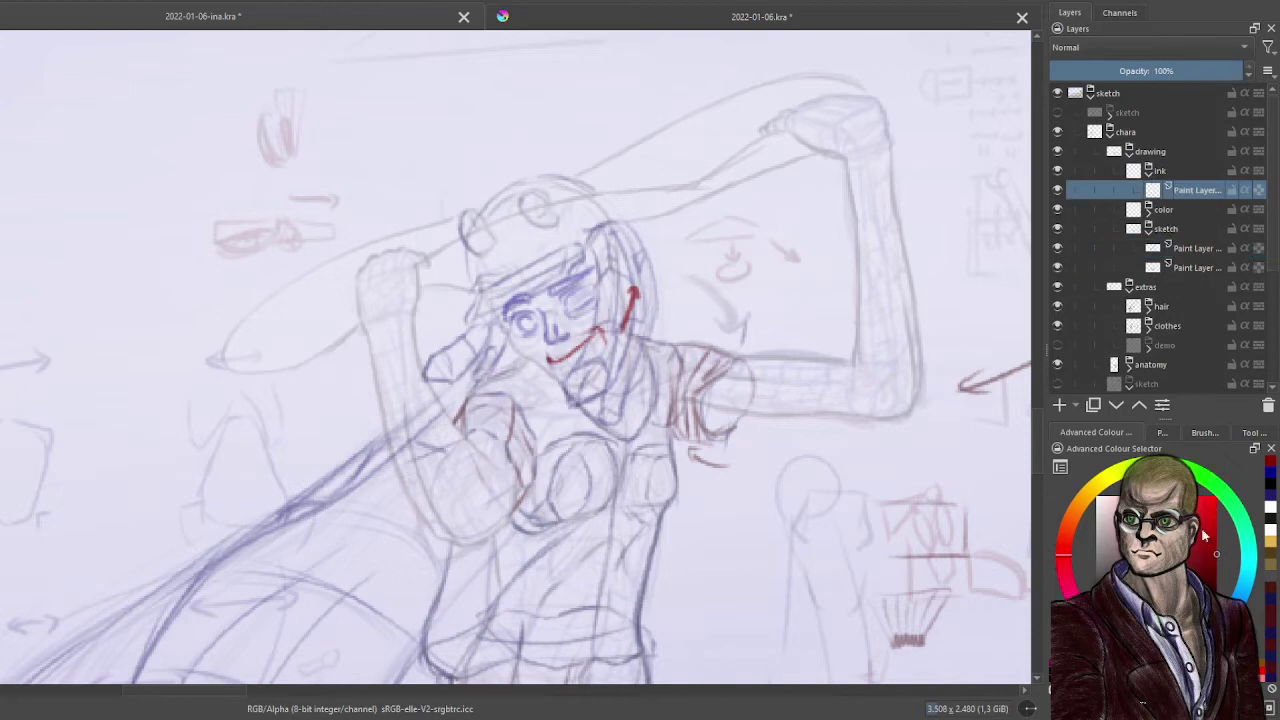
pyautogui.click(1178, 228)
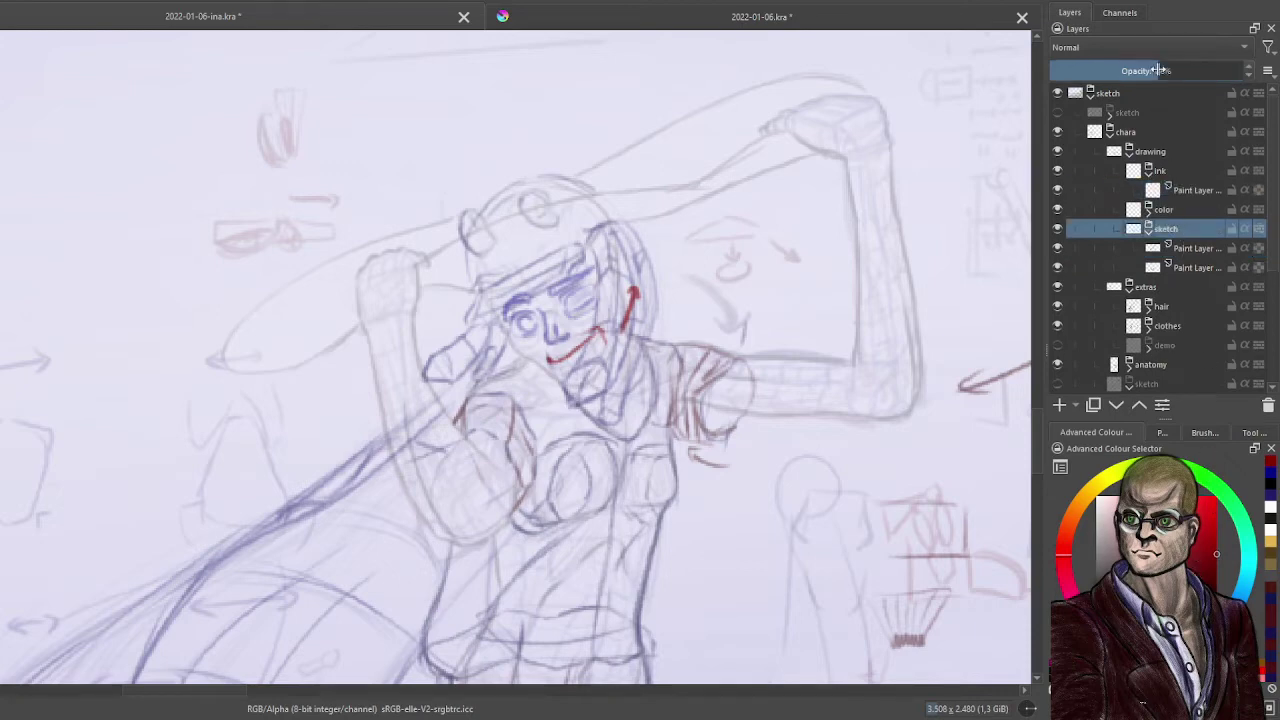
pyautogui.click(1160, 70)
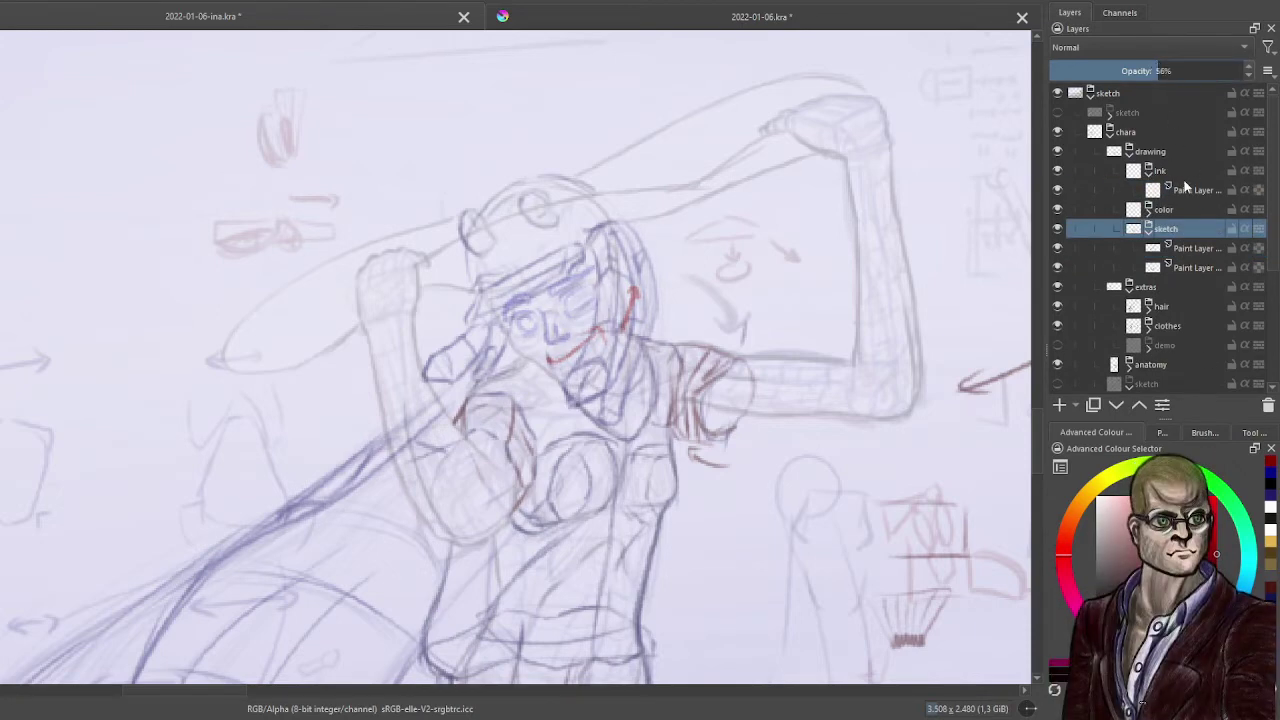
pyautogui.click(1192, 190)
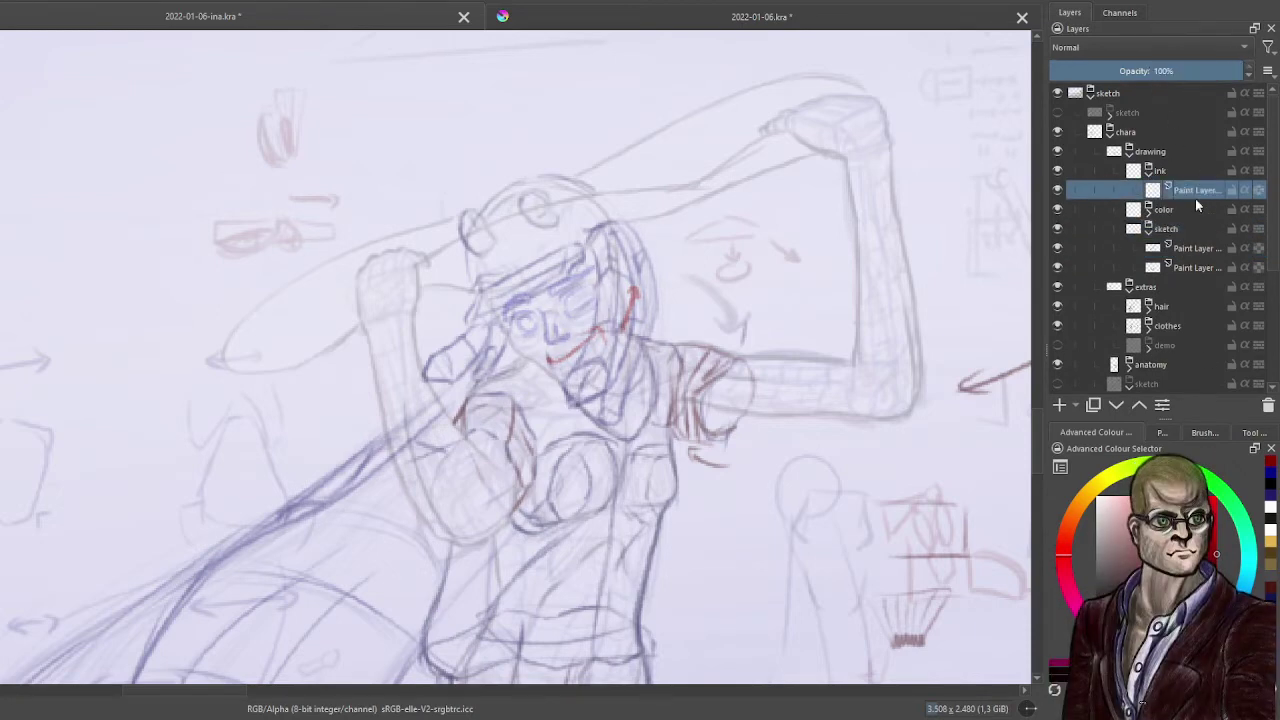
# - Choose an inking brush preset, test it with an undone stroke below the raised forearm, and change the colour to black
pyautogui.click(1201, 432)
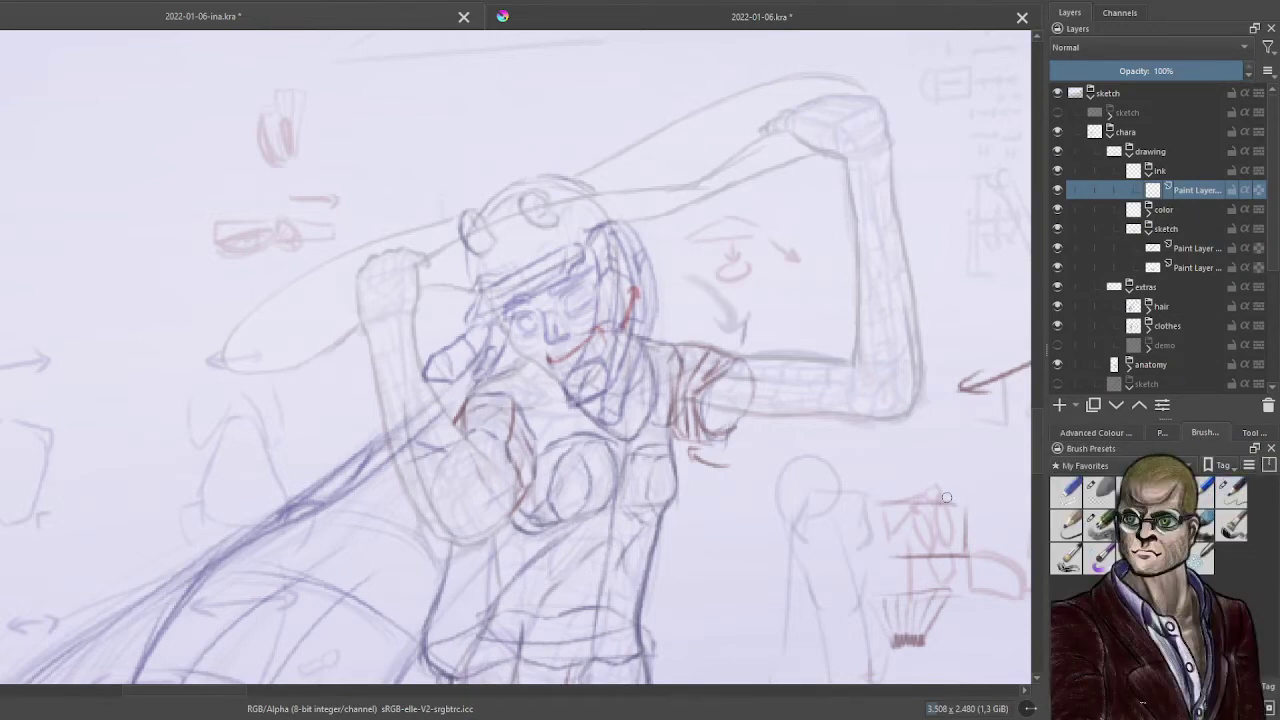
pyautogui.moveTo(768, 424); pyautogui.dragTo(930, 408)
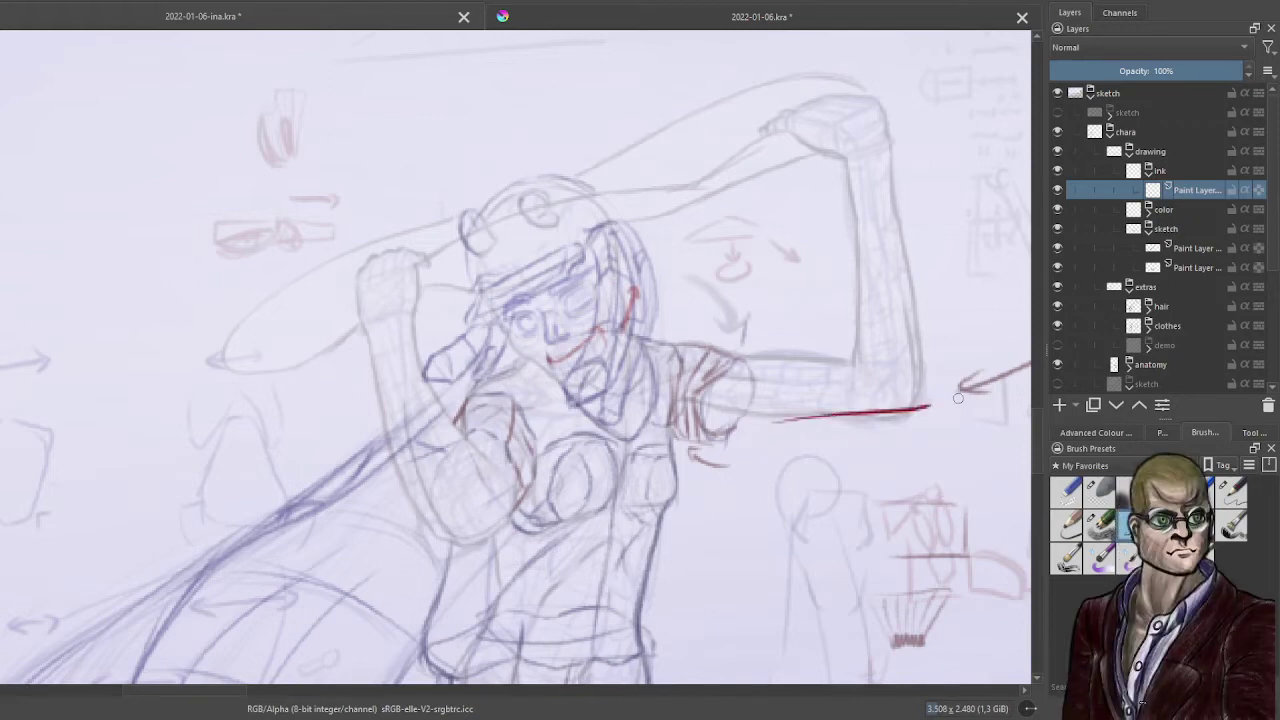
pyautogui.hotkey('ctrl', 'z')
pyautogui.click(1096, 432)
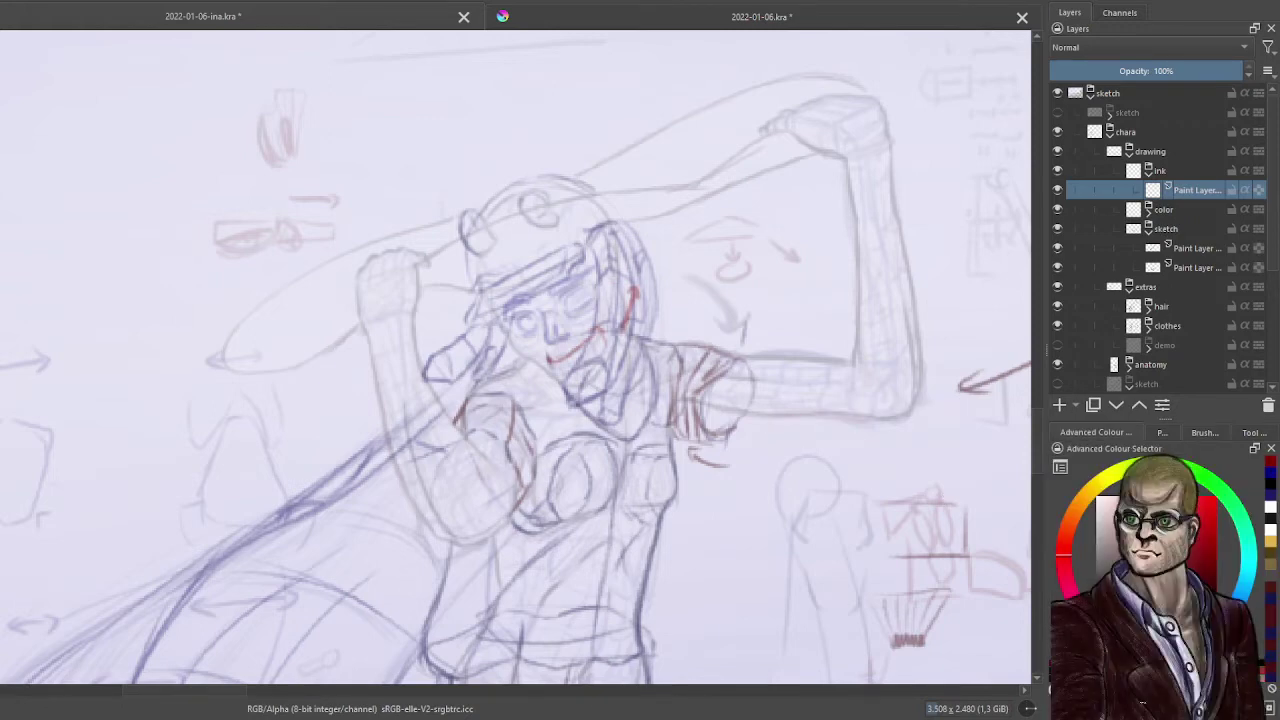
# - Practise long tapered black ink strokes in the empty area below the raised forearm, undoing the earlier tries
pyautogui.moveTo(730, 474); pyautogui.dragTo(916, 429)
pyautogui.hotkey('ctrl', 'z')
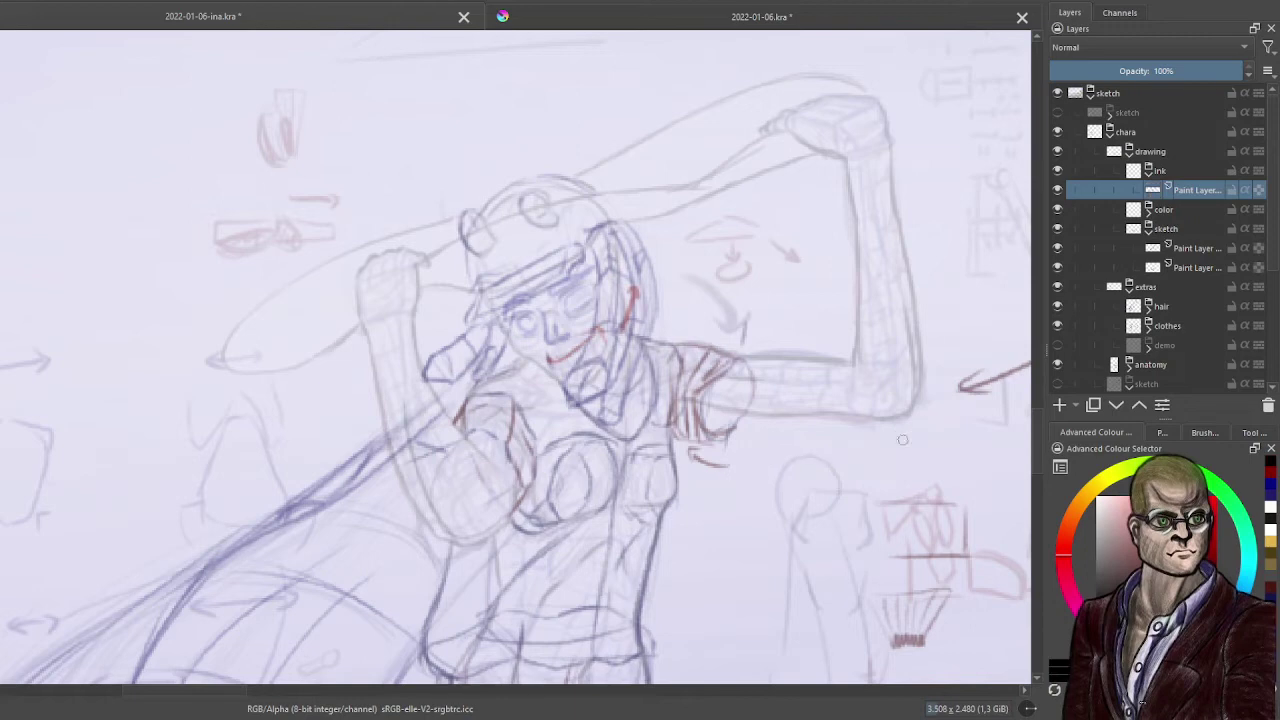
pyautogui.moveTo(722, 496)
pyautogui.mouseDown()
pyautogui.moveTo(873, 448)
pyautogui.moveTo(936, 404)
pyautogui.mouseUp()
pyautogui.hotkey('ctrl', 'z')
pyautogui.moveTo(750, 481); pyautogui.dragTo(940, 406)
pyautogui.hotkey('ctrl', 'z')
pyautogui.moveTo(722, 512); pyautogui.dragTo(950, 420)
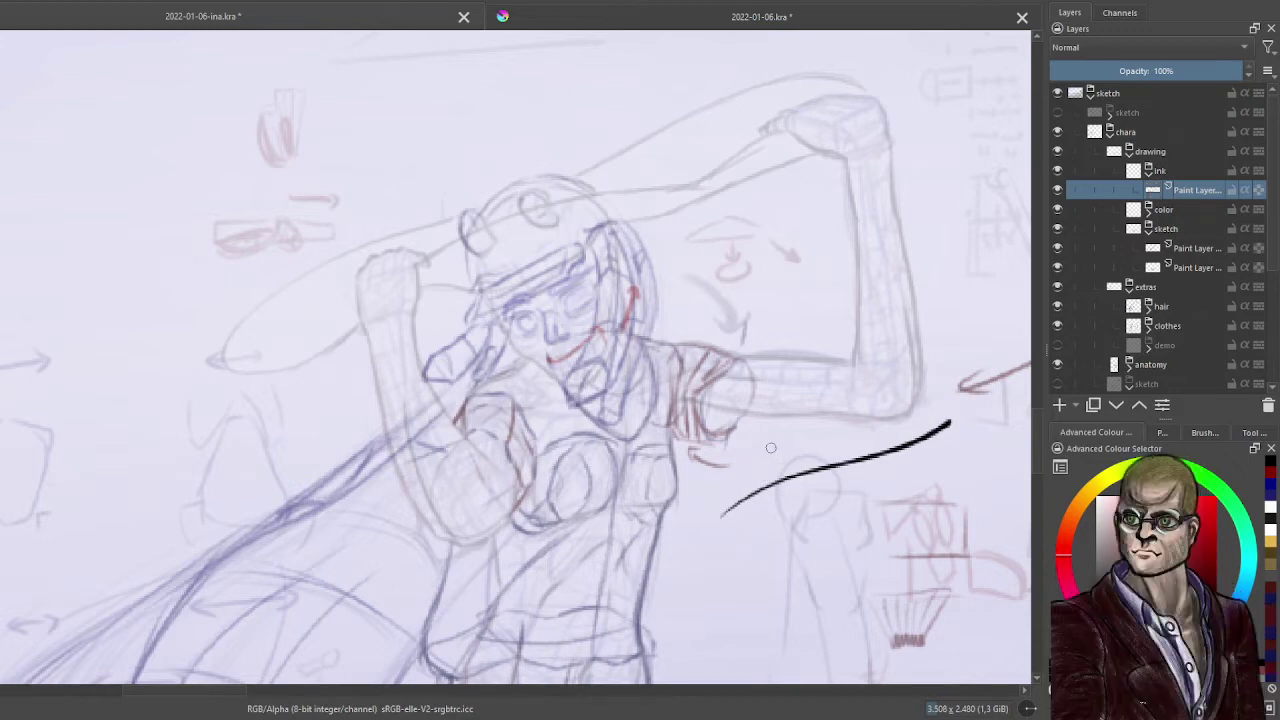
# - Undo the practice ink stroke and place the ink group's paint layer in its own subgroup
pyautogui.hotkey('ctrl', 'z')
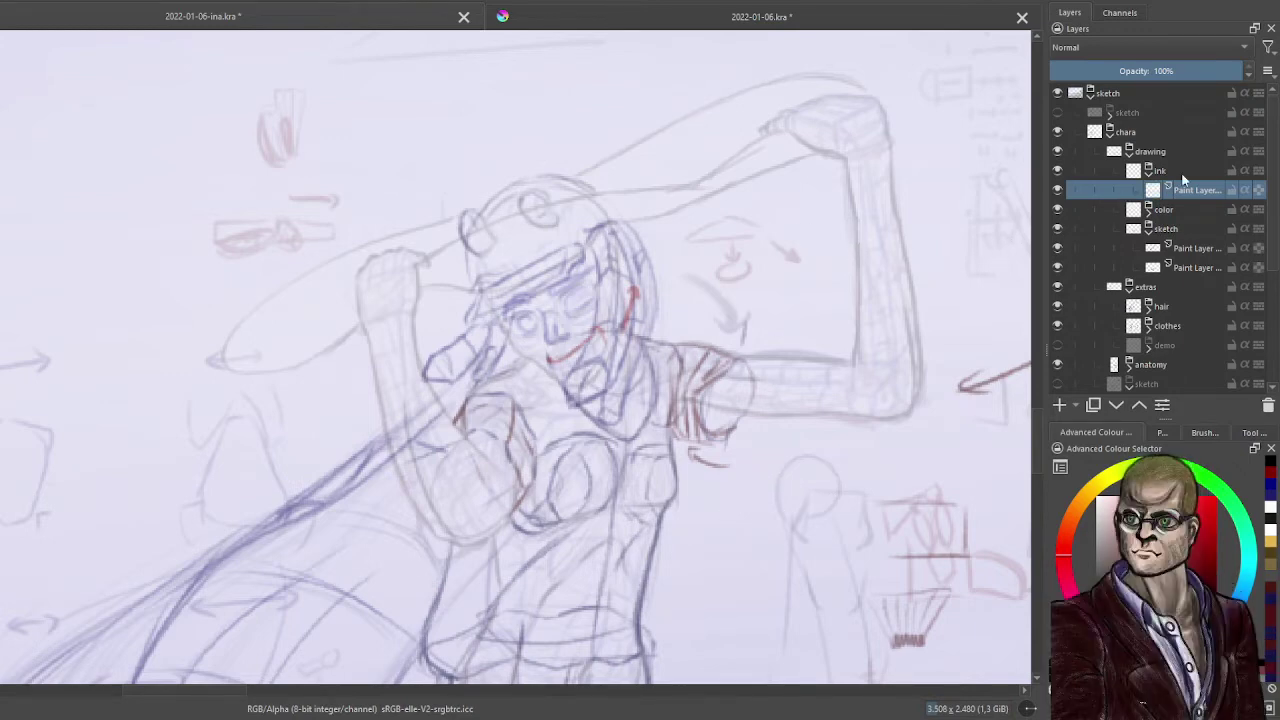
pyautogui.hotkey('ctrl', 'g')
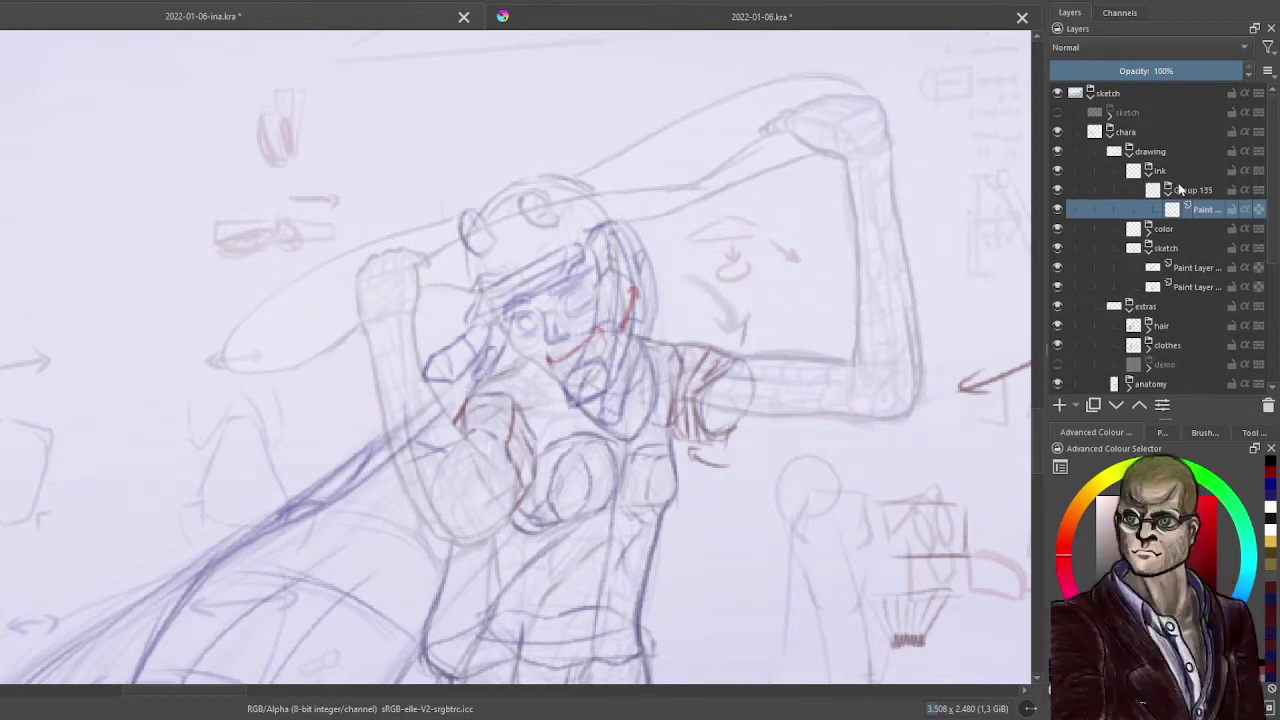
# - Add a paint layer, move it out above the new subgroup into a separate group, and name that group outline
pyautogui.click(1063, 406)
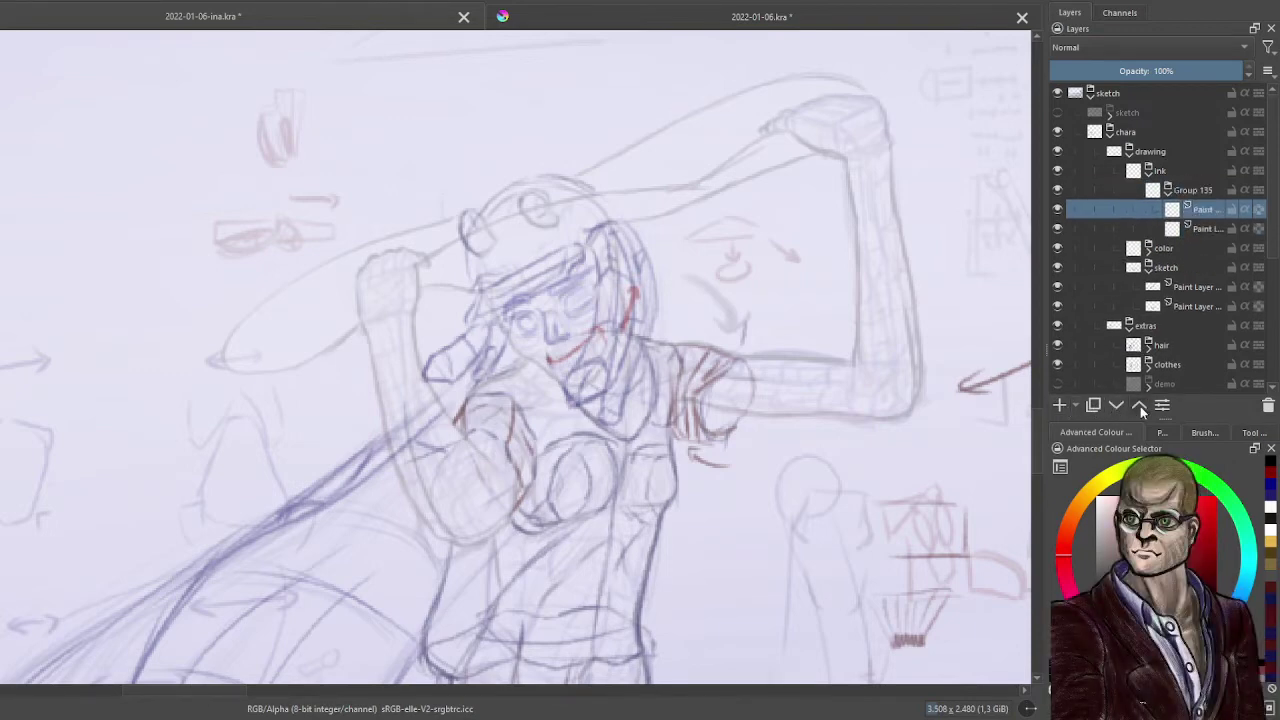
pyautogui.click(1140, 406)
pyautogui.hotkey('ctrl', 'g')
pyautogui.doubleClick(1195, 190)
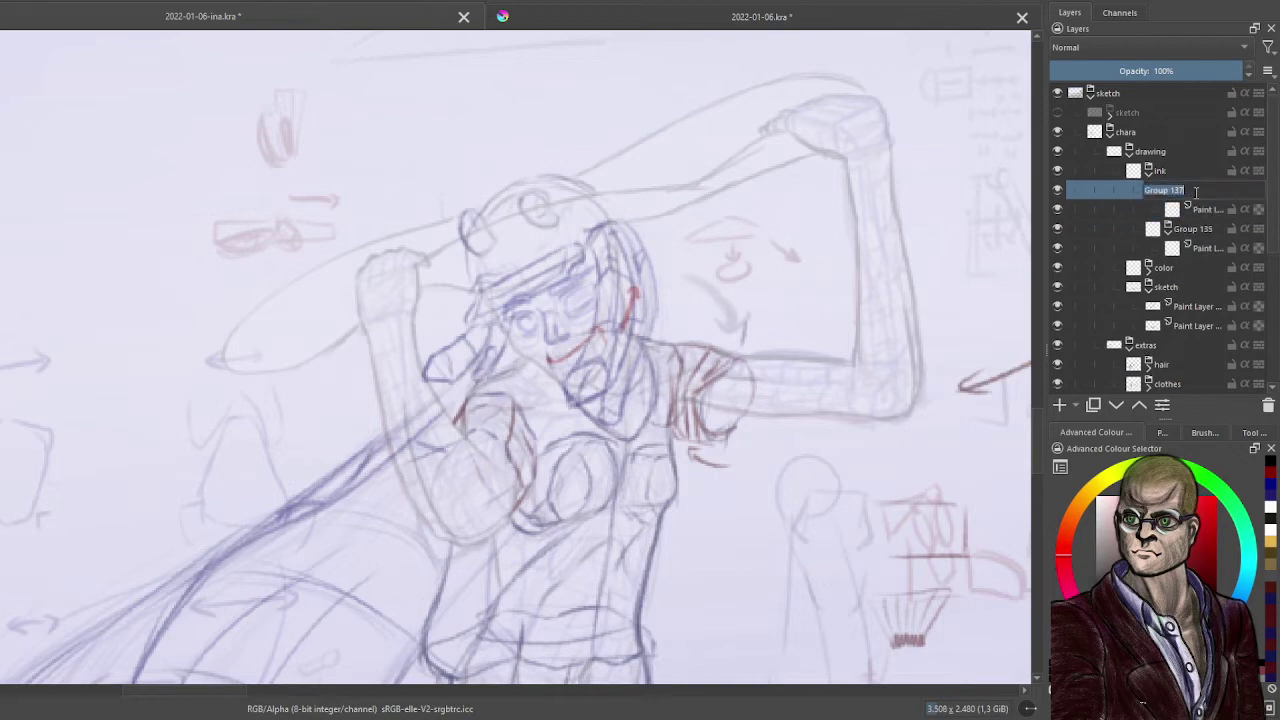
pyautogui.write('outline')
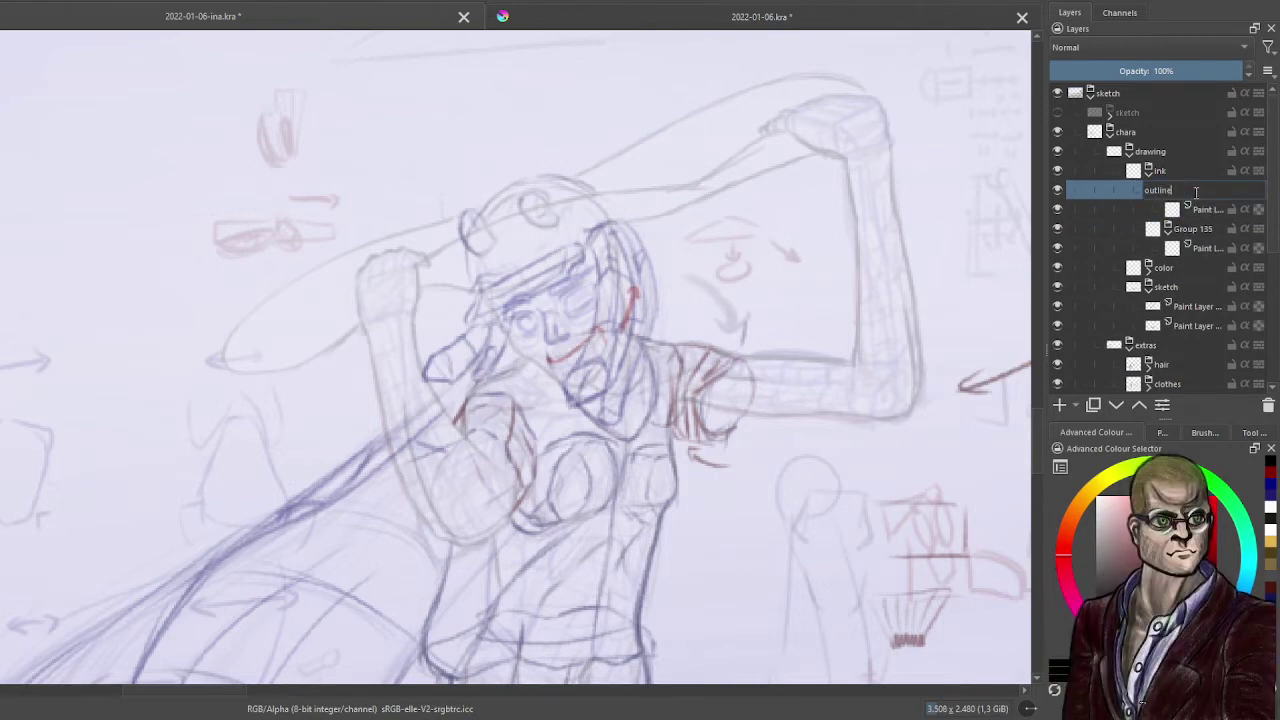
pyautogui.press('Return')
# - Rename the outline group's paint layer as inline
pyautogui.doubleClick(1212, 209)
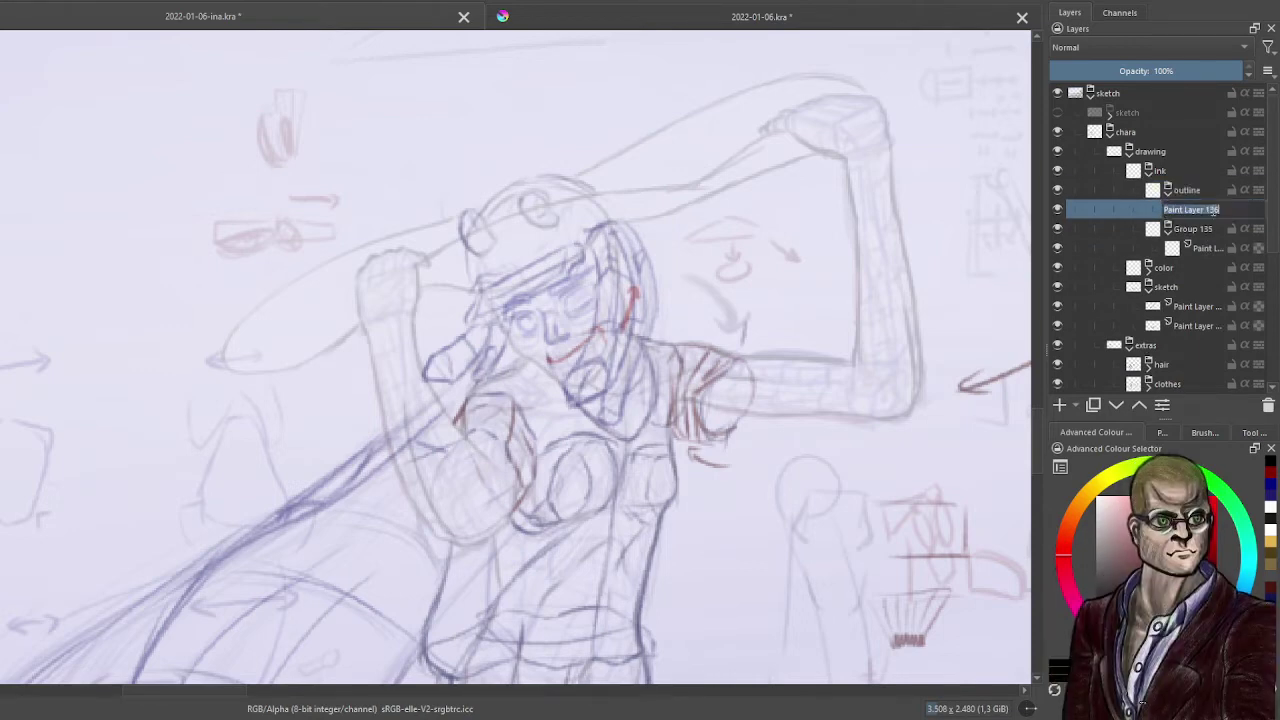
pyautogui.write('inline')
pyautogui.press('Return')
pyautogui.click(1192, 190)
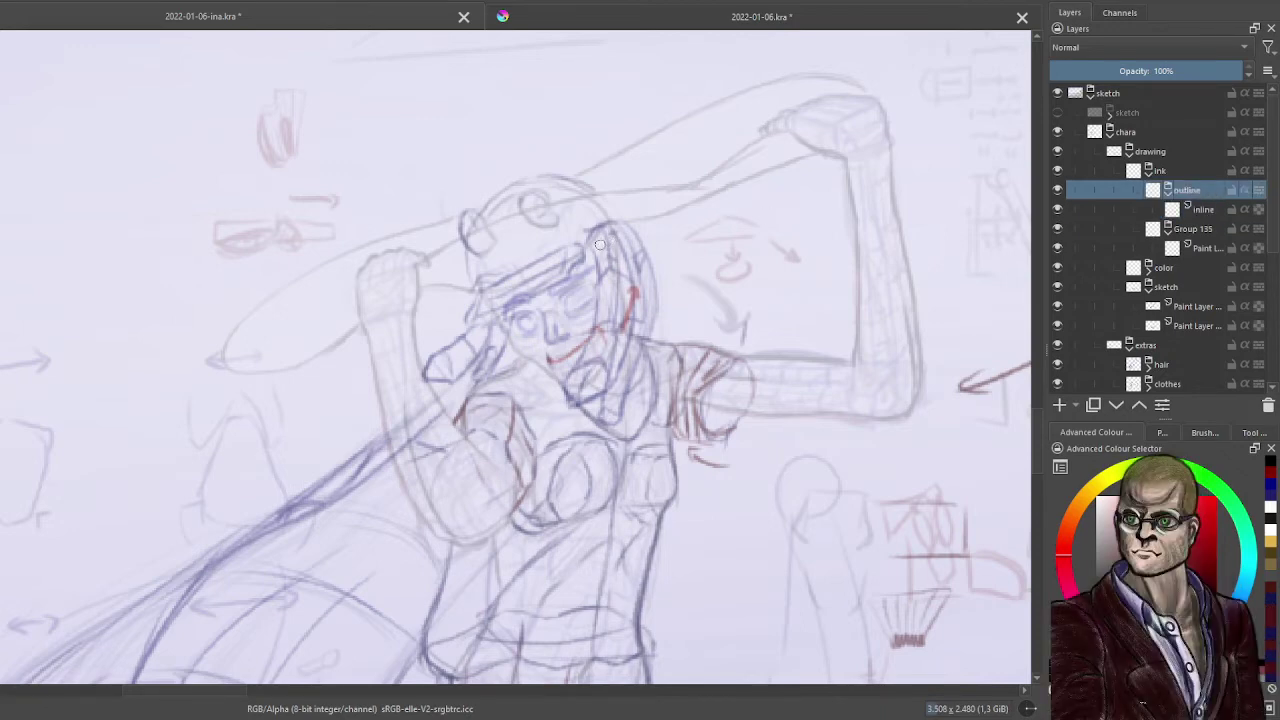
# - Rename the lower subgroup in the ink group as inline
pyautogui.scroll(4, 720, 215)
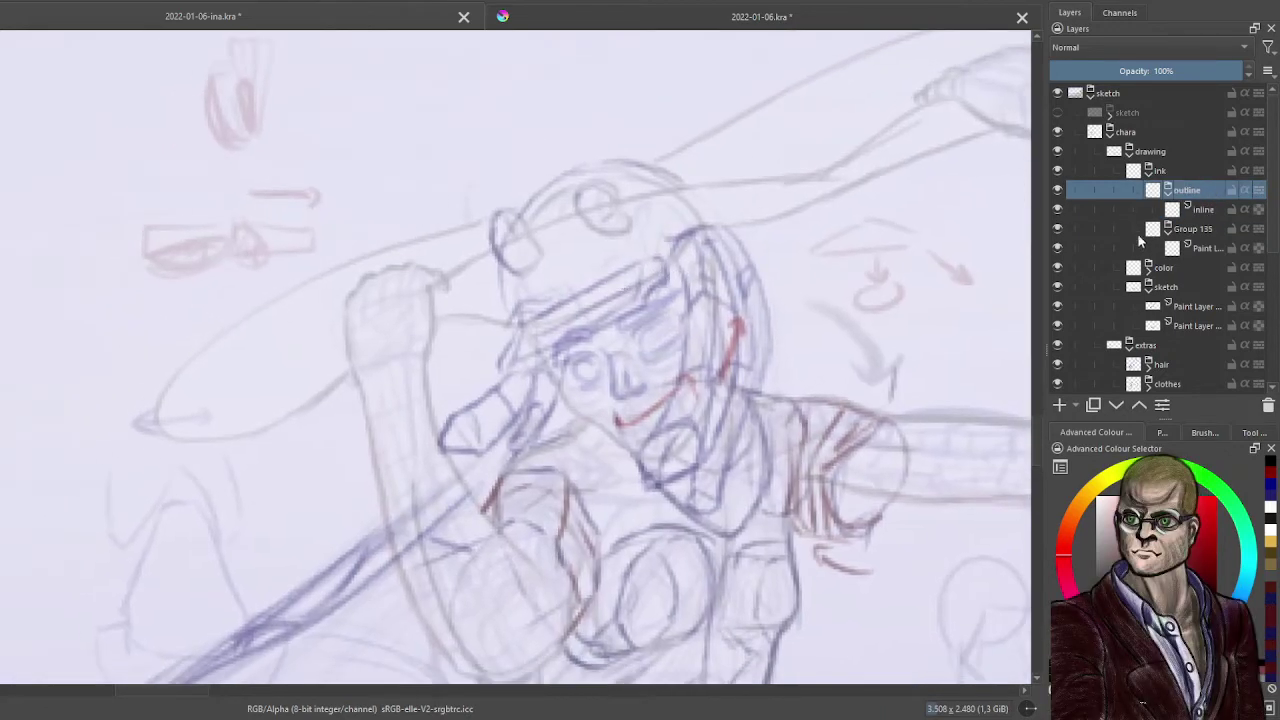
pyautogui.click(1192, 230)
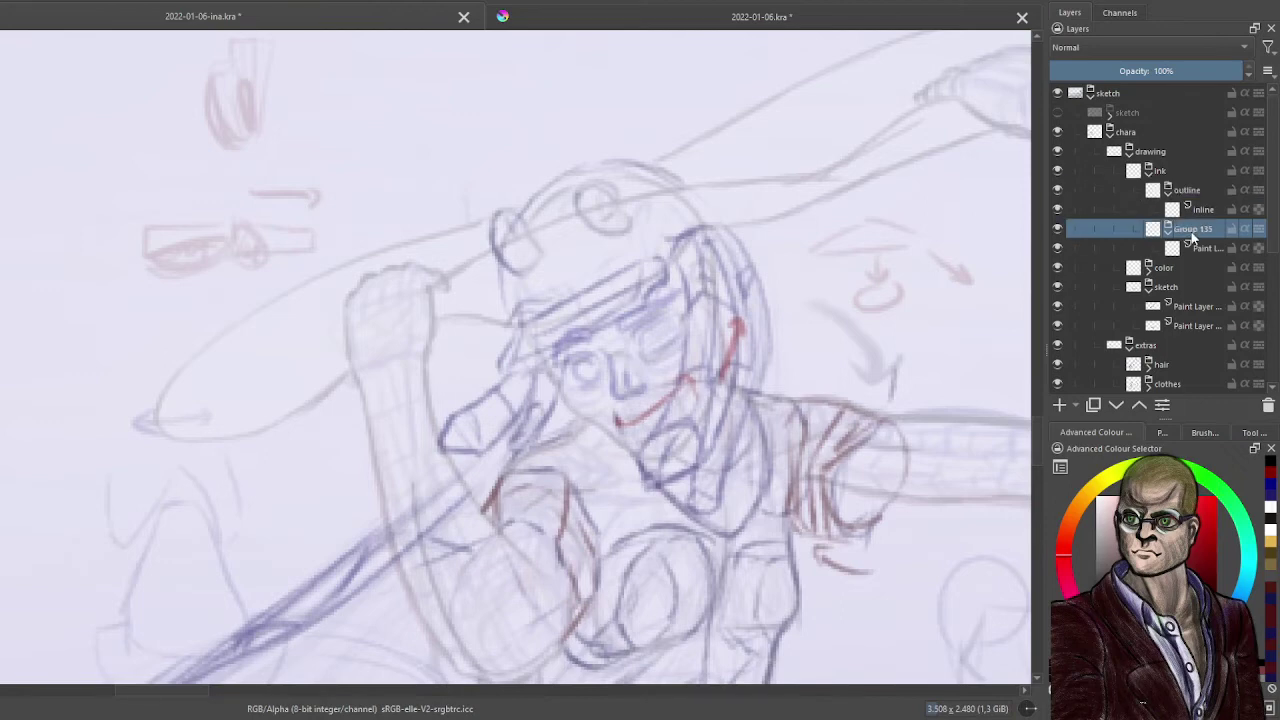
pyautogui.doubleClick(1200, 229)
pyautogui.write('i')
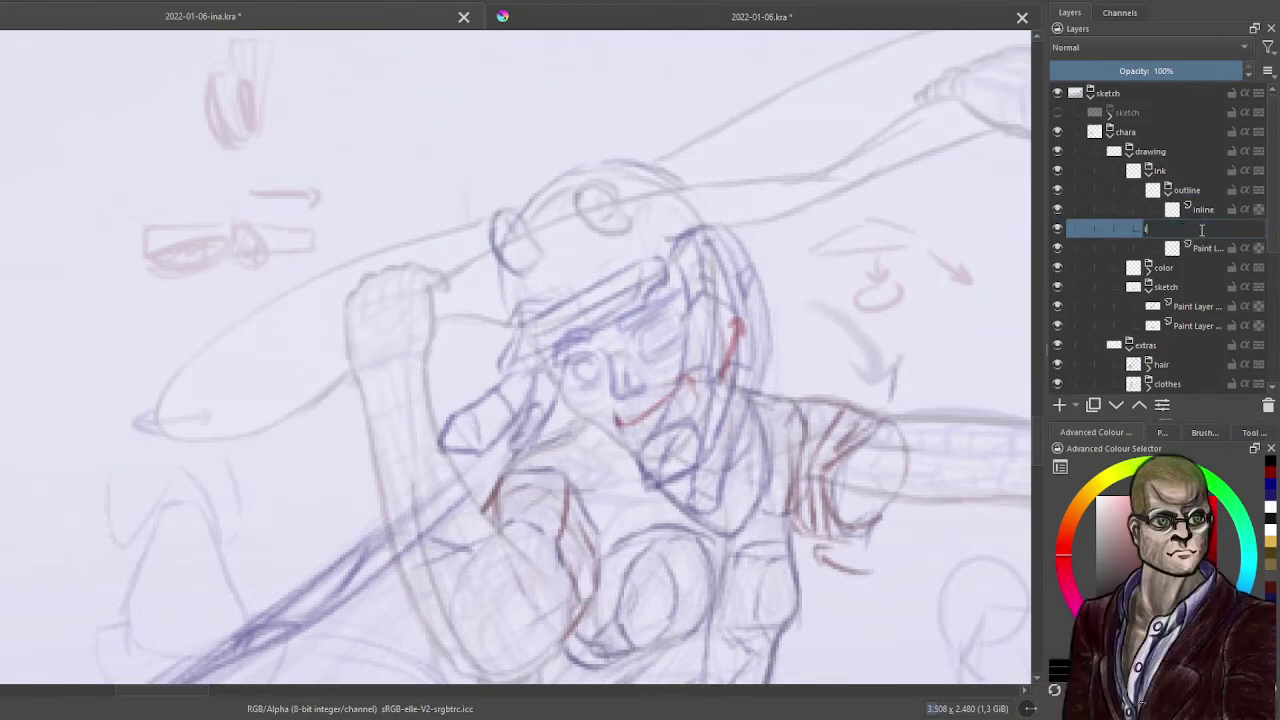
pyautogui.write('nline')
pyautogui.press('Return')
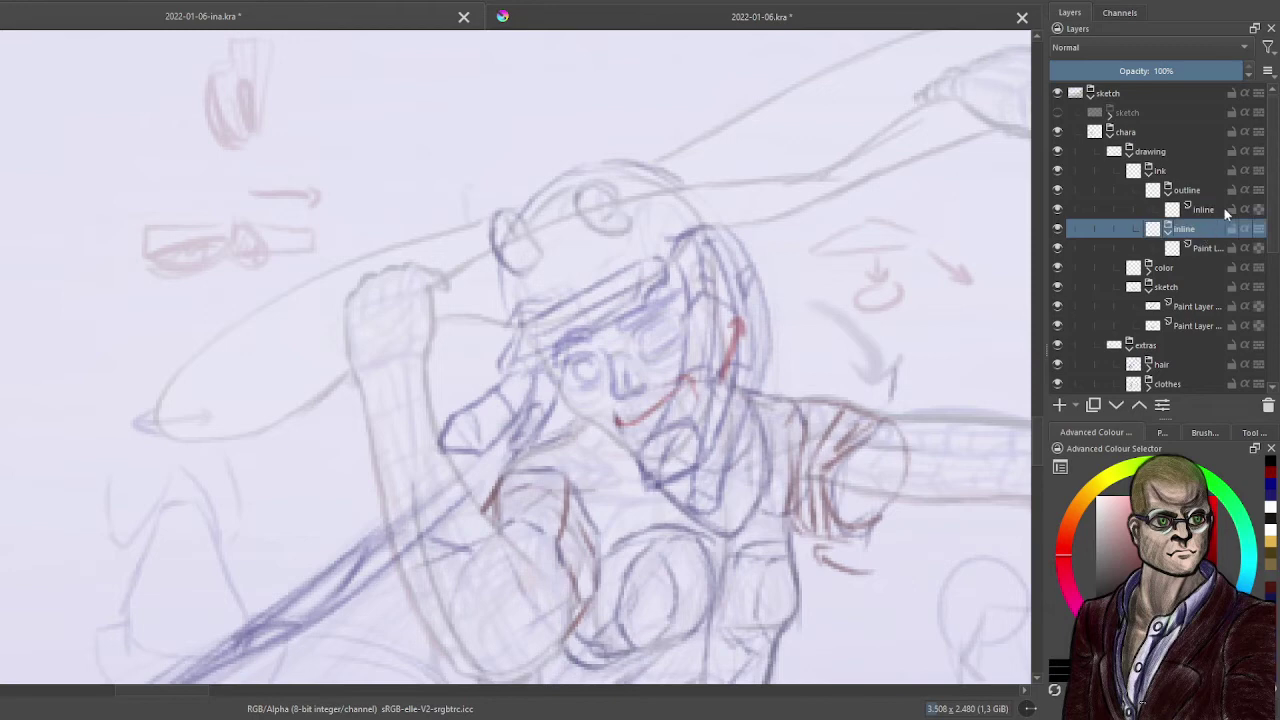
# - Add a new paint layer inside the outline group and delete that group's misnamed inline layer
pyautogui.click(1224, 208)
pyautogui.click(1059, 407)
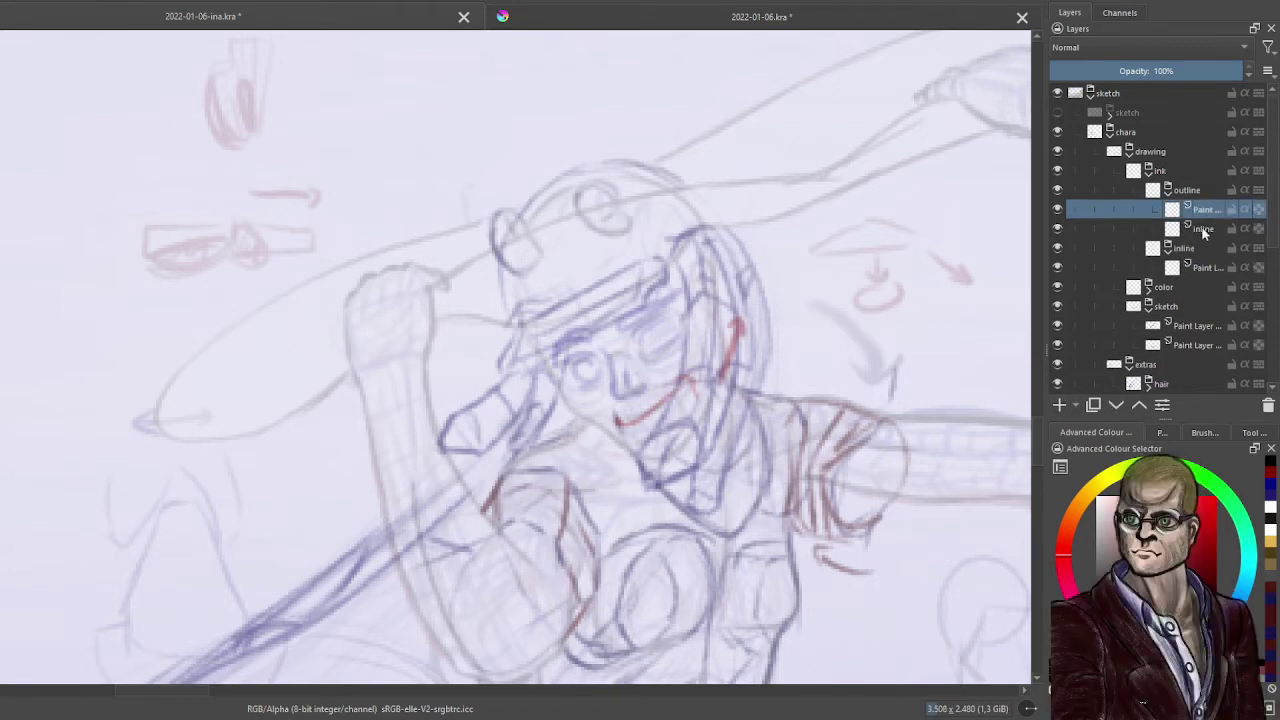
pyautogui.click(1204, 230)
pyautogui.click(1268, 405)
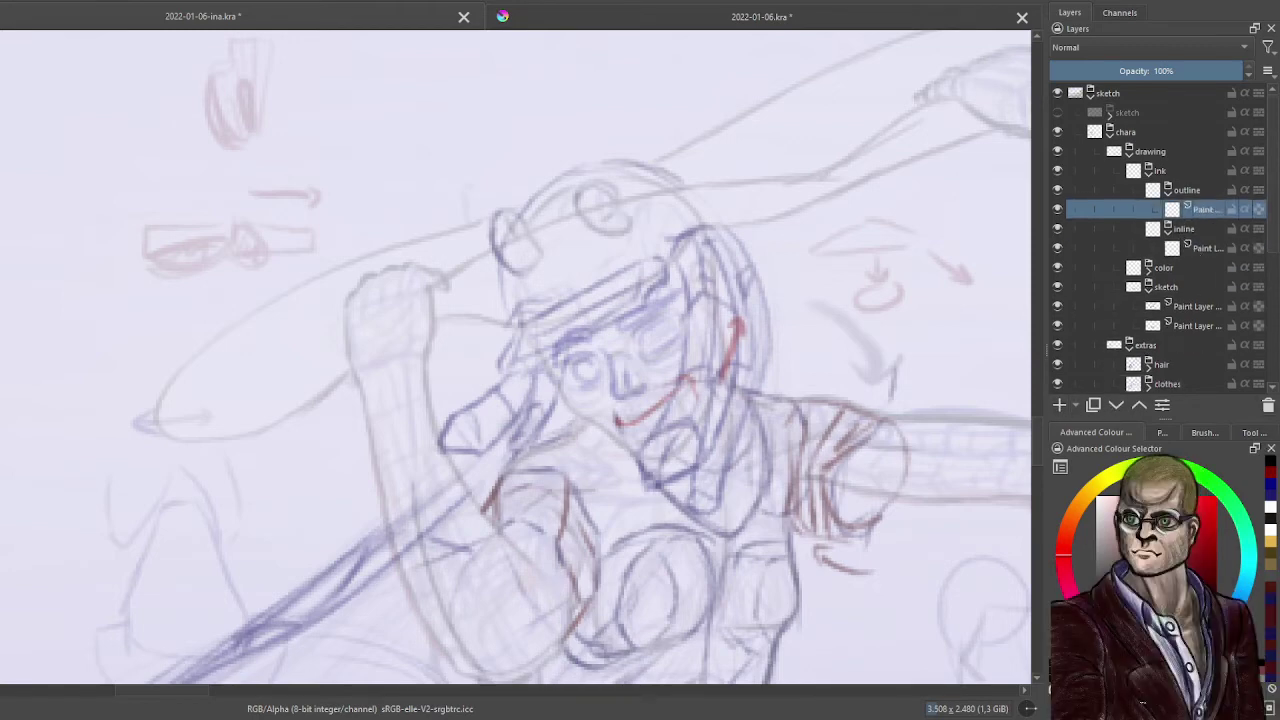
# - Try curved black ink strokes in the empty area above the raised fist beside the helmet, undoing each one
pyautogui.scroll(1, 414, 304)
pyautogui.moveTo(466, 298); pyautogui.dragTo(508, 298)
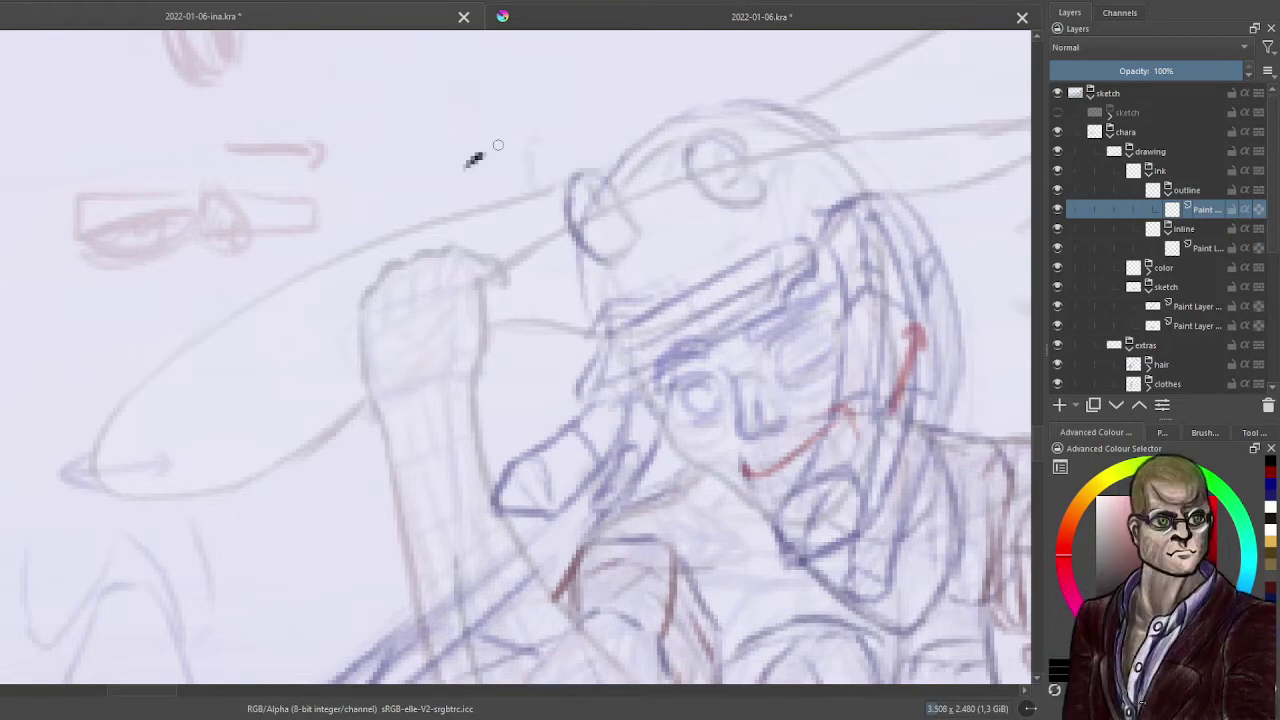
pyautogui.moveTo(498, 145); pyautogui.dragTo(442, 232)
pyautogui.hotkey('ctrl', 'z')
pyautogui.moveTo(475, 161)
pyautogui.mouseDown()
pyautogui.moveTo(662, 56)
pyautogui.moveTo(521, 175)
pyautogui.moveTo(599, 100)
pyautogui.moveTo(664, 70)
pyautogui.mouseUp()
pyautogui.hotkey('ctrl', 'z')
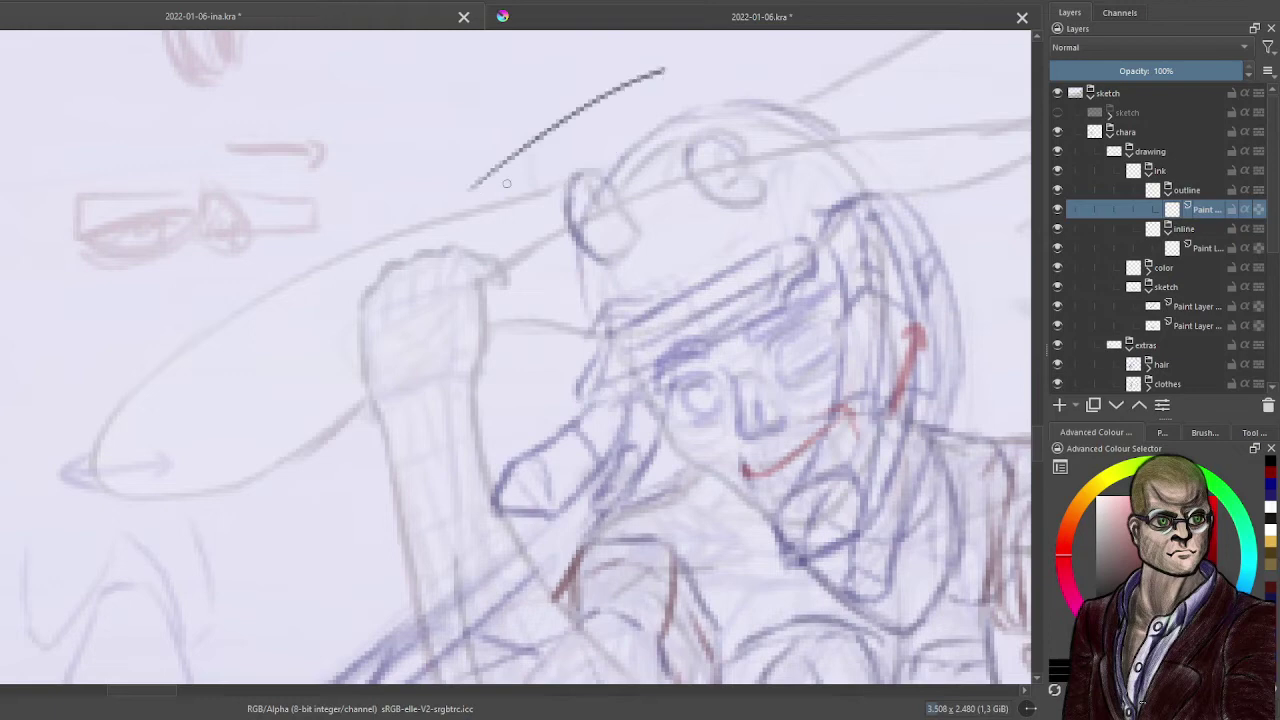
pyautogui.hotkey('ctrl', 'z')
pyautogui.moveTo(455, 200)
pyautogui.mouseDown()
pyautogui.moveTo(512, 154)
pyautogui.moveTo(668, 72)
pyautogui.mouseUp()
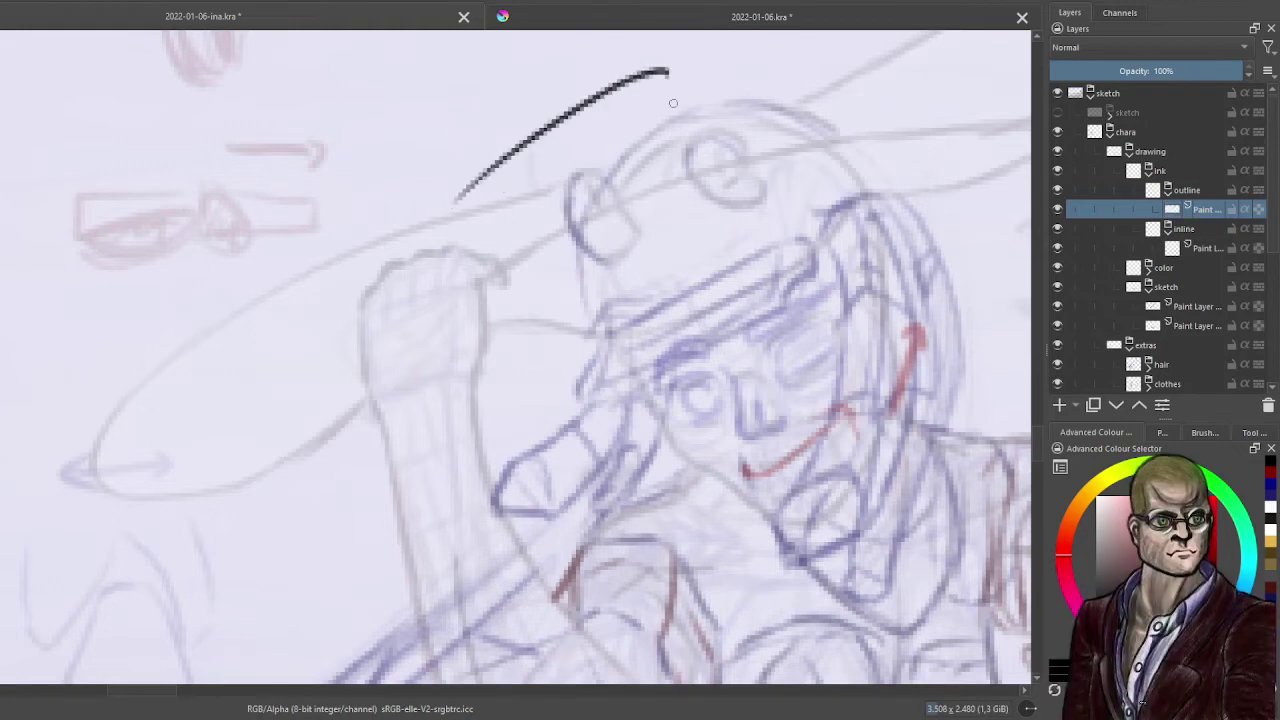
pyautogui.hotkey('ctrl', 'z')
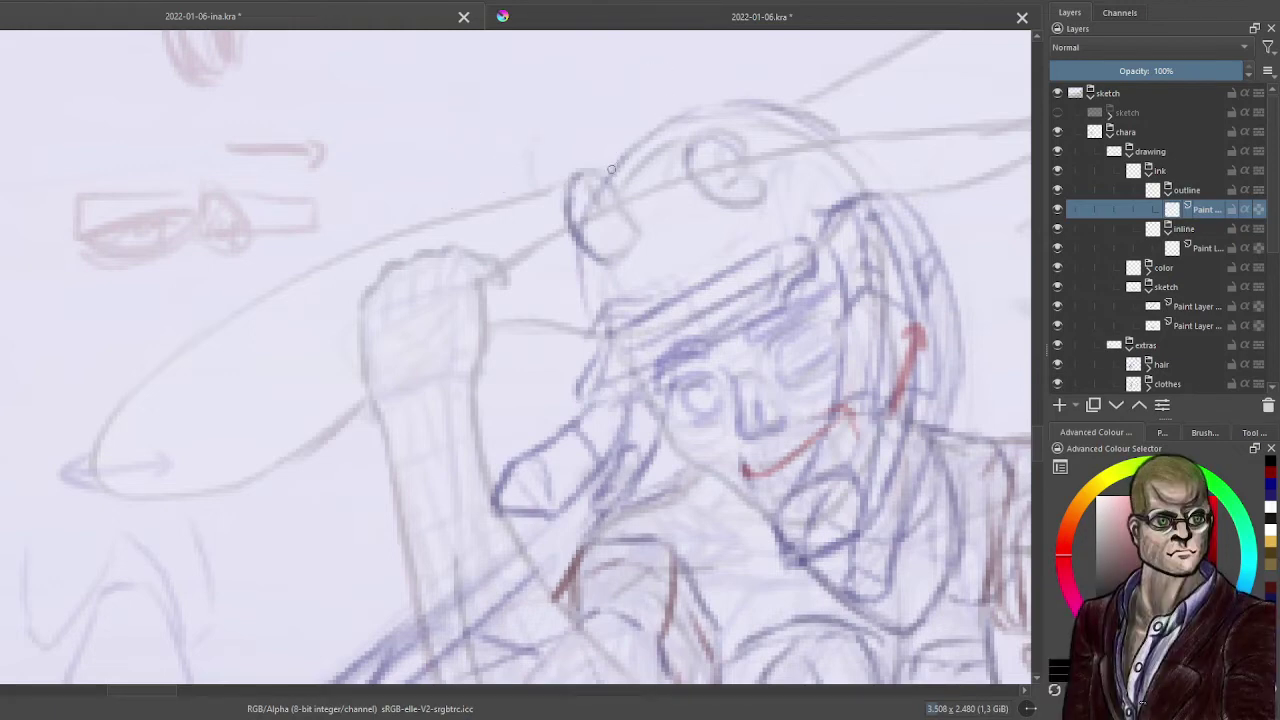
# - Ink the helmet's top contour and the upper edge of the long curved shape out to its rounded far tip, redrawing the edge as needed
pyautogui.moveTo(607, 177)
pyautogui.mouseDown()
pyautogui.moveTo(699, 111)
pyautogui.moveTo(795, 102)
pyautogui.mouseUp()
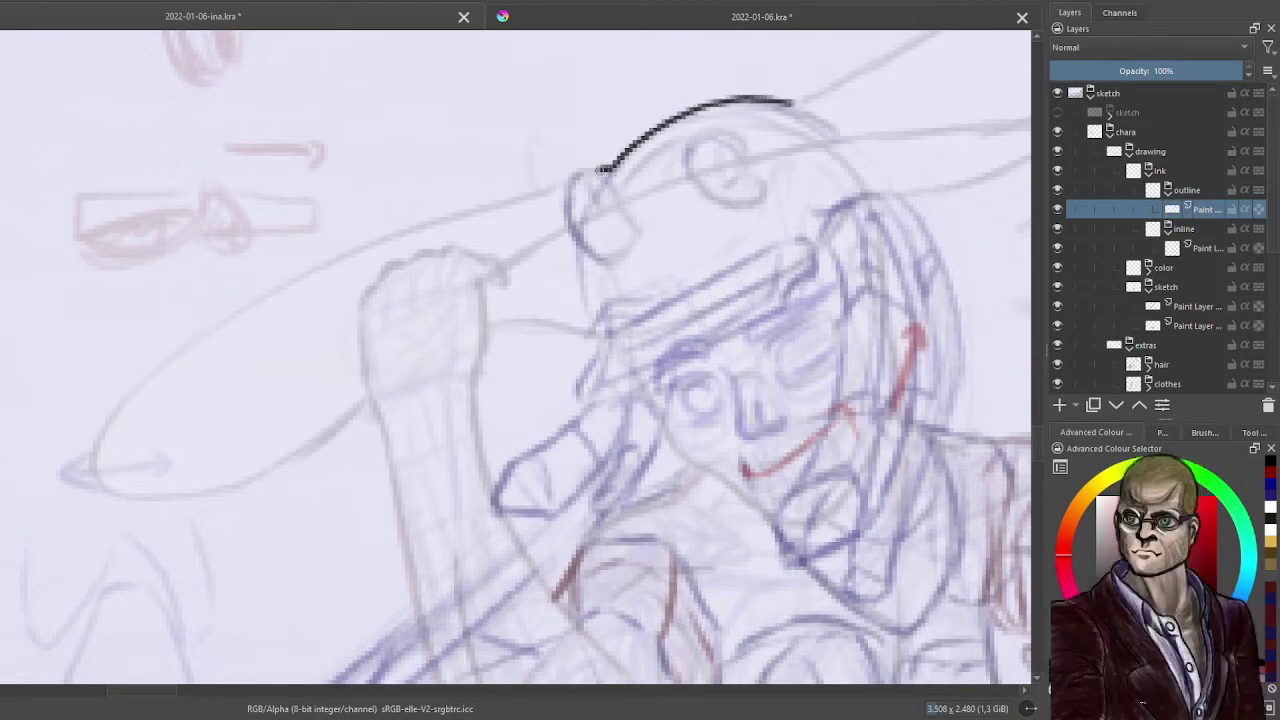
pyautogui.moveTo(600, 170)
pyautogui.mouseDown()
pyautogui.moveTo(109, 408)
pyautogui.moveTo(65, 485)
pyautogui.mouseUp()
pyautogui.hotkey('ctrl', 'z')
pyautogui.moveTo(566, 189); pyautogui.dragTo(100, 463)
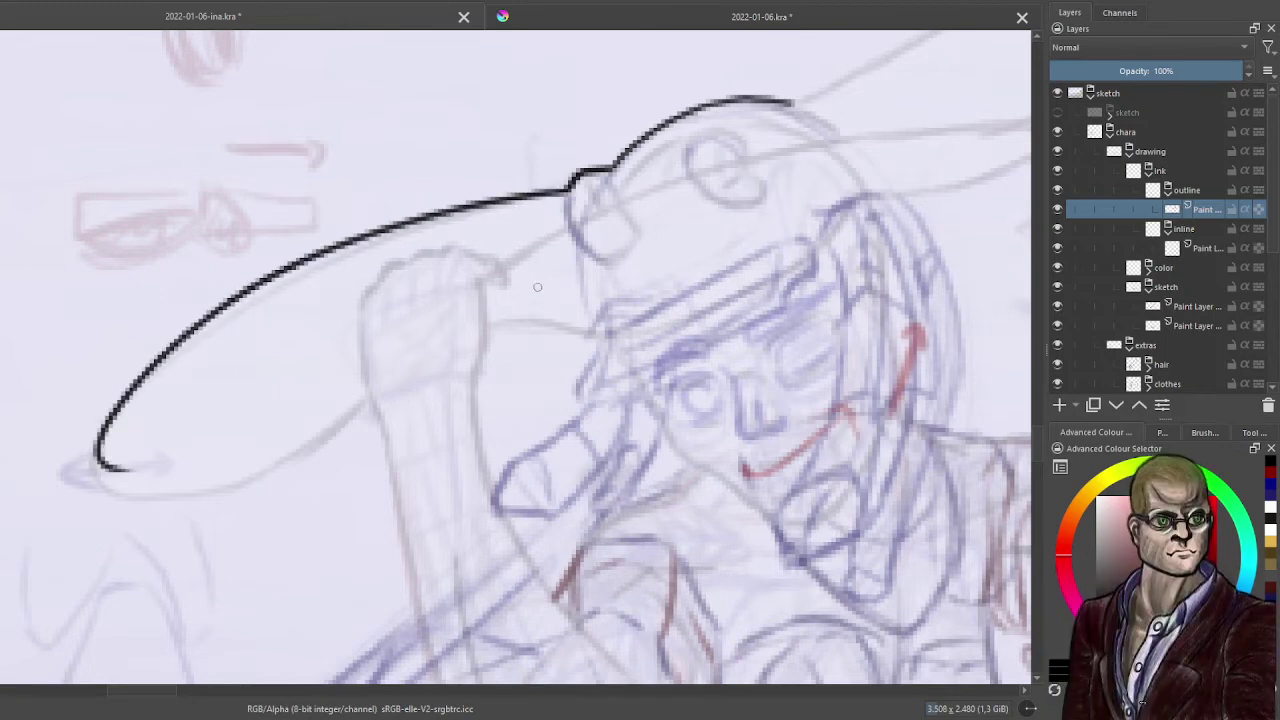
pyautogui.hotkey('ctrl', 'z')
pyautogui.moveTo(570, 186)
pyautogui.mouseDown()
pyautogui.moveTo(145, 375)
pyautogui.moveTo(120, 500)
pyautogui.mouseUp()
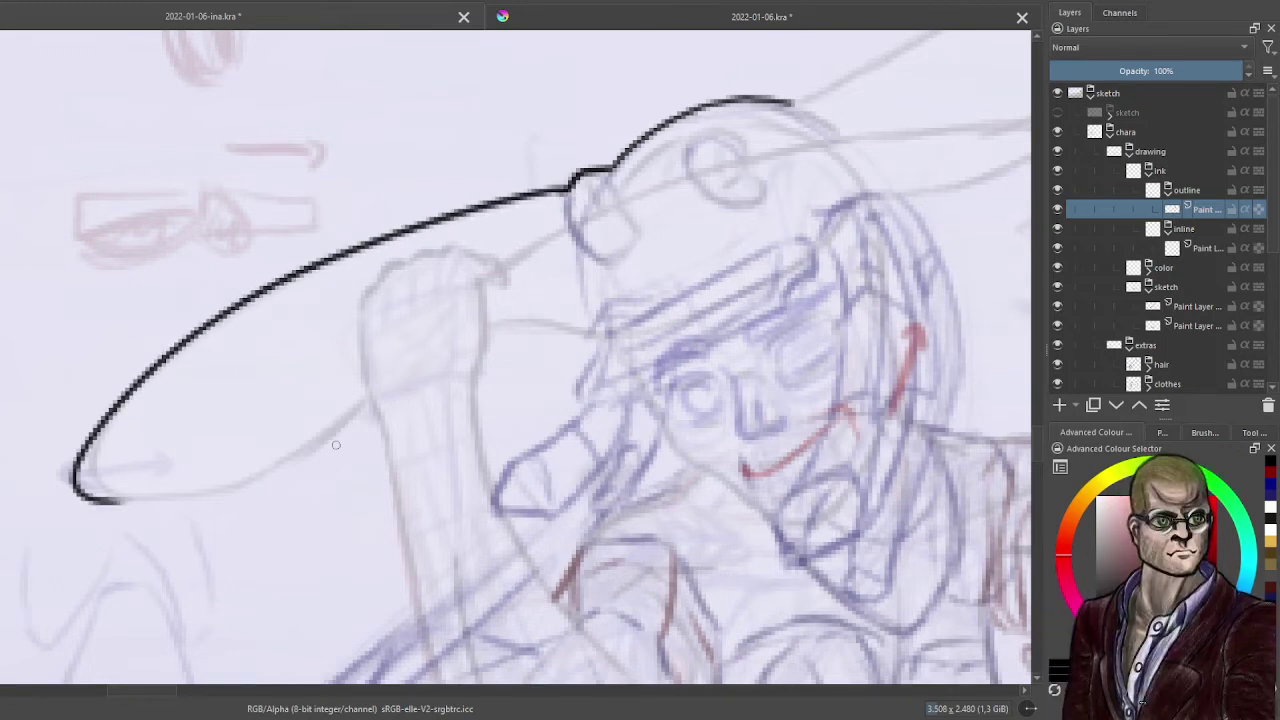
pyautogui.hotkey('ctrl', 'z')
pyautogui.moveTo(568, 188); pyautogui.dragTo(200, 505)
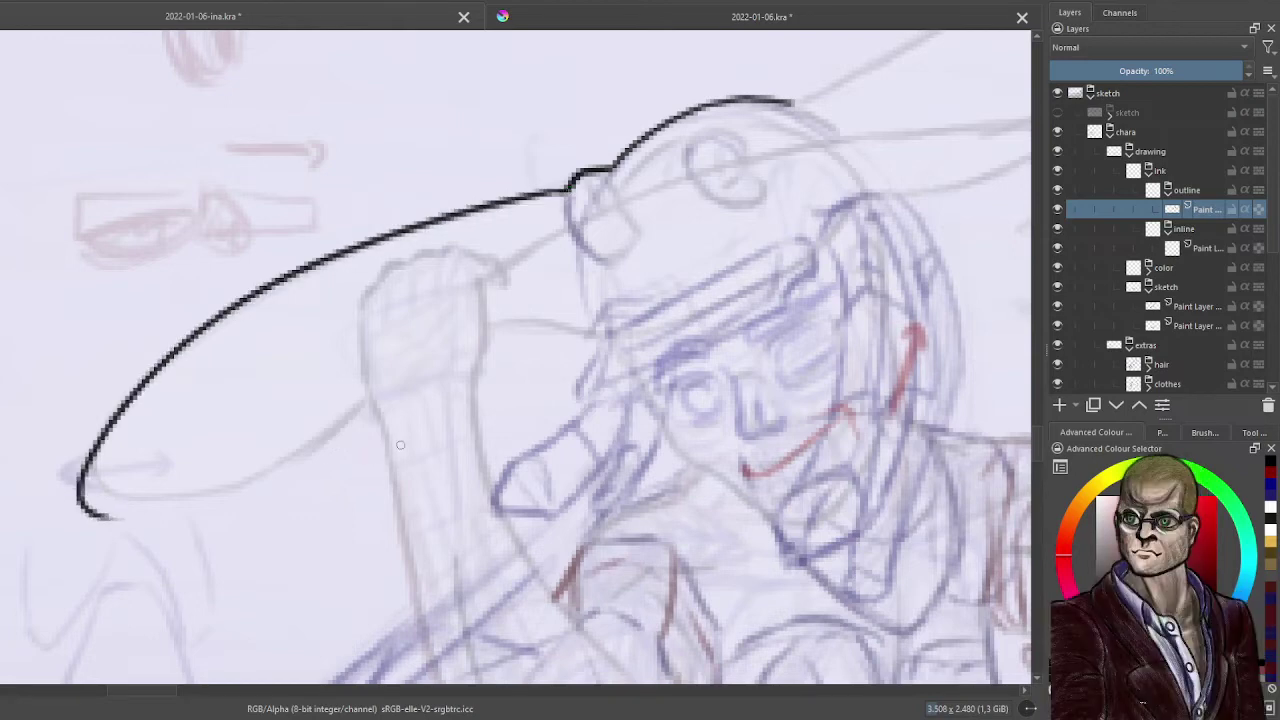
# - Ink the lower edge of the long shape from the raised forearm back to its rounded tip, redoing unsatisfactory strokes
pyautogui.scroll(-2, 516, 373)
pyautogui.moveTo(516, 373); pyautogui.dragTo(523, 343)
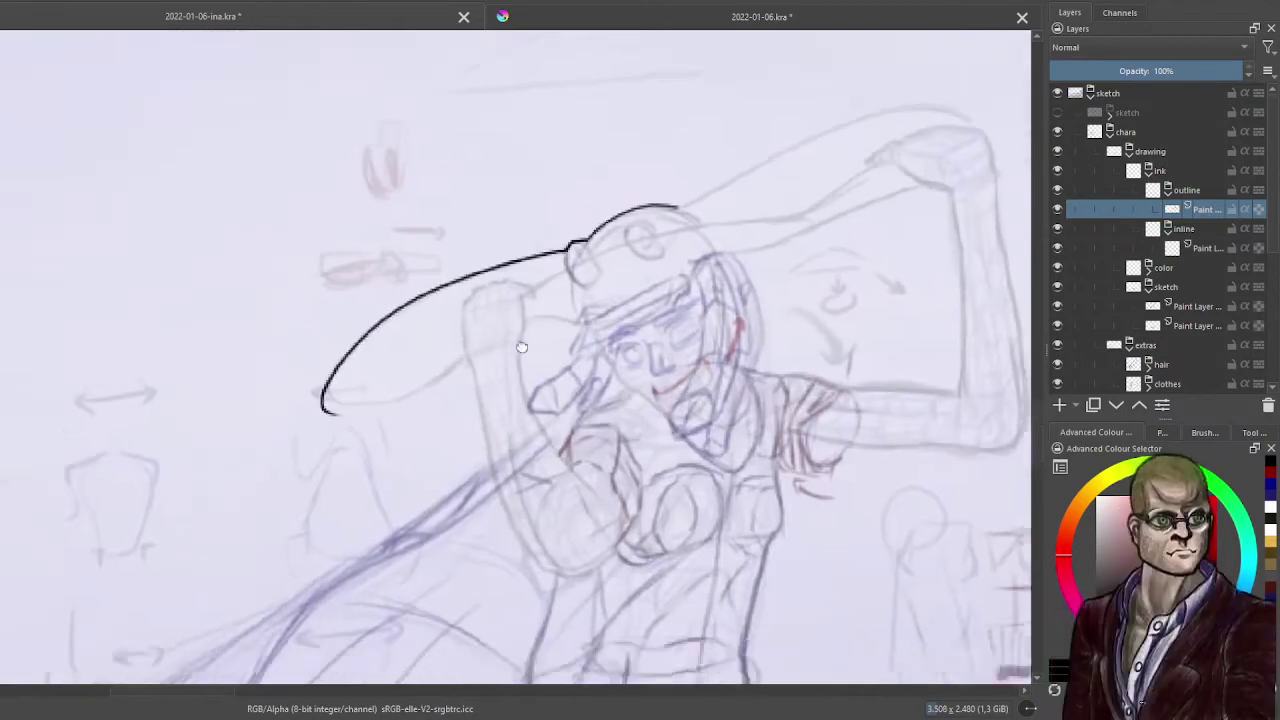
pyautogui.scroll(1, 349, 401)
pyautogui.moveTo(349, 401); pyautogui.dragTo(436, 359)
pyautogui.scroll(1, 439, 358)
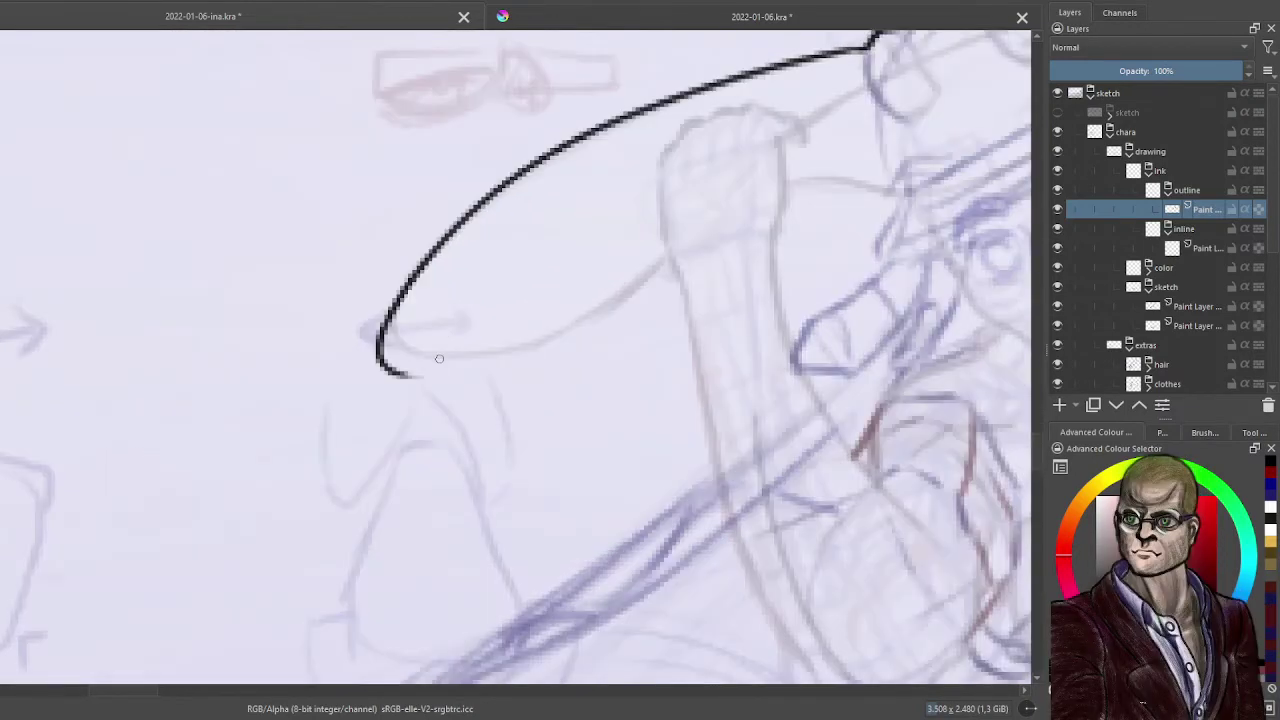
pyautogui.scroll(-1, 441, 356)
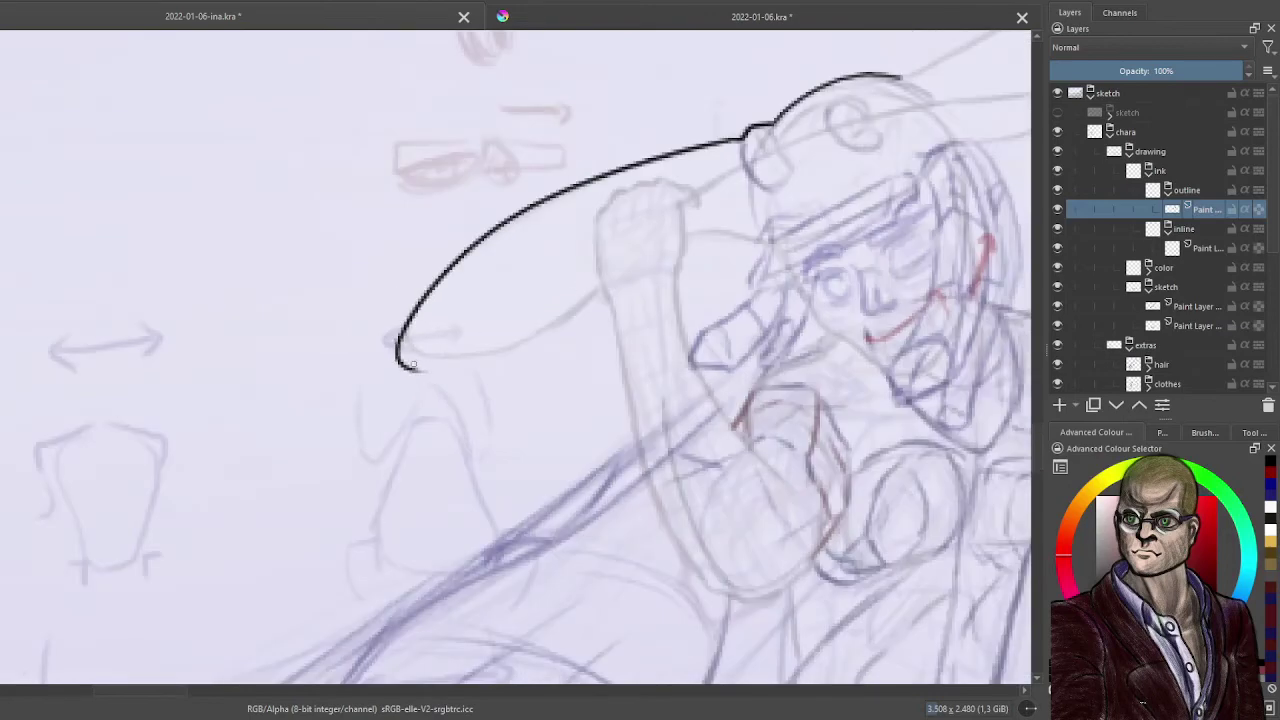
pyautogui.moveTo(412, 368)
pyautogui.mouseDown()
pyautogui.moveTo(436, 370)
pyautogui.moveTo(598, 287)
pyautogui.moveTo(402, 382)
pyautogui.mouseUp()
pyautogui.hotkey('ctrl', 'z')
pyautogui.hotkey('ctrl', 'z')
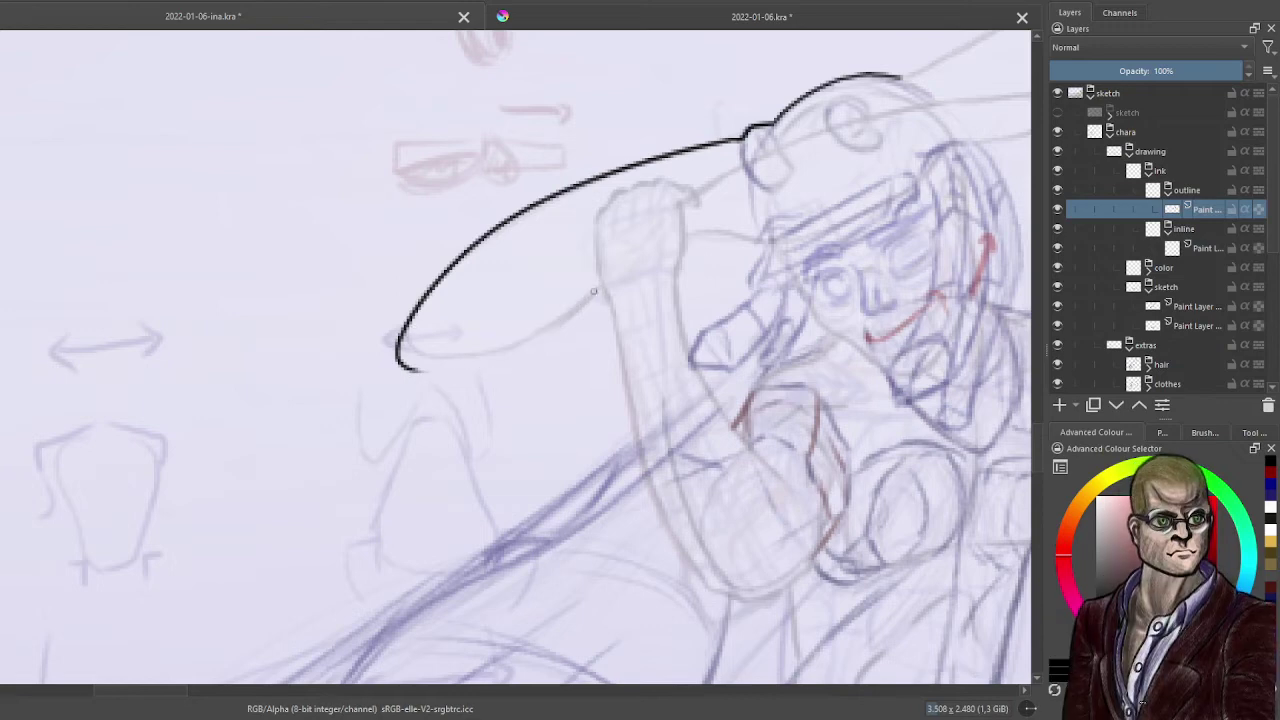
pyautogui.moveTo(600, 286)
pyautogui.mouseDown()
pyautogui.moveTo(452, 372)
pyautogui.moveTo(396, 385)
pyautogui.mouseUp()
pyautogui.hotkey('ctrl', 'z')
pyautogui.moveTo(600, 286); pyautogui.dragTo(398, 368)
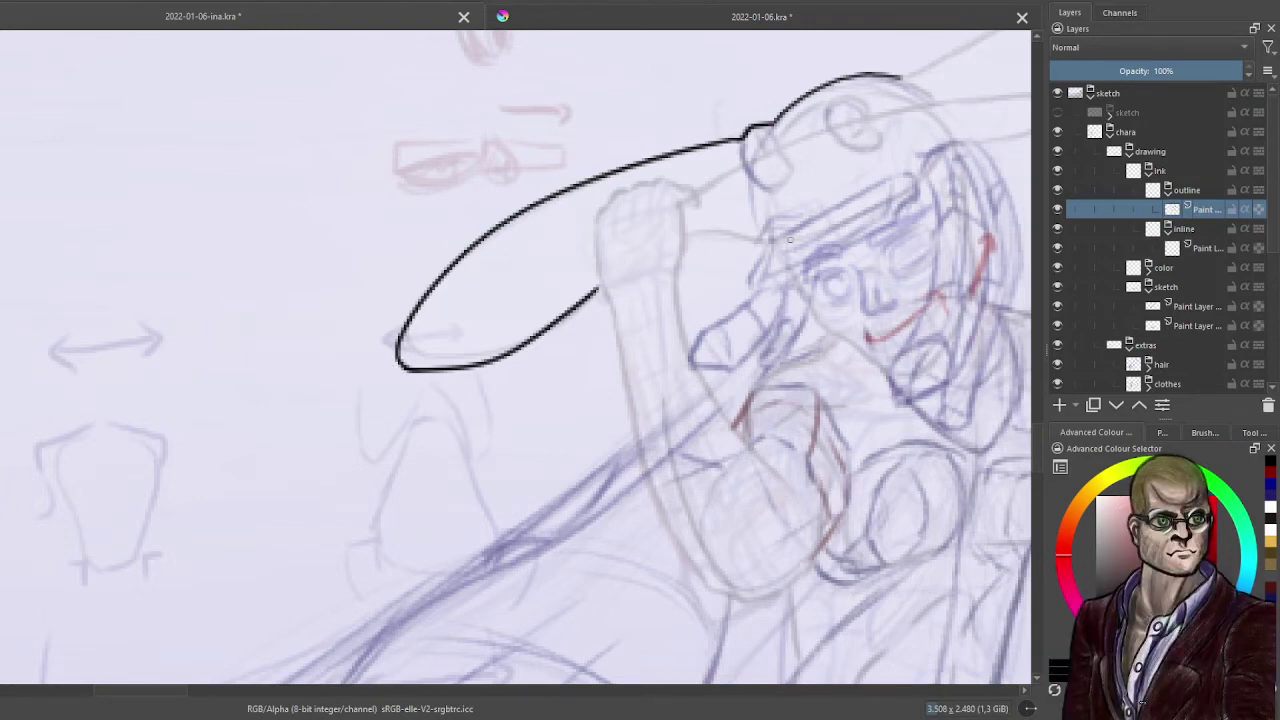
# - Ink the long shape's upper edge from the helmet toward the bent arm's raised fist, undoing the rounded end
pyautogui.moveTo(718, 259); pyautogui.dragTo(666, 280)
pyautogui.moveTo(736, 209); pyautogui.dragTo(666, 237)
pyautogui.moveTo(872, 140); pyautogui.dragTo(470, 290)
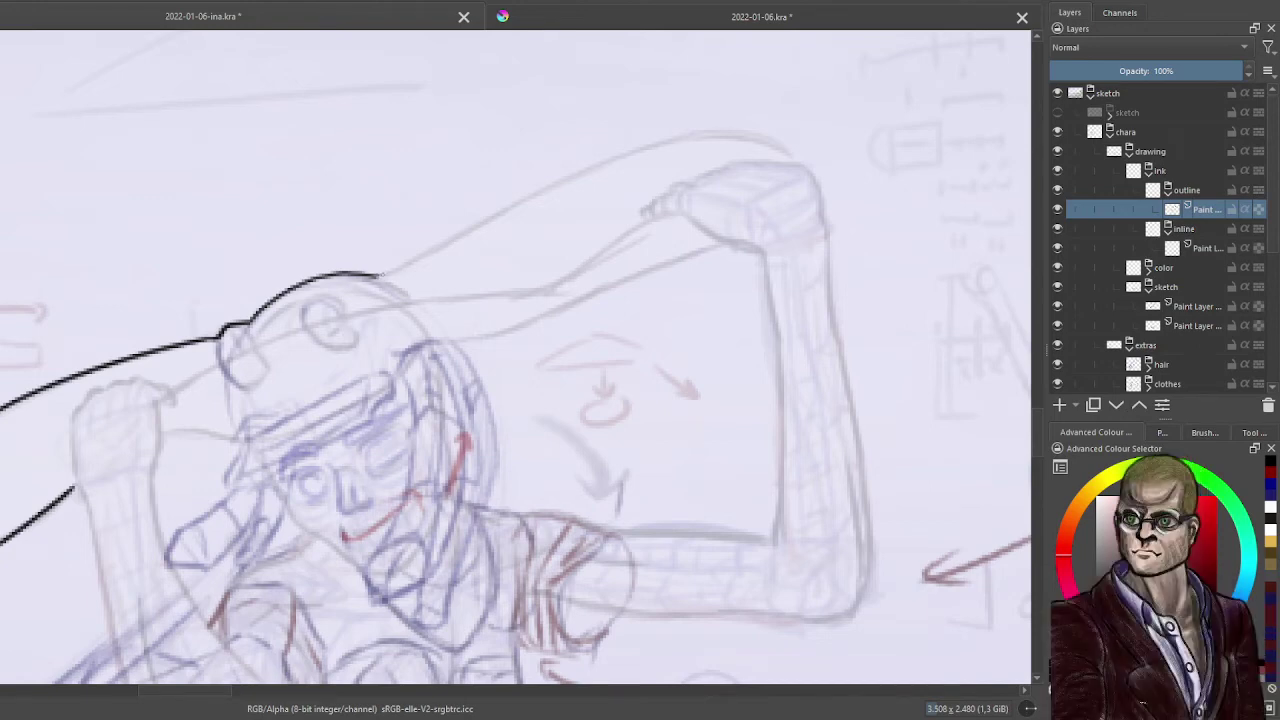
pyautogui.moveTo(378, 274)
pyautogui.mouseDown()
pyautogui.moveTo(646, 141)
pyautogui.moveTo(714, 126)
pyautogui.moveTo(788, 197)
pyautogui.mouseUp()
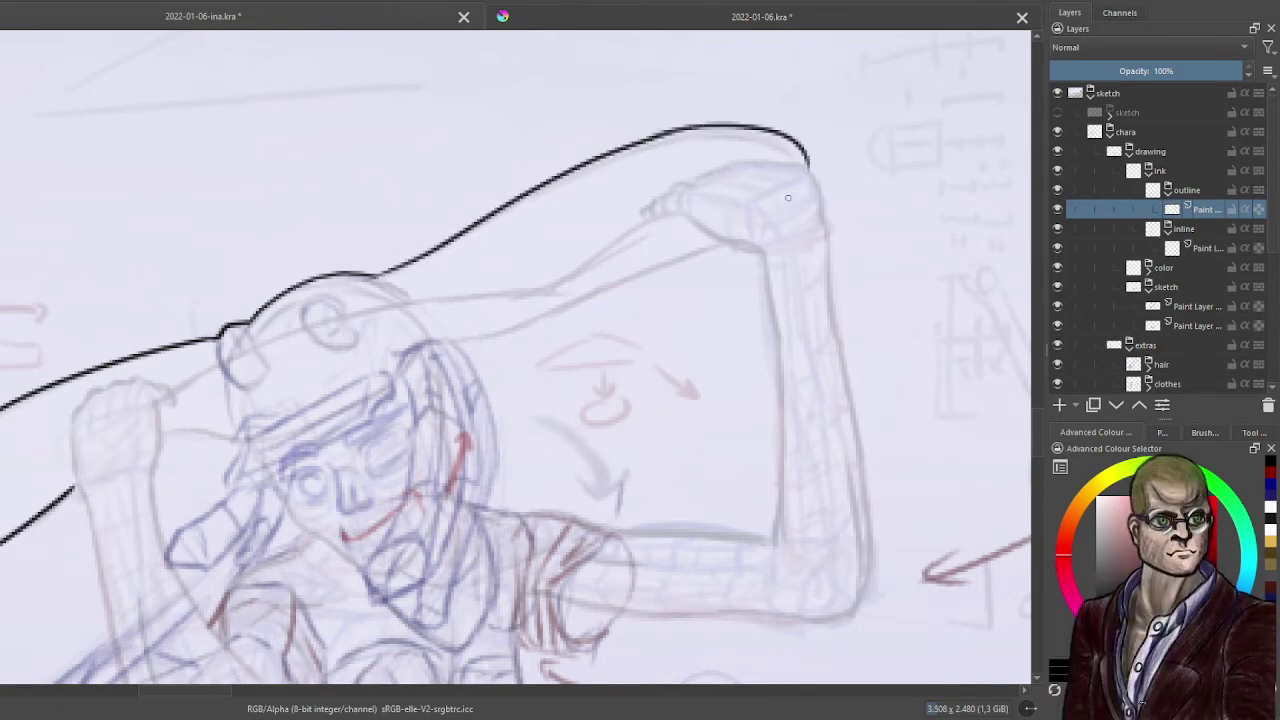
pyautogui.hotkey('ctrl', 'z')
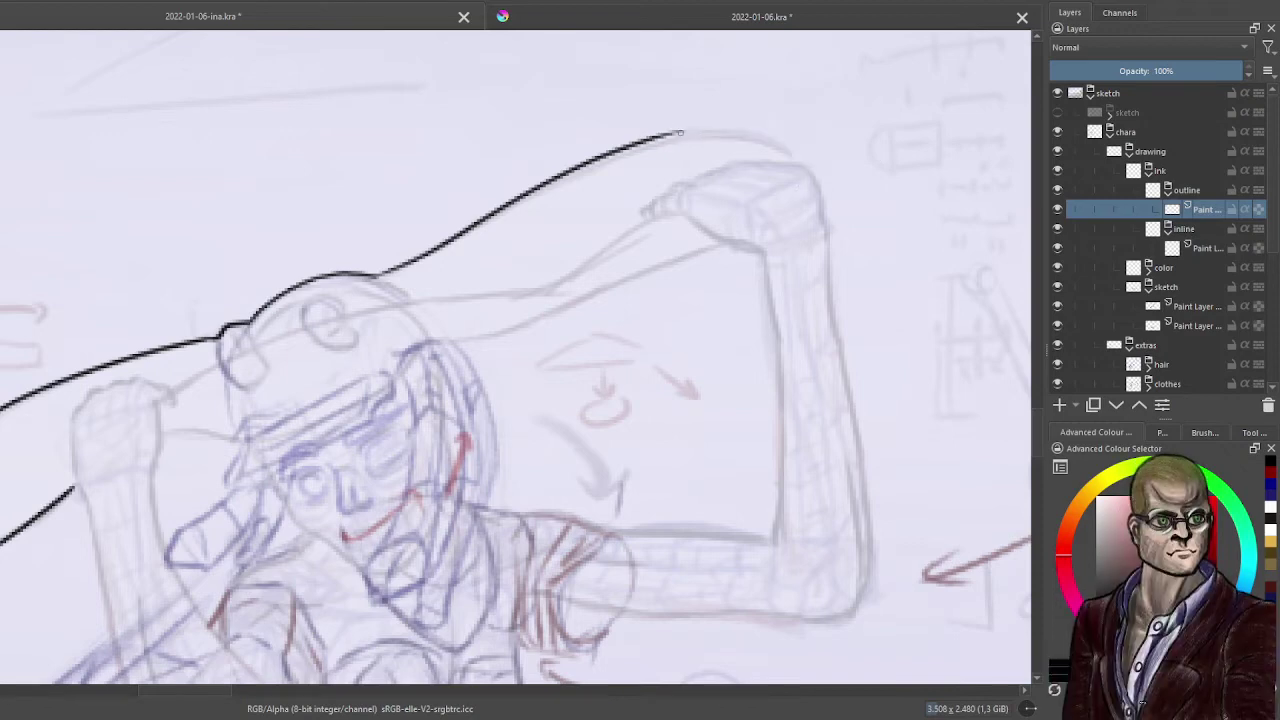
# - Redraw the upper edge's rounded end above the raised fist, undoing tries until the curve meets the hand
pyautogui.moveTo(672, 136); pyautogui.dragTo(800, 172)
pyautogui.hotkey('ctrl', 'z')
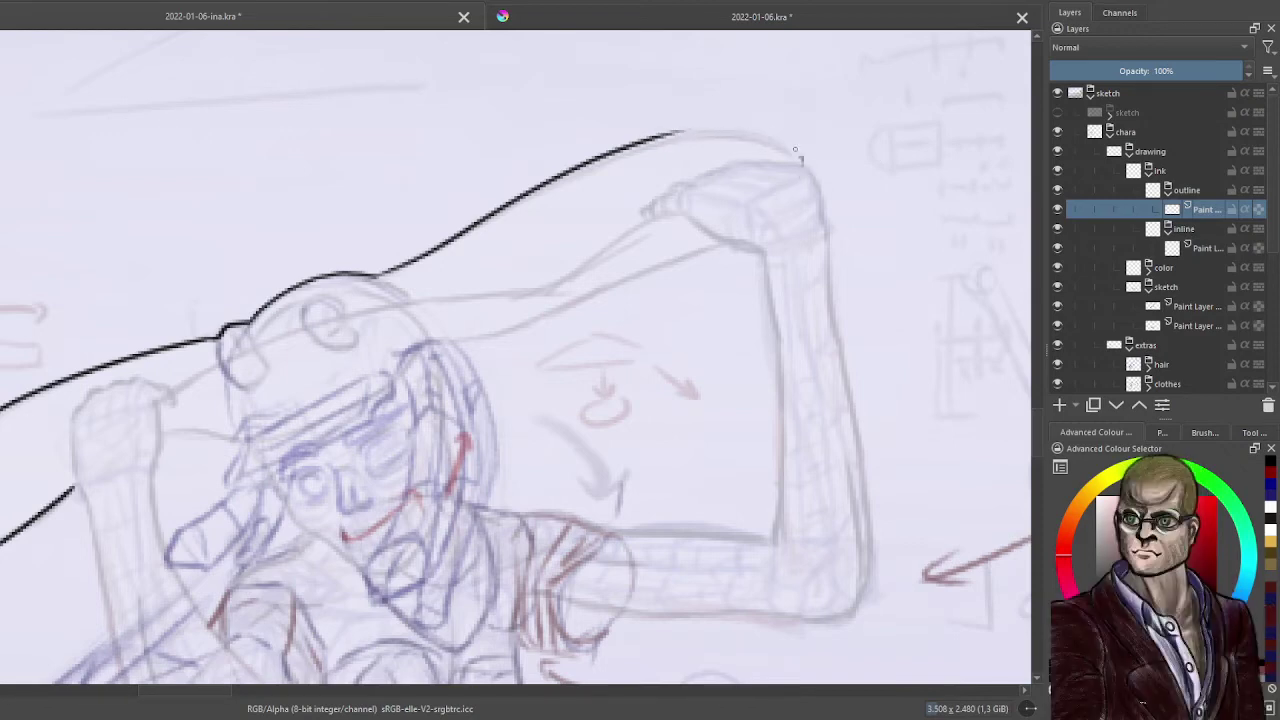
pyautogui.moveTo(672, 134); pyautogui.dragTo(804, 158)
pyautogui.hotkey('ctrl', 'z')
pyautogui.moveTo(662, 137)
pyautogui.mouseDown()
pyautogui.moveTo(686, 128)
pyautogui.moveTo(815, 163)
pyautogui.mouseUp()
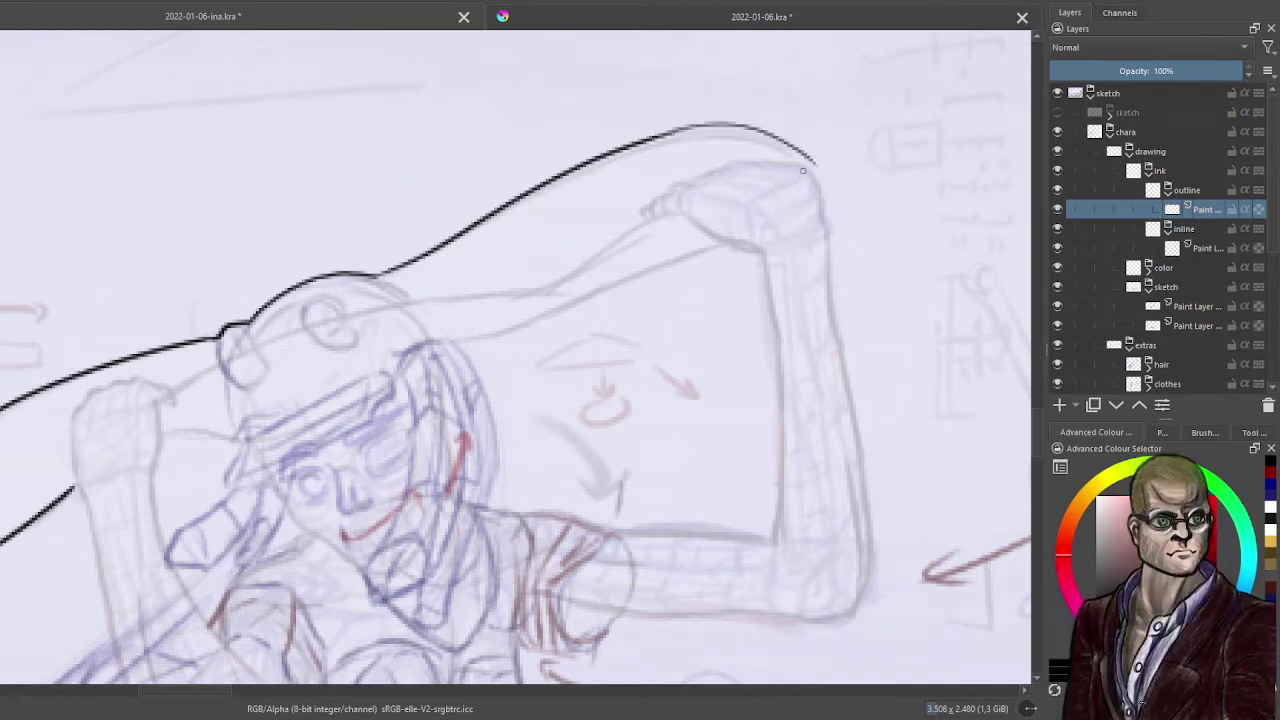
pyautogui.hotkey('ctrl', 'z')
pyautogui.moveTo(652, 128); pyautogui.dragTo(796, 150)
pyautogui.hotkey('ctrl', 'z')
pyautogui.moveTo(668, 127); pyautogui.dragTo(794, 172)
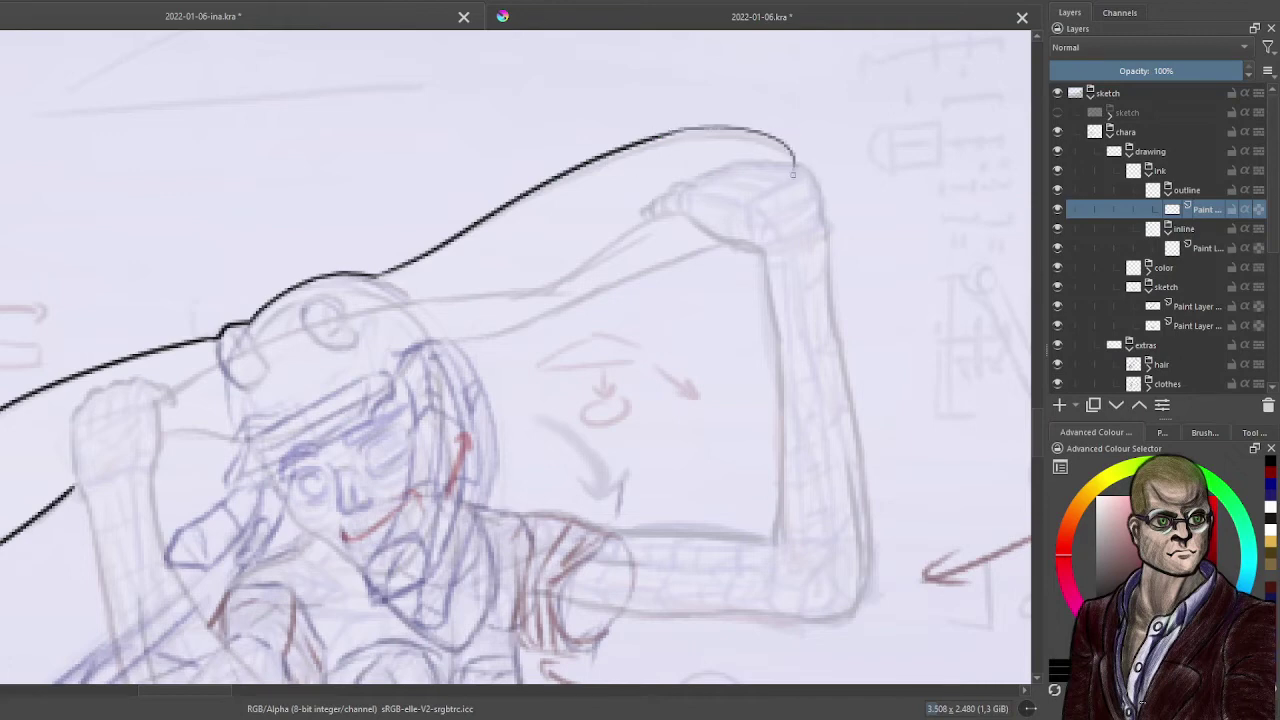
pyautogui.hotkey('ctrl', 'z')
pyautogui.moveTo(650, 128); pyautogui.dragTo(794, 160)
pyautogui.hotkey('ctrl', 'z')
pyautogui.moveTo(672, 128); pyautogui.dragTo(776, 152)
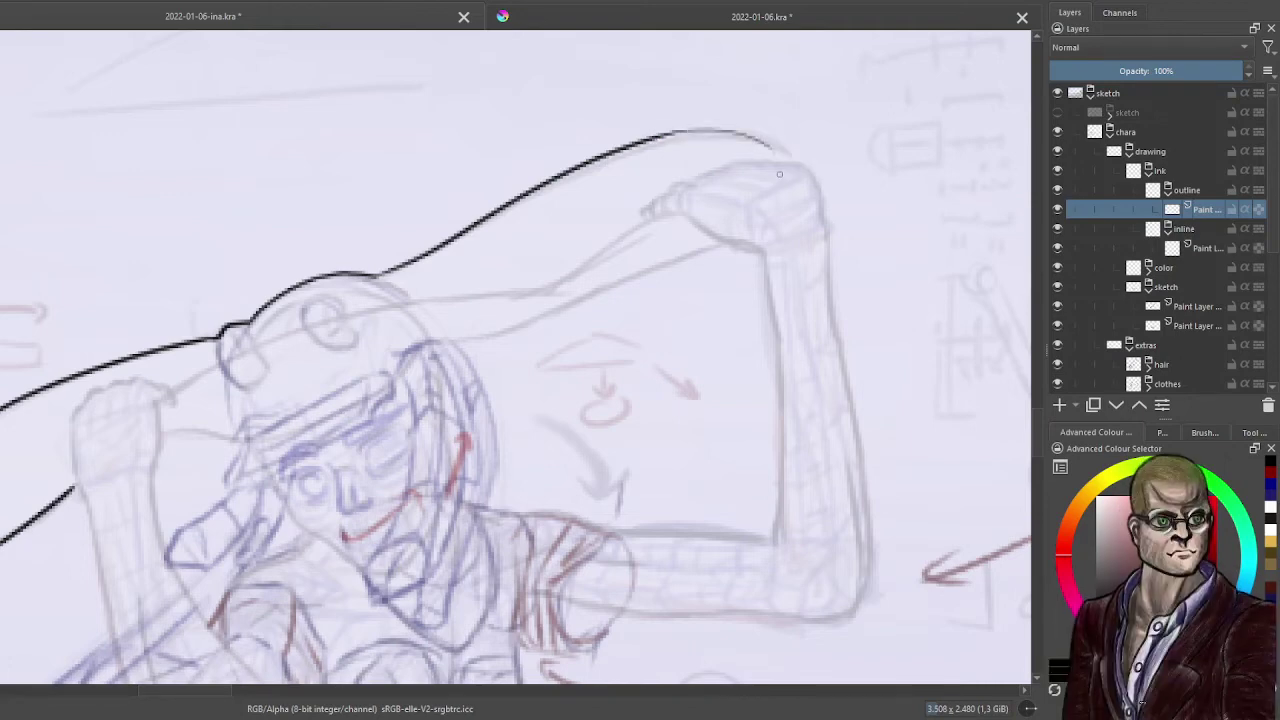
pyautogui.hotkey('ctrl', 'z')
pyautogui.moveTo(672, 128); pyautogui.dragTo(792, 158)
# - Ink the long shape's lower edge from the back of the head to the raised wrist
pyautogui.scroll(2, 659, 303)
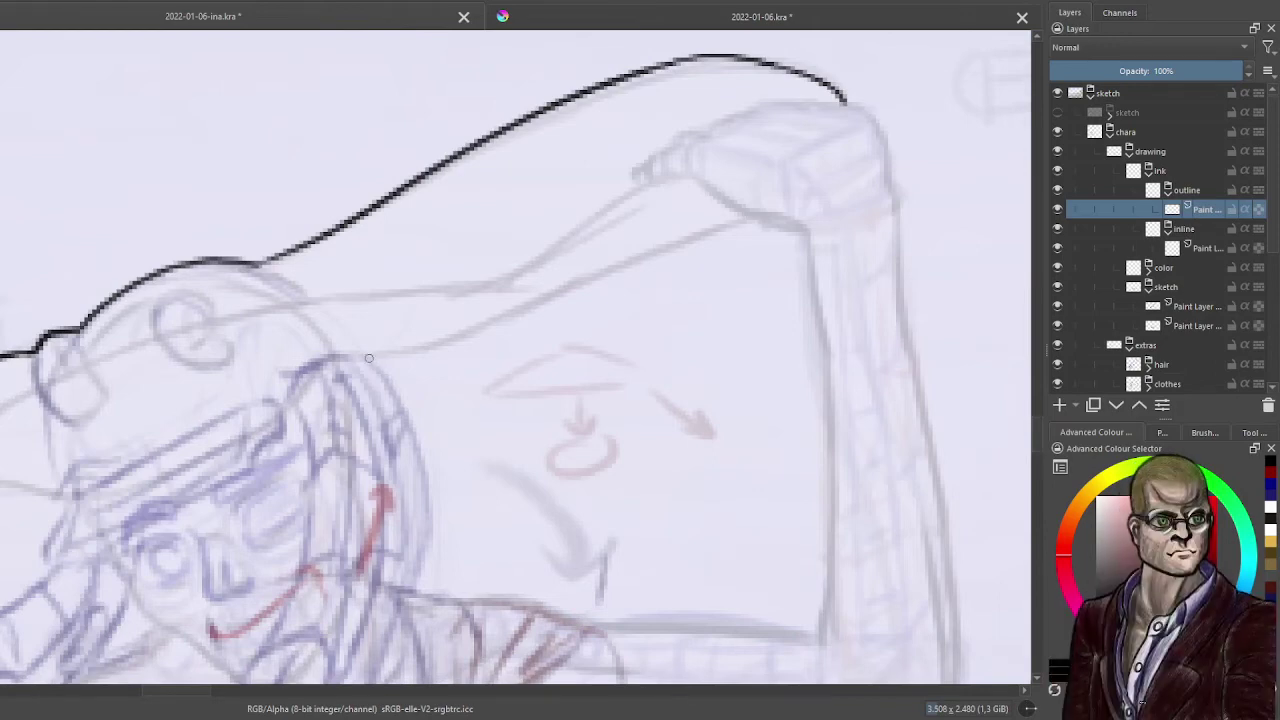
pyautogui.moveTo(380, 354); pyautogui.dragTo(752, 217)
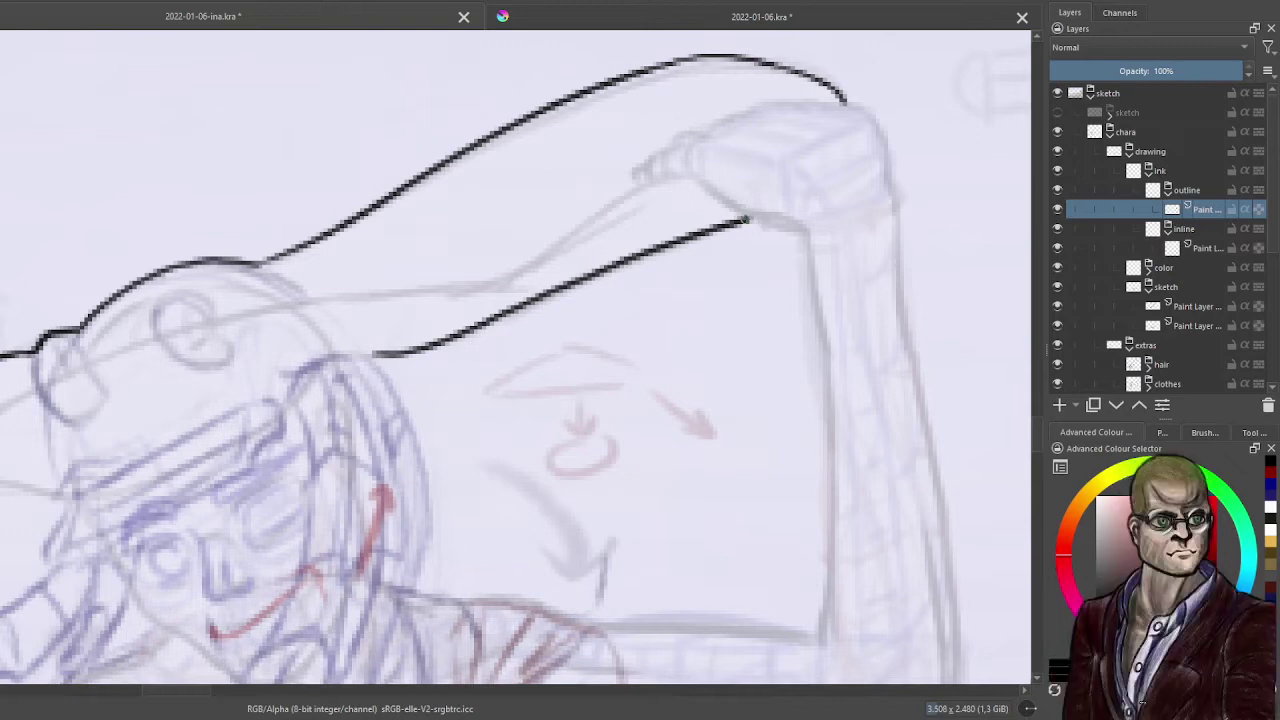
# - Ink the underside of the raised fist to the inner wrist, and redraw the back-of-head contour down to the shoulder
pyautogui.moveTo(745, 219); pyautogui.dragTo(810, 236)
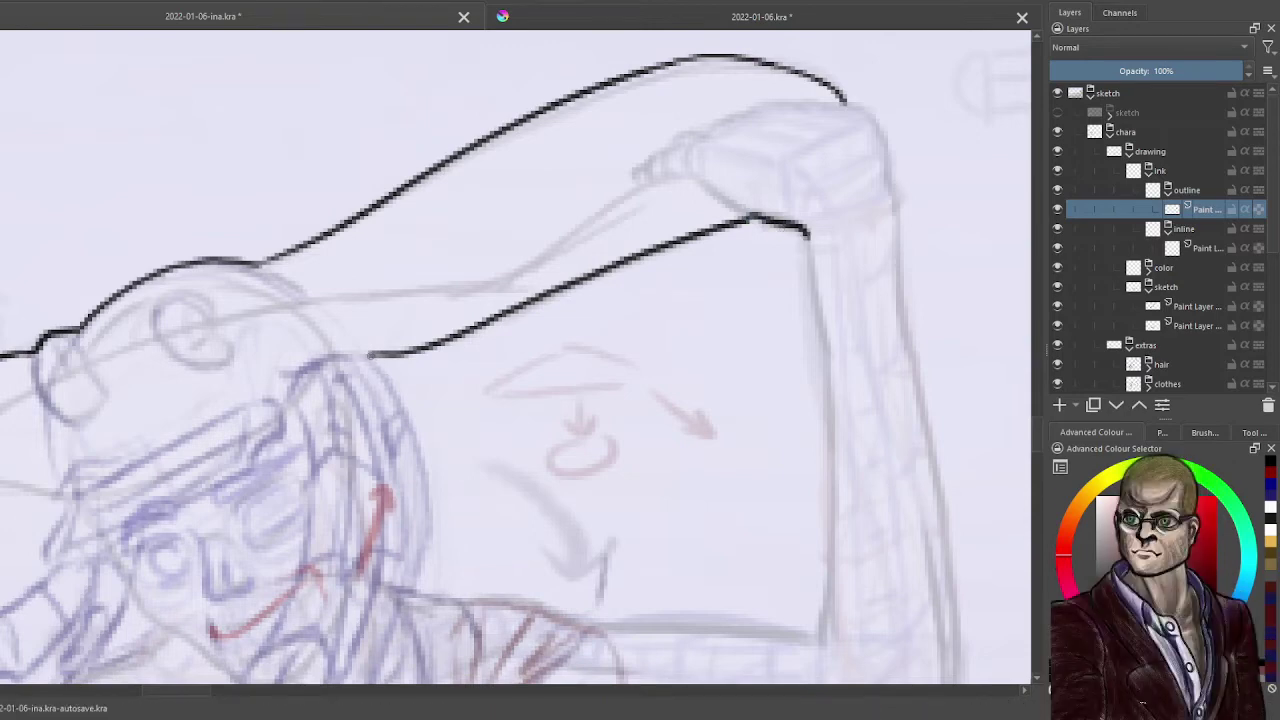
pyautogui.moveTo(370, 355)
pyautogui.mouseDown()
pyautogui.moveTo(406, 424)
pyautogui.moveTo(426, 510)
pyautogui.moveTo(409, 585)
pyautogui.mouseUp()
pyautogui.hotkey('ctrl', 'z')
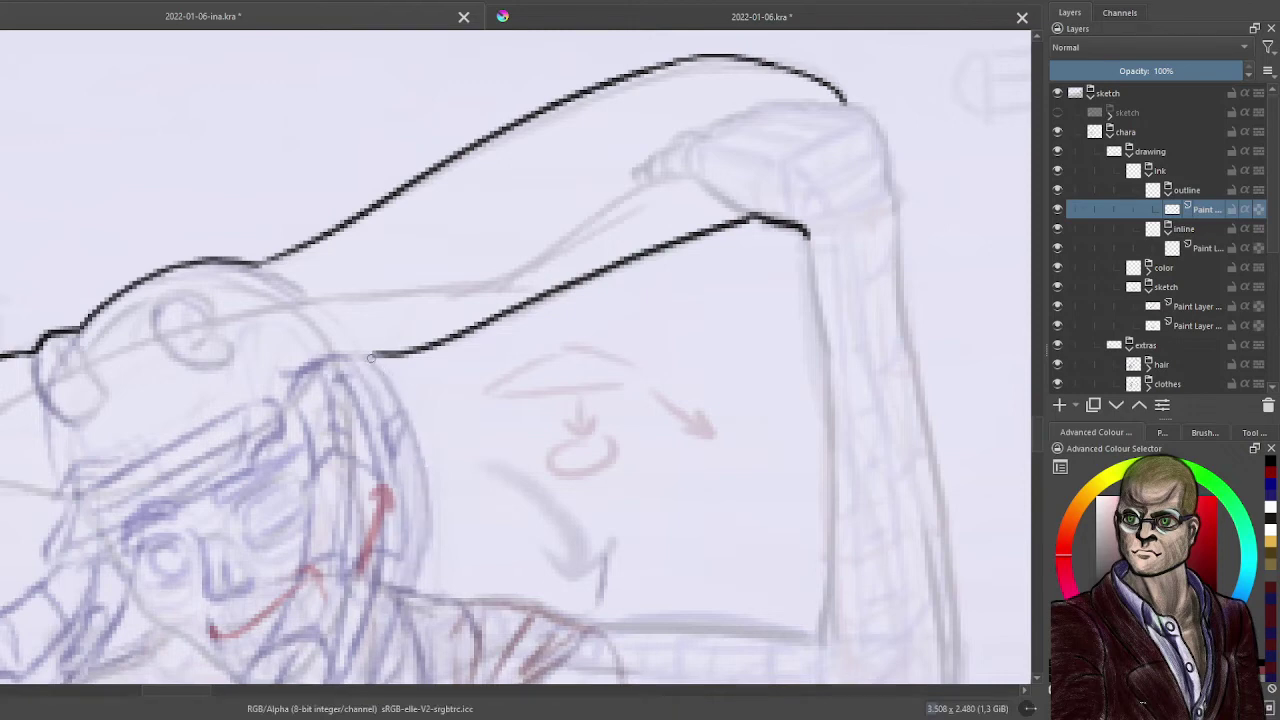
pyautogui.moveTo(370, 356)
pyautogui.mouseDown()
pyautogui.moveTo(414, 446)
pyautogui.moveTo(428, 514)
pyautogui.moveTo(410, 590)
pyautogui.mouseUp()
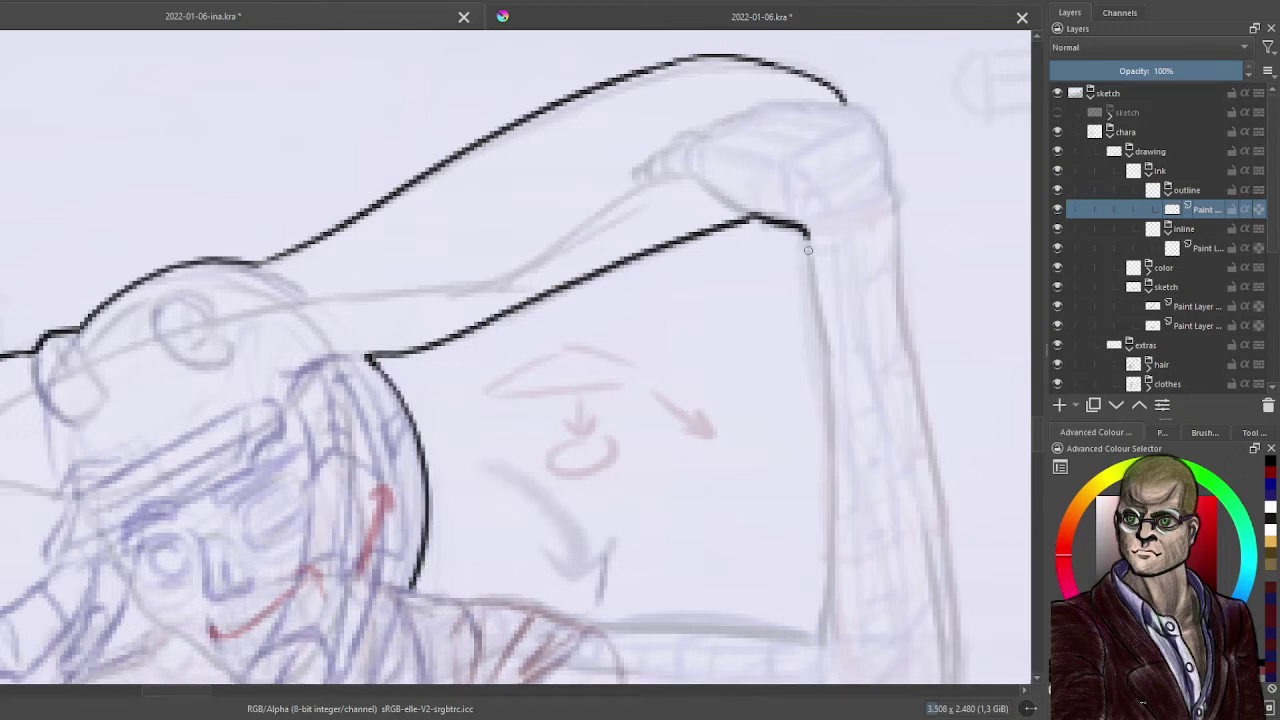
# - Ink the bent arm's inner forearm edge, replacing the first try with a straighter stroke, and its upper-arm edge from shoulder to inner elbow
pyautogui.moveTo(808, 232)
pyautogui.mouseDown()
pyautogui.moveTo(831, 445)
pyautogui.moveTo(812, 638)
pyautogui.mouseUp()
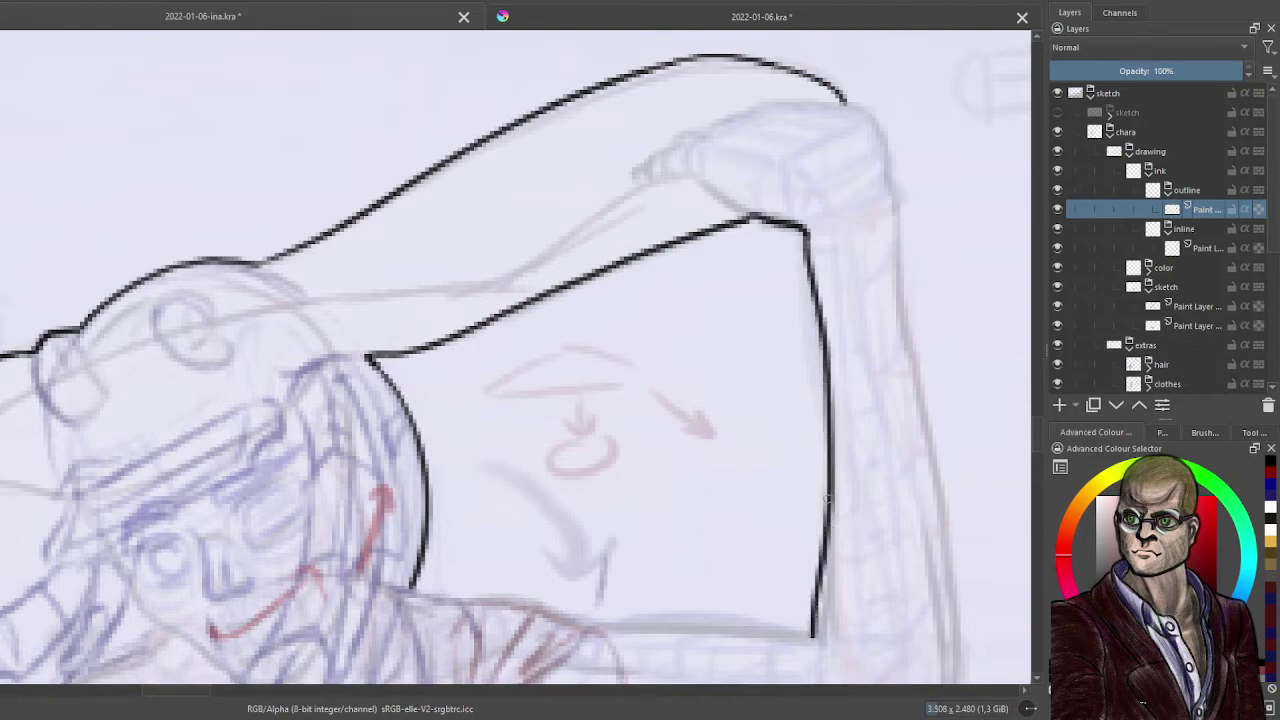
pyautogui.scroll(-2, 827, 498)
pyautogui.moveTo(827, 498); pyautogui.dragTo(618, 144)
pyautogui.scroll(2, 620, 142)
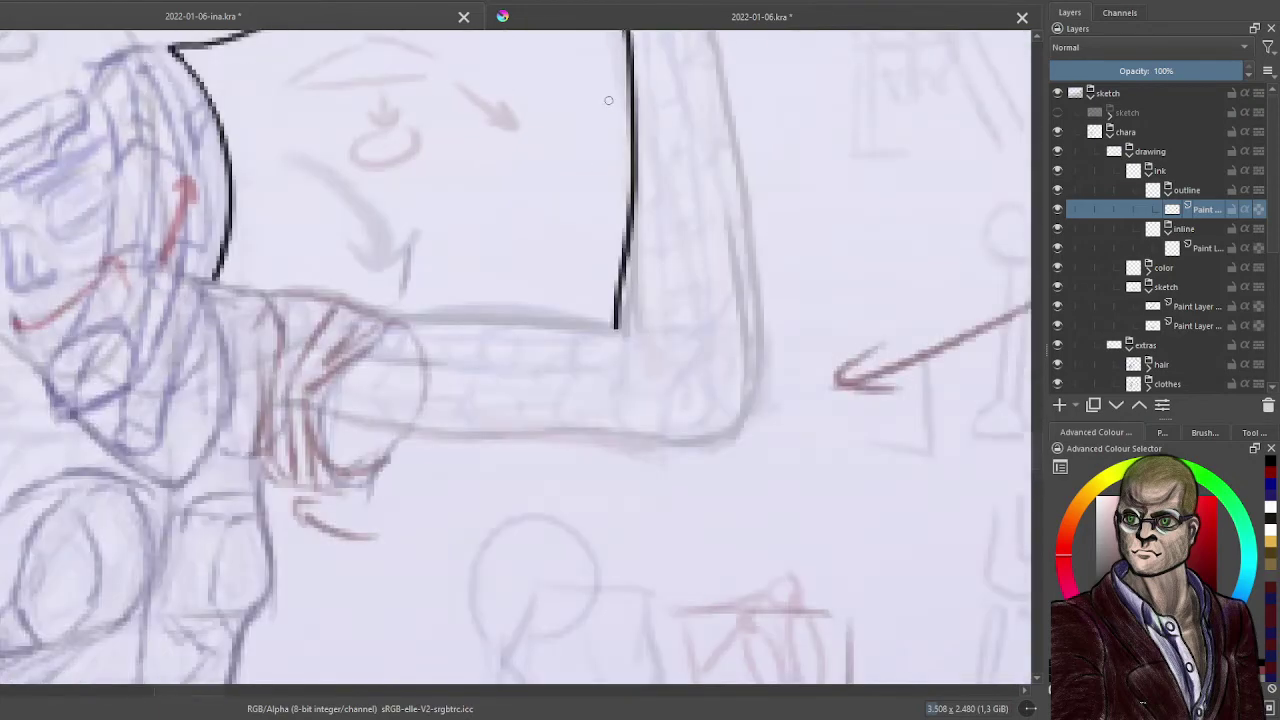
pyautogui.moveTo(747, 208); pyautogui.dragTo(749, 256)
pyautogui.scroll(-1, 803, 255)
pyautogui.moveTo(829, 231); pyautogui.dragTo(750, 310)
pyautogui.scroll(1, 750, 310)
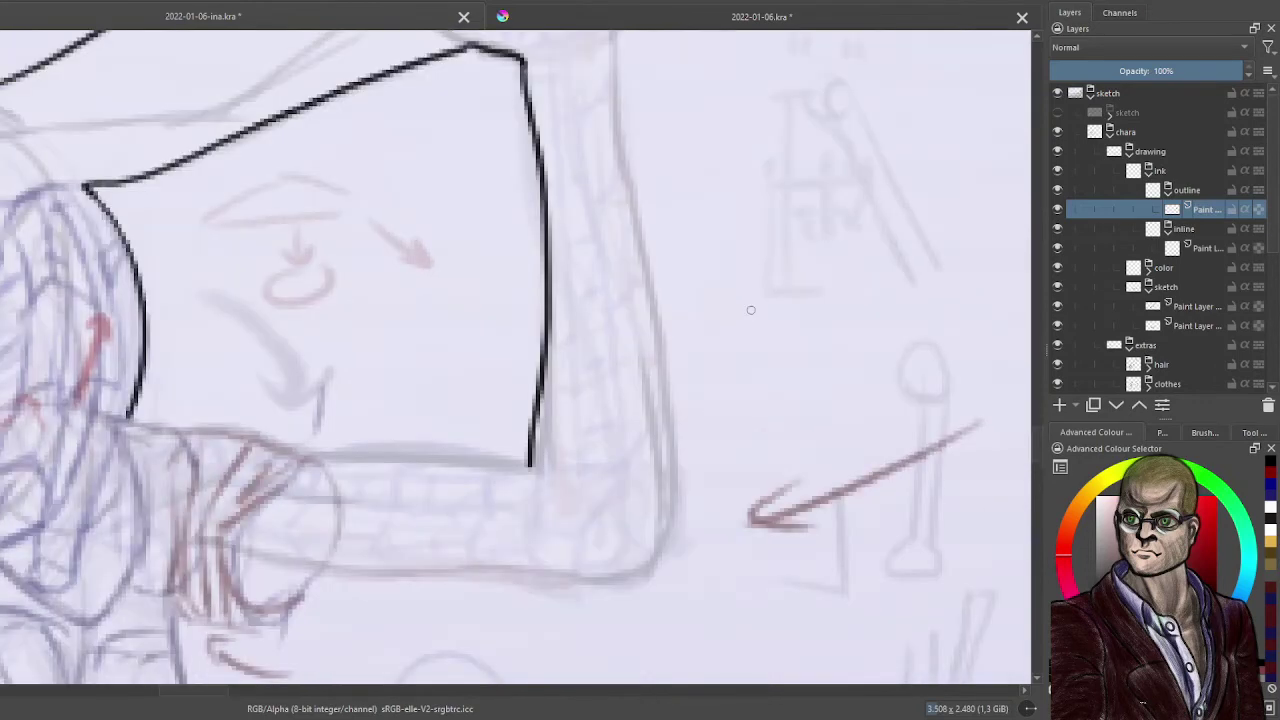
pyautogui.hotkey('ctrl', 'z')
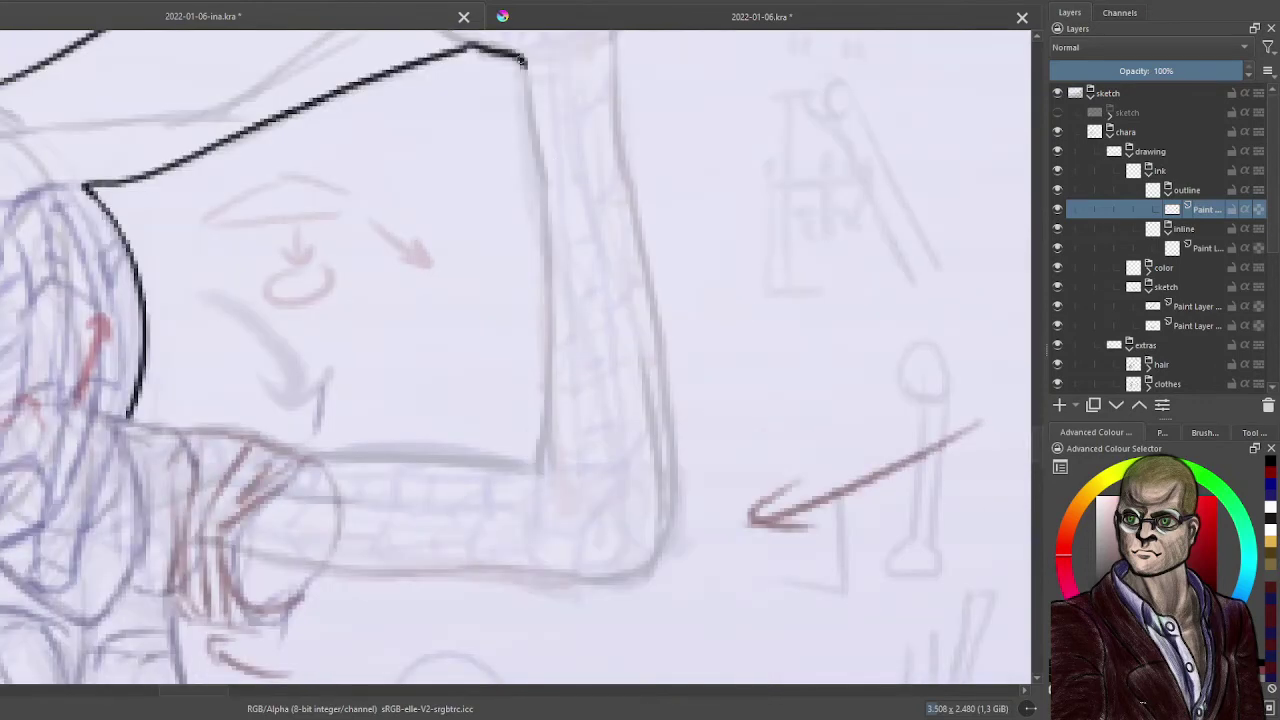
pyautogui.moveTo(522, 60)
pyautogui.mouseDown()
pyautogui.moveTo(549, 224)
pyautogui.moveTo(548, 473)
pyautogui.mouseUp()
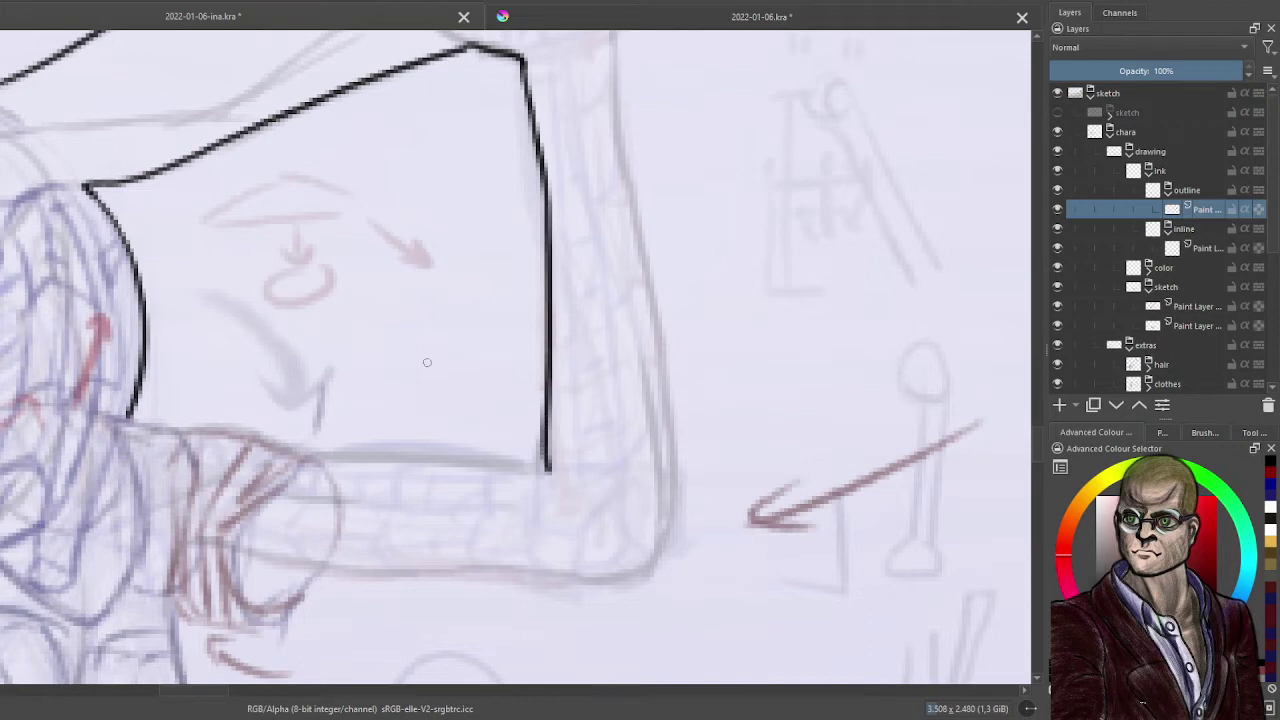
pyautogui.moveTo(128, 418)
pyautogui.mouseDown()
pyautogui.moveTo(306, 461)
pyautogui.moveTo(548, 472)
pyautogui.mouseUp()
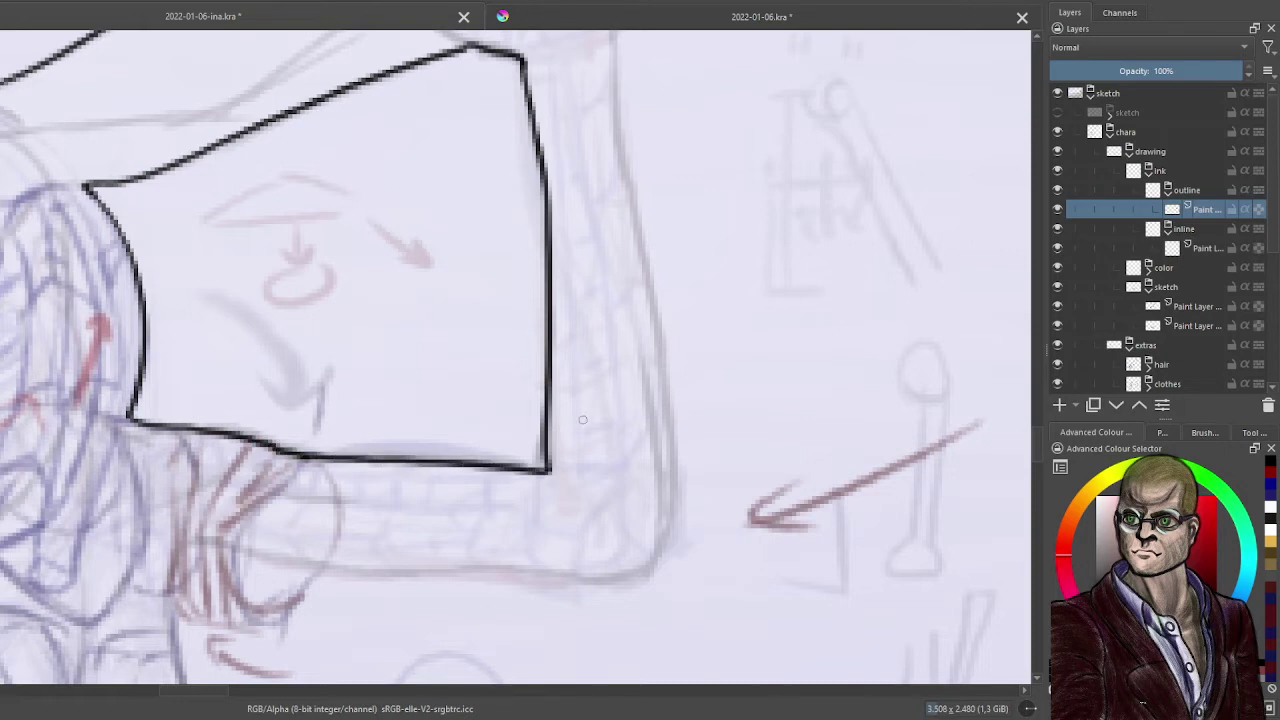
# - Ink the closed gap between the other raised arm and the face, redoing the head-side line and following the forearm's inner edge
pyautogui.scroll(-4, 583, 420)
pyautogui.moveTo(494, 358); pyautogui.dragTo(579, 295)
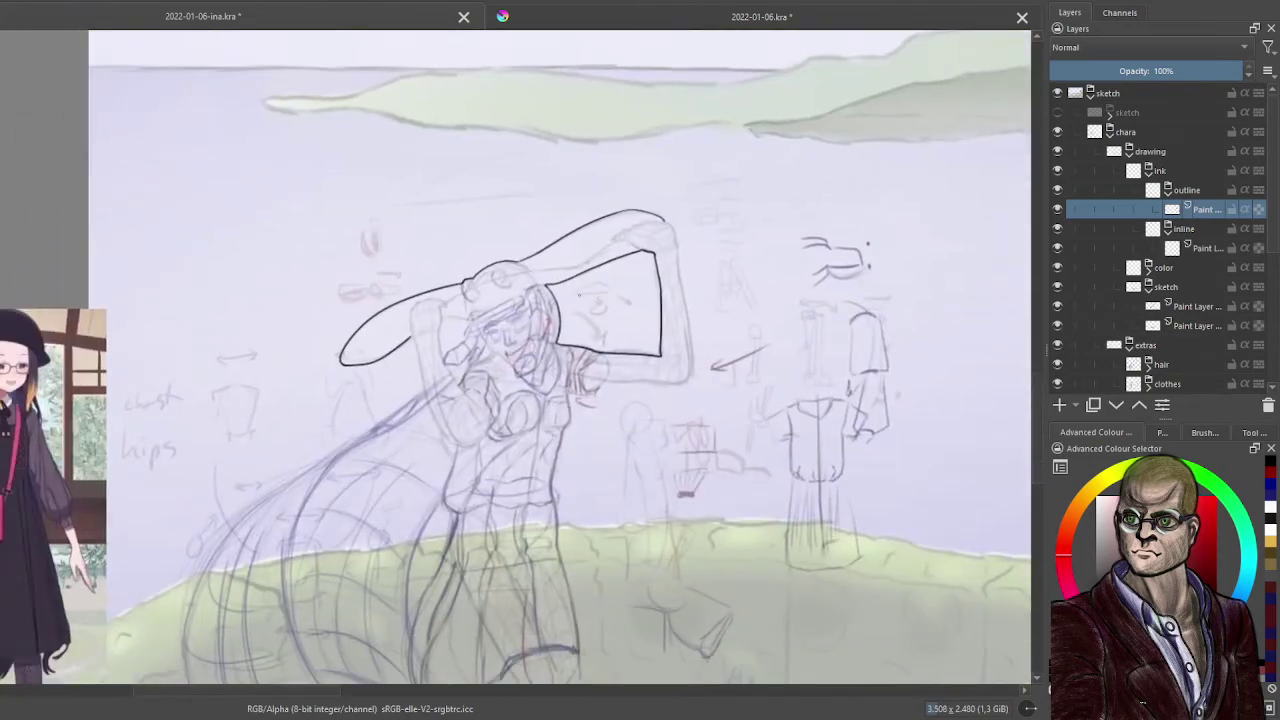
pyautogui.scroll(6, 513, 314)
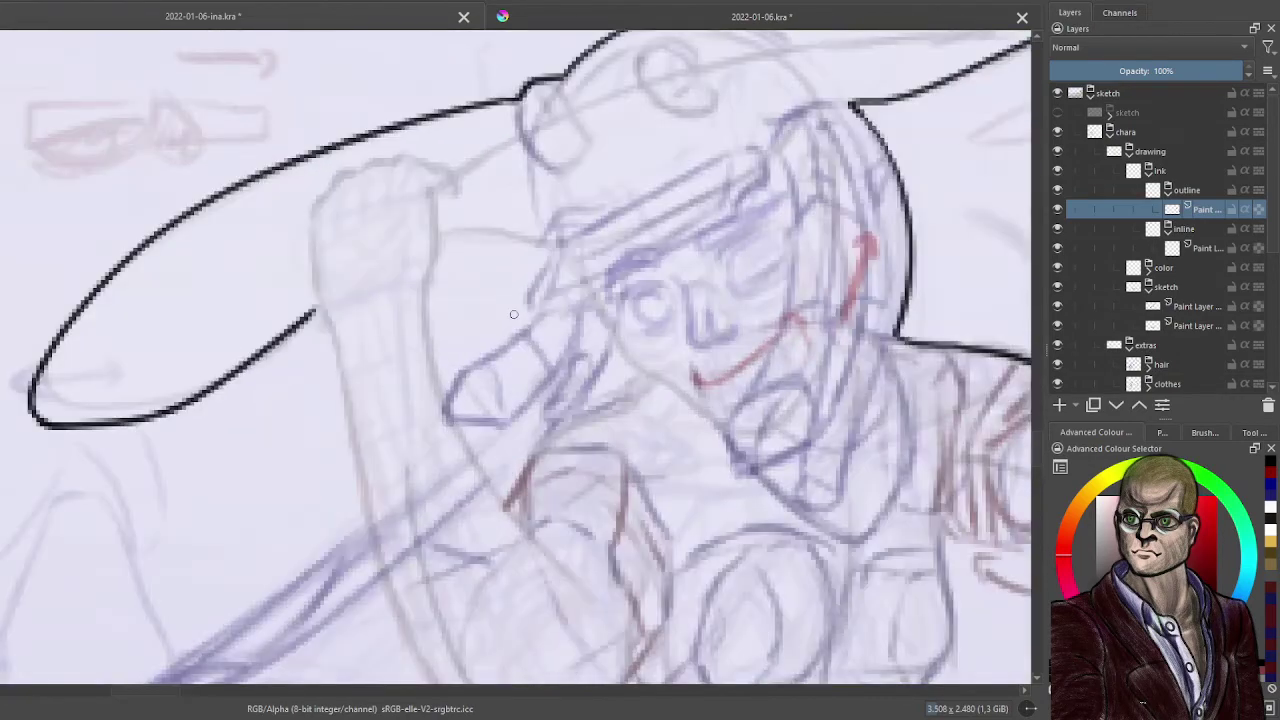
pyautogui.moveTo(436, 236)
pyautogui.mouseDown()
pyautogui.moveTo(426, 288)
pyautogui.moveTo(448, 404)
pyautogui.mouseUp()
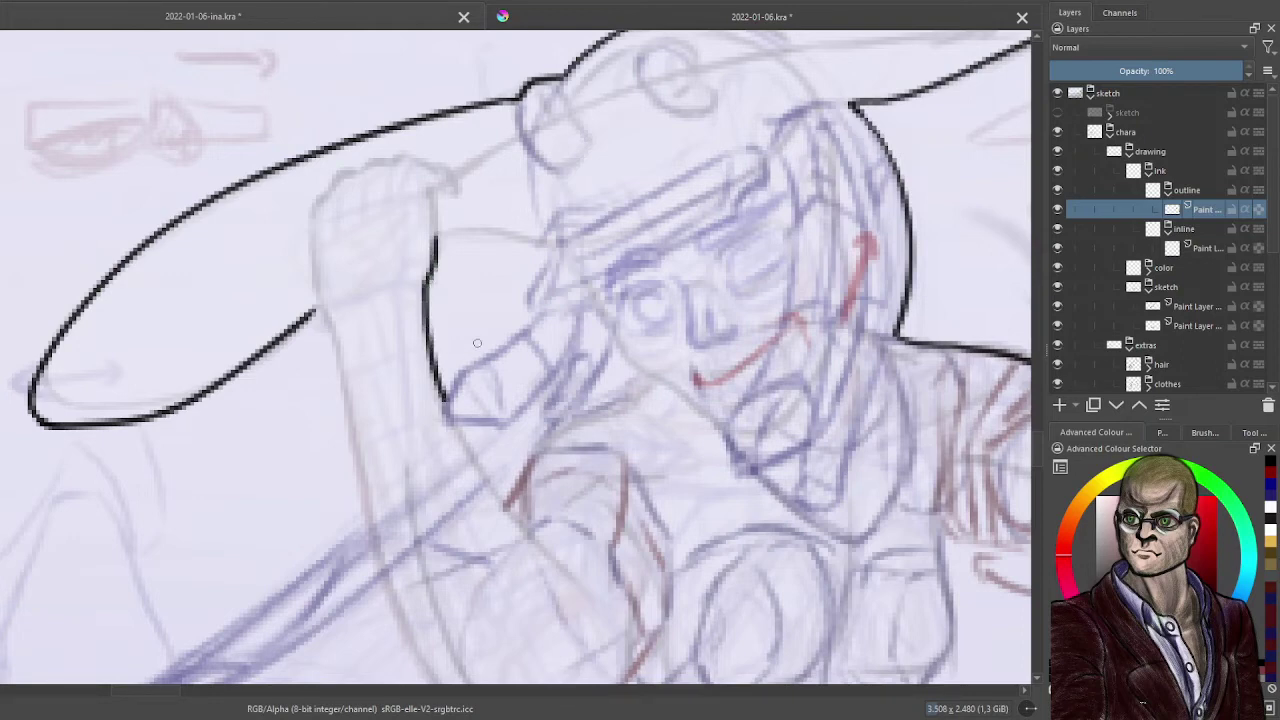
pyautogui.moveTo(436, 238)
pyautogui.mouseDown()
pyautogui.moveTo(490, 226)
pyautogui.moveTo(568, 240)
pyautogui.moveTo(529, 320)
pyautogui.mouseUp()
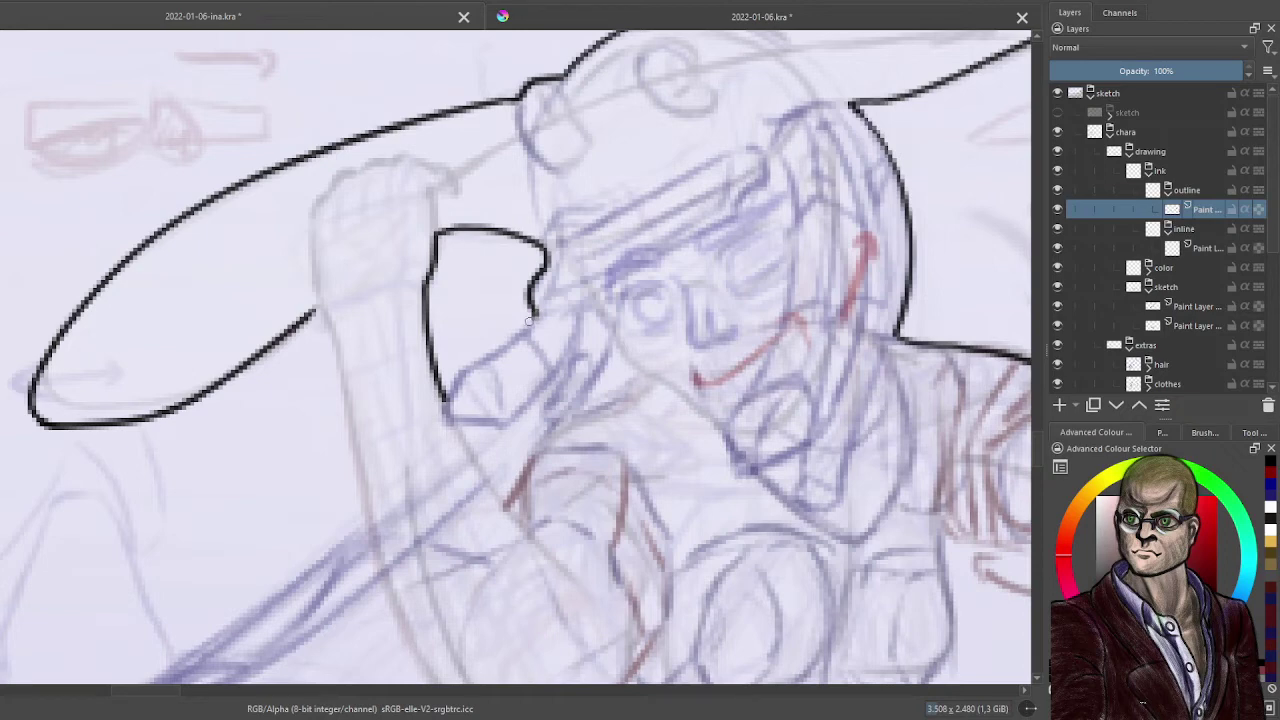
pyautogui.hotkey('ctrl', 'z')
pyautogui.moveTo(540, 244)
pyautogui.mouseDown()
pyautogui.moveTo(527, 305)
pyautogui.moveTo(543, 290)
pyautogui.moveTo(530, 316)
pyautogui.moveTo(549, 301)
pyautogui.moveTo(527, 324)
pyautogui.mouseUp()
pyautogui.moveTo(531, 316); pyautogui.dragTo(446, 398)
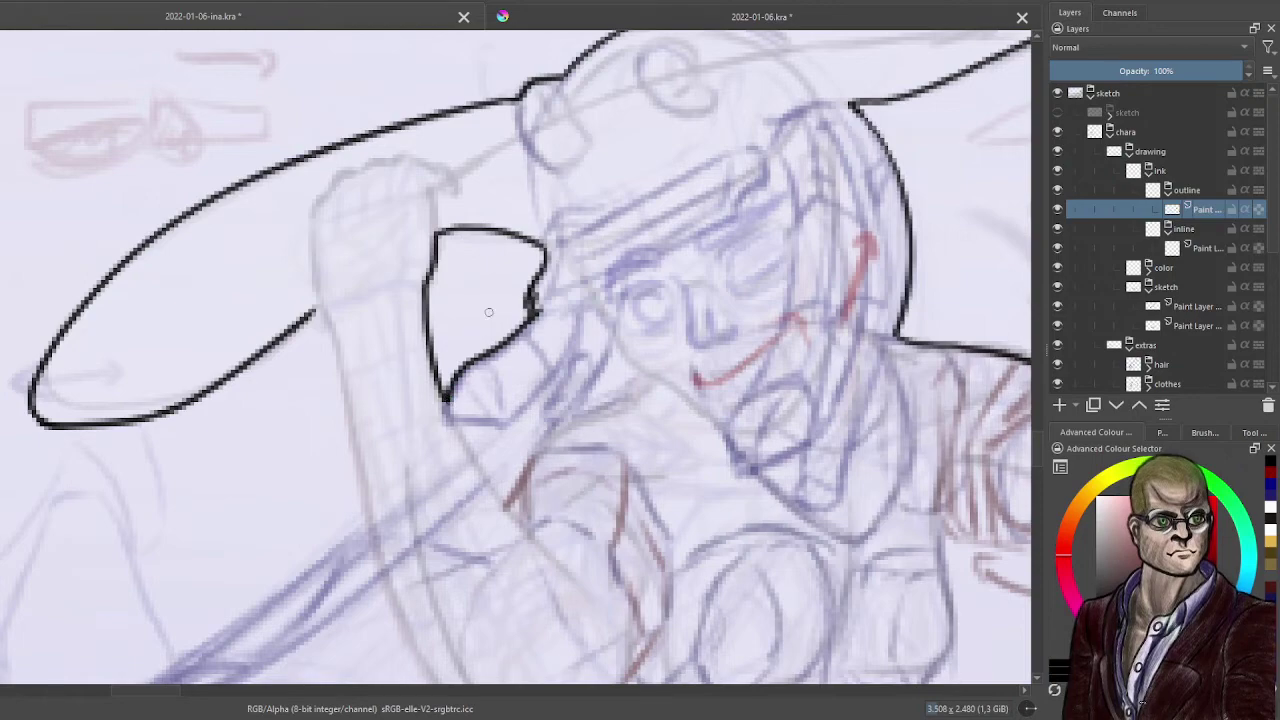
# - Ink the bent arm's outer contour from the end of the long shape over the fist and down the forearm to the elbow
pyautogui.scroll(-5, 489, 312)
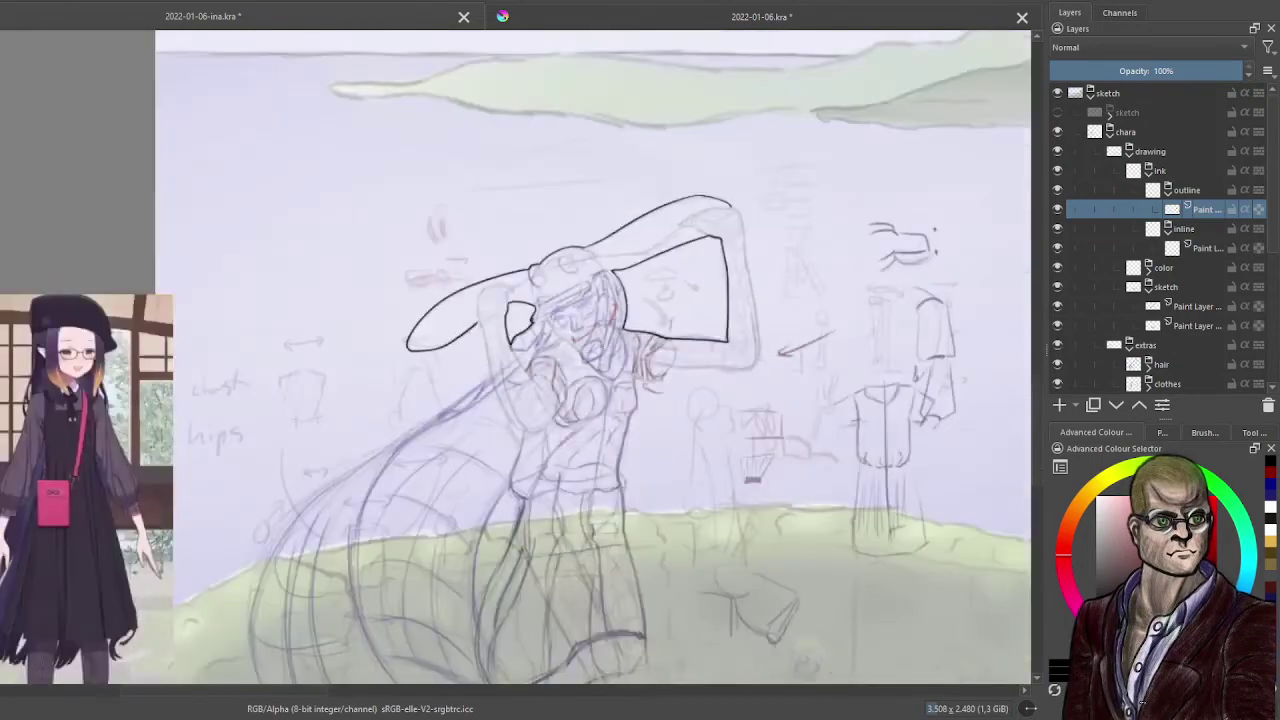
pyautogui.moveTo(658, 296); pyautogui.dragTo(622, 304)
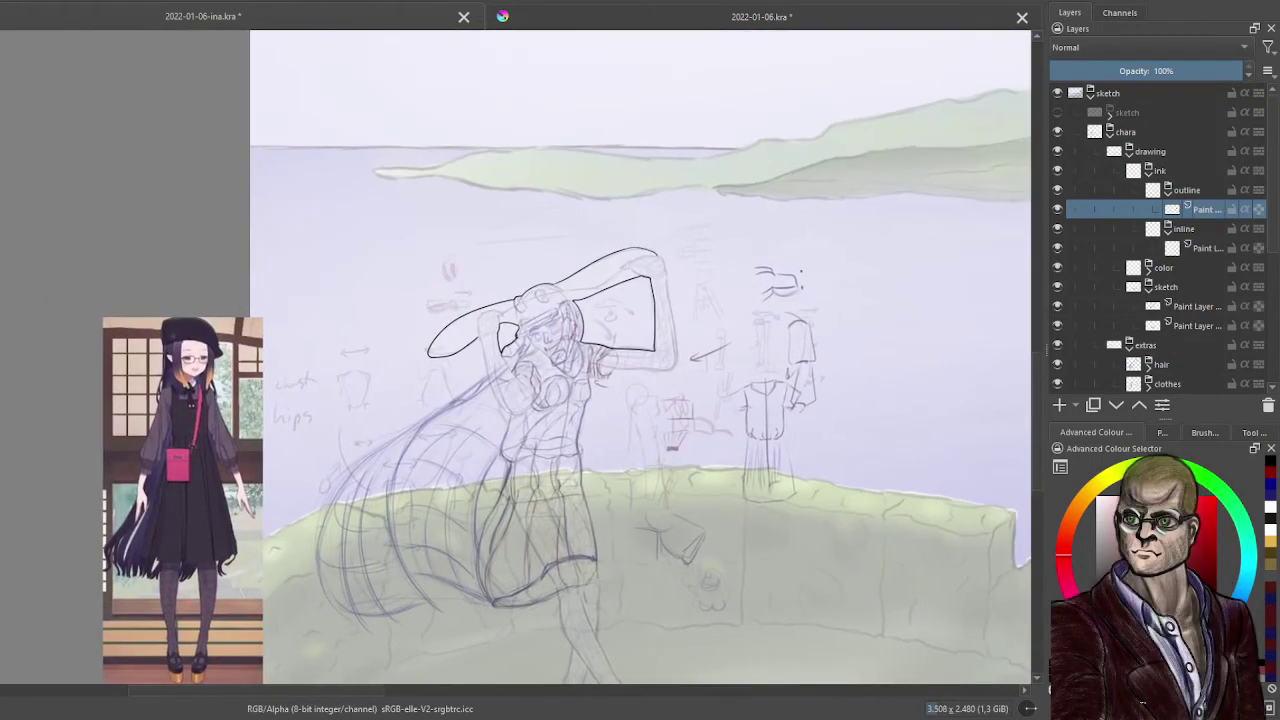
pyautogui.moveTo(481, 398); pyautogui.dragTo(575, 257)
pyautogui.scroll(3, 731, 266)
pyautogui.moveTo(760, 229); pyautogui.dragTo(667, 293)
pyautogui.scroll(6, 667, 292)
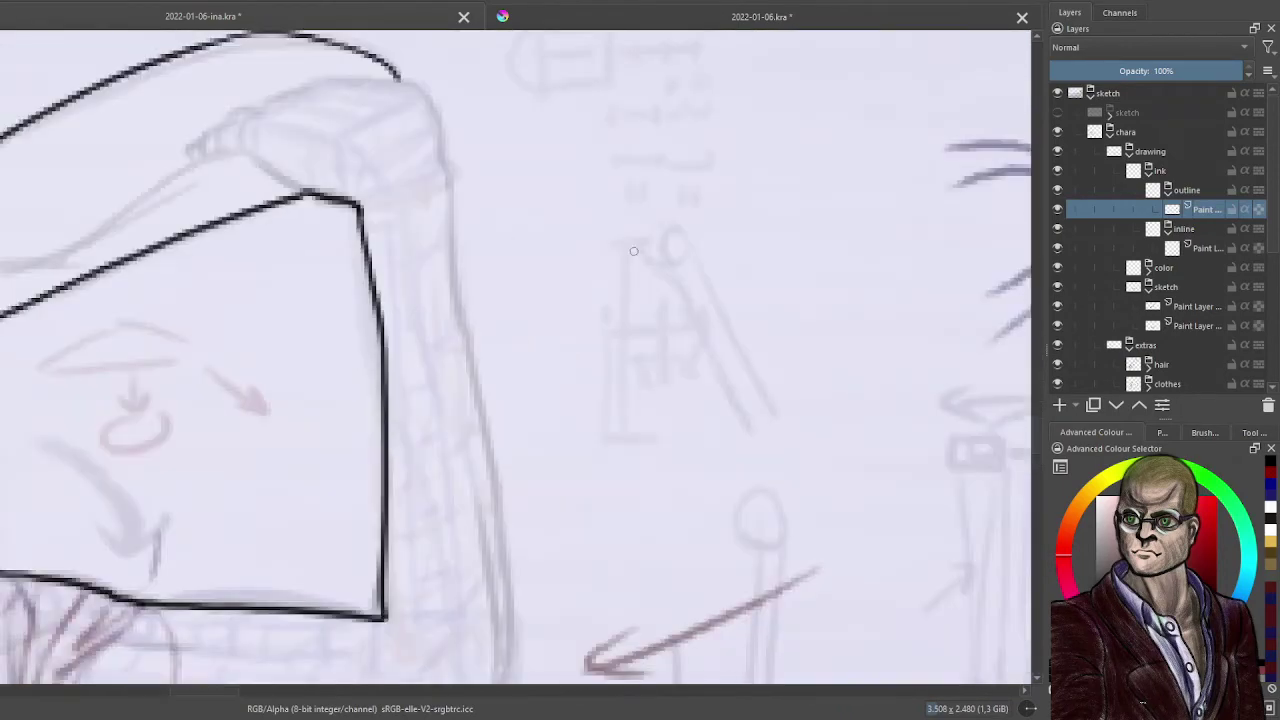
pyautogui.moveTo(399, 76)
pyautogui.mouseDown()
pyautogui.moveTo(436, 112)
pyautogui.moveTo(506, 655)
pyautogui.mouseUp()
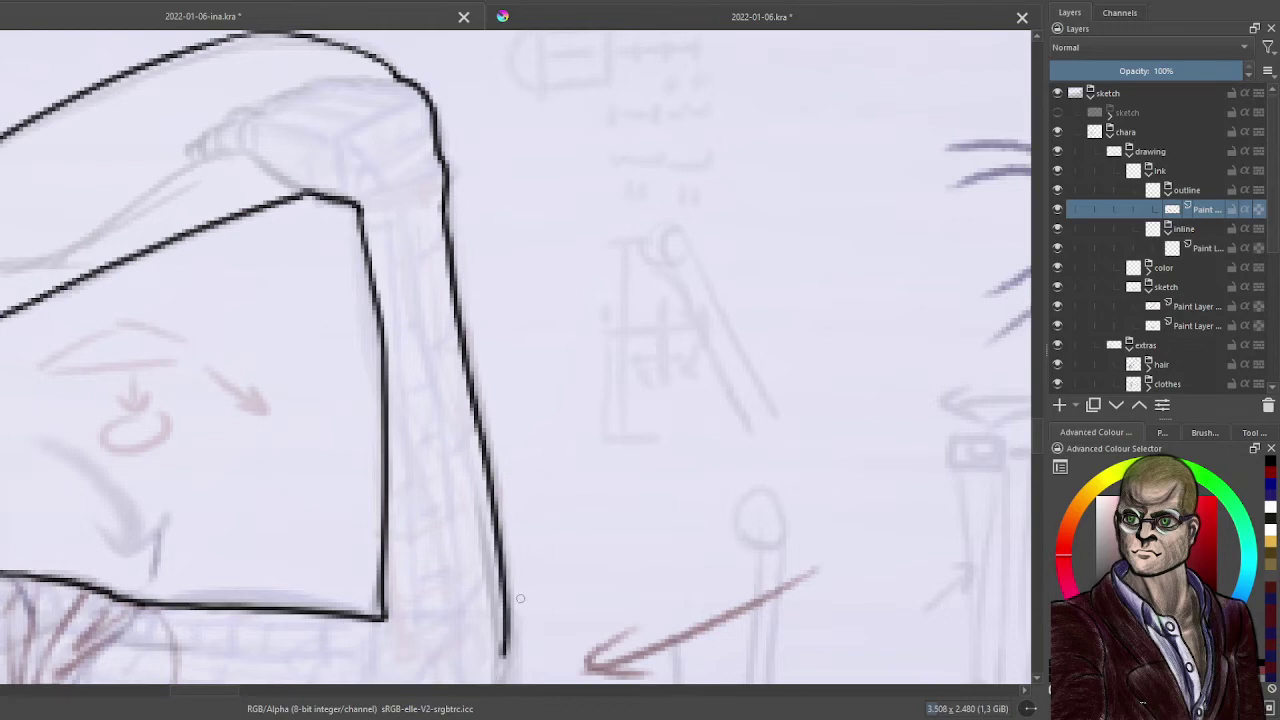
pyautogui.scroll(-2, 646, 374)
pyautogui.moveTo(600, 484)
pyautogui.mouseDown()
pyautogui.moveTo(666, 256)
pyautogui.moveTo(612, 338)
pyautogui.mouseUp()
pyautogui.scroll(1, 668, 258)
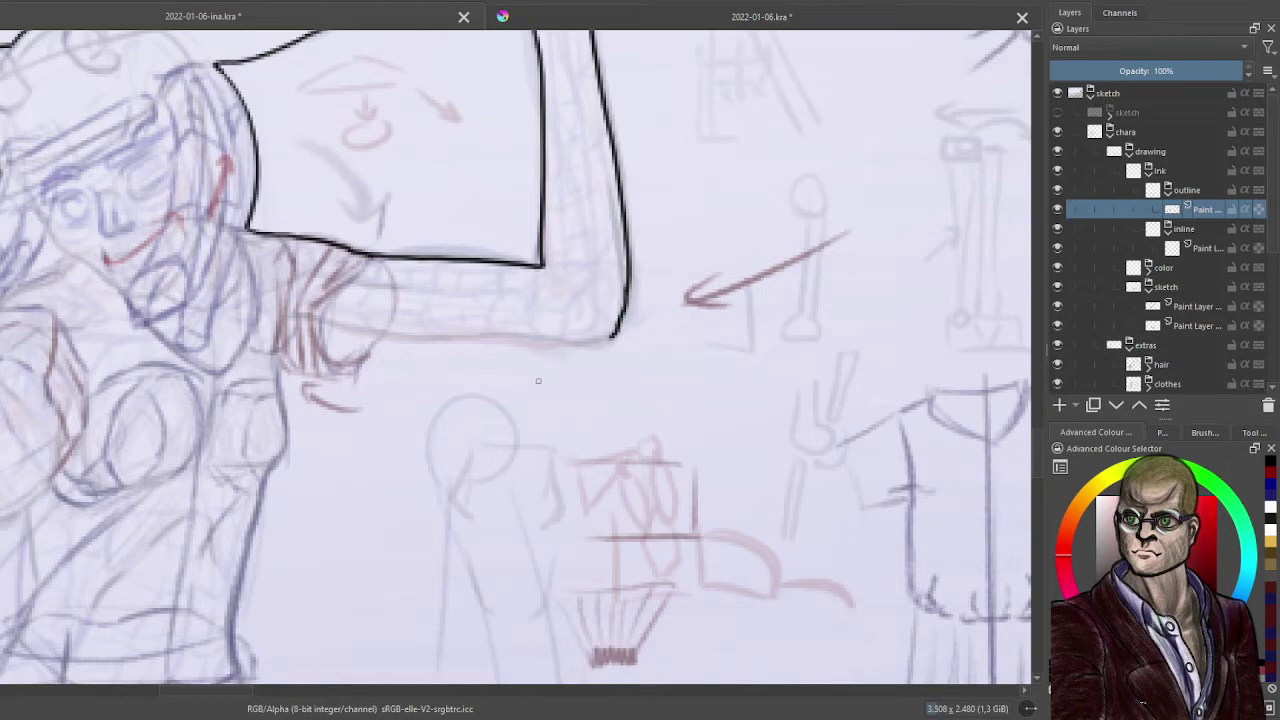
# - Ink the underside of the figure's right-hand arm from the elbow to the upper arm, then the sleeve's lower edge to the armpit
pyautogui.scroll(1, 538, 381)
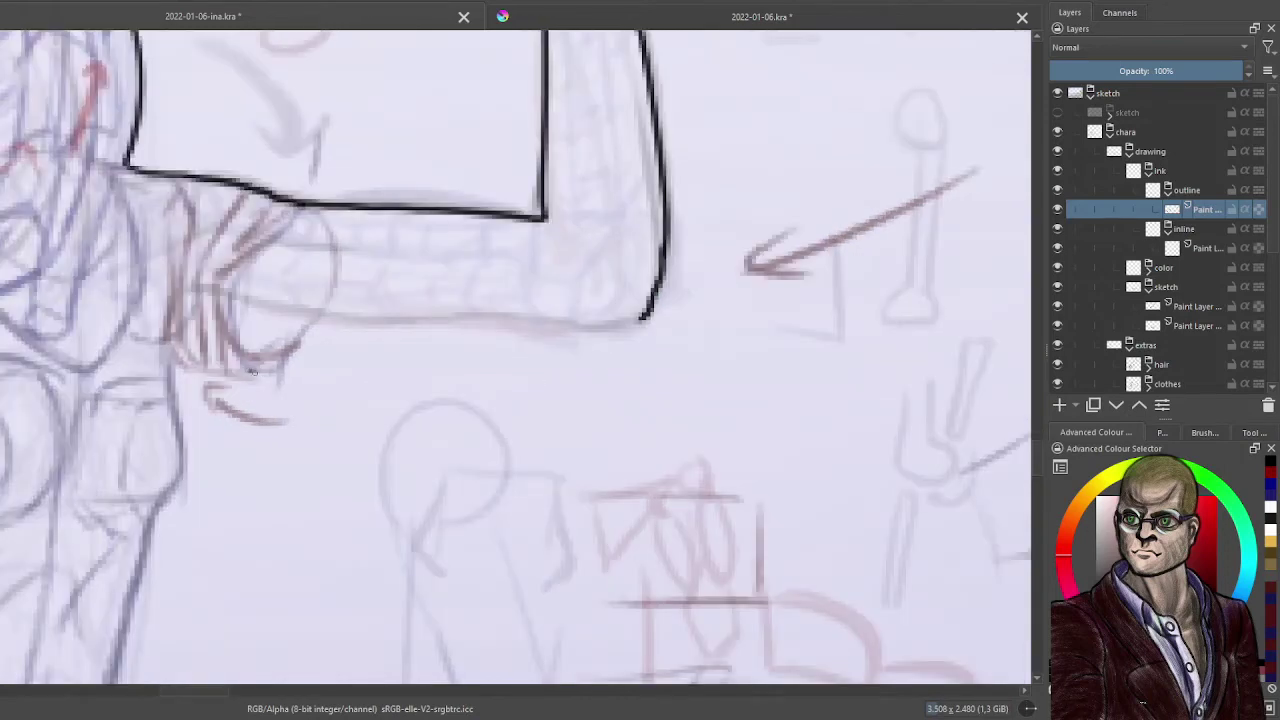
pyautogui.moveTo(253, 371)
pyautogui.mouseDown()
pyautogui.moveTo(341, 320)
pyautogui.moveTo(645, 316)
pyautogui.mouseUp()
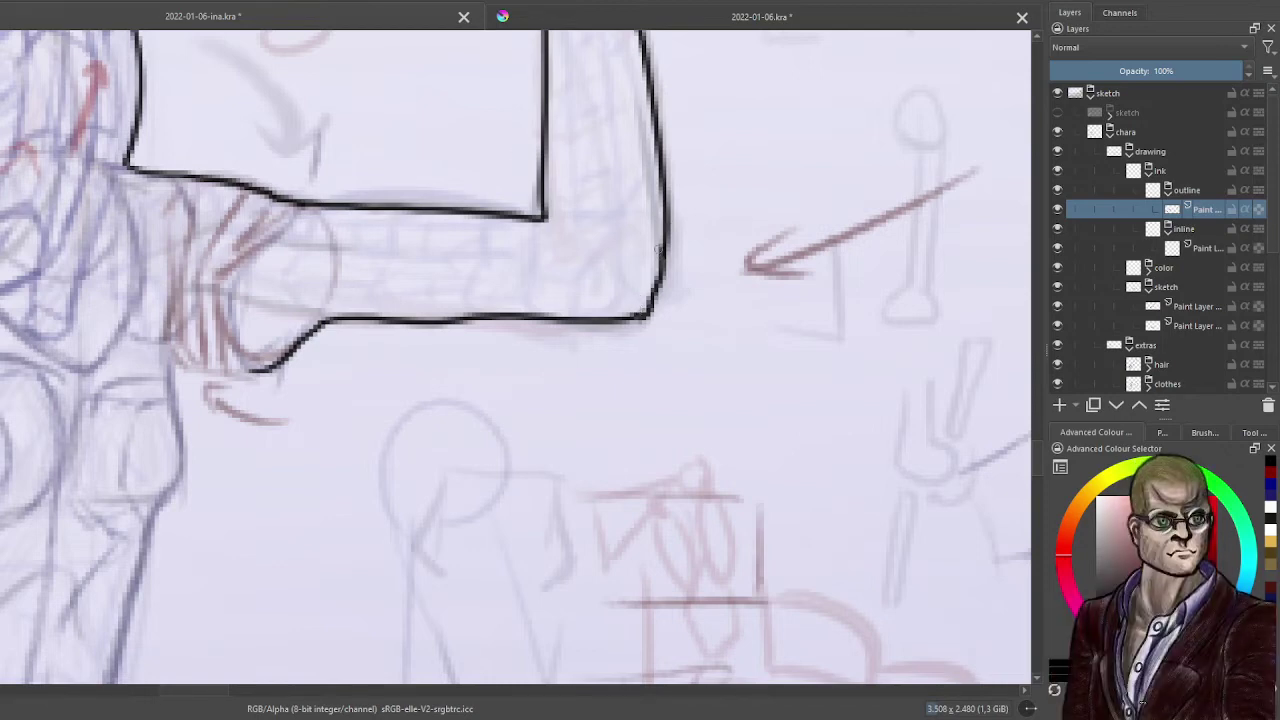
pyautogui.scroll(-5, 658, 249)
pyautogui.moveTo(570, 314); pyautogui.dragTo(598, 314)
pyautogui.scroll(2, 598, 314)
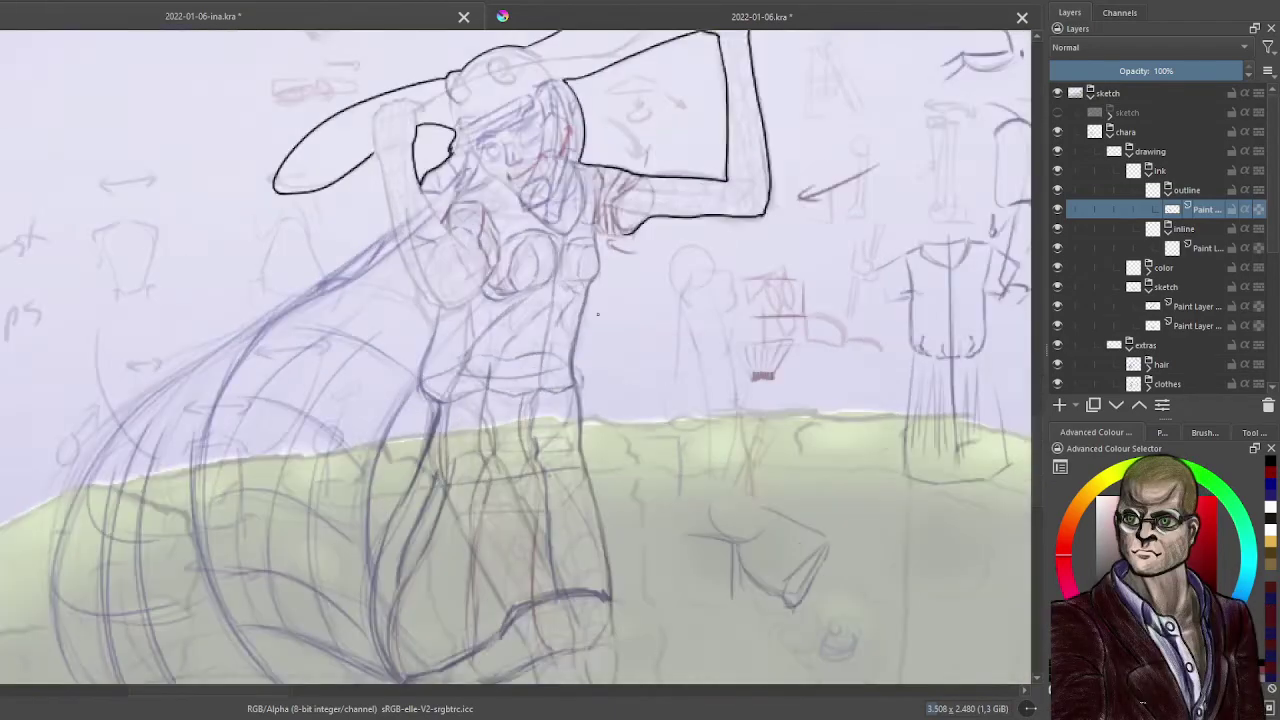
pyautogui.scroll(4, 597, 314)
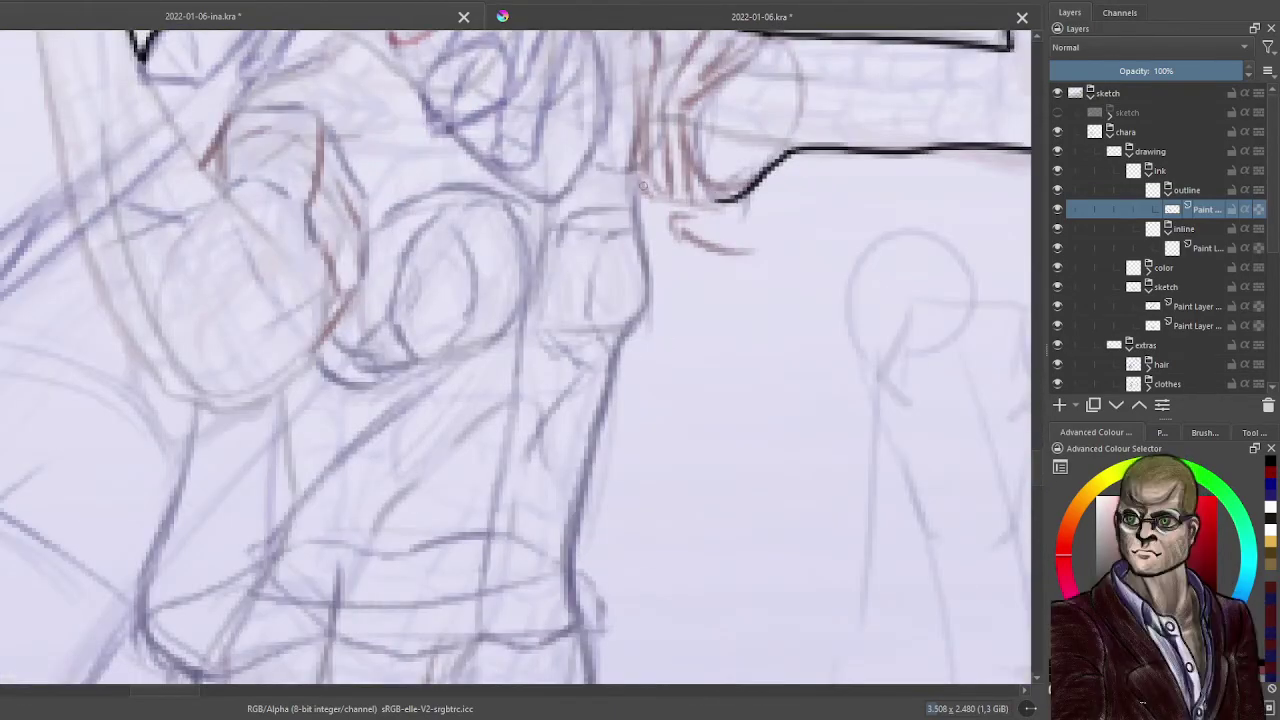
pyautogui.moveTo(641, 189)
pyautogui.mouseDown()
pyautogui.moveTo(636, 204)
pyautogui.moveTo(728, 201)
pyautogui.mouseUp()
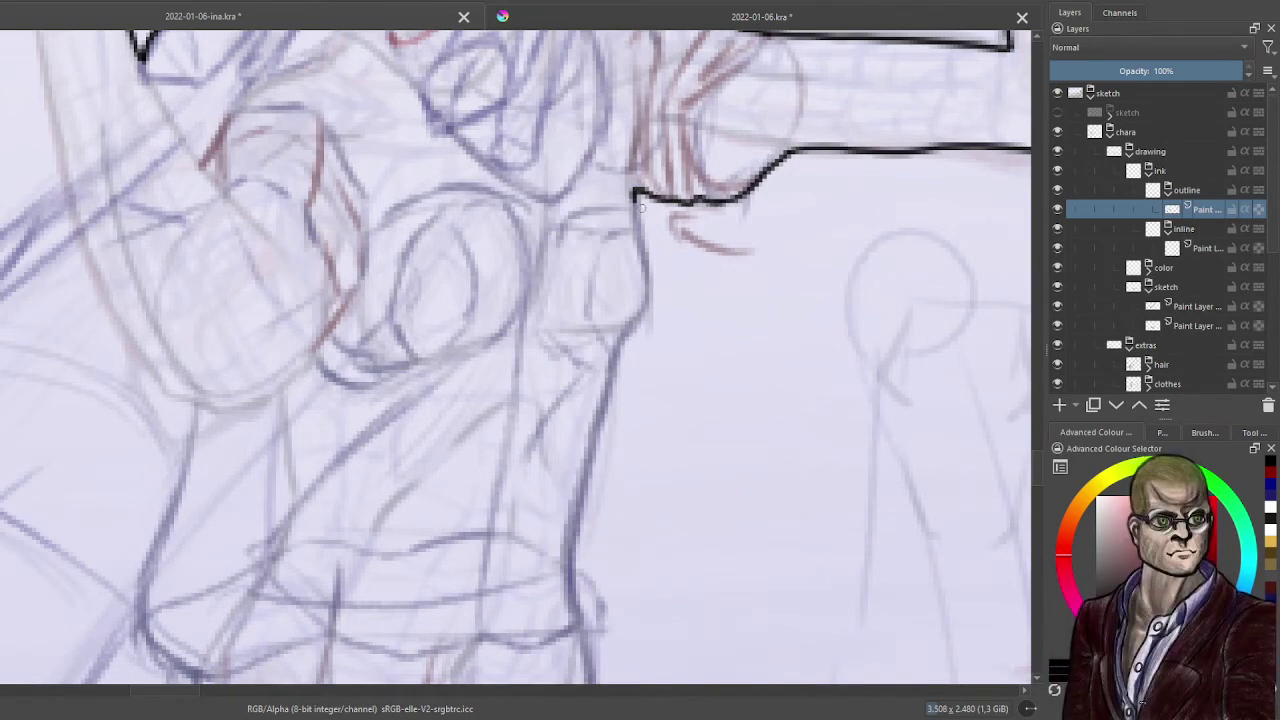
# - Ink the figure's right-hand contour from the armpit along the torso and down the skirt to just past its hem
pyautogui.moveTo(634, 192)
pyautogui.mouseDown()
pyautogui.moveTo(648, 298)
pyautogui.moveTo(605, 372)
pyautogui.moveTo(617, 354)
pyautogui.moveTo(569, 560)
pyautogui.moveTo(582, 670)
pyautogui.moveTo(496, 237)
pyautogui.moveTo(548, 287)
pyautogui.moveTo(543, 318)
pyautogui.mouseUp()
pyautogui.scroll(-3, 596, 599)
pyautogui.scroll(1, 543, 318)
pyautogui.scroll(2, 648, 317)
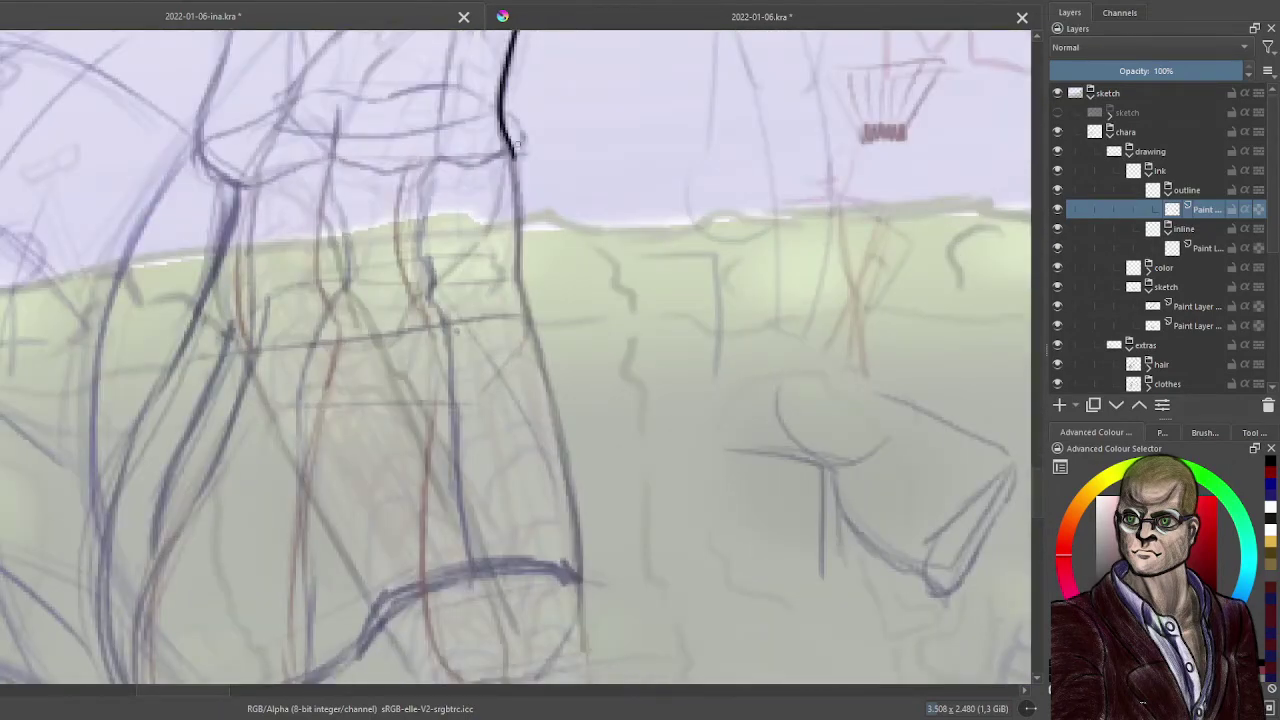
pyautogui.moveTo(509, 146)
pyautogui.mouseDown()
pyautogui.moveTo(520, 286)
pyautogui.moveTo(565, 472)
pyautogui.moveTo(579, 605)
pyautogui.mouseUp()
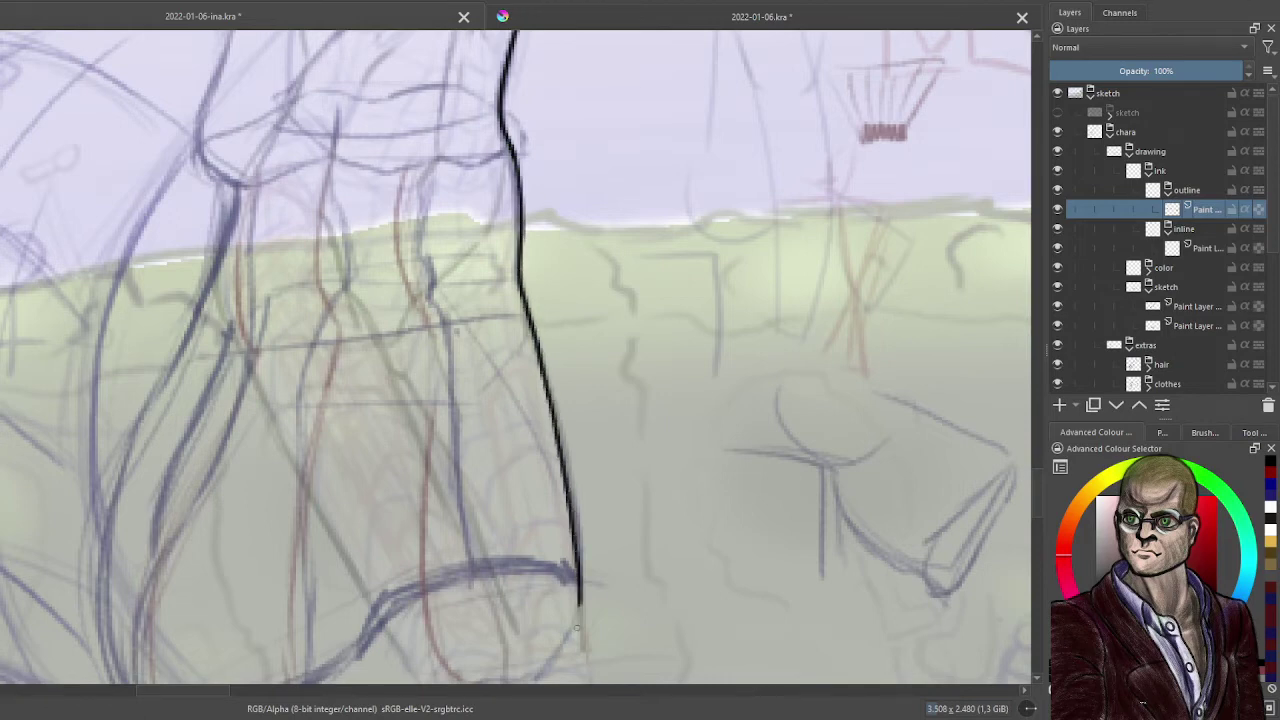
pyautogui.scroll(-4, 696, 298)
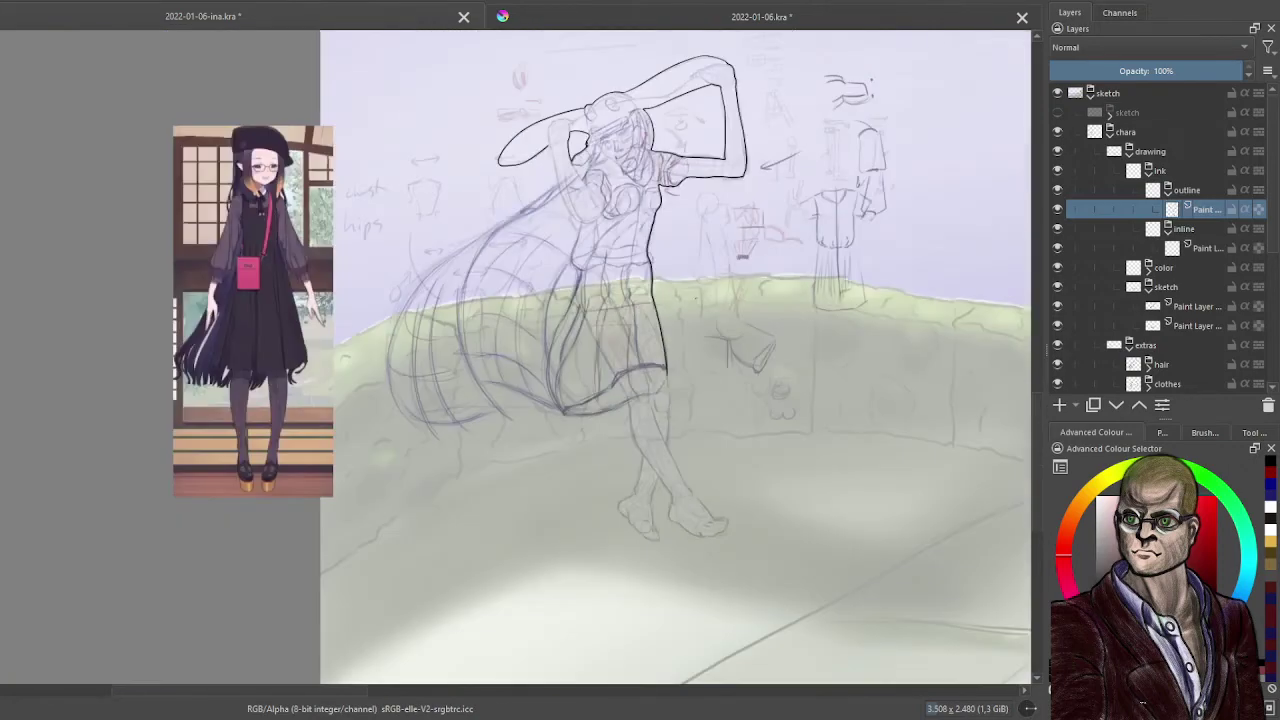
# - Collapse the ink group and ink a short stub of the left-hand forearm's outer edge where it meets the looped shape beside the head
pyautogui.moveTo(709, 401); pyautogui.dragTo(582, 290)
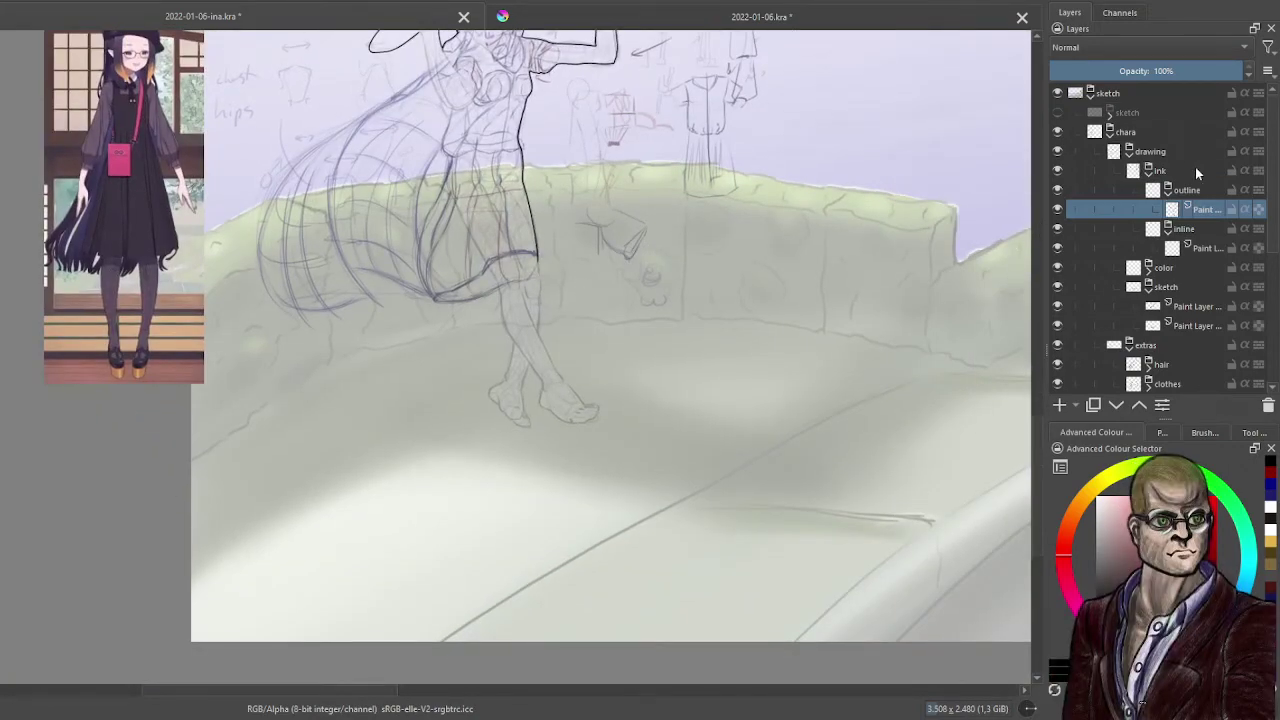
pyautogui.click(1148, 171)
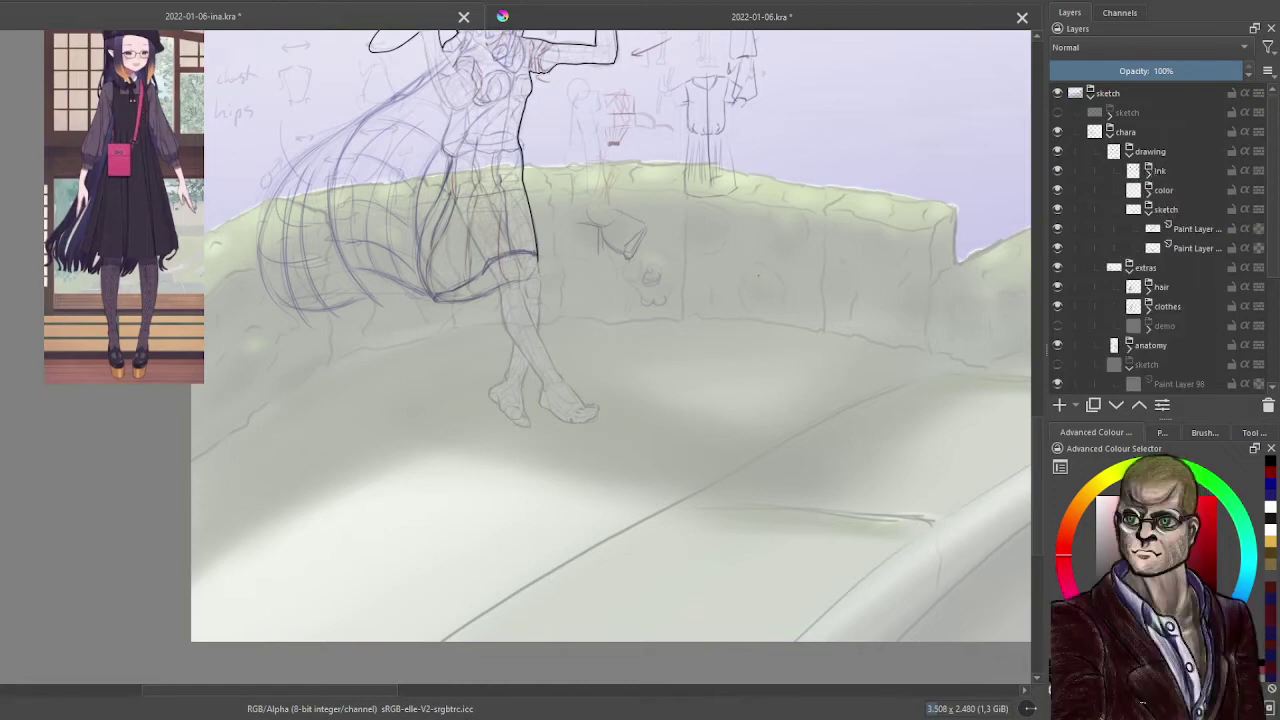
pyautogui.moveTo(591, 166); pyautogui.dragTo(779, 323)
pyautogui.scroll(2, 538, 175)
pyautogui.scroll(5, 638, 316)
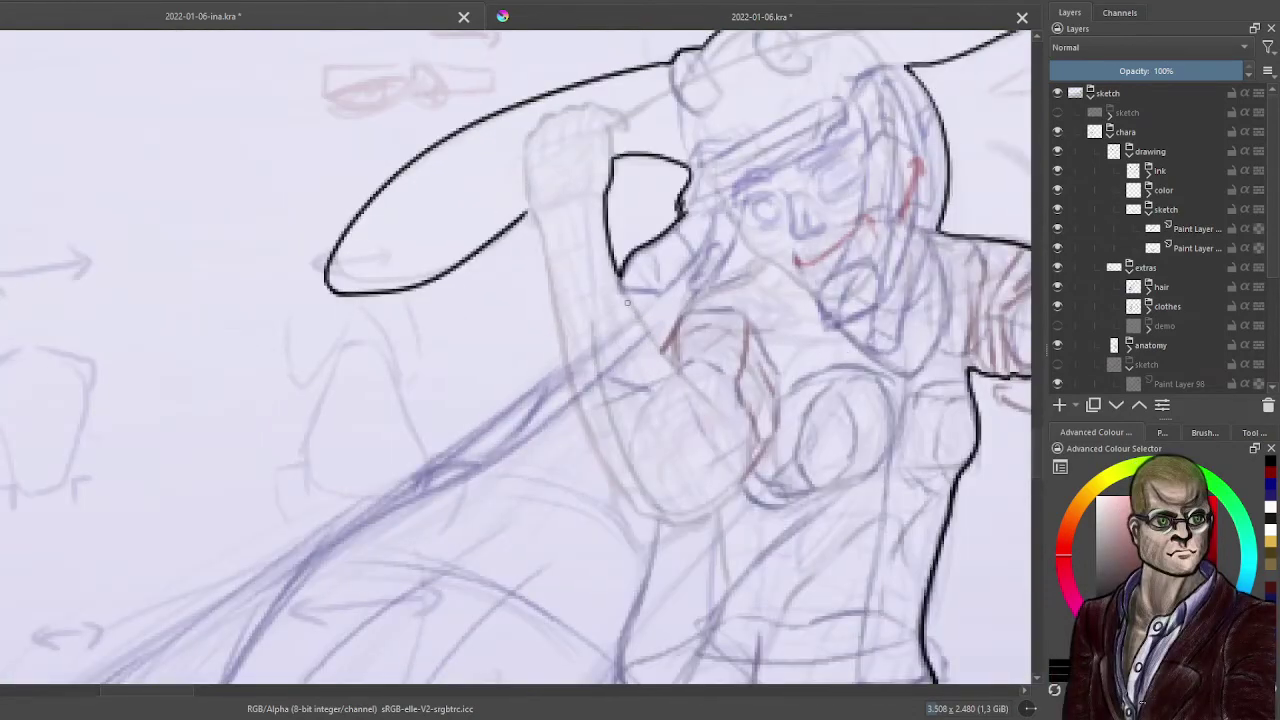
pyautogui.scroll(2, 627, 302)
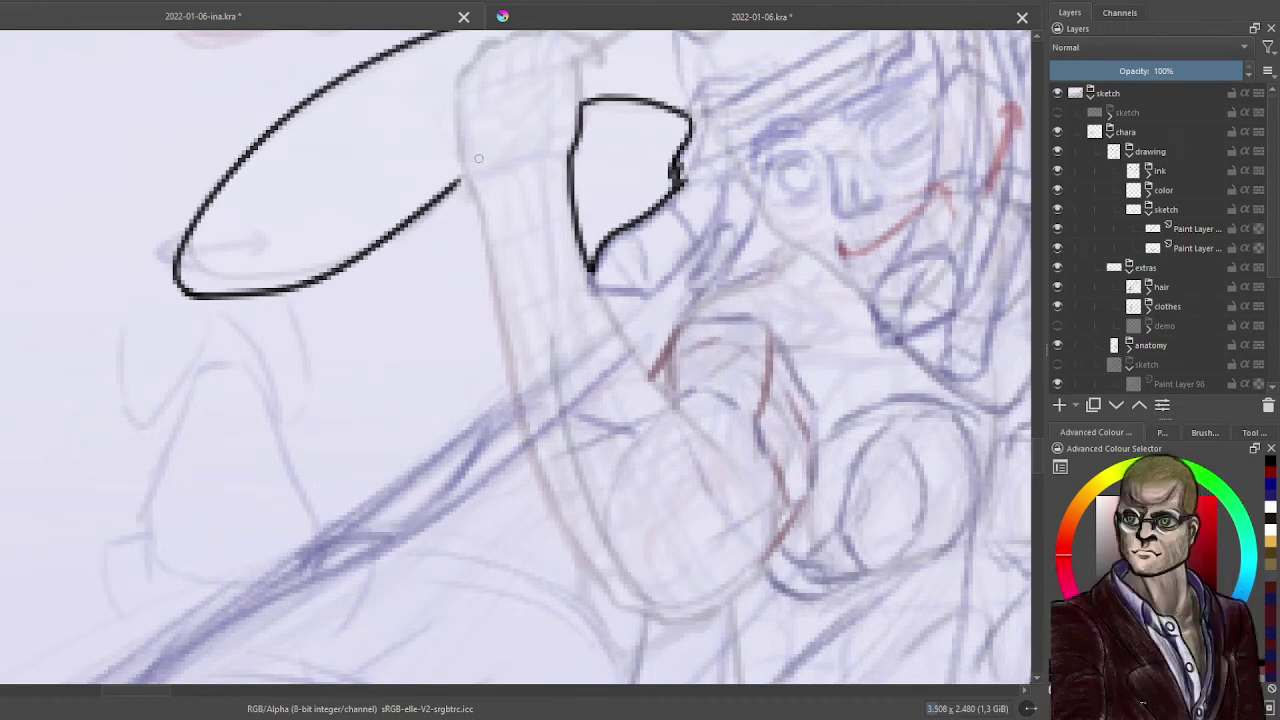
pyautogui.moveTo(457, 183)
pyautogui.mouseDown()
pyautogui.moveTo(466, 174)
pyautogui.moveTo(480, 213)
pyautogui.moveTo(504, 362)
pyautogui.mouseUp()
pyautogui.hotkey('ctrl', 'z')
pyautogui.moveTo(479, 210); pyautogui.dragTo(518, 406)
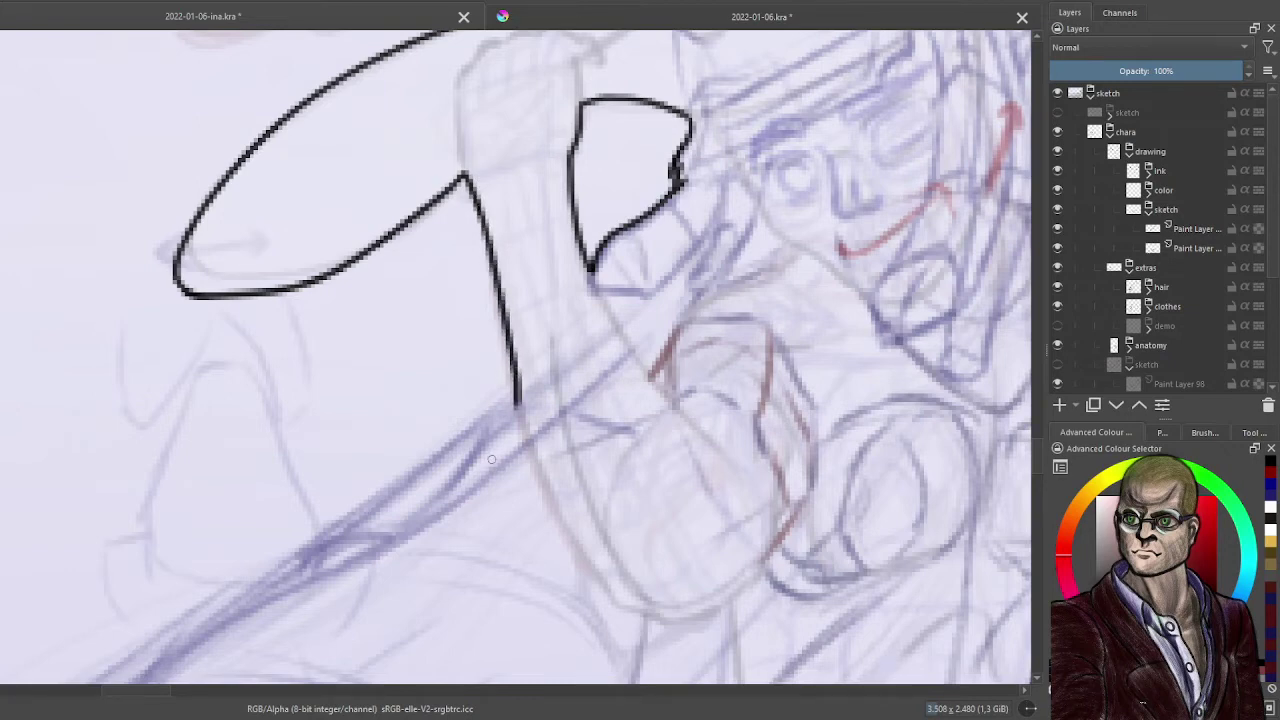
pyautogui.scroll(-4, 576, 440)
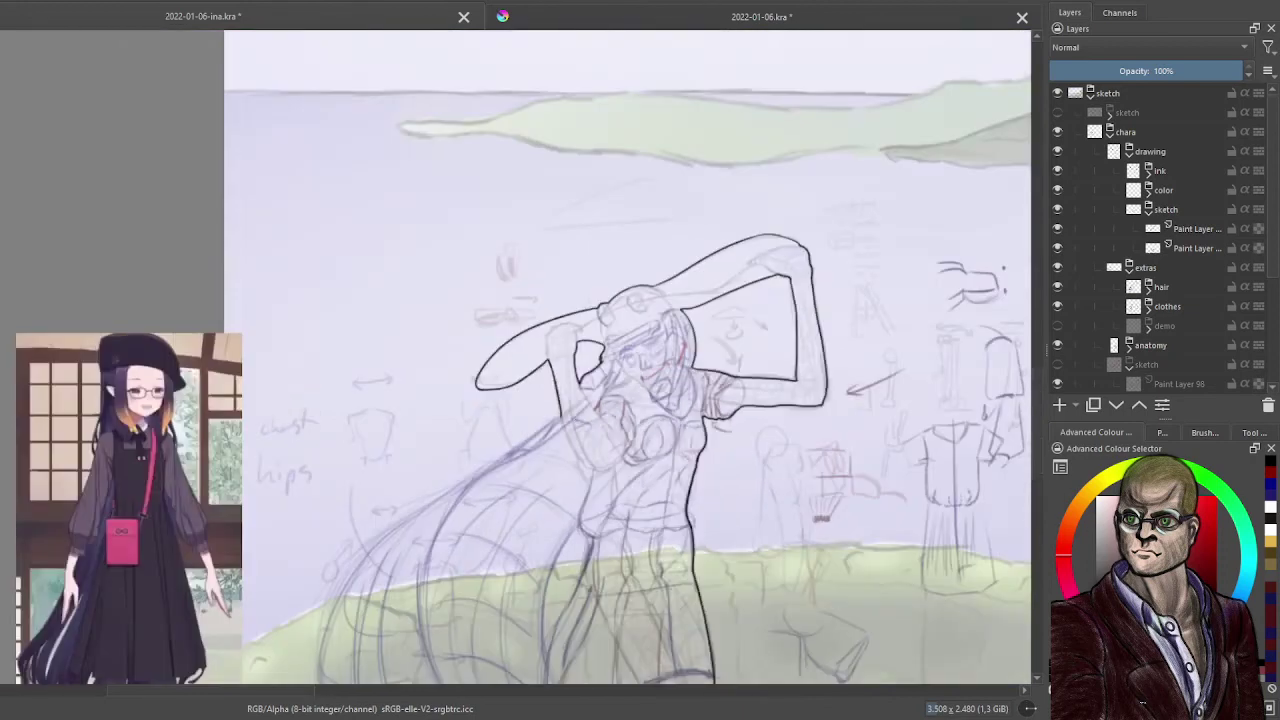
pyautogui.scroll(3, 562, 422)
pyautogui.hotkey('ctrl', 'z')
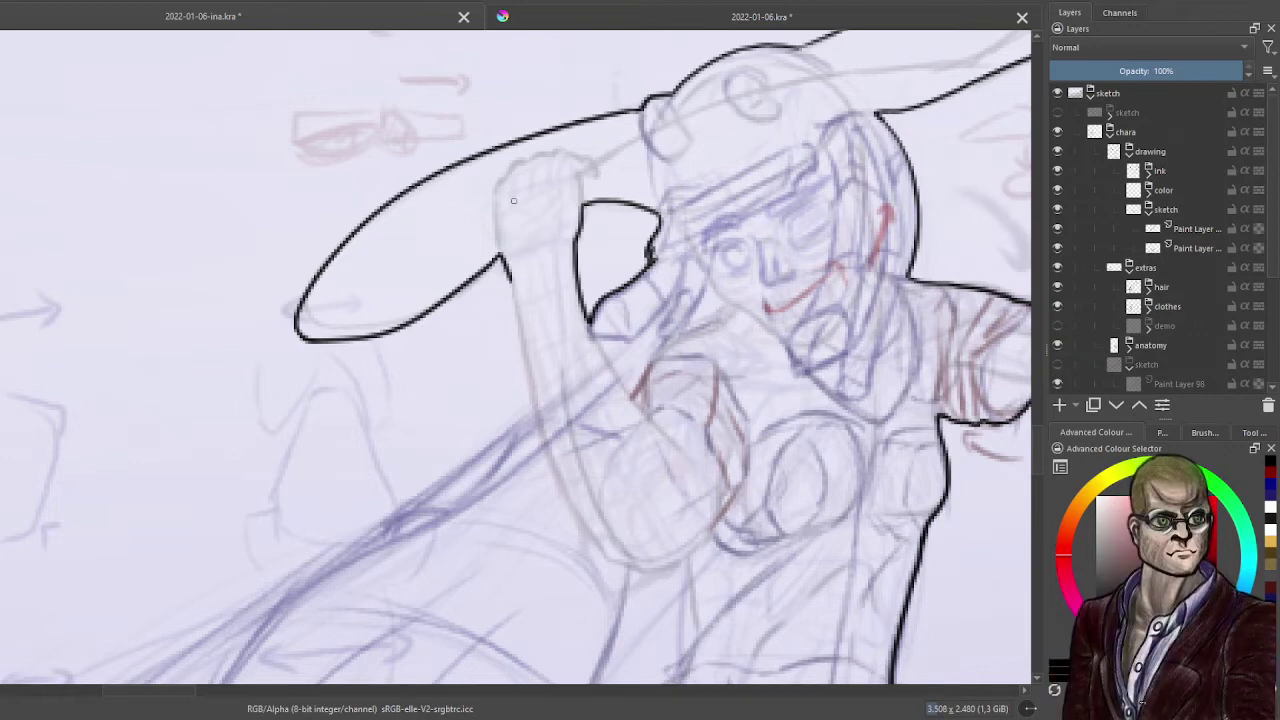
pyautogui.moveTo(512, 285); pyautogui.dragTo(544, 428)
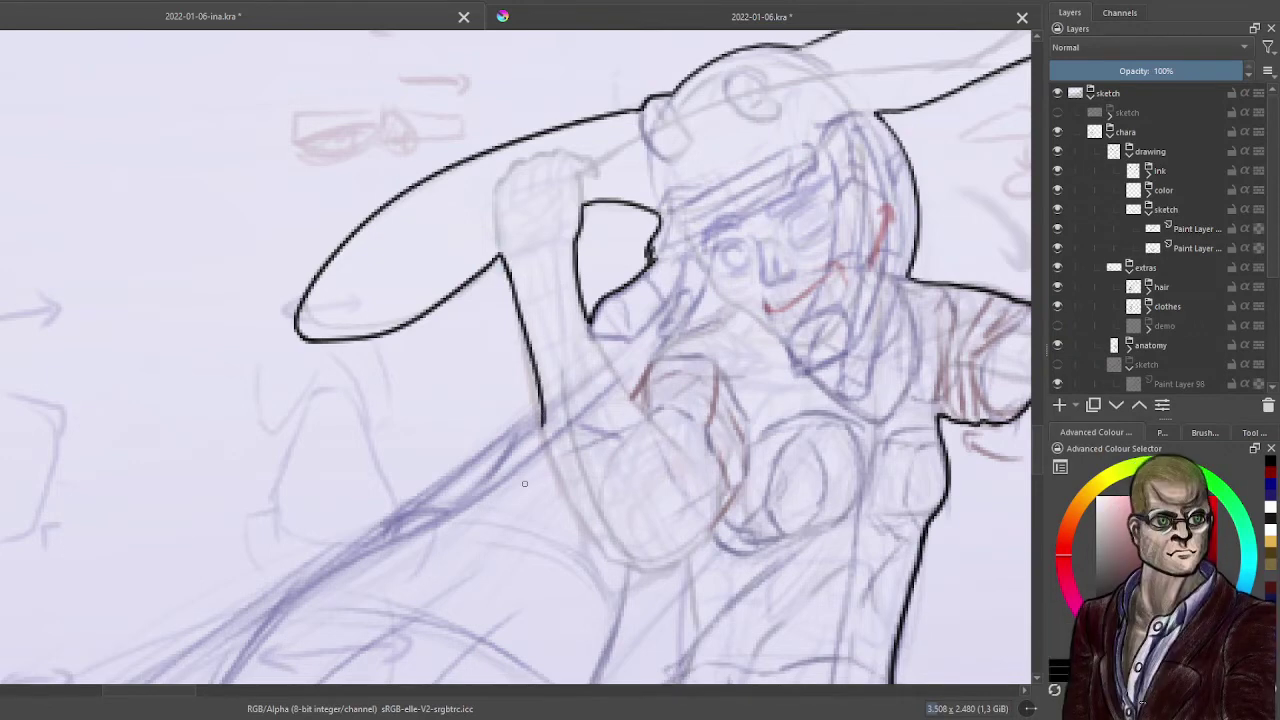
pyautogui.scroll(-2, 608, 382)
pyautogui.scroll(1, 609, 404)
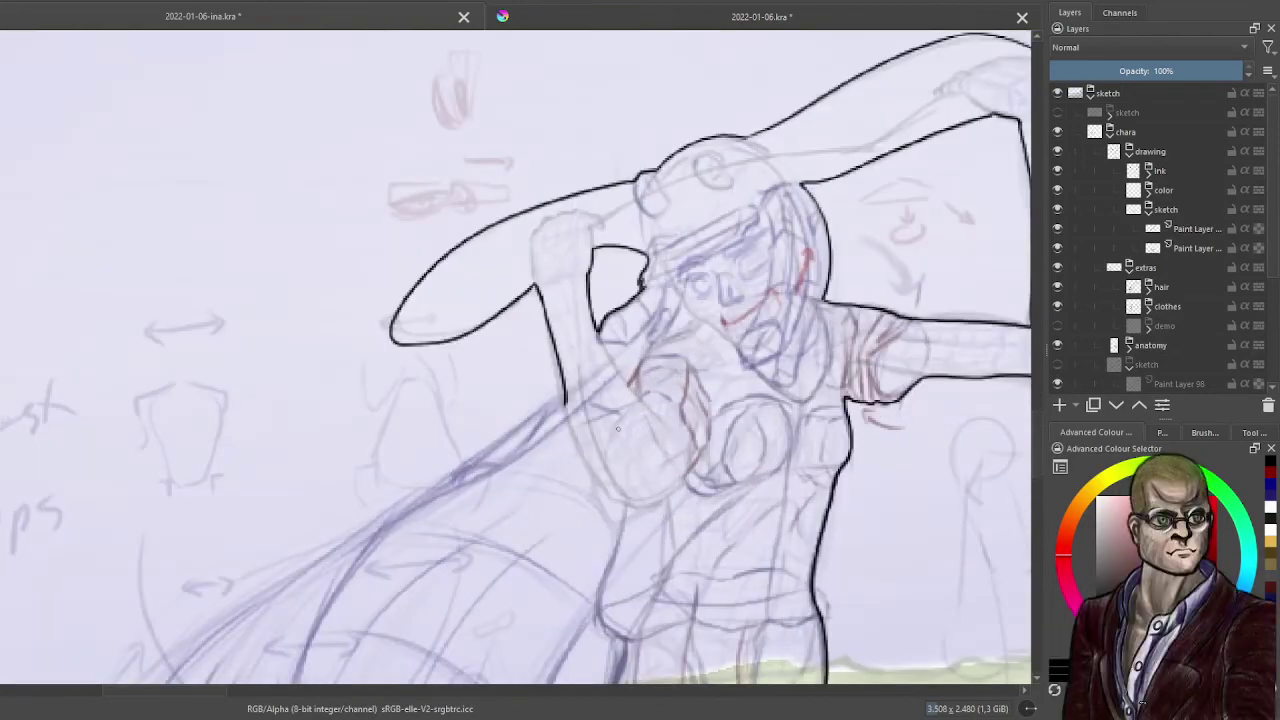
pyautogui.scroll(3, 608, 427)
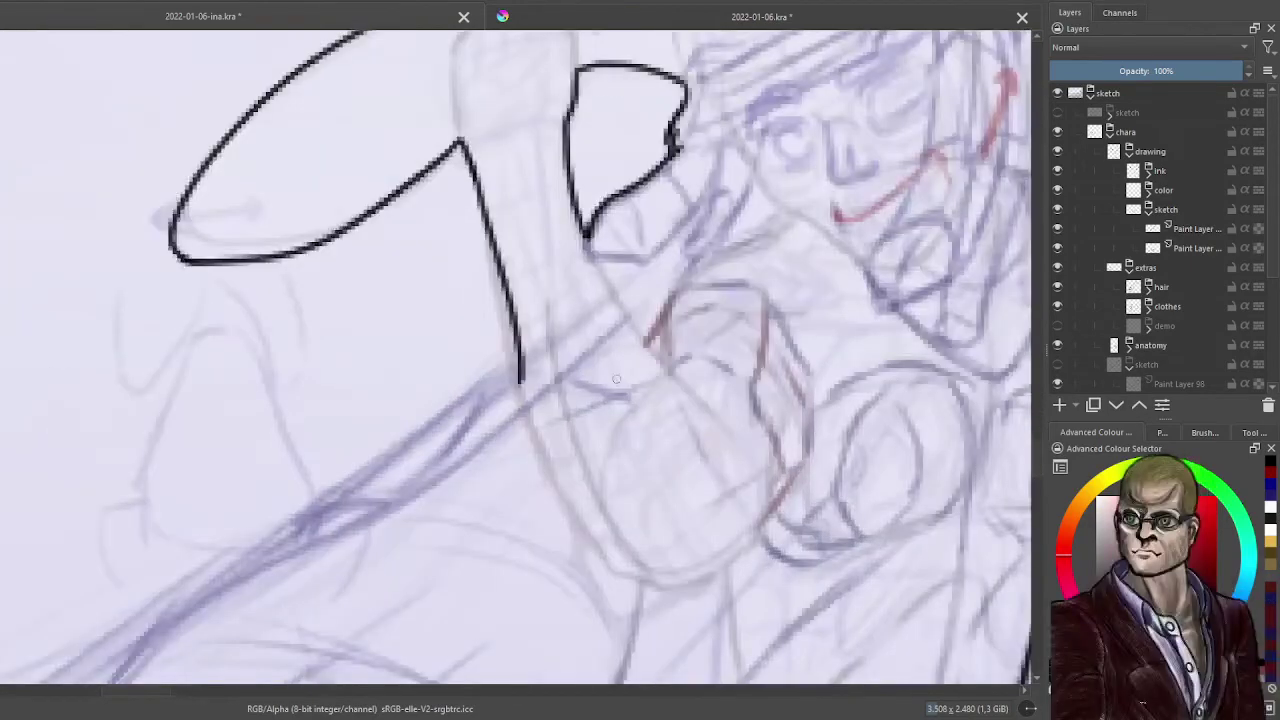
pyautogui.hotkey('ctrl', 'z')
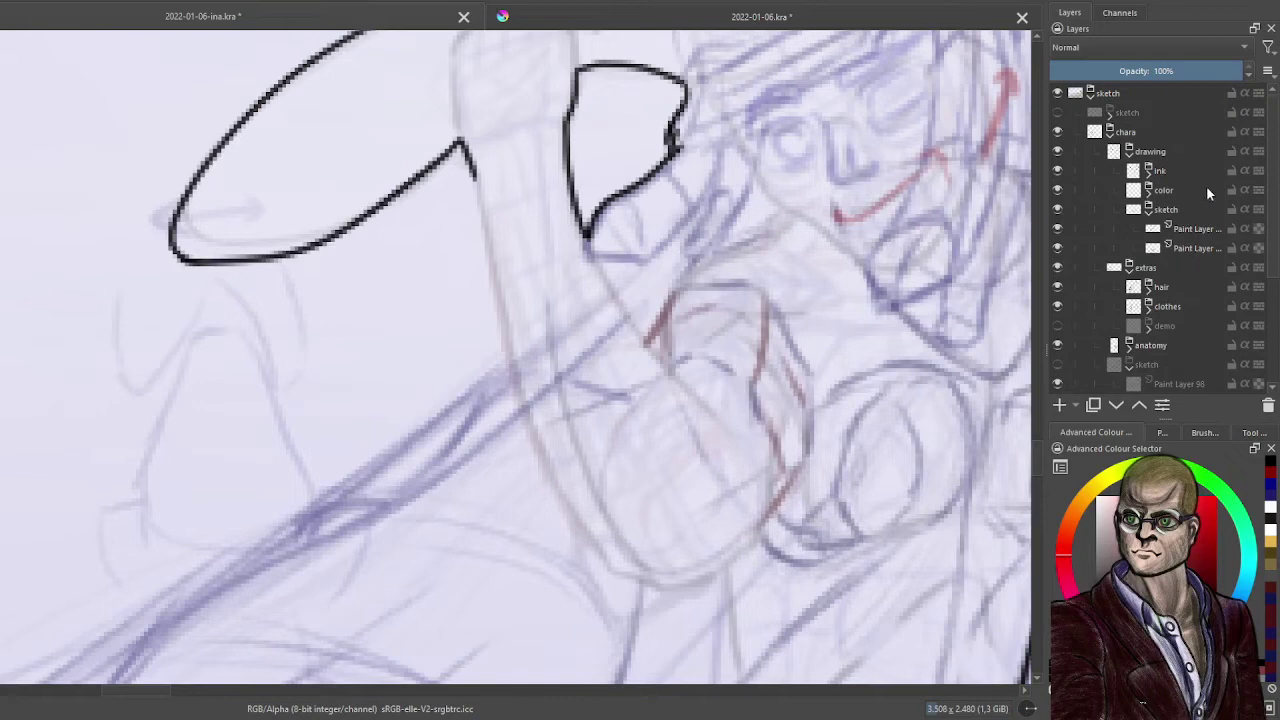
# - Expand the ink group and, on the inline paint layer, ink the left-hand forearm's outer edge from the hair crossing to the elbow
pyautogui.click(1150, 172)
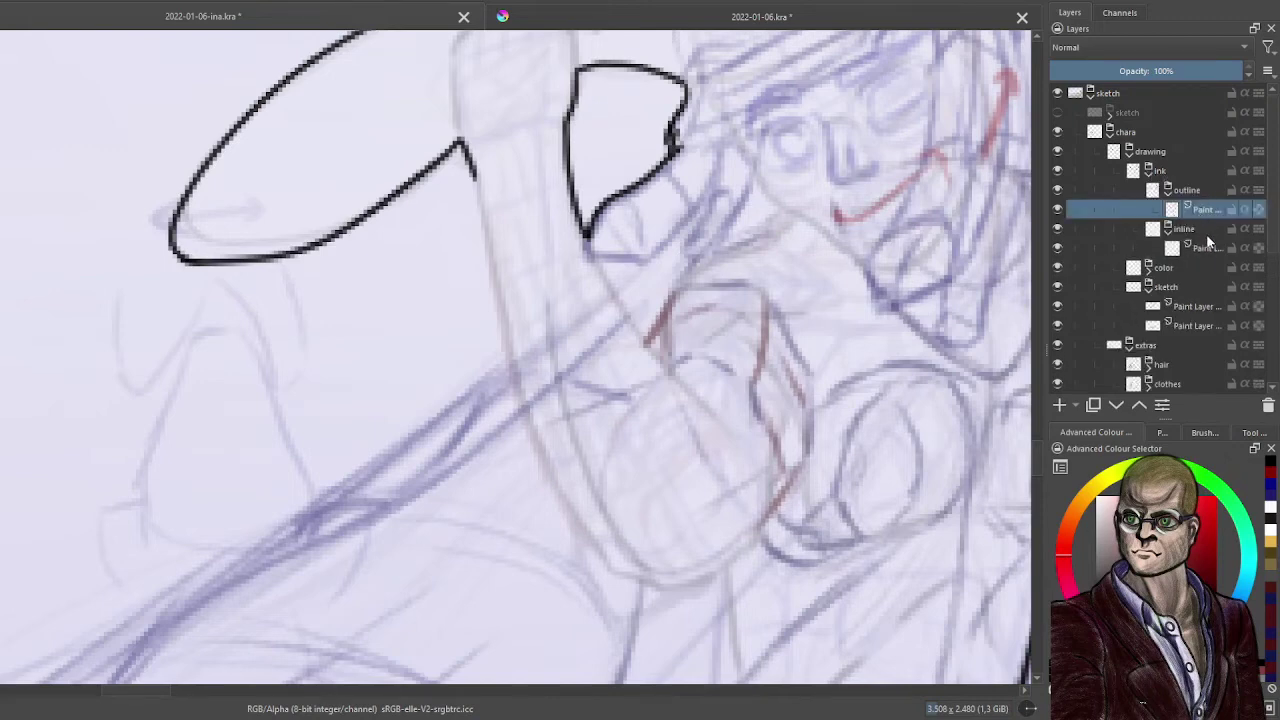
pyautogui.click(1195, 247)
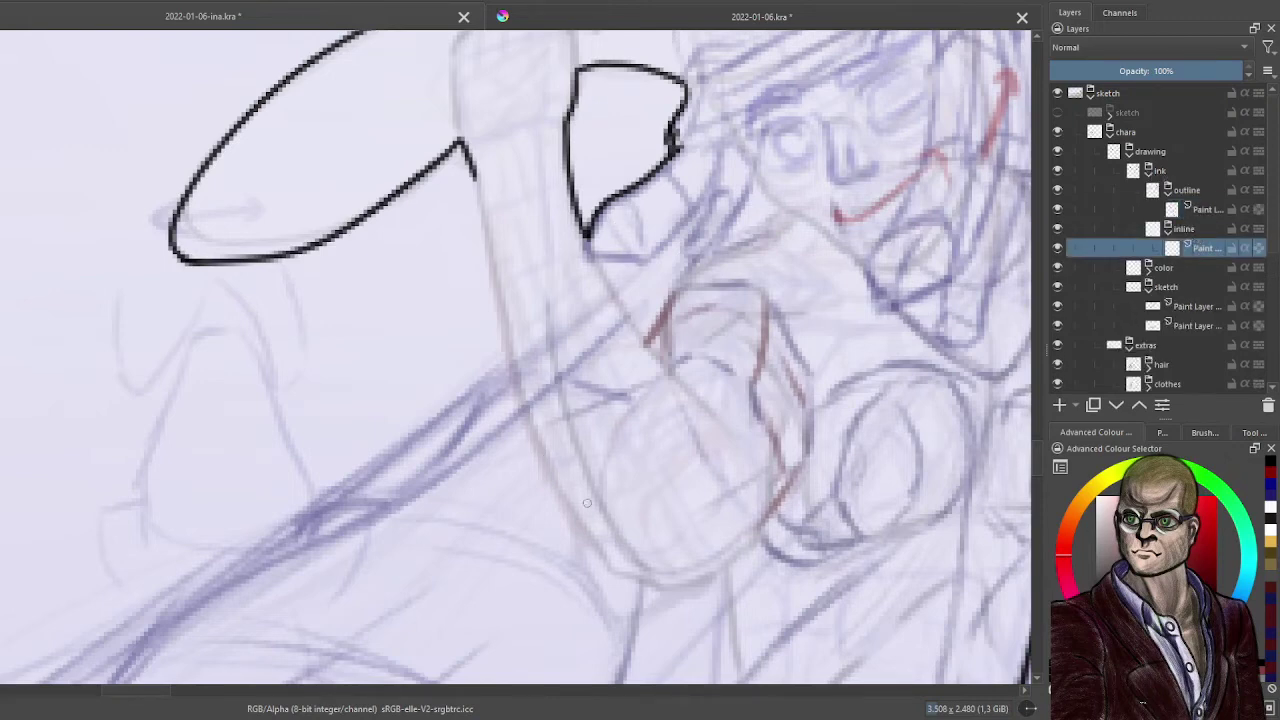
pyautogui.moveTo(656, 582)
pyautogui.mouseDown()
pyautogui.moveTo(591, 529)
pyautogui.moveTo(576, 495)
pyautogui.mouseUp()
pyautogui.hotkey('ctrl', 'z')
pyautogui.moveTo(512, 332)
pyautogui.mouseDown()
pyautogui.moveTo(557, 486)
pyautogui.moveTo(591, 543)
pyautogui.moveTo(626, 569)
pyautogui.mouseUp()
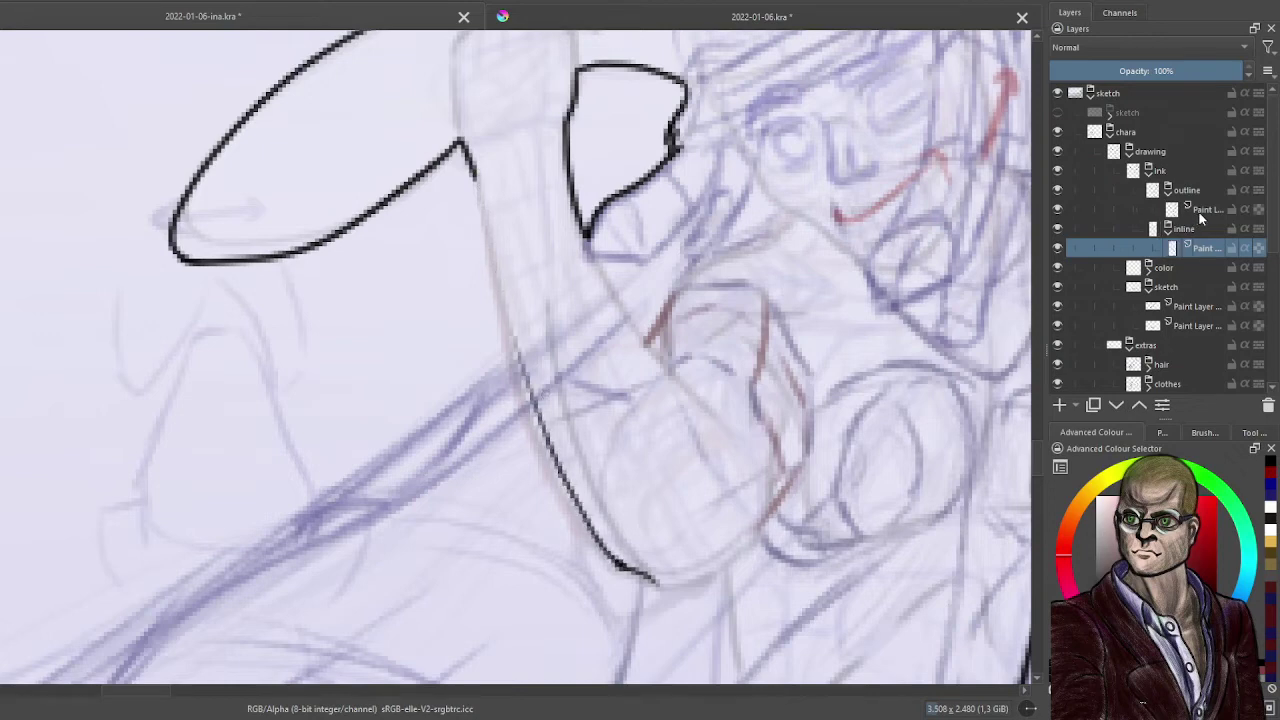
# - On the outline paint layer, ink the left-hand forearm's outer edge from the wrist down to join the inline stroke
pyautogui.hotkey('ctrl', 'pageup')
pyautogui.moveTo(468, 166); pyautogui.dragTo(511, 356)
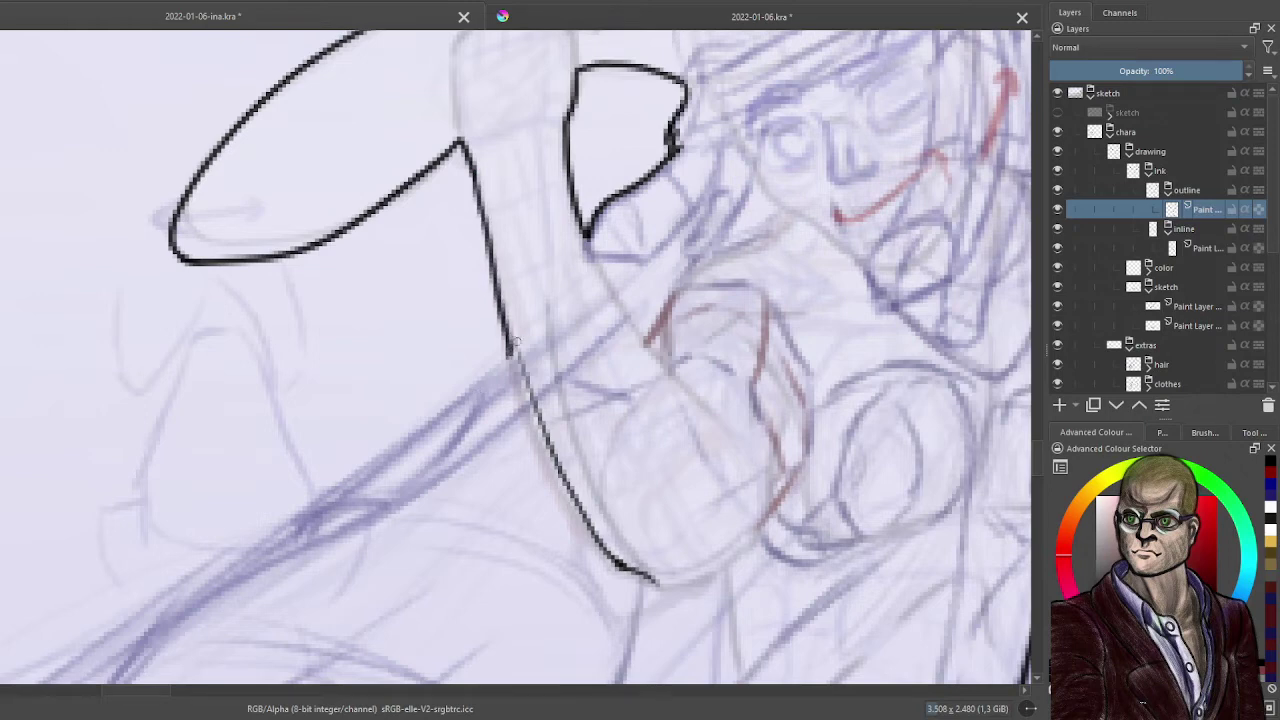
pyautogui.hotkey('ctrl', 'z')
pyautogui.moveTo(470, 168); pyautogui.dragTo(549, 482)
pyautogui.scroll(-3, 537, 185)
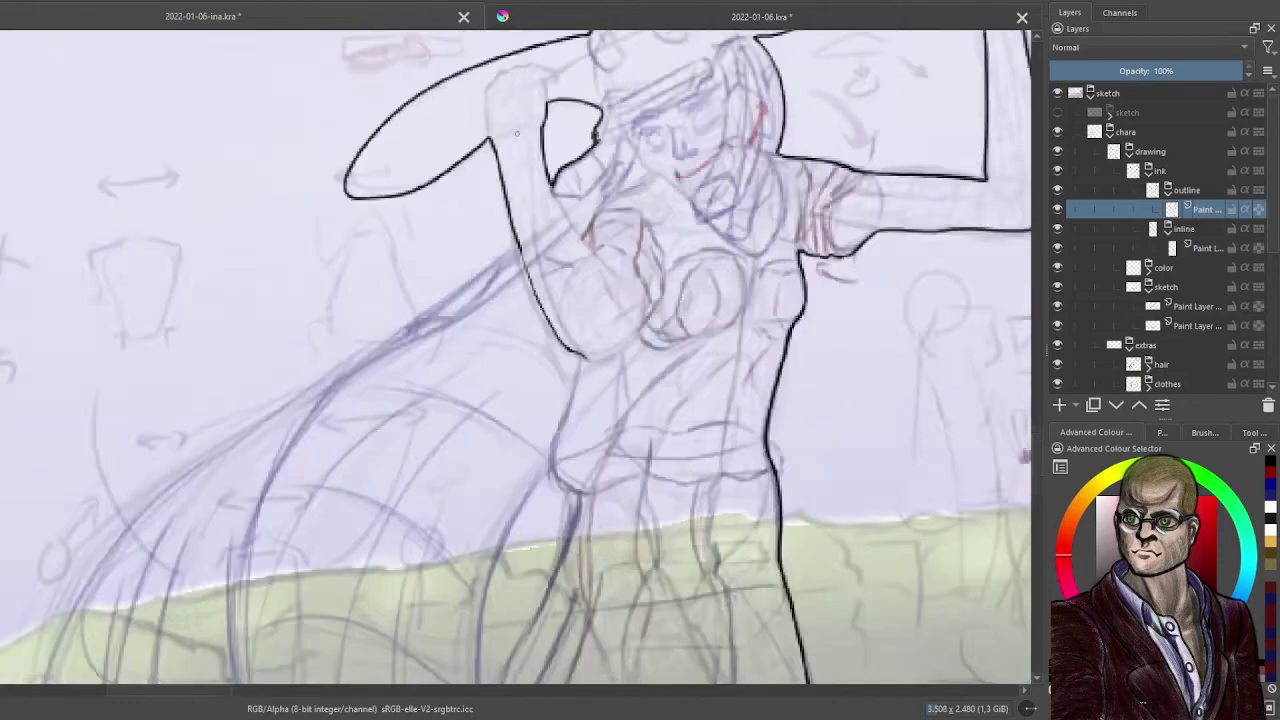
# - Ink the upper contour of the flowing hair from the left-hand forearm down to the wall's top edge
pyautogui.scroll(1, 701, 251)
pyautogui.moveTo(514, 314); pyautogui.dragTo(772, 343)
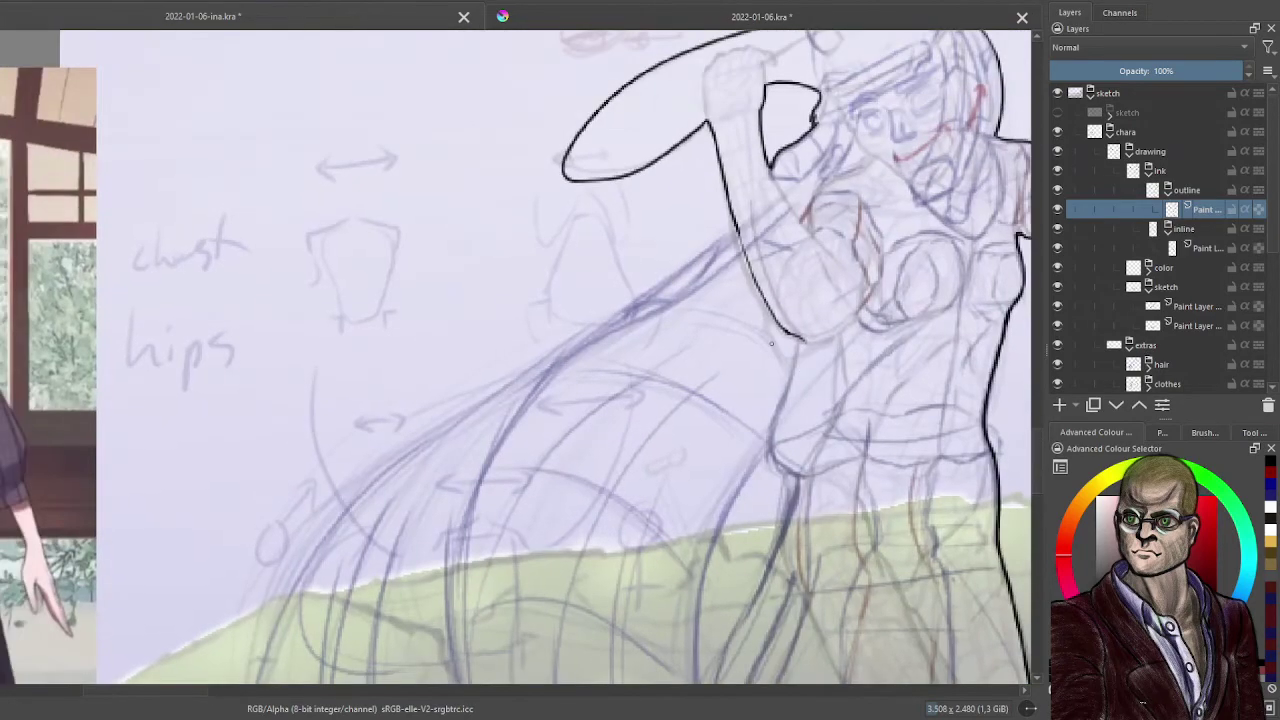
pyautogui.moveTo(729, 240)
pyautogui.mouseDown()
pyautogui.moveTo(352, 502)
pyautogui.moveTo(430, 426)
pyautogui.moveTo(559, 221)
pyautogui.mouseUp()
pyautogui.scroll(-2, 378, 485)
pyautogui.scroll(1, 630, 255)
pyautogui.moveTo(630, 255); pyautogui.dragTo(633, 296)
pyautogui.hotkey('ctrl', 'z')
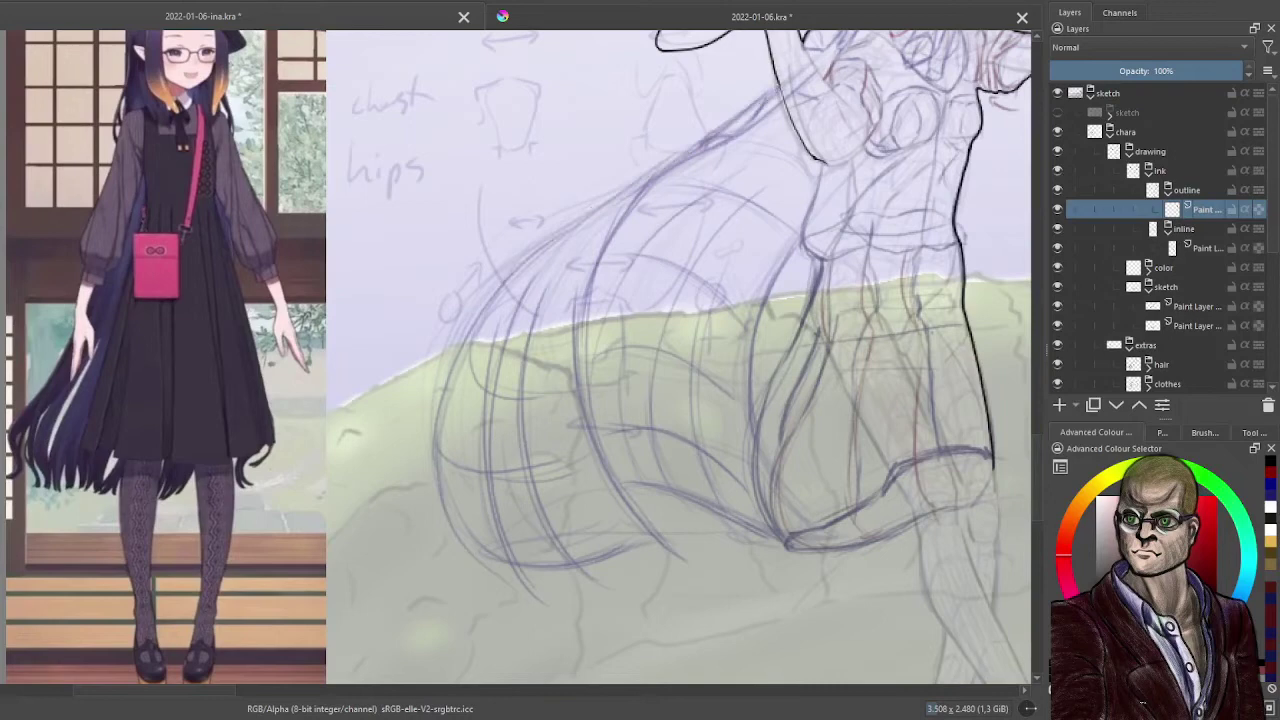
pyautogui.moveTo(776, 90); pyautogui.dragTo(482, 310)
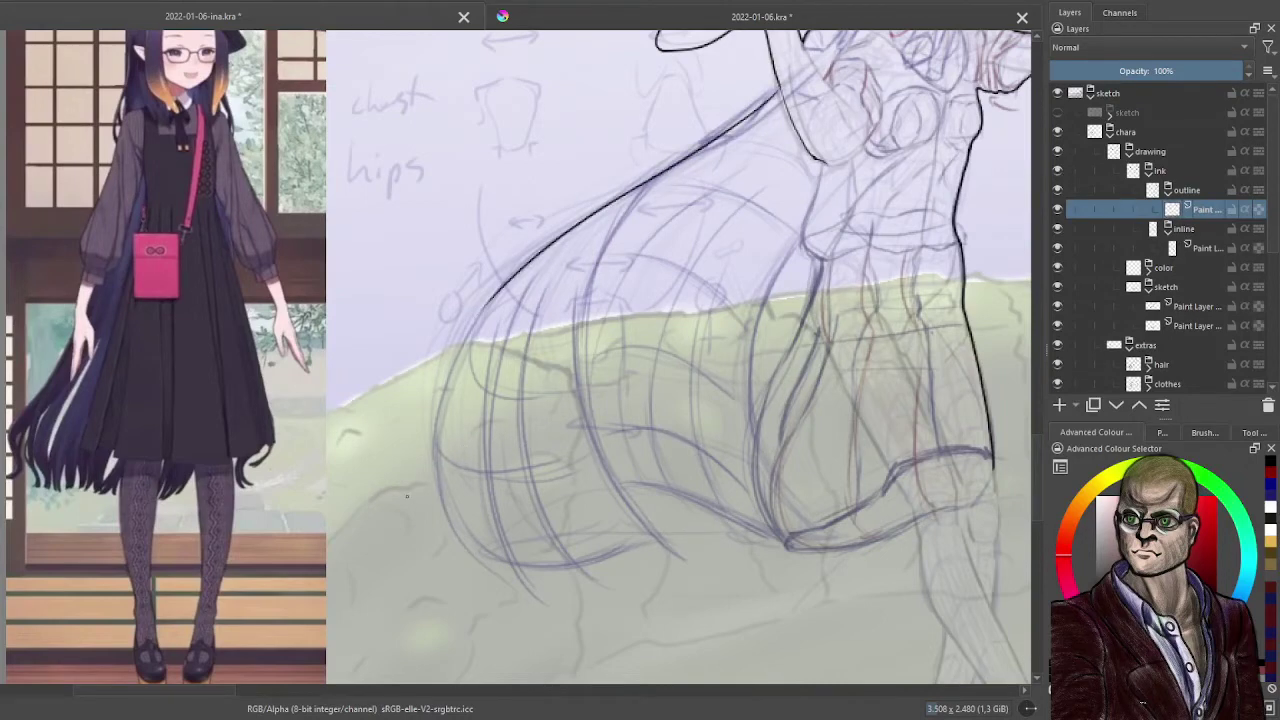
# - Continue the hair outline in a smooth curve around its outer back side down towards the bottom of the hair
pyautogui.moveTo(514, 443); pyautogui.dragTo(575, 376)
pyautogui.scroll(1, 575, 376)
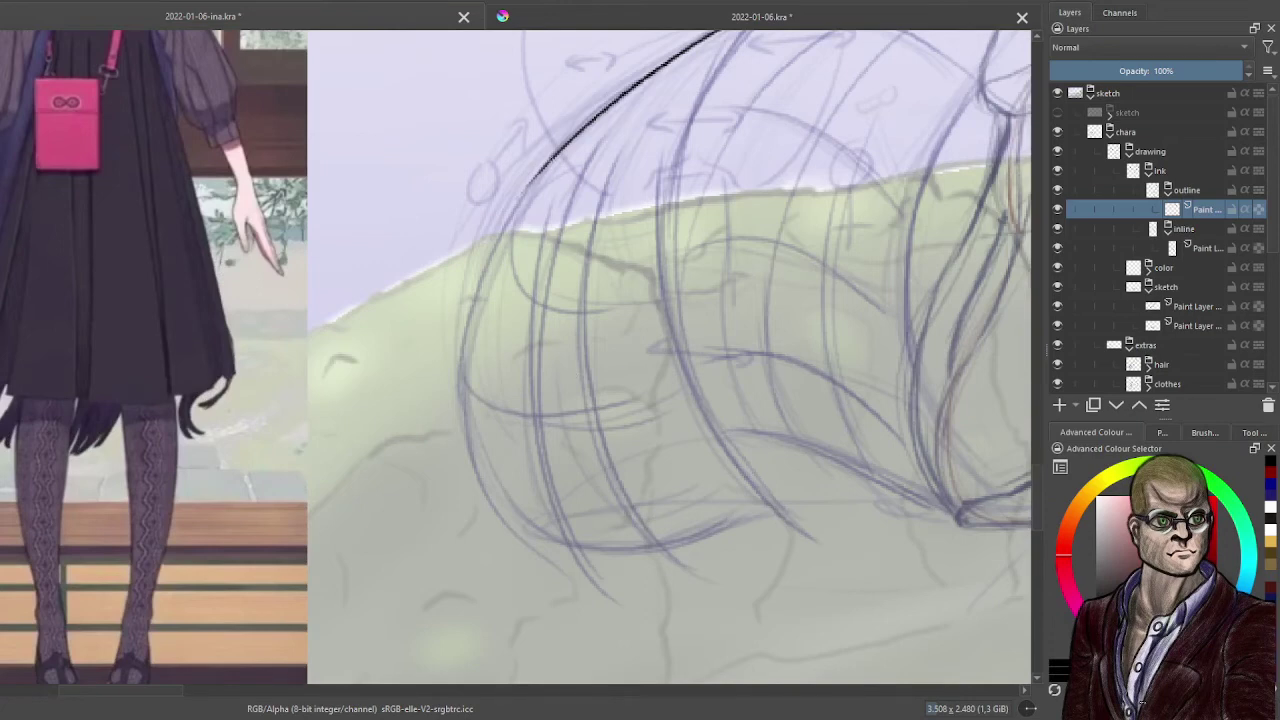
pyautogui.moveTo(552, 158)
pyautogui.mouseDown()
pyautogui.moveTo(466, 345)
pyautogui.moveTo(530, 528)
pyautogui.mouseUp()
pyautogui.hotkey('ctrl', 'z')
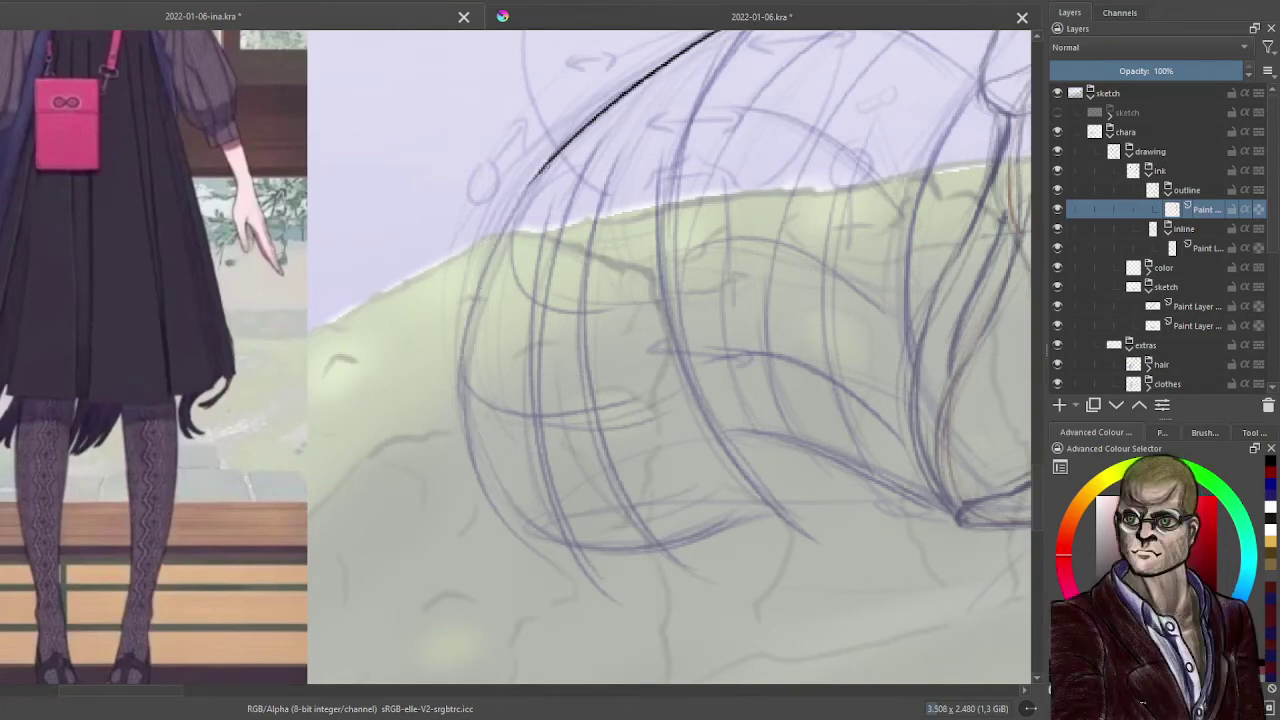
pyautogui.moveTo(545, 167)
pyautogui.mouseDown()
pyautogui.moveTo(479, 266)
pyautogui.moveTo(500, 524)
pyautogui.mouseUp()
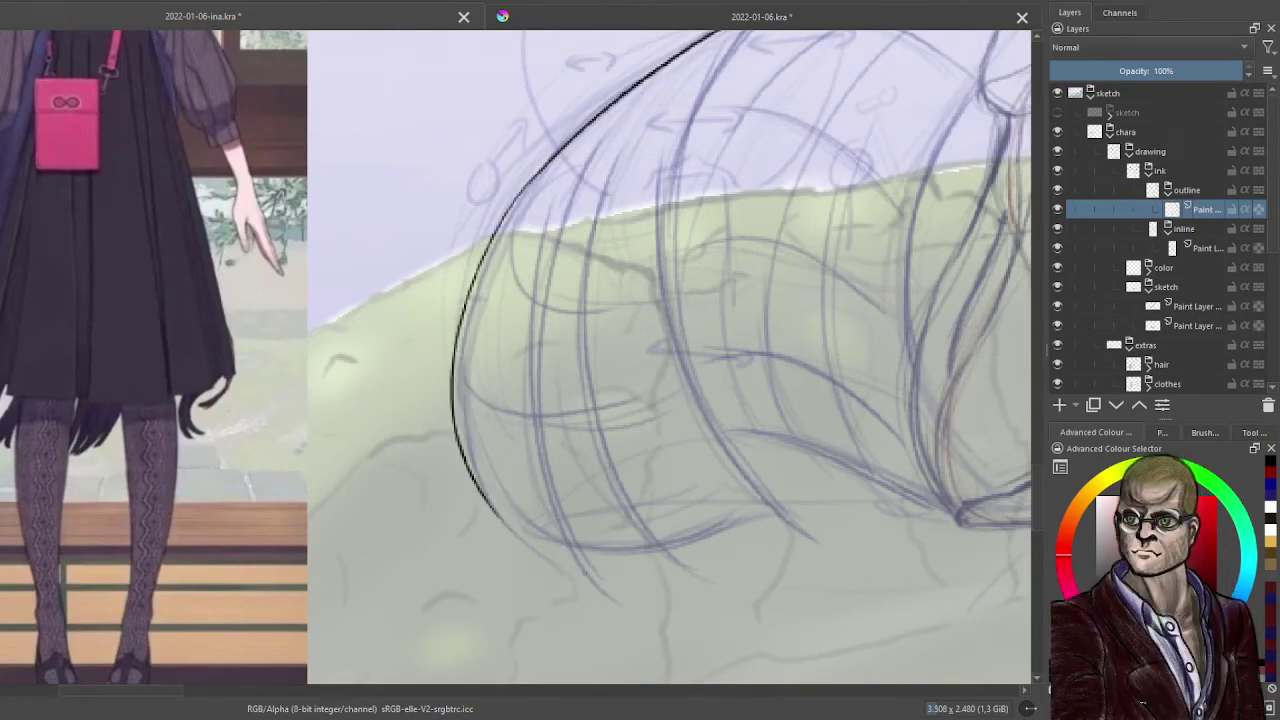
# - Ink the bottom contour of the flowing hair, rounding the lower curve and ending at the pointed tip
pyautogui.moveTo(695, 557); pyautogui.dragTo(478, 390)
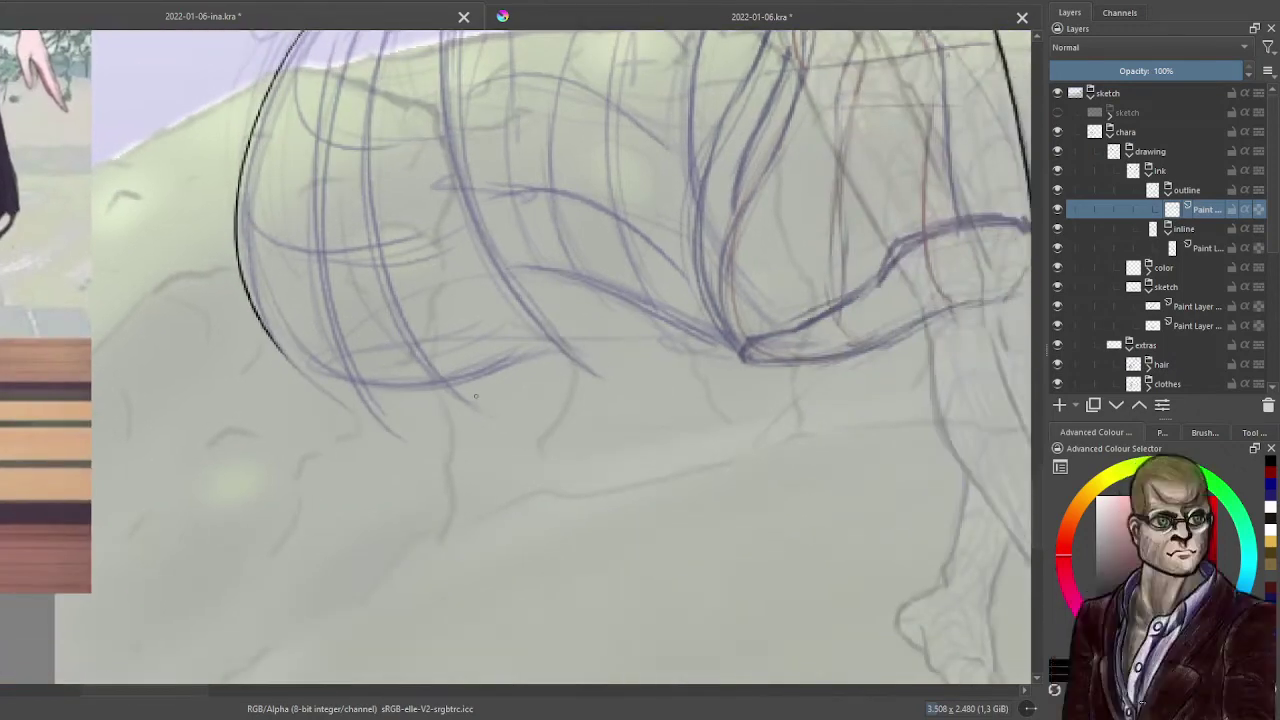
pyautogui.scroll(1, 476, 395)
pyautogui.moveTo(185, 310)
pyautogui.mouseDown()
pyautogui.moveTo(345, 403)
pyautogui.moveTo(528, 345)
pyautogui.mouseUp()
pyautogui.hotkey('ctrl', 'z')
pyautogui.moveTo(335, 403); pyautogui.dragTo(605, 338)
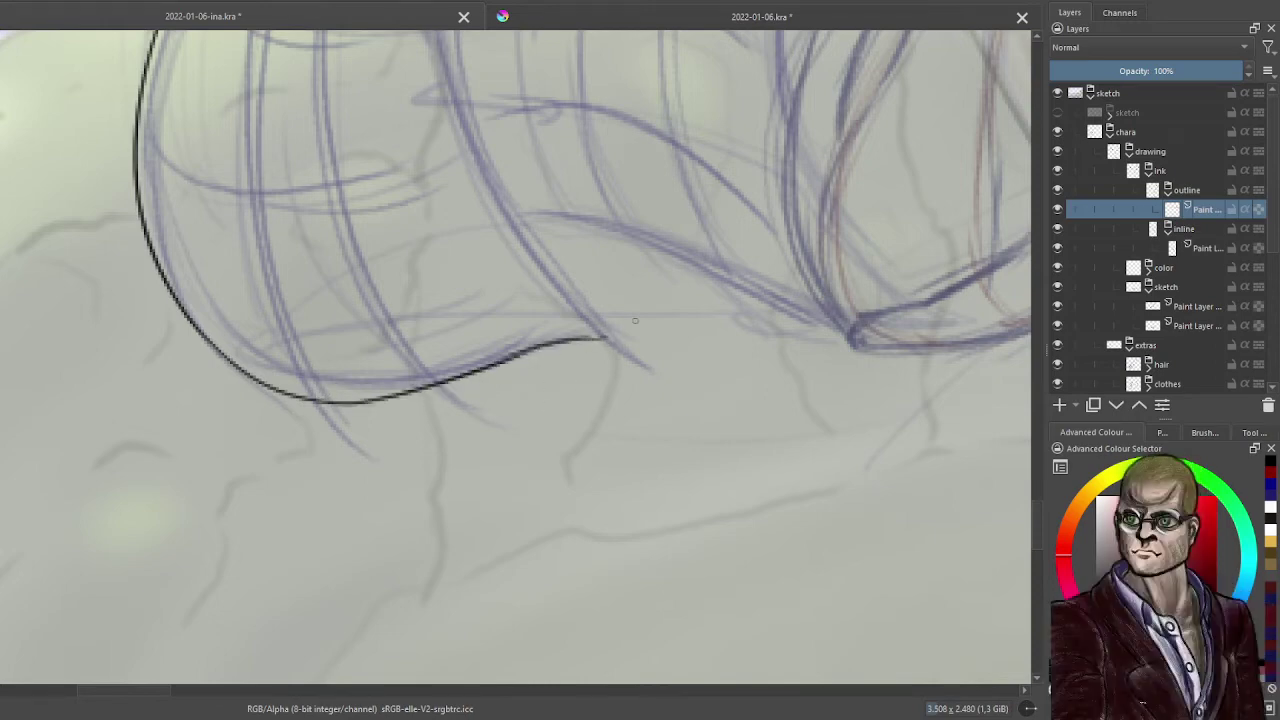
pyautogui.hotkey('ctrl', 'z')
pyautogui.moveTo(524, 350); pyautogui.dragTo(612, 334)
pyautogui.hotkey('ctrl', 'z')
# - Ink the inner edge of the hair's pointed tip, curving up to where the next hair section begins
pyautogui.moveTo(598, 320); pyautogui.dragTo(532, 241)
pyautogui.moveTo(608, 330)
pyautogui.mouseDown()
pyautogui.moveTo(557, 289)
pyautogui.moveTo(530, 240)
pyautogui.mouseUp()
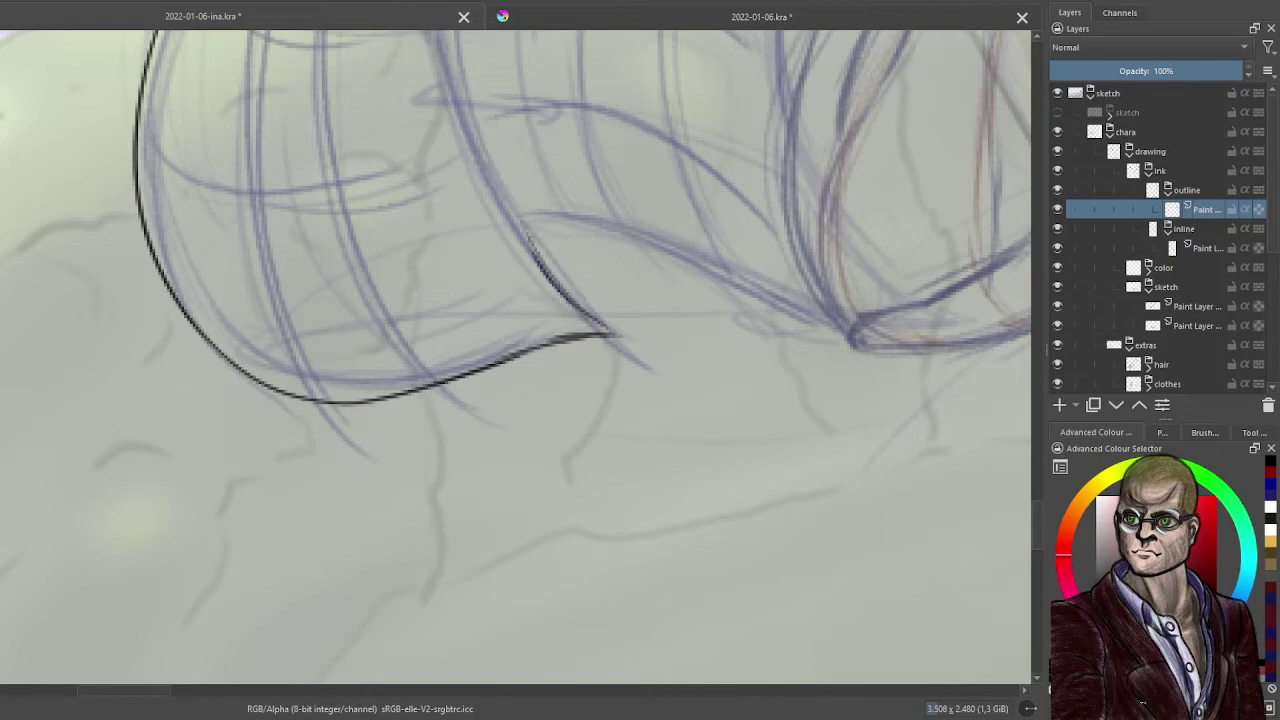
pyautogui.hotkey('ctrl', 'z')
pyautogui.hotkey('ctrl', 'z')
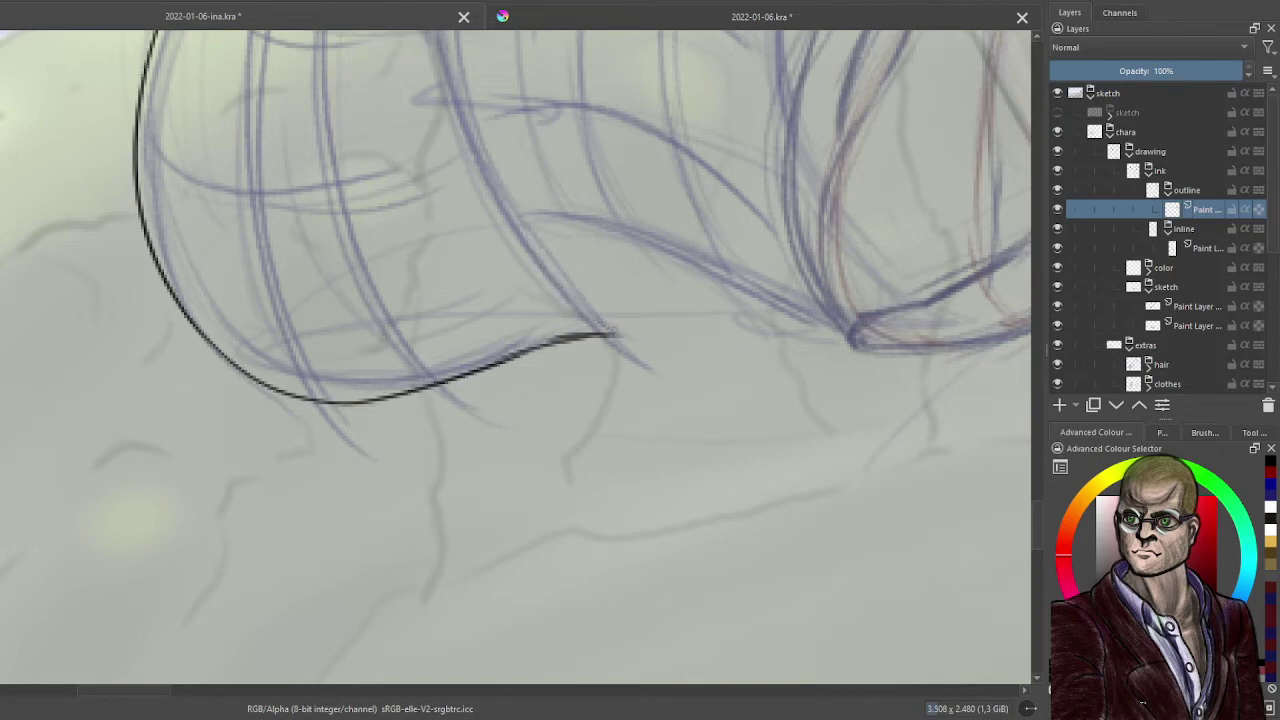
pyautogui.moveTo(608, 332); pyautogui.dragTo(516, 218)
pyautogui.hotkey('ctrl', 'z')
pyautogui.moveTo(620, 335)
pyautogui.mouseDown()
pyautogui.moveTo(517, 207)
pyautogui.moveTo(610, 328)
pyautogui.mouseUp()
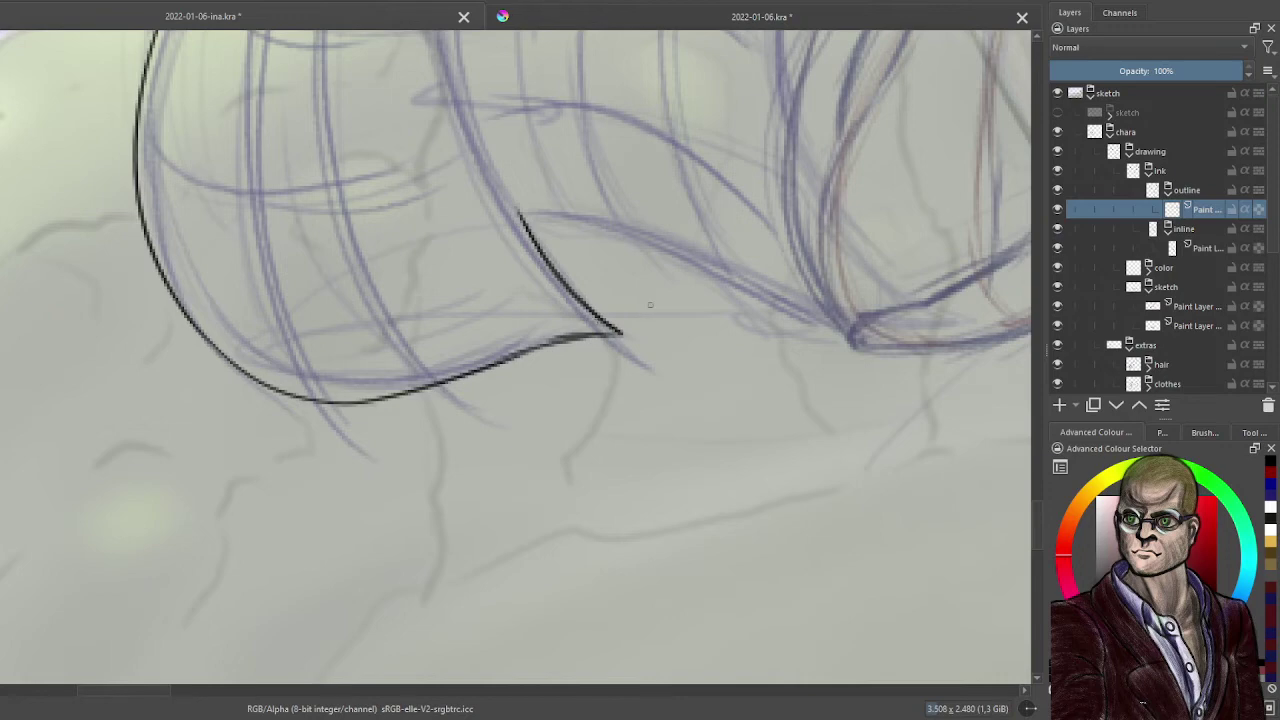
# - Ink the small corner at the back of the waist and the skirt's back edge sloping down from it
pyautogui.scroll(-2, 650, 305)
pyautogui.moveTo(686, 289); pyautogui.dragTo(412, 391)
pyautogui.moveTo(489, 217); pyautogui.dragTo(532, 243)
pyautogui.scroll(2, 499, 335)
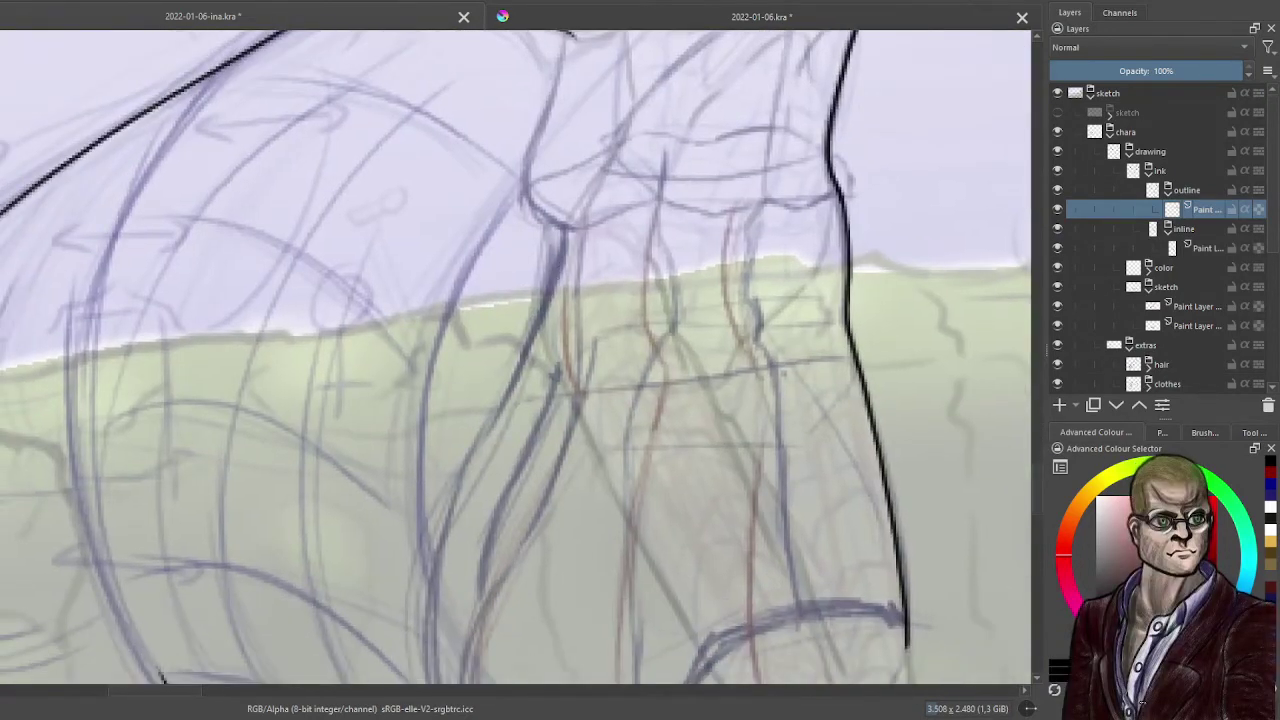
pyautogui.moveTo(521, 192)
pyautogui.mouseDown()
pyautogui.moveTo(500, 224)
pyautogui.moveTo(533, 207)
pyautogui.moveTo(548, 222)
pyautogui.mouseUp()
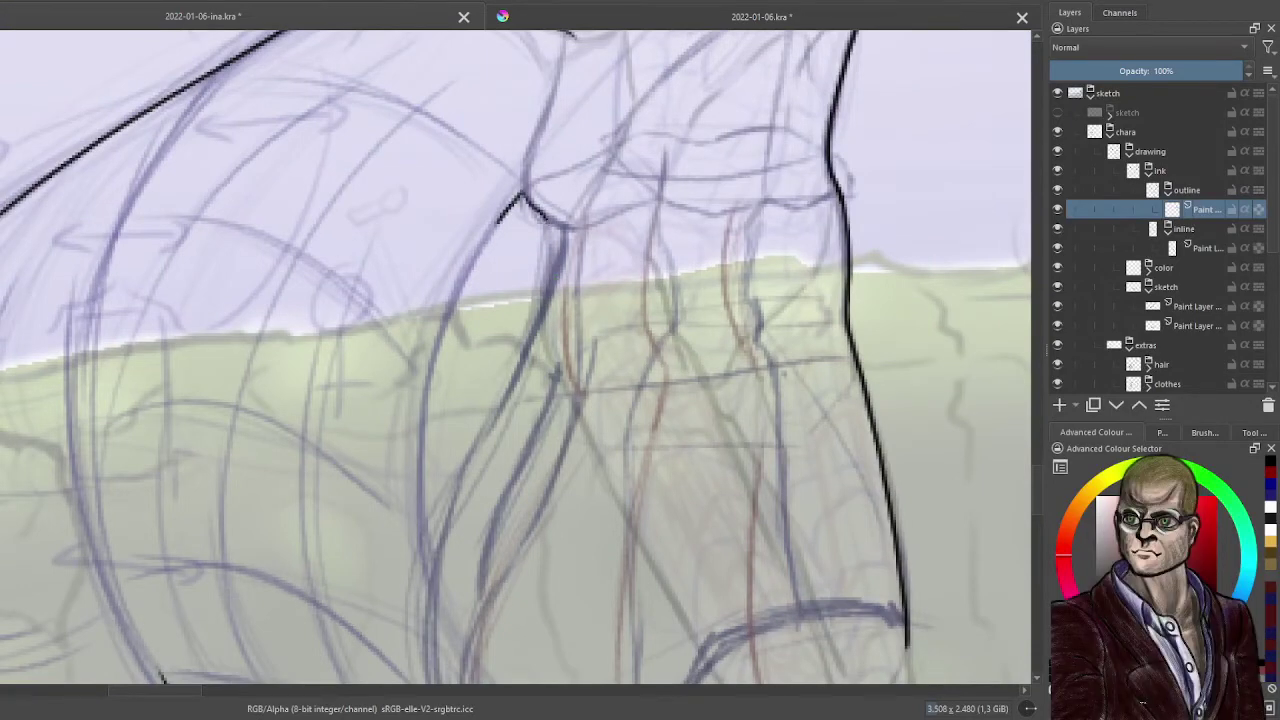
pyautogui.moveTo(555, 250); pyautogui.dragTo(455, 502)
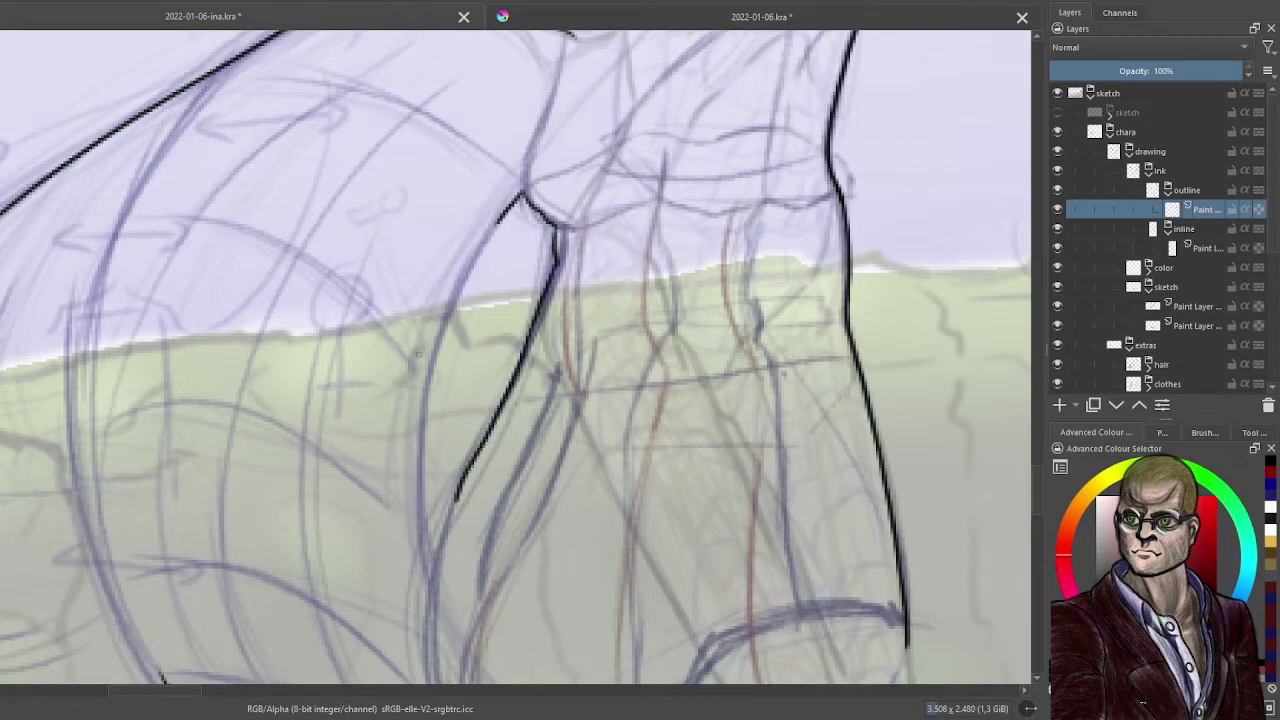
# - Ink the hair's inner edge in a smooth curve from the back of the waist down towards the skirt's back edge
pyautogui.moveTo(434, 572)
pyautogui.mouseDown()
pyautogui.moveTo(423, 524)
pyautogui.moveTo(460, 280)
pyautogui.moveTo(506, 210)
pyautogui.mouseUp()
pyautogui.hotkey('ctrl', 'z')
pyautogui.moveTo(456, 300)
pyautogui.mouseDown()
pyautogui.moveTo(510, 202)
pyautogui.moveTo(456, 290)
pyautogui.mouseUp()
pyautogui.hotkey('ctrl', 'z')
pyautogui.hotkey('ctrl', 'z')
pyautogui.moveTo(498, 220); pyautogui.dragTo(443, 326)
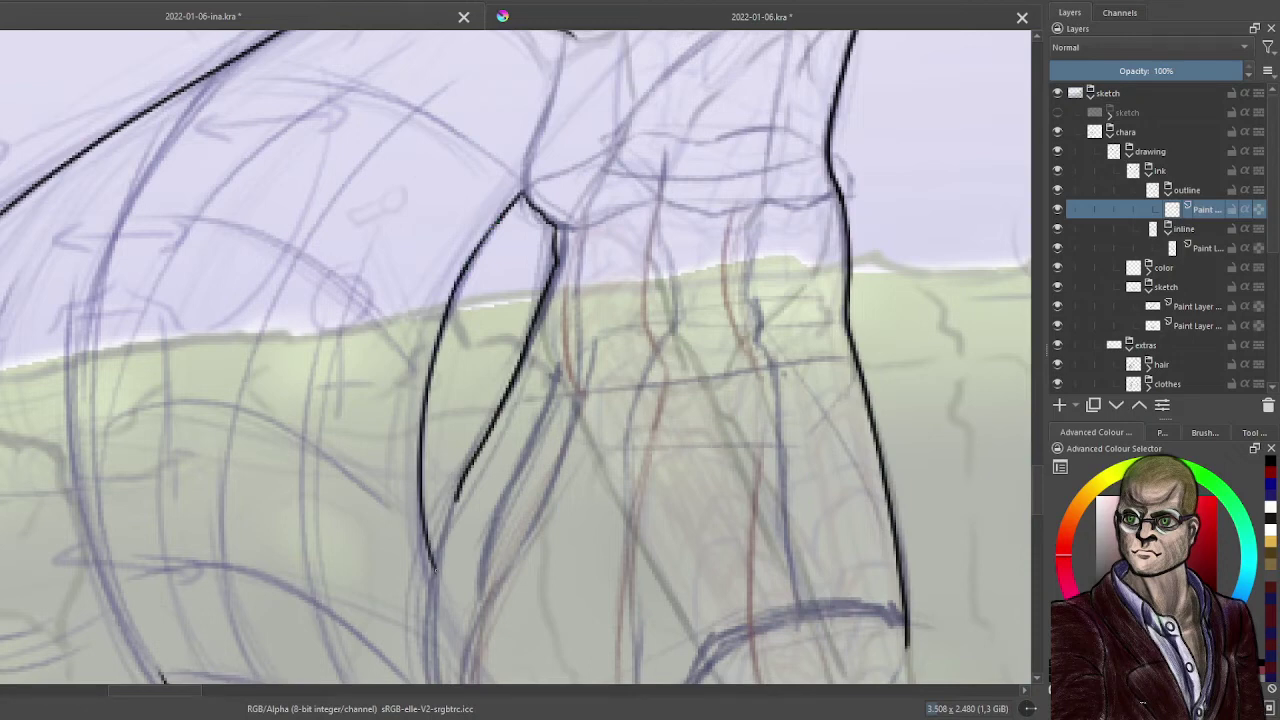
pyautogui.moveTo(435, 570)
pyautogui.mouseDown()
pyautogui.moveTo(459, 488)
pyautogui.moveTo(436, 557)
pyautogui.mouseUp()
# - Ink the skirt's pointed lower back corner and its bottom hem as far as the near leg
pyautogui.moveTo(810, 231); pyautogui.dragTo(681, 352)
pyautogui.scroll(4, 606, 348)
pyautogui.moveTo(583, 378); pyautogui.dragTo(560, 414)
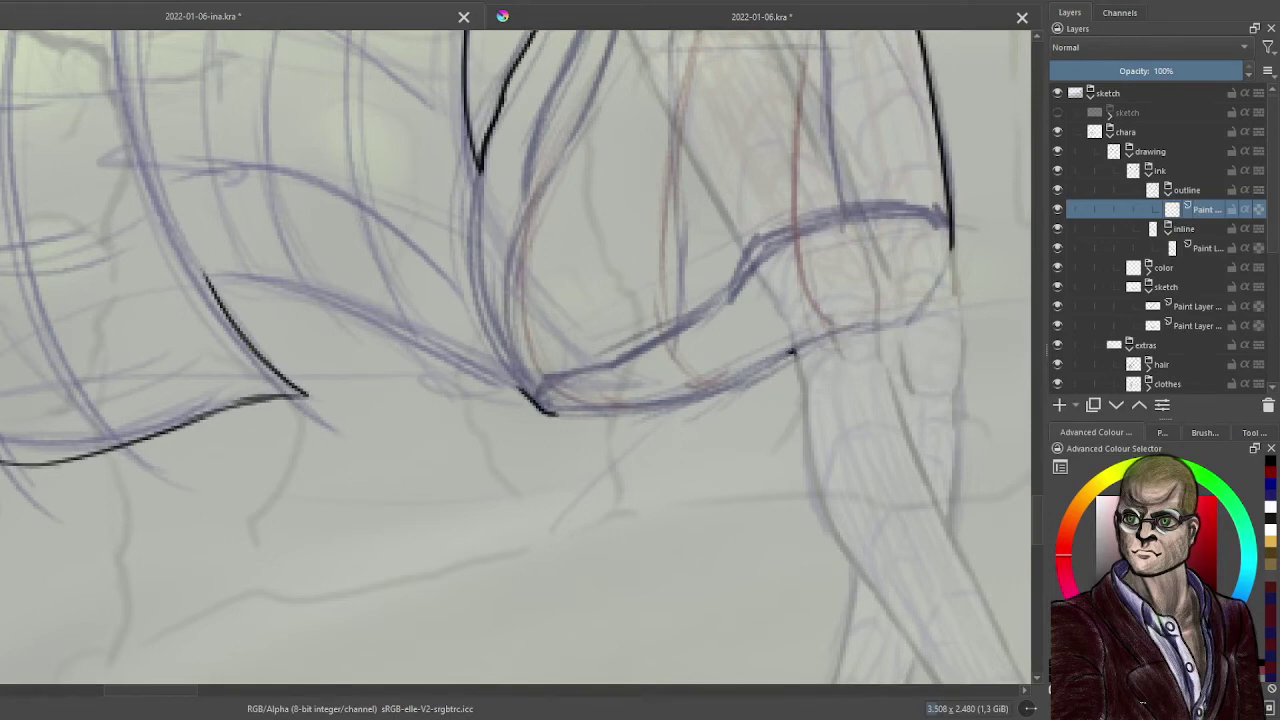
pyautogui.moveTo(790, 354)
pyautogui.mouseDown()
pyautogui.moveTo(682, 399)
pyautogui.moveTo(551, 413)
pyautogui.mouseUp()
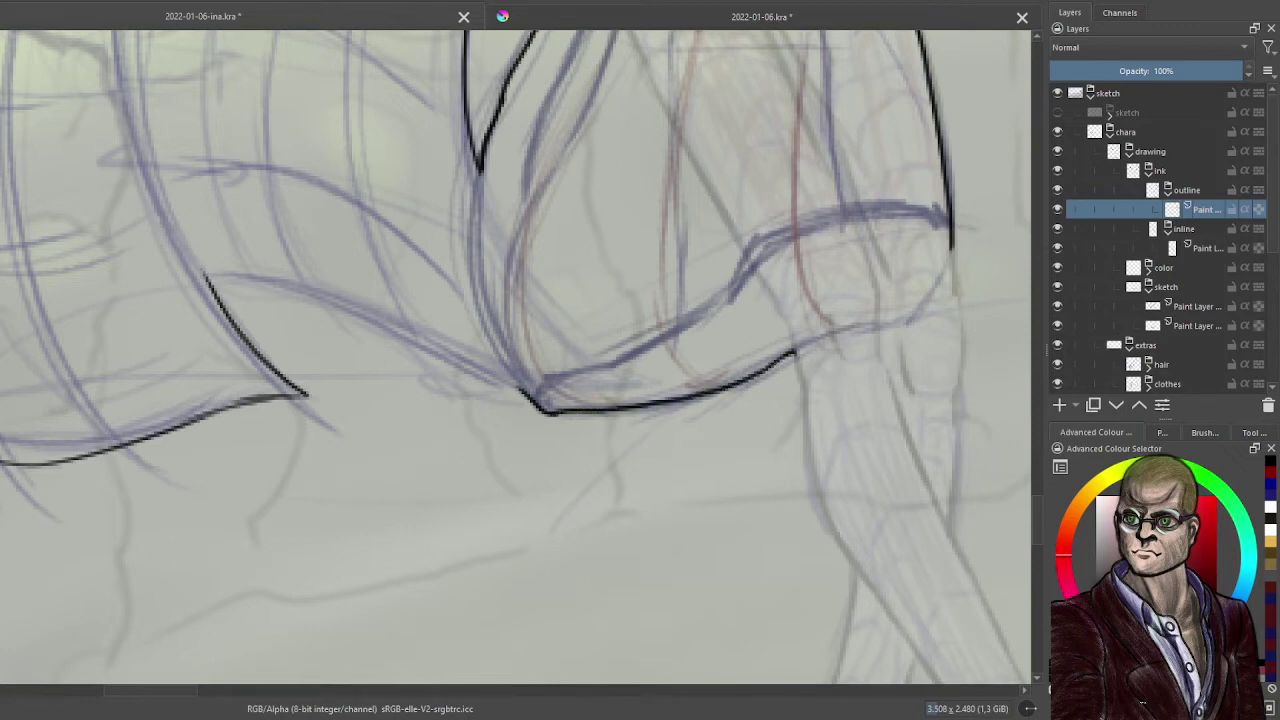
# - Ink both outer contours of the legs from the skirt hem down to where the calves cross
pyautogui.moveTo(951, 231)
pyautogui.mouseDown()
pyautogui.moveTo(963, 358)
pyautogui.moveTo(953, 410)
pyautogui.mouseUp()
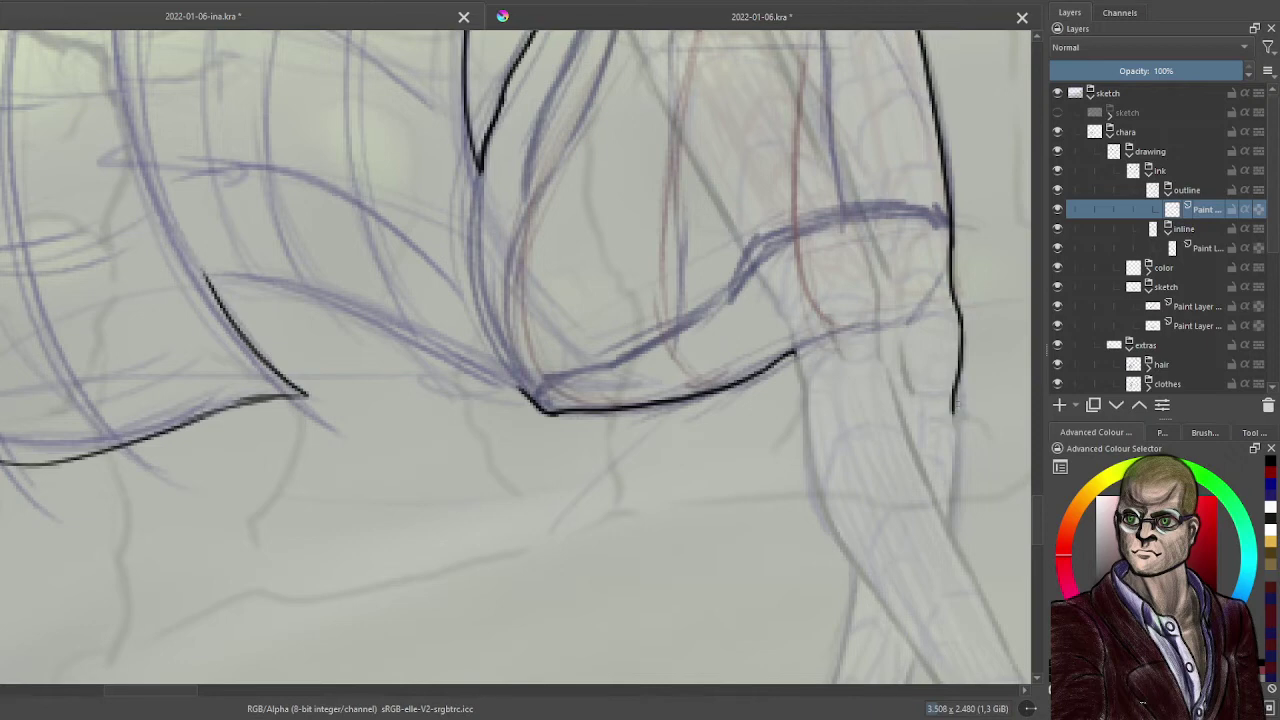
pyautogui.moveTo(953, 408); pyautogui.dragTo(949, 520)
pyautogui.moveTo(794, 350)
pyautogui.mouseDown()
pyautogui.moveTo(823, 518)
pyautogui.moveTo(853, 563)
pyautogui.mouseUp()
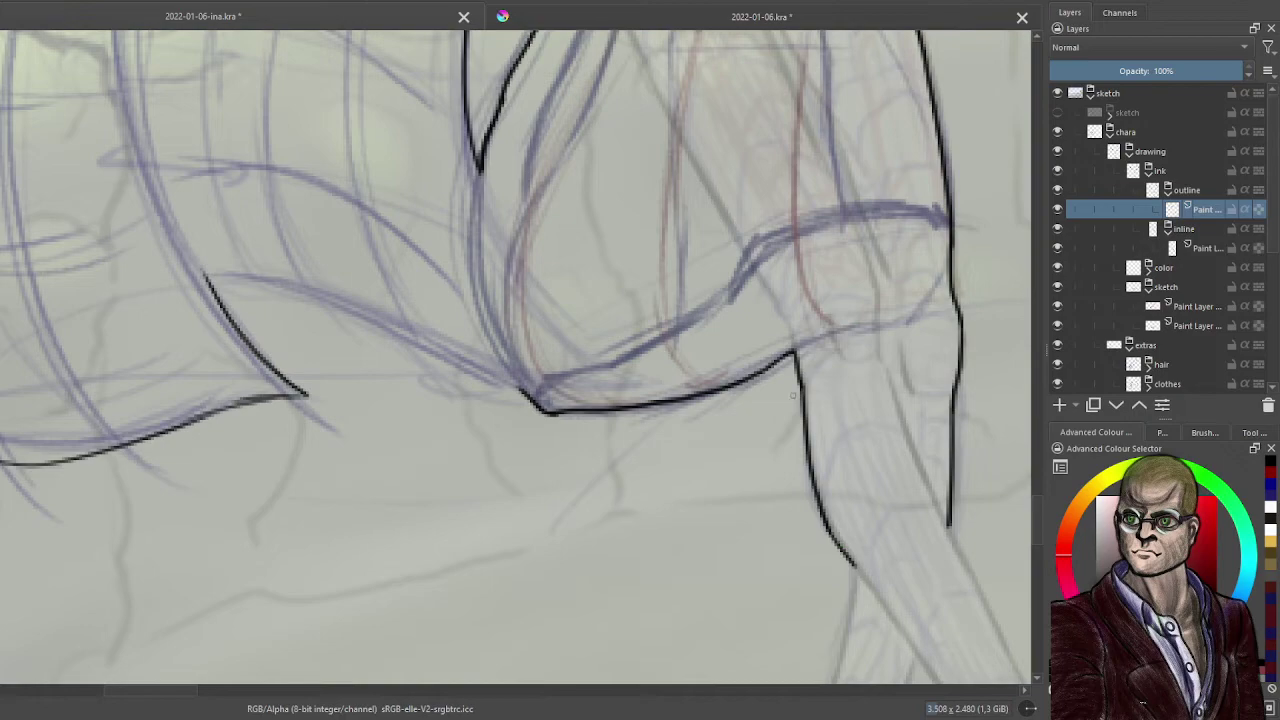
# - Rotate the canvas and ink the hair's curved underside from the inner end of the pointed tip to the skirt corner
pyautogui.rightClick(652, 360)
pyautogui.moveTo(652, 232)
pyautogui.mouseDown()
pyautogui.moveTo(612, 244)
pyautogui.moveTo(530, 316)
pyautogui.mouseUp()
pyautogui.rightClick(531, 310)
pyautogui.moveTo(583, 253); pyautogui.dragTo(754, 36)
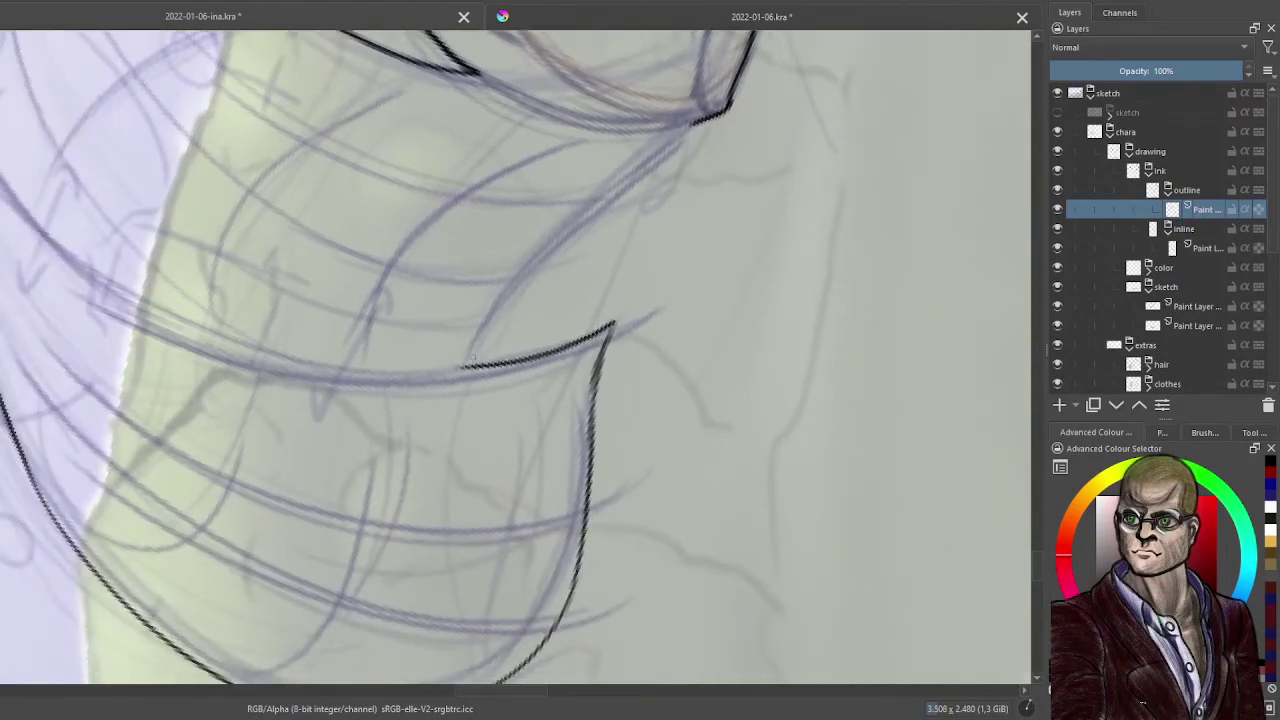
pyautogui.moveTo(462, 366); pyautogui.dragTo(797, 58)
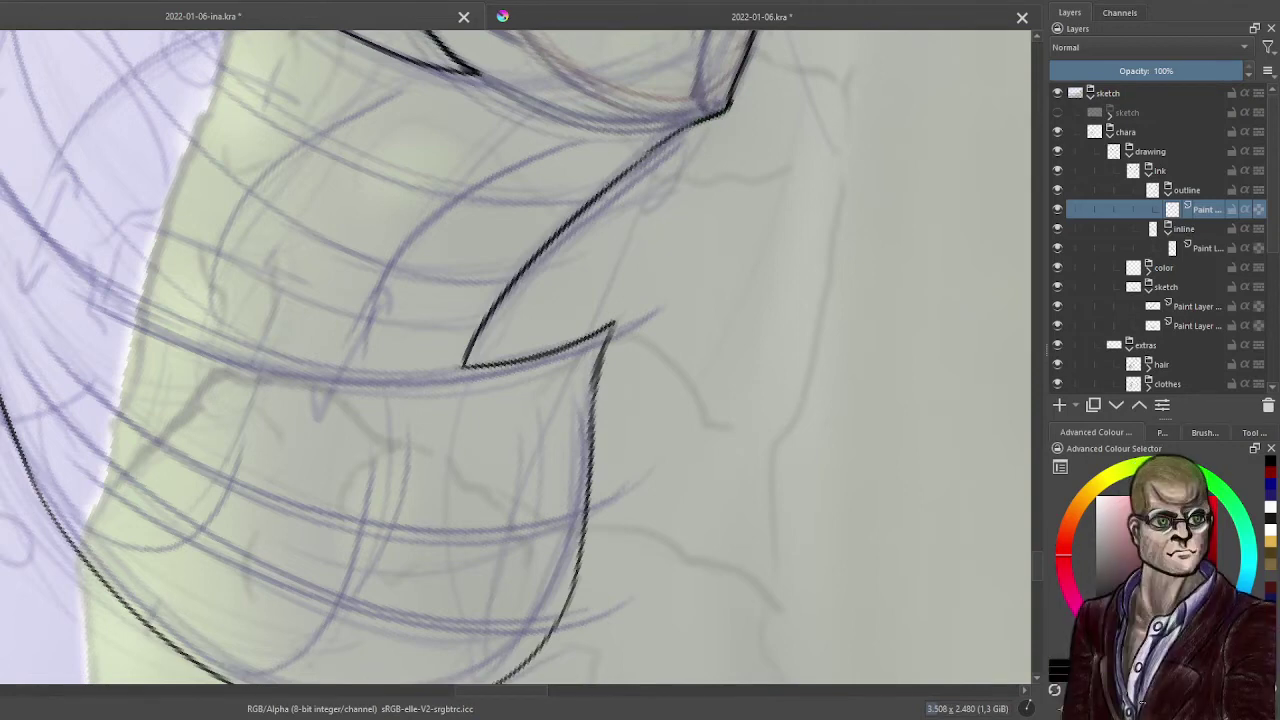
pyautogui.moveTo(634, 168); pyautogui.dragTo(680, 128)
pyautogui.moveTo(602, 190); pyautogui.dragTo(684, 124)
# - Reset the canvas rotation and ink the upper parts of the lower-leg contours, including the small gap where the calves cross
pyautogui.scroll(-3, 604, 192)
pyautogui.moveTo(604, 192); pyautogui.dragTo(522, 432)
pyautogui.rightClick(741, 294)
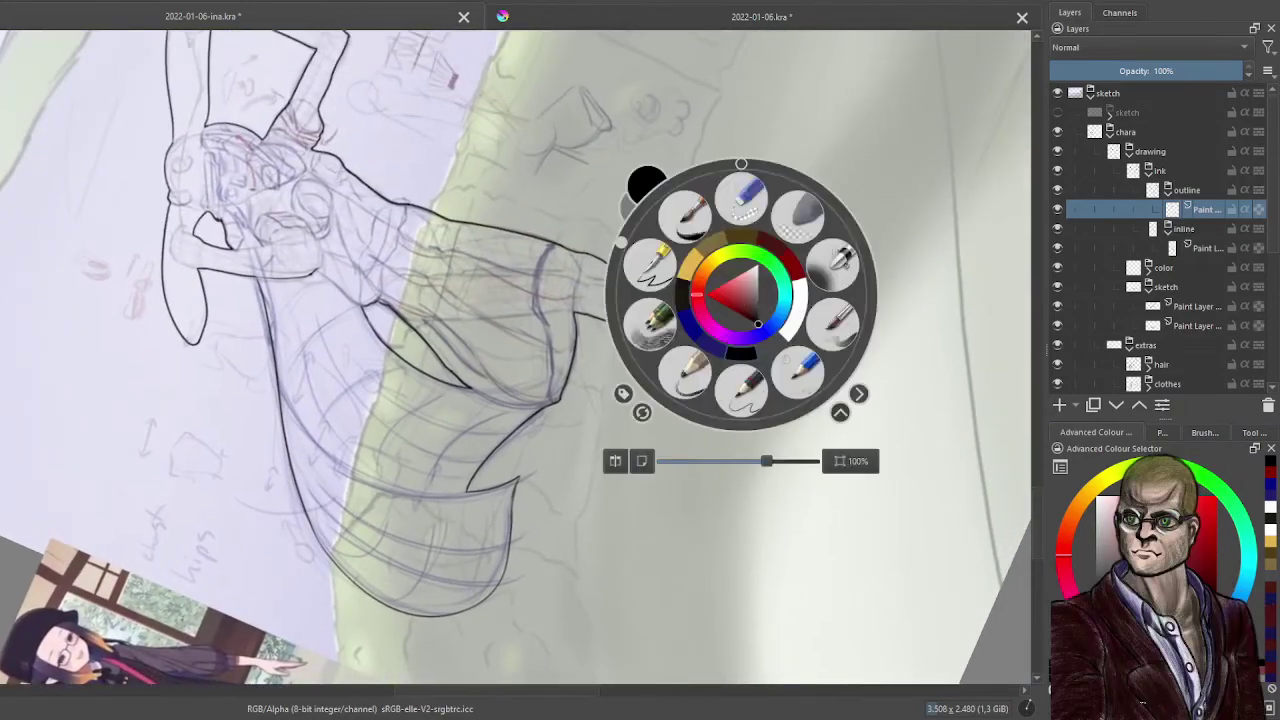
pyautogui.click(741, 166)
pyautogui.click(650, 270)
pyautogui.moveTo(611, 522); pyautogui.dragTo(500, 330)
pyautogui.scroll(2, 539, 402)
pyautogui.scroll(1, 510, 340)
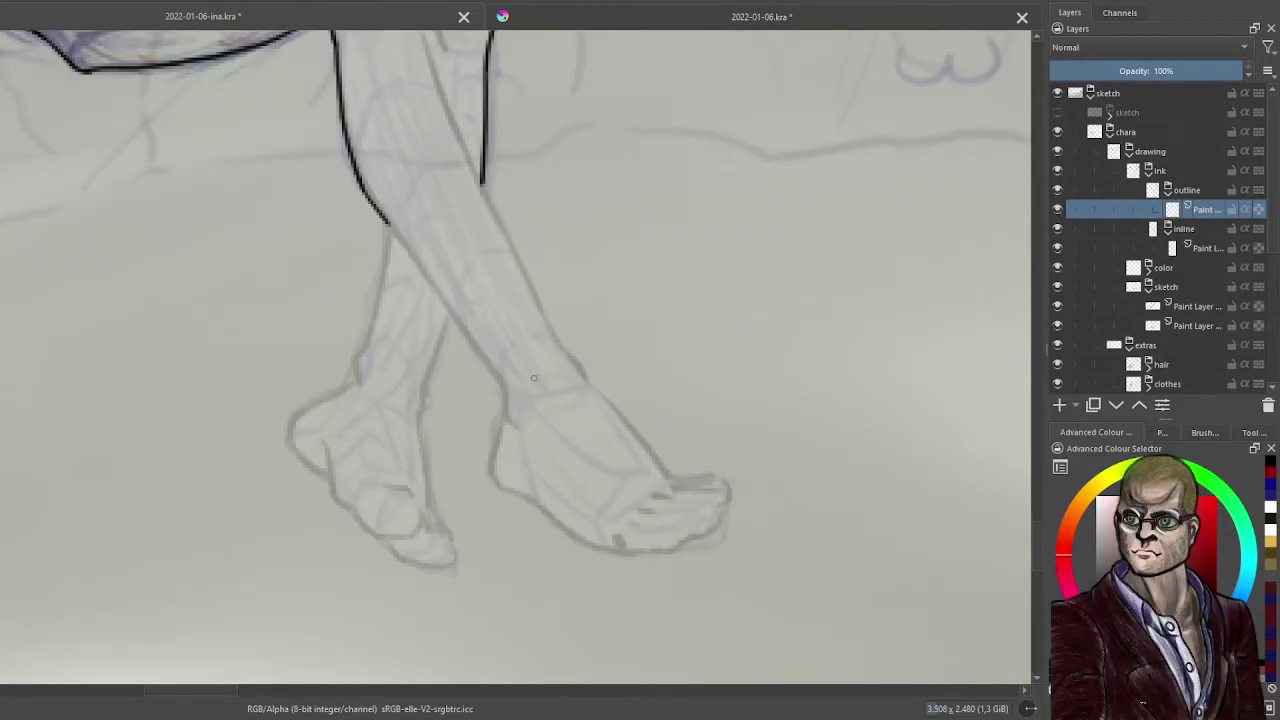
pyautogui.moveTo(386, 220); pyautogui.dragTo(381, 297)
pyautogui.moveTo(482, 186); pyautogui.dragTo(532, 293)
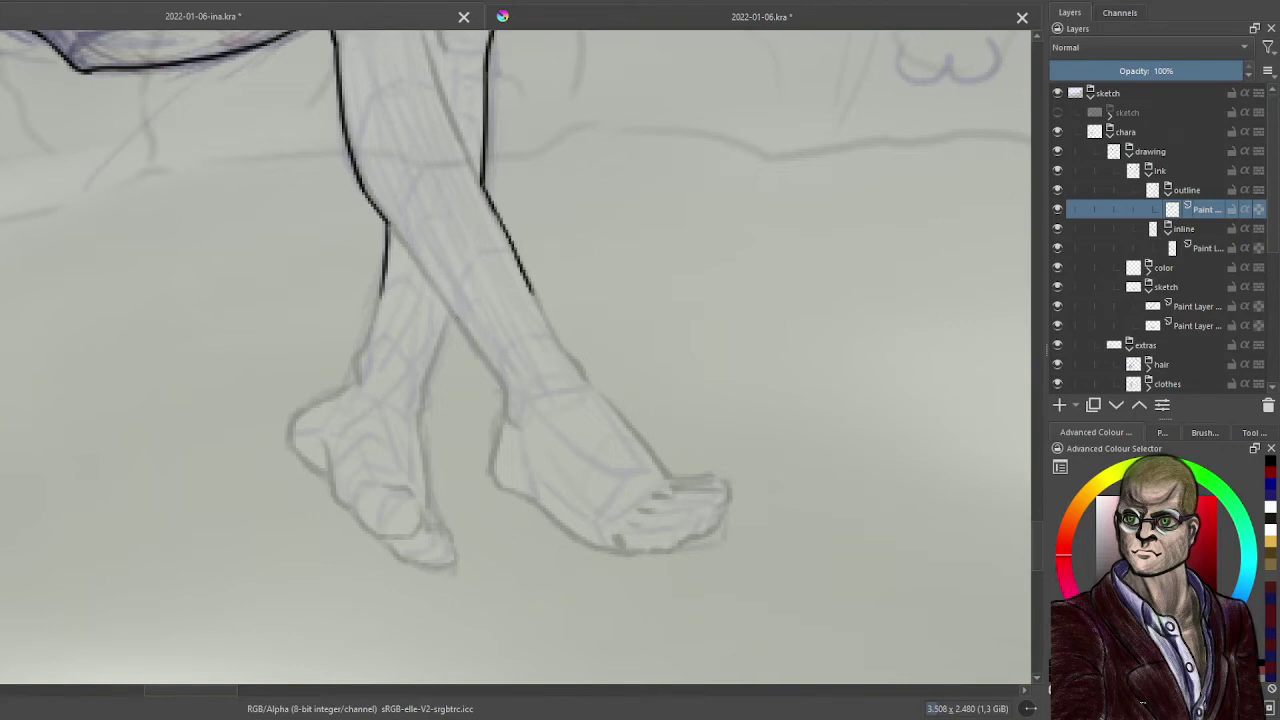
pyautogui.moveTo(462, 328)
pyautogui.mouseDown()
pyautogui.moveTo(449, 307)
pyautogui.moveTo(441, 332)
pyautogui.mouseUp()
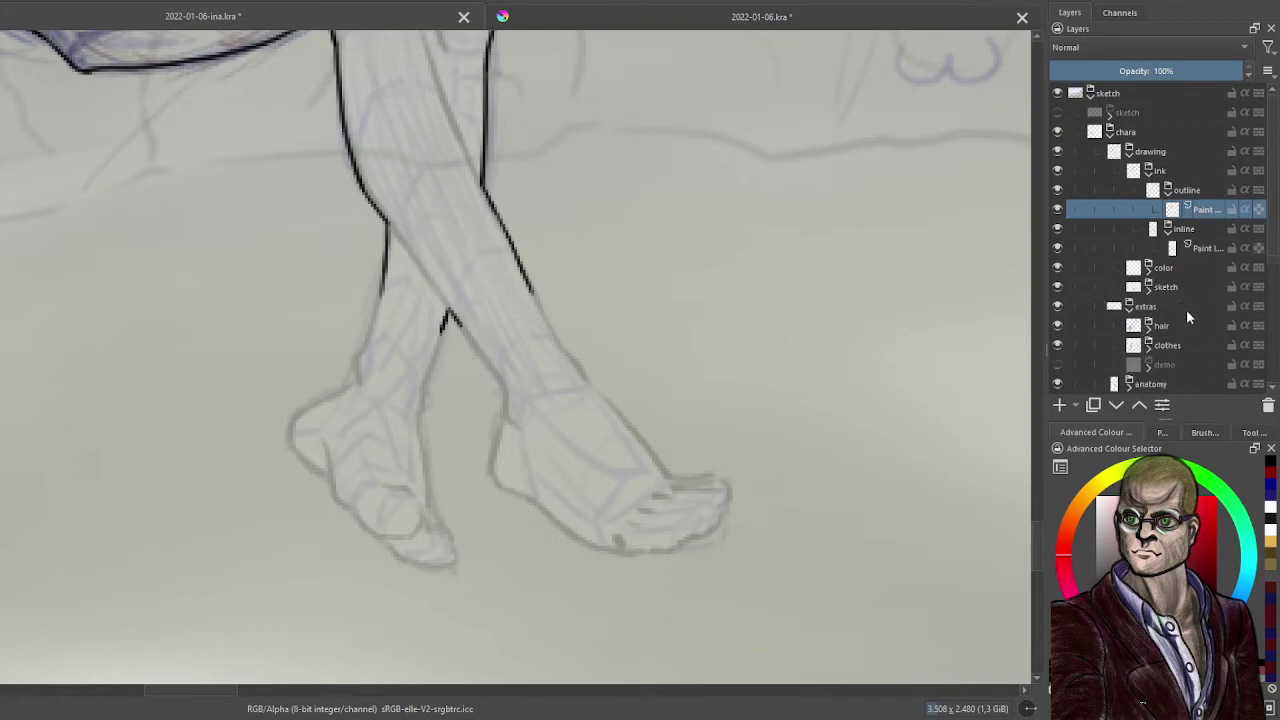
# - Activate the lower paint layer in the drawing's sketch group with a blue colour, and collapse the extras group
pyautogui.click(1197, 326)
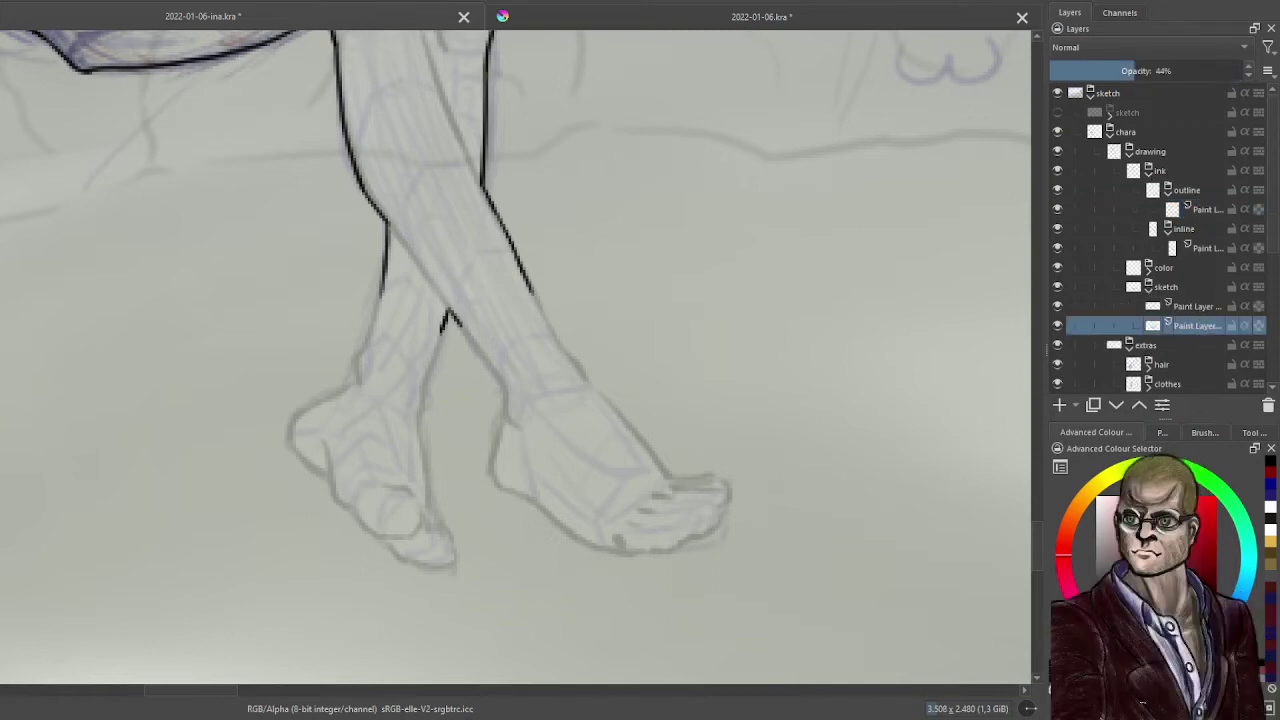
pyautogui.click(1205, 432)
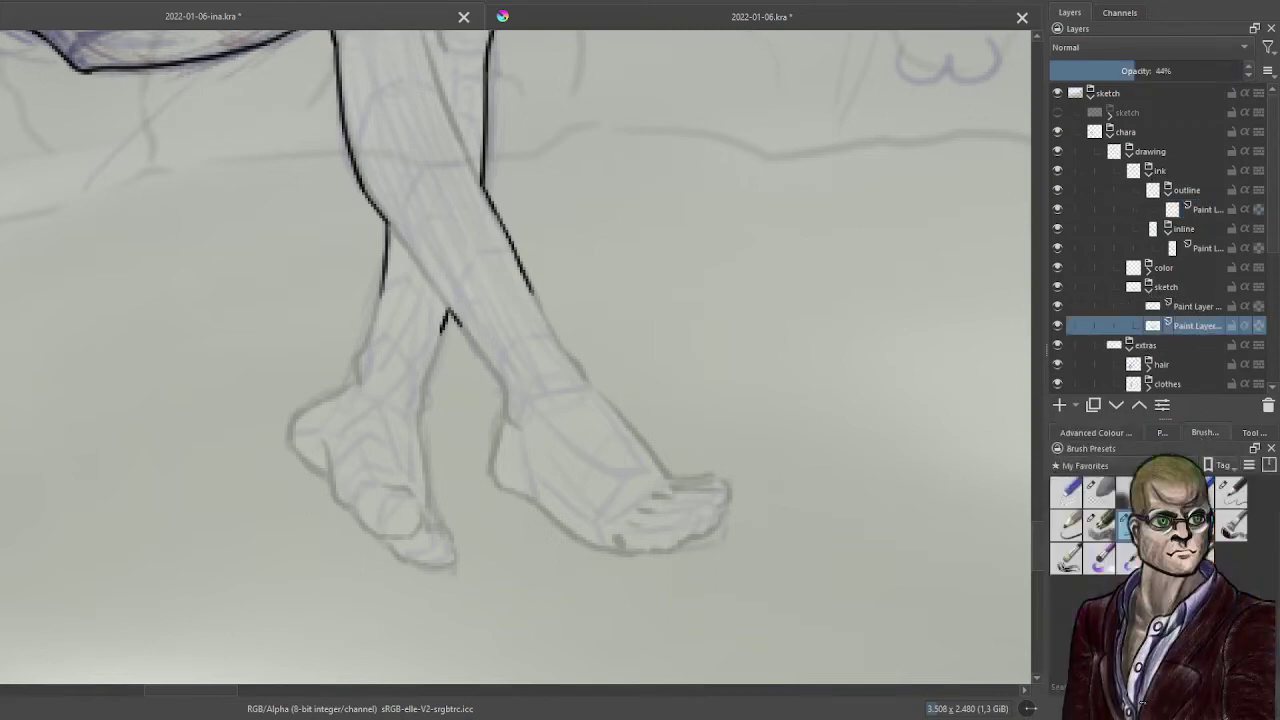
pyautogui.click(1125, 432)
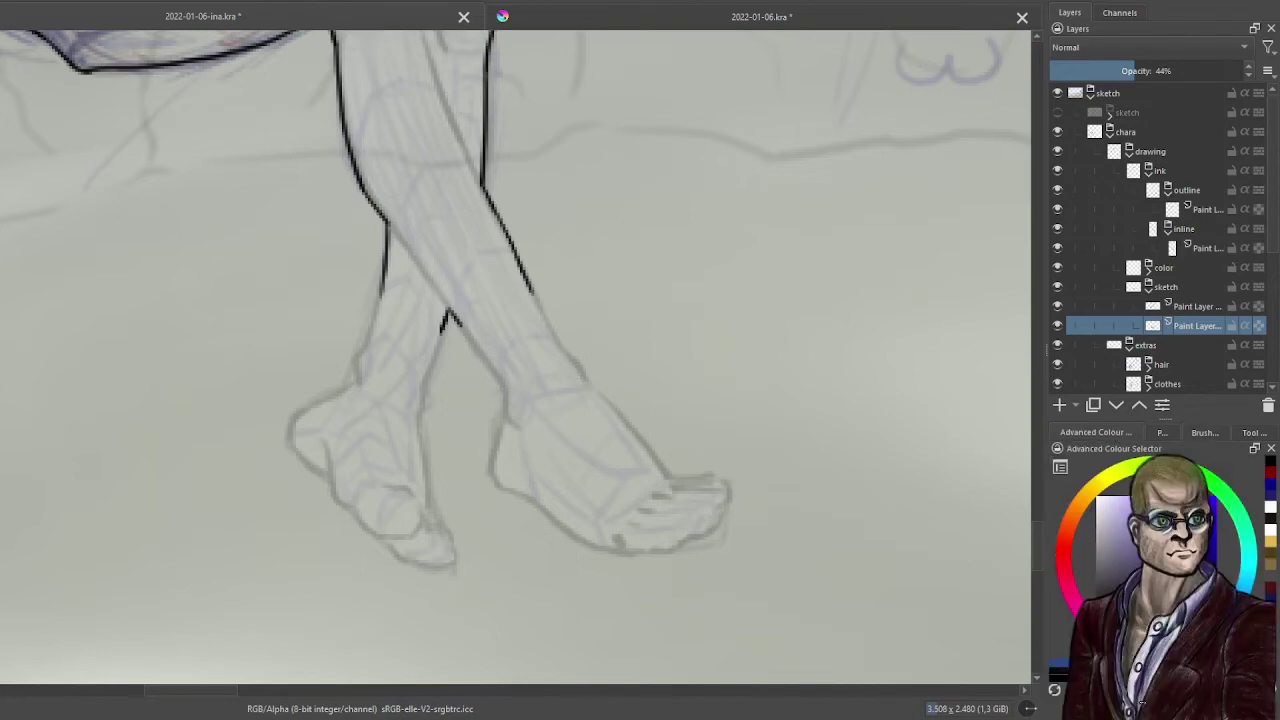
pyautogui.scroll(-2, 590, 420)
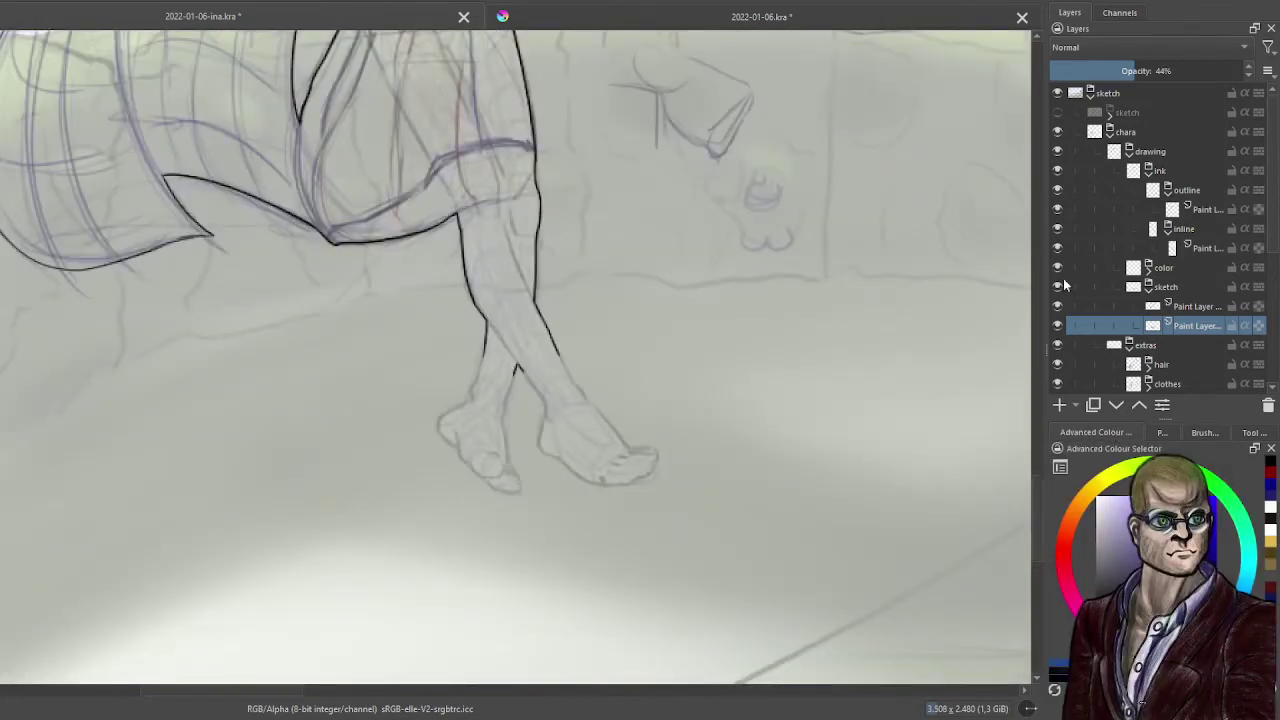
pyautogui.click(1129, 345)
# - Examine the platform shoes in the reference image beside the canvas
pyautogui.moveTo(400, 410); pyautogui.dragTo(583, 223)
pyautogui.scroll(-1, 583, 223)
pyautogui.moveTo(430, 360); pyautogui.dragTo(595, 525)
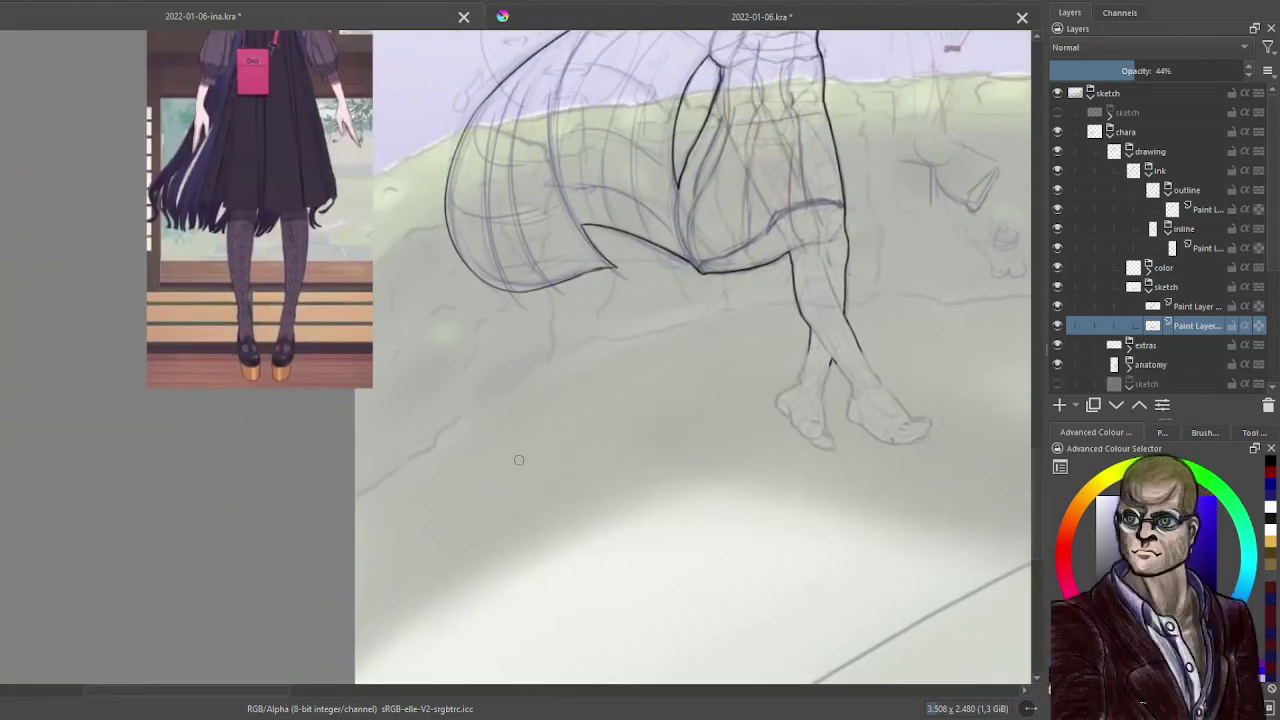
pyautogui.scroll(3, 519, 460)
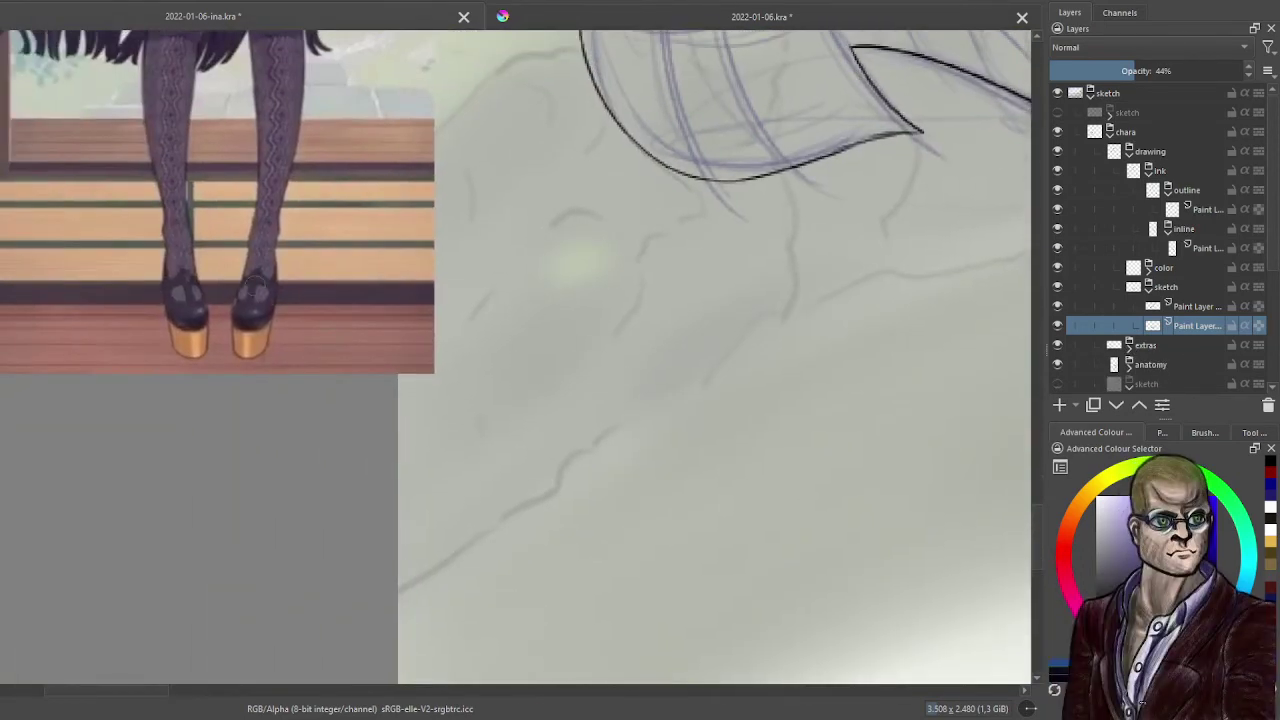
pyautogui.moveTo(255, 287); pyautogui.dragTo(348, 350)
pyautogui.scroll(1, 346, 350)
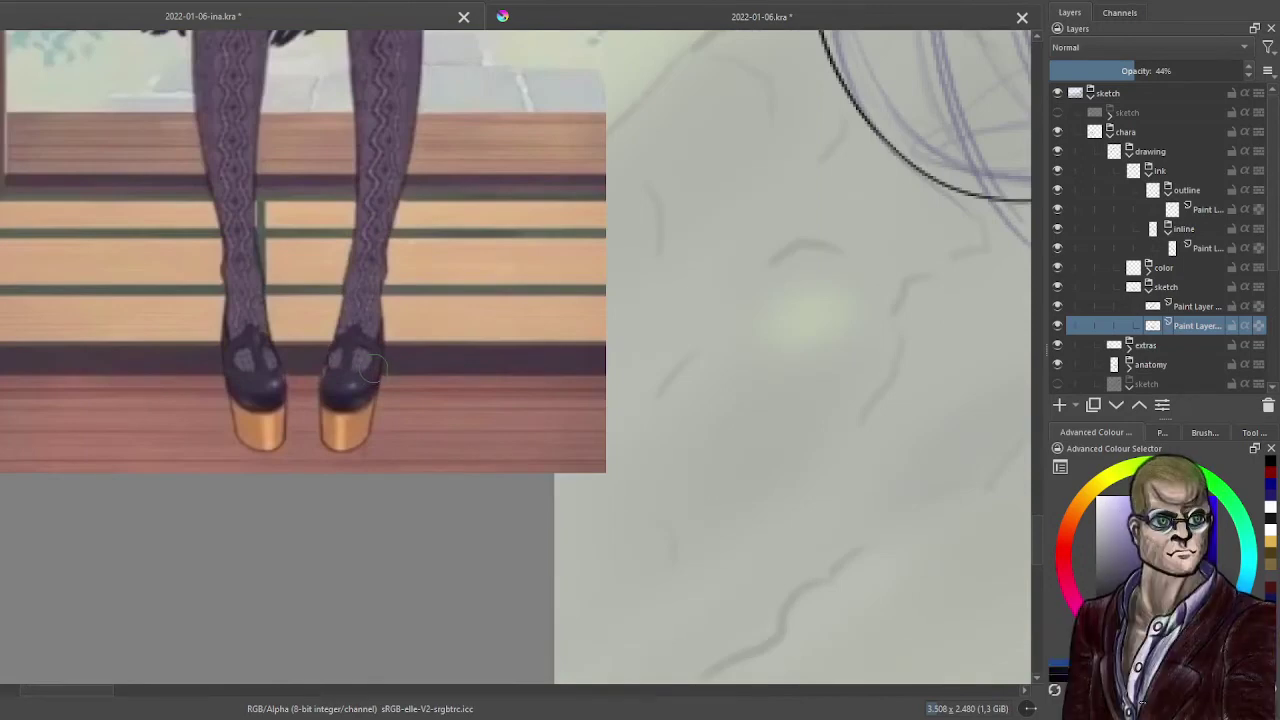
pyautogui.scroll(1, 372, 368)
pyautogui.scroll(1, 371, 386)
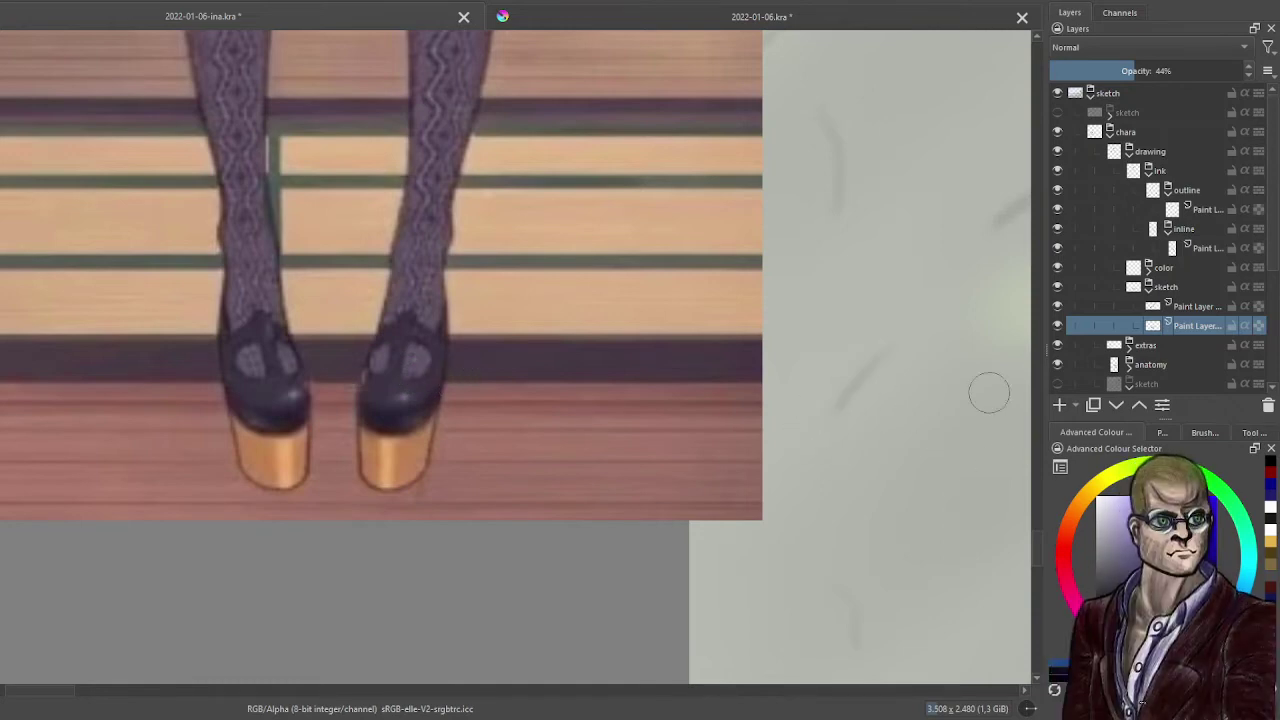
# - Choose a sketching brush and sketch a small blue side view of the platform shoe with its strap opening, near the reference image
pyautogui.click(1253, 433)
pyautogui.click(1205, 434)
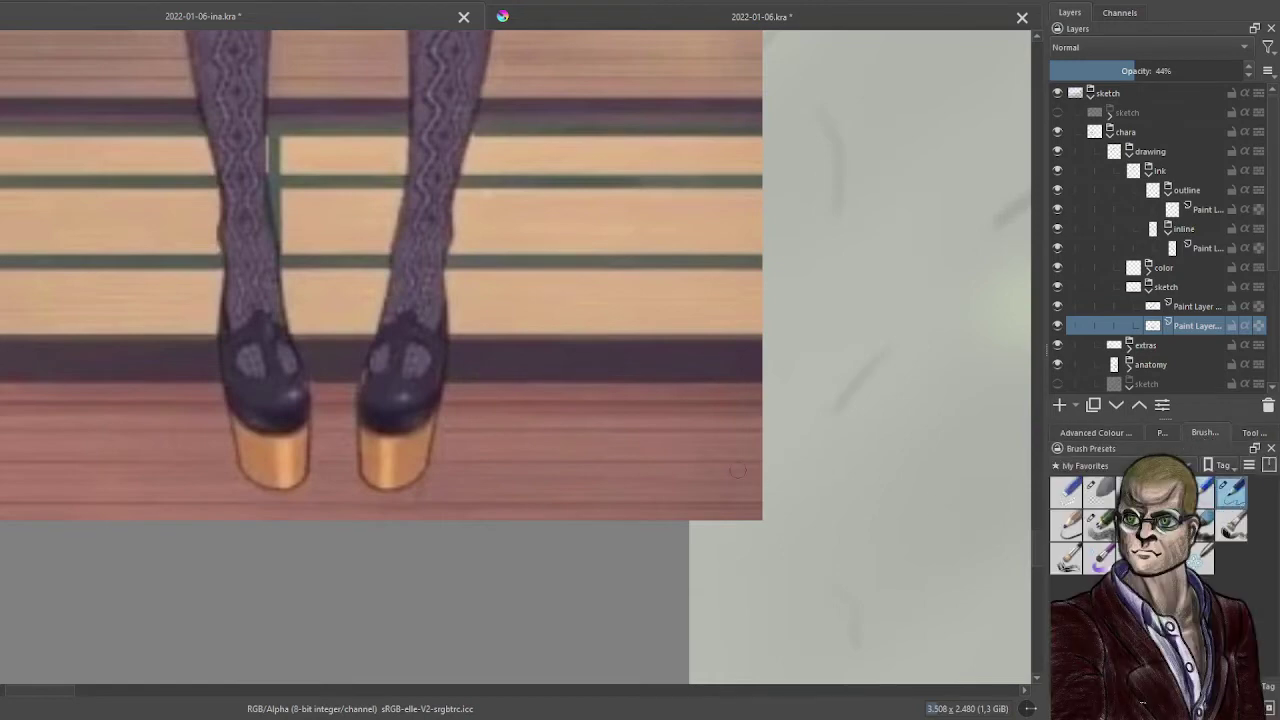
pyautogui.click(1103, 436)
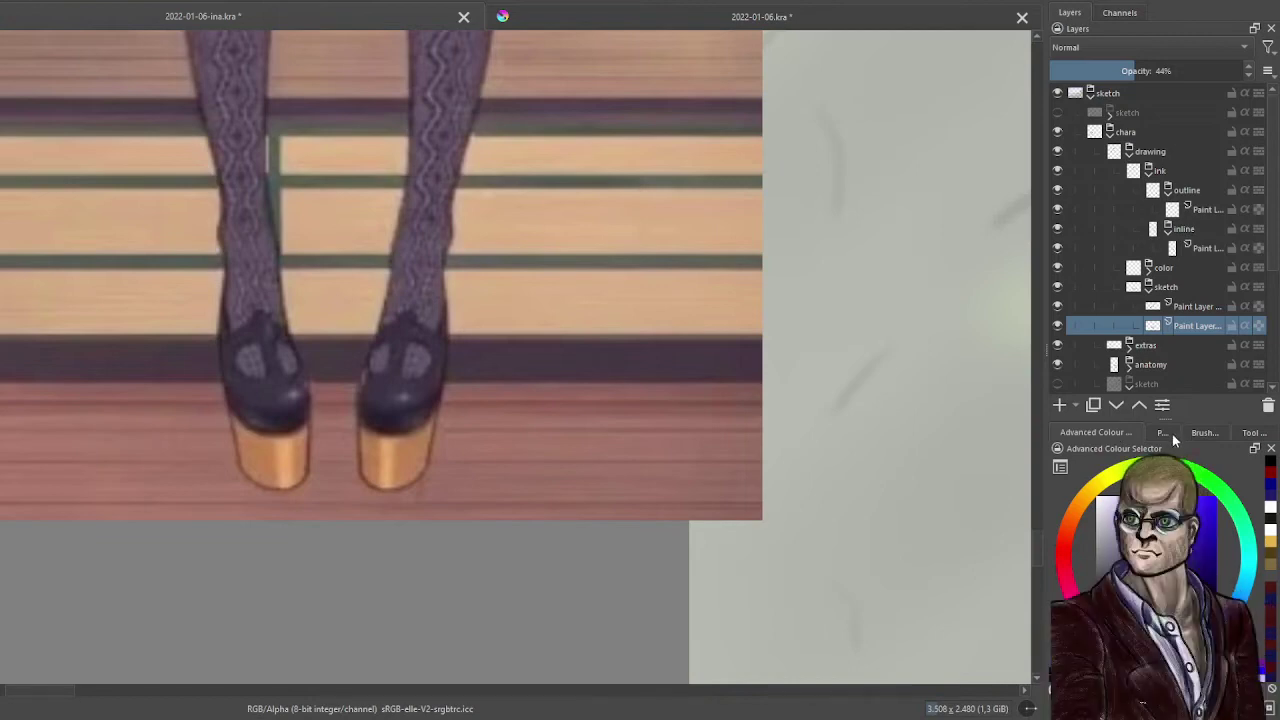
pyautogui.click(1166, 434)
pyautogui.click(1103, 435)
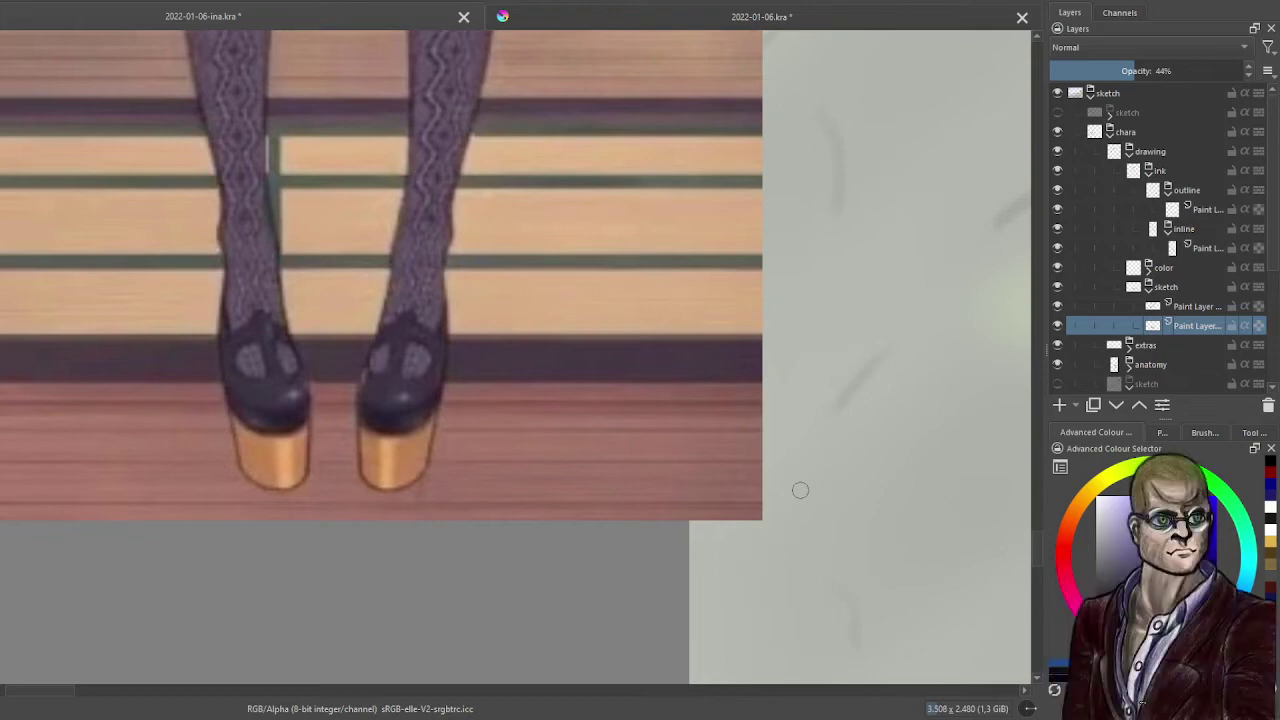
pyautogui.scroll(-2, 800, 490)
pyautogui.moveTo(832, 518); pyautogui.dragTo(588, 398)
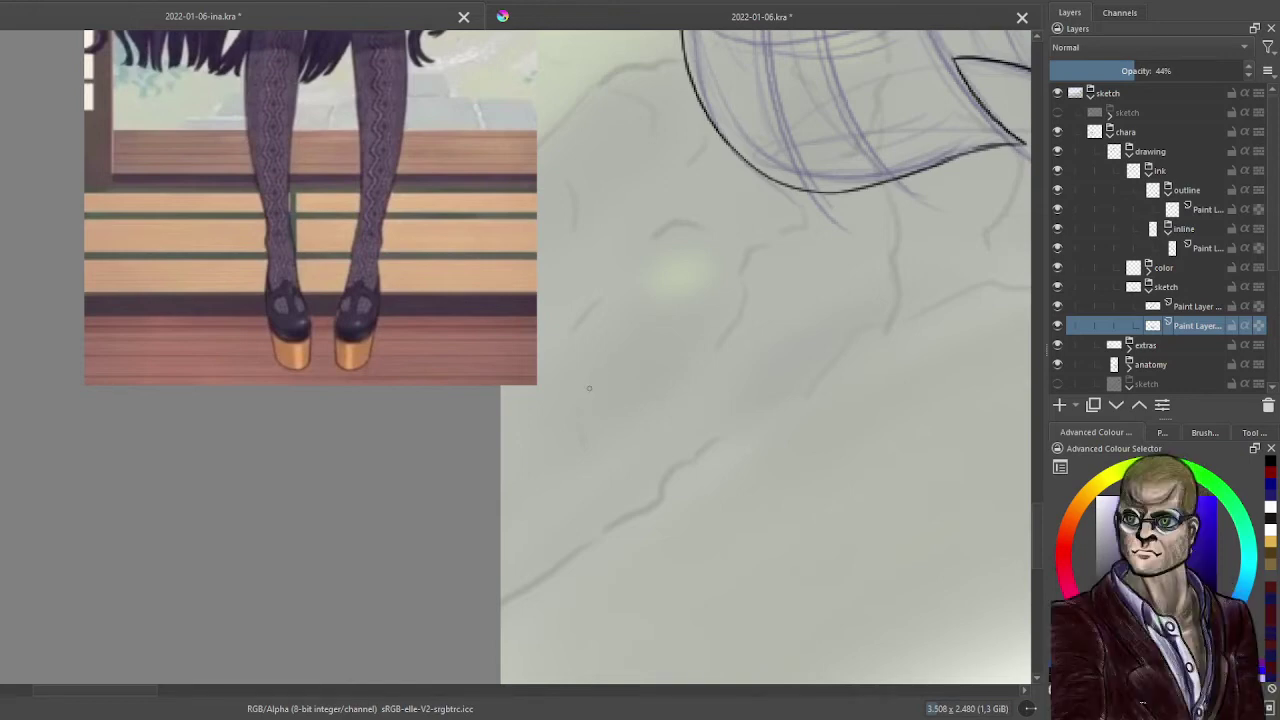
pyautogui.moveTo(588, 414)
pyautogui.mouseDown()
pyautogui.moveTo(588, 396)
pyautogui.moveTo(625, 392)
pyautogui.mouseUp()
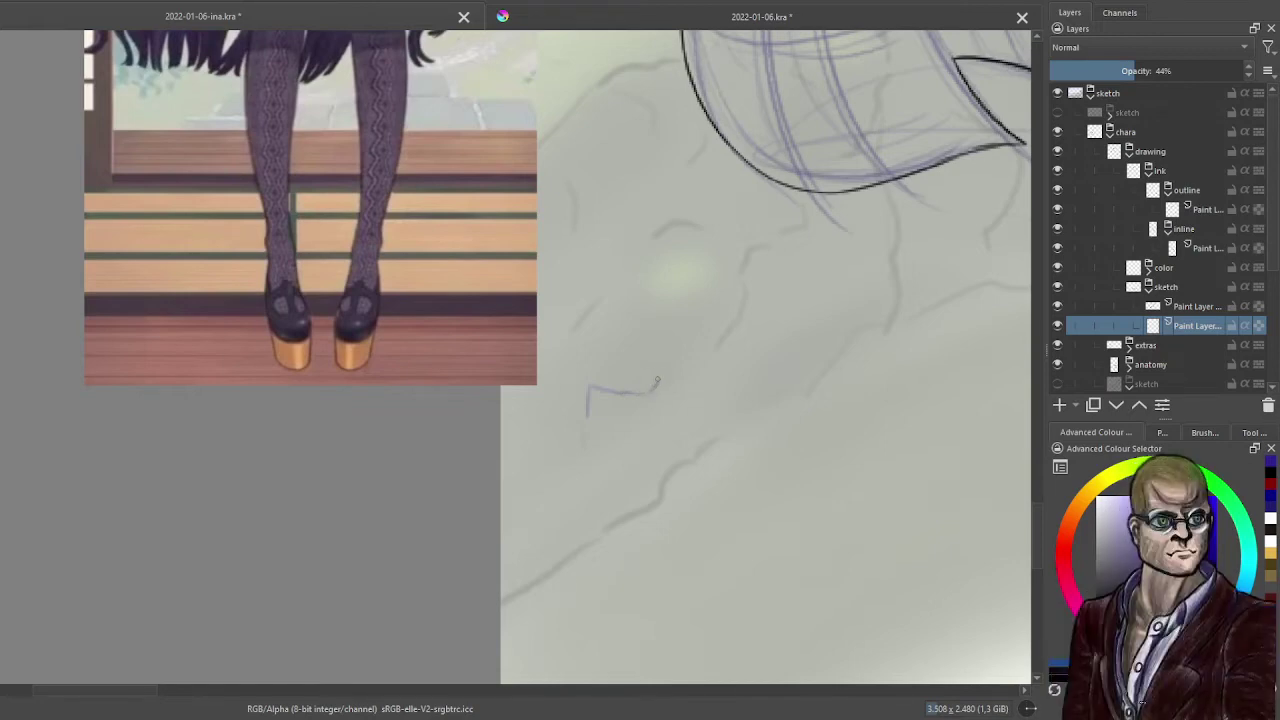
pyautogui.moveTo(655, 372); pyautogui.dragTo(690, 388)
pyautogui.moveTo(720, 399); pyautogui.dragTo(722, 421)
pyautogui.moveTo(588, 420); pyautogui.dragTo(724, 425)
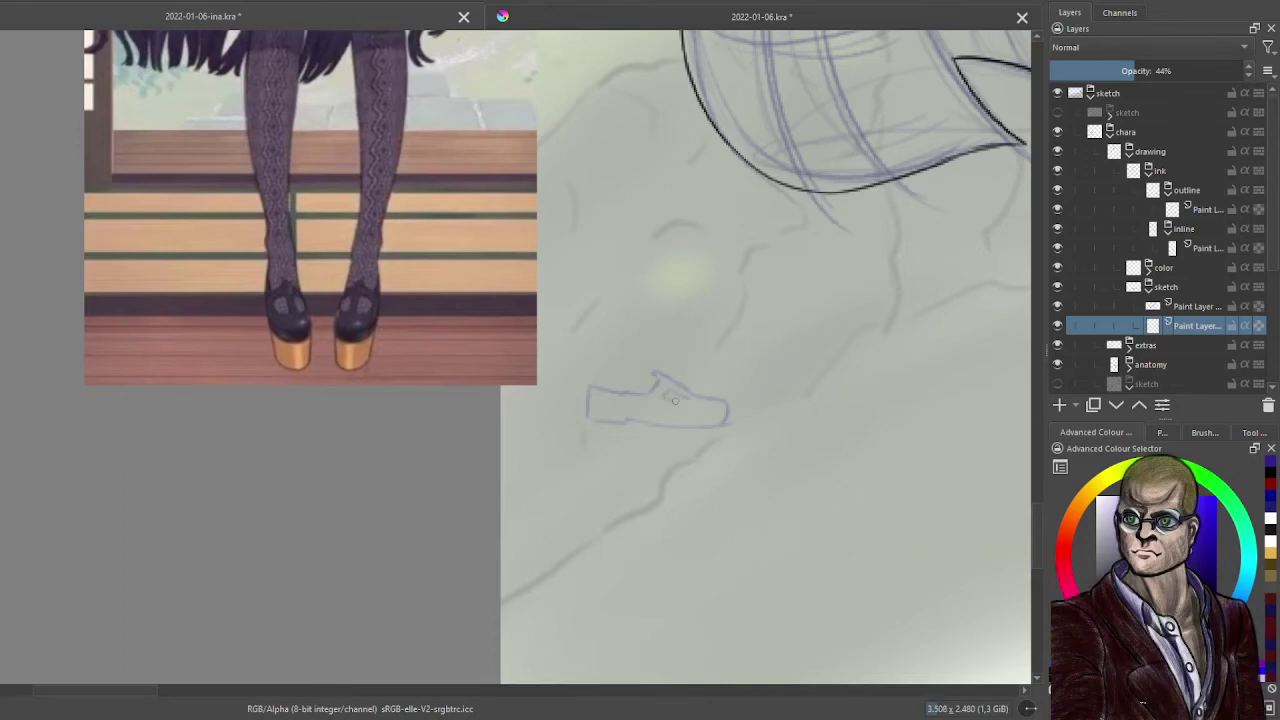
pyautogui.moveTo(669, 389)
pyautogui.mouseDown()
pyautogui.moveTo(688, 399)
pyautogui.moveTo(667, 397)
pyautogui.mouseUp()
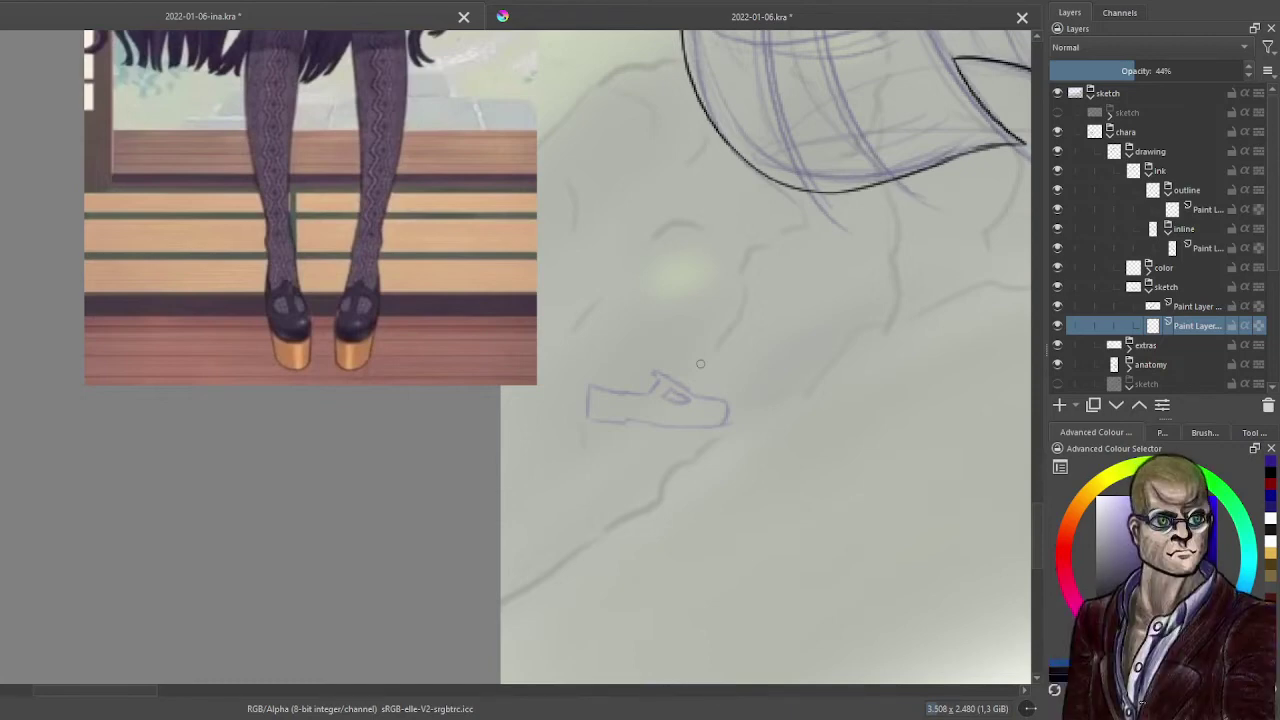
# - Select the shoe sketch with a rectangle, move it just below the character's feet, and clear the selection
pyautogui.scroll(-1, 700, 364)
pyautogui.moveTo(745, 395); pyautogui.dragTo(680, 383)
pyautogui.moveTo(816, 426); pyautogui.dragTo(536, 372)
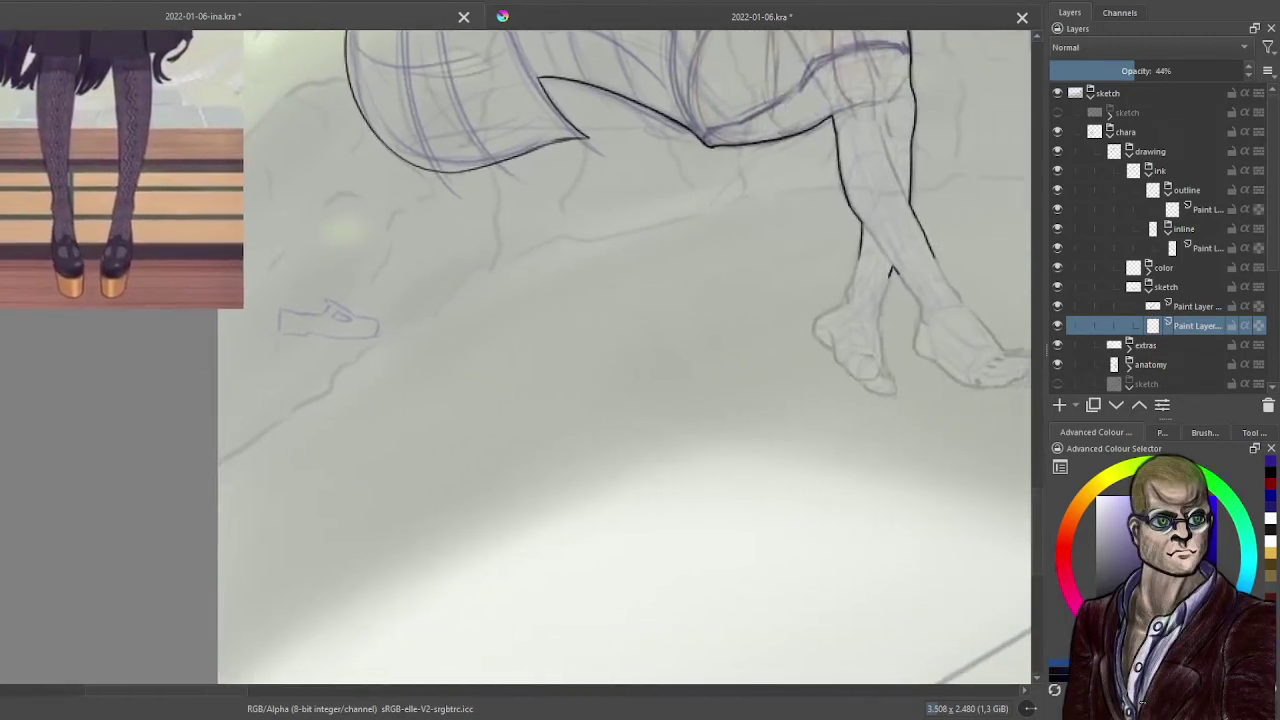
pyautogui.moveTo(652, 364); pyautogui.dragTo(498, 364)
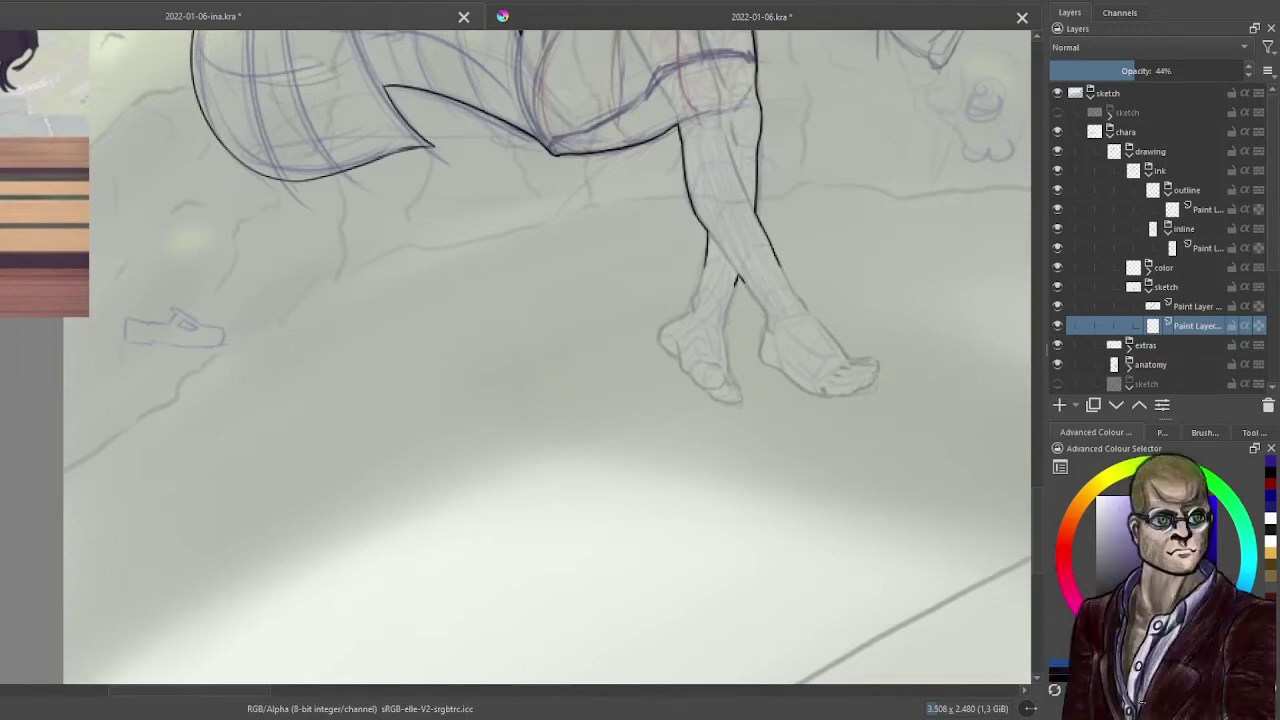
pyautogui.moveTo(257, 268); pyautogui.dragTo(71, 388)
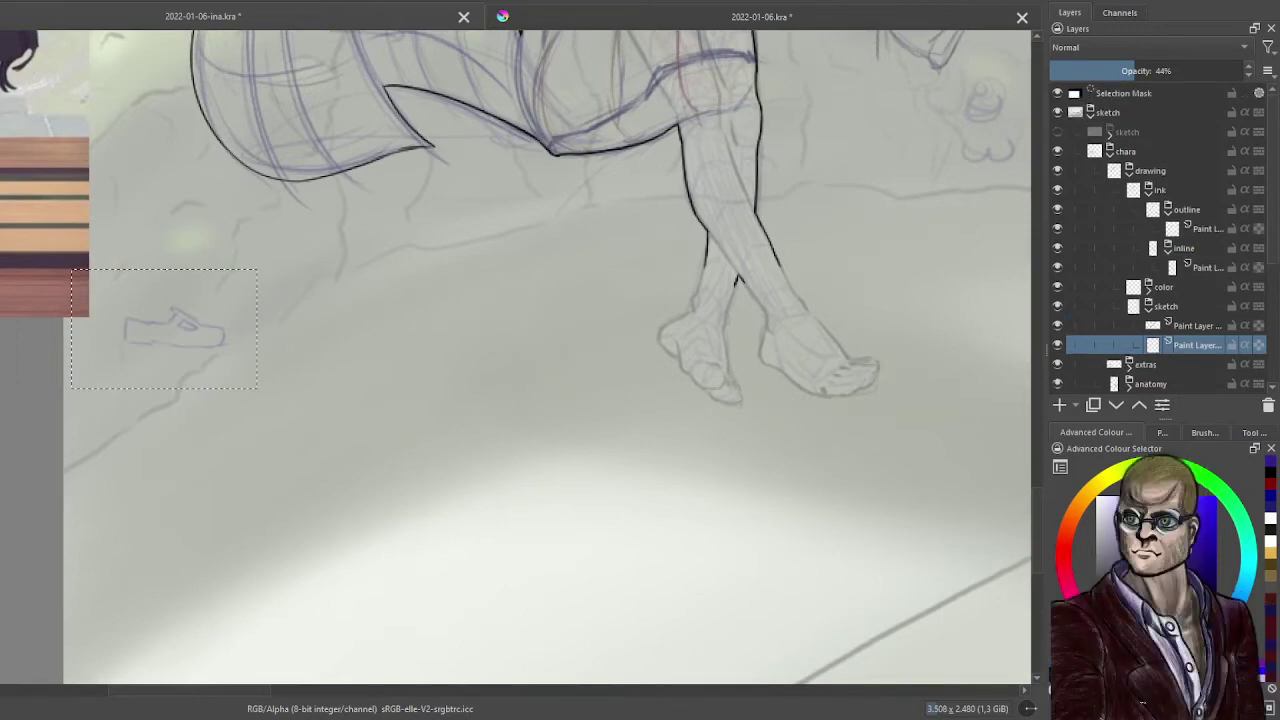
pyautogui.hotkey('ctrl', 't')
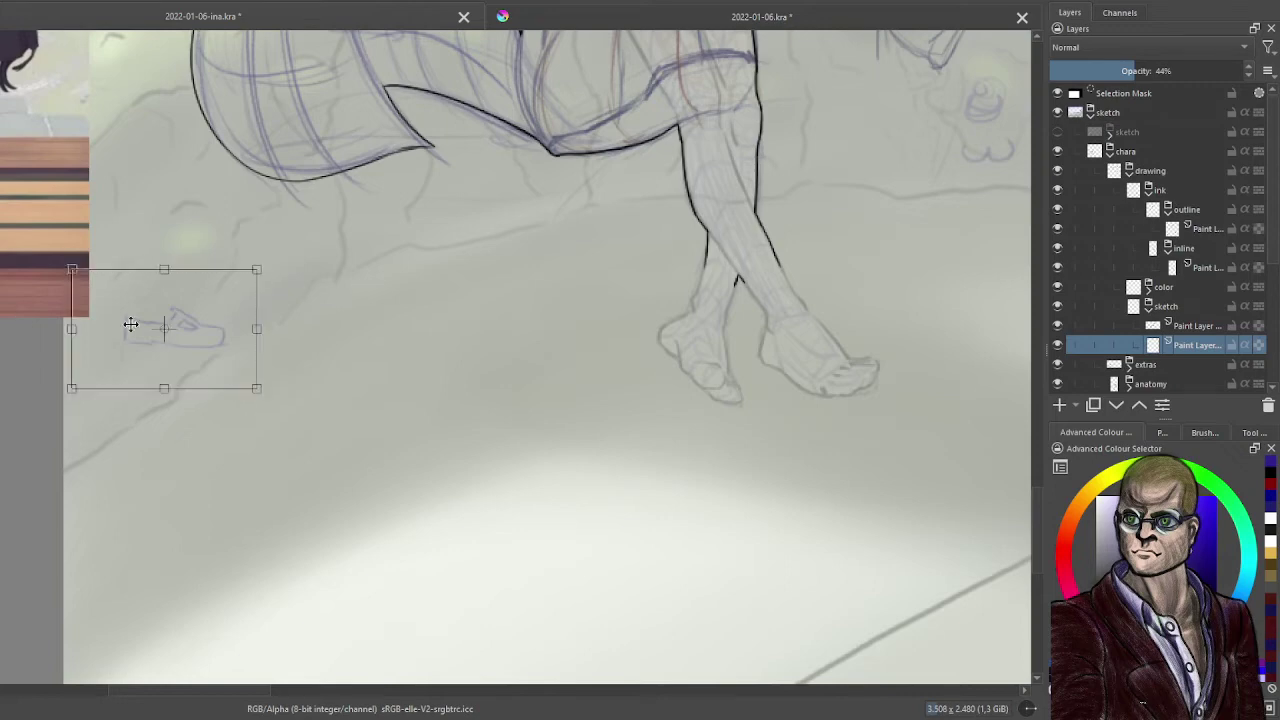
pyautogui.moveTo(189, 352)
pyautogui.mouseDown()
pyautogui.moveTo(326, 366)
pyautogui.moveTo(826, 471)
pyautogui.moveTo(940, 292)
pyautogui.moveTo(834, 469)
pyautogui.mouseUp()
pyautogui.press('Return')
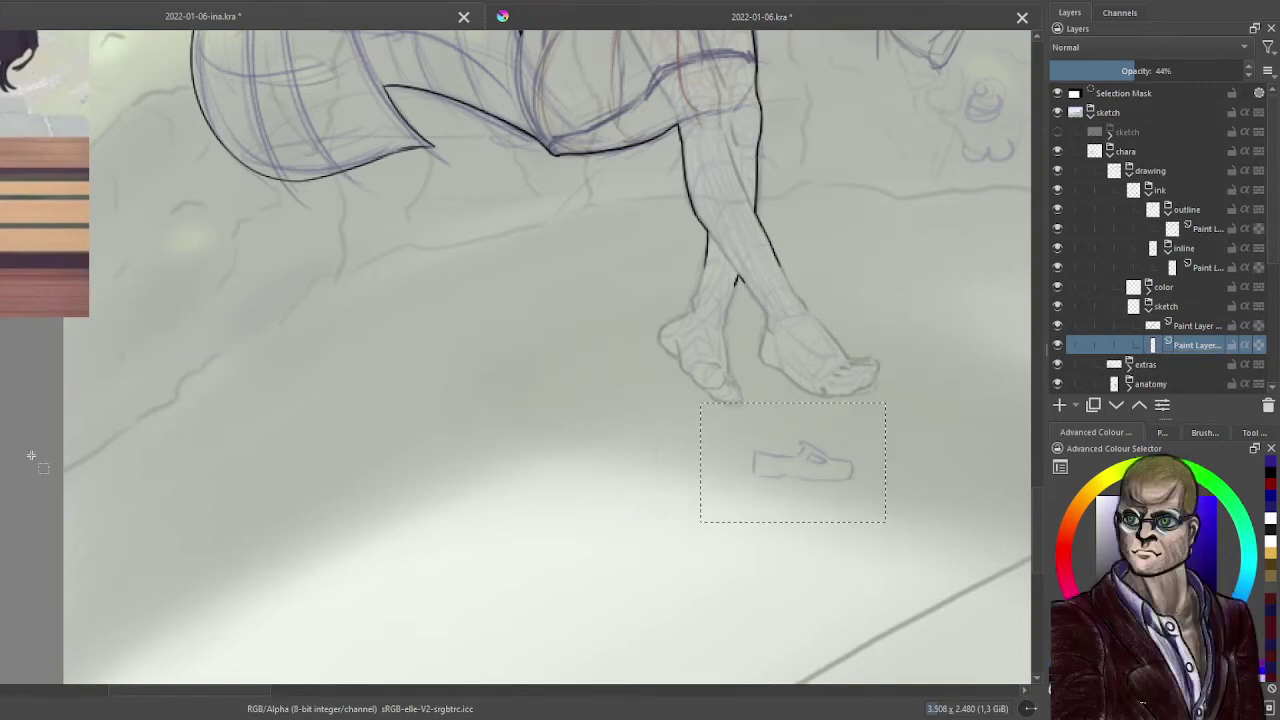
pyautogui.hotkey('ctrl', 'shift', 'a')
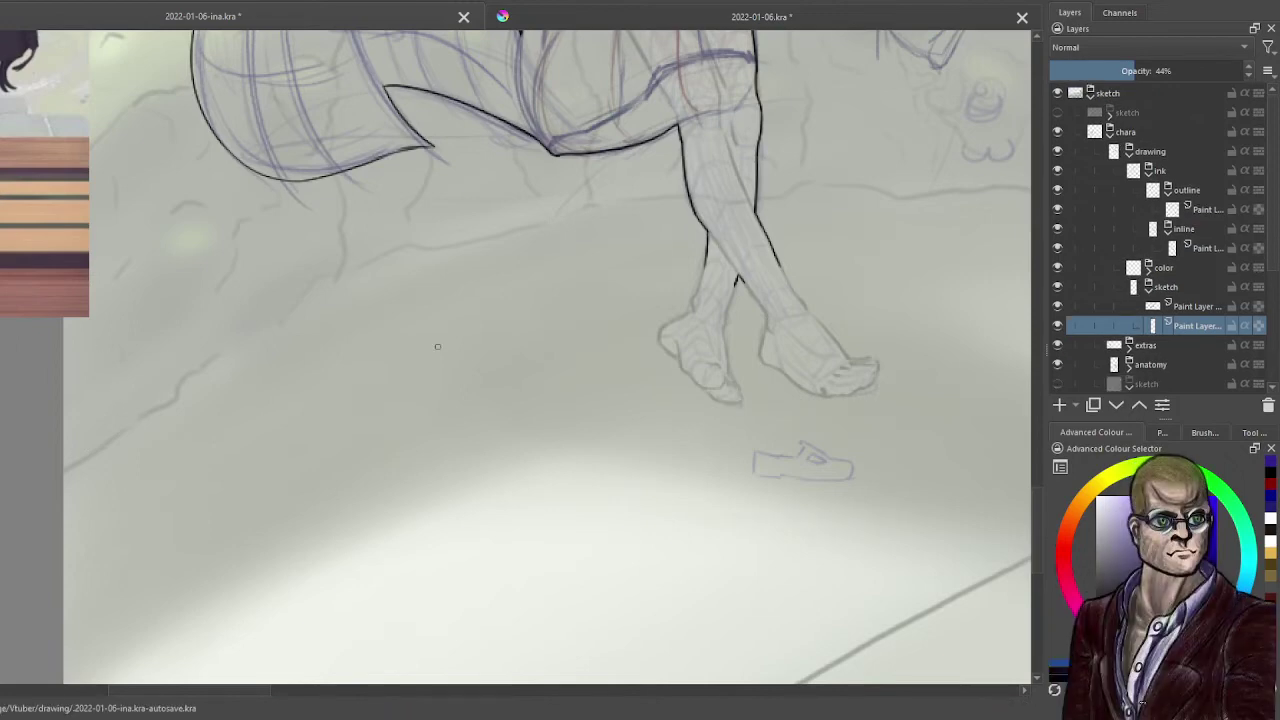
# - Sketch the strap opening and instep seams in blue over both feet, starting with the front foot
pyautogui.scroll(2, 676, 308)
pyautogui.moveTo(682, 307); pyautogui.dragTo(409, 318)
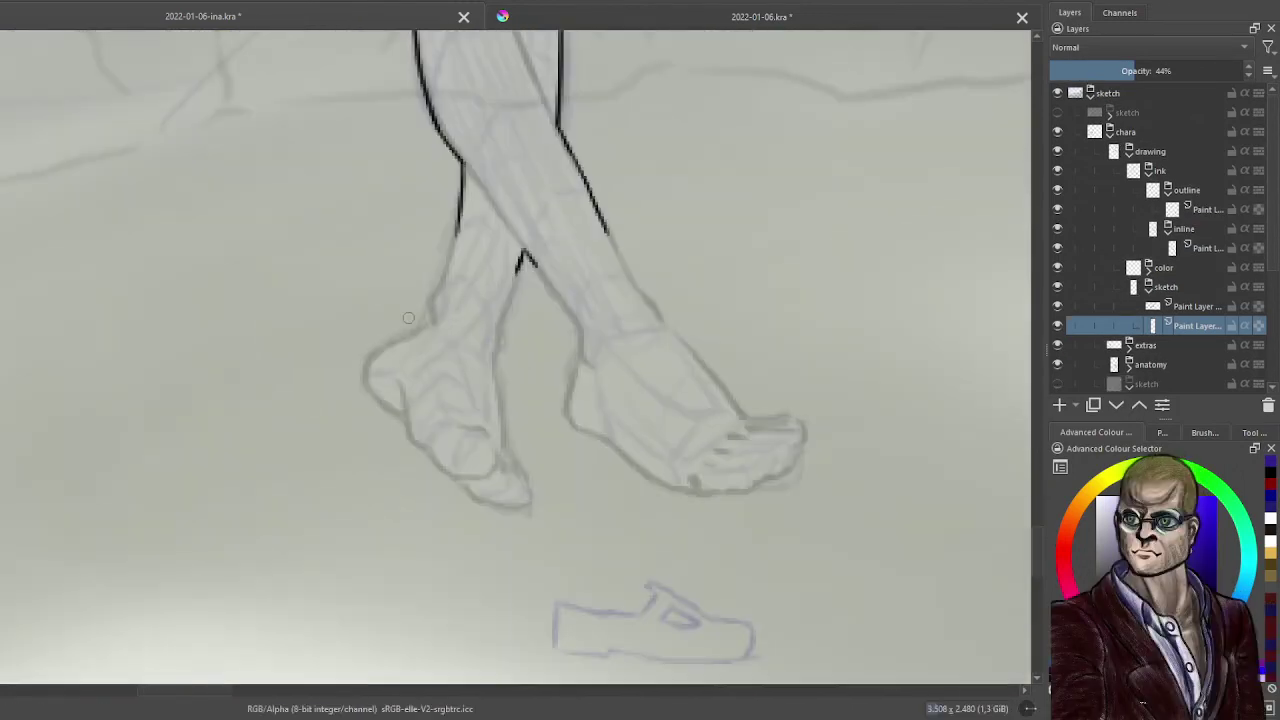
pyautogui.moveTo(498, 401); pyautogui.dragTo(374, 291)
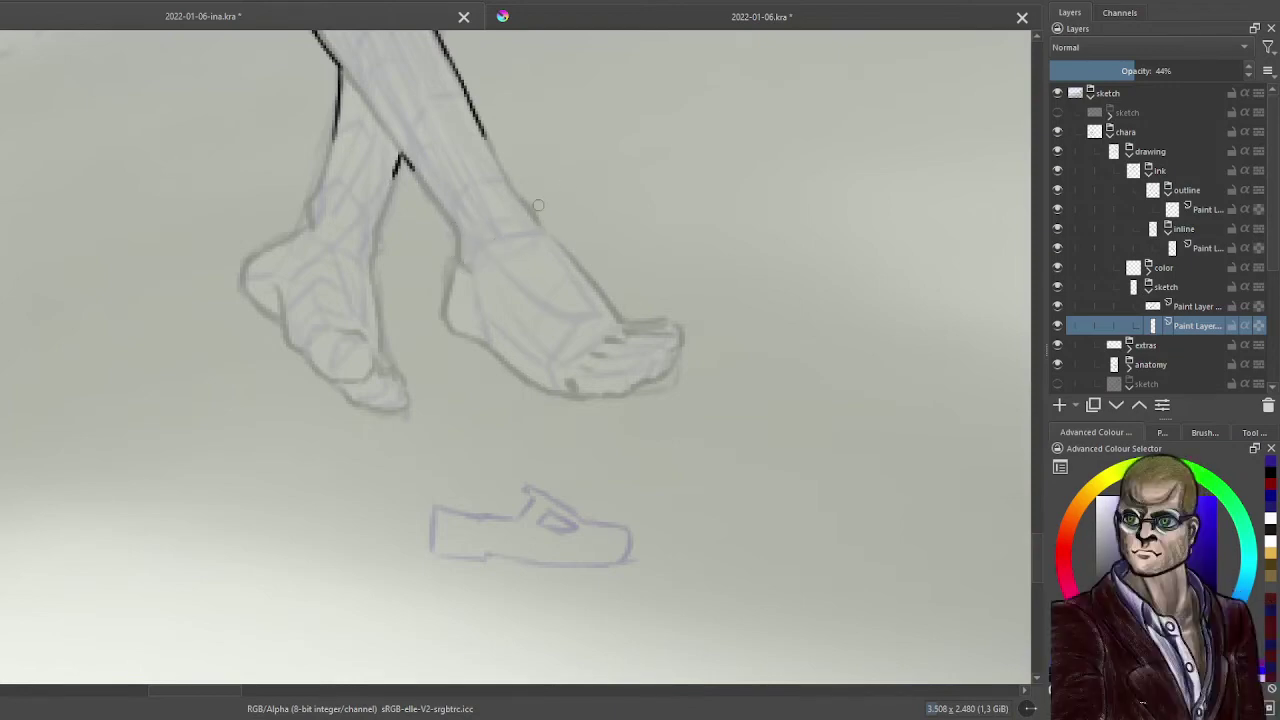
pyautogui.moveTo(545, 232)
pyautogui.mouseDown()
pyautogui.moveTo(516, 236)
pyautogui.moveTo(501, 295)
pyautogui.mouseUp()
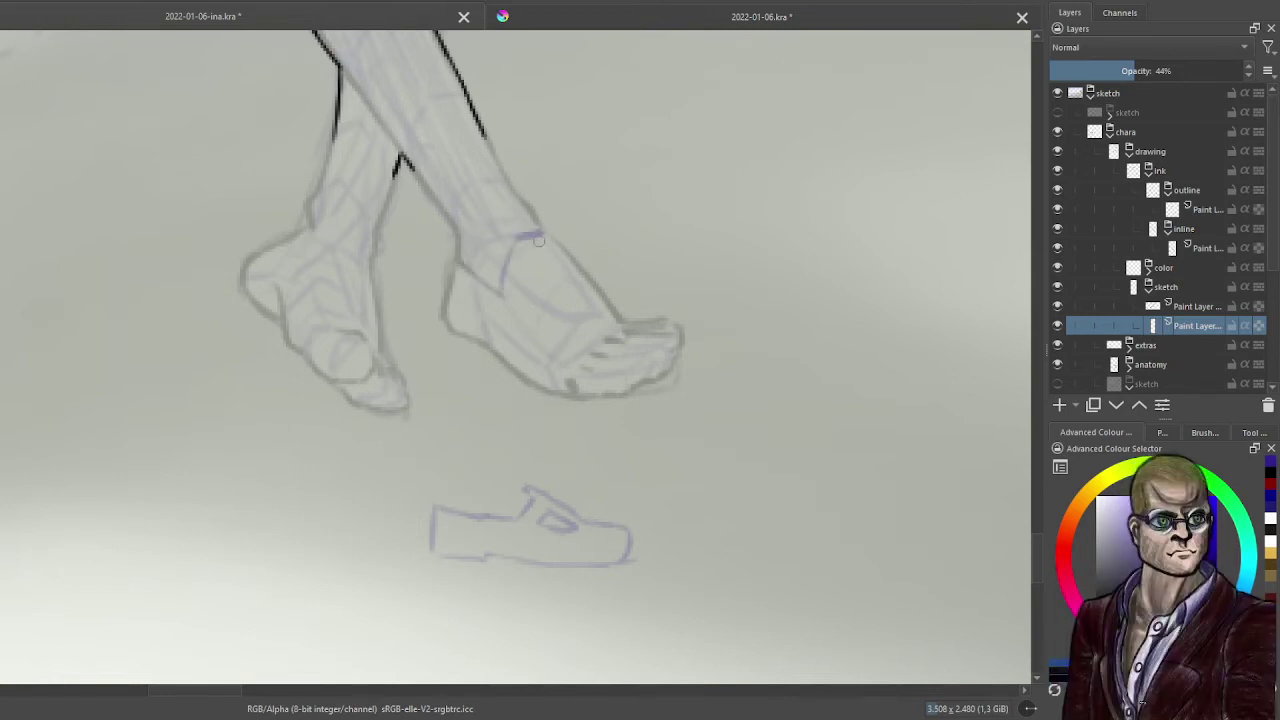
pyautogui.moveTo(558, 262); pyautogui.dragTo(594, 320)
pyautogui.moveTo(590, 320)
pyautogui.mouseDown()
pyautogui.moveTo(546, 352)
pyautogui.moveTo(545, 388)
pyautogui.mouseUp()
pyautogui.moveTo(500, 292); pyautogui.dragTo(496, 342)
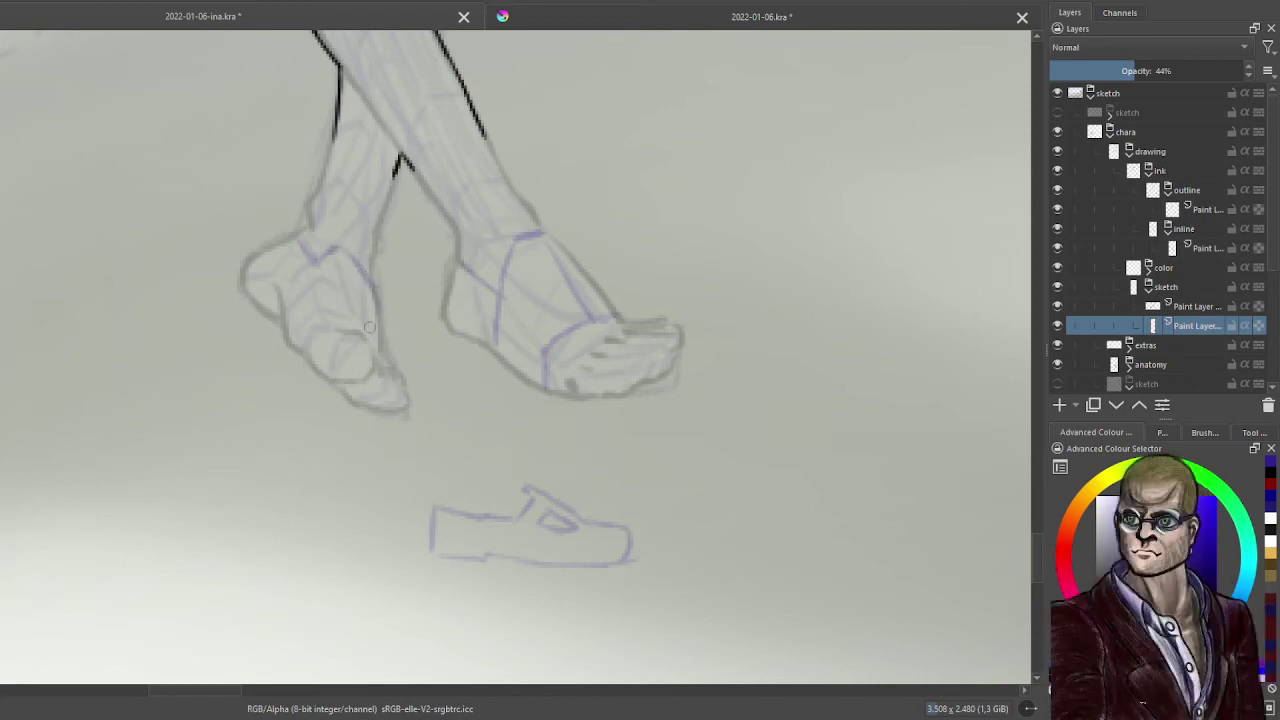
pyautogui.moveTo(301, 342); pyautogui.dragTo(334, 311)
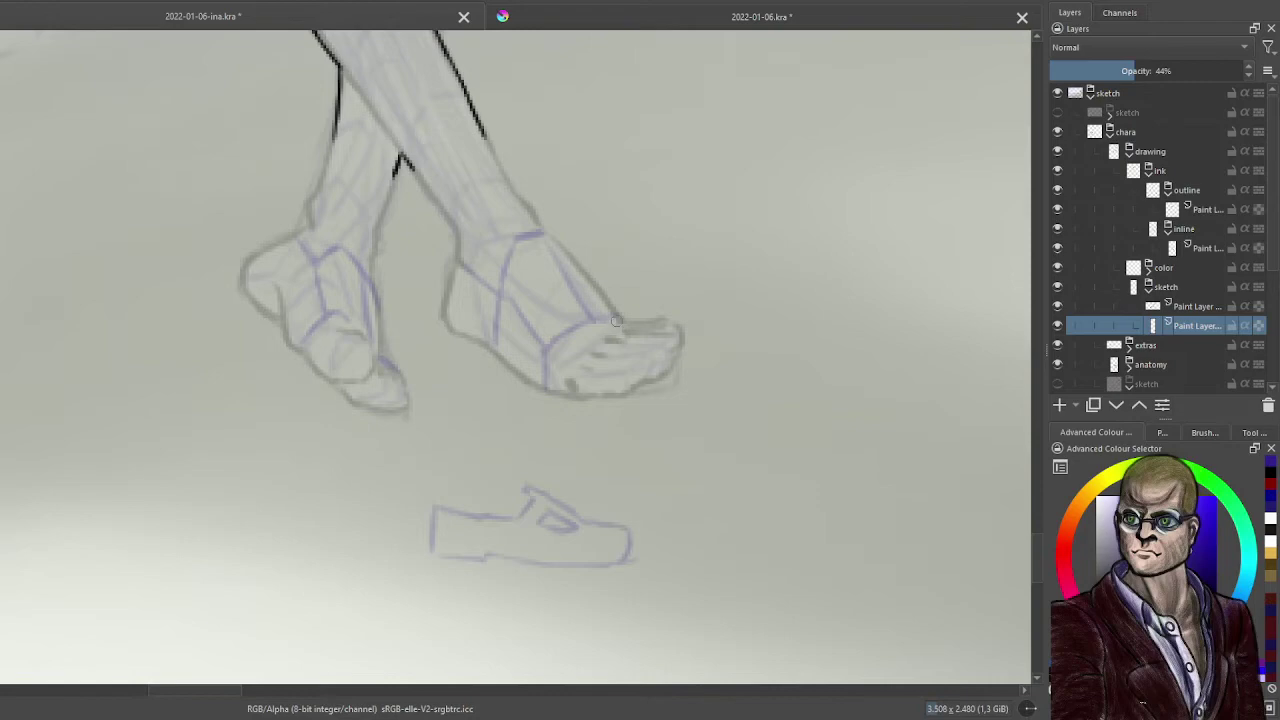
# - Sketch the heel, lower edge and boxy toe of the shoe around the front foot in blue
pyautogui.moveTo(620, 334); pyautogui.dragTo(558, 395)
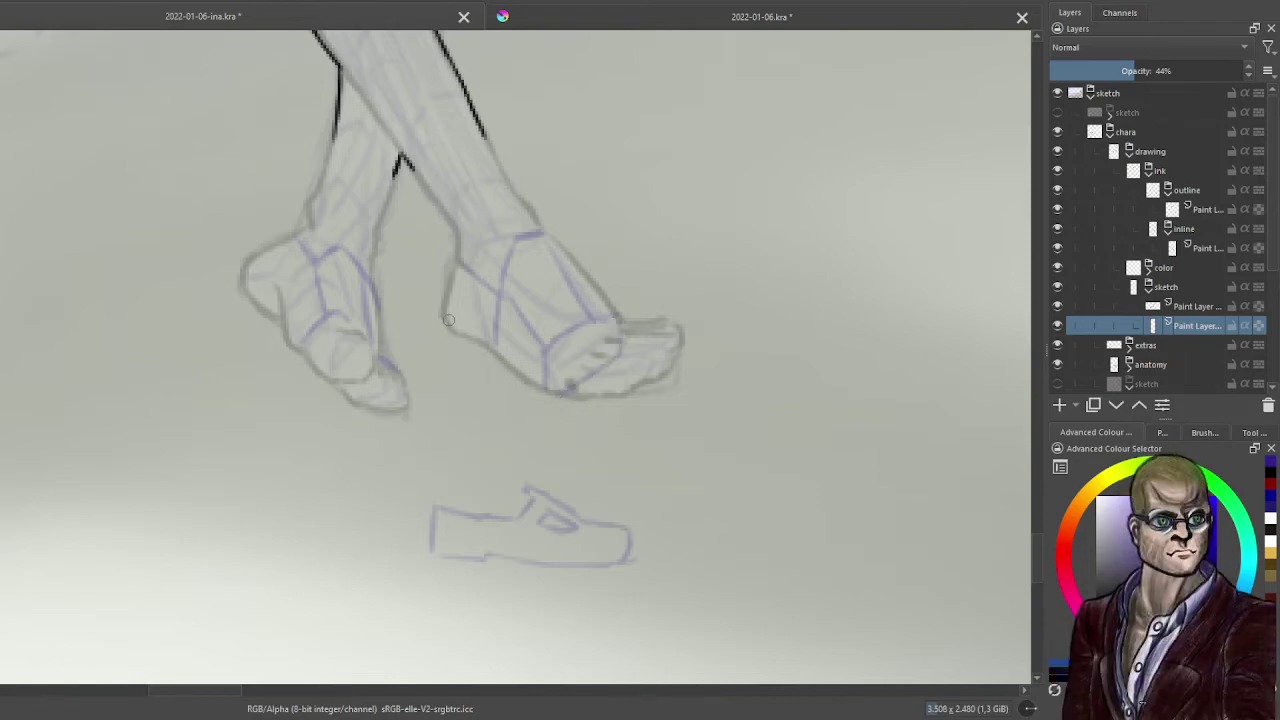
pyautogui.moveTo(440, 322); pyautogui.dragTo(492, 302)
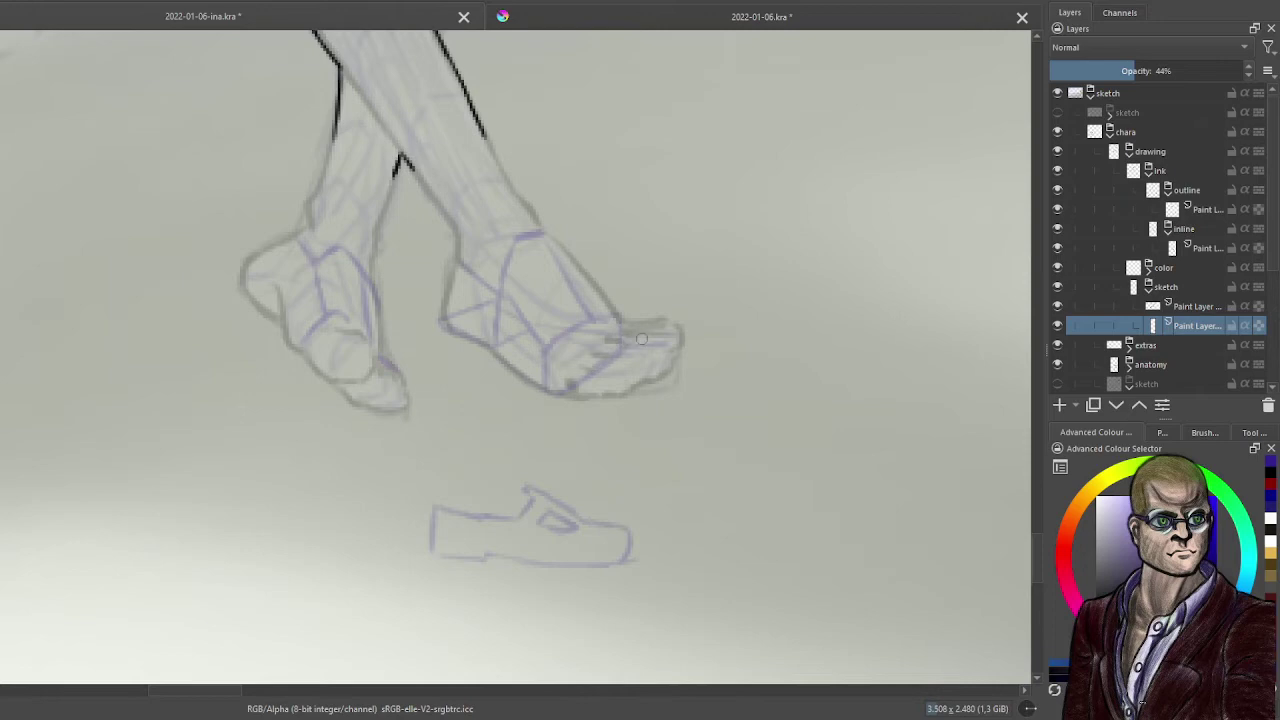
pyautogui.moveTo(646, 339)
pyautogui.mouseDown()
pyautogui.moveTo(688, 338)
pyautogui.moveTo(700, 360)
pyautogui.moveTo(663, 390)
pyautogui.mouseUp()
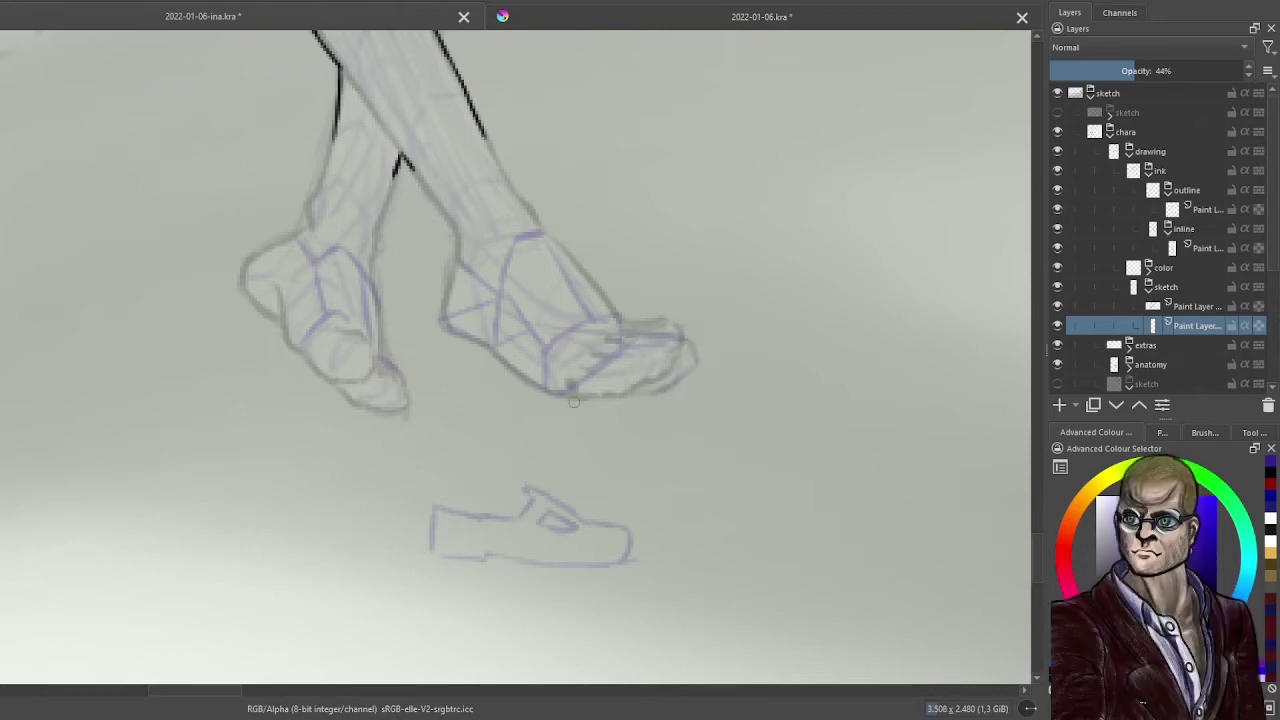
pyautogui.moveTo(572, 401)
pyautogui.mouseDown()
pyautogui.moveTo(649, 392)
pyautogui.moveTo(654, 391)
pyautogui.mouseUp()
pyautogui.moveTo(690, 308)
pyautogui.mouseDown()
pyautogui.moveTo(689, 328)
pyautogui.moveTo(695, 318)
pyautogui.mouseUp()
pyautogui.moveTo(668, 385); pyautogui.dragTo(672, 344)
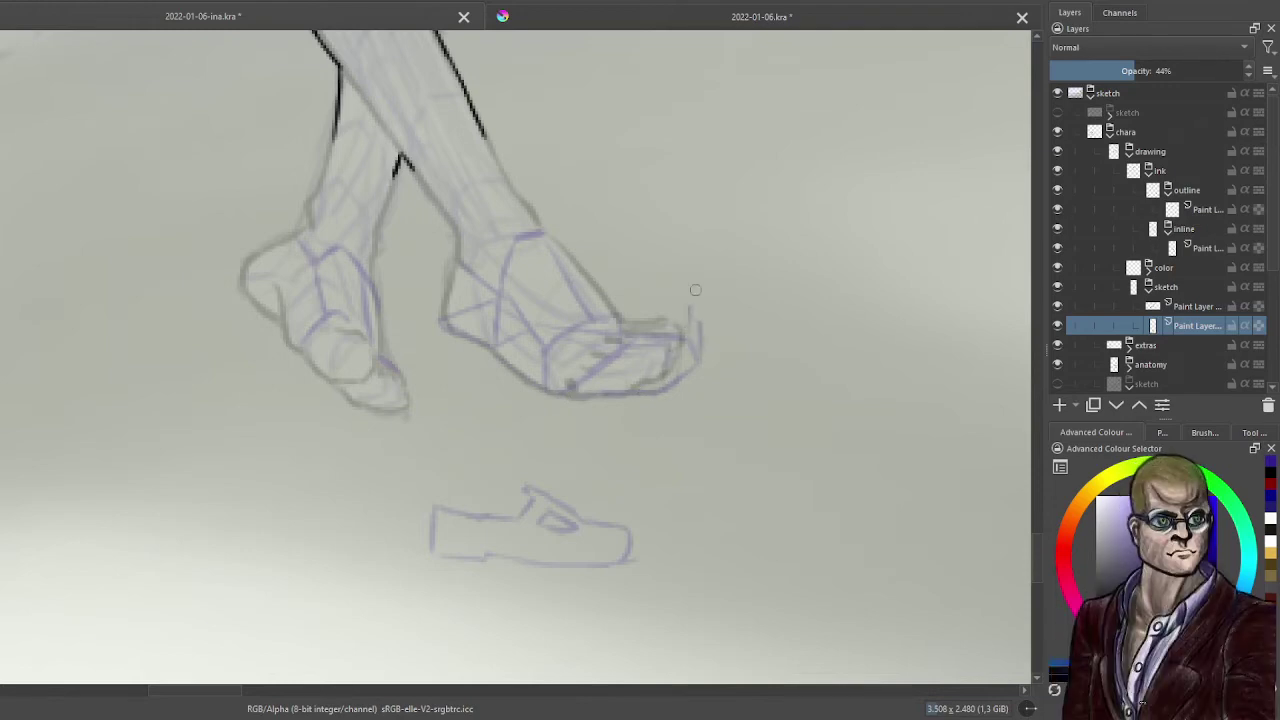
# - Sketch the raised upper edge of the front shoe's toe cap and its line down from the instep, redoing the first stroke
pyautogui.moveTo(626, 306); pyautogui.dragTo(682, 300)
pyautogui.hotkey('ctrl', 'z')
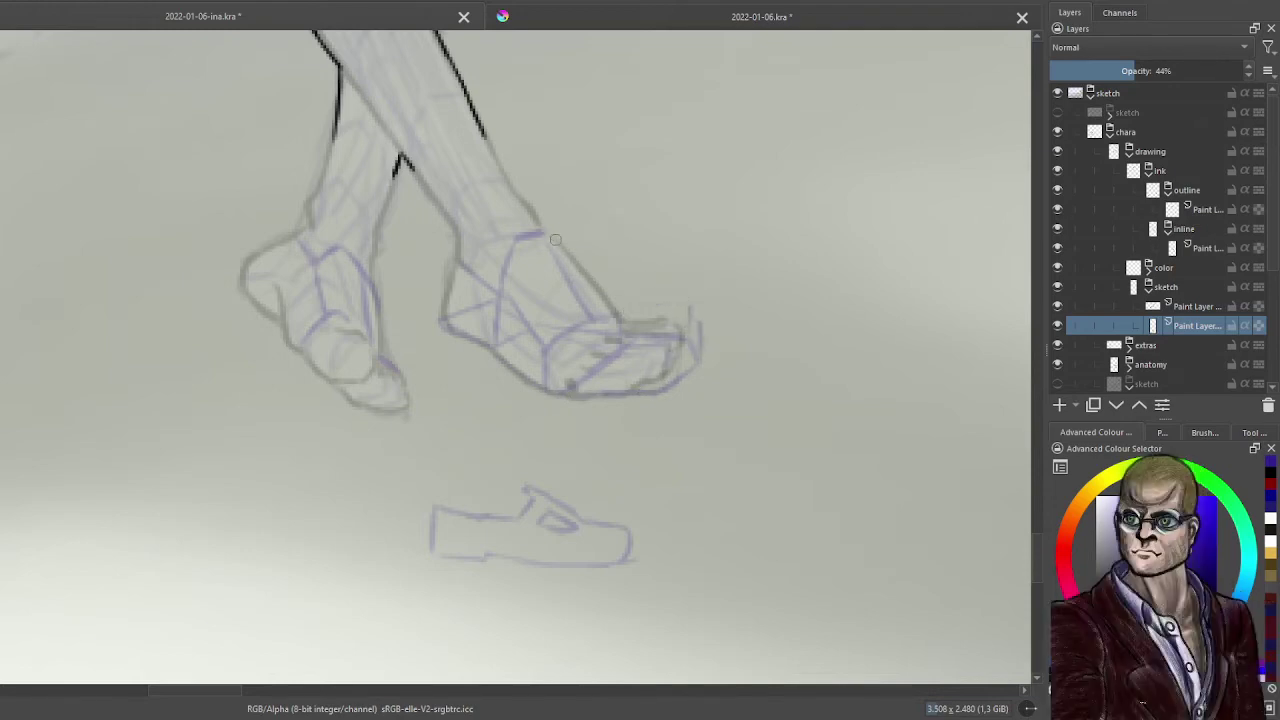
pyautogui.moveTo(572, 254); pyautogui.dragTo(608, 289)
pyautogui.moveTo(633, 305)
pyautogui.mouseDown()
pyautogui.moveTo(699, 304)
pyautogui.moveTo(688, 335)
pyautogui.mouseUp()
pyautogui.moveTo(550, 343); pyautogui.dragTo(668, 340)
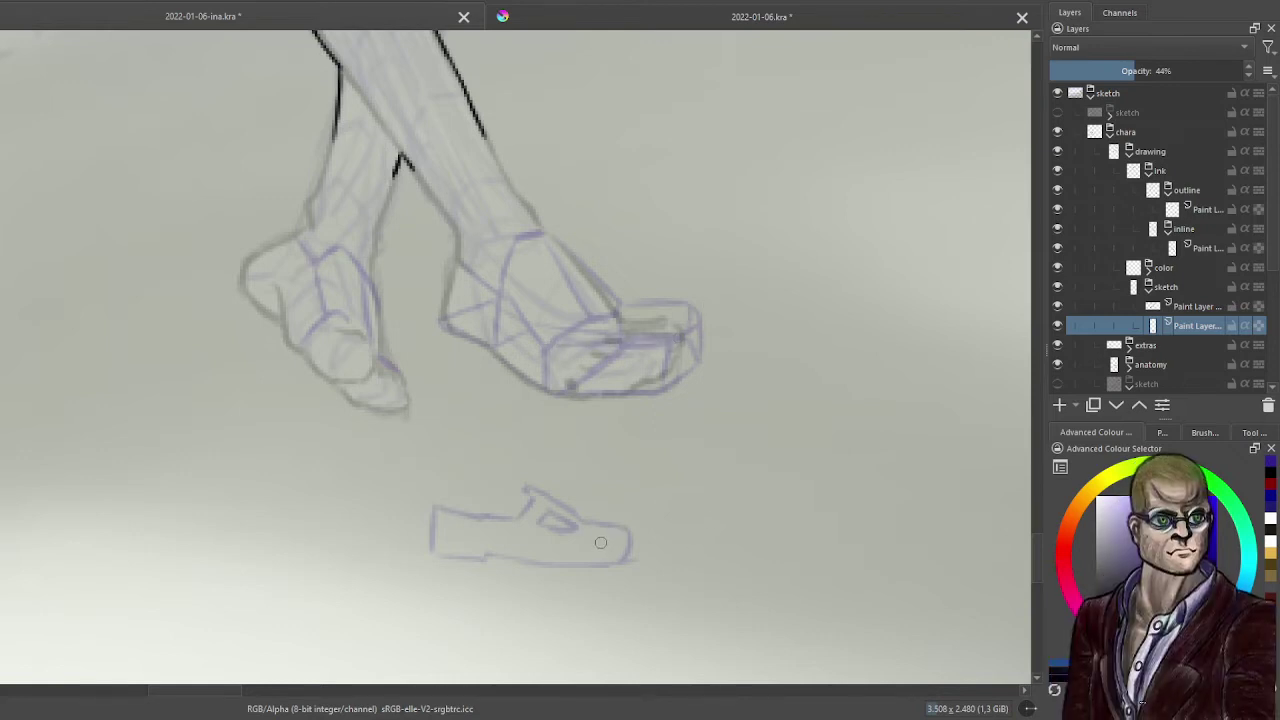
# - Add a toe seam to the side-view shoe sketch and draw a small study of the rounded toe and sole beside it
pyautogui.moveTo(606, 540); pyautogui.dragTo(608, 542)
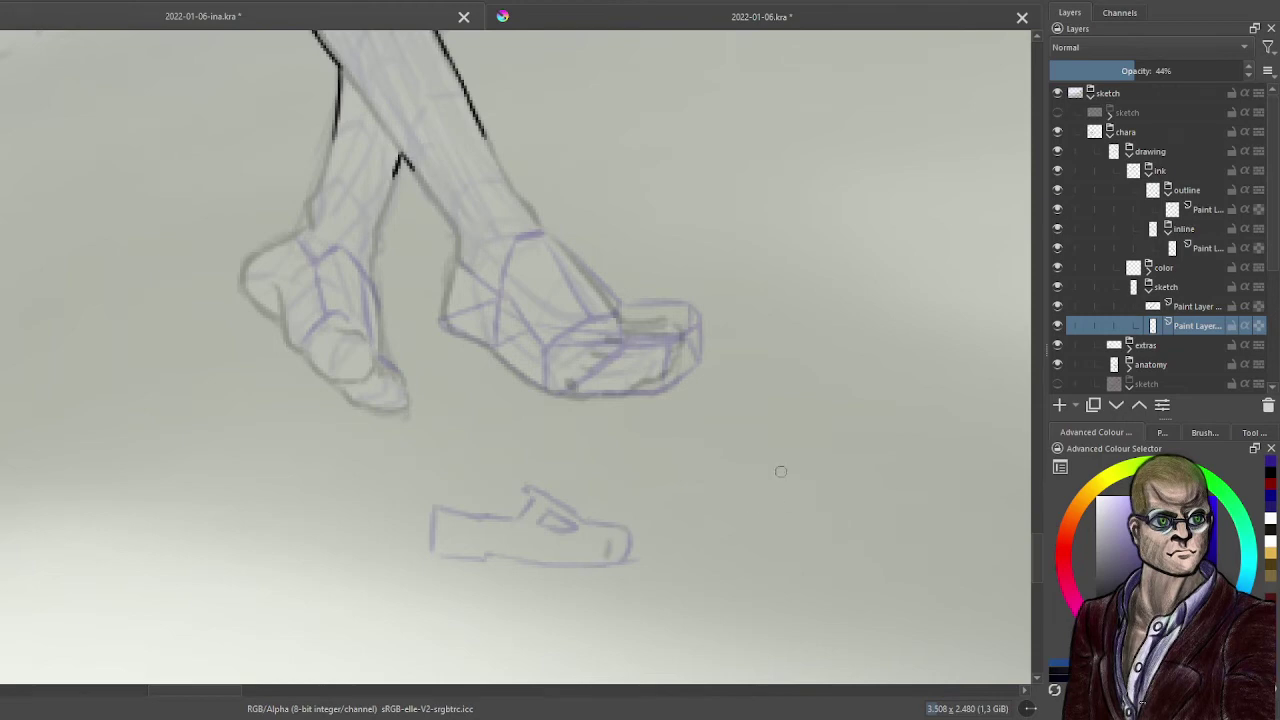
pyautogui.moveTo(727, 504)
pyautogui.mouseDown()
pyautogui.moveTo(805, 505)
pyautogui.moveTo(818, 482)
pyautogui.mouseUp()
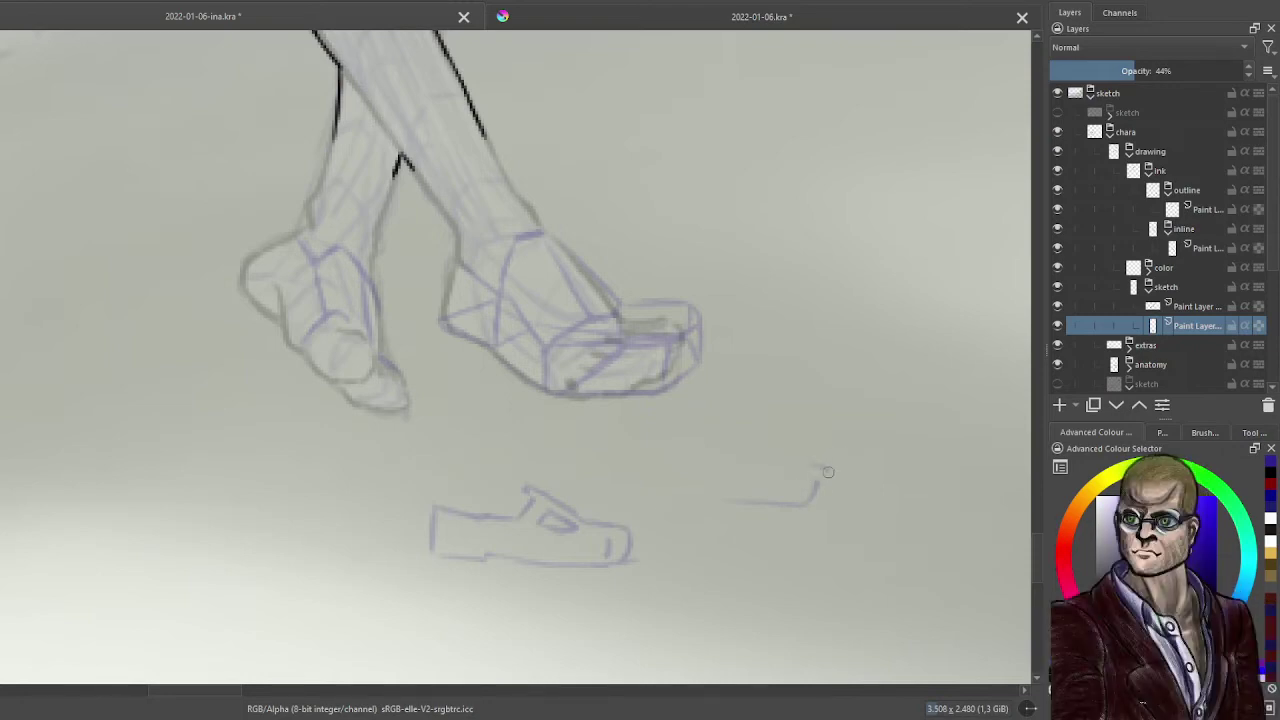
pyautogui.moveTo(828, 472)
pyautogui.mouseDown()
pyautogui.moveTo(800, 490)
pyautogui.moveTo(740, 481)
pyautogui.mouseUp()
pyautogui.moveTo(822, 516); pyautogui.dragTo(758, 521)
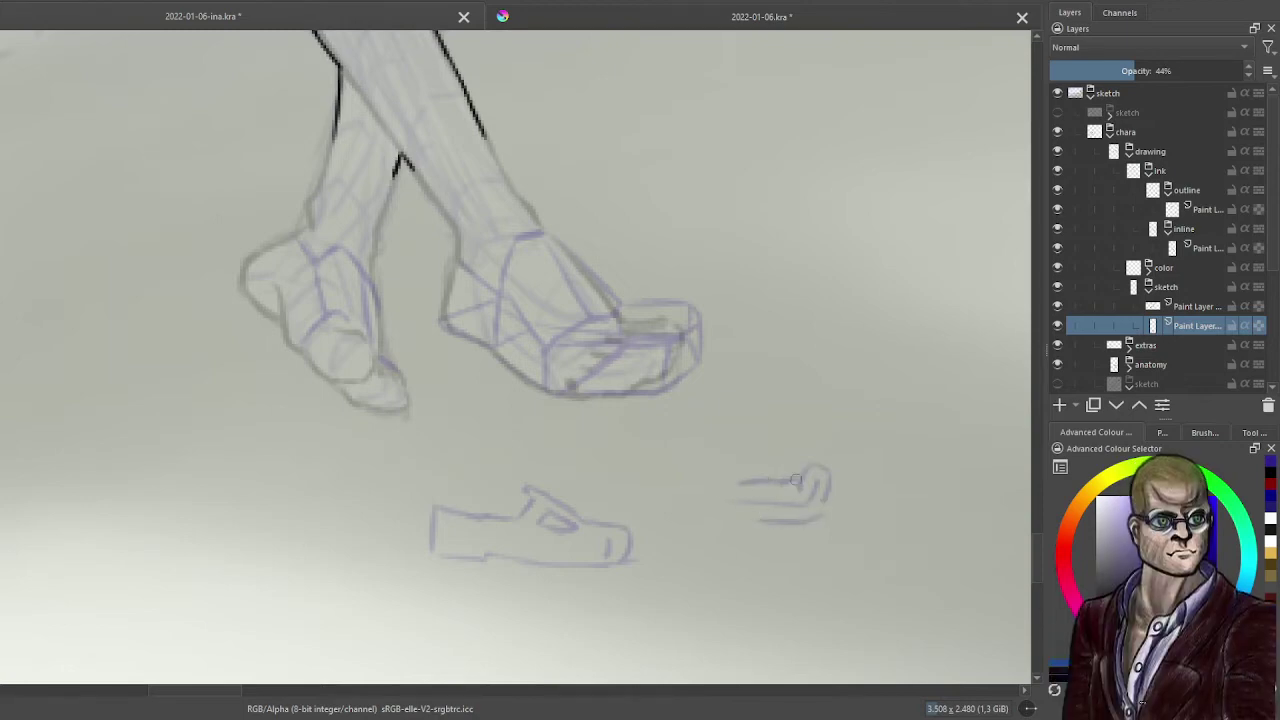
pyautogui.moveTo(741, 466); pyautogui.dragTo(773, 483)
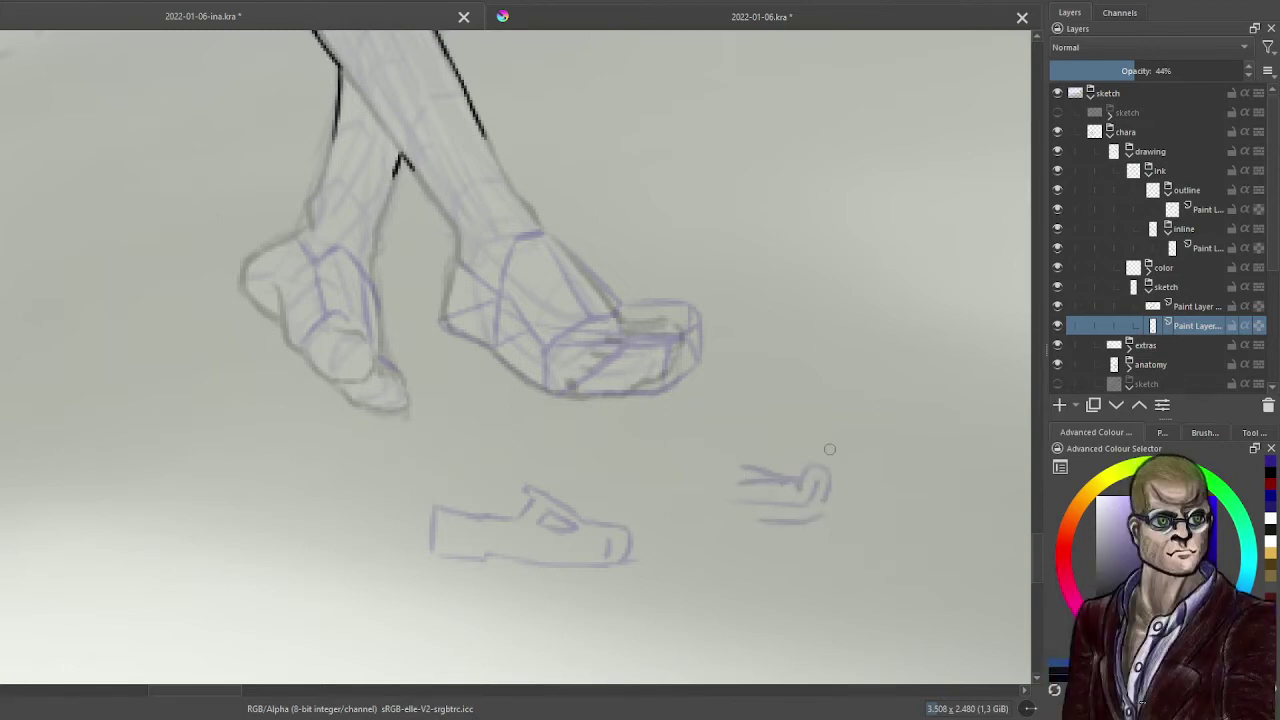
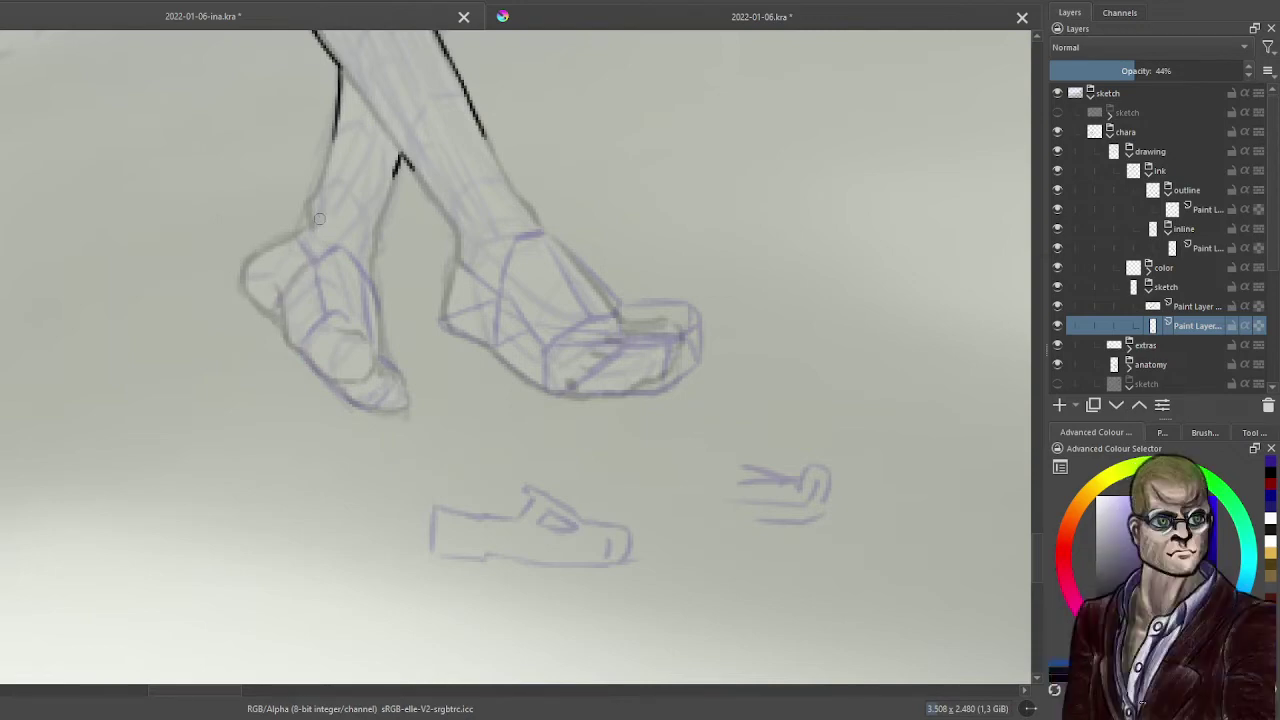
# - Sketch the back foot's shoe outline in blue from heel along the sole to the toe, undoing and redrawing the toe edge
pyautogui.moveTo(286, 234)
pyautogui.mouseDown()
pyautogui.moveTo(223, 268)
pyautogui.moveTo(222, 294)
pyautogui.moveTo(261, 317)
pyautogui.moveTo(274, 310)
pyautogui.mouseUp()
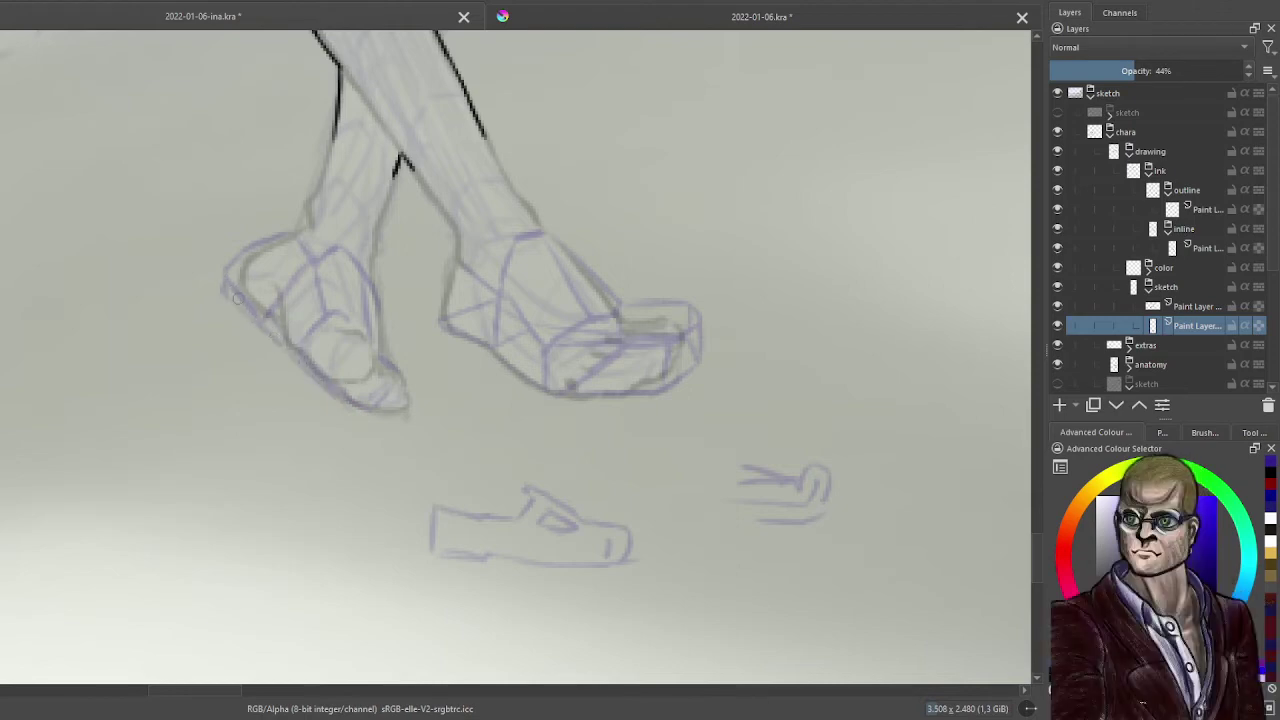
pyautogui.moveTo(238, 298); pyautogui.dragTo(313, 373)
pyautogui.moveTo(382, 338)
pyautogui.mouseDown()
pyautogui.moveTo(402, 372)
pyautogui.moveTo(427, 381)
pyautogui.moveTo(417, 386)
pyautogui.mouseUp()
pyautogui.hotkey('ctrl', 'z')
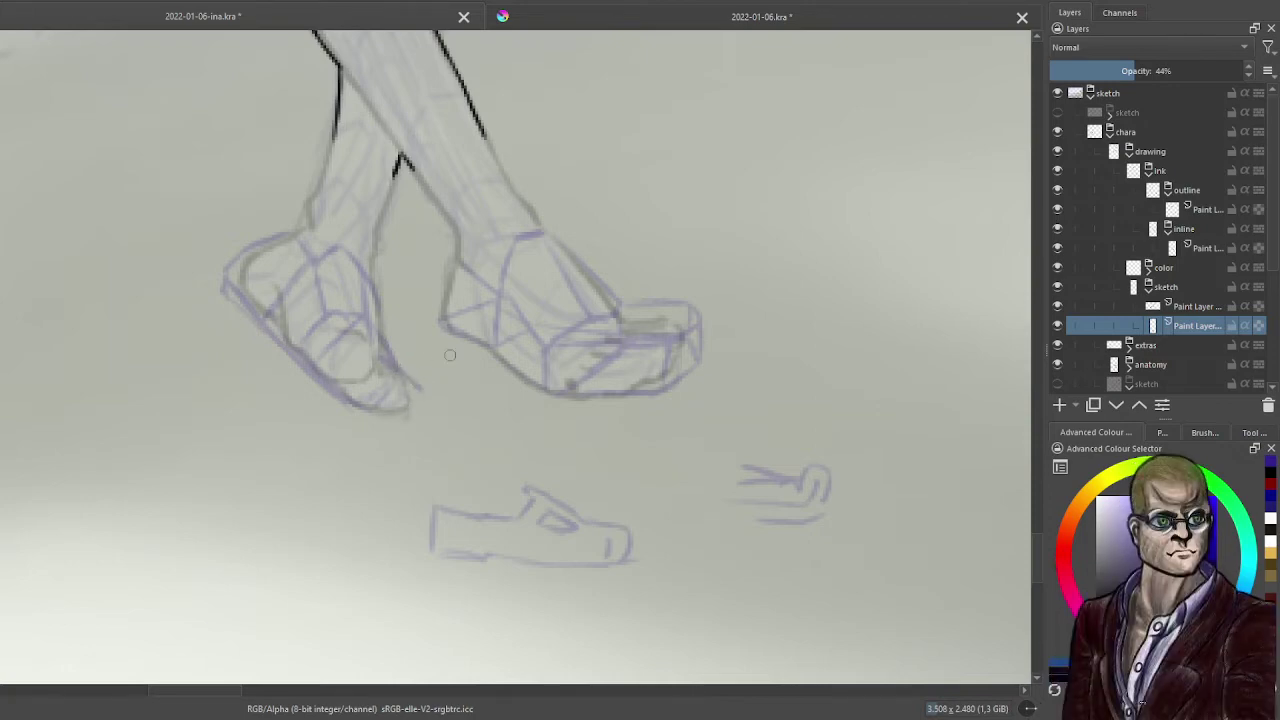
pyautogui.hotkey('ctrl', 'z')
pyautogui.hotkey('ctrl', 'z')
pyautogui.moveTo(368, 323)
pyautogui.mouseDown()
pyautogui.moveTo(423, 402)
pyautogui.moveTo(411, 426)
pyautogui.moveTo(365, 413)
pyautogui.moveTo(408, 425)
pyautogui.mouseUp()
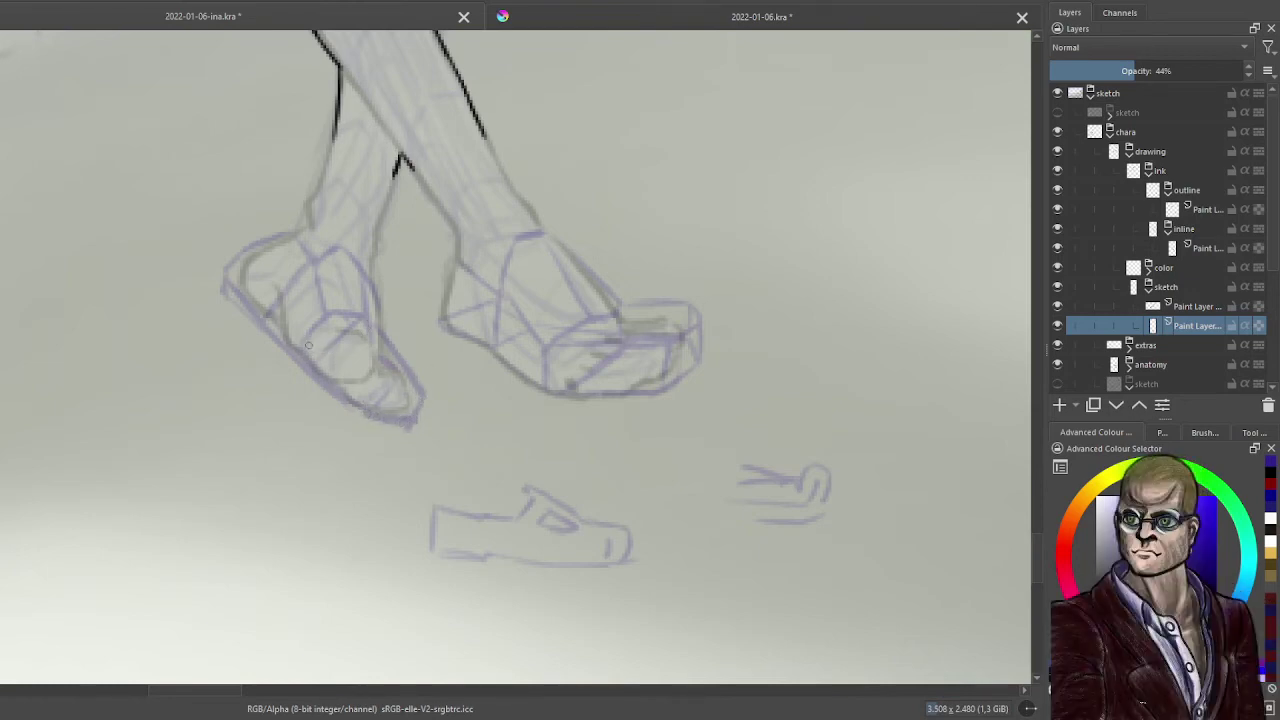
pyautogui.moveTo(314, 360)
pyautogui.mouseDown()
pyautogui.moveTo(346, 364)
pyautogui.moveTo(343, 378)
pyautogui.mouseUp()
# - Add the heel block and sole thickness under the front shoe, and thicken the back shoe's sole edge
pyautogui.moveTo(488, 350); pyautogui.dragTo(490, 370)
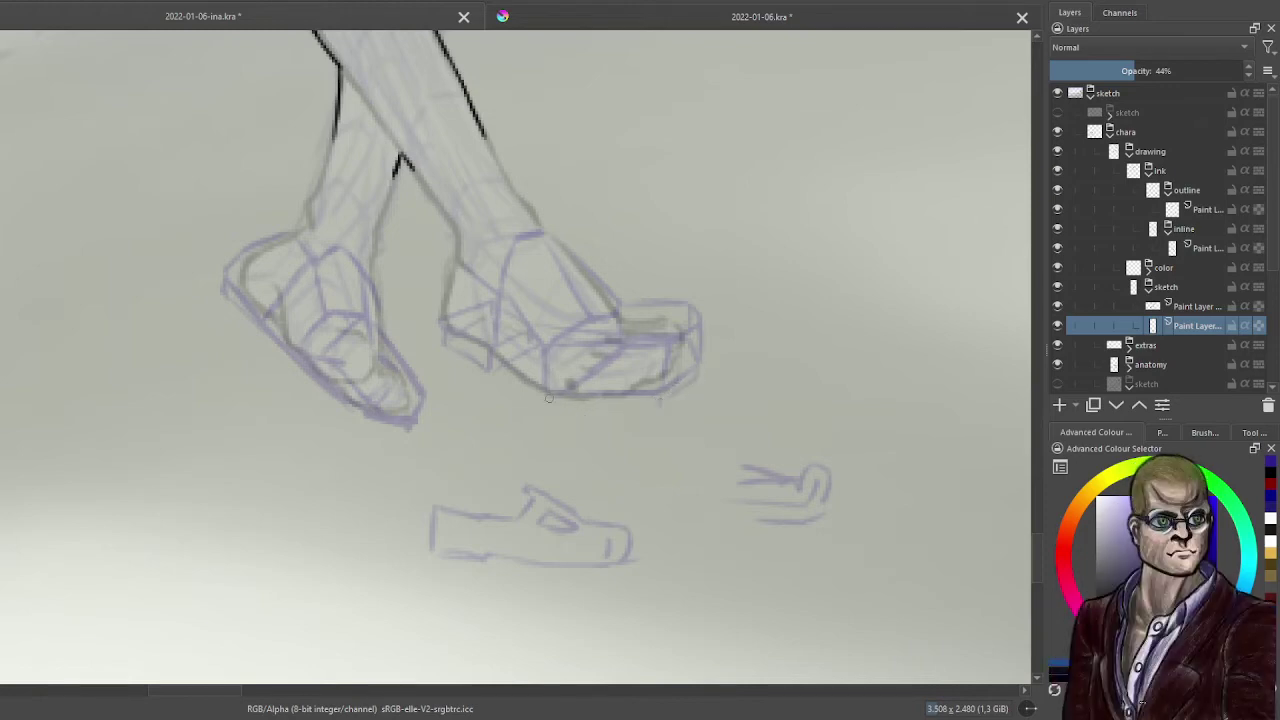
pyautogui.moveTo(548, 401); pyautogui.dragTo(650, 407)
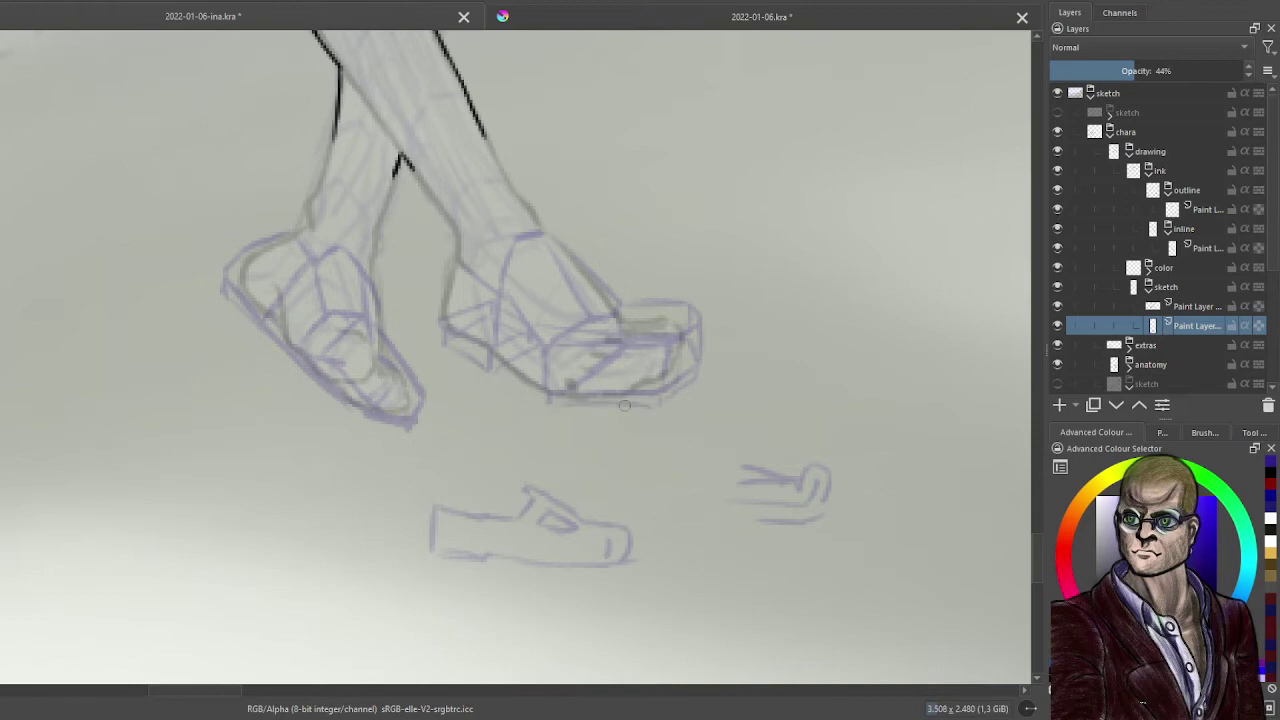
pyautogui.moveTo(496, 358); pyautogui.dragTo(546, 402)
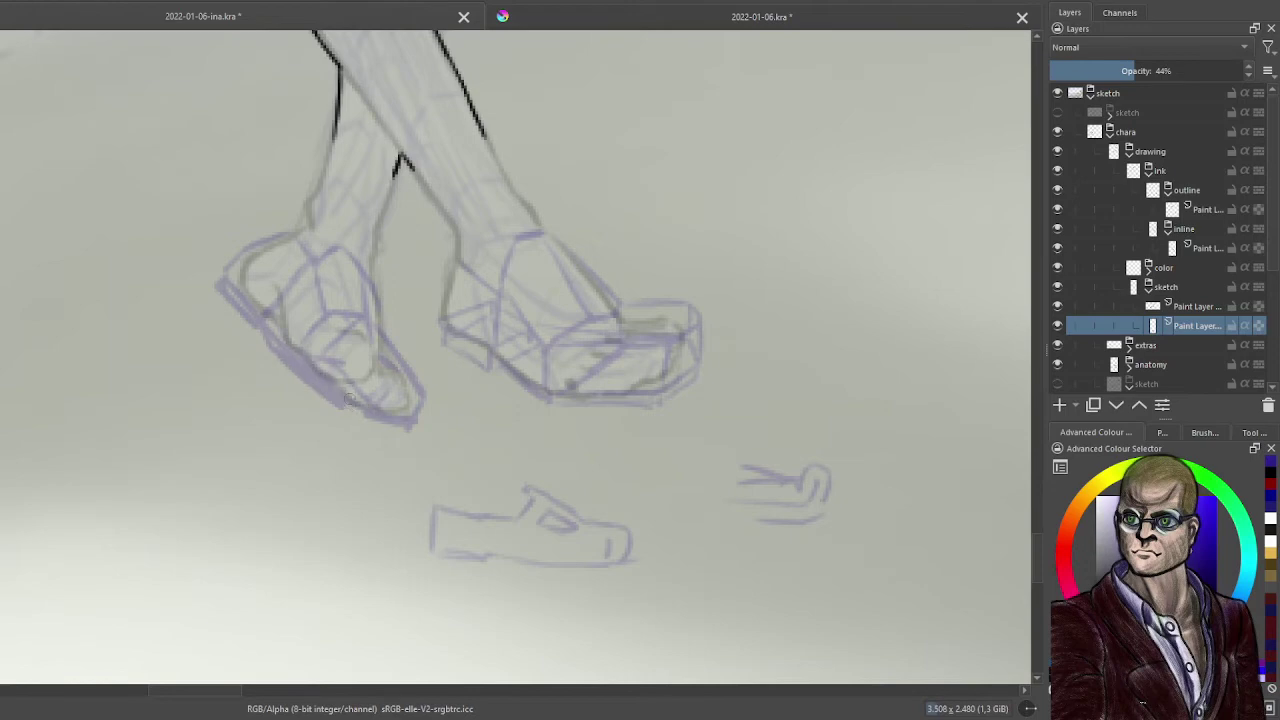
pyautogui.moveTo(382, 421); pyautogui.dragTo(345, 409)
# - Set up the upper paint layer of the drawing's sketch group for red line work with another brush preset and 84% layer opacity
pyautogui.click(1194, 309)
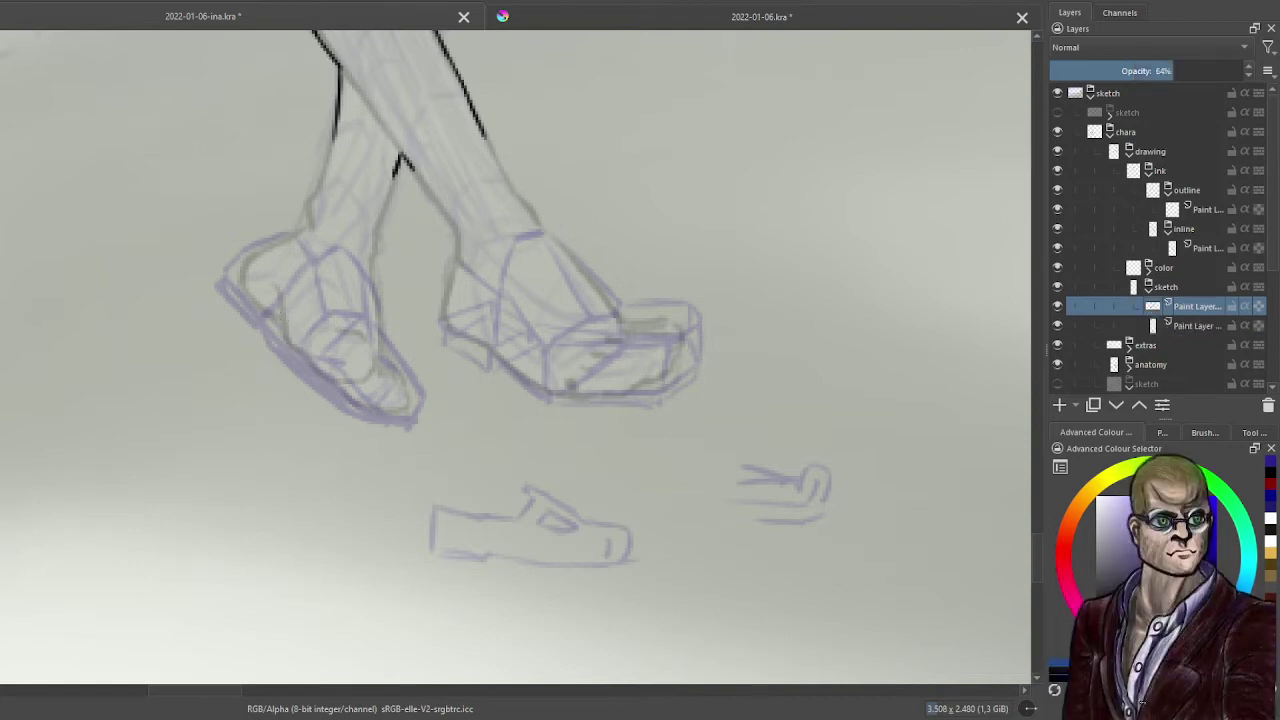
pyautogui.click(1068, 550)
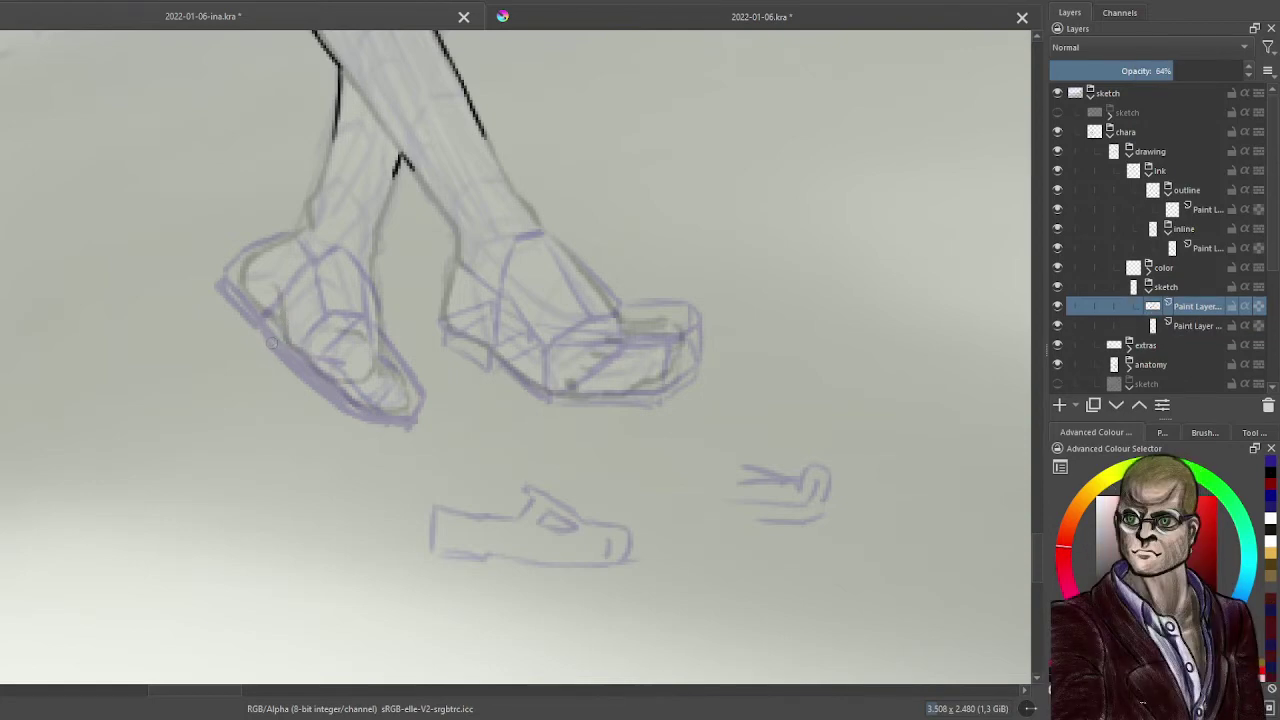
pyautogui.moveTo(277, 347); pyautogui.dragTo(320, 395)
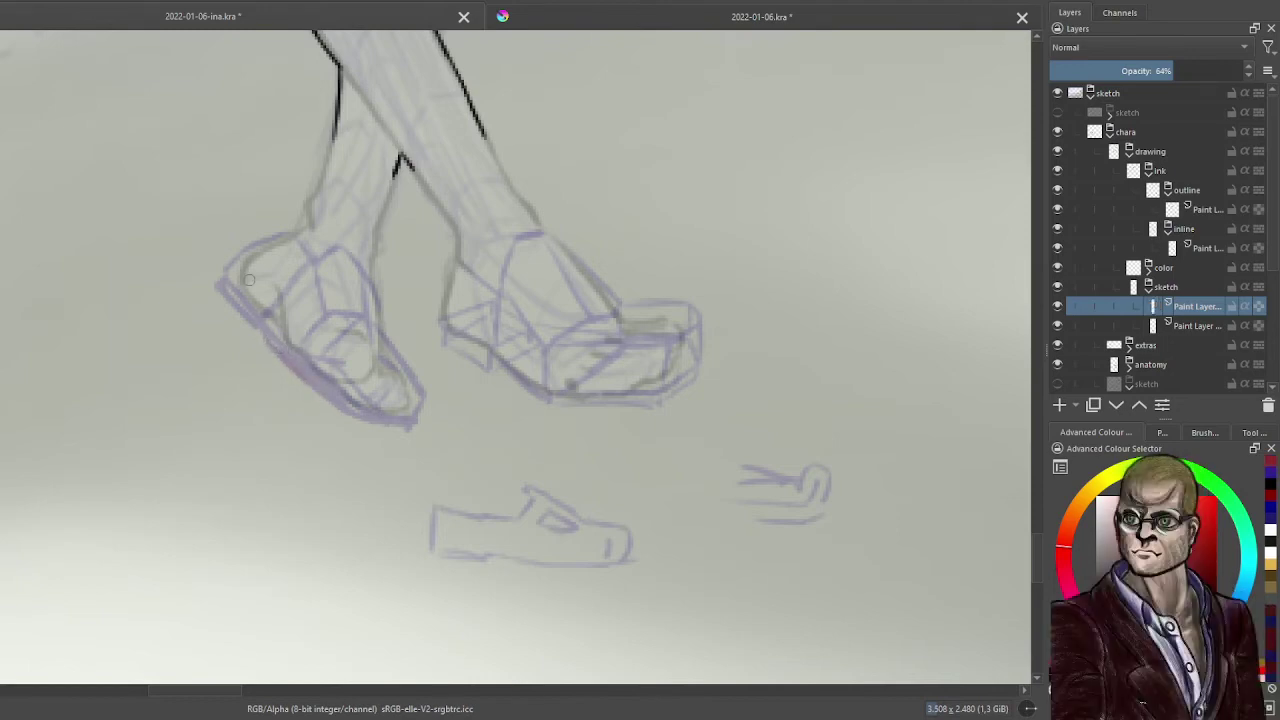
pyautogui.click(1209, 435)
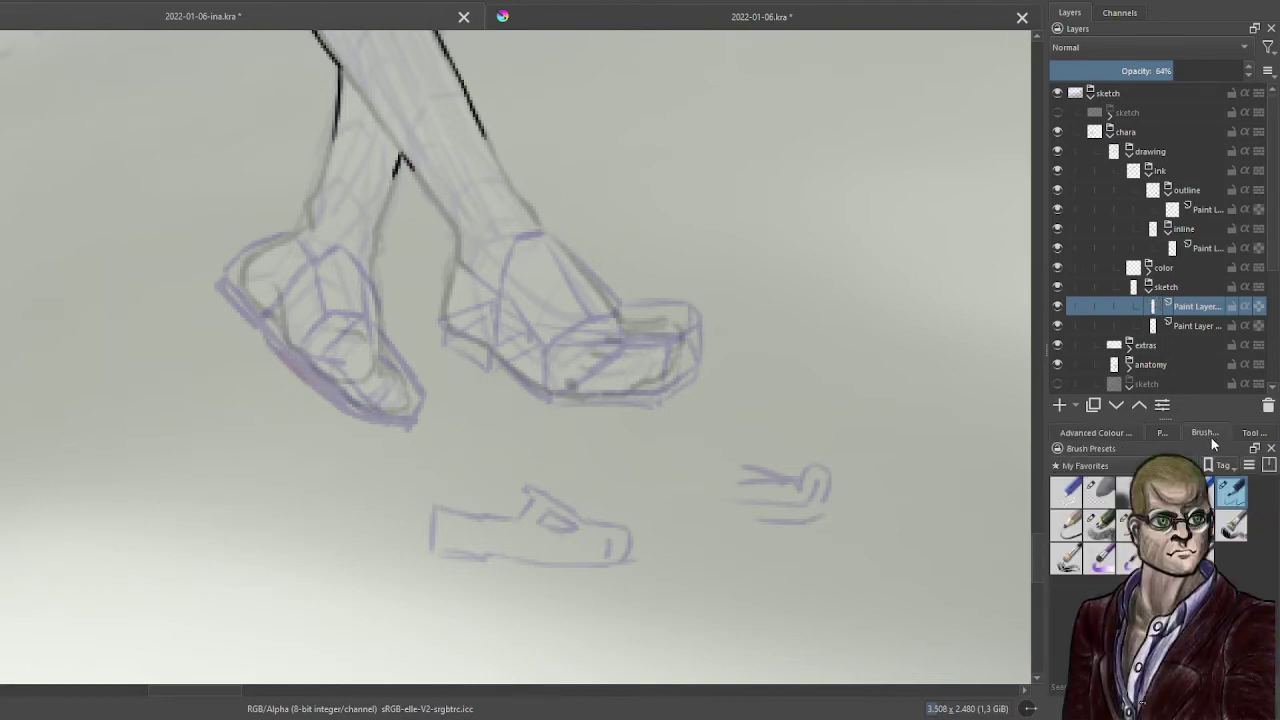
pyautogui.click(1128, 525)
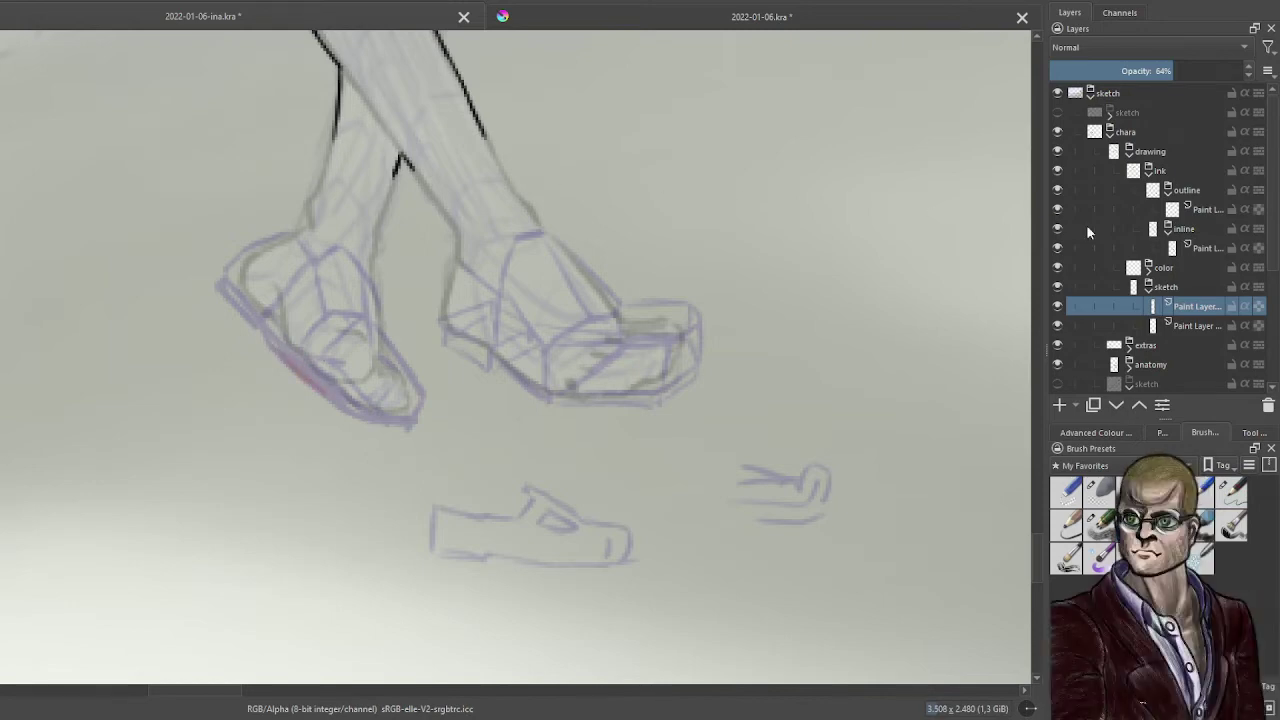
pyautogui.click(1166, 287)
pyautogui.click(1200, 308)
pyautogui.click(1211, 72)
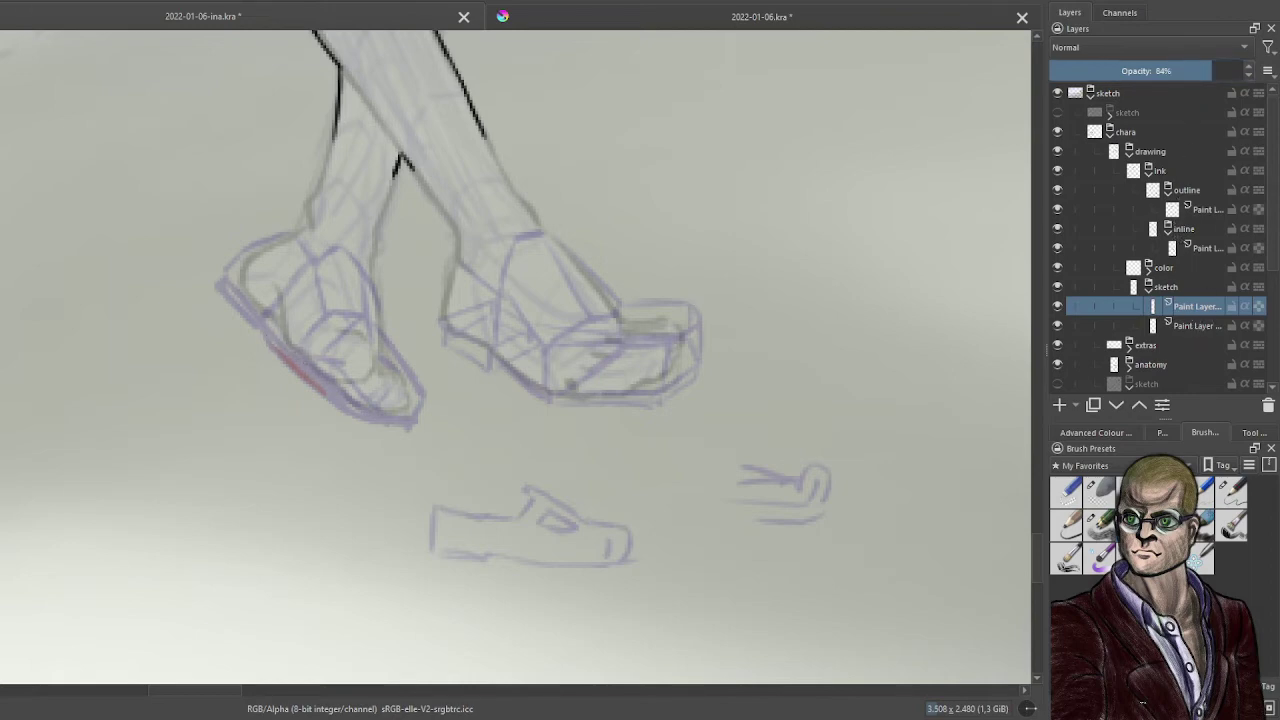
# - Trace the back shoe's sole edge in red from the heel to the toe
pyautogui.moveTo(334, 378); pyautogui.dragTo(348, 388)
pyautogui.moveTo(330, 402); pyautogui.dragTo(378, 426)
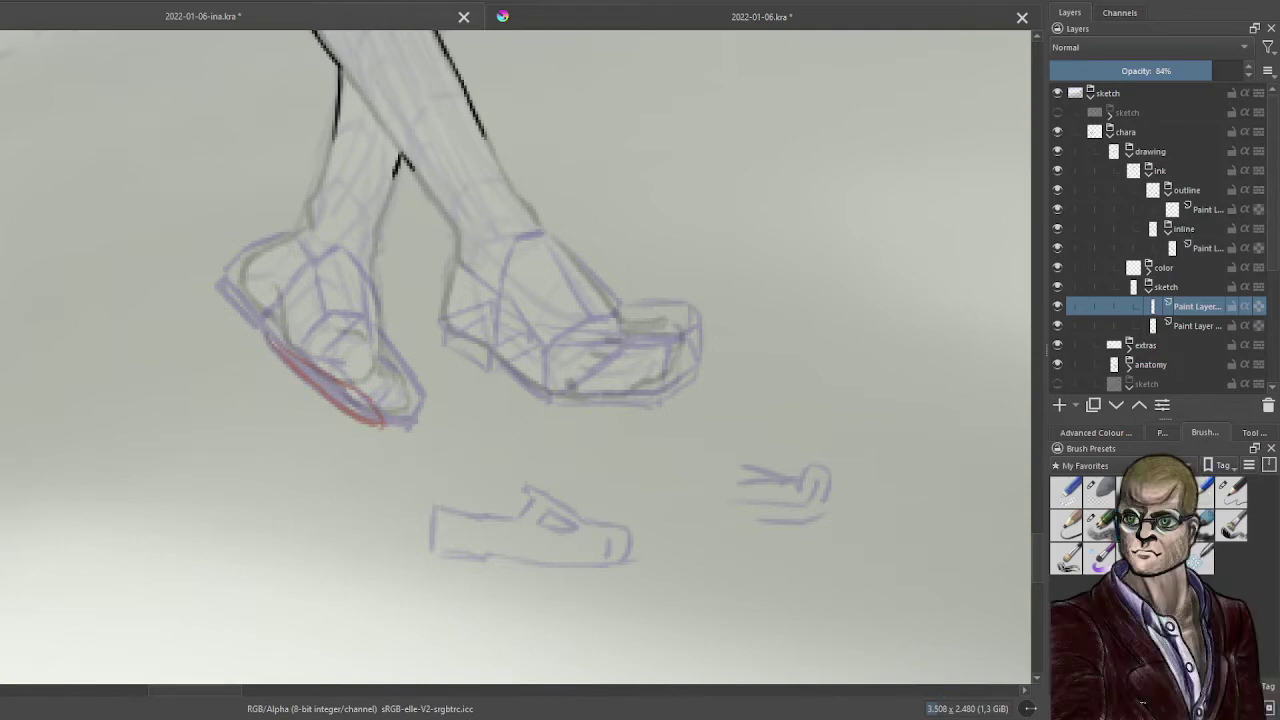
pyautogui.moveTo(222, 289)
pyautogui.mouseDown()
pyautogui.moveTo(244, 330)
pyautogui.moveTo(250, 318)
pyautogui.mouseUp()
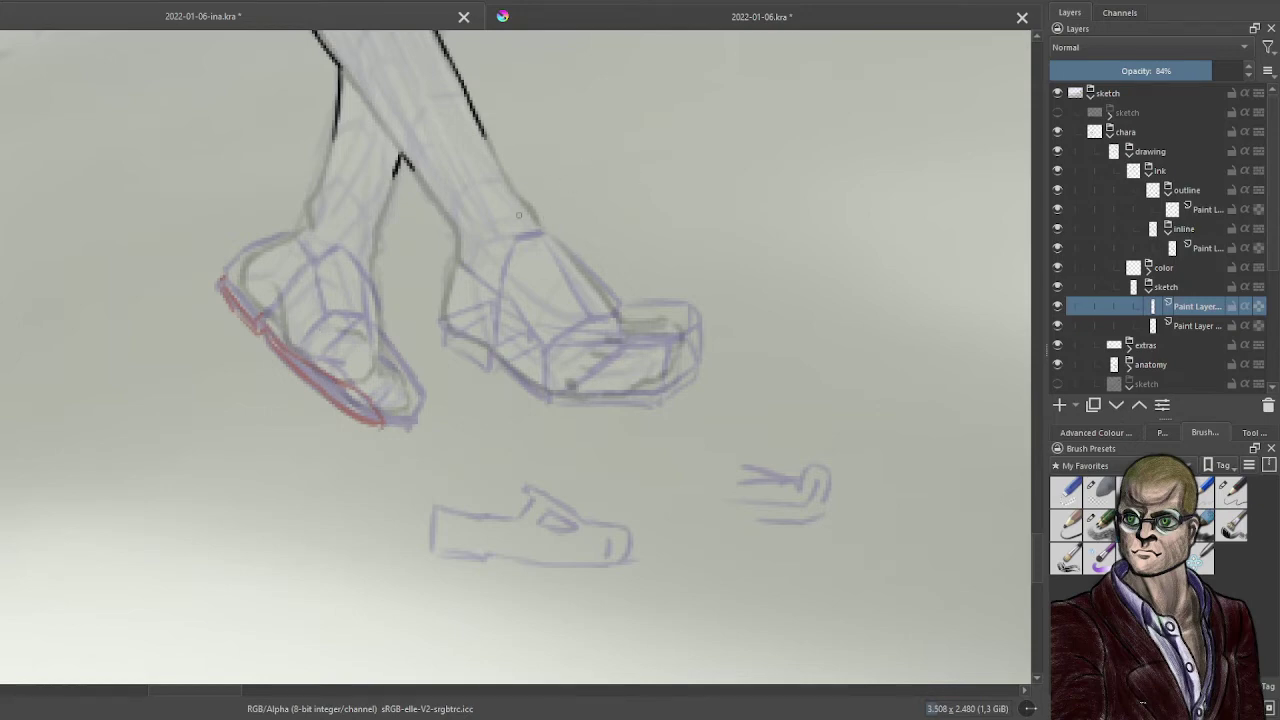
# - Draw the instep straps and opening edges of both shoes in red over the blue sketch
pyautogui.moveTo(519, 215)
pyautogui.mouseDown()
pyautogui.moveTo(564, 272)
pyautogui.moveTo(542, 225)
pyautogui.moveTo(594, 301)
pyautogui.mouseUp()
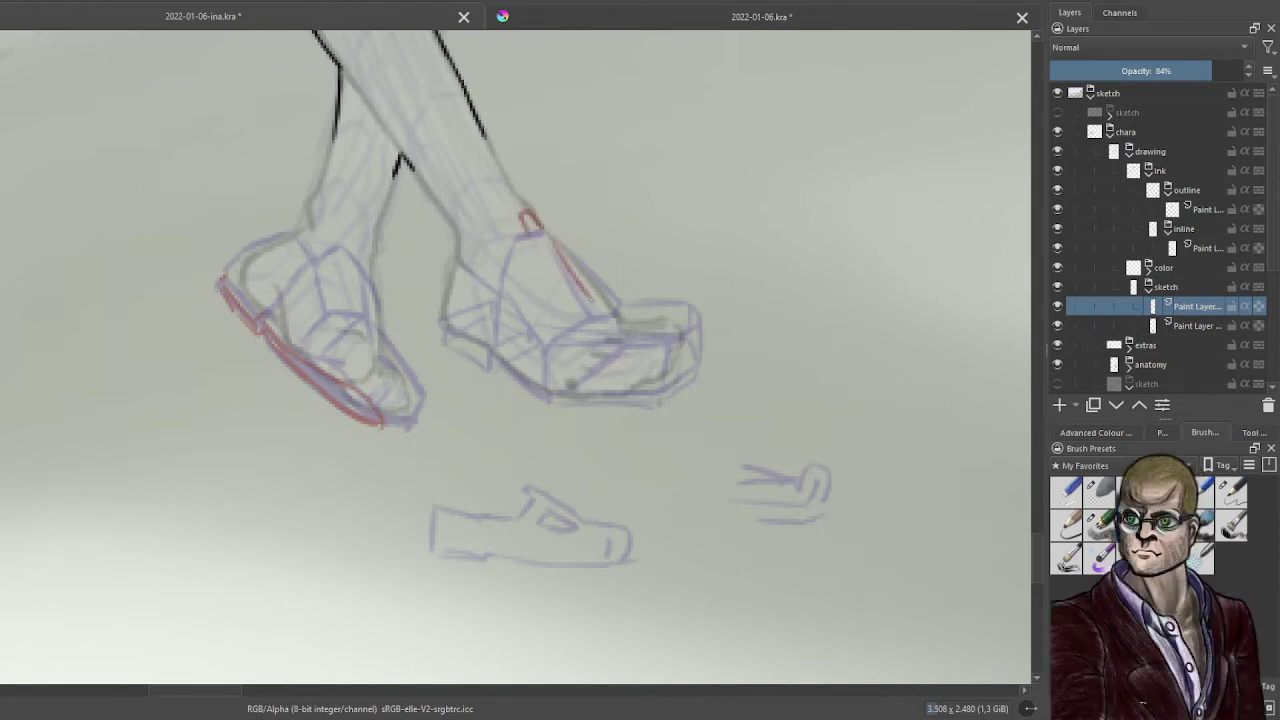
pyautogui.moveTo(534, 240); pyautogui.dragTo(583, 307)
pyautogui.moveTo(362, 258)
pyautogui.mouseDown()
pyautogui.moveTo(373, 324)
pyautogui.moveTo(367, 290)
pyautogui.mouseUp()
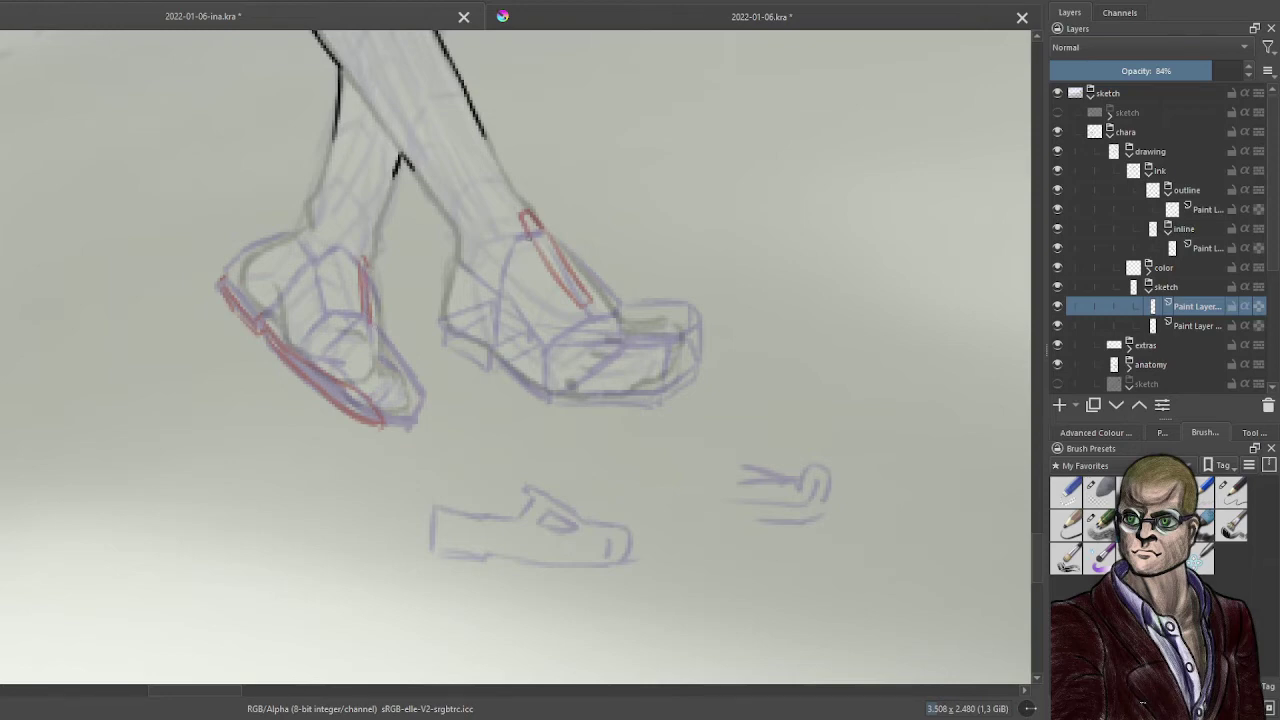
pyautogui.moveTo(524, 240)
pyautogui.mouseDown()
pyautogui.moveTo(497, 289)
pyautogui.moveTo(517, 258)
pyautogui.moveTo(508, 293)
pyautogui.mouseUp()
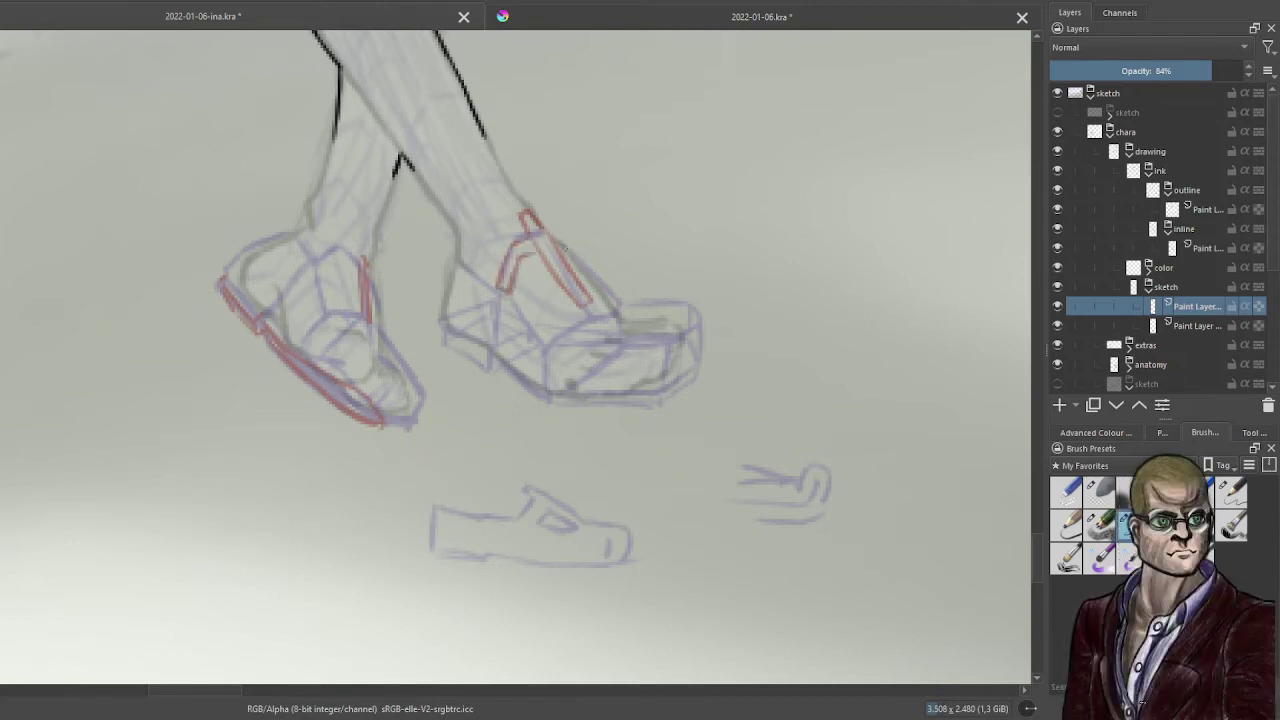
pyautogui.moveTo(565, 249); pyautogui.dragTo(573, 261)
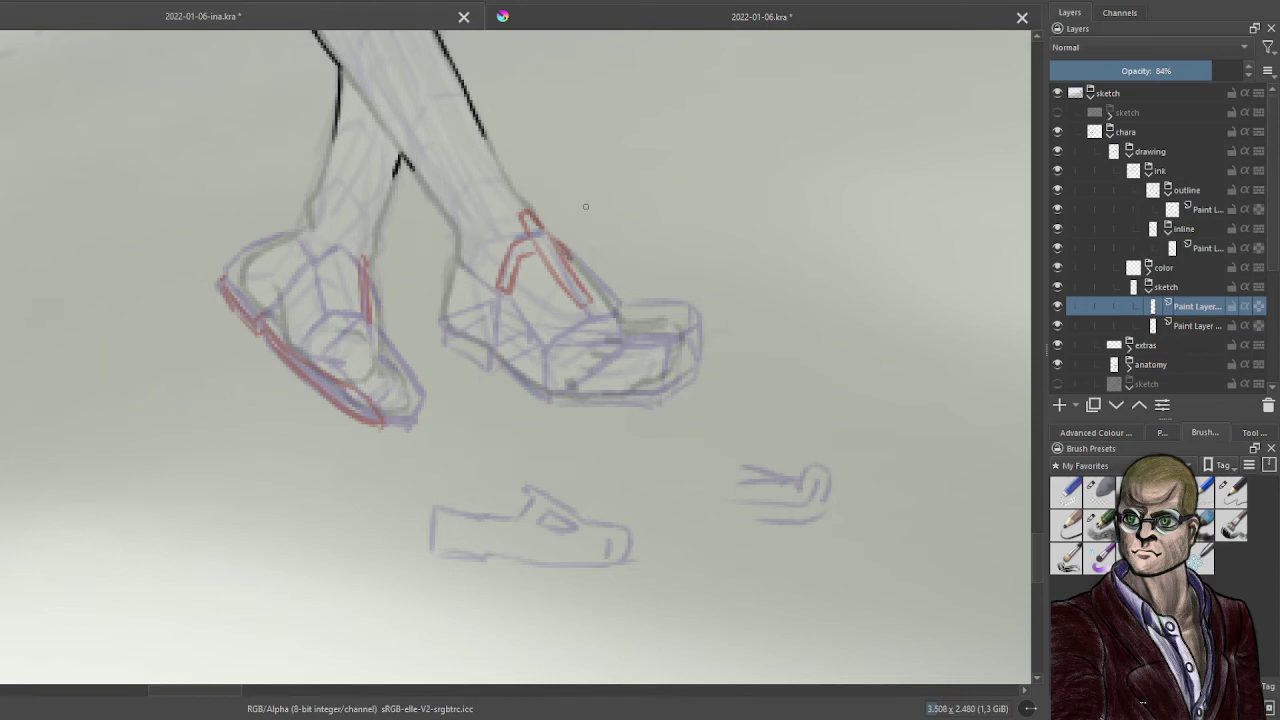
pyautogui.moveTo(328, 273)
pyautogui.mouseDown()
pyautogui.moveTo(319, 259)
pyautogui.moveTo(343, 249)
pyautogui.moveTo(354, 266)
pyautogui.mouseUp()
pyautogui.moveTo(456, 258)
pyautogui.mouseDown()
pyautogui.moveTo(541, 307)
pyautogui.moveTo(511, 296)
pyautogui.moveTo(545, 328)
pyautogui.moveTo(537, 300)
pyautogui.moveTo(563, 317)
pyautogui.moveTo(615, 301)
pyautogui.mouseUp()
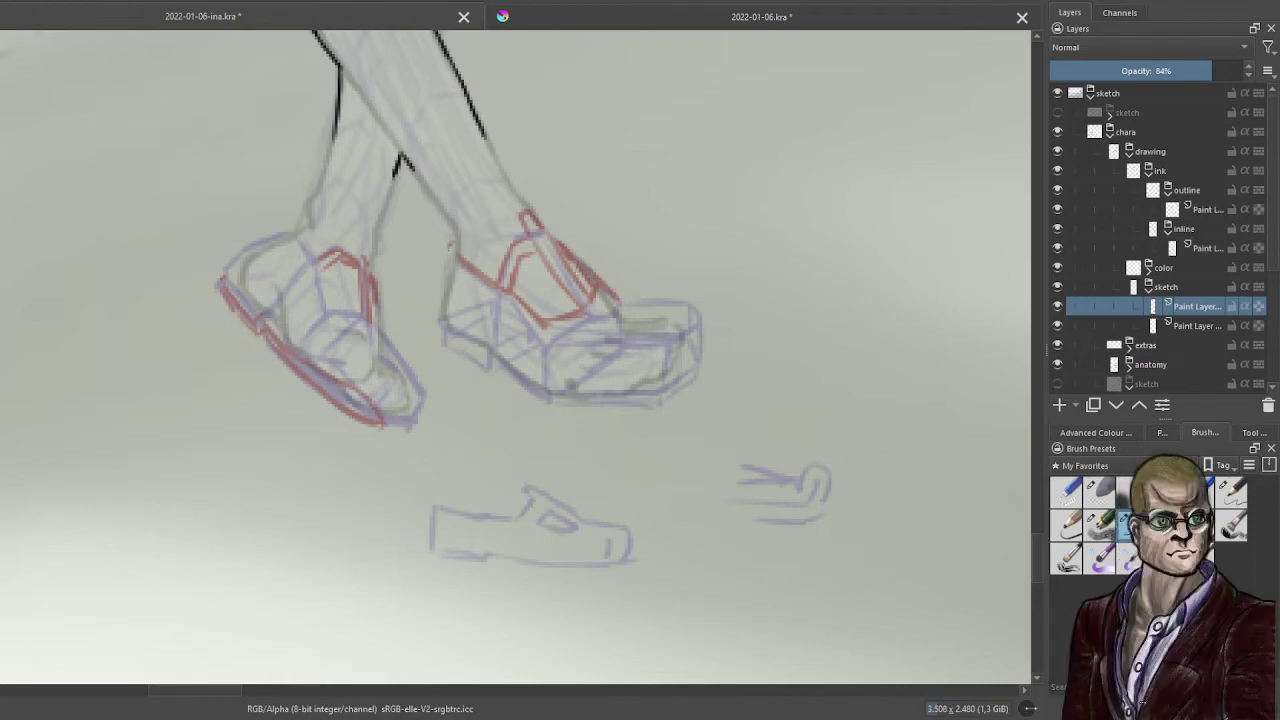
# - Trace the front shoe's heel, lower edge and rounded toe in red over the blue sketch
pyautogui.moveTo(446, 252)
pyautogui.mouseDown()
pyautogui.moveTo(494, 290)
pyautogui.moveTo(480, 284)
pyautogui.mouseUp()
pyautogui.moveTo(442, 246); pyautogui.dragTo(434, 322)
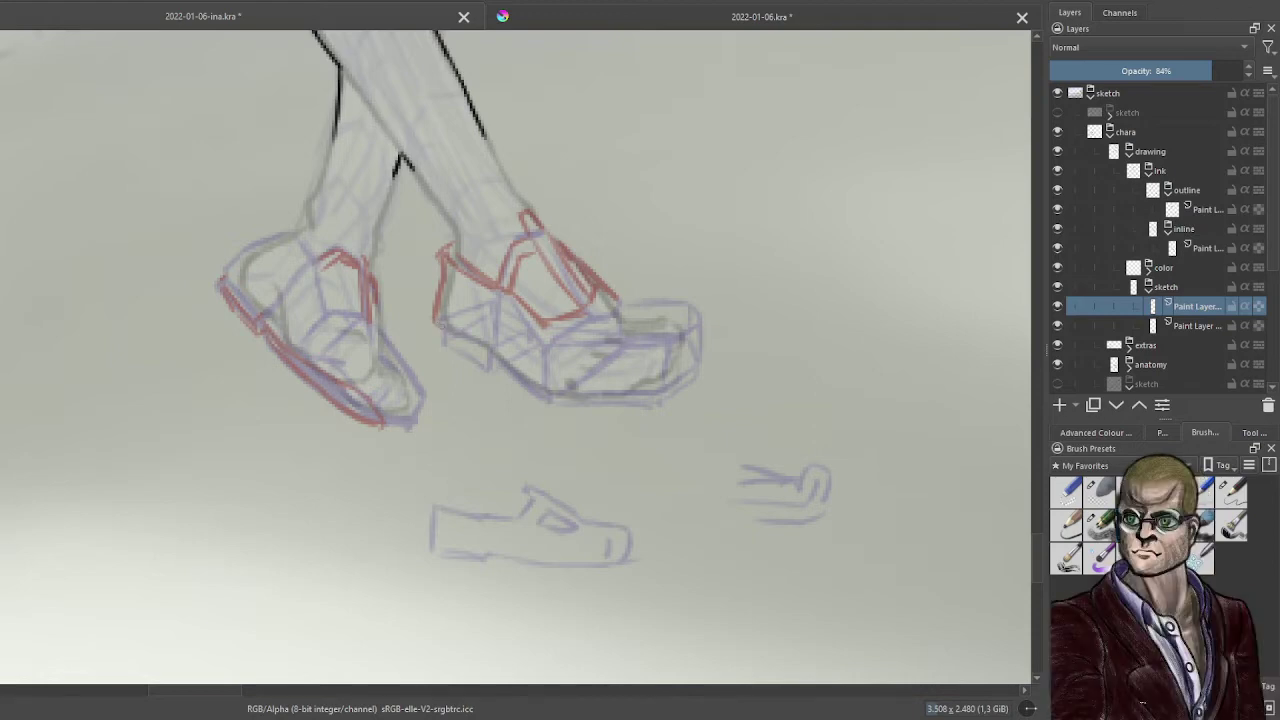
pyautogui.moveTo(436, 322)
pyautogui.mouseDown()
pyautogui.moveTo(555, 398)
pyautogui.moveTo(668, 397)
pyautogui.moveTo(696, 368)
pyautogui.moveTo(701, 318)
pyautogui.mouseUp()
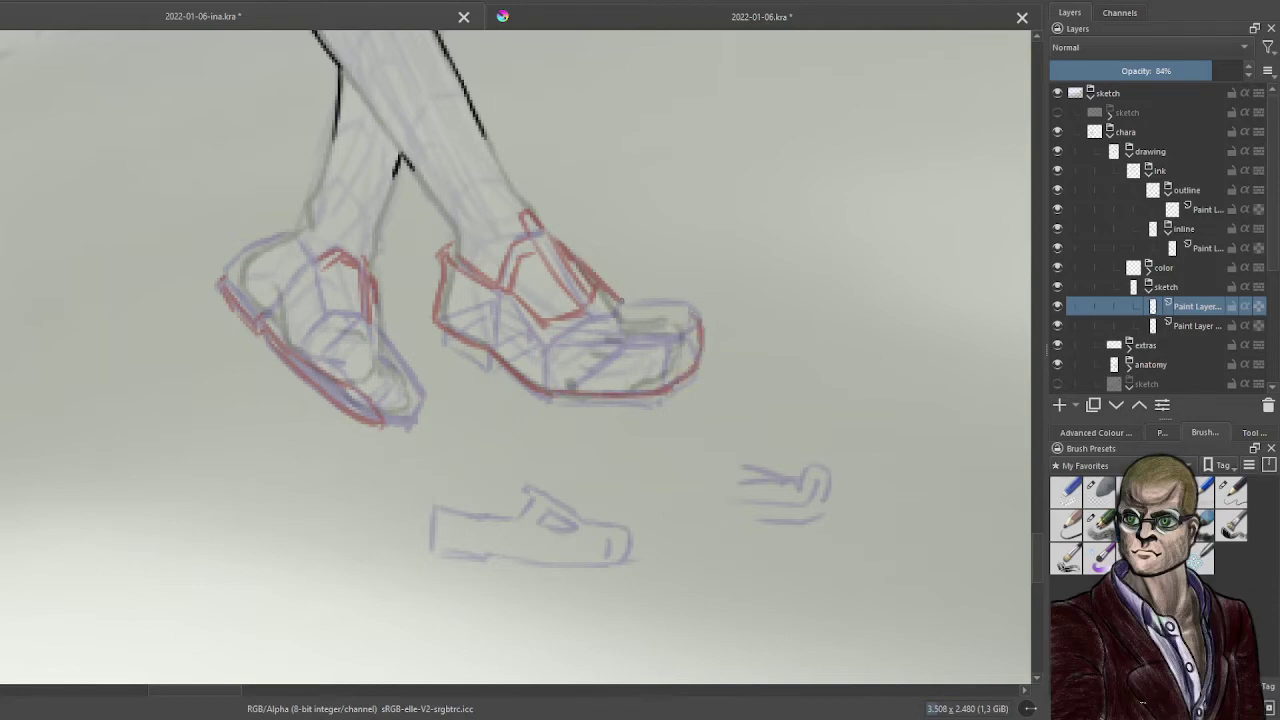
pyautogui.moveTo(622, 300); pyautogui.dragTo(694, 318)
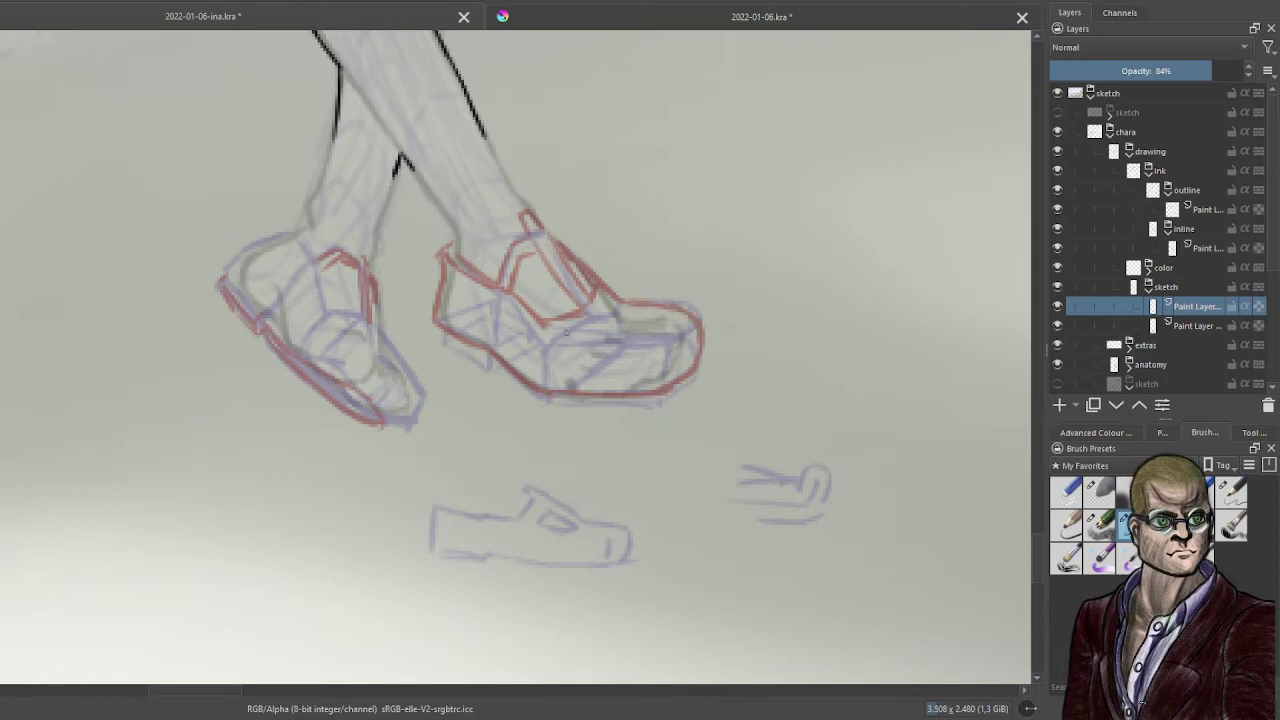
# - Add the toe seam details, heel block and sole thickness to the front shoe in red
pyautogui.moveTo(602, 344)
pyautogui.mouseDown()
pyautogui.moveTo(636, 348)
pyautogui.moveTo(681, 328)
pyautogui.moveTo(676, 357)
pyautogui.moveTo(647, 346)
pyautogui.moveTo(606, 358)
pyautogui.mouseUp()
pyautogui.moveTo(548, 337); pyautogui.dragTo(550, 359)
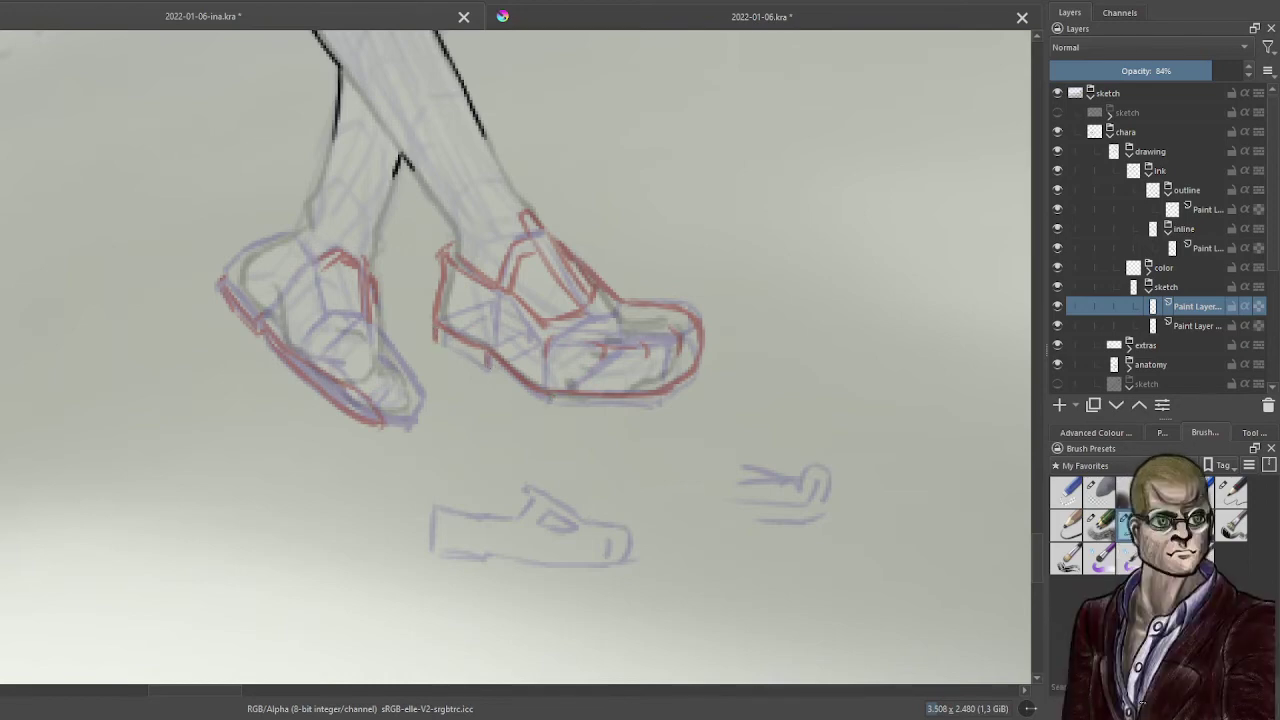
pyautogui.moveTo(438, 339)
pyautogui.mouseDown()
pyautogui.moveTo(474, 353)
pyautogui.moveTo(487, 332)
pyautogui.moveTo(550, 398)
pyautogui.mouseUp()
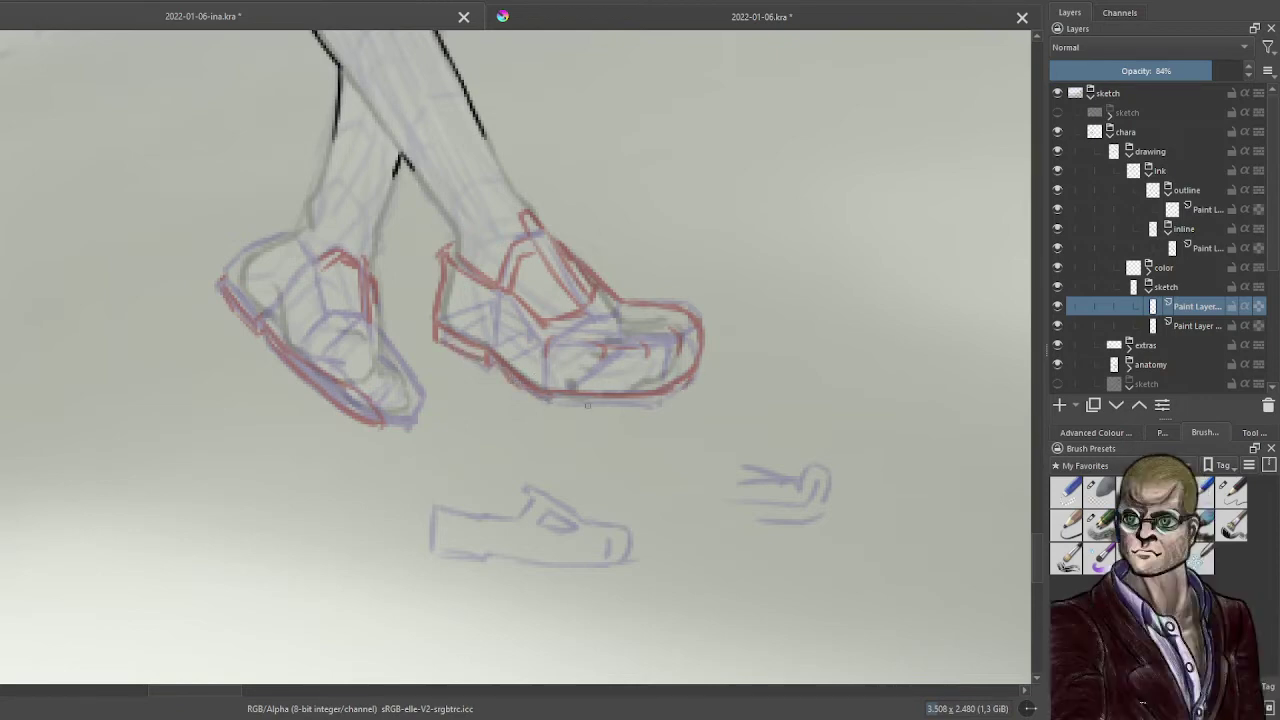
pyautogui.moveTo(556, 402)
pyautogui.mouseDown()
pyautogui.moveTo(666, 404)
pyautogui.moveTo(684, 386)
pyautogui.moveTo(672, 396)
pyautogui.mouseUp()
# - Draw the back shoe's heel collar, instep opening, toe outline and toe seams in red
pyautogui.moveTo(294, 228); pyautogui.dragTo(309, 250)
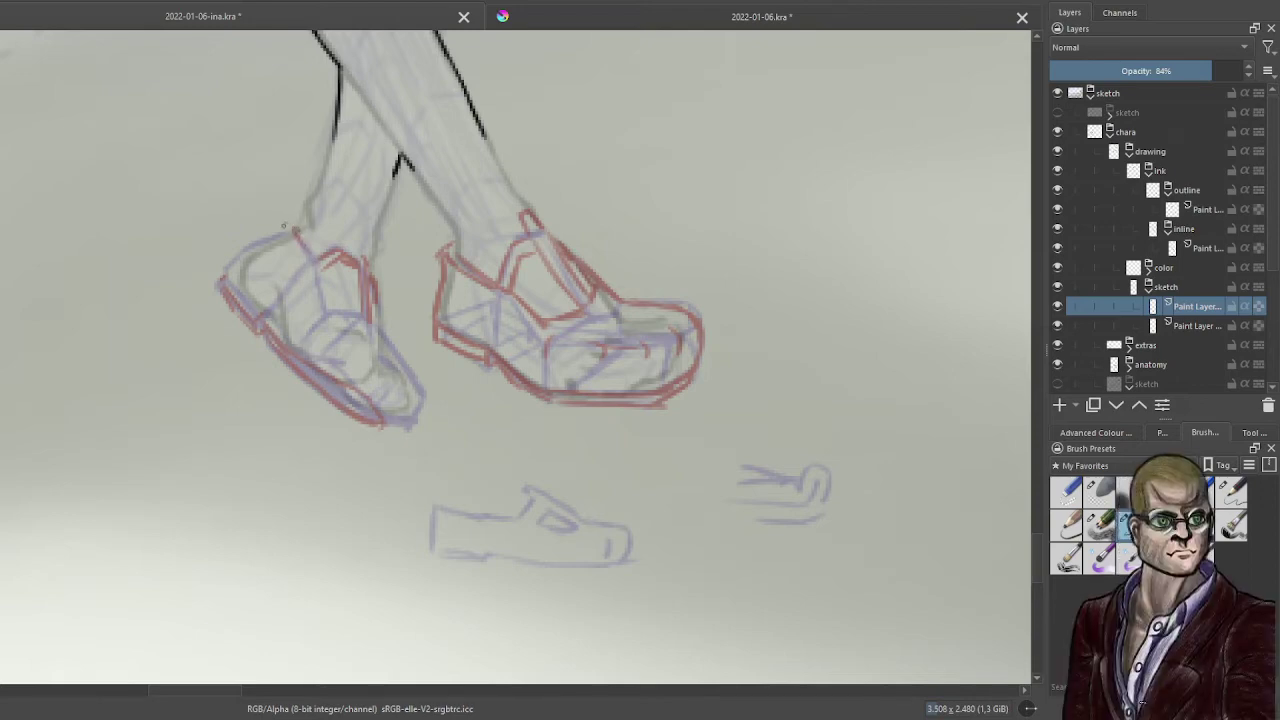
pyautogui.moveTo(291, 246)
pyautogui.mouseDown()
pyautogui.moveTo(282, 229)
pyautogui.moveTo(228, 256)
pyautogui.moveTo(222, 280)
pyautogui.moveTo(256, 308)
pyautogui.mouseUp()
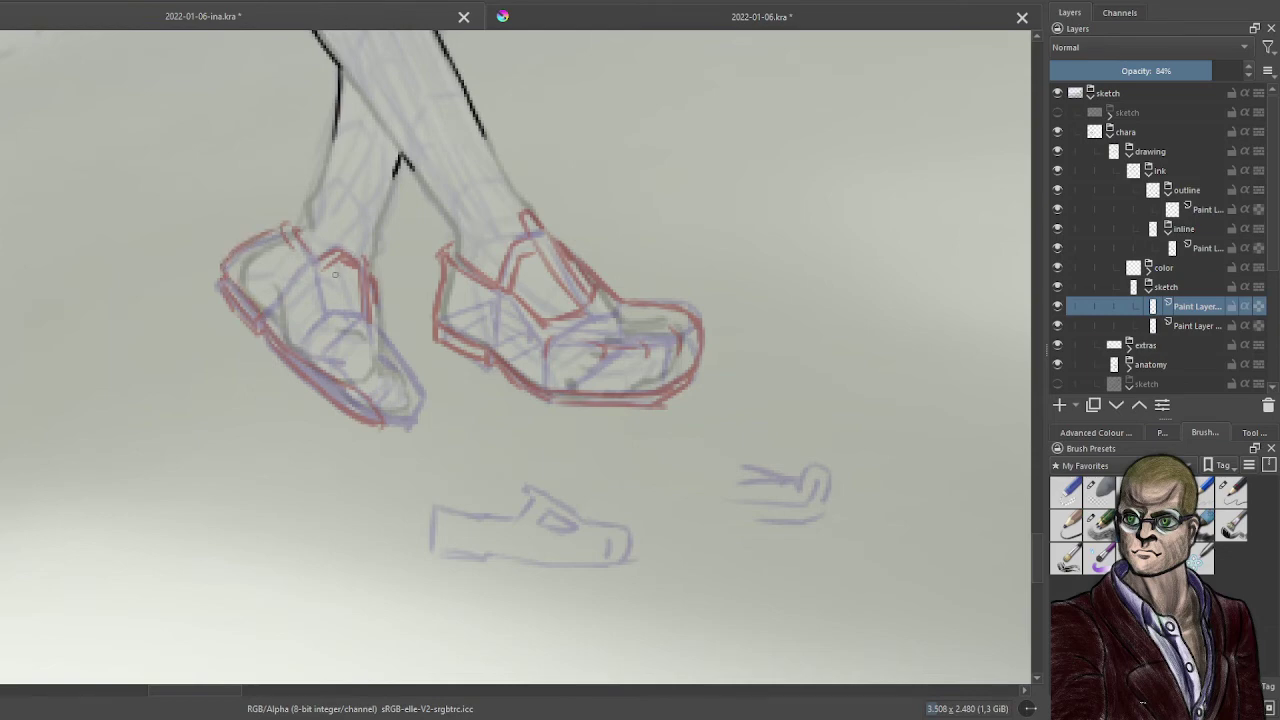
pyautogui.moveTo(323, 281)
pyautogui.mouseDown()
pyautogui.moveTo(334, 310)
pyautogui.moveTo(355, 309)
pyautogui.moveTo(387, 340)
pyautogui.mouseUp()
pyautogui.moveTo(334, 304)
pyautogui.mouseDown()
pyautogui.moveTo(362, 311)
pyautogui.moveTo(421, 394)
pyautogui.moveTo(387, 427)
pyautogui.mouseUp()
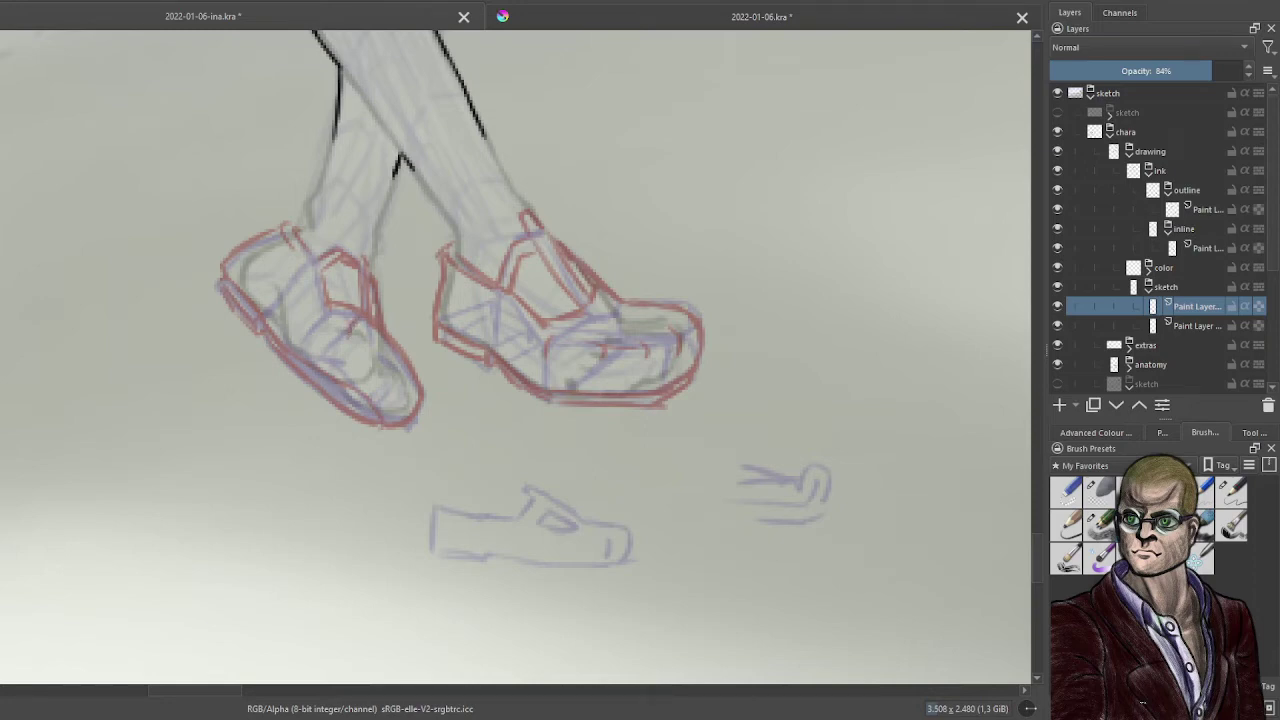
pyautogui.moveTo(401, 358)
pyautogui.mouseDown()
pyautogui.moveTo(391, 378)
pyautogui.moveTo(380, 355)
pyautogui.mouseUp()
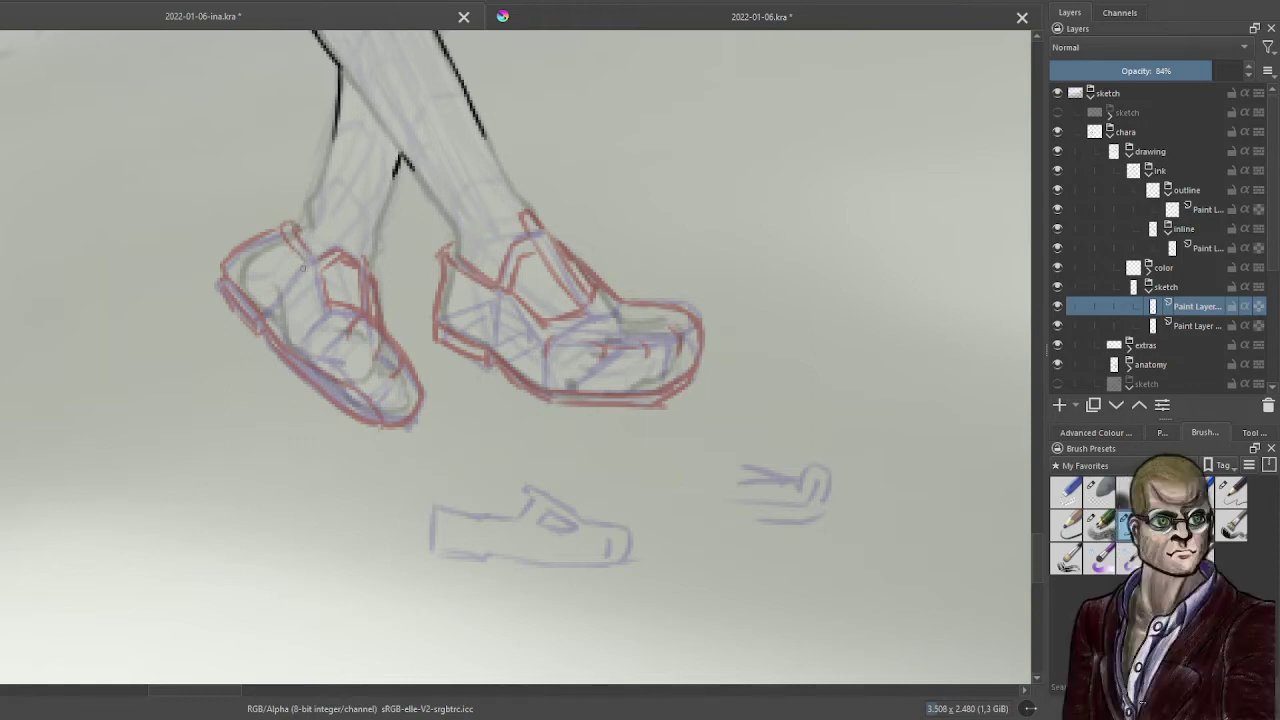
# - Ink the rear contour of the back leg, the shoe's heel and part of its sole in black on the outline paint layer
pyautogui.click(1200, 209)
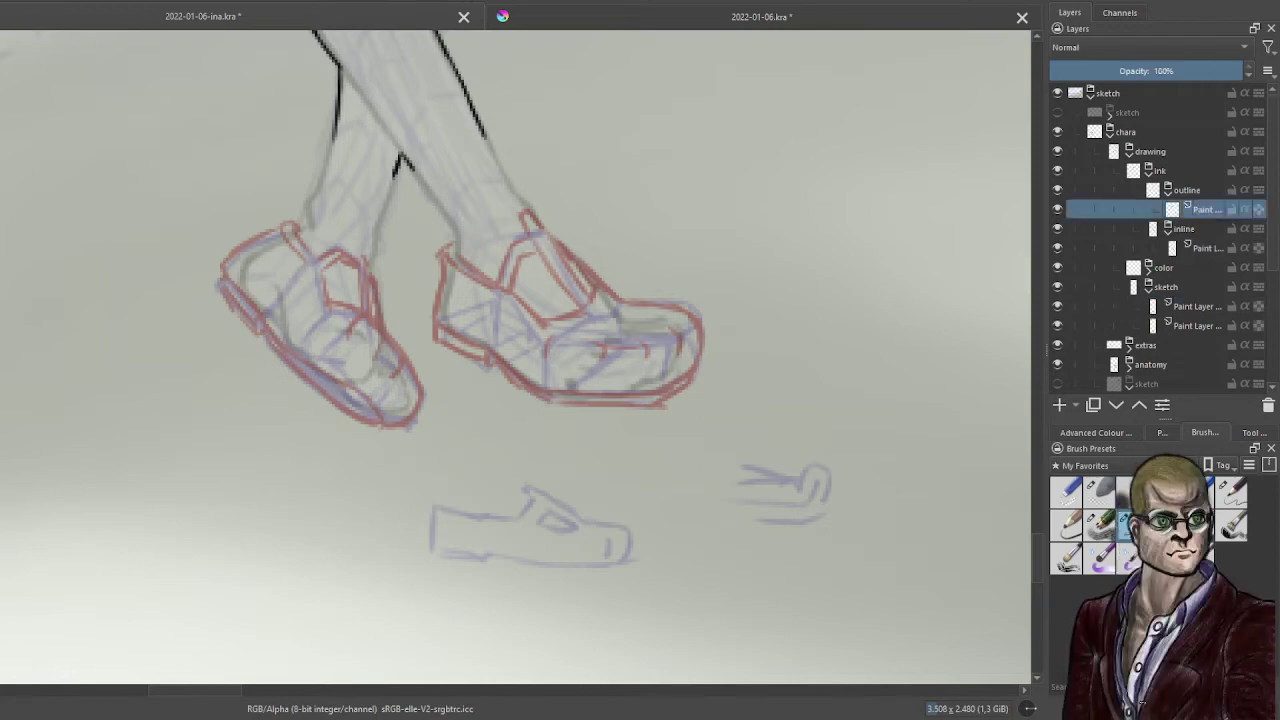
pyautogui.click(1098, 433)
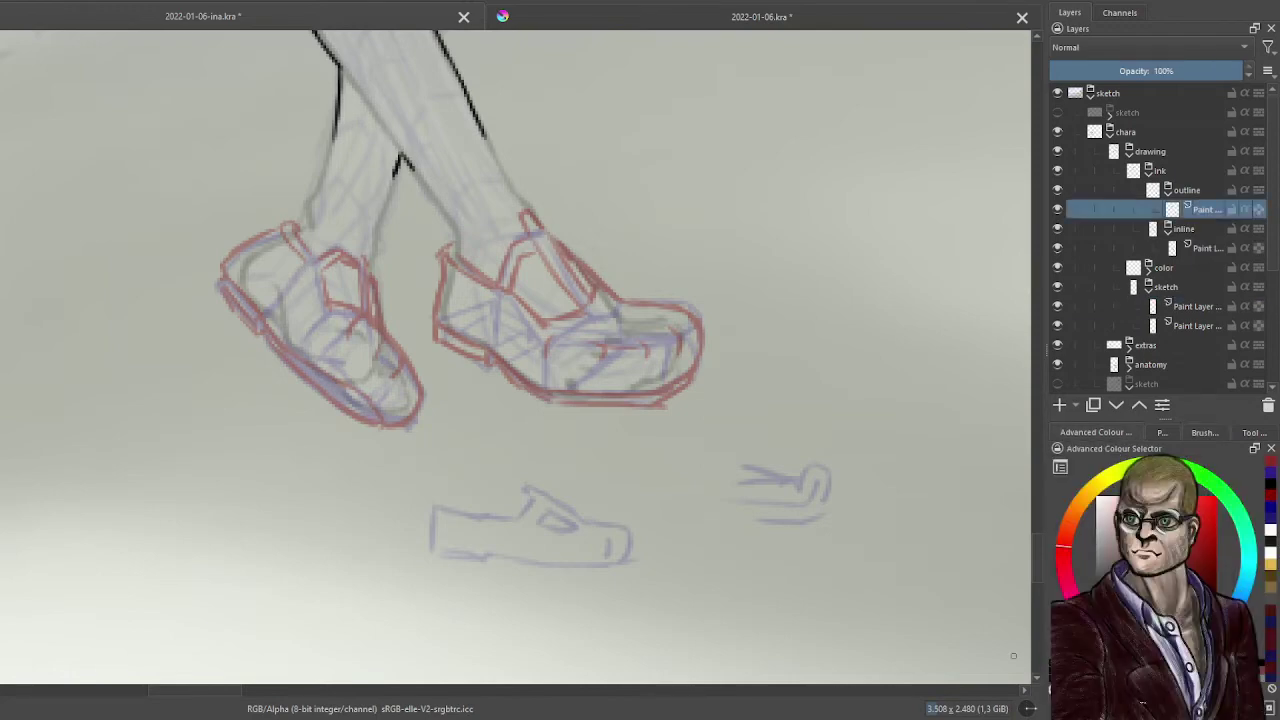
pyautogui.moveTo(877, 504); pyautogui.dragTo(970, 586)
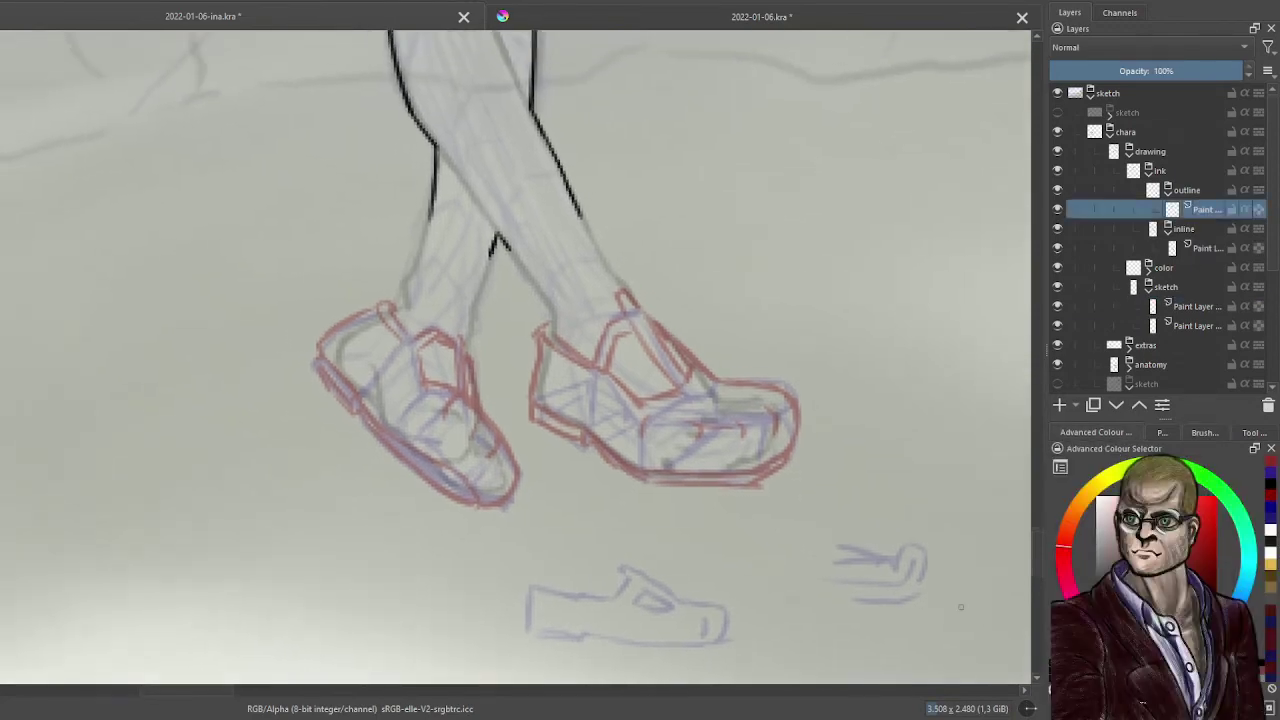
pyautogui.scroll(1, 590, 434)
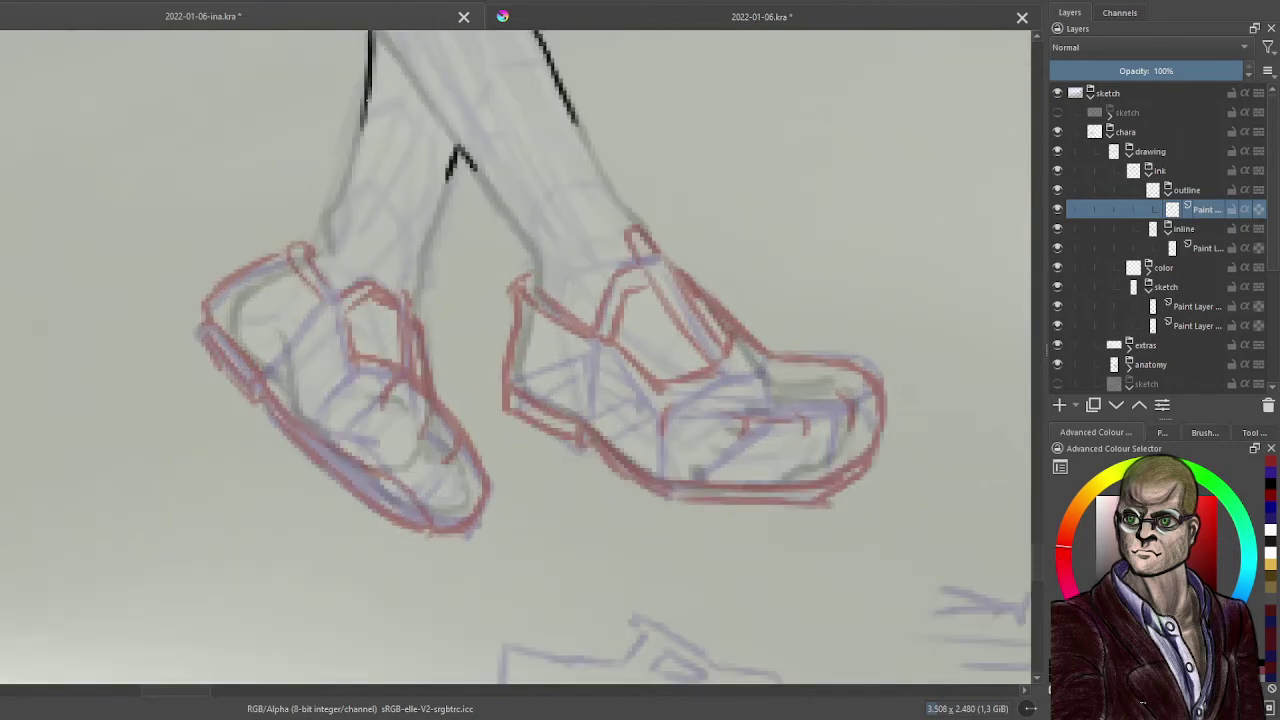
pyautogui.moveTo(363, 125)
pyautogui.mouseDown()
pyautogui.moveTo(323, 224)
pyautogui.moveTo(322, 247)
pyautogui.moveTo(331, 242)
pyautogui.moveTo(270, 256)
pyautogui.mouseUp()
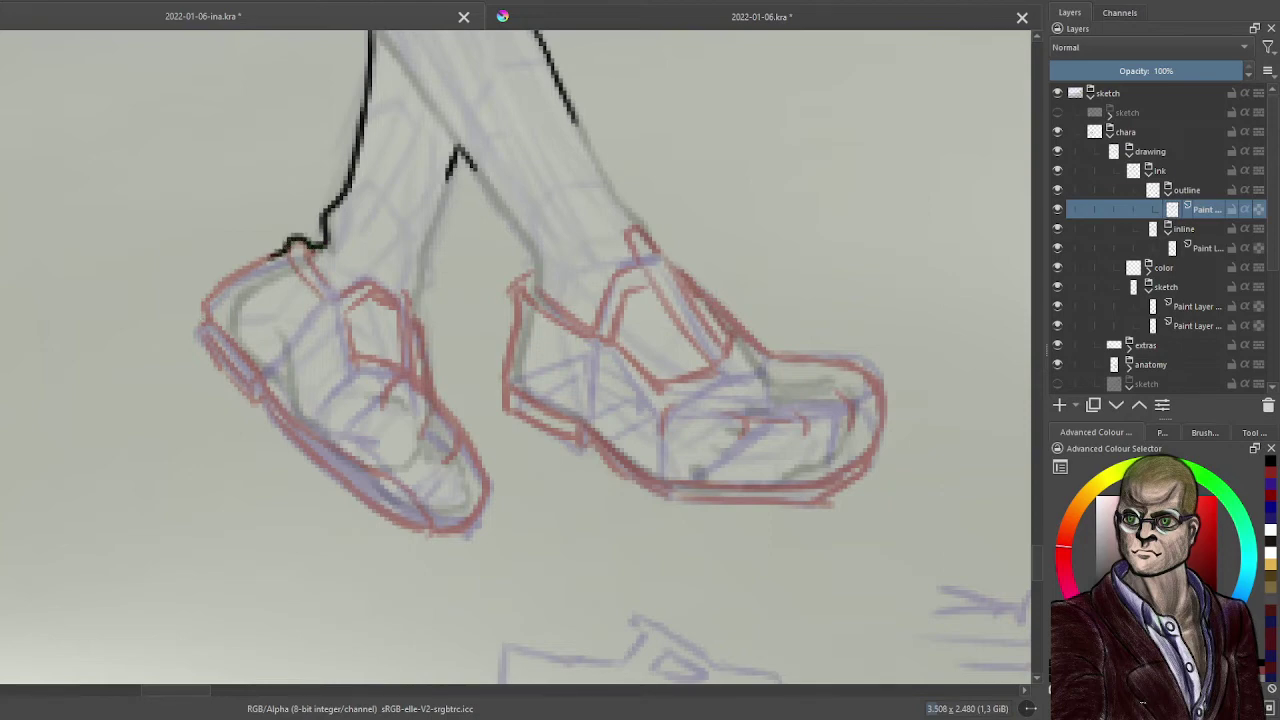
pyautogui.moveTo(198, 322)
pyautogui.mouseDown()
pyautogui.moveTo(219, 370)
pyautogui.moveTo(200, 318)
pyautogui.moveTo(210, 291)
pyautogui.moveTo(286, 249)
pyautogui.mouseUp()
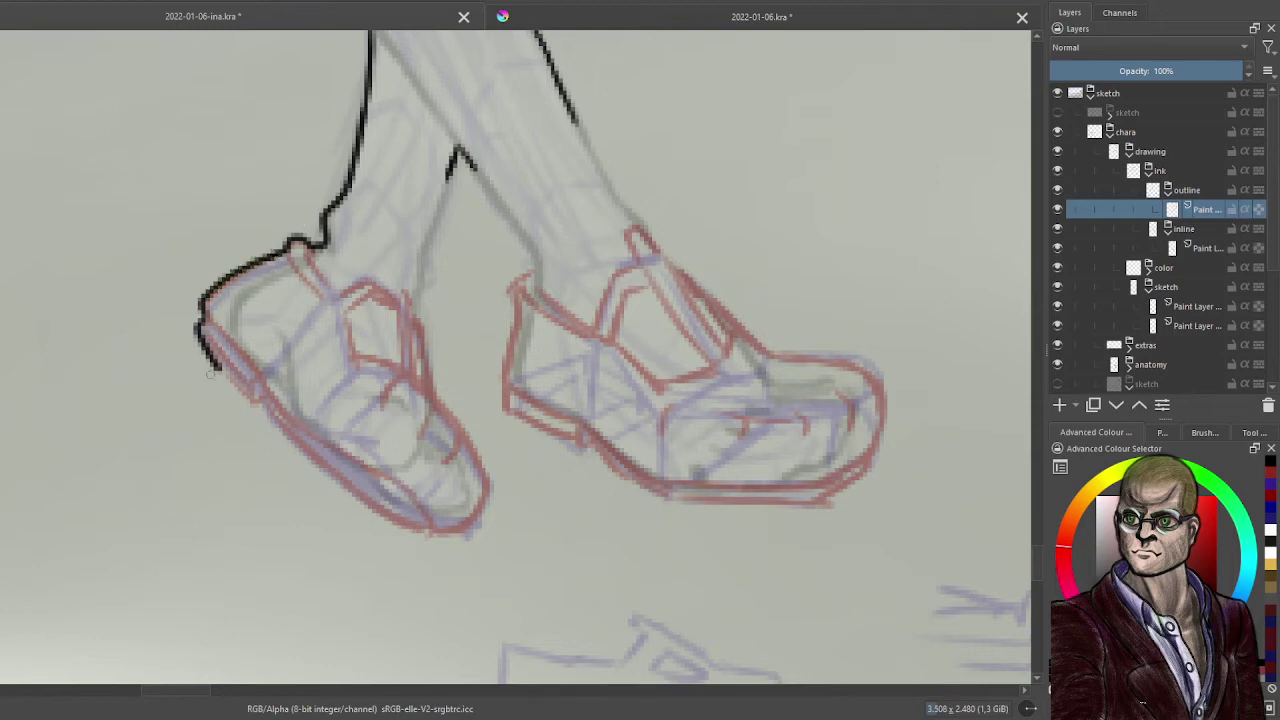
pyautogui.moveTo(212, 358); pyautogui.dragTo(338, 482)
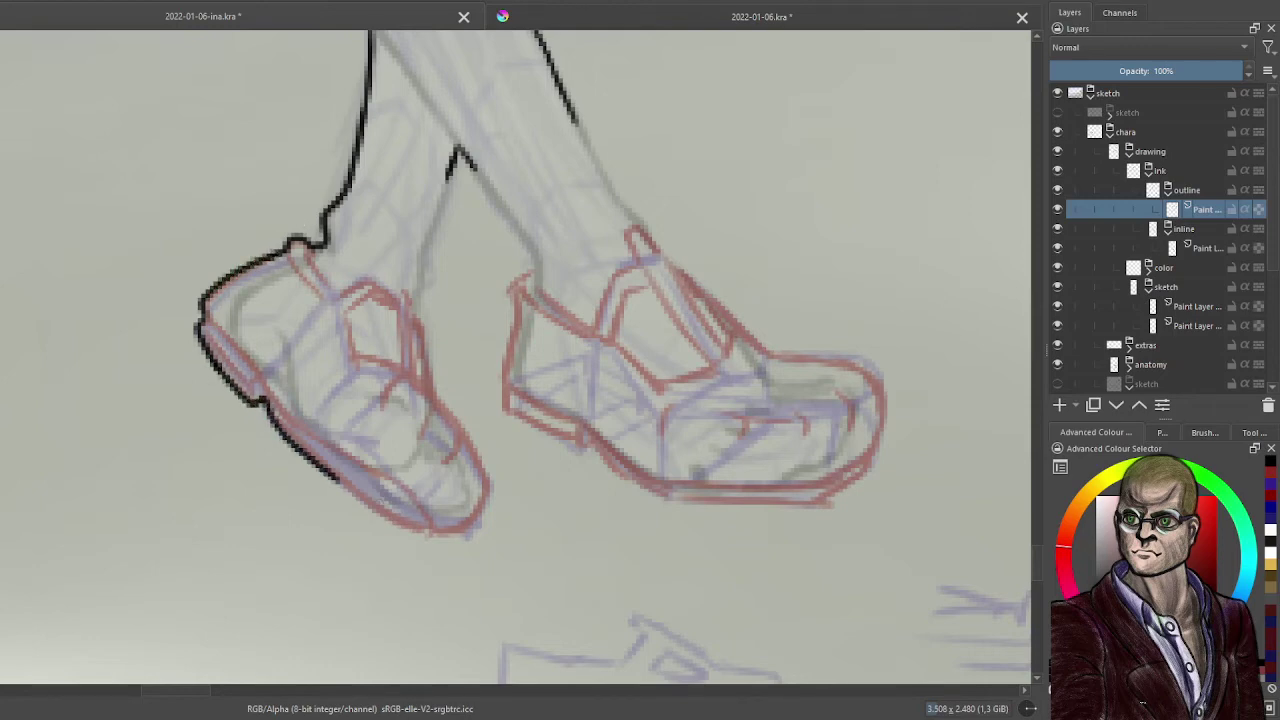
# - Ink the front contour of the back leg and shoe, and close the outline around the toe and sole
pyautogui.moveTo(452, 172)
pyautogui.mouseDown()
pyautogui.moveTo(411, 318)
pyautogui.moveTo(435, 400)
pyautogui.moveTo(485, 470)
pyautogui.moveTo(470, 527)
pyautogui.mouseUp()
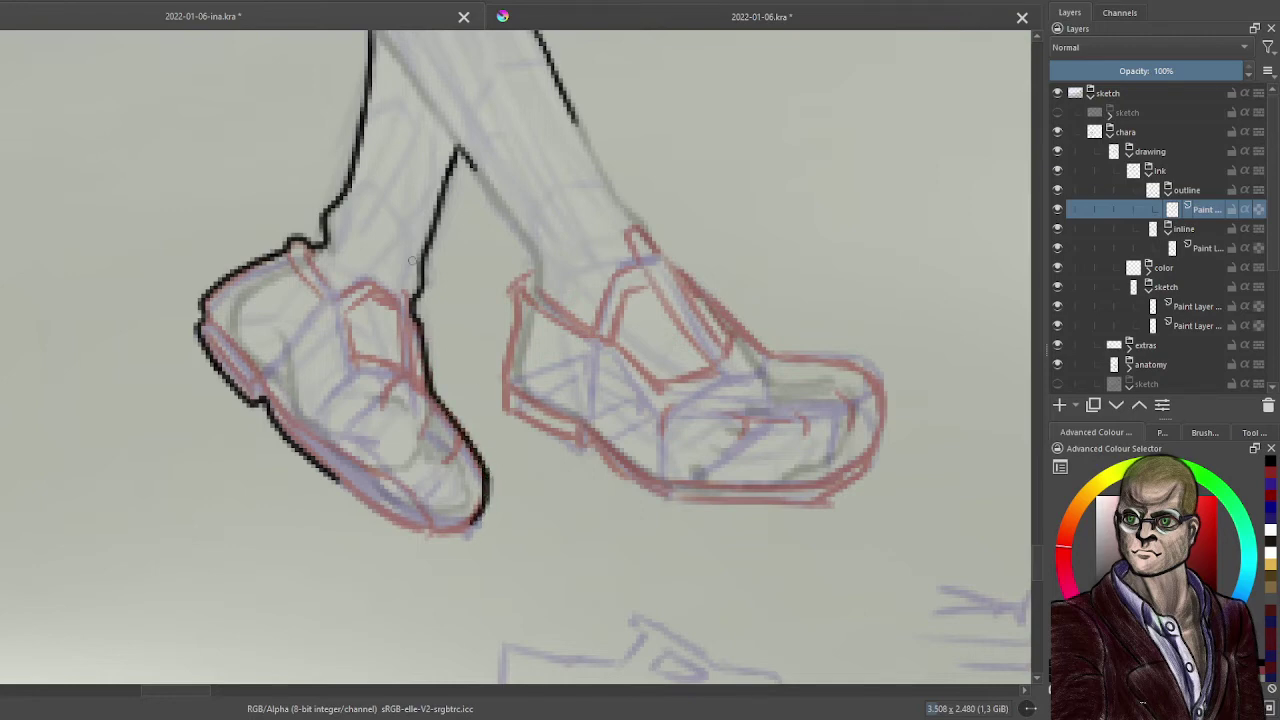
pyautogui.moveTo(320, 468)
pyautogui.mouseDown()
pyautogui.moveTo(408, 525)
pyautogui.moveTo(472, 516)
pyautogui.mouseUp()
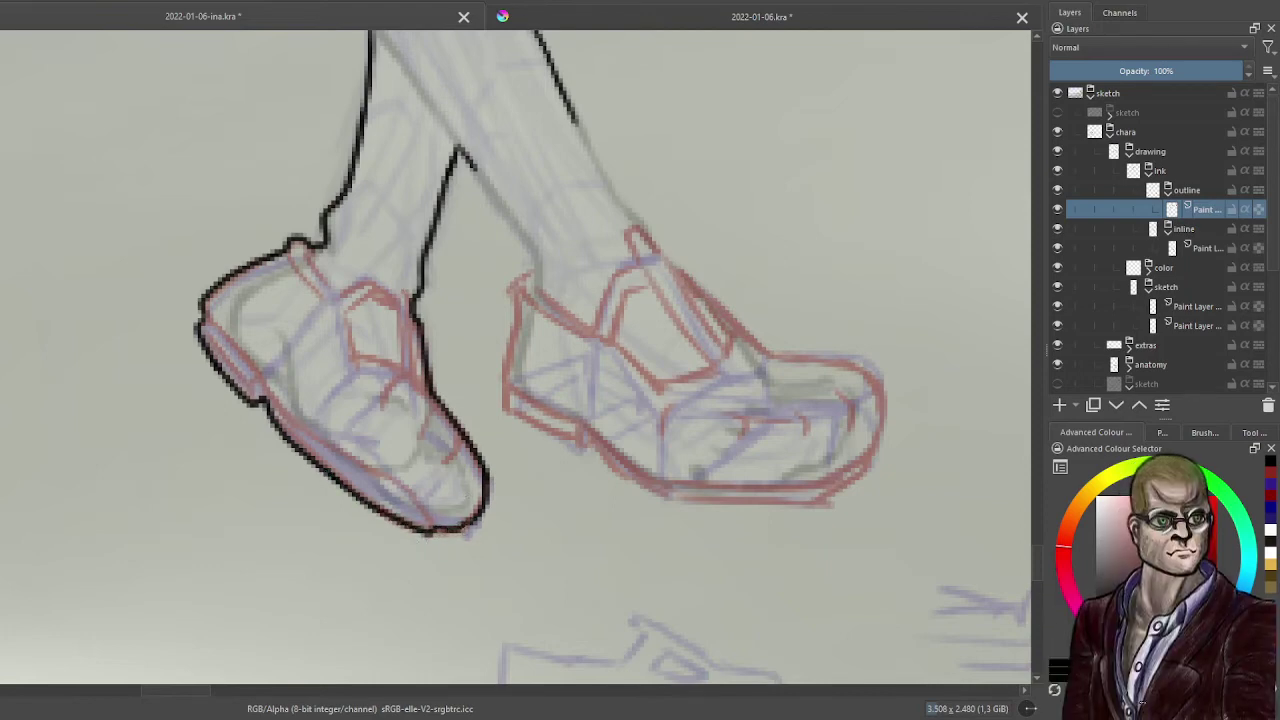
pyautogui.hotkey('ctrl', 'z')
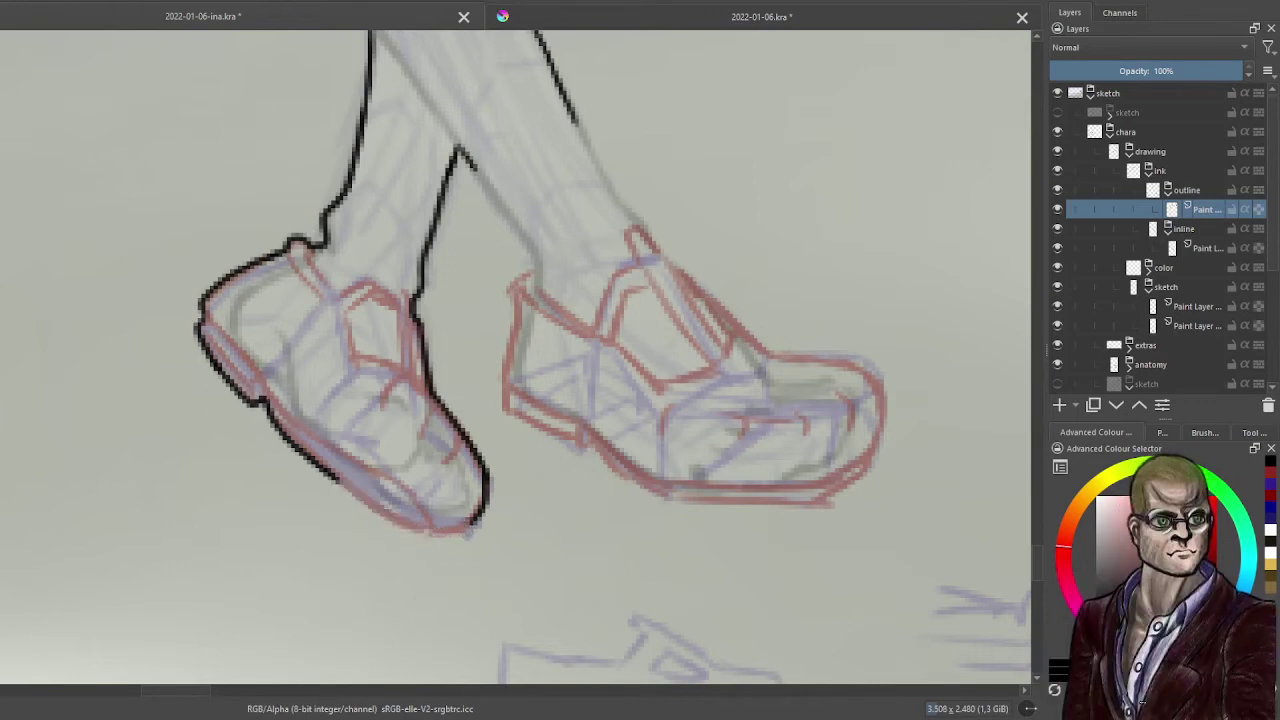
pyautogui.moveTo(481, 507)
pyautogui.mouseDown()
pyautogui.moveTo(462, 530)
pyautogui.moveTo(418, 541)
pyautogui.mouseUp()
pyautogui.moveTo(350, 494); pyautogui.dragTo(424, 542)
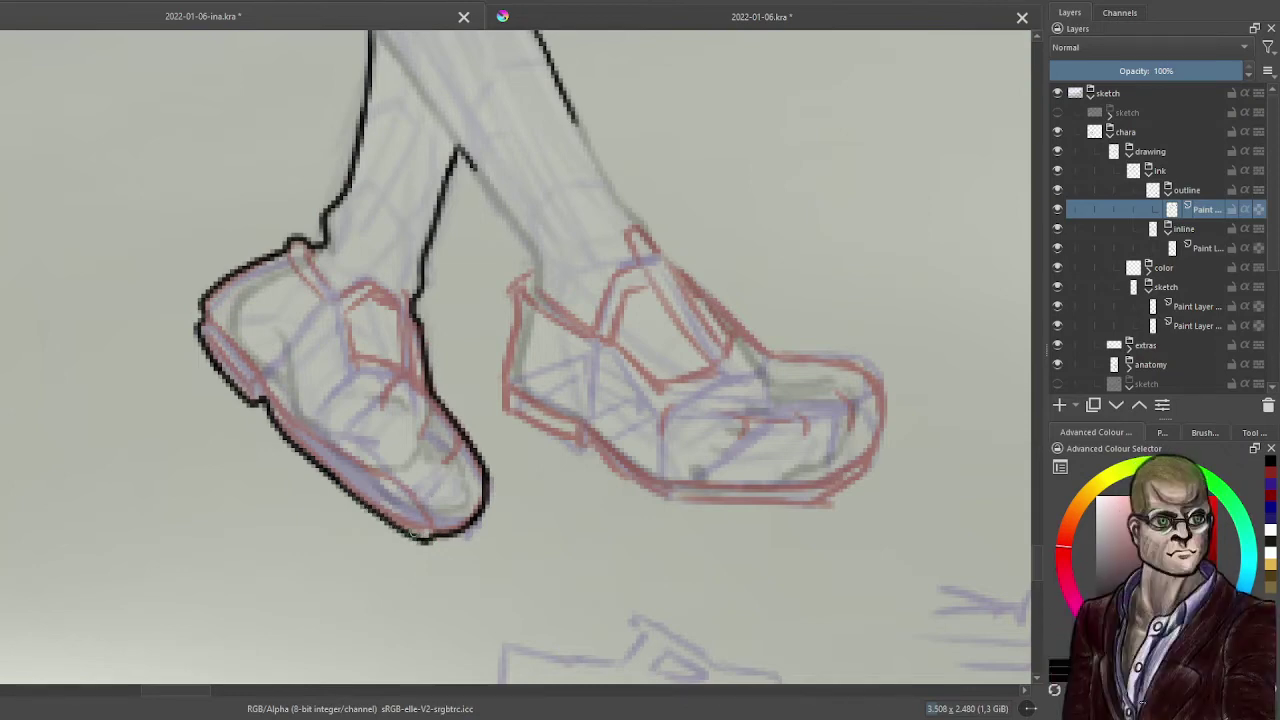
# - Ink the front leg's calf and shin contours in black, continuing into the shoe's heel and instep
pyautogui.scroll(-3, 553, 450)
pyautogui.scroll(-2, 646, 423)
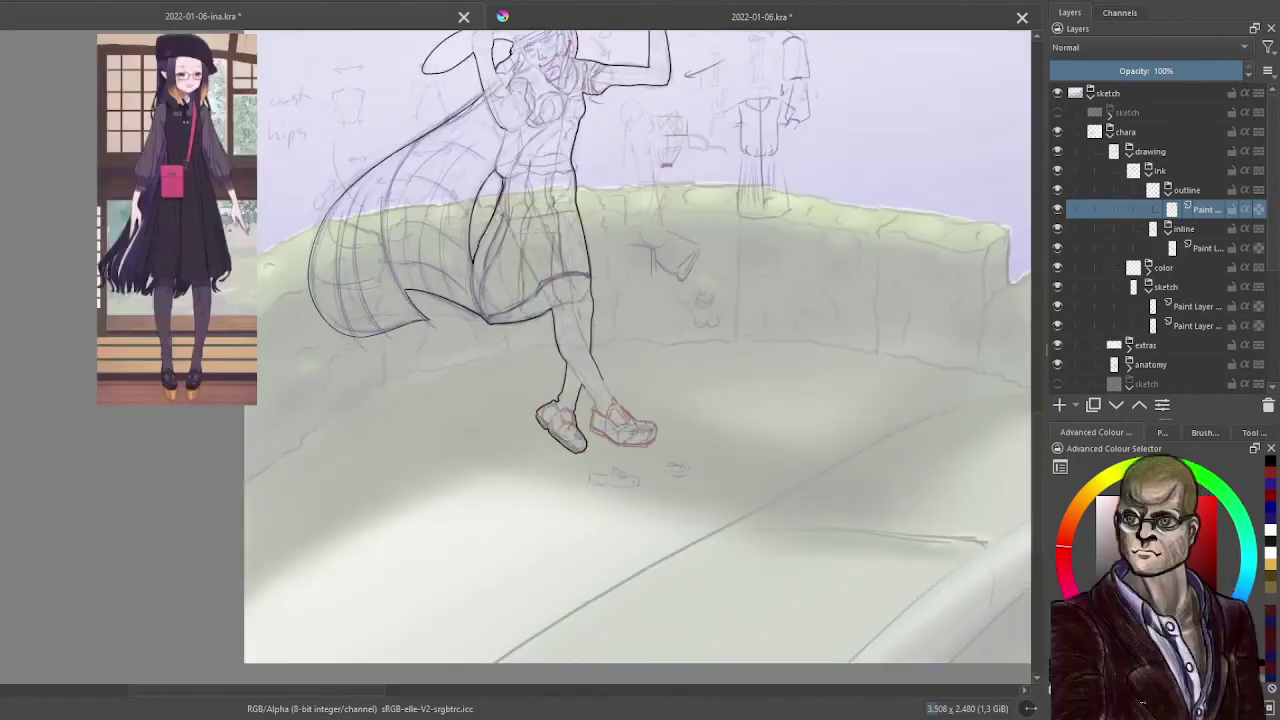
pyautogui.scroll(5, 640, 423)
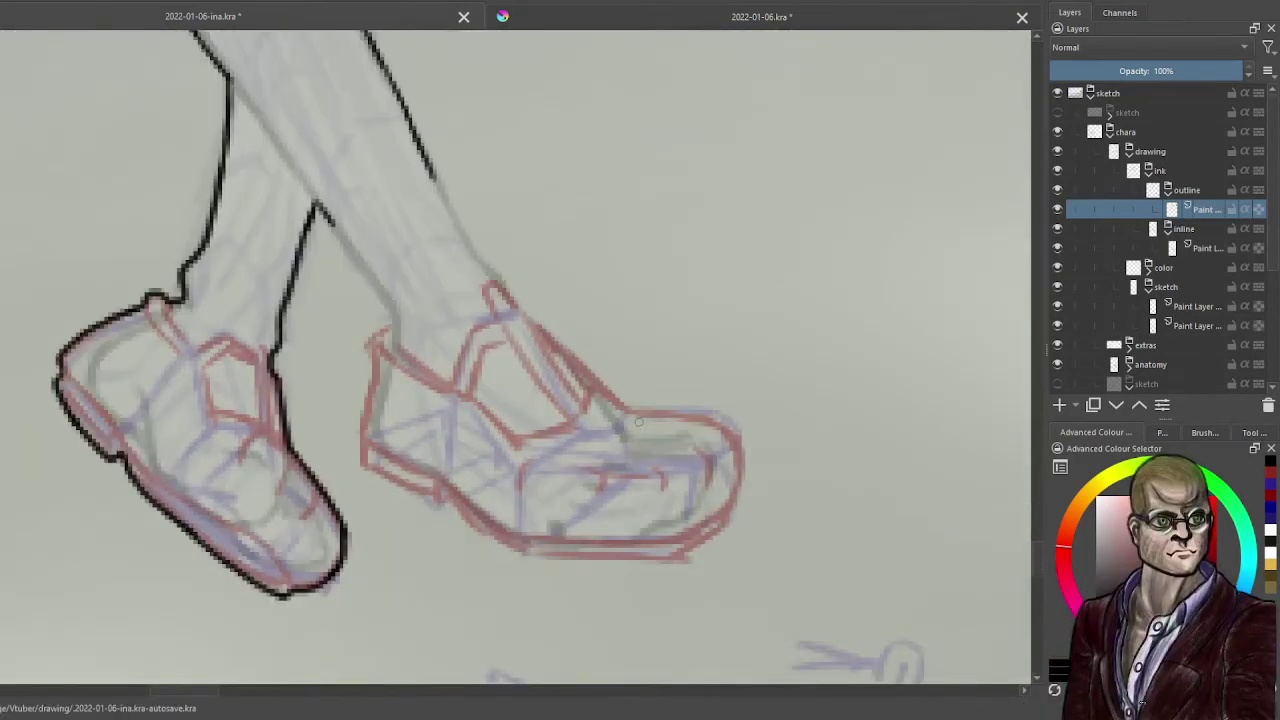
pyautogui.moveTo(320, 212)
pyautogui.mouseDown()
pyautogui.moveTo(388, 302)
pyautogui.moveTo(363, 298)
pyautogui.moveTo(391, 310)
pyautogui.moveTo(369, 345)
pyautogui.moveTo(364, 466)
pyautogui.mouseUp()
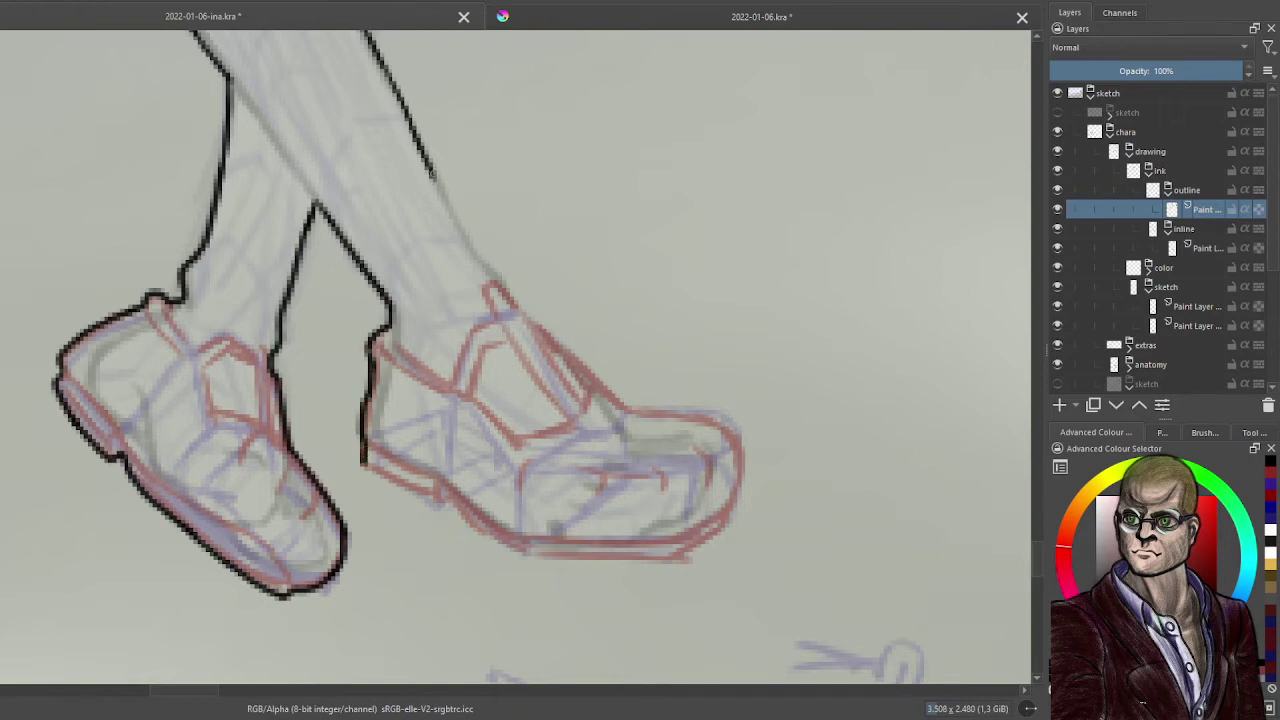
pyautogui.moveTo(432, 175); pyautogui.dragTo(532, 318)
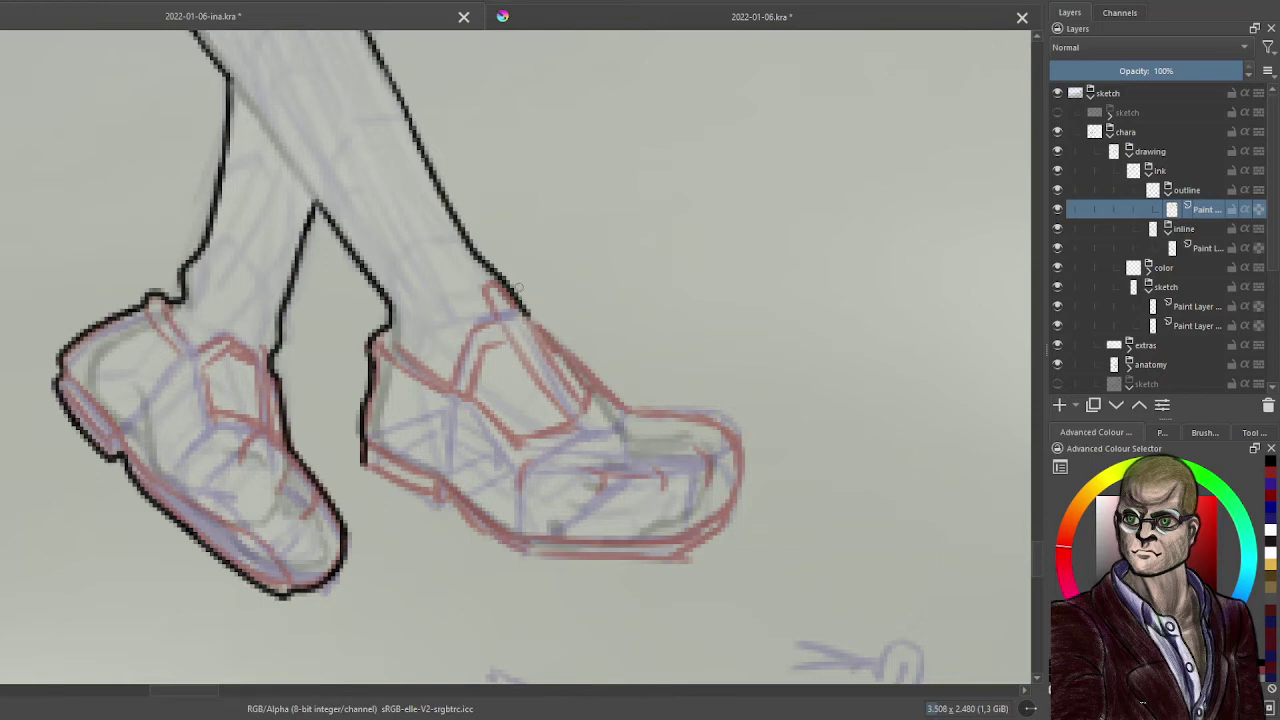
pyautogui.hotkey('ctrl', 'z')
pyautogui.moveTo(432, 178)
pyautogui.mouseDown()
pyautogui.moveTo(480, 262)
pyautogui.moveTo(636, 407)
pyautogui.mouseUp()
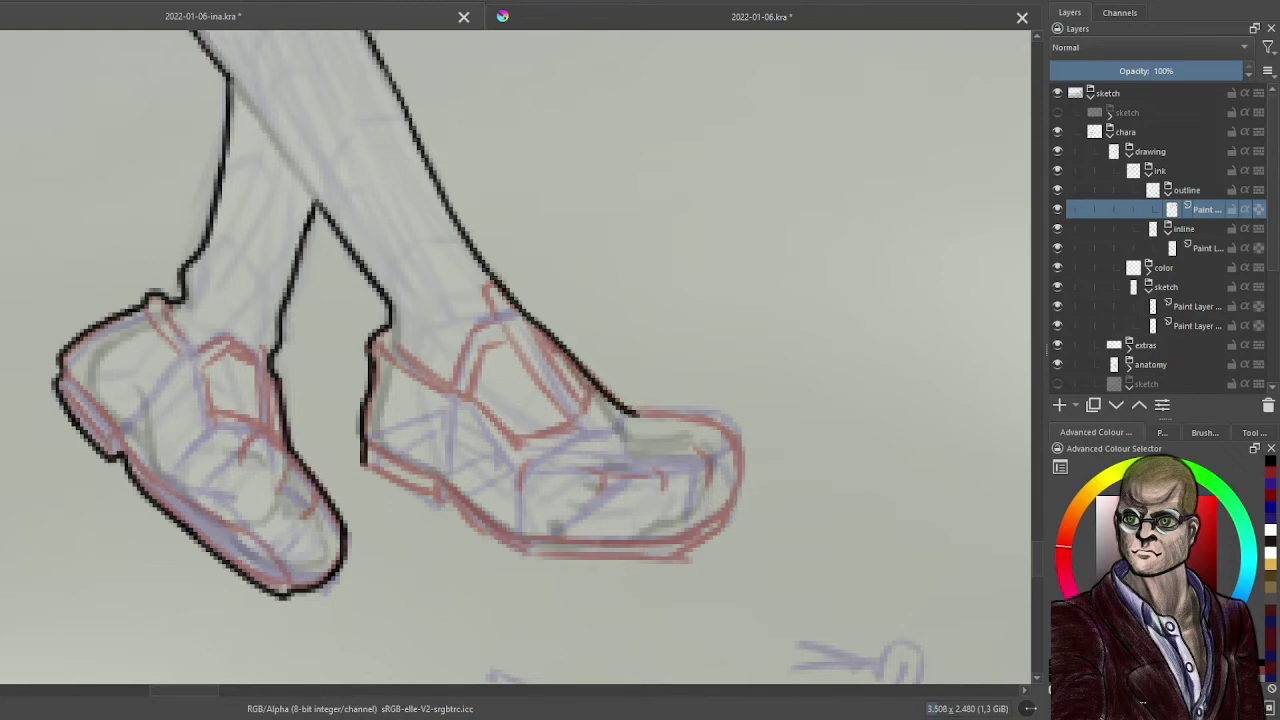
# - Ink the front shoe's rounded toe and stepped sole to close its black outline
pyautogui.moveTo(734, 498)
pyautogui.mouseDown()
pyautogui.moveTo(719, 530)
pyautogui.moveTo(742, 462)
pyautogui.moveTo(724, 426)
pyautogui.mouseUp()
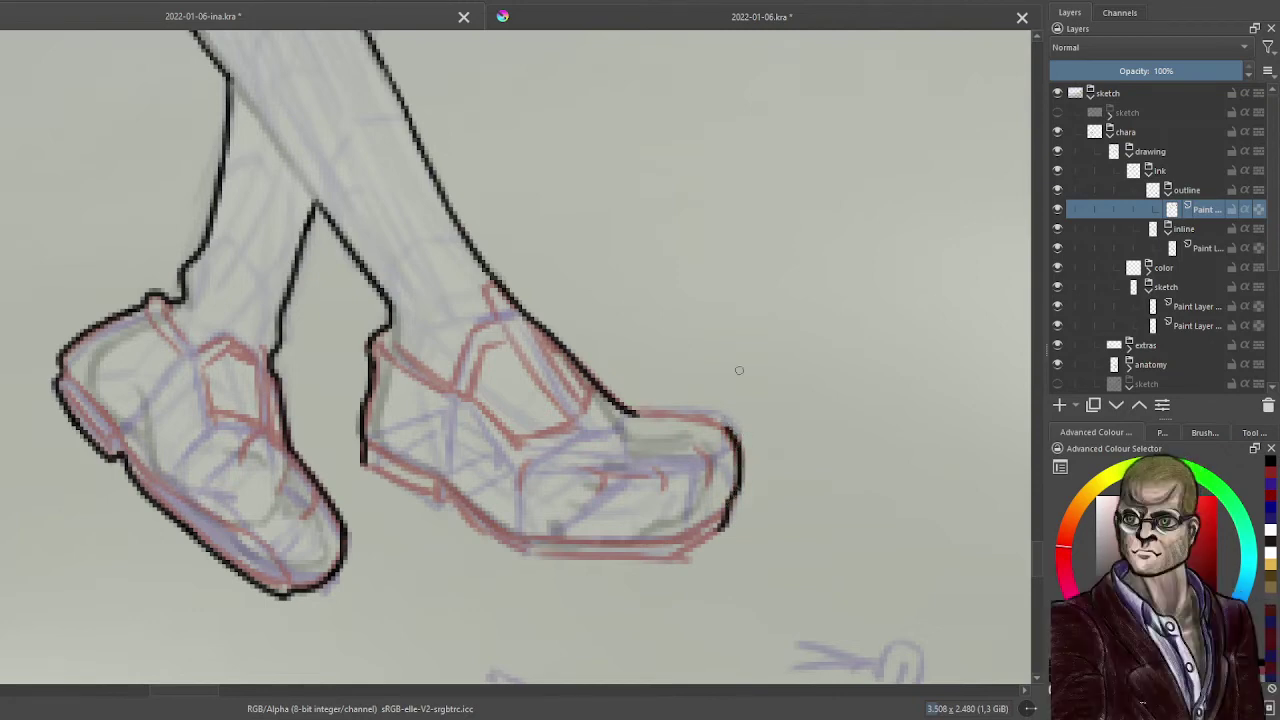
pyautogui.hotkey('ctrl', 'z')
pyautogui.moveTo(740, 484)
pyautogui.mouseDown()
pyautogui.moveTo(716, 422)
pyautogui.moveTo(640, 401)
pyautogui.mouseUp()
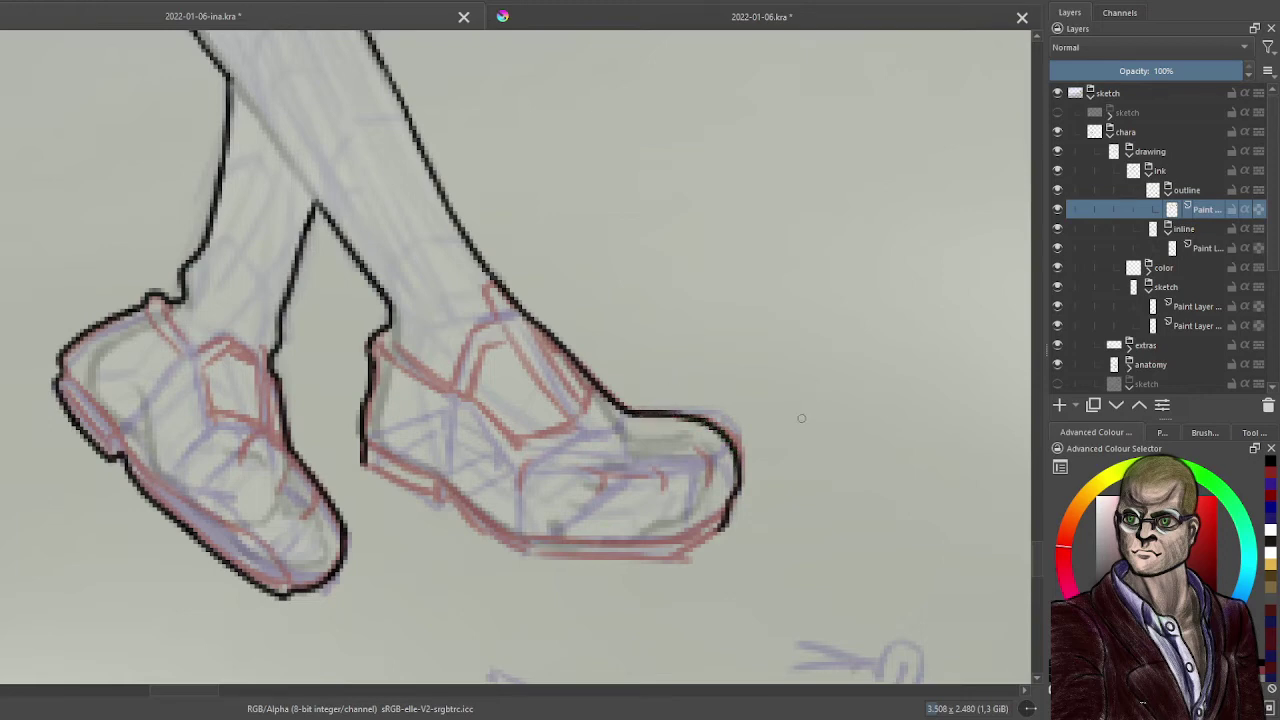
pyautogui.moveTo(362, 462)
pyautogui.mouseDown()
pyautogui.moveTo(435, 502)
pyautogui.moveTo(441, 493)
pyautogui.moveTo(467, 532)
pyautogui.moveTo(446, 496)
pyautogui.moveTo(488, 537)
pyautogui.moveTo(530, 539)
pyautogui.moveTo(515, 552)
pyautogui.moveTo(670, 558)
pyautogui.moveTo(730, 501)
pyautogui.mouseUp()
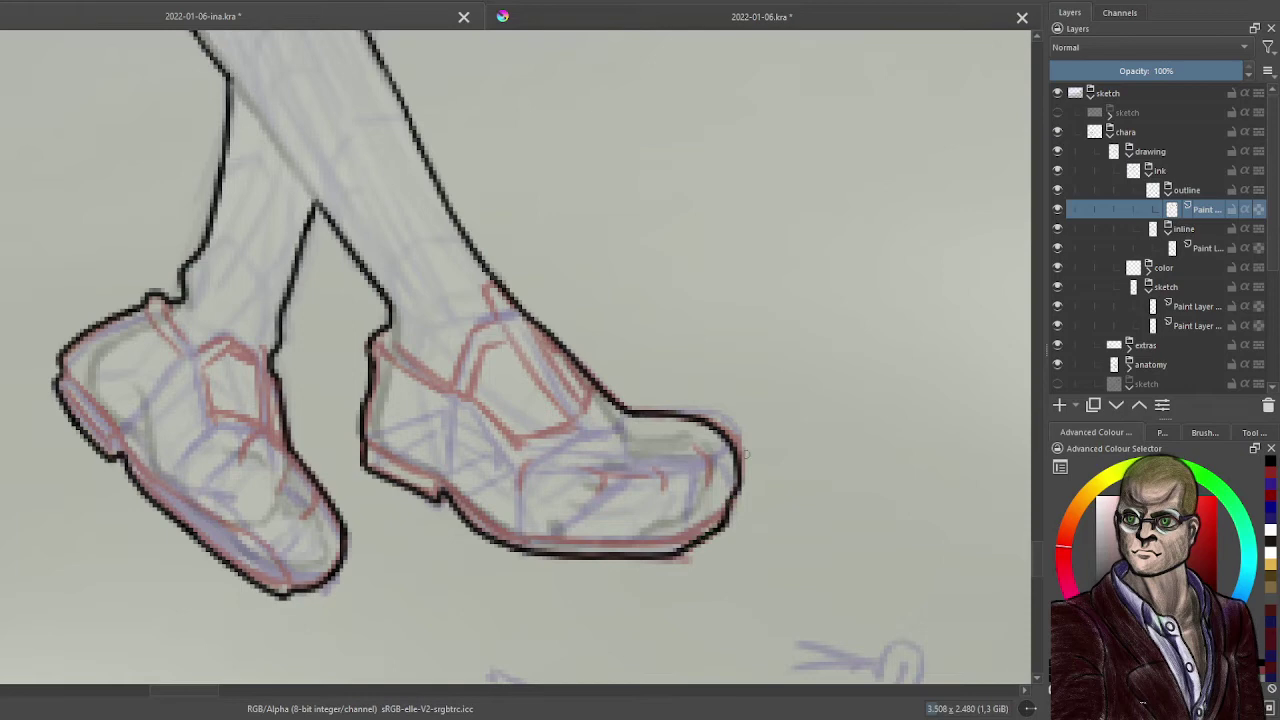
# - Check the character's outline with the extras and anatomy groups temporarily hidden, and test for gaps with a temporary contiguous selection of its interior
pyautogui.scroll(-6, 746, 454)
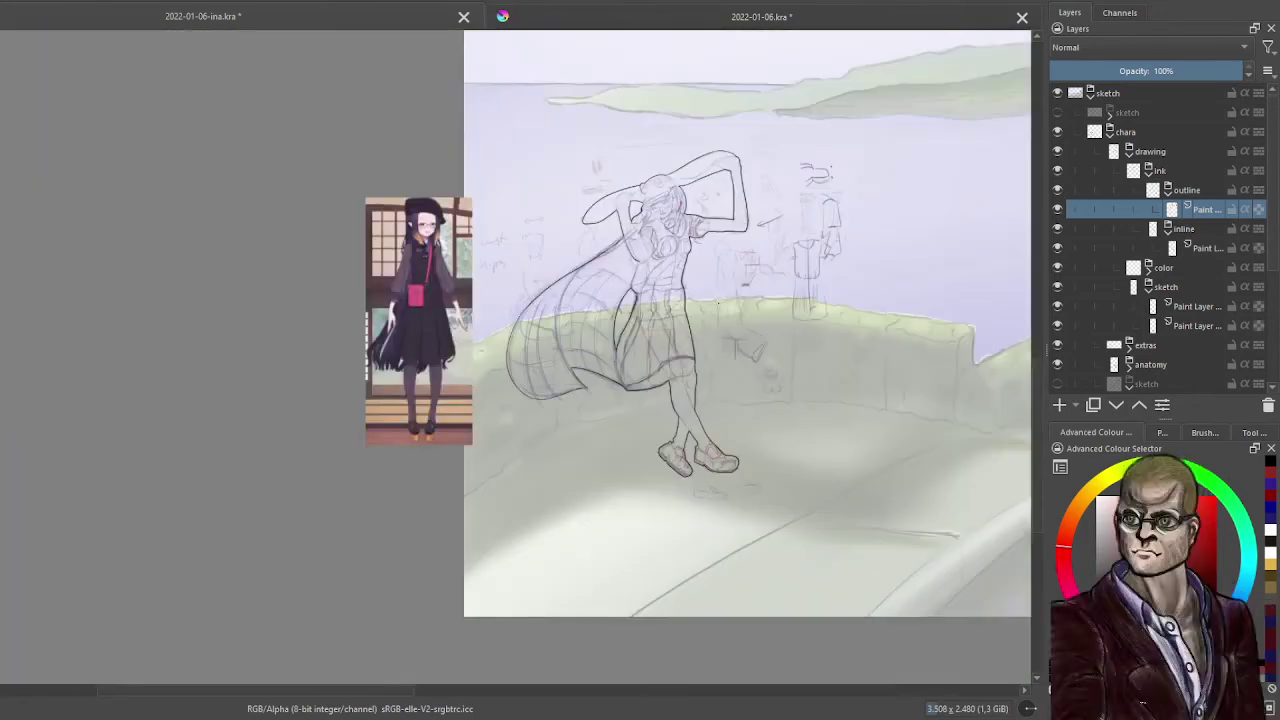
pyautogui.moveTo(713, 301); pyautogui.dragTo(658, 371)
pyautogui.scroll(1, 732, 282)
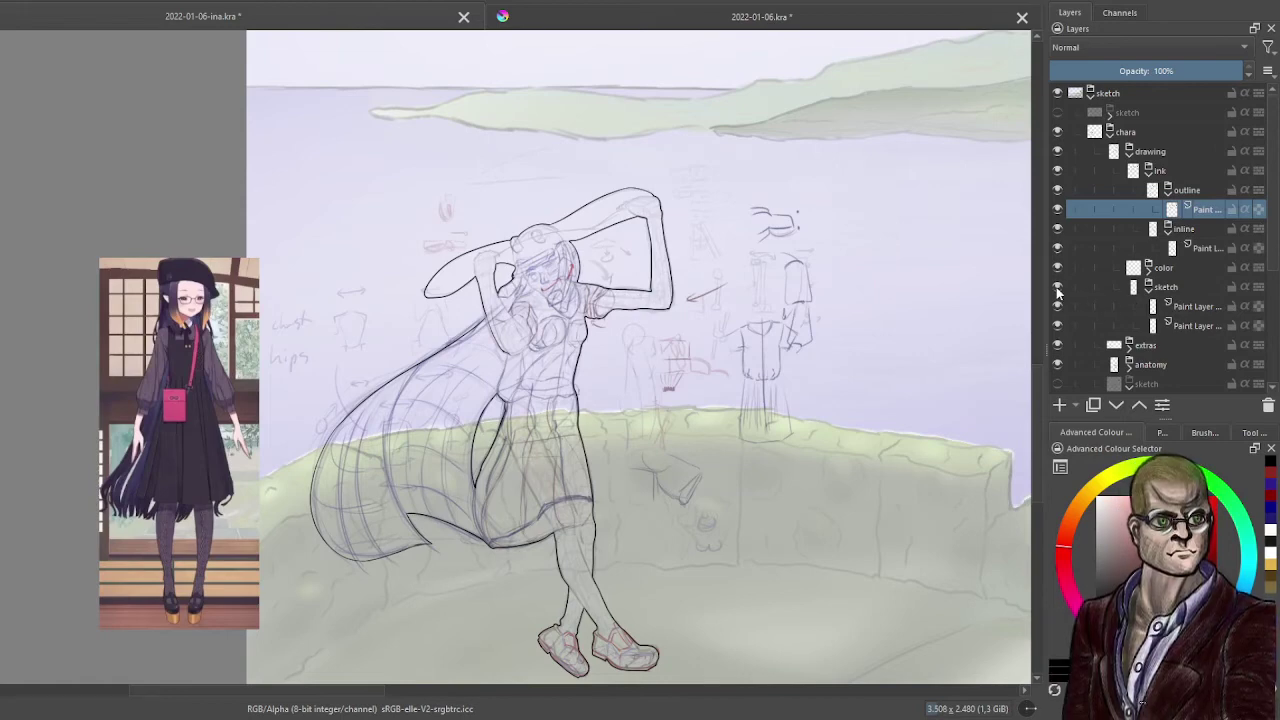
pyautogui.click(1057, 364)
pyautogui.click(1057, 345)
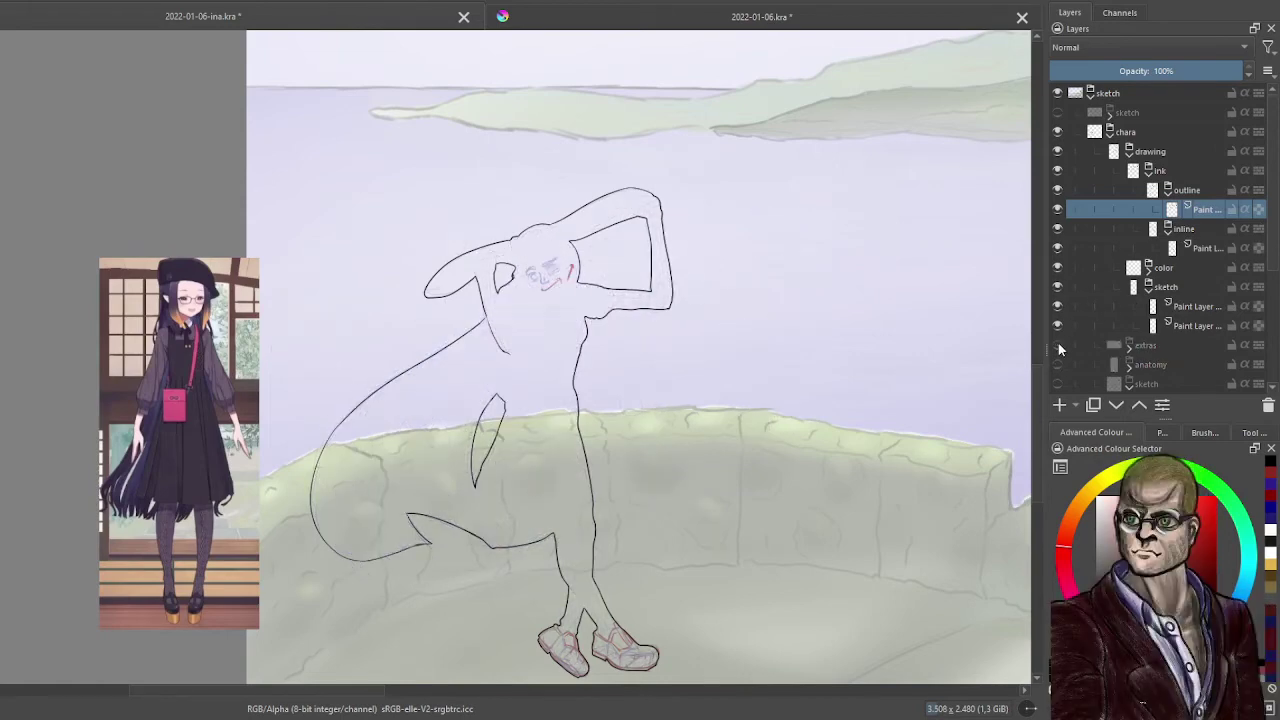
pyautogui.moveTo(1059, 346); pyautogui.dragTo(1059, 365)
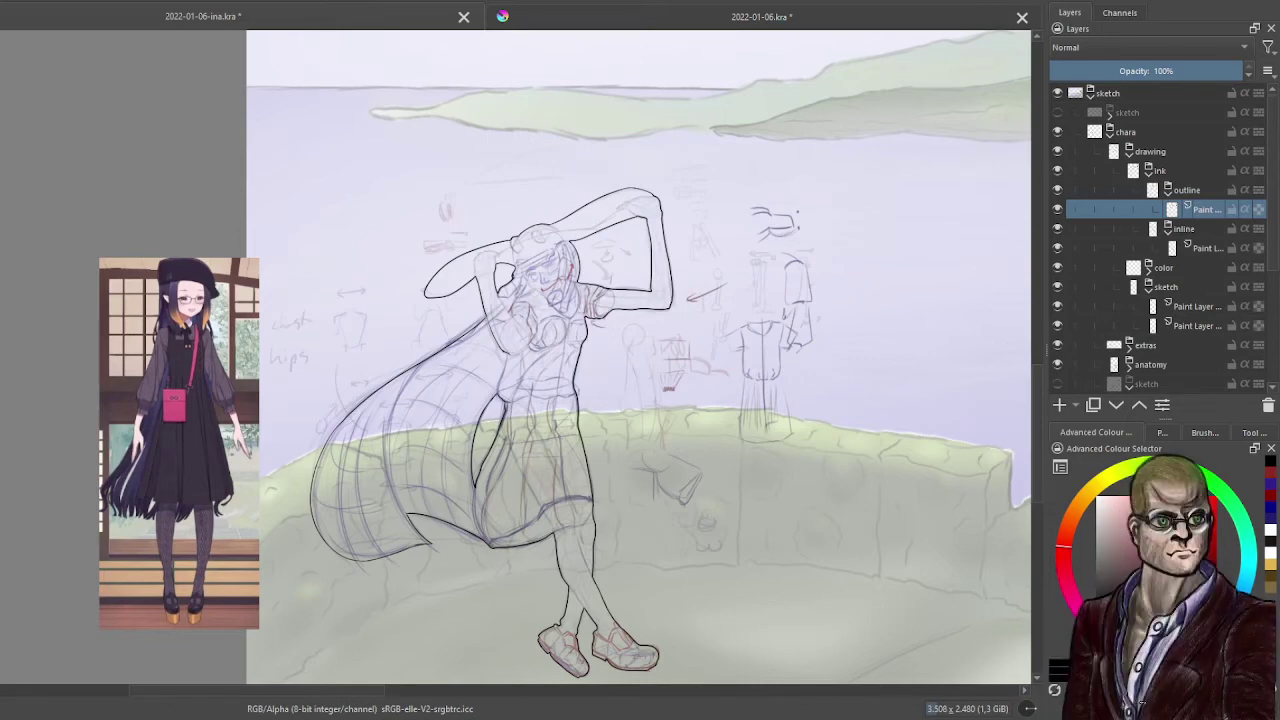
pyautogui.click(584, 472)
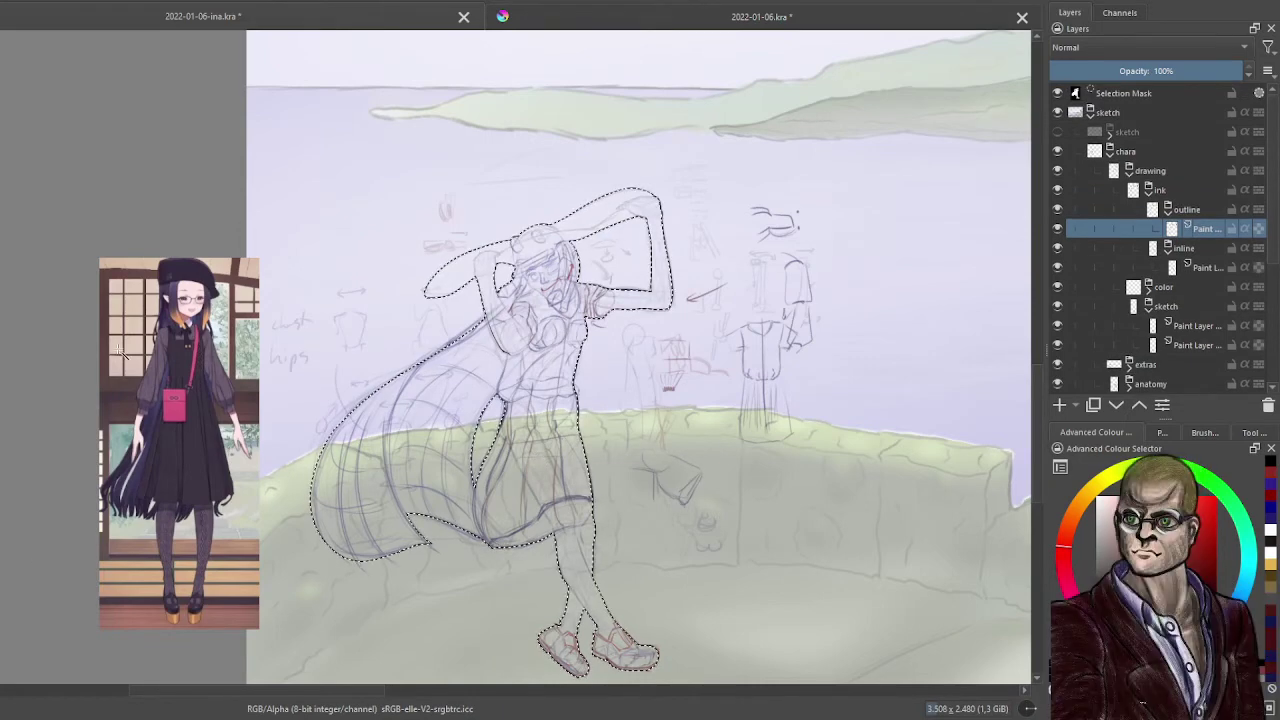
pyautogui.hotkey('ctrl', 'shift', 'a')
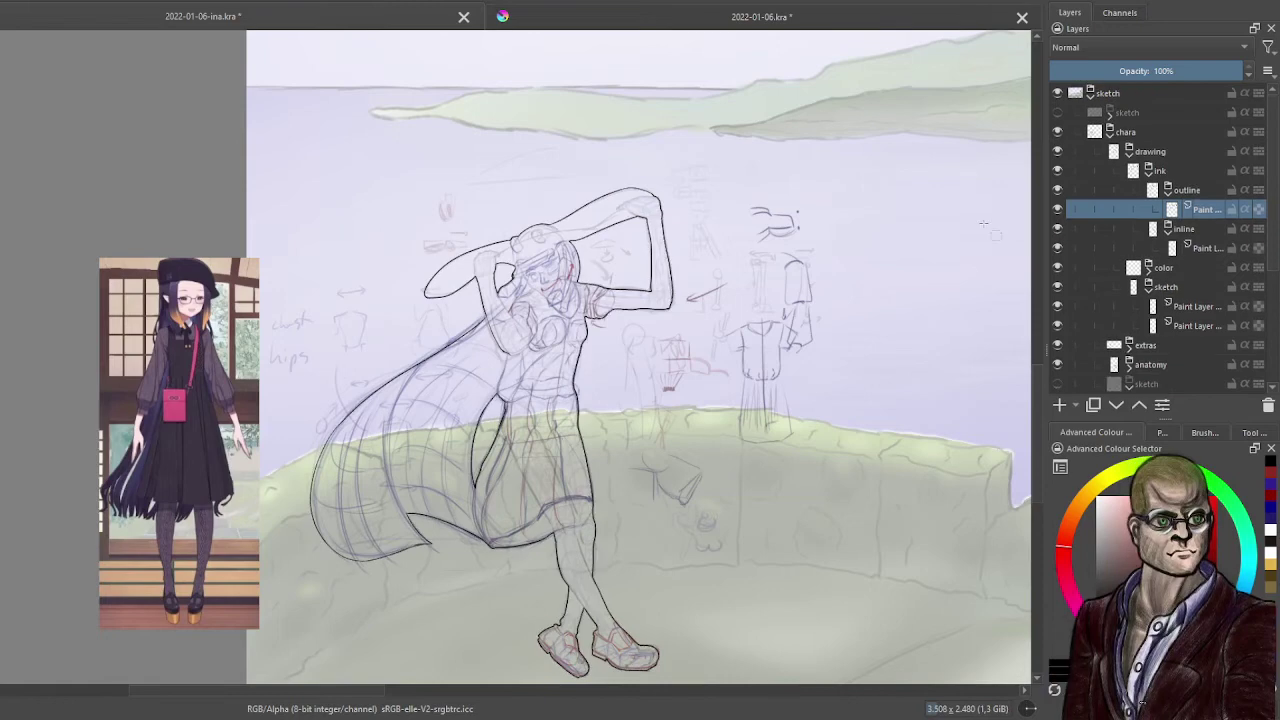
# - On the inline paint layer, ink the long contour running from the near fist across the head to the raised hand, adding its short folds
pyautogui.click(1203, 248)
pyautogui.scroll(2, 815, 310)
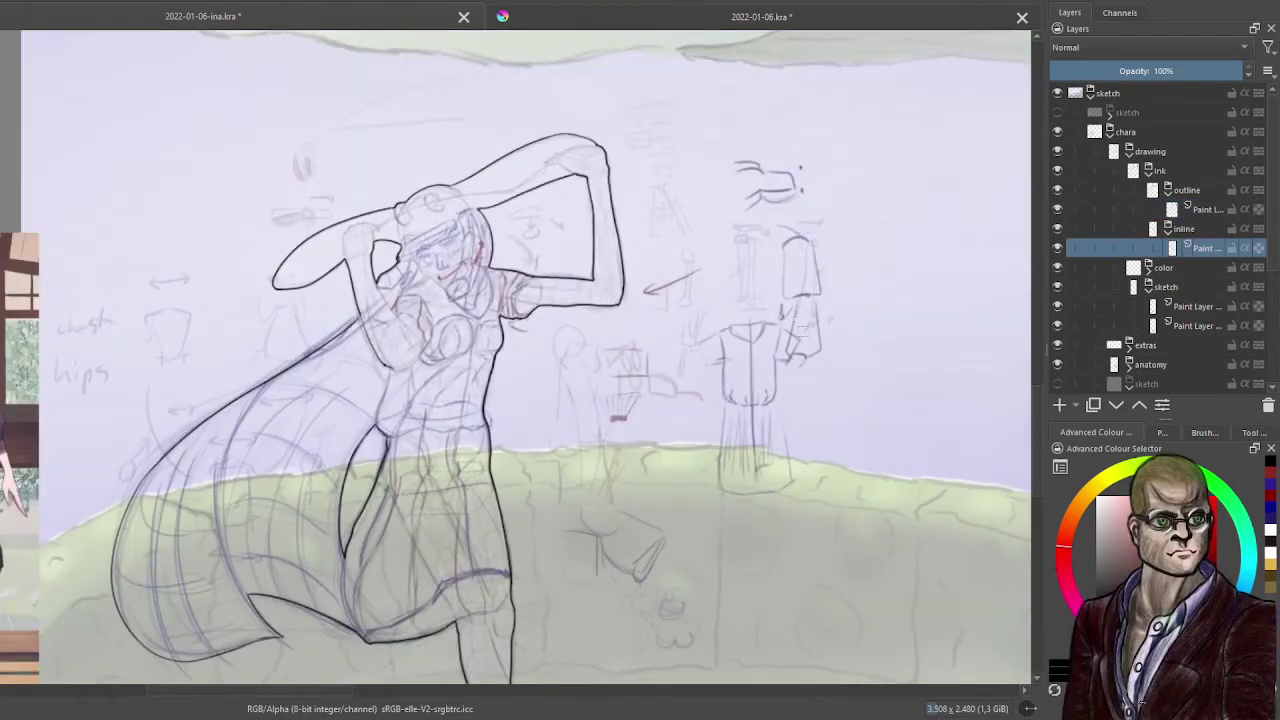
pyautogui.moveTo(388, 222); pyautogui.dragTo(418, 256)
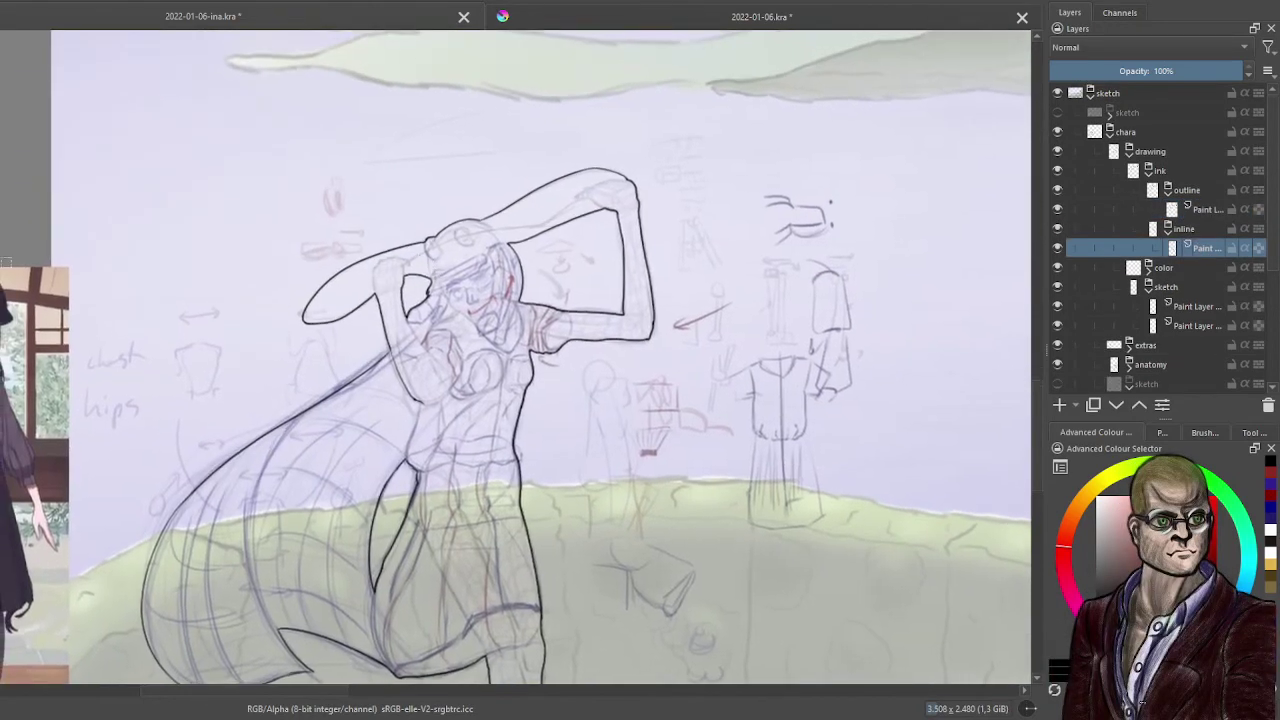
pyautogui.scroll(3, 373, 185)
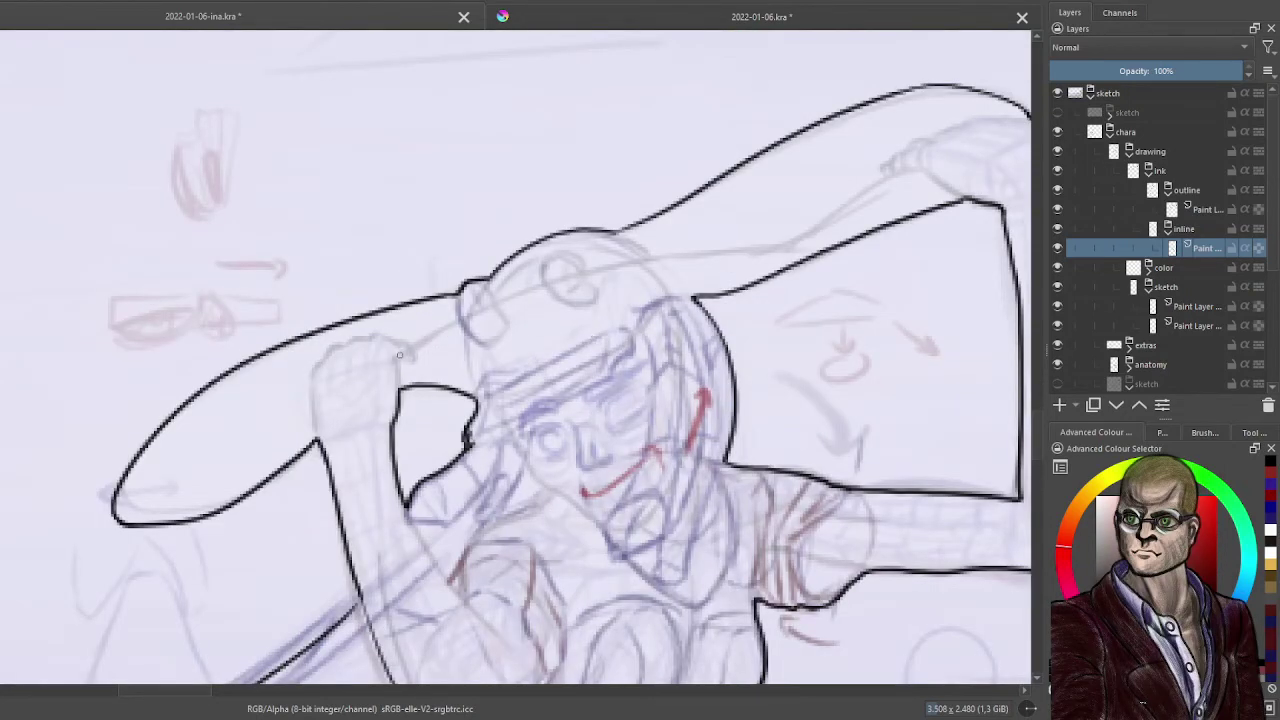
pyautogui.moveTo(396, 356)
pyautogui.mouseDown()
pyautogui.moveTo(561, 277)
pyautogui.moveTo(818, 228)
pyautogui.mouseUp()
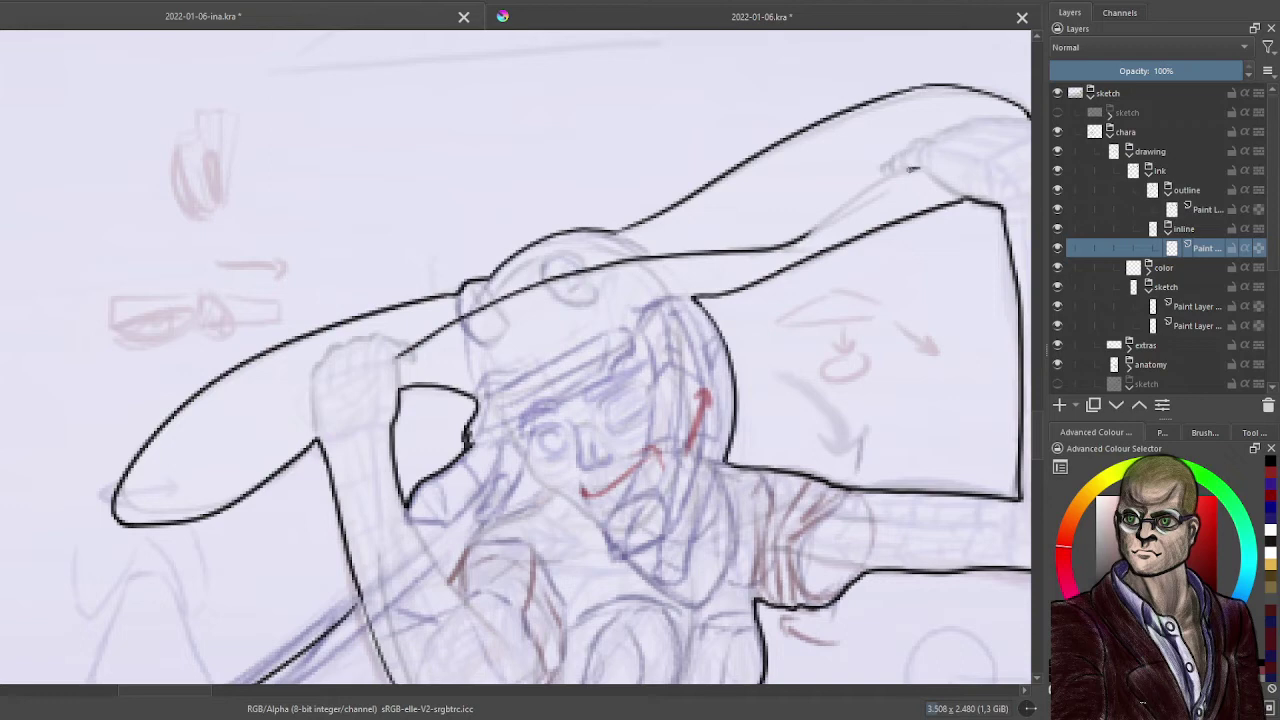
pyautogui.moveTo(910, 168)
pyautogui.mouseDown()
pyautogui.moveTo(828, 215)
pyautogui.moveTo(708, 251)
pyautogui.moveTo(818, 225)
pyautogui.moveTo(926, 168)
pyautogui.mouseUp()
pyautogui.hotkey('ctrl', 'z')
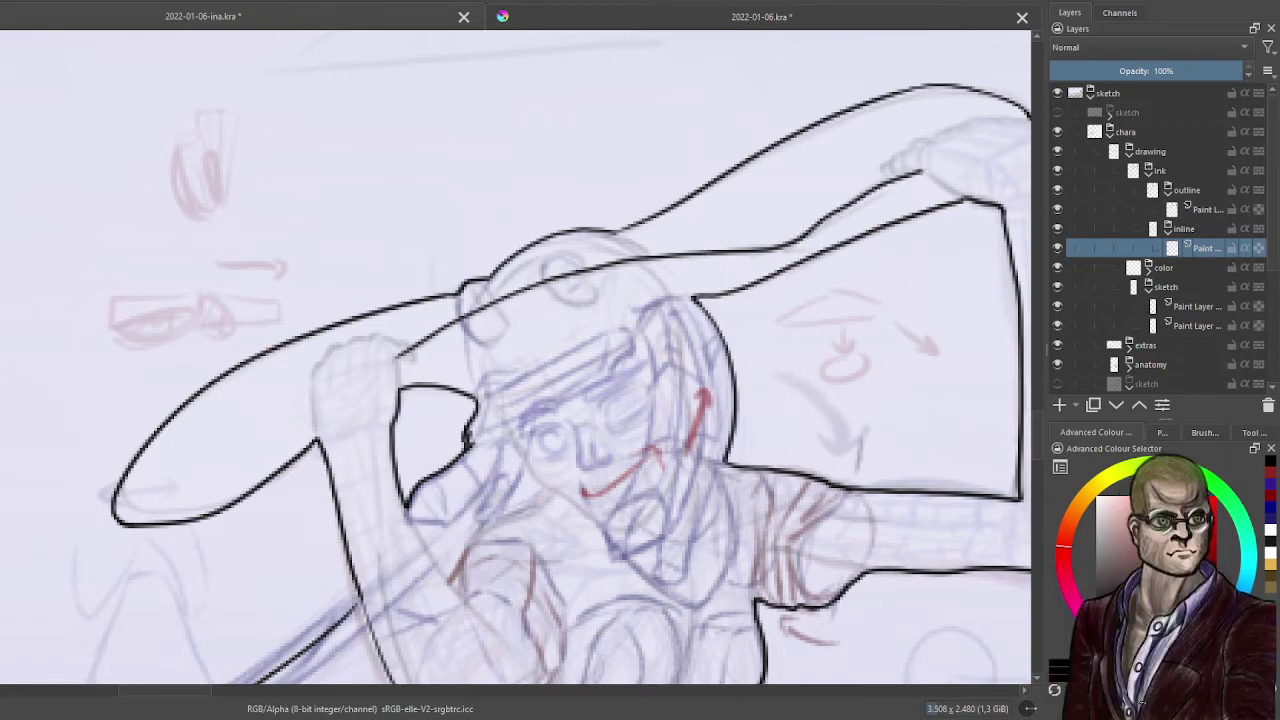
pyautogui.hotkey('ctrl', 'z')
pyautogui.moveTo(802, 238); pyautogui.dragTo(914, 170)
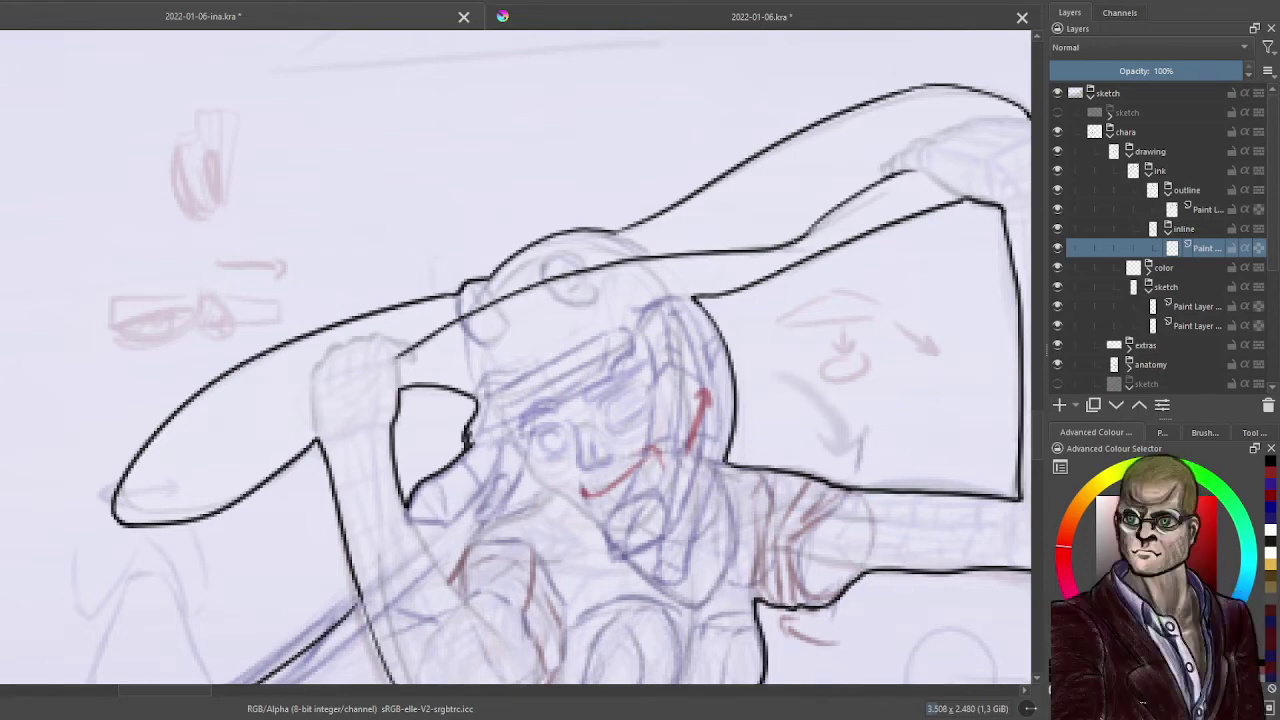
pyautogui.moveTo(805, 235); pyautogui.dragTo(878, 193)
pyautogui.moveTo(812, 234); pyautogui.dragTo(840, 217)
# - Ink the two small rounded shapes atop the head, and the knuckle and side contours of the near fist
pyautogui.scroll(2, 532, 305)
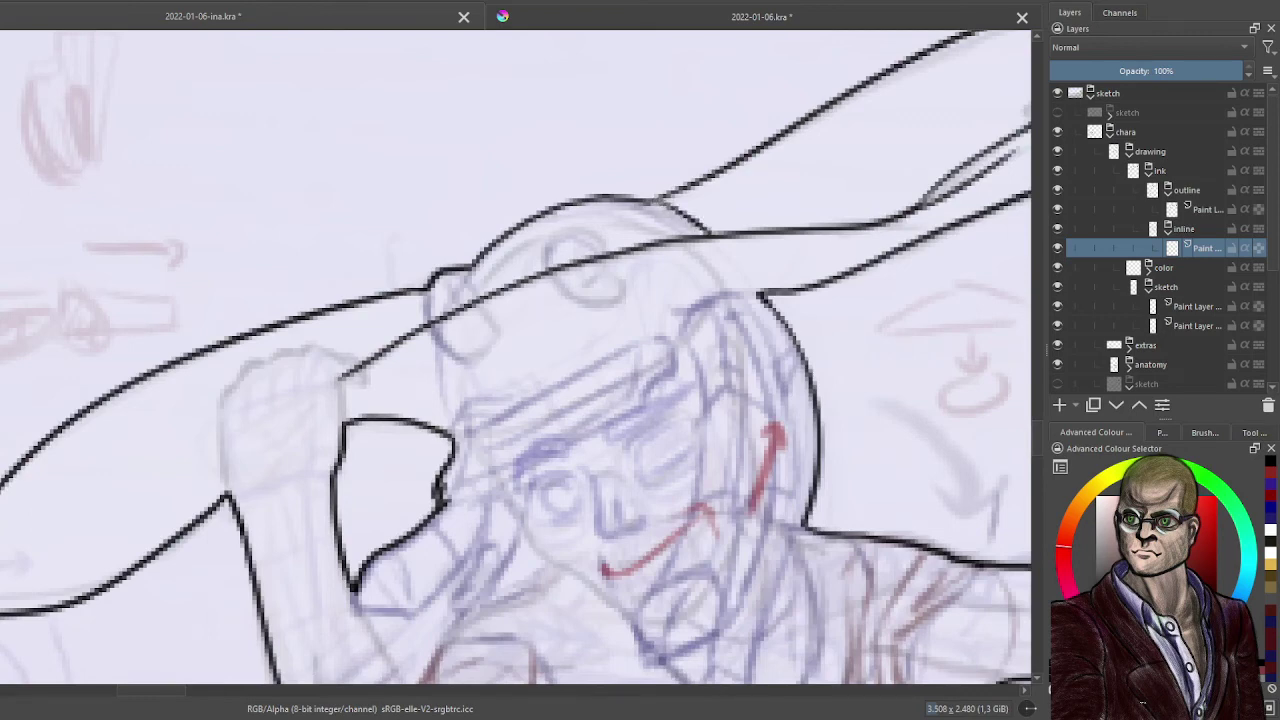
pyautogui.moveTo(431, 286); pyautogui.dragTo(426, 318)
pyautogui.moveTo(465, 267); pyautogui.dragTo(480, 298)
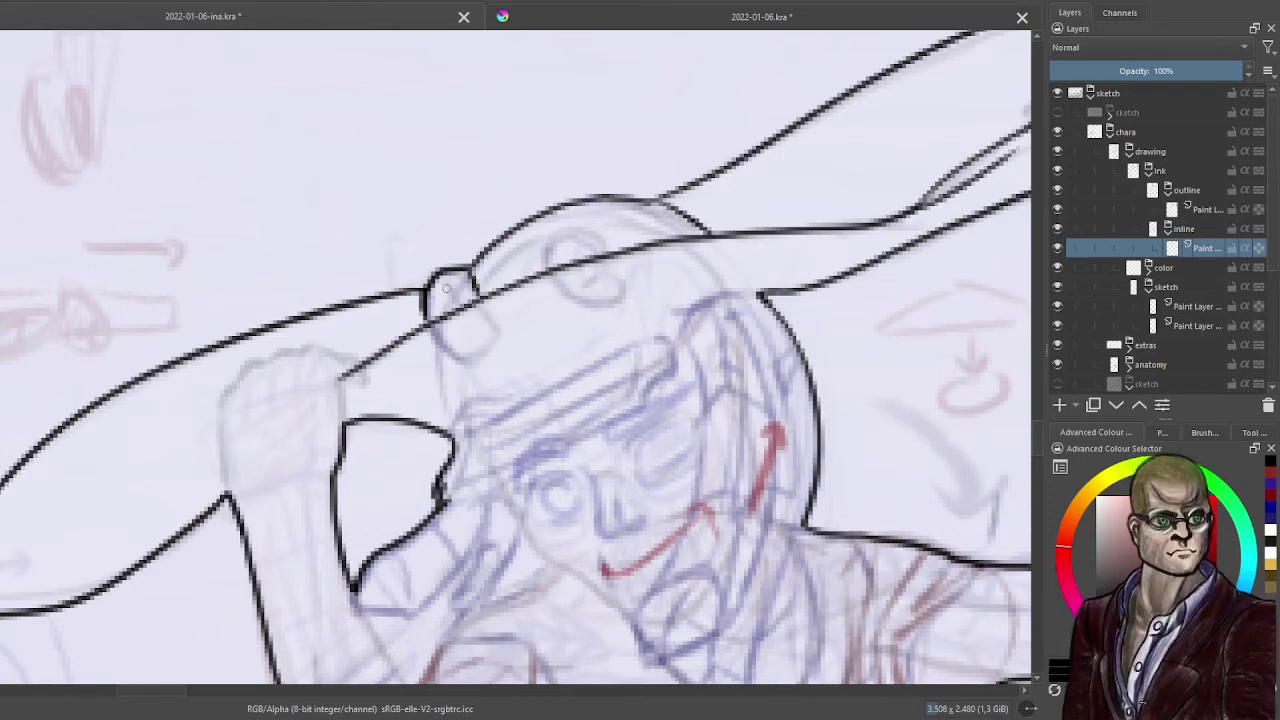
pyautogui.moveTo(544, 268)
pyautogui.mouseDown()
pyautogui.moveTo(558, 234)
pyautogui.moveTo(587, 230)
pyautogui.moveTo(604, 247)
pyautogui.mouseUp()
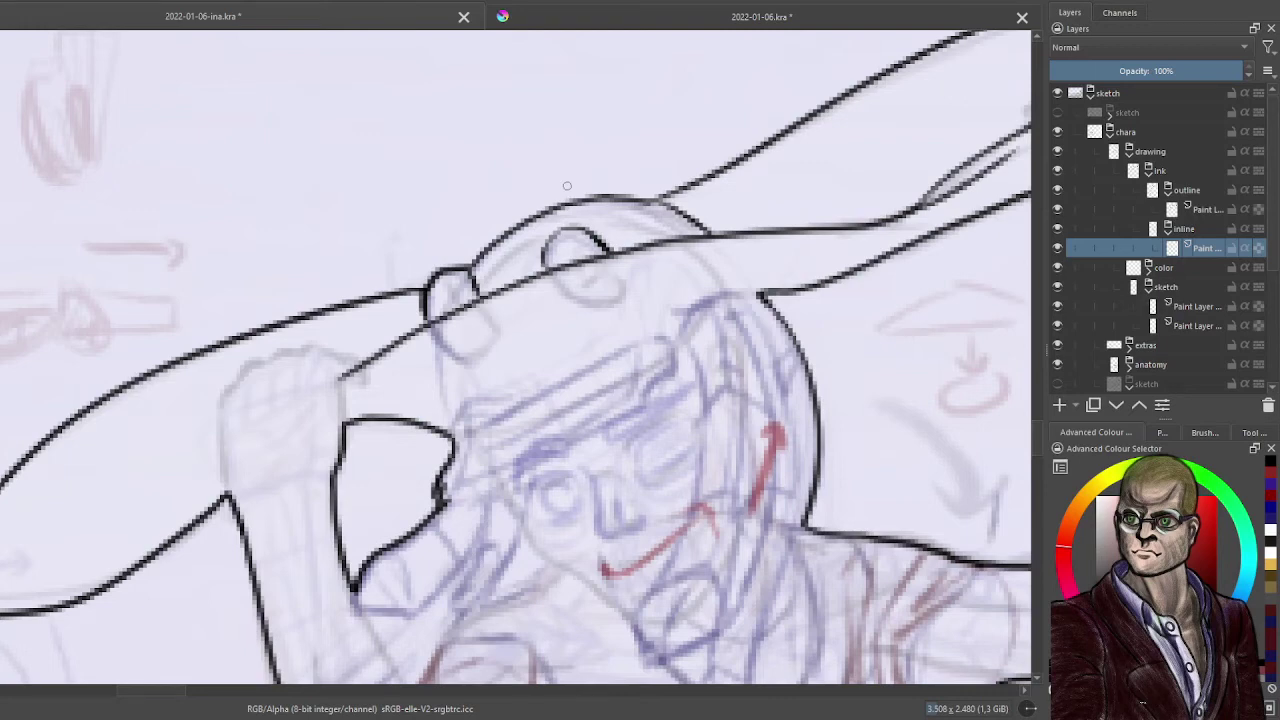
pyautogui.moveTo(234, 503)
pyautogui.mouseDown()
pyautogui.moveTo(220, 460)
pyautogui.moveTo(230, 389)
pyautogui.mouseUp()
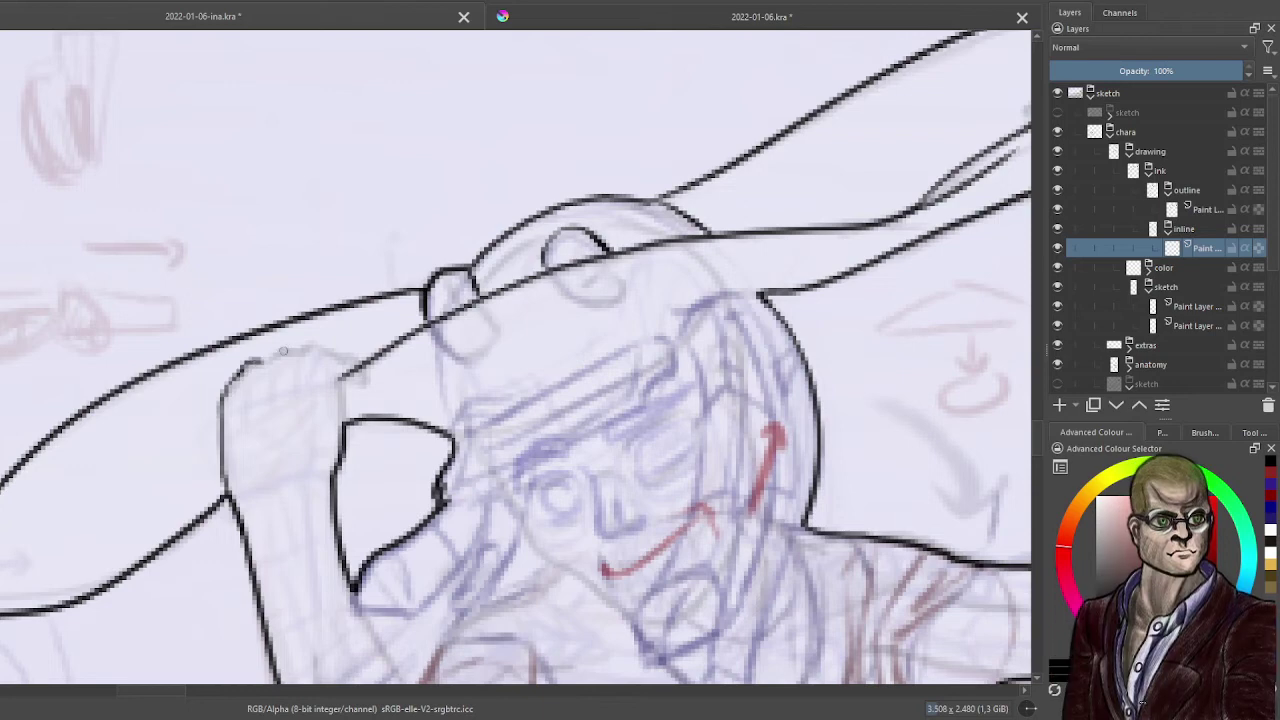
pyautogui.moveTo(226, 389)
pyautogui.mouseDown()
pyautogui.moveTo(338, 351)
pyautogui.moveTo(316, 348)
pyautogui.moveTo(353, 380)
pyautogui.moveTo(343, 391)
pyautogui.moveTo(340, 380)
pyautogui.moveTo(342, 432)
pyautogui.mouseUp()
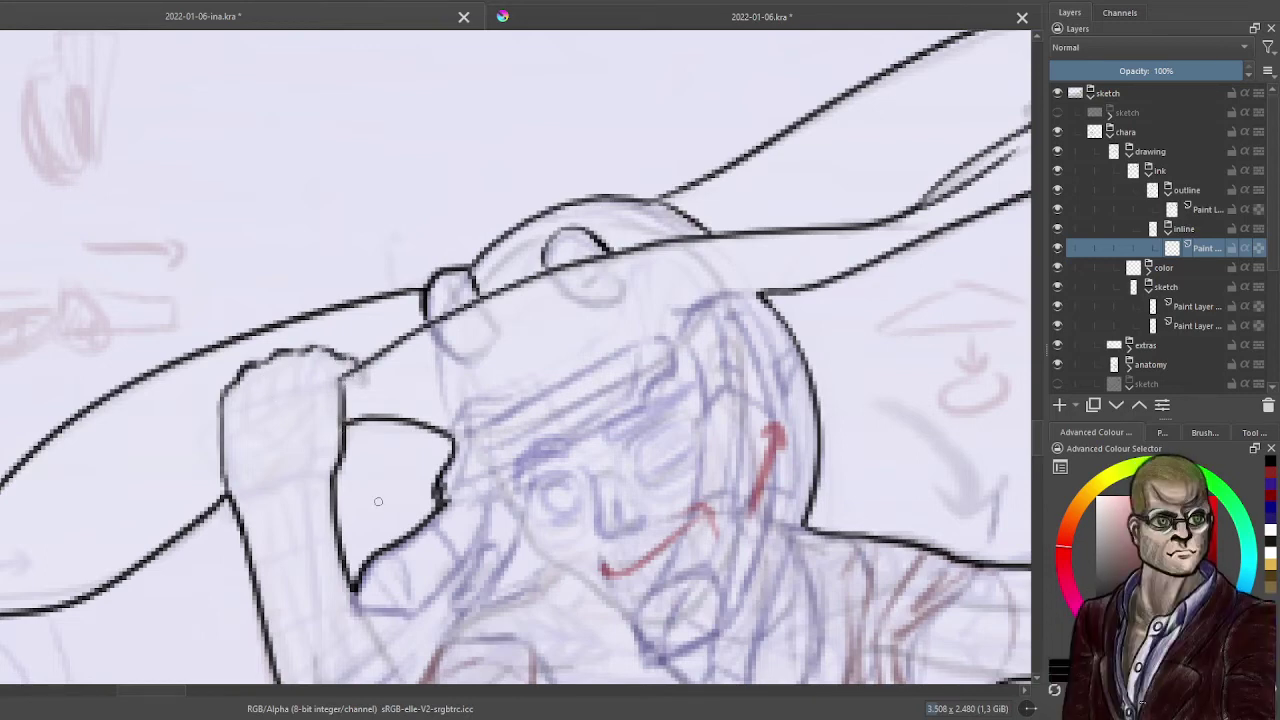
# - Ink the slanted band across the forehead with its lower and upper edges, the small fold behind it, and the adjoining hair curve
pyautogui.scroll(-5, 378, 501)
pyautogui.moveTo(582, 477); pyautogui.dragTo(551, 388)
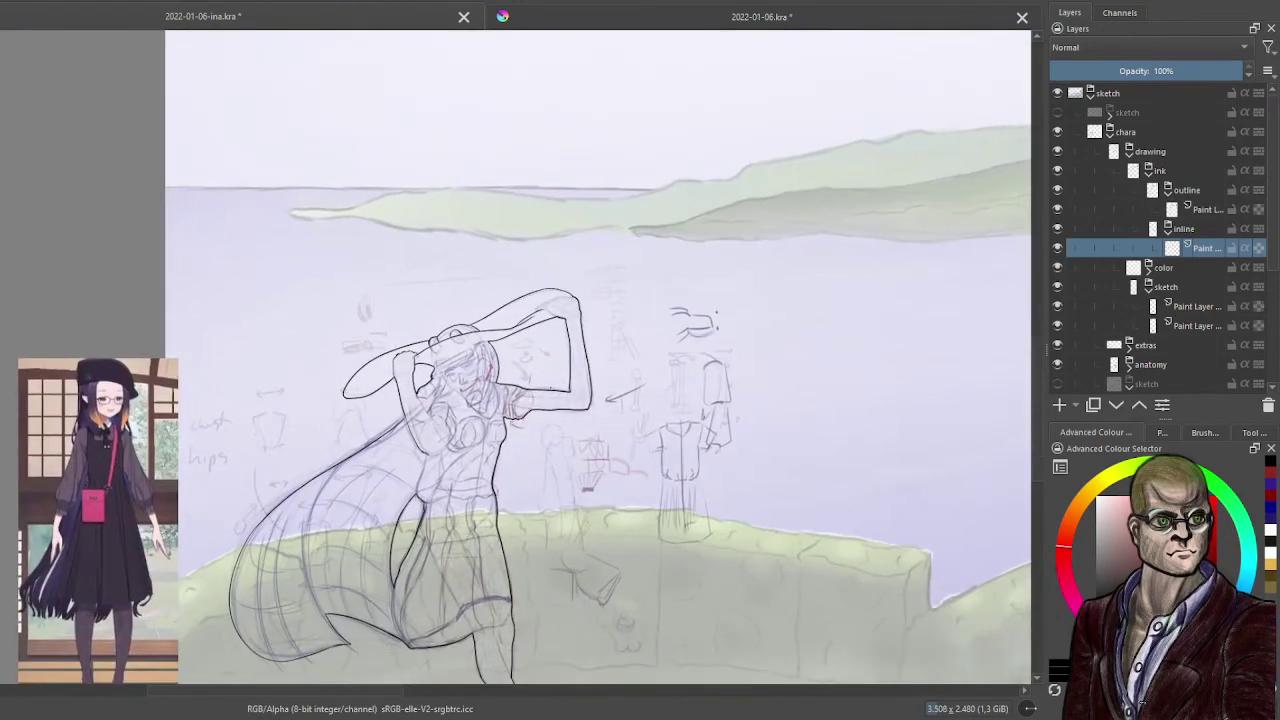
pyautogui.scroll(8, 543, 367)
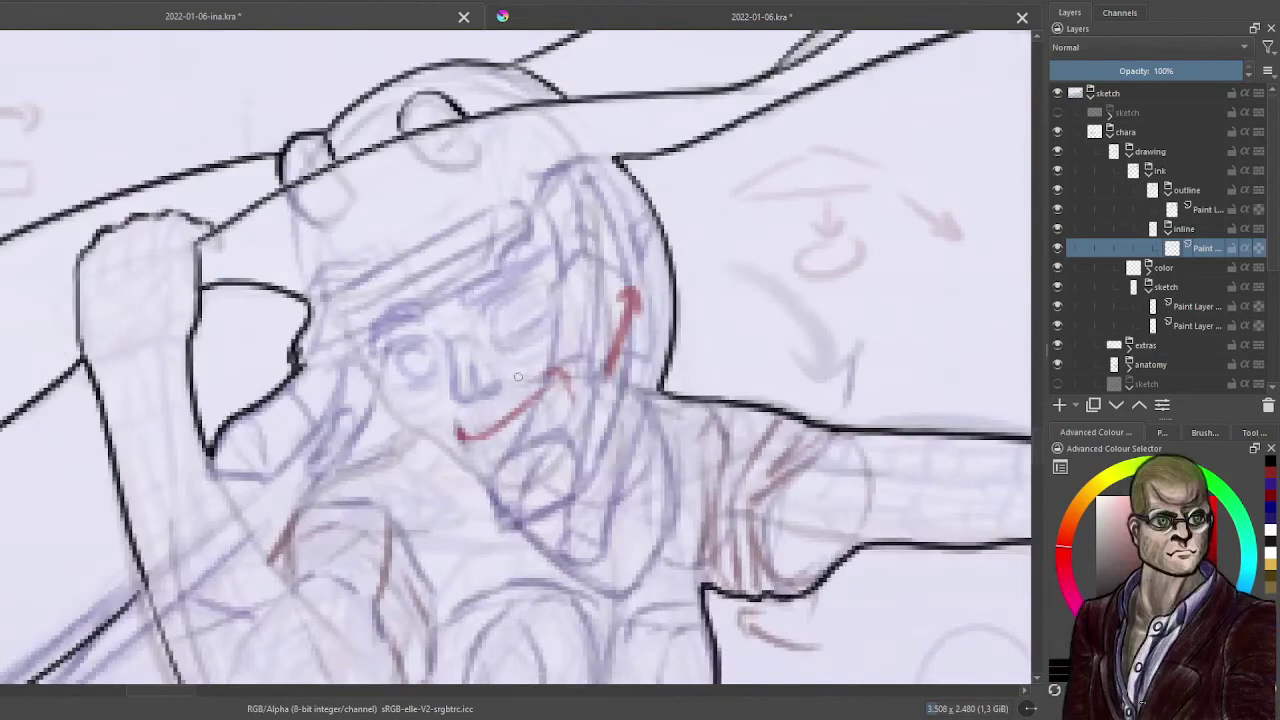
pyautogui.moveTo(518, 376); pyautogui.dragTo(520, 431)
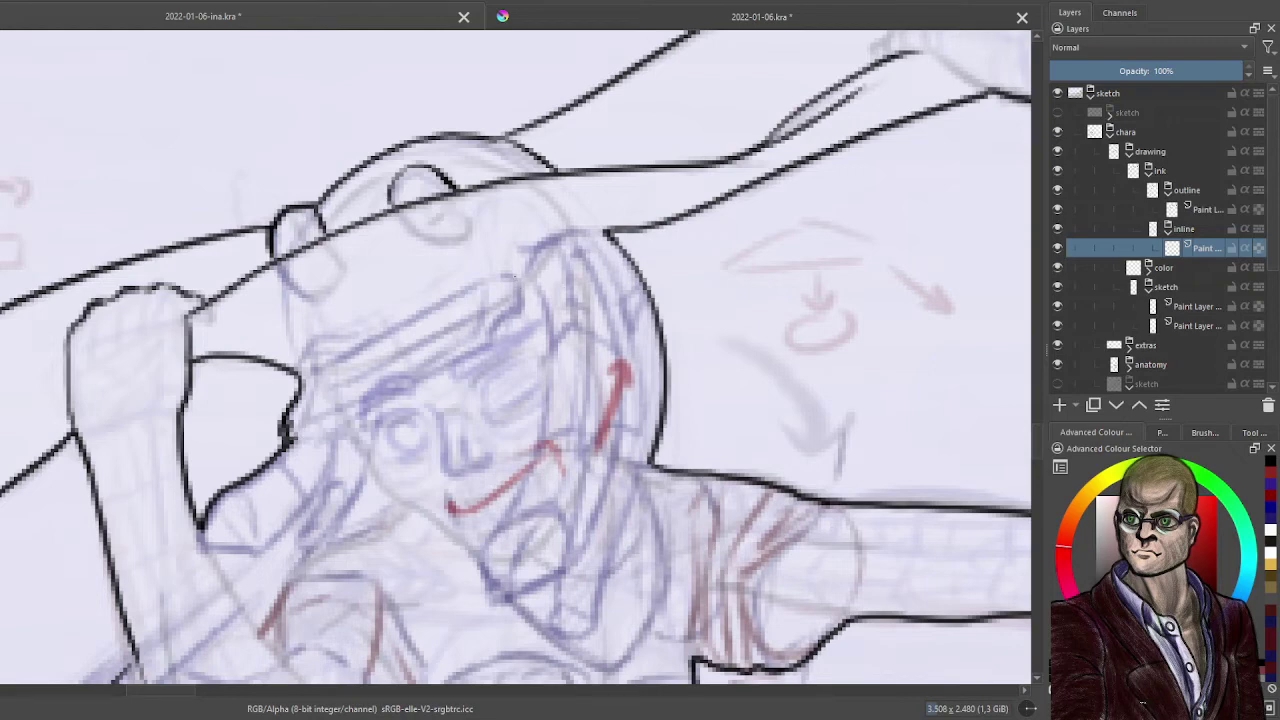
pyautogui.moveTo(527, 282)
pyautogui.mouseDown()
pyautogui.moveTo(416, 387)
pyautogui.moveTo(288, 449)
pyautogui.mouseUp()
pyautogui.hotkey('ctrl', 'z')
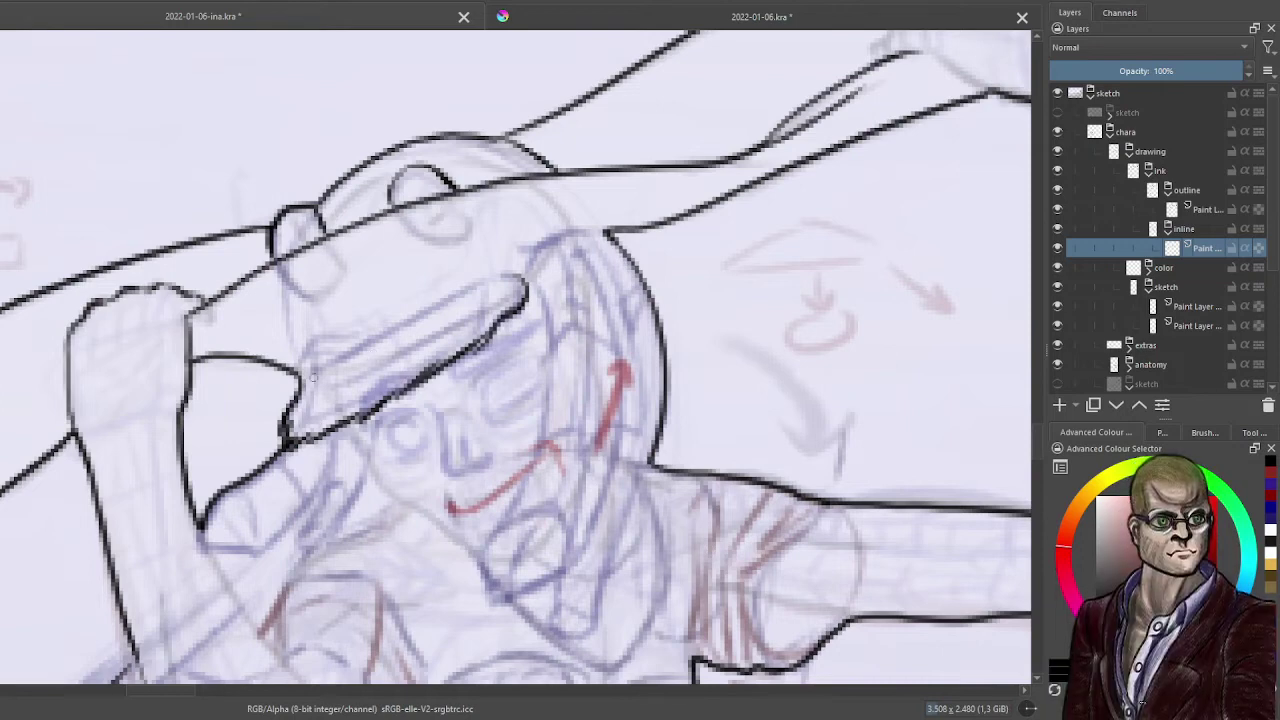
pyautogui.moveTo(299, 390)
pyautogui.mouseDown()
pyautogui.moveTo(385, 323)
pyautogui.moveTo(494, 274)
pyautogui.moveTo(520, 280)
pyautogui.mouseUp()
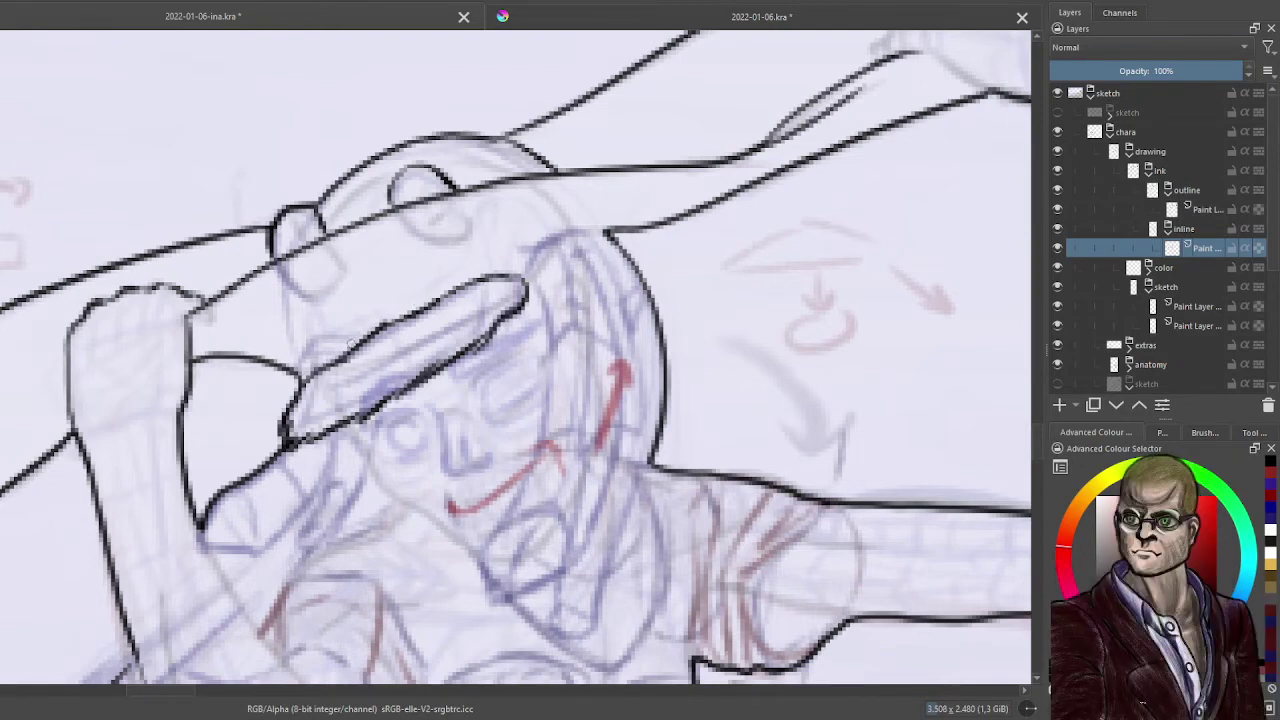
pyautogui.moveTo(354, 342); pyautogui.dragTo(300, 373)
pyautogui.hotkey('ctrl', 'z')
pyautogui.moveTo(360, 338)
pyautogui.mouseDown()
pyautogui.moveTo(298, 374)
pyautogui.moveTo(320, 348)
pyautogui.moveTo(375, 328)
pyautogui.mouseUp()
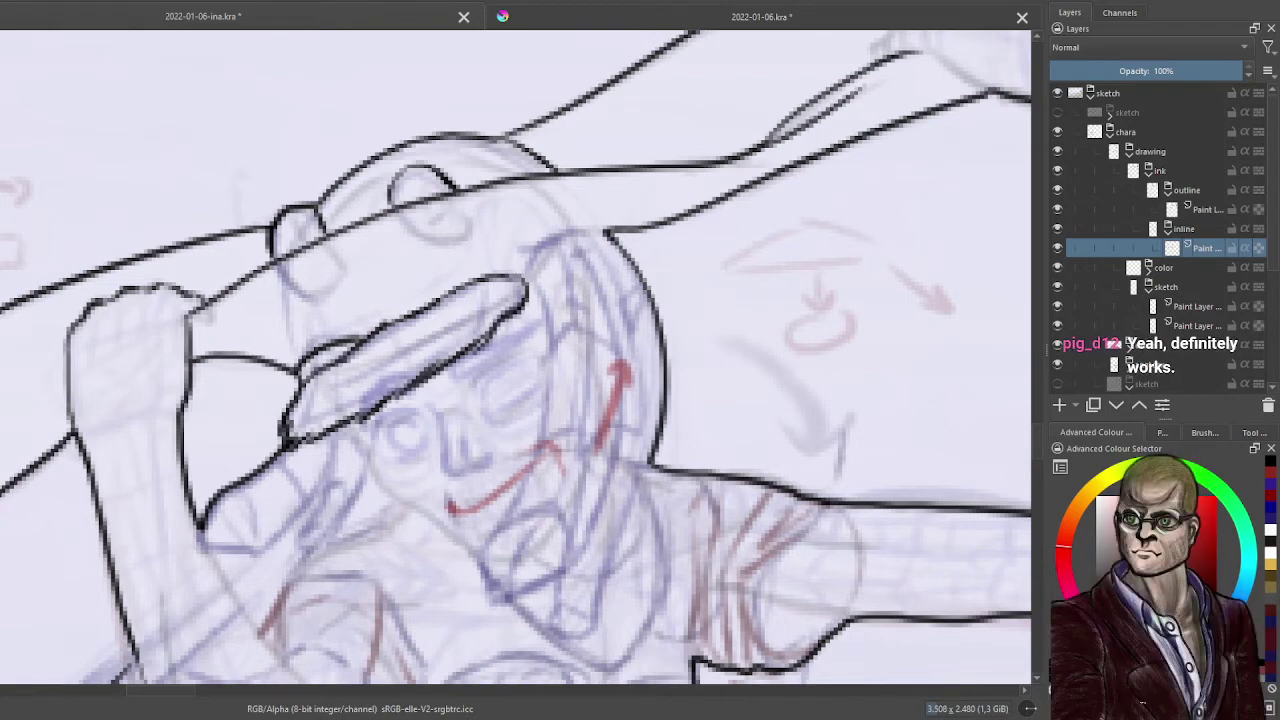
pyautogui.moveTo(519, 276)
pyautogui.mouseDown()
pyautogui.moveTo(566, 234)
pyautogui.moveTo(604, 232)
pyautogui.mouseUp()
# - Ink the lower edge of the hair lock between the near forearm and the face
pyautogui.scroll(-2, 201, 530)
pyautogui.scroll(-6, 201, 530)
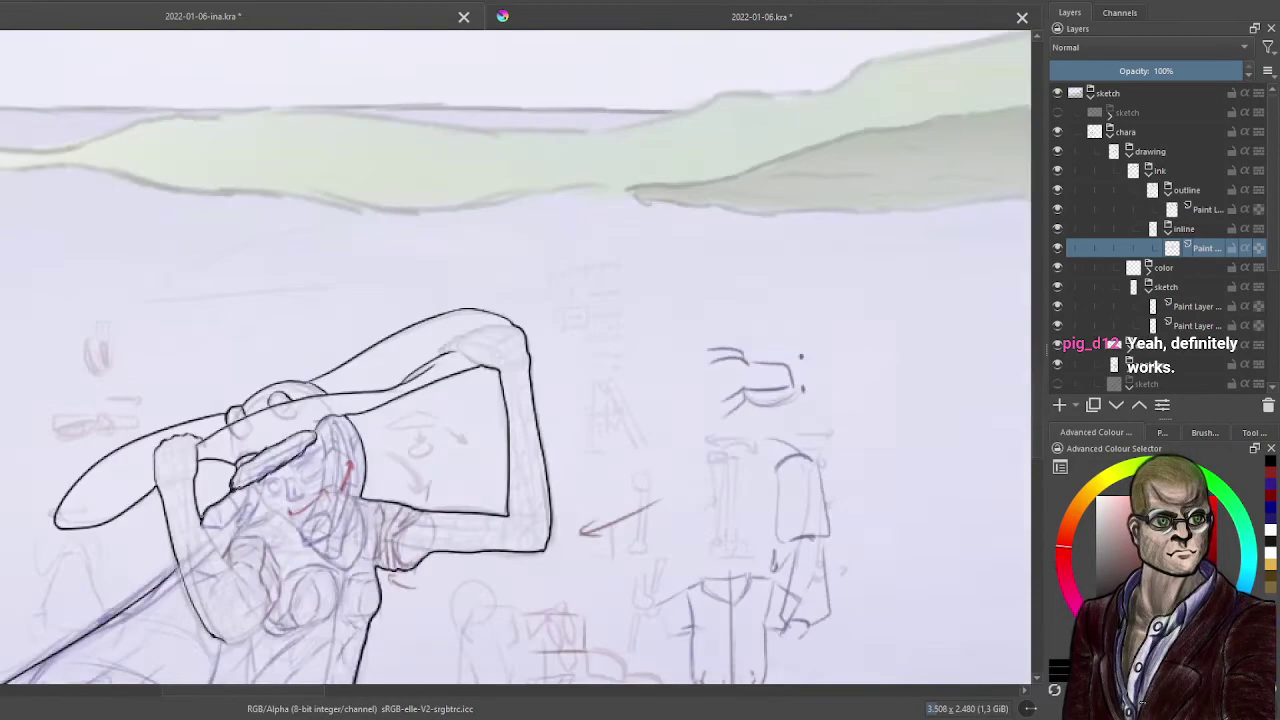
pyautogui.scroll(6, 402, 437)
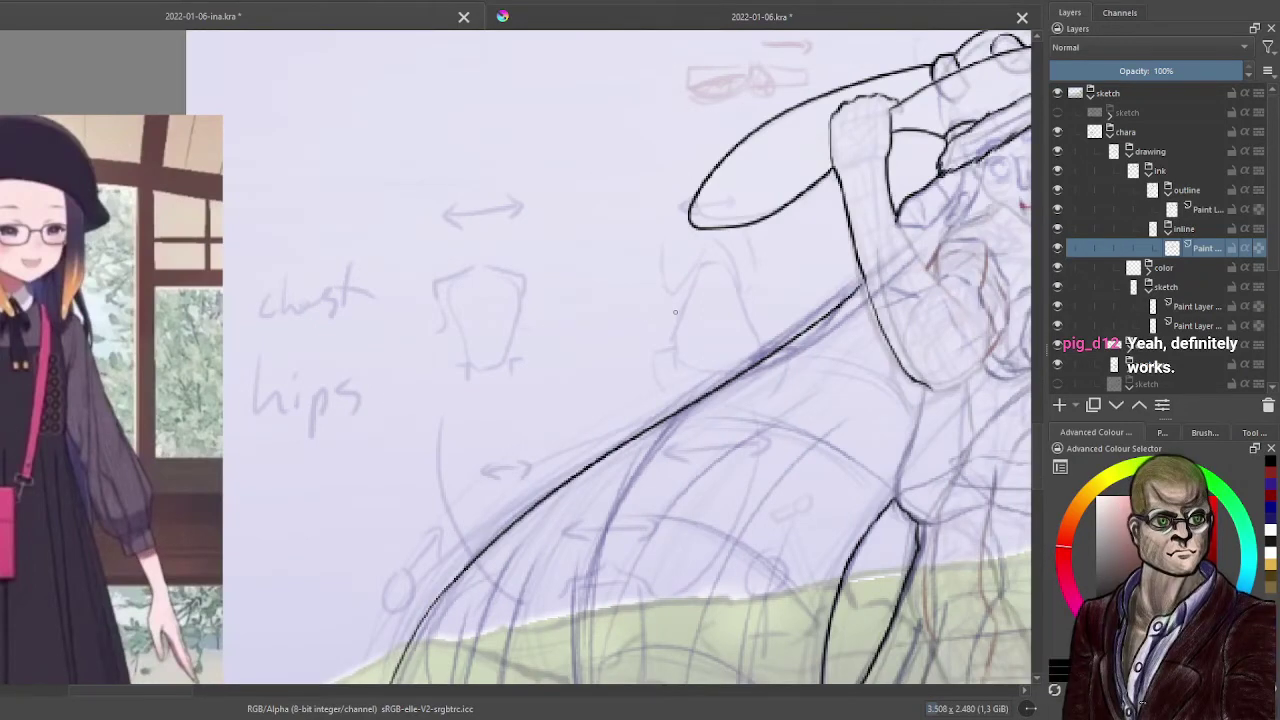
pyautogui.moveTo(662, 326); pyautogui.dragTo(331, 394)
pyautogui.moveTo(532, 304); pyautogui.dragTo(360, 435)
pyautogui.scroll(4, 672, 366)
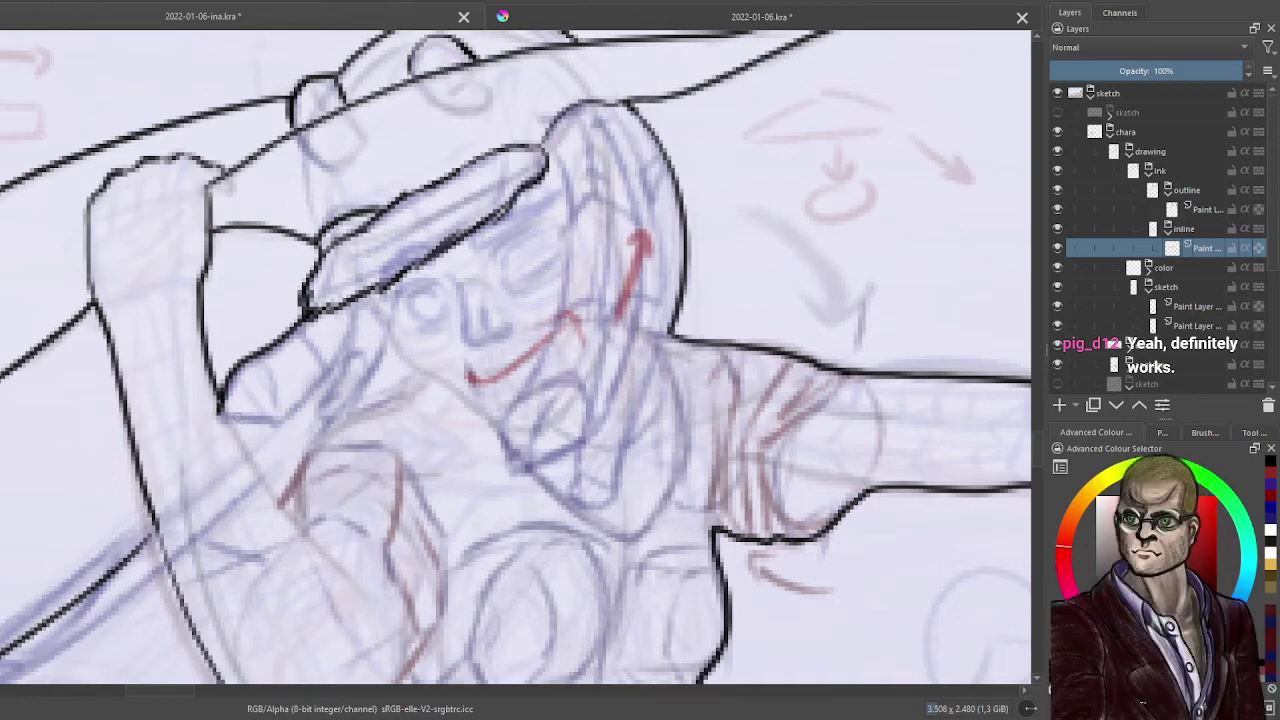
pyautogui.moveTo(221, 416); pyautogui.dragTo(302, 404)
# - Ink the cheek and jaw contour from the forehead band down to the chin
pyautogui.scroll(-4, 399, 420)
pyautogui.scroll(-2, 381, 428)
pyautogui.scroll(2, 381, 428)
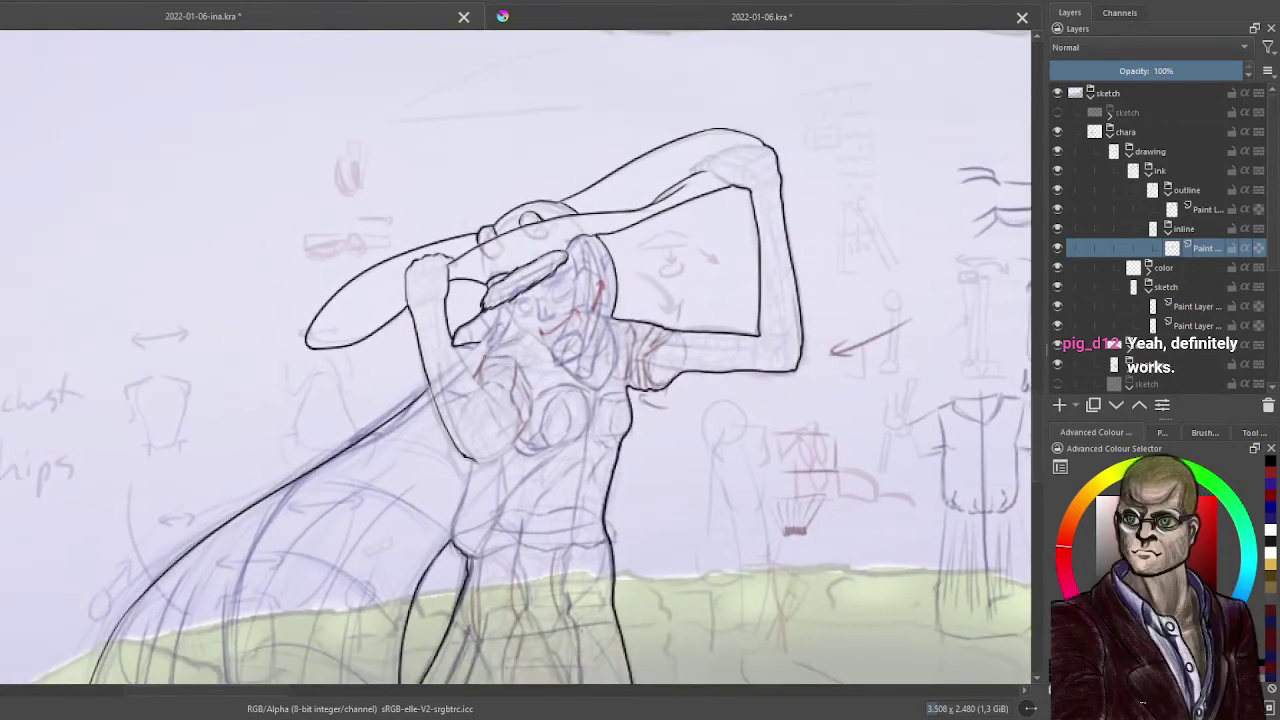
pyautogui.scroll(1, 506, 348)
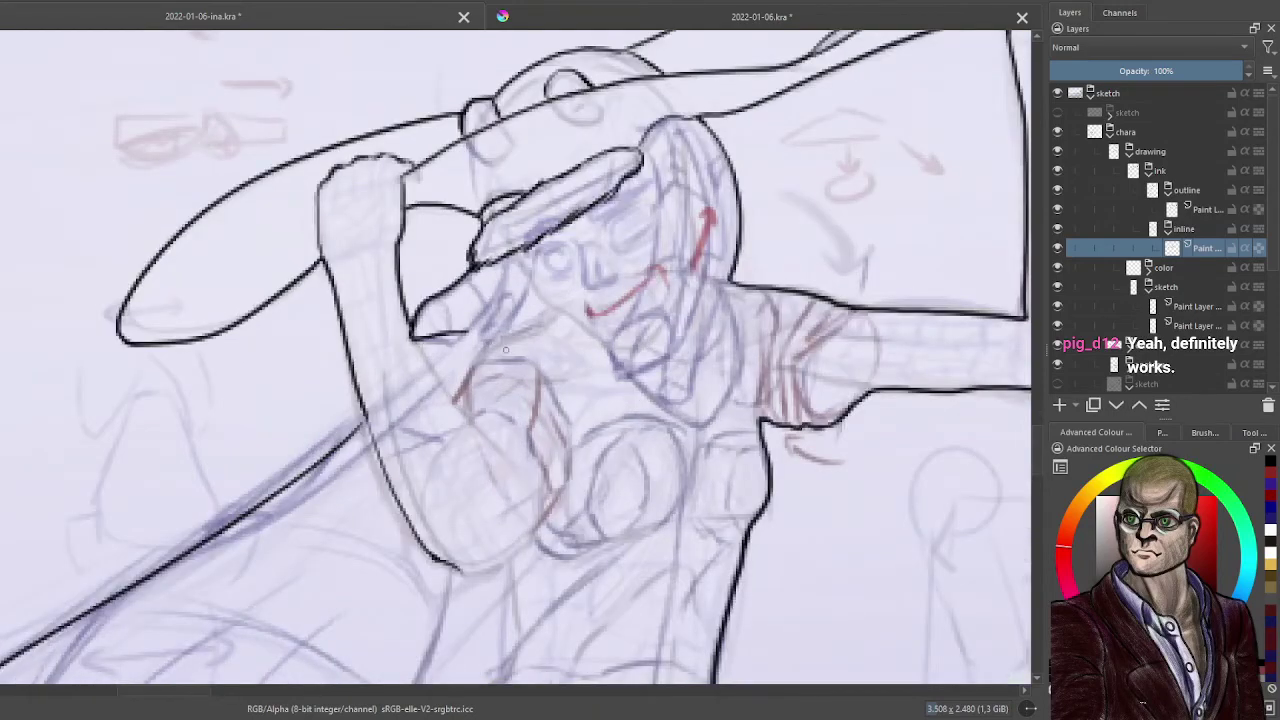
pyautogui.scroll(1, 506, 348)
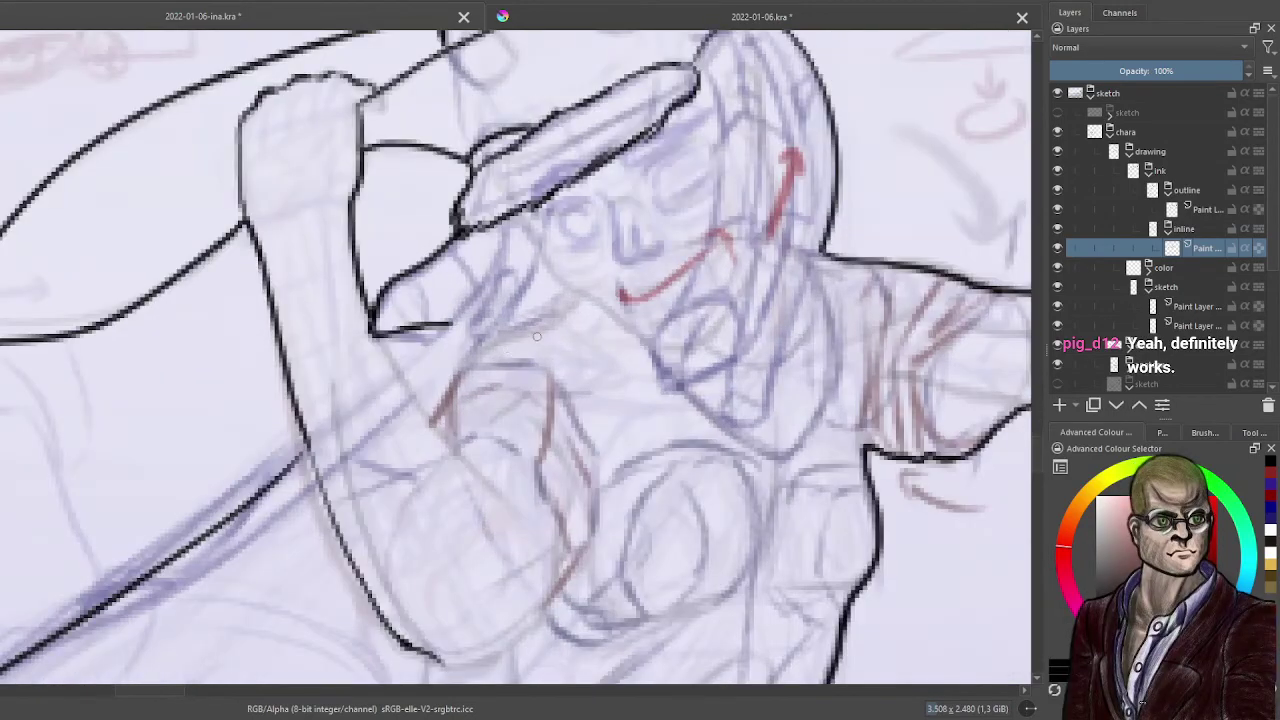
pyautogui.scroll(1, 514, 402)
pyautogui.scroll(1, 514, 402)
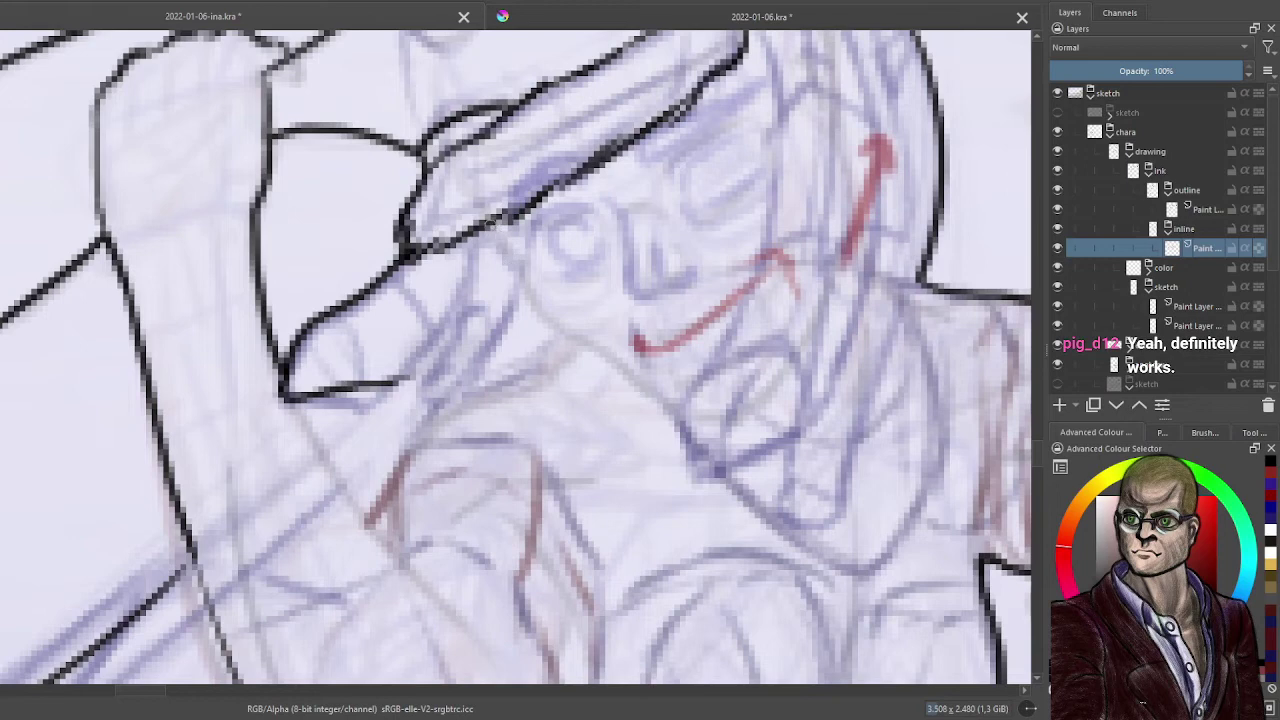
pyautogui.moveTo(495, 228)
pyautogui.mouseDown()
pyautogui.moveTo(546, 310)
pyautogui.moveTo(668, 410)
pyautogui.mouseUp()
pyautogui.hotkey('ctrl', 'z')
pyautogui.moveTo(605, 351); pyautogui.dragTo(680, 391)
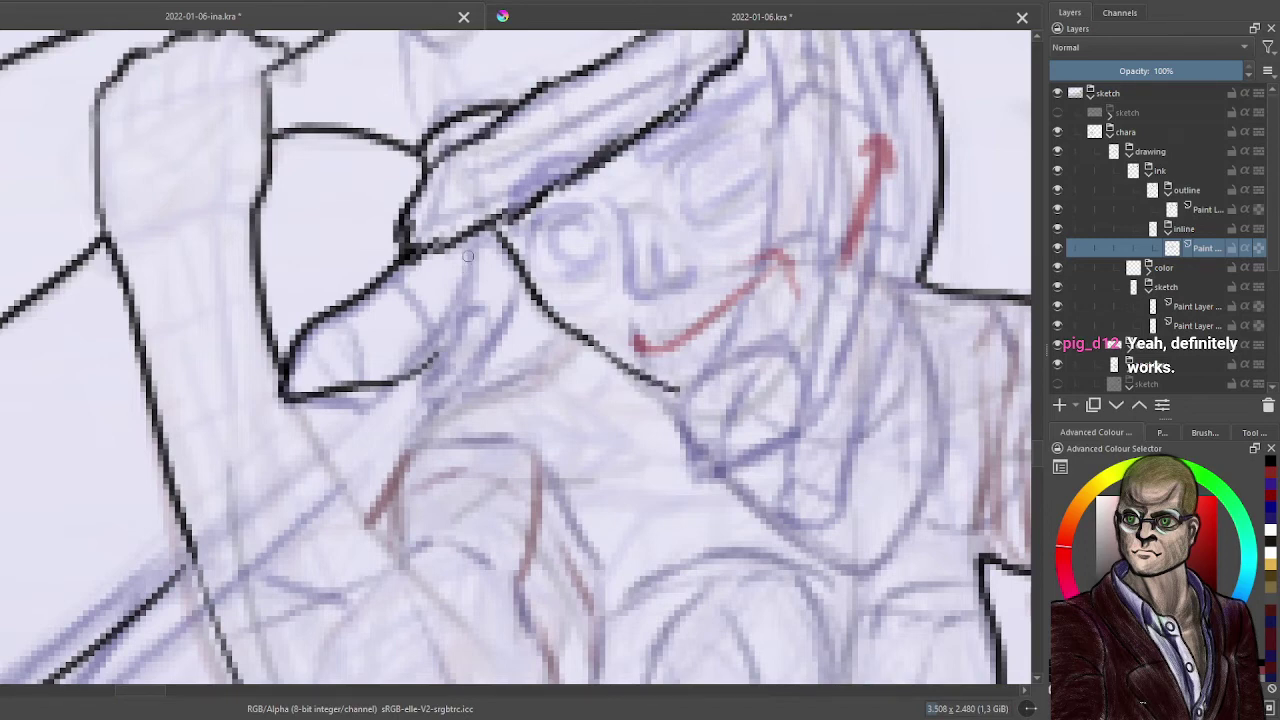
# - Ink the curved hair strands hanging beside the cheek, ending in a jagged tip above the shoulder
pyautogui.moveTo(469, 256); pyautogui.dragTo(430, 356)
pyautogui.moveTo(462, 290)
pyautogui.mouseDown()
pyautogui.moveTo(378, 436)
pyautogui.moveTo(385, 447)
pyautogui.moveTo(420, 428)
pyautogui.moveTo(475, 380)
pyautogui.moveTo(520, 295)
pyautogui.moveTo(450, 417)
pyautogui.mouseUp()
pyautogui.scroll(-2, 357, 469)
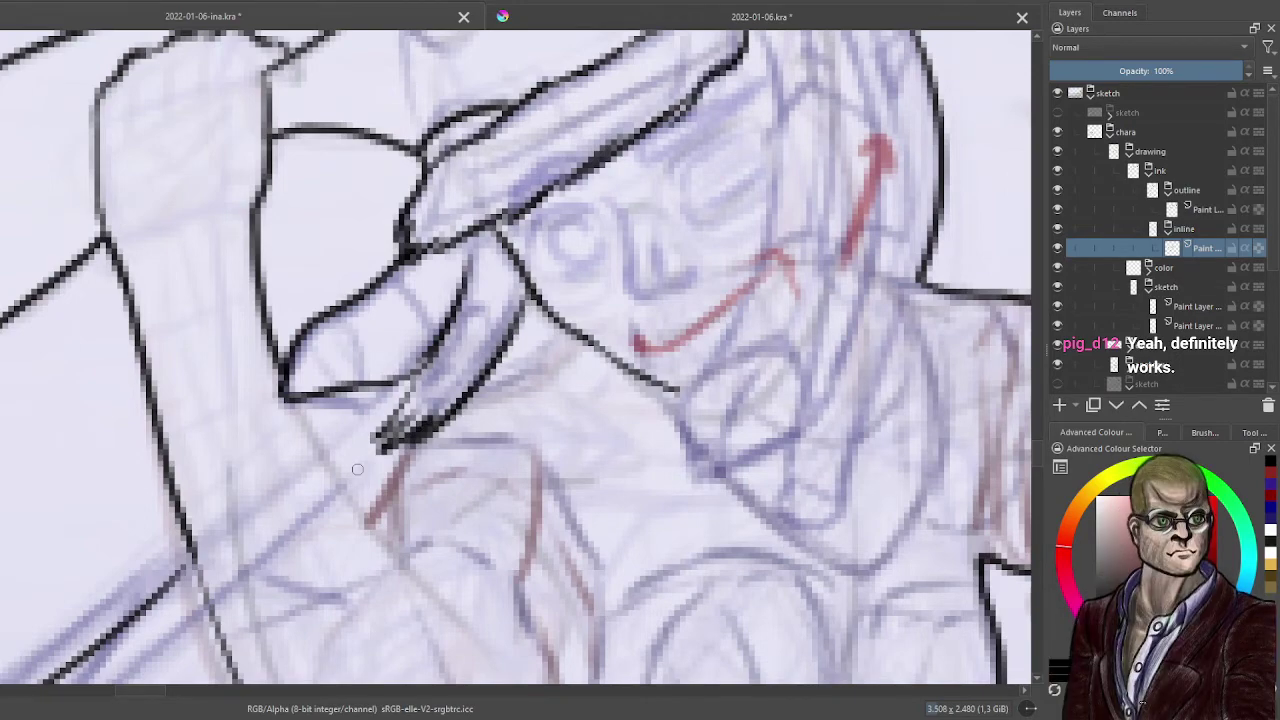
pyautogui.scroll(-2, 446, 399)
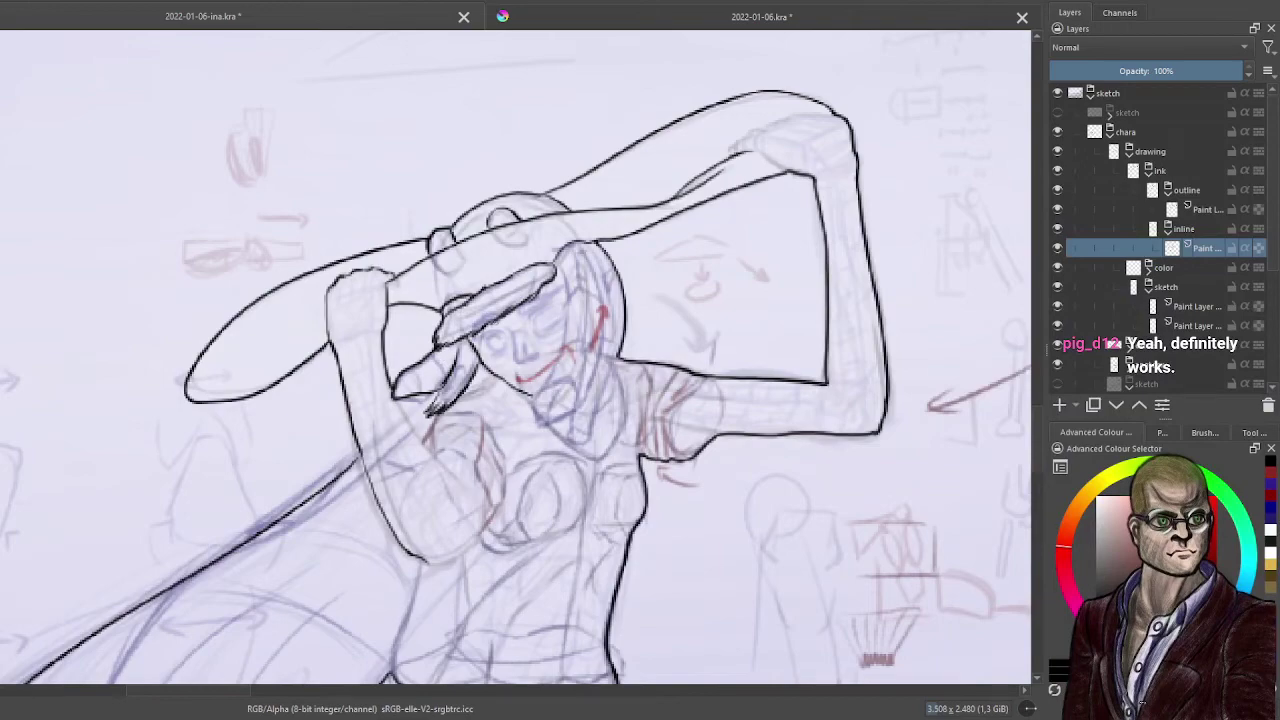
# - On the outline paint layer, ink the small triangular gap enclosed by the forearm, the hair lock and the strand tips
pyautogui.scroll(4, 517, 369)
pyautogui.scroll(-1, 613, 347)
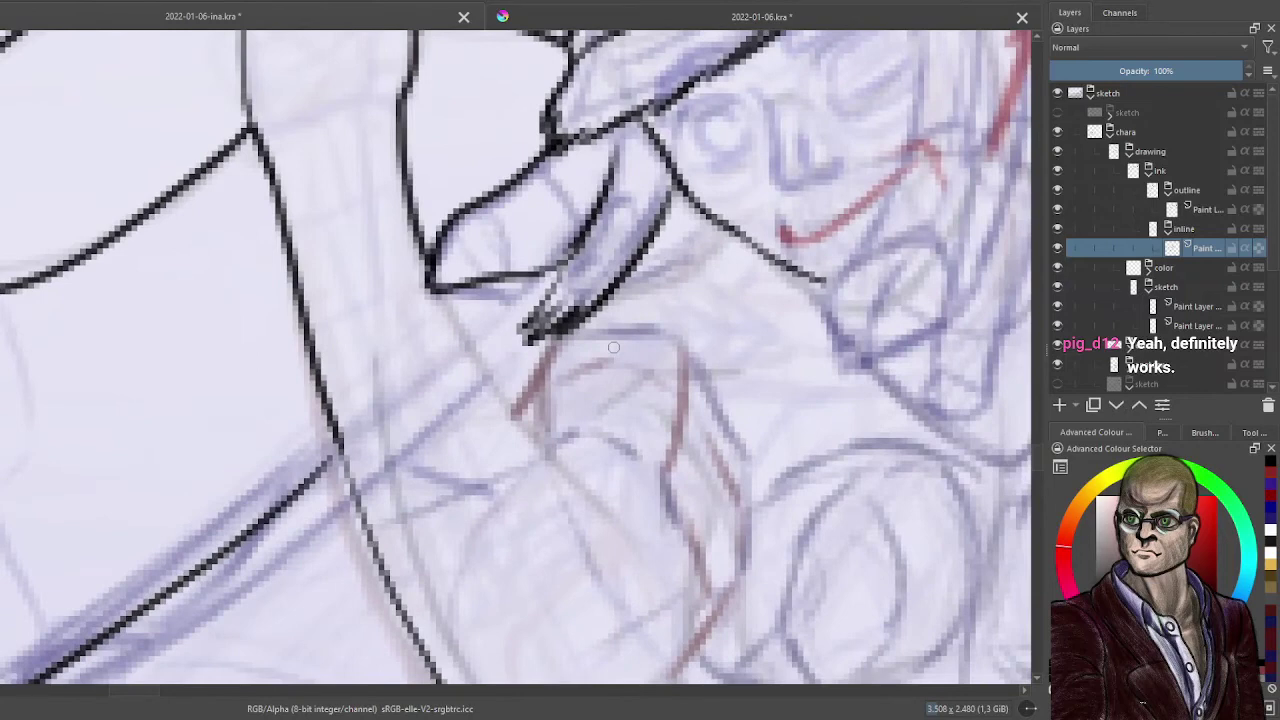
pyautogui.click(1190, 210)
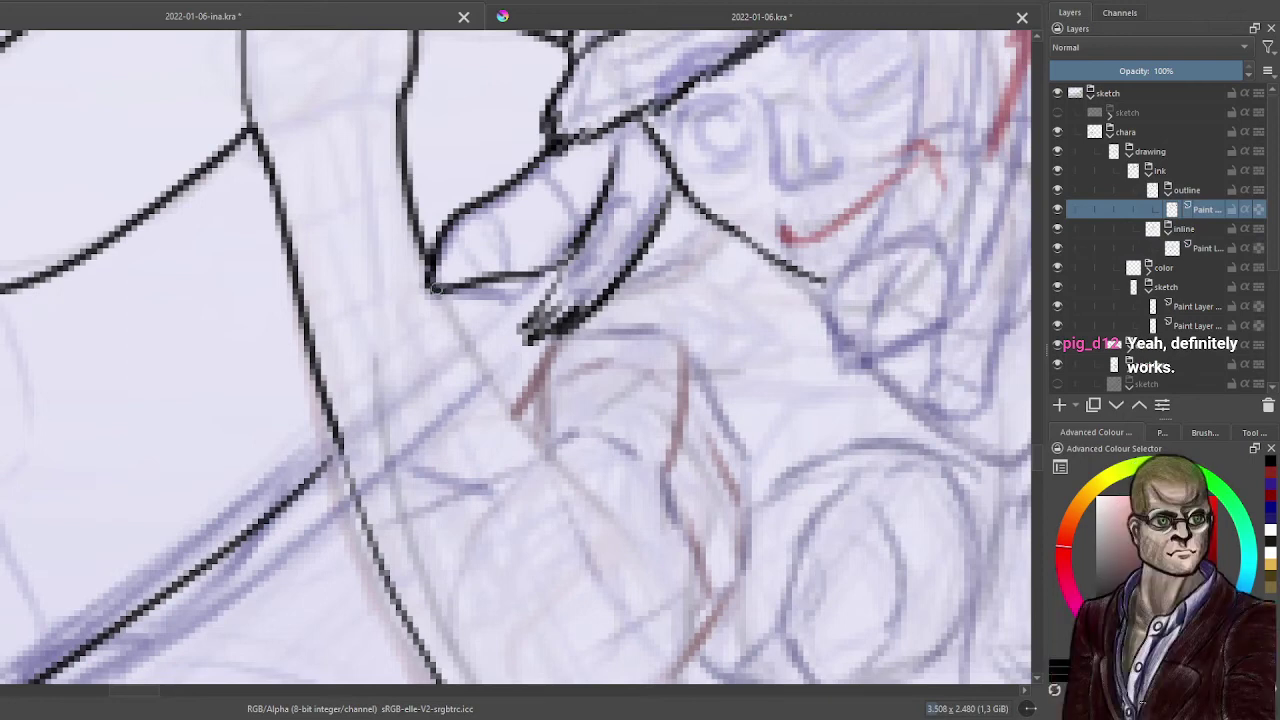
pyautogui.moveTo(432, 290)
pyautogui.mouseDown()
pyautogui.moveTo(466, 338)
pyautogui.moveTo(465, 314)
pyautogui.moveTo(484, 328)
pyautogui.moveTo(470, 346)
pyautogui.moveTo(540, 268)
pyautogui.mouseUp()
pyautogui.moveTo(437, 290); pyautogui.dragTo(554, 266)
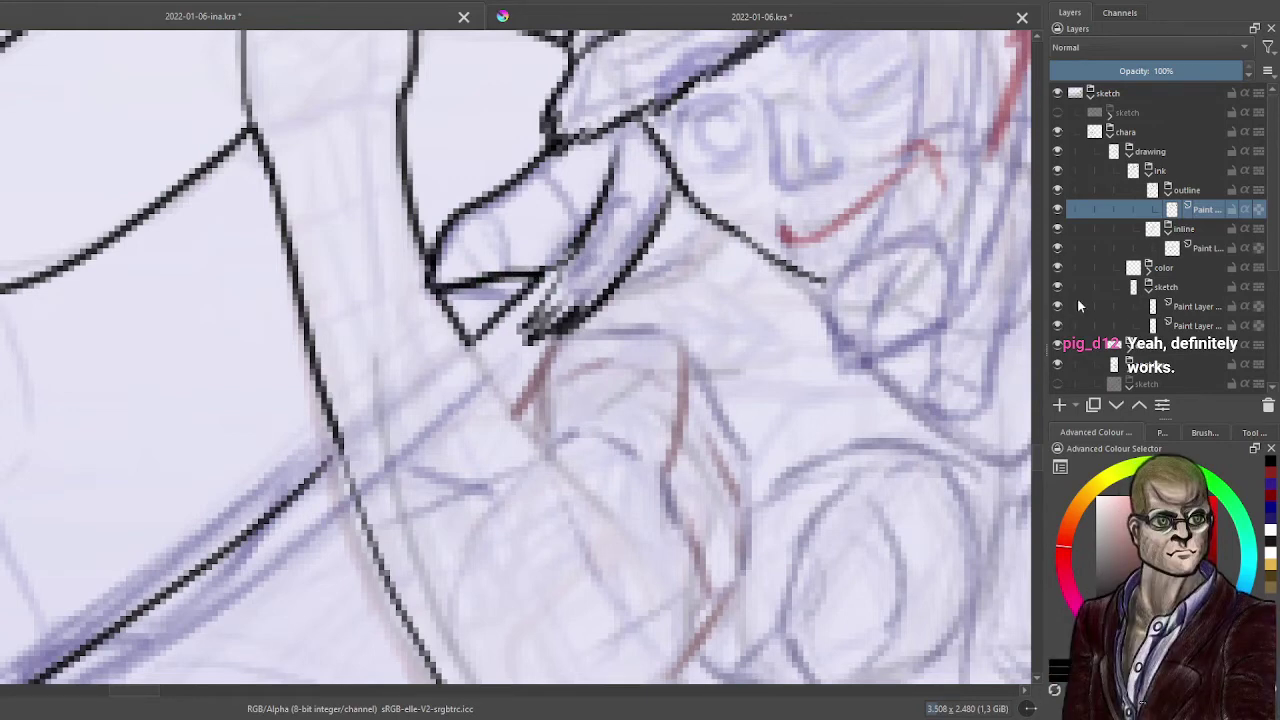
# - Back on the inline paint layer, ink the face-side contour of the far hair lock from the forehead band down past the chin
pyautogui.click(1203, 250)
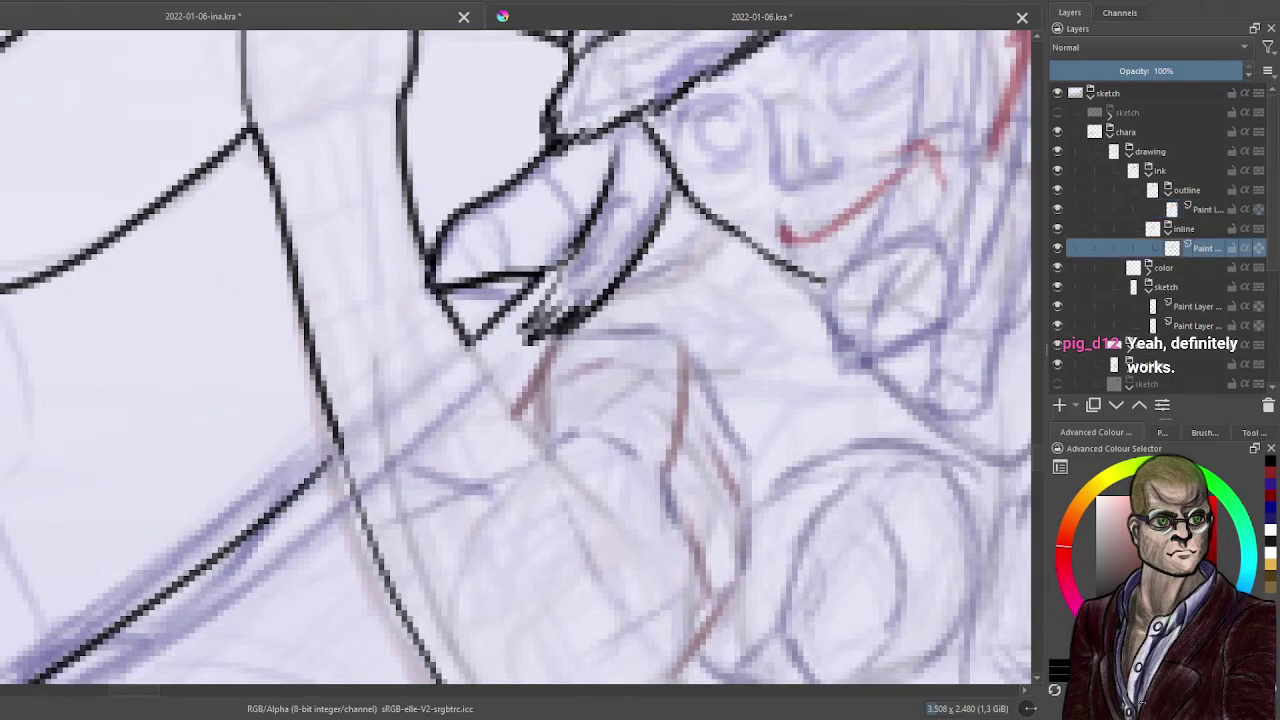
pyautogui.scroll(-2, 689, 338)
pyautogui.moveTo(715, 296); pyautogui.dragTo(512, 403)
pyautogui.scroll(1, 512, 403)
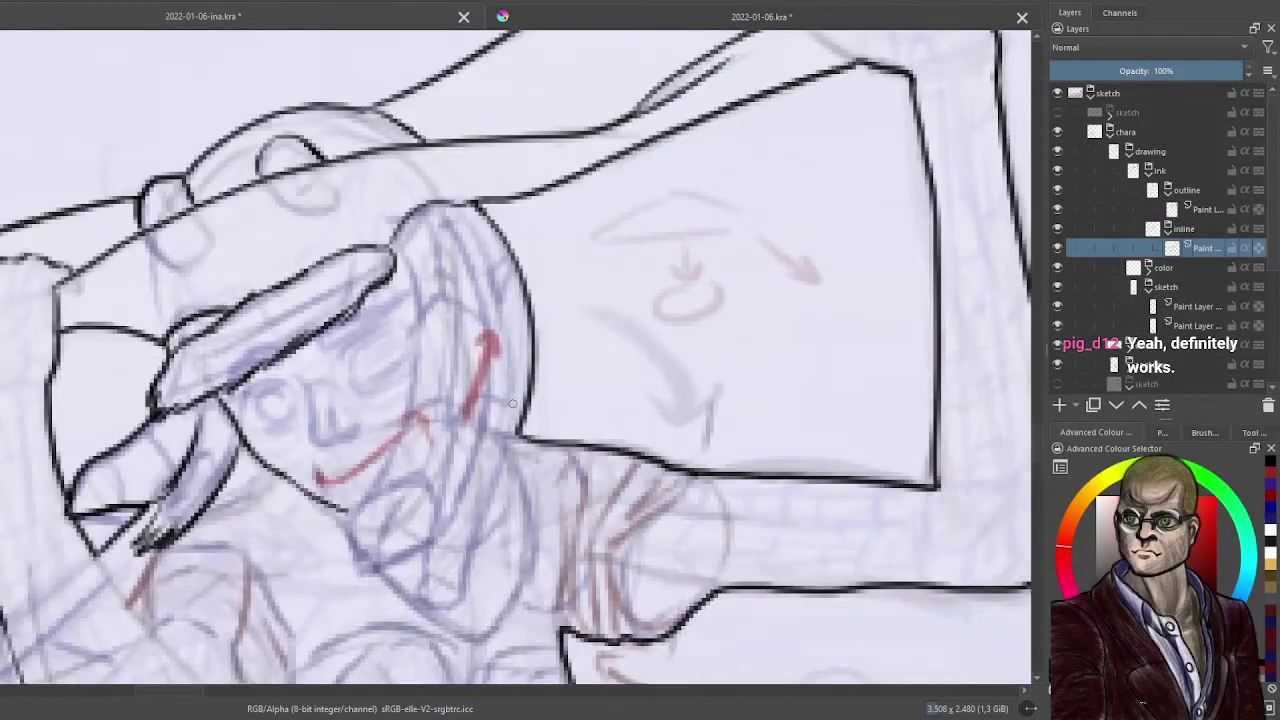
pyautogui.scroll(-3, 512, 403)
pyautogui.scroll(3, 556, 314)
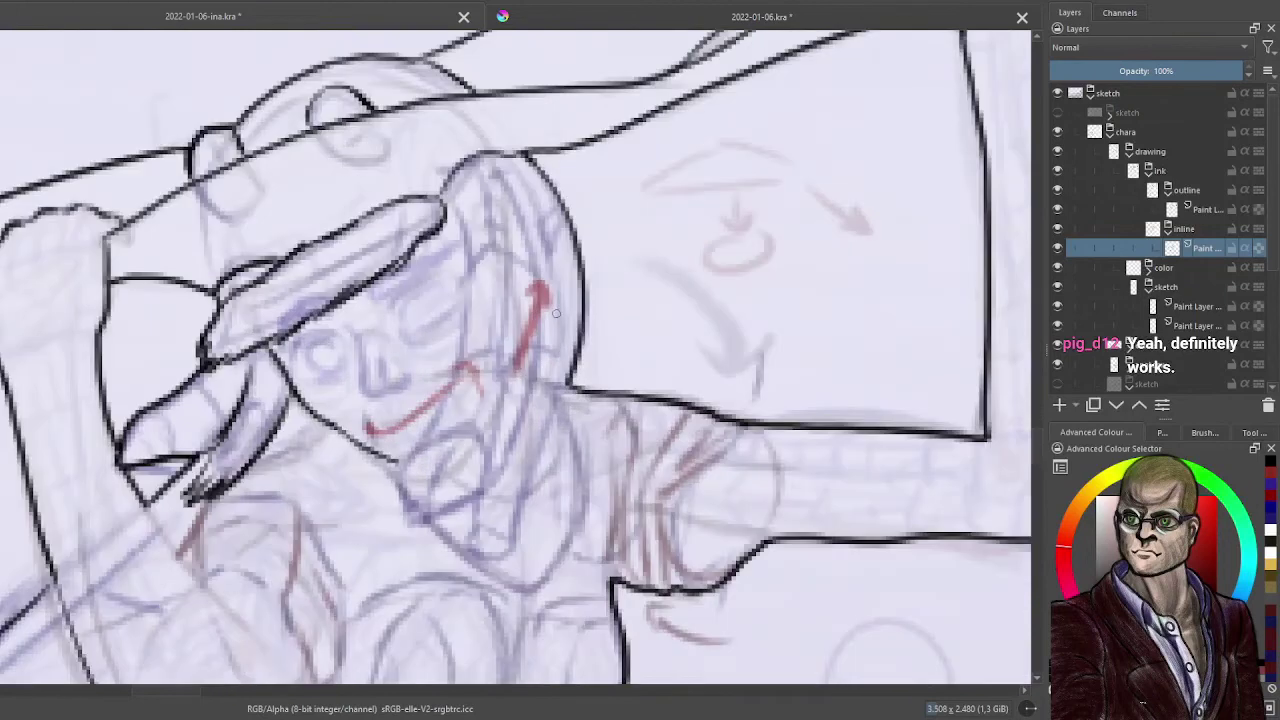
pyautogui.moveTo(448, 195); pyautogui.dragTo(467, 249)
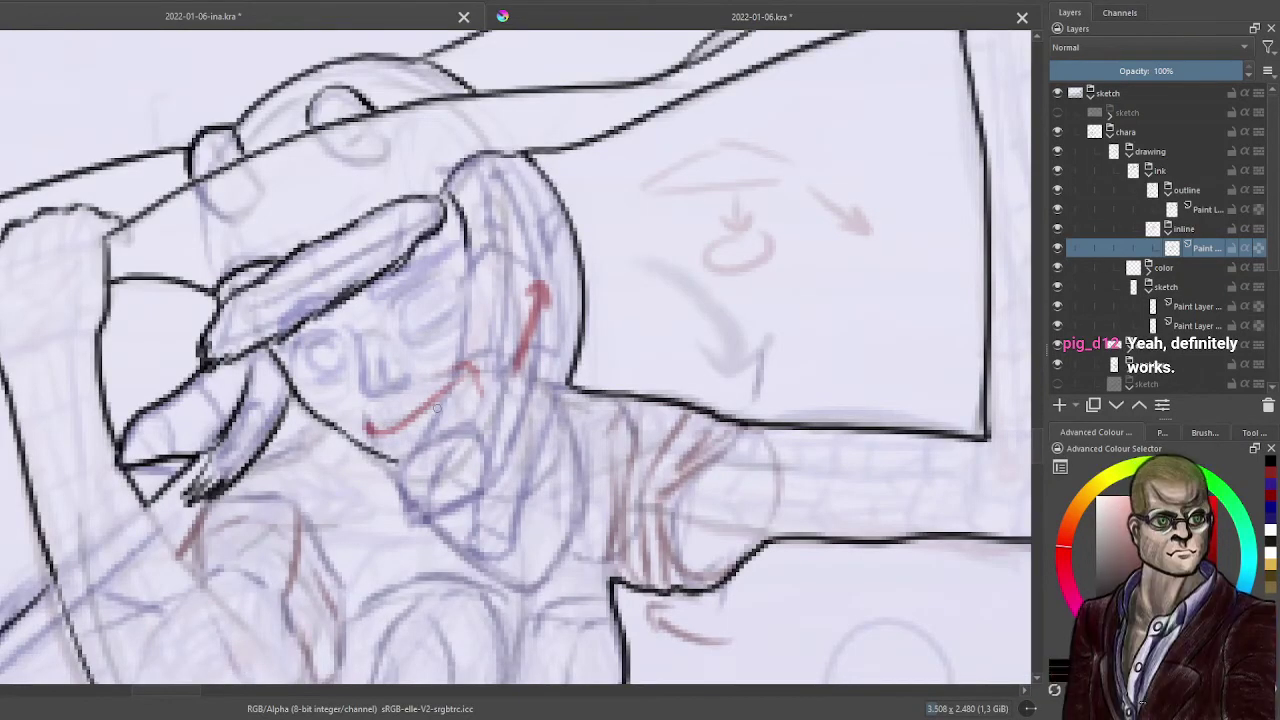
pyautogui.moveTo(404, 524)
pyautogui.mouseDown()
pyautogui.moveTo(409, 458)
pyautogui.moveTo(463, 354)
pyautogui.mouseUp()
pyautogui.moveTo(464, 252); pyautogui.dragTo(466, 326)
pyautogui.moveTo(466, 280); pyautogui.dragTo(456, 366)
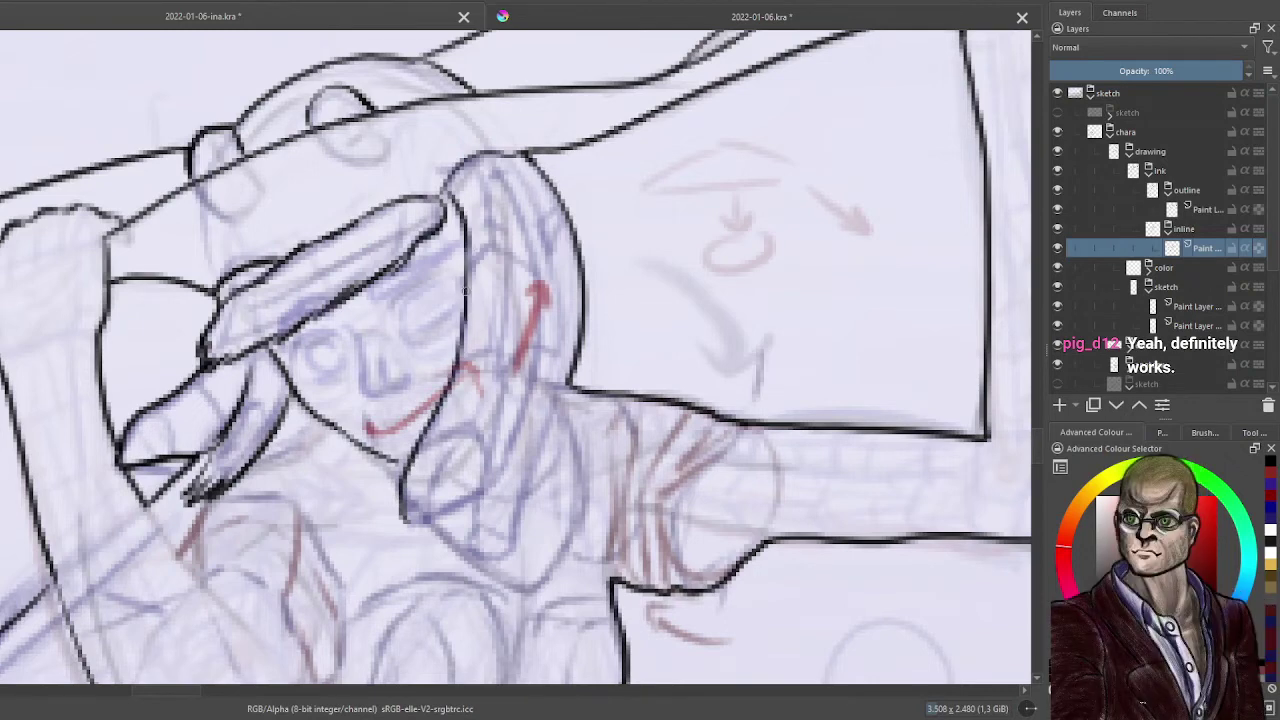
# - Ink the lower curve and back edge of the long hair lock beside the face, from its tip up to the crown
pyautogui.moveTo(465, 318); pyautogui.dragTo(459, 360)
pyautogui.moveTo(420, 518); pyautogui.dragTo(518, 448)
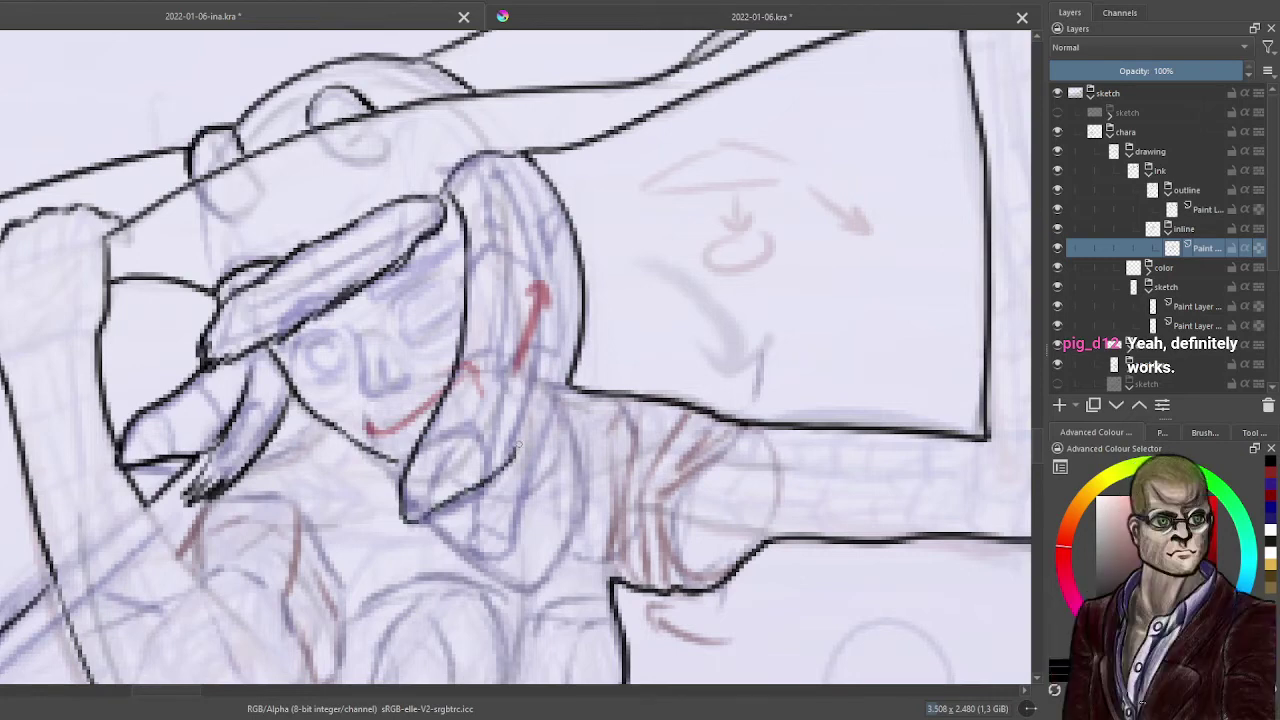
pyautogui.moveTo(485, 151)
pyautogui.mouseDown()
pyautogui.moveTo(518, 220)
pyautogui.moveTo(526, 282)
pyautogui.moveTo(519, 455)
pyautogui.moveTo(520, 265)
pyautogui.moveTo(496, 158)
pyautogui.mouseUp()
pyautogui.hotkey('ctrl', 'z')
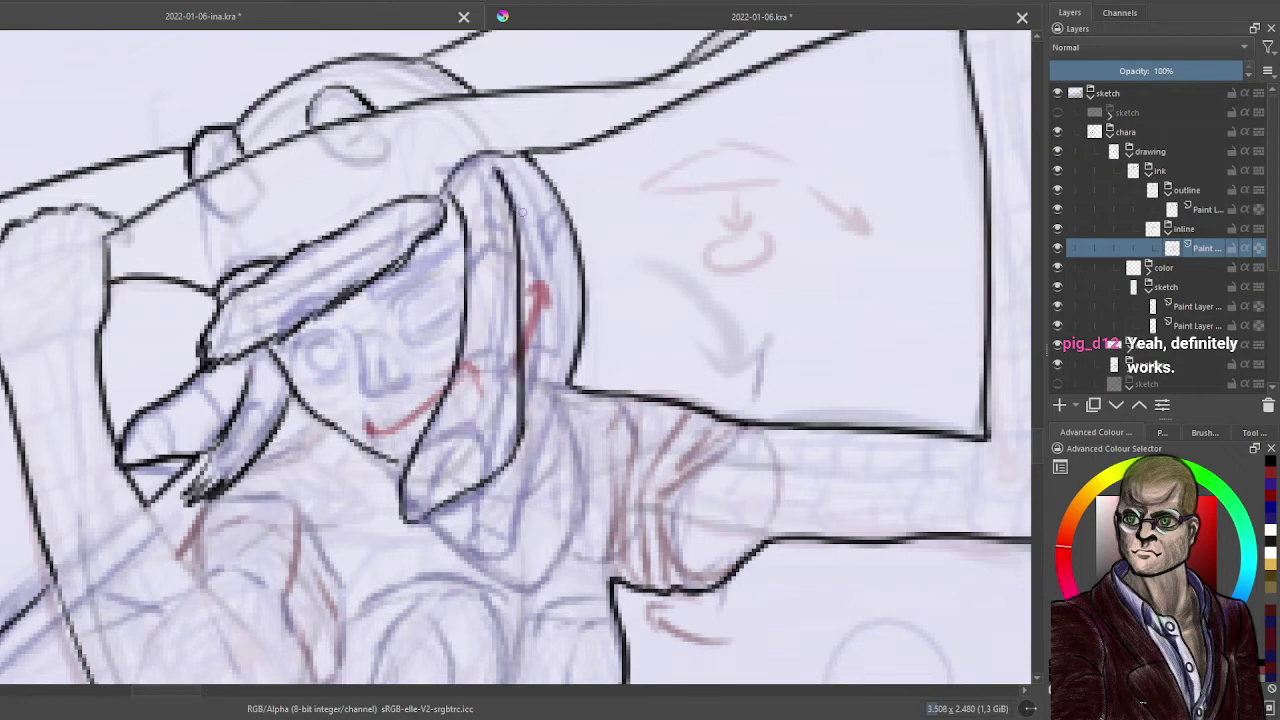
pyautogui.hotkey('ctrl', 'z')
pyautogui.moveTo(518, 452)
pyautogui.mouseDown()
pyautogui.moveTo(508, 196)
pyautogui.moveTo(490, 158)
pyautogui.mouseUp()
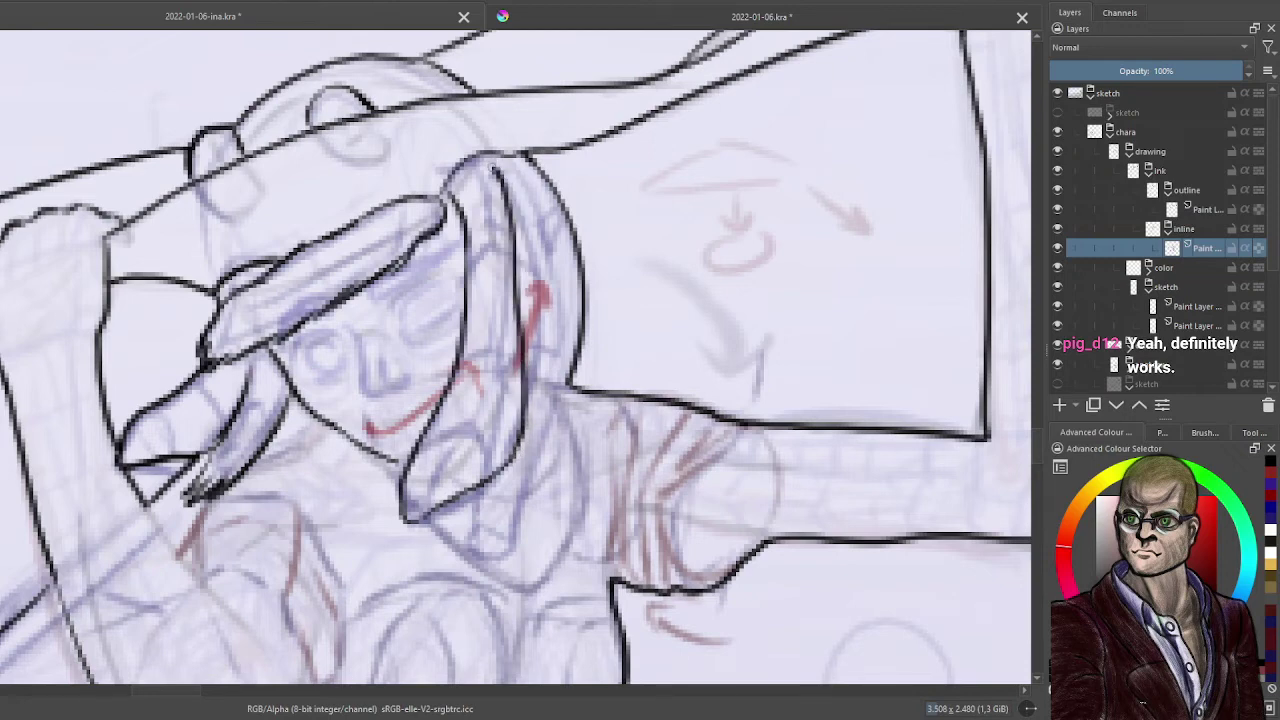
pyautogui.moveTo(520, 436); pyautogui.dragTo(462, 487)
# - Ink the thin strands and small gap behind the front hair lock, continuing the back hair down to the shoulder line
pyautogui.moveTo(541, 218)
pyautogui.mouseDown()
pyautogui.moveTo(561, 205)
pyautogui.moveTo(545, 244)
pyautogui.mouseUp()
pyautogui.moveTo(507, 157)
pyautogui.mouseDown()
pyautogui.moveTo(542, 222)
pyautogui.moveTo(553, 314)
pyautogui.mouseUp()
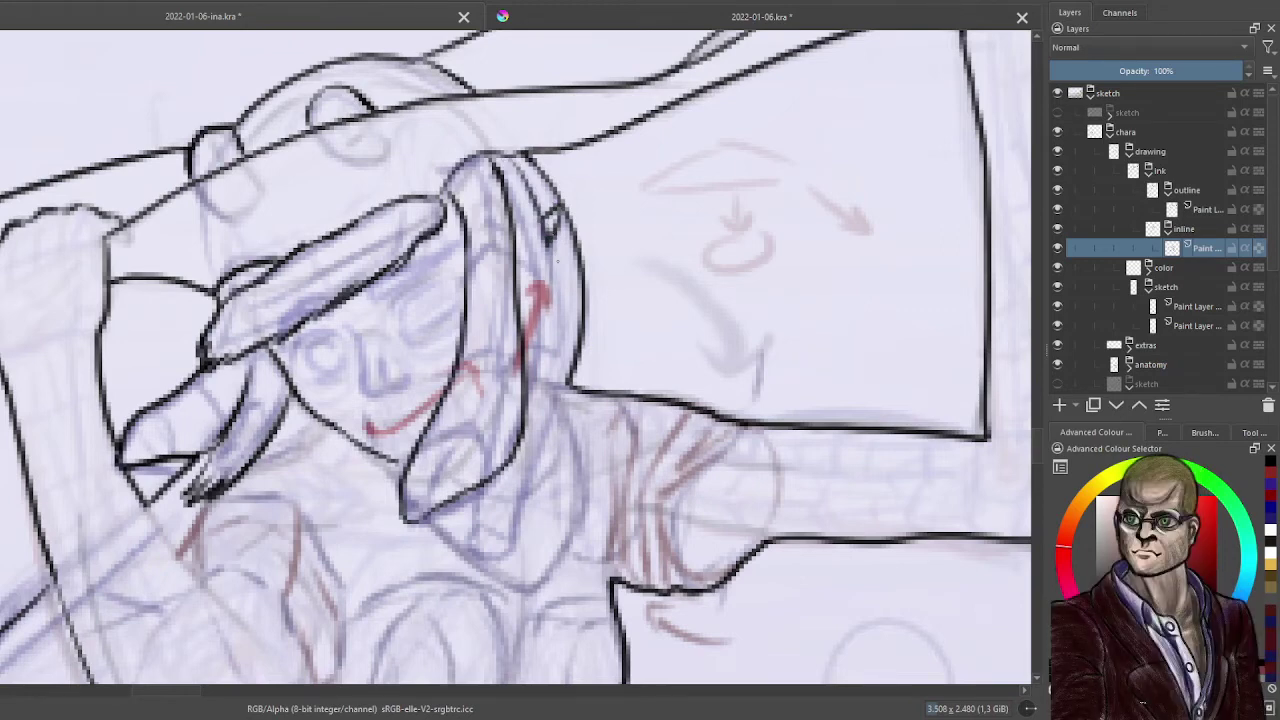
pyautogui.moveTo(555, 258); pyautogui.dragTo(515, 546)
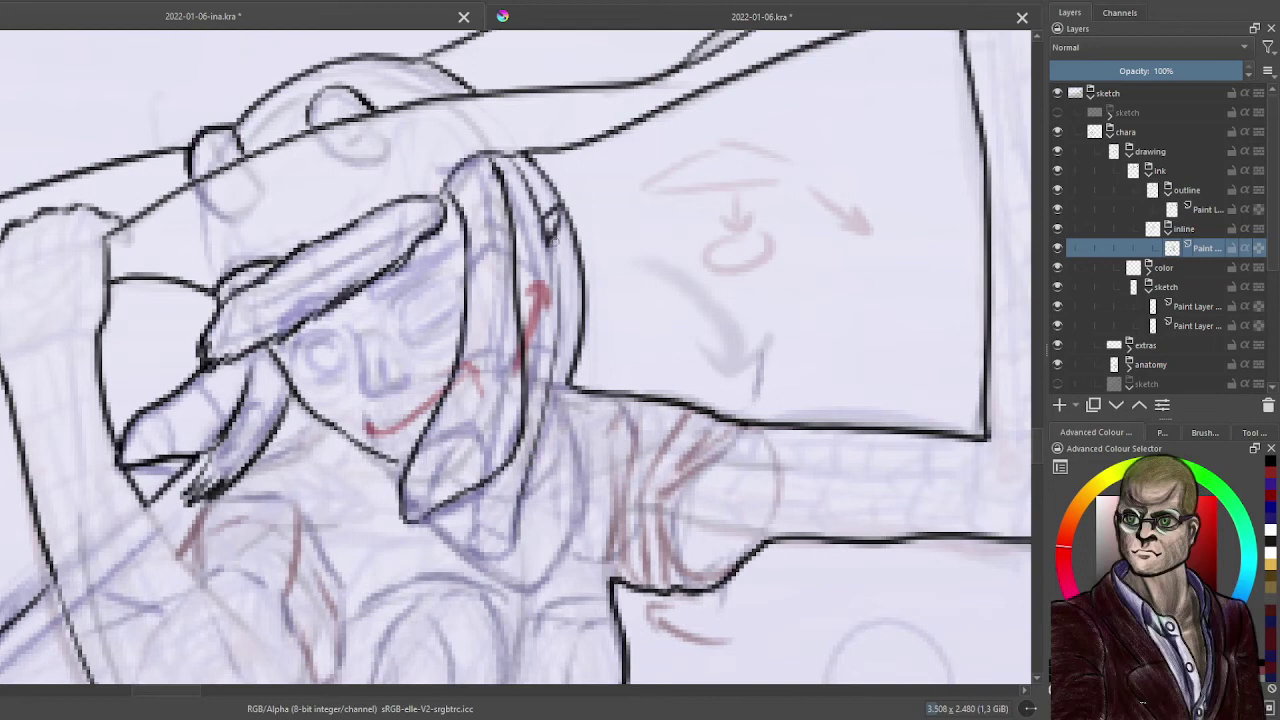
pyautogui.moveTo(563, 292); pyautogui.dragTo(515, 506)
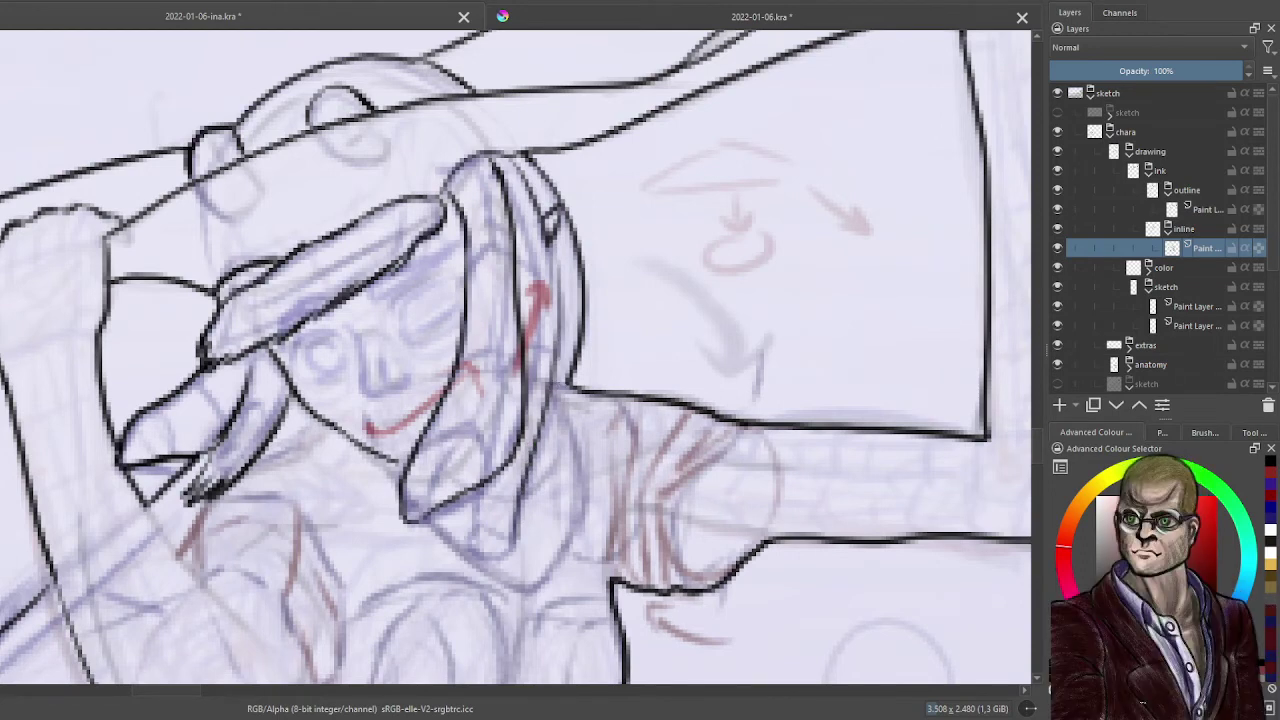
pyautogui.moveTo(550, 383); pyautogui.dragTo(572, 389)
pyautogui.moveTo(536, 234); pyautogui.dragTo(529, 350)
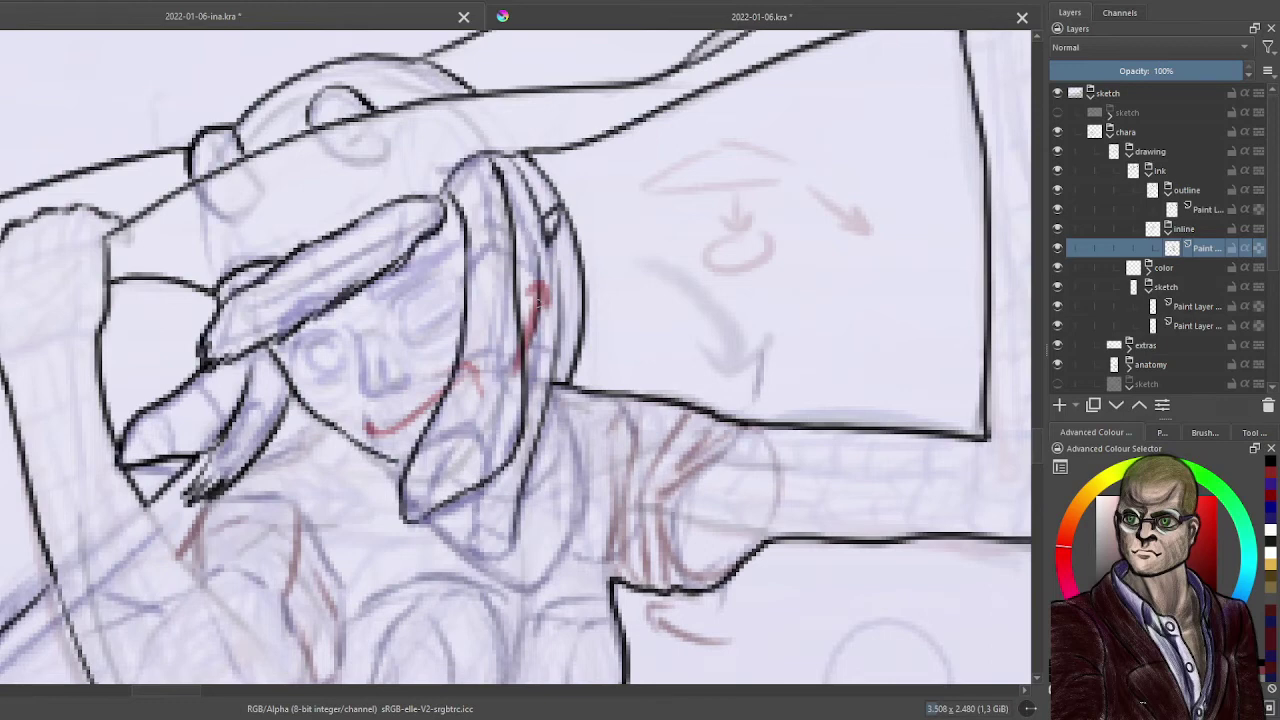
# - Undo the last strand strokes and redraw the rear hair lock's lower end as a jagged tip below the front lock
pyautogui.hotkey('ctrl', 'z')
pyautogui.moveTo(477, 490)
pyautogui.mouseDown()
pyautogui.moveTo(469, 548)
pyautogui.moveTo(491, 563)
pyautogui.mouseUp()
pyautogui.hotkey('ctrl', 'z')
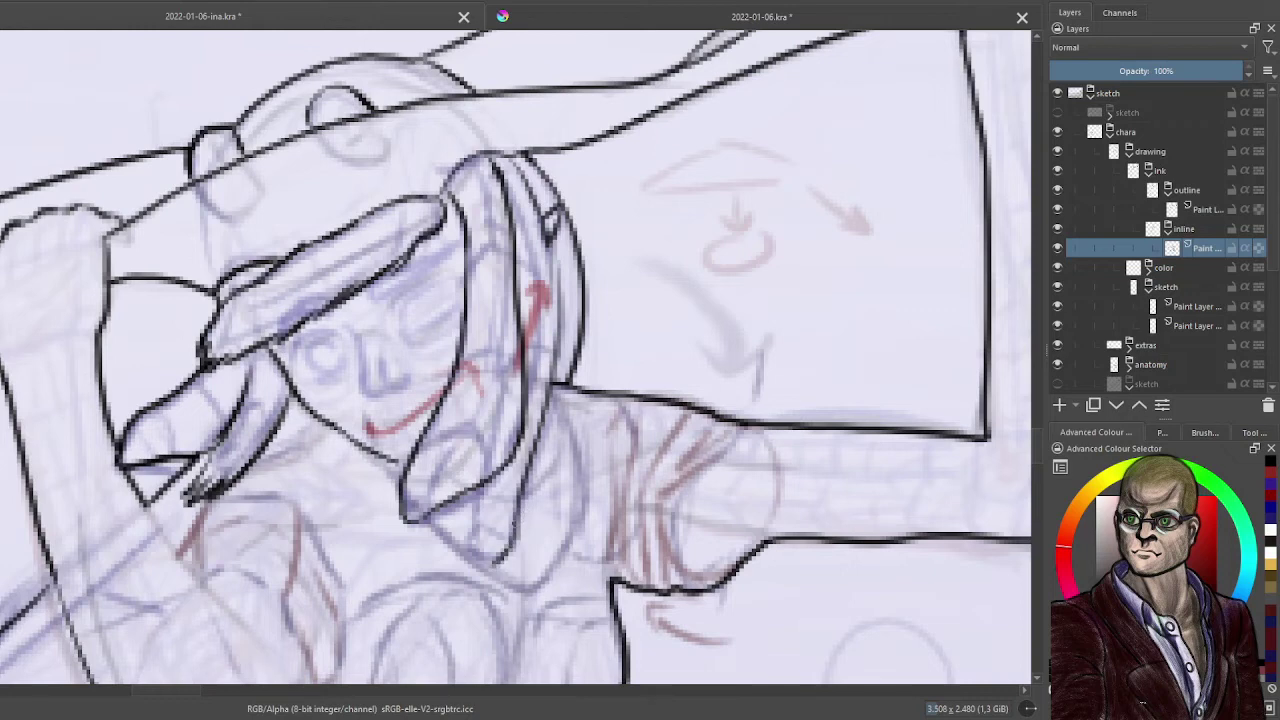
pyautogui.hotkey('ctrl', 'z')
pyautogui.hotkey('ctrl', 'z')
pyautogui.hotkey('ctrl', 'z')
pyautogui.moveTo(521, 486)
pyautogui.mouseDown()
pyautogui.moveTo(498, 526)
pyautogui.moveTo(462, 548)
pyautogui.moveTo(487, 486)
pyautogui.mouseUp()
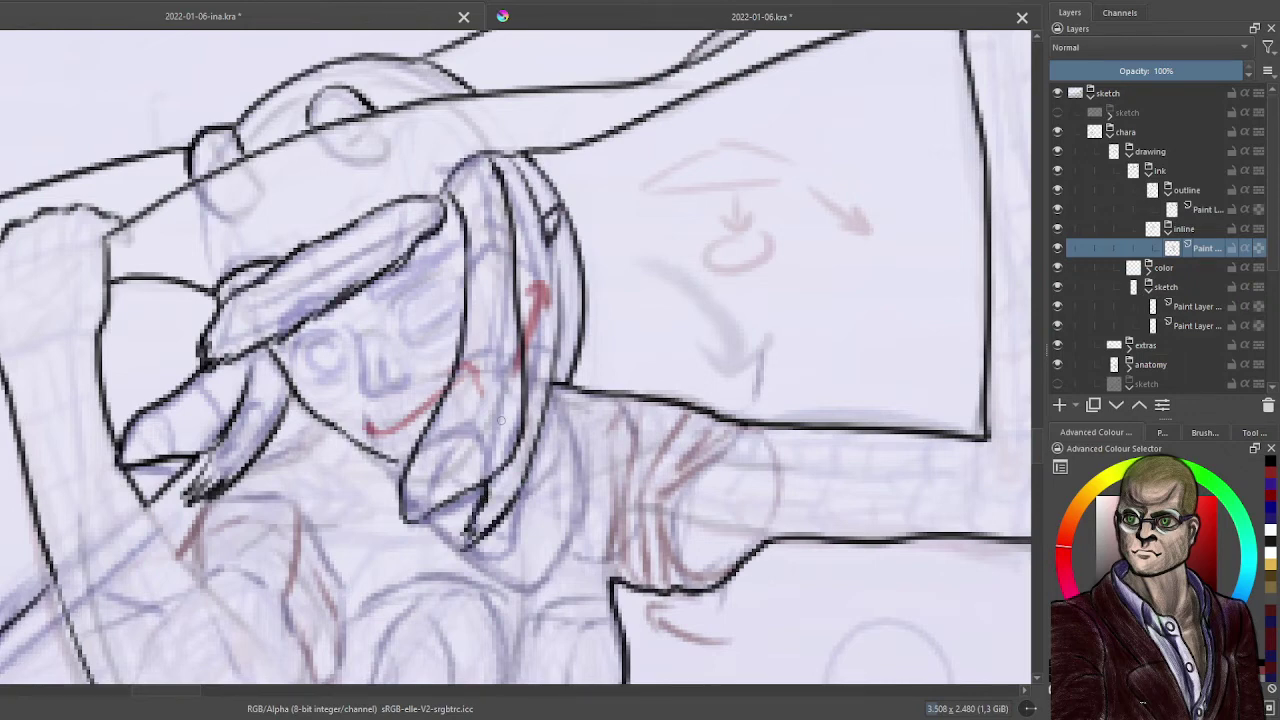
pyautogui.moveTo(480, 526); pyautogui.dragTo(452, 554)
# - Ink the inner edge of the rear hair lock, running from behind the front lock down to its pointed tip
pyautogui.scroll(-5, 409, 138)
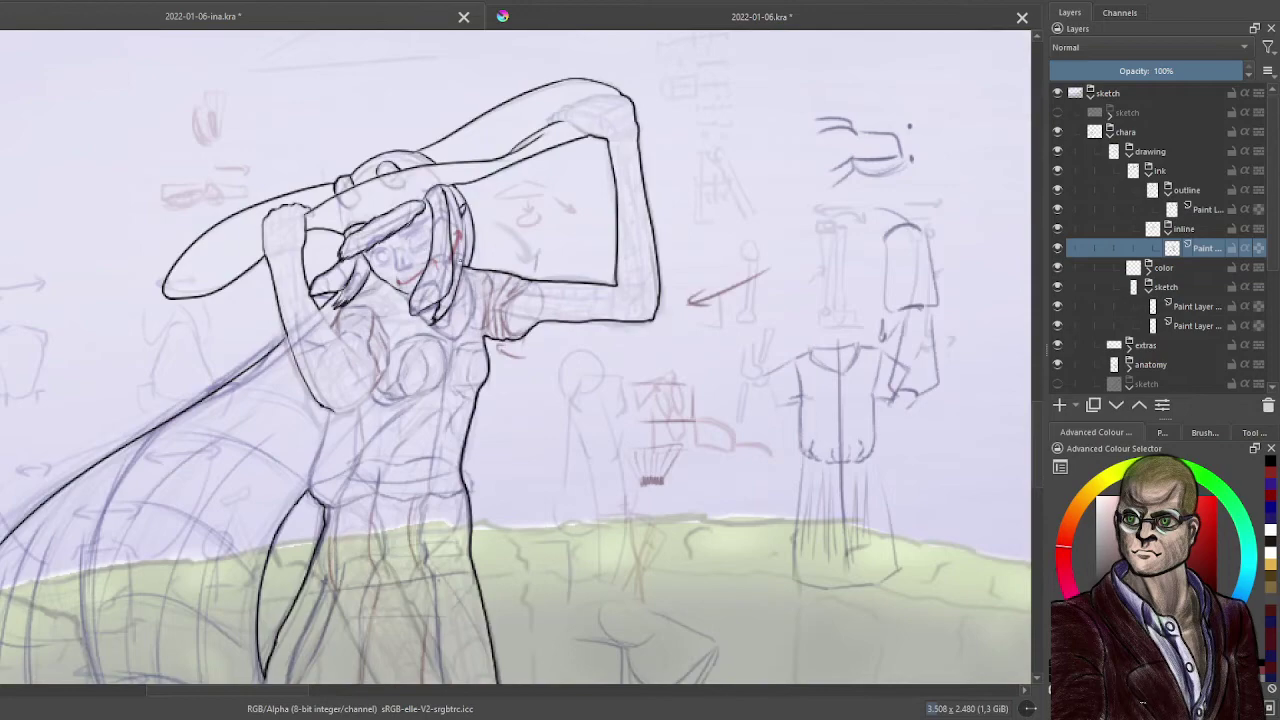
pyautogui.moveTo(460, 258); pyautogui.dragTo(520, 283)
pyautogui.scroll(-3, 467, 343)
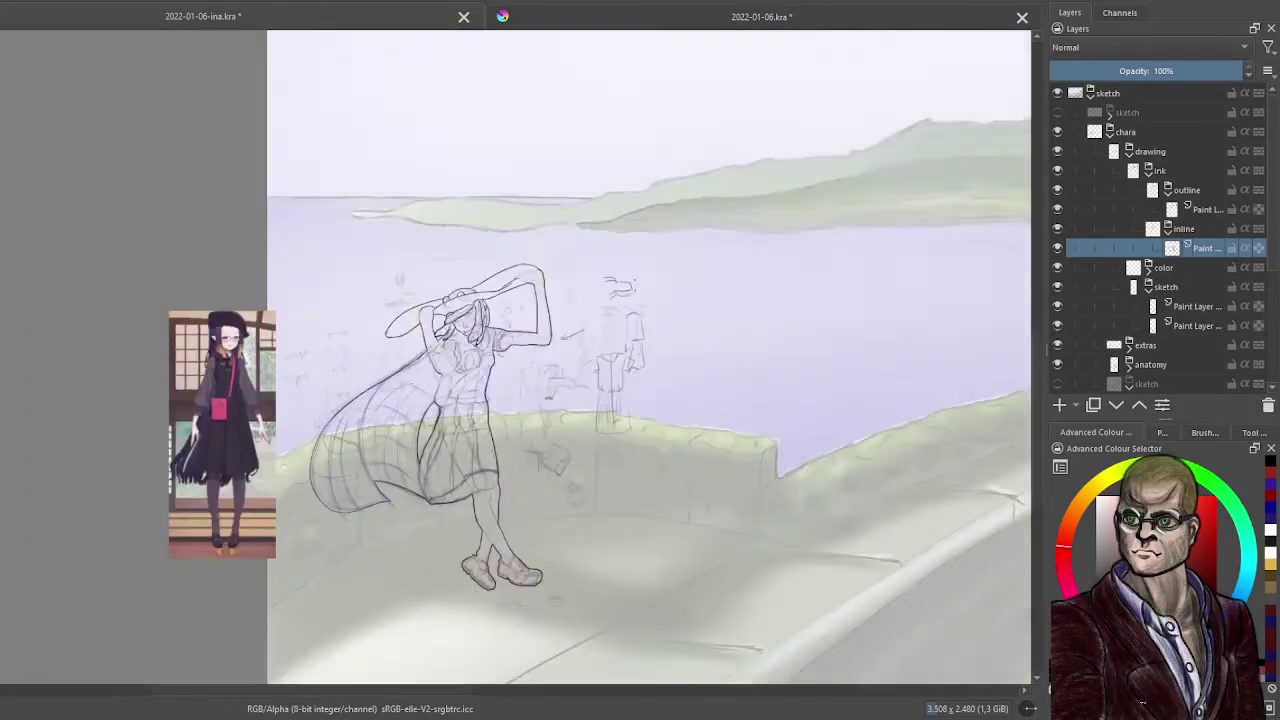
pyautogui.scroll(4, 421, 379)
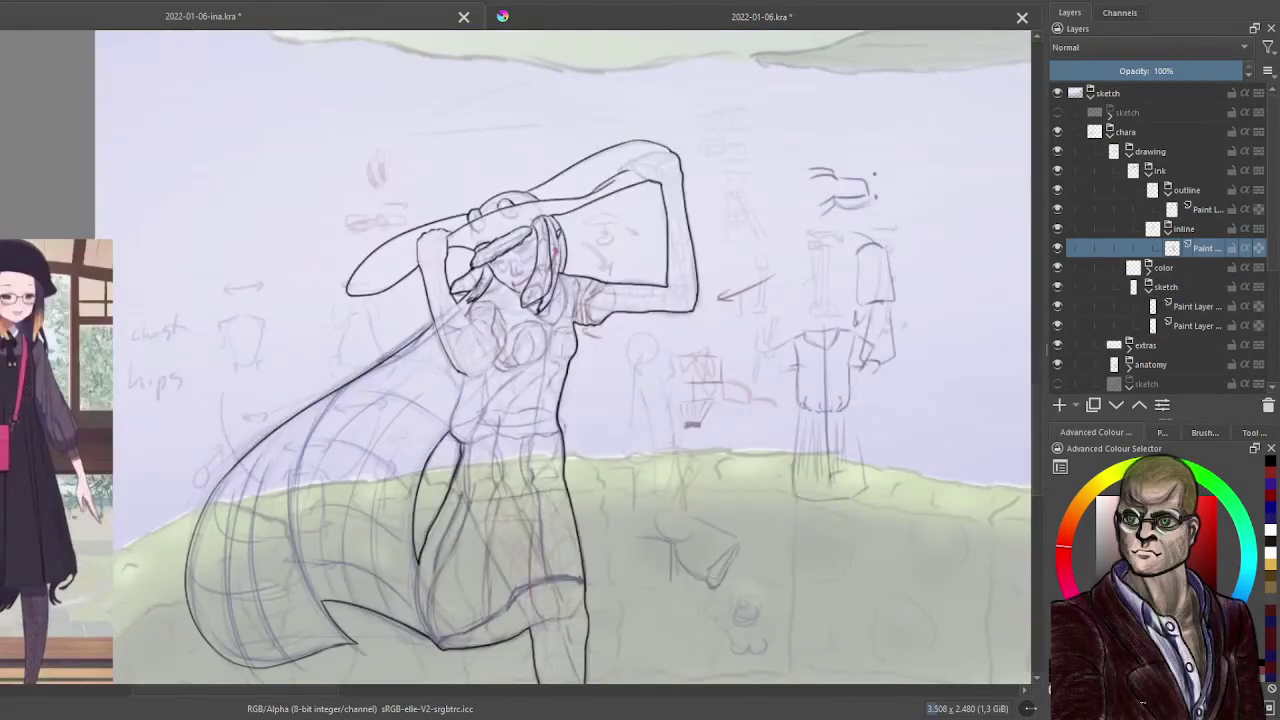
pyautogui.scroll(5, 580, 255)
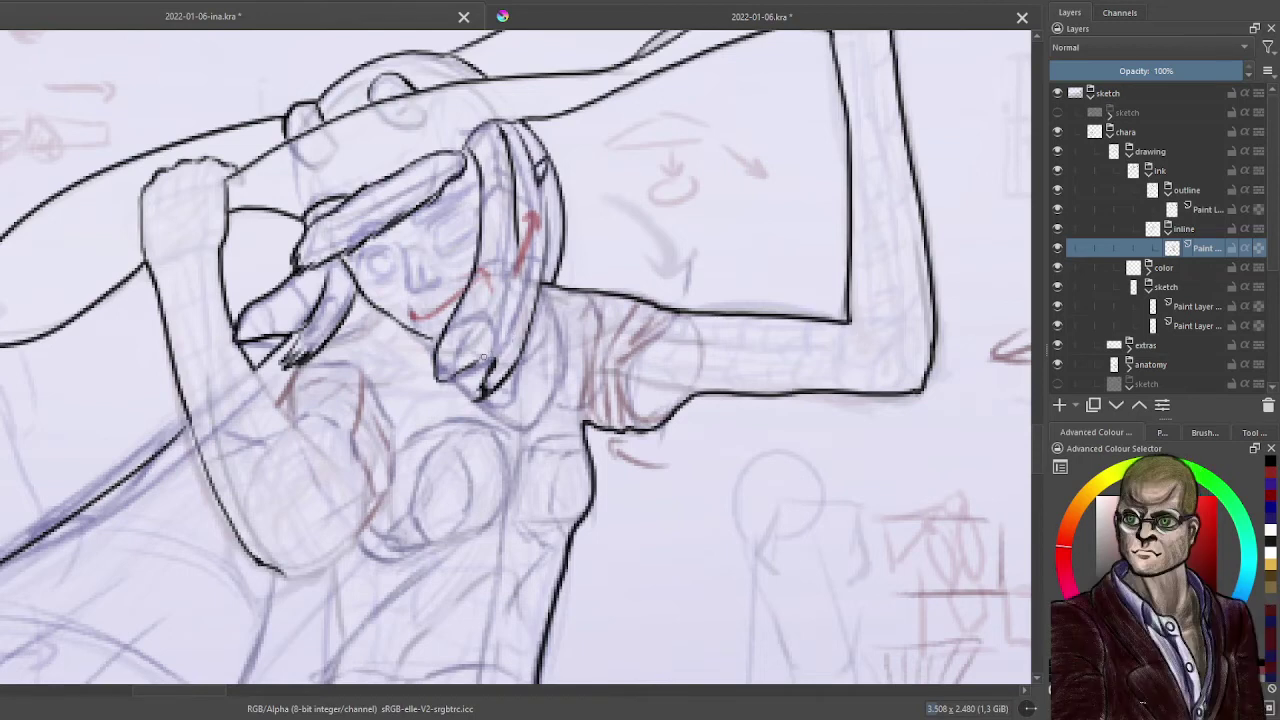
pyautogui.moveTo(516, 256)
pyautogui.mouseDown()
pyautogui.moveTo(502, 324)
pyautogui.moveTo(470, 364)
pyautogui.mouseUp()
pyautogui.moveTo(506, 324); pyautogui.dragTo(490, 372)
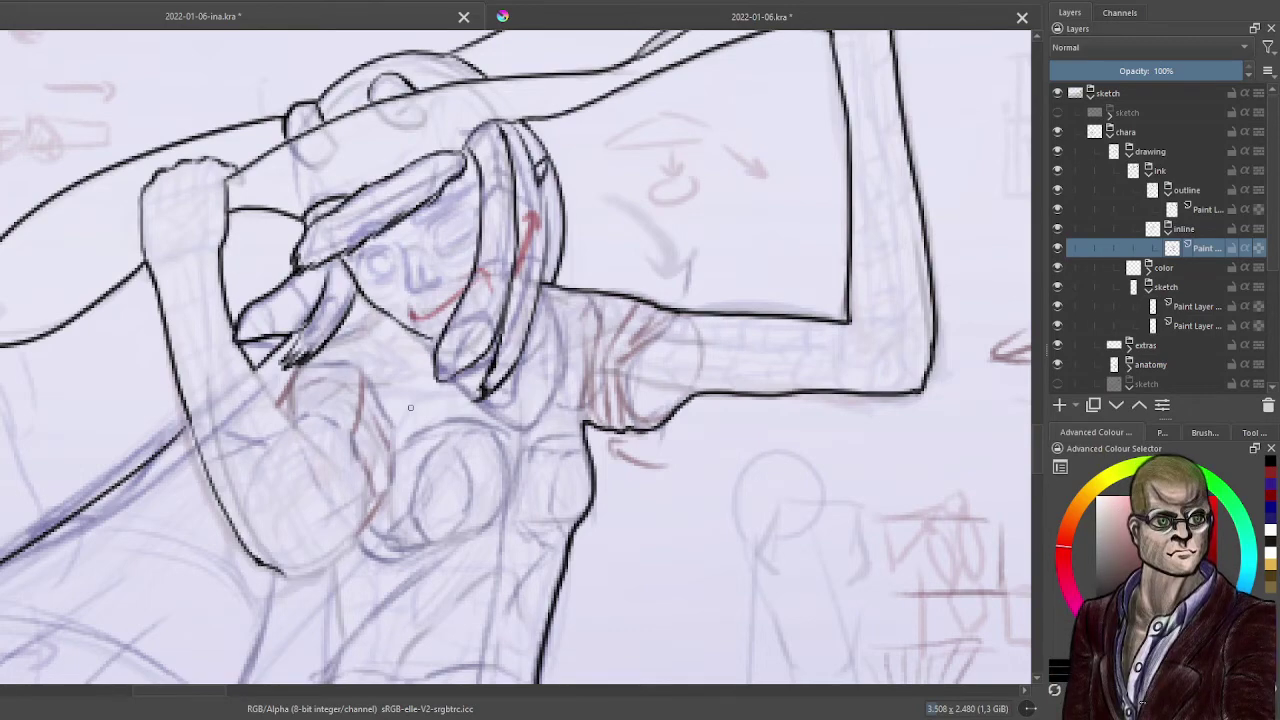
# - Ink the contours of the hand at the top of the raised bent arm, from the fingers to the wrist
pyautogui.moveTo(686, 204); pyautogui.dragTo(530, 376)
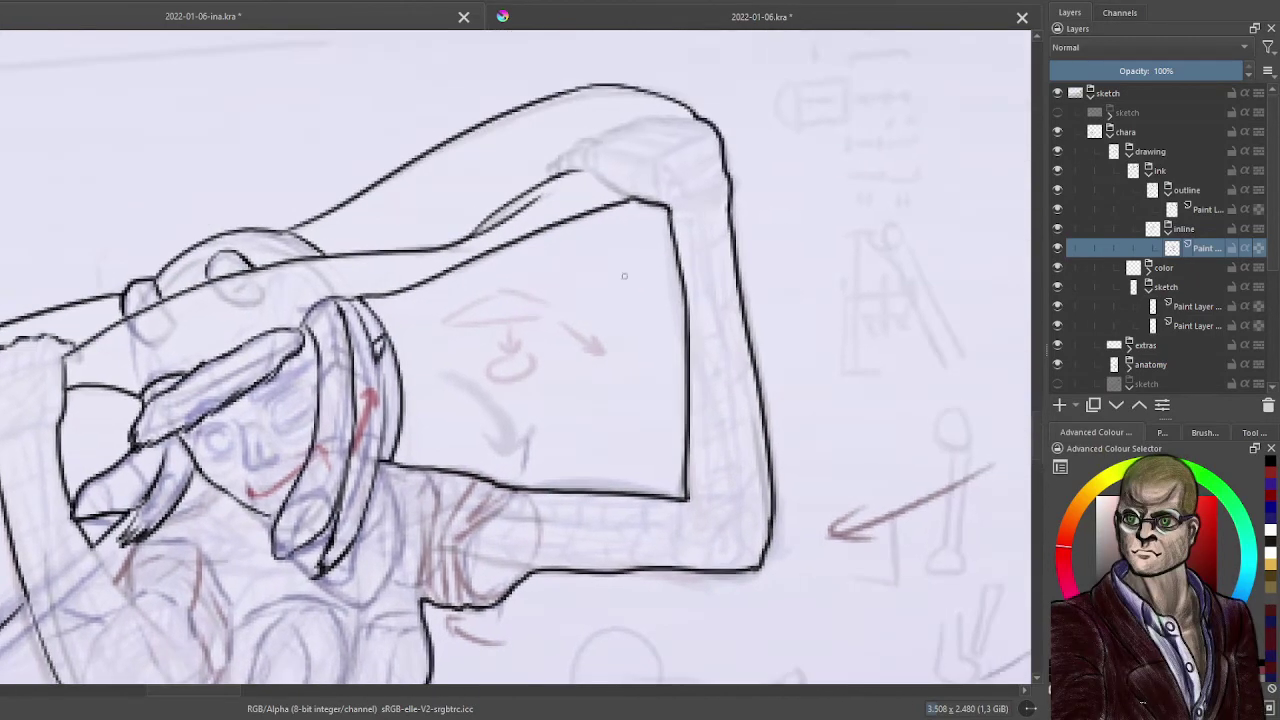
pyautogui.moveTo(626, 276); pyautogui.dragTo(530, 380)
pyautogui.scroll(2, 563, 308)
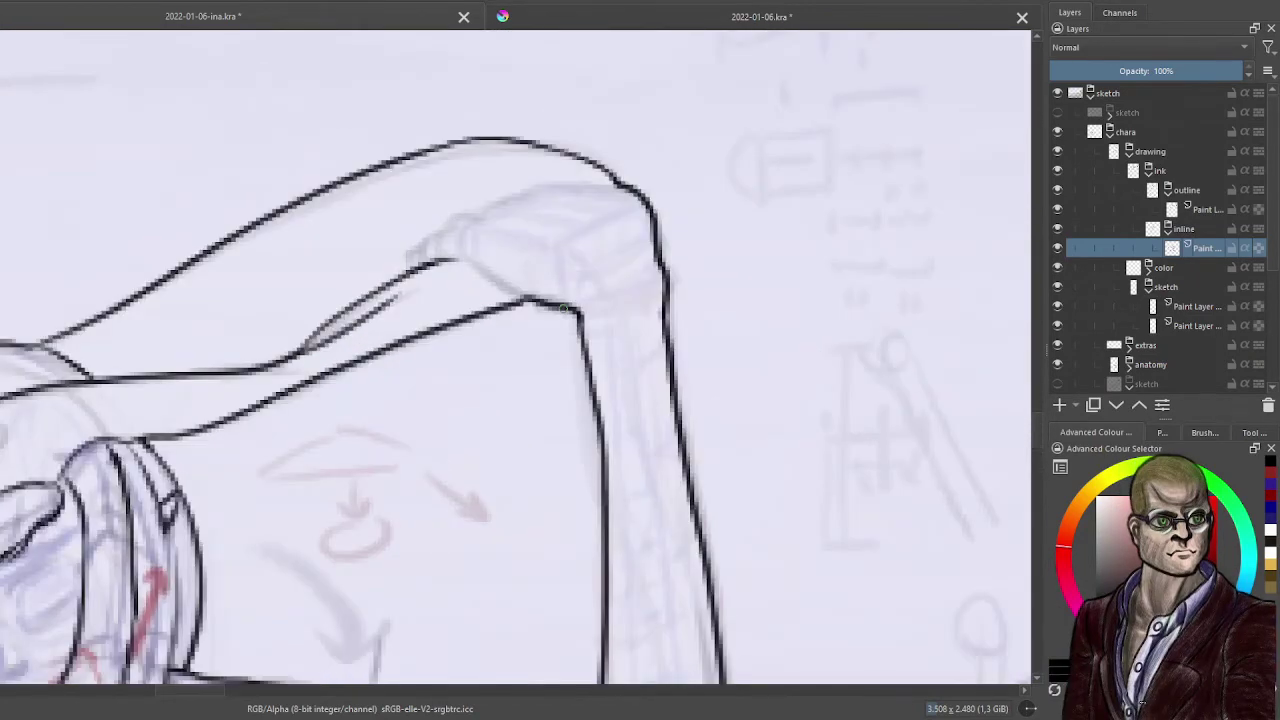
pyautogui.moveTo(464, 257); pyautogui.dragTo(532, 299)
pyautogui.moveTo(411, 263)
pyautogui.mouseDown()
pyautogui.moveTo(516, 191)
pyautogui.moveTo(626, 183)
pyautogui.mouseUp()
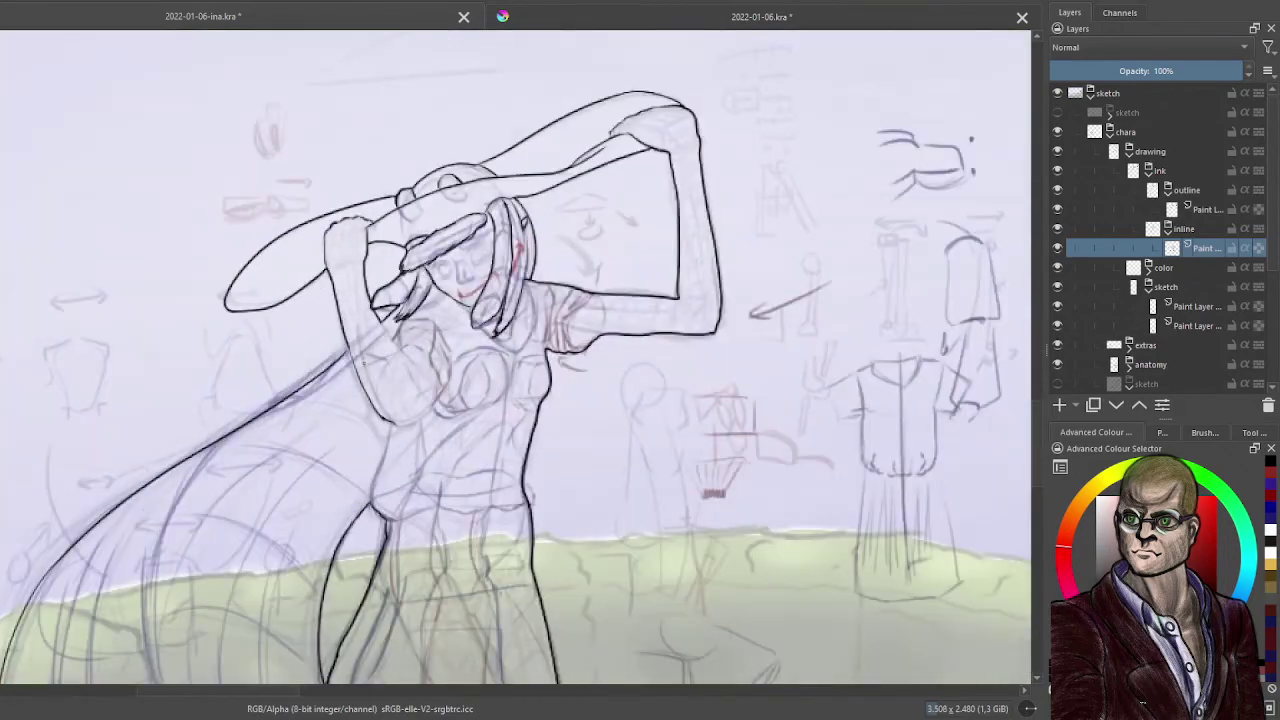
# - Ink the underside of the upper arm reaching into the sleeve, plus the upper edge of the sleeve opening
pyautogui.scroll(5, 512, 319)
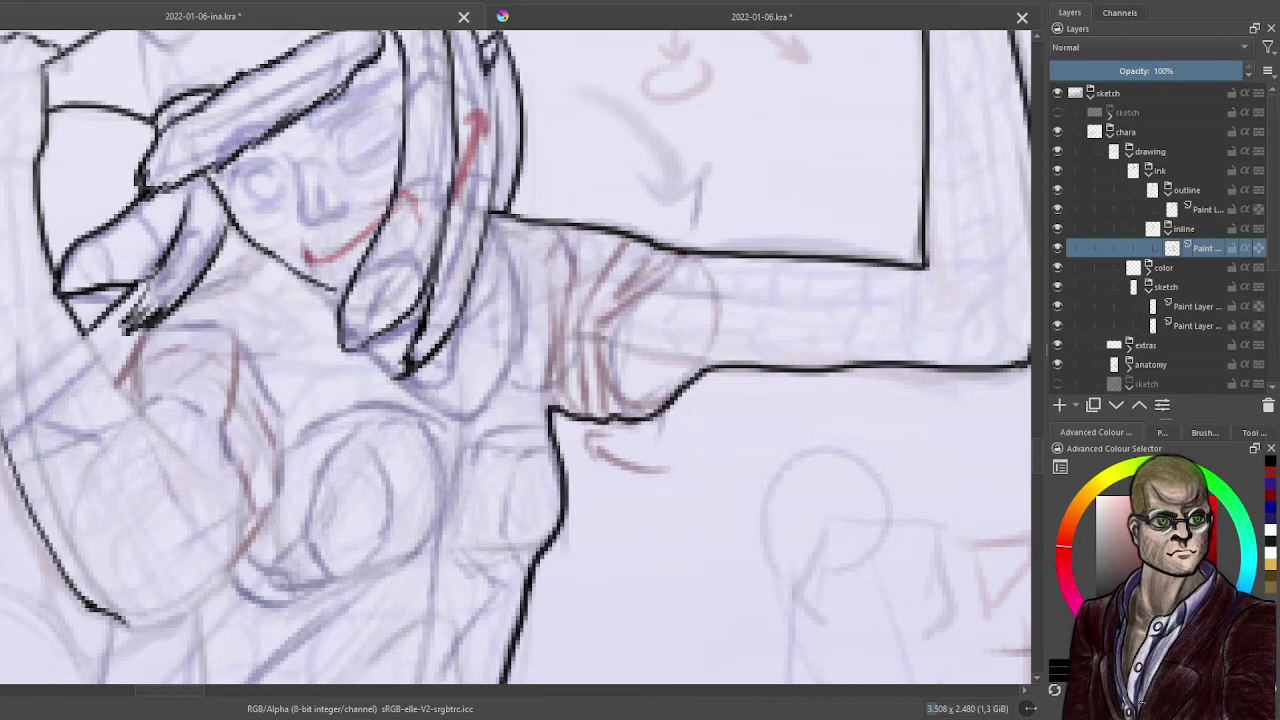
pyautogui.moveTo(602, 338); pyautogui.dragTo(722, 368)
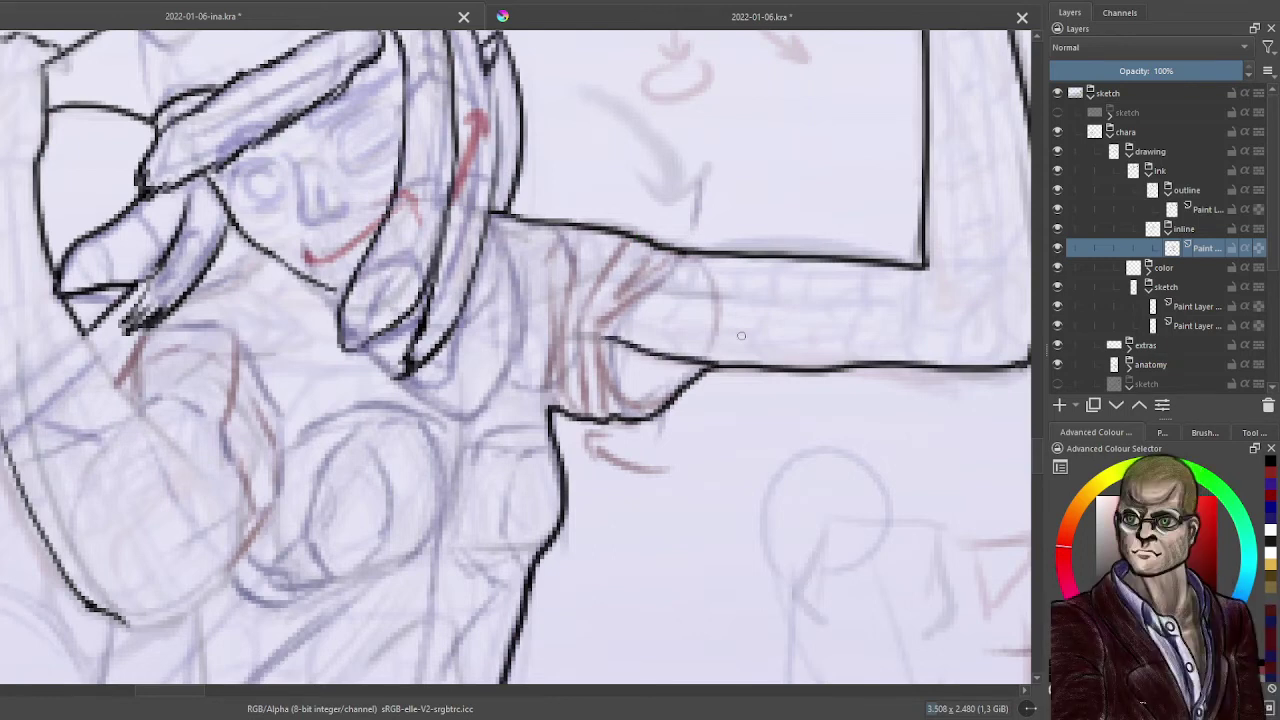
pyautogui.hotkey('ctrl', 'z')
pyautogui.moveTo(597, 347); pyautogui.dragTo(720, 369)
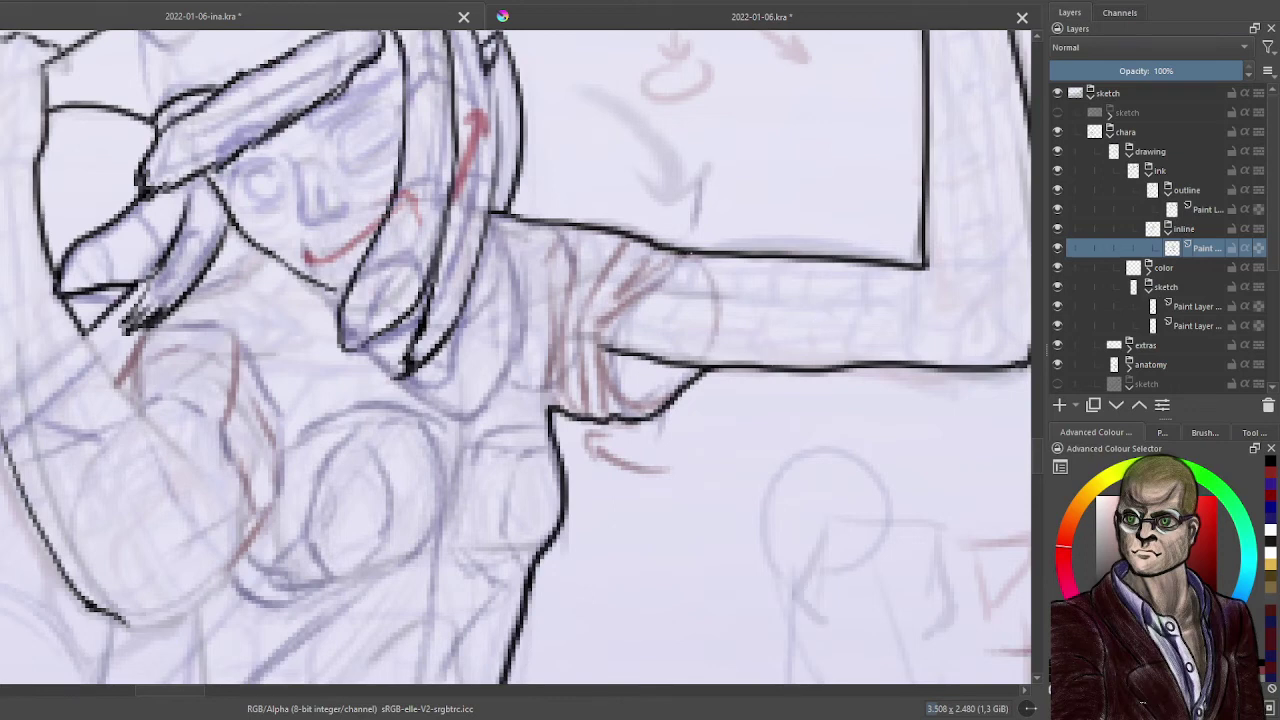
pyautogui.moveTo(688, 253); pyautogui.dragTo(606, 318)
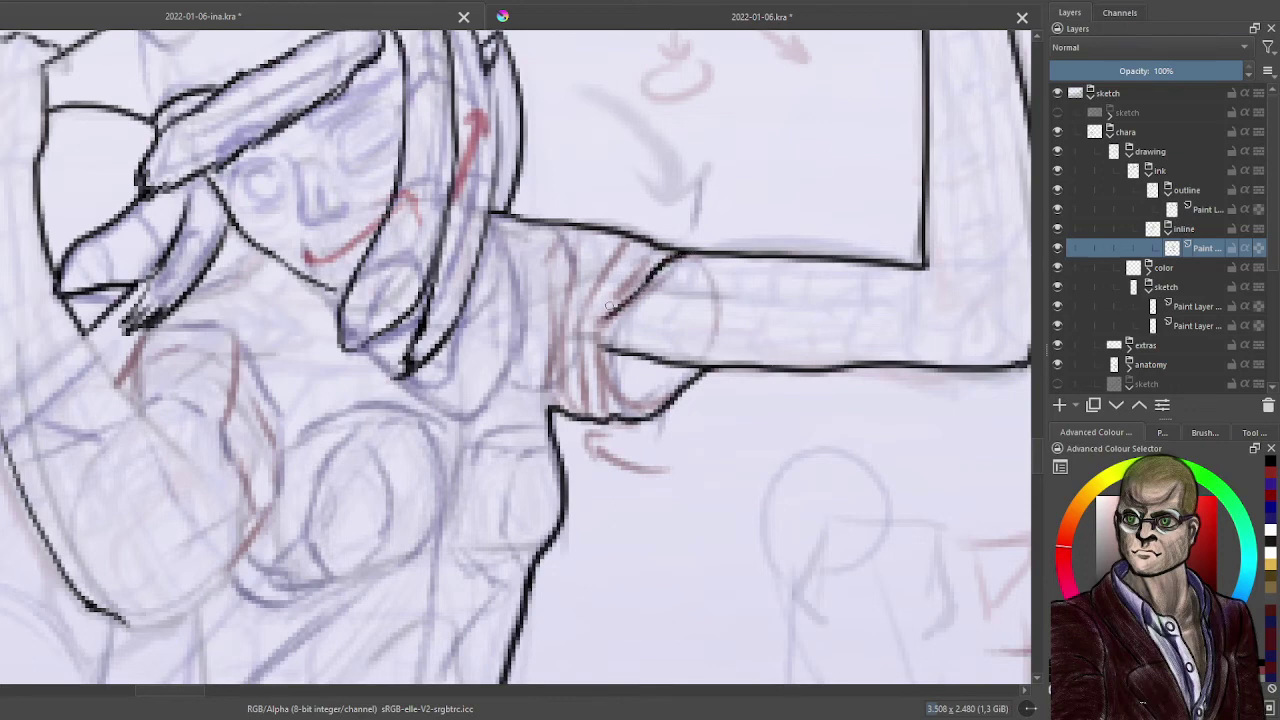
# - Ink the lower rim of the sleeve opening around the upper arm, undoing and redoing strokes to compare the versions
pyautogui.moveTo(650, 280)
pyautogui.mouseDown()
pyautogui.moveTo(594, 340)
pyautogui.moveTo(606, 390)
pyautogui.mouseUp()
pyautogui.moveTo(596, 338)
pyautogui.mouseDown()
pyautogui.moveTo(599, 378)
pyautogui.moveTo(644, 398)
pyautogui.moveTo(704, 369)
pyautogui.mouseUp()
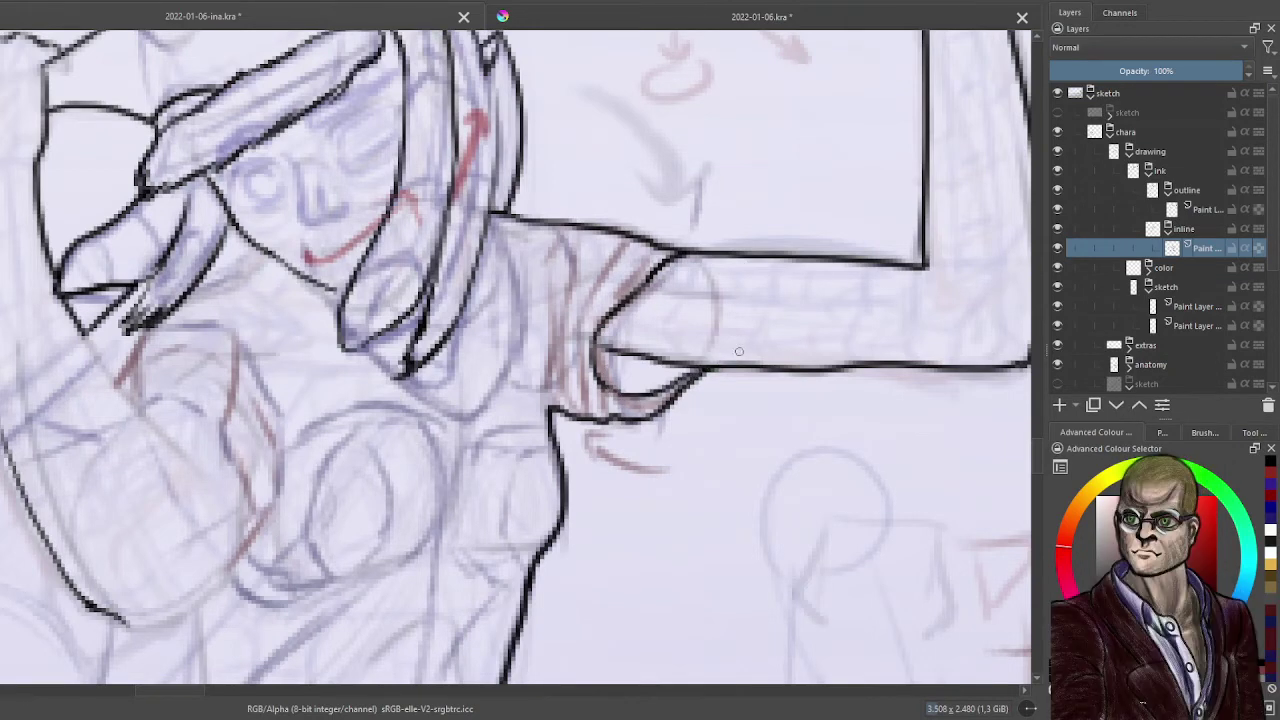
pyautogui.hotkey('ctrl', 'z')
pyautogui.hotkey('ctrl', 'z')
pyautogui.hotkey('ctrl', 'z')
pyautogui.hotkey('ctrl', 'z')
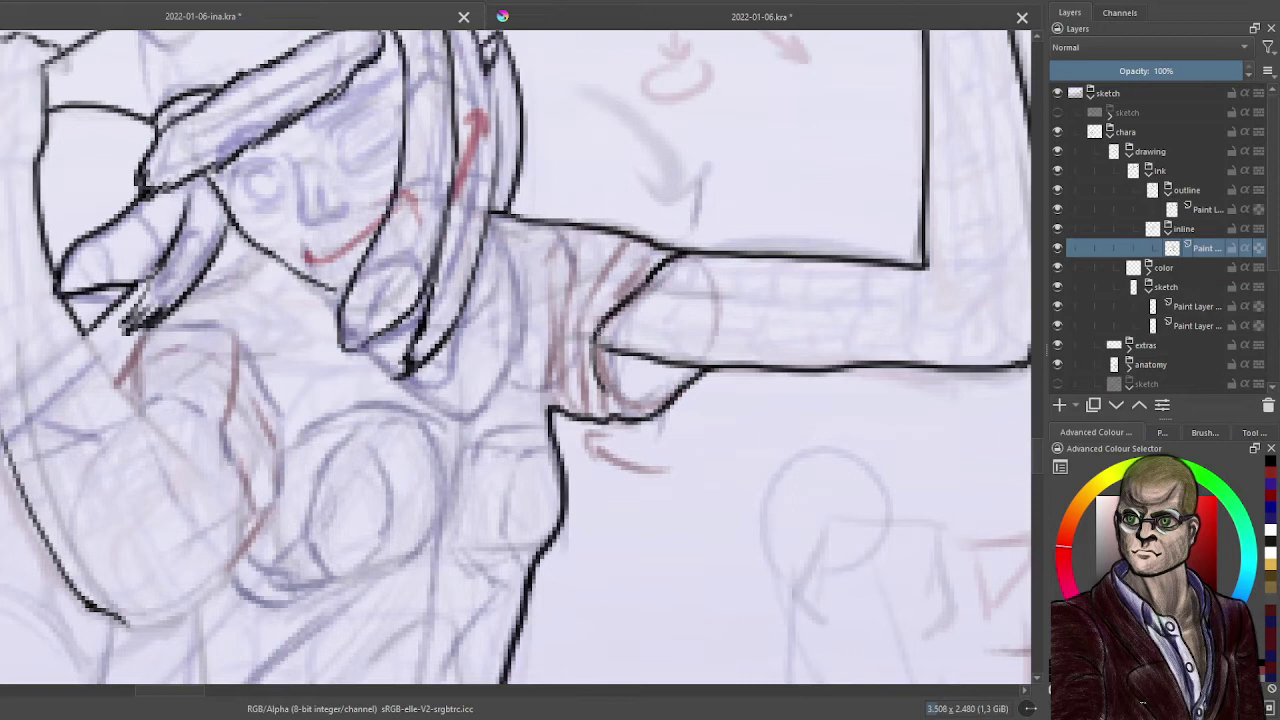
pyautogui.hotkey('ctrl', 'shift', 'z')
pyautogui.hotkey('ctrl', 'shift', 'z')
pyautogui.hotkey('ctrl', 'shift', 'z')
pyautogui.hotkey('ctrl', 'shift', 'z')
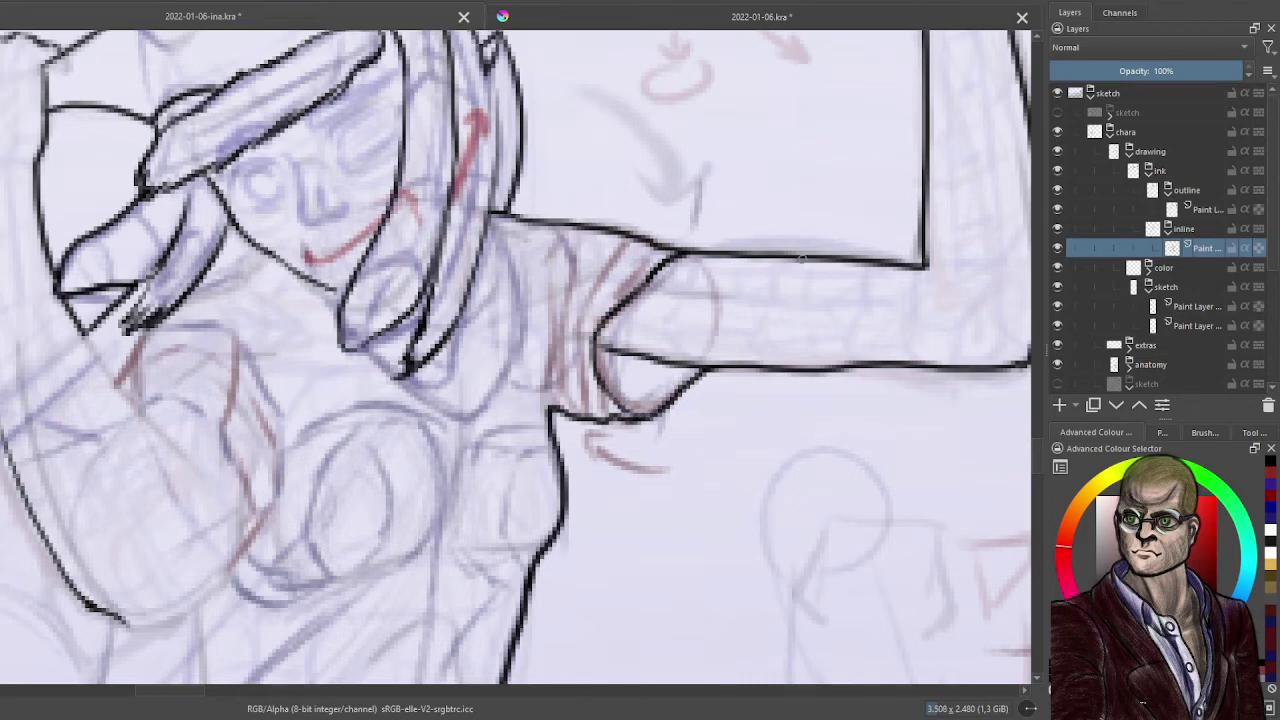
# - Ink the armhole seam from the shoulder to the armpit and add short fabric folds across the sleeve
pyautogui.moveTo(554, 226); pyautogui.dragTo(546, 330)
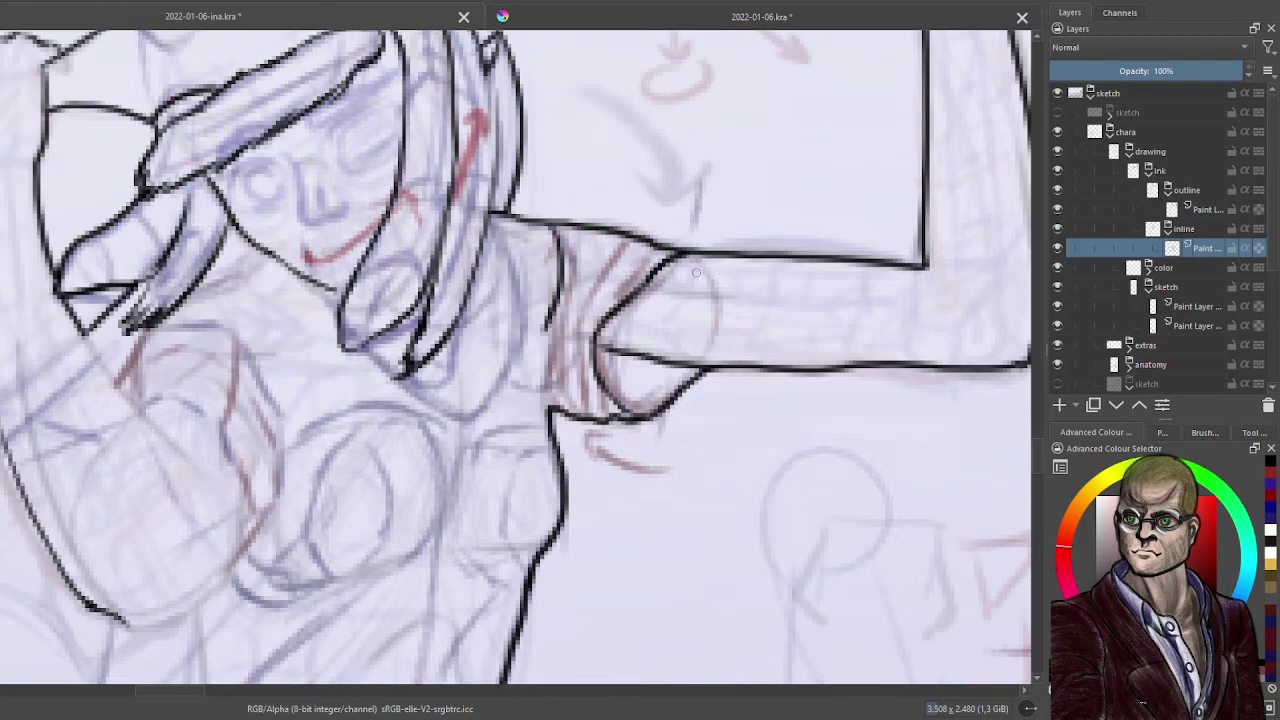
pyautogui.moveTo(556, 371)
pyautogui.mouseDown()
pyautogui.moveTo(542, 350)
pyautogui.moveTo(583, 254)
pyautogui.moveTo(586, 302)
pyautogui.moveTo(572, 306)
pyautogui.mouseUp()
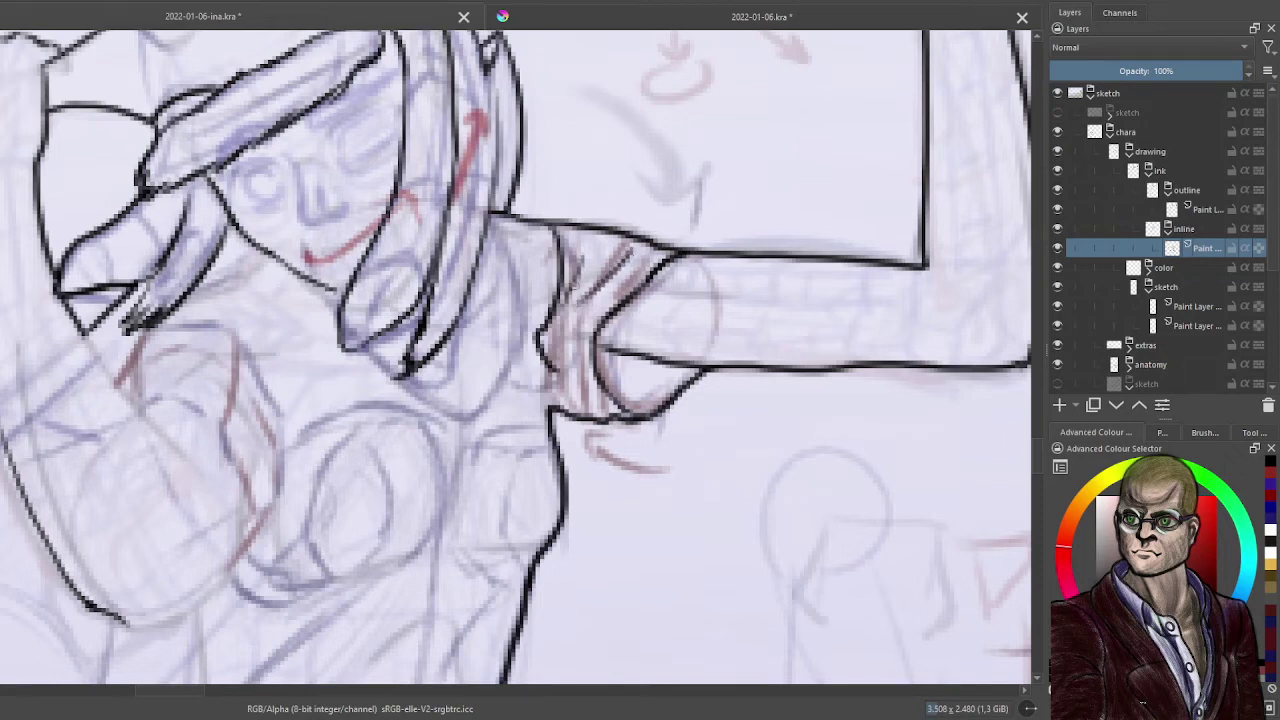
pyautogui.moveTo(582, 250); pyautogui.dragTo(562, 294)
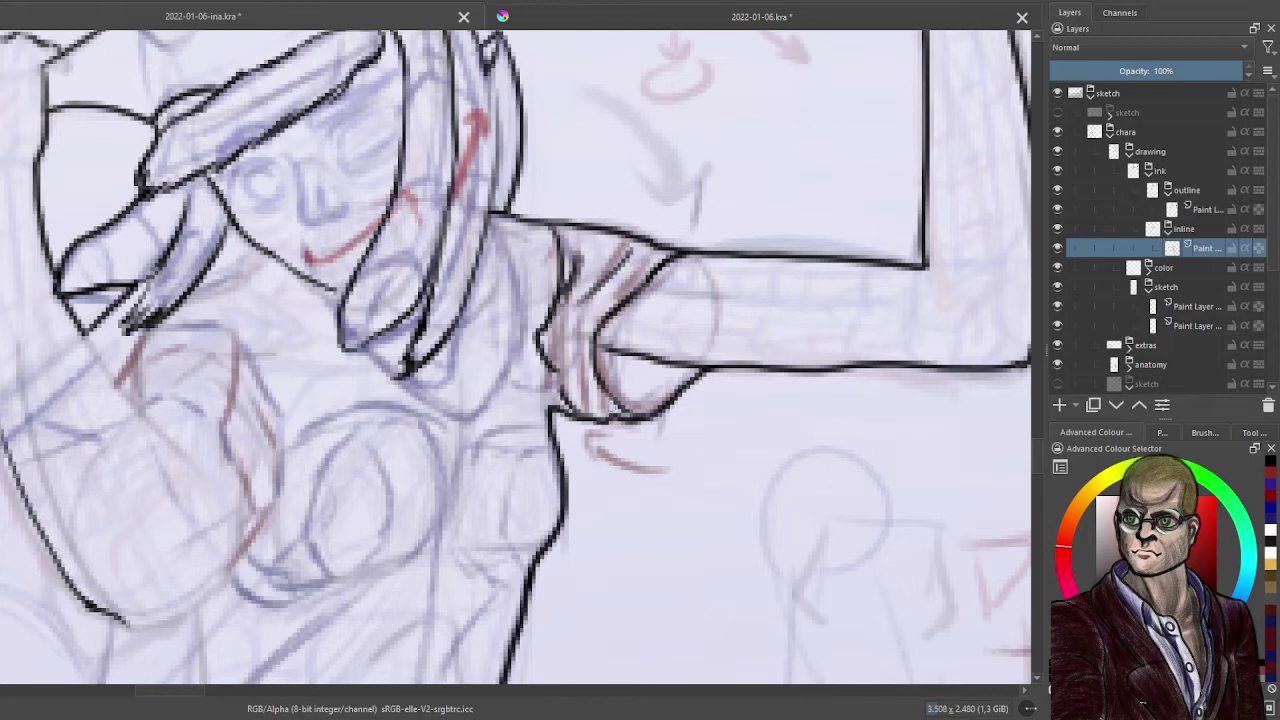
pyautogui.moveTo(574, 388); pyautogui.dragTo(575, 408)
pyautogui.scroll(-4, 640, 287)
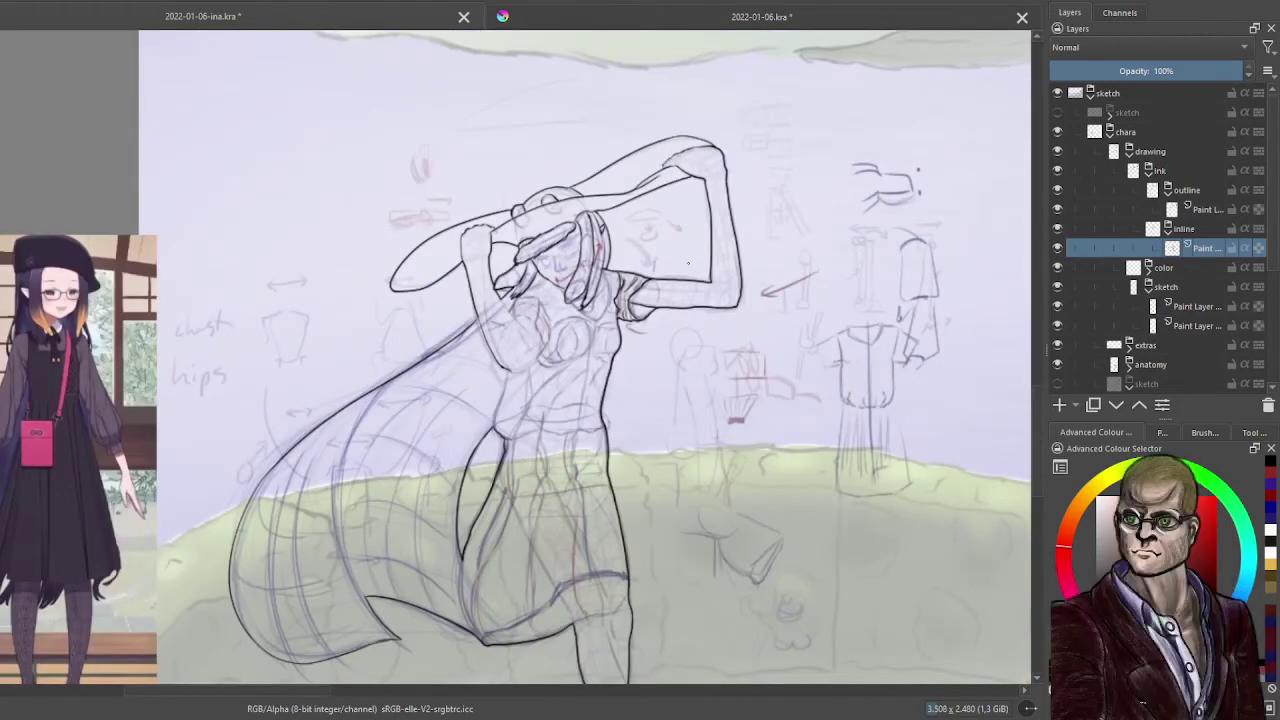
# - Ink the collar edge curving down from the shoulder to a point on the chest, then back up to the chin
pyautogui.scroll(6, 692, 258)
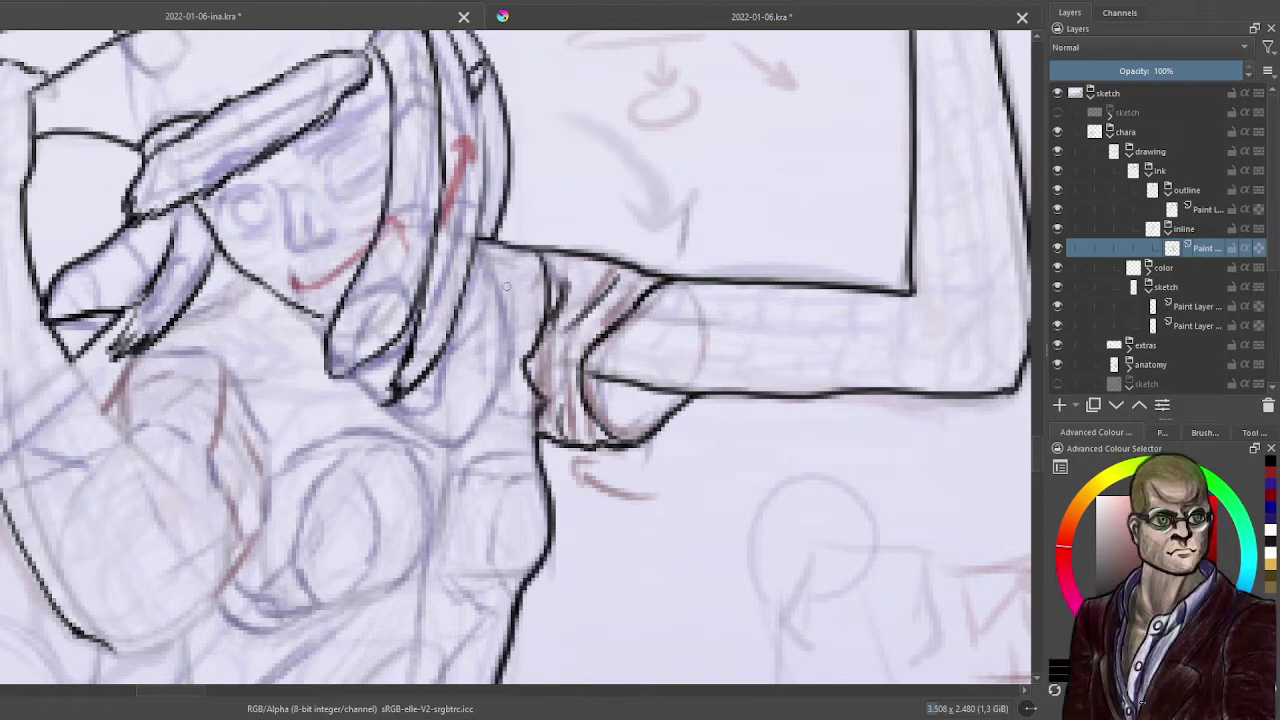
pyautogui.moveTo(482, 246)
pyautogui.mouseDown()
pyautogui.moveTo(506, 356)
pyautogui.moveTo(482, 414)
pyautogui.moveTo(440, 446)
pyautogui.mouseUp()
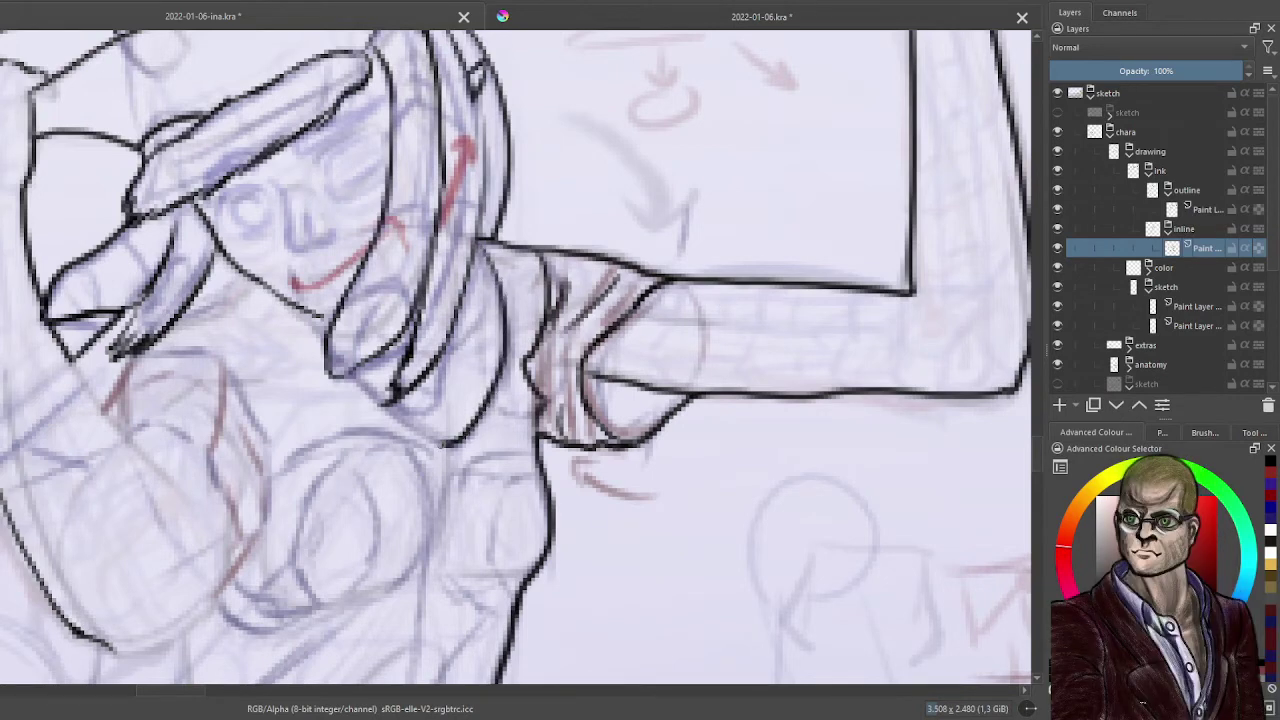
pyautogui.moveTo(298, 308)
pyautogui.mouseDown()
pyautogui.moveTo(329, 370)
pyautogui.moveTo(448, 448)
pyautogui.mouseUp()
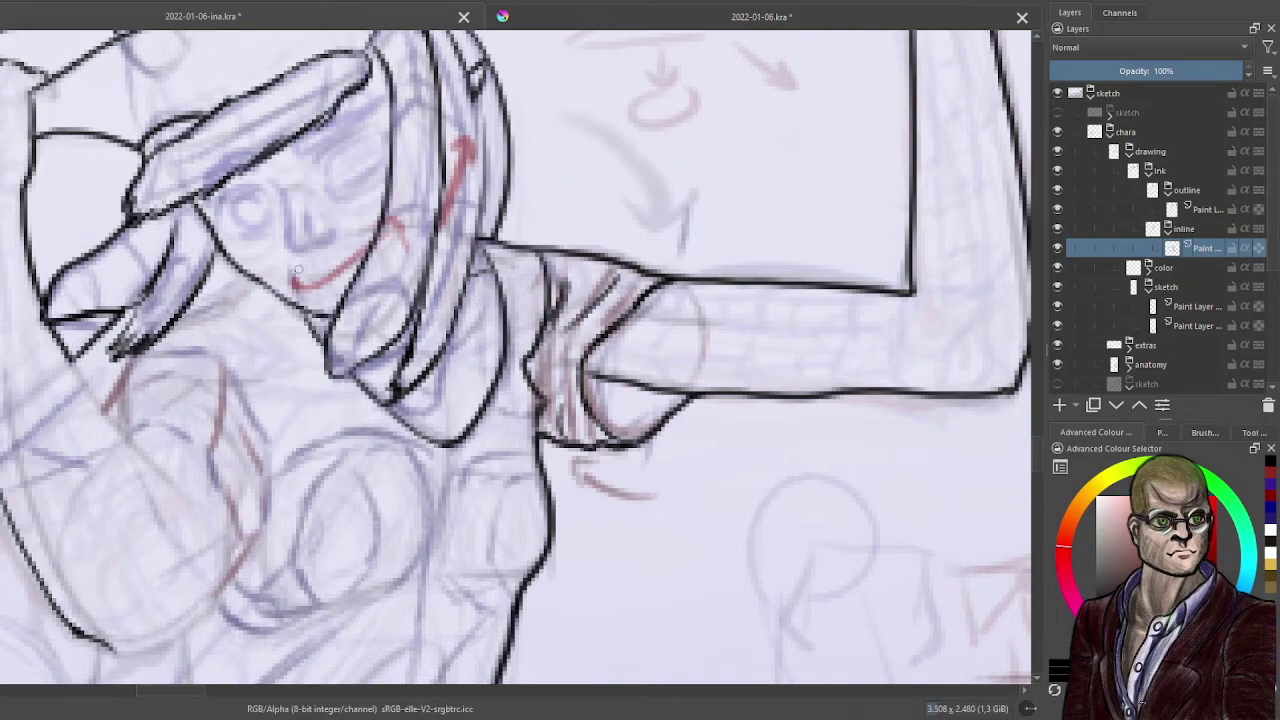
# - Ink the nose with a bridge line and a short curved underside, redrawing the first strokes
pyautogui.moveTo(309, 257); pyautogui.dragTo(654, 446)
pyautogui.scroll(1, 654, 446)
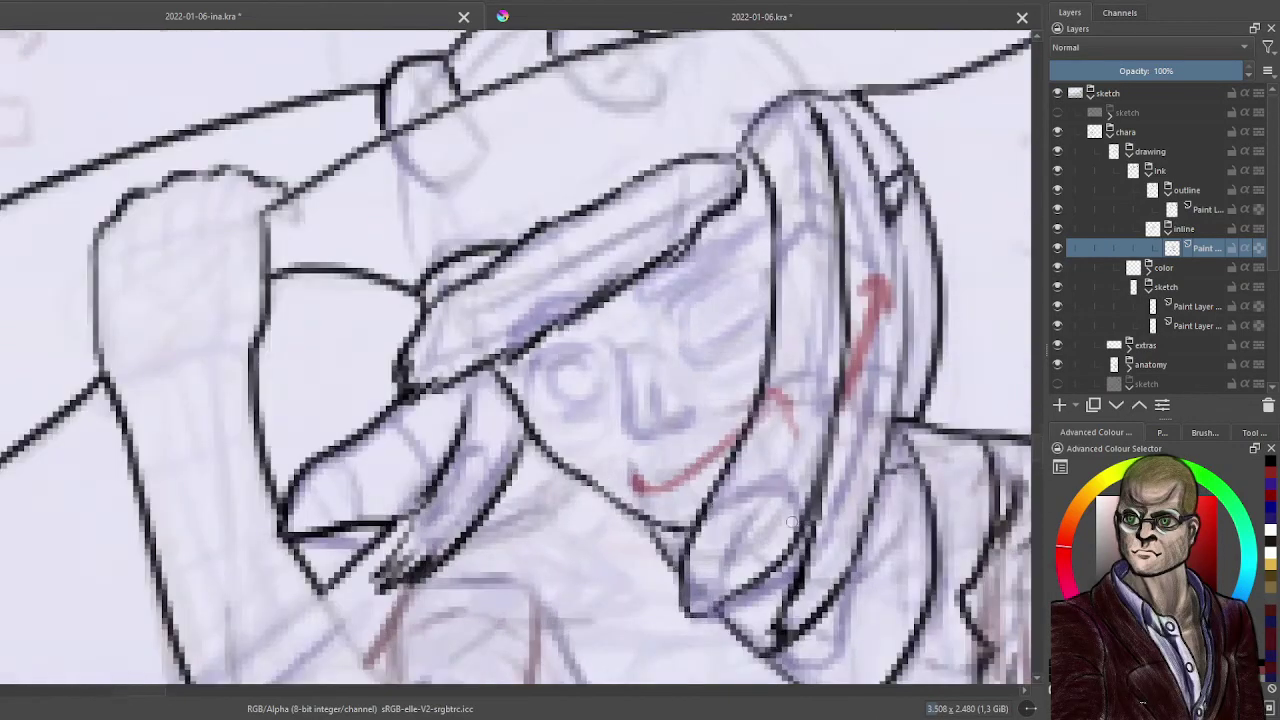
pyautogui.moveTo(800, 520); pyautogui.dragTo(667, 490)
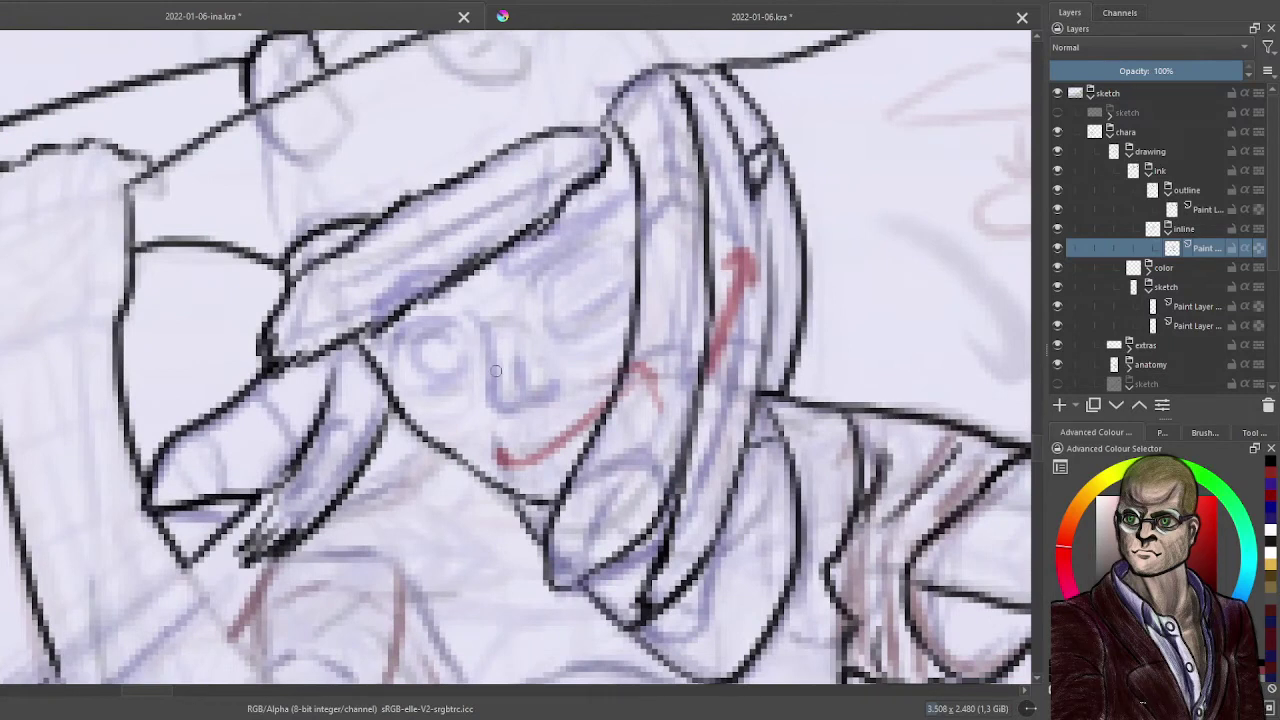
pyautogui.moveTo(489, 375)
pyautogui.mouseDown()
pyautogui.moveTo(504, 408)
pyautogui.moveTo(525, 398)
pyautogui.moveTo(494, 406)
pyautogui.mouseUp()
pyautogui.hotkey('ctrl', 'z')
pyautogui.hotkey('ctrl', 'z')
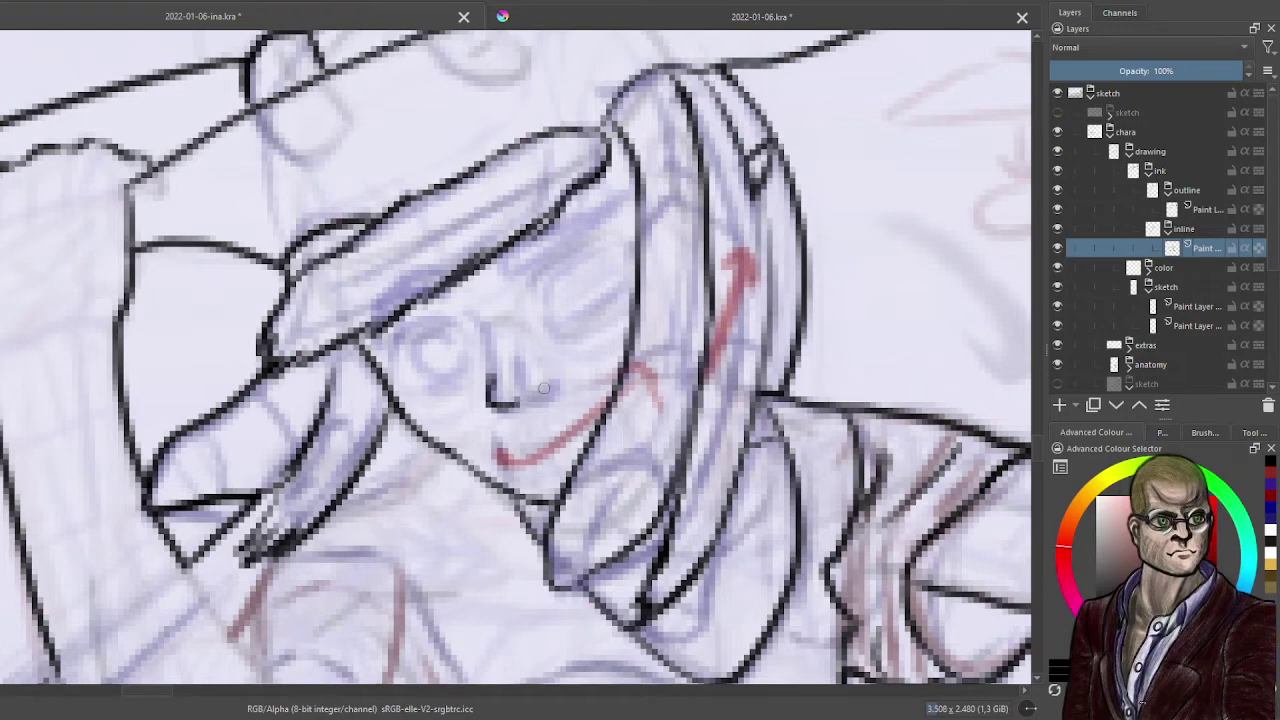
pyautogui.moveTo(494, 405); pyautogui.dragTo(535, 396)
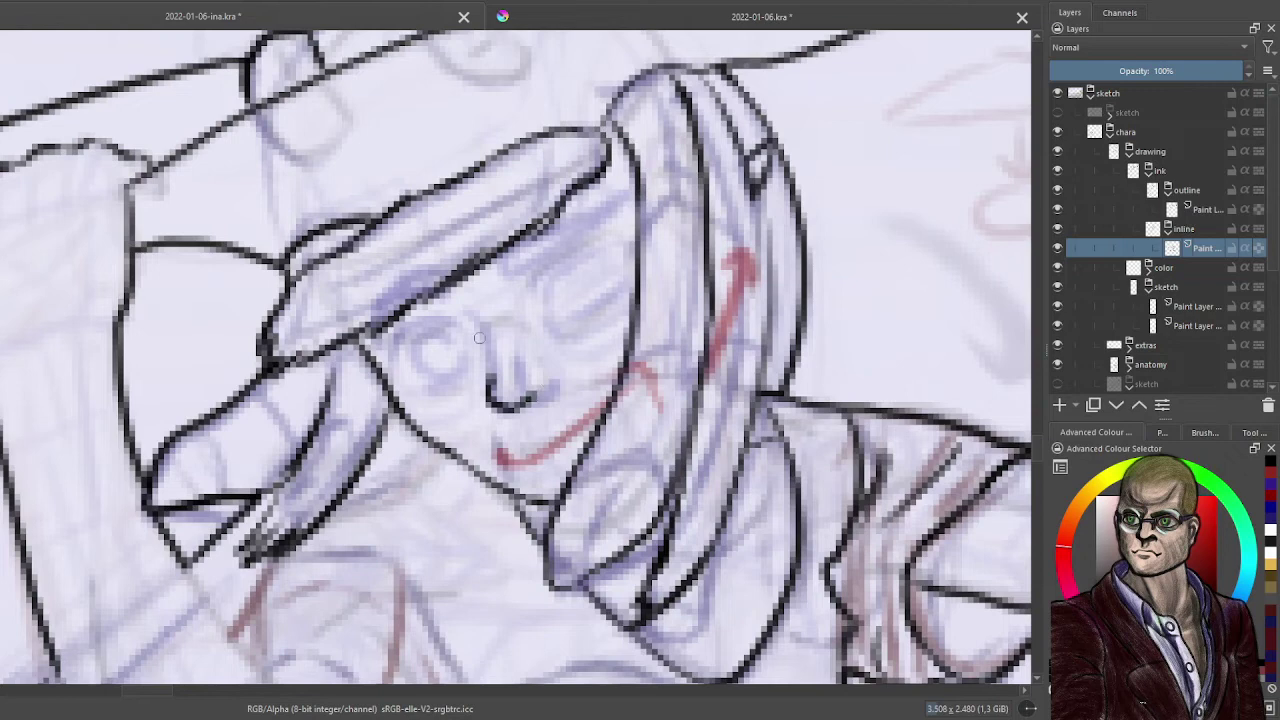
# - Ink the upper eyelid of the eye beneath the fringe, undoing and redrawing the stroke
pyautogui.moveTo(452, 318)
pyautogui.mouseDown()
pyautogui.moveTo(394, 338)
pyautogui.moveTo(398, 350)
pyautogui.moveTo(436, 314)
pyautogui.moveTo(394, 330)
pyautogui.moveTo(415, 309)
pyautogui.moveTo(384, 352)
pyautogui.mouseUp()
pyautogui.hotkey('ctrl', 'z')
pyautogui.hotkey('ctrl', 'z')
pyautogui.hotkey('ctrl', 'z')
pyautogui.hotkey('ctrl', 'z')
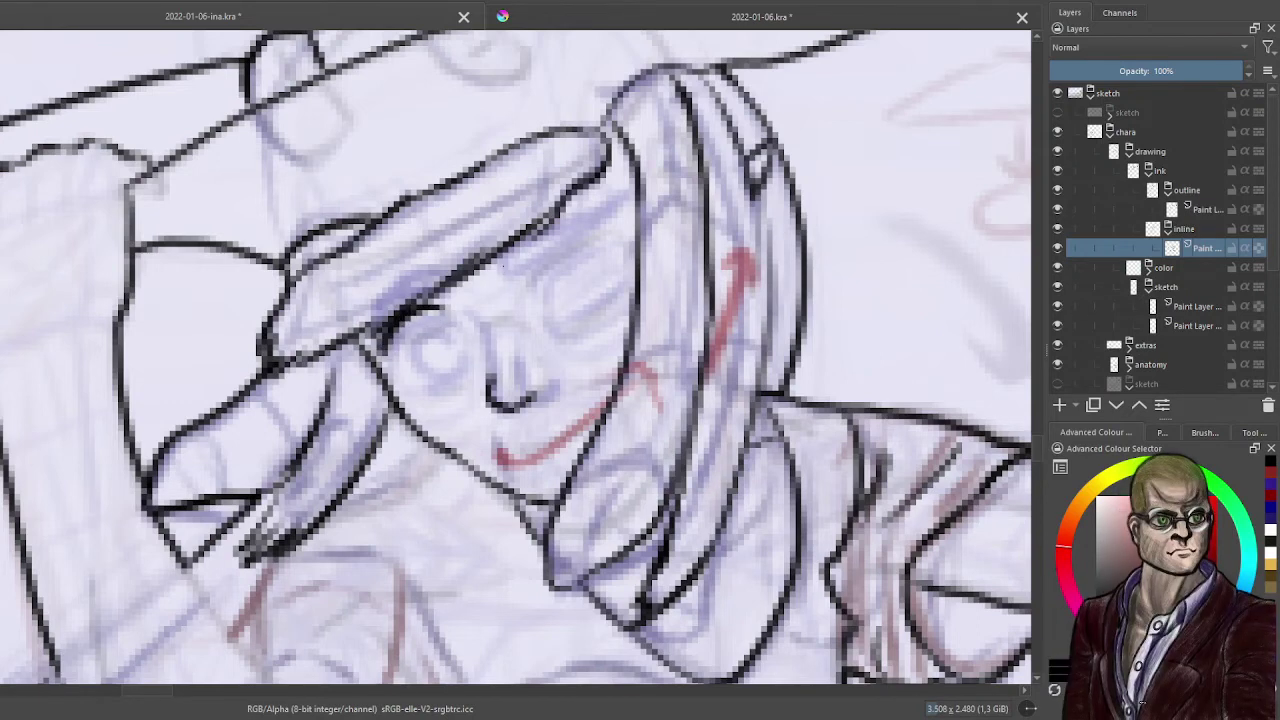
# - Ink a thick slanted eyebrow and trial lid line over the eye nearer the long hair lock, and trace the smiling mouth
pyautogui.moveTo(500, 268); pyautogui.dragTo(600, 204)
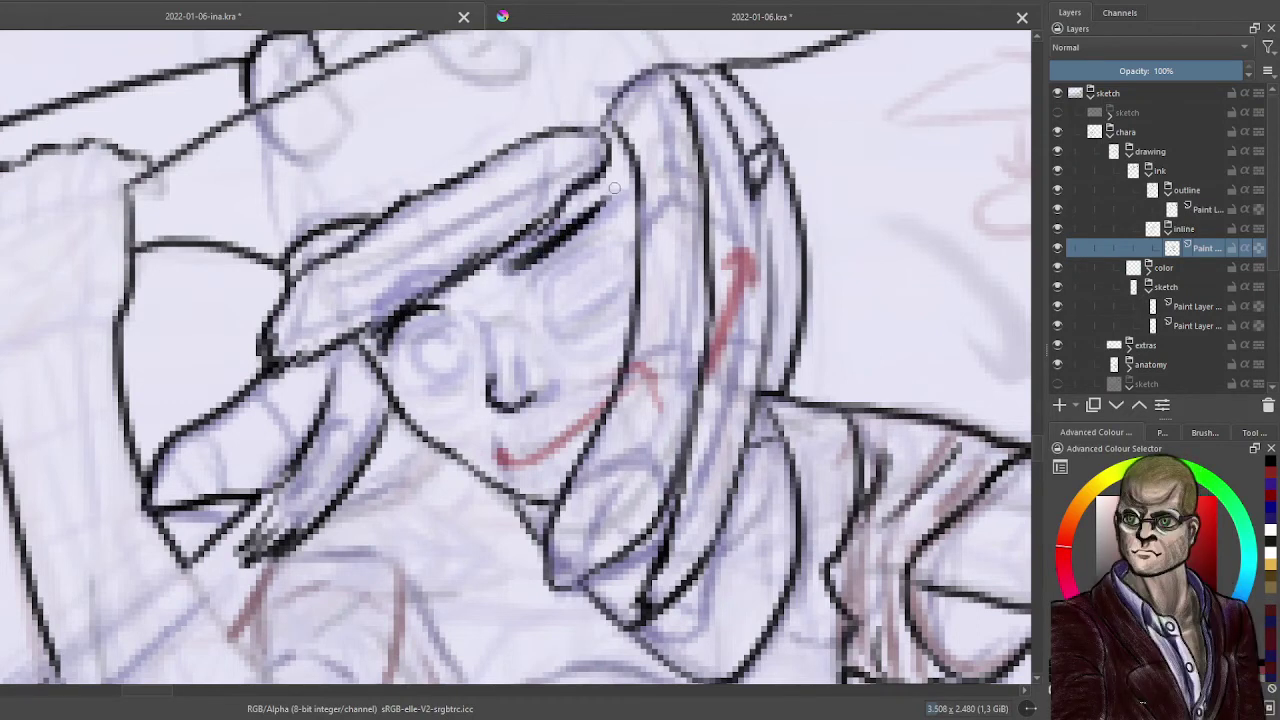
pyautogui.moveTo(543, 311)
pyautogui.mouseDown()
pyautogui.moveTo(559, 264)
pyautogui.moveTo(605, 226)
pyautogui.mouseUp()
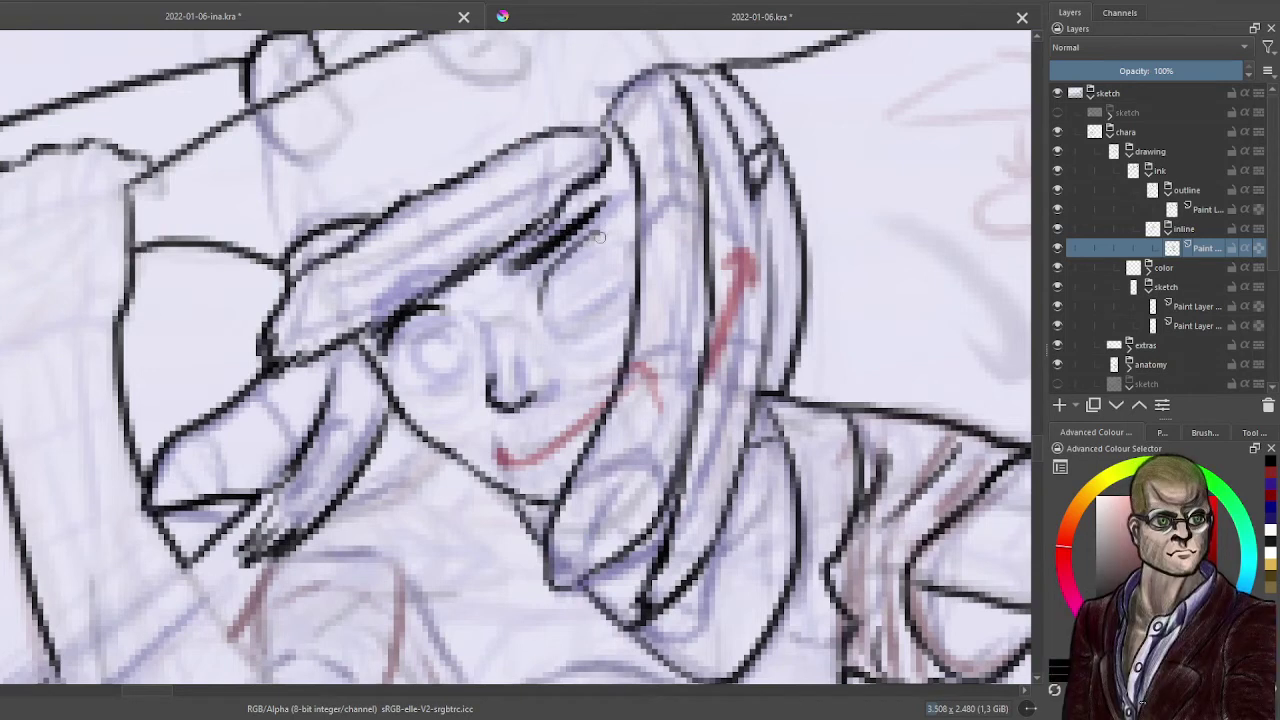
pyautogui.moveTo(505, 462)
pyautogui.mouseDown()
pyautogui.moveTo(540, 460)
pyautogui.moveTo(604, 410)
pyautogui.mouseUp()
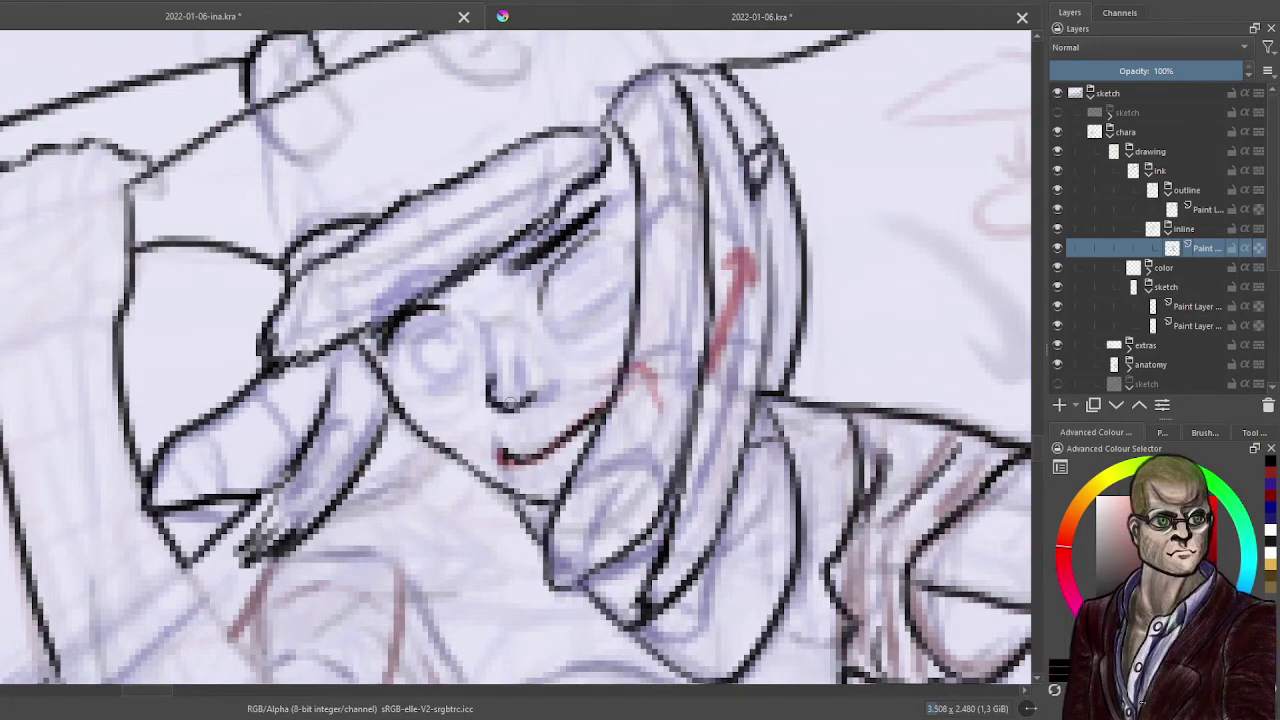
pyautogui.scroll(-5, 510, 400)
pyautogui.scroll(3, 620, 363)
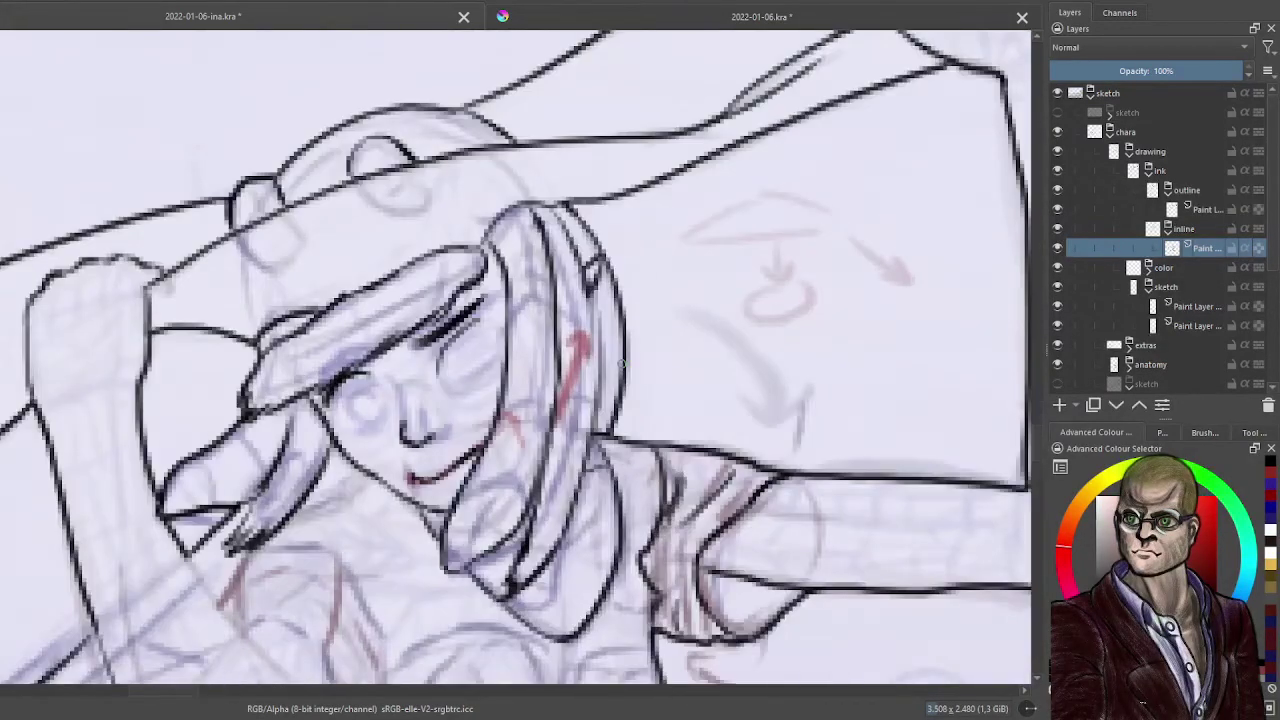
# - Ink a short lower lid for the eye beneath the fringe and undo the trial strokes of the other eye
pyautogui.moveTo(458, 376); pyautogui.dragTo(492, 357)
pyautogui.moveTo(358, 428); pyautogui.dragTo(392, 414)
pyautogui.hotkey('ctrl', 'z')
pyautogui.hotkey('ctrl', 'z')
pyautogui.hotkey('ctrl', 'z')
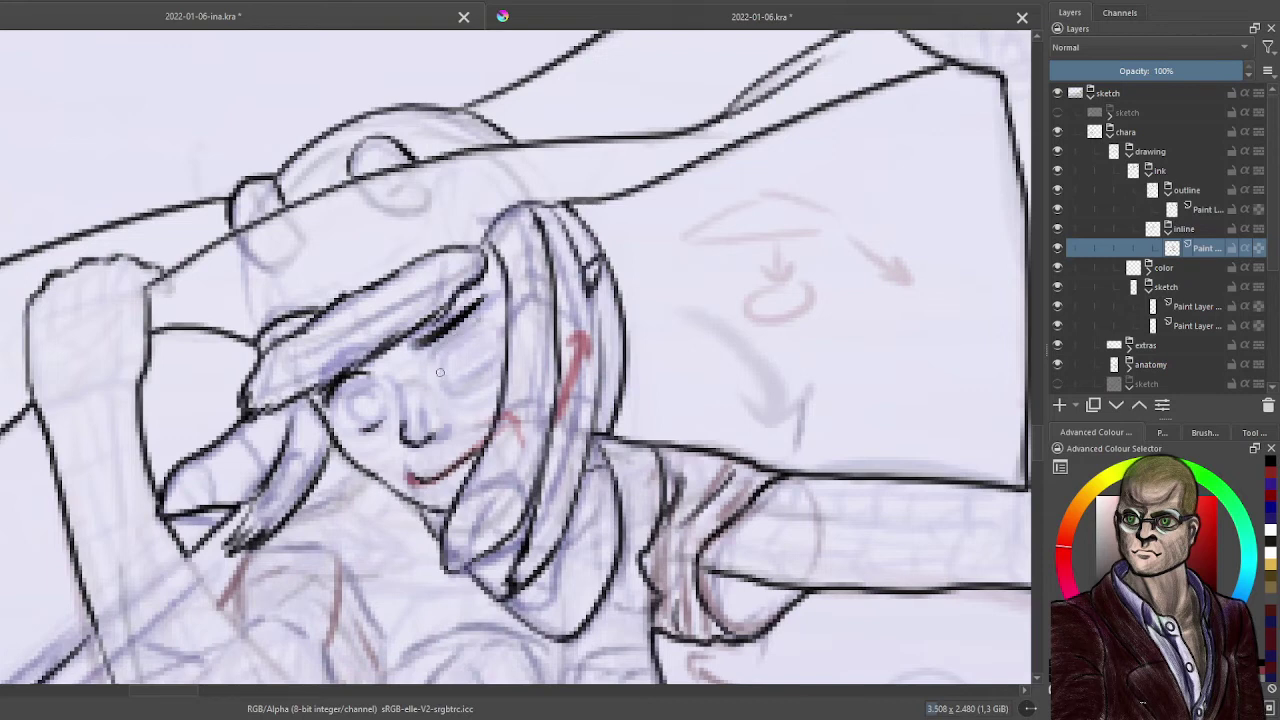
# - Ink the inner corner and lower lid of the eye nearer the long hair lock, undoing and redrawing its strokes
pyautogui.moveTo(434, 358)
pyautogui.mouseDown()
pyautogui.moveTo(447, 390)
pyautogui.moveTo(465, 390)
pyautogui.moveTo(479, 363)
pyautogui.mouseUp()
pyautogui.hotkey('ctrl', 'z')
pyautogui.hotkey('ctrl', 'z')
pyautogui.hotkey('ctrl', 'z')
pyautogui.moveTo(445, 380)
pyautogui.mouseDown()
pyautogui.moveTo(486, 353)
pyautogui.moveTo(454, 362)
pyautogui.moveTo(483, 333)
pyautogui.moveTo(449, 374)
pyautogui.moveTo(483, 335)
pyautogui.moveTo(433, 357)
pyautogui.mouseUp()
pyautogui.hotkey('ctrl', 'z')
pyautogui.hotkey('ctrl', 'z')
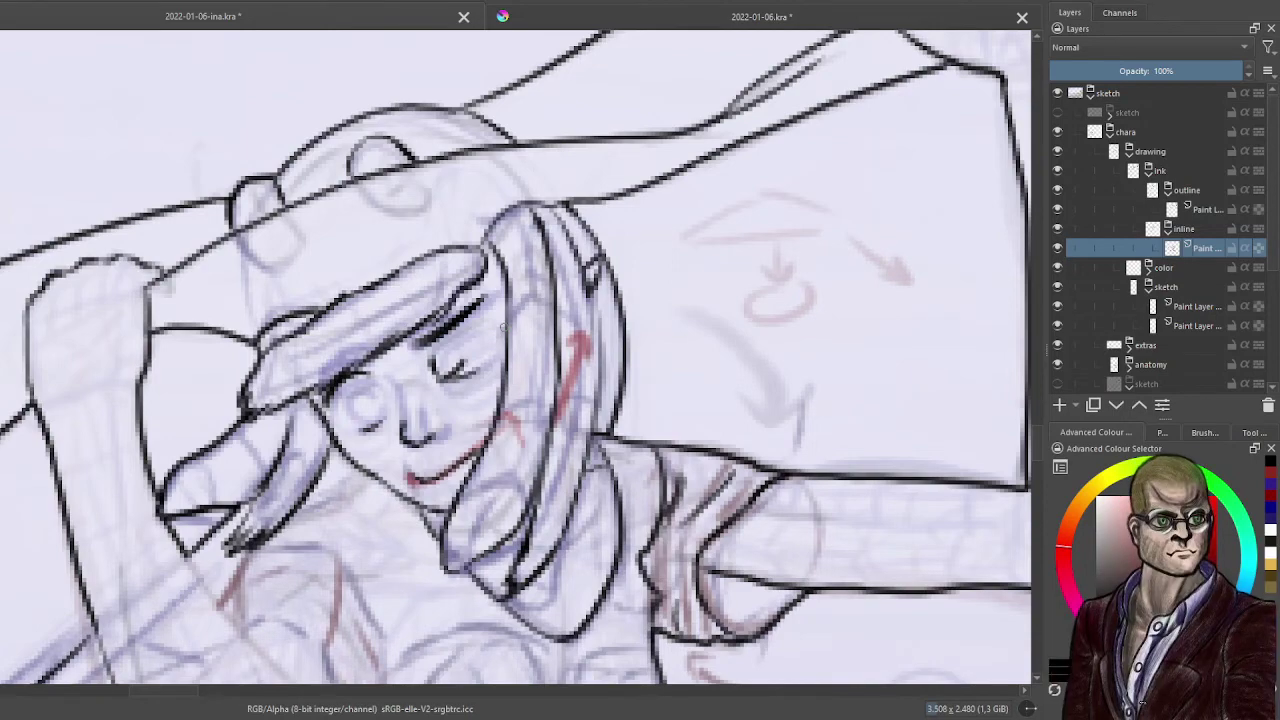
# - Ink the bent arm's inner forearm line, the underside of the elbow and the upper arm contour
pyautogui.scroll(-4, 470, 313)
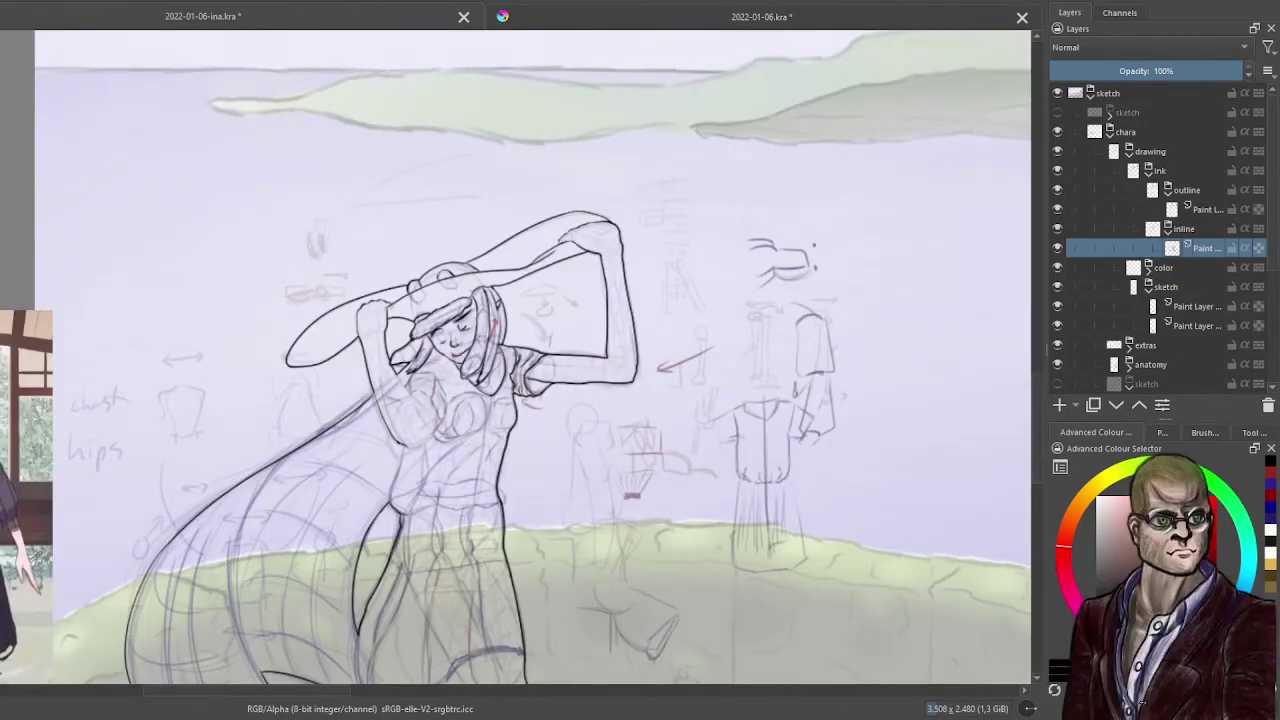
pyautogui.scroll(4, 473, 338)
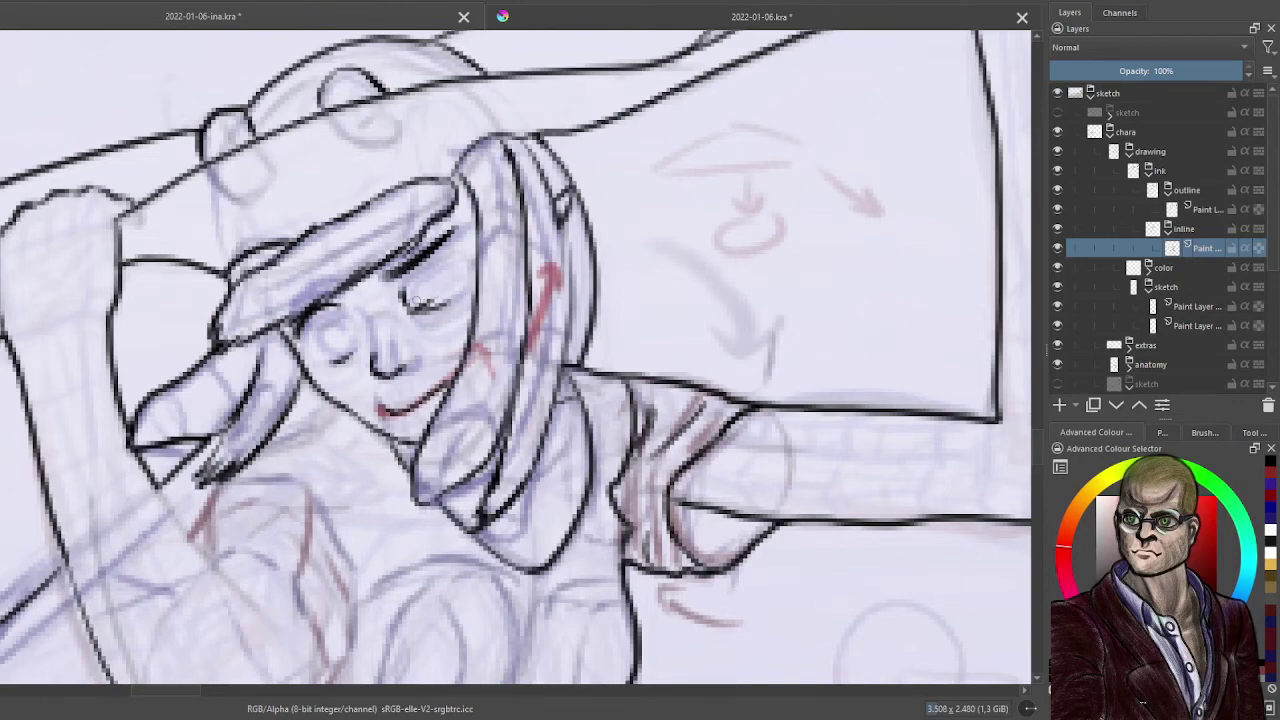
pyautogui.scroll(-5, 415, 299)
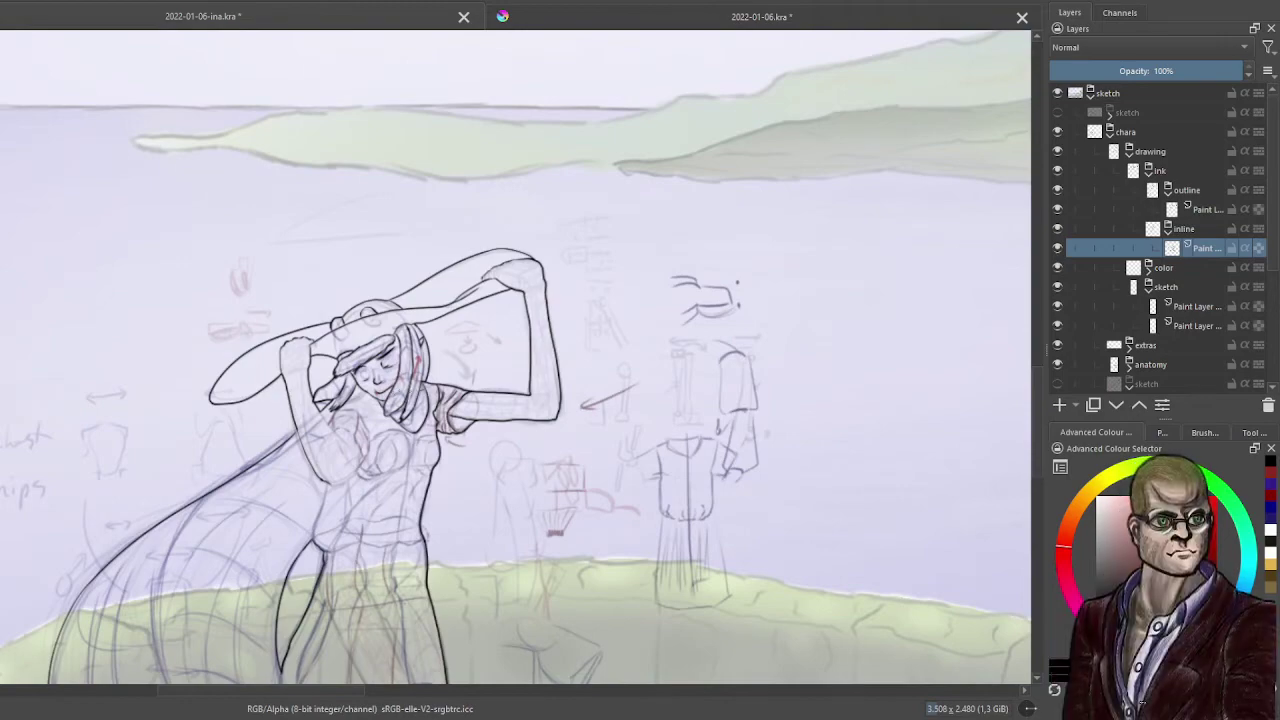
pyautogui.scroll(5, 370, 437)
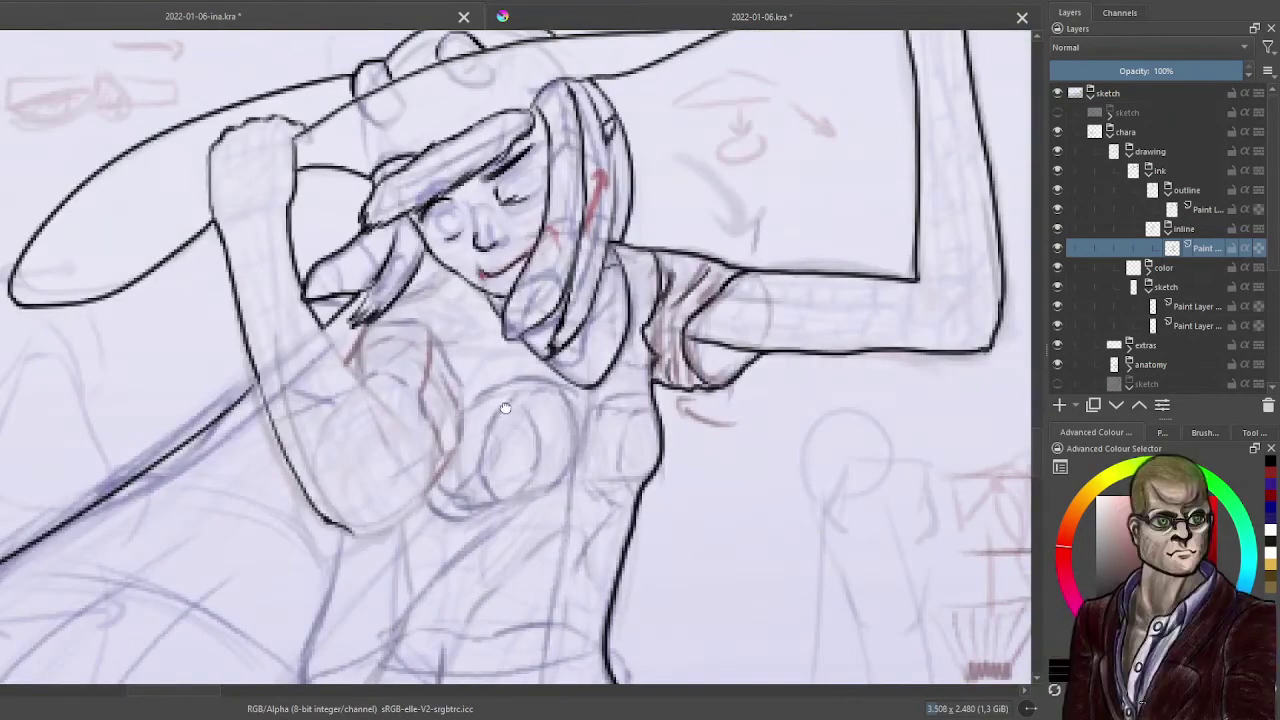
pyautogui.scroll(2, 498, 422)
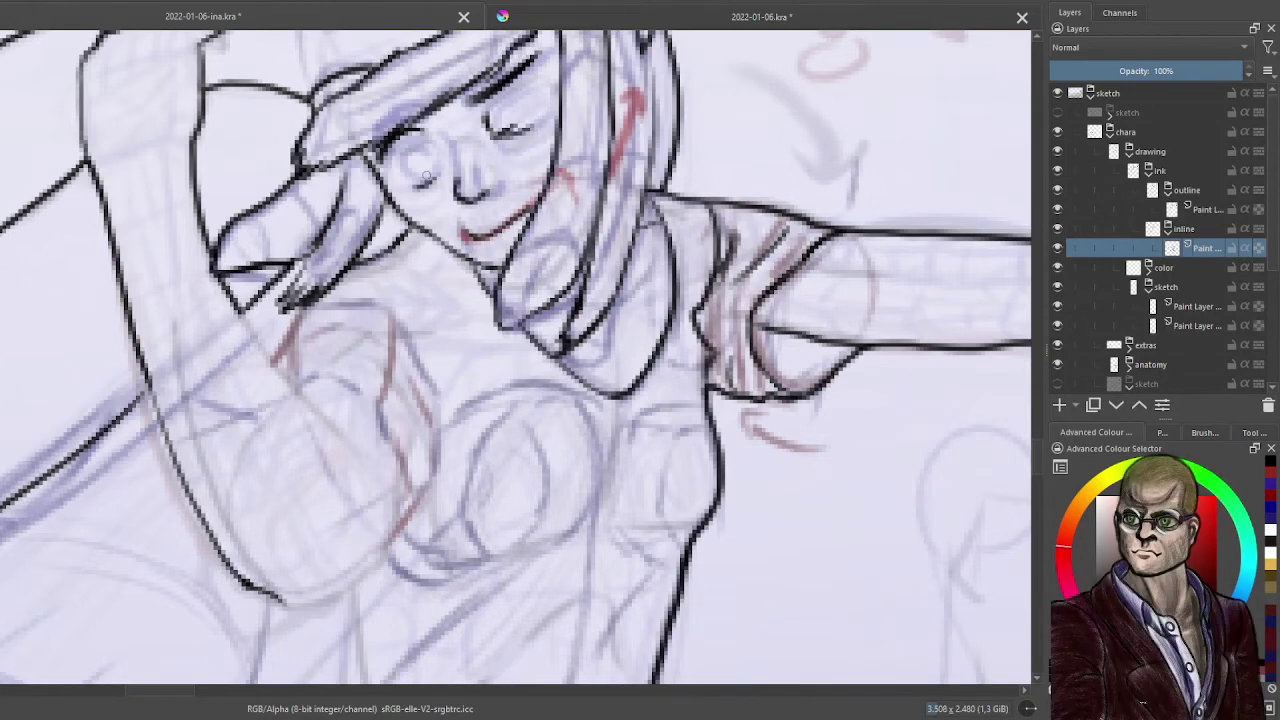
pyautogui.moveTo(230, 296); pyautogui.dragTo(351, 450)
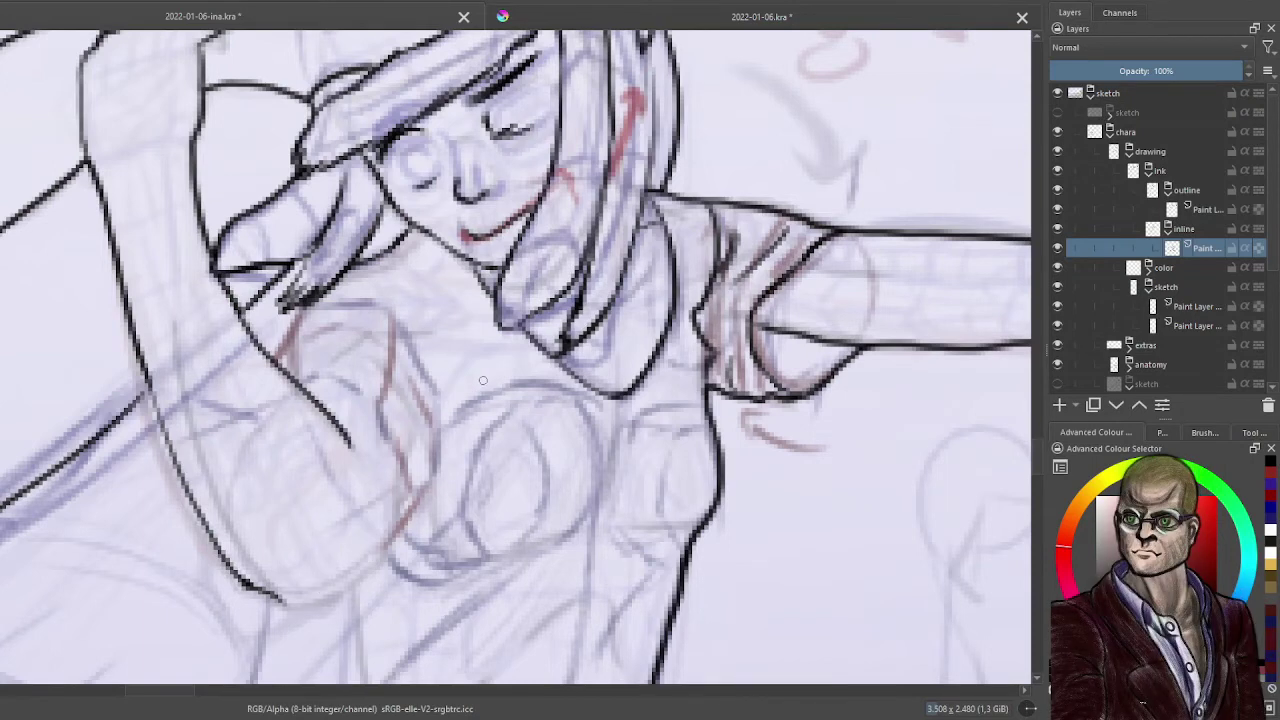
pyautogui.moveTo(282, 599)
pyautogui.mouseDown()
pyautogui.moveTo(351, 596)
pyautogui.moveTo(406, 490)
pyautogui.mouseUp()
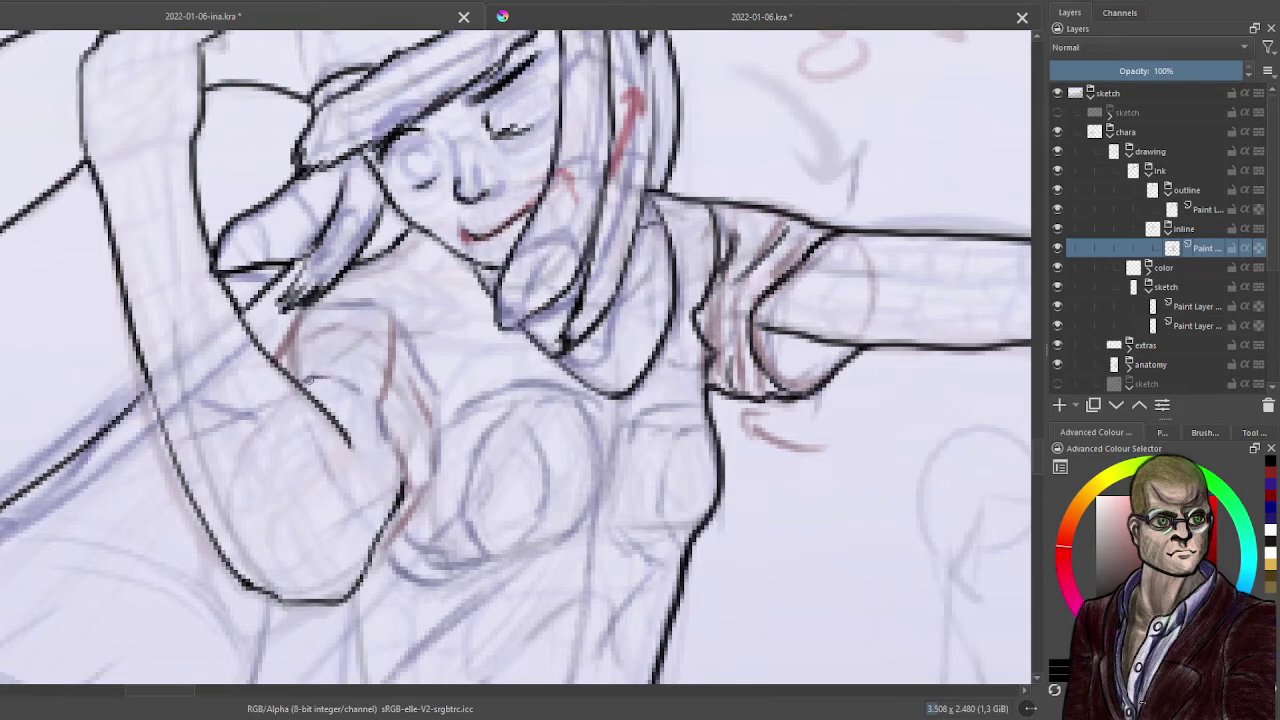
pyautogui.moveTo(306, 380)
pyautogui.mouseDown()
pyautogui.moveTo(368, 398)
pyautogui.moveTo(410, 496)
pyautogui.mouseUp()
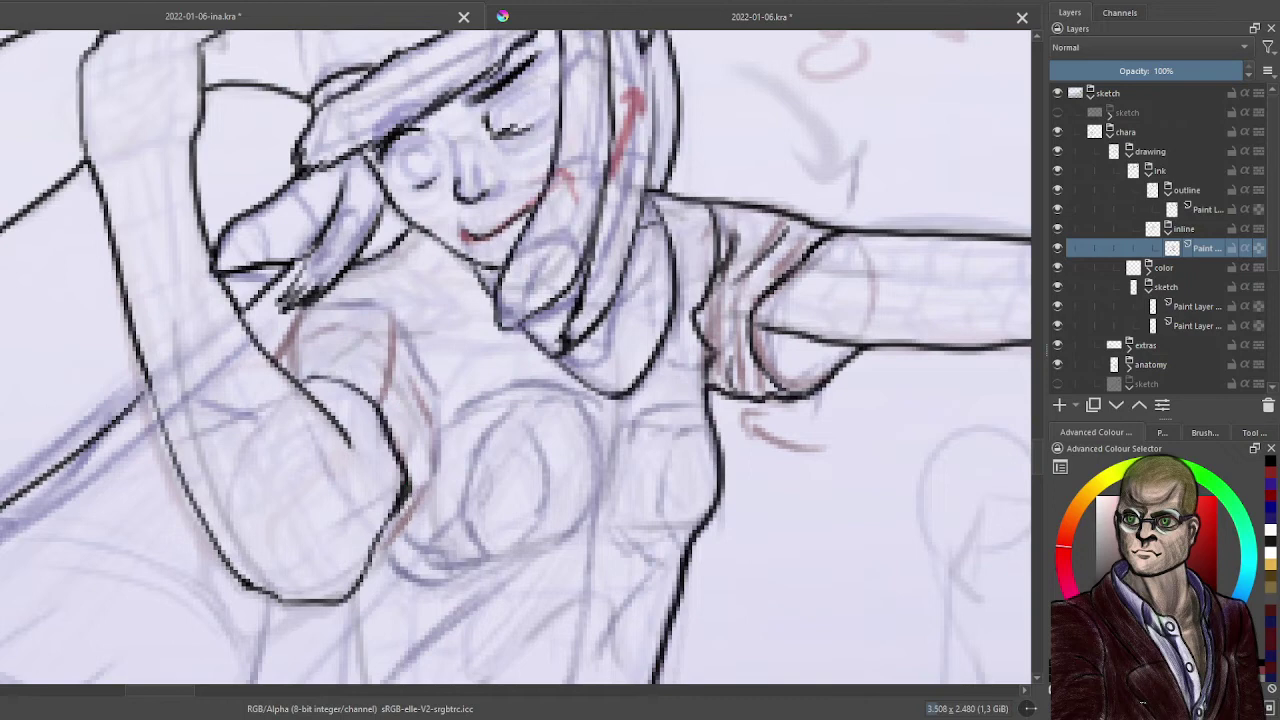
# - Ink the sleeve edge around the bent arm's upper arm and add short fabric folds above it at the shoulder
pyautogui.moveTo(392, 532)
pyautogui.mouseDown()
pyautogui.moveTo(442, 441)
pyautogui.moveTo(426, 368)
pyautogui.mouseUp()
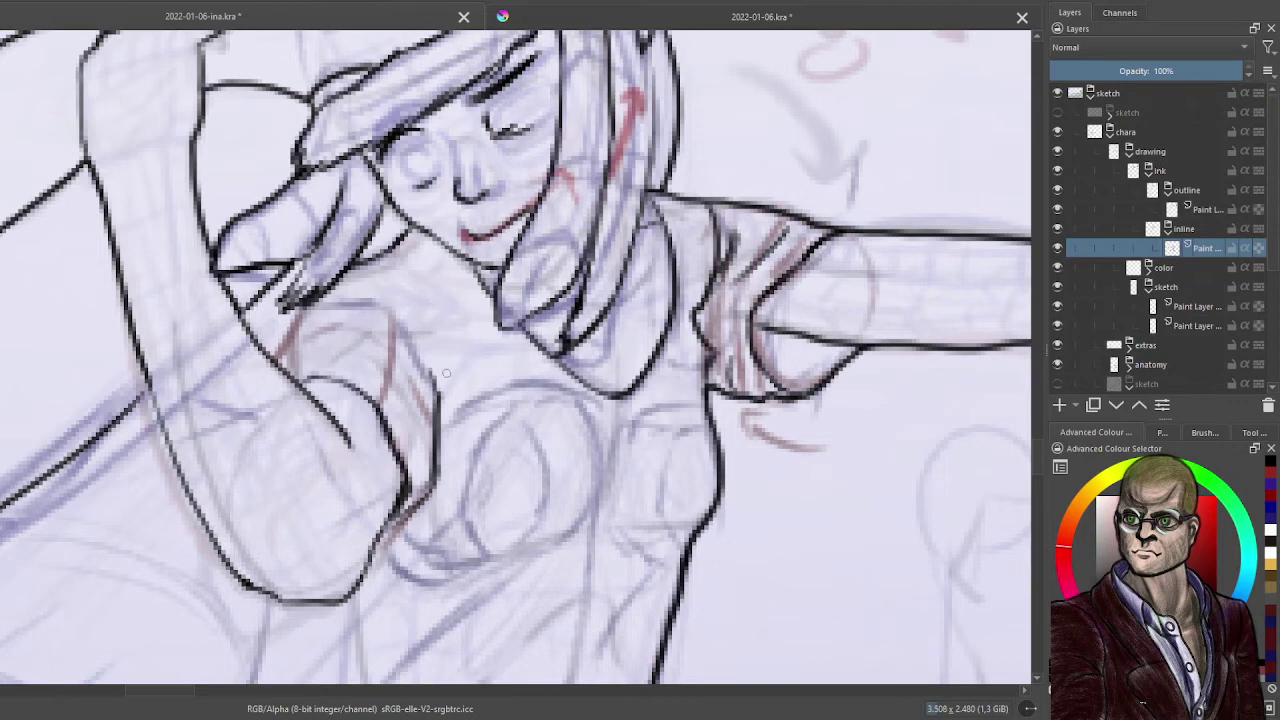
pyautogui.moveTo(434, 384)
pyautogui.mouseDown()
pyautogui.moveTo(385, 306)
pyautogui.moveTo(332, 297)
pyautogui.moveTo(276, 354)
pyautogui.mouseUp()
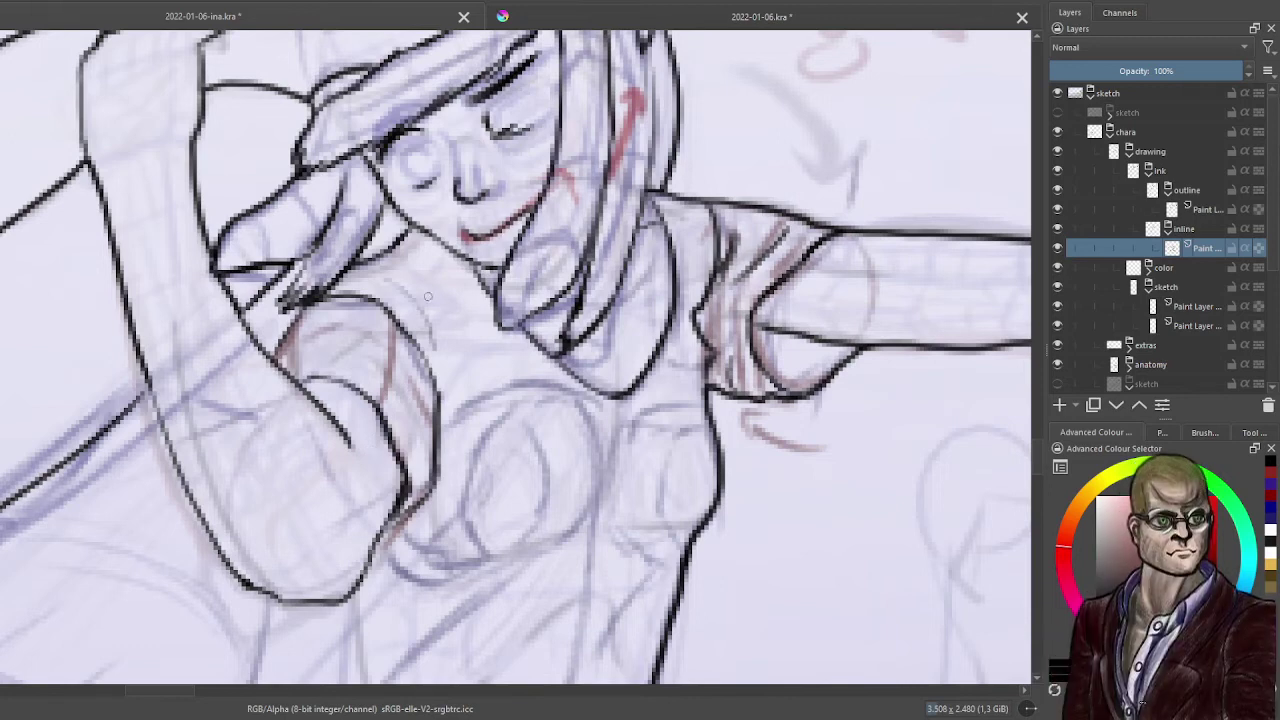
pyautogui.moveTo(392, 282); pyautogui.dragTo(434, 354)
pyautogui.moveTo(413, 271); pyautogui.dragTo(432, 344)
pyautogui.hotkey('ctrl', 'z')
pyautogui.moveTo(416, 283); pyautogui.dragTo(432, 361)
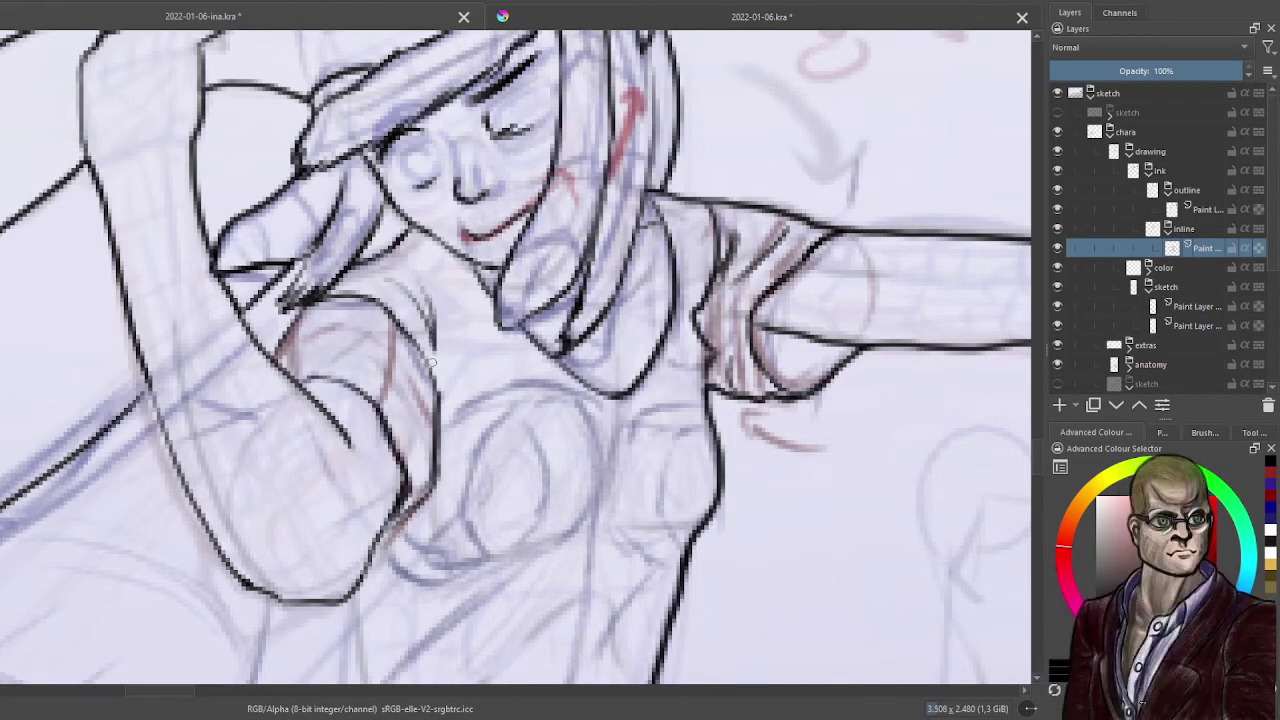
# - Ink the side curve of the bust and diagonal fabric folds running from beneath it and from the side of the torso
pyautogui.scroll(-6, 406, 403)
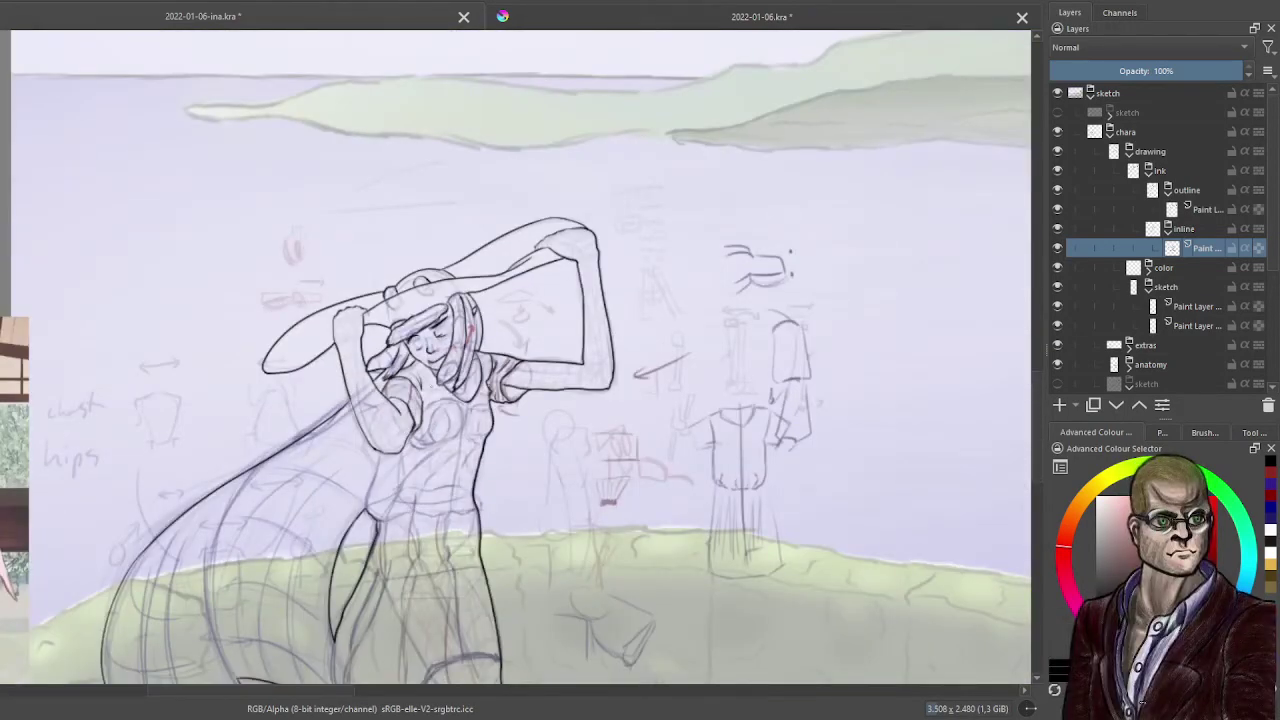
pyautogui.scroll(2, 420, 393)
pyautogui.scroll(1, 420, 393)
pyautogui.moveTo(540, 512); pyautogui.dragTo(532, 382)
pyautogui.moveTo(456, 484)
pyautogui.mouseDown()
pyautogui.moveTo(472, 434)
pyautogui.moveTo(434, 485)
pyautogui.moveTo(449, 423)
pyautogui.mouseUp()
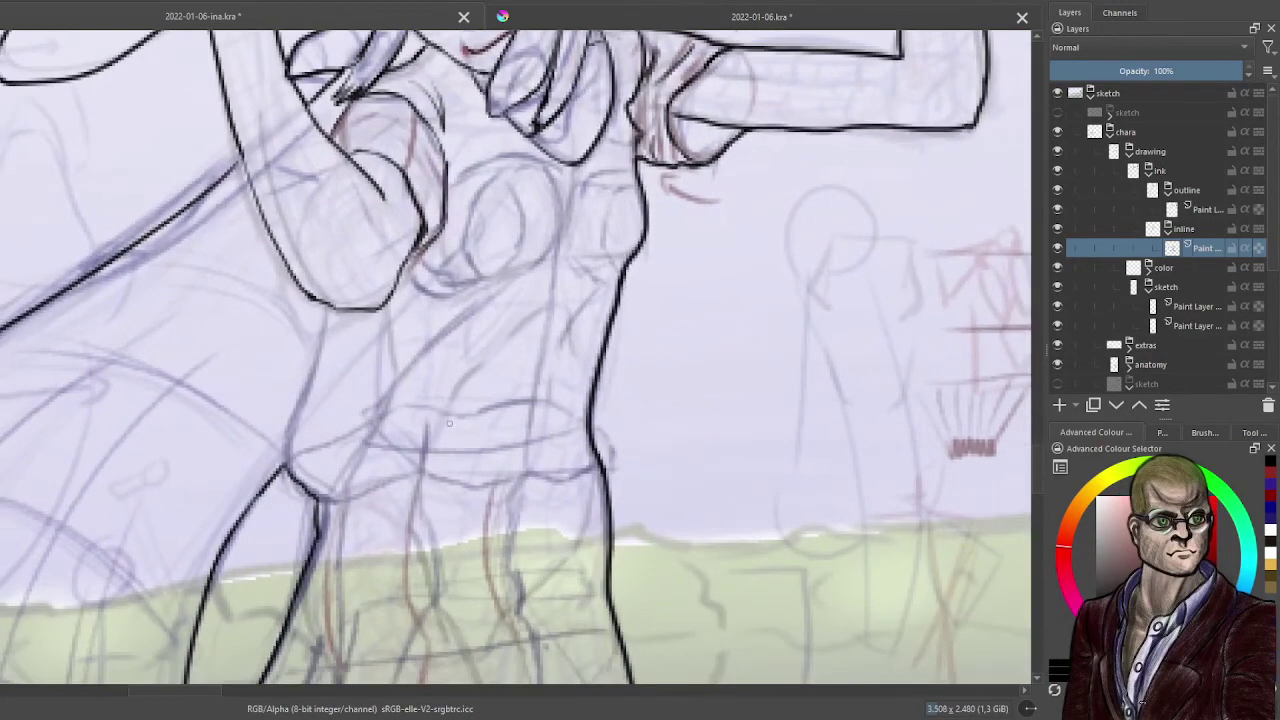
pyautogui.scroll(-4, 449, 423)
pyautogui.scroll(4, 440, 461)
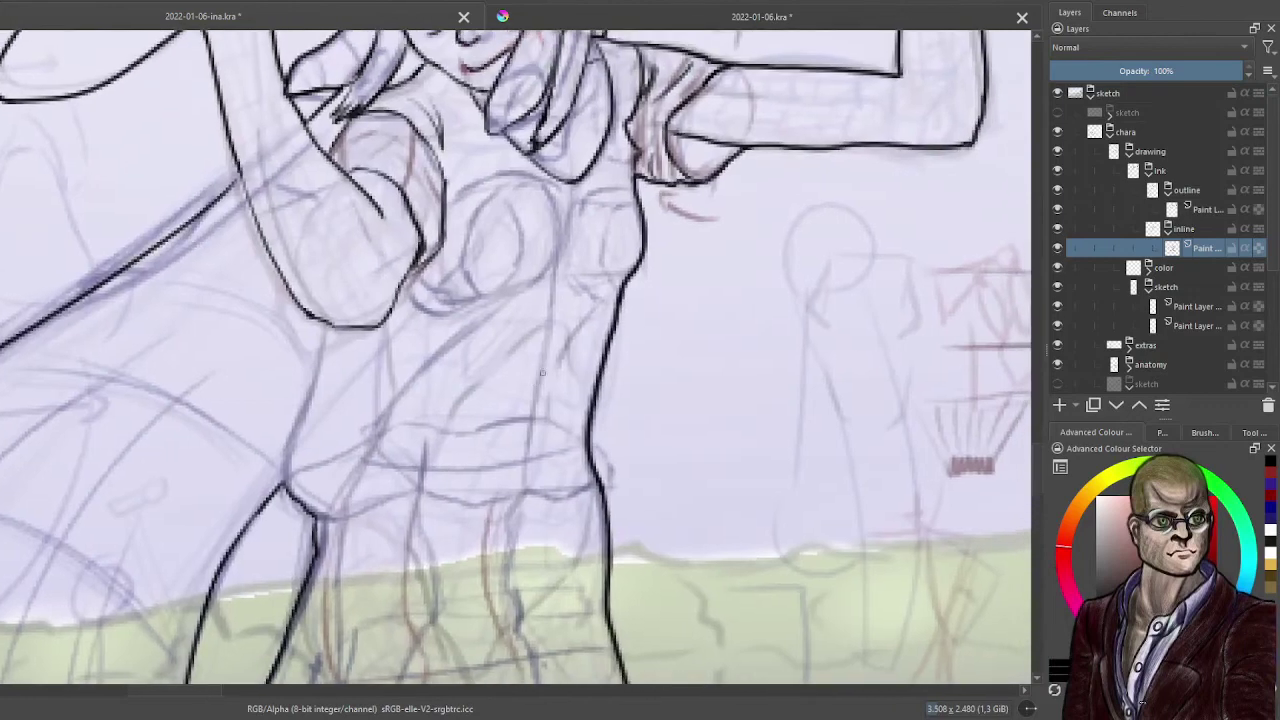
pyautogui.scroll(3, 542, 373)
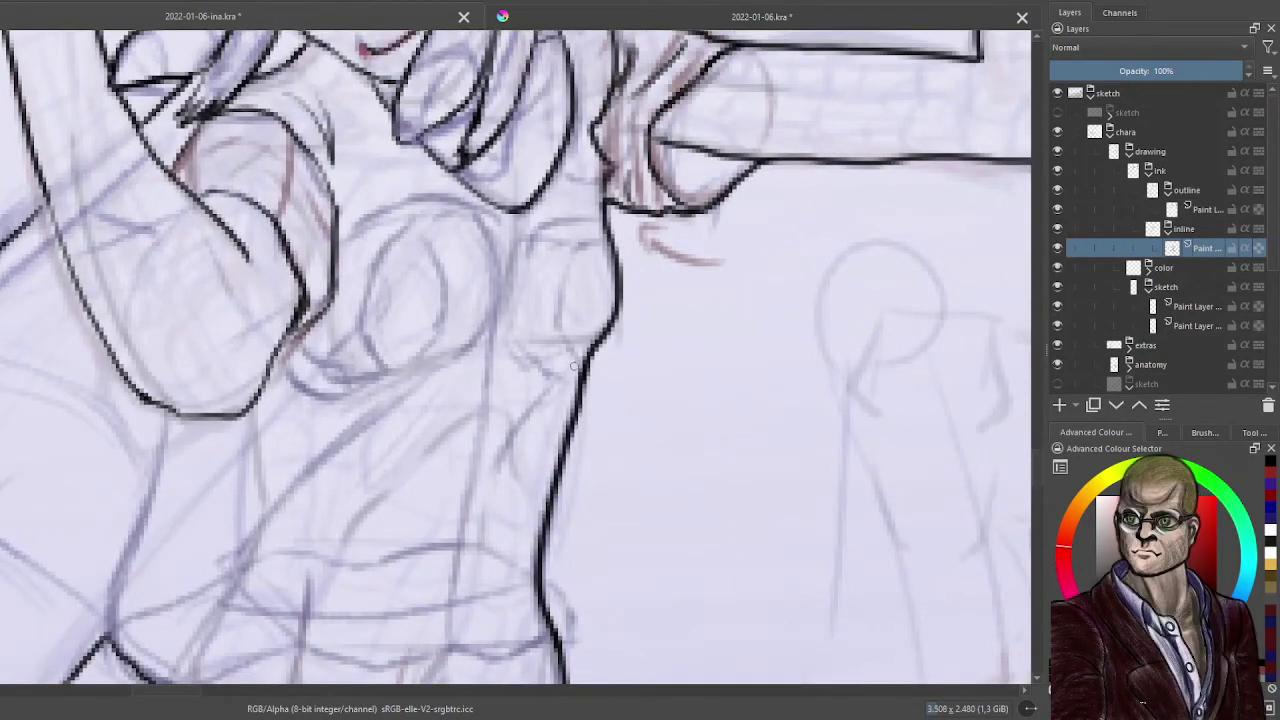
pyautogui.moveTo(569, 368)
pyautogui.mouseDown()
pyautogui.moveTo(518, 405)
pyautogui.moveTo(505, 457)
pyautogui.moveTo(568, 372)
pyautogui.moveTo(487, 440)
pyautogui.mouseUp()
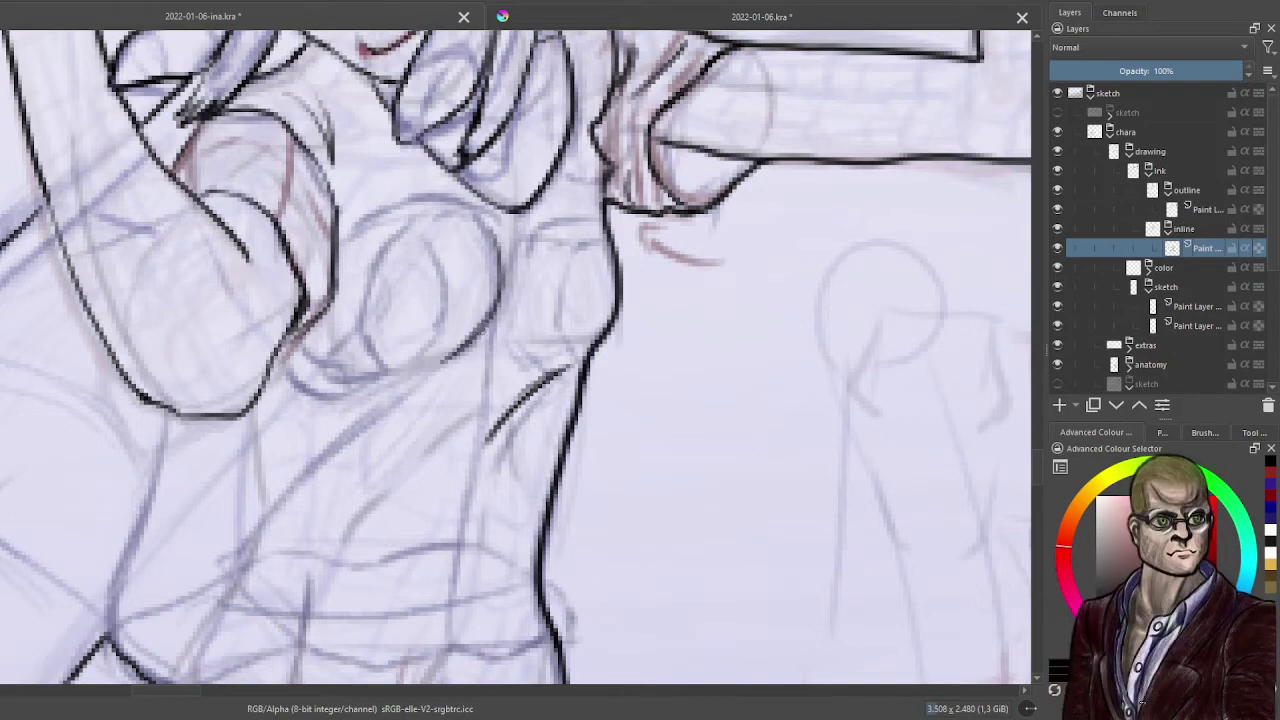
pyautogui.moveTo(397, 389); pyautogui.dragTo(292, 480)
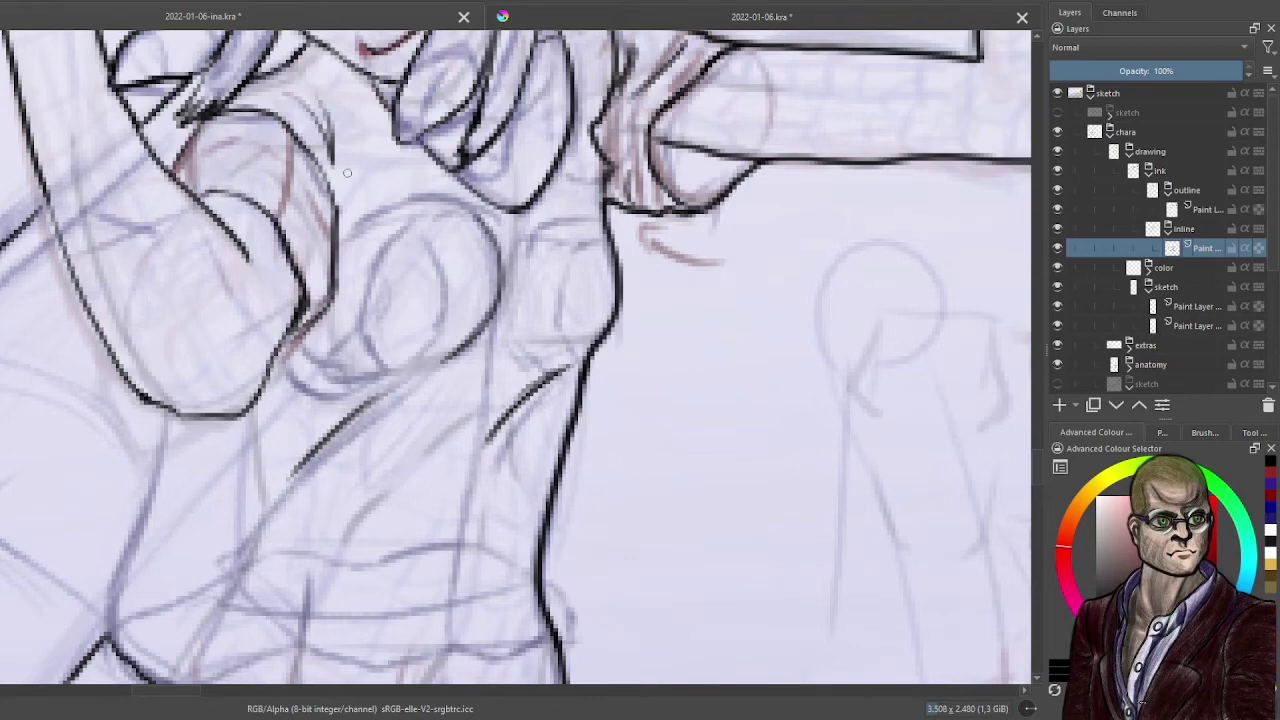
# - Ink the side of the torso from the hip up to the bent elbow, redrawing the first stroke
pyautogui.scroll(-4, 347, 173)
pyautogui.moveTo(446, 273); pyautogui.dragTo(538, 350)
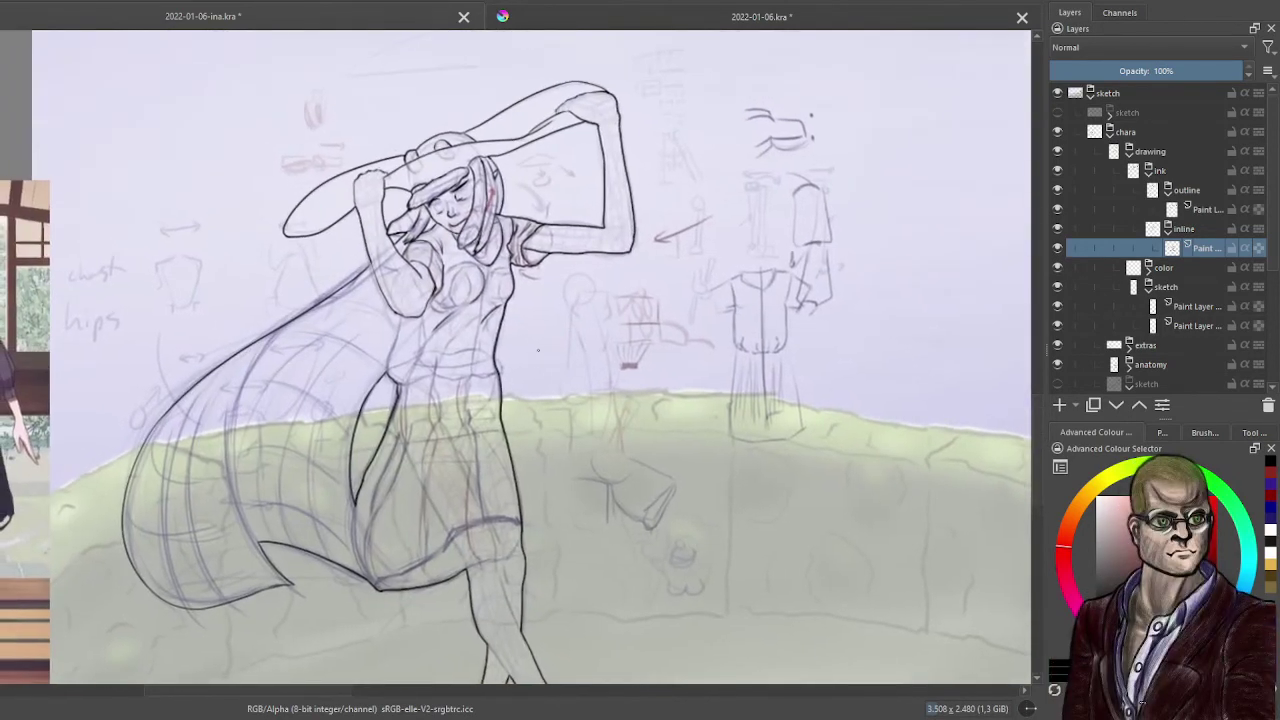
pyautogui.scroll(5, 447, 264)
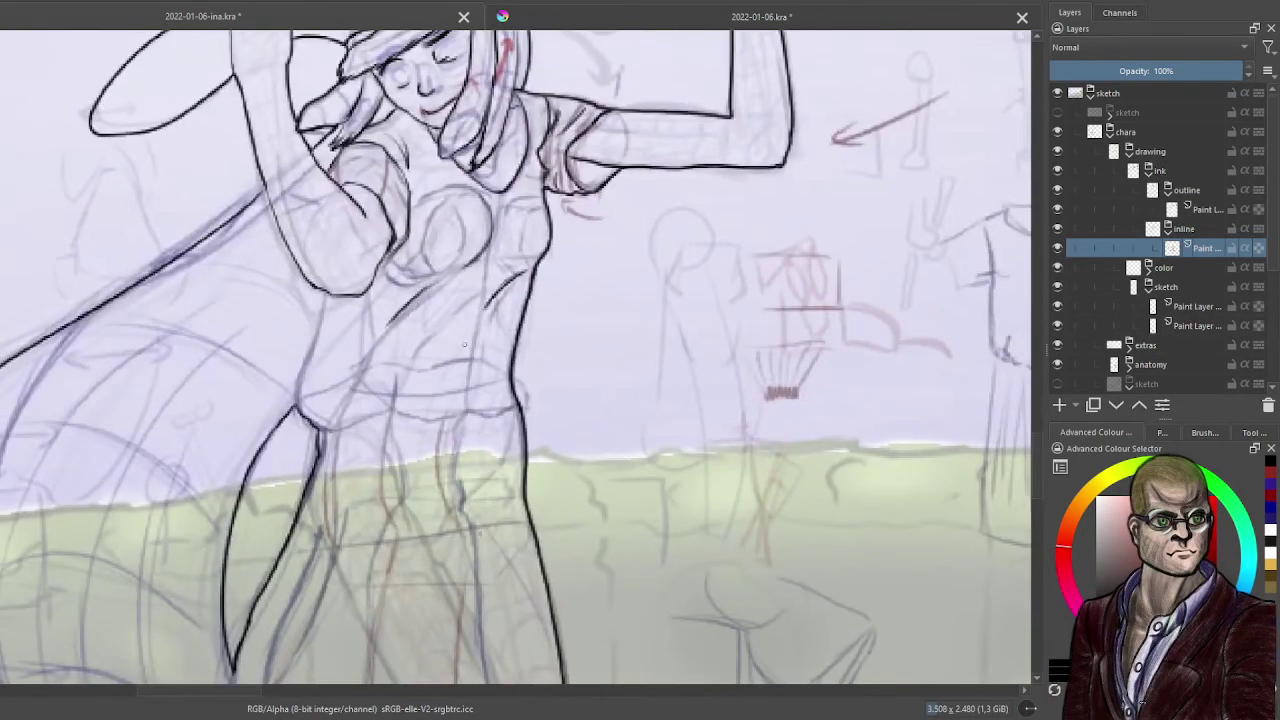
pyautogui.scroll(-2, 424, 340)
pyautogui.scroll(1, 426, 343)
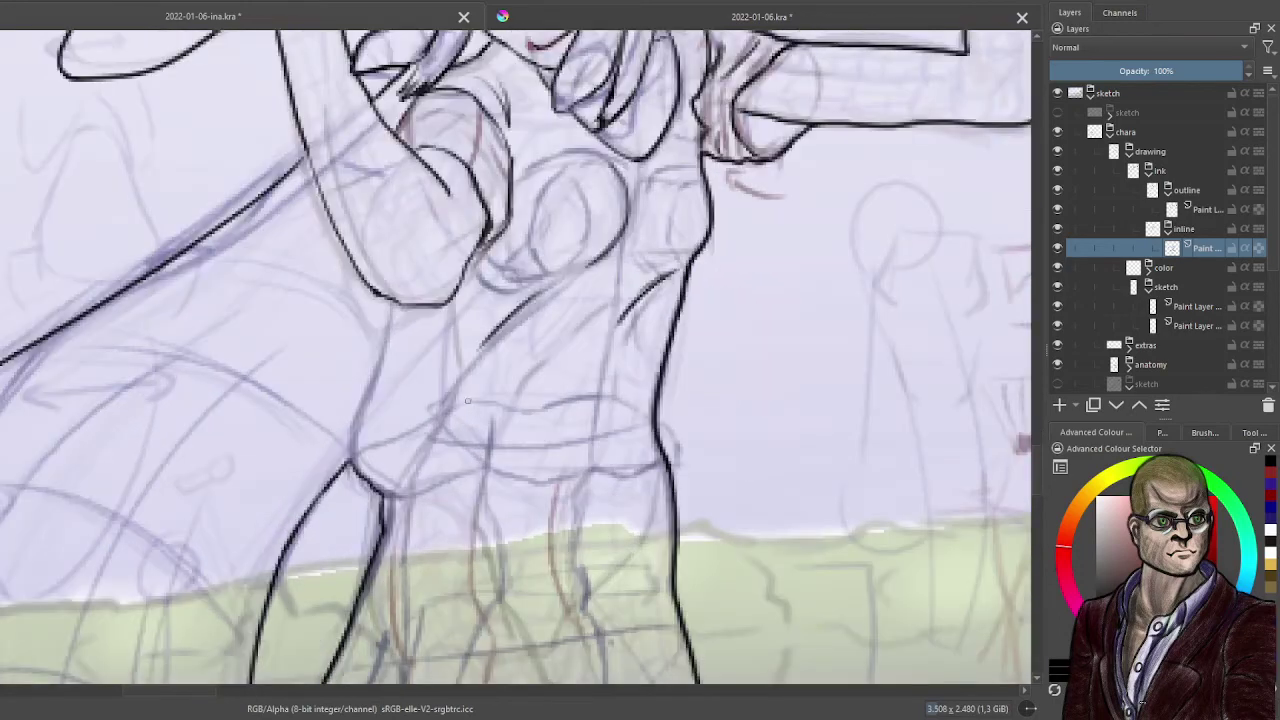
pyautogui.scroll(-2, 467, 400)
pyautogui.scroll(3, 482, 363)
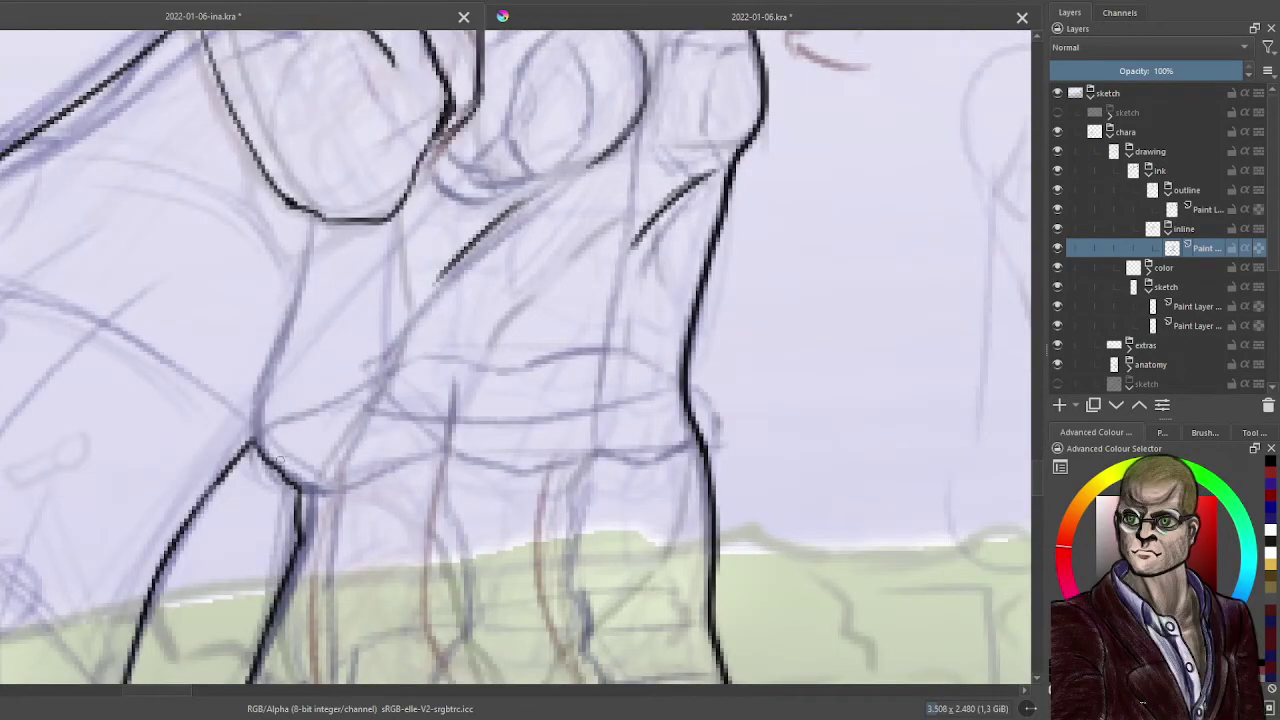
pyautogui.moveTo(256, 446); pyautogui.dragTo(268, 377)
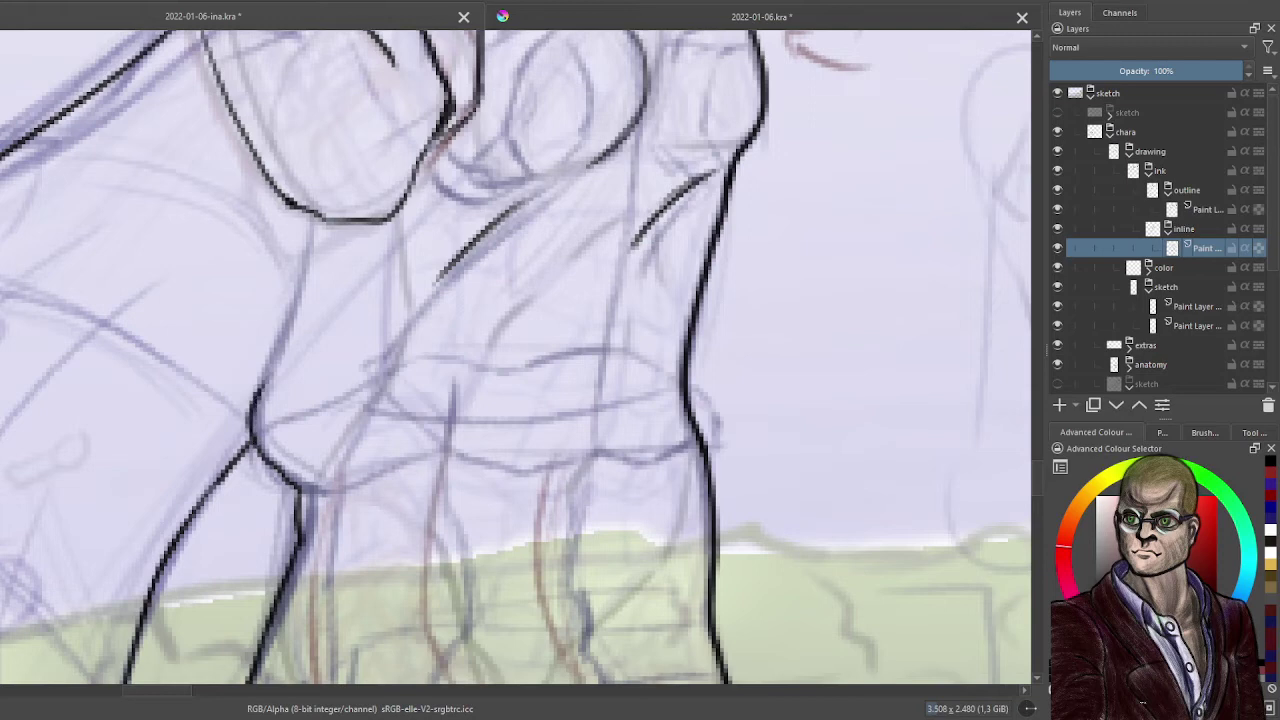
pyautogui.hotkey('ctrl', 'z')
pyautogui.moveTo(256, 440)
pyautogui.mouseDown()
pyautogui.moveTo(280, 328)
pyautogui.moveTo(263, 398)
pyautogui.moveTo(283, 353)
pyautogui.moveTo(312, 224)
pyautogui.mouseUp()
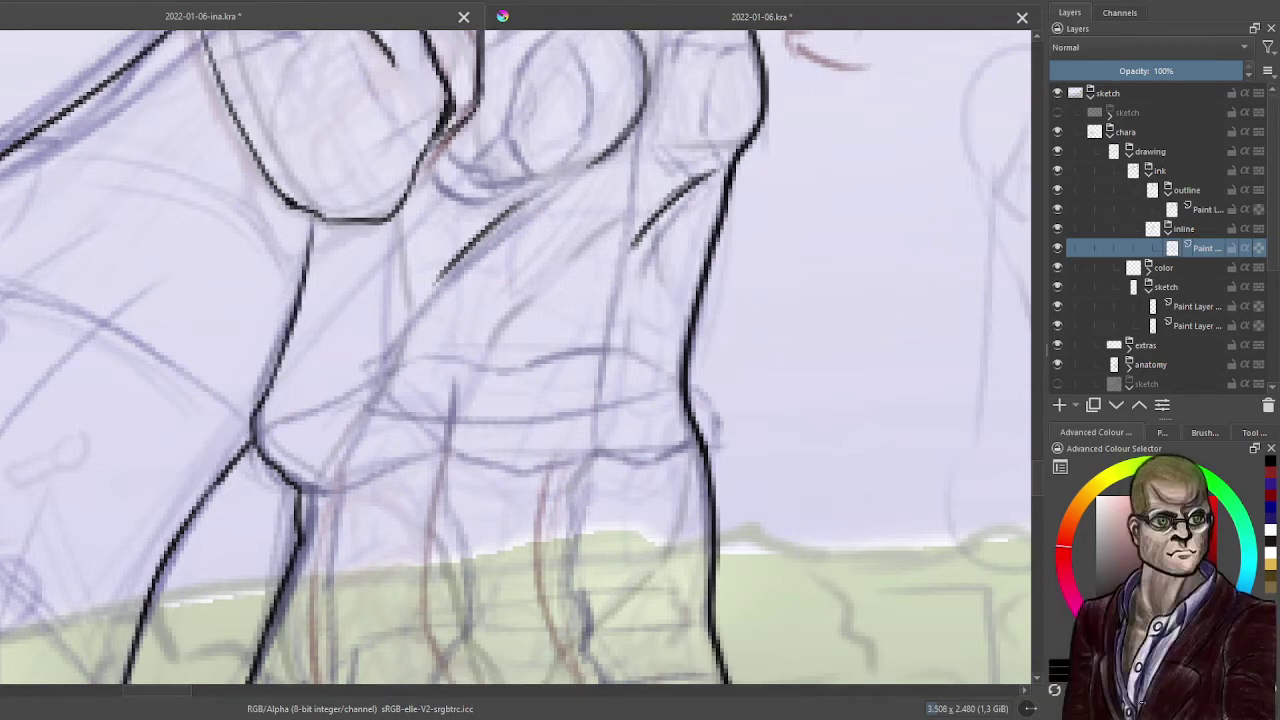
# - Ink the blouse's wavy lower hem across the waist and add short gather folds along it
pyautogui.moveTo(298, 492)
pyautogui.mouseDown()
pyautogui.moveTo(374, 469)
pyautogui.moveTo(334, 492)
pyautogui.moveTo(413, 458)
pyautogui.moveTo(509, 474)
pyautogui.moveTo(595, 456)
pyautogui.moveTo(641, 465)
pyautogui.moveTo(616, 462)
pyautogui.moveTo(696, 432)
pyautogui.mouseUp()
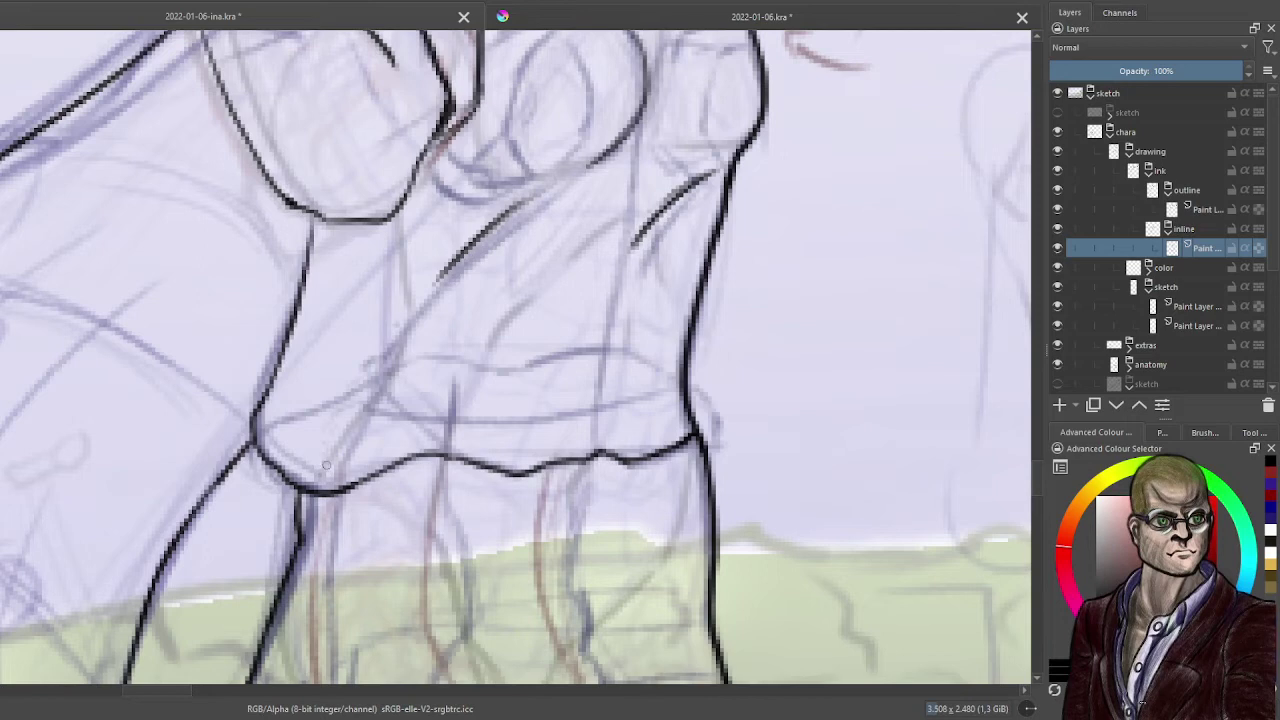
pyautogui.moveTo(325, 473); pyautogui.dragTo(424, 298)
pyautogui.hotkey('ctrl', 'z')
pyautogui.moveTo(598, 437); pyautogui.dragTo(592, 358)
pyautogui.scroll(-5, 394, 327)
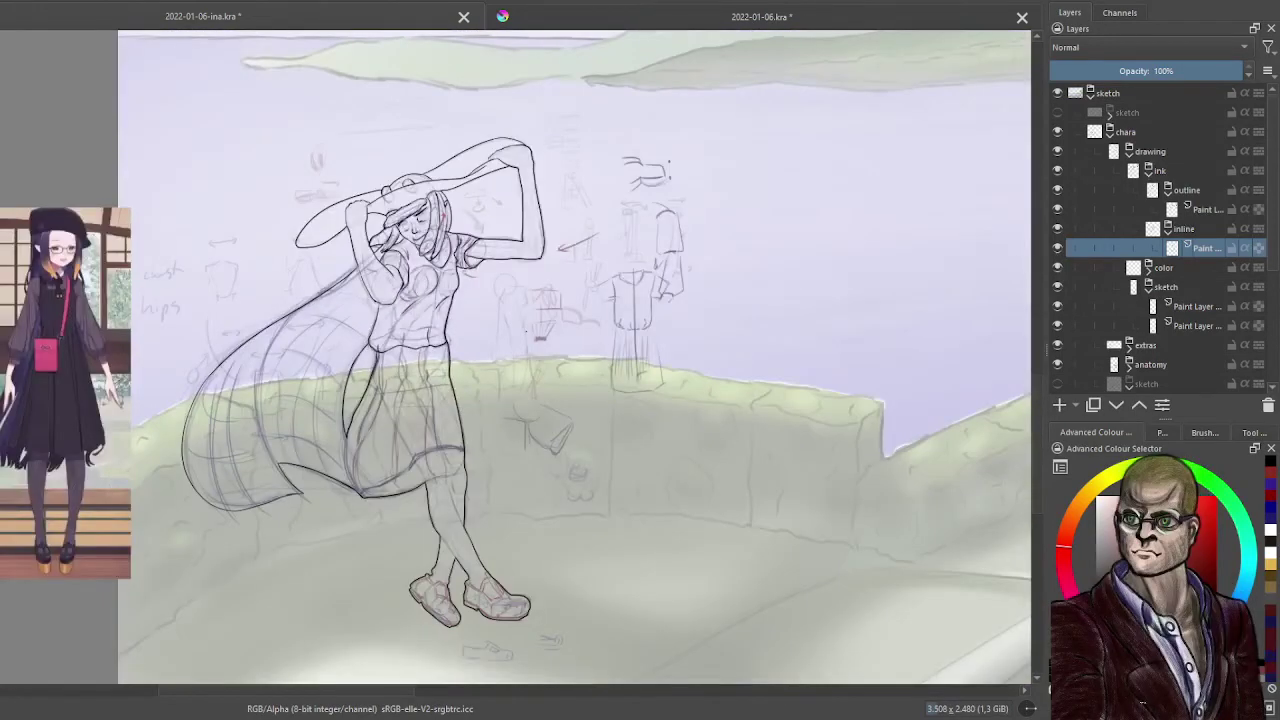
pyautogui.scroll(6, 466, 386)
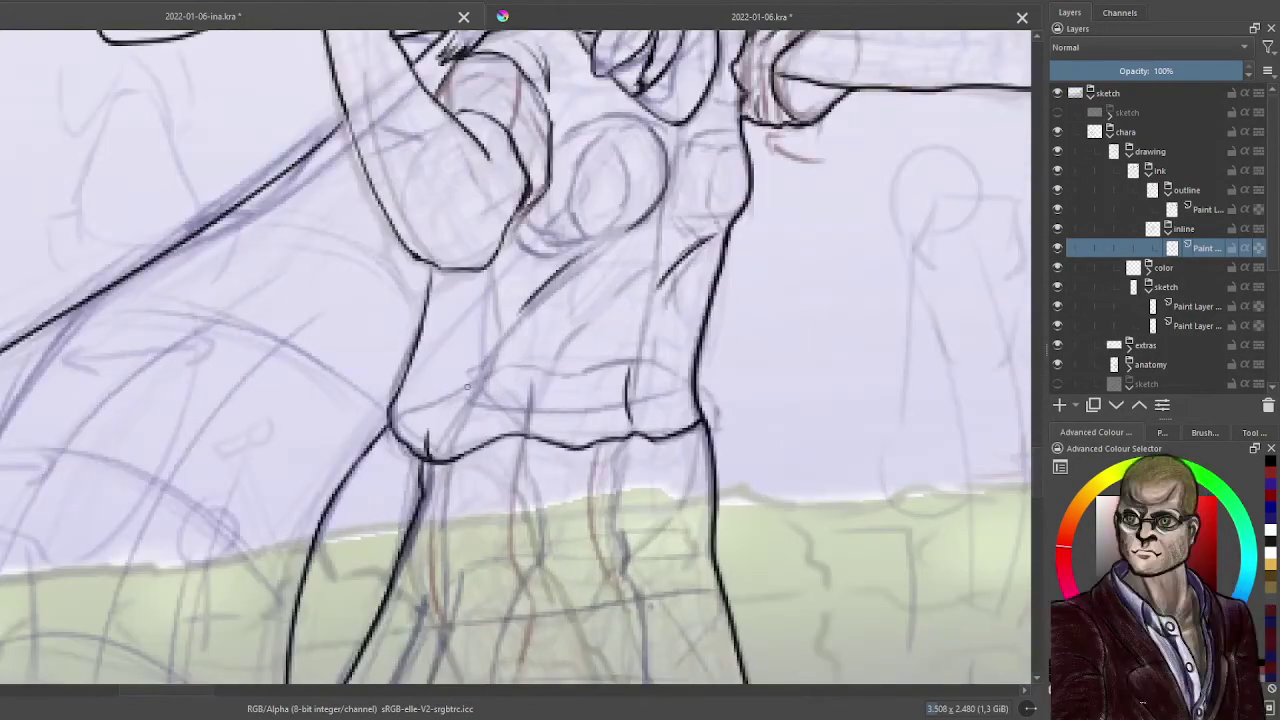
# - Switch the brush preset and erase the inked diagonal fold running from beneath the bust
pyautogui.scroll(1, 466, 386)
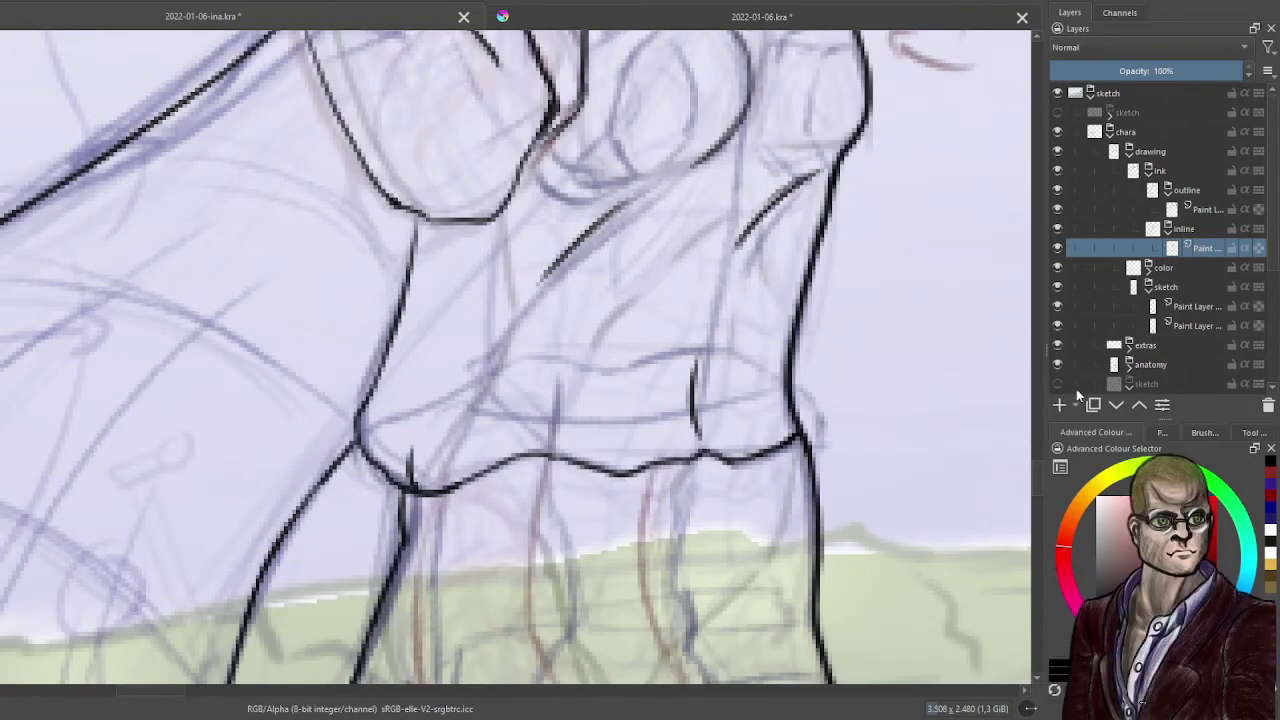
pyautogui.click(1172, 432)
pyautogui.click(1204, 432)
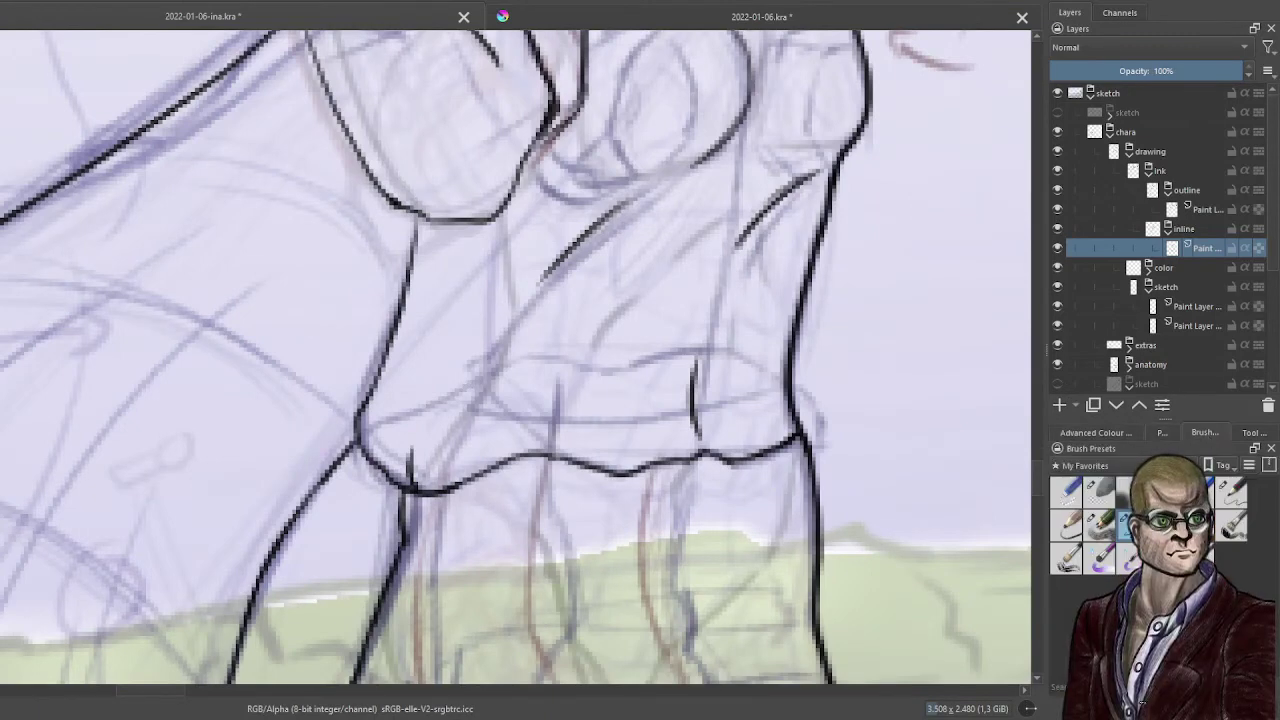
pyautogui.click(664, 2)
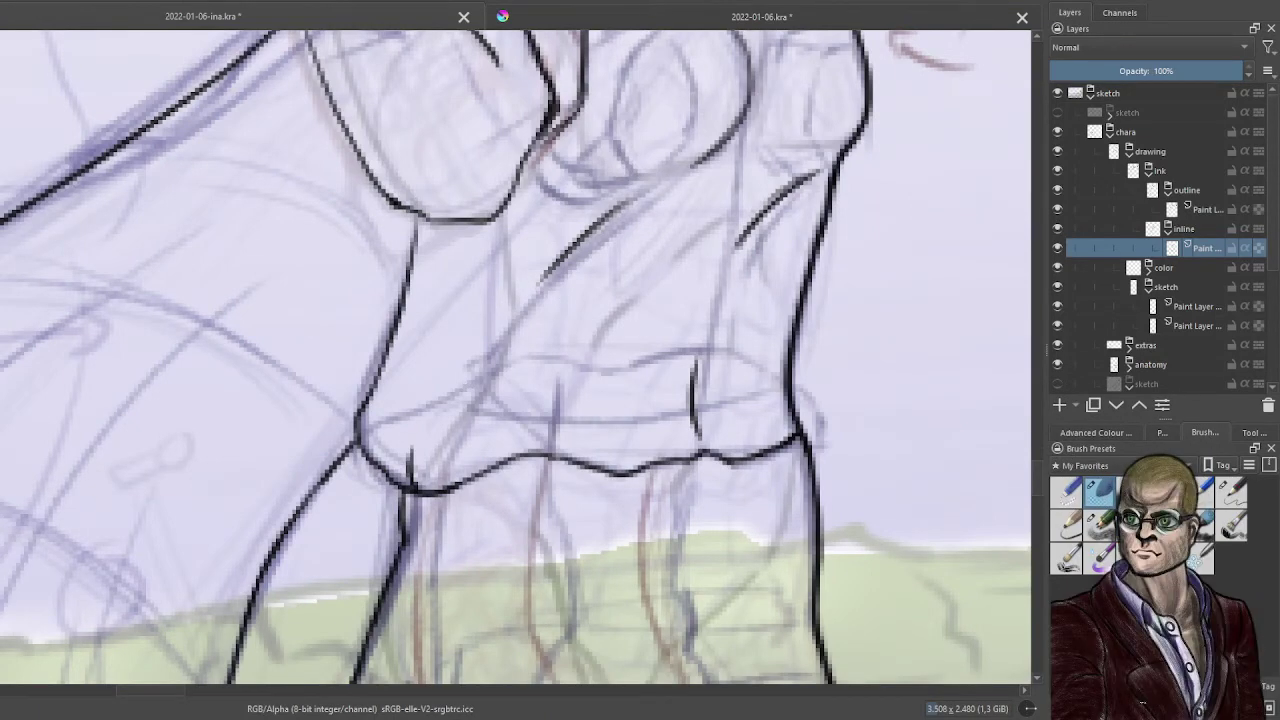
pyautogui.moveTo(645, 200); pyautogui.dragTo(548, 272)
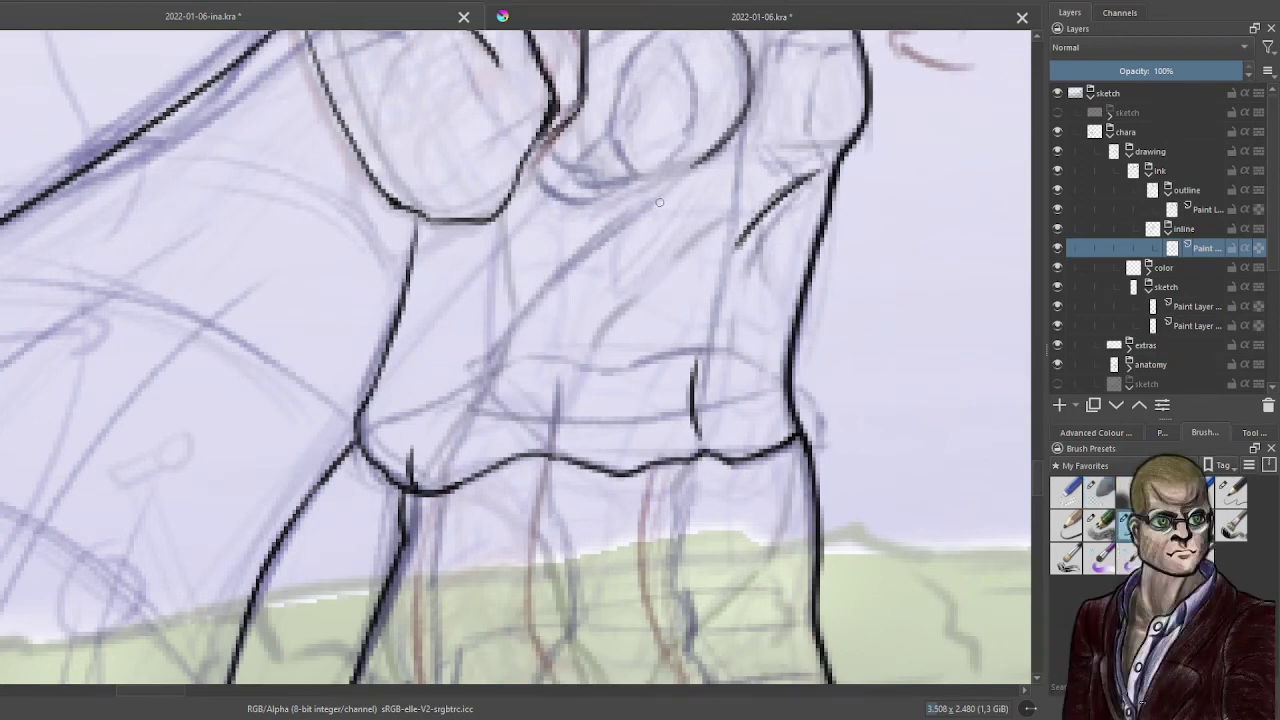
# - Ink a longer, S-curved fabric fold sweeping from beneath the bust across the blouse toward the hip
pyautogui.moveTo(668, 197); pyautogui.dragTo(590, 285)
pyautogui.moveTo(676, 192)
pyautogui.mouseDown()
pyautogui.moveTo(612, 272)
pyautogui.moveTo(574, 295)
pyautogui.moveTo(495, 308)
pyautogui.mouseUp()
pyautogui.moveTo(604, 280); pyautogui.dragTo(466, 336)
pyautogui.moveTo(552, 298); pyautogui.dragTo(450, 350)
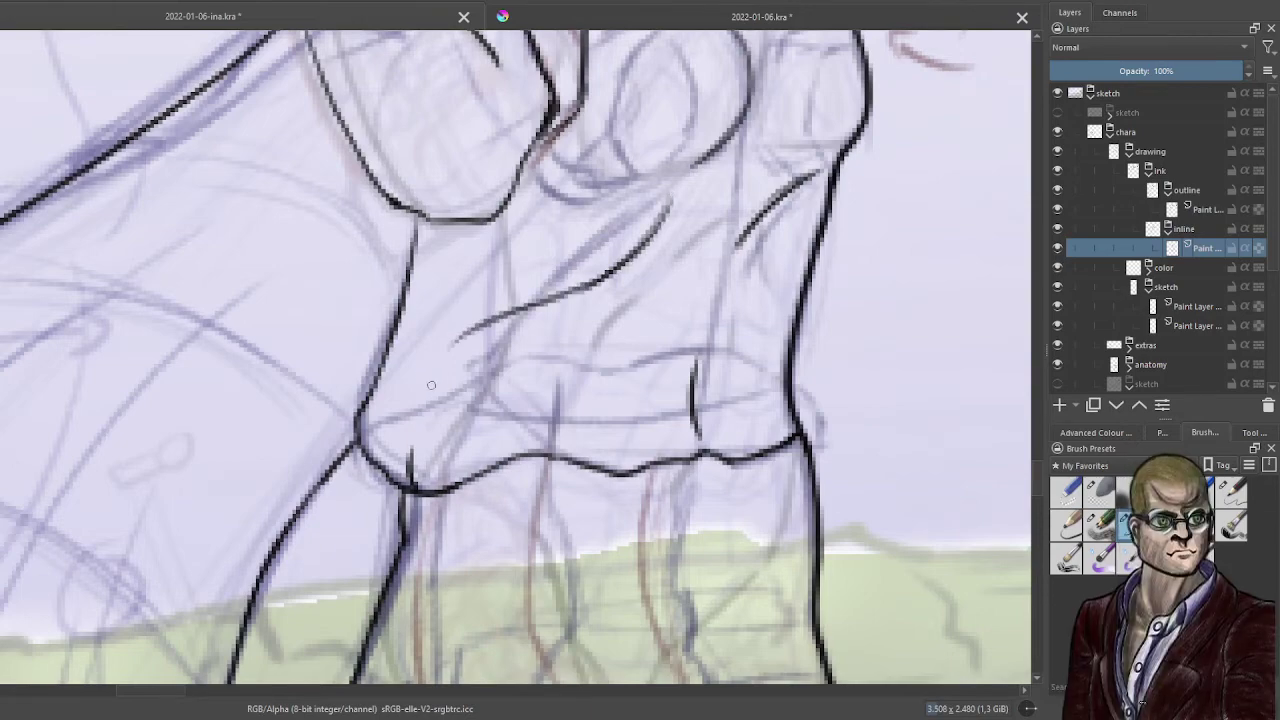
# - Ink the inner contour of the front leg from the skirt hem past the knee to where the legs cross
pyautogui.scroll(-3, 405, 460)
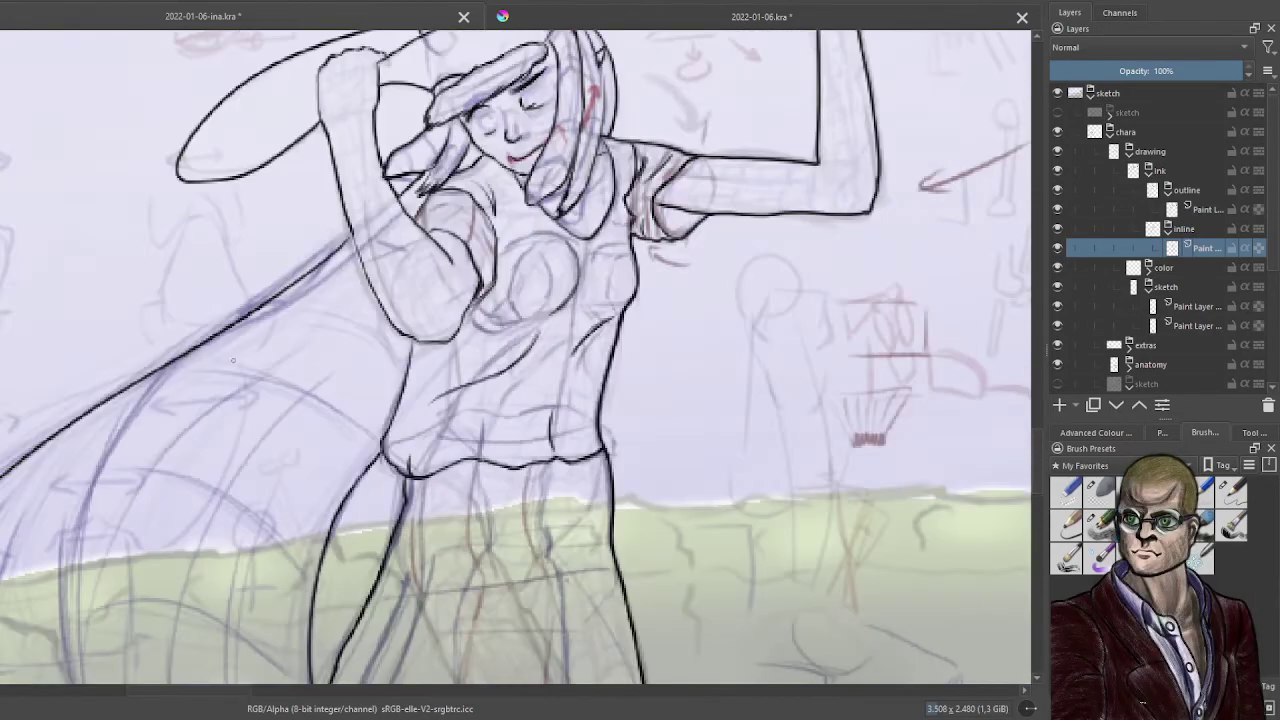
pyautogui.scroll(-2, 446, 344)
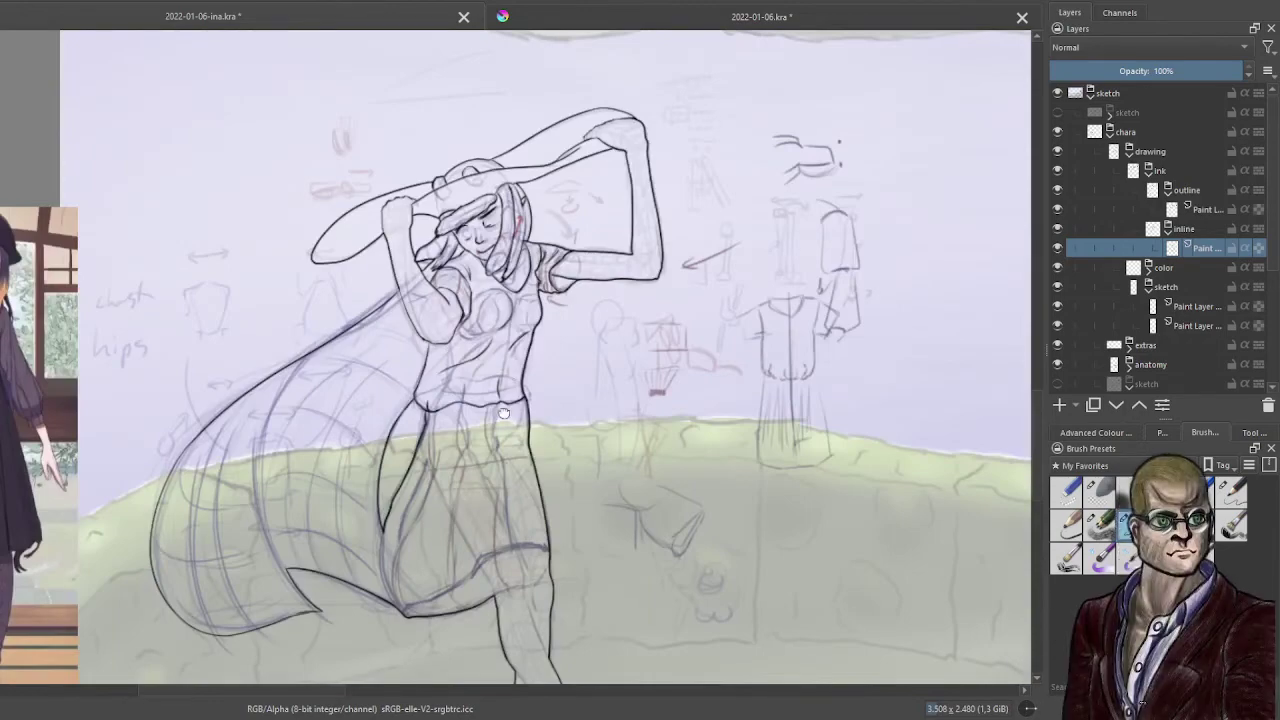
pyautogui.moveTo(504, 414); pyautogui.dragTo(528, 416)
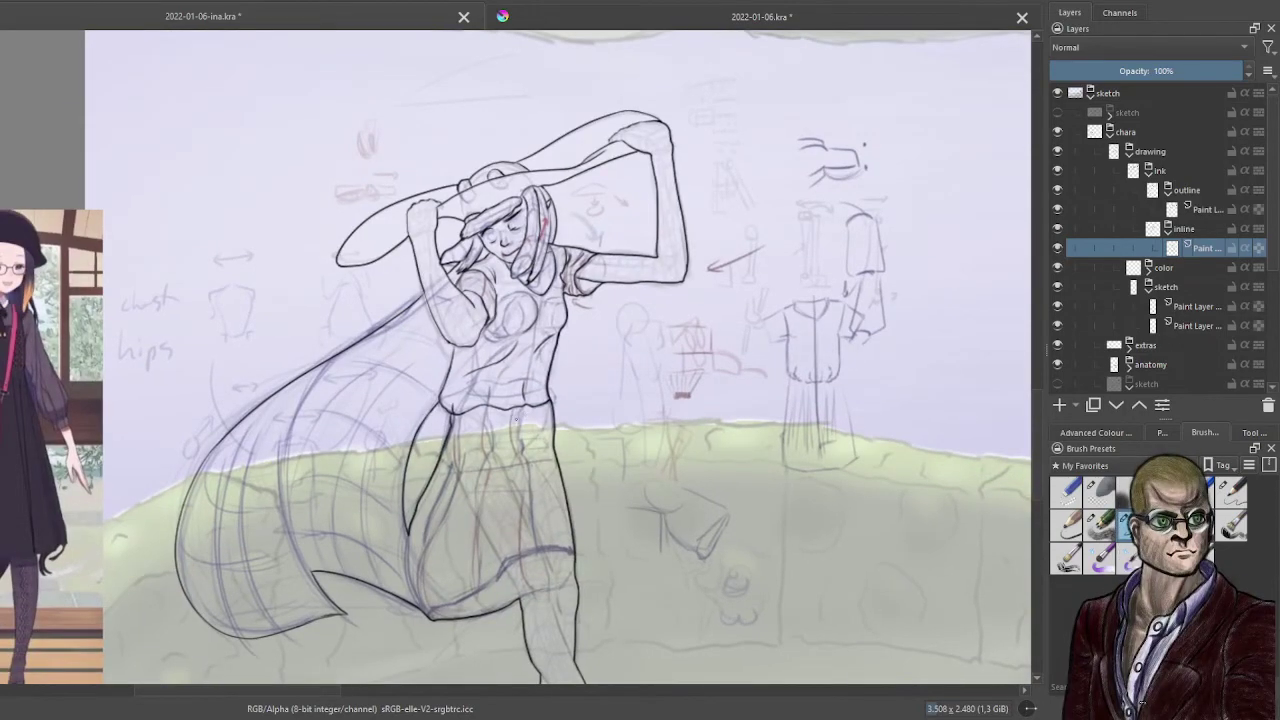
pyautogui.scroll(5, 500, 575)
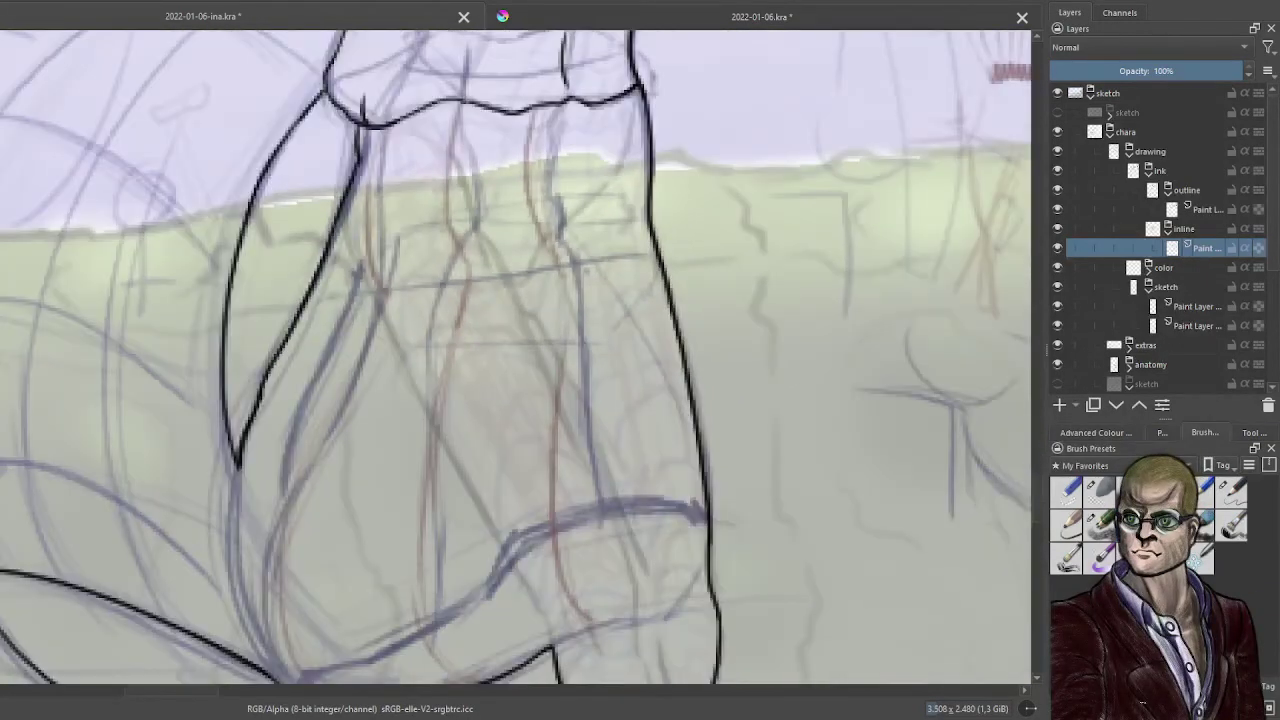
pyautogui.scroll(-3, 670, 477)
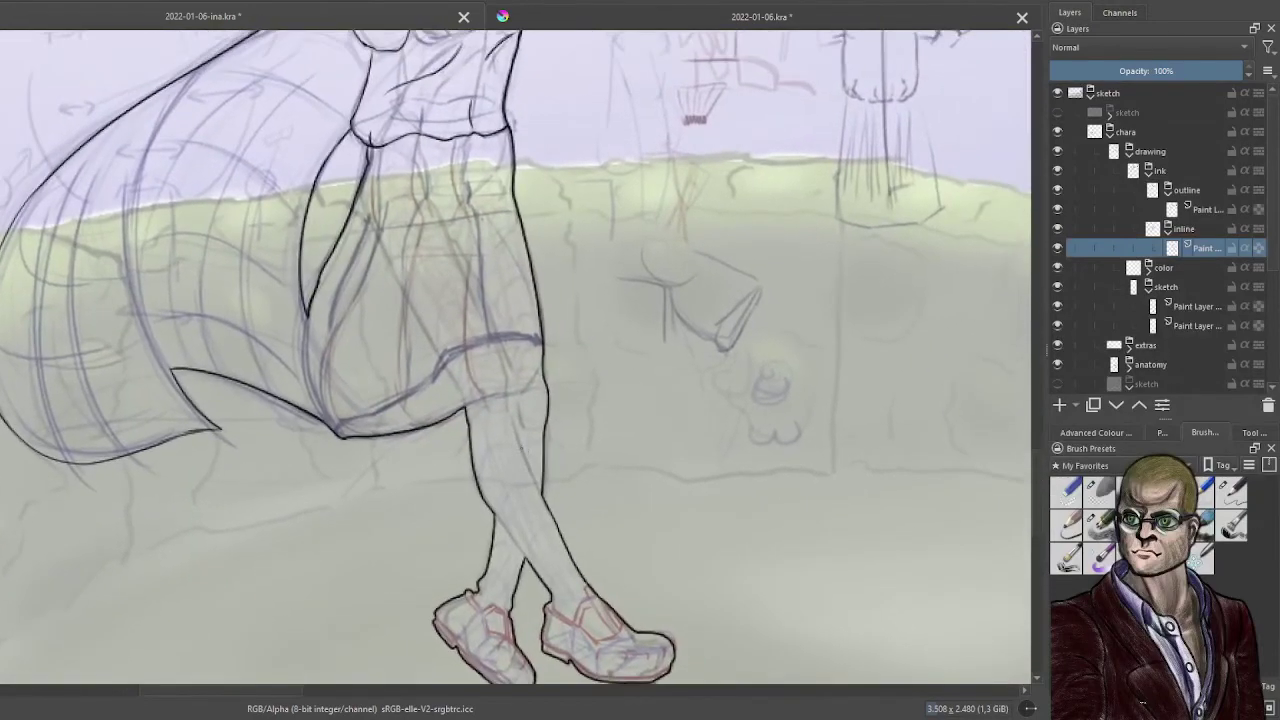
pyautogui.scroll(4, 534, 434)
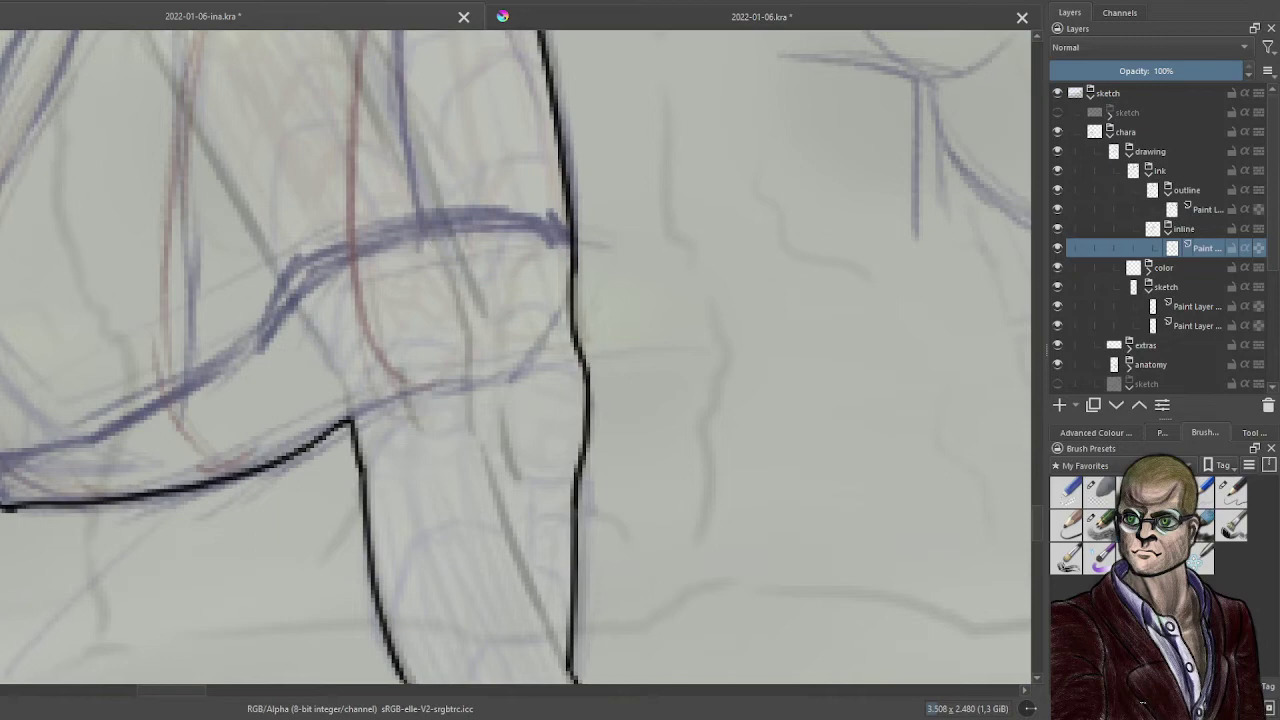
pyautogui.moveTo(437, 244)
pyautogui.mouseDown()
pyautogui.moveTo(465, 304)
pyautogui.moveTo(500, 498)
pyautogui.mouseUp()
pyautogui.moveTo(475, 400); pyautogui.dragTo(508, 532)
pyautogui.moveTo(490, 473)
pyautogui.mouseDown()
pyautogui.moveTo(566, 669)
pyautogui.moveTo(551, 652)
pyautogui.mouseUp()
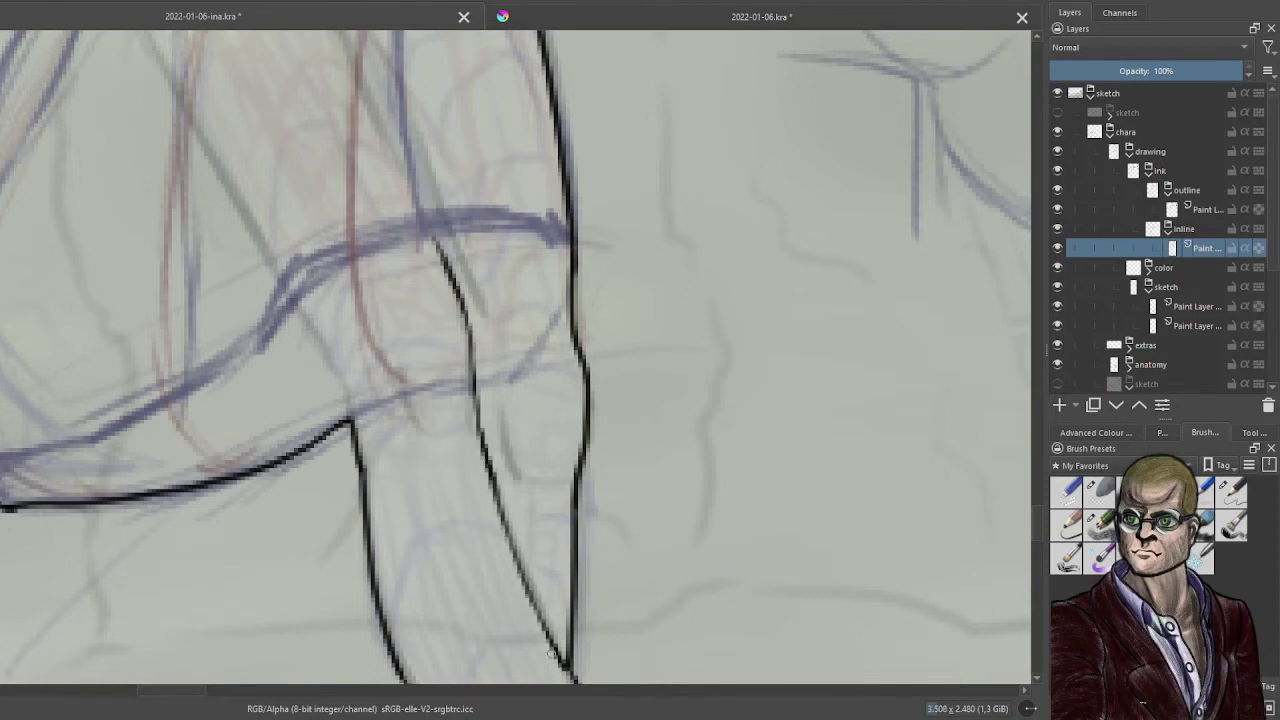
# - Ink the overlap of the crossed legs, closing the front calf's edges where they pass over the rear leg
pyautogui.scroll(-3, 447, 54)
pyautogui.scroll(2, 530, 264)
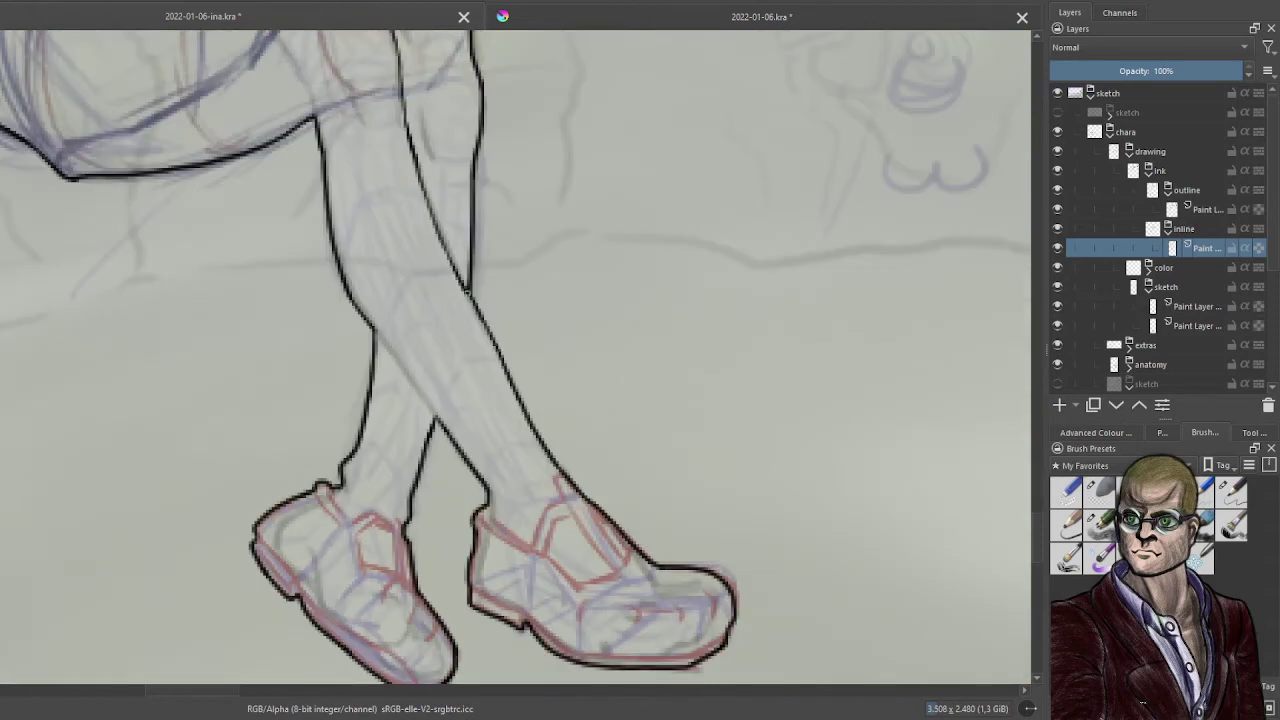
pyautogui.moveTo(467, 293); pyautogui.dragTo(486, 338)
pyautogui.moveTo(376, 332); pyautogui.dragTo(446, 428)
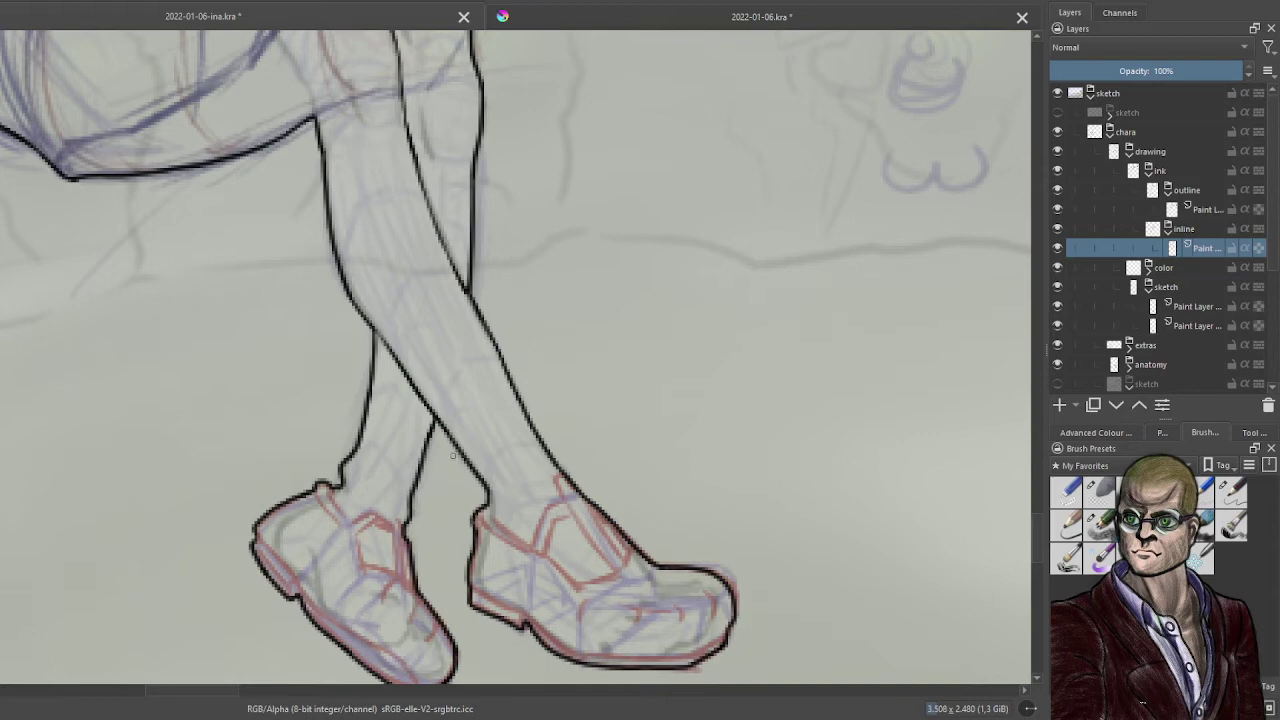
# - Ink the skirt's front hem from the outer thigh to its trailing corner and the leg edge visible beneath it
pyautogui.scroll(4, 609, 457)
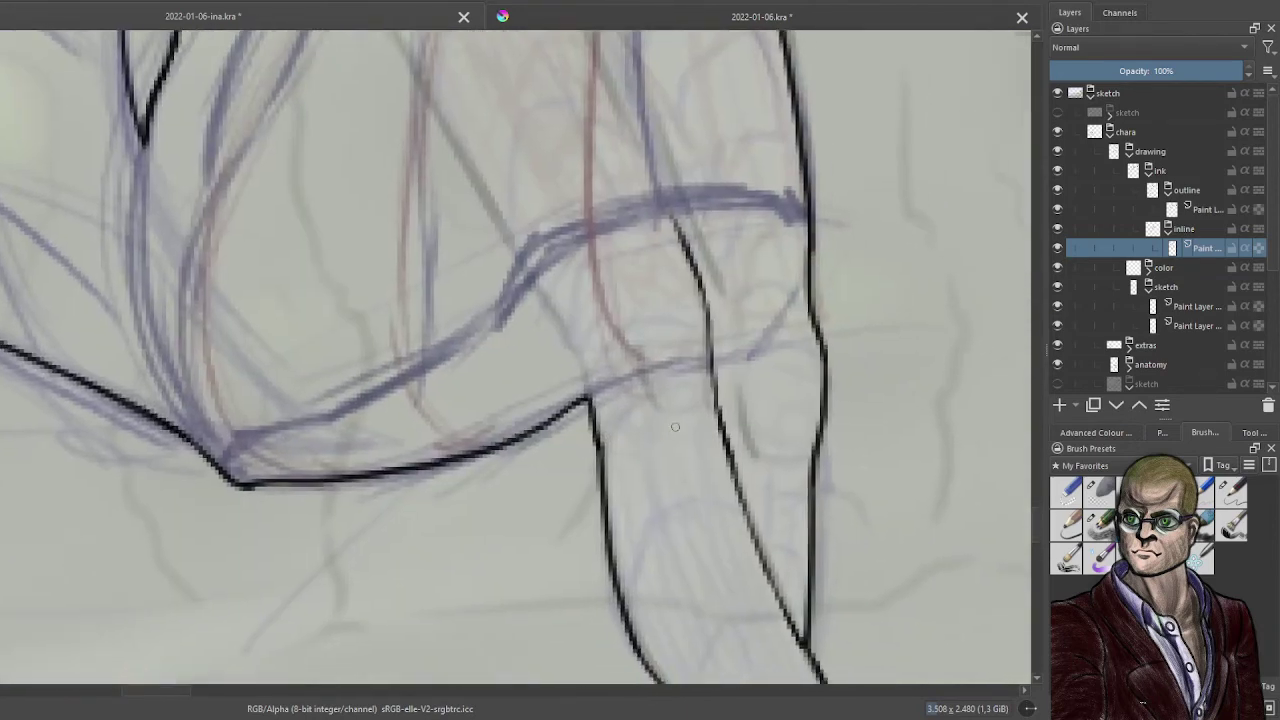
pyautogui.moveTo(228, 478)
pyautogui.mouseDown()
pyautogui.moveTo(373, 433)
pyautogui.moveTo(478, 320)
pyautogui.mouseUp()
pyautogui.hotkey('ctrl', 'z')
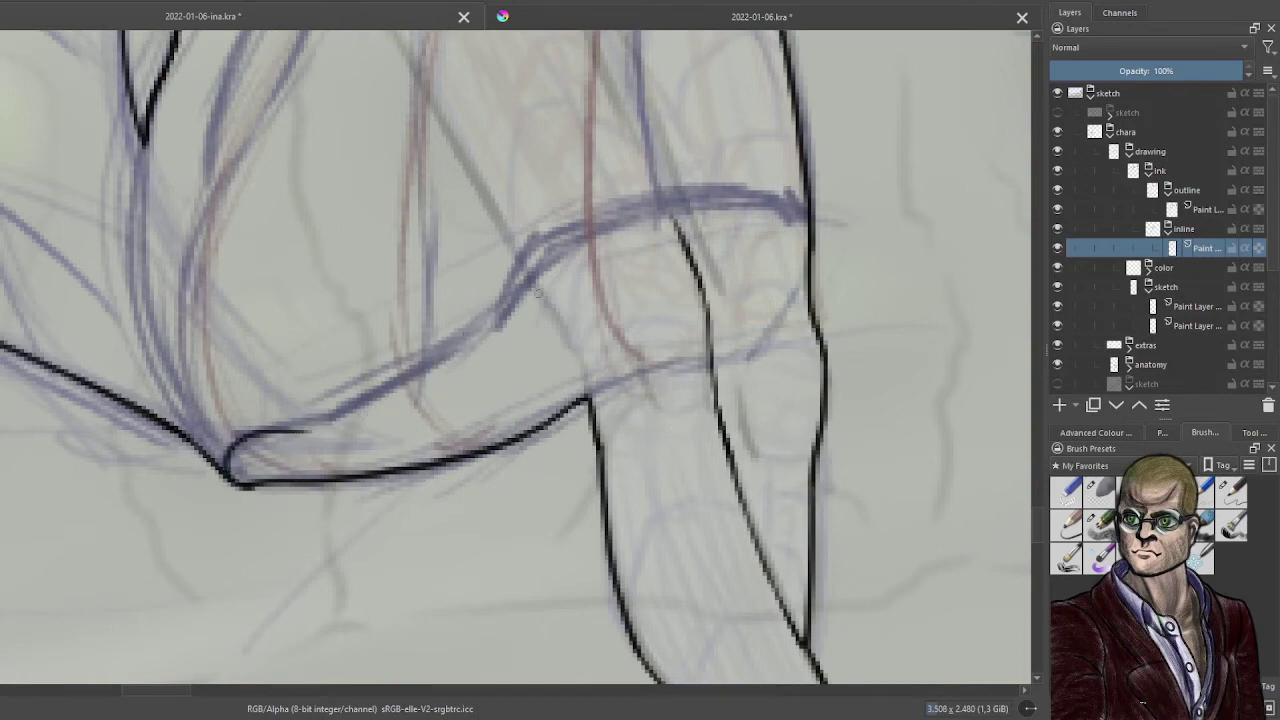
pyautogui.moveTo(808, 218)
pyautogui.mouseDown()
pyautogui.moveTo(592, 230)
pyautogui.moveTo(315, 430)
pyautogui.mouseUp()
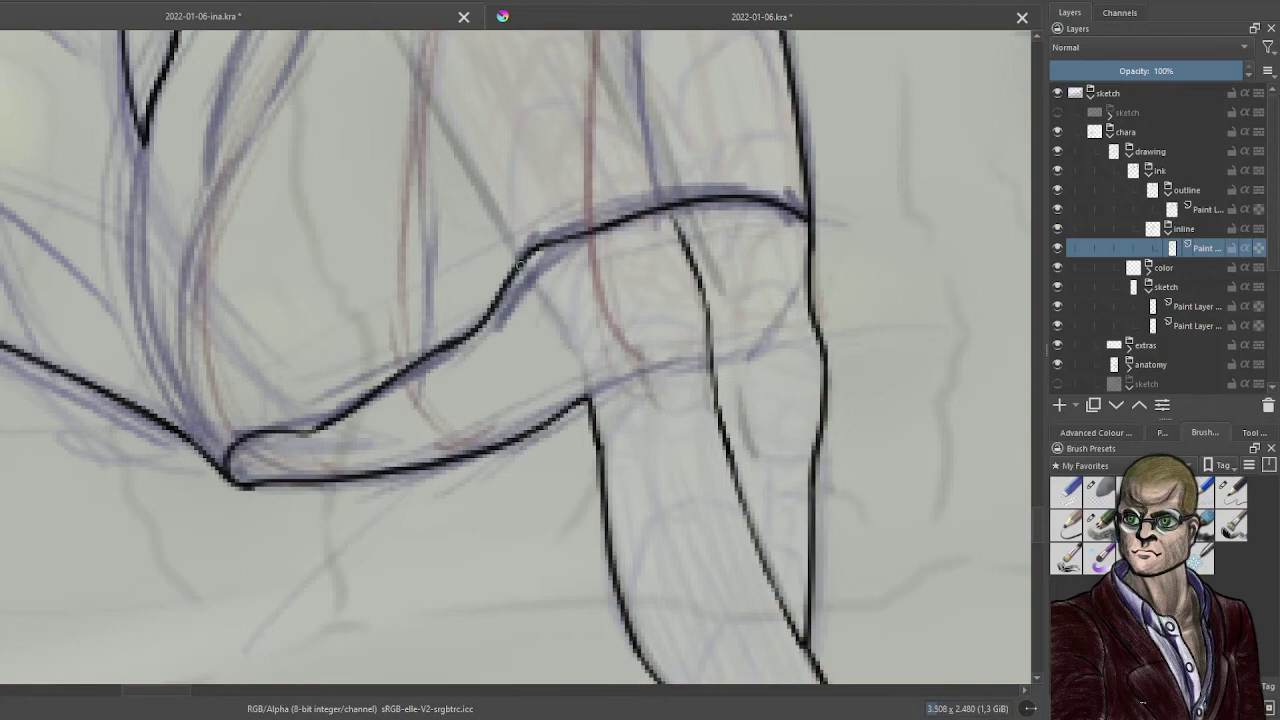
pyautogui.moveTo(526, 276)
pyautogui.mouseDown()
pyautogui.moveTo(562, 324)
pyautogui.moveTo(588, 388)
pyautogui.mouseUp()
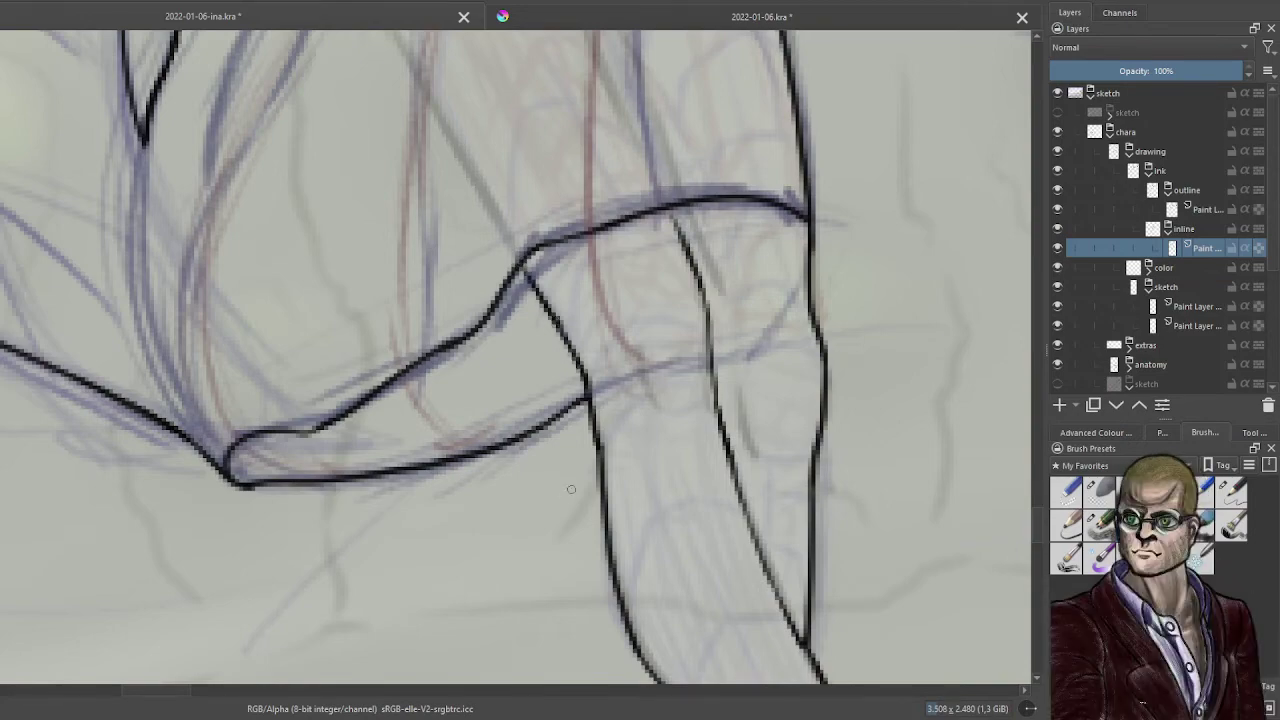
# - Ink the front shoe's ankle strap with its paired curved lines and the narrow opening beside the instep
pyautogui.scroll(-5, 655, 434)
pyautogui.moveTo(966, 432); pyautogui.dragTo(852, 343)
pyautogui.scroll(1, 510, 328)
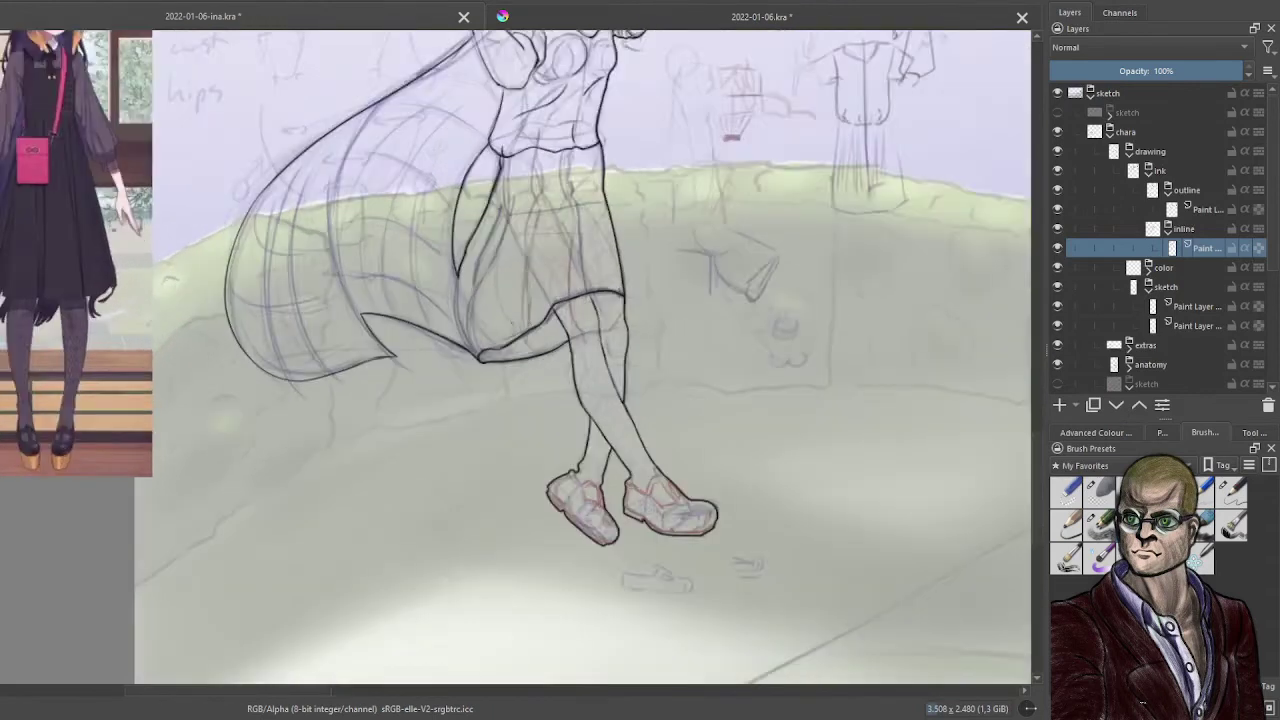
pyautogui.scroll(2, 512, 323)
pyautogui.moveTo(686, 400); pyautogui.dragTo(503, 232)
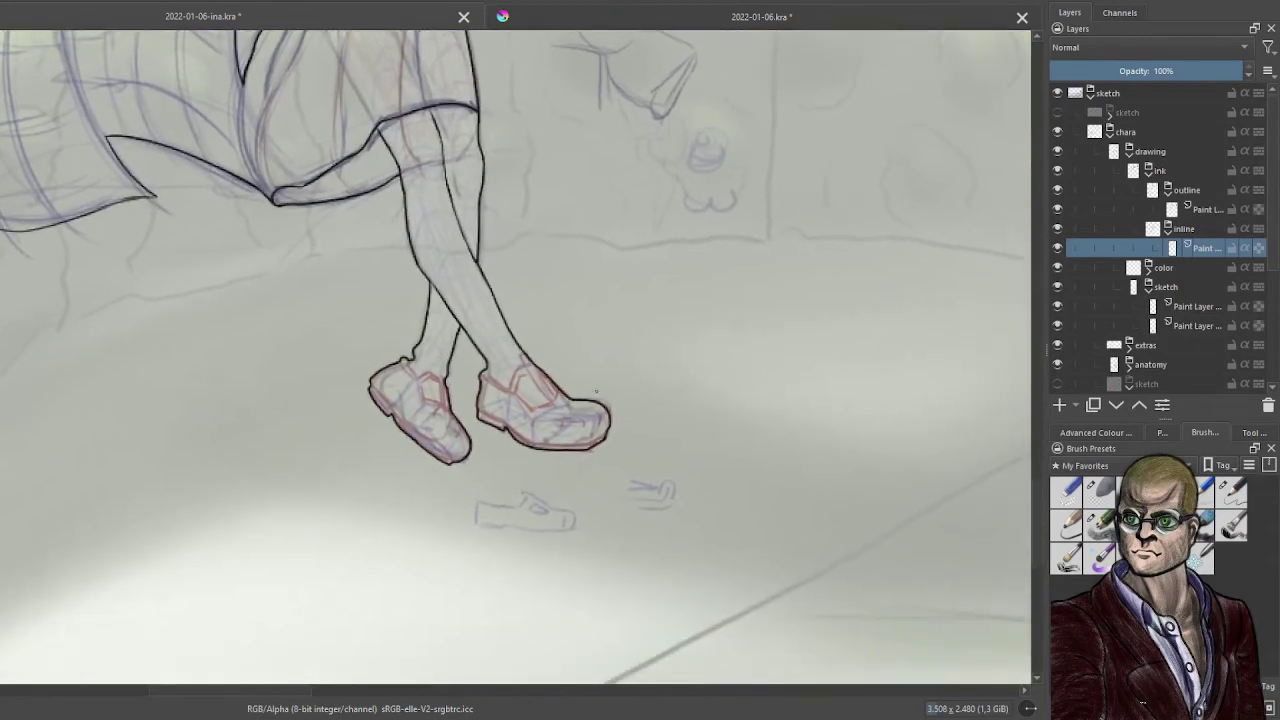
pyautogui.scroll(5, 596, 392)
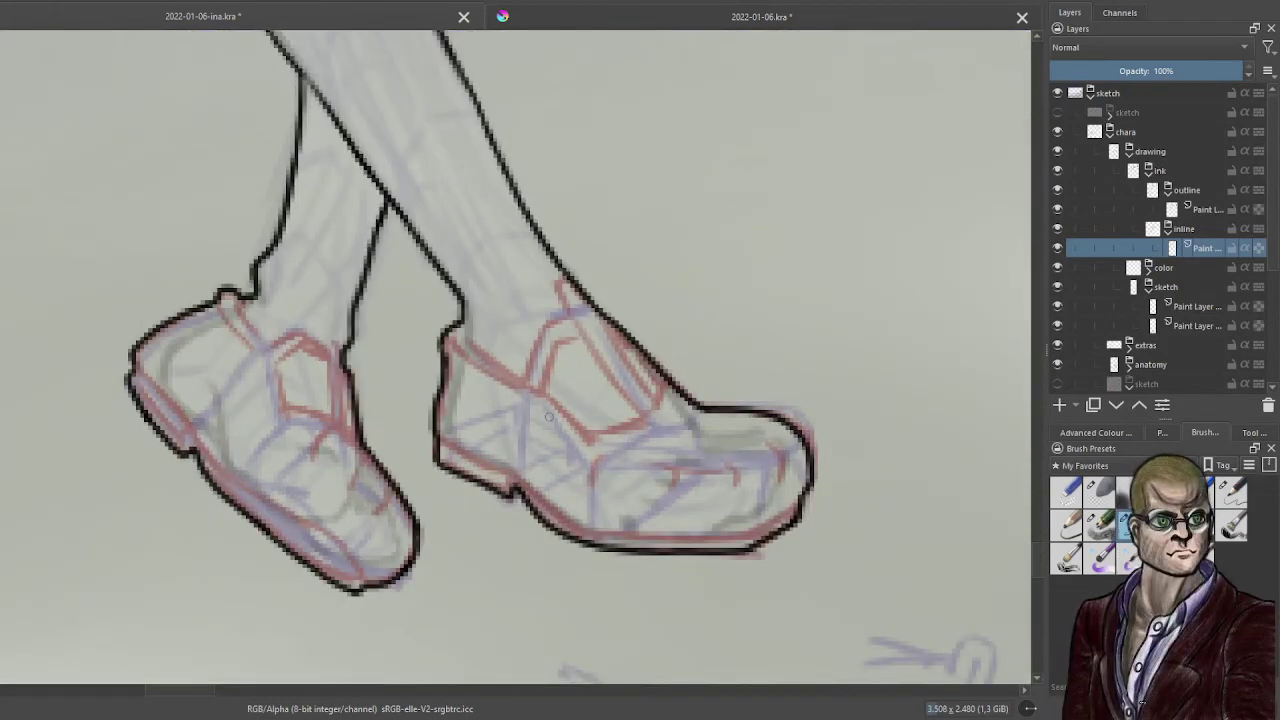
pyautogui.moveTo(566, 276); pyautogui.dragTo(560, 290)
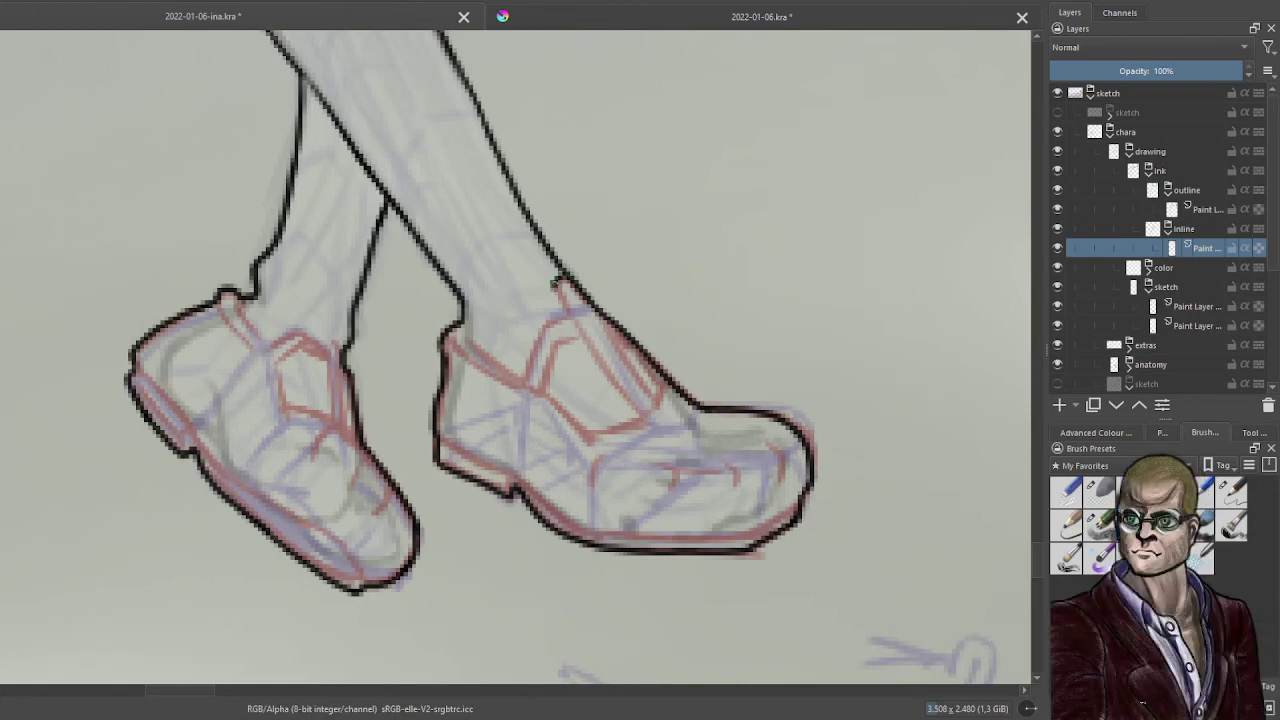
pyautogui.moveTo(528, 378); pyautogui.dragTo(563, 312)
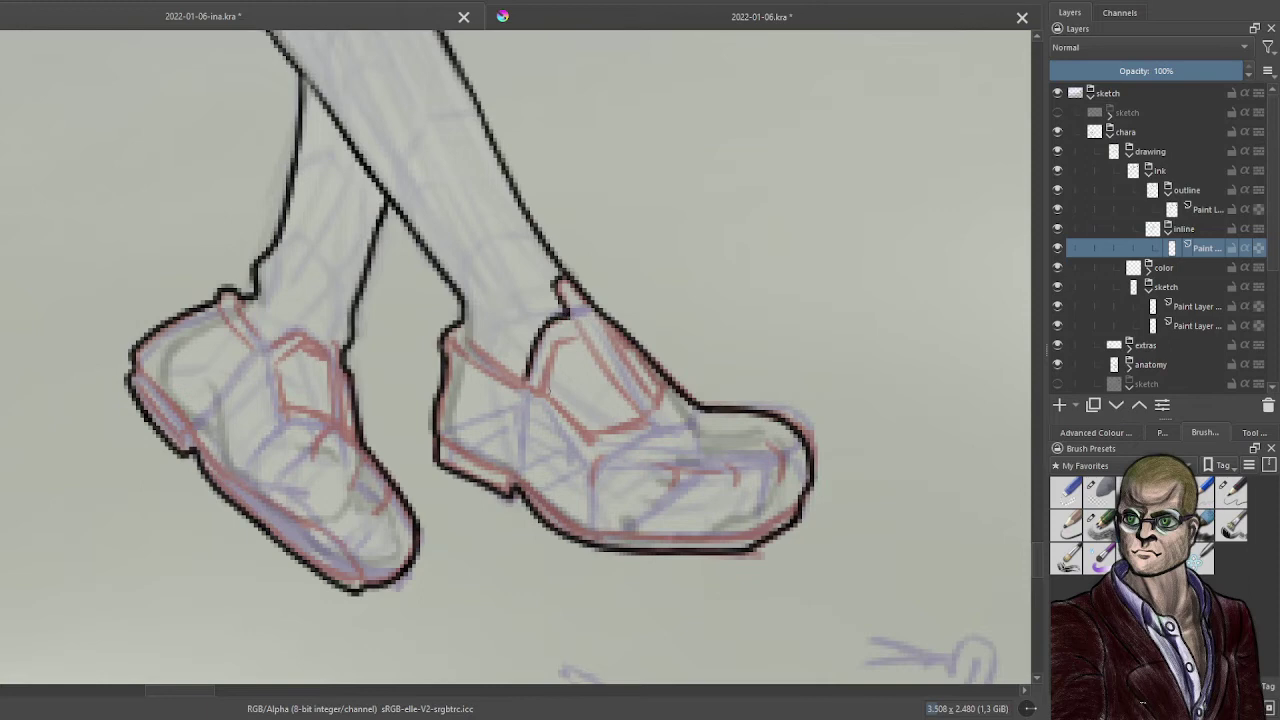
pyautogui.moveTo(545, 392)
pyautogui.mouseDown()
pyautogui.moveTo(560, 347)
pyautogui.moveTo(580, 338)
pyautogui.mouseUp()
pyautogui.moveTo(606, 325)
pyautogui.mouseDown()
pyautogui.moveTo(657, 397)
pyautogui.moveTo(625, 335)
pyautogui.mouseUp()
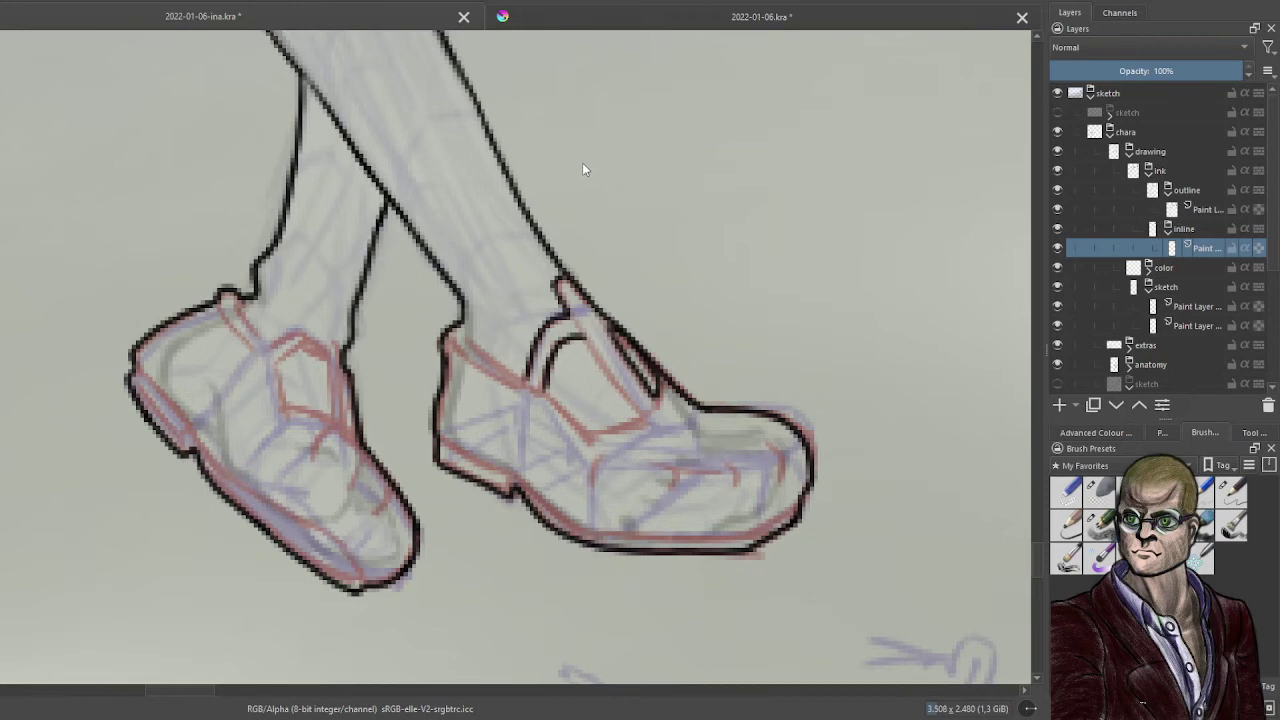
# - Create a new blank document, return to the 2022-01-06-ina.kra drawing and save it
pyautogui.hotkey('ctrl', 'n')
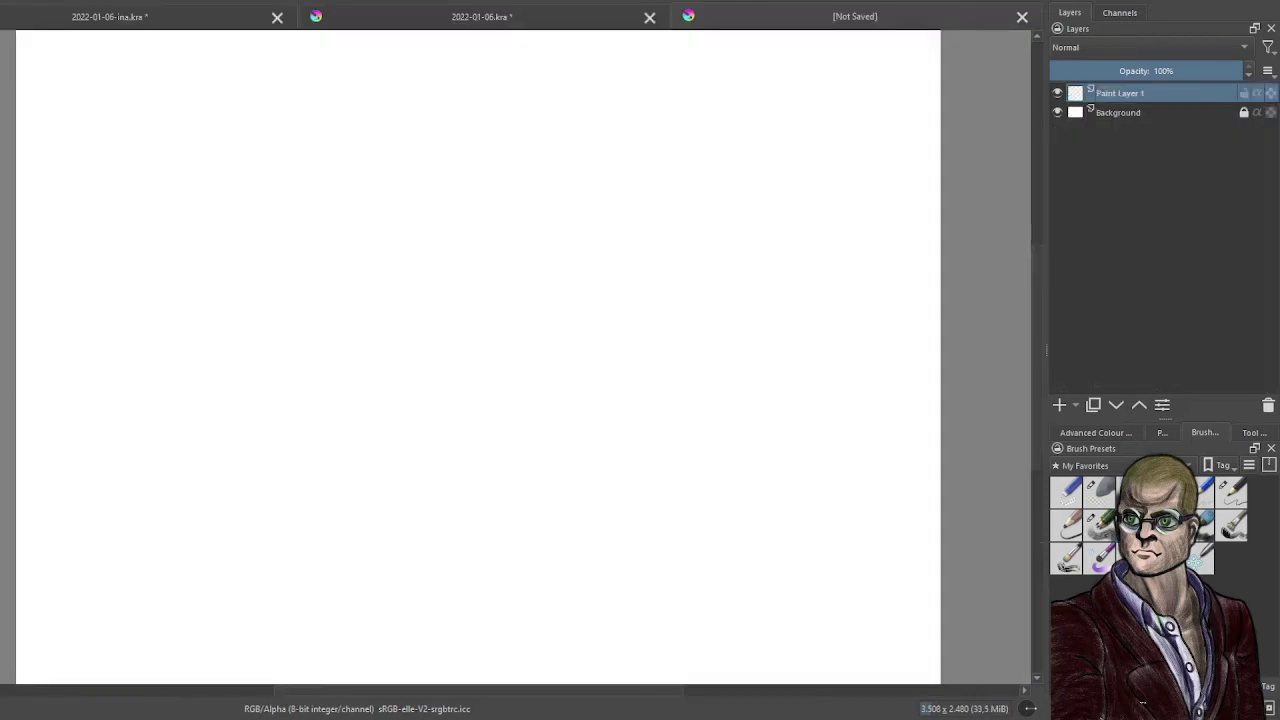
pyautogui.click(526, 17)
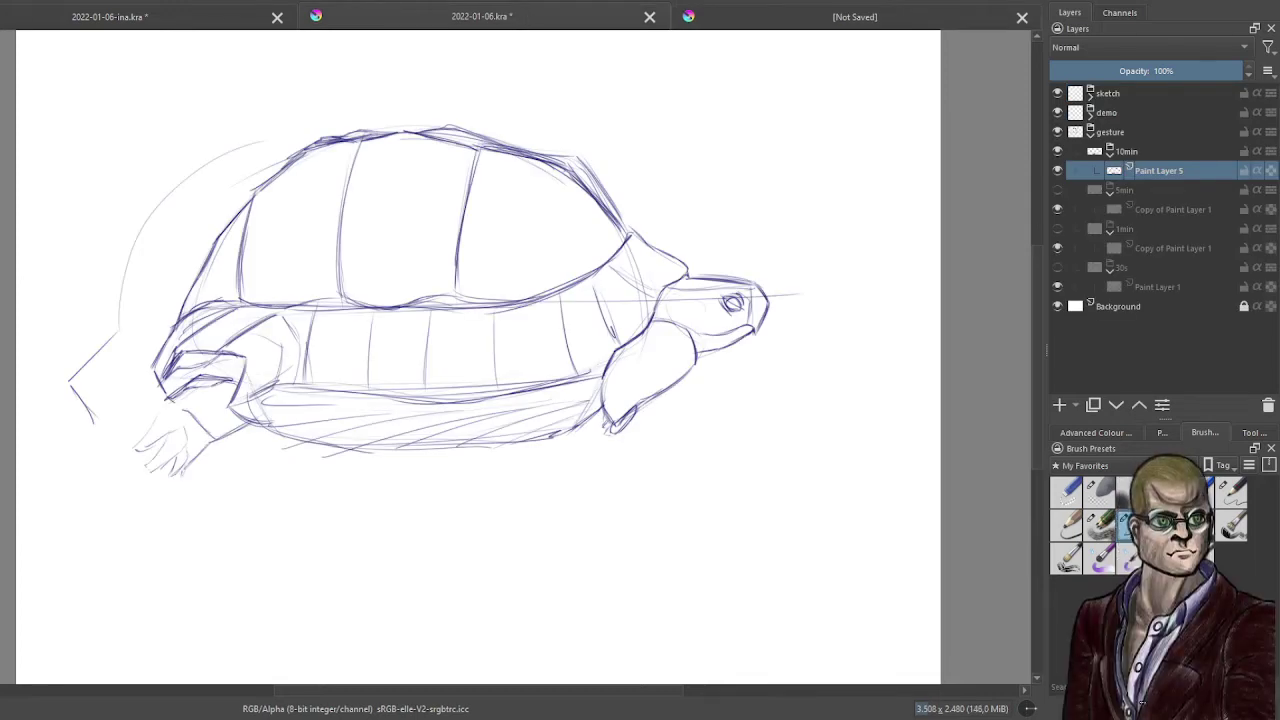
pyautogui.click(157, 25)
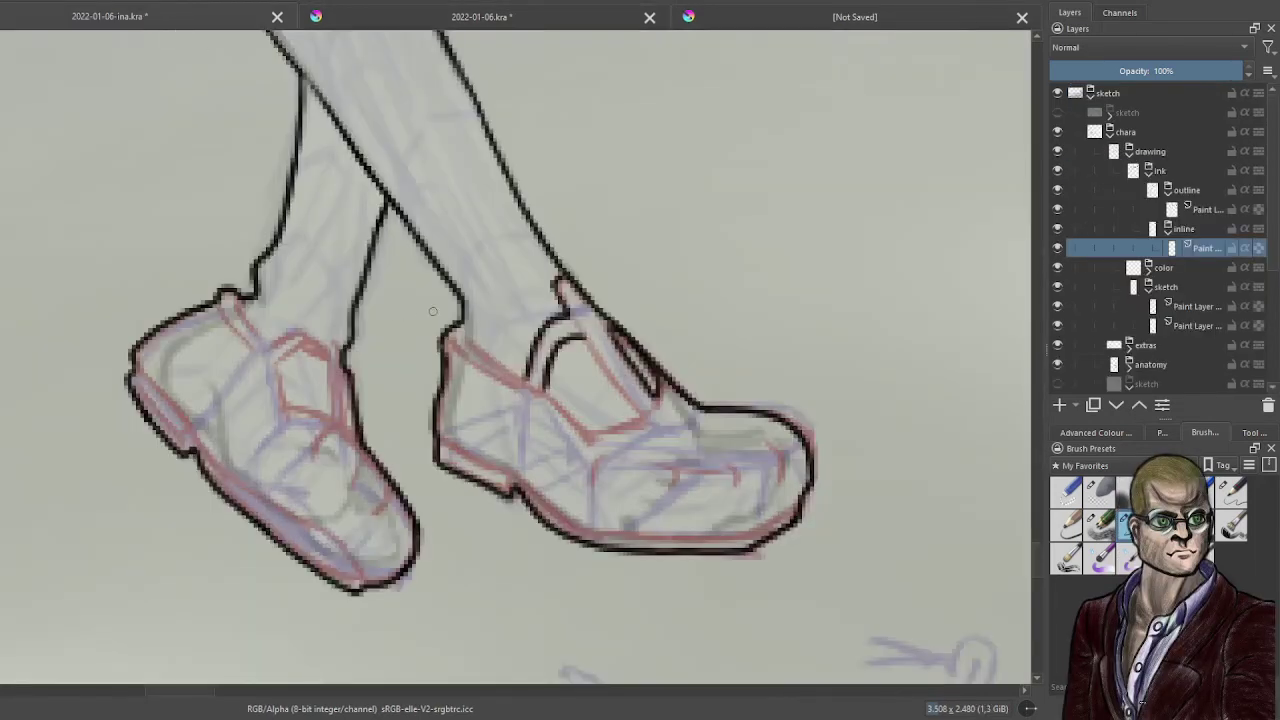
pyautogui.hotkey('ctrl', 's')
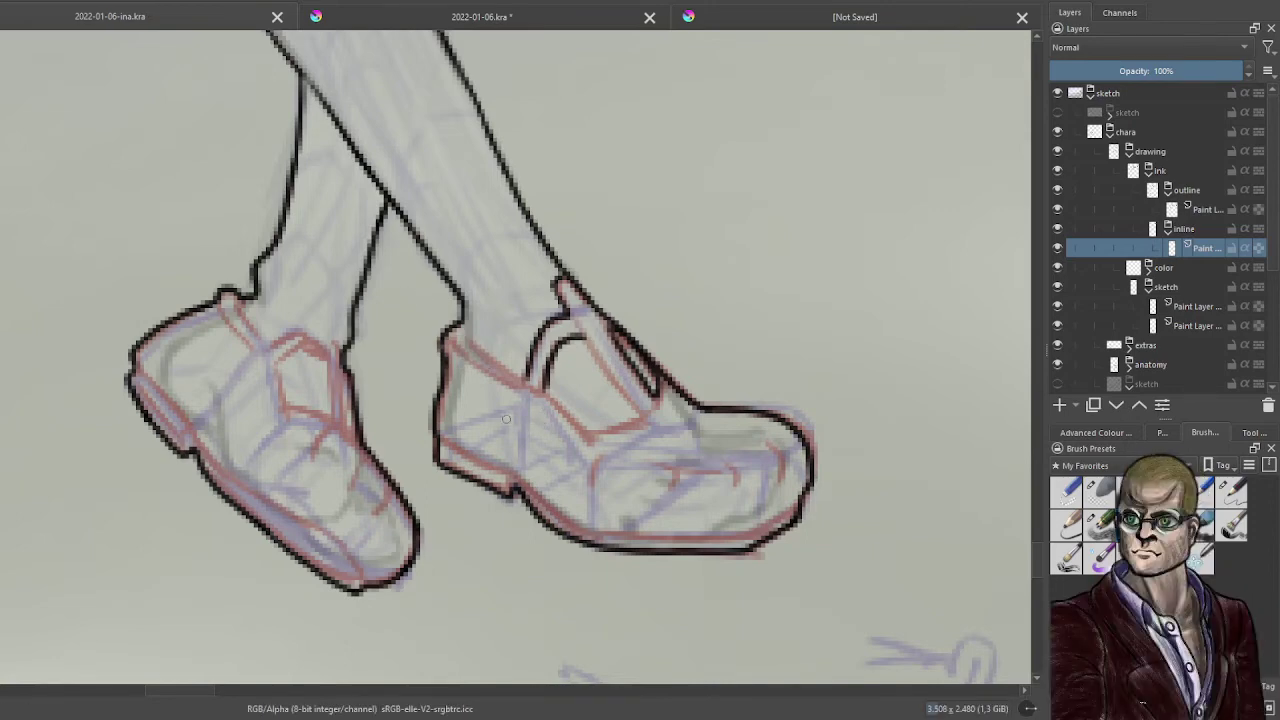
# - Ink the remaining sides of the front shoe's large instep opening to close its contour
pyautogui.scroll(1, 541, 410)
pyautogui.scroll(1, 520, 392)
pyautogui.scroll(-3, 676, 426)
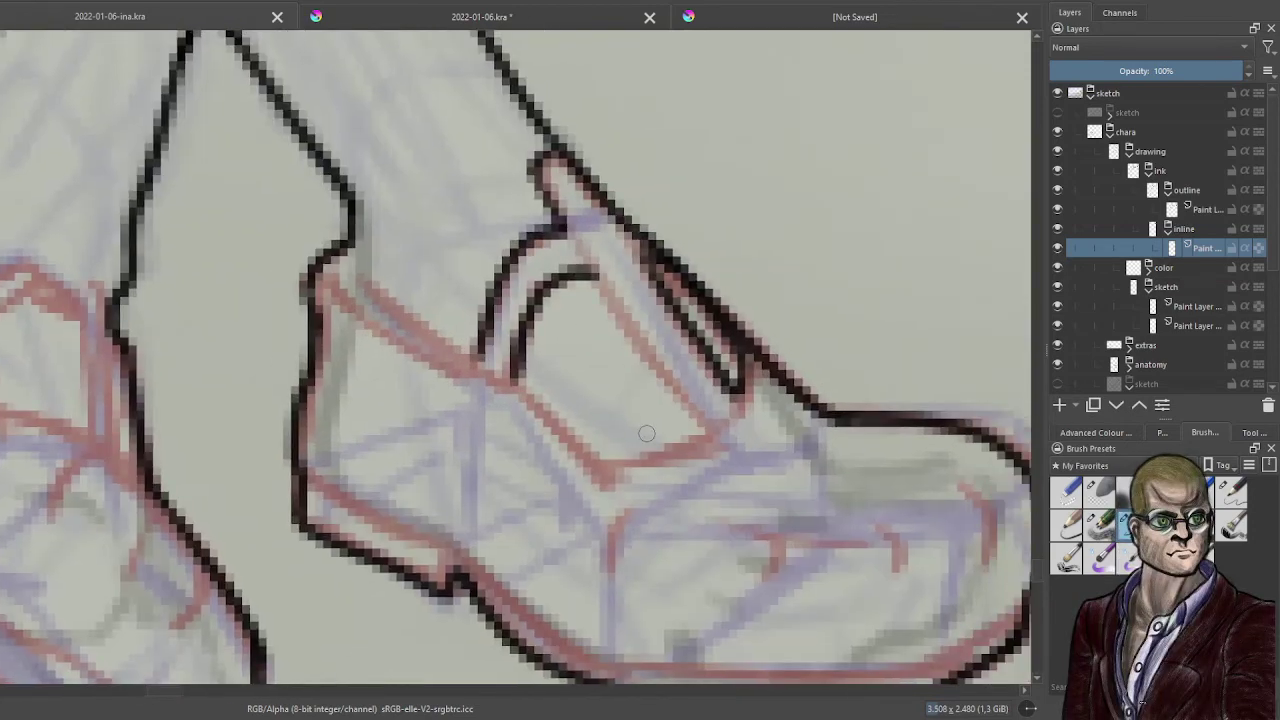
pyautogui.scroll(1, 689, 443)
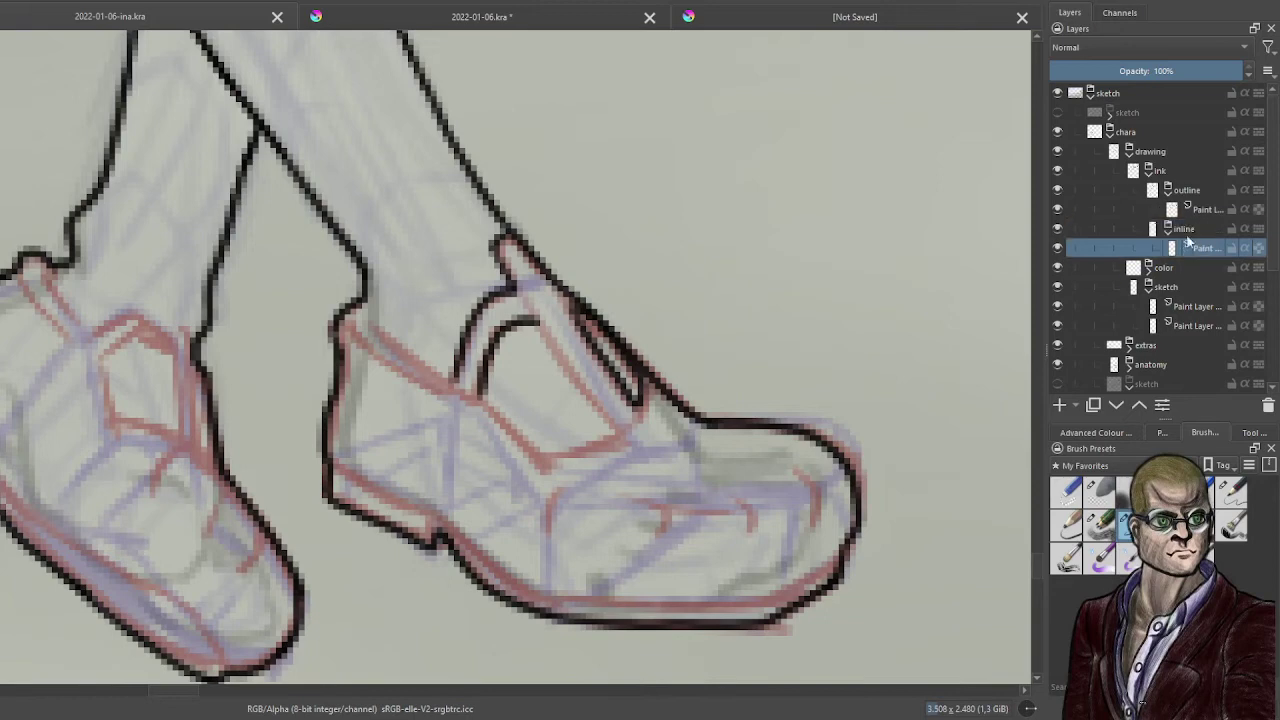
pyautogui.click(542, 339)
pyautogui.moveTo(548, 342); pyautogui.dragTo(615, 425)
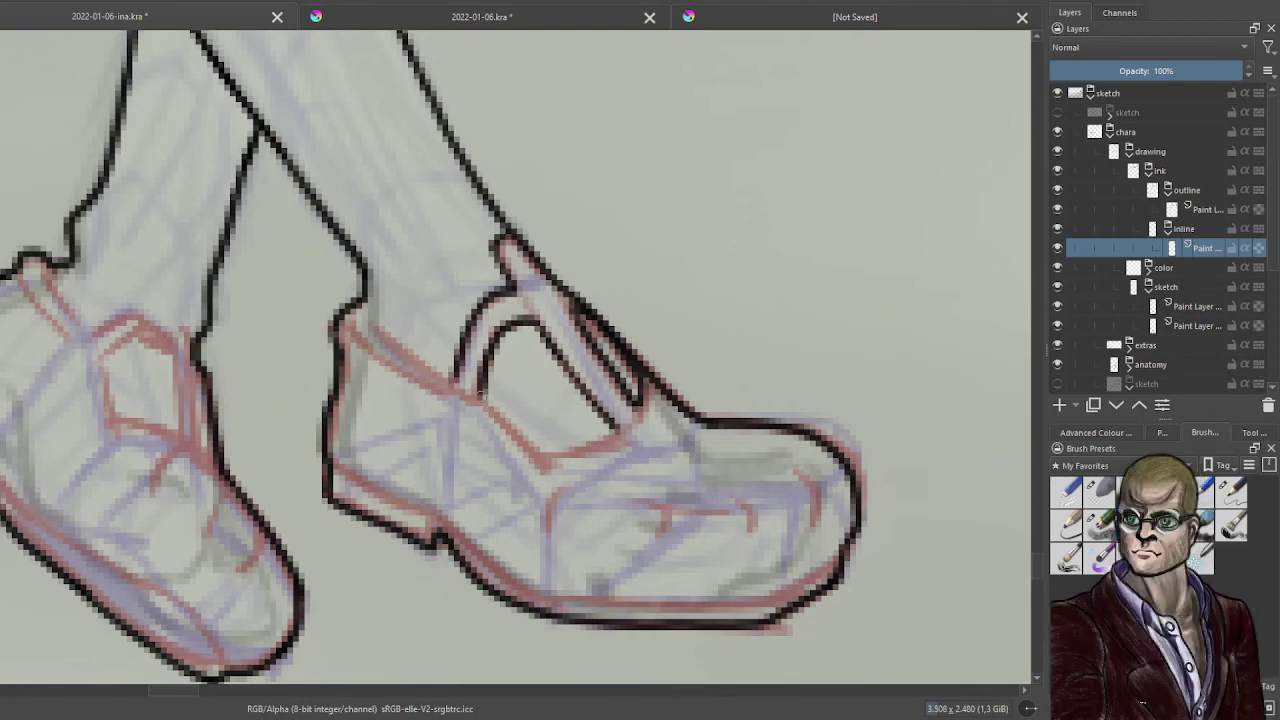
pyautogui.moveTo(480, 394)
pyautogui.mouseDown()
pyautogui.moveTo(539, 428)
pyautogui.moveTo(490, 416)
pyautogui.mouseUp()
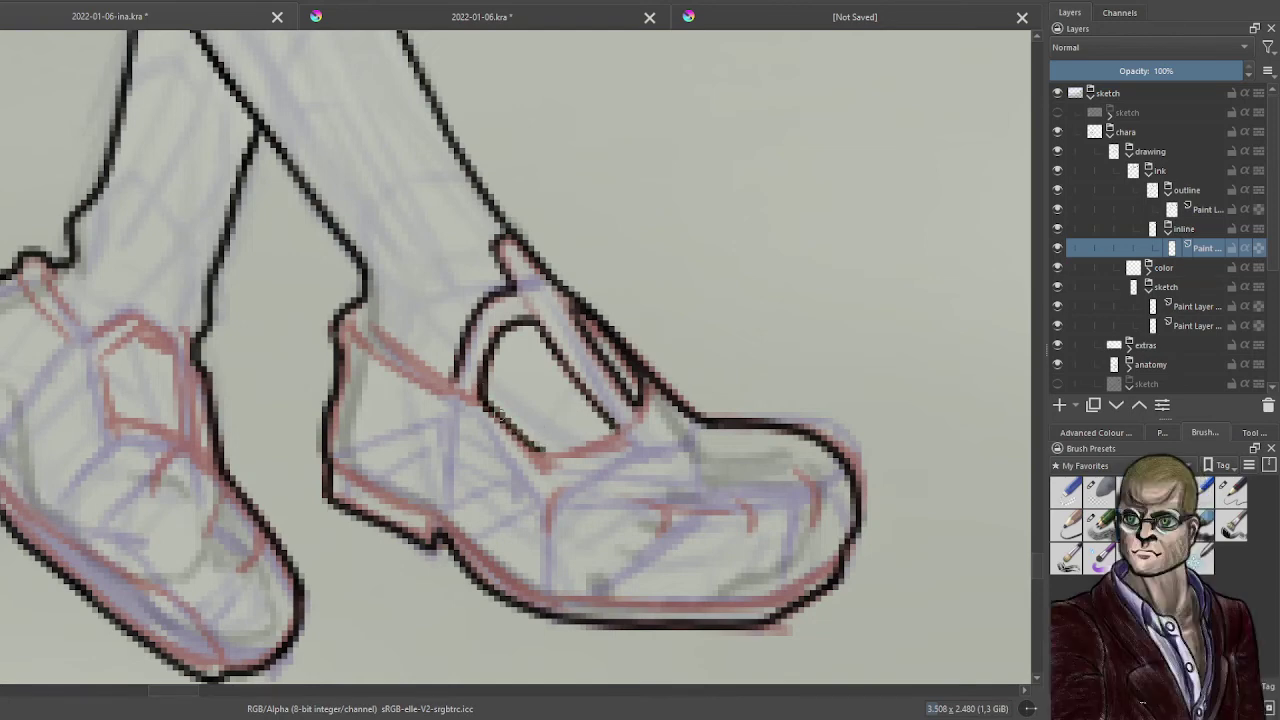
pyautogui.moveTo(536, 454); pyautogui.dragTo(620, 424)
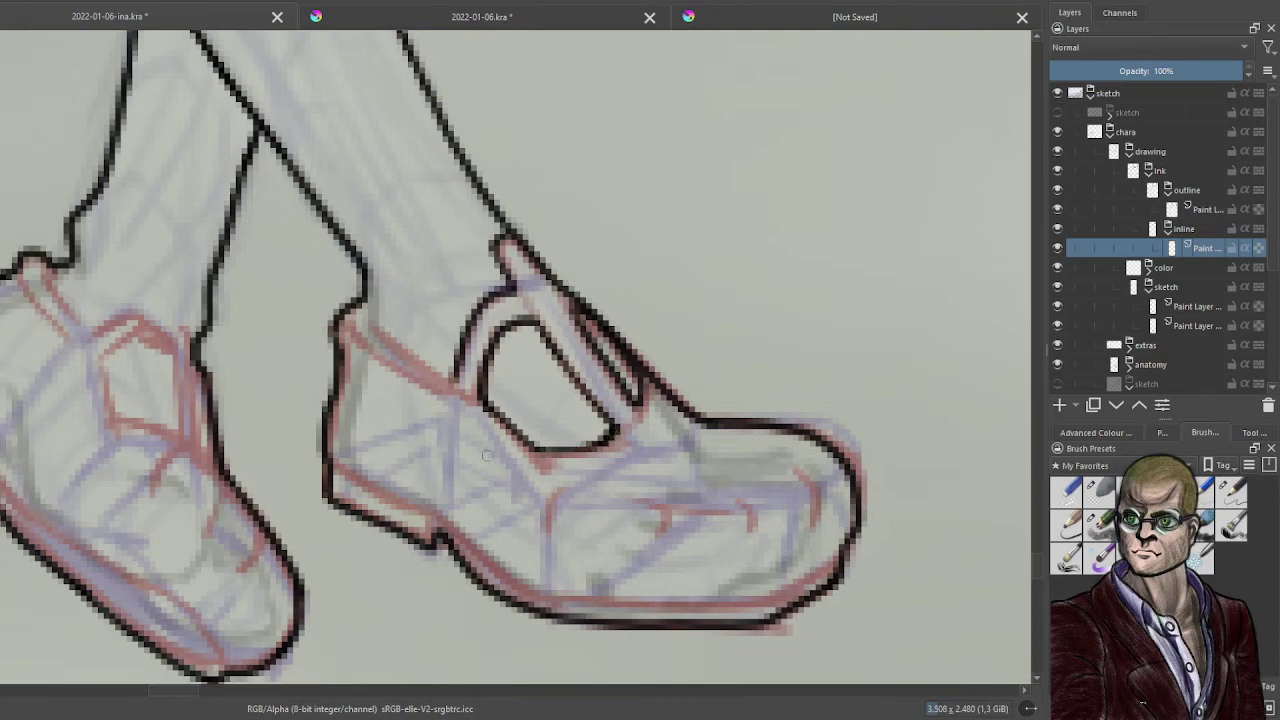
# - Ink the front shoe's collar edge from the back of the heel to the base of the strap
pyautogui.moveTo(362, 314); pyautogui.dragTo(454, 376)
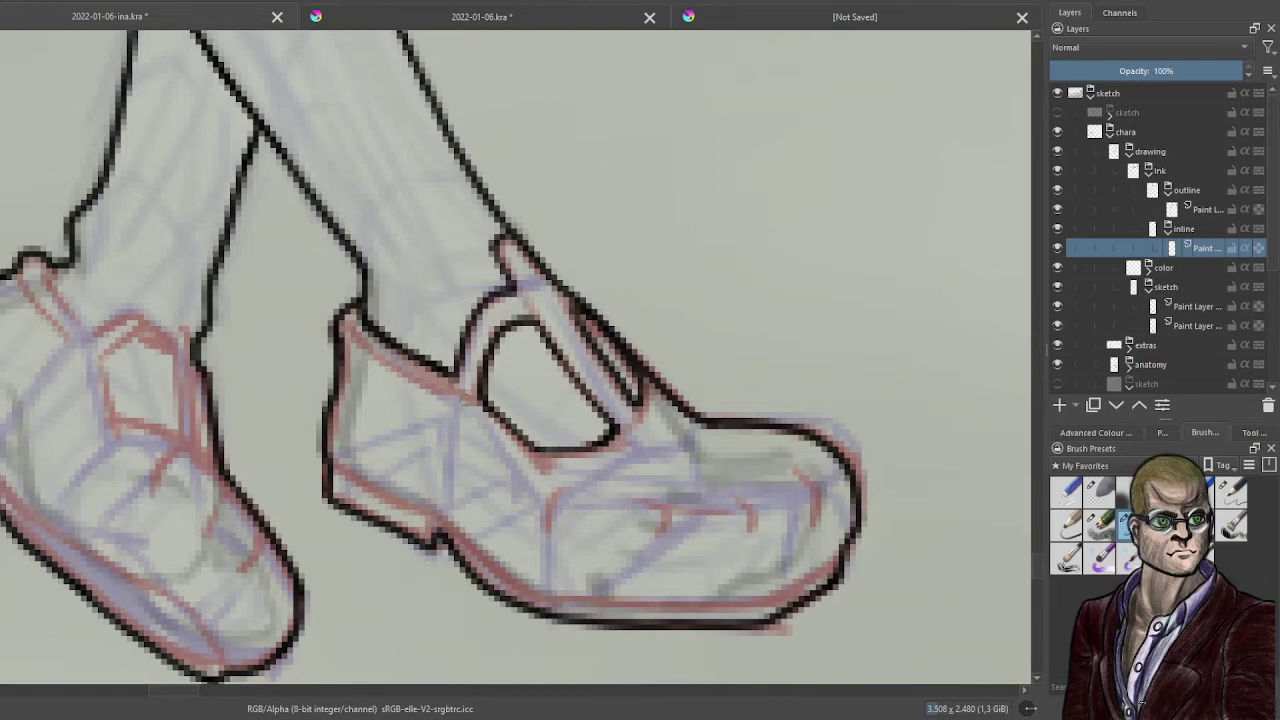
pyautogui.moveTo(525, 439); pyautogui.dragTo(580, 343)
pyautogui.moveTo(552, 476); pyautogui.dragTo(525, 367)
pyautogui.scroll(1, 525, 367)
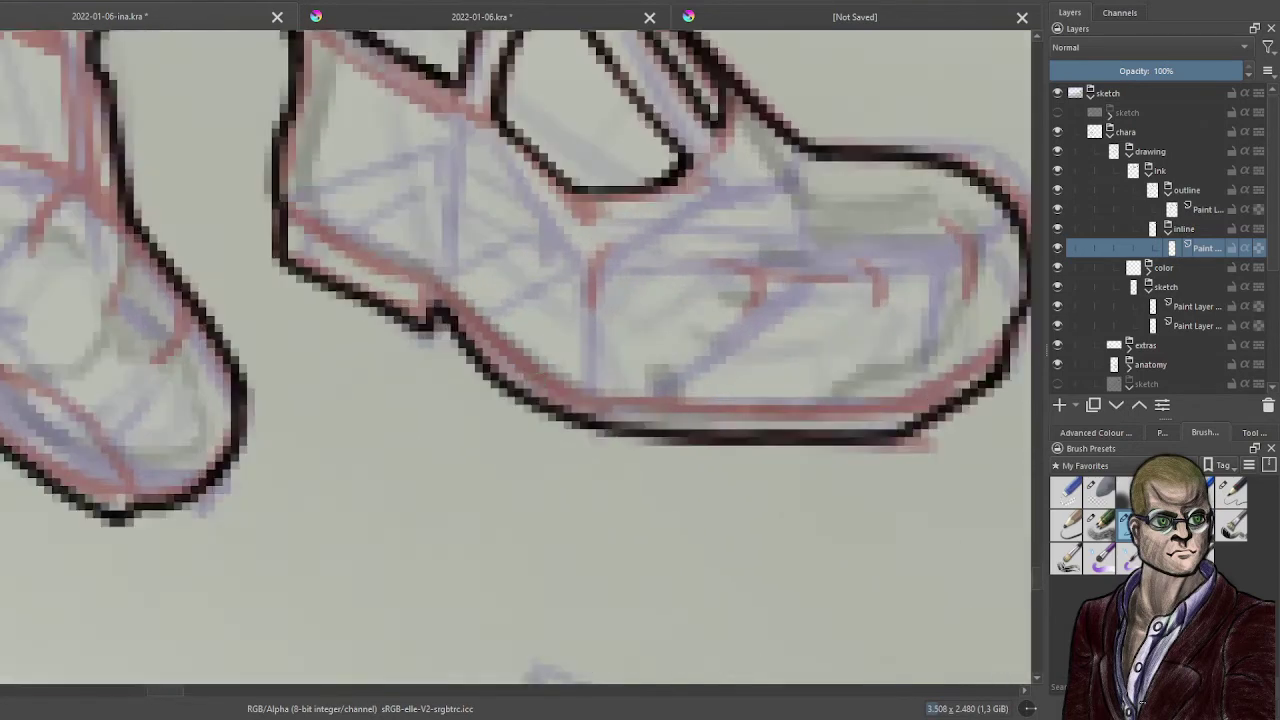
# - Ink the front shoe's sole seam from the back of the heel to the toe
pyautogui.moveTo(616, 390); pyautogui.dragTo(535, 410)
pyautogui.scroll(-2, 535, 410)
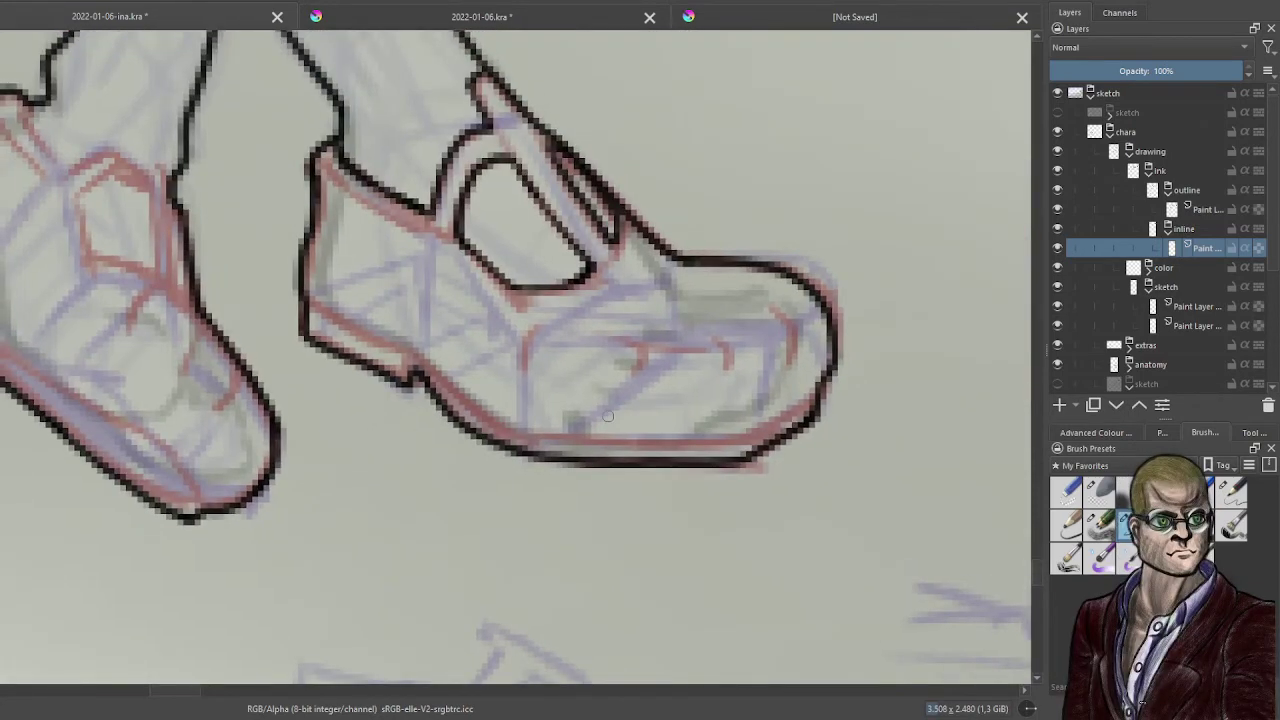
pyautogui.moveTo(303, 293)
pyautogui.mouseDown()
pyautogui.moveTo(308, 337)
pyautogui.moveTo(393, 349)
pyautogui.moveTo(396, 377)
pyautogui.moveTo(413, 369)
pyautogui.moveTo(493, 421)
pyautogui.moveTo(721, 445)
pyautogui.moveTo(775, 437)
pyautogui.moveTo(818, 396)
pyautogui.mouseUp()
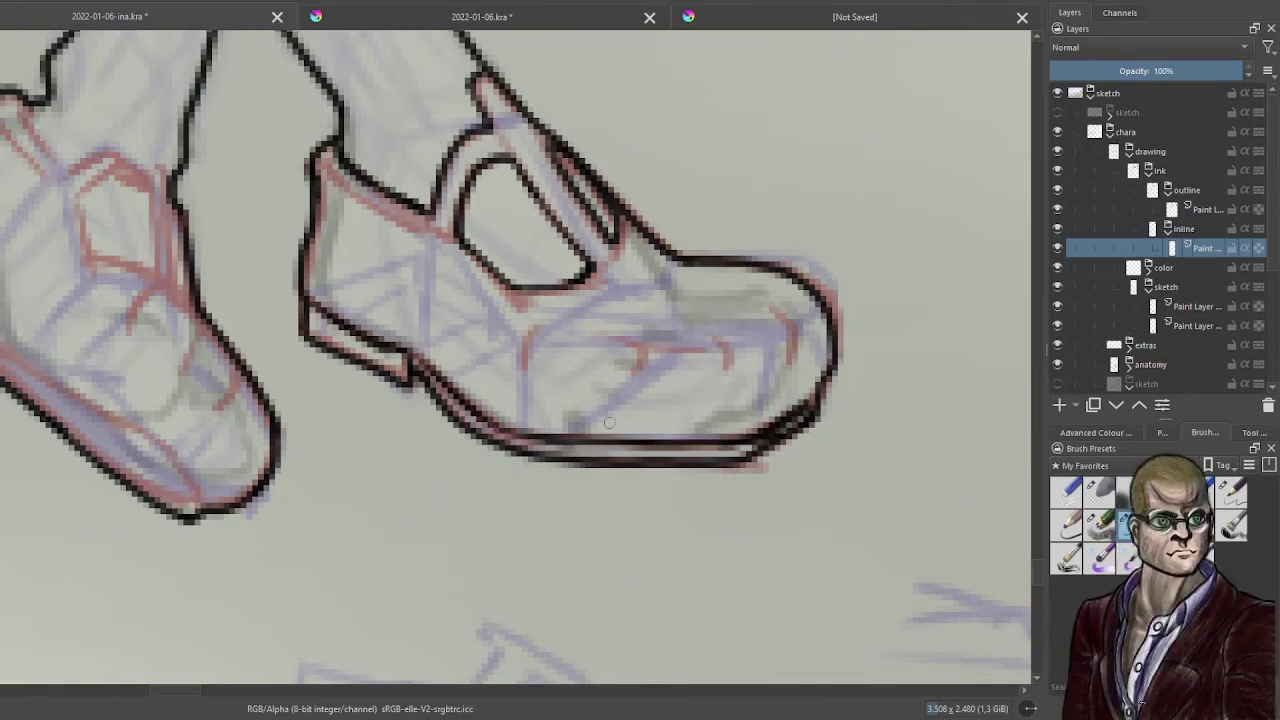
# - Ink the rear shoe's collar edge and the upper curves of its ankle strap
pyautogui.scroll(-3, 650, 307)
pyautogui.scroll(3, 481, 397)
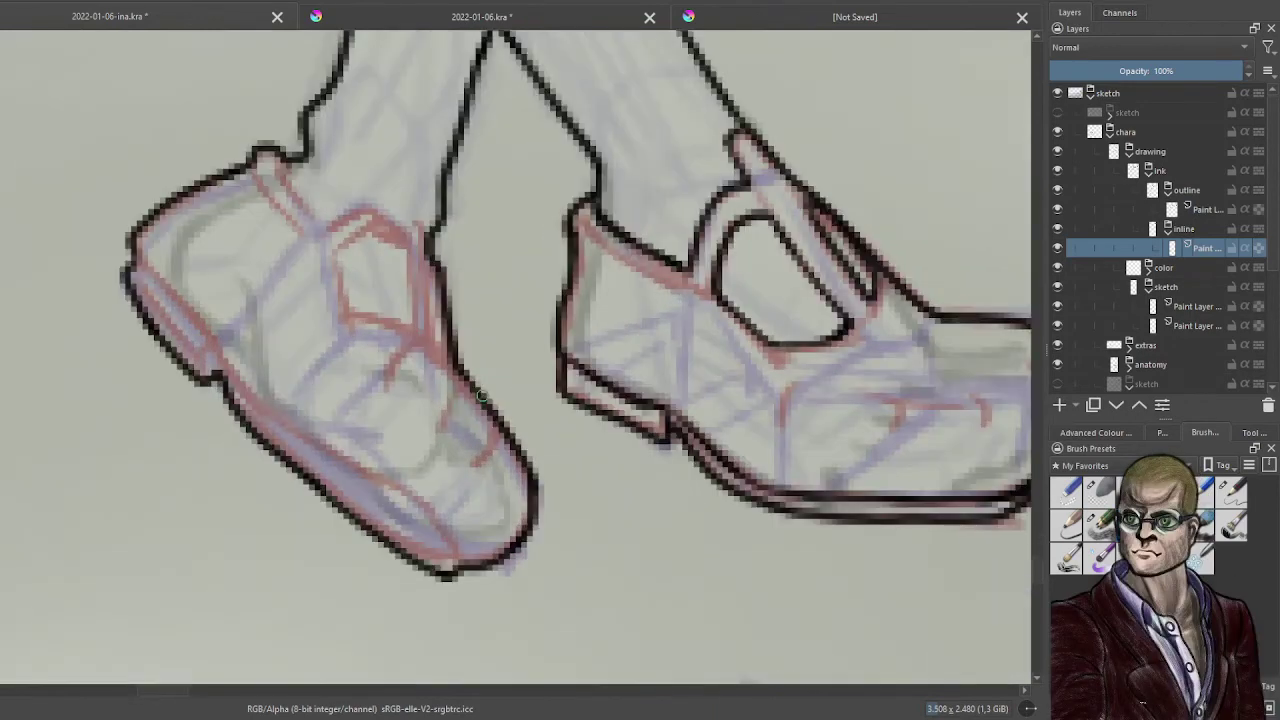
pyautogui.moveTo(283, 162); pyautogui.dragTo(323, 225)
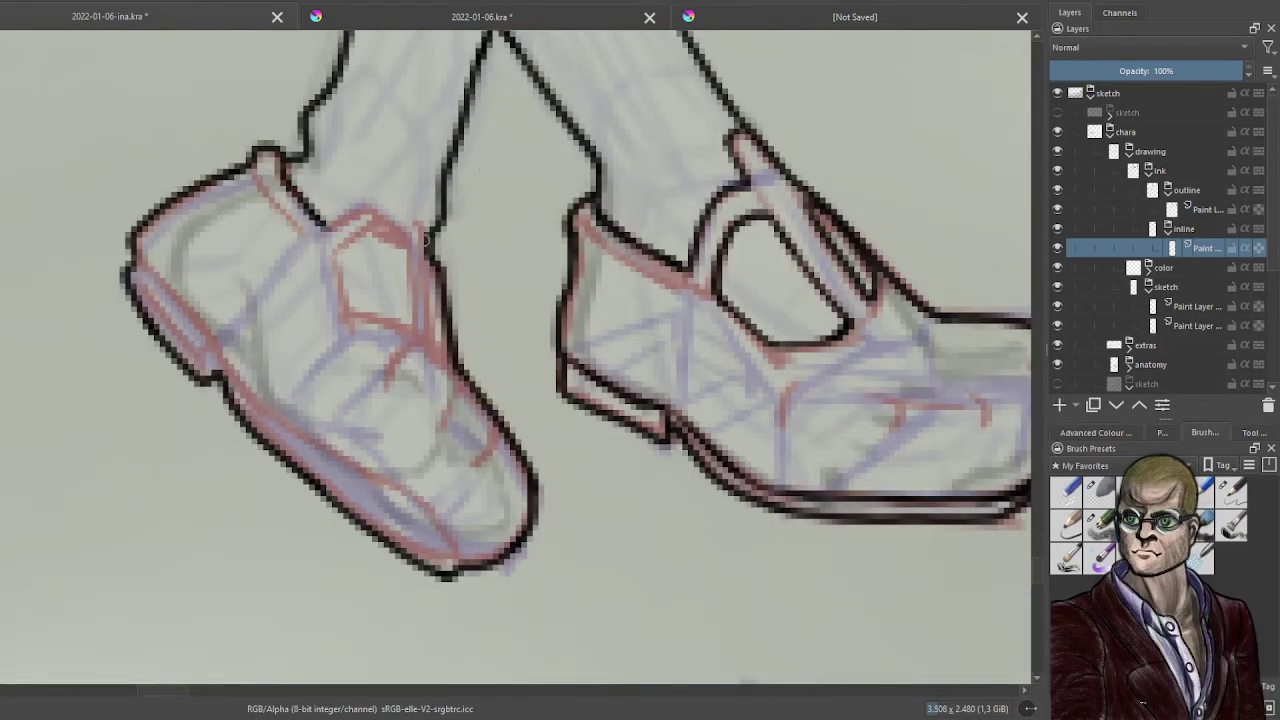
pyautogui.moveTo(430, 240)
pyautogui.mouseDown()
pyautogui.moveTo(421, 221)
pyautogui.moveTo(409, 228)
pyautogui.moveTo(366, 203)
pyautogui.moveTo(330, 217)
pyautogui.moveTo(398, 246)
pyautogui.moveTo(385, 237)
pyautogui.mouseUp()
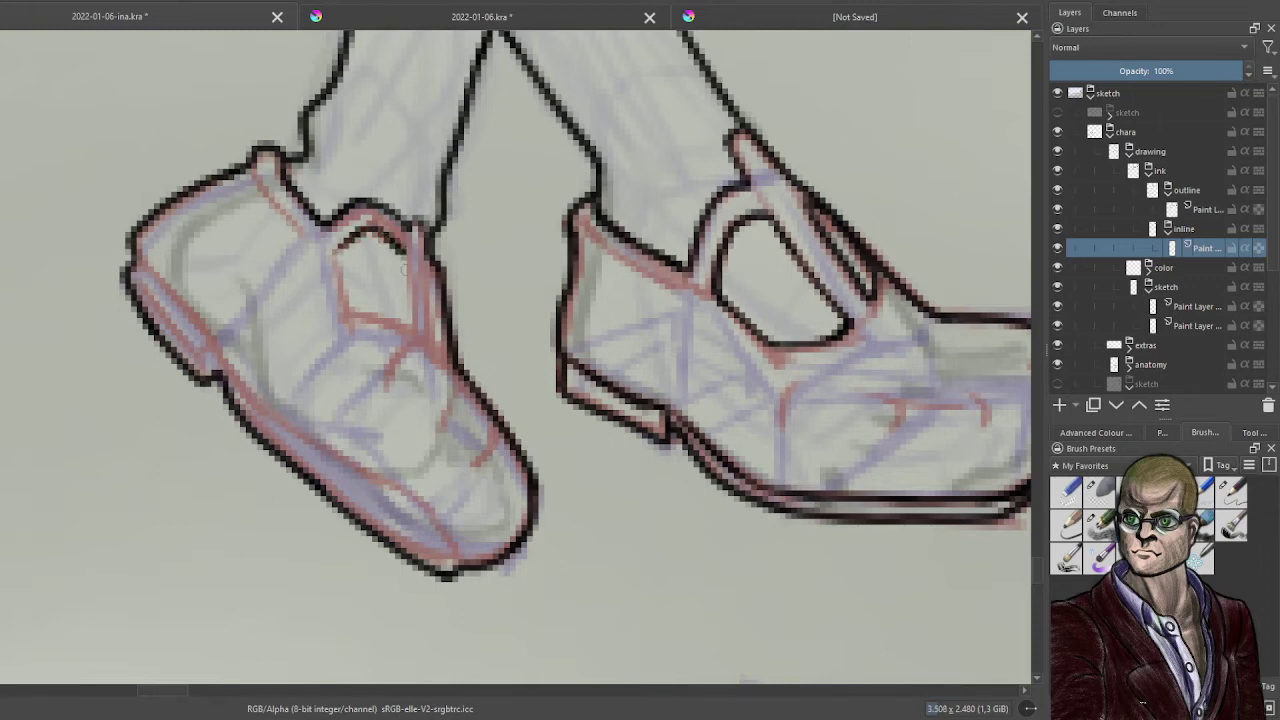
# - Ink the remaining sides of the rear shoe's instep opening and the narrow opening on the other side of the strap
pyautogui.moveTo(404, 248); pyautogui.dragTo(414, 338)
pyautogui.moveTo(340, 250)
pyautogui.mouseDown()
pyautogui.moveTo(344, 308)
pyautogui.moveTo(373, 322)
pyautogui.mouseUp()
pyautogui.moveTo(376, 313); pyautogui.dragTo(412, 329)
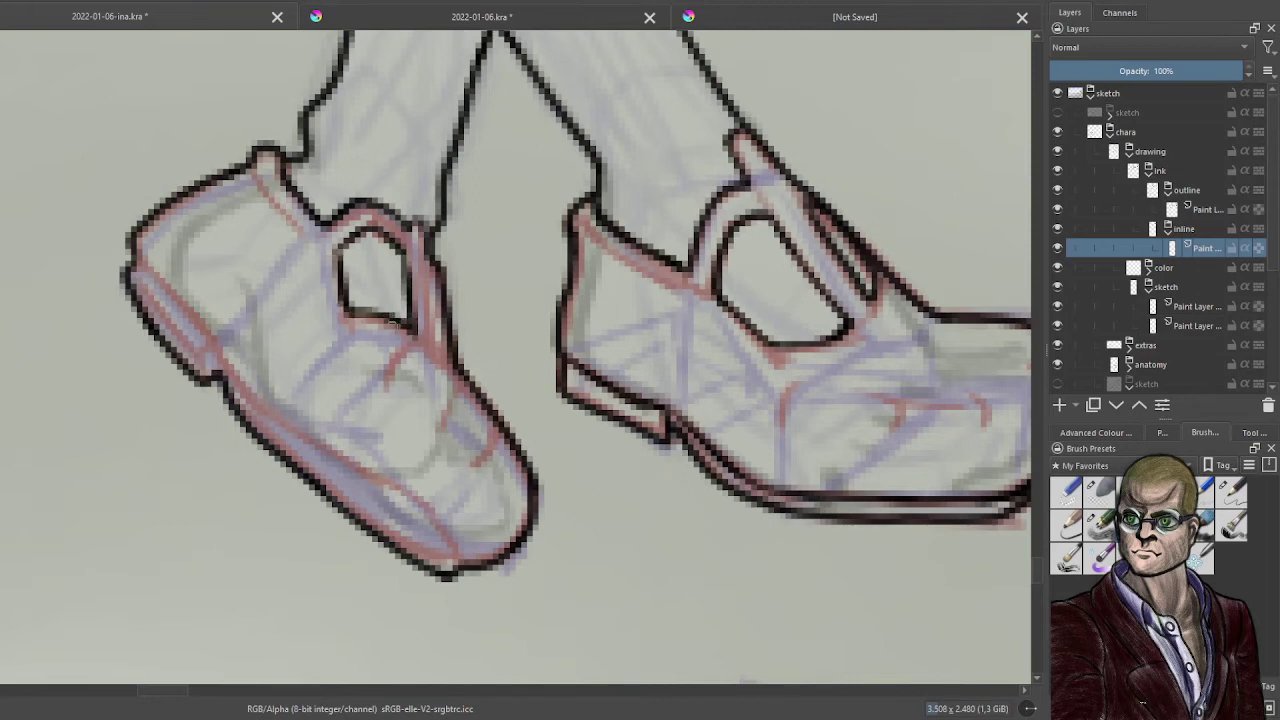
pyautogui.moveTo(433, 286)
pyautogui.mouseDown()
pyautogui.moveTo(439, 348)
pyautogui.moveTo(452, 344)
pyautogui.mouseUp()
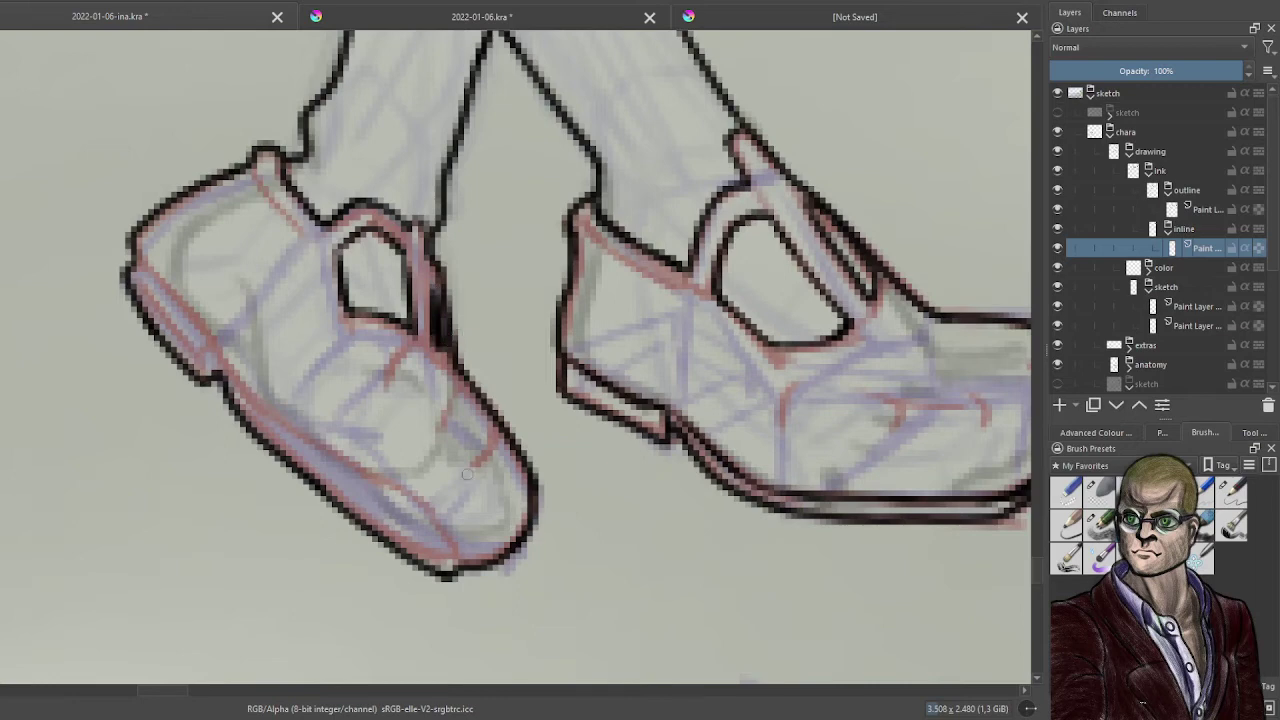
# - Ink the rear shoe's heel detail and its sole seam from the heel to the toe
pyautogui.moveTo(150, 298); pyautogui.dragTo(194, 352)
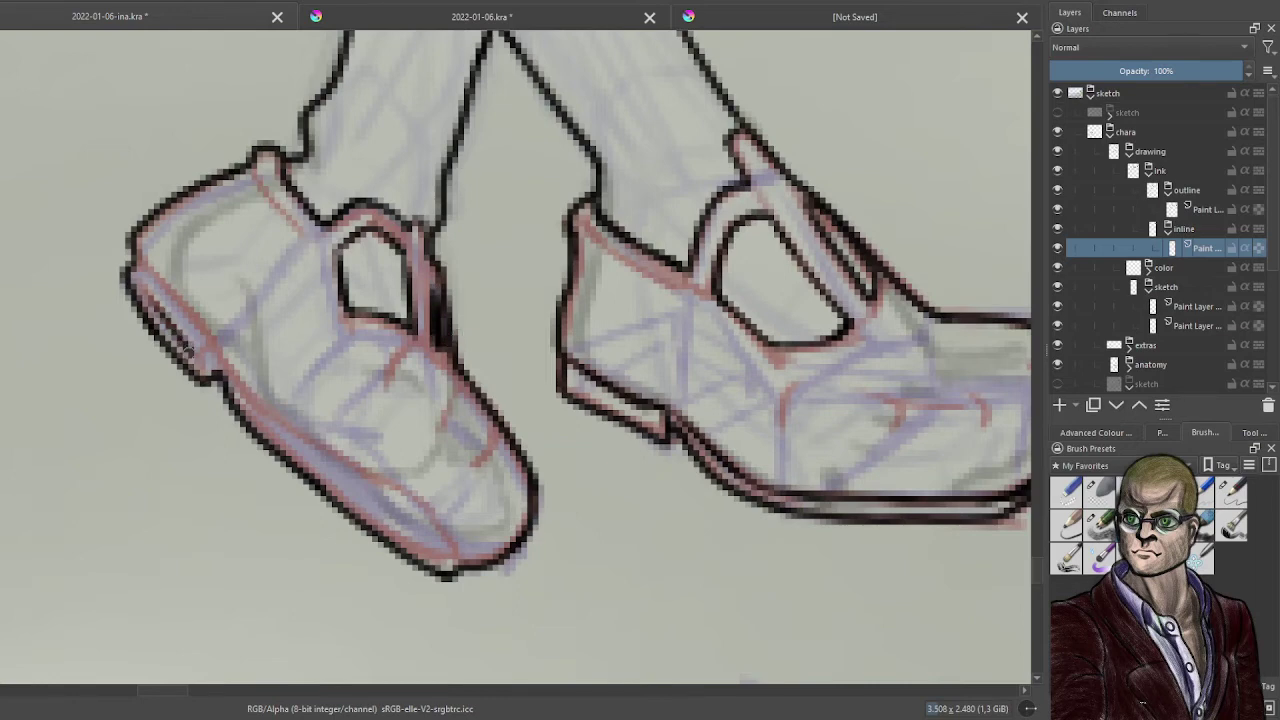
pyautogui.moveTo(138, 260)
pyautogui.mouseDown()
pyautogui.moveTo(217, 357)
pyautogui.moveTo(214, 373)
pyautogui.moveTo(450, 530)
pyautogui.moveTo(456, 578)
pyautogui.moveTo(460, 538)
pyautogui.mouseUp()
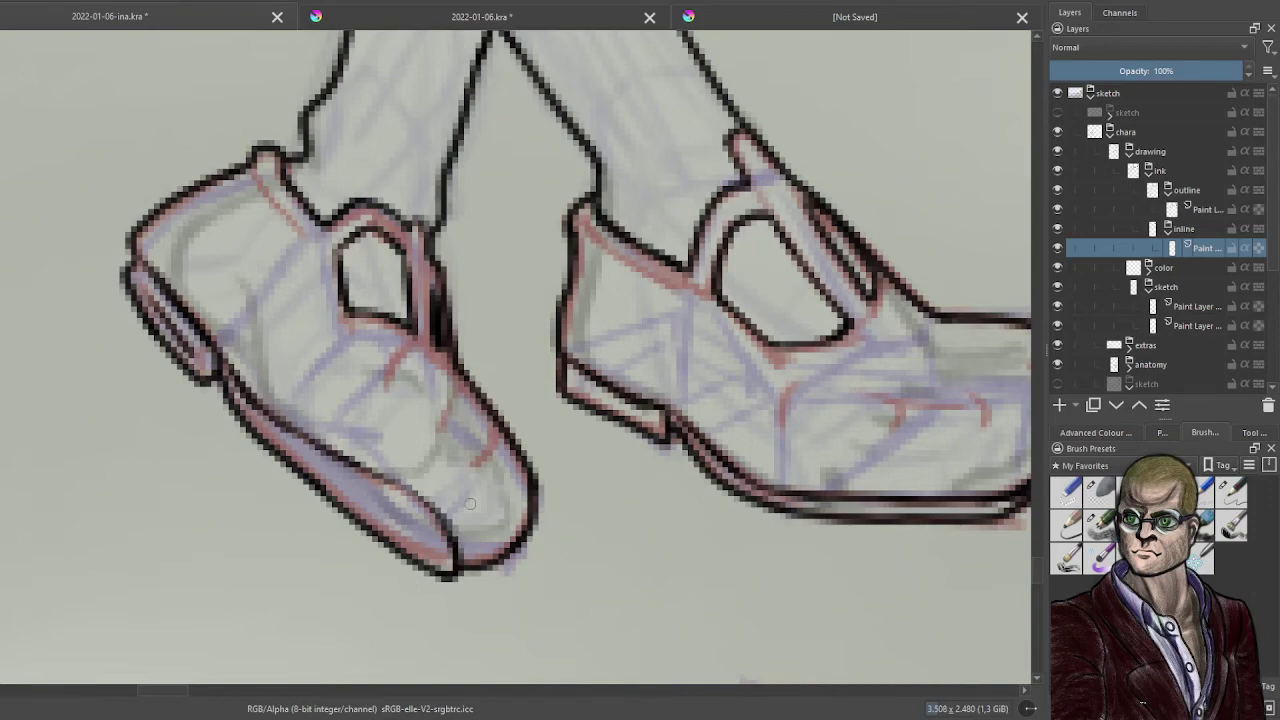
# - Ink short horizontal folds and a small vertical crease on the skirt just below the waist
pyautogui.scroll(-6, 470, 504)
pyautogui.moveTo(450, 336); pyautogui.dragTo(529, 420)
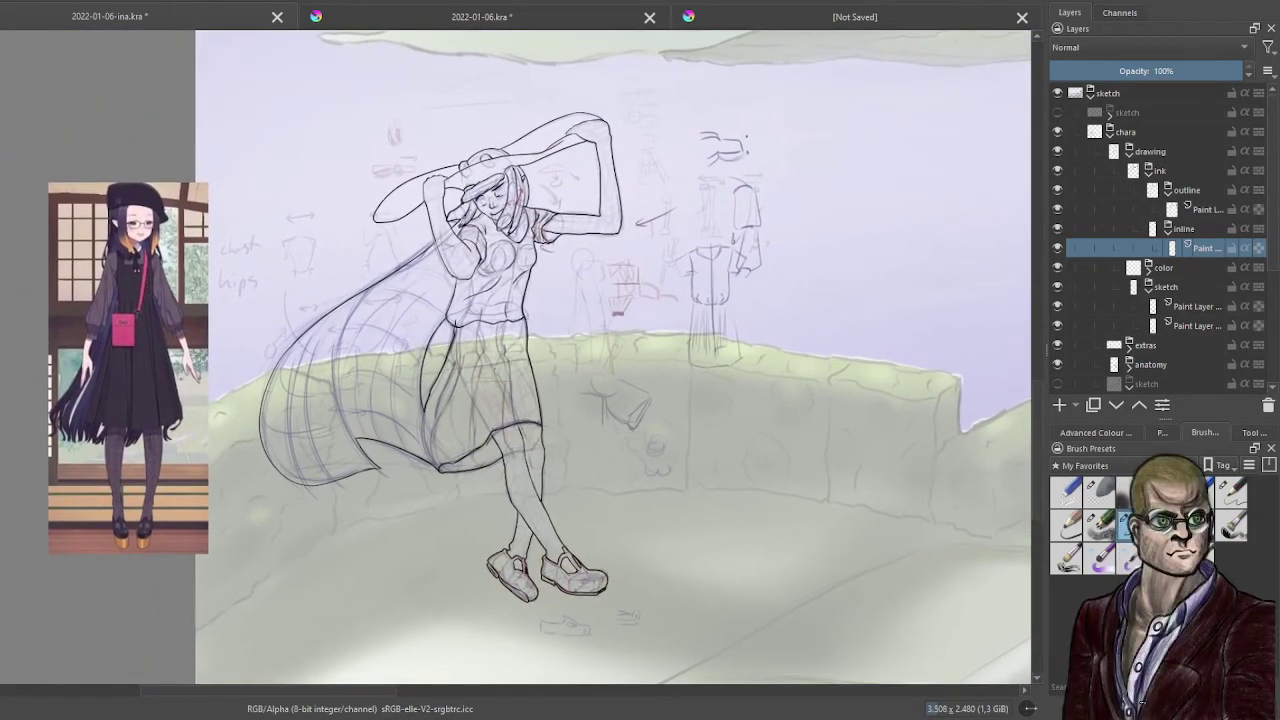
pyautogui.scroll(1, 434, 399)
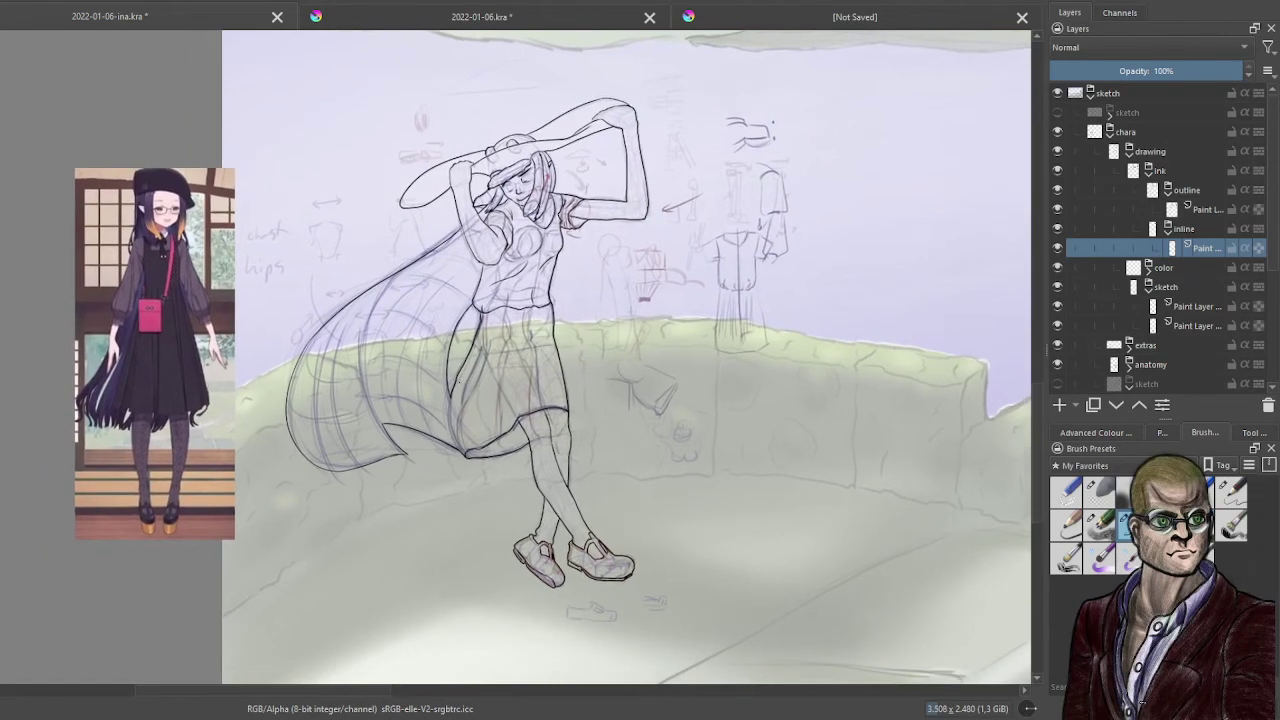
pyautogui.scroll(5, 500, 385)
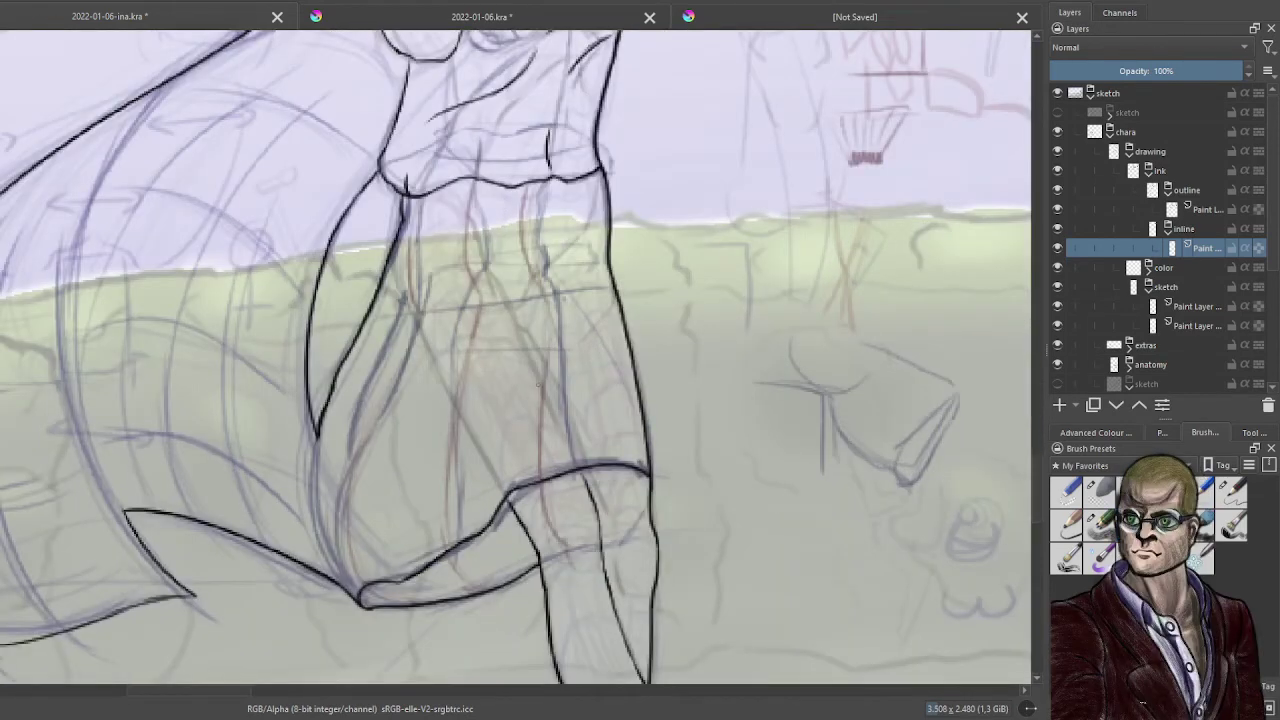
pyautogui.moveTo(658, 395); pyautogui.dragTo(616, 397)
pyautogui.scroll(1, 616, 397)
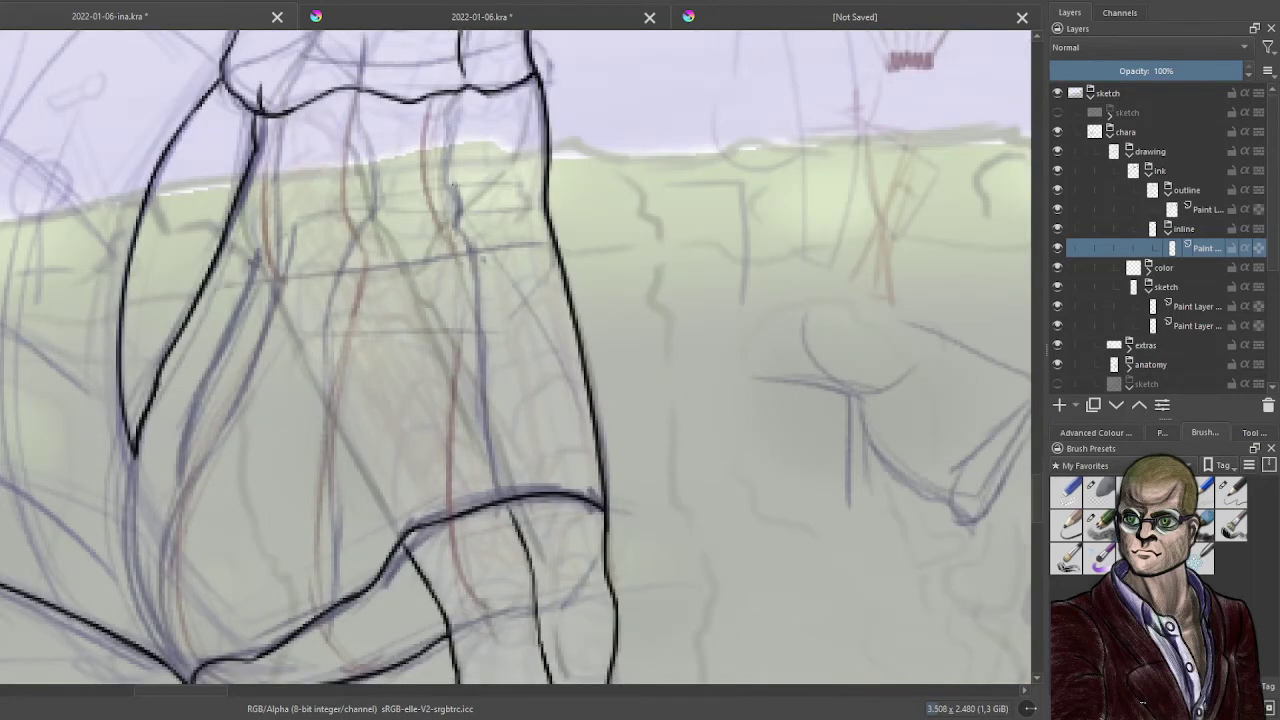
pyautogui.moveTo(454, 187)
pyautogui.mouseDown()
pyautogui.moveTo(460, 230)
pyautogui.moveTo(475, 193)
pyautogui.moveTo(536, 202)
pyautogui.mouseUp()
pyautogui.hotkey('ctrl', 'z')
pyautogui.moveTo(424, 204)
pyautogui.mouseDown()
pyautogui.moveTo(368, 188)
pyautogui.moveTo(288, 226)
pyautogui.mouseUp()
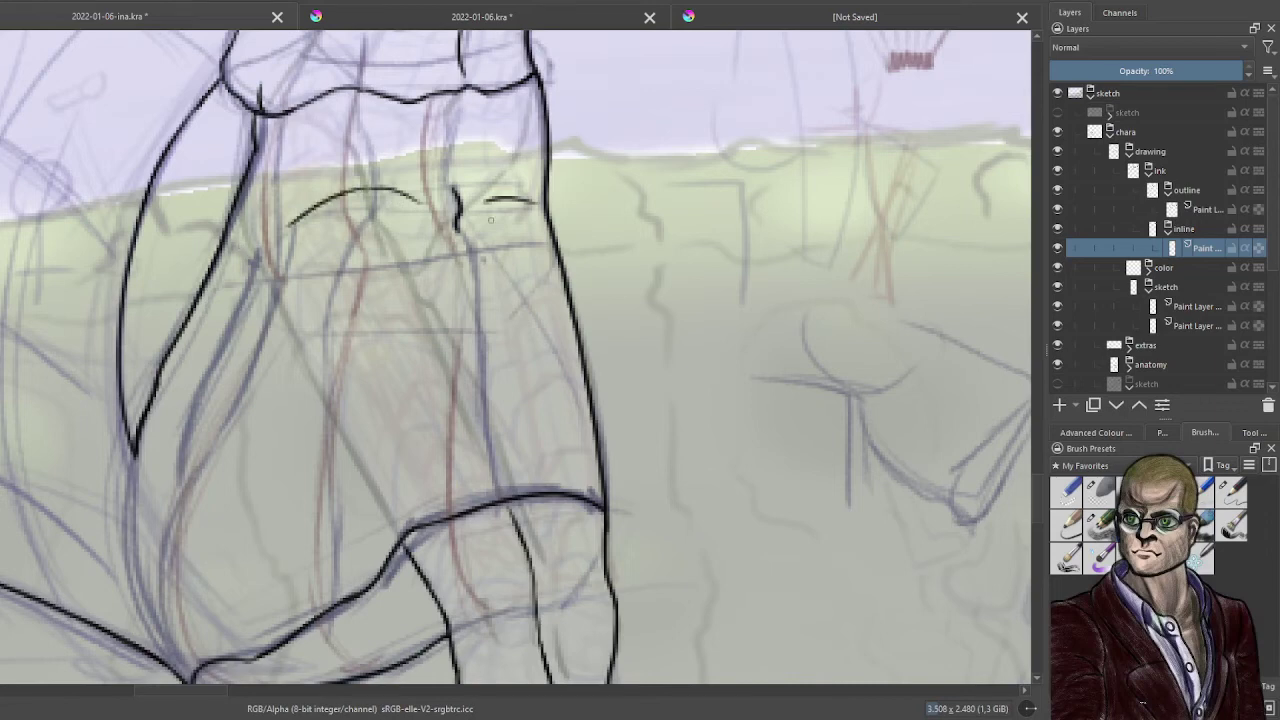
pyautogui.hotkey('ctrl', 'z')
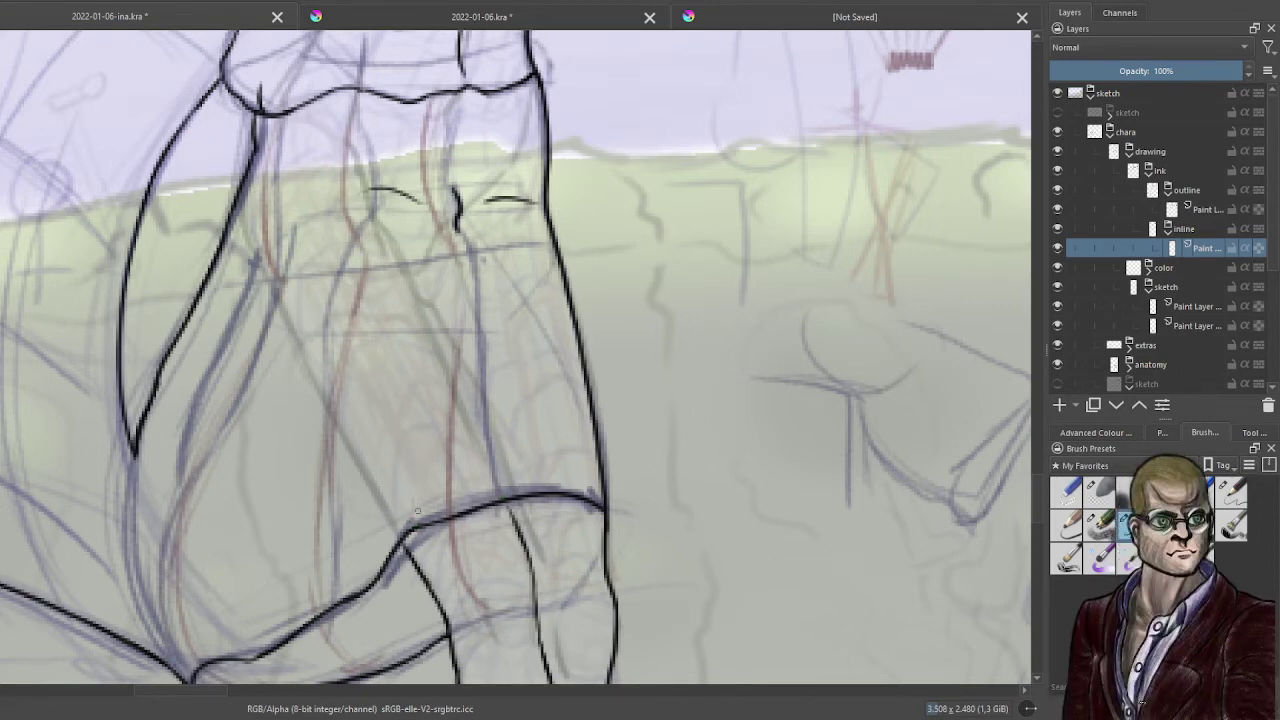
# - Extend the skirt's upper vertical crease downward and ink a curved fold rising from the hem above the front knee
pyautogui.moveTo(417, 511); pyautogui.dragTo(438, 417)
pyautogui.moveTo(458, 227); pyautogui.dragTo(472, 296)
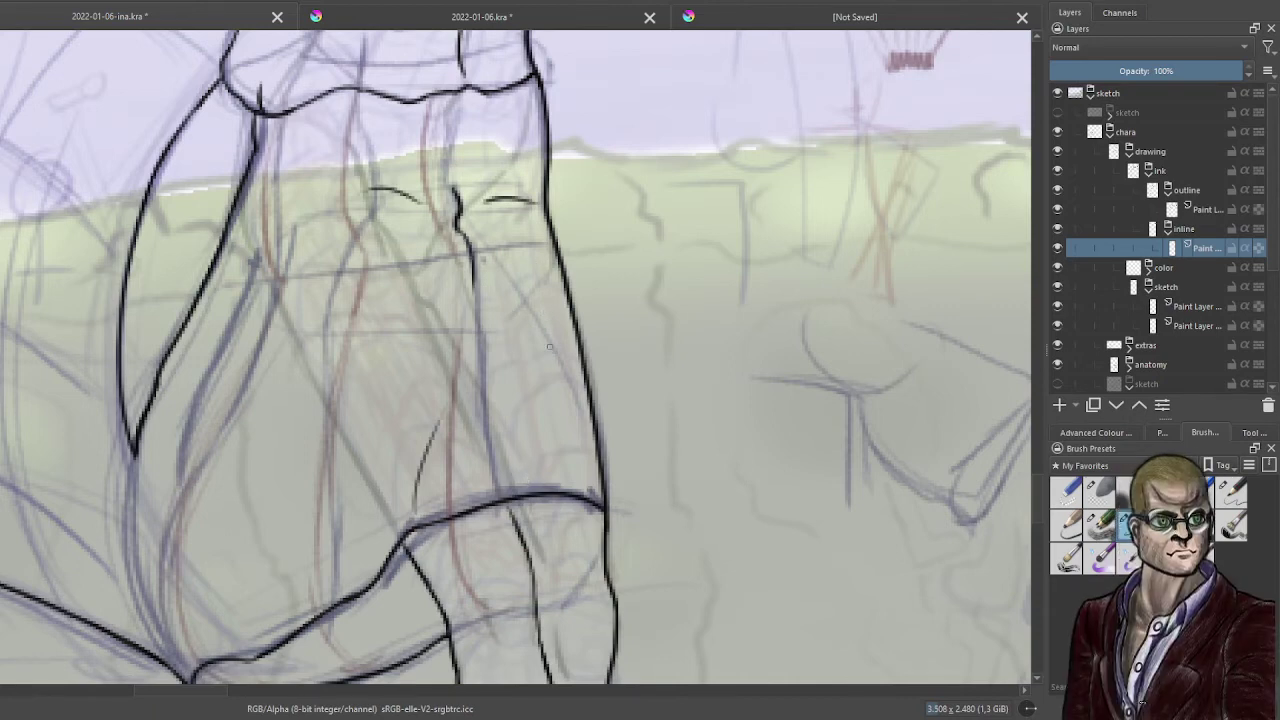
pyautogui.moveTo(416, 514); pyautogui.dragTo(434, 446)
pyautogui.hotkey('ctrl', 'z')
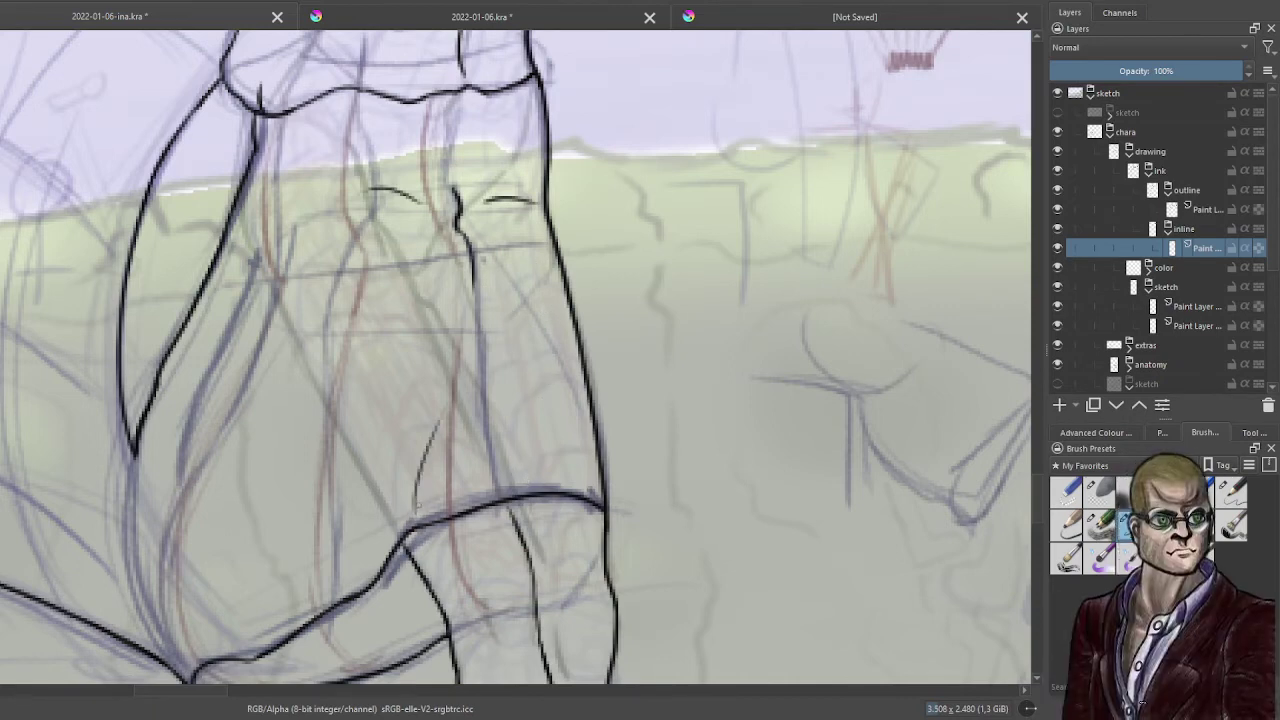
pyautogui.moveTo(416, 512); pyautogui.dragTo(440, 422)
pyautogui.hotkey('ctrl', 'z')
pyautogui.moveTo(418, 512); pyautogui.dragTo(452, 400)
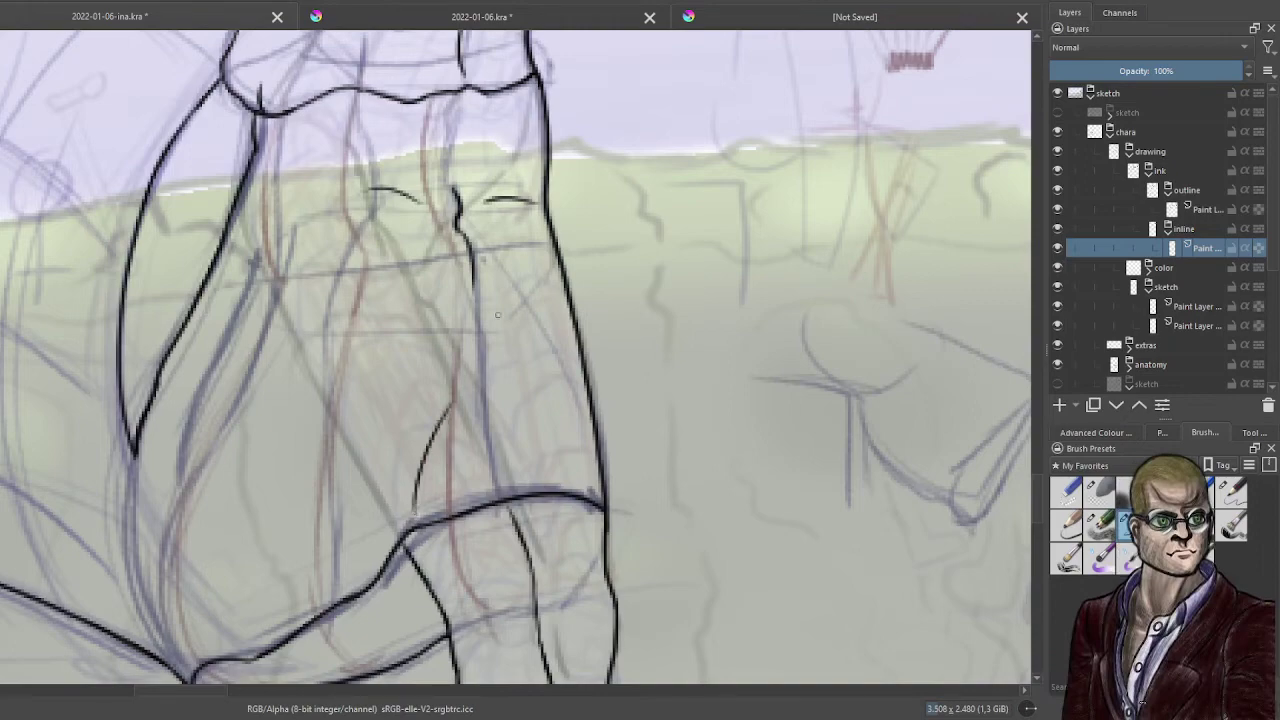
# - Ink the folds under the waist on the skirt's rear half and a short fold rising from the hem near its rear corner
pyautogui.scroll(-2, 498, 315)
pyautogui.moveTo(456, 335); pyautogui.dragTo(574, 347)
pyautogui.scroll(1, 576, 247)
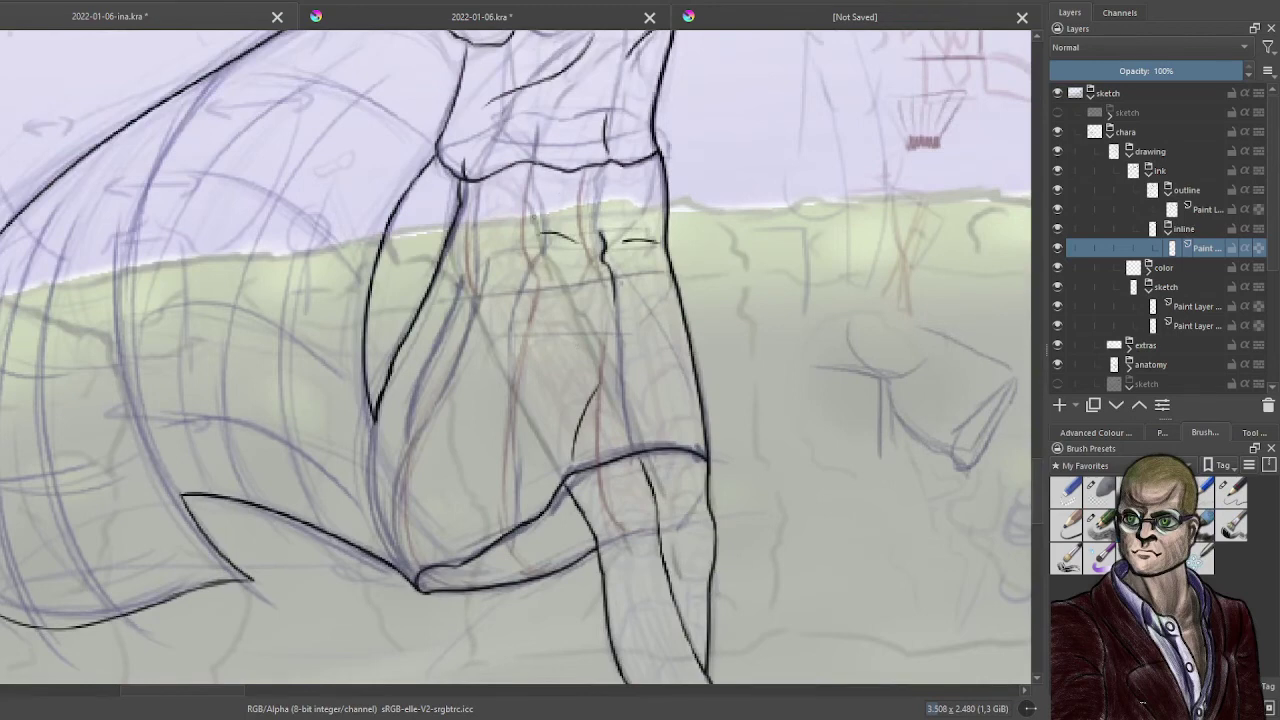
pyautogui.moveTo(531, 209)
pyautogui.mouseDown()
pyautogui.moveTo(546, 252)
pyautogui.moveTo(507, 294)
pyautogui.mouseUp()
pyautogui.moveTo(476, 222); pyautogui.dragTo(450, 318)
pyautogui.hotkey('ctrl', 'z')
pyautogui.moveTo(476, 222); pyautogui.dragTo(458, 302)
pyautogui.moveTo(472, 474); pyautogui.dragTo(464, 558)
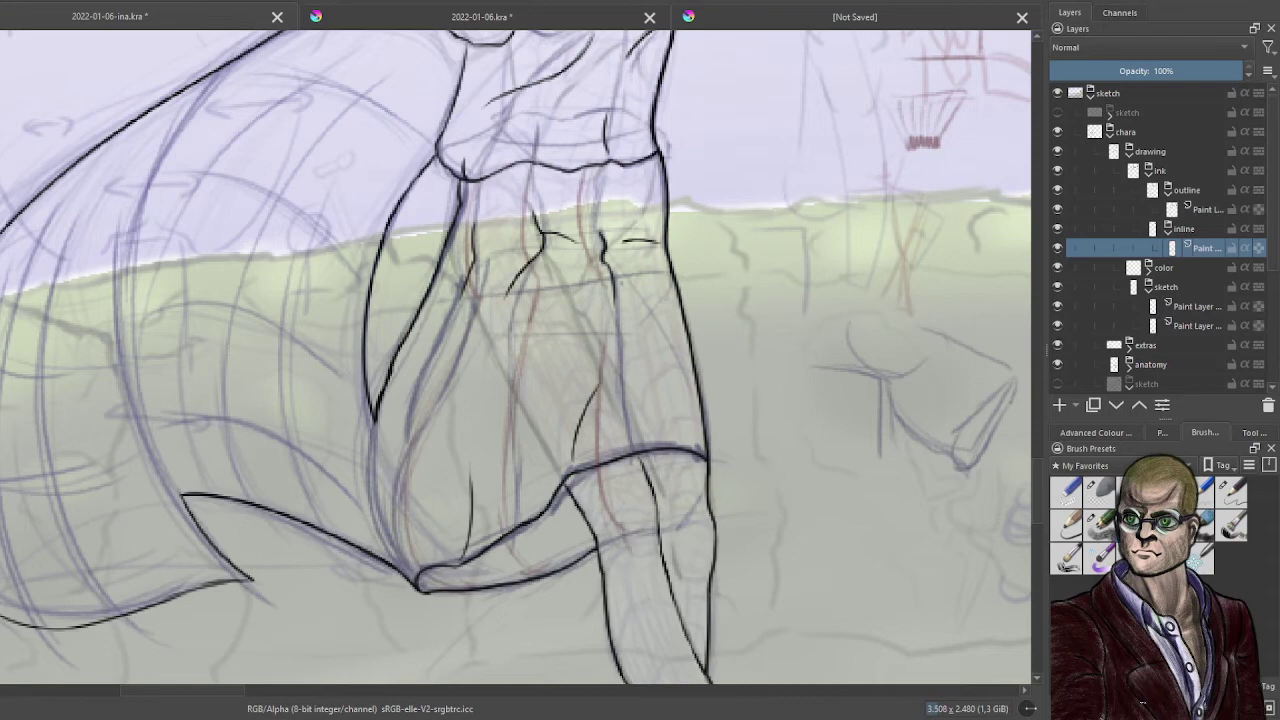
pyautogui.moveTo(474, 310); pyautogui.dragTo(430, 390)
pyautogui.hotkey('ctrl', 'z')
pyautogui.moveTo(472, 320); pyautogui.dragTo(422, 418)
pyautogui.hotkey('ctrl', 'z')
pyautogui.moveTo(468, 322); pyautogui.dragTo(425, 416)
pyautogui.scroll(2, 348, 452)
pyautogui.scroll(1, 454, 374)
pyautogui.scroll(-1, 515, 370)
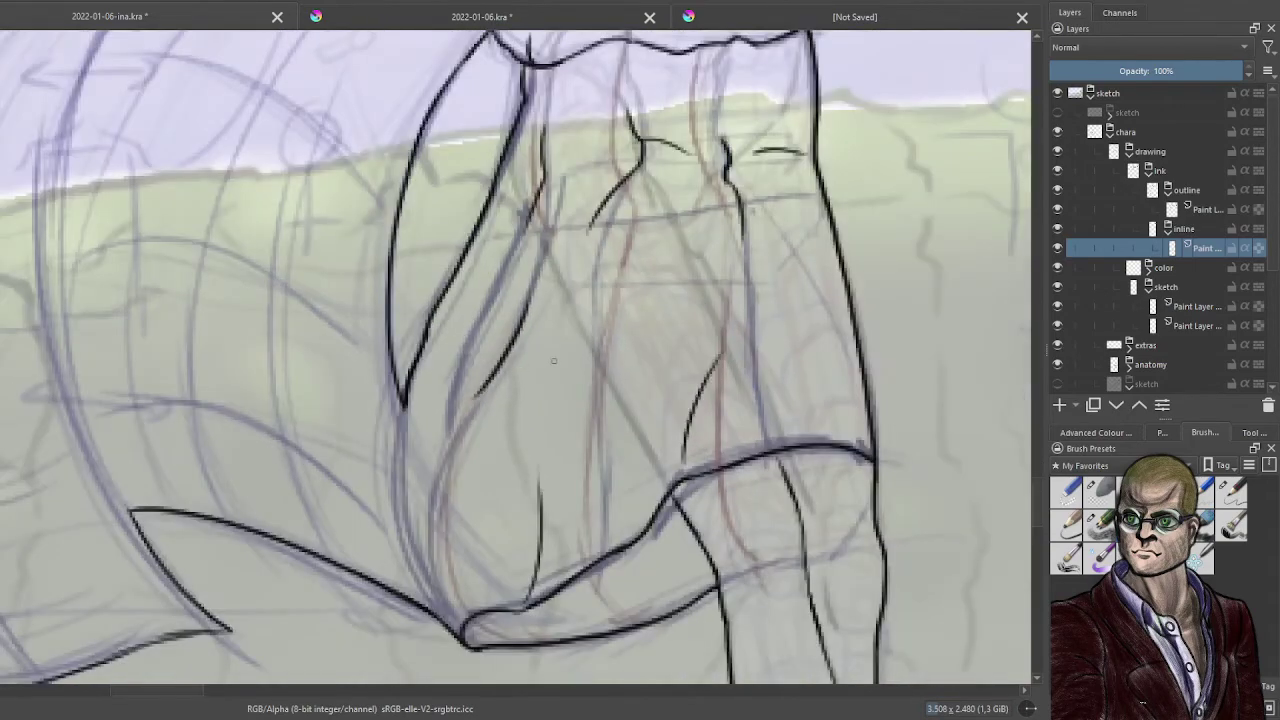
pyautogui.scroll(2, 553, 360)
pyautogui.scroll(-2, 553, 360)
pyautogui.hotkey('ctrl', 'z')
# - Ink the skirt's rear edge as a curve from the pointed flap tip to the hem's back corner
pyautogui.moveTo(404, 404)
pyautogui.mouseDown()
pyautogui.moveTo(403, 512)
pyautogui.moveTo(468, 645)
pyautogui.mouseUp()
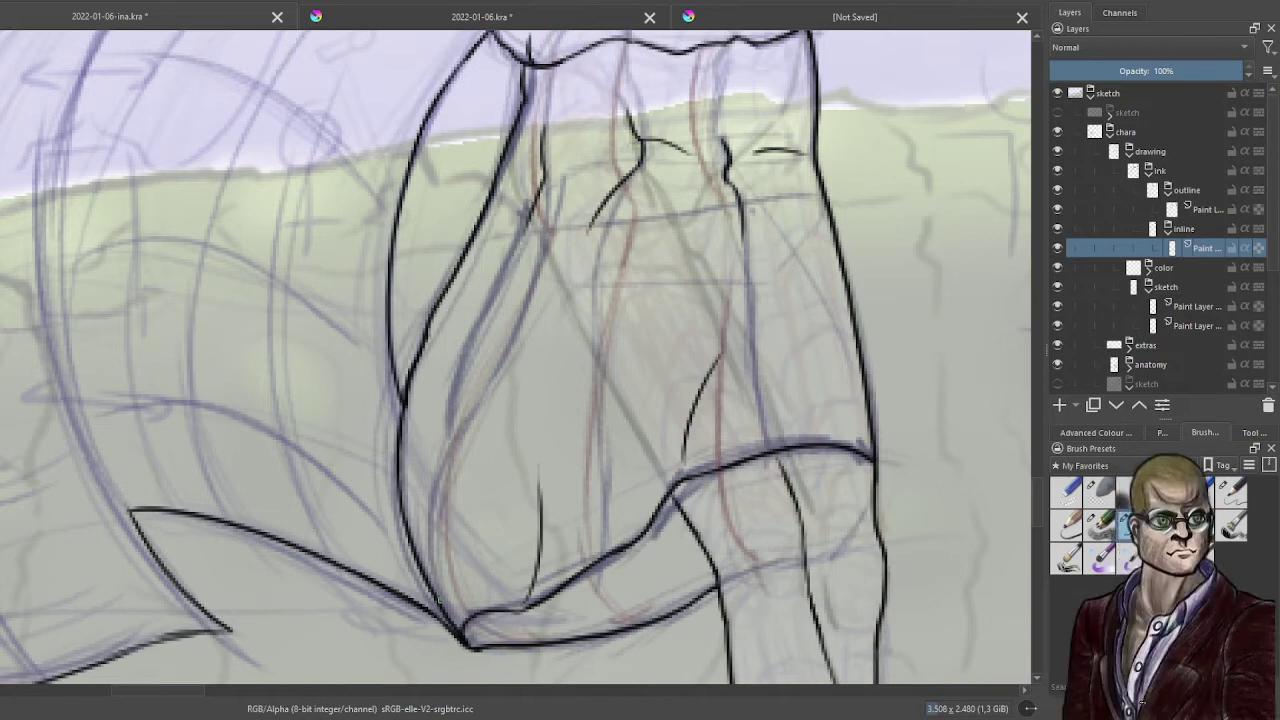
pyautogui.hotkey('ctrl', 'z')
pyautogui.moveTo(460, 642)
pyautogui.mouseDown()
pyautogui.moveTo(406, 536)
pyautogui.moveTo(396, 442)
pyautogui.mouseUp()
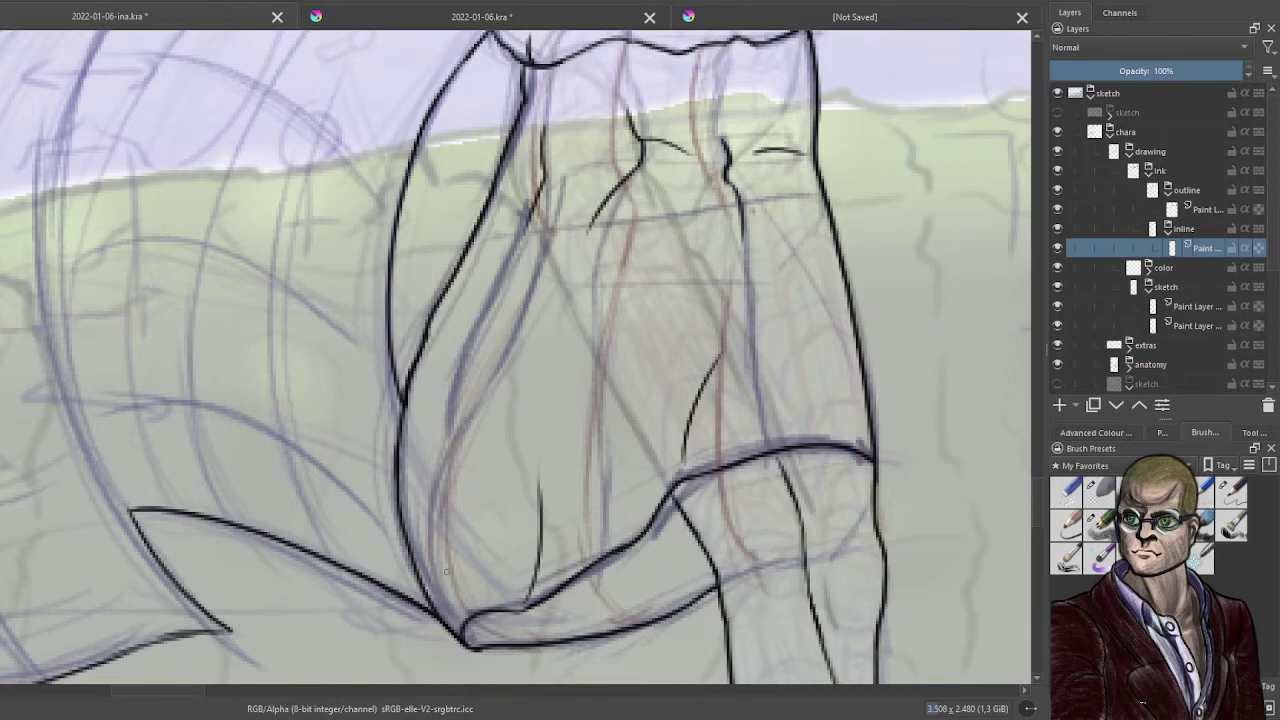
# - Ink the long curved fold inside the skirt's rear edge, rising from near the hem corner toward the hip
pyautogui.moveTo(437, 550); pyautogui.dragTo(509, 364)
pyautogui.hotkey('ctrl', 'z')
pyautogui.moveTo(437, 558); pyautogui.dragTo(509, 348)
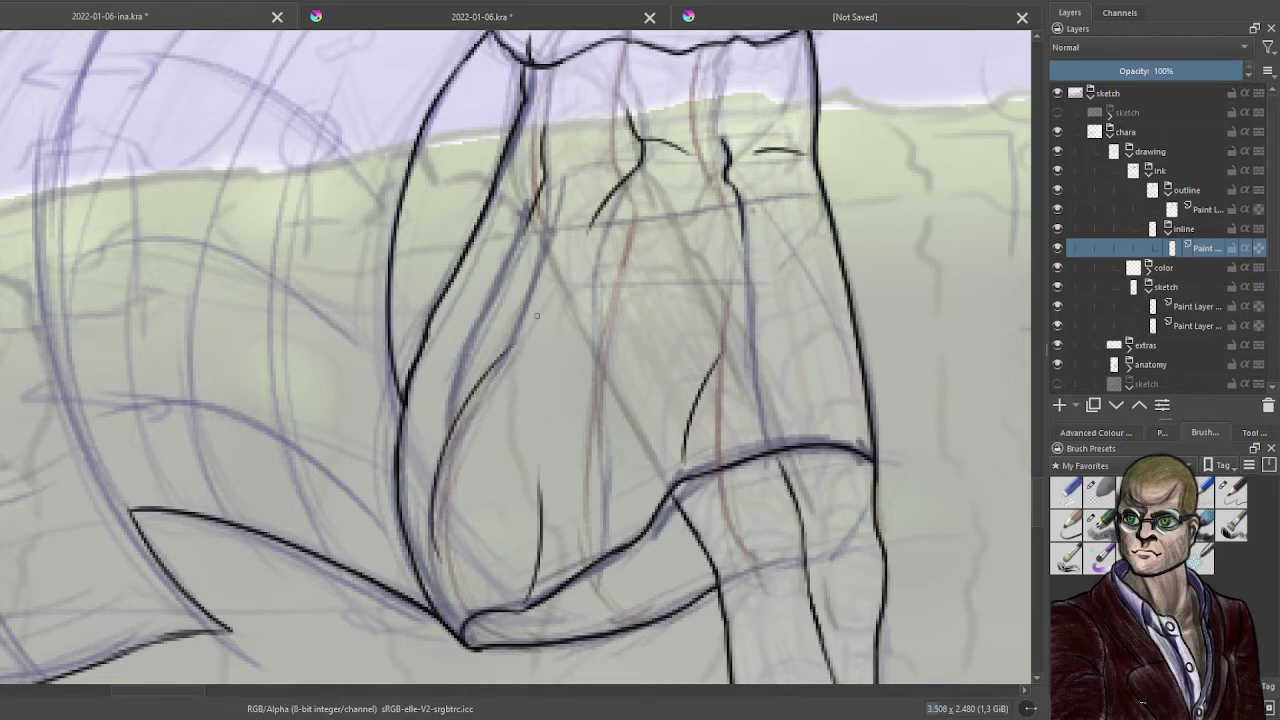
pyautogui.moveTo(447, 440)
pyautogui.mouseDown()
pyautogui.moveTo(468, 340)
pyautogui.moveTo(456, 391)
pyautogui.mouseUp()
# - Close the gap between the billowing shape's upper edge and the raised arm on the outline layer, and reselect the inline paint layer
pyautogui.scroll(-5, 586, 314)
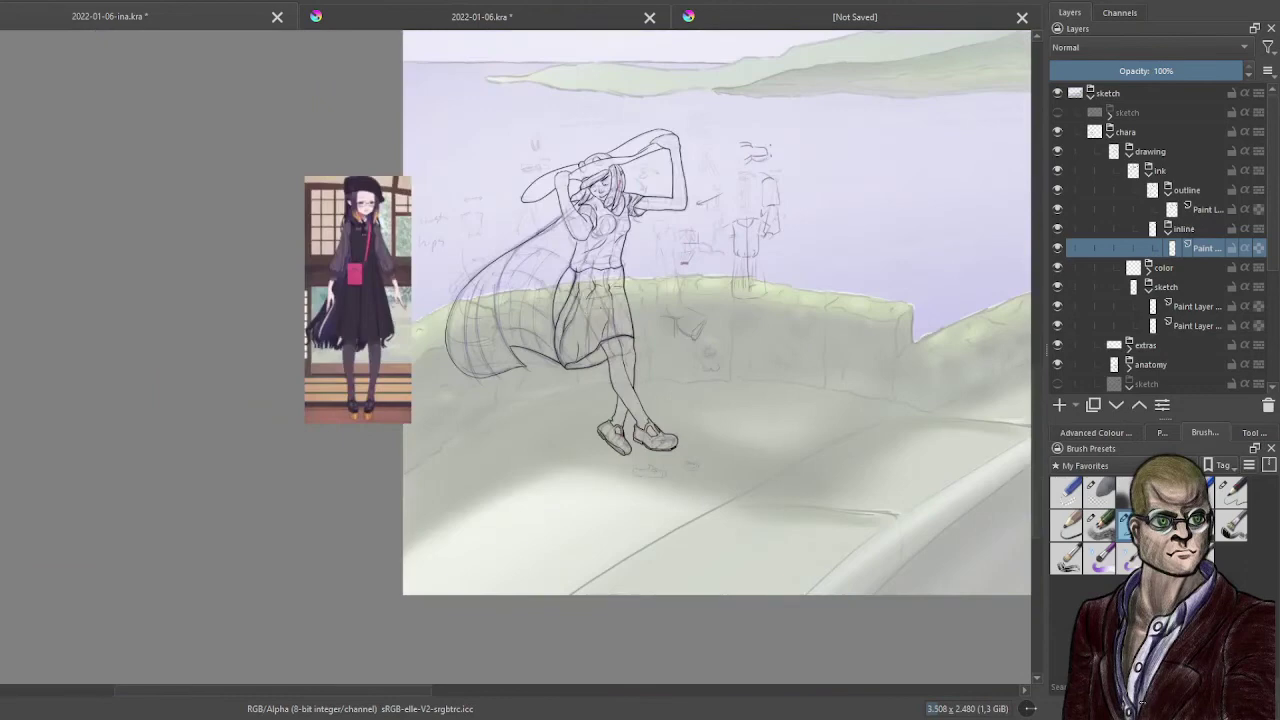
pyautogui.moveTo(632, 257); pyautogui.dragTo(640, 265)
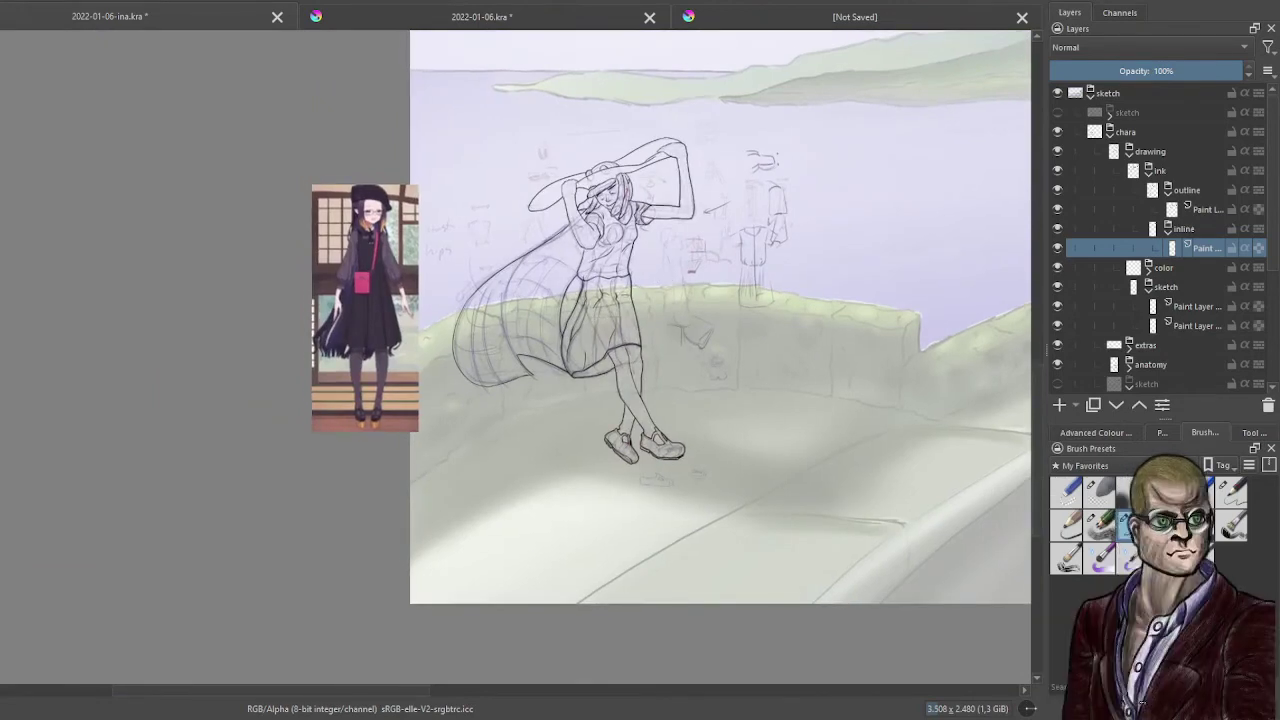
pyautogui.scroll(5, 522, 272)
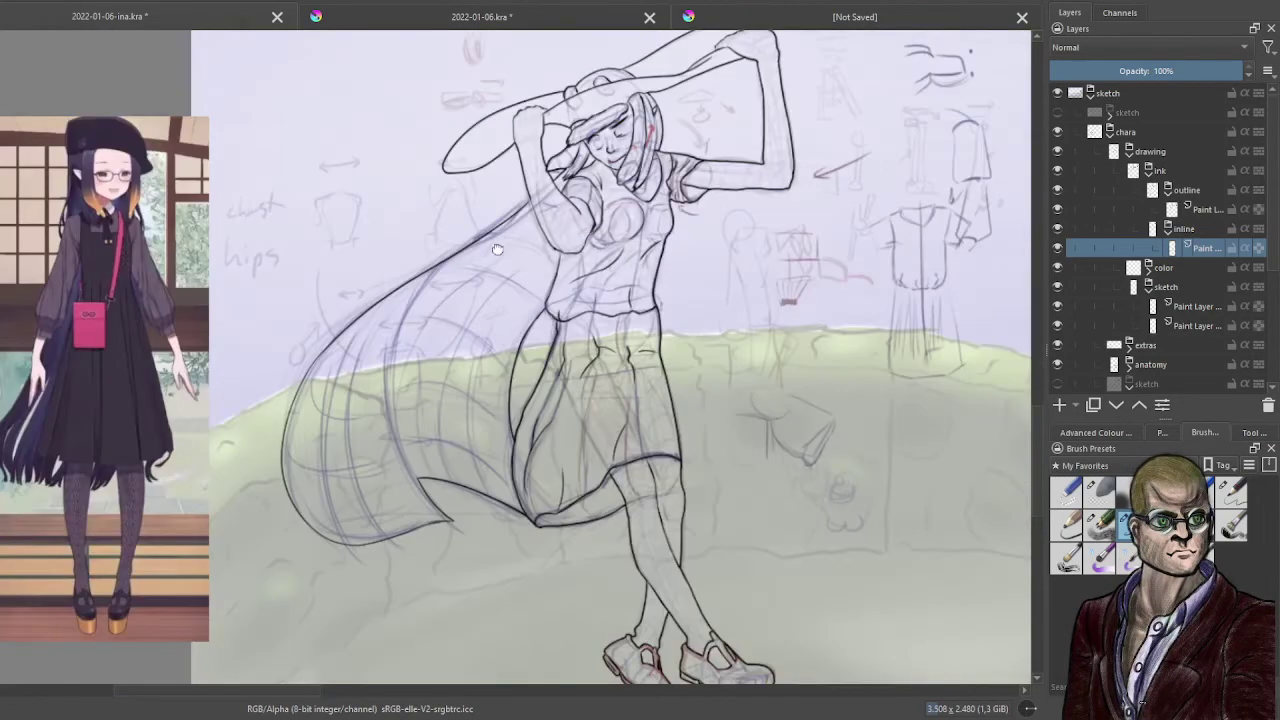
pyautogui.moveTo(573, 409); pyautogui.dragTo(575, 363)
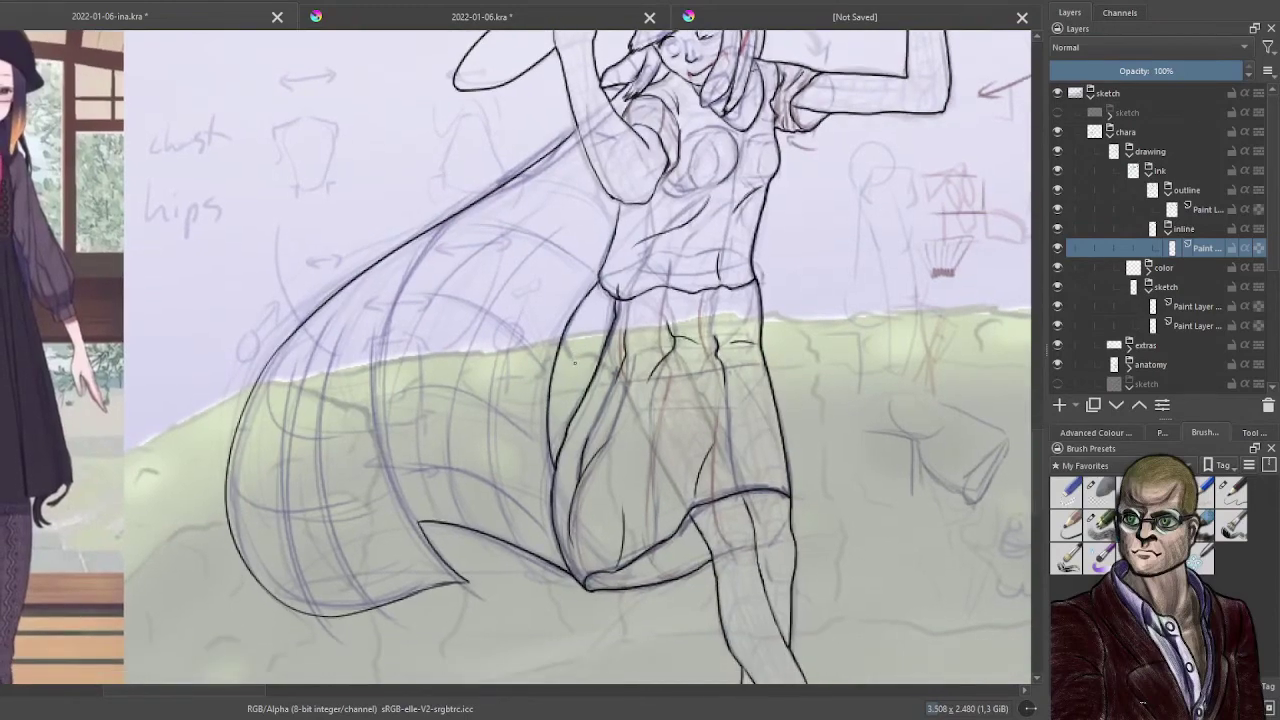
pyautogui.moveTo(561, 314); pyautogui.dragTo(560, 332)
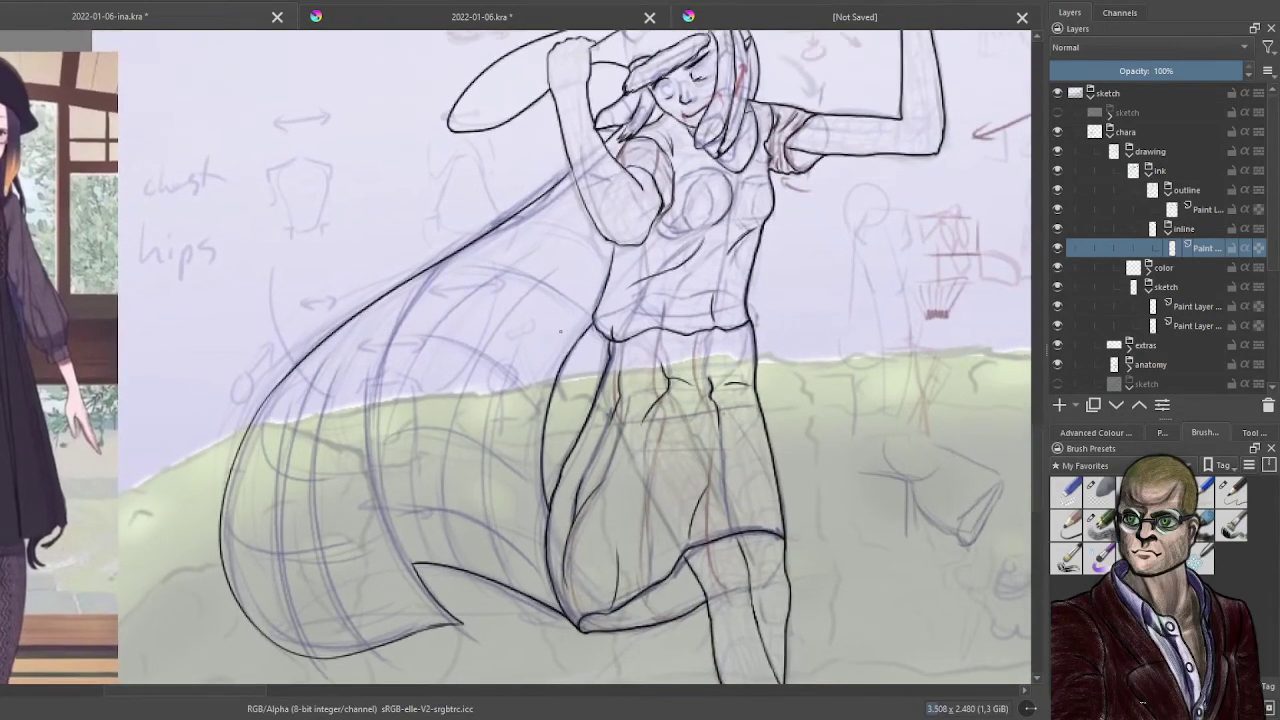
pyautogui.scroll(5, 559, 312)
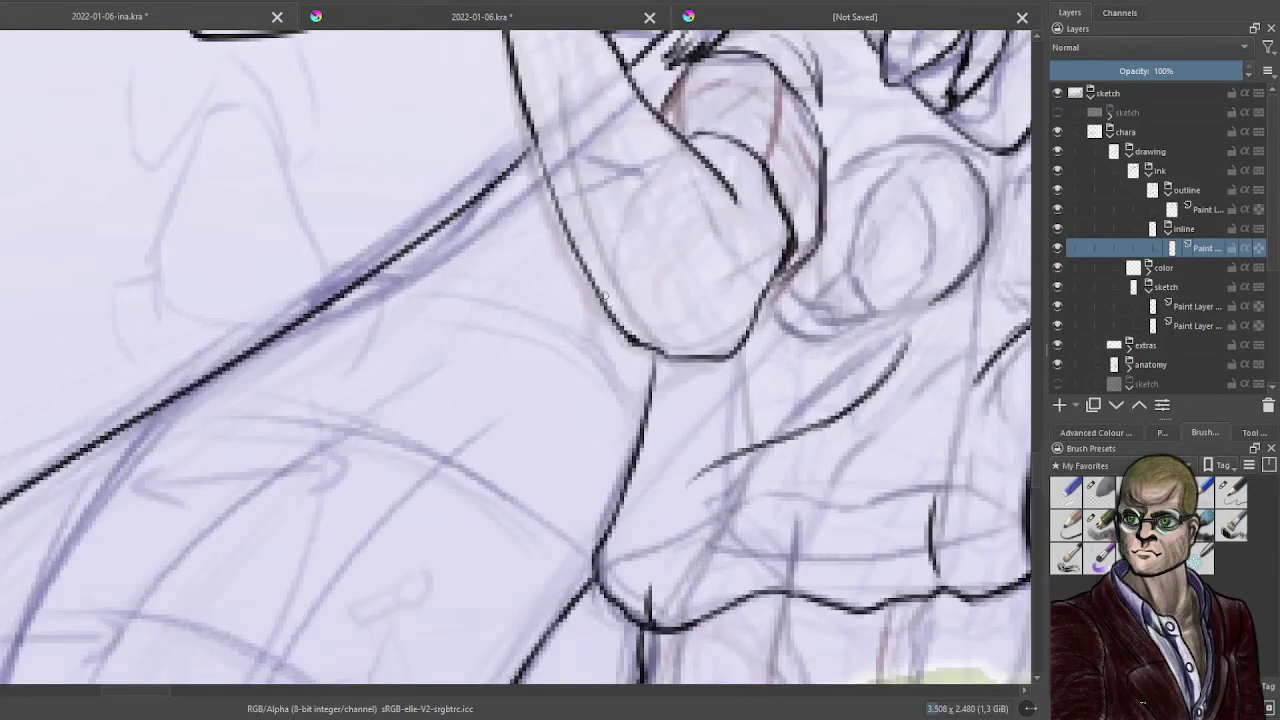
pyautogui.moveTo(536, 135)
pyautogui.mouseDown()
pyautogui.moveTo(532, 165)
pyautogui.moveTo(568, 234)
pyautogui.mouseUp()
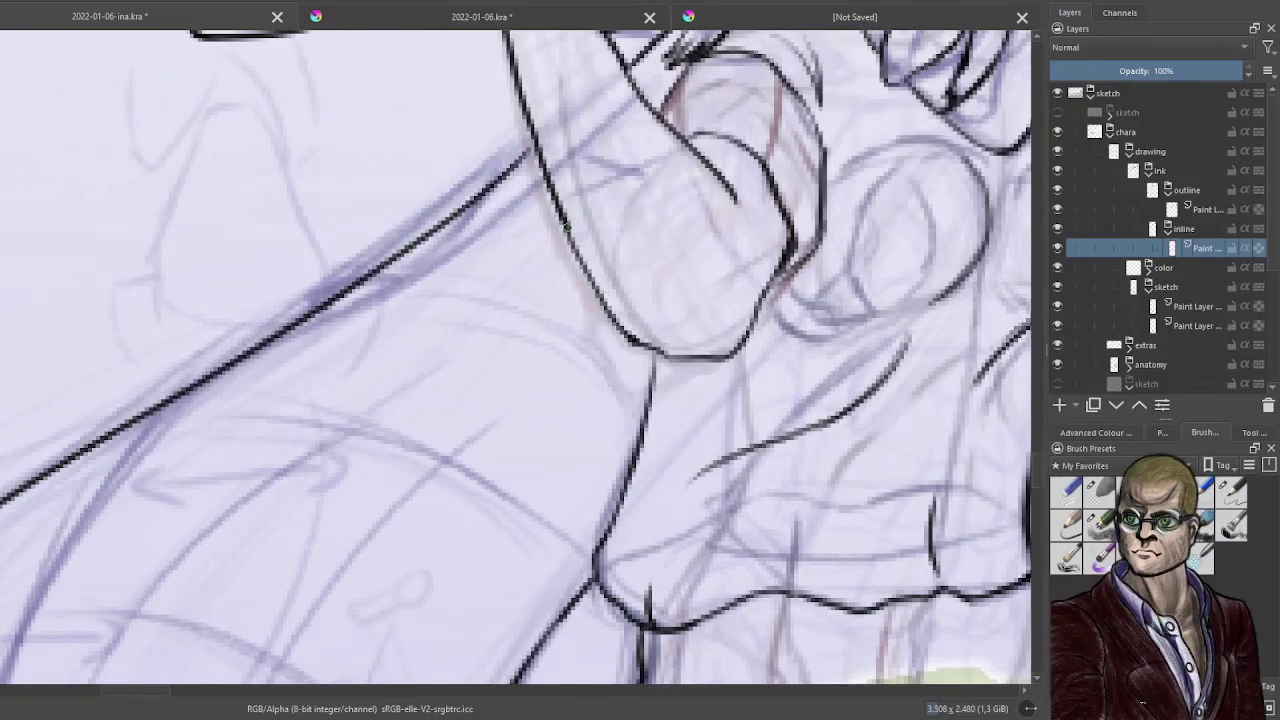
pyautogui.click(1200, 209)
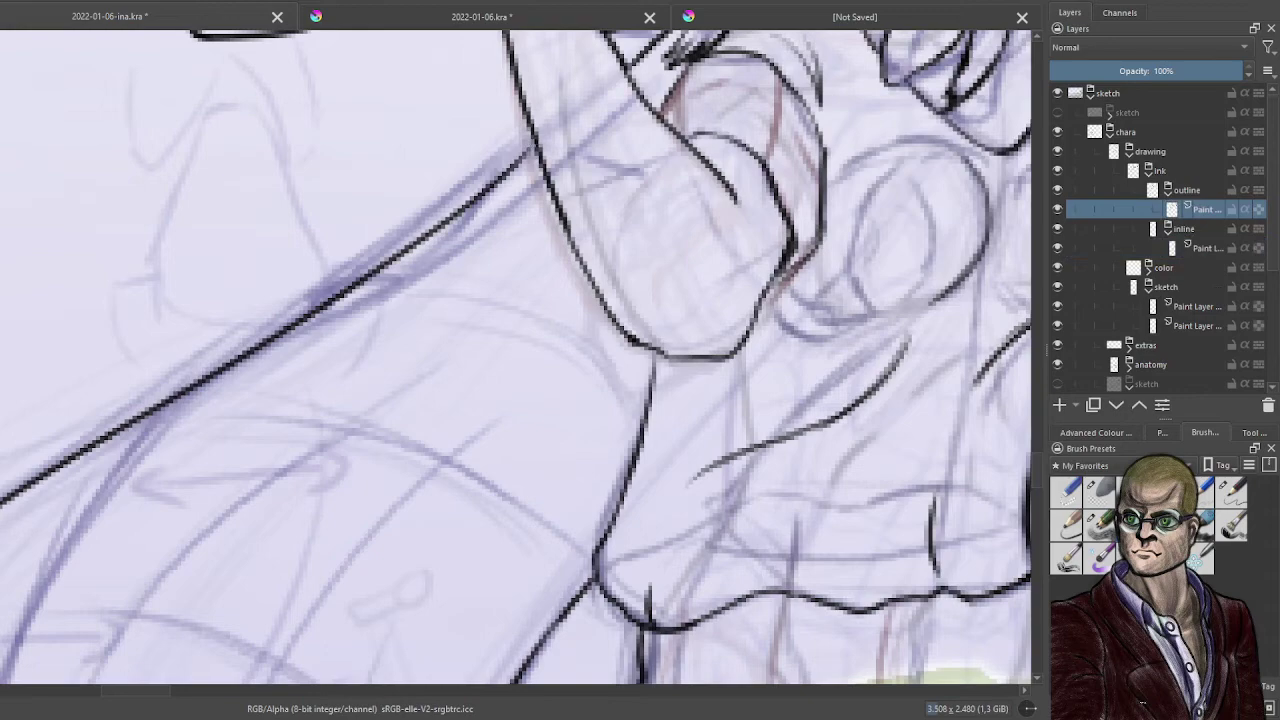
pyautogui.click(1199, 248)
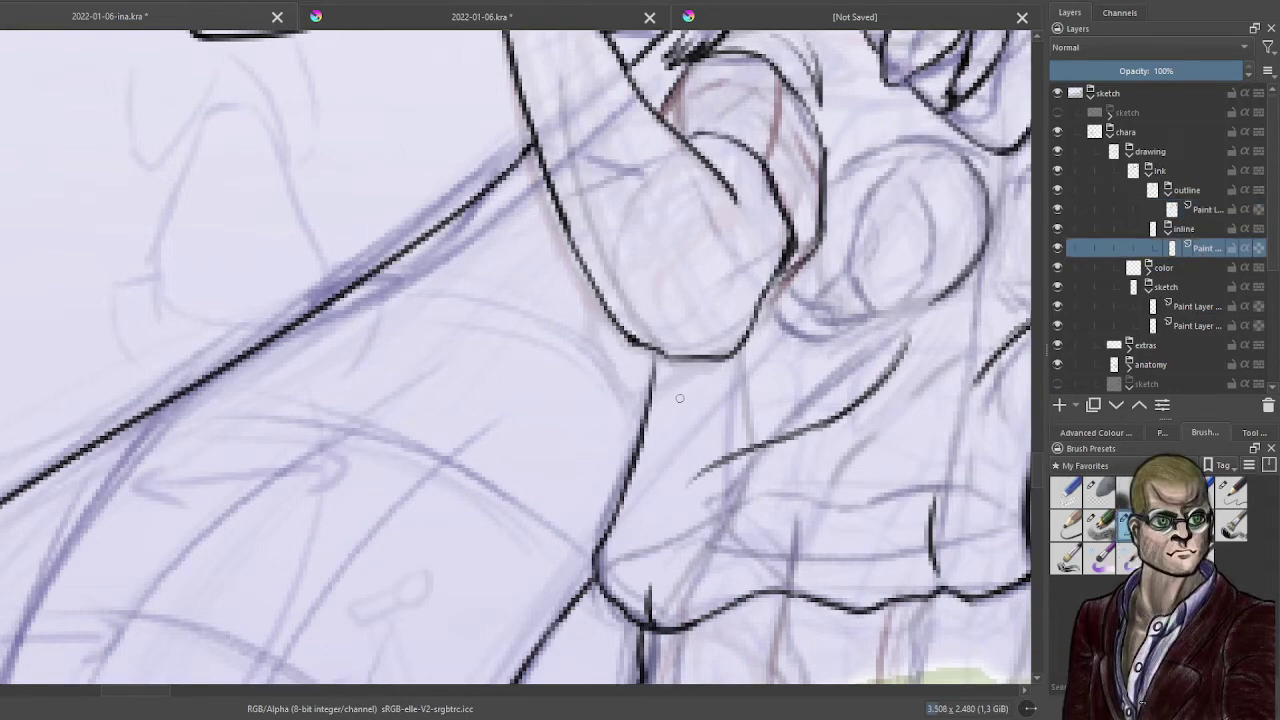
pyautogui.scroll(-5, 700, 390)
pyautogui.moveTo(637, 466); pyautogui.dragTo(631, 390)
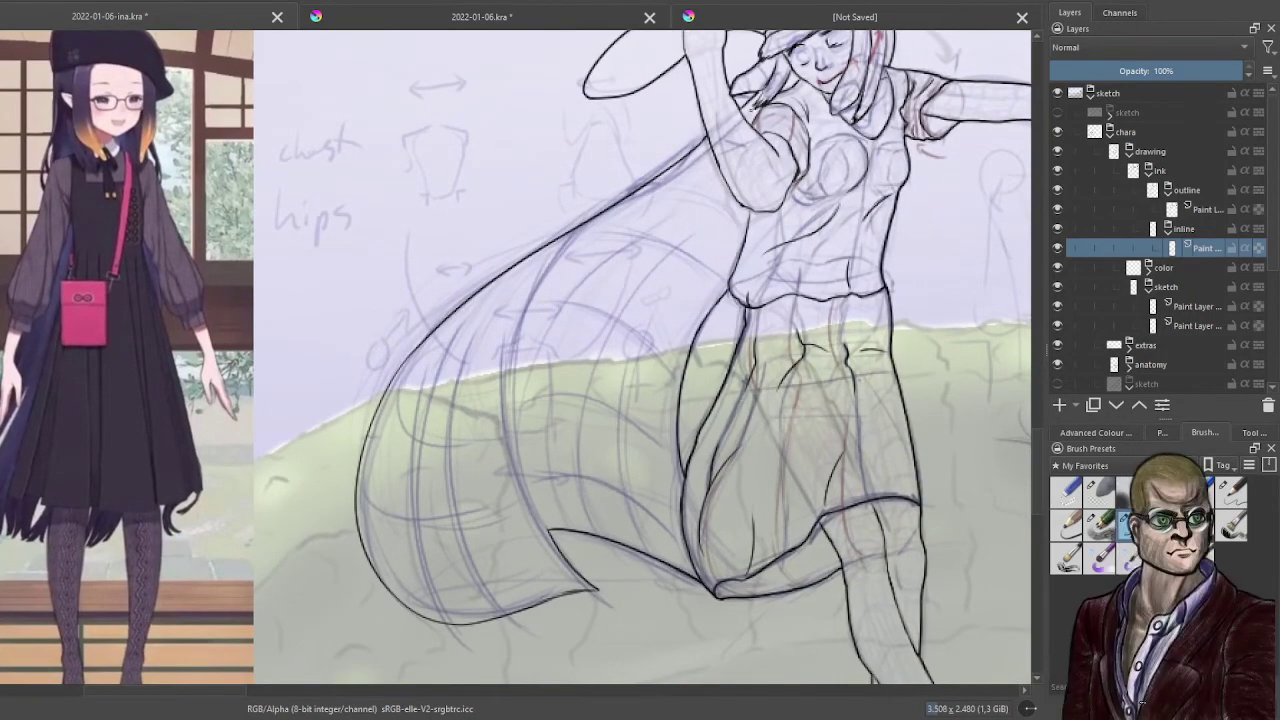
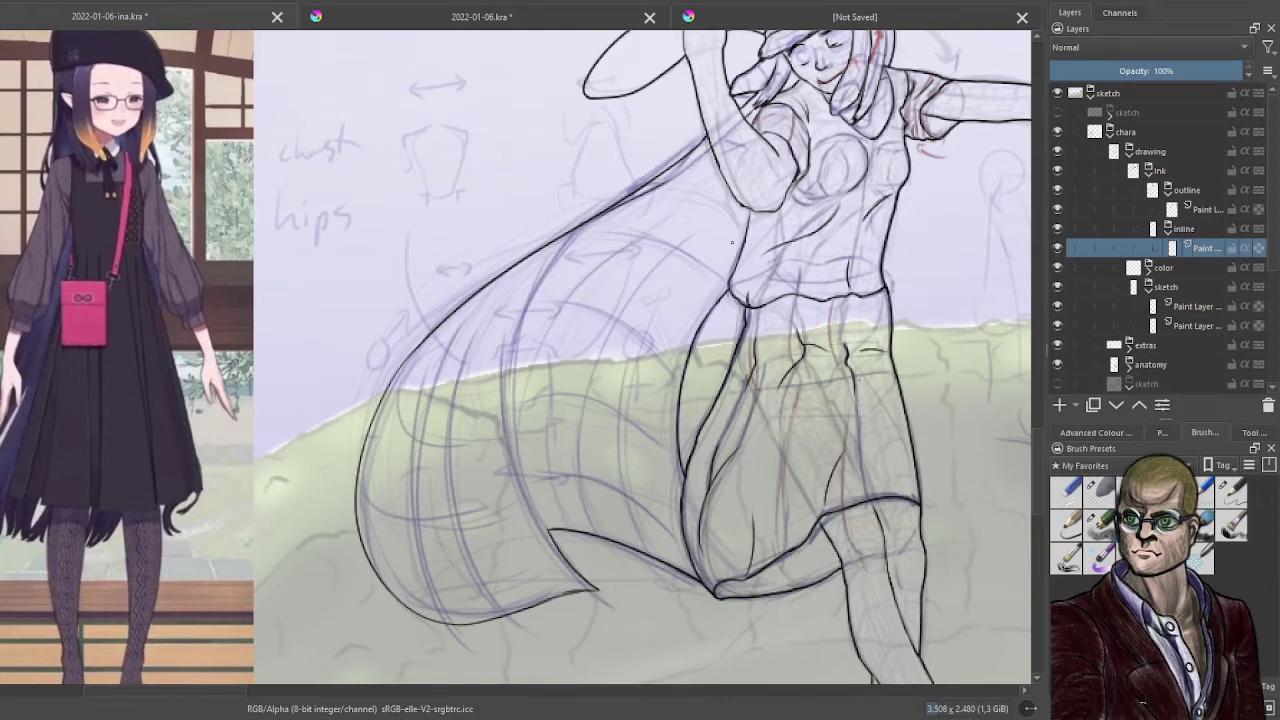
# - Ink the line just beneath the billowing shape's upper edge so that it runs up to the raised arm
pyautogui.scroll(3, 637, 122)
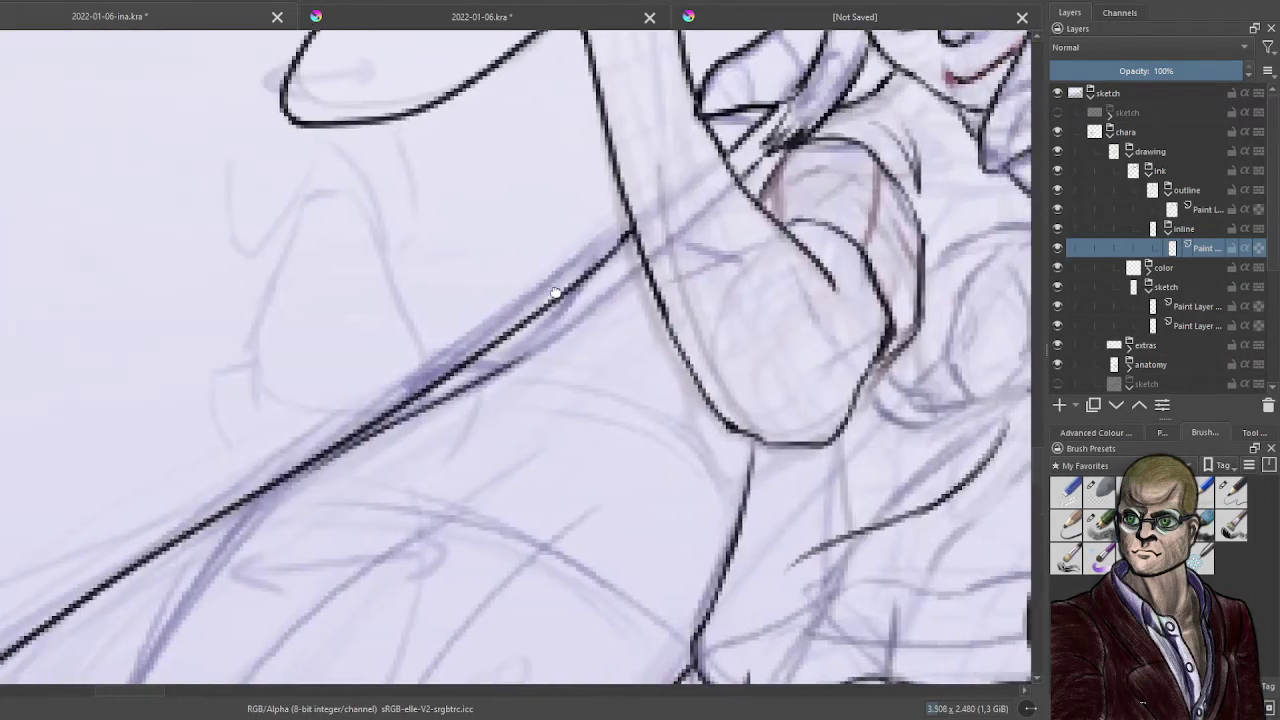
pyautogui.moveTo(515, 355)
pyautogui.mouseDown()
pyautogui.moveTo(634, 264)
pyautogui.moveTo(592, 311)
pyautogui.mouseUp()
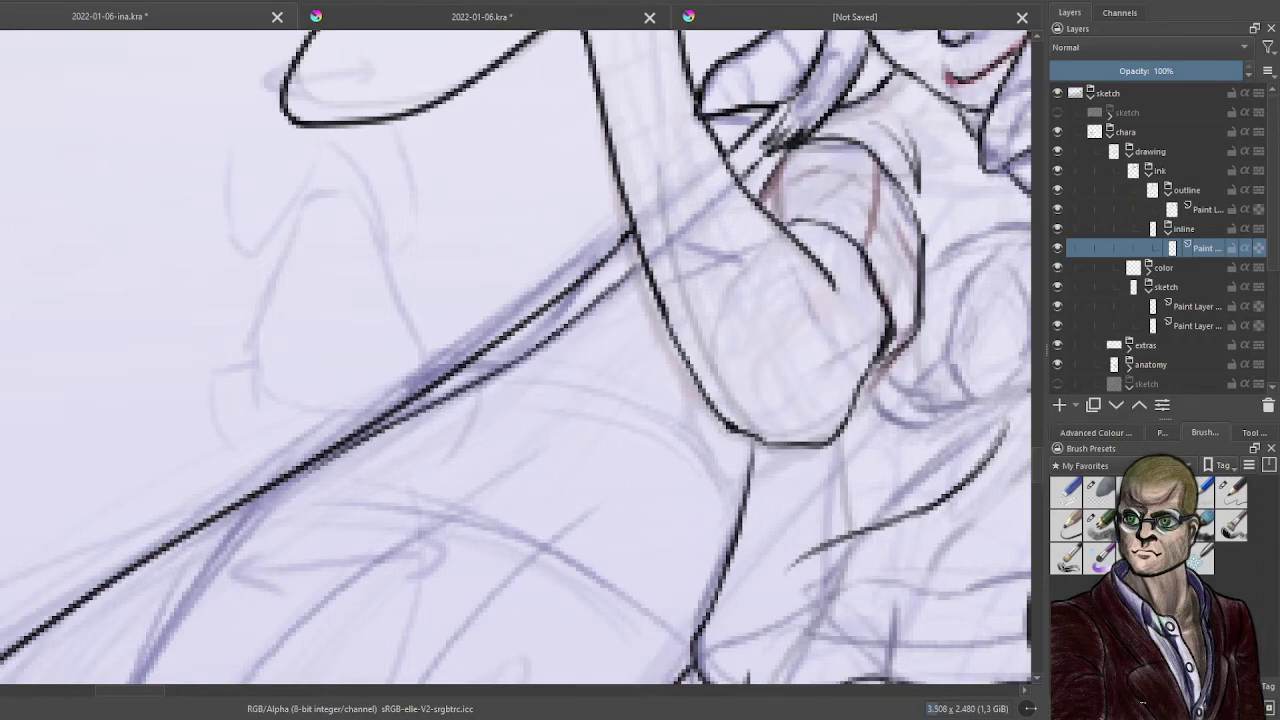
pyautogui.moveTo(639, 258); pyautogui.dragTo(608, 290)
pyautogui.scroll(-2, 505, 364)
# - Ink the long inner curve of the billowing shape, rising from the rear skirt flap's pointed tip to the shape's upper edge
pyautogui.moveTo(391, 519); pyautogui.dragTo(566, 324)
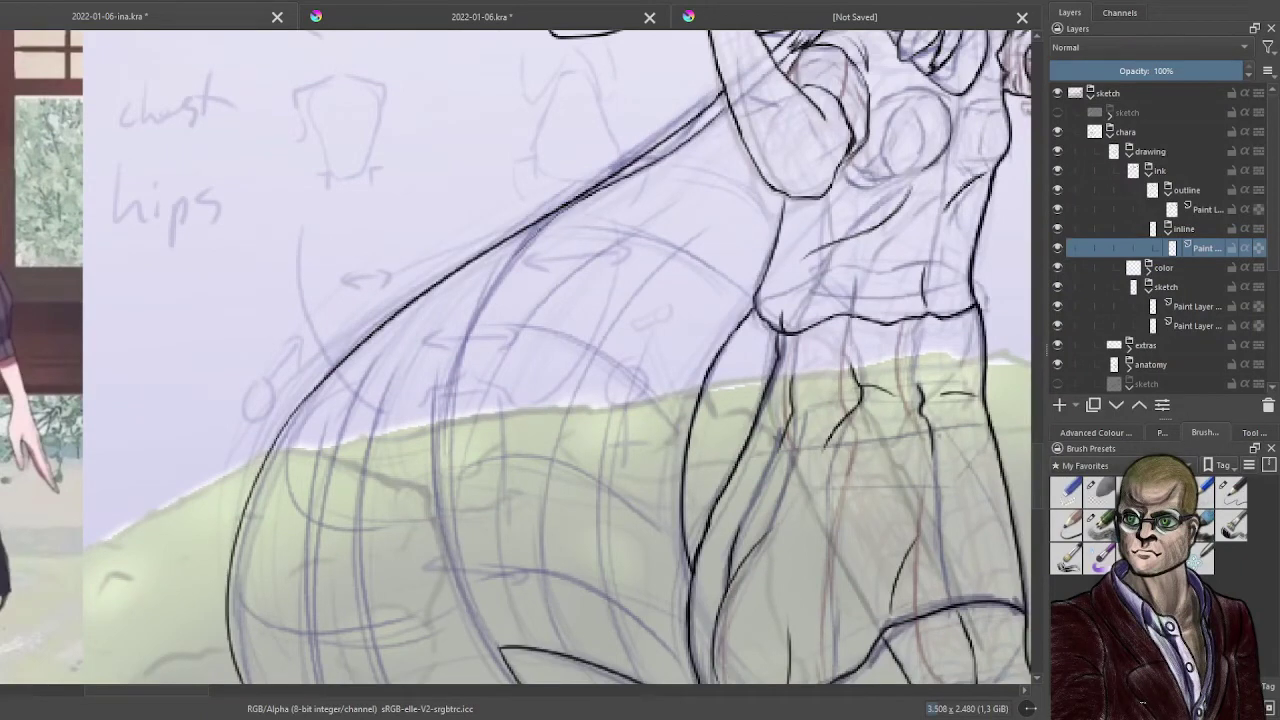
pyautogui.moveTo(480, 288); pyautogui.dragTo(562, 207)
pyautogui.moveTo(447, 655)
pyautogui.mouseDown()
pyautogui.moveTo(462, 342)
pyautogui.moveTo(565, 210)
pyautogui.mouseUp()
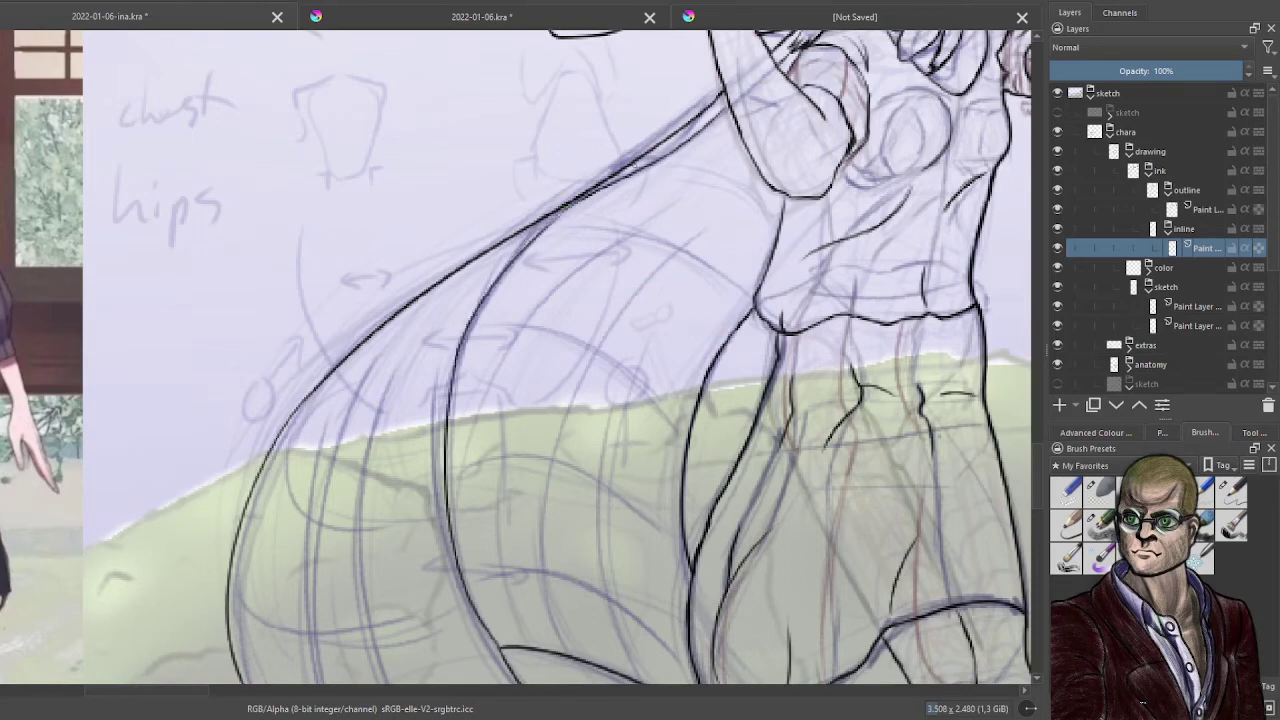
# - Redraw the upper section of the billowing shape's inner curve and join its end to the upper edge
pyautogui.hotkey('ctrl', 'z')
pyautogui.moveTo(456, 366); pyautogui.dragTo(522, 242)
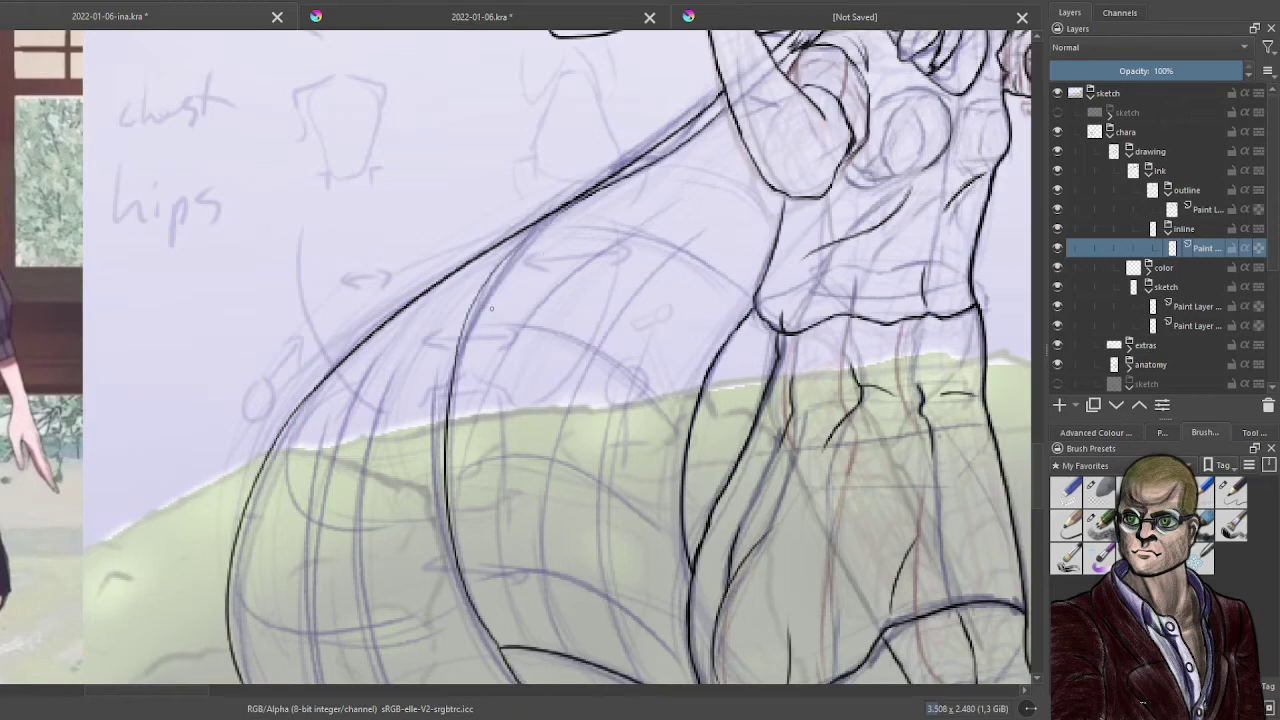
pyautogui.hotkey('ctrl', 'z')
pyautogui.moveTo(456, 366); pyautogui.dragTo(518, 250)
pyautogui.hotkey('ctrl', 'z')
pyautogui.moveTo(456, 372)
pyautogui.mouseDown()
pyautogui.moveTo(482, 302)
pyautogui.moveTo(540, 232)
pyautogui.mouseUp()
pyautogui.hotkey('ctrl', 'z')
pyautogui.moveTo(454, 376); pyautogui.dragTo(548, 216)
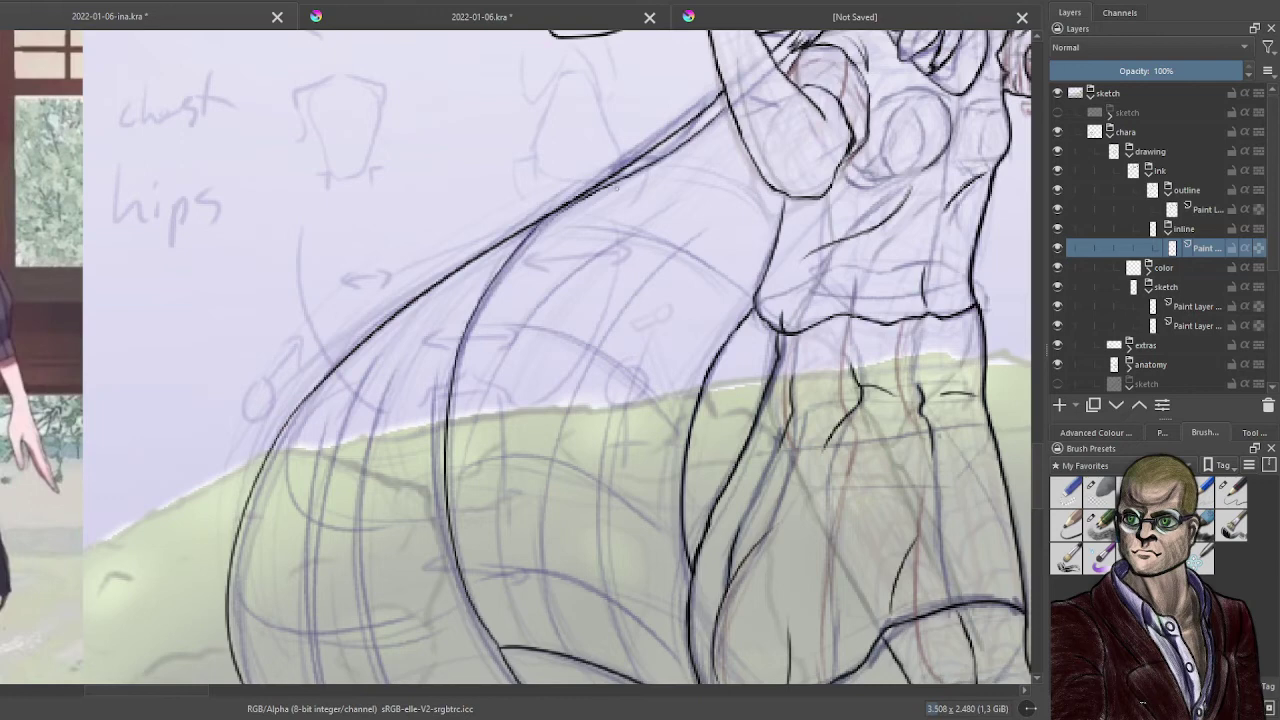
pyautogui.hotkey('ctrl', 'z')
pyautogui.moveTo(455, 362); pyautogui.dragTo(542, 224)
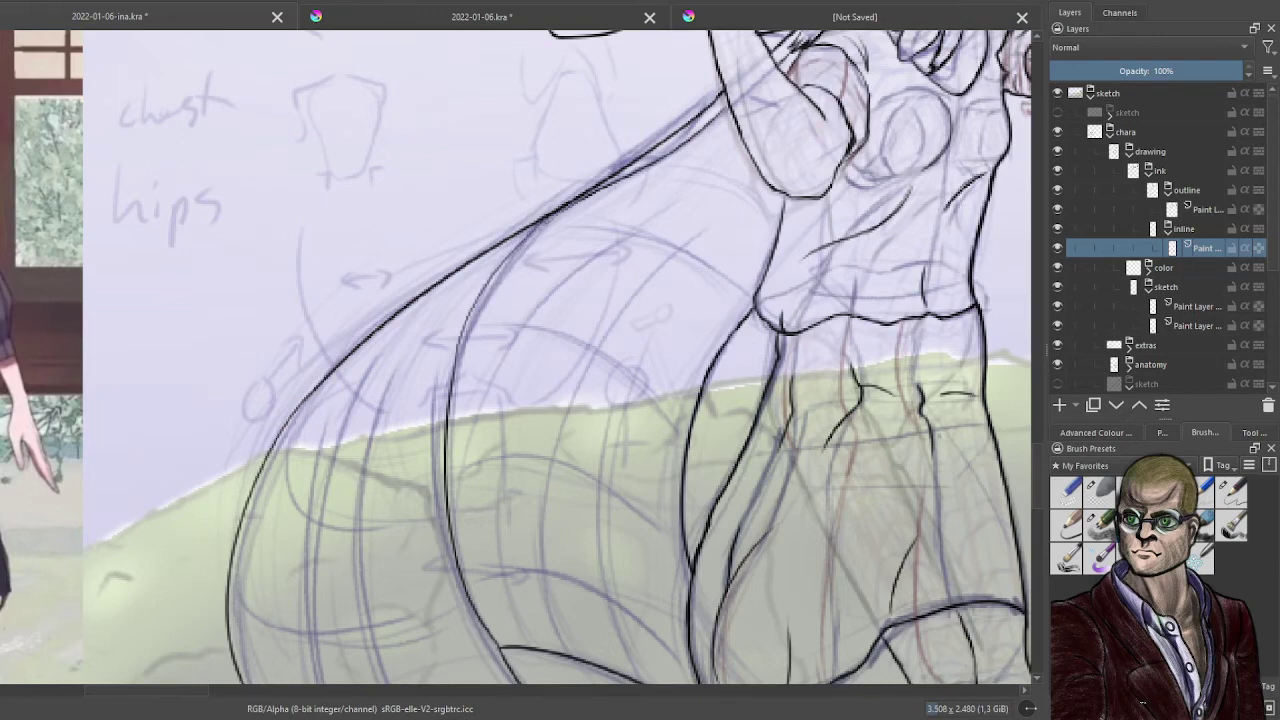
pyautogui.hotkey('ctrl', 'z')
pyautogui.moveTo(536, 228); pyautogui.dragTo(564, 208)
pyautogui.scroll(-2, 546, 242)
pyautogui.scroll(3, 516, 306)
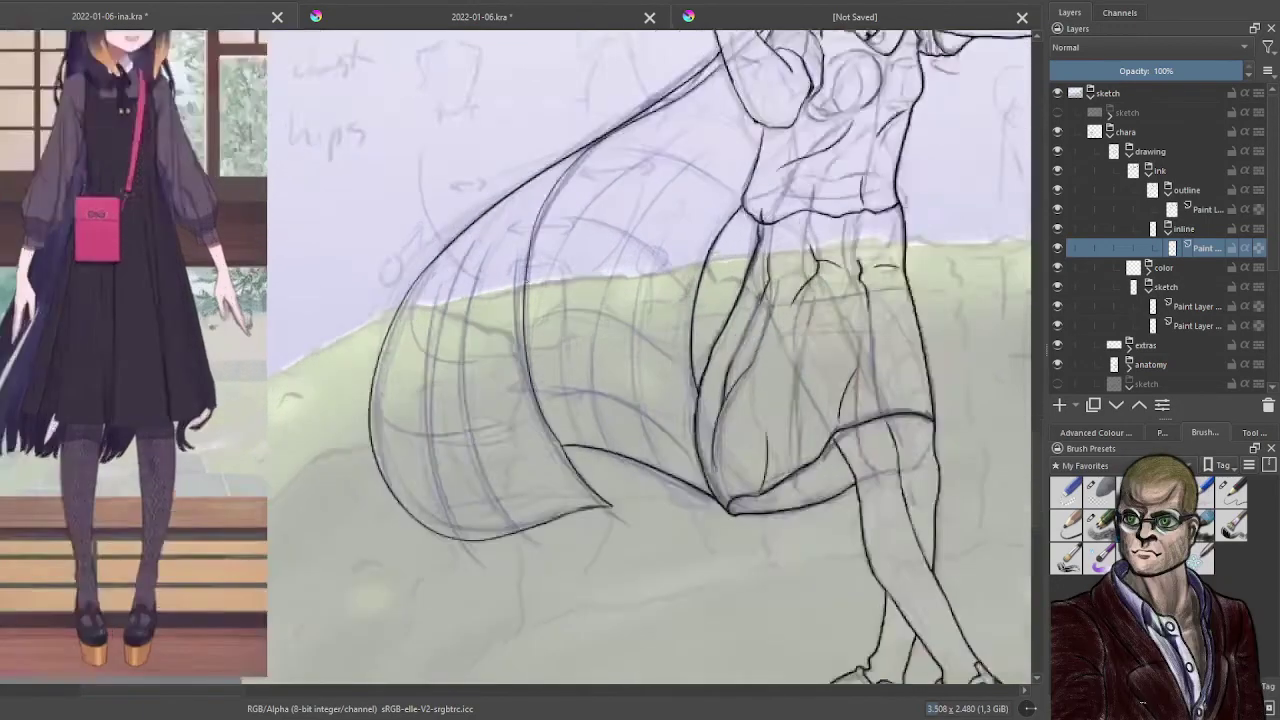
pyautogui.scroll(-3, 571, 329)
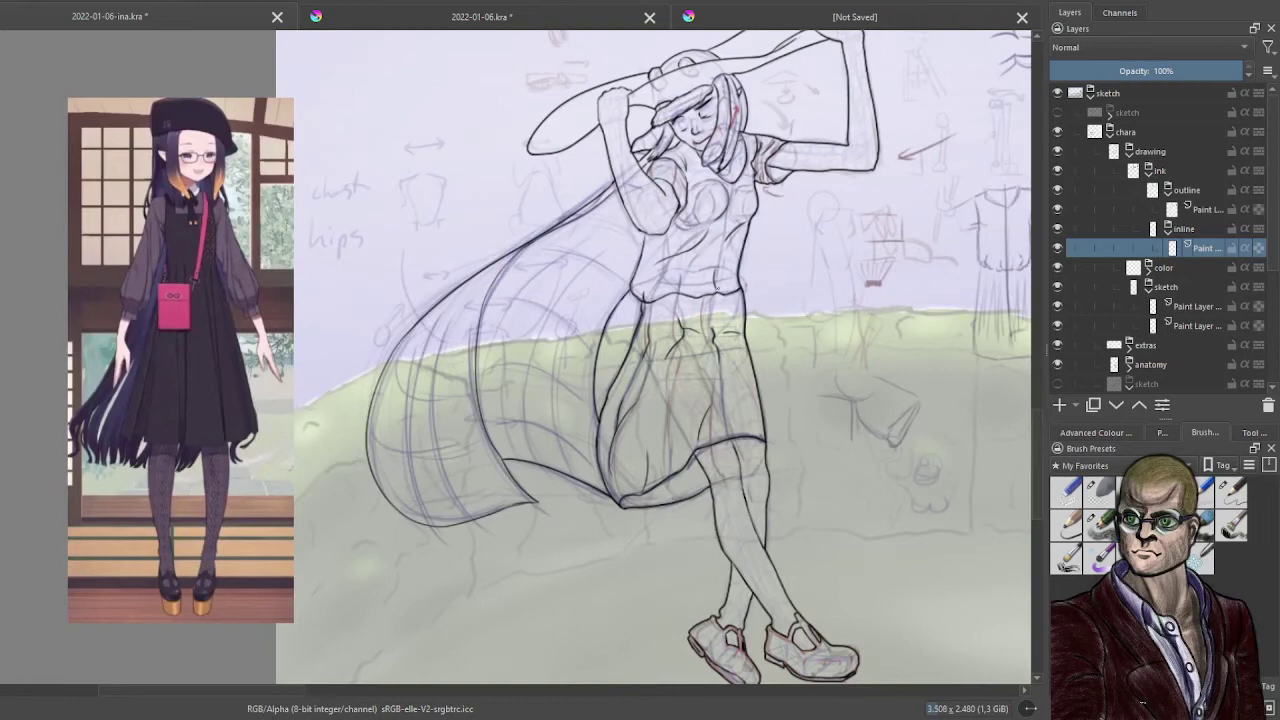
# - Collapse both expanded sketch groups, hide the extras and anatomy groups to examine the inked lines, and show those two groups again
pyautogui.click(1148, 287)
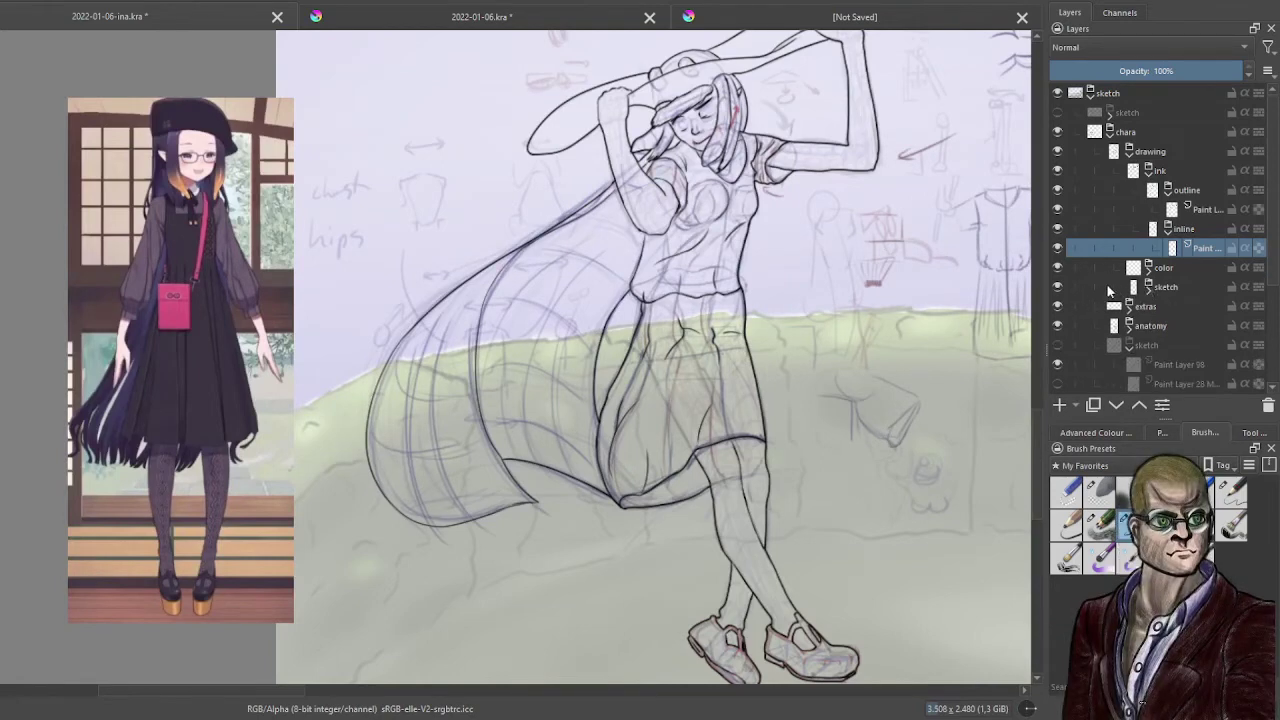
pyautogui.click(1130, 344)
pyautogui.click(1058, 306)
pyautogui.click(1058, 325)
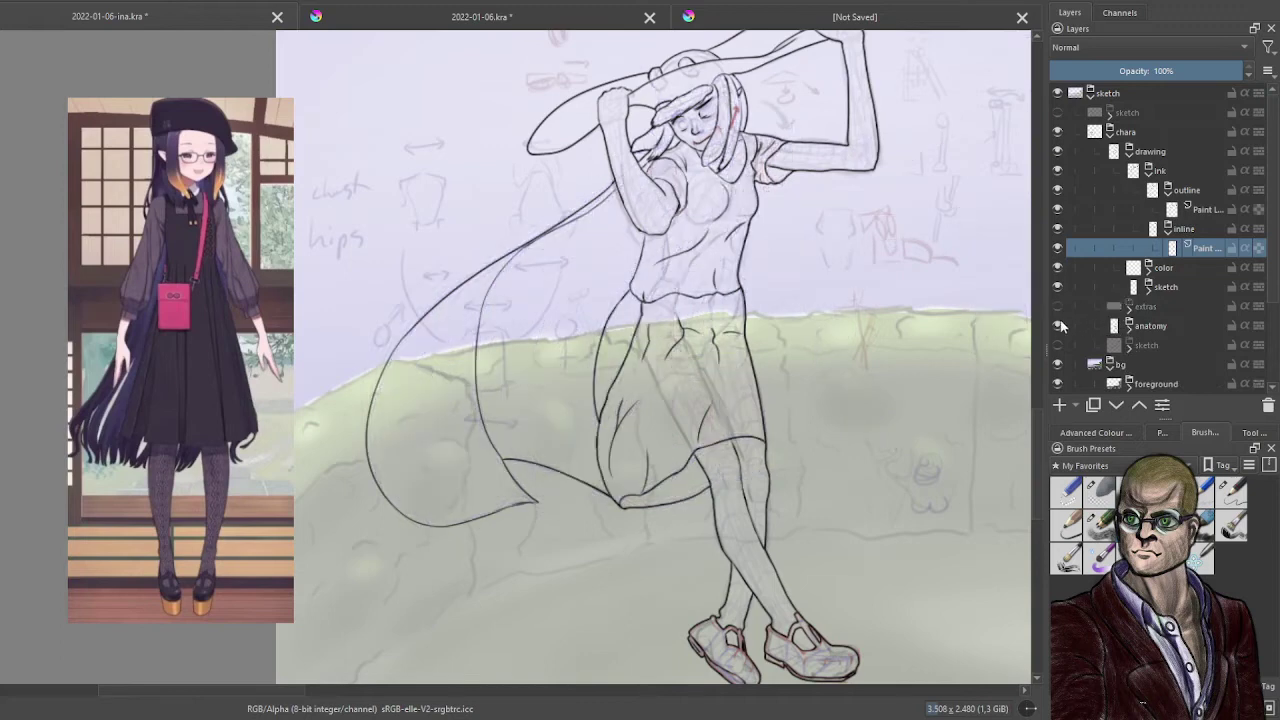
pyautogui.scroll(-1, 817, 336)
pyautogui.moveTo(832, 312); pyautogui.dragTo(713, 367)
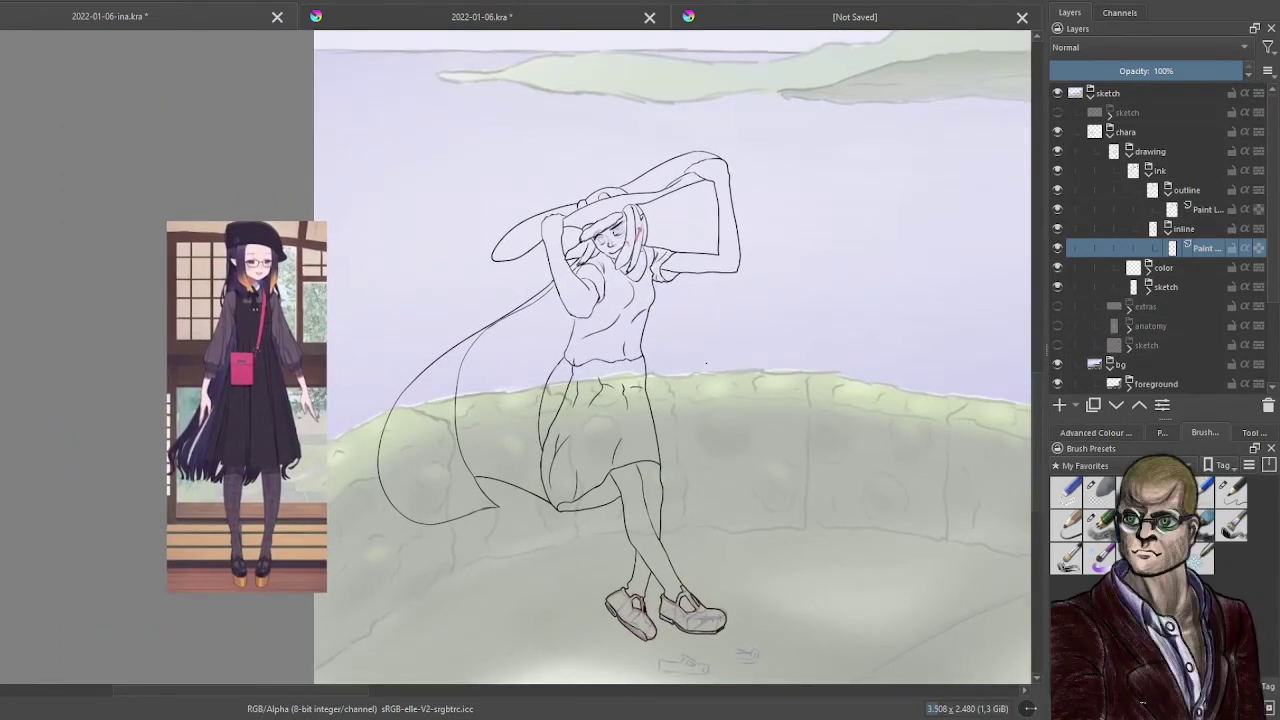
pyautogui.click(1058, 325)
pyautogui.click(1058, 306)
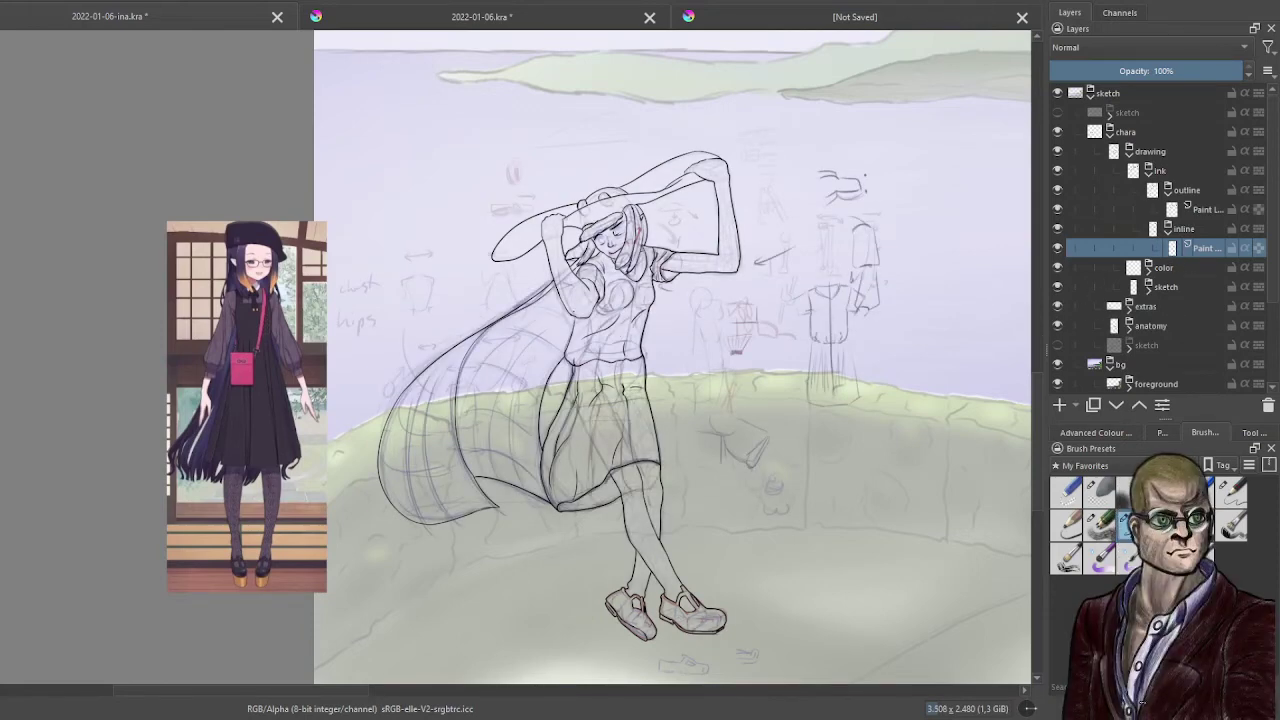
# - Add a new paint layer above the existing one in the inline group
pyautogui.moveTo(482, 342); pyautogui.dragTo(584, 276)
pyautogui.scroll(2, 584, 276)
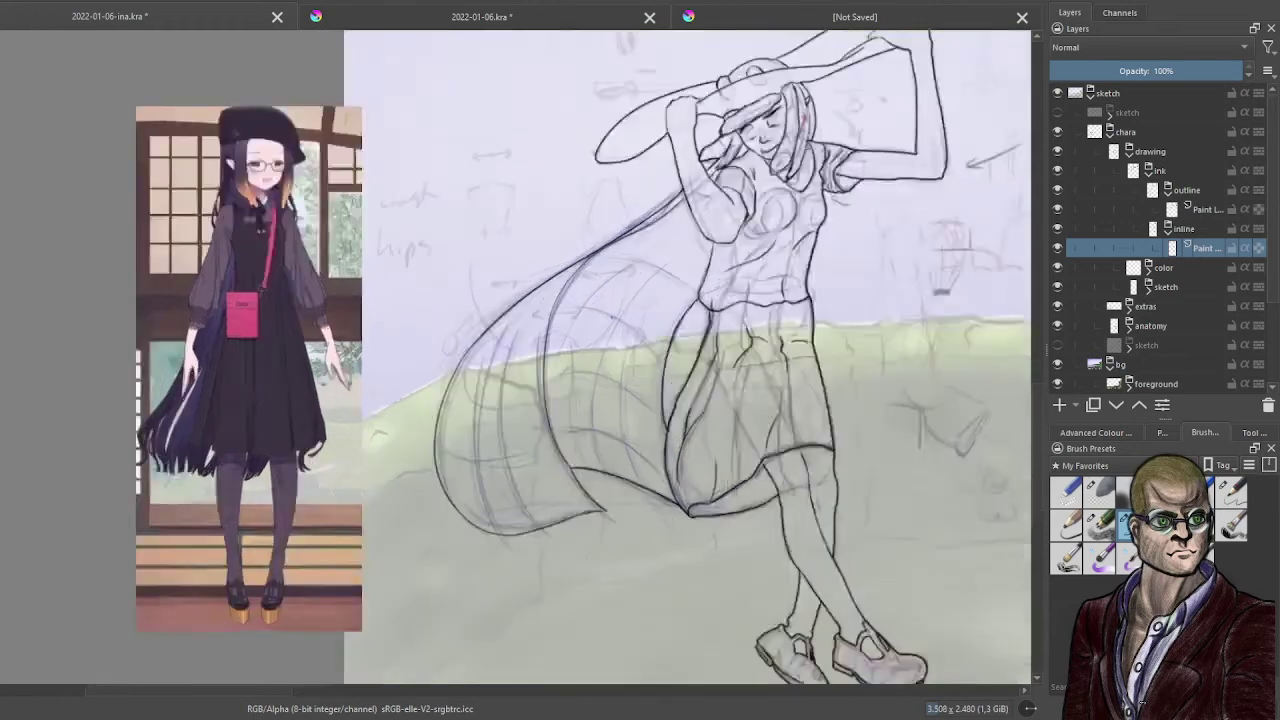
pyautogui.moveTo(663, 305); pyautogui.dragTo(682, 292)
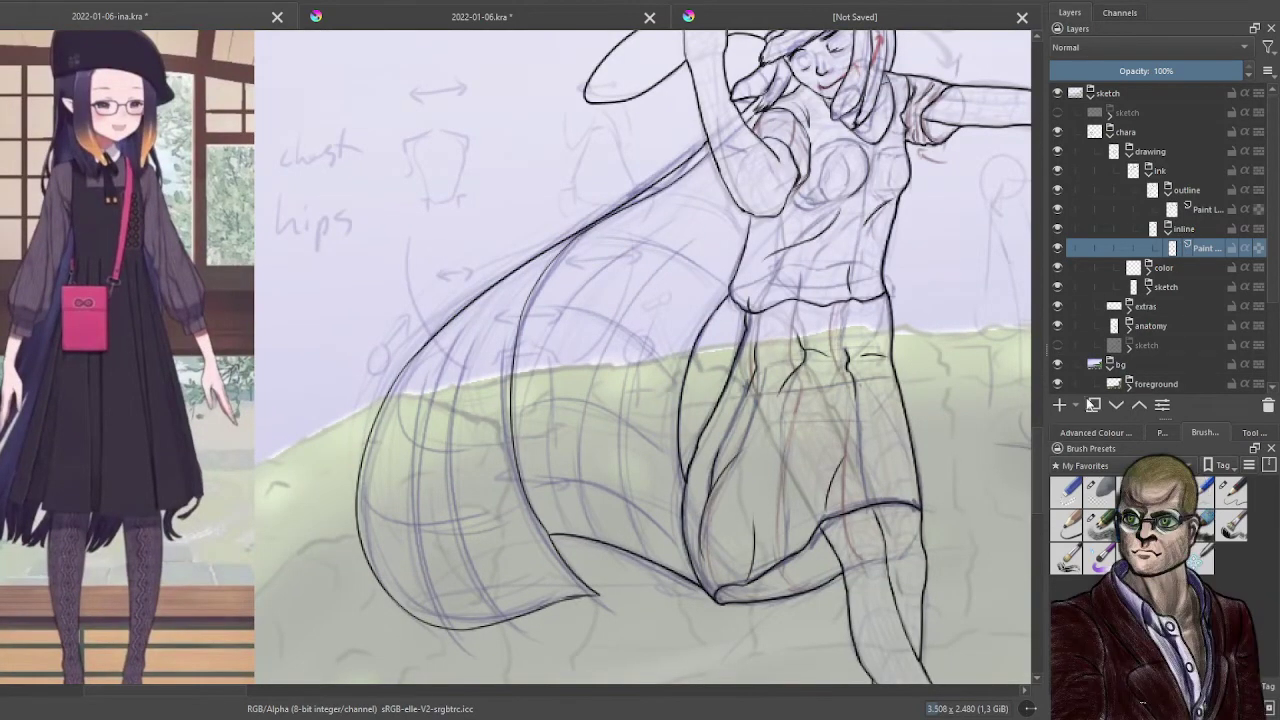
pyautogui.click(1060, 406)
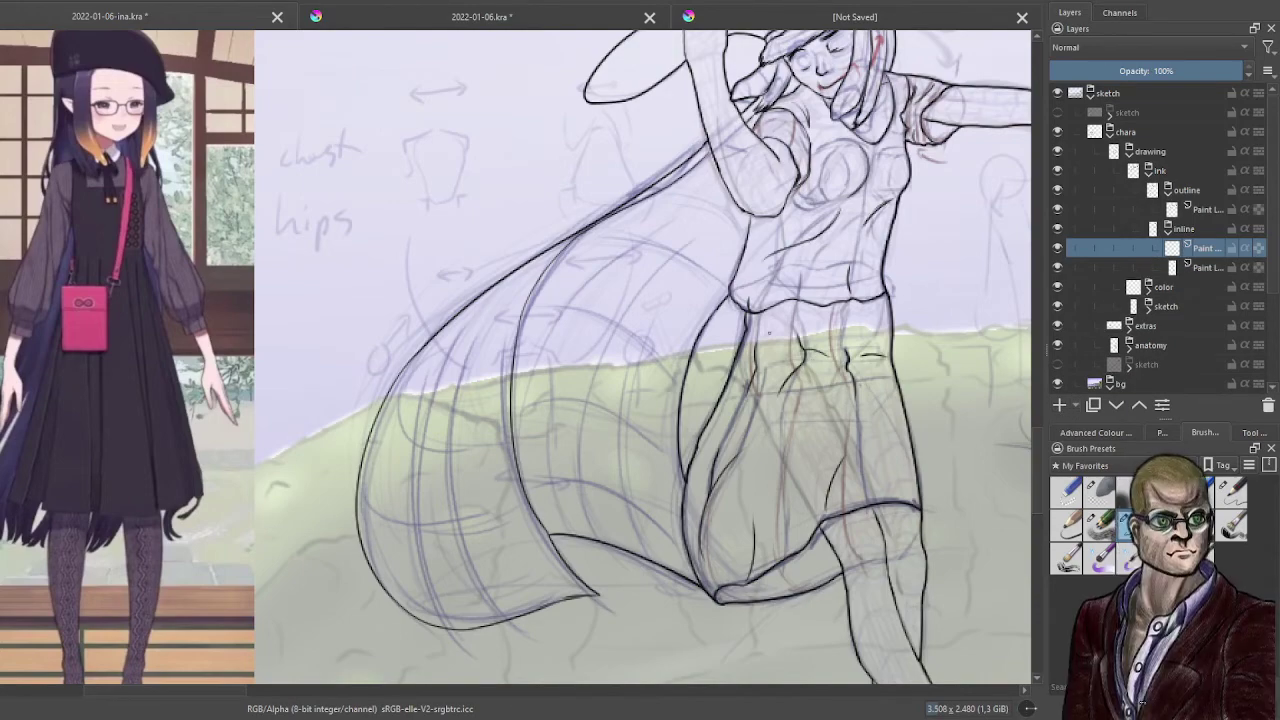
pyautogui.moveTo(766, 335); pyautogui.dragTo(717, 423)
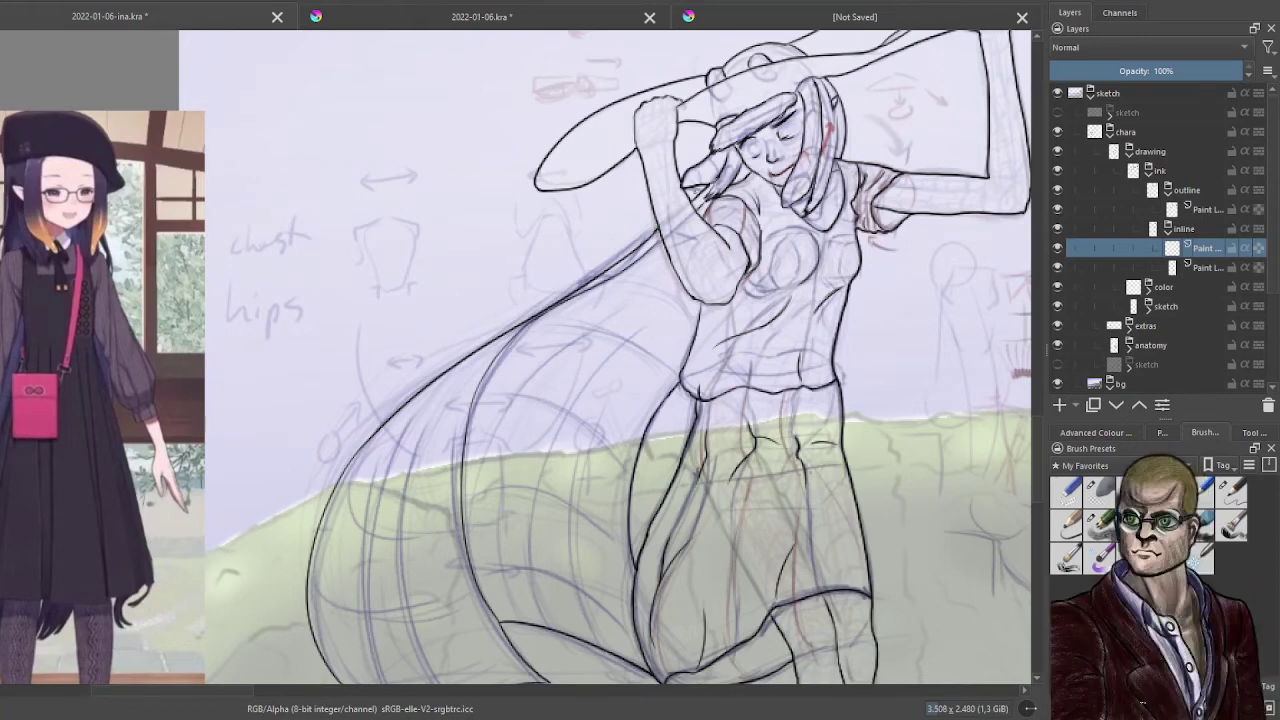
pyautogui.moveTo(654, 232); pyautogui.dragTo(484, 304)
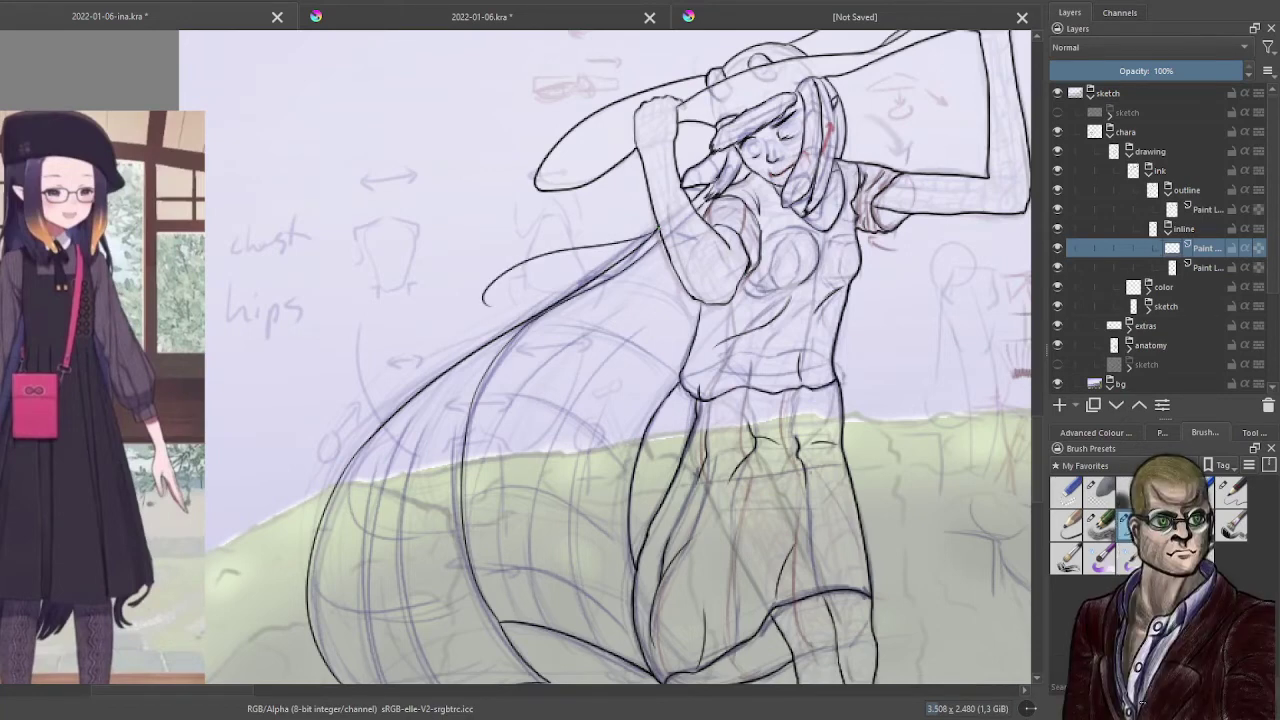
pyautogui.hotkey('ctrl', 'z')
pyautogui.moveTo(654, 234); pyautogui.dragTo(377, 354)
pyautogui.hotkey('ctrl', 'z')
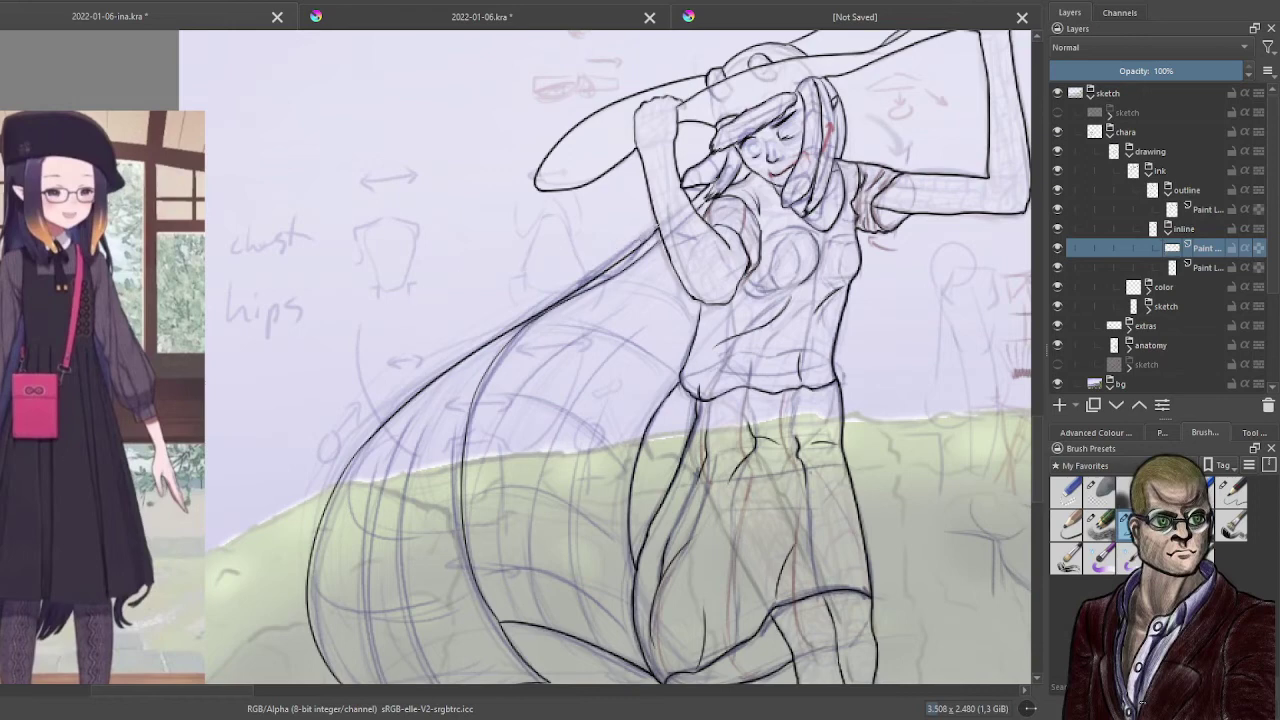
pyautogui.moveTo(654, 232); pyautogui.dragTo(465, 326)
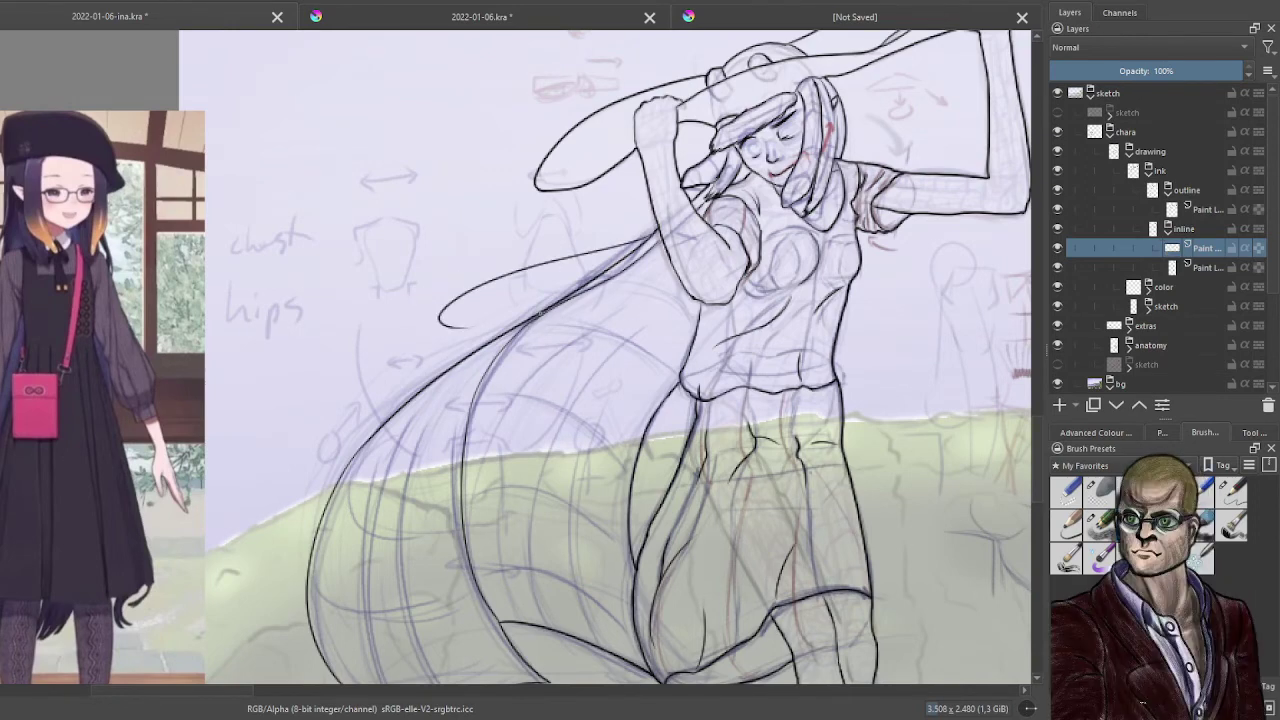
pyautogui.moveTo(654, 232); pyautogui.dragTo(246, 440)
pyautogui.hotkey('ctrl', 'z')
pyautogui.moveTo(578, 288); pyautogui.dragTo(342, 418)
pyautogui.hotkey('ctrl', 'z')
pyautogui.hotkey('ctrl', 'z')
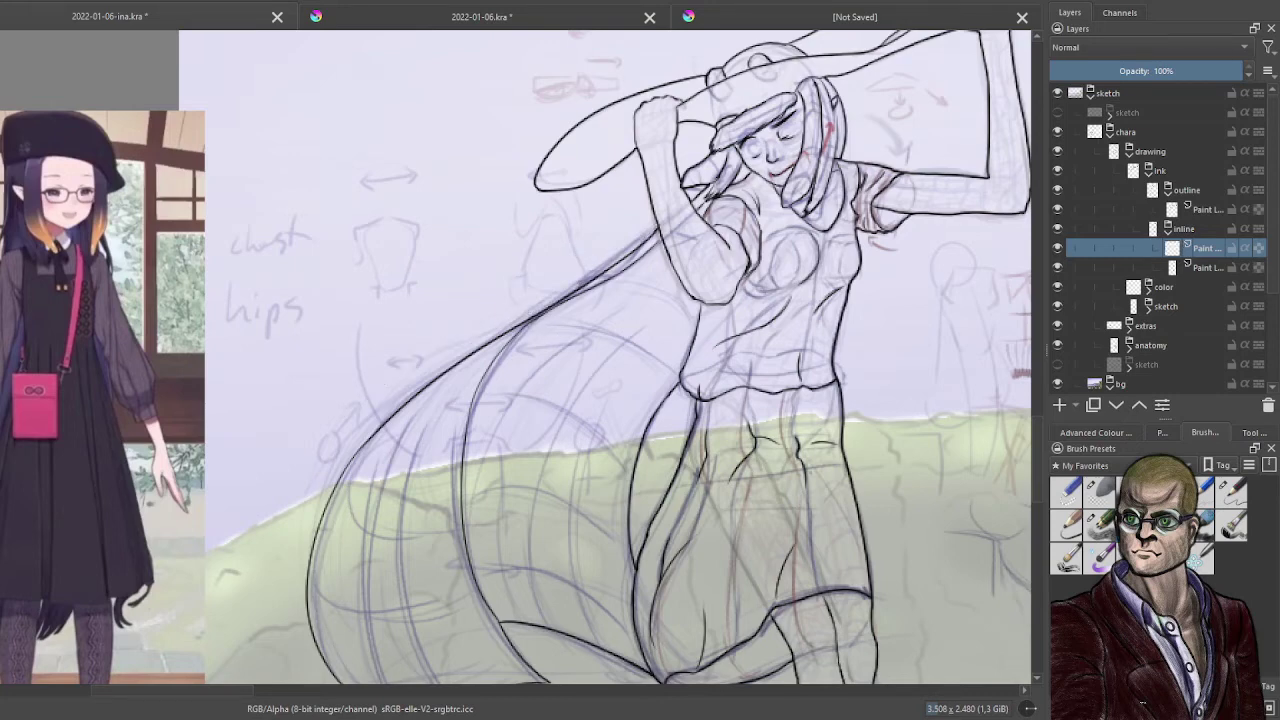
# - Ink loose strands flying off the upper outer edge of the long flowing hair on the inline paint layer
pyautogui.hotkey('ctrl', 'shift', 'z')
pyautogui.hotkey('ctrl', 'z')
pyautogui.moveTo(632, 248); pyautogui.dragTo(370, 382)
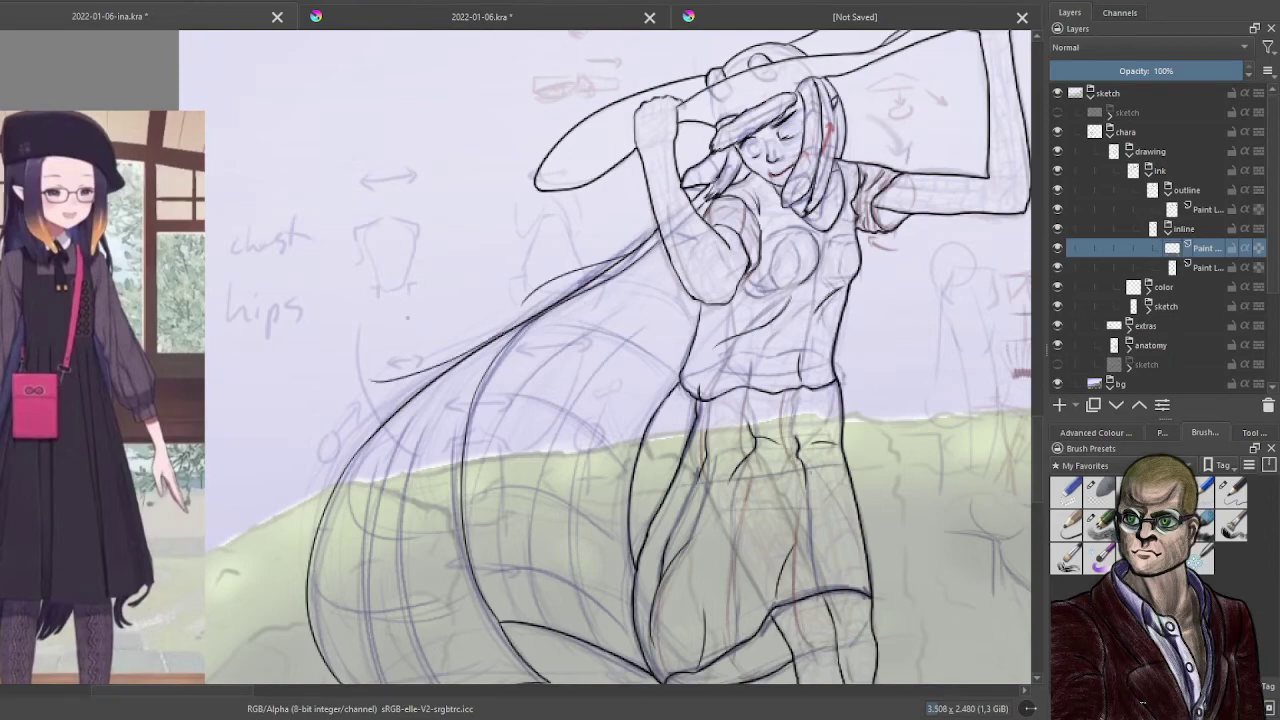
pyautogui.hotkey('ctrl', 'z')
pyautogui.moveTo(476, 350); pyautogui.dragTo(437, 354)
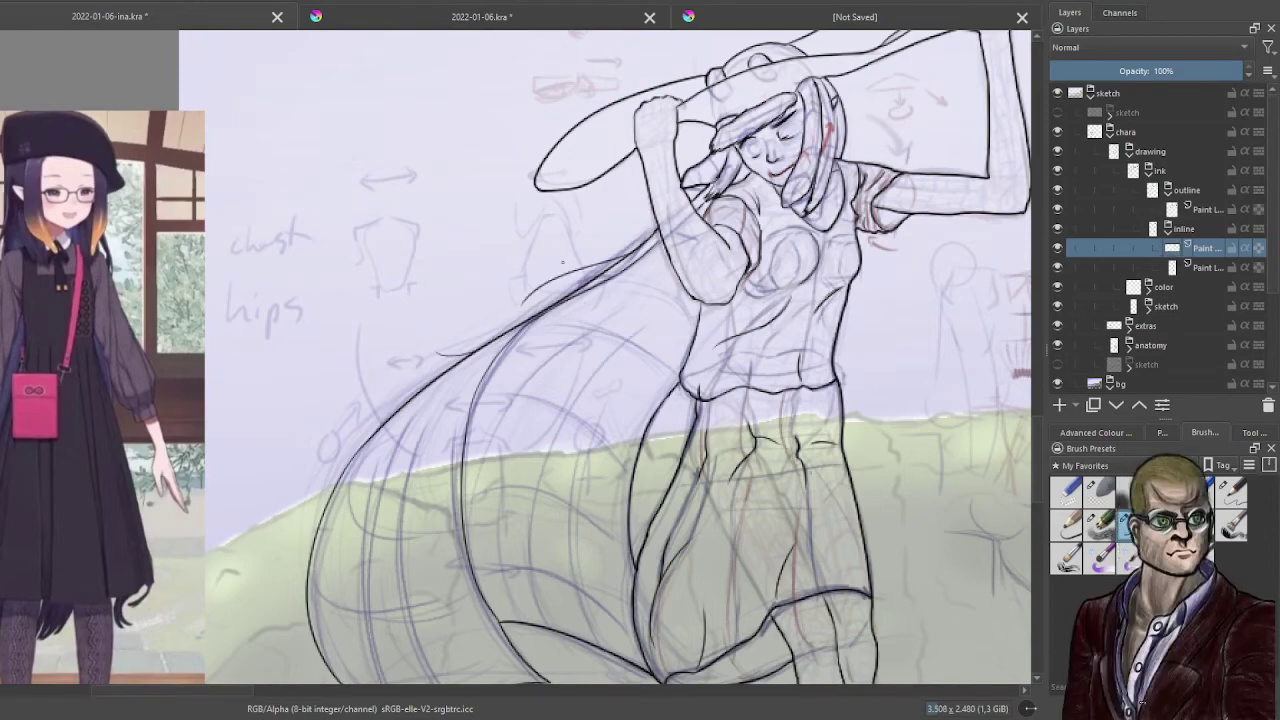
# - Ink short stray flicks on the curved outline behind the skirt and on the outer edge of the flowing hair
pyautogui.scroll(-2, 562, 262)
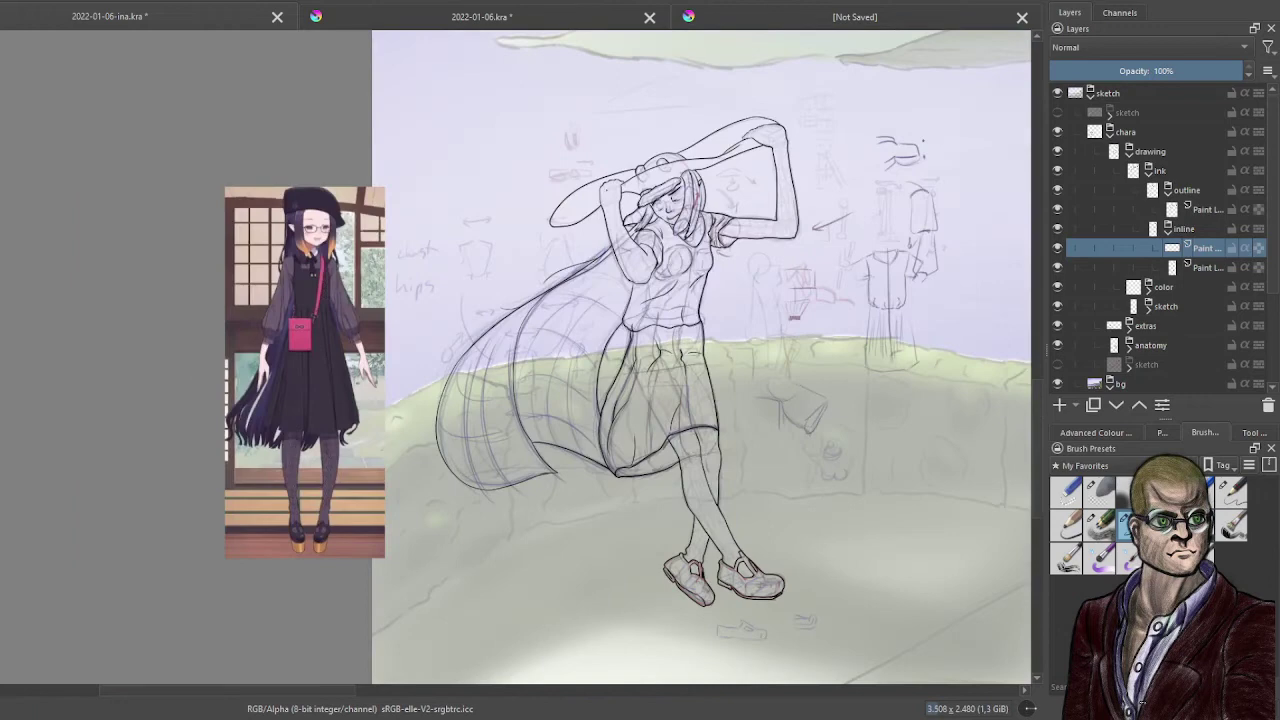
pyautogui.scroll(3, 577, 382)
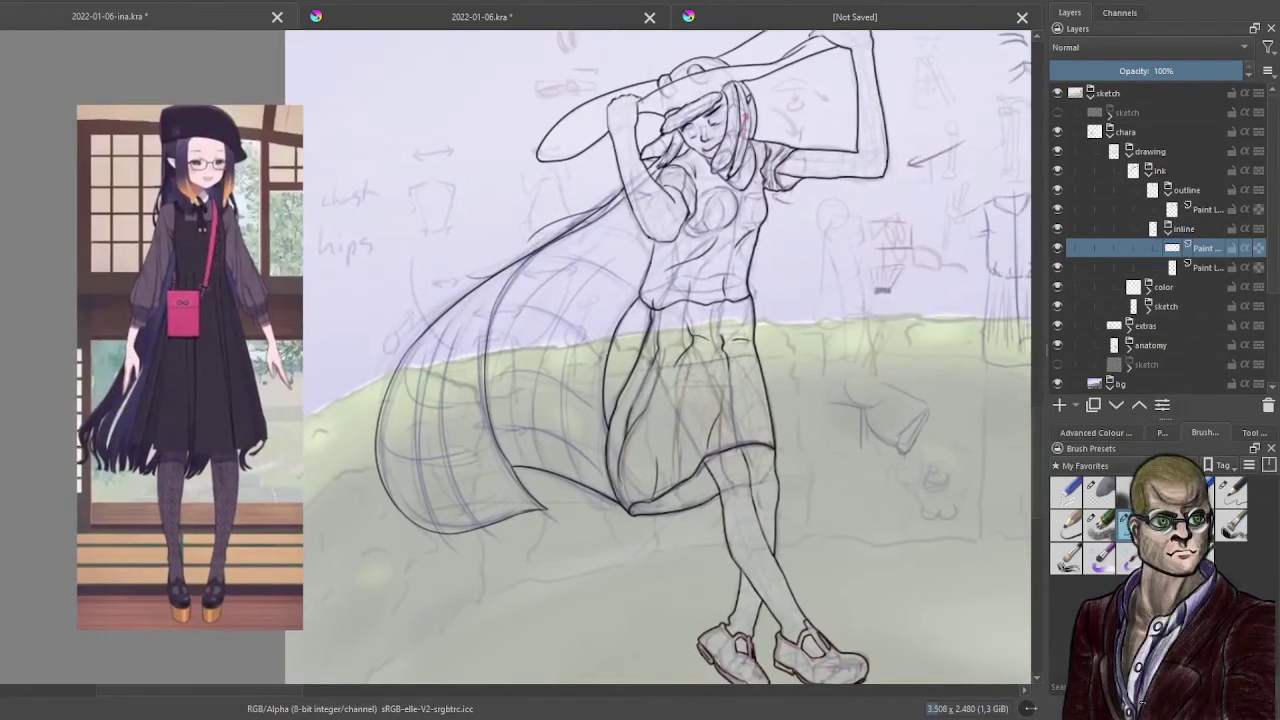
pyautogui.scroll(3, 610, 360)
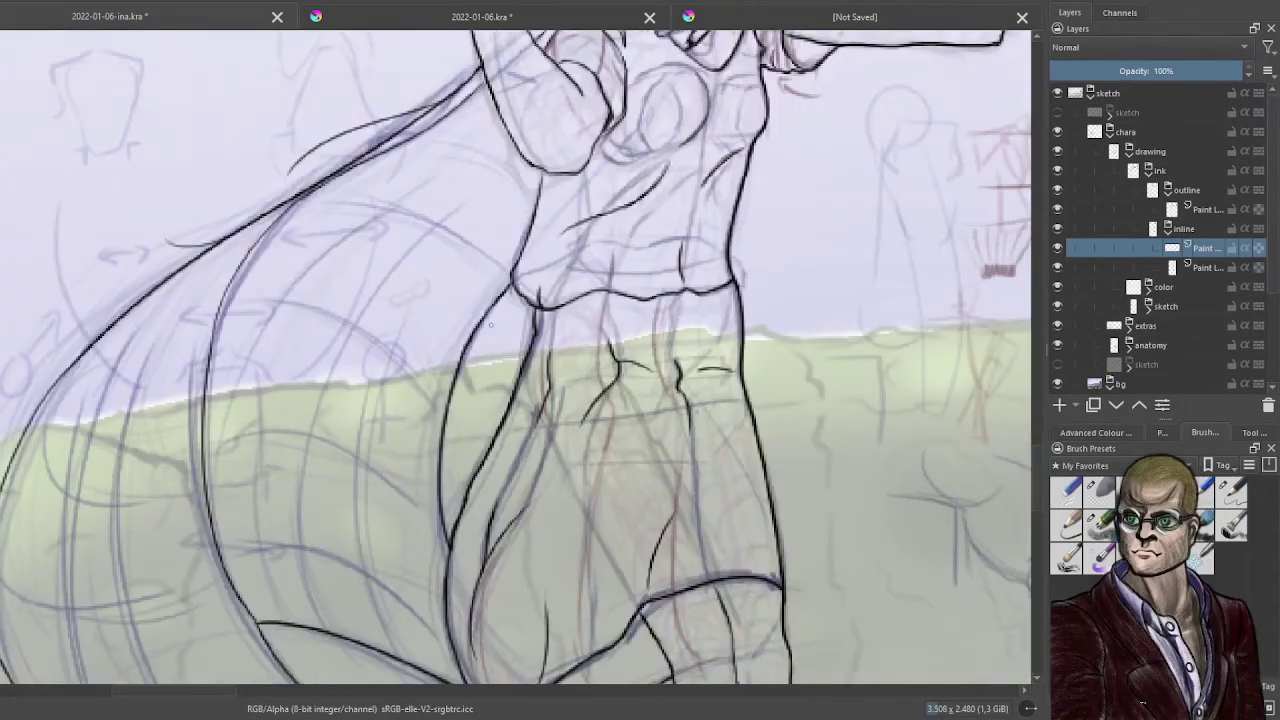
pyautogui.moveTo(492, 305); pyautogui.dragTo(467, 378)
pyautogui.moveTo(440, 472); pyautogui.dragTo(452, 496)
pyautogui.hotkey('ctrl', 'z')
pyautogui.scroll(-2, 471, 432)
pyautogui.moveTo(365, 460); pyautogui.dragTo(576, 381)
pyautogui.scroll(1, 576, 381)
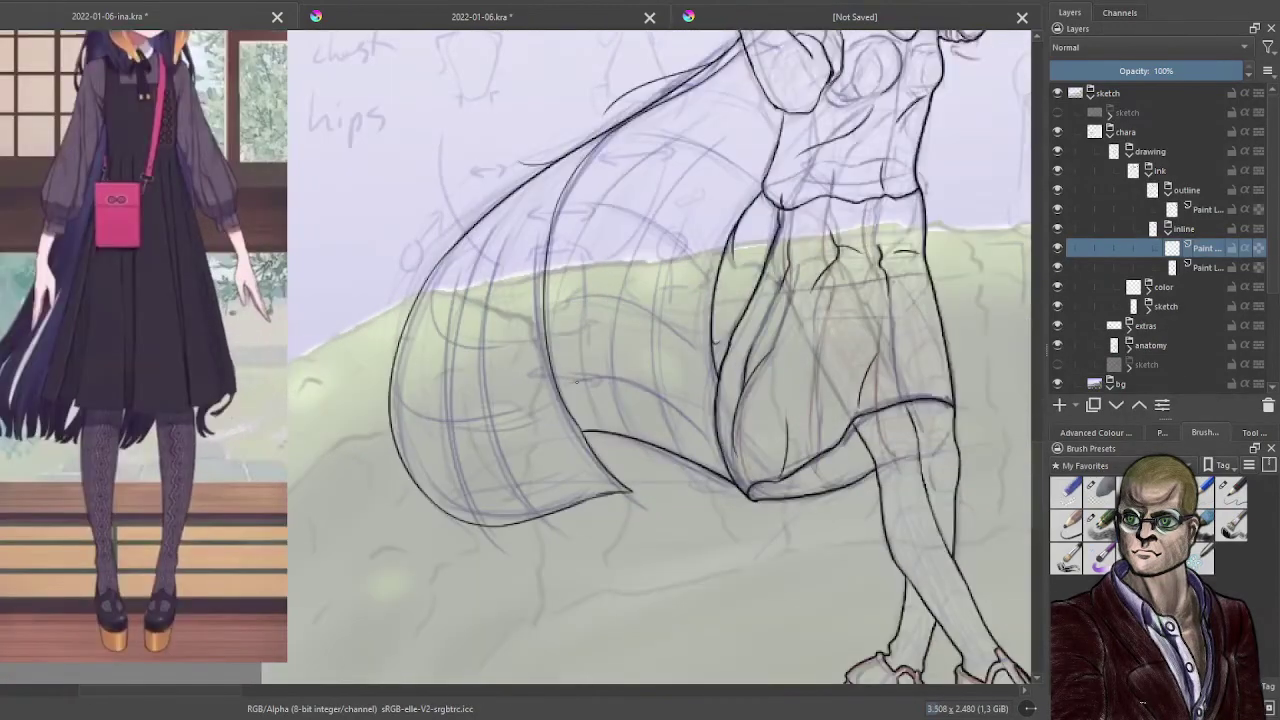
pyautogui.moveTo(404, 331)
pyautogui.mouseDown()
pyautogui.moveTo(373, 364)
pyautogui.moveTo(392, 356)
pyautogui.mouseUp()
pyautogui.hotkey('ctrl', 'z')
# - Try to ink loose strands along the rounded lower edge of the flowing hair
pyautogui.moveTo(413, 478); pyautogui.dragTo(432, 514)
pyautogui.hotkey('ctrl', 'z')
pyautogui.scroll(2, 655, 480)
pyautogui.moveTo(551, 501); pyautogui.dragTo(621, 449)
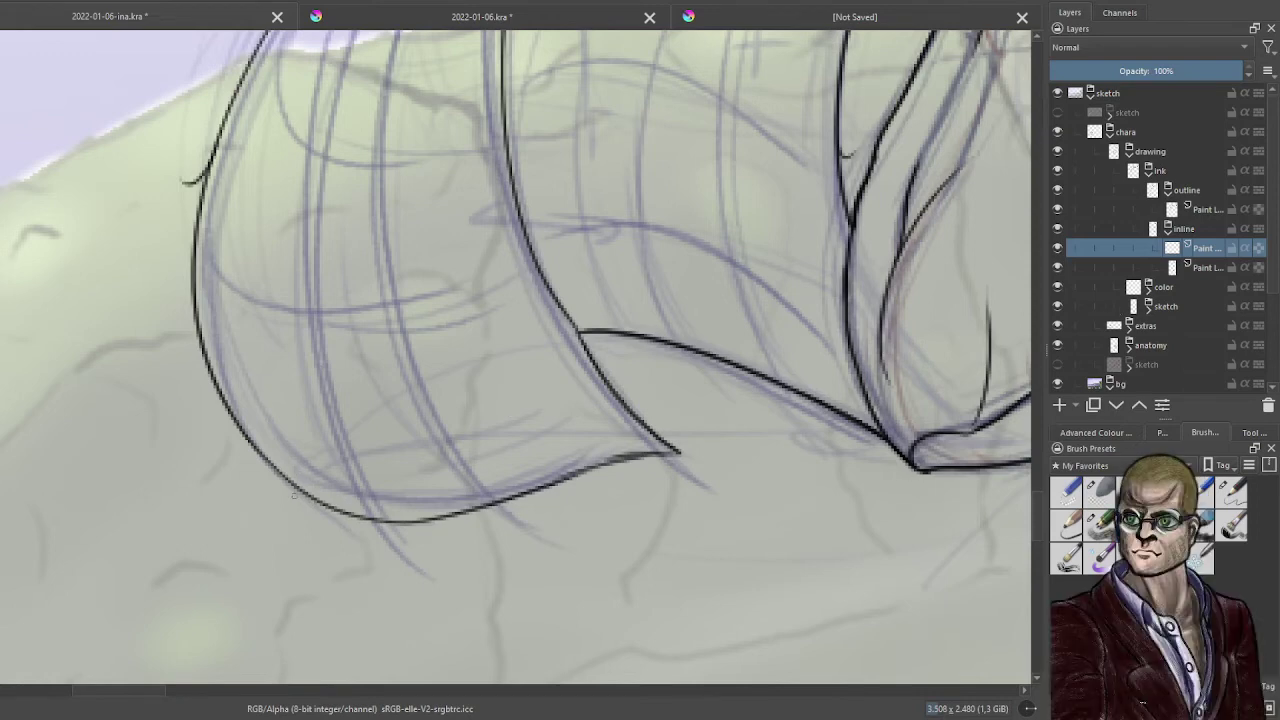
pyautogui.moveTo(298, 487); pyautogui.dragTo(416, 534)
pyautogui.hotkey('ctrl', 'z')
pyautogui.hotkey('ctrl', 'z')
# - Examine which lines the two inline paint layers hold by toggling their visibility
pyautogui.click(1097, 494)
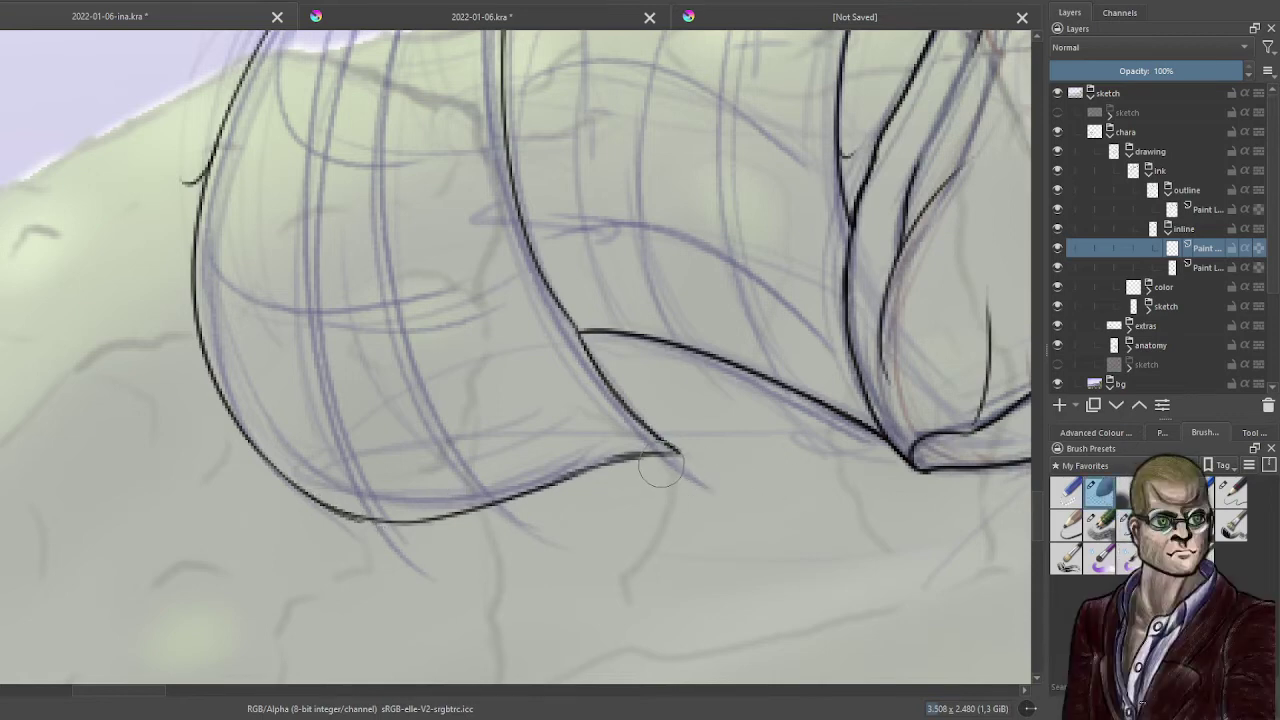
pyautogui.click(1057, 267)
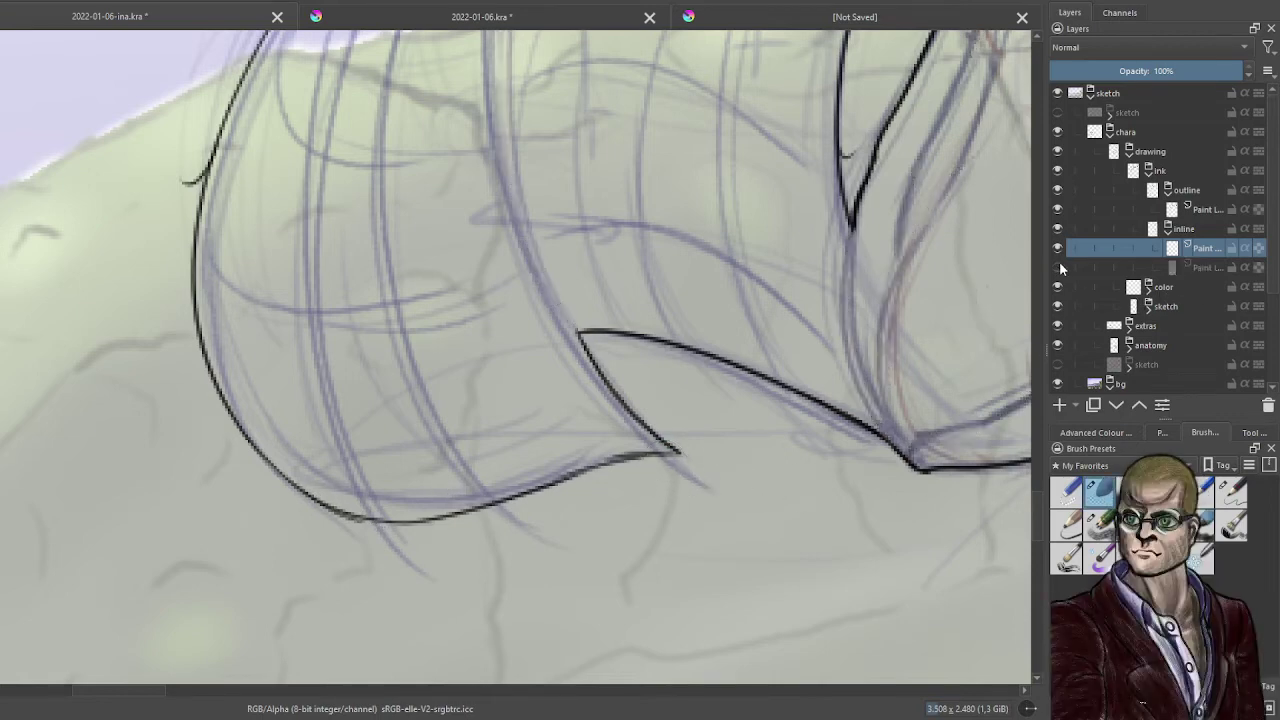
pyautogui.click(1057, 267)
pyautogui.click(1058, 248)
pyautogui.click(1058, 248)
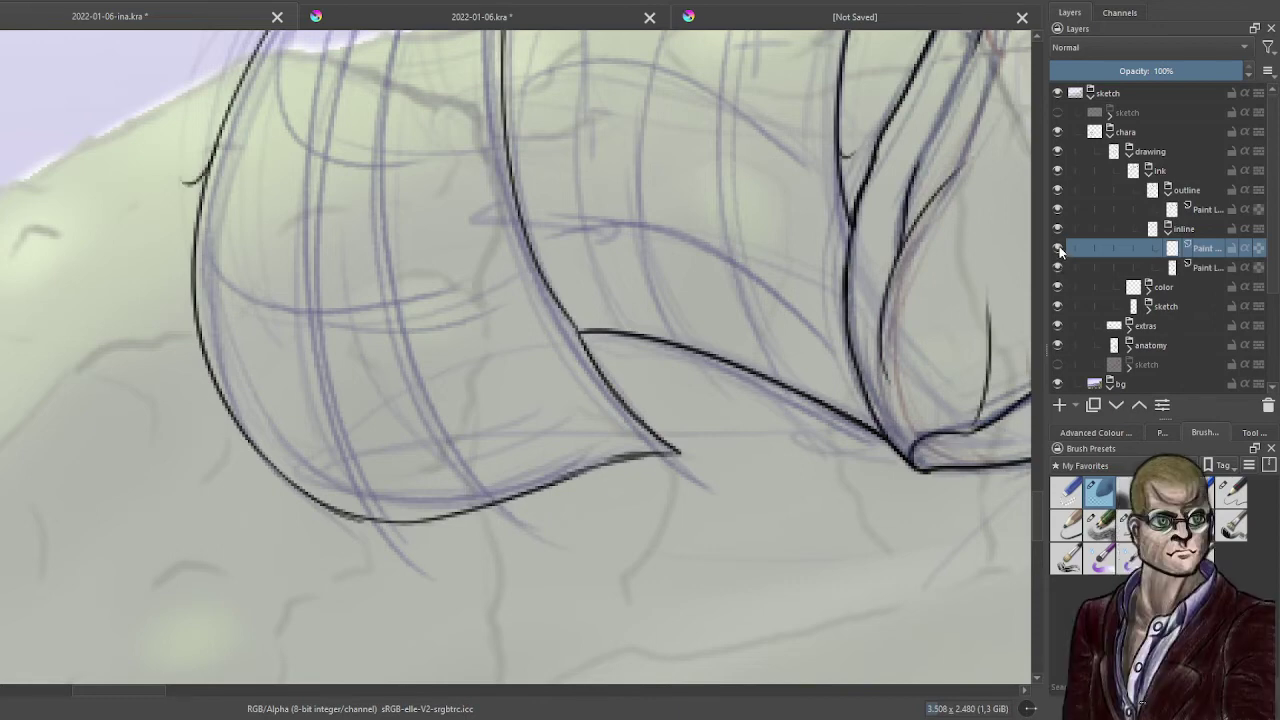
pyautogui.click(1207, 210)
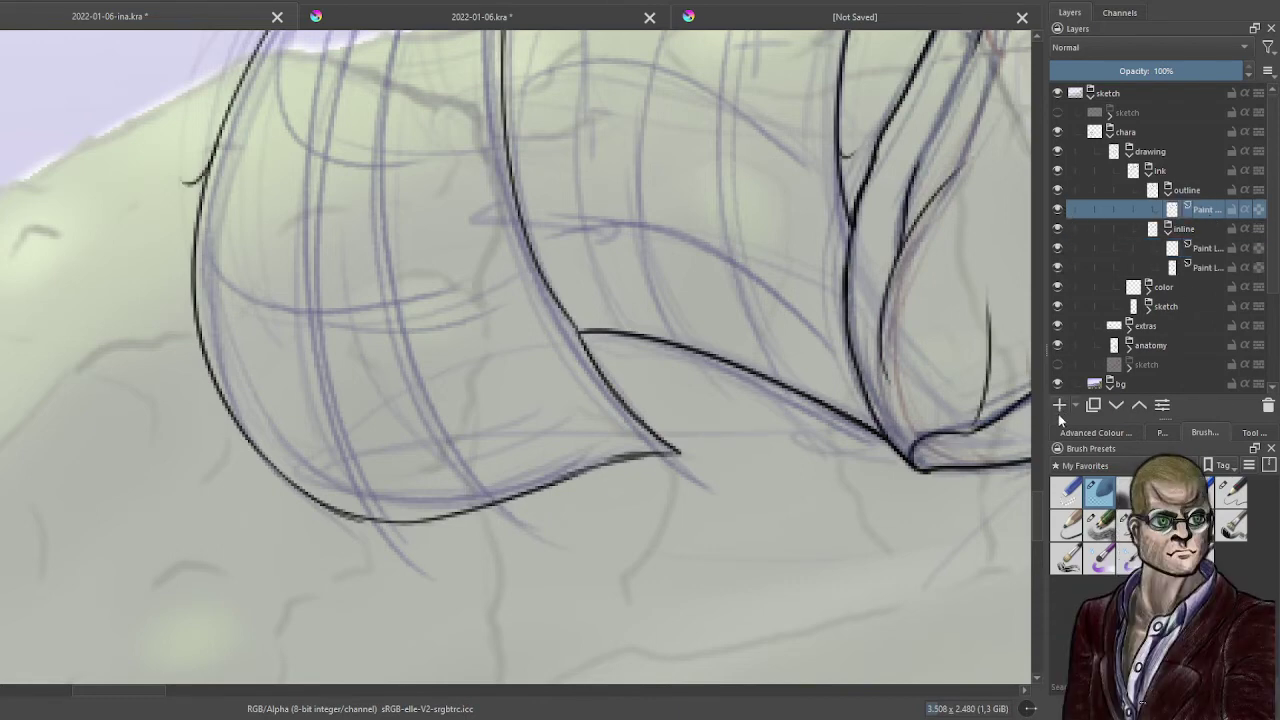
pyautogui.click(1207, 248)
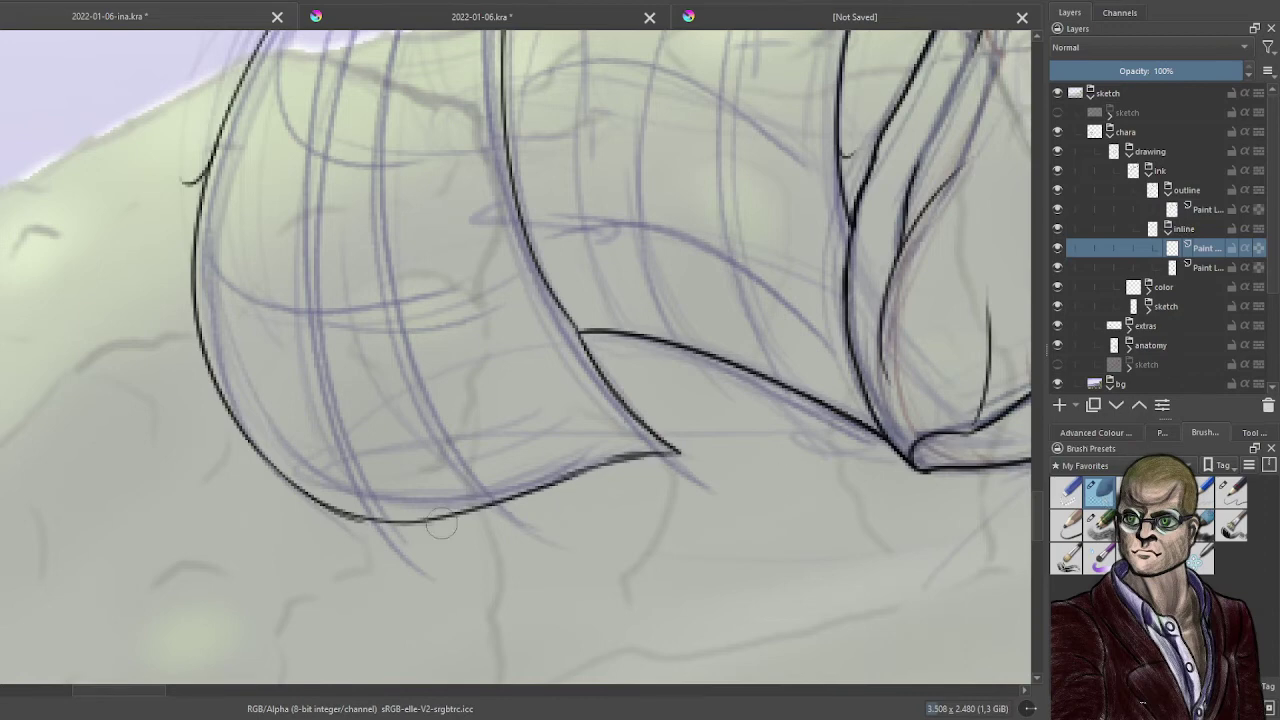
# - Add a paint layer above the existing one in the outline group and lower the existing outline layer's opacity to 47%
pyautogui.click(1205, 210)
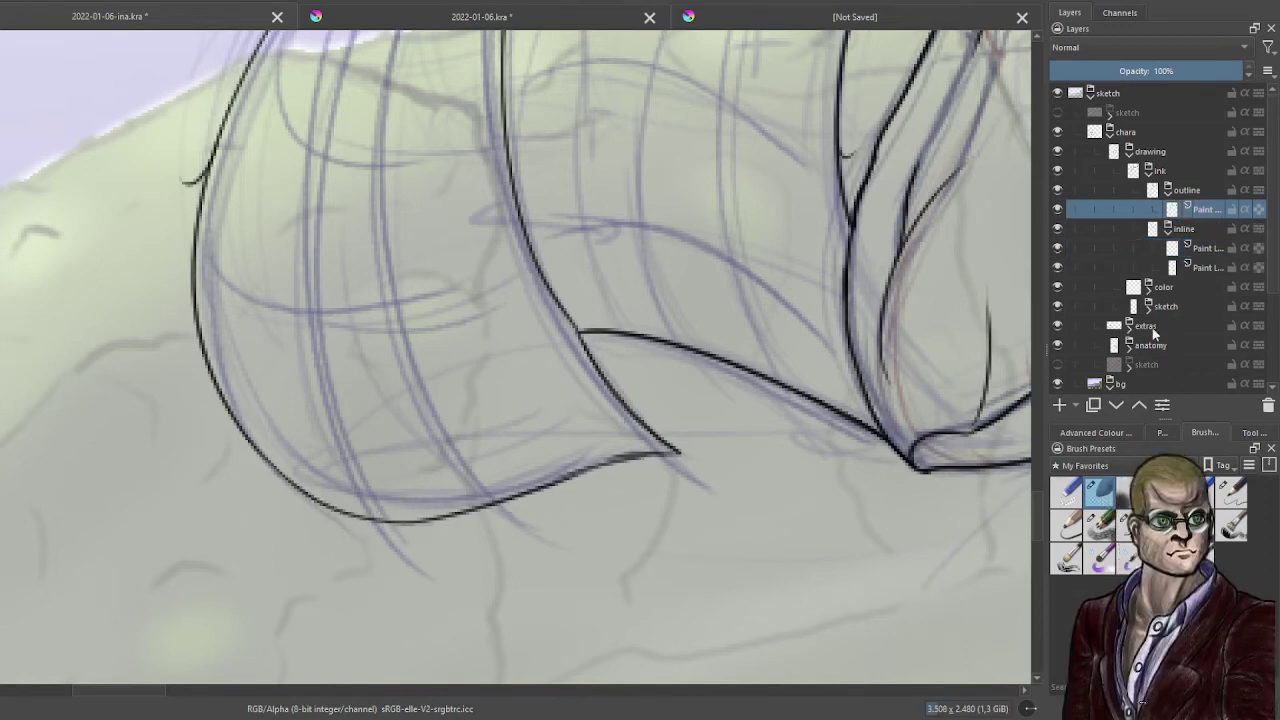
pyautogui.click(1061, 405)
pyautogui.click(1204, 228)
pyautogui.click(1168, 73)
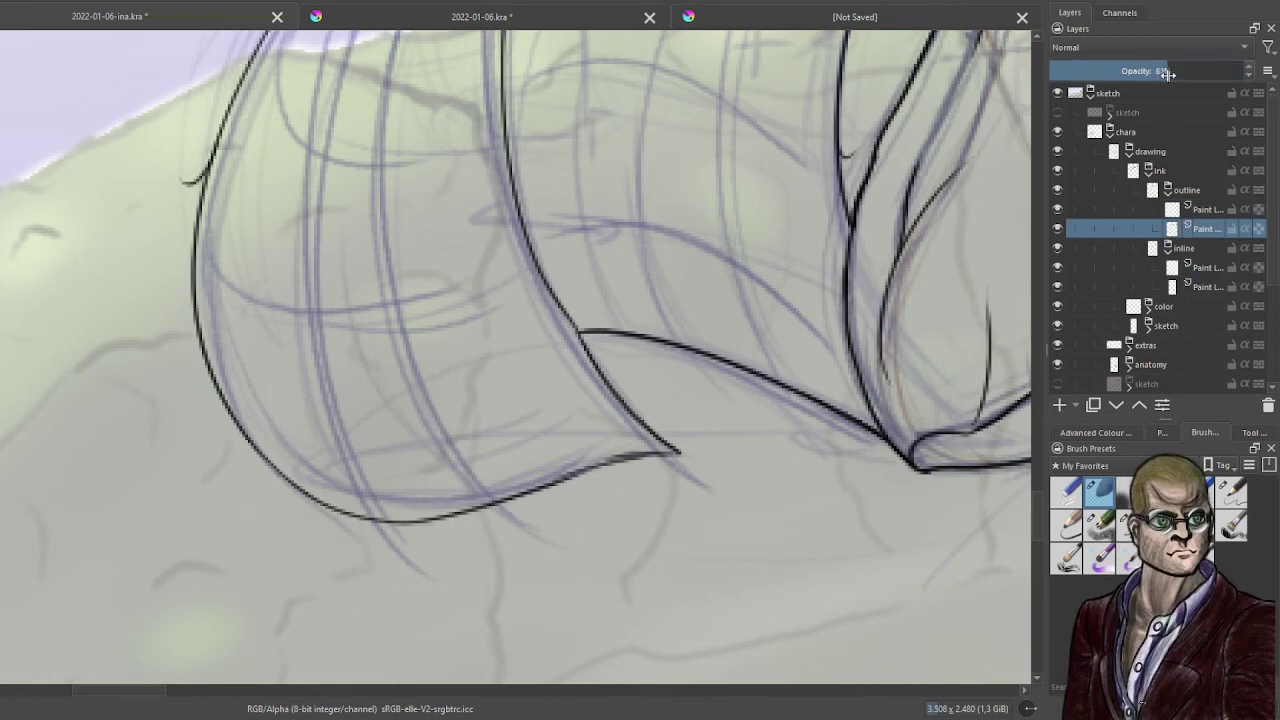
pyautogui.click(1144, 78)
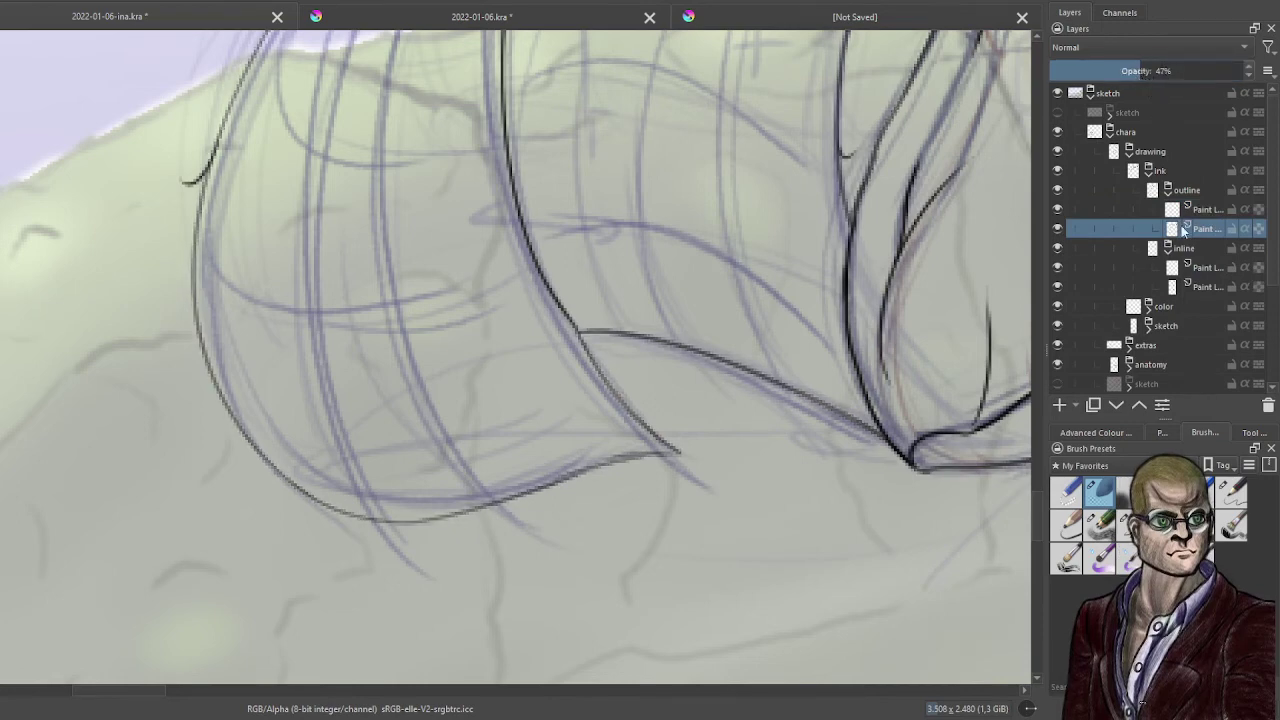
# - Re-ink the lower inner edge of the flowing hair down to a pointed tip on the new outline layer
pyautogui.click(1205, 209)
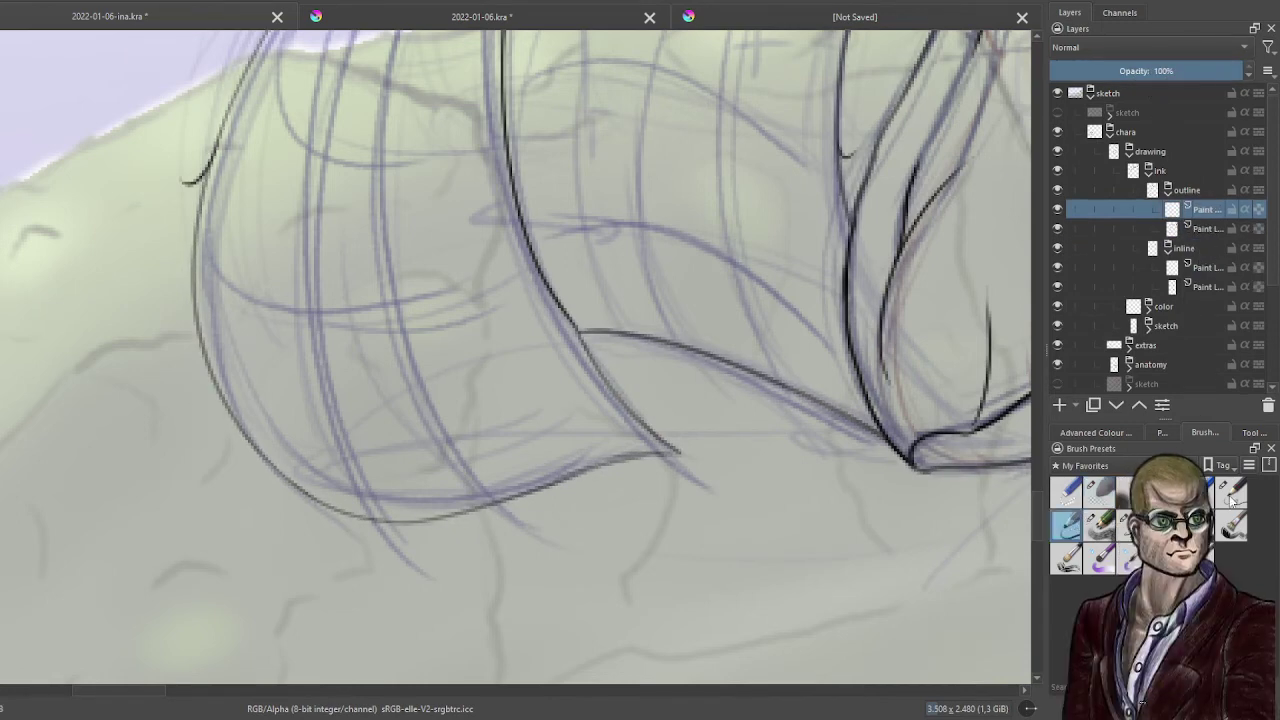
pyautogui.press('/')
pyautogui.click(1125, 526)
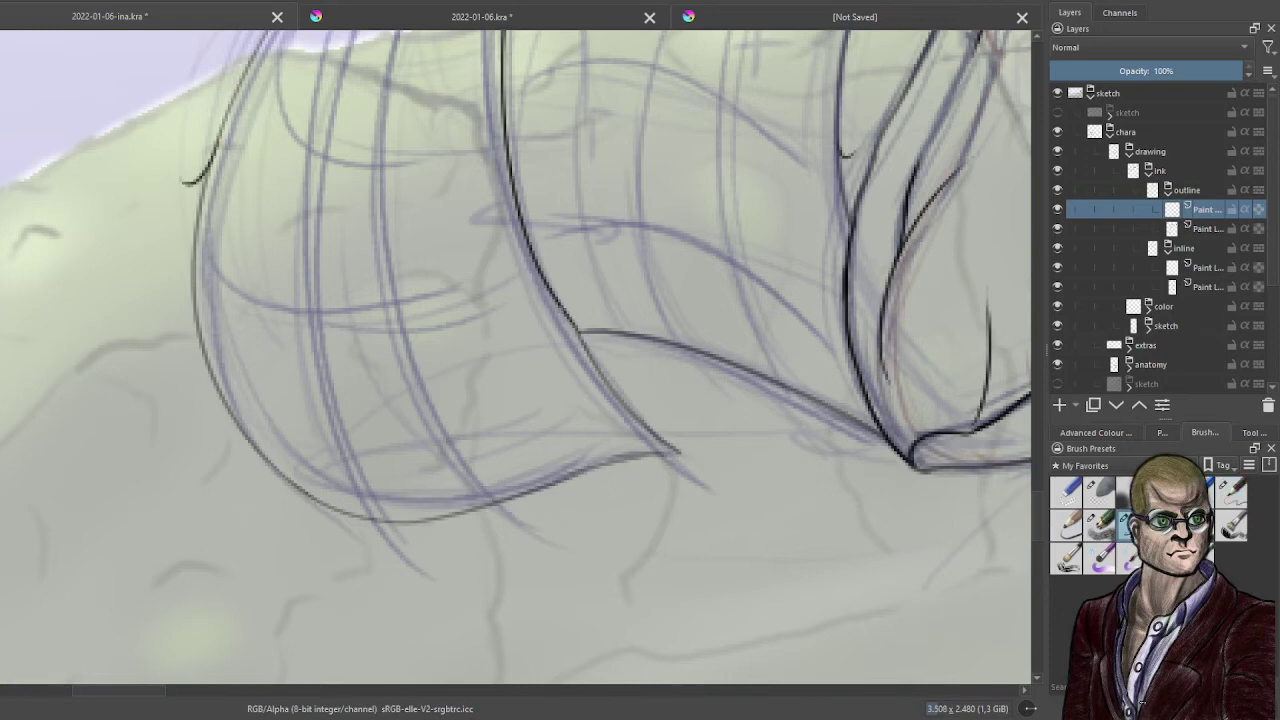
pyautogui.moveTo(586, 342); pyautogui.dragTo(674, 446)
pyautogui.moveTo(630, 404); pyautogui.dragTo(694, 459)
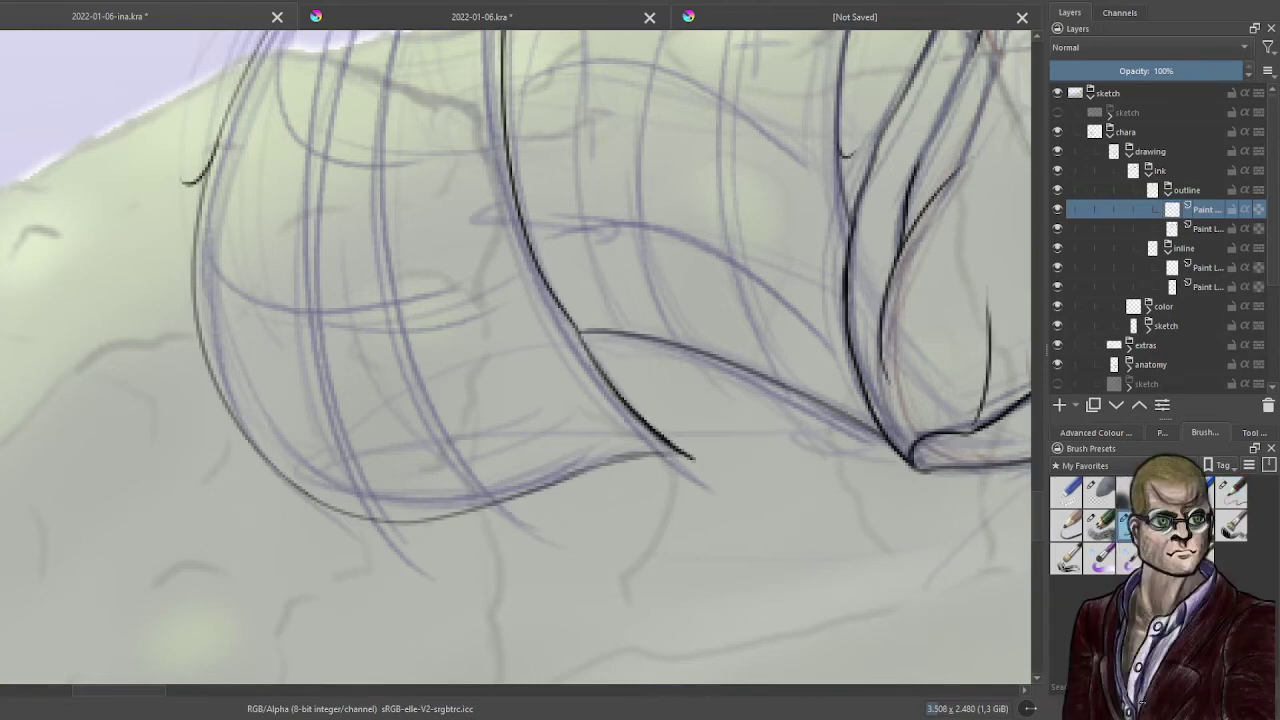
# - Try to re-ink the hair's lower outer curve with strands overshooting its bottom edge
pyautogui.scroll(2, 560, 400)
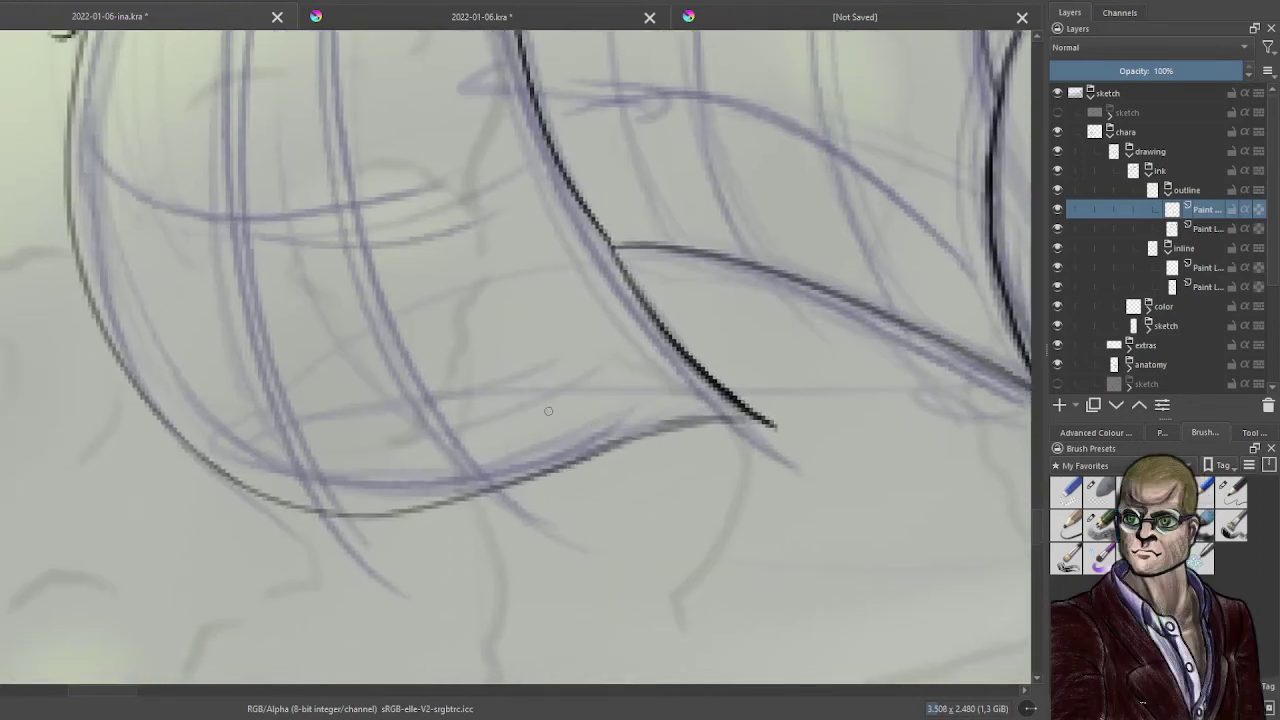
pyautogui.moveTo(122, 364)
pyautogui.mouseDown()
pyautogui.moveTo(195, 458)
pyautogui.moveTo(262, 499)
pyautogui.mouseUp()
pyautogui.moveTo(150, 403); pyautogui.dragTo(372, 555)
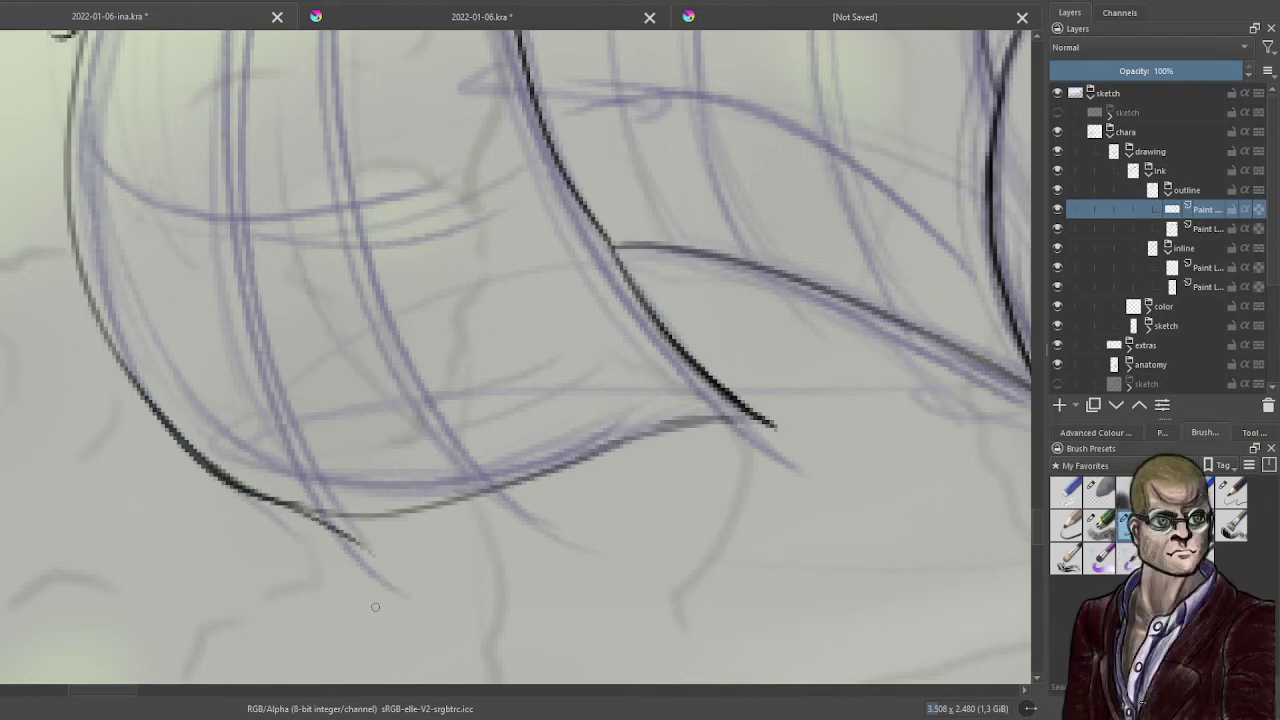
pyautogui.moveTo(288, 505)
pyautogui.mouseDown()
pyautogui.moveTo(360, 548)
pyautogui.moveTo(425, 530)
pyautogui.mouseUp()
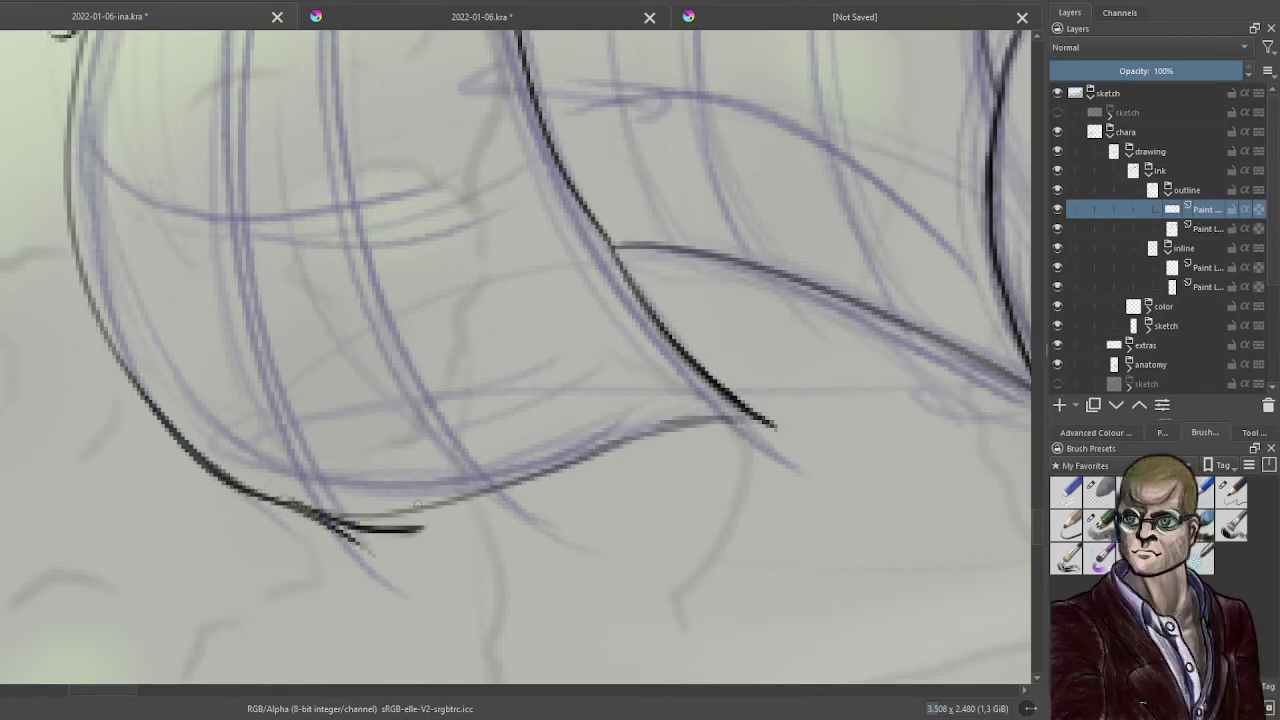
pyautogui.hotkey('ctrl', 'z')
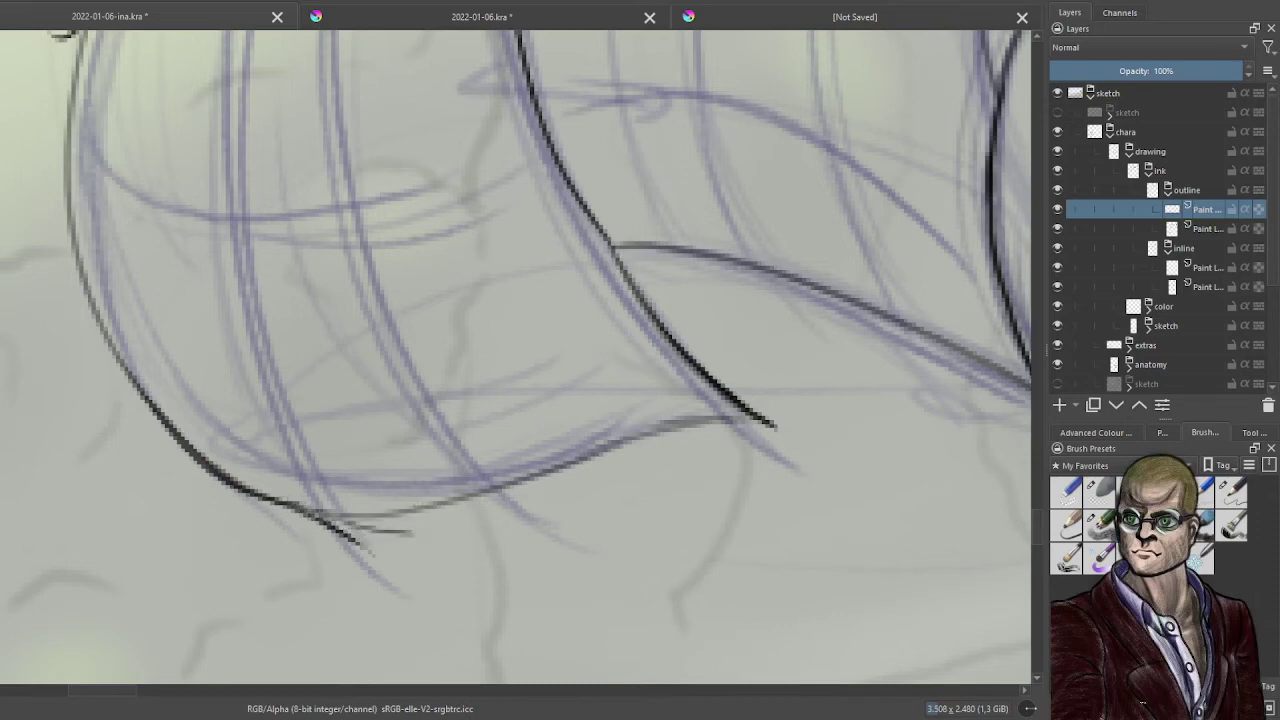
pyautogui.moveTo(302, 512); pyautogui.dragTo(458, 530)
pyautogui.hotkey('ctrl', 'z')
pyautogui.moveTo(308, 516)
pyautogui.mouseDown()
pyautogui.moveTo(460, 536)
pyautogui.moveTo(488, 513)
pyautogui.mouseUp()
pyautogui.moveTo(405, 534)
pyautogui.mouseDown()
pyautogui.moveTo(440, 516)
pyautogui.moveTo(539, 517)
pyautogui.mouseUp()
# - Undo the trial strands along the lower outer curve of the hair
pyautogui.hotkey('ctrl', 'z')
pyautogui.hotkey('ctrl', 'z')
pyautogui.hotkey('ctrl', 'z')
pyautogui.hotkey('ctrl', 'z')
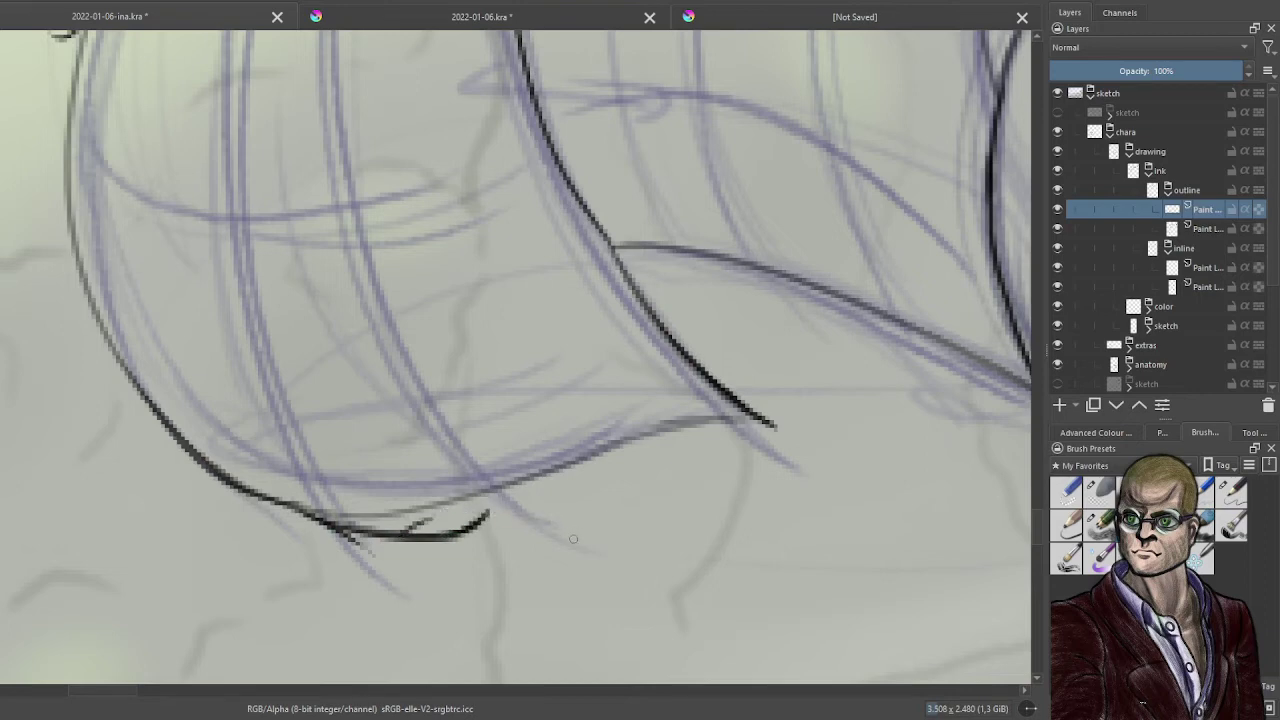
pyautogui.hotkey('ctrl', 'z')
pyautogui.hotkey('ctrl', 'z')
pyautogui.hotkey('ctrl', 'z')
pyautogui.hotkey('ctrl', 'z')
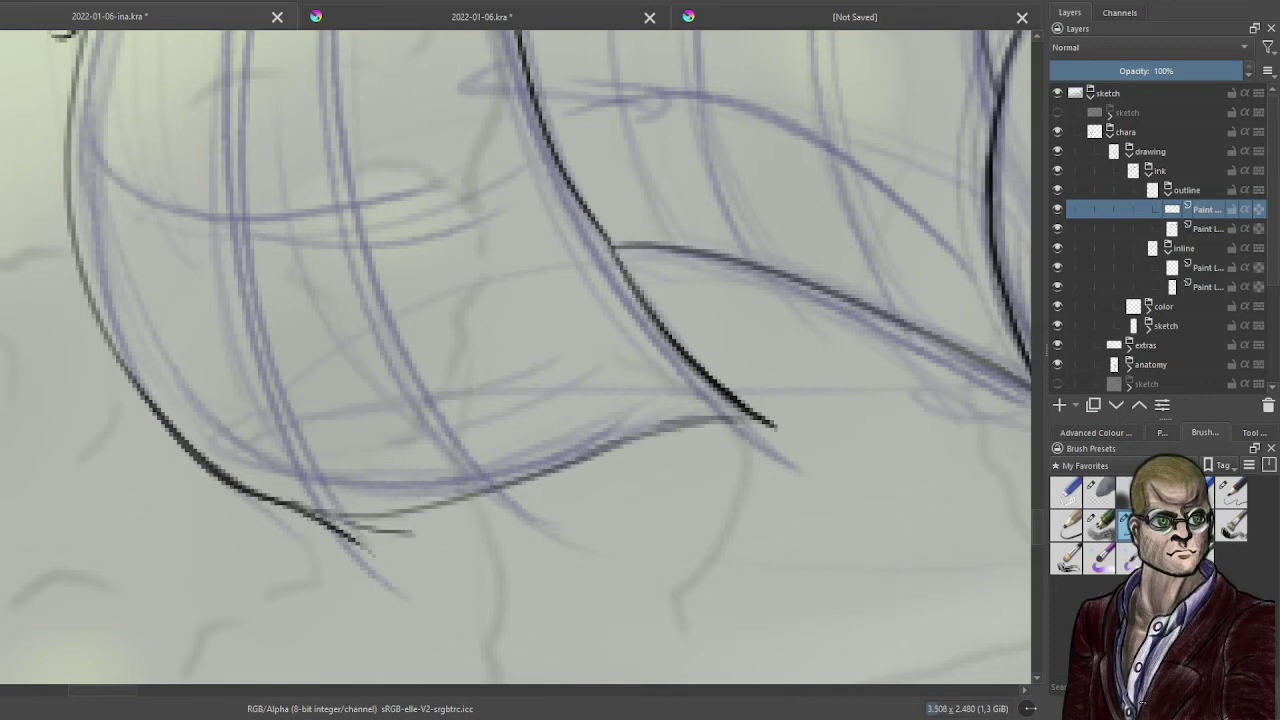
pyautogui.hotkey('ctrl', 'z')
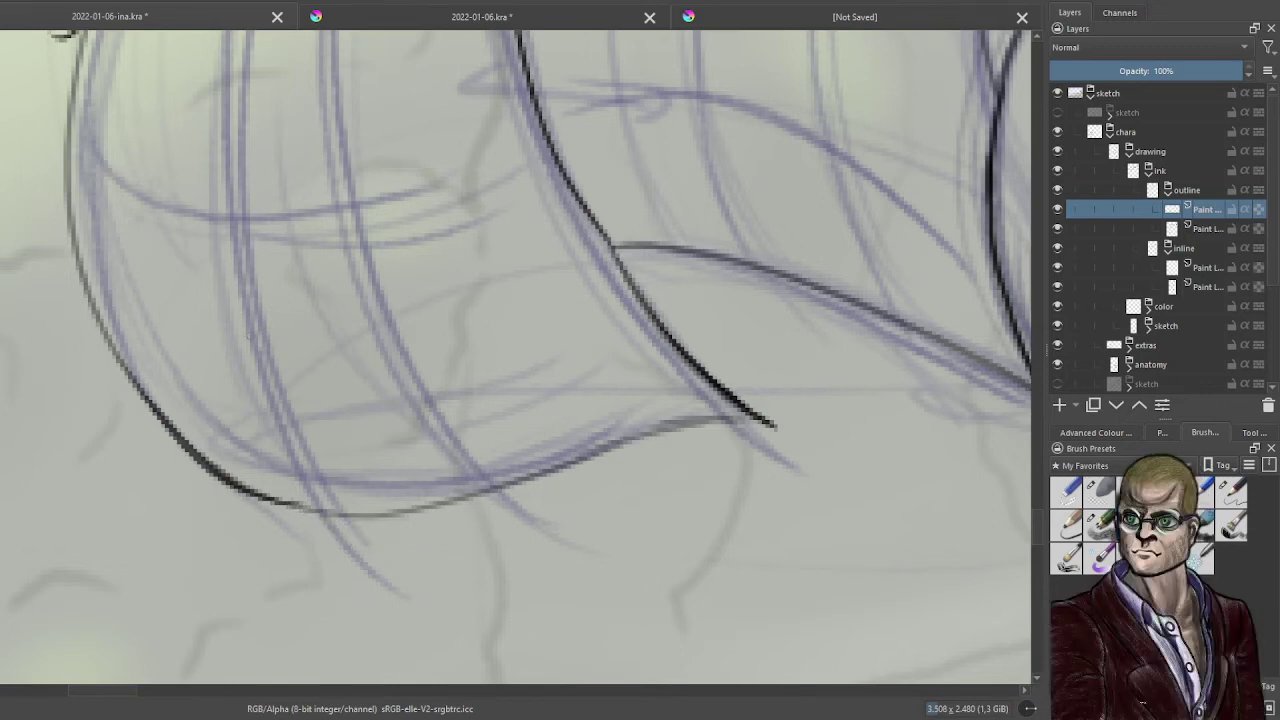
pyautogui.hotkey('ctrl', 'z')
pyautogui.hotkey('ctrl', 'z')
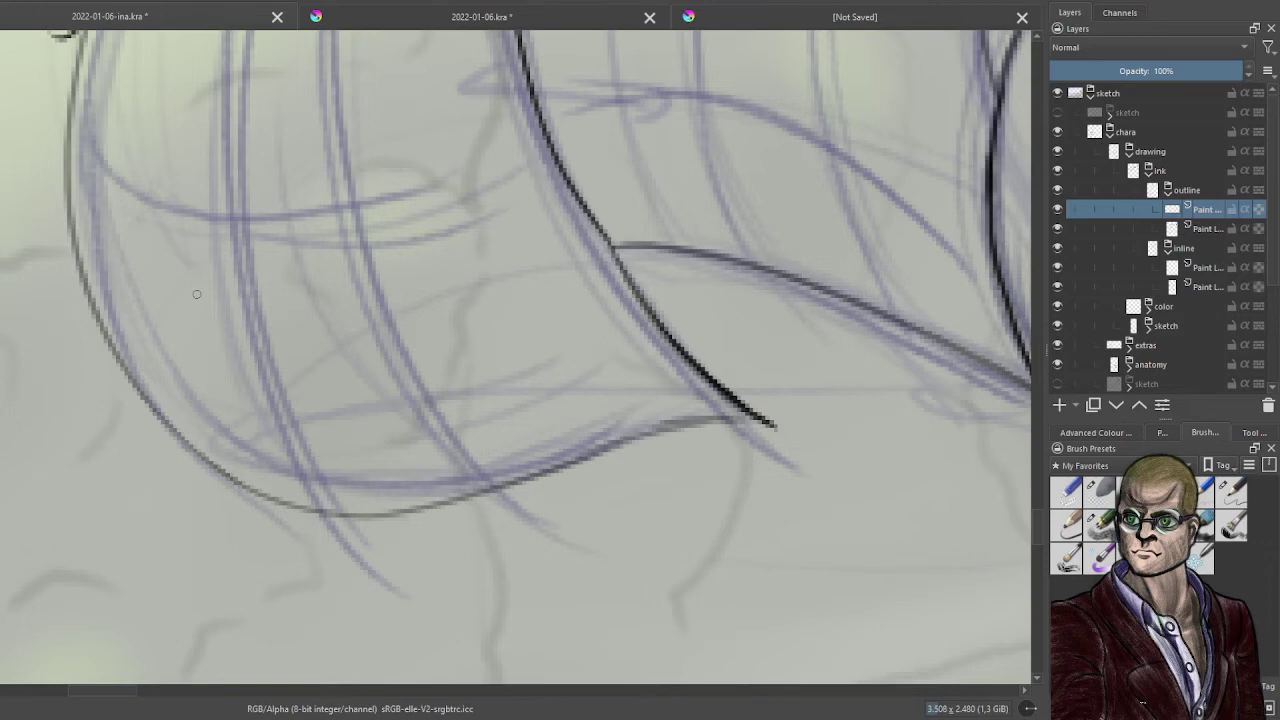
# - Choose dark blue as the brush colour and ink a tapered hair lock extending past the hair's lower edge
pyautogui.scroll(-4, 240, 256)
pyautogui.moveTo(305, 283); pyautogui.dragTo(433, 380)
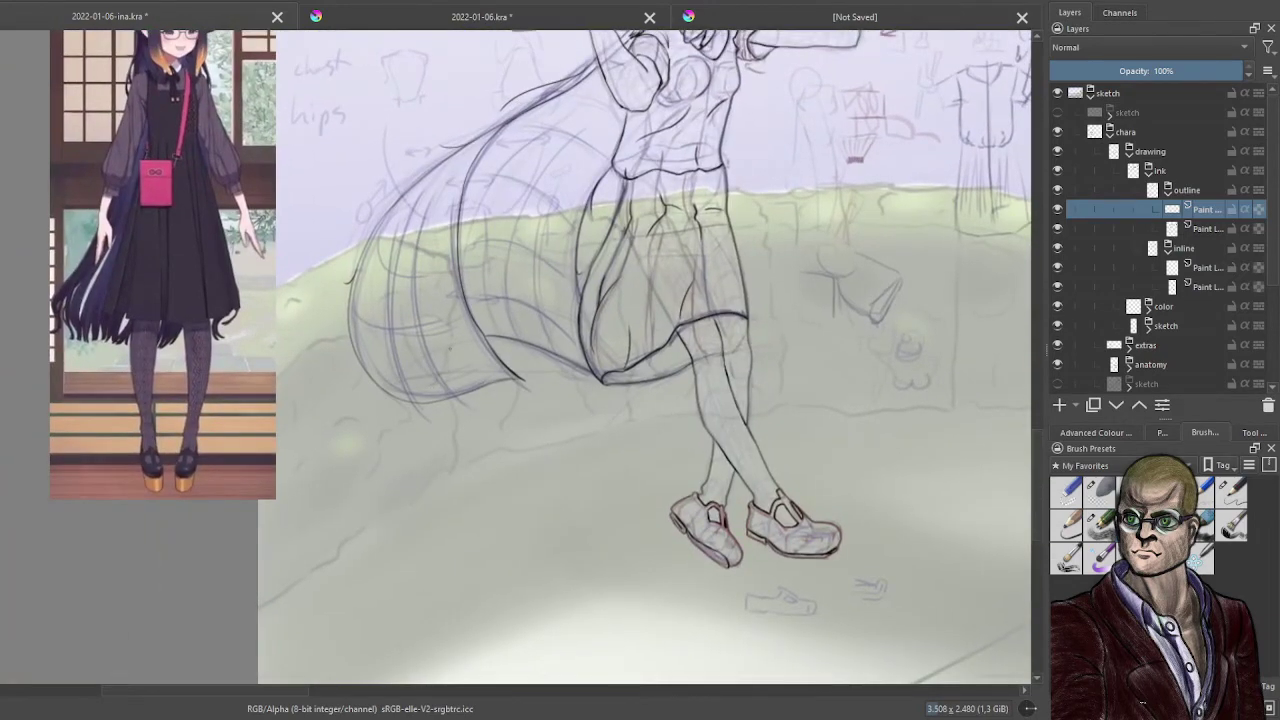
pyautogui.scroll(4, 446, 352)
pyautogui.scroll(2, 431, 369)
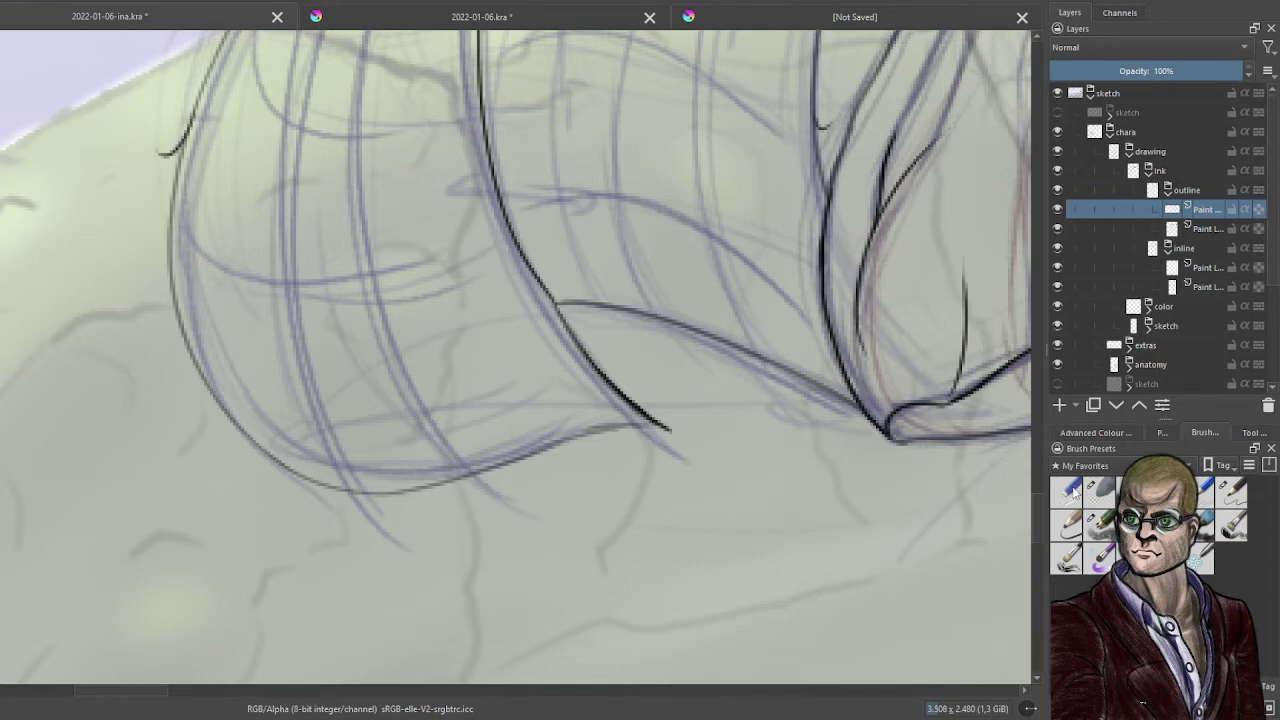
pyautogui.click(1117, 436)
pyautogui.click(1204, 632)
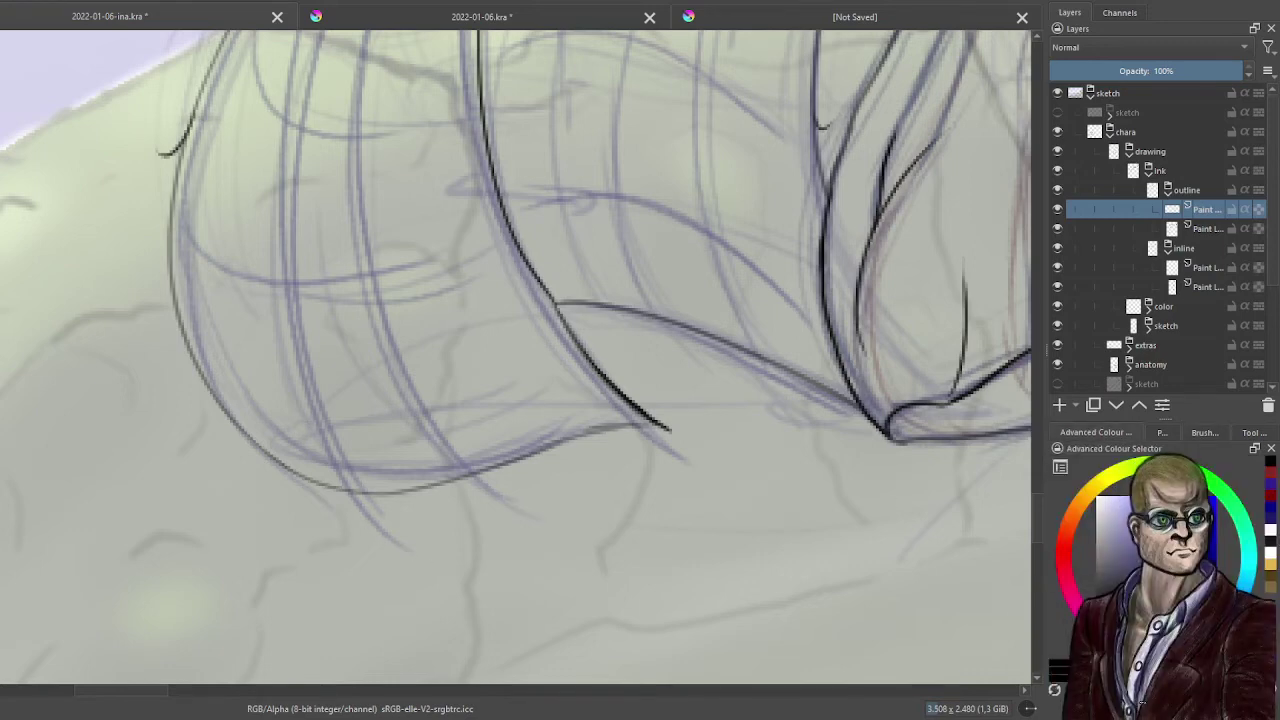
pyautogui.moveTo(398, 545)
pyautogui.mouseDown()
pyautogui.moveTo(352, 500)
pyautogui.moveTo(313, 400)
pyautogui.mouseUp()
pyautogui.hotkey('ctrl', 'z')
pyautogui.moveTo(410, 550)
pyautogui.mouseDown()
pyautogui.moveTo(325, 445)
pyautogui.moveTo(305, 315)
pyautogui.mouseUp()
pyautogui.moveTo(418, 546)
pyautogui.mouseDown()
pyautogui.moveTo(388, 518)
pyautogui.moveTo(355, 432)
pyautogui.moveTo(366, 480)
pyautogui.moveTo(352, 385)
pyautogui.moveTo(355, 416)
pyautogui.mouseUp()
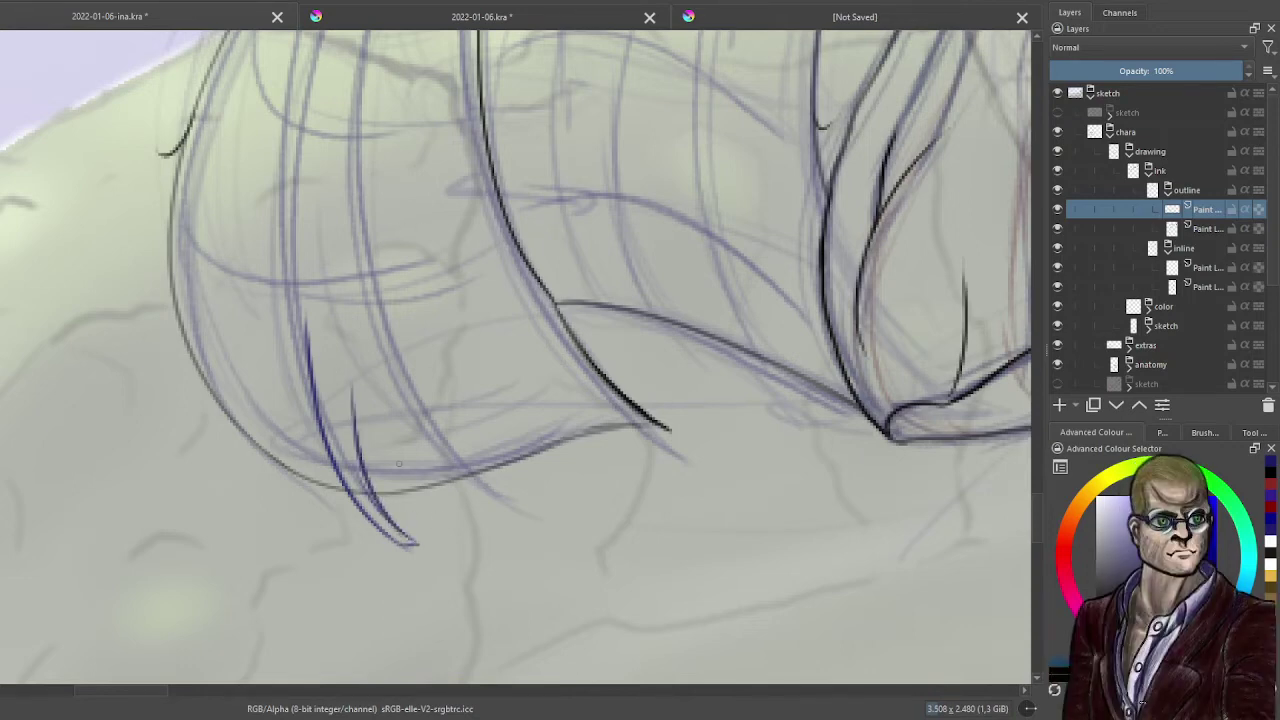
# - Ink a second pointed dark blue lock just outward of the first, ending below the hair's lower curve
pyautogui.moveTo(278, 210); pyautogui.dragTo(320, 498)
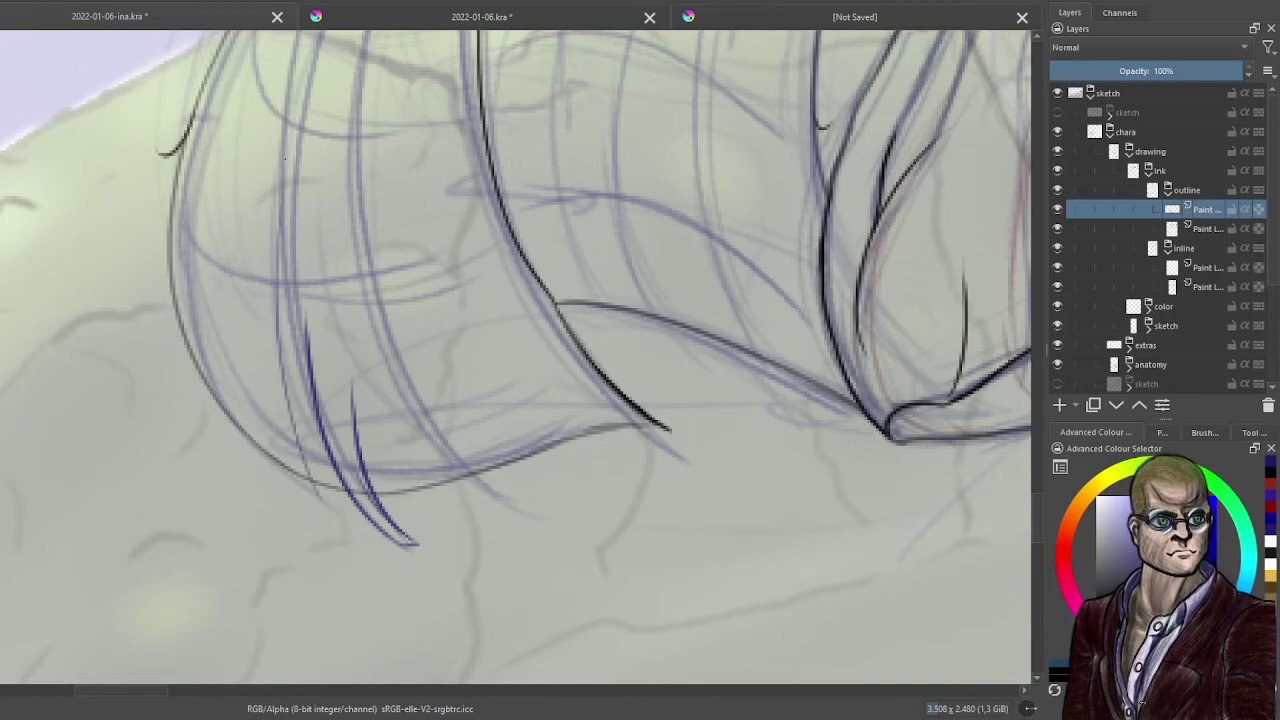
pyautogui.moveTo(280, 165); pyautogui.dragTo(336, 544)
pyautogui.moveTo(285, 348)
pyautogui.mouseDown()
pyautogui.moveTo(336, 542)
pyautogui.moveTo(248, 318)
pyautogui.mouseUp()
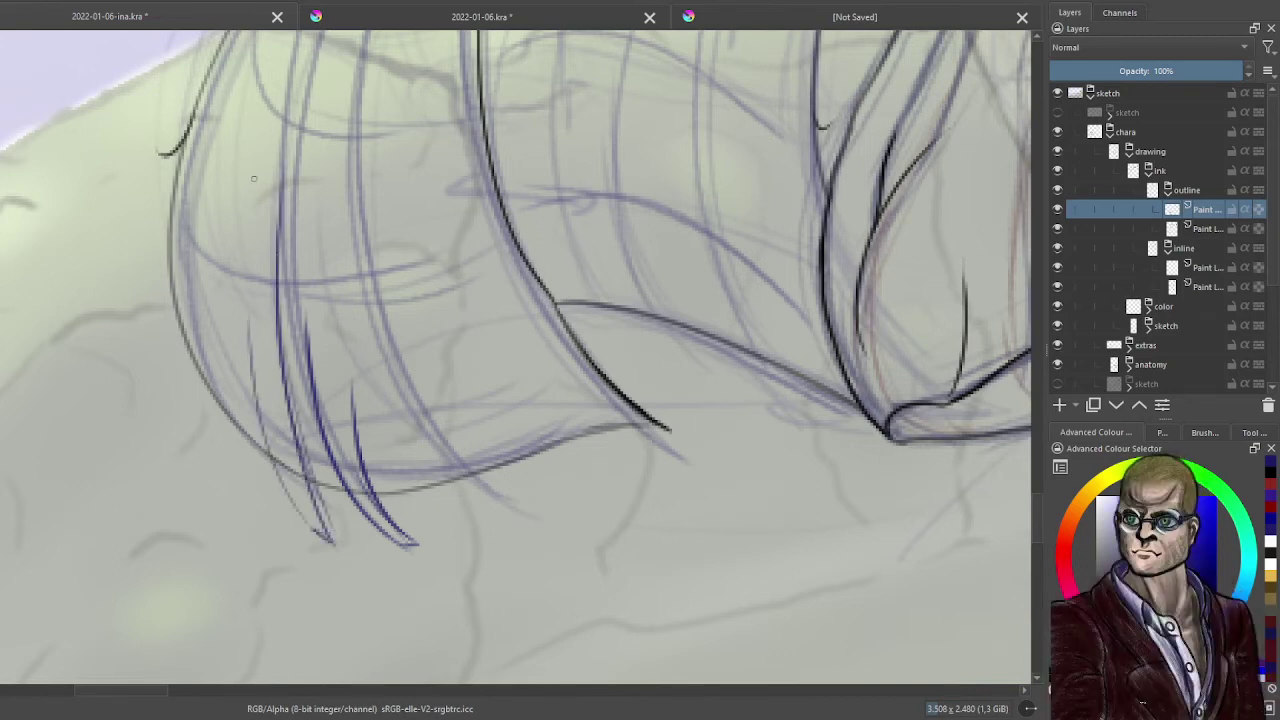
pyautogui.moveTo(320, 537); pyautogui.dragTo(237, 277)
pyautogui.moveTo(284, 486)
pyautogui.mouseDown()
pyautogui.moveTo(237, 232)
pyautogui.moveTo(218, 402)
pyautogui.mouseUp()
# - Ink a third, narrower dark blue lock near the outer edge, with its tip past the hair outline
pyautogui.moveTo(251, 106); pyautogui.dragTo(231, 382)
pyautogui.moveTo(236, 178); pyautogui.dragTo(242, 466)
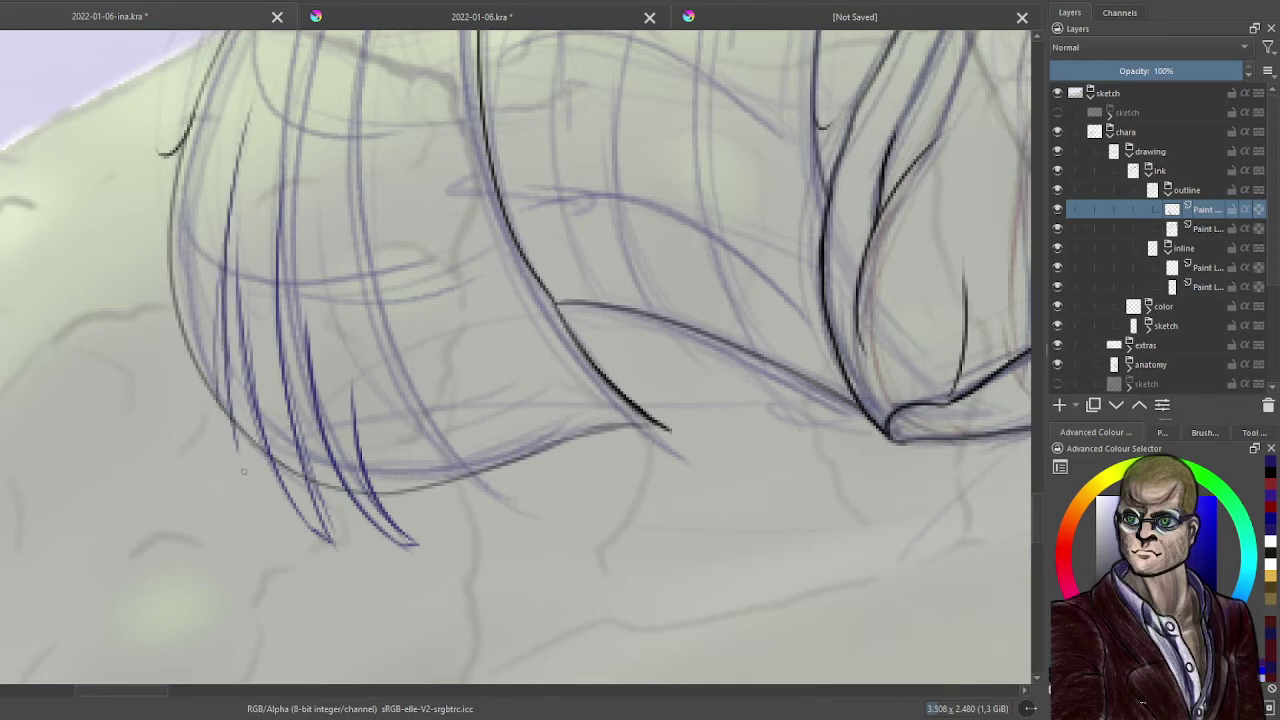
pyautogui.moveTo(226, 284); pyautogui.dragTo(258, 505)
pyautogui.moveTo(228, 362); pyautogui.dragTo(257, 506)
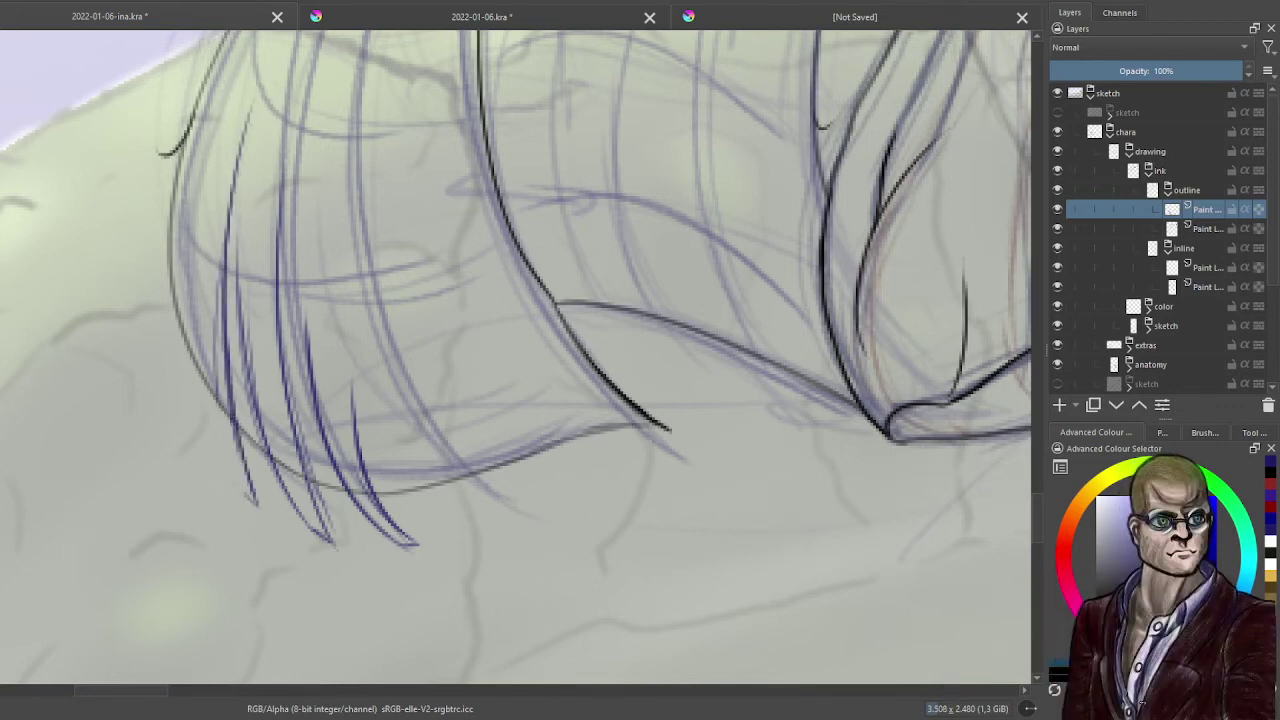
# - Ink the outermost dark blue lock along the hair's outer edge, reaching beyond the faded outline
pyautogui.moveTo(203, 390); pyautogui.dragTo(228, 474)
pyautogui.moveTo(190, 234)
pyautogui.mouseDown()
pyautogui.moveTo(232, 489)
pyautogui.moveTo(211, 413)
pyautogui.moveTo(226, 478)
pyautogui.mouseUp()
pyautogui.moveTo(206, 412); pyautogui.dragTo(222, 452)
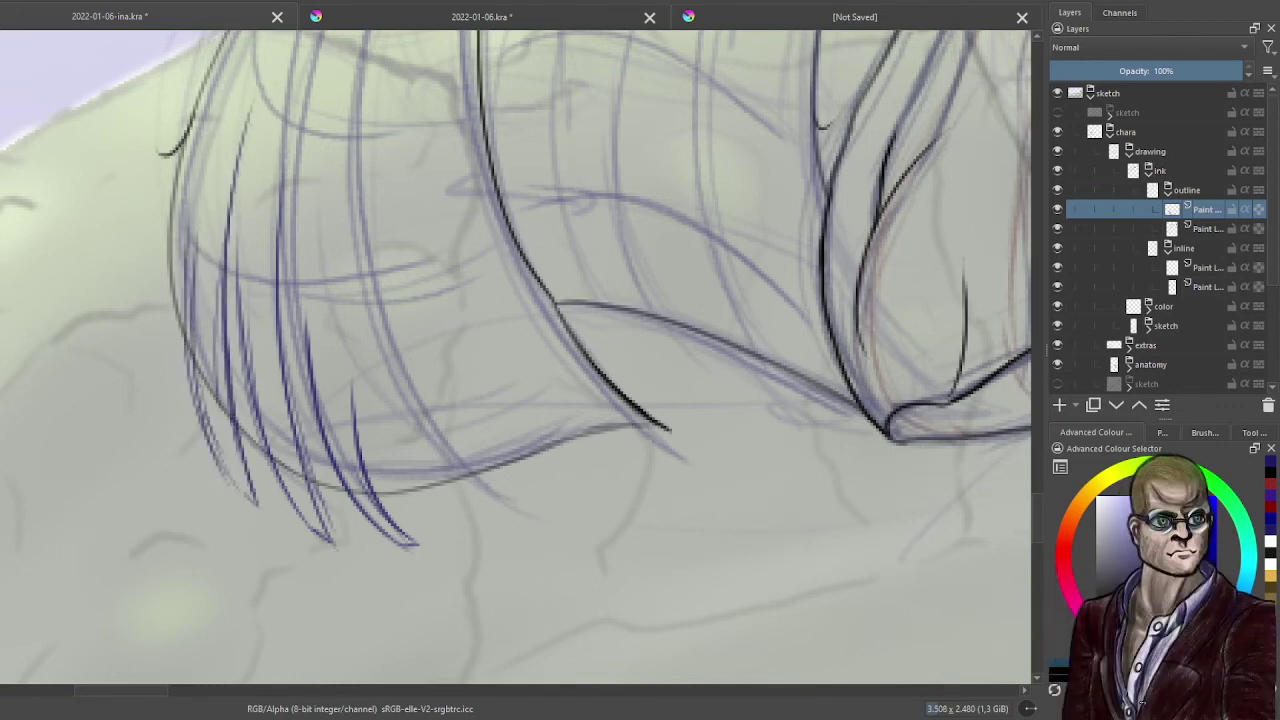
# - Reinforce the outermost dark blue lock and ink another long pointed lock across the middle of the hair's lower edge
pyautogui.moveTo(188, 208); pyautogui.dragTo(204, 410)
pyautogui.moveTo(192, 280); pyautogui.dragTo(236, 486)
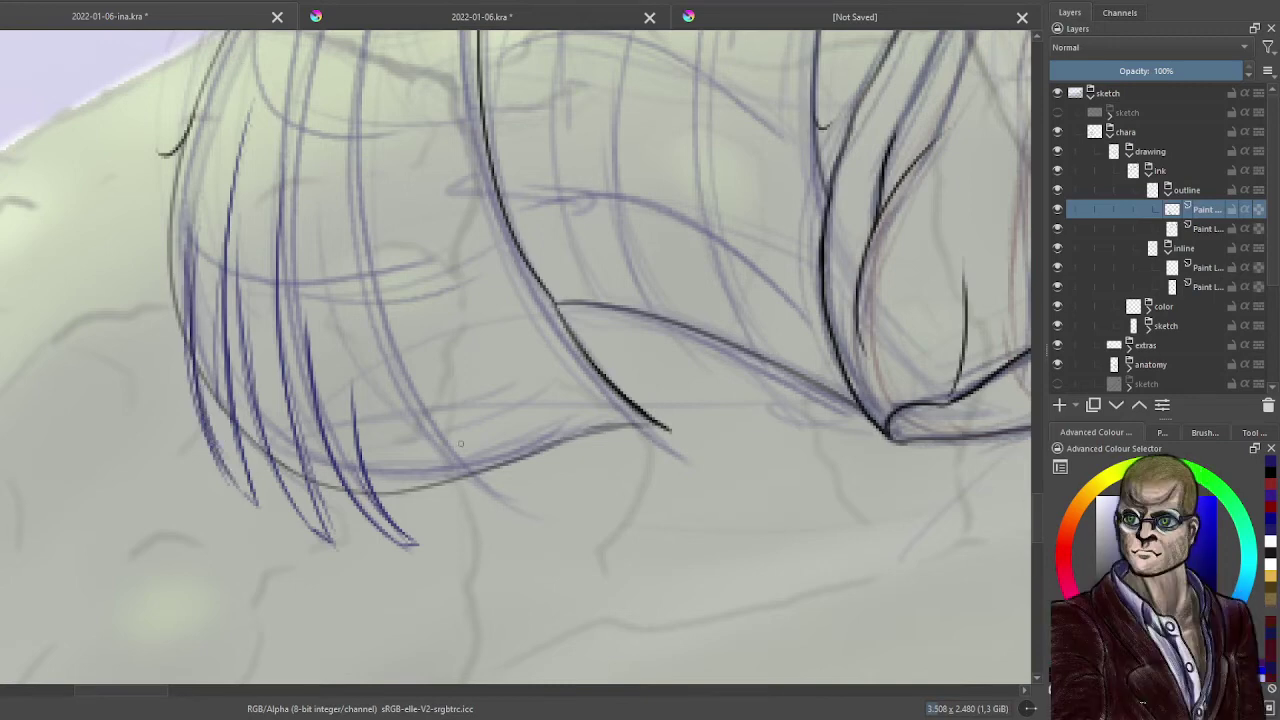
pyautogui.moveTo(348, 146); pyautogui.dragTo(414, 482)
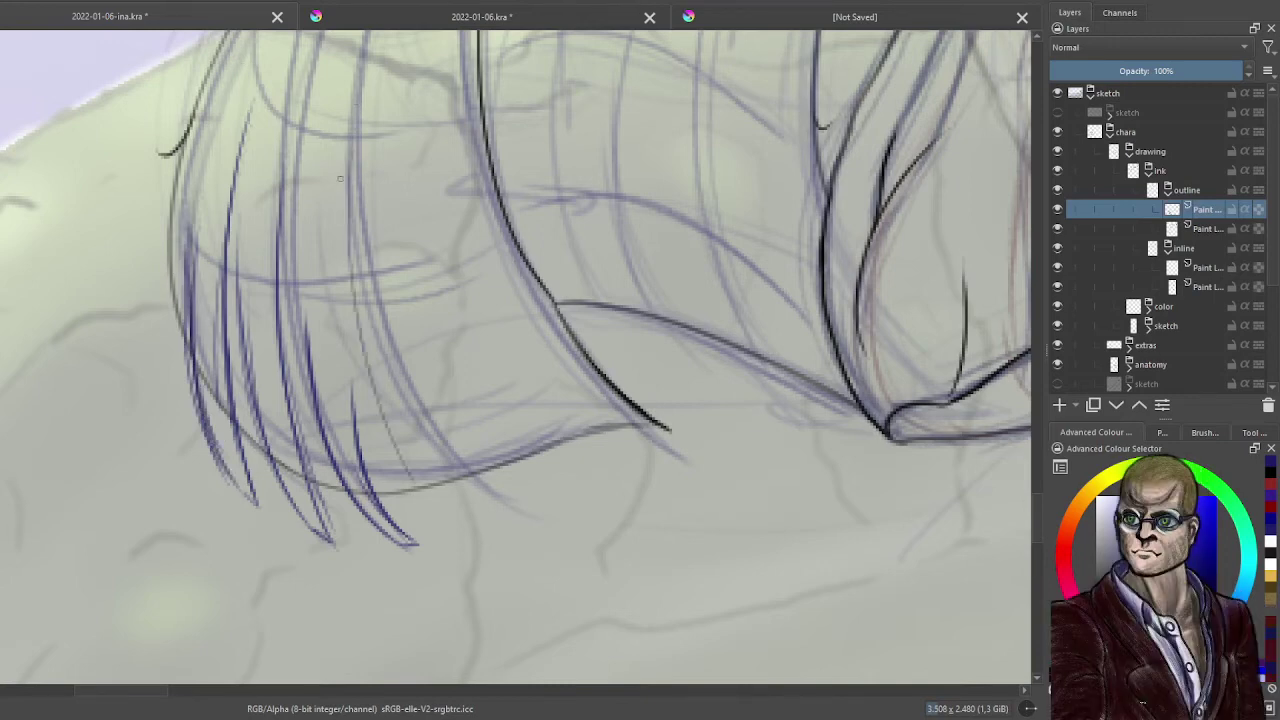
pyautogui.moveTo(344, 200); pyautogui.dragTo(450, 518)
pyautogui.moveTo(352, 254); pyautogui.dragTo(464, 546)
pyautogui.moveTo(422, 456); pyautogui.dragTo(466, 526)
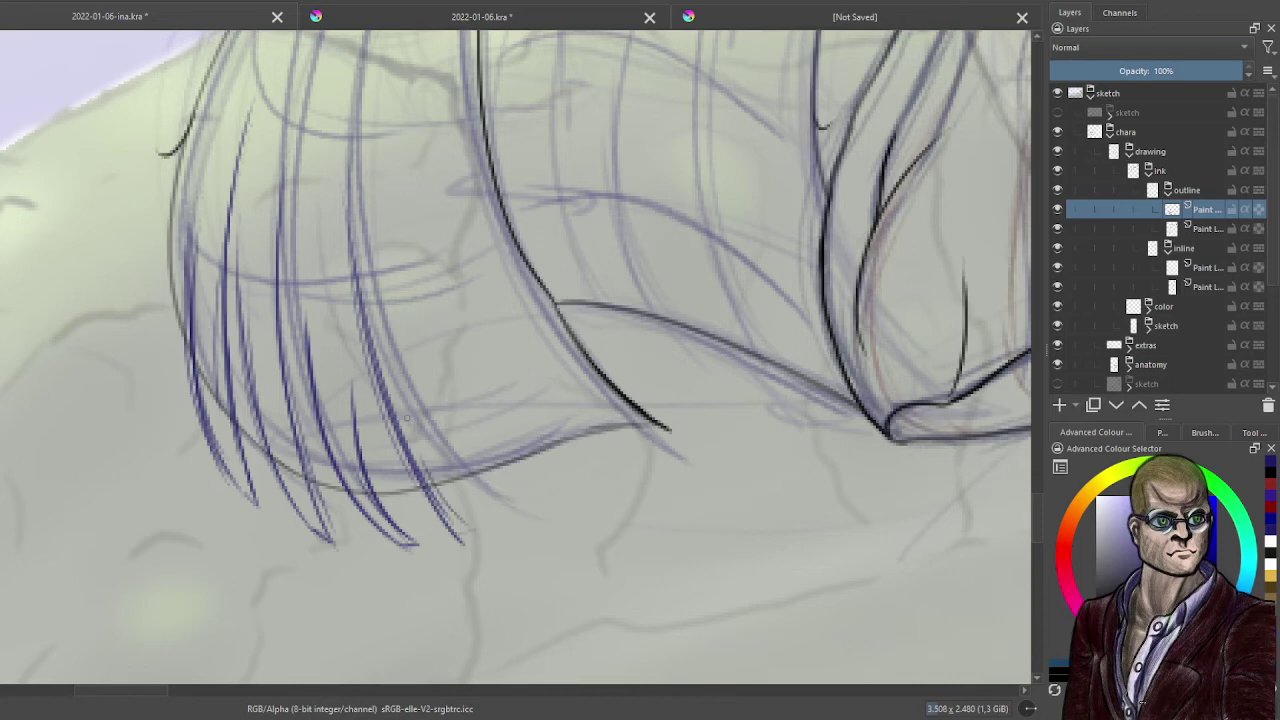
pyautogui.moveTo(384, 294); pyautogui.dragTo(462, 522)
pyautogui.moveTo(378, 212); pyautogui.dragTo(458, 520)
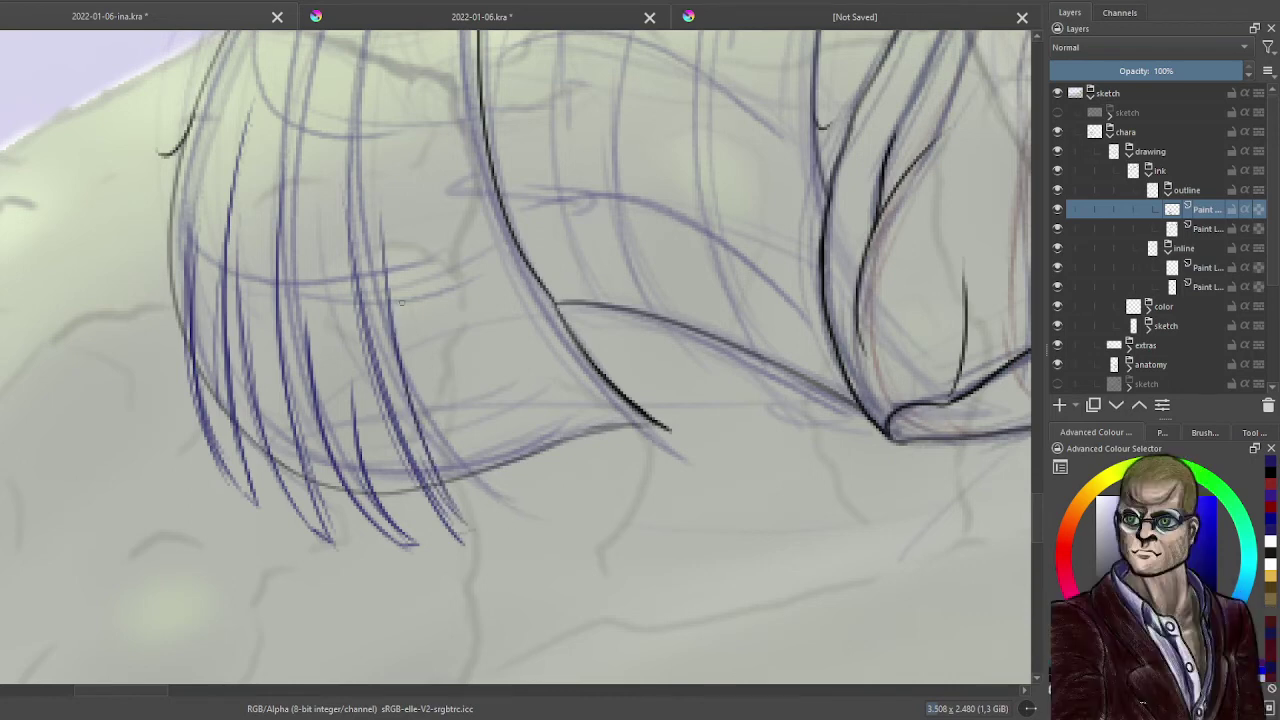
# - Ink a dark blue lock just inward of the middle one, tapering to a tip below the lower curve
pyautogui.moveTo(400, 302)
pyautogui.mouseDown()
pyautogui.moveTo(516, 514)
pyautogui.moveTo(537, 502)
pyautogui.mouseUp()
pyautogui.moveTo(470, 382); pyautogui.dragTo(517, 475)
pyautogui.moveTo(431, 264); pyautogui.dragTo(524, 488)
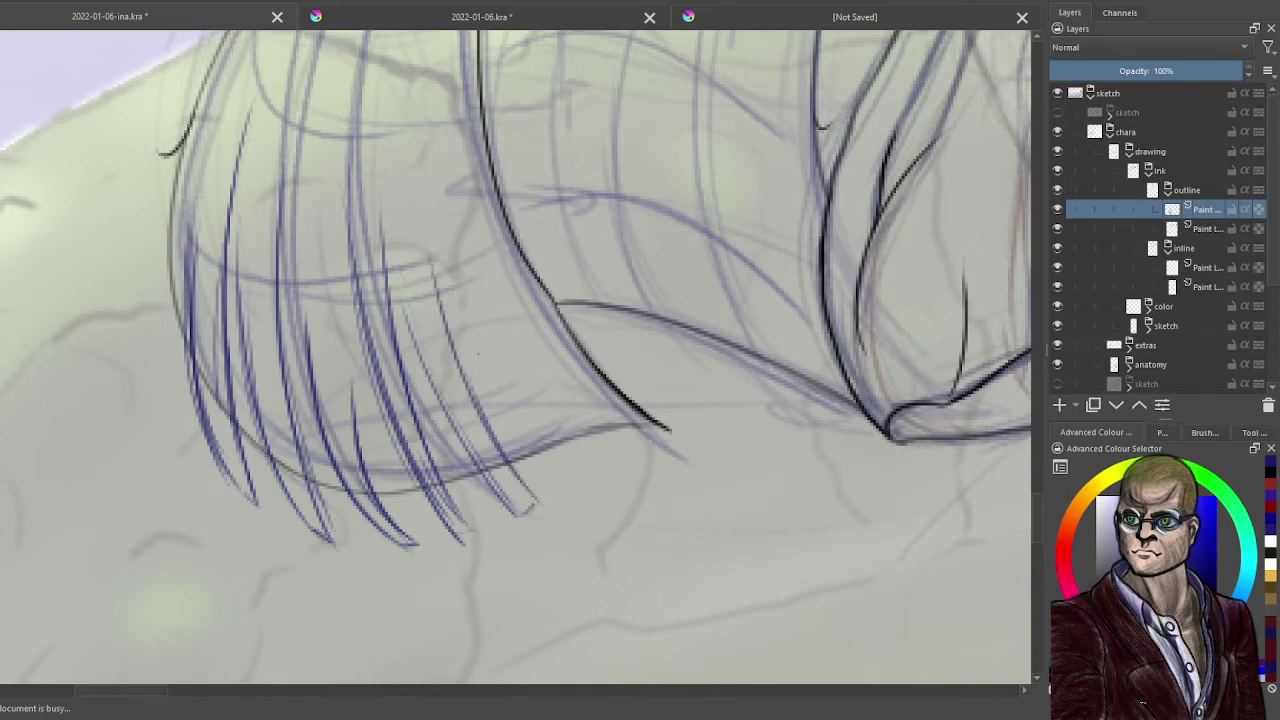
# - Ink two more dark blue locks toward the hair's inner edge, the last one ending past its sharp corner
pyautogui.moveTo(510, 422); pyautogui.dragTo(606, 508)
pyautogui.moveTo(556, 310)
pyautogui.mouseDown()
pyautogui.moveTo(684, 482)
pyautogui.moveTo(664, 493)
pyautogui.moveTo(596, 370)
pyautogui.mouseUp()
pyautogui.hotkey('ctrl', 'z')
pyautogui.moveTo(662, 491); pyautogui.dragTo(568, 350)
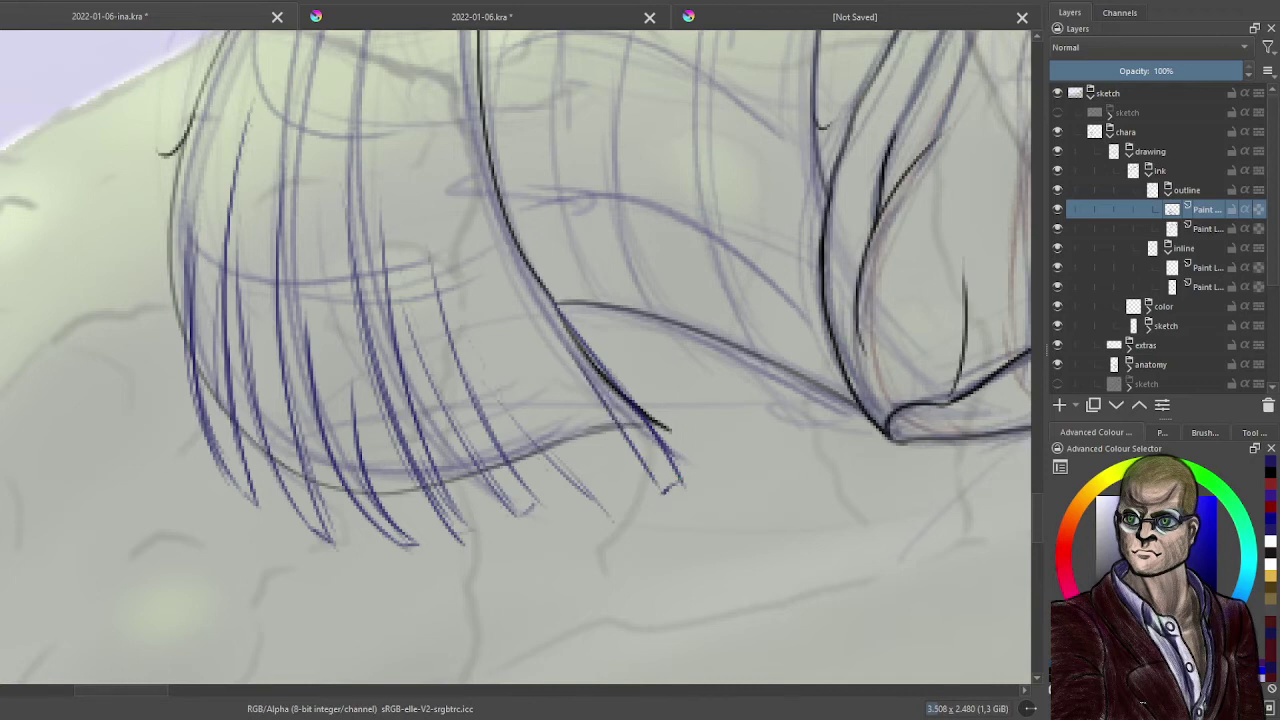
pyautogui.moveTo(556, 466); pyautogui.dragTo(606, 505)
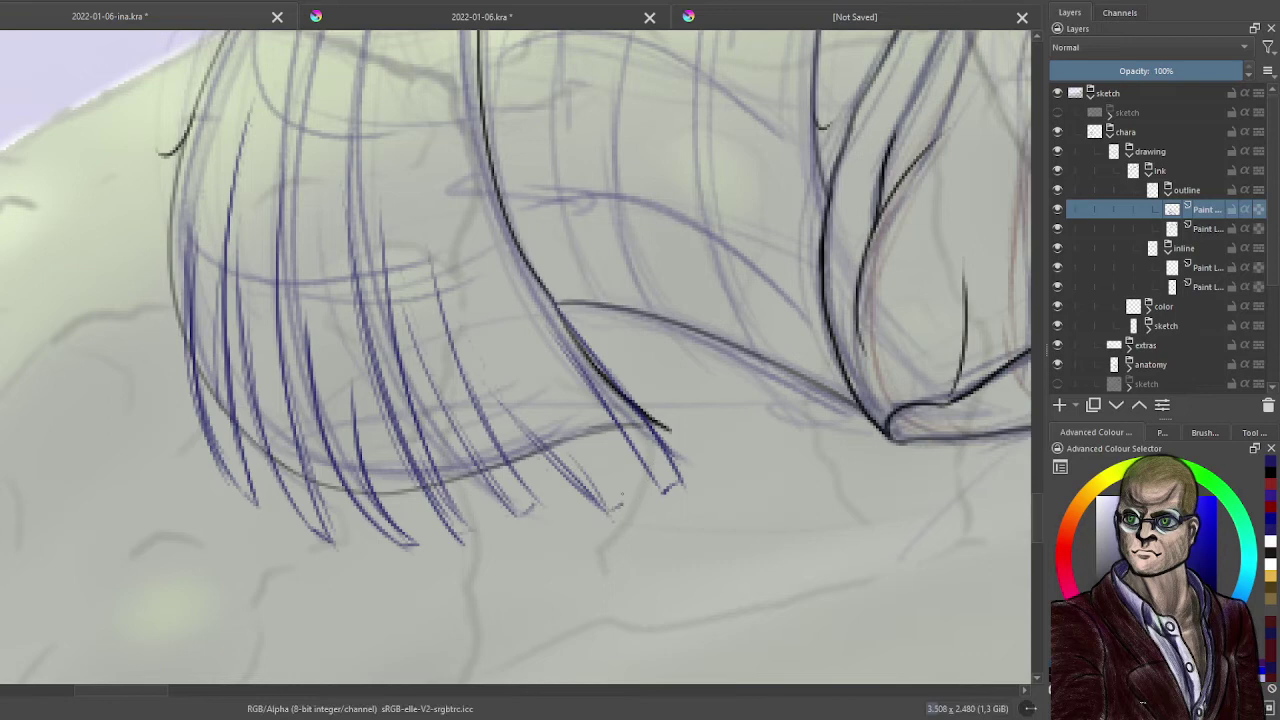
pyautogui.moveTo(566, 390); pyautogui.dragTo(622, 504)
pyautogui.moveTo(527, 348); pyautogui.dragTo(612, 484)
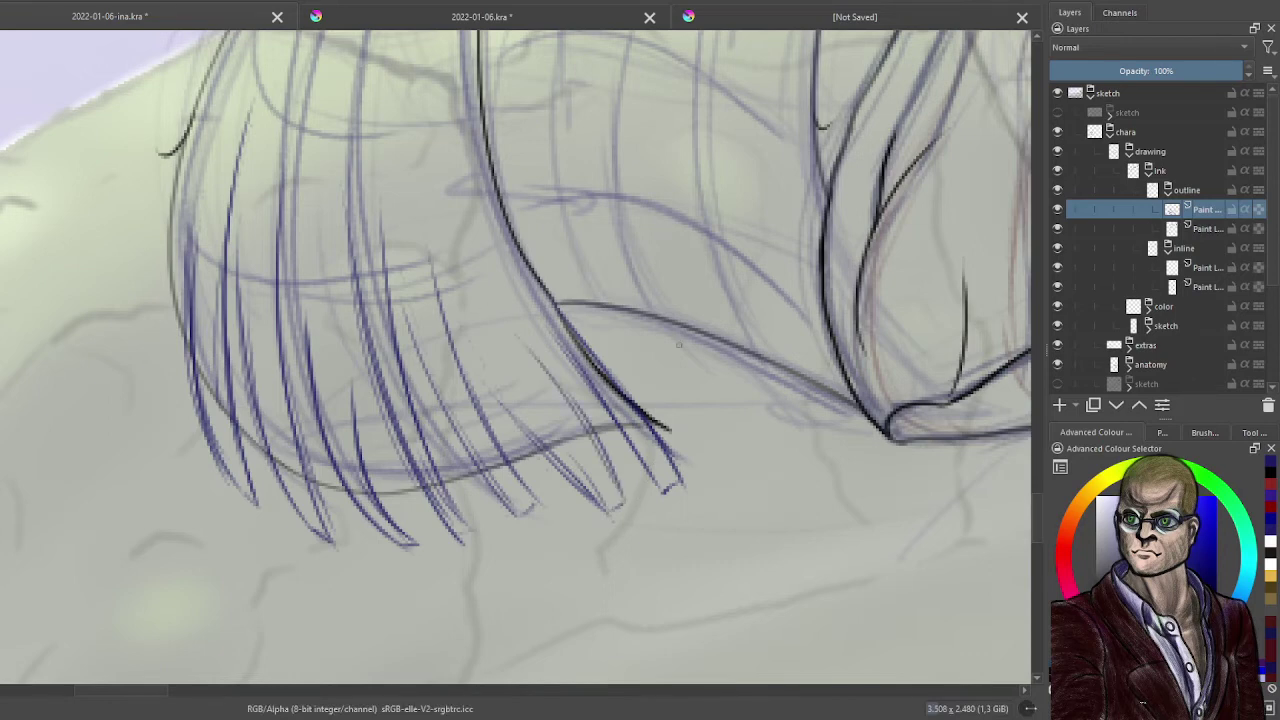
# - Ink short dark blue strands along the lower edge of the rear hair section, from the front hair to the skirt
pyautogui.moveTo(561, 168)
pyautogui.mouseDown()
pyautogui.moveTo(619, 336)
pyautogui.moveTo(610, 256)
pyautogui.mouseUp()
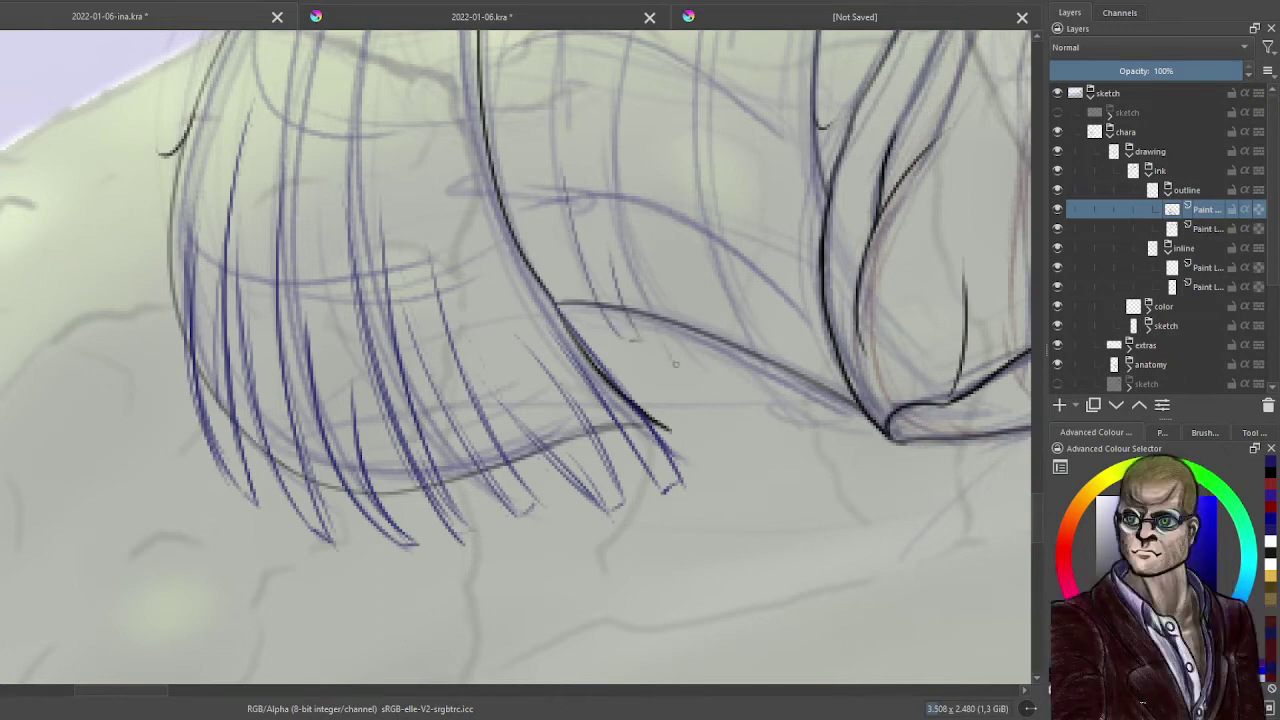
pyautogui.moveTo(673, 232); pyautogui.dragTo(686, 350)
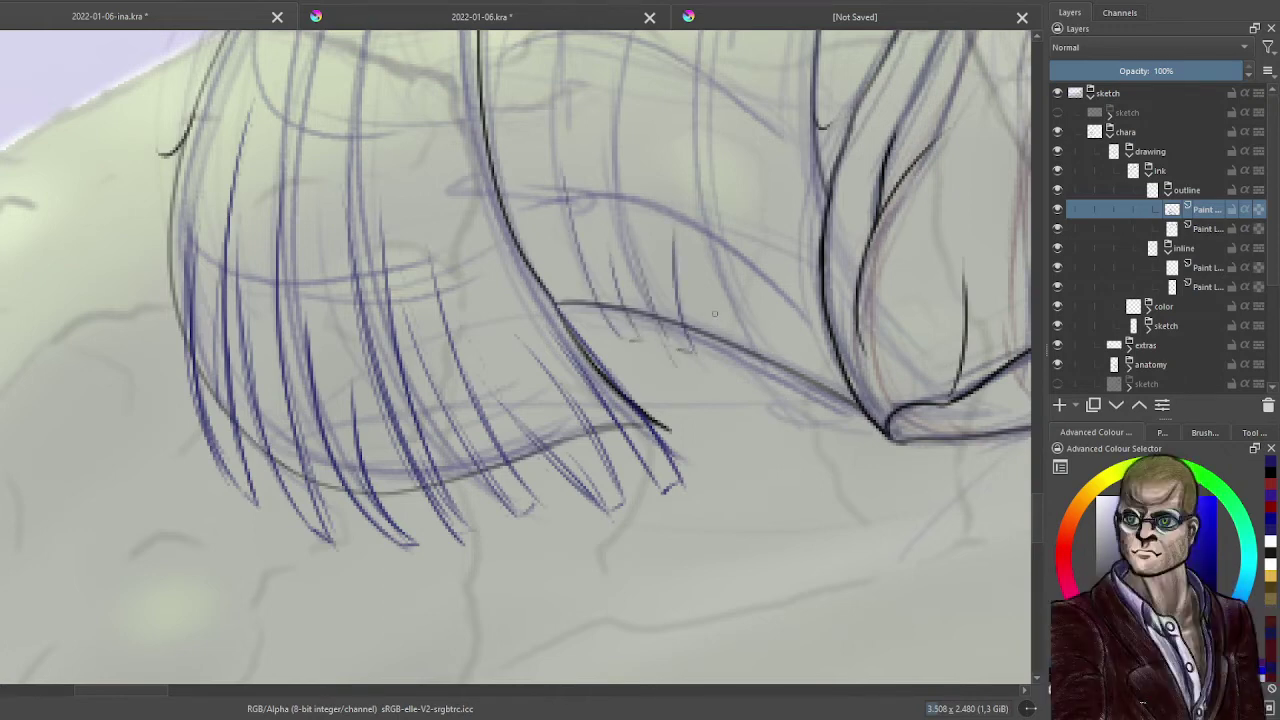
pyautogui.moveTo(703, 280); pyautogui.dragTo(717, 368)
pyautogui.hotkey('ctrl', 'z')
pyautogui.moveTo(705, 292); pyautogui.dragTo(729, 368)
pyautogui.moveTo(735, 255); pyautogui.dragTo(751, 368)
pyautogui.hotkey('ctrl', 'z')
pyautogui.moveTo(716, 215)
pyautogui.mouseDown()
pyautogui.moveTo(752, 374)
pyautogui.moveTo(790, 398)
pyautogui.mouseUp()
pyautogui.moveTo(745, 301)
pyautogui.mouseDown()
pyautogui.moveTo(797, 399)
pyautogui.moveTo(814, 405)
pyautogui.moveTo(795, 292)
pyautogui.mouseUp()
pyautogui.moveTo(836, 402)
pyautogui.mouseDown()
pyautogui.moveTo(856, 420)
pyautogui.moveTo(852, 378)
pyautogui.mouseUp()
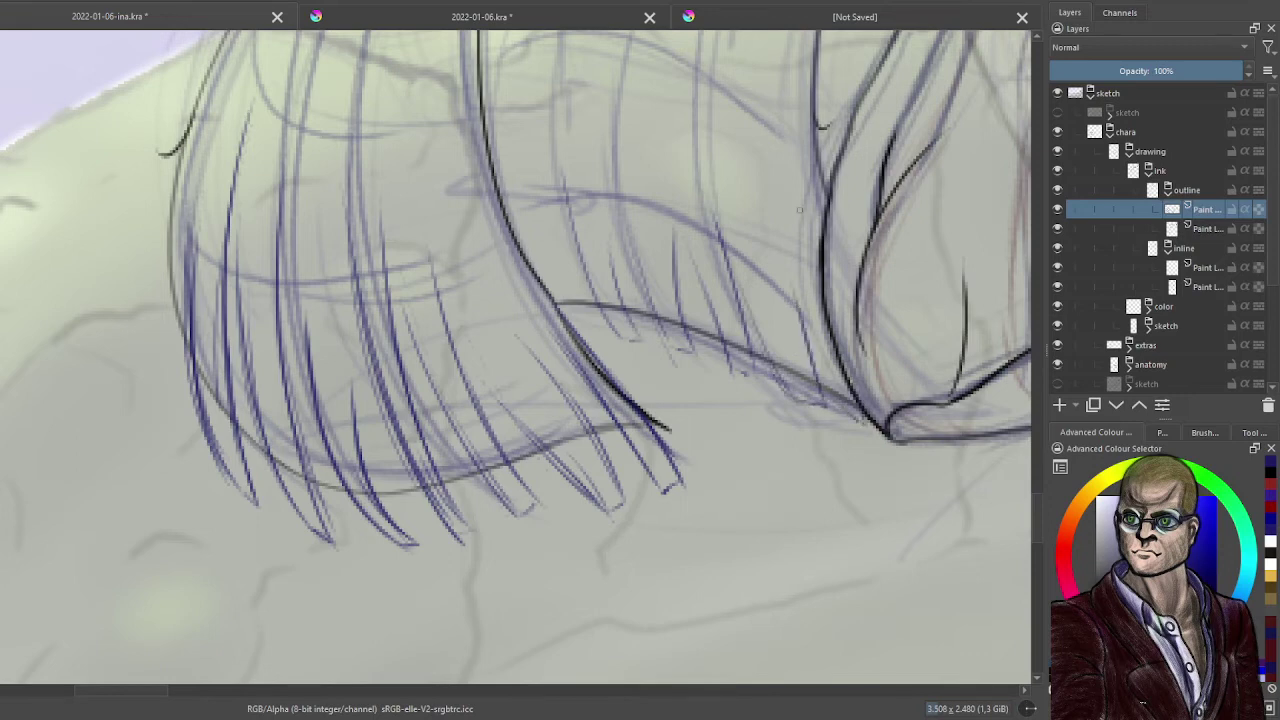
pyautogui.moveTo(528, 190); pyautogui.dragTo(584, 327)
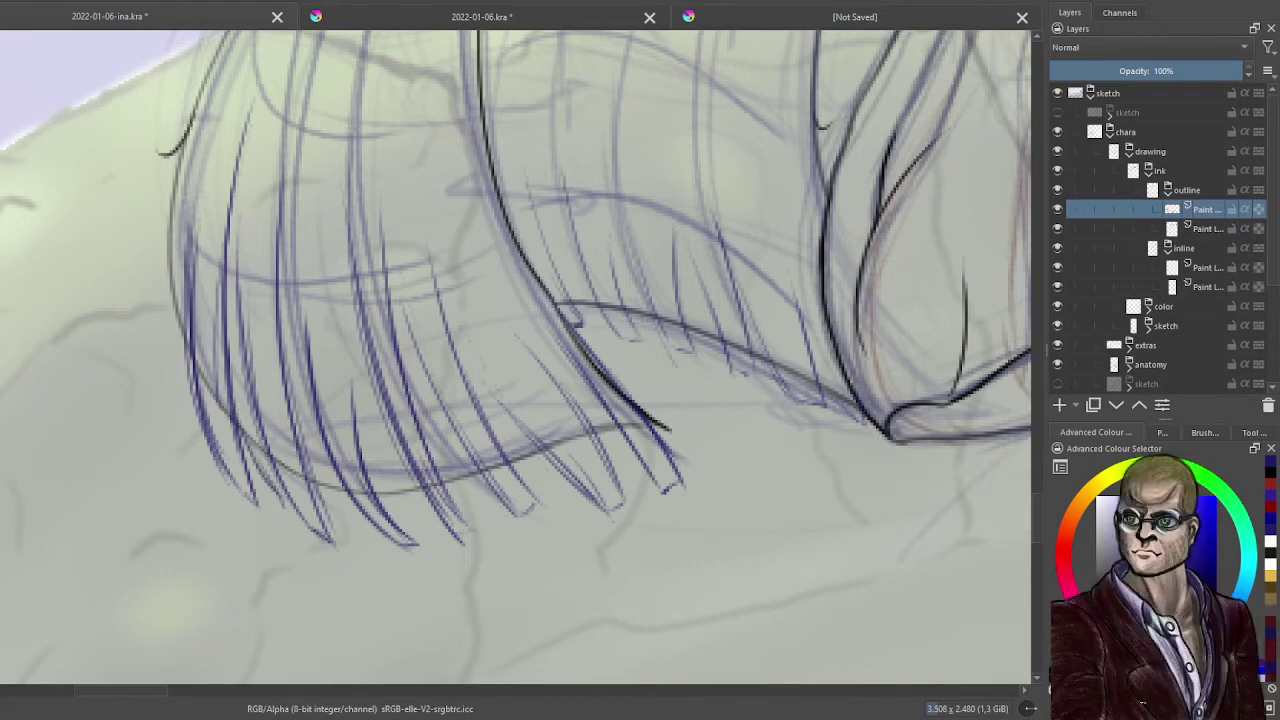
# - Rough in a jagged dark blue edge joining the tips of the two outermost hair locks, redoing the first strokes
pyautogui.moveTo(248, 448); pyautogui.dragTo(290, 507)
pyautogui.moveTo(262, 468); pyautogui.dragTo(290, 506)
pyautogui.hotkey('ctrl', 'z')
pyautogui.hotkey('ctrl', 'z')
pyautogui.hotkey('ctrl', 'z')
pyautogui.hotkey('ctrl', 'z')
pyautogui.moveTo(248, 450); pyautogui.dragTo(266, 502)
pyautogui.moveTo(282, 488)
pyautogui.mouseDown()
pyautogui.moveTo(272, 512)
pyautogui.moveTo(292, 532)
pyautogui.mouseUp()
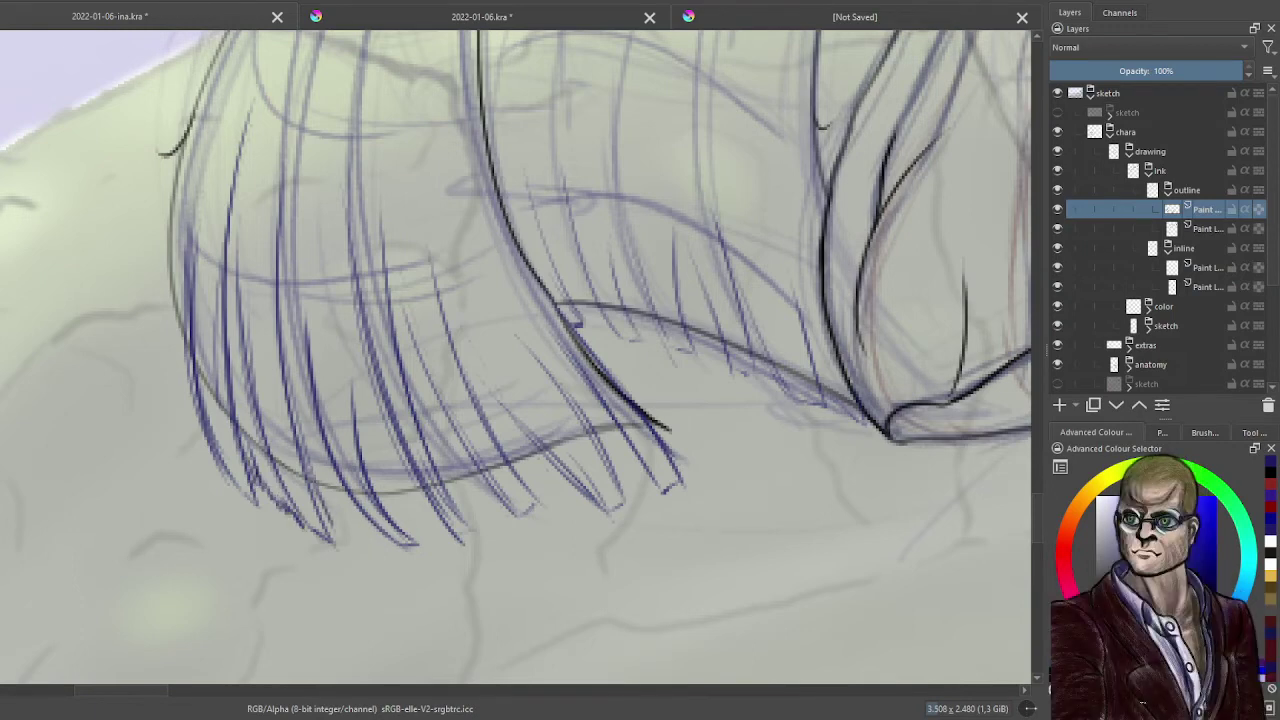
# - Continue the jagged dark blue tips along the front hair's lower edge to its inner corner, and touch up the outermost tip
pyautogui.moveTo(330, 482)
pyautogui.mouseDown()
pyautogui.moveTo(314, 516)
pyautogui.moveTo(344, 531)
pyautogui.moveTo(306, 542)
pyautogui.mouseUp()
pyautogui.moveTo(342, 527); pyautogui.dragTo(328, 538)
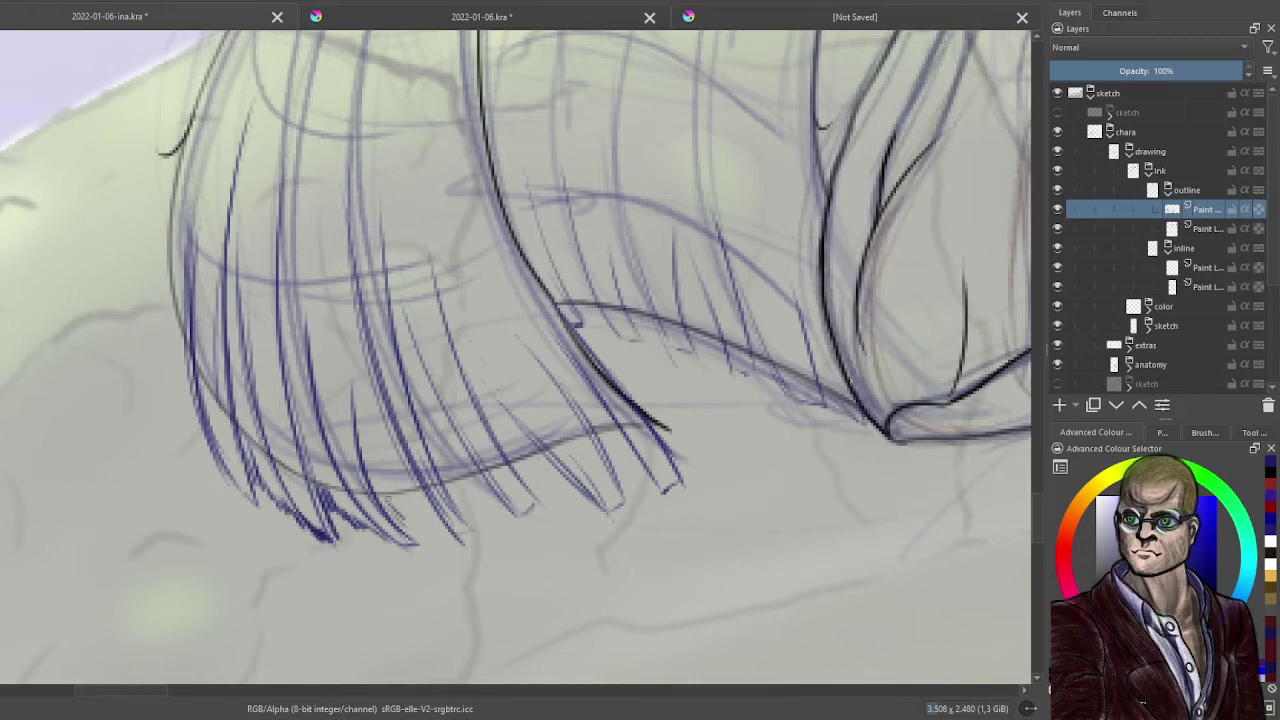
pyautogui.moveTo(428, 506)
pyautogui.mouseDown()
pyautogui.moveTo(462, 542)
pyautogui.moveTo(478, 542)
pyautogui.moveTo(450, 490)
pyautogui.moveTo(508, 518)
pyautogui.mouseUp()
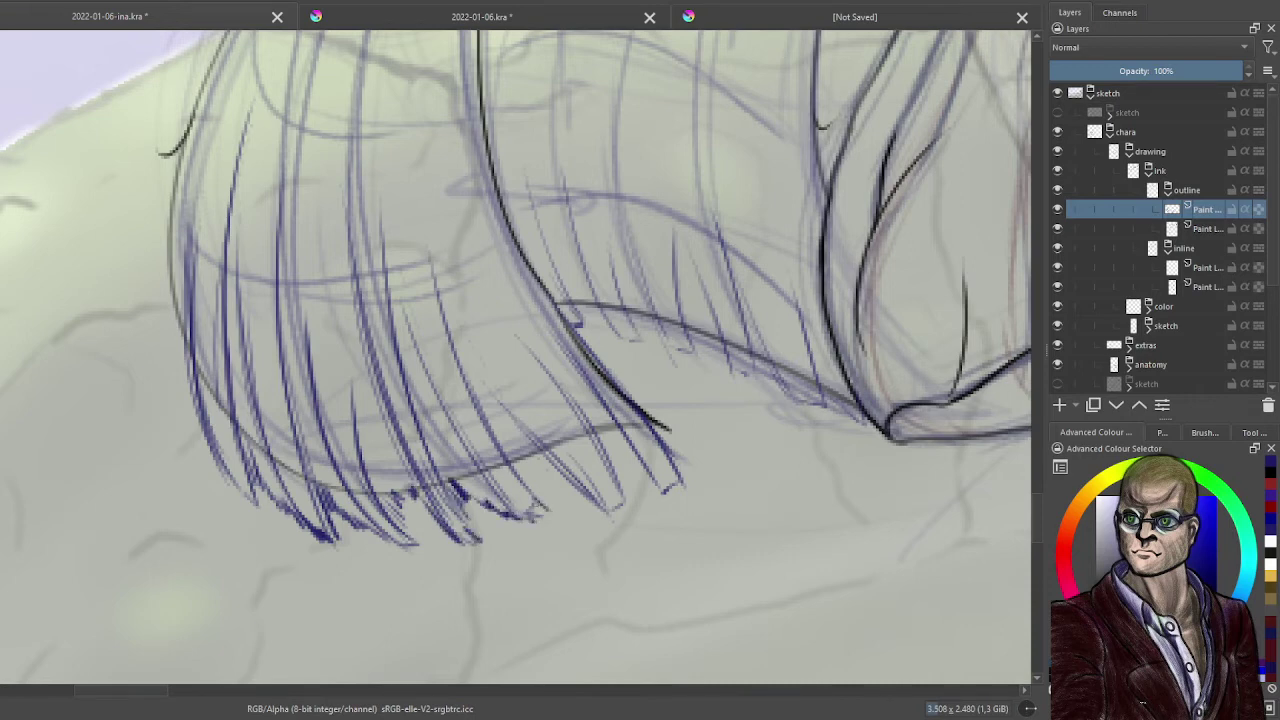
pyautogui.moveTo(544, 476); pyautogui.dragTo(578, 502)
pyautogui.moveTo(578, 500)
pyautogui.mouseDown()
pyautogui.moveTo(597, 473)
pyautogui.moveTo(636, 511)
pyautogui.mouseUp()
pyautogui.moveTo(676, 474)
pyautogui.mouseDown()
pyautogui.moveTo(682, 514)
pyautogui.moveTo(662, 500)
pyautogui.mouseUp()
pyautogui.moveTo(630, 454)
pyautogui.mouseDown()
pyautogui.moveTo(652, 490)
pyautogui.moveTo(628, 518)
pyautogui.moveTo(604, 521)
pyautogui.mouseUp()
pyautogui.moveTo(220, 478)
pyautogui.mouseDown()
pyautogui.moveTo(248, 514)
pyautogui.moveTo(258, 506)
pyautogui.mouseUp()
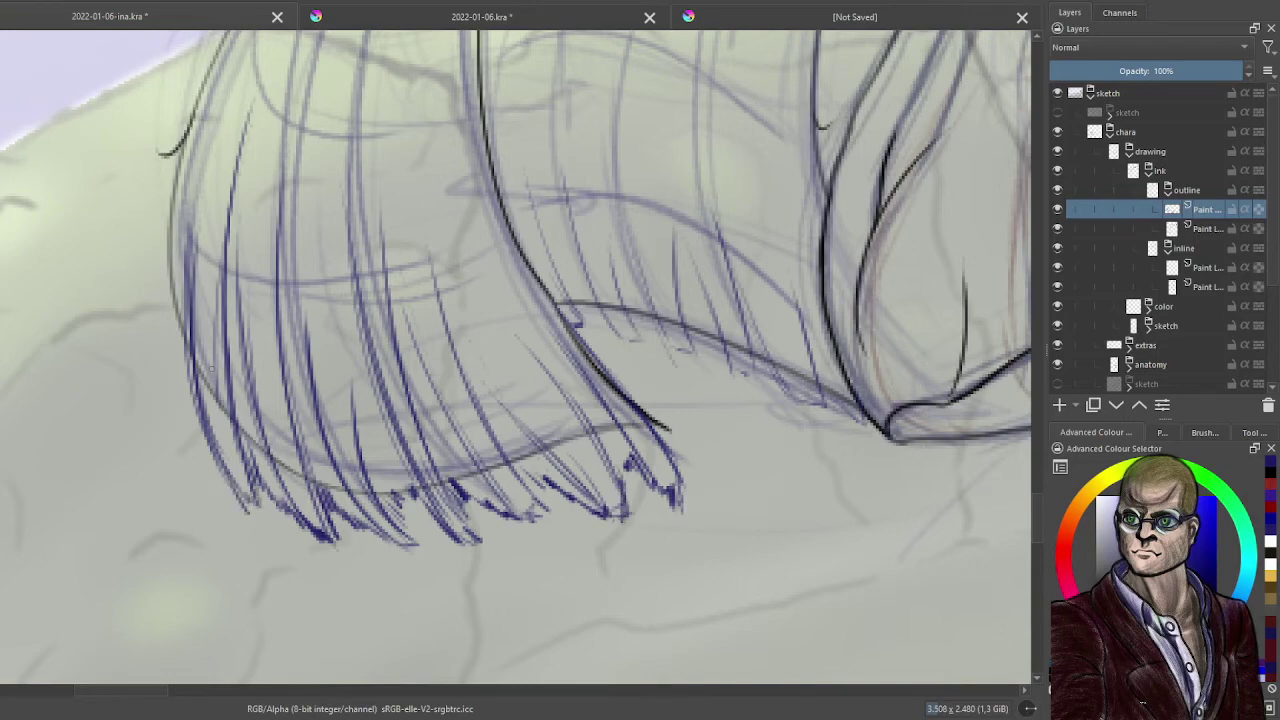
# - Rough in jagged dark blue tips along the rear hair section's lower edge, ending at the skirt's hem corner
pyautogui.scroll(-5, 299, 295)
pyautogui.moveTo(299, 295)
pyautogui.mouseDown()
pyautogui.moveTo(330, 326)
pyautogui.moveTo(465, 375)
pyautogui.mouseUp()
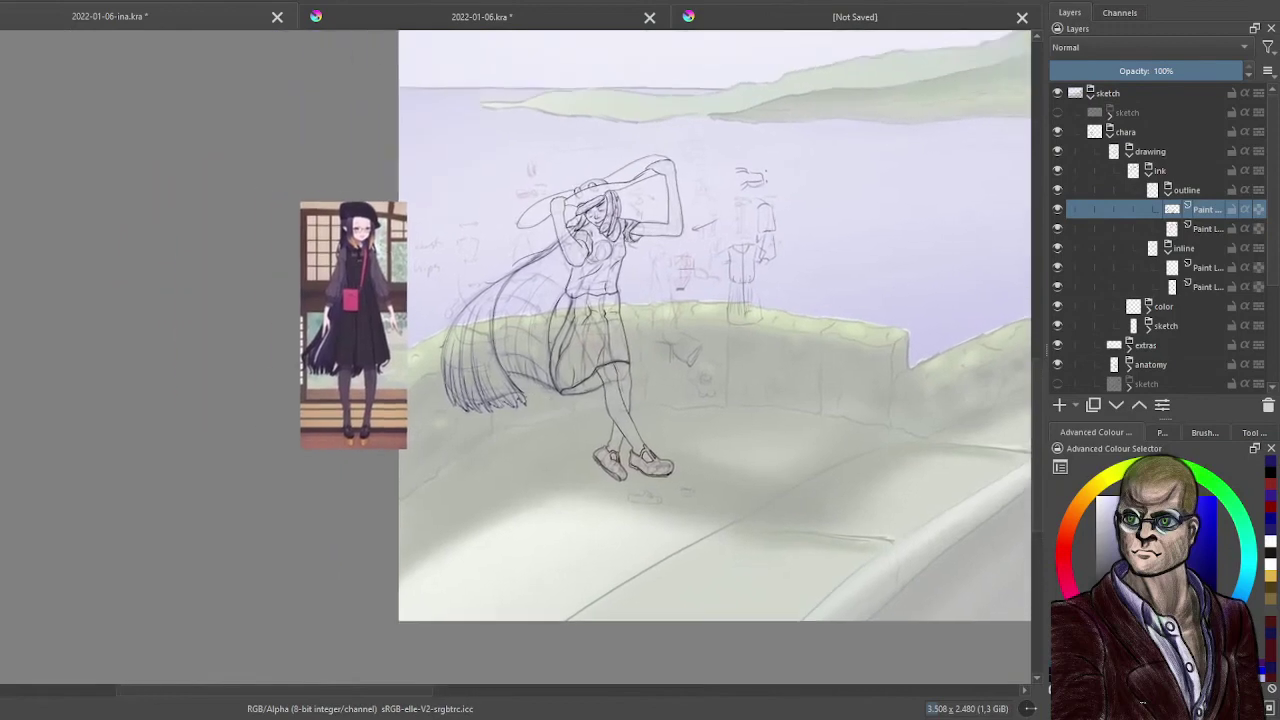
pyautogui.scroll(6, 547, 398)
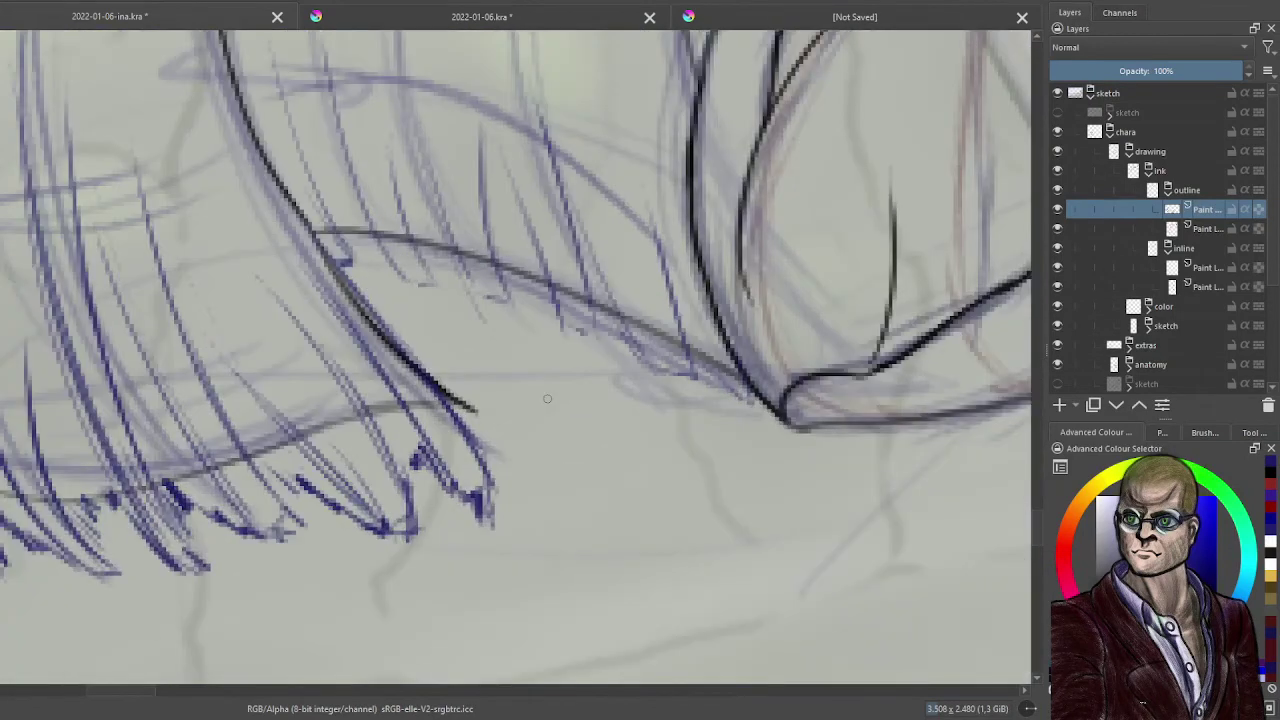
pyautogui.moveTo(336, 254)
pyautogui.mouseDown()
pyautogui.moveTo(346, 270)
pyautogui.moveTo(340, 214)
pyautogui.moveTo(452, 318)
pyautogui.moveTo(482, 330)
pyautogui.moveTo(520, 312)
pyautogui.mouseUp()
pyautogui.moveTo(508, 226)
pyautogui.mouseDown()
pyautogui.moveTo(526, 302)
pyautogui.moveTo(588, 360)
pyautogui.mouseUp()
pyautogui.moveTo(590, 268)
pyautogui.mouseDown()
pyautogui.moveTo(598, 332)
pyautogui.moveTo(646, 386)
pyautogui.mouseUp()
pyautogui.moveTo(648, 362); pyautogui.dragTo(670, 392)
pyautogui.moveTo(664, 292)
pyautogui.mouseDown()
pyautogui.moveTo(676, 366)
pyautogui.moveTo(706, 408)
pyautogui.moveTo(722, 408)
pyautogui.mouseUp()
pyautogui.moveTo(720, 386)
pyautogui.mouseDown()
pyautogui.moveTo(760, 448)
pyautogui.moveTo(780, 436)
pyautogui.mouseUp()
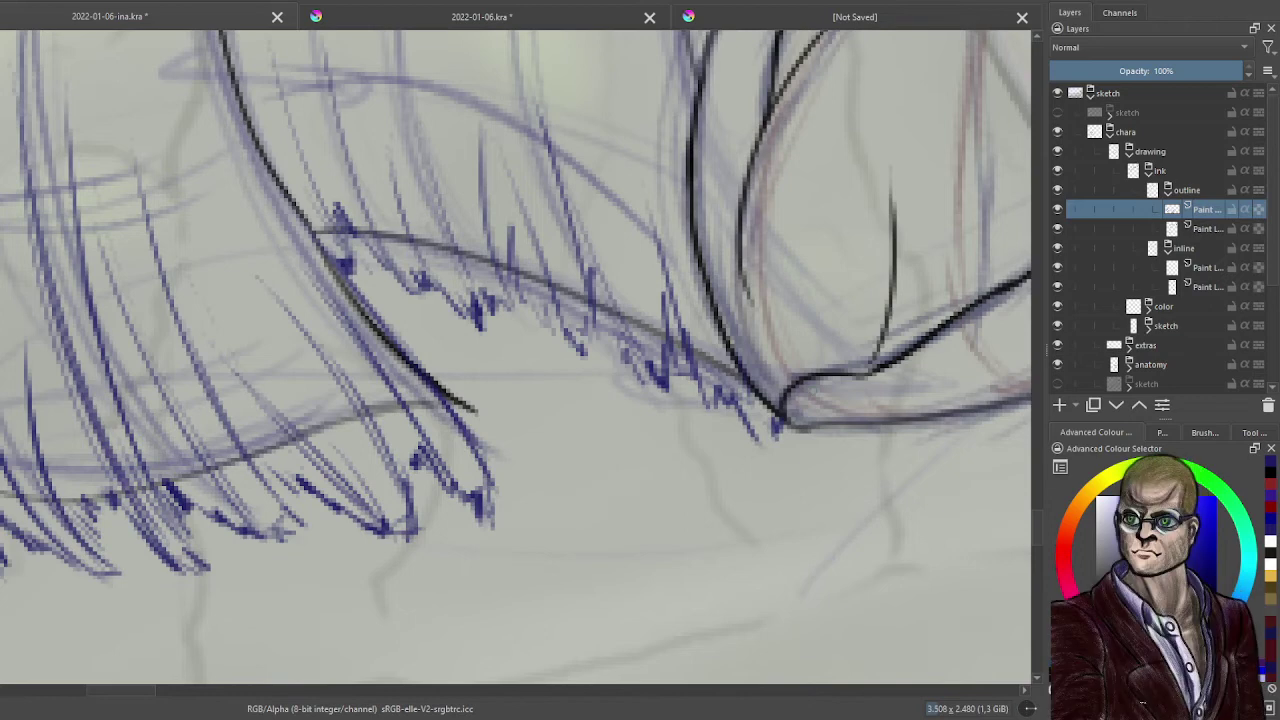
# - Add a new paint layer above the rough blue hair strands and reduce the strands layer's opacity to 47%
pyautogui.scroll(-2, 810, 390)
pyautogui.moveTo(738, 306); pyautogui.dragTo(801, 313)
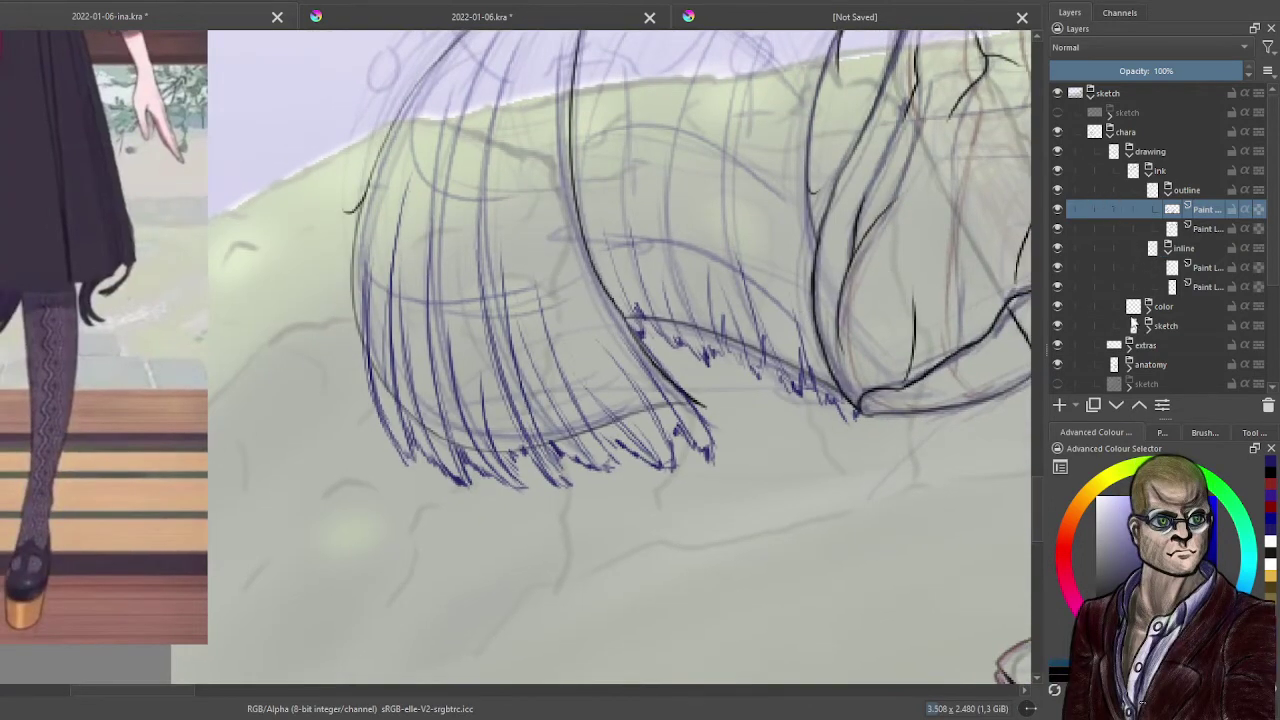
pyautogui.click(1063, 405)
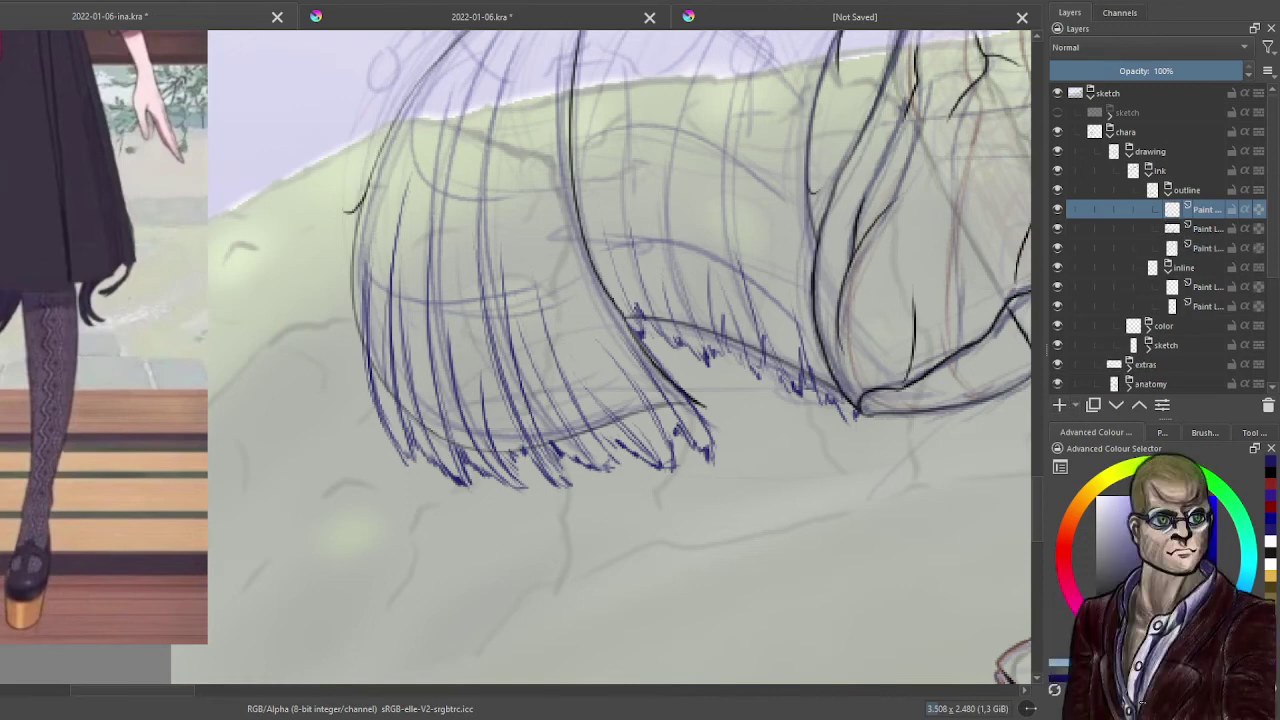
pyautogui.click(1205, 231)
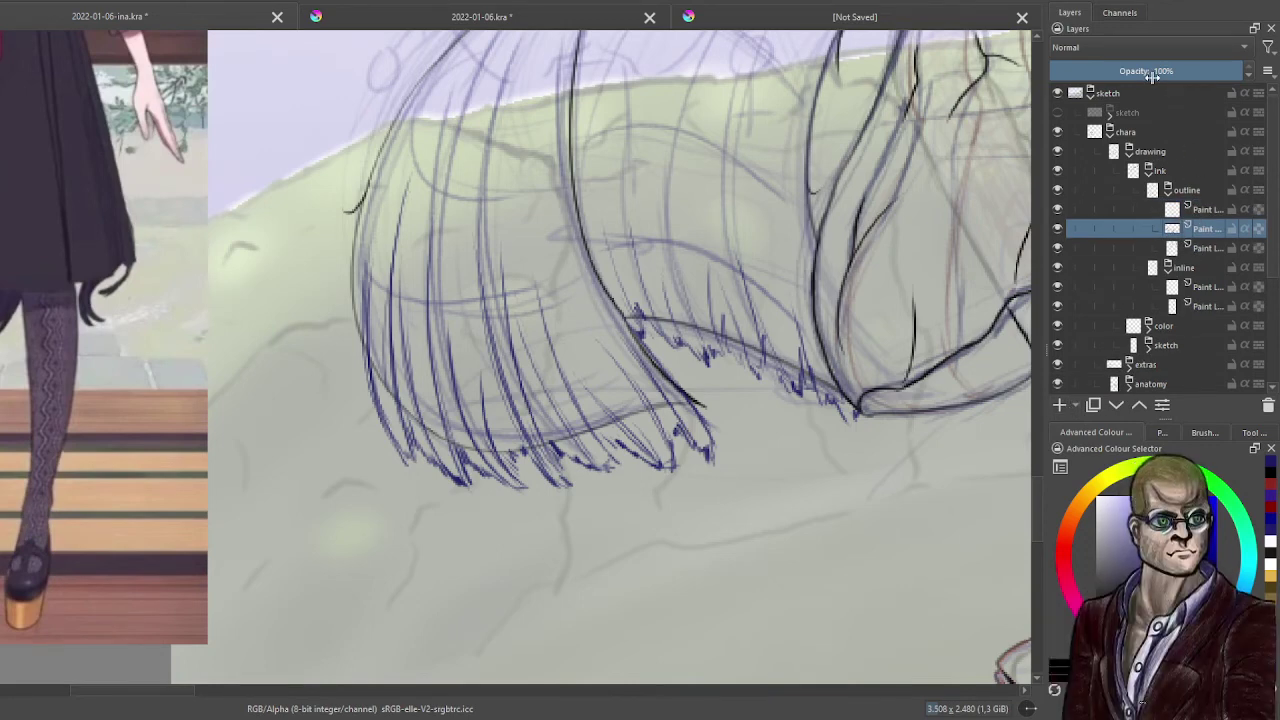
pyautogui.click(1152, 77)
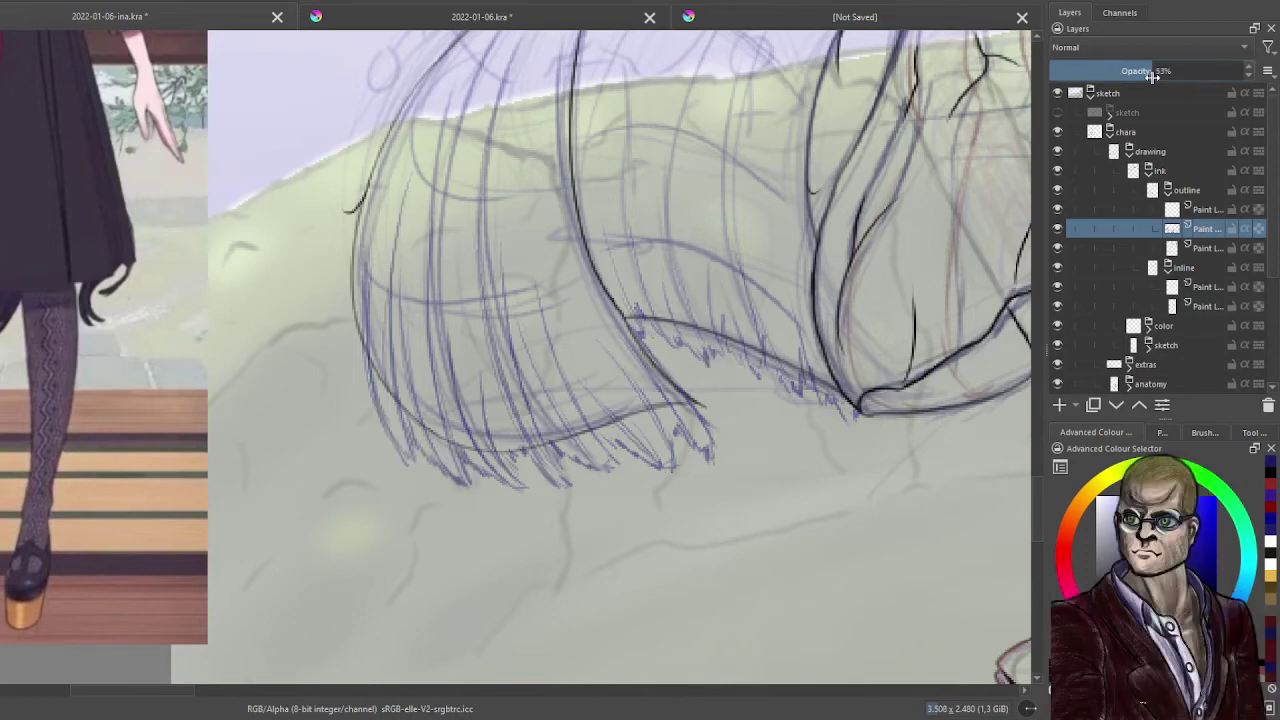
pyautogui.moveTo(1140, 77); pyautogui.dragTo(1166, 77)
pyautogui.click(1200, 248)
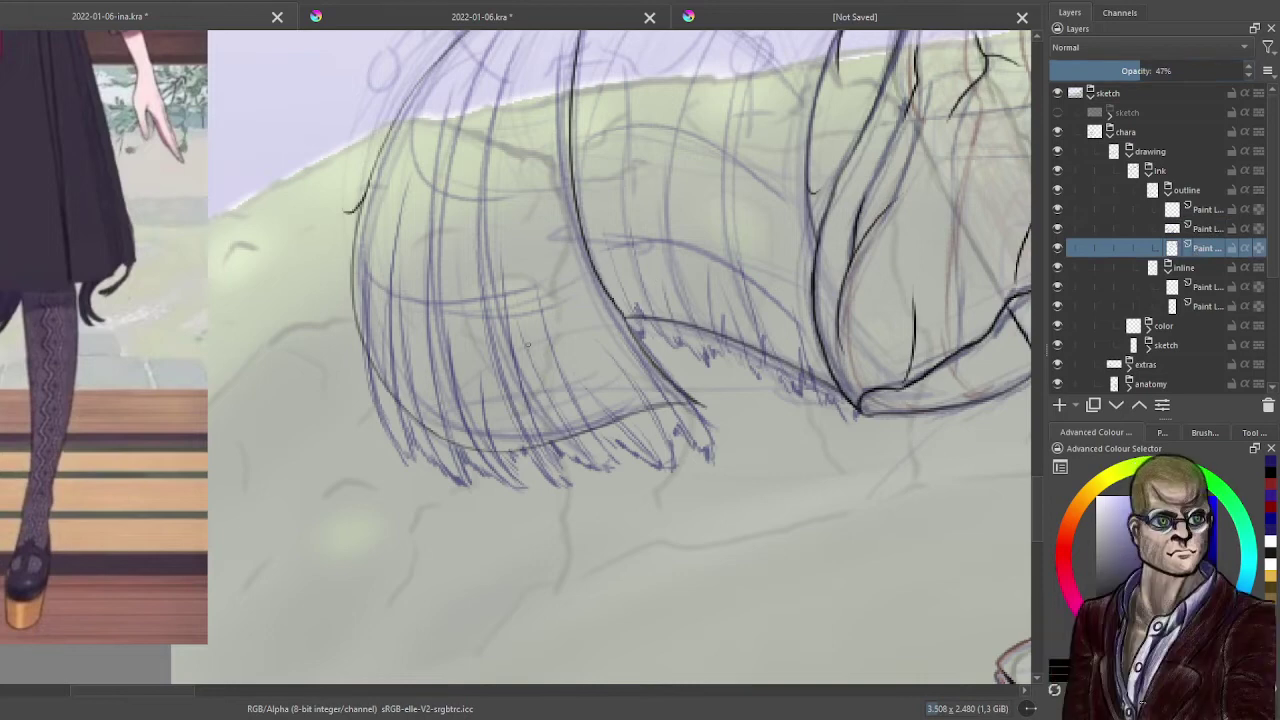
# - On the new top paint layer, ink the front hair's outer edge and jagged lower tips in black over the blue rough
pyautogui.press('+')
pyautogui.moveTo(486, 344); pyautogui.dragTo(528, 312)
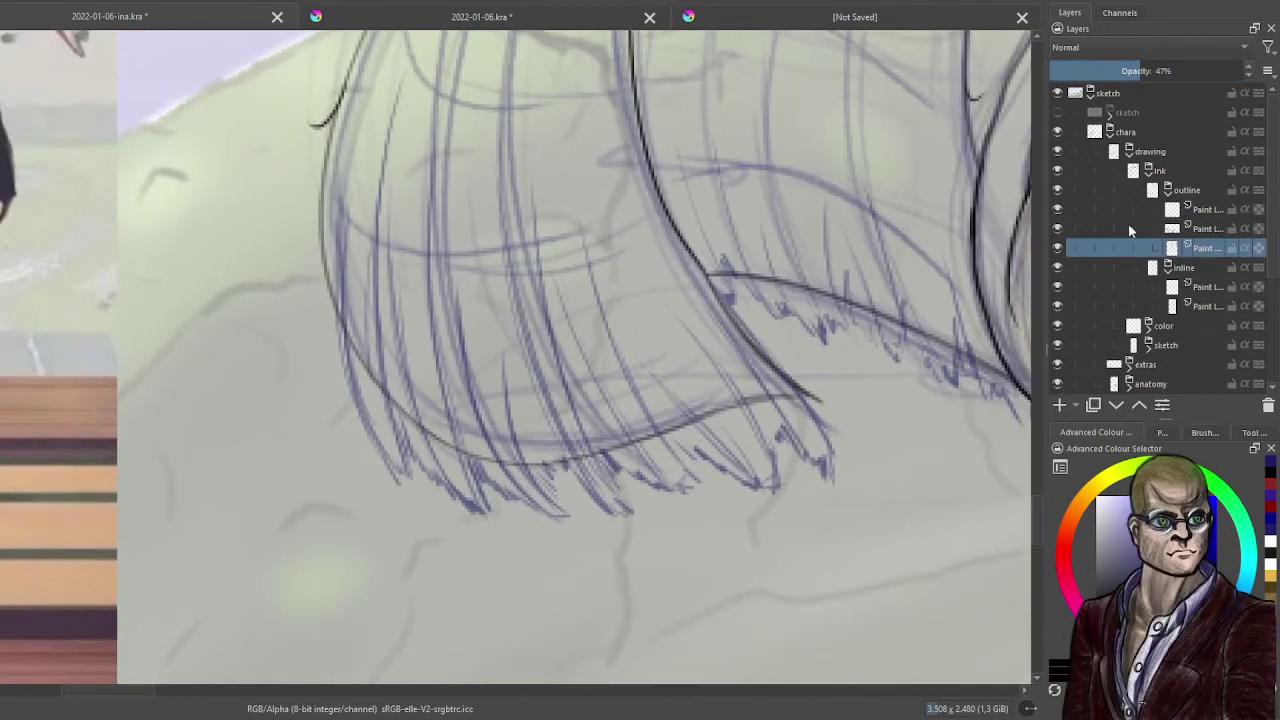
pyautogui.click(1200, 209)
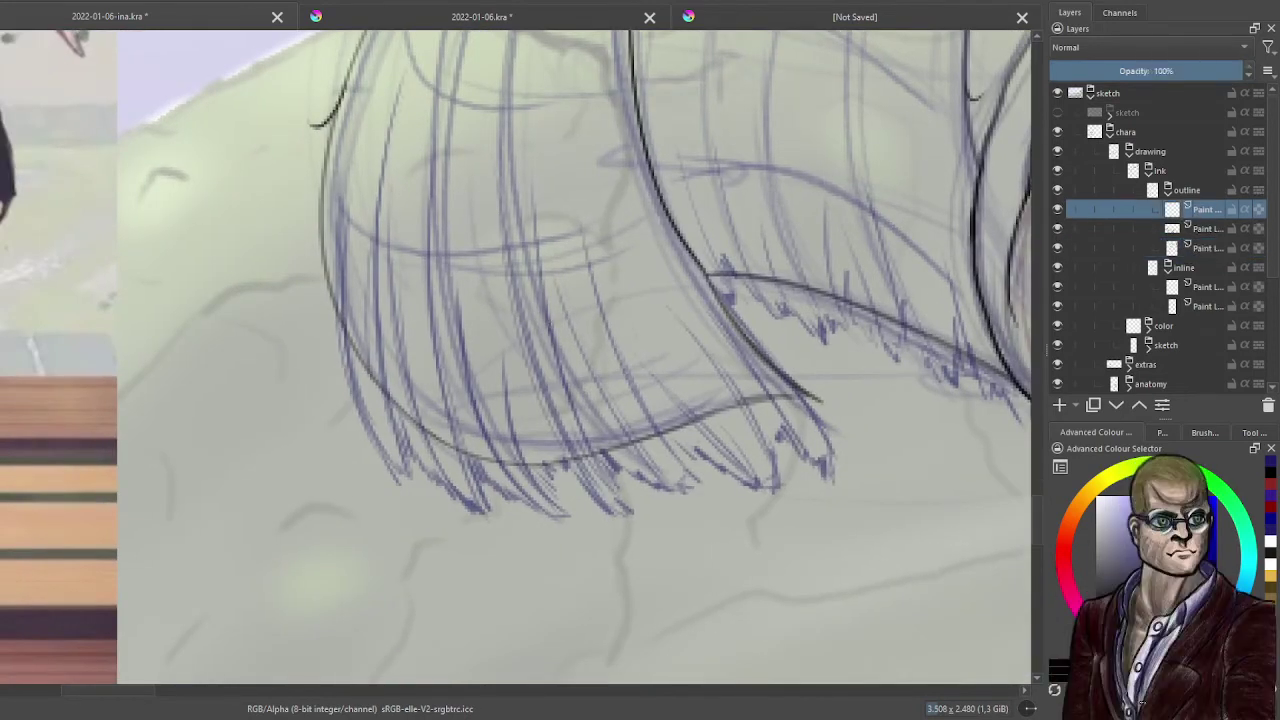
pyautogui.moveTo(632, 376); pyautogui.dragTo(583, 358)
pyautogui.scroll(1, 583, 358)
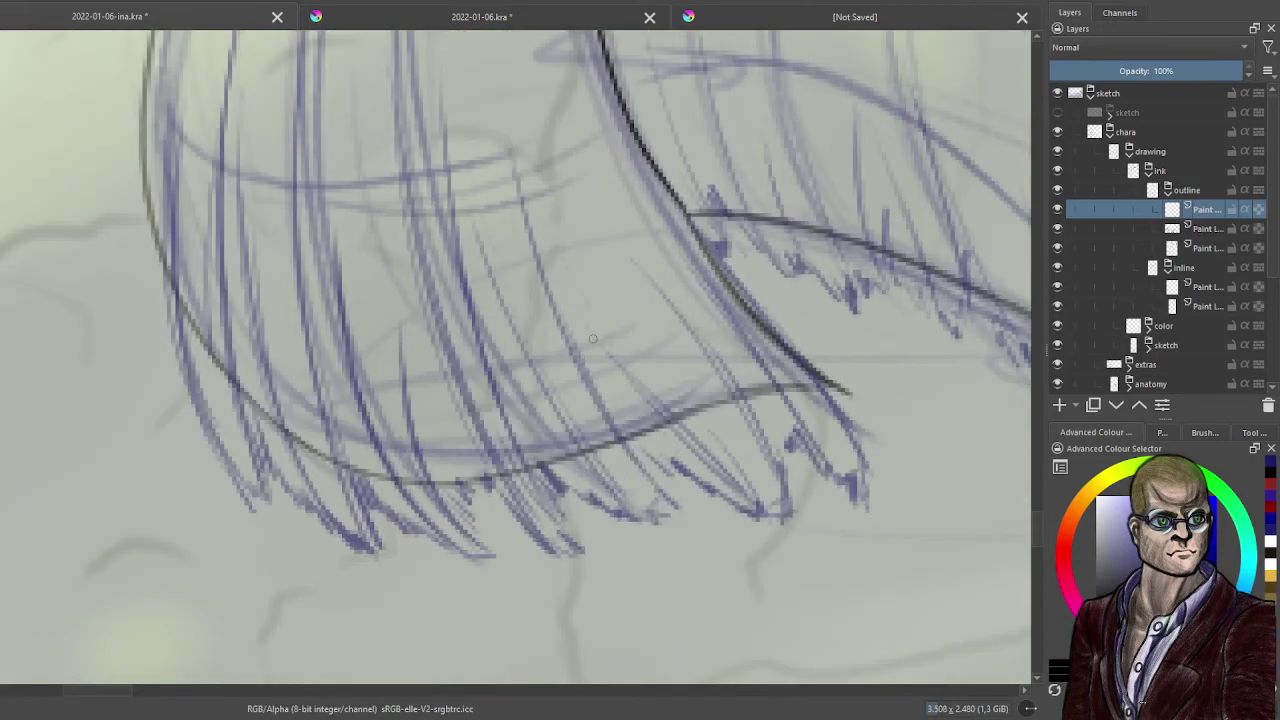
pyautogui.moveTo(149, 222); pyautogui.dragTo(166, 298)
pyautogui.moveTo(154, 246)
pyautogui.mouseDown()
pyautogui.moveTo(231, 467)
pyautogui.moveTo(267, 498)
pyautogui.moveTo(248, 436)
pyautogui.moveTo(312, 519)
pyautogui.moveTo(375, 560)
pyautogui.moveTo(380, 544)
pyautogui.moveTo(385, 566)
pyautogui.moveTo(396, 560)
pyautogui.moveTo(355, 485)
pyautogui.moveTo(412, 539)
pyautogui.moveTo(484, 562)
pyautogui.moveTo(497, 560)
pyautogui.moveTo(465, 506)
pyautogui.moveTo(474, 492)
pyautogui.moveTo(570, 553)
pyautogui.moveTo(548, 482)
pyautogui.moveTo(620, 514)
pyautogui.moveTo(676, 513)
pyautogui.moveTo(628, 446)
pyautogui.moveTo(655, 472)
pyautogui.moveTo(780, 516)
pyautogui.moveTo(792, 430)
pyautogui.moveTo(862, 510)
pyautogui.moveTo(858, 425)
pyautogui.mouseUp()
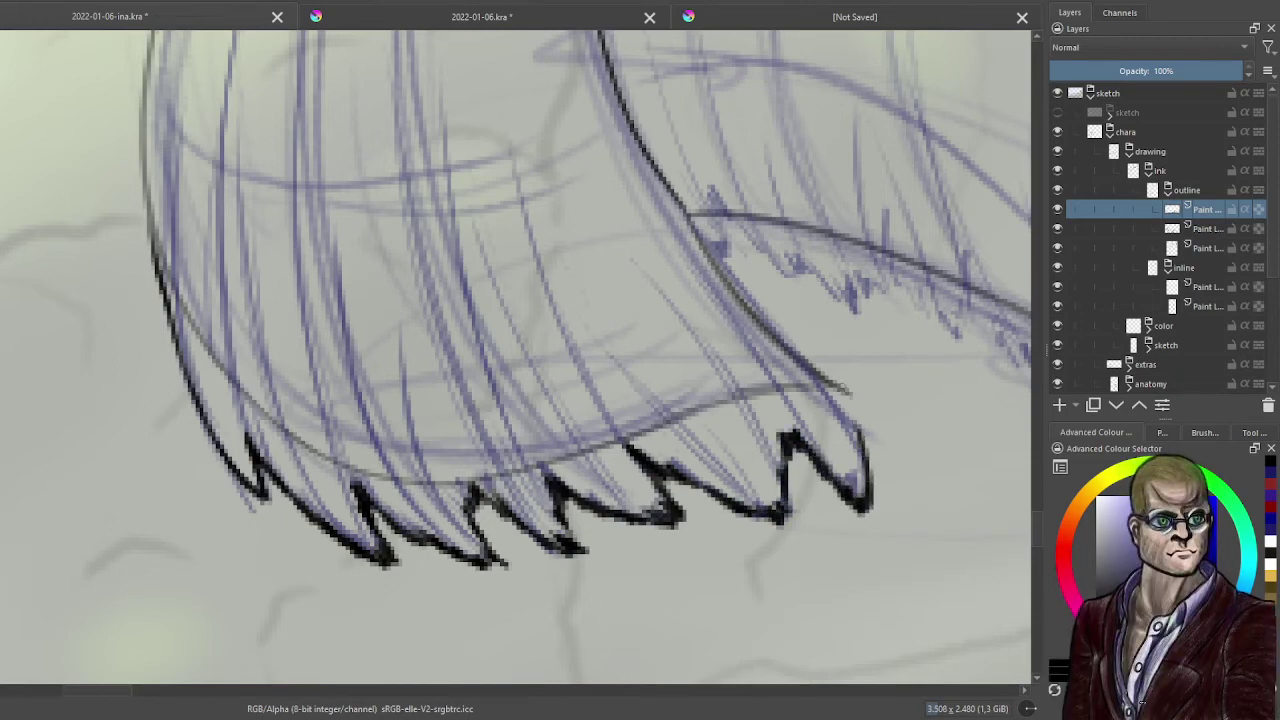
# - Ink the front hair's inner edge in black from the last tip up to the rear section, redoing the upper stroke
pyautogui.moveTo(802, 357); pyautogui.dragTo(852, 434)
pyautogui.moveTo(820, 384)
pyautogui.mouseDown()
pyautogui.moveTo(861, 456)
pyautogui.moveTo(818, 382)
pyautogui.mouseUp()
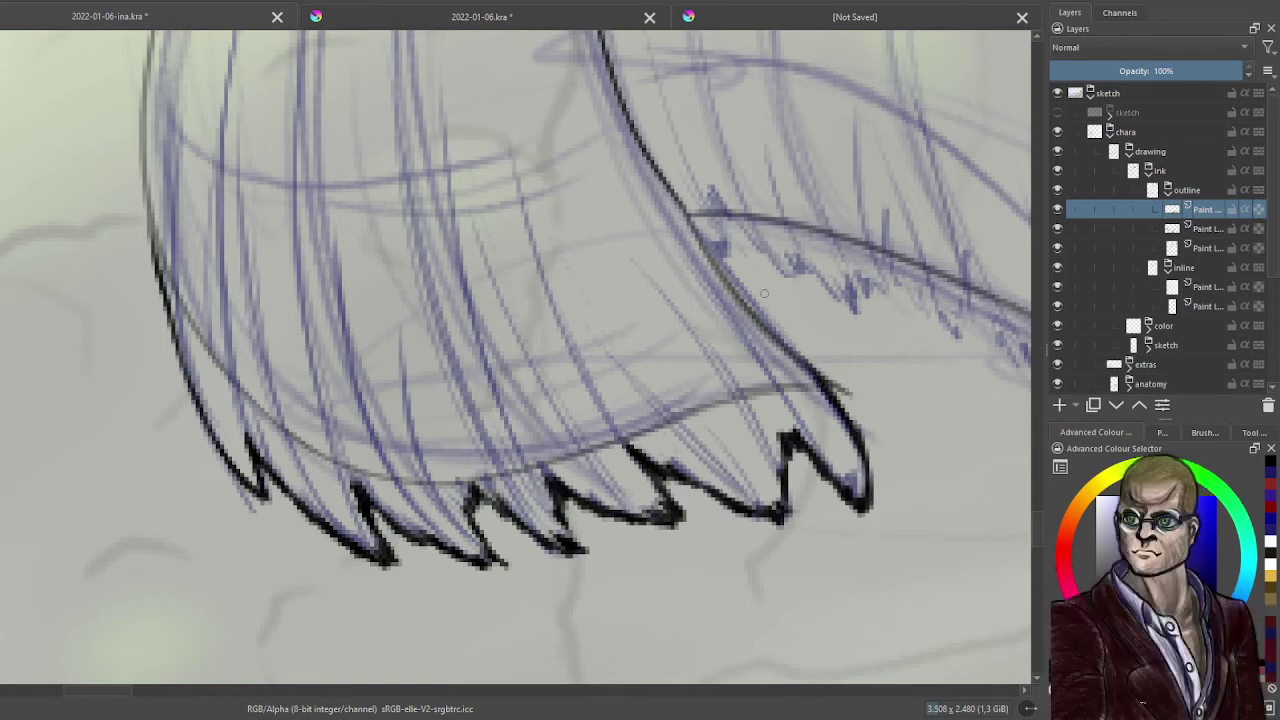
pyautogui.moveTo(686, 213); pyautogui.dragTo(815, 384)
pyautogui.hotkey('ctrl', 'z')
pyautogui.hotkey('ctrl', 'z')
pyautogui.hotkey('ctrl', 'z')
pyautogui.hotkey('ctrl', 'z')
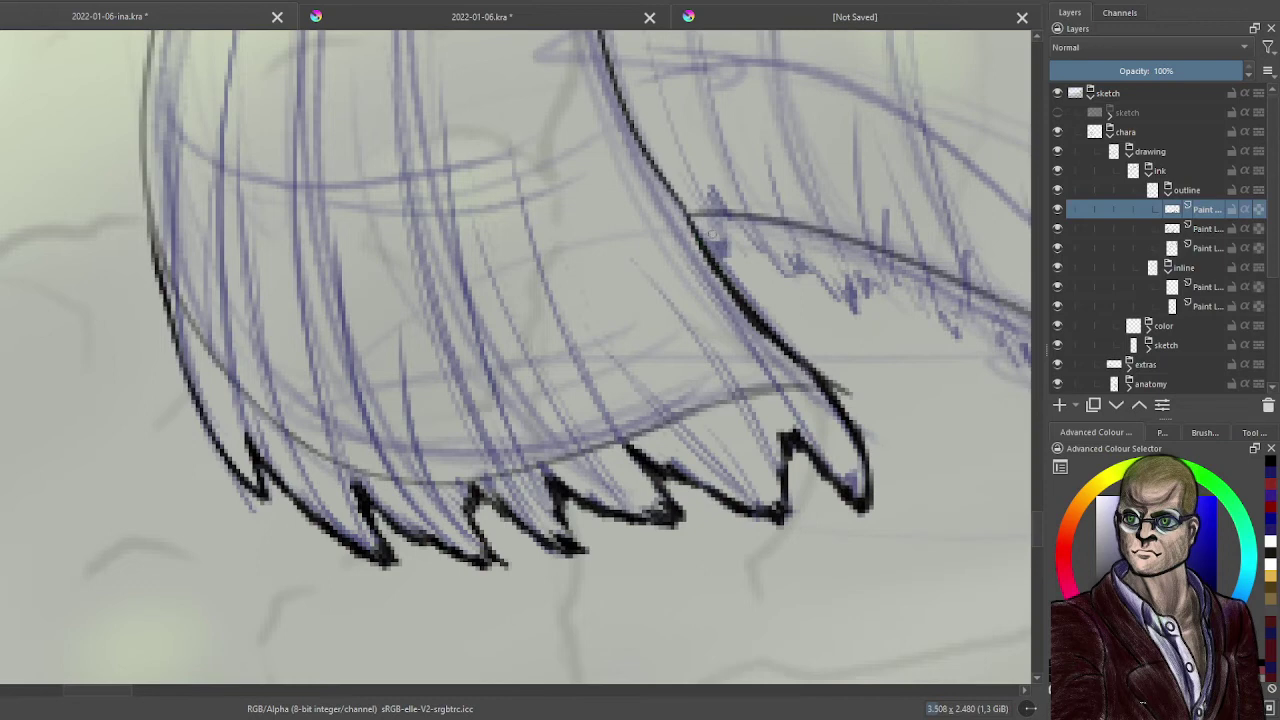
pyautogui.moveTo(686, 213); pyautogui.dragTo(815, 382)
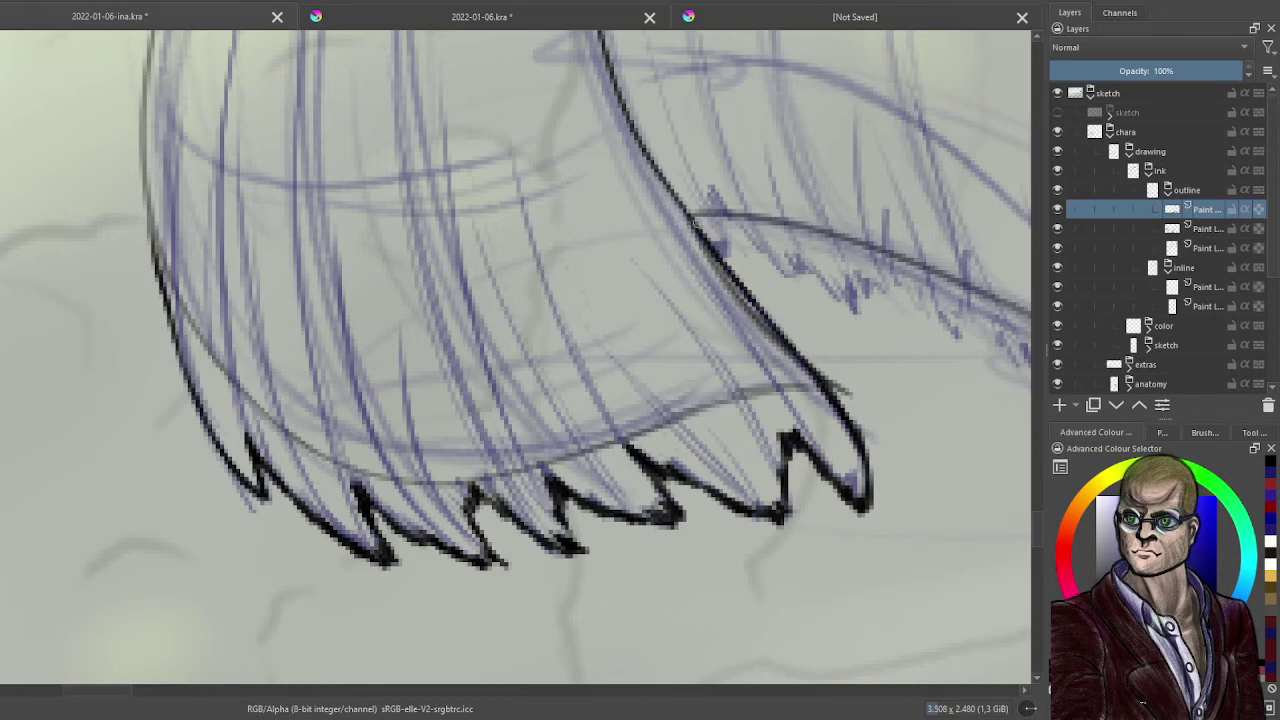
# - Ink the jagged lower edge of the rear hair section in black, from the front hair to the skirt's hem corner
pyautogui.moveTo(694, 222)
pyautogui.mouseDown()
pyautogui.moveTo(716, 250)
pyautogui.moveTo(713, 190)
pyautogui.moveTo(717, 243)
pyautogui.moveTo(713, 197)
pyautogui.moveTo(751, 248)
pyautogui.moveTo(854, 310)
pyautogui.moveTo(892, 264)
pyautogui.moveTo(922, 310)
pyautogui.moveTo(964, 336)
pyautogui.mouseUp()
pyautogui.hotkey('ctrl', 'z')
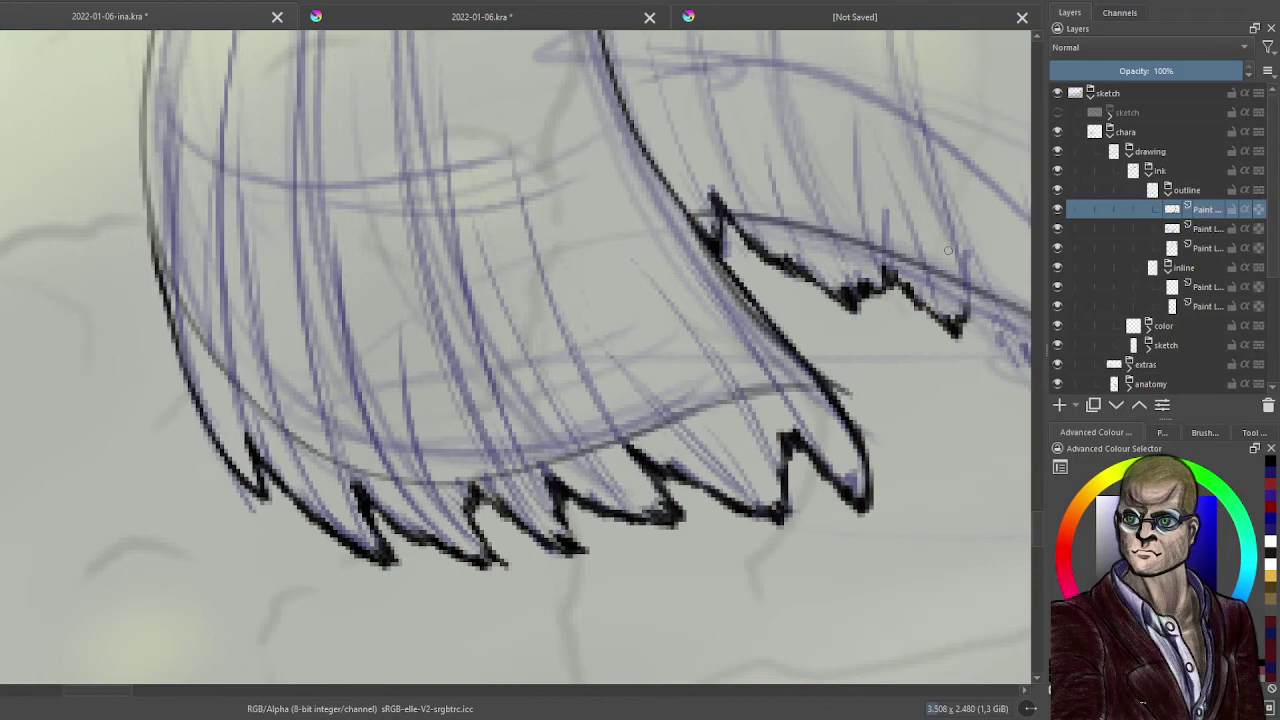
pyautogui.moveTo(786, 294); pyautogui.dragTo(151, 311)
pyautogui.scroll(1, 330, 270)
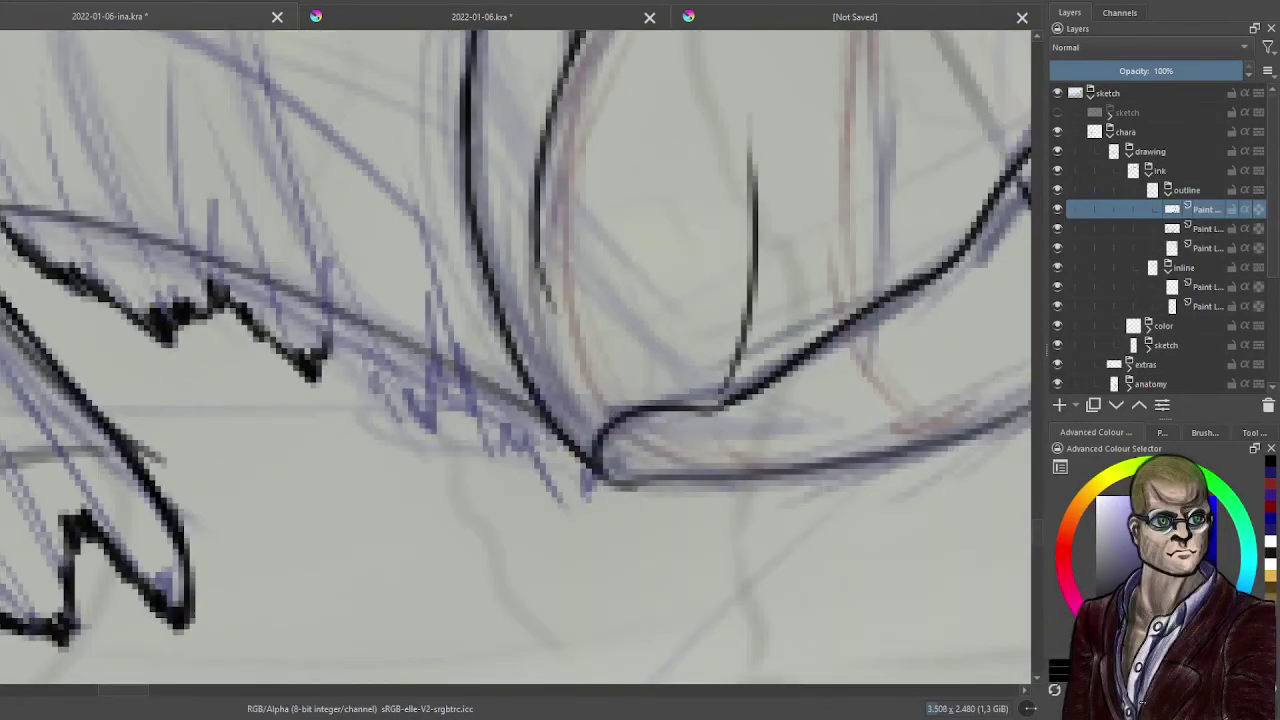
pyautogui.moveTo(326, 350)
pyautogui.mouseDown()
pyautogui.moveTo(340, 304)
pyautogui.moveTo(332, 314)
pyautogui.moveTo(388, 400)
pyautogui.moveTo(436, 432)
pyautogui.moveTo(436, 348)
pyautogui.mouseUp()
pyautogui.moveTo(426, 424); pyautogui.dragTo(438, 334)
pyautogui.moveTo(438, 336)
pyautogui.mouseDown()
pyautogui.moveTo(491, 446)
pyautogui.moveTo(501, 421)
pyautogui.moveTo(564, 489)
pyautogui.moveTo(590, 452)
pyautogui.mouseUp()
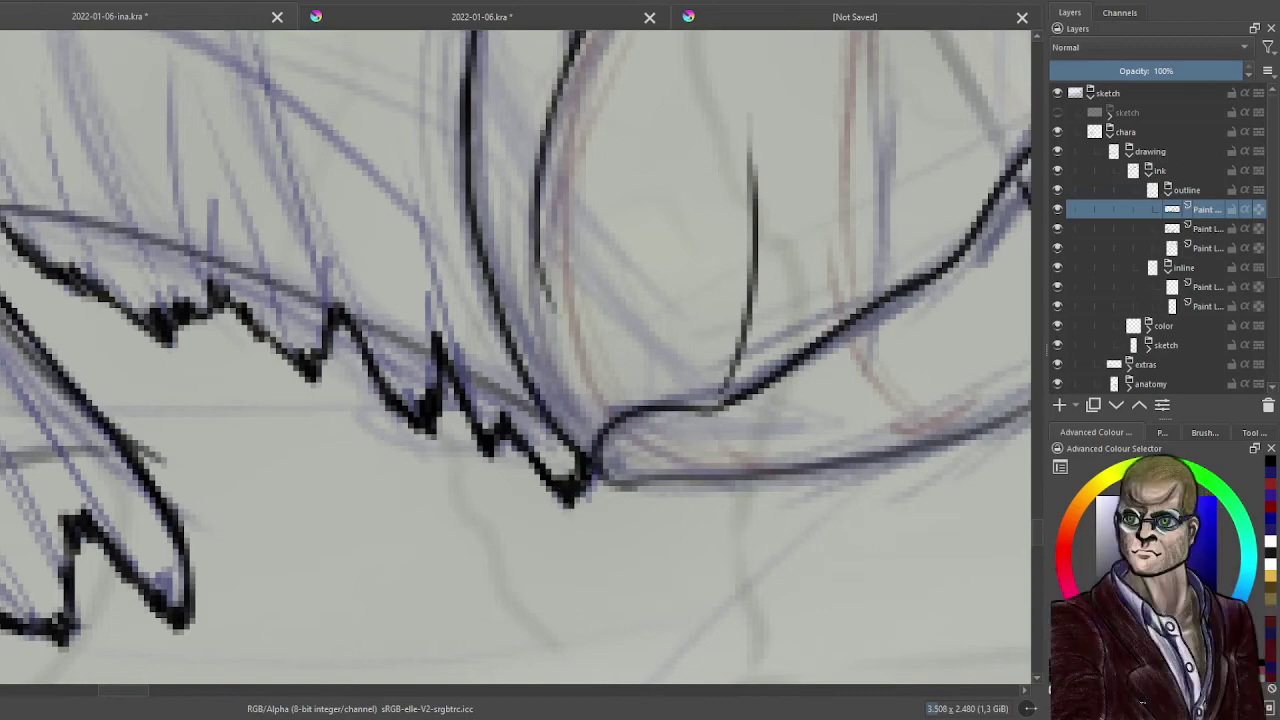
# - On the upper paint layer of the inline group, ink black strand lines up from the front hair's innermost tips
pyautogui.scroll(-4, 584, 352)
pyautogui.moveTo(830, 212); pyautogui.dragTo(989, 317)
pyautogui.click(1174, 288)
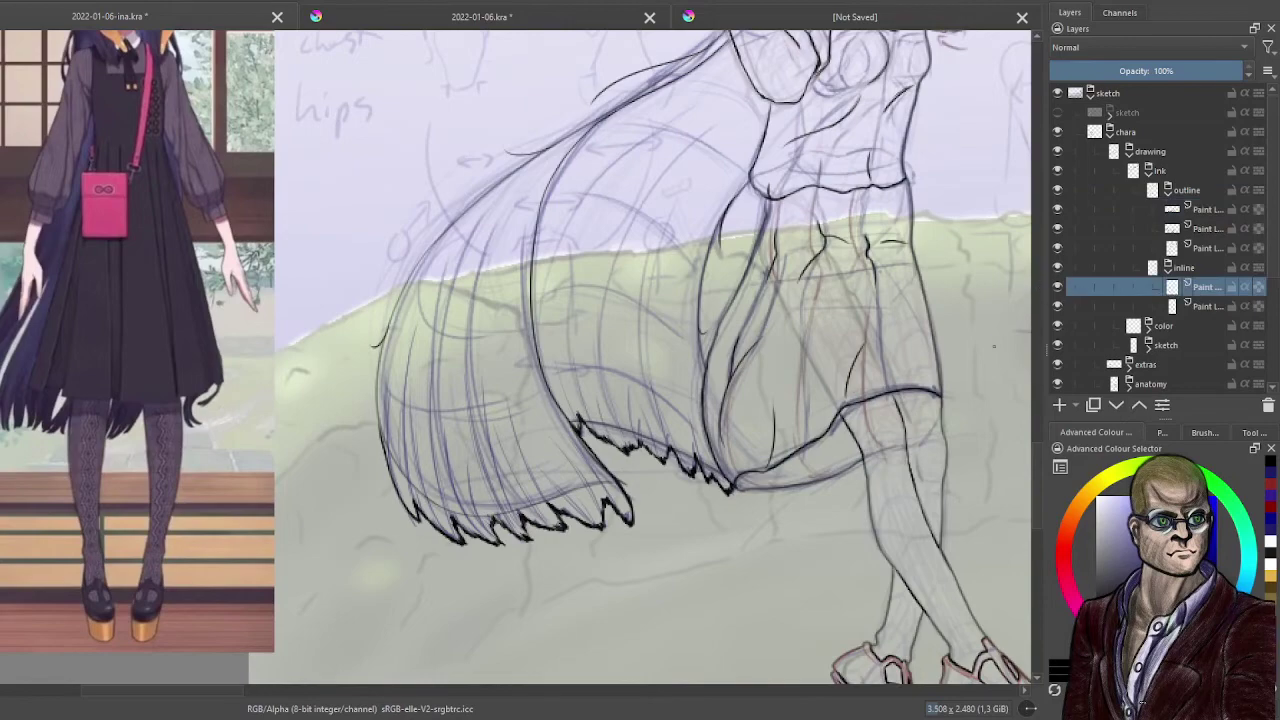
pyautogui.scroll(2, 622, 451)
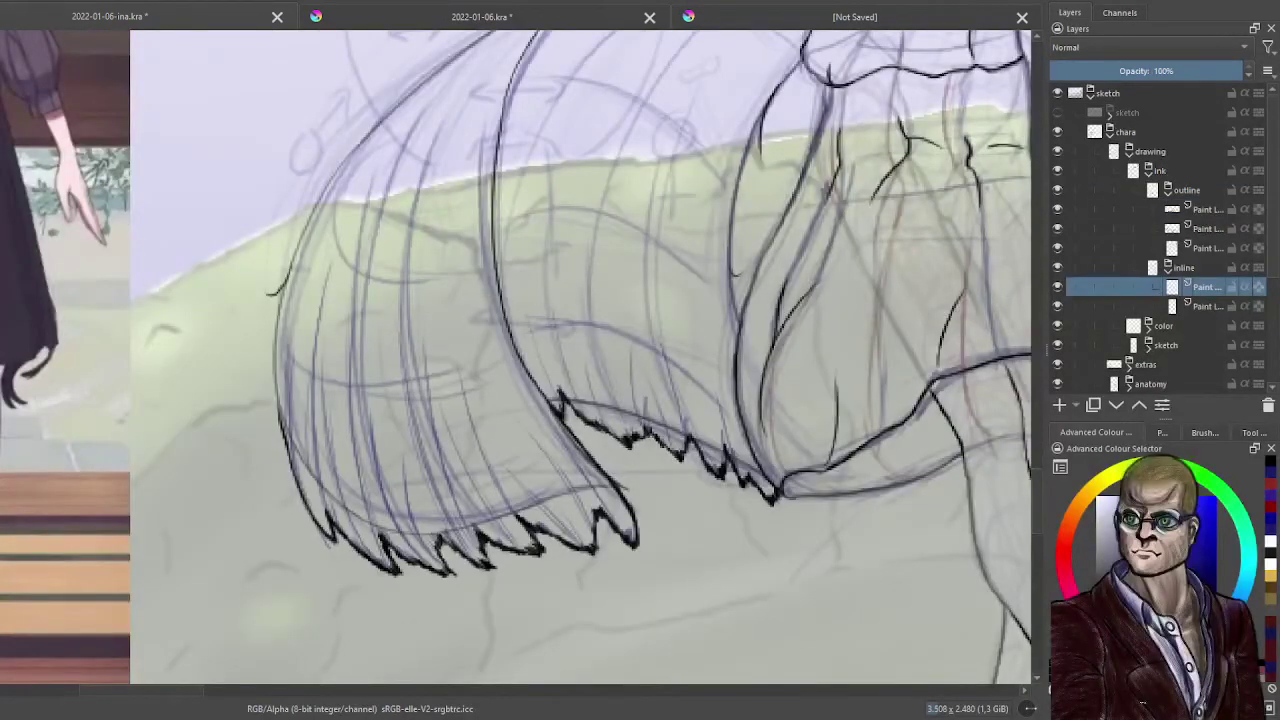
pyautogui.moveTo(502, 466); pyautogui.dragTo(584, 542)
pyautogui.moveTo(546, 448); pyautogui.dragTo(603, 514)
pyautogui.moveTo(510, 408); pyautogui.dragTo(596, 506)
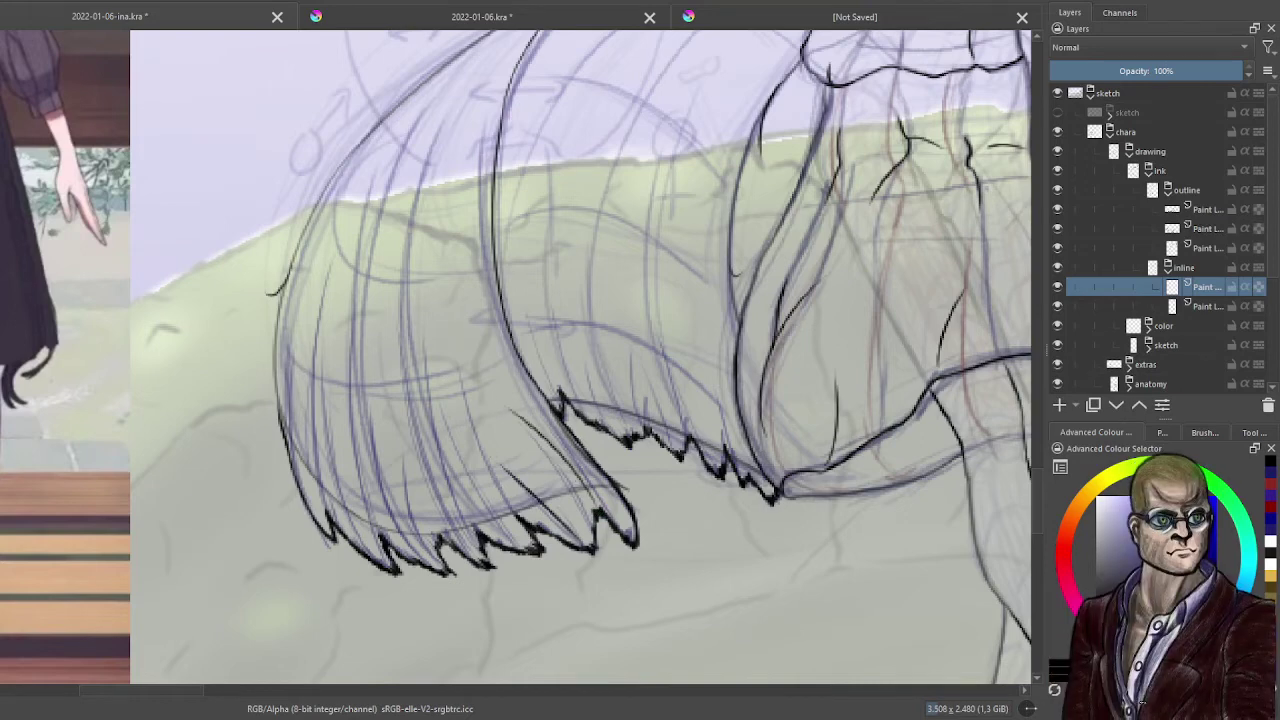
# - Ink long curved strand lines across the rest of the front hair, from its jagged tips upward, redoing misplaced strokes
pyautogui.moveTo(476, 528); pyautogui.dragTo(424, 405)
pyautogui.hotkey('ctrl', 'z')
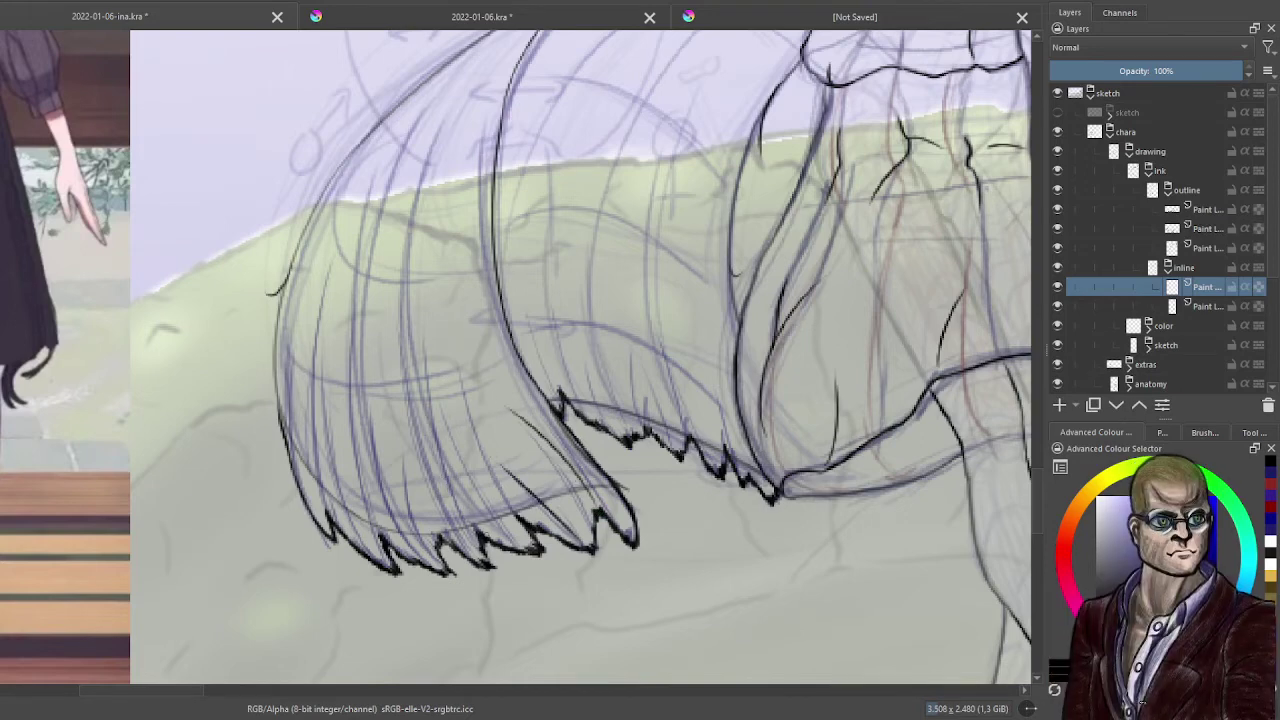
pyautogui.moveTo(479, 532); pyautogui.dragTo(426, 402)
pyautogui.moveTo(445, 538); pyautogui.dragTo(419, 489)
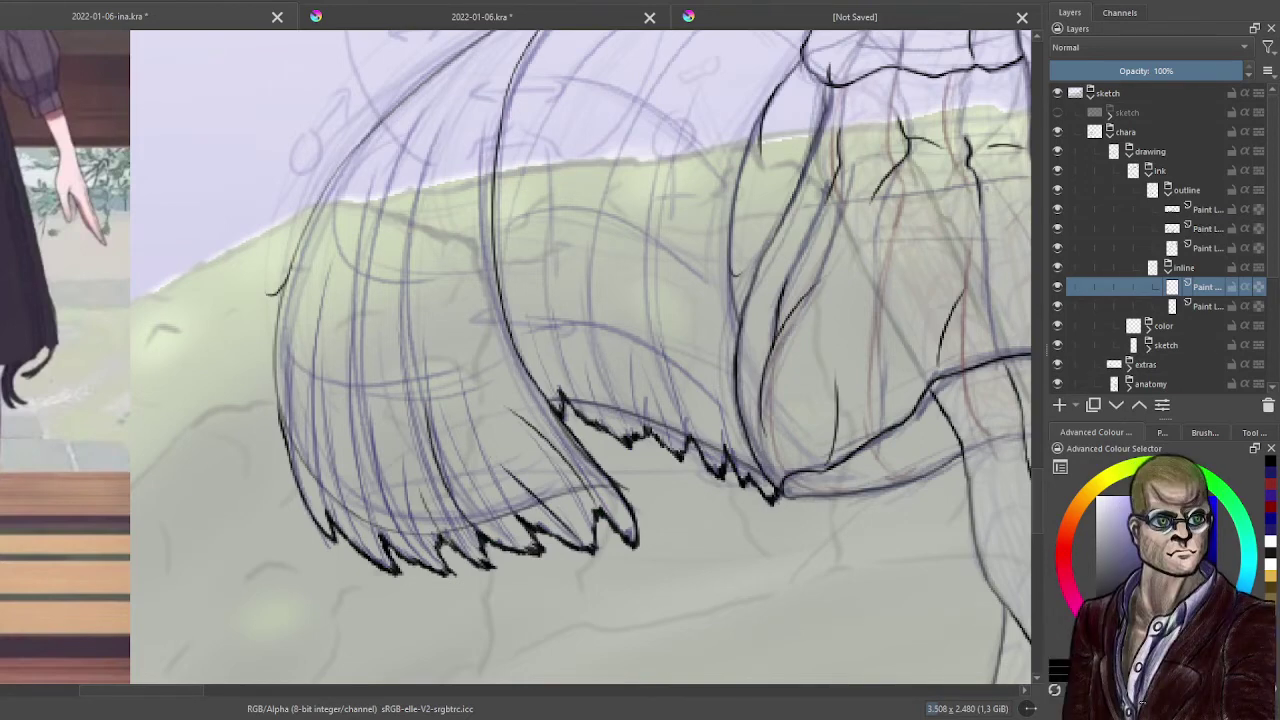
pyautogui.hotkey('ctrl', 'z')
pyautogui.moveTo(446, 538); pyautogui.dragTo(409, 450)
pyautogui.moveTo(444, 566); pyautogui.dragTo(361, 343)
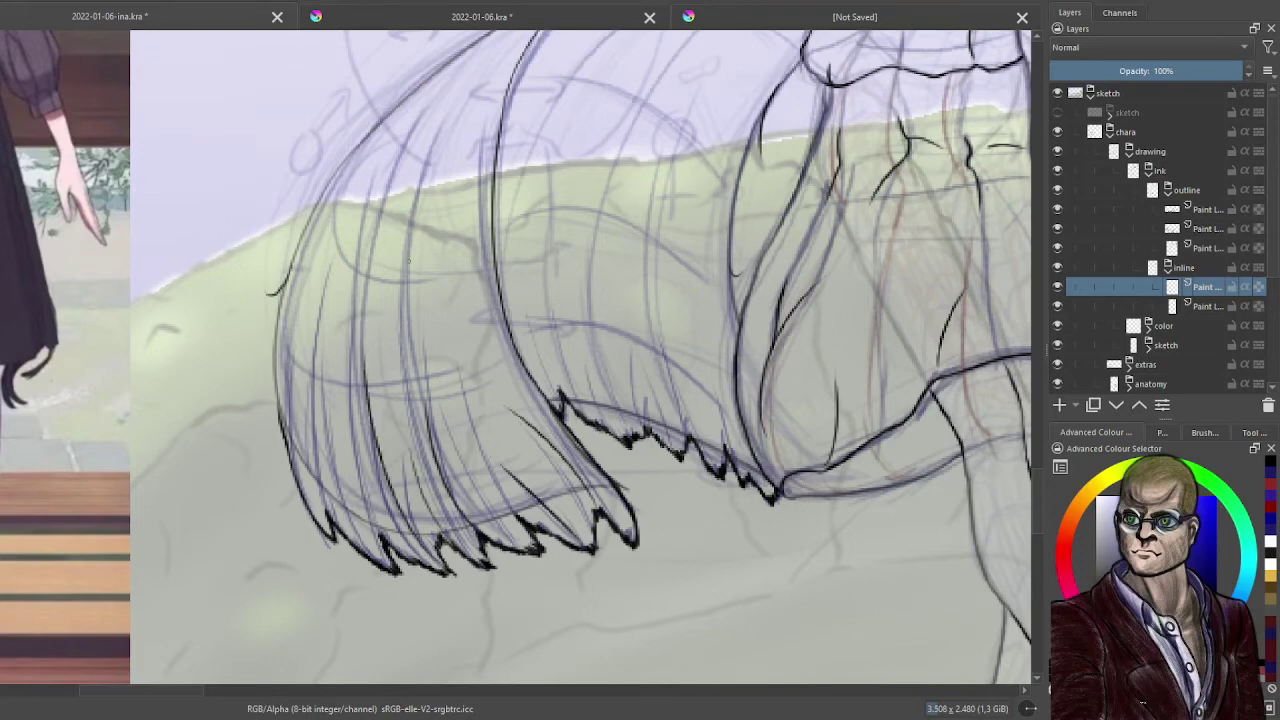
pyautogui.moveTo(381, 562); pyautogui.dragTo(336, 348)
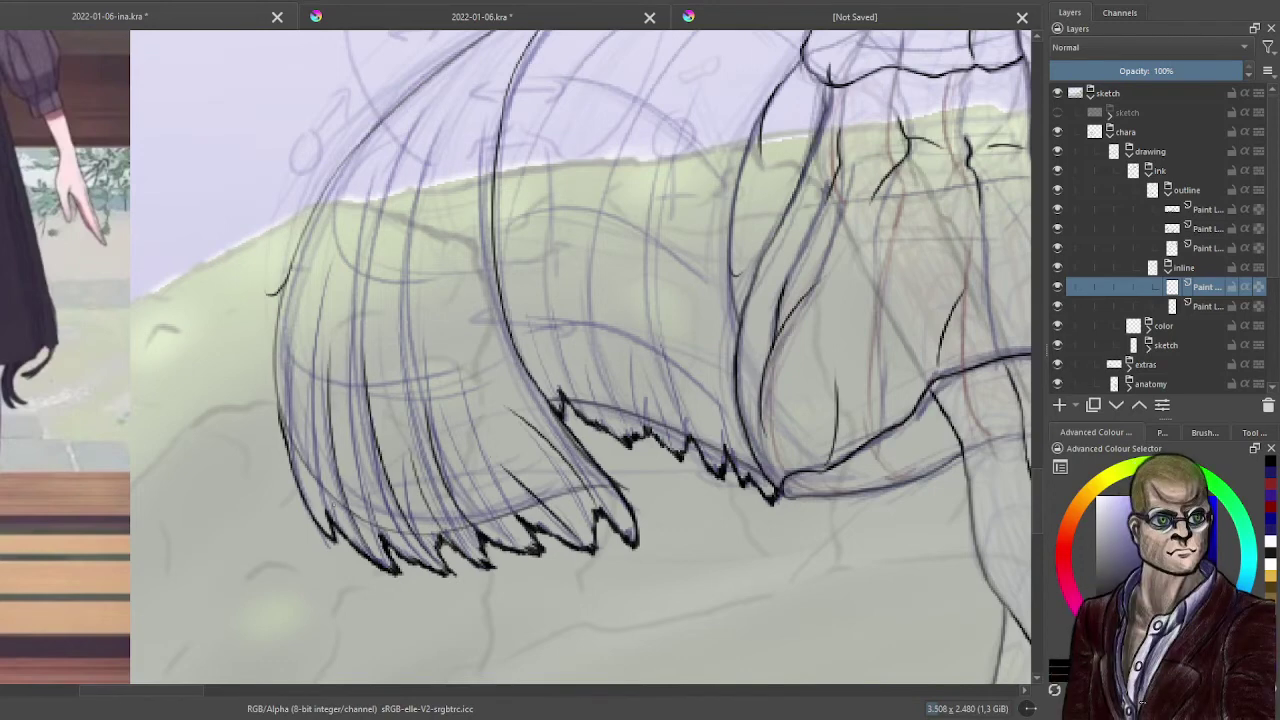
pyautogui.moveTo(332, 515); pyautogui.dragTo(332, 264)
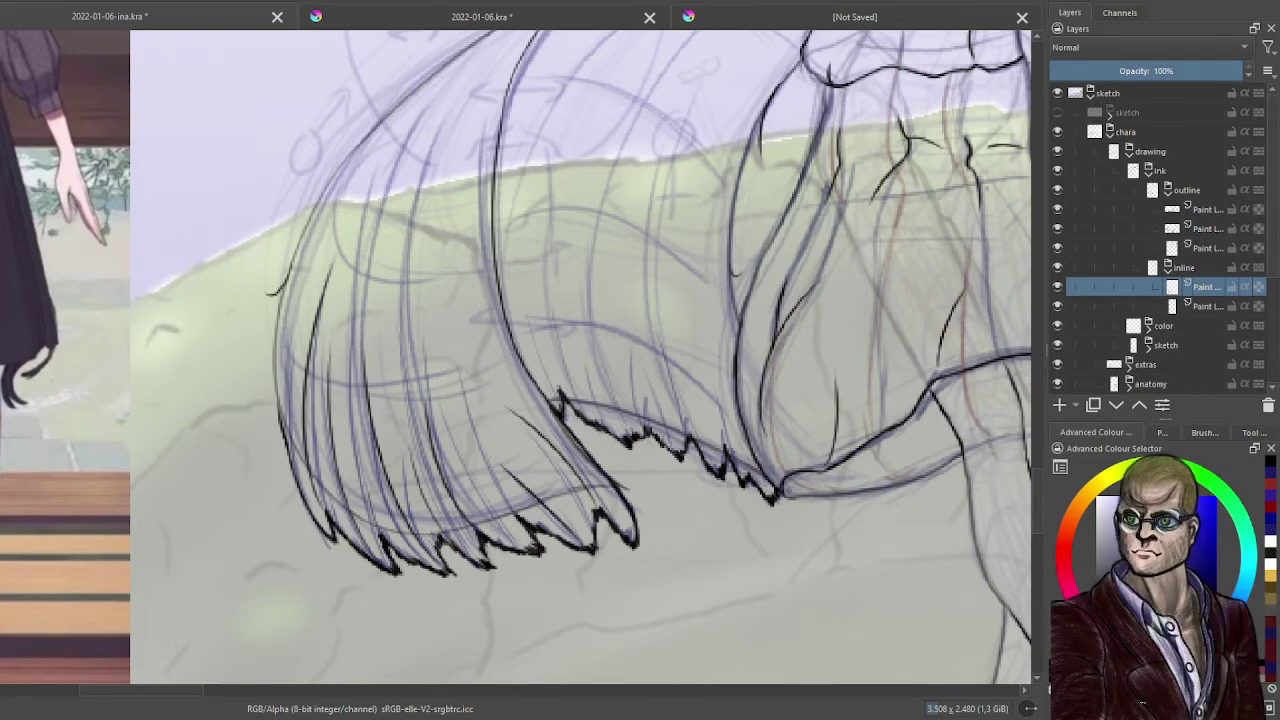
# - Ink short strand lines in the rear hair section, rising from its jagged lower edge toward the skirt side
pyautogui.moveTo(559, 388); pyautogui.dragTo(560, 140)
pyautogui.hotkey('ctrl', 'z')
pyautogui.moveTo(559, 388); pyautogui.dragTo(541, 296)
pyautogui.moveTo(608, 426)
pyautogui.mouseDown()
pyautogui.moveTo(588, 296)
pyautogui.moveTo(634, 316)
pyautogui.mouseUp()
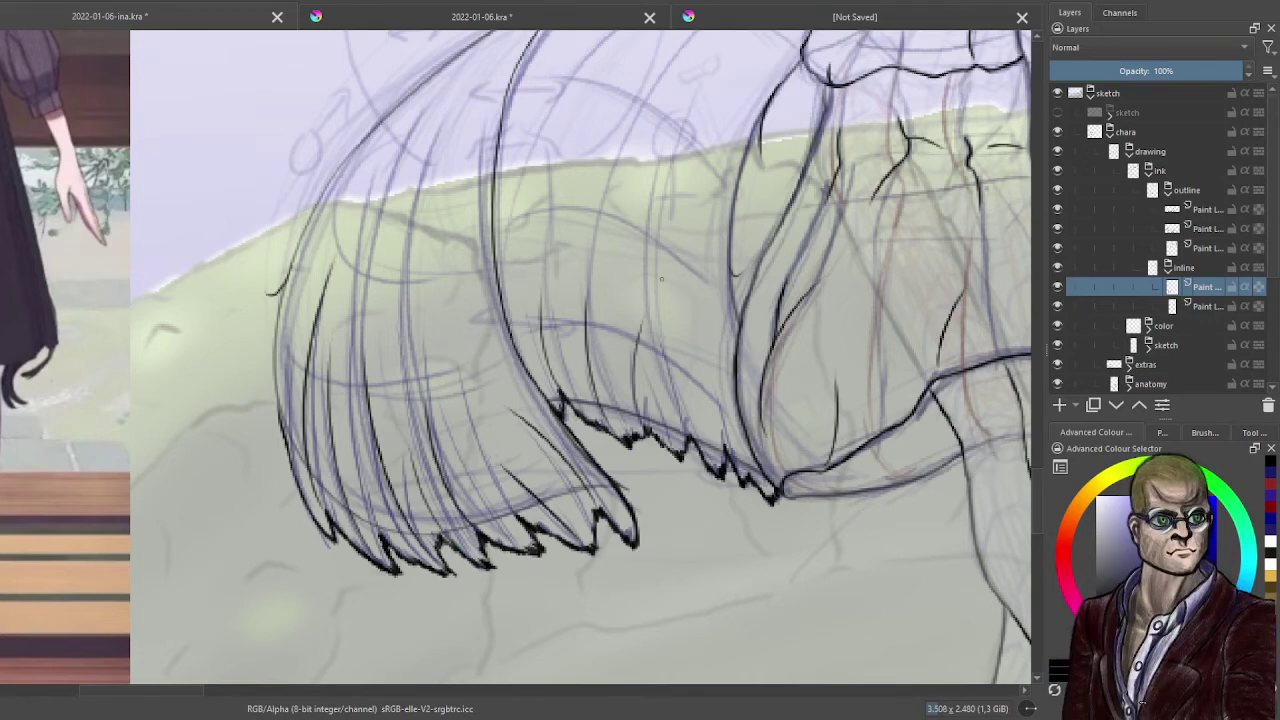
pyautogui.moveTo(688, 426); pyautogui.dragTo(681, 344)
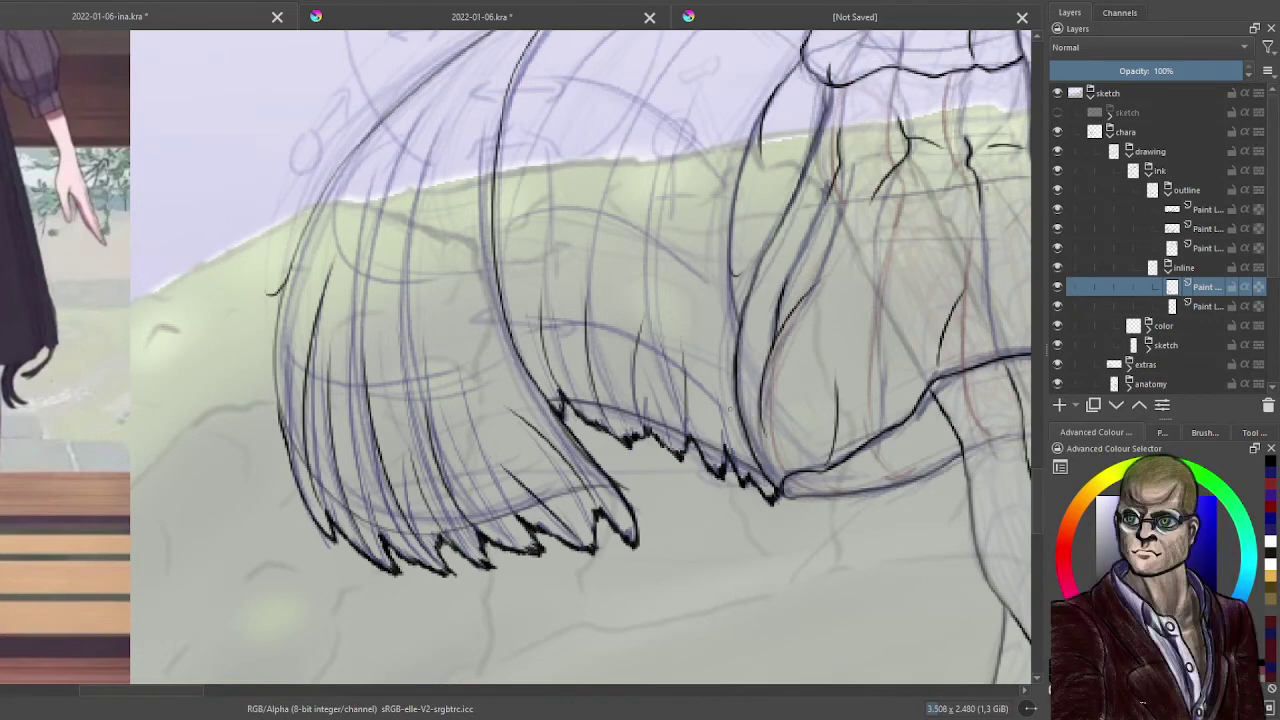
pyautogui.moveTo(722, 444); pyautogui.dragTo(705, 360)
# - Hide the middle paint layer of the outline group and set the group's lowest paint layer to 100% opacity
pyautogui.scroll(-3, 480, 200)
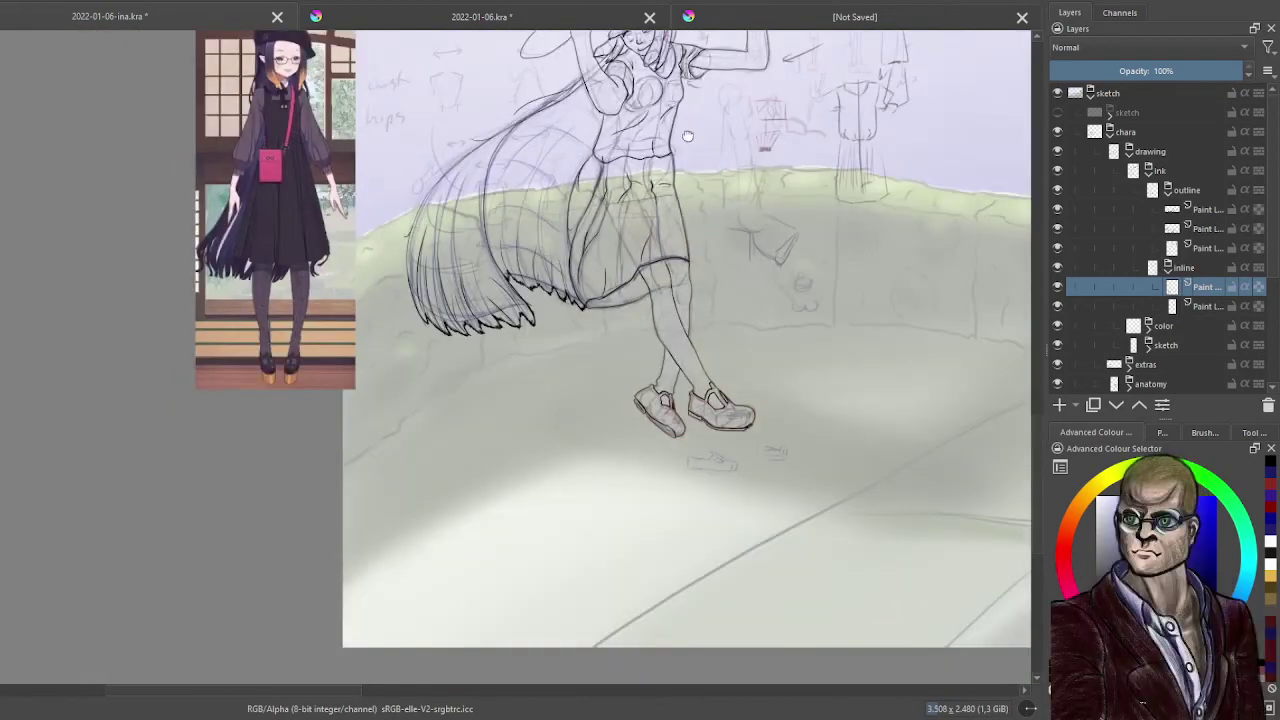
pyautogui.moveTo(689, 137); pyautogui.dragTo(708, 218)
pyautogui.click(1058, 229)
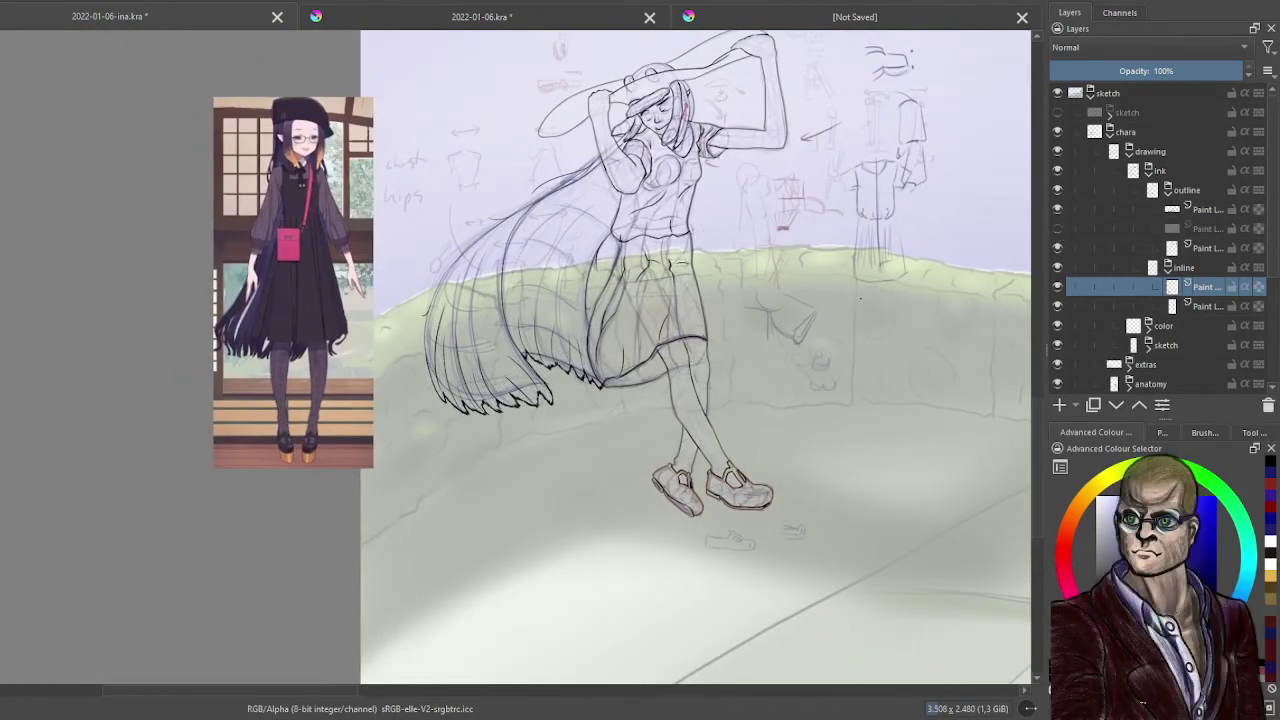
pyautogui.press('+')
pyautogui.press('+')
pyautogui.press('+')
pyautogui.press('+')
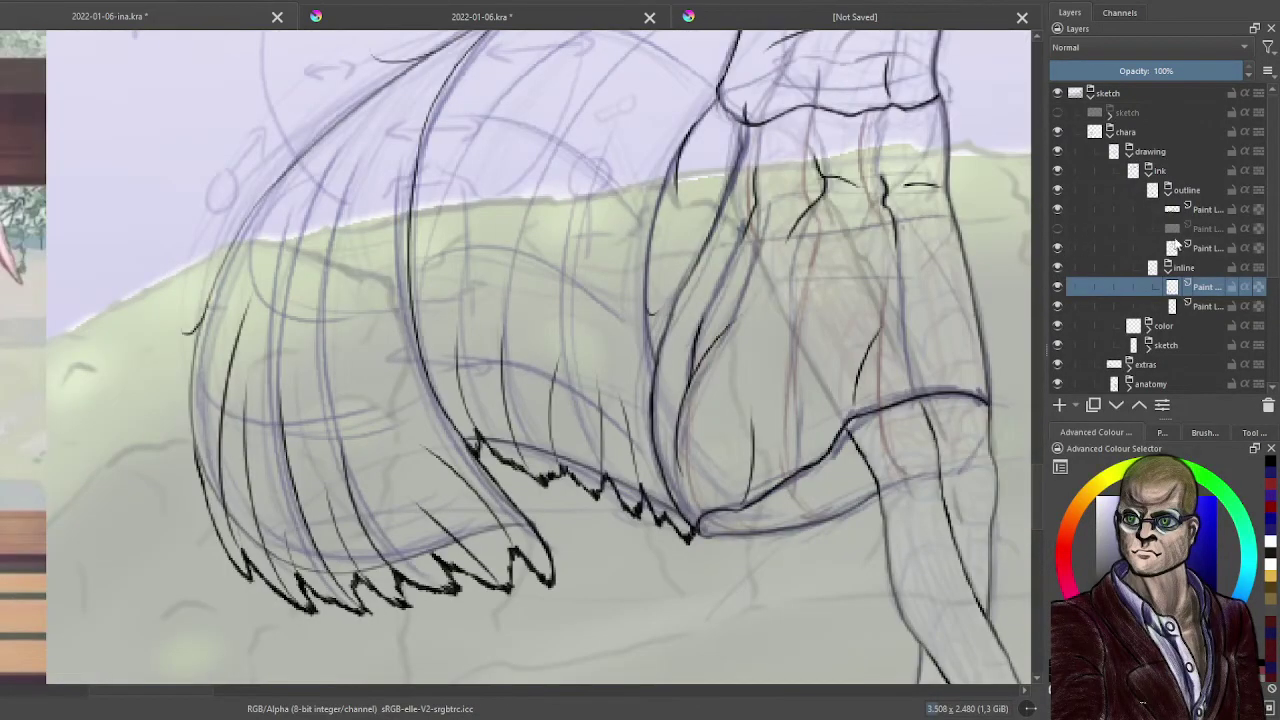
pyautogui.click(1205, 250)
pyautogui.moveTo(1175, 70); pyautogui.dragTo(1248, 70)
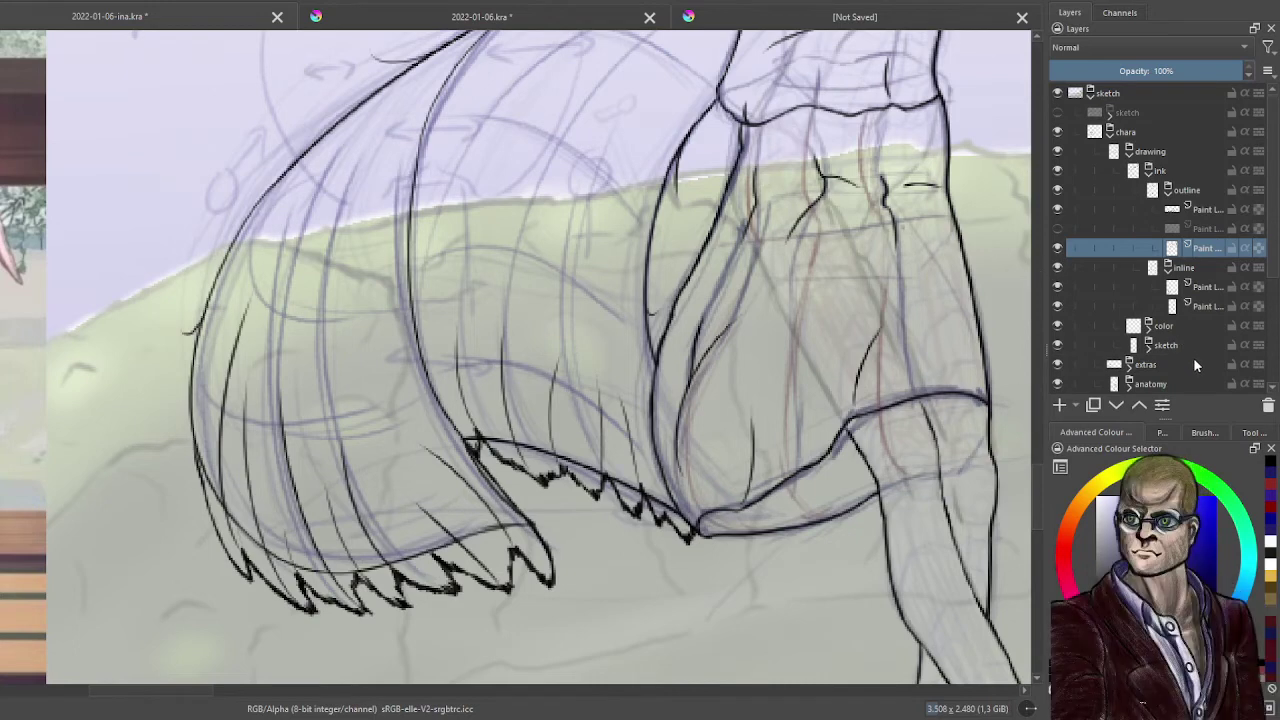
# - With the eraser brush preset, erase the old smooth curves along the lower ends of the front and rear hair
pyautogui.click(1205, 433)
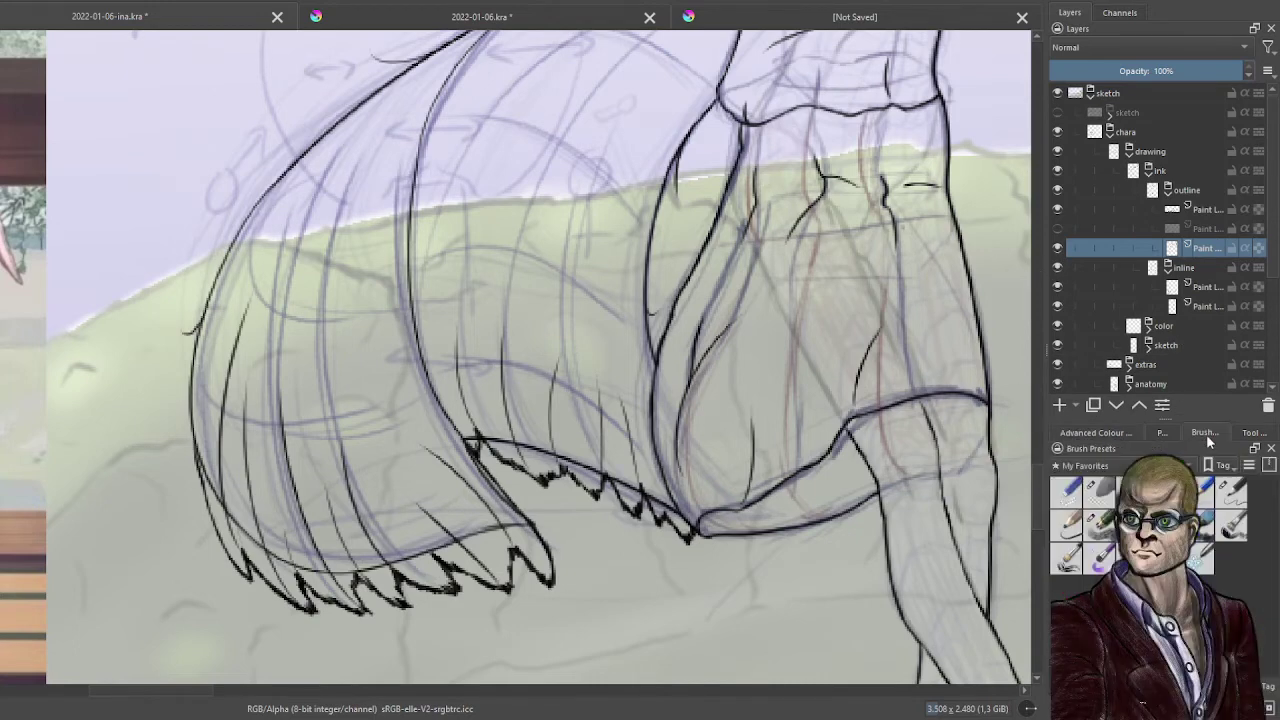
pyautogui.click(1100, 490)
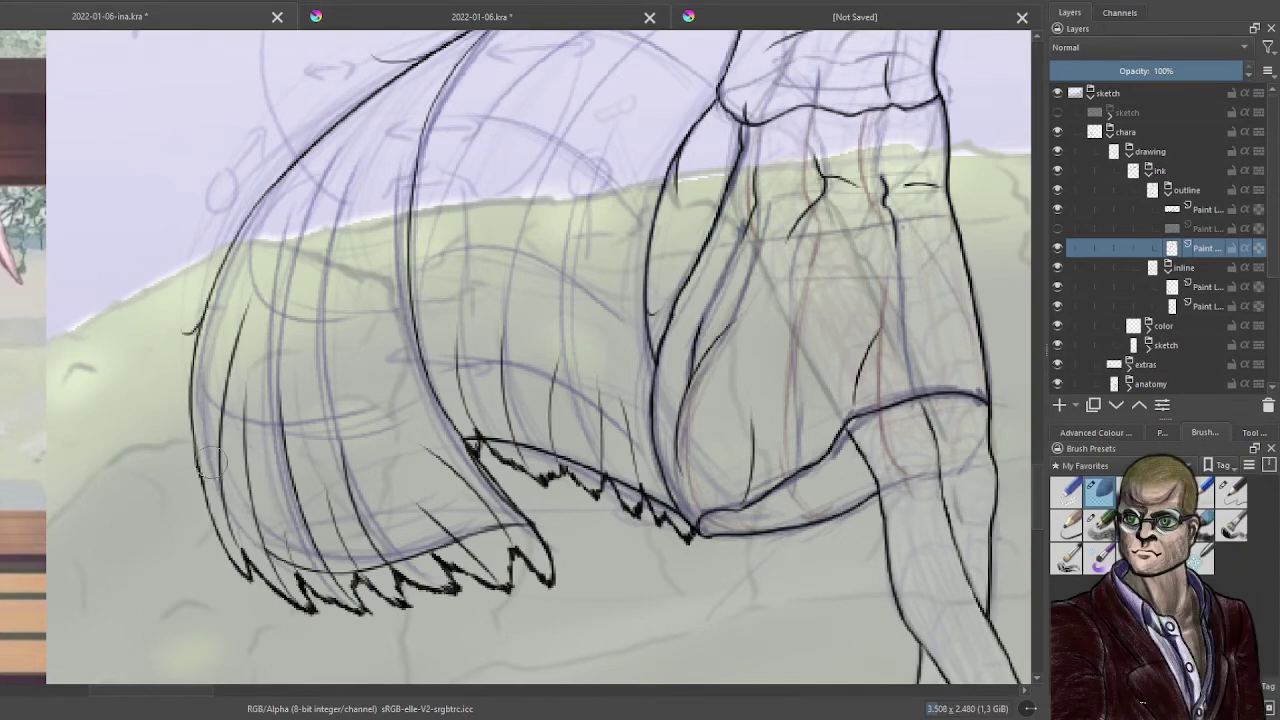
pyautogui.moveTo(330, 574)
pyautogui.mouseDown()
pyautogui.moveTo(428, 531)
pyautogui.moveTo(504, 533)
pyautogui.moveTo(488, 466)
pyautogui.moveTo(456, 425)
pyautogui.moveTo(515, 490)
pyautogui.moveTo(517, 429)
pyautogui.moveTo(537, 441)
pyautogui.moveTo(583, 504)
pyautogui.moveTo(602, 455)
pyautogui.moveTo(669, 534)
pyautogui.mouseUp()
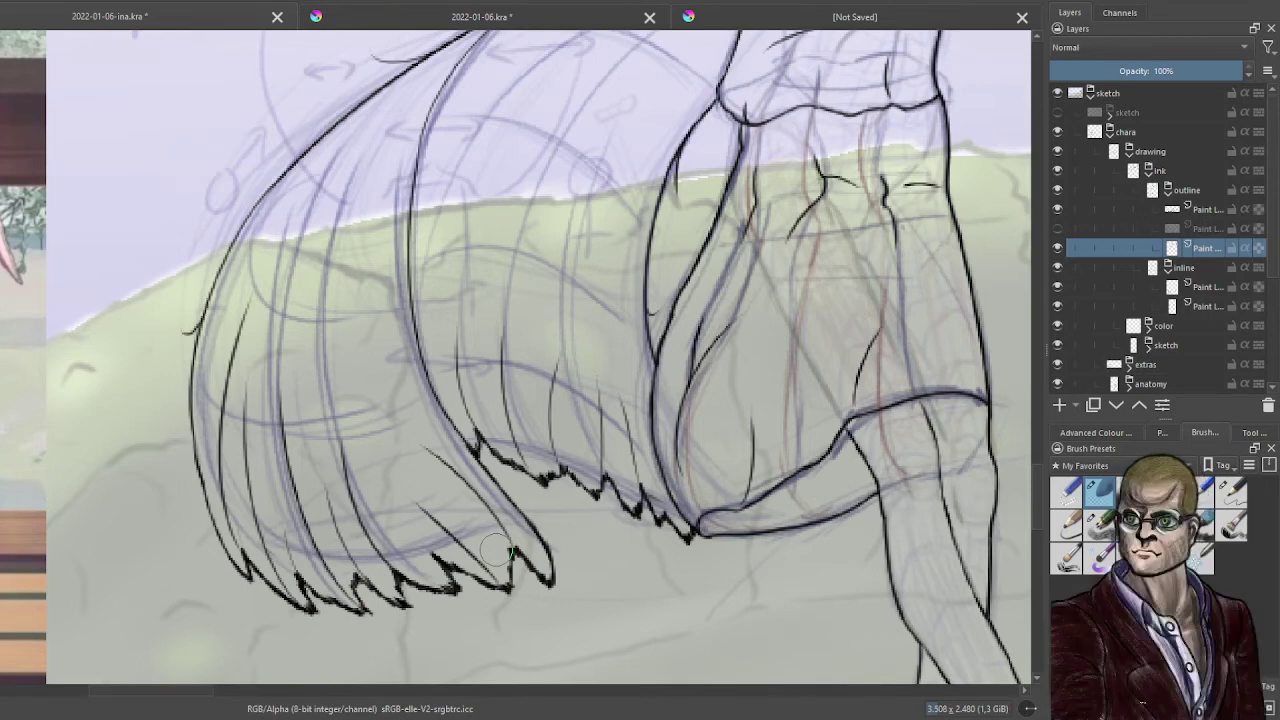
# - Collapse the outline, inline and bg groups, leaving the outline group selected
pyautogui.click(1167, 190)
pyautogui.click(1166, 208)
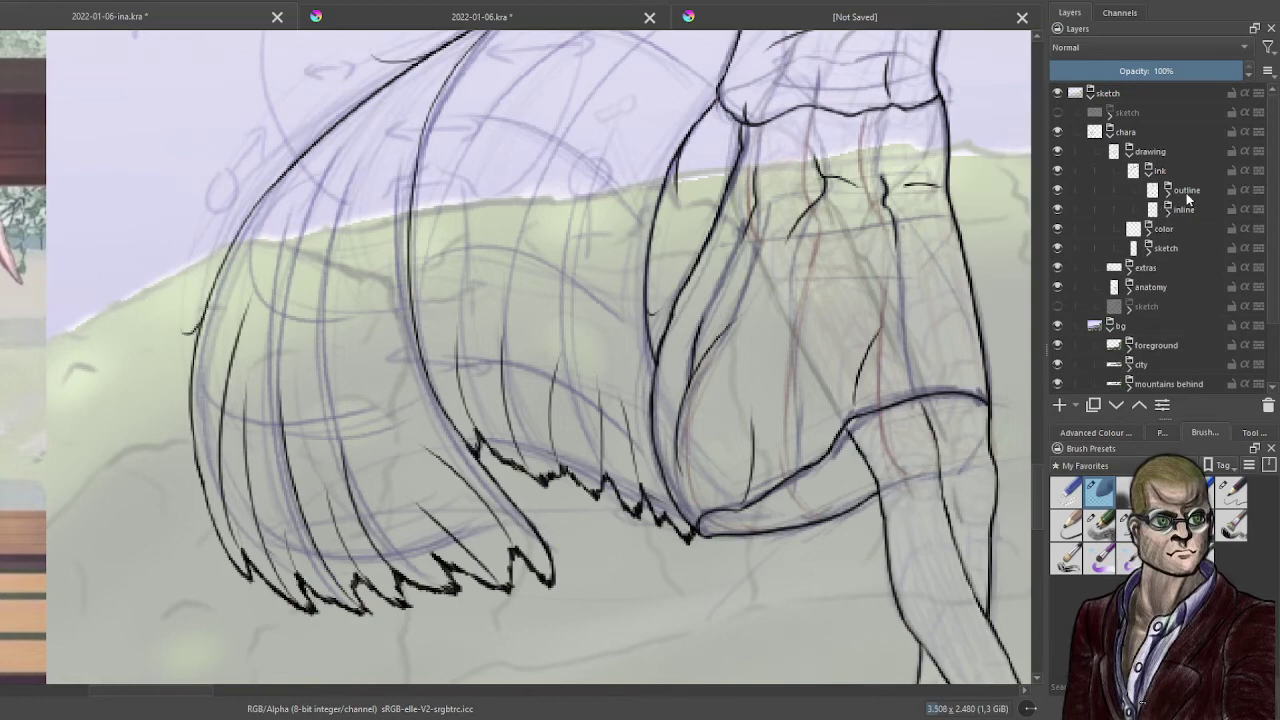
pyautogui.click(1187, 192)
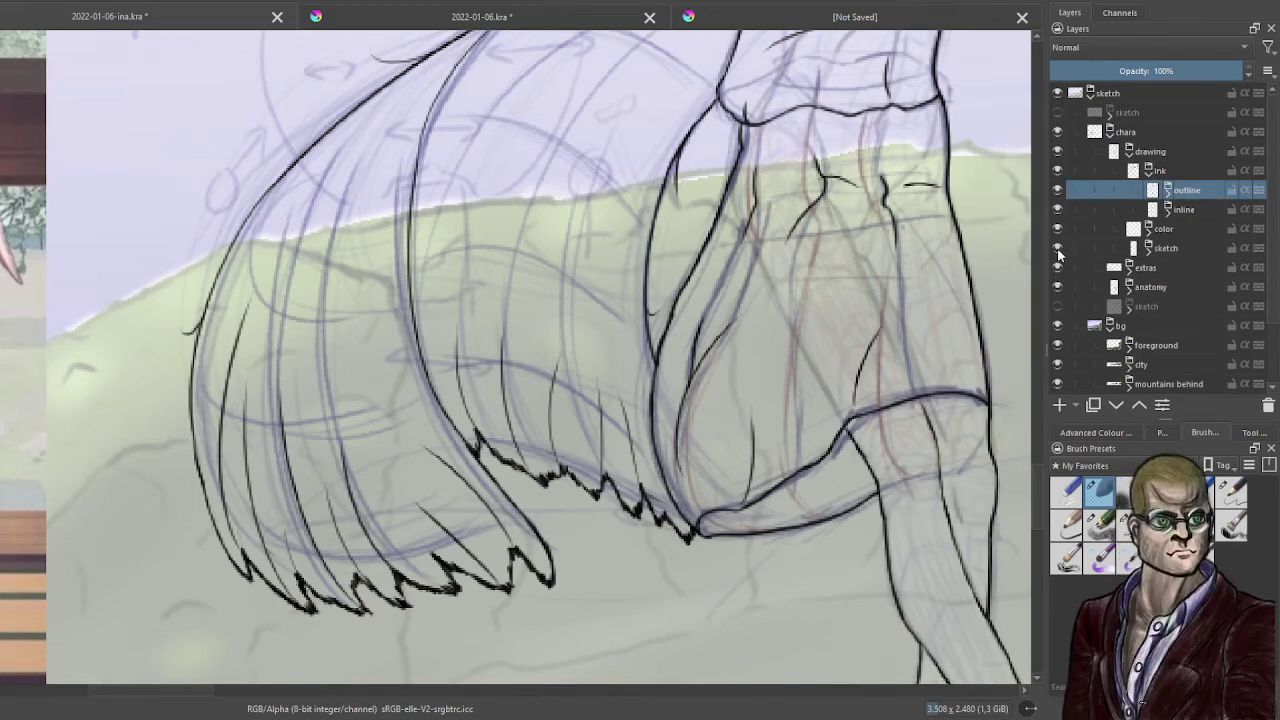
pyautogui.click(1109, 325)
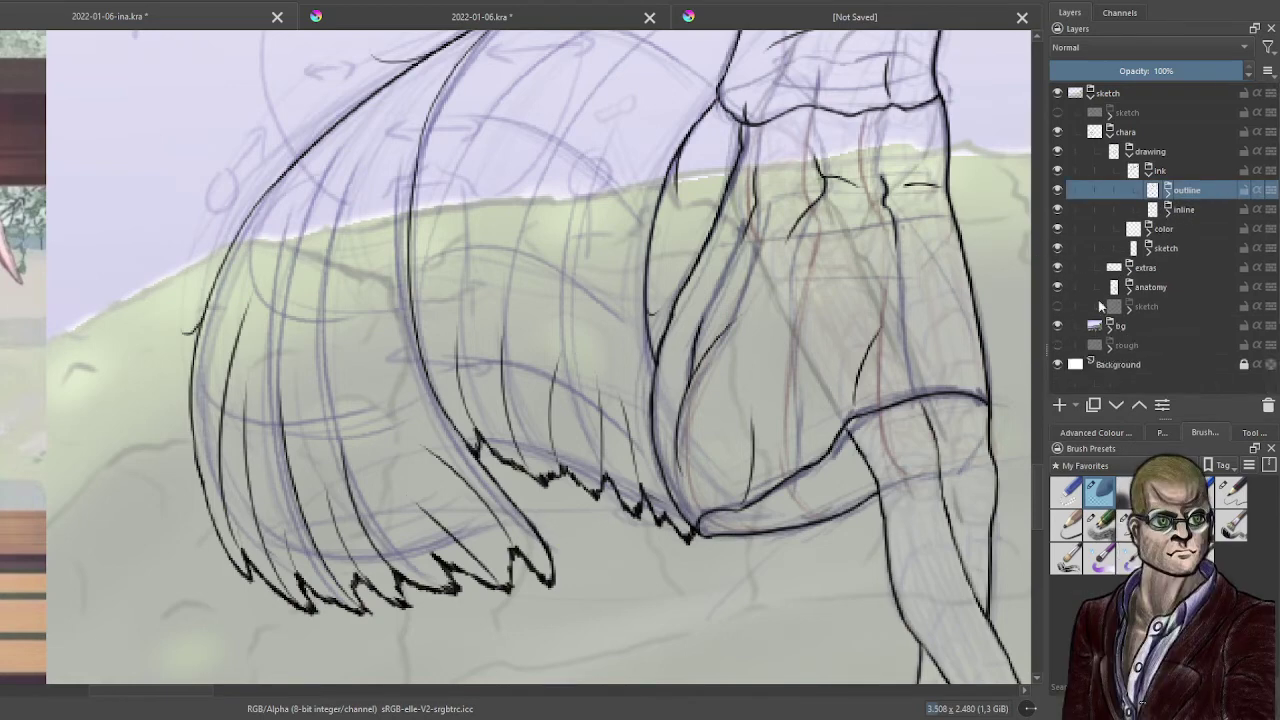
# - Hide the extras and anatomy groups and the drawing's sketch group, leaving the inked character over the background
pyautogui.click(1058, 268)
pyautogui.click(1058, 287)
pyautogui.scroll(-3, 743, 306)
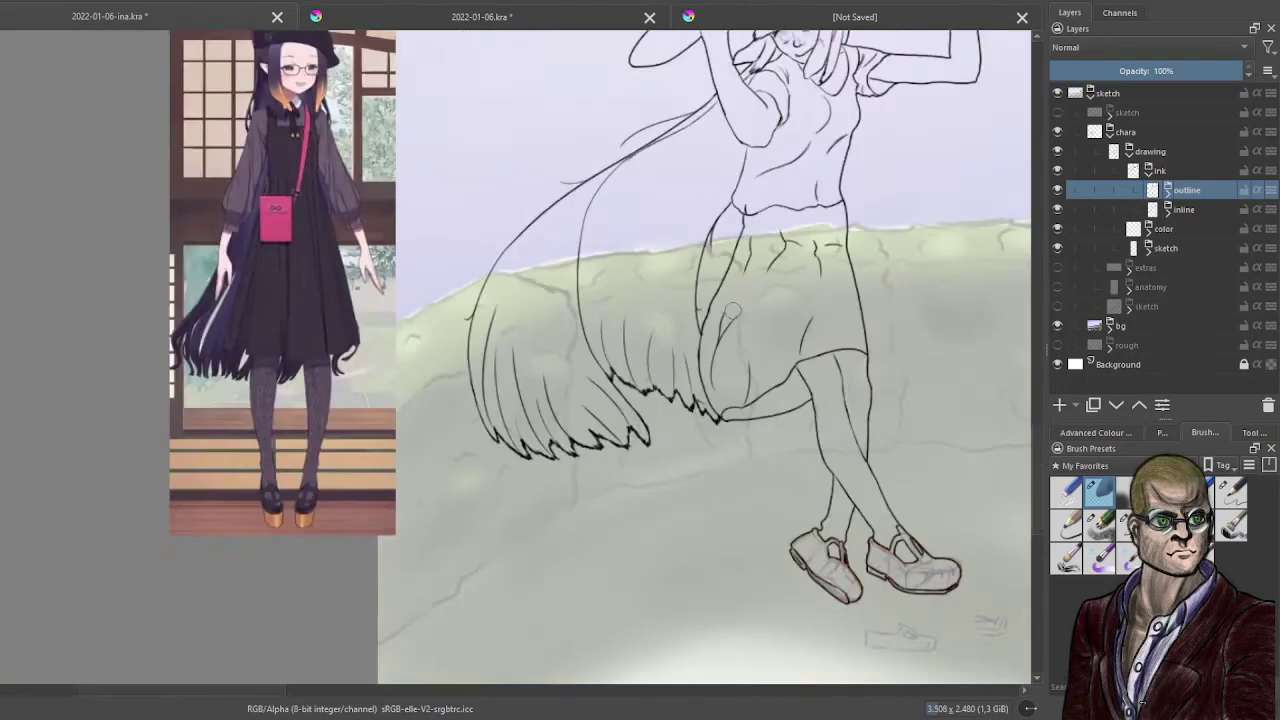
pyautogui.moveTo(920, 296); pyautogui.dragTo(780, 383)
pyautogui.scroll(-2, 780, 383)
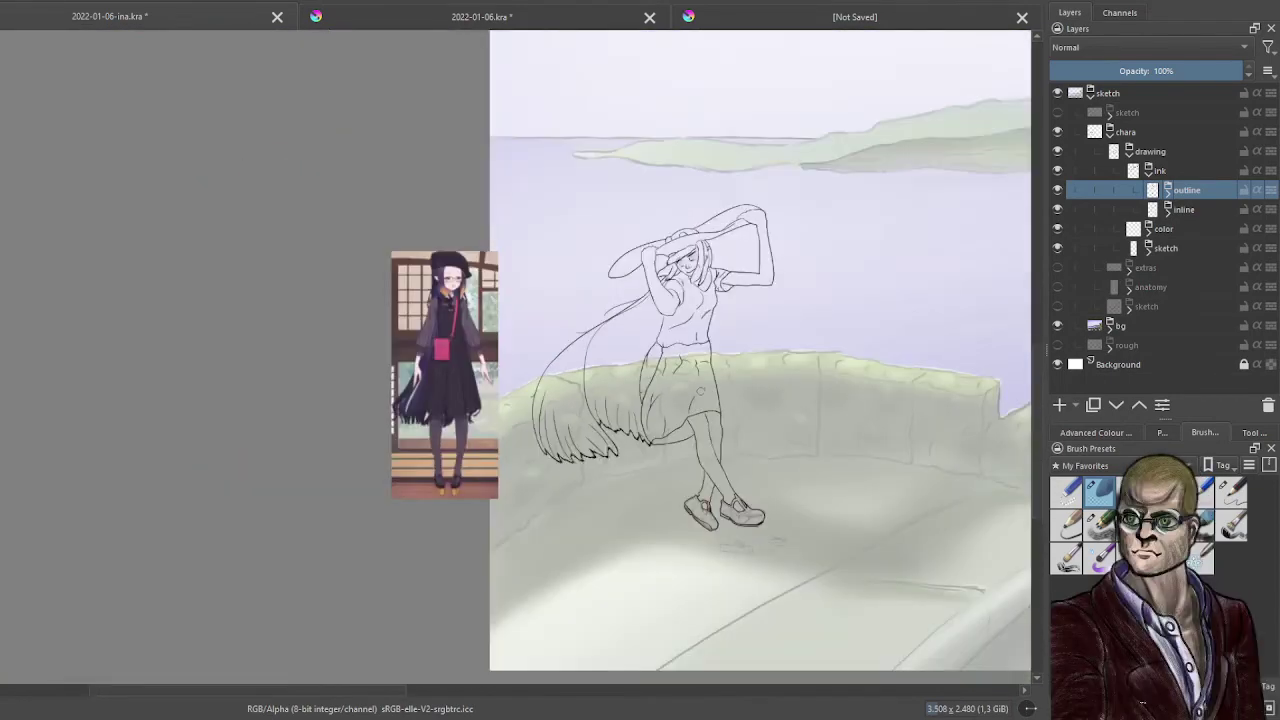
pyautogui.scroll(2, 703, 371)
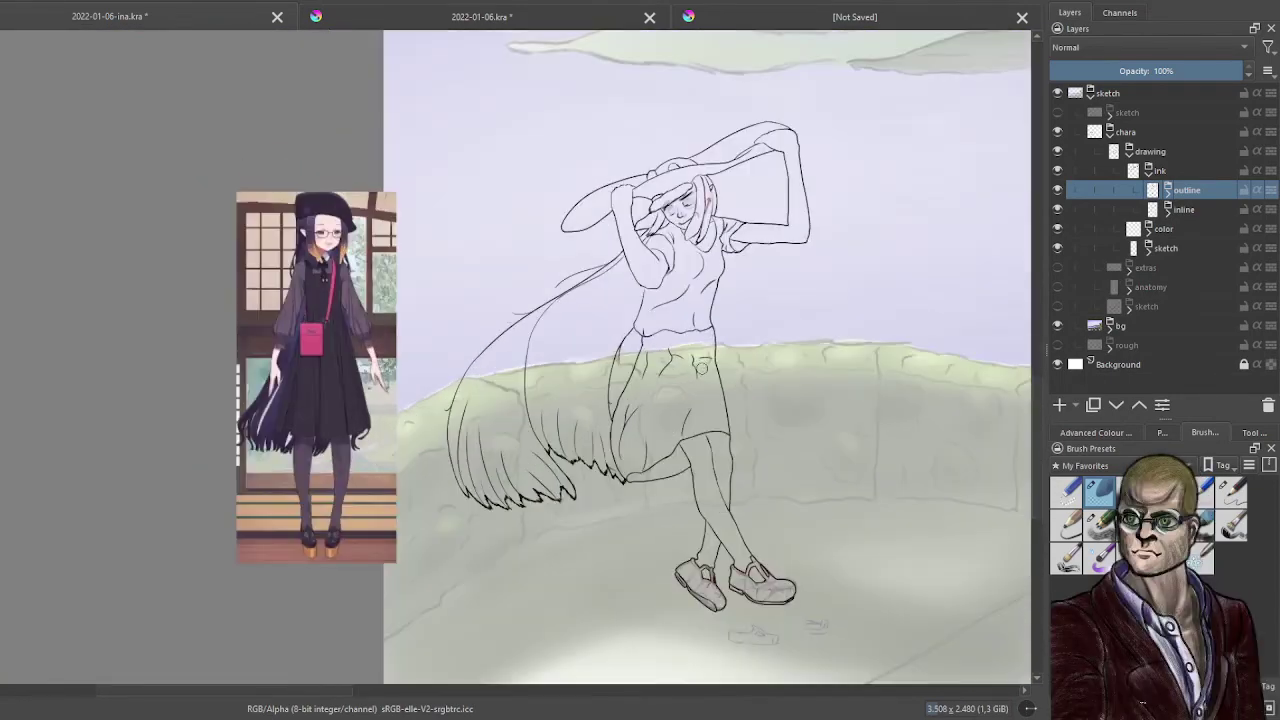
pyautogui.click(1057, 247)
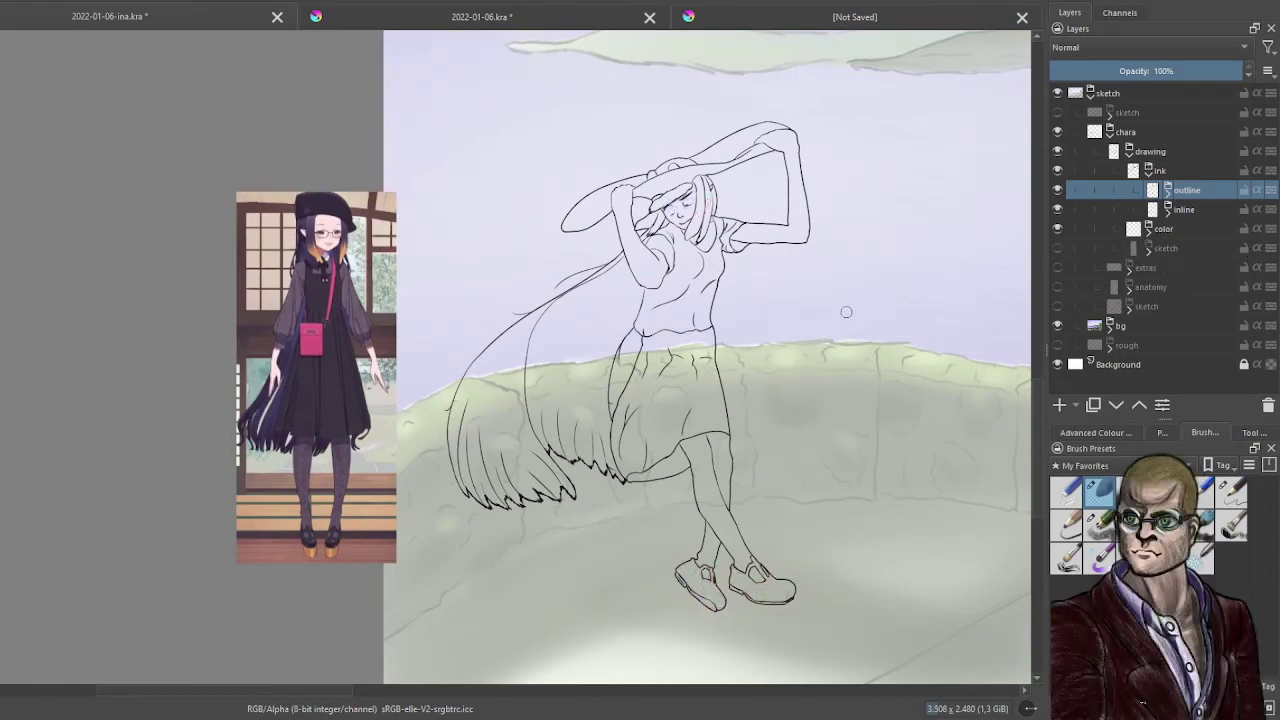
pyautogui.moveTo(794, 270); pyautogui.dragTo(591, 250)
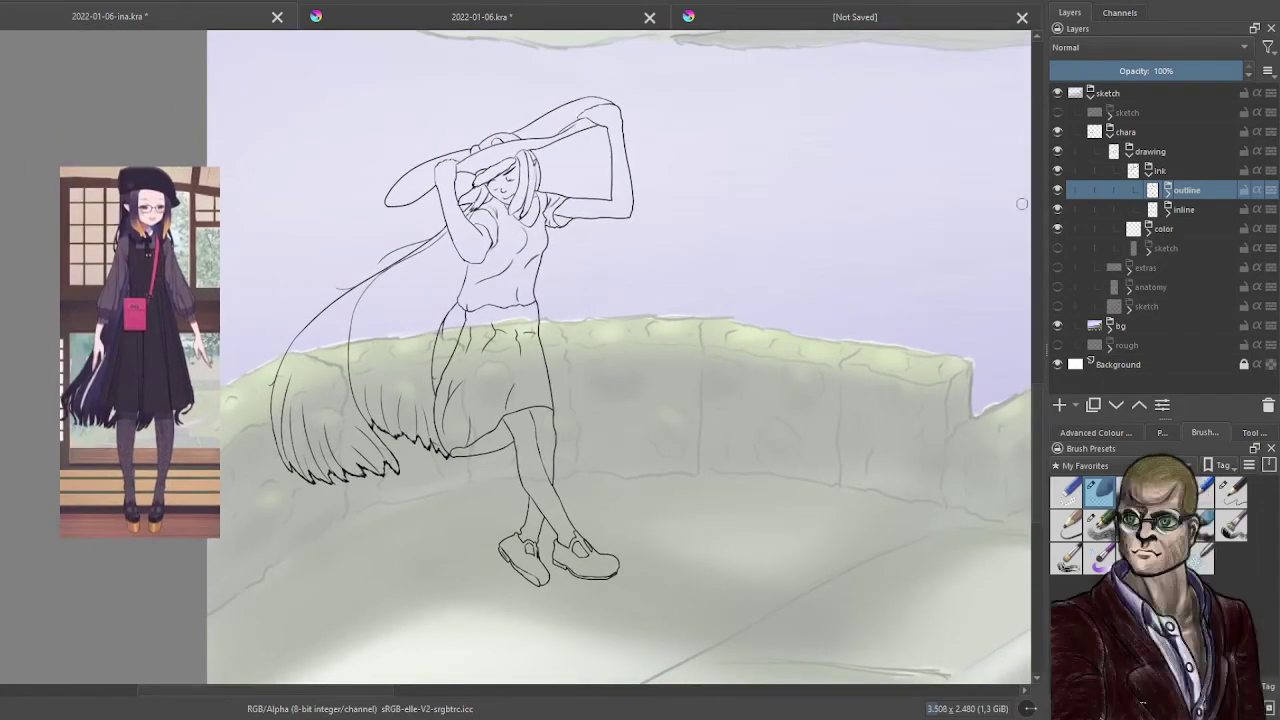
# - Expand the color group and add two new paint layers above its colors layer
pyautogui.click(1149, 232)
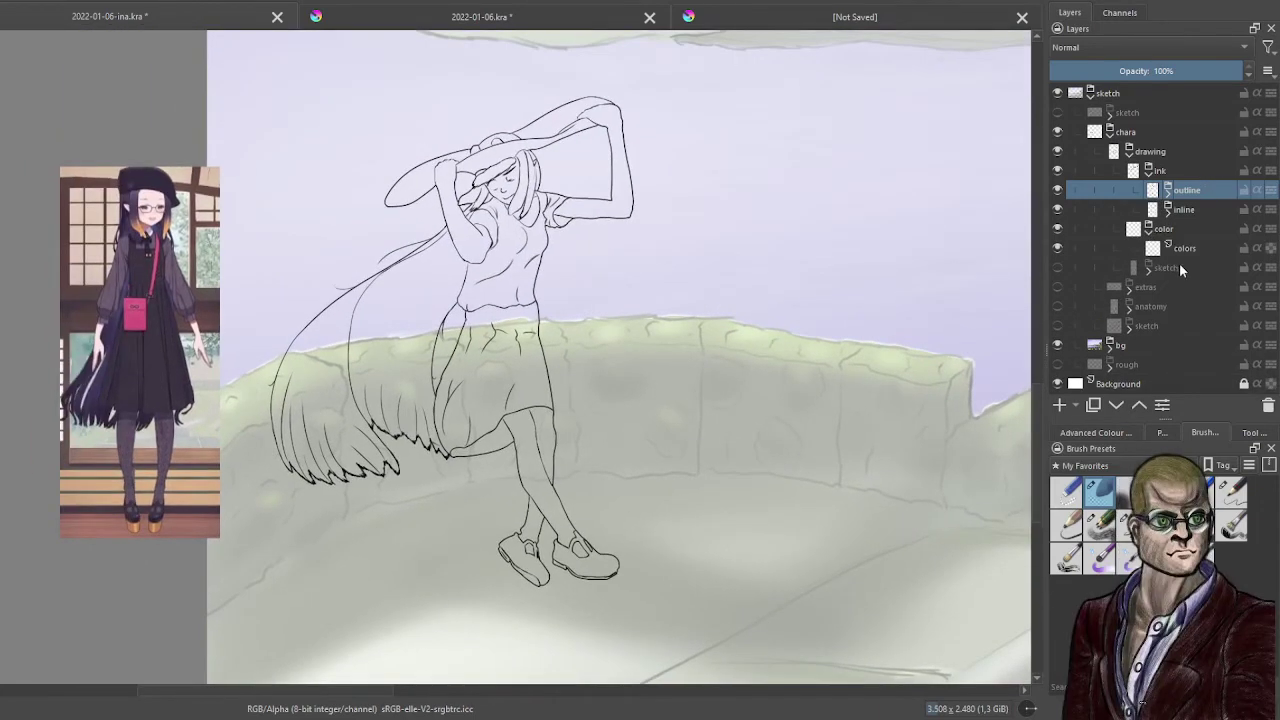
pyautogui.click(1190, 249)
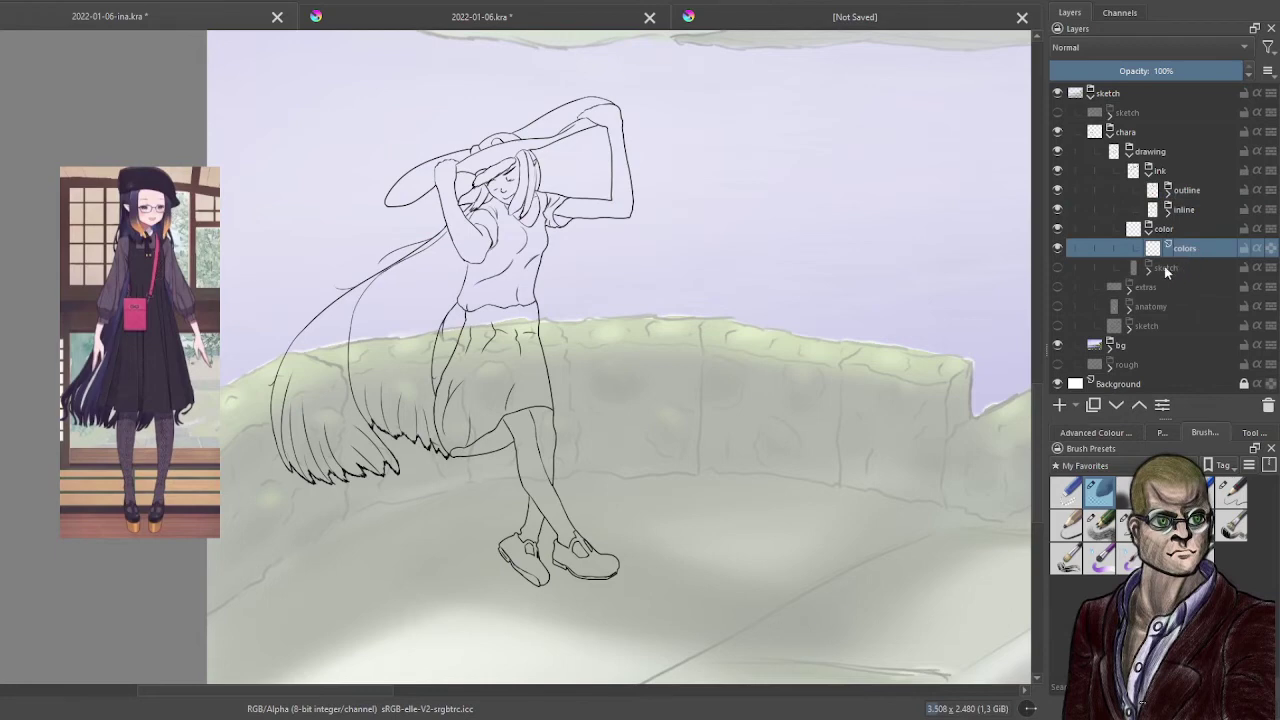
pyautogui.click(1060, 405)
pyautogui.click(1060, 405)
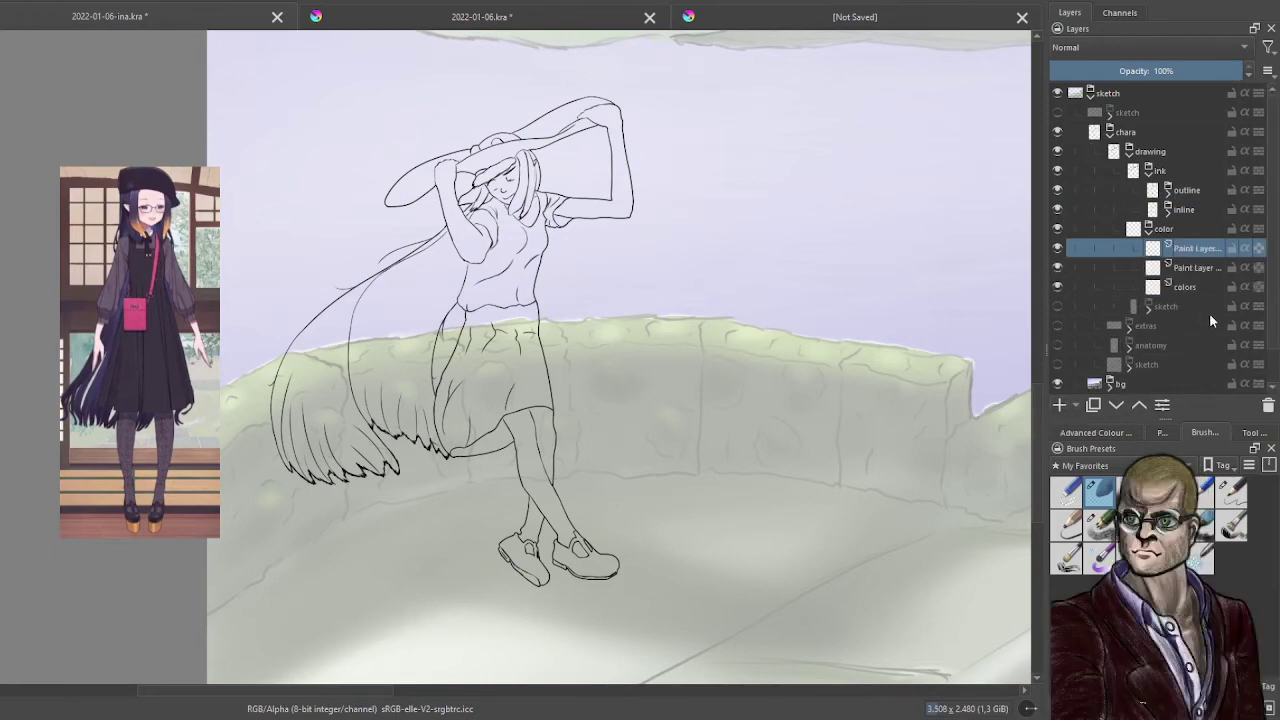
# - Put each of the color group's three paint layers into a separate group of its own
pyautogui.hotkey('ctrl', 'g')
pyautogui.click(1192, 288)
pyautogui.hotkey('ctrl', 'g')
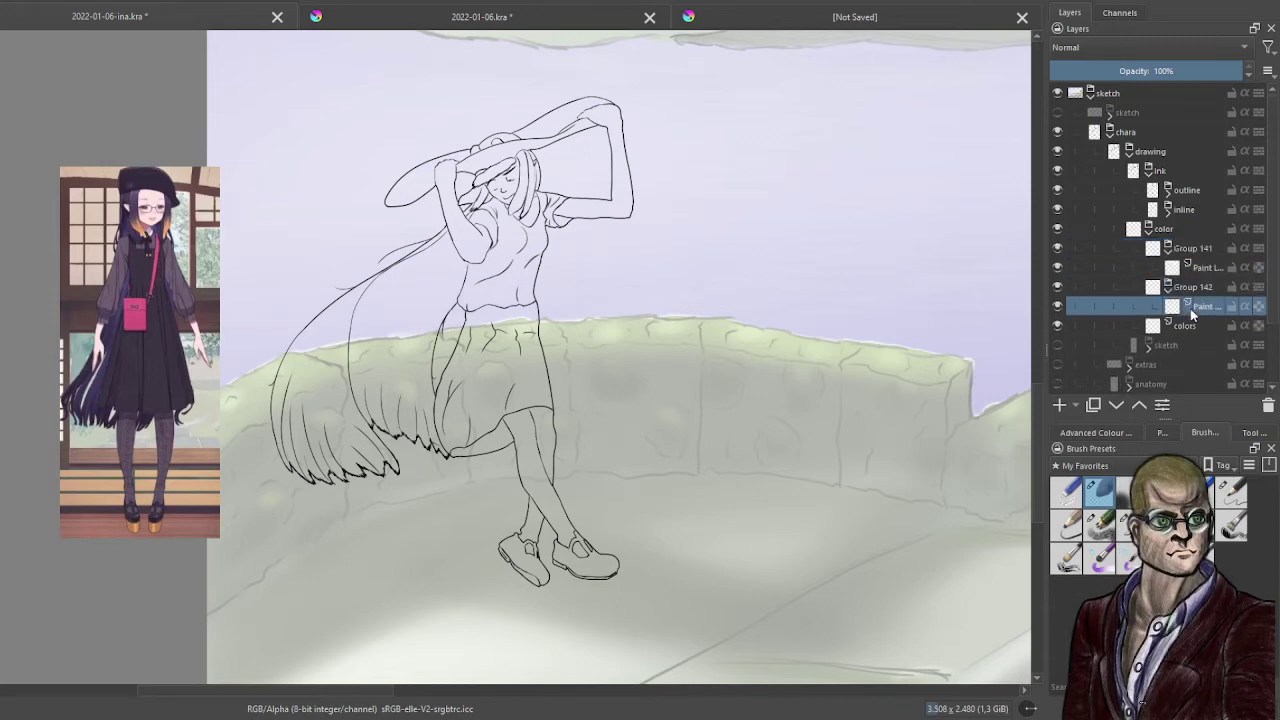
pyautogui.click(1195, 325)
pyautogui.hotkey('ctrl', 'g')
# - Rename the group holding the colors layer as base
pyautogui.doubleClick(1195, 325)
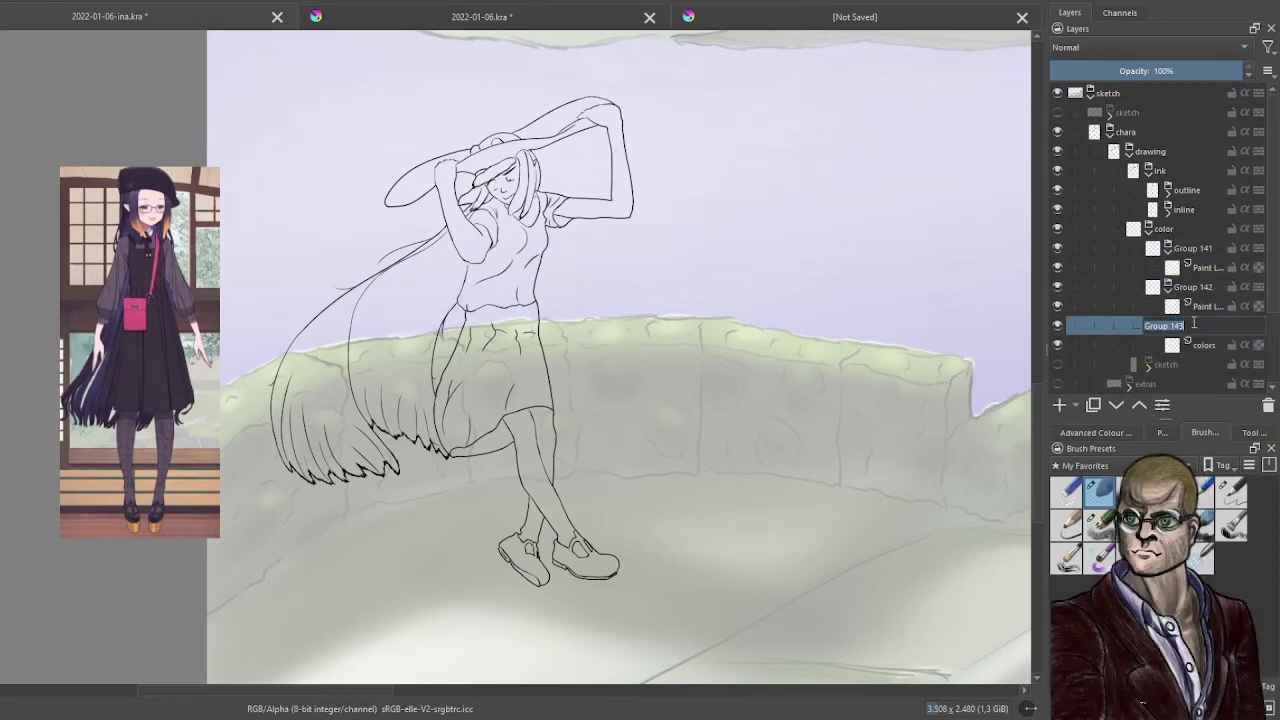
pyautogui.write('base')
pyautogui.press('Return')
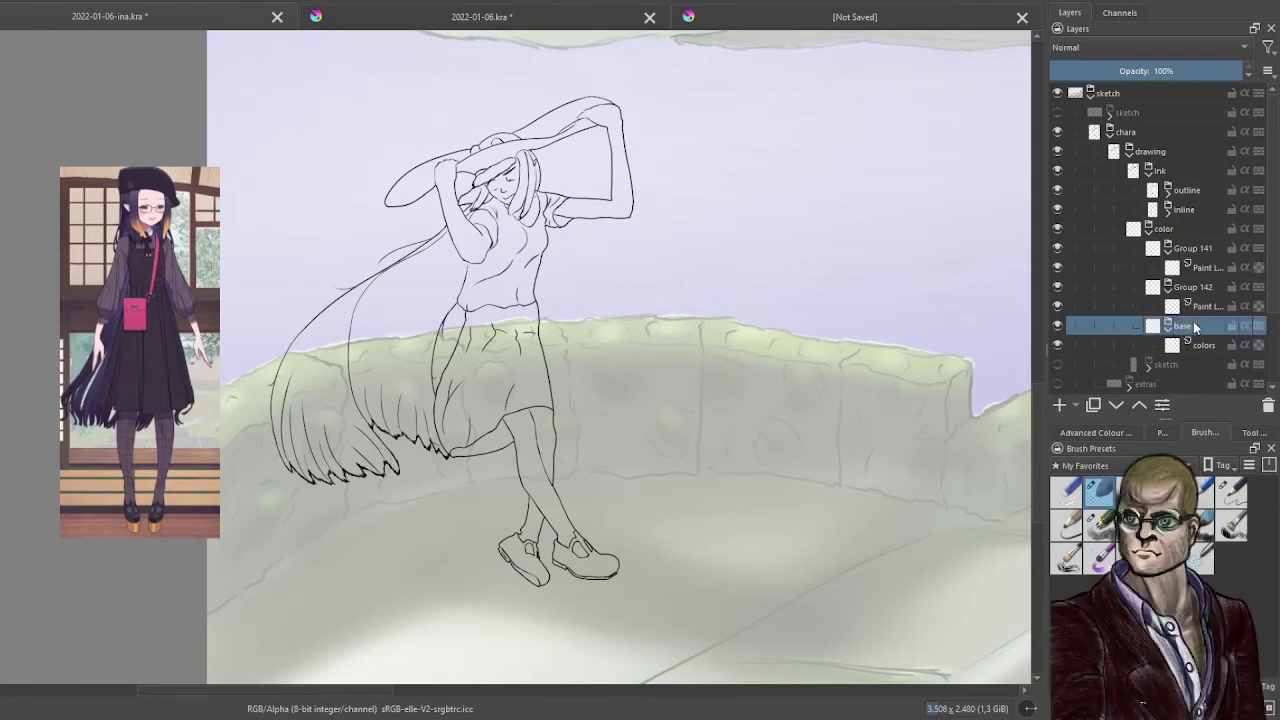
# - Rename the group holding the colors layer as skin and the group directly above it as dress
pyautogui.doubleClick(1195, 326)
pyautogui.write('skin')
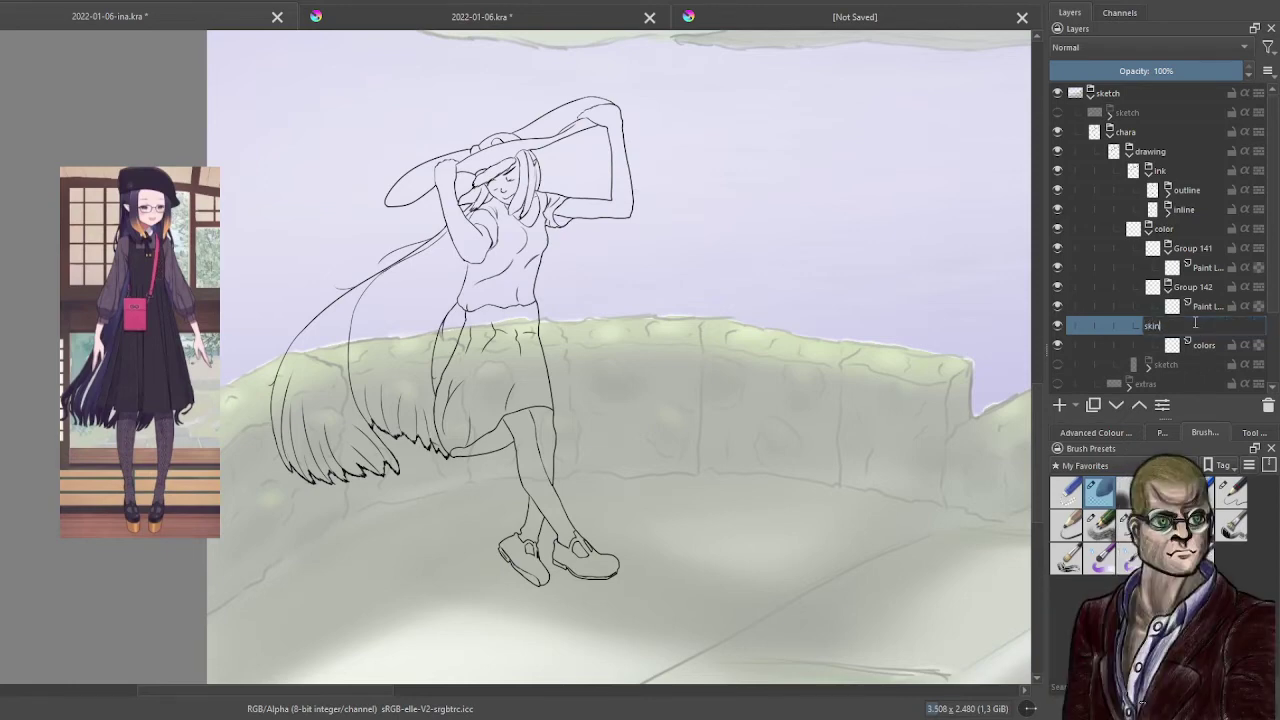
pyautogui.press('Return')
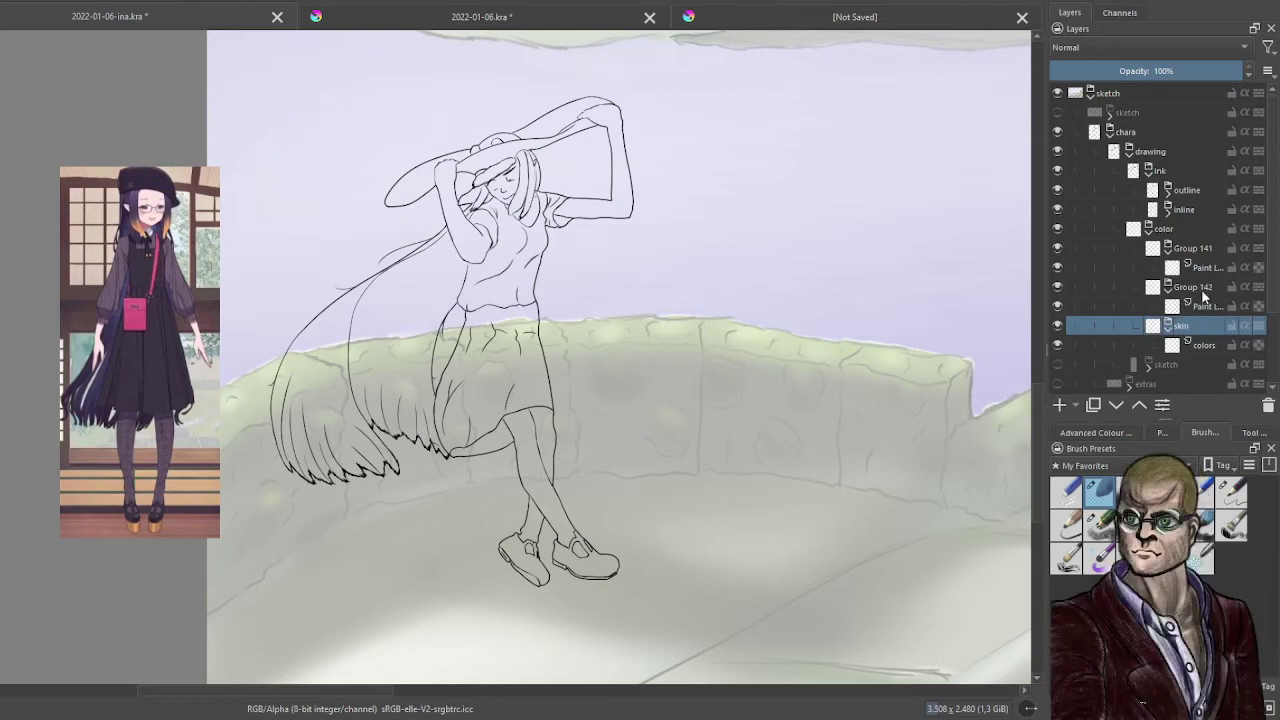
pyautogui.doubleClick(1203, 289)
pyautogui.write('dress')
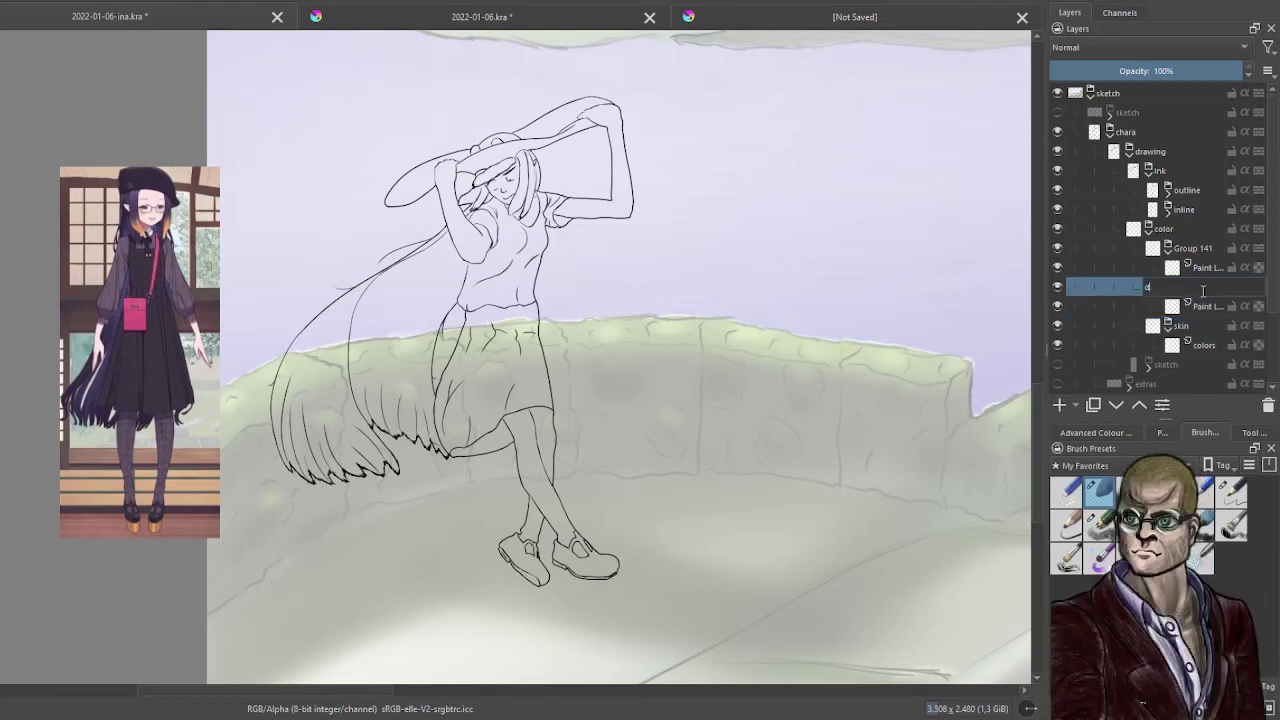
pyautogui.press('Return')
# - Rename the top group inside the color group, directly above dress, as shoes
pyautogui.doubleClick(1202, 247)
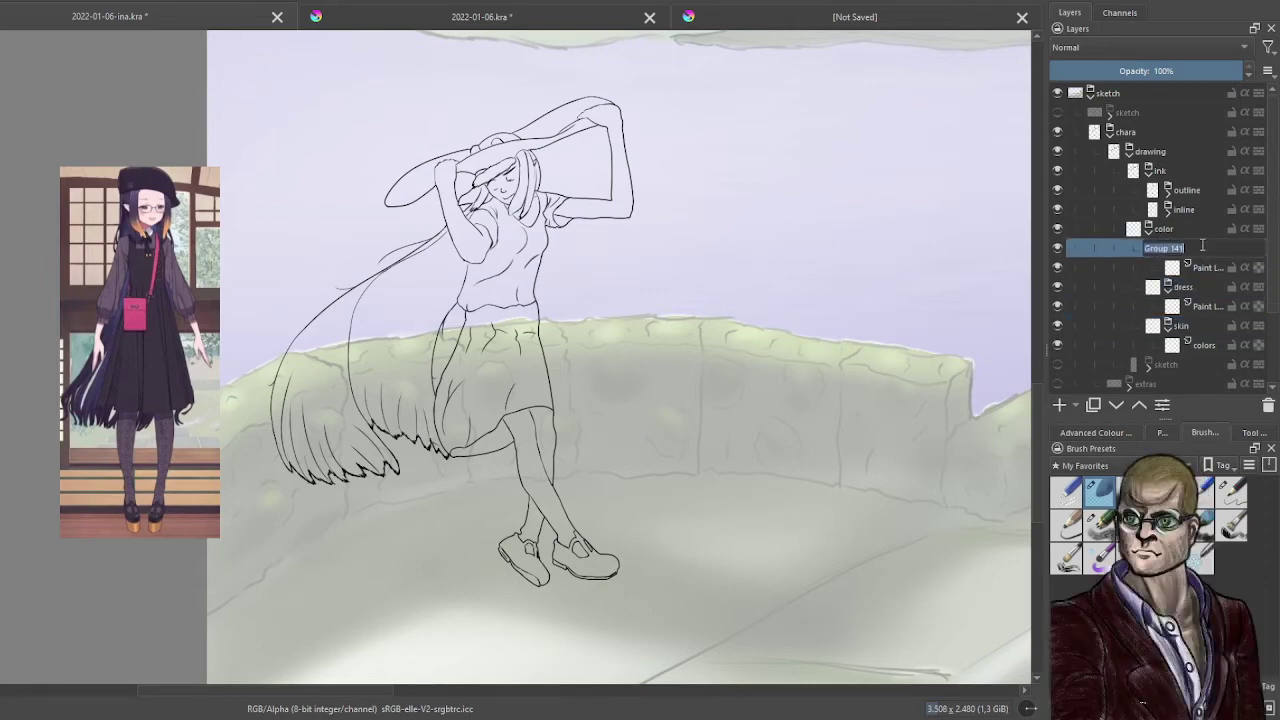
pyautogui.write('shoes')
pyautogui.press('Return')
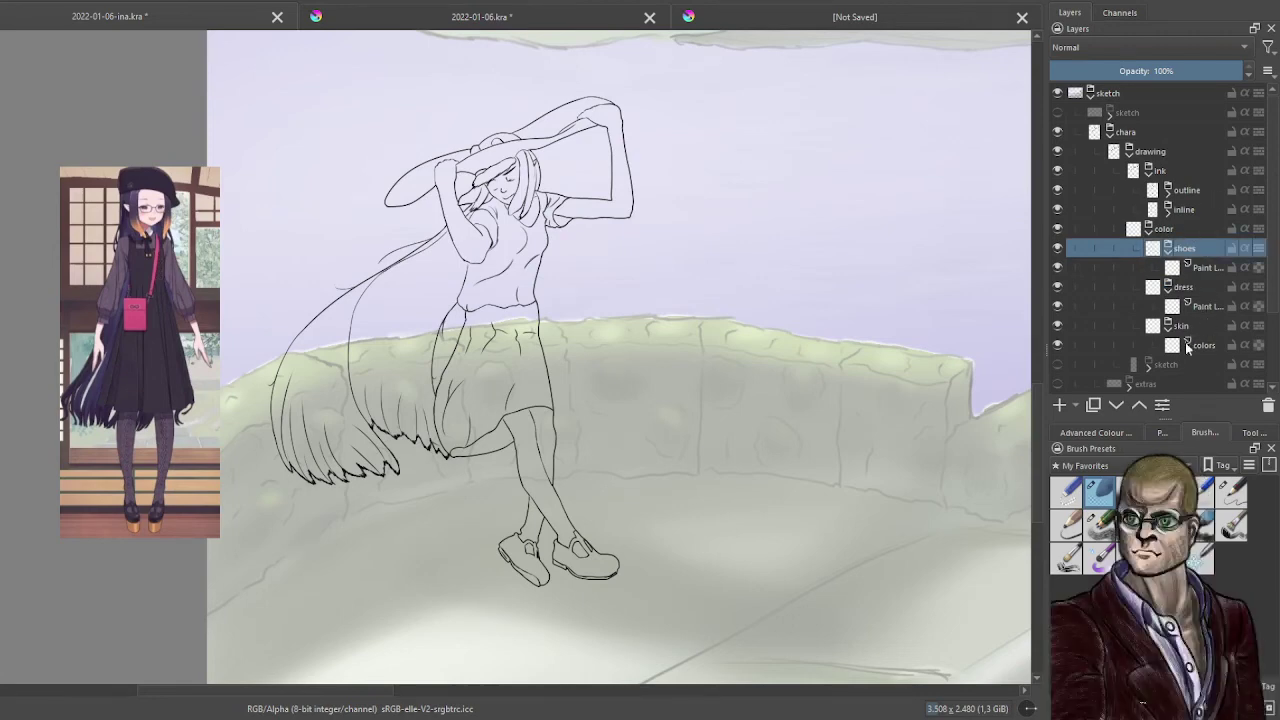
# - Add three new paint layers inside the color group, directly above the shoes group
pyautogui.click(1061, 406)
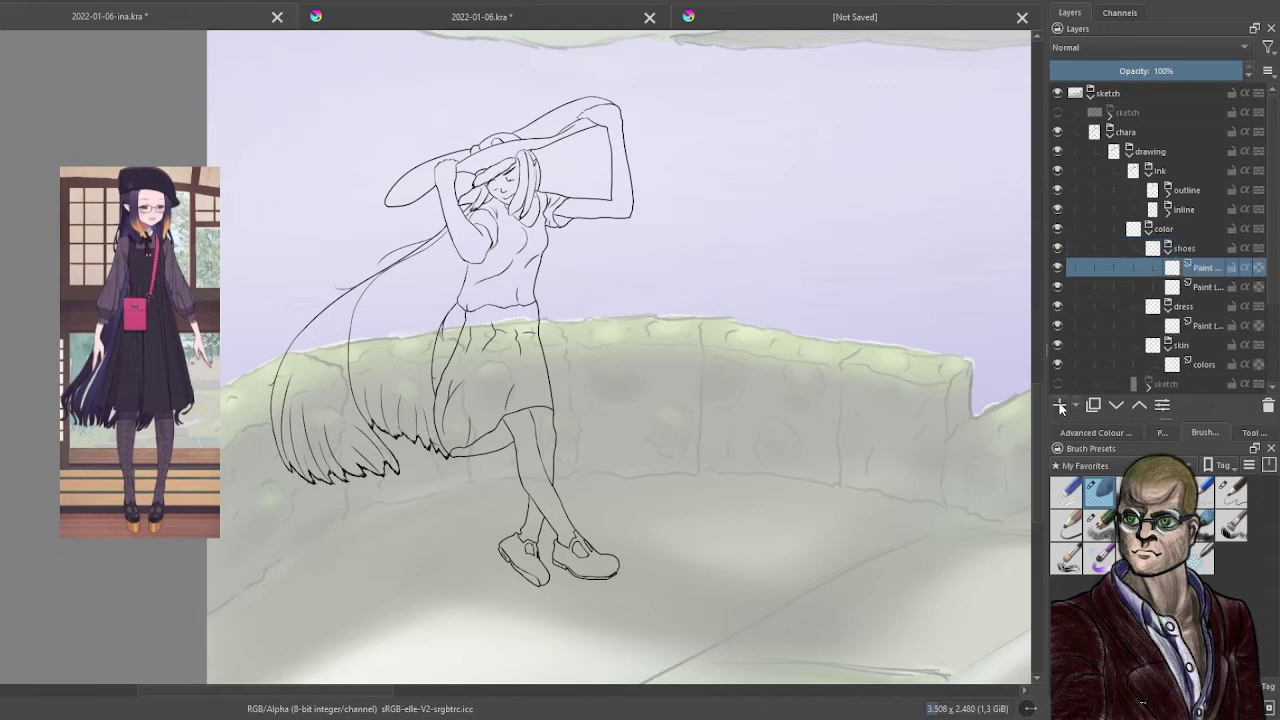
pyautogui.click(1138, 405)
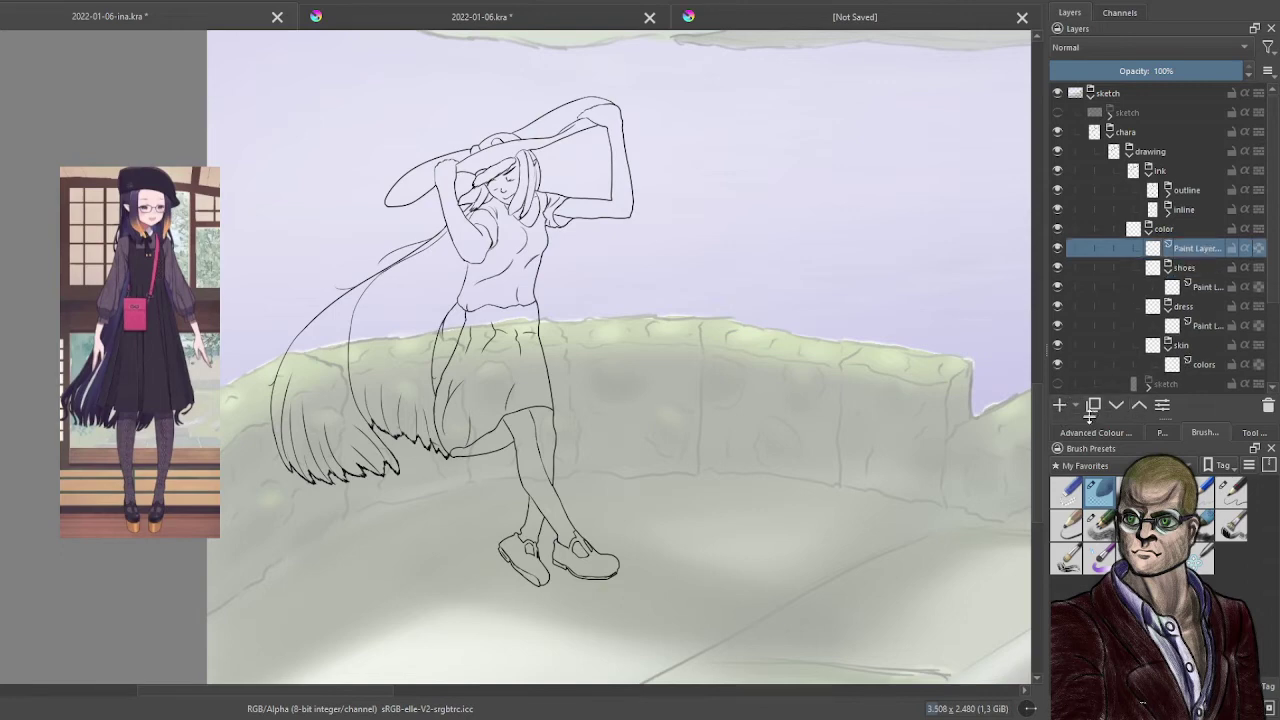
pyautogui.click(1062, 406)
pyautogui.click(1063, 406)
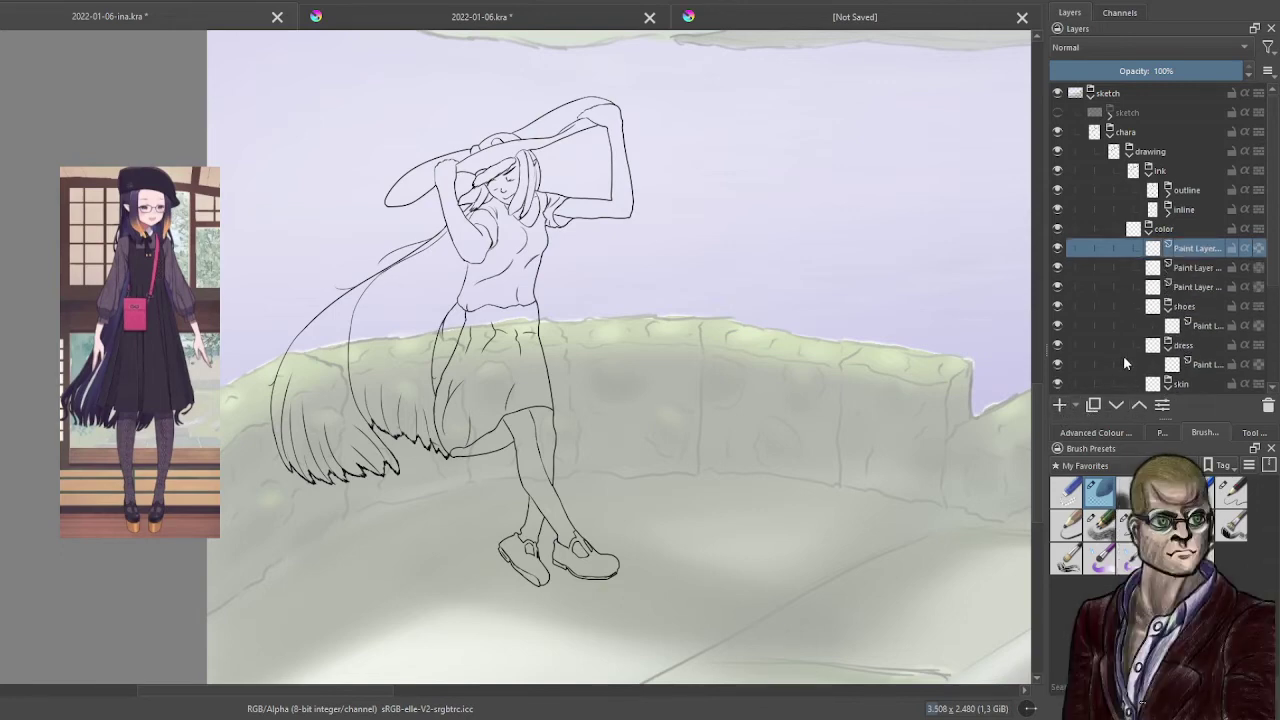
# - Put each of the three paint layers above the shoes group into a separate group of its own
pyautogui.hotkey('ctrl', 'g')
pyautogui.click(1186, 289)
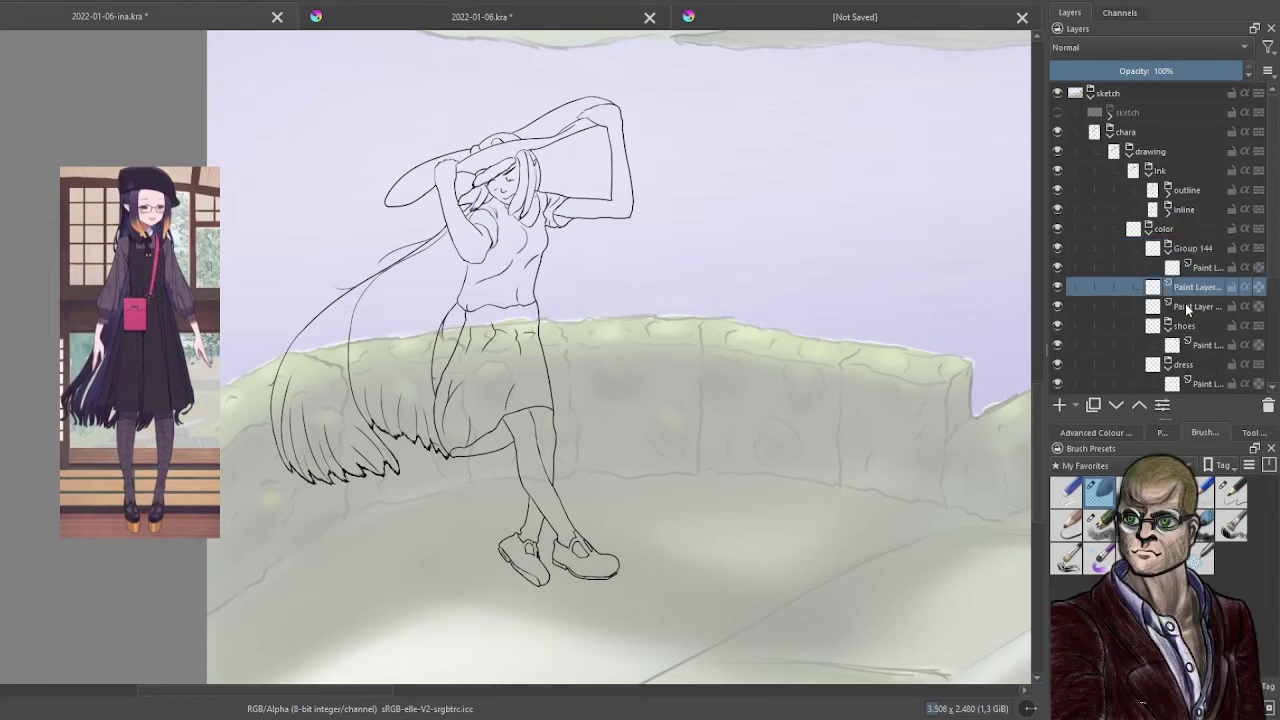
pyautogui.hotkey('ctrl', 'g')
pyautogui.click(1194, 327)
pyautogui.hotkey('ctrl', 'g')
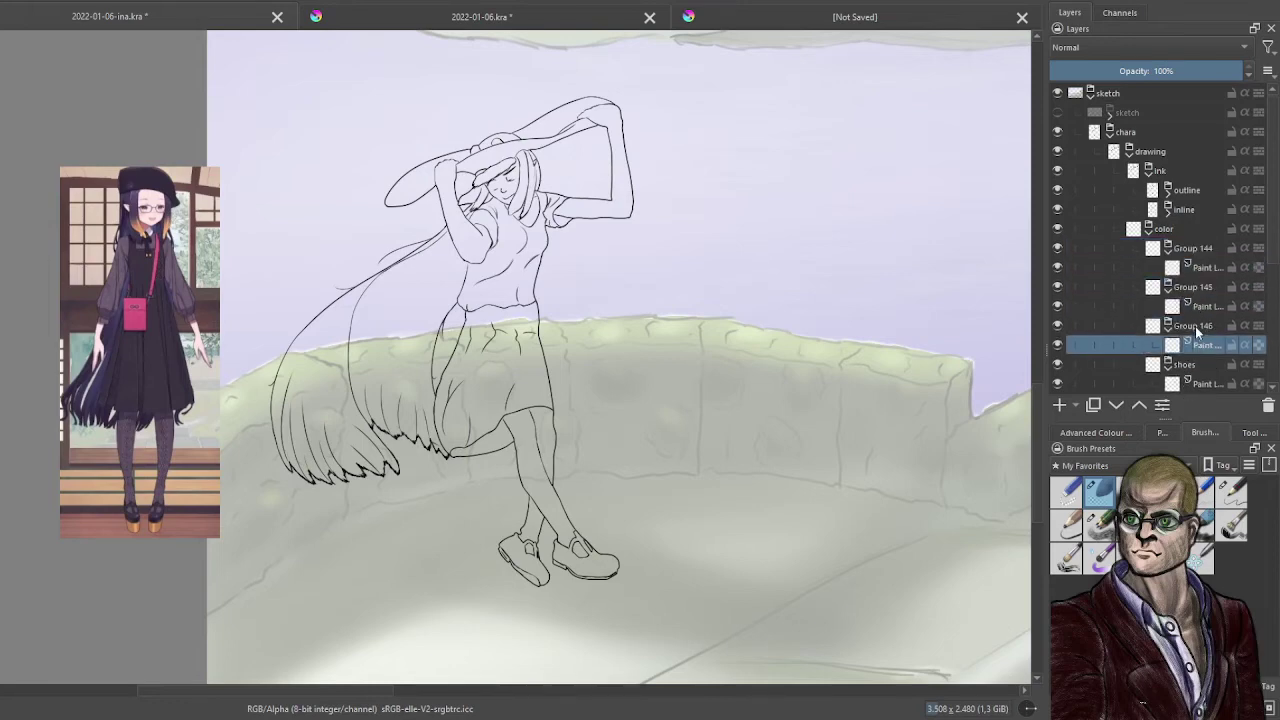
# - Rename the three groups above shoes, from lowest to highest, as face, hair and hat
pyautogui.doubleClick(1195, 326)
pyautogui.write('face')
pyautogui.press('Return')
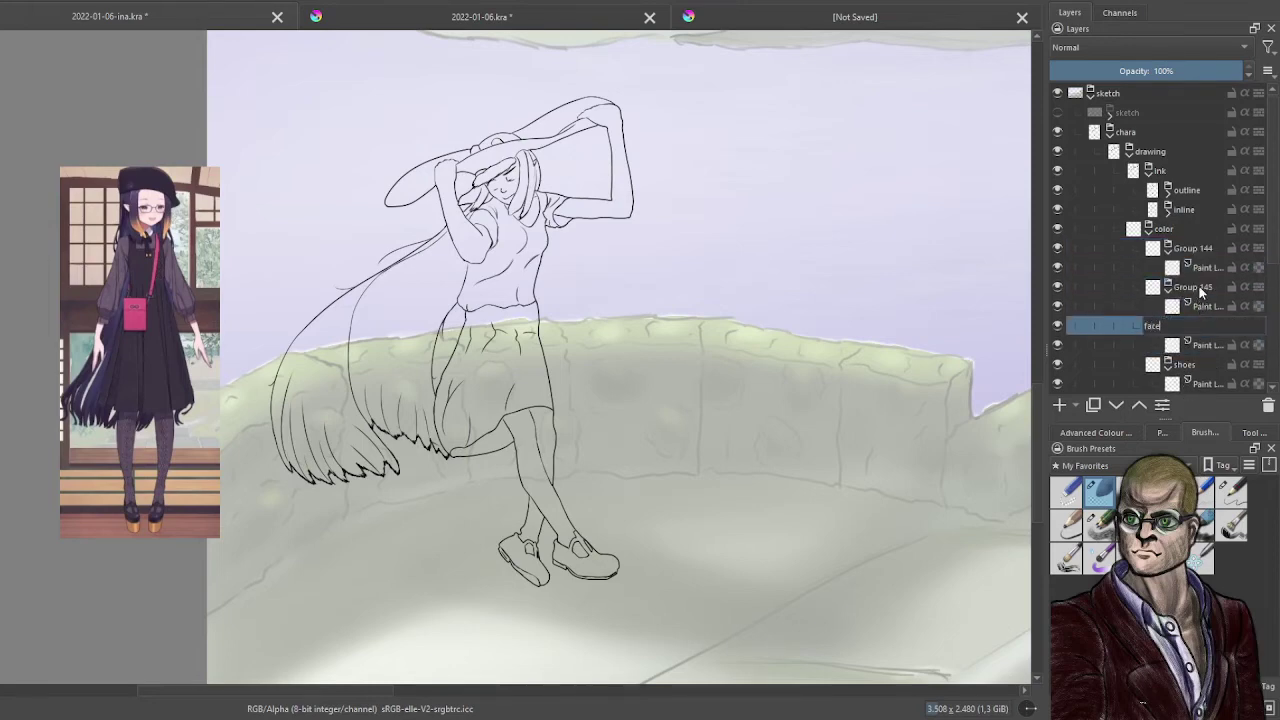
pyautogui.doubleClick(1198, 286)
pyautogui.write('h')
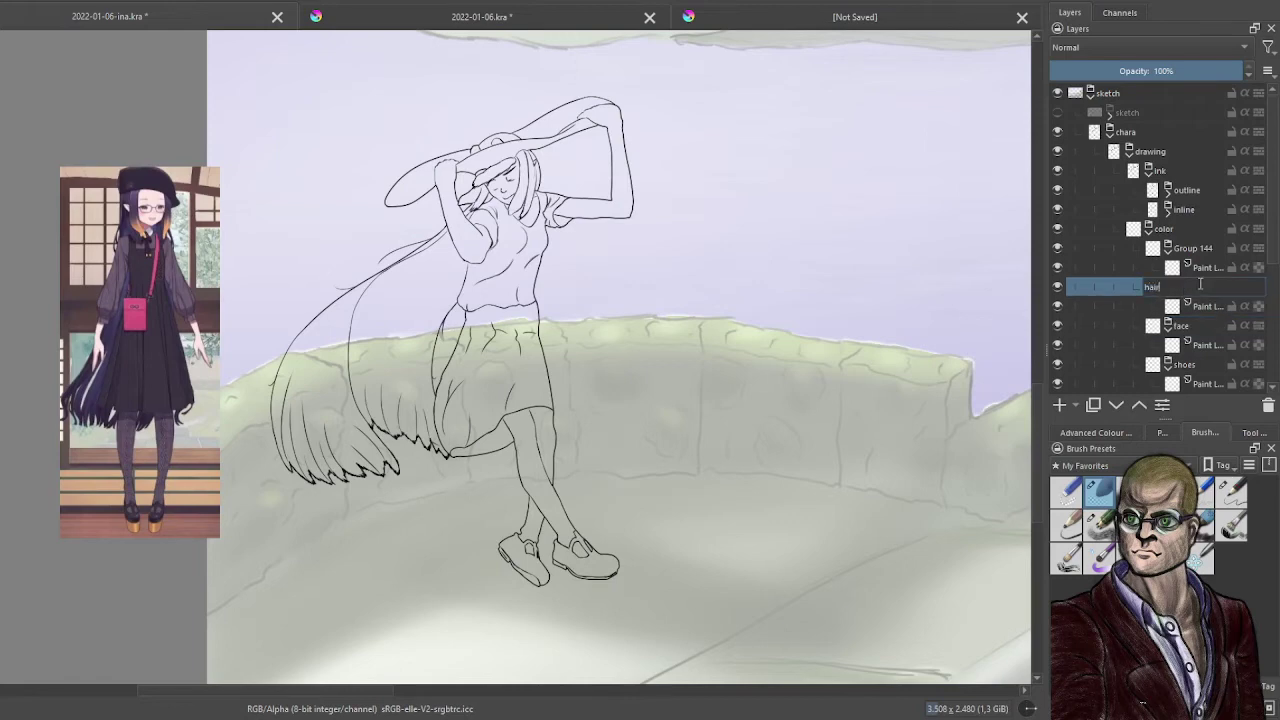
pyautogui.write('air')
pyautogui.press('Return')
pyautogui.doubleClick(1205, 255)
pyautogui.write('hat')
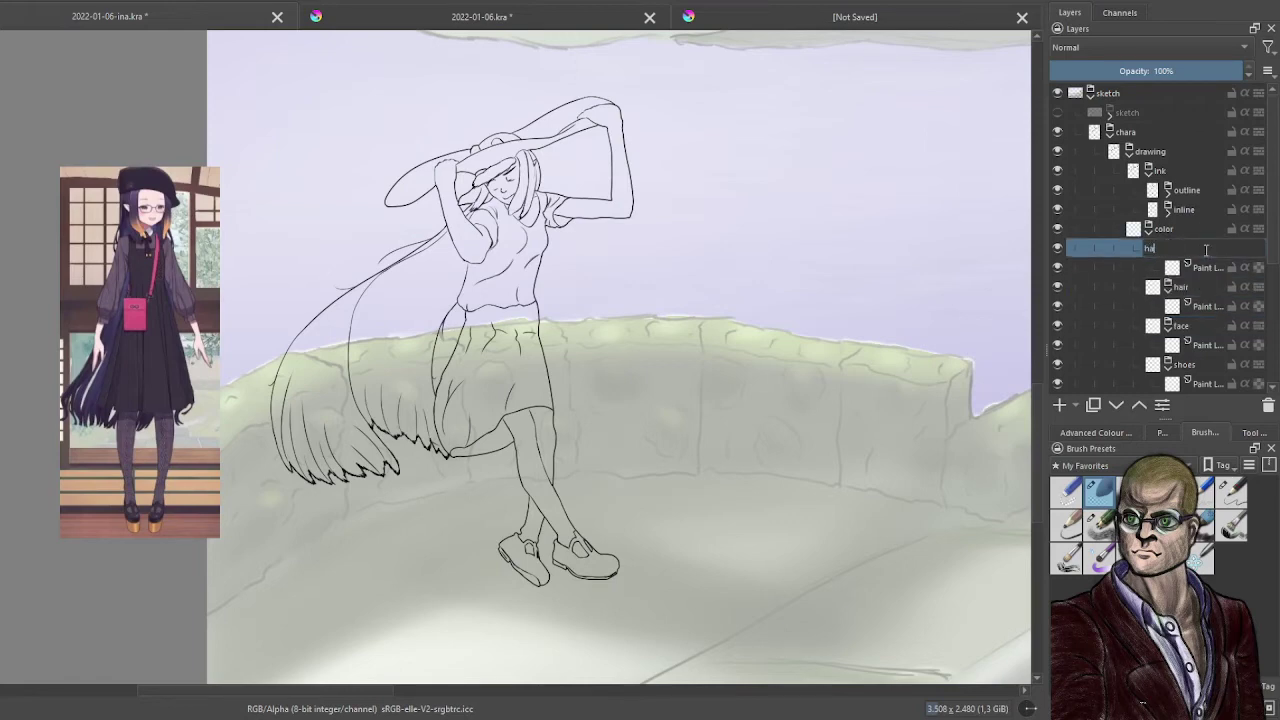
pyautogui.press('Return')
# - Collapse the hat, hair, face, shoes and dress groups, leaving only the skin group expanded
pyautogui.click(1167, 249)
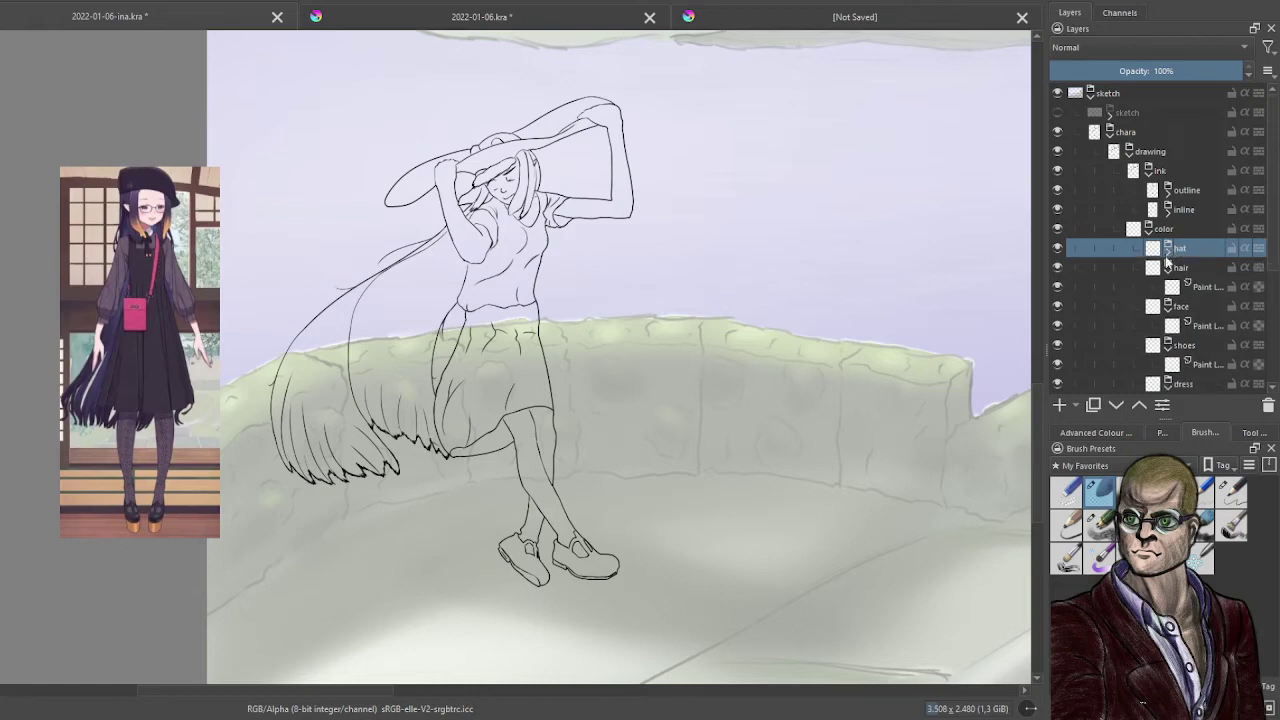
pyautogui.click(1167, 268)
pyautogui.click(1167, 288)
pyautogui.click(1168, 307)
pyautogui.click(1168, 326)
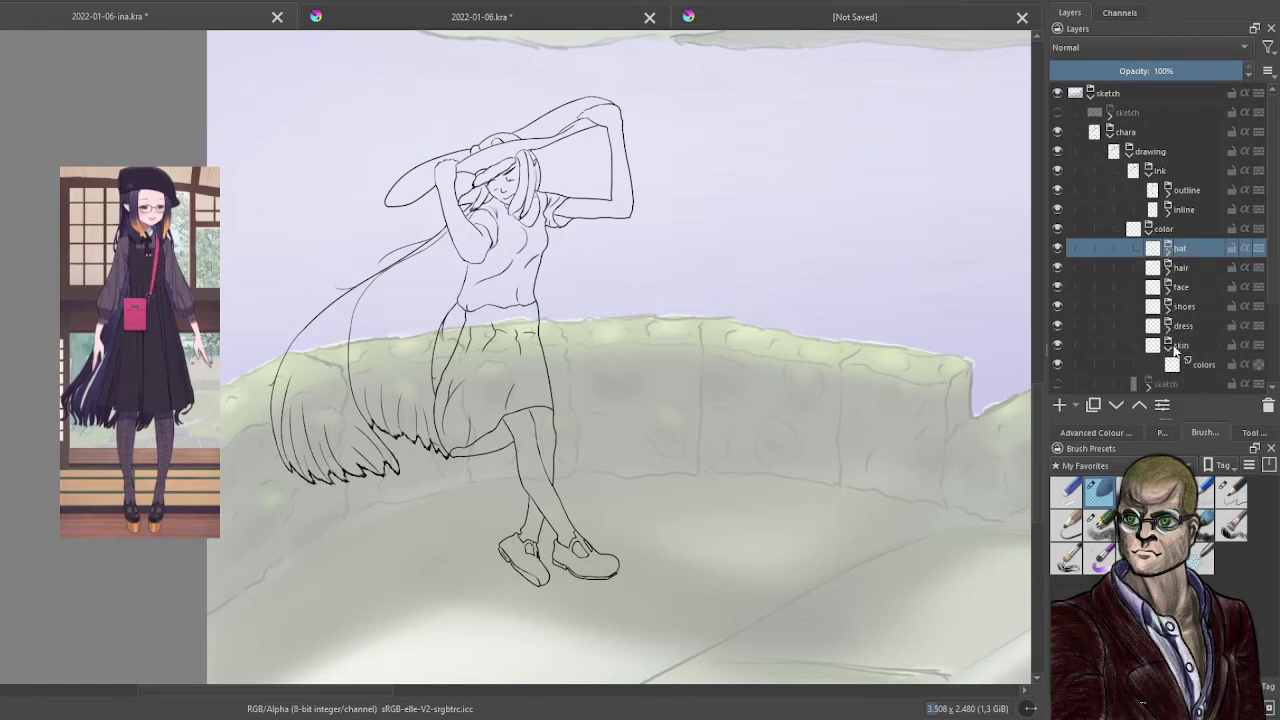
# - Create a selection of the whole character's silhouette based on the outline group
pyautogui.click(1202, 365)
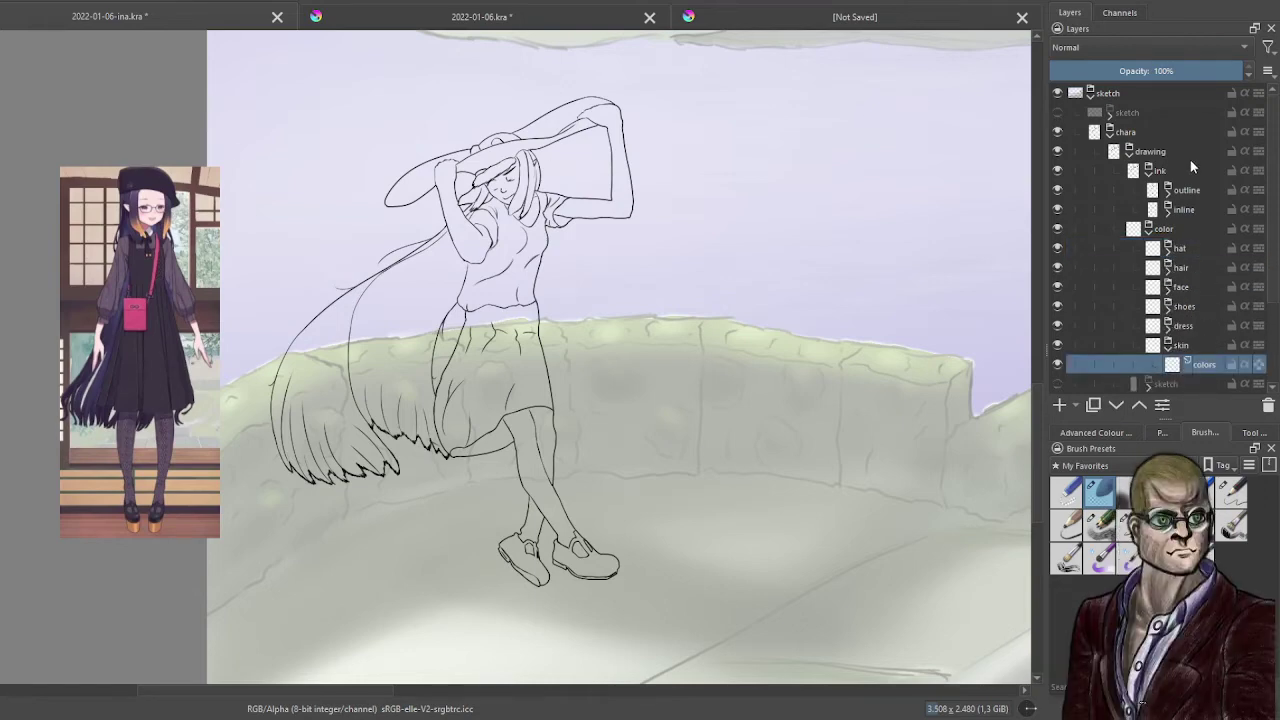
pyautogui.click(1193, 196)
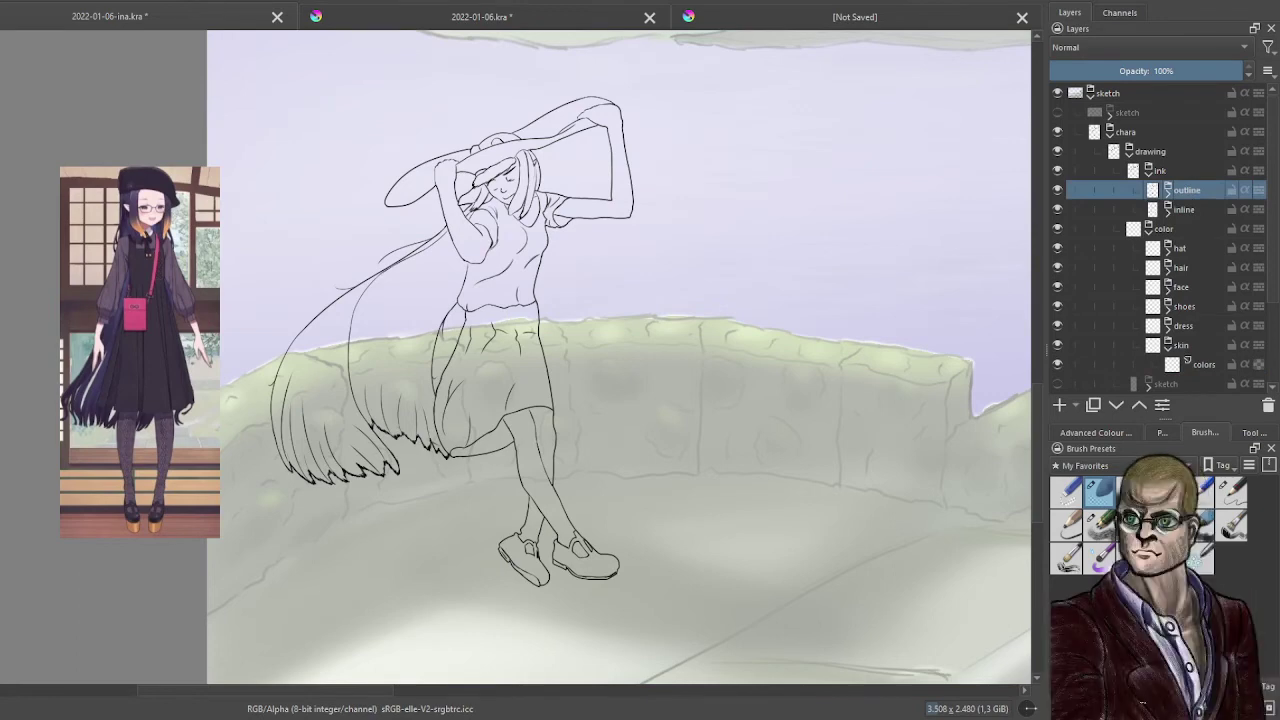
pyautogui.click(539, 370)
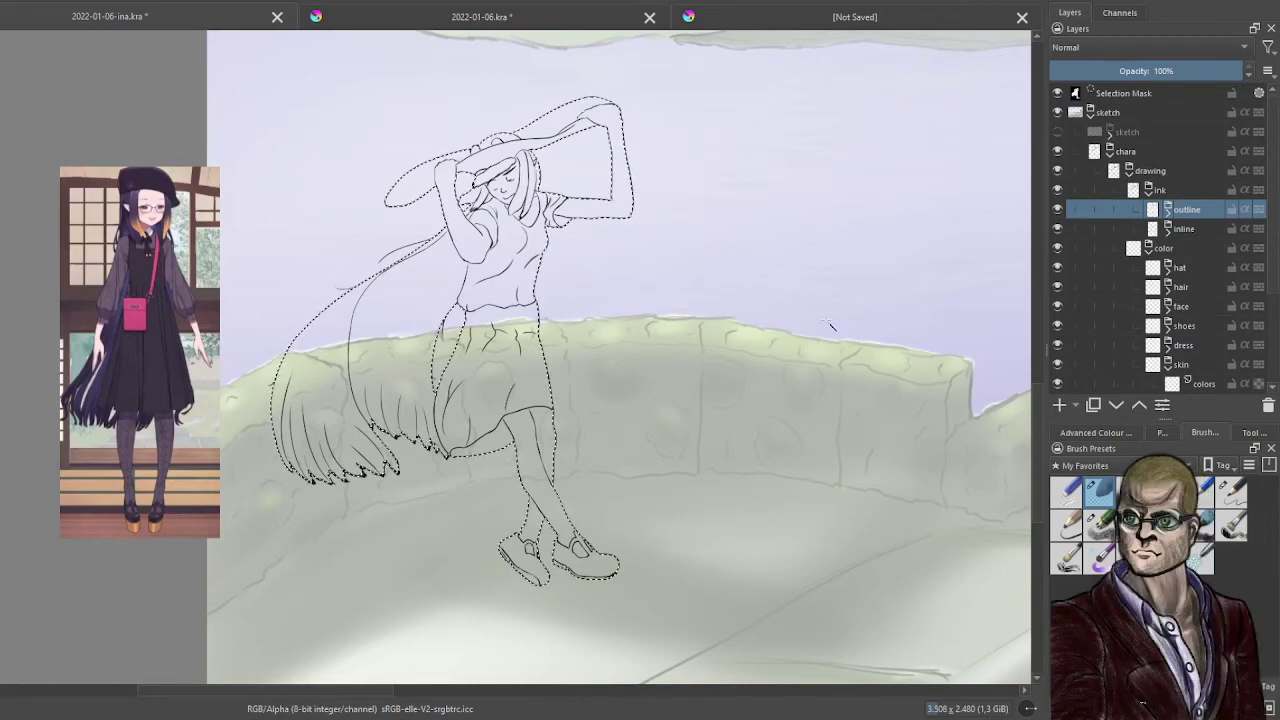
# - Fill the selected character silhouette with white on the skin group's colors layer and clear the selection
pyautogui.scroll(-3, 1150, 320)
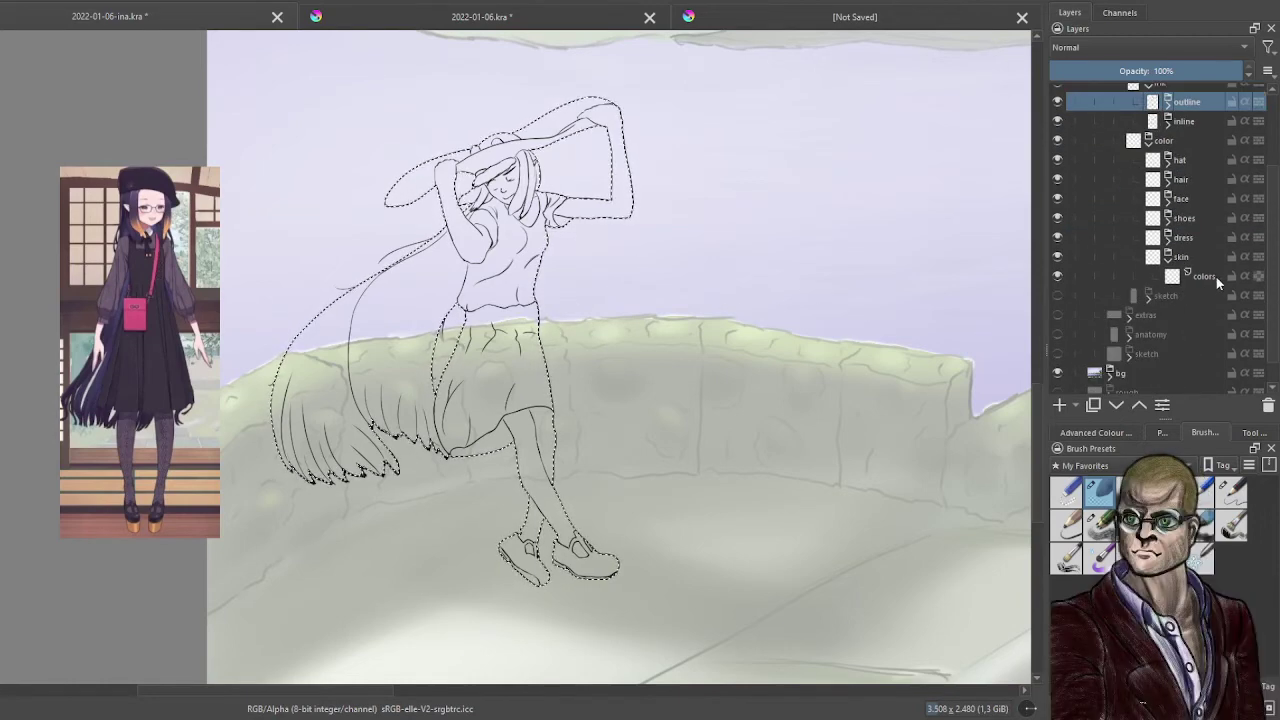
pyautogui.click(1212, 276)
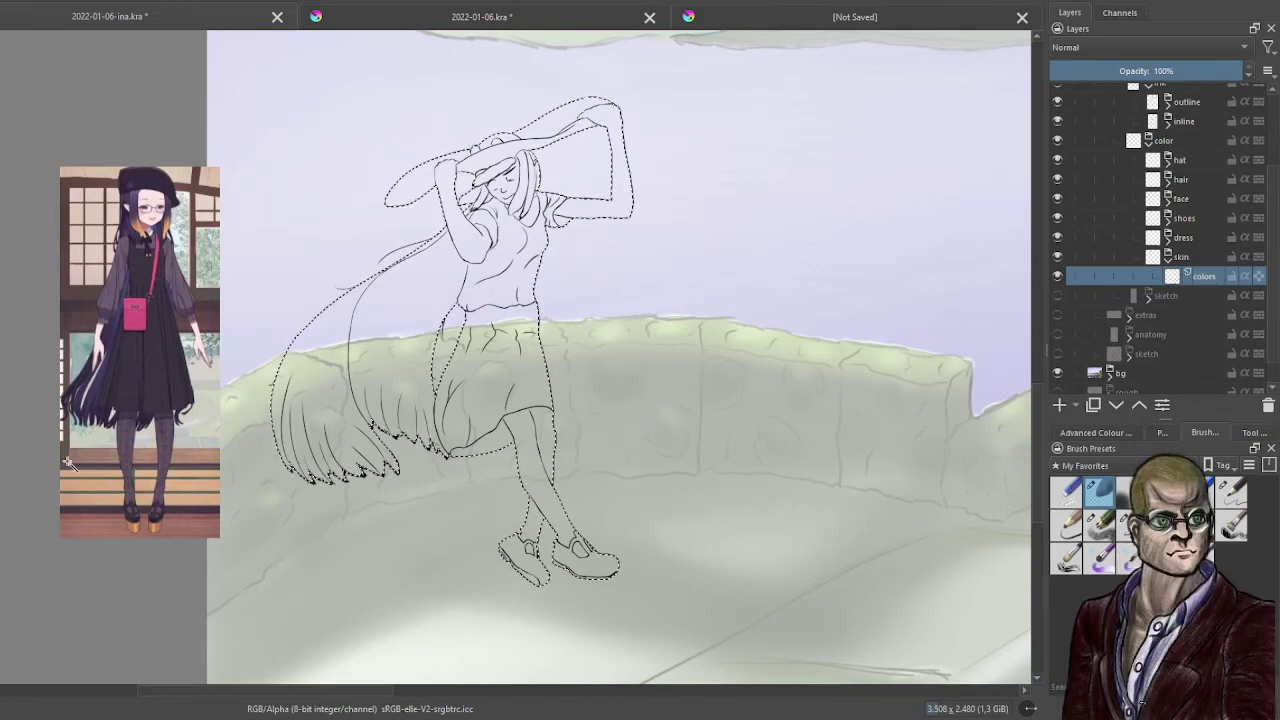
pyautogui.click(1098, 432)
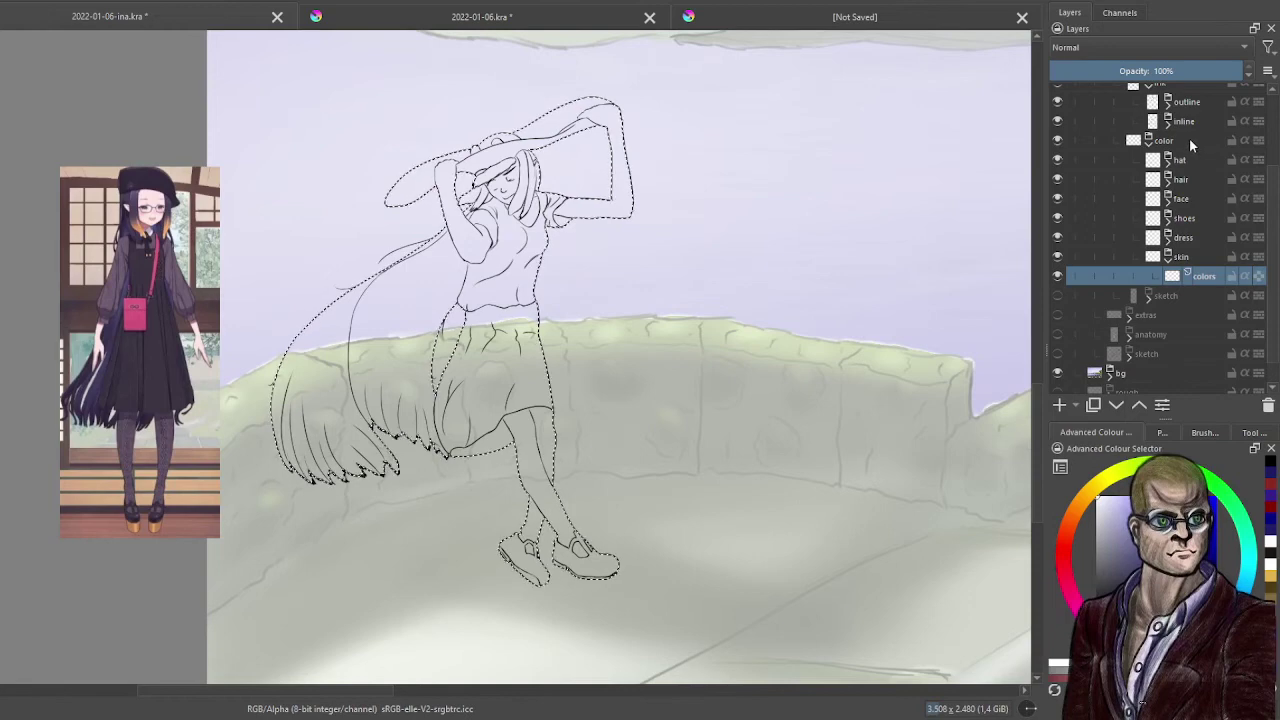
pyautogui.scroll(5, 500, 298)
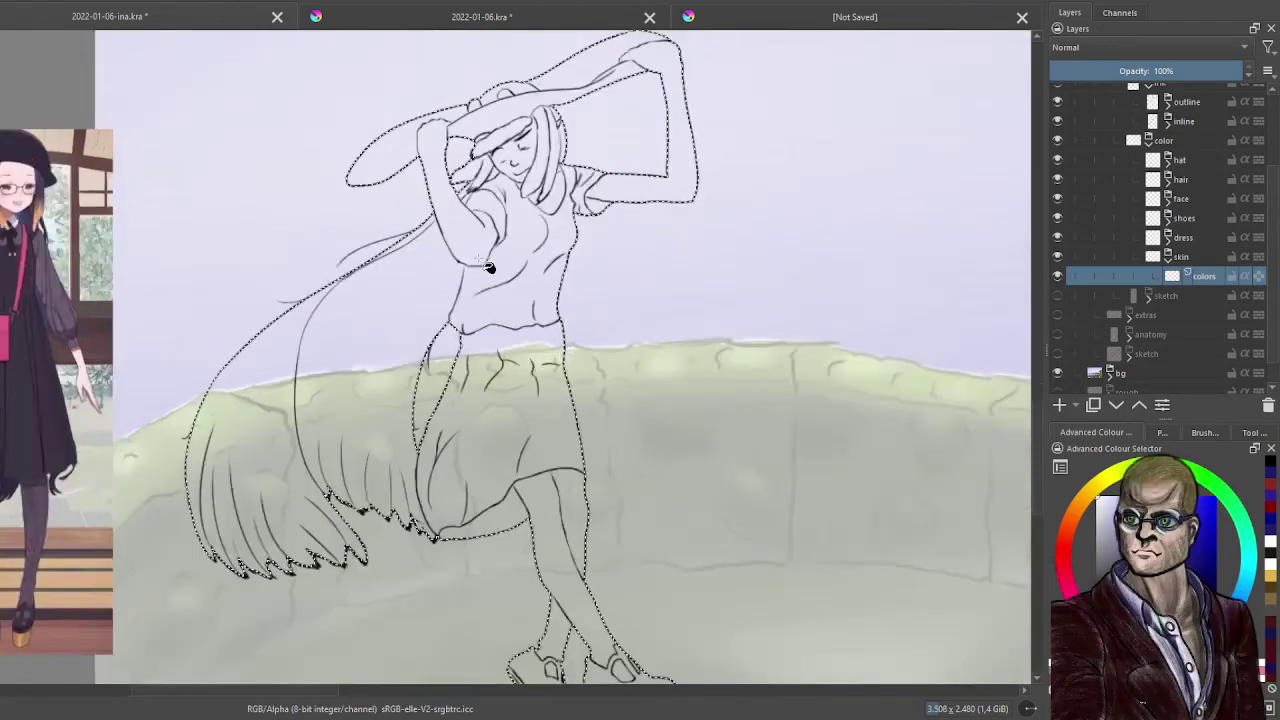
pyautogui.scroll(-1, 503, 302)
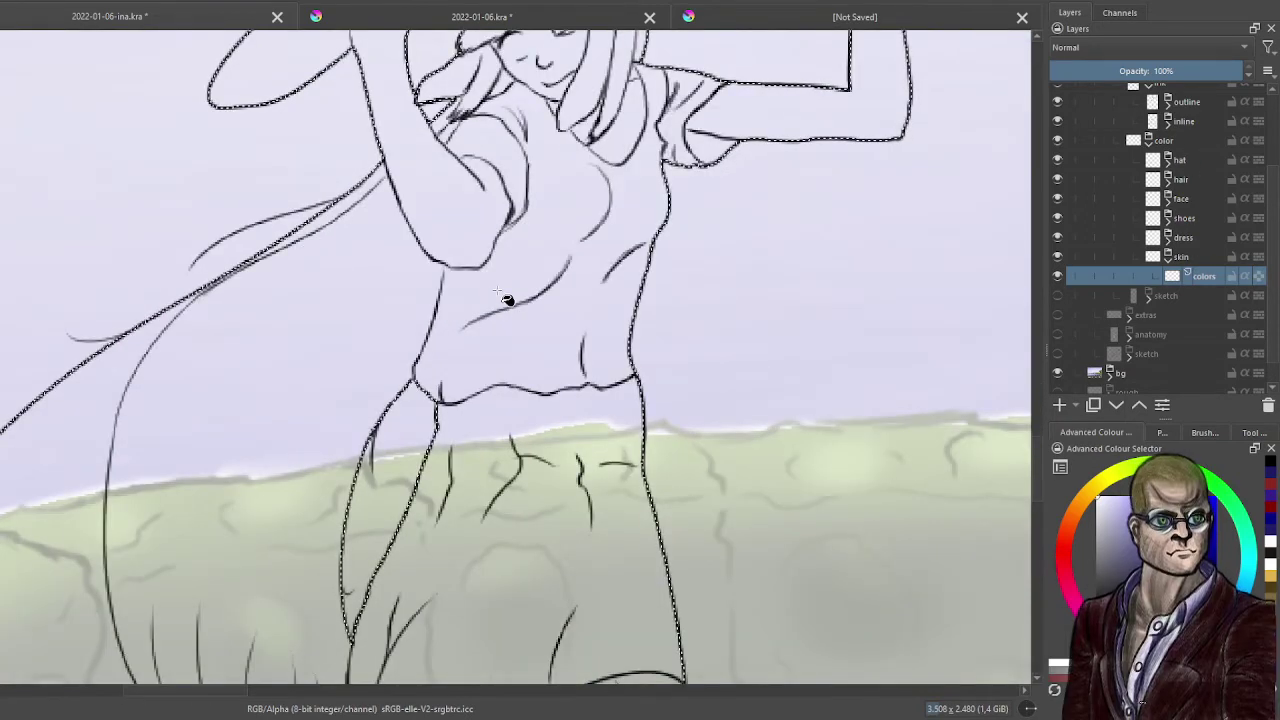
pyautogui.scroll(1, 503, 302)
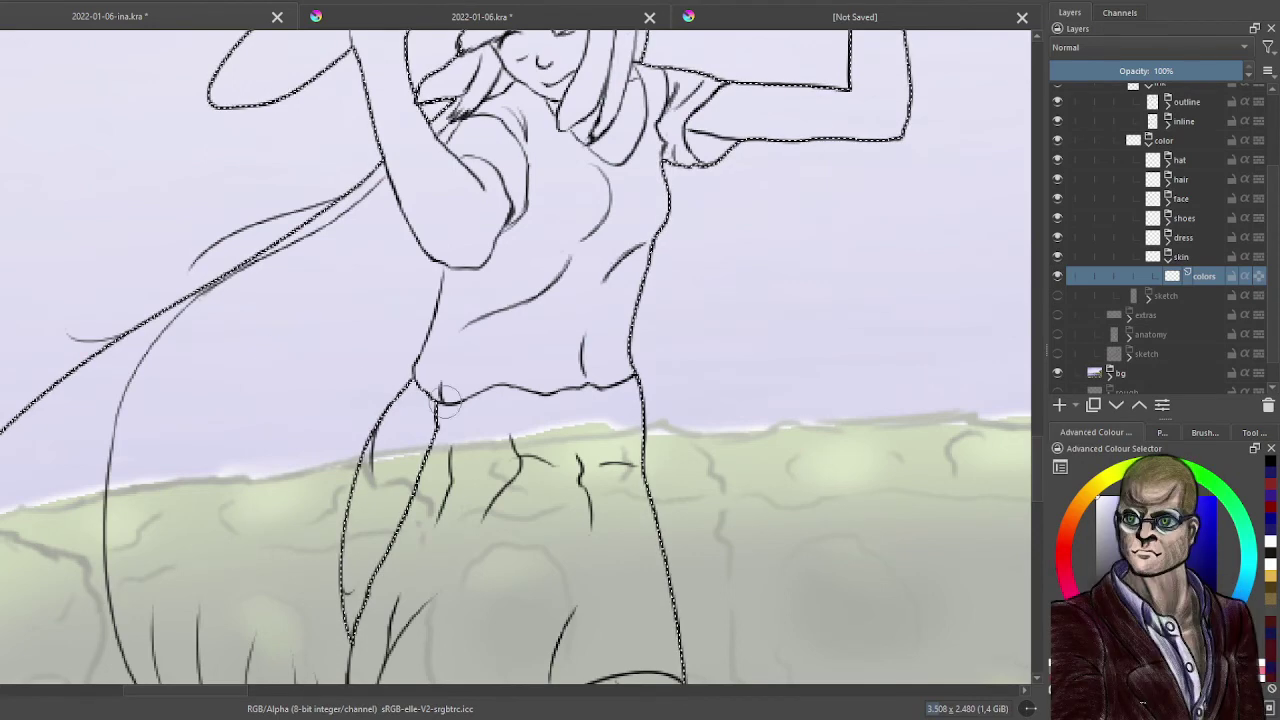
pyautogui.scroll(-1, 445, 400)
pyautogui.scroll(1, 666, 383)
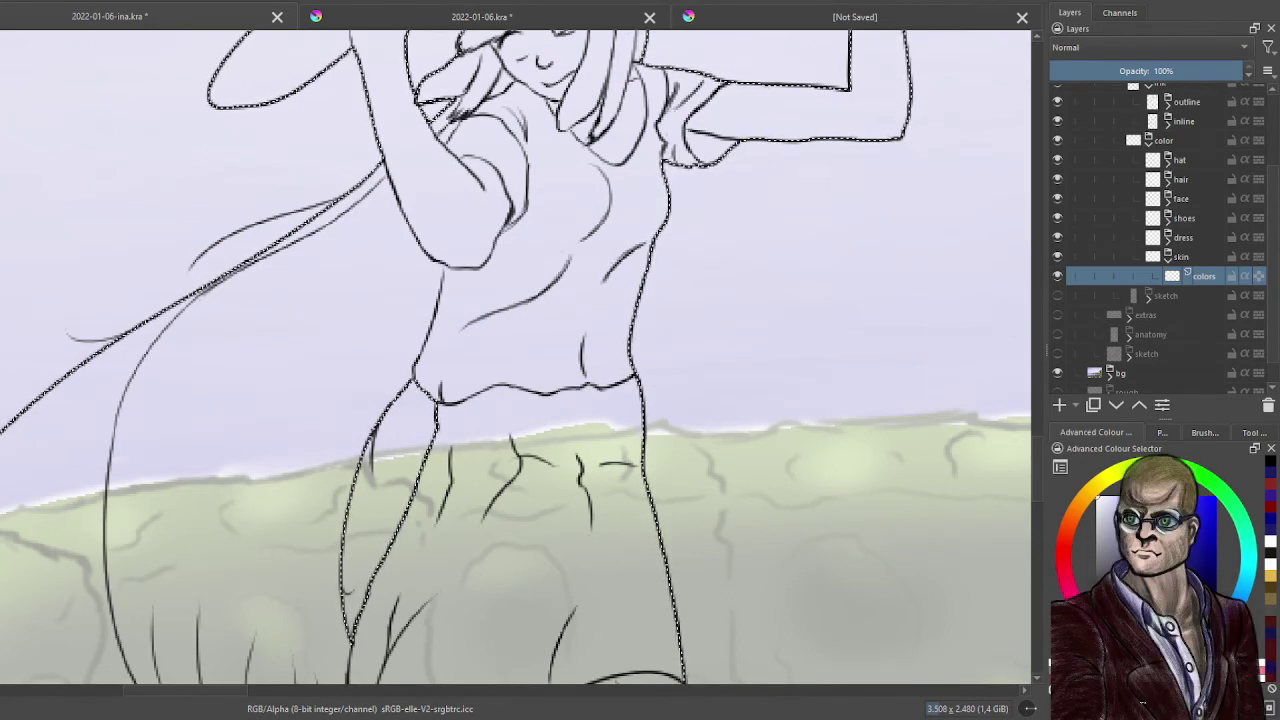
pyautogui.click(1176, 146)
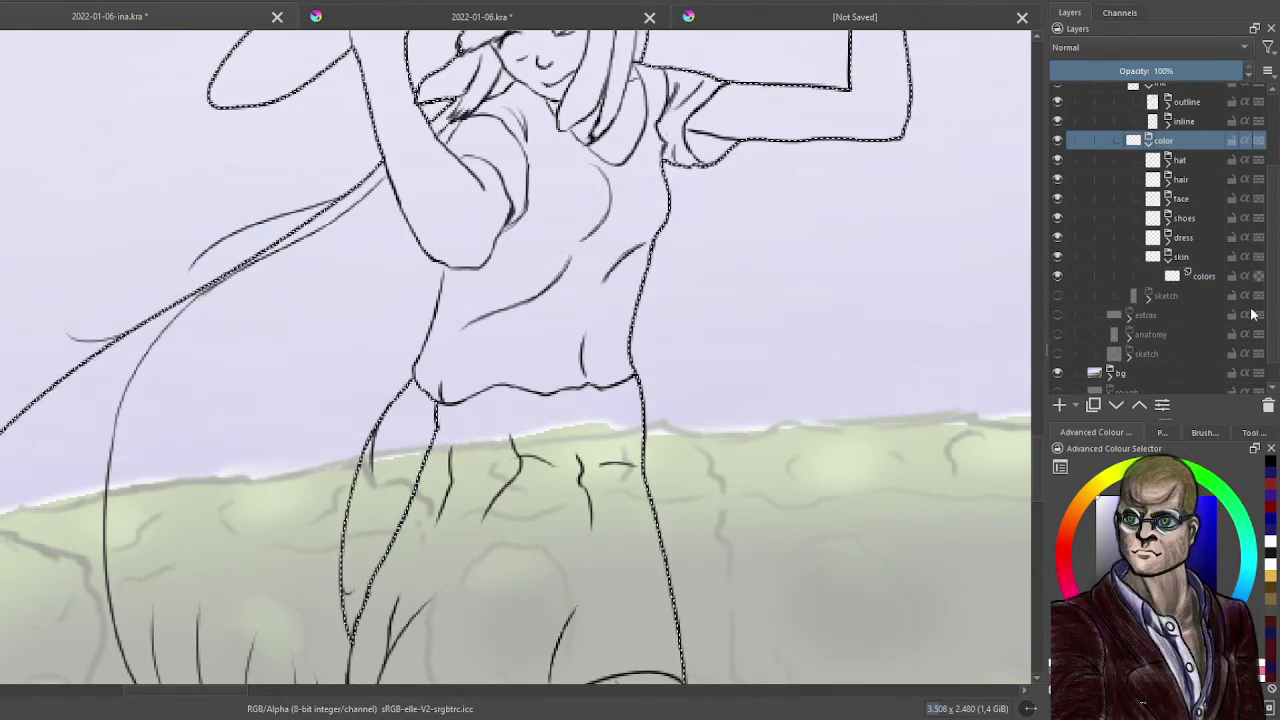
pyautogui.scroll(2, 1250, 330)
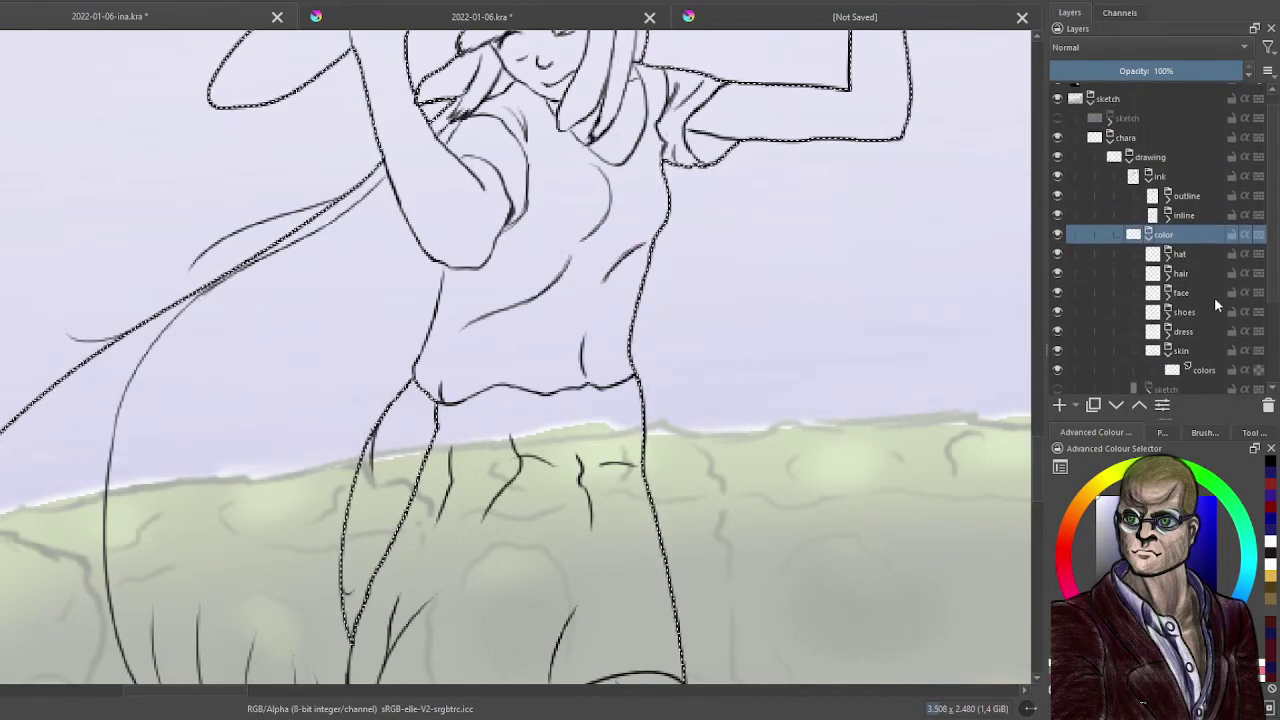
pyautogui.click(1204, 432)
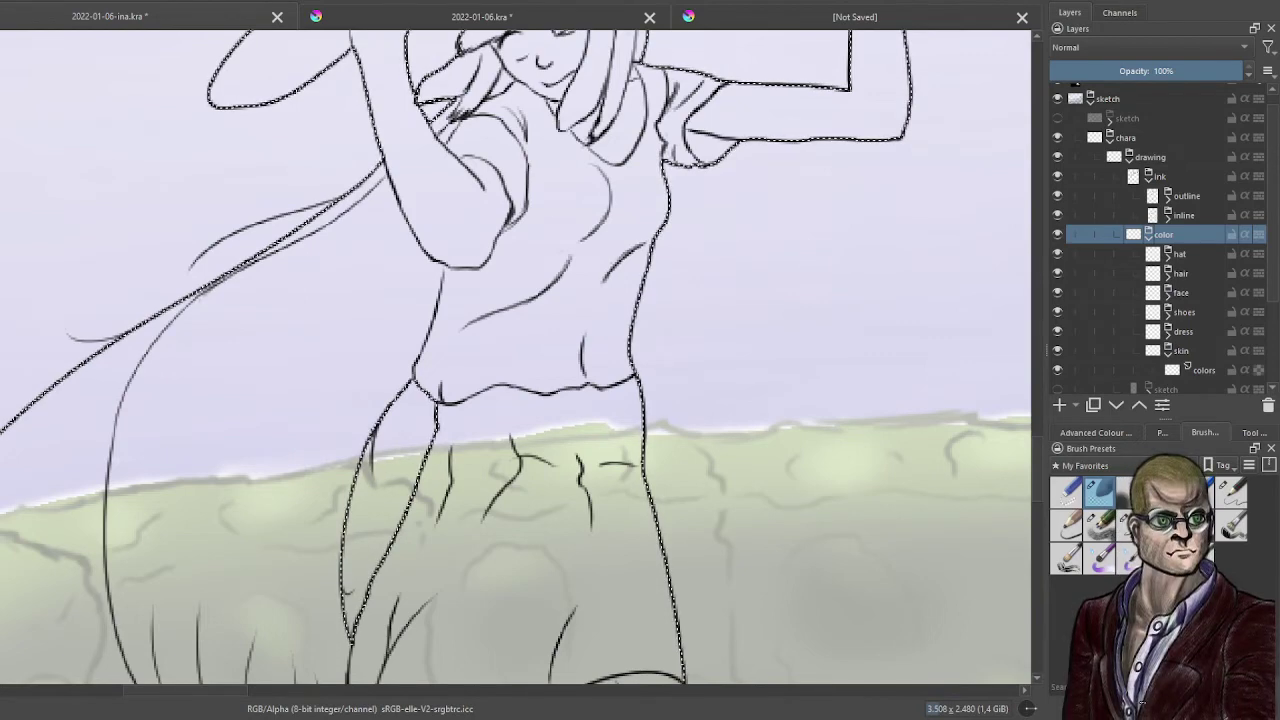
pyautogui.click(1122, 523)
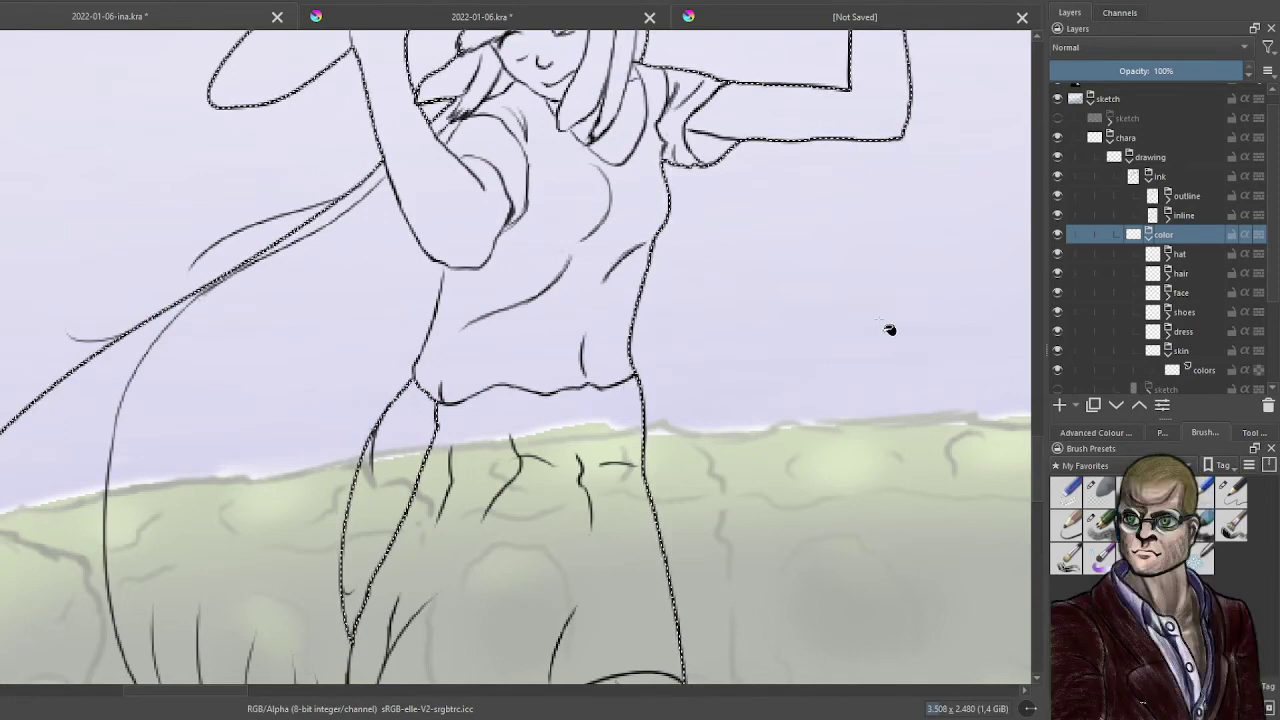
pyautogui.click(1200, 370)
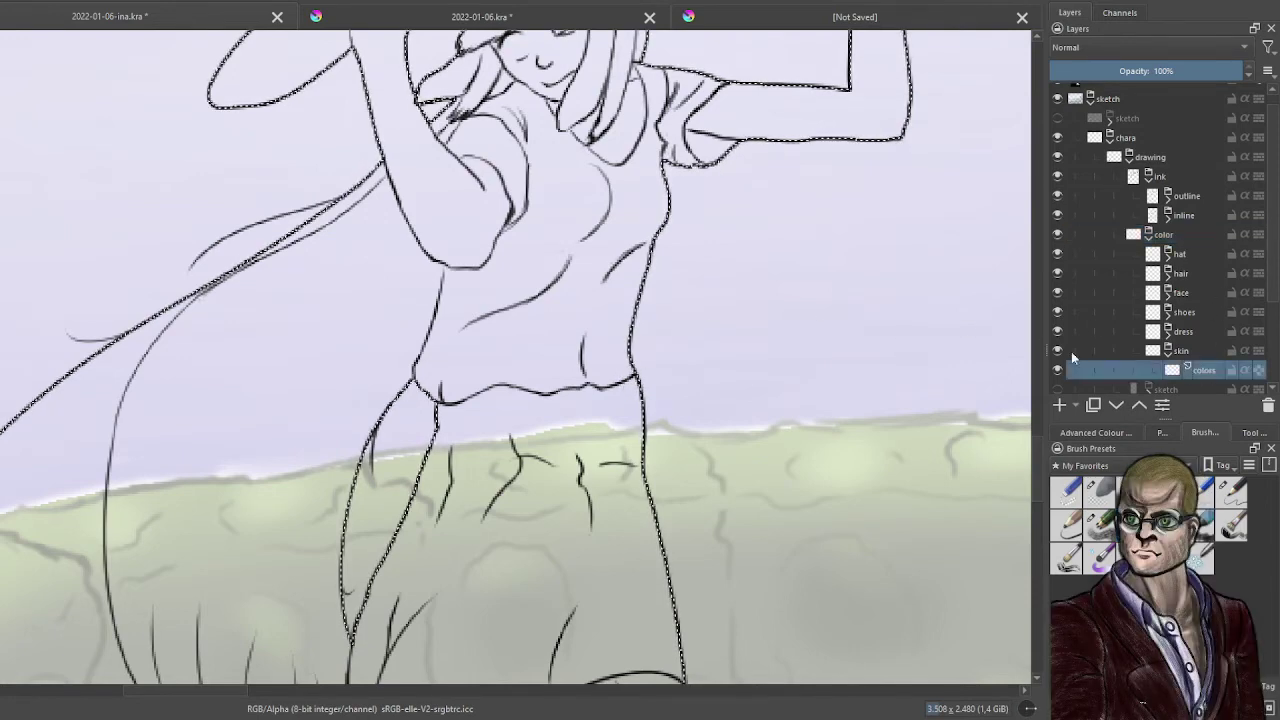
pyautogui.click(597, 328)
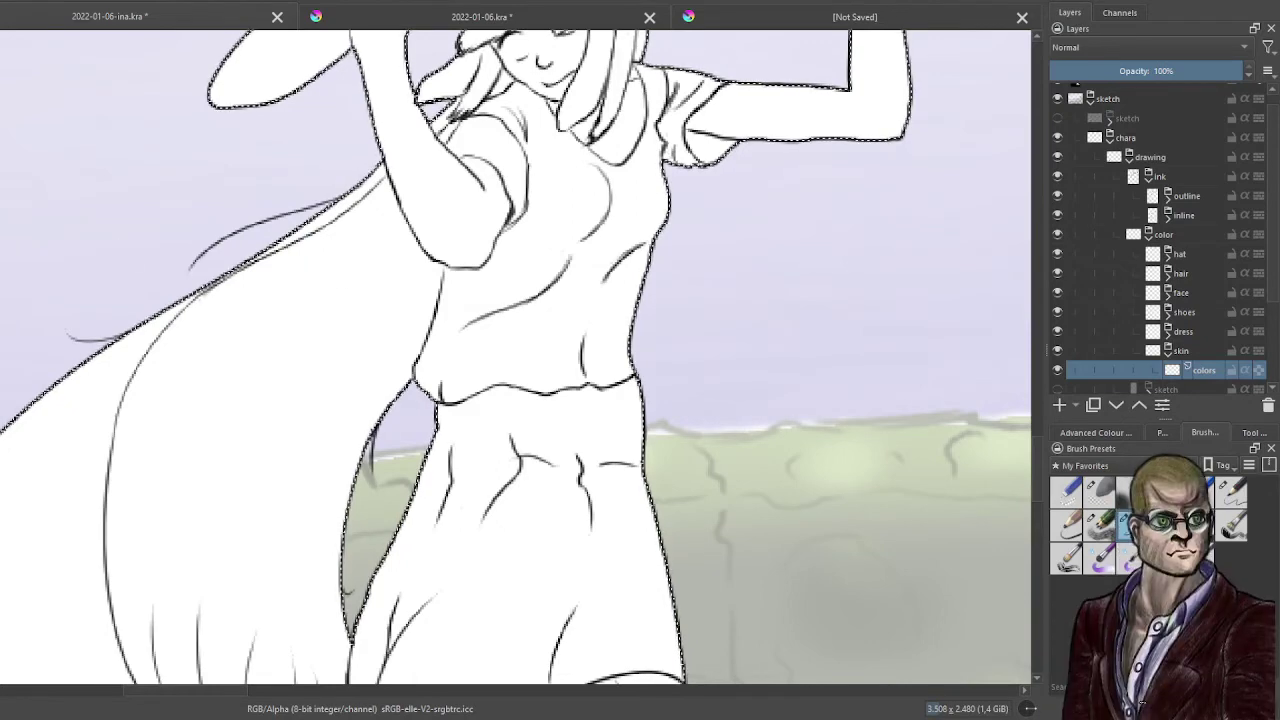
pyautogui.hotkey('ctrl', 'shift', 'a')
# - Make the outline group's lowest paint layer active and briefly hide its top layer to check the hair-tip ink
pyautogui.scroll(-5, 233, 294)
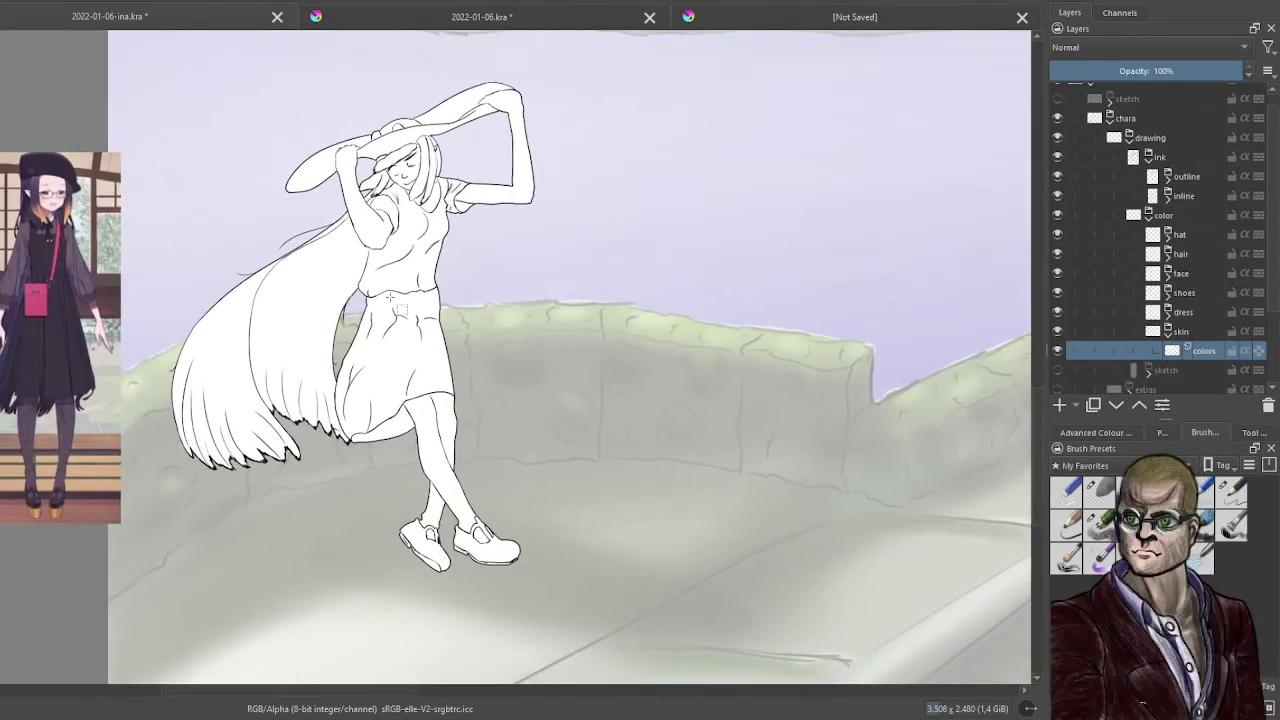
pyautogui.scroll(3, 408, 394)
pyautogui.scroll(3, 408, 392)
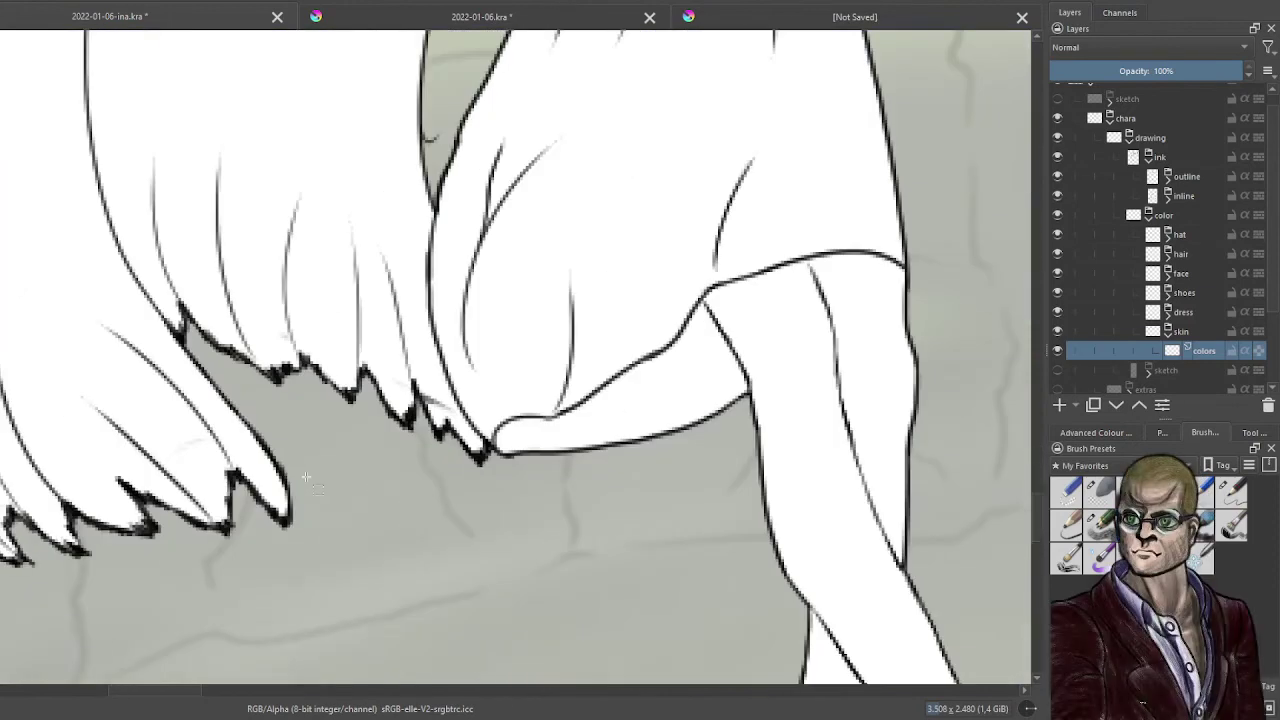
pyautogui.moveTo(426, 415); pyautogui.dragTo(488, 410)
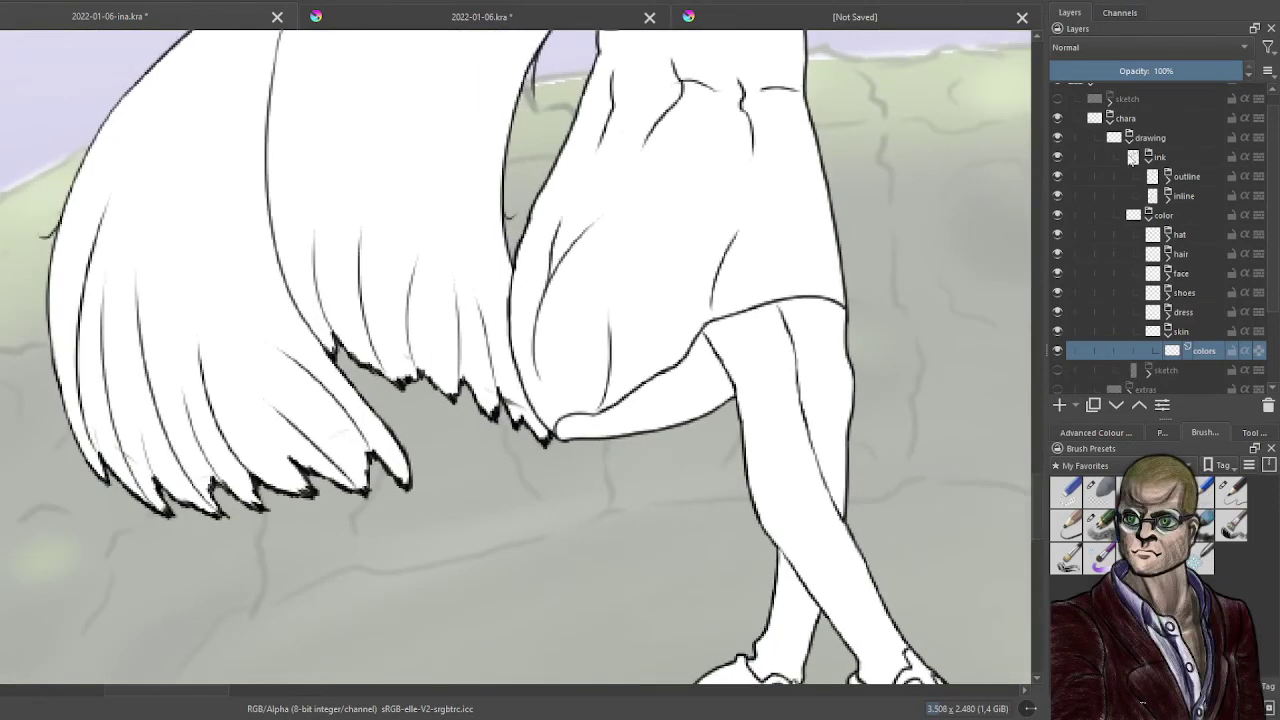
pyautogui.click(1168, 176)
pyautogui.click(1195, 233)
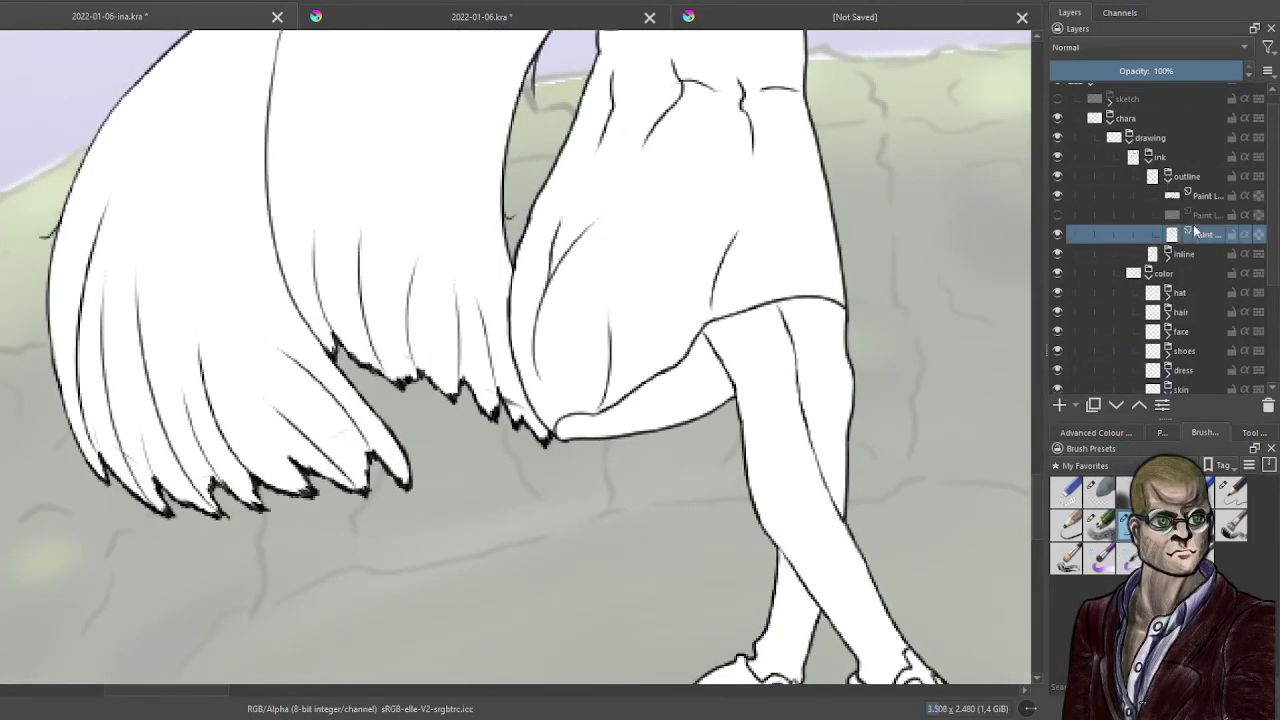
pyautogui.click(1100, 494)
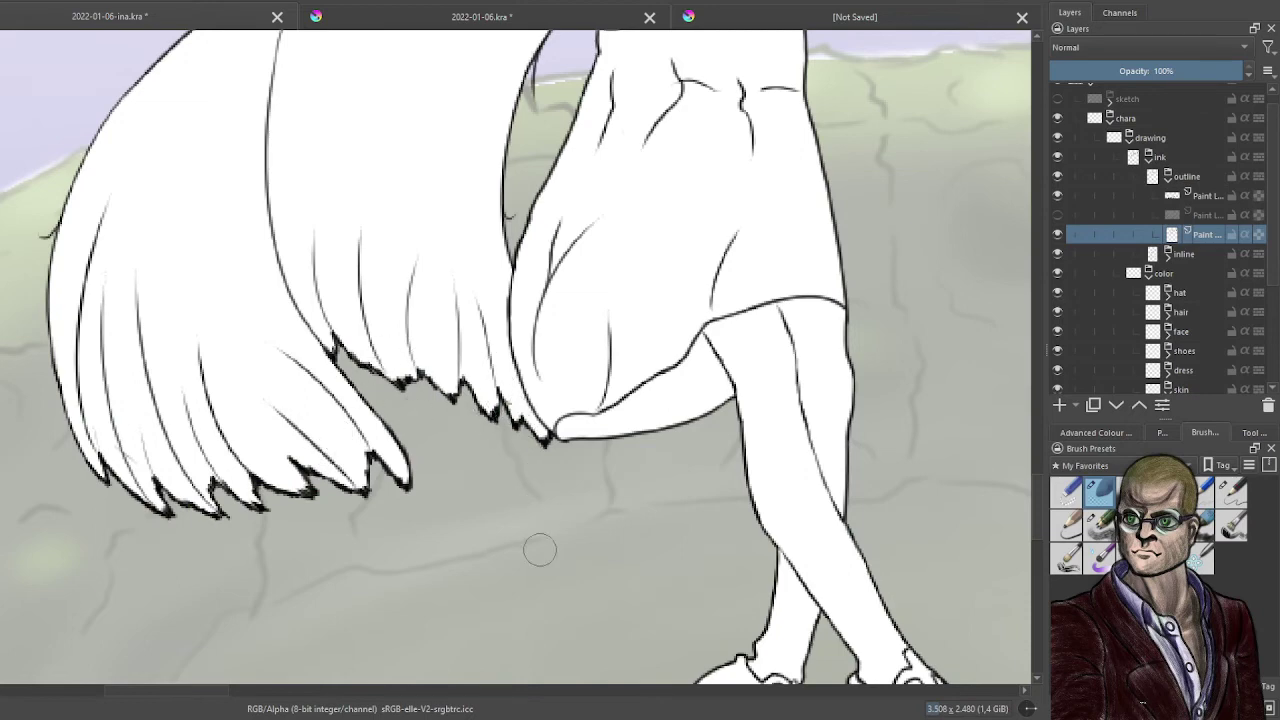
pyautogui.click(1059, 198)
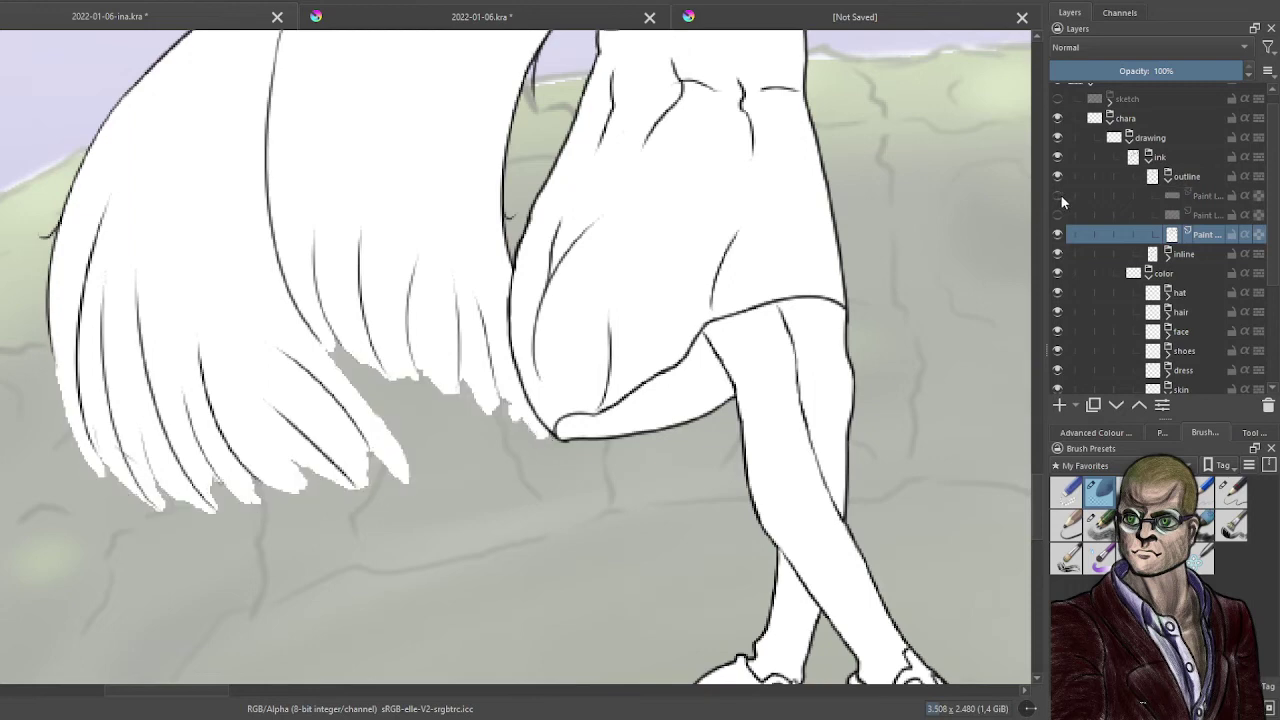
pyautogui.click(1062, 198)
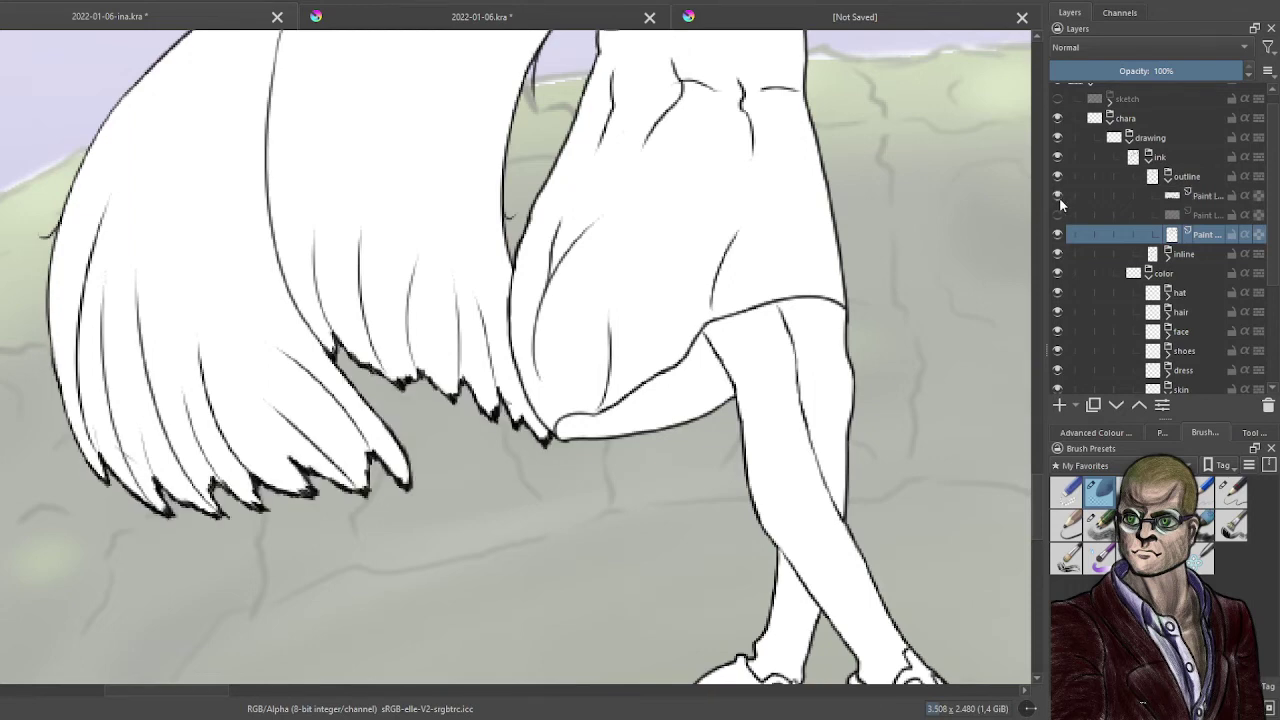
# - Briefly hide the top outline layer and the top inline layer to check their ink, leaving the inline one active
pyautogui.click(1060, 198)
pyautogui.click(1060, 198)
pyautogui.click(1167, 254)
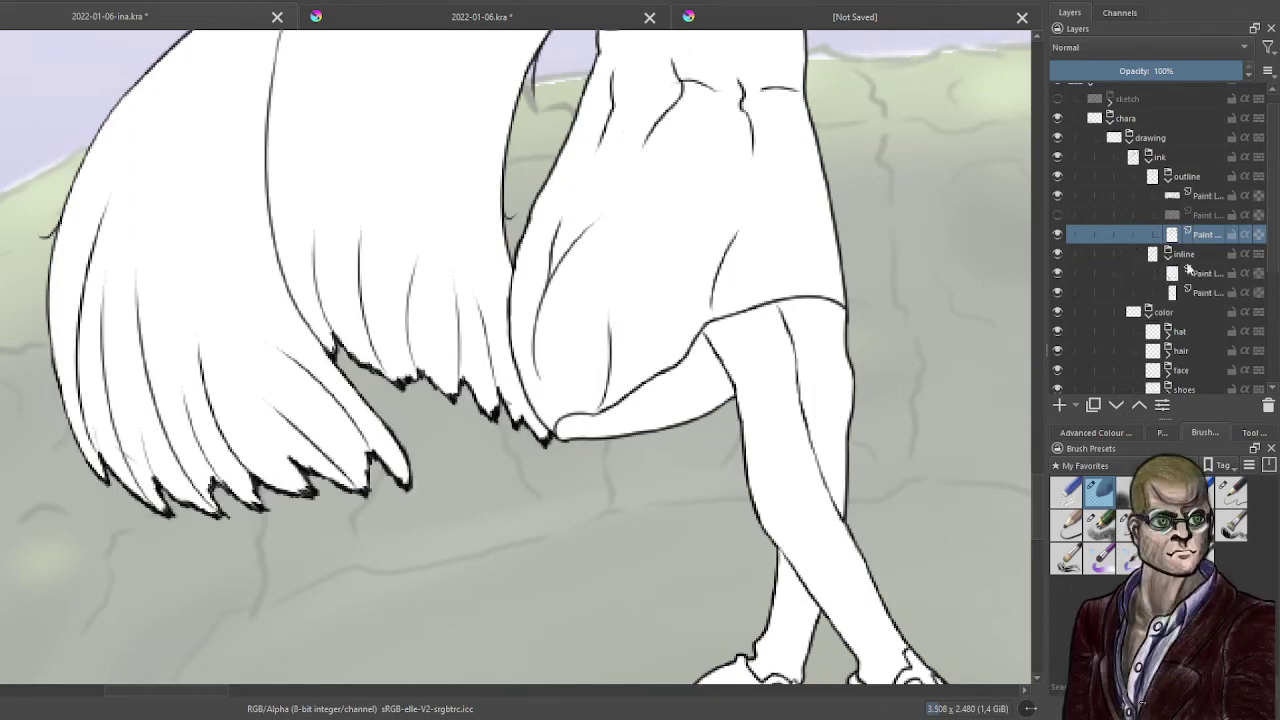
pyautogui.click(1059, 274)
pyautogui.click(1059, 274)
pyautogui.click(1208, 277)
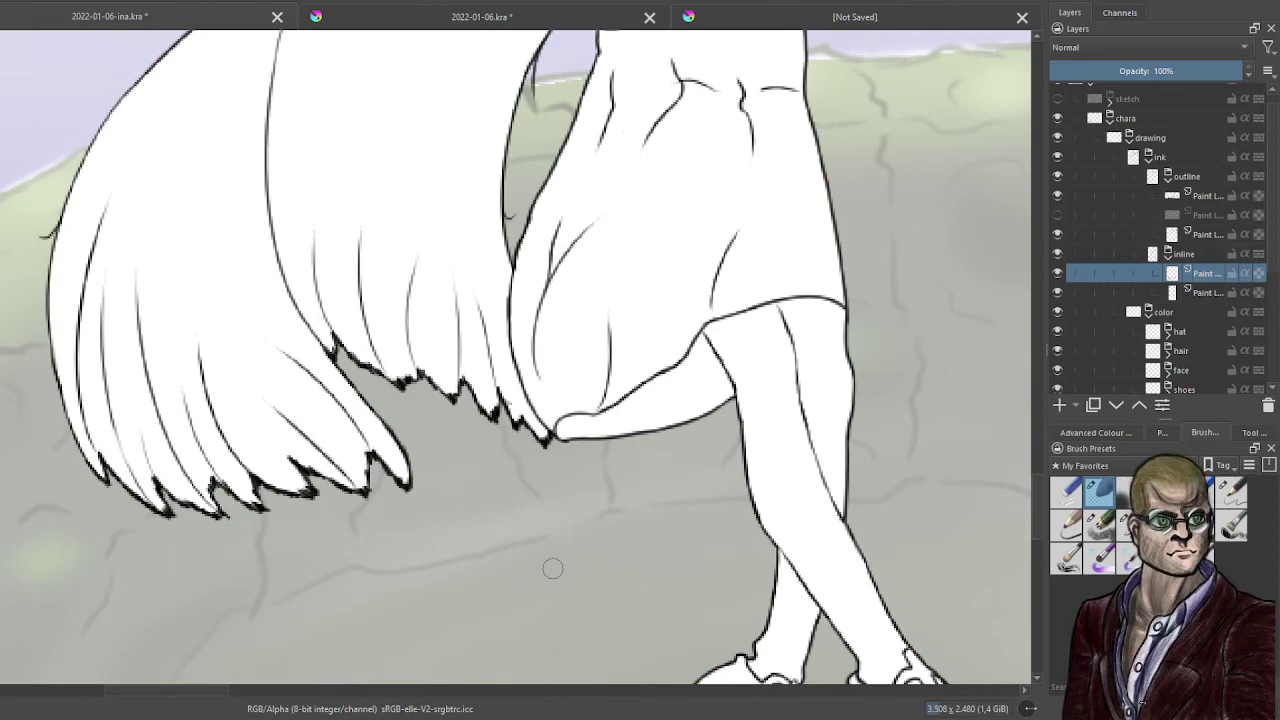
# - Collapse the inline, outline and ink layer groups
pyautogui.scroll(5, 550, 570)
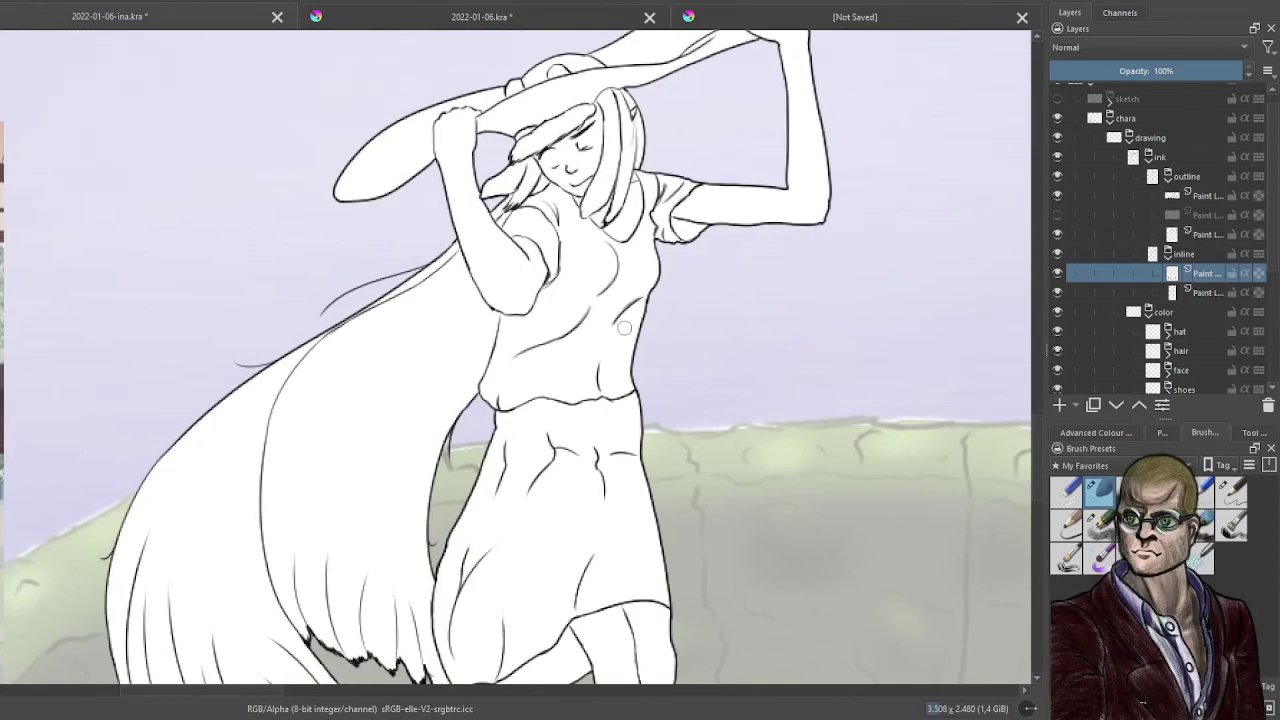
pyautogui.scroll(3, 650, 310)
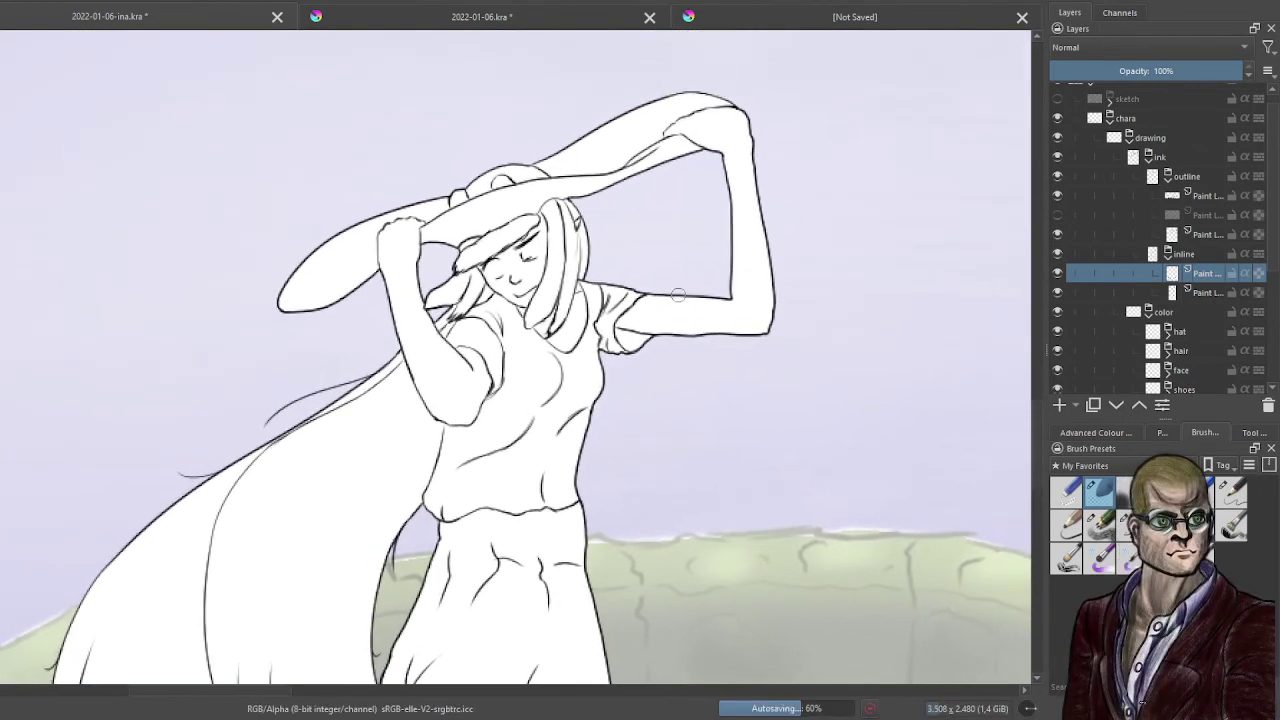
pyautogui.scroll(-2, 678, 295)
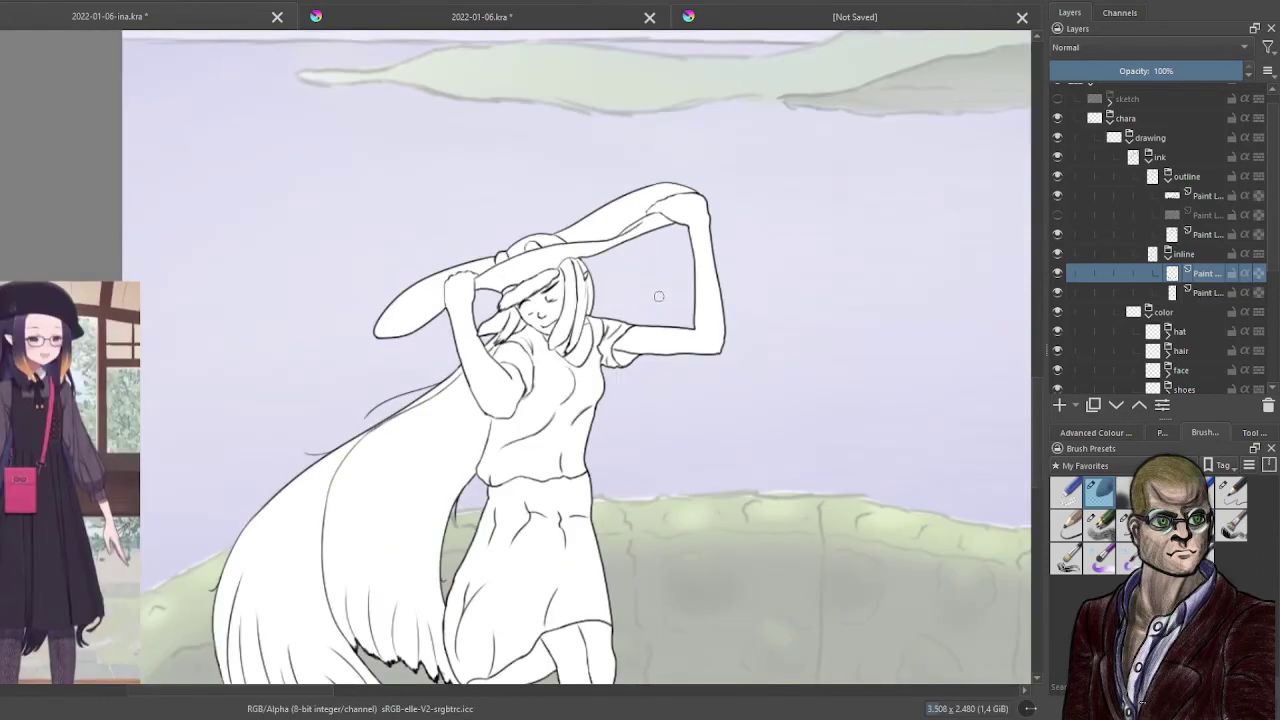
pyautogui.scroll(-5, 659, 296)
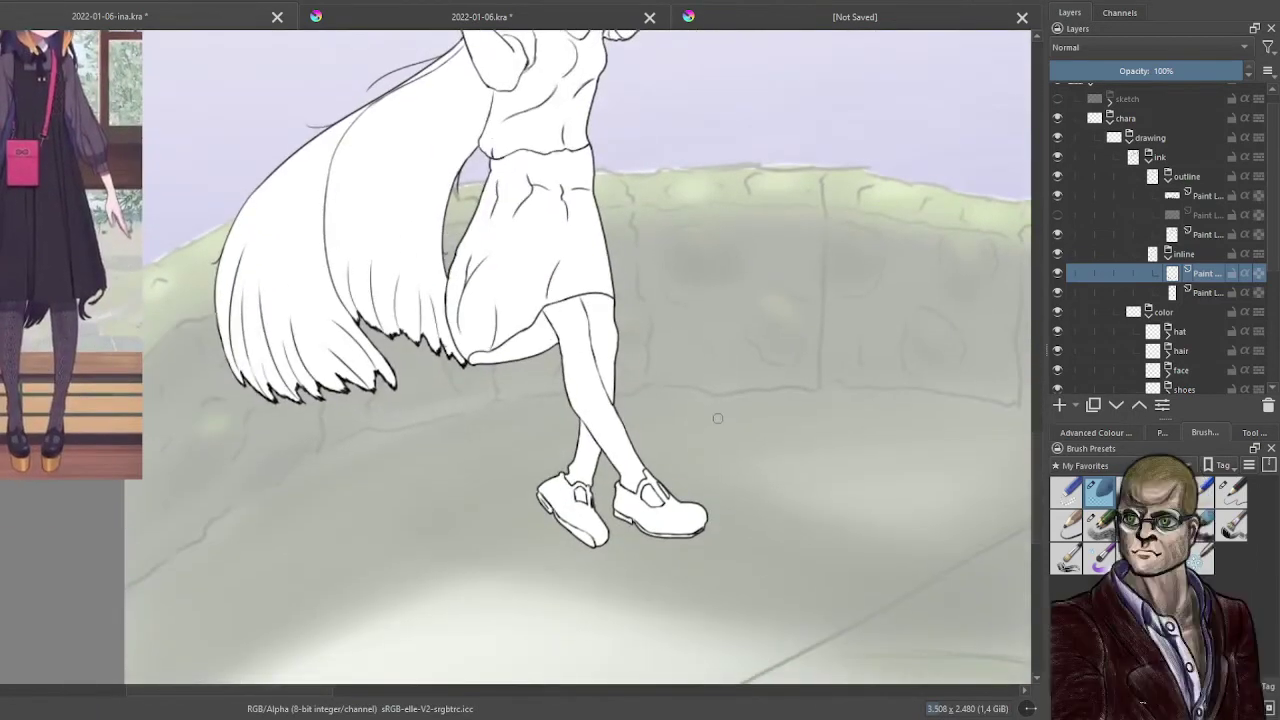
pyautogui.scroll(-1, 717, 417)
pyautogui.moveTo(661, 368); pyautogui.dragTo(617, 502)
pyautogui.click(1167, 254)
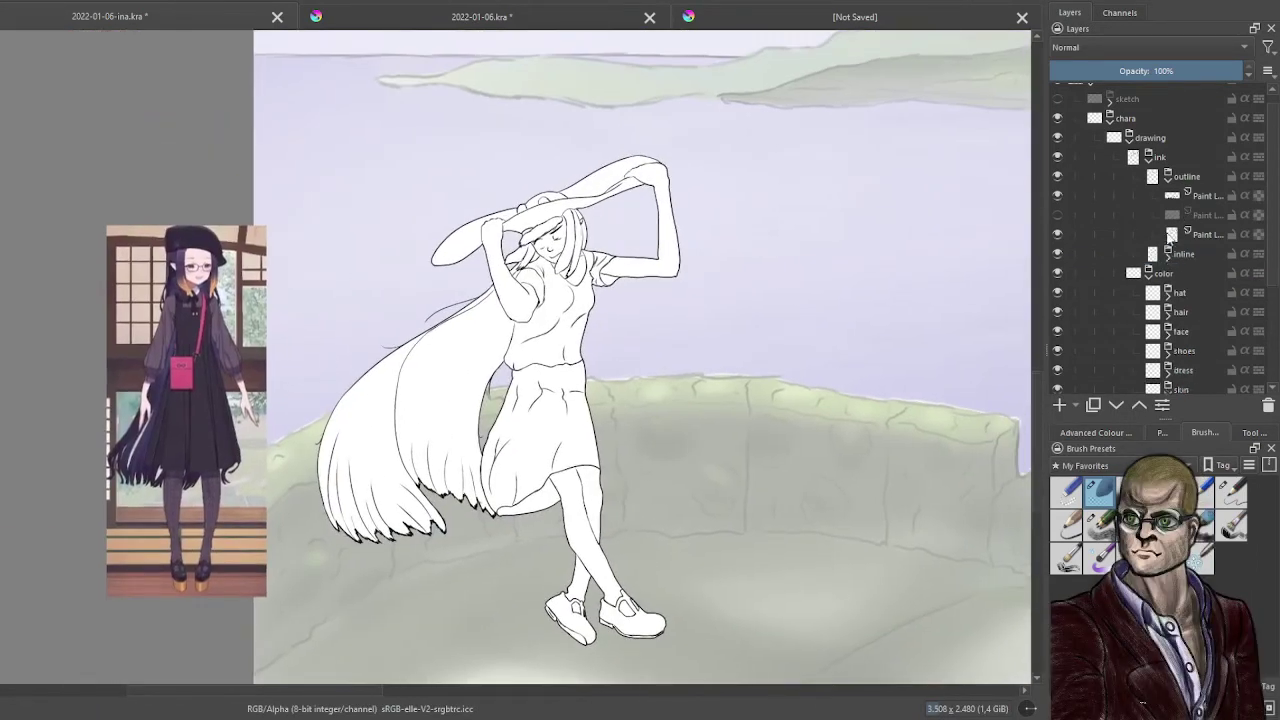
pyautogui.click(1167, 177)
pyautogui.click(1148, 157)
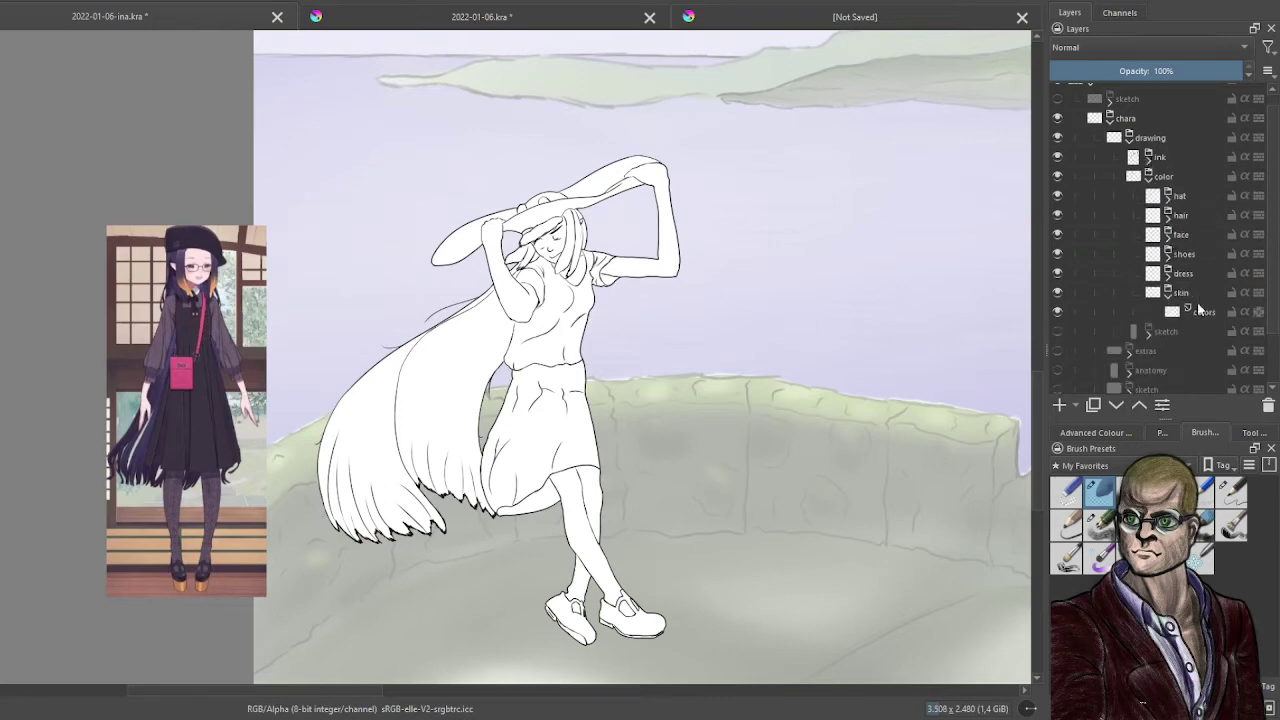
# - Restore the character's silhouette selection and add a new paint layer inside the dress group
pyautogui.click(1198, 313)
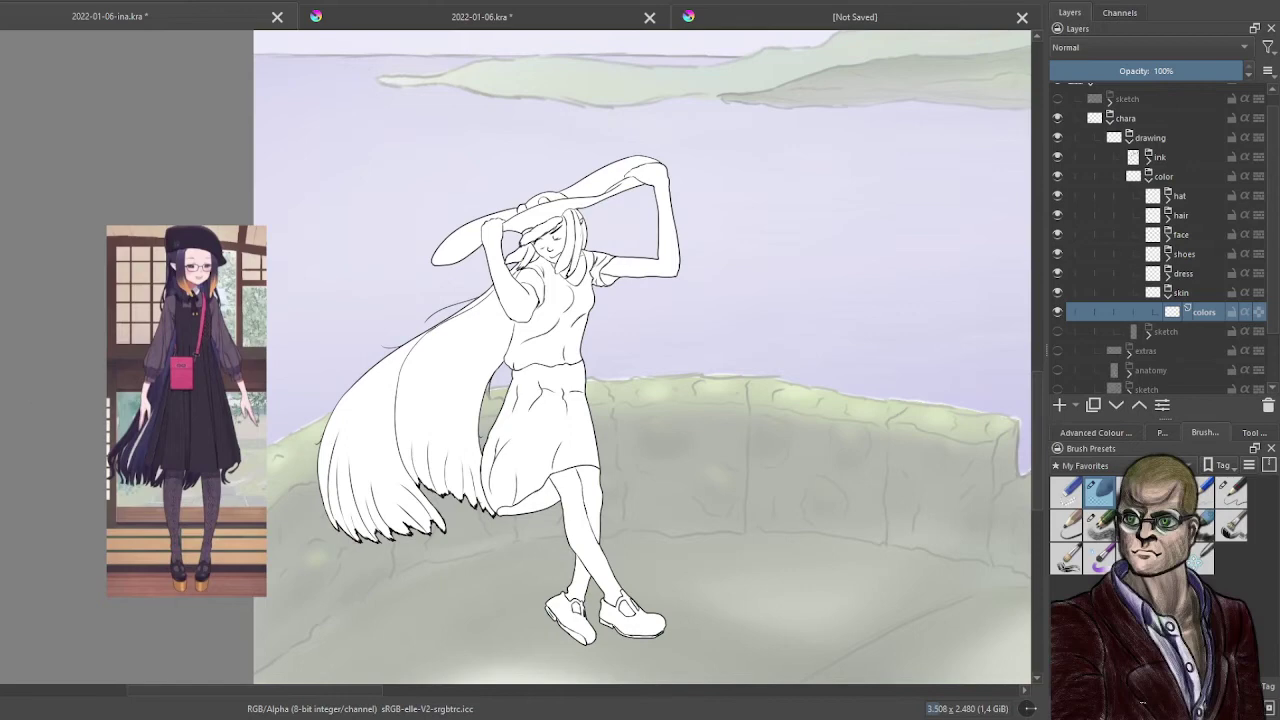
pyautogui.hotkey('ctrl', 'shift', 'd')
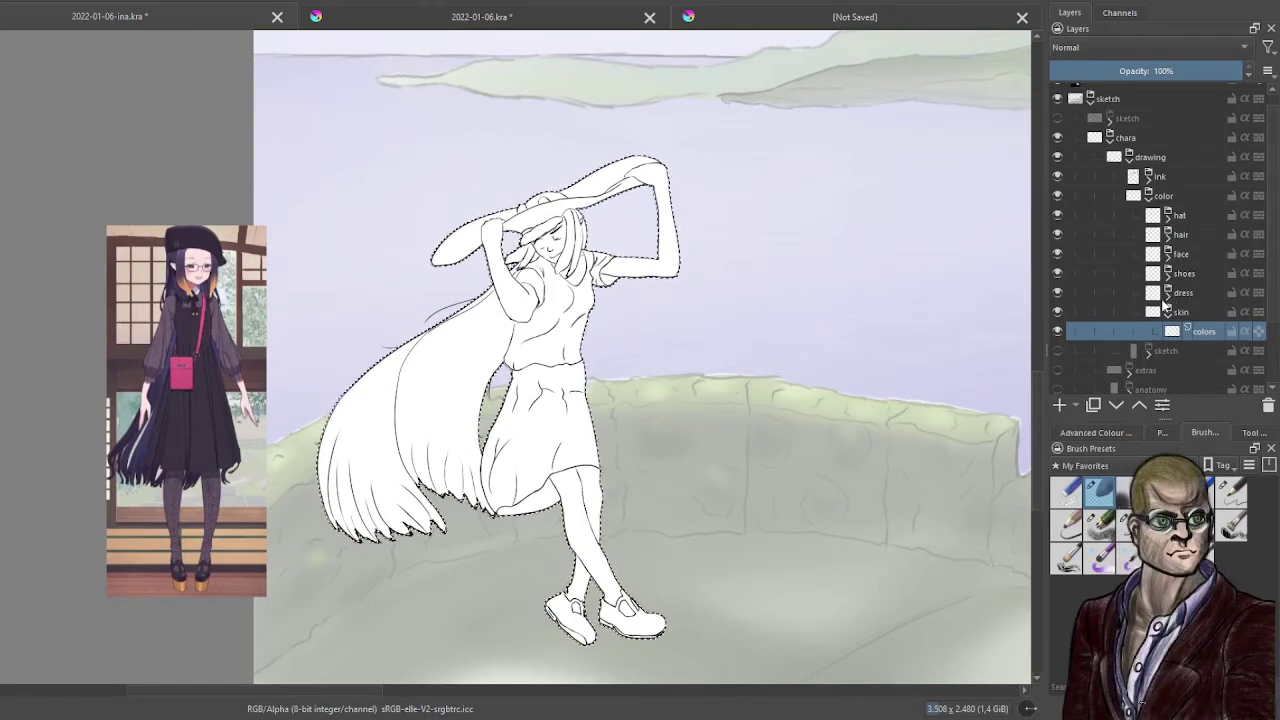
pyautogui.press('Insert')
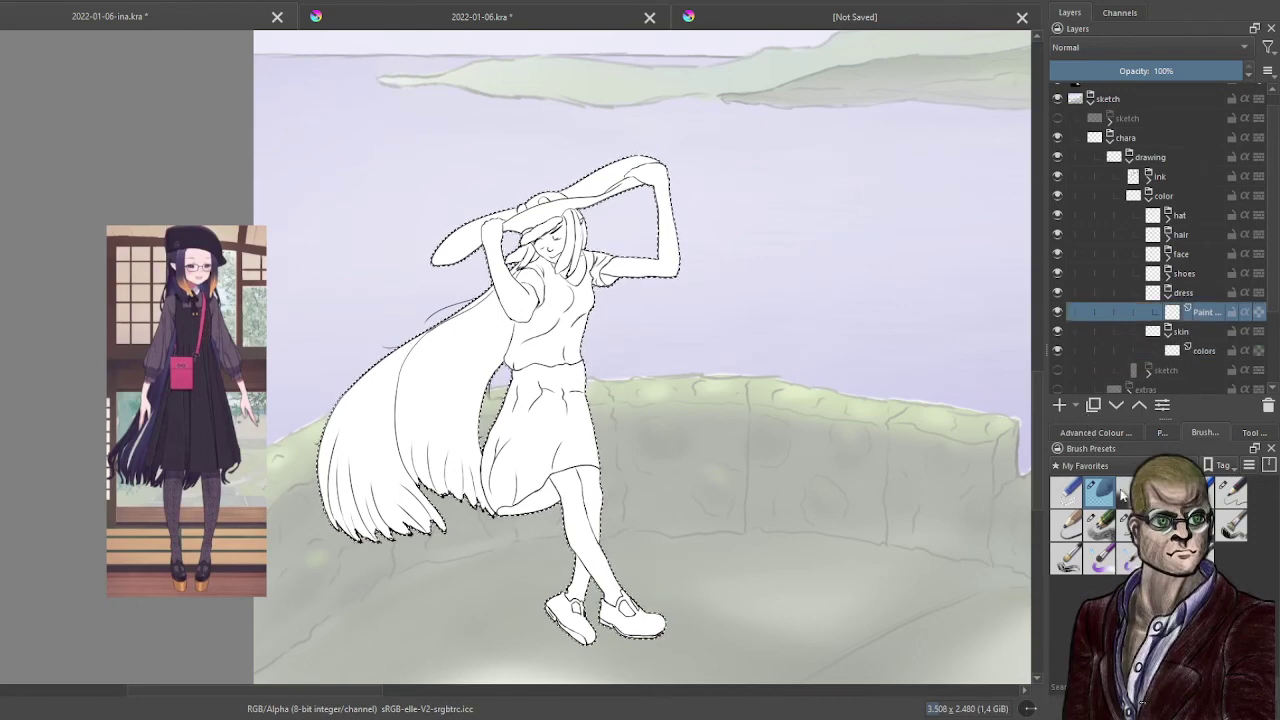
# - Choose a saturated blue as the brush color for the dress's paint layer
pyautogui.scroll(1, 576, 249)
pyautogui.scroll(1, 574, 250)
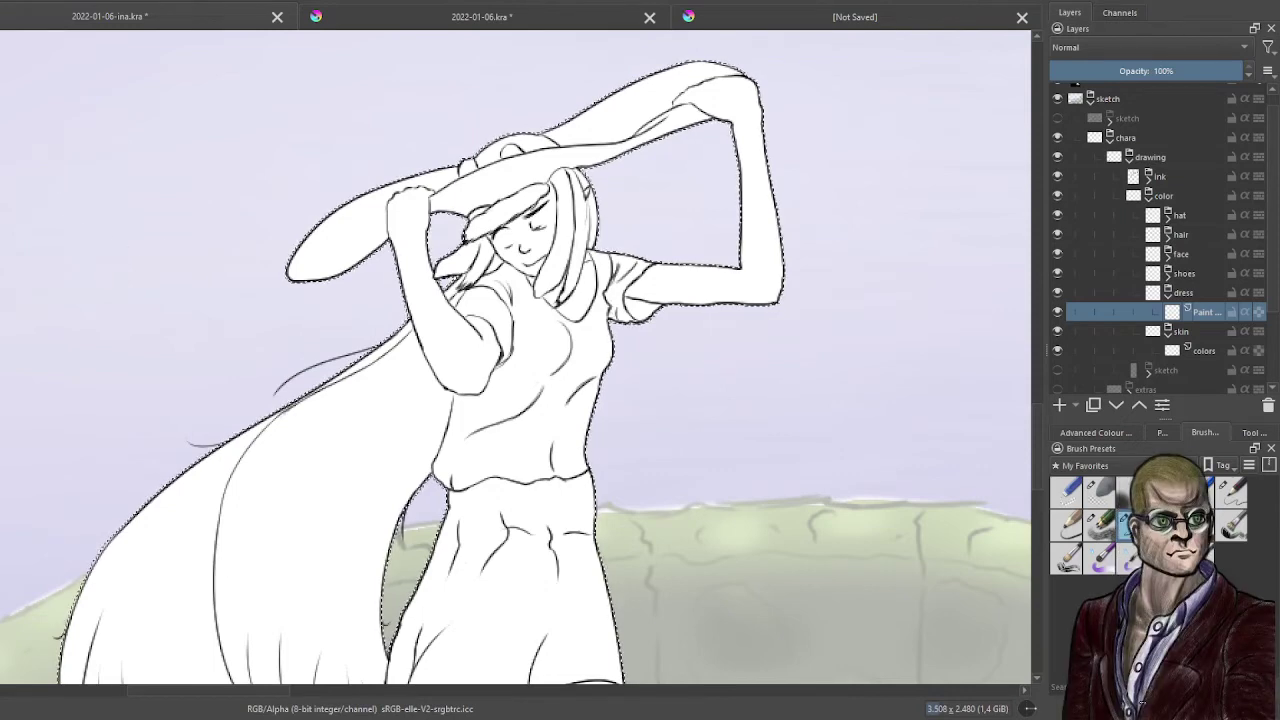
pyautogui.scroll(2, 815, 388)
pyautogui.moveTo(683, 271); pyautogui.dragTo(787, 402)
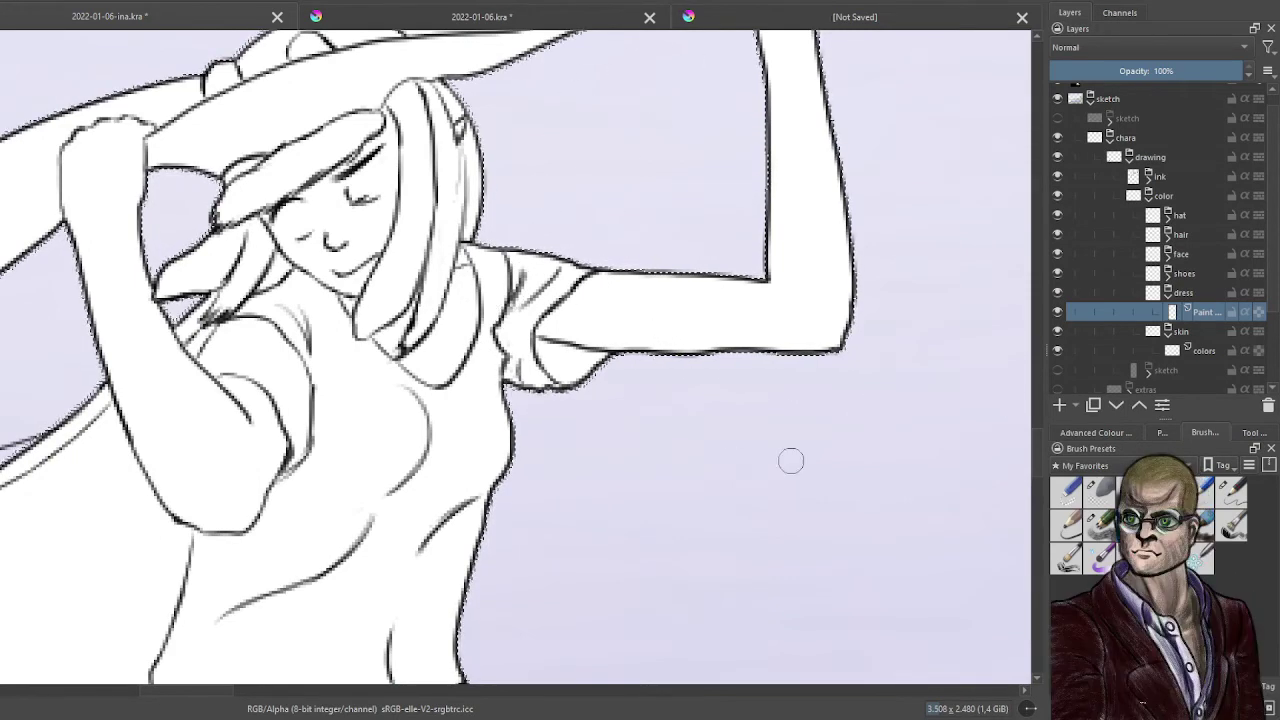
pyautogui.click(1105, 432)
pyautogui.click(1248, 496)
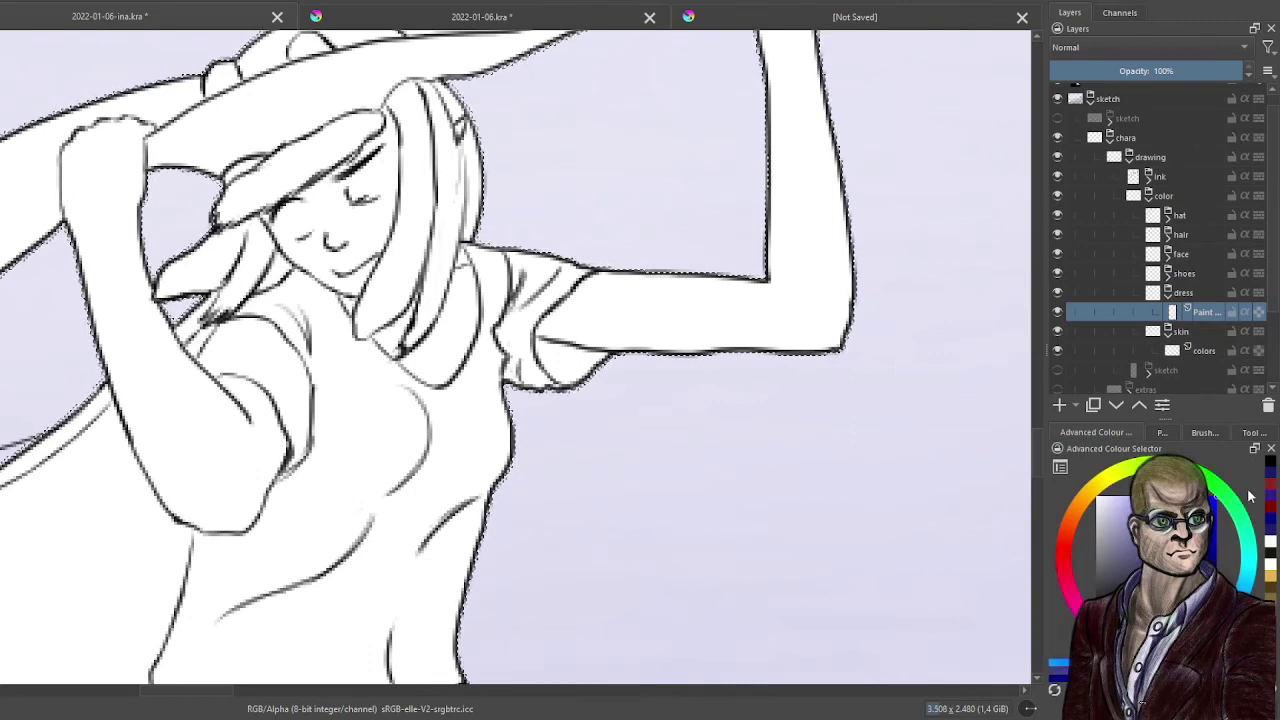
pyautogui.moveTo(538, 243); pyautogui.dragTo(500, 330)
pyautogui.moveTo(557, 223)
pyautogui.mouseDown()
pyautogui.moveTo(508, 320)
pyautogui.moveTo(582, 254)
pyautogui.mouseUp()
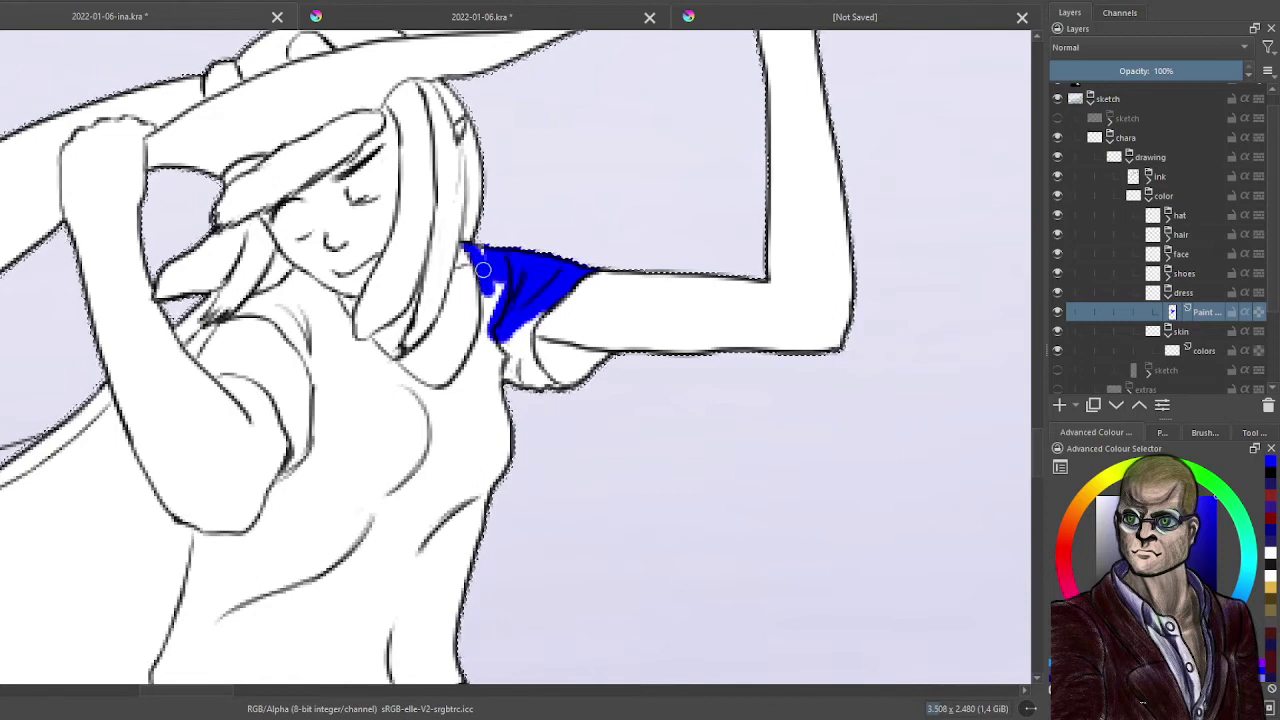
pyautogui.moveTo(483, 269)
pyautogui.mouseDown()
pyautogui.moveTo(489, 307)
pyautogui.moveTo(488, 277)
pyautogui.mouseUp()
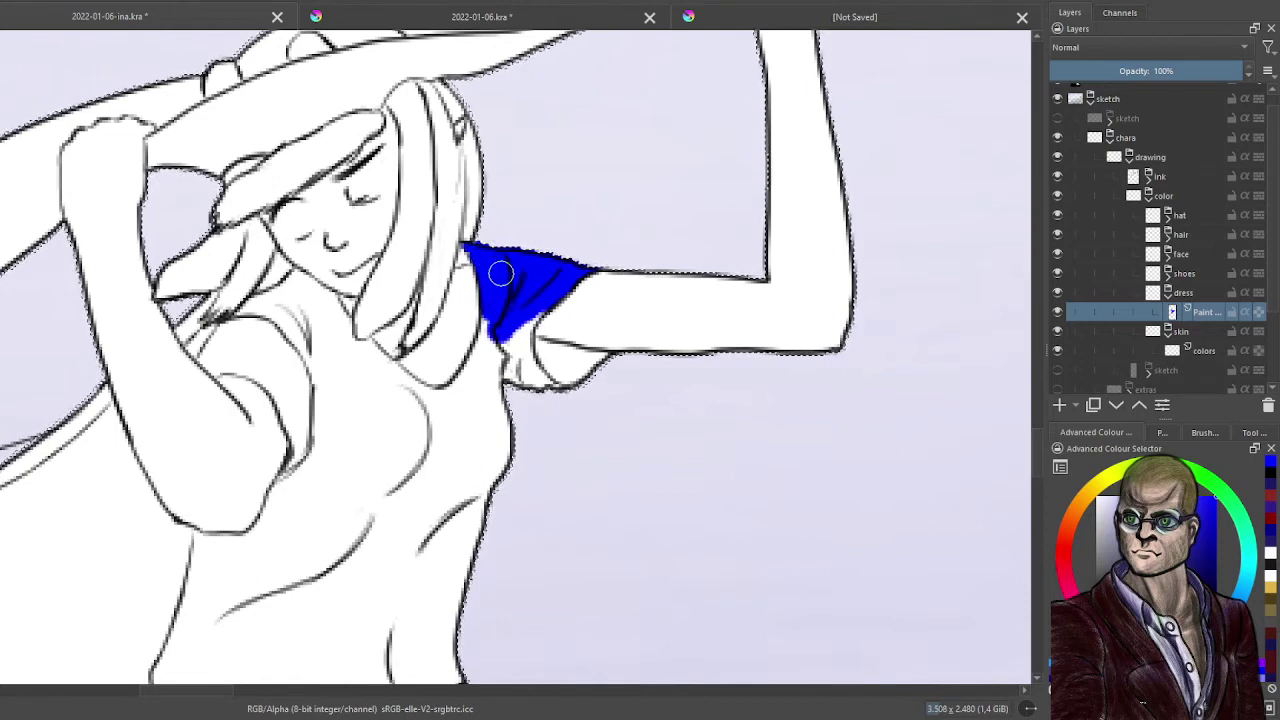
pyautogui.moveTo(510, 318); pyautogui.dragTo(492, 333)
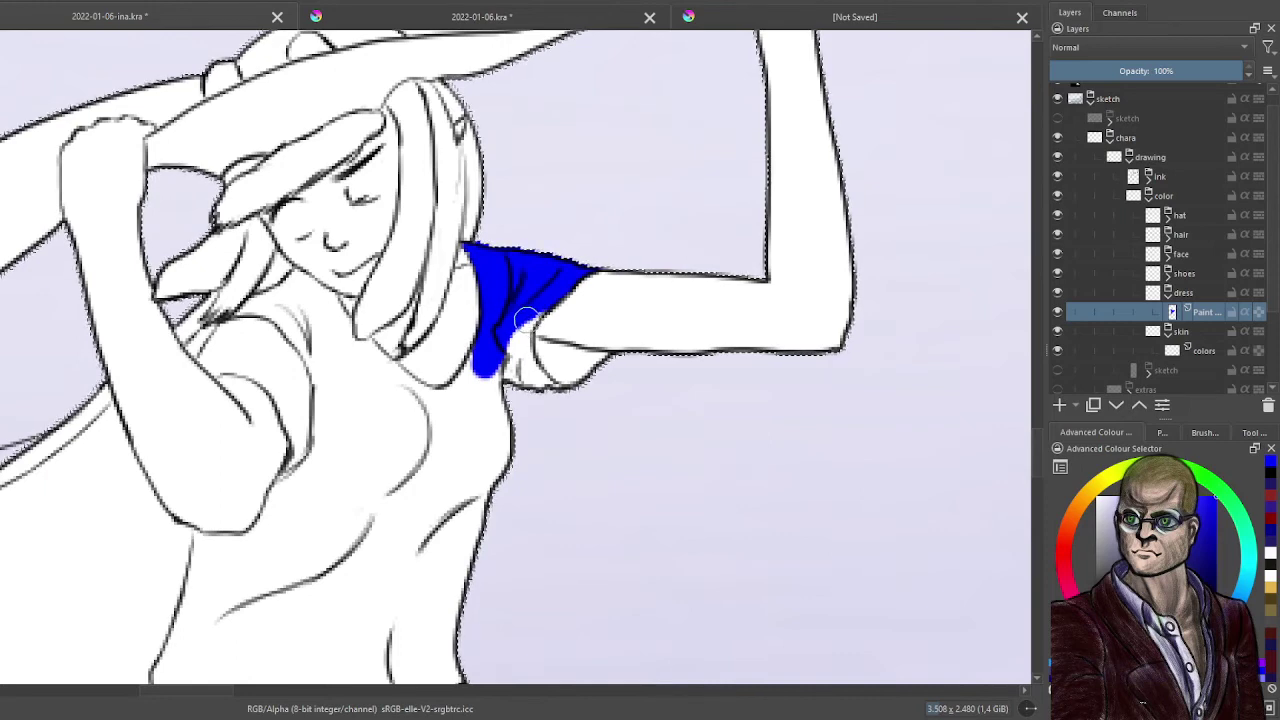
pyautogui.hotkey('ctrl', 'z')
pyautogui.hotkey('ctrl', 'z')
pyautogui.hotkey('ctrl', 'z')
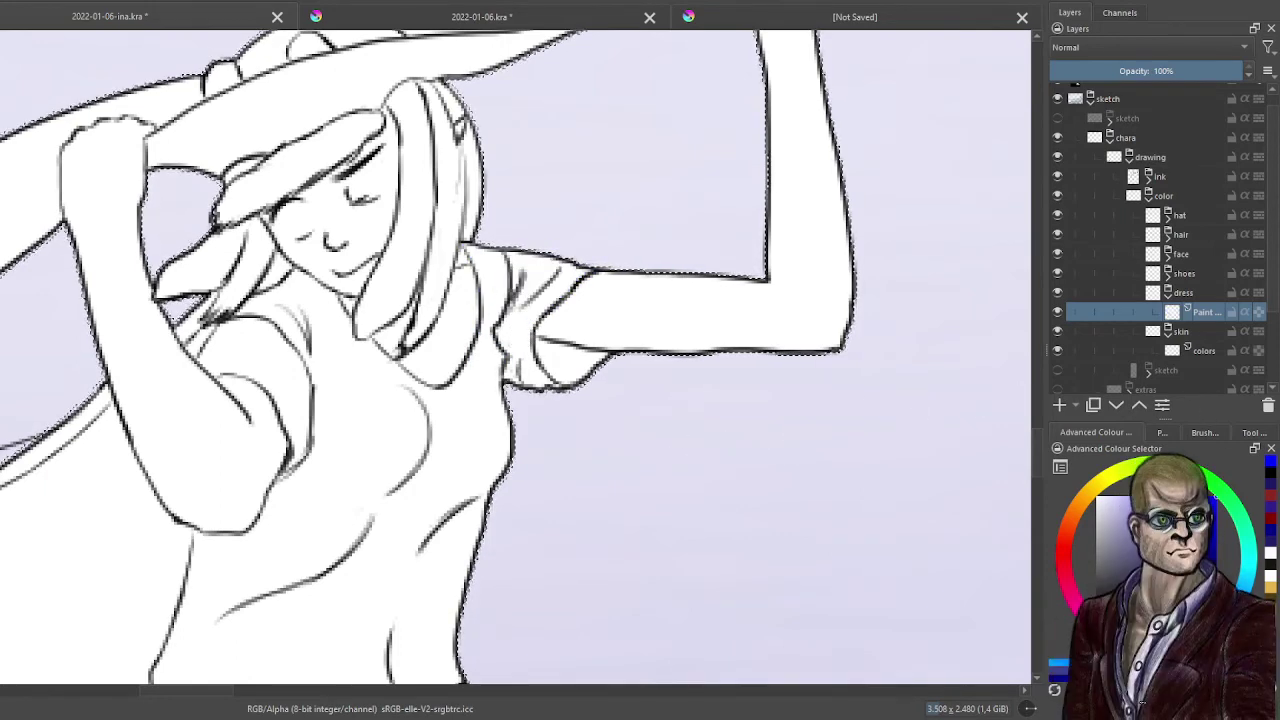
# - Remake the character's silhouette selection from the outline group with the Contiguous Area Selection tool
pyautogui.click(1253, 432)
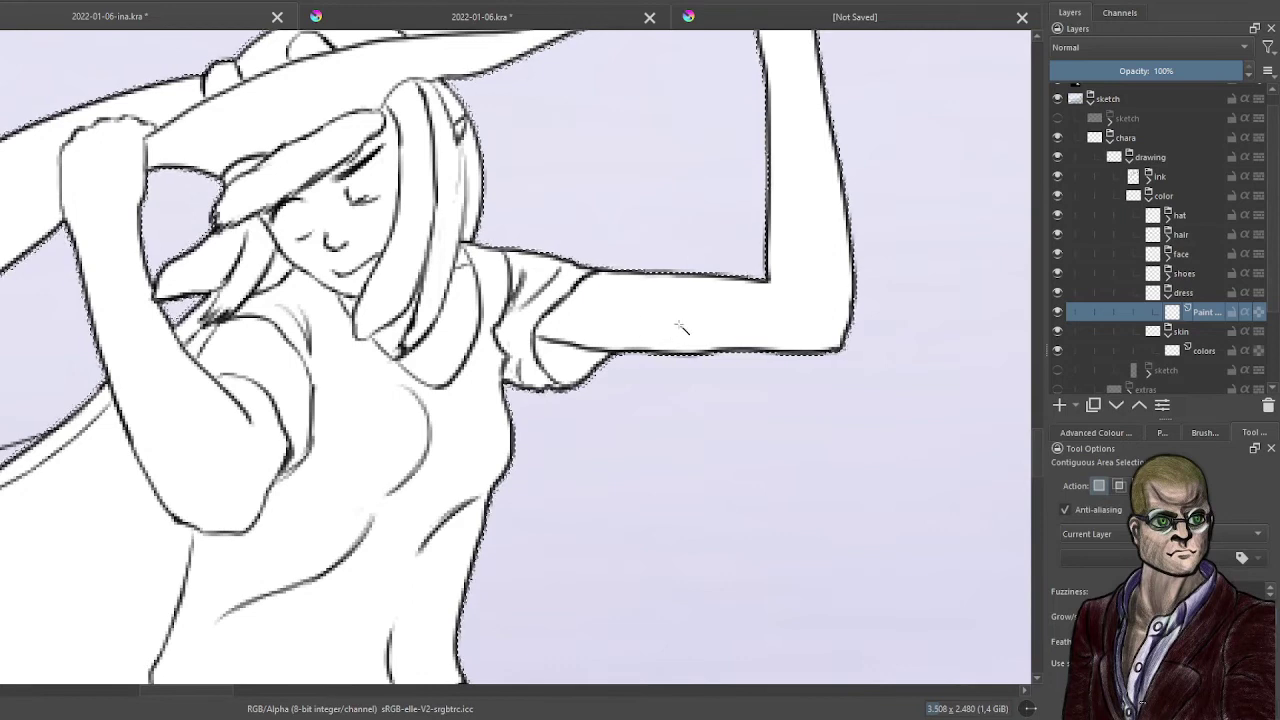
pyautogui.click(1149, 176)
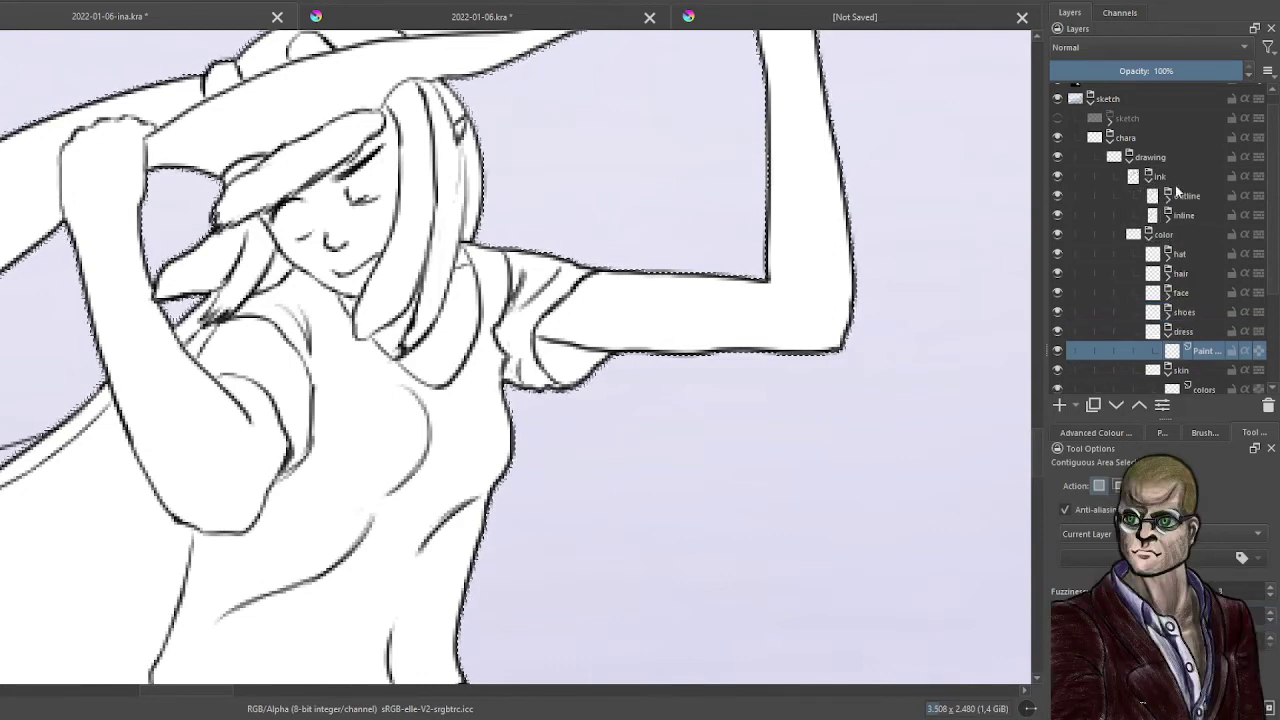
pyautogui.click(1186, 196)
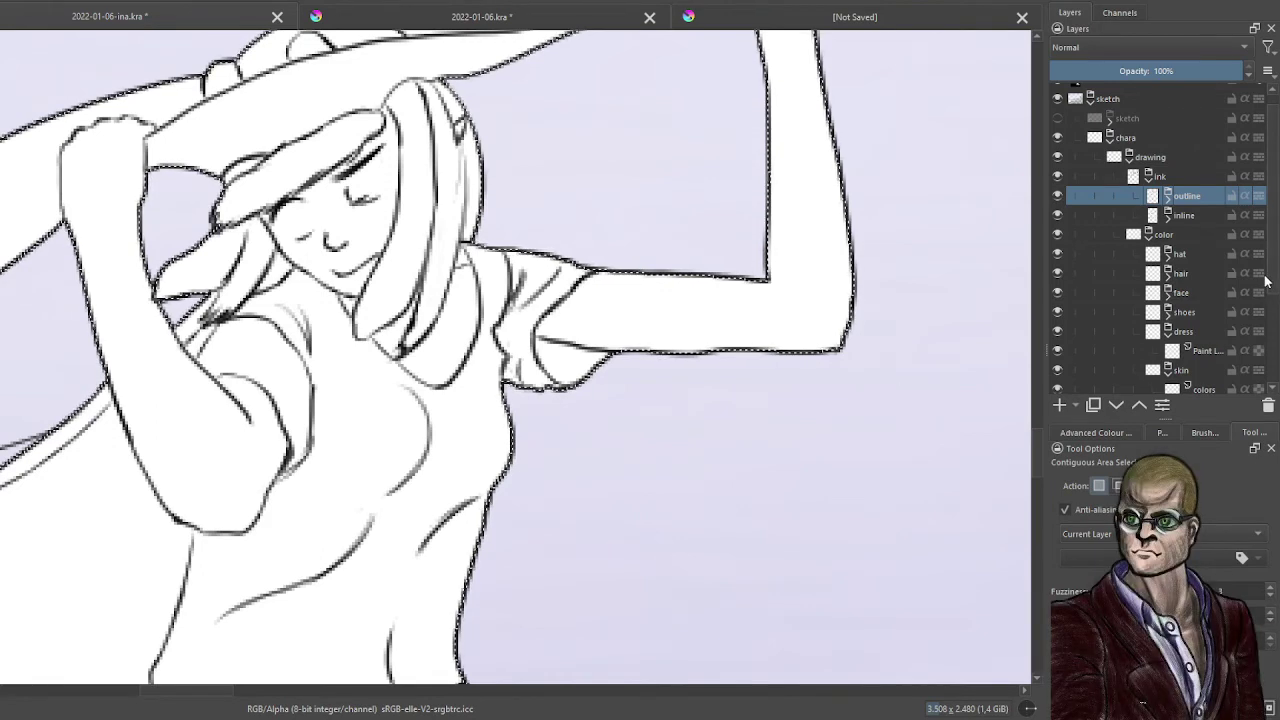
# - Move the selection mask from the layer stack's root onto the dress group's paint layer and make that paint layer active
pyautogui.moveTo(1276, 260); pyautogui.dragTo(1278, 242)
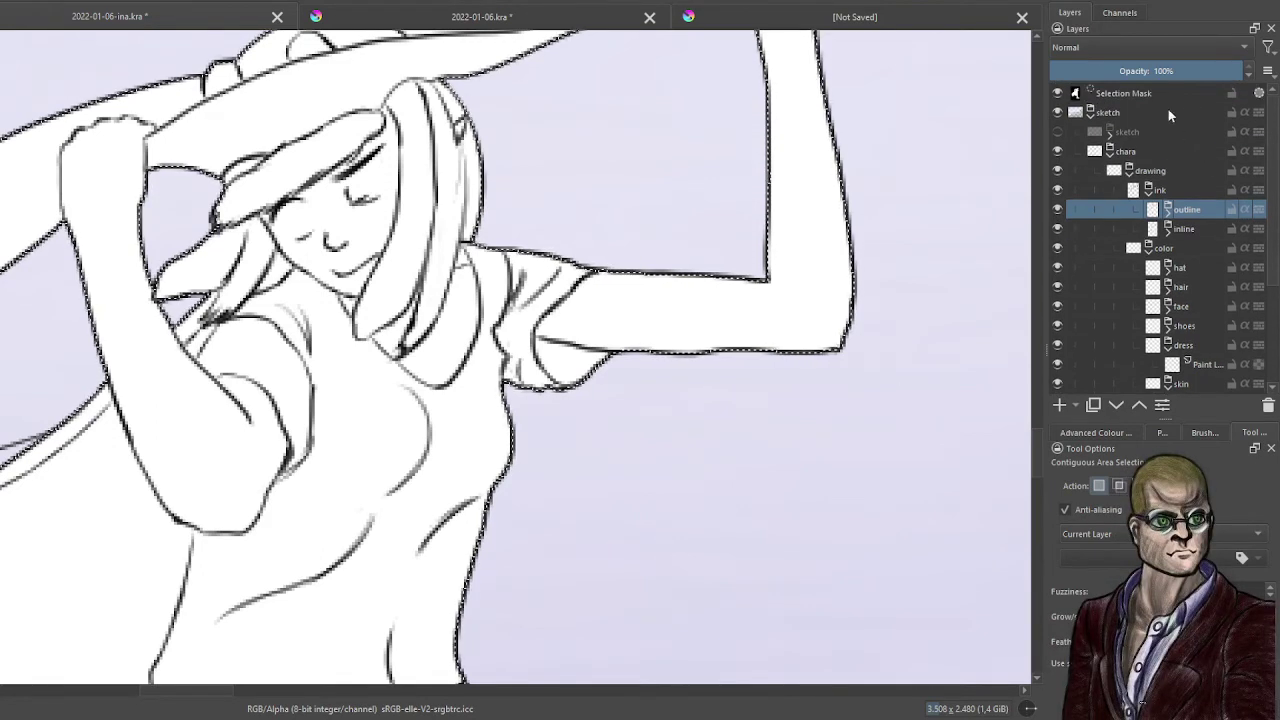
pyautogui.click(1139, 93)
pyautogui.moveTo(1148, 103); pyautogui.dragTo(1208, 364)
pyautogui.scroll(-1, 1273, 265)
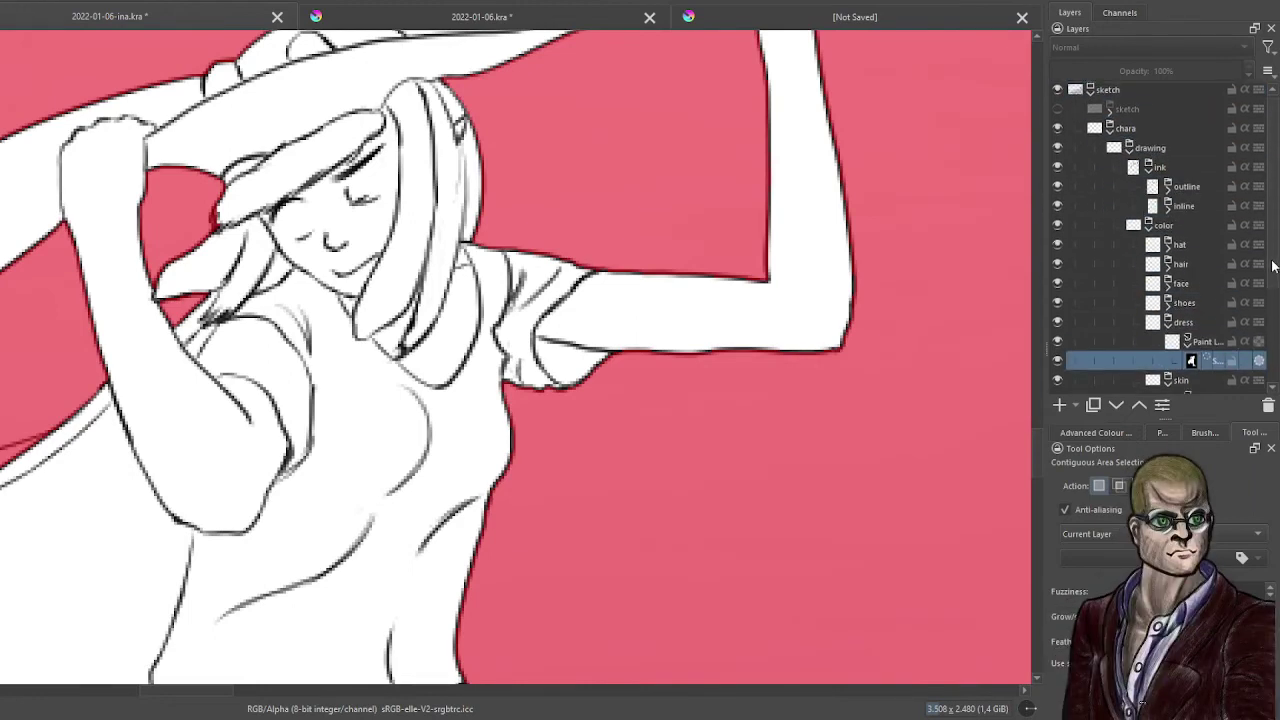
pyautogui.scroll(-3, 1273, 265)
pyautogui.click(1222, 257)
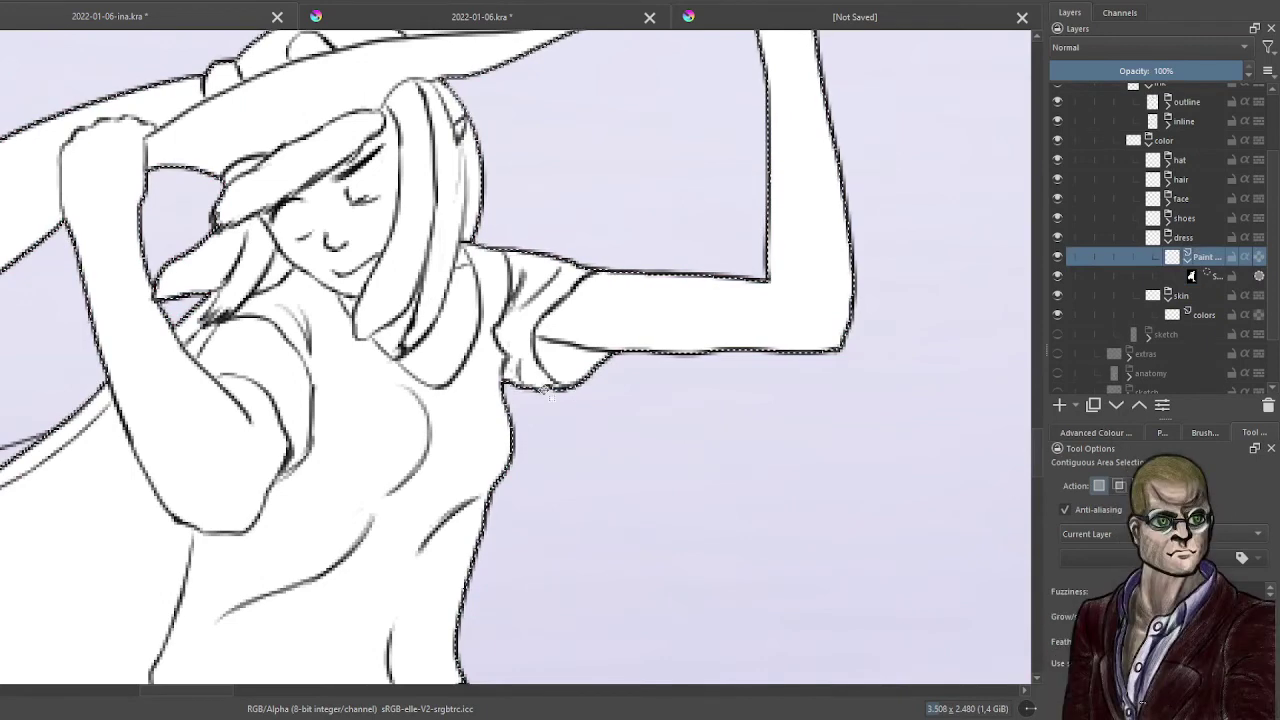
# - Paint the dress sleeve beside the outstretched, bent arm in saturated blue, including its folds and the cloth under the armpit
pyautogui.press('b')
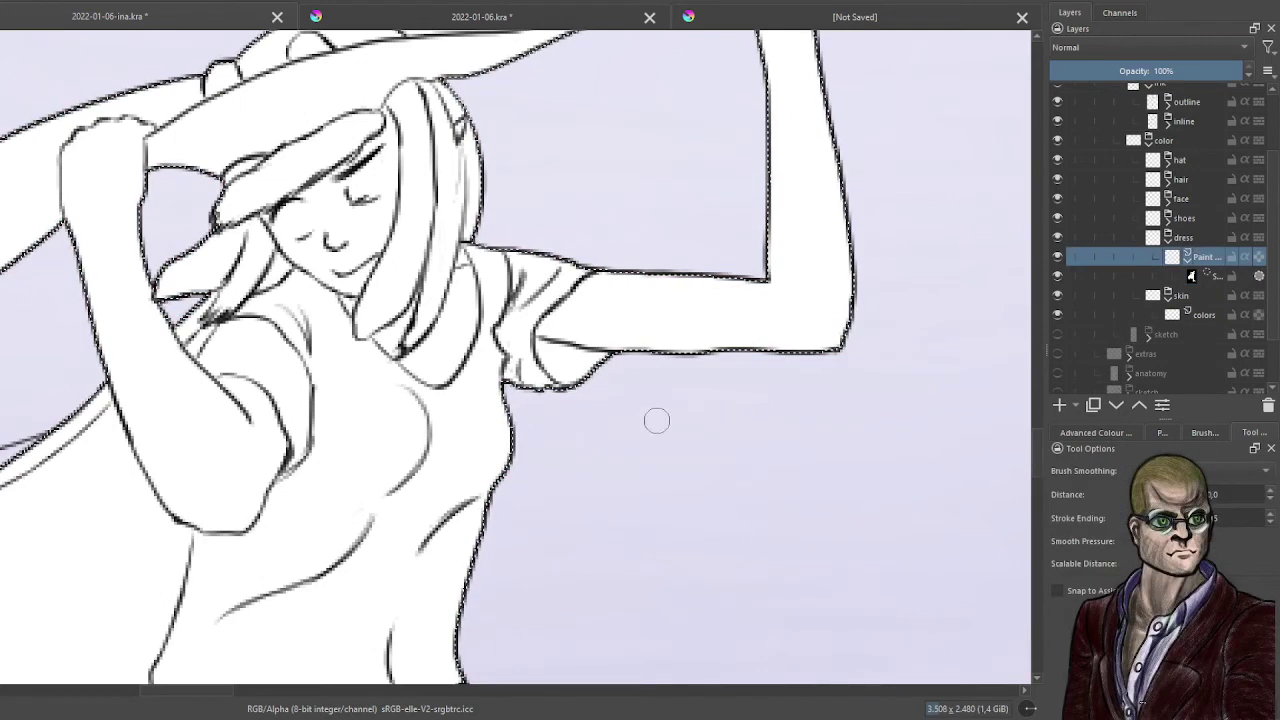
pyautogui.click(1097, 435)
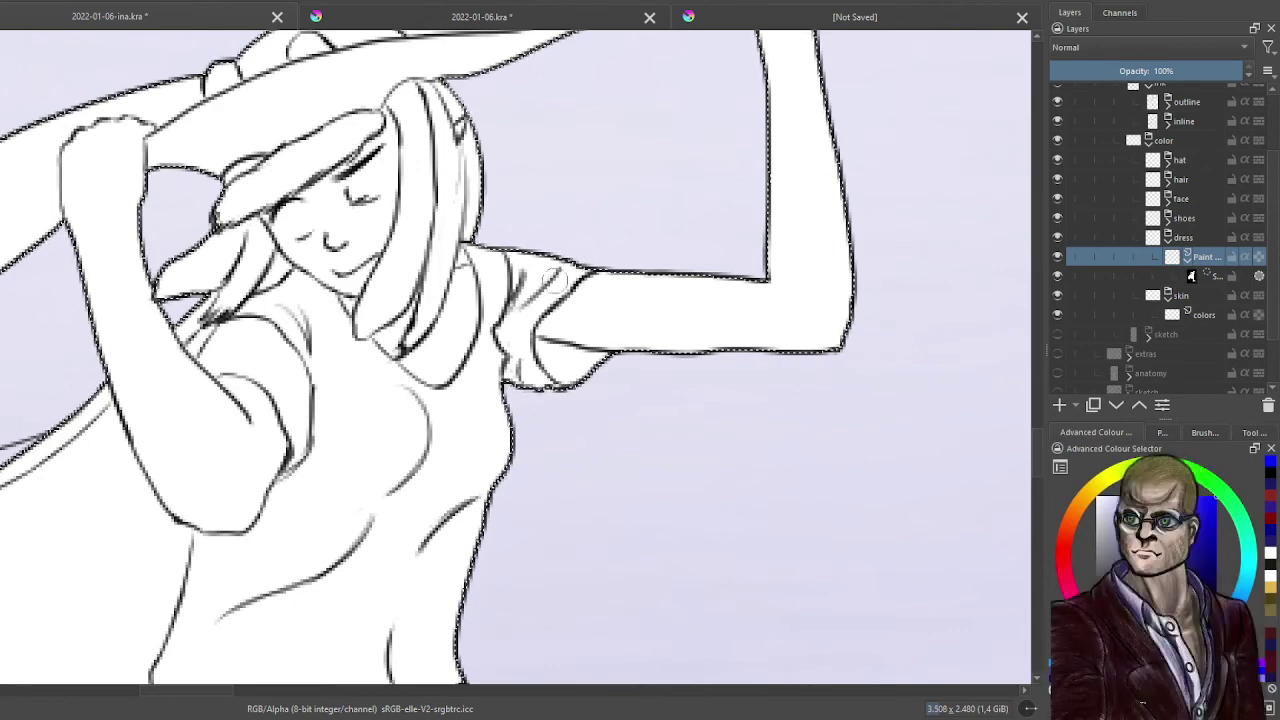
pyautogui.moveTo(574, 251)
pyautogui.mouseDown()
pyautogui.moveTo(547, 290)
pyautogui.moveTo(583, 262)
pyautogui.mouseUp()
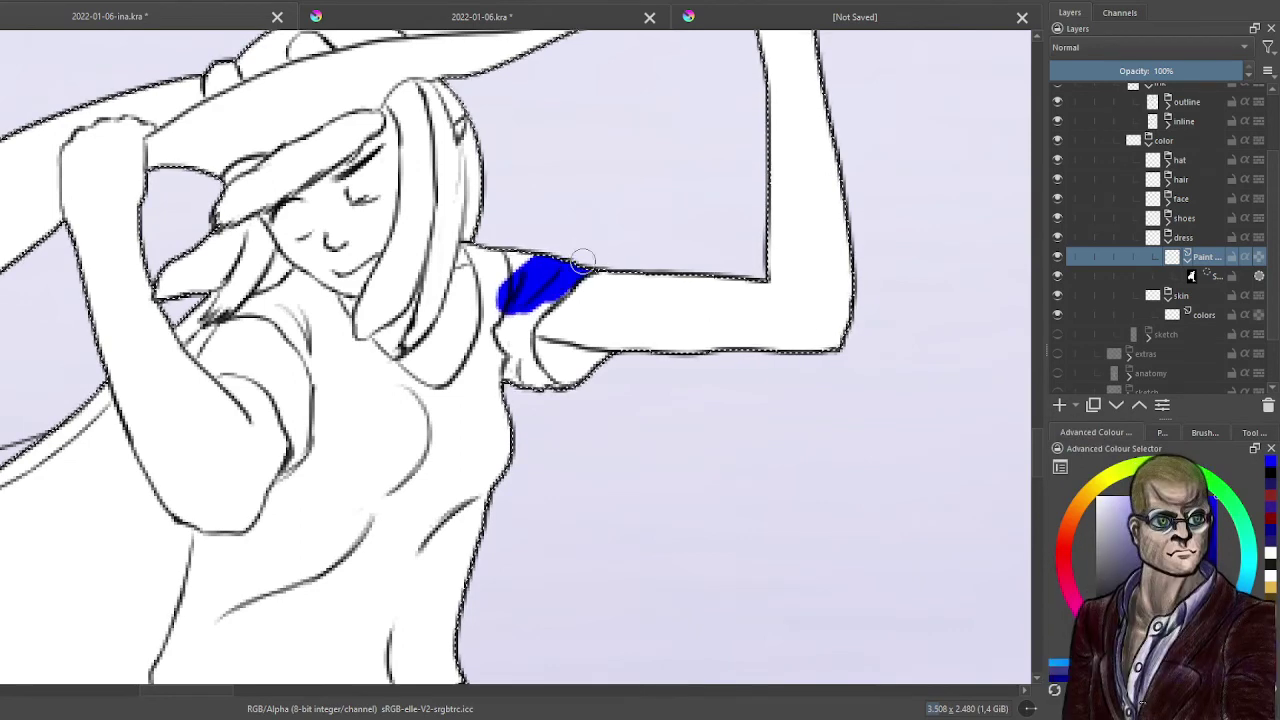
pyautogui.moveTo(477, 250); pyautogui.dragTo(480, 251)
pyautogui.moveTo(472, 251); pyautogui.dragTo(481, 269)
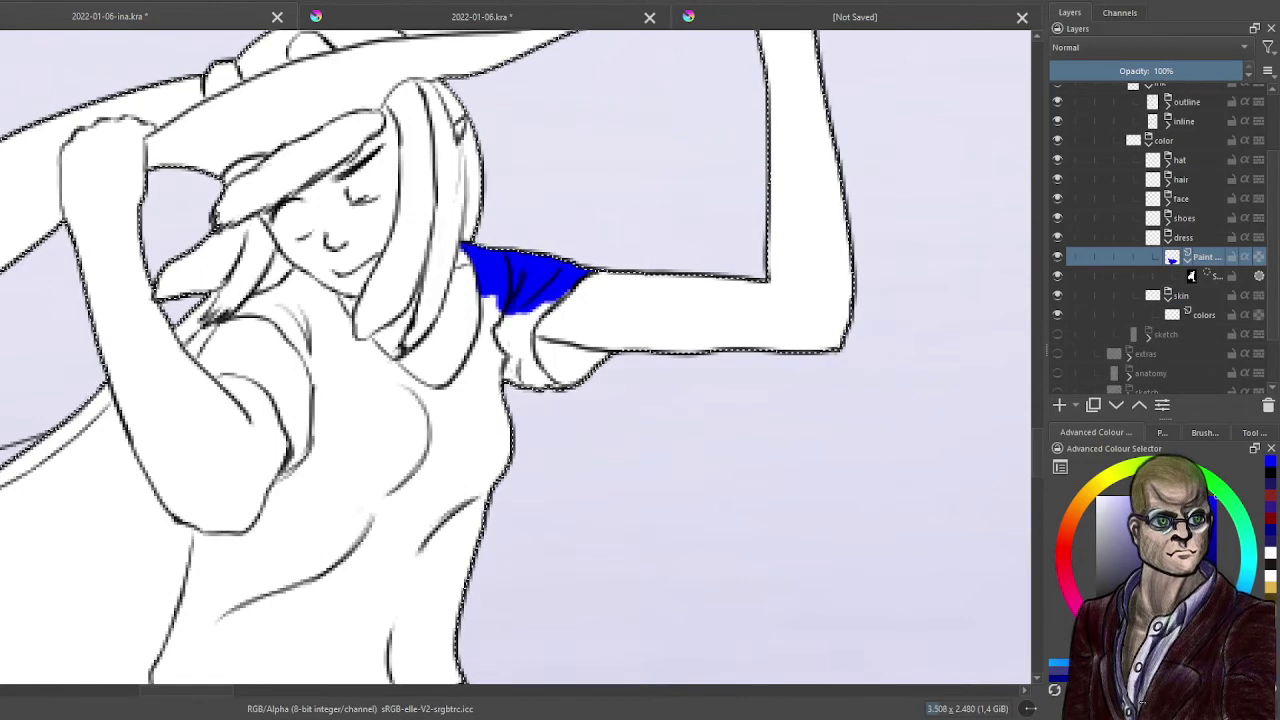
pyautogui.moveTo(498, 284); pyautogui.dragTo(495, 317)
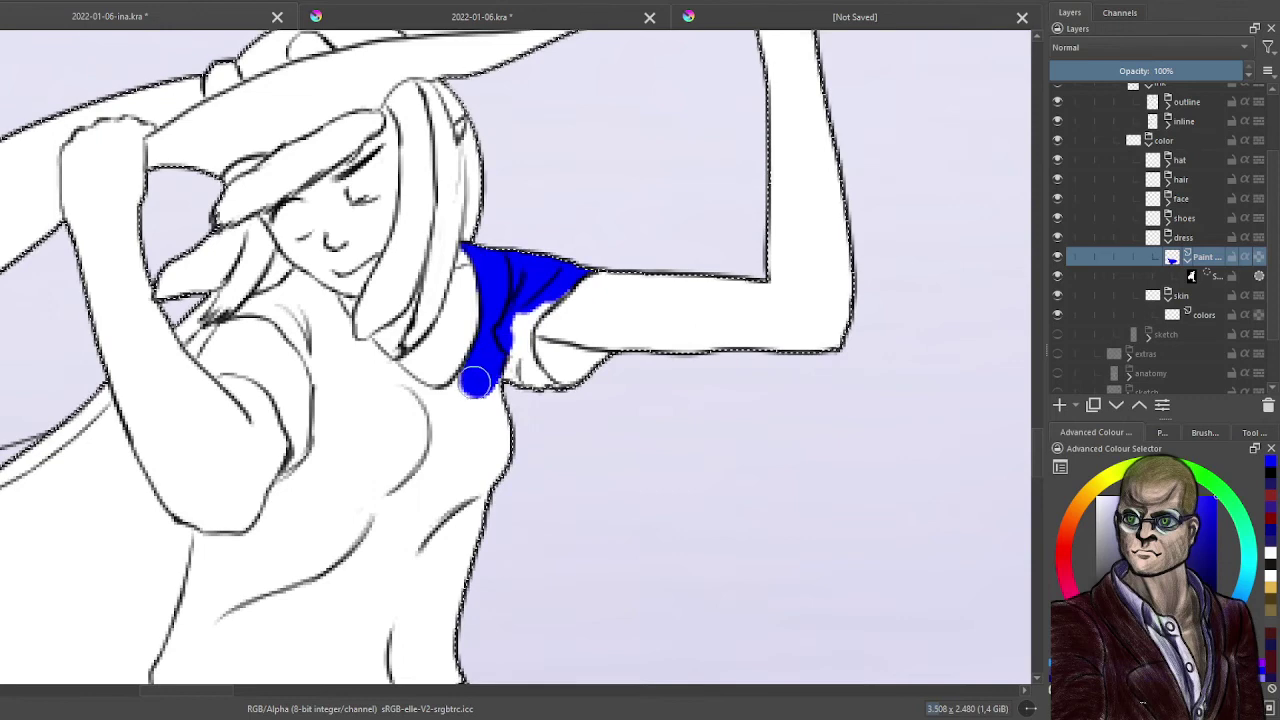
pyautogui.moveTo(475, 380)
pyautogui.mouseDown()
pyautogui.moveTo(451, 403)
pyautogui.moveTo(475, 378)
pyautogui.mouseUp()
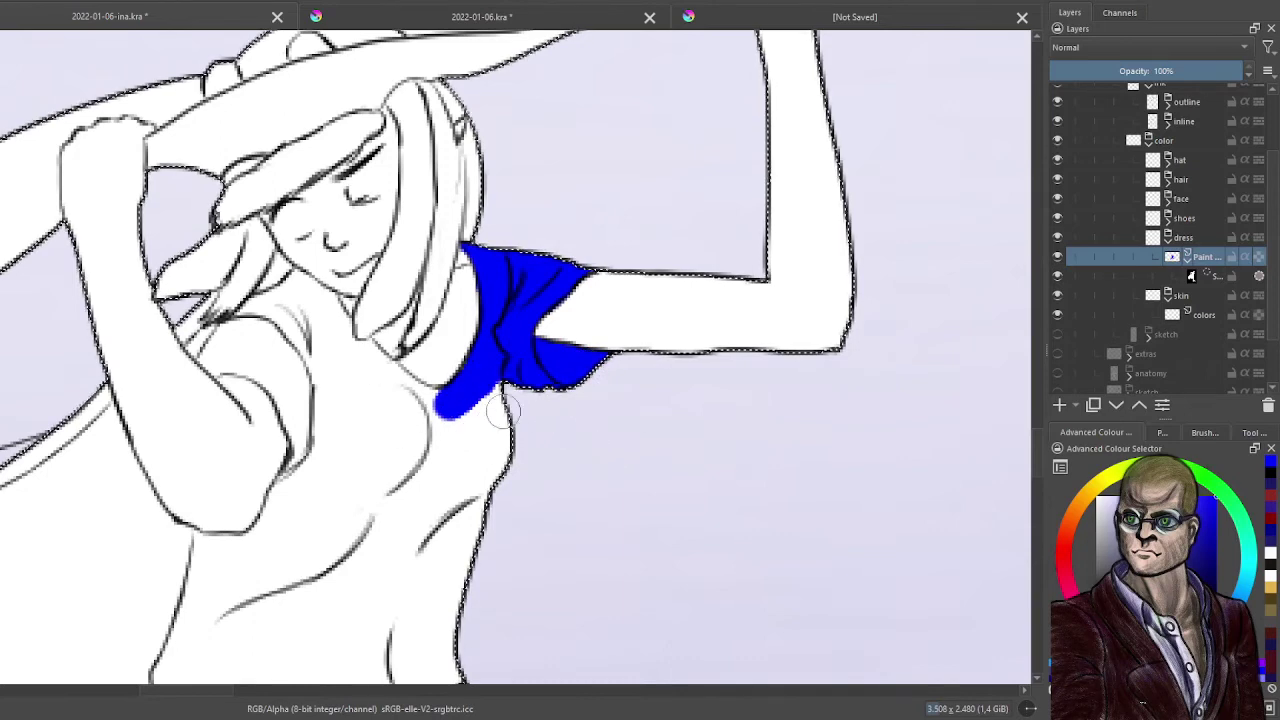
# - Paint the dress's upper bodice, neckline and other sleeve in the same blue, down to about the lower chest
pyautogui.moveTo(438, 445)
pyautogui.mouseDown()
pyautogui.moveTo(451, 438)
pyautogui.moveTo(414, 540)
pyautogui.moveTo(410, 606)
pyautogui.mouseUp()
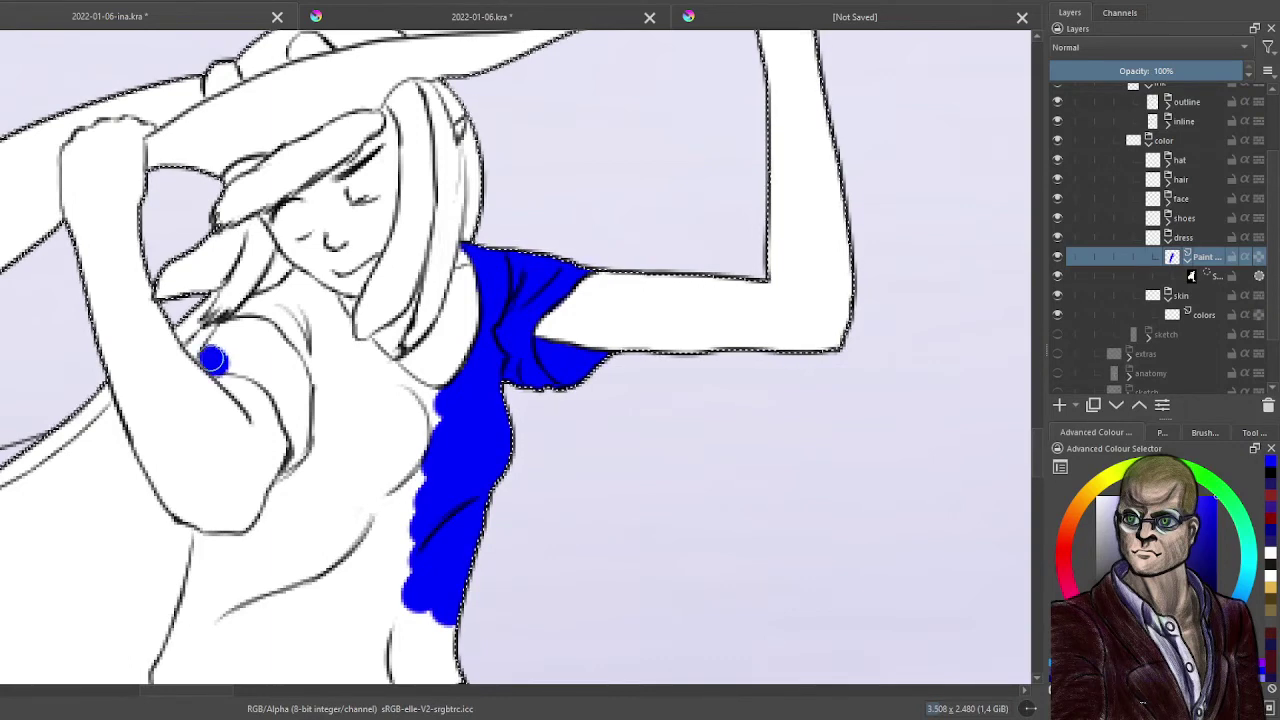
pyautogui.moveTo(222, 340)
pyautogui.mouseDown()
pyautogui.moveTo(270, 305)
pyautogui.moveTo(296, 305)
pyautogui.moveTo(292, 278)
pyautogui.moveTo(308, 288)
pyautogui.moveTo(329, 352)
pyautogui.moveTo(336, 320)
pyautogui.moveTo(338, 350)
pyautogui.moveTo(295, 330)
pyautogui.moveTo(236, 355)
pyautogui.moveTo(268, 370)
pyautogui.moveTo(258, 358)
pyautogui.moveTo(313, 425)
pyautogui.moveTo(270, 336)
pyautogui.moveTo(323, 417)
pyautogui.moveTo(306, 333)
pyautogui.moveTo(314, 374)
pyautogui.moveTo(309, 360)
pyautogui.moveTo(331, 394)
pyautogui.moveTo(345, 390)
pyautogui.moveTo(334, 446)
pyautogui.moveTo(277, 509)
pyautogui.moveTo(300, 466)
pyautogui.moveTo(340, 512)
pyautogui.moveTo(430, 467)
pyautogui.moveTo(420, 531)
pyautogui.moveTo(398, 382)
pyautogui.moveTo(350, 352)
pyautogui.moveTo(380, 437)
pyautogui.moveTo(425, 432)
pyautogui.moveTo(355, 355)
pyautogui.mouseUp()
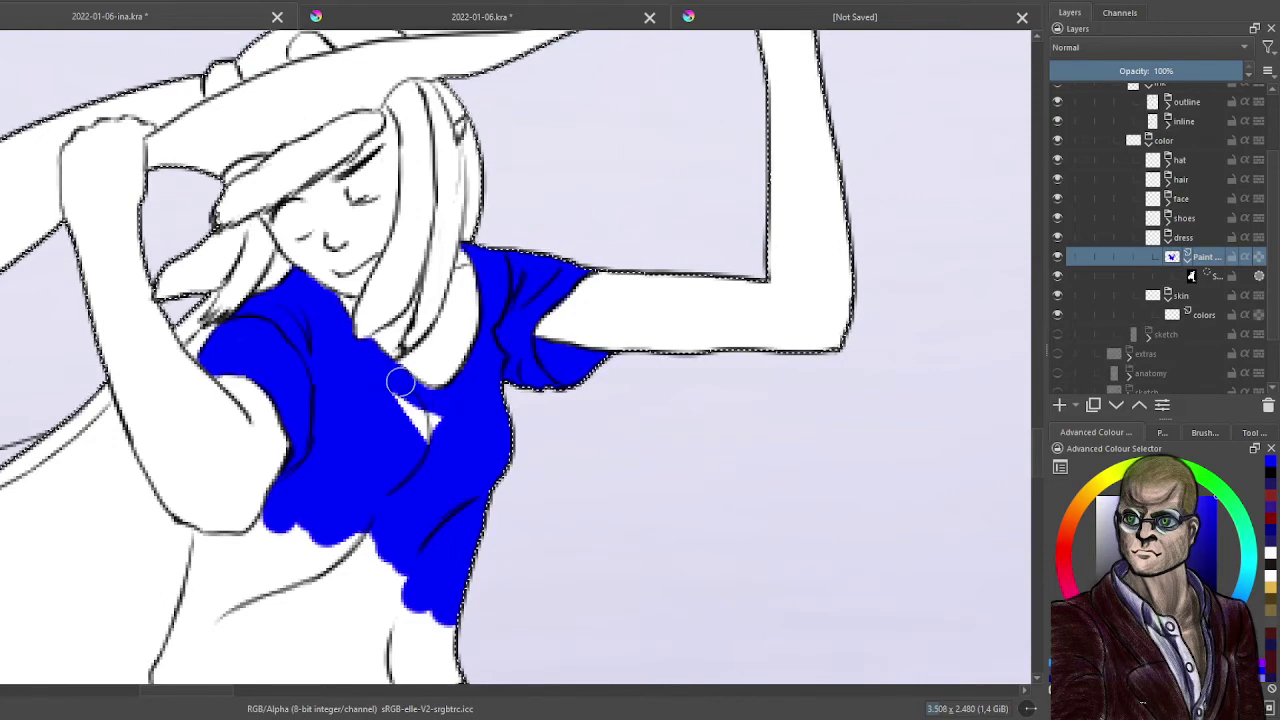
pyautogui.moveTo(418, 398)
pyautogui.mouseDown()
pyautogui.moveTo(427, 436)
pyautogui.moveTo(399, 400)
pyautogui.moveTo(405, 469)
pyautogui.moveTo(443, 467)
pyautogui.moveTo(443, 481)
pyautogui.moveTo(503, 260)
pyautogui.mouseUp()
# - Paint the dress's midriff and waist seam in the same blue, from the lower chest down to the top of the skirt
pyautogui.scroll(-2, 410, 470)
pyautogui.scroll(1, 380, 275)
pyautogui.moveTo(331, 309); pyautogui.dragTo(379, 299)
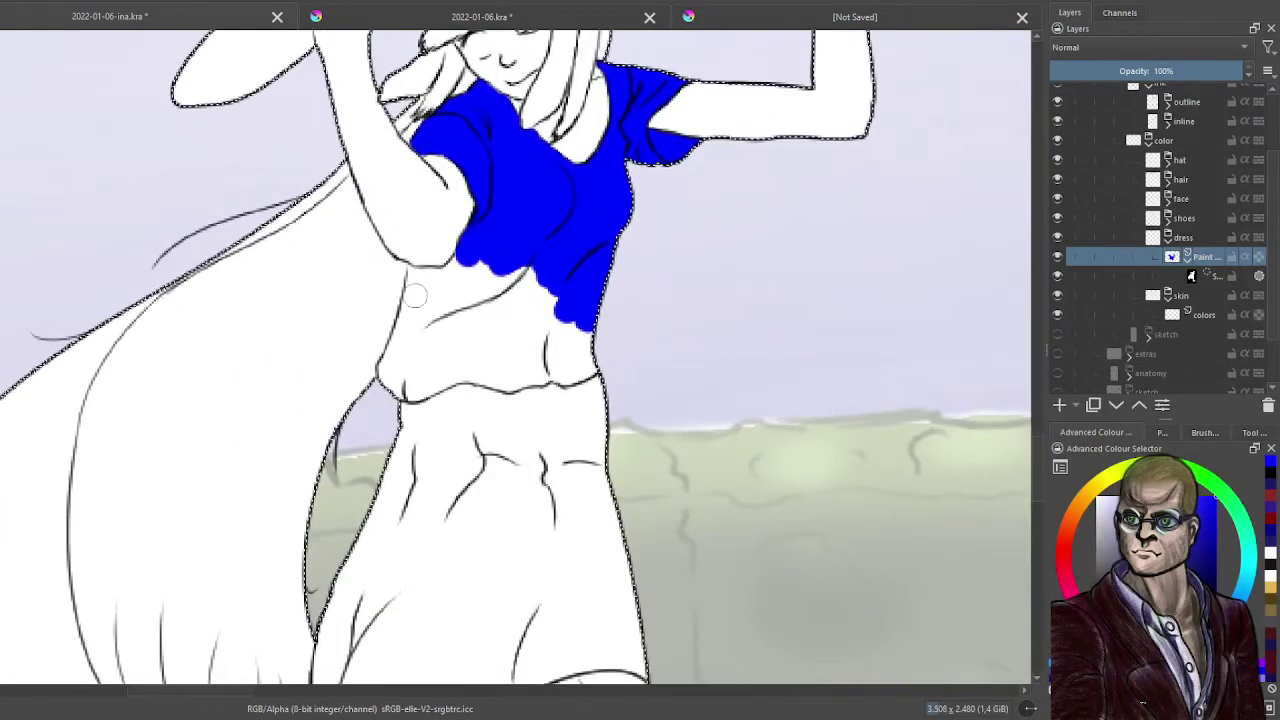
pyautogui.scroll(2, 416, 296)
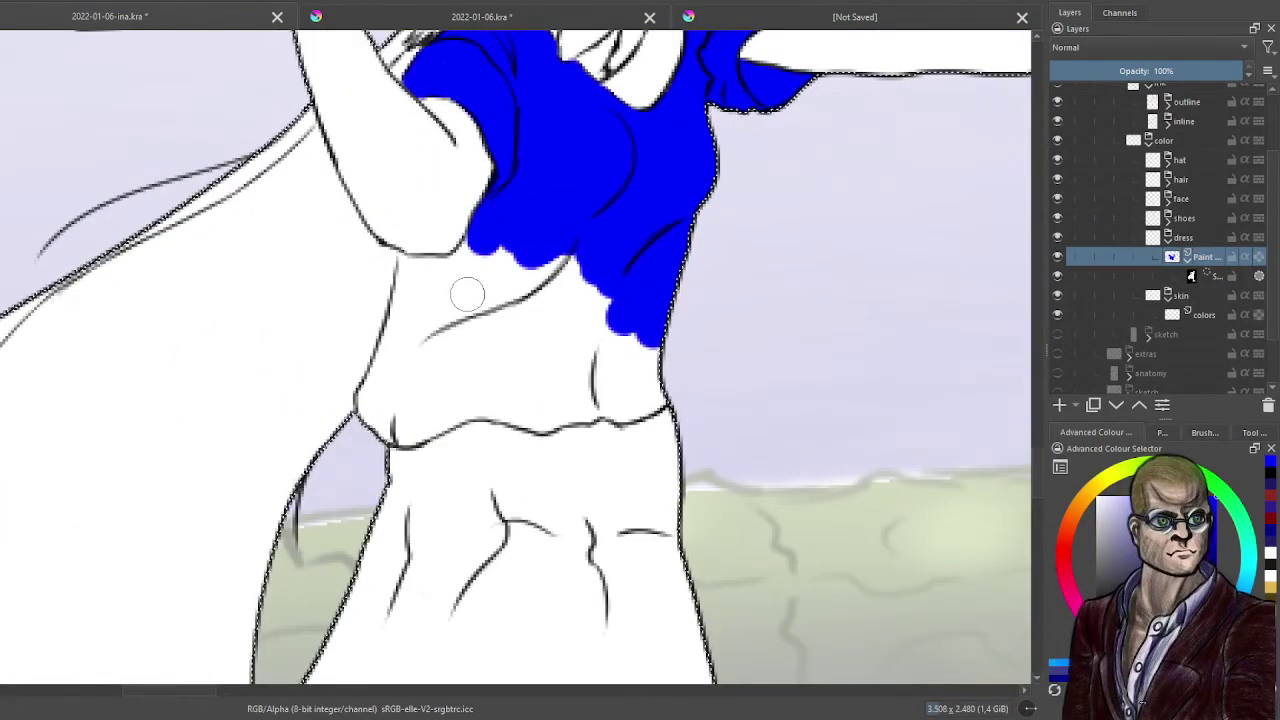
pyautogui.moveTo(412, 272)
pyautogui.mouseDown()
pyautogui.moveTo(400, 300)
pyautogui.moveTo(401, 258)
pyautogui.moveTo(471, 246)
pyautogui.moveTo(462, 262)
pyautogui.moveTo(486, 234)
pyautogui.moveTo(453, 270)
pyautogui.moveTo(427, 272)
pyautogui.moveTo(408, 311)
pyautogui.moveTo(408, 292)
pyautogui.moveTo(394, 346)
pyautogui.mouseUp()
pyautogui.hotkey('ctrl', 'z')
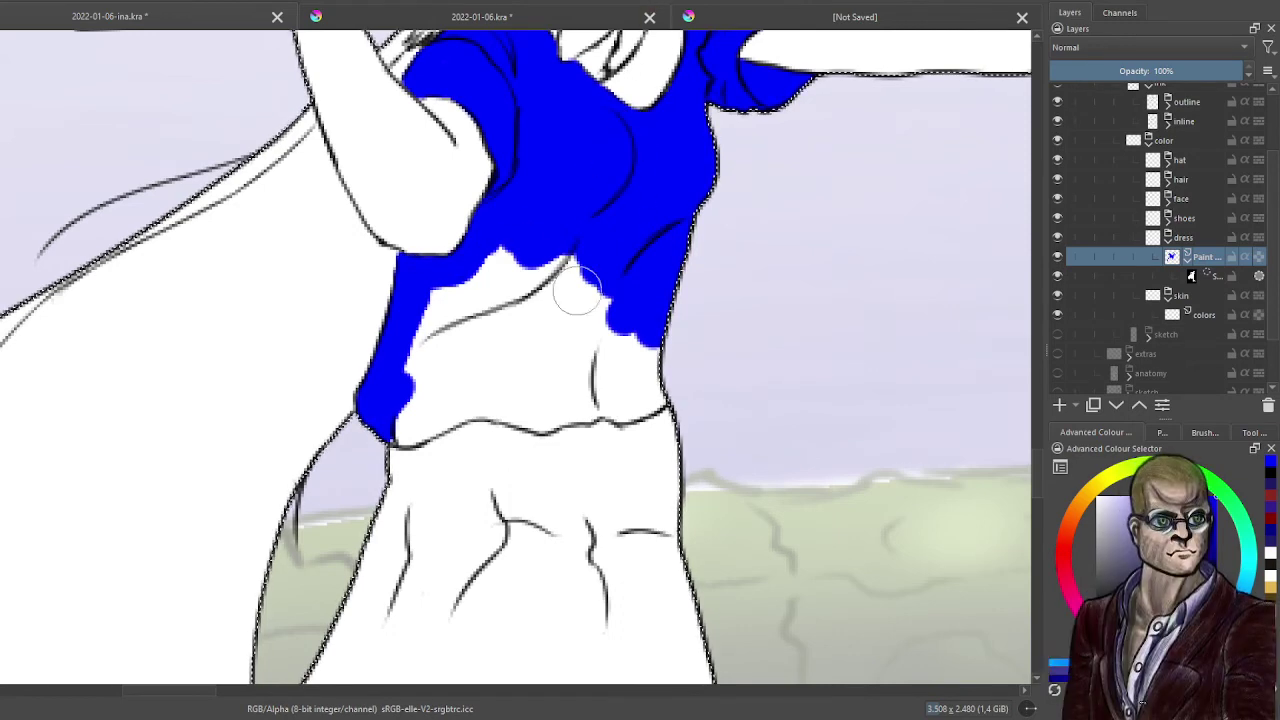
pyautogui.moveTo(571, 277)
pyautogui.mouseDown()
pyautogui.moveTo(523, 329)
pyautogui.moveTo(517, 271)
pyautogui.moveTo(472, 285)
pyautogui.moveTo(406, 366)
pyautogui.moveTo(417, 420)
pyautogui.moveTo(589, 303)
pyautogui.moveTo(506, 320)
pyautogui.moveTo(651, 314)
pyautogui.moveTo(680, 371)
pyautogui.moveTo(669, 529)
pyautogui.moveTo(684, 572)
pyautogui.mouseUp()
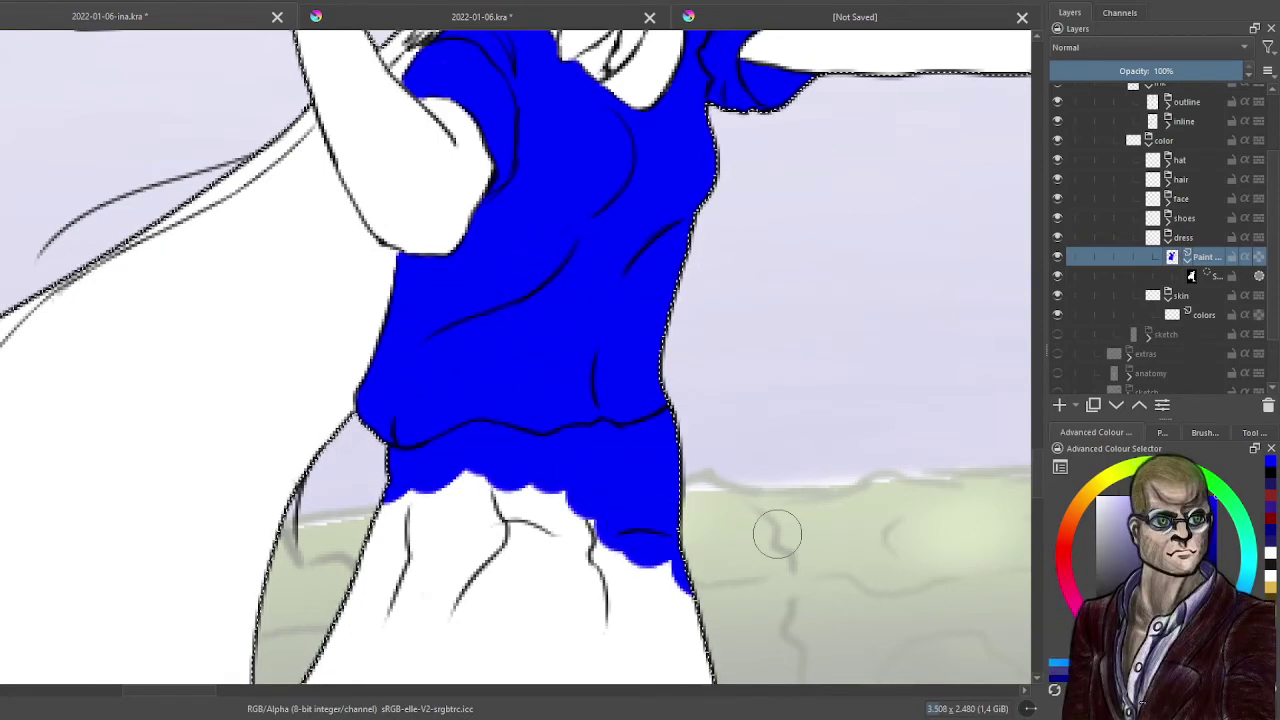
# - Compare the partly colored figure and her dress with the reference picture of the character's outfit
pyautogui.scroll(-5, 830, 425)
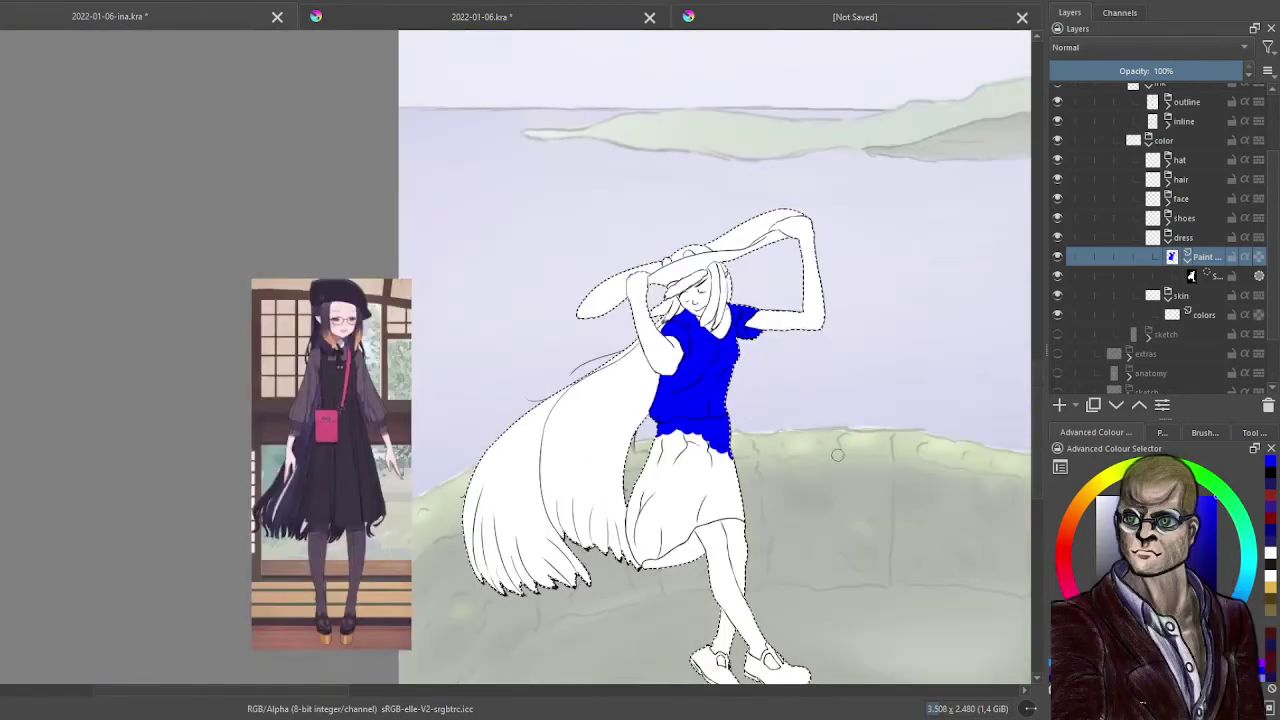
pyautogui.scroll(-2, 838, 455)
pyautogui.moveTo(835, 414); pyautogui.dragTo(600, 360)
pyautogui.moveTo(597, 426); pyautogui.dragTo(629, 422)
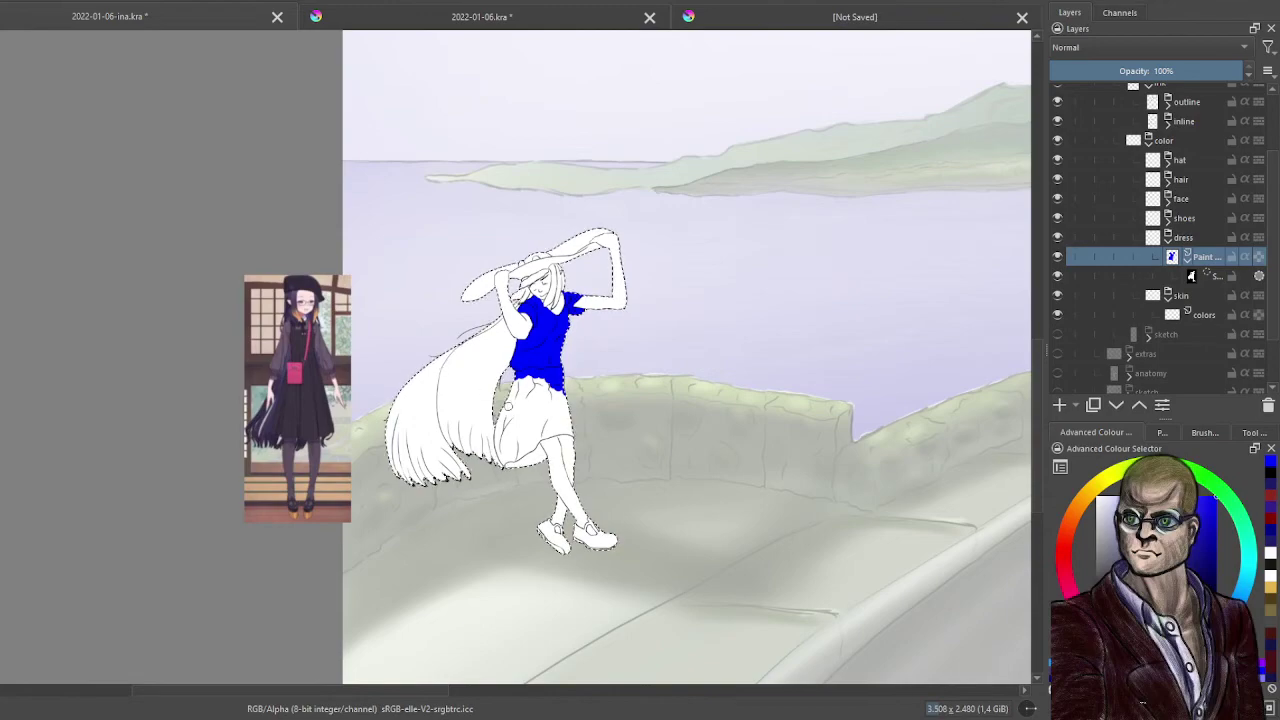
pyautogui.scroll(3, 508, 406)
pyautogui.scroll(-2, 490, 404)
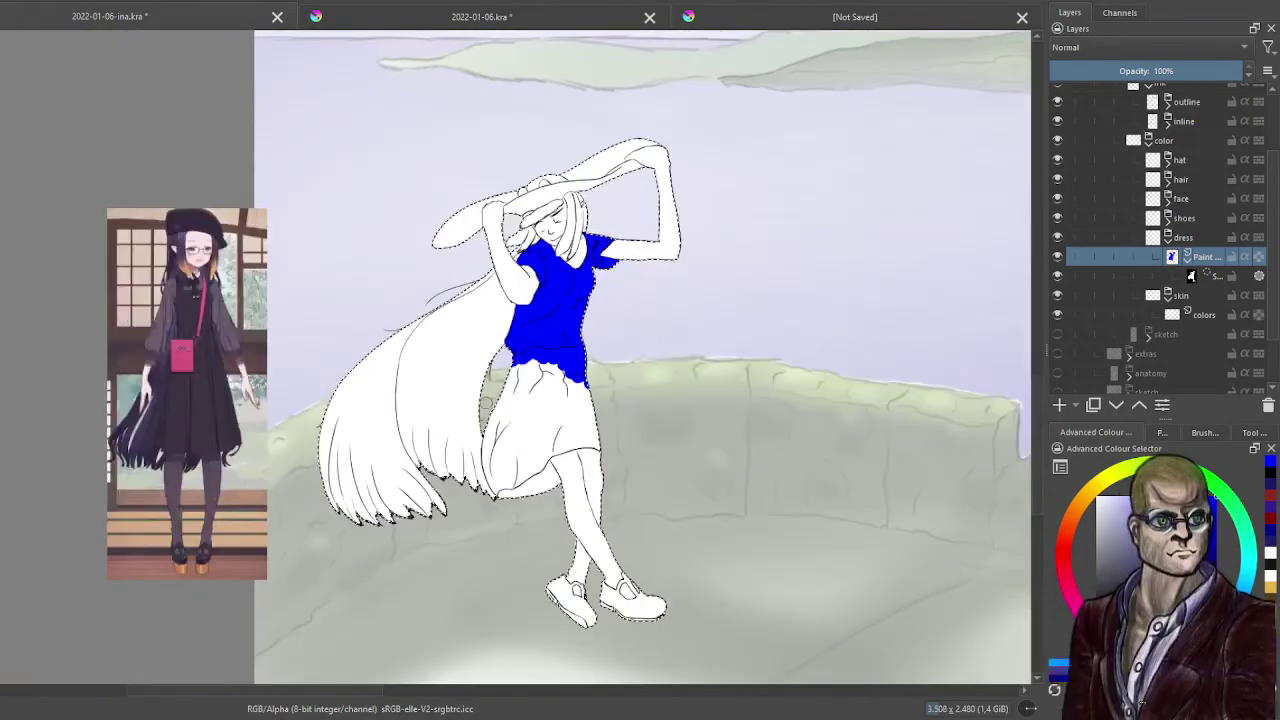
pyautogui.scroll(2, 541, 415)
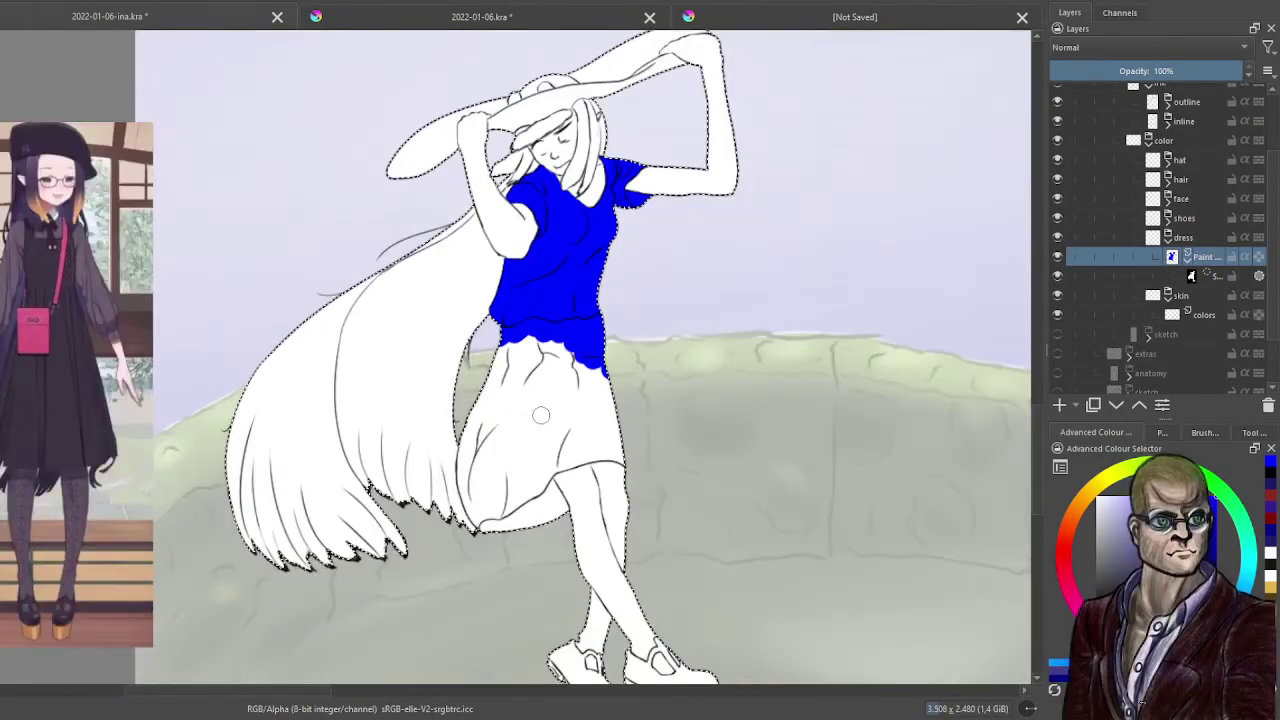
pyautogui.moveTo(541, 415); pyautogui.dragTo(666, 408)
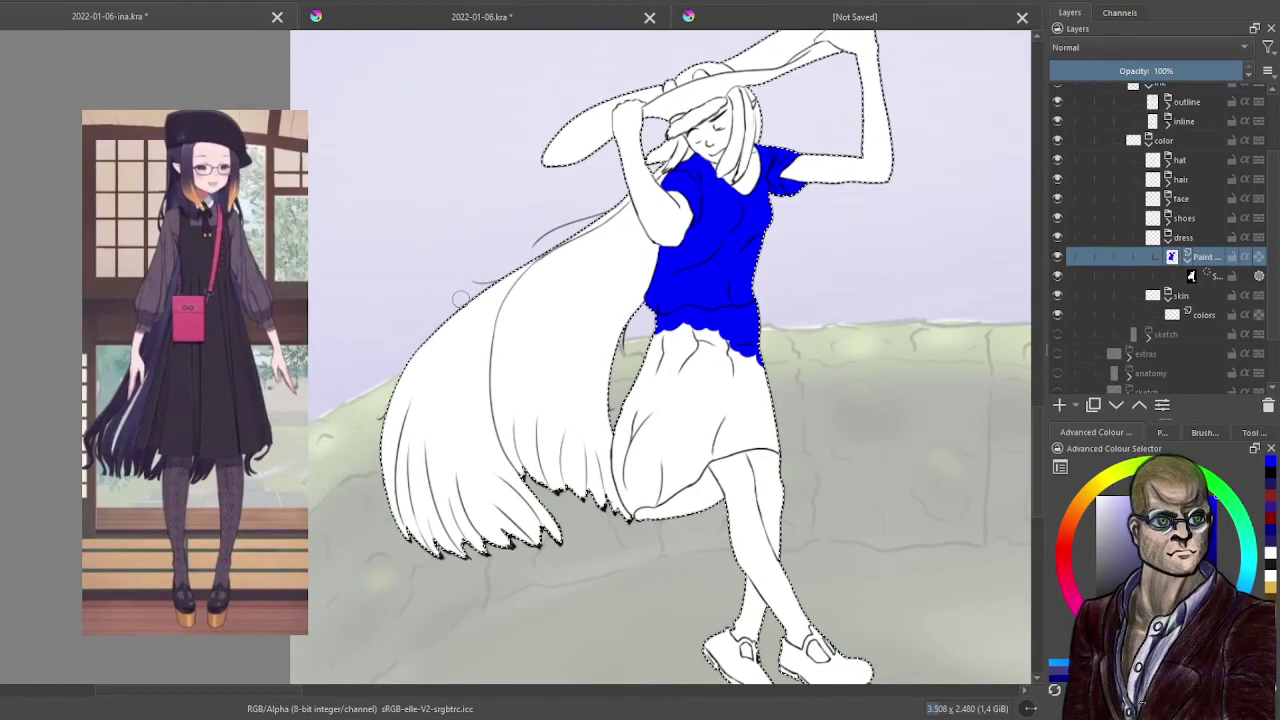
# - Paint the skirt in the same blue, from the hips down over the bent knee to near the hem
pyautogui.scroll(2, 749, 457)
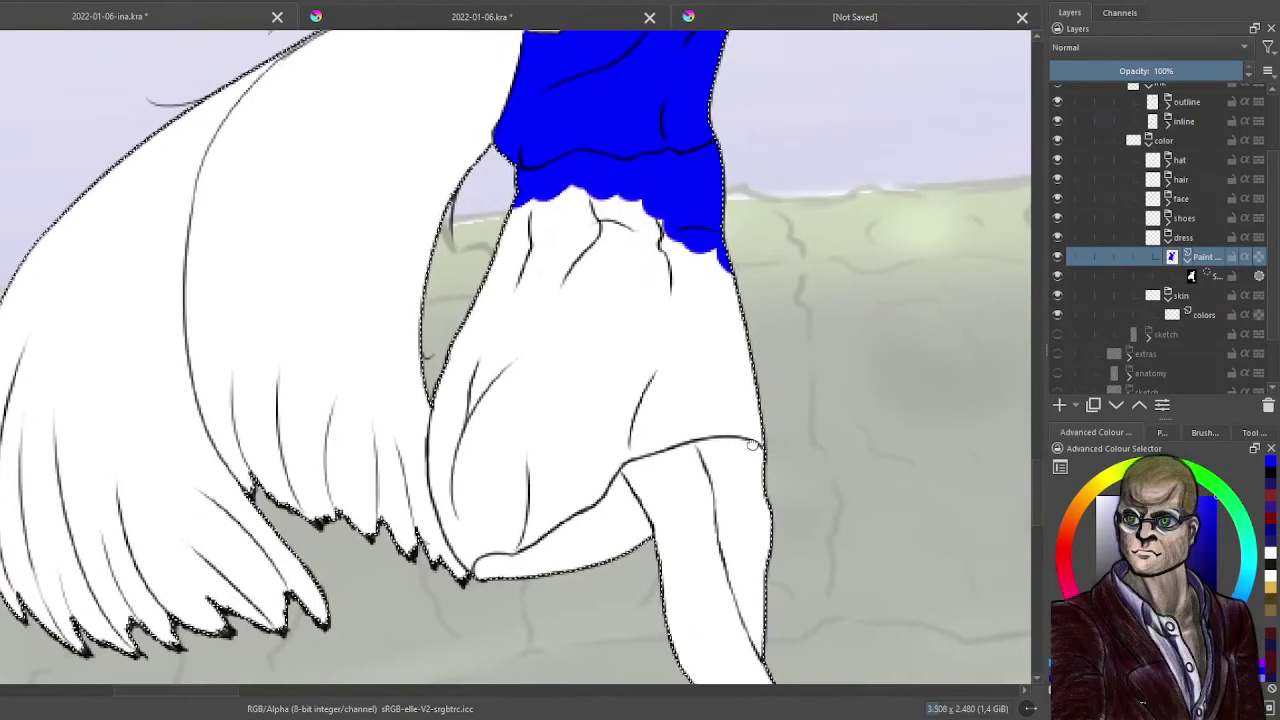
pyautogui.moveTo(497, 262)
pyautogui.mouseDown()
pyautogui.moveTo(559, 183)
pyautogui.moveTo(628, 164)
pyautogui.moveTo(624, 201)
pyautogui.moveTo(659, 201)
pyautogui.moveTo(581, 305)
pyautogui.moveTo(595, 317)
pyautogui.moveTo(746, 236)
pyautogui.moveTo(753, 248)
pyautogui.moveTo(656, 353)
pyautogui.moveTo(655, 373)
pyautogui.moveTo(735, 346)
pyautogui.moveTo(800, 368)
pyautogui.mouseUp()
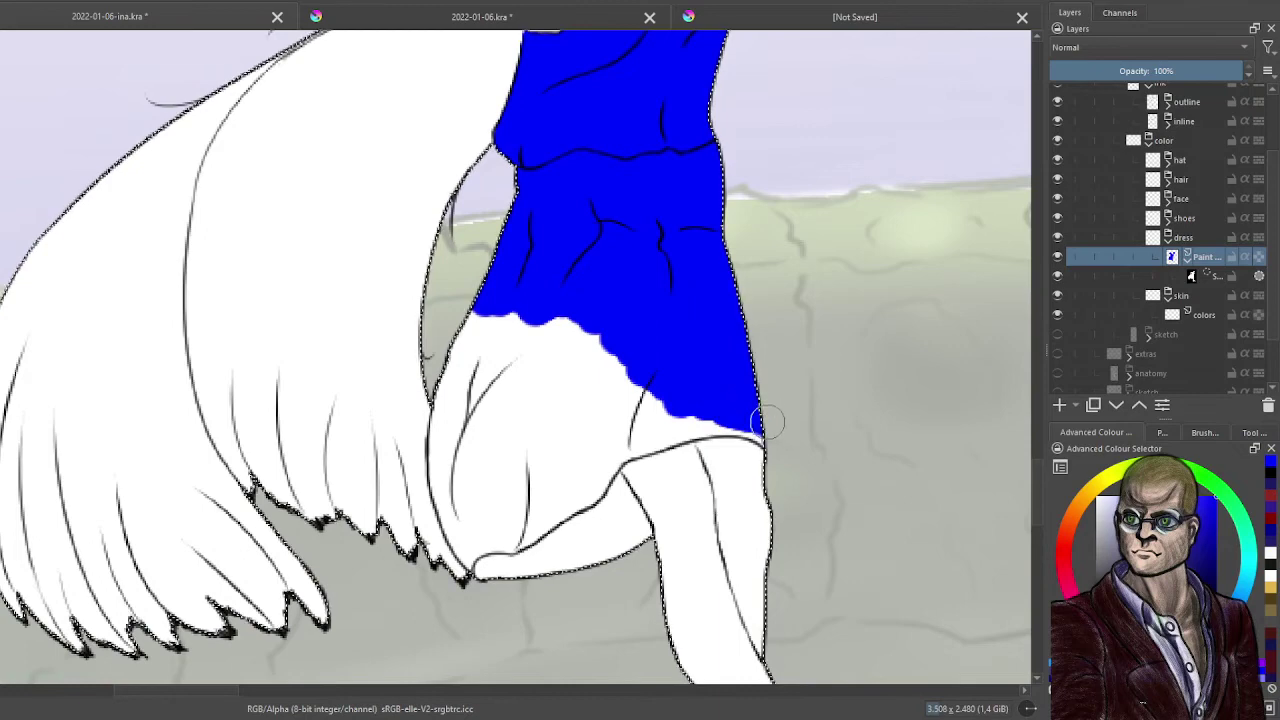
pyautogui.moveTo(760, 425)
pyautogui.mouseDown()
pyautogui.moveTo(585, 436)
pyautogui.moveTo(670, 396)
pyautogui.moveTo(666, 362)
pyautogui.moveTo(631, 344)
pyautogui.moveTo(536, 411)
pyautogui.moveTo(556, 277)
pyautogui.mouseUp()
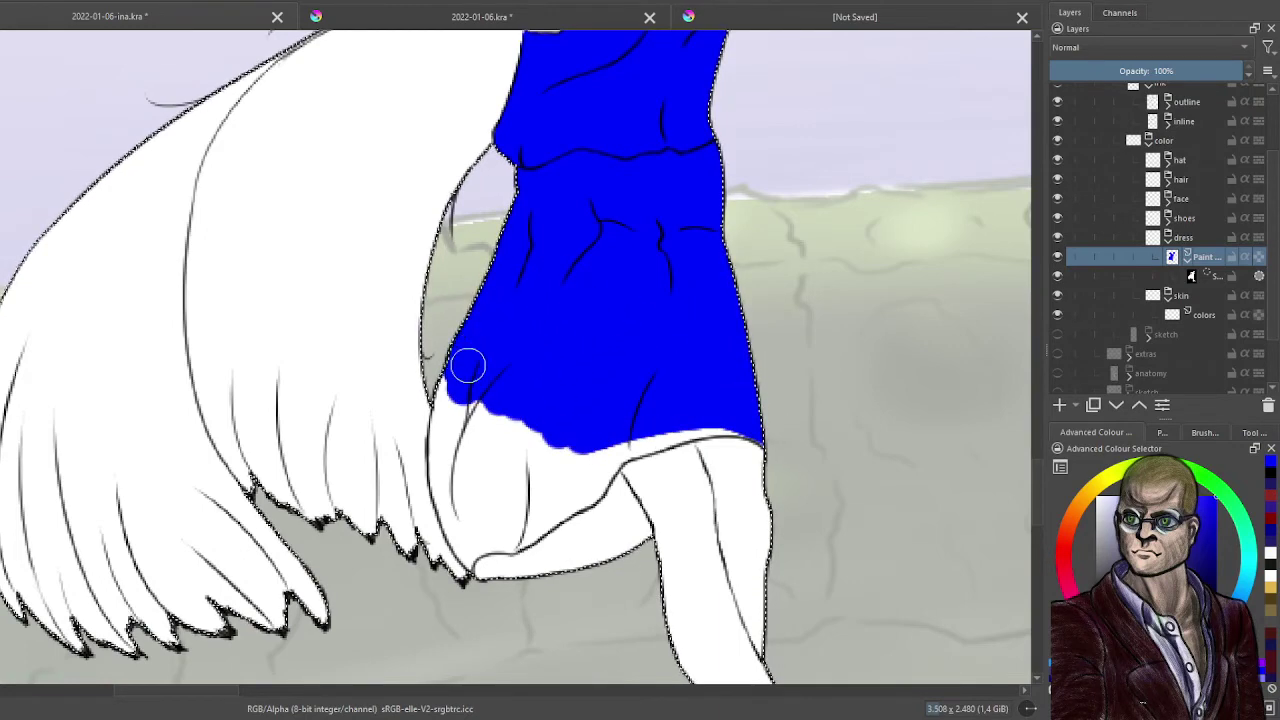
pyautogui.moveTo(460, 466); pyautogui.dragTo(460, 389)
pyautogui.moveTo(445, 437); pyautogui.dragTo(448, 472)
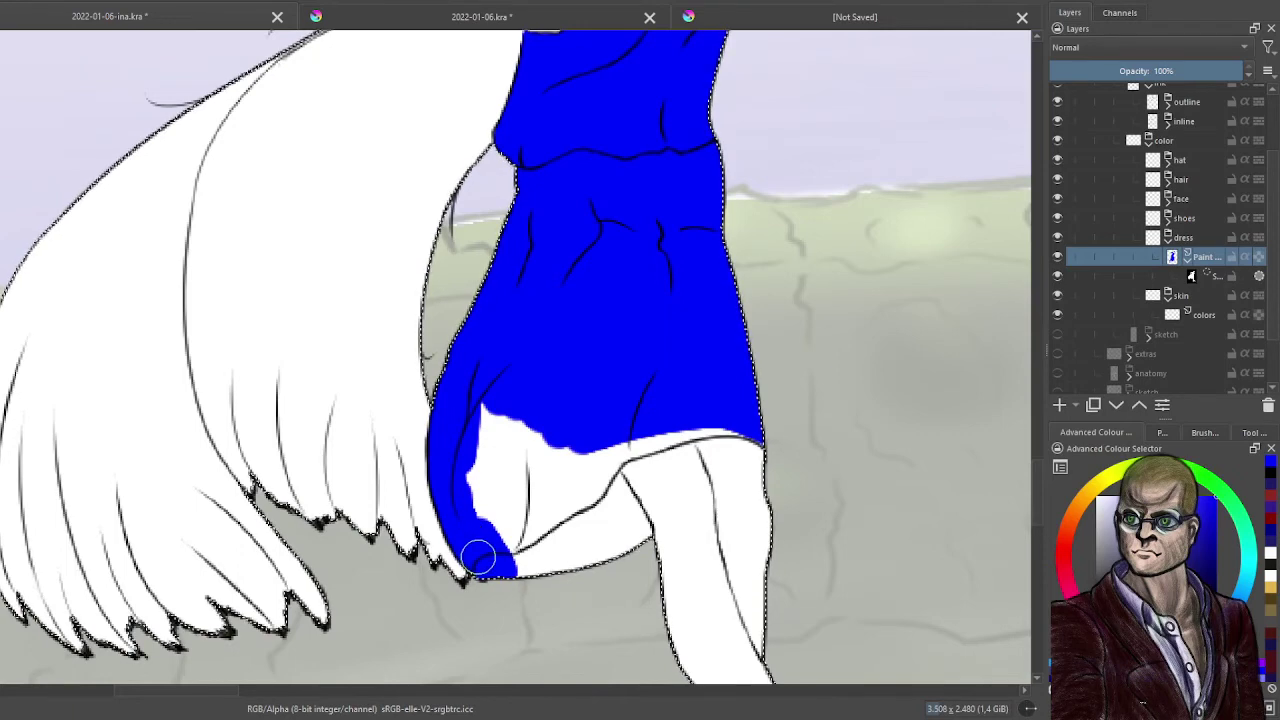
pyautogui.moveTo(478, 557)
pyautogui.mouseDown()
pyautogui.moveTo(501, 587)
pyautogui.moveTo(490, 407)
pyautogui.moveTo(475, 481)
pyautogui.moveTo(489, 523)
pyautogui.moveTo(507, 513)
pyautogui.moveTo(506, 555)
pyautogui.moveTo(532, 501)
pyautogui.moveTo(549, 511)
pyautogui.moveTo(609, 402)
pyautogui.moveTo(543, 618)
pyautogui.mouseUp()
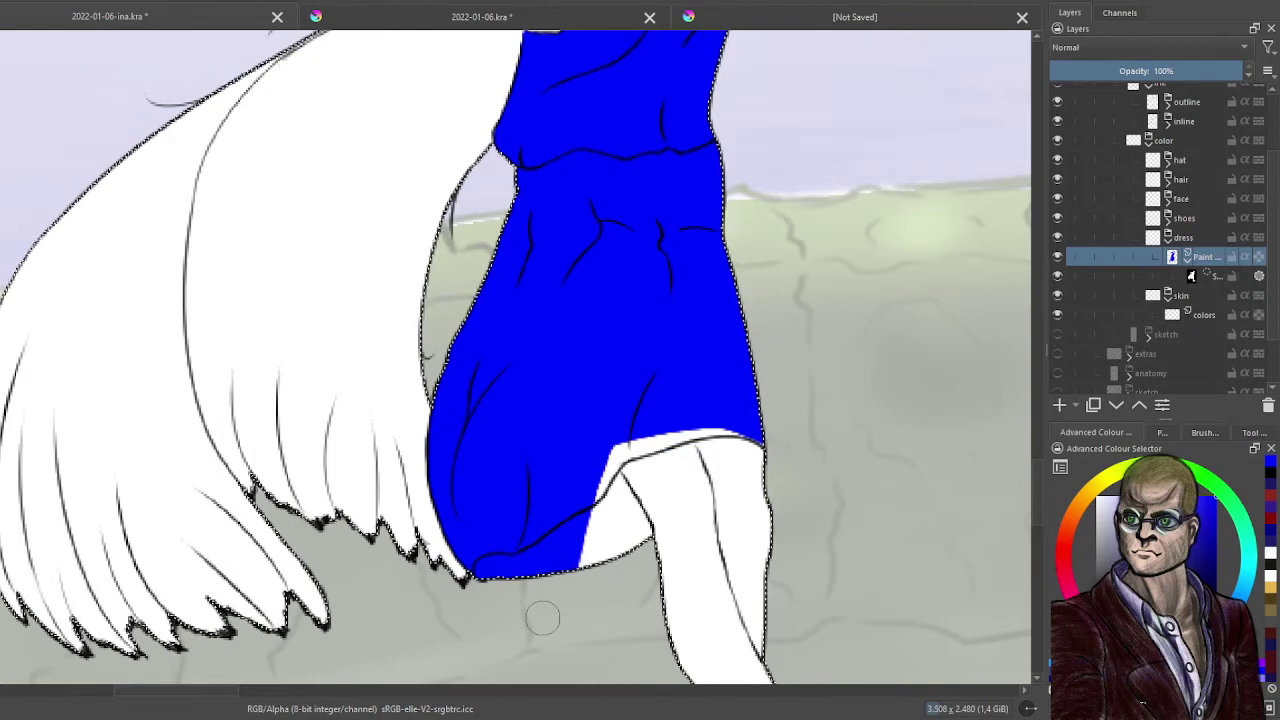
pyautogui.scroll(3, 649, 524)
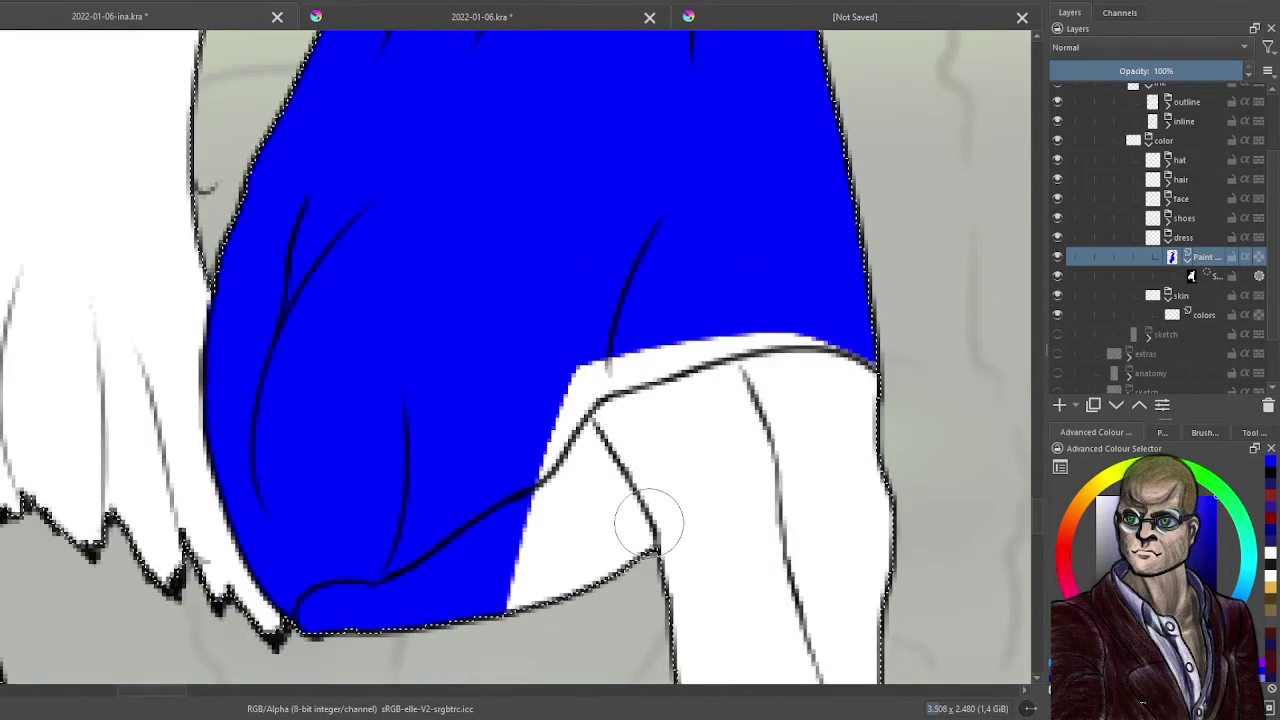
pyautogui.moveTo(570, 384)
pyautogui.mouseDown()
pyautogui.moveTo(625, 342)
pyautogui.moveTo(547, 387)
pyautogui.moveTo(790, 313)
pyautogui.moveTo(834, 314)
pyautogui.moveTo(608, 363)
pyautogui.moveTo(705, 329)
pyautogui.moveTo(583, 376)
pyautogui.moveTo(719, 330)
pyautogui.moveTo(581, 386)
pyautogui.moveTo(775, 309)
pyautogui.moveTo(531, 396)
pyautogui.moveTo(561, 417)
pyautogui.moveTo(569, 394)
pyautogui.moveTo(534, 471)
pyautogui.mouseUp()
pyautogui.hotkey('ctrl', 'z')
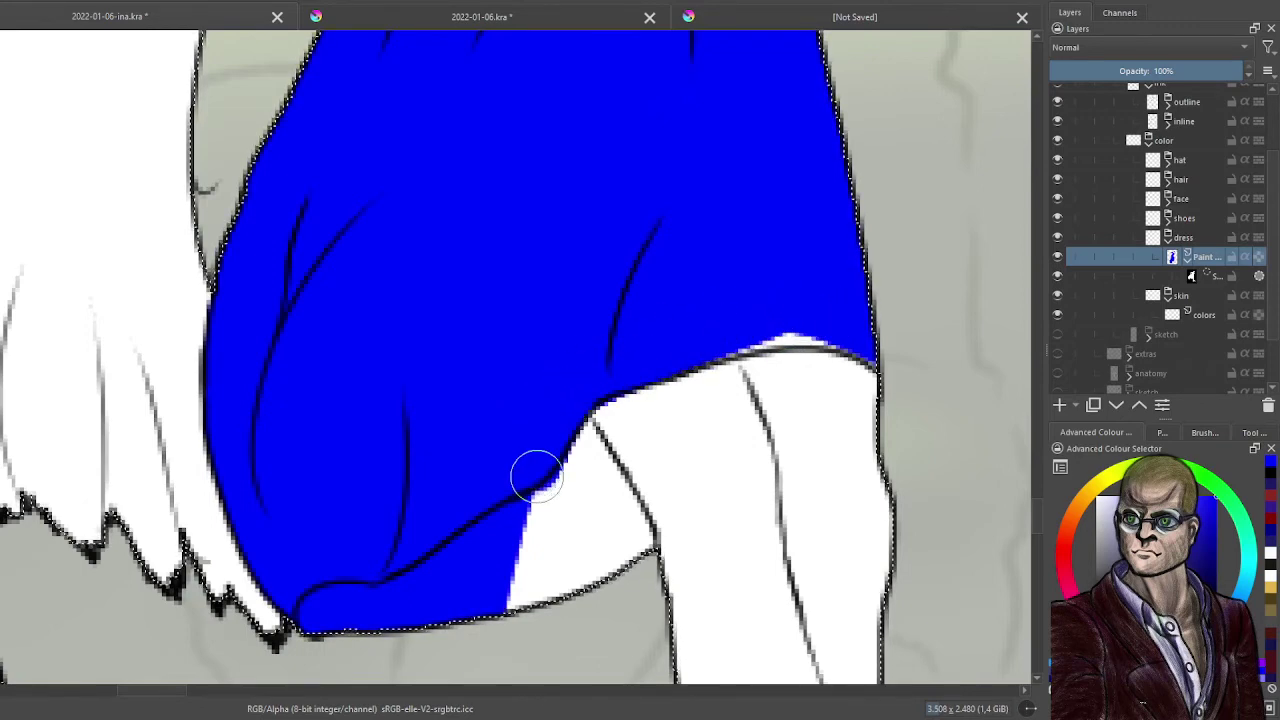
pyautogui.hotkey('ctrl', 'z')
pyautogui.hotkey('ctrl', 'z')
# - Paint the skirt's underside behind the knee and the remaining strip along its hem blue, up to the leg's outline
pyautogui.moveTo(550, 400)
pyautogui.mouseDown()
pyautogui.moveTo(594, 359)
pyautogui.moveTo(538, 446)
pyautogui.moveTo(603, 350)
pyautogui.moveTo(529, 445)
pyautogui.moveTo(546, 466)
pyautogui.moveTo(533, 539)
pyautogui.moveTo(555, 550)
pyautogui.moveTo(562, 585)
pyautogui.mouseUp()
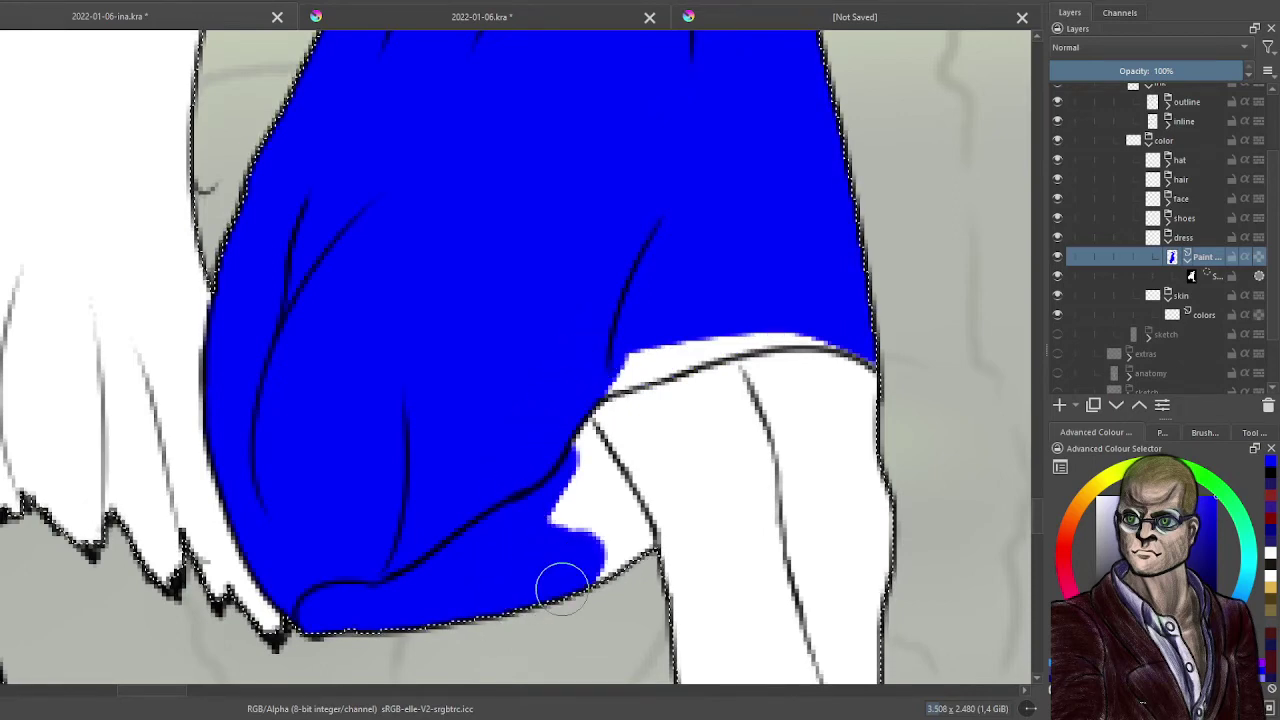
pyautogui.moveTo(586, 492)
pyautogui.mouseDown()
pyautogui.moveTo(583, 526)
pyautogui.moveTo(563, 484)
pyautogui.moveTo(552, 517)
pyautogui.moveTo(574, 463)
pyautogui.moveTo(568, 433)
pyautogui.moveTo(596, 485)
pyautogui.moveTo(567, 431)
pyautogui.moveTo(590, 485)
pyautogui.mouseUp()
pyautogui.moveTo(614, 553)
pyautogui.mouseDown()
pyautogui.moveTo(599, 484)
pyautogui.moveTo(625, 548)
pyautogui.mouseUp()
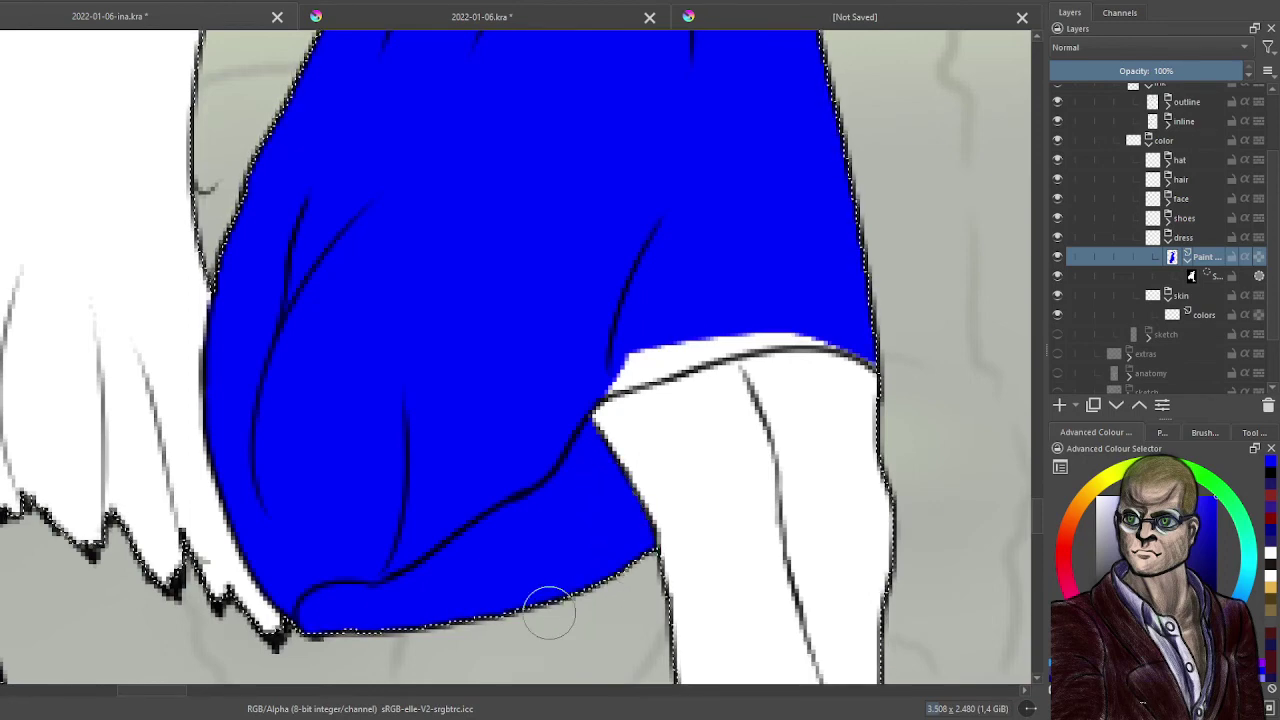
pyautogui.moveTo(629, 354)
pyautogui.mouseDown()
pyautogui.moveTo(685, 323)
pyautogui.moveTo(598, 367)
pyautogui.moveTo(680, 342)
pyautogui.moveTo(584, 379)
pyautogui.moveTo(737, 326)
pyautogui.moveTo(634, 362)
pyautogui.moveTo(726, 327)
pyautogui.moveTo(826, 317)
pyautogui.moveTo(855, 326)
pyautogui.mouseUp()
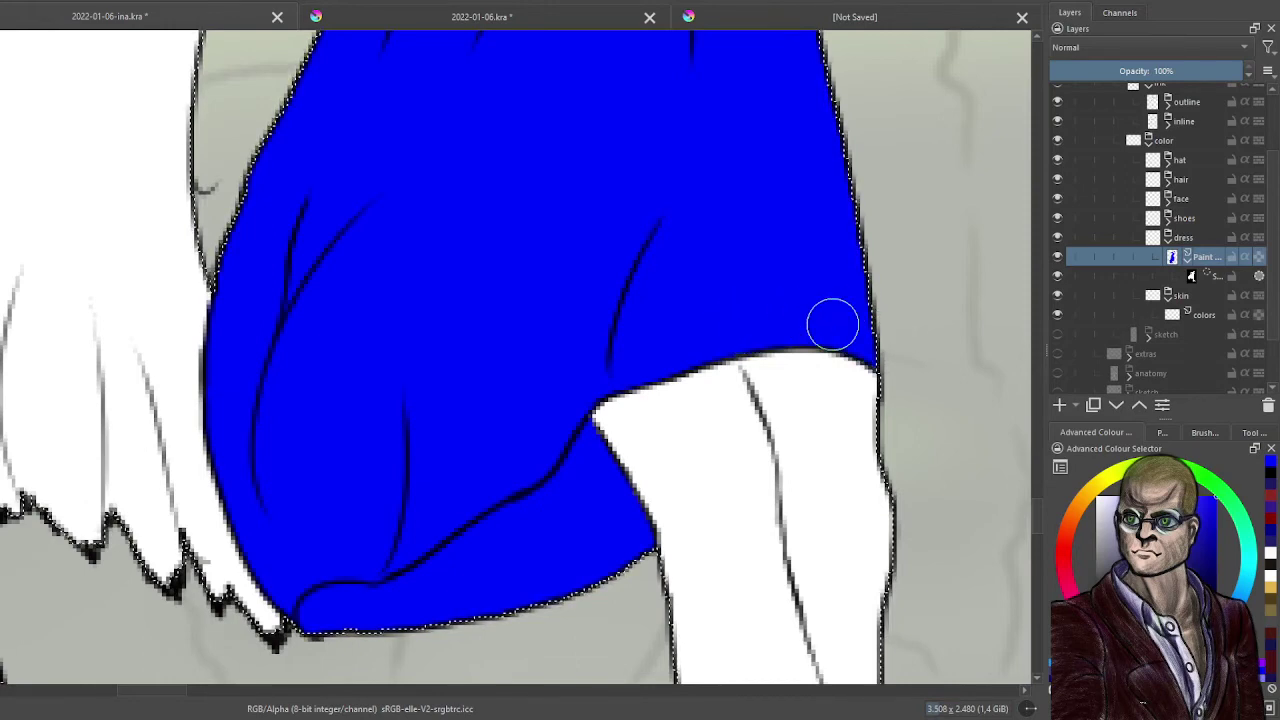
# - Move the selection mask from the dress's paint layer to the shoes group's paint layer and make that paint layer active
pyautogui.scroll(-6, 790, 280)
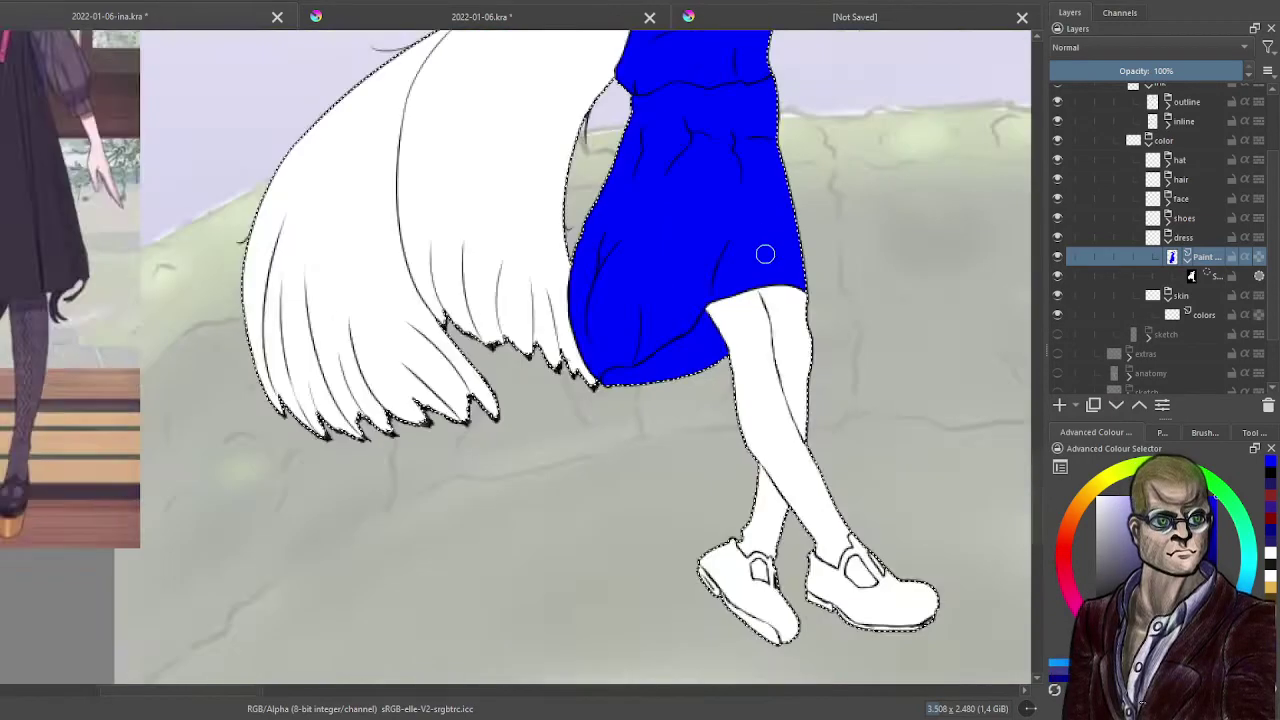
pyautogui.scroll(2, 664, 404)
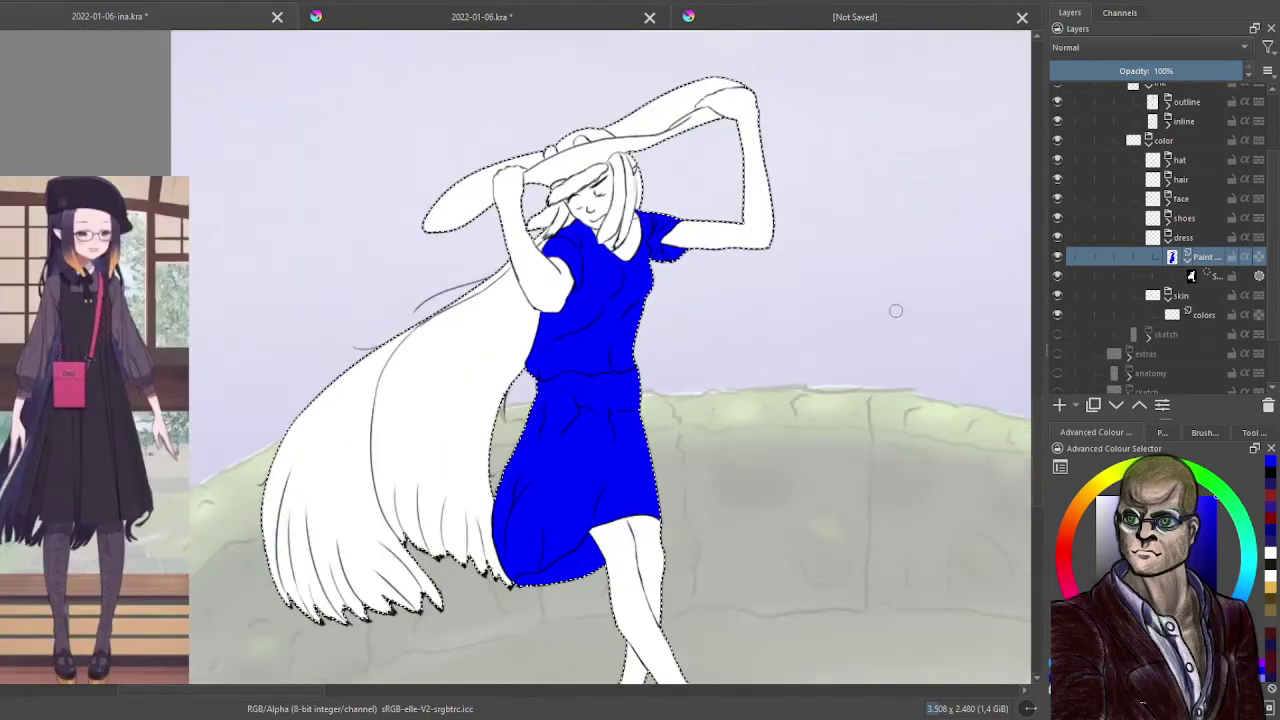
pyautogui.click(1167, 238)
pyautogui.click(1167, 238)
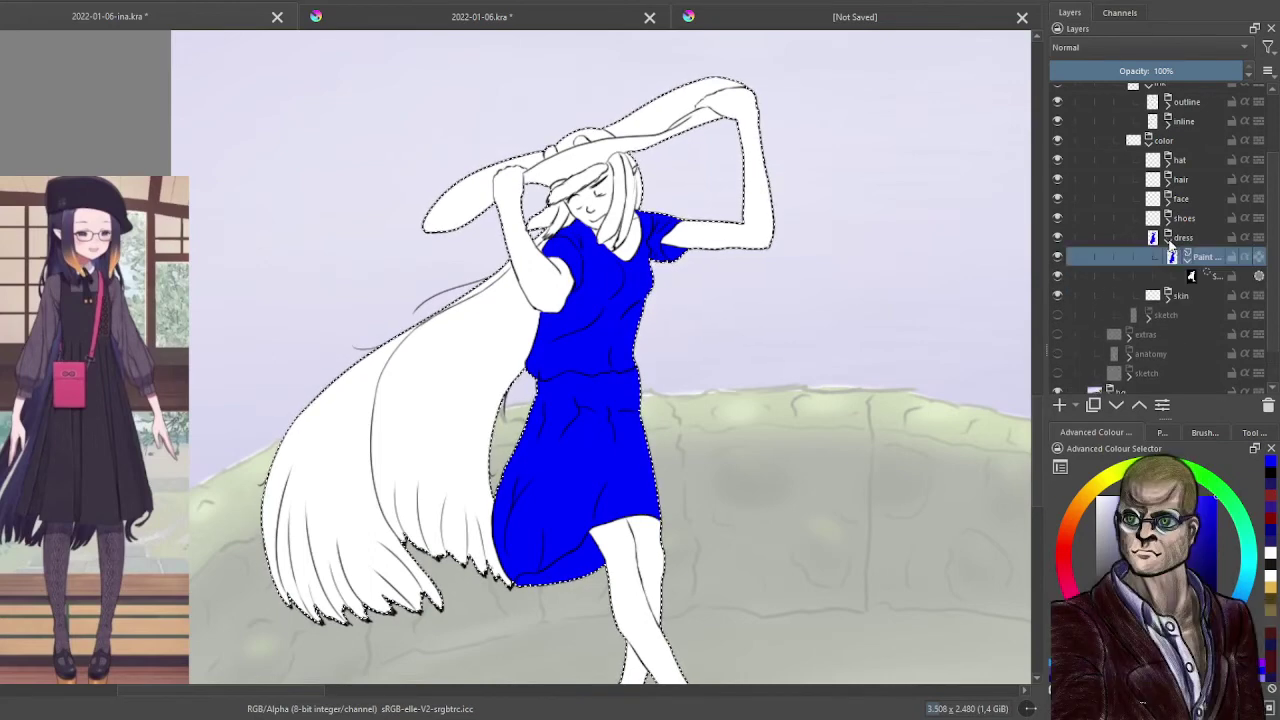
pyautogui.click(1167, 218)
pyautogui.moveTo(1215, 297)
pyautogui.mouseDown()
pyautogui.moveTo(1215, 237)
pyautogui.moveTo(1201, 240)
pyautogui.mouseUp()
pyautogui.click(1201, 240)
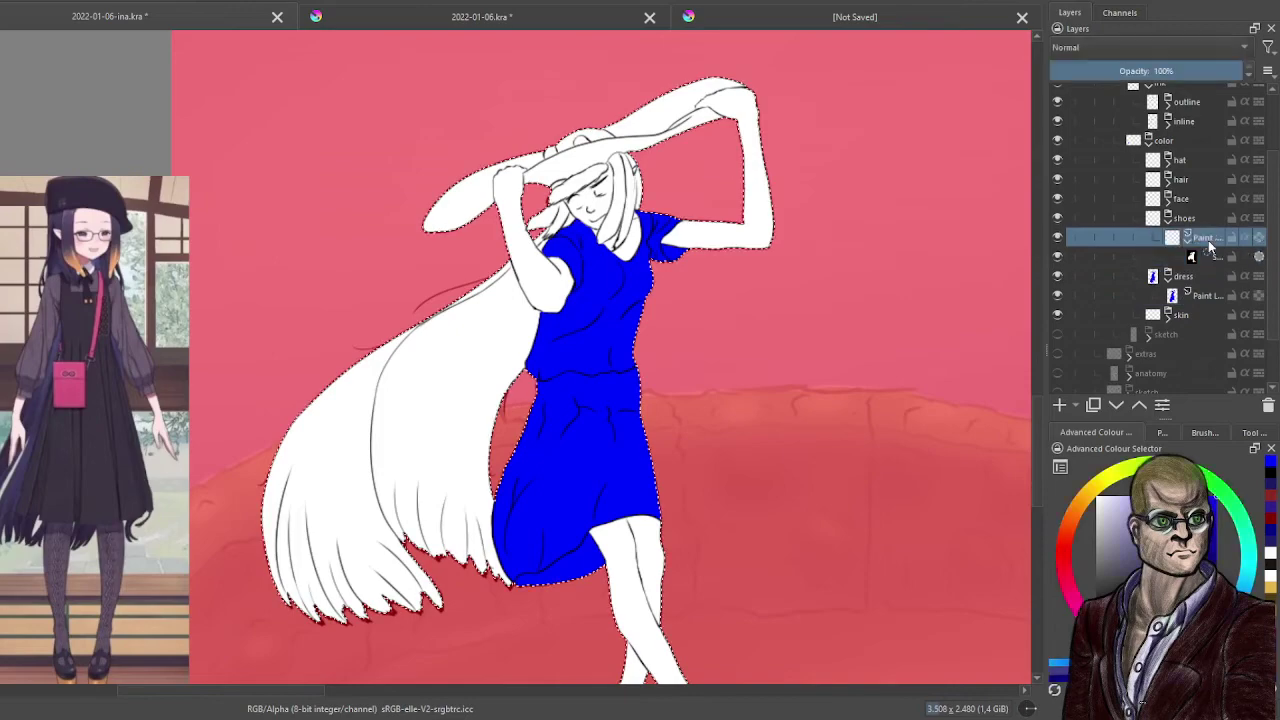
# - Paint both shoes in flat medium grey, including the soles and straps, leaving the openings around the straps unpainted
pyautogui.scroll(5, 621, 372)
pyautogui.scroll(3, 621, 372)
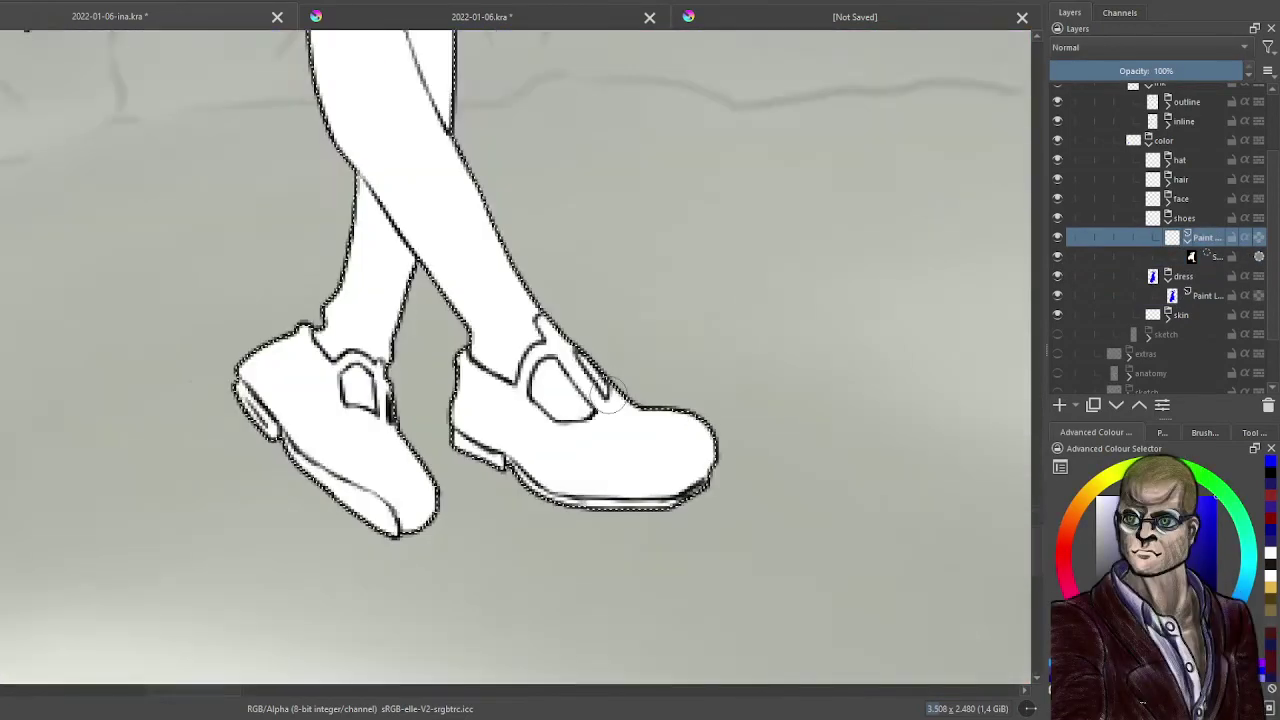
pyautogui.click(1222, 496)
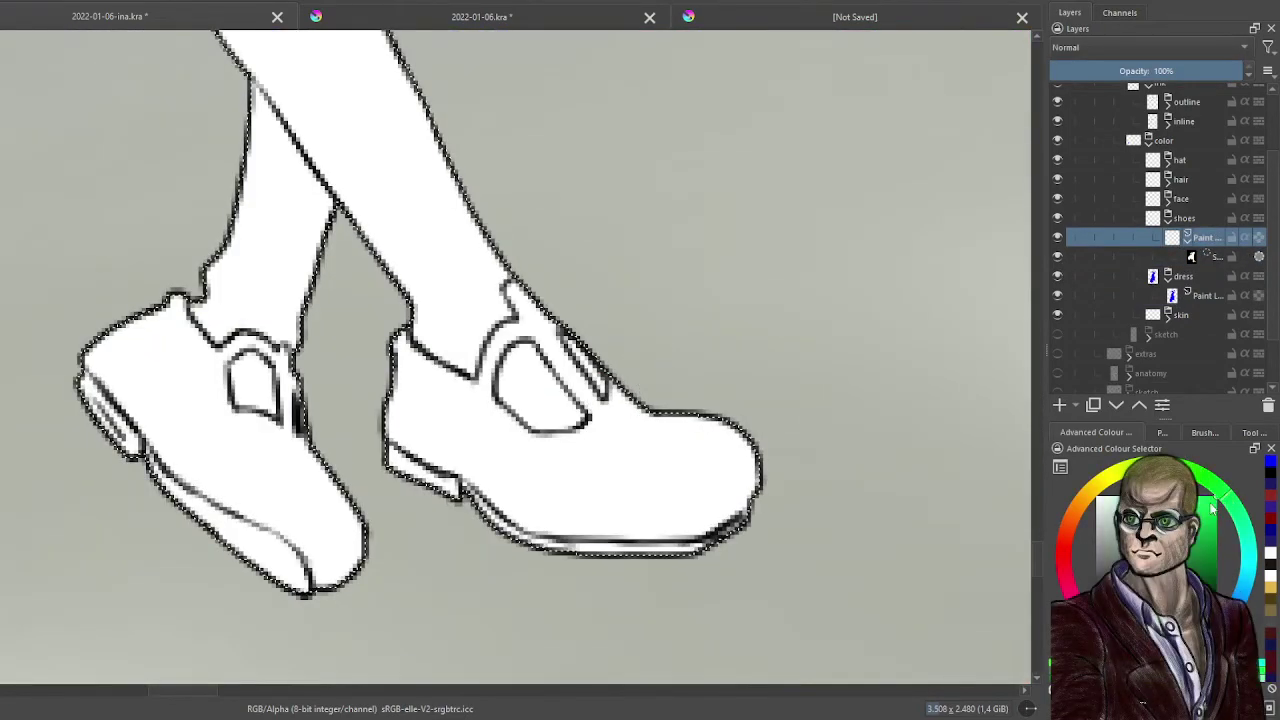
pyautogui.click(1096, 562)
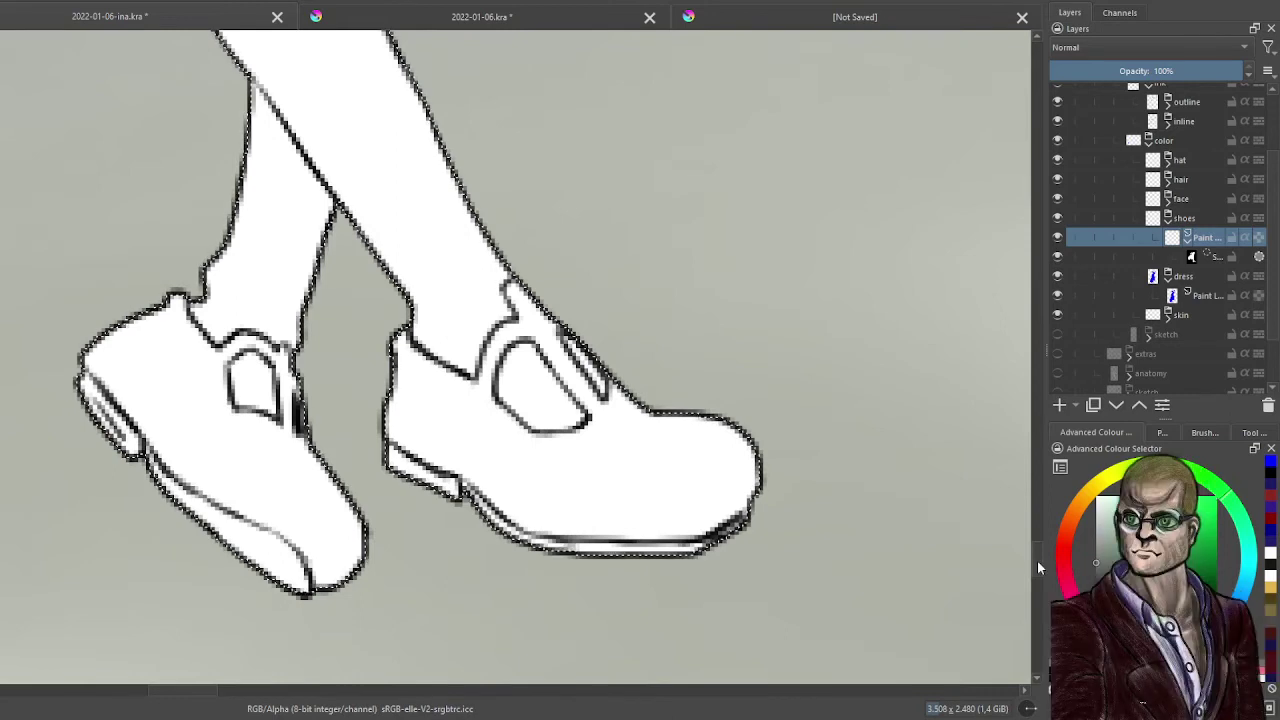
pyautogui.moveTo(622, 484); pyautogui.dragTo(674, 432)
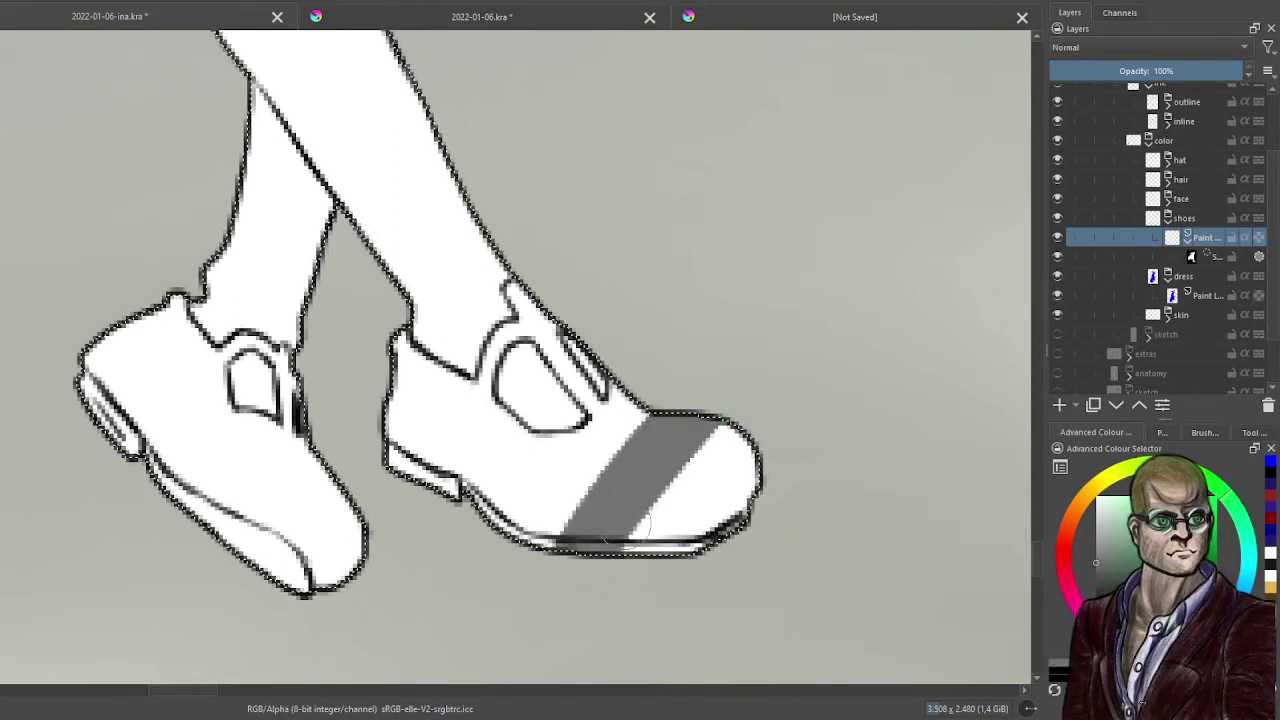
pyautogui.moveTo(650, 520)
pyautogui.mouseDown()
pyautogui.moveTo(693, 496)
pyautogui.moveTo(771, 423)
pyautogui.mouseUp()
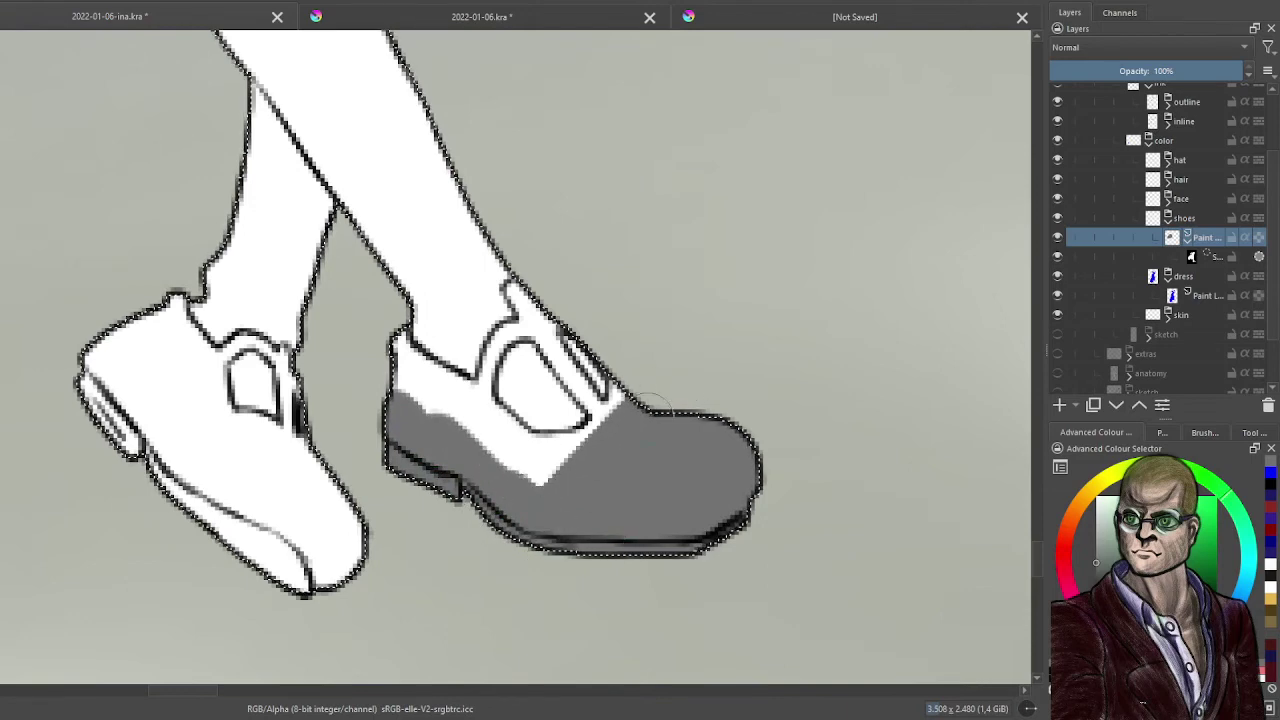
pyautogui.moveTo(548, 470); pyautogui.dragTo(525, 462)
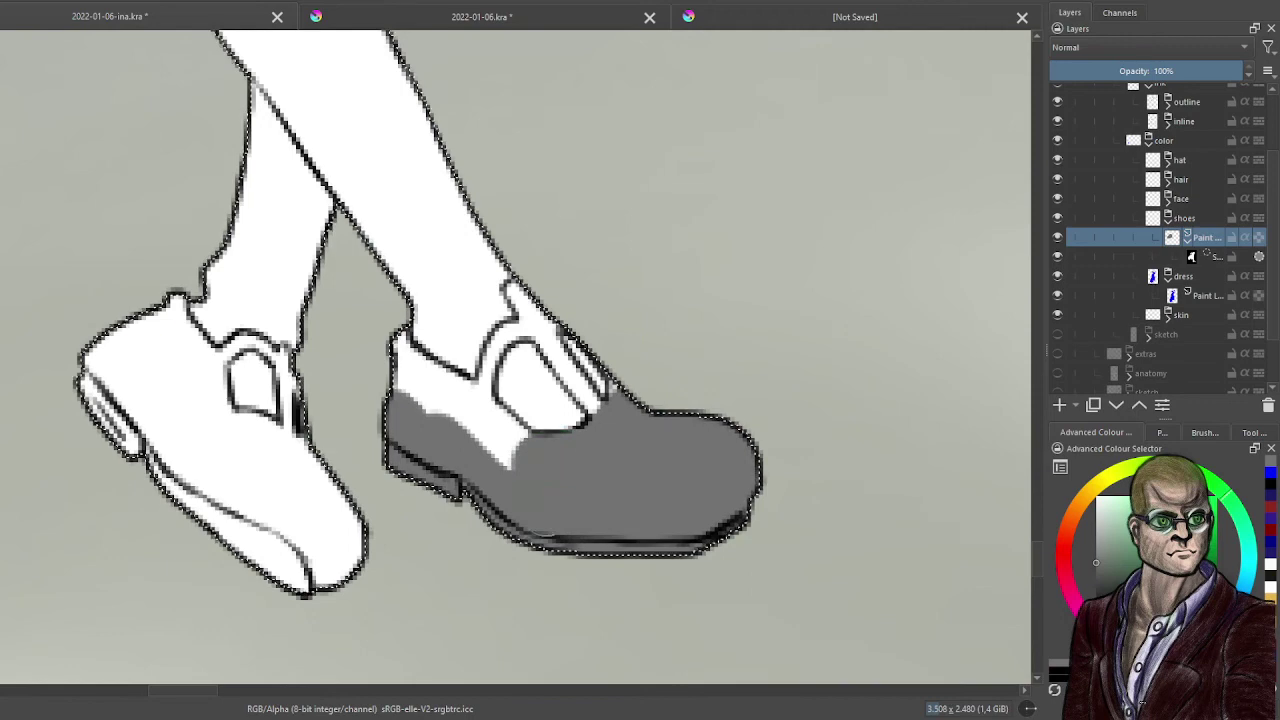
pyautogui.moveTo(322, 487); pyautogui.dragTo(370, 555)
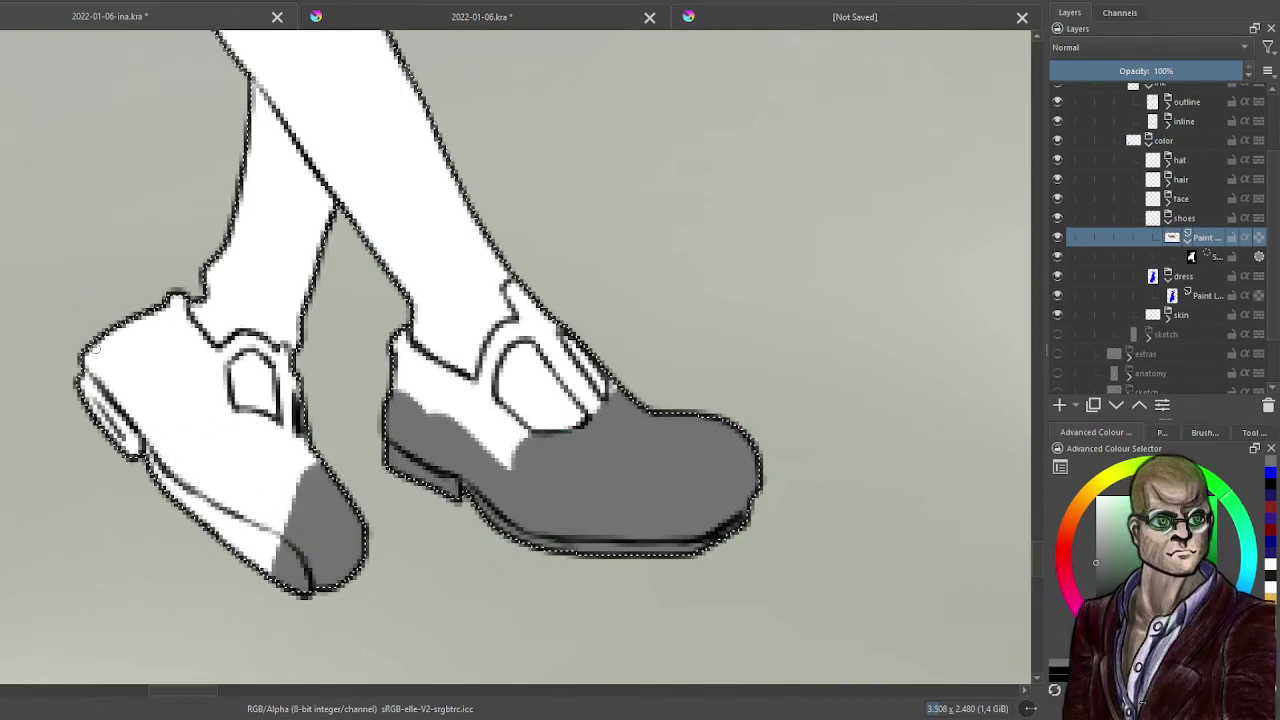
pyautogui.moveTo(106, 340); pyautogui.dragTo(175, 510)
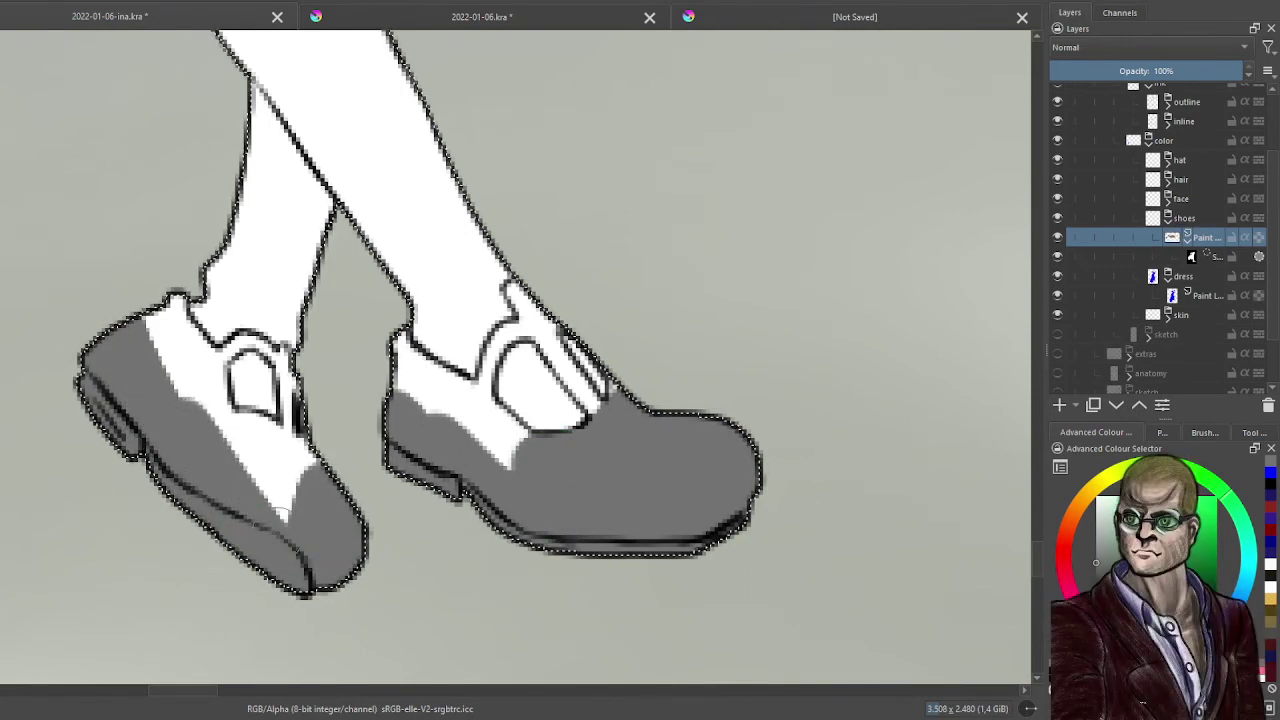
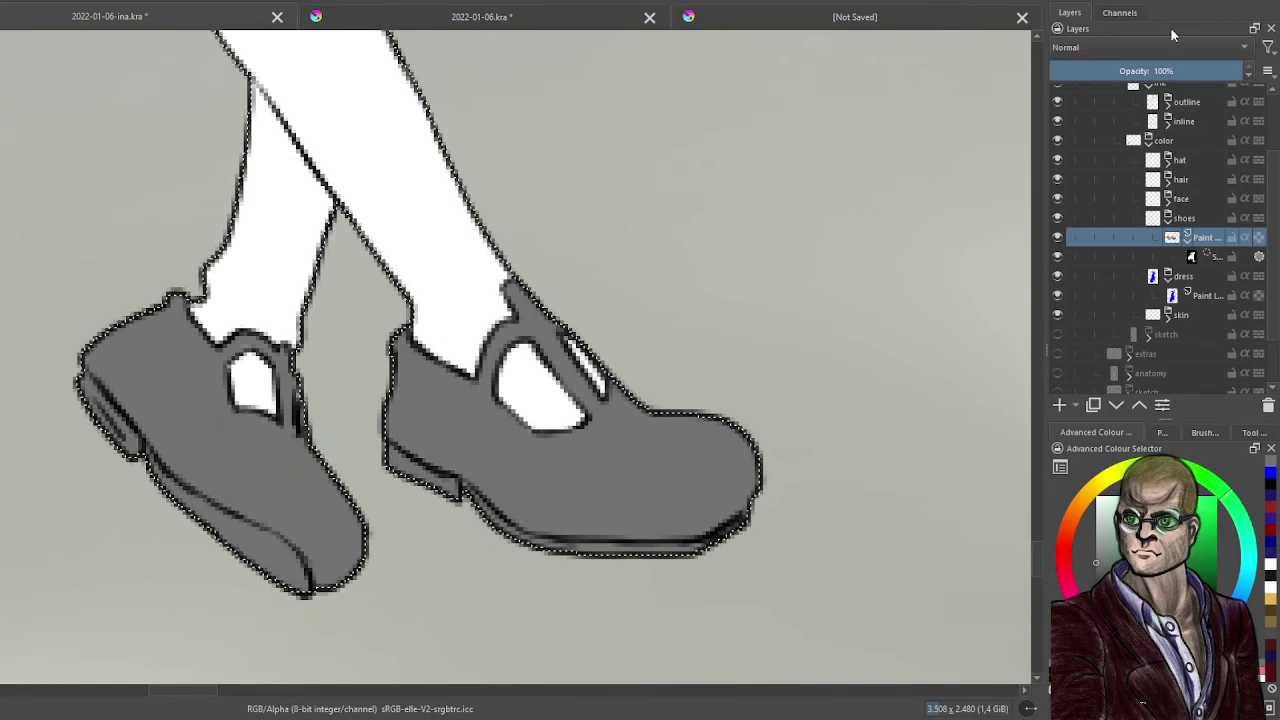
# - Move the selection mask from the shoes' paint layer to the face group's paint layer, collapse the shoes and dress groups, and activate the face's paint layer
pyautogui.scroll(-8, 726, 111)
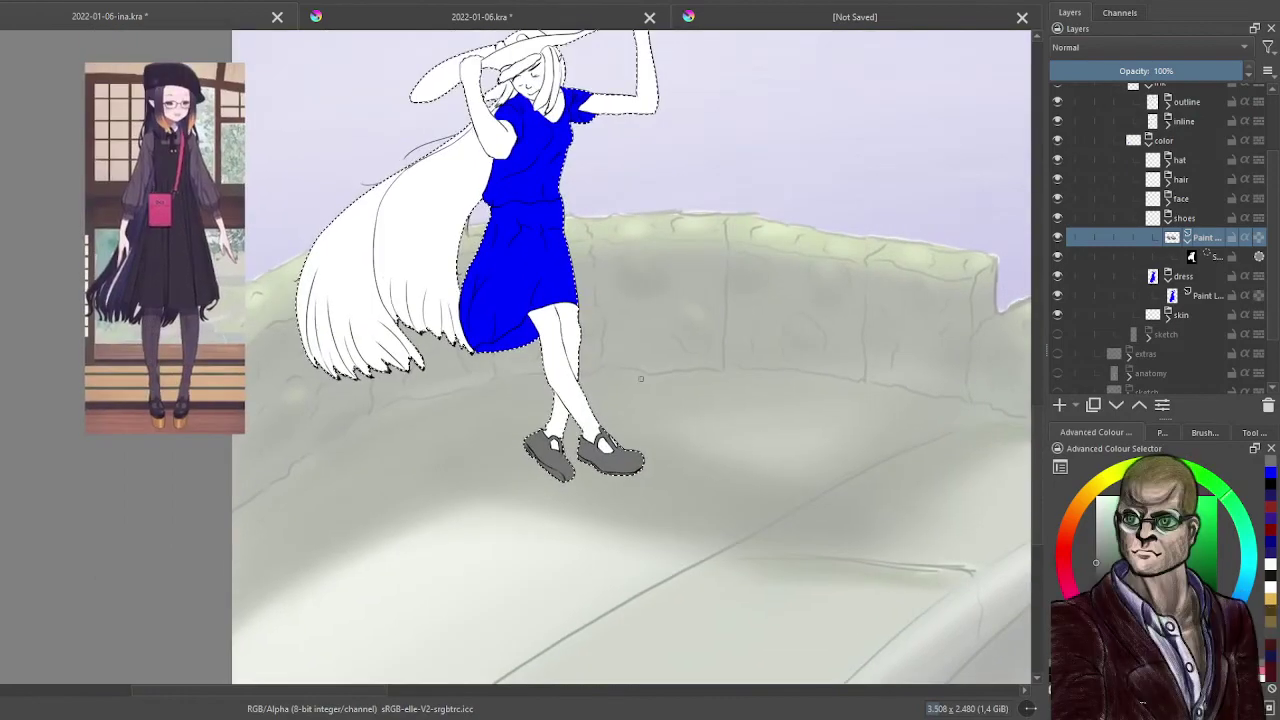
pyautogui.scroll(8, 564, 345)
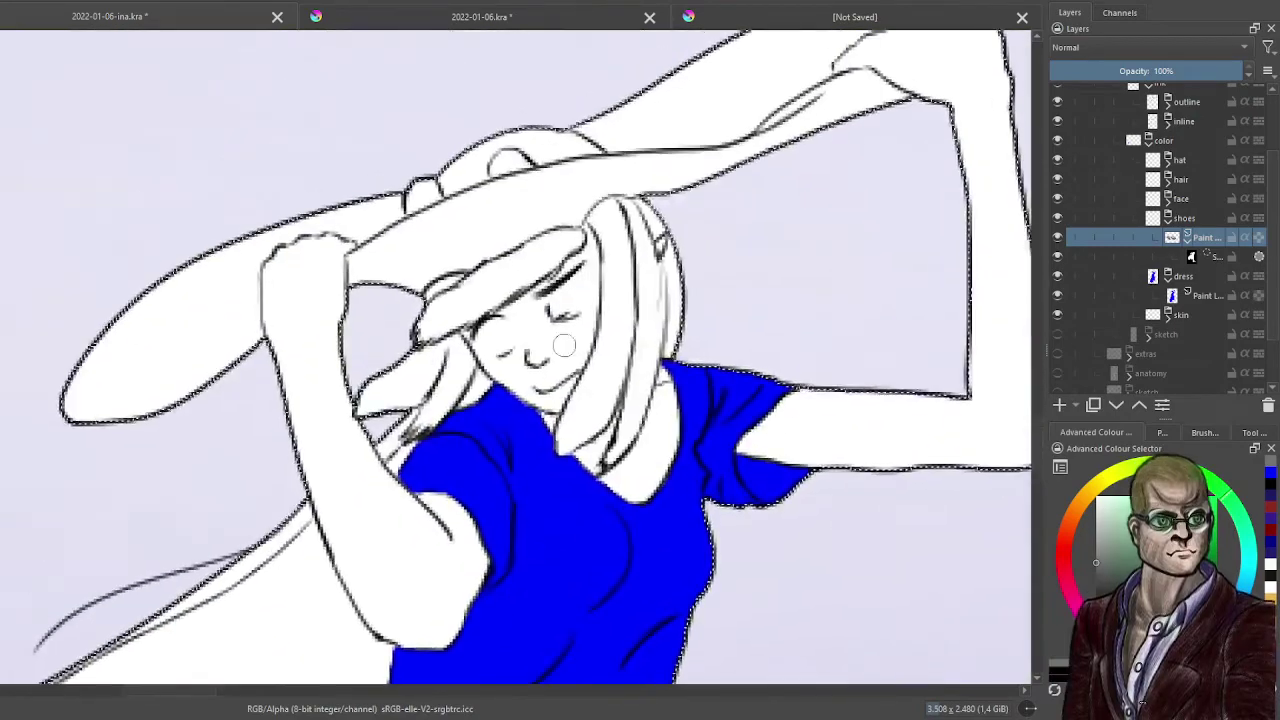
pyautogui.scroll(2, 564, 345)
pyautogui.click(1215, 256)
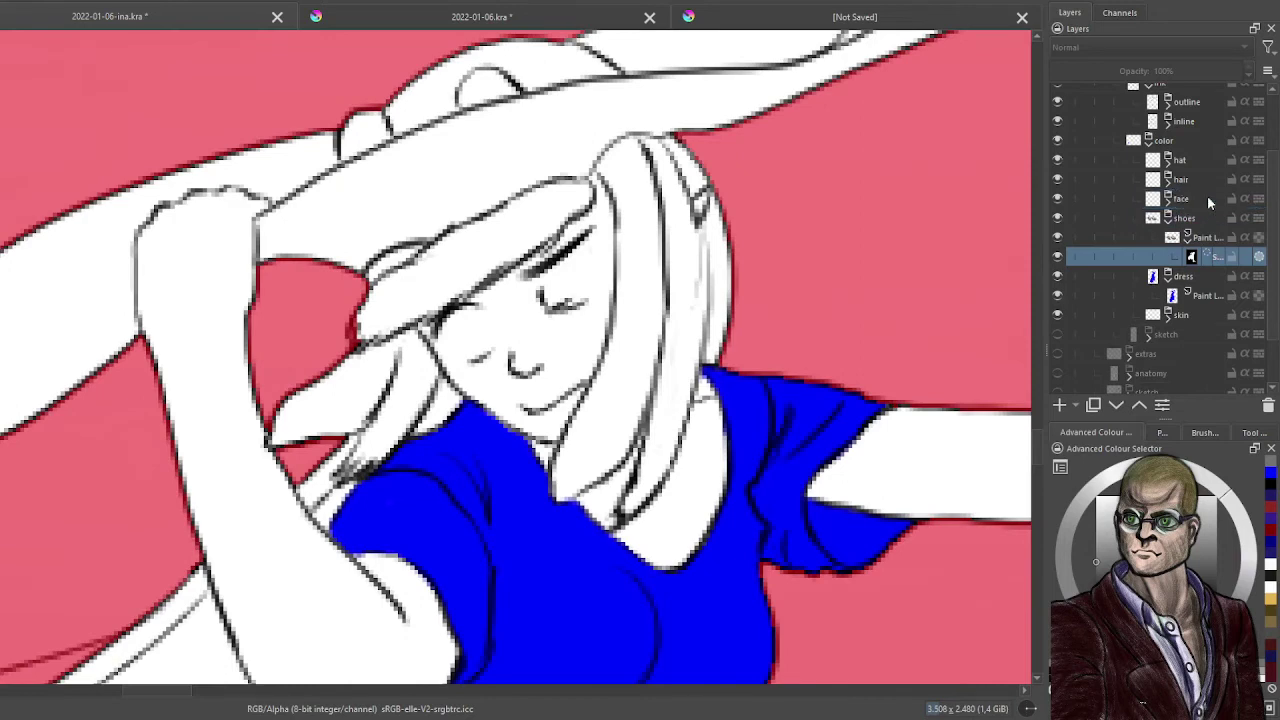
pyautogui.moveTo(1208, 203); pyautogui.dragTo(1206, 200)
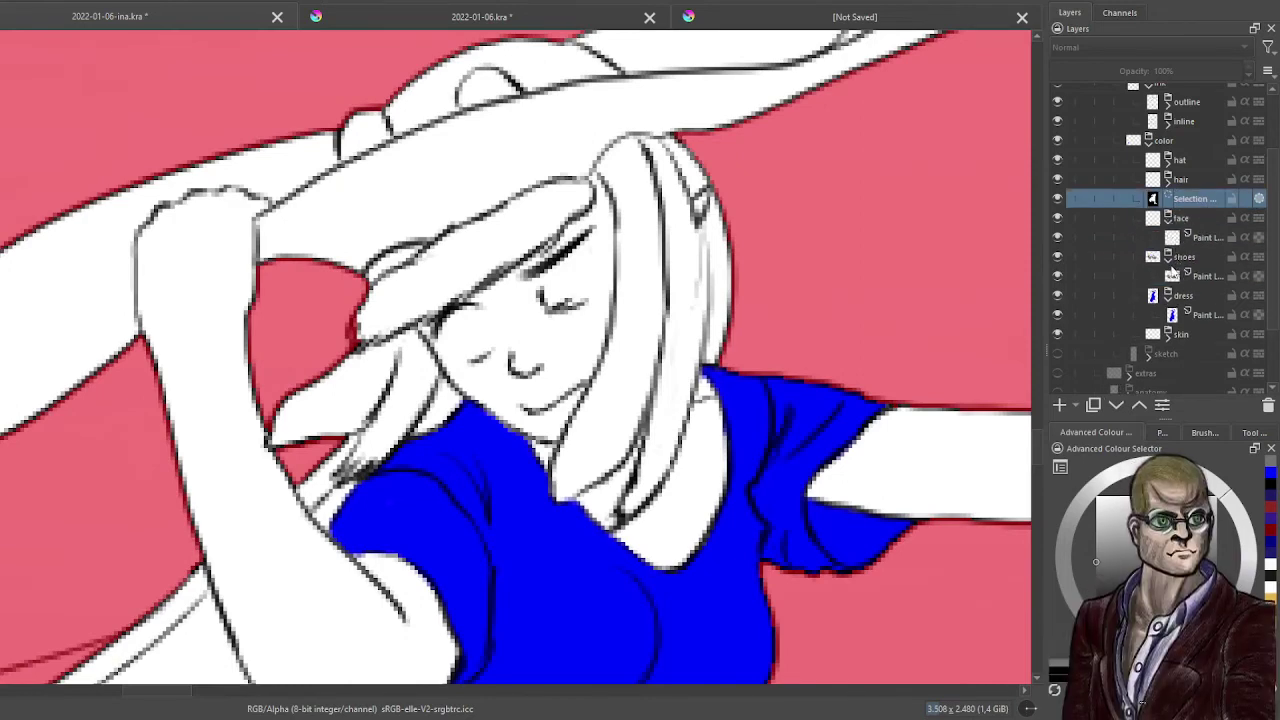
pyautogui.click(1167, 256)
pyautogui.click(1167, 275)
pyautogui.moveTo(1190, 201); pyautogui.dragTo(1205, 240)
pyautogui.click(1205, 219)
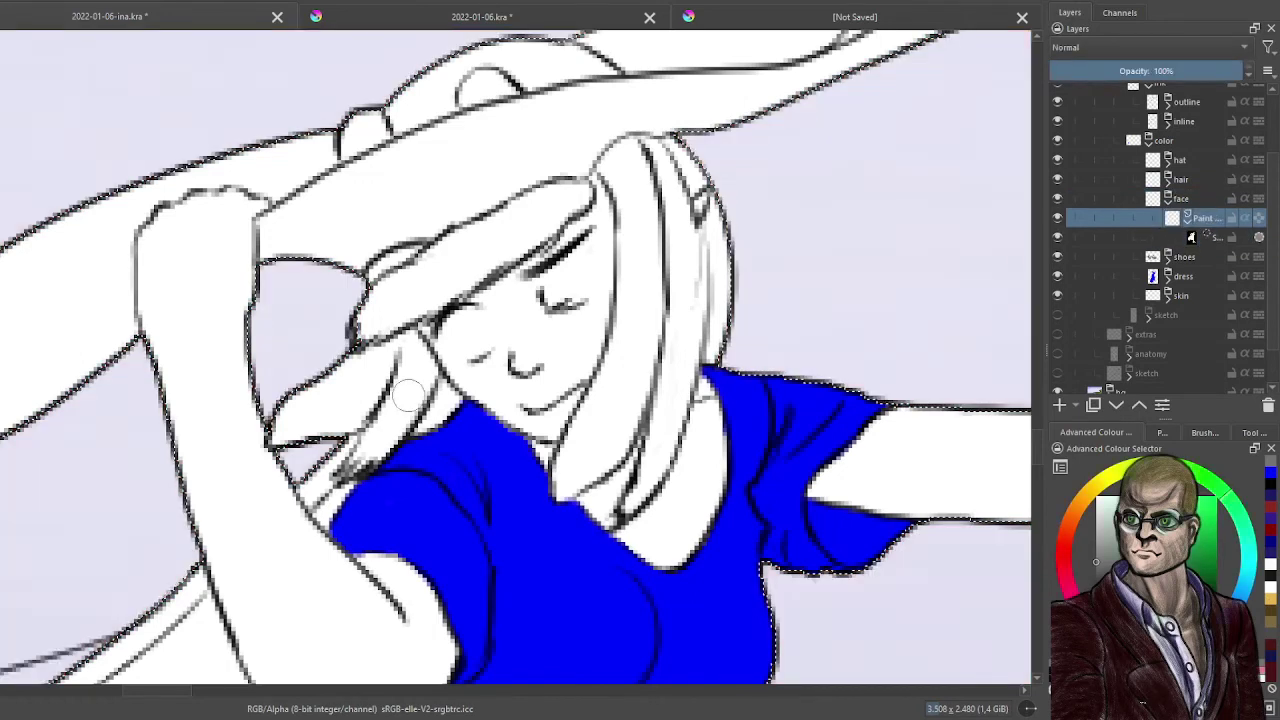
# - Block in both eye areas, the mouth and the nose up to the brow in flat medium grey on the face's paint layer
pyautogui.scroll(1, 553, 395)
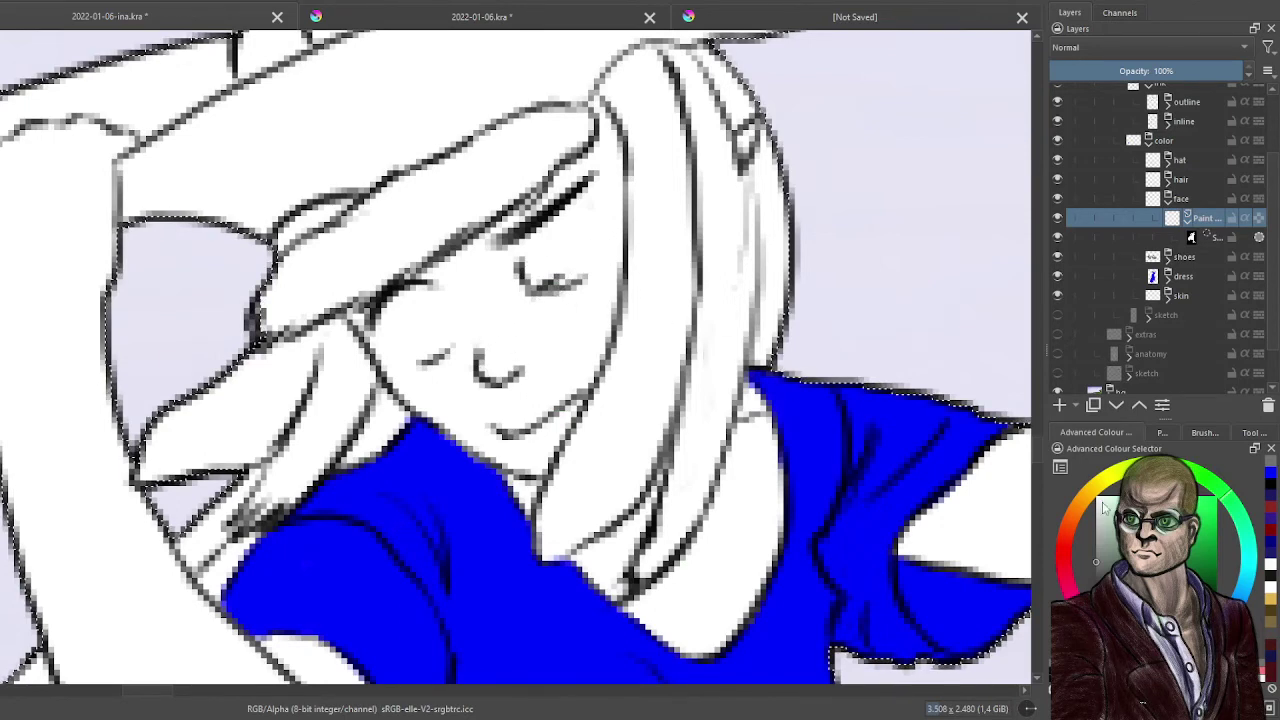
pyautogui.moveTo(545, 258)
pyautogui.mouseDown()
pyautogui.moveTo(545, 240)
pyautogui.moveTo(600, 225)
pyautogui.moveTo(557, 280)
pyautogui.moveTo(586, 236)
pyautogui.mouseUp()
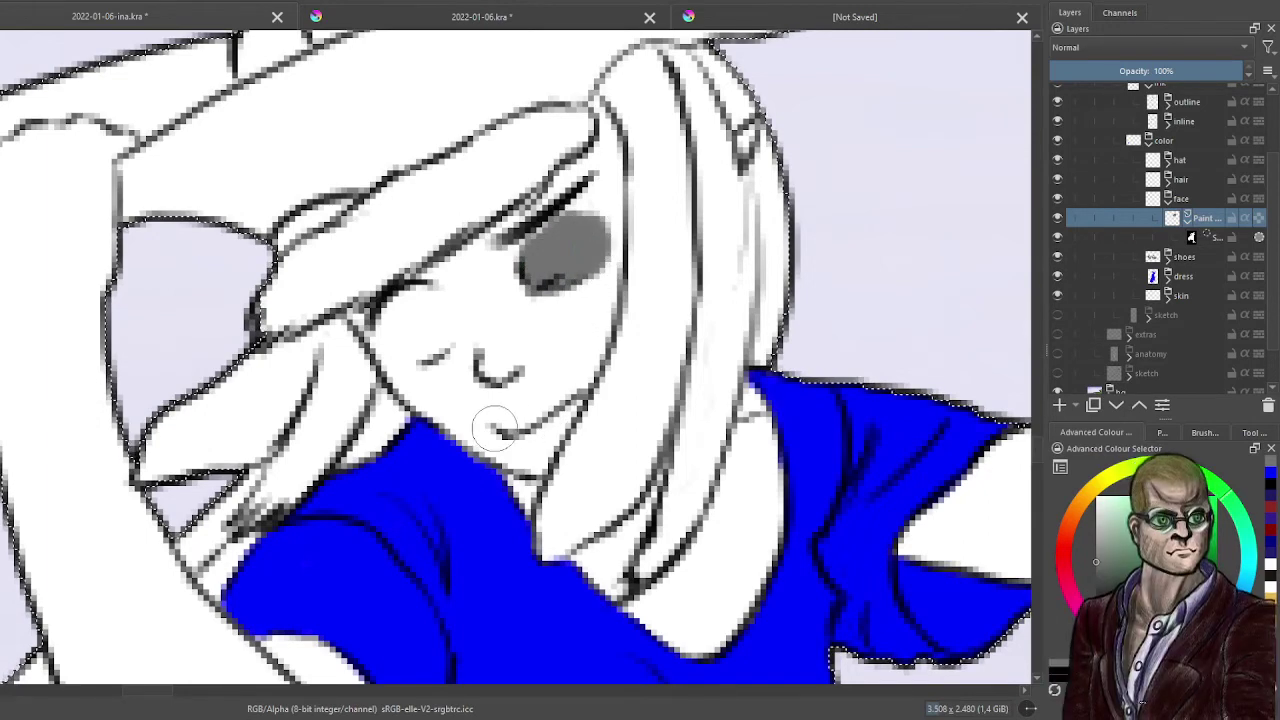
pyautogui.moveTo(488, 424)
pyautogui.mouseDown()
pyautogui.moveTo(570, 388)
pyautogui.moveTo(526, 436)
pyautogui.moveTo(581, 401)
pyautogui.moveTo(511, 440)
pyautogui.mouseUp()
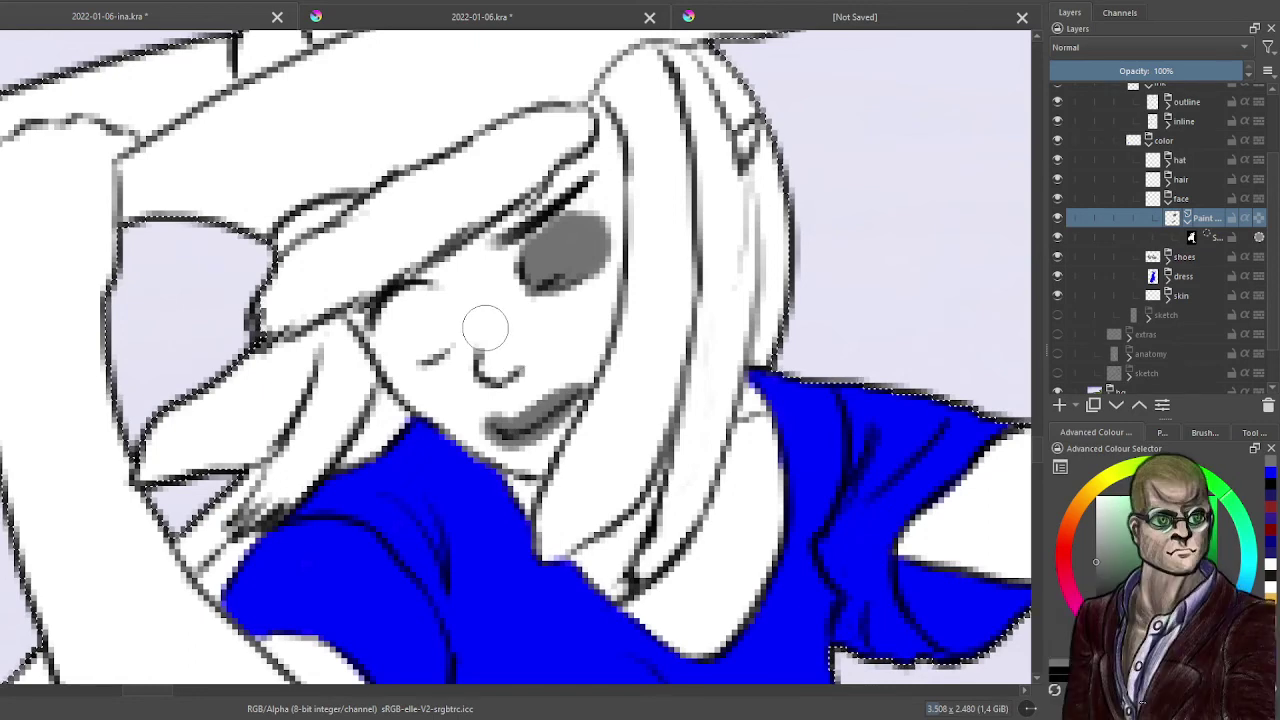
pyautogui.moveTo(486, 326)
pyautogui.mouseDown()
pyautogui.moveTo(482, 354)
pyautogui.moveTo(489, 252)
pyautogui.moveTo(500, 362)
pyautogui.moveTo(509, 348)
pyautogui.mouseUp()
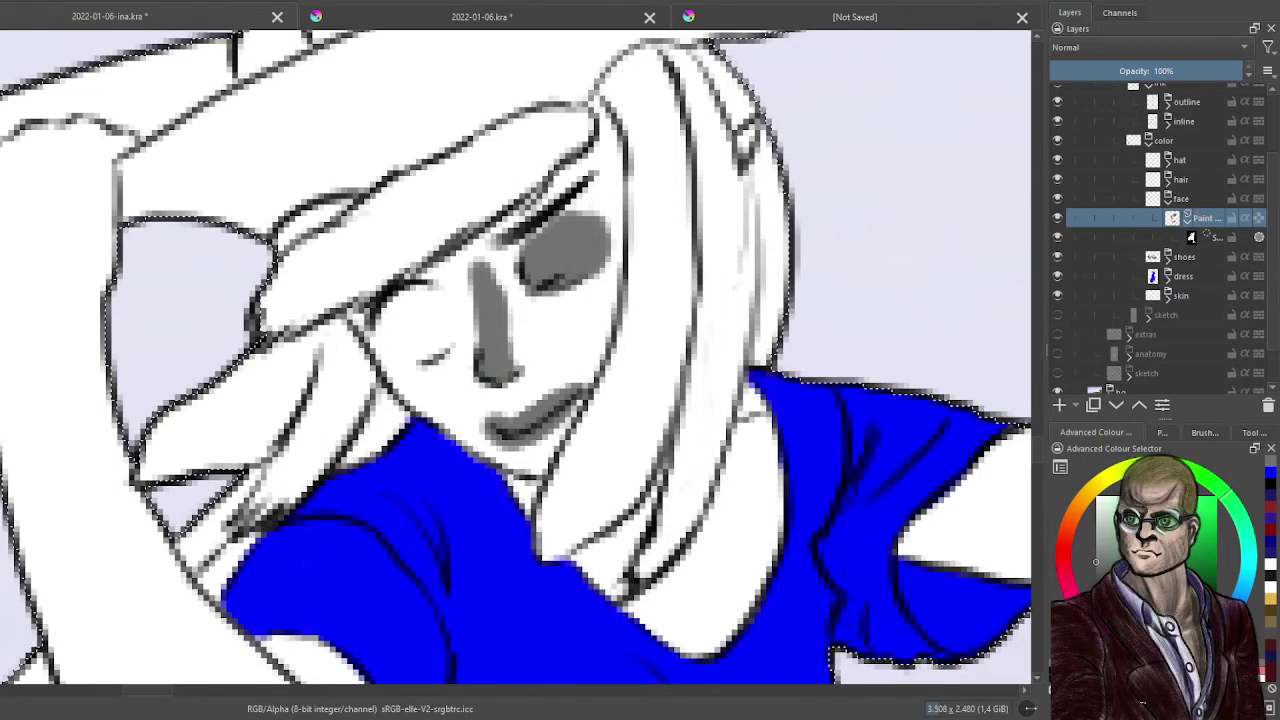
pyautogui.moveTo(483, 285); pyautogui.dragTo(464, 290)
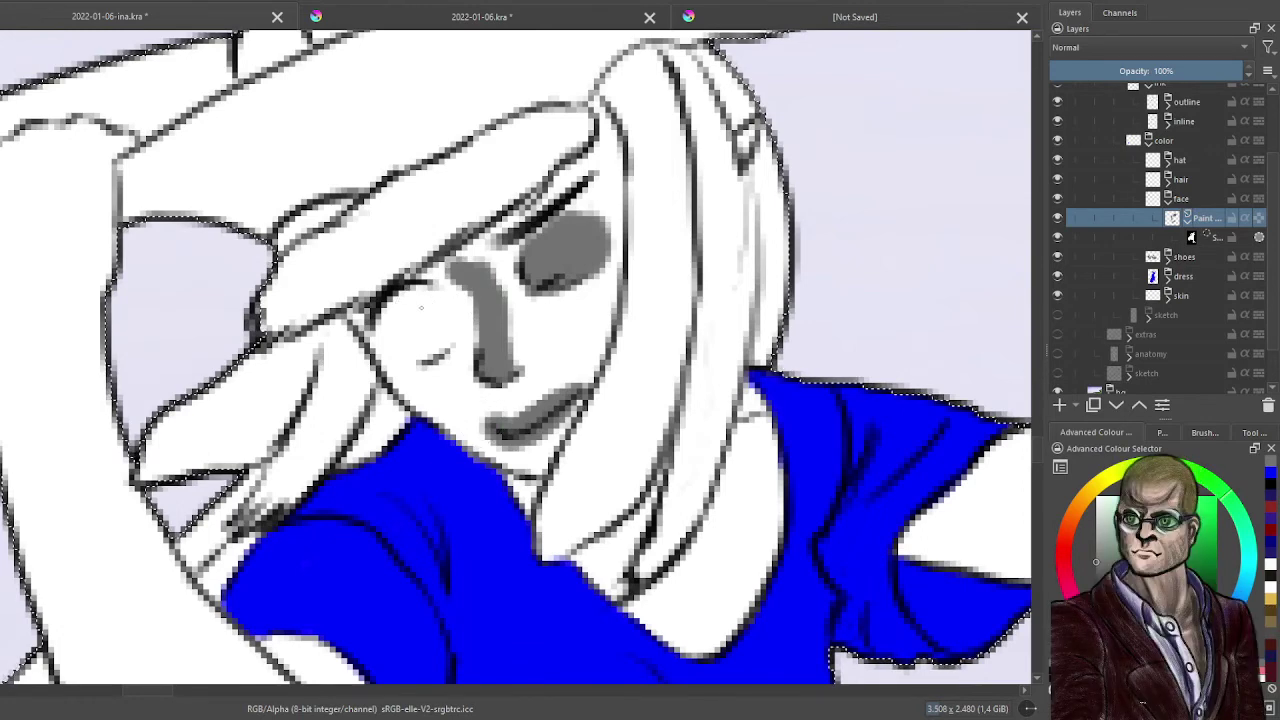
pyautogui.moveTo(416, 312)
pyautogui.mouseDown()
pyautogui.moveTo(392, 322)
pyautogui.moveTo(415, 335)
pyautogui.moveTo(445, 300)
pyautogui.moveTo(430, 295)
pyautogui.moveTo(457, 325)
pyautogui.mouseUp()
pyautogui.scroll(-2, 462, 300)
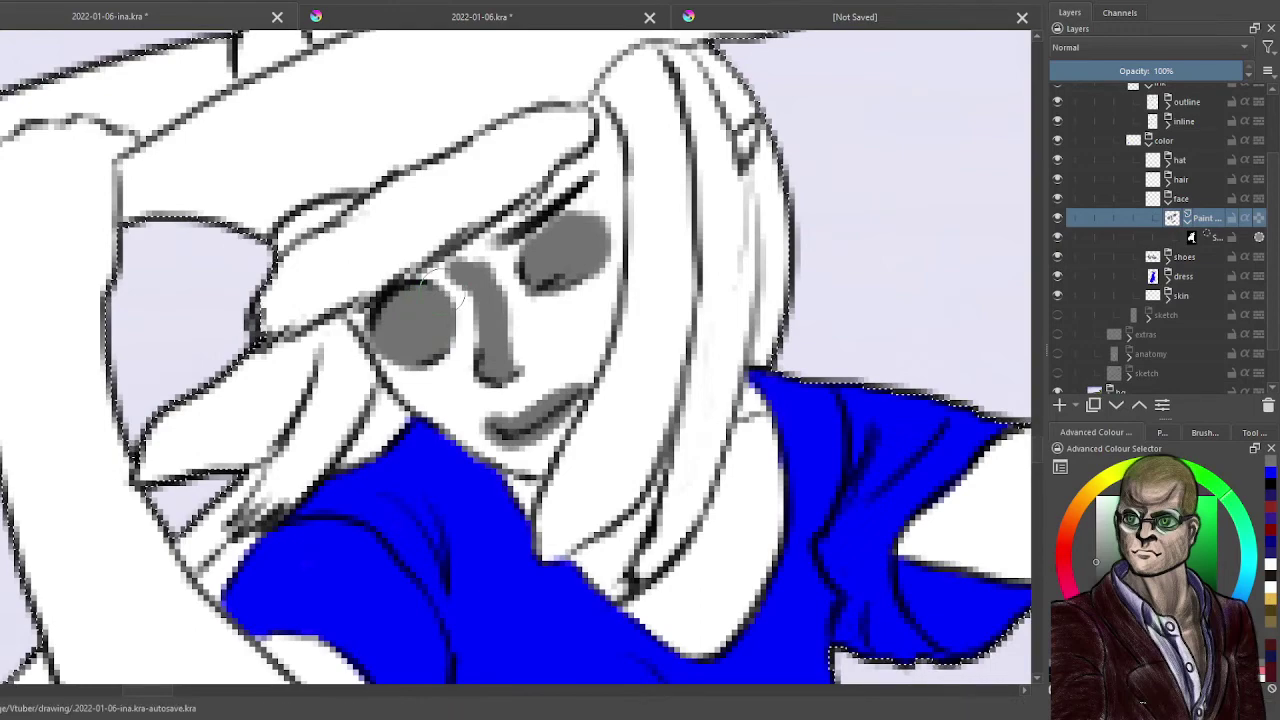
pyautogui.scroll(-3, 462, 300)
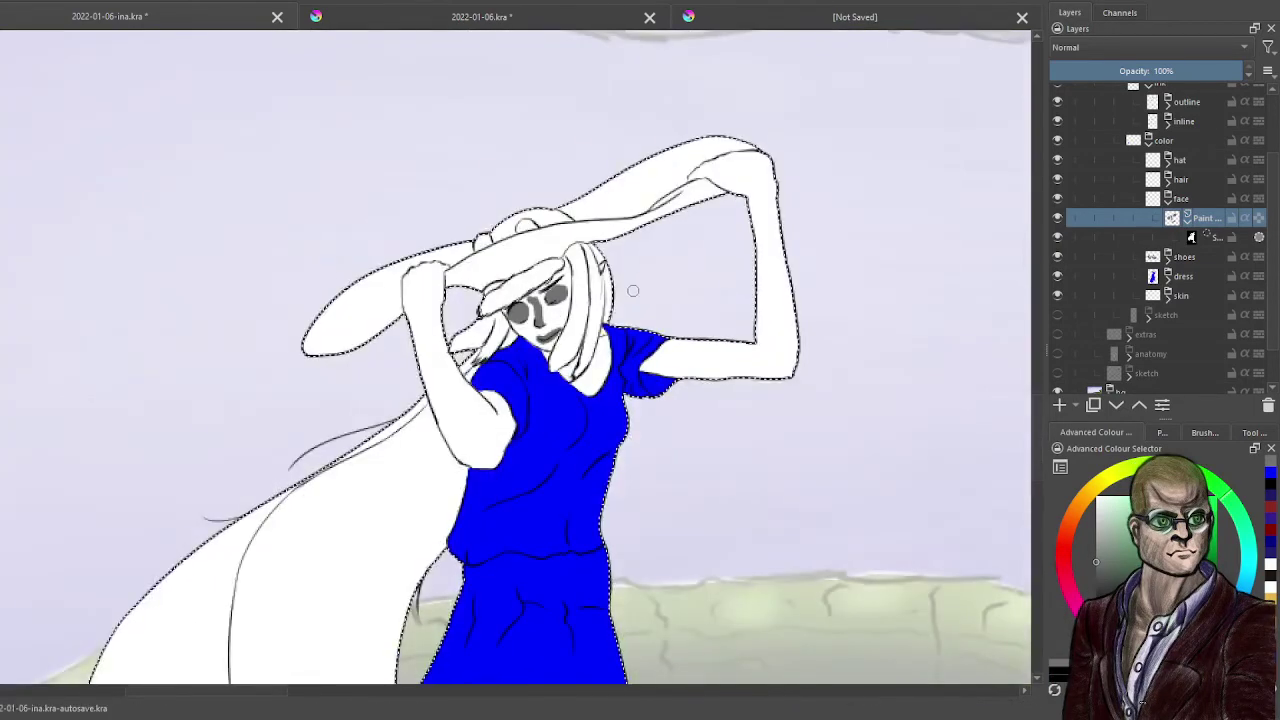
pyautogui.scroll(2, 554, 311)
pyautogui.scroll(1, 585, 289)
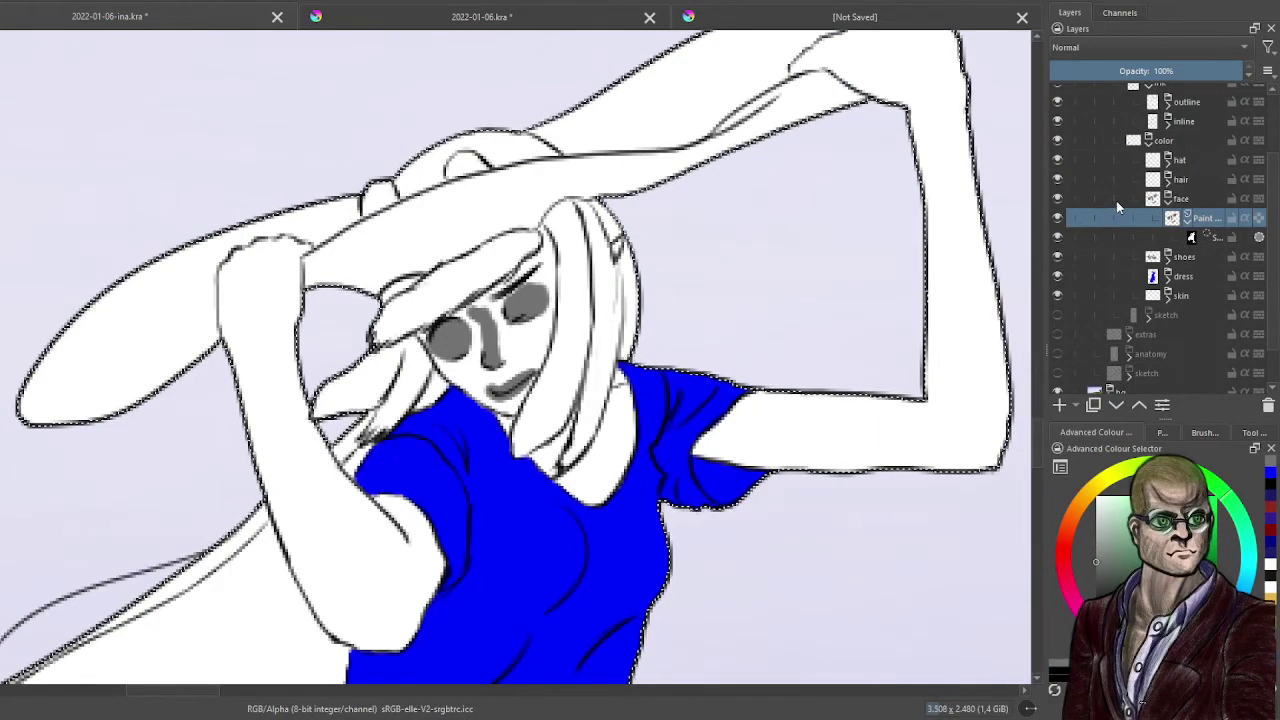
# - Move the selection mask to the hair group's paint layer, make that paint layer active and choose a dark magenta as painting color
pyautogui.click(1167, 182)
pyautogui.moveTo(1216, 259); pyautogui.dragTo(1200, 206)
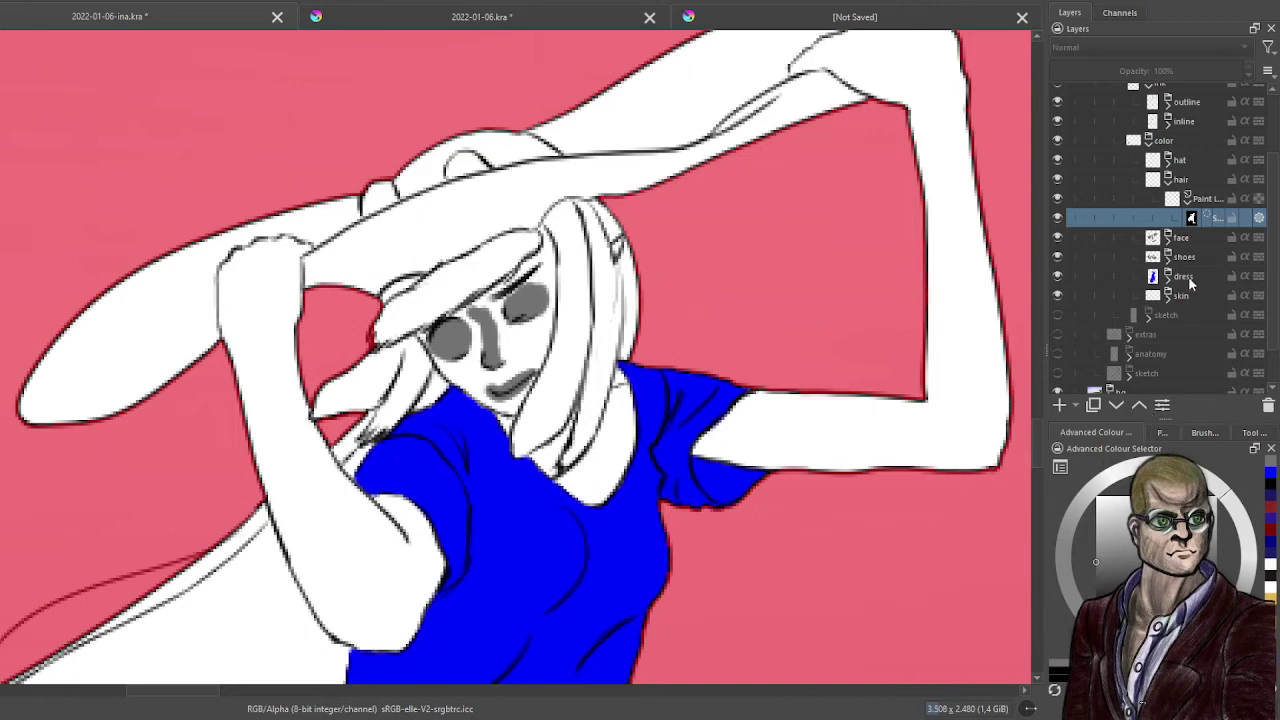
pyautogui.click(1203, 199)
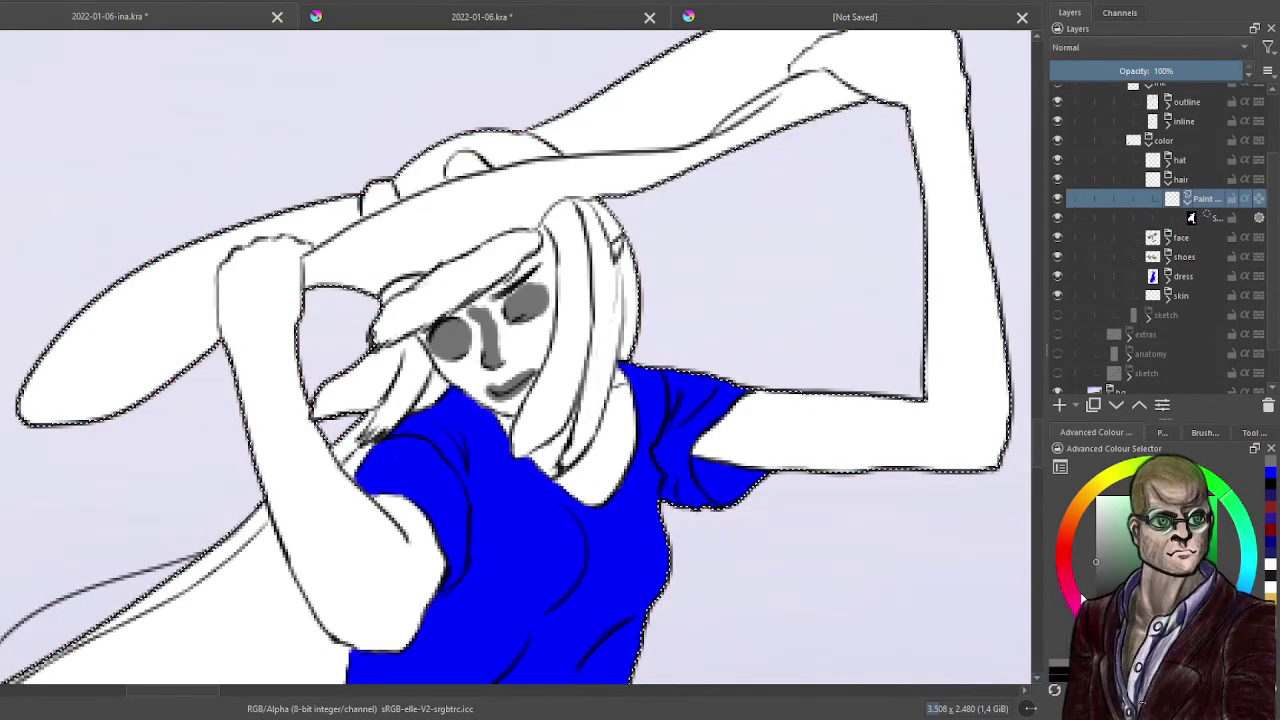
pyautogui.click(1084, 601)
pyautogui.click(1172, 586)
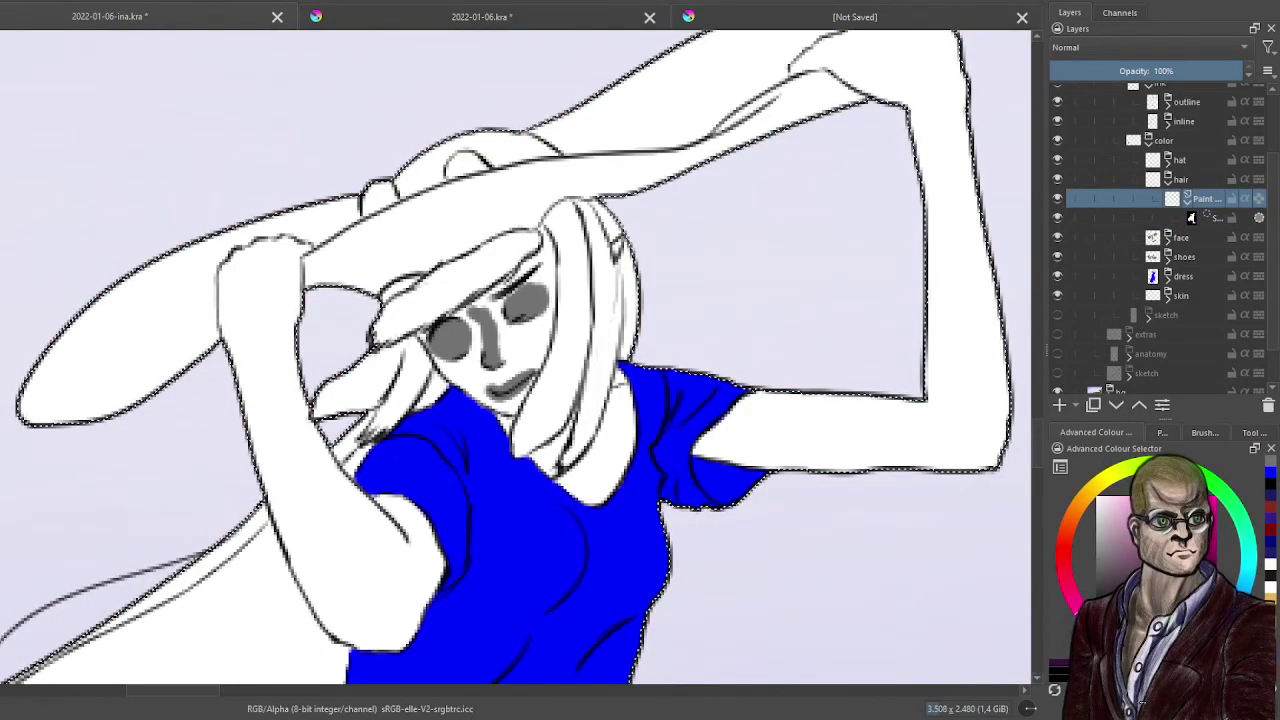
# - Paint the two rounded shapes above the hat brim and the fringe across the forehead in a flat, lighter magenta
pyautogui.scroll(2, 668, 388)
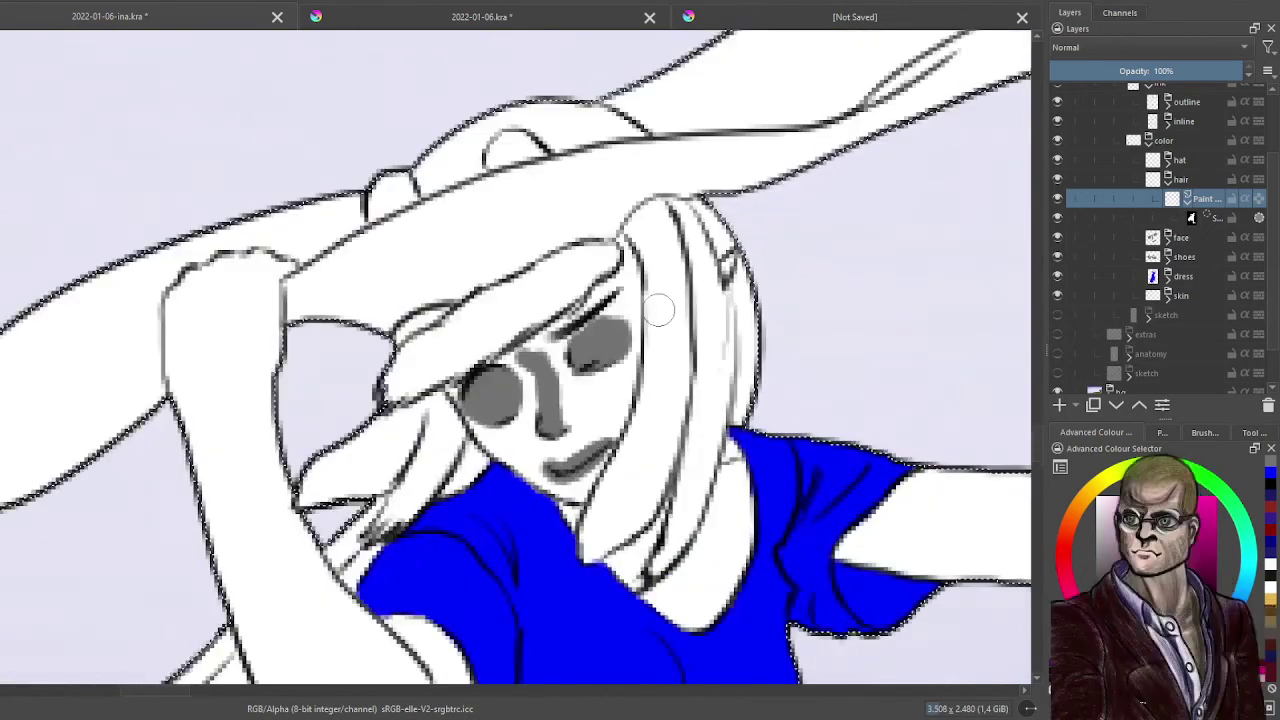
pyautogui.scroll(-1, 659, 310)
pyautogui.scroll(-4, 659, 310)
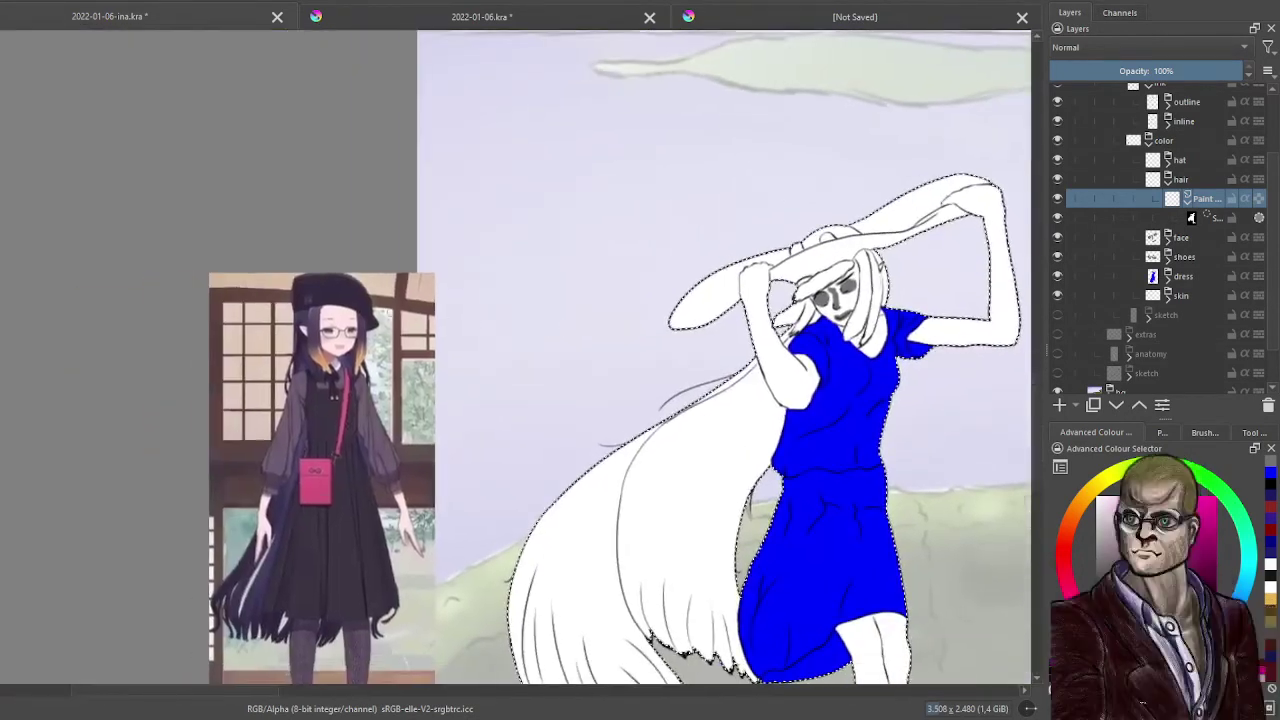
pyautogui.moveTo(566, 281); pyautogui.dragTo(463, 291)
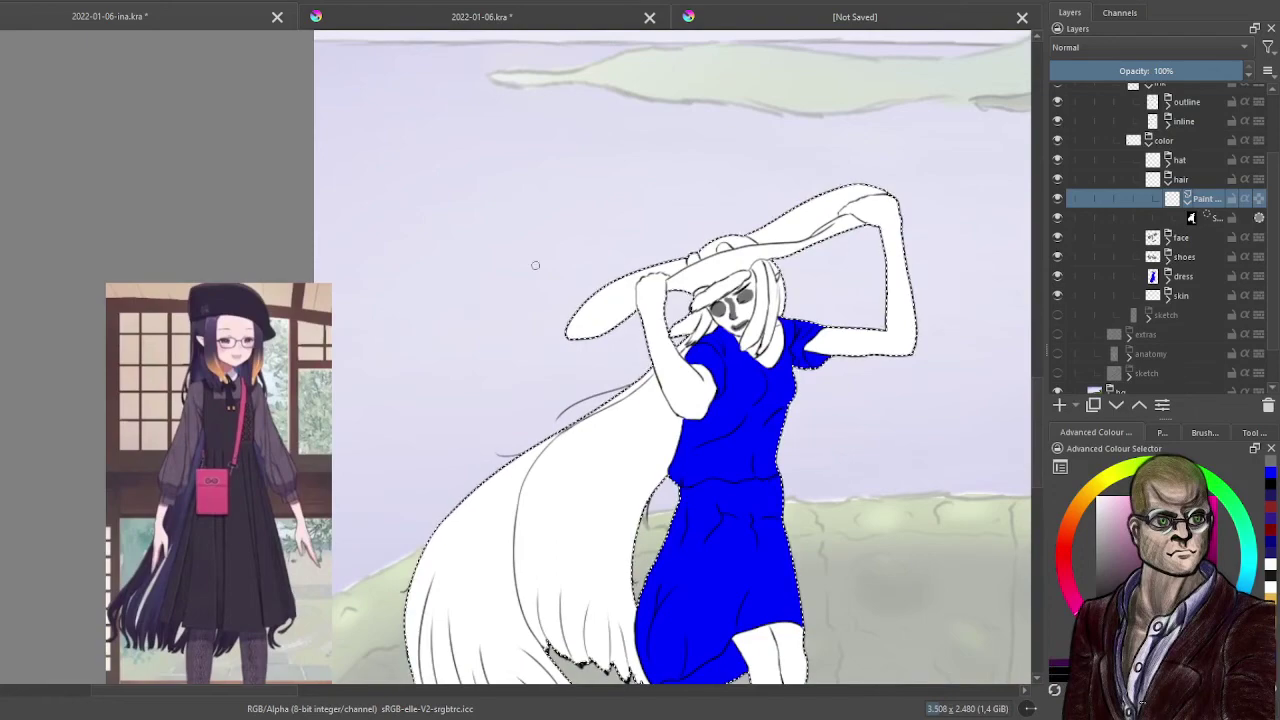
pyautogui.scroll(5, 655, 282)
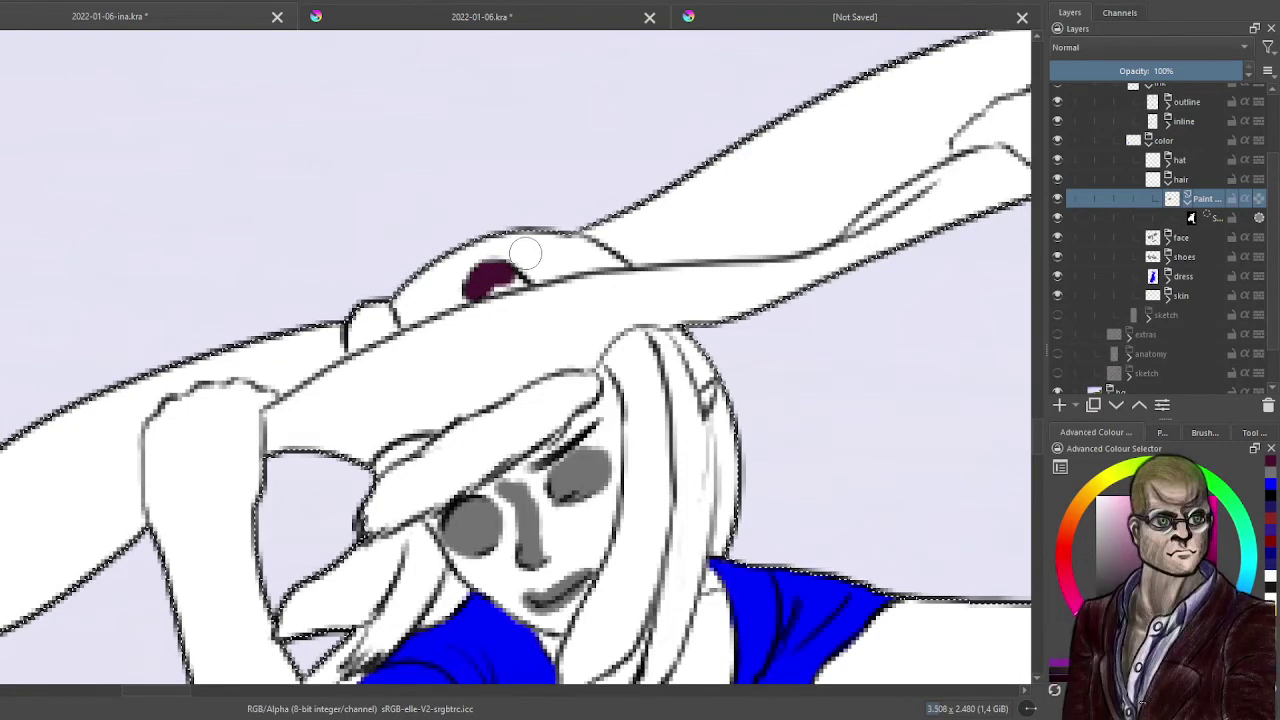
pyautogui.moveTo(525, 255); pyautogui.dragTo(485, 280)
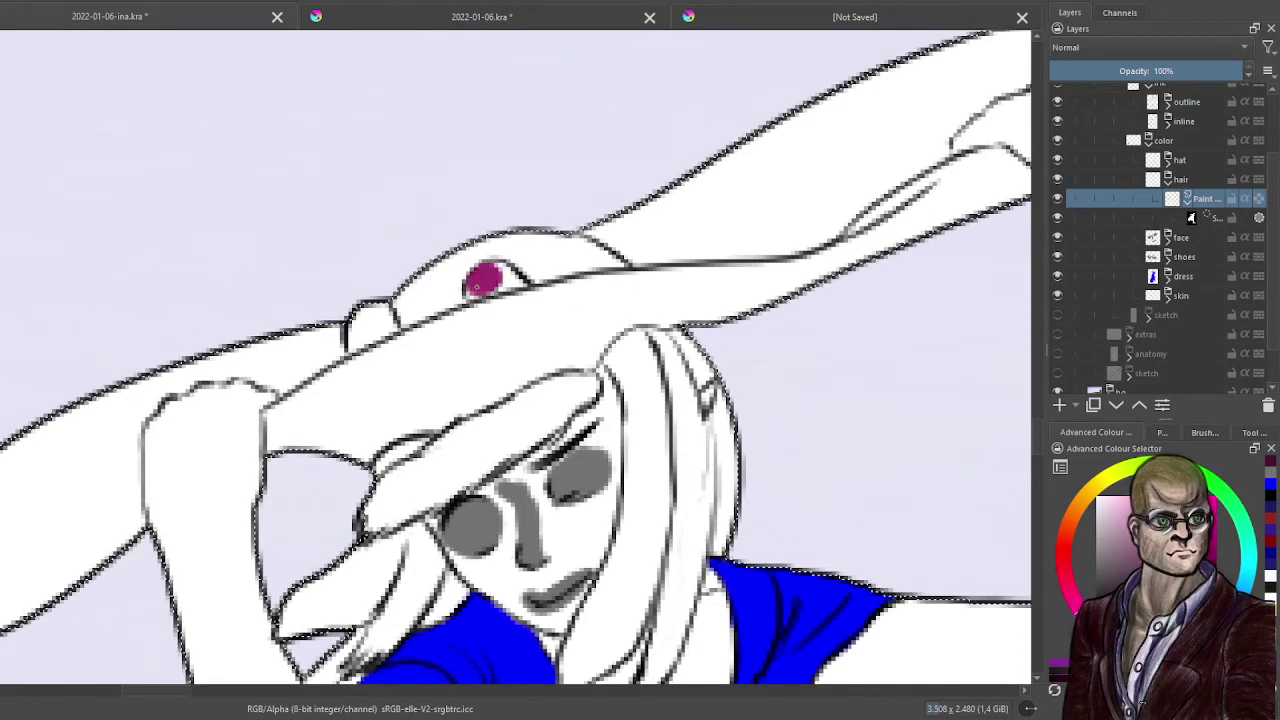
pyautogui.moveTo(472, 290); pyautogui.dragTo(502, 284)
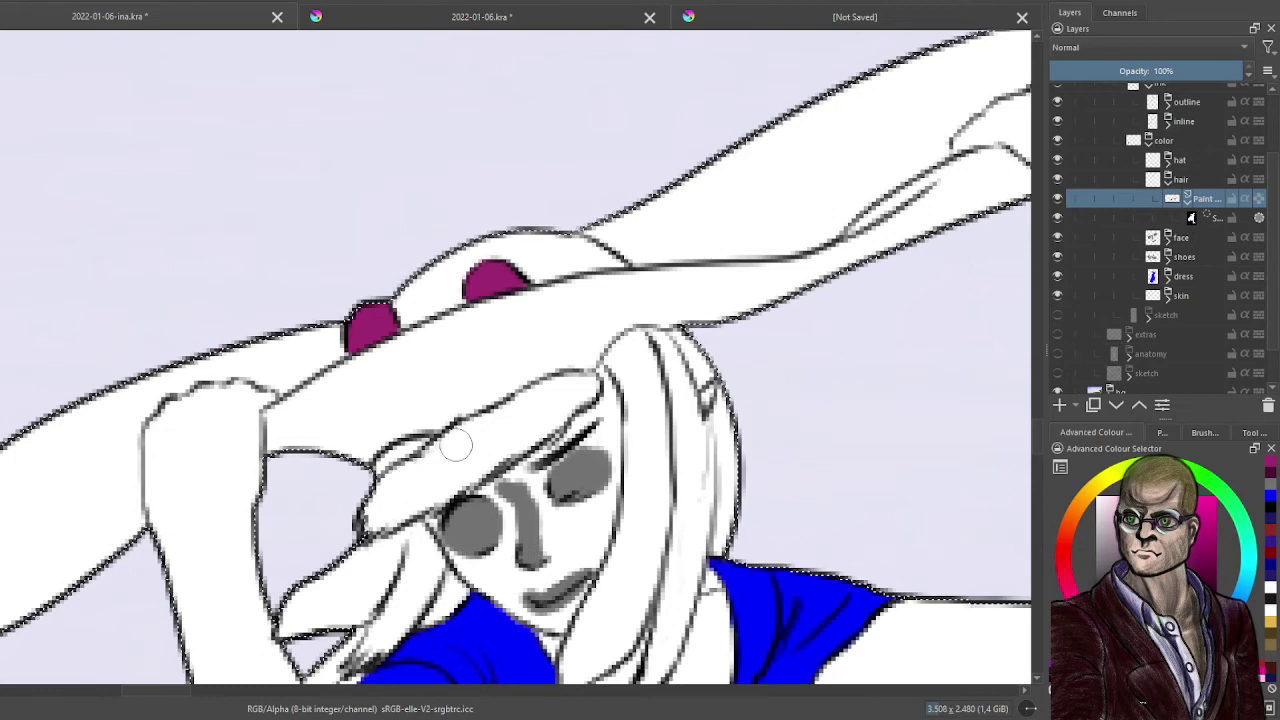
pyautogui.moveTo(420, 452)
pyautogui.mouseDown()
pyautogui.moveTo(408, 457)
pyautogui.moveTo(442, 448)
pyautogui.moveTo(390, 465)
pyautogui.mouseUp()
pyautogui.moveTo(362, 518)
pyautogui.mouseDown()
pyautogui.moveTo(438, 464)
pyautogui.moveTo(378, 523)
pyautogui.moveTo(469, 458)
pyautogui.moveTo(422, 501)
pyautogui.moveTo(583, 390)
pyautogui.moveTo(463, 471)
pyautogui.mouseUp()
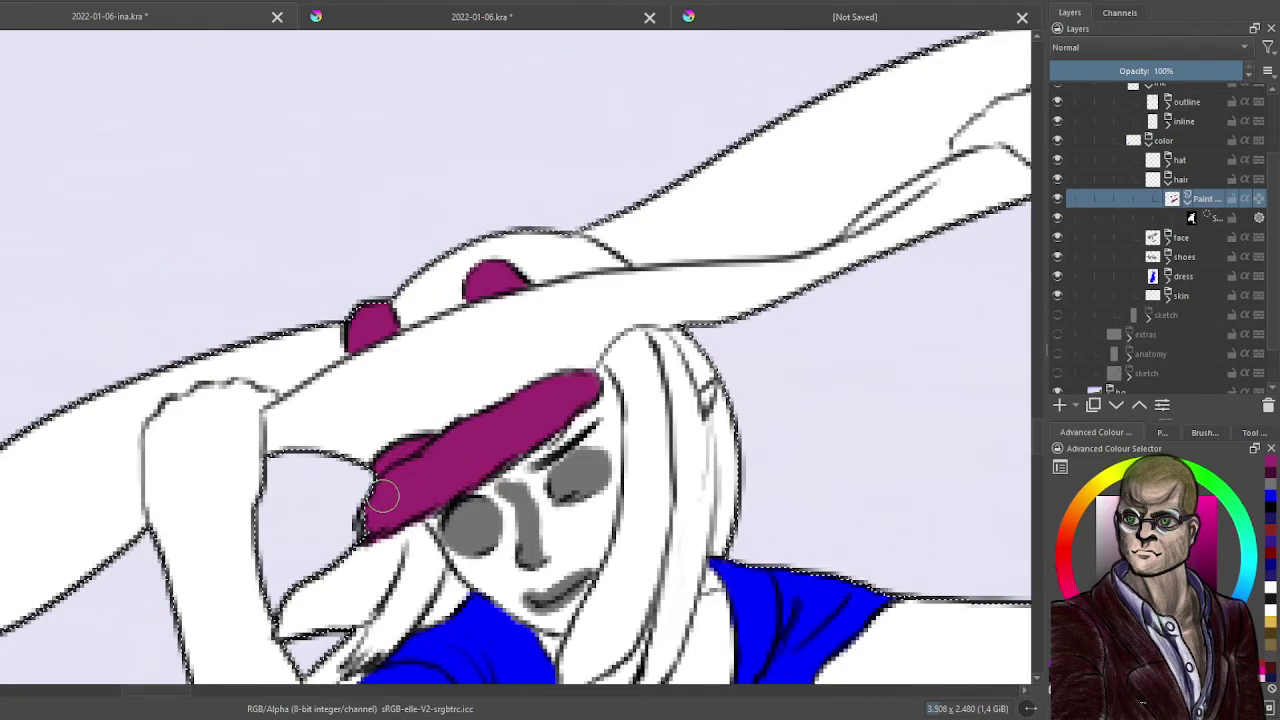
# - Fill the loose hair strands between the cheek and the raised forearm with the same magenta, down to the dress's shoulder
pyautogui.scroll(-2, 384, 494)
pyautogui.scroll(-2, 384, 494)
pyautogui.scroll(2, 519, 272)
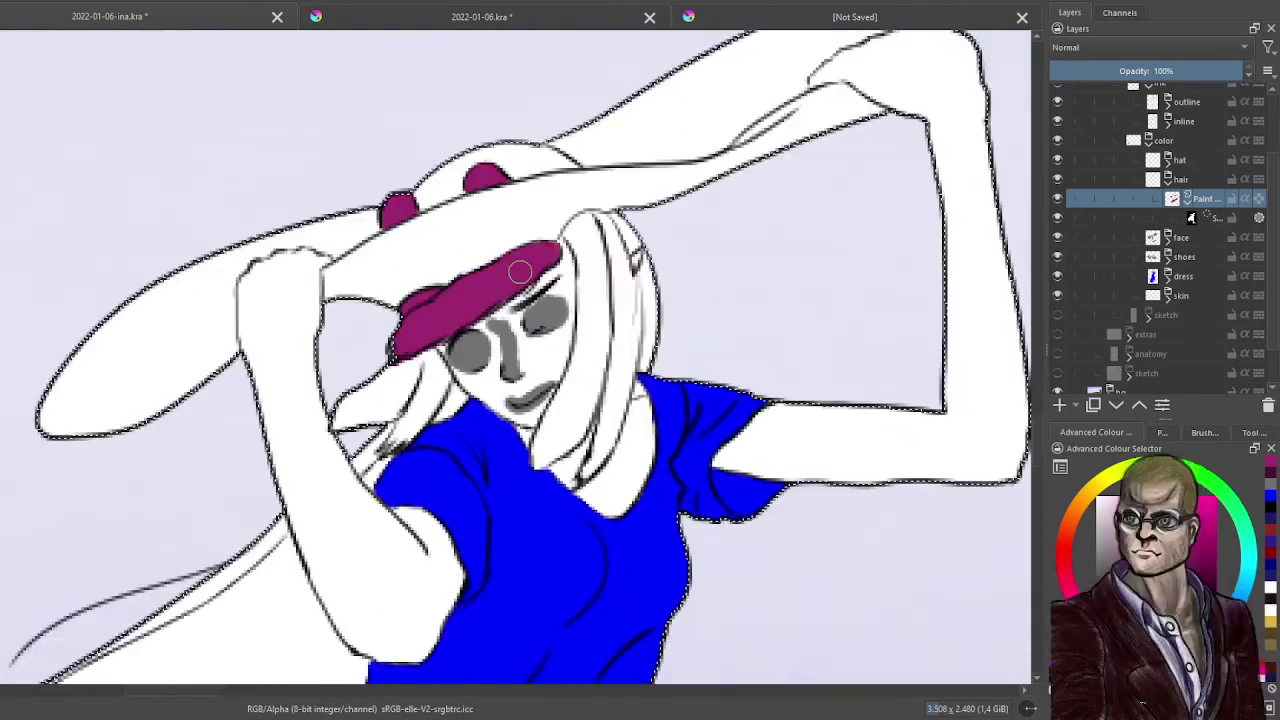
pyautogui.scroll(3, 519, 272)
pyautogui.scroll(2, 514, 360)
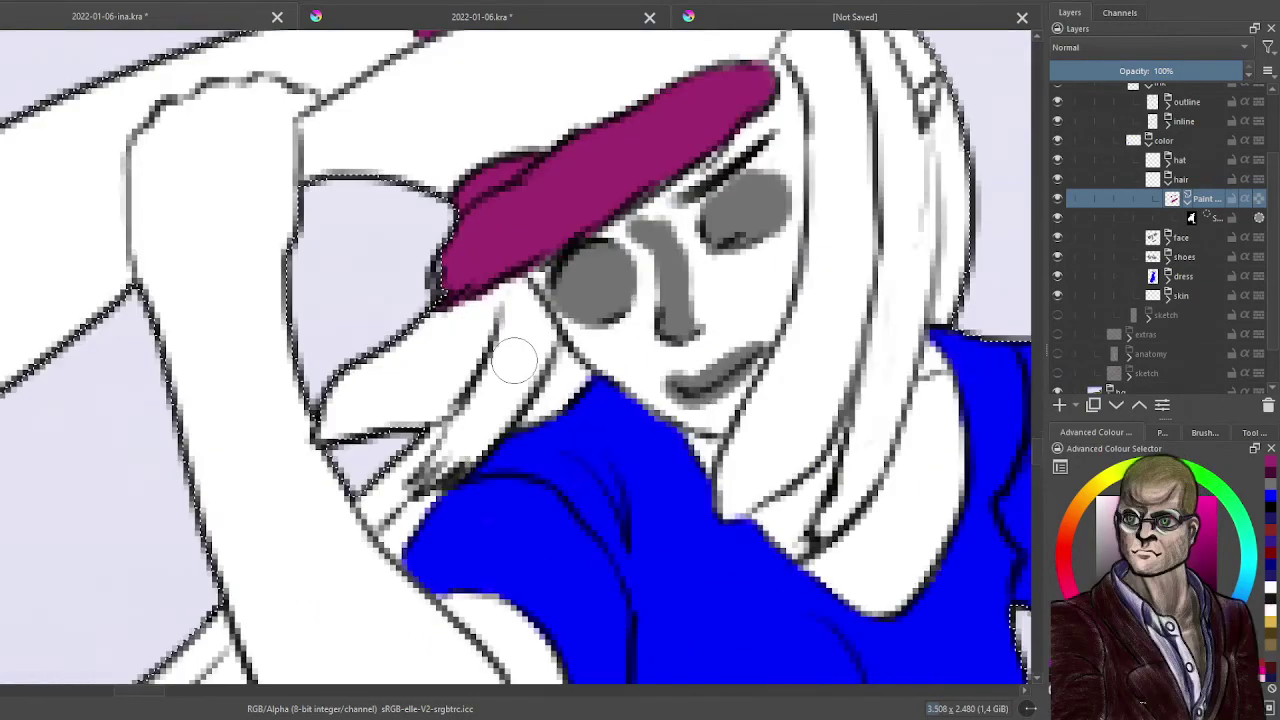
pyautogui.moveTo(510, 335); pyautogui.dragTo(455, 440)
pyautogui.moveTo(558, 372)
pyautogui.mouseDown()
pyautogui.moveTo(530, 408)
pyautogui.moveTo(556, 394)
pyautogui.moveTo(547, 372)
pyautogui.moveTo(569, 338)
pyautogui.moveTo(551, 378)
pyautogui.moveTo(510, 378)
pyautogui.moveTo(463, 333)
pyautogui.mouseUp()
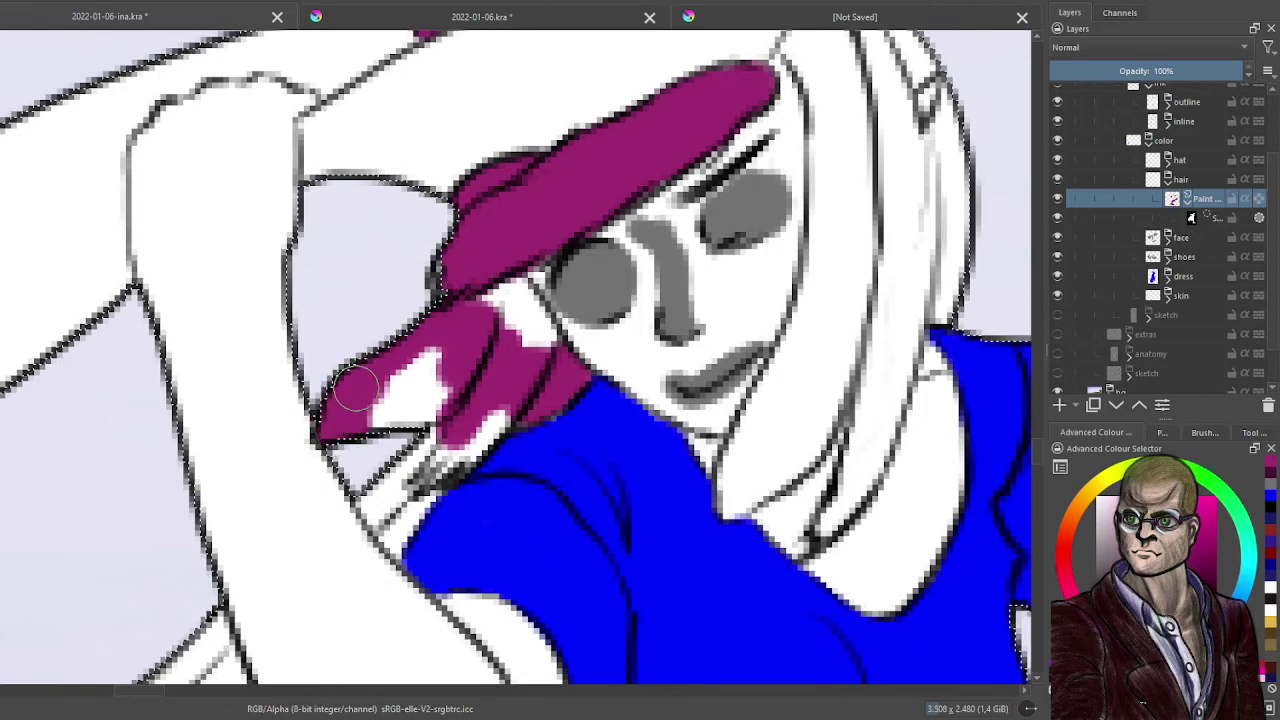
pyautogui.moveTo(455, 412)
pyautogui.mouseDown()
pyautogui.moveTo(516, 325)
pyautogui.moveTo(517, 337)
pyautogui.moveTo(503, 287)
pyautogui.moveTo(537, 345)
pyautogui.moveTo(523, 317)
pyautogui.moveTo(536, 340)
pyautogui.moveTo(462, 280)
pyautogui.moveTo(519, 397)
pyautogui.moveTo(437, 462)
pyautogui.moveTo(496, 411)
pyautogui.moveTo(451, 417)
pyautogui.moveTo(408, 469)
pyautogui.mouseUp()
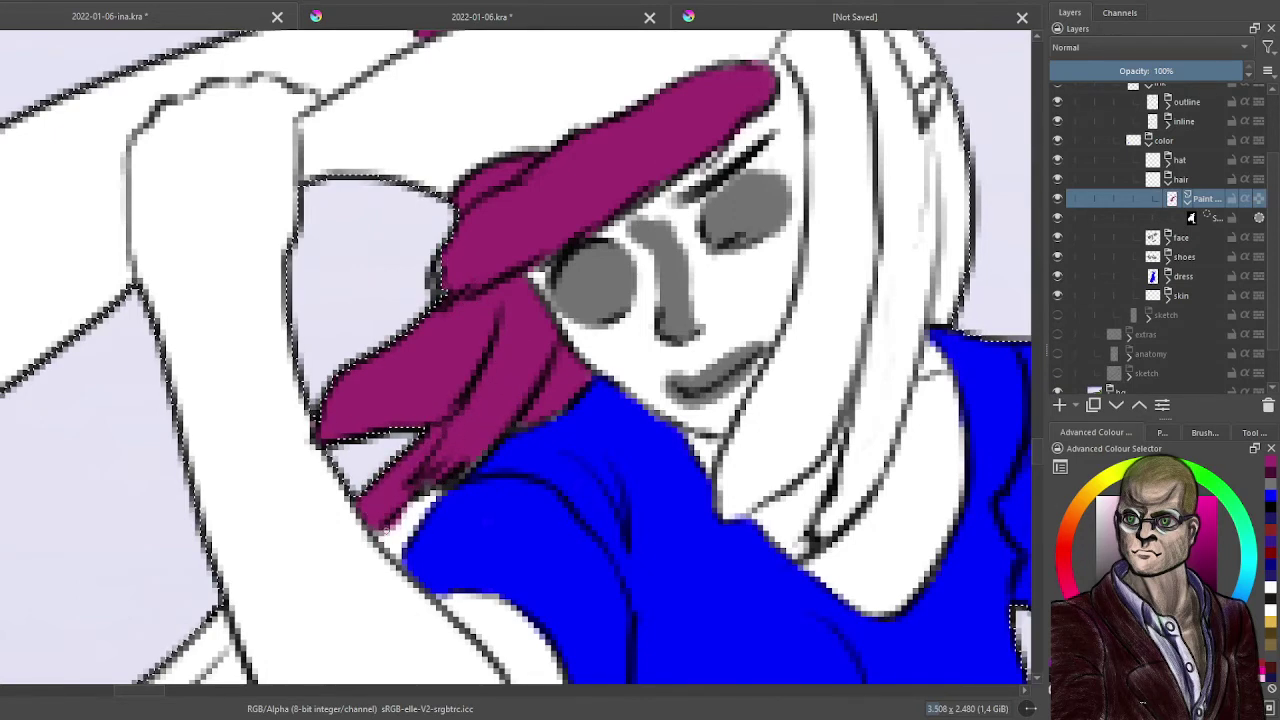
pyautogui.hotkey('ctrl', 'z')
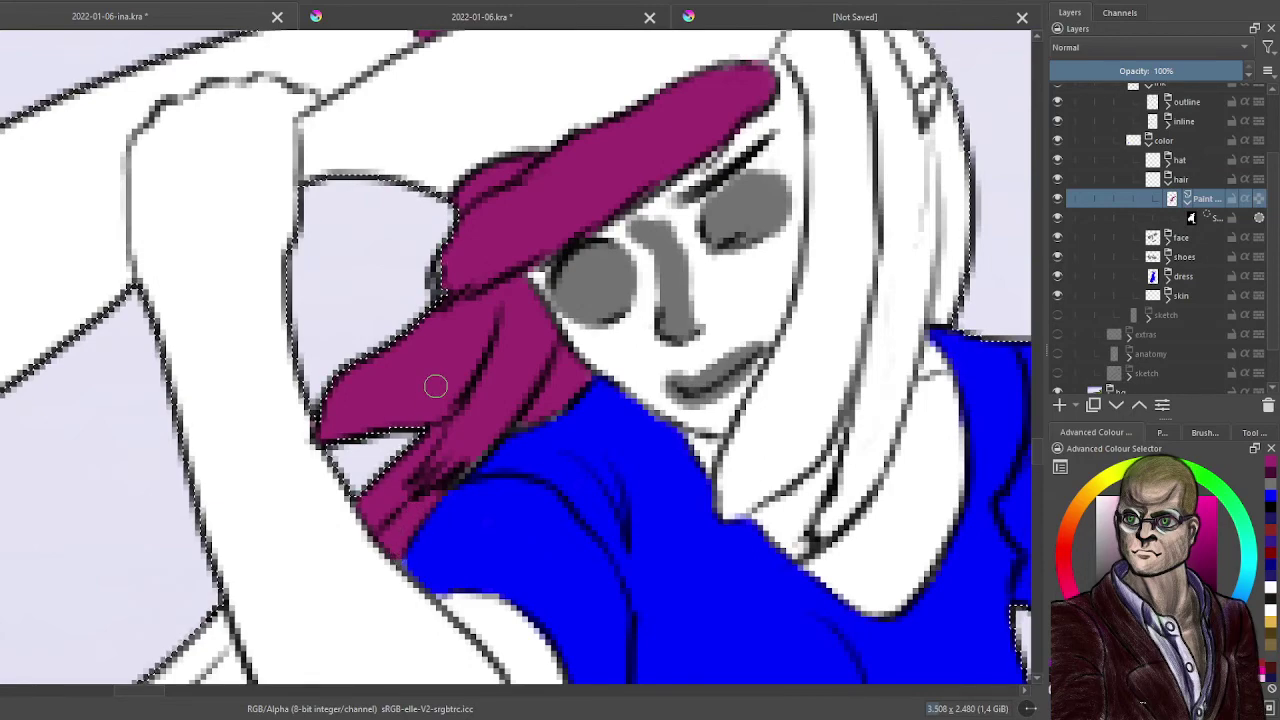
# - Paint the hair below the hat brim and the long strands on the face's other side magenta, leaving the small ear tip unpainted
pyautogui.scroll(-5, 435, 386)
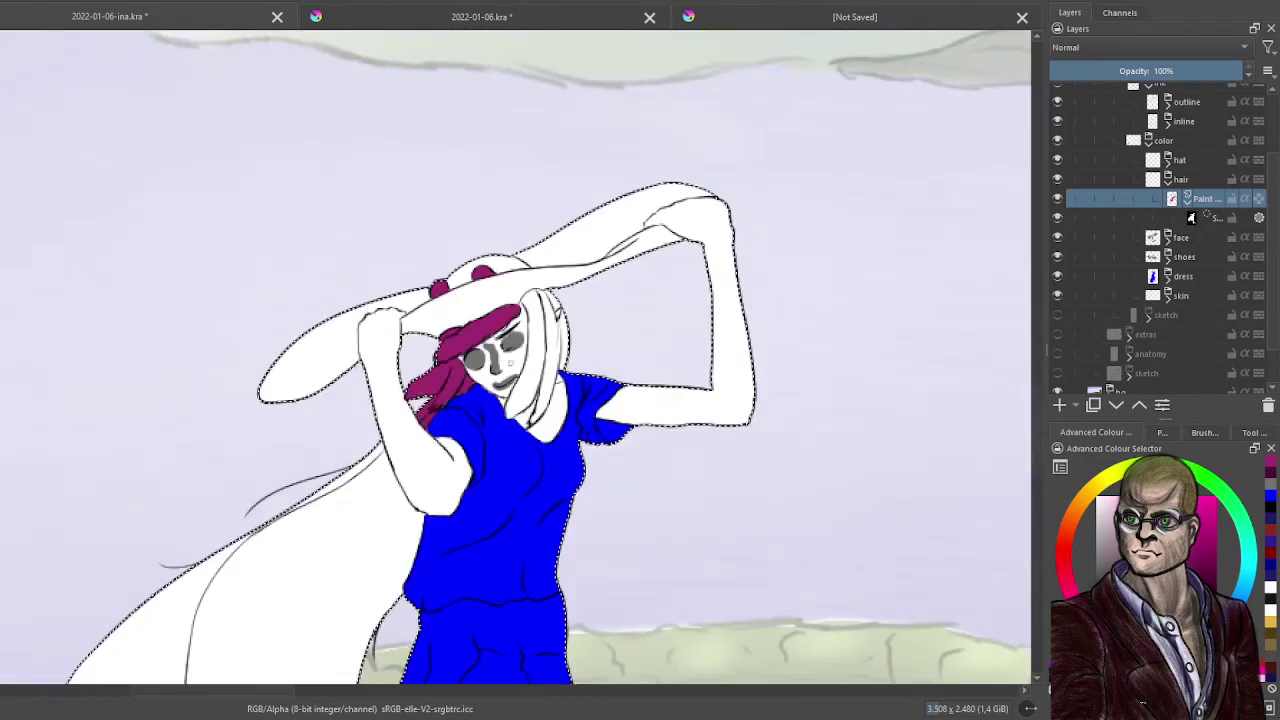
pyautogui.scroll(5, 516, 368)
pyautogui.scroll(2, 516, 368)
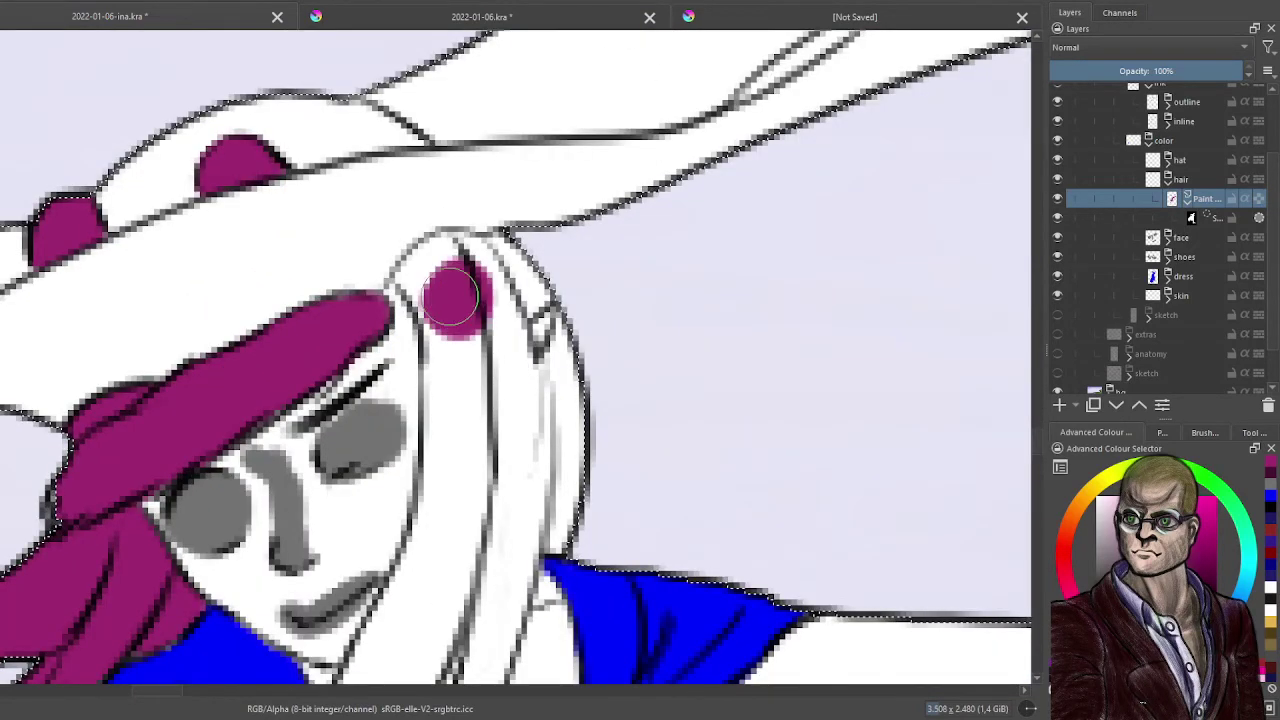
pyautogui.moveTo(455, 295)
pyautogui.mouseDown()
pyautogui.moveTo(440, 300)
pyautogui.moveTo(415, 270)
pyautogui.moveTo(464, 263)
pyautogui.mouseUp()
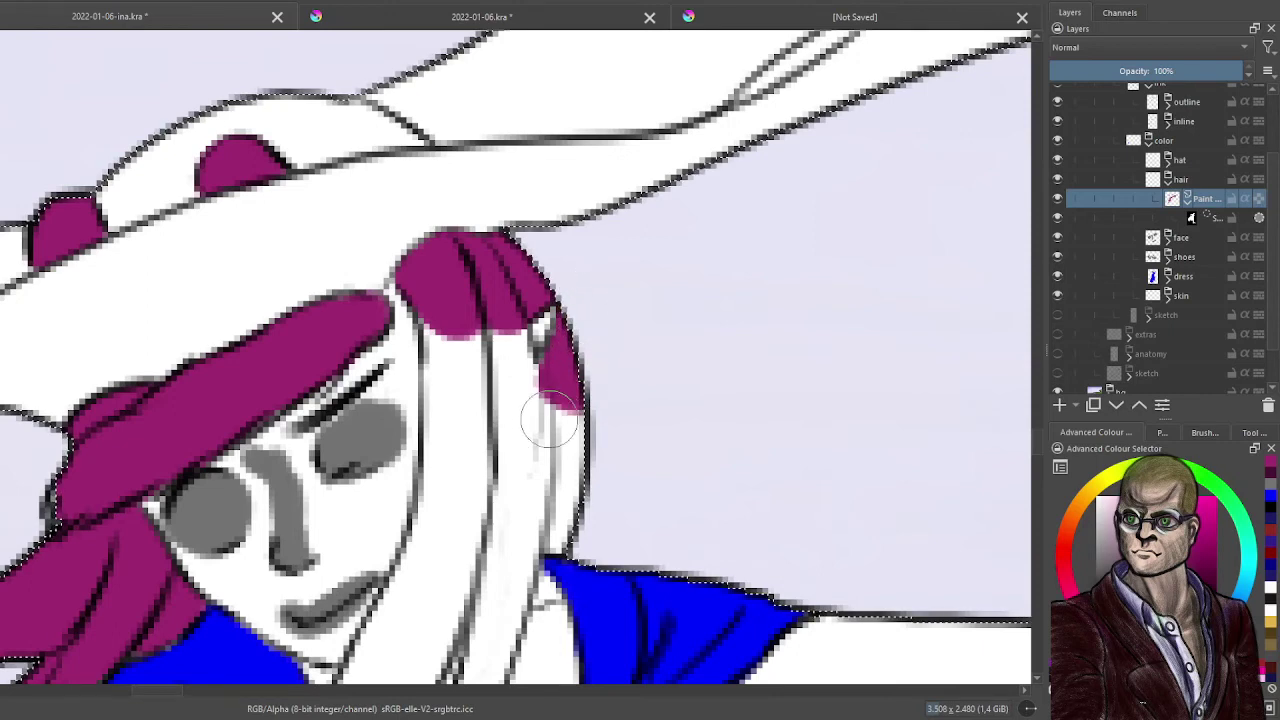
pyautogui.moveTo(548, 418)
pyautogui.mouseDown()
pyautogui.moveTo(503, 389)
pyautogui.moveTo(502, 355)
pyautogui.moveTo(514, 392)
pyautogui.moveTo(499, 340)
pyautogui.moveTo(507, 451)
pyautogui.moveTo(526, 420)
pyautogui.moveTo(559, 409)
pyautogui.moveTo(546, 481)
pyautogui.mouseUp()
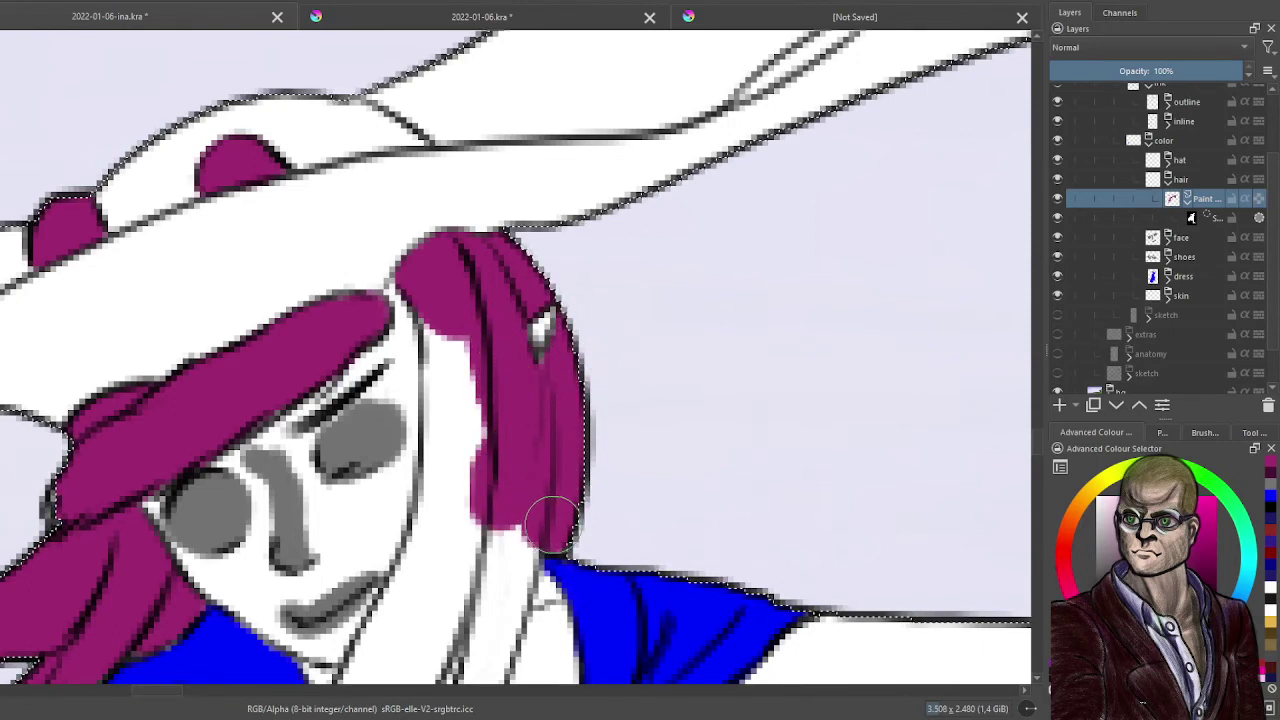
pyautogui.moveTo(459, 313)
pyautogui.mouseDown()
pyautogui.moveTo(456, 443)
pyautogui.moveTo(449, 384)
pyautogui.moveTo(441, 579)
pyautogui.moveTo(445, 463)
pyautogui.moveTo(434, 573)
pyautogui.moveTo(435, 548)
pyautogui.moveTo(393, 630)
pyautogui.moveTo(462, 521)
pyautogui.moveTo(478, 538)
pyautogui.moveTo(488, 426)
pyautogui.moveTo(507, 439)
pyautogui.moveTo(498, 605)
pyautogui.moveTo(531, 243)
pyautogui.mouseUp()
# - Paint the lower ends of the hair strands beside the face magenta, down to their tips at the dress's neckline
pyautogui.scroll(-4, 517, 475)
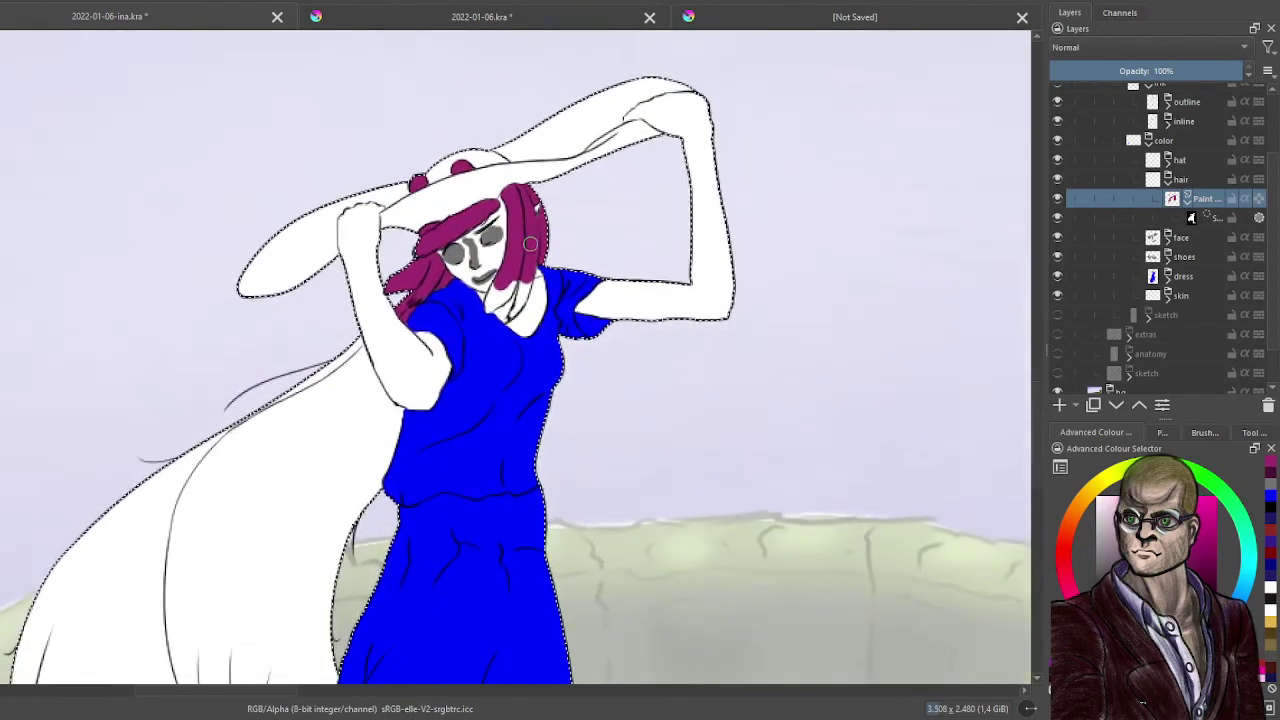
pyautogui.scroll(3, 477, 288)
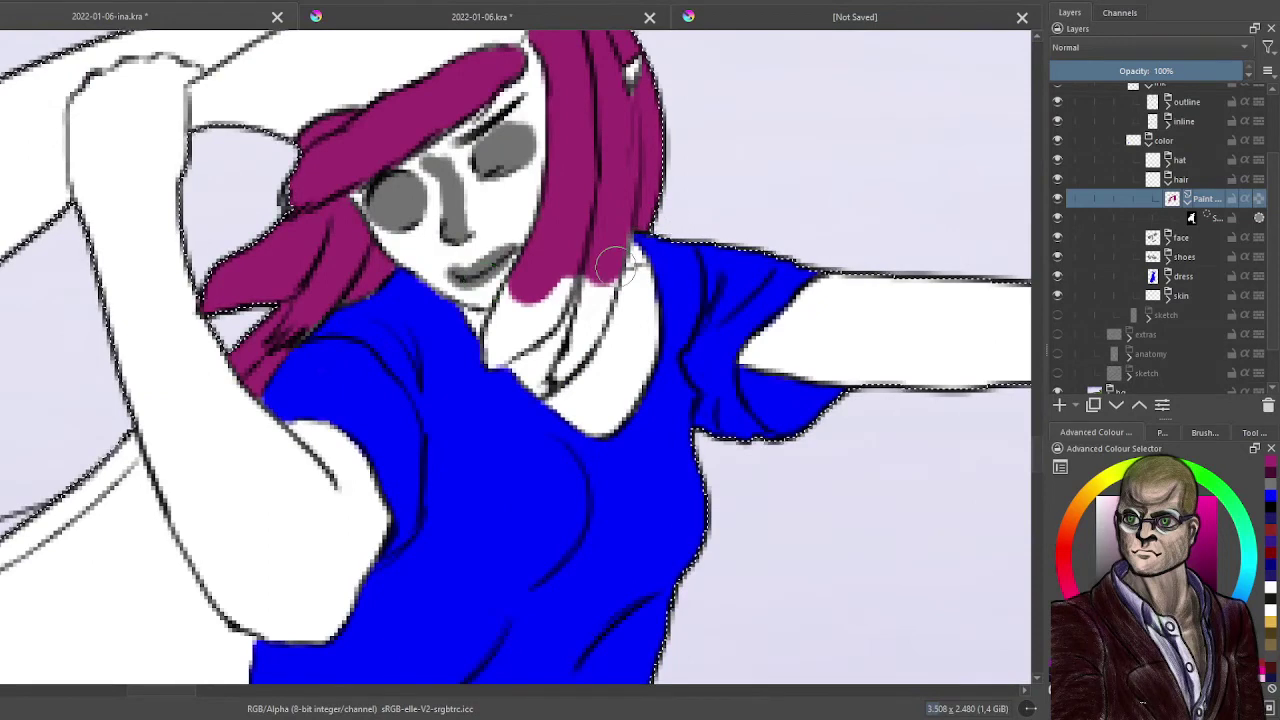
pyautogui.moveTo(612, 262)
pyautogui.mouseDown()
pyautogui.moveTo(556, 384)
pyautogui.moveTo(598, 308)
pyautogui.moveTo(594, 286)
pyautogui.moveTo(600, 300)
pyautogui.mouseUp()
pyautogui.moveTo(582, 345); pyautogui.dragTo(591, 319)
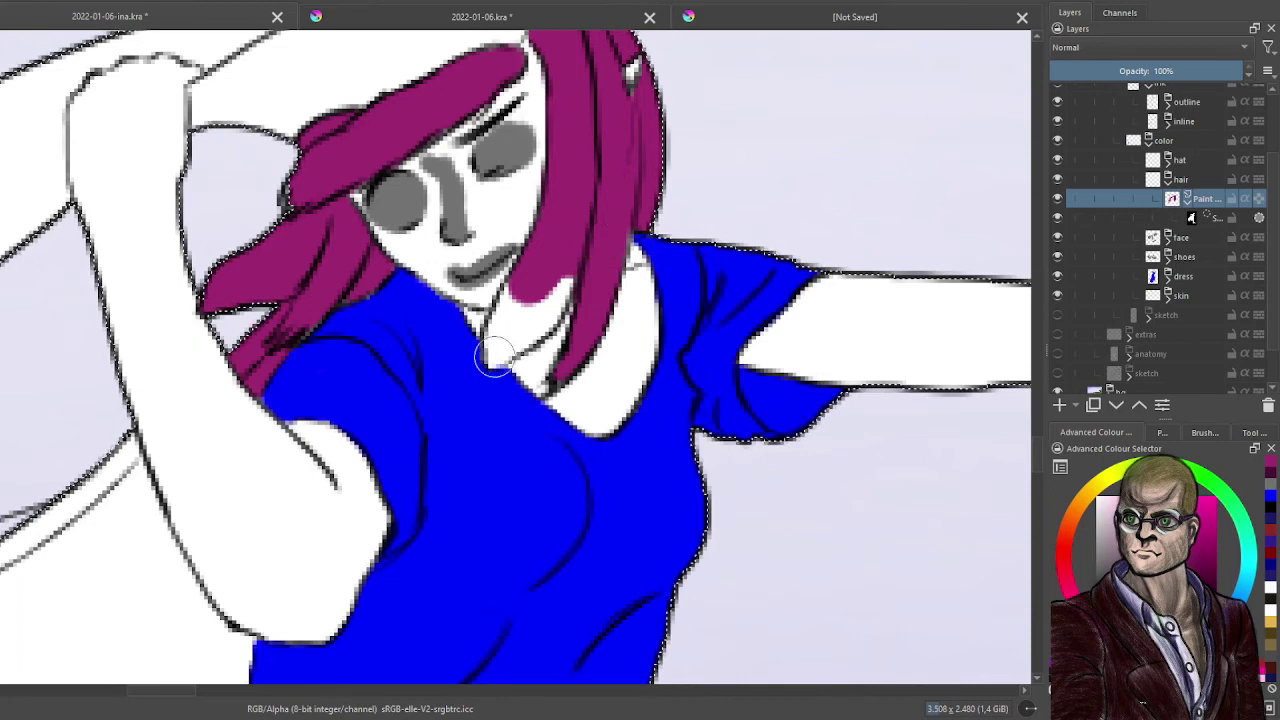
pyautogui.moveTo(488, 352)
pyautogui.mouseDown()
pyautogui.moveTo(521, 293)
pyautogui.moveTo(512, 307)
pyautogui.moveTo(540, 297)
pyautogui.moveTo(509, 348)
pyautogui.moveTo(552, 289)
pyautogui.moveTo(500, 318)
pyautogui.mouseUp()
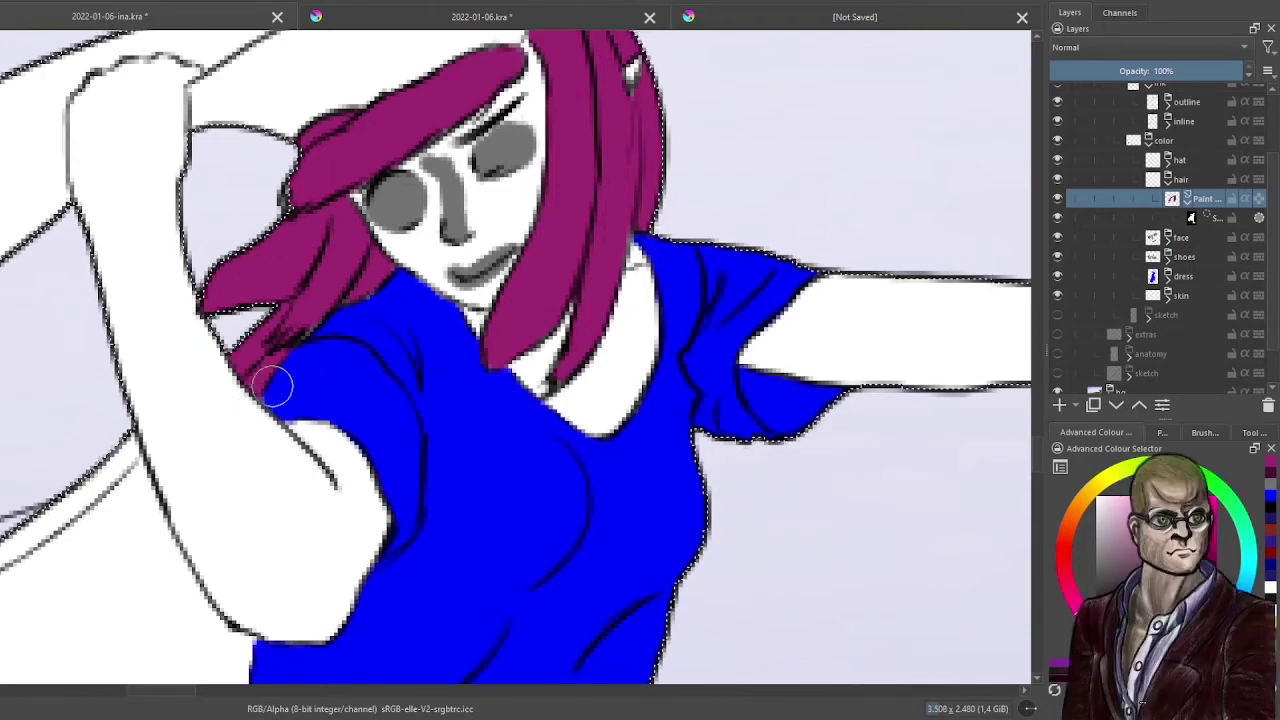
# - Fill the upper part of the flowing hair magenta where it emerges behind the raised forearm and elbow, up to the dress's edge
pyautogui.moveTo(188, 491)
pyautogui.mouseDown()
pyautogui.moveTo(375, 391)
pyautogui.moveTo(528, 283)
pyautogui.mouseUp()
pyautogui.scroll(-4, 500, 343)
pyautogui.scroll(2, 508, 377)
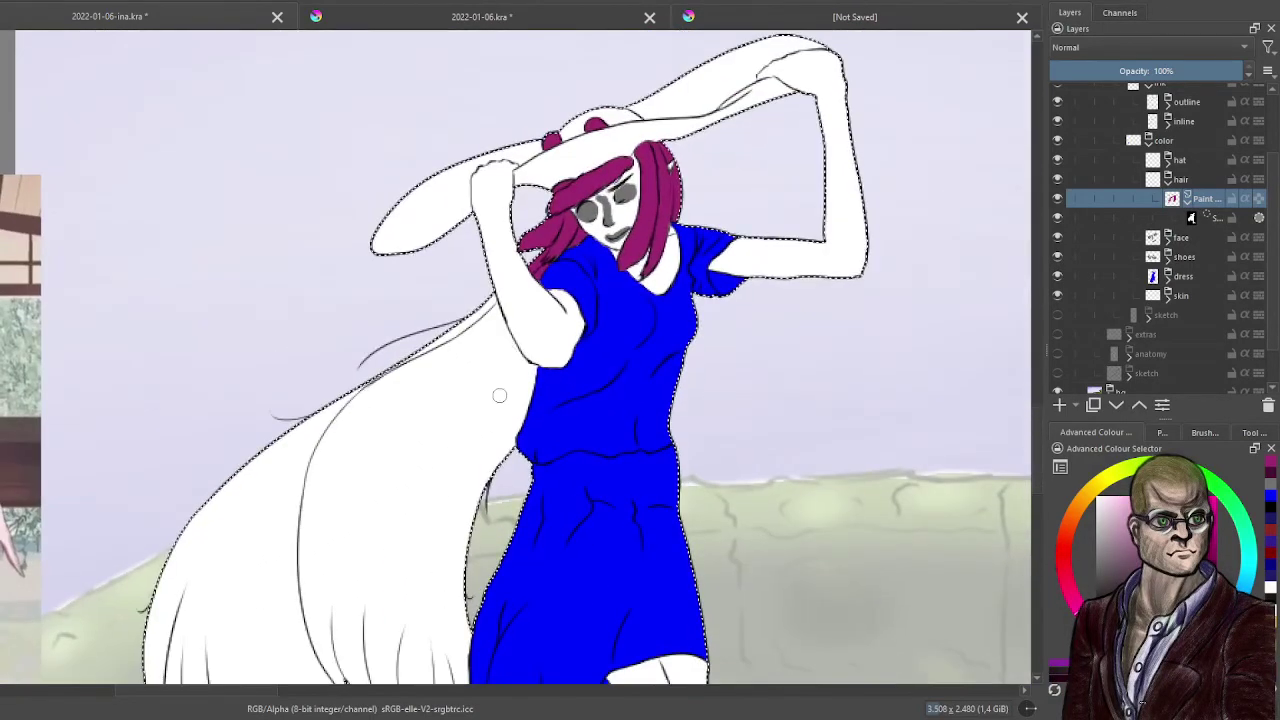
pyautogui.moveTo(500, 394); pyautogui.dragTo(523, 307)
pyautogui.scroll(5, 523, 307)
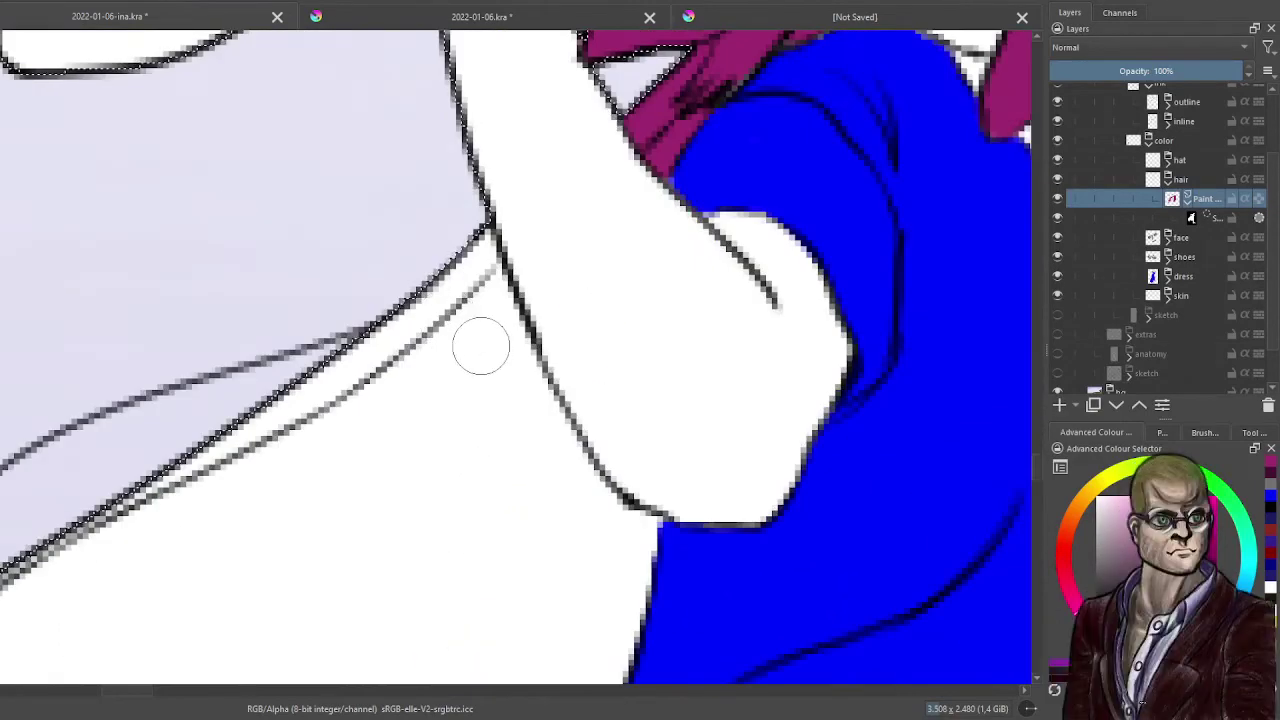
pyautogui.moveTo(432, 292)
pyautogui.mouseDown()
pyautogui.moveTo(316, 405)
pyautogui.moveTo(366, 352)
pyautogui.moveTo(417, 346)
pyautogui.moveTo(344, 477)
pyautogui.moveTo(342, 544)
pyautogui.moveTo(466, 477)
pyautogui.moveTo(475, 622)
pyautogui.mouseUp()
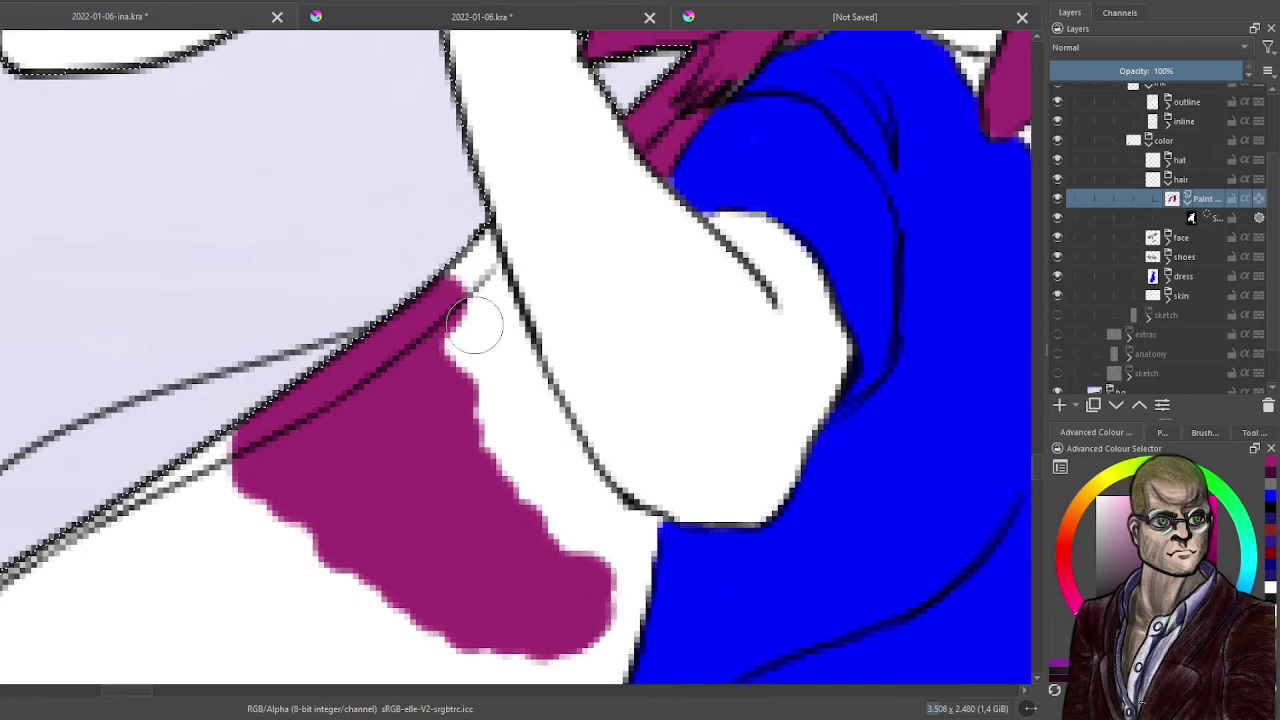
pyautogui.moveTo(477, 323)
pyautogui.mouseDown()
pyautogui.moveTo(486, 439)
pyautogui.moveTo(441, 236)
pyautogui.moveTo(500, 377)
pyautogui.moveTo(467, 263)
pyautogui.moveTo(500, 338)
pyautogui.moveTo(461, 219)
pyautogui.moveTo(537, 457)
pyautogui.moveTo(508, 360)
pyautogui.moveTo(581, 494)
pyautogui.moveTo(545, 430)
pyautogui.moveTo(554, 501)
pyautogui.moveTo(510, 441)
pyautogui.moveTo(502, 414)
pyautogui.moveTo(614, 537)
pyautogui.moveTo(632, 532)
pyautogui.moveTo(600, 564)
pyautogui.moveTo(654, 521)
pyautogui.moveTo(618, 660)
pyautogui.mouseUp()
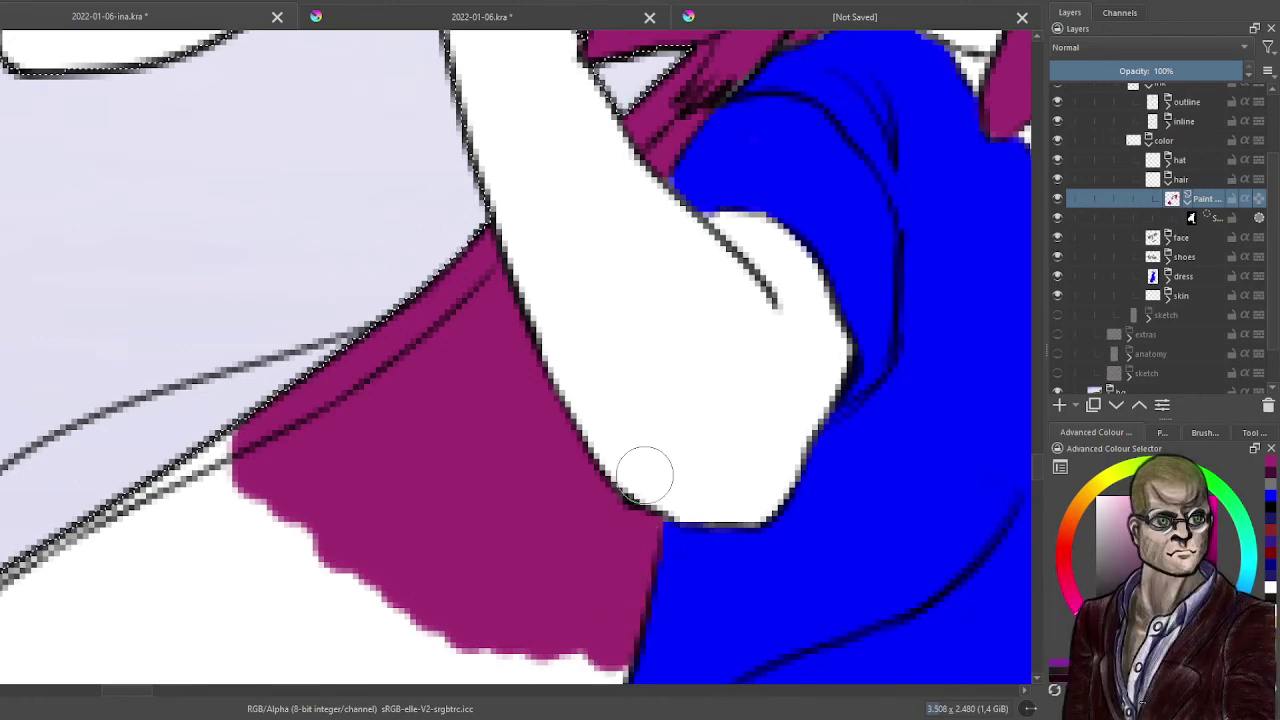
# - Paint the large mass of flowing hair behind the body magenta, from its outer contour down to the ragged tips
pyautogui.scroll(-8, 645, 474)
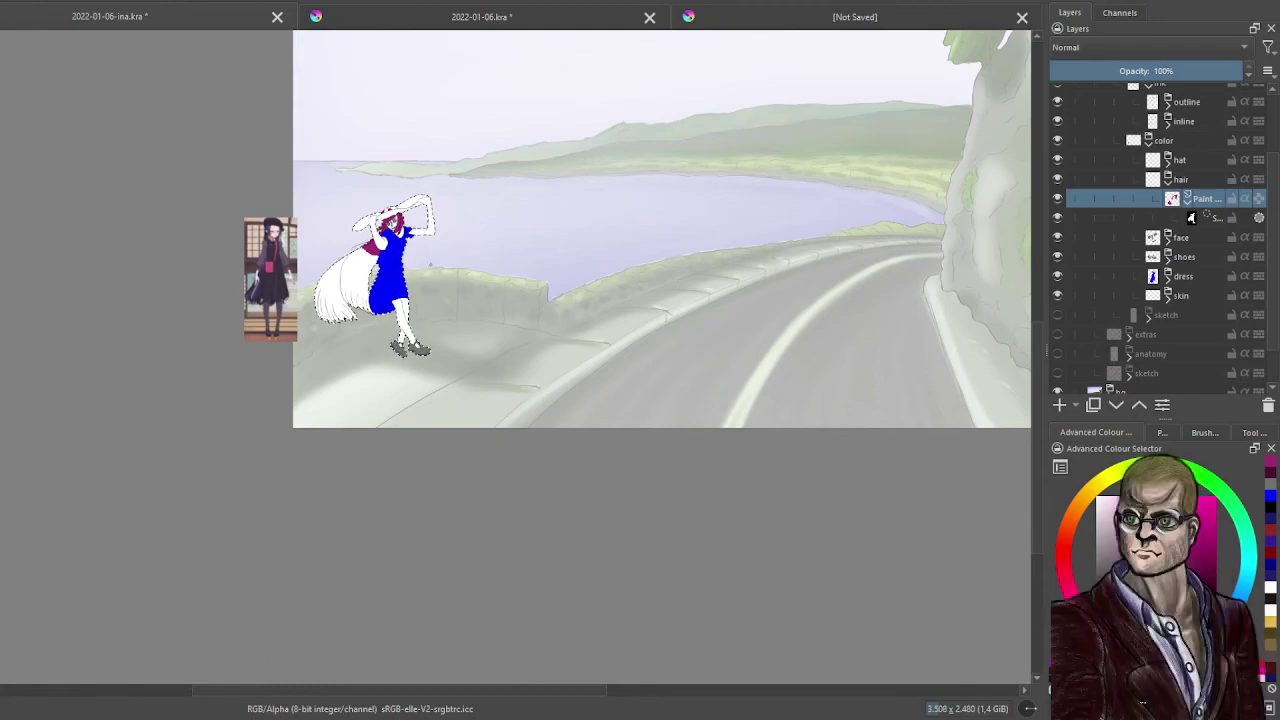
pyautogui.scroll(10, 434, 276)
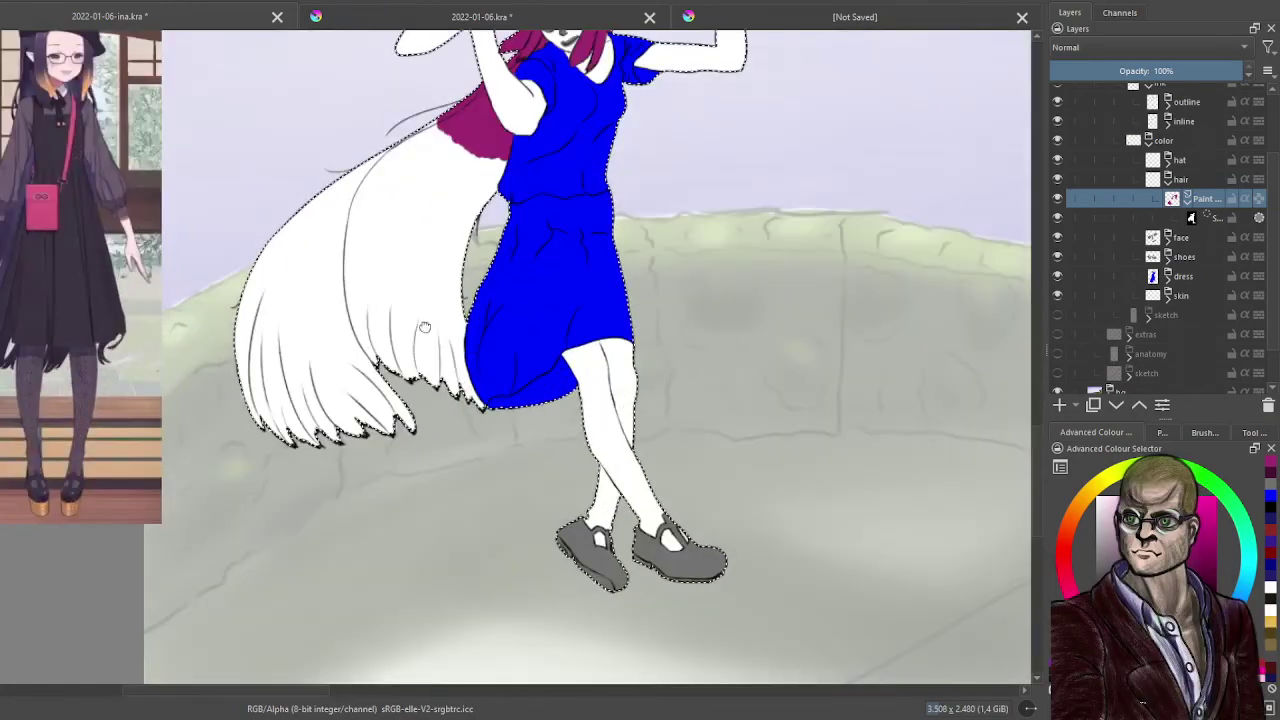
pyautogui.scroll(-4, 490, 358)
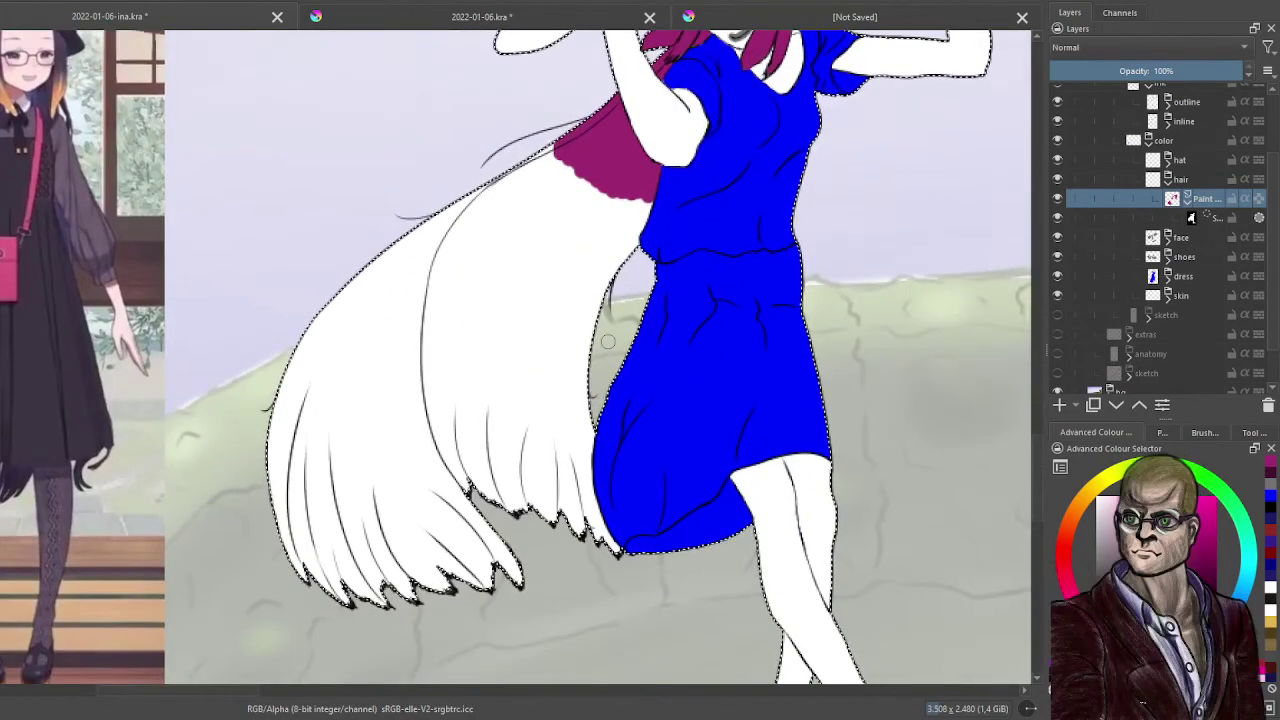
pyautogui.moveTo(576, 140); pyautogui.dragTo(466, 212)
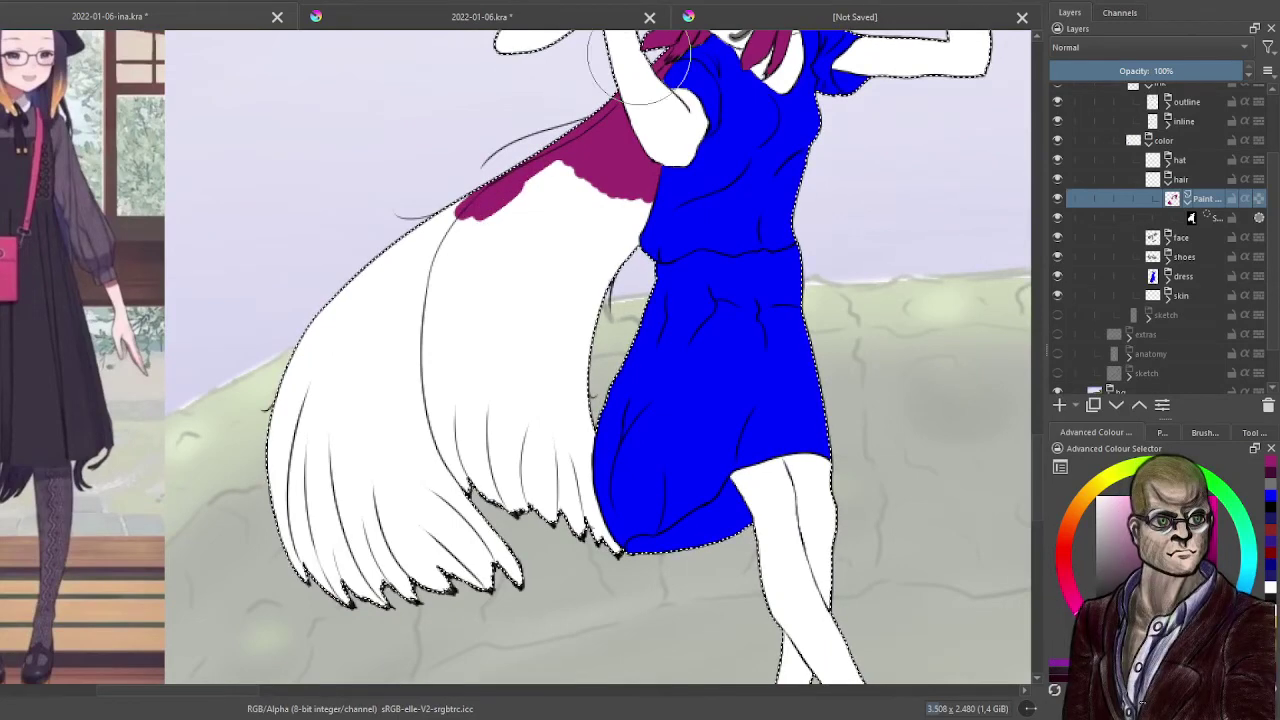
pyautogui.moveTo(560, 230)
pyautogui.mouseDown()
pyautogui.moveTo(420, 290)
pyautogui.moveTo(335, 430)
pyautogui.moveTo(298, 570)
pyautogui.moveTo(366, 452)
pyautogui.moveTo(503, 598)
pyautogui.mouseUp()
pyautogui.moveTo(545, 415)
pyautogui.mouseDown()
pyautogui.moveTo(513, 372)
pyautogui.moveTo(512, 428)
pyautogui.moveTo(470, 430)
pyautogui.moveTo(429, 401)
pyautogui.moveTo(377, 423)
pyautogui.mouseUp()
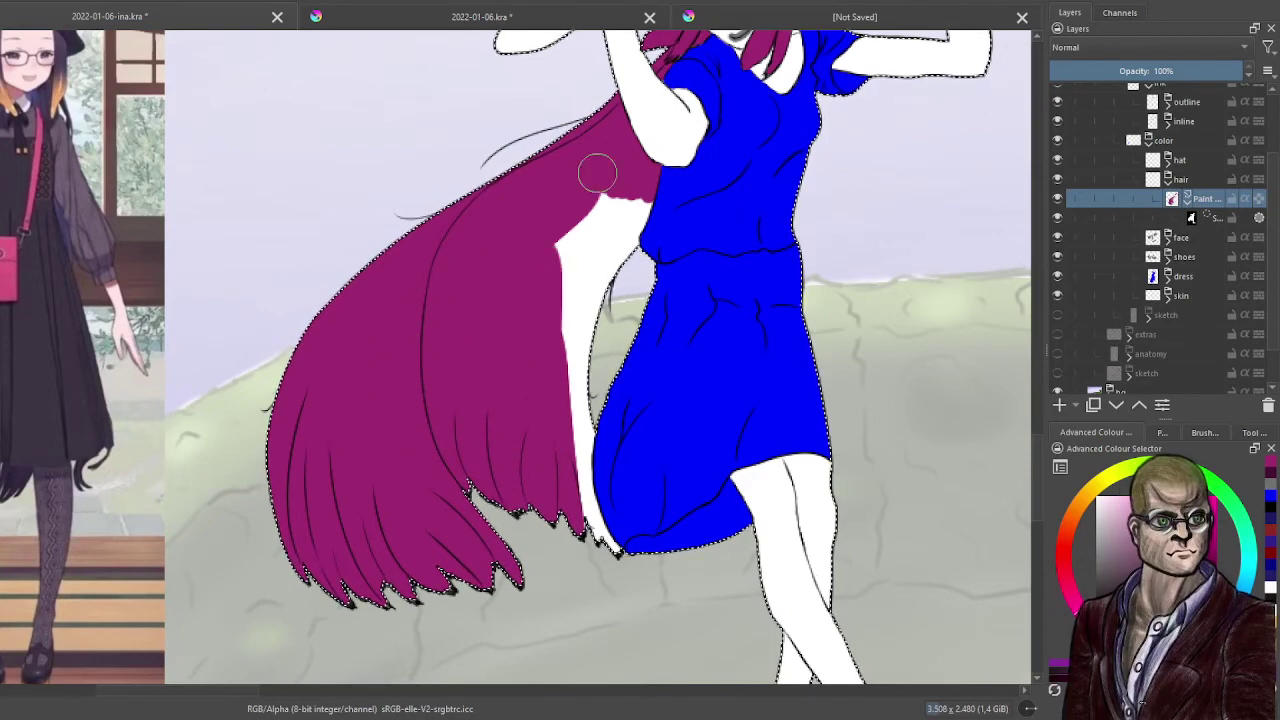
pyautogui.moveTo(591, 171); pyautogui.dragTo(560, 243)
pyautogui.moveTo(610, 202); pyautogui.dragTo(565, 292)
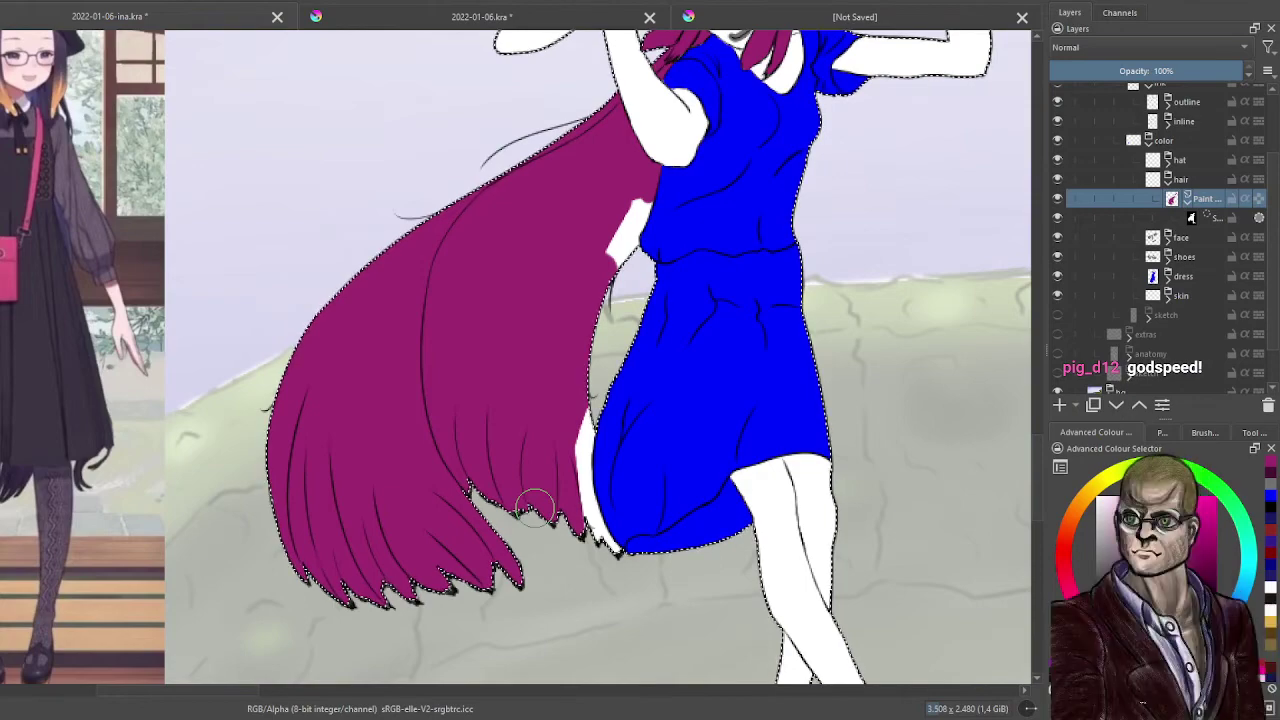
# - Fill the white gap between the flowing hair and the dress's bodice above the waist with magenta
pyautogui.scroll(5, 657, 277)
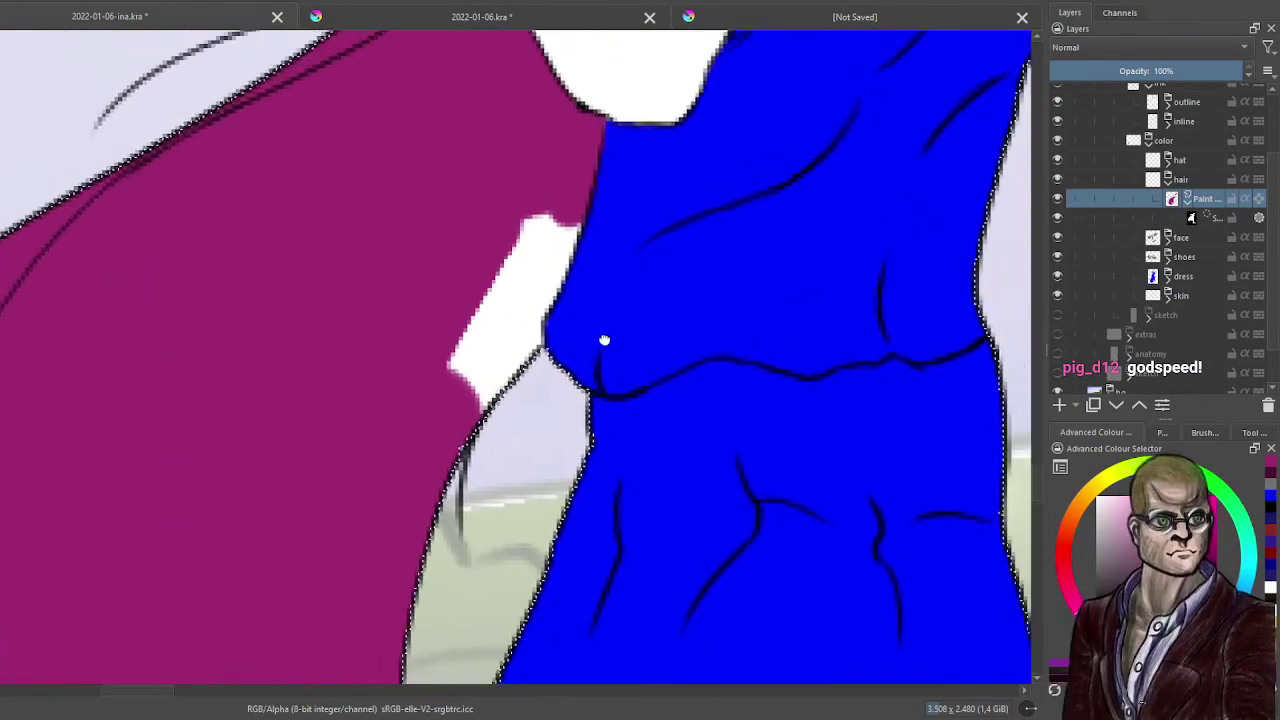
pyautogui.moveTo(491, 220); pyautogui.dragTo(471, 271)
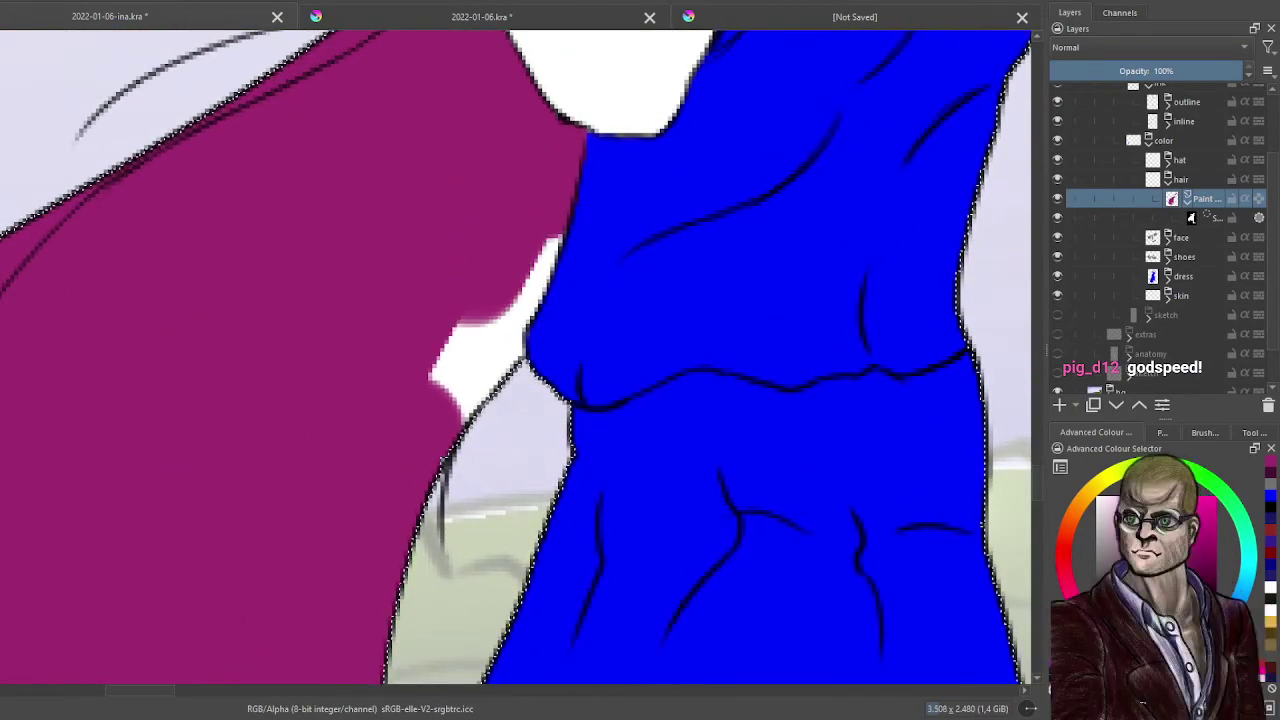
pyautogui.moveTo(543, 214)
pyautogui.mouseDown()
pyautogui.moveTo(512, 318)
pyautogui.moveTo(474, 357)
pyautogui.moveTo(503, 334)
pyautogui.moveTo(481, 368)
pyautogui.moveTo(446, 311)
pyautogui.moveTo(420, 423)
pyautogui.mouseUp()
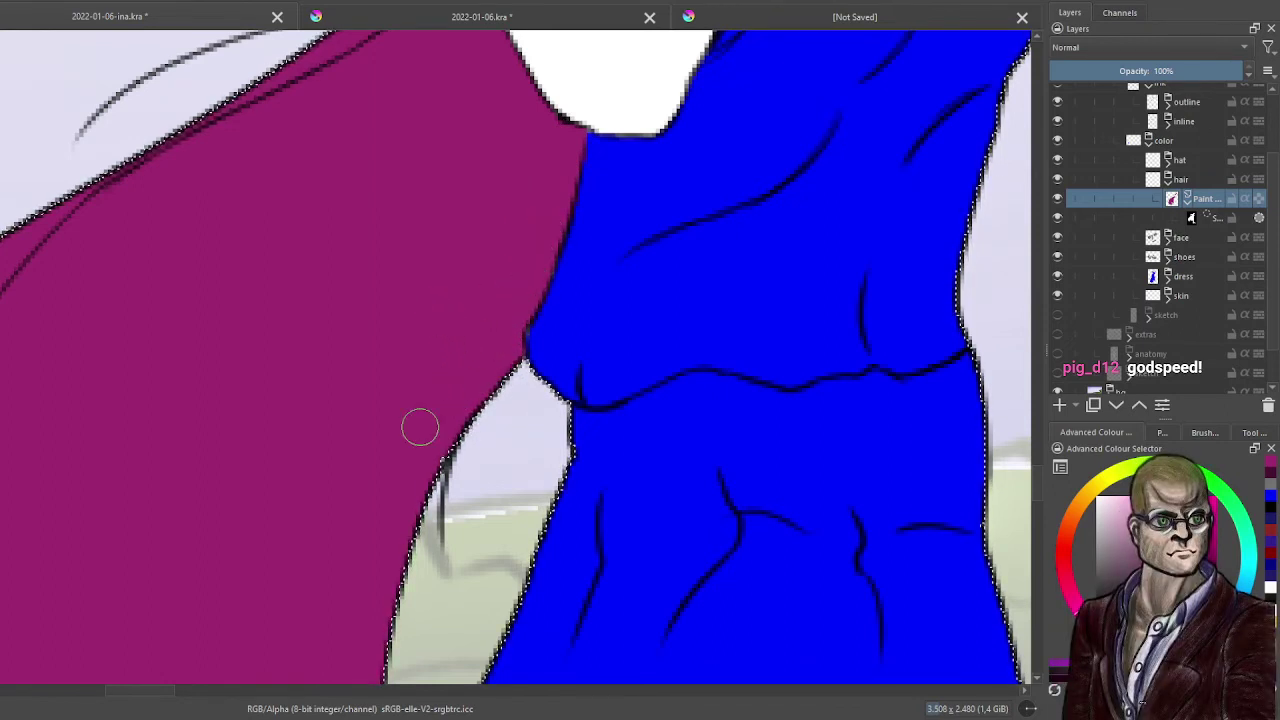
# - Paint the narrow hair strip along the skirt's edge magenta, down to the last ragged tips at the hem
pyautogui.scroll(-2, 434, 397)
pyautogui.moveTo(429, 646); pyautogui.dragTo(517, 281)
pyautogui.scroll(2, 517, 281)
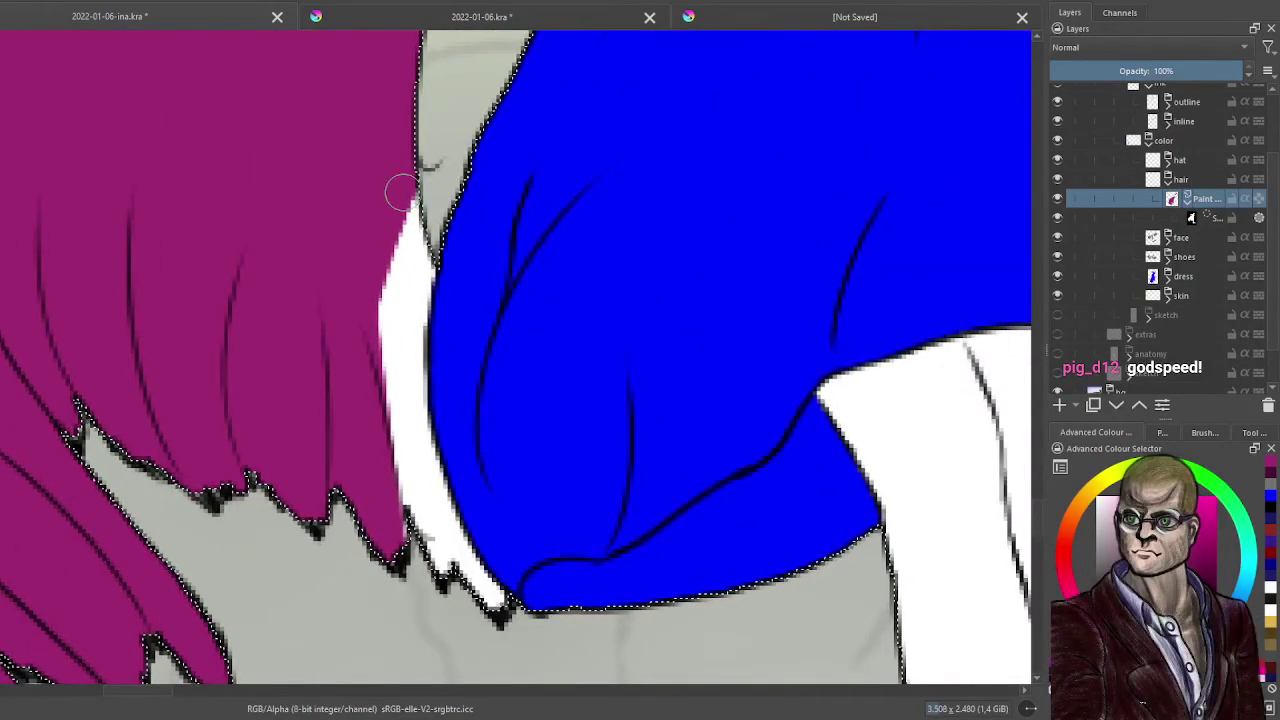
pyautogui.moveTo(400, 192)
pyautogui.mouseDown()
pyautogui.moveTo(397, 236)
pyautogui.moveTo(422, 183)
pyautogui.moveTo(387, 309)
pyautogui.moveTo(413, 238)
pyautogui.moveTo(404, 374)
pyautogui.moveTo(392, 328)
pyautogui.moveTo(388, 392)
pyautogui.moveTo(400, 474)
pyautogui.moveTo(408, 373)
pyautogui.moveTo(420, 497)
pyautogui.mouseUp()
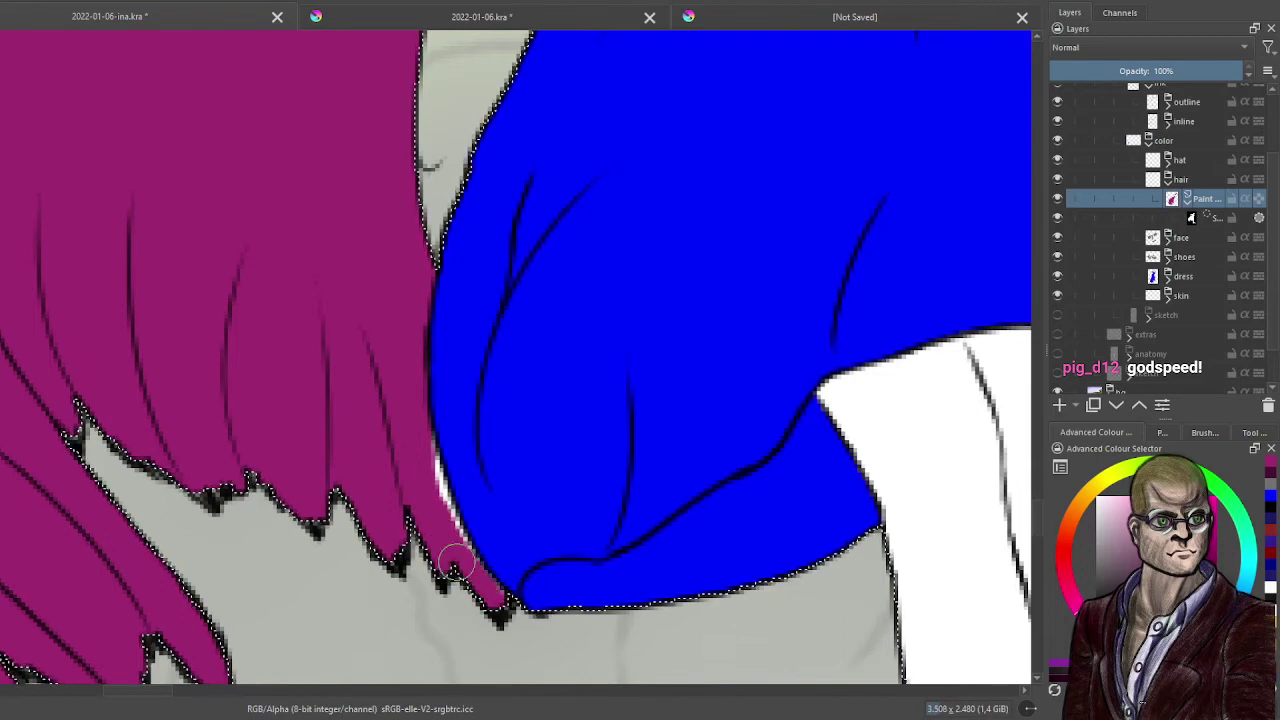
pyautogui.moveTo(453, 565); pyautogui.dragTo(420, 466)
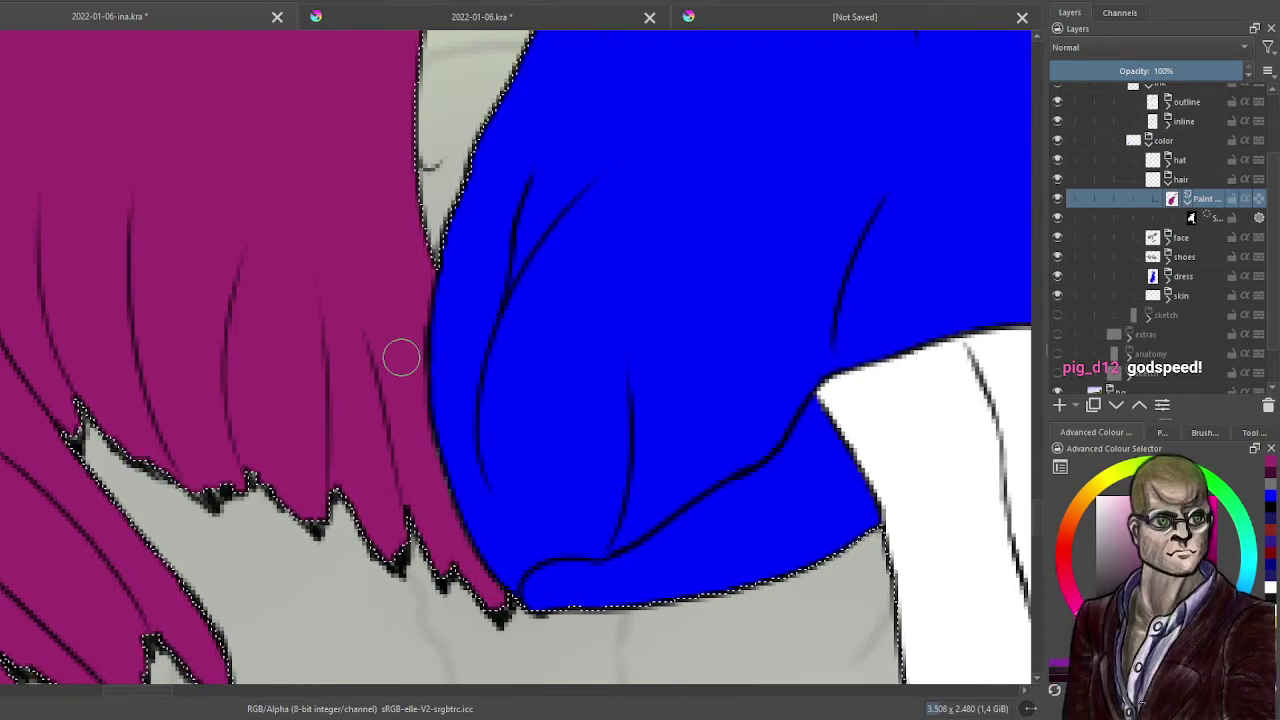
# - Move the selection mask to the hat group's paint layer, make that paint layer active and choose an olive green as painting color
pyautogui.scroll(-4, 445, 255)
pyautogui.moveTo(618, 282); pyautogui.dragTo(654, 422)
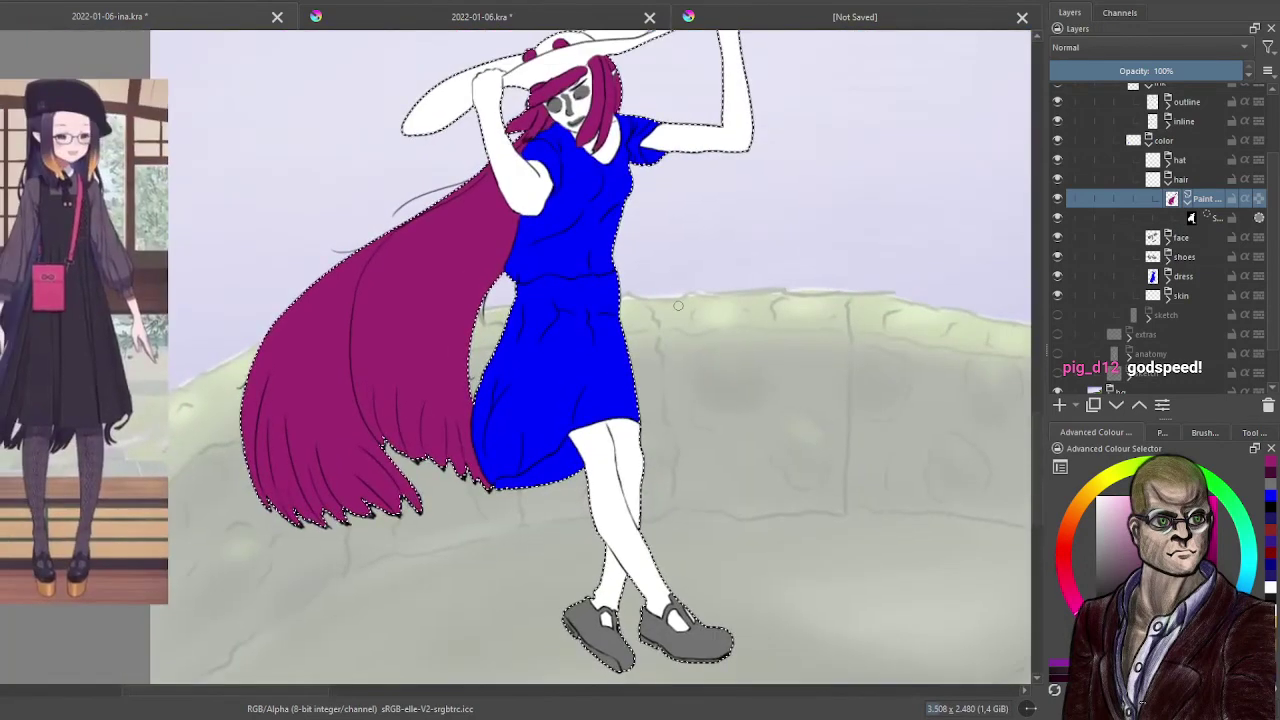
pyautogui.moveTo(682, 285); pyautogui.dragTo(672, 371)
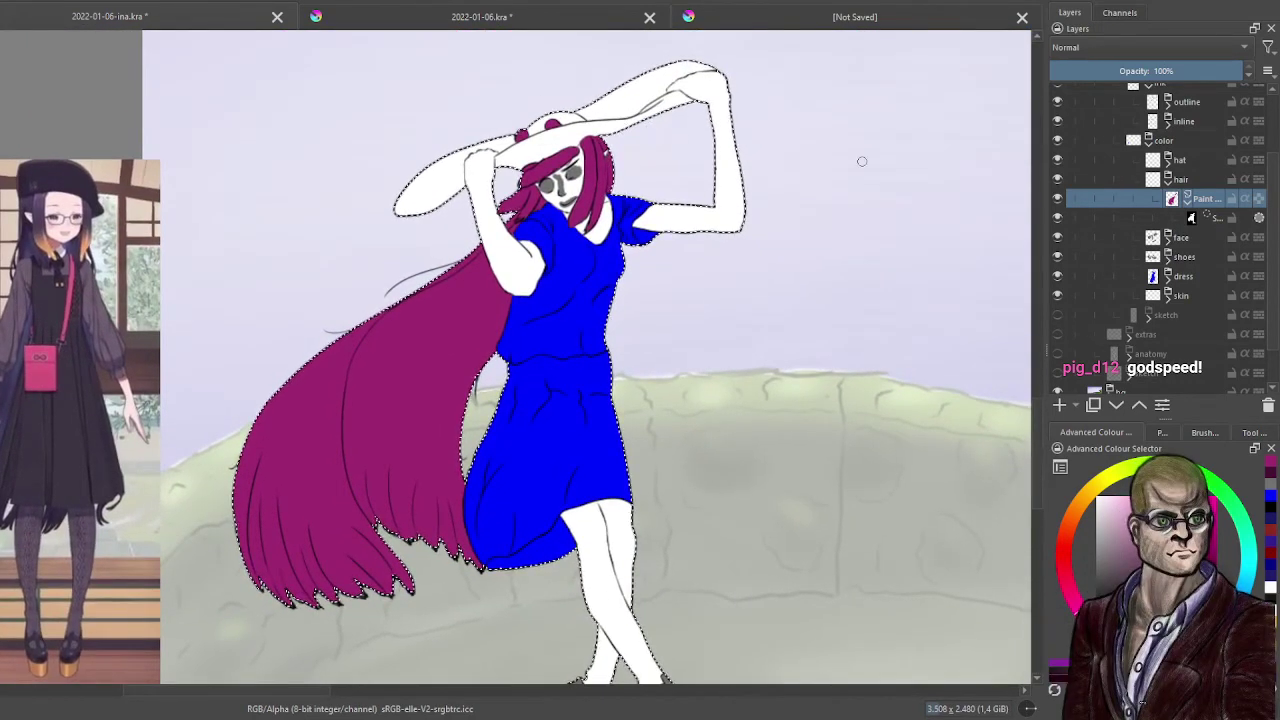
pyautogui.click(1167, 160)
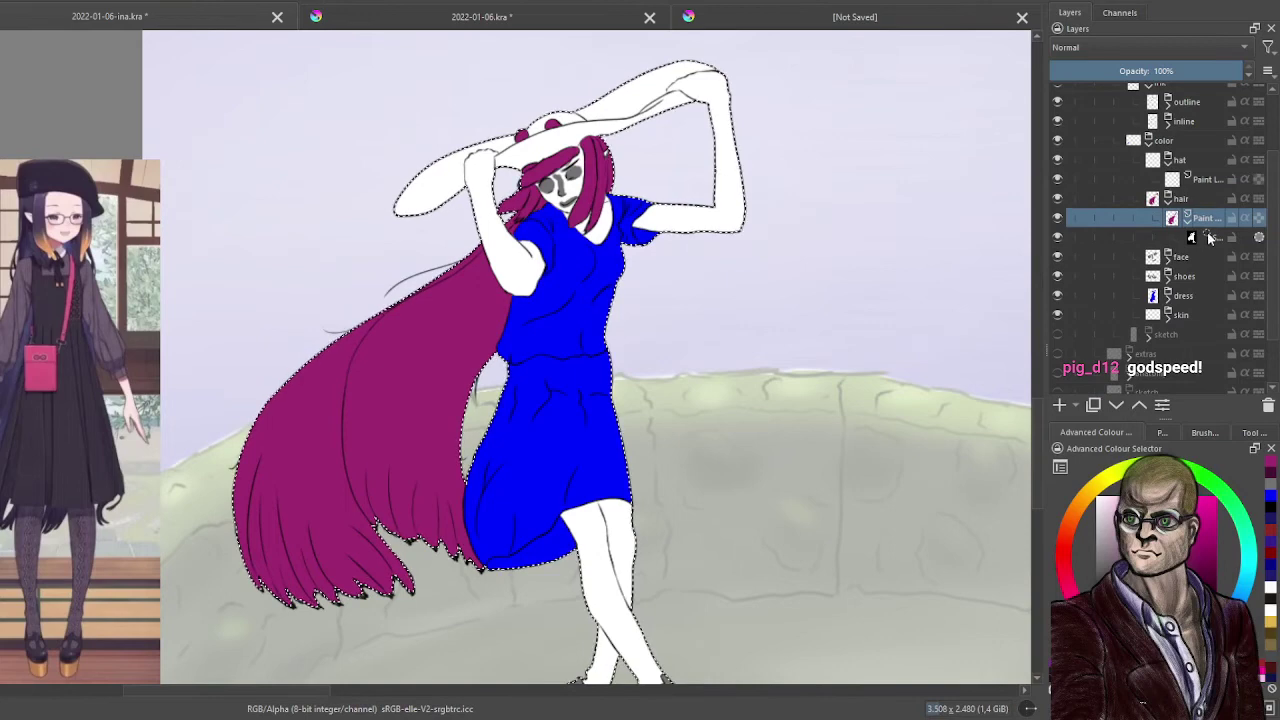
pyautogui.moveTo(1216, 240); pyautogui.dragTo(1208, 181)
pyautogui.moveTo(732, 190); pyautogui.dragTo(770, 332)
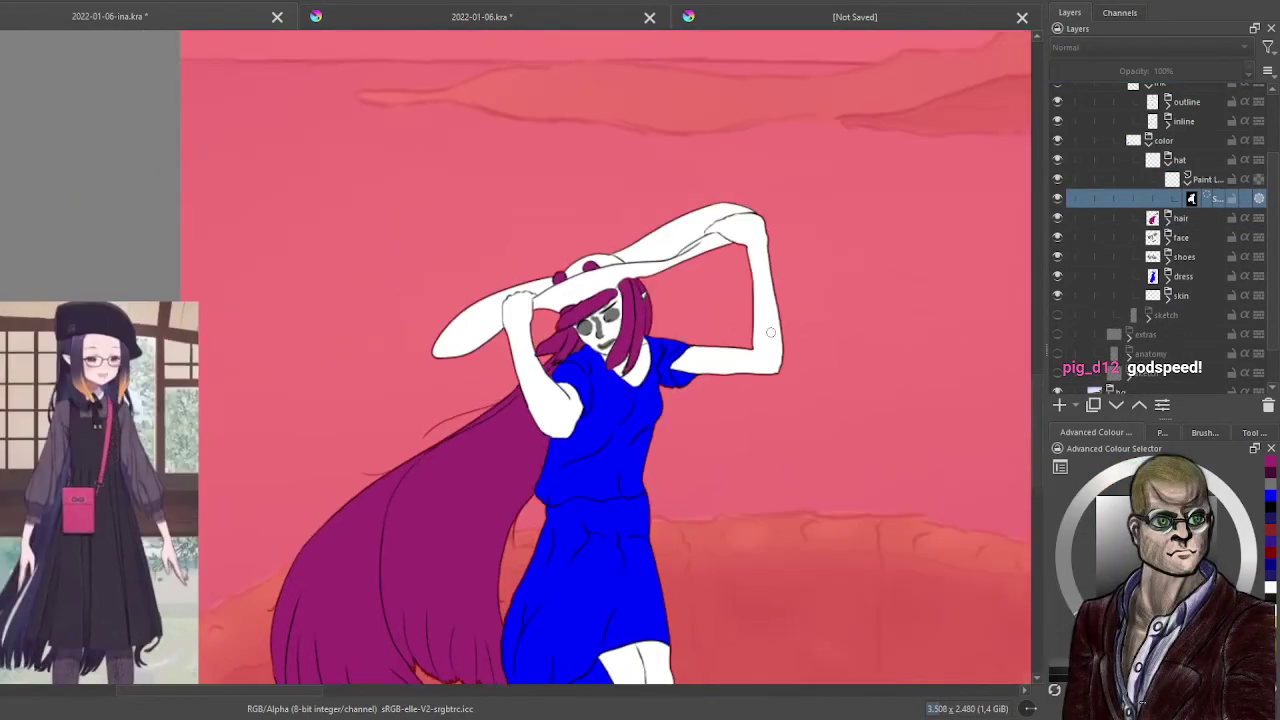
pyautogui.click(1207, 182)
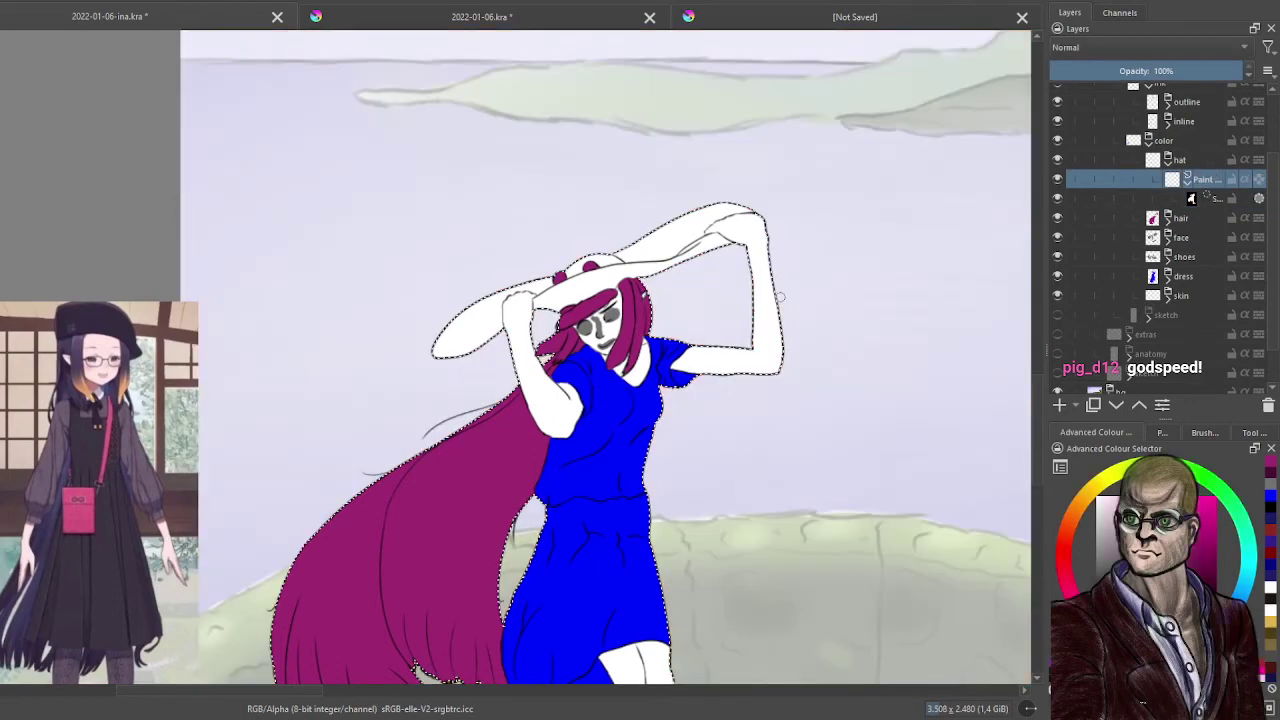
pyautogui.scroll(2, 679, 296)
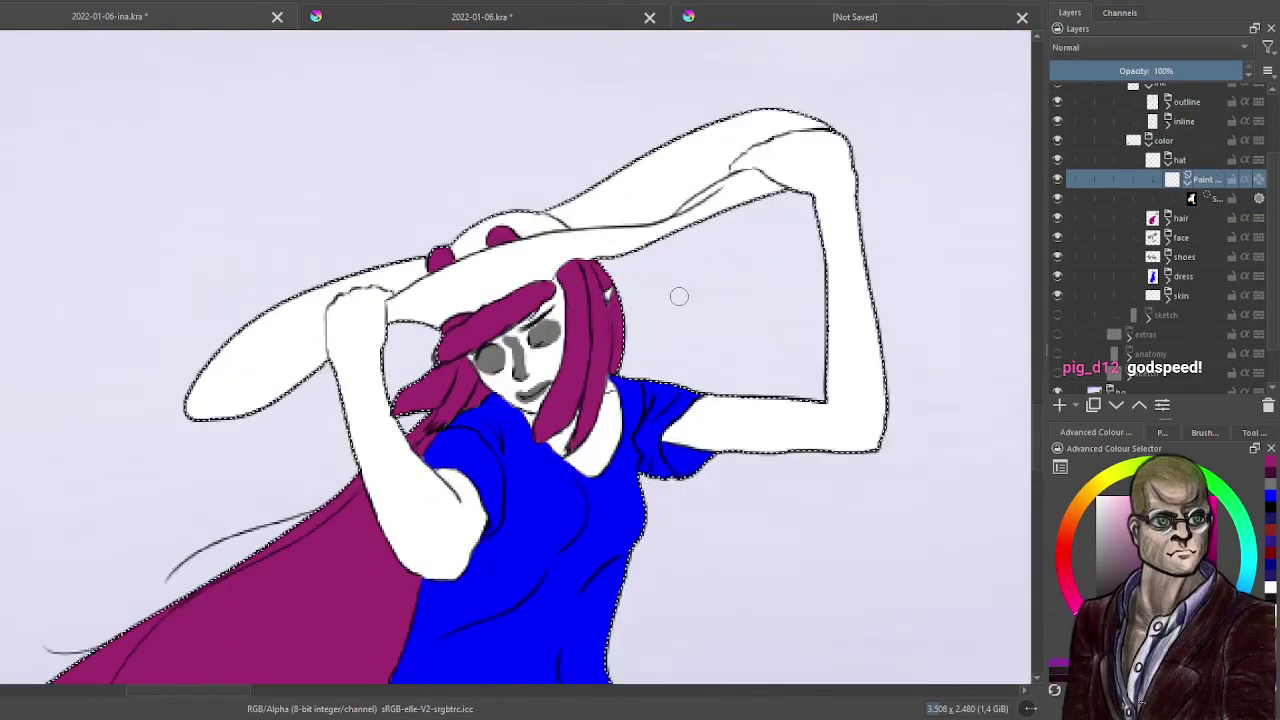
pyautogui.click(1120, 483)
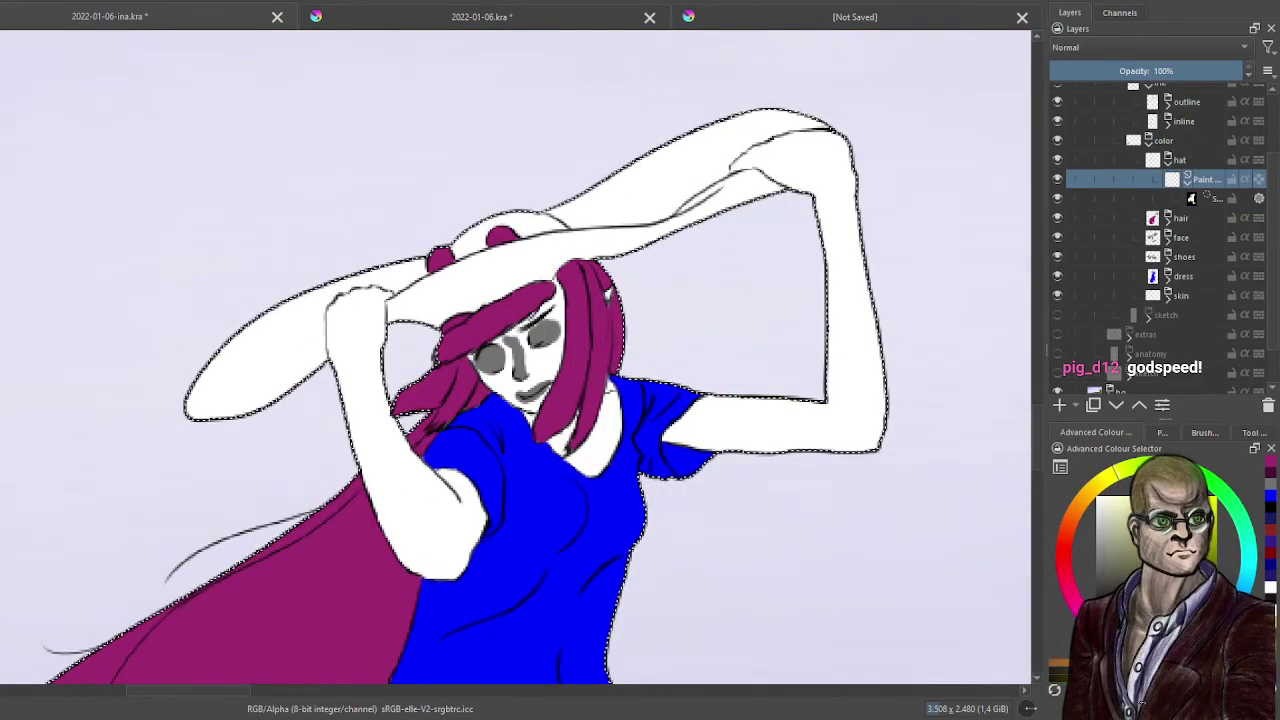
# - Paint the hat brim's raised side olive green up to the gripping hand, including the folded underside, leaving the hand unpainted
pyautogui.scroll(3, 660, 349)
pyautogui.scroll(2, 701, 363)
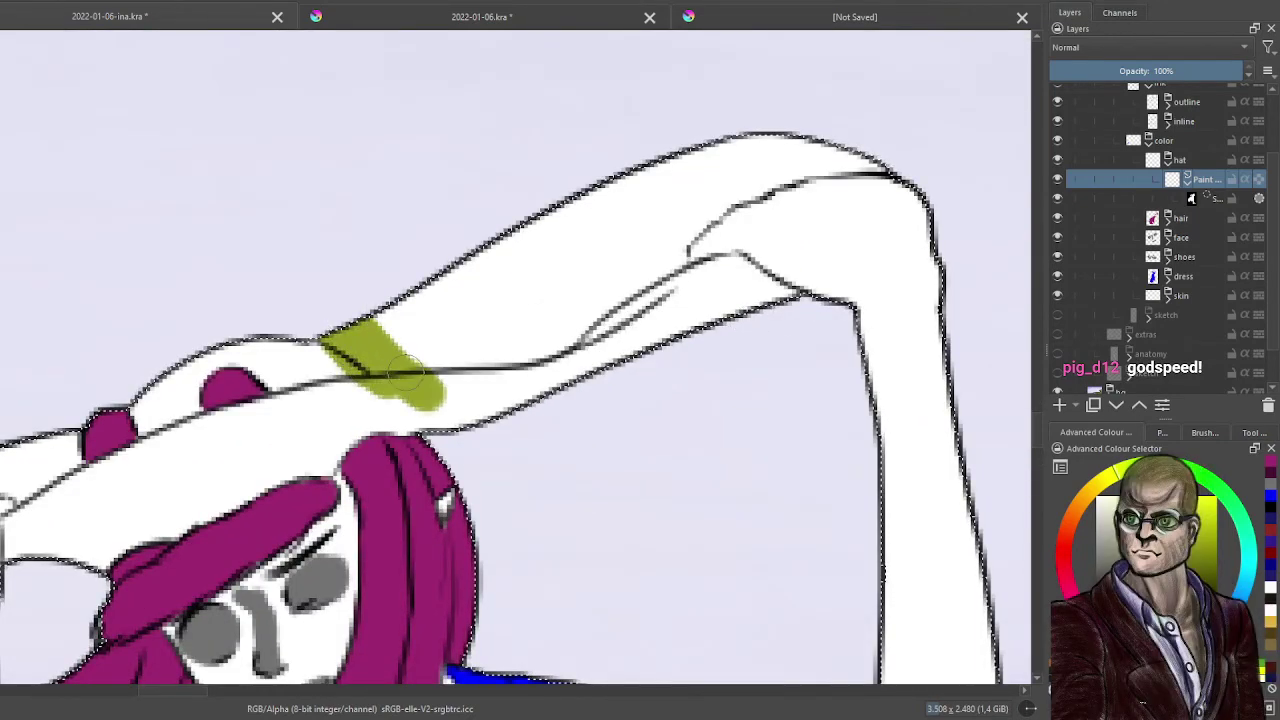
pyautogui.moveTo(432, 412); pyautogui.dragTo(477, 420)
pyautogui.moveTo(420, 305)
pyautogui.mouseDown()
pyautogui.moveTo(415, 268)
pyautogui.moveTo(608, 378)
pyautogui.moveTo(635, 362)
pyautogui.moveTo(587, 280)
pyautogui.moveTo(585, 207)
pyautogui.moveTo(644, 247)
pyautogui.moveTo(598, 228)
pyautogui.moveTo(565, 251)
pyautogui.moveTo(607, 222)
pyautogui.moveTo(592, 268)
pyautogui.moveTo(692, 209)
pyautogui.moveTo(664, 239)
pyautogui.moveTo(706, 195)
pyautogui.mouseUp()
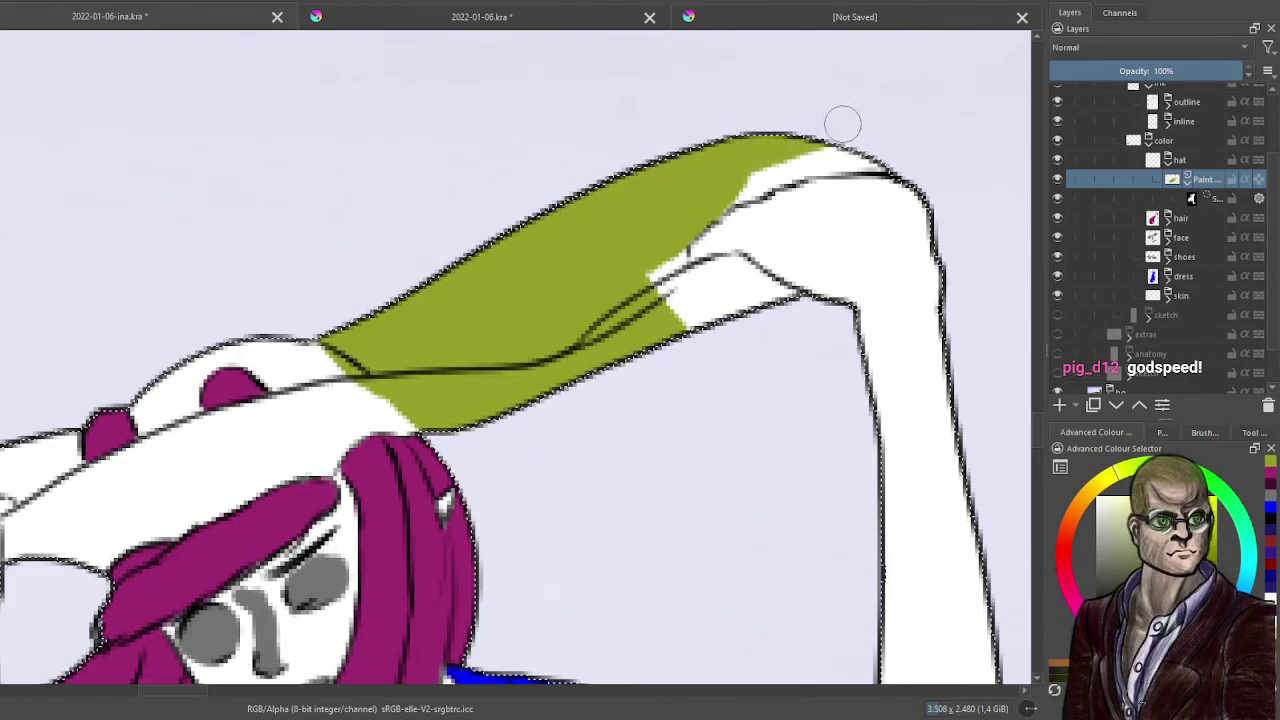
pyautogui.moveTo(781, 163); pyautogui.dragTo(803, 158)
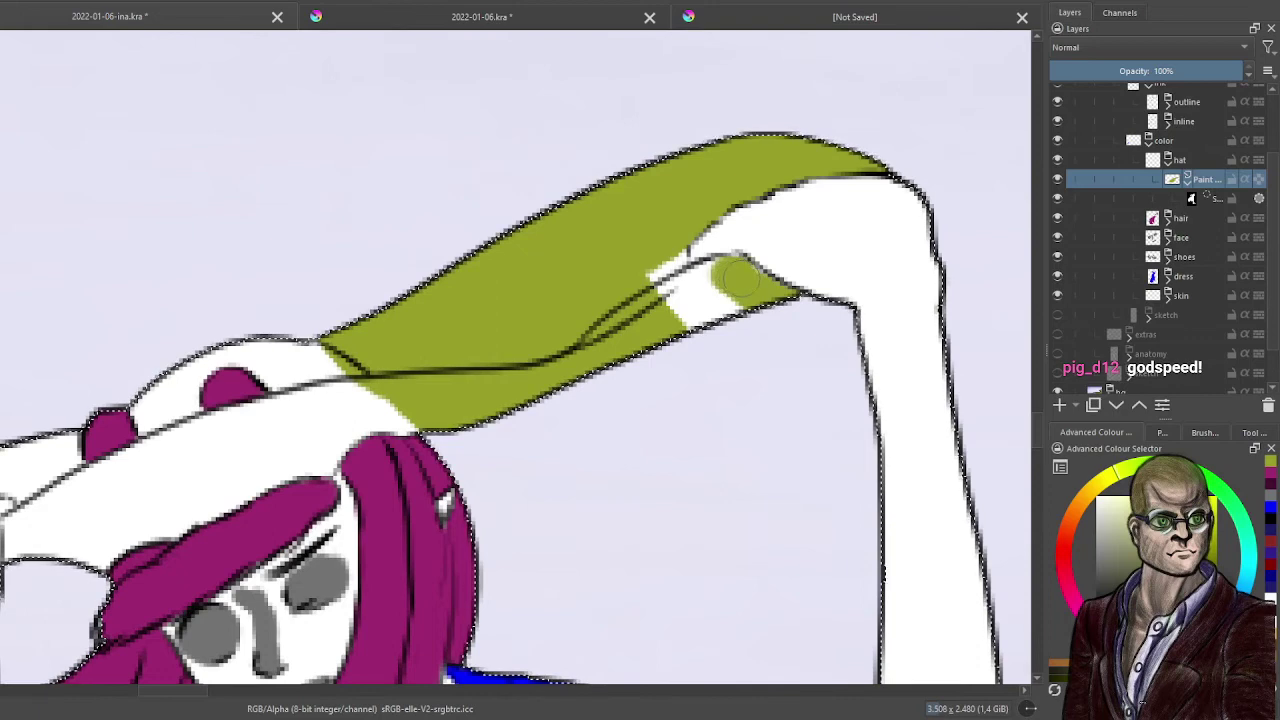
pyautogui.moveTo(714, 298); pyautogui.dragTo(690, 311)
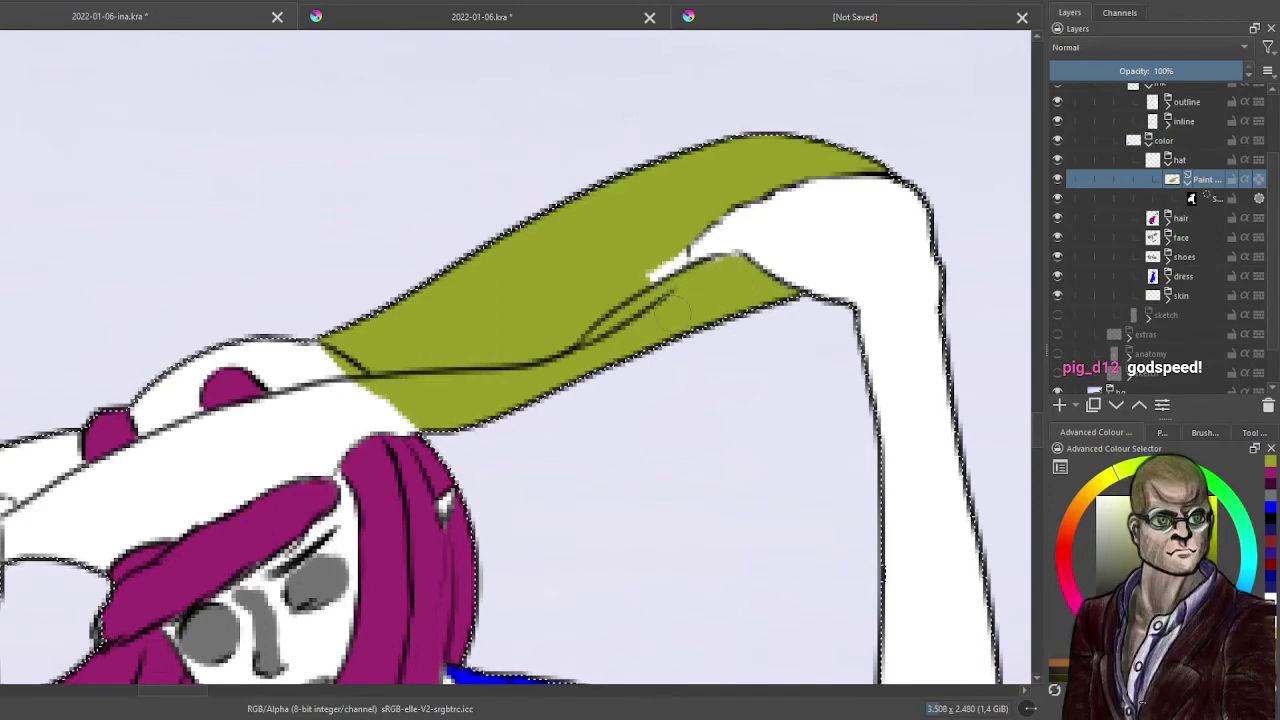
pyautogui.moveTo(640, 278); pyautogui.dragTo(648, 262)
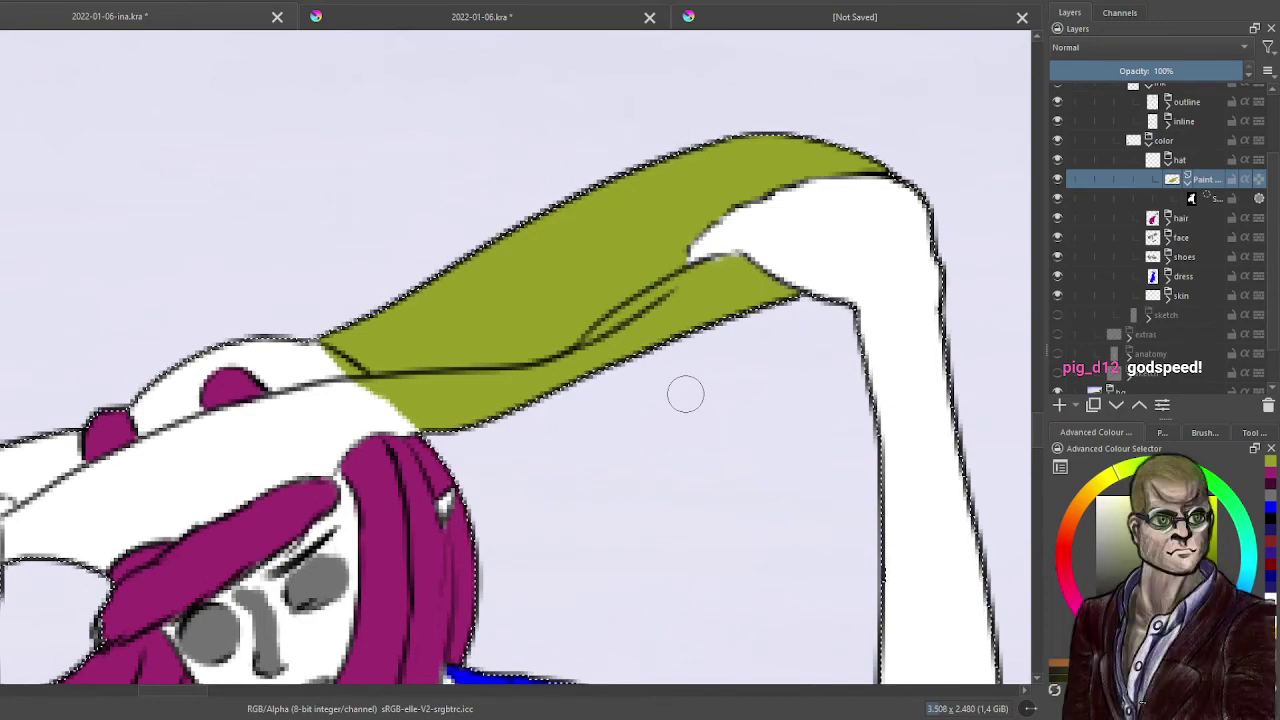
# - Paint the hat's crown edge beside the raised brim and the front brim above the forehead hair olive green
pyautogui.moveTo(686, 394); pyautogui.dragTo(986, 314)
pyautogui.scroll(-3, 853, 394)
pyautogui.moveTo(851, 394); pyautogui.dragTo(540, 262)
pyautogui.scroll(-2, 550, 240)
pyautogui.scroll(4, 536, 262)
pyautogui.scroll(2, 440, 250)
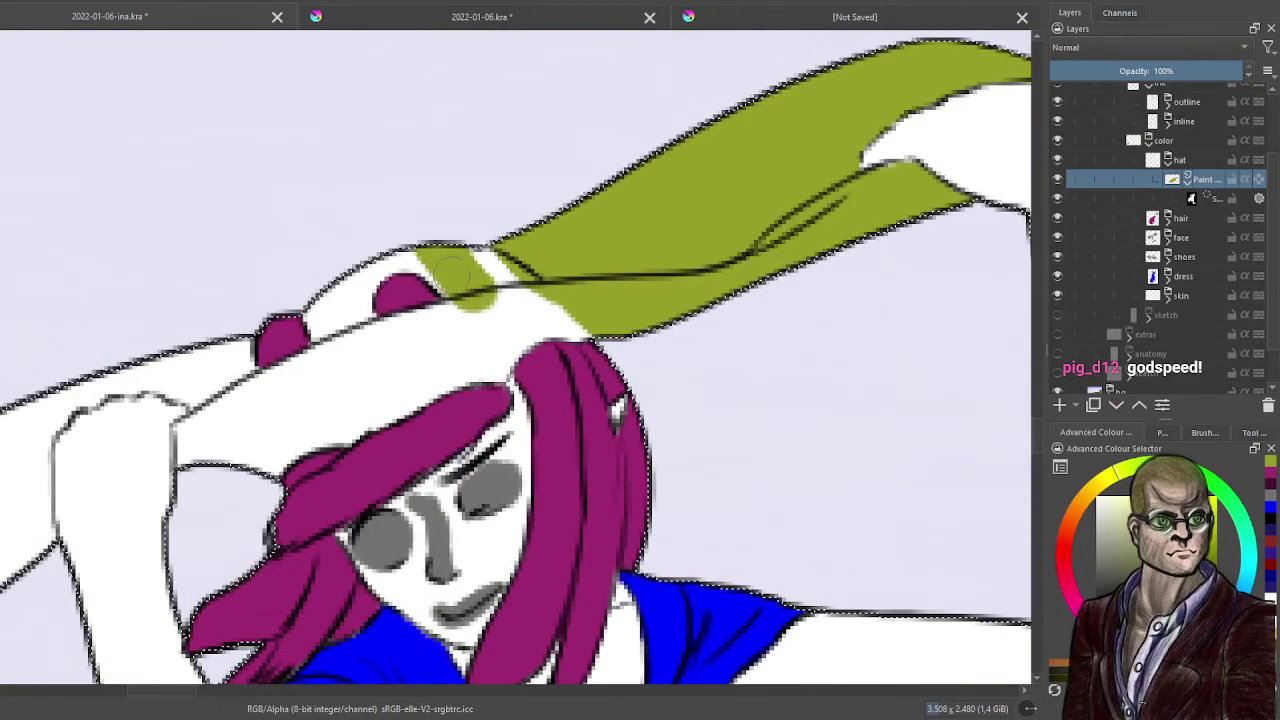
pyautogui.moveTo(452, 275)
pyautogui.mouseDown()
pyautogui.moveTo(448, 290)
pyautogui.moveTo(505, 297)
pyautogui.moveTo(514, 214)
pyautogui.mouseUp()
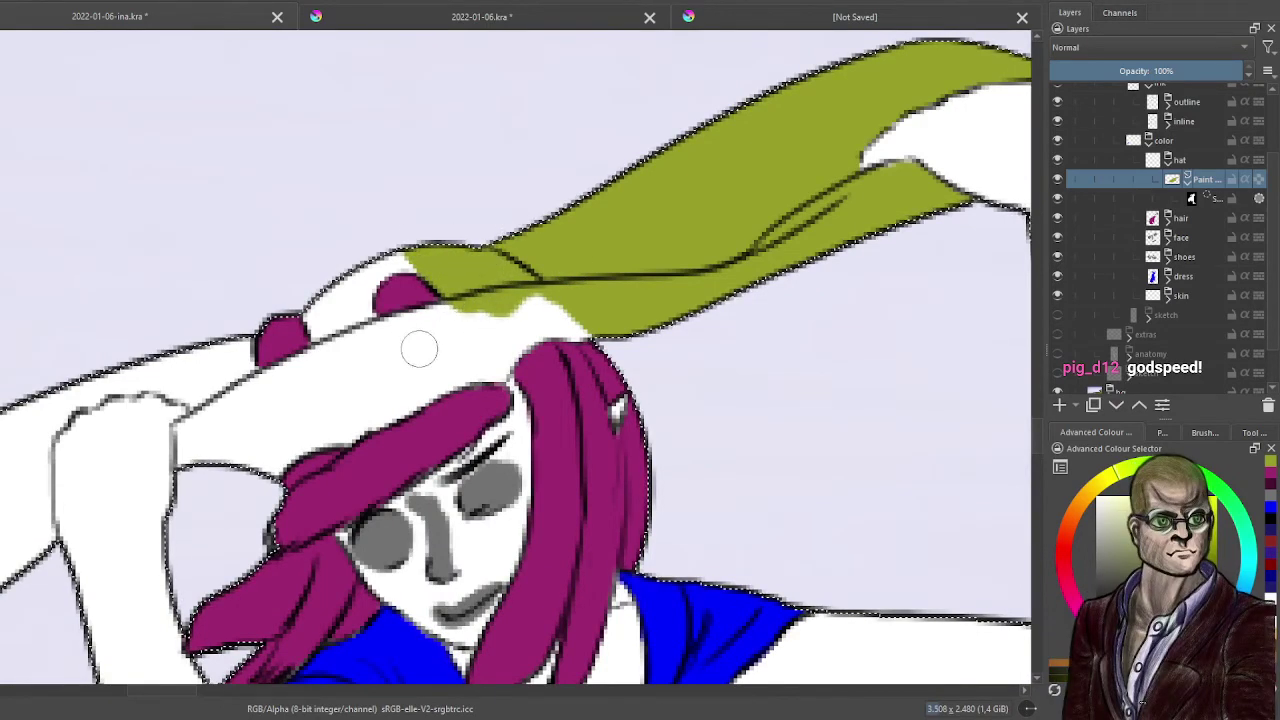
pyautogui.moveTo(419, 348)
pyautogui.mouseDown()
pyautogui.moveTo(560, 290)
pyautogui.moveTo(440, 335)
pyautogui.moveTo(610, 297)
pyautogui.moveTo(578, 320)
pyautogui.moveTo(502, 335)
pyautogui.moveTo(537, 319)
pyautogui.moveTo(491, 362)
pyautogui.moveTo(513, 331)
pyautogui.moveTo(481, 330)
pyautogui.moveTo(419, 367)
pyautogui.moveTo(475, 347)
pyautogui.moveTo(404, 385)
pyautogui.moveTo(473, 358)
pyautogui.moveTo(427, 381)
pyautogui.moveTo(492, 343)
pyautogui.moveTo(343, 389)
pyautogui.moveTo(432, 320)
pyautogui.mouseUp()
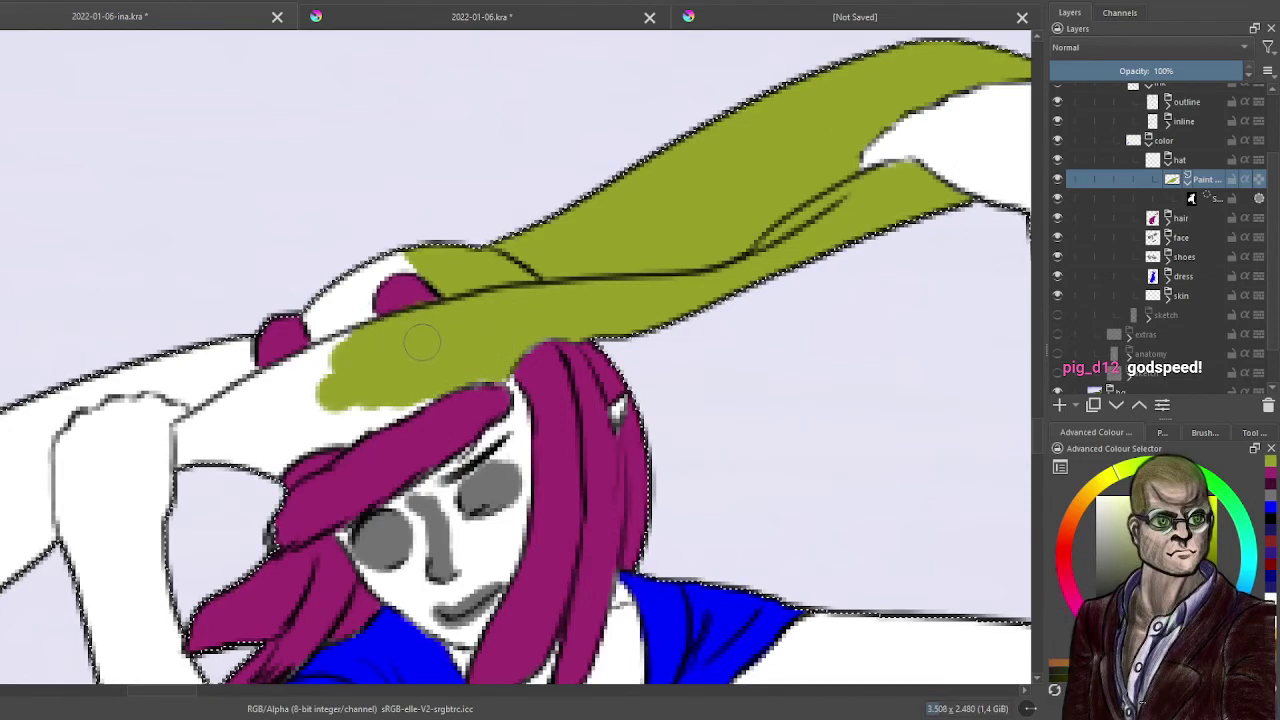
pyautogui.hotkey('ctrl', 'z')
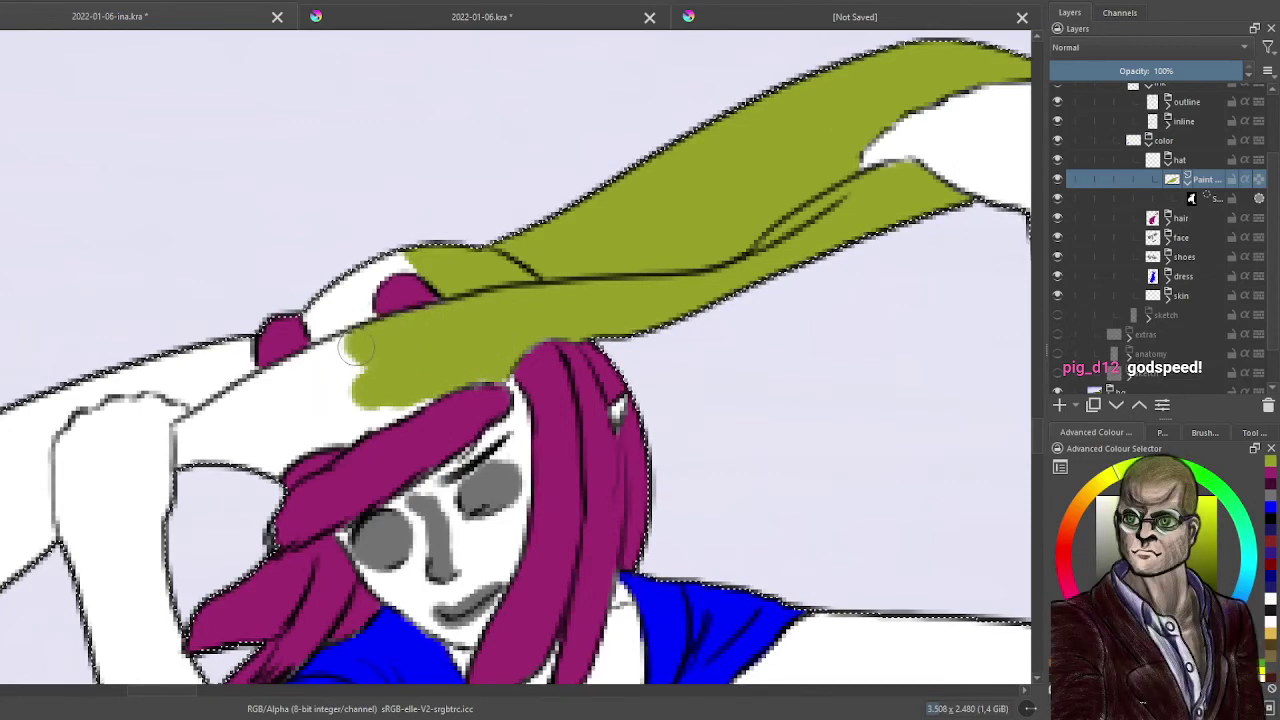
pyautogui.moveTo(355, 349); pyautogui.dragTo(344, 358)
pyautogui.moveTo(435, 355); pyautogui.dragTo(300, 400)
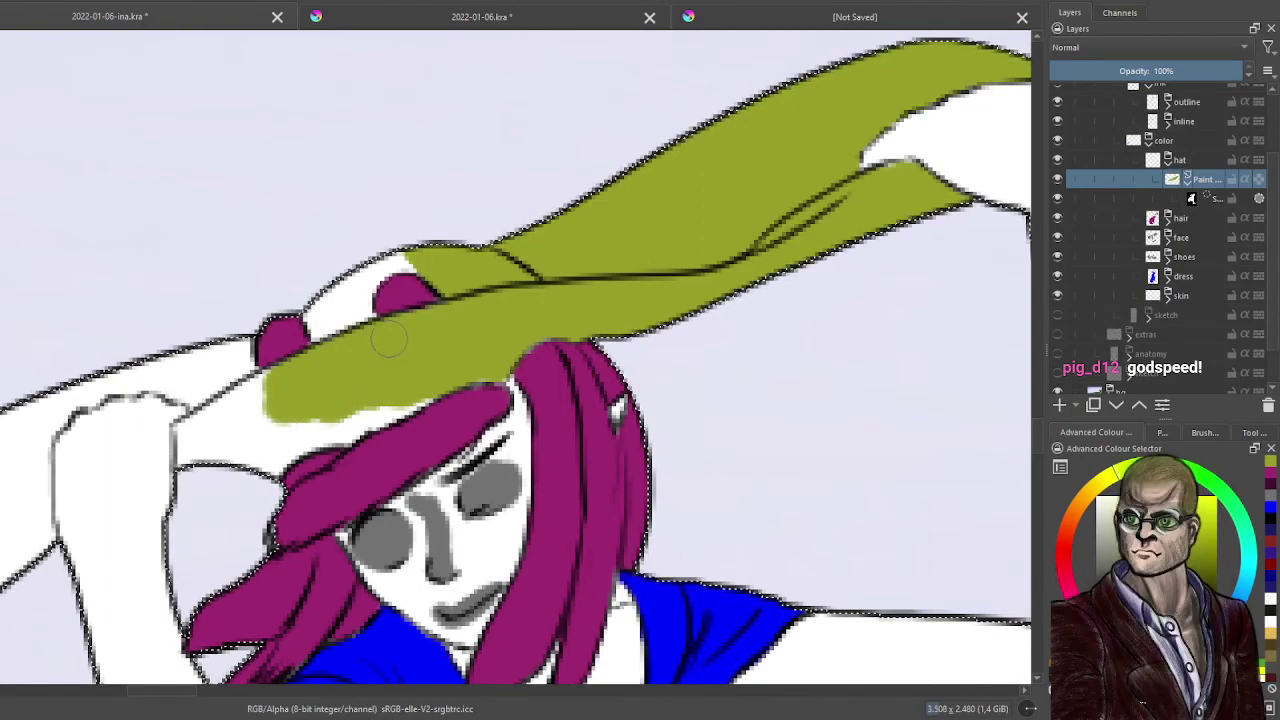
# - Paint the crown around the two magenta bumps and the remaining front brim up to the fist olive green
pyautogui.moveTo(389, 339); pyautogui.dragTo(641, 279)
pyautogui.scroll(1, 612, 358)
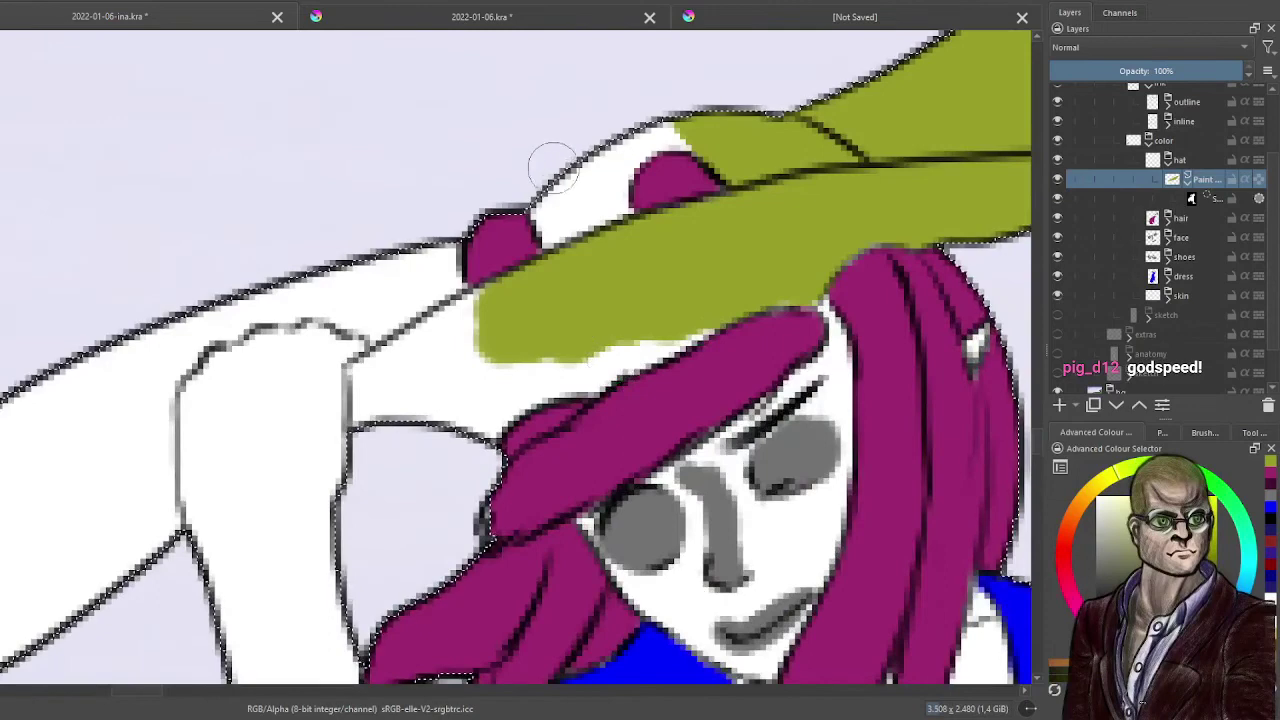
pyautogui.moveTo(556, 196)
pyautogui.mouseDown()
pyautogui.moveTo(572, 239)
pyautogui.moveTo(612, 157)
pyautogui.moveTo(608, 245)
pyautogui.moveTo(590, 137)
pyautogui.moveTo(603, 203)
pyautogui.mouseUp()
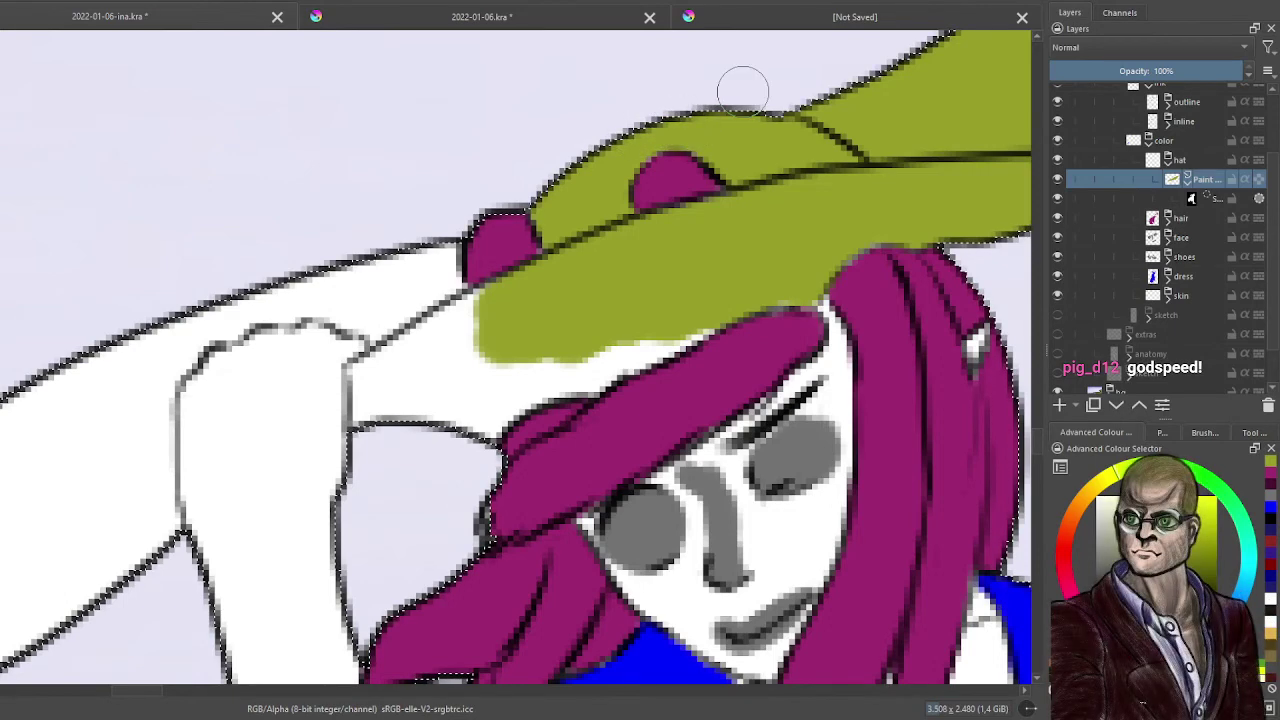
pyautogui.moveTo(385, 315)
pyautogui.mouseDown()
pyautogui.moveTo(418, 325)
pyautogui.moveTo(426, 218)
pyautogui.moveTo(440, 308)
pyautogui.moveTo(475, 333)
pyautogui.moveTo(487, 318)
pyautogui.moveTo(390, 378)
pyautogui.mouseUp()
pyautogui.moveTo(382, 430)
pyautogui.mouseDown()
pyautogui.moveTo(409, 385)
pyautogui.moveTo(424, 421)
pyautogui.moveTo(469, 422)
pyautogui.moveTo(517, 385)
pyautogui.mouseUp()
pyautogui.moveTo(642, 320)
pyautogui.mouseDown()
pyautogui.moveTo(600, 365)
pyautogui.moveTo(570, 362)
pyautogui.moveTo(597, 364)
pyautogui.moveTo(677, 306)
pyautogui.moveTo(708, 305)
pyautogui.mouseUp()
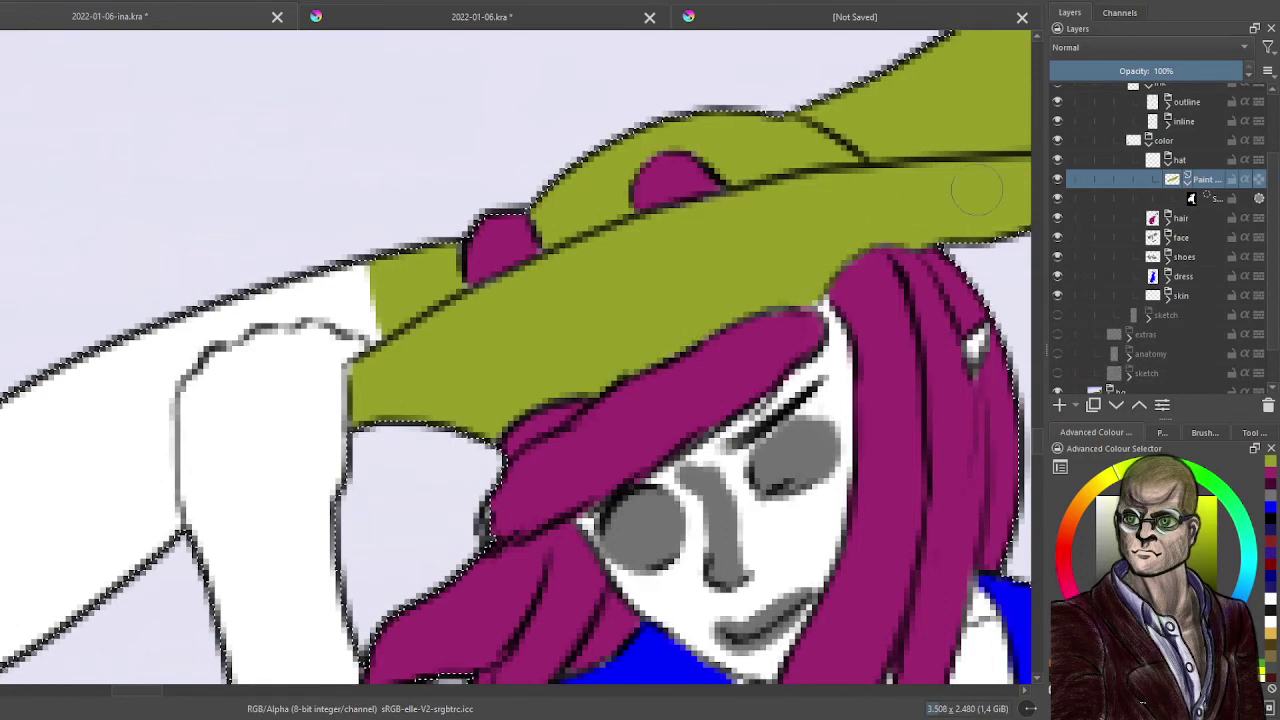
# - Paint the drooping brim end behind the fist olive green out to its tip, leaving the hand and forearm unpainted
pyautogui.scroll(-5, 840, 369)
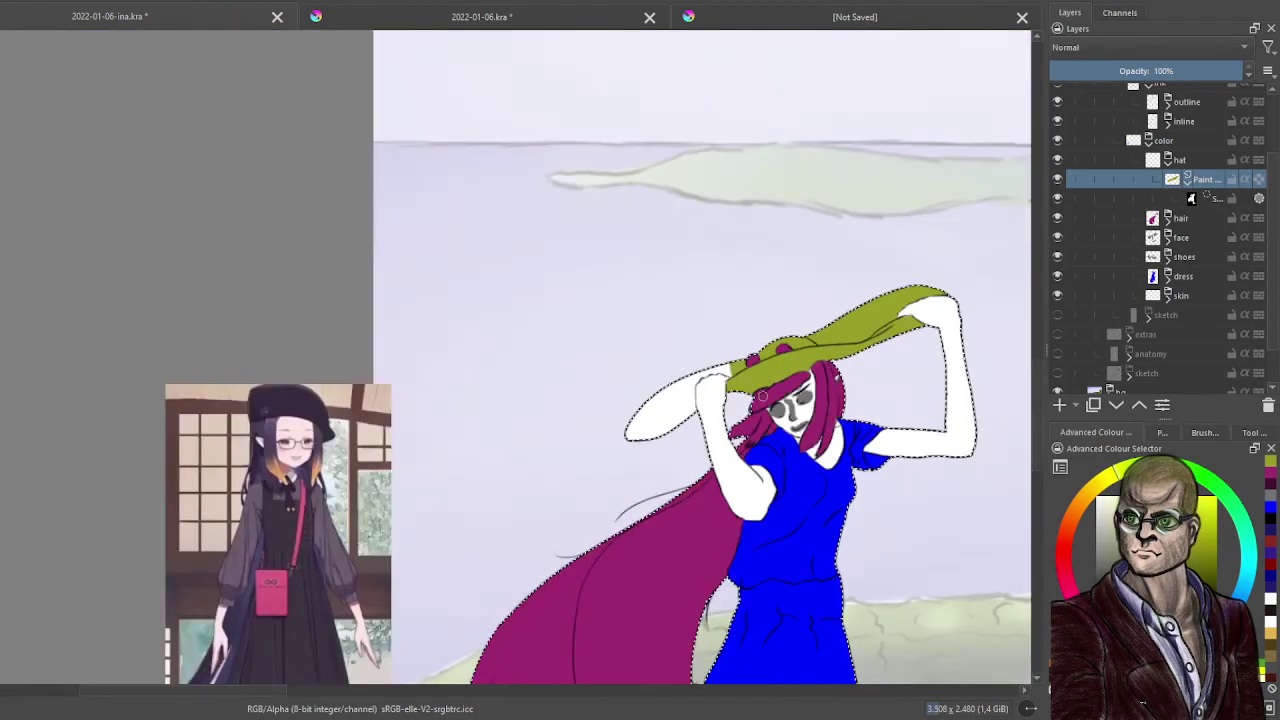
pyautogui.moveTo(700, 390); pyautogui.dragTo(690, 368)
pyautogui.scroll(3, 657, 371)
pyautogui.scroll(2, 961, 408)
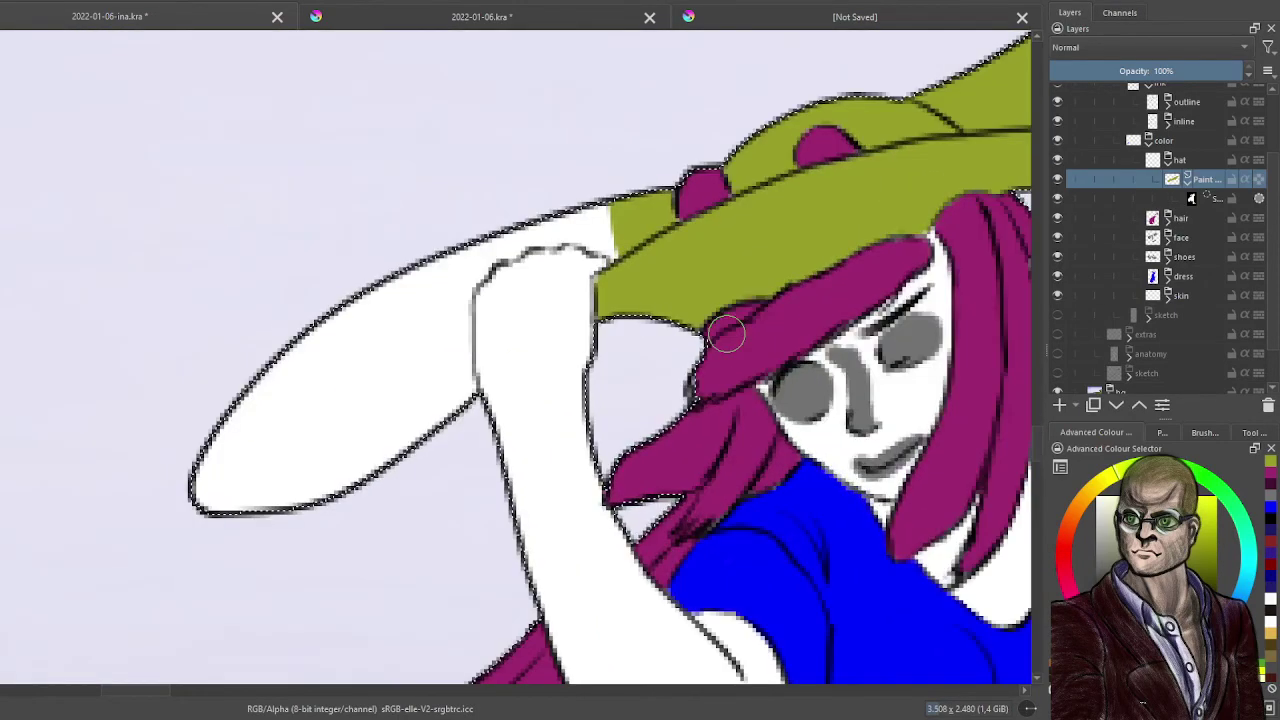
pyautogui.moveTo(623, 230); pyautogui.dragTo(626, 245)
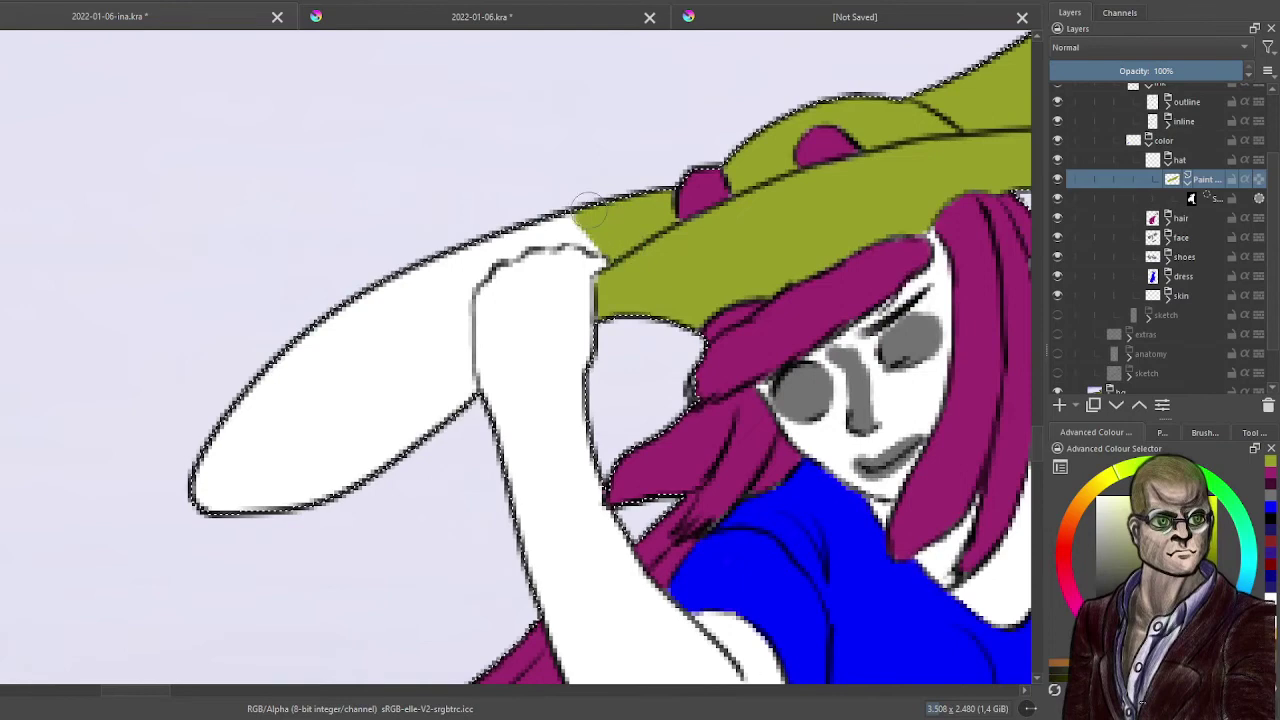
pyautogui.moveTo(553, 218); pyautogui.dragTo(540, 238)
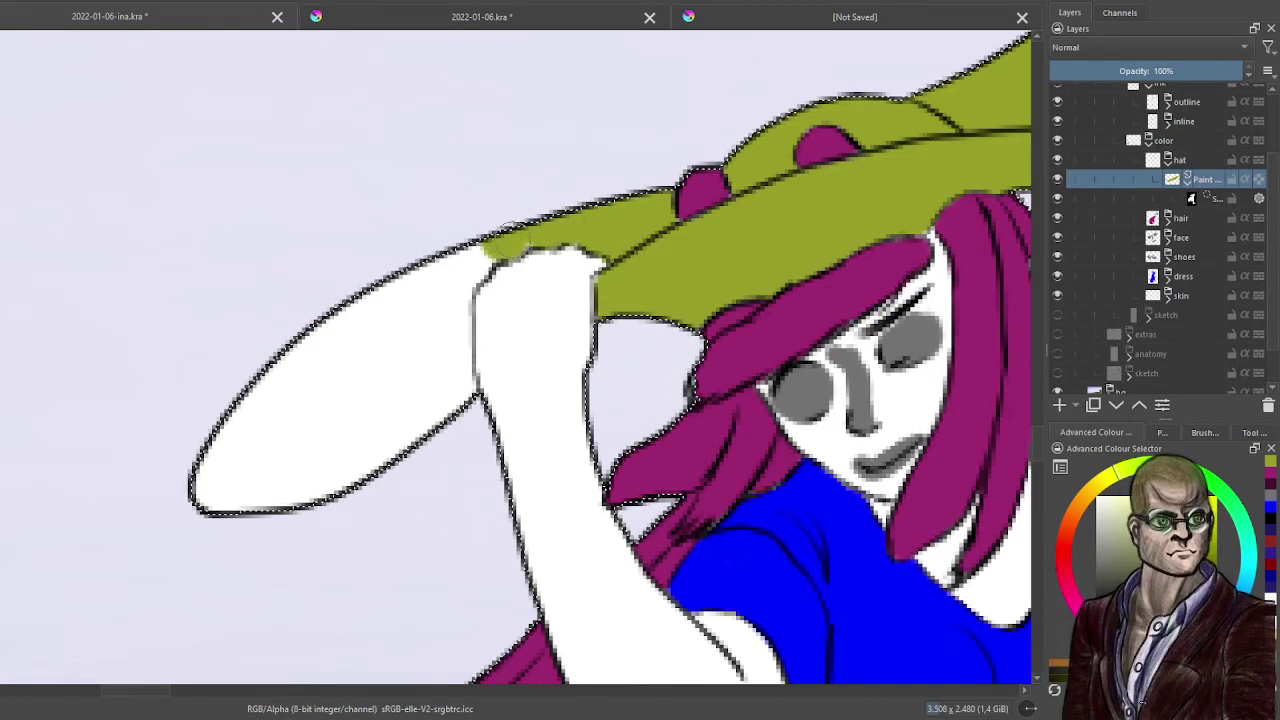
pyautogui.moveTo(470, 246); pyautogui.dragTo(463, 262)
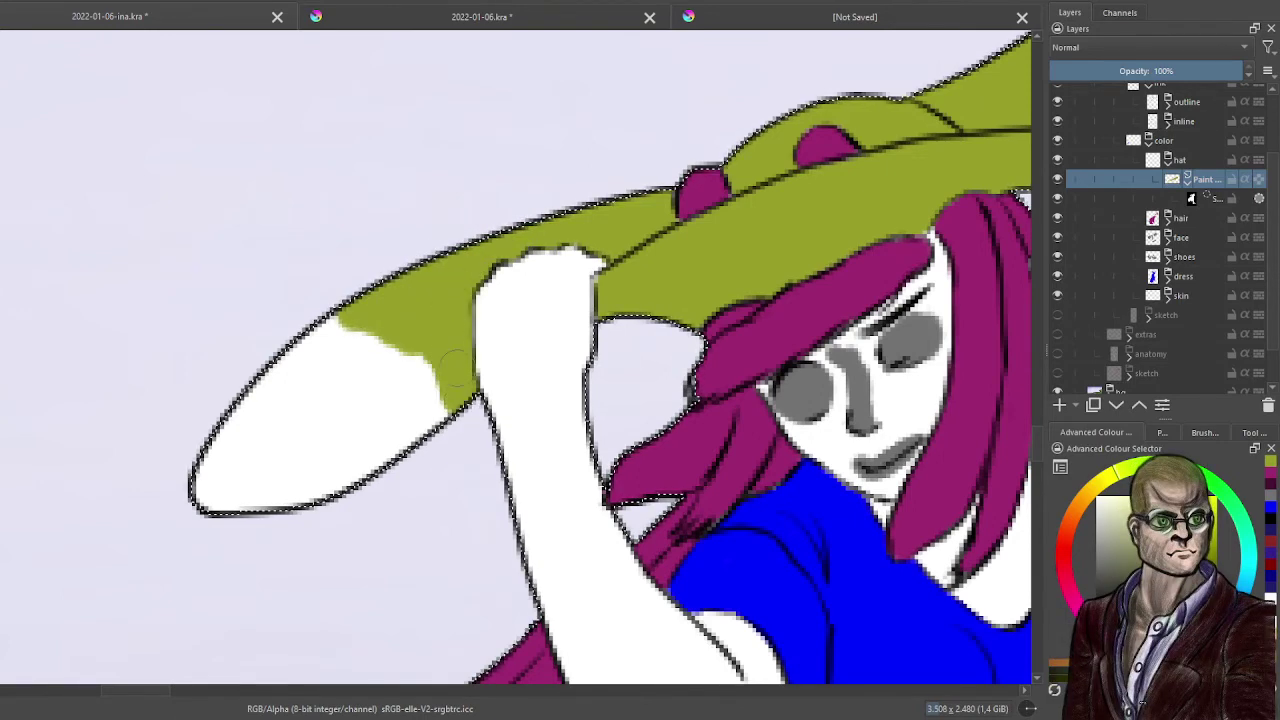
pyautogui.moveTo(265, 400)
pyautogui.mouseDown()
pyautogui.moveTo(280, 361)
pyautogui.moveTo(200, 475)
pyautogui.moveTo(193, 507)
pyautogui.moveTo(212, 520)
pyautogui.moveTo(343, 372)
pyautogui.mouseUp()
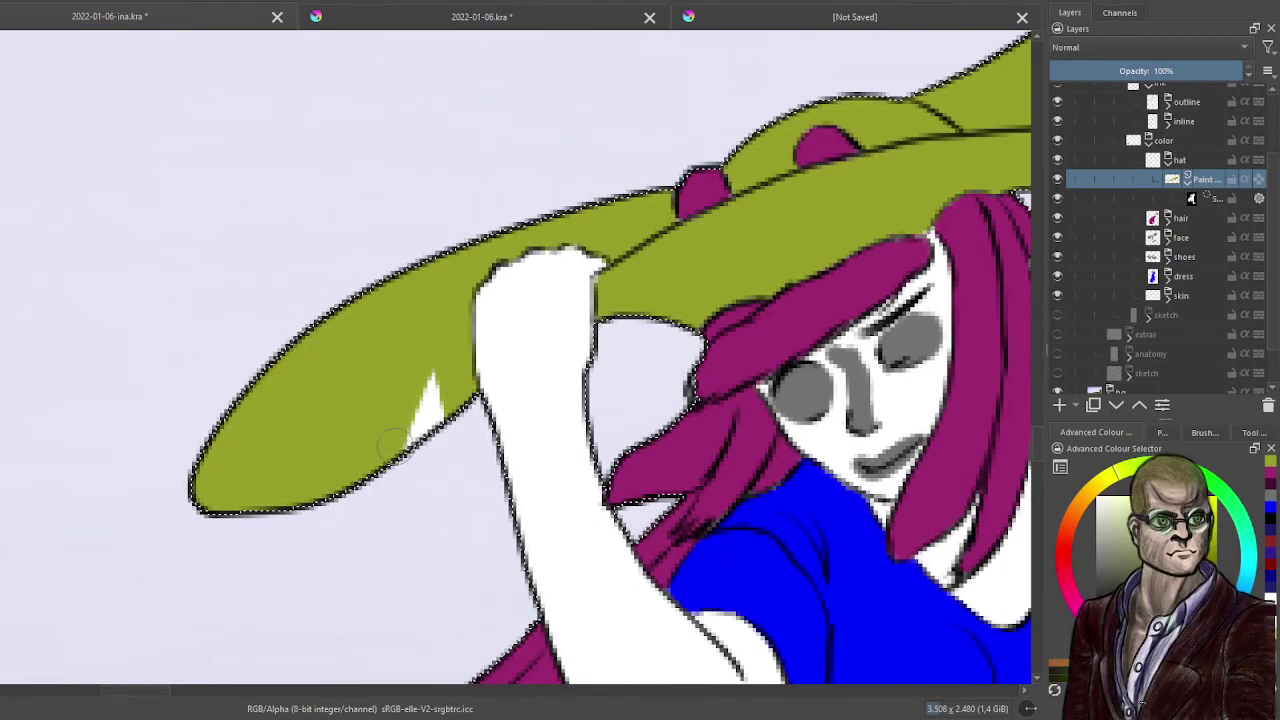
pyautogui.moveTo(393, 440); pyautogui.dragTo(411, 510)
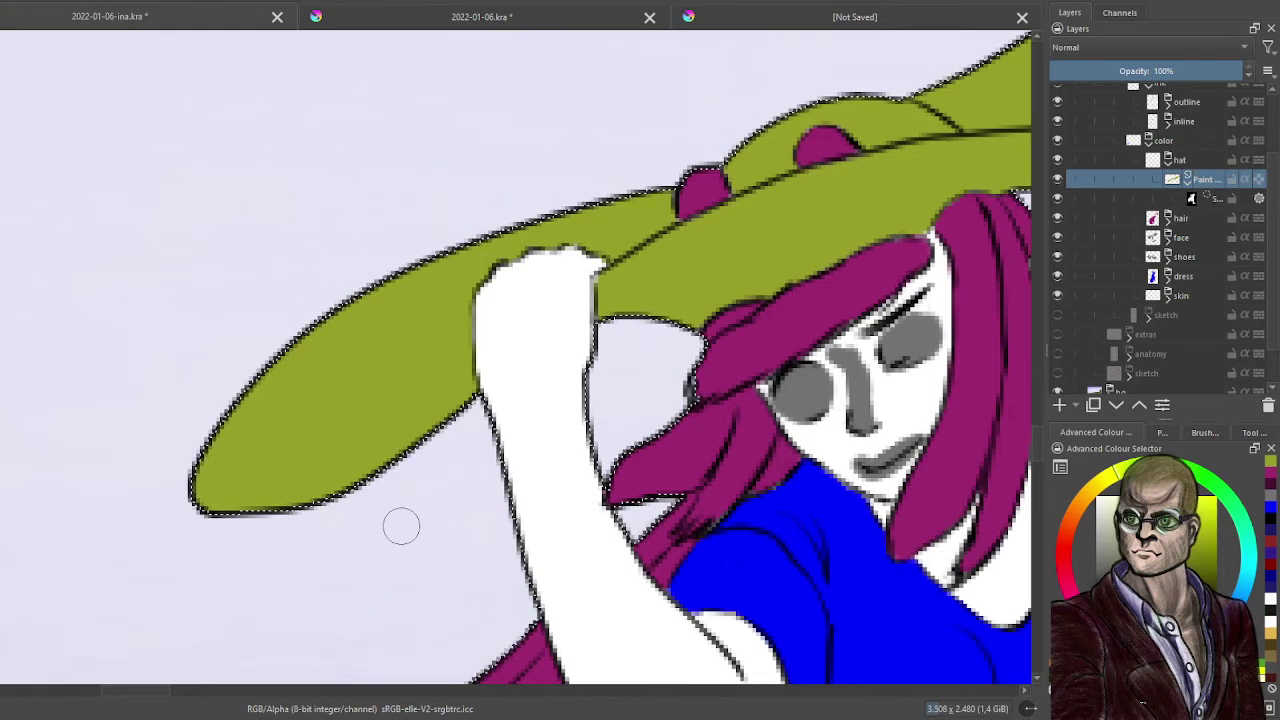
# - Deselect the character's outline selection and collapse the hat group with its paint layer
pyautogui.scroll(-6, 488, 450)
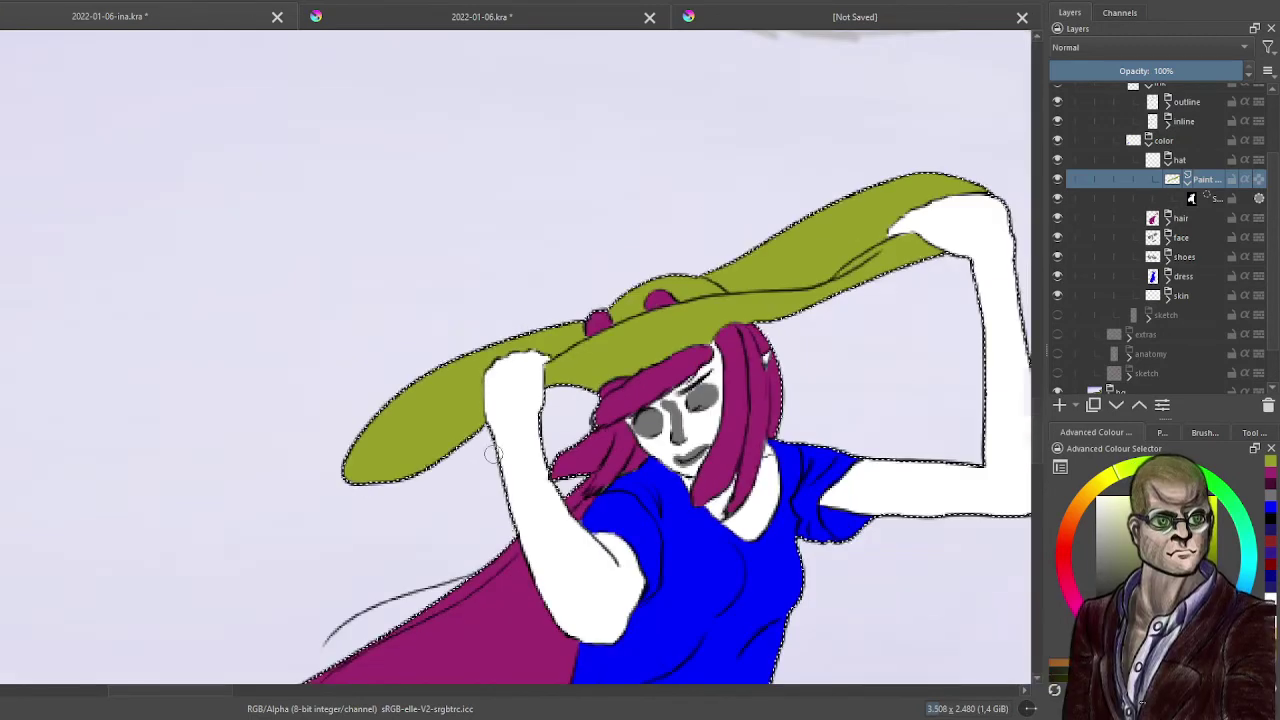
pyautogui.scroll(-4, 656, 360)
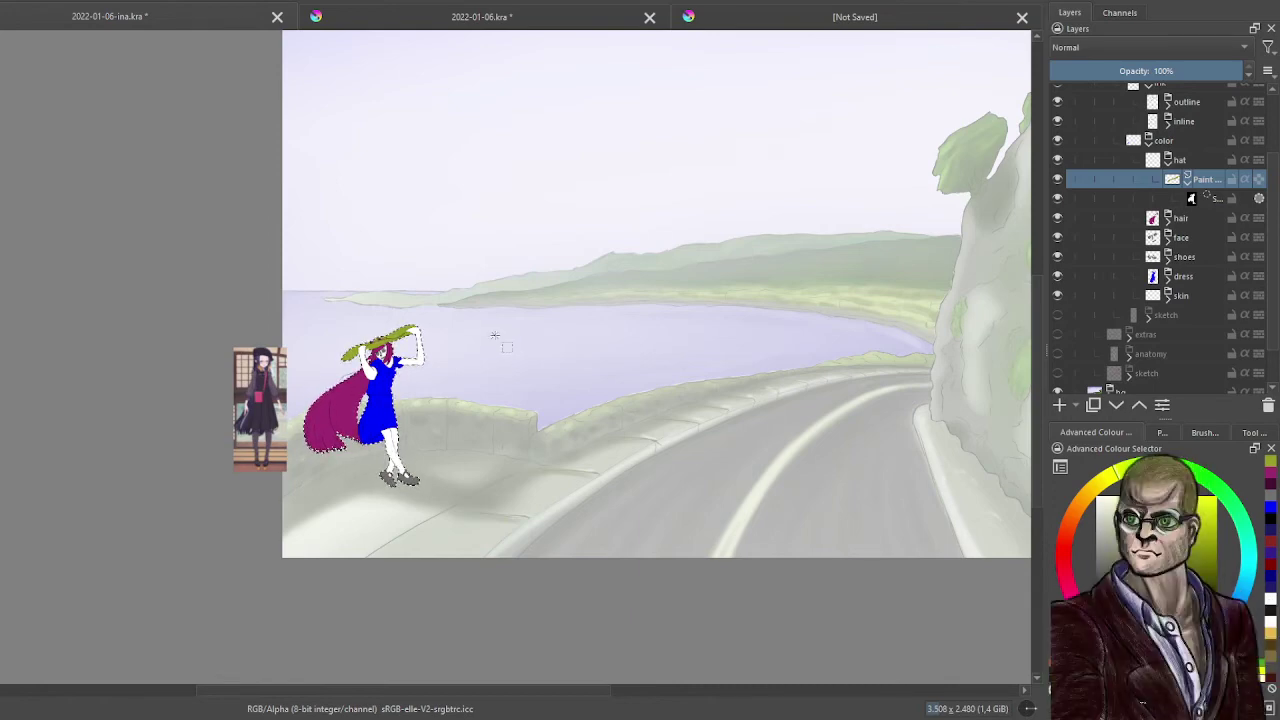
pyautogui.hotkey('ctrl', 'shift', 'a')
pyautogui.scroll(2, 410, 390)
pyautogui.moveTo(360, 381); pyautogui.dragTo(465, 351)
pyautogui.scroll(2, 465, 351)
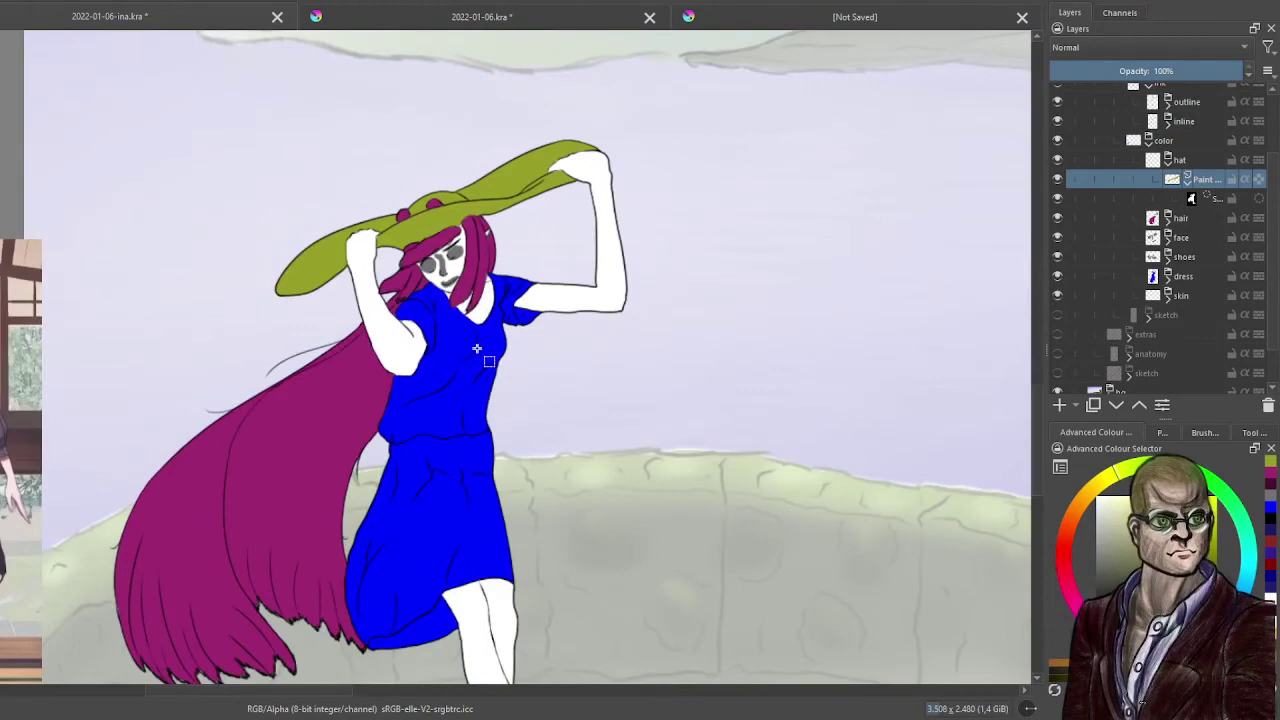
pyautogui.scroll(-4, 480, 352)
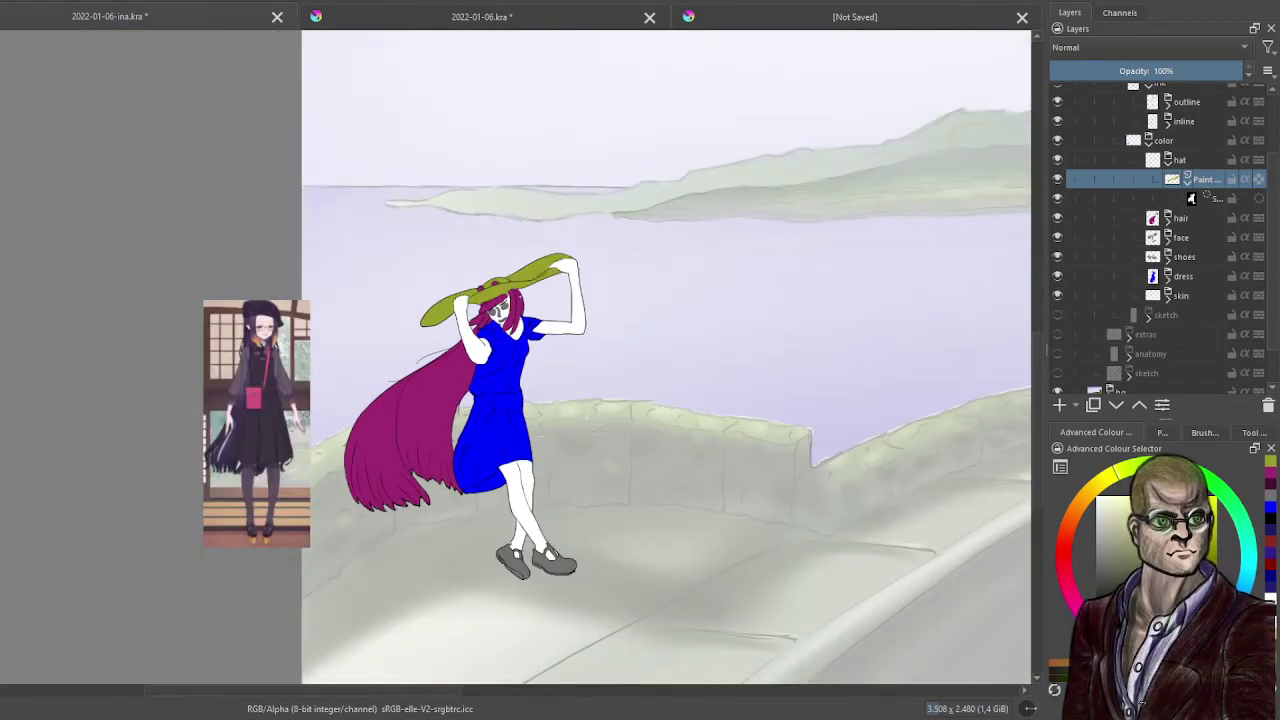
pyautogui.scroll(2, 598, 428)
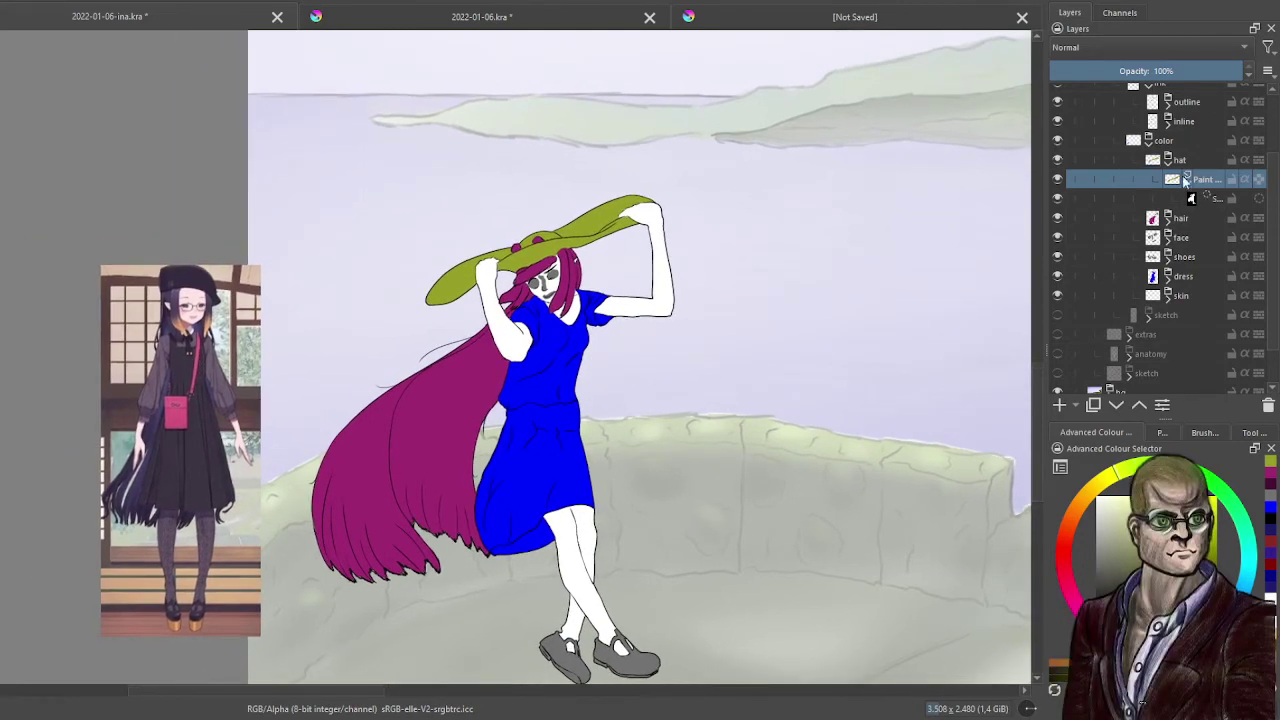
pyautogui.click(1188, 180)
pyautogui.click(1169, 161)
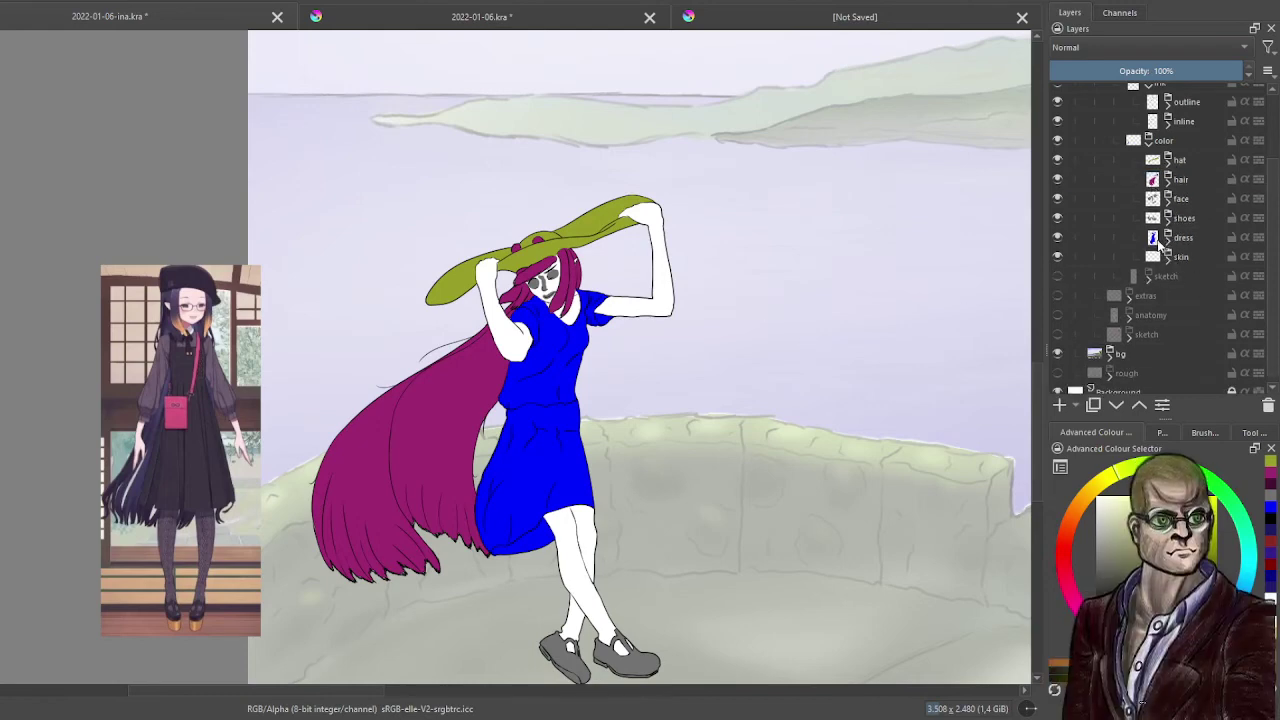
# - Hide the dress, shoes, face, hair and hat color groups, make the skin group active and save the document
pyautogui.click(1058, 237)
pyautogui.click(1058, 218)
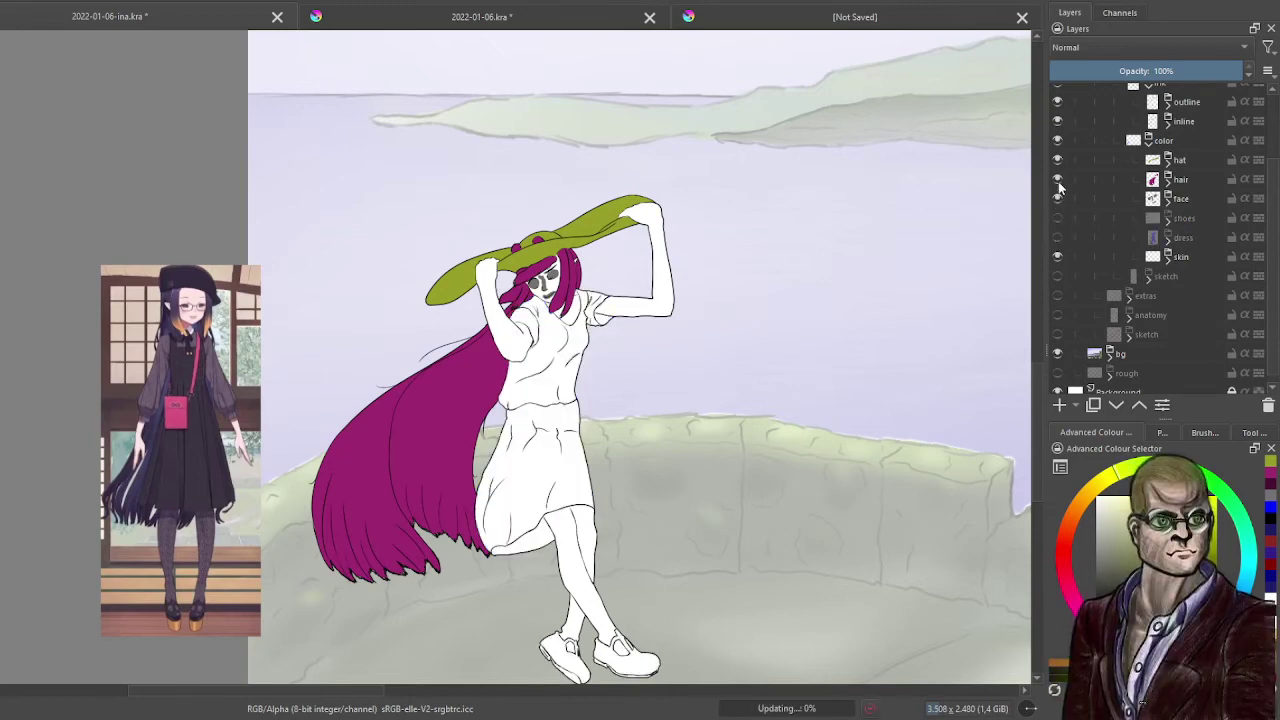
pyautogui.click(1058, 198)
pyautogui.click(1058, 179)
pyautogui.click(1058, 160)
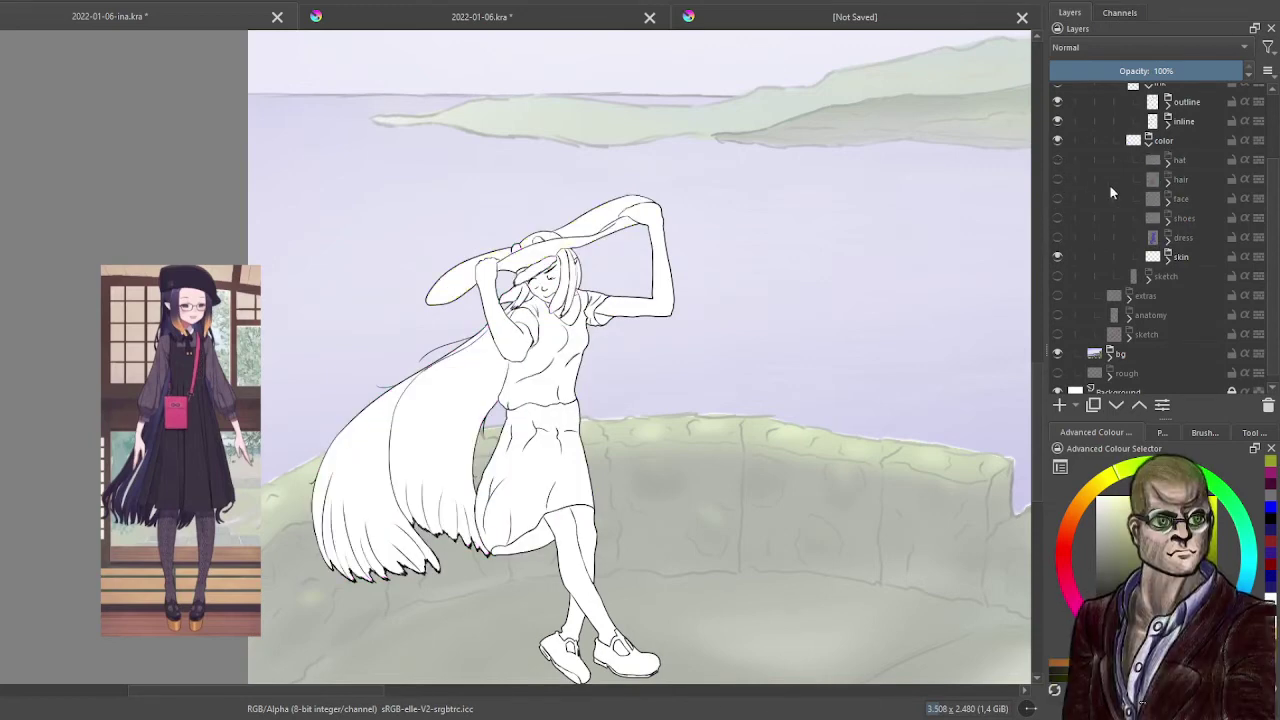
pyautogui.click(1181, 258)
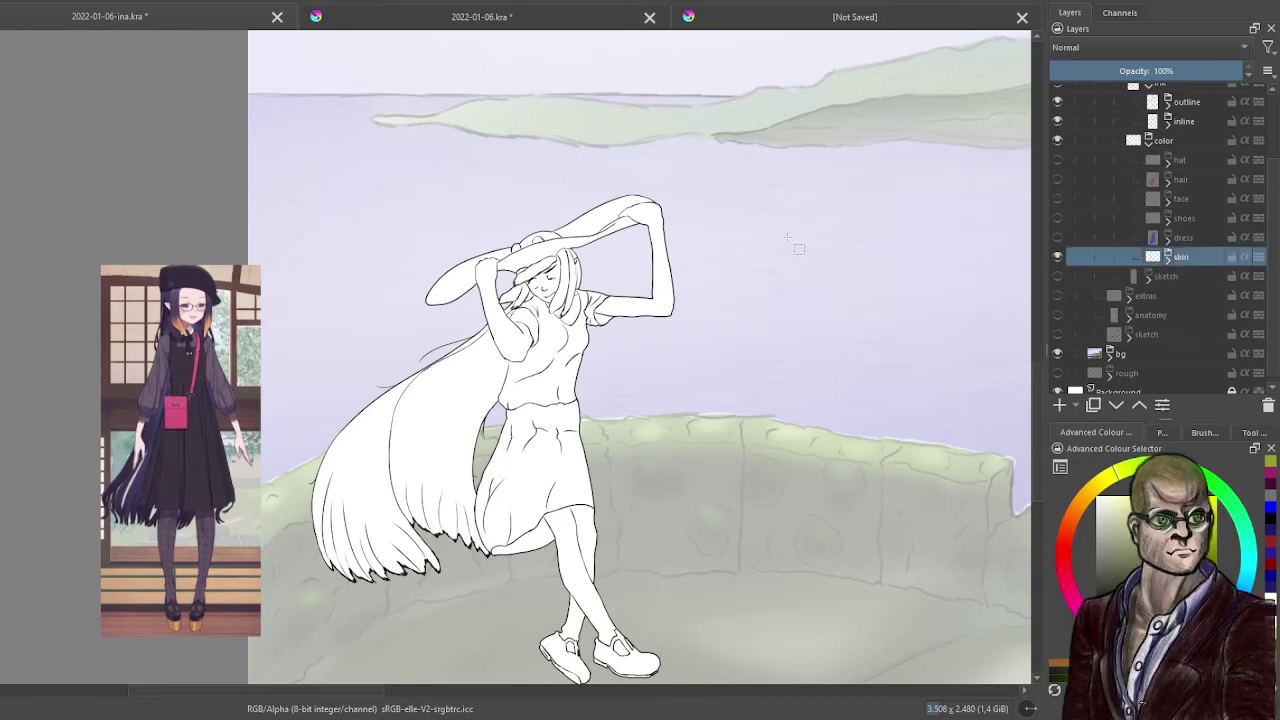
pyautogui.hotkey('ctrl', 's')
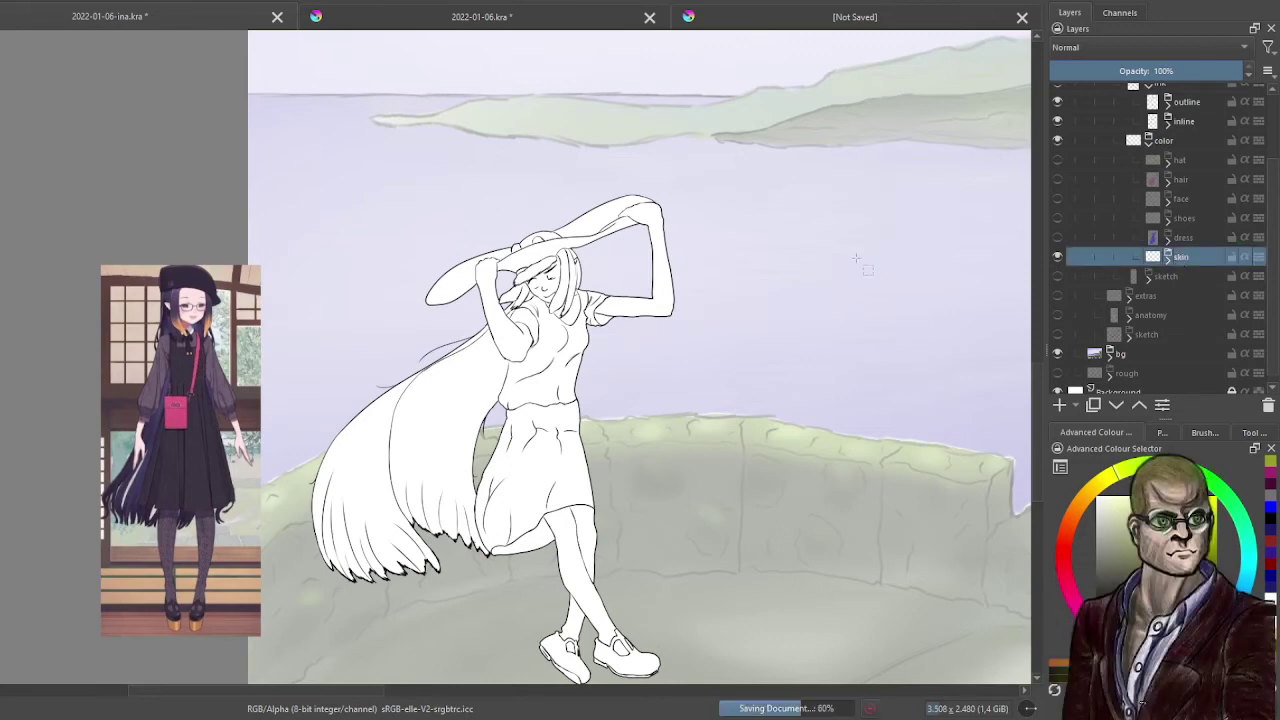
# - Sample the pale pink skin tone from the reference character's forehead as the painting color
pyautogui.scroll(2, 250, 358)
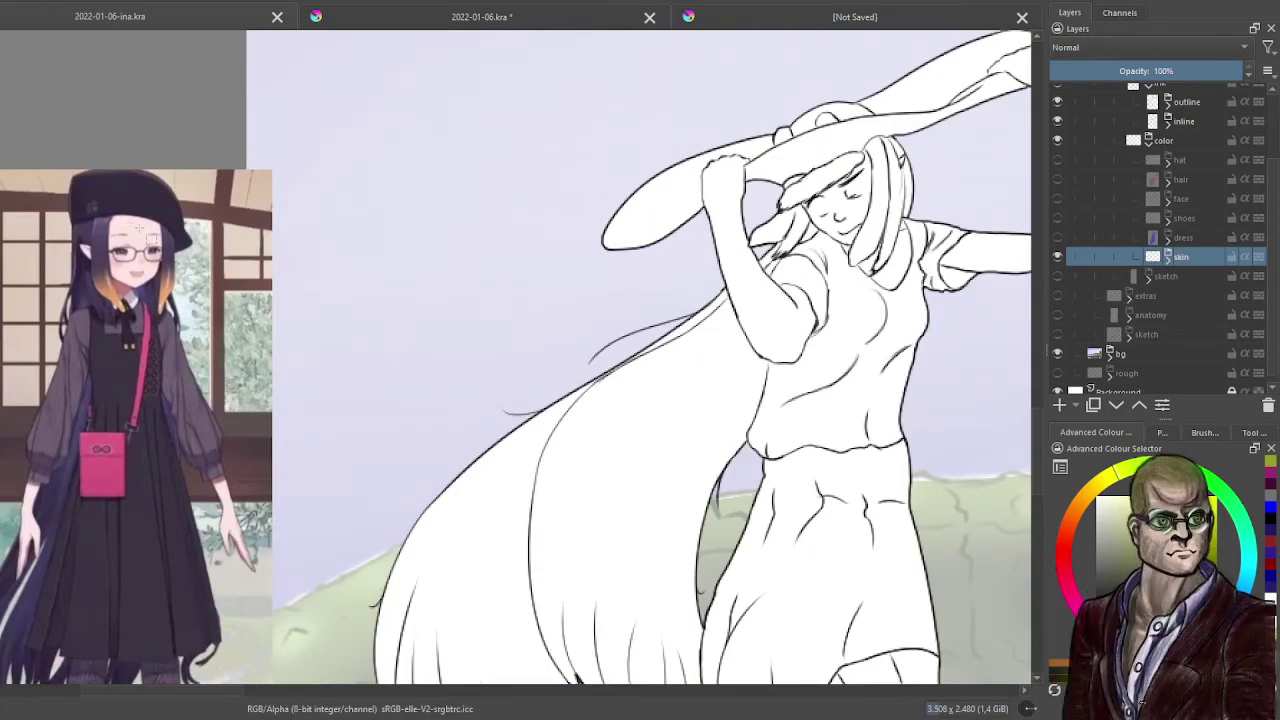
pyautogui.moveTo(300, 420); pyautogui.dragTo(394, 408)
pyautogui.moveTo(307, 320); pyautogui.dragTo(398, 287)
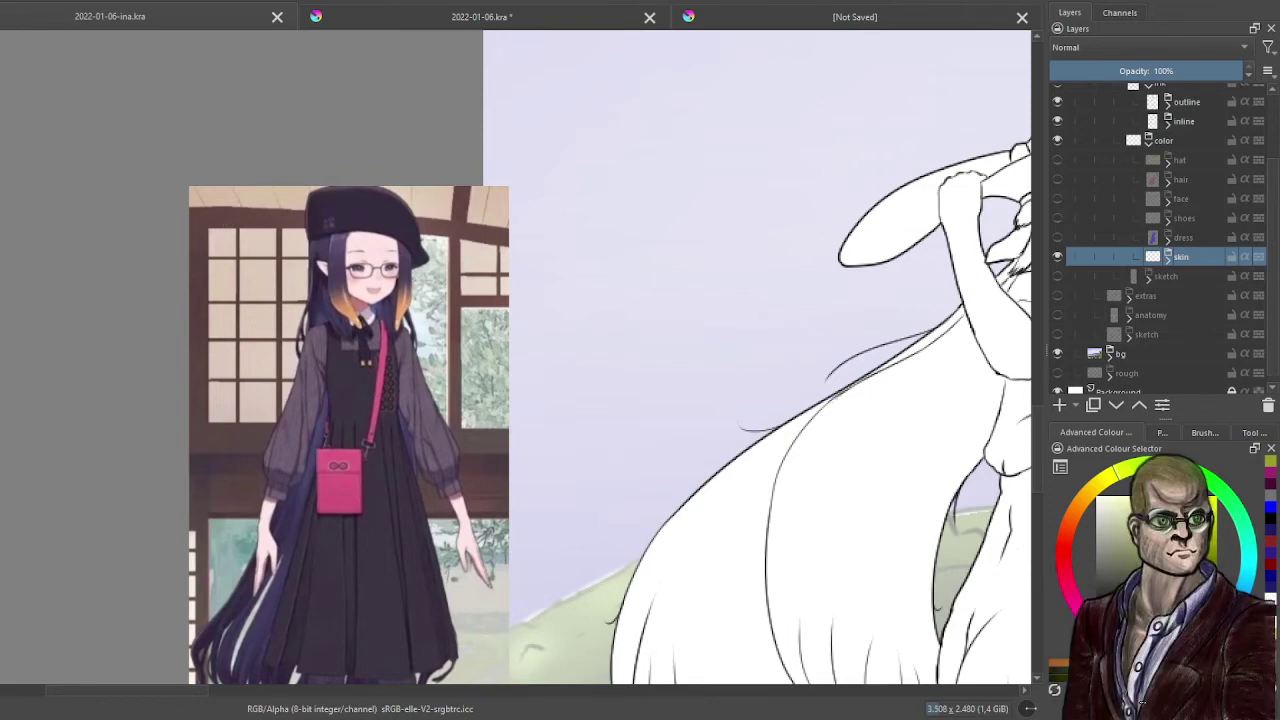
pyautogui.scroll(2, 455, 240)
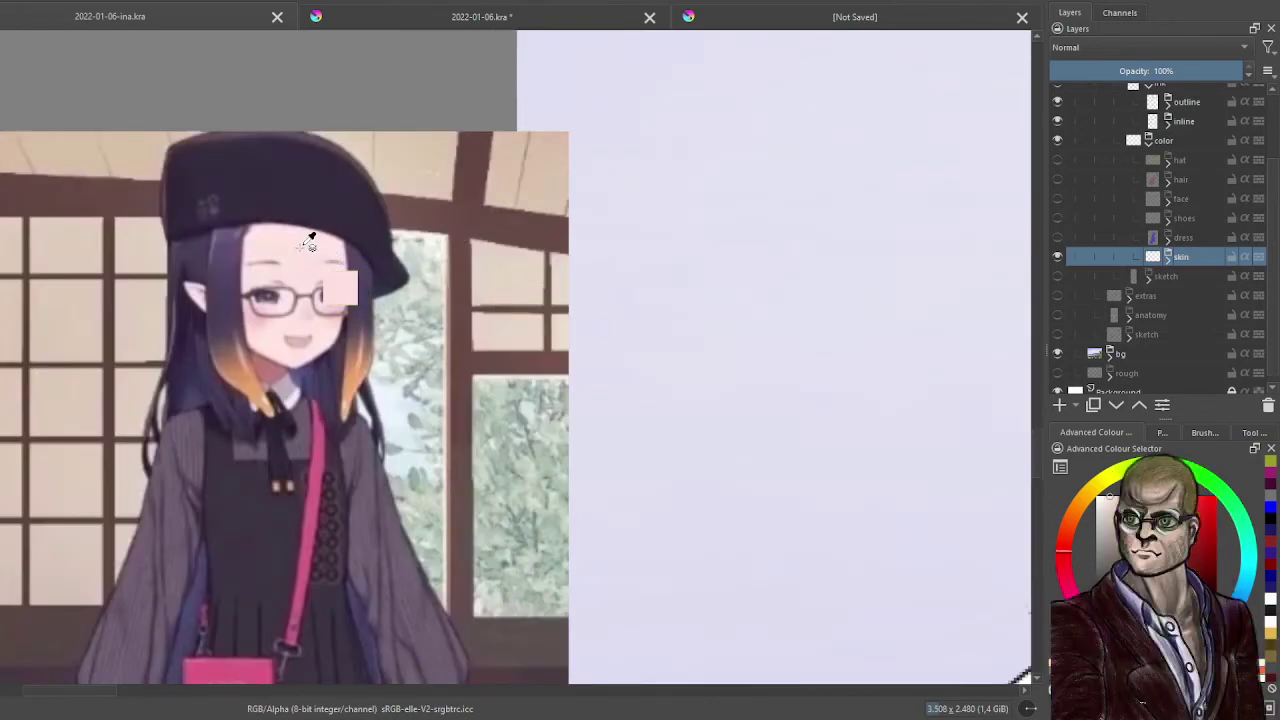
pyautogui.scroll(-5, 330, 257)
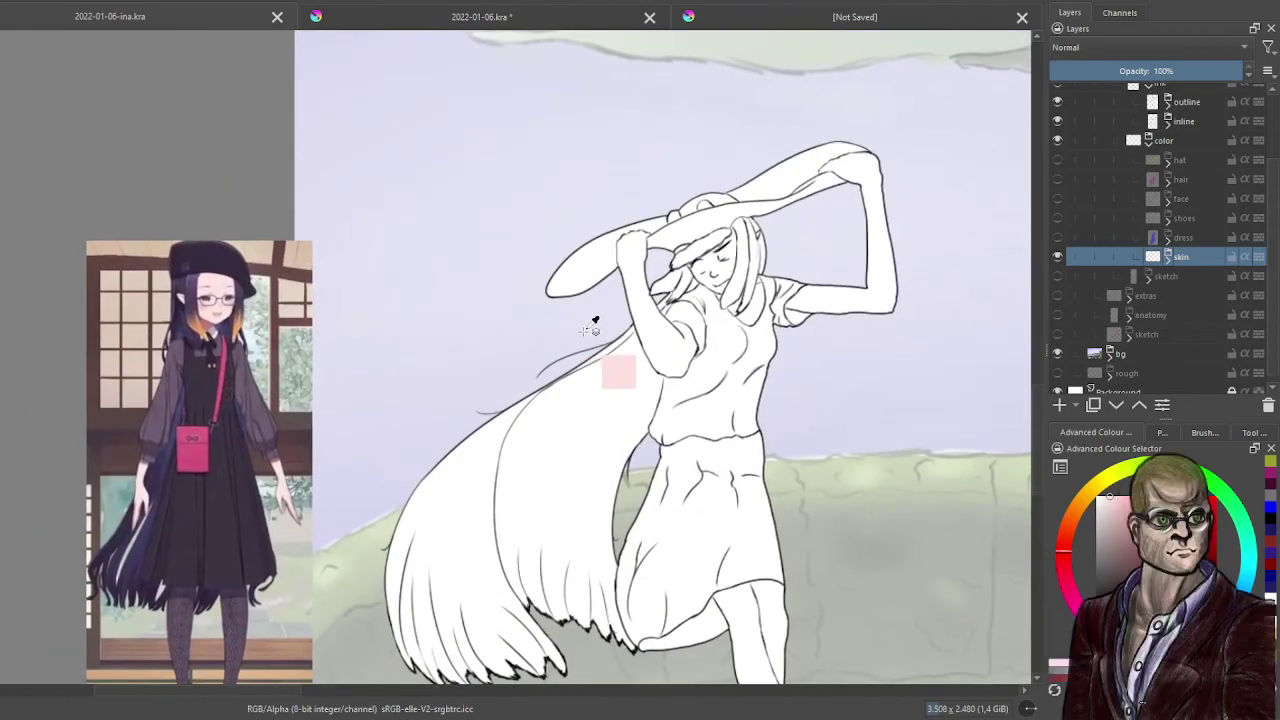
pyautogui.moveTo(594, 320); pyautogui.dragTo(534, 300)
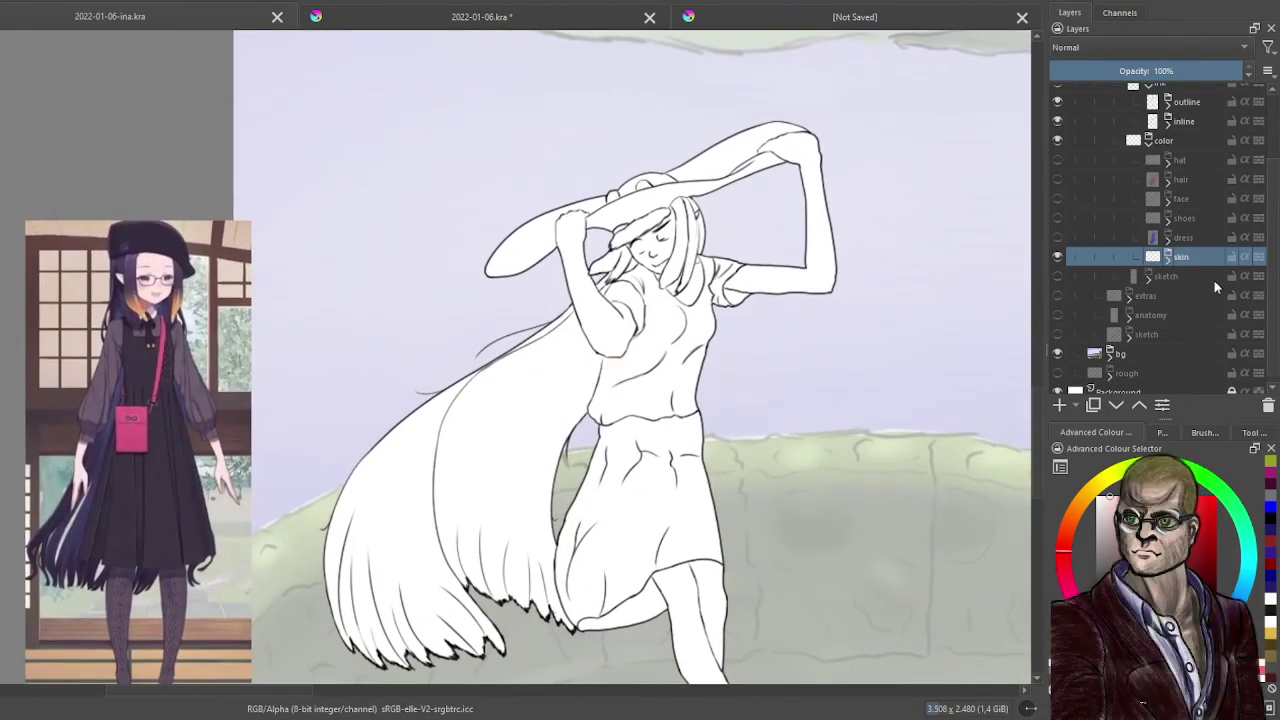
# - Add a paint layer above the colors layer in the skin group, with inherit alpha turned on
pyautogui.click(1167, 258)
pyautogui.click(1200, 277)
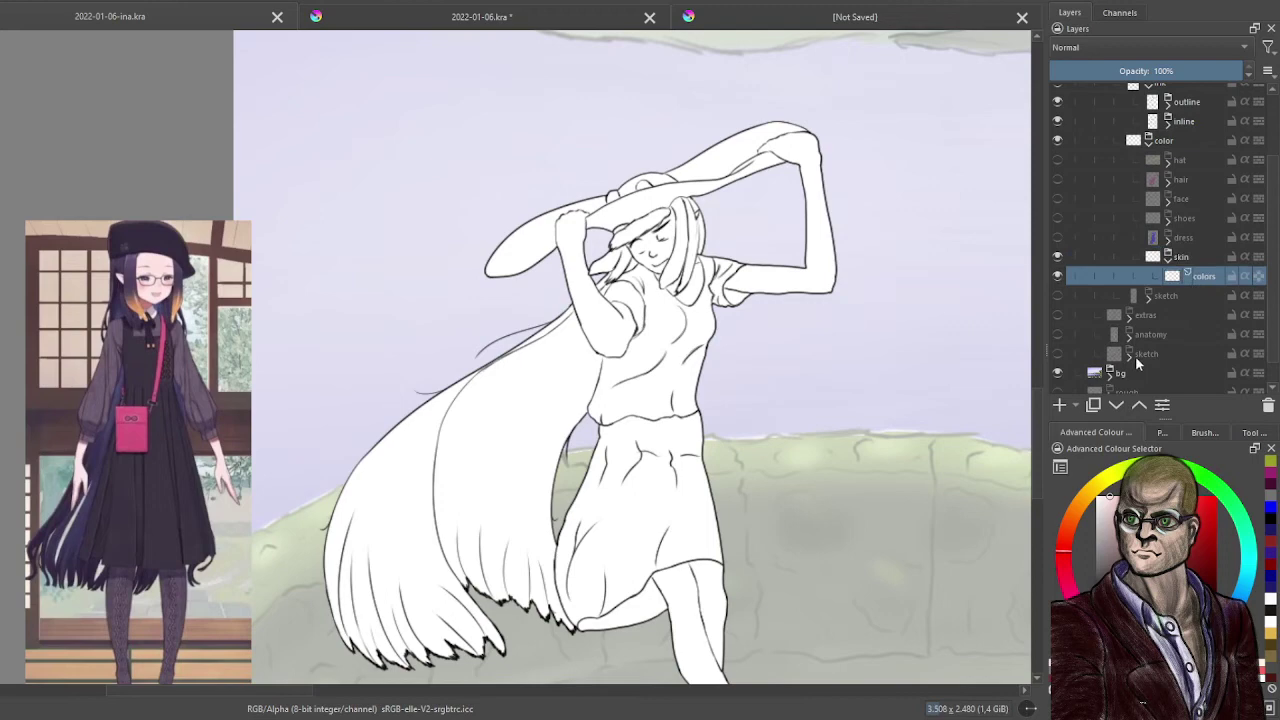
pyautogui.click(1066, 405)
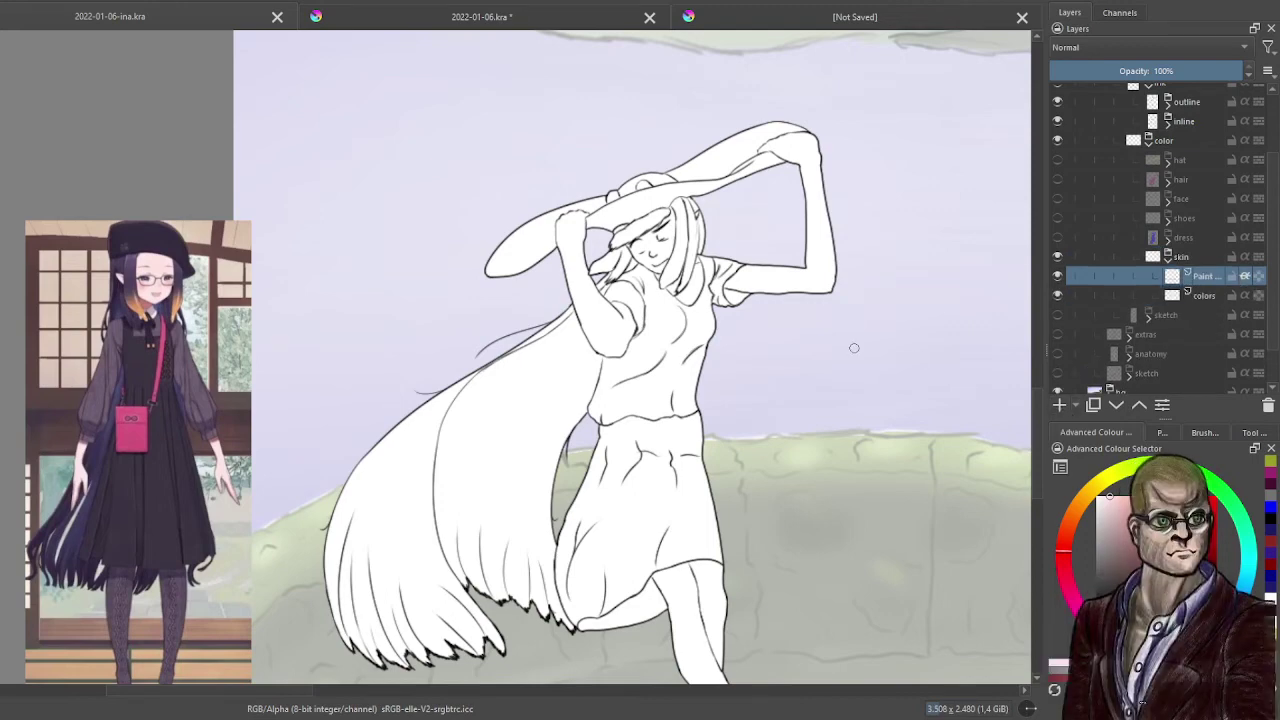
# - Cover the whole character silhouette with the pale pink skin tone on the new layer, using a large brush
pyautogui.scroll(-1, 846, 318)
pyautogui.moveTo(843, 366); pyautogui.dragTo(694, 254)
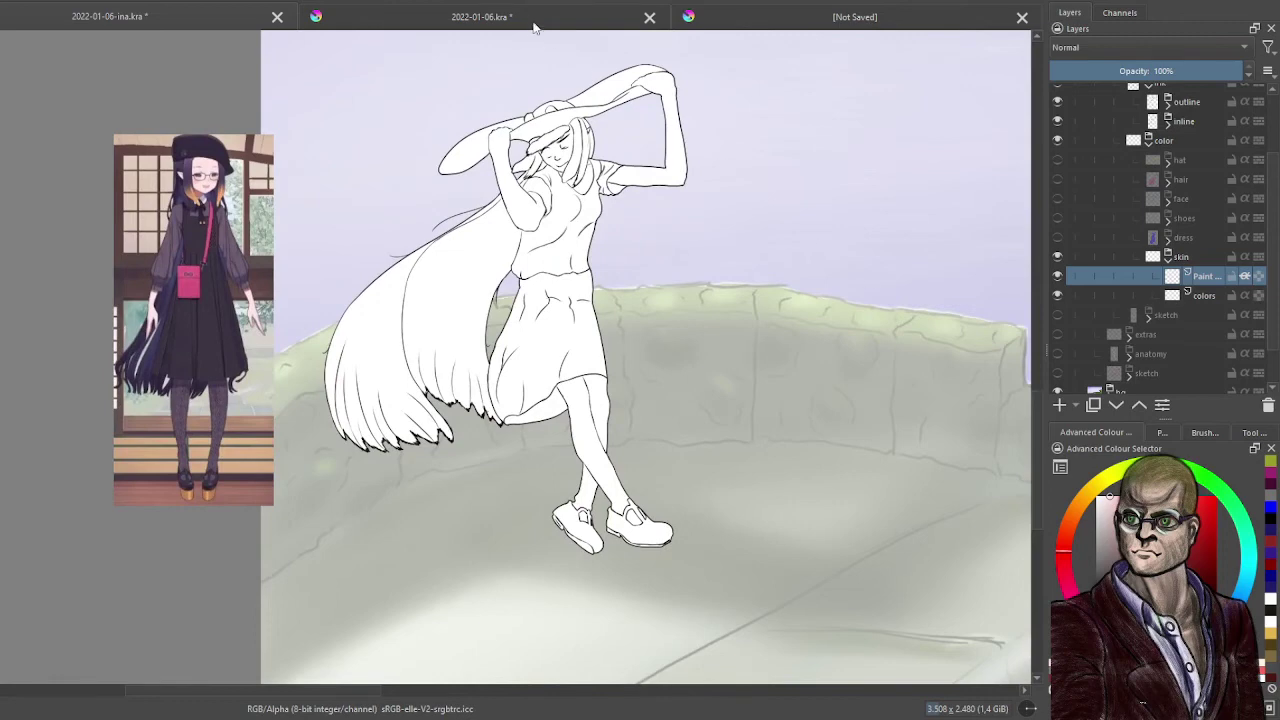
pyautogui.click(1207, 433)
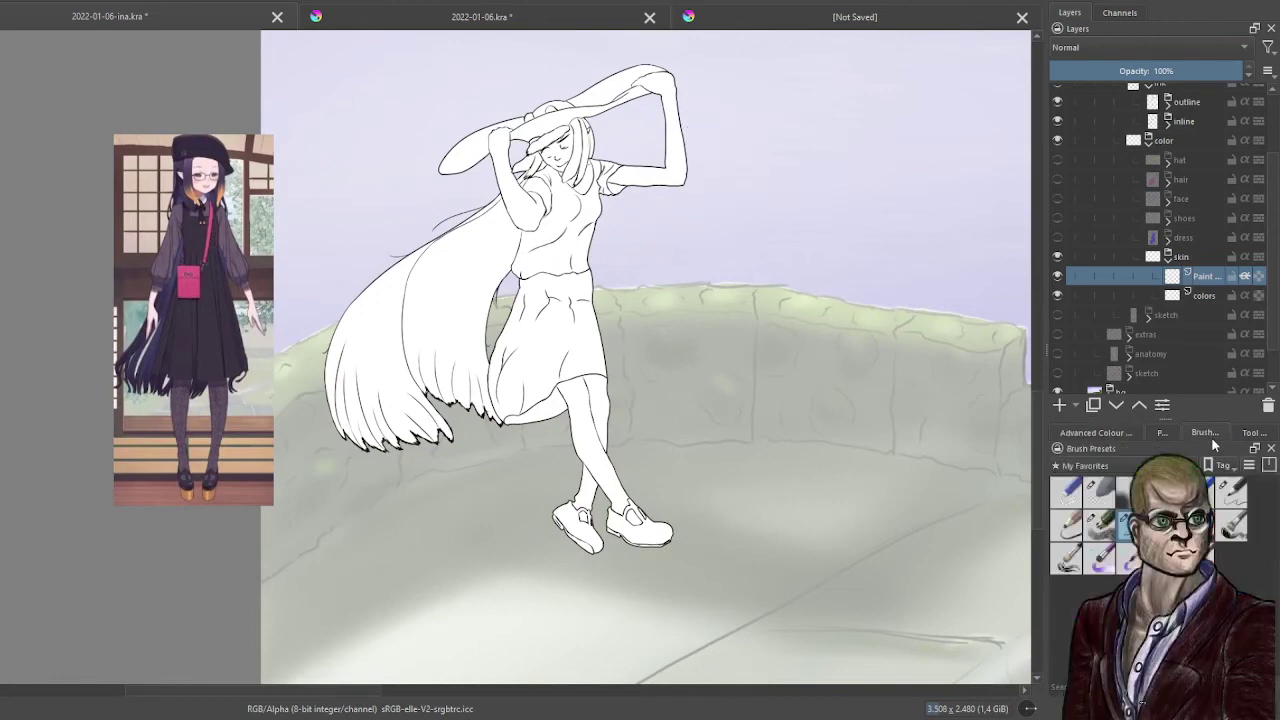
pyautogui.moveTo(696, 88)
pyautogui.mouseDown()
pyautogui.moveTo(480, 155)
pyautogui.moveTo(705, 77)
pyautogui.moveTo(336, 283)
pyautogui.moveTo(495, 243)
pyautogui.moveTo(697, 140)
pyautogui.moveTo(625, 224)
pyautogui.moveTo(625, 297)
pyautogui.moveTo(580, 415)
pyautogui.moveTo(663, 522)
pyautogui.mouseUp()
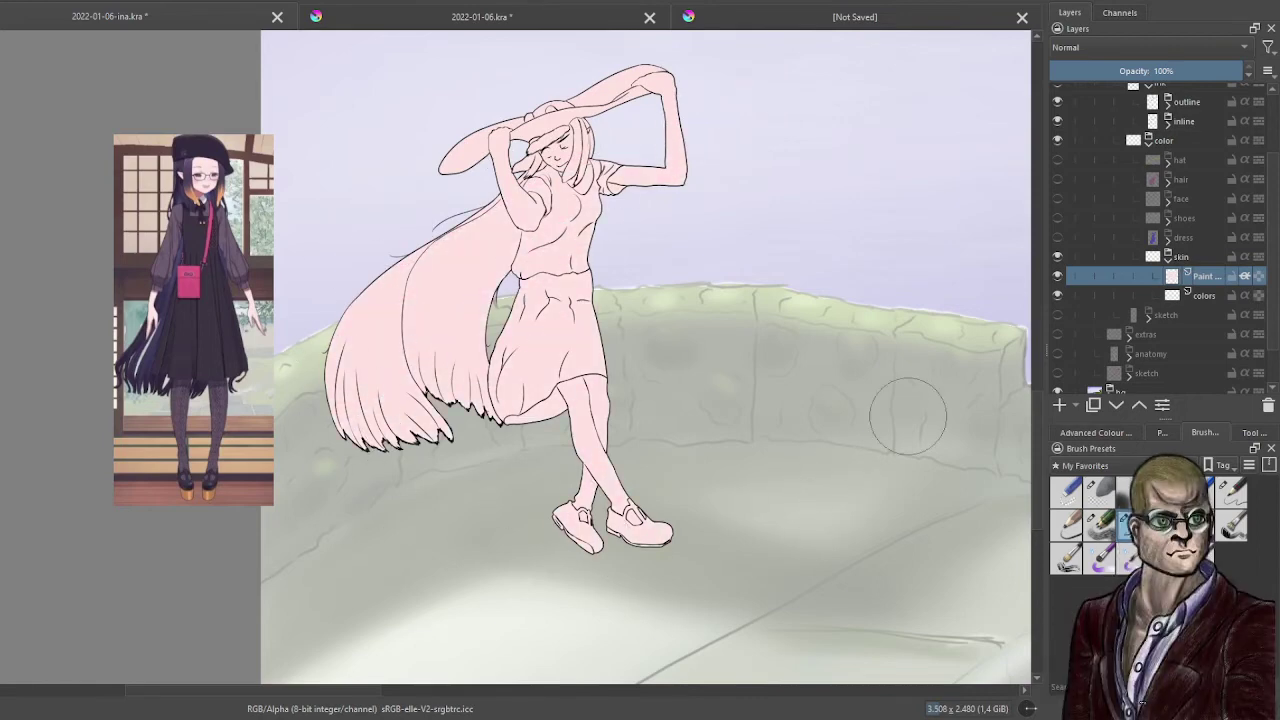
# - Merge the painted skin layer down into the colors layer of the skin group
pyautogui.moveTo(789, 286); pyautogui.dragTo(808, 367)
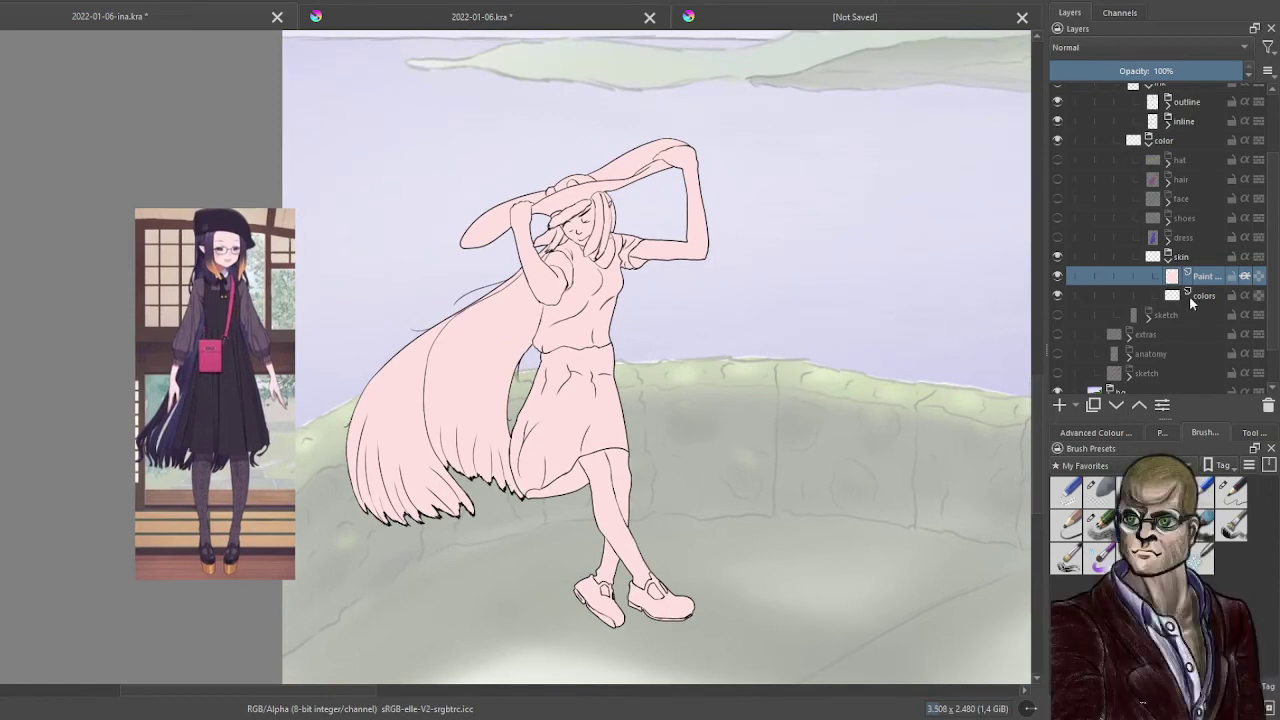
pyautogui.hotkey('ctrl', 'e')
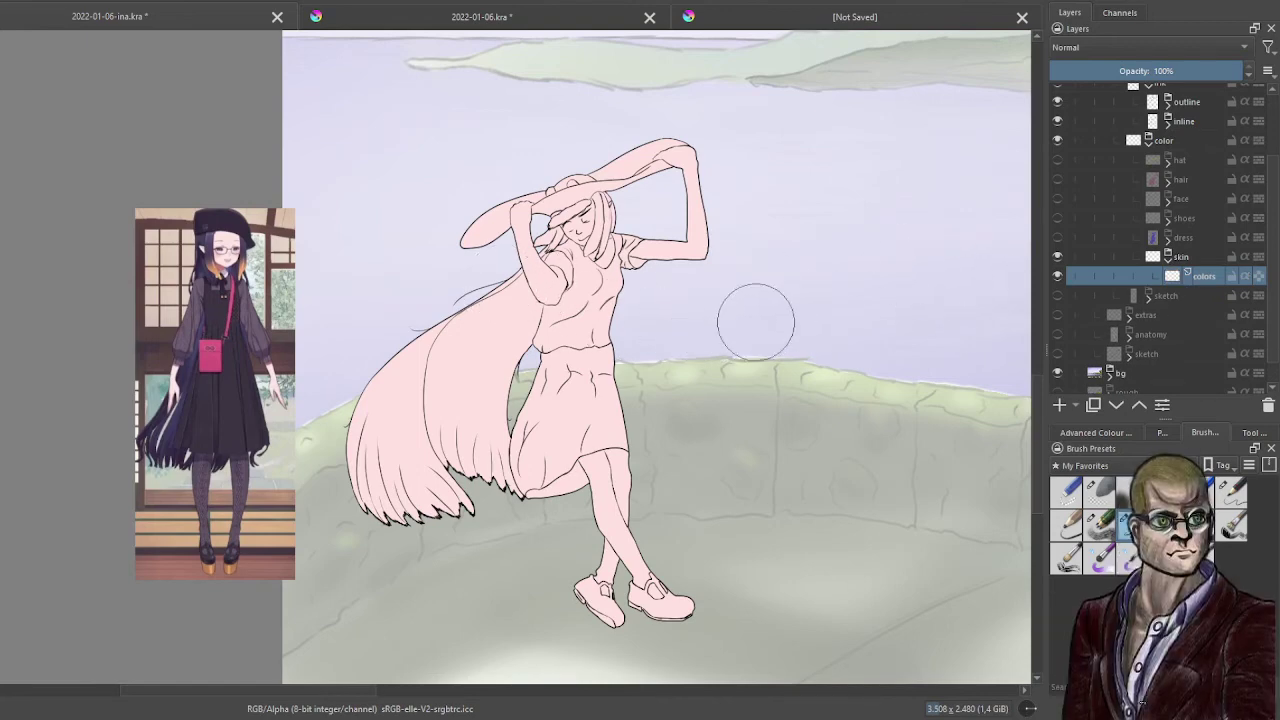
pyautogui.moveTo(592, 368); pyautogui.dragTo(626, 378)
pyautogui.scroll(2, 634, 378)
pyautogui.scroll(-2, 690, 366)
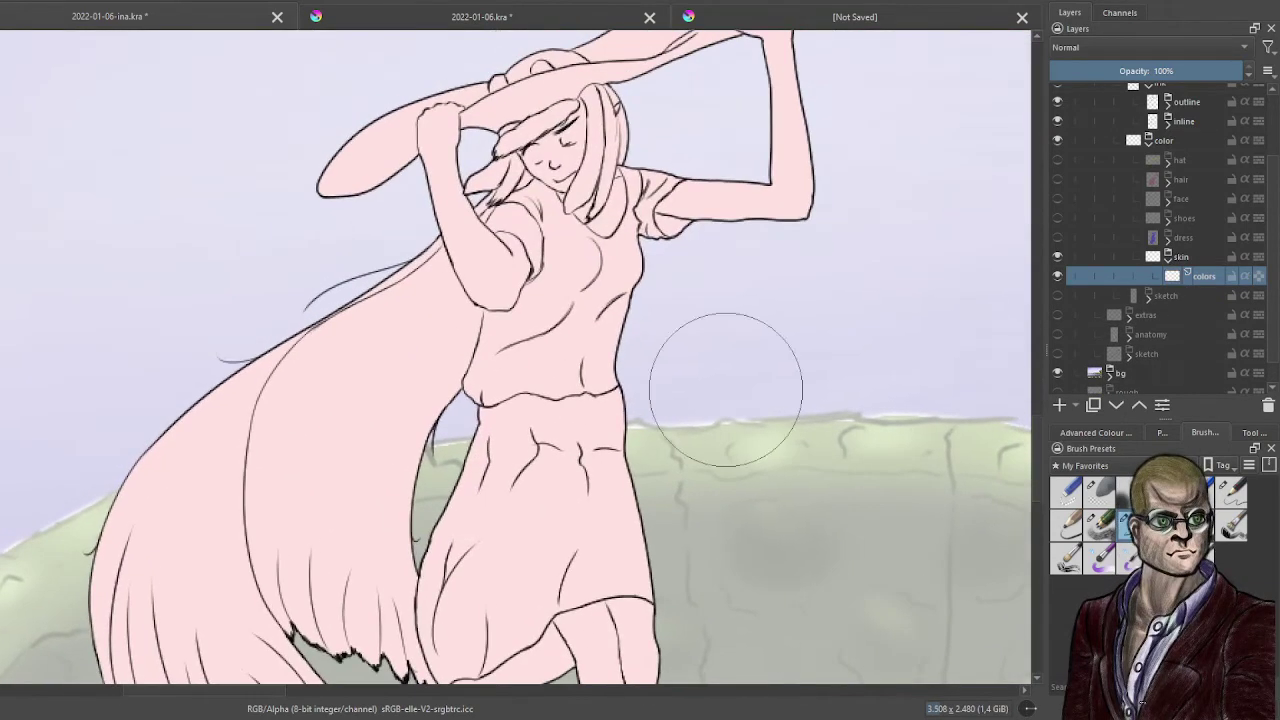
pyautogui.scroll(-2, 790, 325)
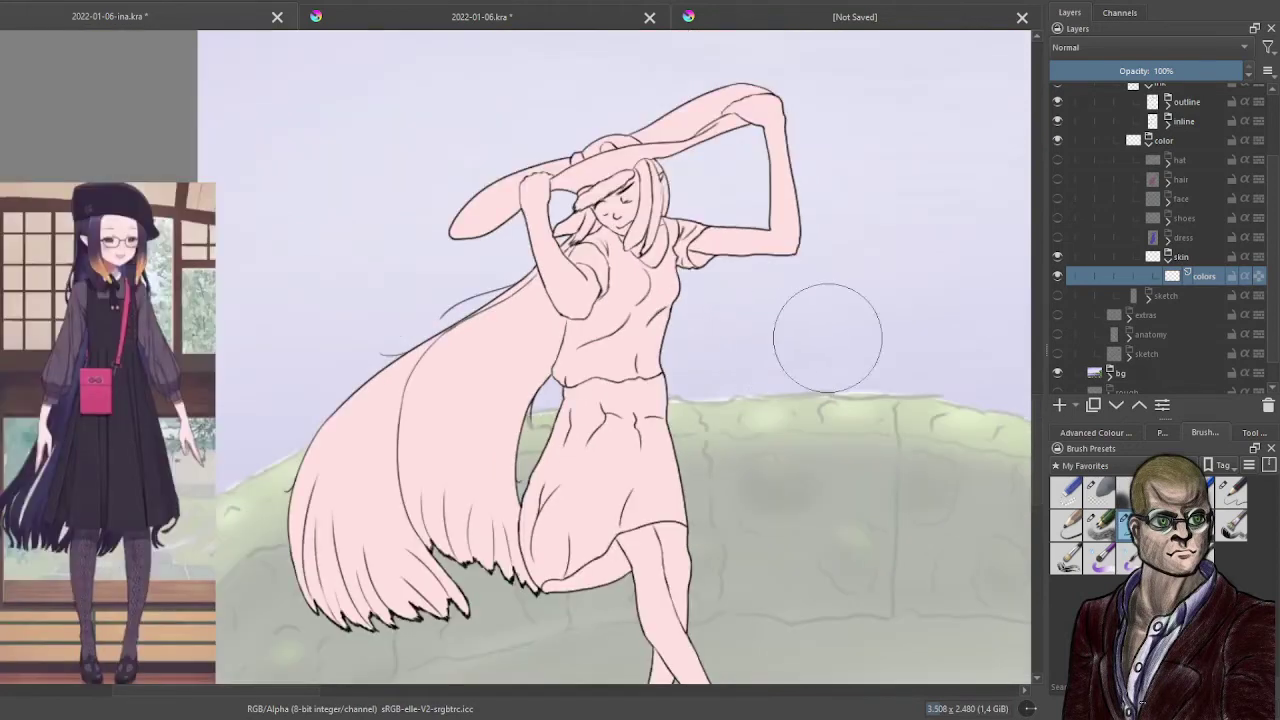
# - Show the dress group and add a new paint layer above its blue placeholder layer
pyautogui.click(1168, 257)
pyautogui.click(1168, 238)
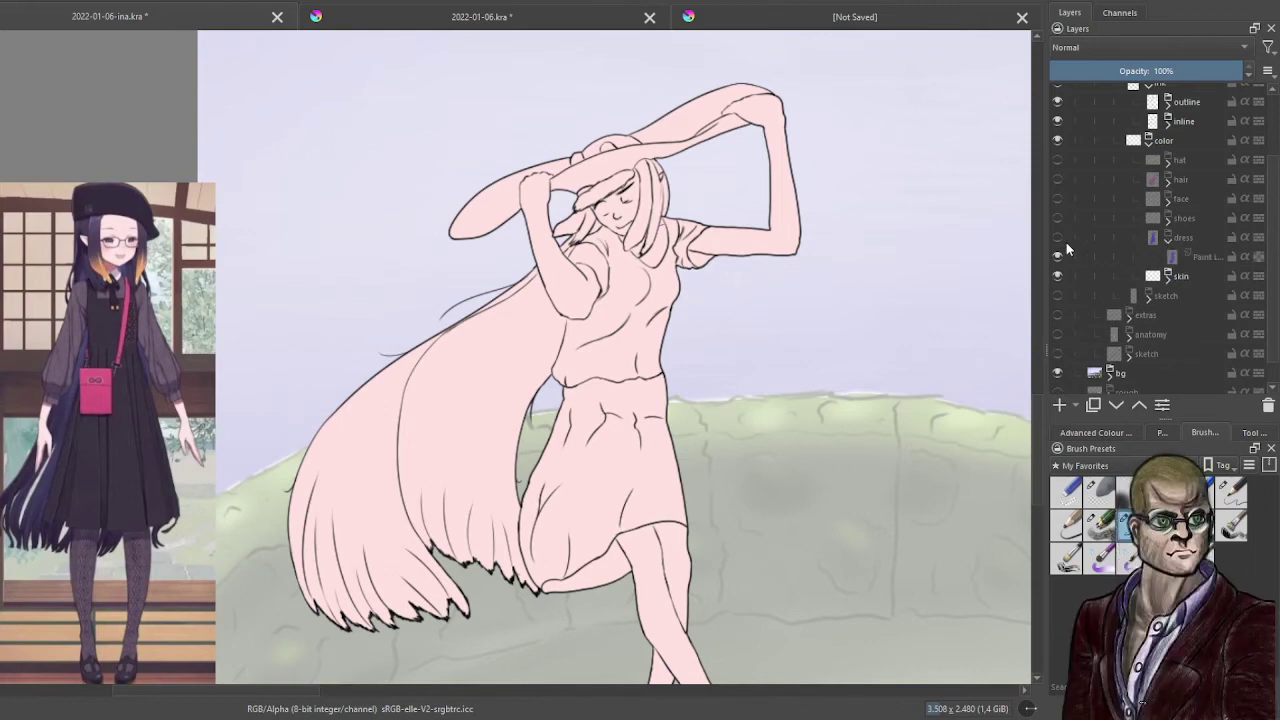
pyautogui.click(1175, 256)
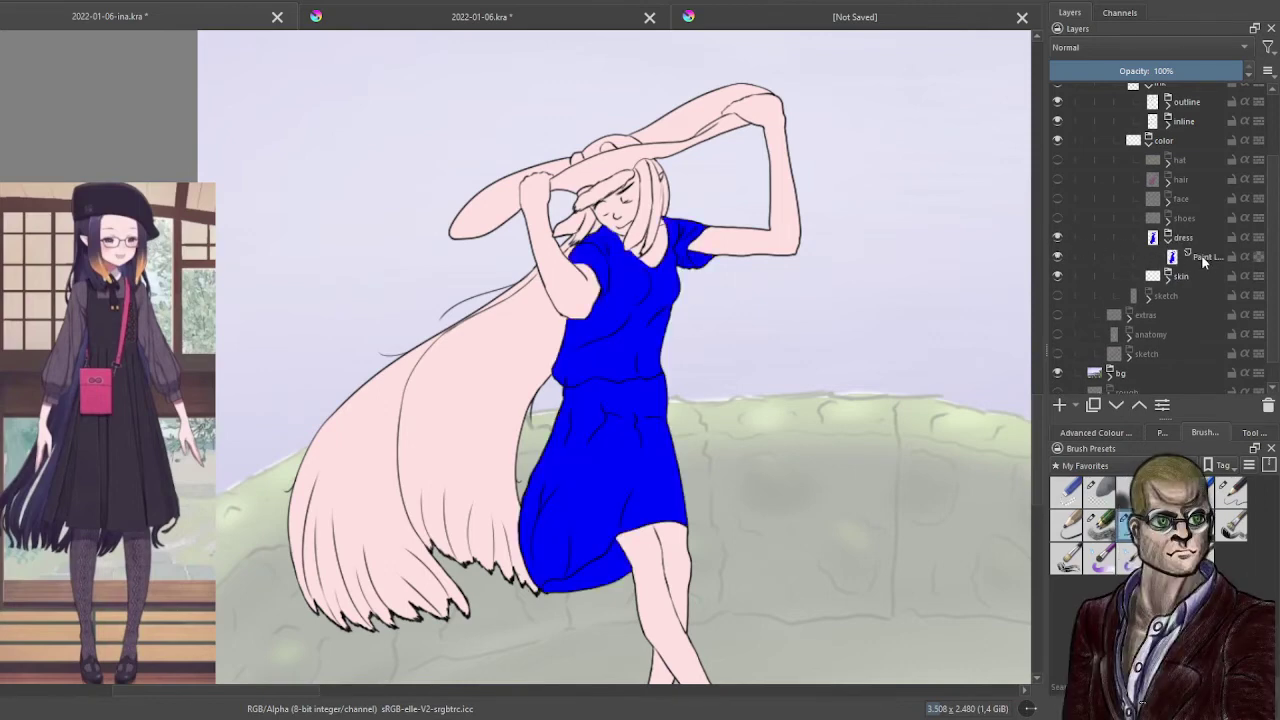
pyautogui.click(1058, 405)
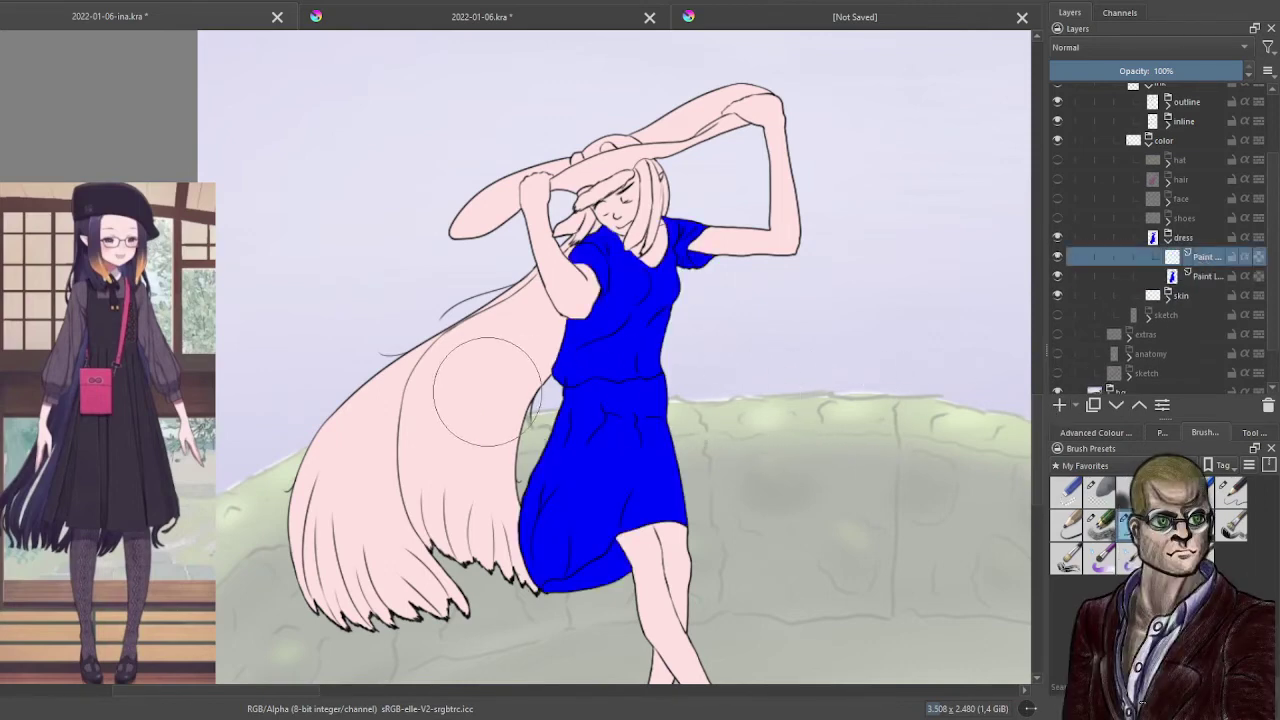
# - Cover the dress with a pale yellow on the new layer, with inherit alpha turned on
pyautogui.moveTo(488, 392); pyautogui.dragTo(616, 379)
pyautogui.click(1108, 433)
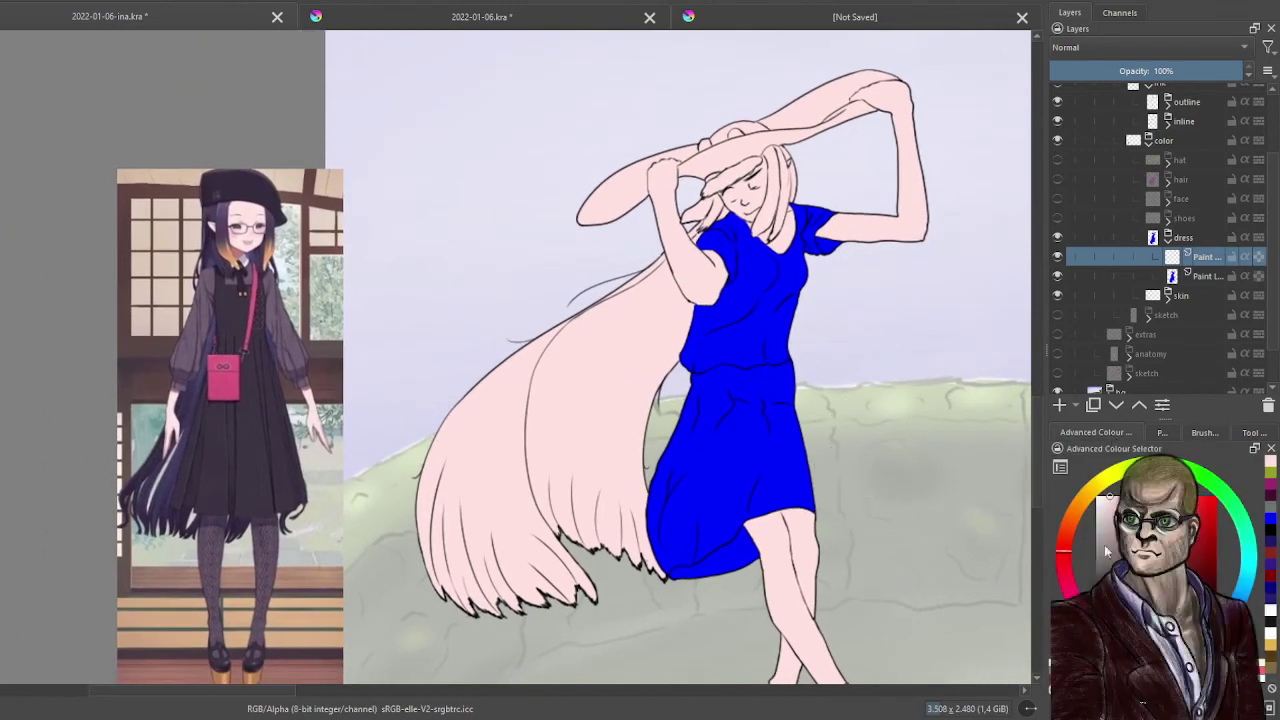
pyautogui.click(1104, 481)
pyautogui.click(1107, 555)
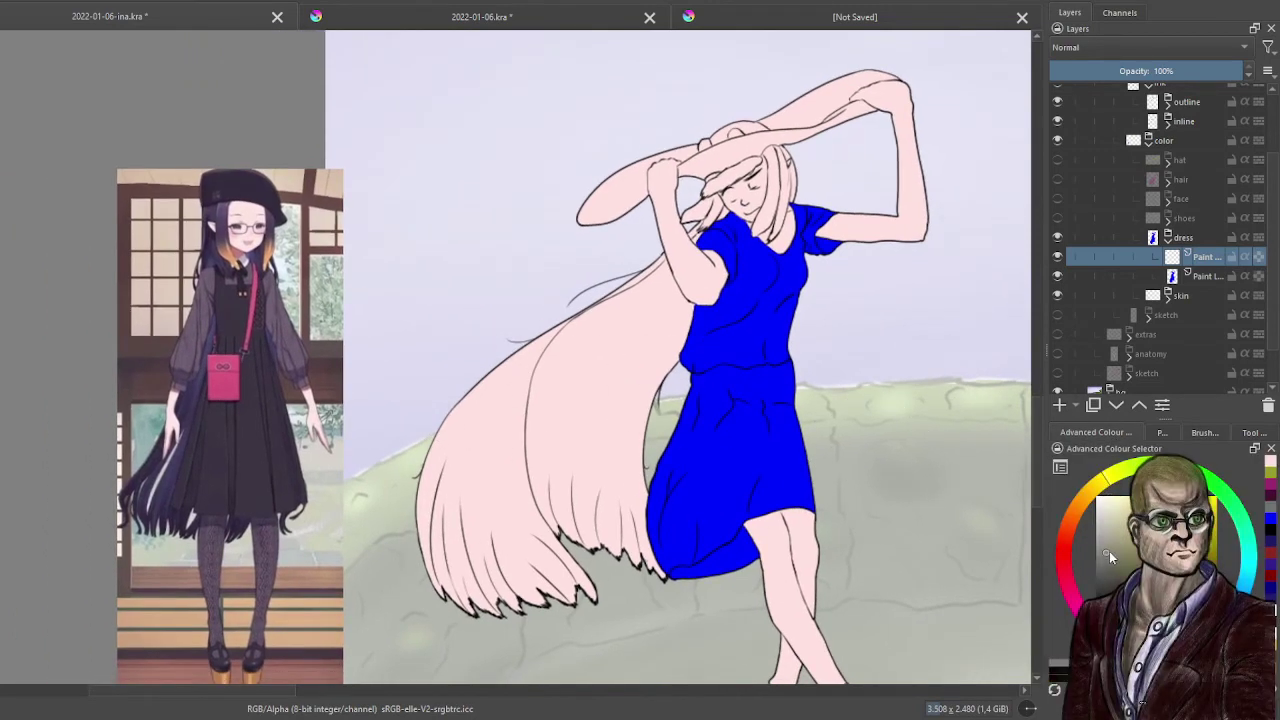
pyautogui.click(1245, 257)
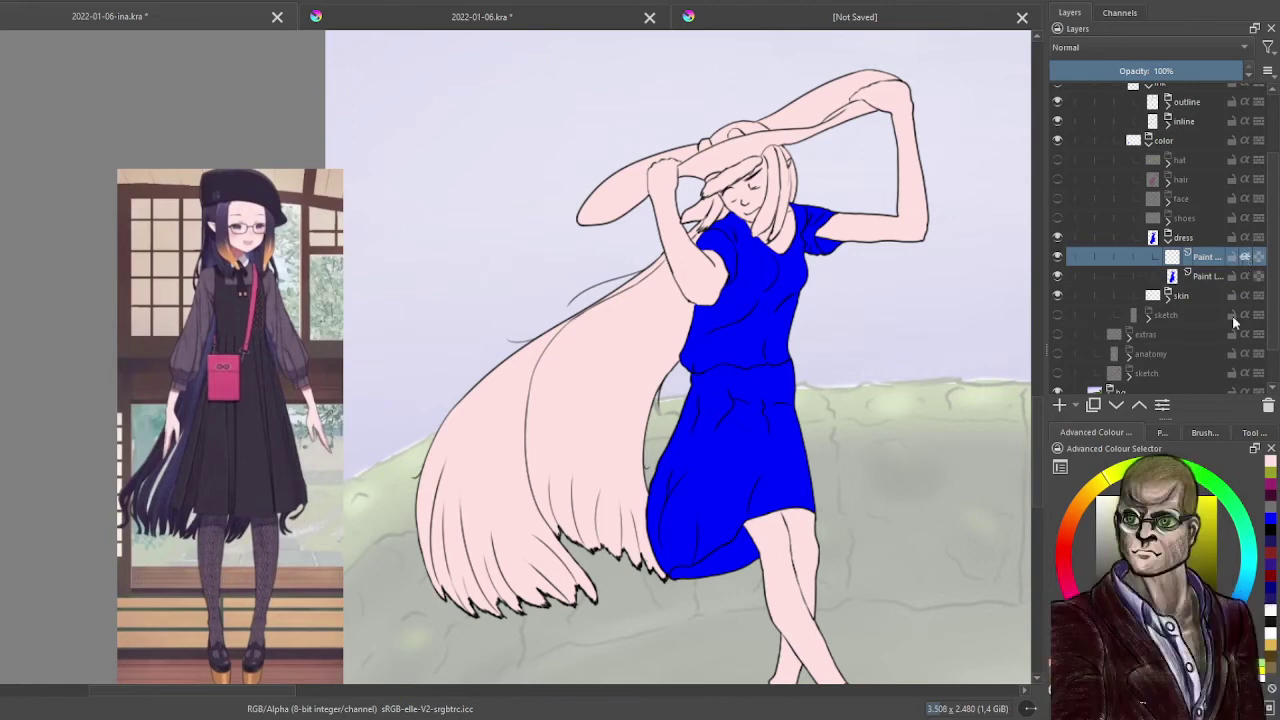
pyautogui.moveTo(799, 391); pyautogui.dragTo(712, 400)
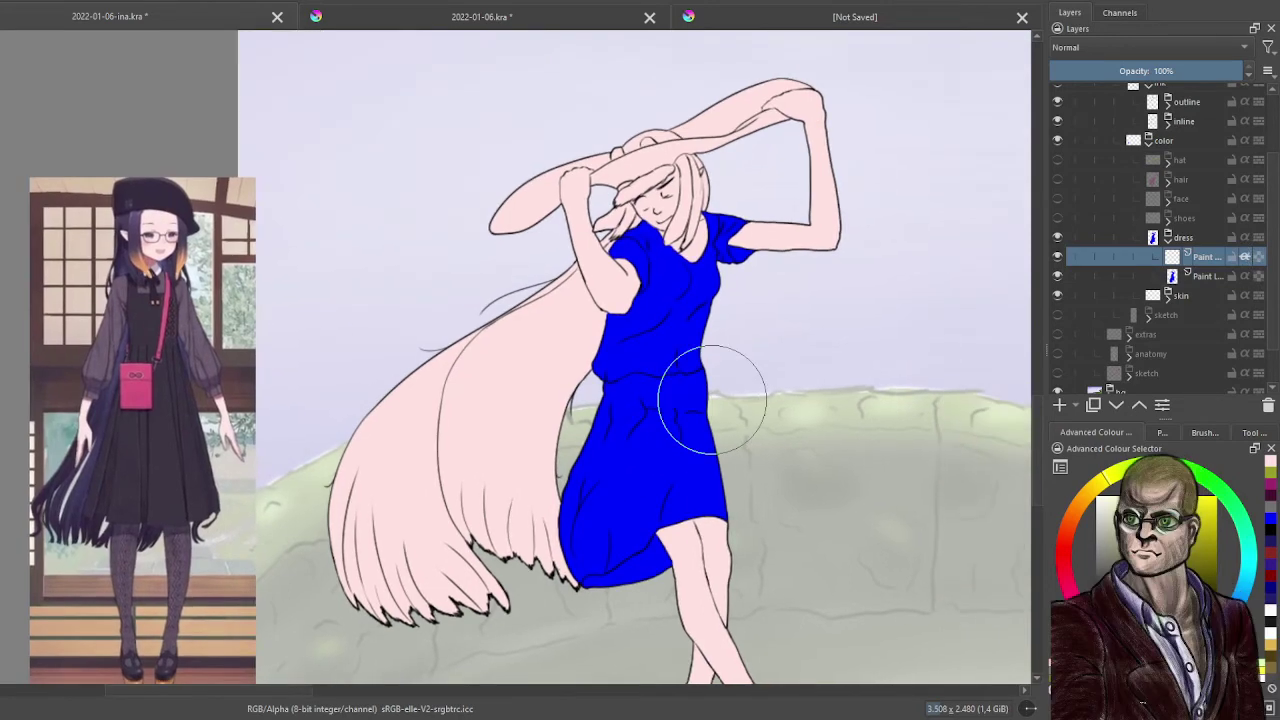
pyautogui.moveTo(697, 229)
pyautogui.mouseDown()
pyautogui.moveTo(754, 217)
pyautogui.moveTo(788, 509)
pyautogui.mouseUp()
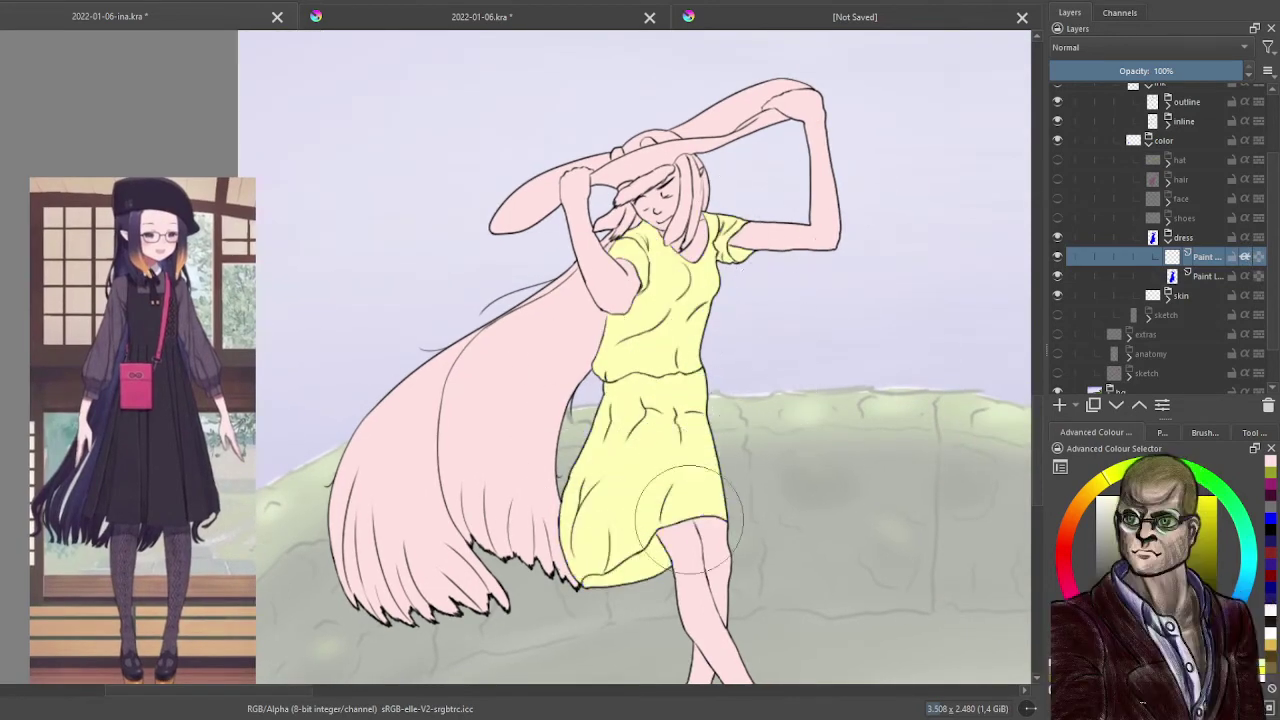
pyautogui.click(1122, 498)
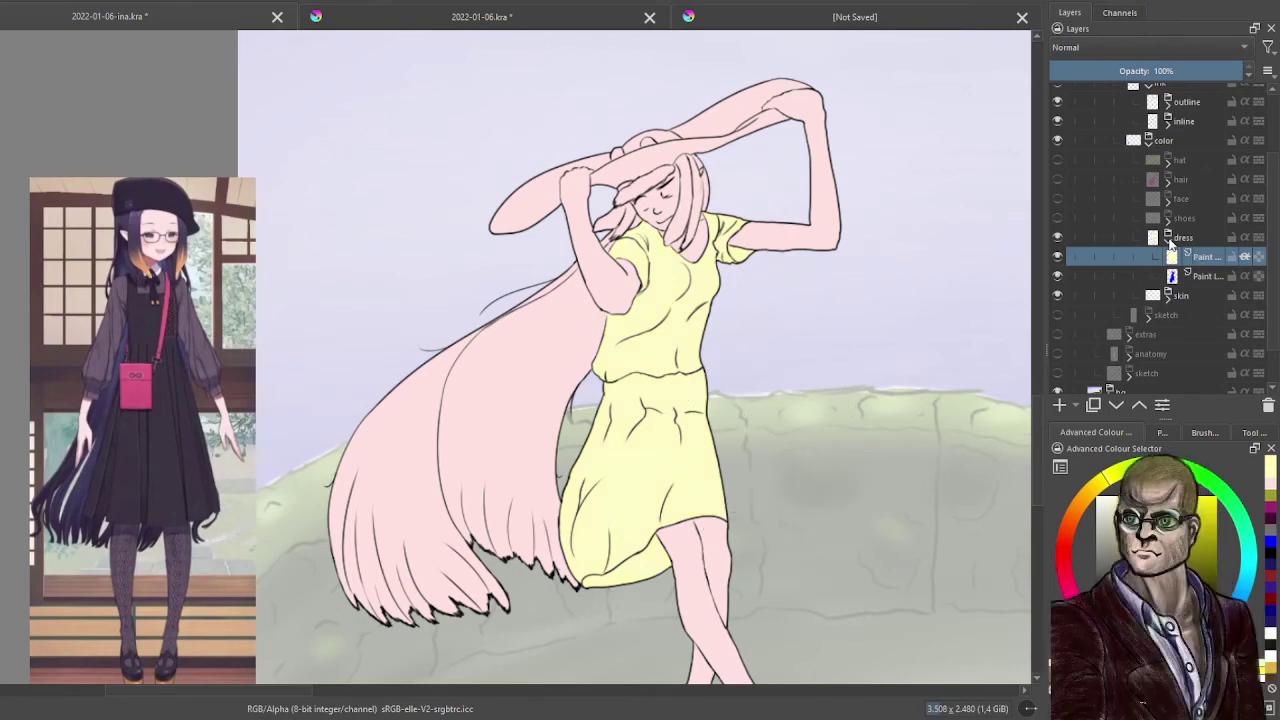
# - Show the shoes group and add a new paint layer above its grey placeholder layer
pyautogui.click(1168, 237)
pyautogui.click(1168, 218)
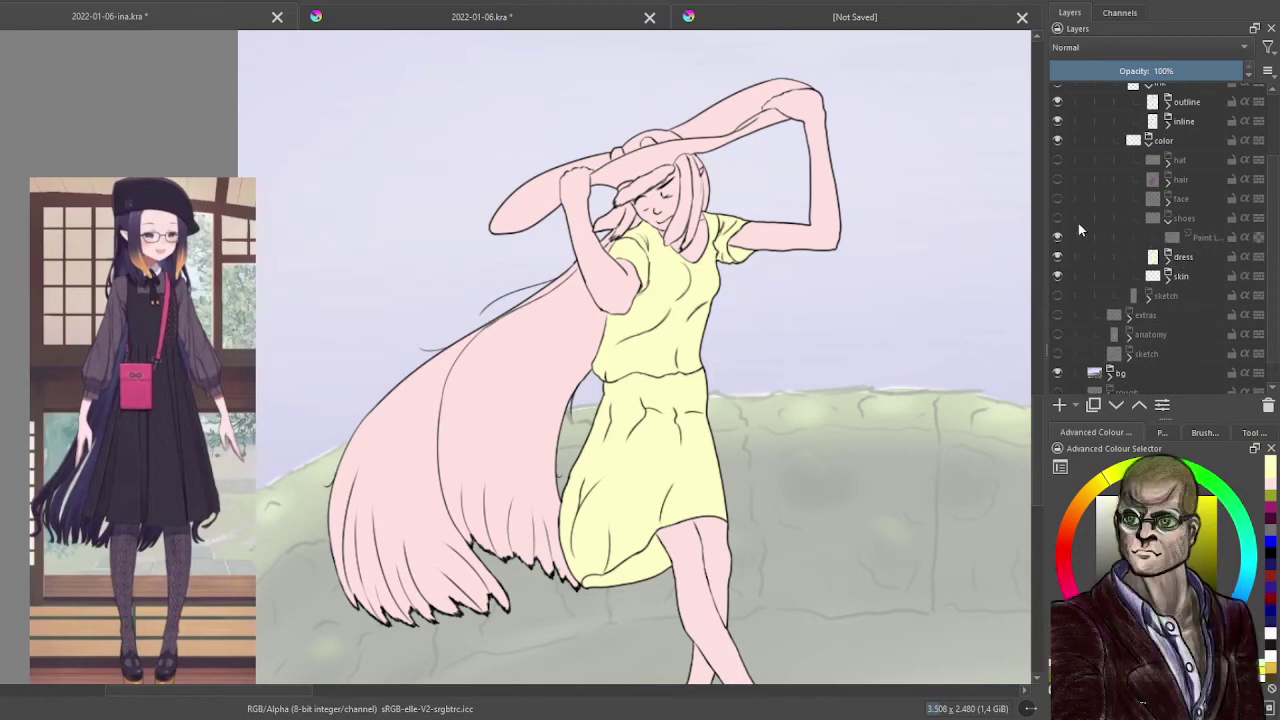
pyautogui.click(1199, 246)
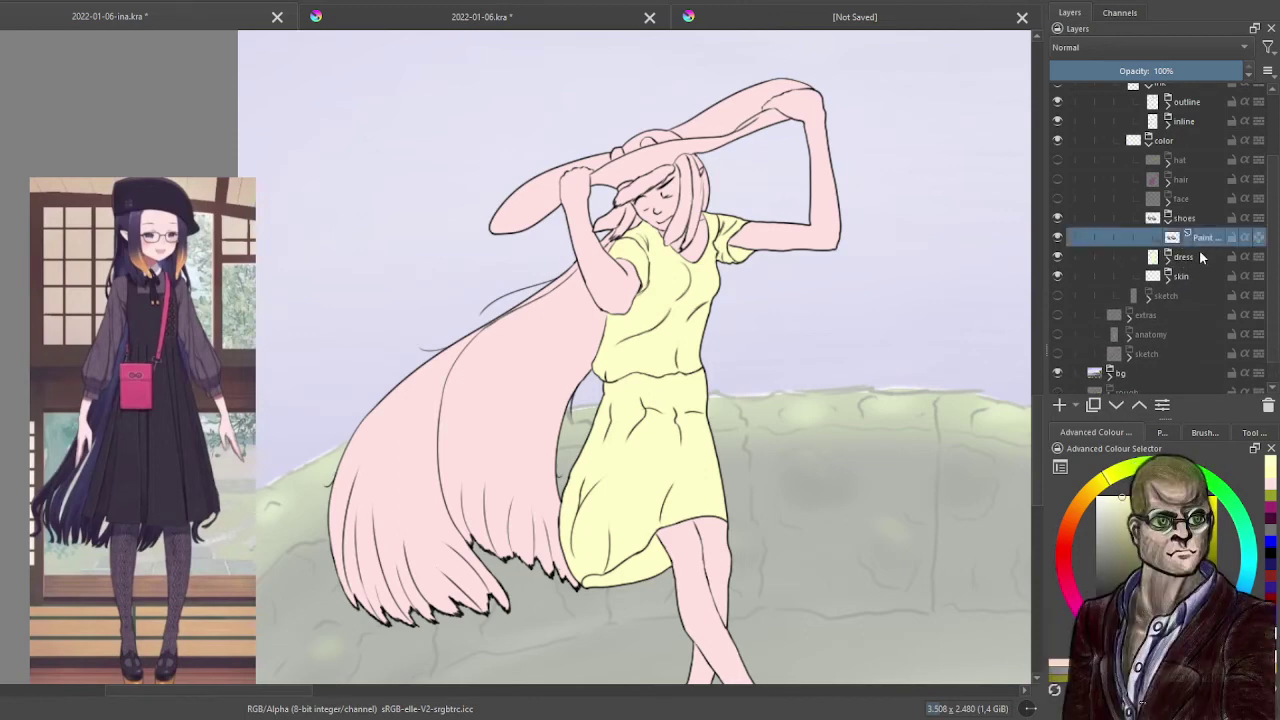
pyautogui.click(1059, 407)
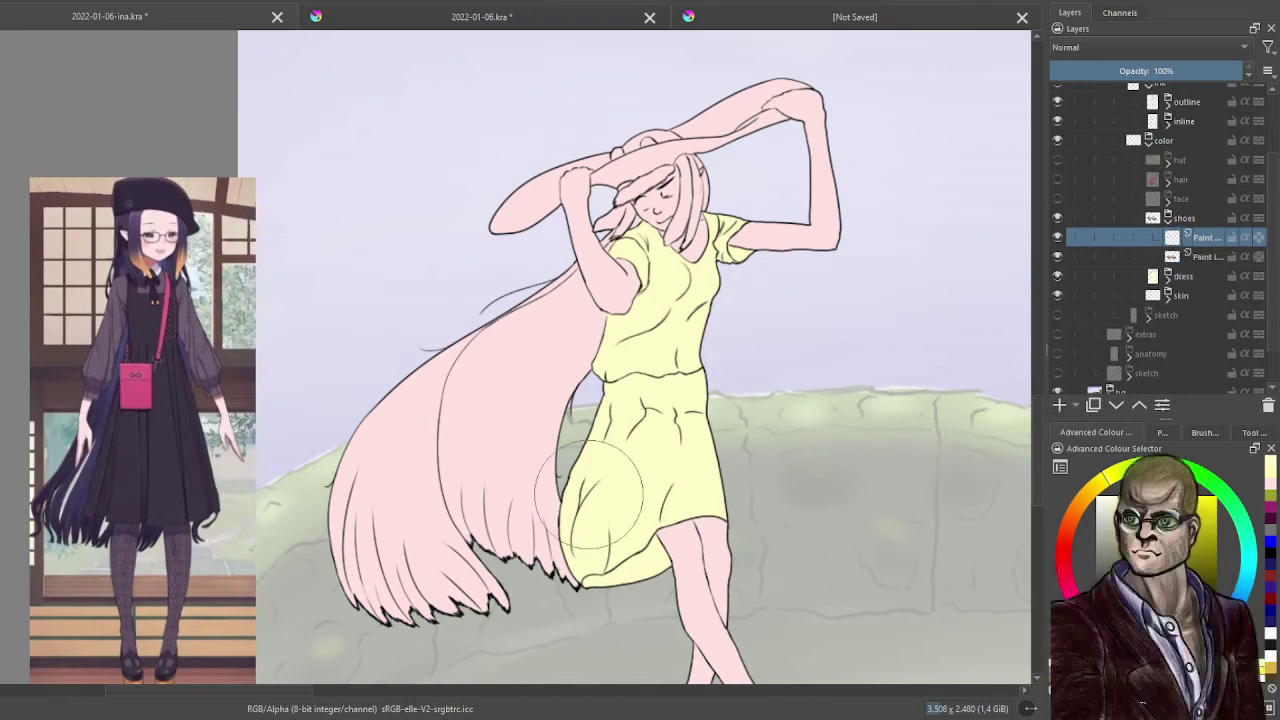
# - Sample the dark purple of the reference character's shoe as the painting color
pyautogui.moveTo(612, 482); pyautogui.dragTo(732, 305)
pyautogui.scroll(2, 216, 436)
pyautogui.scroll(2, 183, 457)
pyautogui.press('ctrl')
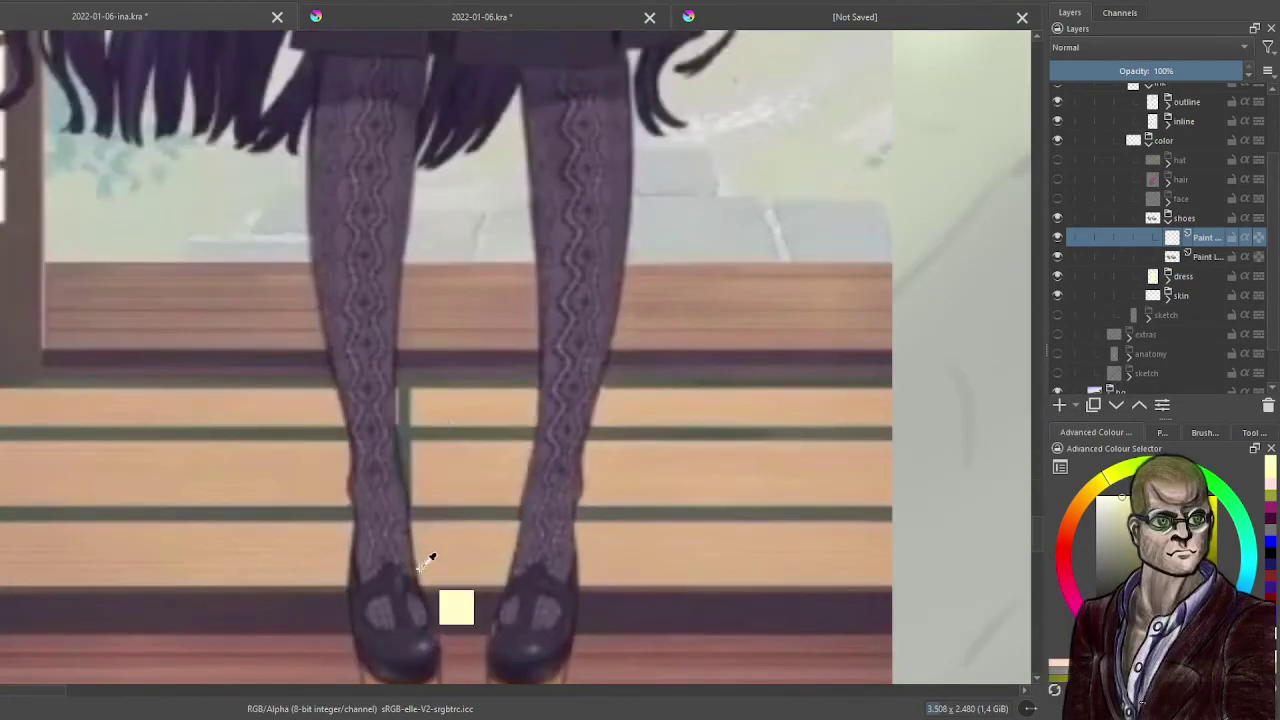
pyautogui.keyDown('ctrl'); pyautogui.click(519, 633); pyautogui.keyUp('ctrl')
pyautogui.scroll(-2, 519, 508)
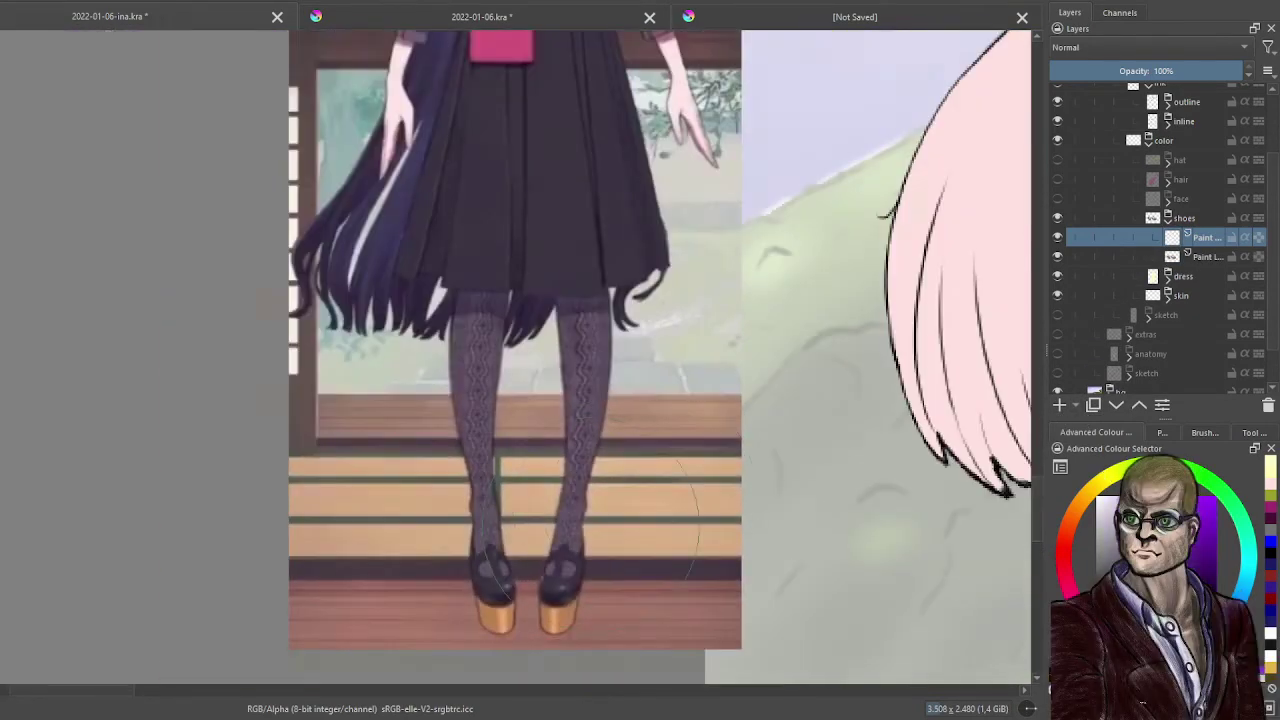
# - Cover both shoes with the sampled dark purple using inherit alpha, and merge that layer into the placeholder layer below
pyautogui.moveTo(685, 495); pyautogui.dragTo(240, 366)
pyautogui.moveTo(815, 392); pyautogui.dragTo(443, 359)
pyautogui.scroll(-3, 443, 358)
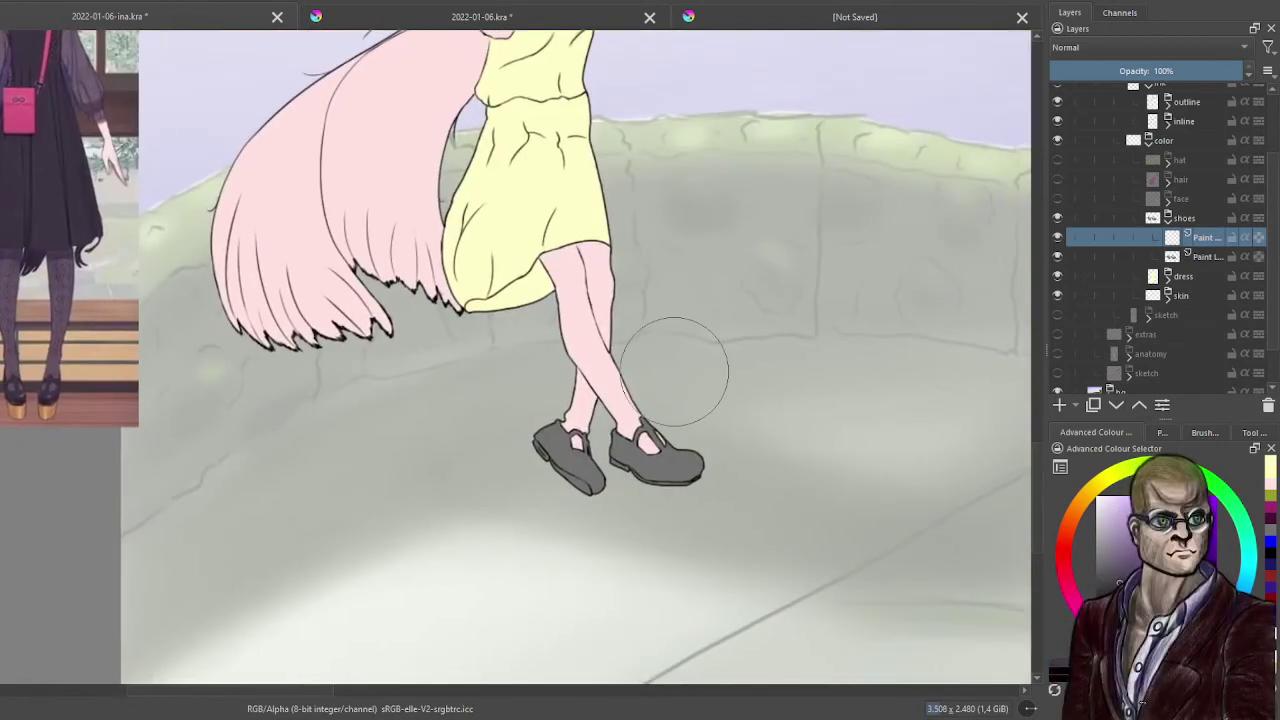
pyautogui.click(1245, 237)
pyautogui.moveTo(650, 455)
pyautogui.mouseDown()
pyautogui.moveTo(540, 440)
pyautogui.moveTo(586, 514)
pyautogui.moveTo(664, 535)
pyautogui.mouseUp()
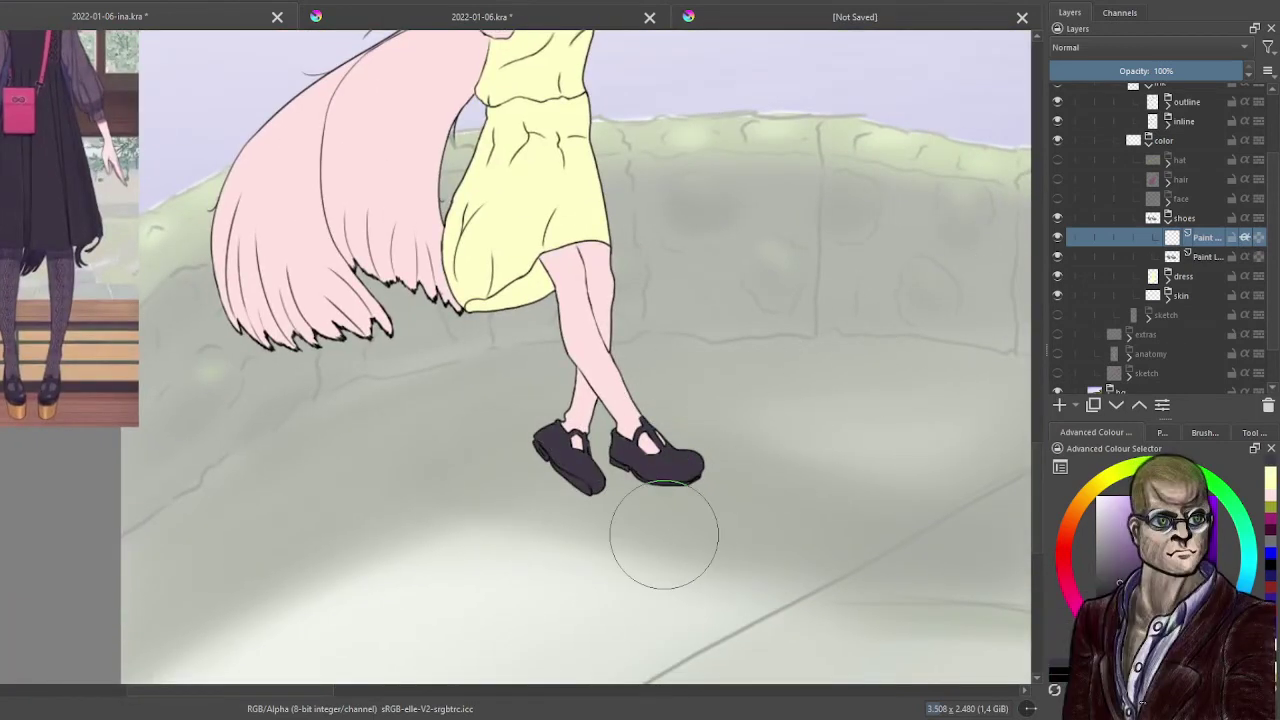
pyautogui.hotkey('ctrl', 'e')
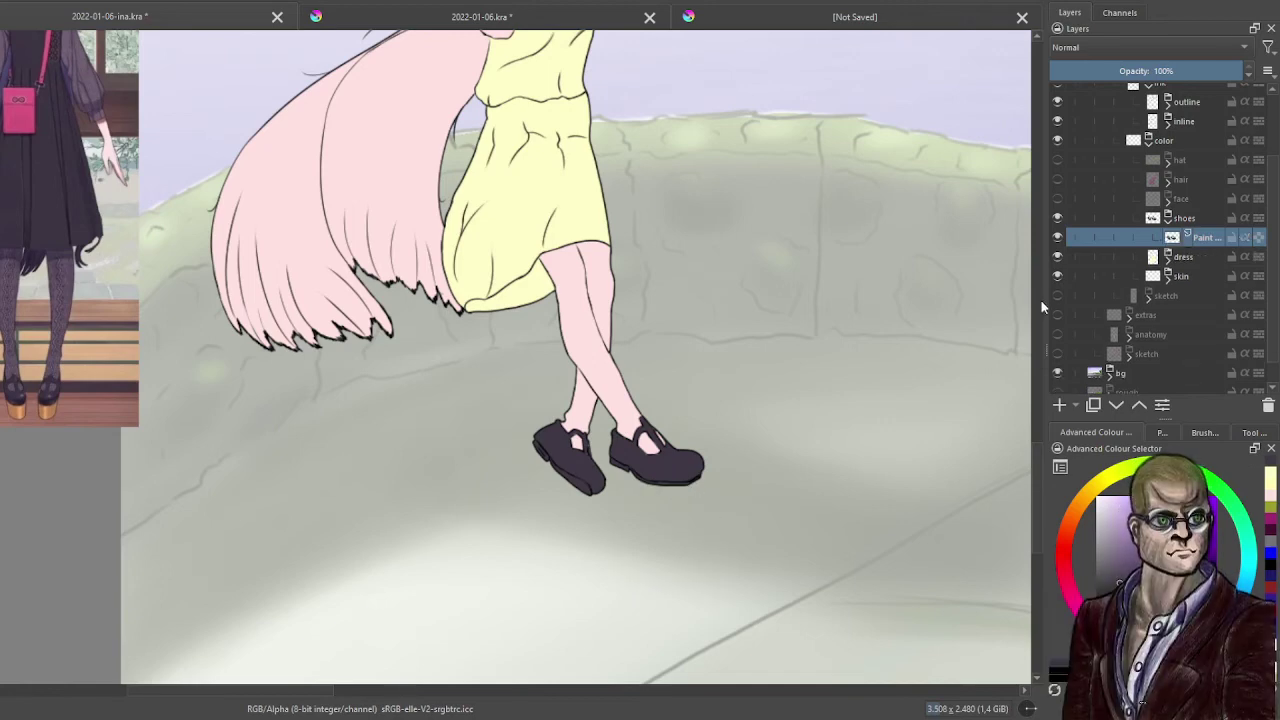
# - Collapse the shoes group, show the face group and make its placeholder paint layer active
pyautogui.click(1168, 219)
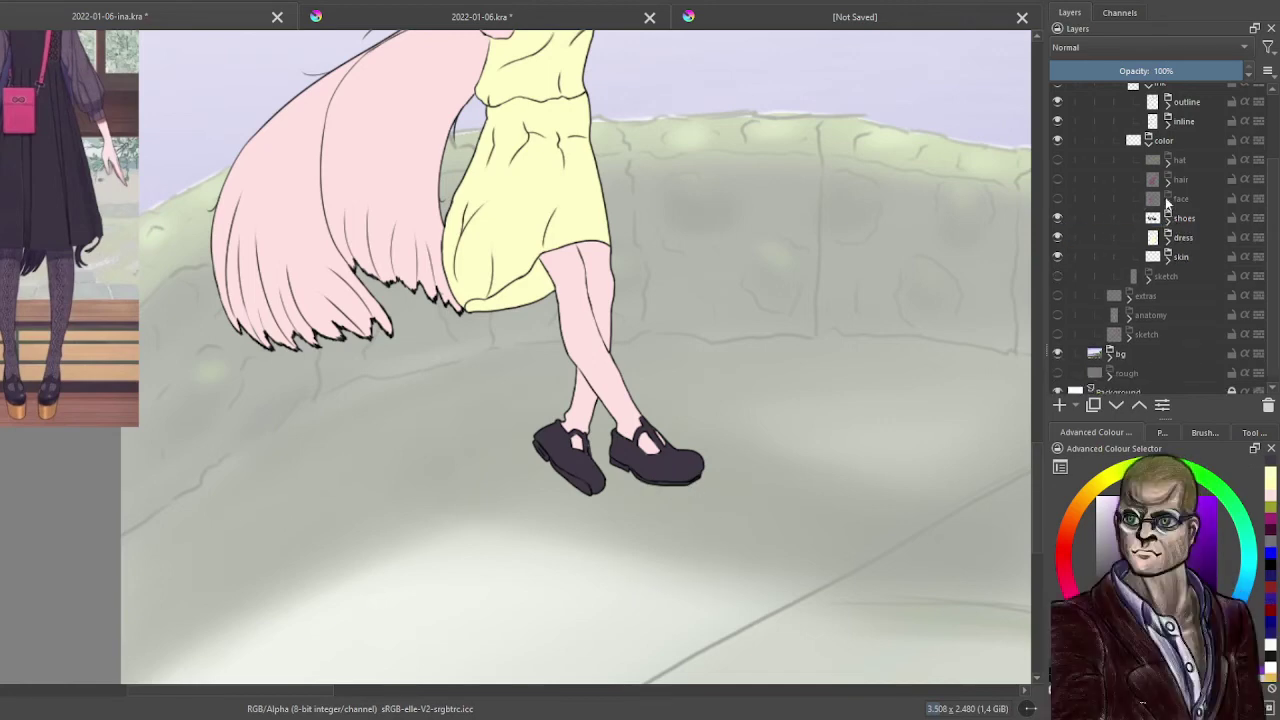
pyautogui.click(1167, 200)
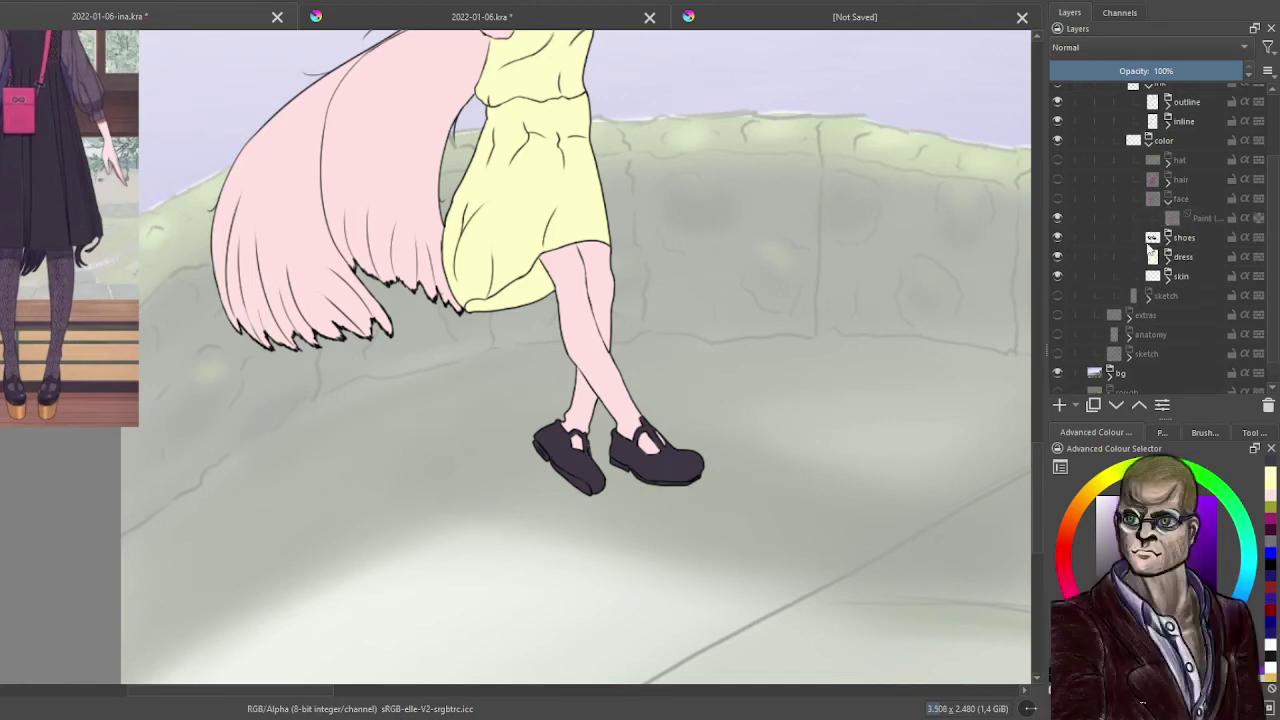
pyautogui.click(1057, 198)
pyautogui.click(1211, 222)
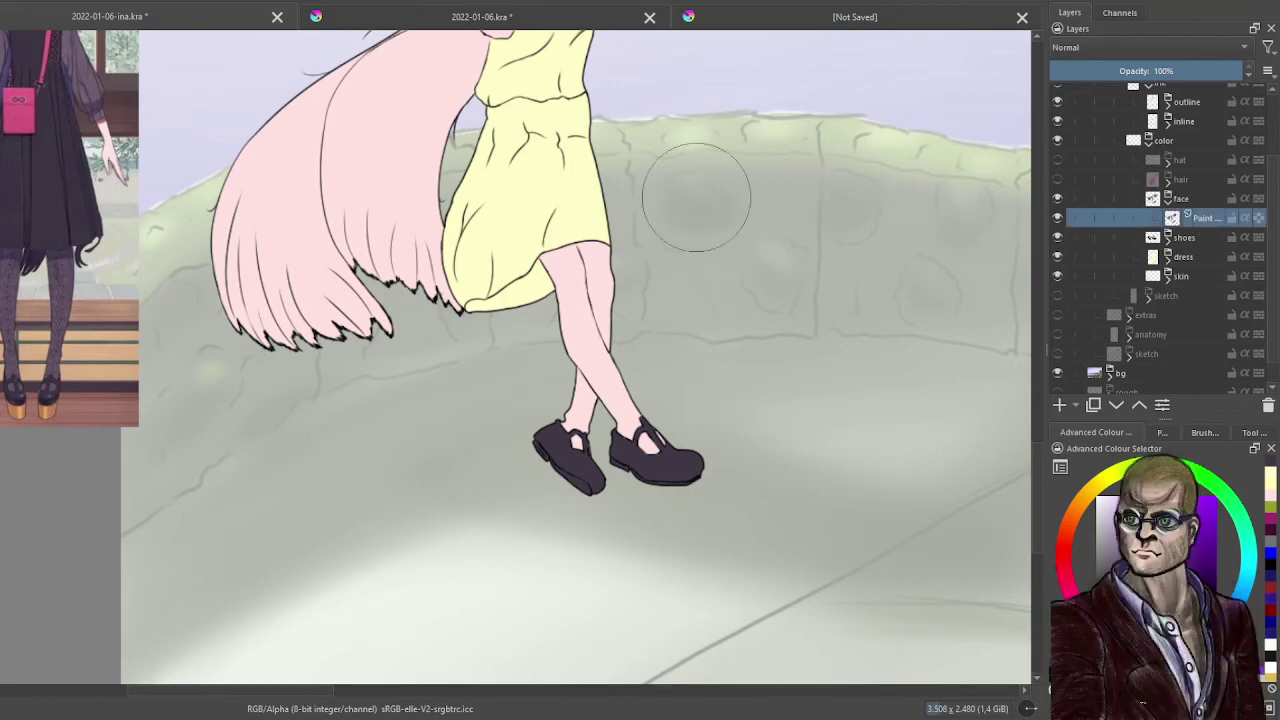
# - Sample the pale pink of the character's silhouette and add a paint layer with inherit alpha above the face placeholder layer
pyautogui.moveTo(465, 196); pyautogui.dragTo(564, 483)
pyautogui.scroll(2, 531, 347)
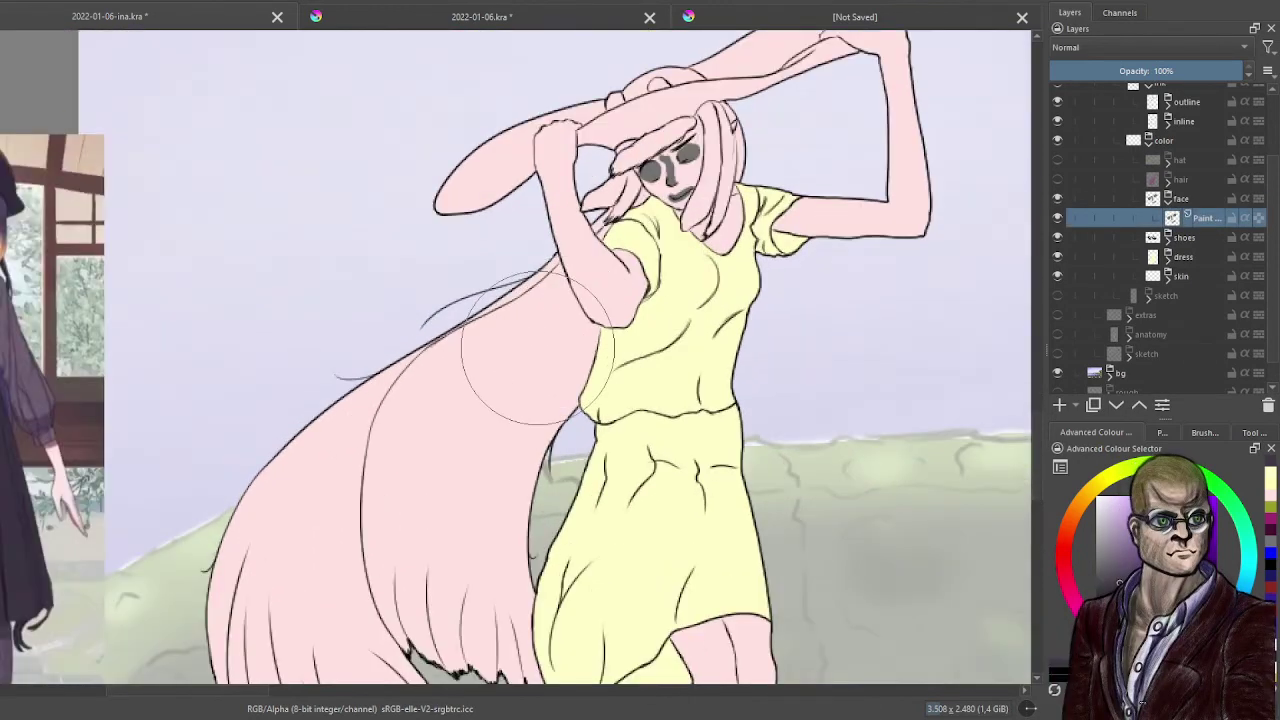
pyautogui.keyDown('ctrl'); pyautogui.click(521, 356); pyautogui.keyUp('ctrl')
pyautogui.moveTo(529, 351); pyautogui.dragTo(405, 444)
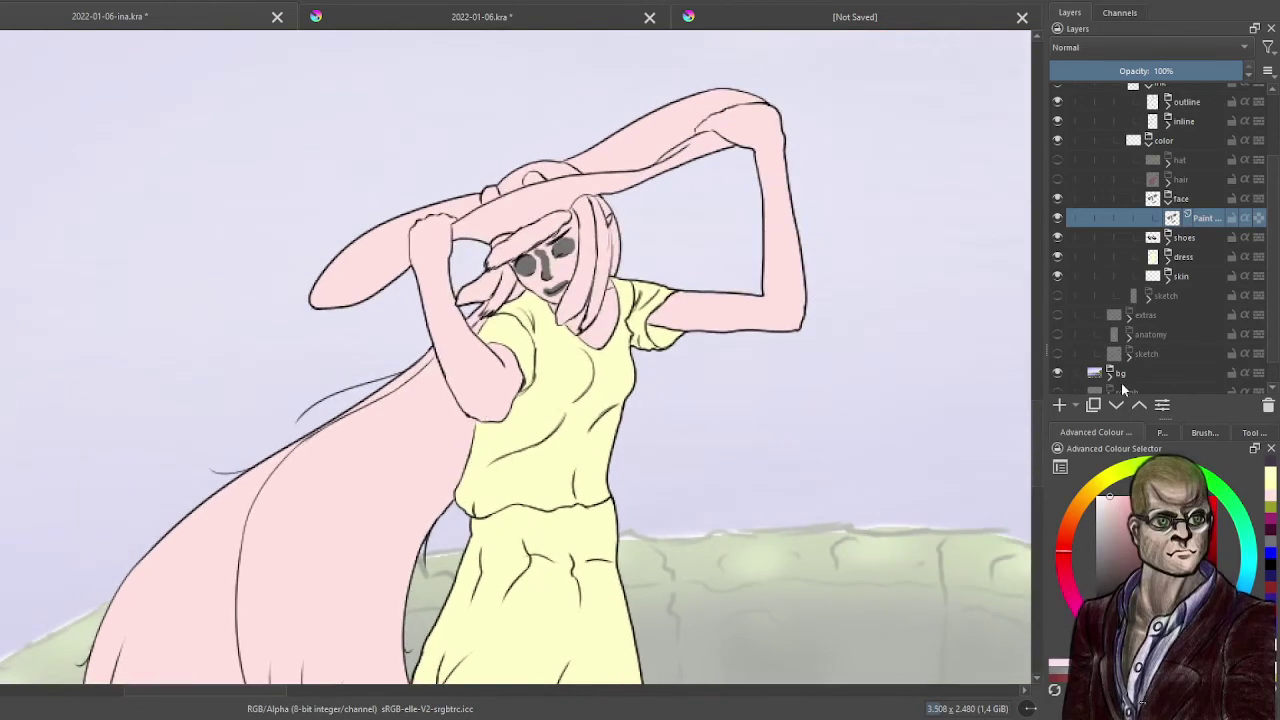
pyautogui.click(1060, 405)
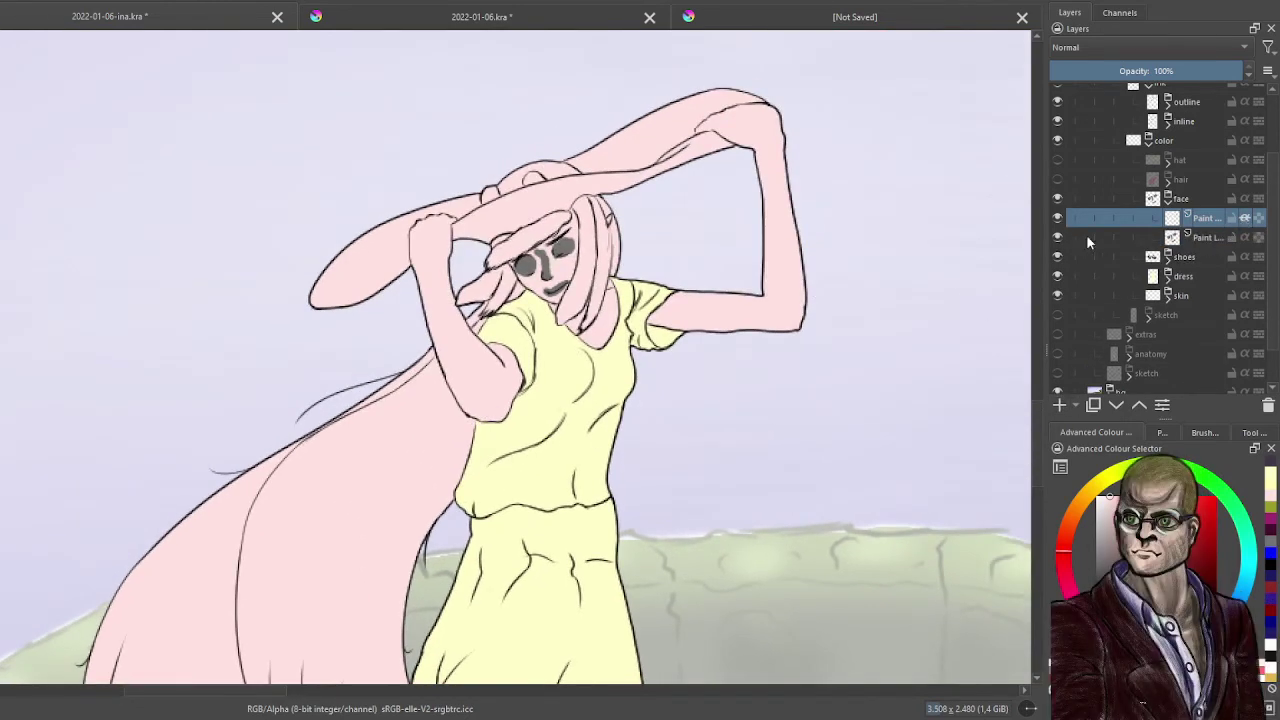
# - Set the blending mode of the face group's grey placeholder layer to Hard Light
pyautogui.click(1201, 240)
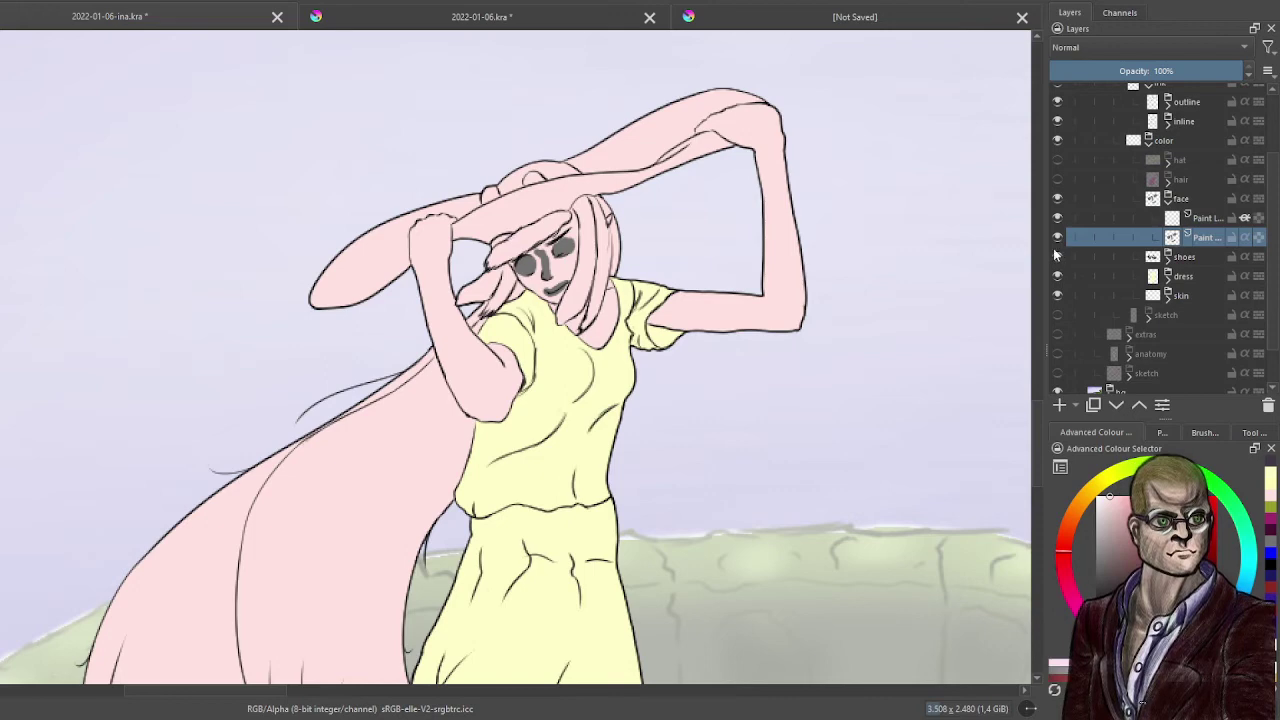
pyautogui.hotkey('alt', 'shift', 'h')
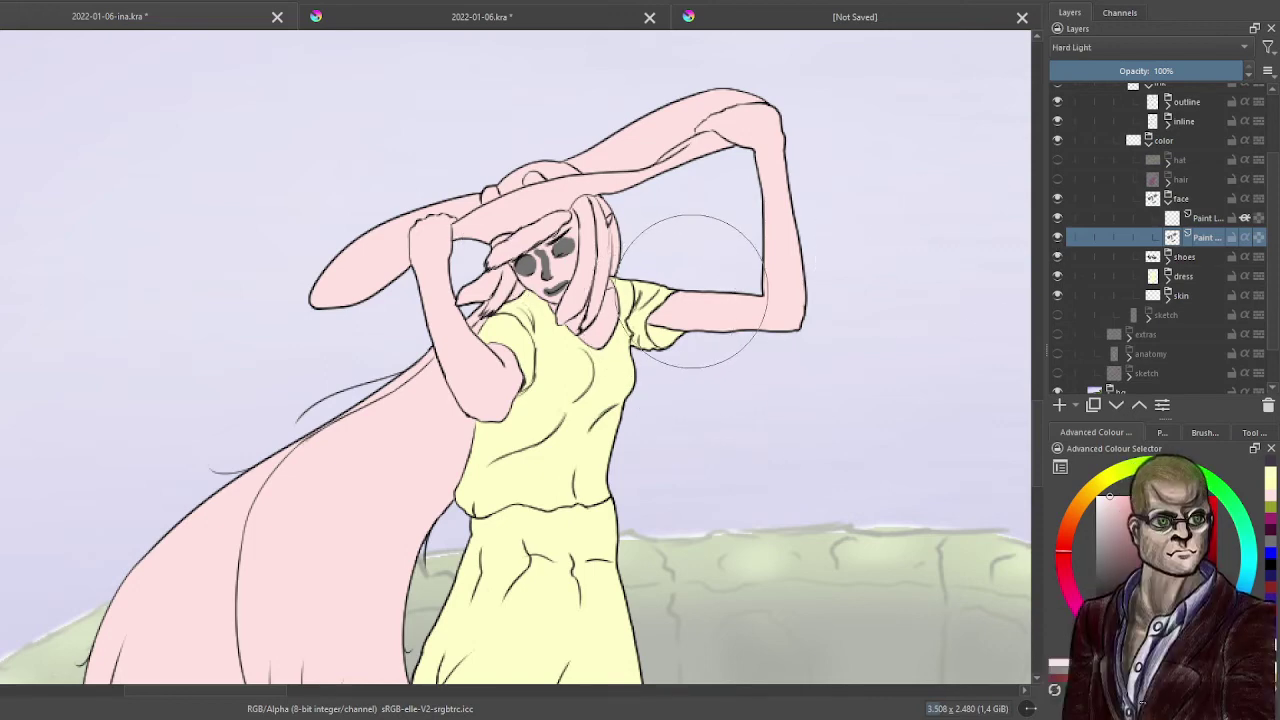
pyautogui.scroll(3, 686, 243)
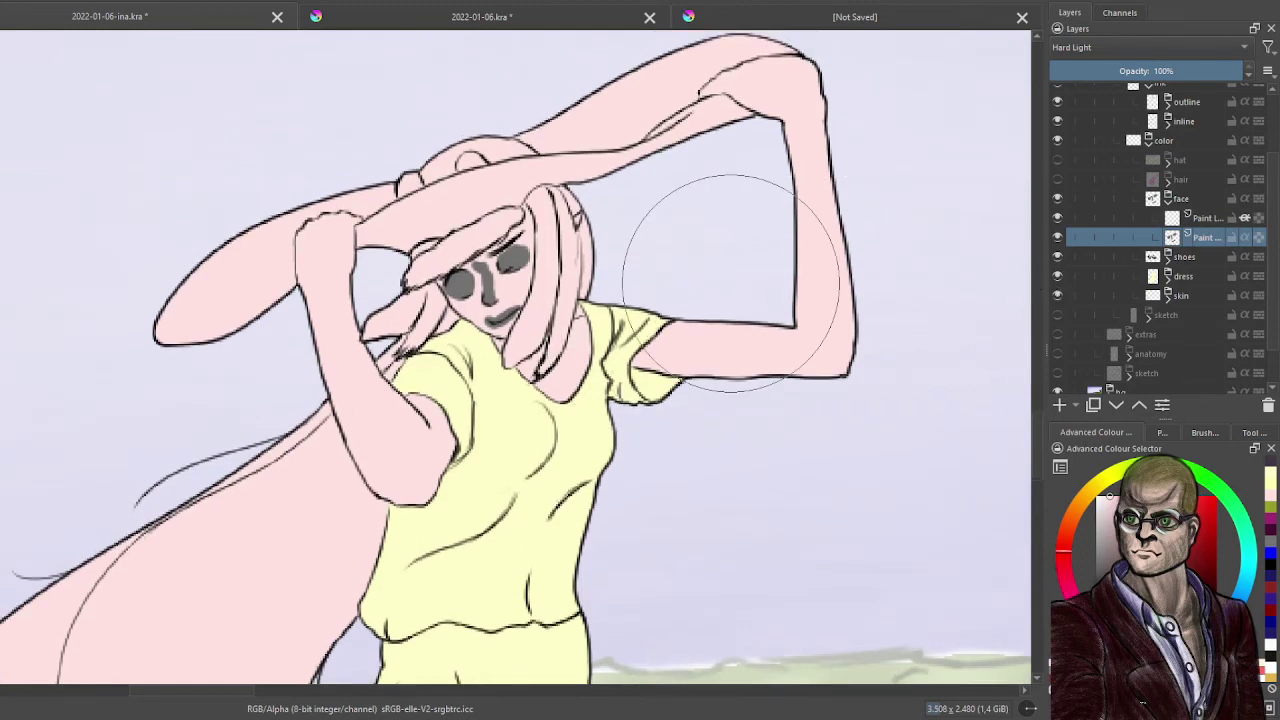
# - Try a pale pink stroke over the face area on the upper face layer and undo it
pyautogui.click(1206, 218)
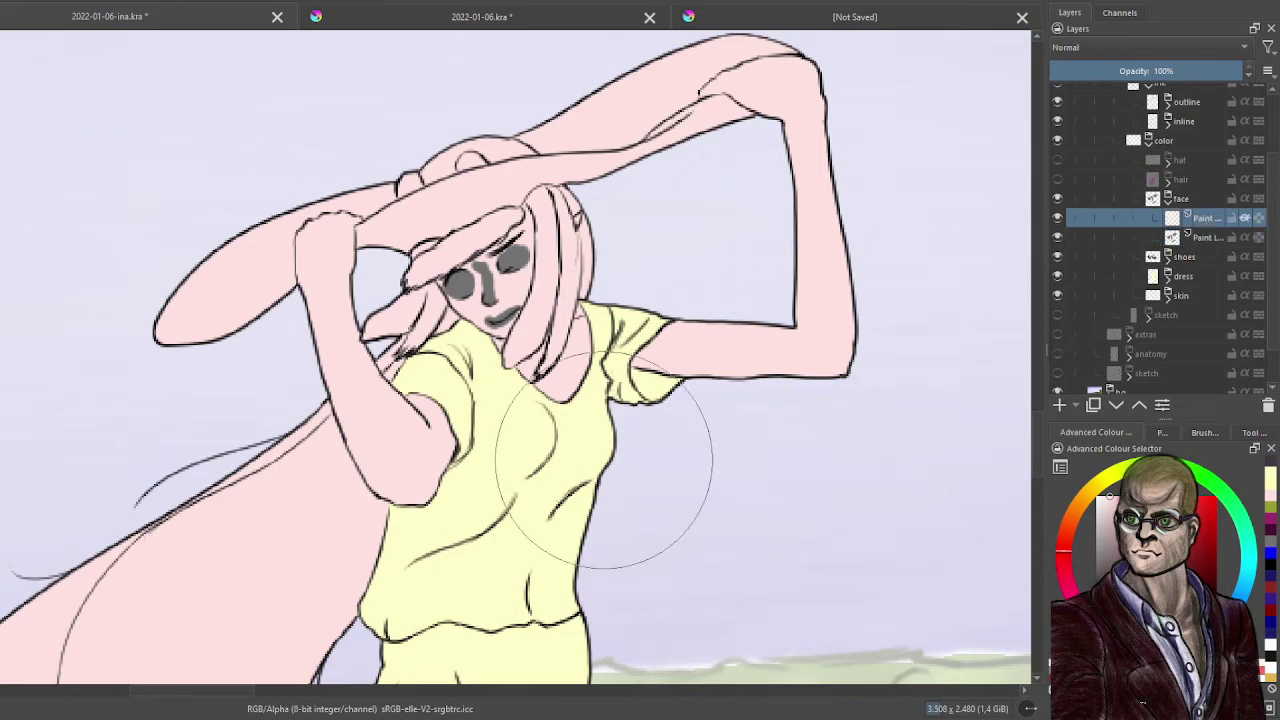
pyautogui.moveTo(563, 400)
pyautogui.mouseDown()
pyautogui.moveTo(526, 160)
pyautogui.moveTo(530, 330)
pyautogui.mouseUp()
pyautogui.hotkey('ctrl', 'z')
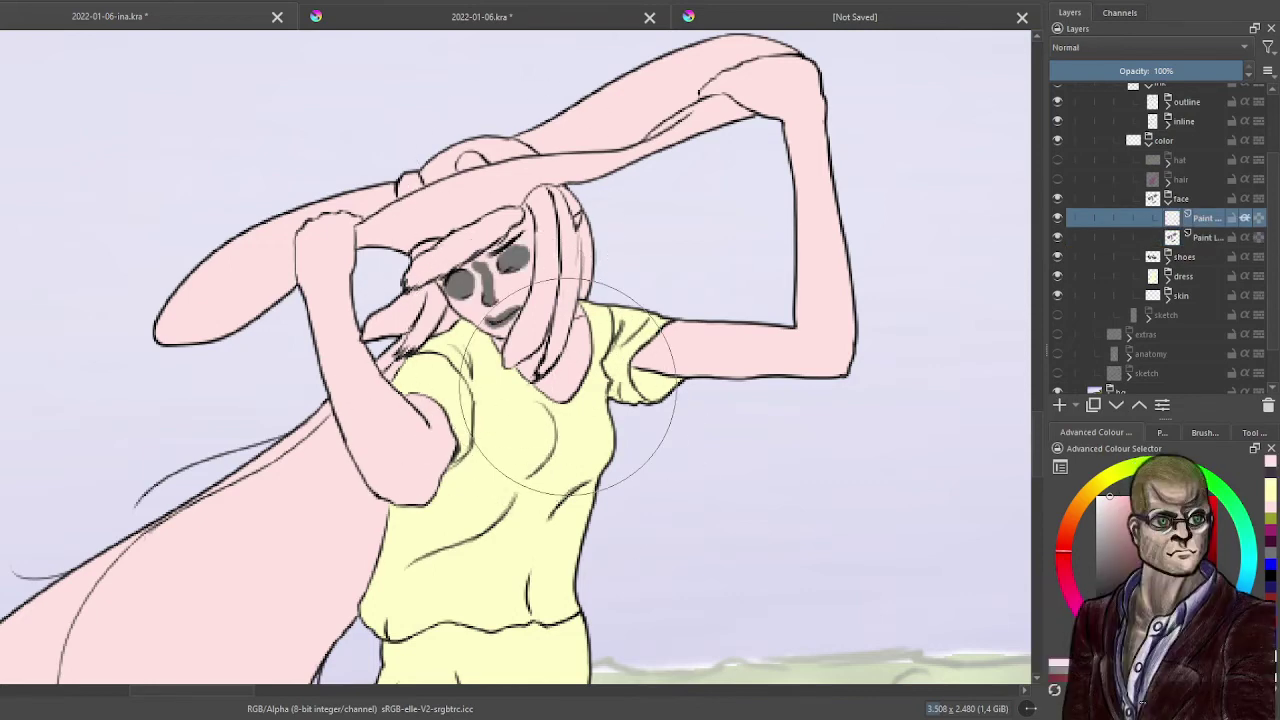
# - Fill the upper paint layer of the face group with mid grey and merge it into the layer below
pyautogui.click(1206, 237)
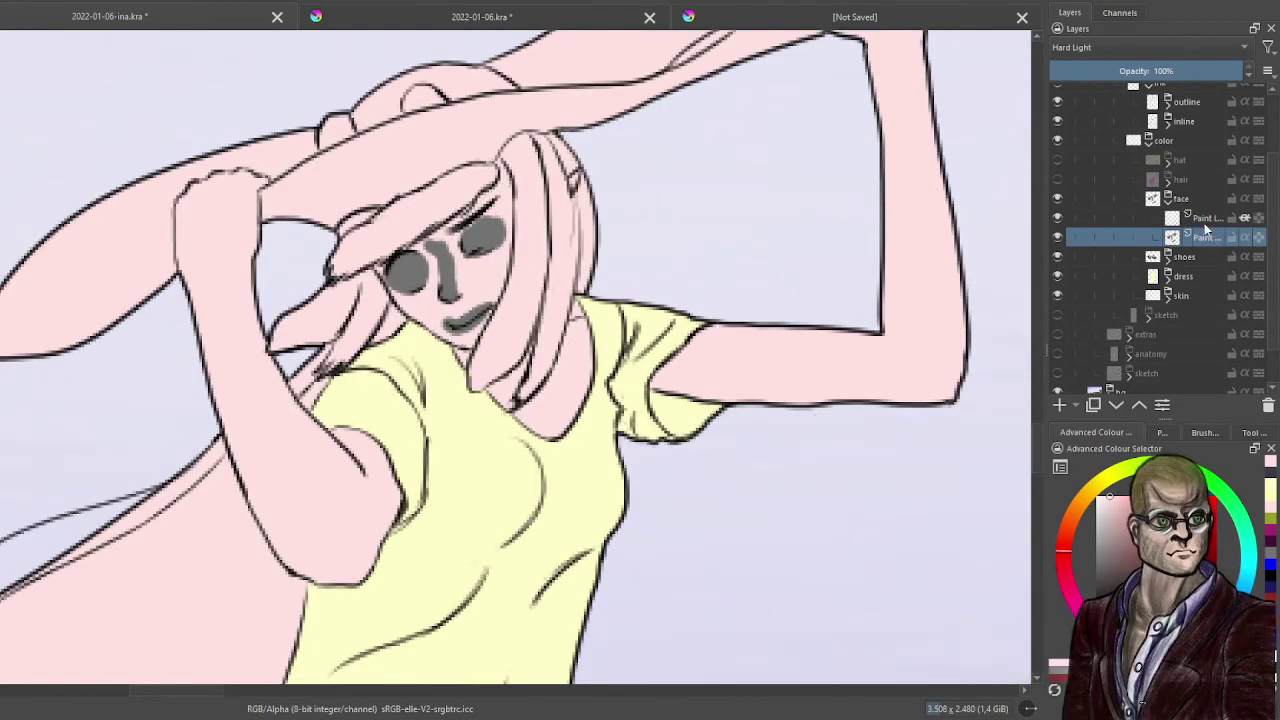
pyautogui.click(1163, 432)
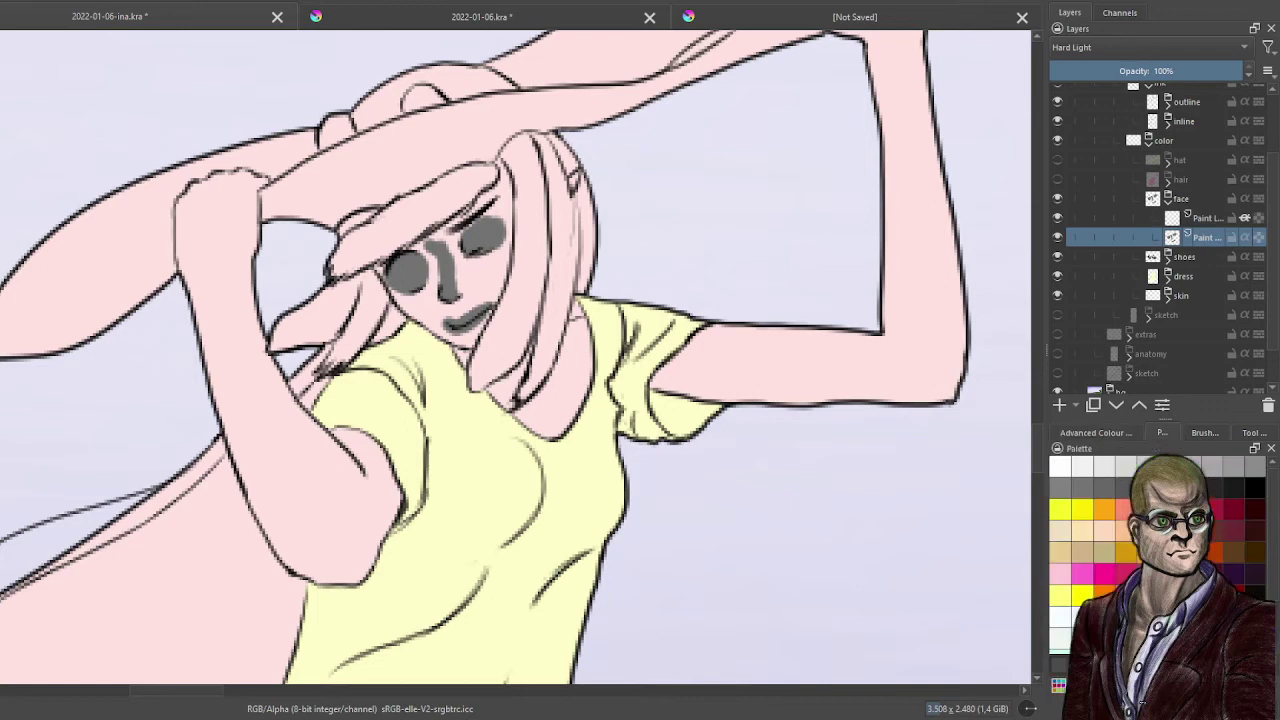
pyautogui.click(1064, 491)
pyautogui.click(1202, 220)
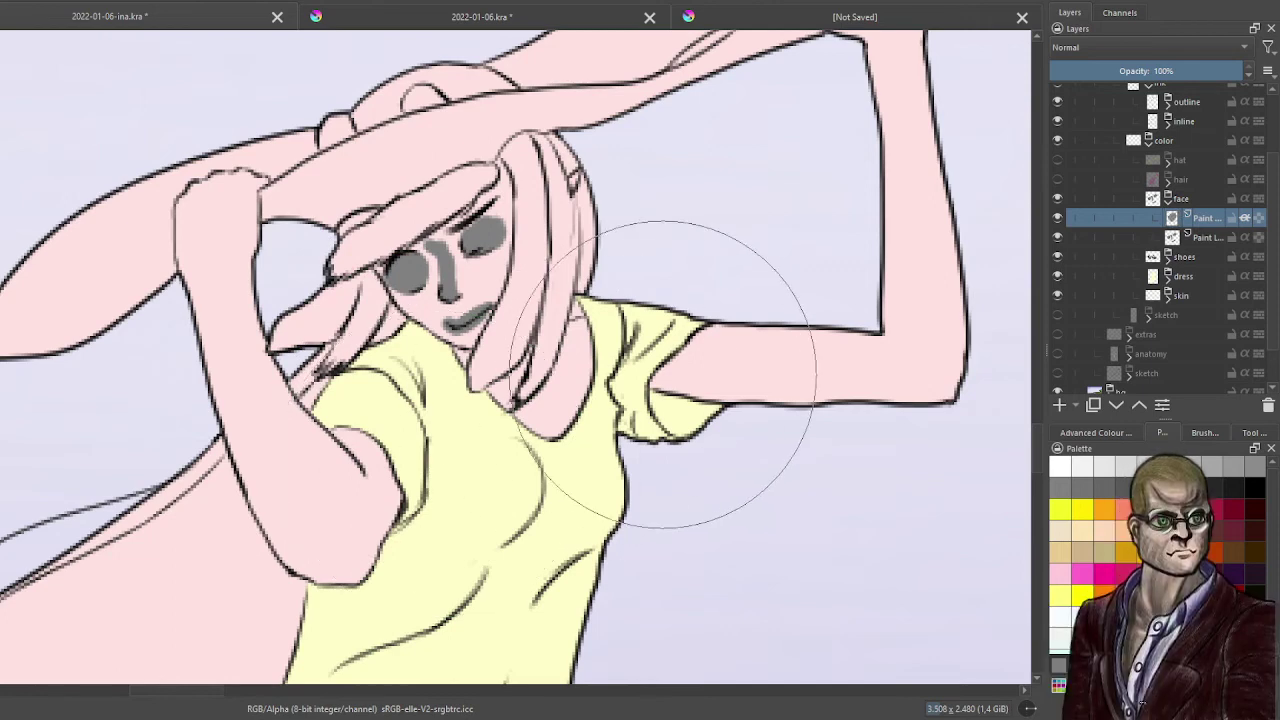
pyautogui.click(1212, 238)
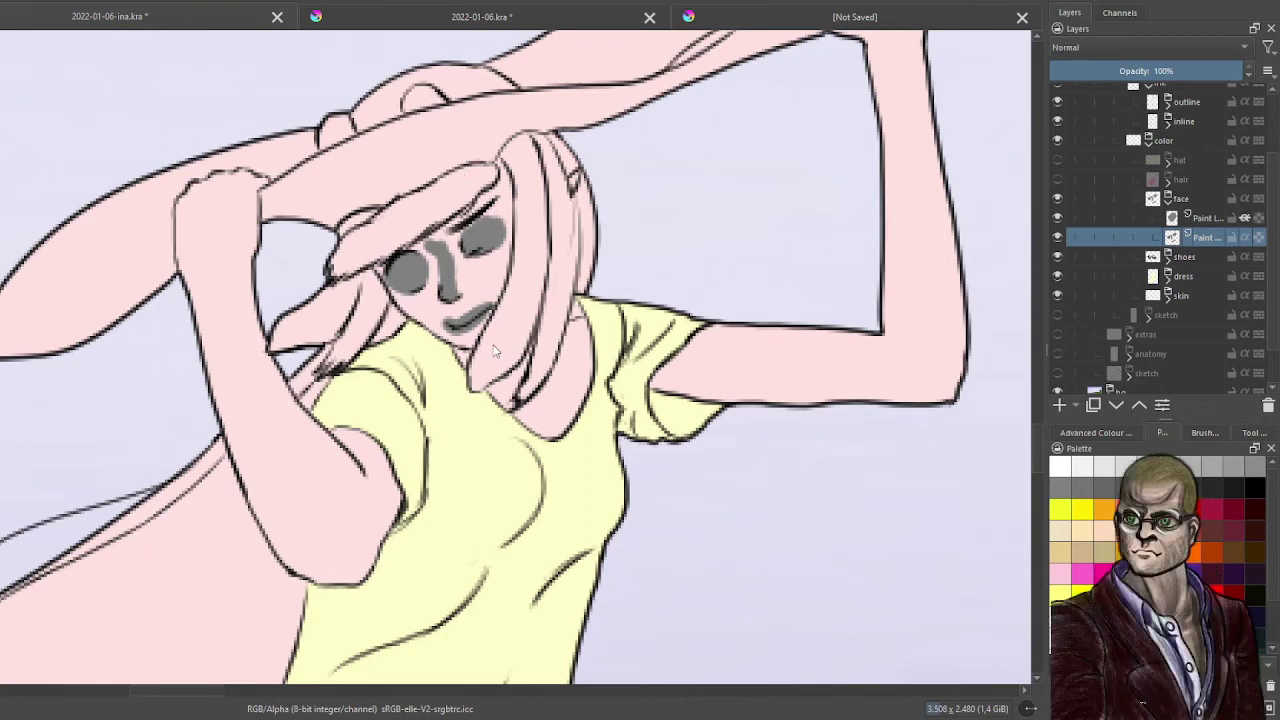
pyautogui.click(1199, 218)
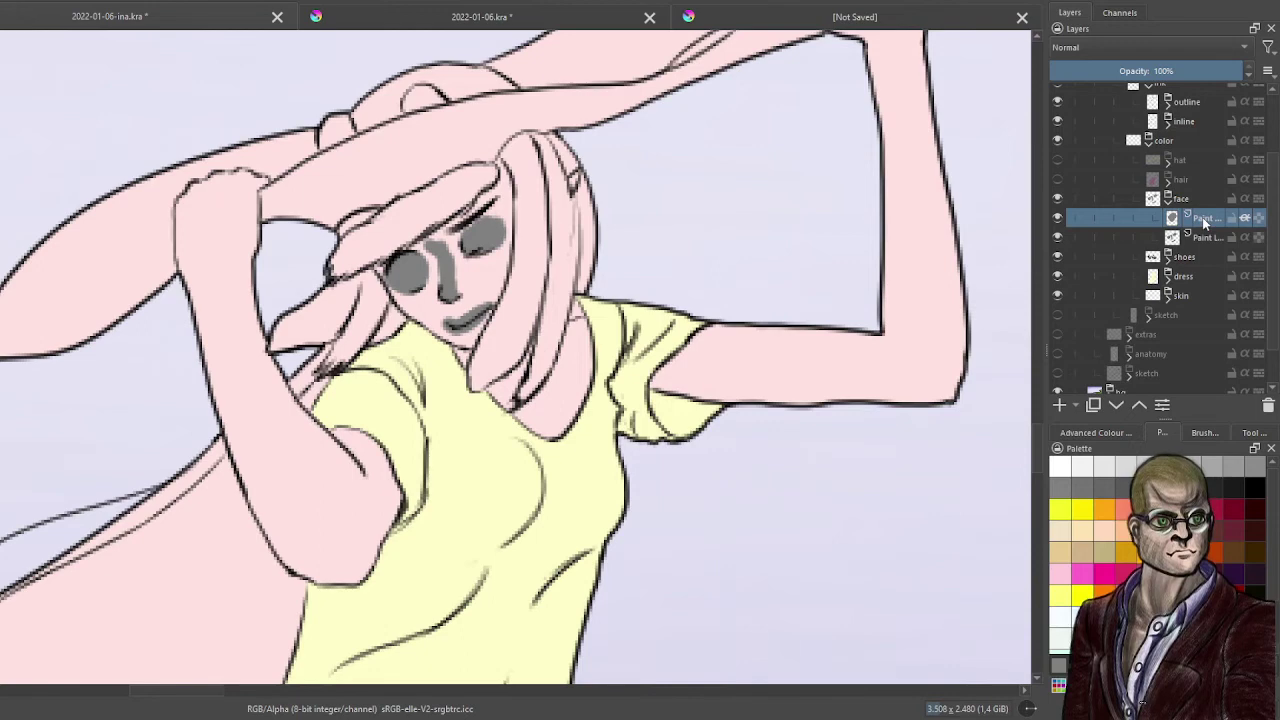
pyautogui.hotkey('ctrl', 'e')
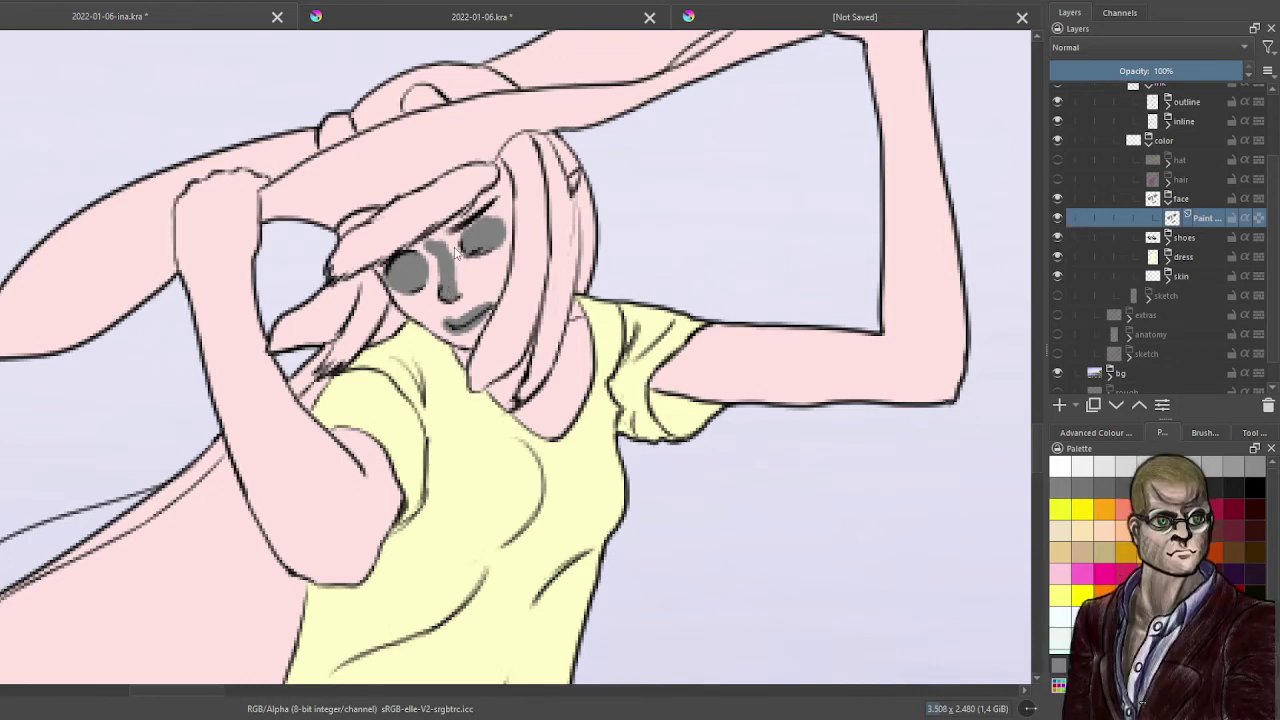
# - Set the merged face layer to Hard Light blending and check its effect by toggling its visibility
pyautogui.hotkey('alt', 'shift', 'h')
pyautogui.scroll(-2, 688, 300)
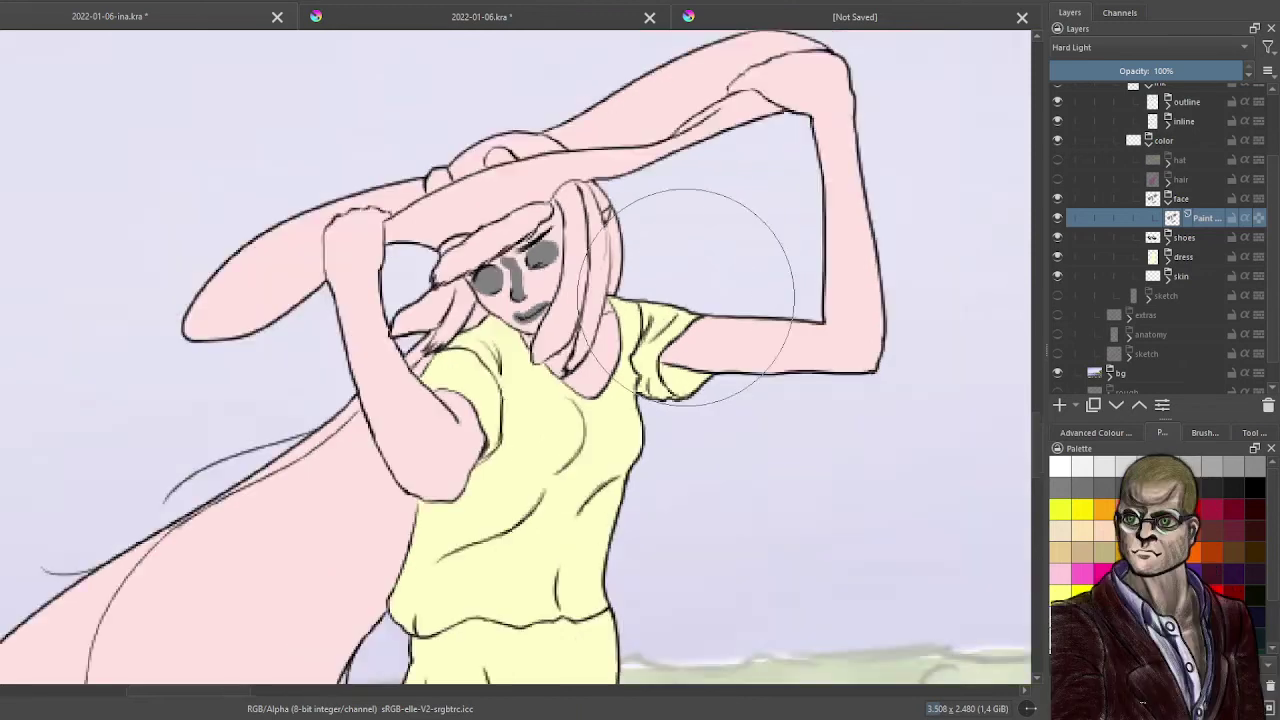
pyautogui.click(1057, 218)
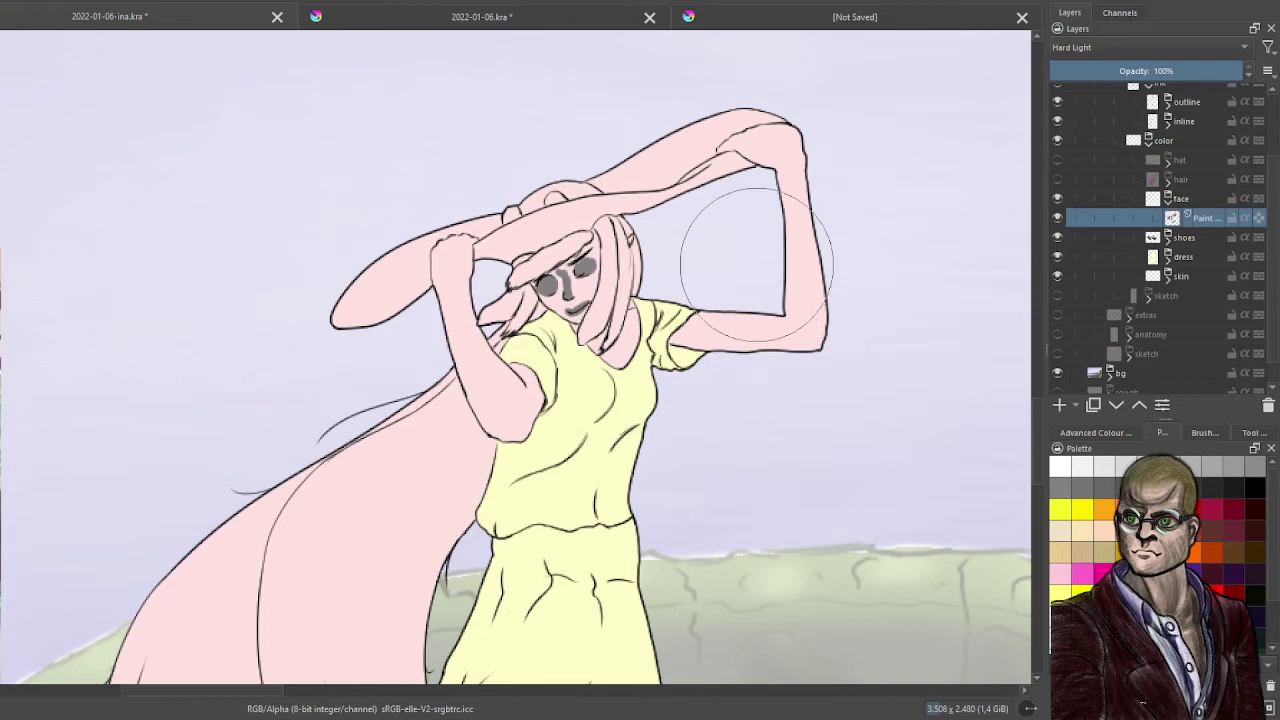
pyautogui.scroll(2, 786, 257)
pyautogui.scroll(1, 677, 272)
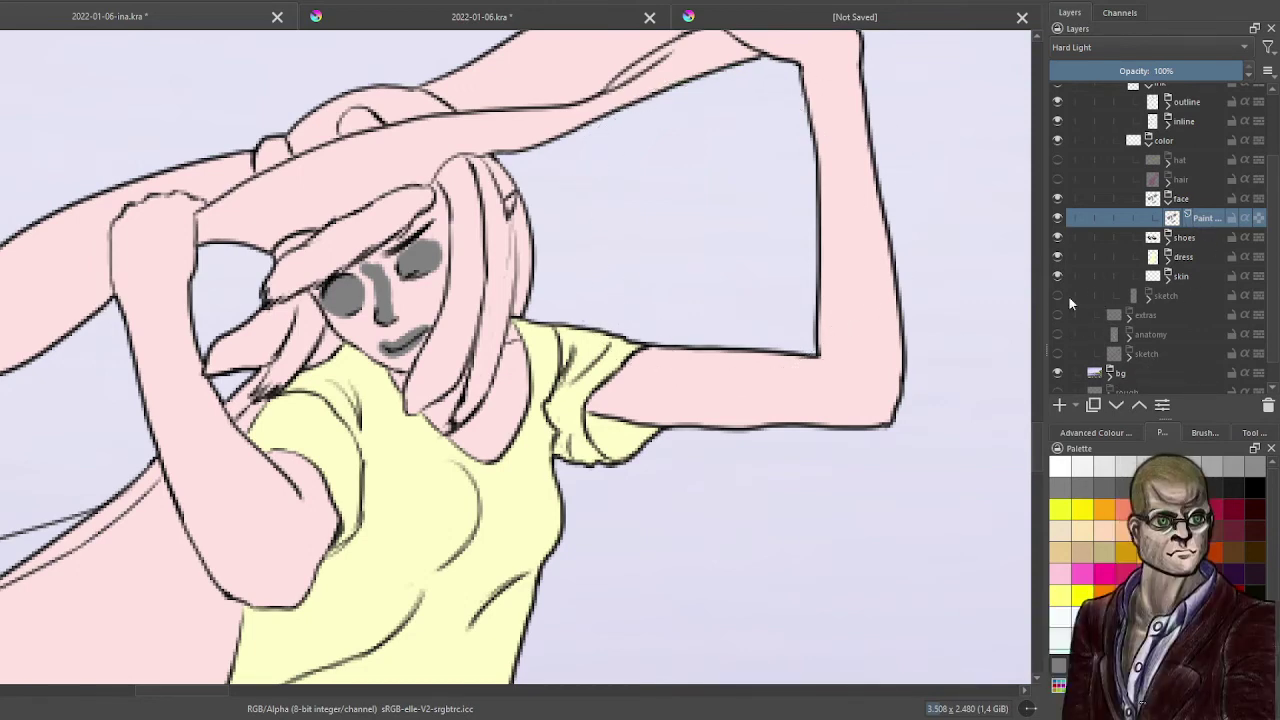
# - Add an alpha-inheriting paint layer in the face group and paint over the grey features with the arm's skin pink
pyautogui.click(1059, 405)
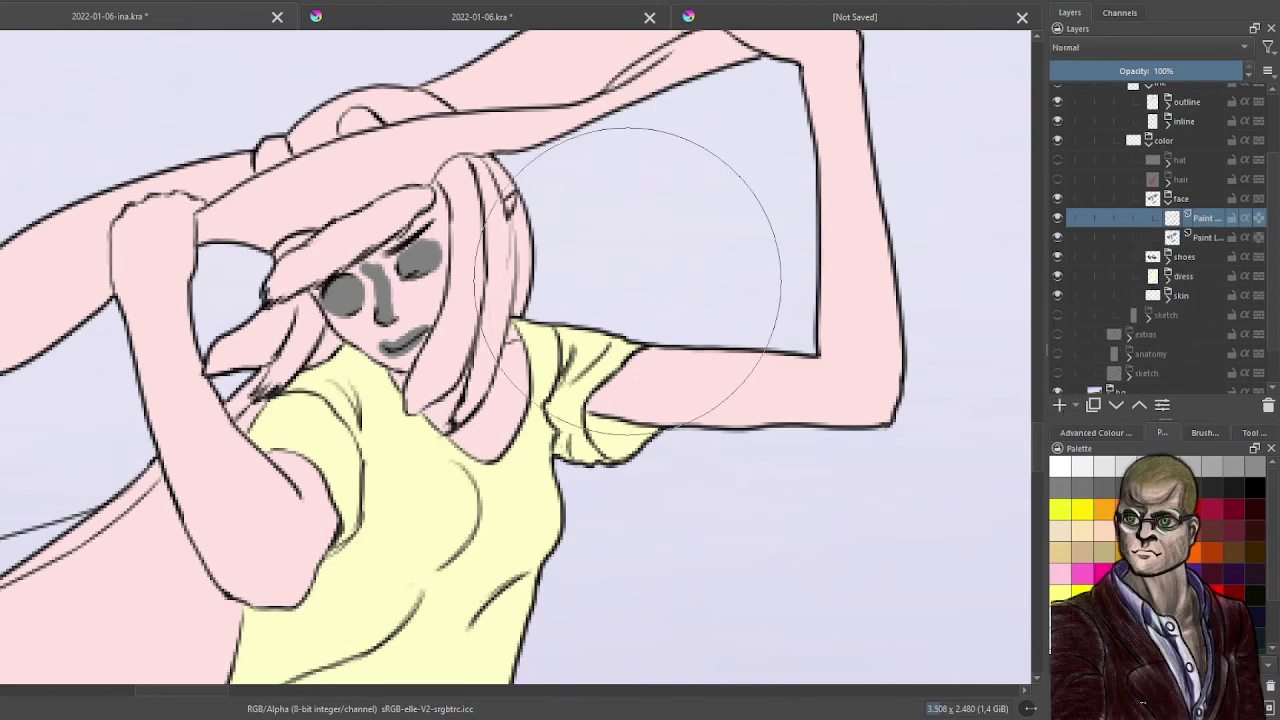
pyautogui.keyDown('ctrl'); pyautogui.click(718, 388); pyautogui.keyUp('ctrl')
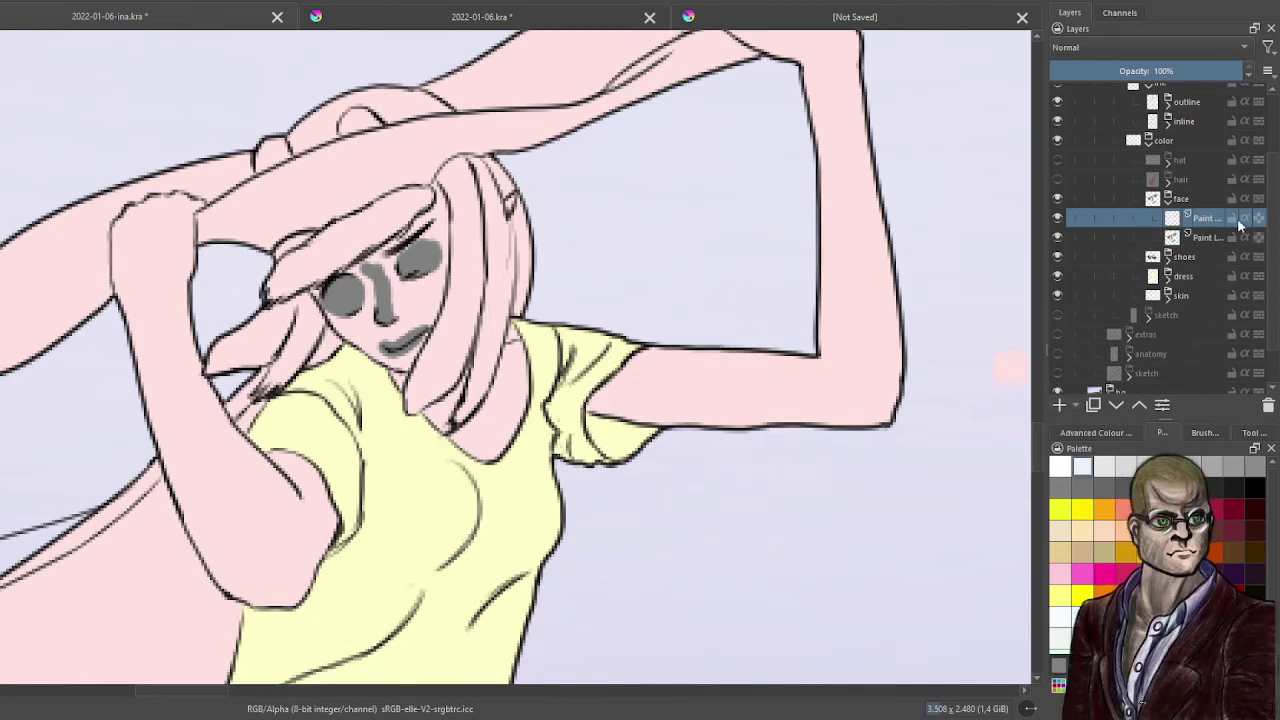
pyautogui.moveTo(449, 234); pyautogui.dragTo(390, 320)
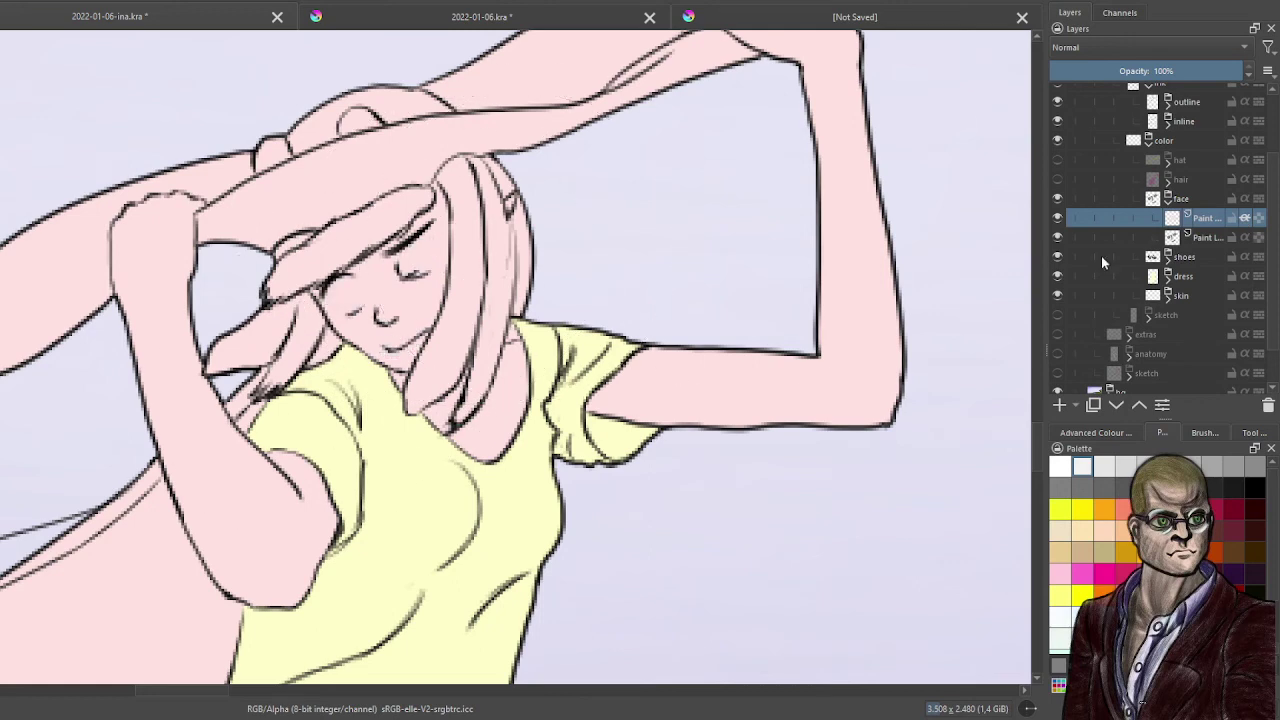
# - Collapse the face group, show the hair group and add a new paint layer above its base layer
pyautogui.click(1168, 198)
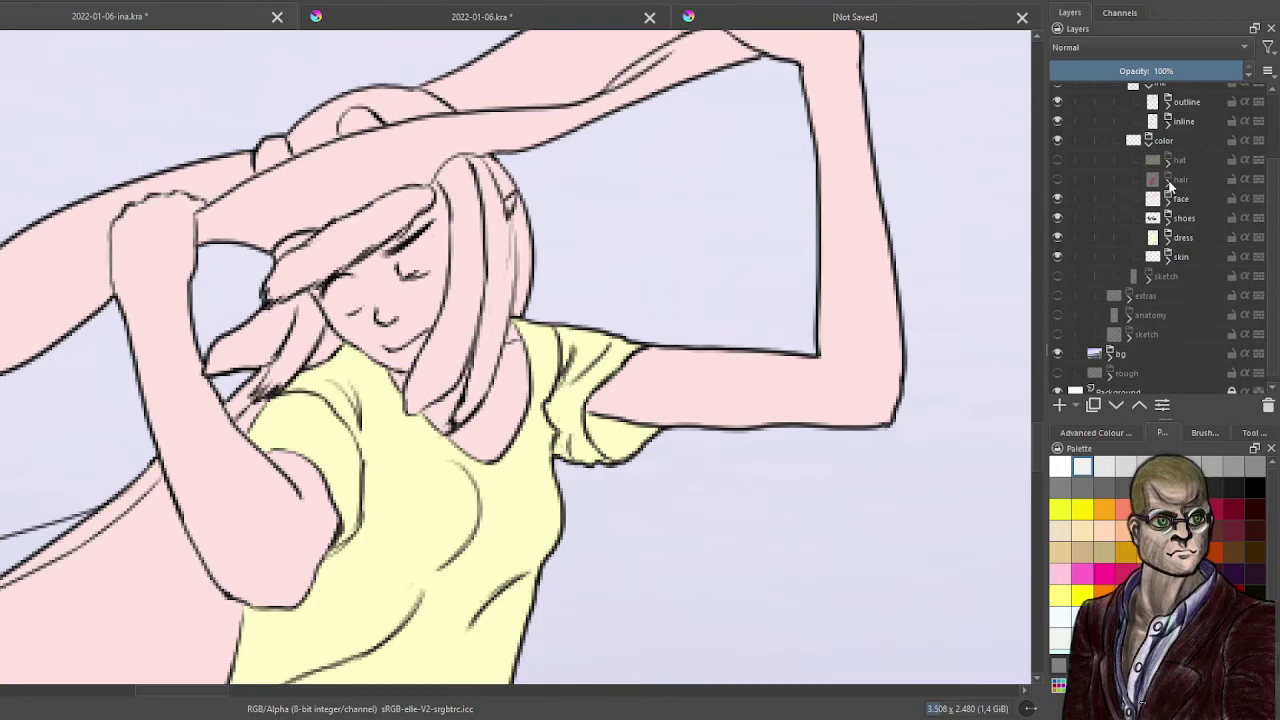
pyautogui.click(1058, 179)
pyautogui.click(1167, 179)
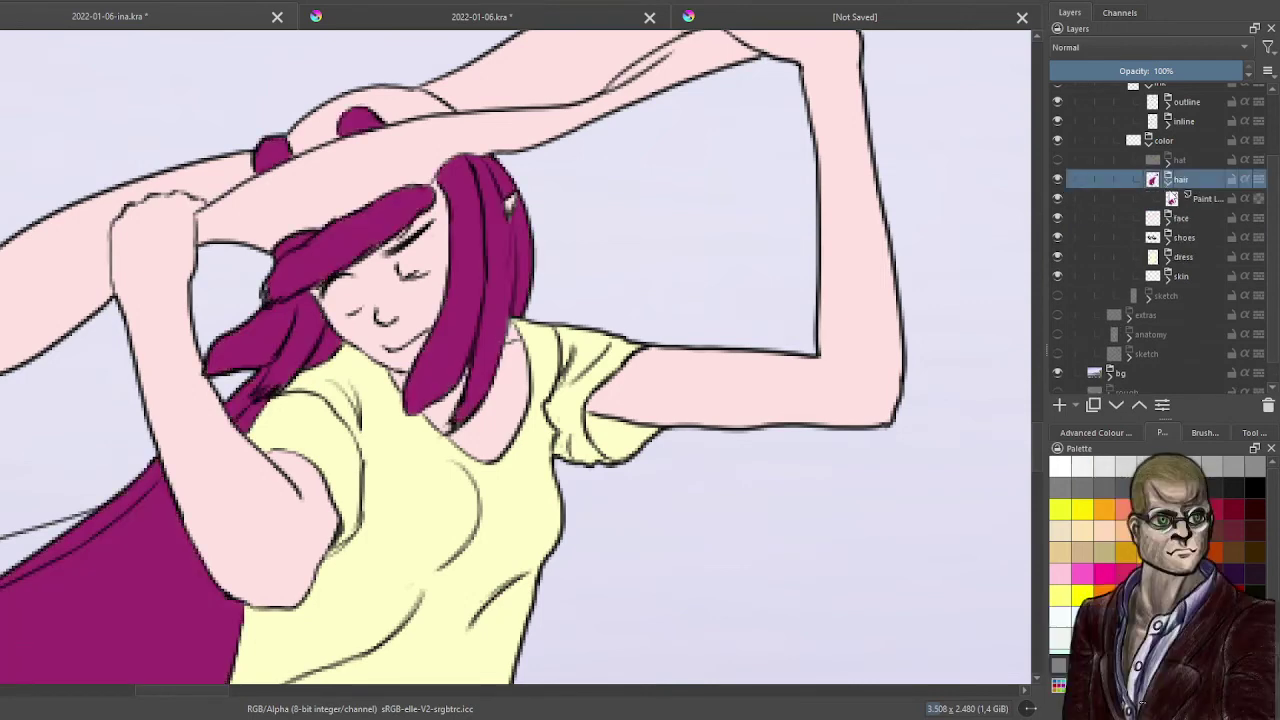
pyautogui.click(1213, 198)
pyautogui.press('Insert')
# - Sample the dark blue-violet of the long hair in the reference image
pyautogui.scroll(-4, 524, 285)
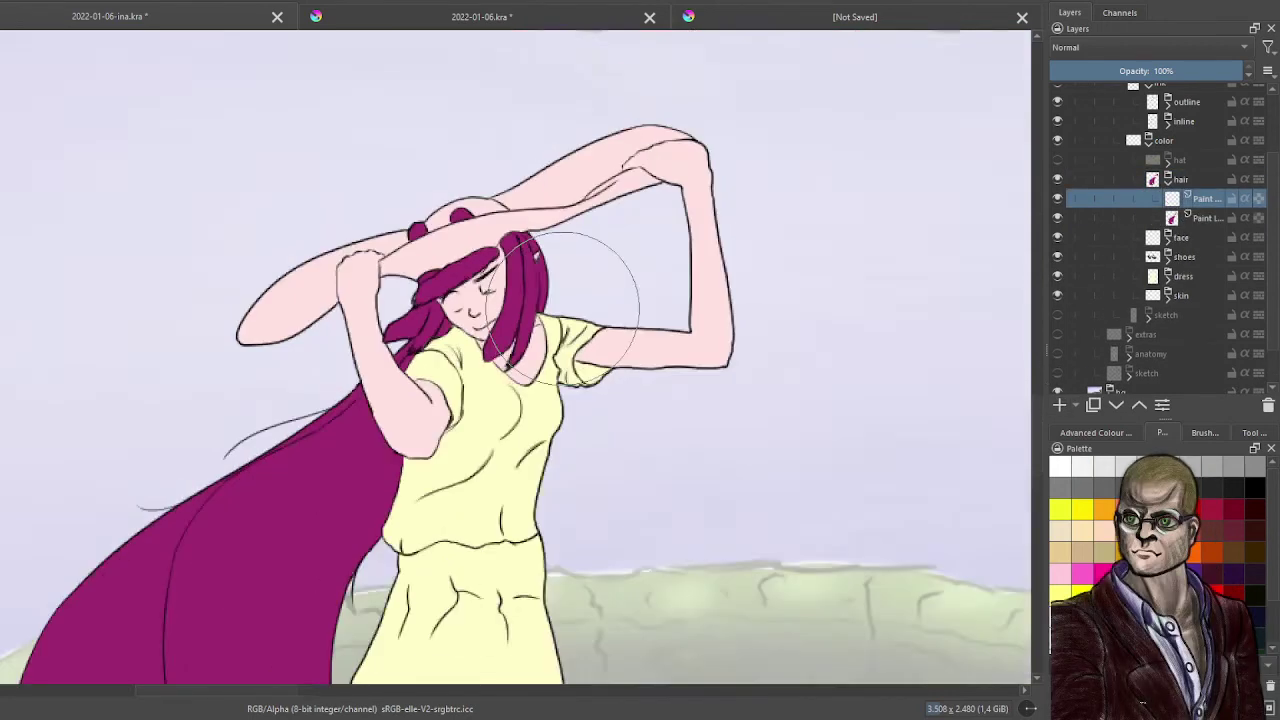
pyautogui.moveTo(326, 391); pyautogui.dragTo(540, 355)
pyautogui.scroll(4, 480, 357)
pyautogui.moveTo(455, 354); pyautogui.dragTo(555, 459)
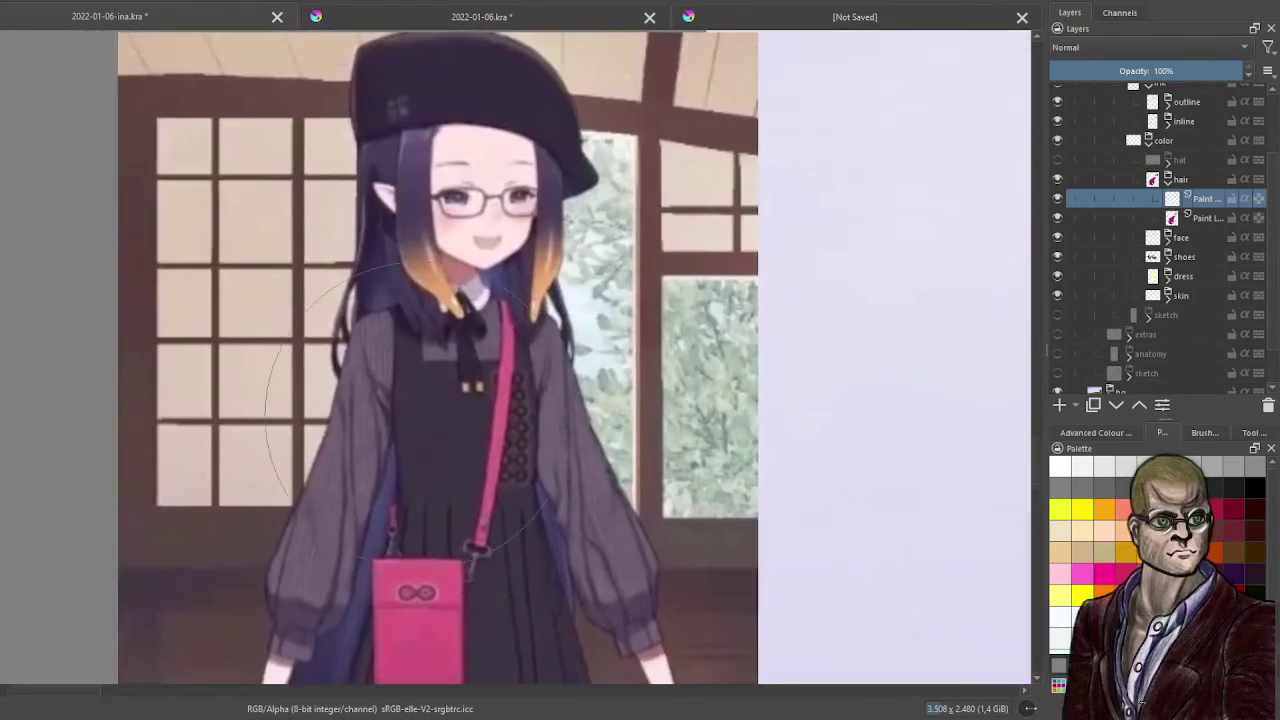
pyautogui.moveTo(424, 420); pyautogui.dragTo(518, 130)
pyautogui.moveTo(360, 470); pyautogui.dragTo(486, 150)
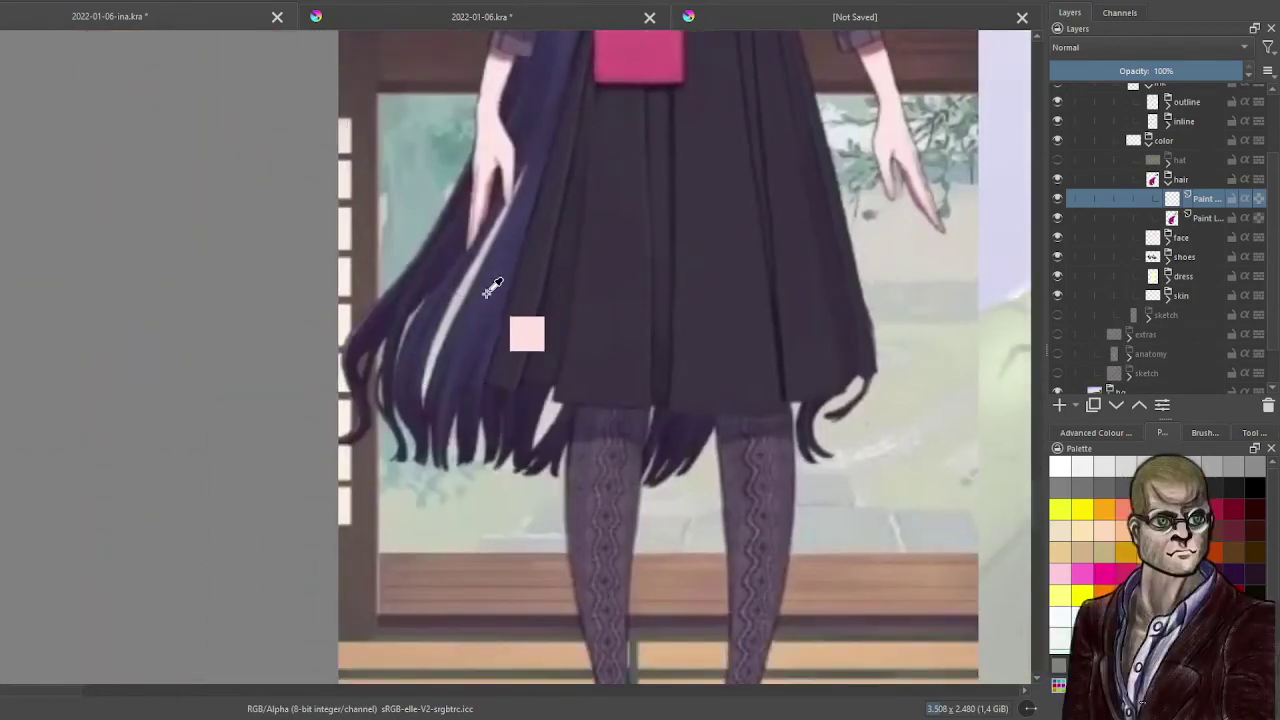
pyautogui.scroll(-2, 492, 298)
pyautogui.moveTo(575, 265)
pyautogui.mouseDown()
pyautogui.moveTo(634, 237)
pyautogui.moveTo(379, 317)
pyautogui.mouseUp()
pyautogui.moveTo(850, 214)
pyautogui.mouseDown()
pyautogui.moveTo(582, 291)
pyautogui.moveTo(404, 587)
pyautogui.mouseUp()
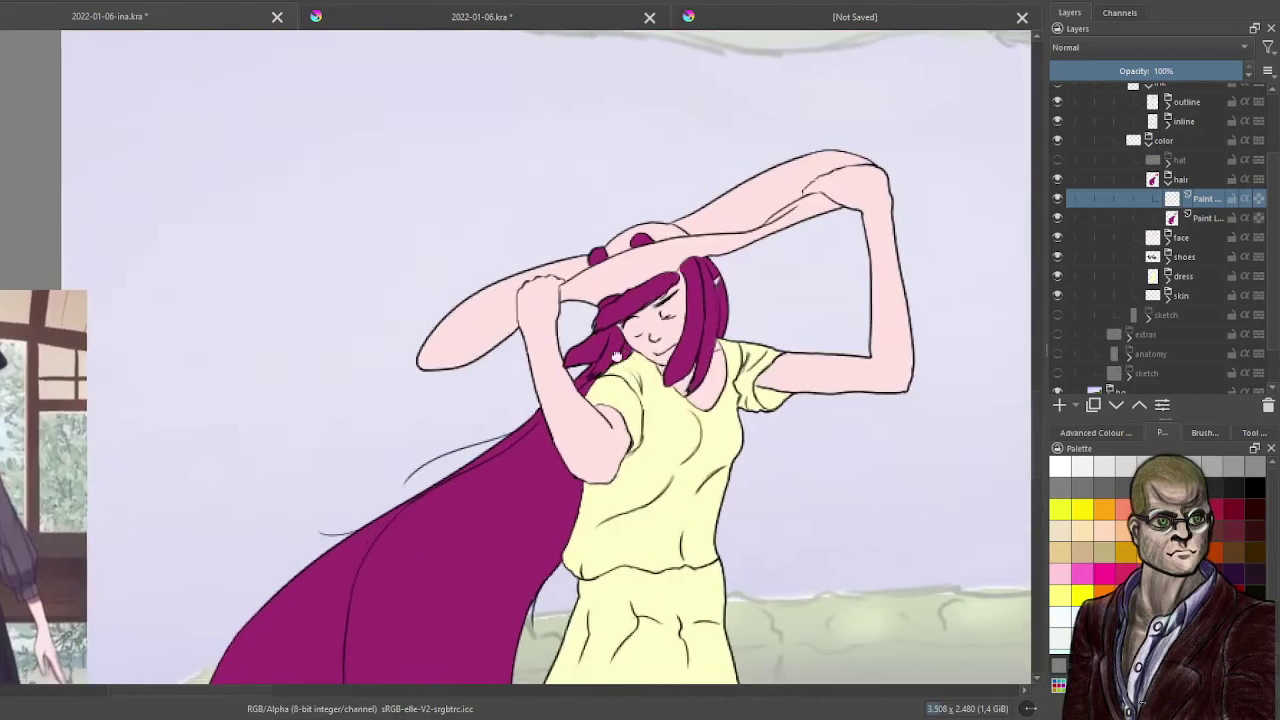
pyautogui.scroll(-1, 740, 420)
pyautogui.moveTo(842, 520); pyautogui.dragTo(694, 243)
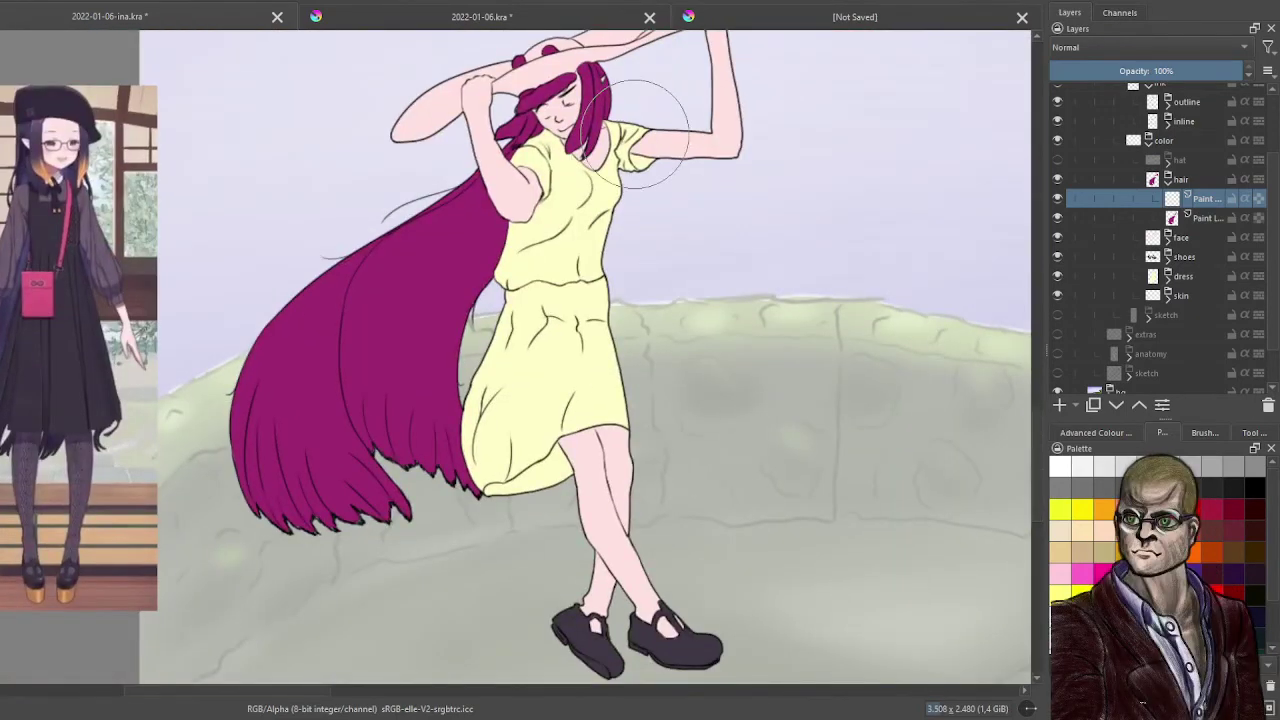
# - Paint all the hair dark blue-violet on the new layer with alpha inheritance on and merge it down
pyautogui.moveTo(634, 133); pyautogui.dragTo(623, 114)
pyautogui.click(1244, 199)
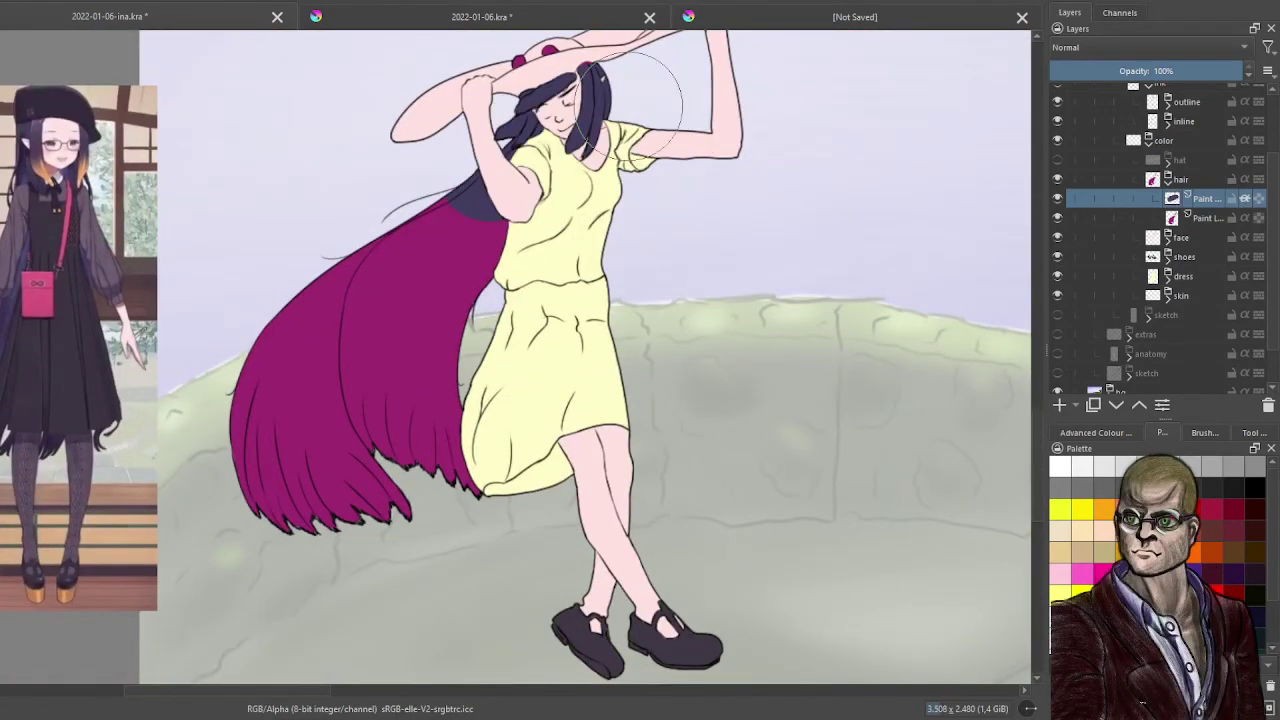
pyautogui.moveTo(468, 105)
pyautogui.mouseDown()
pyautogui.moveTo(222, 430)
pyautogui.moveTo(418, 292)
pyautogui.moveTo(537, 288)
pyautogui.moveTo(617, 325)
pyautogui.moveTo(588, 433)
pyautogui.mouseUp()
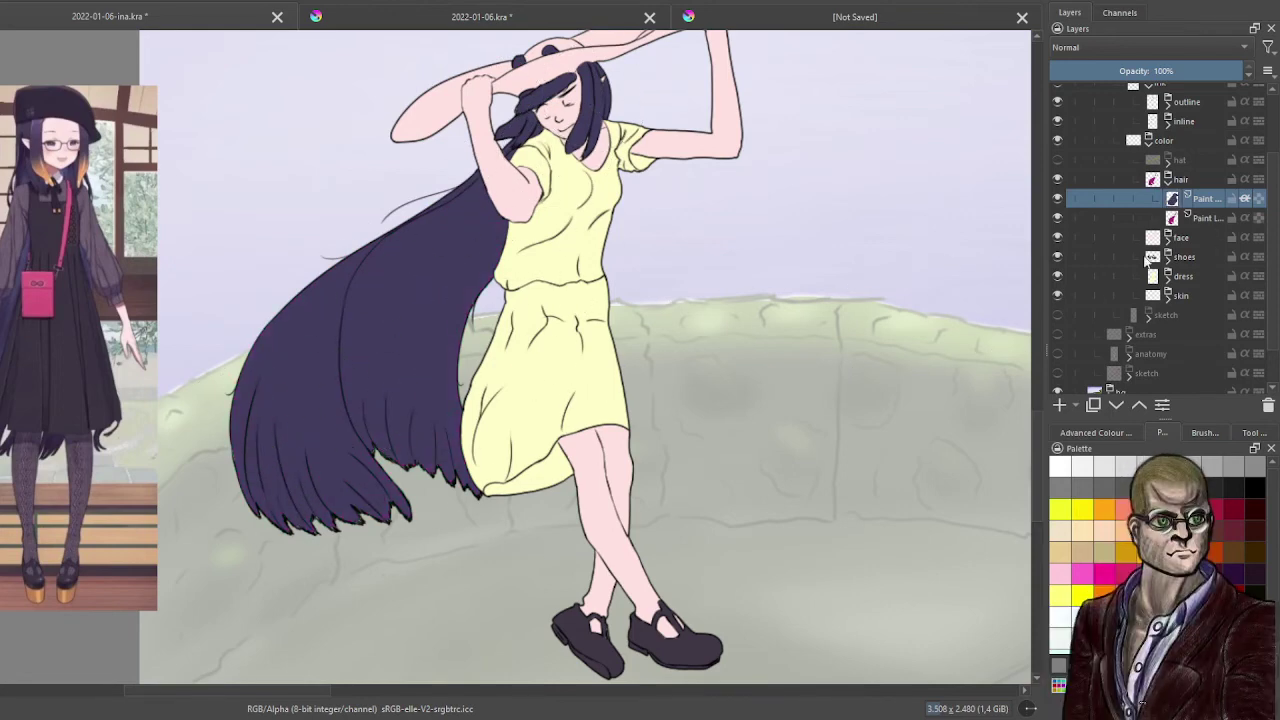
pyautogui.hotkey('ctrl', 'e')
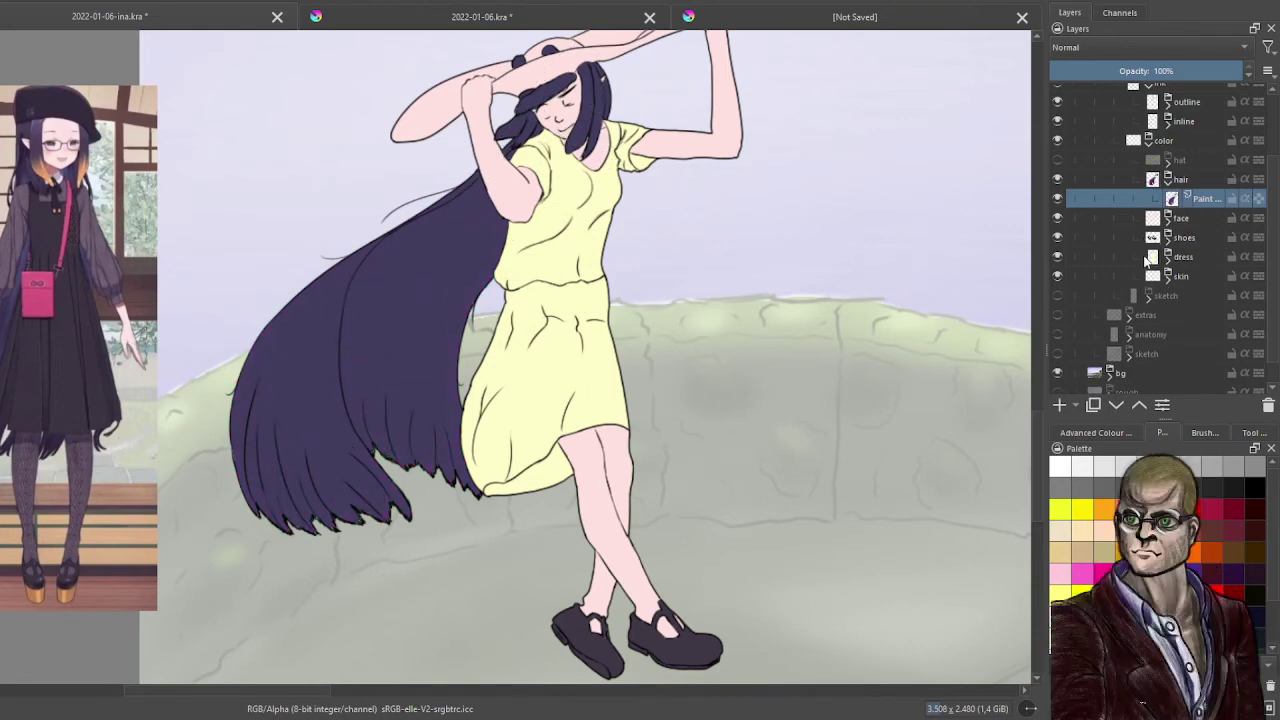
# - Show the hat group and add a new paint layer above its base layer
pyautogui.click(1057, 161)
pyautogui.click(1168, 162)
pyautogui.click(1198, 179)
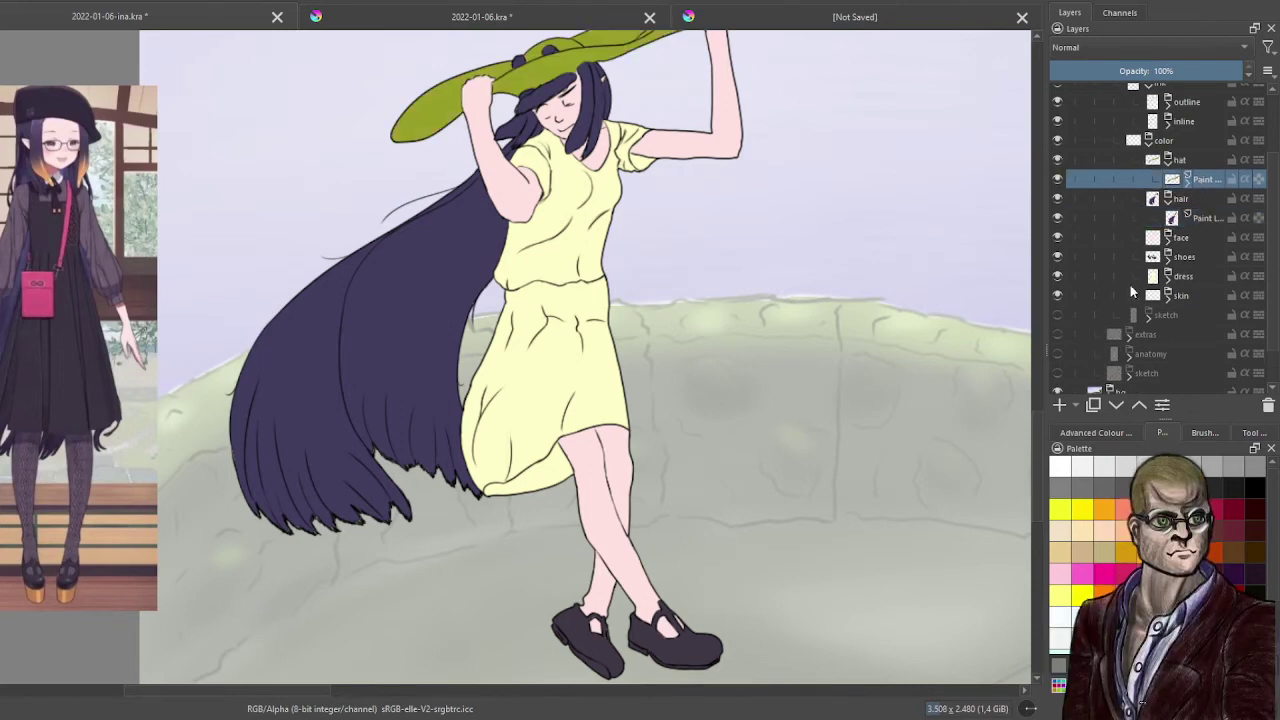
pyautogui.click(1060, 405)
# - Recolour the hat pale cream on the alpha-inheriting layer, using a lighter tint of the dress's yellow
pyautogui.scroll(1, 753, 308)
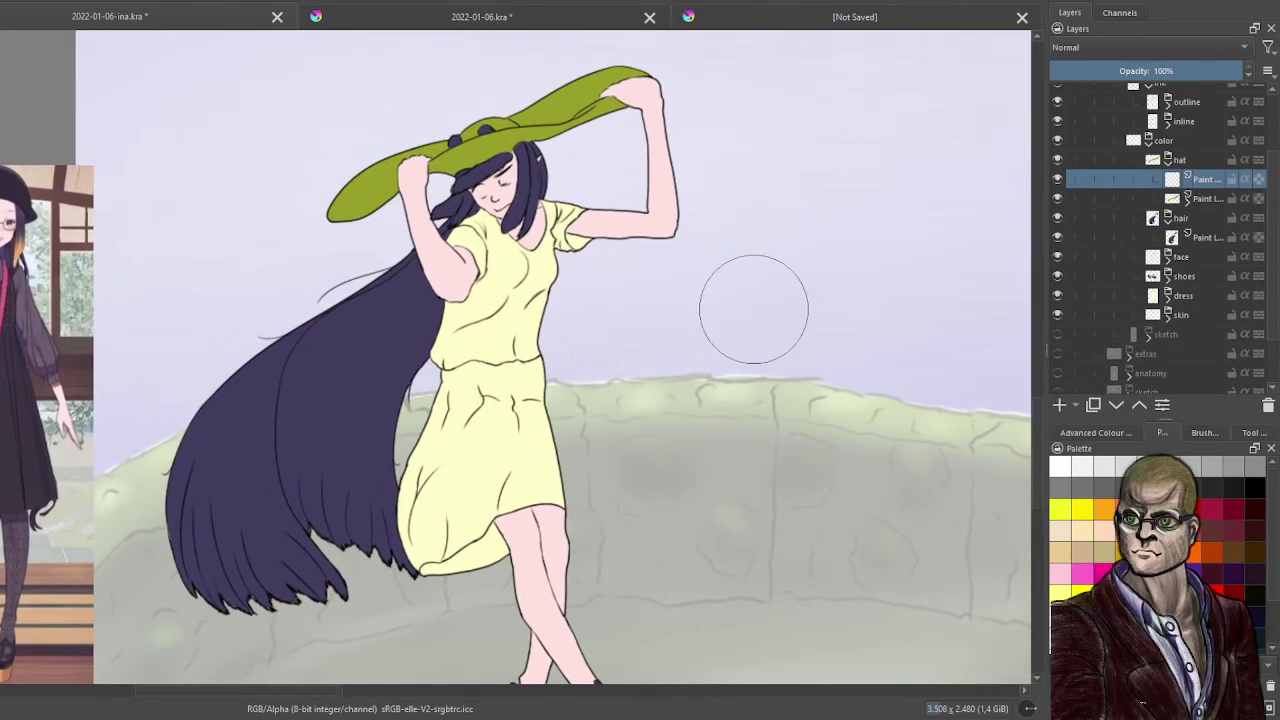
pyautogui.keyDown('ctrl'); pyautogui.click(538, 265); pyautogui.keyUp('ctrl')
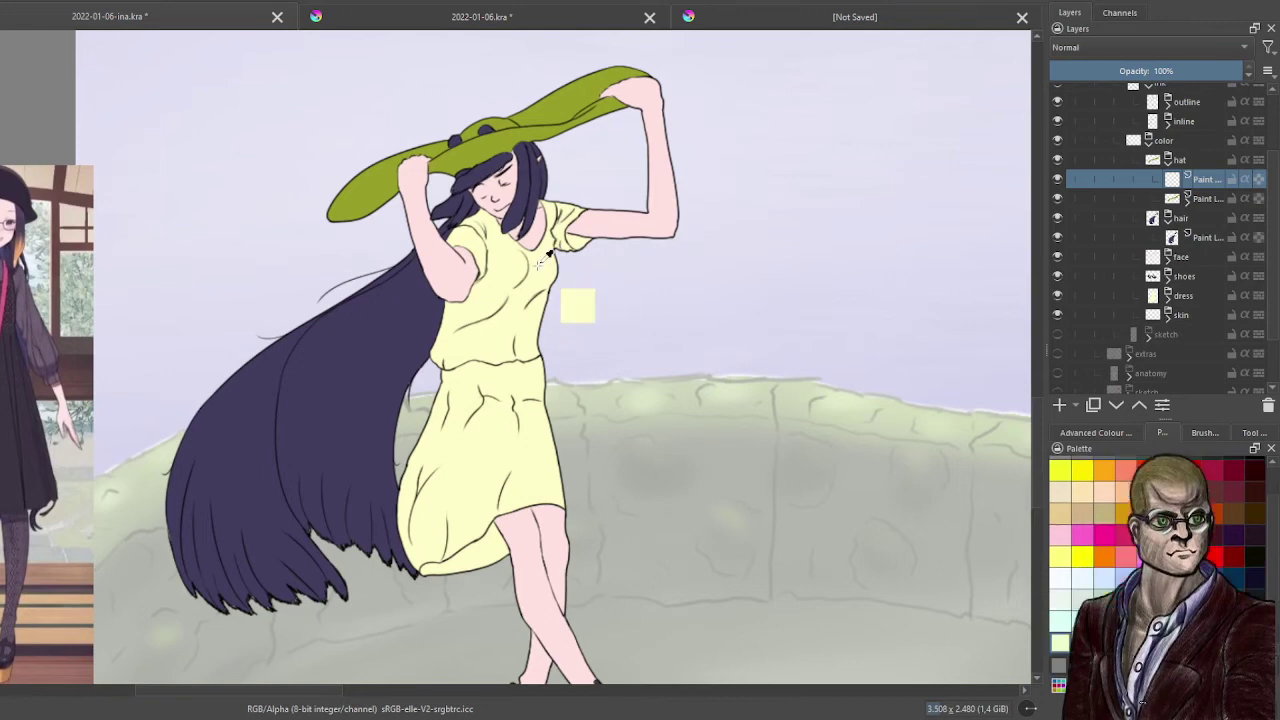
pyautogui.click(1118, 434)
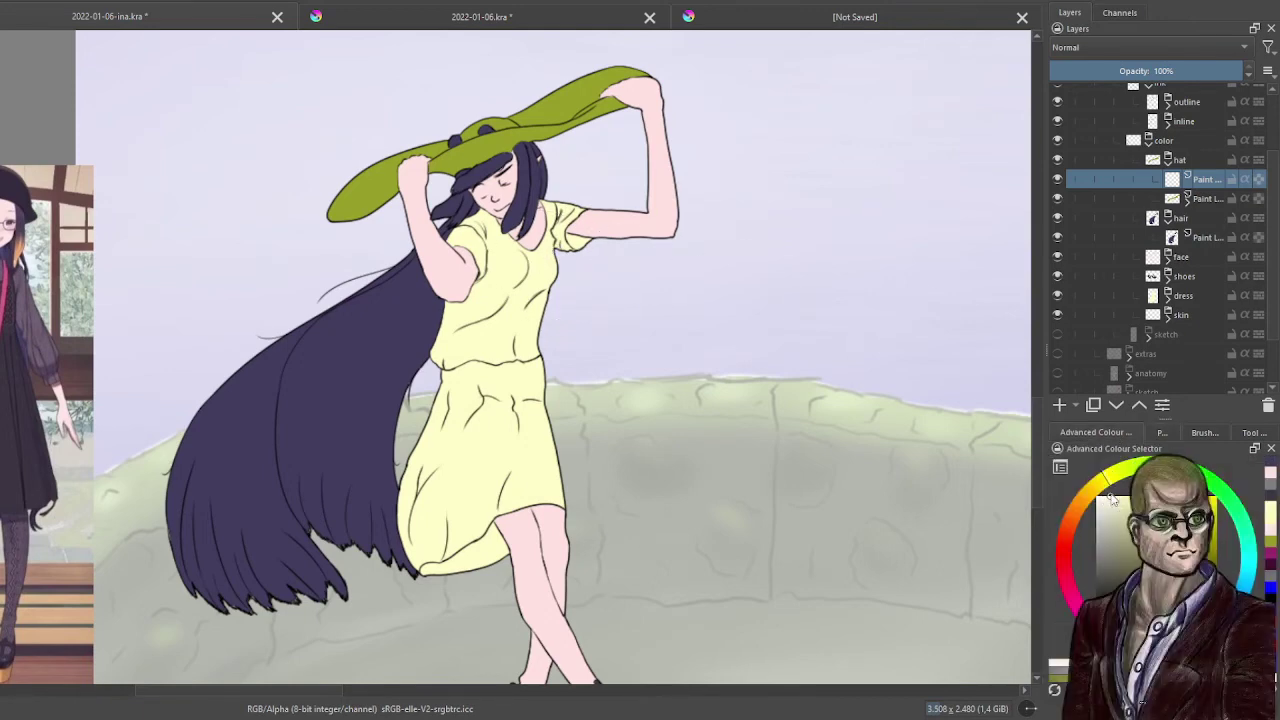
pyautogui.click(1245, 179)
pyautogui.moveTo(640, 82); pyautogui.dragTo(545, 115)
pyautogui.hotkey('shift', 'BackSpace')
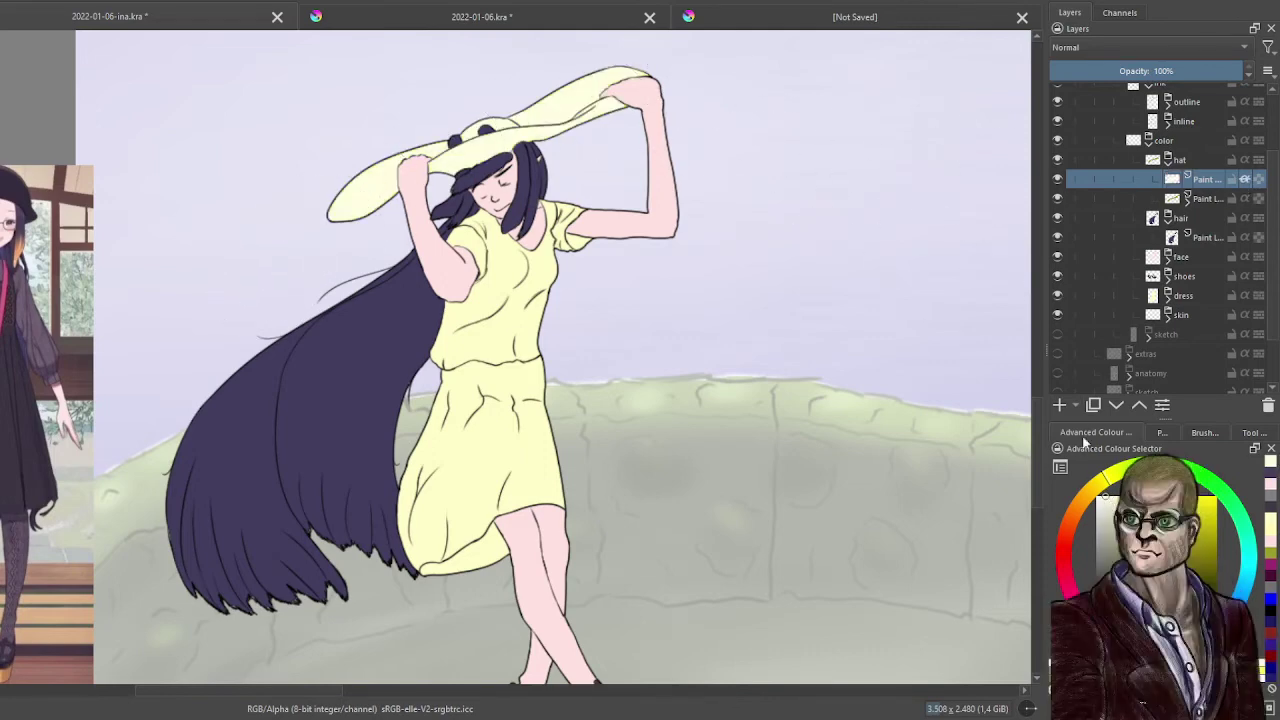
pyautogui.moveTo(586, 93)
pyautogui.mouseDown()
pyautogui.moveTo(372, 200)
pyautogui.moveTo(739, 92)
pyautogui.mouseUp()
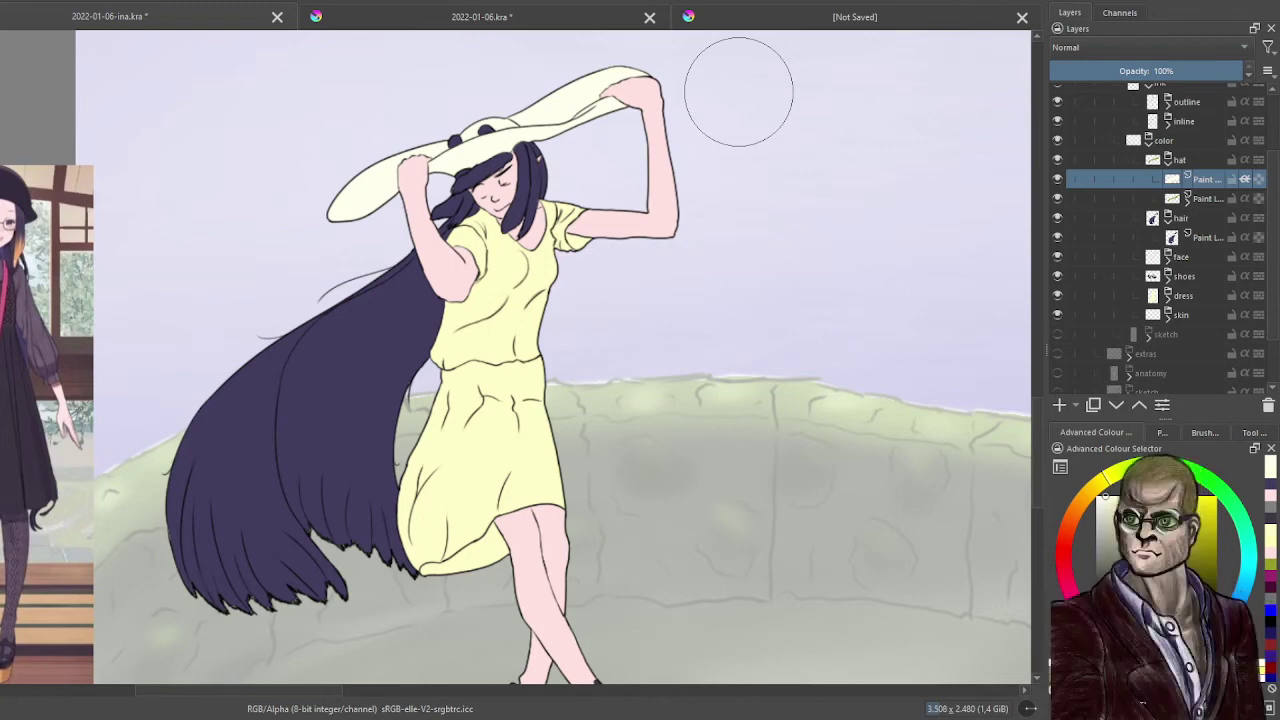
# - Merge the hat's colour layer down and collapse the hat and hair groups
pyautogui.hotkey('ctrl', 'e')
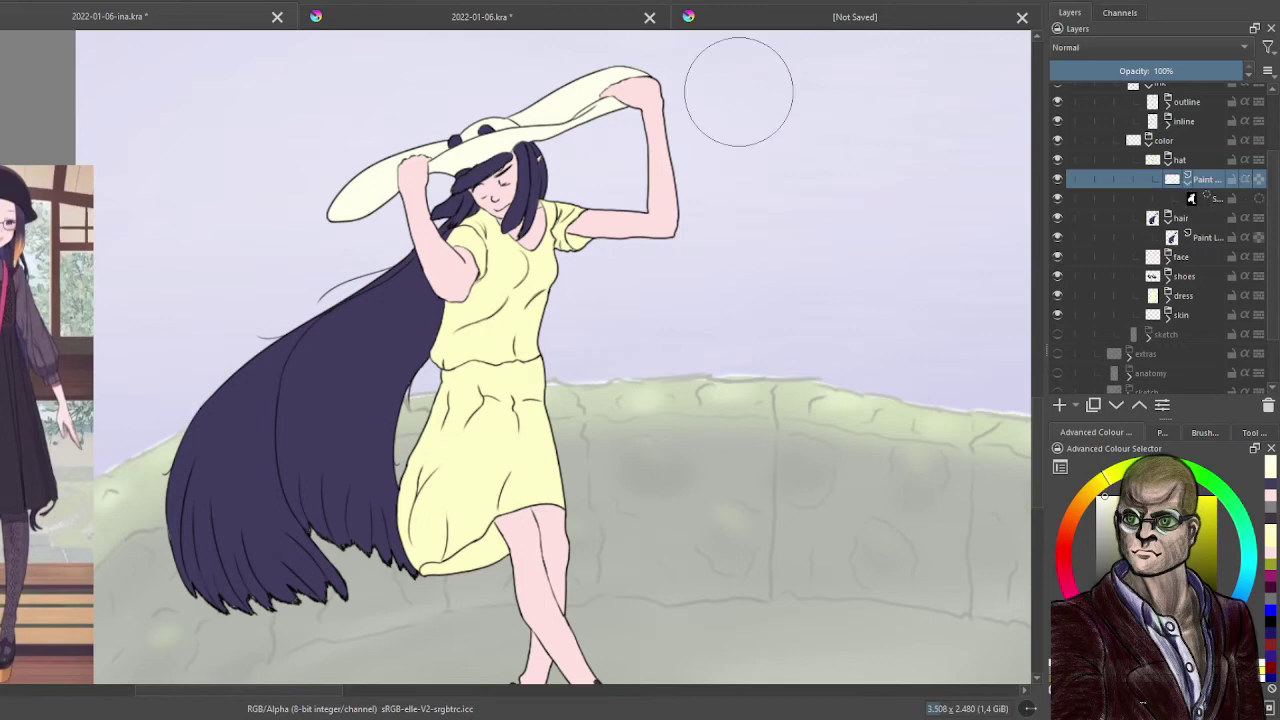
pyautogui.click(1168, 160)
pyautogui.click(1168, 179)
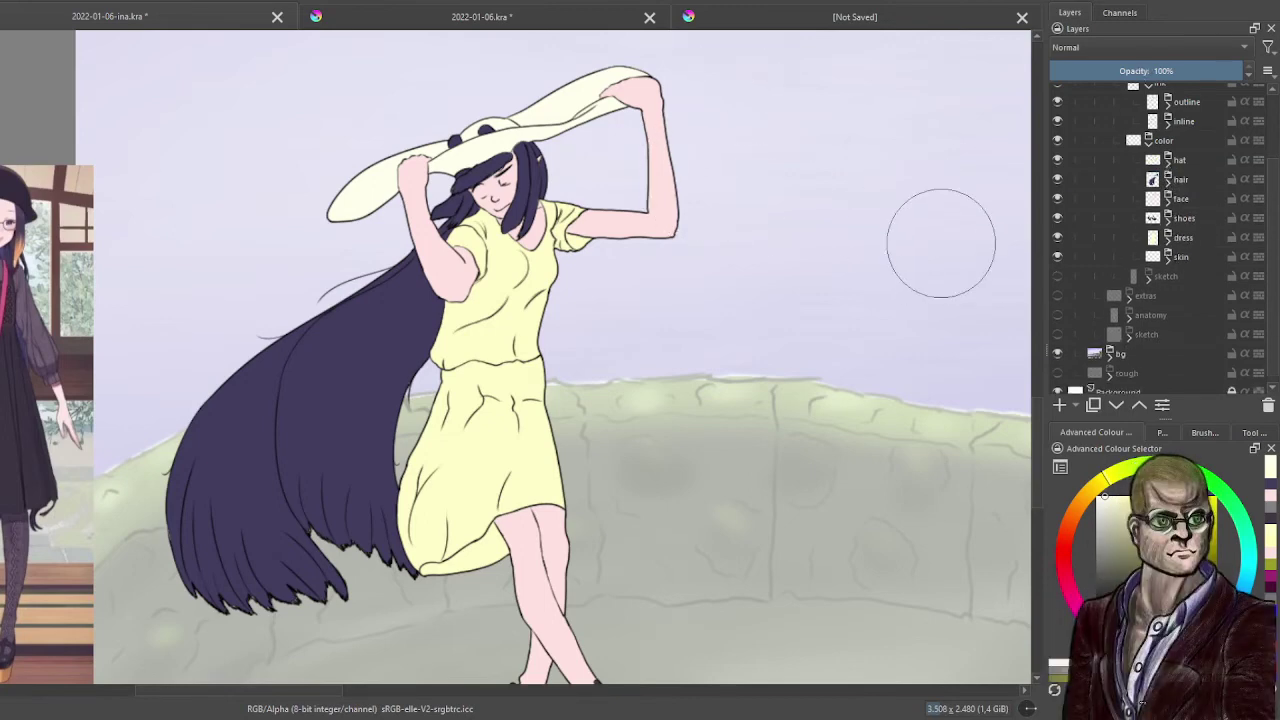
# - Add a new paint layer with alpha inheritance above the colors layer in the skin group
pyautogui.click(1168, 257)
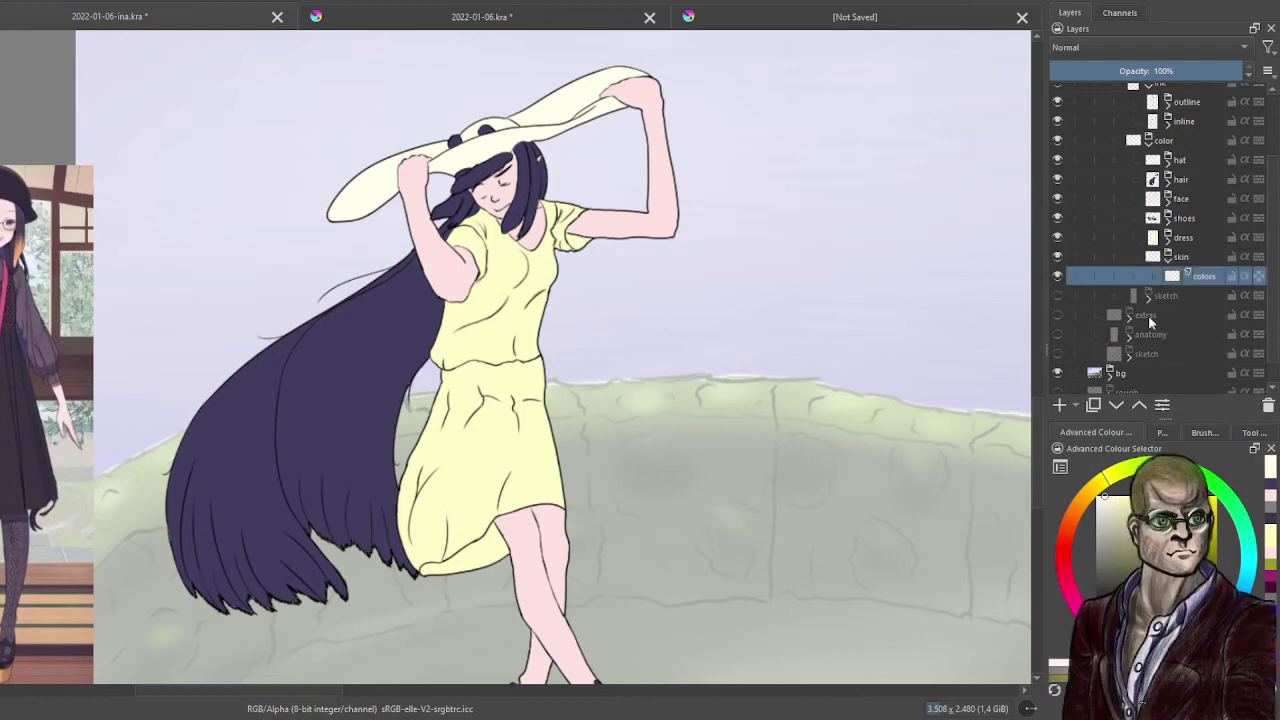
pyautogui.click(1060, 405)
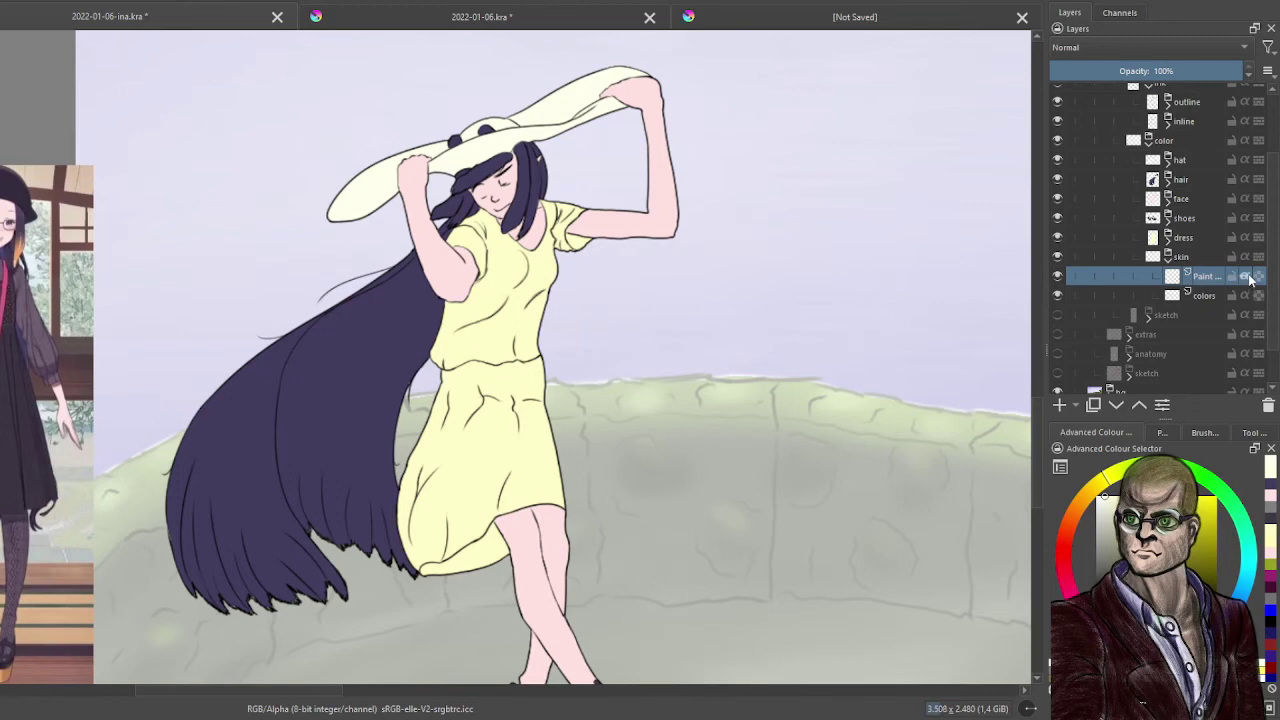
# - Sample the dark mauve shadow tone at the reference character's wrist and paint all the skin with it
pyautogui.scroll(-1, 647, 300)
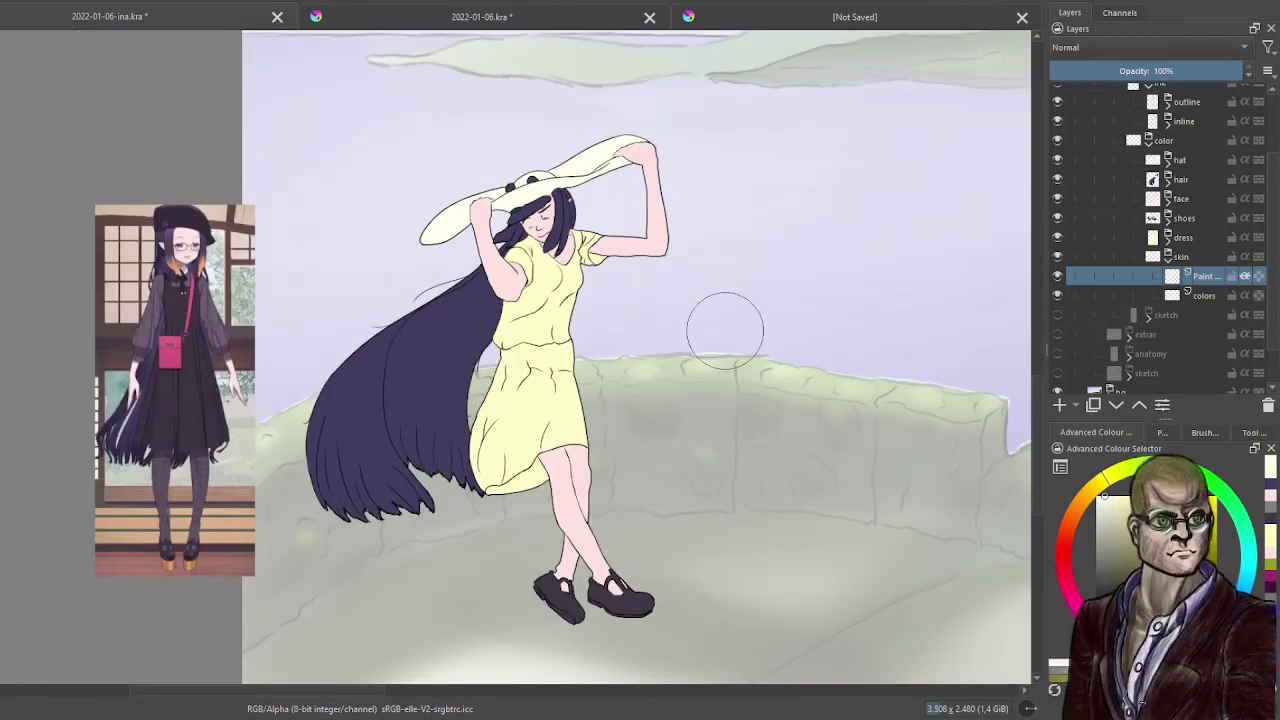
pyautogui.scroll(5, 210, 340)
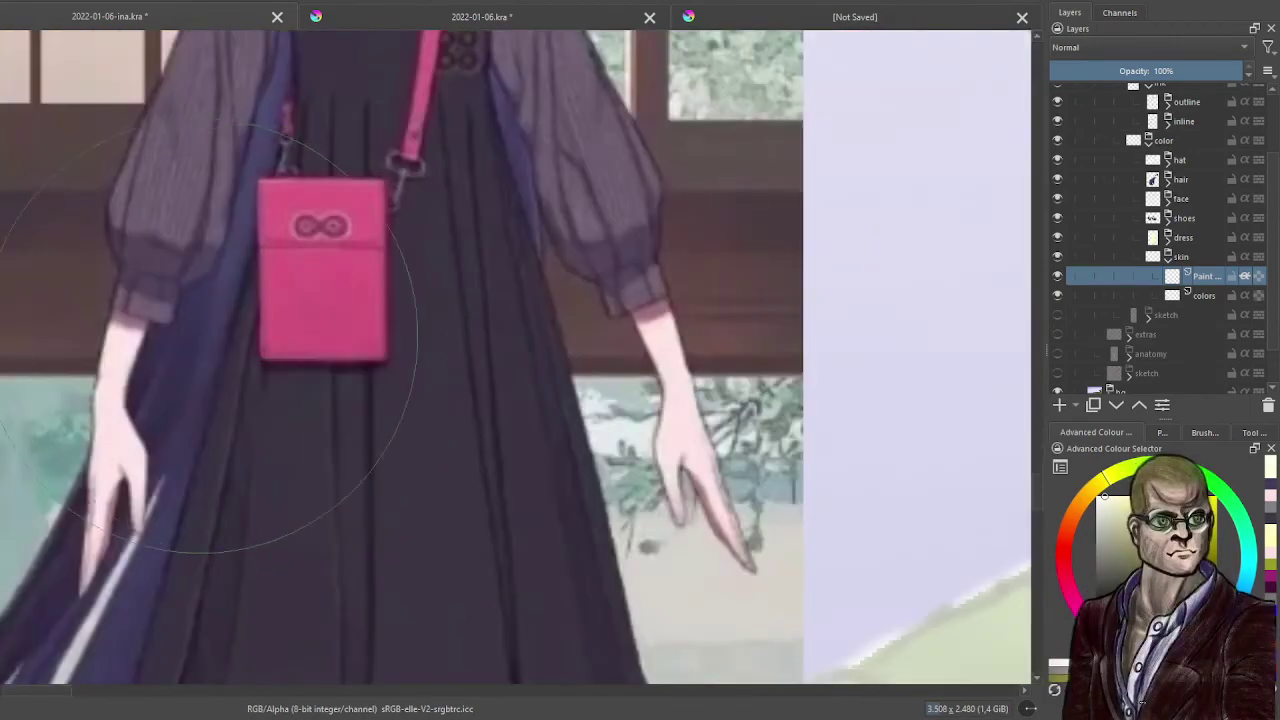
pyautogui.keyDown('ctrl'); pyautogui.click(136, 310); pyautogui.keyUp('ctrl')
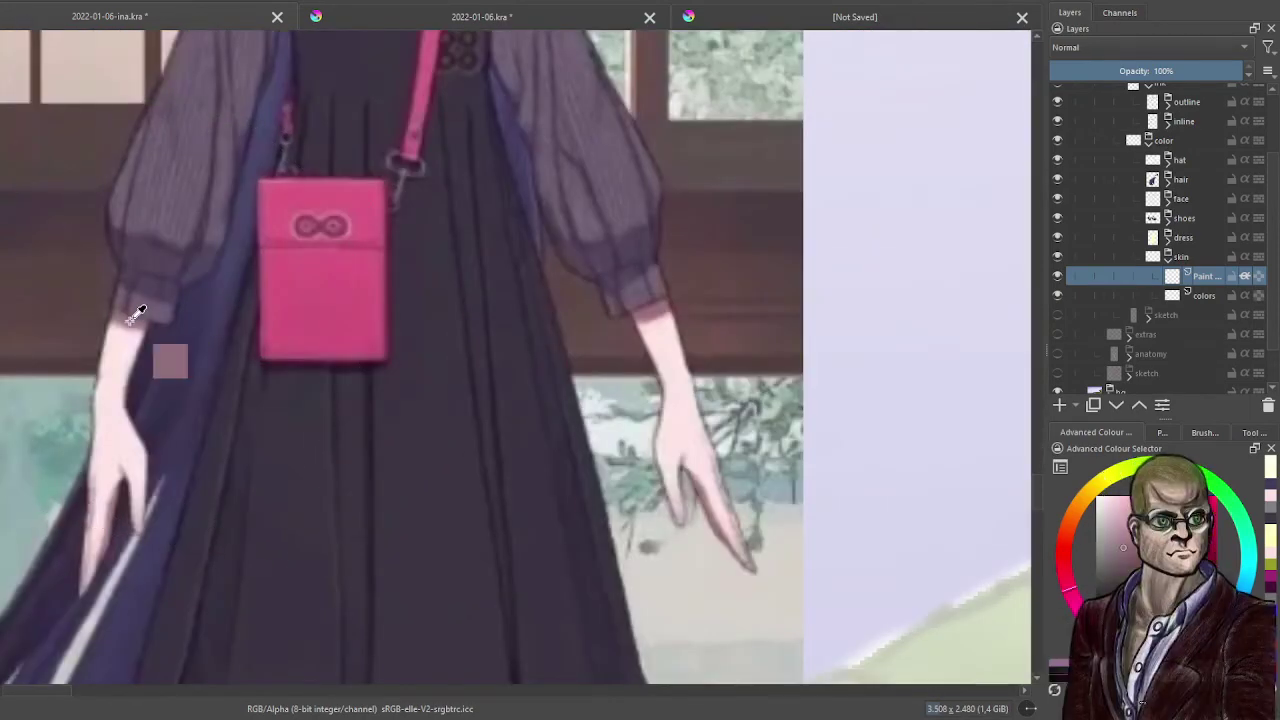
pyautogui.scroll(-5, 136, 310)
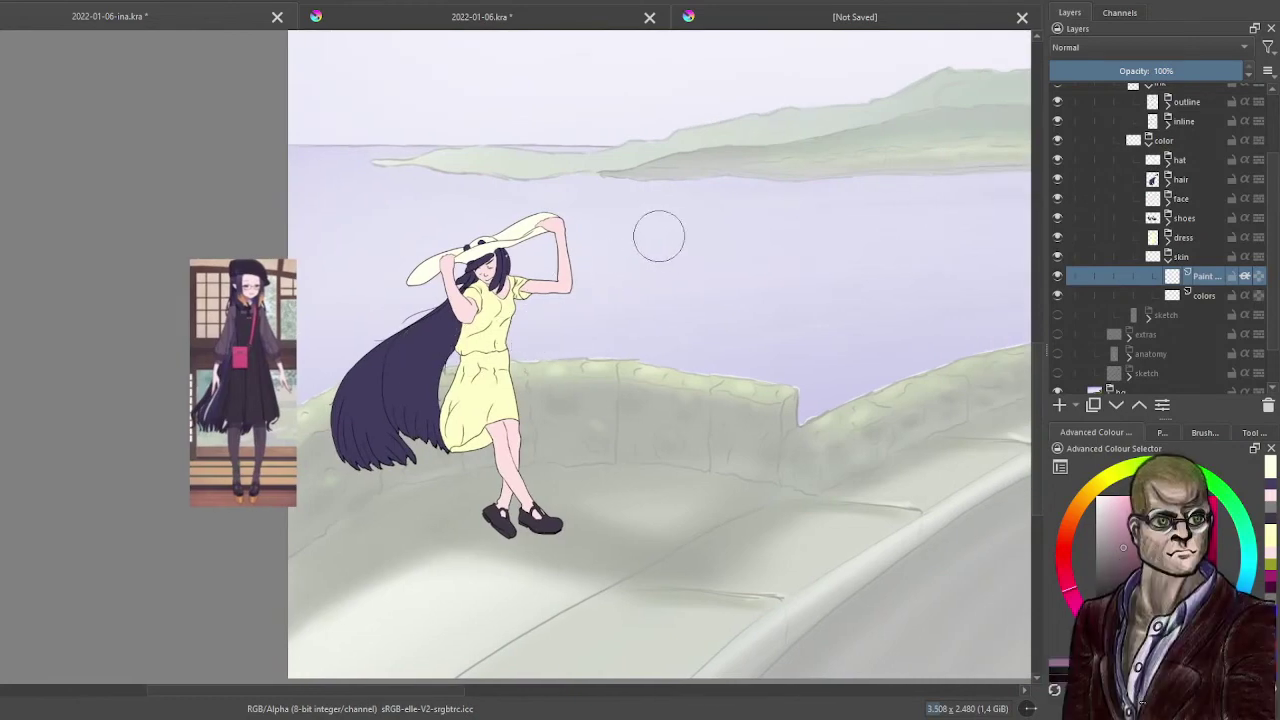
pyautogui.moveTo(548, 230)
pyautogui.mouseDown()
pyautogui.moveTo(405, 301)
pyautogui.moveTo(520, 311)
pyautogui.moveTo(470, 440)
pyautogui.moveTo(525, 505)
pyautogui.mouseUp()
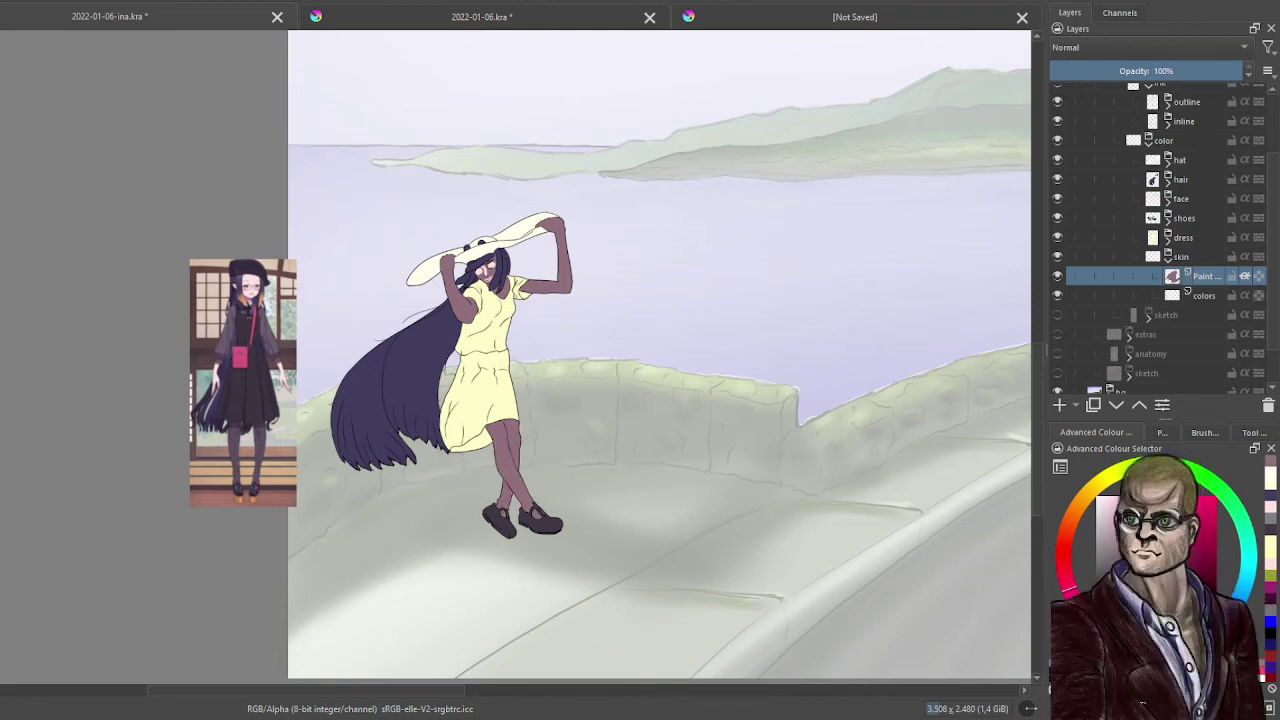
# - Hide the drawing group and show the anatomy group inside chara
pyautogui.click(1163, 432)
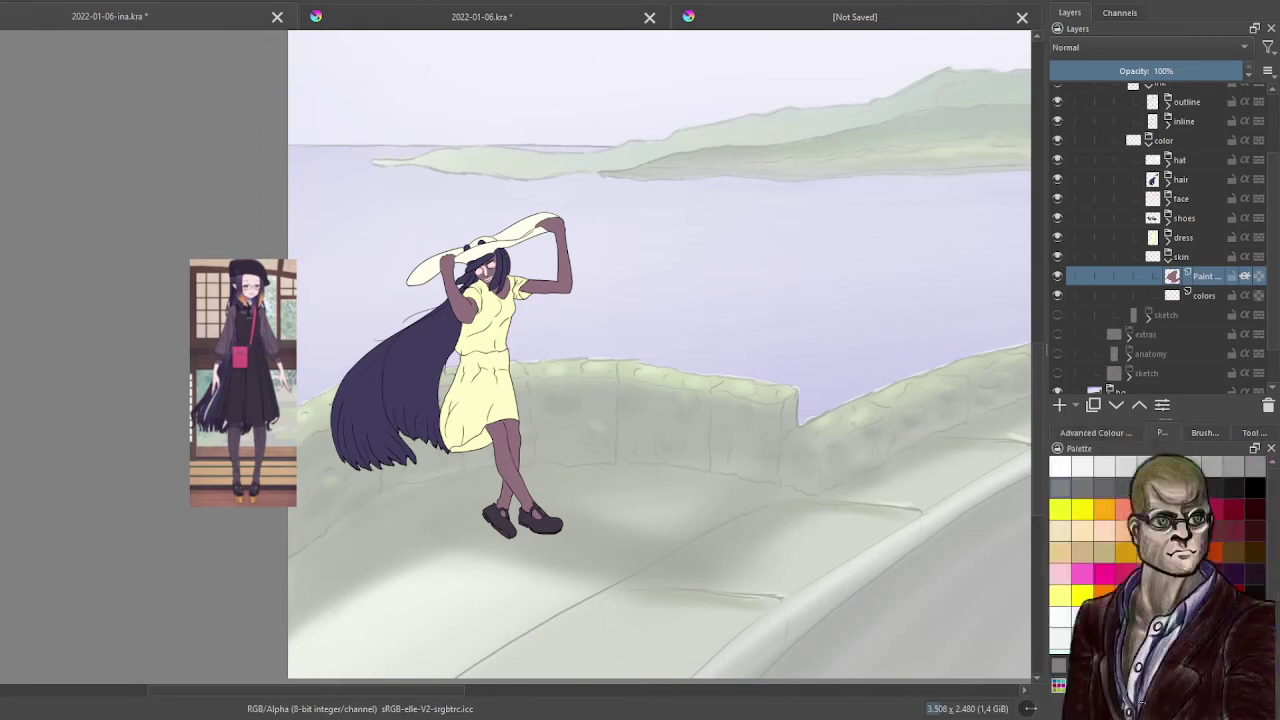
pyautogui.click(1203, 436)
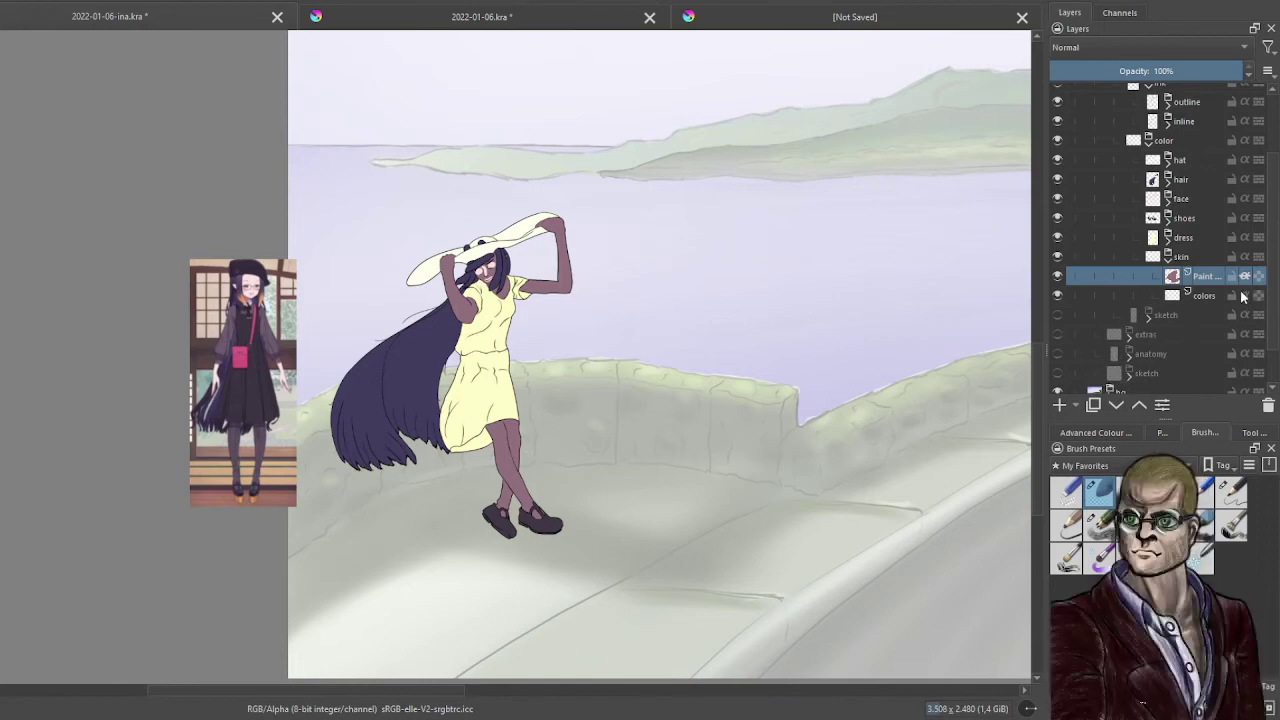
pyautogui.scroll(-2, 1165, 316)
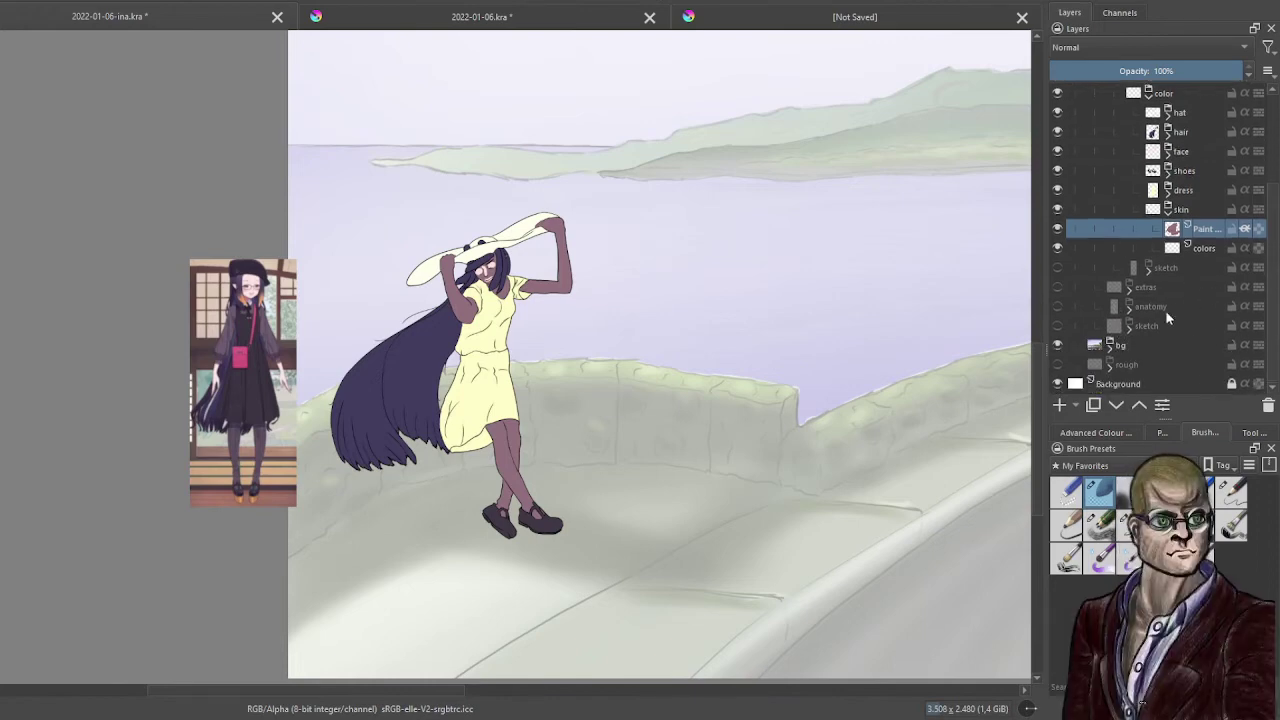
pyautogui.scroll(3, 1150, 145)
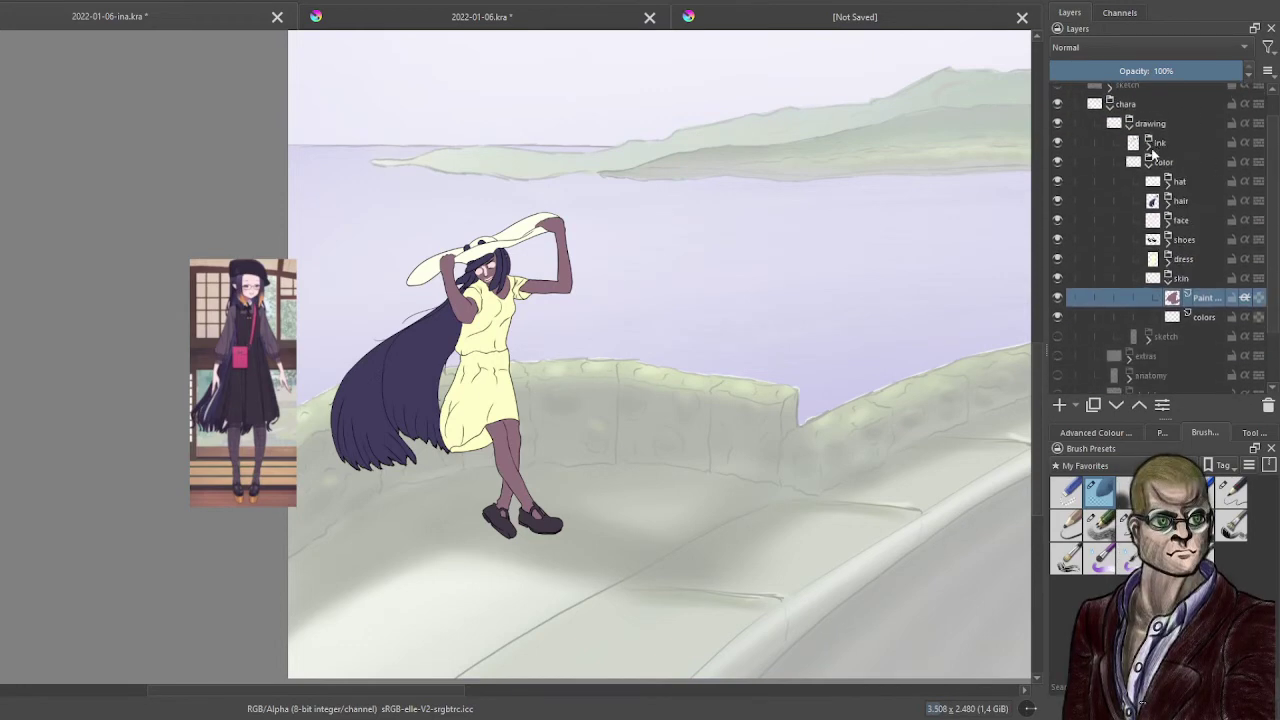
pyautogui.click(1057, 103)
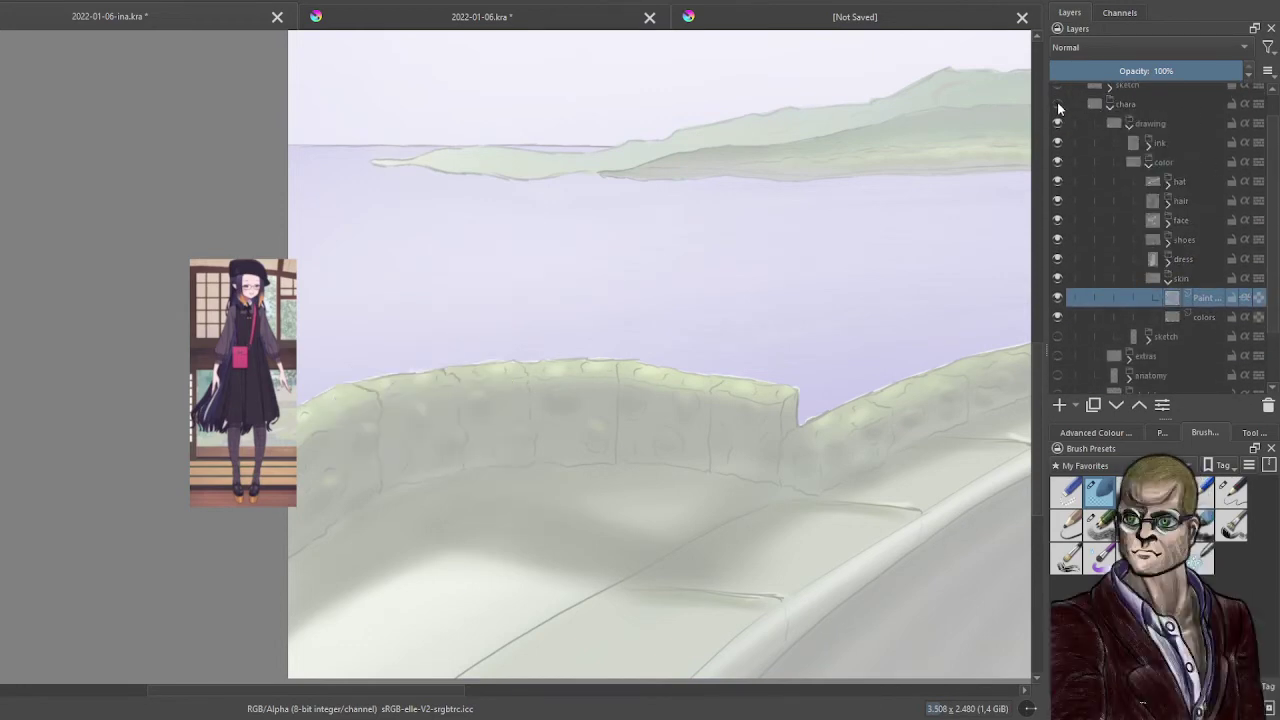
pyautogui.click(1057, 103)
pyautogui.click(1065, 121)
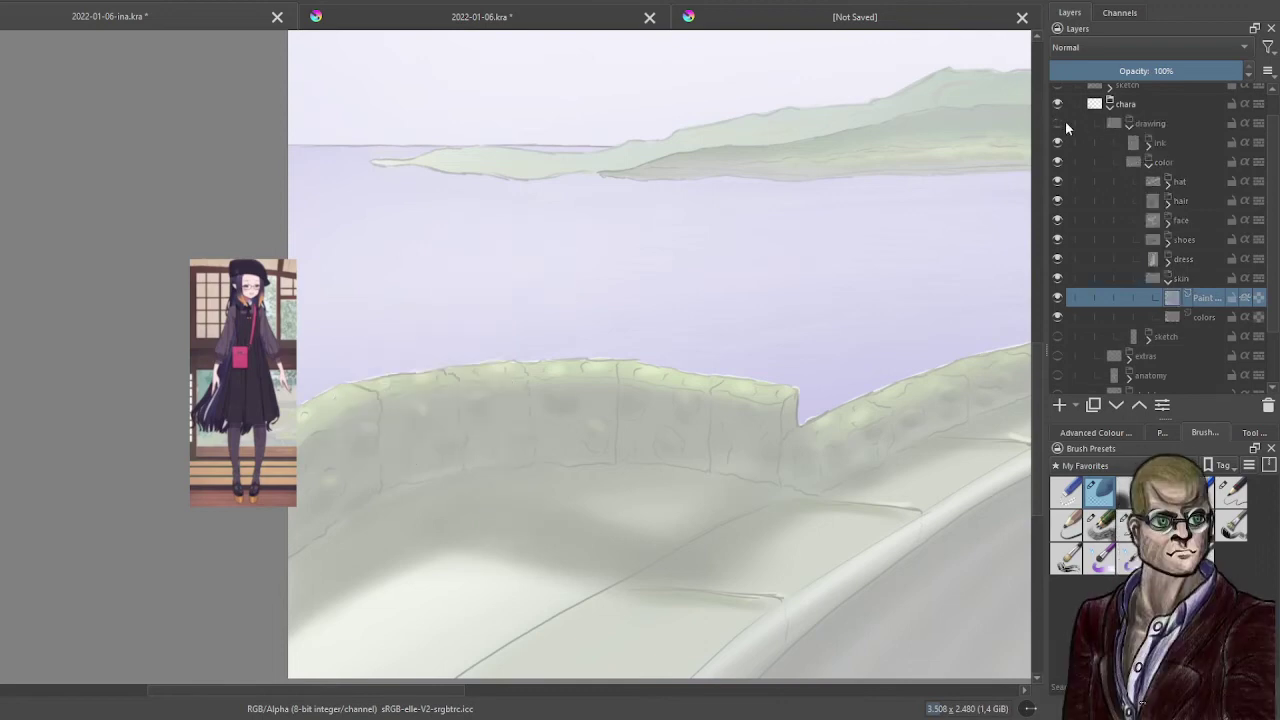
pyautogui.click(1058, 371)
pyautogui.scroll(-1, 1180, 300)
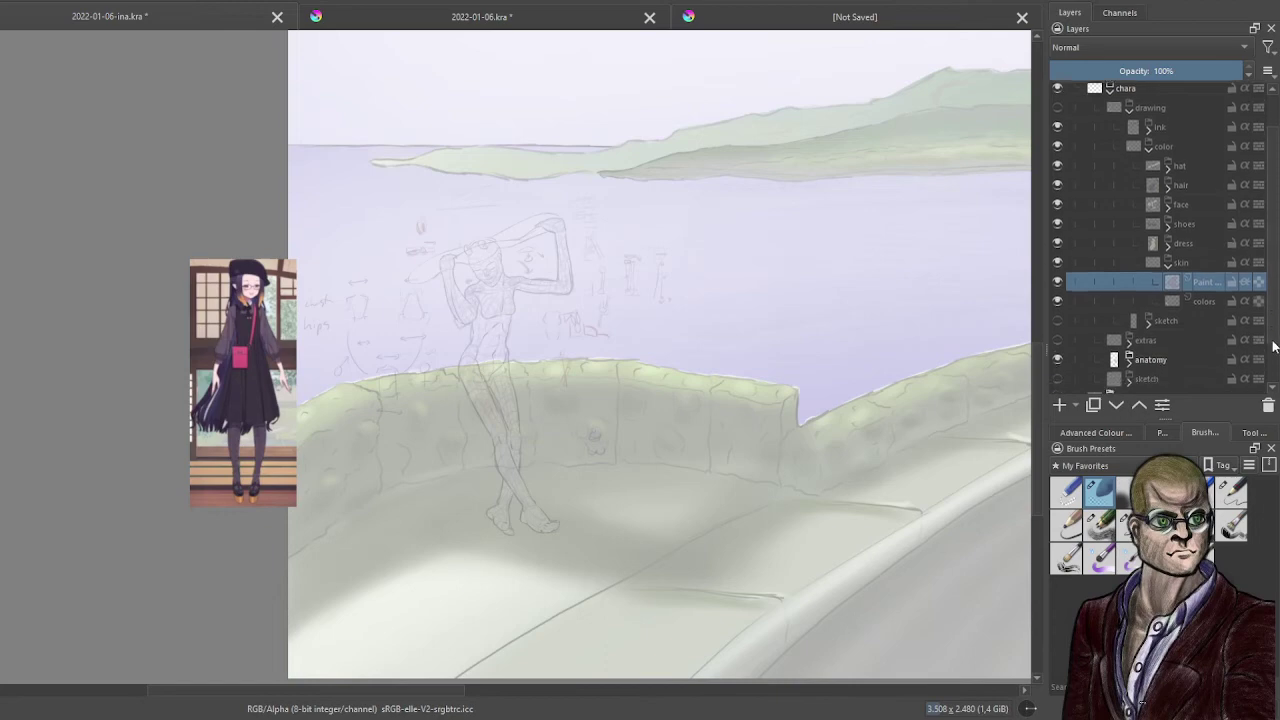
# - Expand the anatomy group's take 1 subgroup and hide the lowest paint layer of its inks
pyautogui.click(1129, 313)
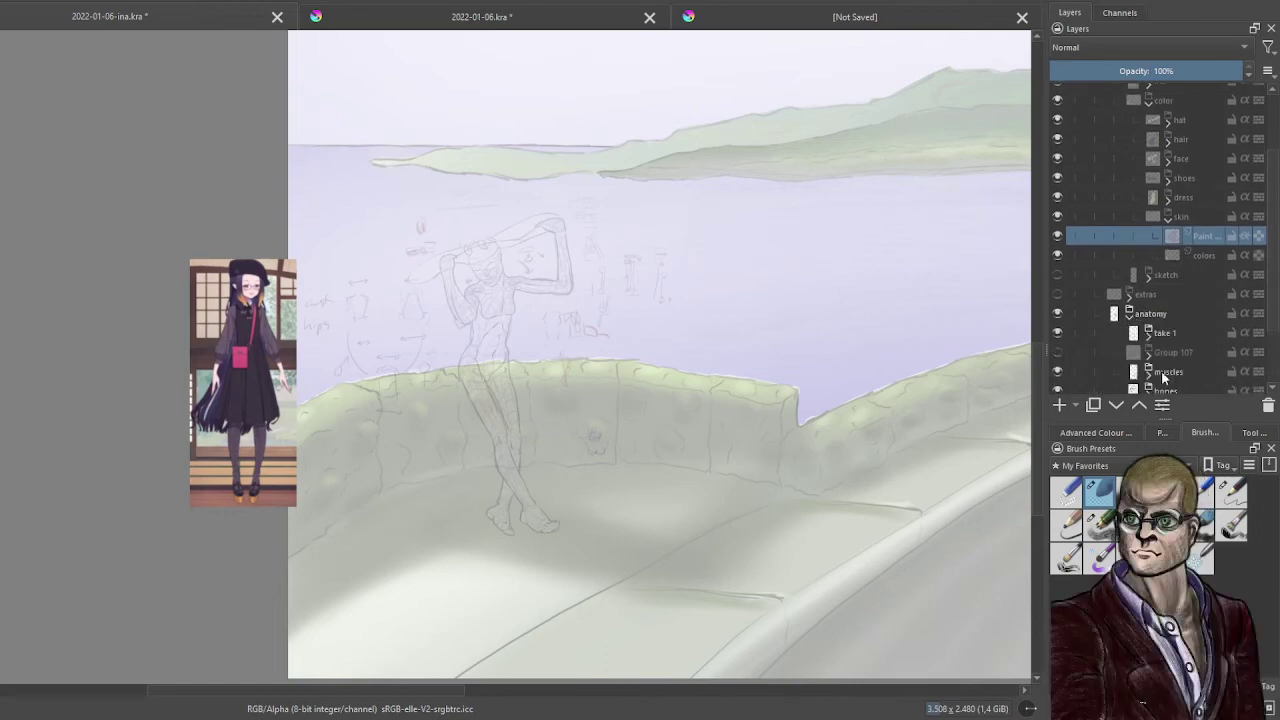
pyautogui.click(1058, 333)
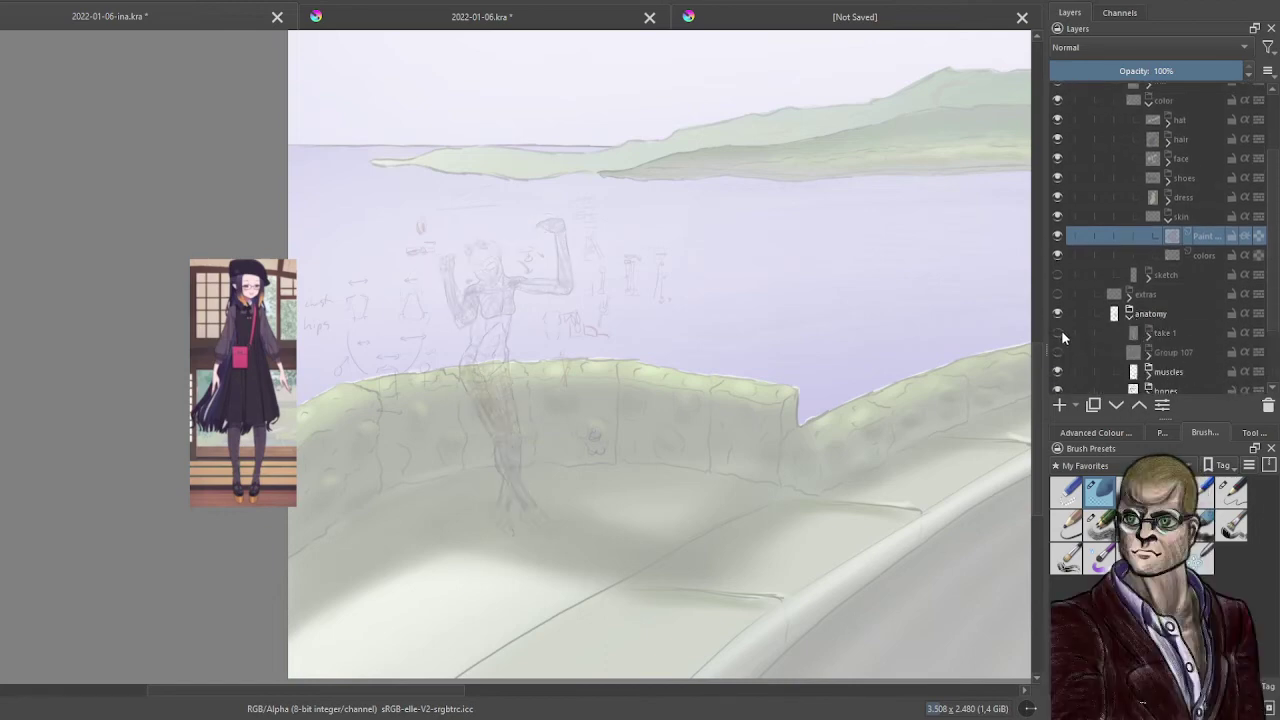
pyautogui.click(1062, 336)
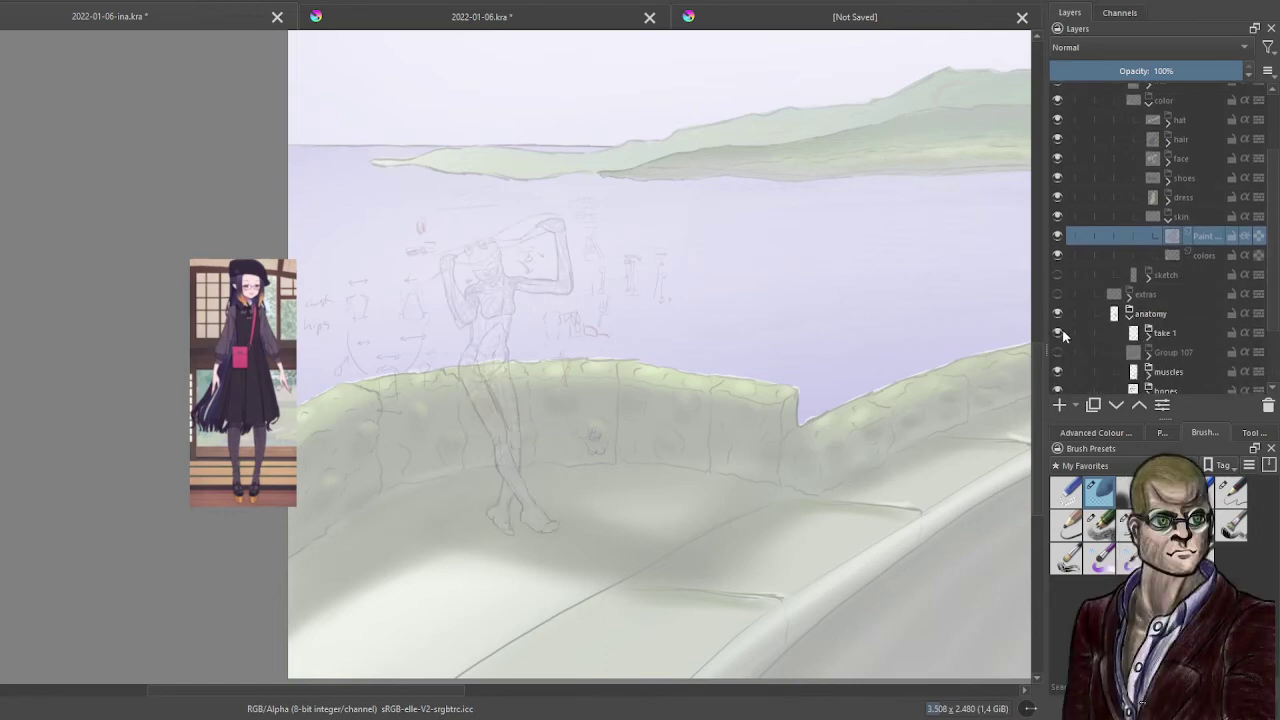
pyautogui.click(1149, 333)
pyautogui.scroll(-1, 1158, 341)
pyautogui.scroll(-1, 1158, 334)
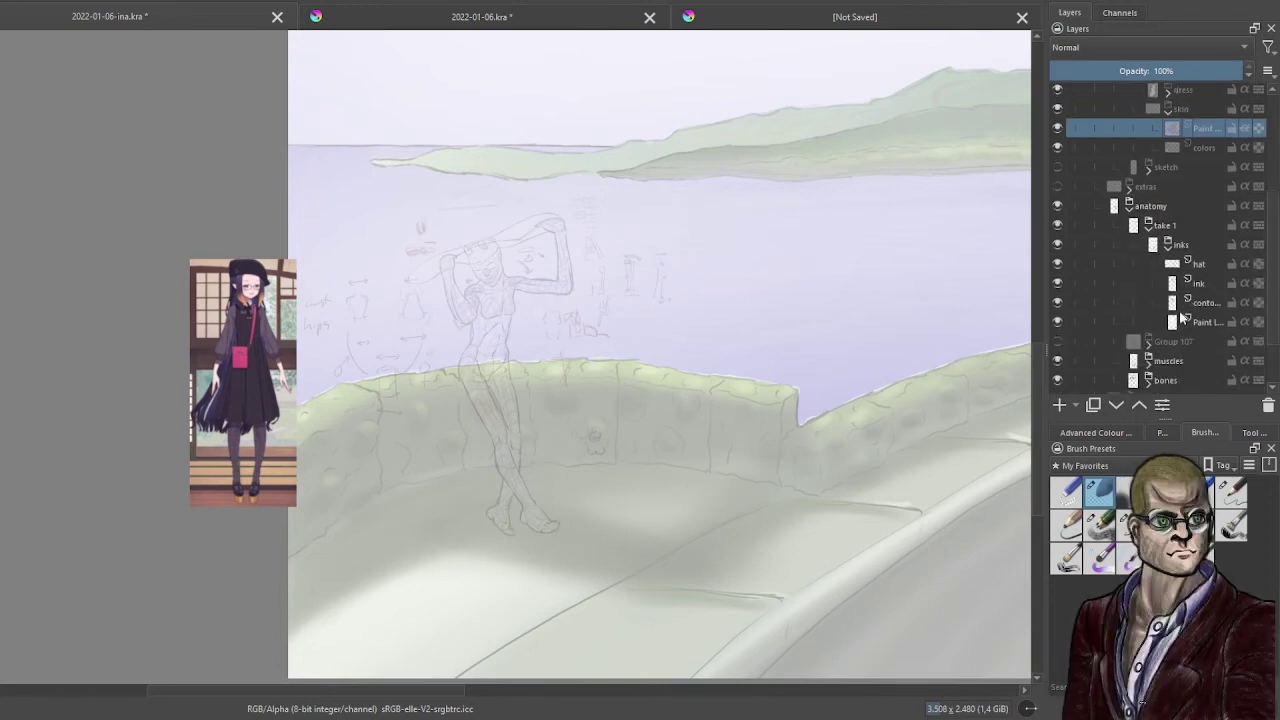
pyautogui.click(1057, 322)
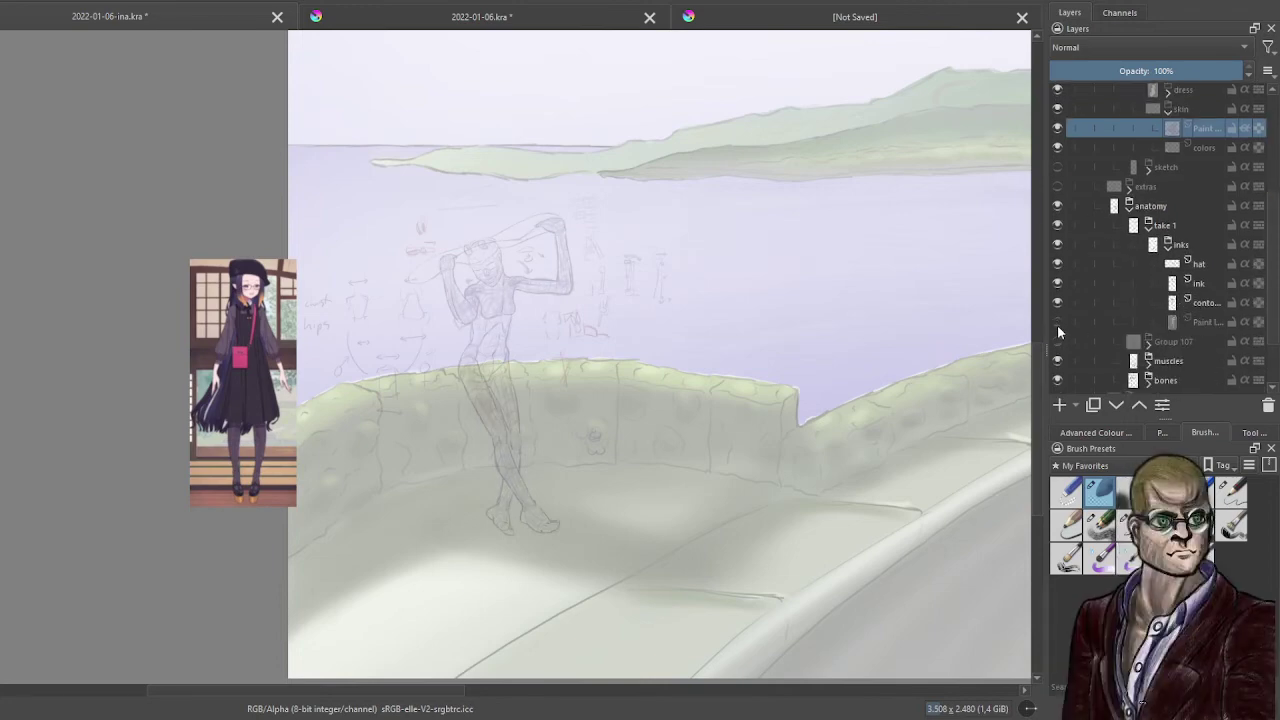
# - Duplicate the take 1 group and move the copy out of anatomy to just below the drawing group
pyautogui.click(1187, 247)
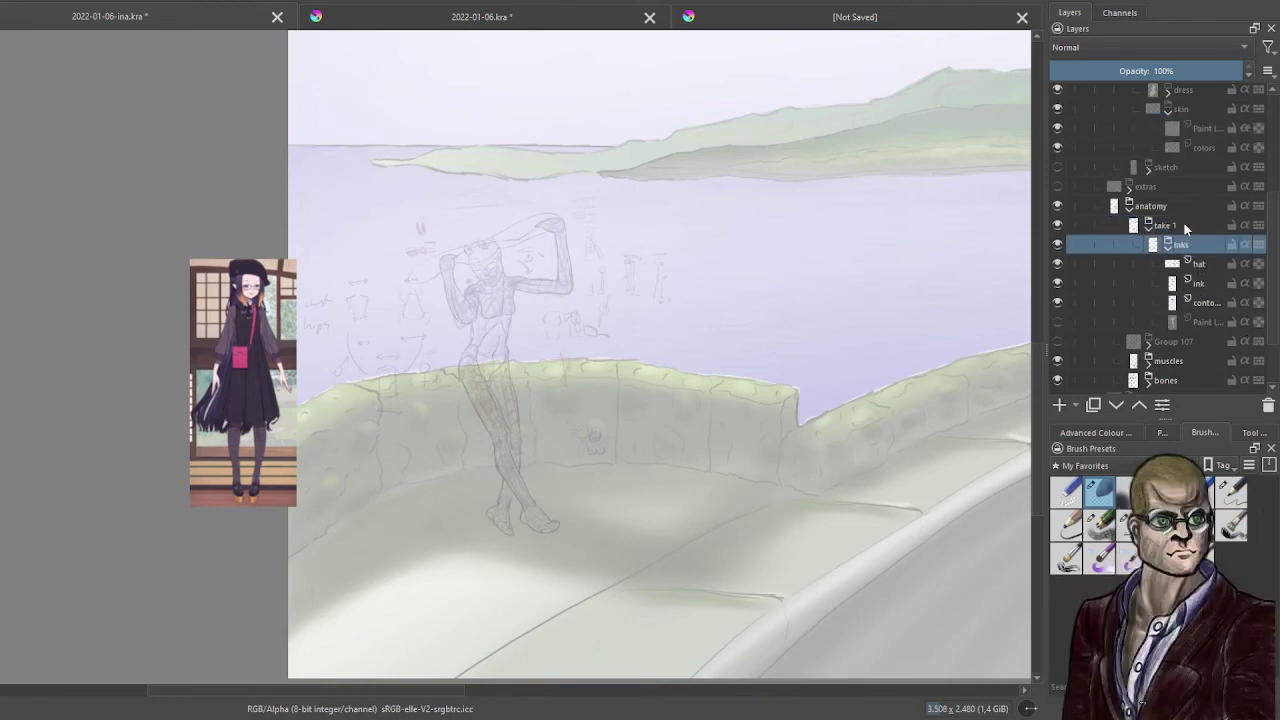
pyautogui.click(1184, 225)
pyautogui.hotkey('ctrl', 'j')
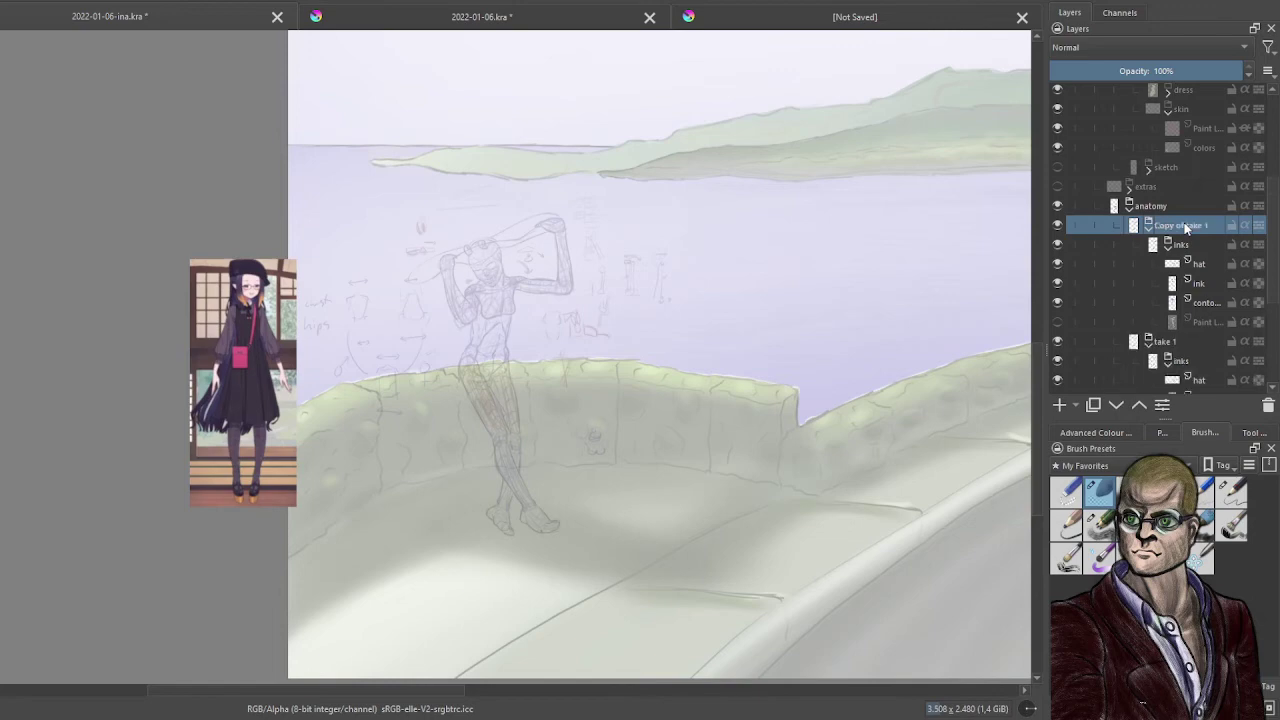
pyautogui.click(1148, 341)
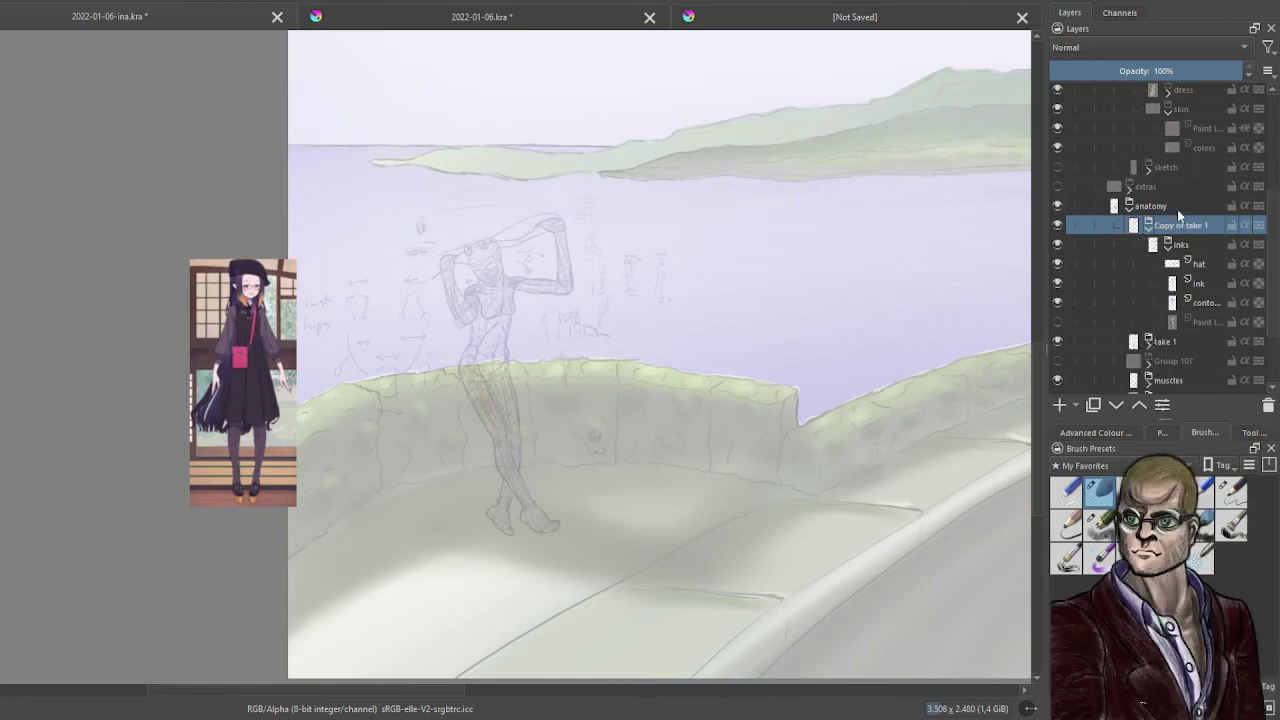
pyautogui.moveTo(1182, 218)
pyautogui.mouseDown()
pyautogui.moveTo(1171, 96)
pyautogui.moveTo(1180, 156)
pyautogui.mouseUp()
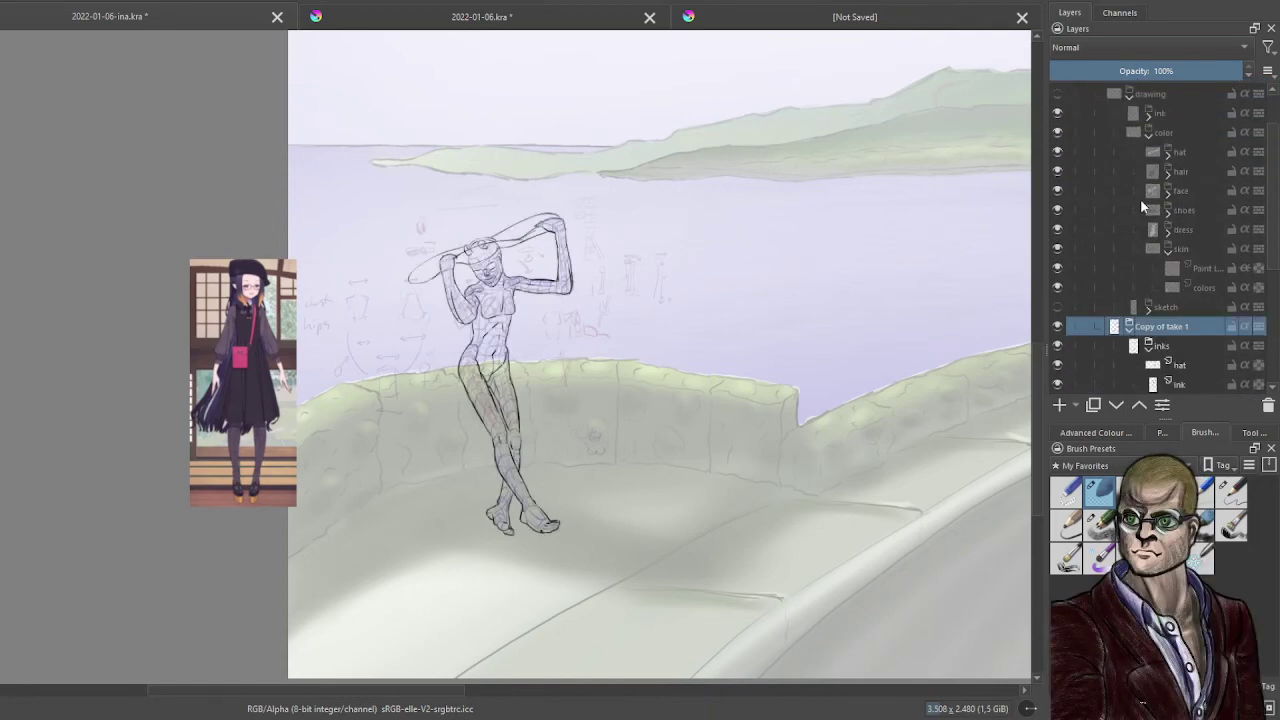
pyautogui.click(1129, 328)
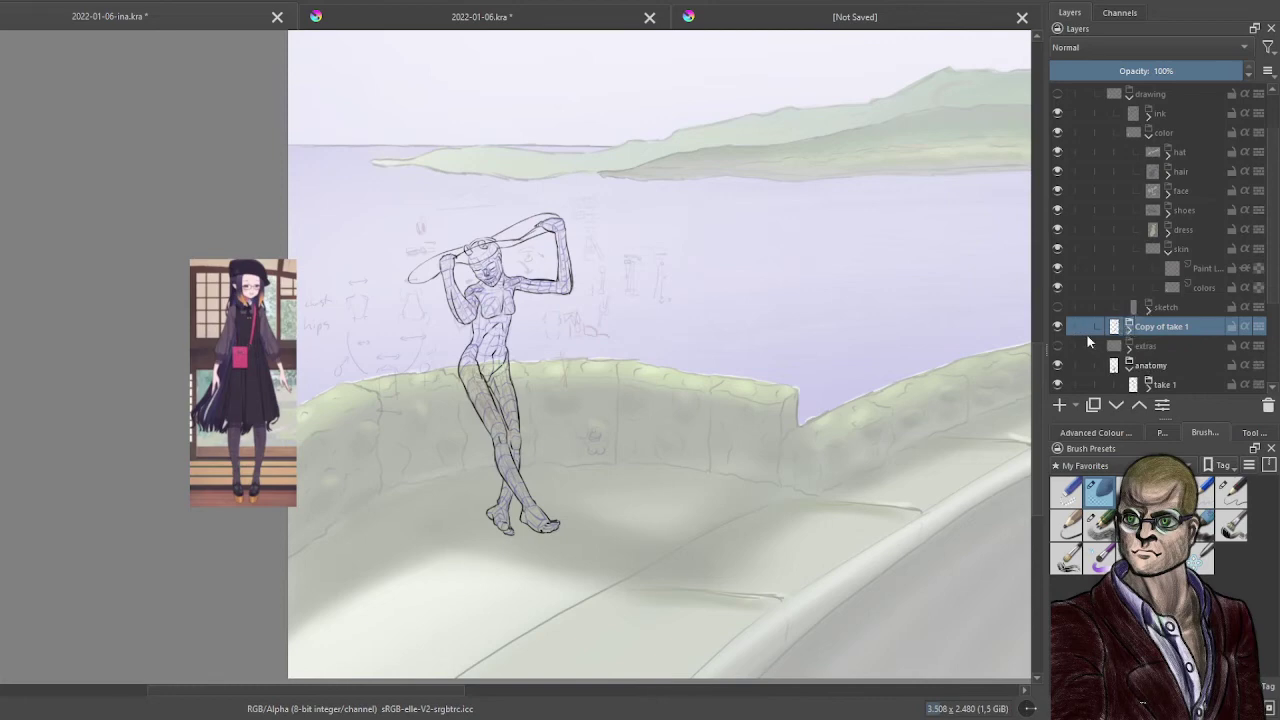
# - Collapse the drawing and anatomy groups and hide the anatomy group
pyautogui.scroll(1, 1090, 338)
pyautogui.click(1109, 132)
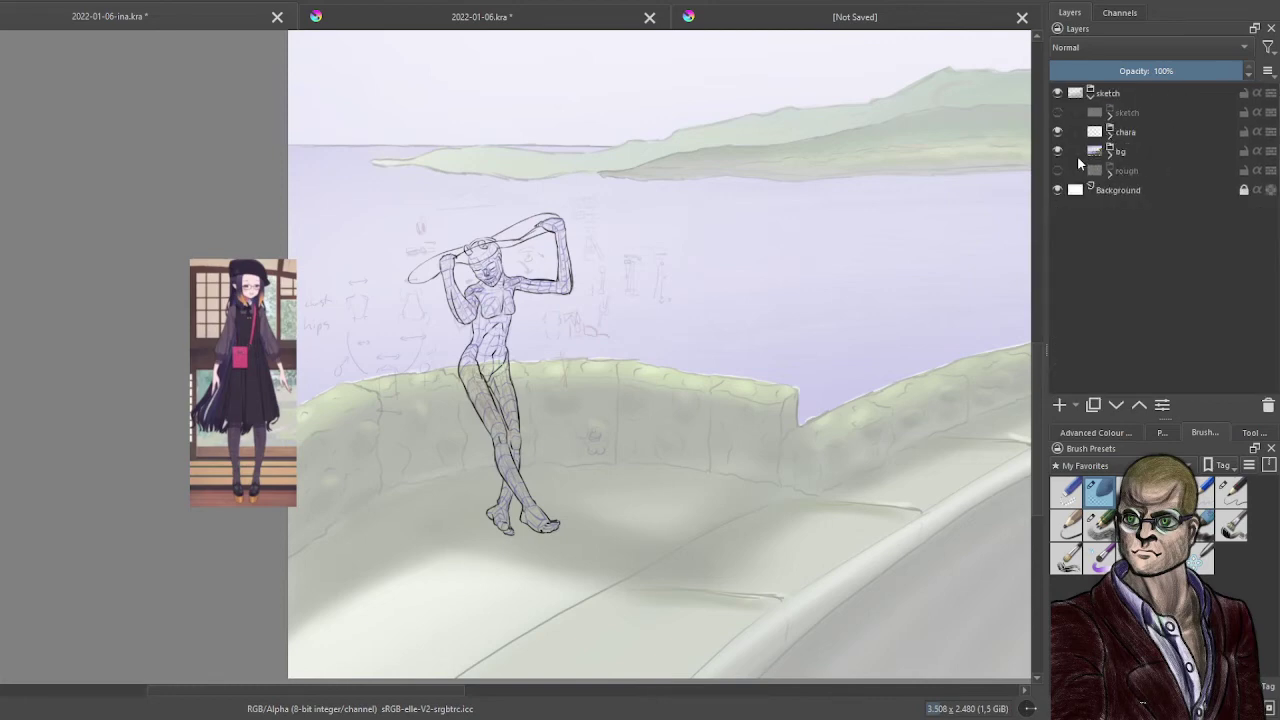
pyautogui.click(1109, 132)
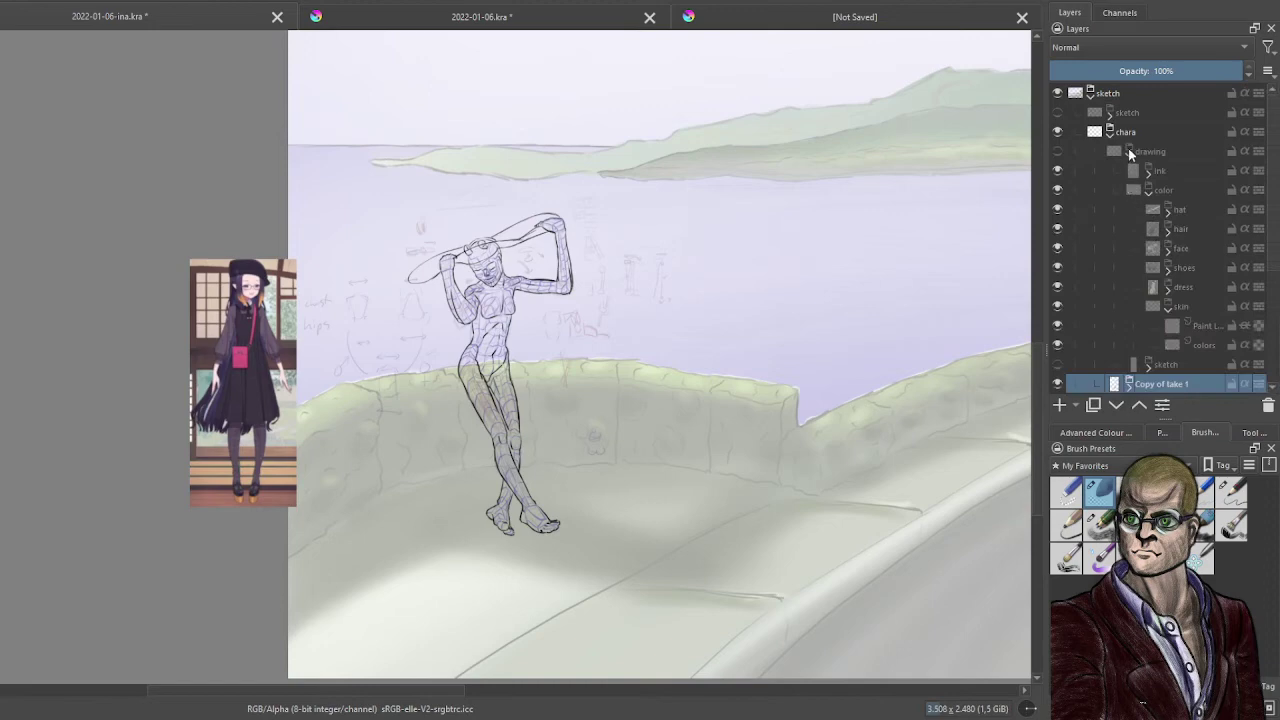
pyautogui.click(1128, 151)
pyautogui.click(1129, 209)
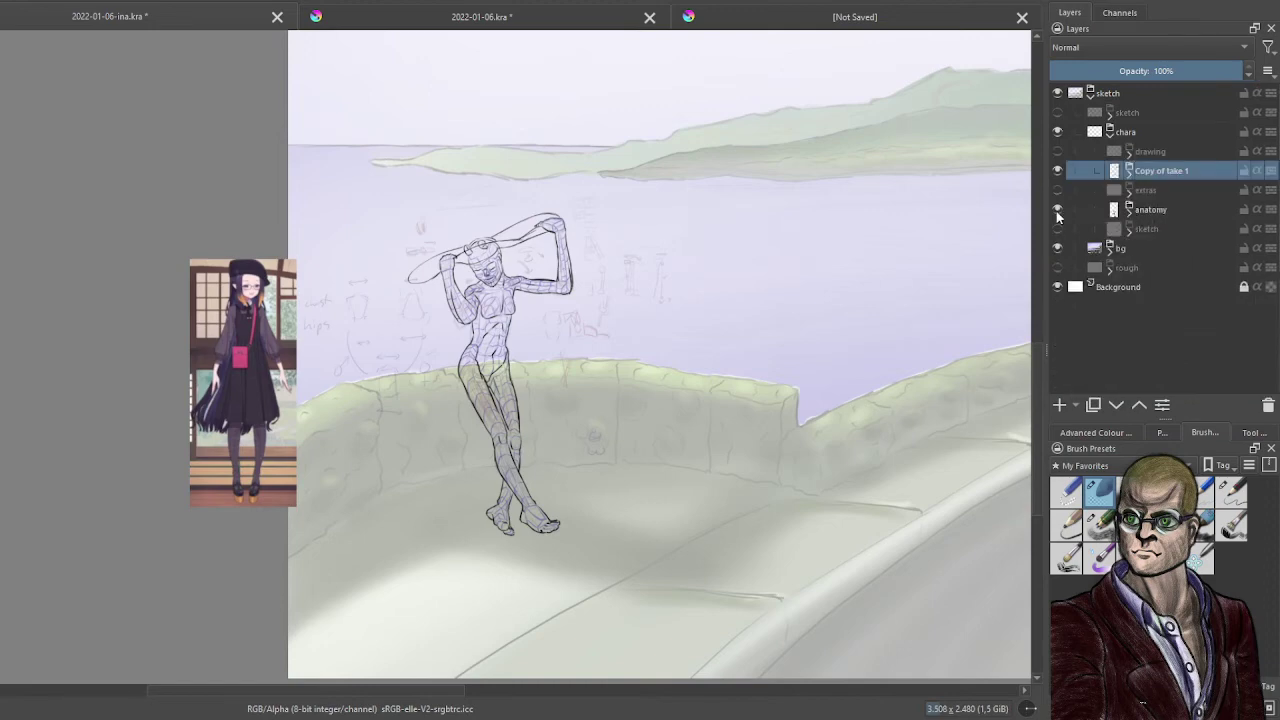
pyautogui.click(1057, 210)
# - Check the copied take 1 group's visibility and move it above the drawing group
pyautogui.click(1057, 171)
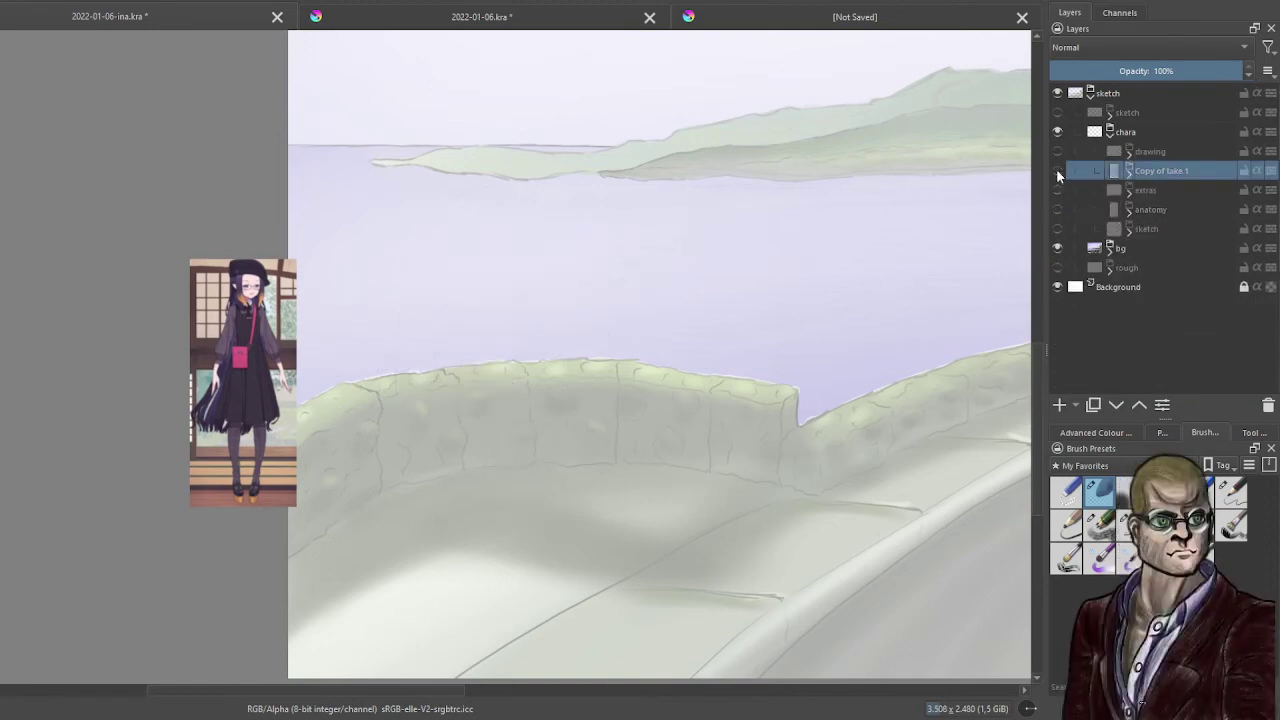
pyautogui.click(1057, 171)
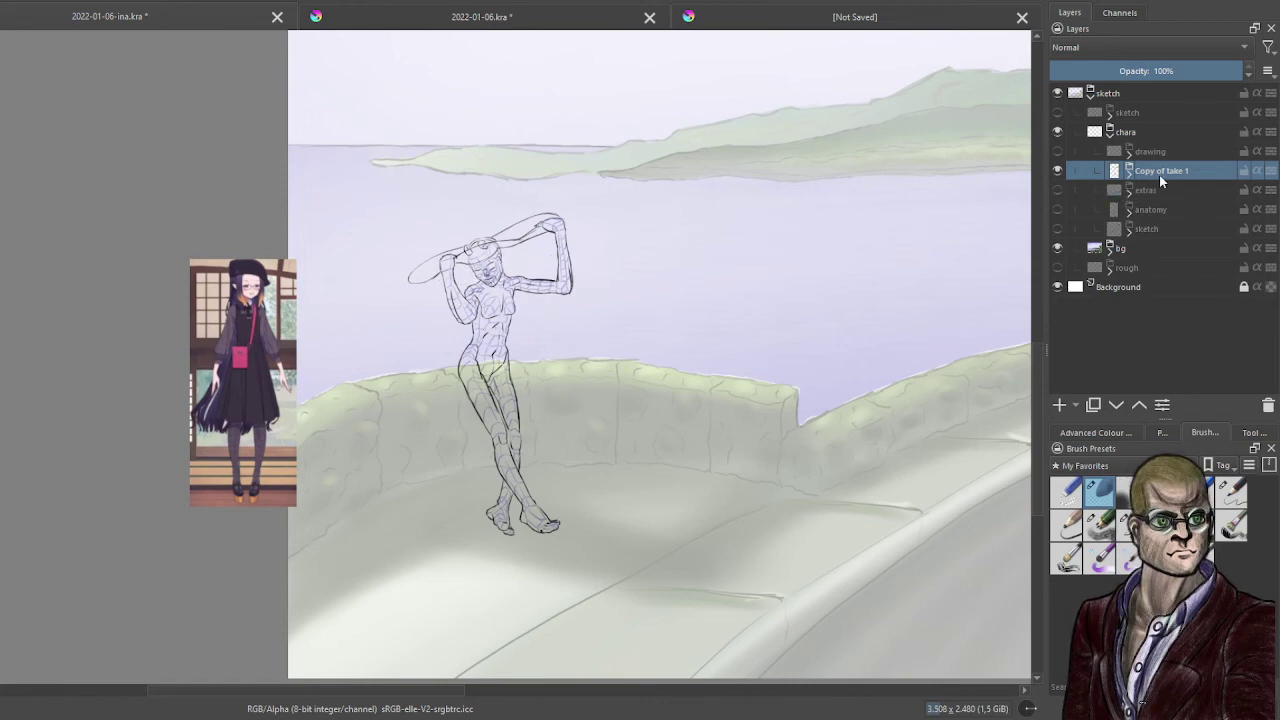
pyautogui.click(1138, 403)
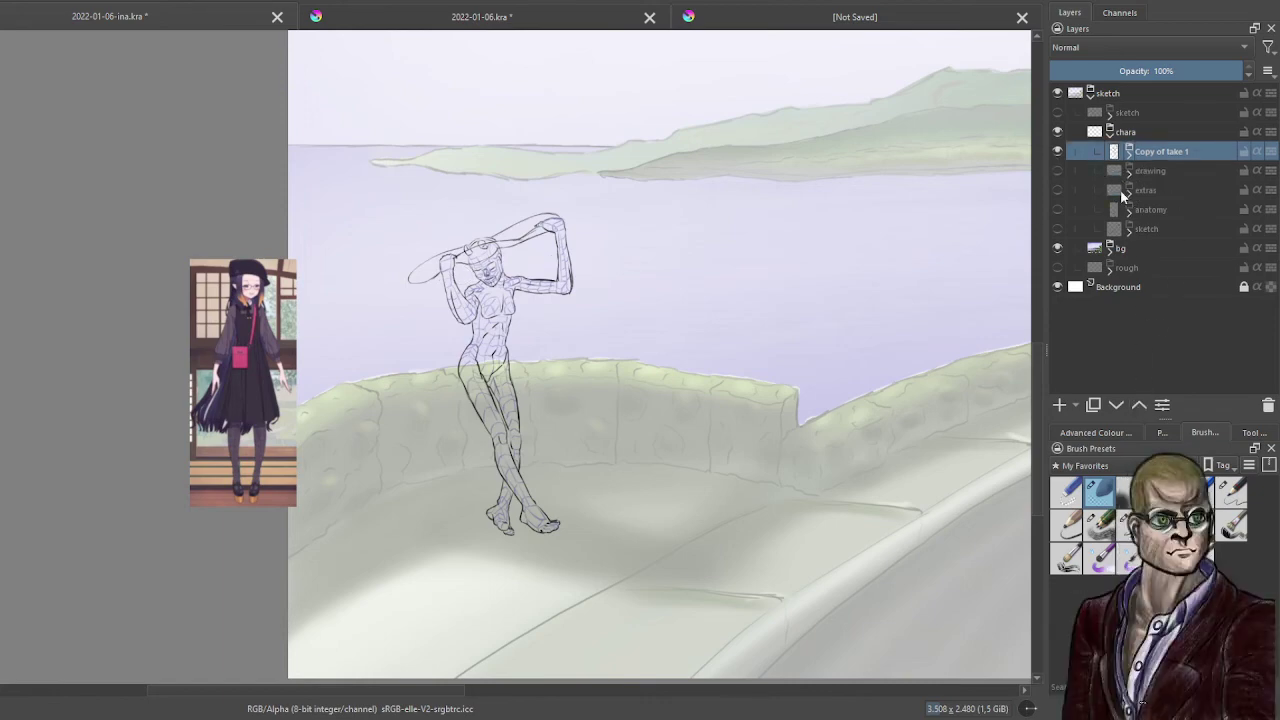
# - Hide the hat and ink layers in the copied take 1 group and show the drawing group under the contours
pyautogui.click(1130, 152)
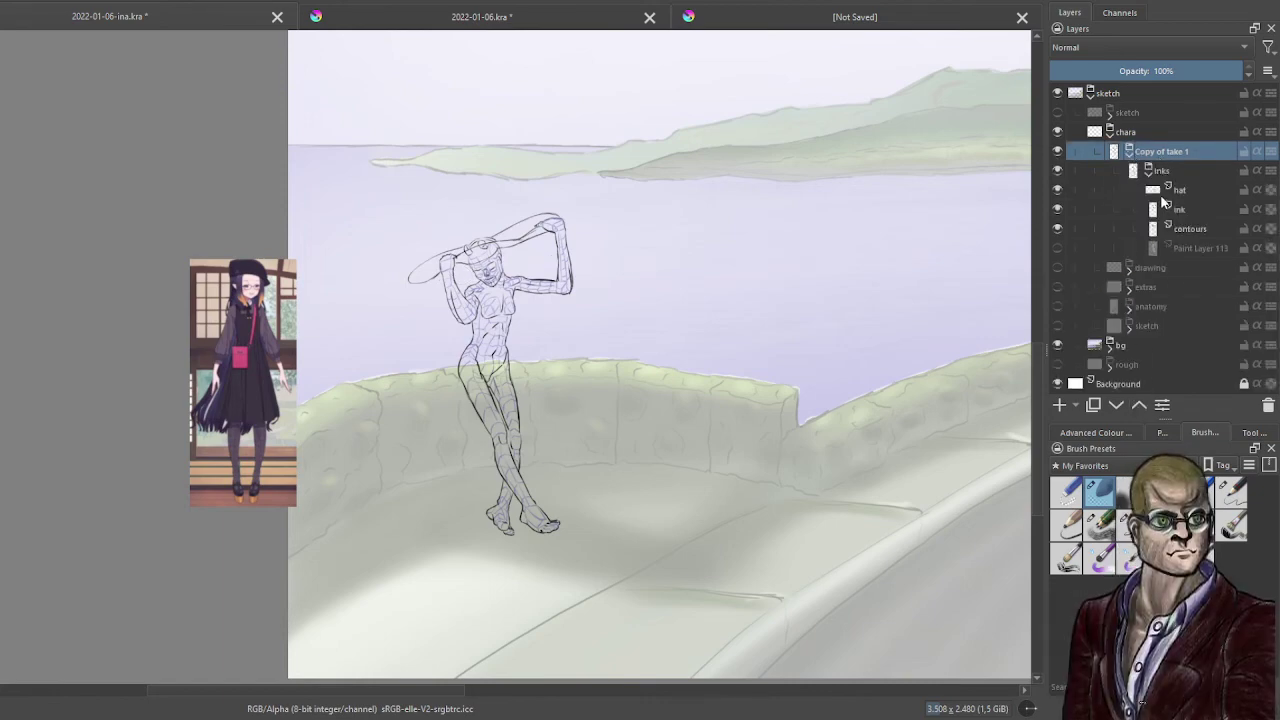
pyautogui.click(1057, 190)
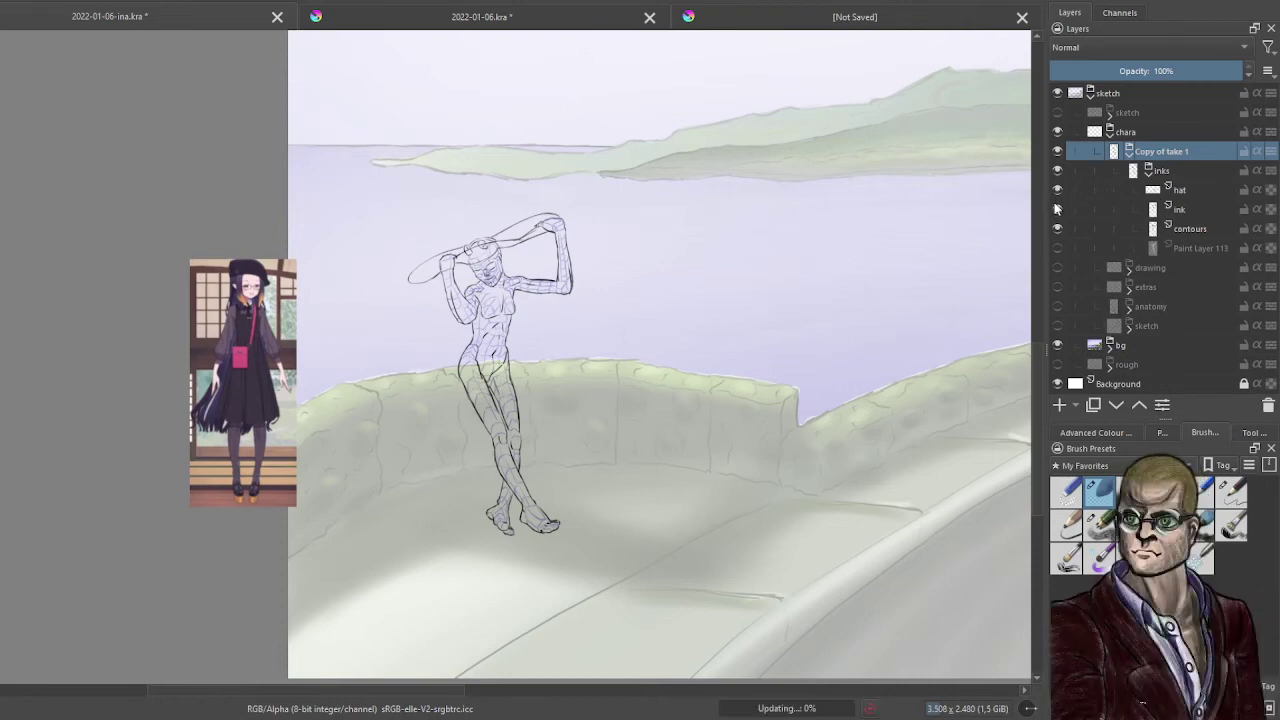
pyautogui.click(1057, 209)
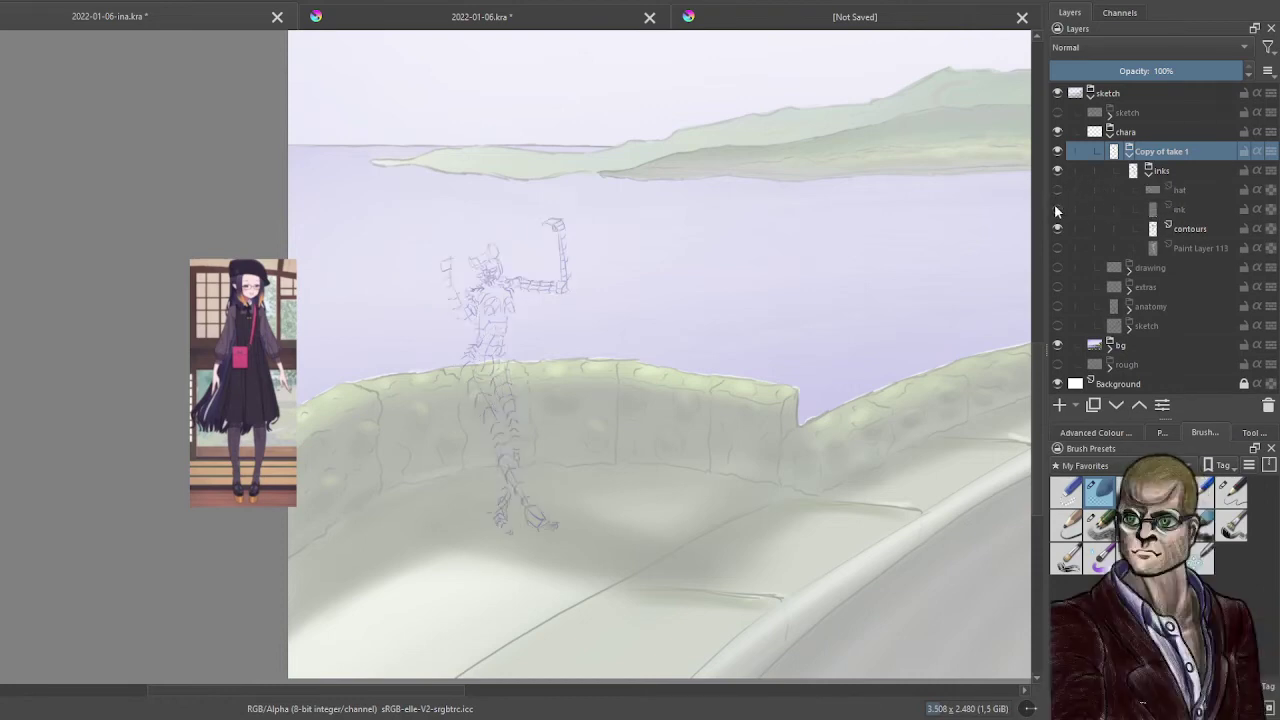
pyautogui.click(1057, 267)
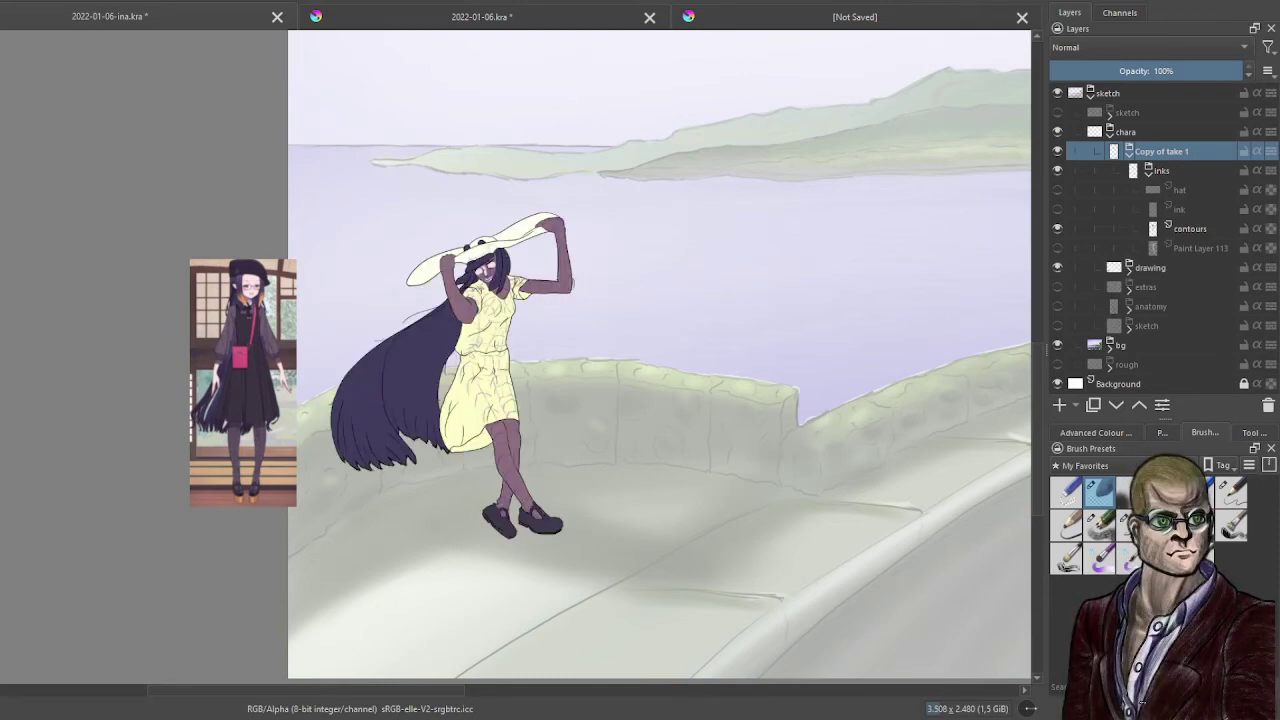
pyautogui.scroll(4, 449, 307)
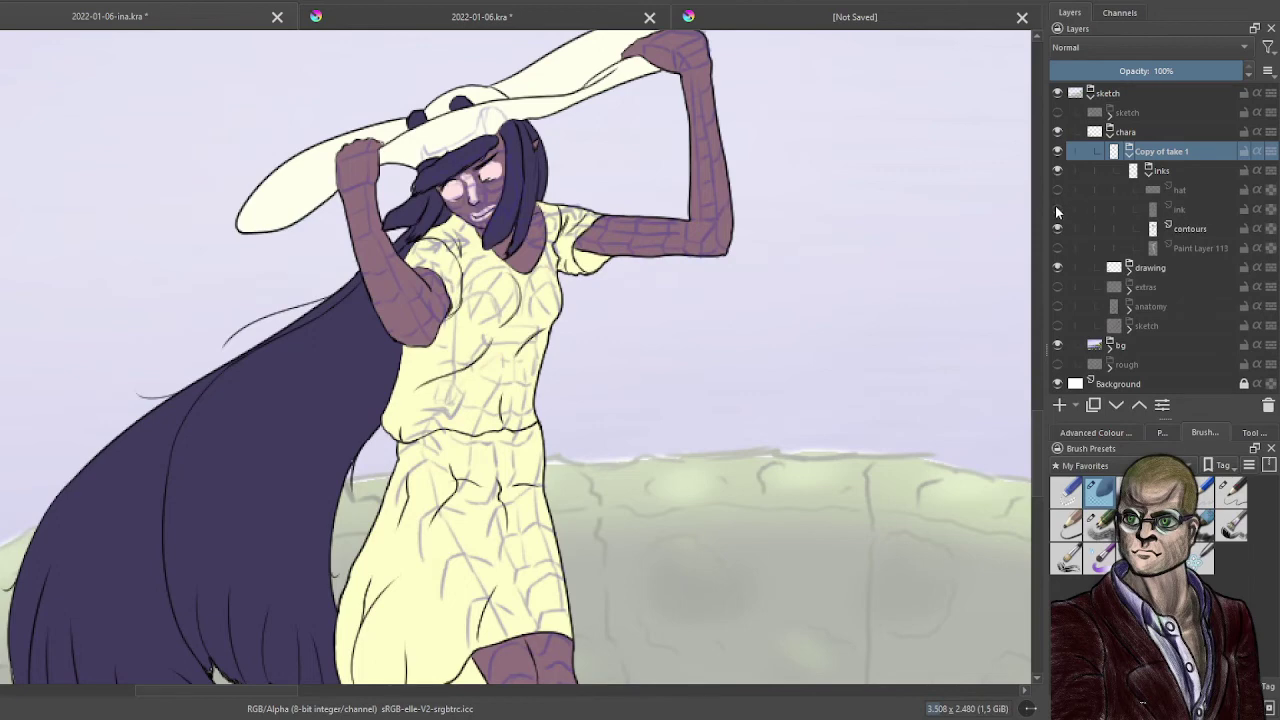
# - Show the ink layer in the copied take 1 group and lower the group's opacity to 45%
pyautogui.click(1057, 209)
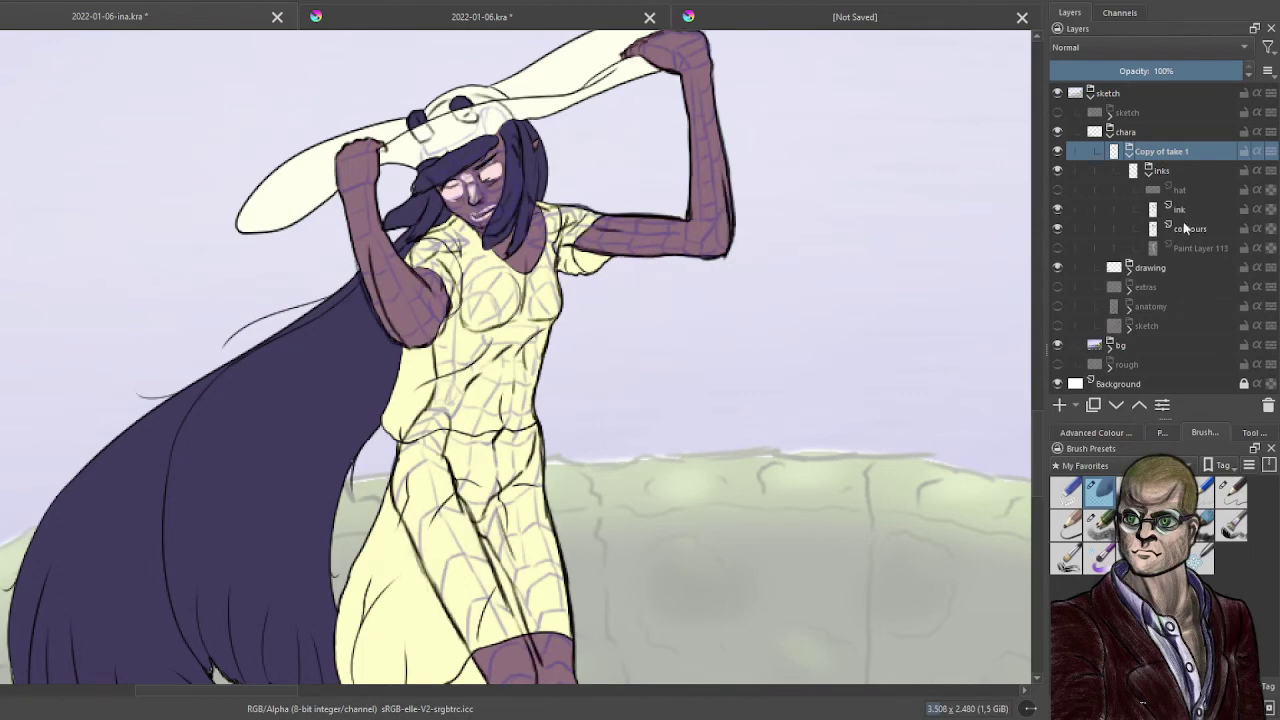
pyautogui.click(1164, 76)
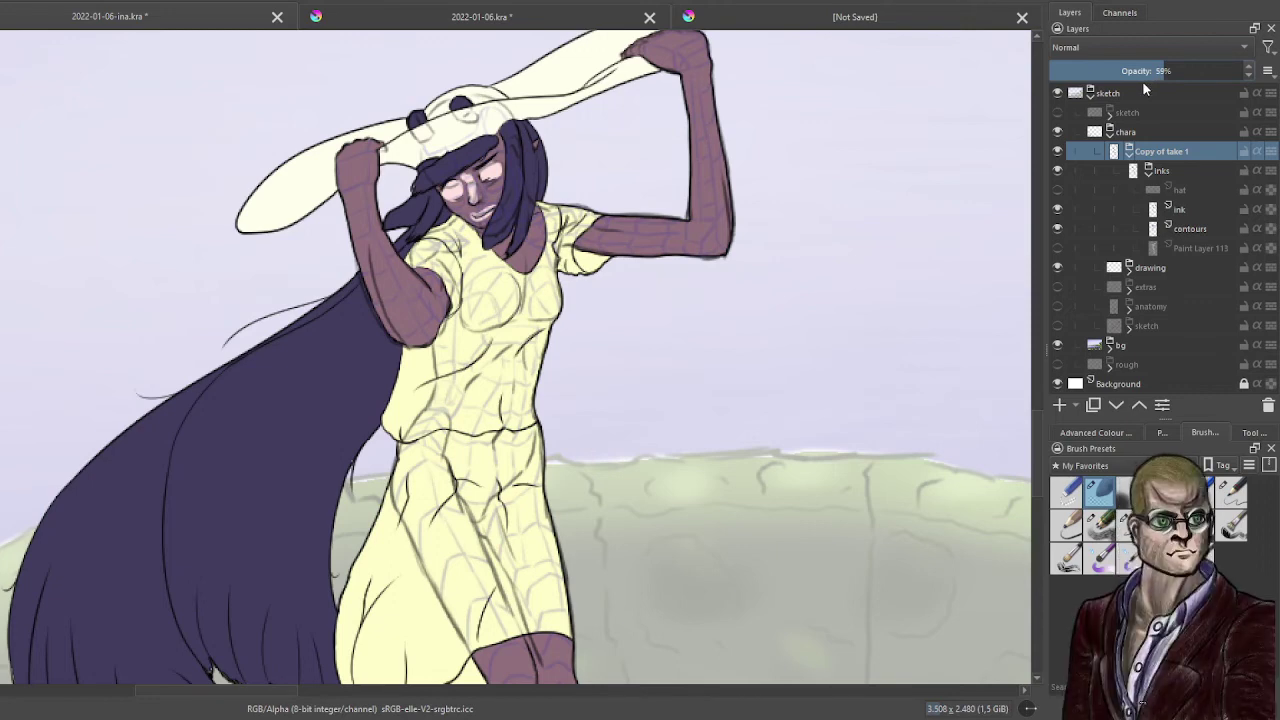
pyautogui.click(1135, 72)
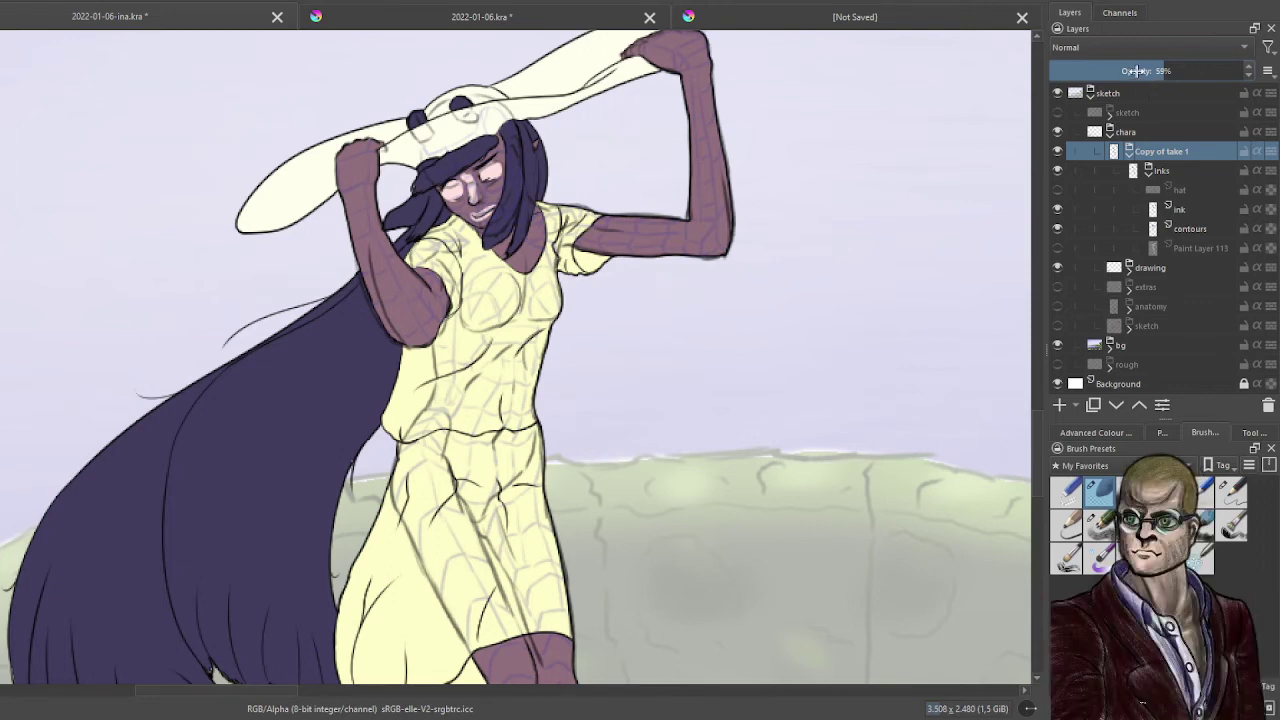
# - Expand the drawing group and select the paint layer above colors in the skin group
pyautogui.click(1129, 268)
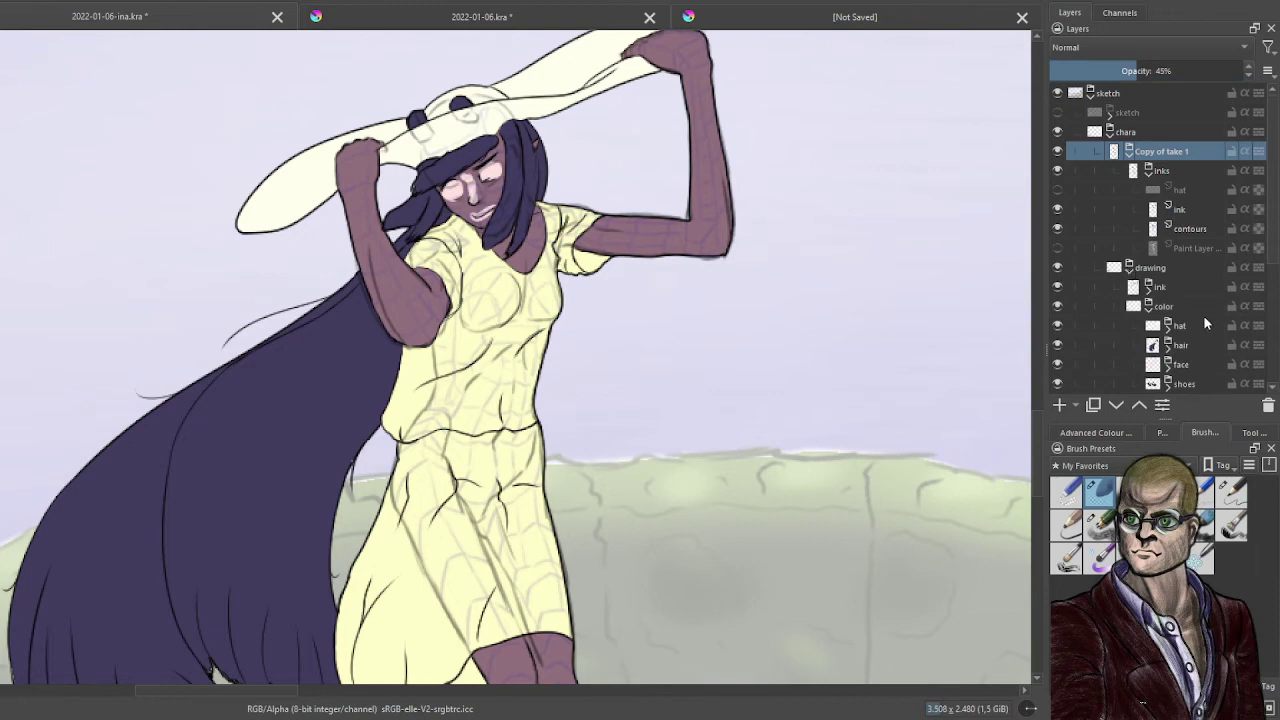
pyautogui.scroll(-2, 1195, 320)
pyautogui.click(1208, 342)
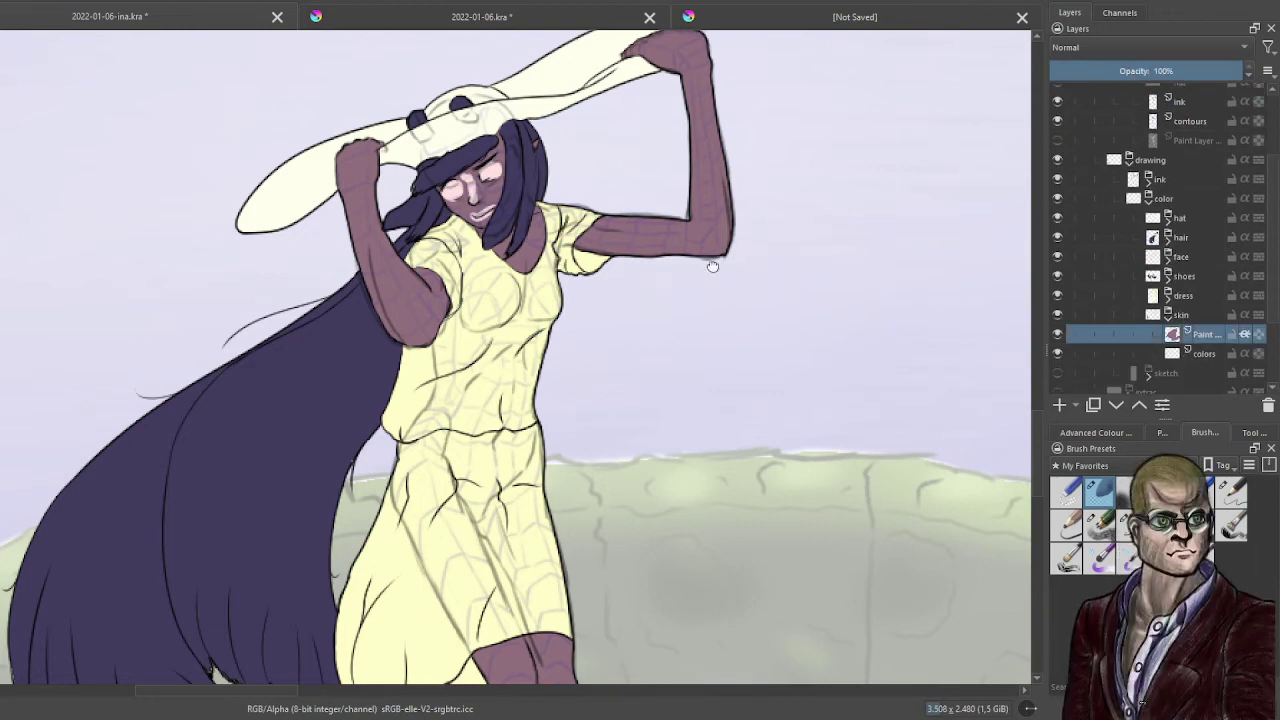
# - Paint soft light pink highlights on both of the girl's hands holding the hat
pyautogui.scroll(-4, 730, 300)
pyautogui.scroll(-2, 755, 350)
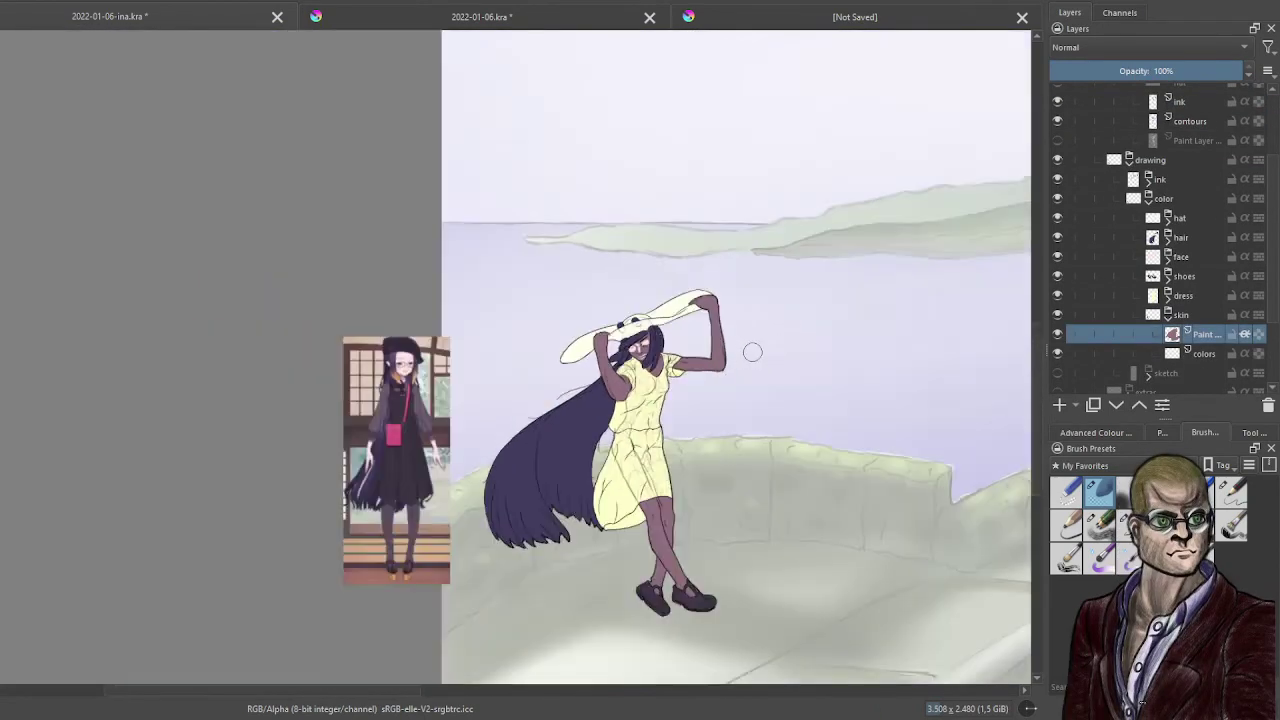
pyautogui.moveTo(772, 347); pyautogui.dragTo(566, 291)
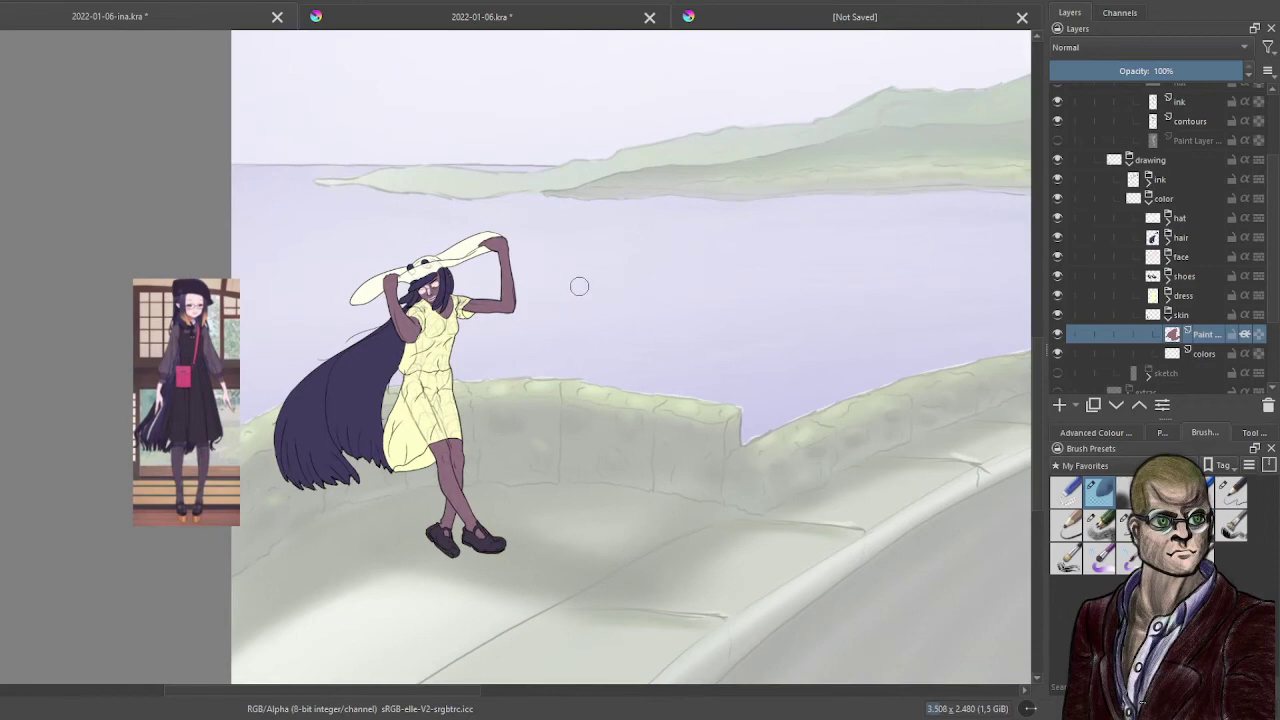
pyautogui.scroll(3, 579, 287)
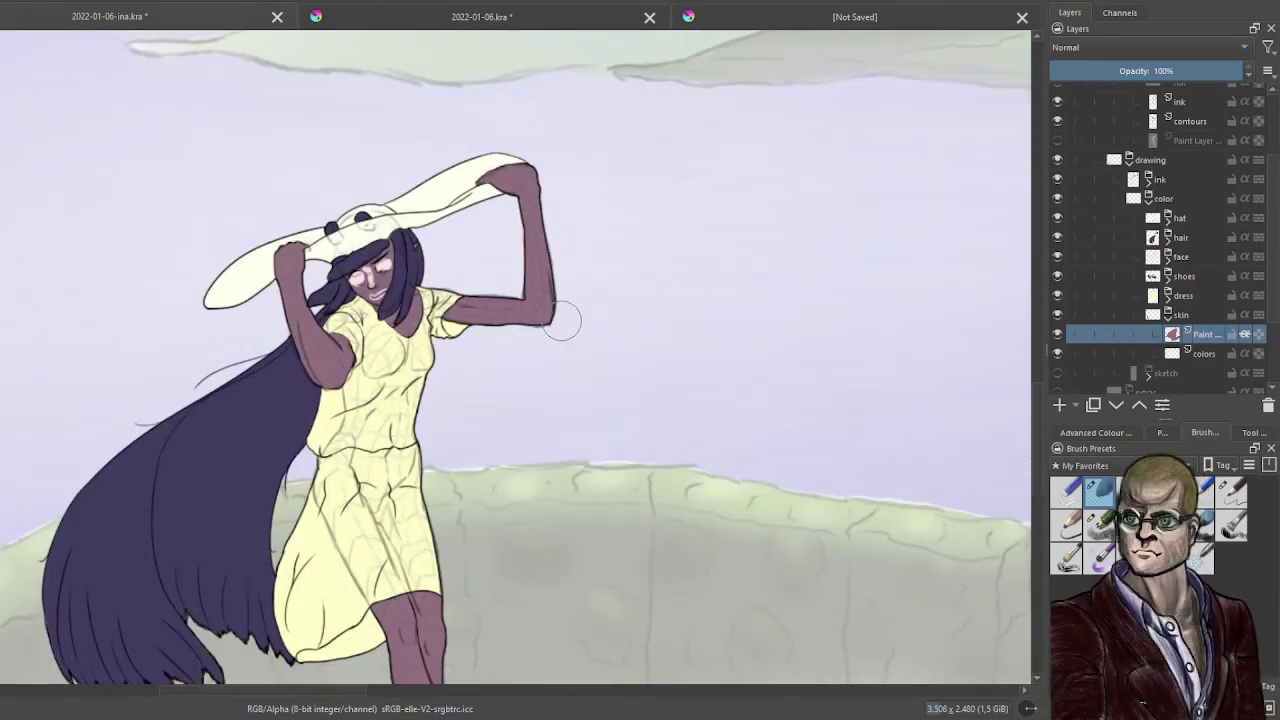
pyautogui.scroll(1, 563, 322)
pyautogui.moveTo(445, 283); pyautogui.dragTo(681, 364)
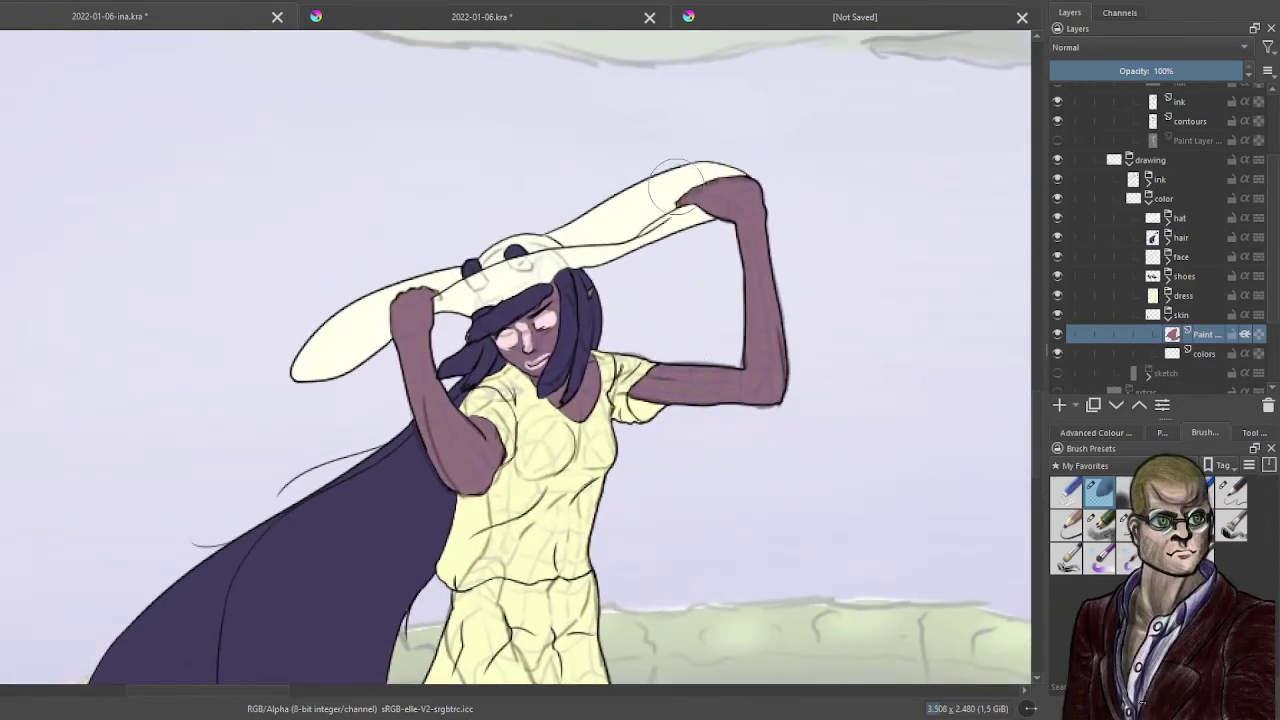
pyautogui.moveTo(675, 196)
pyautogui.mouseDown()
pyautogui.moveTo(698, 167)
pyautogui.moveTo(676, 198)
pyautogui.moveTo(712, 152)
pyautogui.moveTo(664, 198)
pyautogui.moveTo(727, 147)
pyautogui.mouseUp()
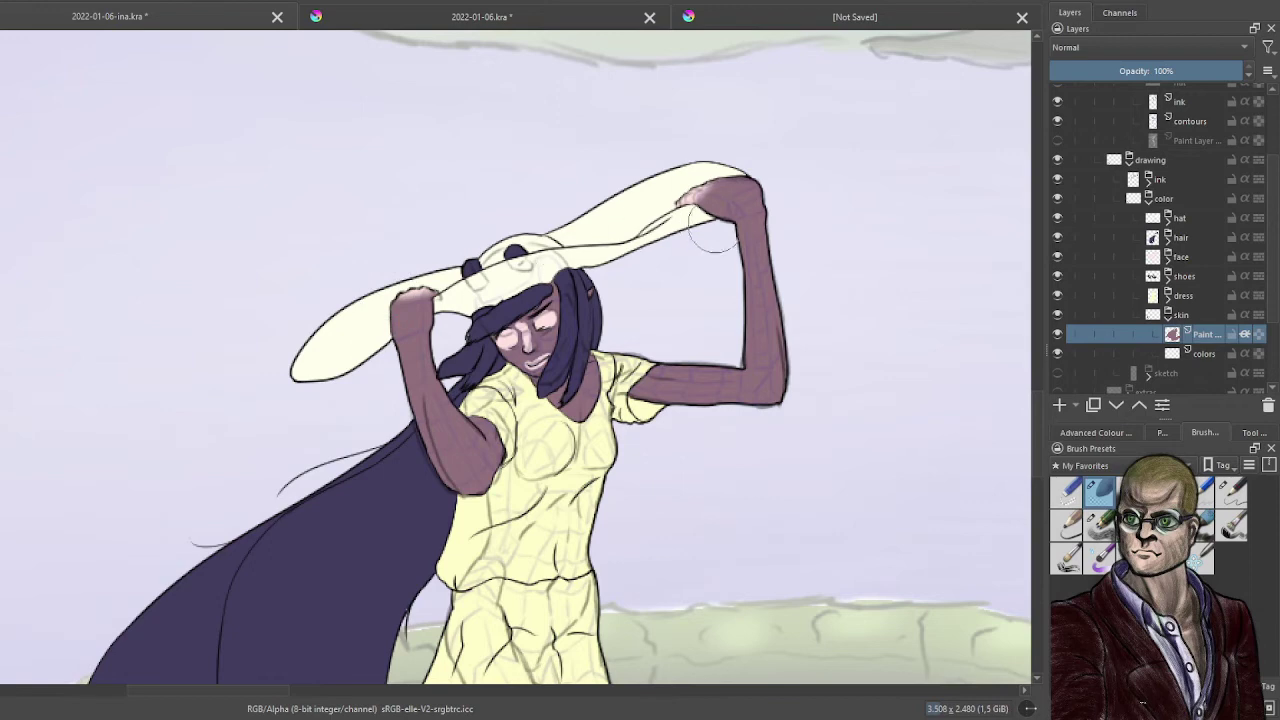
pyautogui.moveTo(714, 238); pyautogui.dragTo(705, 222)
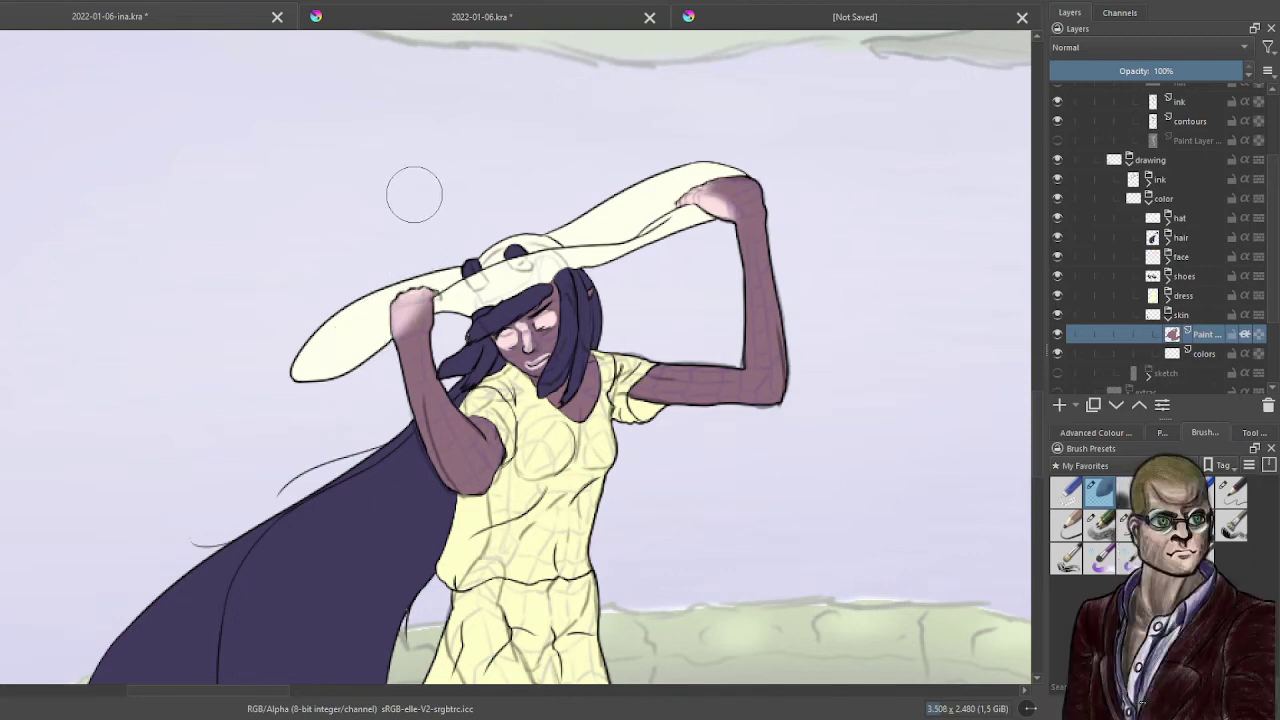
# - Brush light highlights along both raised arms following the contour lines, undoing the last two strokes
pyautogui.scroll(-5, 605, 418)
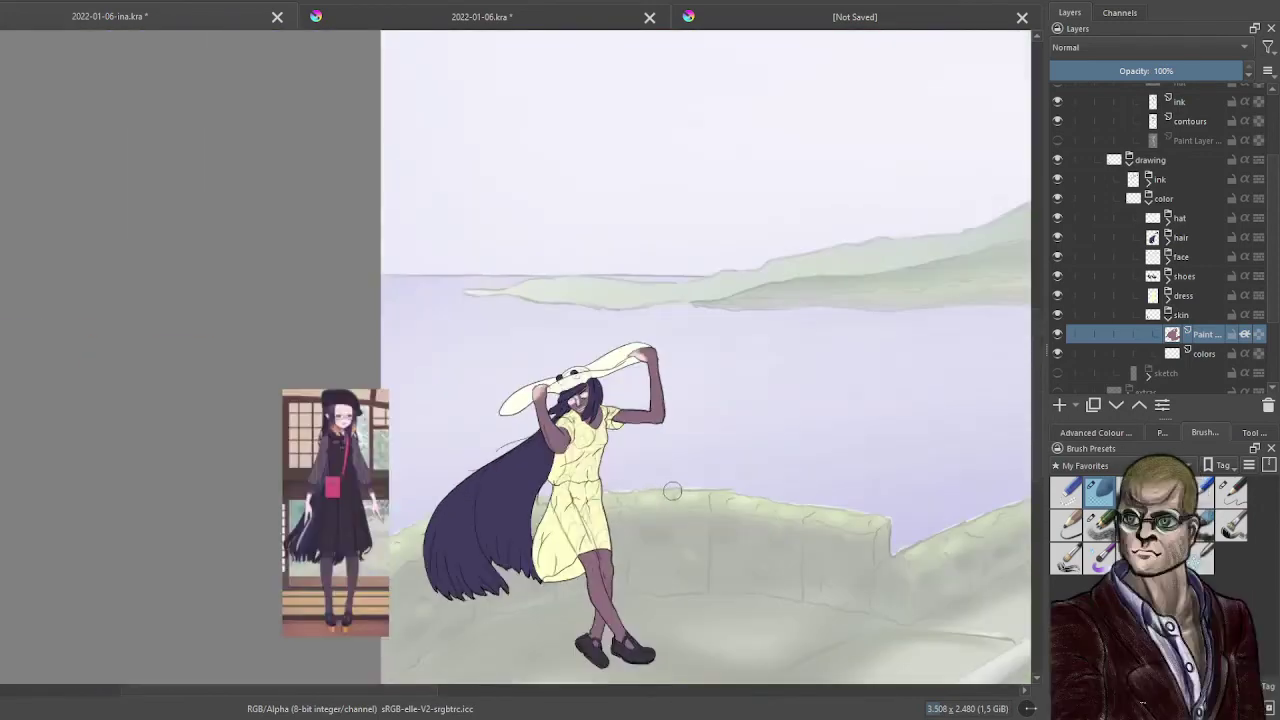
pyautogui.moveTo(677, 500); pyautogui.dragTo(574, 358)
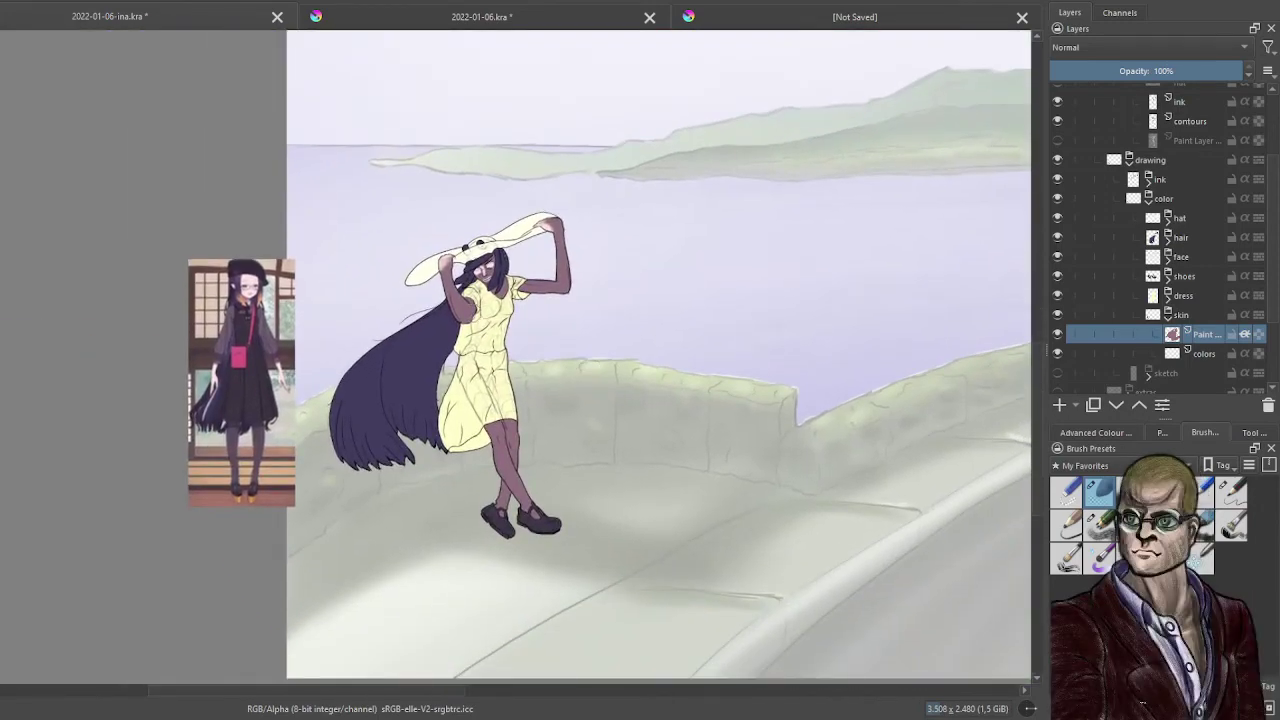
pyautogui.scroll(6, 654, 317)
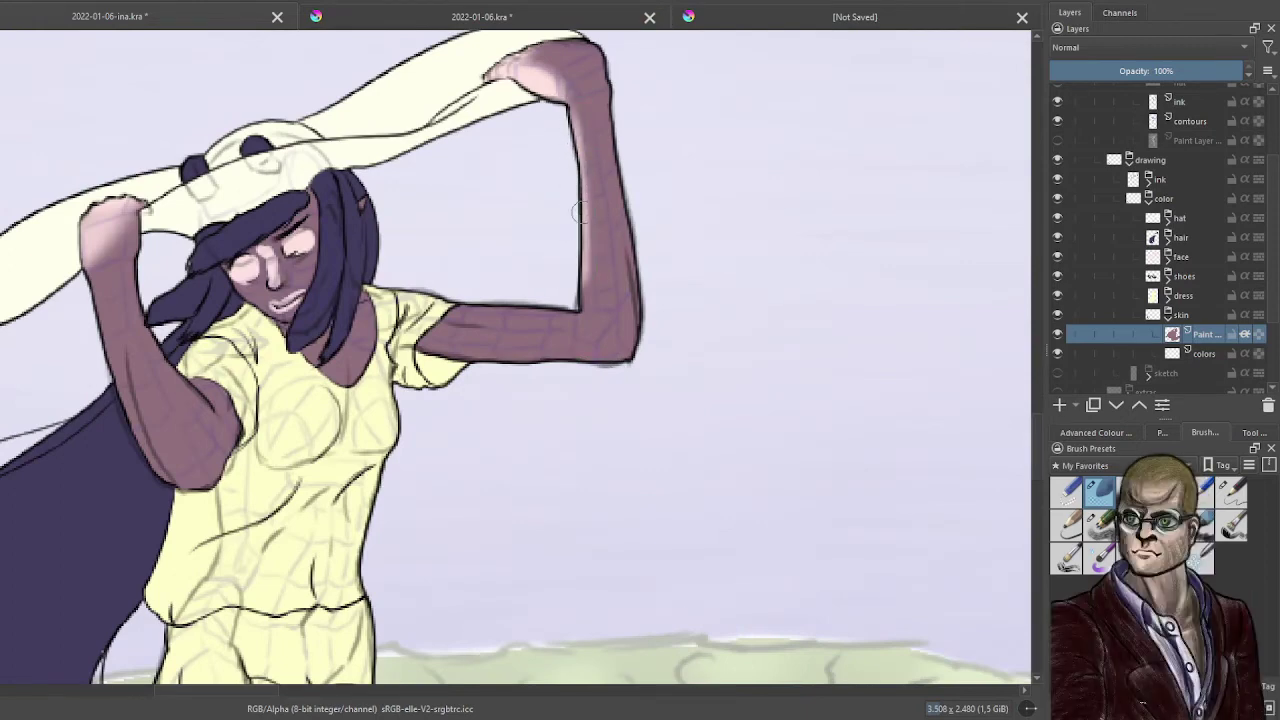
pyautogui.moveTo(578, 268)
pyautogui.mouseDown()
pyautogui.moveTo(567, 130)
pyautogui.moveTo(578, 296)
pyautogui.moveTo(589, 268)
pyautogui.moveTo(556, 297)
pyautogui.moveTo(571, 298)
pyautogui.moveTo(459, 298)
pyautogui.moveTo(568, 304)
pyautogui.moveTo(480, 292)
pyautogui.mouseUp()
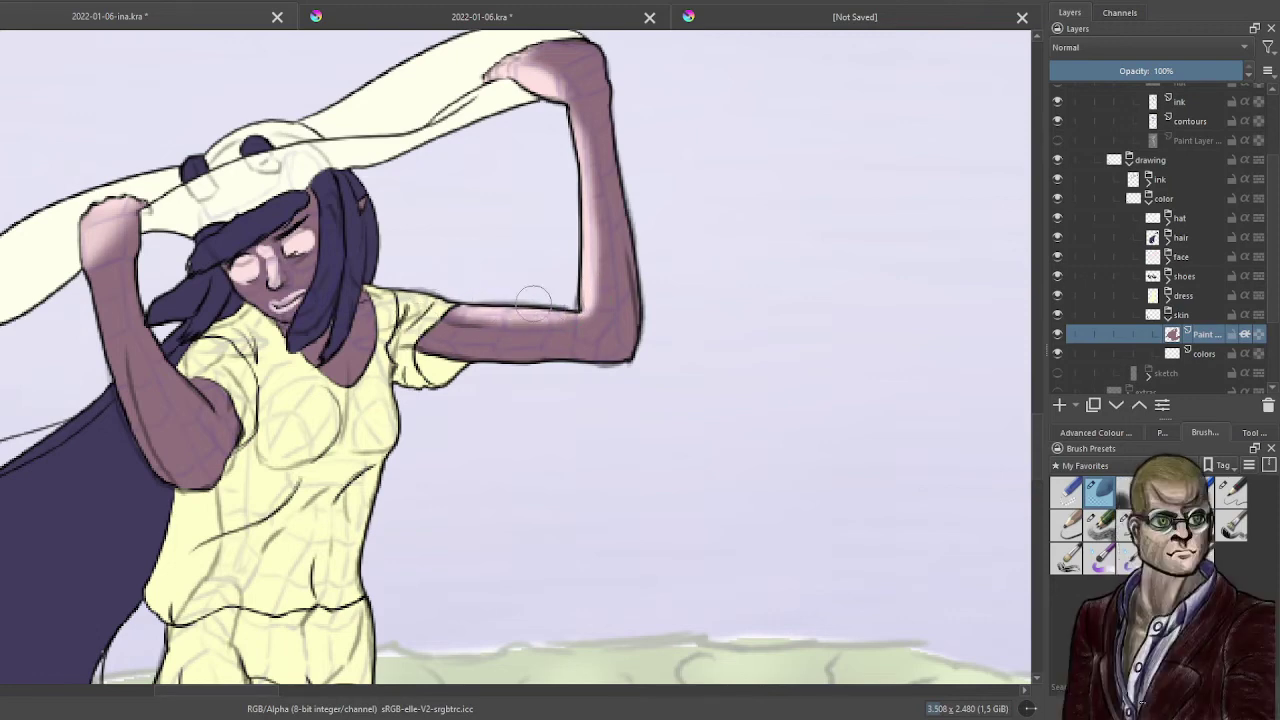
pyautogui.hotkey('ctrl', 'z')
pyautogui.hotkey('ctrl', 'z')
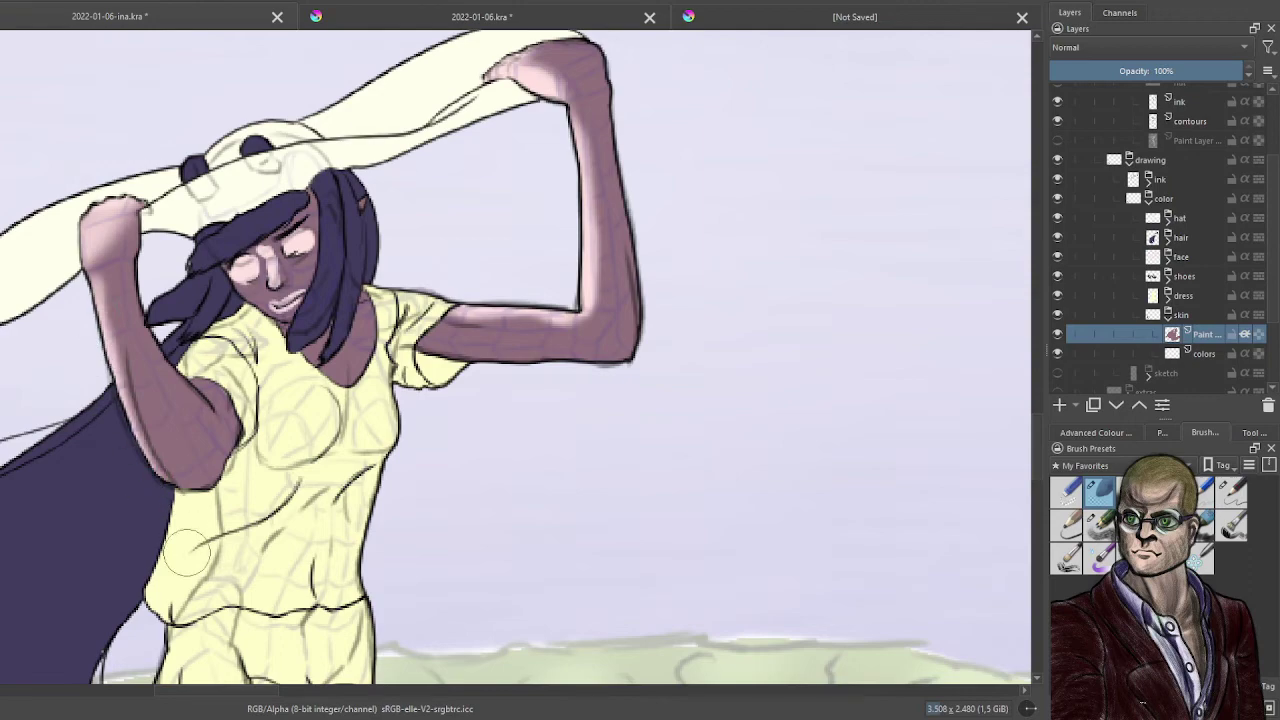
# - Paint light highlights on the girl's legs, covering the rear ankle and the outer edges of the shins and knee
pyautogui.scroll(-5, 185, 552)
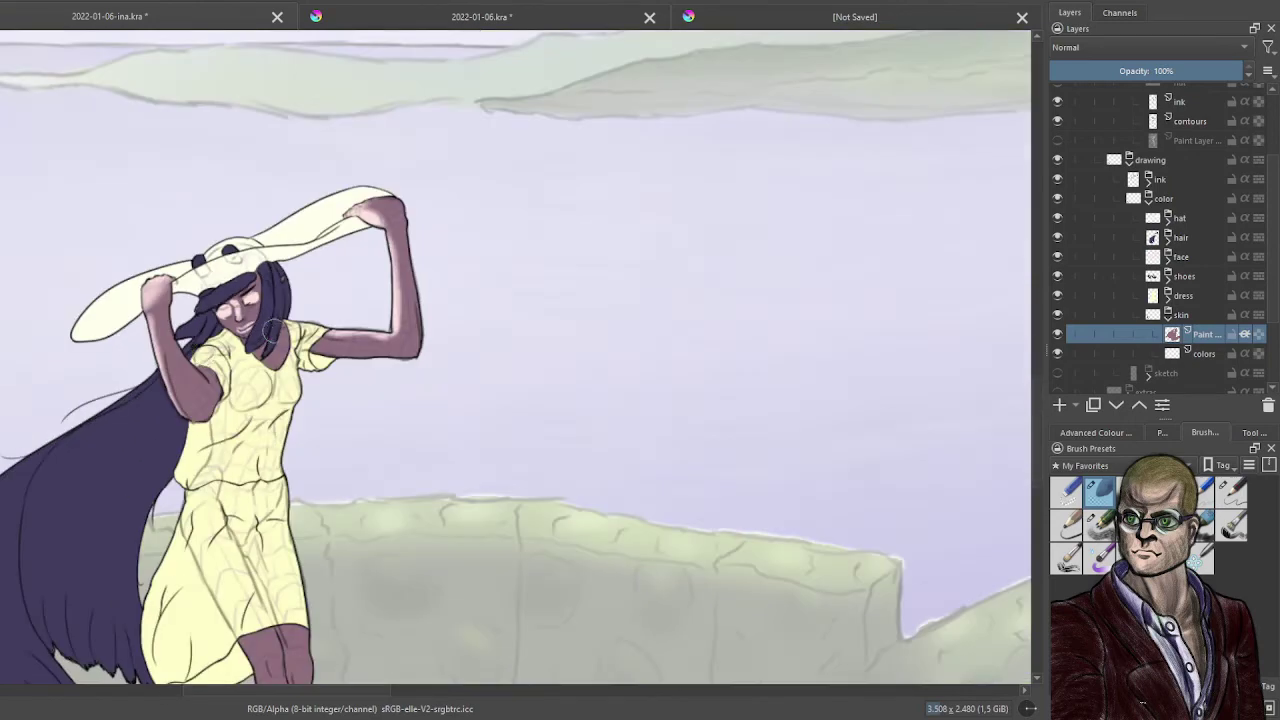
pyautogui.scroll(5, 440, 425)
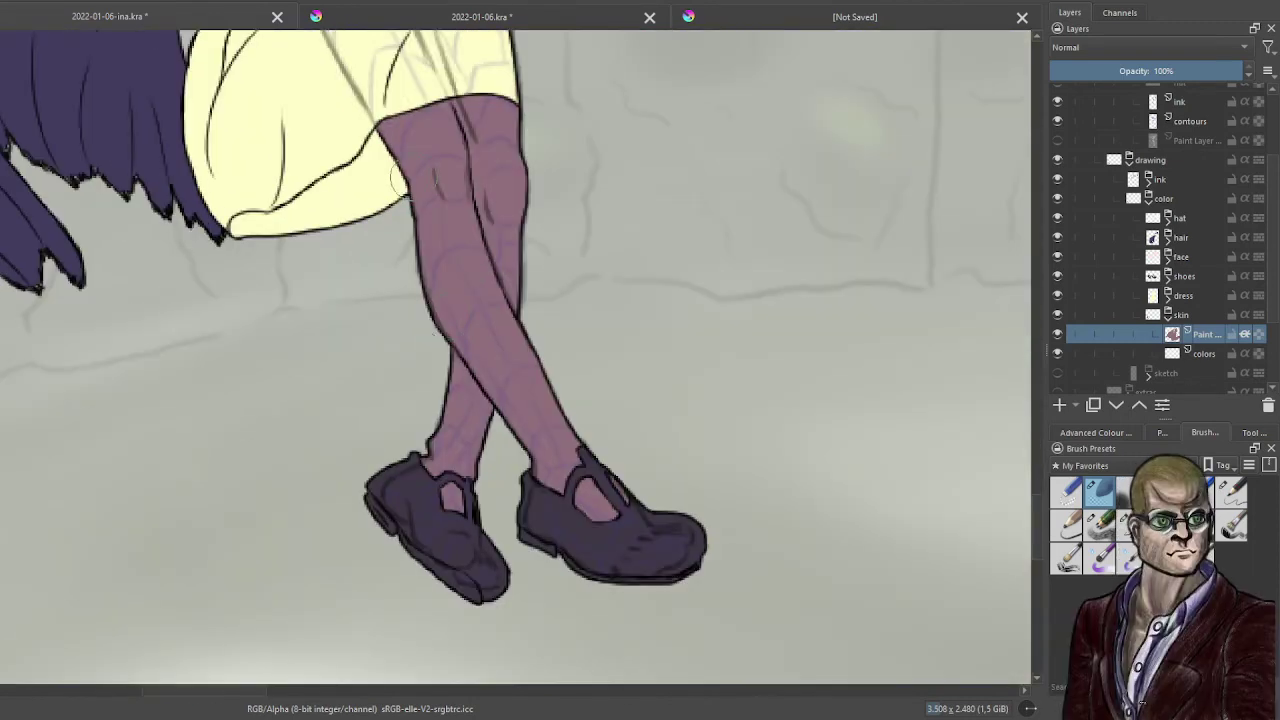
pyautogui.moveTo(410, 268); pyautogui.dragTo(437, 334)
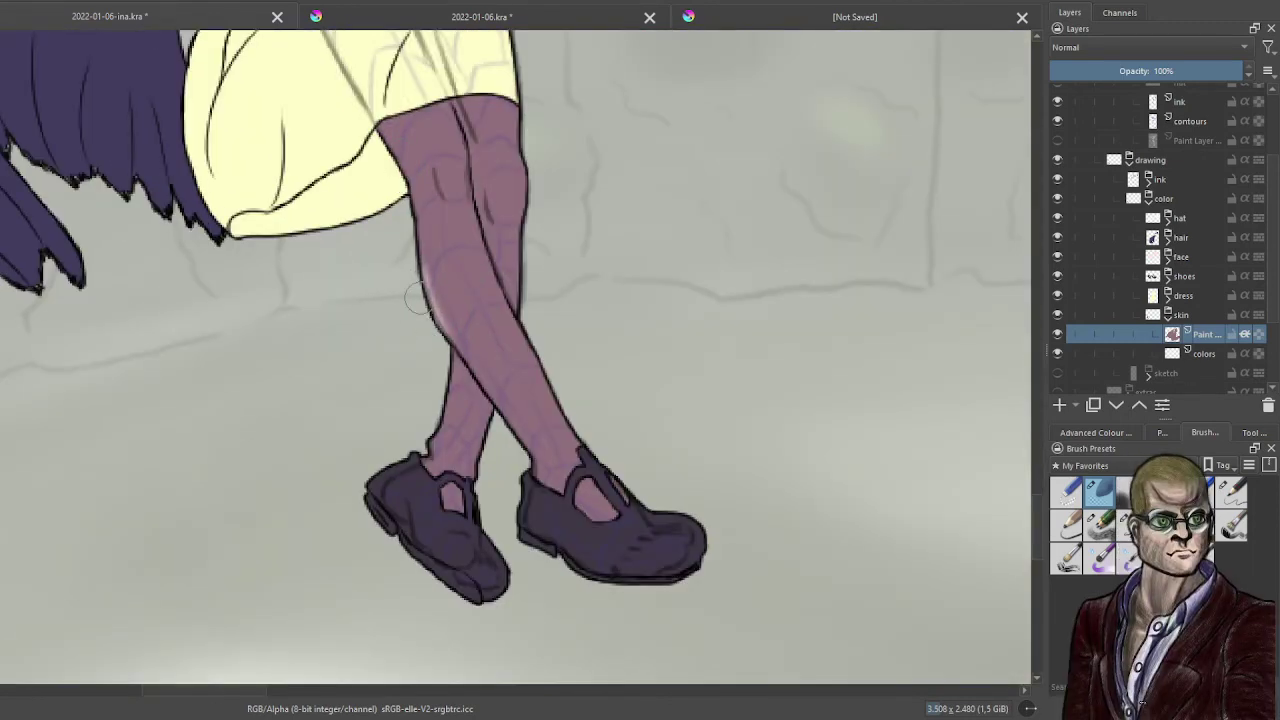
pyautogui.moveTo(440, 385)
pyautogui.mouseDown()
pyautogui.moveTo(445, 435)
pyautogui.moveTo(452, 400)
pyautogui.moveTo(430, 458)
pyautogui.moveTo(425, 448)
pyautogui.moveTo(449, 512)
pyautogui.moveTo(450, 426)
pyautogui.mouseUp()
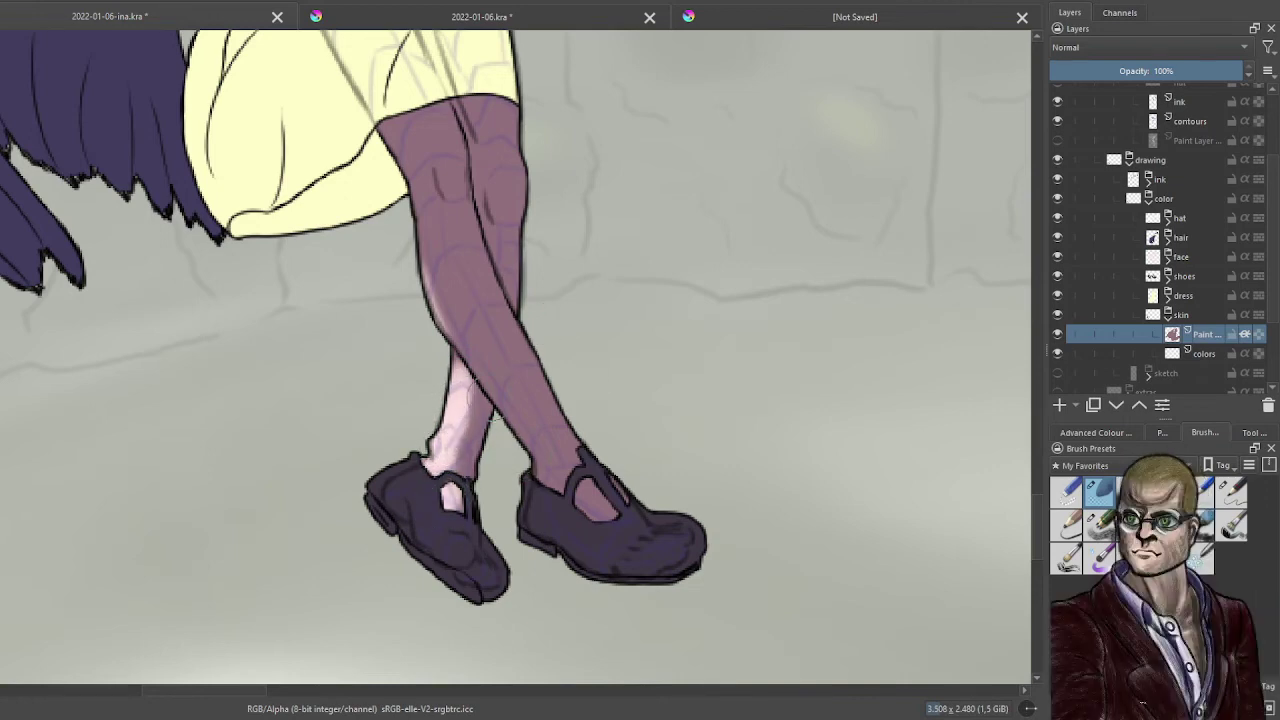
pyautogui.moveTo(527, 473); pyautogui.dragTo(566, 515)
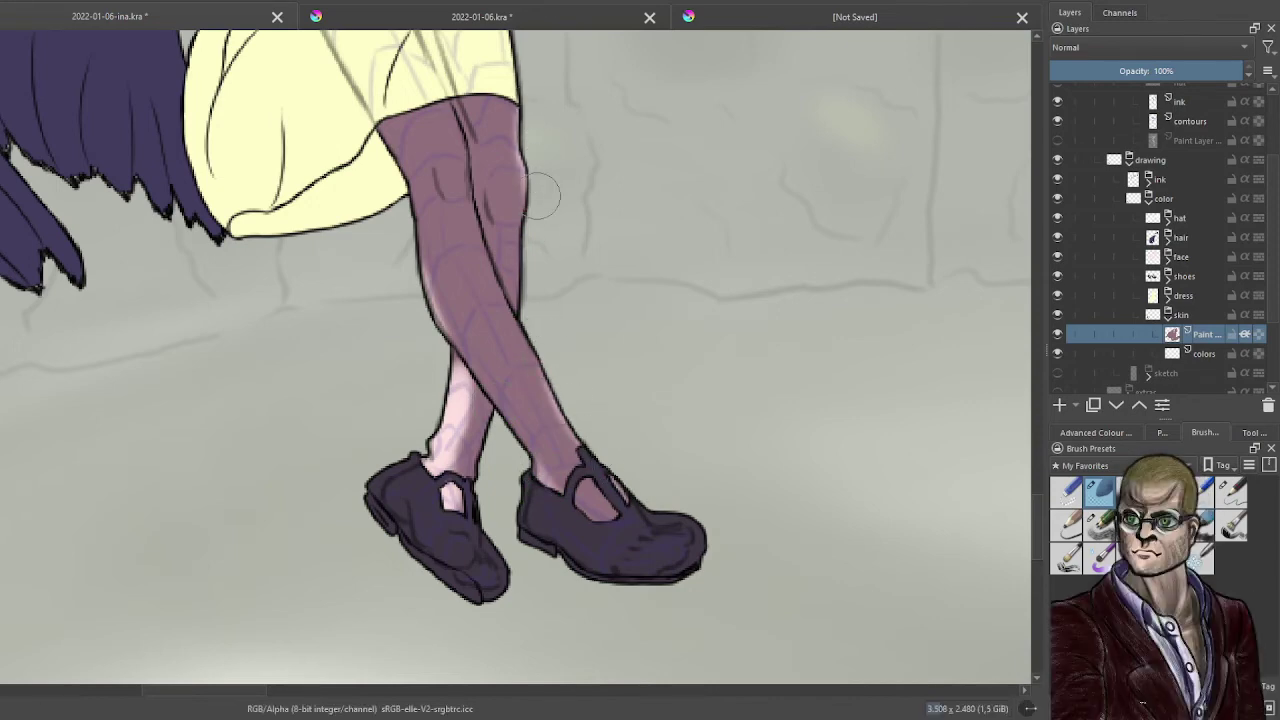
pyautogui.moveTo(533, 212); pyautogui.dragTo(536, 290)
pyautogui.moveTo(394, 195); pyautogui.dragTo(420, 312)
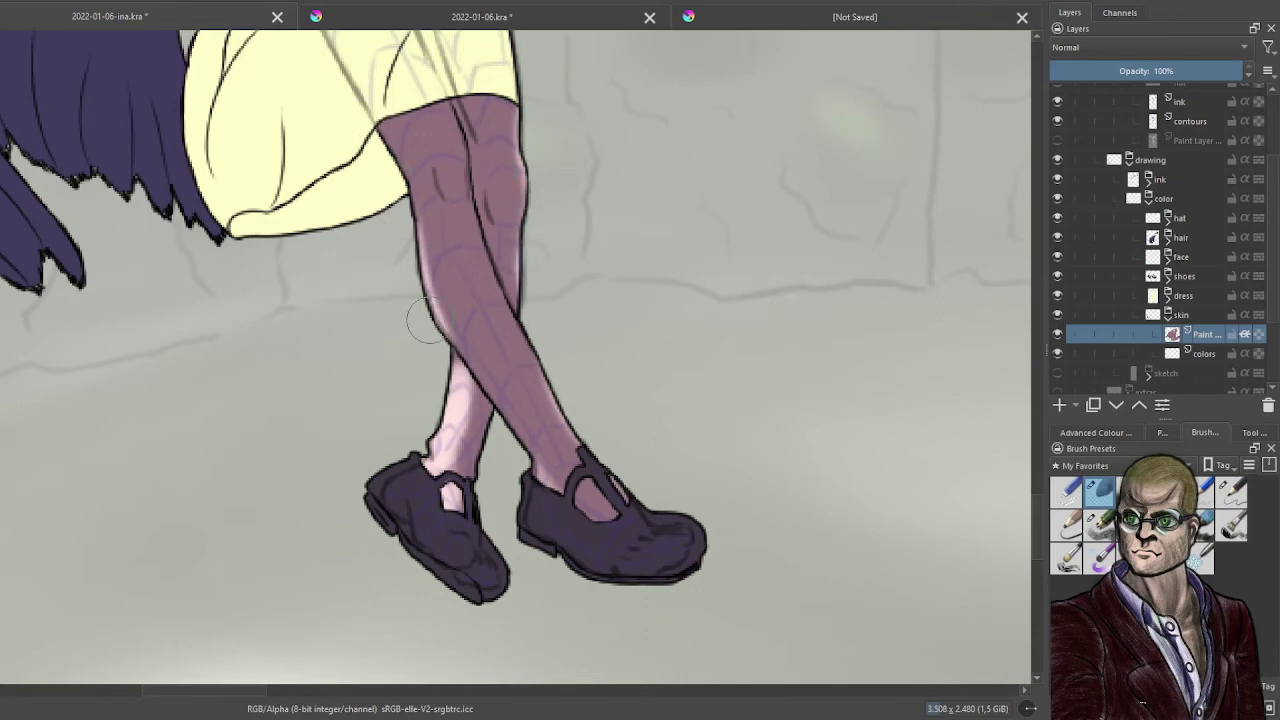
# - Hide the face group and paint soft highlights on the nose, cheek and chin on the skin layer
pyautogui.scroll(-5, 427, 320)
pyautogui.scroll(3, 566, 277)
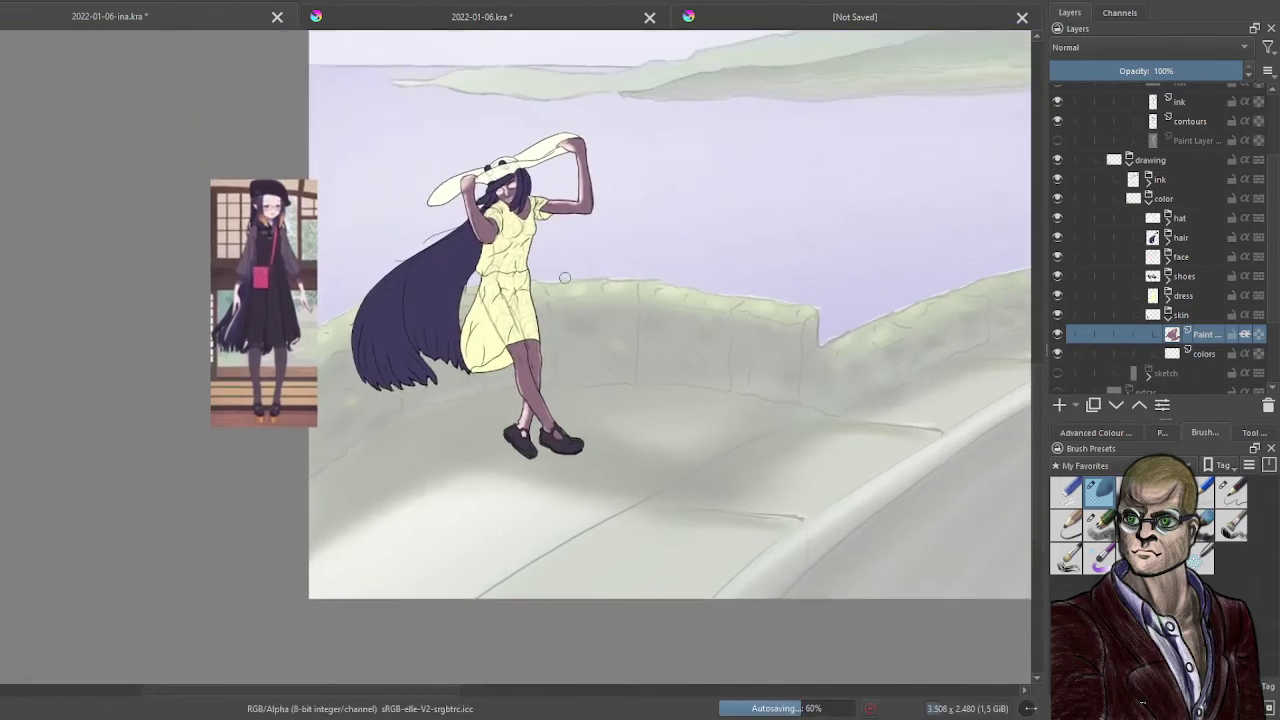
pyautogui.scroll(3, 636, 335)
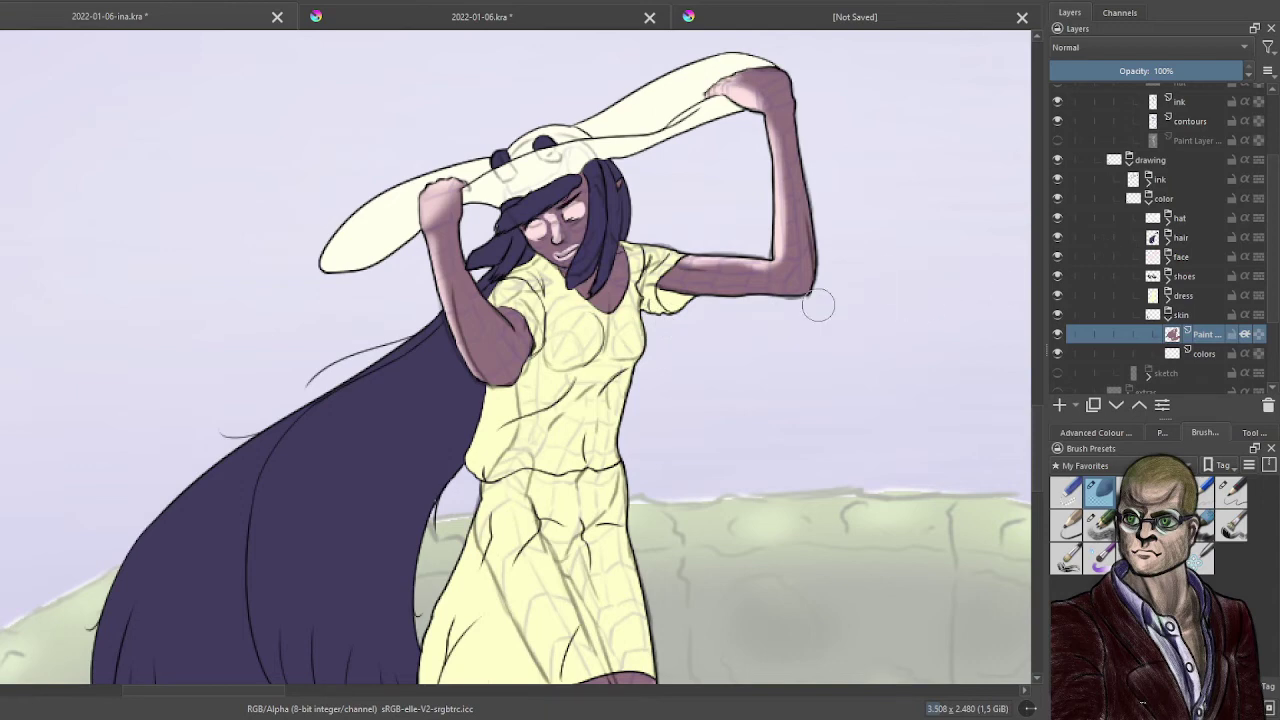
pyautogui.click(1058, 257)
pyautogui.scroll(3, 516, 195)
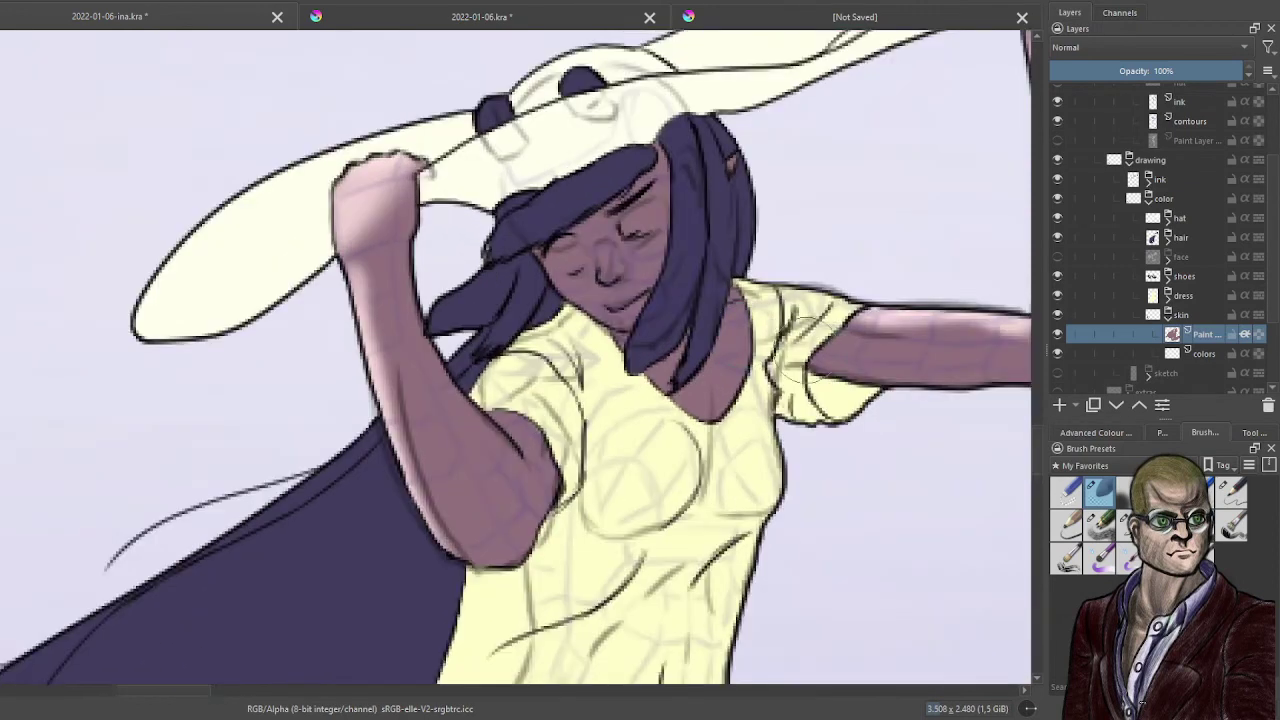
pyautogui.moveTo(809, 350); pyautogui.dragTo(706, 338)
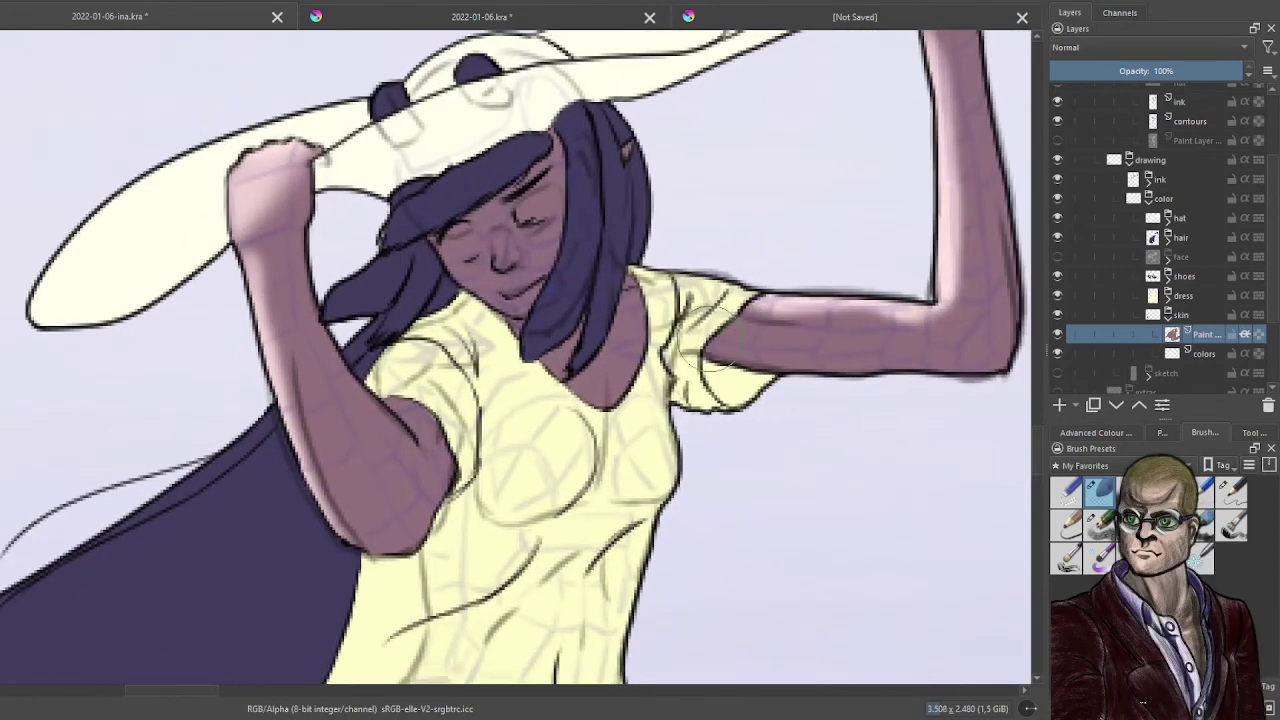
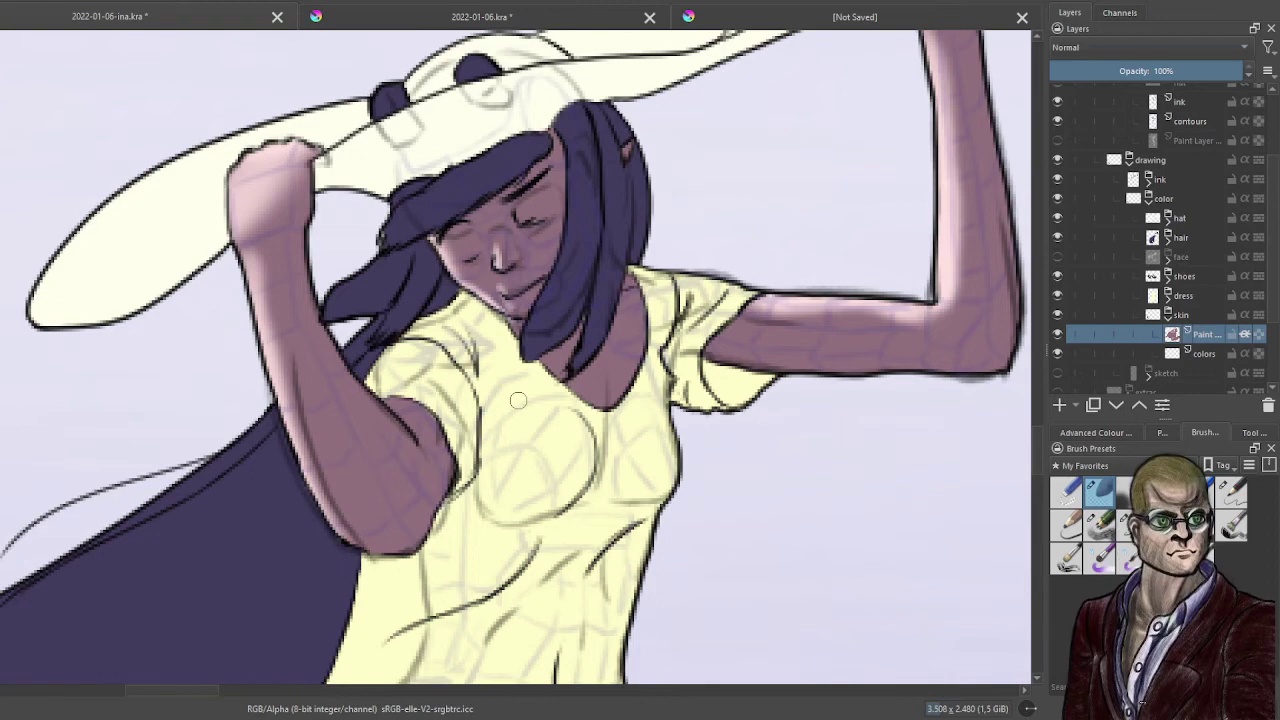
# - Bring up the Advanced Colour Selector and sample skin tones from the bent arm and its hand
pyautogui.scroll(-5, 518, 400)
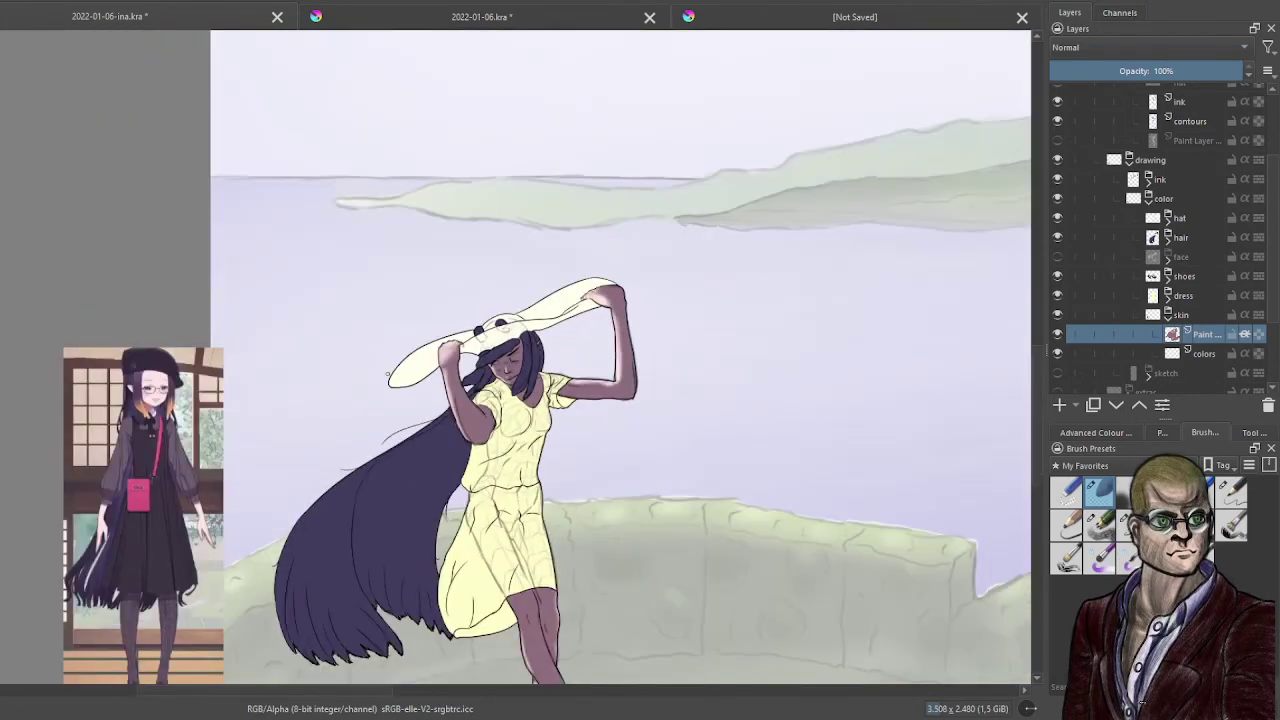
pyautogui.moveTo(484, 429); pyautogui.dragTo(587, 332)
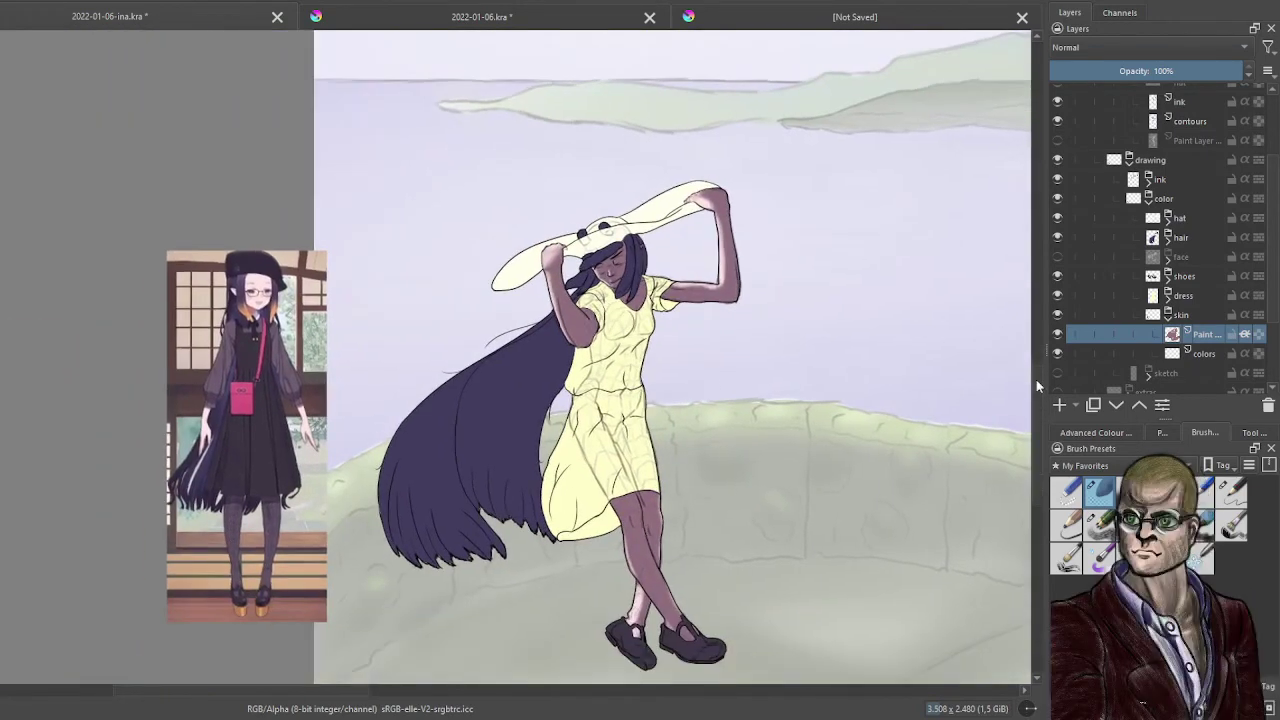
pyautogui.scroll(3, 680, 322)
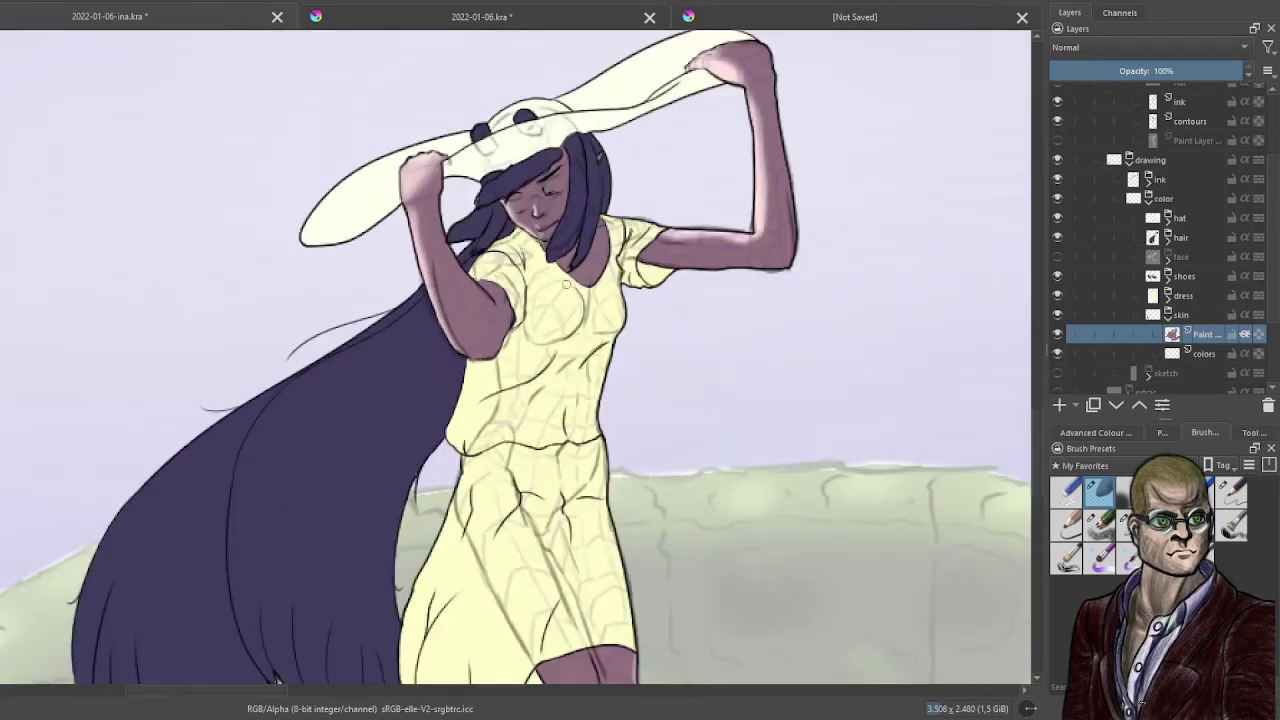
pyautogui.keyDown('ctrl'); pyautogui.click(465, 326); pyautogui.keyUp('ctrl')
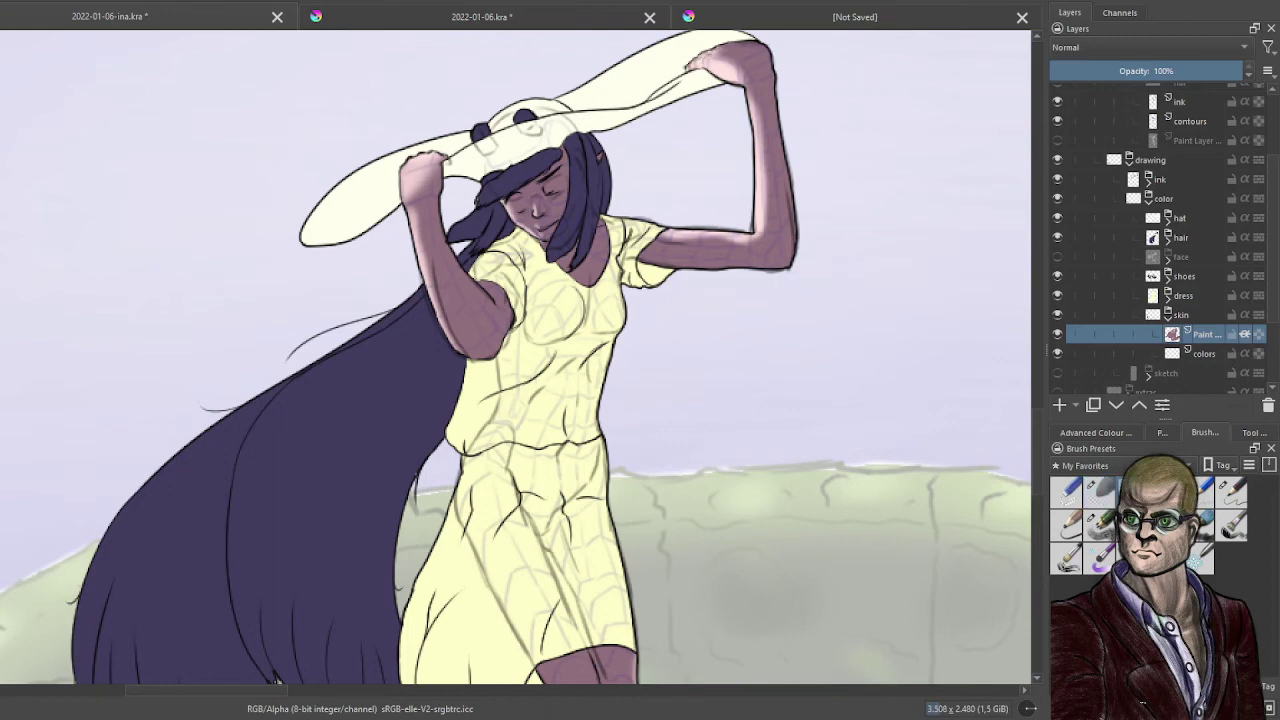
pyautogui.click(1100, 432)
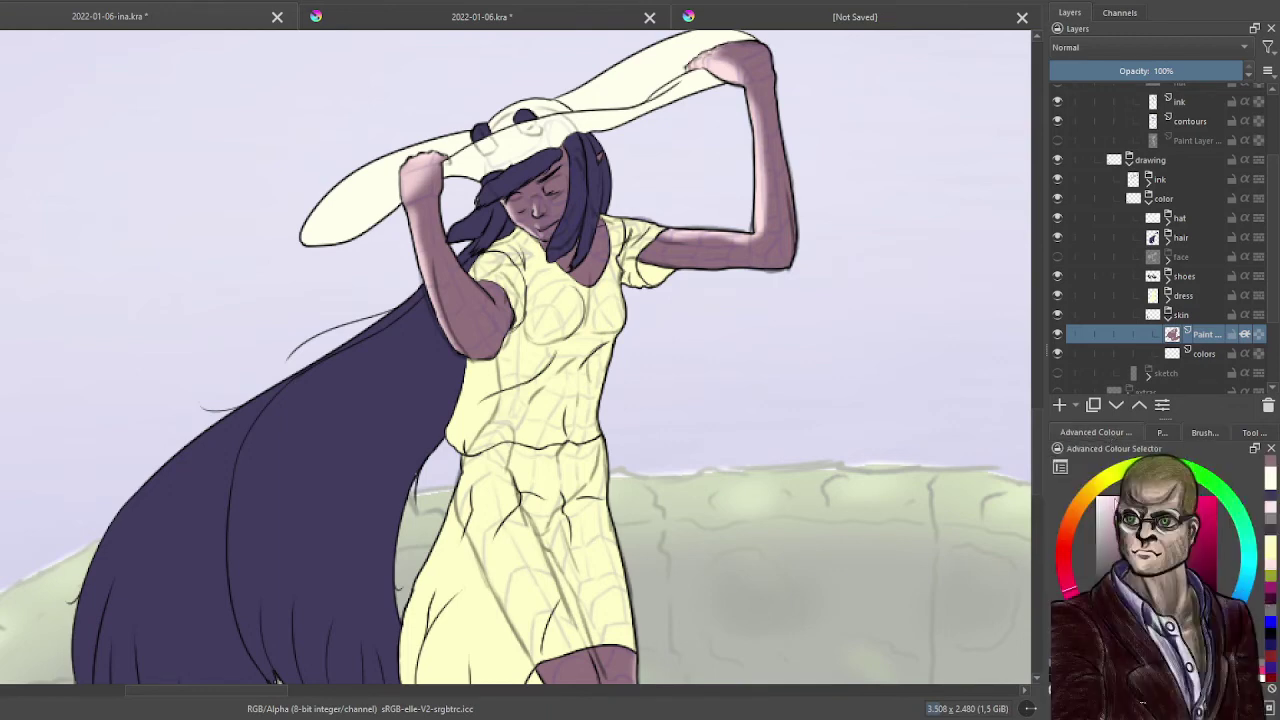
pyautogui.press('ctrl')
pyautogui.keyDown('ctrl'); pyautogui.click(410, 174); pyautogui.keyUp('ctrl')
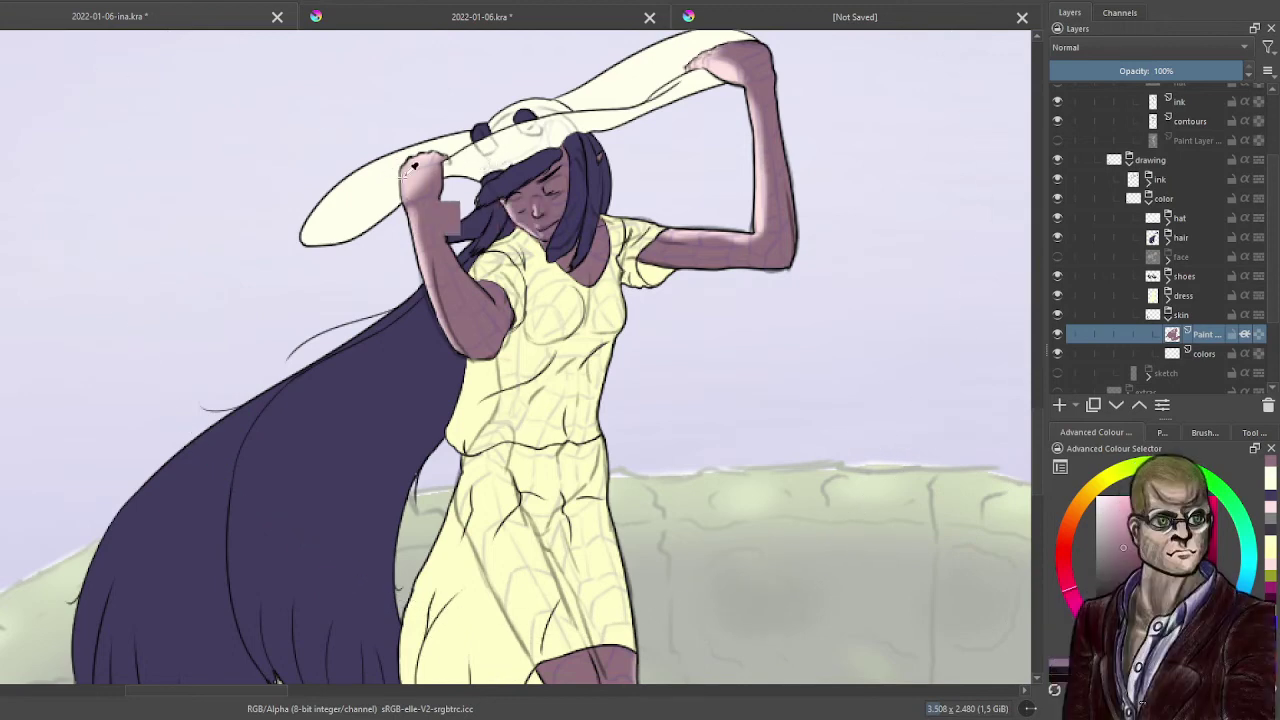
# - Frame the bent arm and face closely and shift the brush colour's hue towards red
pyautogui.scroll(1, 372, 213)
pyautogui.moveTo(354, 298); pyautogui.dragTo(462, 410)
pyautogui.scroll(1, 541, 321)
pyautogui.moveTo(664, 327); pyautogui.dragTo(604, 328)
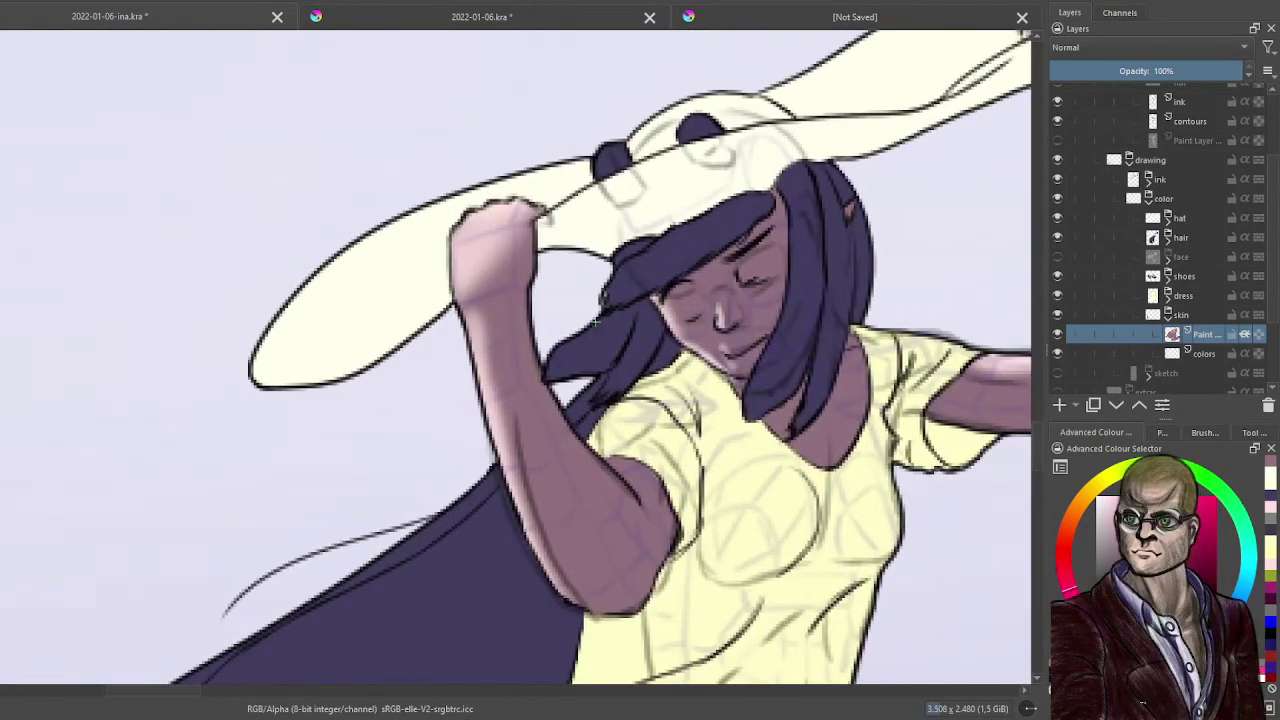
pyautogui.press('ctrl')
pyautogui.click(1068, 568)
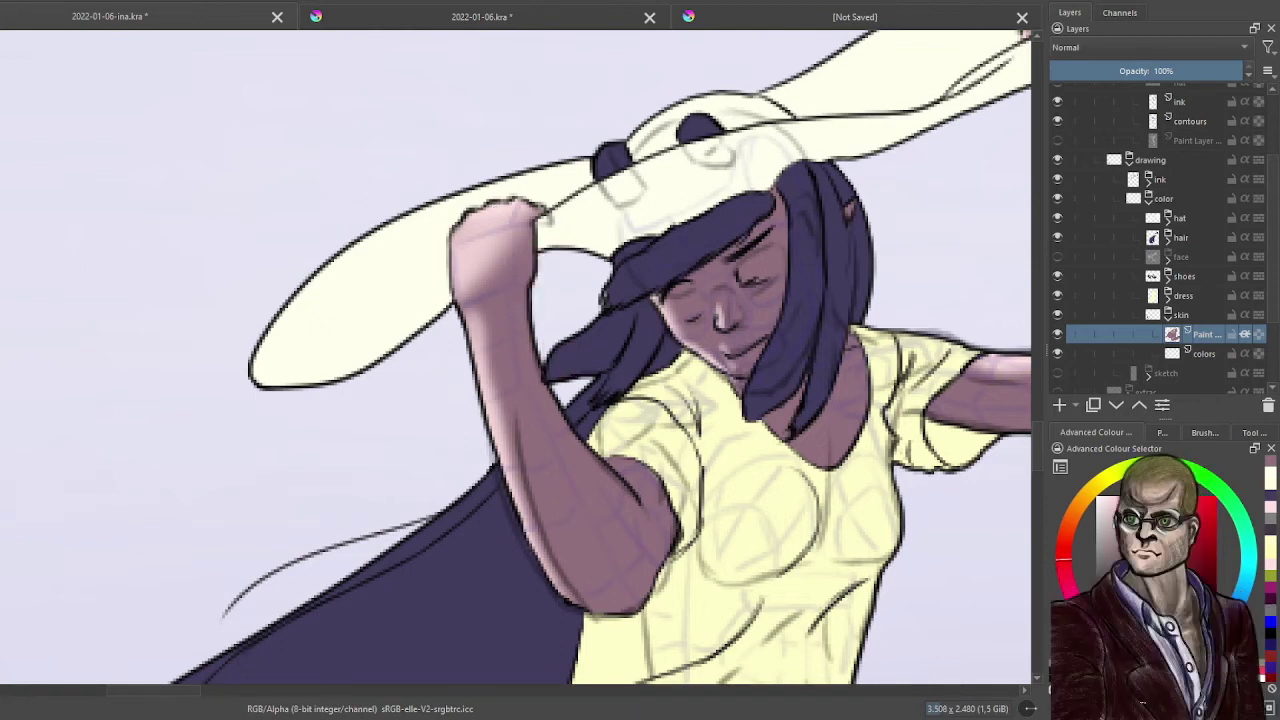
# - Enlarge the brush and repaint all of the girl's skin with one even reddish base tone, covering the earlier highlights
pyautogui.moveTo(805, 489)
pyautogui.mouseDown()
pyautogui.moveTo(737, 471)
pyautogui.moveTo(295, 455)
pyautogui.mouseUp()
pyautogui.moveTo(588, 420); pyautogui.dragTo(431, 506)
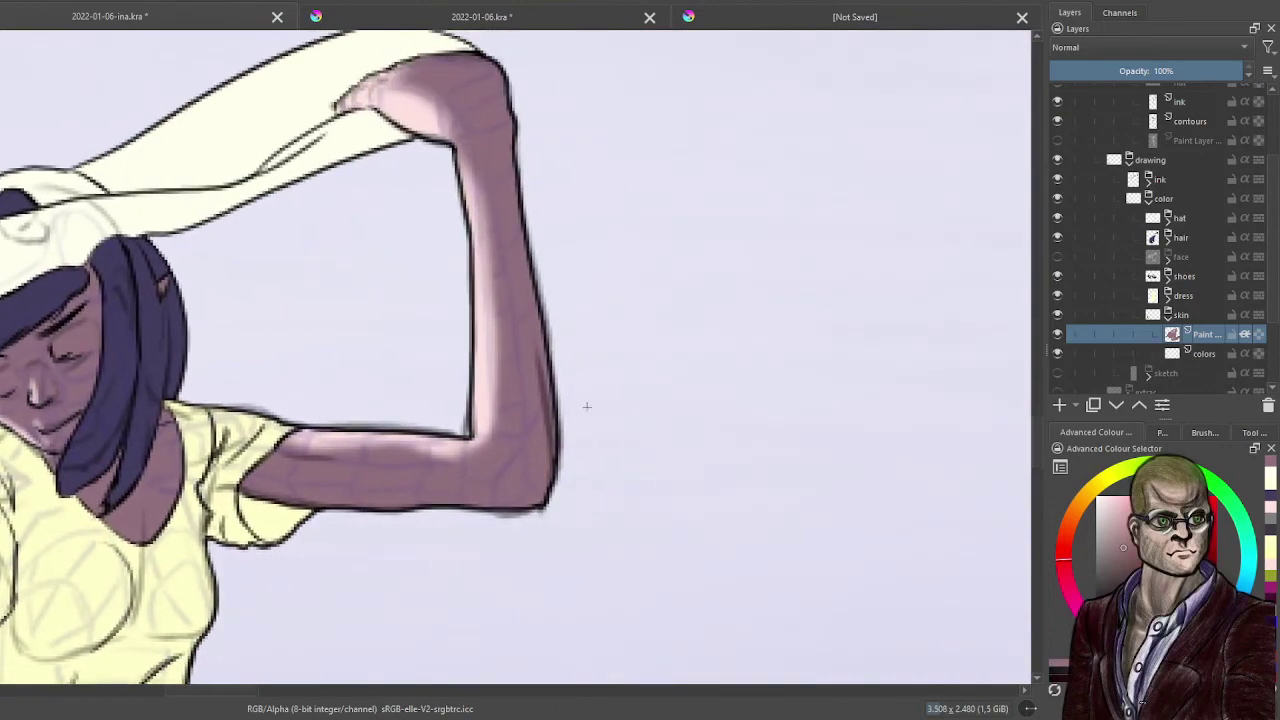
pyautogui.scroll(-4, 589, 405)
pyautogui.scroll(-1, 595, 395)
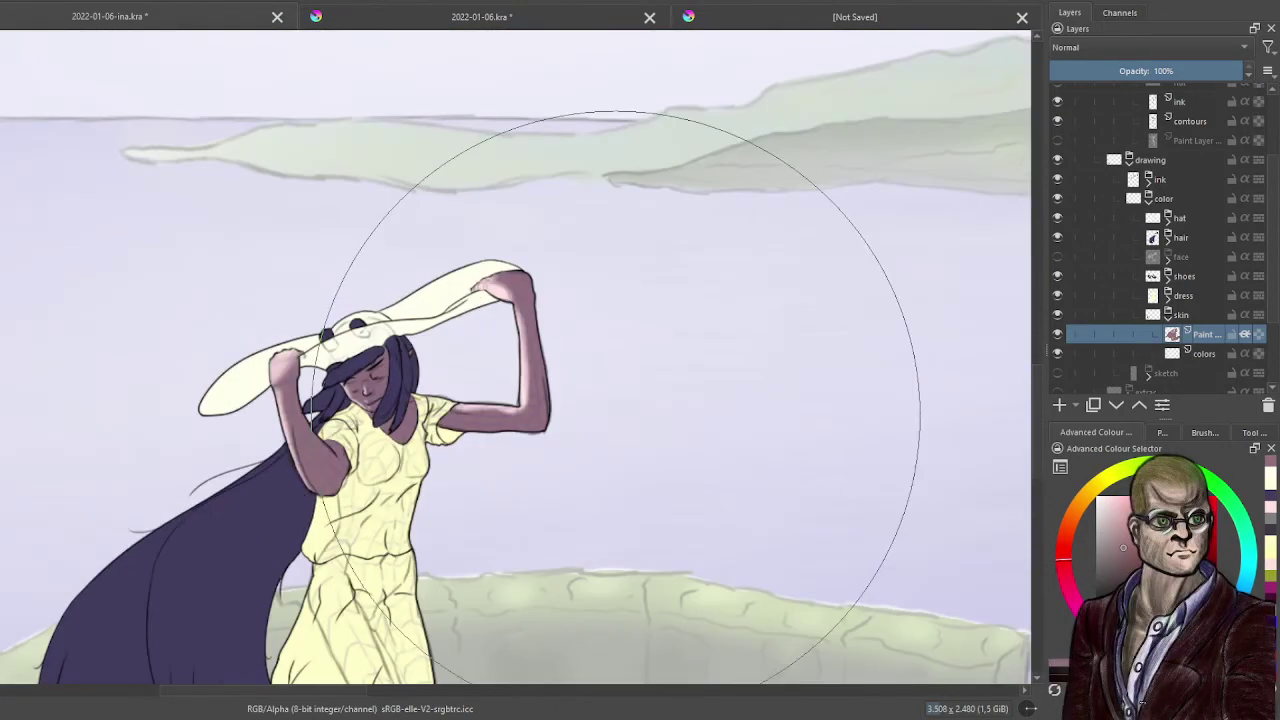
pyautogui.scroll(3, 598, 390)
pyautogui.scroll(1, 580, 410)
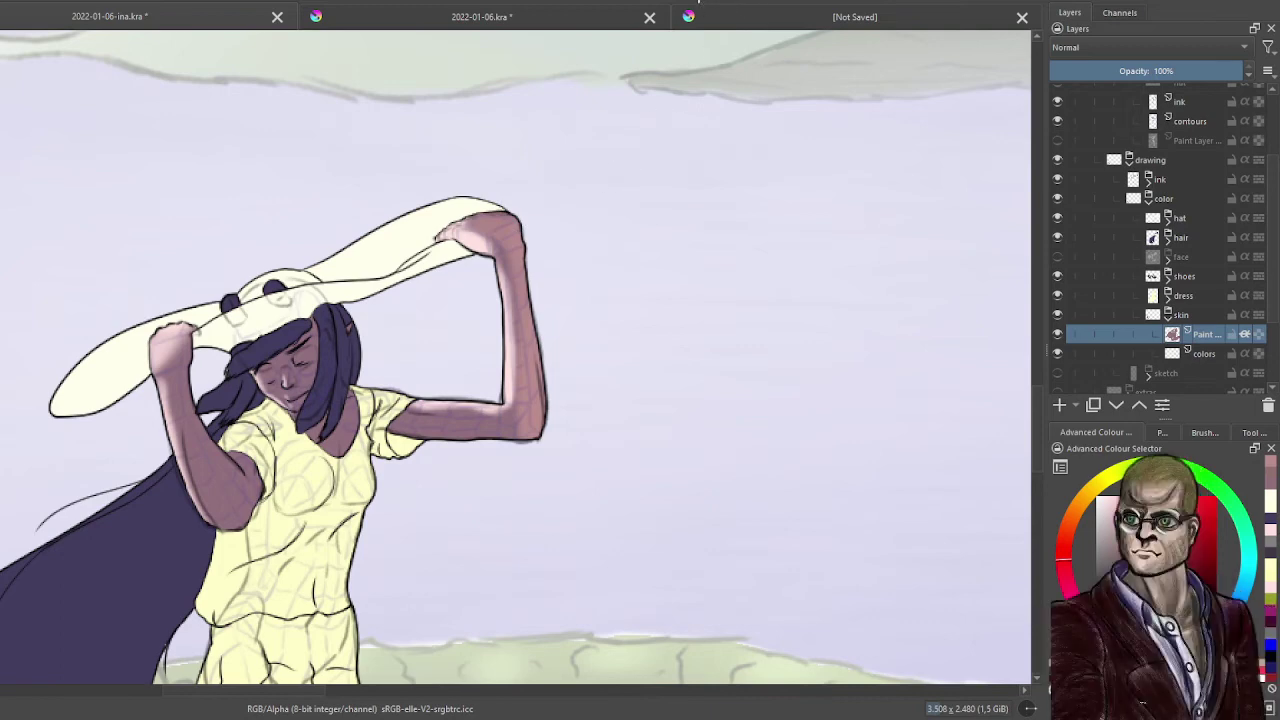
pyautogui.press(']')
pyautogui.press(']')
pyautogui.press(']')
pyautogui.press(']')
pyautogui.moveTo(596, 185)
pyautogui.mouseDown()
pyautogui.moveTo(200, 468)
pyautogui.moveTo(349, 526)
pyautogui.moveTo(609, 386)
pyautogui.moveTo(686, 229)
pyautogui.mouseUp()
pyautogui.scroll(-3, 350, 510)
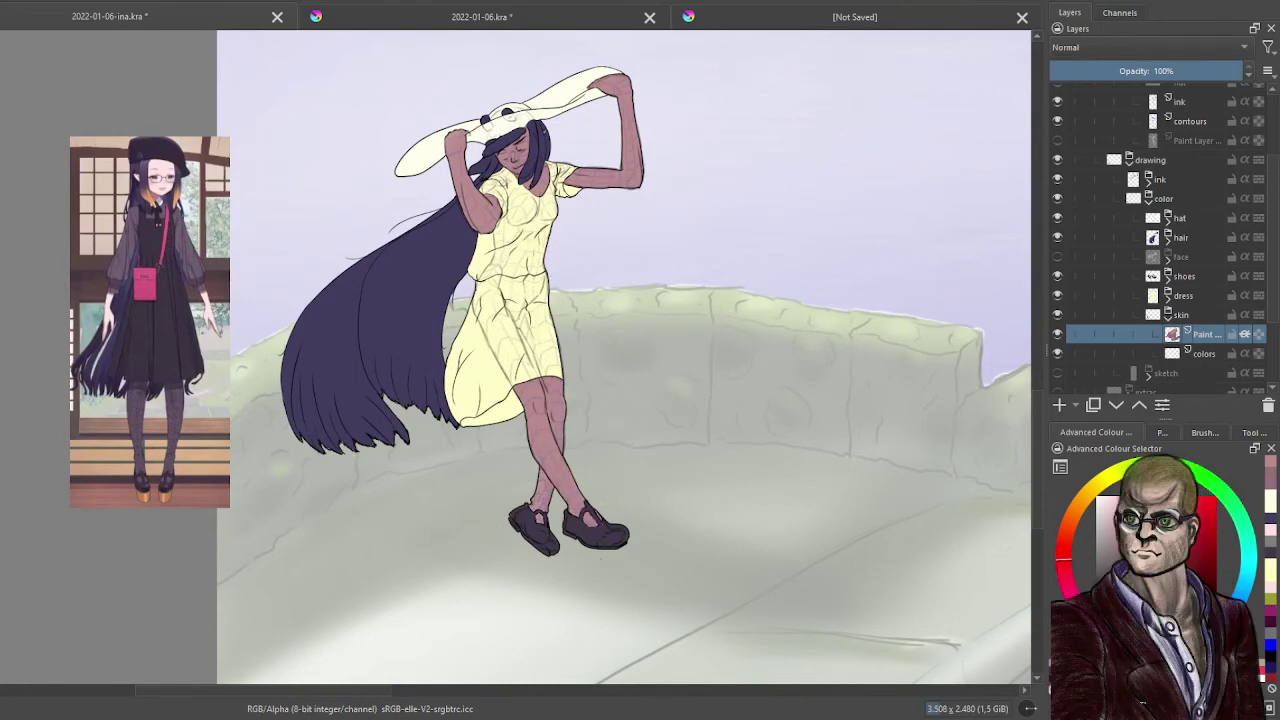
# - Choose the second brush preset in My Favorites and paint a light pink highlight over the fist and wrist of the bent arm
pyautogui.click(1204, 432)
pyautogui.click(1162, 432)
pyautogui.click(1204, 432)
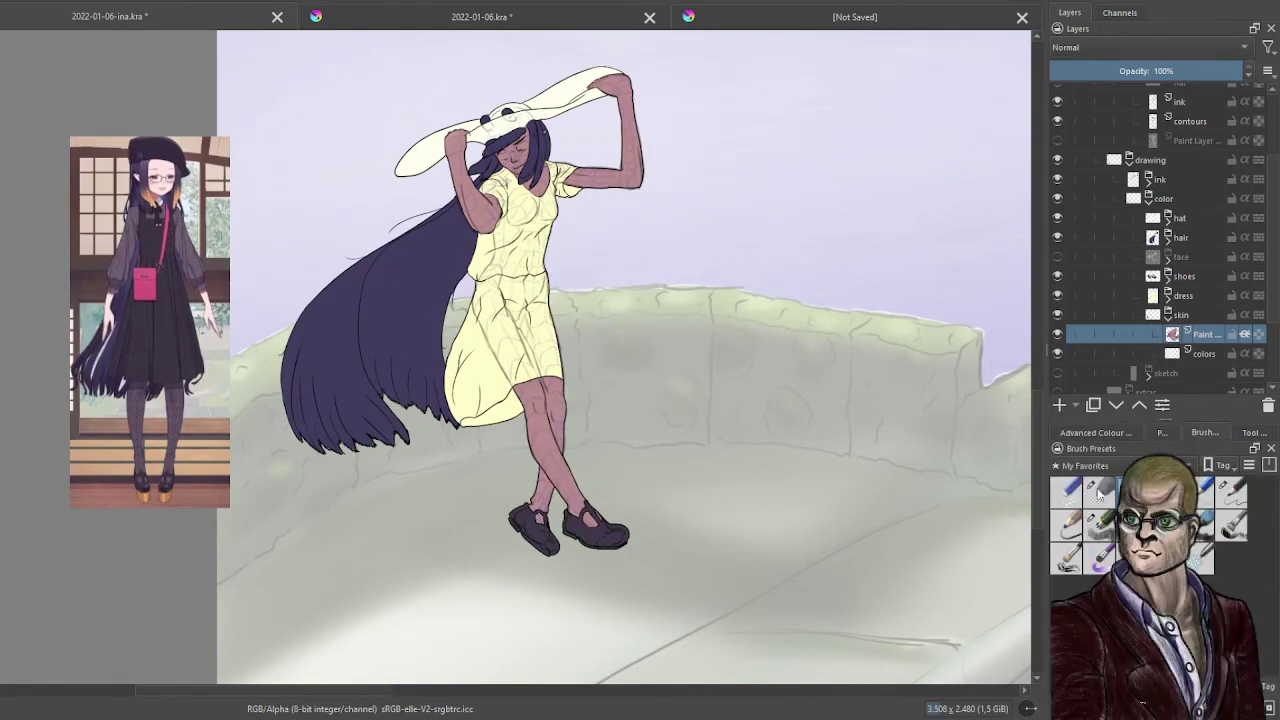
pyautogui.click(1100, 494)
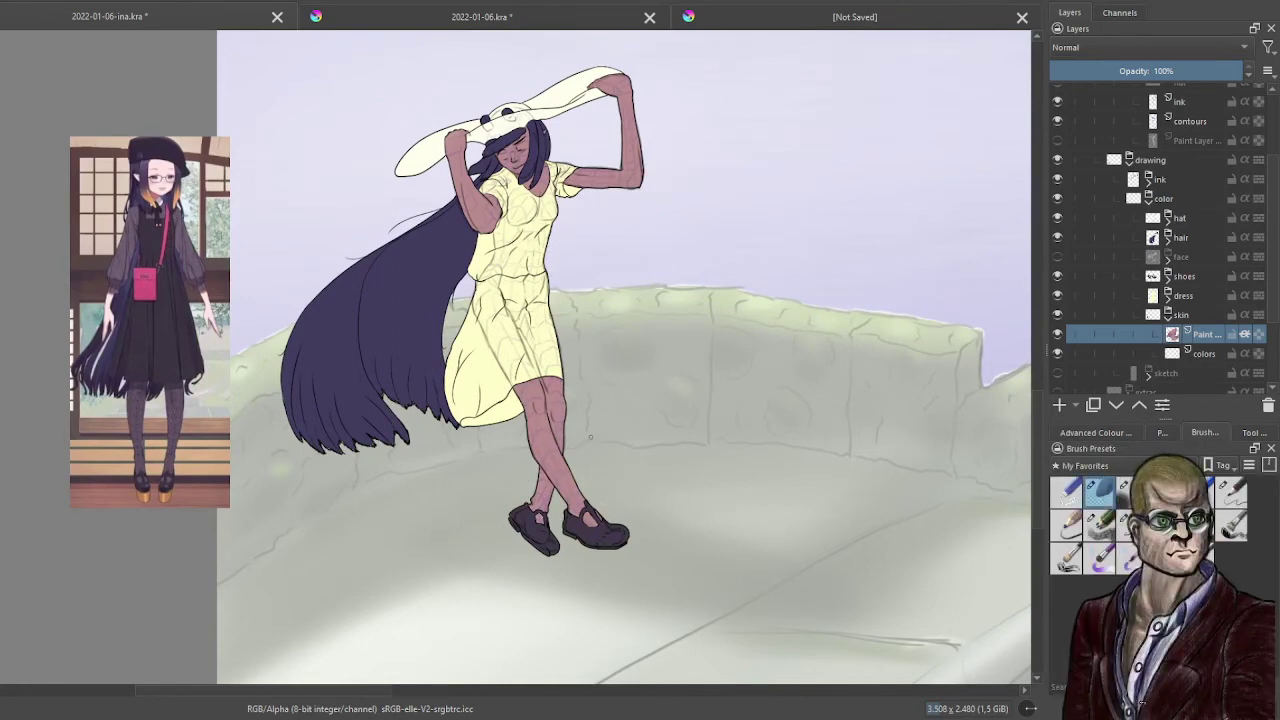
pyautogui.moveTo(559, 256); pyautogui.dragTo(608, 390)
pyautogui.scroll(3, 608, 380)
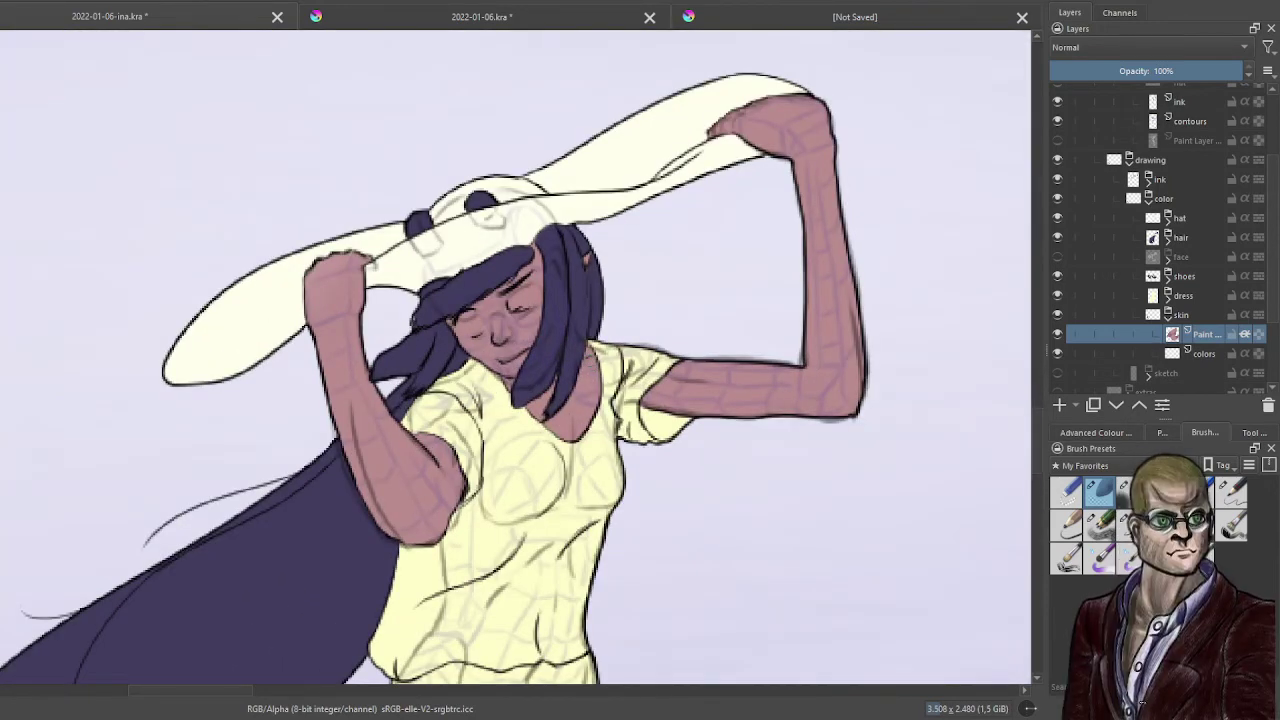
pyautogui.moveTo(337, 258)
pyautogui.mouseDown()
pyautogui.moveTo(376, 241)
pyautogui.moveTo(318, 267)
pyautogui.moveTo(384, 250)
pyautogui.moveTo(314, 288)
pyautogui.moveTo(376, 224)
pyautogui.moveTo(336, 285)
pyautogui.moveTo(317, 268)
pyautogui.moveTo(297, 320)
pyautogui.moveTo(328, 264)
pyautogui.moveTo(288, 320)
pyautogui.moveTo(329, 257)
pyautogui.moveTo(304, 289)
pyautogui.mouseUp()
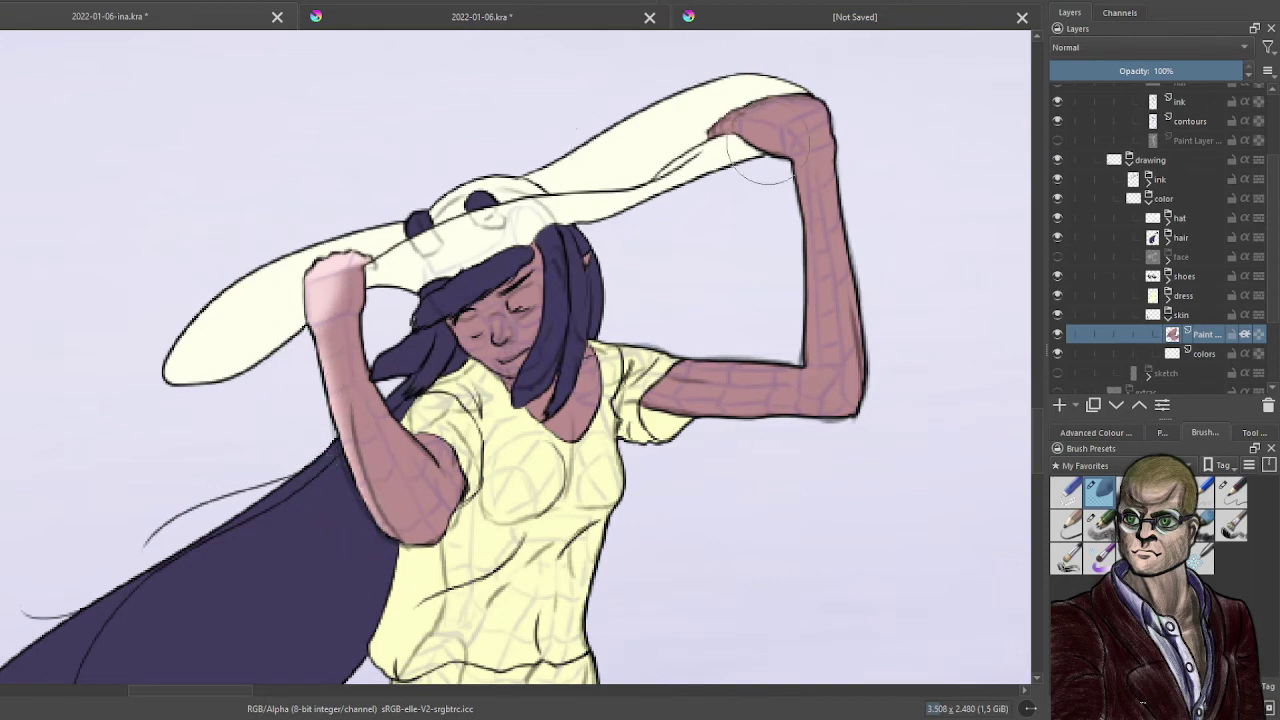
# - Paint light highlights on the hand gripping the far hat brim, along its forearm, and down the bent forearm to the elbow
pyautogui.moveTo(711, 115)
pyautogui.mouseDown()
pyautogui.moveTo(794, 72)
pyautogui.moveTo(830, 73)
pyautogui.moveTo(744, 97)
pyautogui.moveTo(740, 148)
pyautogui.moveTo(752, 175)
pyautogui.moveTo(747, 130)
pyautogui.moveTo(772, 199)
pyautogui.moveTo(771, 159)
pyautogui.moveTo(771, 306)
pyautogui.moveTo(780, 187)
pyautogui.moveTo(778, 318)
pyautogui.moveTo(780, 187)
pyautogui.moveTo(795, 245)
pyautogui.moveTo(793, 311)
pyautogui.mouseUp()
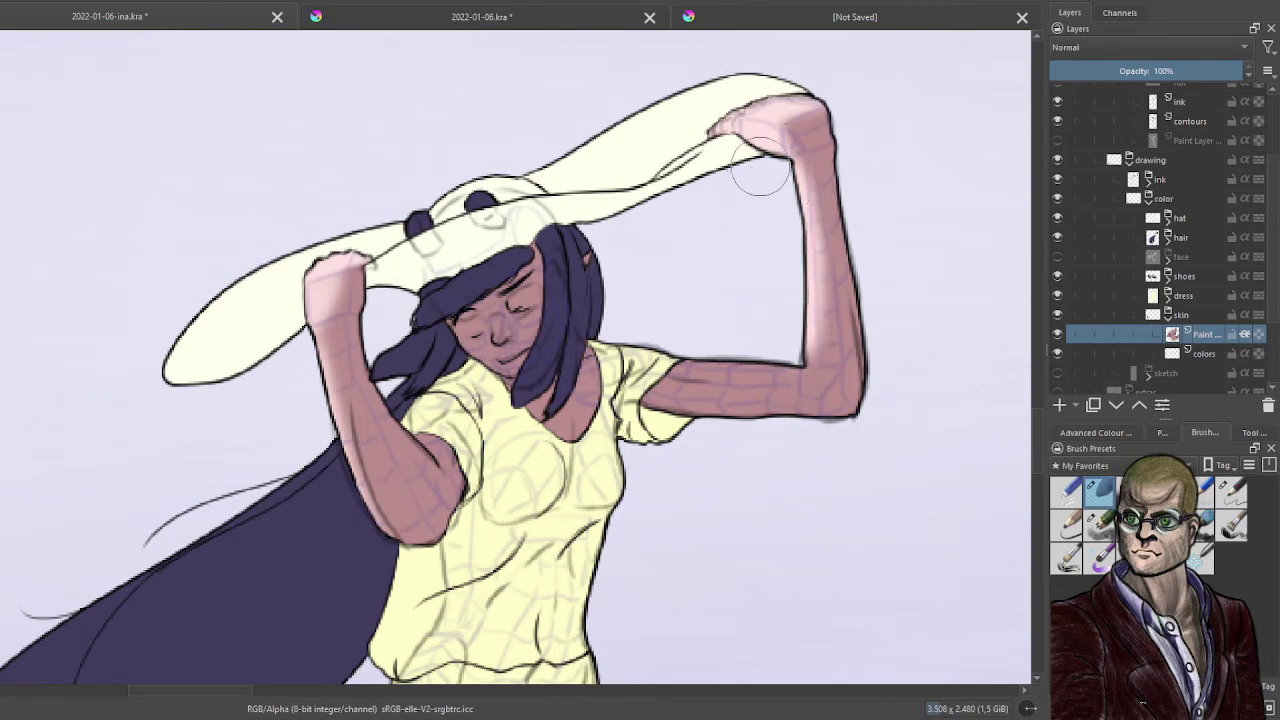
pyautogui.moveTo(783, 174)
pyautogui.mouseDown()
pyautogui.moveTo(809, 263)
pyautogui.moveTo(796, 355)
pyautogui.moveTo(813, 361)
pyautogui.moveTo(746, 374)
pyautogui.moveTo(688, 343)
pyautogui.moveTo(798, 354)
pyautogui.mouseUp()
pyautogui.moveTo(848, 440)
pyautogui.mouseDown()
pyautogui.moveTo(669, 436)
pyautogui.moveTo(750, 437)
pyautogui.mouseUp()
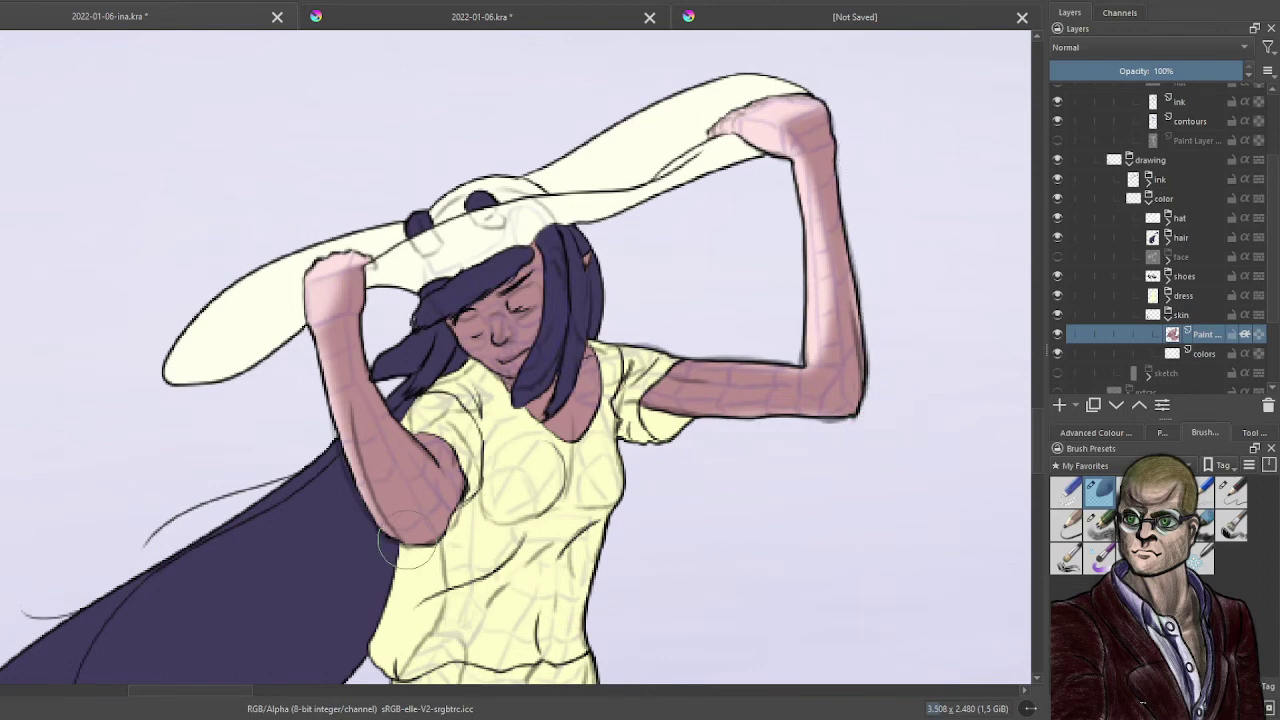
pyautogui.moveTo(469, 547)
pyautogui.mouseDown()
pyautogui.moveTo(407, 550)
pyautogui.moveTo(482, 522)
pyautogui.moveTo(435, 560)
pyautogui.moveTo(357, 520)
pyautogui.moveTo(395, 568)
pyautogui.moveTo(338, 461)
pyautogui.moveTo(329, 416)
pyautogui.moveTo(365, 527)
pyautogui.moveTo(320, 381)
pyautogui.moveTo(353, 508)
pyautogui.moveTo(330, 441)
pyautogui.moveTo(325, 283)
pyautogui.moveTo(346, 506)
pyautogui.moveTo(342, 373)
pyautogui.moveTo(362, 488)
pyautogui.moveTo(348, 395)
pyautogui.moveTo(382, 483)
pyautogui.moveTo(355, 424)
pyautogui.mouseUp()
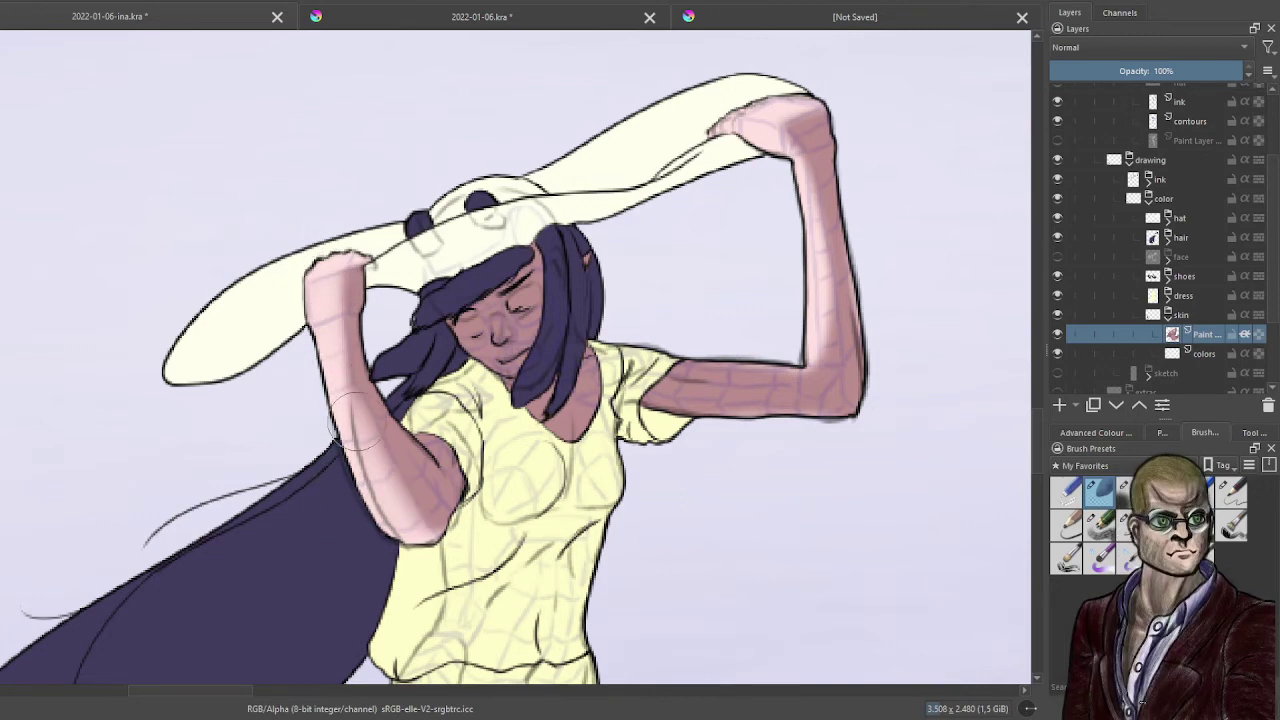
# - Frame the face closely, try a light highlight on the nose, and undo the strokes
pyautogui.scroll(-2, 483, 581)
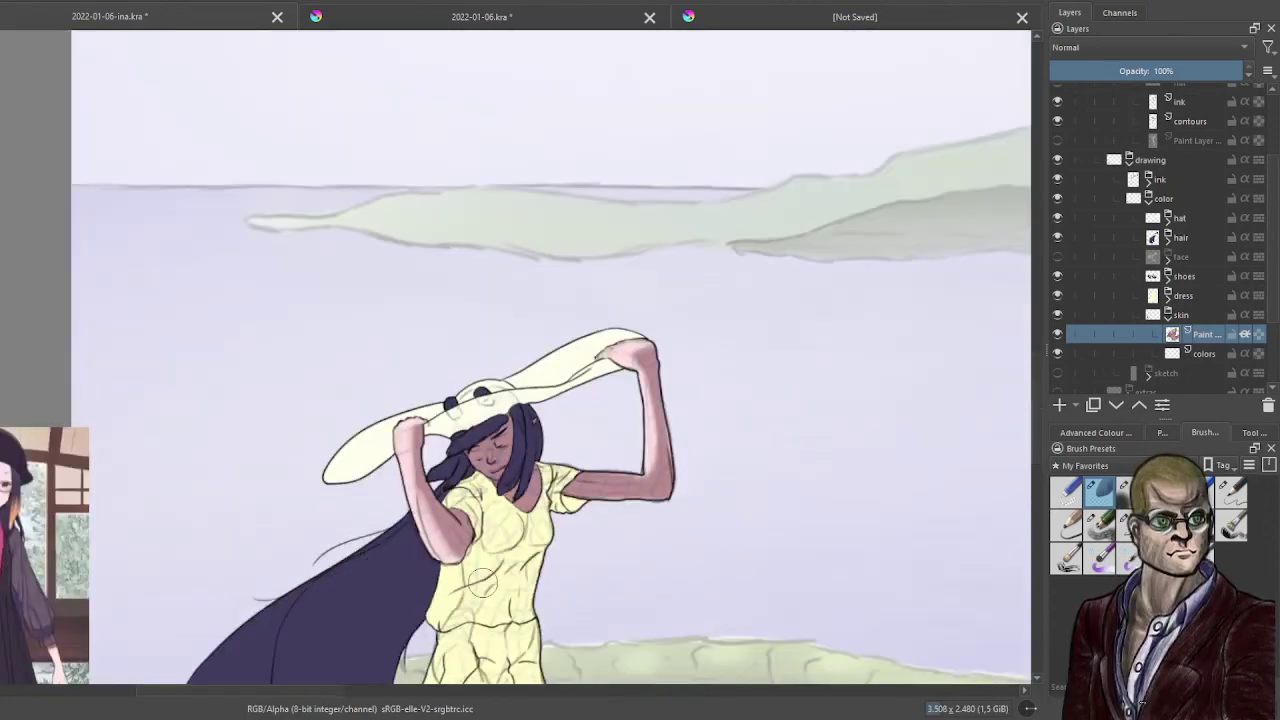
pyautogui.moveTo(542, 530); pyautogui.dragTo(688, 316)
pyautogui.moveTo(750, 376); pyautogui.dragTo(630, 385)
pyautogui.scroll(1, 630, 385)
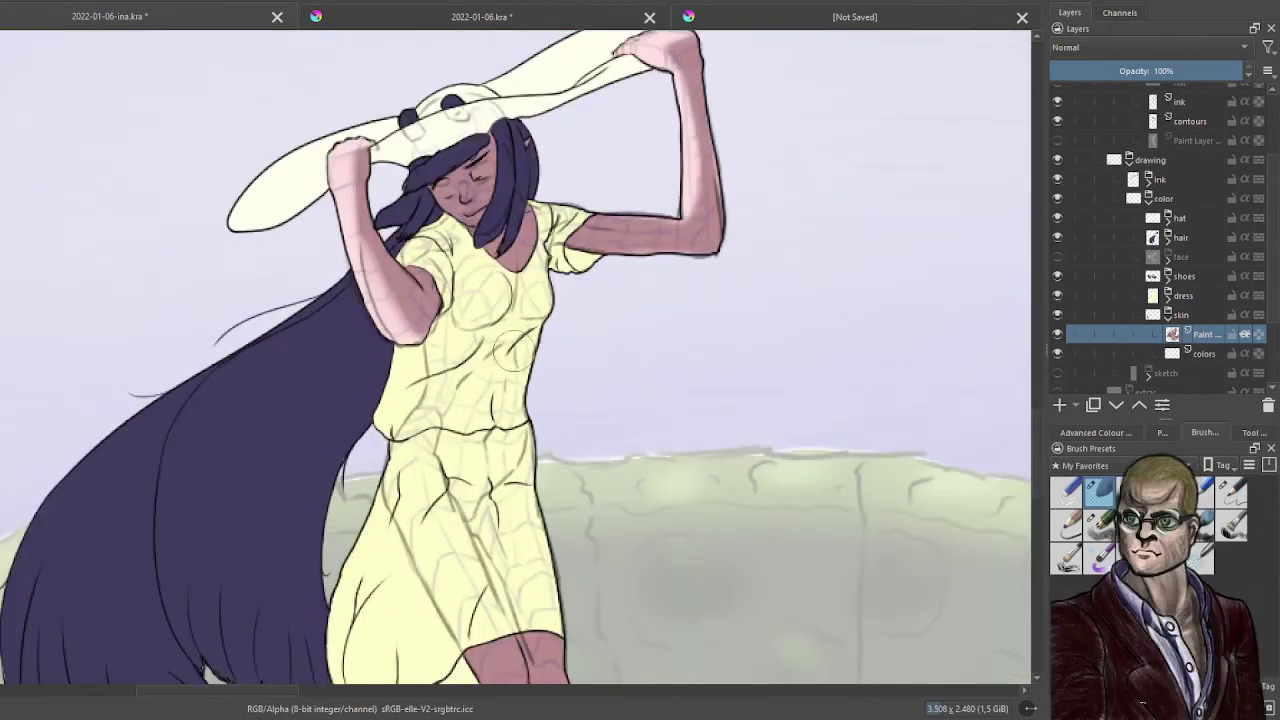
pyautogui.moveTo(513, 354); pyautogui.dragTo(531, 396)
pyautogui.scroll(1, 523, 349)
pyautogui.scroll(1, 511, 301)
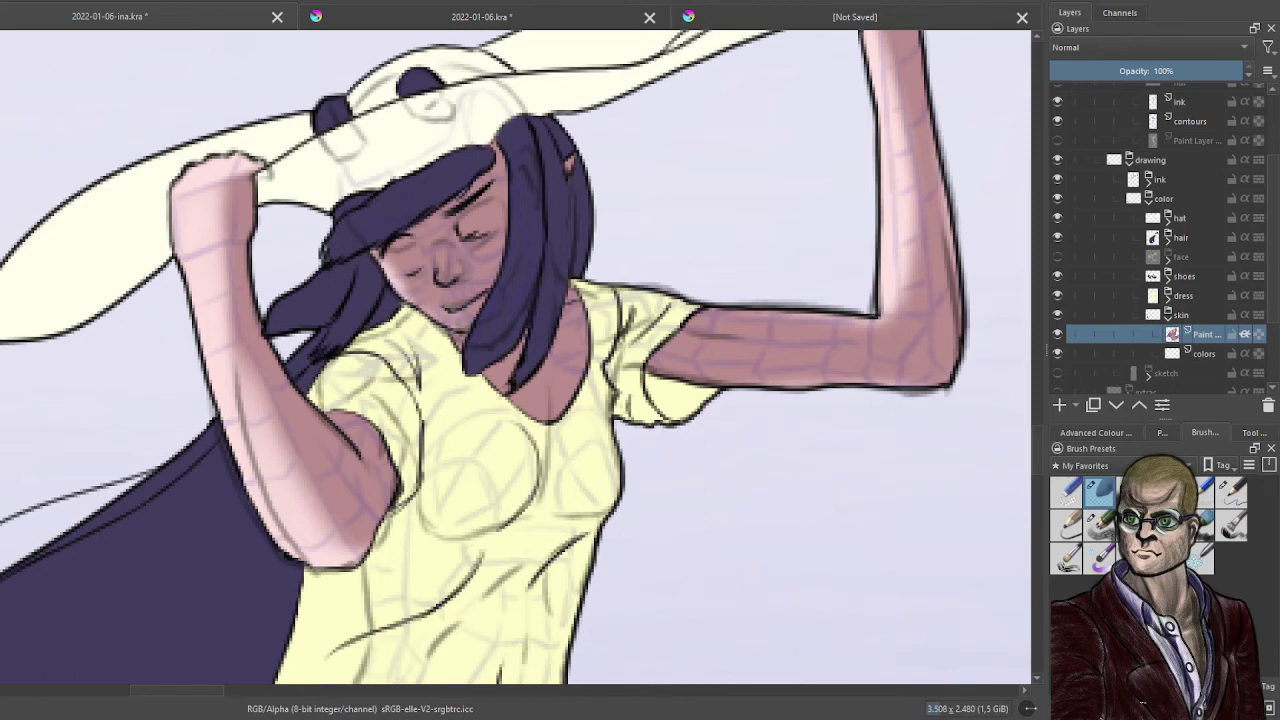
pyautogui.moveTo(444, 258); pyautogui.dragTo(439, 276)
pyautogui.hotkey('ctrl', 'z')
pyautogui.hotkey('ctrl', 'z')
pyautogui.hotkey('ctrl', 'z')
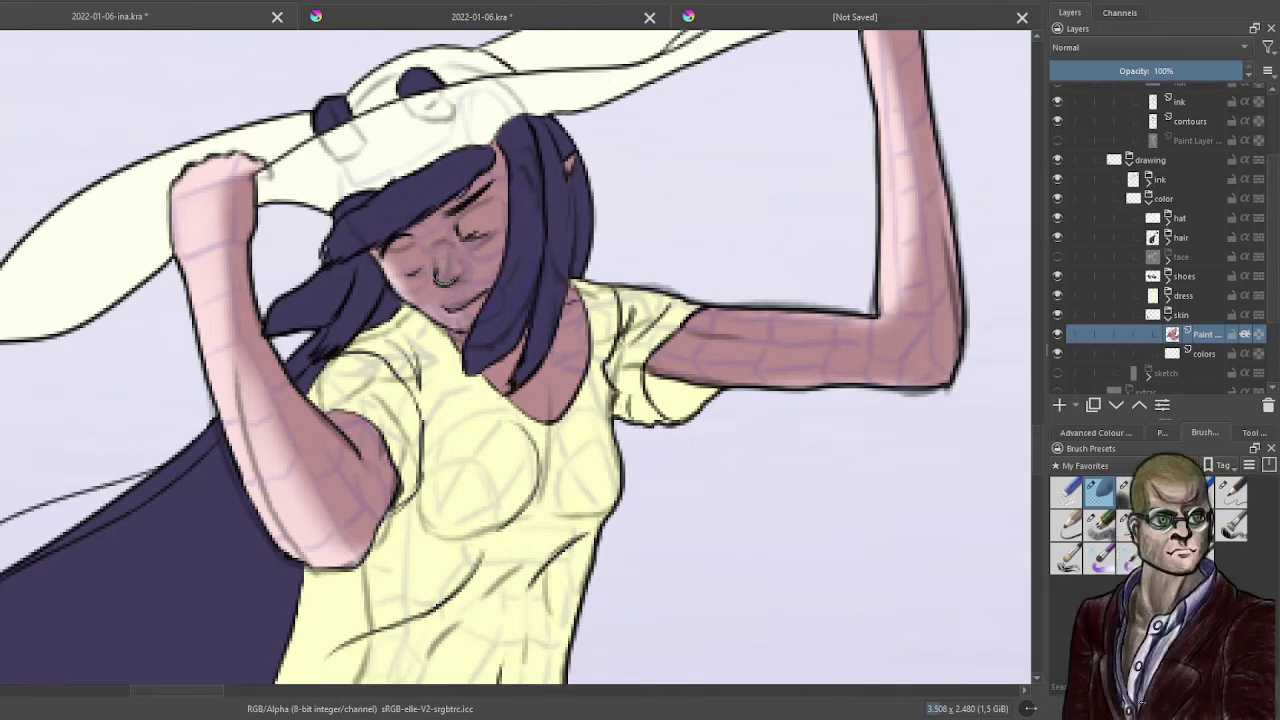
# - Paint small light highlights on the bridge of the nose, above the mouth and on the cheek under the eye
pyautogui.moveTo(441, 246); pyautogui.dragTo(435, 274)
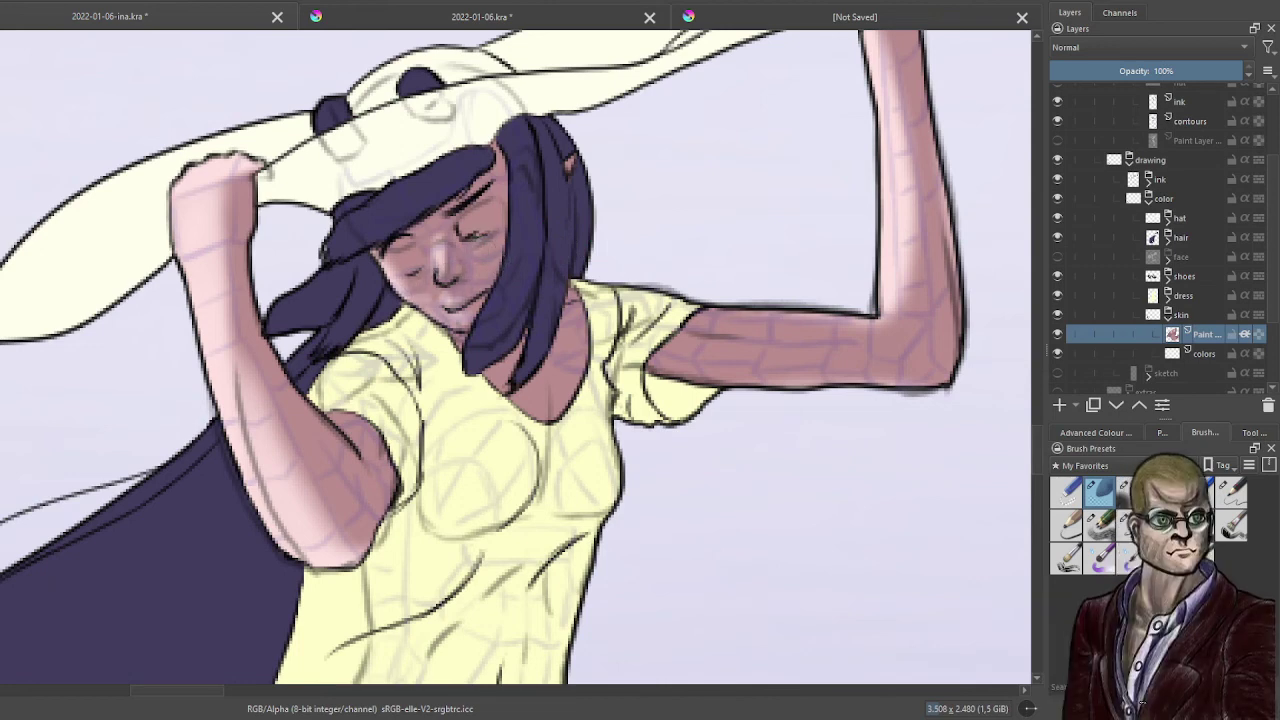
pyautogui.moveTo(474, 252); pyautogui.dragTo(484, 248)
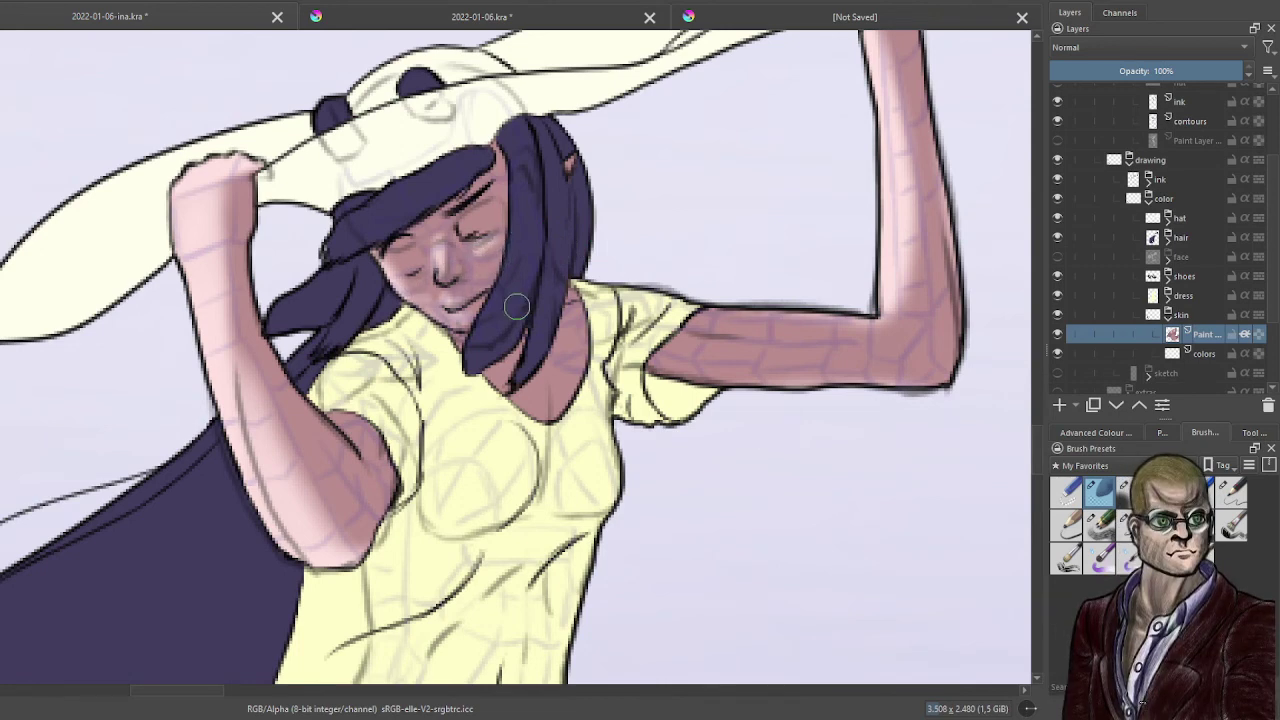
pyautogui.scroll(-5, 517, 306)
pyautogui.scroll(5, 512, 263)
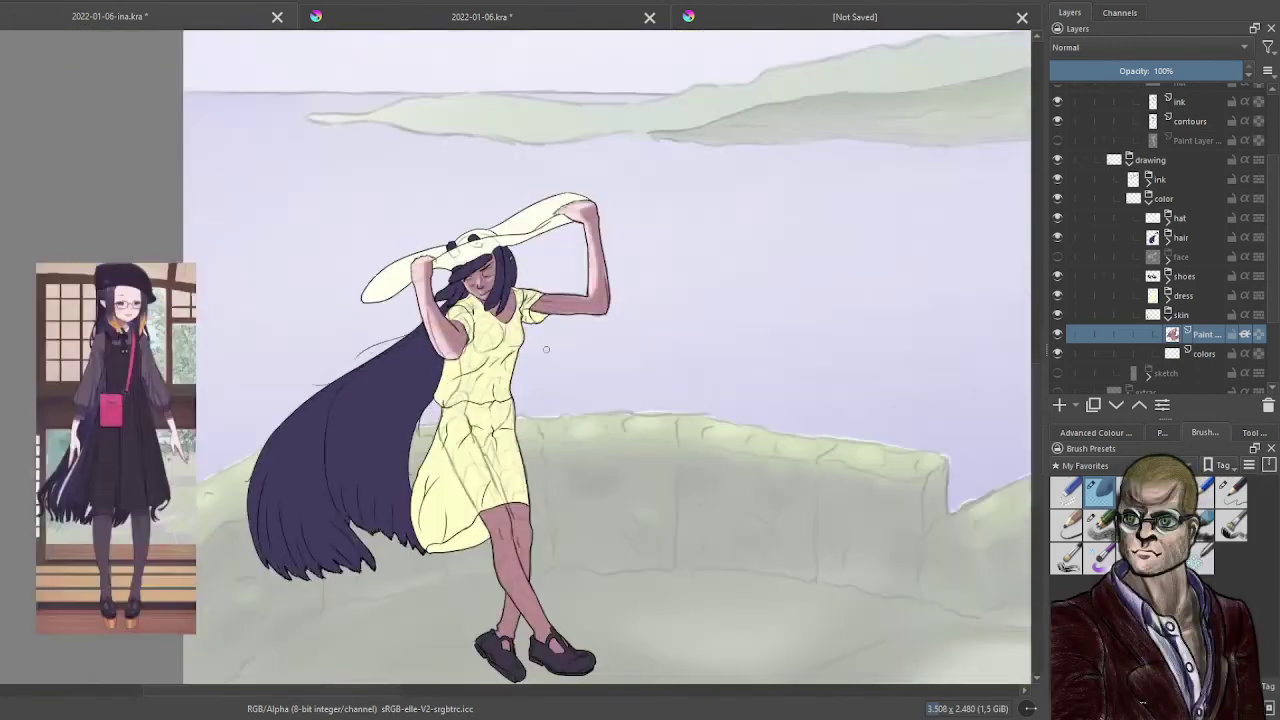
pyautogui.scroll(2, 512, 261)
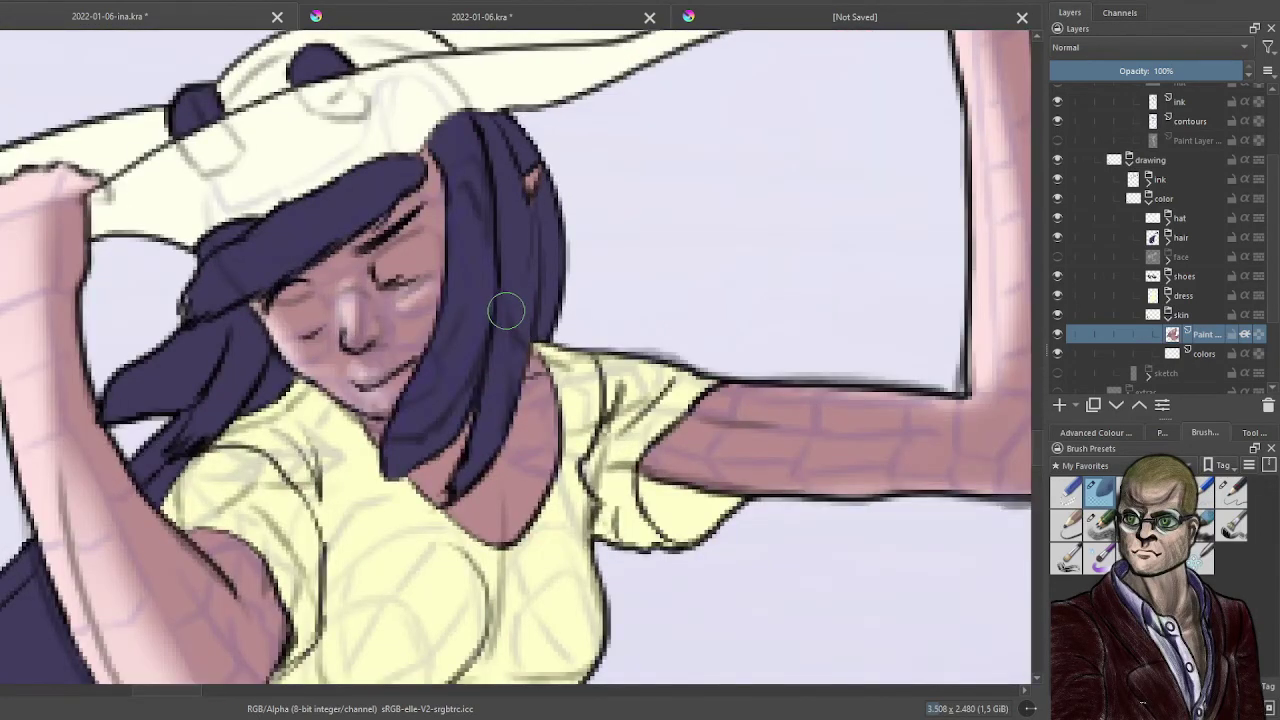
# - Undo the last two highlight strokes on the face
pyautogui.scroll(-5, 506, 311)
pyautogui.hotkey('ctrl', 'z')
pyautogui.hotkey('ctrl', 'z')
pyautogui.scroll(5, 683, 223)
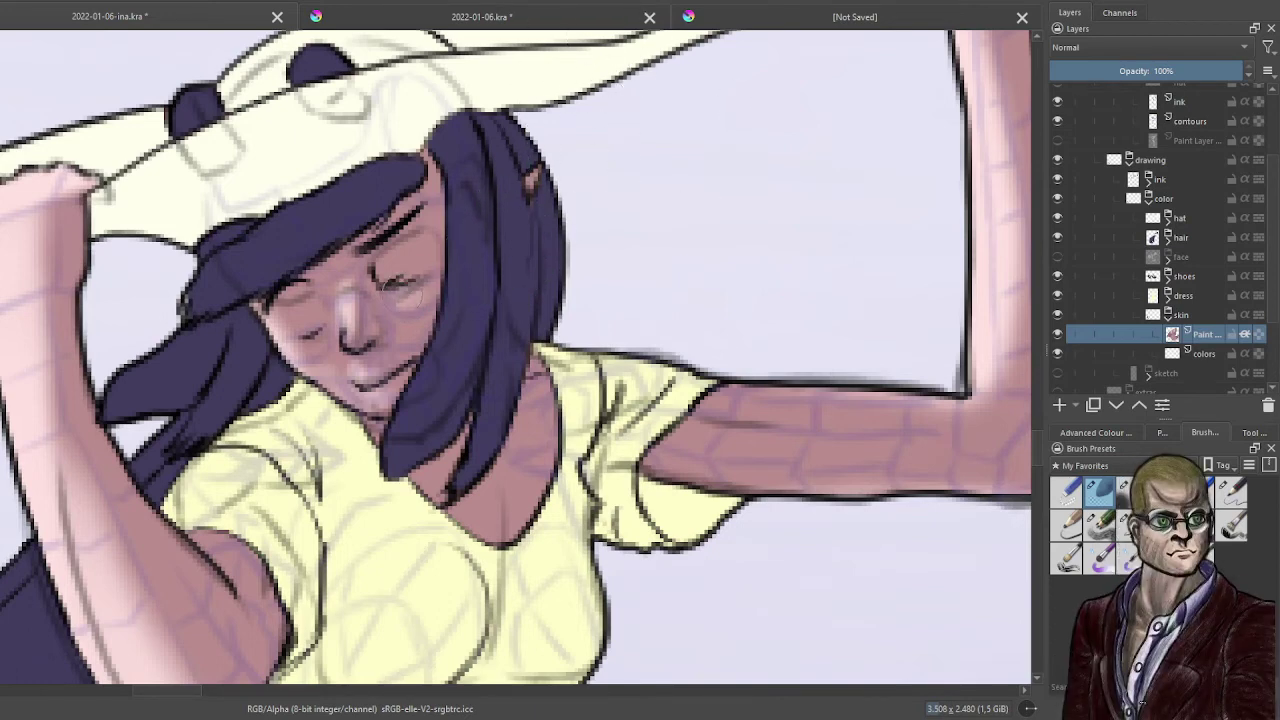
# - Paint light highlights on the rear ankle and along the outer edges of the crossed legs
pyautogui.scroll(-5, 471, 188)
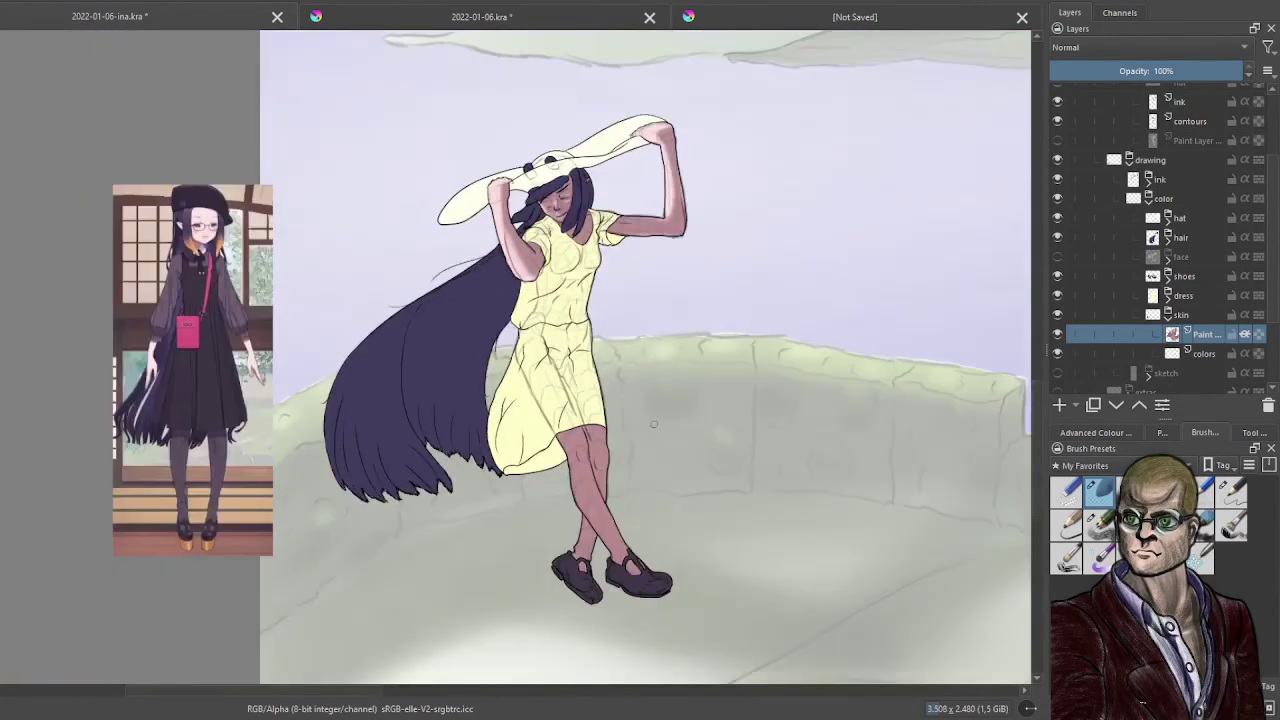
pyautogui.scroll(1, 654, 424)
pyautogui.moveTo(670, 516); pyautogui.dragTo(647, 396)
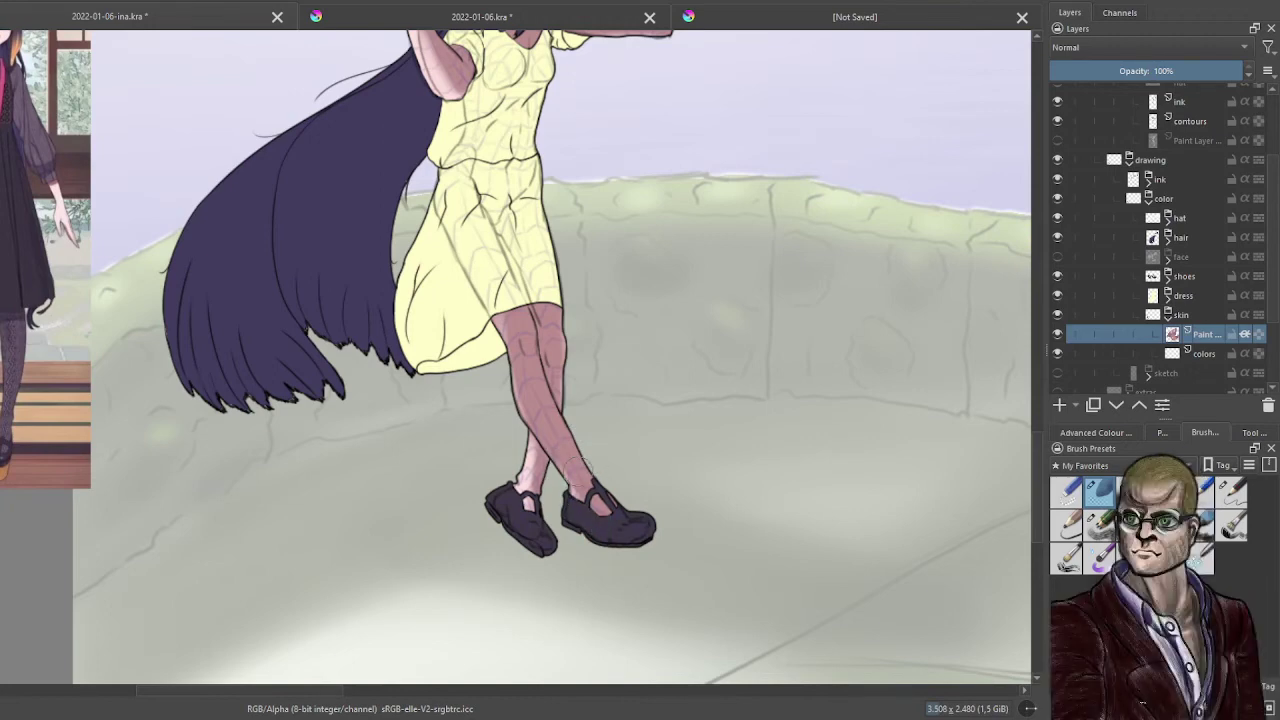
# - Collapse the Copy of take 1 group and hide it to remove the contour guides from view
pyautogui.scroll(3, 1100, 210)
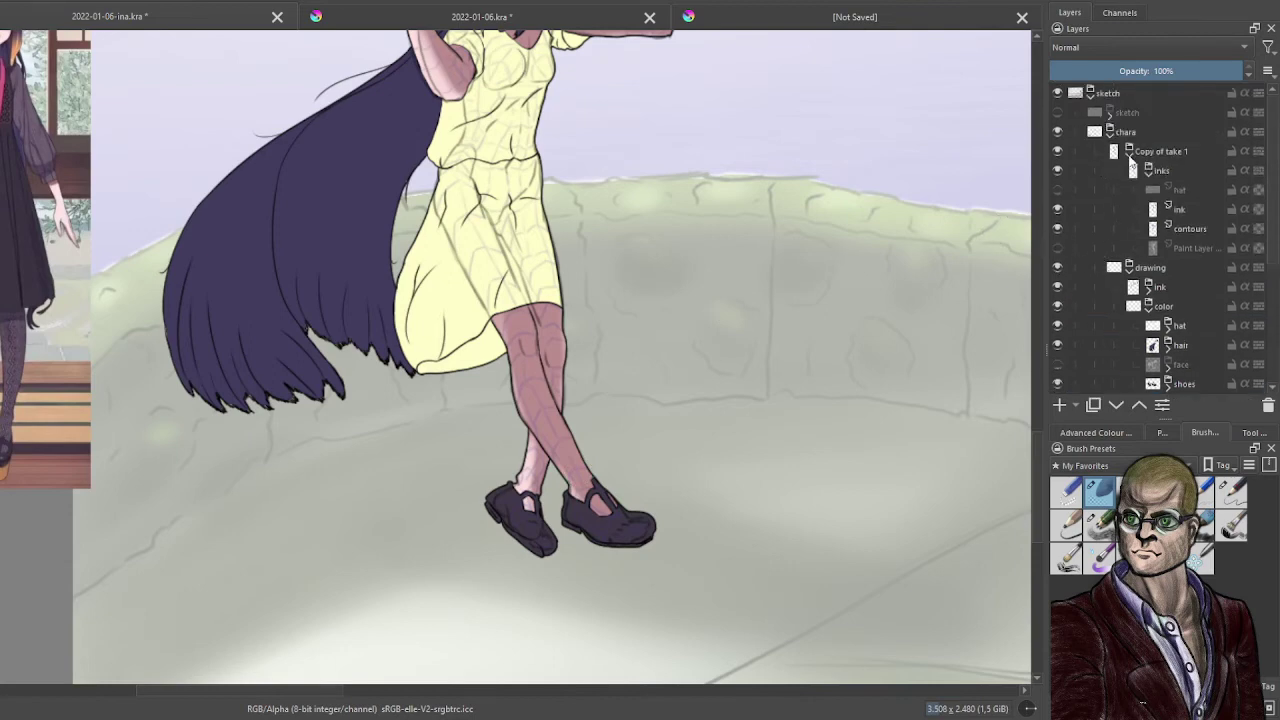
pyautogui.click(1129, 151)
pyautogui.click(1058, 151)
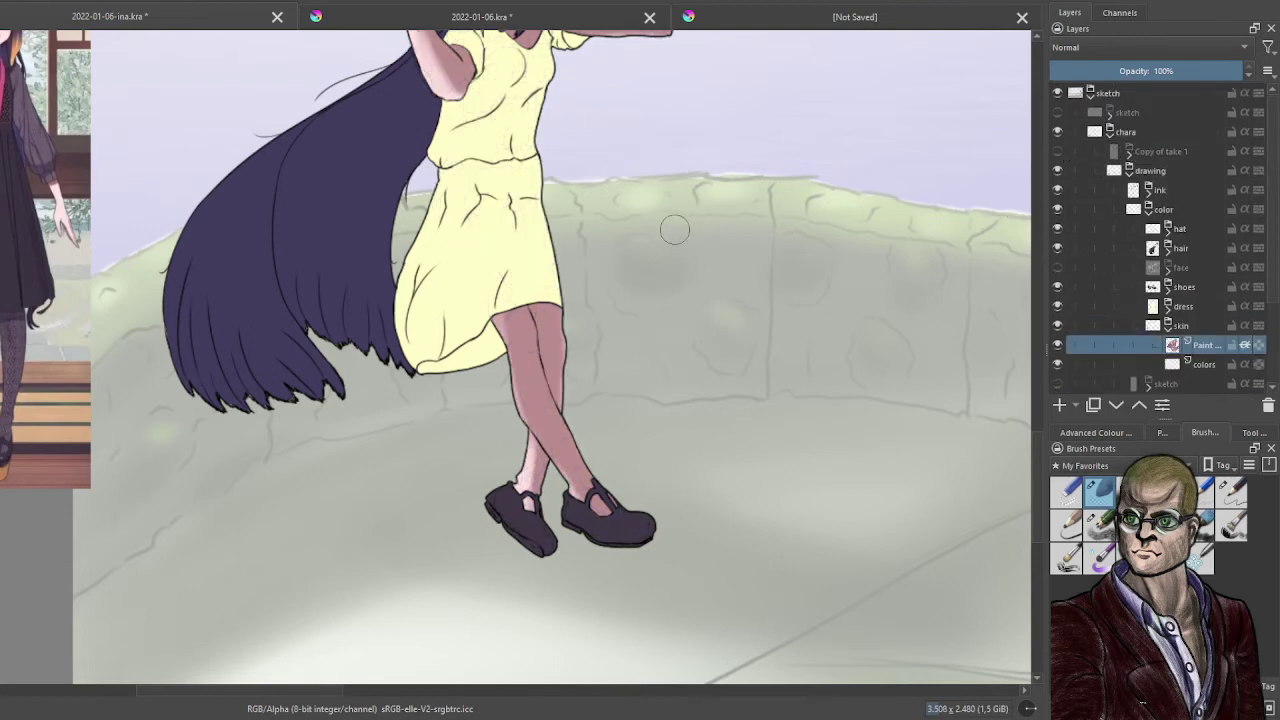
# - Examine the skin shading on the arms, face and legs without the contour guides
pyautogui.scroll(-2, 671, 223)
pyautogui.scroll(1, 596, 347)
pyautogui.scroll(4, 596, 347)
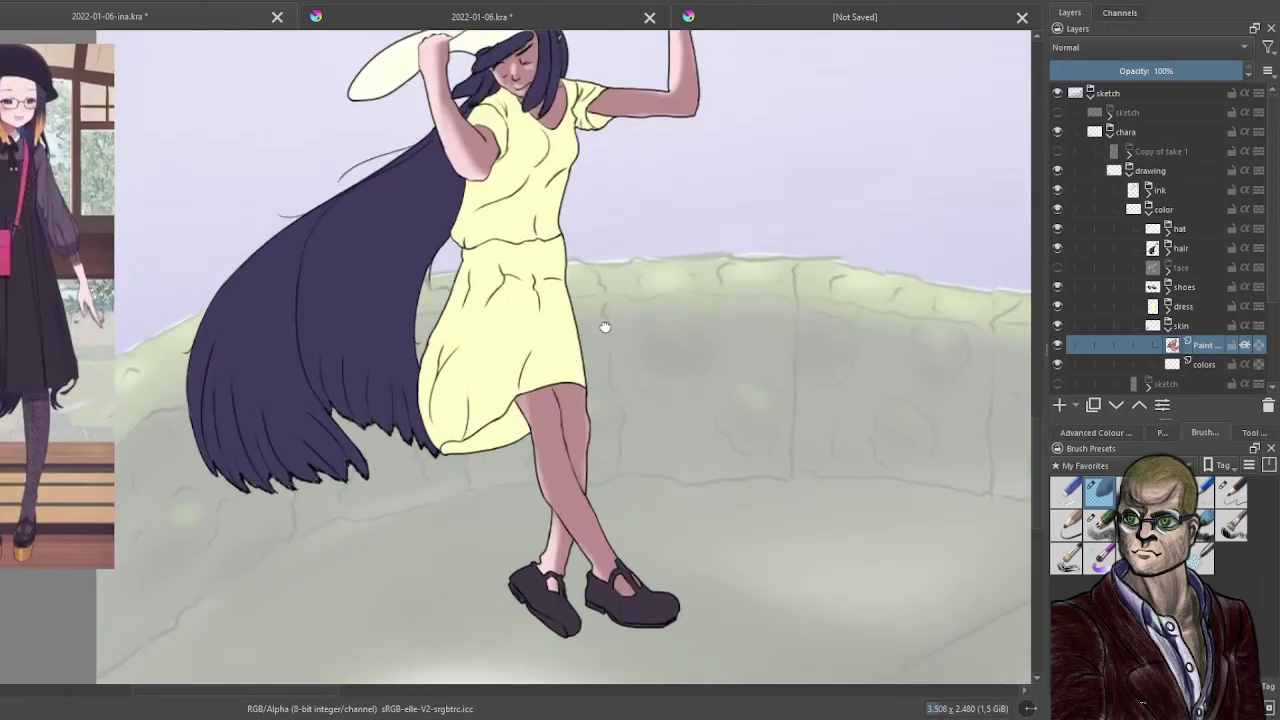
pyautogui.scroll(4, 610, 361)
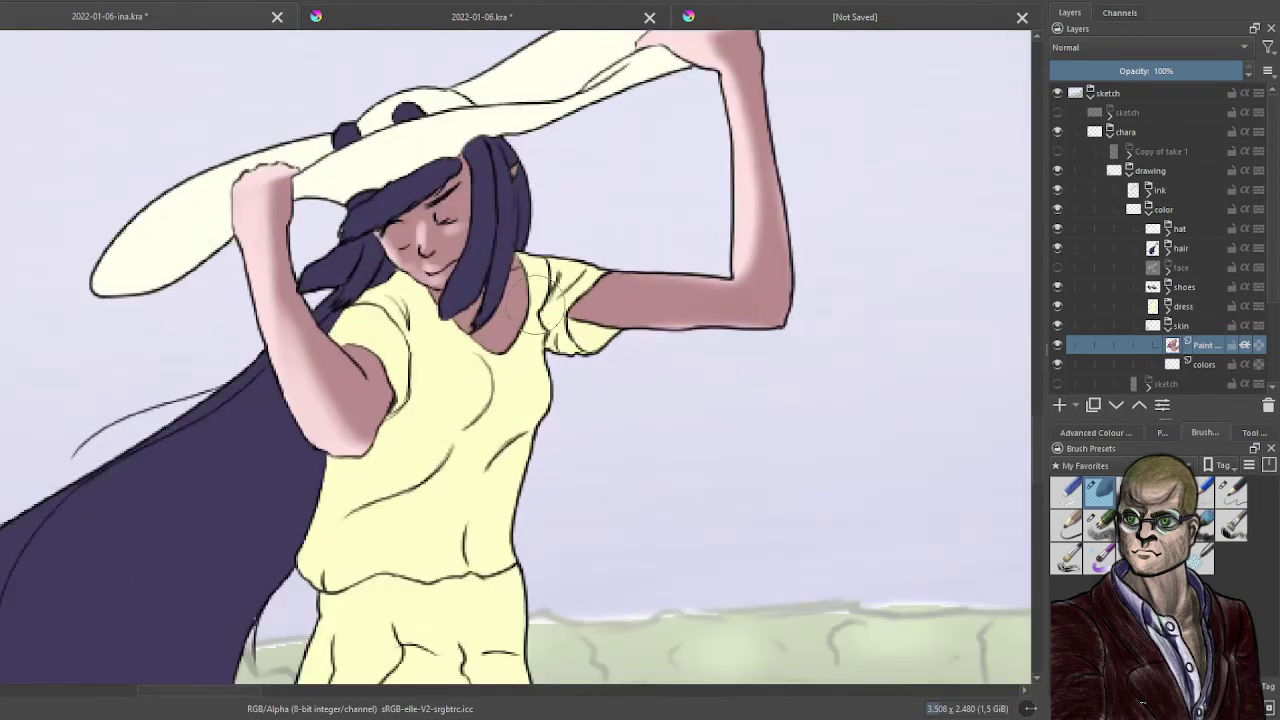
pyautogui.scroll(-3, 594, 457)
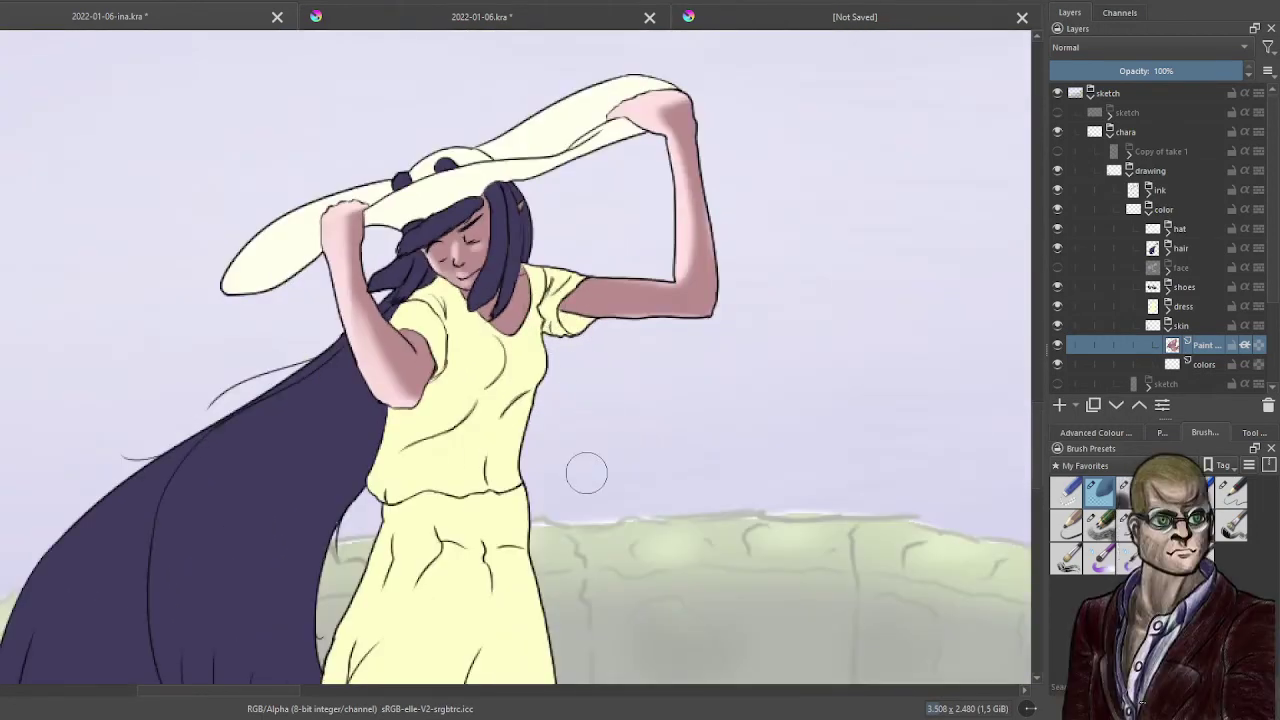
pyautogui.scroll(4, 533, 389)
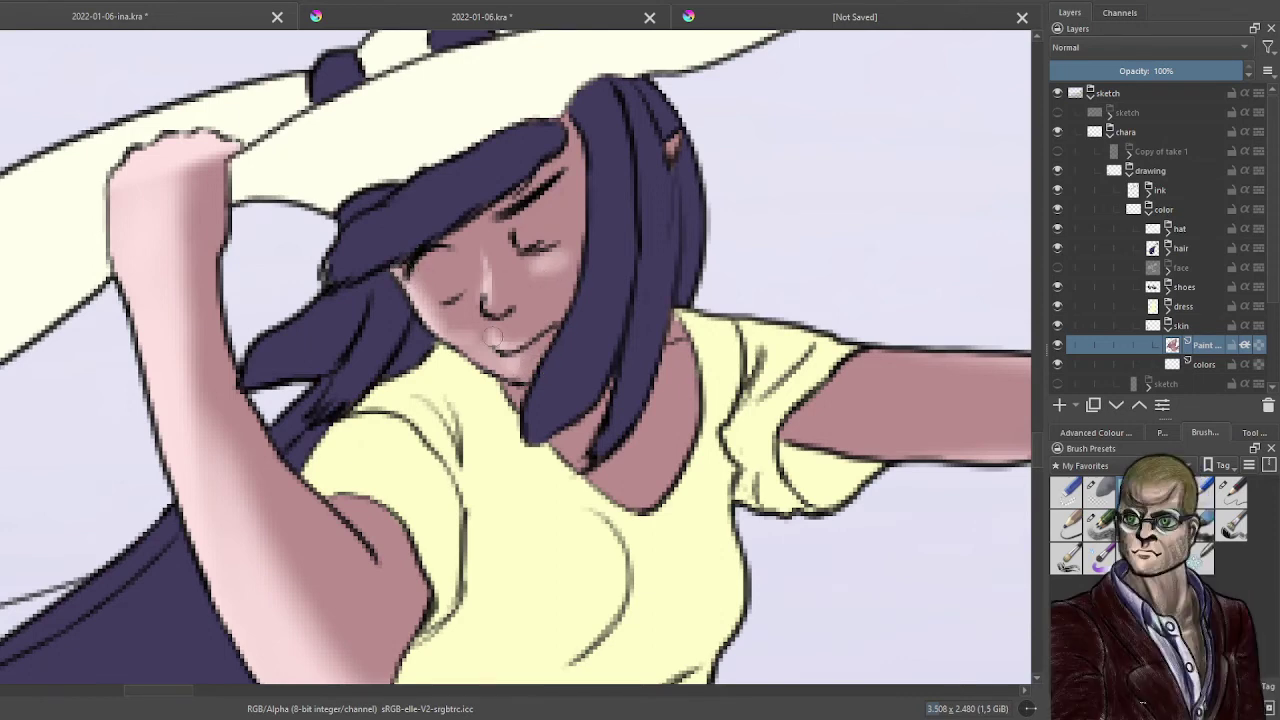
pyautogui.scroll(-5, 493, 337)
pyautogui.moveTo(620, 540); pyautogui.dragTo(628, 450)
pyautogui.scroll(3, 650, 460)
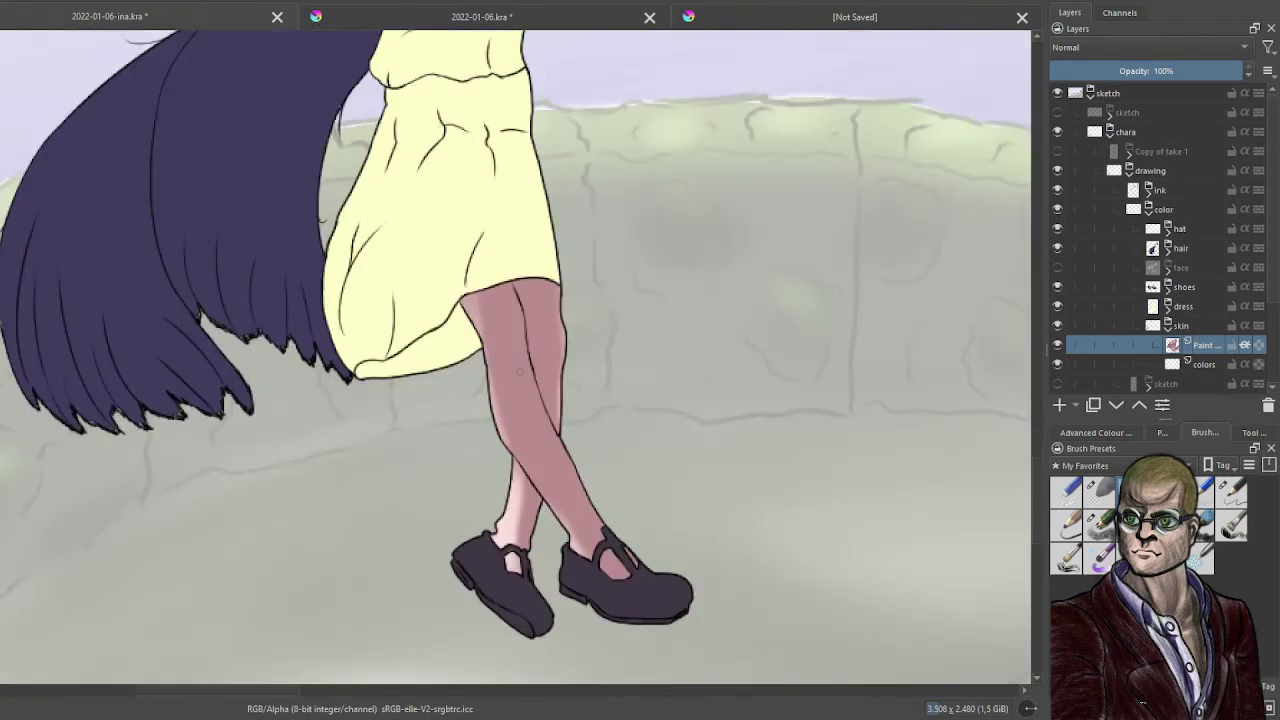
pyautogui.scroll(5, 519, 372)
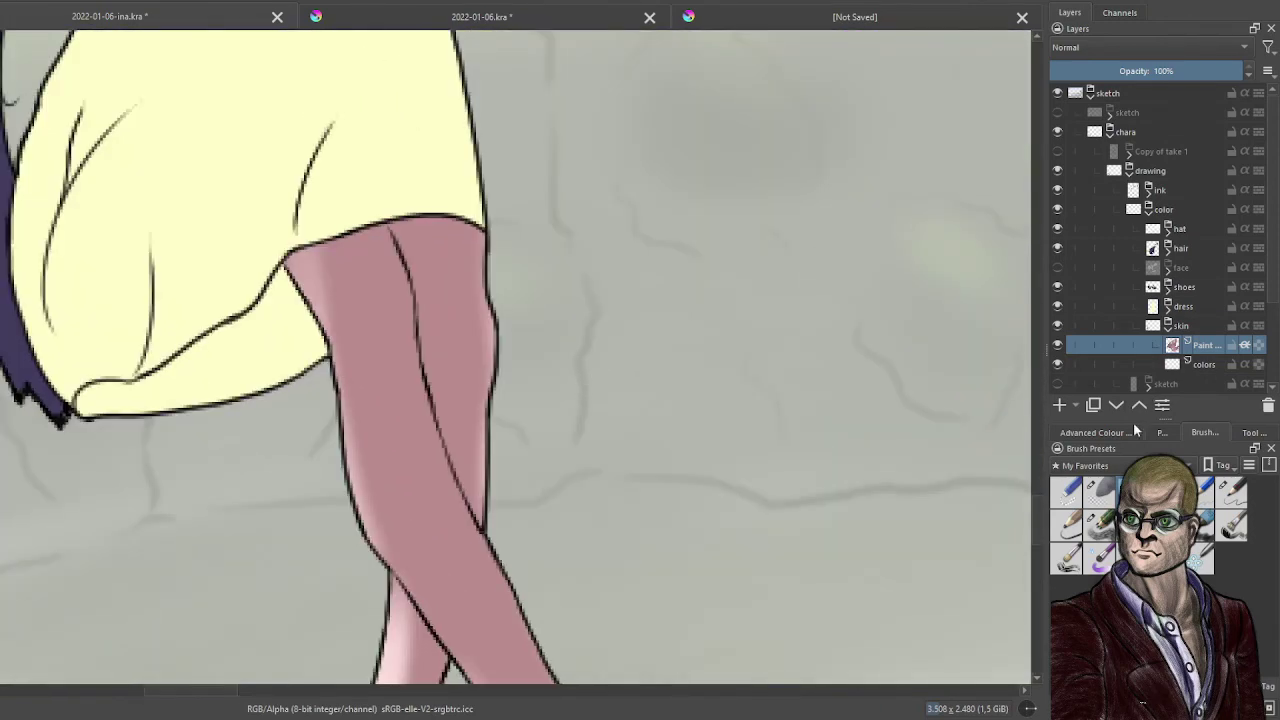
# - Add a new paint layer with inherit alpha at the top of the skin group and show the Copy of take 1 guides again
pyautogui.click(1059, 404)
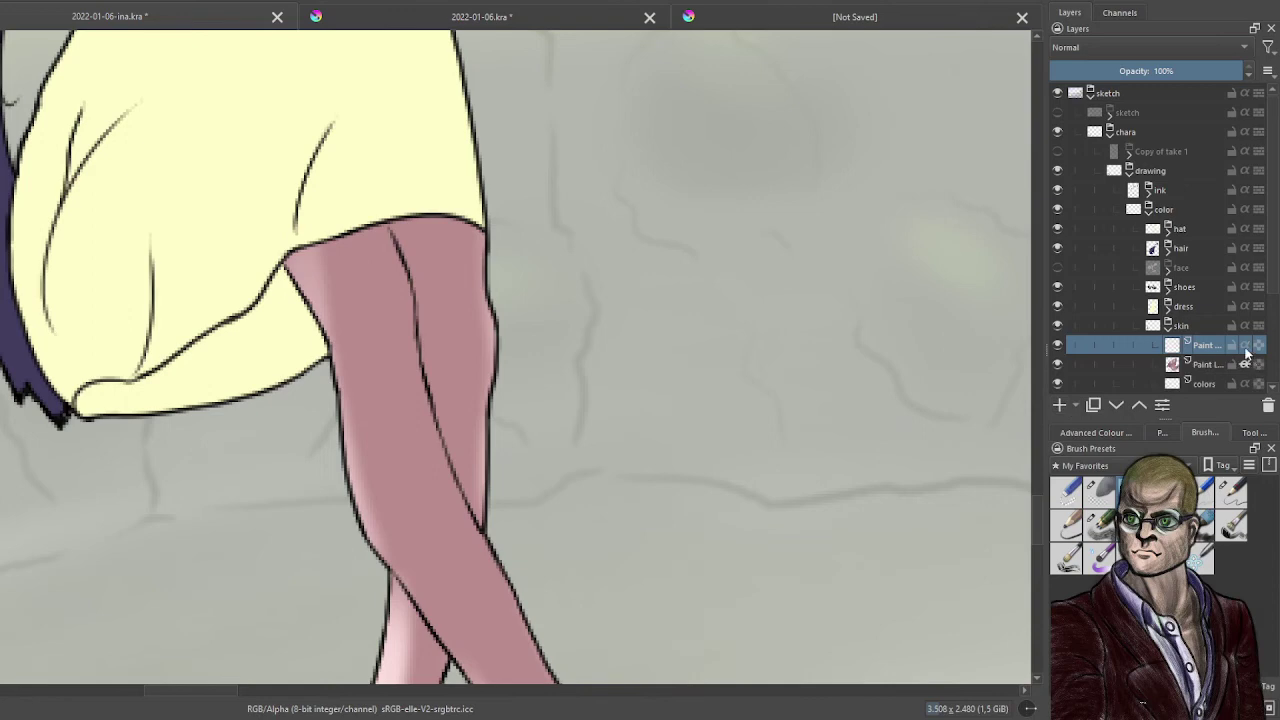
pyautogui.scroll(-4, 686, 371)
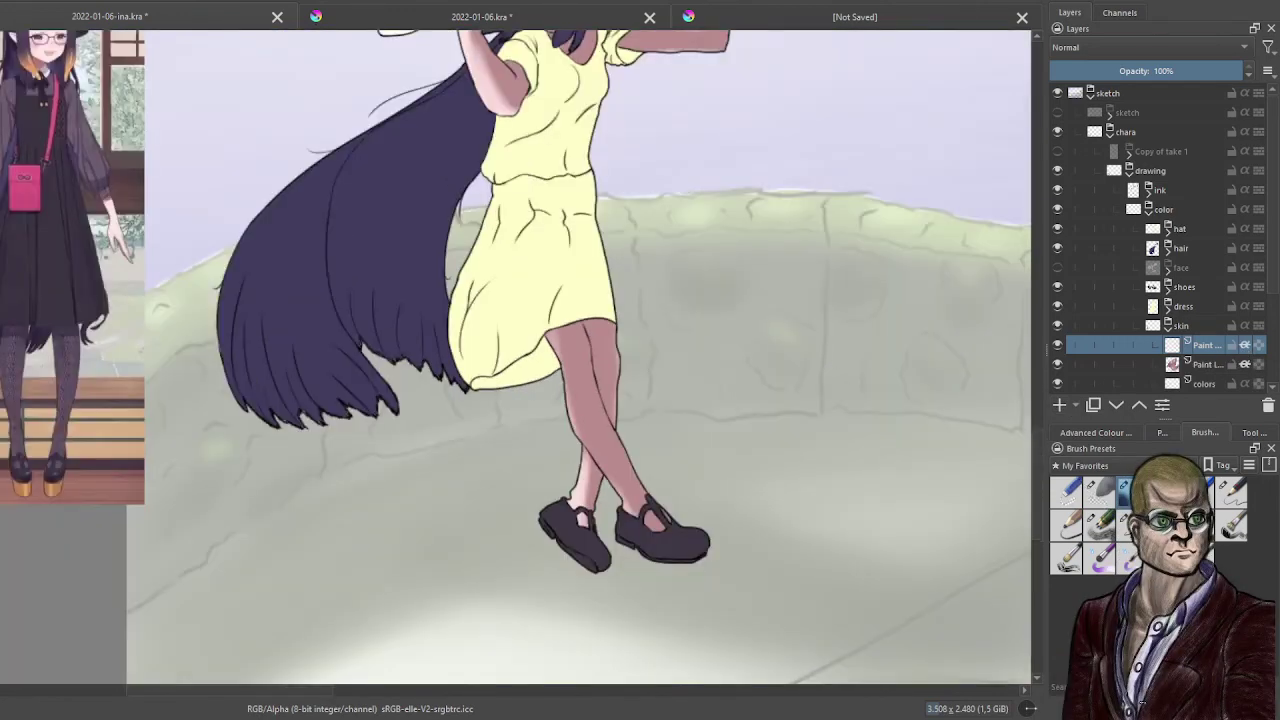
pyautogui.moveTo(797, 212); pyautogui.dragTo(695, 300)
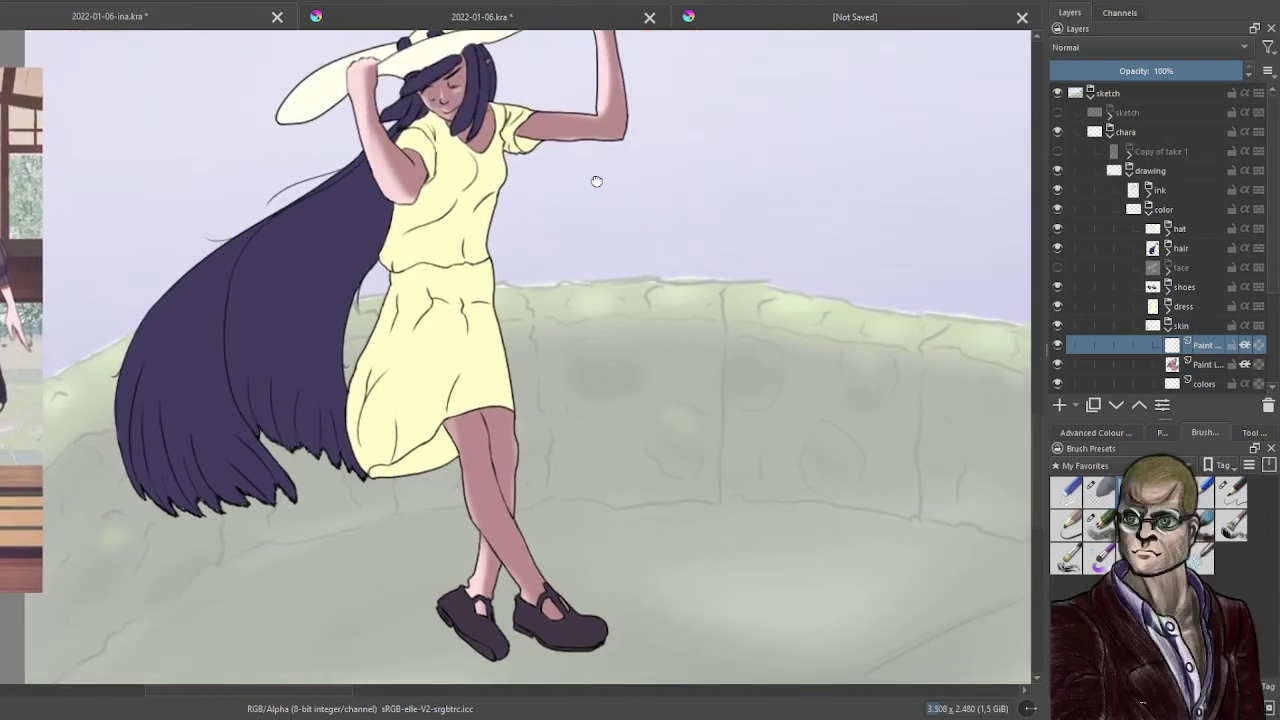
pyautogui.moveTo(596, 181); pyautogui.dragTo(655, 333)
pyautogui.scroll(2, 644, 247)
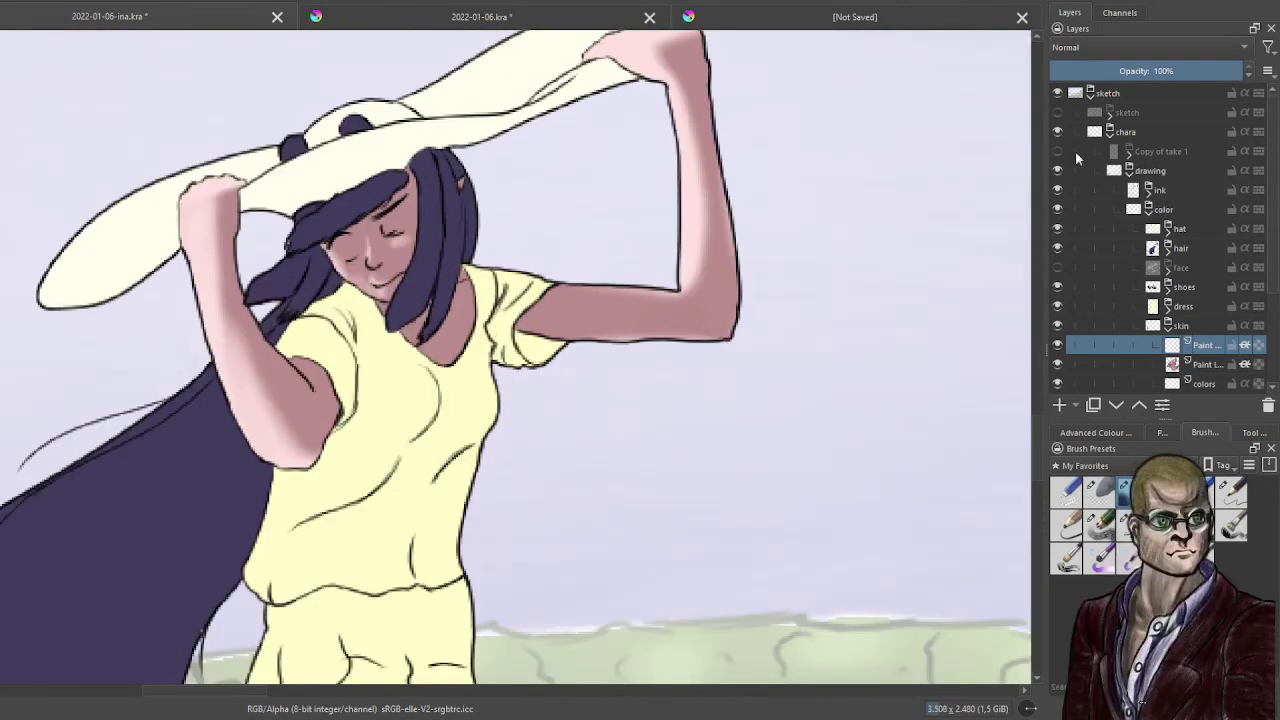
pyautogui.click(1056, 153)
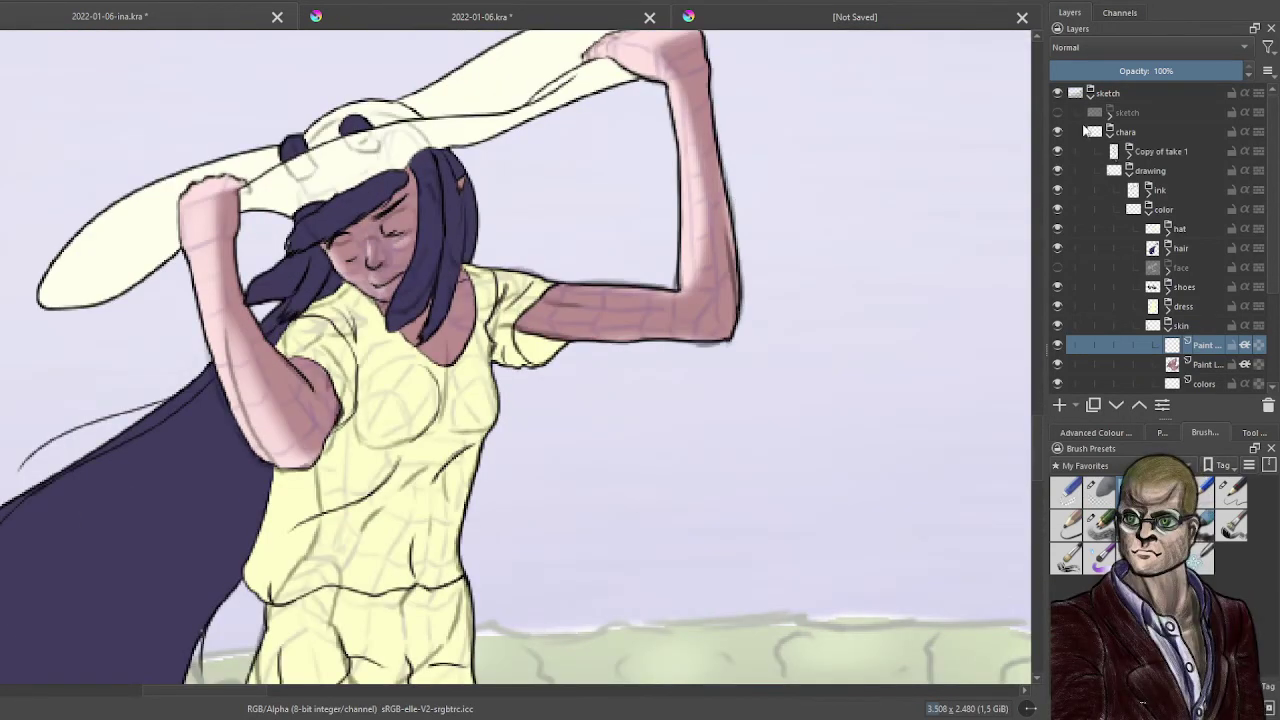
pyautogui.scroll(3, 487, 400)
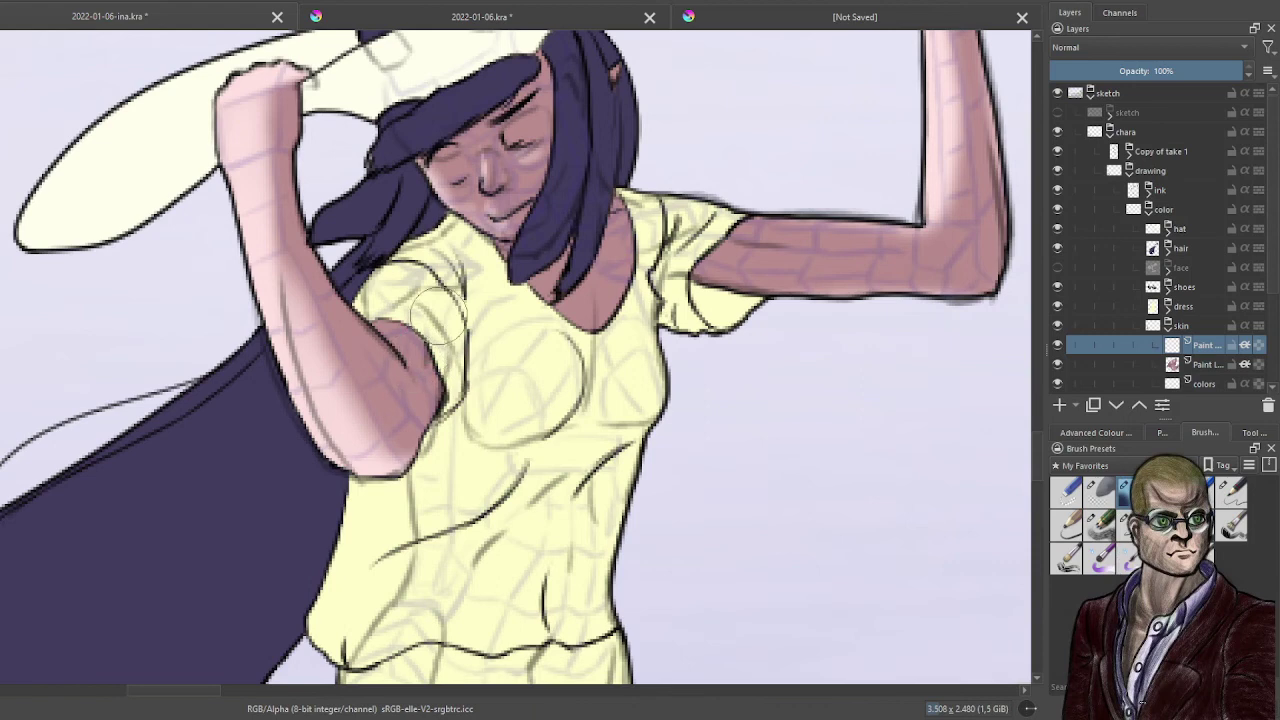
pyautogui.click(1100, 432)
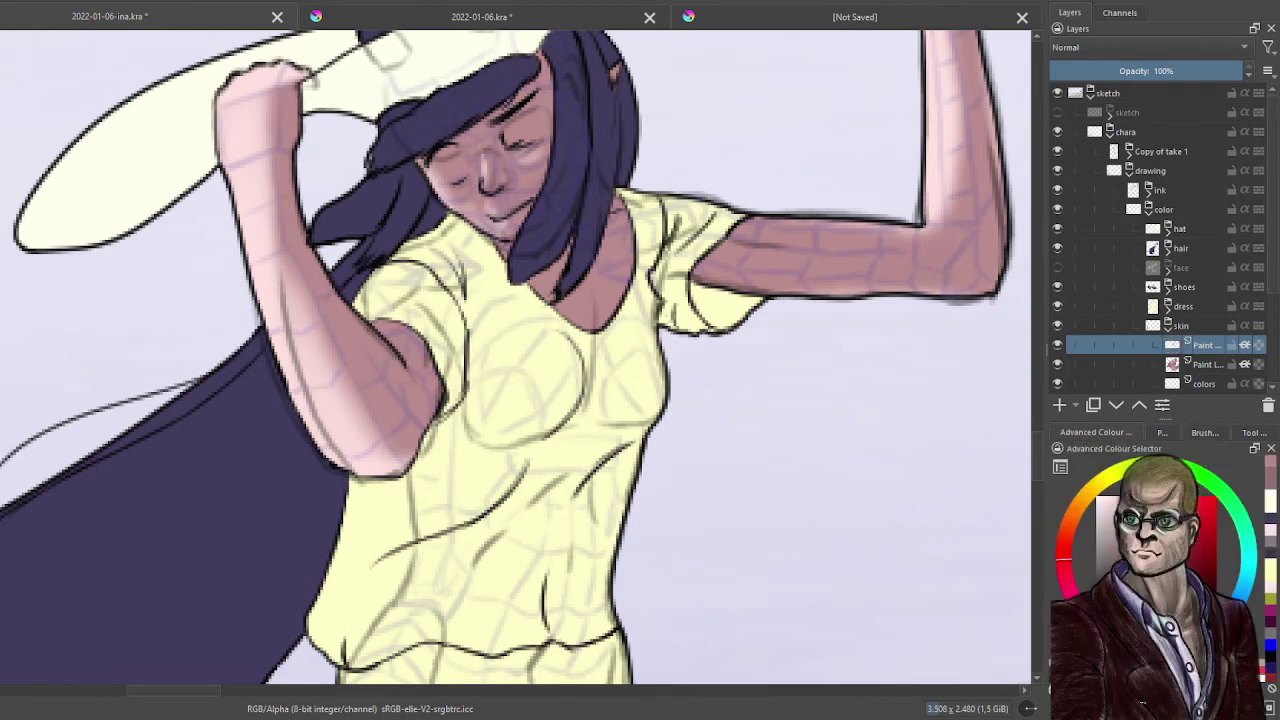
pyautogui.click(1206, 368)
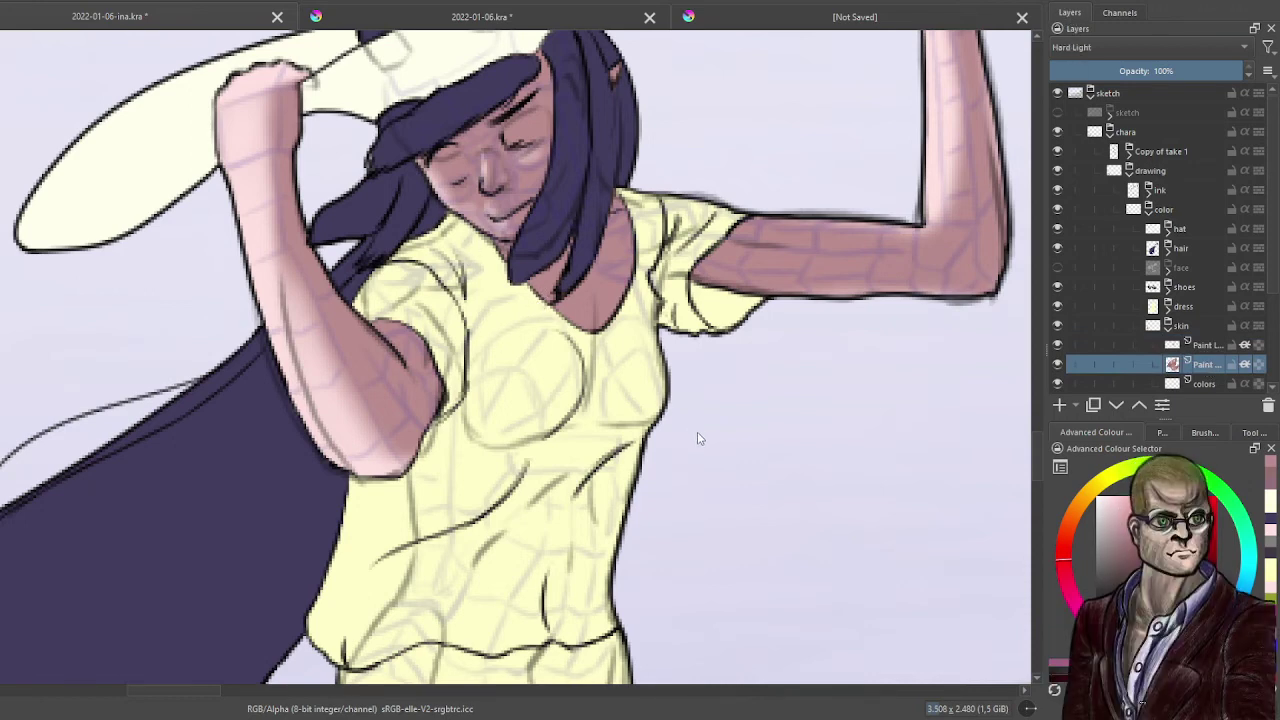
pyautogui.press('Delete')
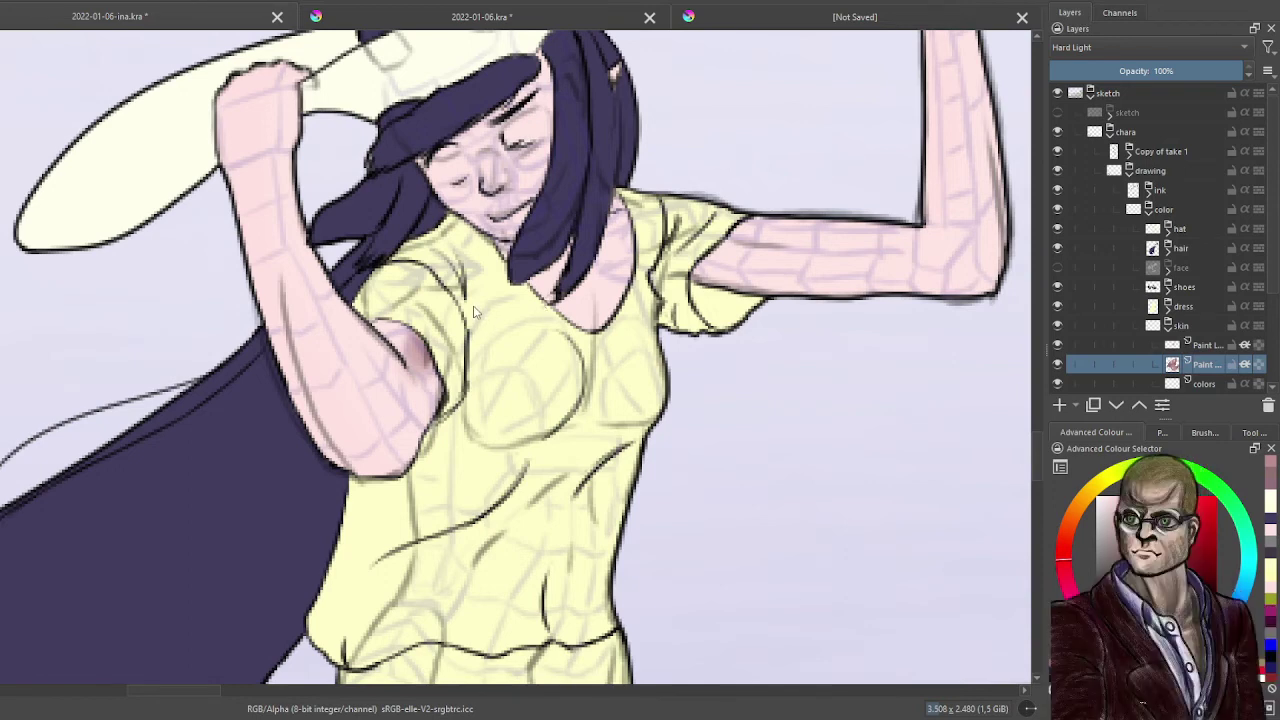
pyautogui.hotkey('ctrl', 'z')
# - Set the new top paint layer of the skin group to Hard Light and shade the bent arm's upper part beside its sleeve dark red
pyautogui.click(1205, 347)
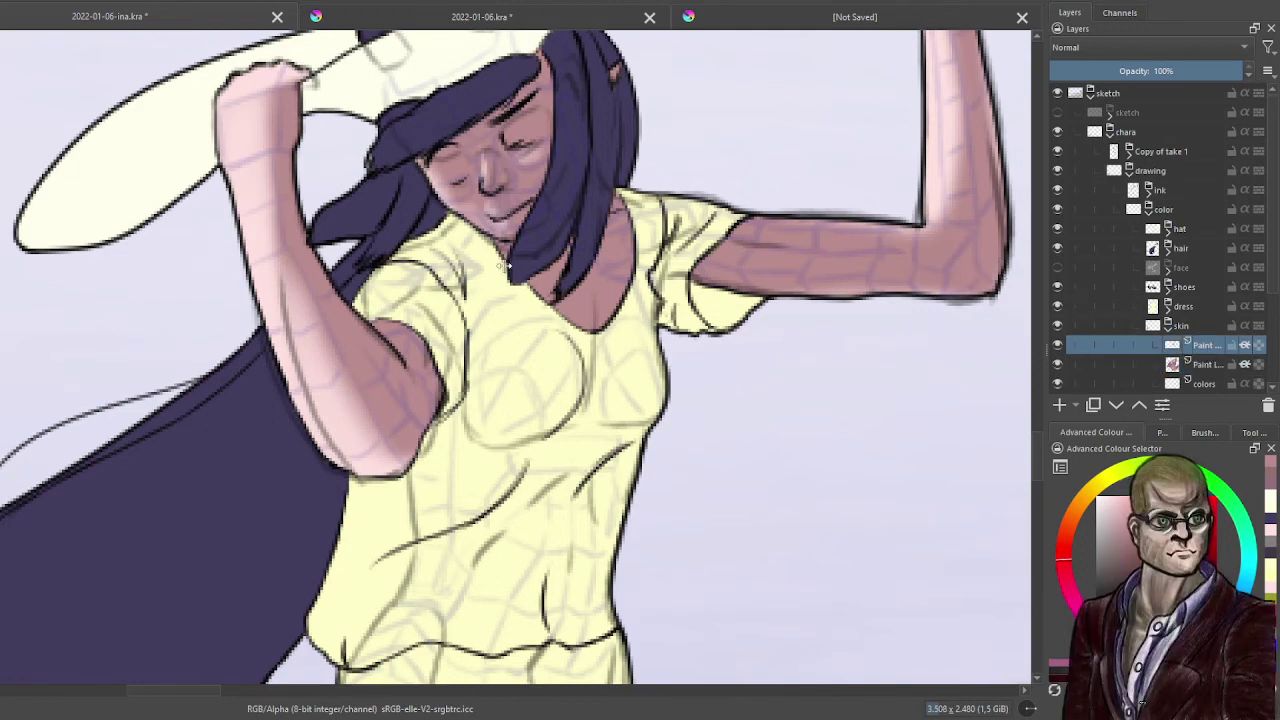
pyautogui.hotkey('ctrl', 'shift', 'z')
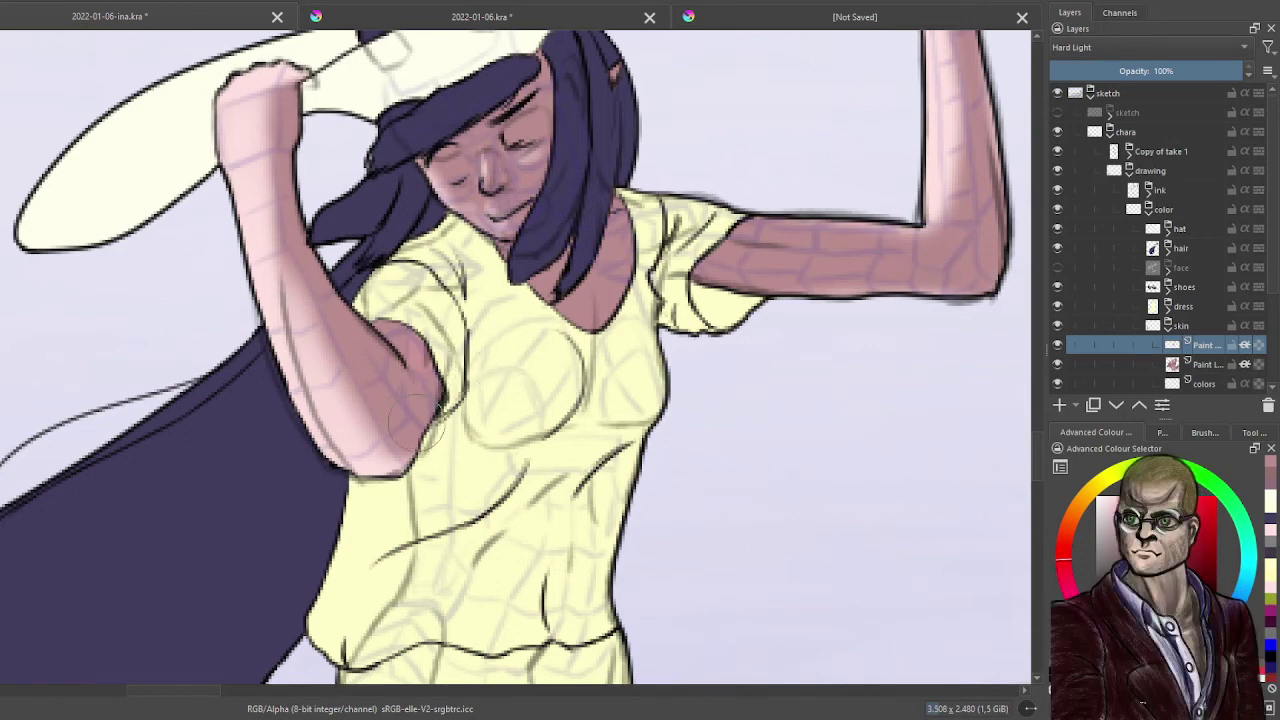
pyautogui.moveTo(420, 363)
pyautogui.mouseDown()
pyautogui.moveTo(433, 443)
pyautogui.moveTo(436, 343)
pyautogui.moveTo(408, 298)
pyautogui.moveTo(448, 413)
pyautogui.moveTo(417, 320)
pyautogui.mouseUp()
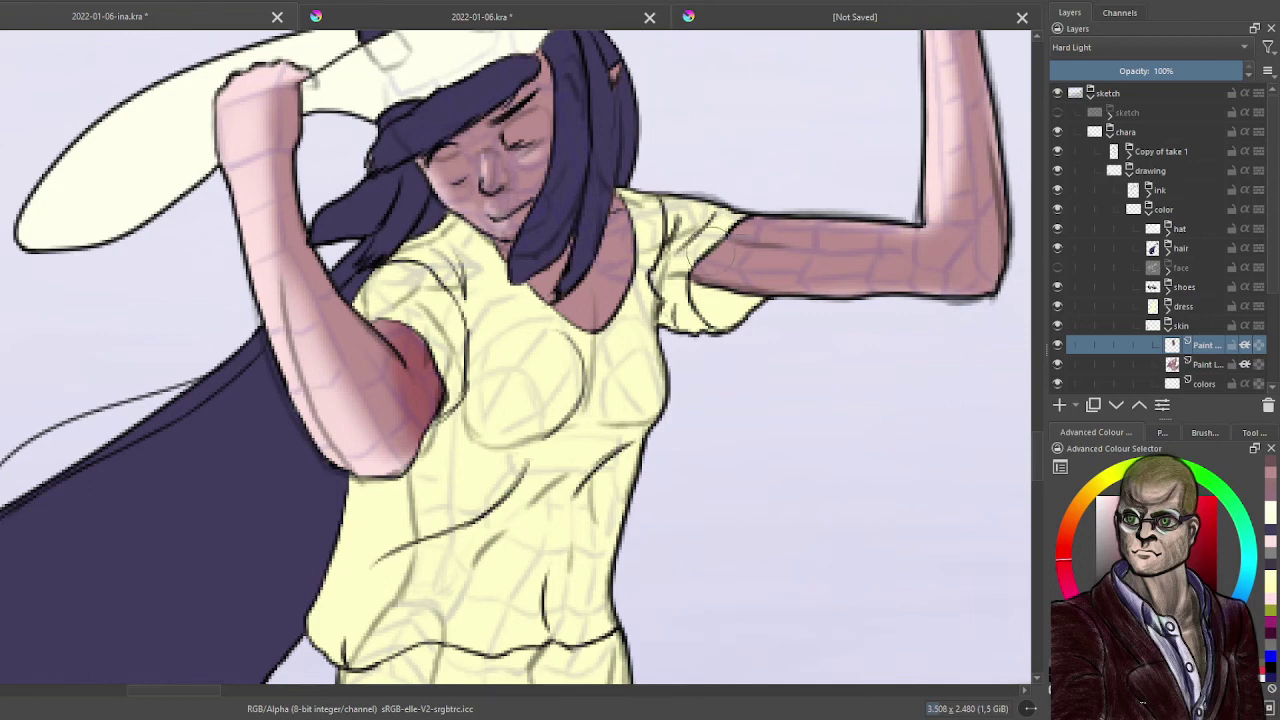
# - Paint dark red shading lengthwise along the horizontally extended upper arm, from the sleeve opening to the elbow
pyautogui.moveTo(712, 243)
pyautogui.mouseDown()
pyautogui.moveTo(904, 248)
pyautogui.moveTo(762, 262)
pyautogui.moveTo(916, 258)
pyautogui.mouseUp()
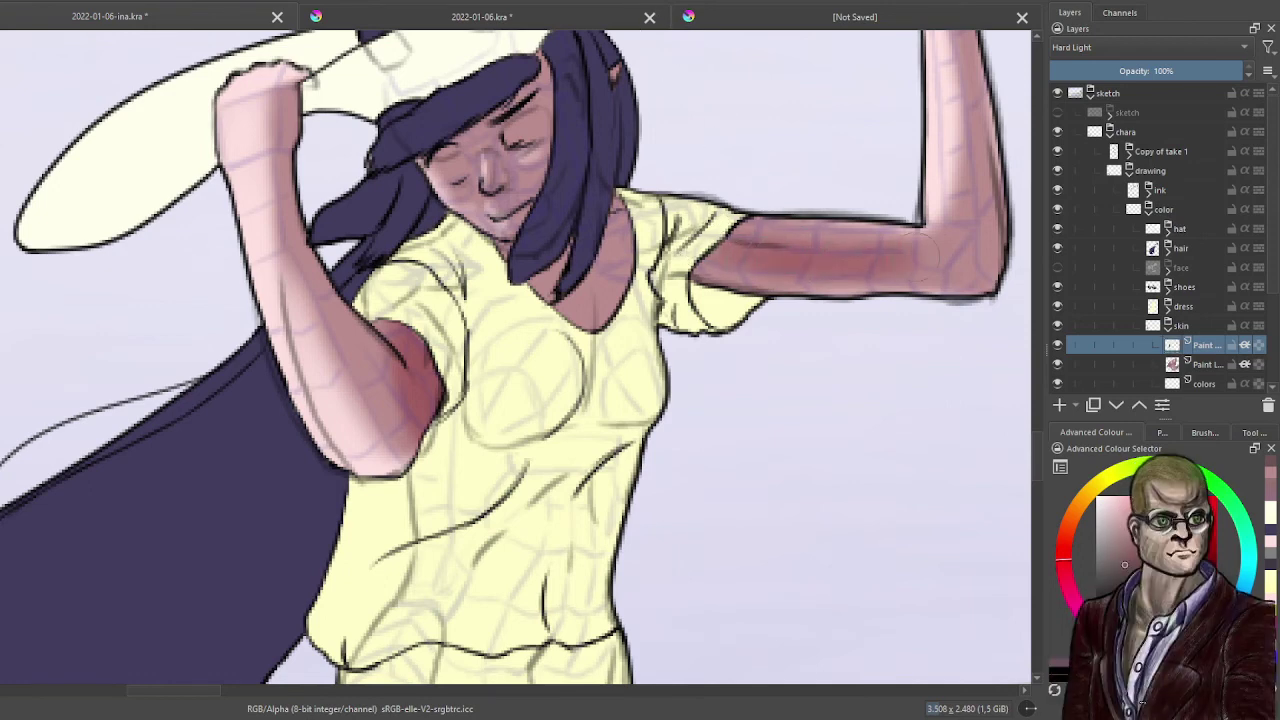
pyautogui.moveTo(716, 244); pyautogui.dragTo(905, 250)
pyautogui.moveTo(706, 236)
pyautogui.mouseDown()
pyautogui.moveTo(831, 255)
pyautogui.moveTo(945, 242)
pyautogui.mouseUp()
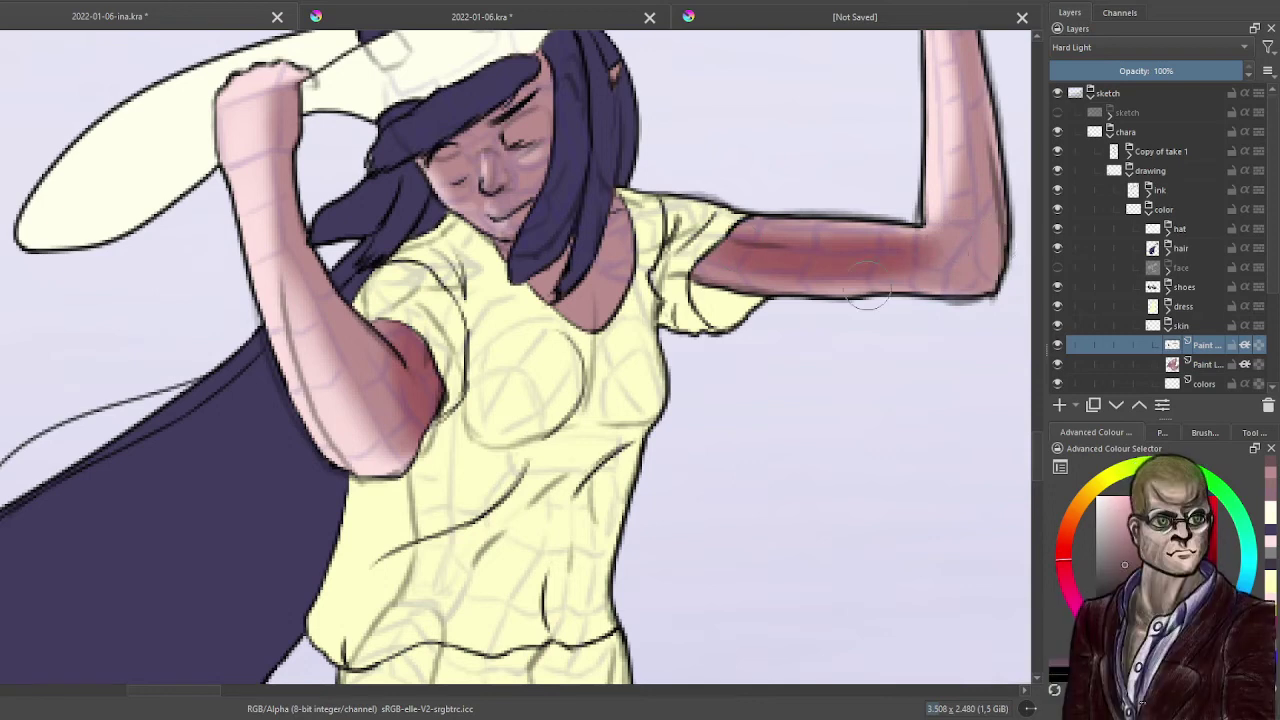
# - Shade the outer edge of the extended arm's raised forearm from the wrist down to the elbow
pyautogui.moveTo(867, 285); pyautogui.dragTo(301, 474)
pyautogui.moveTo(470, 378); pyautogui.dragTo(497, 414)
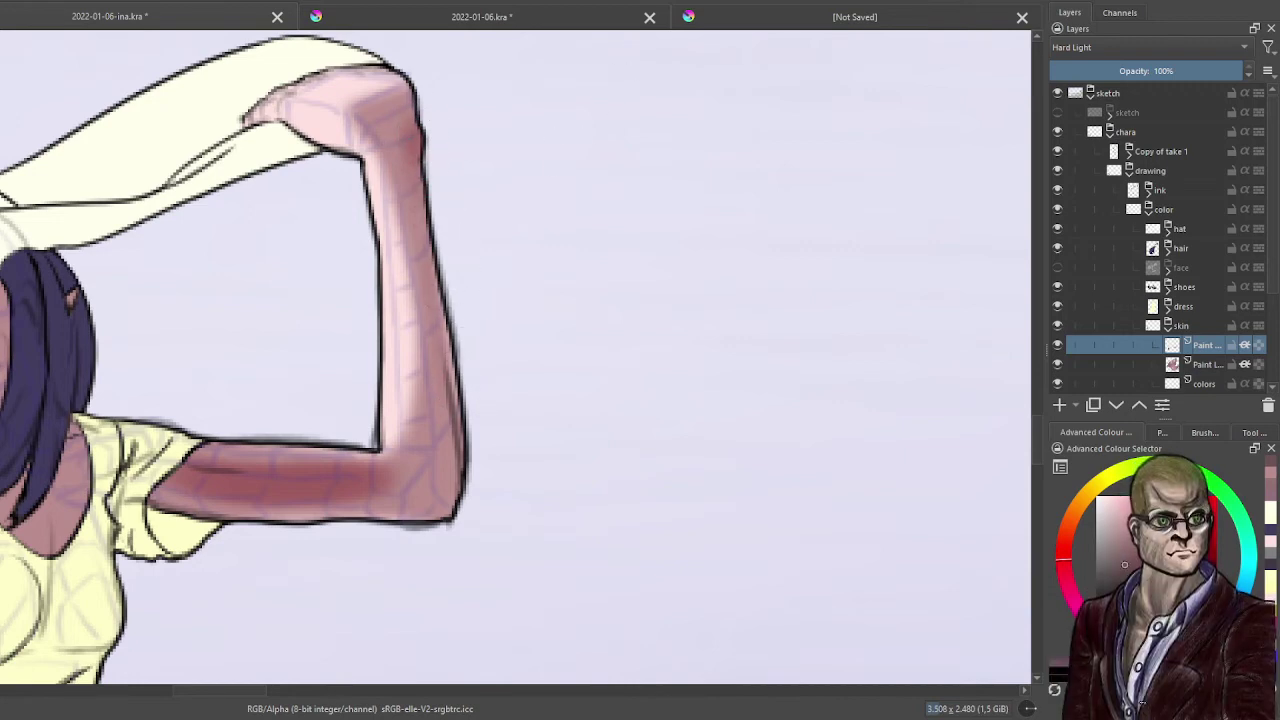
pyautogui.moveTo(460, 348)
pyautogui.mouseDown()
pyautogui.moveTo(466, 449)
pyautogui.moveTo(459, 501)
pyautogui.moveTo(444, 450)
pyautogui.moveTo(446, 496)
pyautogui.mouseUp()
pyautogui.moveTo(420, 250); pyautogui.dragTo(446, 494)
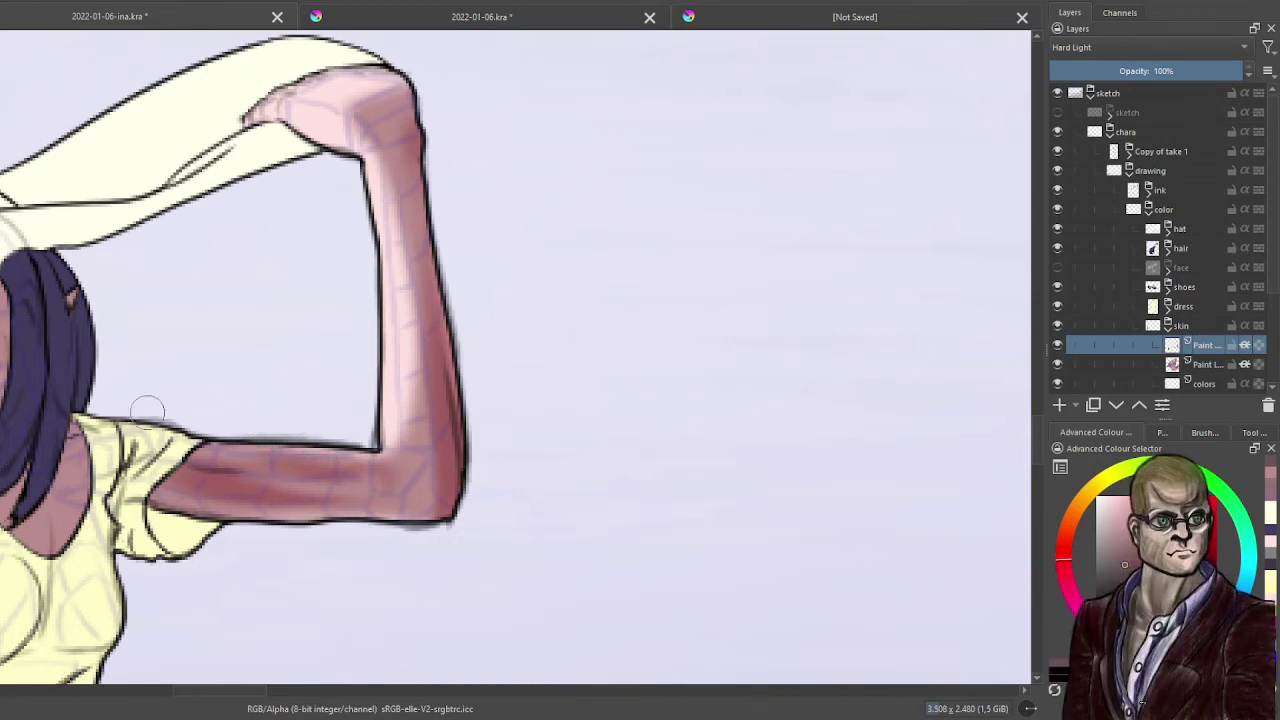
# - Deepen the shading on the extended upper arm where it emerges from the sleeve, following the muscle contours
pyautogui.moveTo(170, 456); pyautogui.dragTo(356, 429)
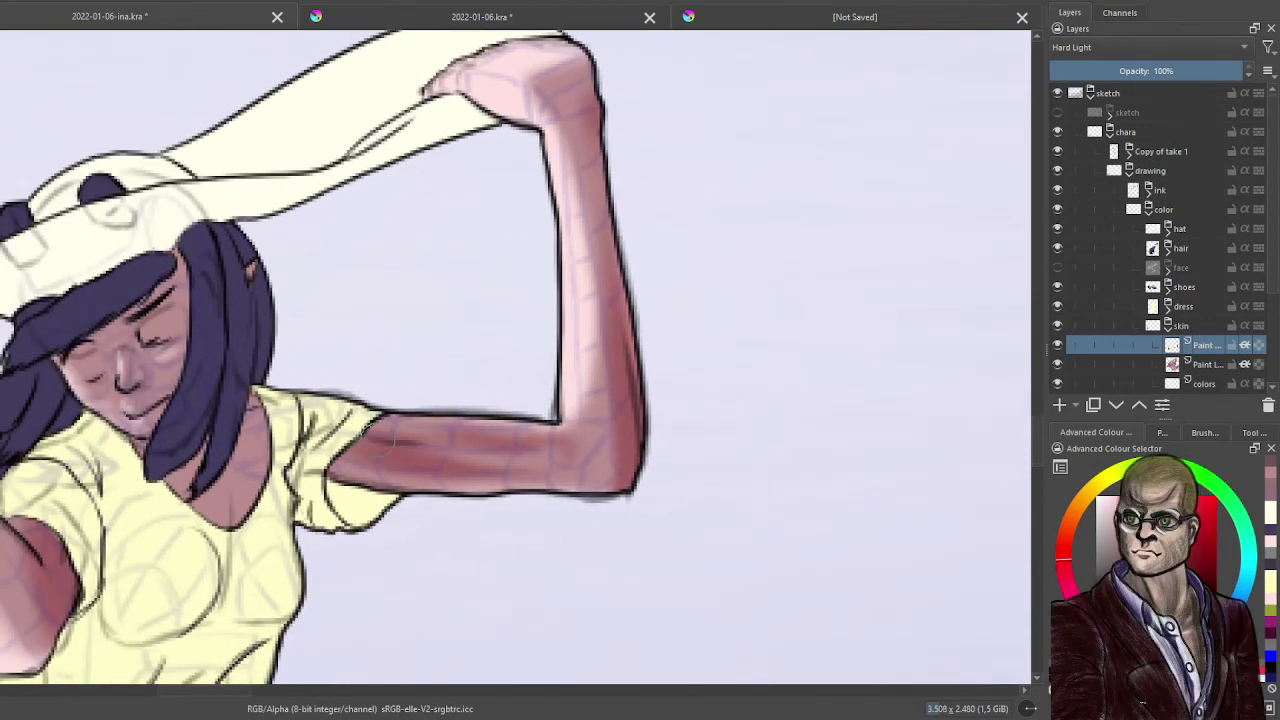
pyautogui.scroll(1, 423, 500)
pyautogui.moveTo(419, 505); pyautogui.dragTo(554, 478)
pyautogui.scroll(1, 555, 485)
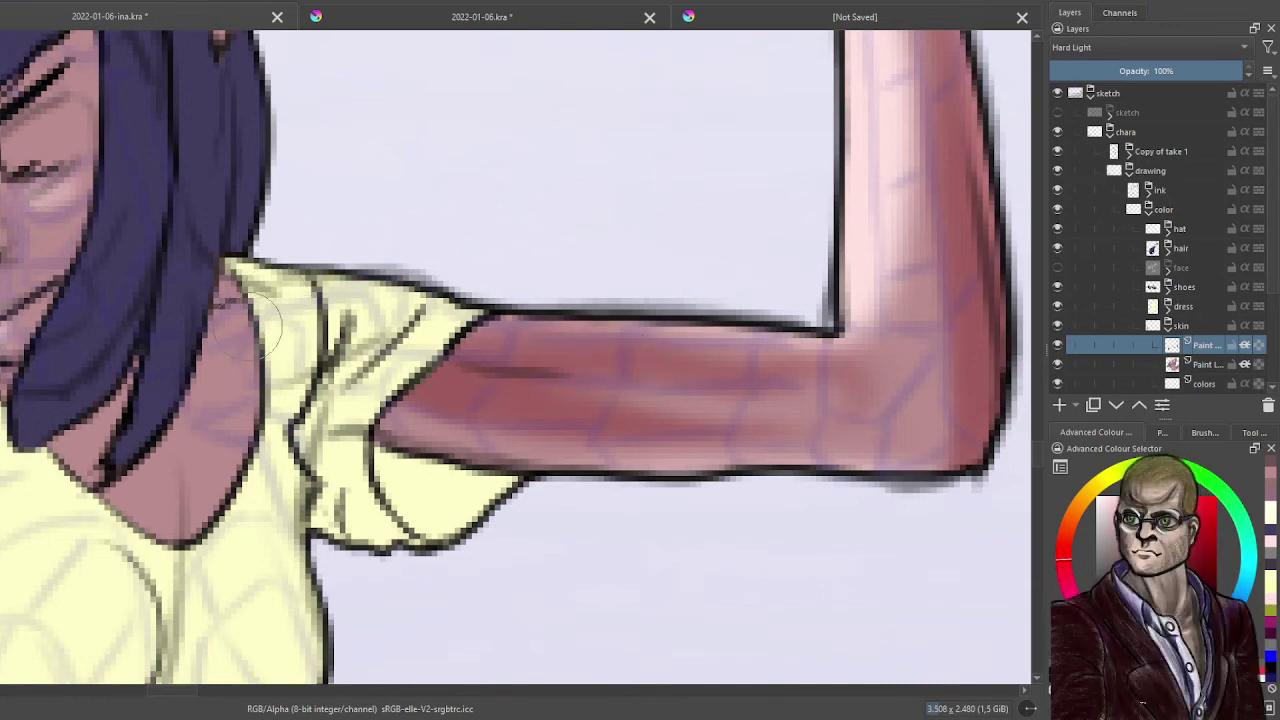
# - Blend the shading around the extended arm's elbow and extend it up the lower forearm beside the light inner edge
pyautogui.scroll(-2, 556, 421)
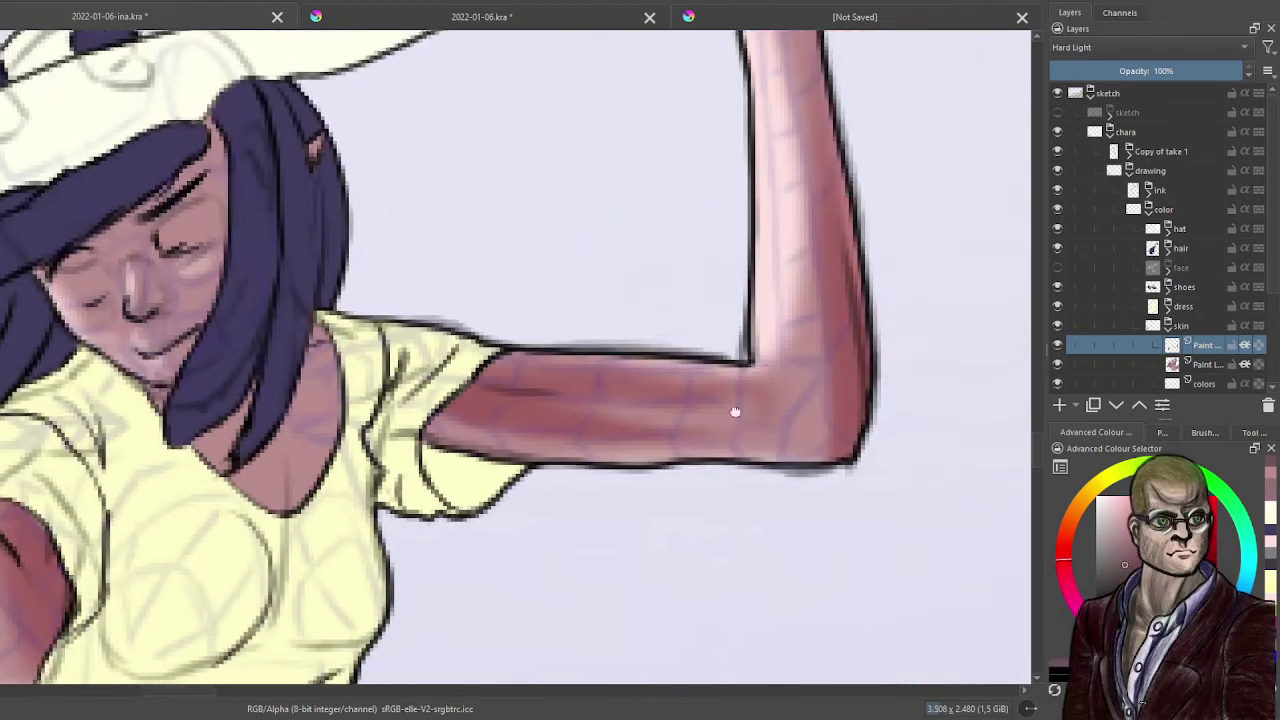
pyautogui.moveTo(734, 409); pyautogui.dragTo(606, 489)
pyautogui.moveTo(742, 456); pyautogui.dragTo(686, 464)
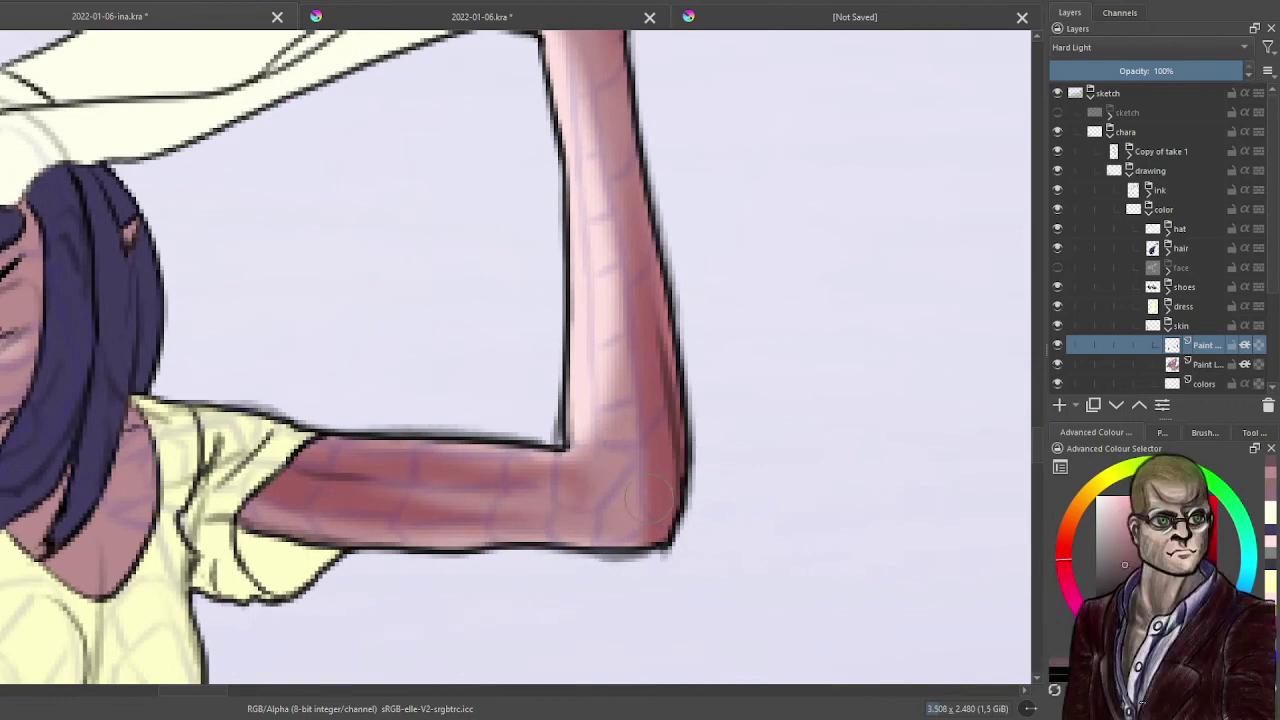
pyautogui.moveTo(634, 506); pyautogui.dragTo(616, 392)
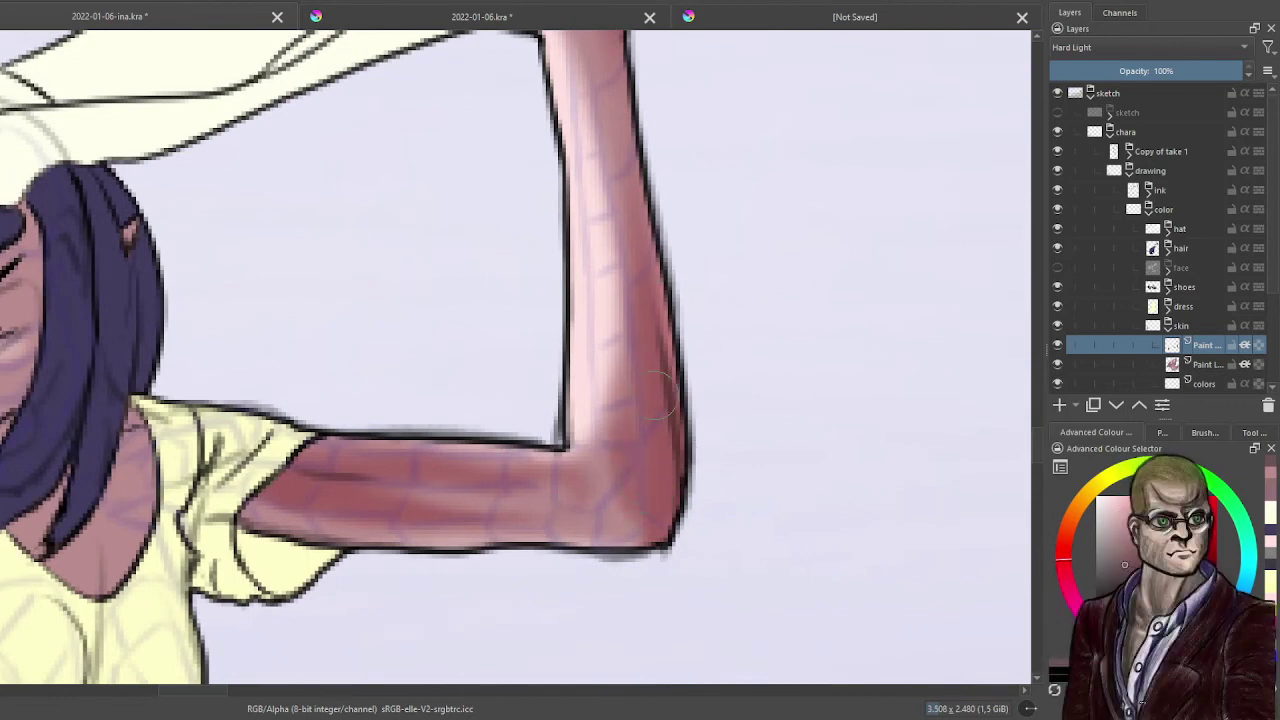
pyautogui.moveTo(613, 244); pyautogui.dragTo(614, 388)
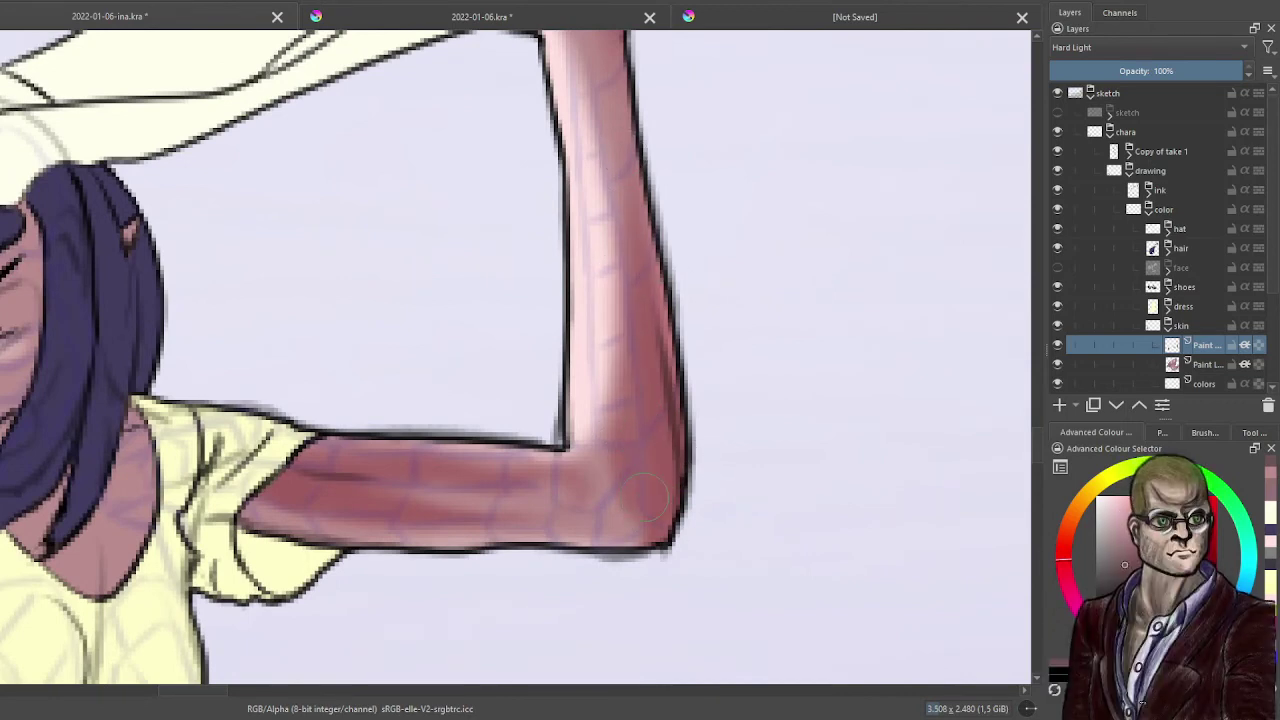
pyautogui.moveTo(700, 431)
pyautogui.mouseDown()
pyautogui.moveTo(655, 528)
pyautogui.moveTo(594, 566)
pyautogui.mouseUp()
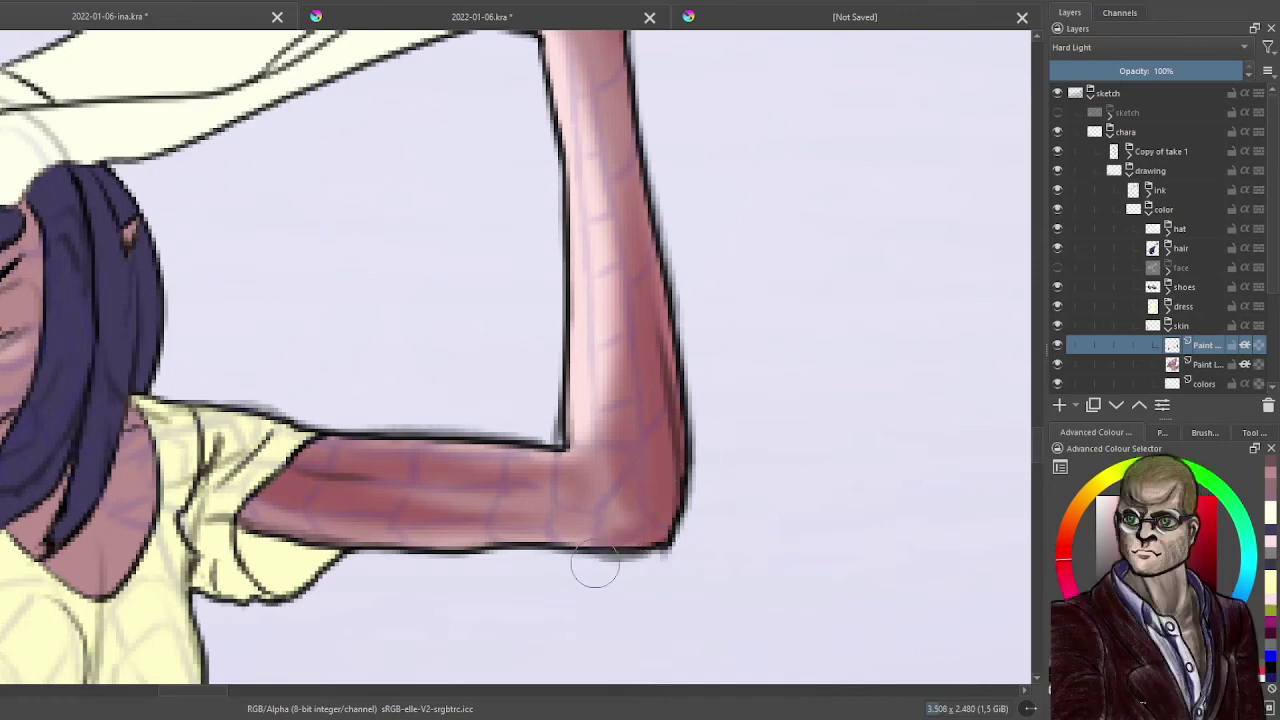
pyautogui.moveTo(640, 505); pyautogui.dragTo(577, 569)
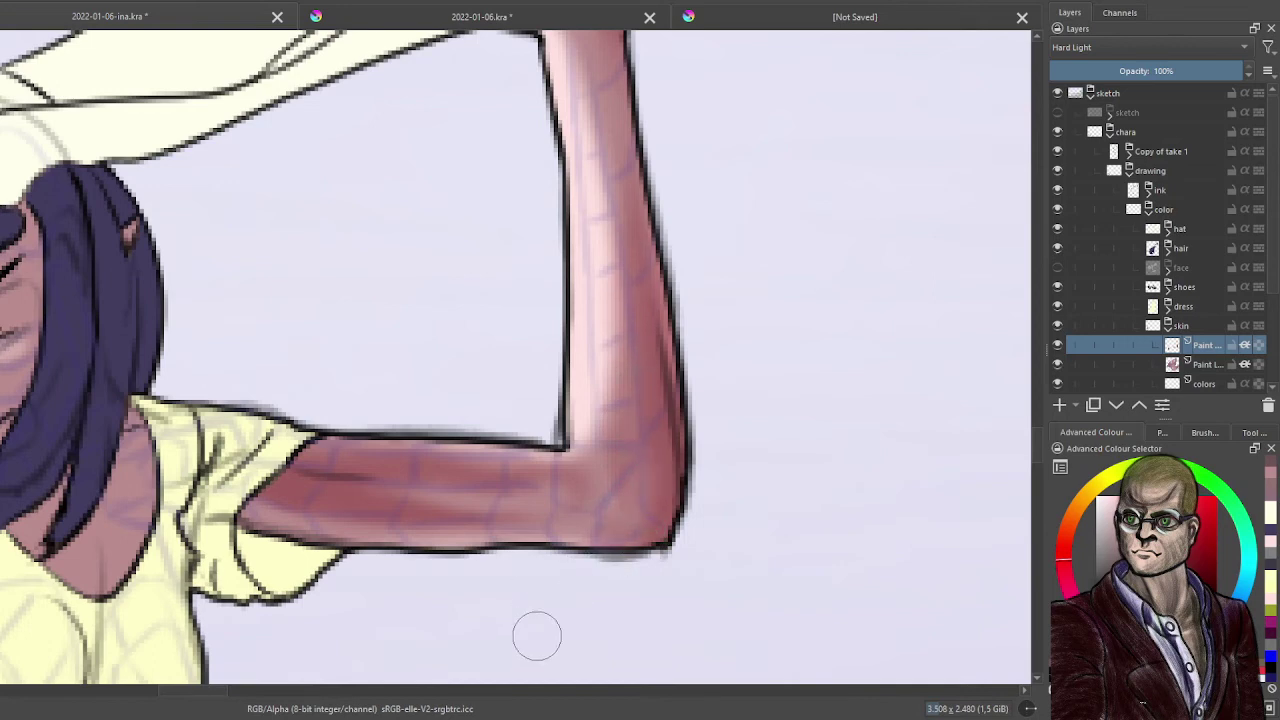
# - Darken the bent arm's upper part under the sleeve and along the dress edge, defining the fold near the armpit
pyautogui.scroll(-4, 418, 182)
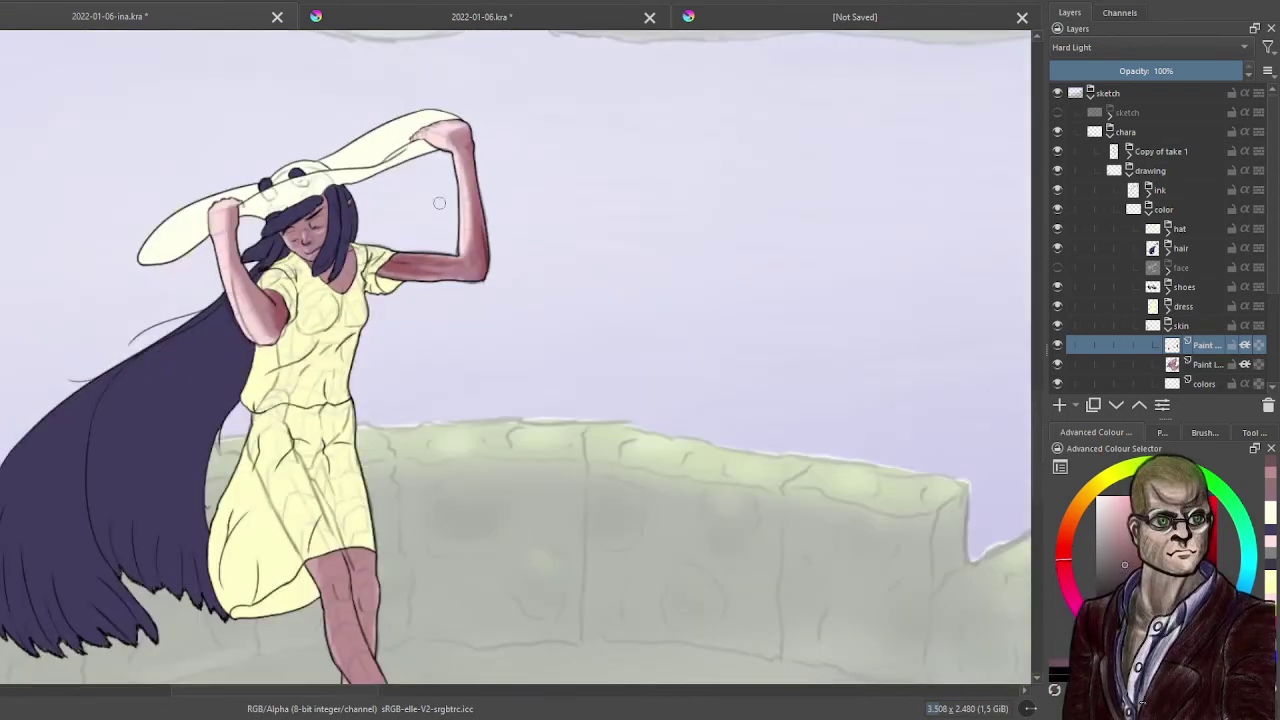
pyautogui.moveTo(484, 280); pyautogui.dragTo(619, 325)
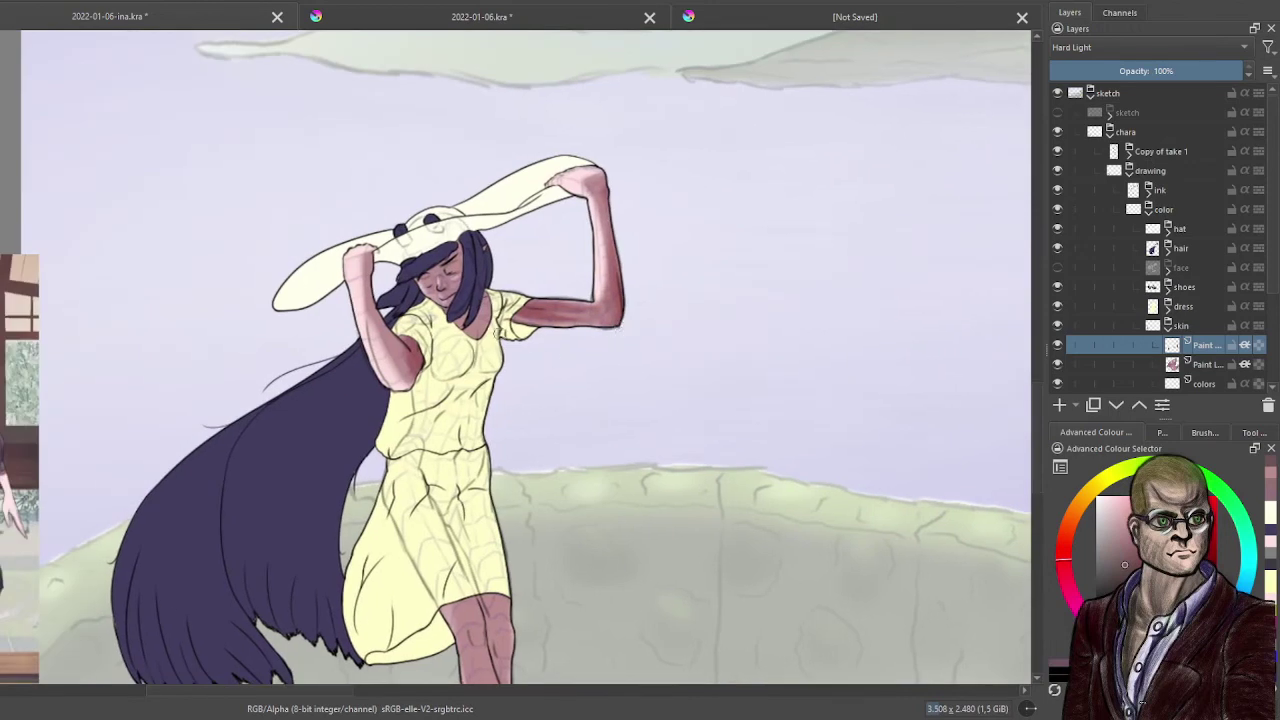
pyautogui.scroll(6, 498, 332)
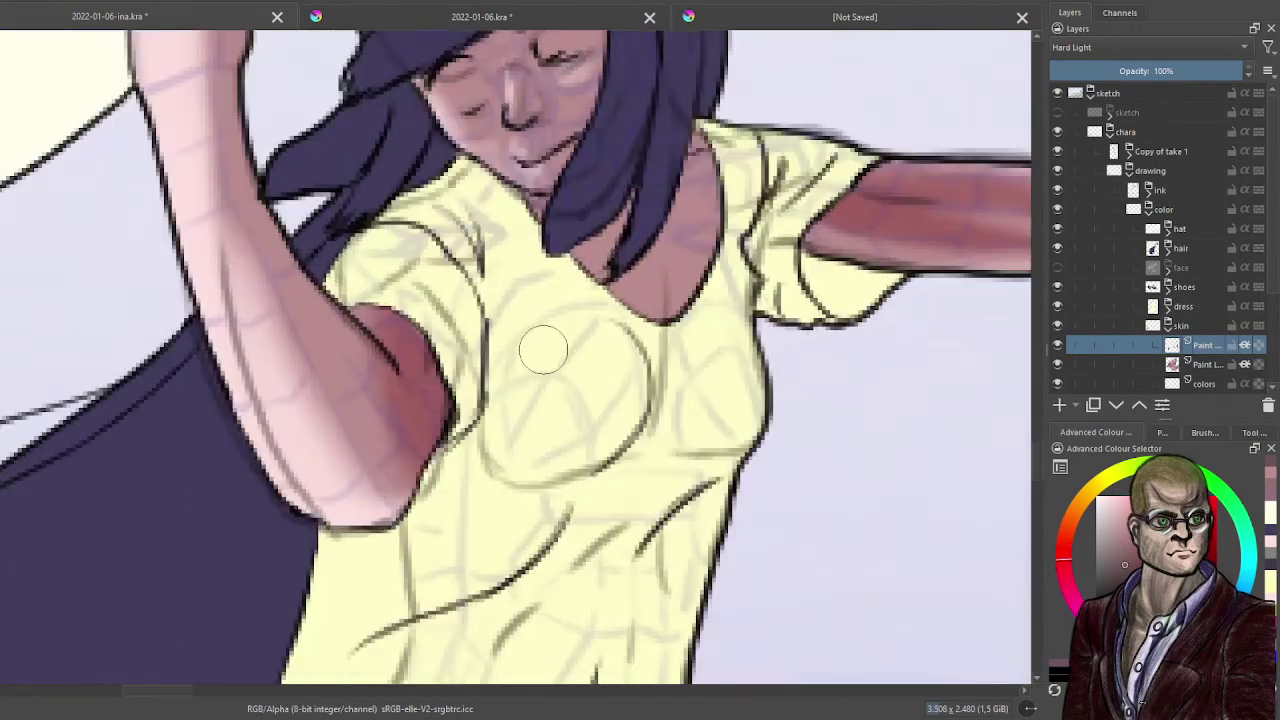
pyautogui.moveTo(417, 350)
pyautogui.mouseDown()
pyautogui.moveTo(420, 314)
pyautogui.moveTo(416, 325)
pyautogui.mouseUp()
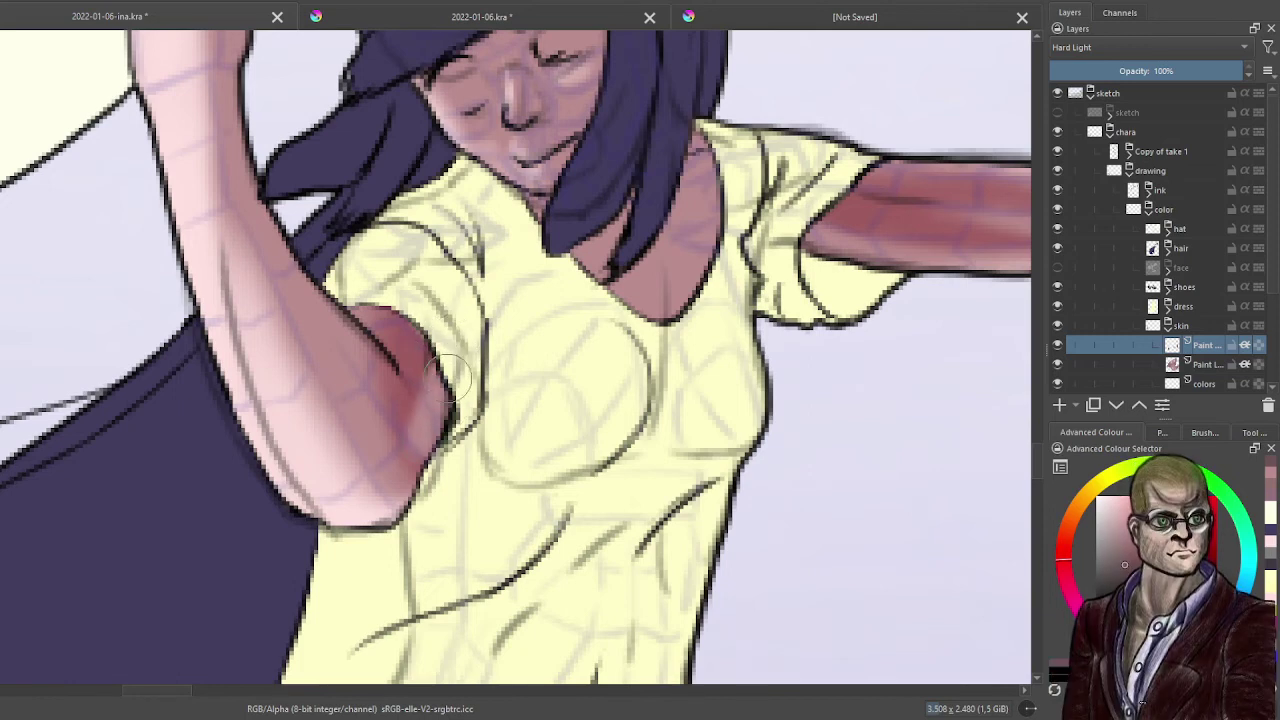
pyautogui.moveTo(437, 418)
pyautogui.mouseDown()
pyautogui.moveTo(431, 383)
pyautogui.moveTo(423, 418)
pyautogui.moveTo(392, 422)
pyautogui.moveTo(397, 409)
pyautogui.mouseUp()
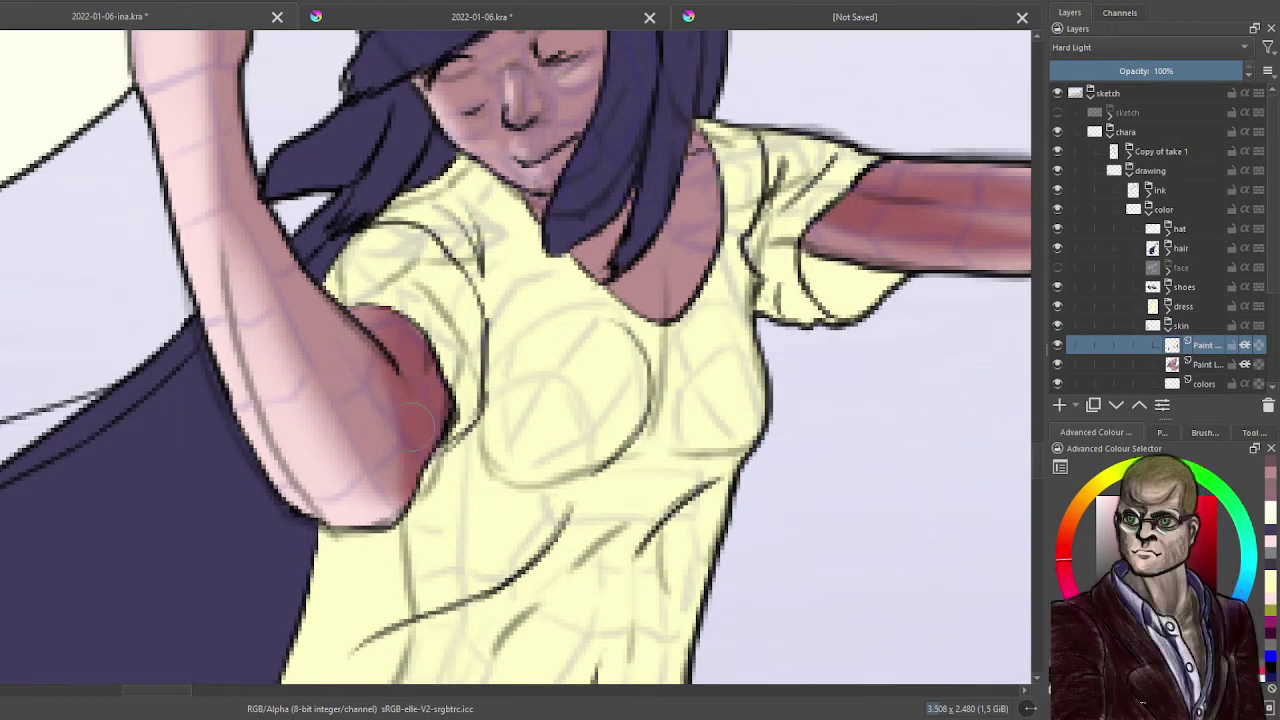
pyautogui.moveTo(408, 490); pyautogui.dragTo(418, 410)
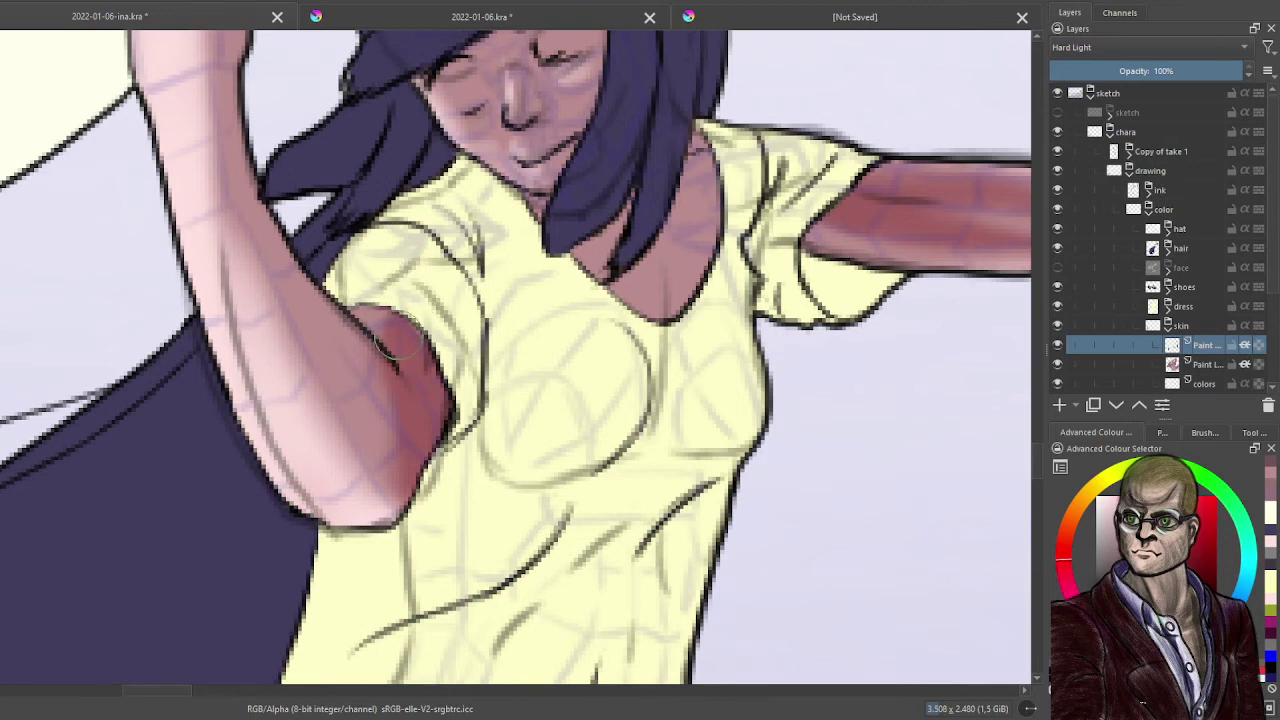
pyautogui.moveTo(446, 336)
pyautogui.mouseDown()
pyautogui.moveTo(450, 384)
pyautogui.moveTo(426, 350)
pyautogui.mouseUp()
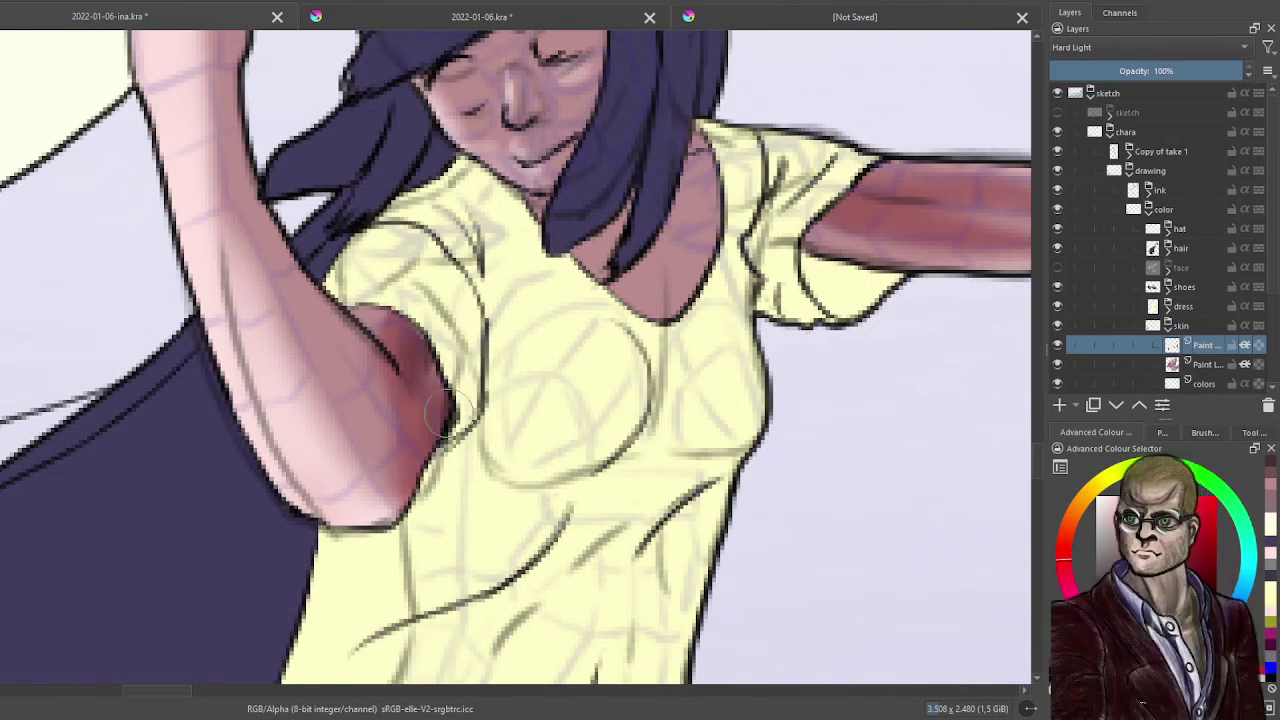
pyautogui.moveTo(448, 412); pyautogui.dragTo(426, 470)
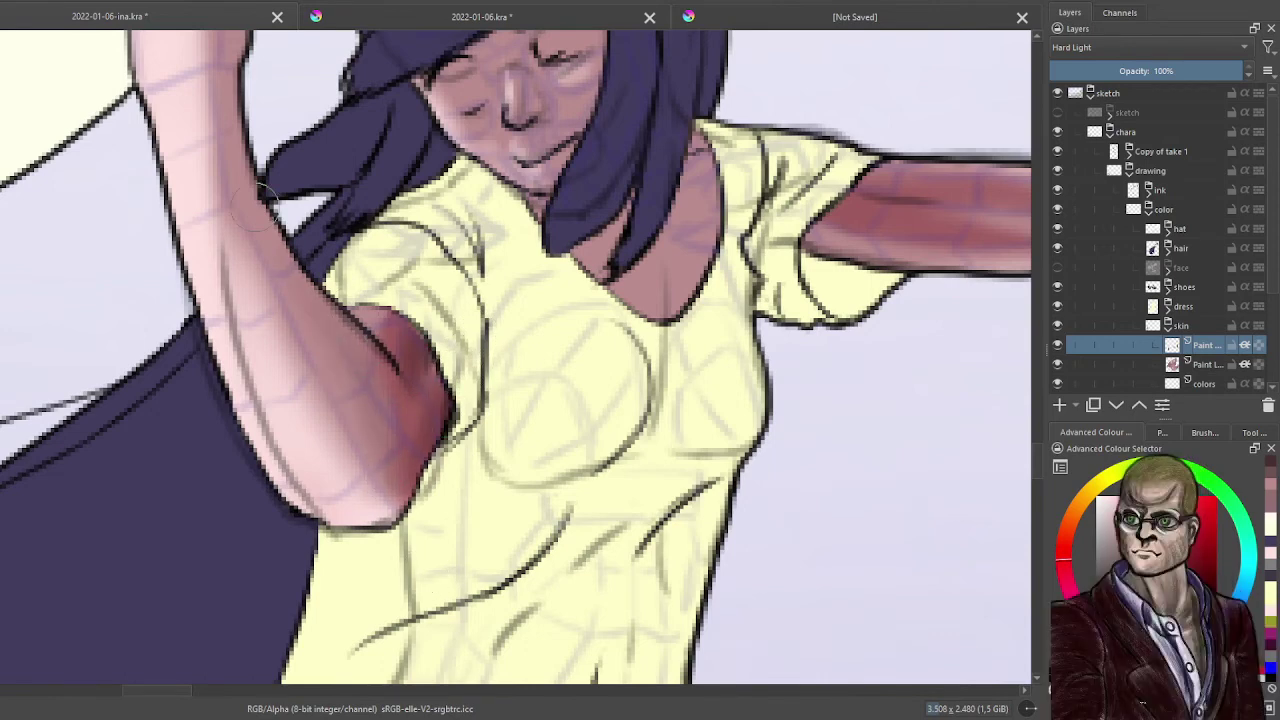
# - Shade the top of the front kneecap and paint a dark shadow between the thighs just below the dress hem
pyautogui.scroll(-6, 600, 358)
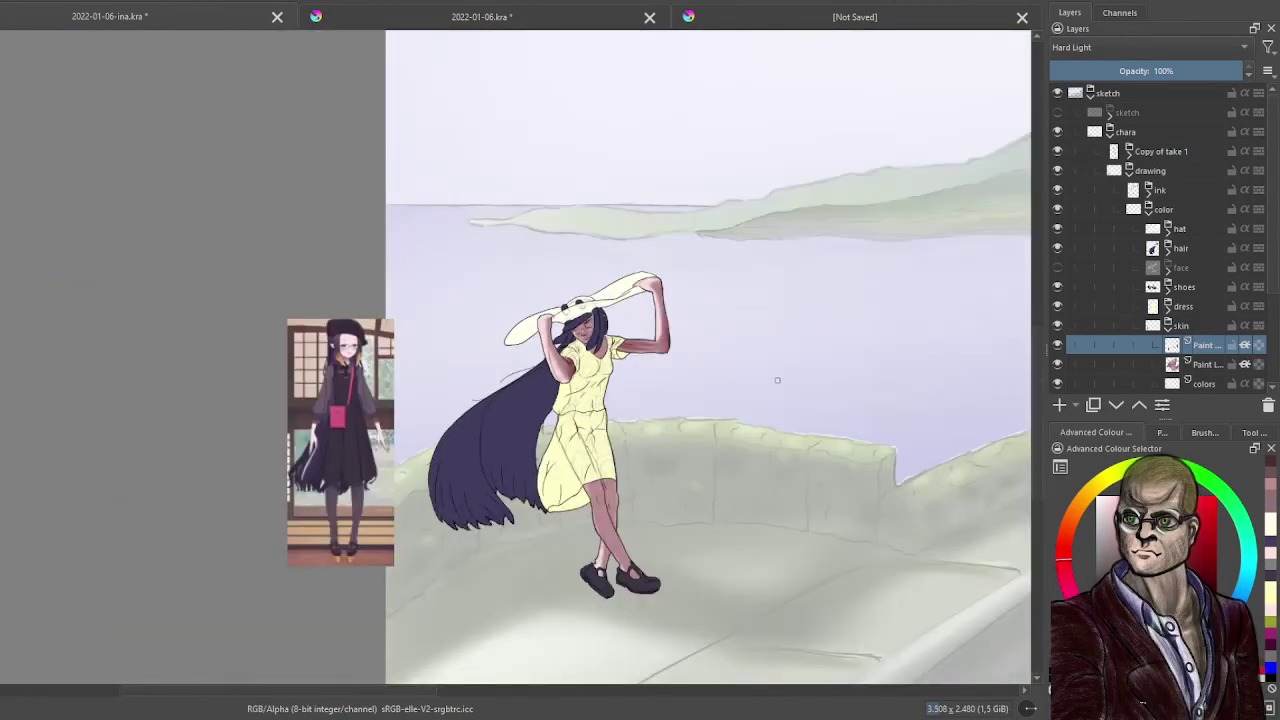
pyautogui.scroll(3, 681, 412)
pyautogui.scroll(2, 647, 367)
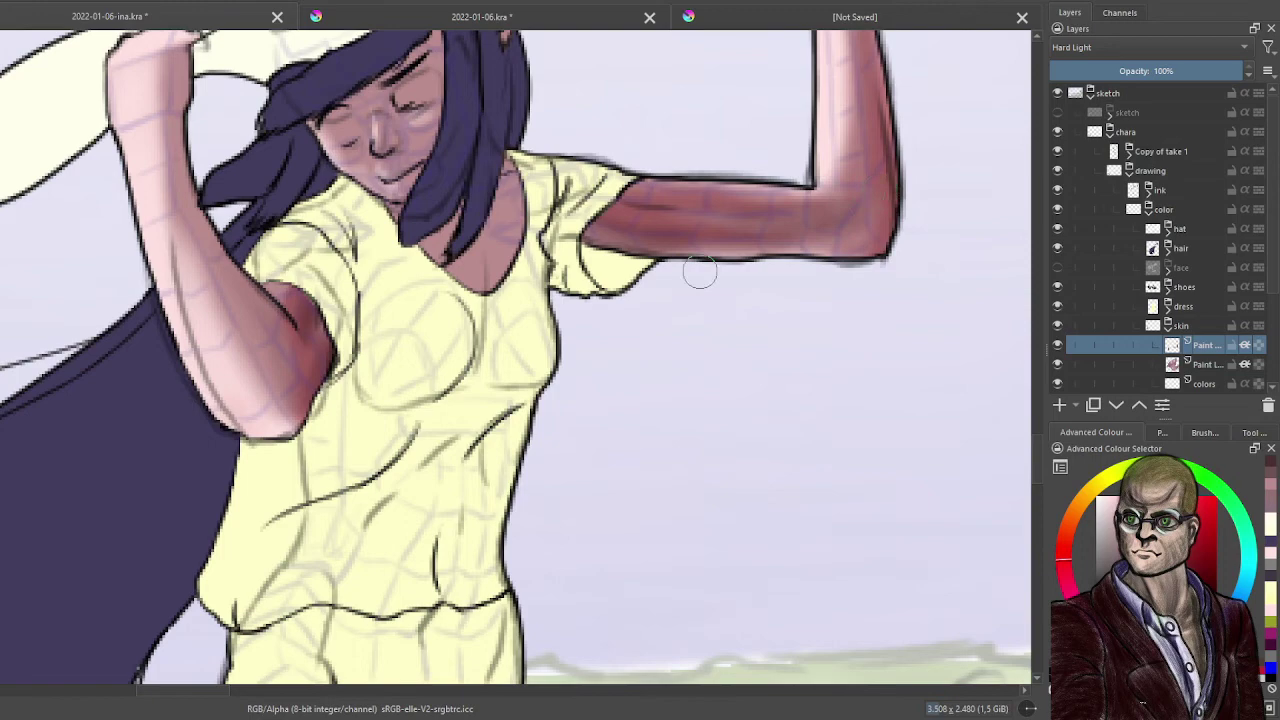
pyautogui.scroll(-5, 699, 272)
pyautogui.scroll(6, 653, 358)
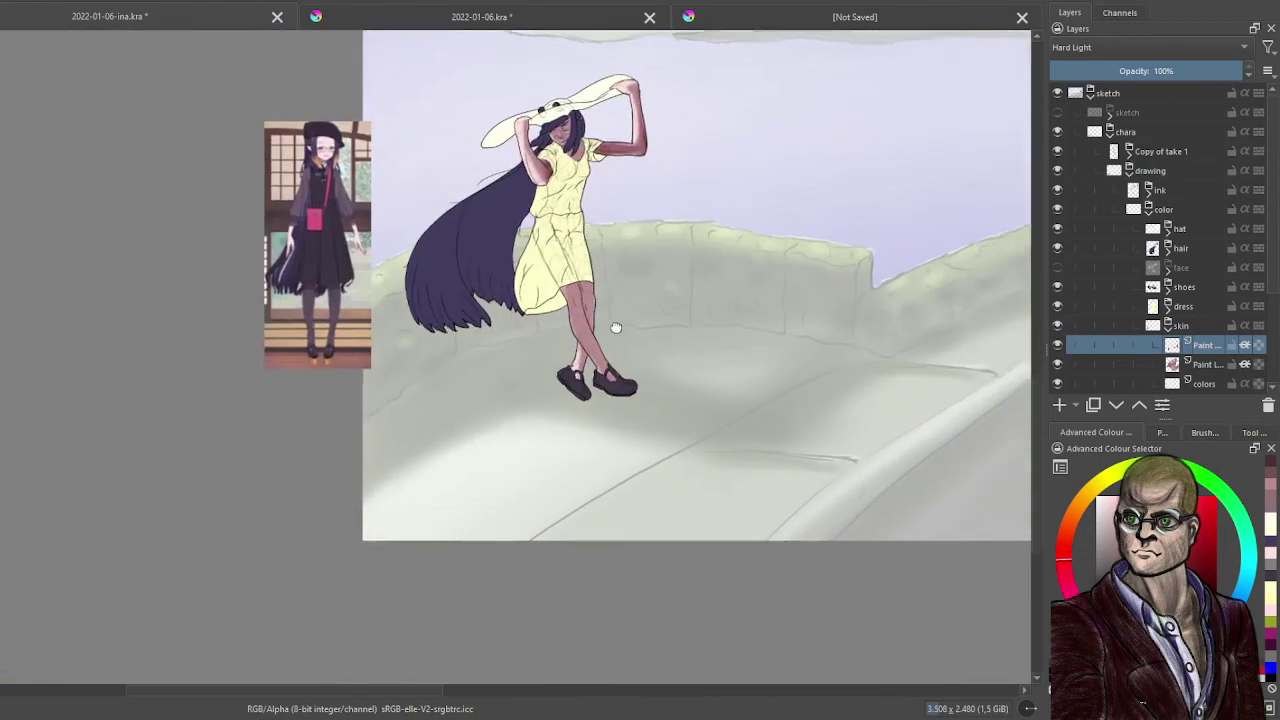
pyautogui.scroll(1, 581, 340)
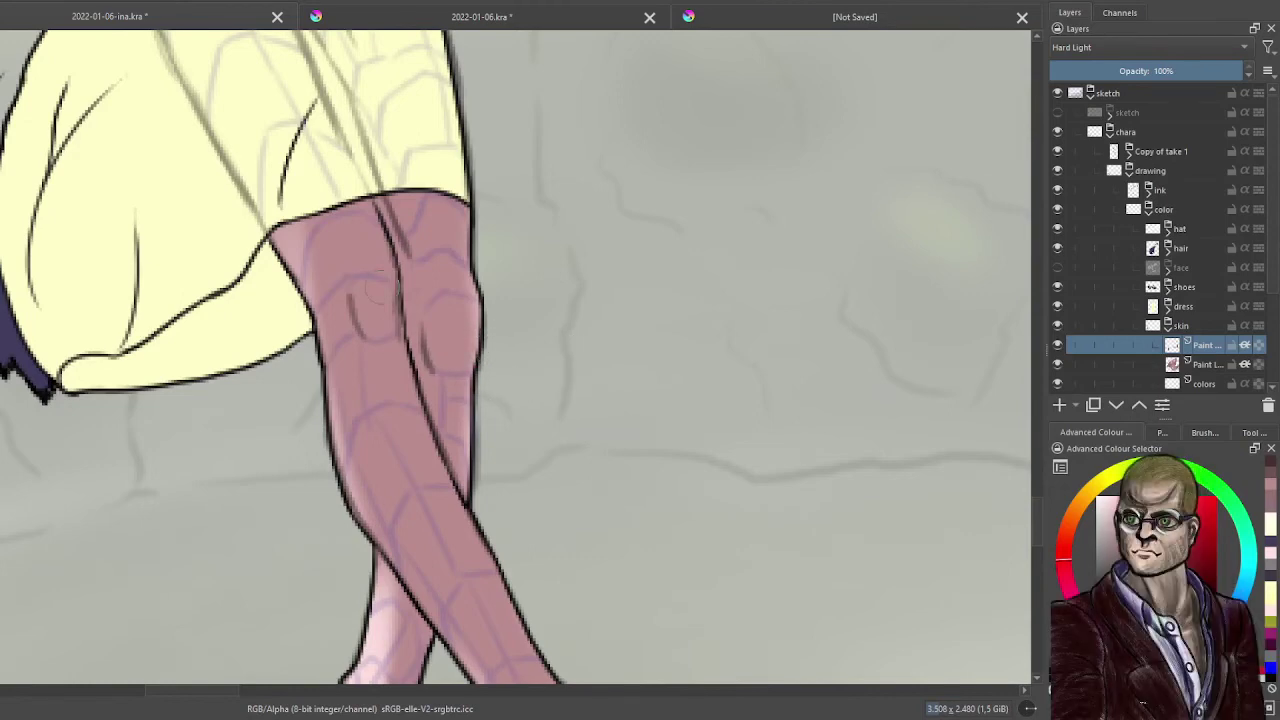
pyautogui.click(368, 274)
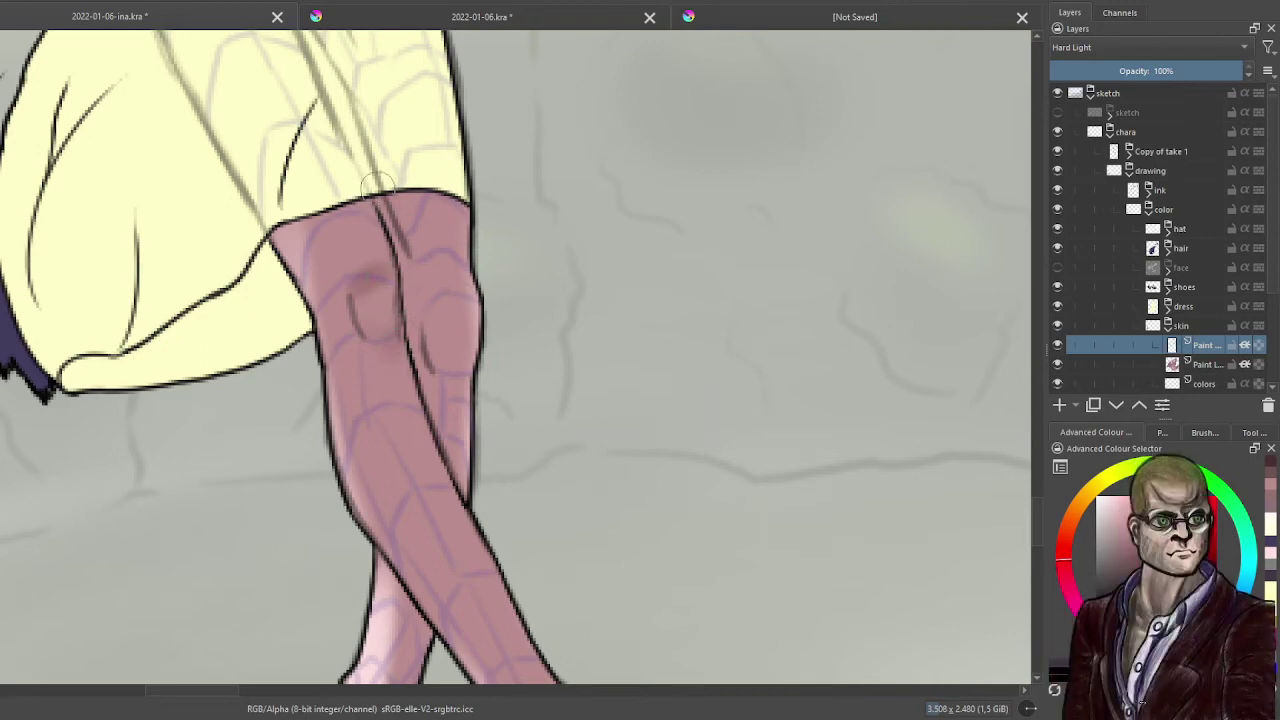
pyautogui.moveTo(378, 183)
pyautogui.mouseDown()
pyautogui.moveTo(409, 265)
pyautogui.moveTo(399, 192)
pyautogui.moveTo(377, 183)
pyautogui.moveTo(389, 204)
pyautogui.moveTo(450, 203)
pyautogui.moveTo(422, 176)
pyautogui.moveTo(419, 278)
pyautogui.moveTo(423, 165)
pyautogui.mouseUp()
pyautogui.moveTo(400, 259)
pyautogui.mouseDown()
pyautogui.moveTo(413, 344)
pyautogui.moveTo(407, 288)
pyautogui.moveTo(427, 275)
pyautogui.moveTo(430, 224)
pyautogui.moveTo(435, 350)
pyautogui.moveTo(422, 283)
pyautogui.moveTo(398, 317)
pyautogui.moveTo(388, 277)
pyautogui.moveTo(398, 338)
pyautogui.mouseUp()
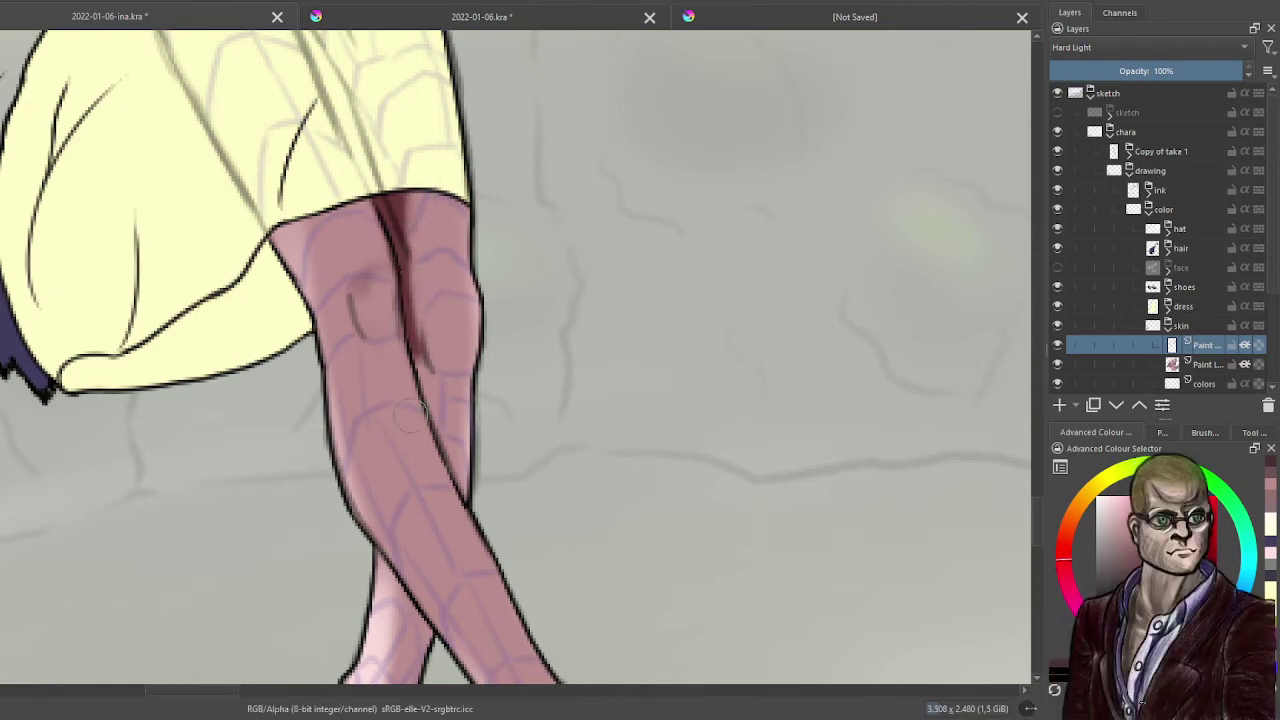
# - Extend the shadow down the rear leg along the front leg's outline and shade around the rear kneecap
pyautogui.moveTo(430, 405)
pyautogui.mouseDown()
pyautogui.moveTo(420, 358)
pyautogui.moveTo(409, 406)
pyautogui.moveTo(397, 361)
pyautogui.moveTo(406, 398)
pyautogui.mouseUp()
pyautogui.moveTo(436, 319)
pyautogui.mouseDown()
pyautogui.moveTo(451, 425)
pyautogui.moveTo(480, 456)
pyautogui.moveTo(464, 390)
pyautogui.moveTo(430, 375)
pyautogui.moveTo(448, 445)
pyautogui.moveTo(428, 372)
pyautogui.moveTo(440, 493)
pyautogui.moveTo(447, 364)
pyautogui.moveTo(457, 465)
pyautogui.mouseUp()
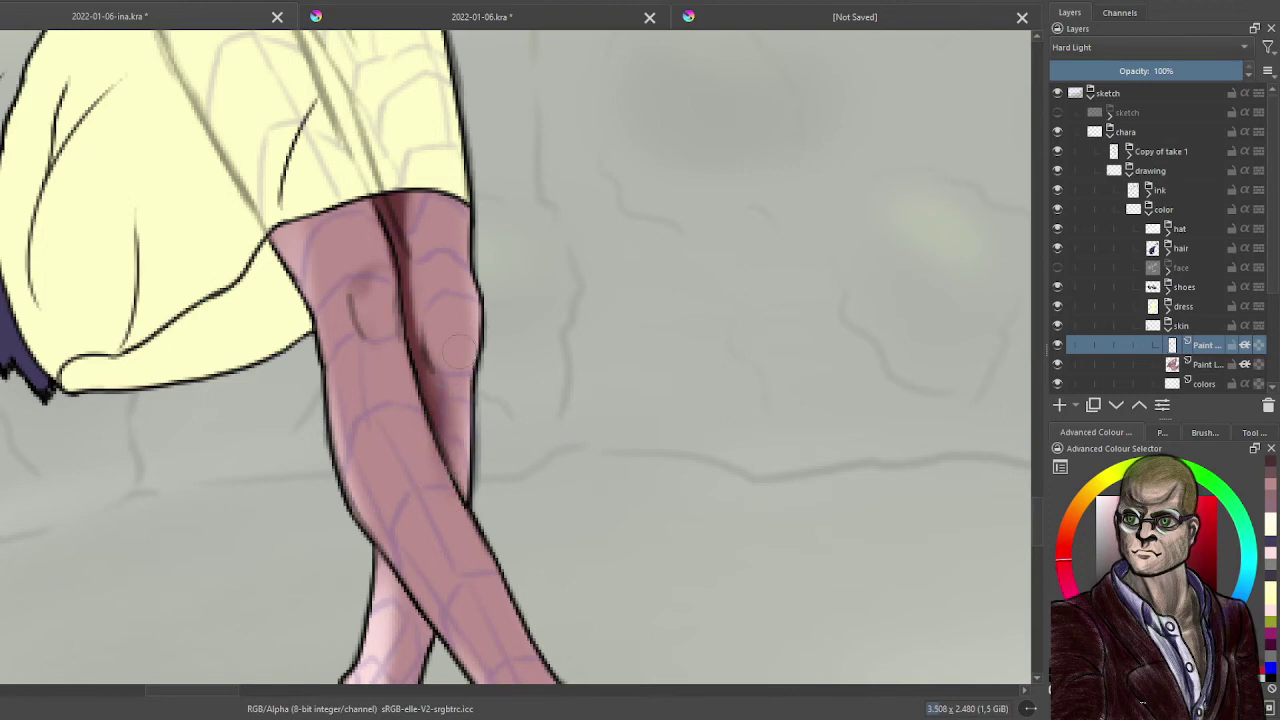
pyautogui.moveTo(415, 275)
pyautogui.mouseDown()
pyautogui.moveTo(409, 310)
pyautogui.moveTo(437, 269)
pyautogui.moveTo(439, 314)
pyautogui.mouseUp()
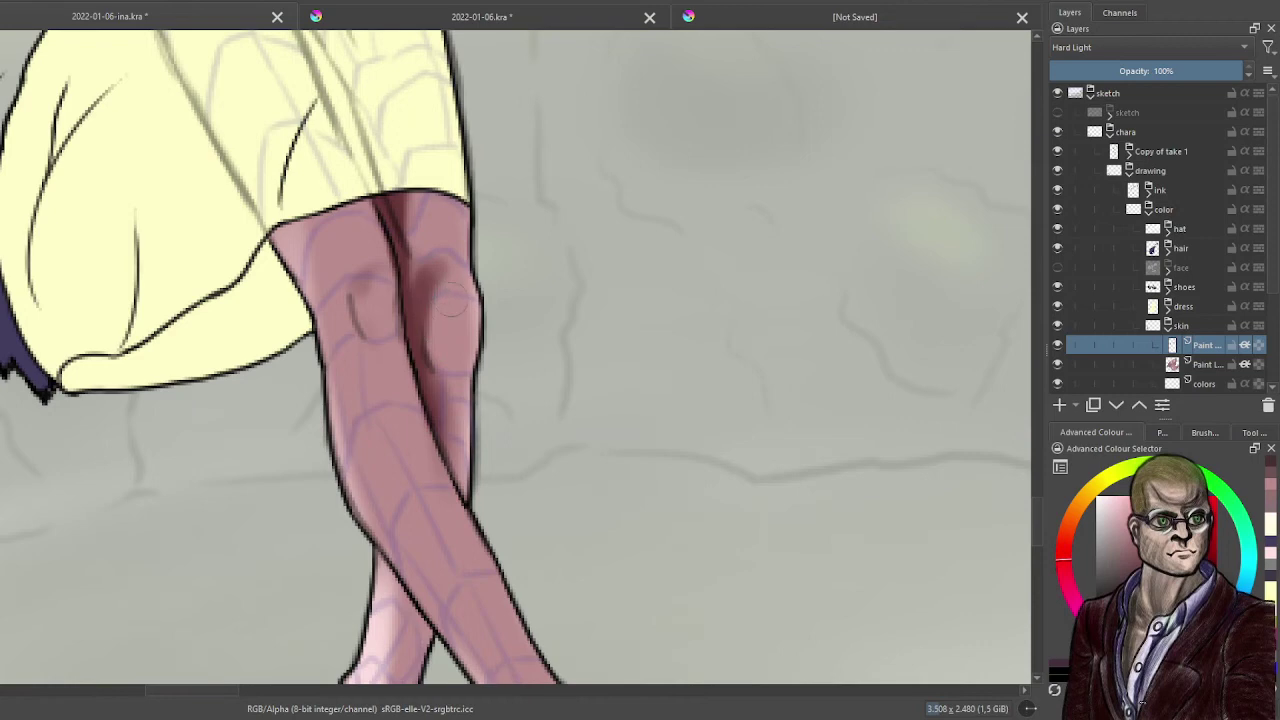
# - Darken the front thigh along the dress hem and shade the crossed lower legs and the skin inside the shoe openings
pyautogui.moveTo(426, 268)
pyautogui.mouseDown()
pyautogui.moveTo(409, 189)
pyautogui.moveTo(411, 279)
pyautogui.moveTo(413, 197)
pyautogui.moveTo(464, 200)
pyautogui.moveTo(390, 206)
pyautogui.moveTo(427, 185)
pyautogui.moveTo(452, 197)
pyautogui.moveTo(419, 195)
pyautogui.moveTo(390, 215)
pyautogui.moveTo(359, 195)
pyautogui.moveTo(338, 234)
pyautogui.moveTo(329, 203)
pyautogui.moveTo(286, 307)
pyautogui.moveTo(362, 197)
pyautogui.moveTo(276, 297)
pyautogui.moveTo(371, 210)
pyautogui.moveTo(295, 244)
pyautogui.moveTo(290, 265)
pyautogui.moveTo(373, 214)
pyautogui.moveTo(264, 236)
pyautogui.mouseUp()
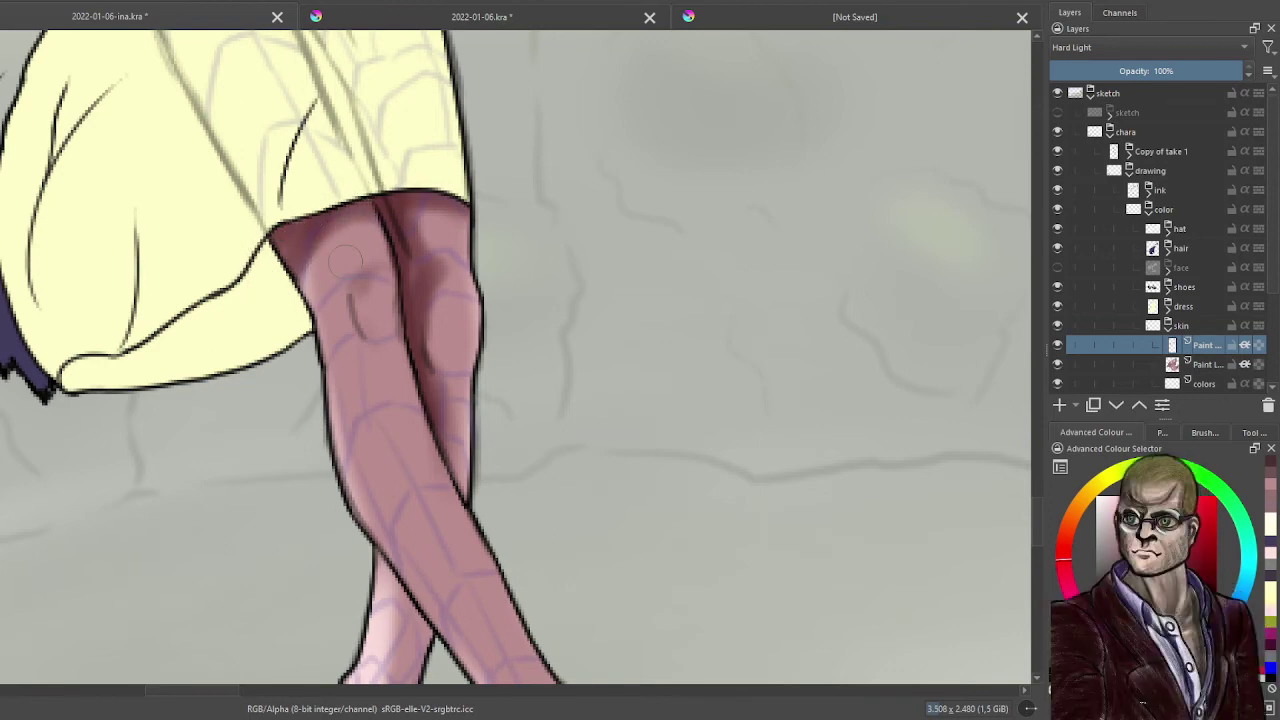
pyautogui.scroll(-3, 345, 262)
pyautogui.scroll(3, 492, 370)
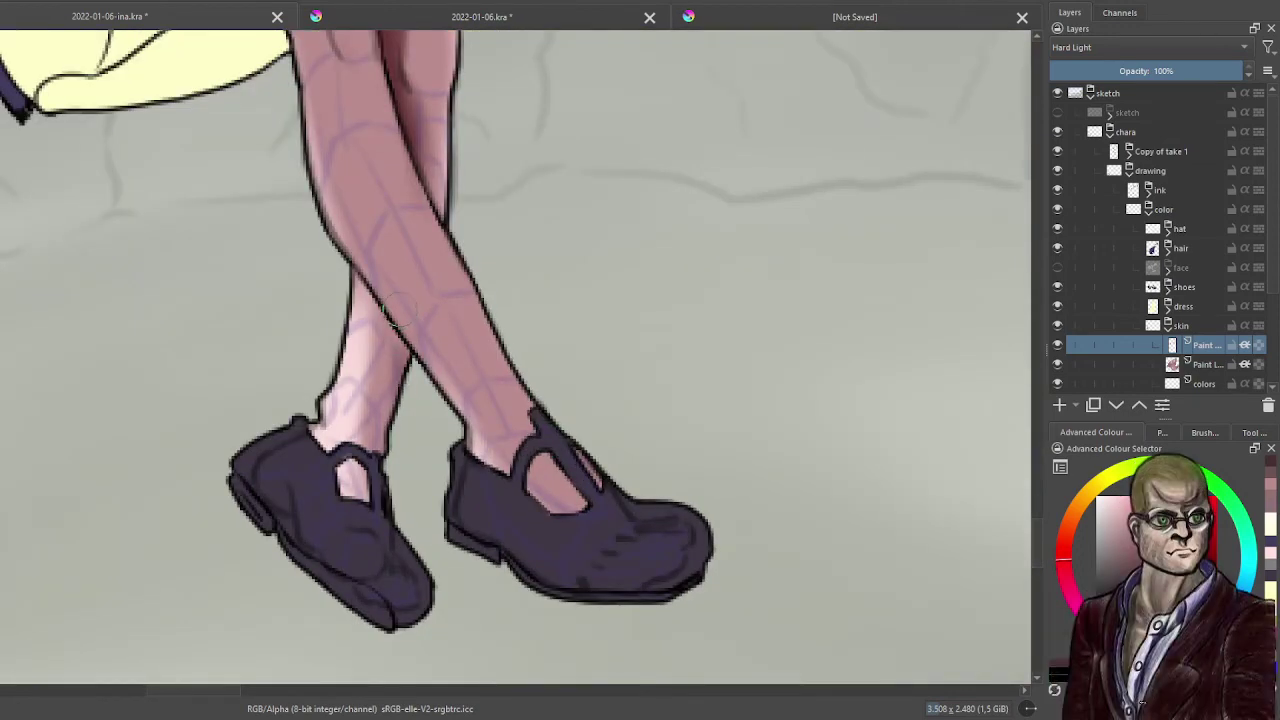
pyautogui.moveTo(402, 338)
pyautogui.mouseDown()
pyautogui.moveTo(387, 440)
pyautogui.moveTo(366, 440)
pyautogui.mouseUp()
pyautogui.moveTo(446, 140); pyautogui.dragTo(441, 229)
pyautogui.moveTo(459, 118)
pyautogui.mouseDown()
pyautogui.moveTo(426, 312)
pyautogui.moveTo(406, 334)
pyautogui.mouseUp()
pyautogui.moveTo(428, 268); pyautogui.dragTo(440, 214)
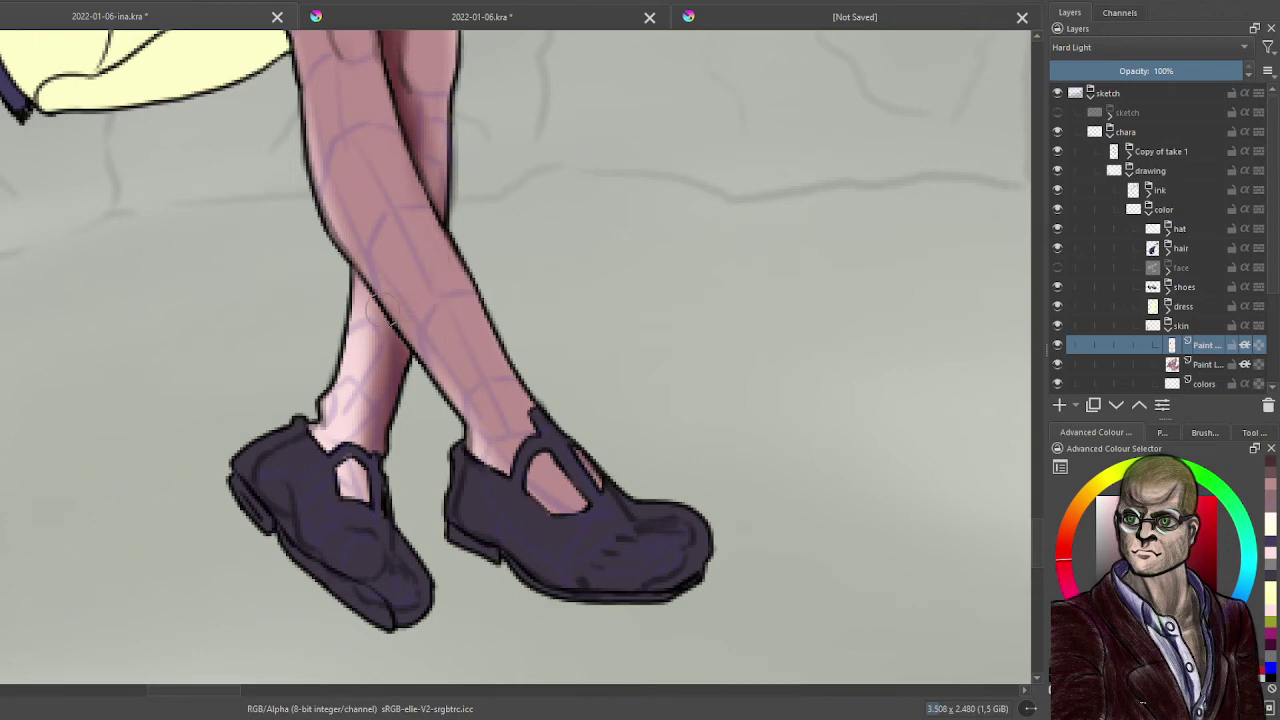
pyautogui.moveTo(367, 473); pyautogui.dragTo(352, 529)
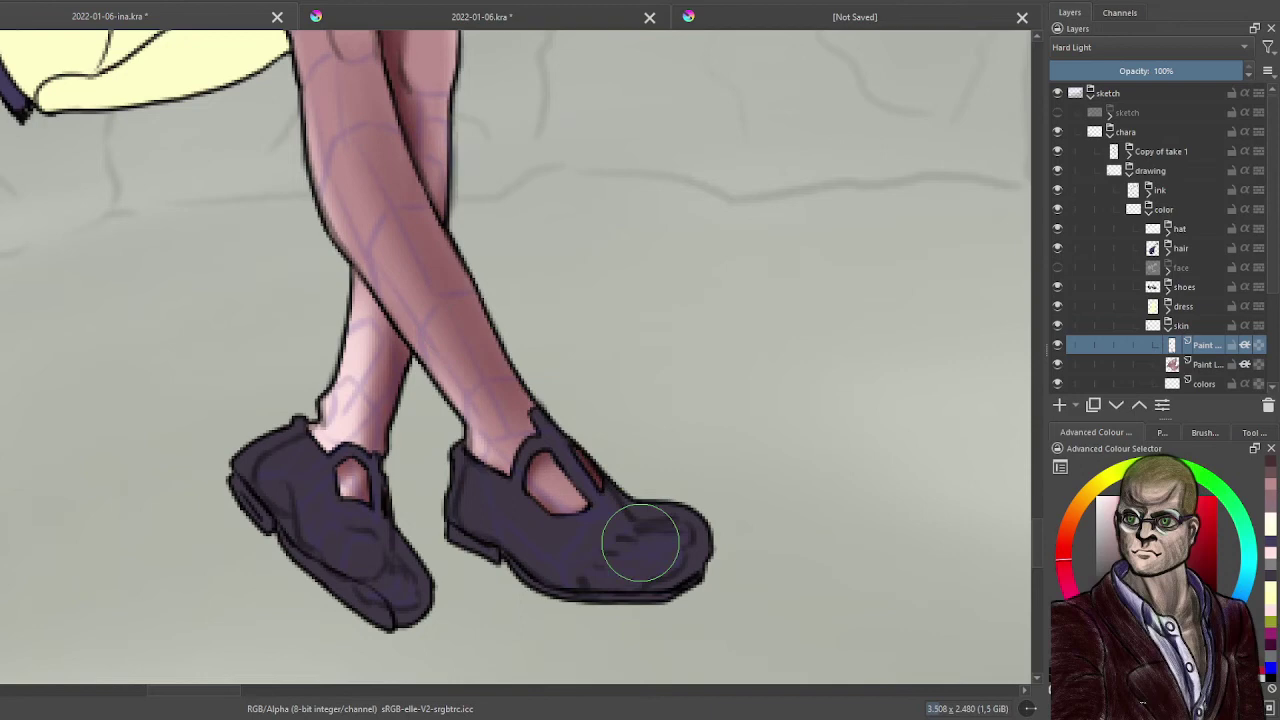
# - Darken the skin at the neckline beside the hair and the forehead just under the fringe
pyautogui.scroll(-4, 705, 500)
pyautogui.scroll(4, 700, 440)
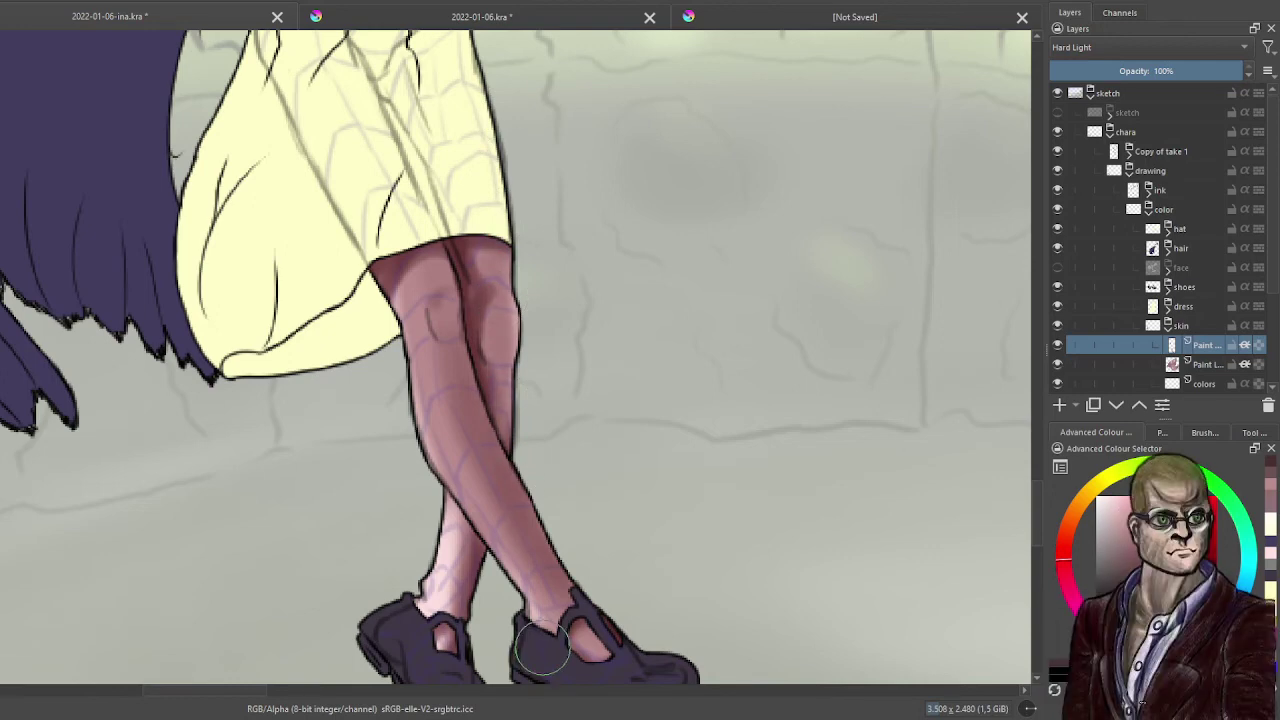
pyautogui.scroll(-5, 543, 648)
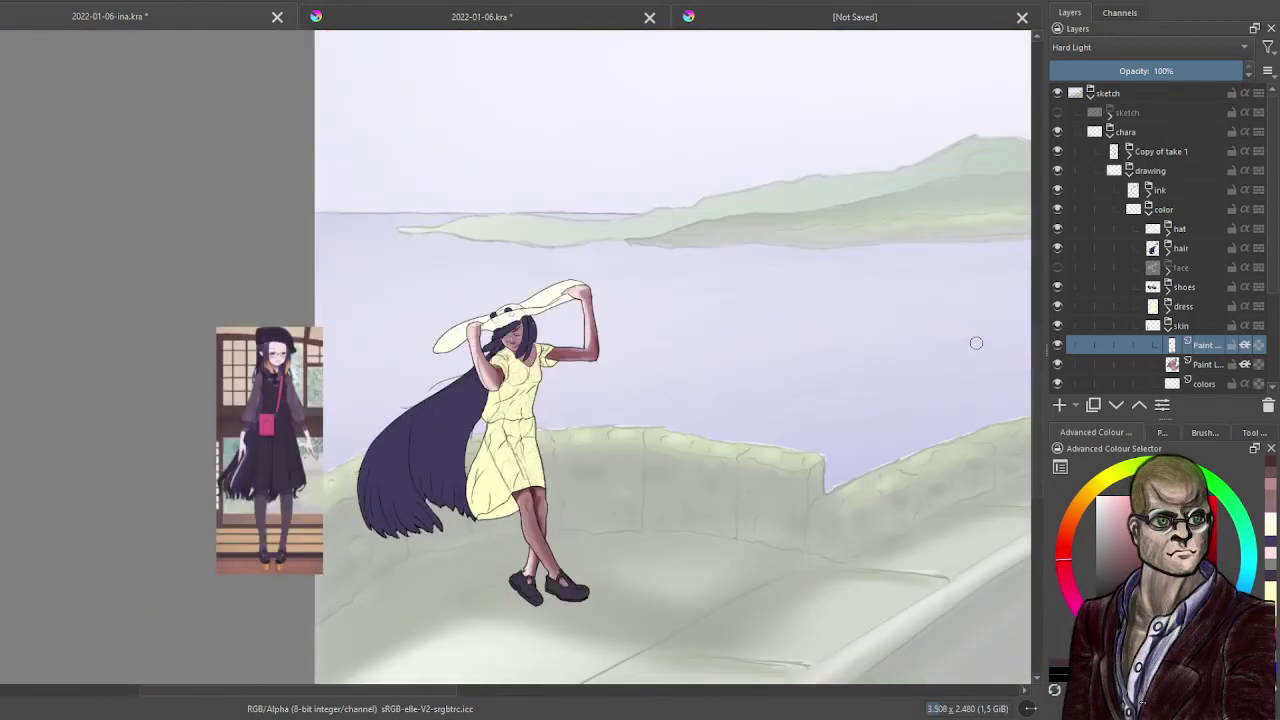
pyautogui.scroll(5, 777, 449)
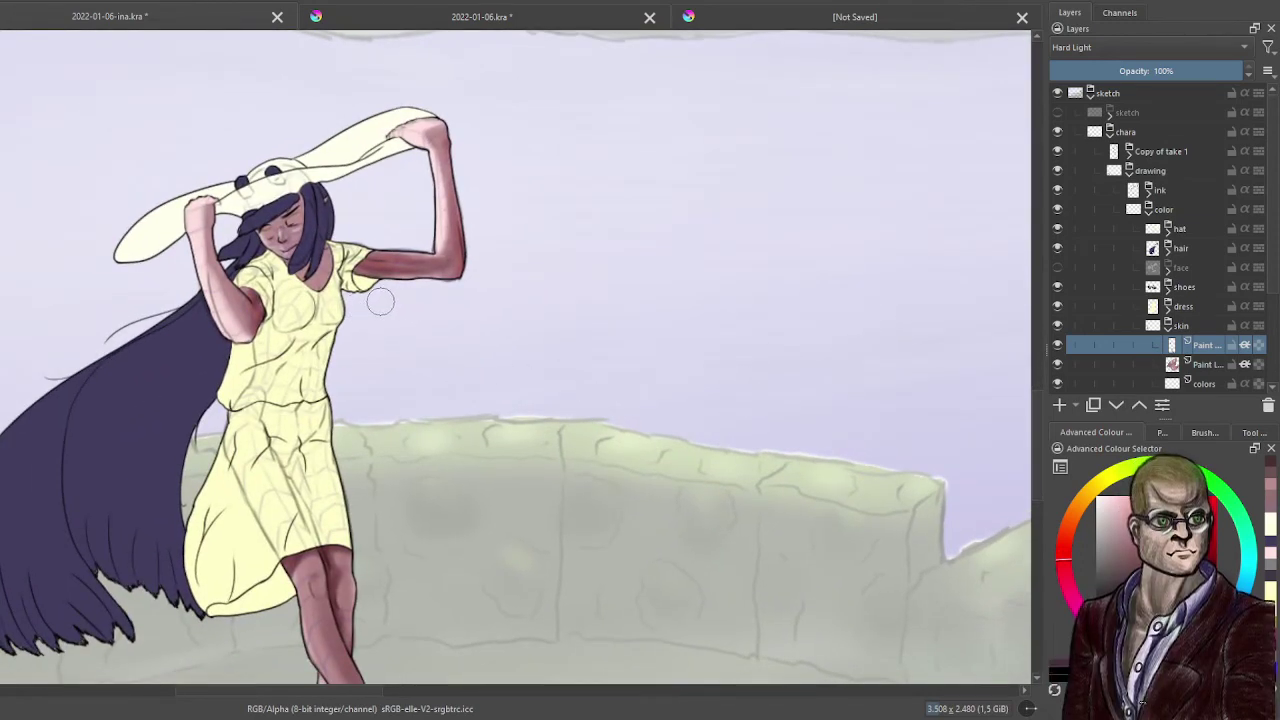
pyautogui.scroll(3, 380, 301)
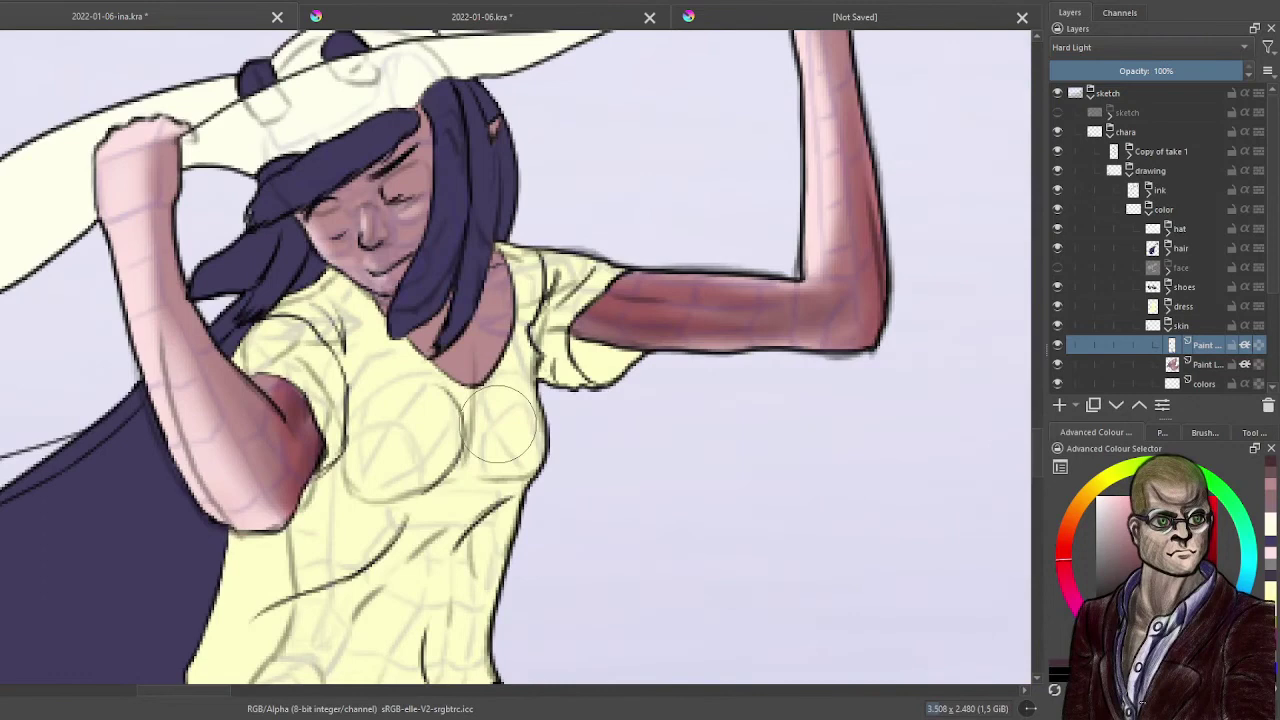
pyautogui.moveTo(500, 290)
pyautogui.mouseDown()
pyautogui.moveTo(490, 335)
pyautogui.moveTo(500, 298)
pyautogui.moveTo(477, 335)
pyautogui.moveTo(463, 300)
pyautogui.moveTo(406, 368)
pyautogui.moveTo(404, 335)
pyautogui.moveTo(376, 326)
pyautogui.moveTo(440, 310)
pyautogui.mouseUp()
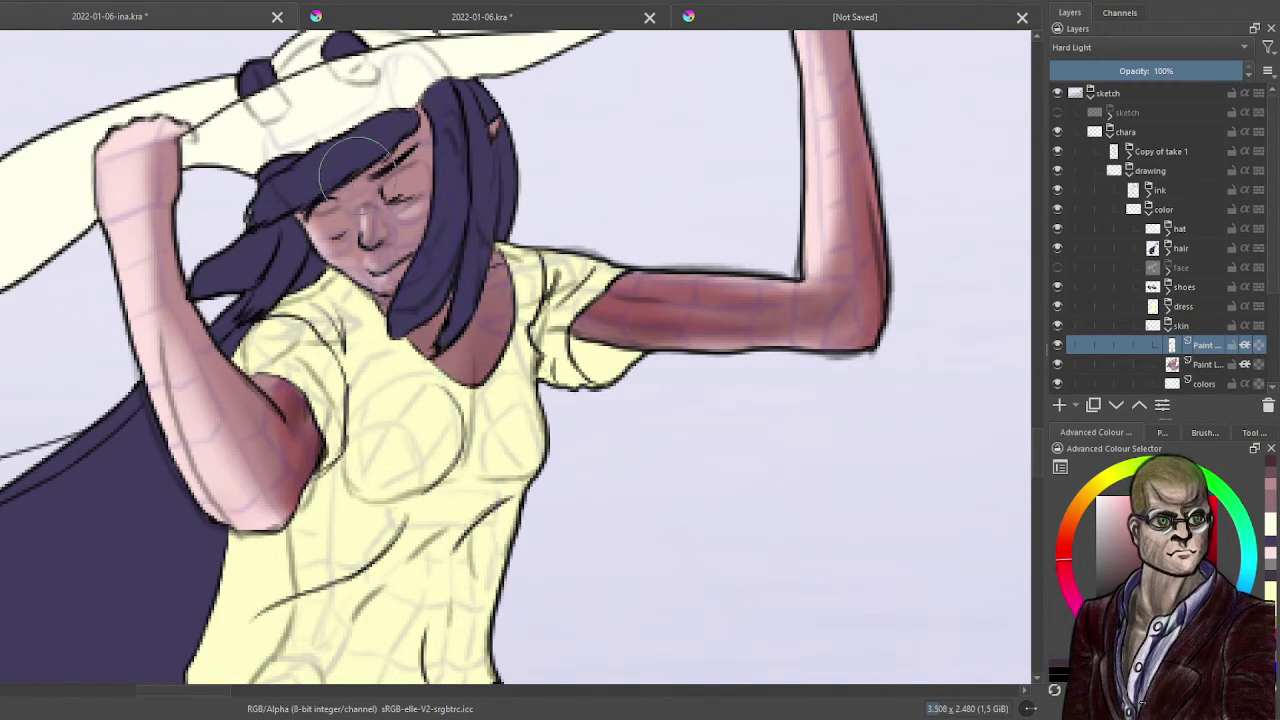
pyautogui.moveTo(357, 175)
pyautogui.mouseDown()
pyautogui.moveTo(297, 180)
pyautogui.moveTo(427, 120)
pyautogui.moveTo(446, 106)
pyautogui.moveTo(322, 172)
pyautogui.moveTo(447, 93)
pyautogui.moveTo(282, 182)
pyautogui.mouseUp()
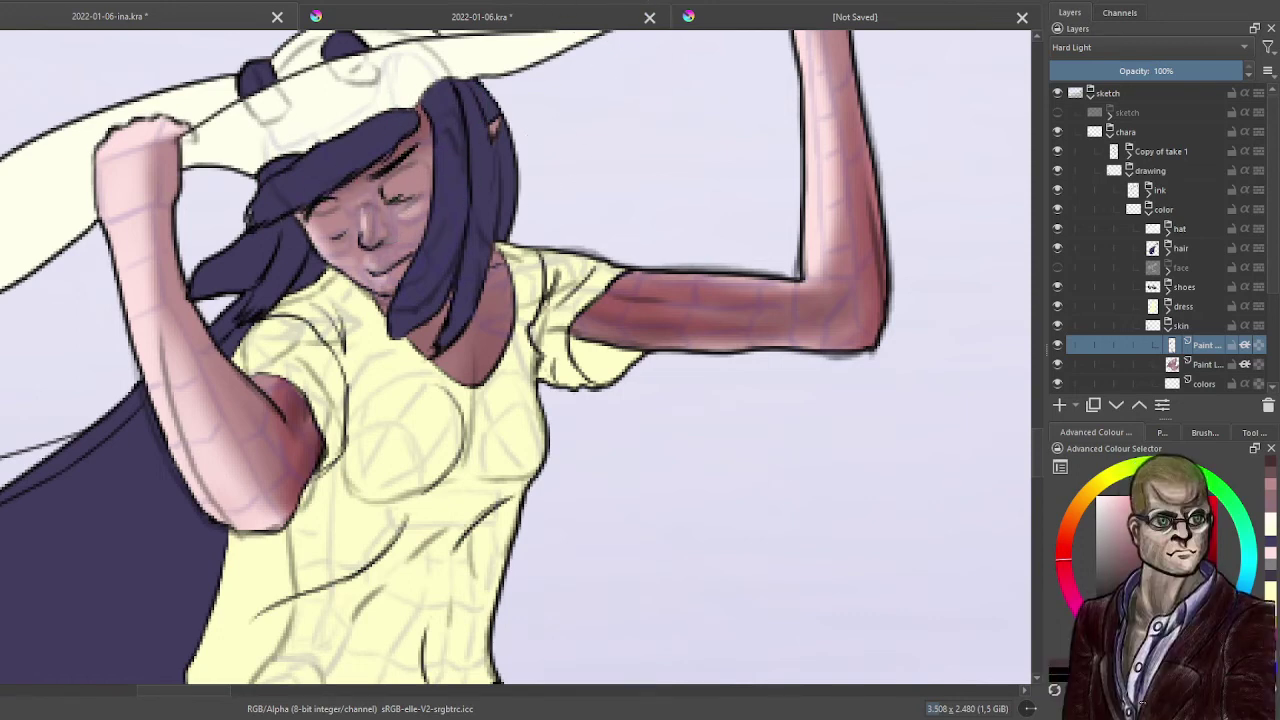
# - Shade the face beside the nose, across the cheek next to the long hair strand, and around the mouth
pyautogui.scroll(2, 509, 91)
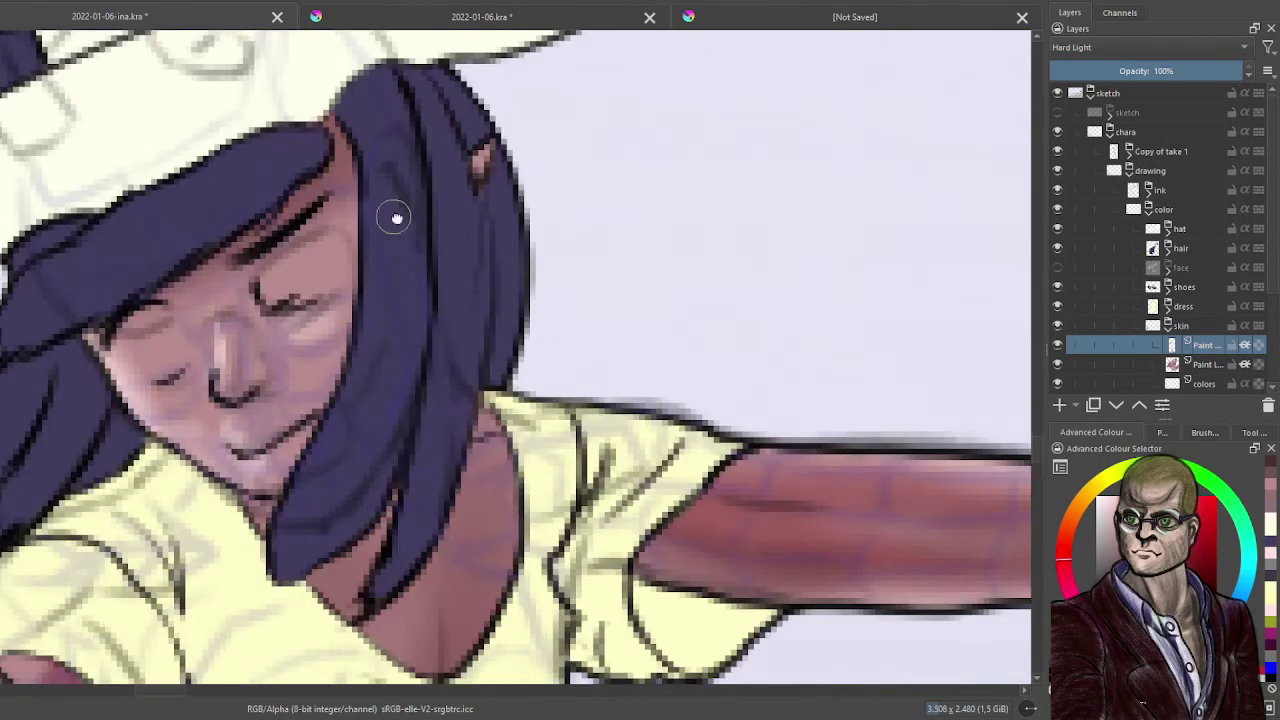
pyautogui.moveTo(388, 422)
pyautogui.mouseDown()
pyautogui.moveTo(447, 382)
pyautogui.moveTo(387, 405)
pyautogui.moveTo(432, 400)
pyautogui.moveTo(412, 345)
pyautogui.moveTo(397, 407)
pyautogui.moveTo(394, 352)
pyautogui.moveTo(386, 418)
pyautogui.moveTo(392, 343)
pyautogui.moveTo(405, 405)
pyautogui.mouseUp()
pyautogui.moveTo(410, 340)
pyautogui.mouseDown()
pyautogui.moveTo(428, 379)
pyautogui.moveTo(405, 420)
pyautogui.moveTo(482, 355)
pyautogui.mouseUp()
pyautogui.moveTo(410, 372)
pyautogui.mouseDown()
pyautogui.moveTo(475, 355)
pyautogui.moveTo(452, 374)
pyautogui.moveTo(530, 294)
pyautogui.mouseUp()
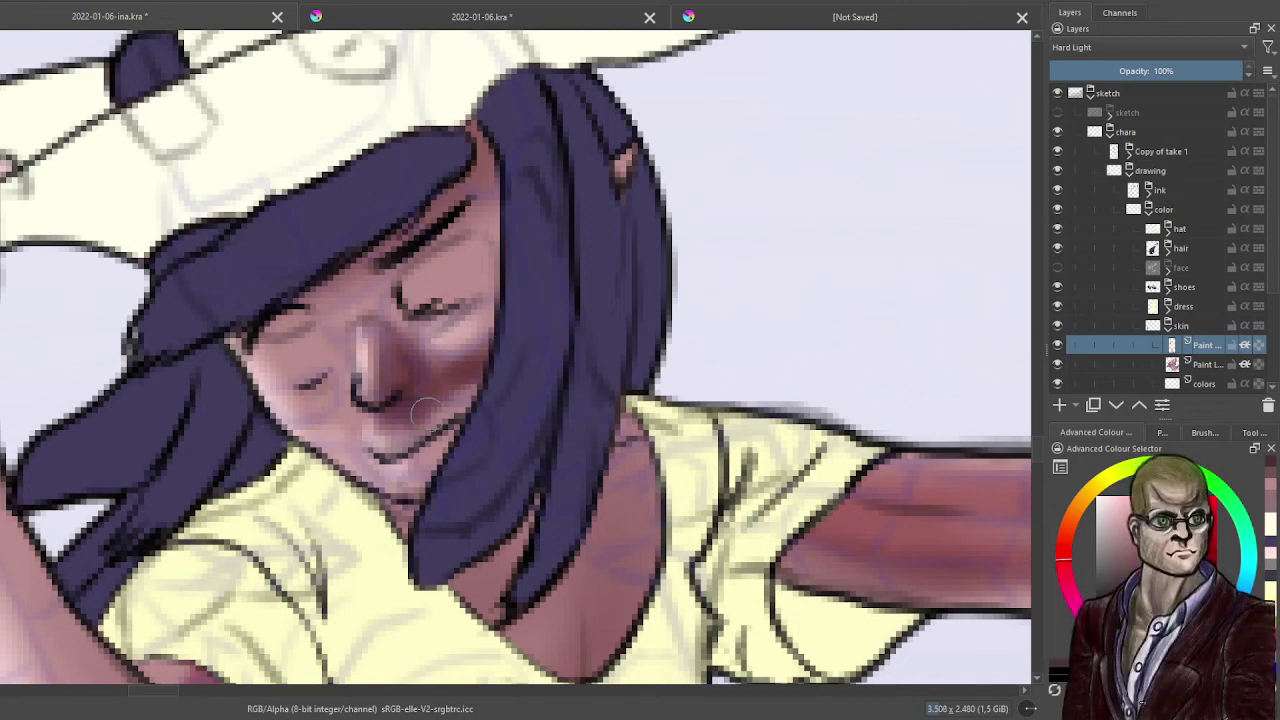
pyautogui.moveTo(494, 358)
pyautogui.mouseDown()
pyautogui.moveTo(400, 433)
pyautogui.moveTo(447, 381)
pyautogui.moveTo(468, 390)
pyautogui.moveTo(485, 428)
pyautogui.moveTo(430, 478)
pyautogui.mouseUp()
pyautogui.moveTo(495, 430); pyautogui.dragTo(443, 458)
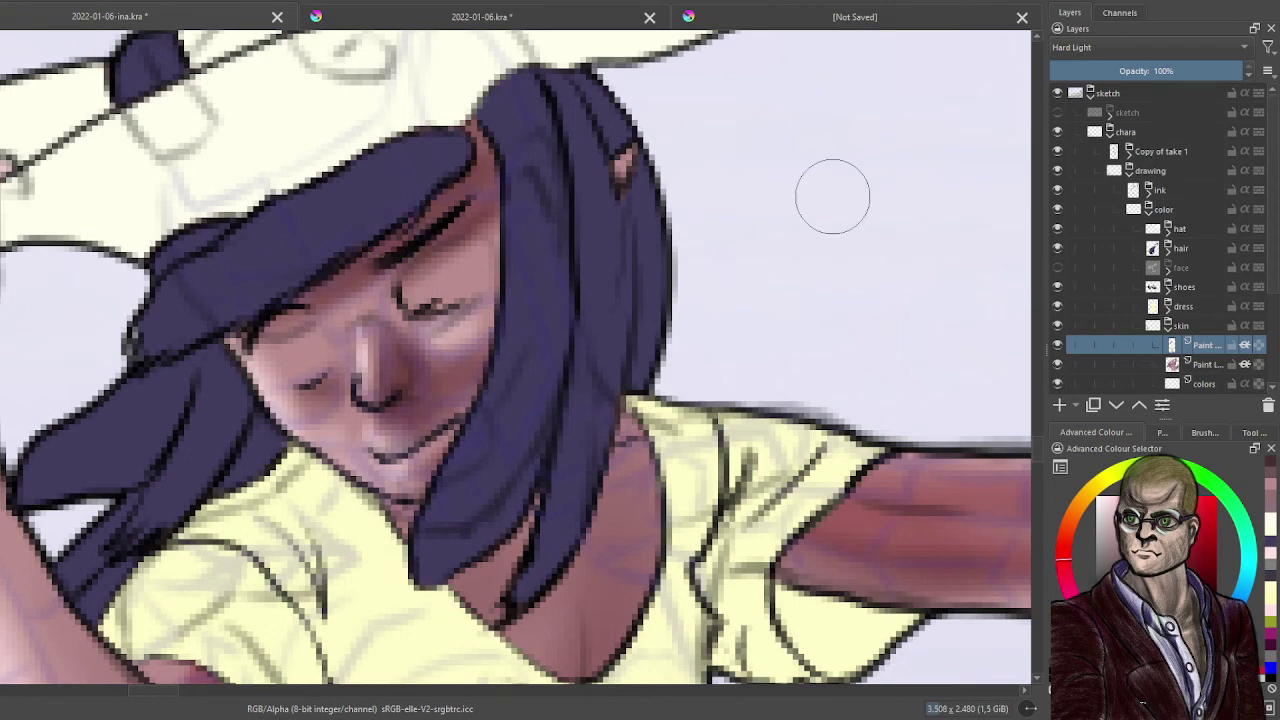
# - Hide the Copy of take 1 contour layer and check the skin shading without its guide lines
pyautogui.click(1057, 151)
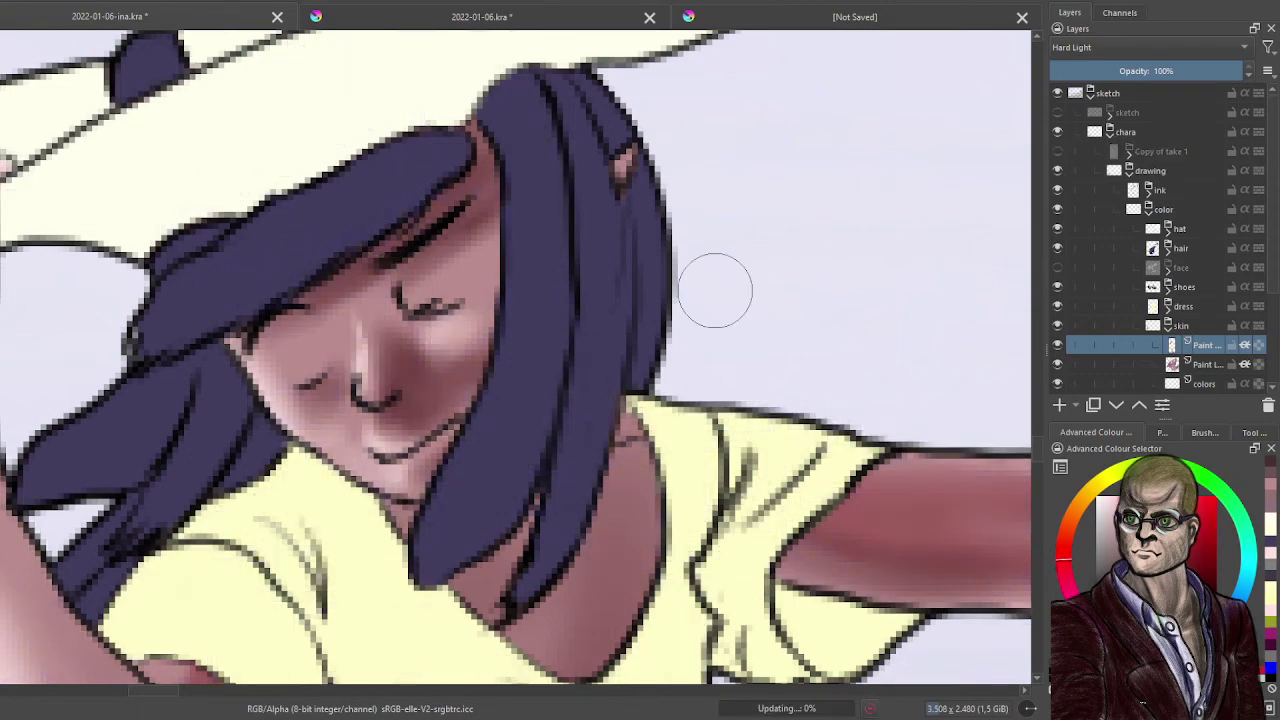
pyautogui.scroll(-5, 714, 286)
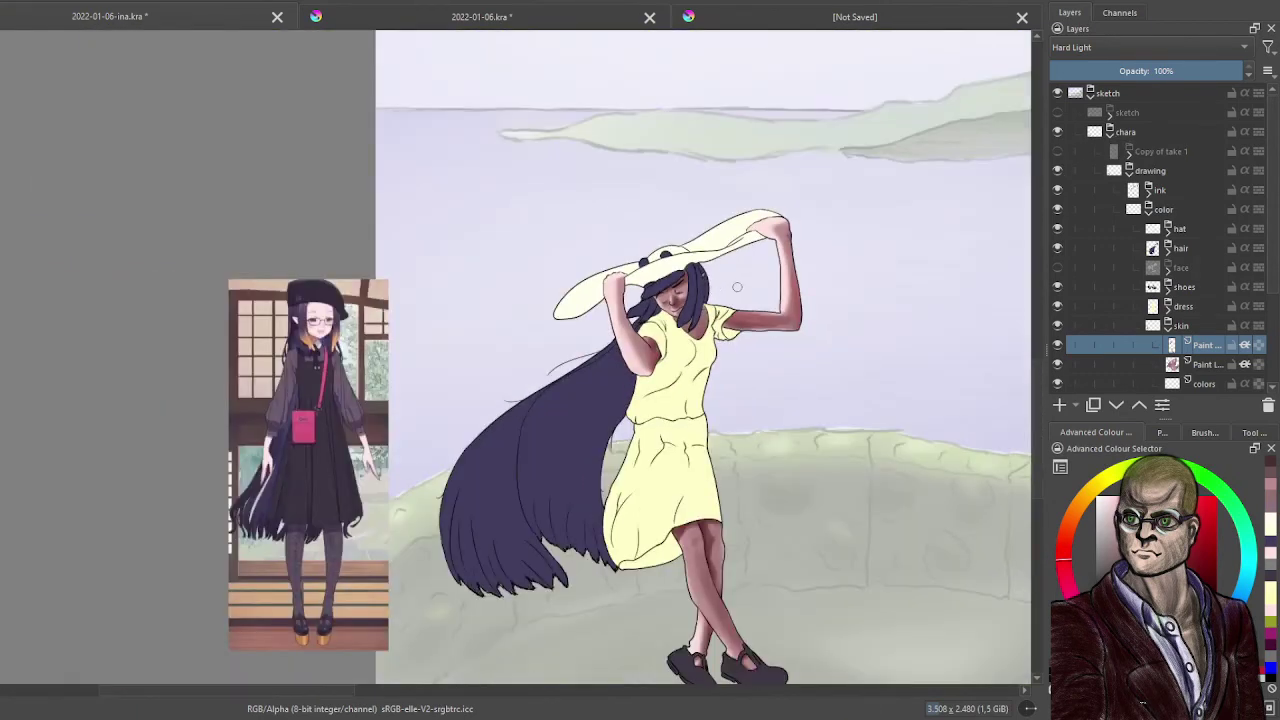
pyautogui.scroll(5, 737, 287)
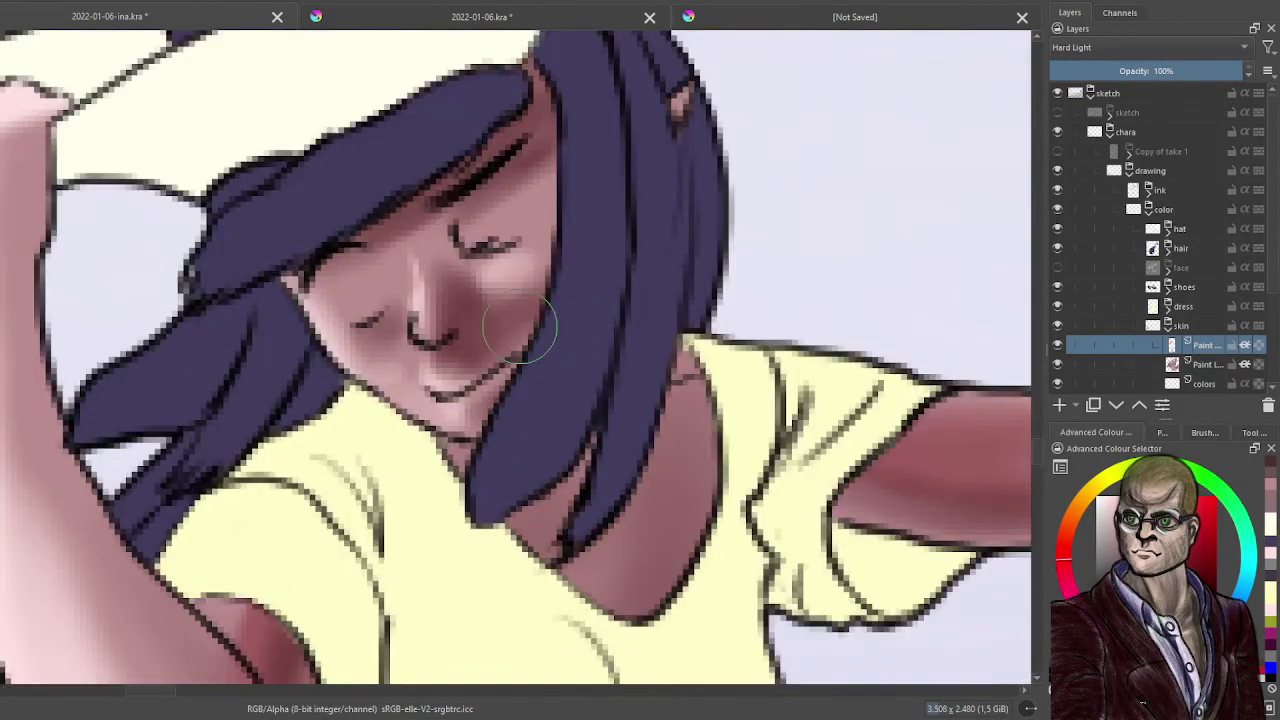
# - Refine the face shading around the mouth and chin, and darken the cheek and temple along the hair edge
pyautogui.scroll(1, 519, 327)
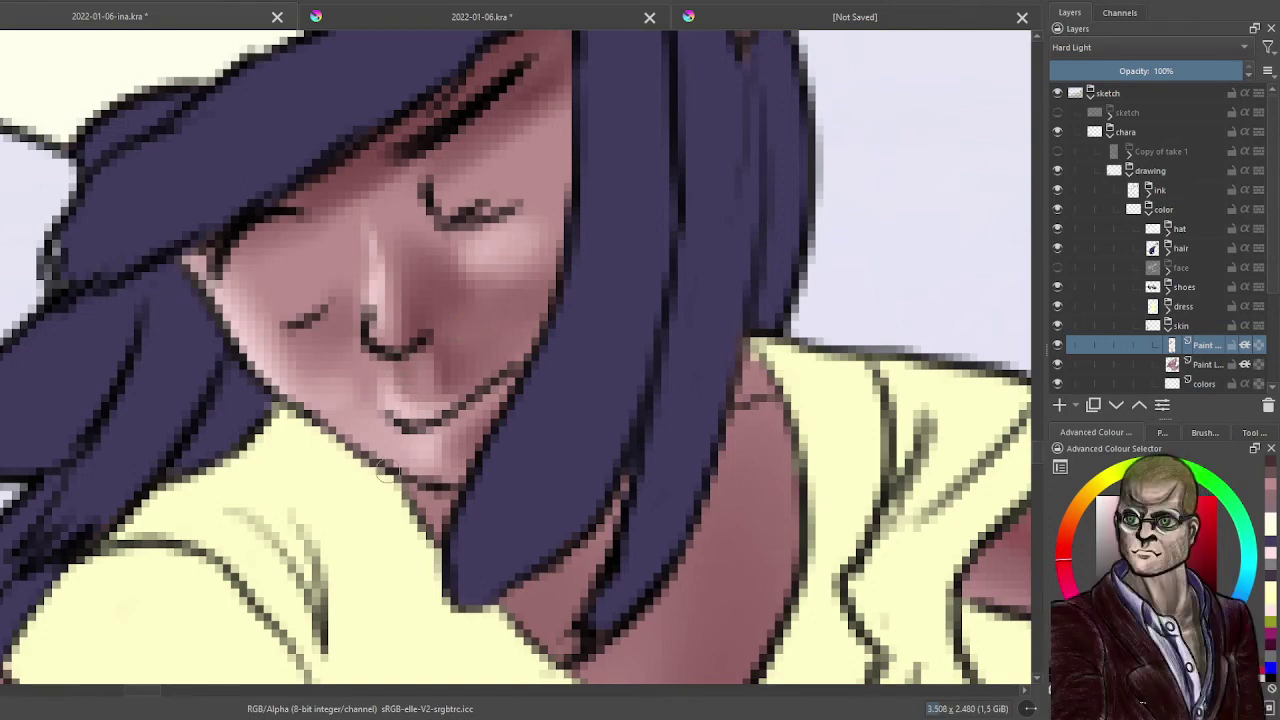
pyautogui.keyDown('ctrl'); pyautogui.scroll(-10, 421, 438); pyautogui.keyUp('ctrl')
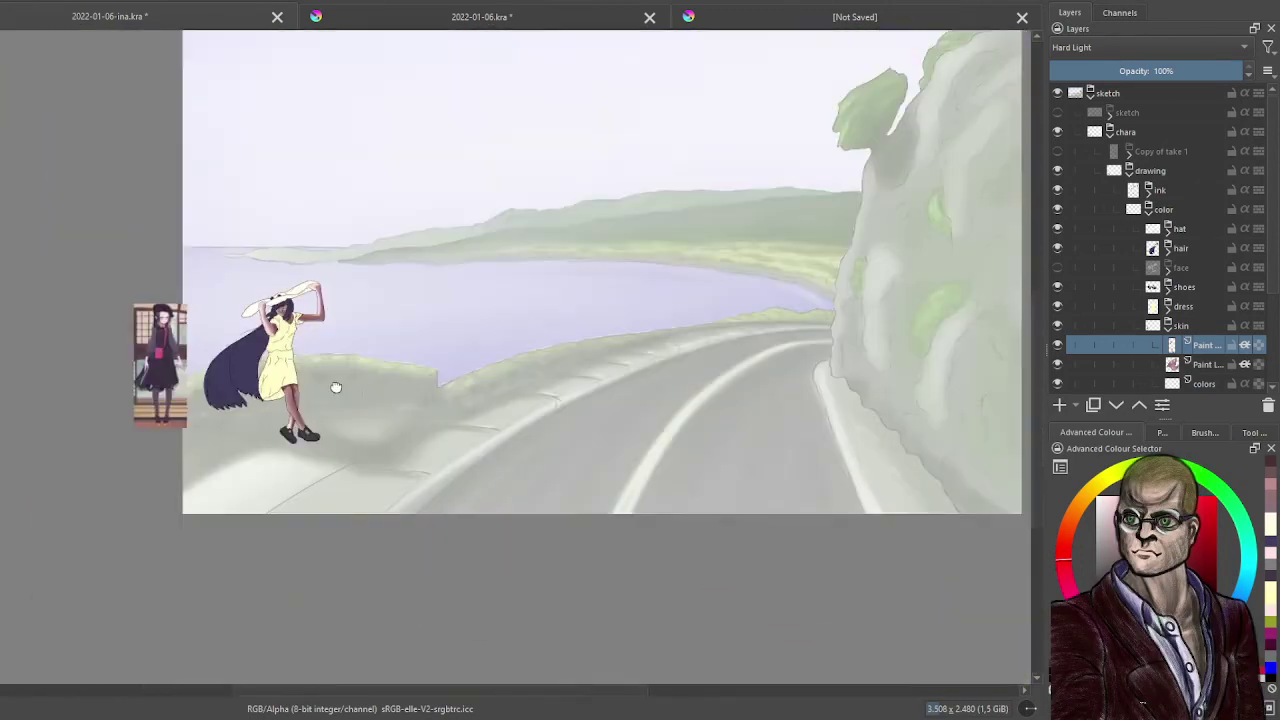
pyautogui.keyDown('ctrl'); pyautogui.scroll(10, 222, 303); pyautogui.keyUp('ctrl')
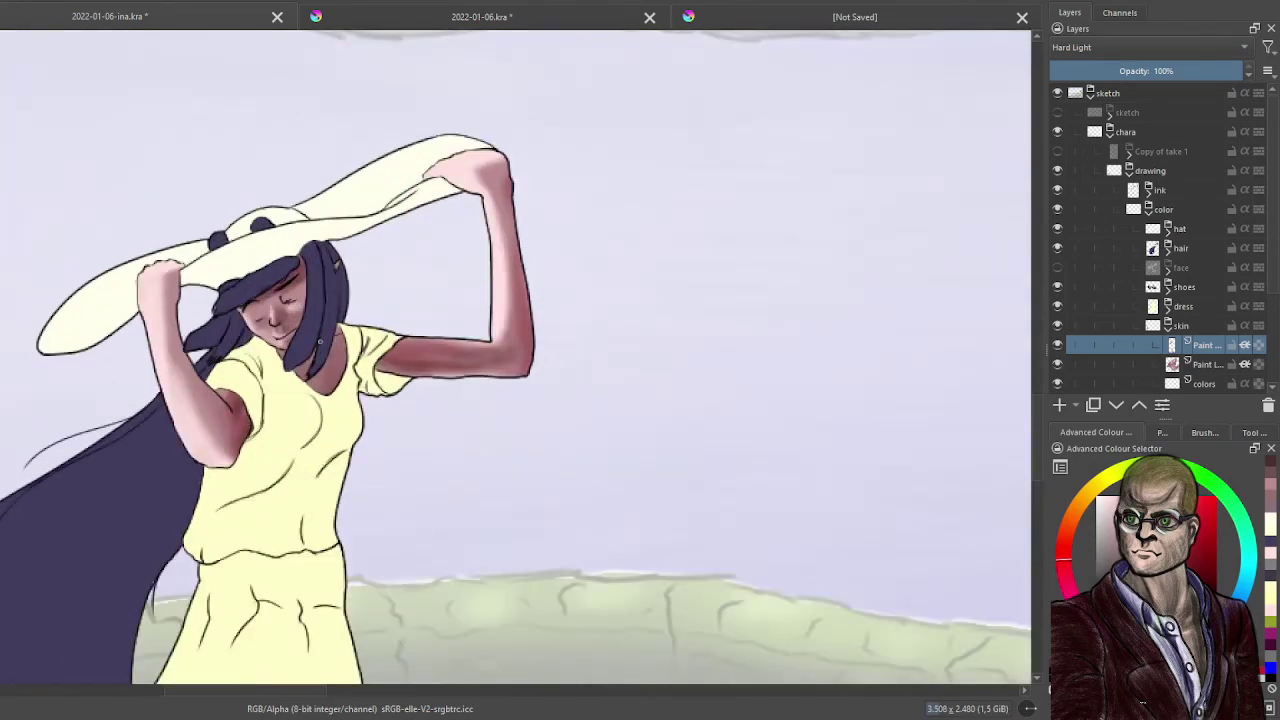
pyautogui.keyDown('ctrl'); pyautogui.scroll(6, 300, 338); pyautogui.keyUp('ctrl')
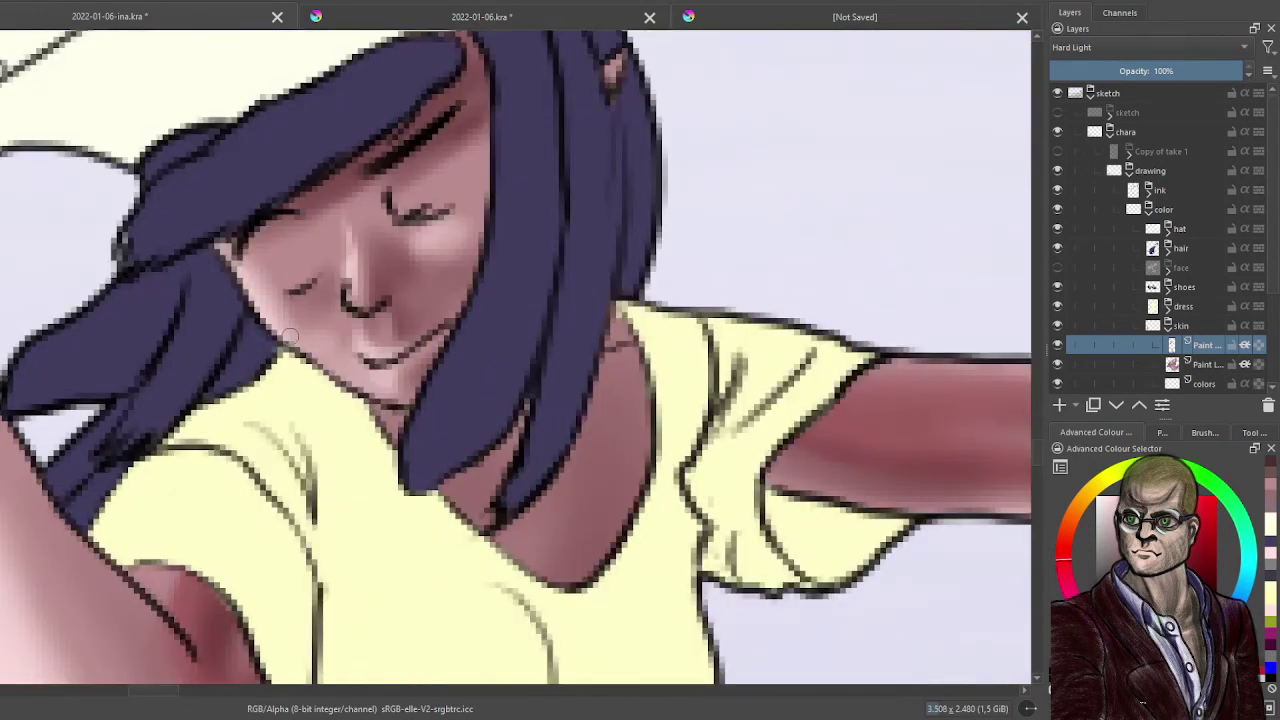
pyautogui.keyDown('ctrl'); pyautogui.scroll(2, 290, 337); pyautogui.keyUp('ctrl')
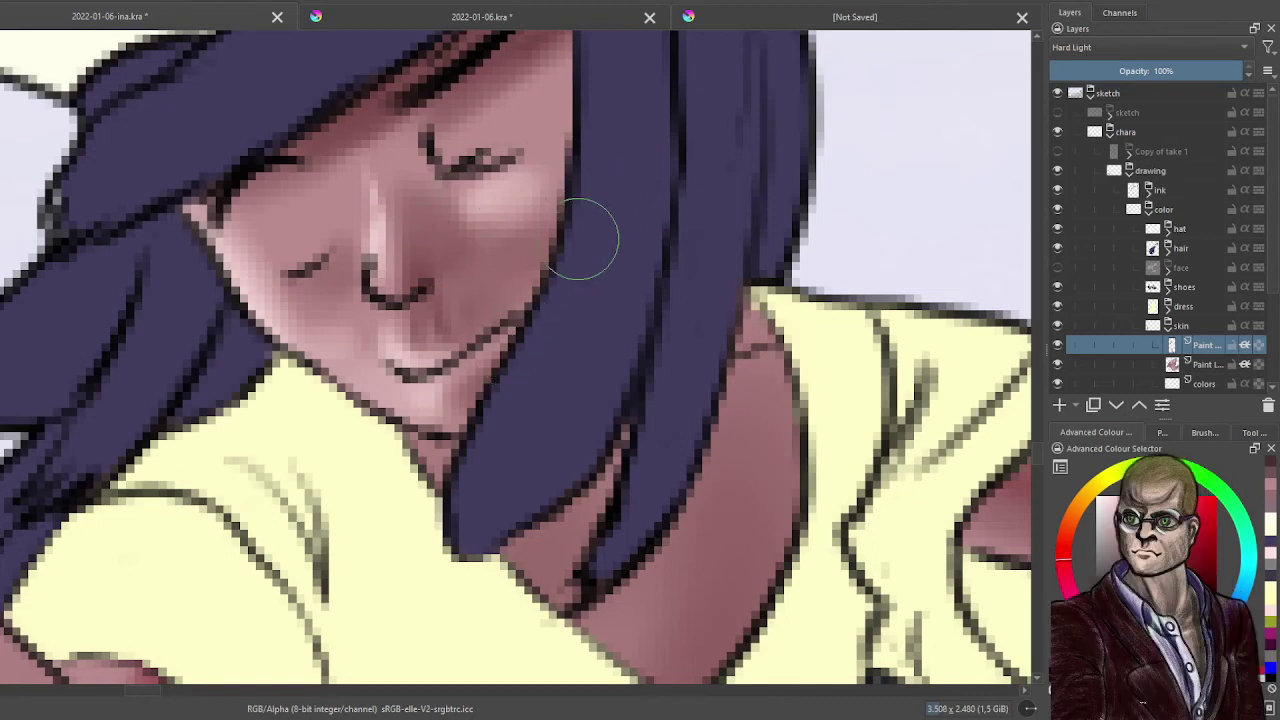
pyautogui.moveTo(623, 206); pyautogui.dragTo(580, 391)
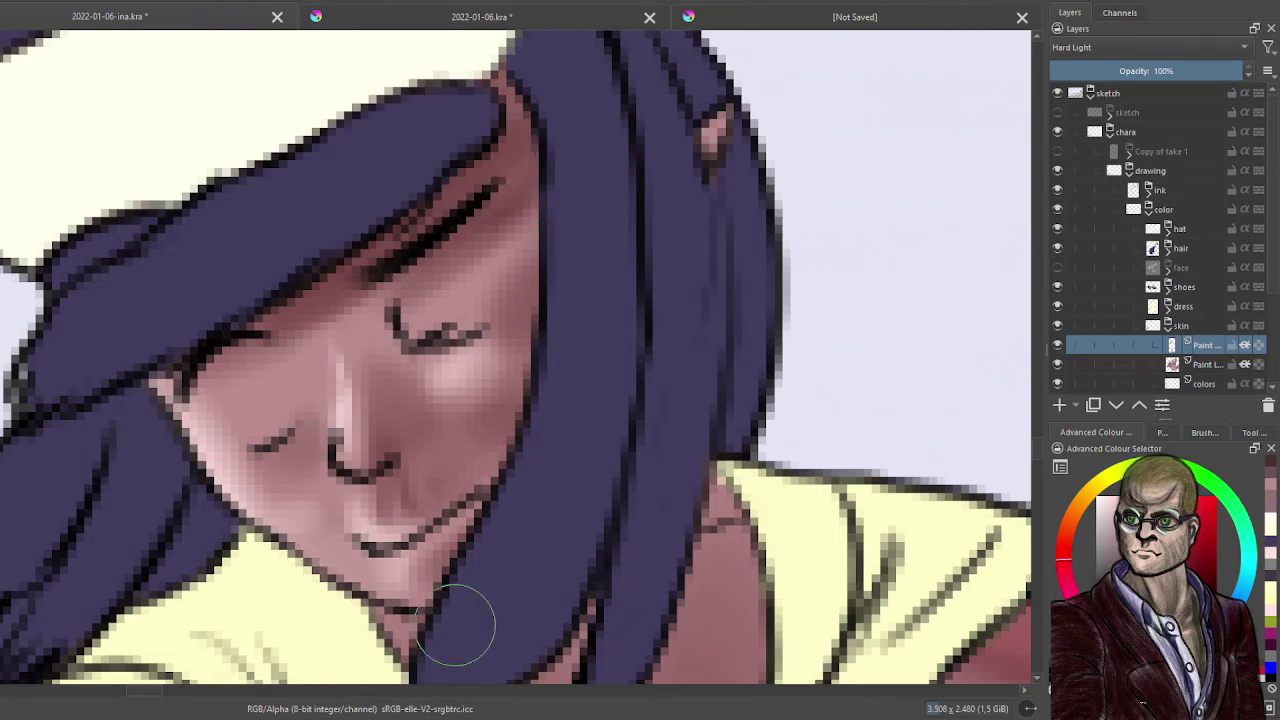
# - Add a paint layer above the existing skin shading and set its blending mode to Hard Light
pyautogui.scroll(-6, 640, 503)
pyautogui.moveTo(714, 425); pyautogui.dragTo(706, 384)
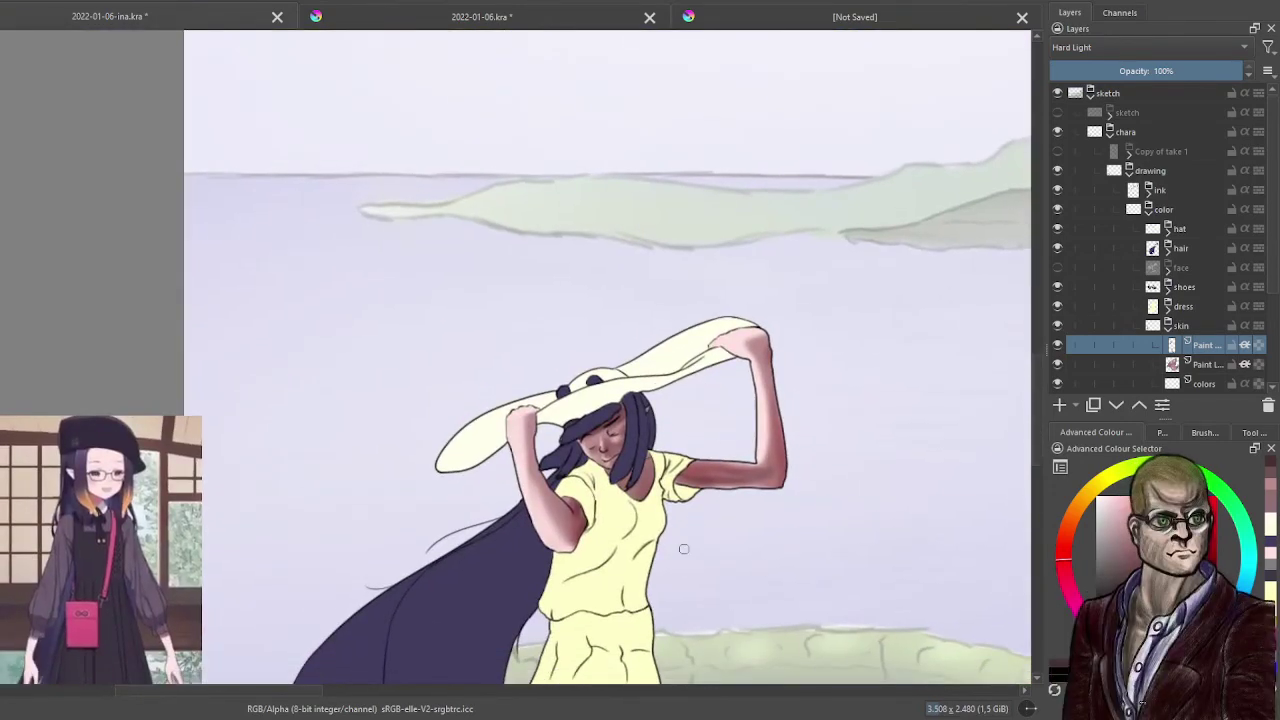
pyautogui.scroll(-5, 684, 548)
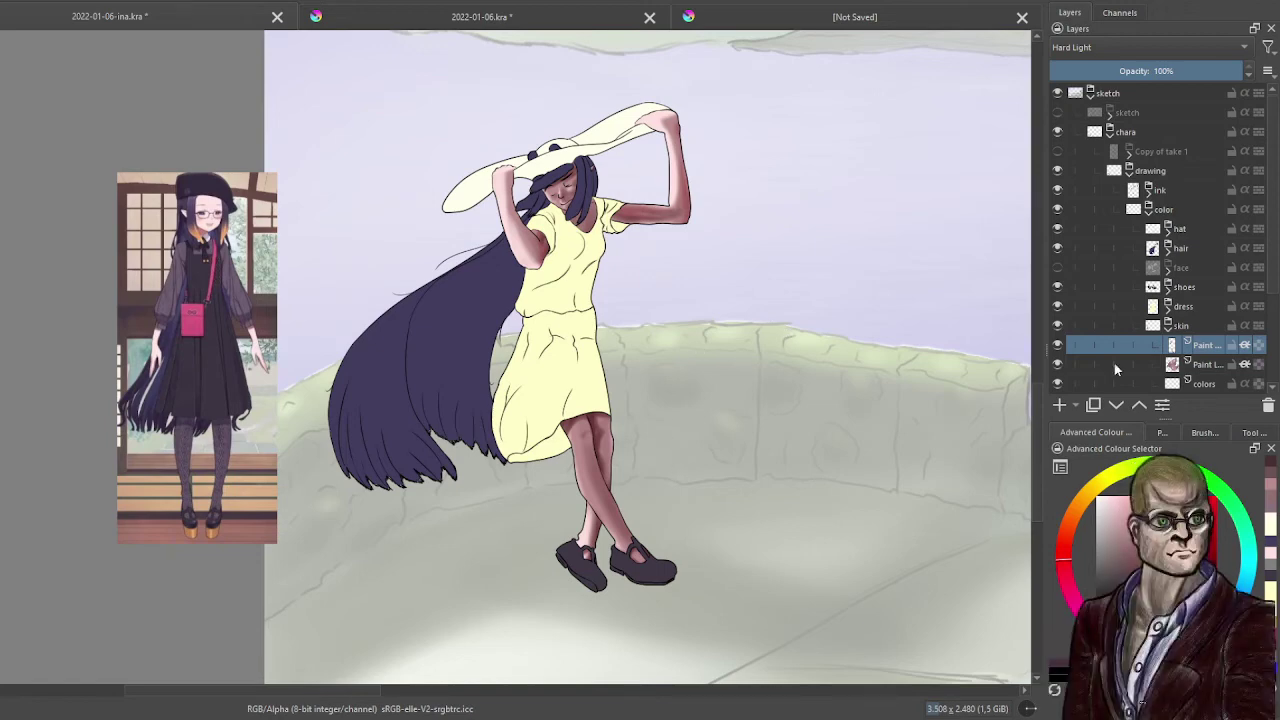
pyautogui.click(1059, 405)
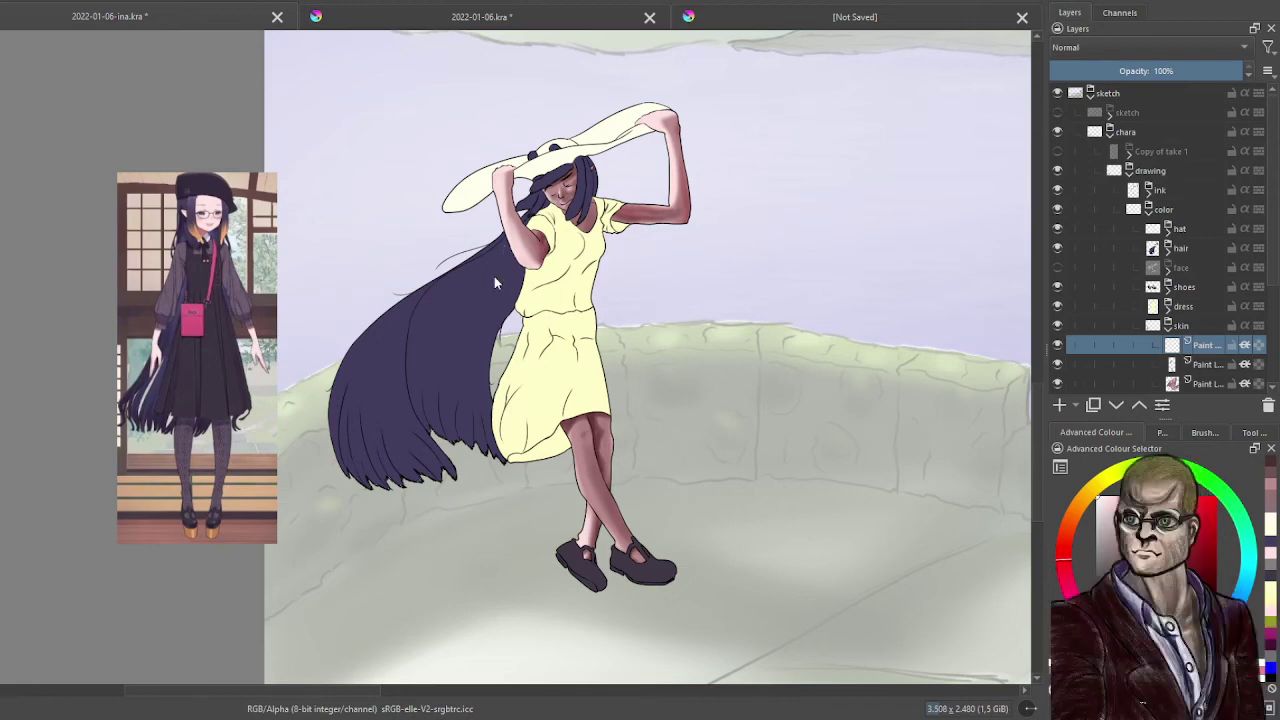
pyautogui.hotkey('alt', 'shift', 'h')
# - Choose a Shade brush preset and a light colour for painting skin highlights
pyautogui.scroll(5, 586, 298)
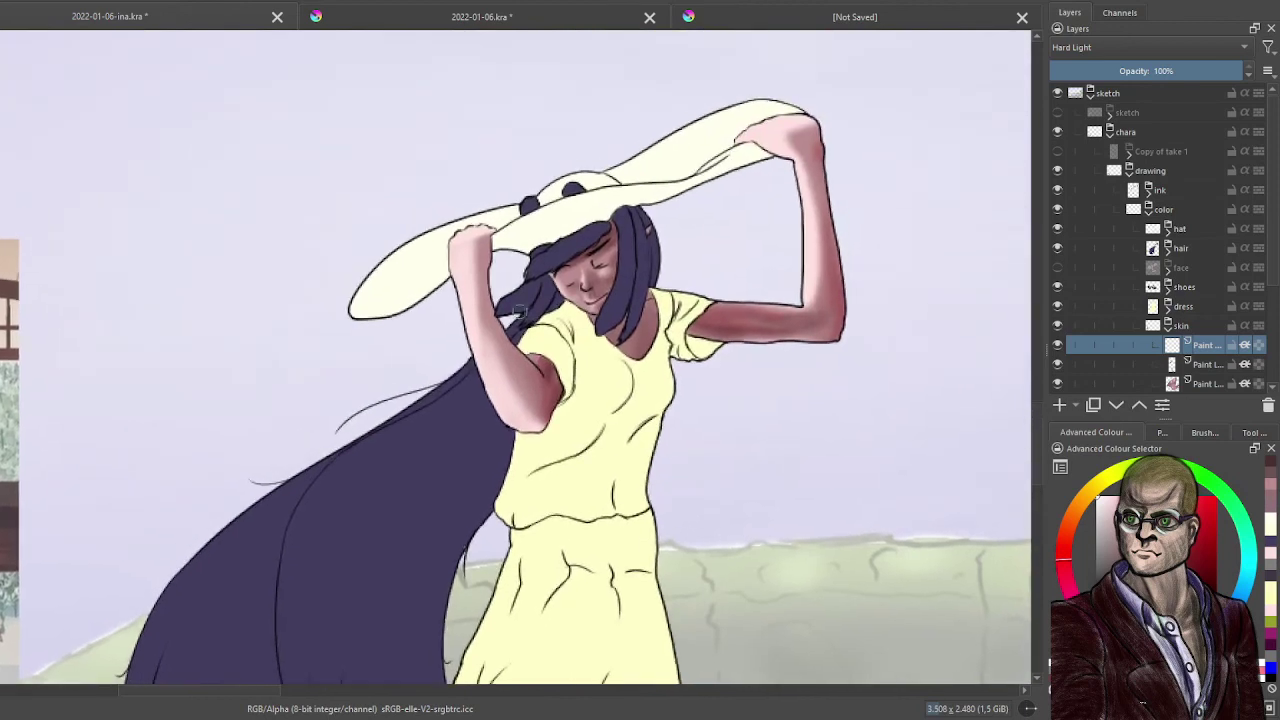
pyautogui.click(1163, 433)
pyautogui.click(1205, 433)
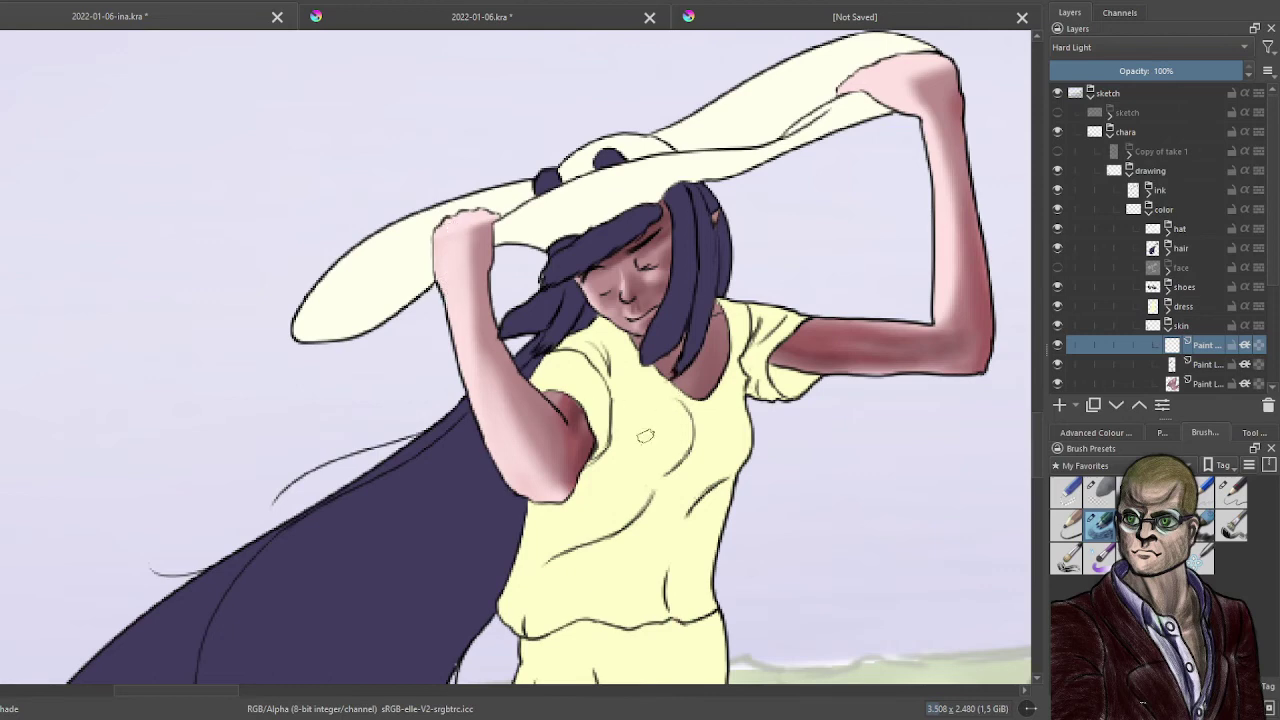
pyautogui.click(1100, 434)
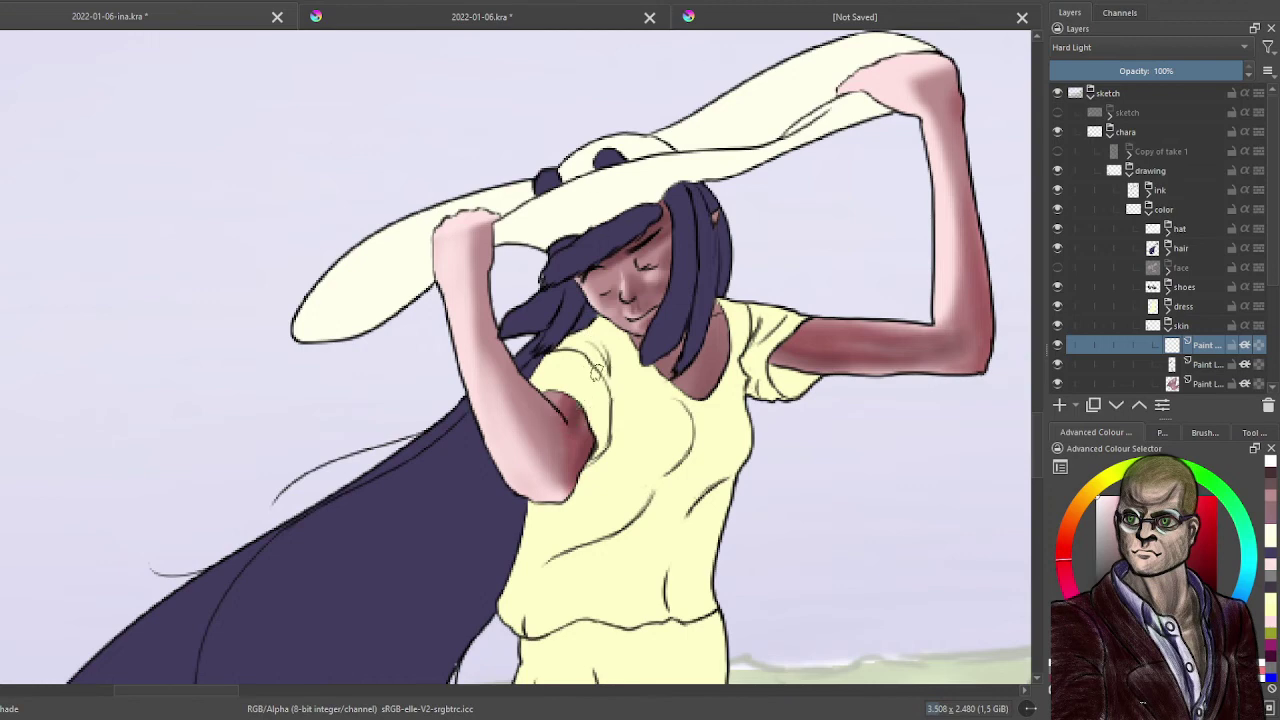
# - Paint subtle highlights along the bent arm's outer forearm and elbow, and along the extended arm's outer edge around its elbow
pyautogui.scroll(3, 596, 370)
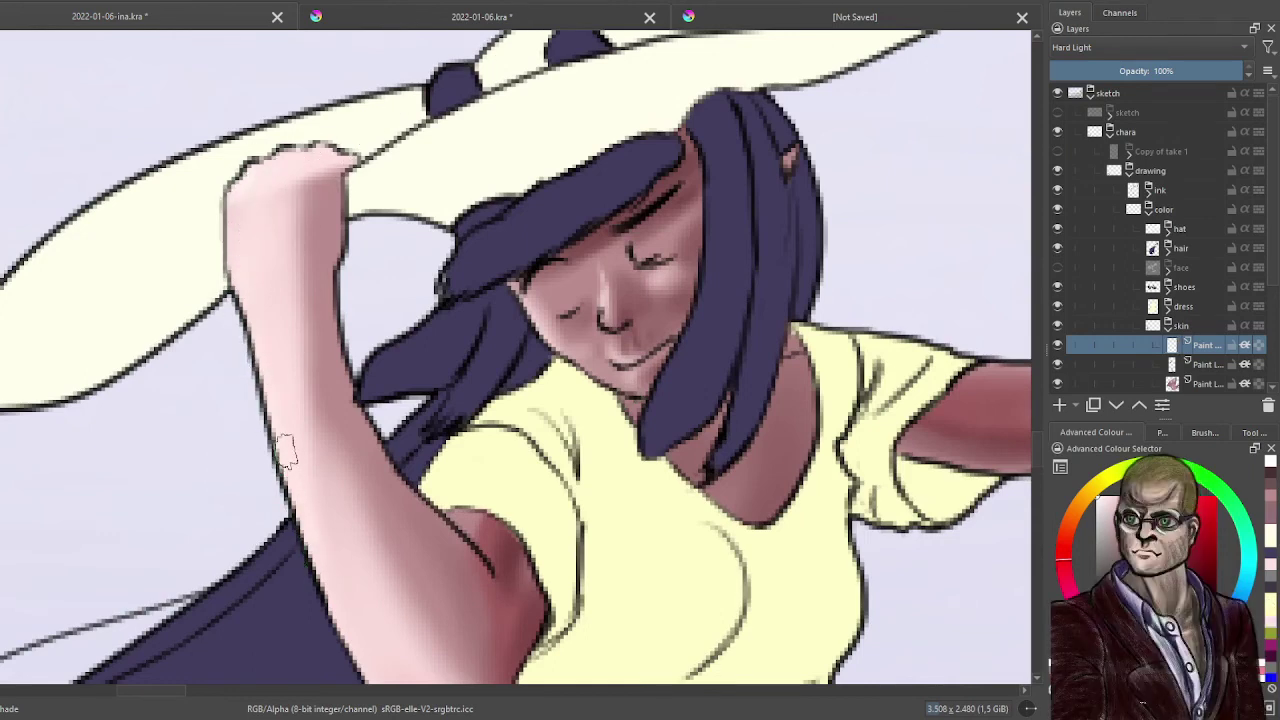
pyautogui.moveTo(547, 564); pyautogui.dragTo(652, 52)
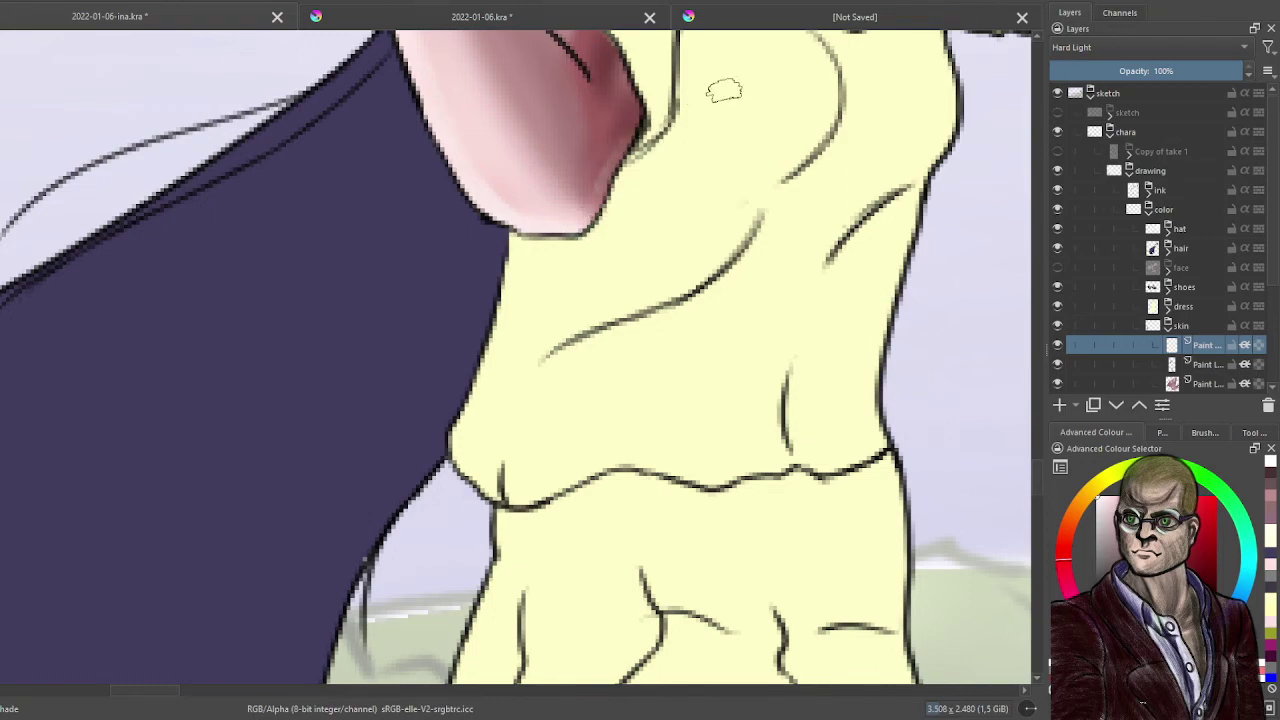
pyautogui.scroll(-2, 725, 91)
pyautogui.moveTo(806, 170); pyautogui.dragTo(694, 517)
pyautogui.moveTo(760, 236); pyautogui.dragTo(622, 302)
pyautogui.scroll(2, 620, 304)
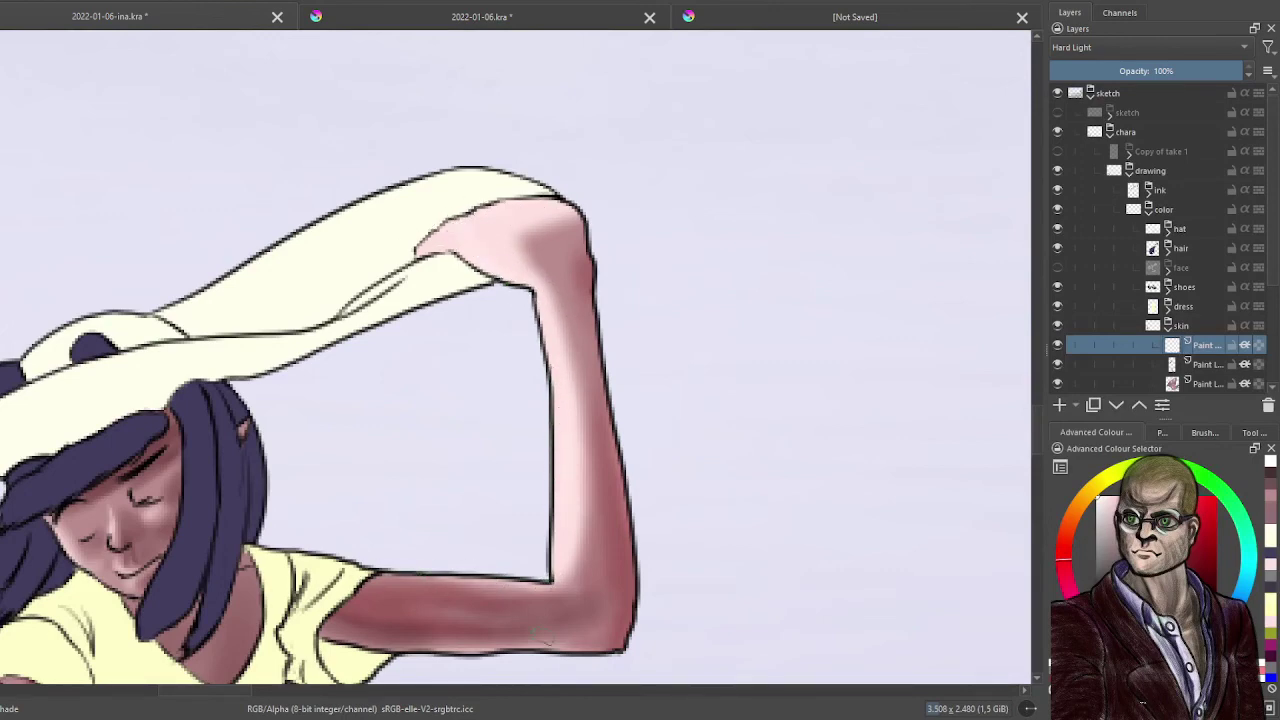
pyautogui.moveTo(590, 652); pyautogui.dragTo(640, 553)
pyautogui.moveTo(632, 631); pyautogui.dragTo(640, 478)
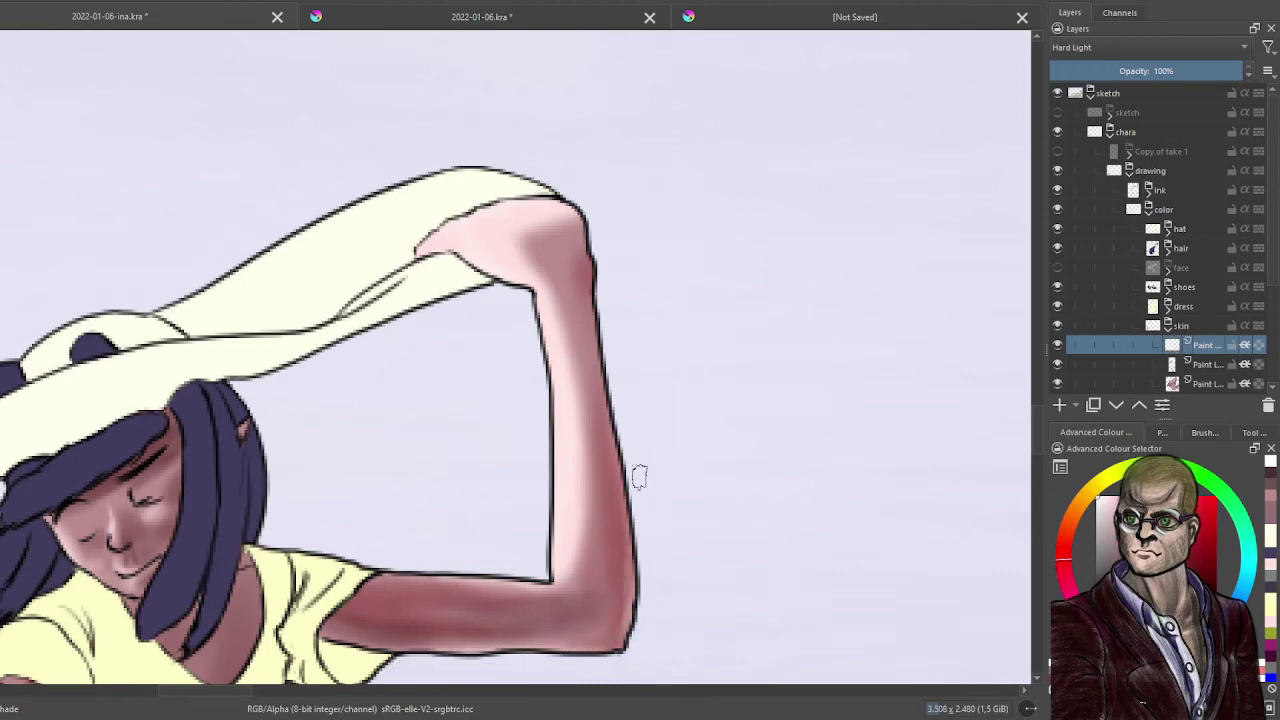
# - Paint small soft highlights on the front and rear kneecaps below the dress hem
pyautogui.scroll(-5, 626, 274)
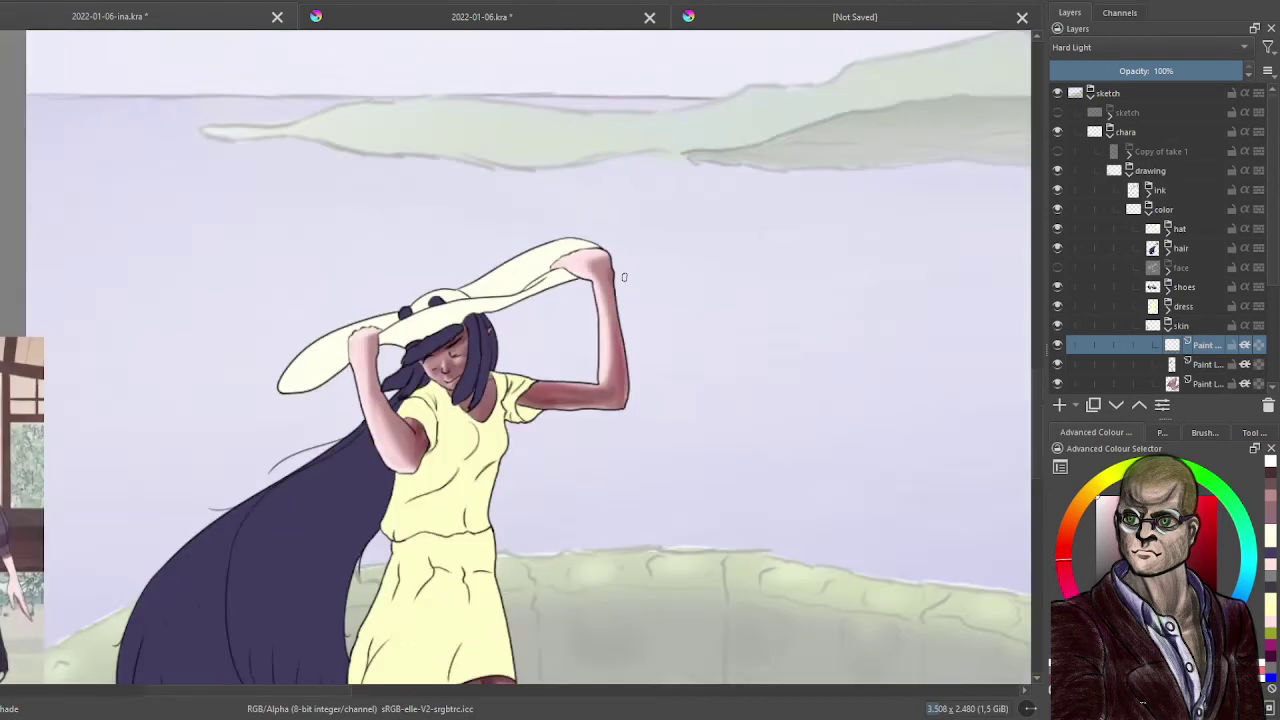
pyautogui.scroll(5, 606, 494)
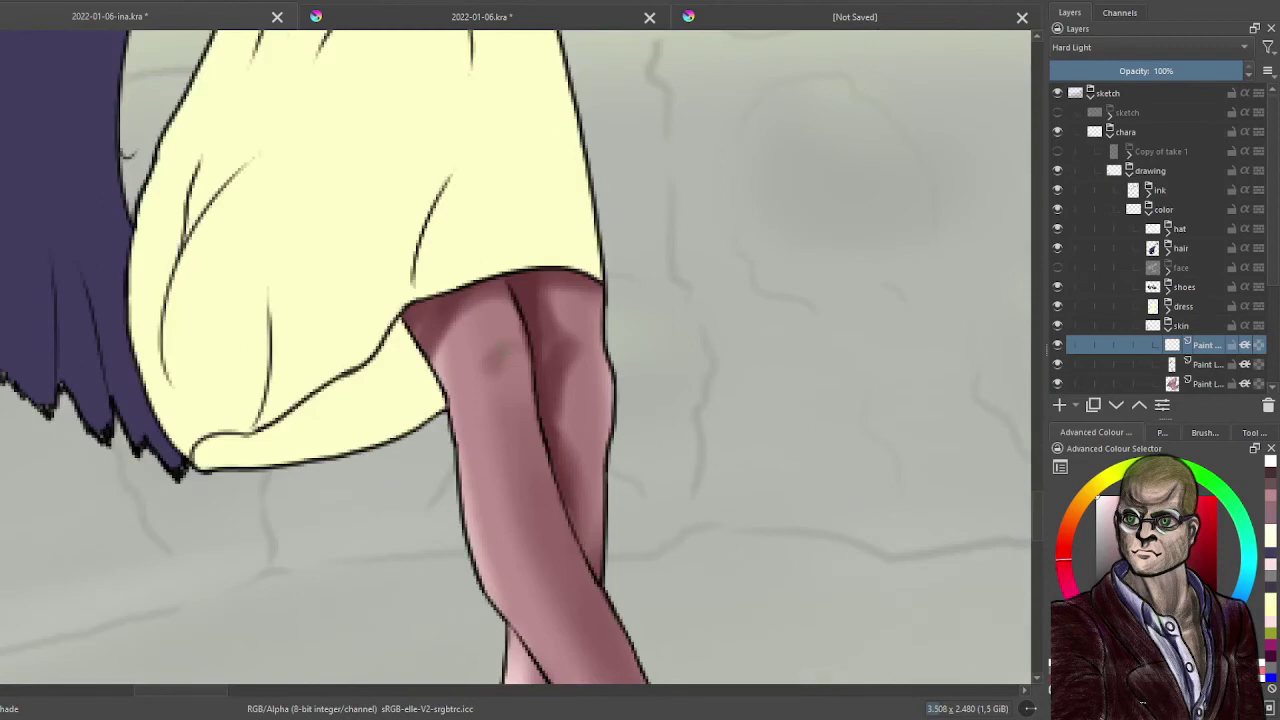
pyautogui.moveTo(496, 361); pyautogui.dragTo(493, 390)
pyautogui.moveTo(566, 358)
pyautogui.mouseDown()
pyautogui.moveTo(559, 400)
pyautogui.moveTo(572, 414)
pyautogui.mouseUp()
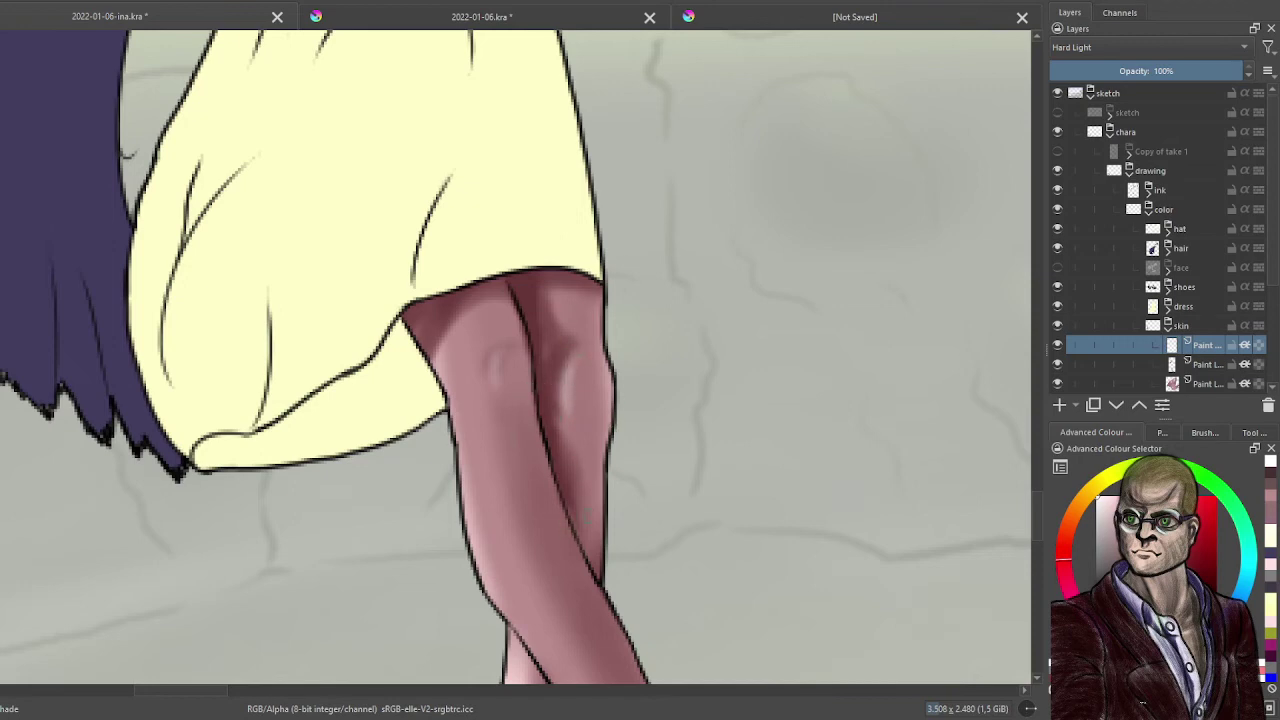
# - Paint a soft highlight on the rear leg's calf just above where the legs cross
pyautogui.moveTo(585, 488); pyautogui.dragTo(581, 543)
pyautogui.scroll(-3, 640, 465)
pyautogui.moveTo(757, 510)
pyautogui.mouseDown()
pyautogui.moveTo(712, 372)
pyautogui.moveTo(687, 422)
pyautogui.mouseUp()
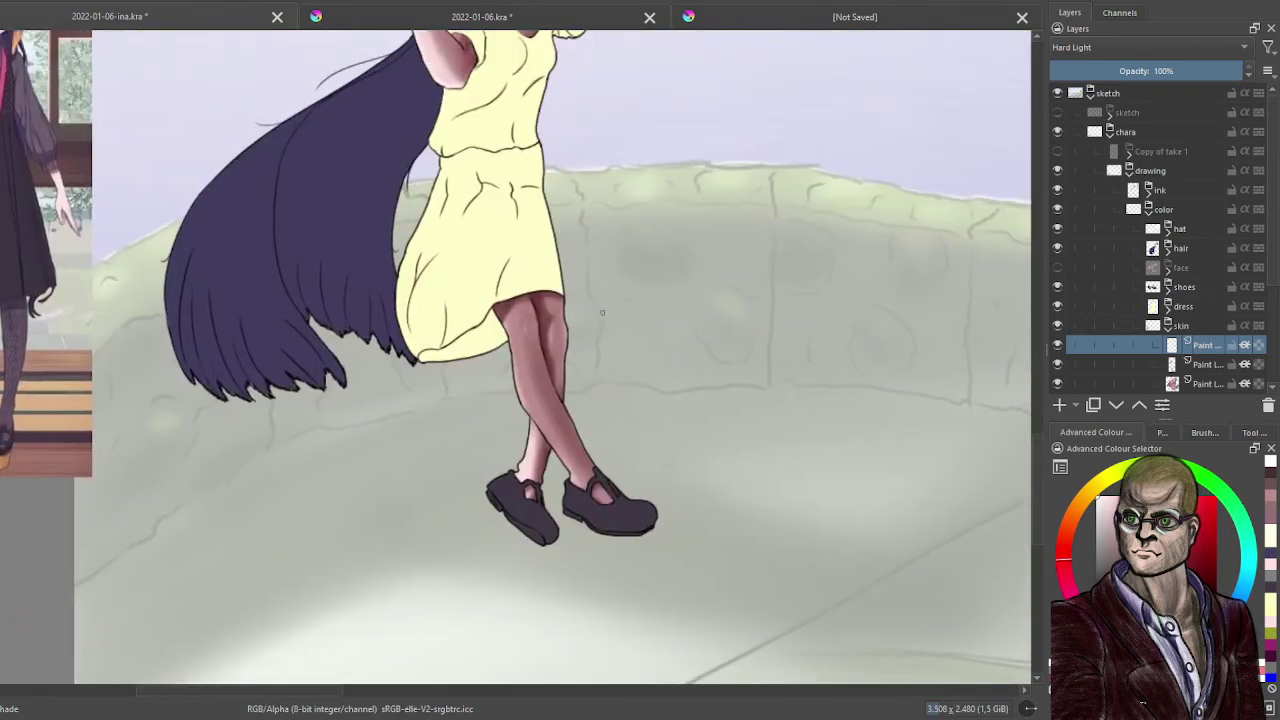
pyautogui.moveTo(602, 312); pyautogui.dragTo(589, 494)
pyautogui.moveTo(557, 311); pyautogui.dragTo(555, 361)
pyautogui.moveTo(570, 255); pyautogui.dragTo(556, 355)
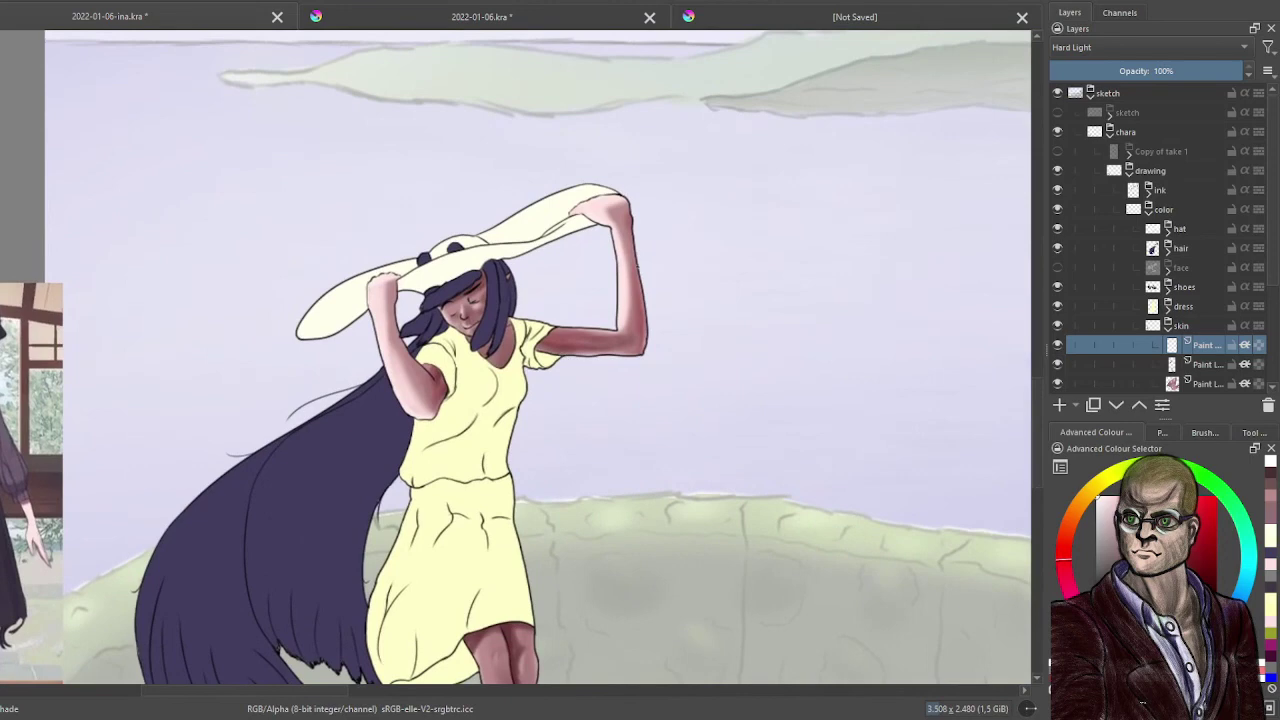
# - Reduce the opacity of the lower Normal-mode shading layer in the skin group to 40%
pyautogui.click(1189, 380)
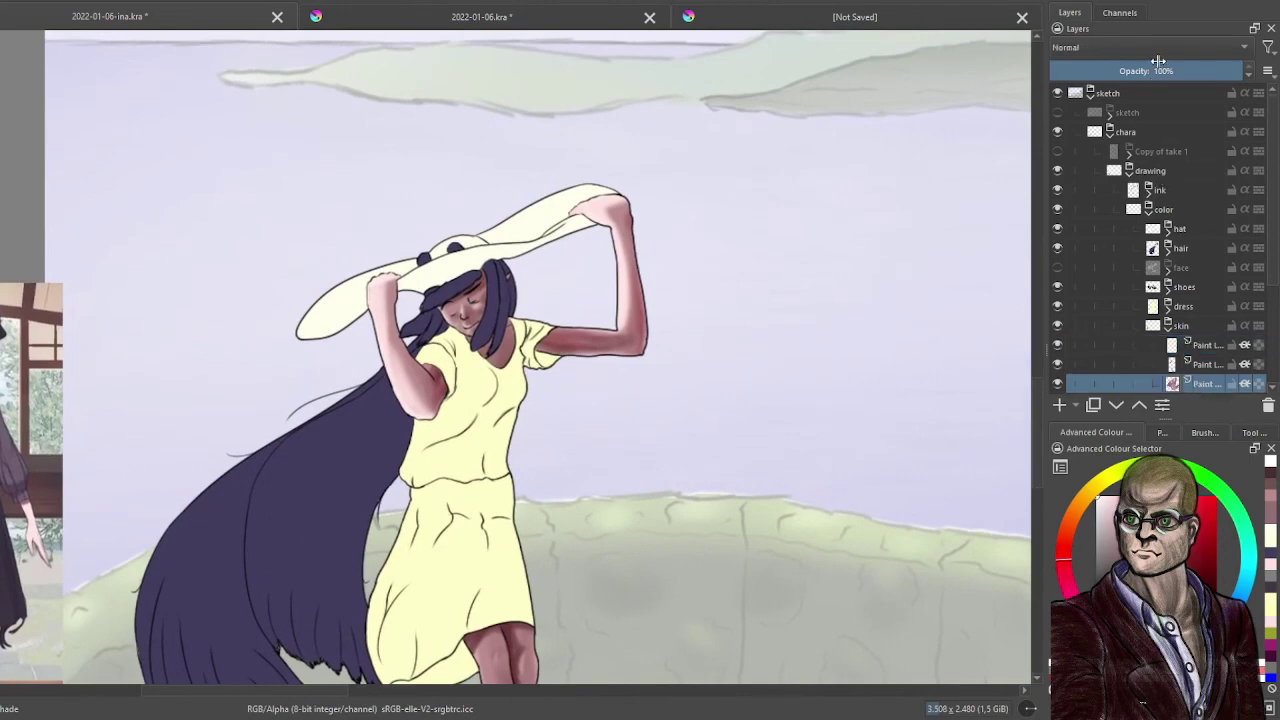
pyautogui.moveTo(1165, 66)
pyautogui.mouseDown()
pyautogui.moveTo(1180, 70)
pyautogui.moveTo(1158, 70)
pyautogui.mouseUp()
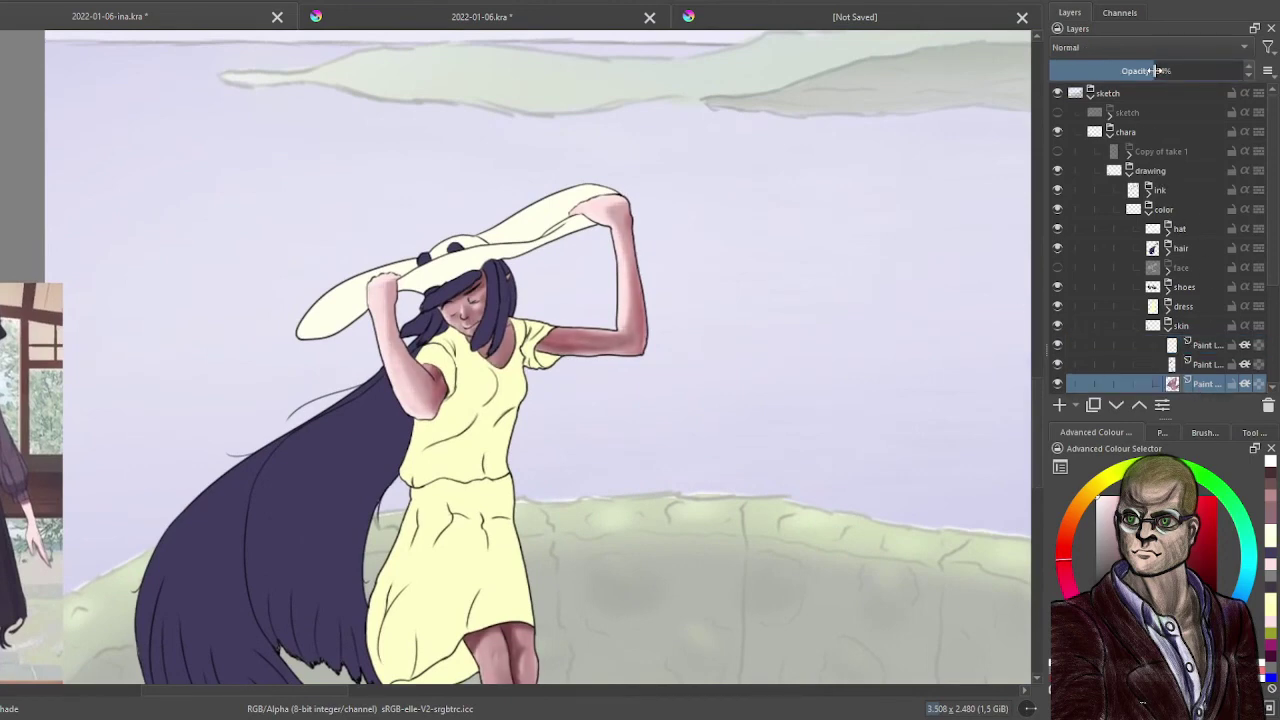
pyautogui.scroll(-2, 694, 379)
pyautogui.moveTo(711, 503); pyautogui.dragTo(665, 400)
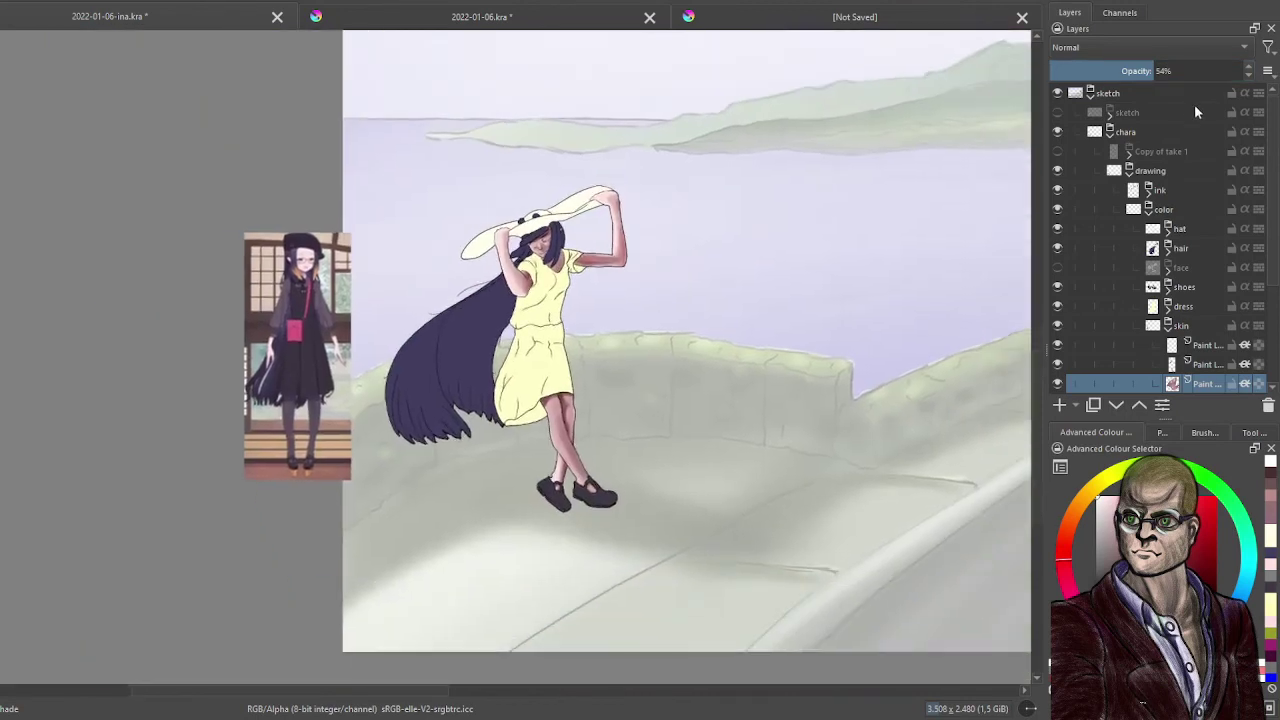
pyautogui.moveTo(1135, 66)
pyautogui.mouseDown()
pyautogui.moveTo(1105, 71)
pyautogui.moveTo(1128, 71)
pyautogui.mouseUp()
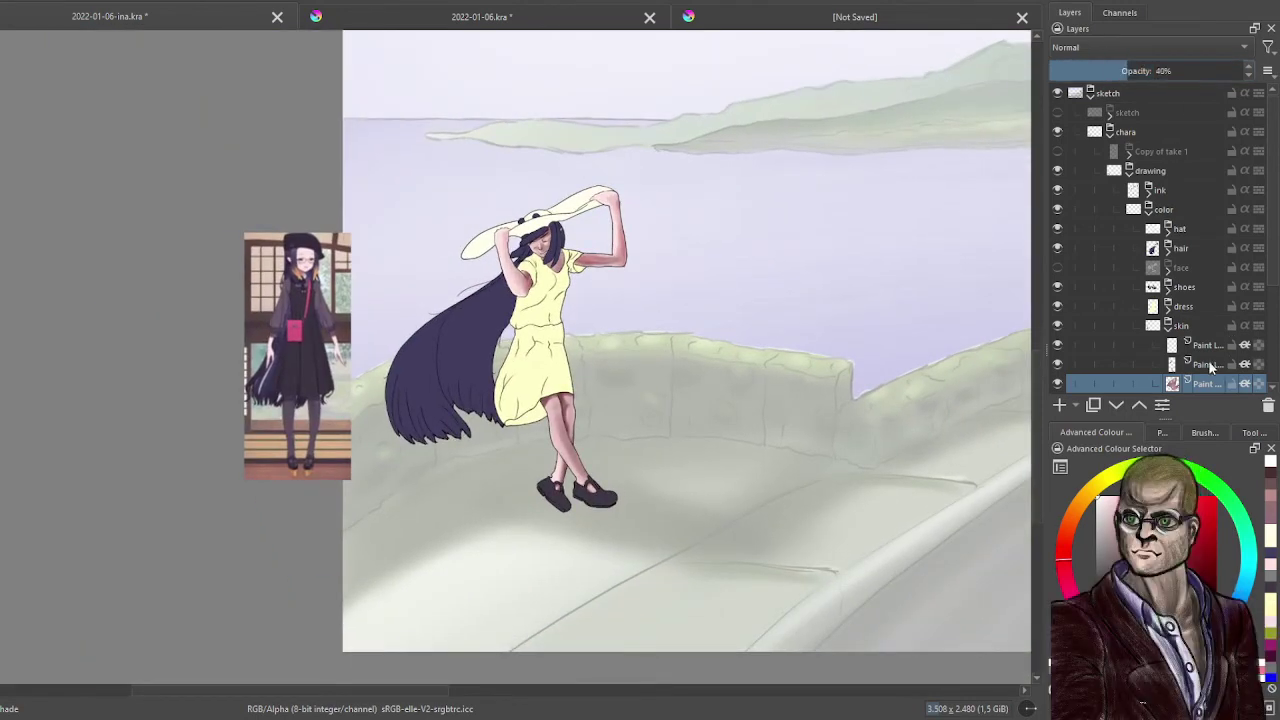
# - Reduce the opacity of the lower Hard Light layer in the skin group to 54%
pyautogui.click(1210, 364)
pyautogui.click(1155, 70)
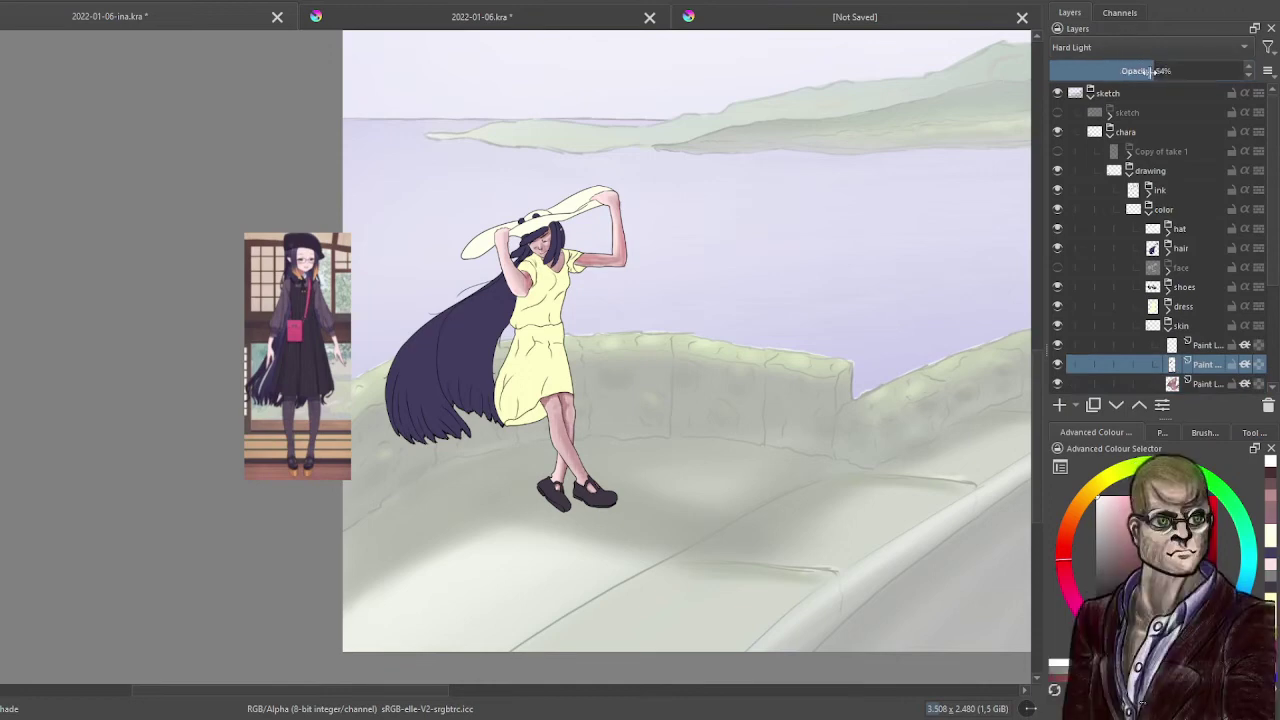
pyautogui.scroll(3, 430, 245)
pyautogui.moveTo(750, 250); pyautogui.dragTo(625, 273)
pyautogui.scroll(-4, 702, 303)
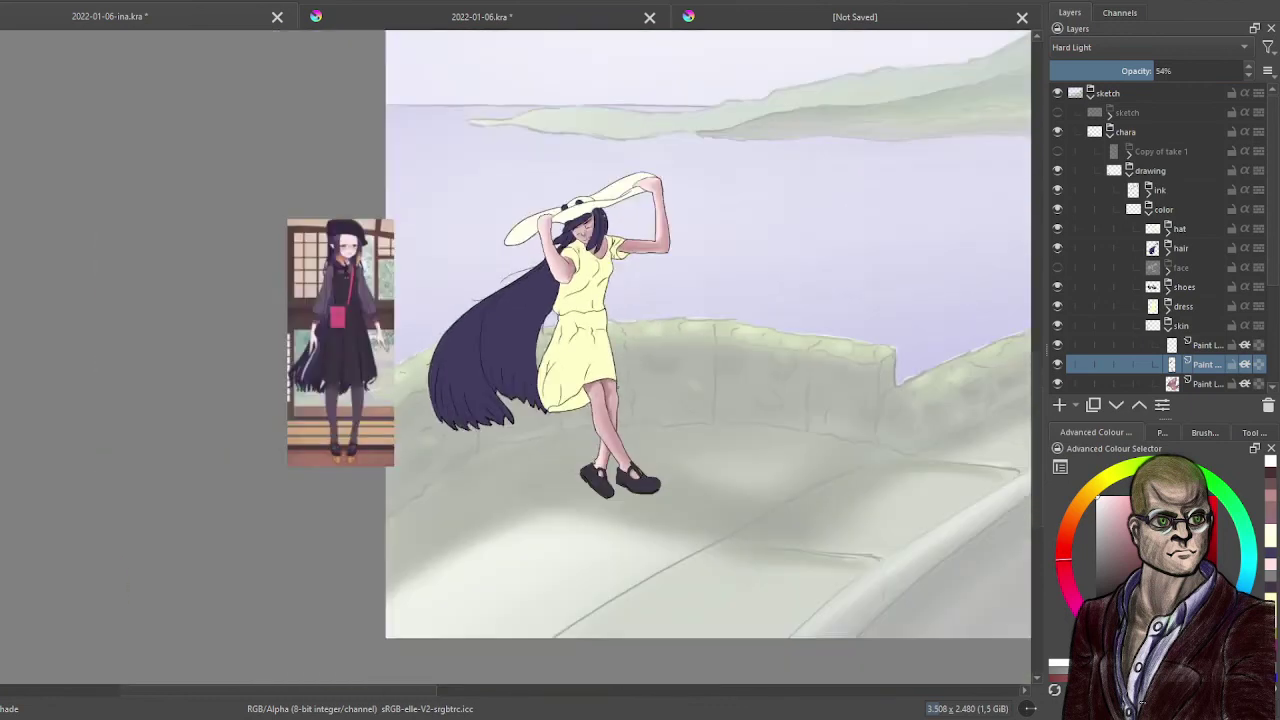
pyautogui.moveTo(628, 257); pyautogui.dragTo(626, 295)
pyautogui.scroll(4, 611, 283)
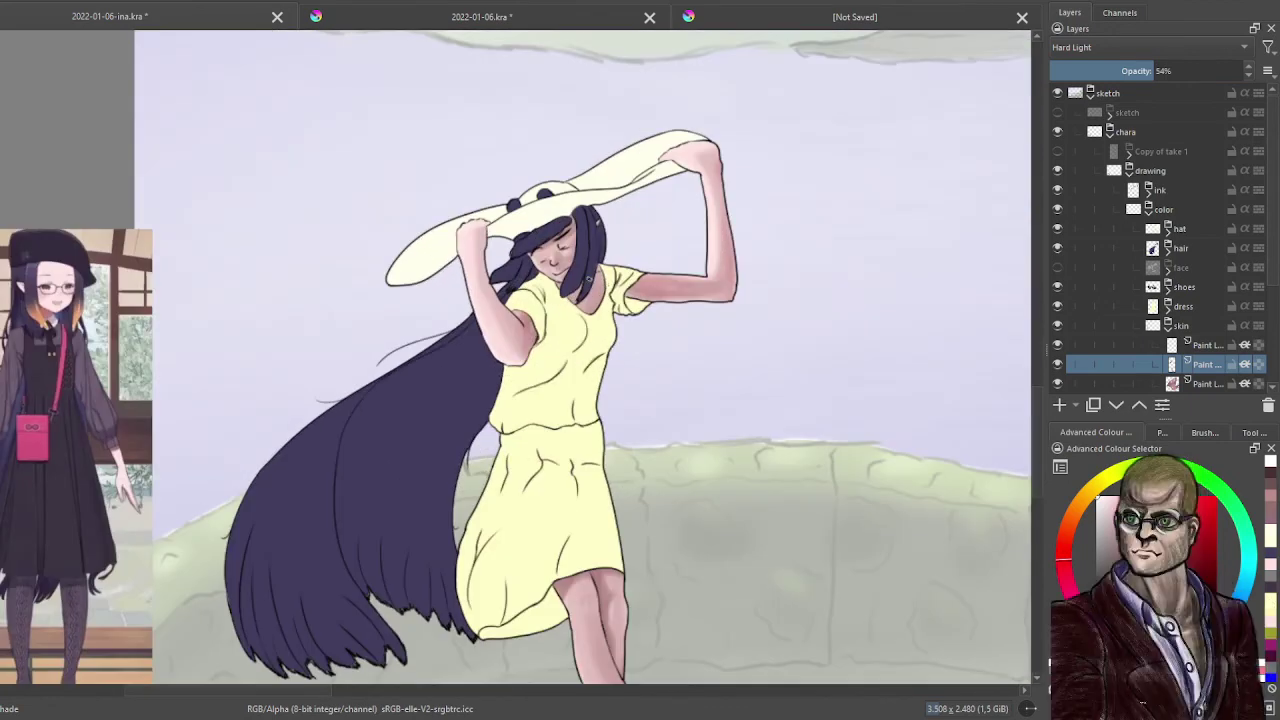
# - On the upper Hard Light skin layer, try painting soft knuckle and finger strokes on the bent arm's fist
pyautogui.click(1208, 345)
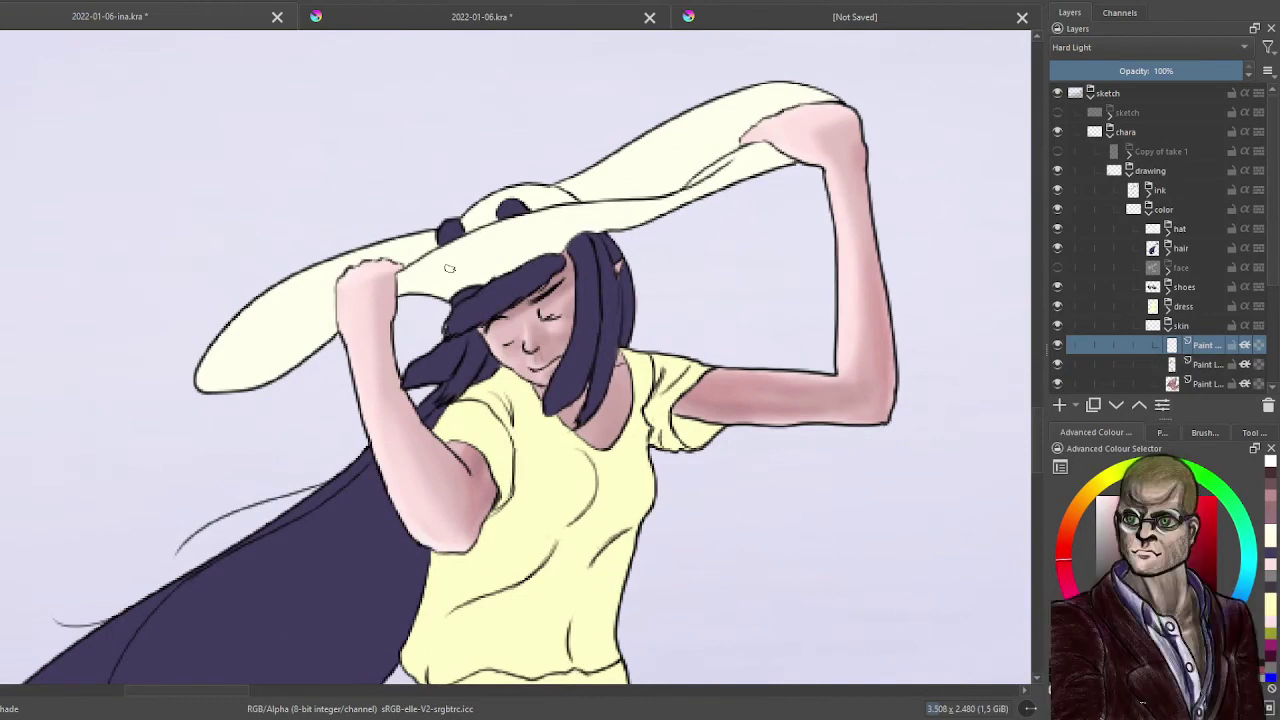
pyautogui.scroll(2, 444, 269)
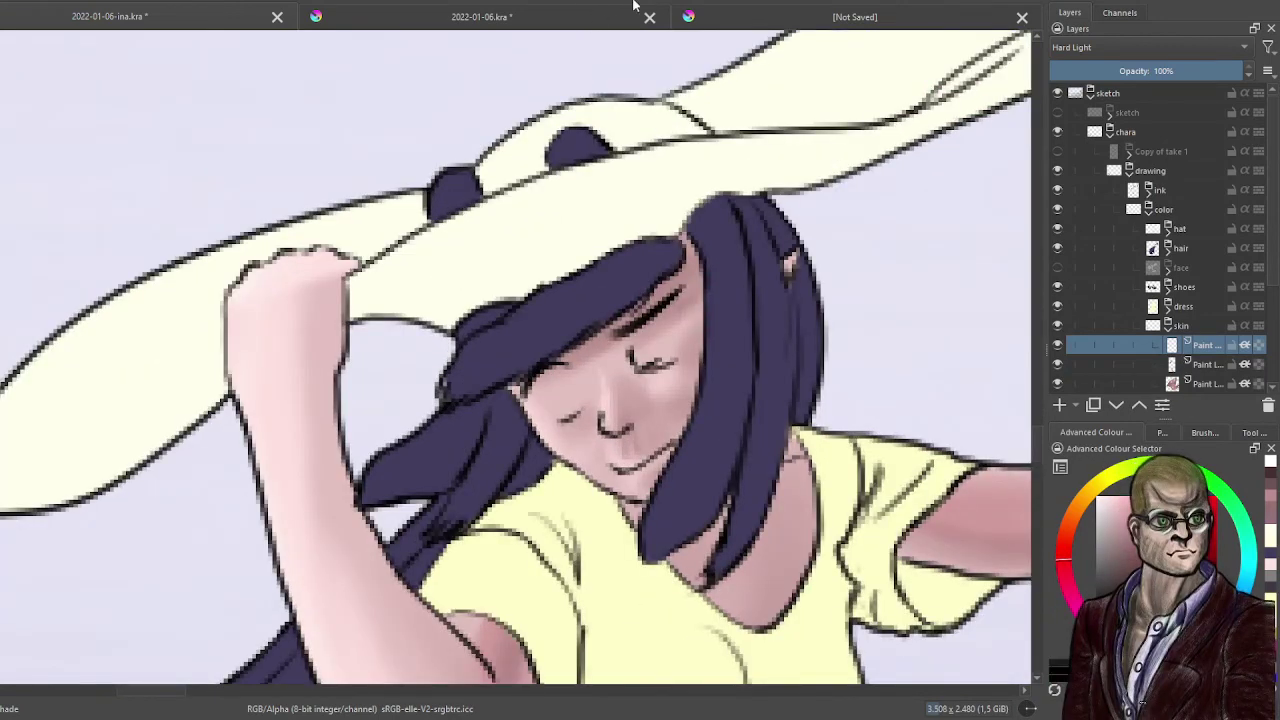
pyautogui.moveTo(264, 258)
pyautogui.mouseDown()
pyautogui.moveTo(251, 288)
pyautogui.moveTo(270, 258)
pyautogui.moveTo(258, 303)
pyautogui.moveTo(273, 252)
pyautogui.moveTo(260, 294)
pyautogui.moveTo(307, 251)
pyautogui.moveTo(281, 276)
pyautogui.moveTo(304, 252)
pyautogui.moveTo(299, 282)
pyautogui.mouseUp()
pyautogui.moveTo(356, 249); pyautogui.dragTo(318, 278)
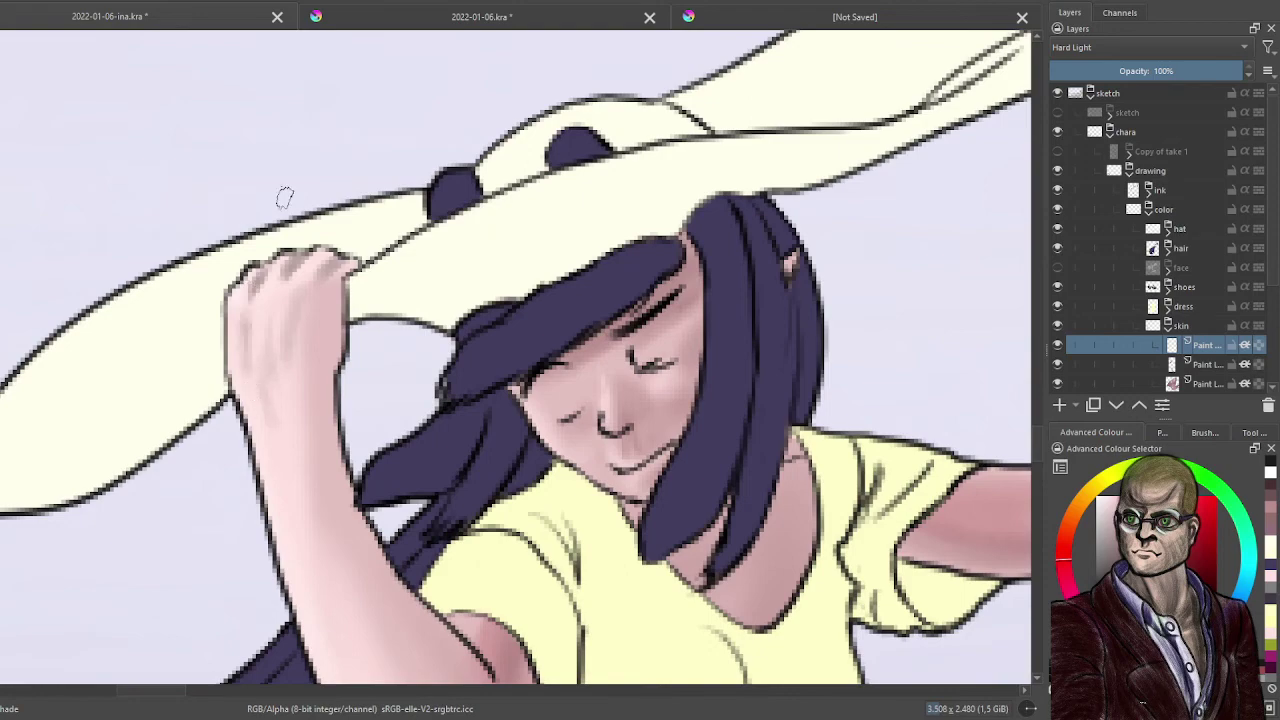
pyautogui.scroll(-5, 306, 197)
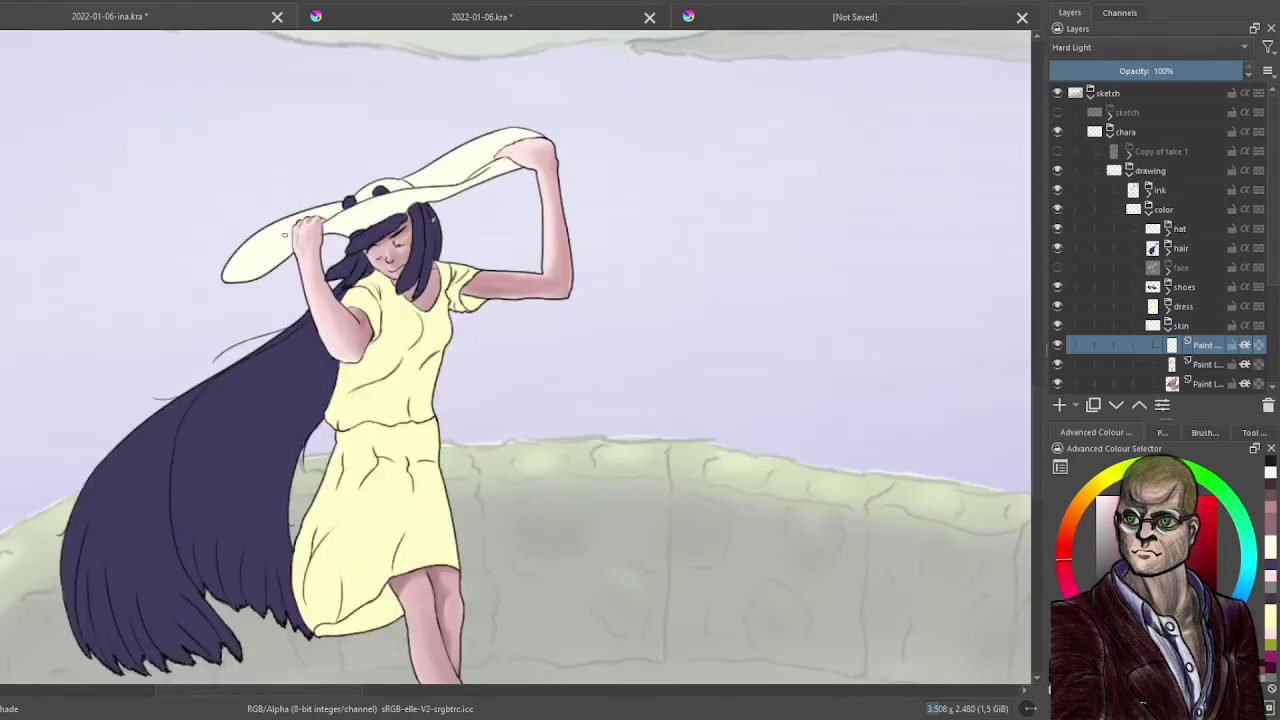
# - Undo all the knuckle and finger strokes on the bent arm's fist
pyautogui.scroll(5, 284, 235)
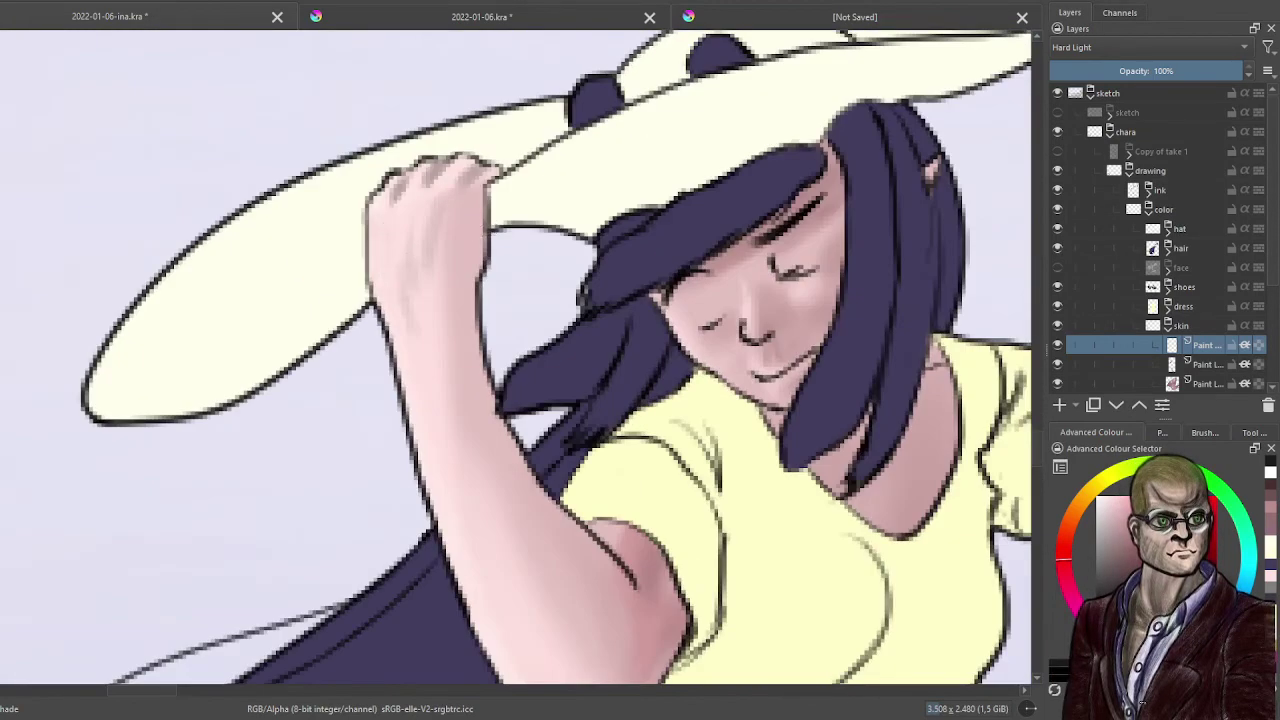
pyautogui.hotkey('ctrl', 'z')
pyautogui.hotkey('ctrl', 'z')
pyautogui.hotkey('ctrl', 'z')
pyautogui.hotkey('ctrl', 'z')
pyautogui.hotkey('ctrl', 'z')
pyautogui.hotkey('ctrl', 'z')
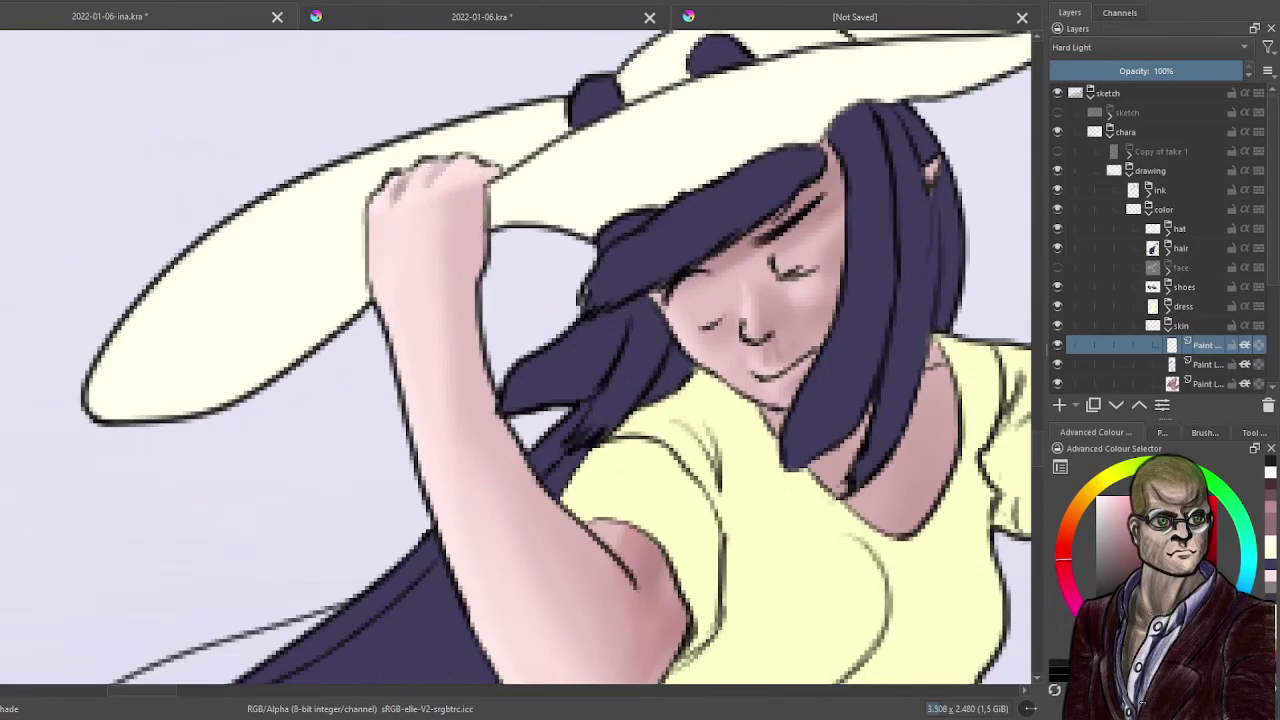
pyautogui.hotkey('ctrl', 'z')
pyautogui.hotkey('ctrl', 'z')
pyautogui.hotkey('ctrl', 'z')
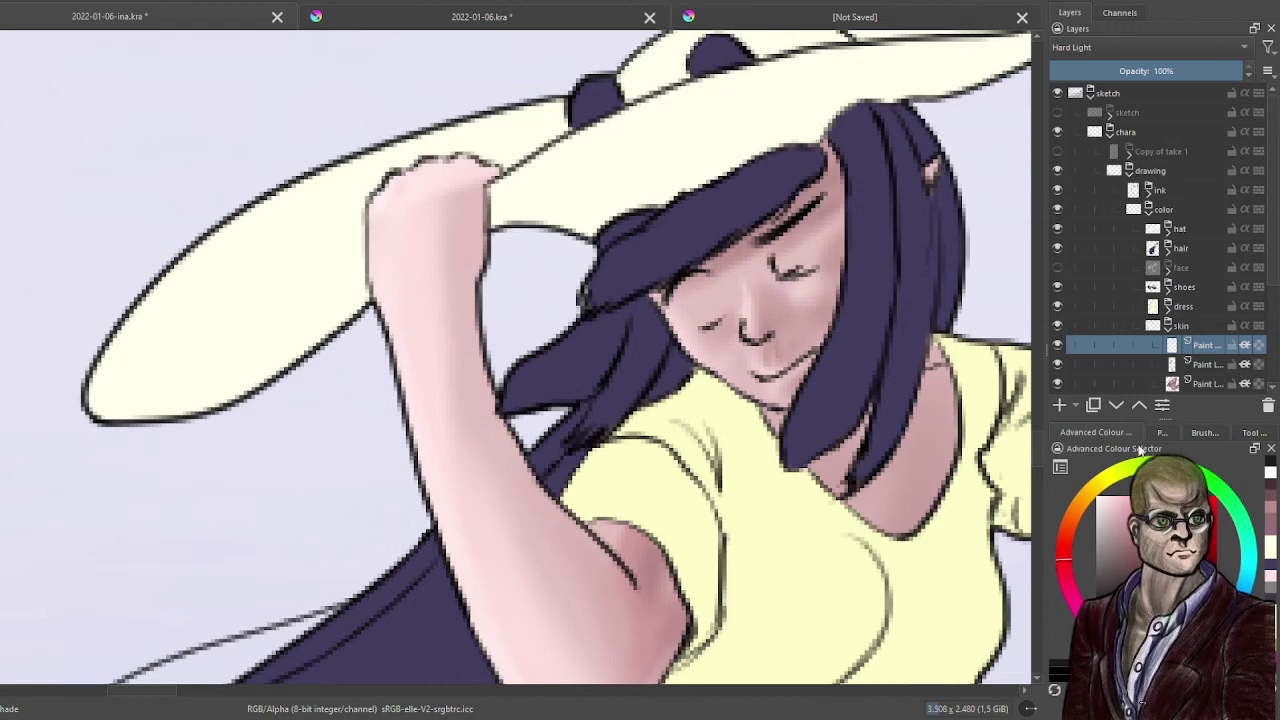
# - Choose a finer brush preset from the favourites and a darker grey colour for detail lines on the skin
pyautogui.click(1242, 436)
pyautogui.click(1205, 434)
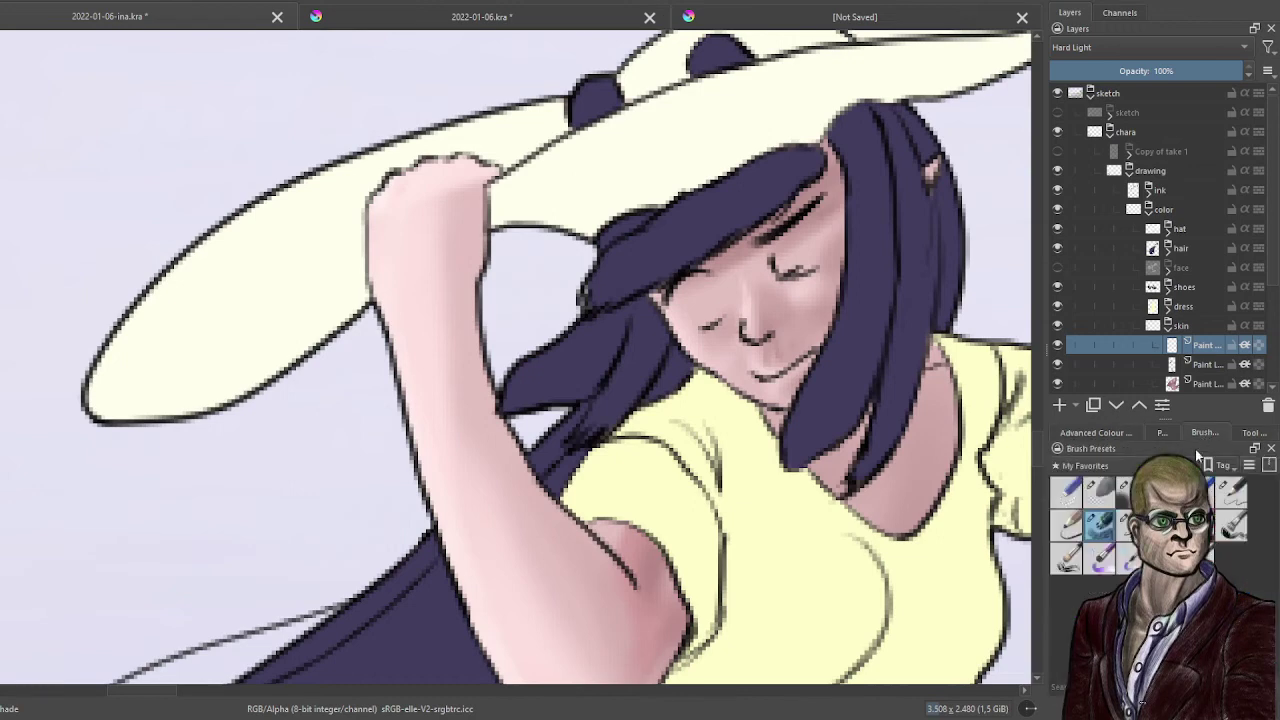
pyautogui.click(1074, 530)
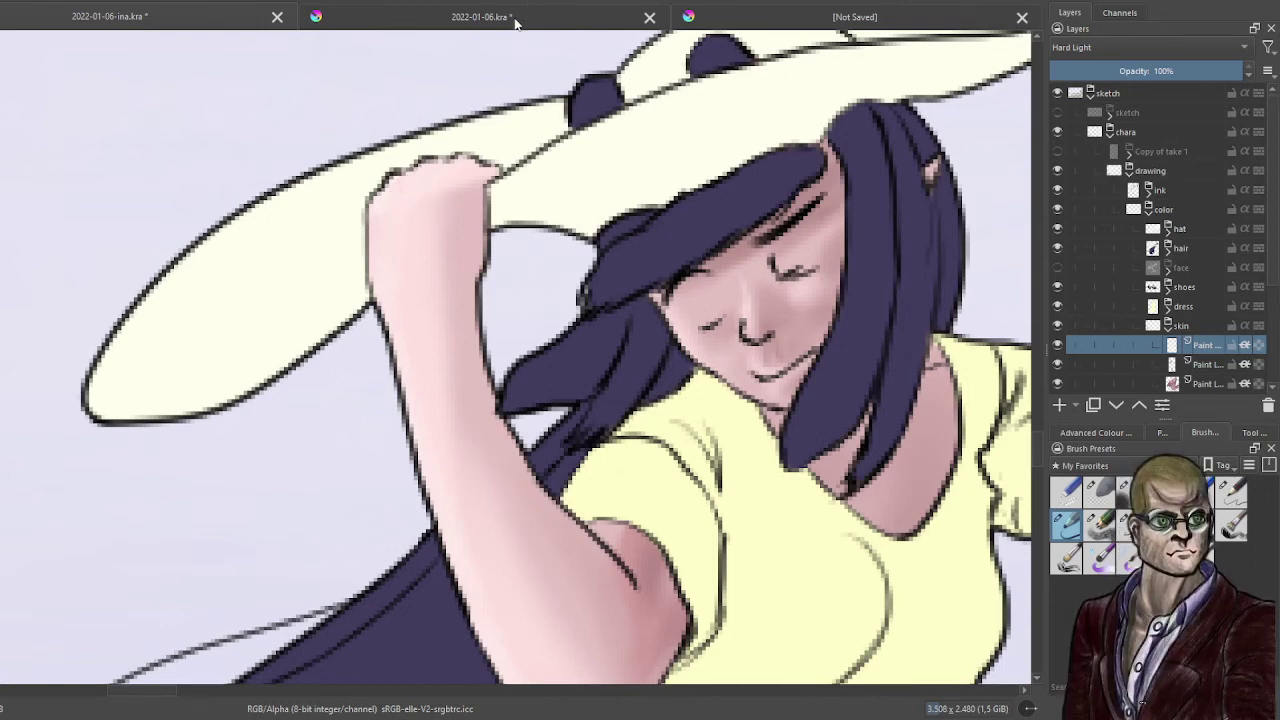
pyautogui.moveTo(392, 205); pyautogui.dragTo(428, 153)
pyautogui.hotkey('ctrl', 'z')
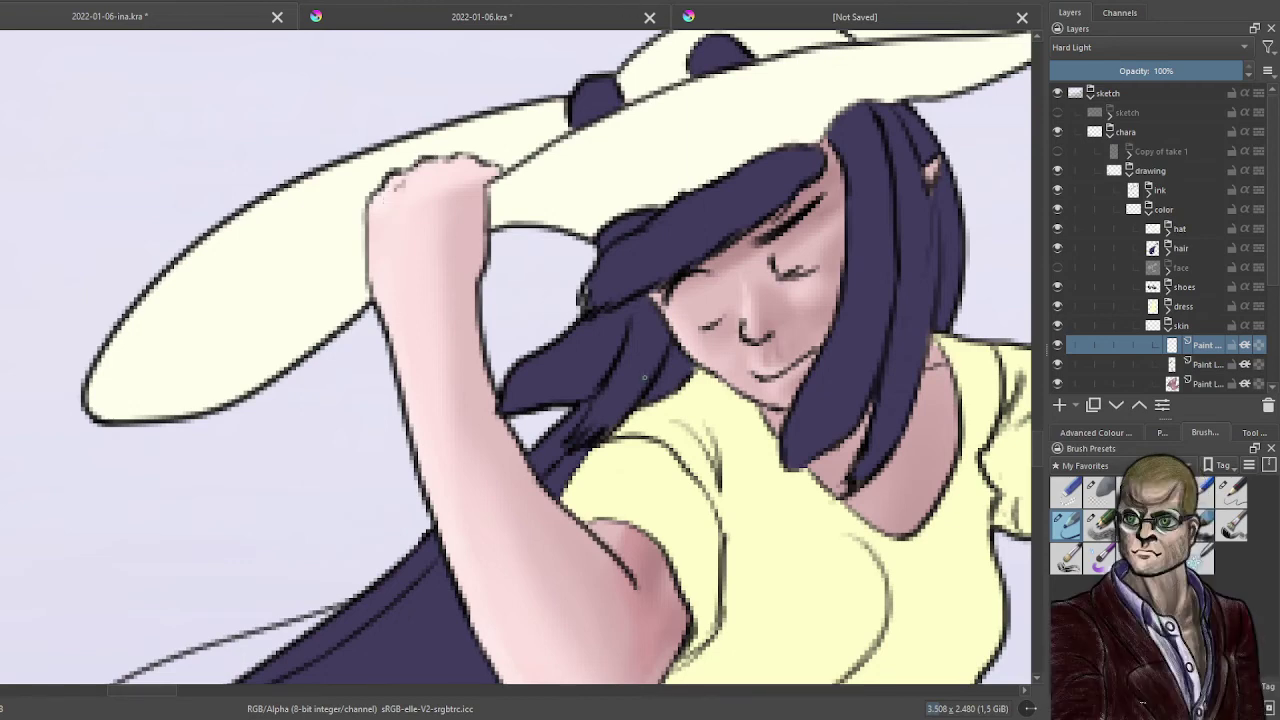
pyautogui.click(1111, 434)
pyautogui.click(1098, 569)
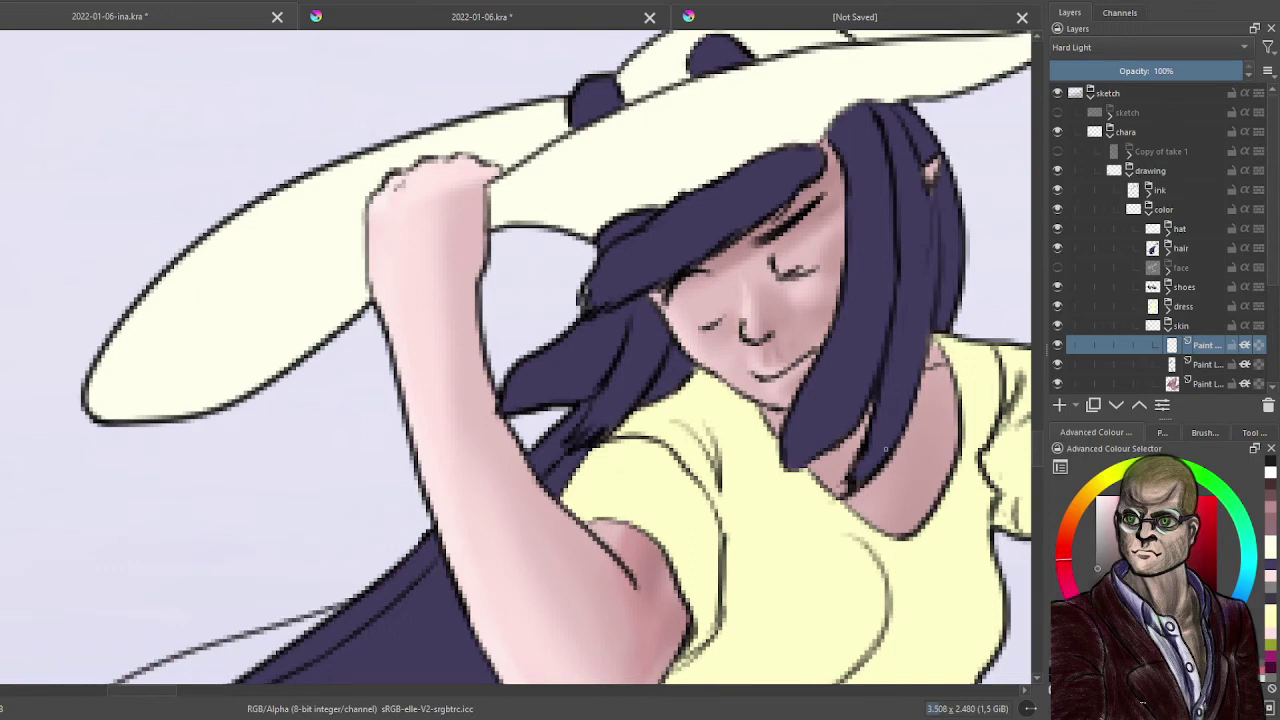
# - Draw fine lines separating the knuckles and fingers across the back of the bent arm's fist
pyautogui.click(395, 186)
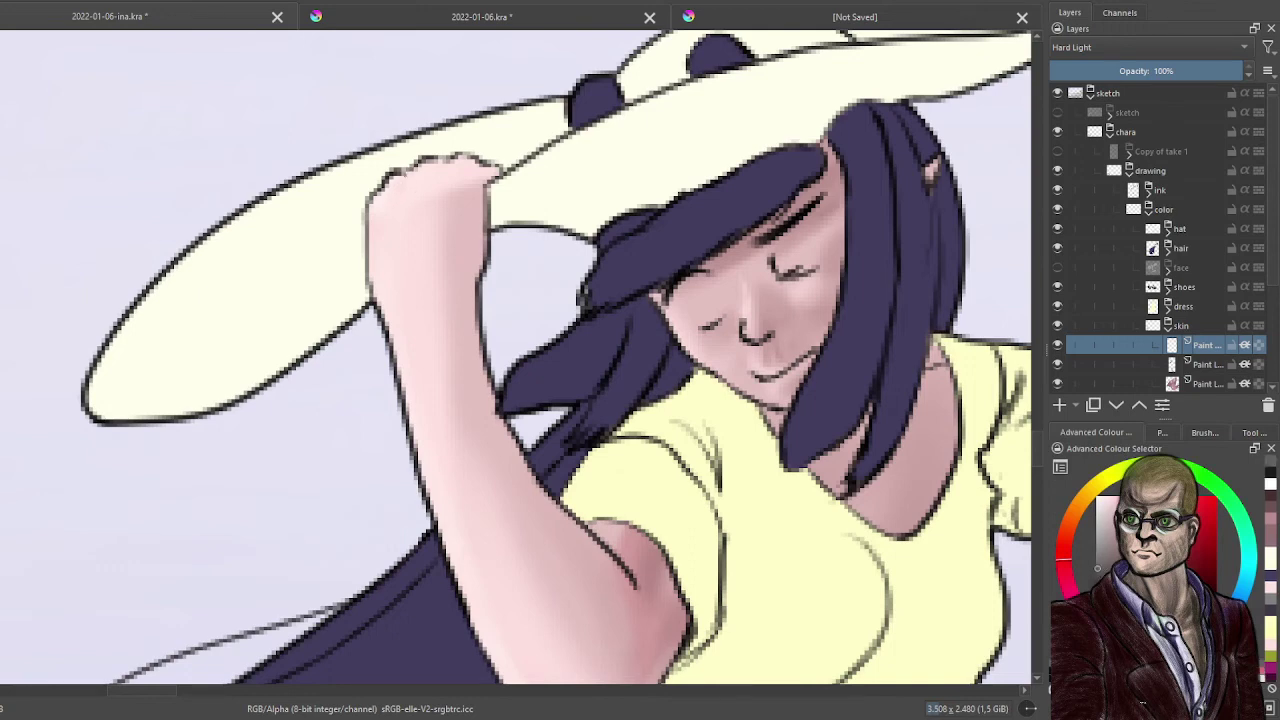
pyautogui.moveTo(424, 182); pyautogui.dragTo(445, 161)
pyautogui.moveTo(424, 182)
pyautogui.mouseDown()
pyautogui.moveTo(448, 158)
pyautogui.moveTo(452, 182)
pyautogui.mouseUp()
pyautogui.moveTo(389, 218)
pyautogui.mouseDown()
pyautogui.moveTo(384, 273)
pyautogui.moveTo(404, 195)
pyautogui.moveTo(384, 271)
pyautogui.moveTo(422, 224)
pyautogui.moveTo(416, 195)
pyautogui.moveTo(403, 263)
pyautogui.moveTo(441, 207)
pyautogui.moveTo(433, 257)
pyautogui.mouseUp()
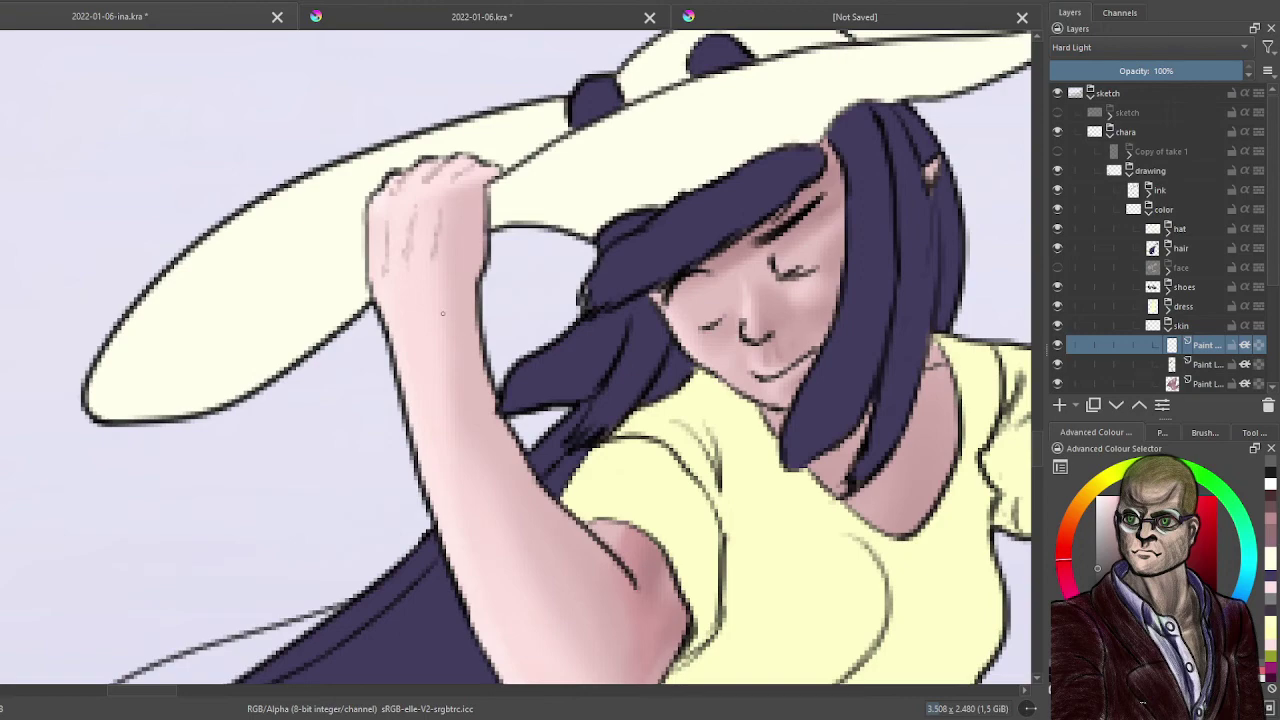
# - Draw a faint thin contour line along the bent arm's outer forearm down to the elbow, undoing unsatisfactory strokes
pyautogui.scroll(-3, 443, 313)
pyautogui.scroll(2, 460, 420)
pyautogui.moveTo(462, 450); pyautogui.dragTo(394, 432)
pyautogui.scroll(1, 394, 432)
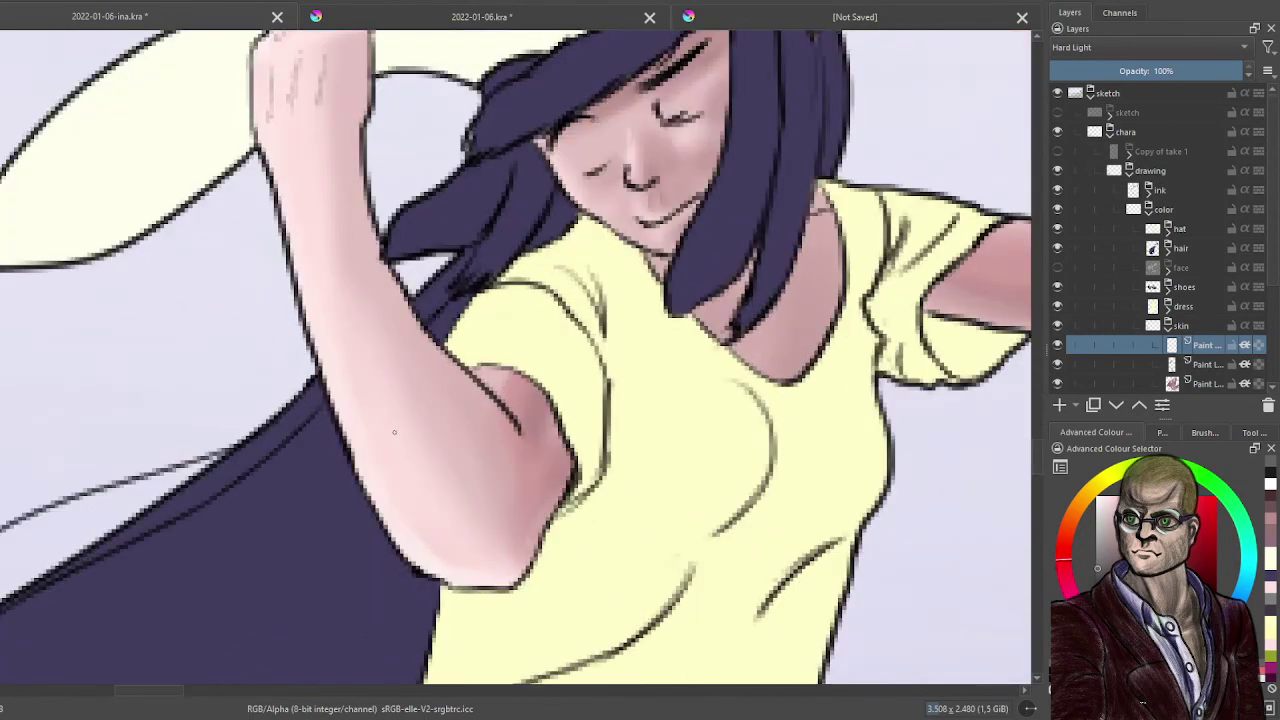
pyautogui.moveTo(420, 521); pyautogui.dragTo(351, 360)
pyautogui.hotkey('ctrl', 'z')
pyautogui.moveTo(426, 536); pyautogui.dragTo(355, 412)
pyautogui.moveTo(394, 494); pyautogui.dragTo(355, 418)
pyautogui.hotkey('ctrl', 'z')
pyautogui.hotkey('ctrl', 'z')
pyautogui.moveTo(333, 338); pyautogui.dragTo(342, 358)
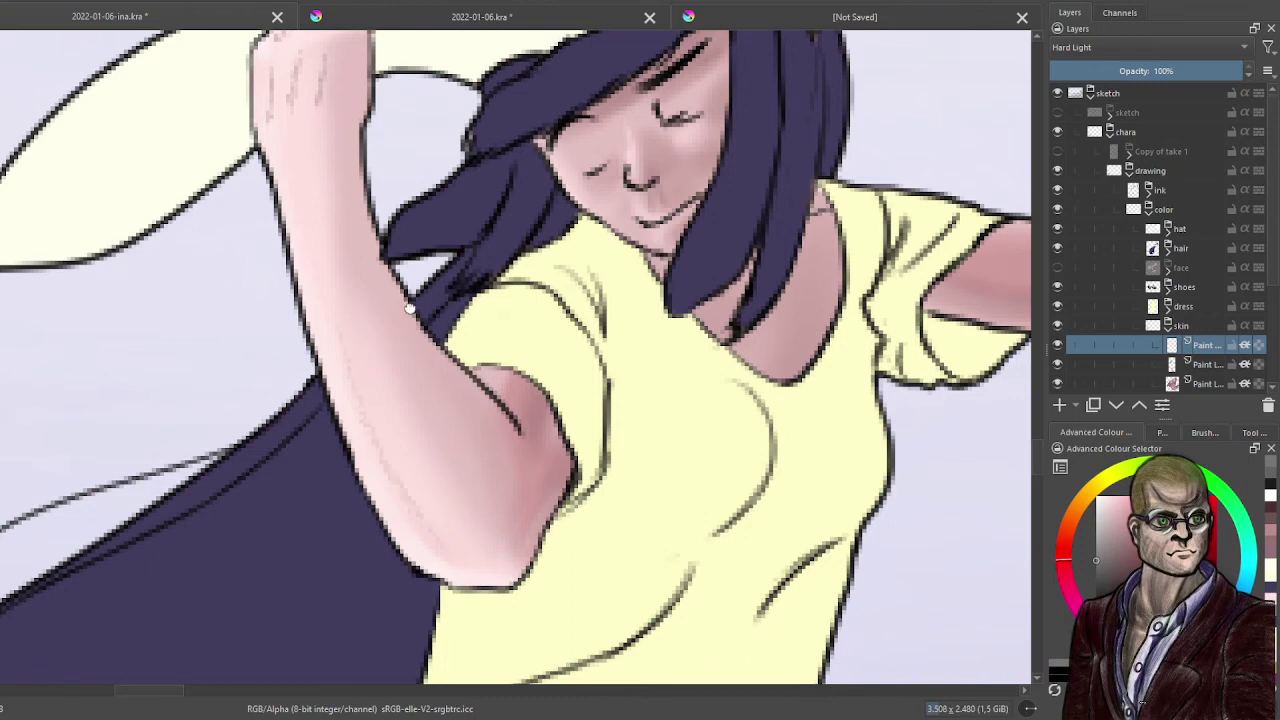
# - Draw faint contour lines along the extended arm's outer forearm and around its elbow
pyautogui.moveTo(528, 293); pyautogui.dragTo(350, 397)
pyautogui.moveTo(863, 423); pyautogui.dragTo(399, 493)
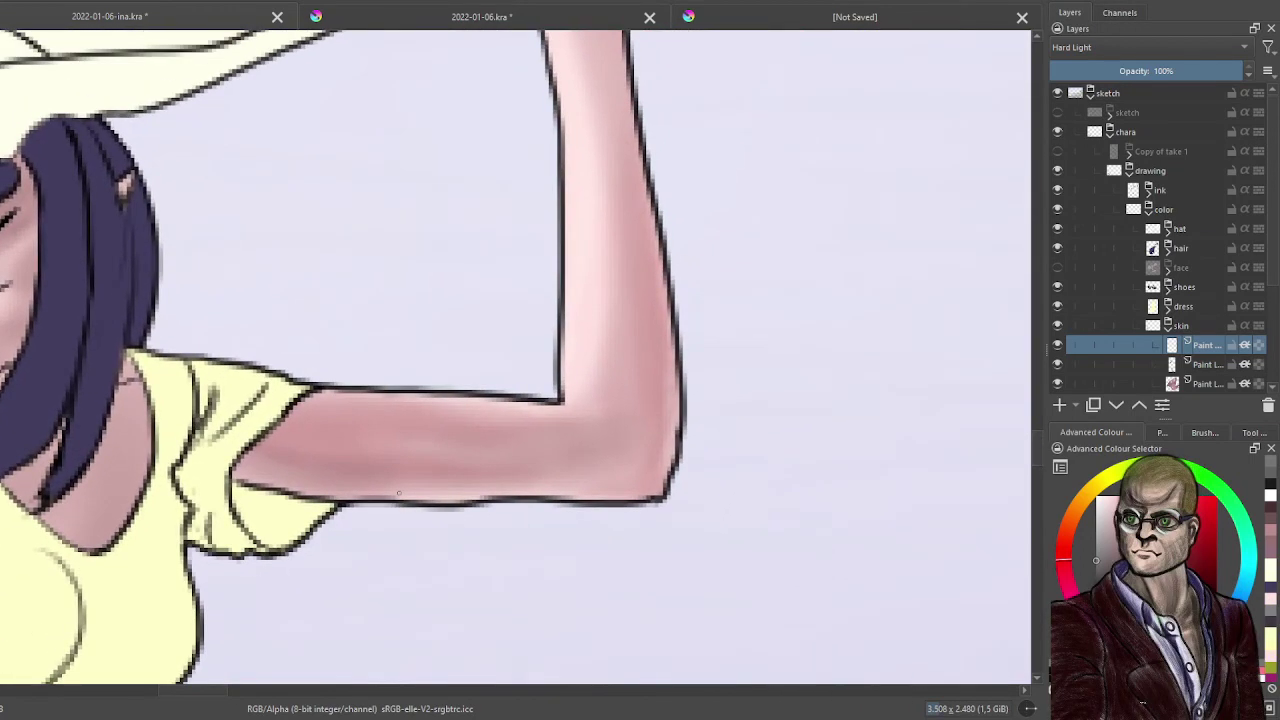
pyautogui.moveTo(663, 262); pyautogui.dragTo(657, 217)
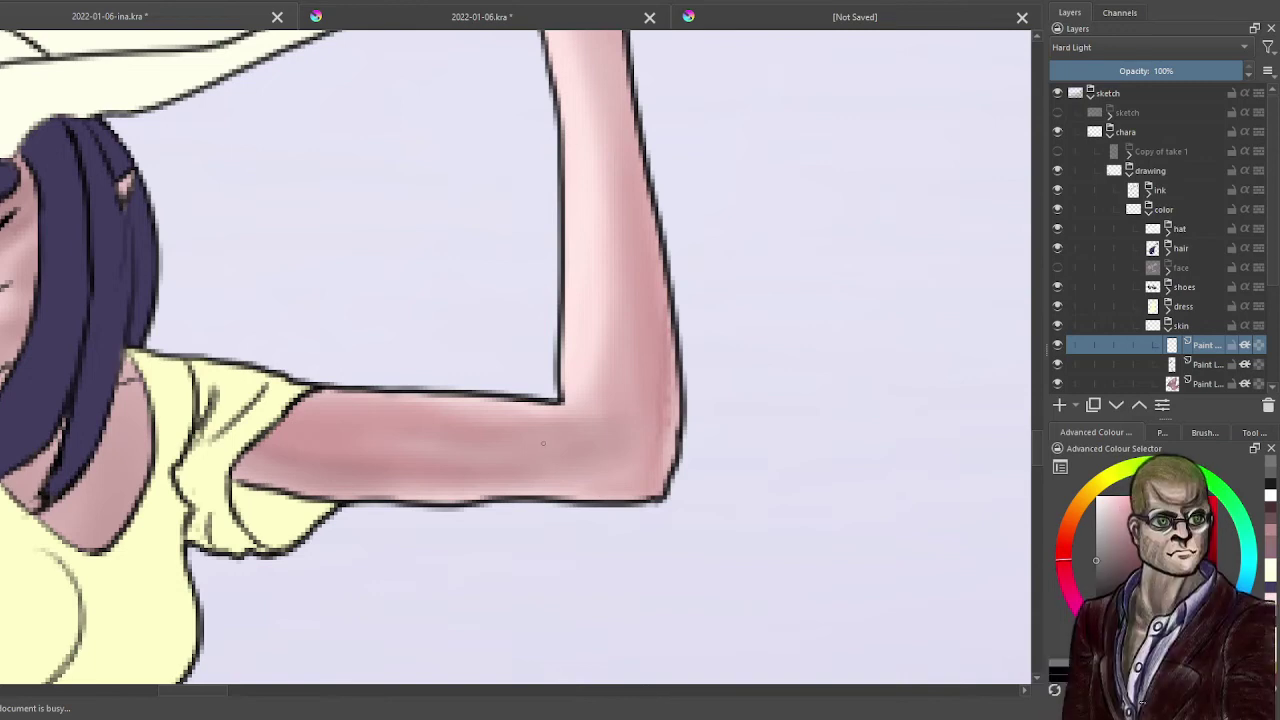
pyautogui.moveTo(568, 437); pyautogui.dragTo(666, 444)
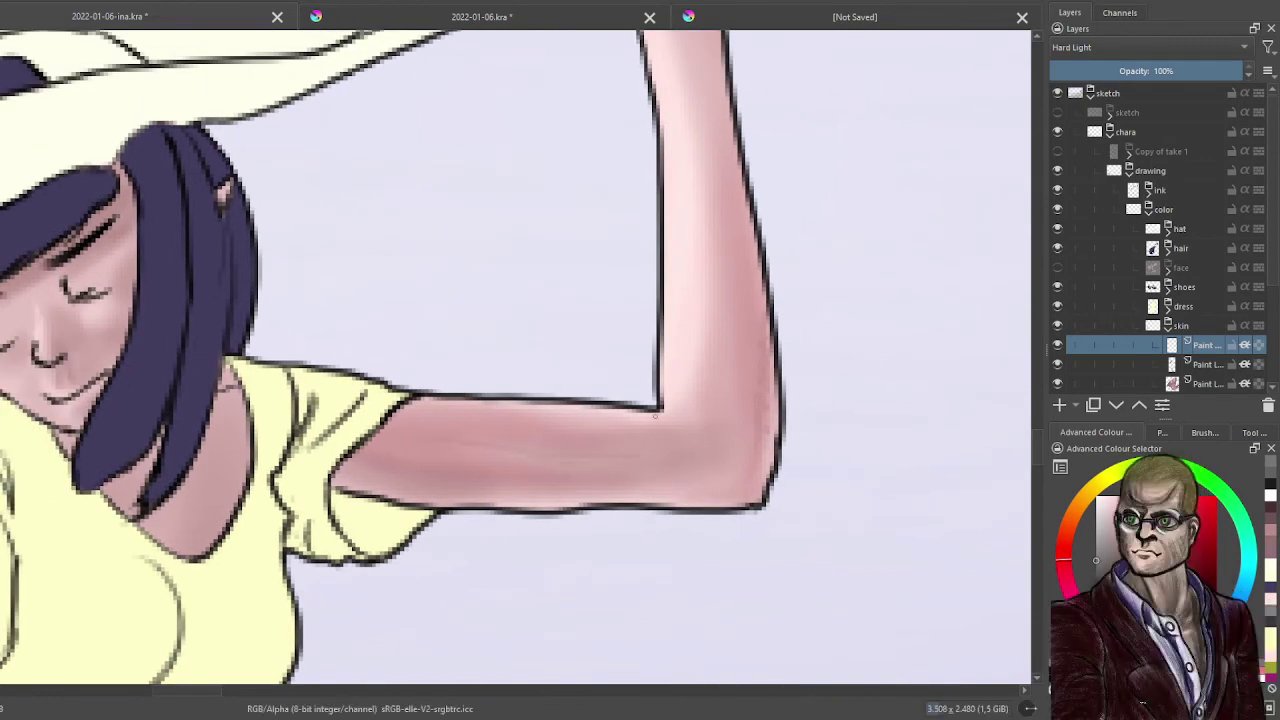
# - Add fine shading lines across the back of the extended arm's hand and at its wrist
pyautogui.scroll(8, 655, 415)
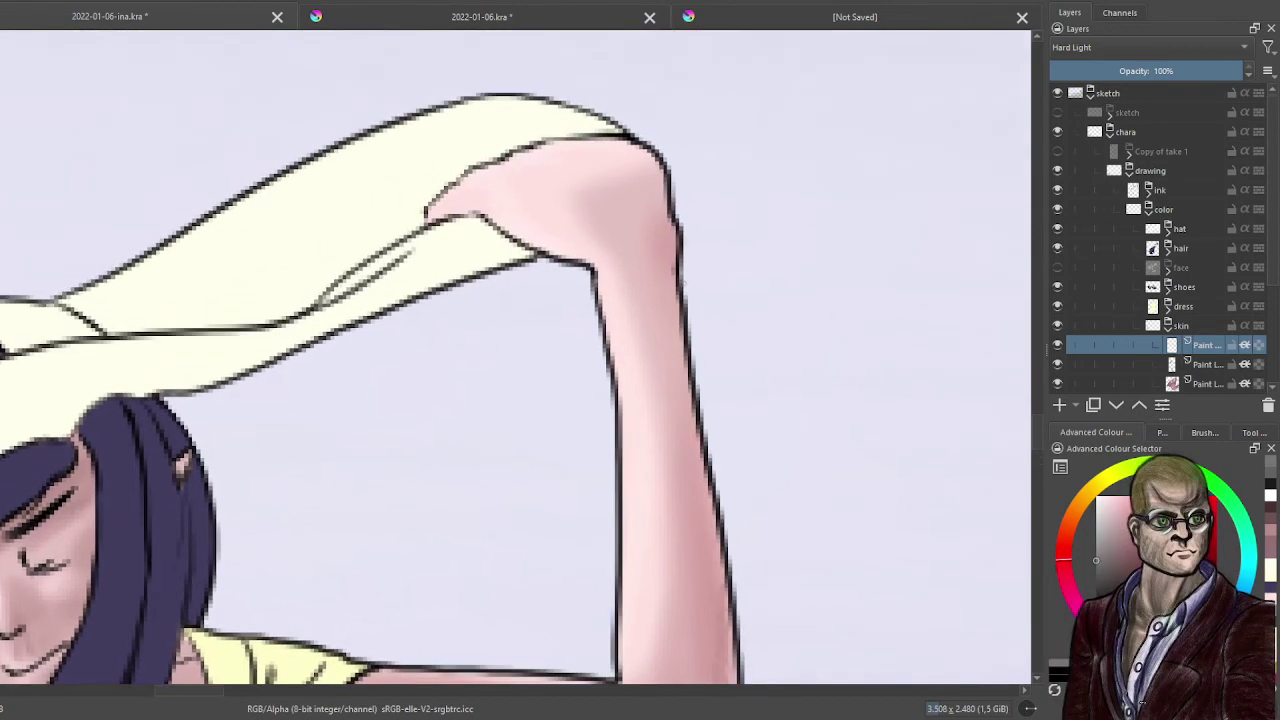
pyautogui.scroll(1, 456, 311)
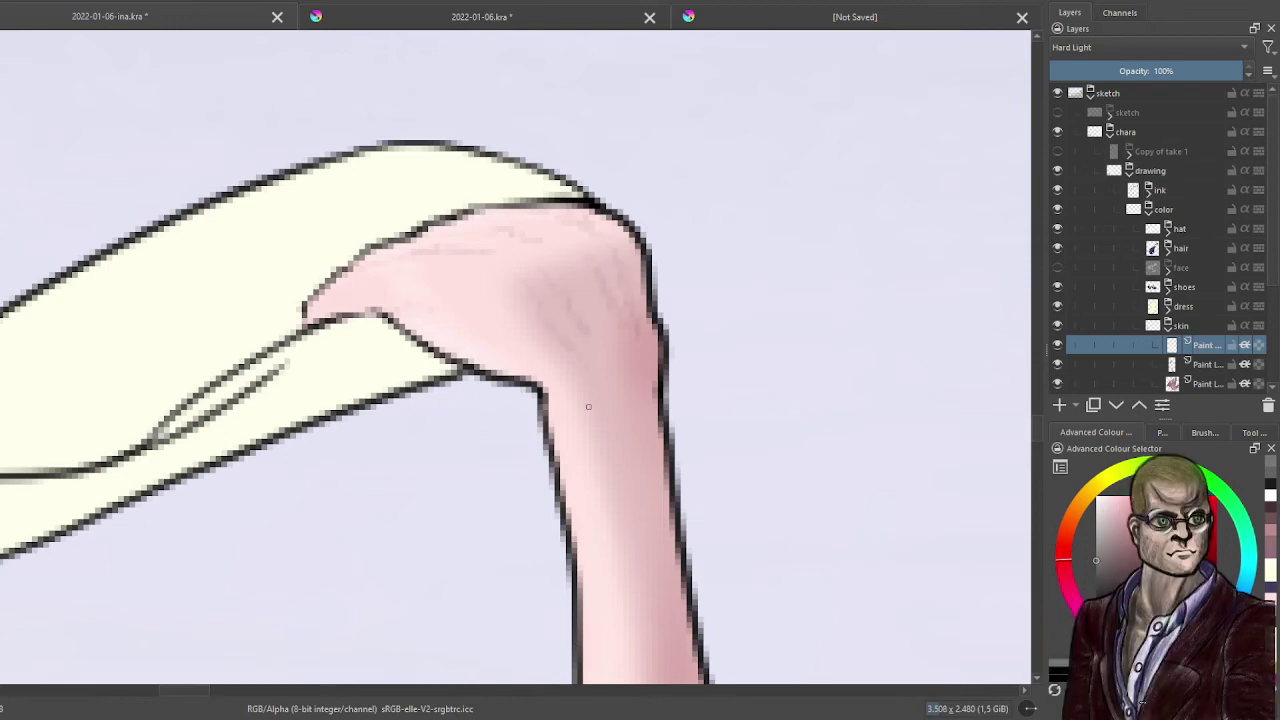
pyautogui.scroll(-10, 588, 406)
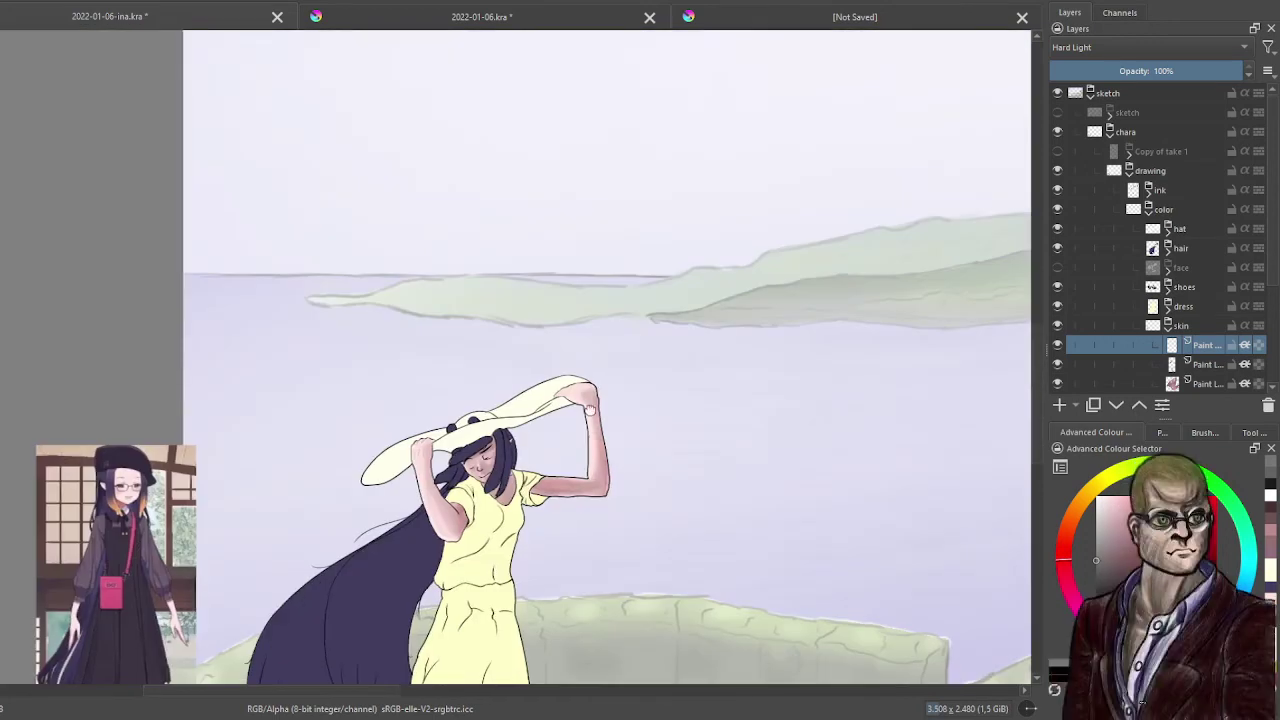
# - Draw a faint thin contour line down the front leg from the knee along the shin
pyautogui.moveTo(540, 511); pyautogui.dragTo(600, 332)
pyautogui.moveTo(559, 472); pyautogui.dragTo(525, 366)
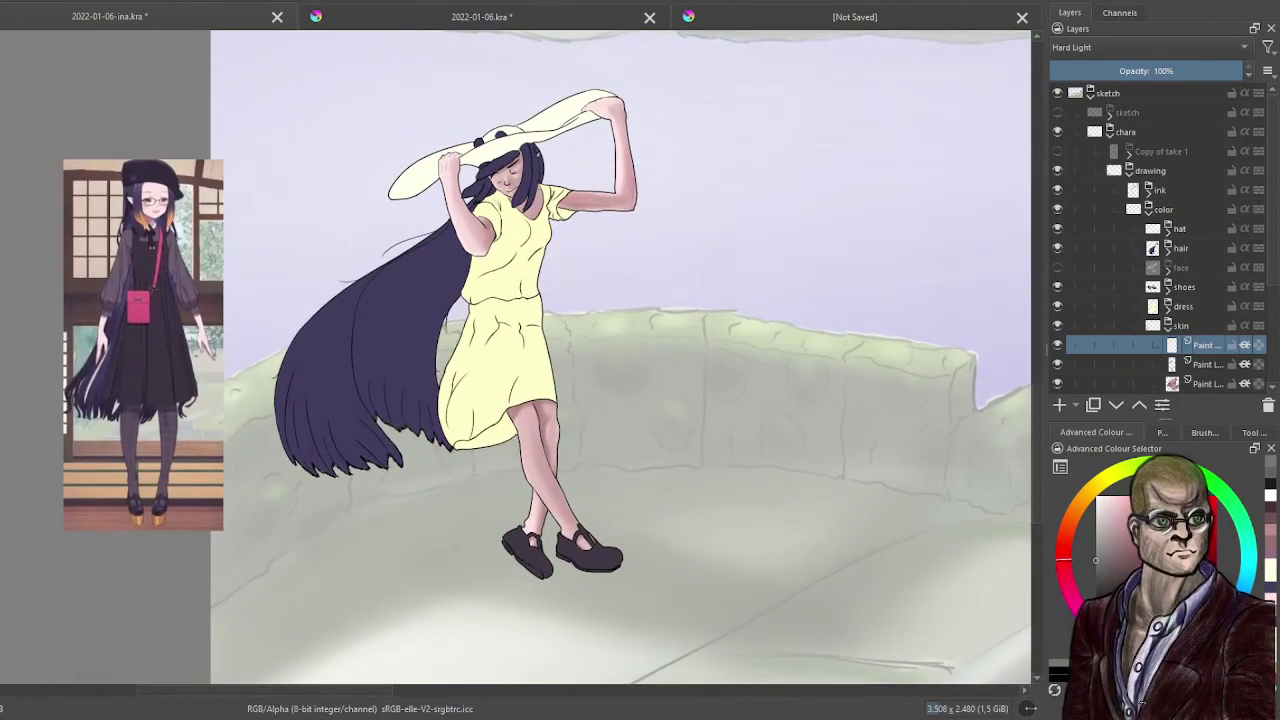
pyautogui.scroll(10, 562, 400)
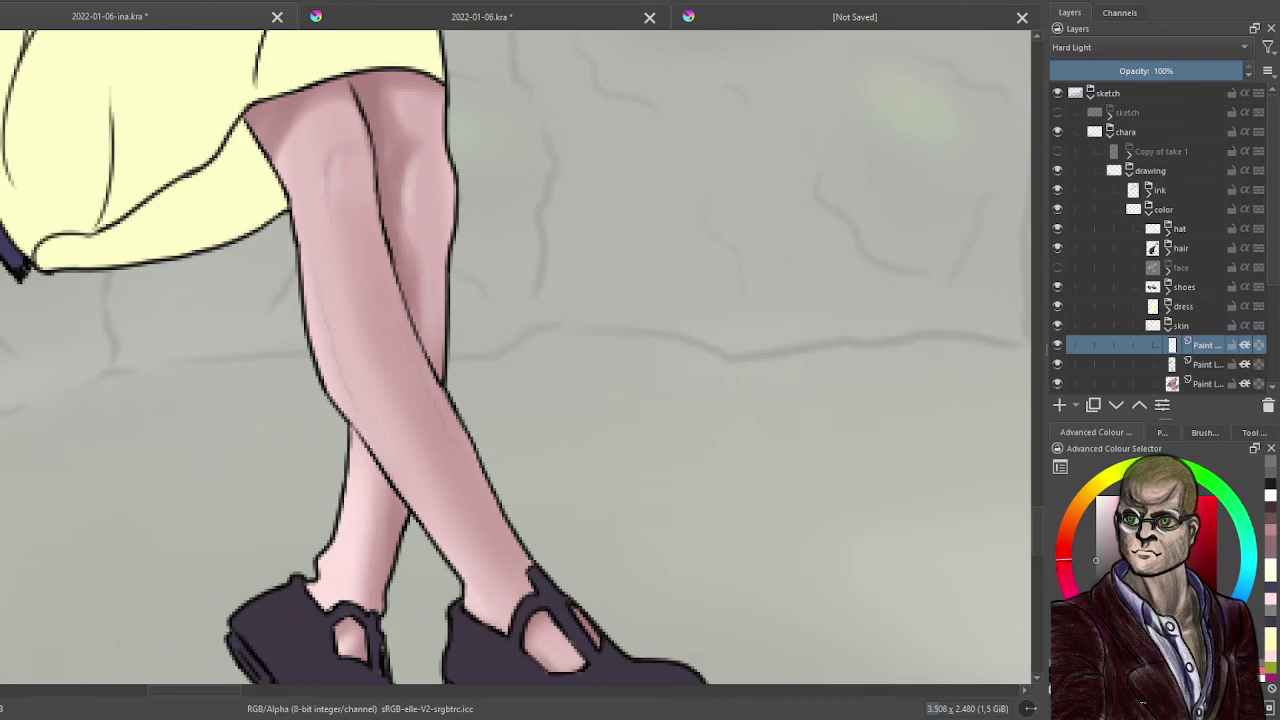
pyautogui.scroll(-5, 473, 407)
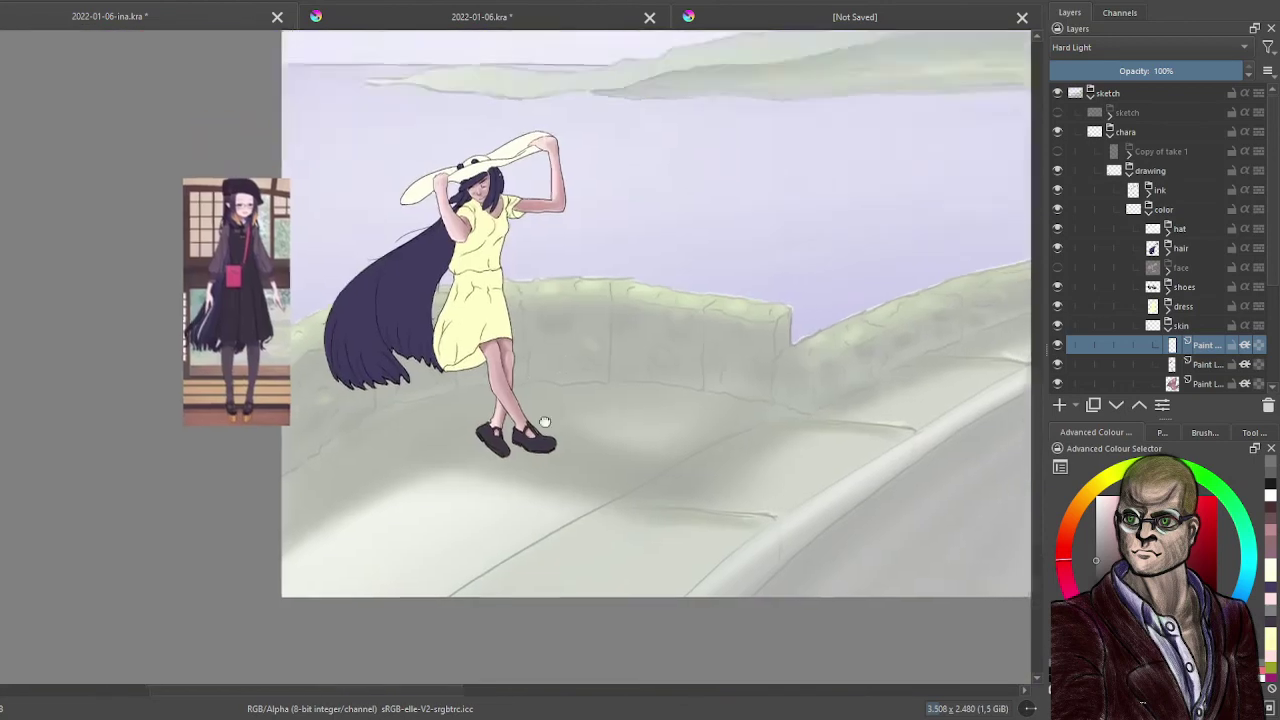
# - Collapse the skin layer group and expand the dress layer group
pyautogui.moveTo(543, 420); pyautogui.dragTo(522, 521)
pyautogui.scroll(3, 470, 294)
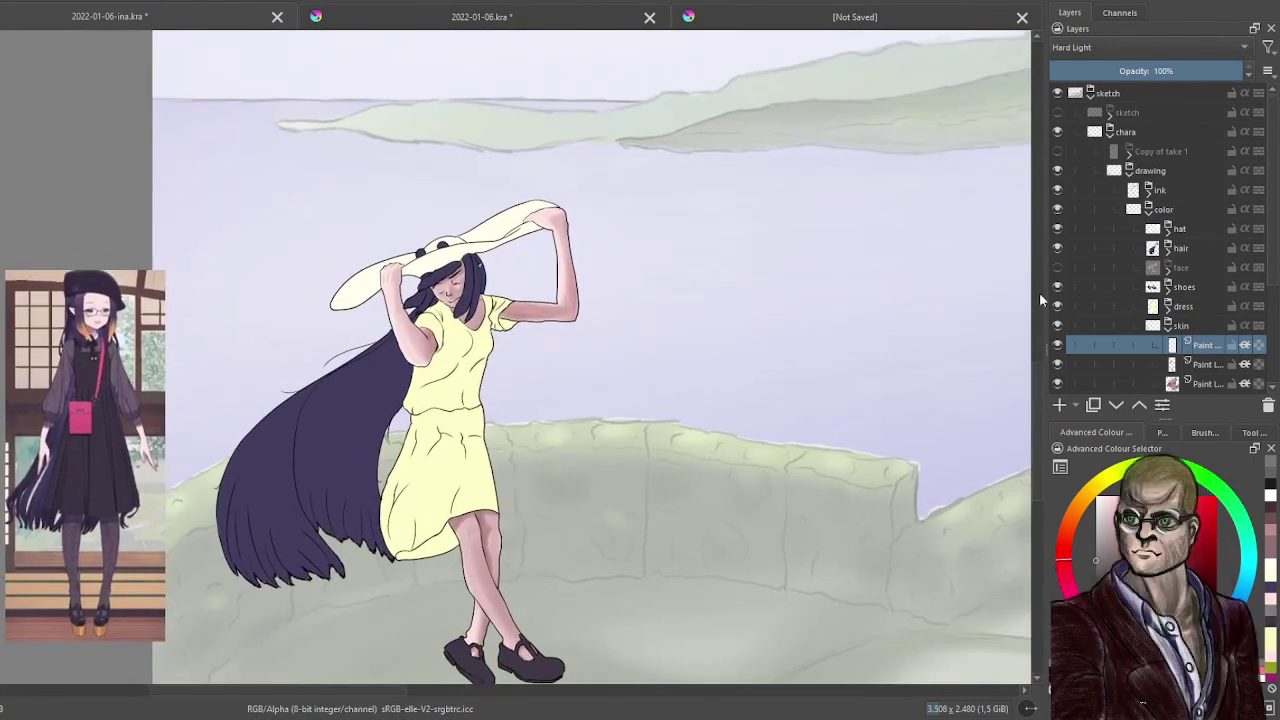
pyautogui.click(1167, 326)
pyautogui.click(1167, 306)
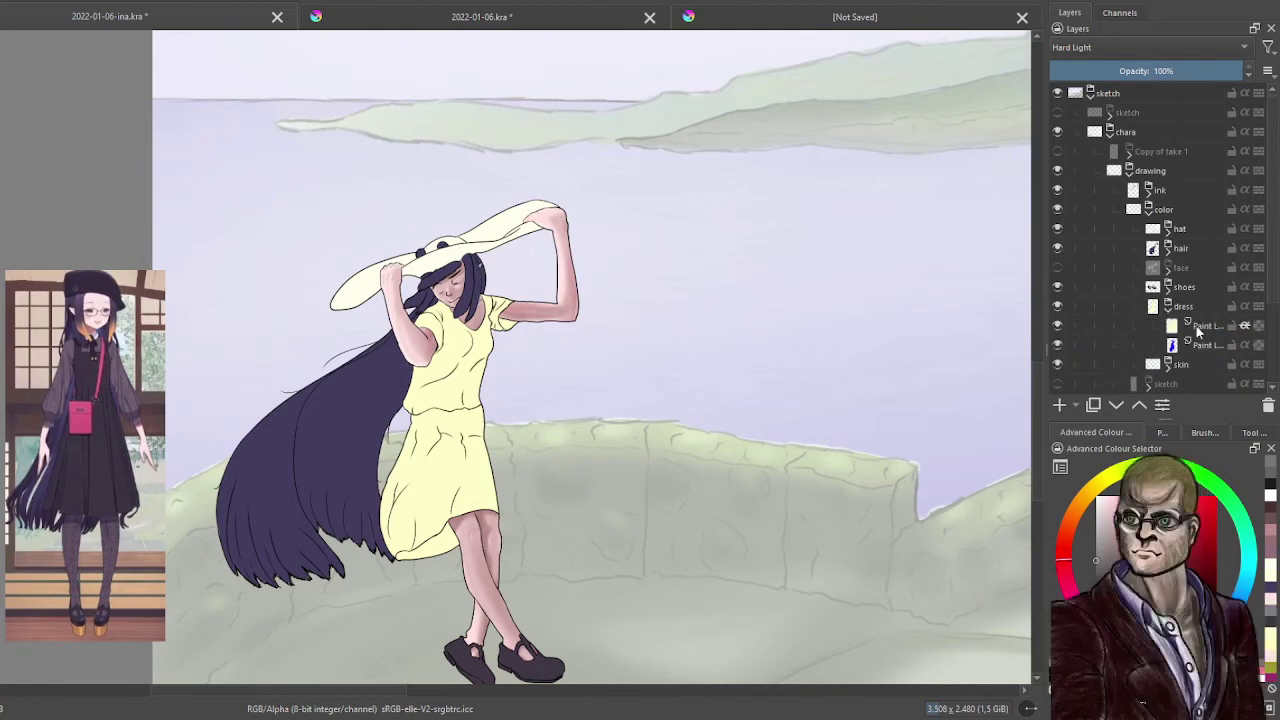
# - Prepare the dress group's upper paint layer as a neutral grey shading layer and set its blending mode to Hard Light
pyautogui.click(1200, 328)
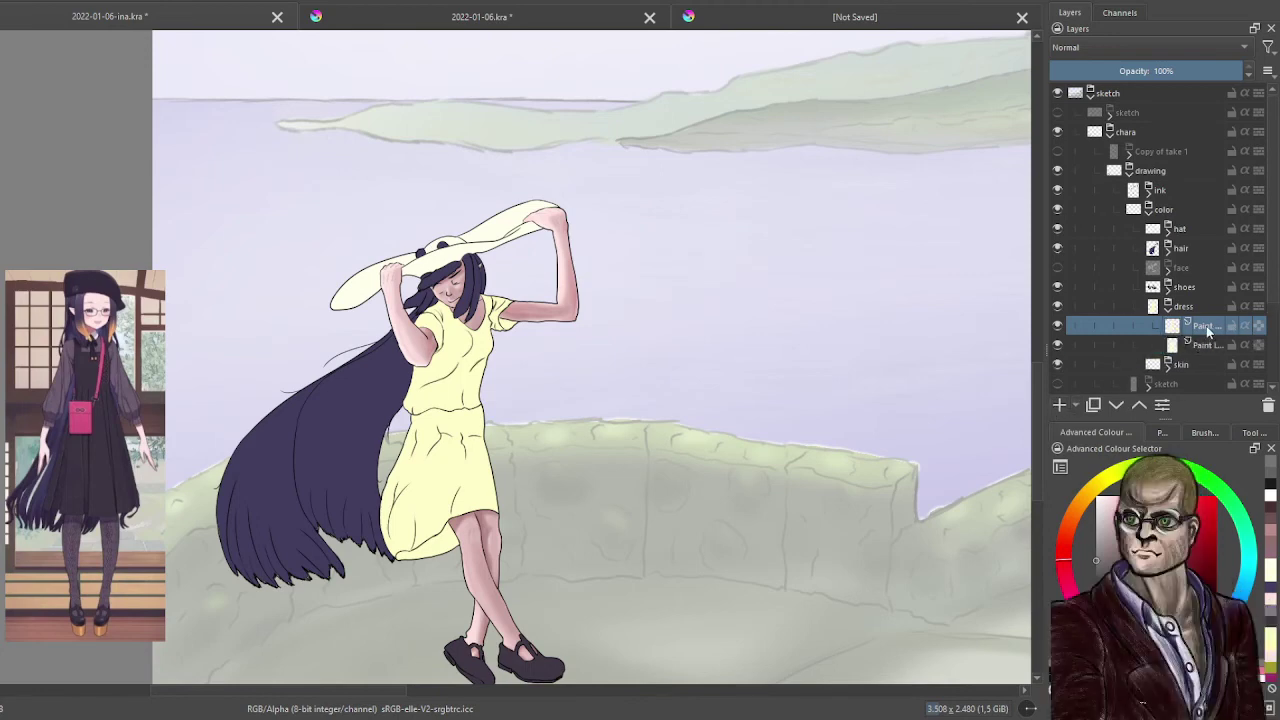
pyautogui.moveTo(644, 414); pyautogui.dragTo(606, 376)
pyautogui.scroll(1, 633, 402)
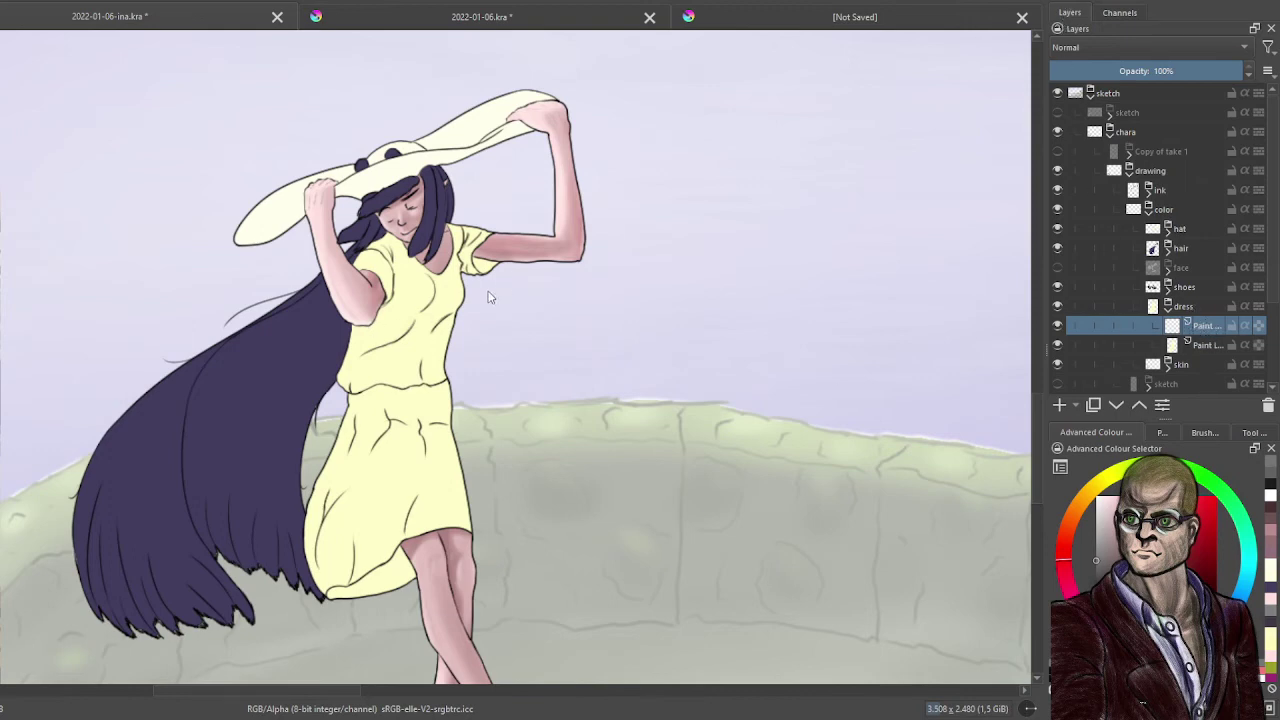
pyautogui.hotkey('alt', 'shift', 'h')
pyautogui.click(1165, 433)
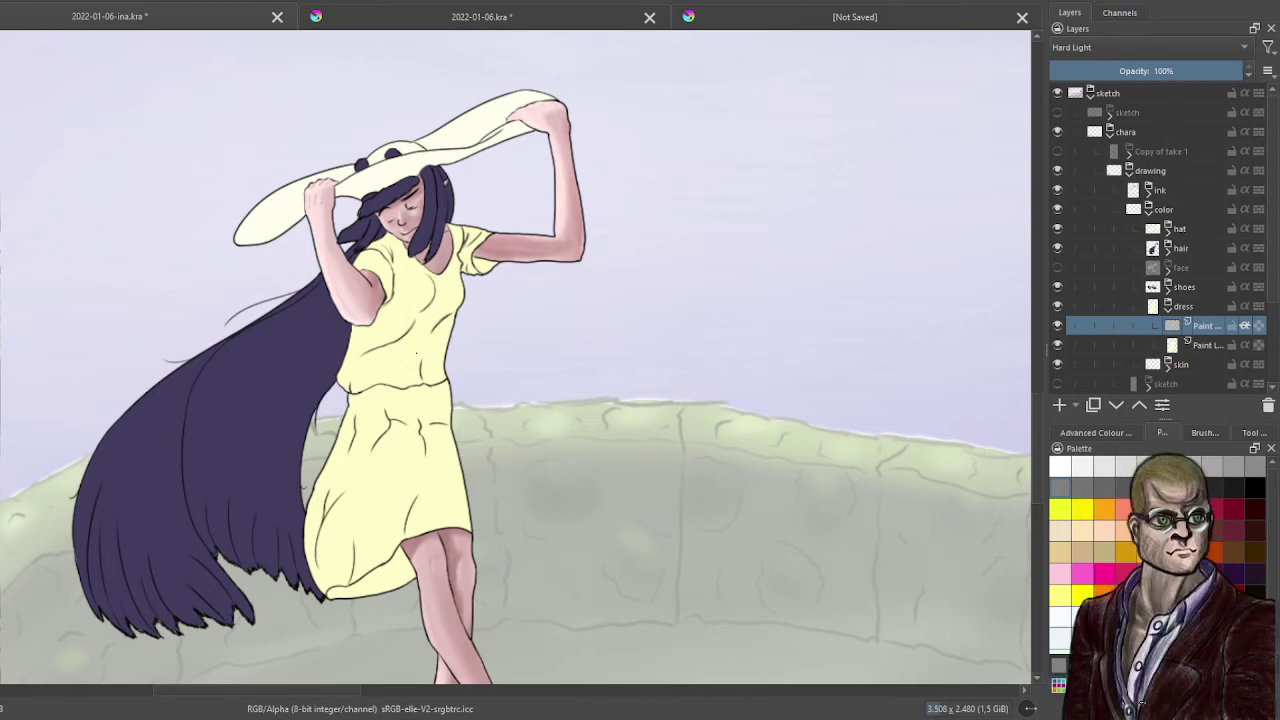
# - Cover the whole dress, from sleeves to hem, with a dark shadow using a large soft brush and dark grey
pyautogui.moveTo(450, 355); pyautogui.dragTo(546, 354)
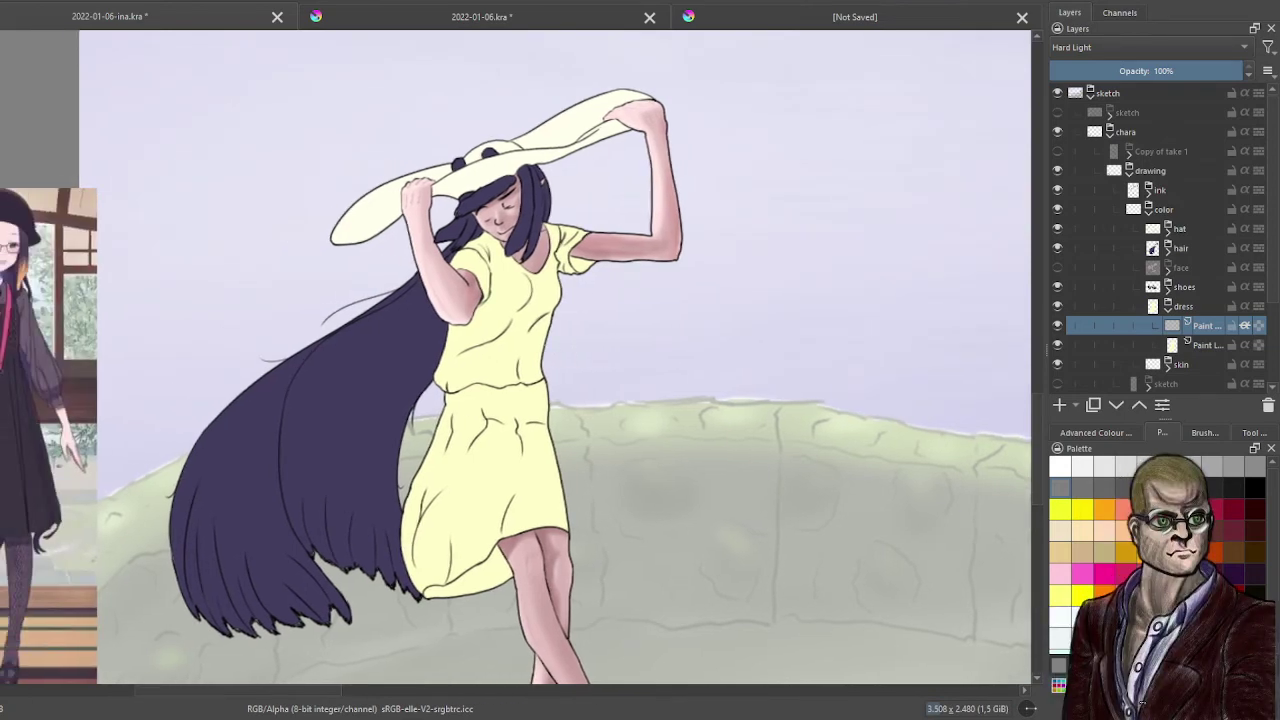
pyautogui.scroll(2, 575, 390)
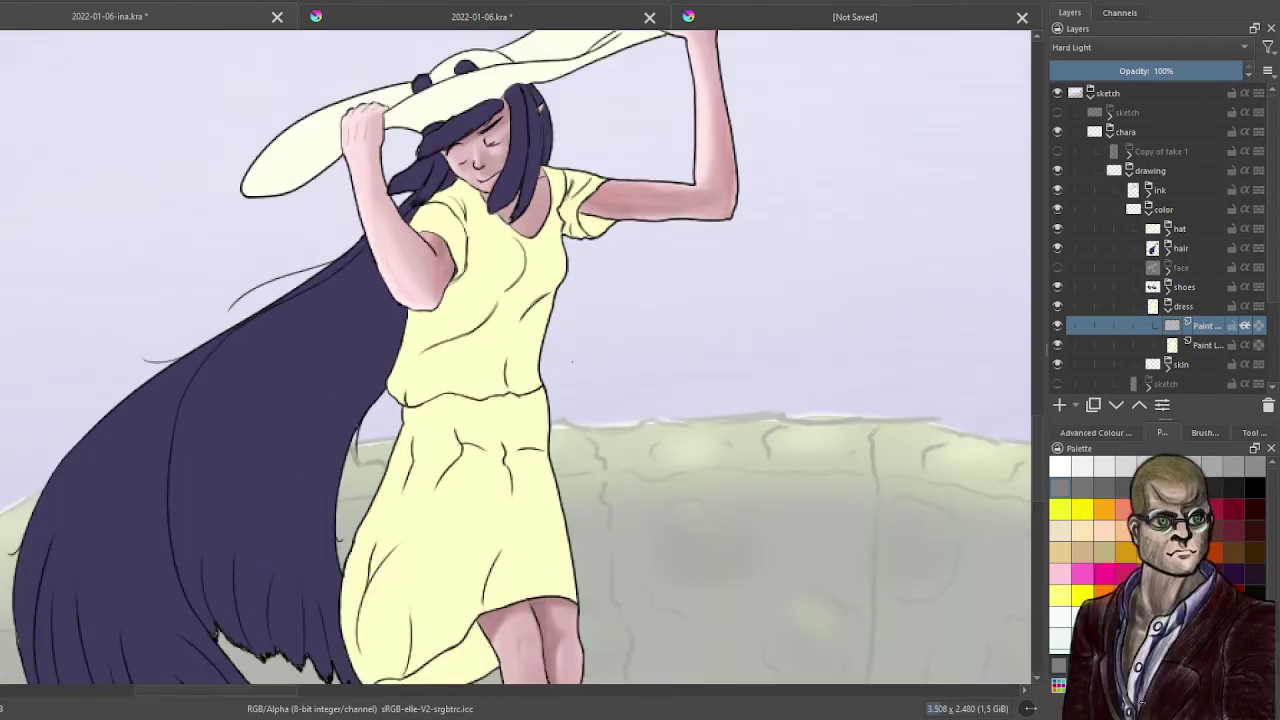
pyautogui.hscroll(2, 575, 390)
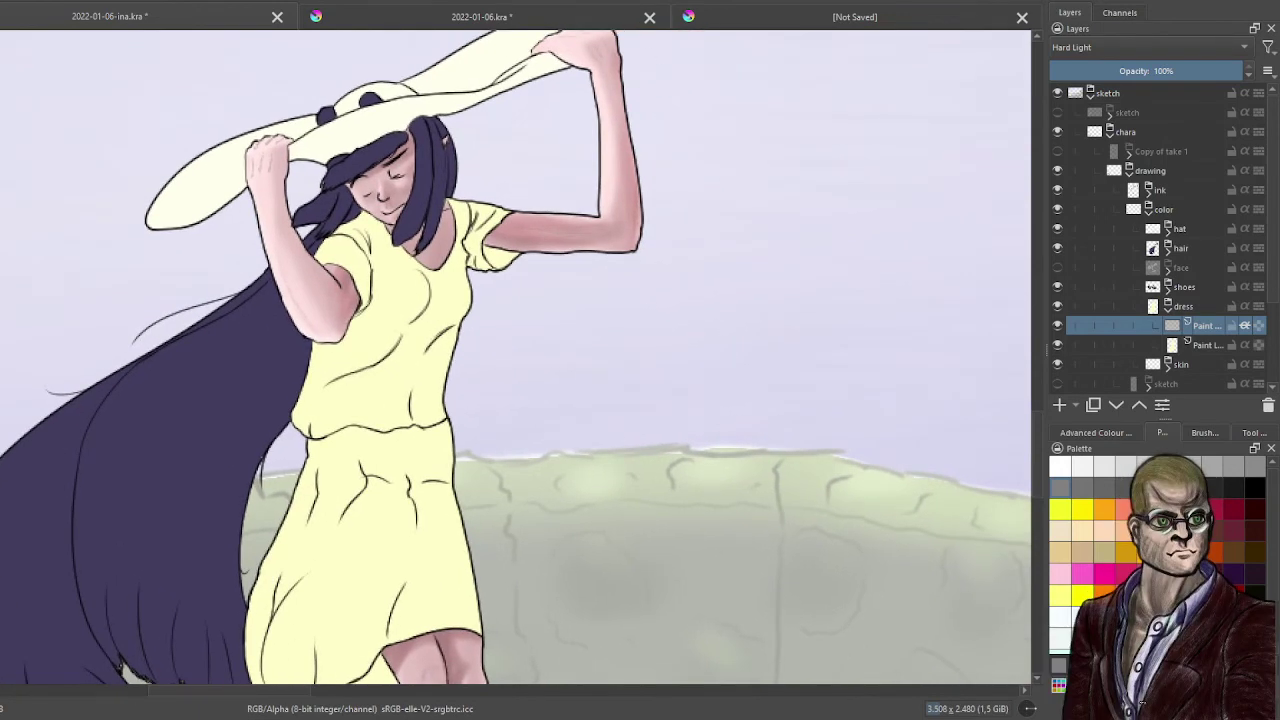
pyautogui.click(1204, 432)
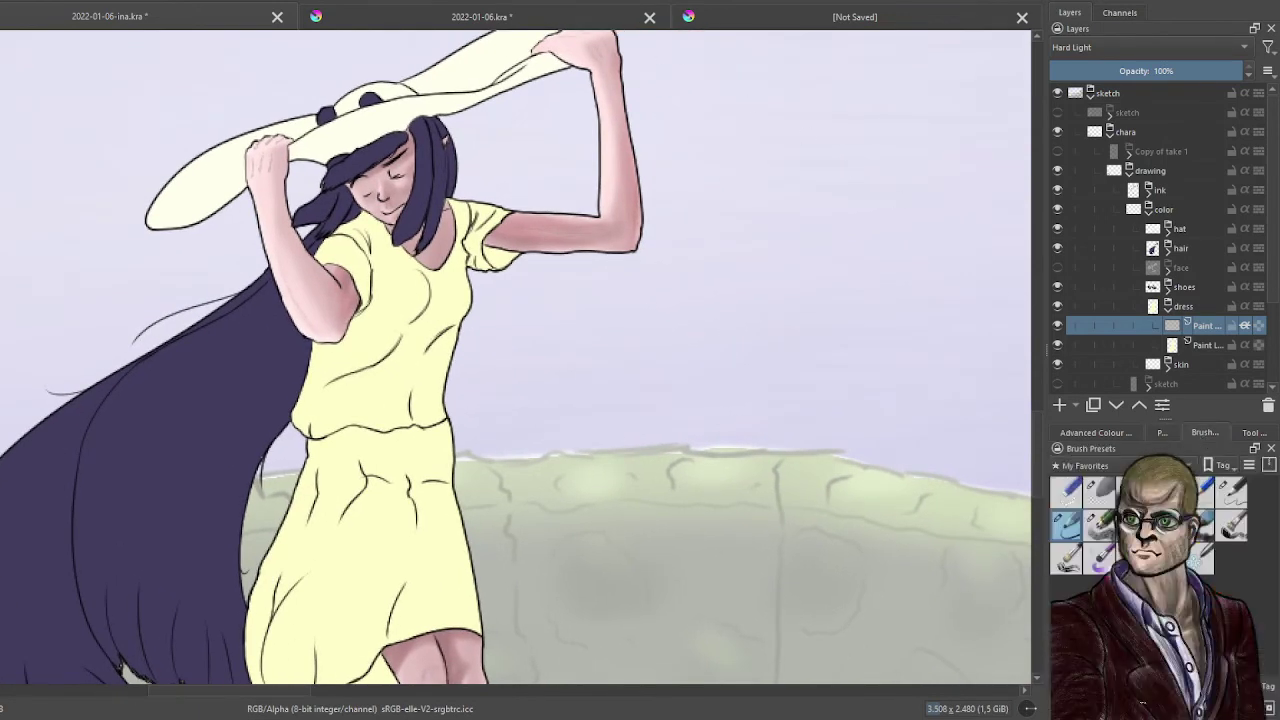
pyautogui.click(1131, 492)
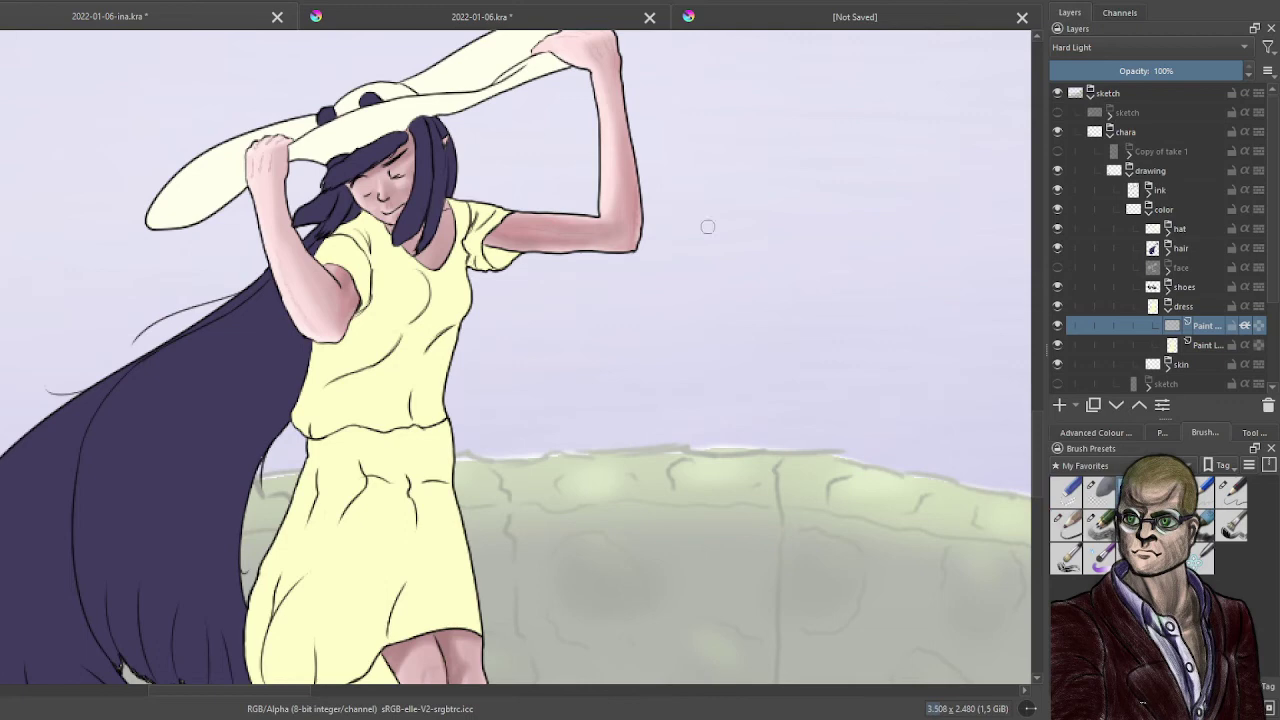
pyautogui.click(1122, 435)
pyautogui.click(1101, 588)
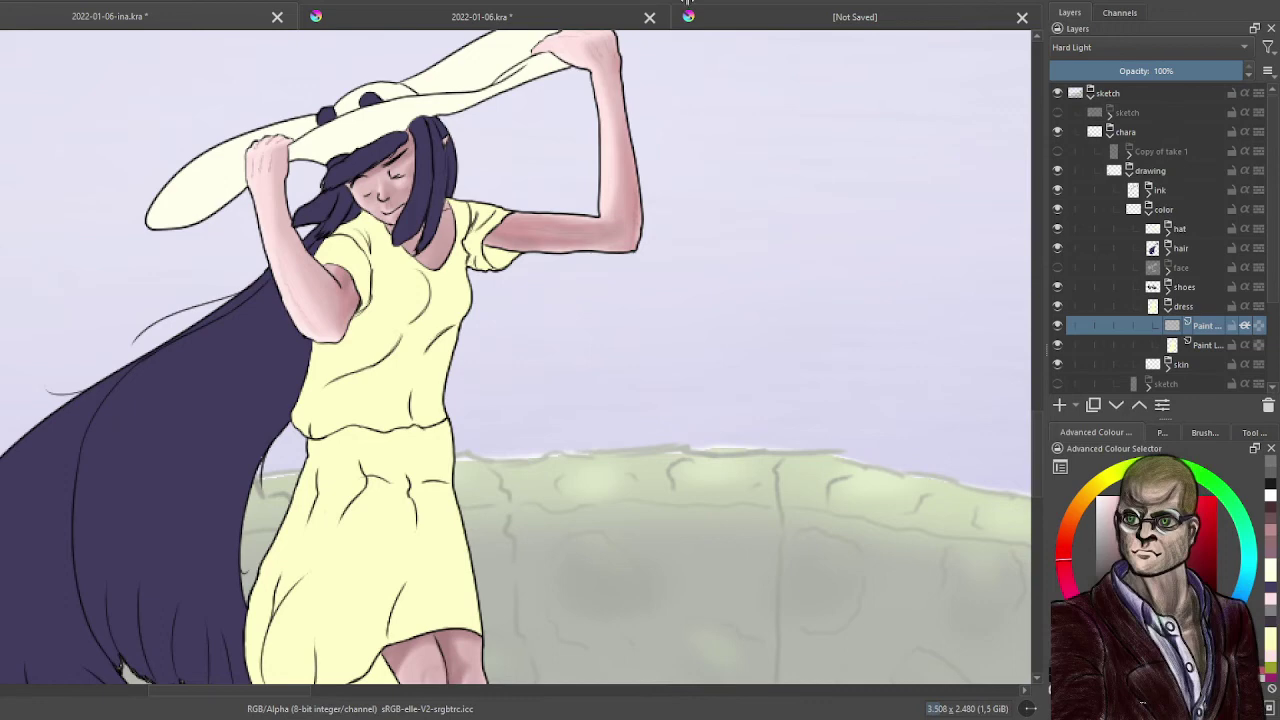
pyautogui.moveTo(614, 211)
pyautogui.mouseDown()
pyautogui.moveTo(327, 324)
pyautogui.moveTo(221, 434)
pyautogui.moveTo(580, 223)
pyautogui.moveTo(386, 444)
pyautogui.moveTo(345, 460)
pyautogui.moveTo(335, 280)
pyautogui.moveTo(276, 313)
pyautogui.moveTo(299, 541)
pyautogui.moveTo(365, 590)
pyautogui.mouseUp()
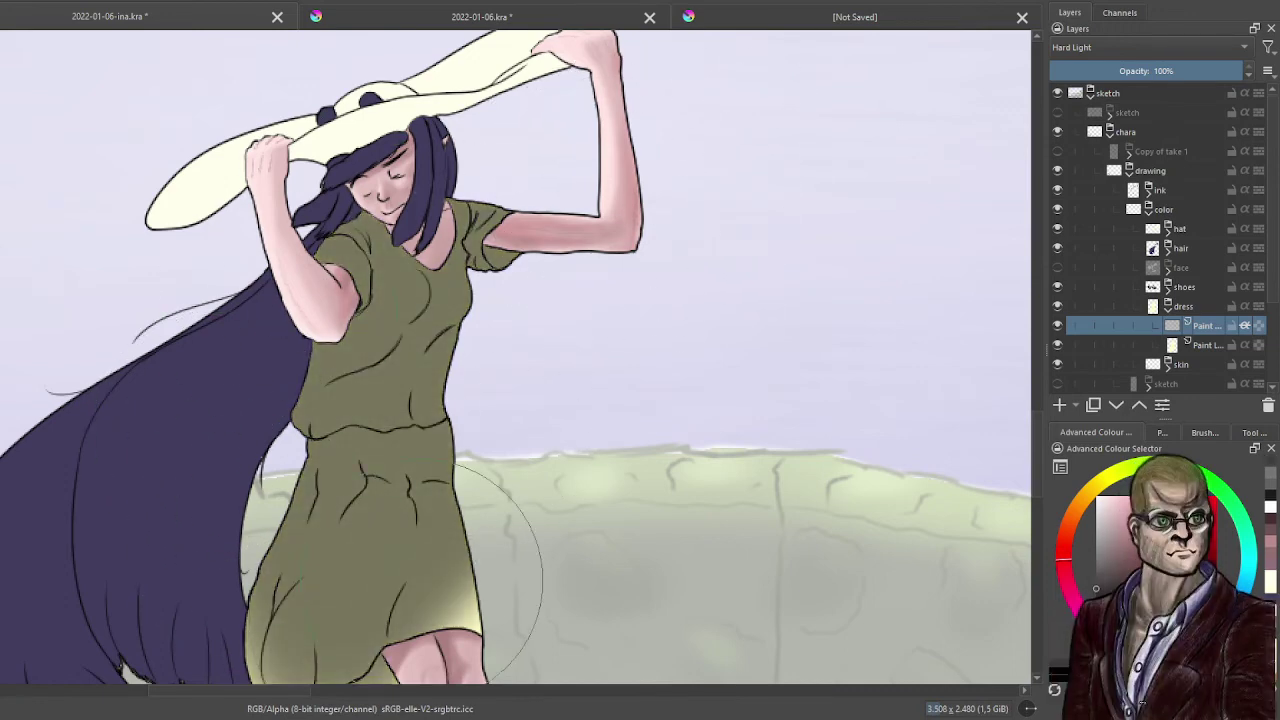
pyautogui.moveTo(484, 364); pyautogui.dragTo(584, 240)
pyautogui.moveTo(410, 430)
pyautogui.mouseDown()
pyautogui.moveTo(430, 560)
pyautogui.moveTo(540, 530)
pyautogui.mouseUp()
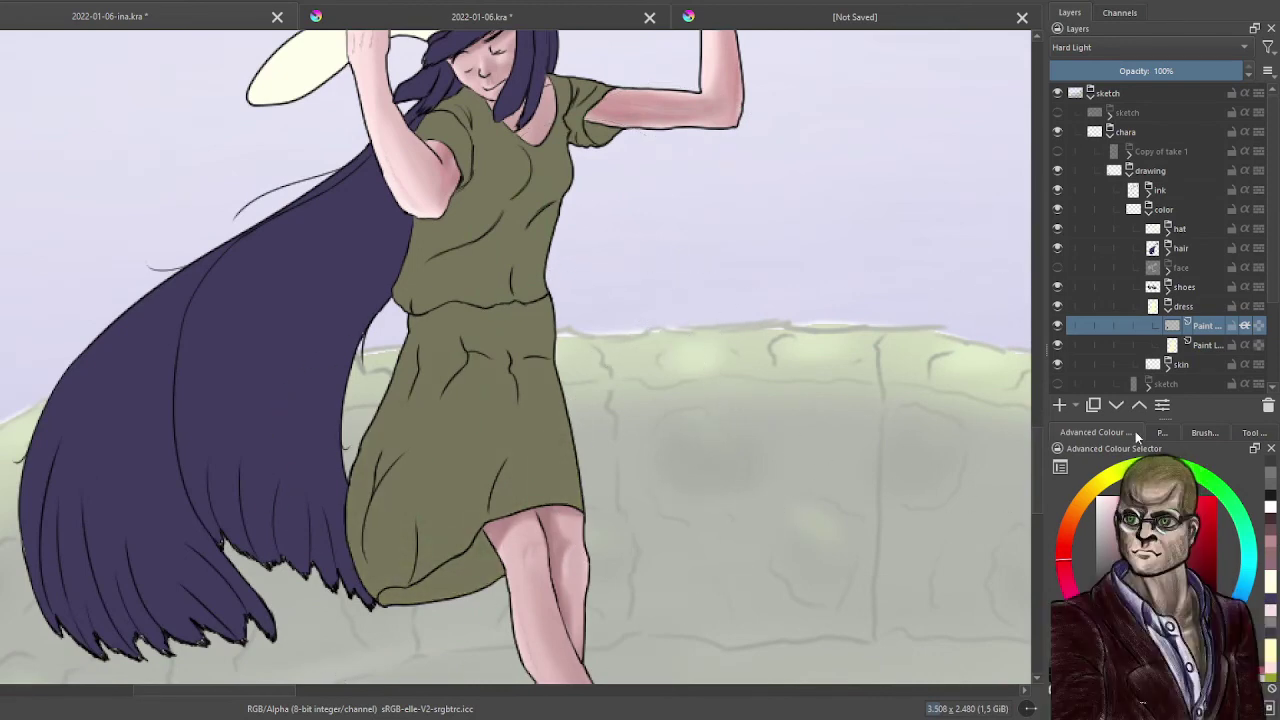
# - Choose a smaller soft brush and lighten the dress's shoulder and sleeve beside the bent arm holding the hat
pyautogui.click(1204, 433)
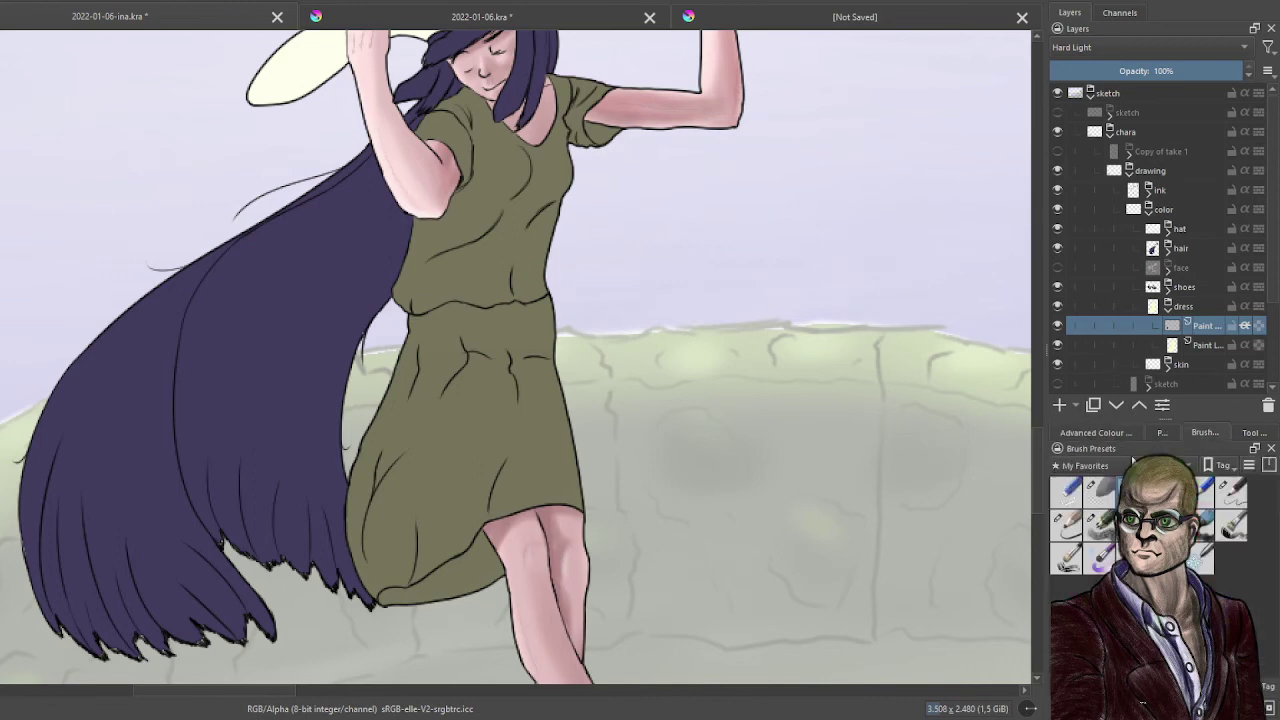
pyautogui.click(1108, 491)
pyautogui.moveTo(460, 277); pyautogui.dragTo(484, 432)
pyautogui.scroll(1, 484, 432)
pyautogui.moveTo(579, 271); pyautogui.dragTo(563, 342)
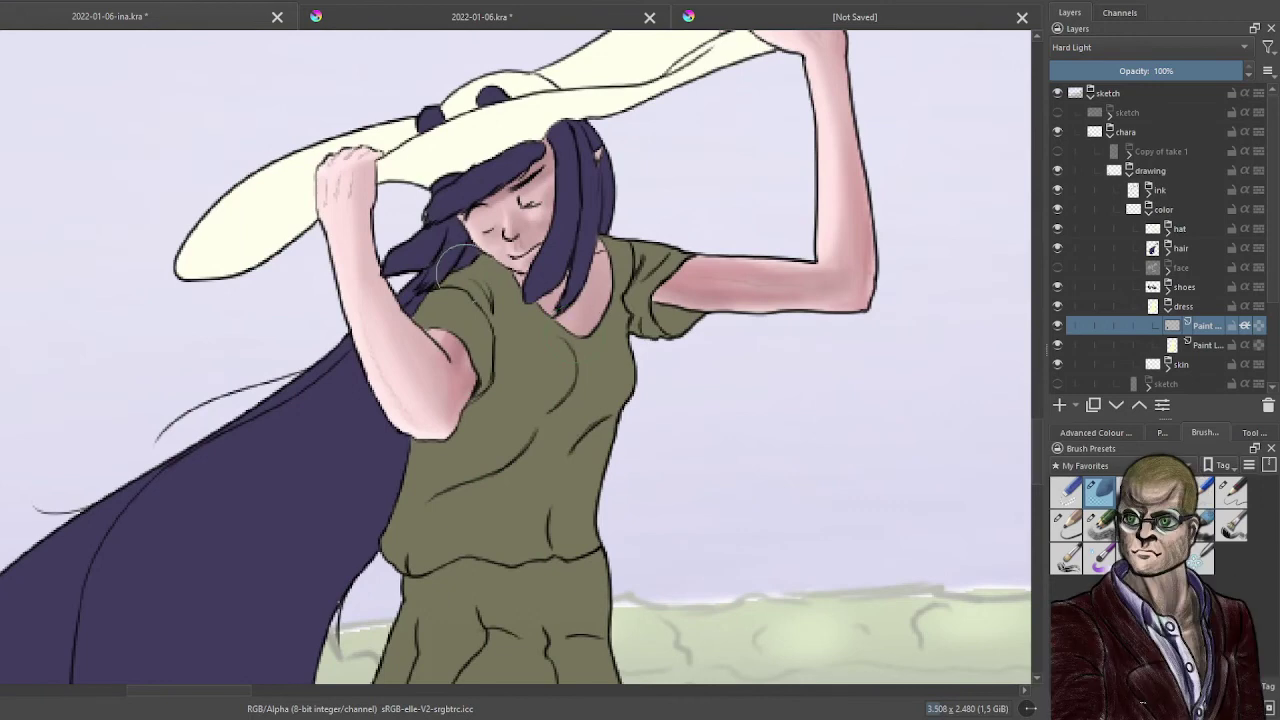
pyautogui.moveTo(474, 260)
pyautogui.mouseDown()
pyautogui.moveTo(434, 285)
pyautogui.moveTo(474, 258)
pyautogui.moveTo(414, 343)
pyautogui.moveTo(464, 258)
pyautogui.moveTo(442, 301)
pyautogui.mouseUp()
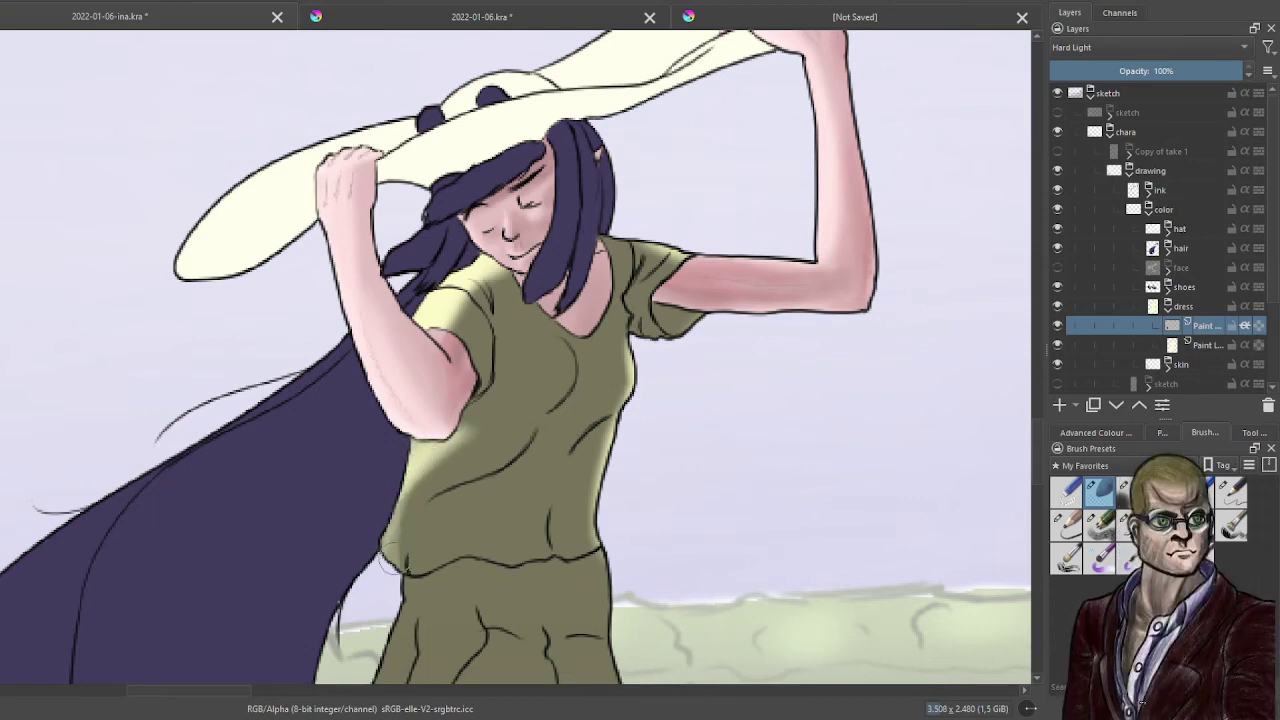
# - Lighten the bodice's back edge from below the bent elbow down to the waist seam
pyautogui.moveTo(413, 467)
pyautogui.mouseDown()
pyautogui.moveTo(397, 575)
pyautogui.moveTo(402, 480)
pyautogui.moveTo(389, 567)
pyautogui.moveTo(418, 472)
pyautogui.moveTo(398, 559)
pyautogui.mouseUp()
pyautogui.moveTo(404, 508); pyautogui.dragTo(455, 430)
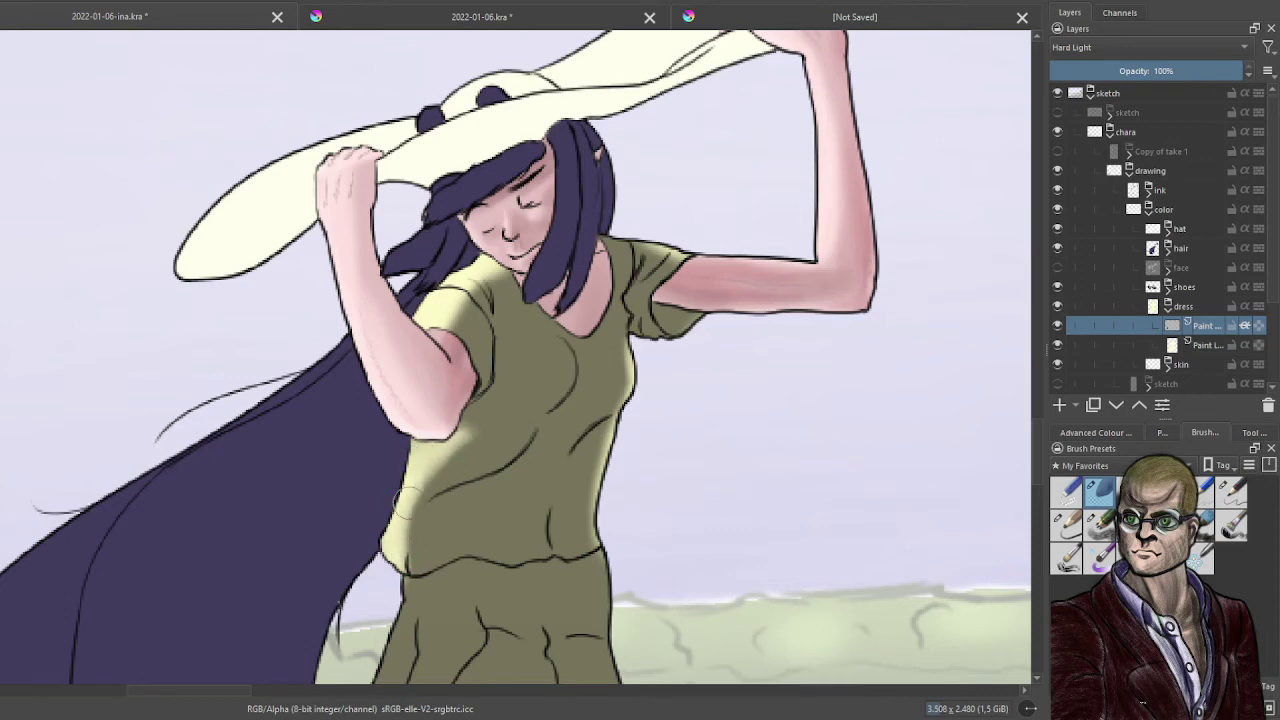
pyautogui.moveTo(404, 503)
pyautogui.mouseDown()
pyautogui.moveTo(389, 540)
pyautogui.moveTo(448, 451)
pyautogui.moveTo(395, 530)
pyautogui.mouseUp()
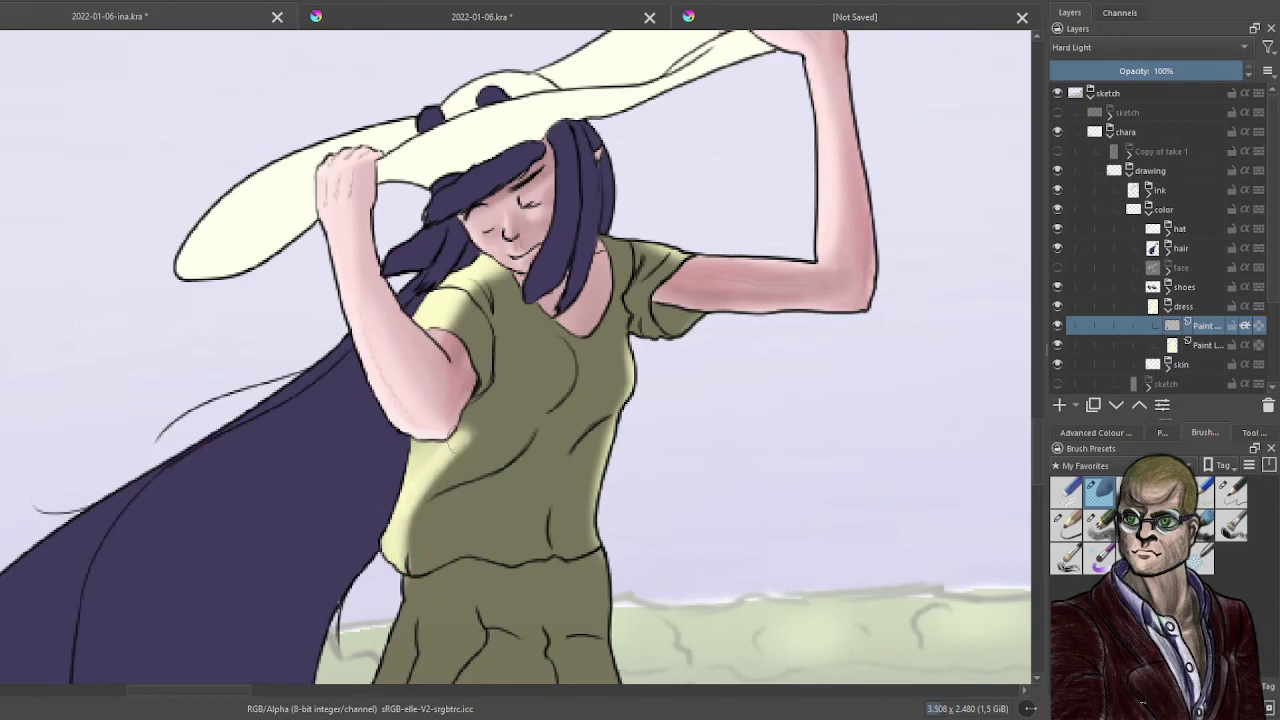
pyautogui.moveTo(463, 398)
pyautogui.mouseDown()
pyautogui.moveTo(444, 447)
pyautogui.moveTo(458, 399)
pyautogui.moveTo(397, 477)
pyautogui.mouseUp()
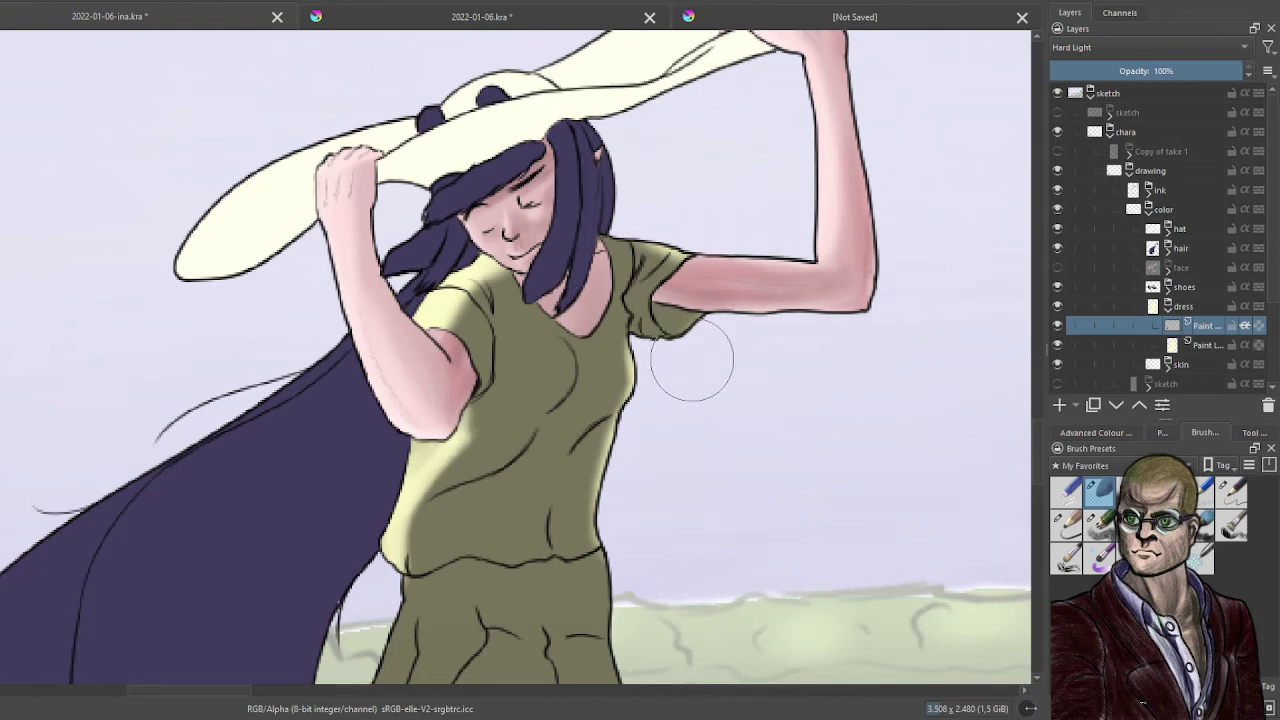
# - Try painting a light patch on the bodice just above the waist seam
pyautogui.moveTo(637, 537); pyautogui.dragTo(626, 405)
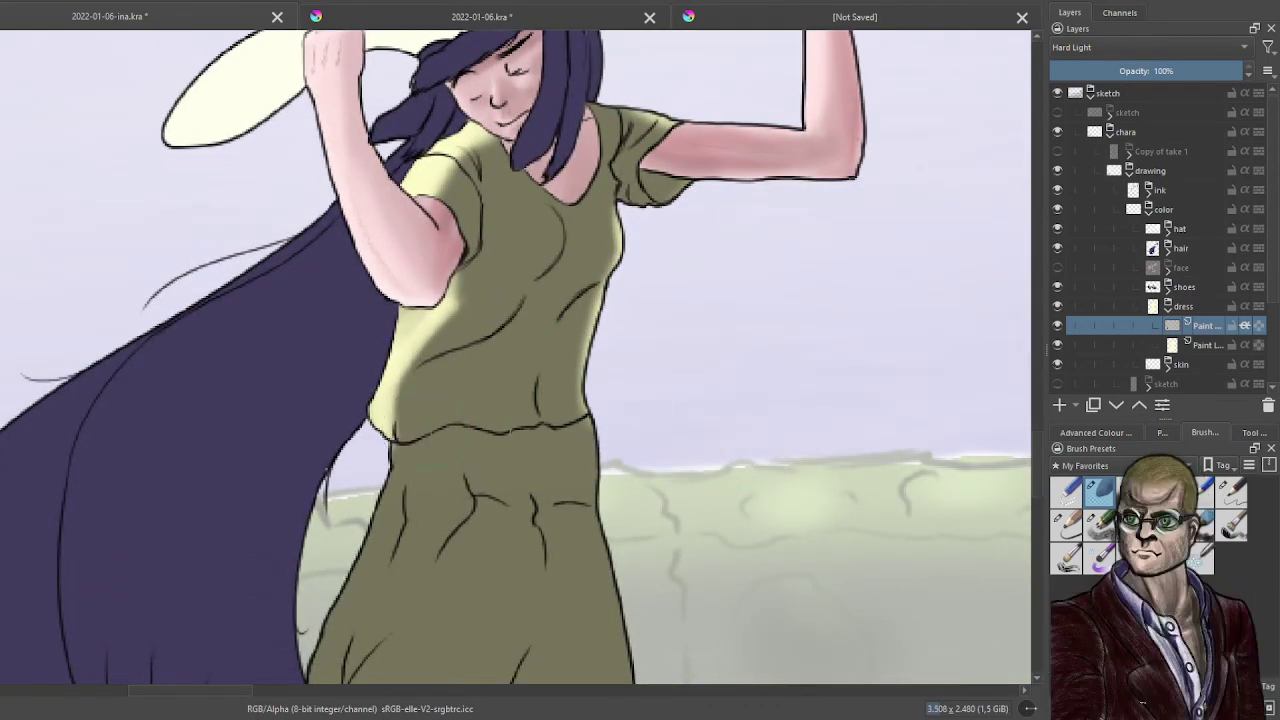
pyautogui.moveTo(445, 470); pyautogui.dragTo(490, 463)
pyautogui.scroll(1, 552, 386)
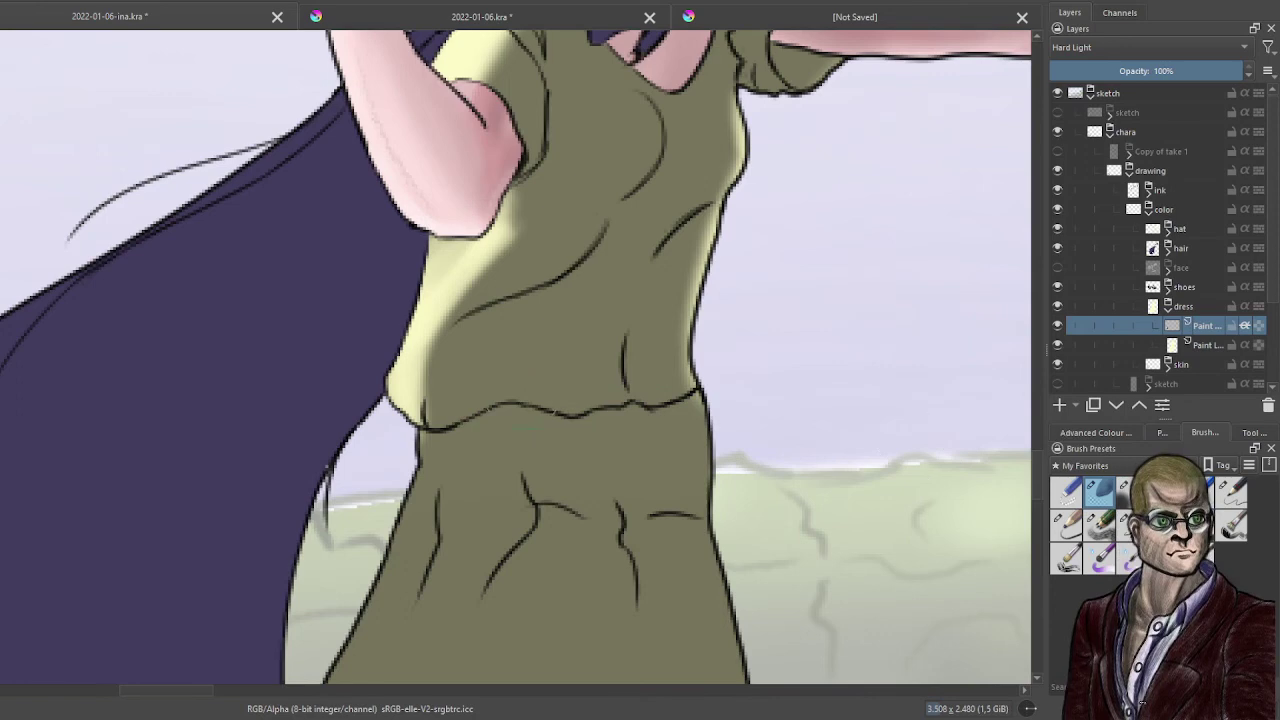
pyautogui.moveTo(538, 398); pyautogui.dragTo(510, 366)
pyautogui.hotkey('ctrl', 'z')
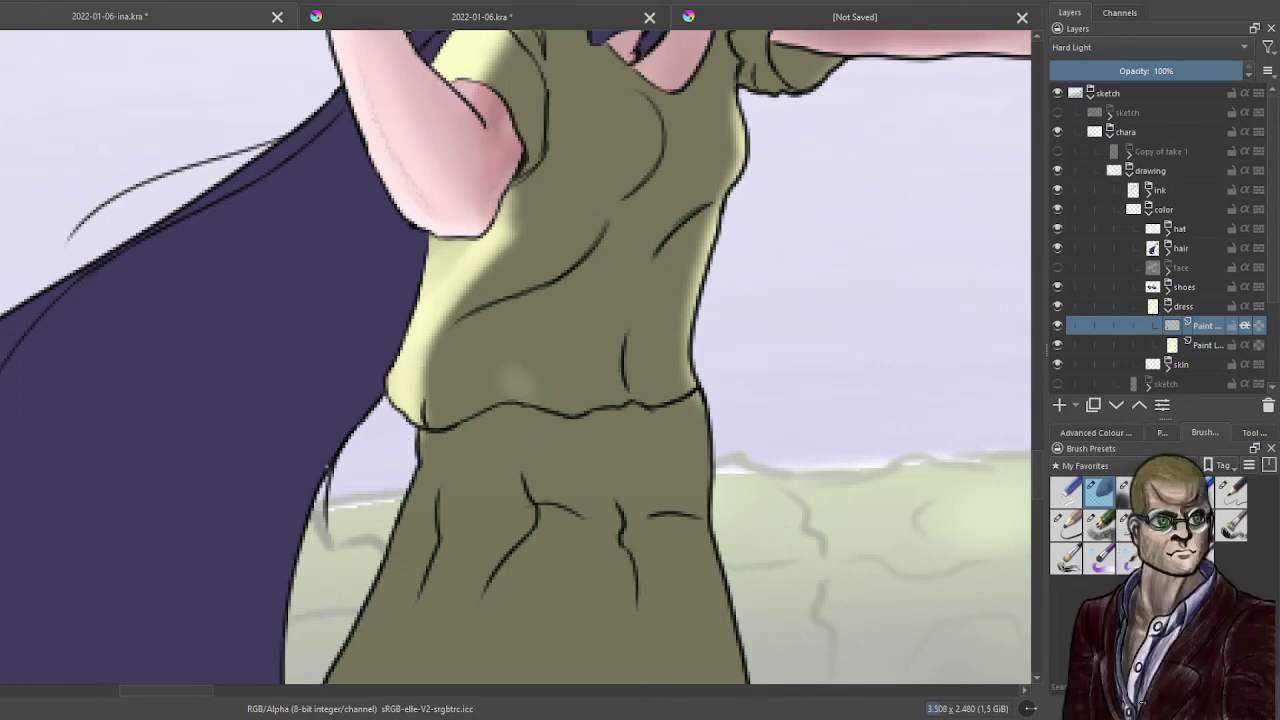
pyautogui.hotkey('ctrl', 'shift', 'z')
pyautogui.hotkey('ctrl', 'shift', 'z')
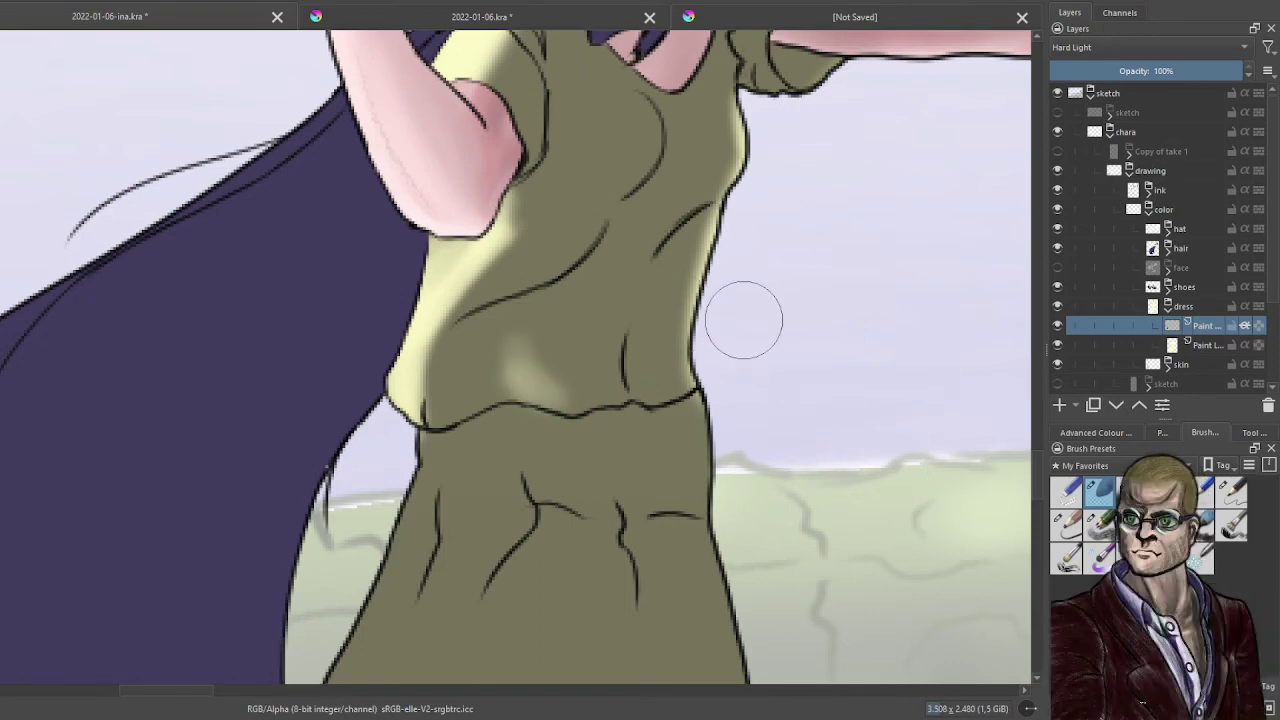
# - Switch to another soft brush and replace the light patch above the waist seam with a smoother highlight
pyautogui.click(1130, 491)
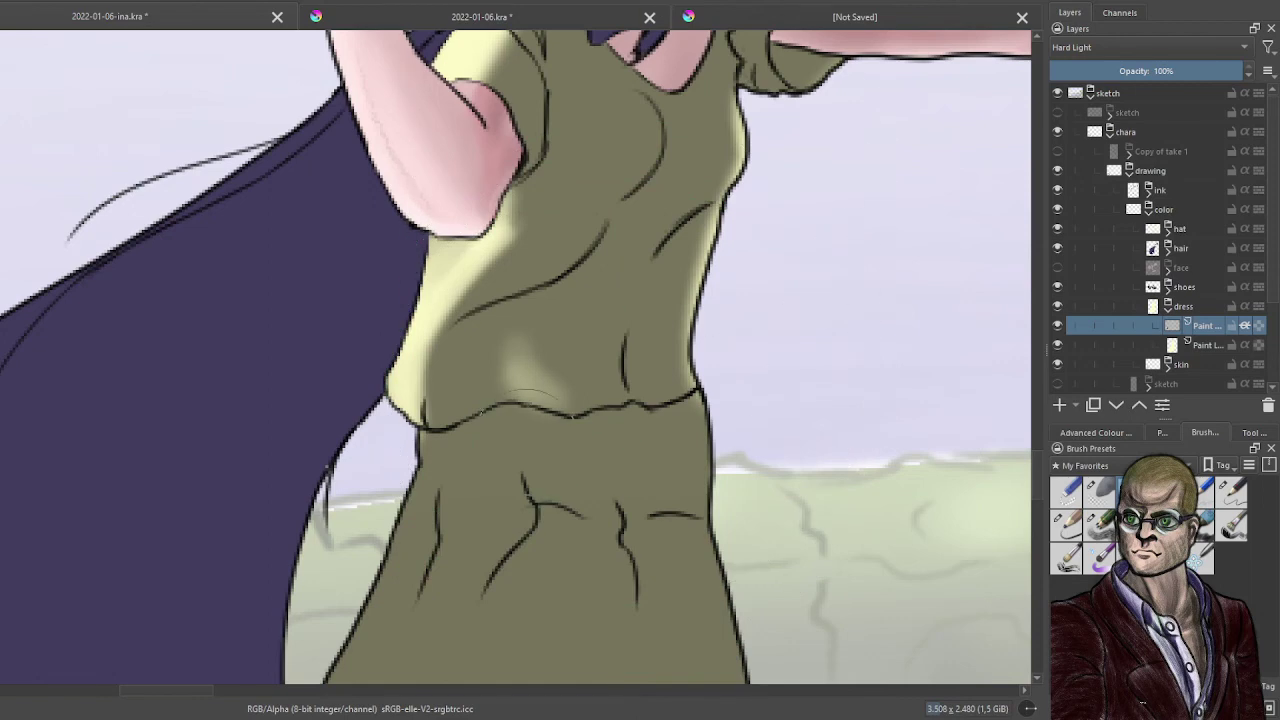
pyautogui.hotkey('ctrl', 'z')
pyautogui.hotkey('ctrl', 'z')
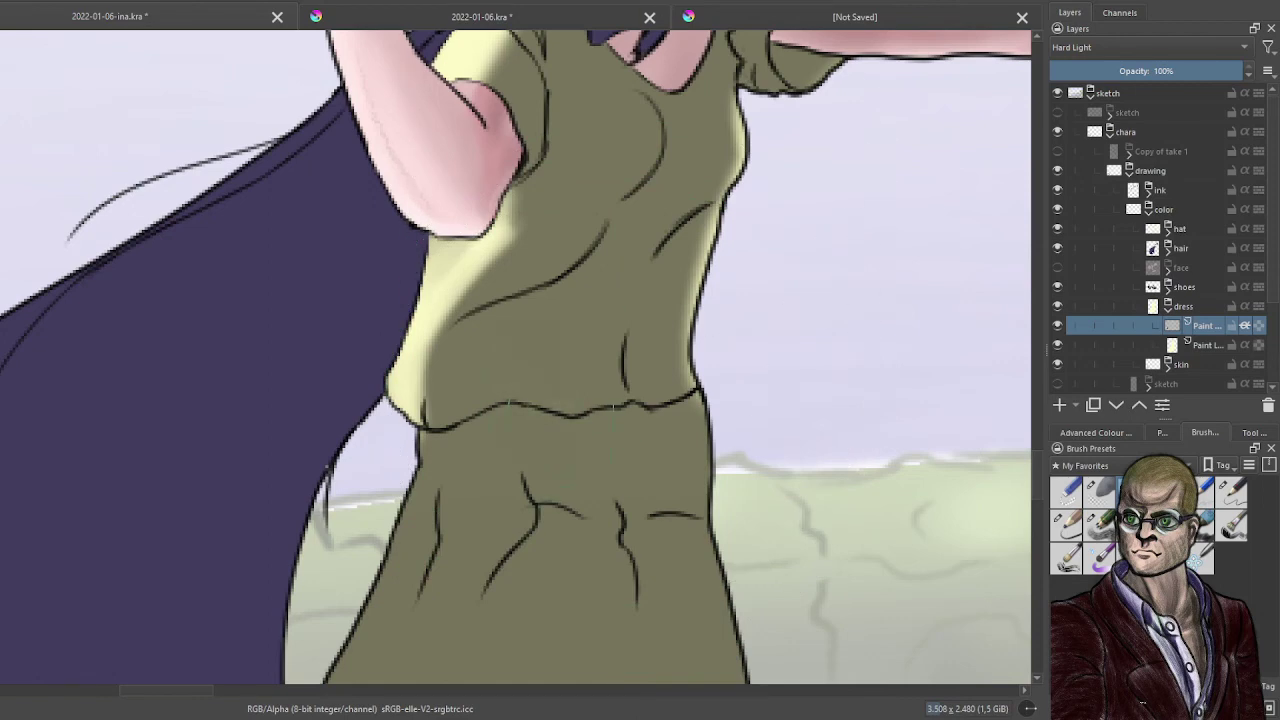
pyautogui.click(537, 378)
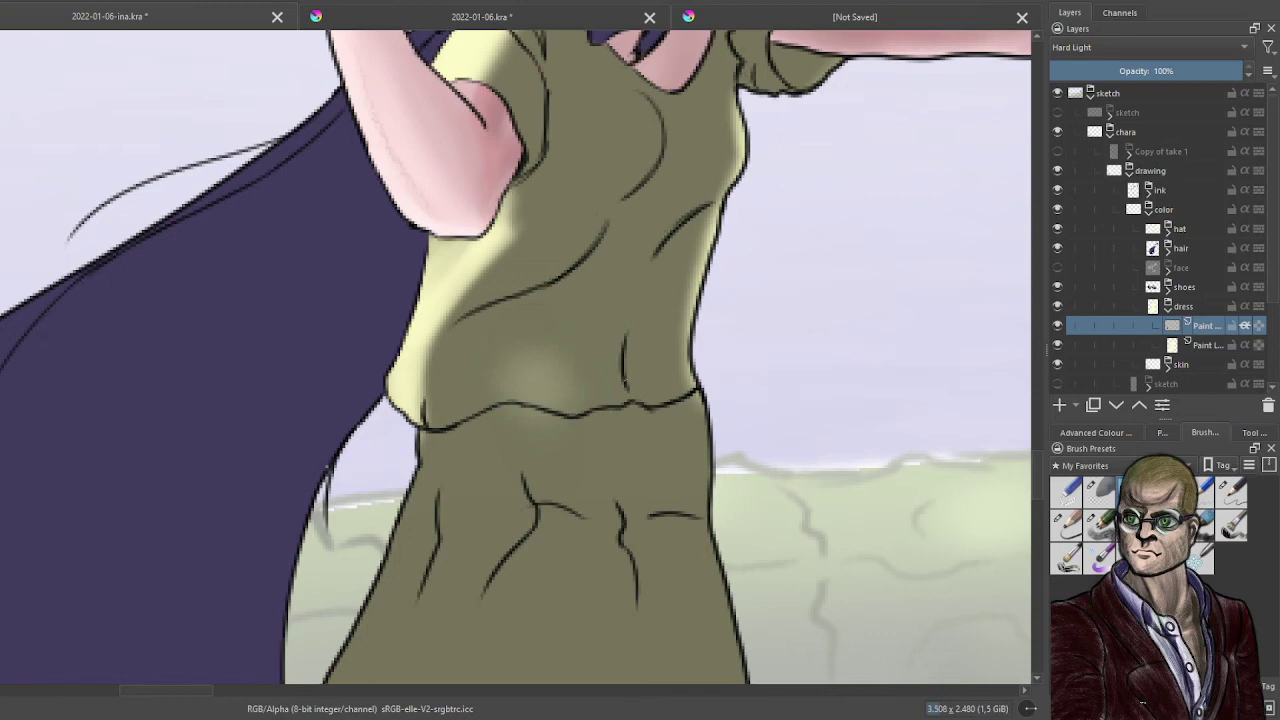
pyautogui.hotkey('ctrl', 'z')
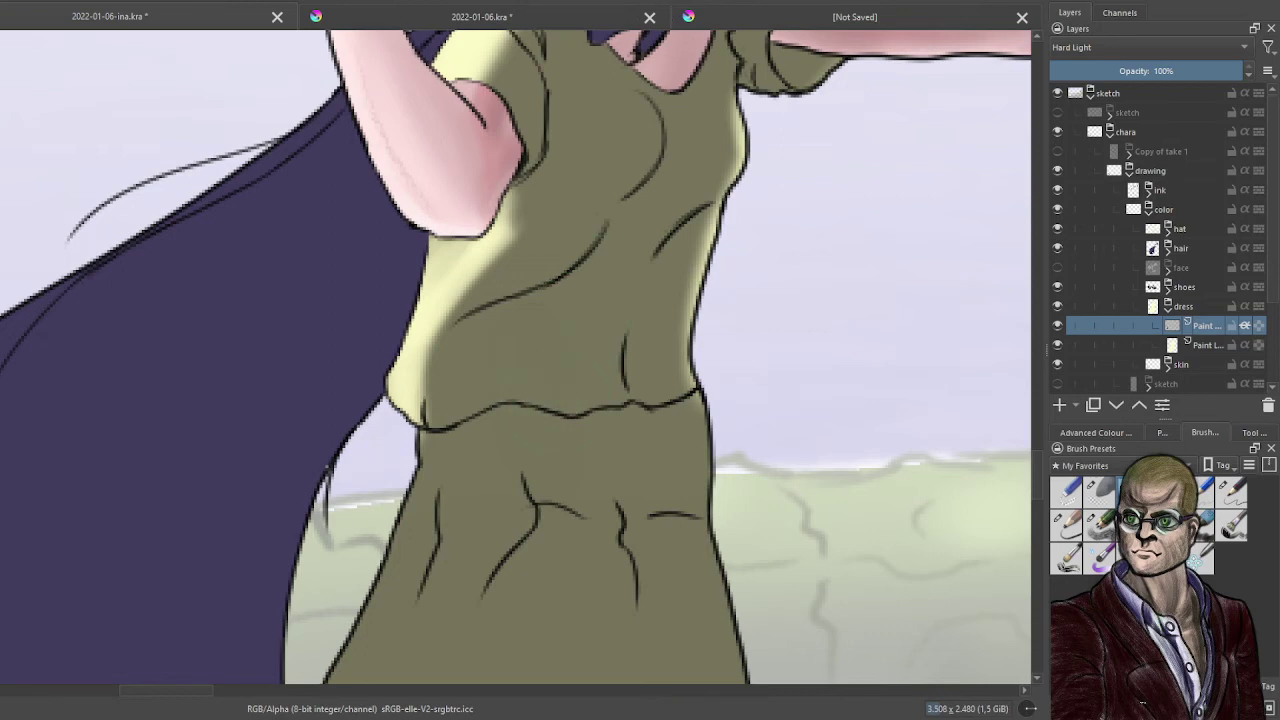
pyautogui.click(533, 380)
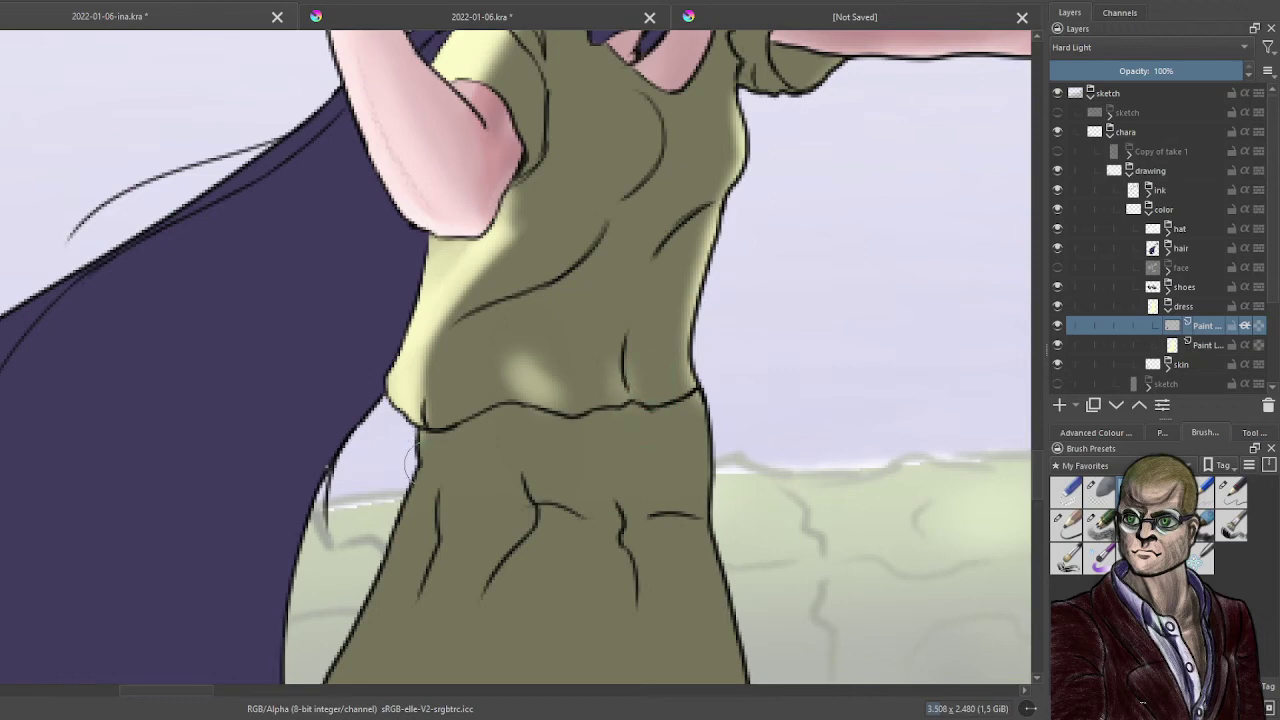
# - Lighten the skirt's outer edges, brushing mainly down its hair-side edge from the waist to the hem
pyautogui.moveTo(410, 463)
pyautogui.mouseDown()
pyautogui.moveTo(362, 565)
pyautogui.moveTo(414, 436)
pyautogui.moveTo(355, 577)
pyautogui.moveTo(410, 428)
pyautogui.moveTo(410, 485)
pyautogui.moveTo(408, 456)
pyautogui.moveTo(344, 625)
pyautogui.moveTo(407, 495)
pyautogui.moveTo(312, 672)
pyautogui.mouseUp()
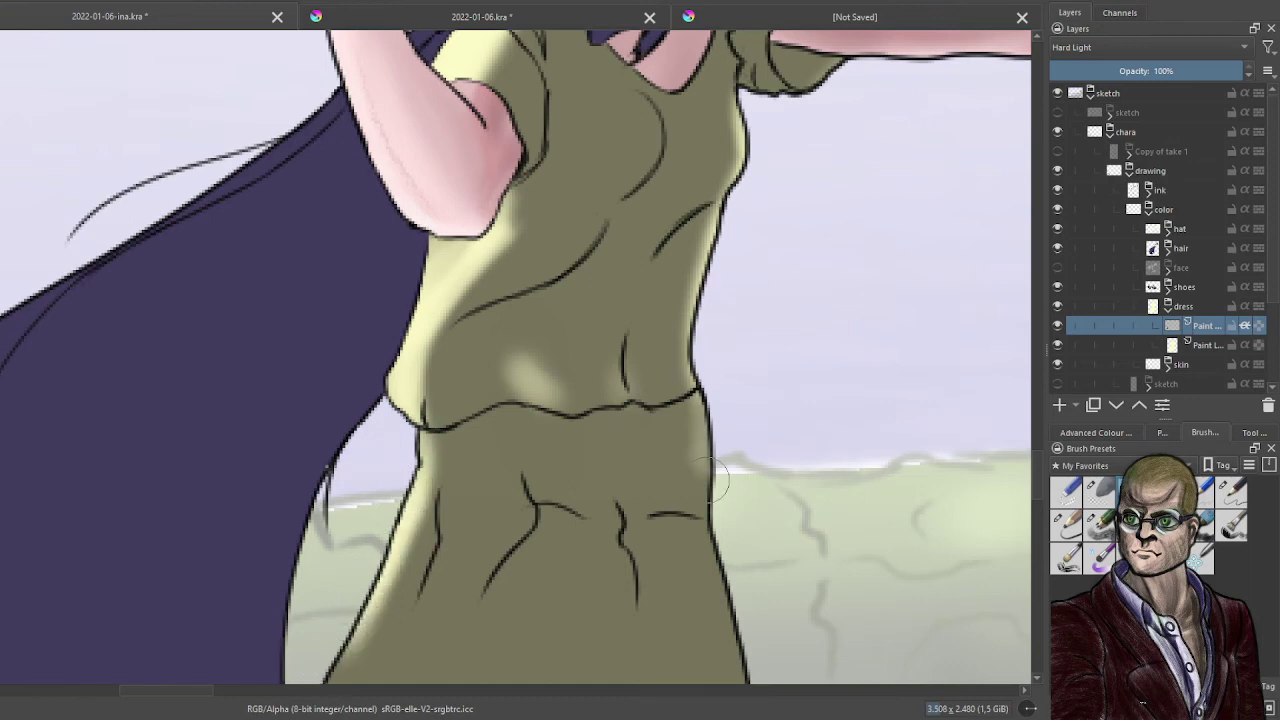
pyautogui.moveTo(716, 482); pyautogui.dragTo(722, 486)
pyautogui.scroll(-3, 640, 490)
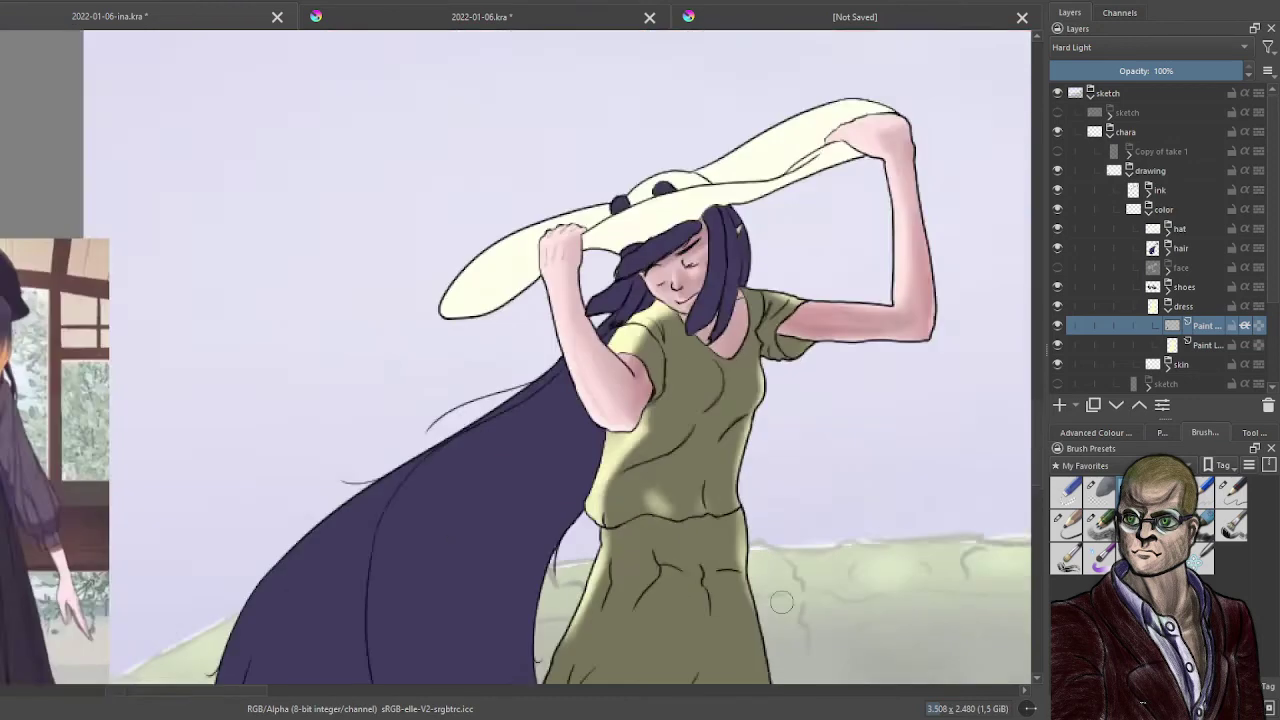
pyautogui.moveTo(683, 583); pyautogui.dragTo(634, 338)
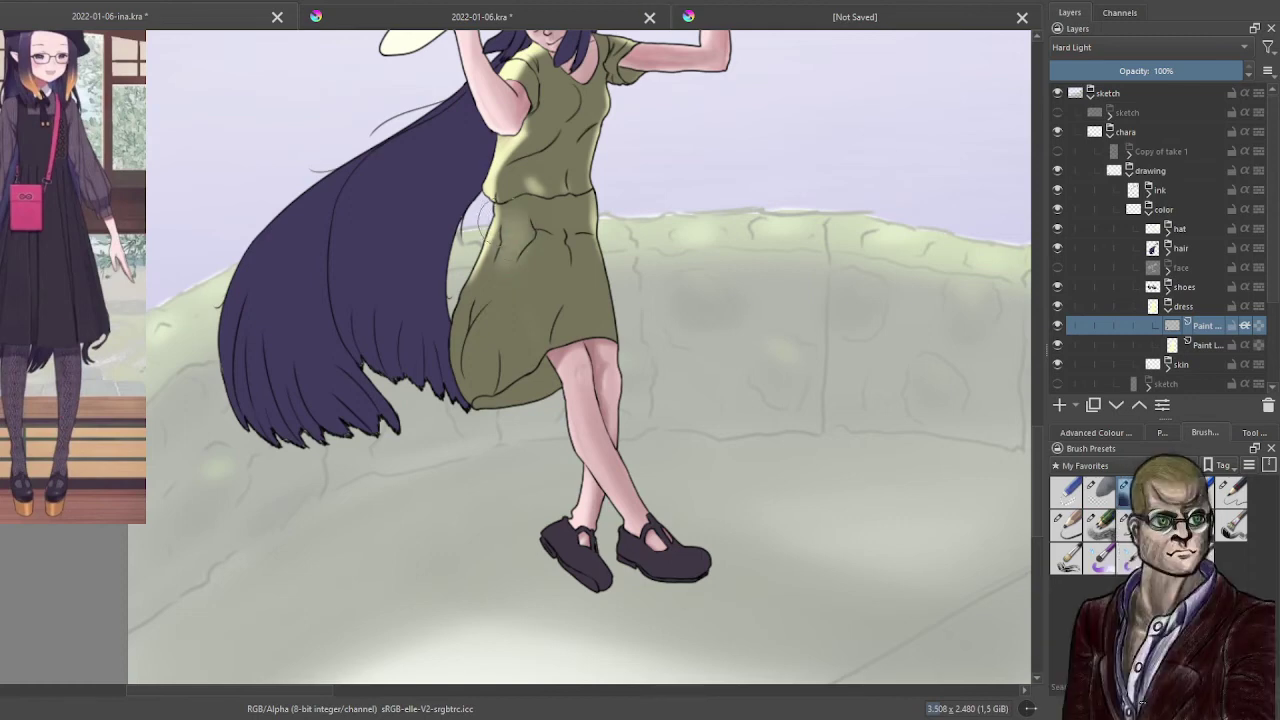
pyautogui.moveTo(506, 214); pyautogui.dragTo(432, 360)
pyautogui.moveTo(473, 276)
pyautogui.mouseDown()
pyautogui.moveTo(465, 435)
pyautogui.moveTo(457, 421)
pyautogui.mouseUp()
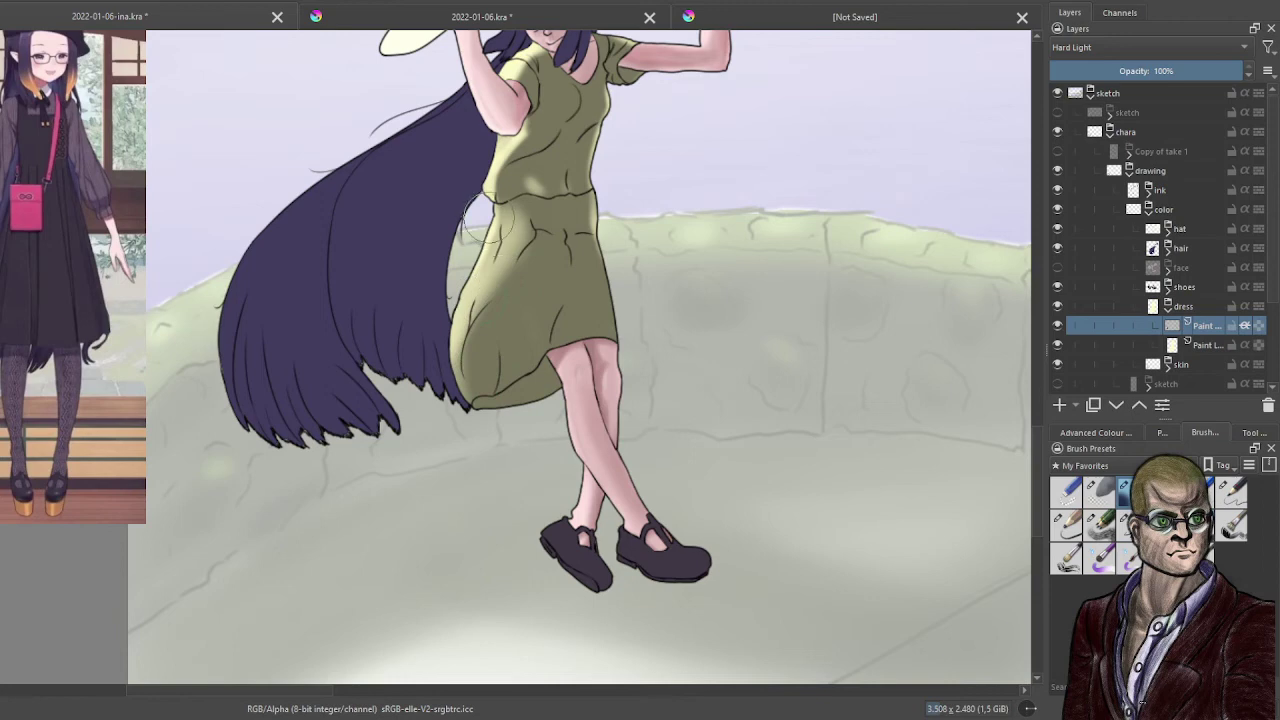
# - Build up soft highlights across the hair-side half of the skirt, over its folds and billowing lower part
pyautogui.moveTo(502, 236); pyautogui.dragTo(464, 330)
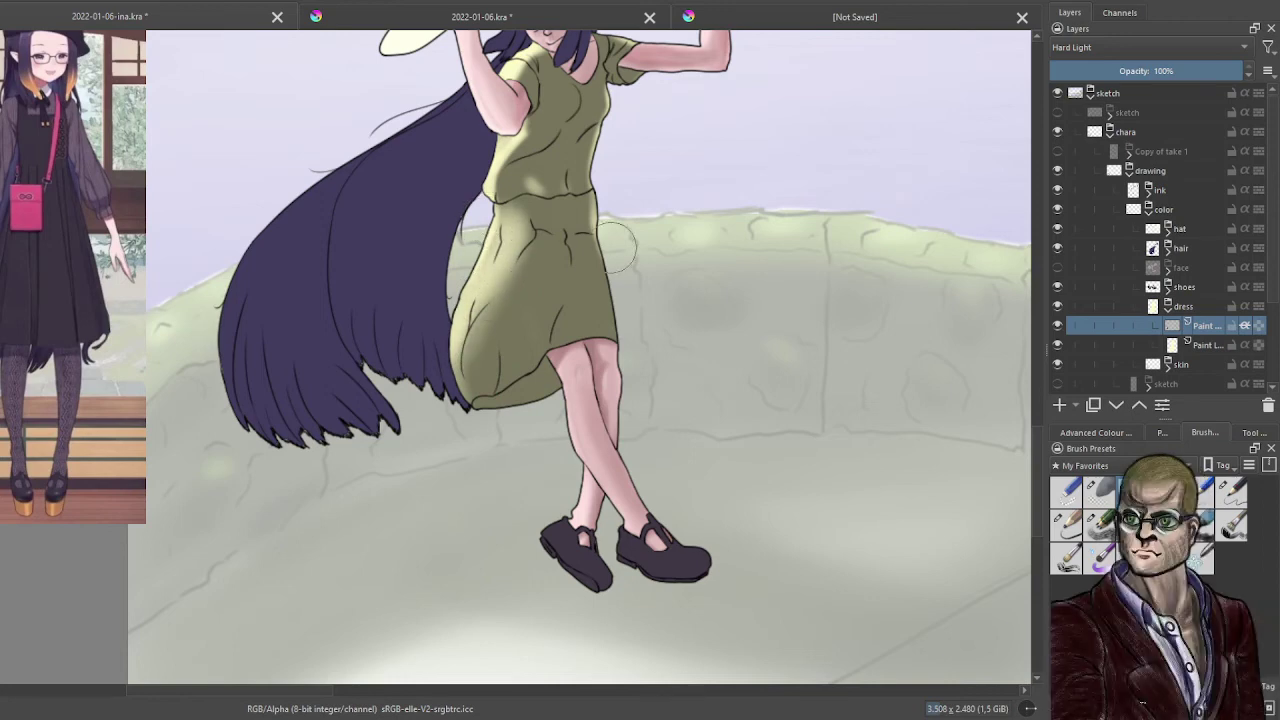
pyautogui.moveTo(495, 262)
pyautogui.mouseDown()
pyautogui.moveTo(481, 321)
pyautogui.moveTo(483, 296)
pyautogui.moveTo(478, 381)
pyautogui.moveTo(488, 285)
pyautogui.mouseUp()
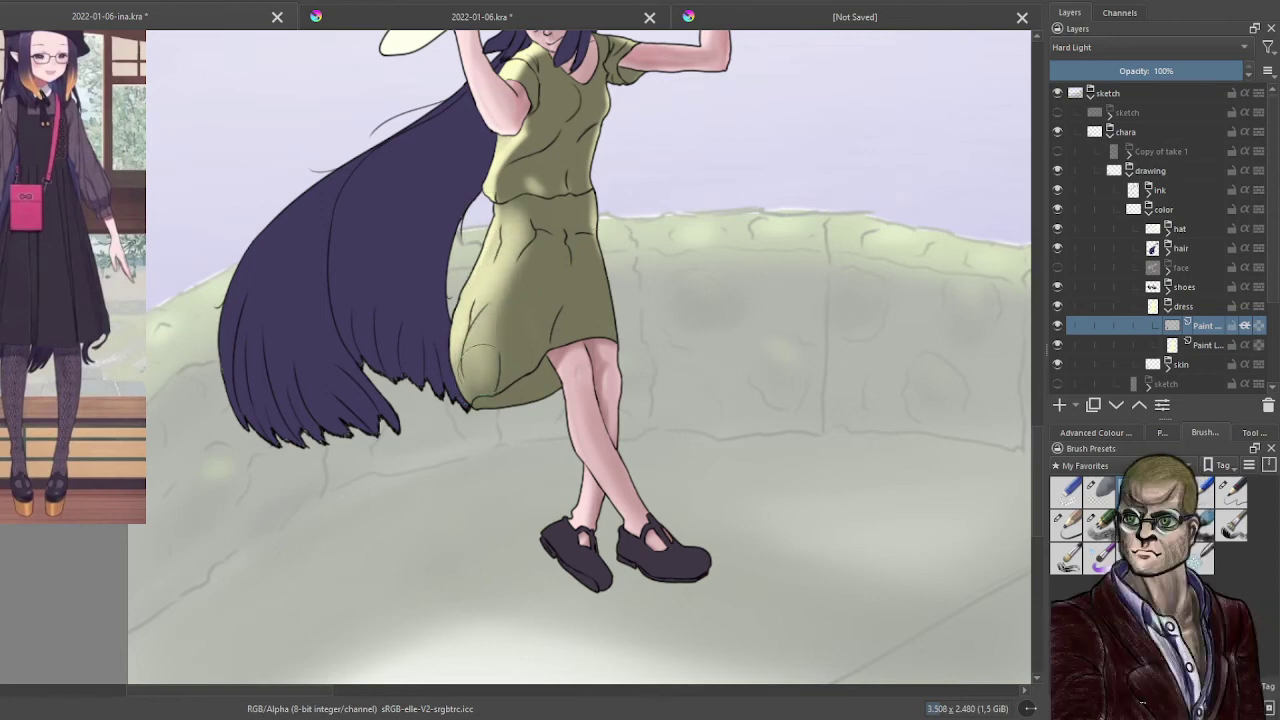
pyautogui.moveTo(480, 366)
pyautogui.mouseDown()
pyautogui.moveTo(498, 236)
pyautogui.moveTo(490, 244)
pyautogui.mouseUp()
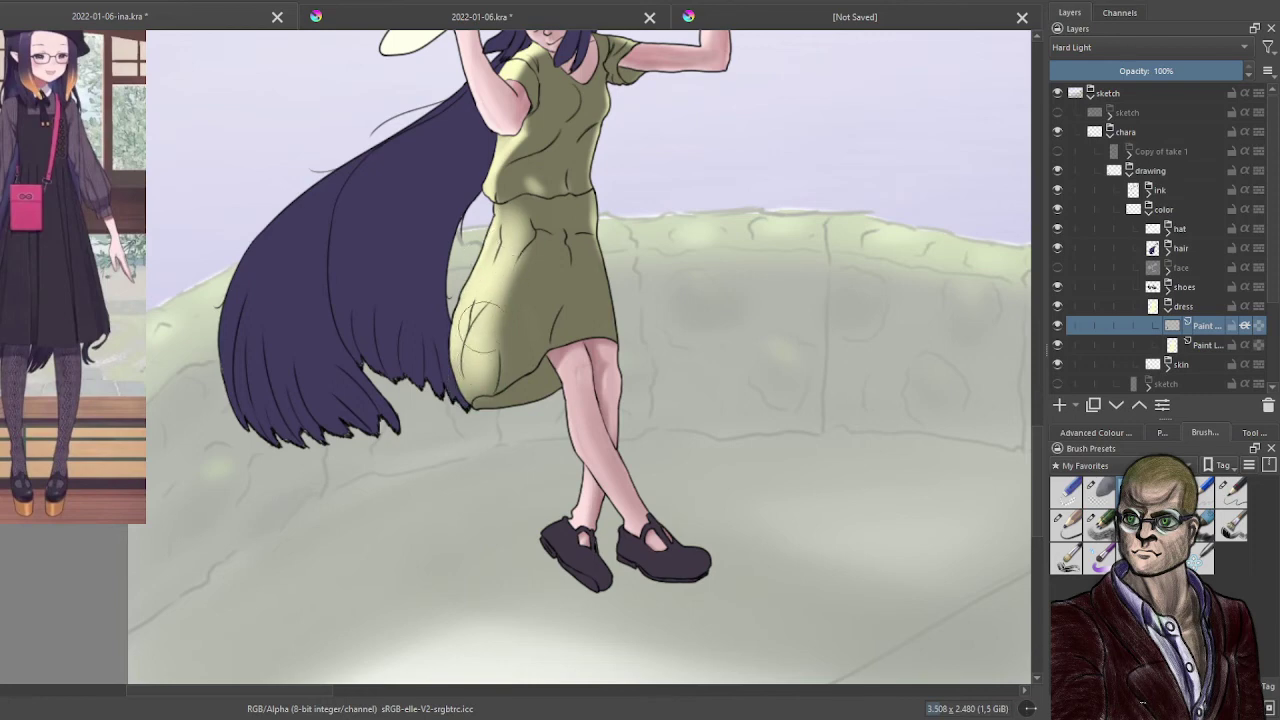
pyautogui.moveTo(484, 328); pyautogui.dragTo(506, 233)
pyautogui.moveTo(485, 365); pyautogui.dragTo(499, 283)
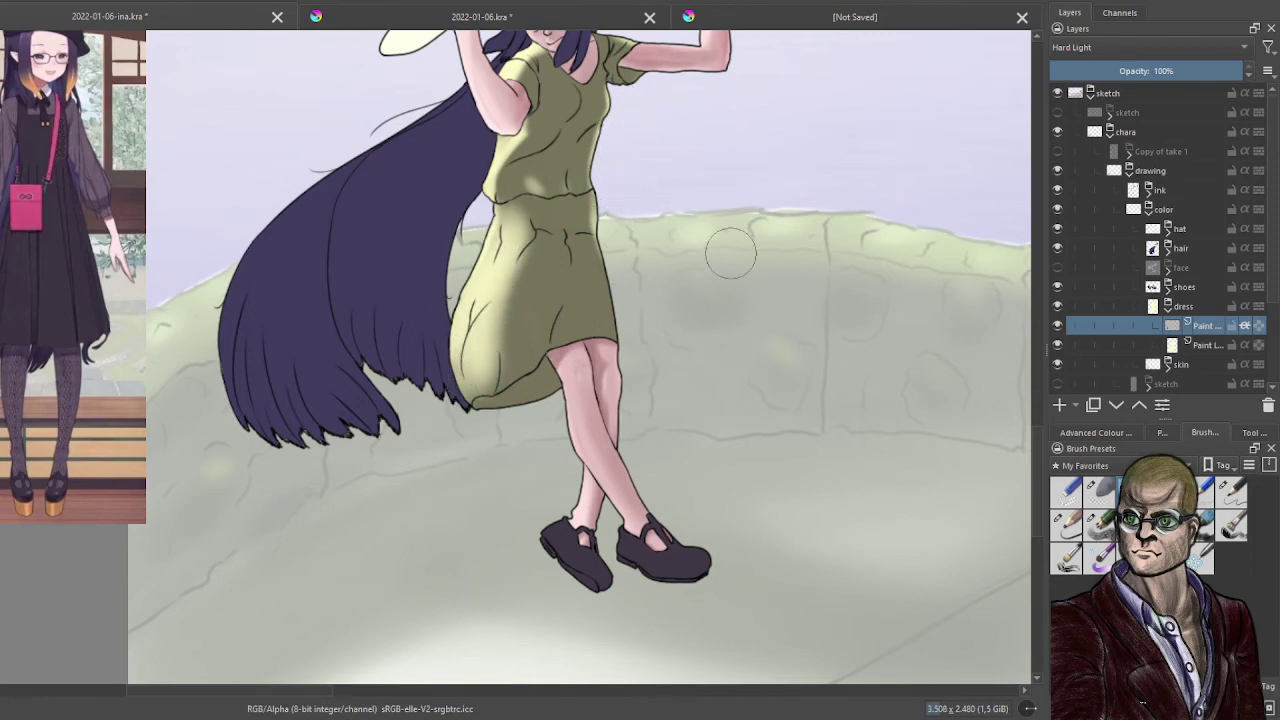
pyautogui.moveTo(1184, 70); pyautogui.dragTo(1245, 70)
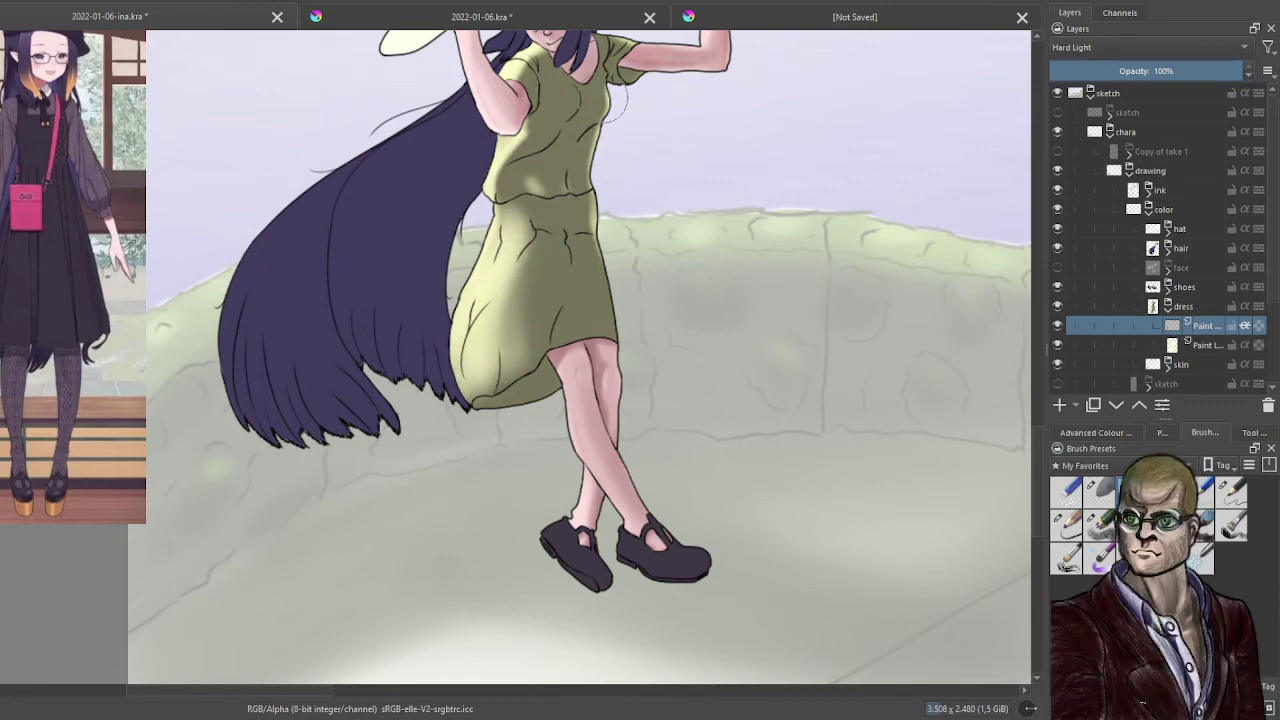
# - Brush a soft highlight onto the chest of the dress's bodice
pyautogui.moveTo(655, 124); pyautogui.dragTo(617, 429)
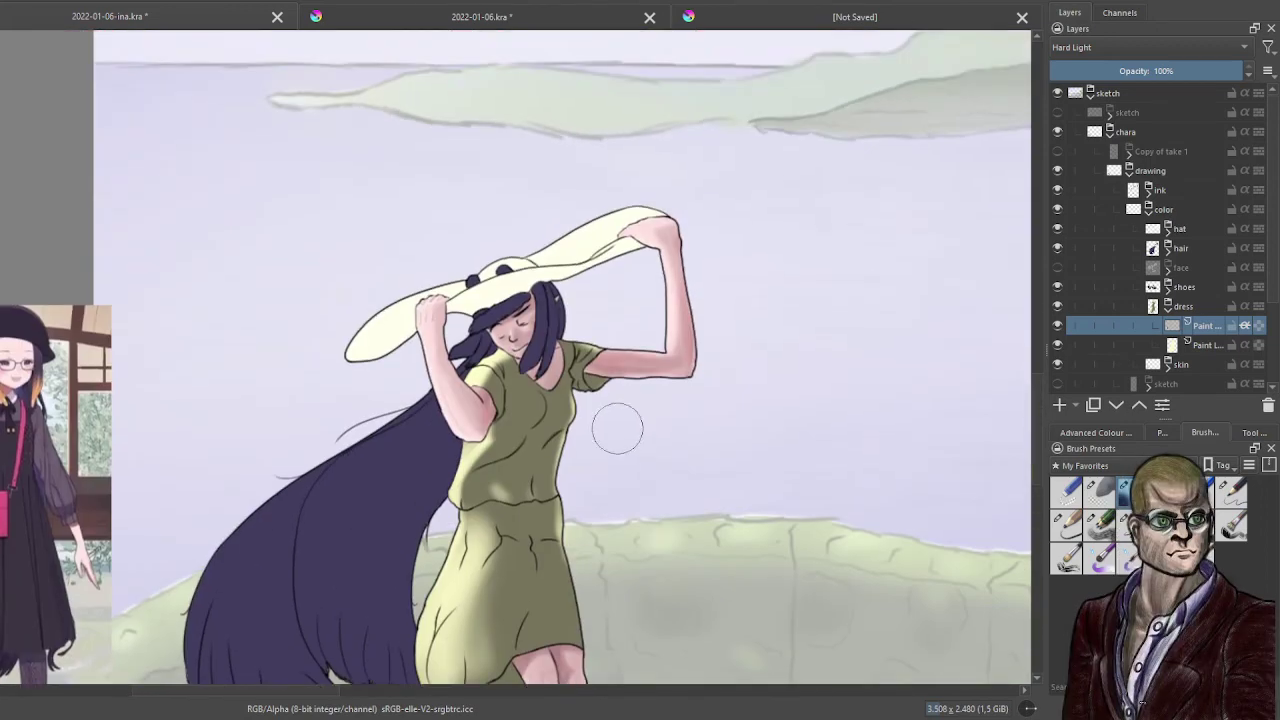
pyautogui.scroll(2, 609, 439)
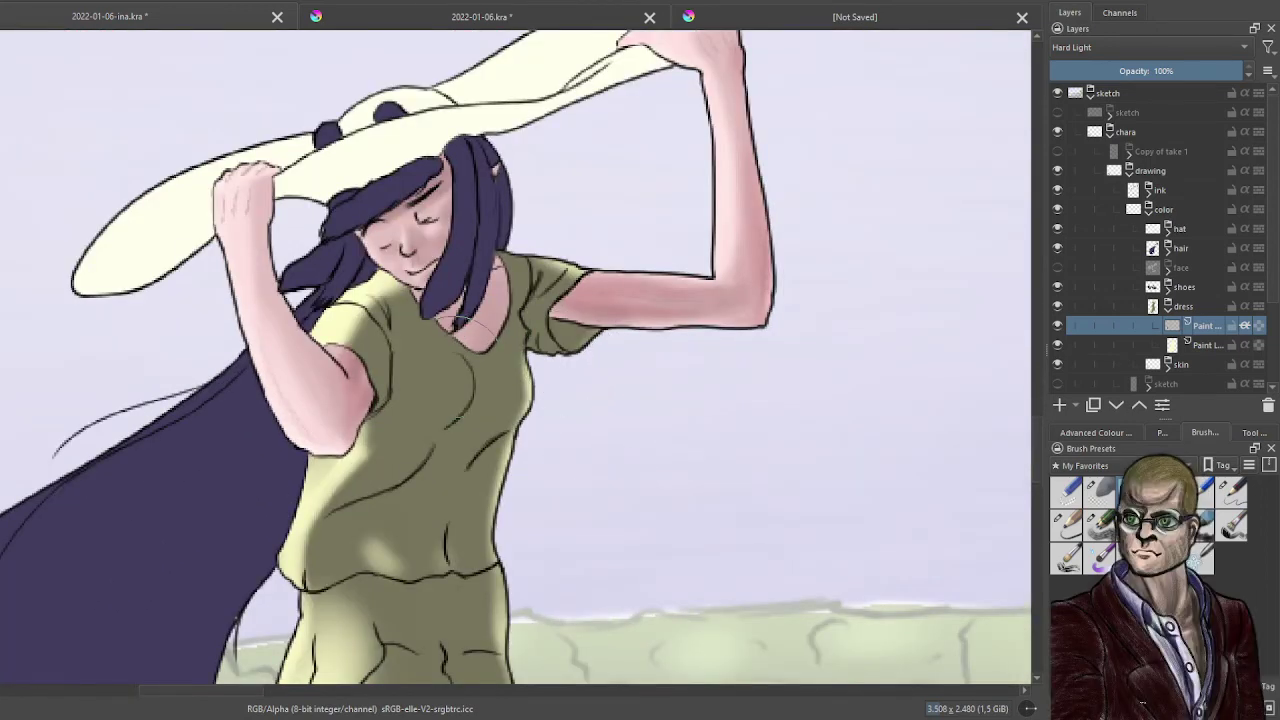
pyautogui.moveTo(436, 372); pyautogui.dragTo(444, 376)
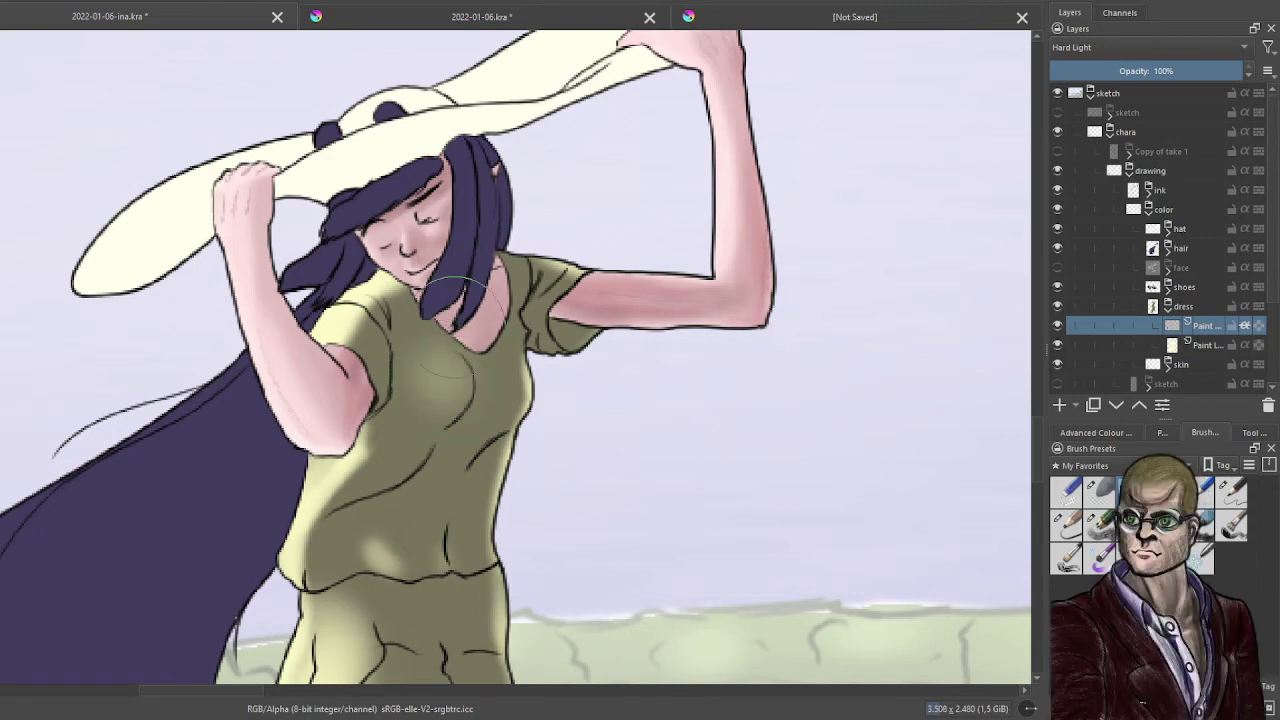
pyautogui.scroll(-3, 586, 161)
pyautogui.moveTo(697, 288); pyautogui.dragTo(663, 322)
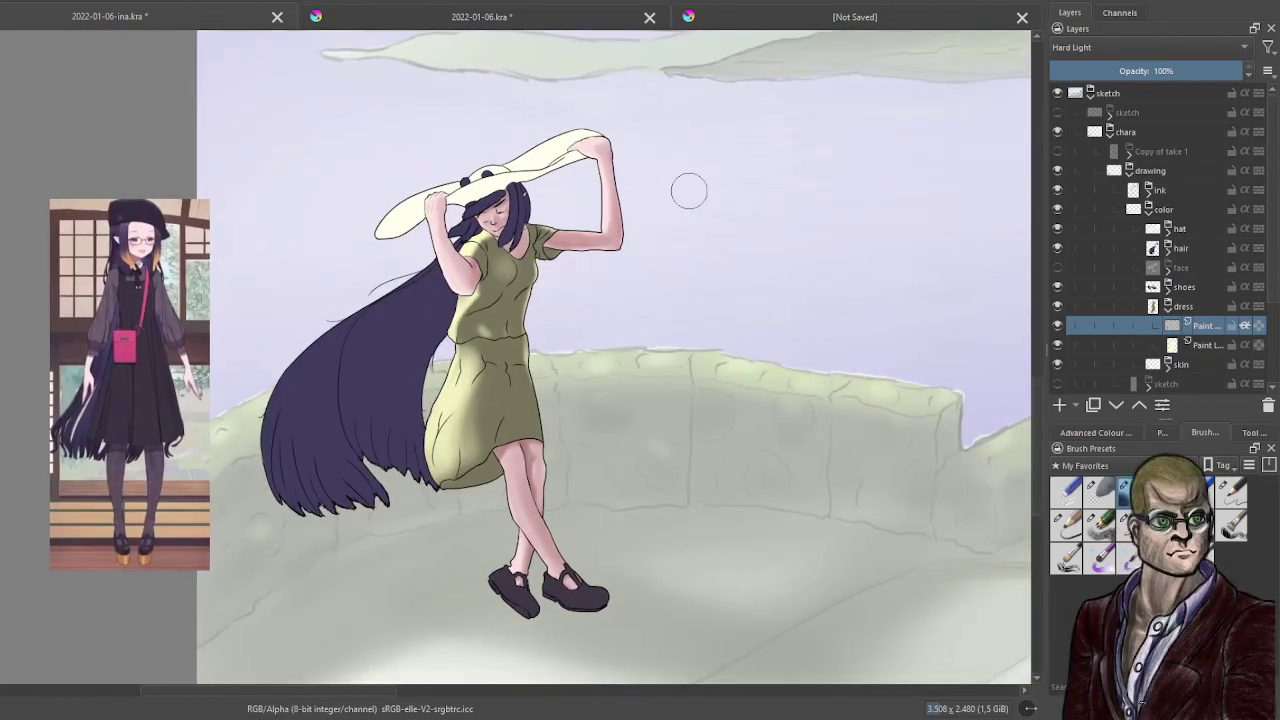
# - Lower the dress shading layer's opacity to 68% and add a new paint layer above it in Hard Light mode
pyautogui.click(1163, 71)
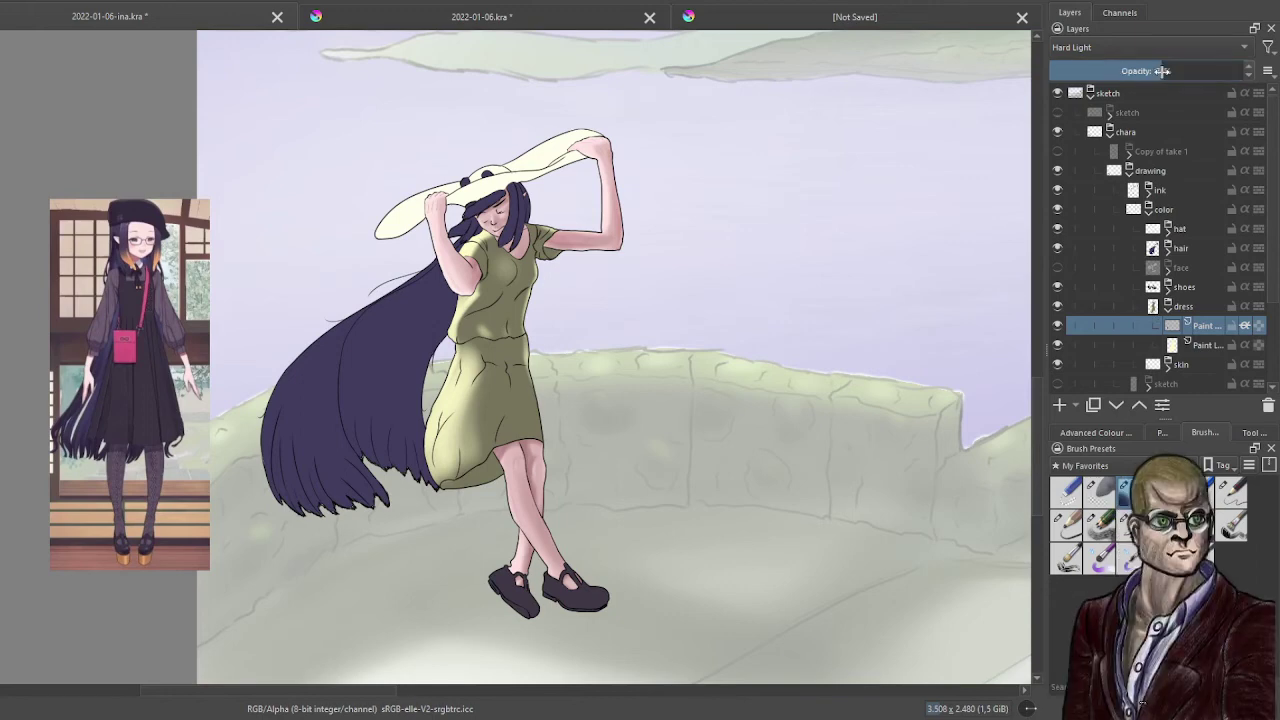
pyautogui.click(1180, 76)
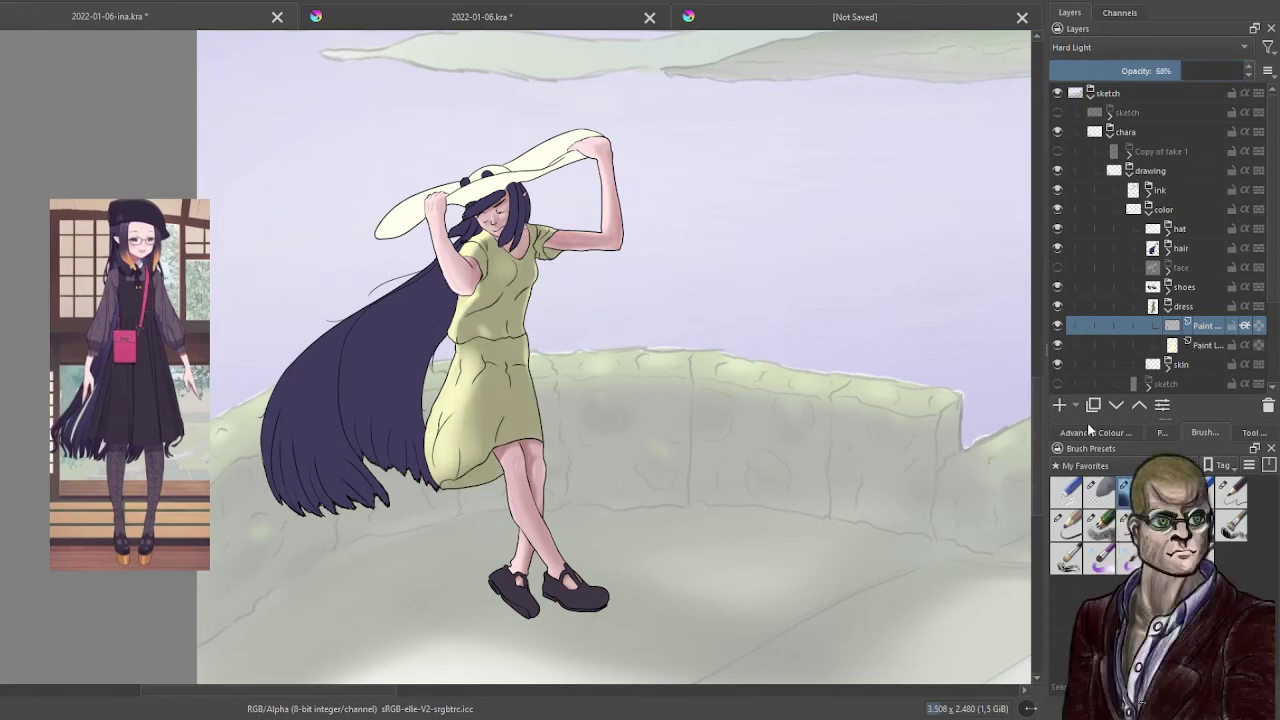
pyautogui.click(1059, 404)
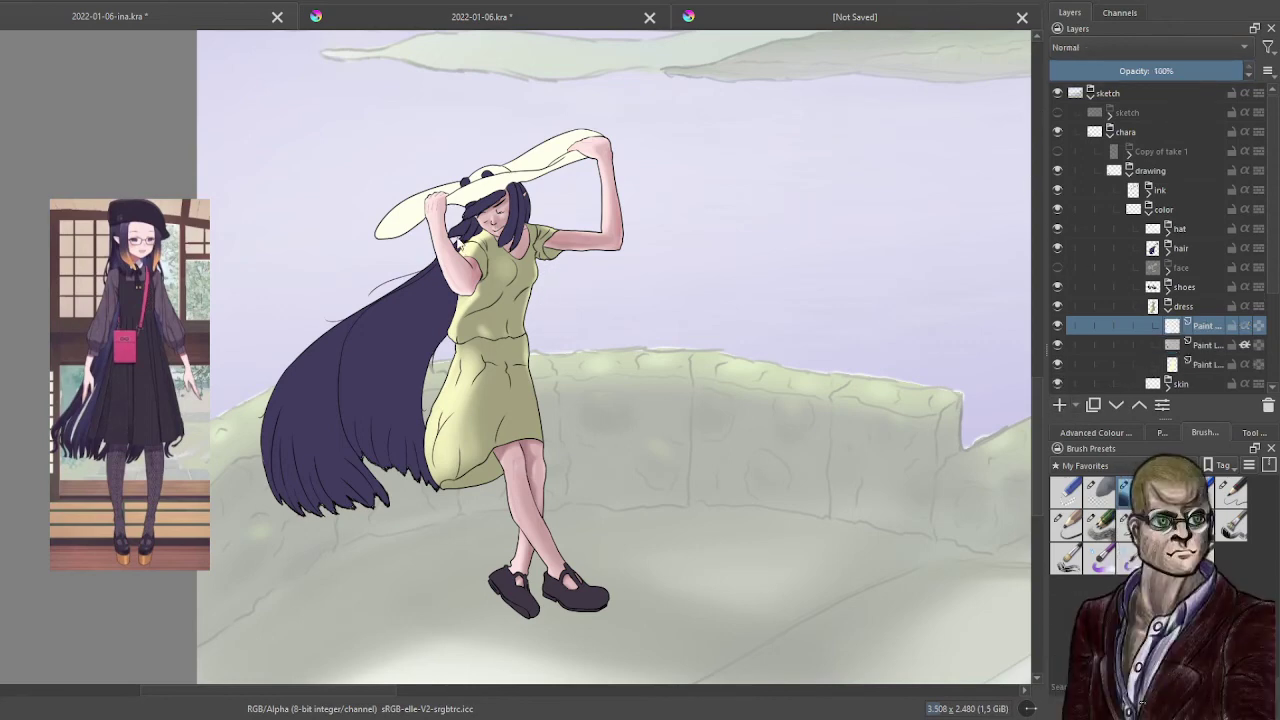
pyautogui.hotkey('alt', 'shift', 'h')
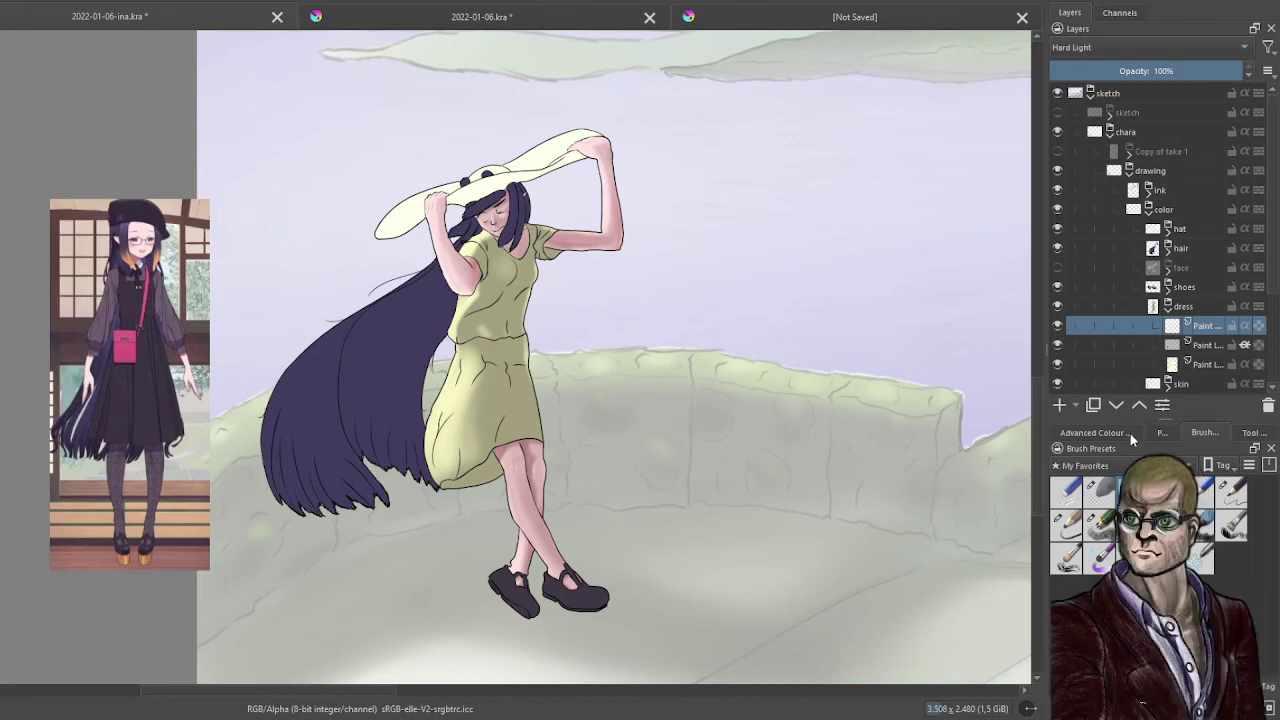
# - Pick a dark shading colour and paint a shadow inside the underside of the far sleeve
pyautogui.click(1161, 433)
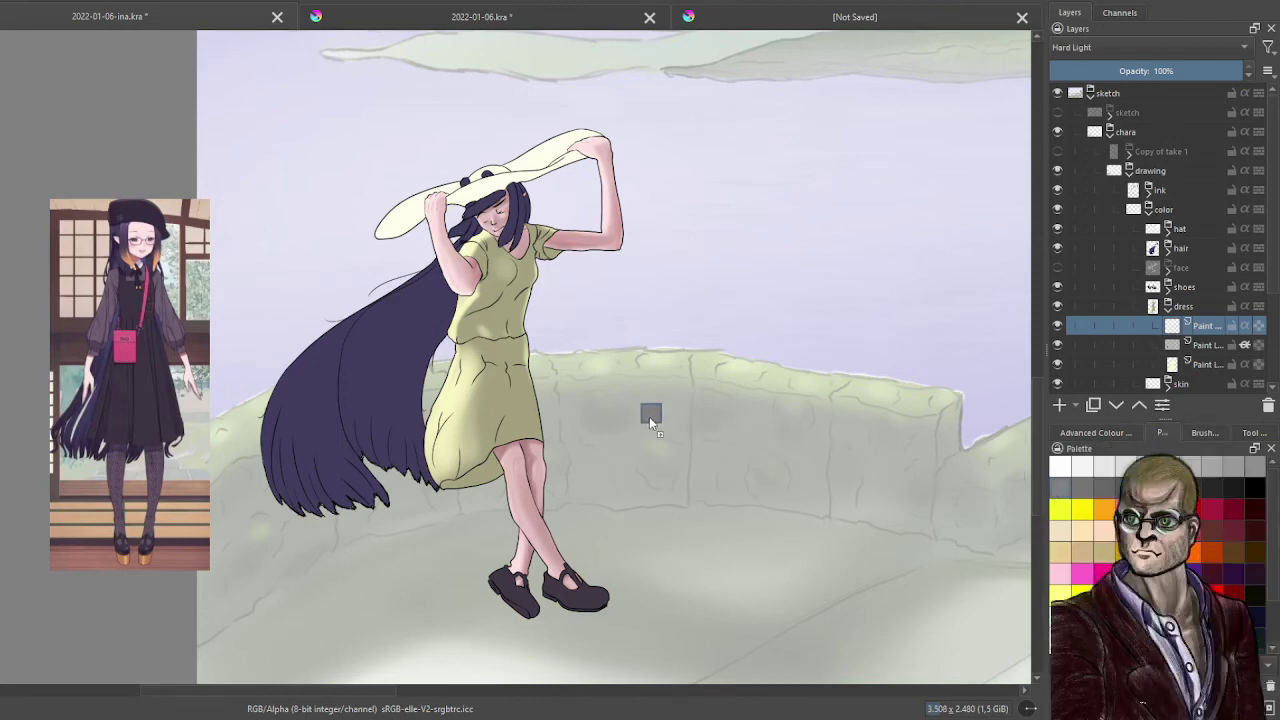
pyautogui.moveTo(649, 419); pyautogui.dragTo(516, 364)
pyautogui.click(1119, 435)
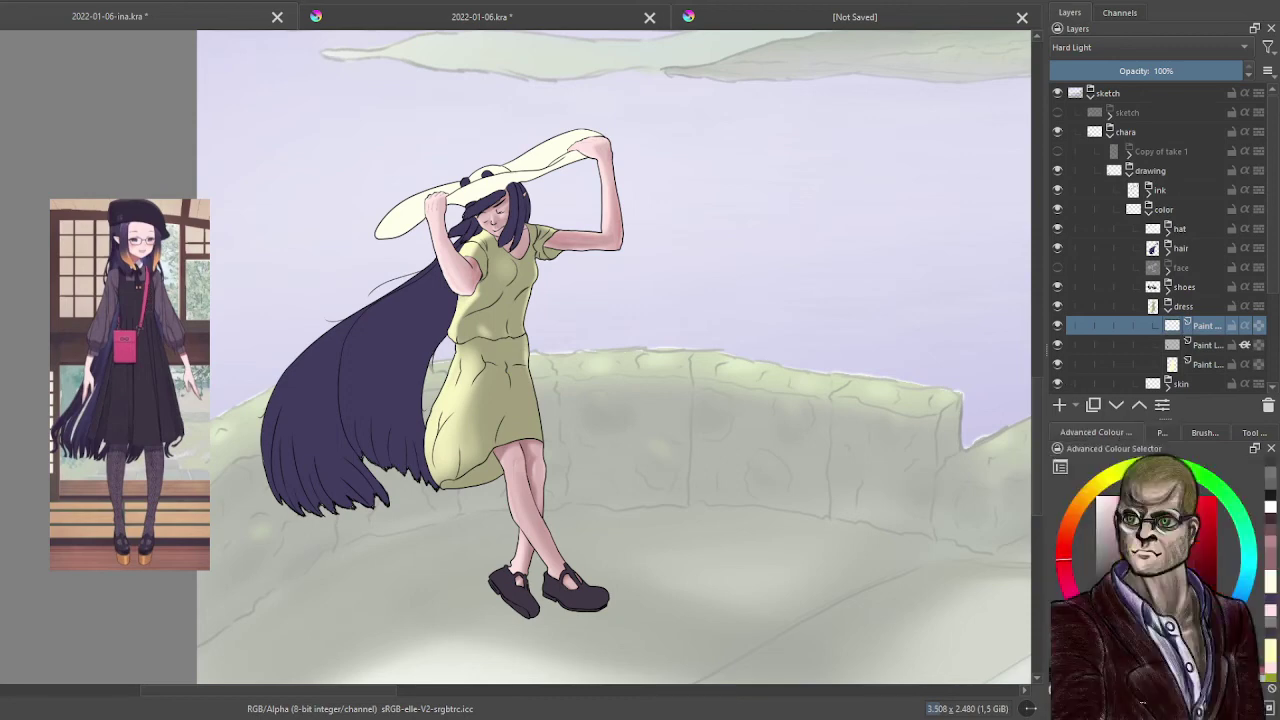
pyautogui.scroll(6, 631, 397)
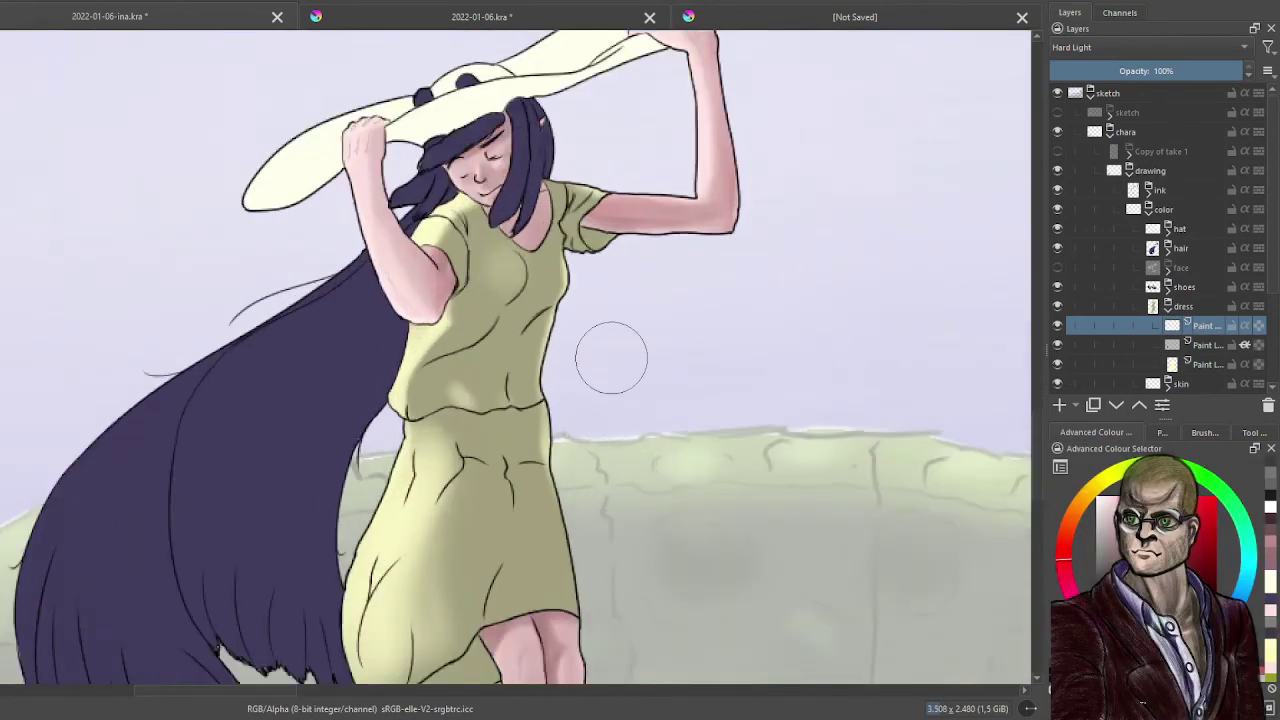
pyautogui.scroll(3, 610, 358)
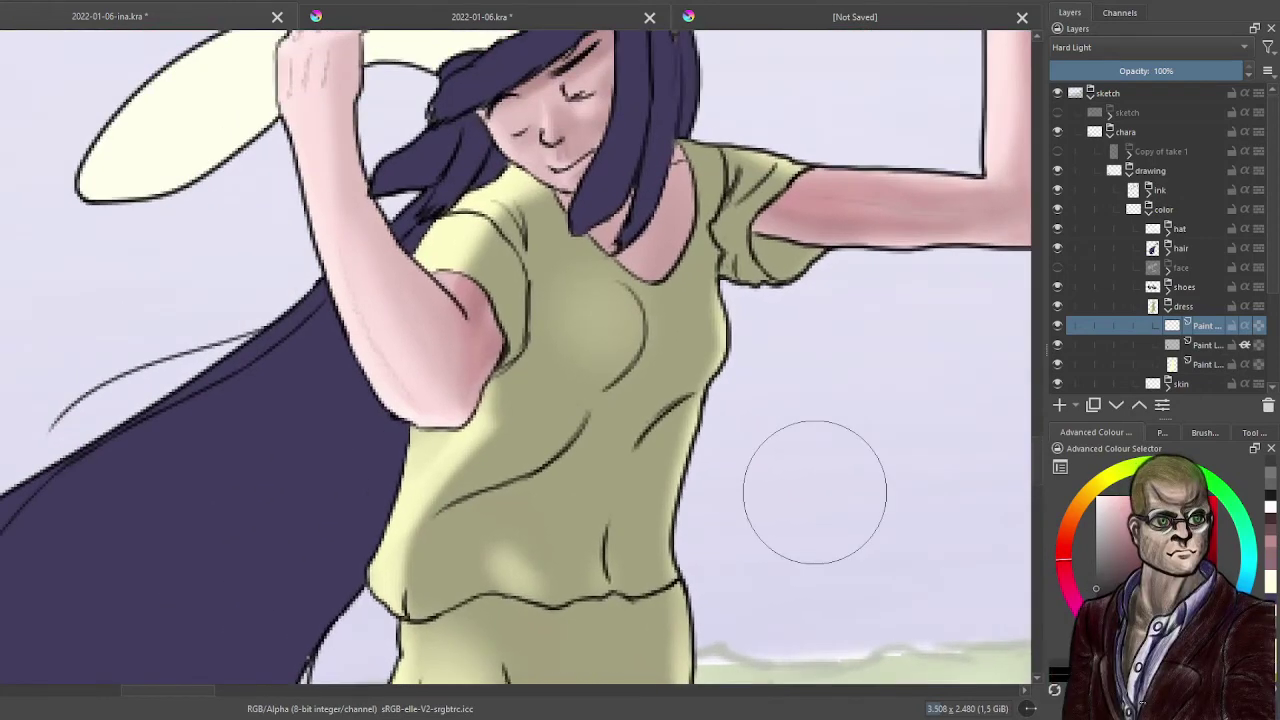
pyautogui.scroll(-3, 815, 492)
pyautogui.scroll(3, 848, 287)
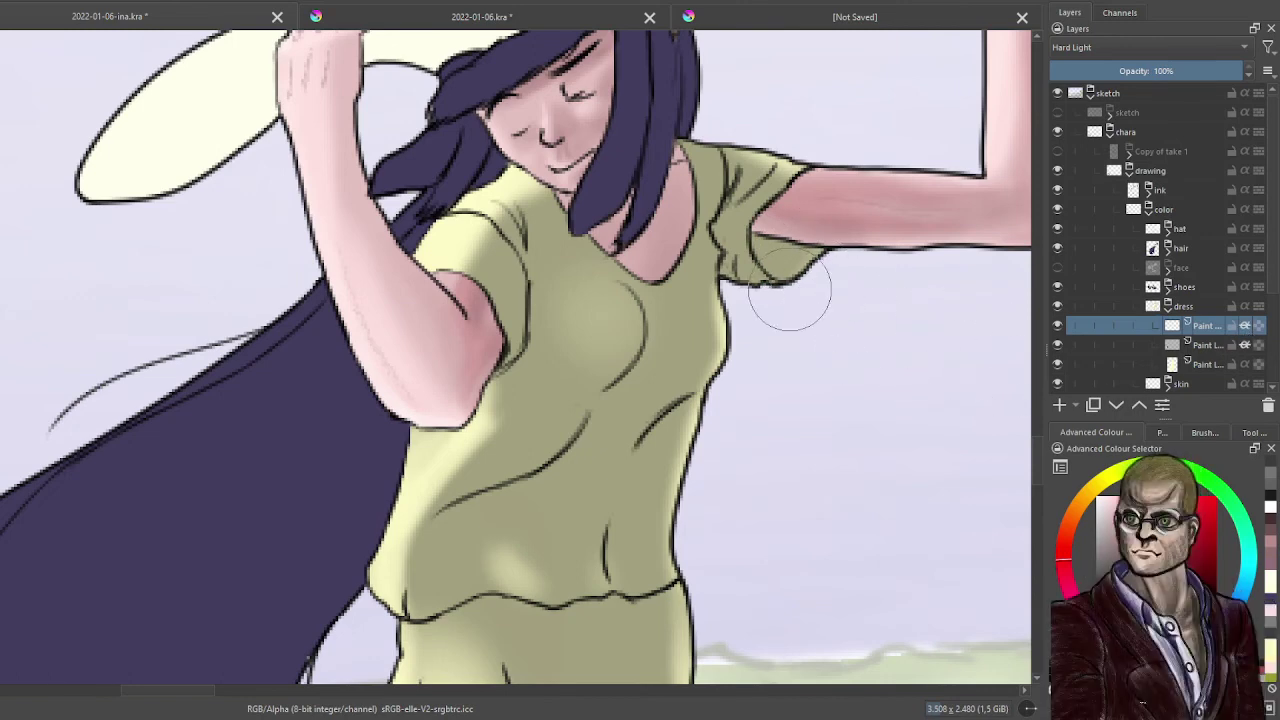
pyautogui.moveTo(773, 232)
pyautogui.mouseDown()
pyautogui.moveTo(821, 254)
pyautogui.moveTo(778, 231)
pyautogui.moveTo(797, 256)
pyautogui.moveTo(842, 248)
pyautogui.moveTo(806, 230)
pyautogui.mouseUp()
pyautogui.hotkey('ctrl', 'z')
pyautogui.press('m')
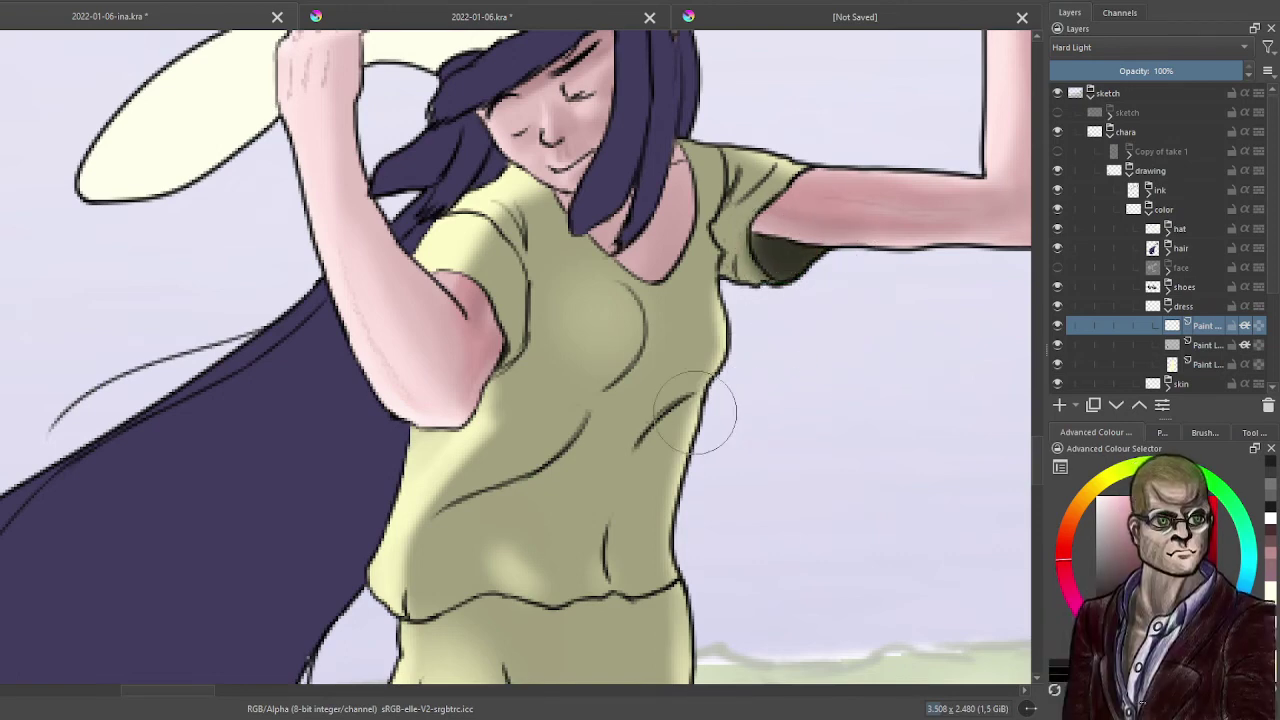
pyautogui.press('m')
# - Shade the lower curve of the bust, the inner edge of the near sleeve and the folds of the far sleeve
pyautogui.moveTo(635, 313)
pyautogui.mouseDown()
pyautogui.moveTo(599, 378)
pyautogui.moveTo(620, 347)
pyautogui.moveTo(573, 379)
pyautogui.moveTo(620, 349)
pyautogui.moveTo(553, 367)
pyautogui.moveTo(605, 352)
pyautogui.moveTo(569, 357)
pyautogui.moveTo(633, 321)
pyautogui.moveTo(605, 268)
pyautogui.mouseUp()
pyautogui.moveTo(610, 358); pyautogui.dragTo(545, 350)
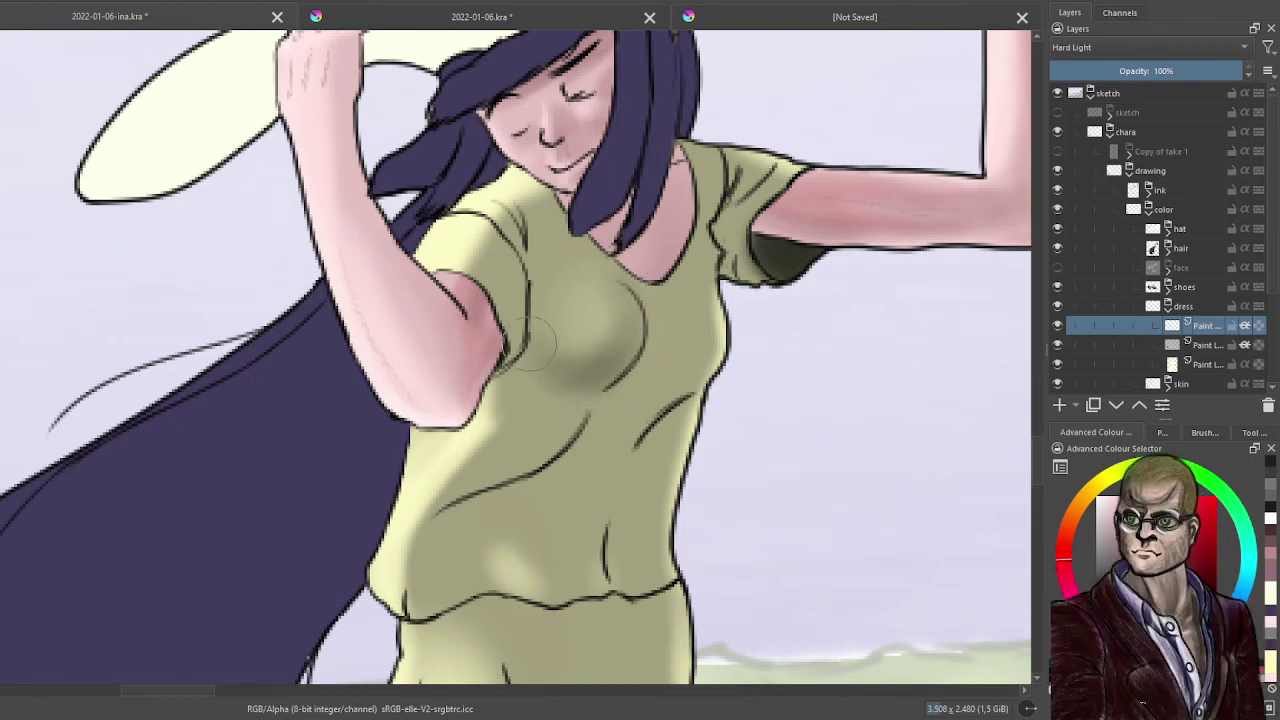
pyautogui.moveTo(511, 293)
pyautogui.mouseDown()
pyautogui.moveTo(517, 347)
pyautogui.moveTo(515, 232)
pyautogui.moveTo(510, 345)
pyautogui.moveTo(541, 278)
pyautogui.mouseUp()
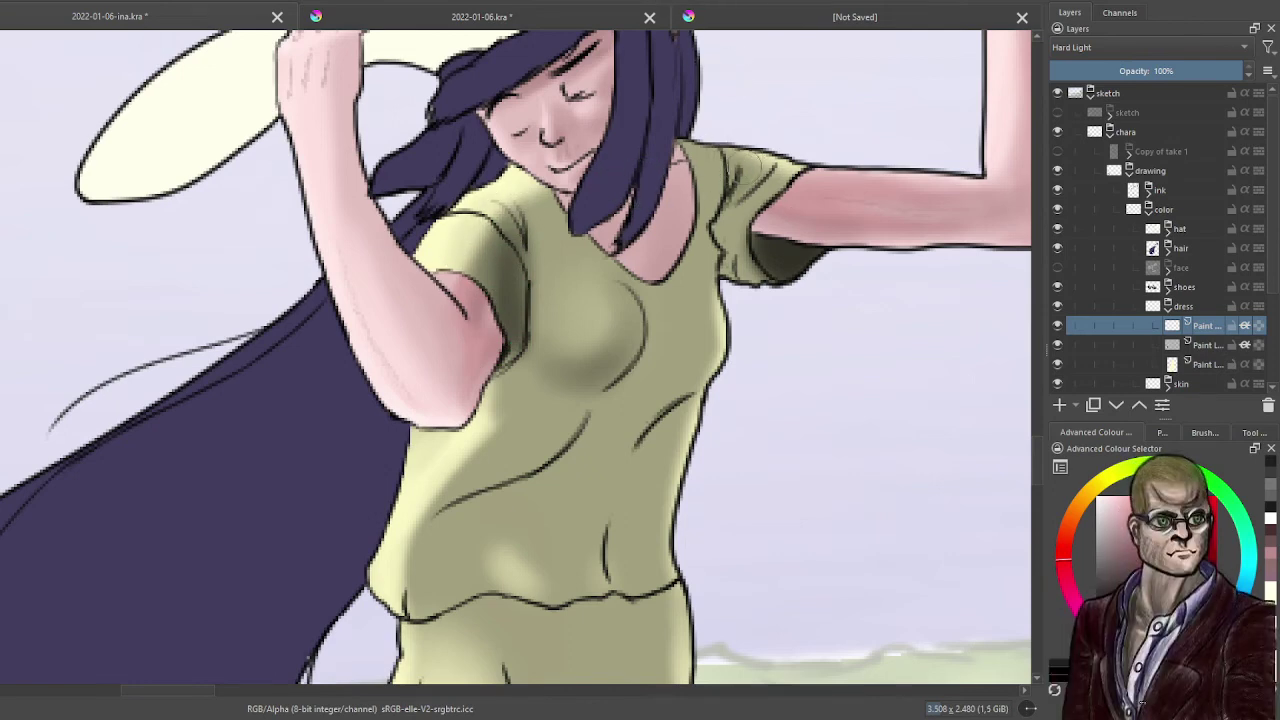
pyautogui.moveTo(740, 200)
pyautogui.mouseDown()
pyautogui.moveTo(747, 162)
pyautogui.moveTo(727, 195)
pyautogui.moveTo(759, 168)
pyautogui.moveTo(727, 210)
pyautogui.moveTo(741, 294)
pyautogui.moveTo(745, 203)
pyautogui.moveTo(731, 238)
pyautogui.mouseUp()
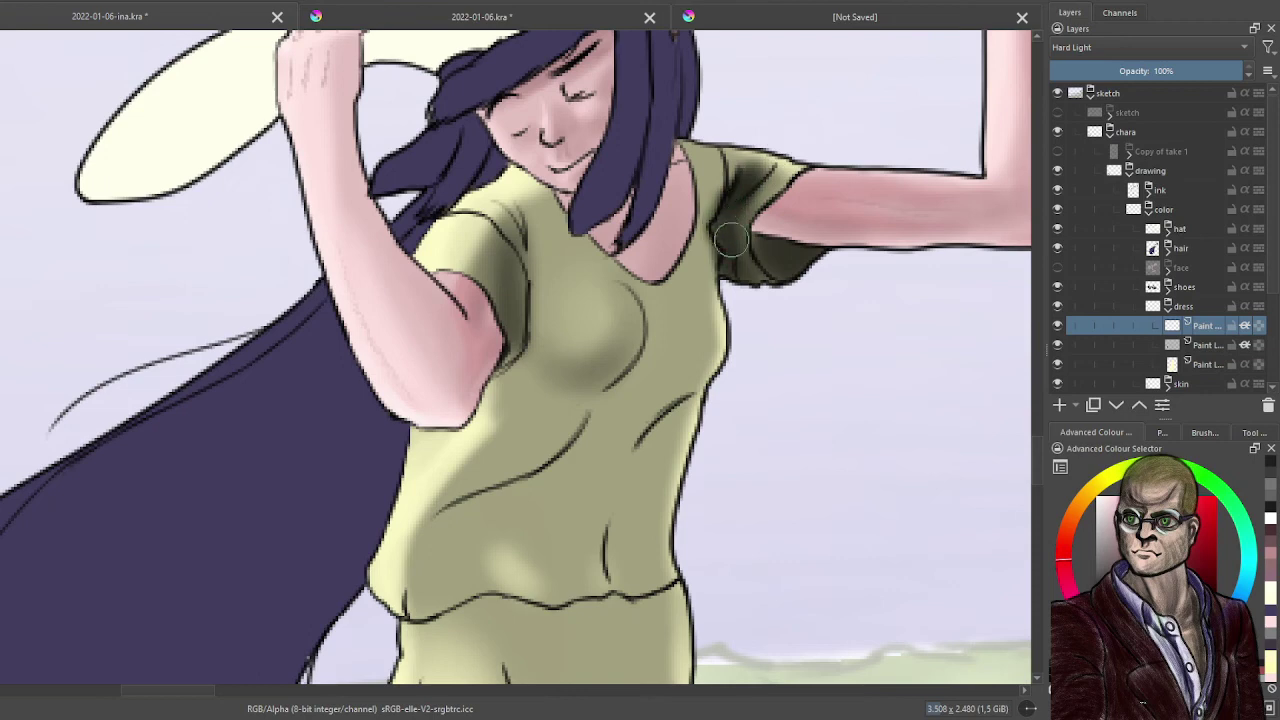
pyautogui.moveTo(695, 160)
pyautogui.mouseDown()
pyautogui.moveTo(720, 233)
pyautogui.moveTo(711, 145)
pyautogui.moveTo(692, 278)
pyautogui.moveTo(714, 203)
pyautogui.moveTo(677, 263)
pyautogui.moveTo(712, 224)
pyautogui.mouseUp()
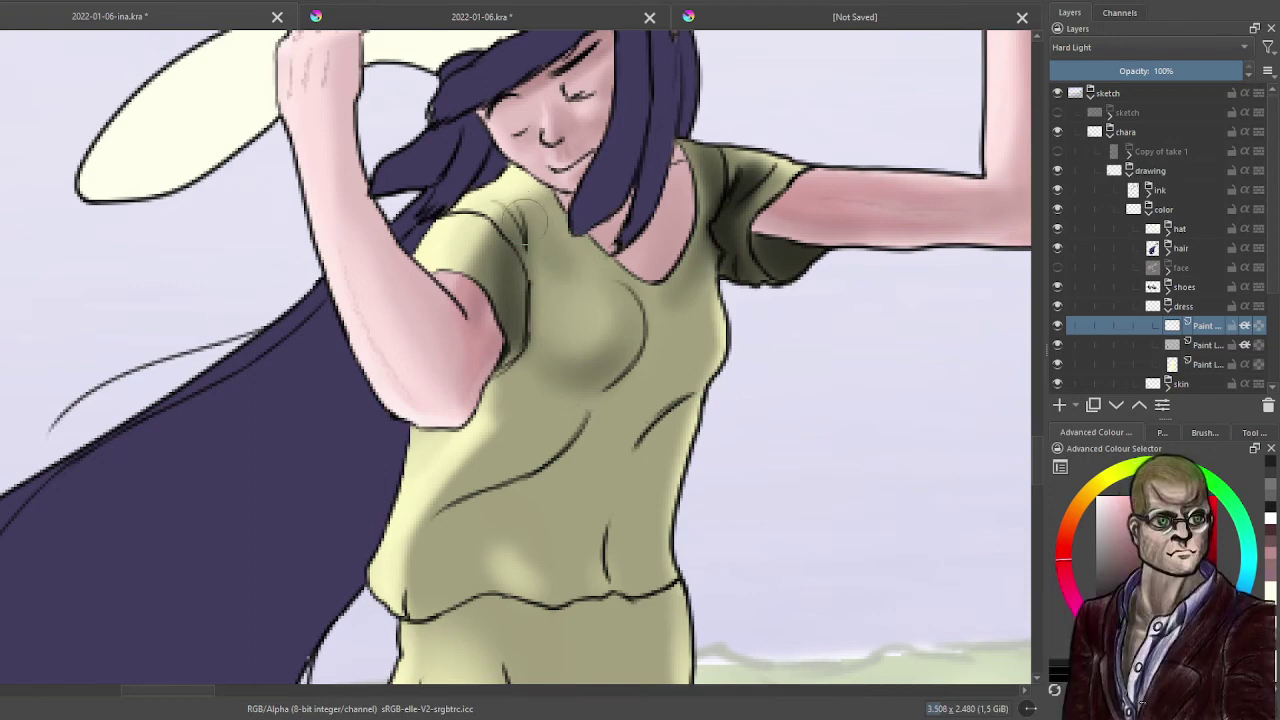
# - Build up a soft dark shadow on the bodice between the near sleeve and the bust, extending below the armpit
pyautogui.moveTo(573, 263); pyautogui.dragTo(567, 347)
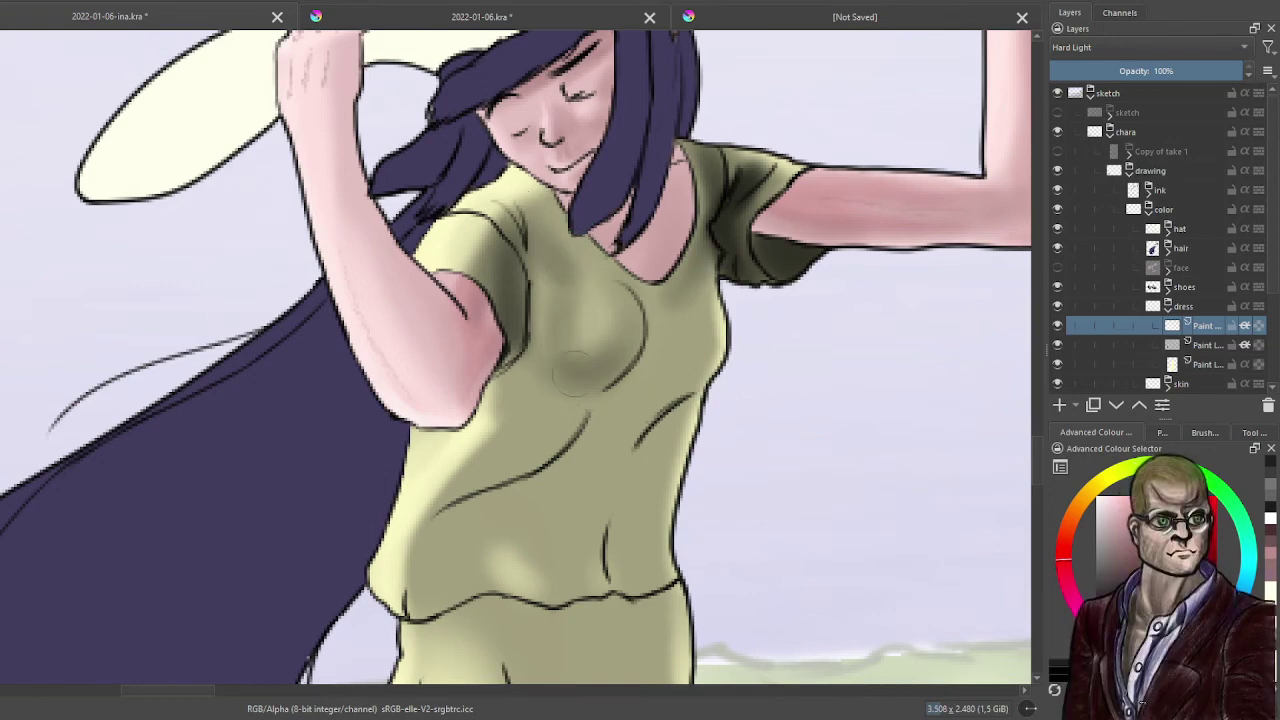
pyautogui.moveTo(540, 265); pyautogui.dragTo(546, 354)
pyautogui.moveTo(567, 308); pyautogui.dragTo(553, 362)
pyautogui.moveTo(515, 300)
pyautogui.mouseDown()
pyautogui.moveTo(526, 257)
pyautogui.moveTo(526, 296)
pyautogui.moveTo(546, 250)
pyautogui.moveTo(550, 350)
pyautogui.mouseUp()
pyautogui.moveTo(511, 408); pyautogui.dragTo(542, 392)
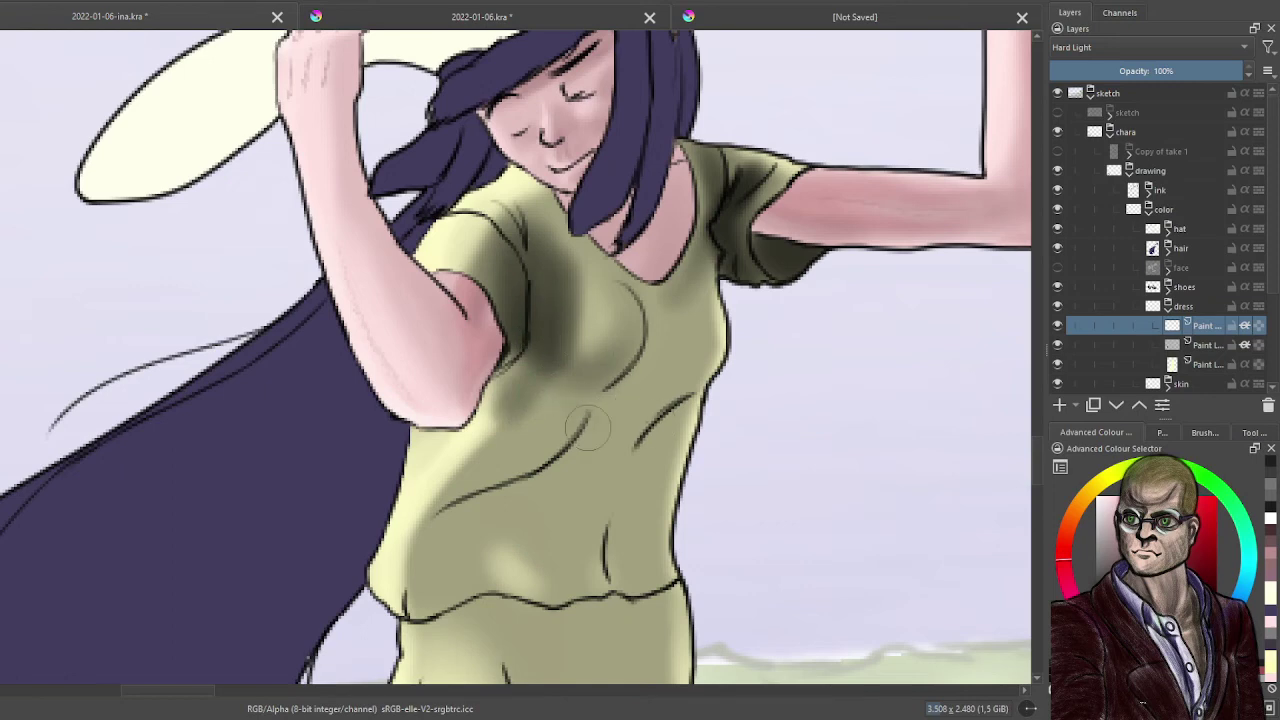
# - Try painting a diagonal shadow band across the bodice from the near armpit to the far side of the waist
pyautogui.moveTo(554, 316); pyautogui.dragTo(656, 500)
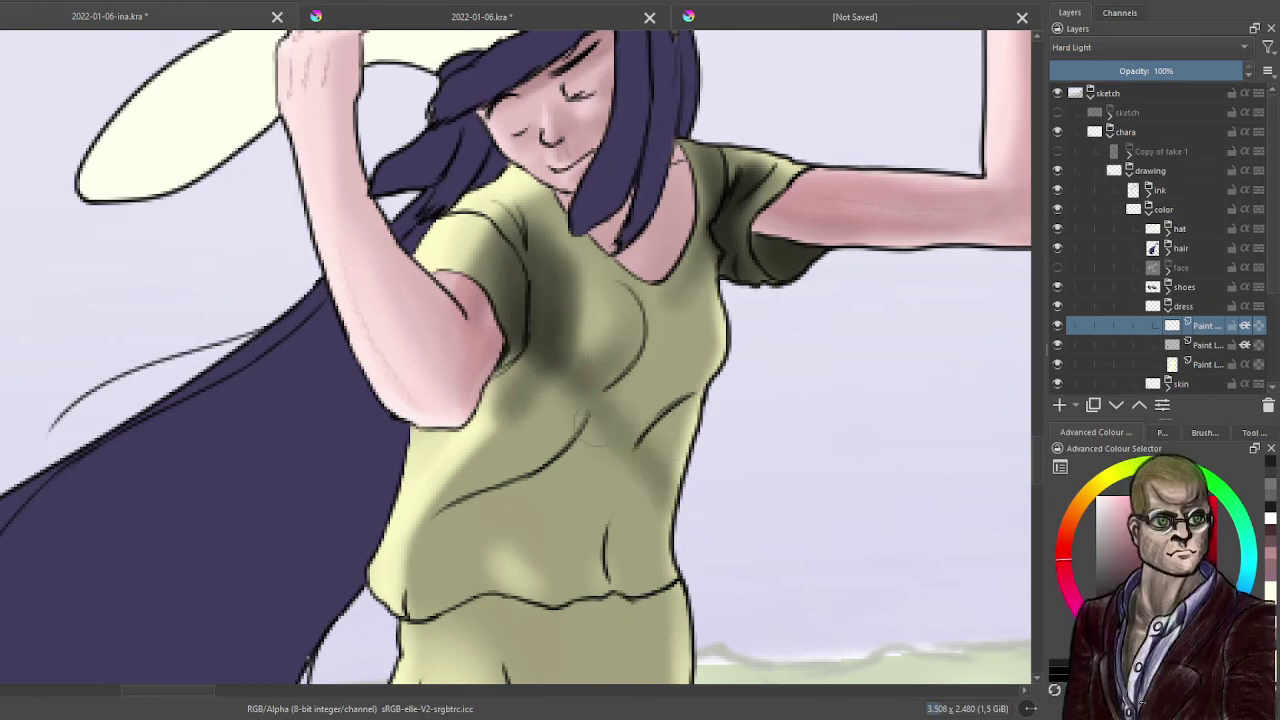
pyautogui.moveTo(516, 332)
pyautogui.mouseDown()
pyautogui.moveTo(650, 452)
pyautogui.moveTo(555, 351)
pyautogui.moveTo(614, 442)
pyautogui.mouseUp()
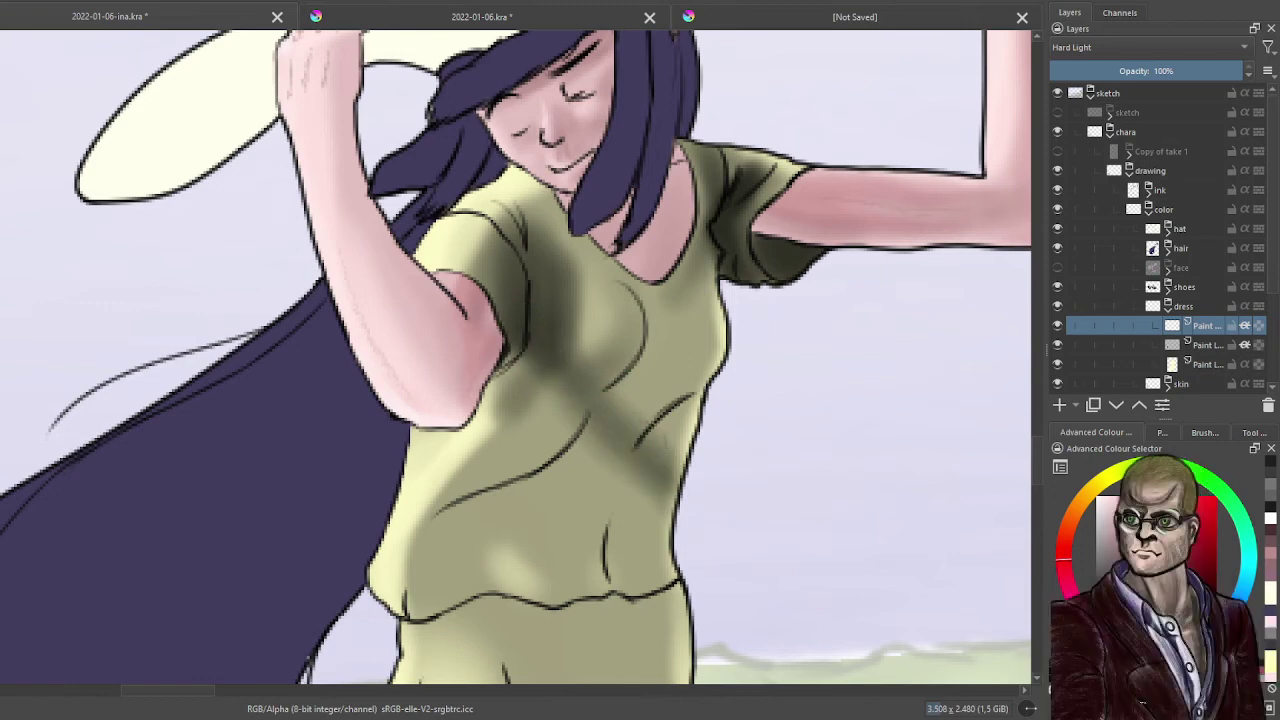
pyautogui.moveTo(554, 405); pyautogui.dragTo(660, 490)
pyautogui.hotkey('ctrl', 'z')
pyautogui.hotkey('ctrl', 'z')
pyautogui.hotkey('ctrl', 'z')
pyautogui.hotkey('ctrl', 'z')
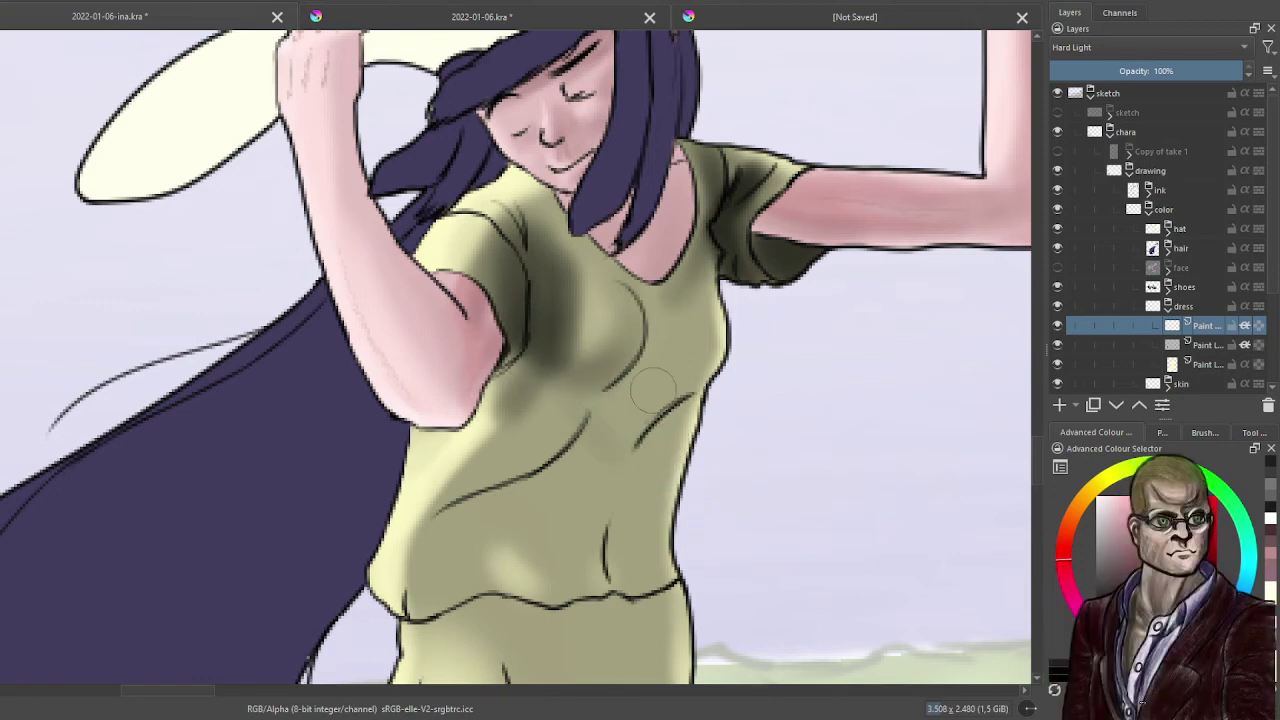
# - Shade beneath the short fold line on the far side of the bodice, below the bust
pyautogui.scroll(-2, 737, 357)
pyautogui.moveTo(733, 450); pyautogui.dragTo(733, 323)
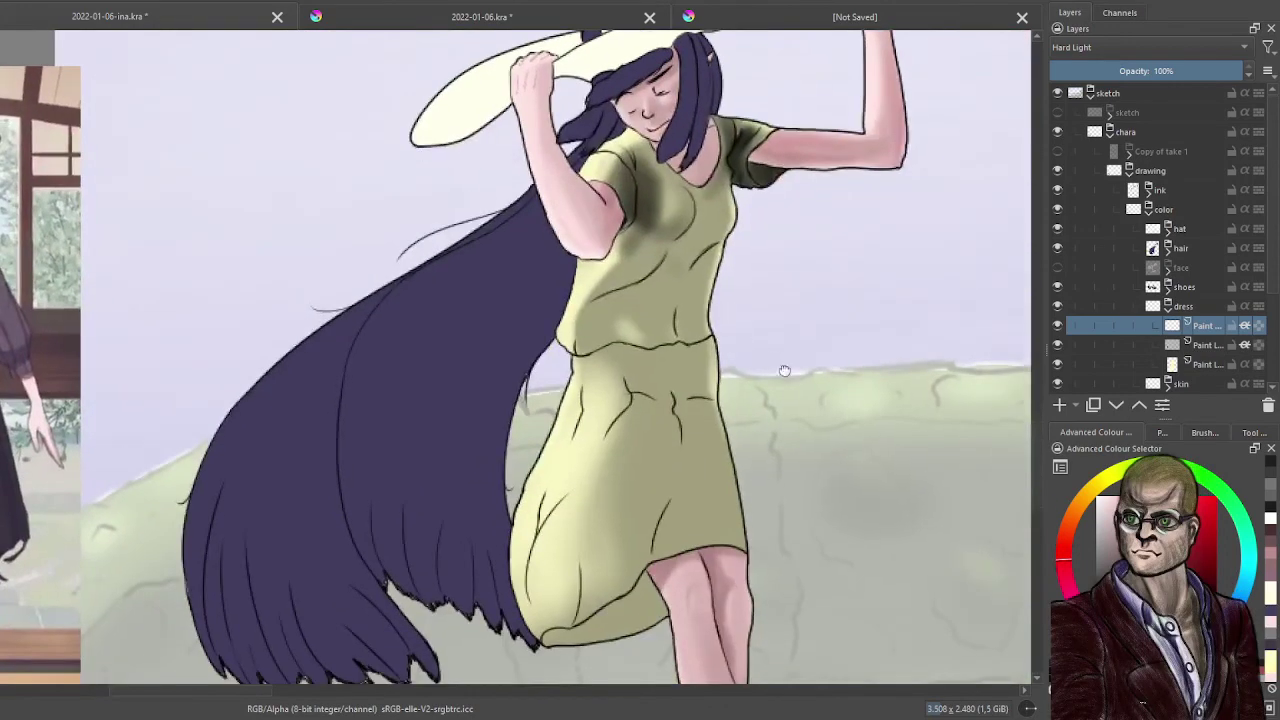
pyautogui.moveTo(785, 371)
pyautogui.mouseDown()
pyautogui.moveTo(726, 354)
pyautogui.moveTo(703, 509)
pyautogui.mouseUp()
pyautogui.scroll(1, 726, 354)
pyautogui.scroll(1, 705, 415)
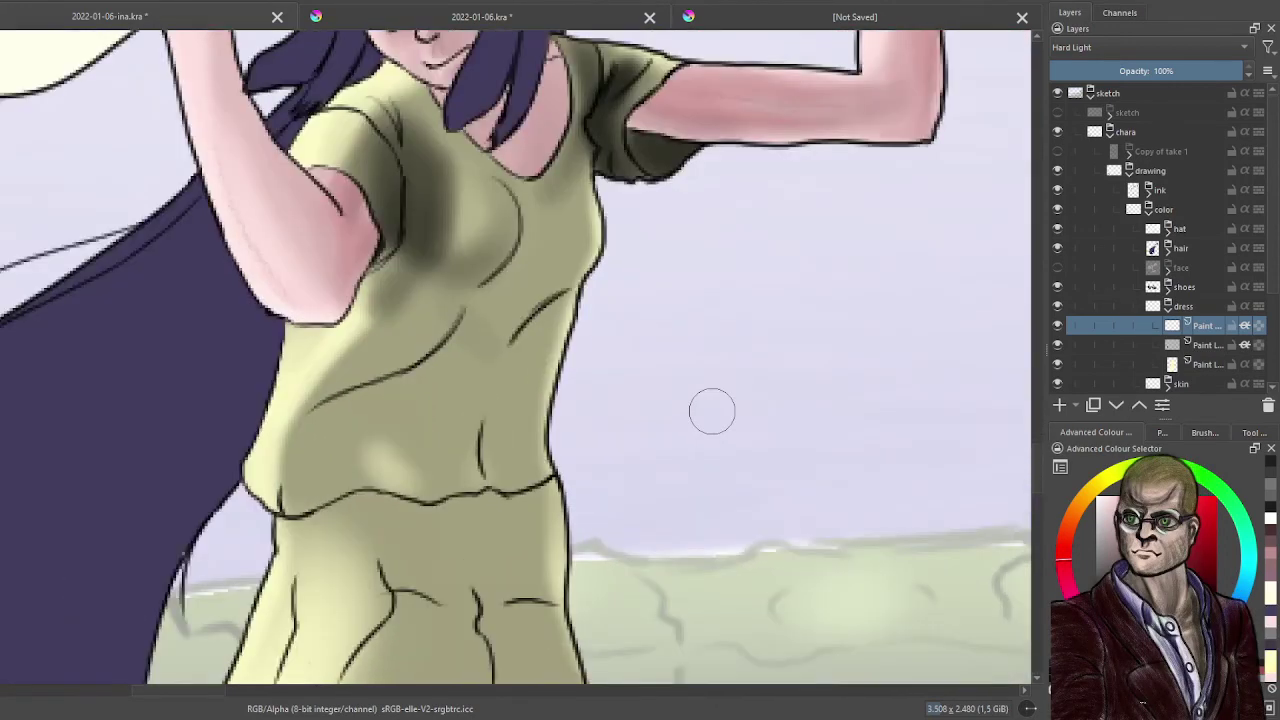
pyautogui.moveTo(528, 350)
pyautogui.mouseDown()
pyautogui.moveTo(547, 318)
pyautogui.moveTo(577, 317)
pyautogui.moveTo(611, 276)
pyautogui.moveTo(562, 324)
pyautogui.moveTo(565, 300)
pyautogui.moveTo(584, 313)
pyautogui.moveTo(611, 291)
pyautogui.mouseUp()
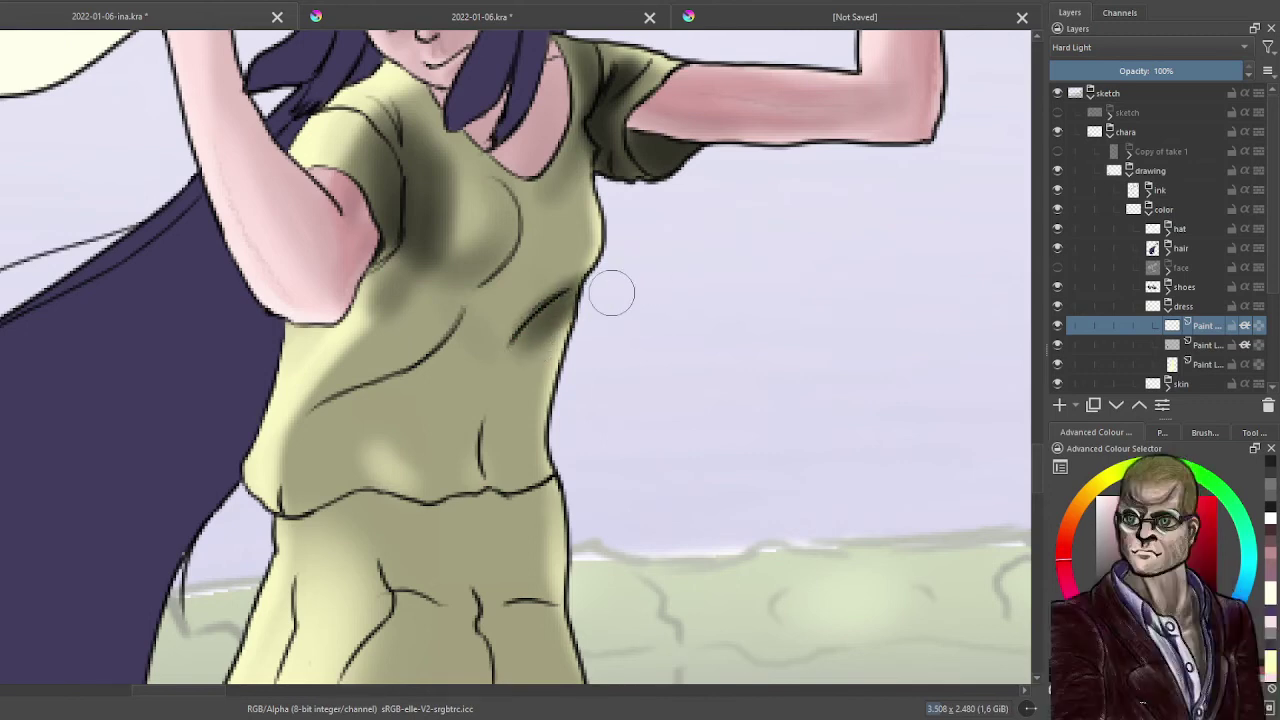
# - Darken the underside of the long diagonal fold across the midriff and tidy the upper edges of both fold shadows
pyautogui.moveTo(480, 314)
pyautogui.mouseDown()
pyautogui.moveTo(353, 414)
pyautogui.moveTo(443, 320)
pyautogui.moveTo(406, 380)
pyautogui.moveTo(446, 312)
pyautogui.moveTo(352, 400)
pyautogui.mouseUp()
pyautogui.moveTo(448, 336); pyautogui.dragTo(339, 418)
pyautogui.moveTo(480, 310); pyautogui.dragTo(313, 420)
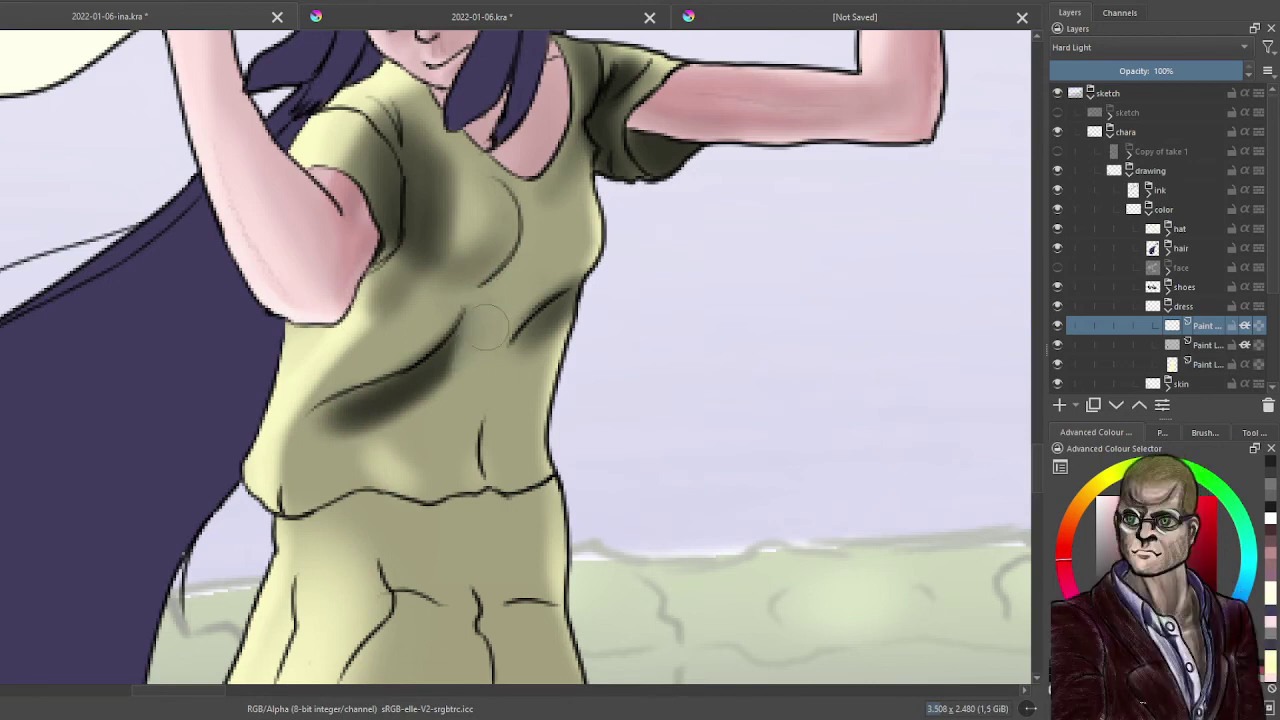
pyautogui.moveTo(285, 449)
pyautogui.mouseDown()
pyautogui.moveTo(421, 423)
pyautogui.moveTo(300, 460)
pyautogui.mouseUp()
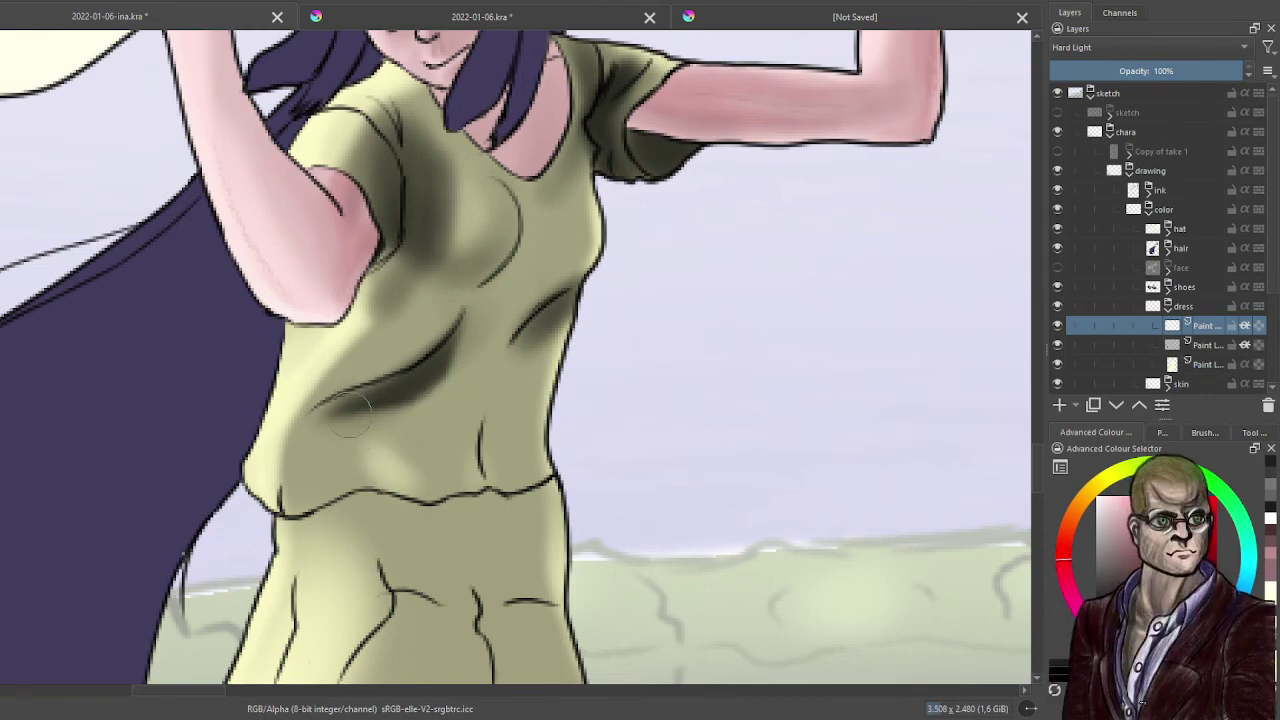
pyautogui.moveTo(418, 362)
pyautogui.mouseDown()
pyautogui.moveTo(324, 397)
pyautogui.moveTo(416, 367)
pyautogui.moveTo(426, 347)
pyautogui.moveTo(388, 362)
pyautogui.mouseUp()
pyautogui.moveTo(288, 408)
pyautogui.mouseDown()
pyautogui.moveTo(400, 350)
pyautogui.moveTo(424, 322)
pyautogui.mouseUp()
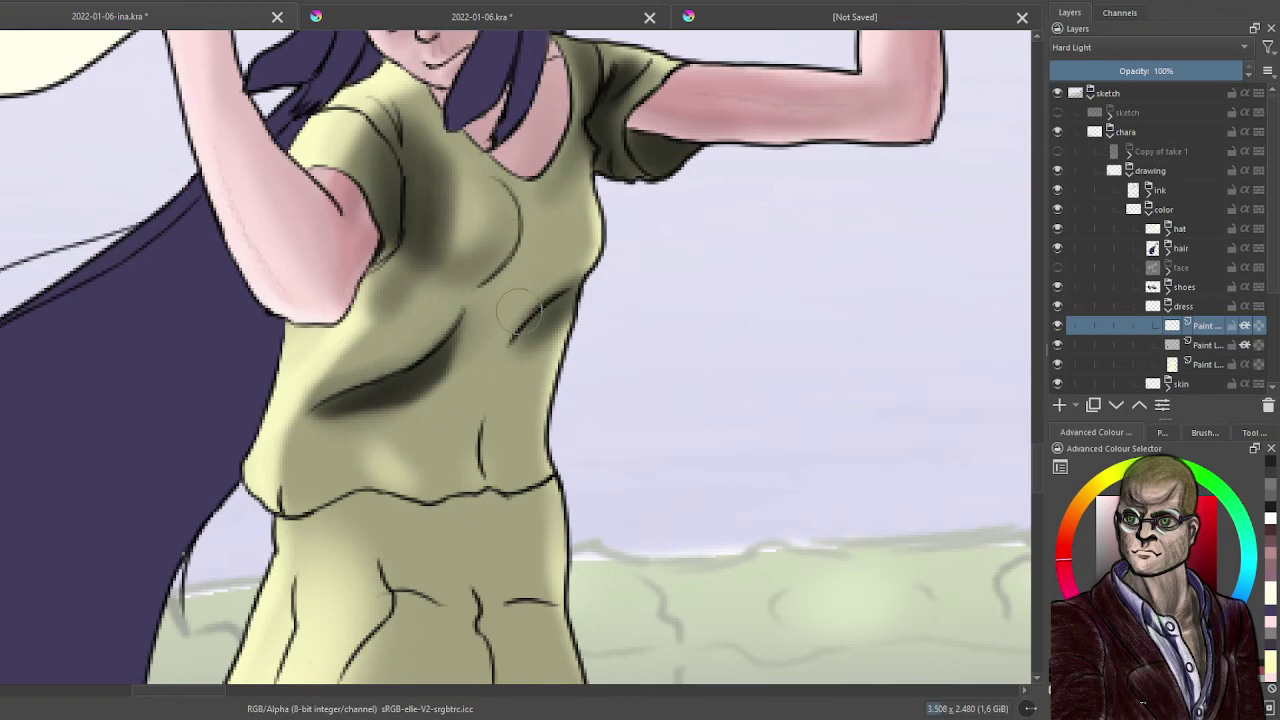
pyautogui.moveTo(522, 297); pyautogui.dragTo(589, 259)
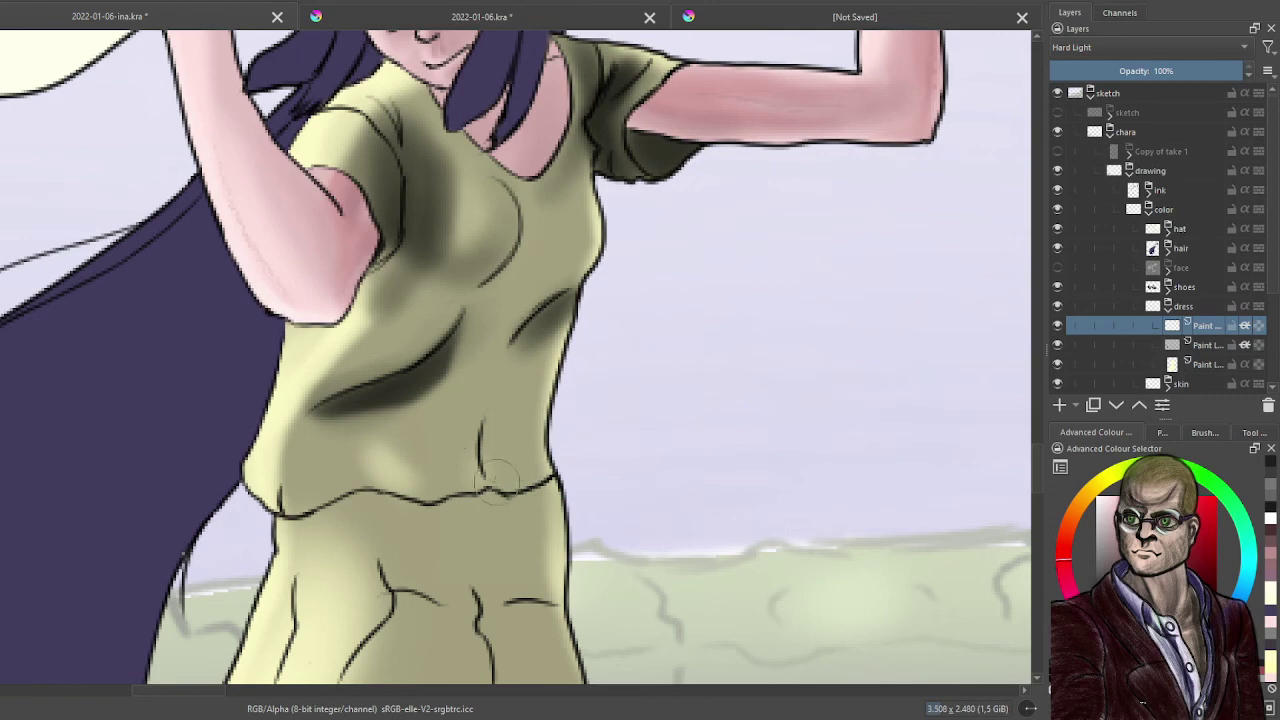
# - Try shading around the small vertical crease above the waist seam
pyautogui.moveTo(446, 457)
pyautogui.mouseDown()
pyautogui.moveTo(444, 439)
pyautogui.moveTo(482, 391)
pyautogui.mouseUp()
pyautogui.moveTo(471, 482)
pyautogui.mouseDown()
pyautogui.moveTo(499, 395)
pyautogui.moveTo(492, 465)
pyautogui.mouseUp()
pyautogui.hotkey('ctrl', 'z')
pyautogui.hotkey('ctrl', 'z')
pyautogui.hotkey('ctrl', 'z')
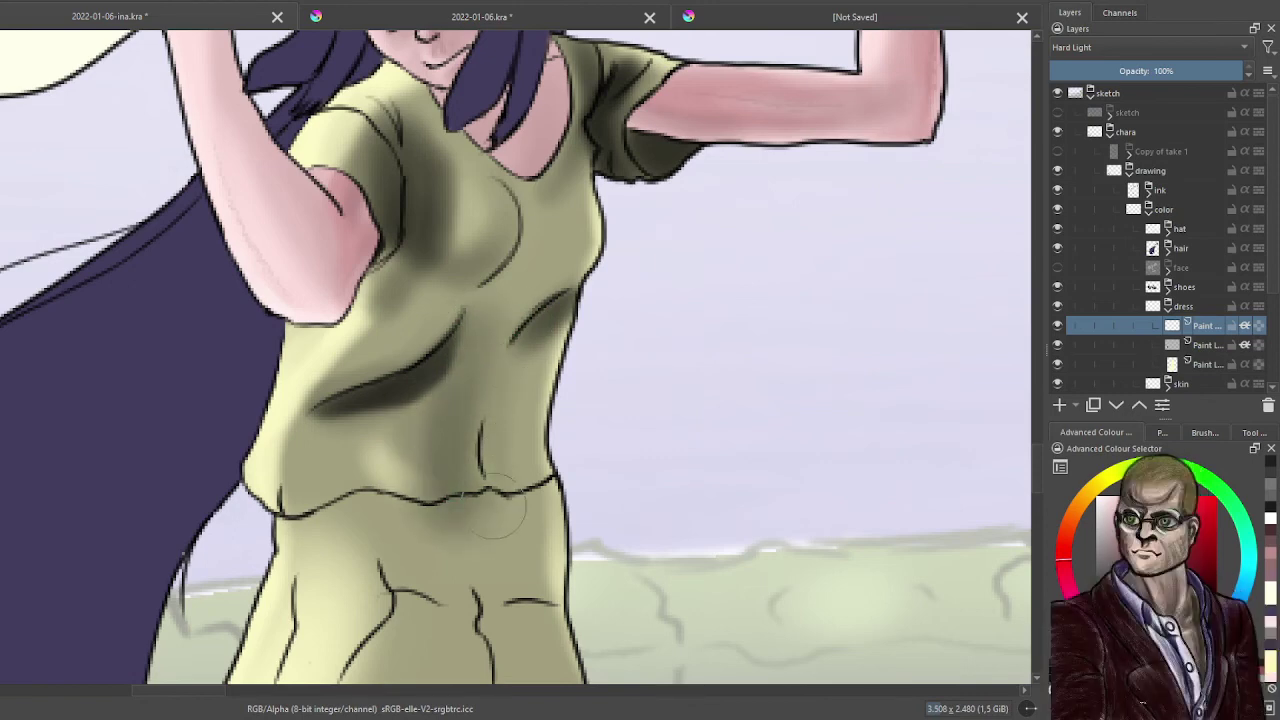
# - Brush a broad, soft shadow around the vertical crease and over the waist seam, extending it up between the bodice folds
pyautogui.moveTo(478, 378); pyautogui.dragTo(478, 530)
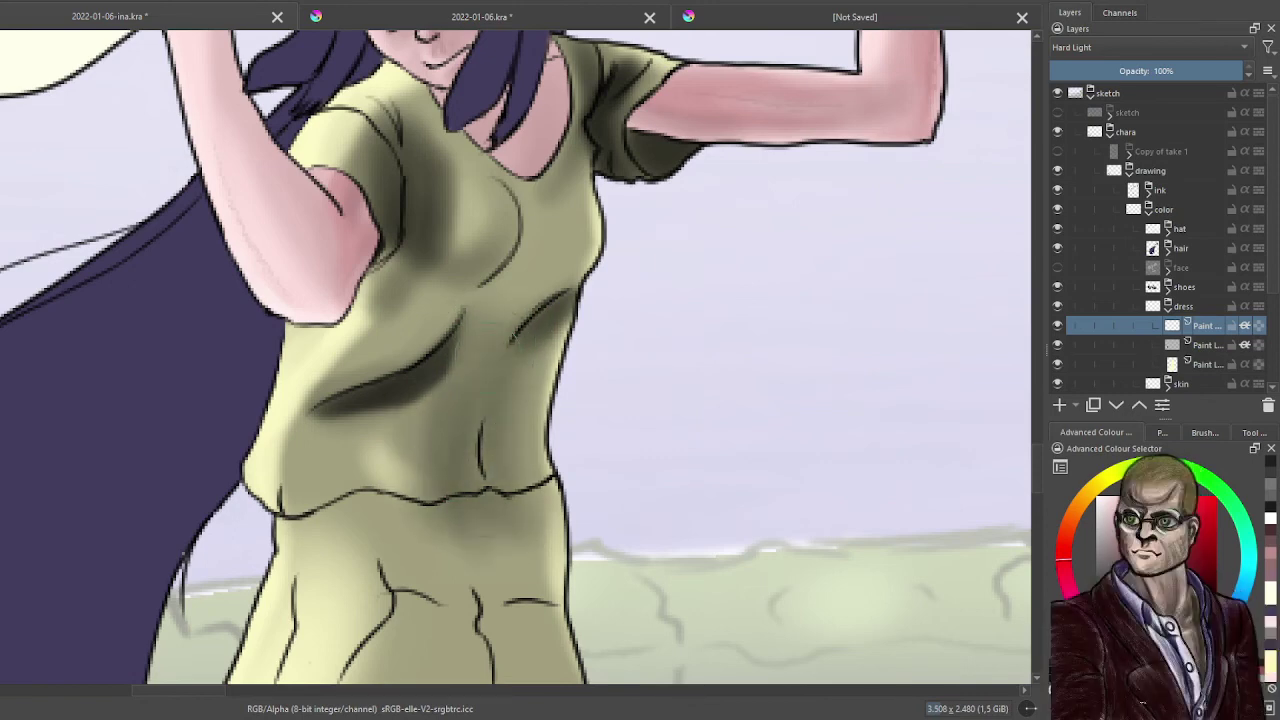
pyautogui.moveTo(481, 303)
pyautogui.mouseDown()
pyautogui.moveTo(571, 268)
pyautogui.moveTo(587, 294)
pyautogui.mouseUp()
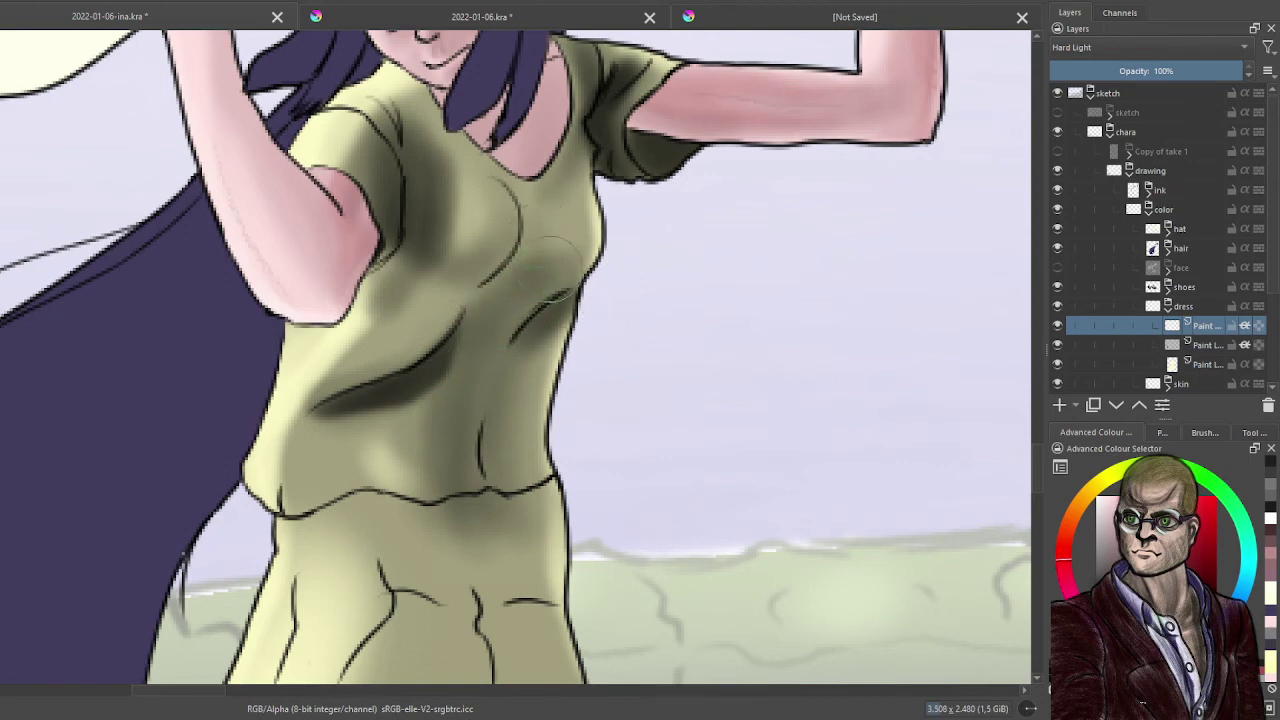
pyautogui.moveTo(505, 302); pyautogui.dragTo(473, 308)
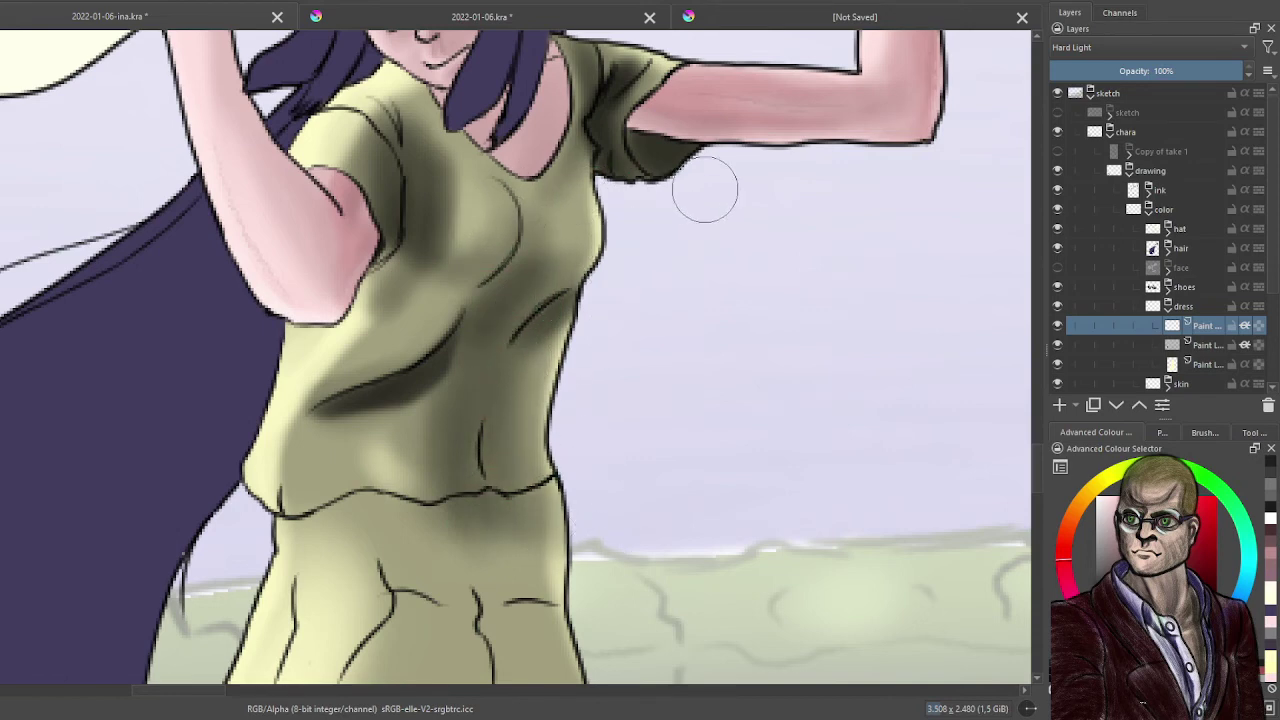
pyautogui.scroll(-5, 736, 310)
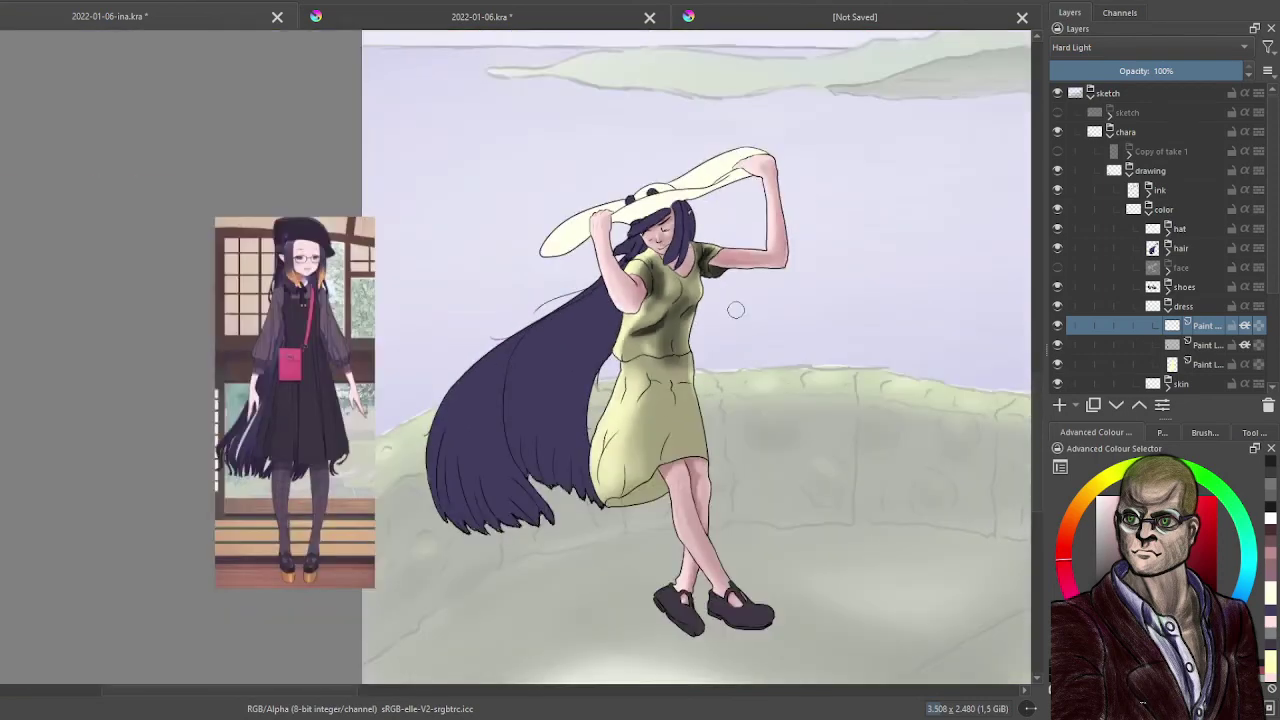
# - Darken the inner back of the skirt visible beneath the raised hem, behind the legs
pyautogui.scroll(5, 750, 320)
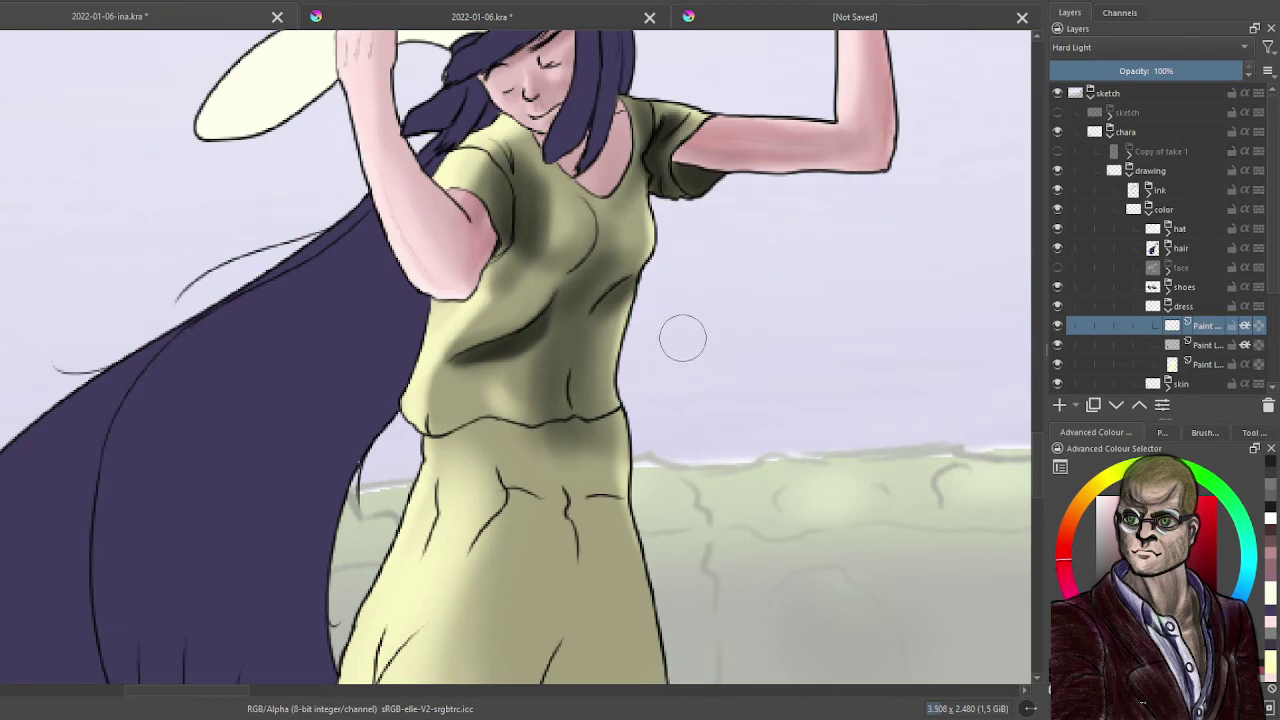
pyautogui.scroll(-5, 682, 330)
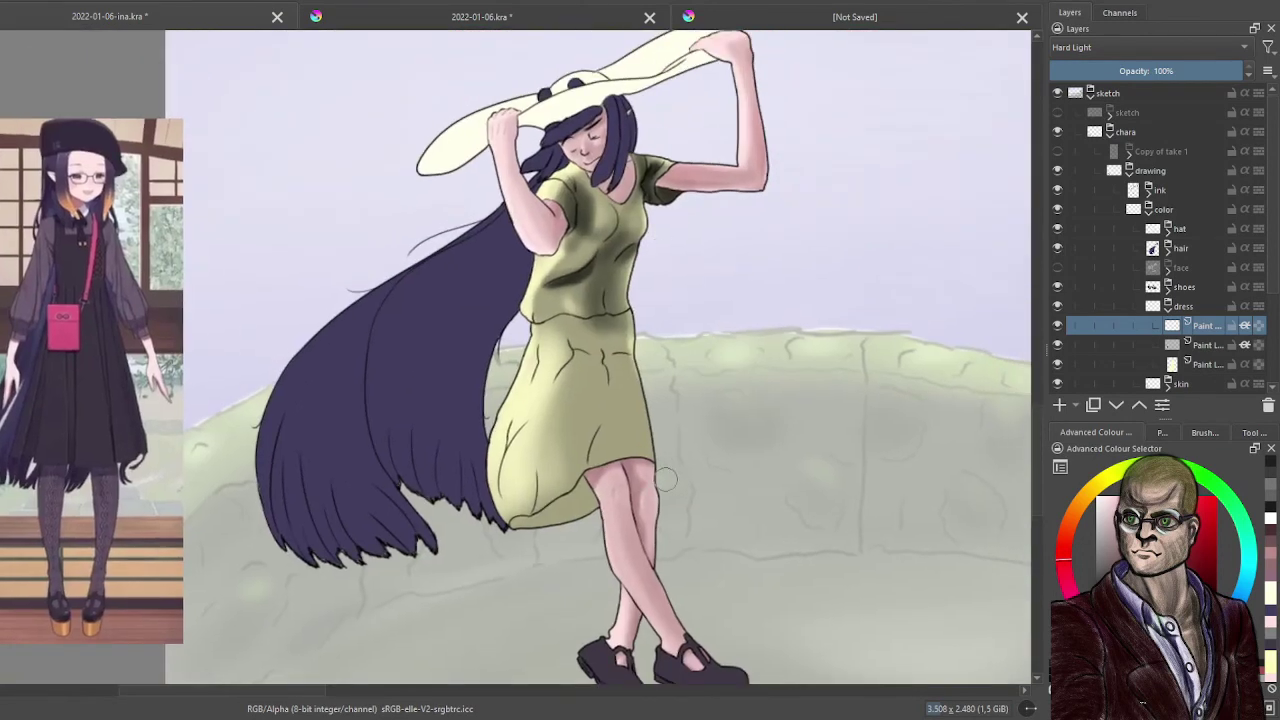
pyautogui.scroll(5, 665, 480)
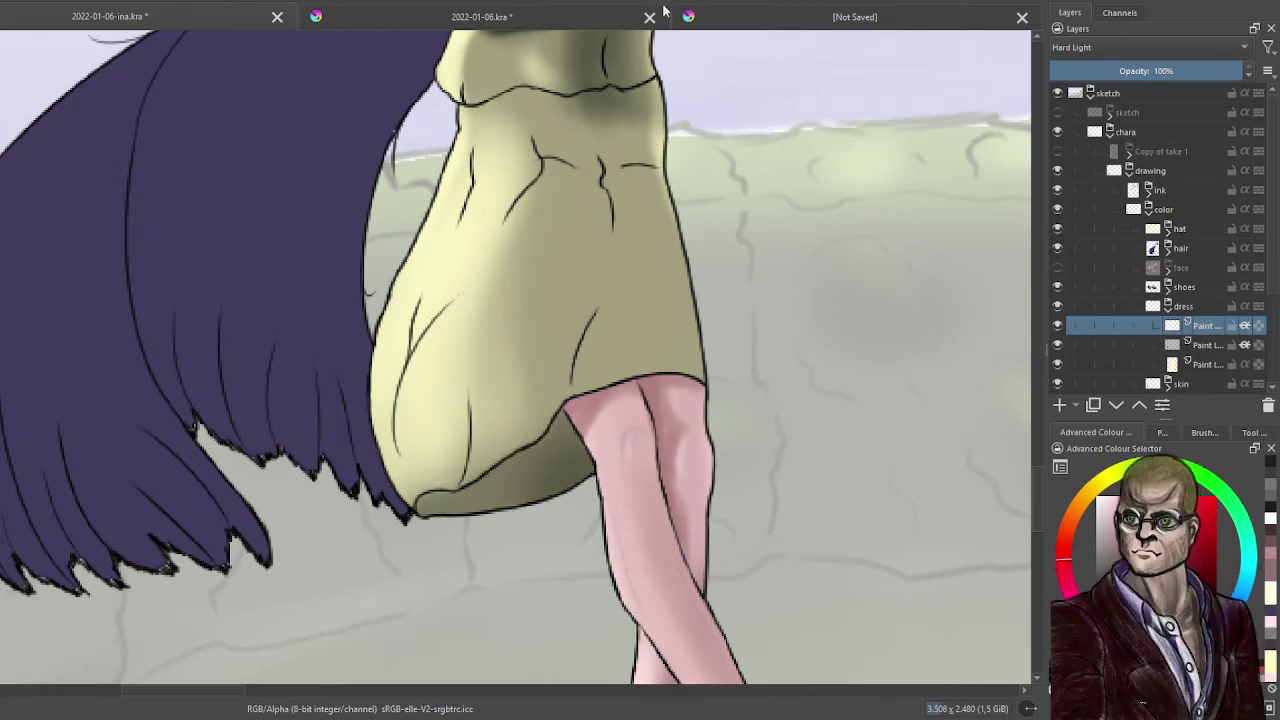
pyautogui.moveTo(580, 478)
pyautogui.mouseDown()
pyautogui.moveTo(575, 431)
pyautogui.moveTo(596, 432)
pyautogui.moveTo(533, 485)
pyautogui.moveTo(449, 527)
pyautogui.moveTo(521, 508)
pyautogui.mouseUp()
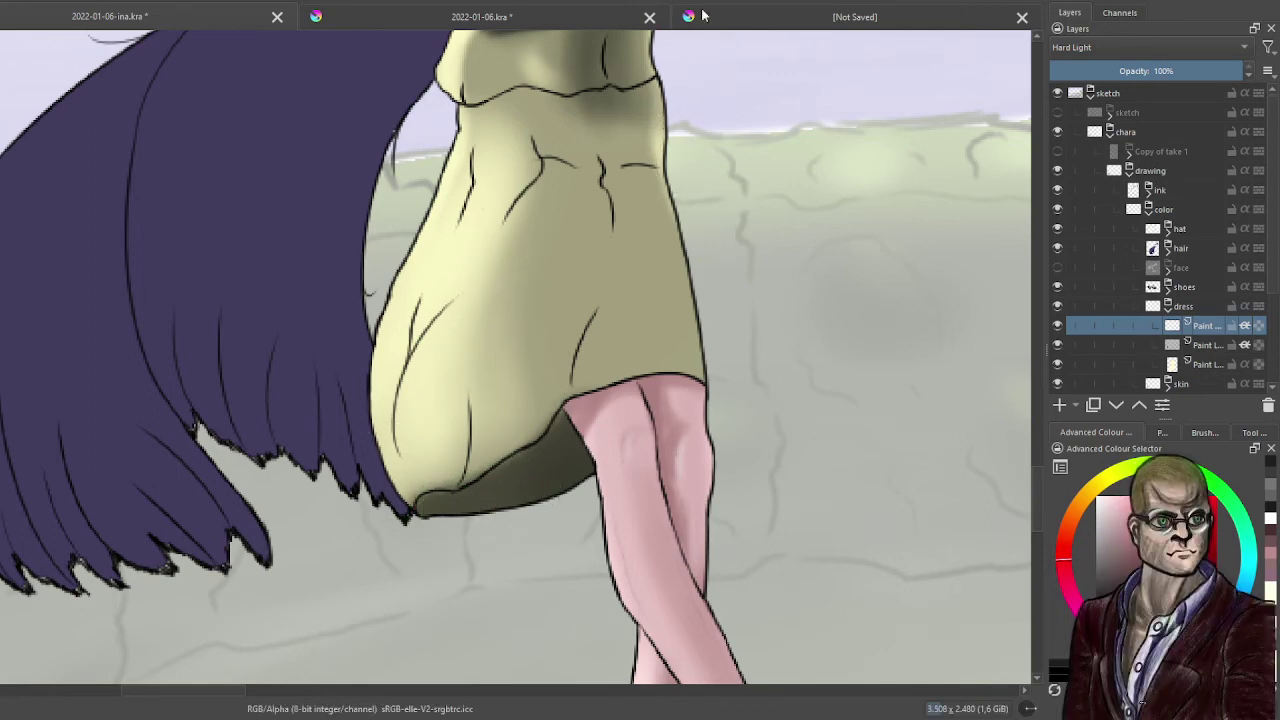
# - Erase the bodice fold and waist seam shadows from the upper Hard Light layer
pyautogui.moveTo(777, 229); pyautogui.dragTo(697, 529)
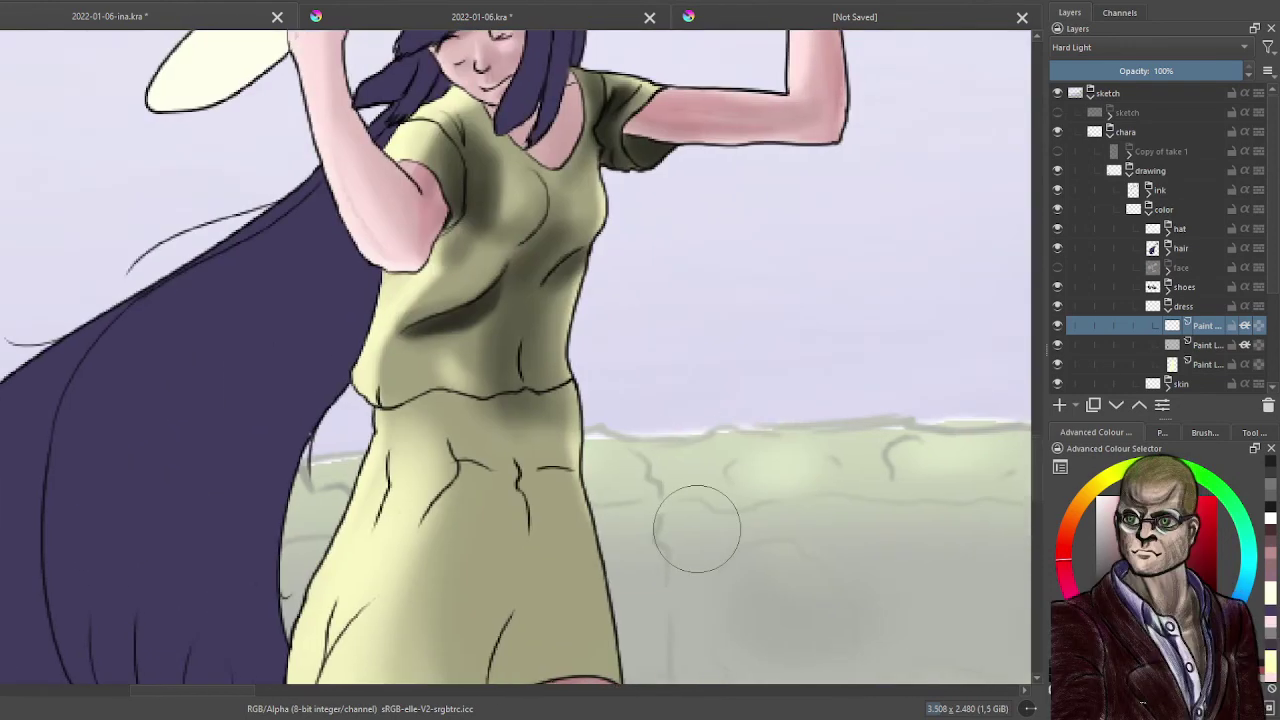
pyautogui.scroll(-2, 686, 450)
pyautogui.moveTo(671, 457); pyautogui.dragTo(657, 400)
pyautogui.scroll(1, 668, 385)
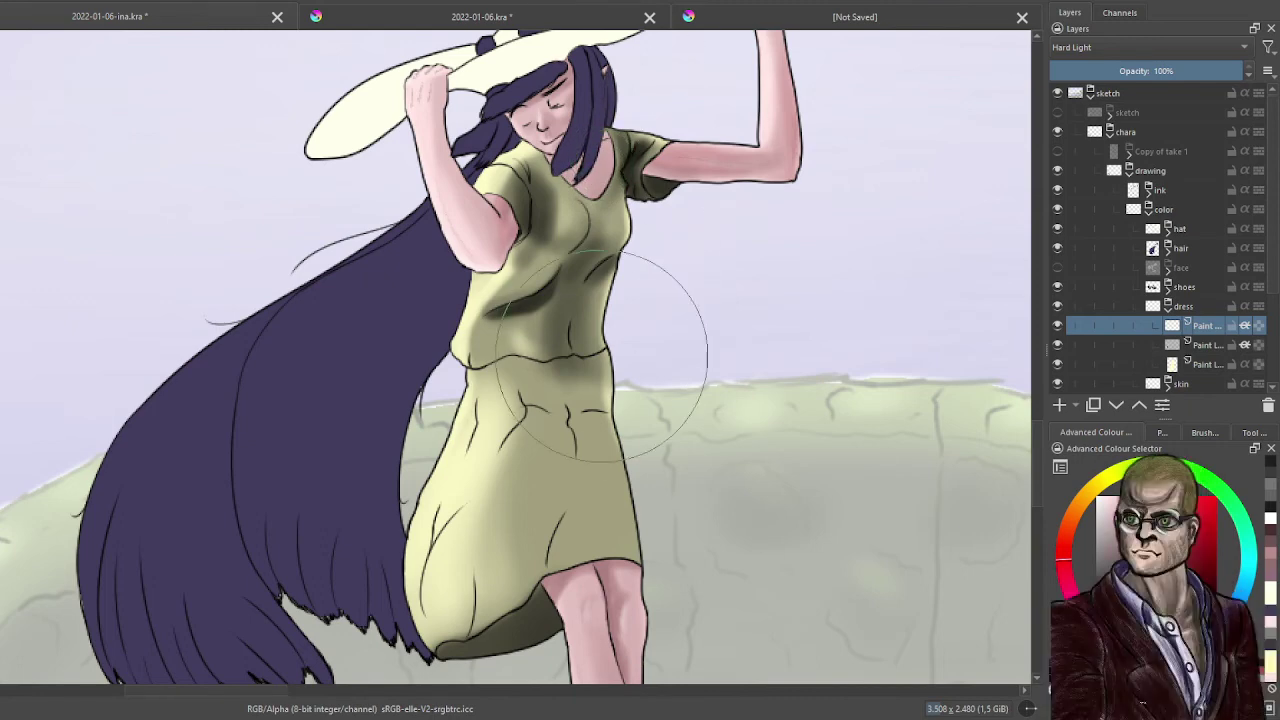
pyautogui.moveTo(597, 320)
pyautogui.mouseDown()
pyautogui.moveTo(536, 340)
pyautogui.moveTo(600, 368)
pyautogui.mouseUp()
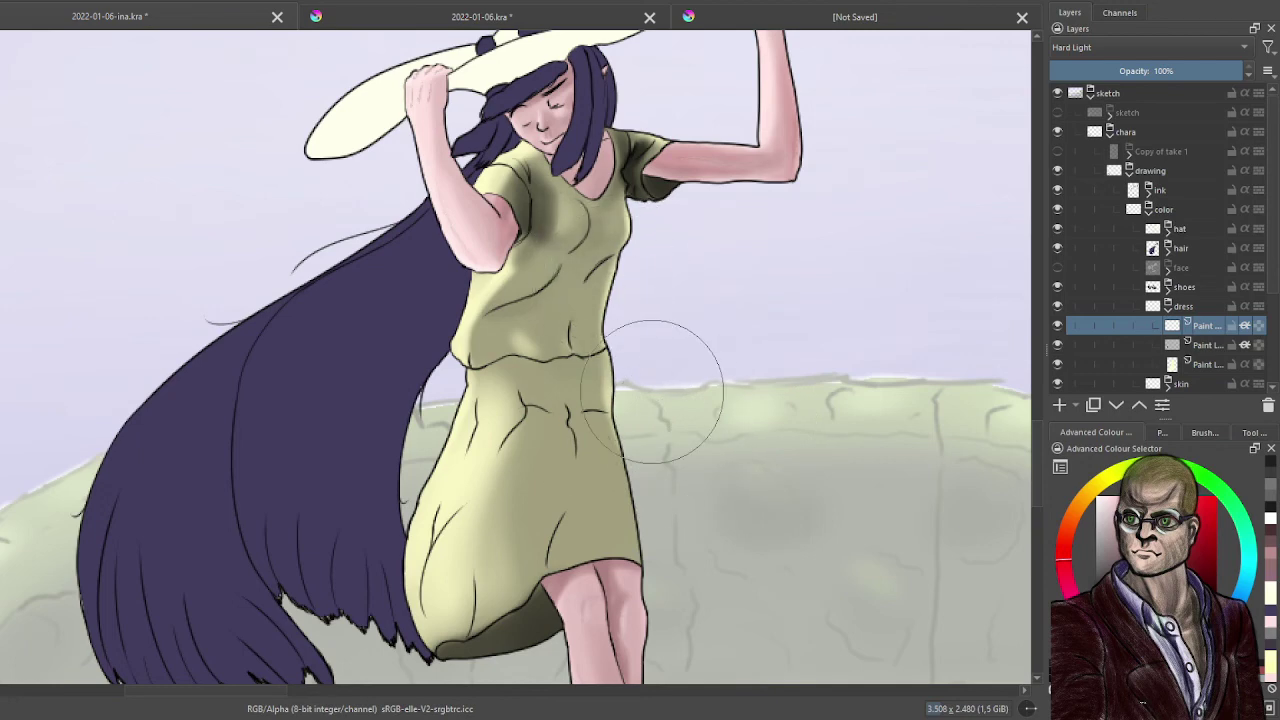
# - Soften the edge of the dark shadow between the near armpit and the bust
pyautogui.scroll(-3, 651, 391)
pyautogui.scroll(3, 680, 363)
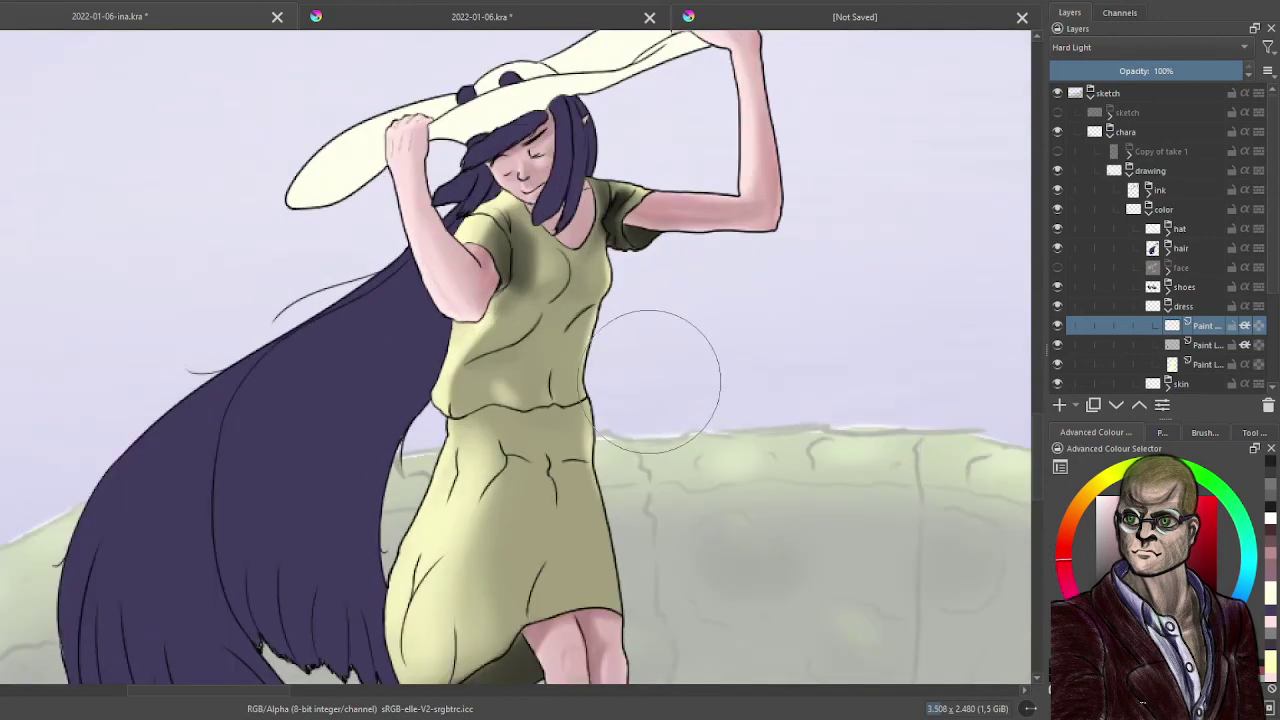
pyautogui.scroll(2, 651, 380)
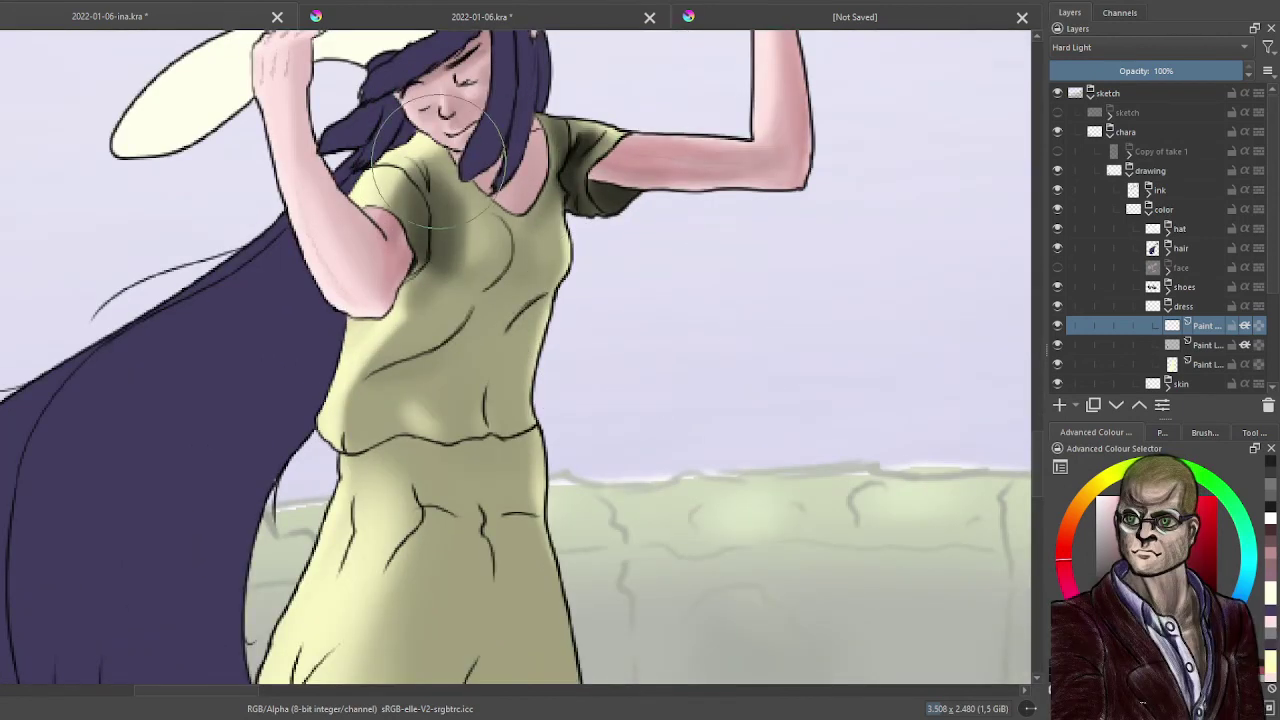
pyautogui.moveTo(440, 160)
pyautogui.mouseDown()
pyautogui.moveTo(463, 192)
pyautogui.moveTo(443, 145)
pyautogui.moveTo(514, 231)
pyautogui.mouseUp()
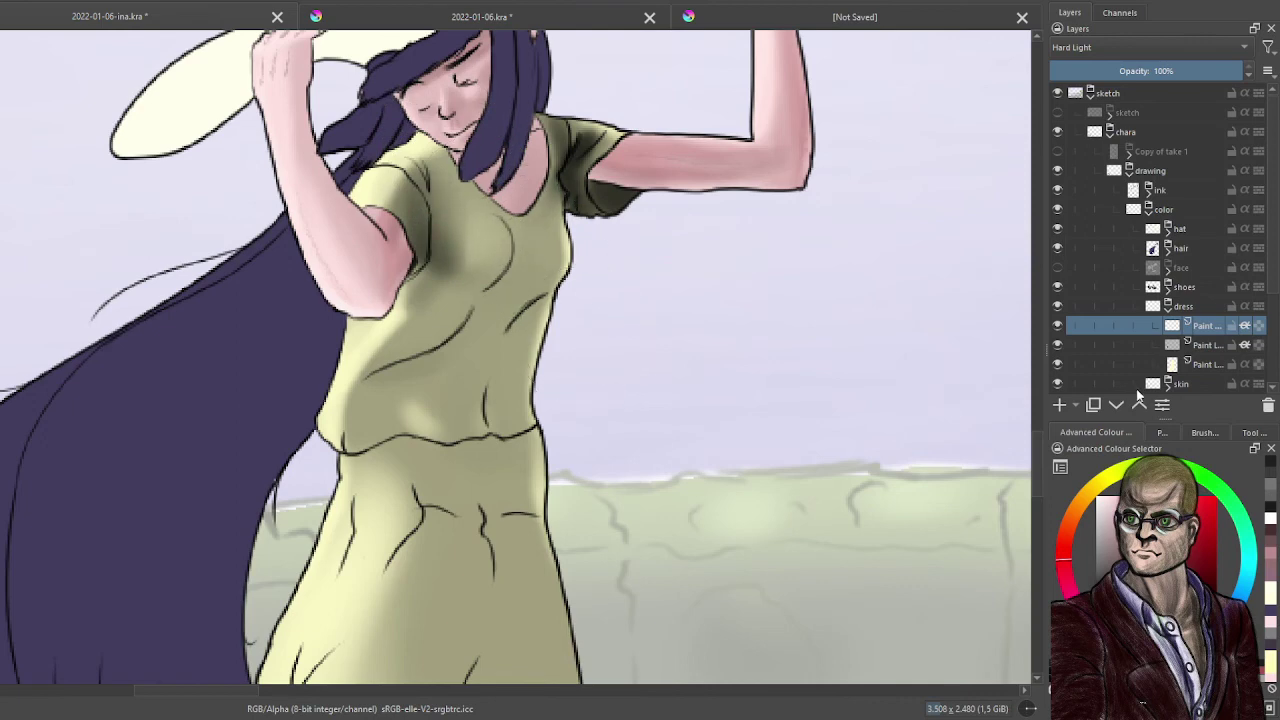
# - Add a Hard Light paint layer beneath the top dress shading layer and brush a broad shadow over the bodice and skirt
pyautogui.click(1208, 346)
pyautogui.click(1060, 405)
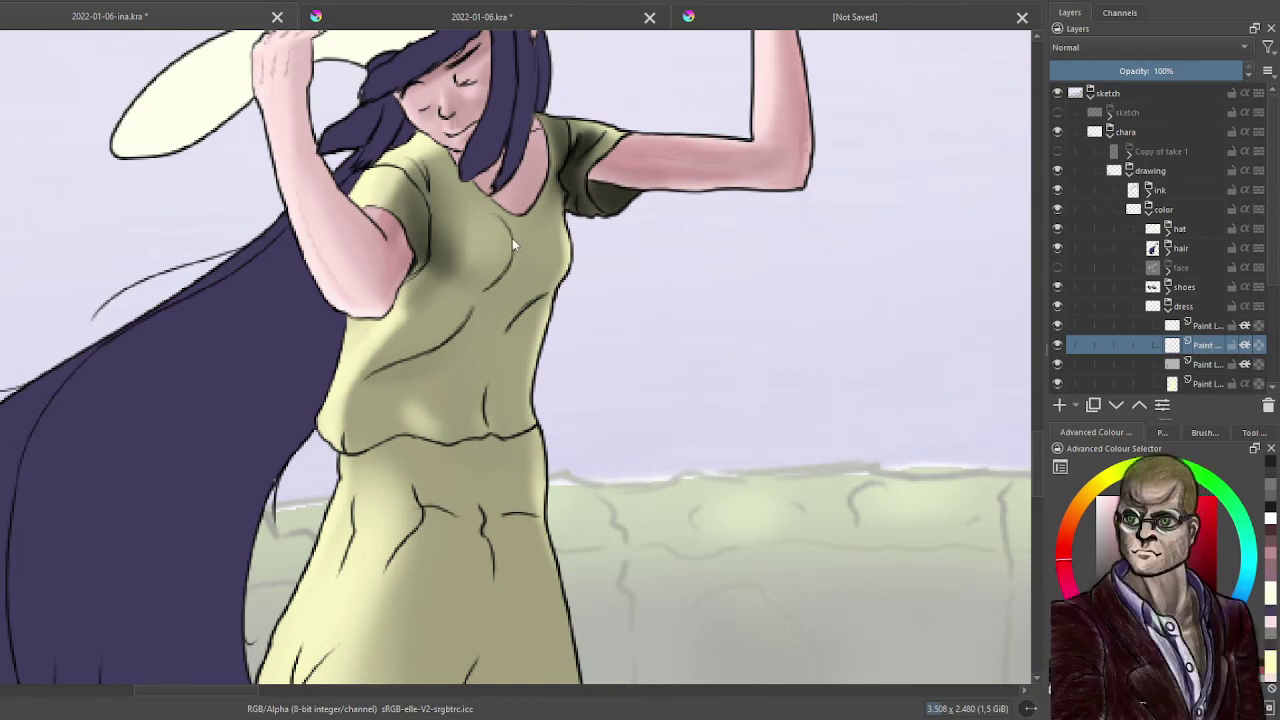
pyautogui.hotkey('alt', 'shift', 'h')
pyautogui.scroll(-3, 714, 386)
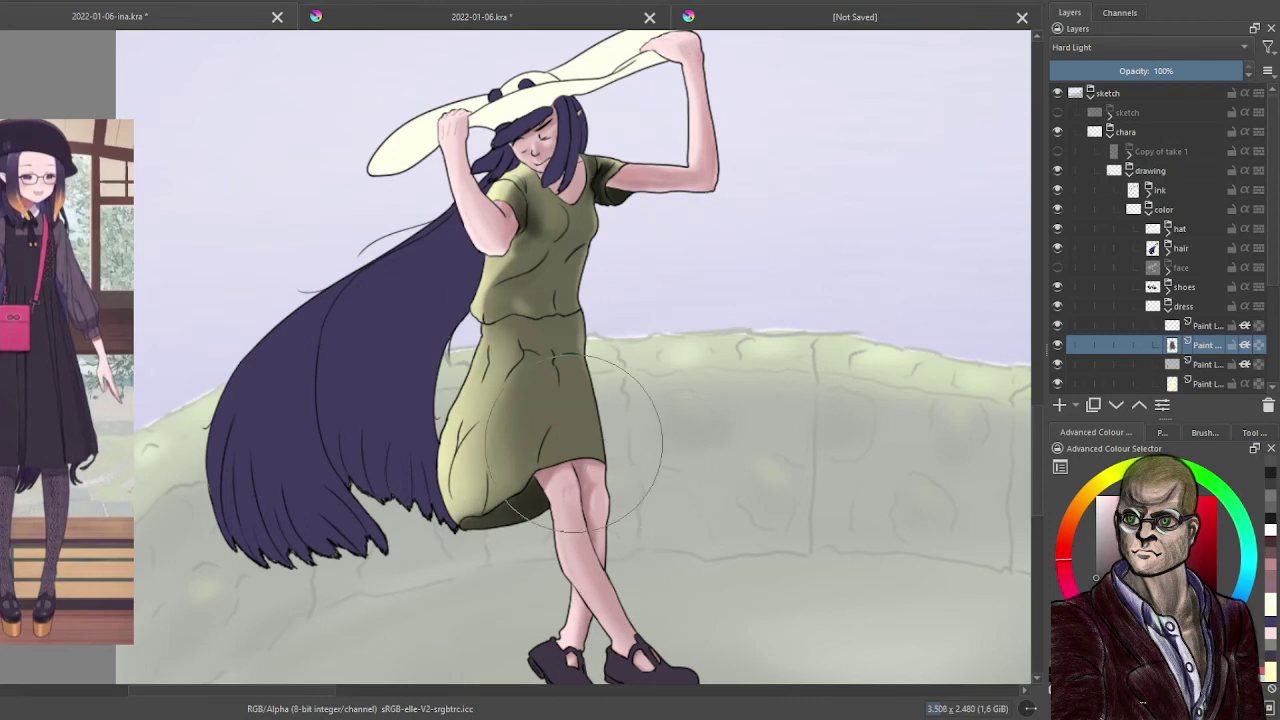
# - Lighten the heavy sleeve and armpit shadows on the top dress shading layer with a smaller brush
pyautogui.click(1212, 326)
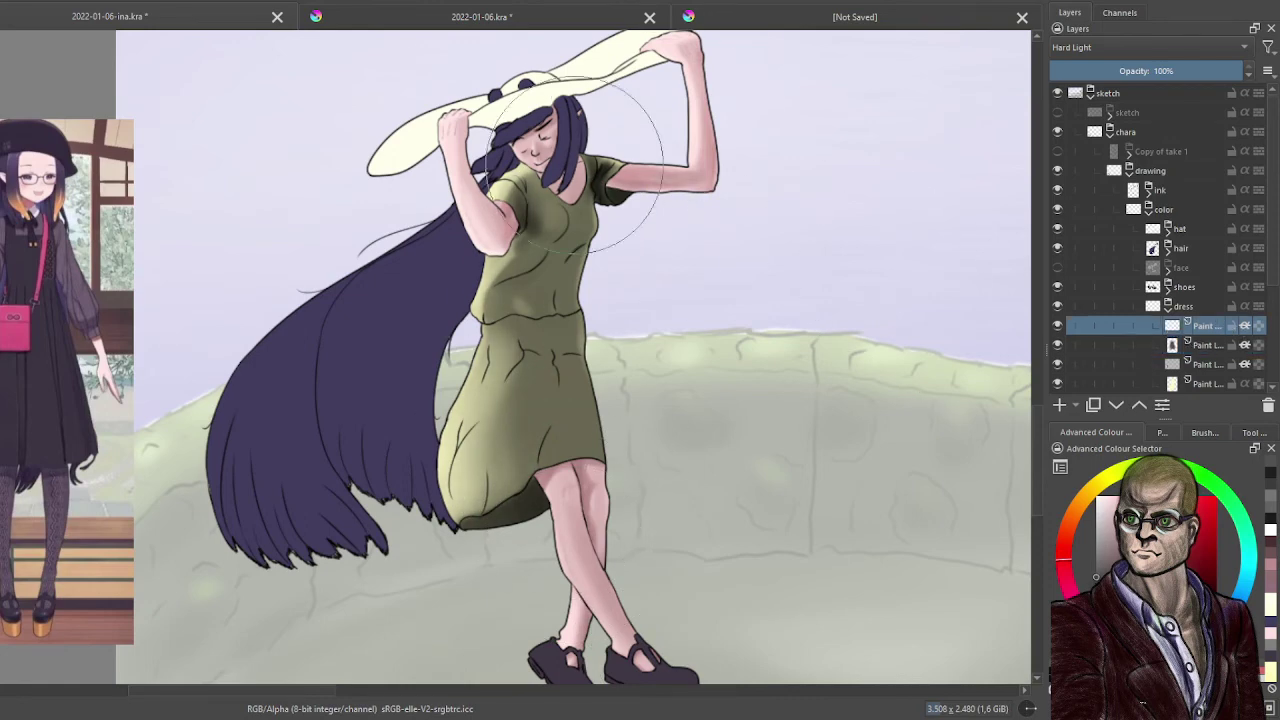
pyautogui.press('[')
pyautogui.press('[')
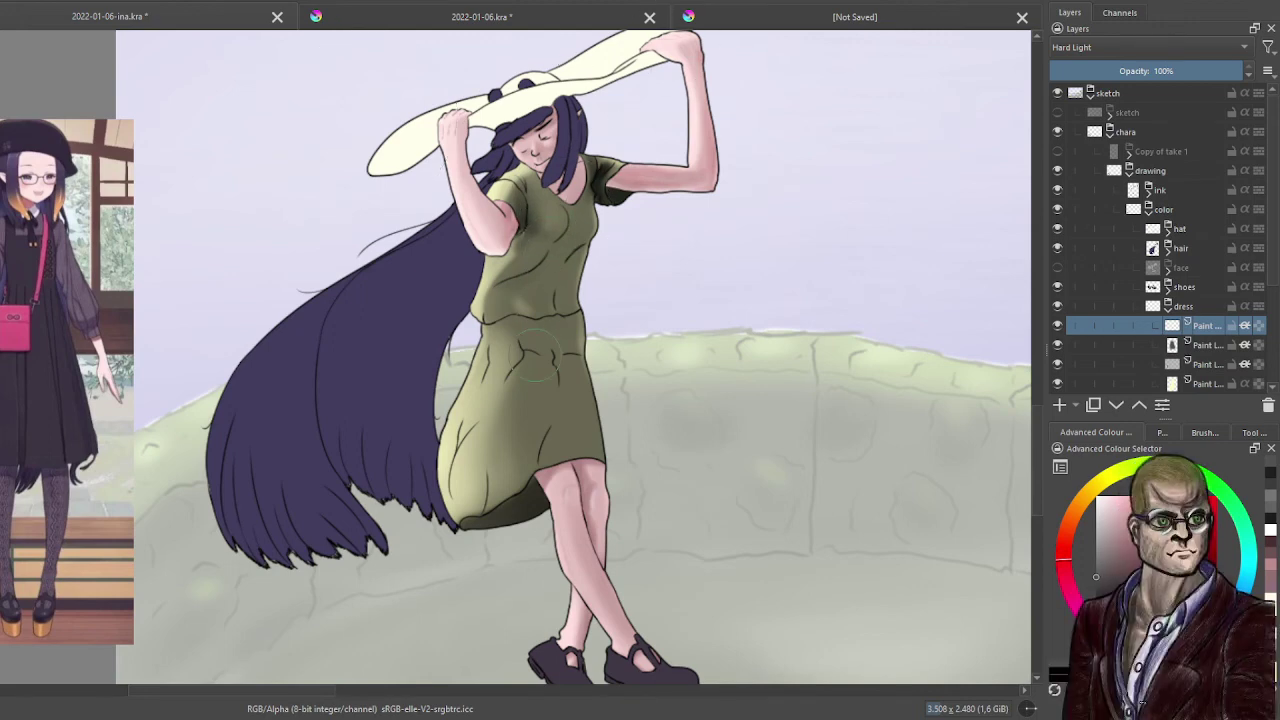
pyautogui.scroll(-3, 537, 354)
pyautogui.scroll(3, 594, 320)
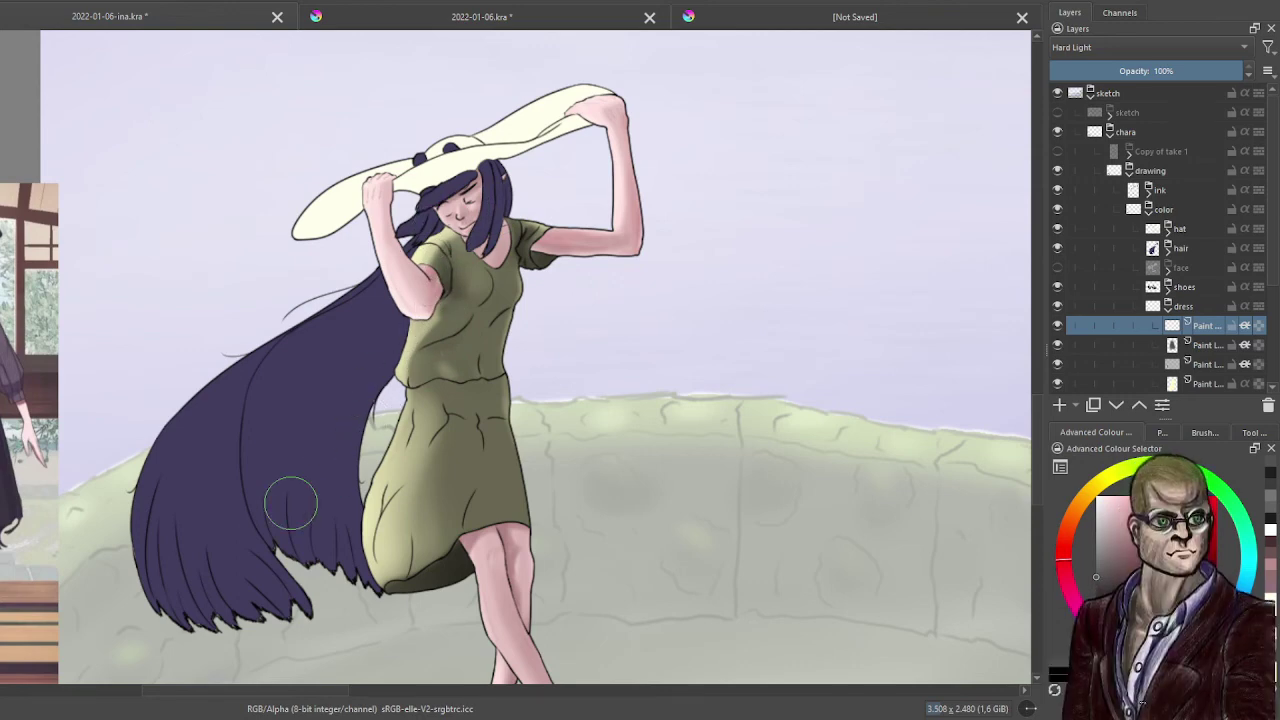
# - Examine the dress shading from afar and close up, comparing it with the top shading layer hidden and shown
pyautogui.scroll(-2, 291, 503)
pyautogui.moveTo(406, 445); pyautogui.dragTo(594, 436)
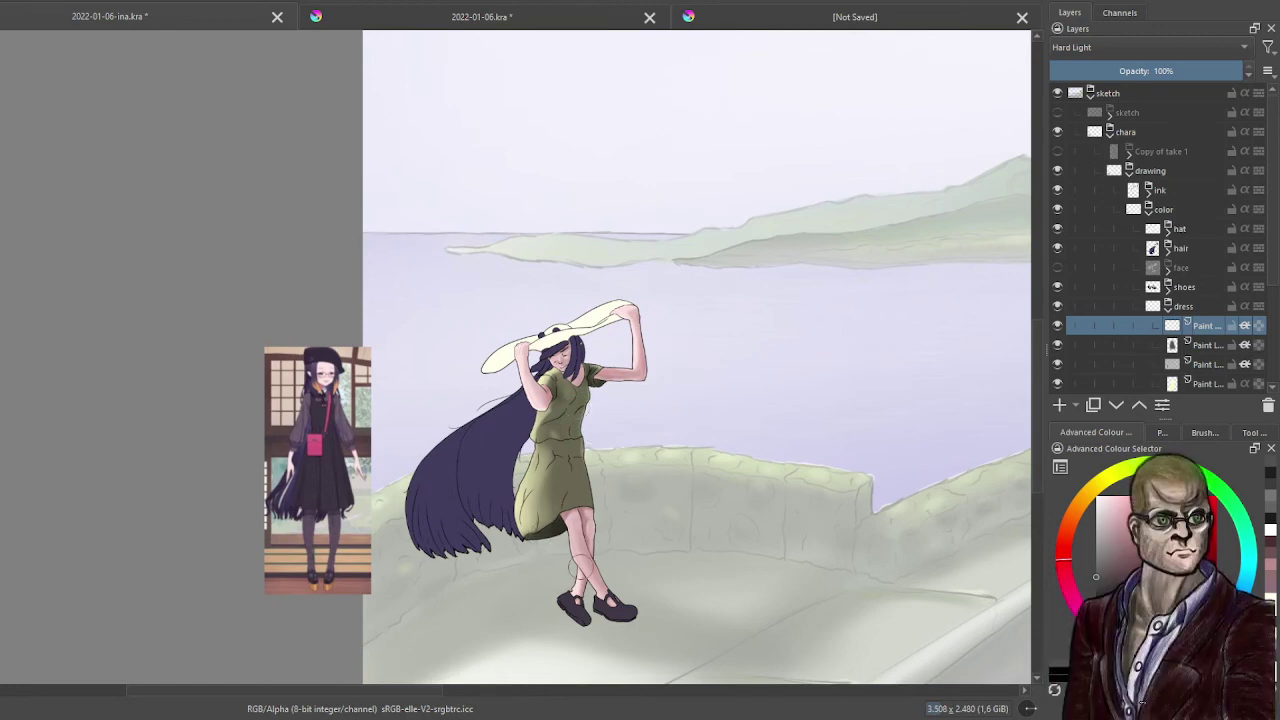
pyautogui.moveTo(597, 342); pyautogui.dragTo(623, 302)
pyautogui.scroll(3, 620, 340)
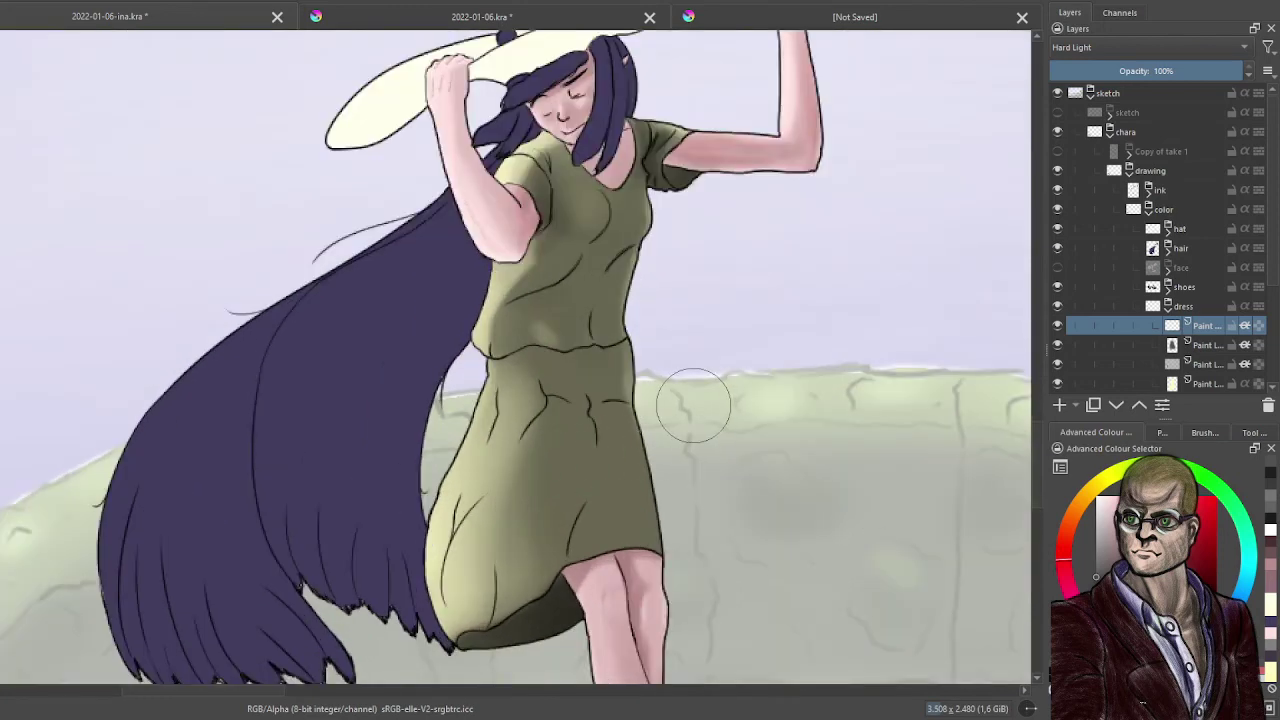
pyautogui.moveTo(740, 432); pyautogui.dragTo(793, 340)
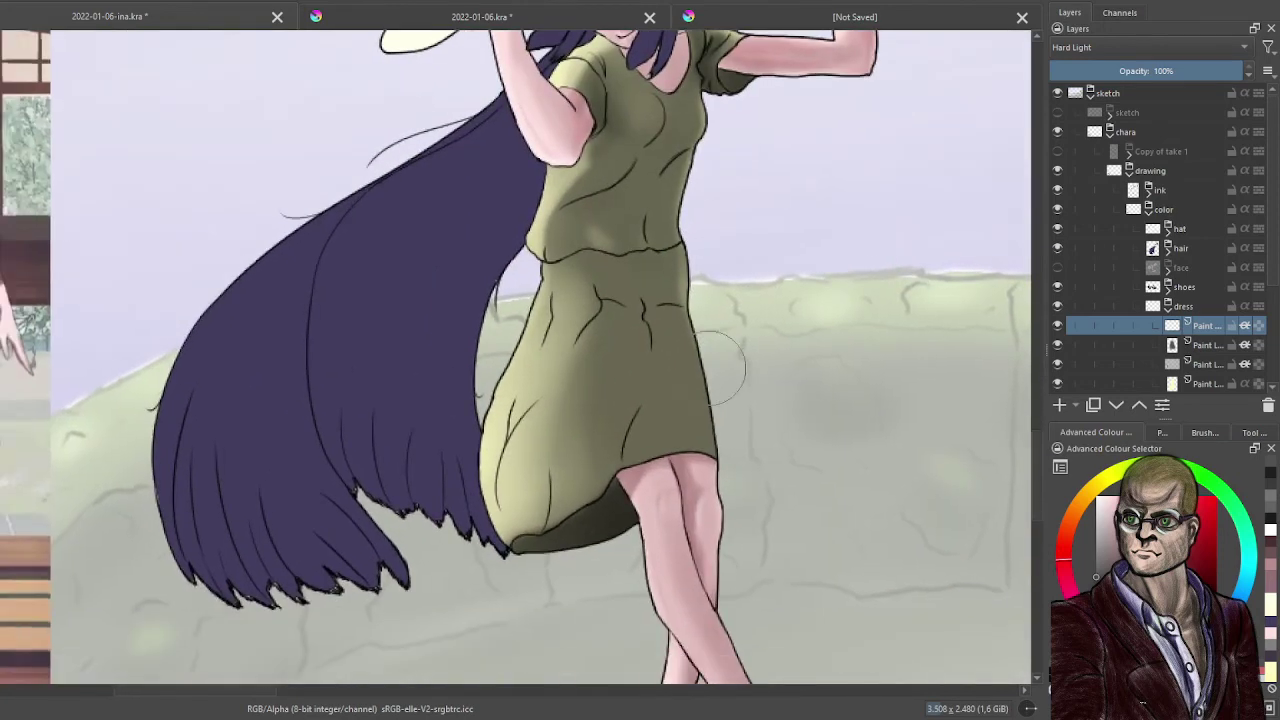
pyautogui.click(1188, 348)
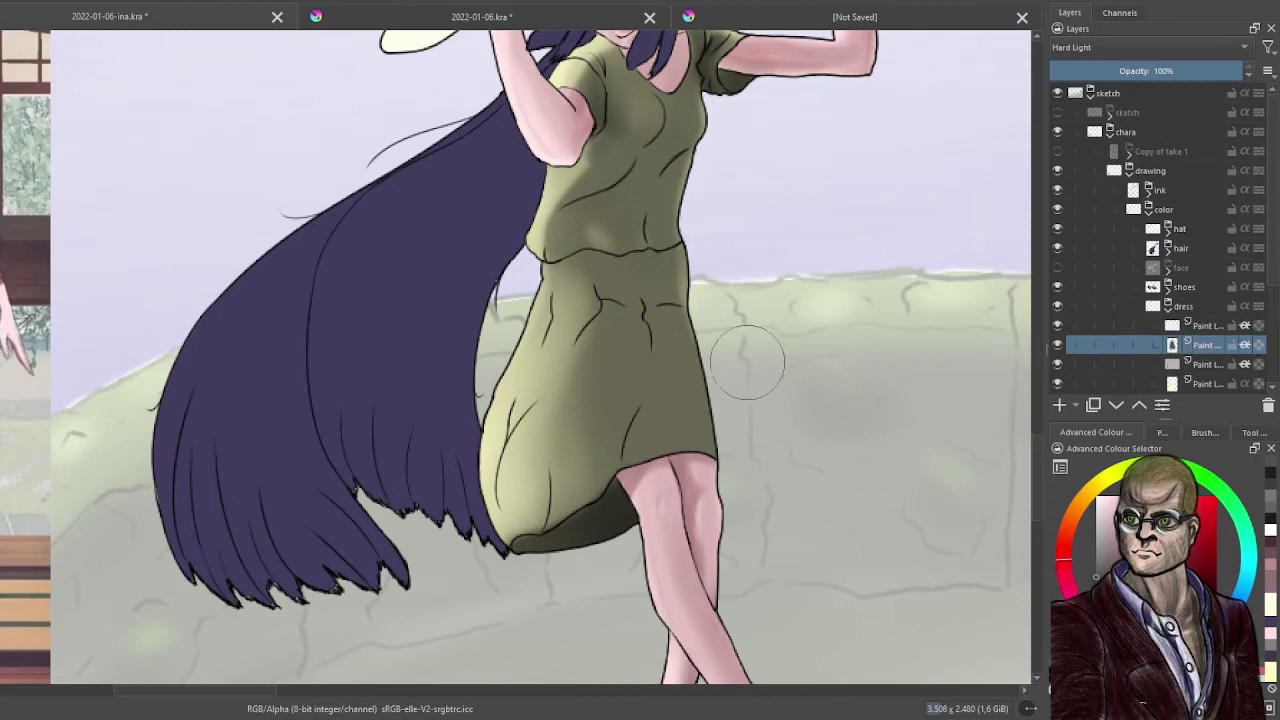
pyautogui.scroll(1, 740, 360)
pyautogui.click(1160, 327)
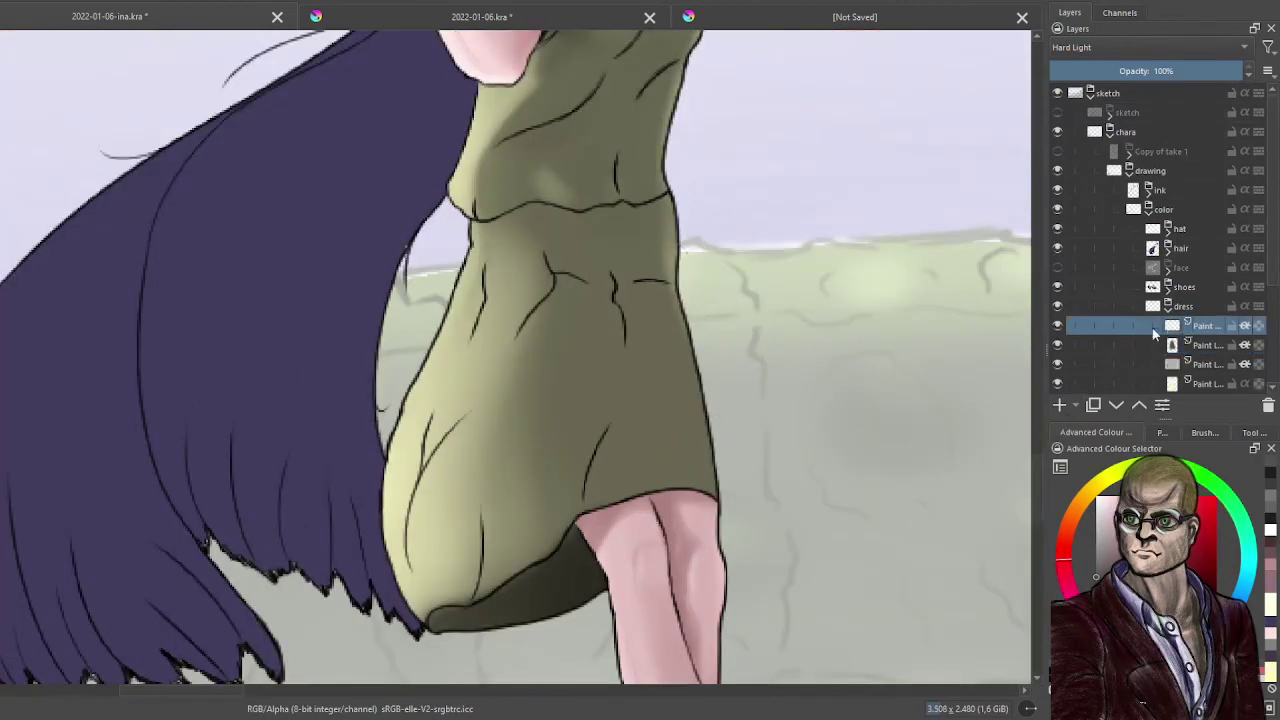
pyautogui.click(1060, 330)
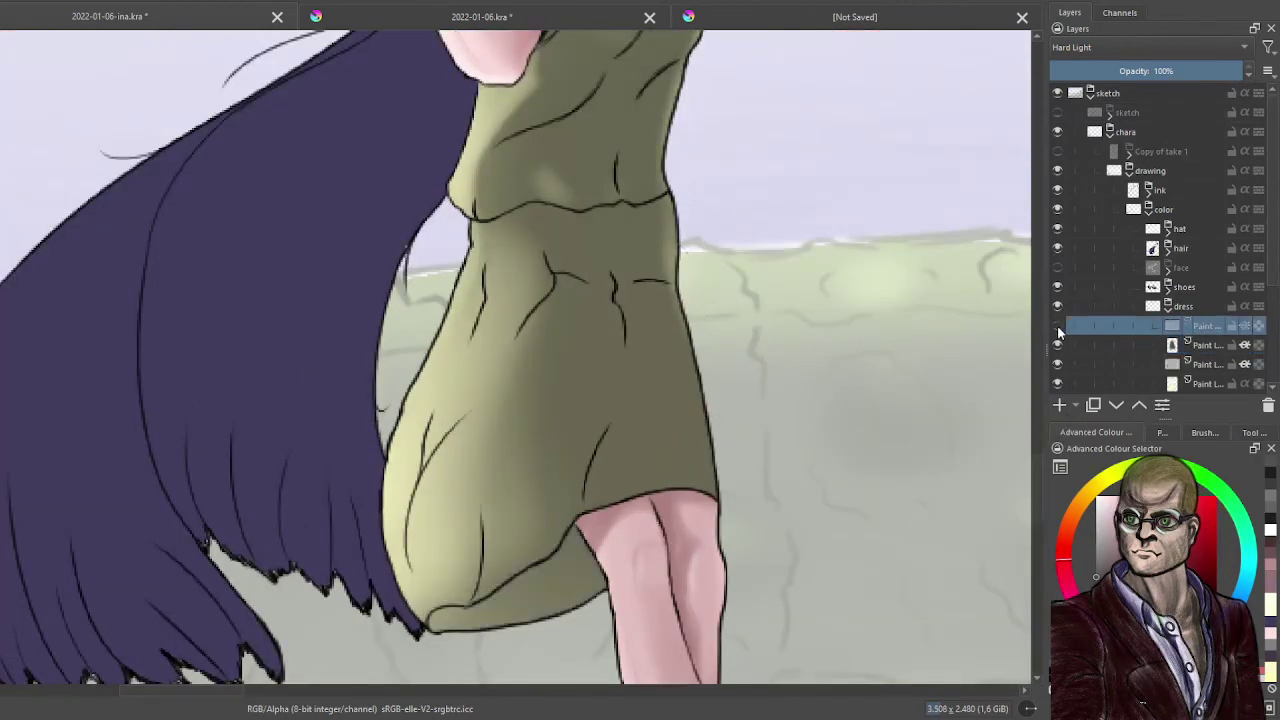
pyautogui.click(1058, 328)
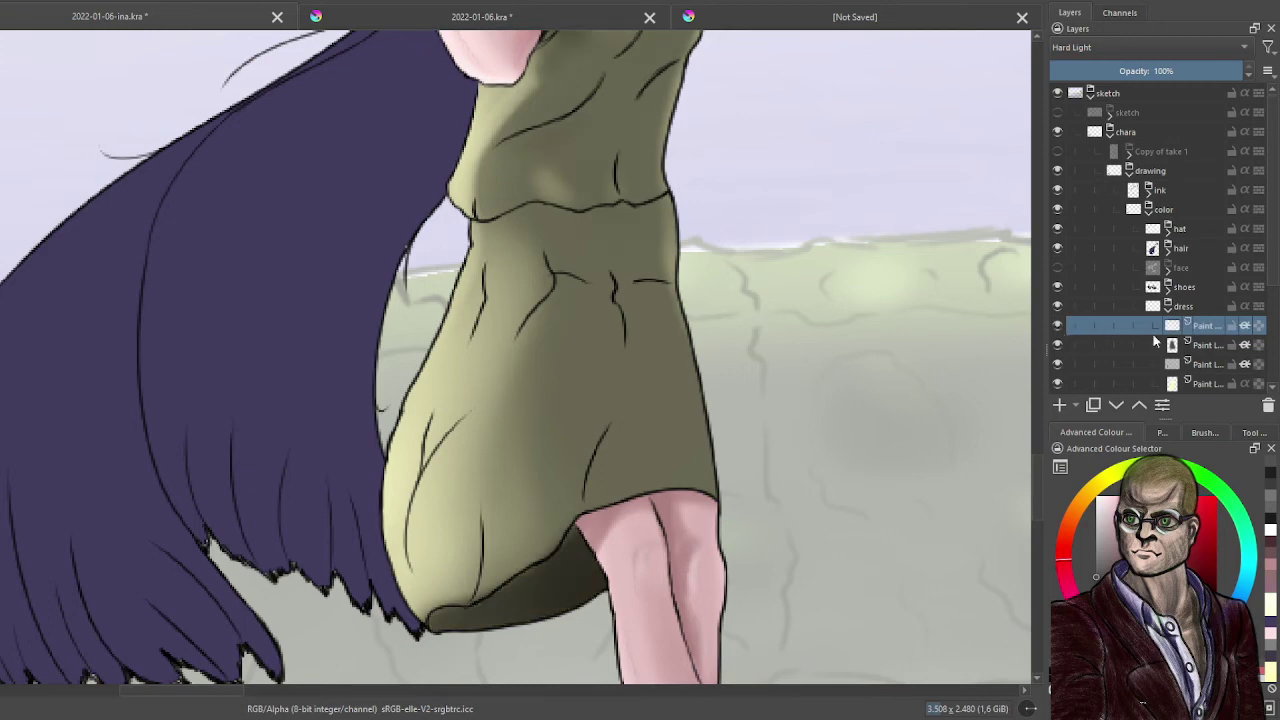
# - Hide and show the two shading layers beneath the active dress layer to compare their effect
pyautogui.click(1059, 365)
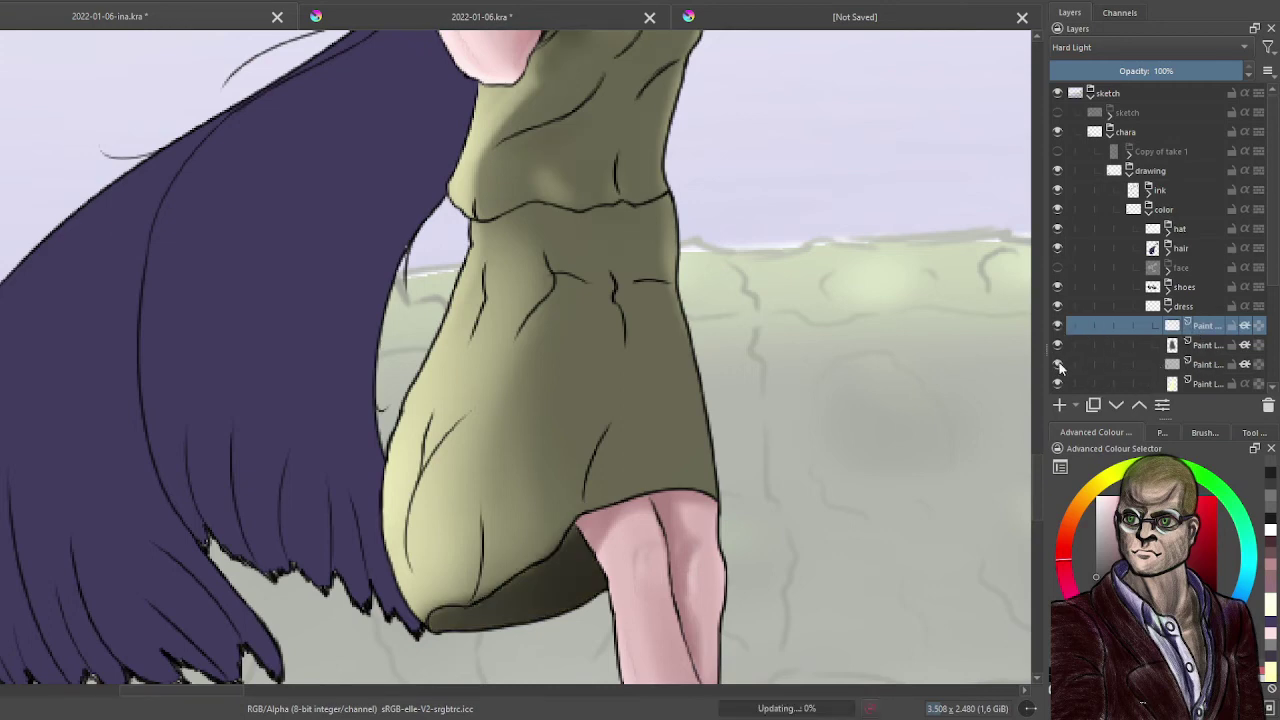
pyautogui.click(1060, 366)
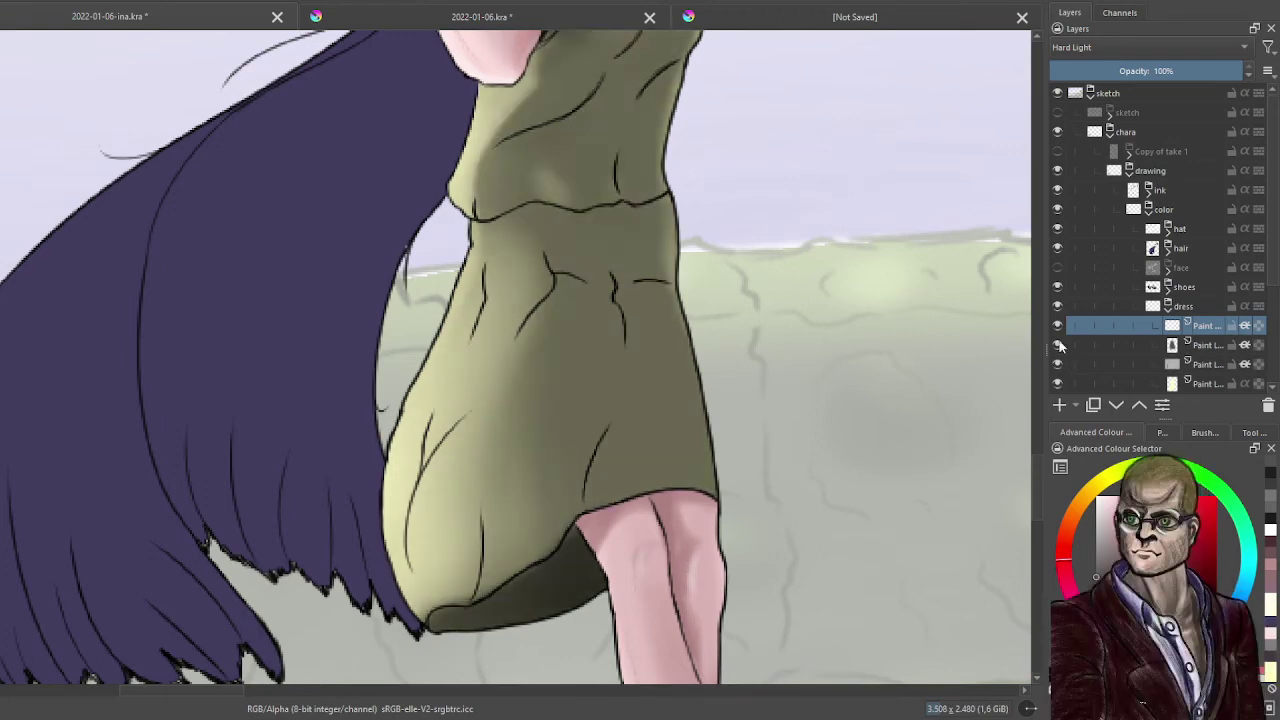
pyautogui.click(1059, 342)
pyautogui.click(1059, 343)
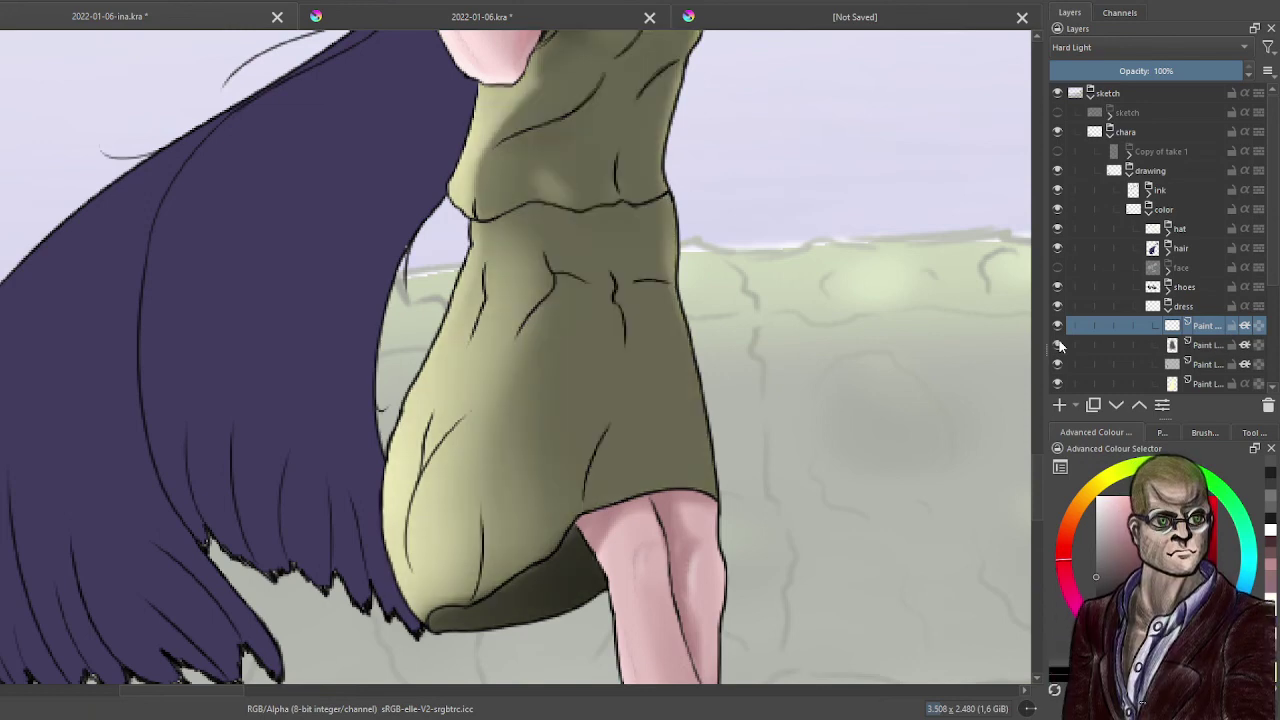
# - On the second layer of the dress group, shade the folds below the waist on the skirt's left side
pyautogui.click(1199, 346)
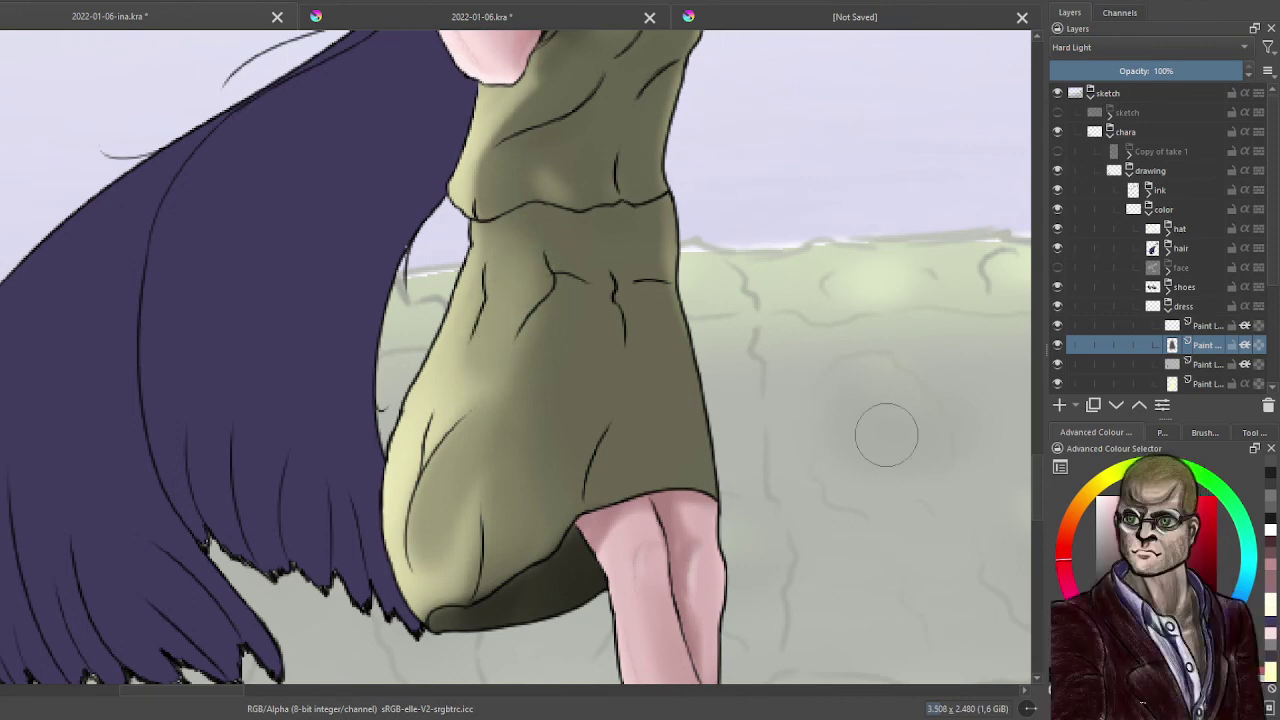
pyautogui.moveTo(504, 272); pyautogui.dragTo(464, 396)
pyautogui.moveTo(544, 290); pyautogui.dragTo(484, 300)
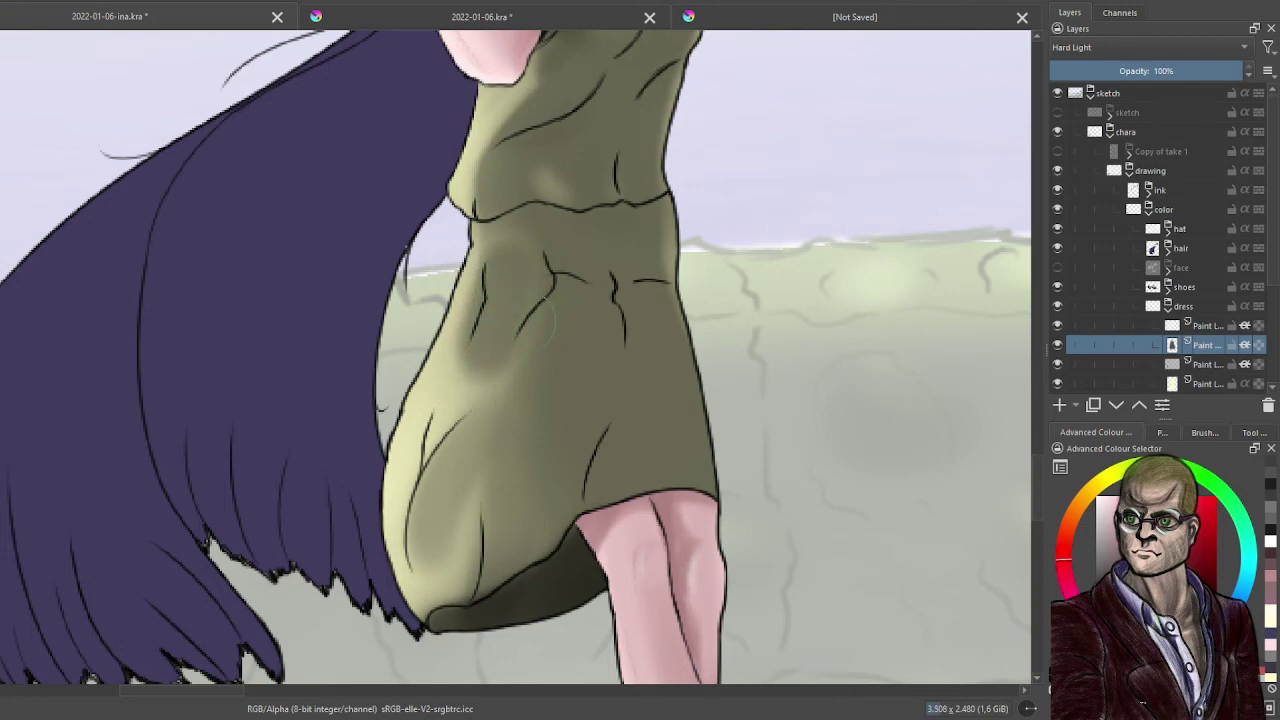
pyautogui.moveTo(523, 322); pyautogui.dragTo(512, 340)
pyautogui.moveTo(536, 295)
pyautogui.mouseDown()
pyautogui.moveTo(506, 350)
pyautogui.moveTo(467, 383)
pyautogui.mouseUp()
pyautogui.moveTo(460, 256); pyautogui.dragTo(446, 322)
pyautogui.moveTo(461, 278); pyautogui.dragTo(443, 352)
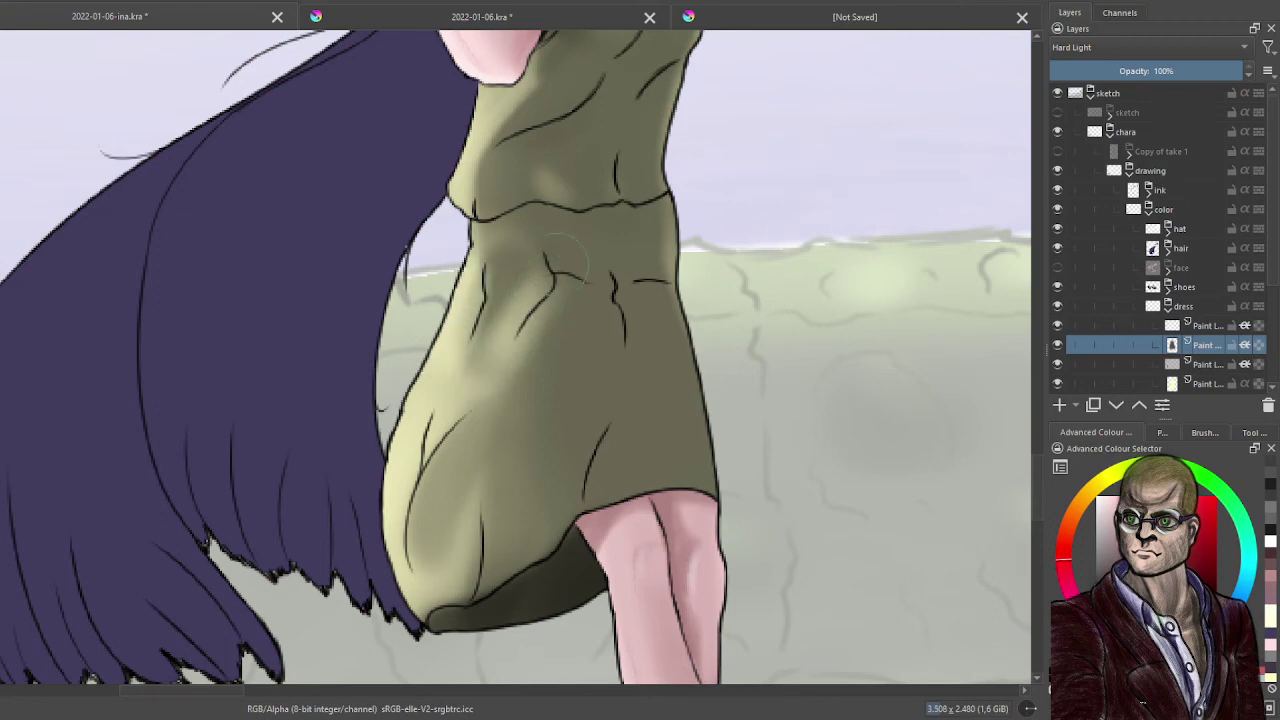
pyautogui.moveTo(539, 332); pyautogui.dragTo(513, 382)
pyautogui.moveTo(560, 305)
pyautogui.mouseDown()
pyautogui.moveTo(517, 385)
pyautogui.moveTo(483, 397)
pyautogui.mouseUp()
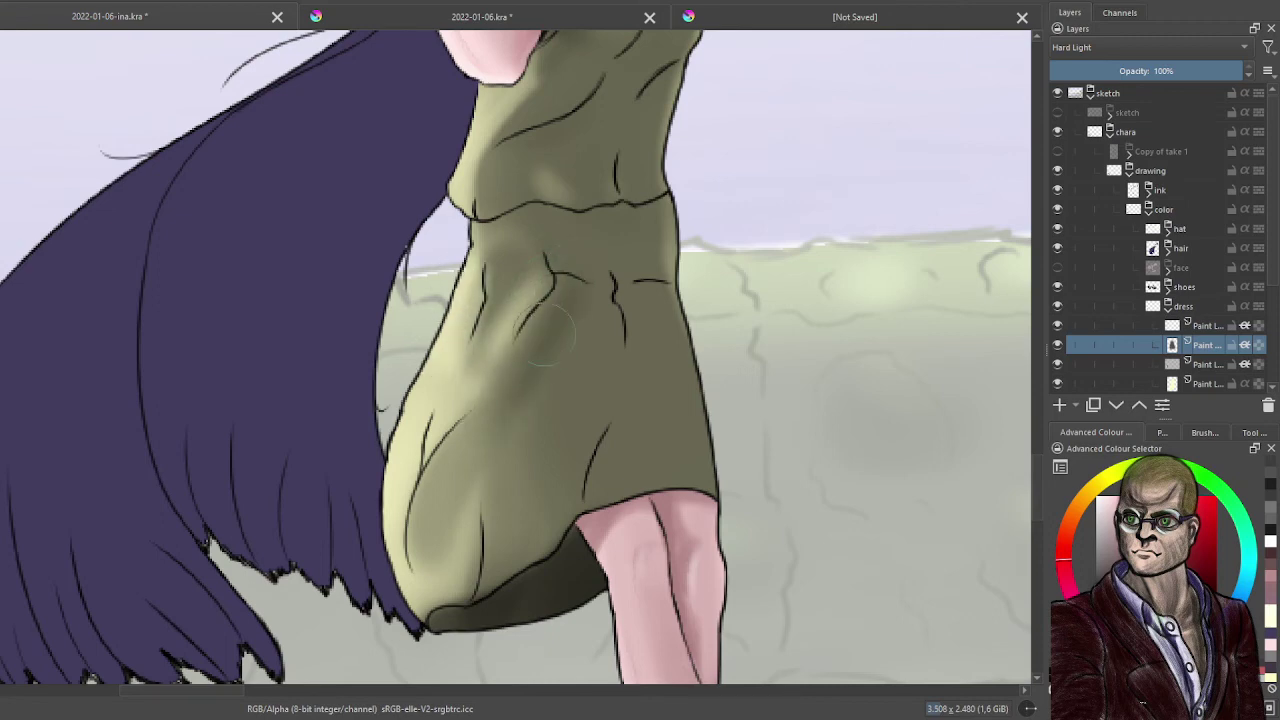
pyautogui.hotkey('ctrl', 'z')
pyautogui.hotkey('ctrl', 'z')
pyautogui.hotkey('ctrl', 'z')
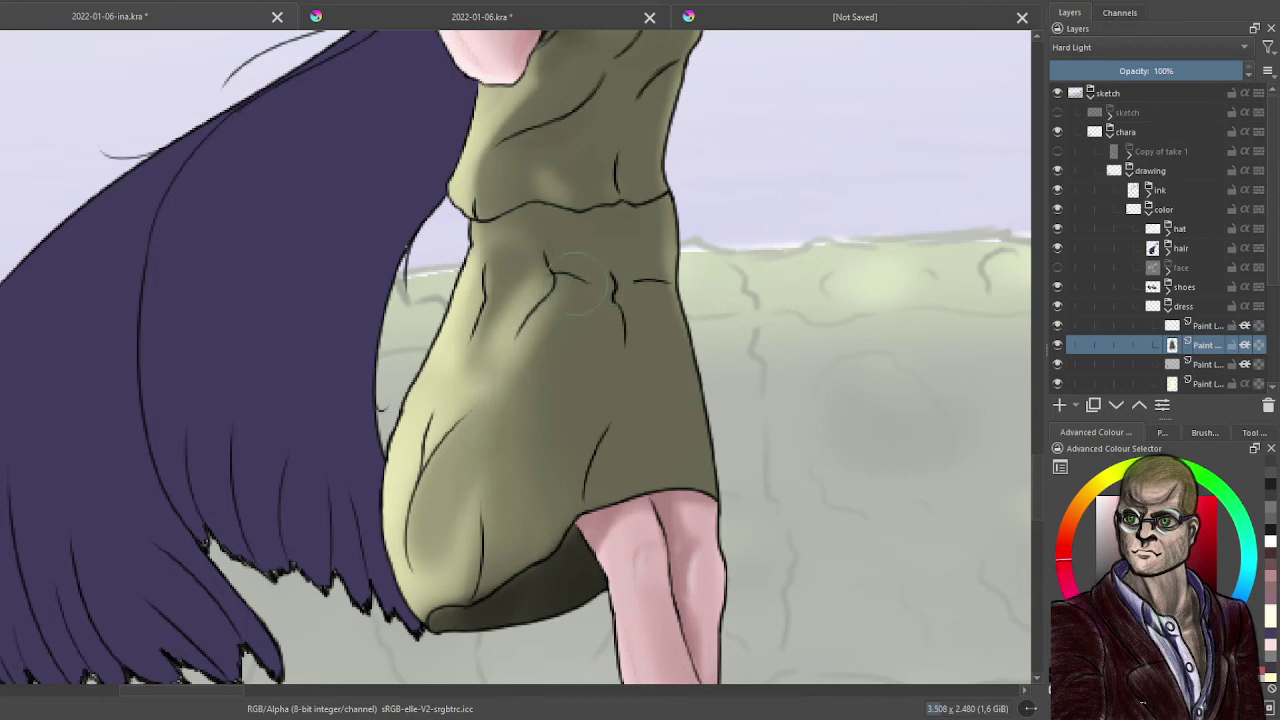
# - Paint soft light and shadow along the skirt's left folds, from below the waist down to the hip creases
pyautogui.moveTo(548, 312); pyautogui.dragTo(476, 408)
pyautogui.moveTo(558, 300); pyautogui.dragTo(462, 372)
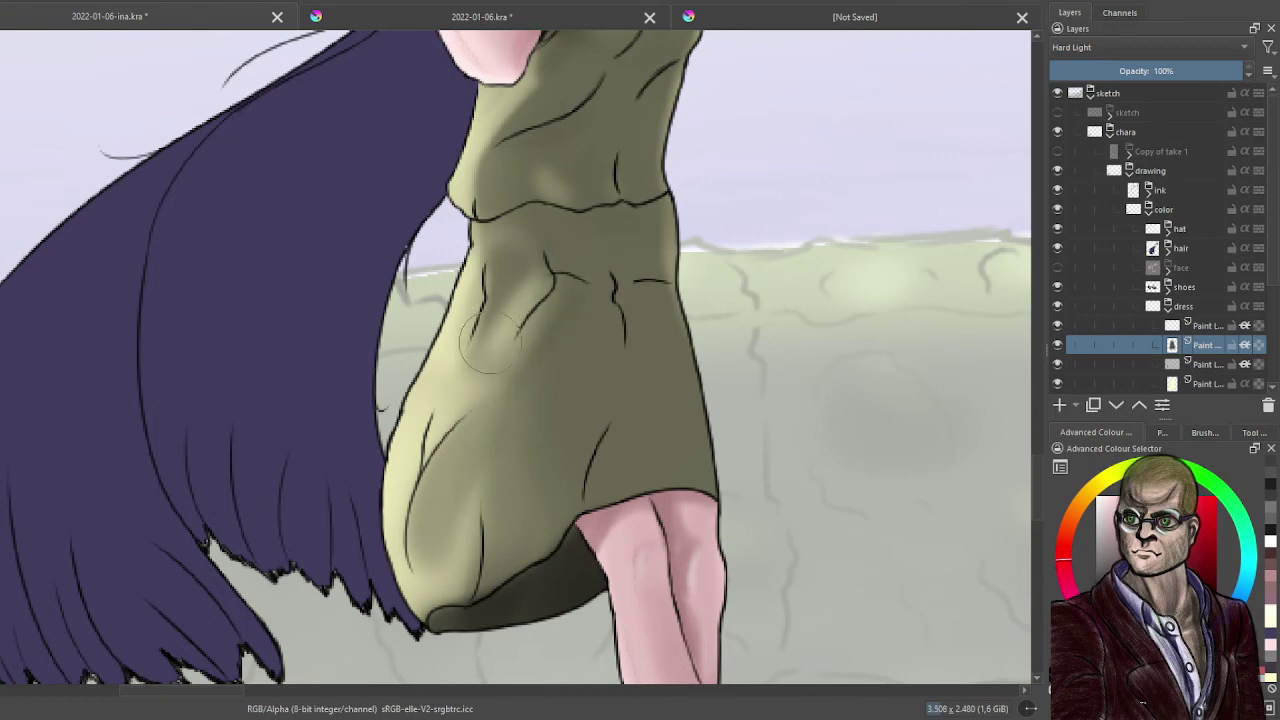
pyautogui.moveTo(505, 315); pyautogui.dragTo(420, 408)
pyautogui.moveTo(470, 300)
pyautogui.mouseDown()
pyautogui.moveTo(514, 358)
pyautogui.moveTo(450, 422)
pyautogui.mouseUp()
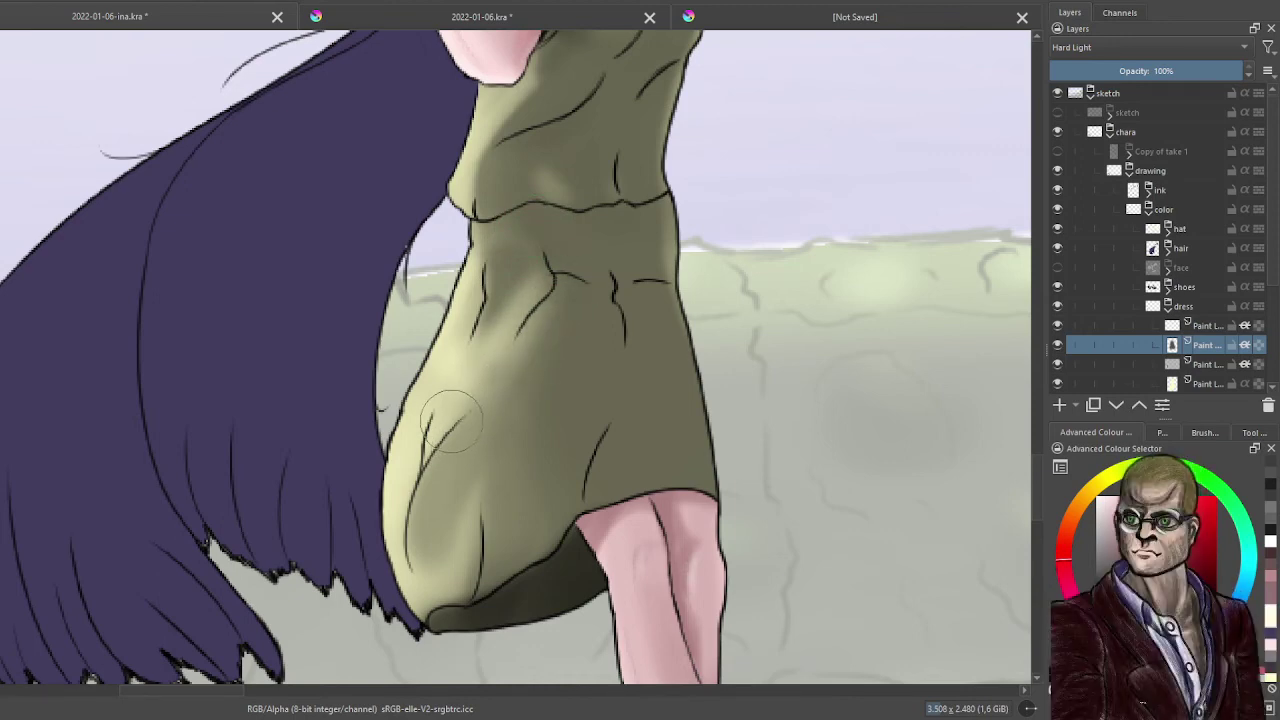
pyautogui.moveTo(444, 412); pyautogui.dragTo(400, 478)
pyautogui.moveTo(416, 392); pyautogui.dragTo(393, 466)
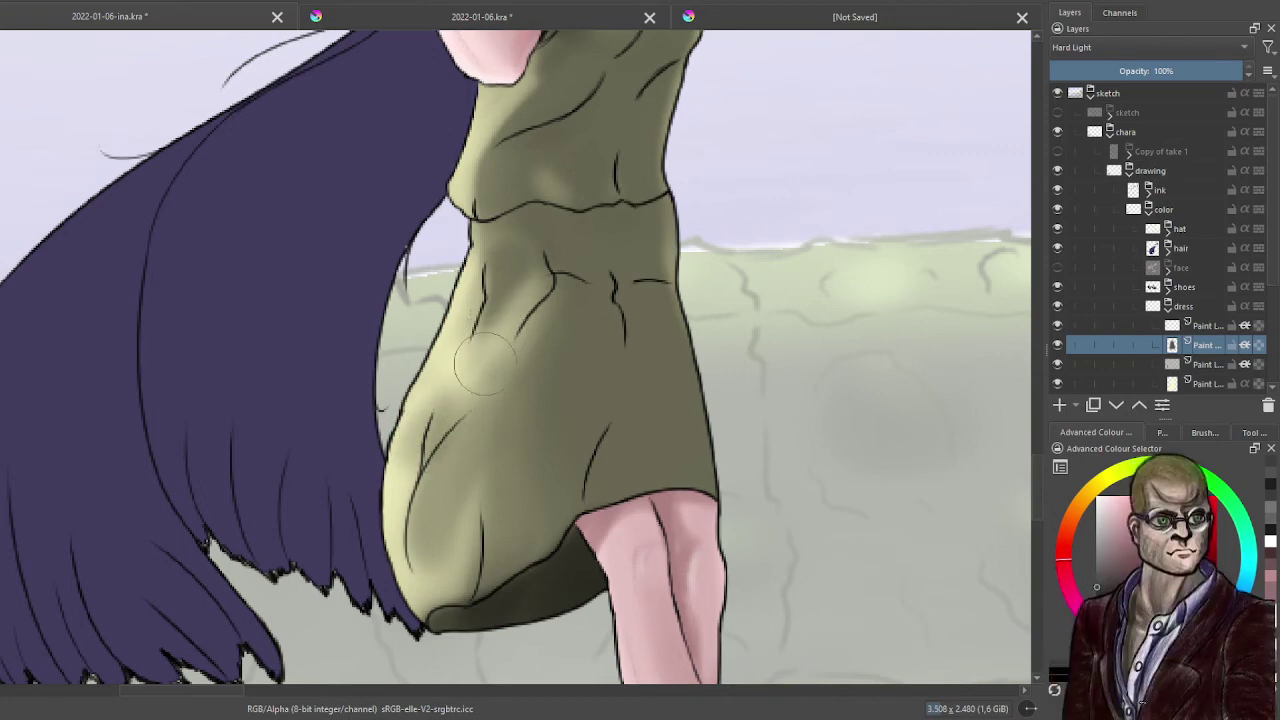
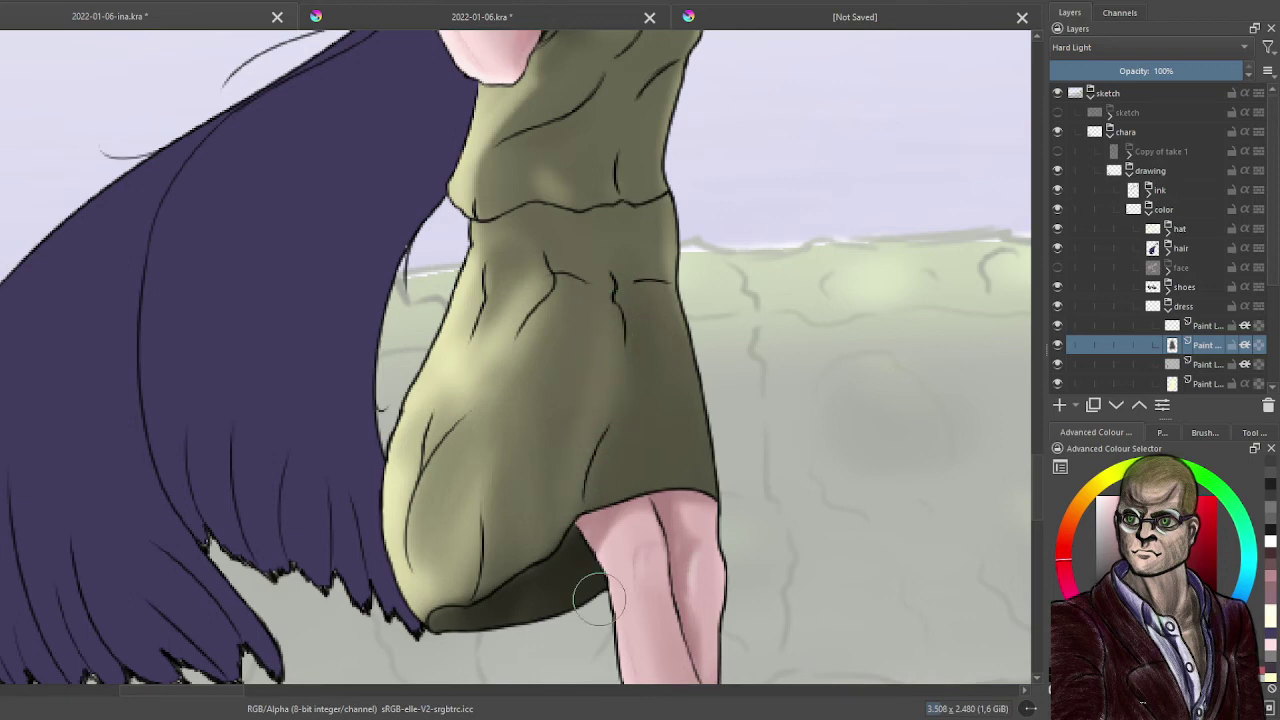
# - Collapse the dress group, expand the shoes group and add an alpha-inheriting paint layer above its base layer
pyautogui.scroll(-6, 598, 597)
pyautogui.scroll(-3, 679, 491)
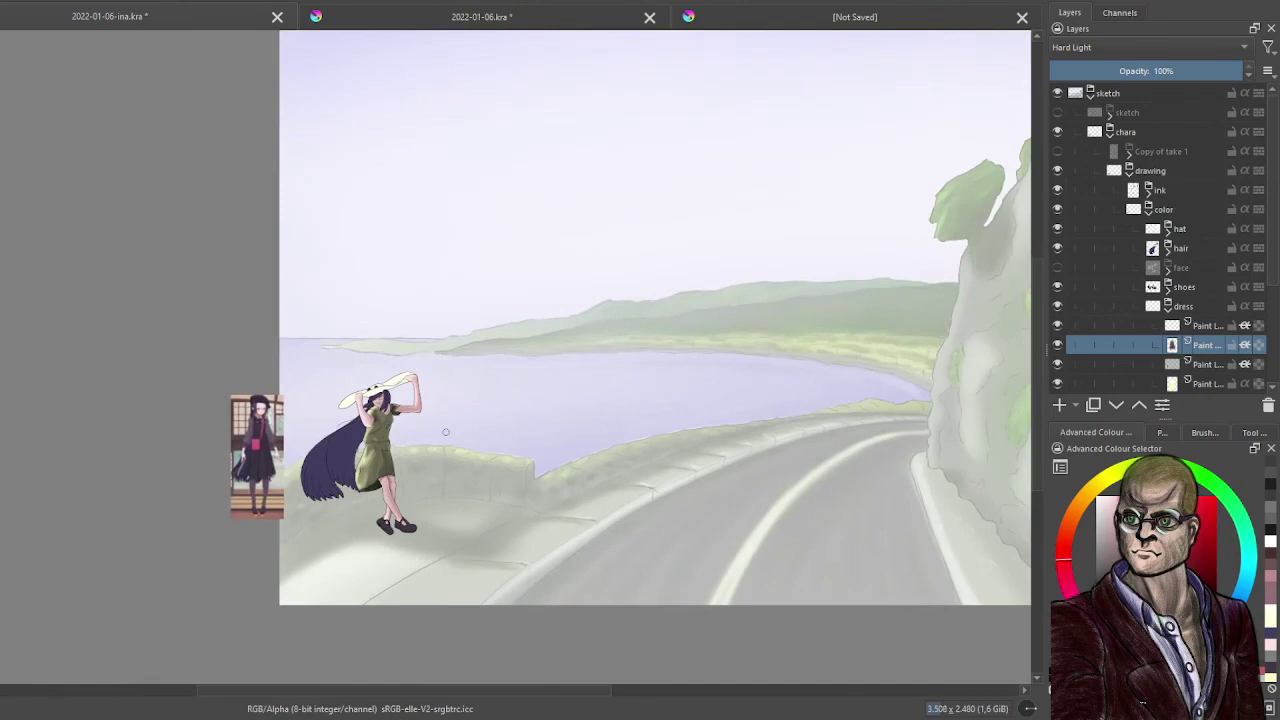
pyautogui.moveTo(457, 411); pyautogui.dragTo(267, 435)
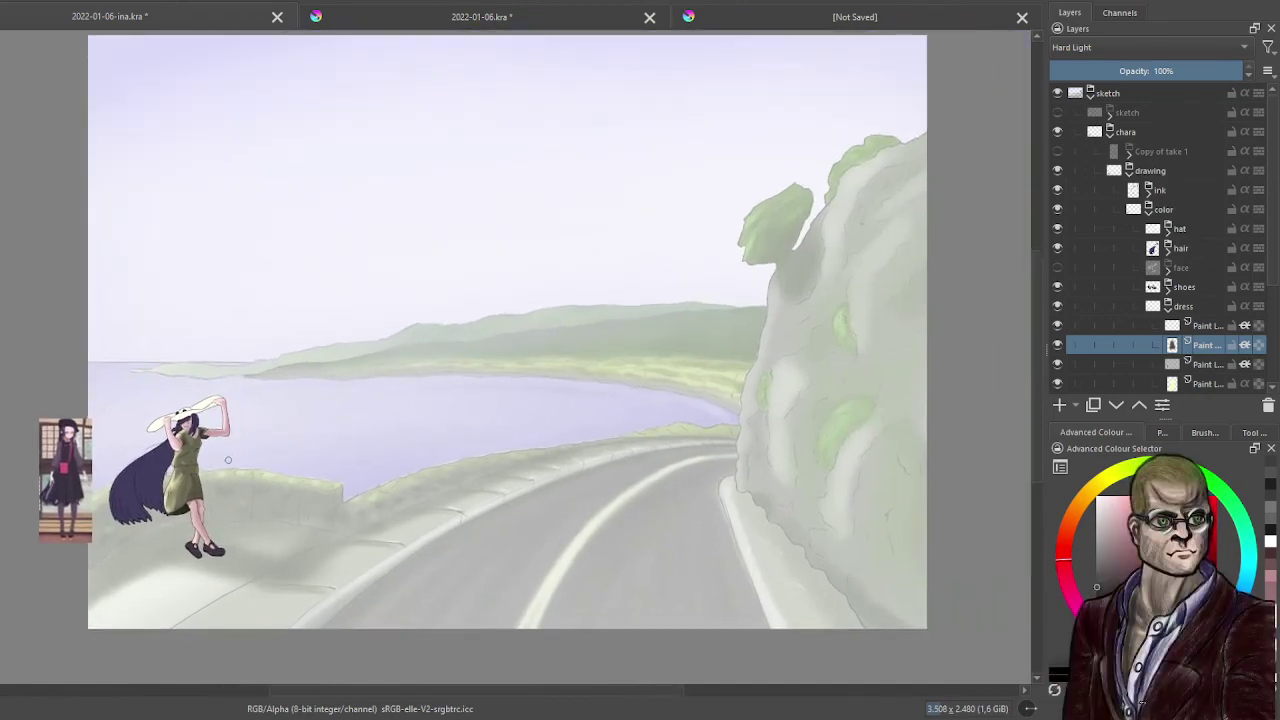
pyautogui.moveTo(152, 478); pyautogui.dragTo(251, 459)
pyautogui.scroll(4, 251, 459)
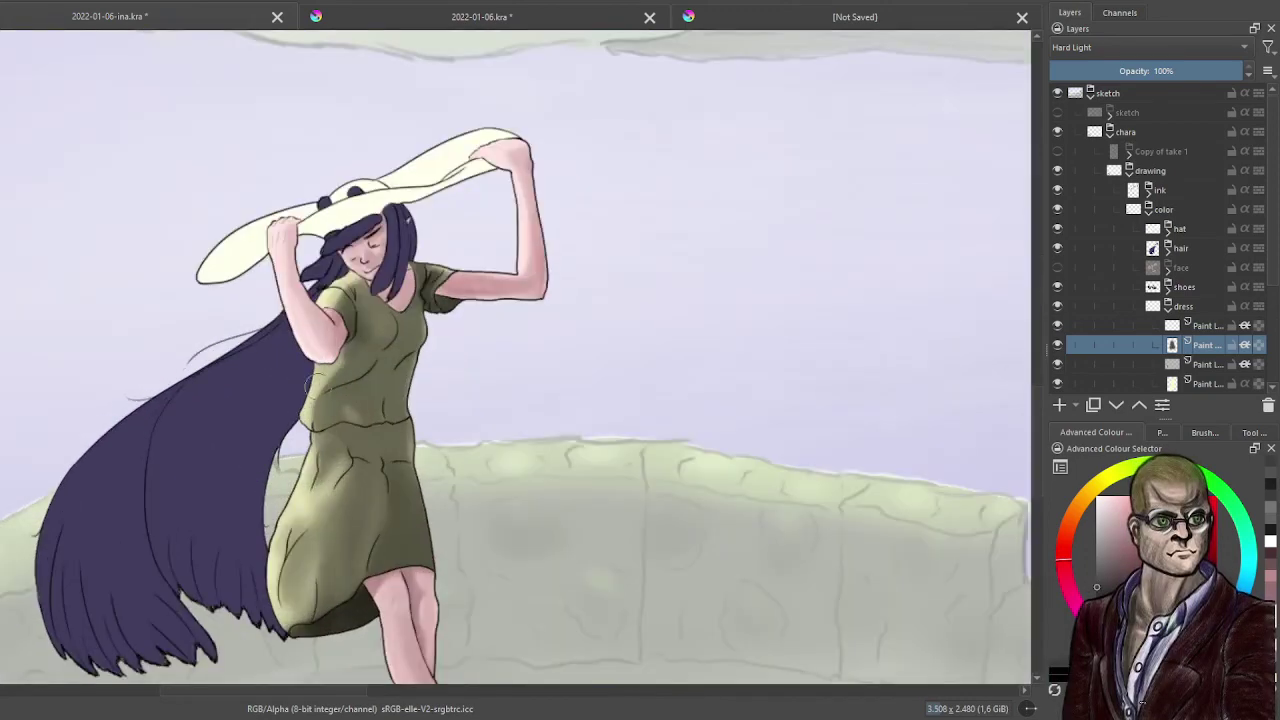
pyautogui.moveTo(424, 354)
pyautogui.mouseDown()
pyautogui.moveTo(382, 372)
pyautogui.moveTo(412, 368)
pyautogui.mouseUp()
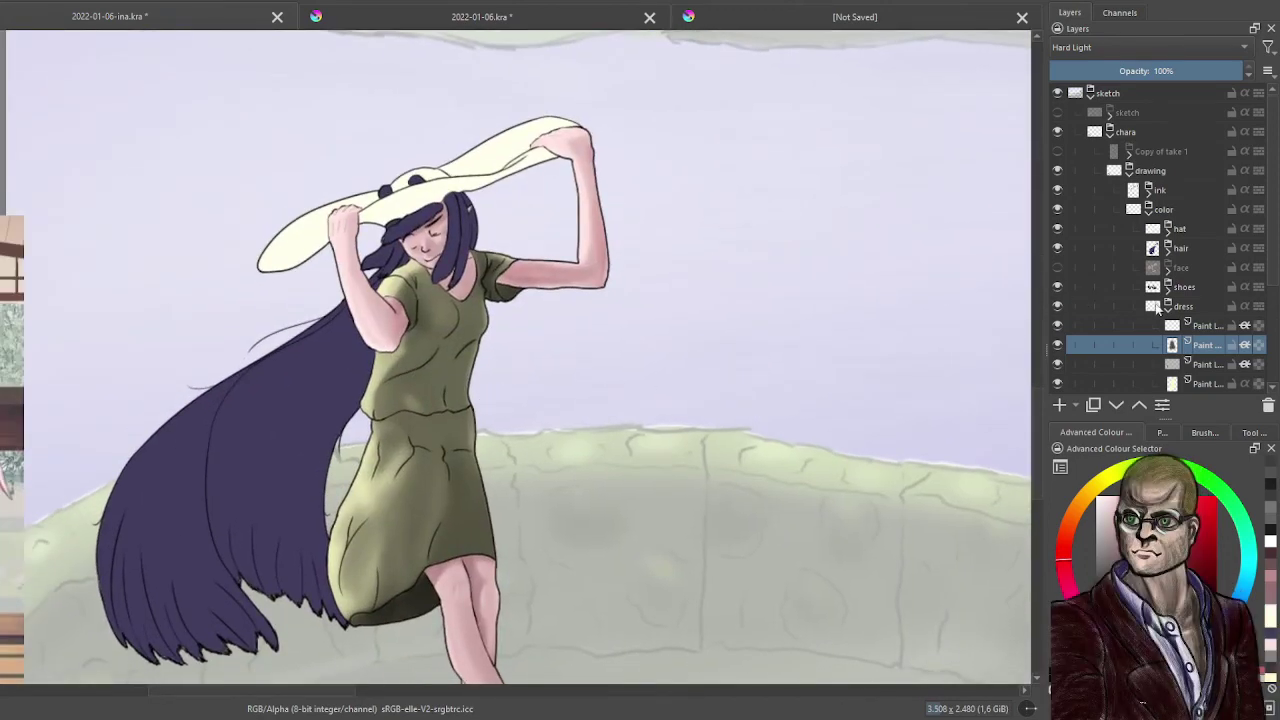
pyautogui.click(1168, 306)
pyautogui.click(1168, 288)
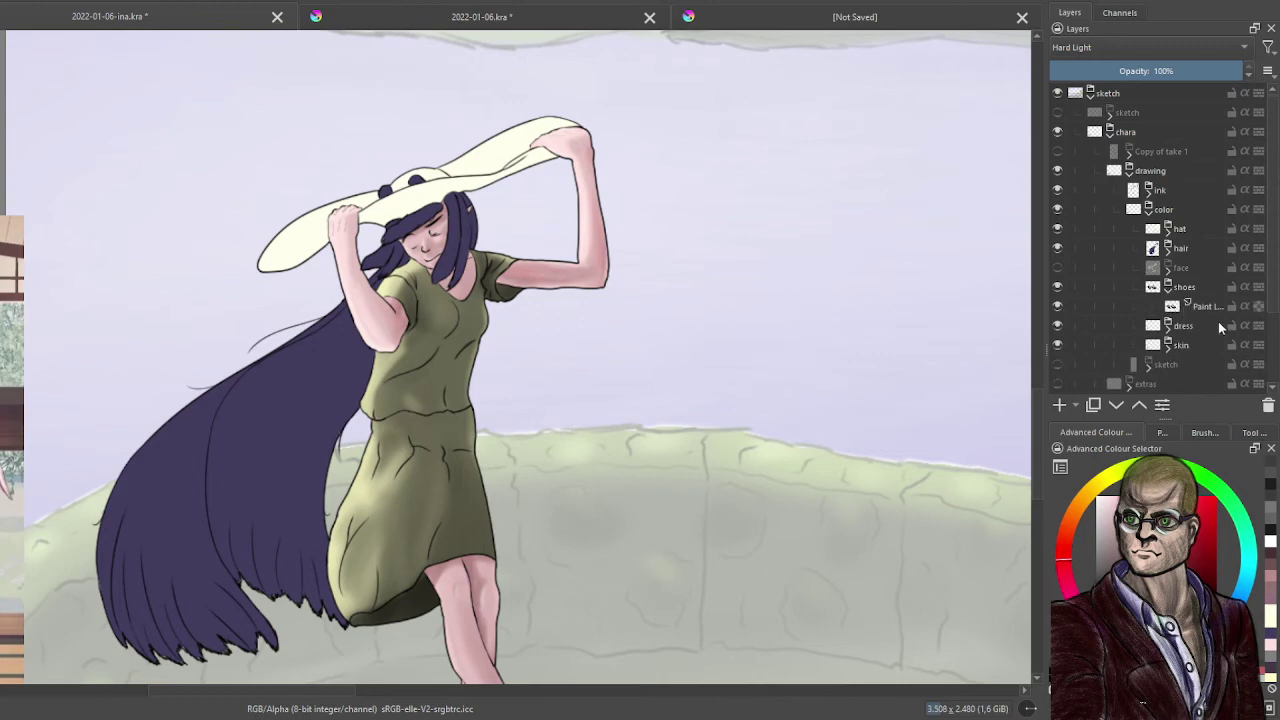
pyautogui.click(1208, 306)
pyautogui.moveTo(734, 579); pyautogui.dragTo(666, 149)
pyautogui.scroll(1, 625, 179)
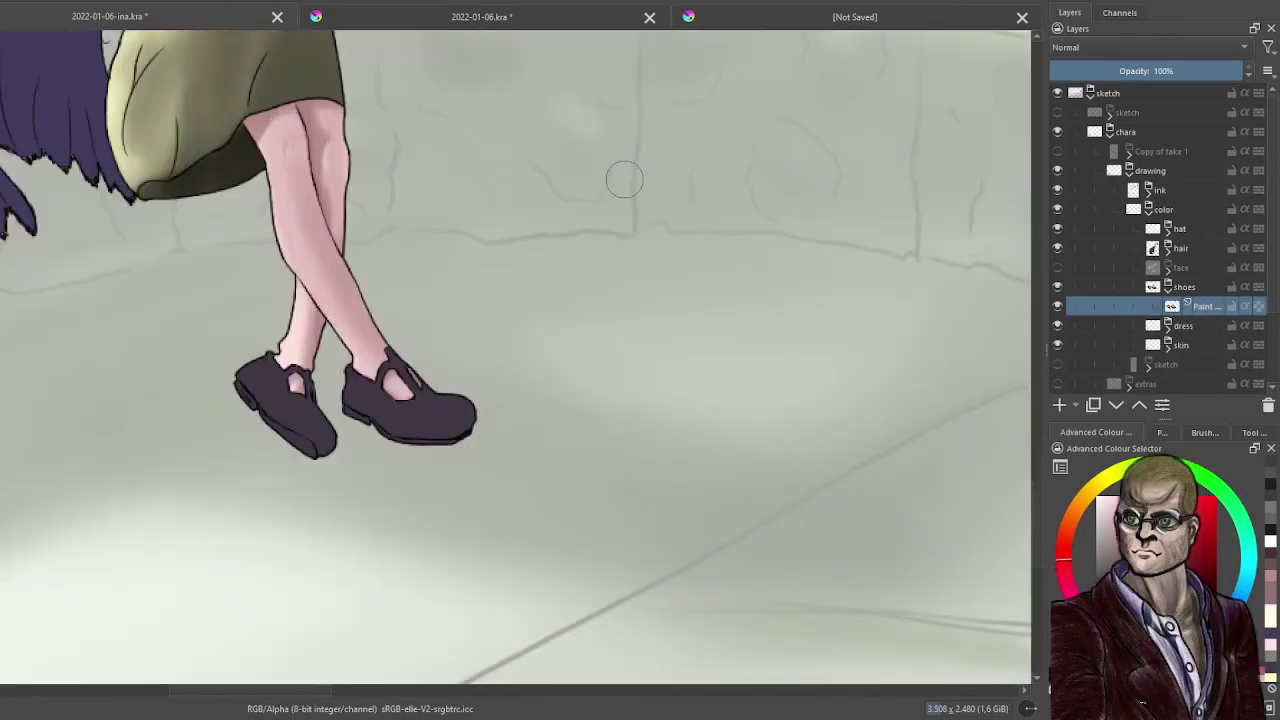
pyautogui.click(1060, 405)
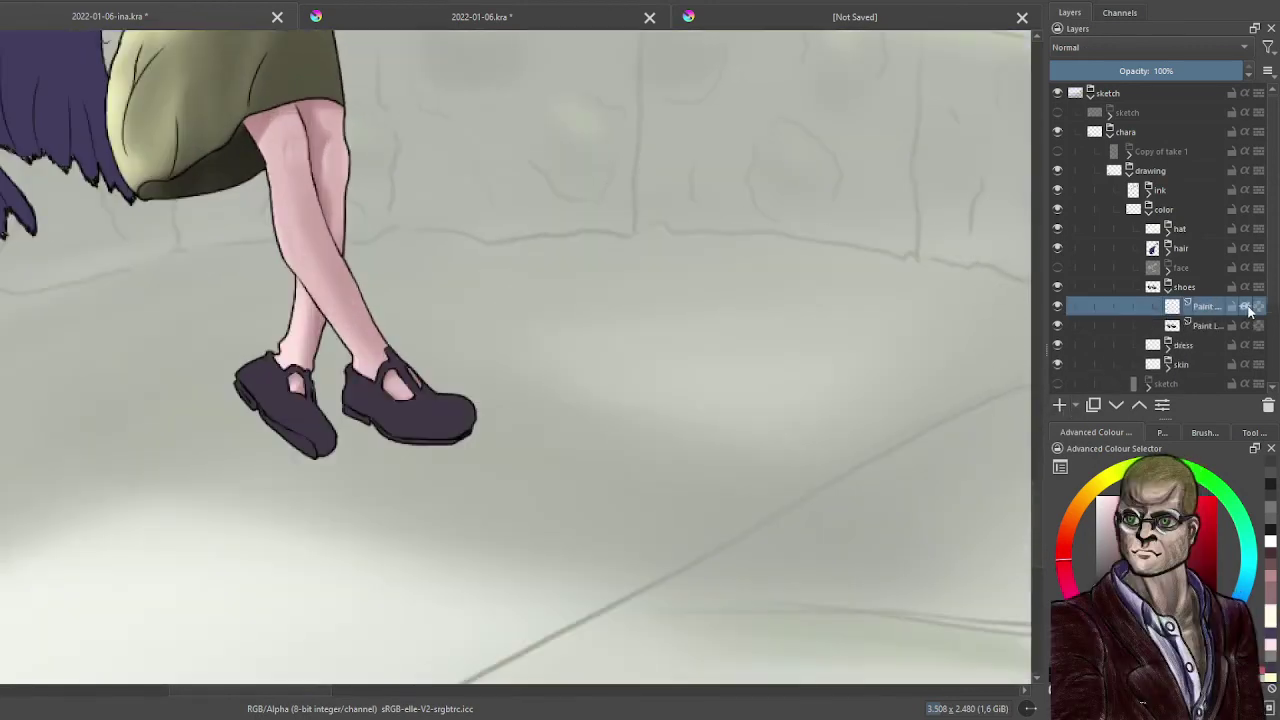
# - Sample a colour from the front shoe, set the new layer to Hard Light and darken both shoes
pyautogui.moveTo(338, 369); pyautogui.dragTo(500, 371)
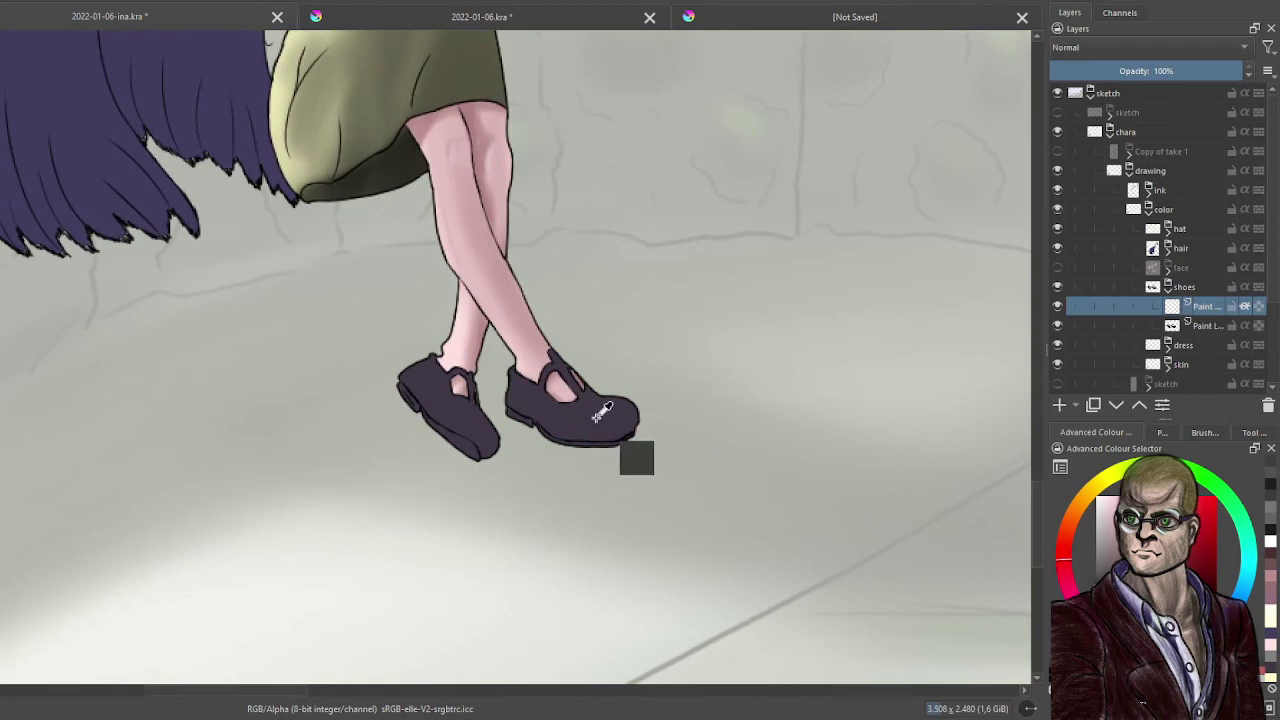
pyautogui.keyDown('ctrl'); pyautogui.click(596, 418); pyautogui.keyUp('ctrl')
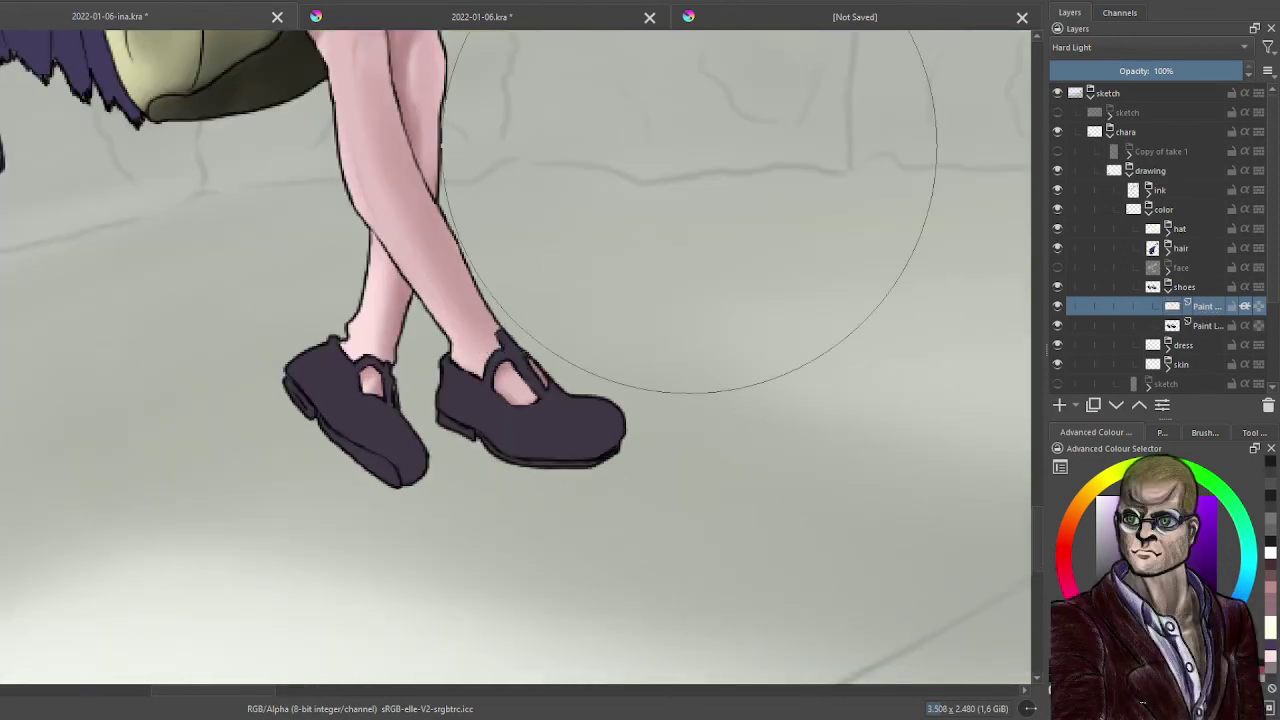
pyautogui.moveTo(286, 486); pyautogui.dragTo(390, 425)
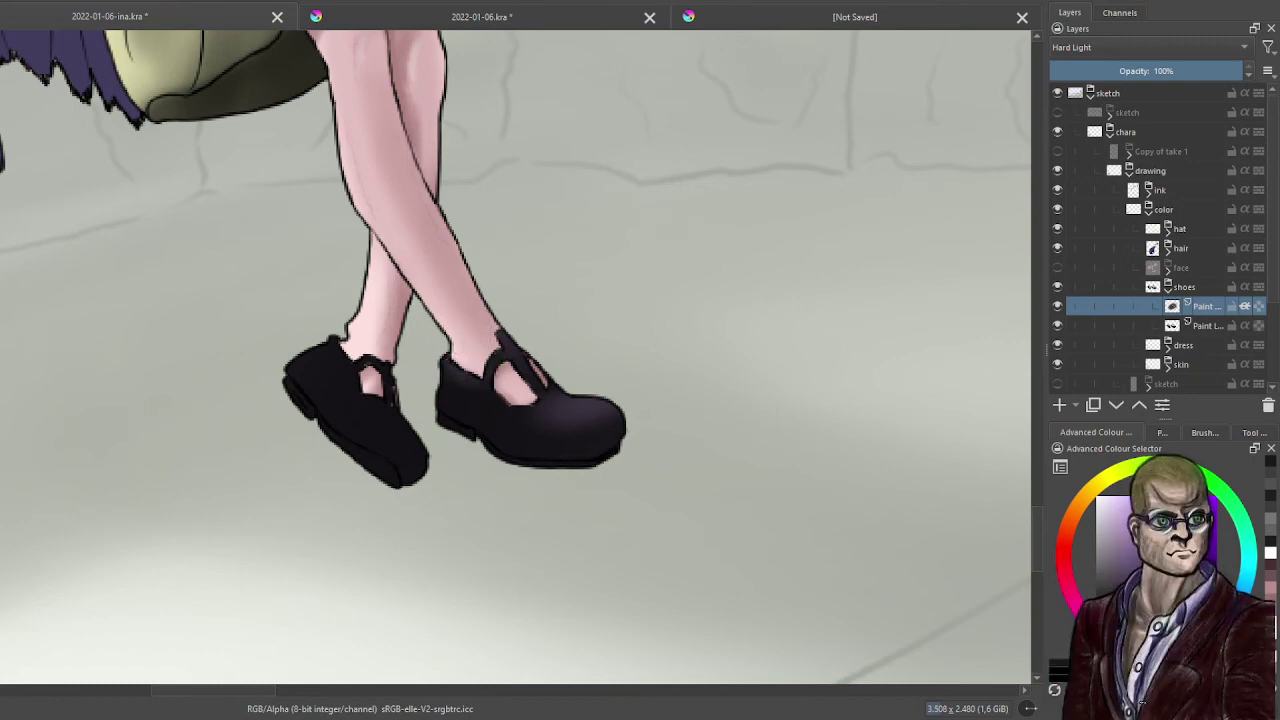
# - Enlarge the brush and paint soft purple highlights across the heel and upper part of the rear shoe
pyautogui.scroll(2, 575, 265)
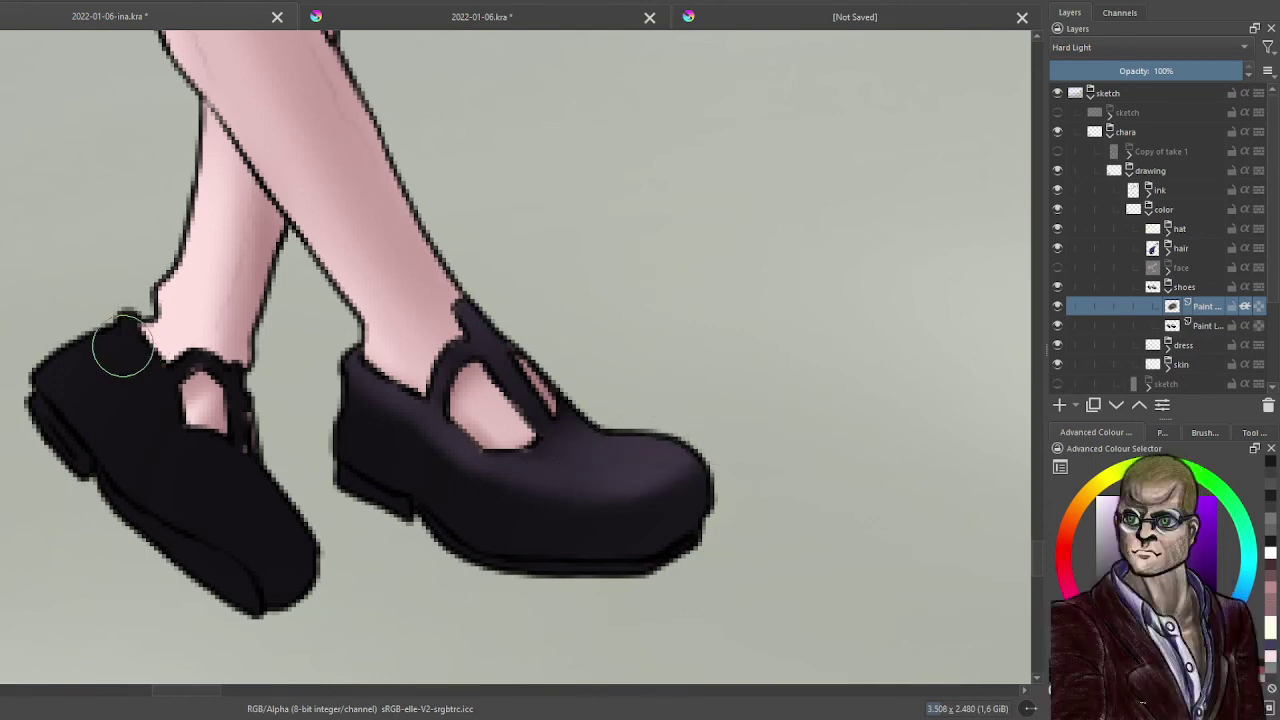
pyautogui.press(']')
pyautogui.press(']')
pyautogui.press(']')
pyautogui.press(']')
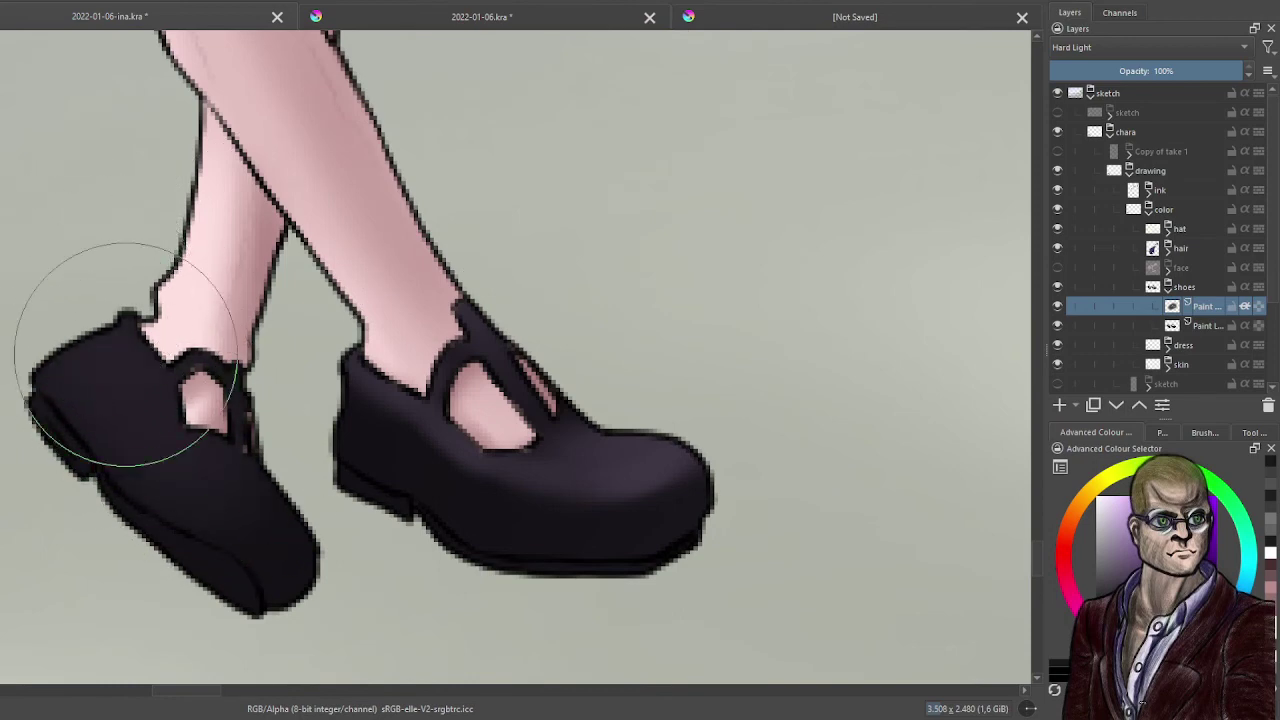
pyautogui.moveTo(138, 361); pyautogui.dragTo(215, 473)
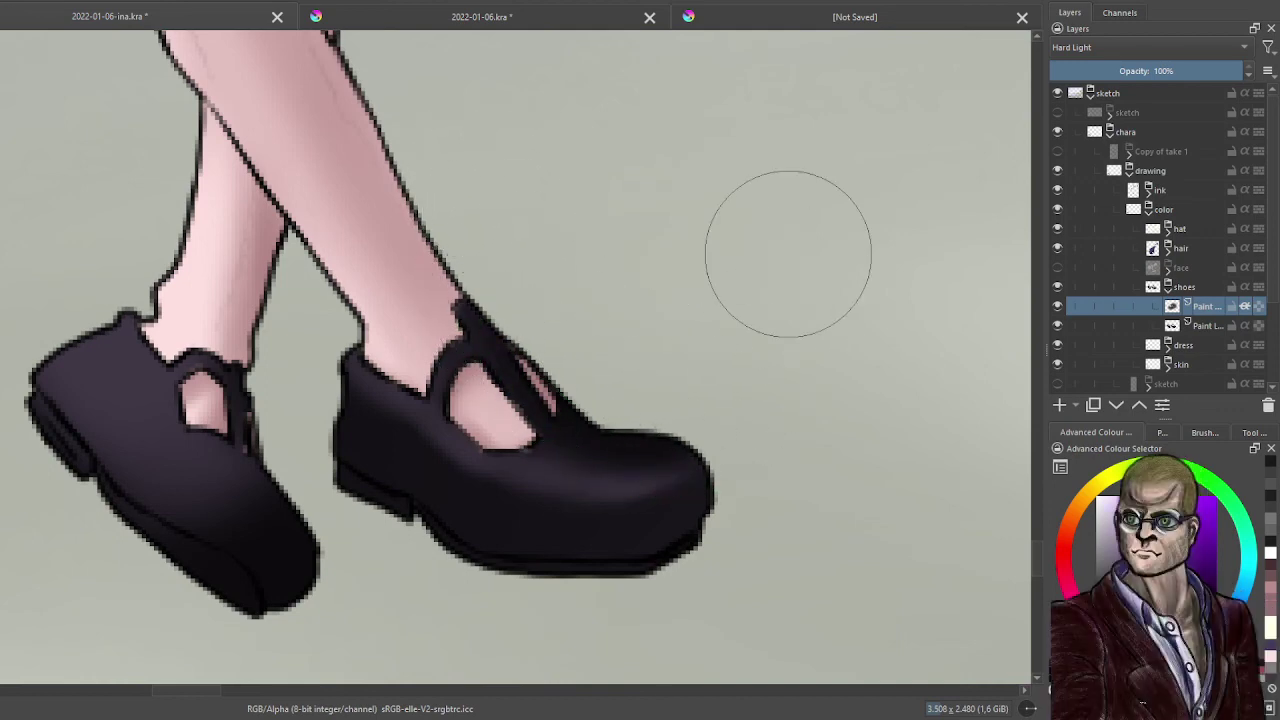
# - Refine the soft shading around the rear shoe's heel and upper with an enlarged brush
pyautogui.scroll(-4, 788, 254)
pyautogui.scroll(3, 737, 300)
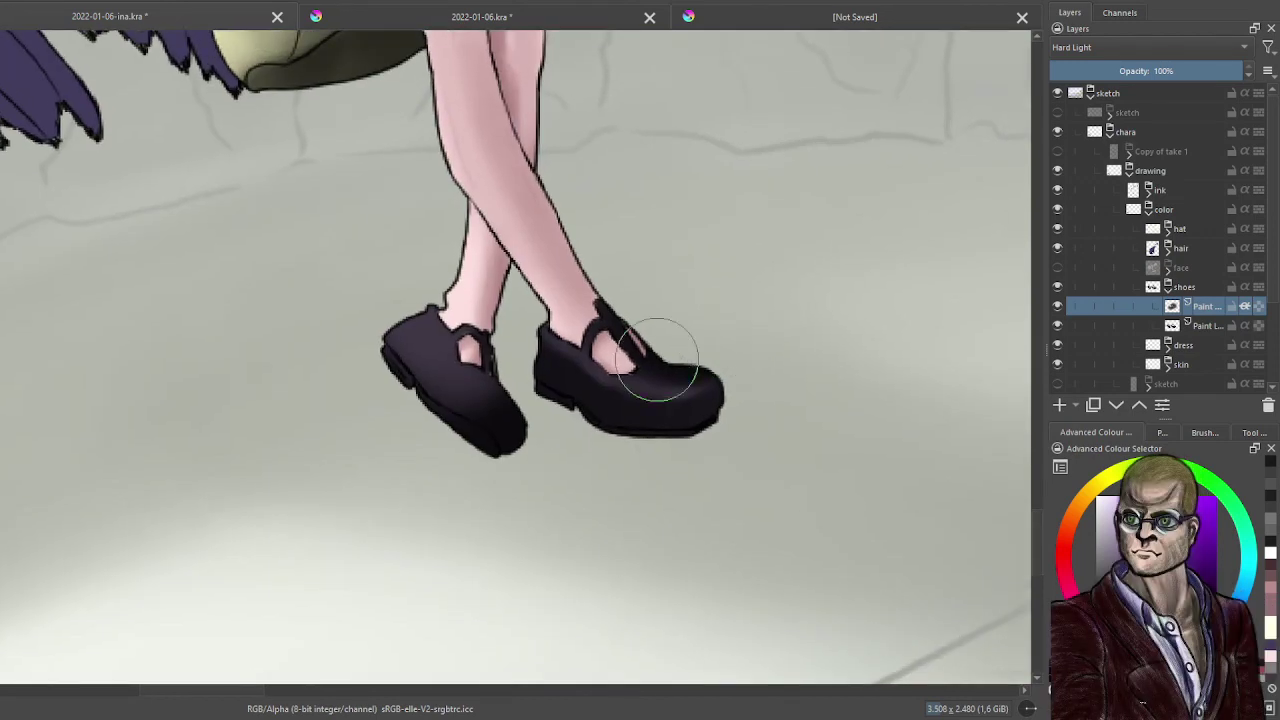
pyautogui.scroll(3, 428, 390)
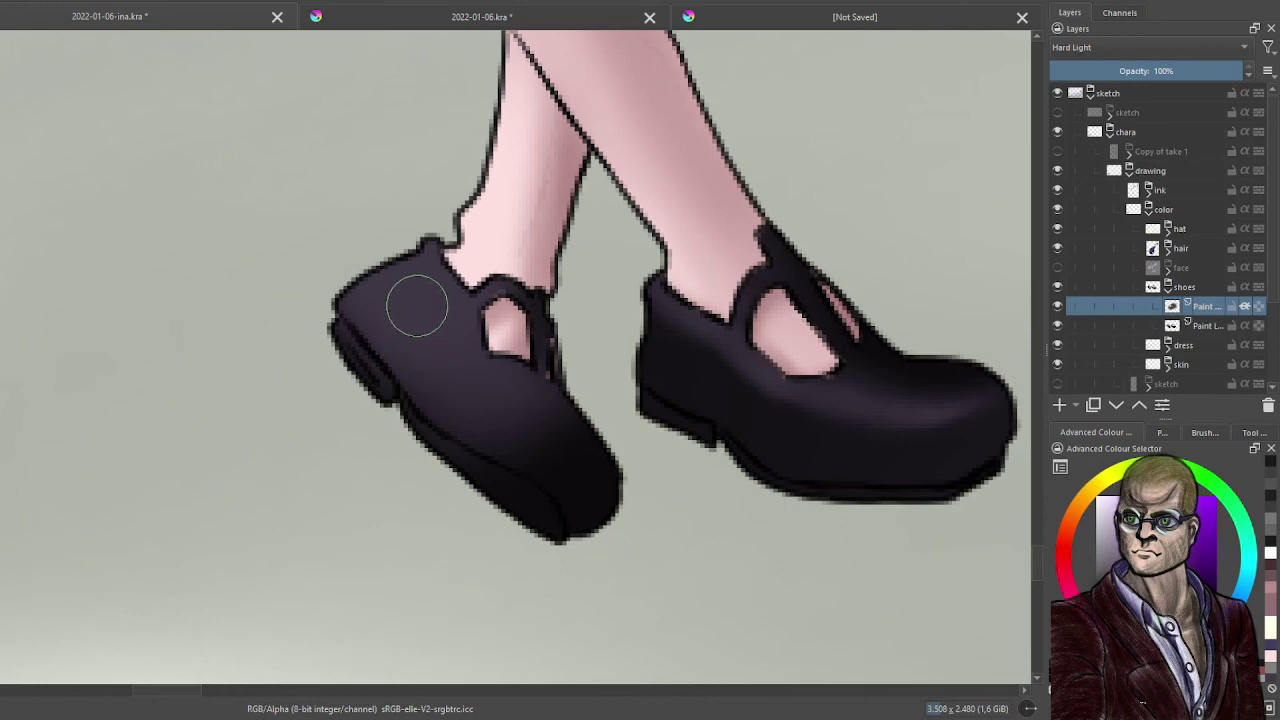
pyautogui.press(']')
pyautogui.press(']')
pyautogui.press(']')
pyautogui.press(']')
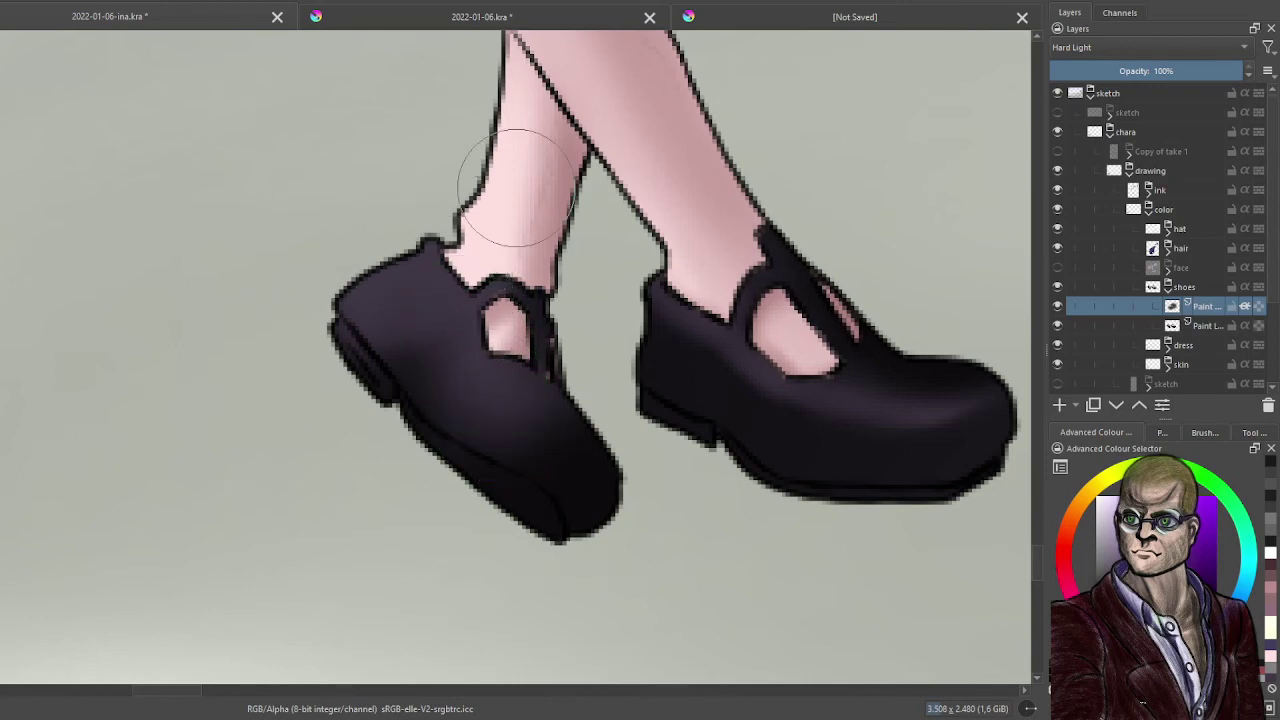
# - Collapse the shoes group, add an alpha-inheriting Hard Light layer above the hair's base layer, and bring up the colour palette
pyautogui.scroll(-10, 517, 187)
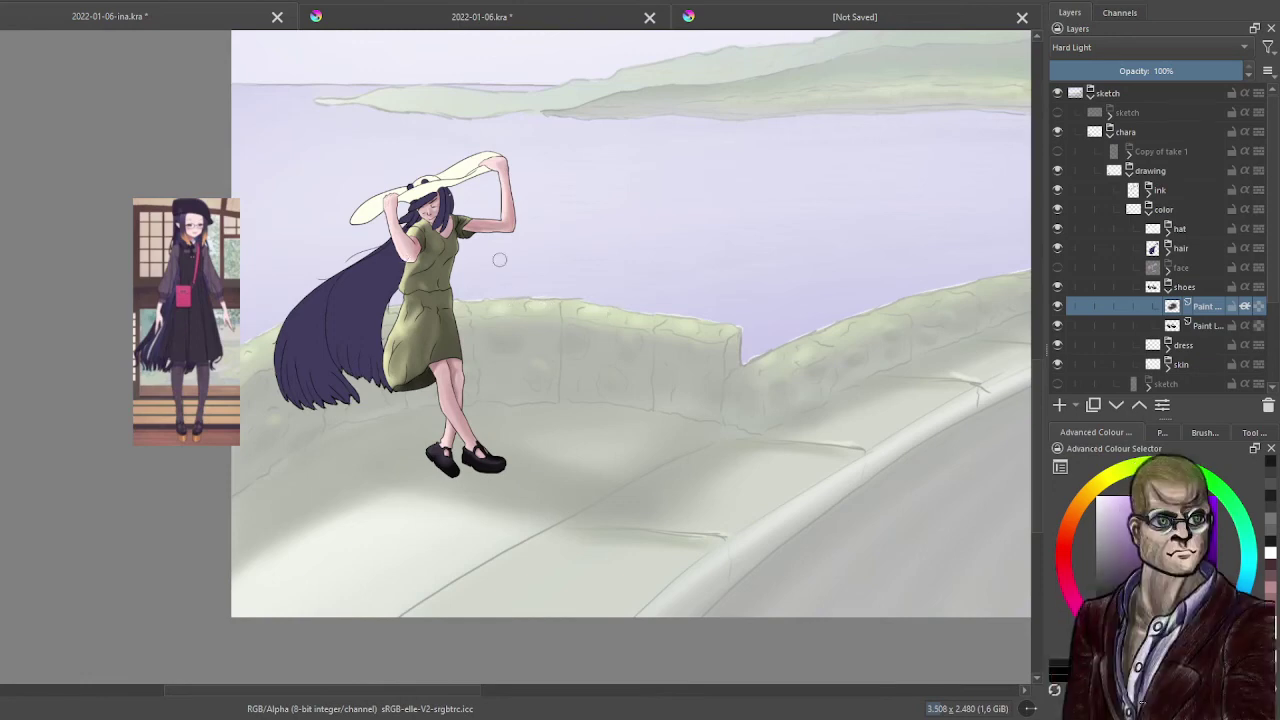
pyautogui.click(1167, 287)
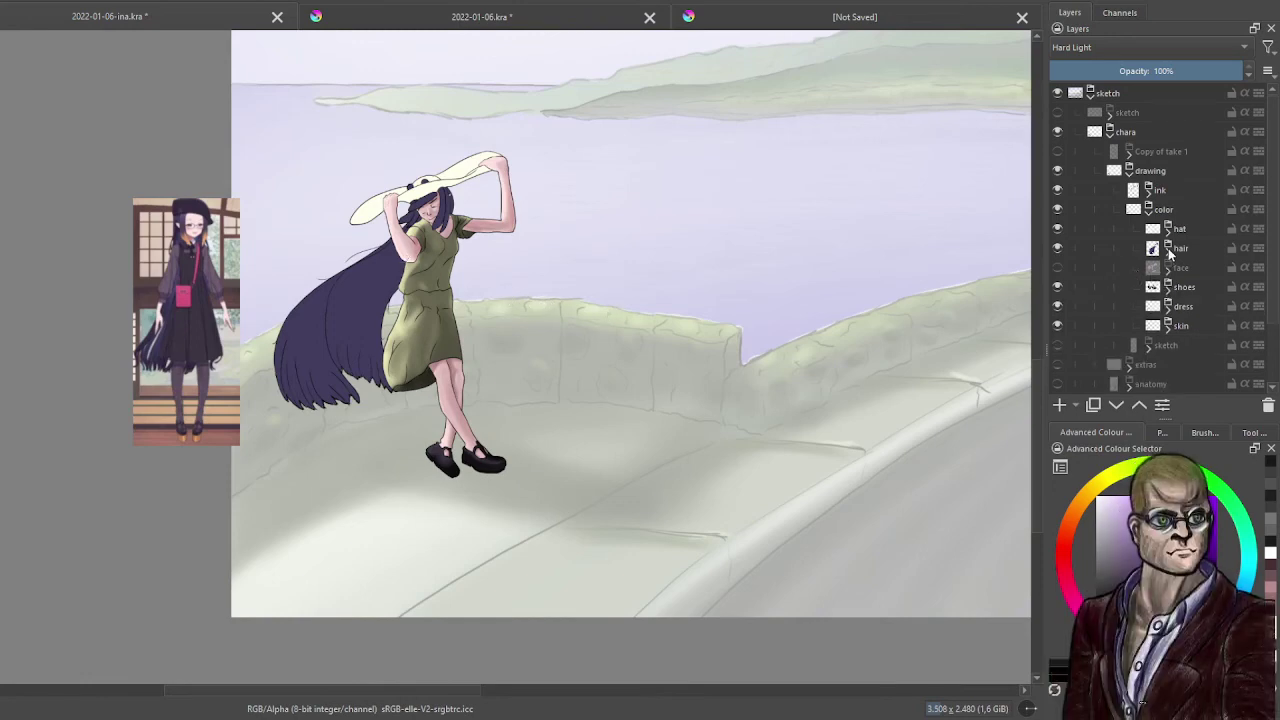
pyautogui.click(1168, 248)
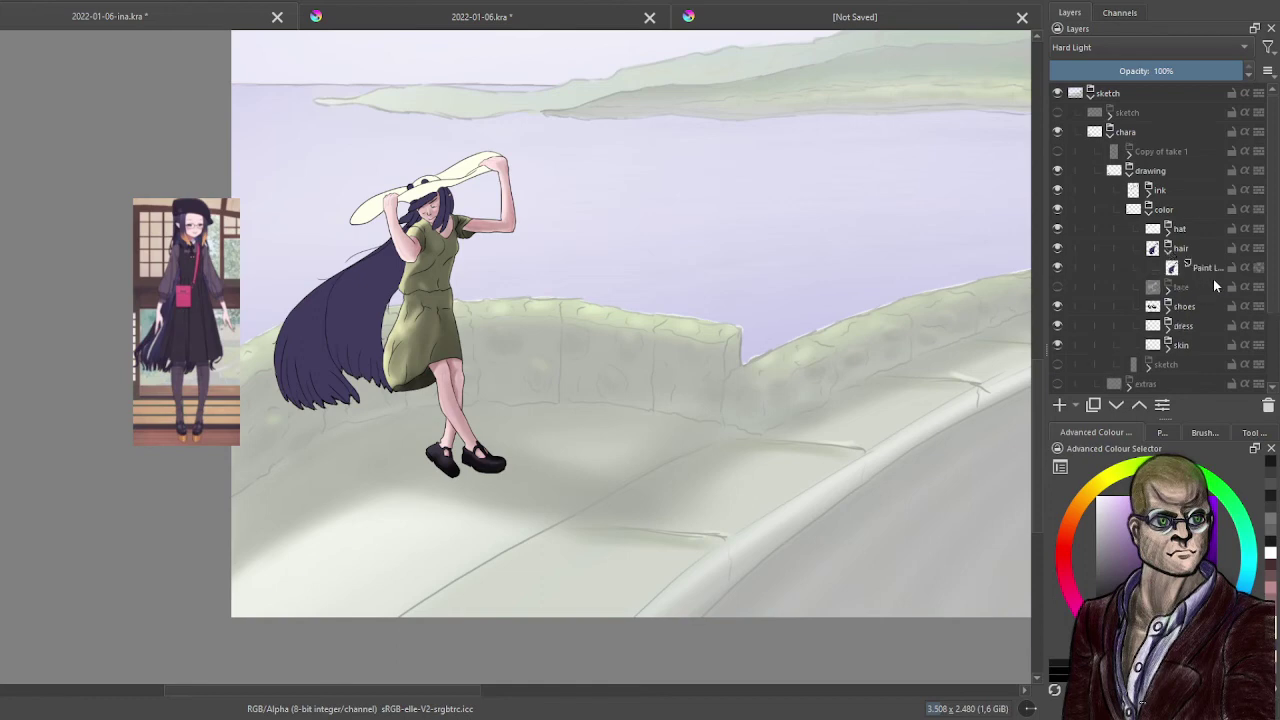
pyautogui.click(1208, 268)
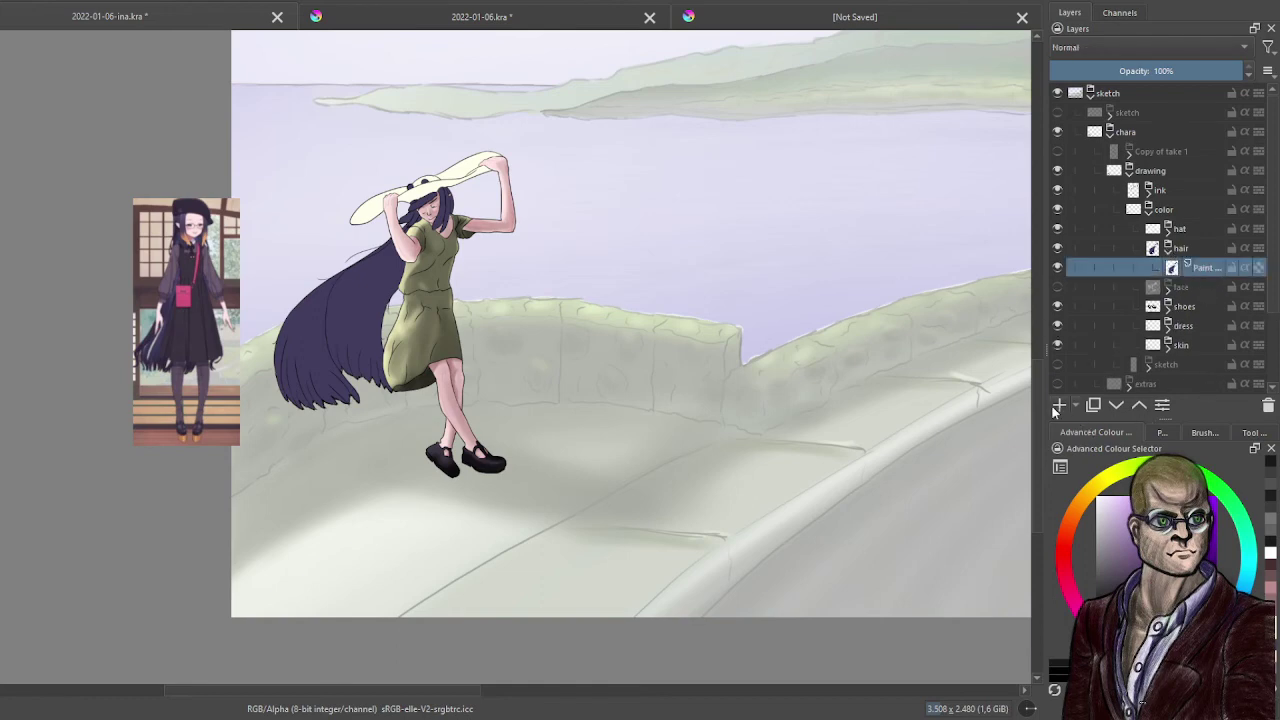
pyautogui.press('Insert')
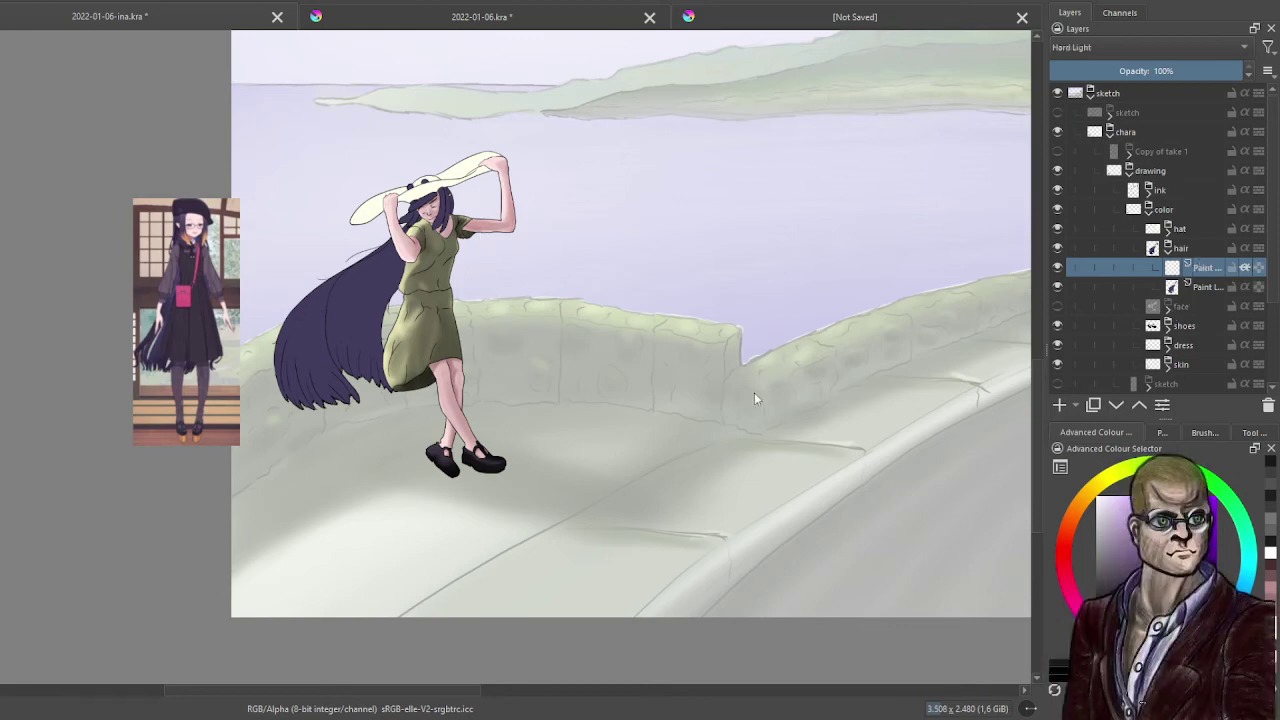
pyautogui.moveTo(529, 372); pyautogui.dragTo(735, 370)
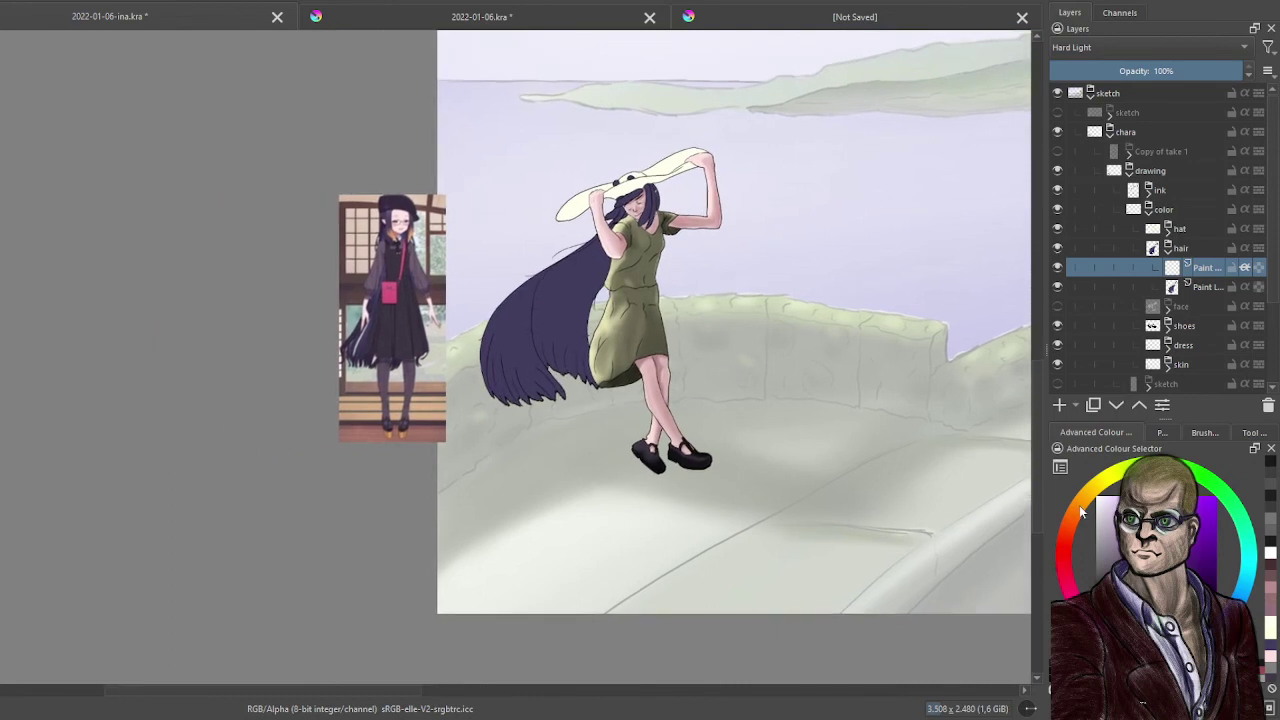
pyautogui.click(1165, 433)
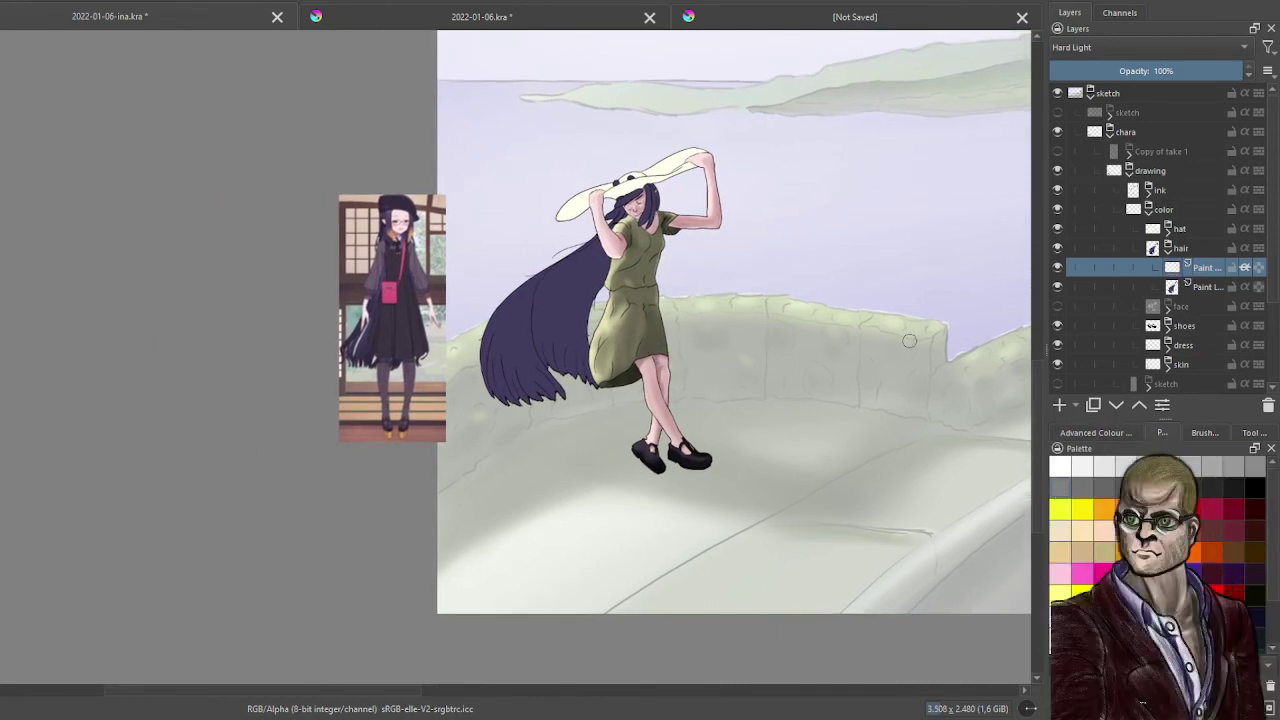
# - Duplicate the hair's Hard Light layer, select the lower copy and sample a dark hair colour from the reference picture
pyautogui.hotkey('ctrl', 'j')
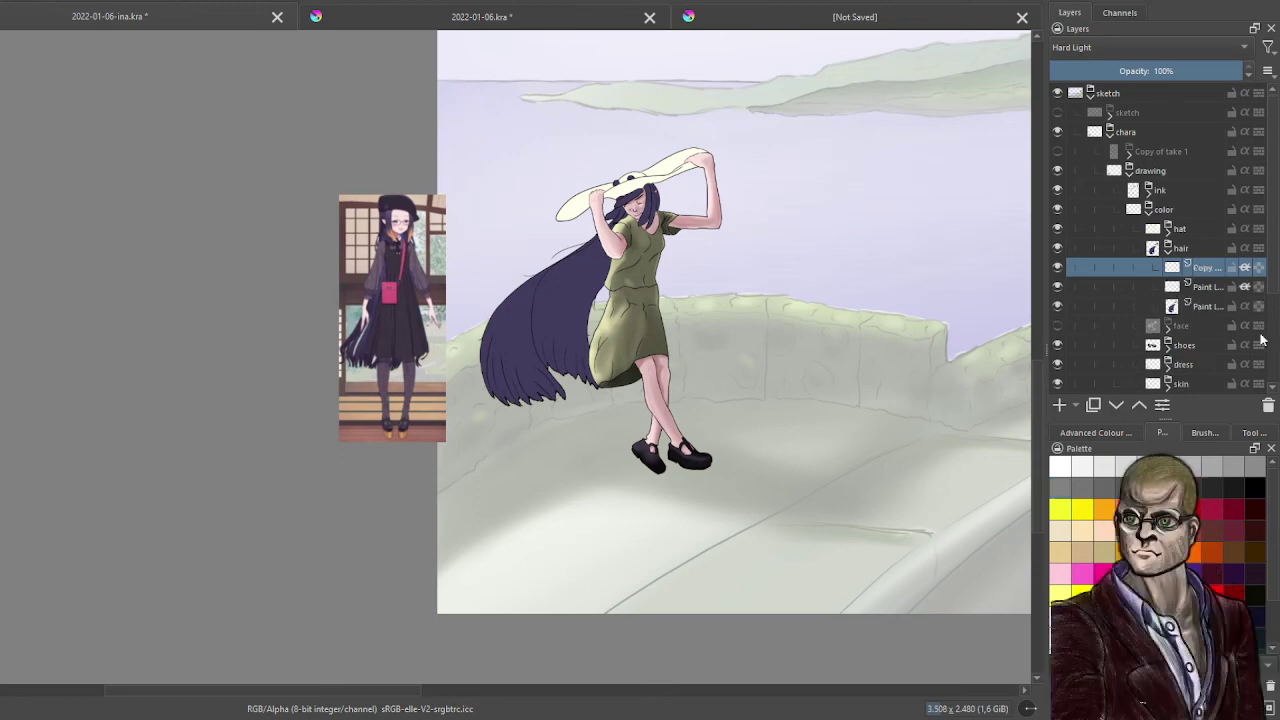
pyautogui.click(1203, 288)
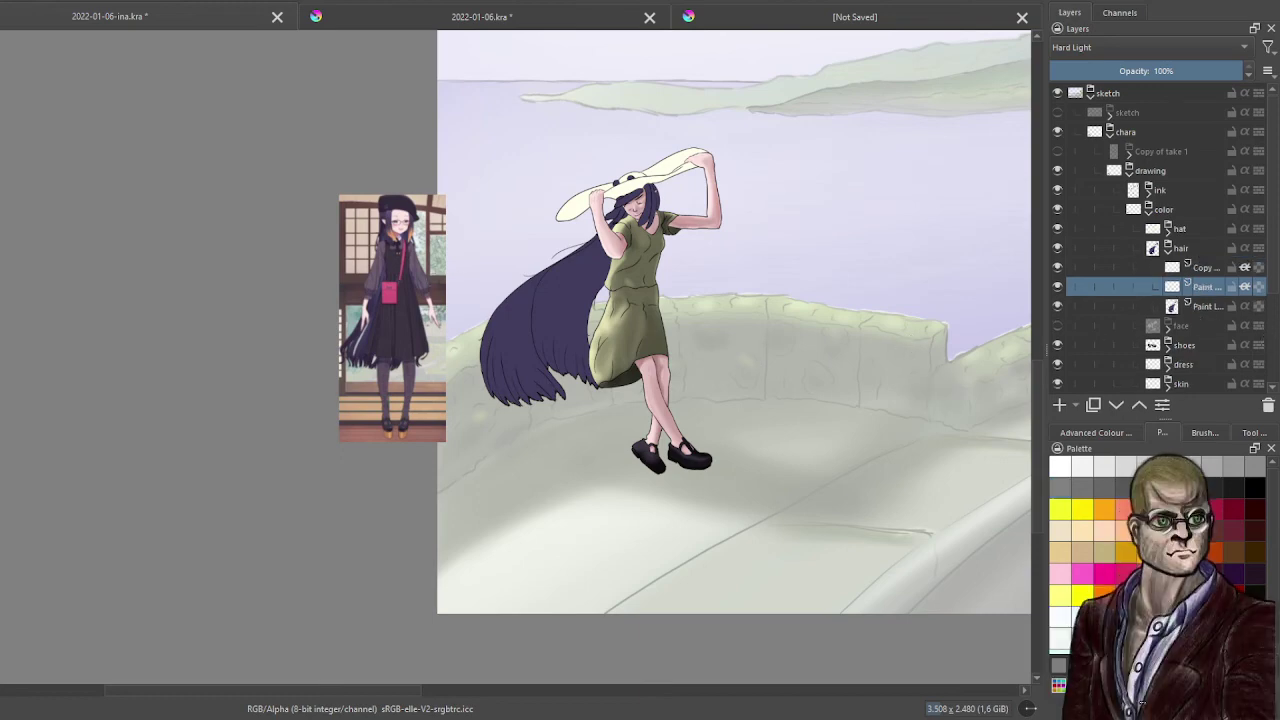
pyautogui.scroll(10, 370, 240)
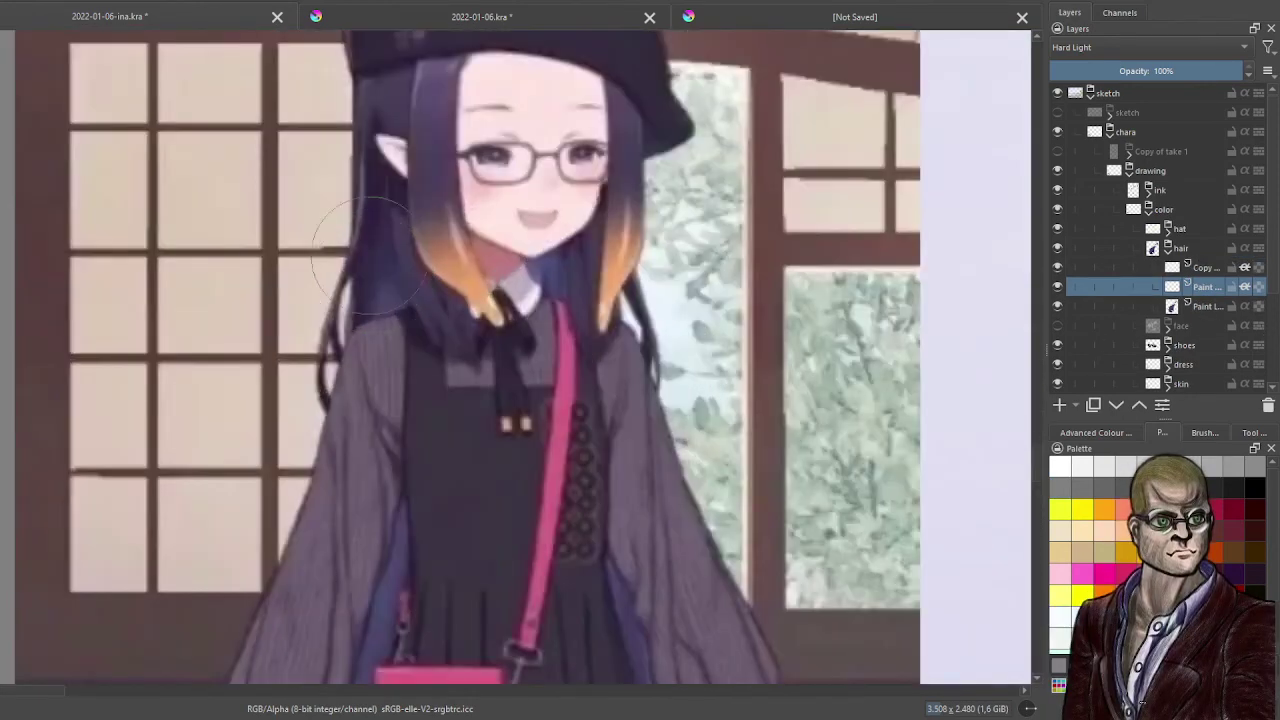
pyautogui.keyDown('ctrl'); pyautogui.click(374, 178); pyautogui.keyUp('ctrl')
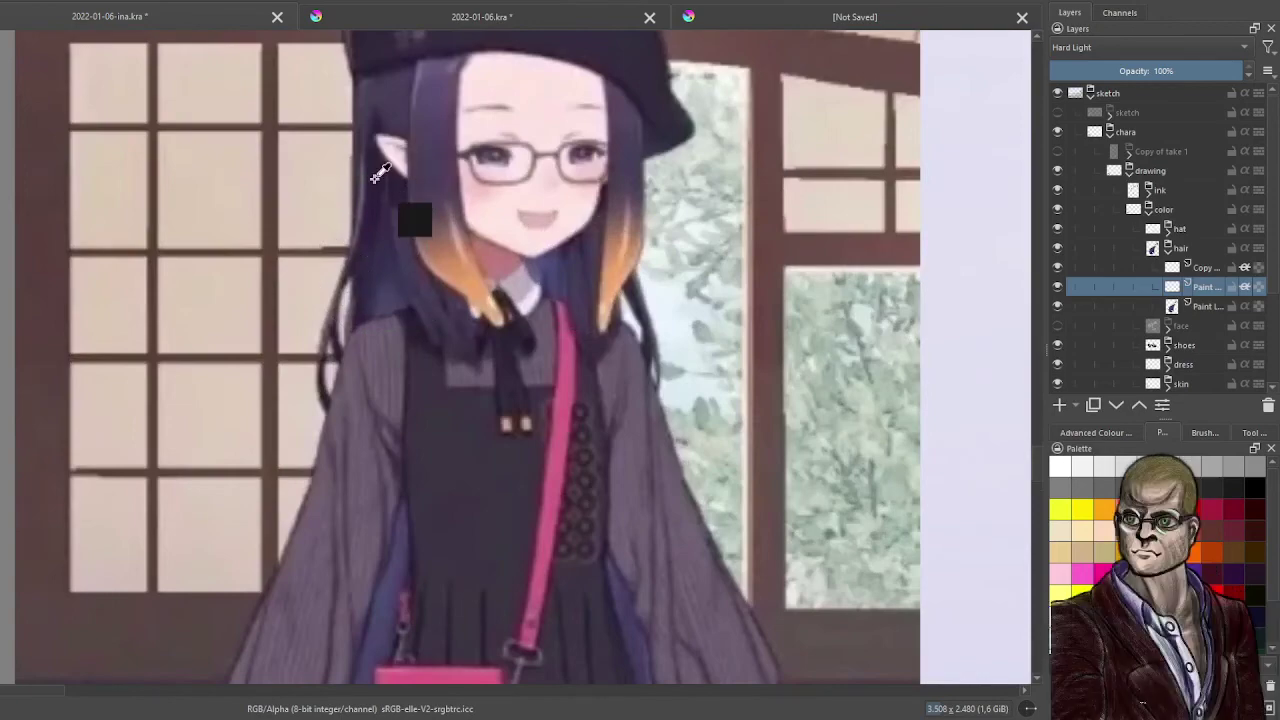
# - Darken the whole hair on the lower Hard Light layer with a large brush
pyautogui.scroll(-5, 604, 253)
pyautogui.moveTo(874, 366); pyautogui.dragTo(378, 342)
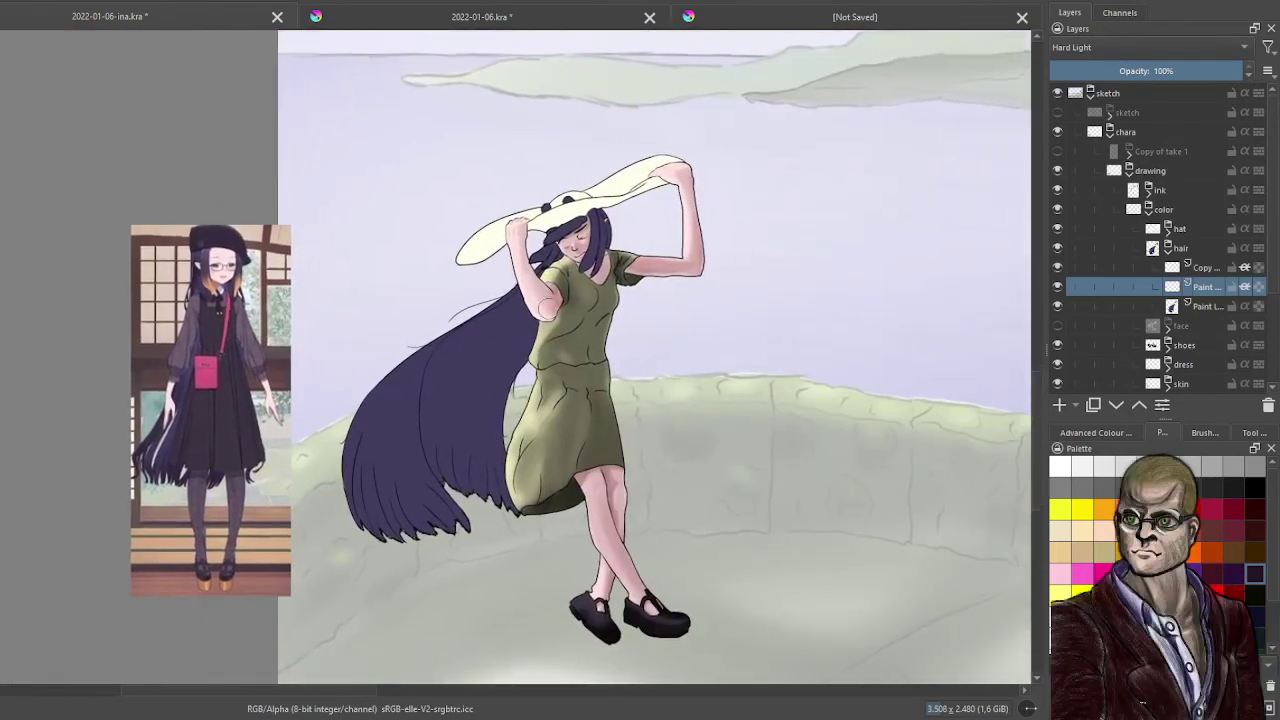
pyautogui.click(1204, 432)
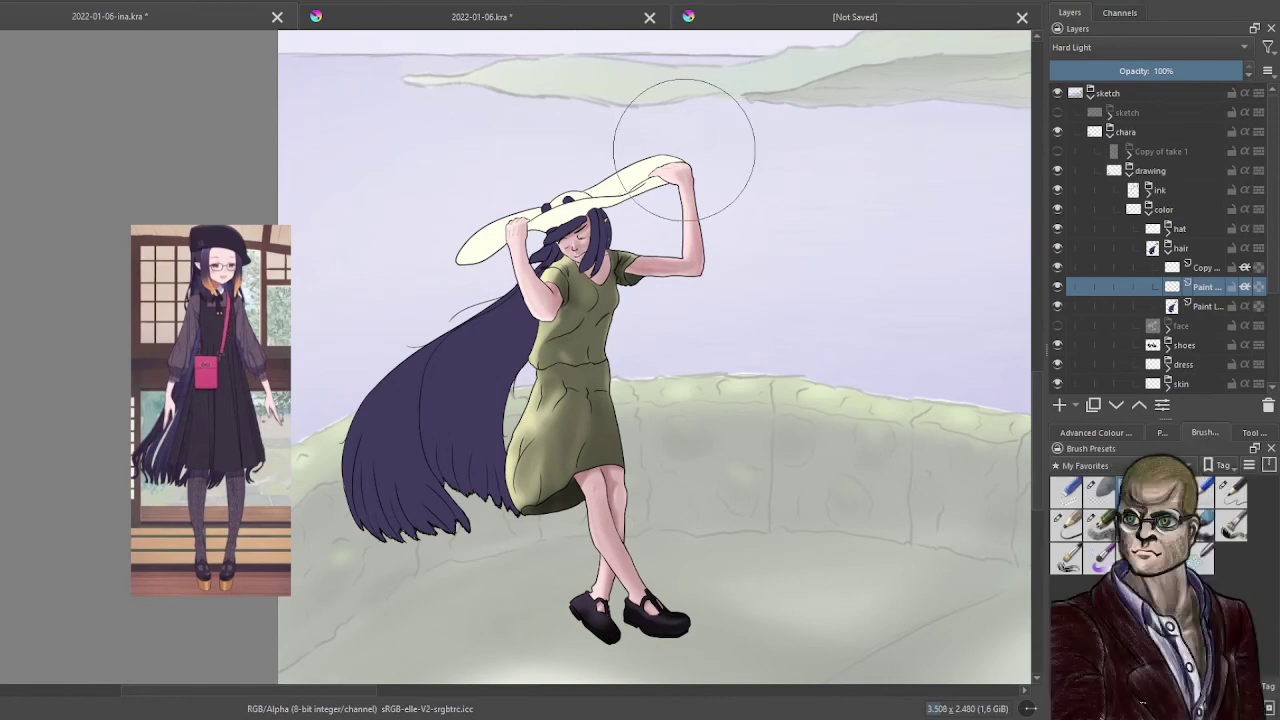
pyautogui.moveTo(688, 142)
pyautogui.mouseDown()
pyautogui.moveTo(639, 183)
pyautogui.moveTo(626, 201)
pyautogui.moveTo(637, 206)
pyautogui.moveTo(547, 253)
pyautogui.moveTo(437, 372)
pyautogui.moveTo(386, 581)
pyautogui.mouseUp()
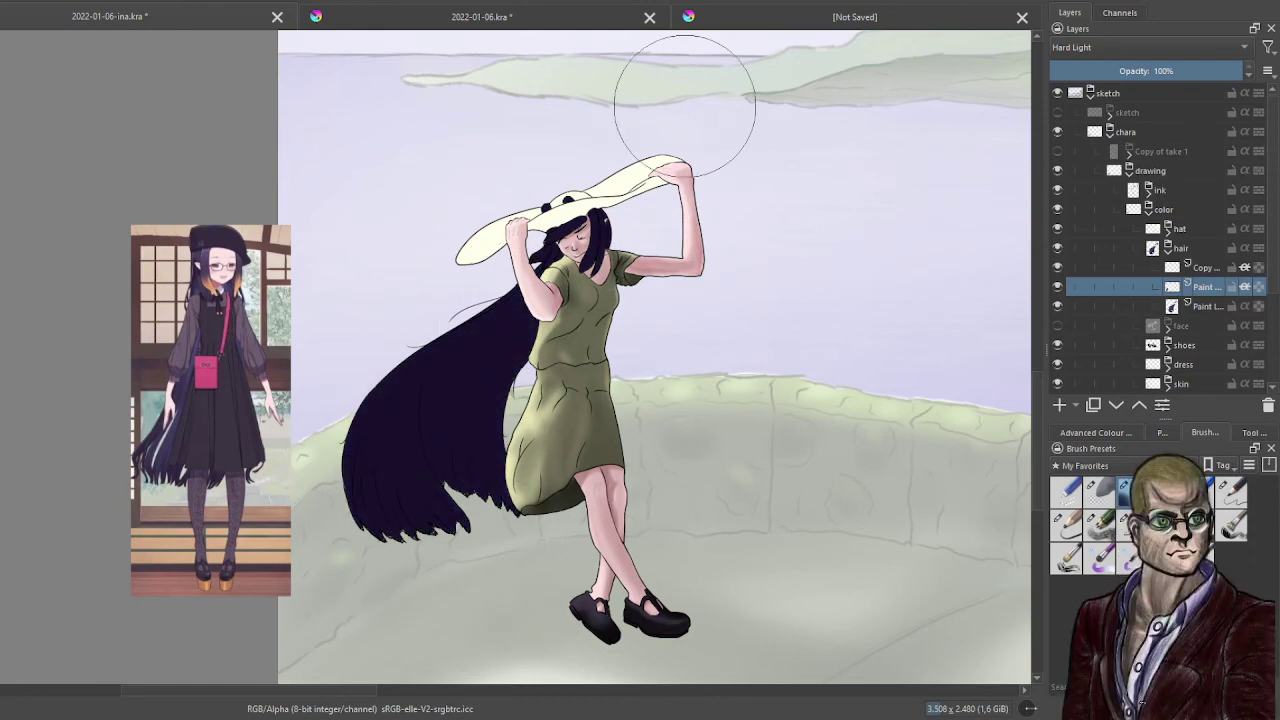
# - Select the hair's base layer and touch up the edges of the strands around the face
pyautogui.scroll(5, 528, 143)
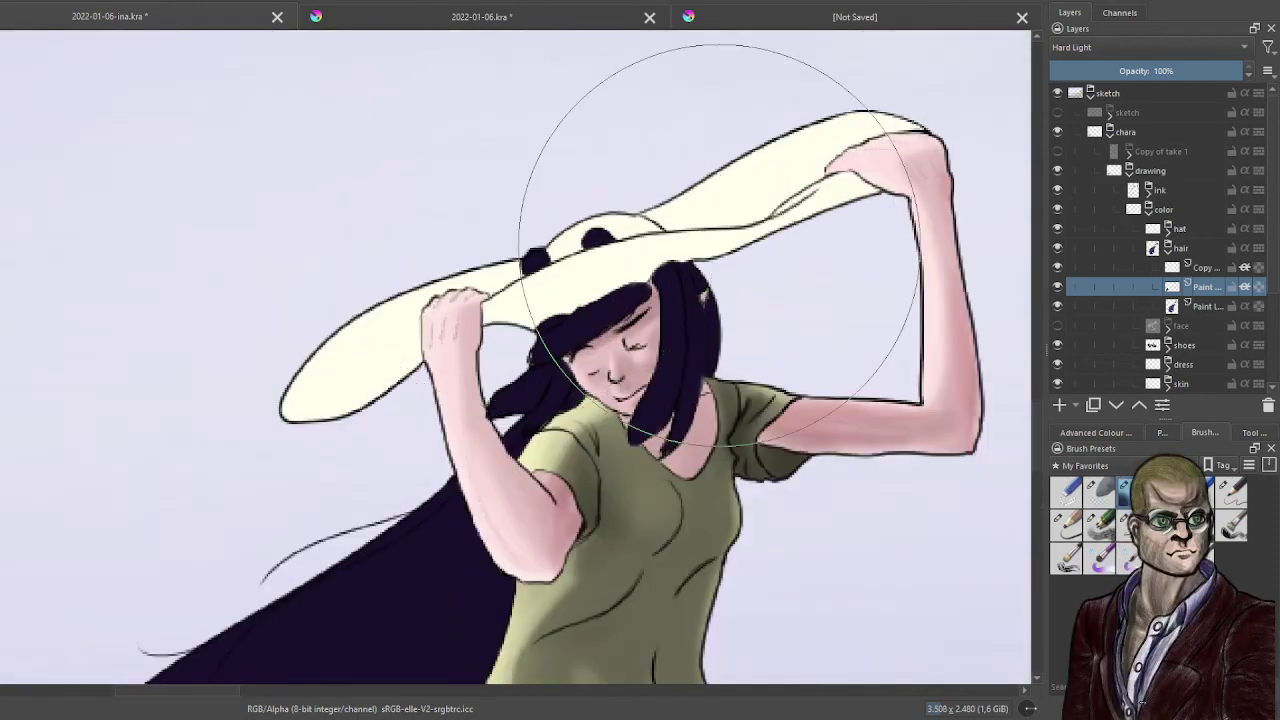
pyautogui.scroll(1, 690, 260)
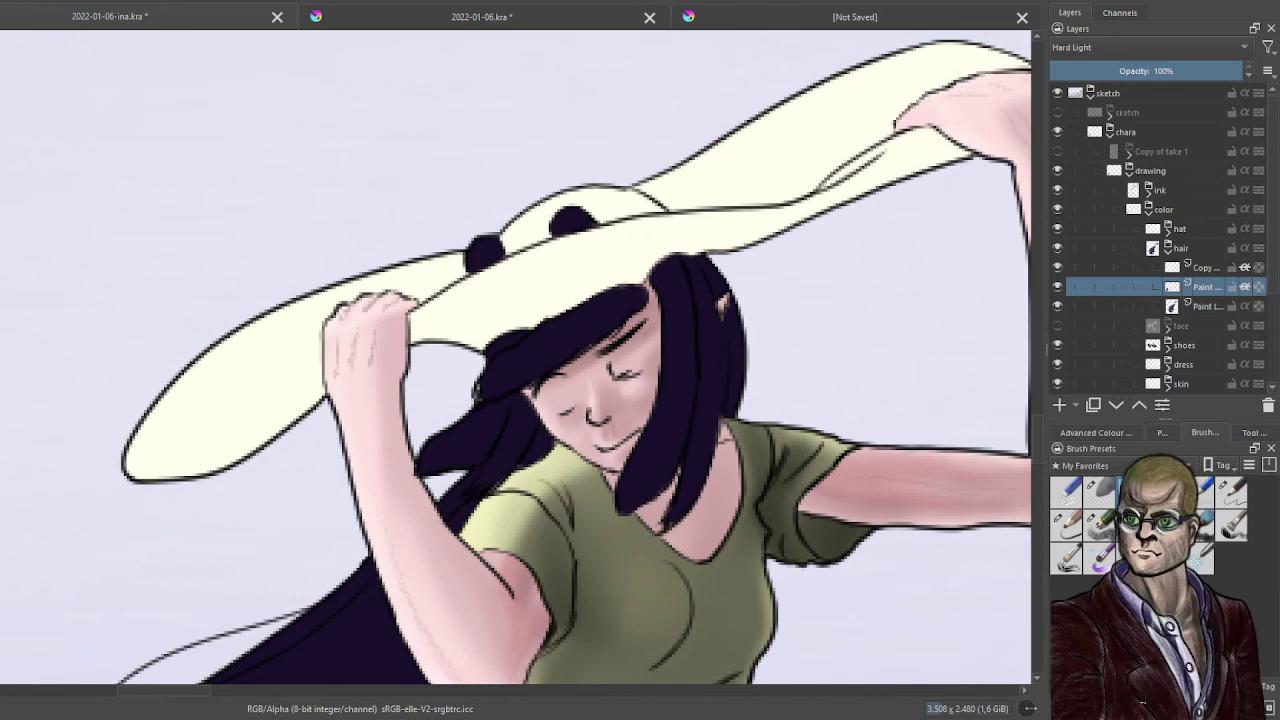
pyautogui.click(1205, 306)
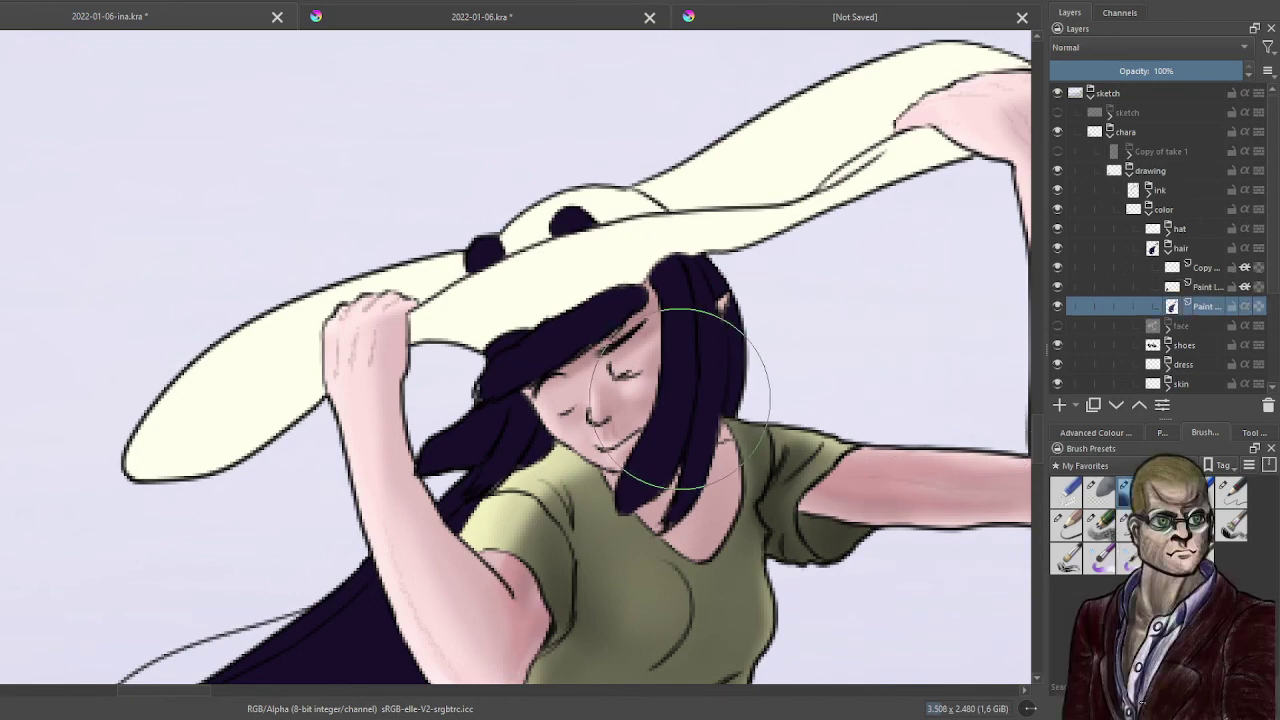
pyautogui.press('ctrl')
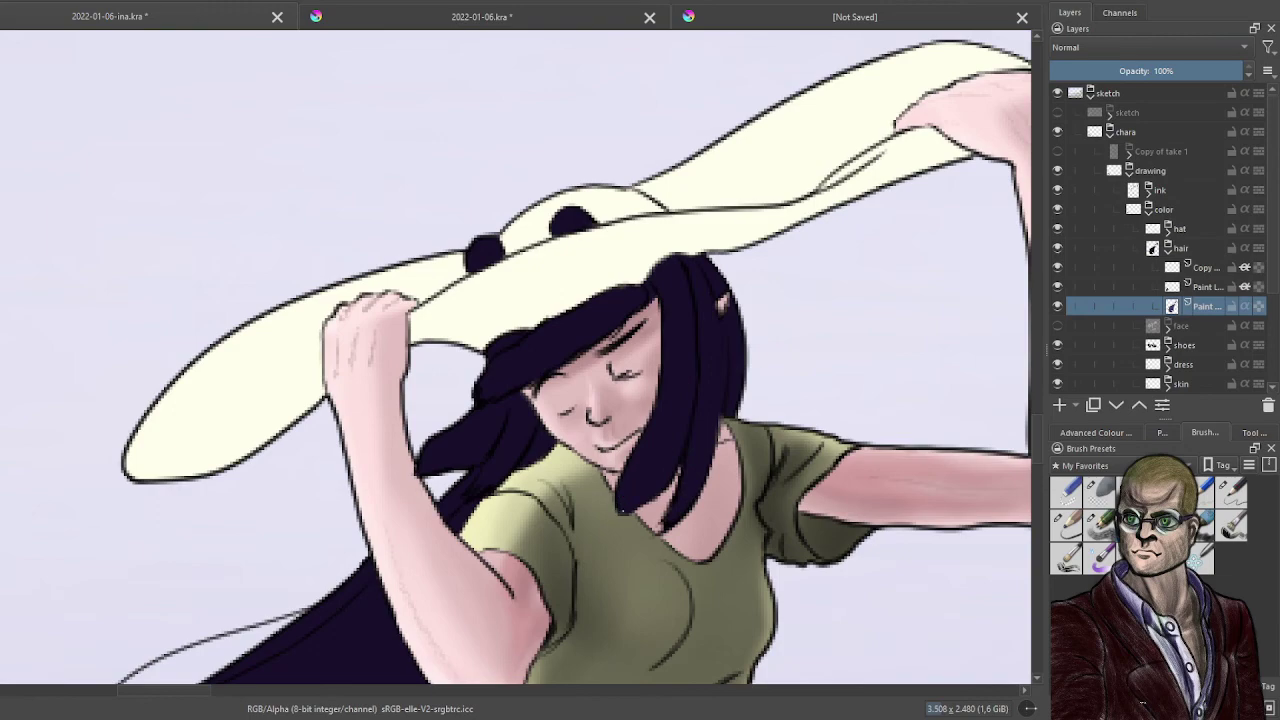
# - Touch up the base colour along the ragged tips of the flowing hair
pyautogui.scroll(-5, 699, 382)
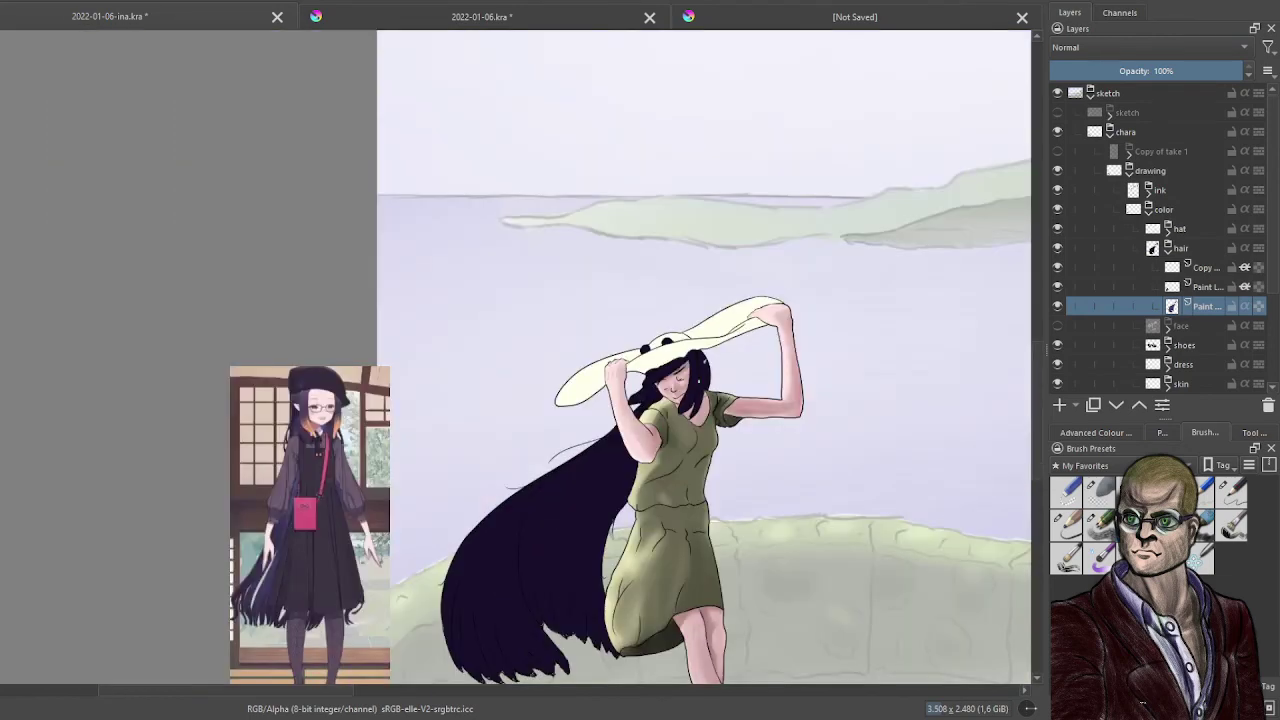
pyautogui.moveTo(722, 480); pyautogui.dragTo(638, 419)
pyautogui.scroll(2, 638, 419)
pyautogui.scroll(3, 517, 362)
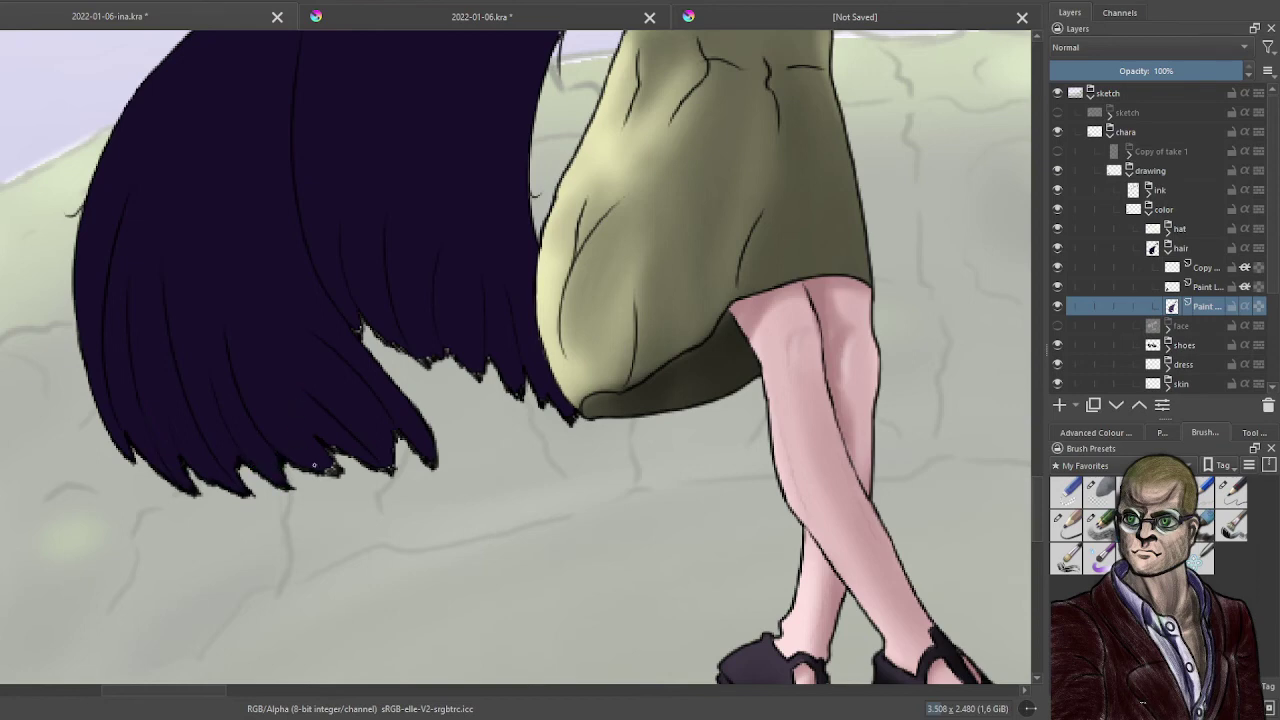
pyautogui.click(333, 446)
pyautogui.moveTo(444, 352); pyautogui.dragTo(461, 340)
pyautogui.scroll(-4, 513, 333)
pyautogui.scroll(1, 630, 361)
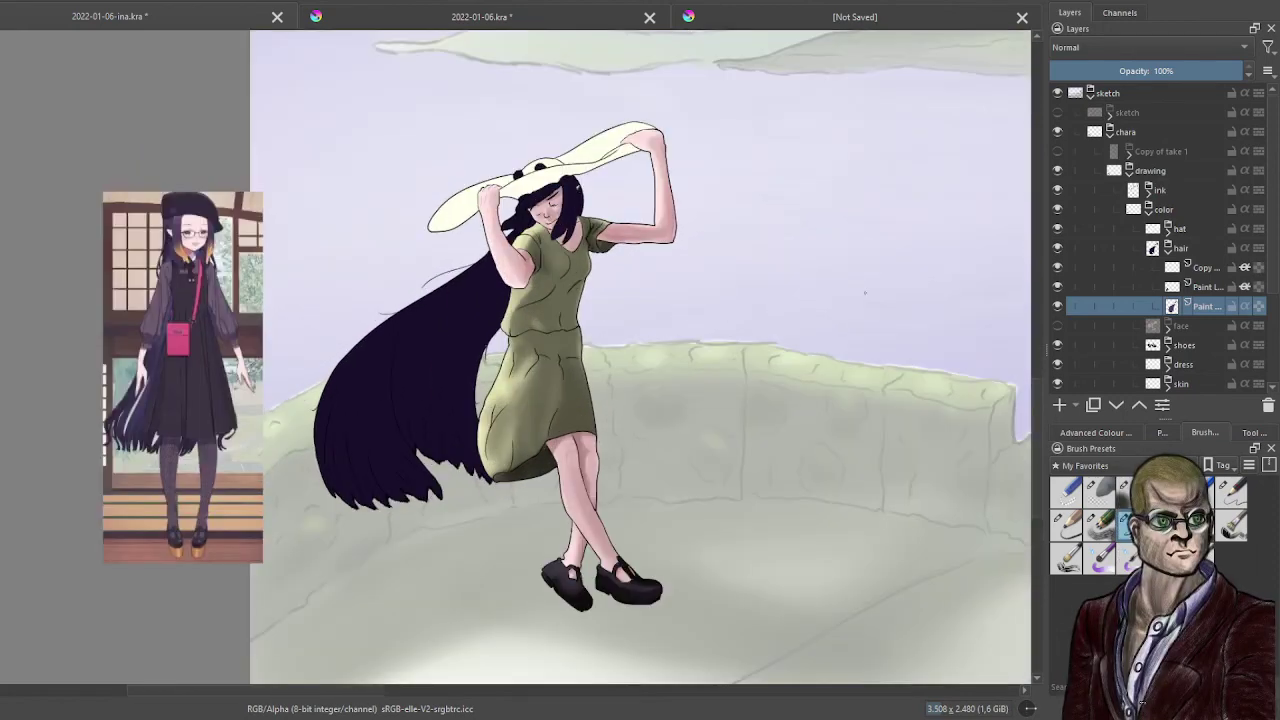
# - Compare the hair with and without the lower Hard Light layer, and softly lighten the fringe and strands around the face on it
pyautogui.scroll(3, 865, 293)
pyautogui.click(1203, 286)
pyautogui.moveTo(285, 262); pyautogui.dragTo(614, 309)
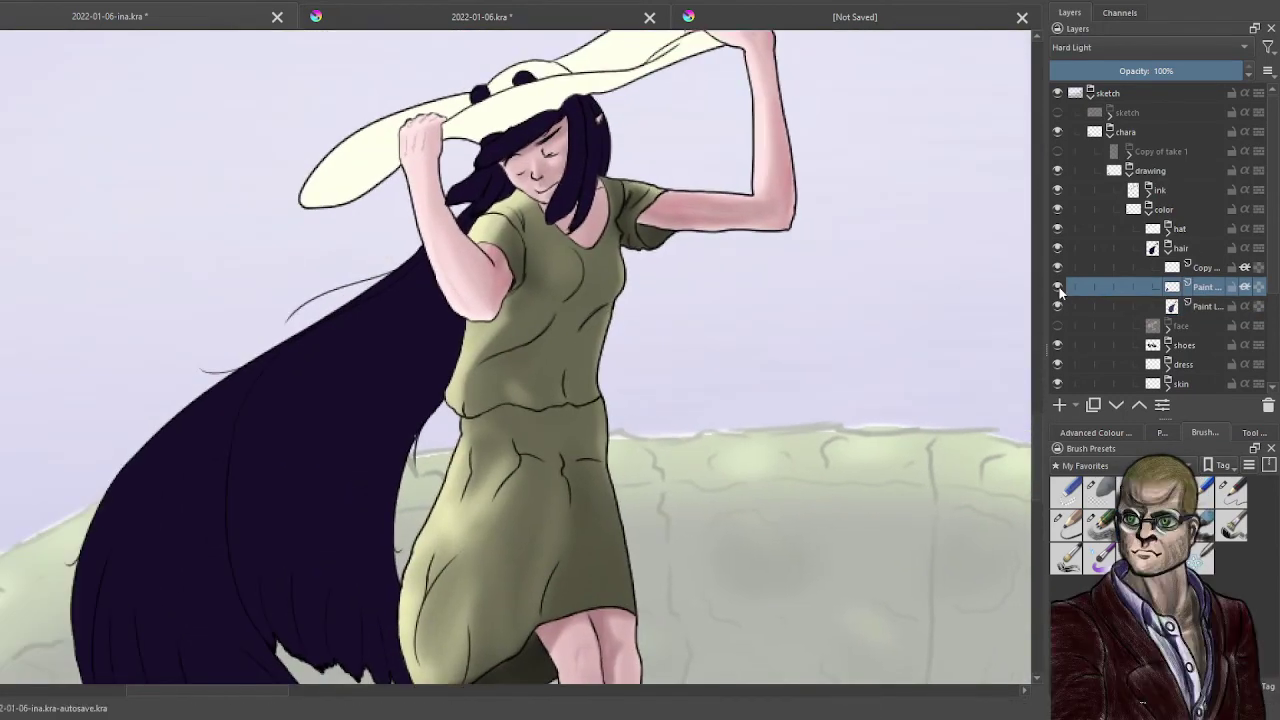
pyautogui.click(1058, 287)
pyautogui.click(1058, 287)
pyautogui.moveTo(499, 225); pyautogui.dragTo(549, 275)
pyautogui.scroll(5, 549, 275)
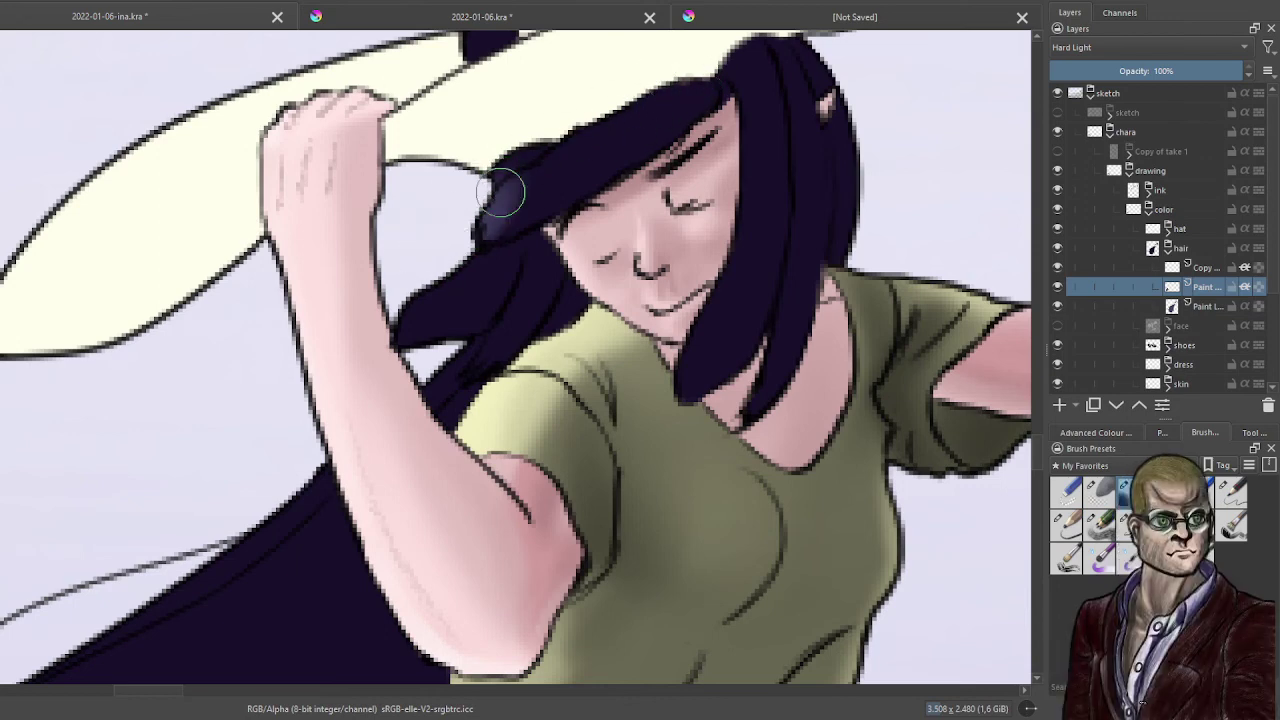
pyautogui.moveTo(537, 141)
pyautogui.mouseDown()
pyautogui.moveTo(442, 226)
pyautogui.moveTo(529, 148)
pyautogui.moveTo(458, 214)
pyautogui.moveTo(544, 152)
pyautogui.moveTo(406, 235)
pyautogui.mouseUp()
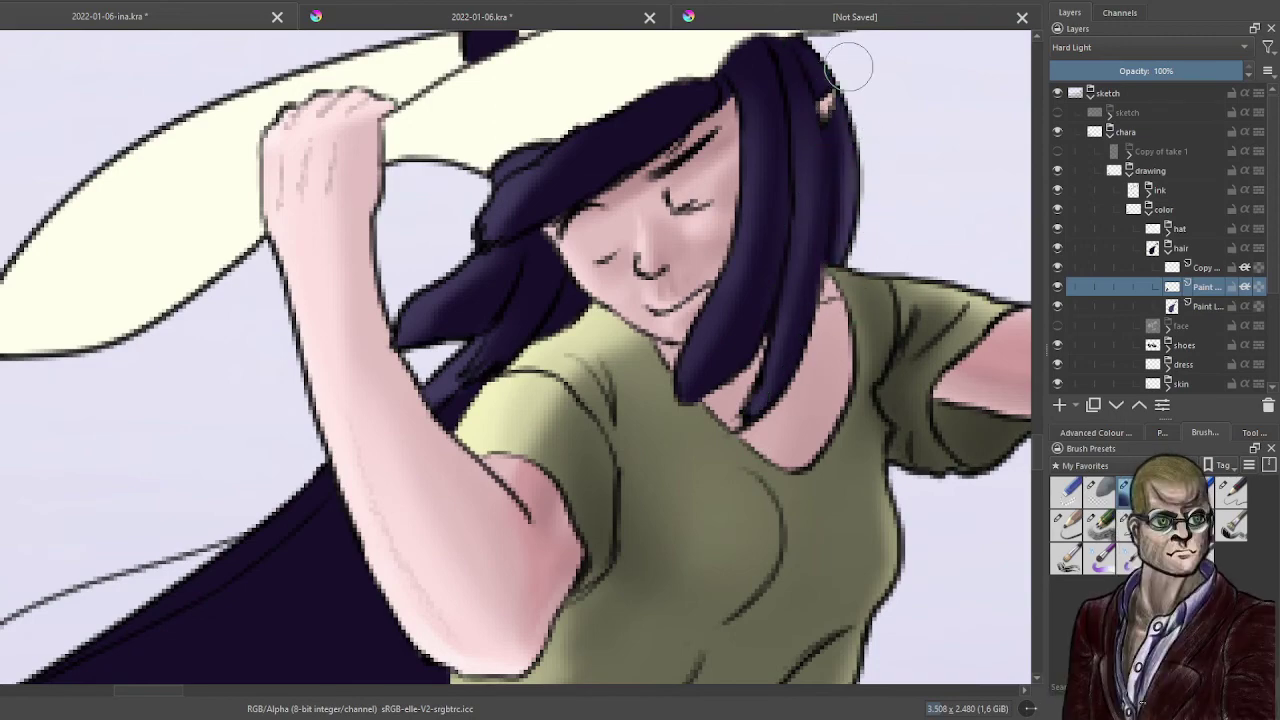
# - Softly lighten the outer curve and the tips of the flowing hair with a larger brush
pyautogui.scroll(-4, 768, 171)
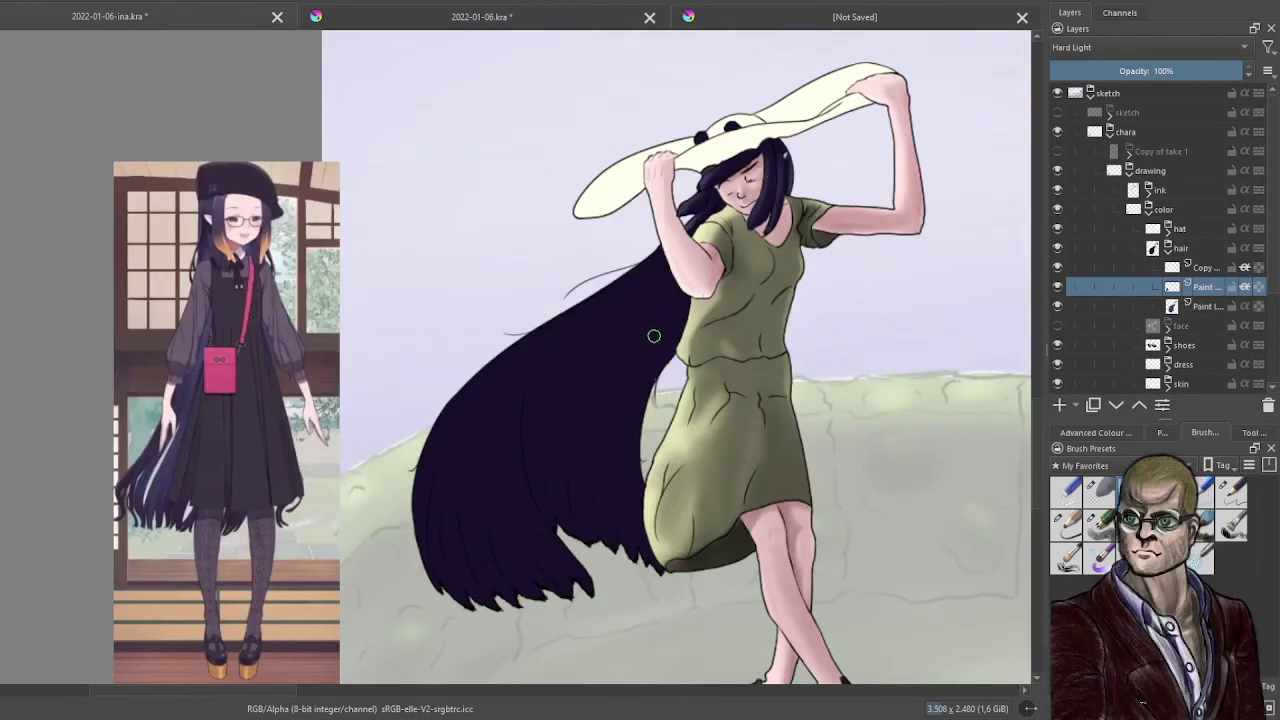
pyautogui.scroll(2, 653, 336)
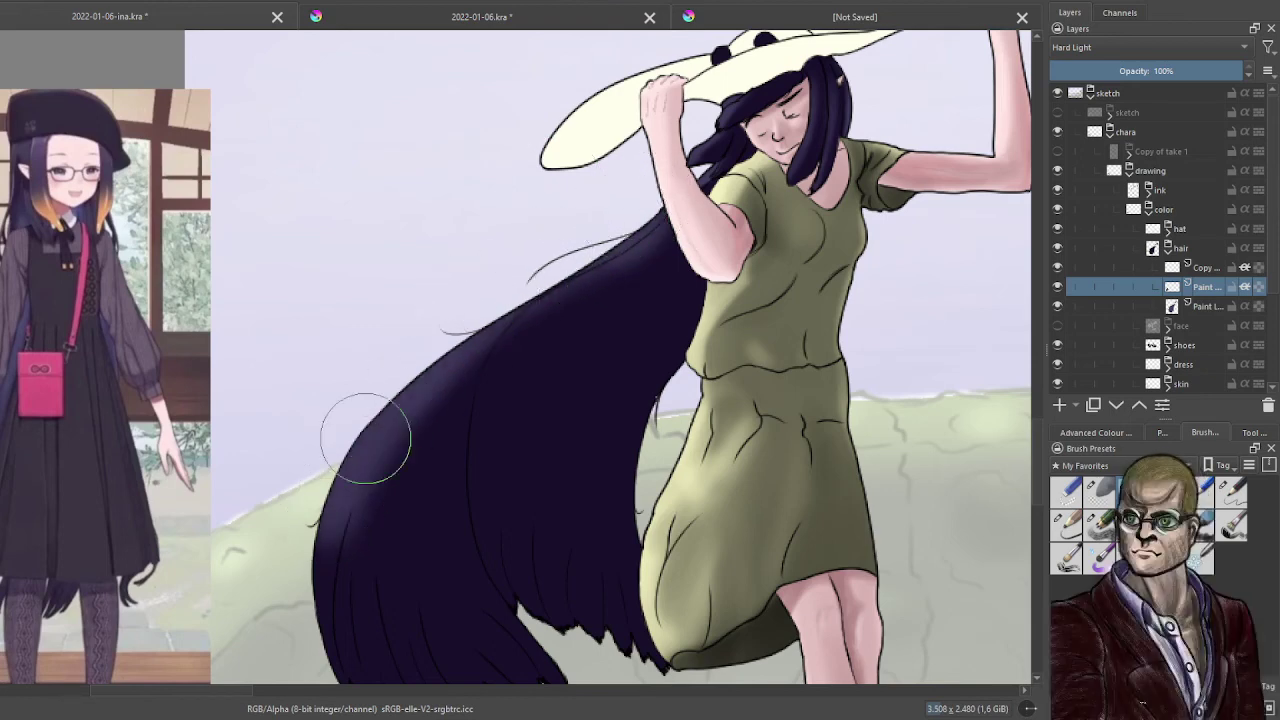
pyautogui.moveTo(519, 243); pyautogui.dragTo(594, 169)
pyautogui.scroll(-1, 594, 169)
pyautogui.moveTo(668, 206); pyautogui.dragTo(570, 364)
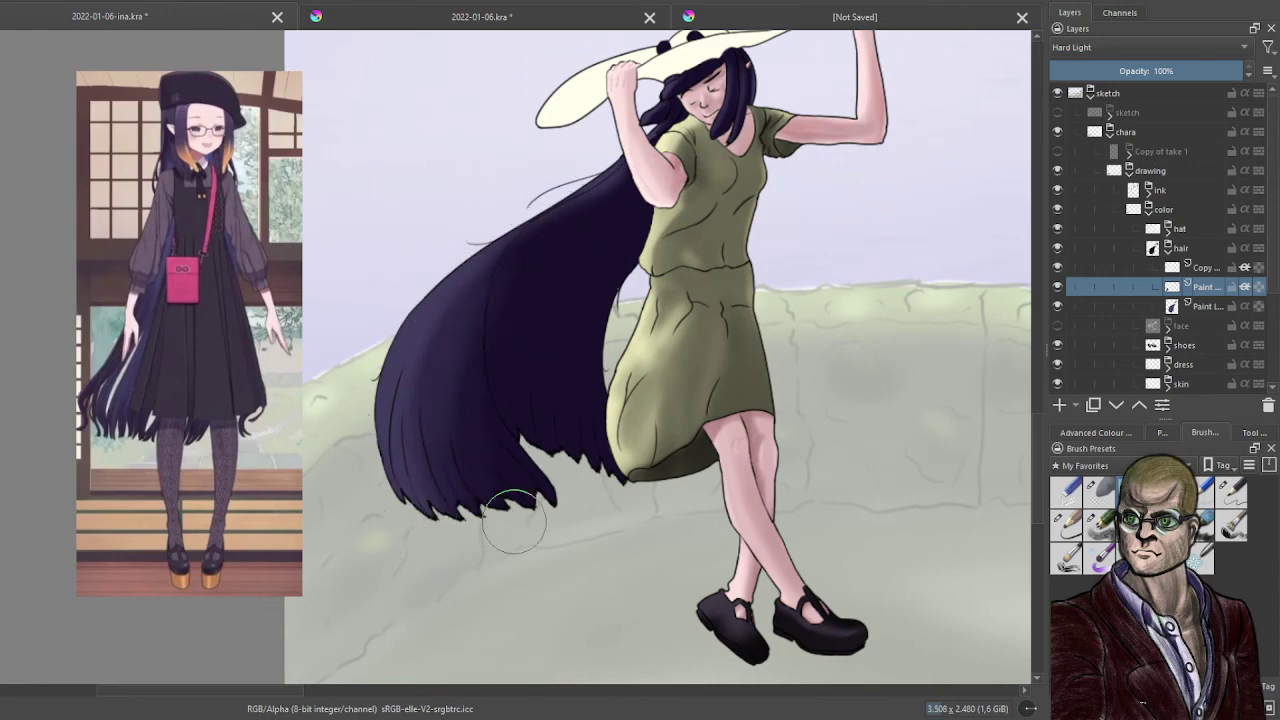
# - Extend the soft lightening along the flowing hair's upper edge, up to the raised arm
pyautogui.scroll(3, 519, 167)
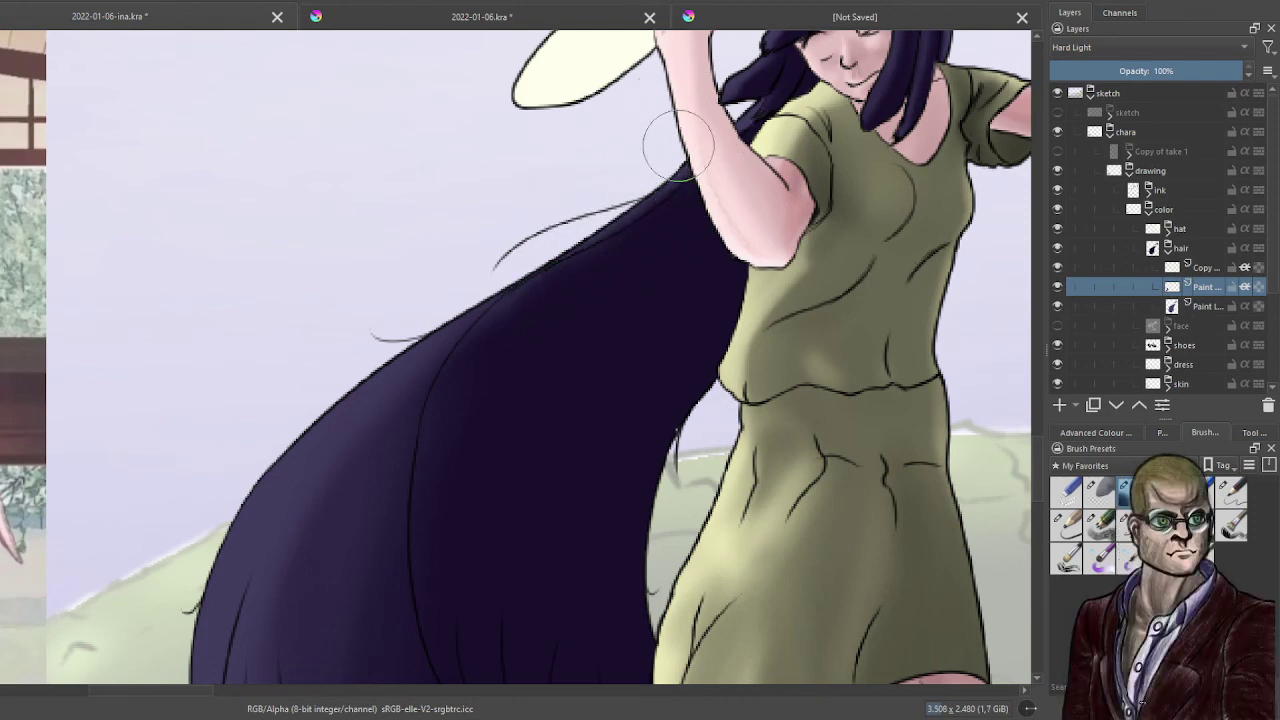
pyautogui.scroll(-2, 686, 110)
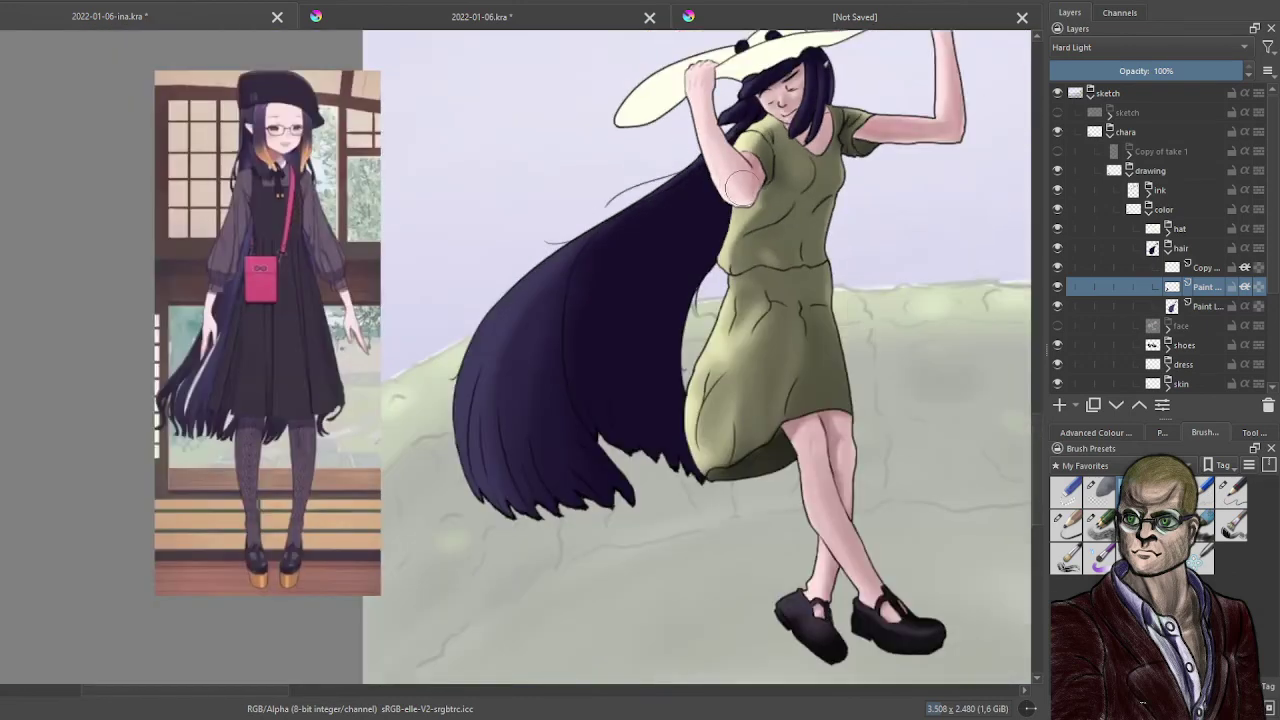
pyautogui.moveTo(654, 63); pyautogui.dragTo(568, 106)
pyautogui.scroll(-1, 642, 229)
pyautogui.moveTo(676, 232); pyautogui.dragTo(660, 259)
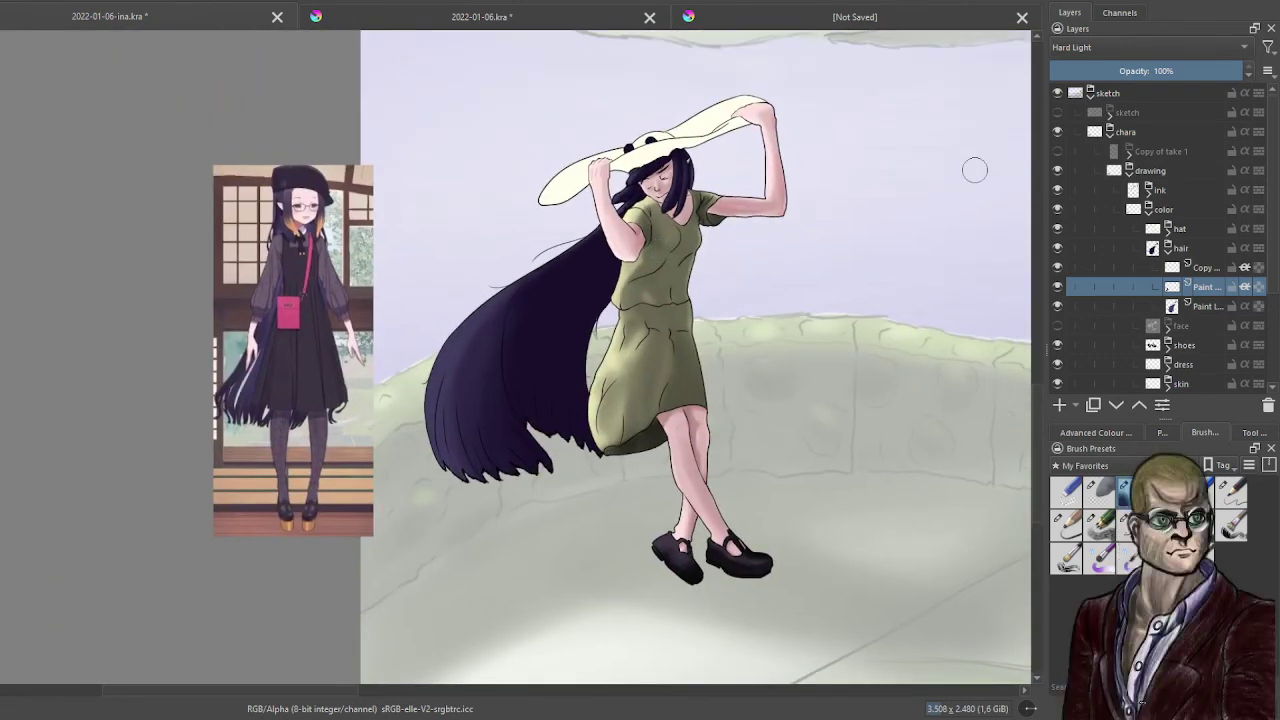
# - Duplicate the empty Hard Light layer, and lighten the hair's inner edge beside the dress on the painted Hard Light layer
pyautogui.click(1204, 268)
pyautogui.hotkey('ctrl', 'j')
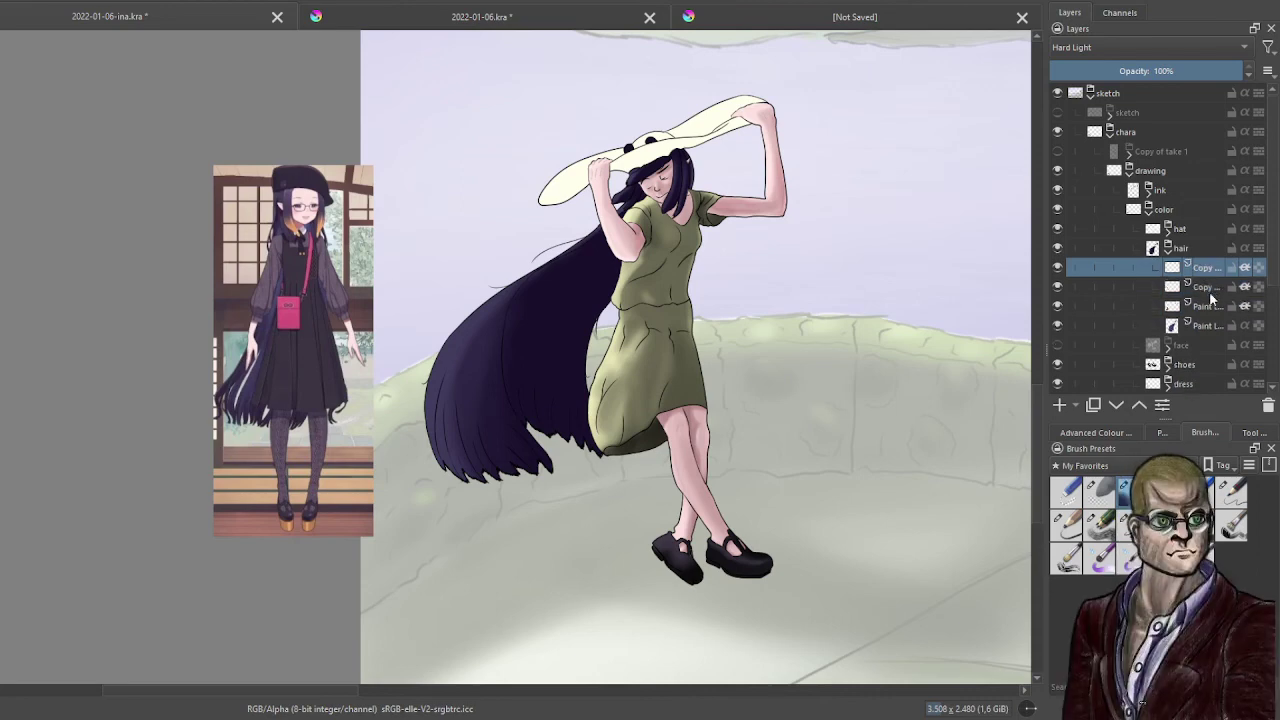
pyautogui.click(1204, 305)
pyautogui.scroll(4, 775, 385)
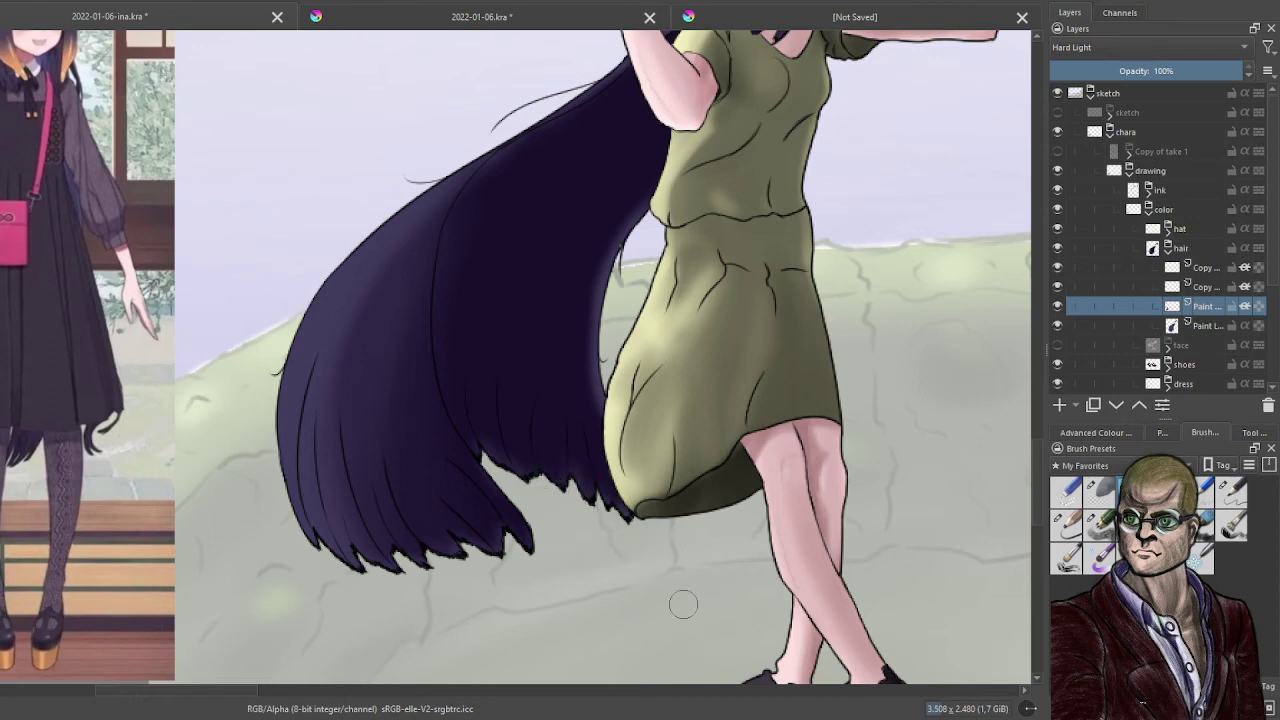
# - Select the middle Hard Light layer, pick a darker colour and deepen the shadow across the inner section of the flowing hair
pyautogui.click(1200, 287)
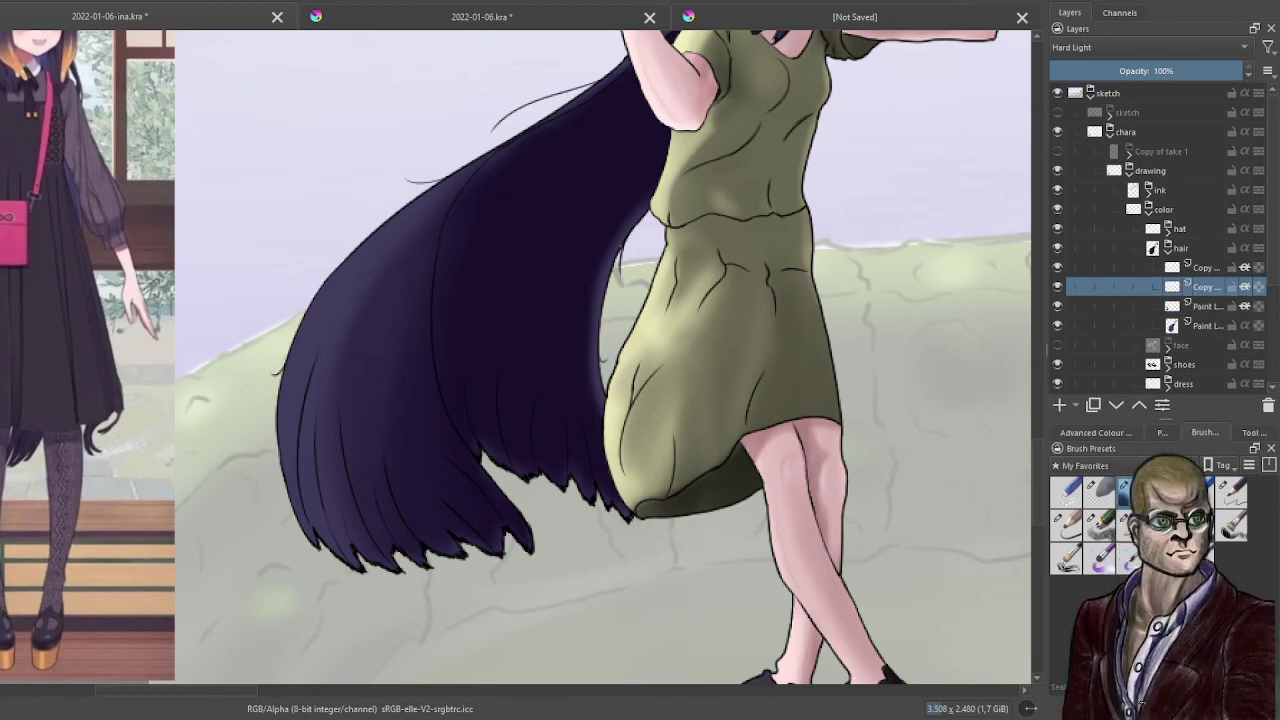
pyautogui.click(1127, 438)
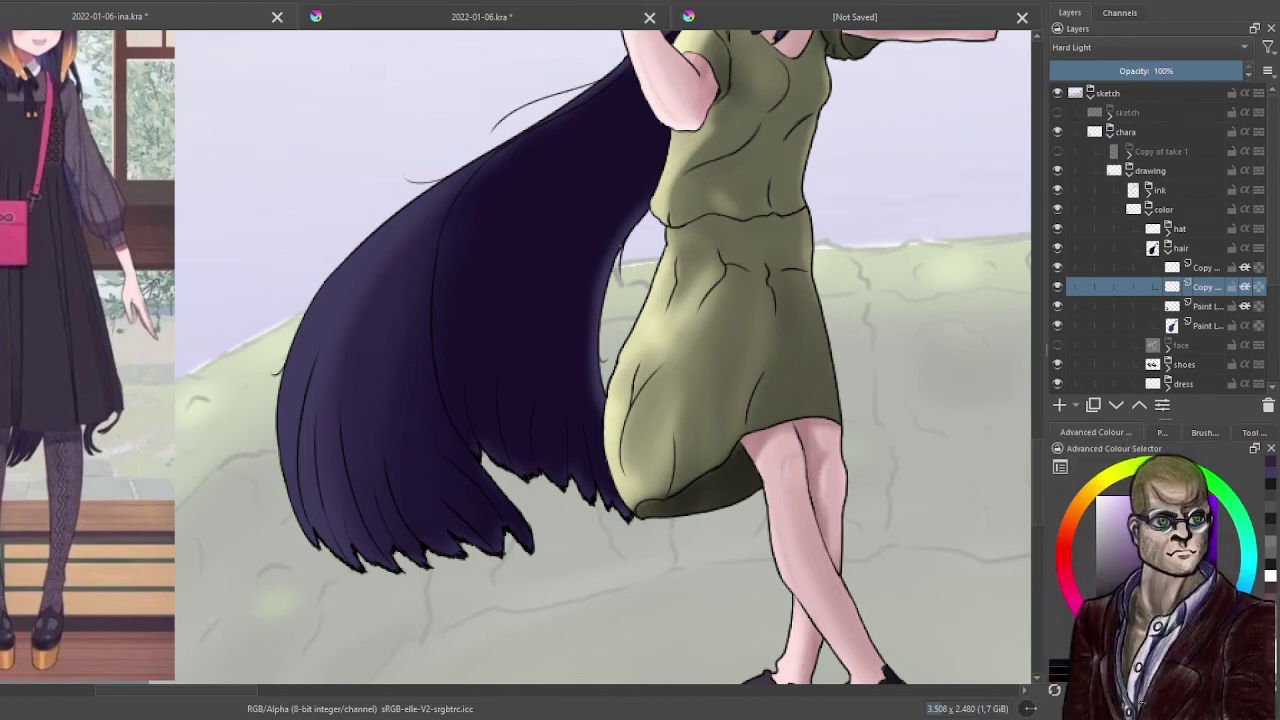
pyautogui.moveTo(534, 277)
pyautogui.mouseDown()
pyautogui.moveTo(527, 398)
pyautogui.moveTo(549, 200)
pyautogui.moveTo(539, 354)
pyautogui.moveTo(493, 370)
pyautogui.moveTo(534, 253)
pyautogui.moveTo(503, 386)
pyautogui.moveTo(546, 181)
pyautogui.moveTo(494, 377)
pyautogui.moveTo(642, 103)
pyautogui.moveTo(529, 257)
pyautogui.moveTo(689, 91)
pyautogui.moveTo(550, 290)
pyautogui.mouseUp()
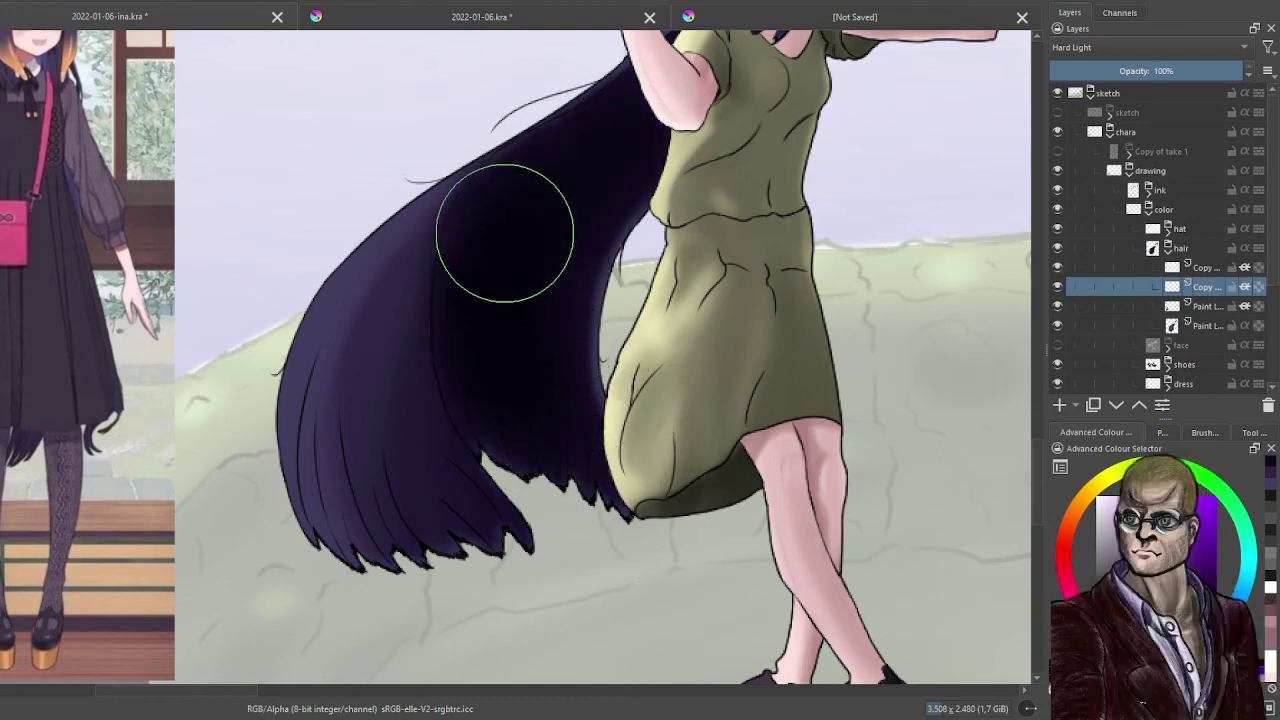
pyautogui.scroll(-3, 740, 575)
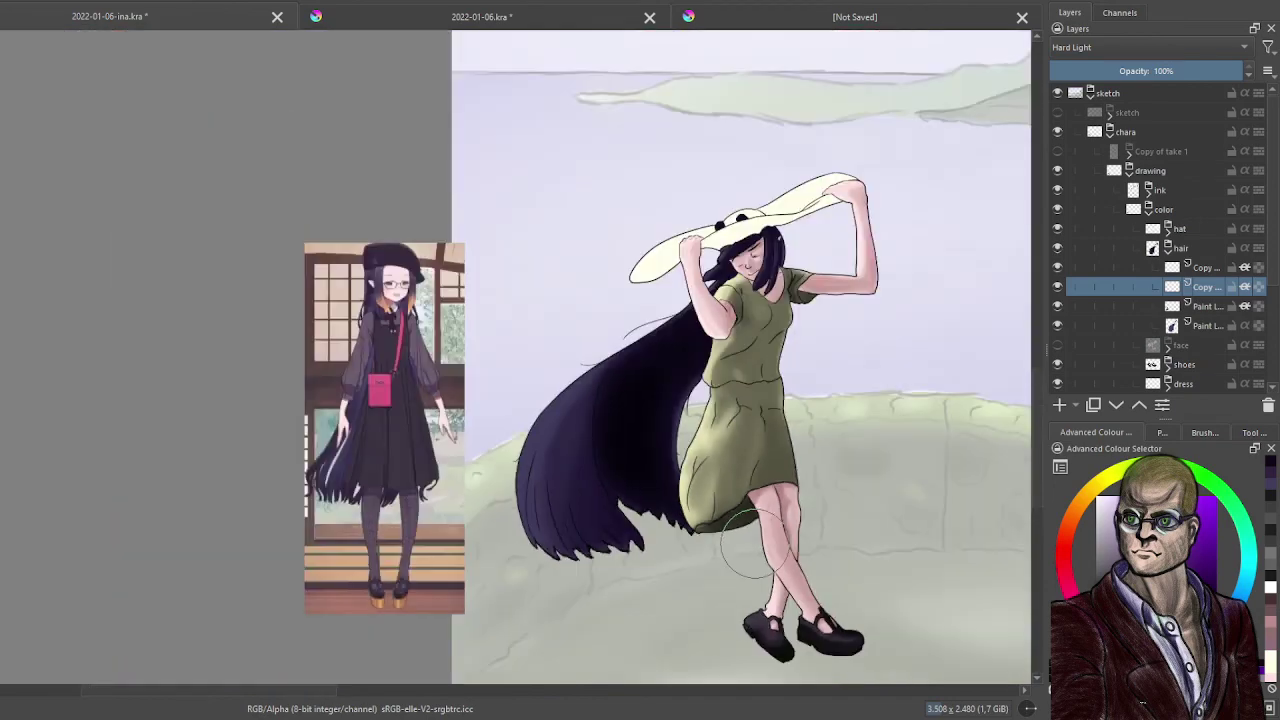
pyautogui.scroll(2, 757, 517)
pyautogui.scroll(2, 763, 512)
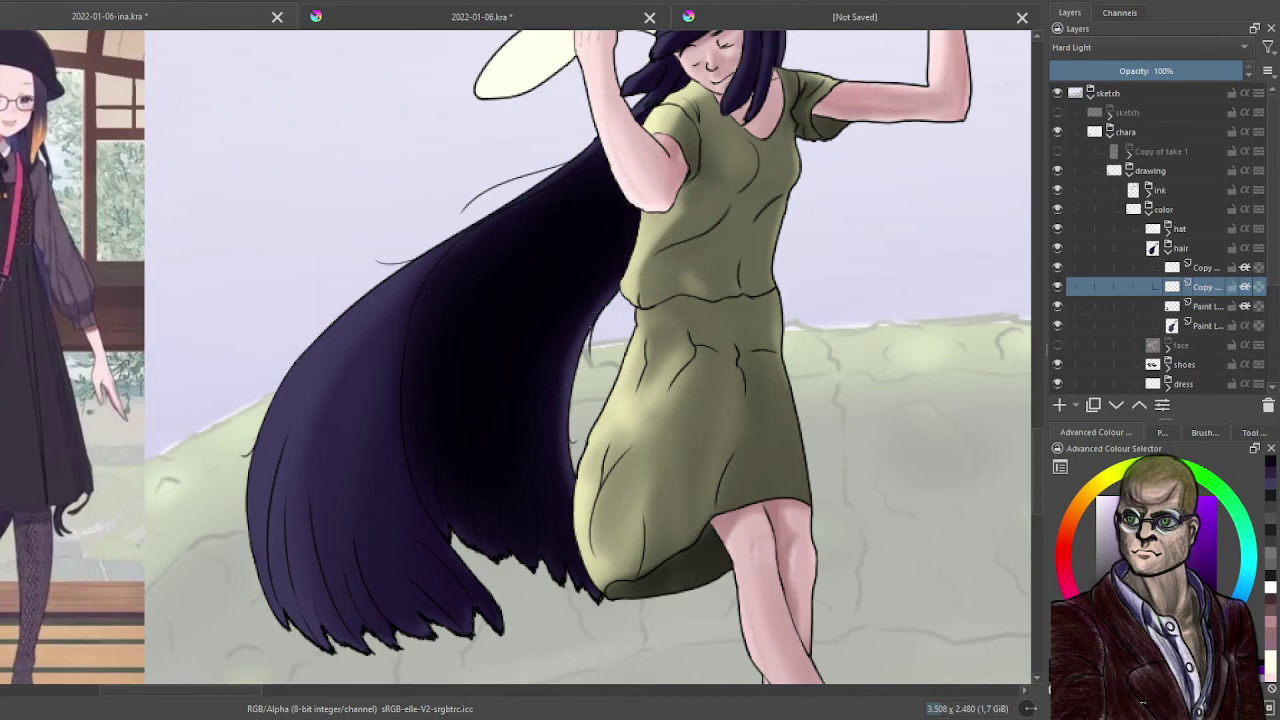
# - Select the topmost Hard Light layer in the hair group, pick a light grey colour and choose a fine brush
pyautogui.click(1211, 272)
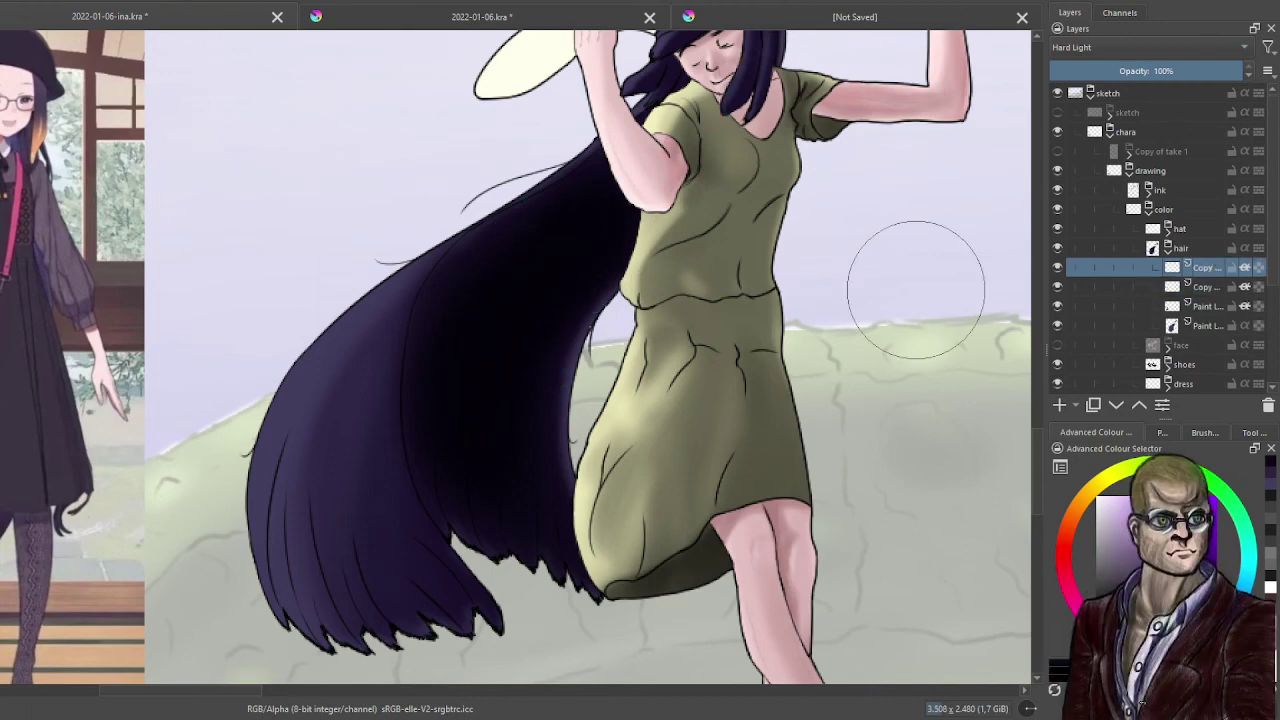
pyautogui.moveTo(851, 270); pyautogui.dragTo(779, 398)
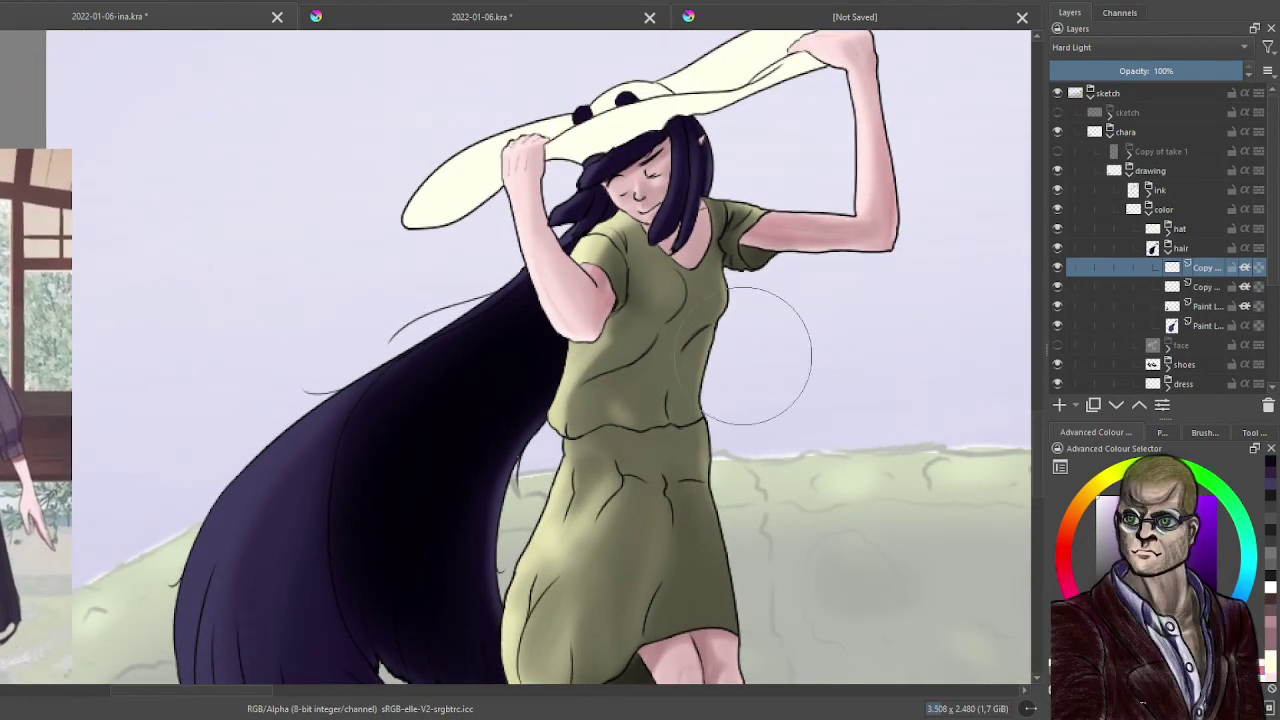
pyautogui.moveTo(583, 356); pyautogui.dragTo(765, 225)
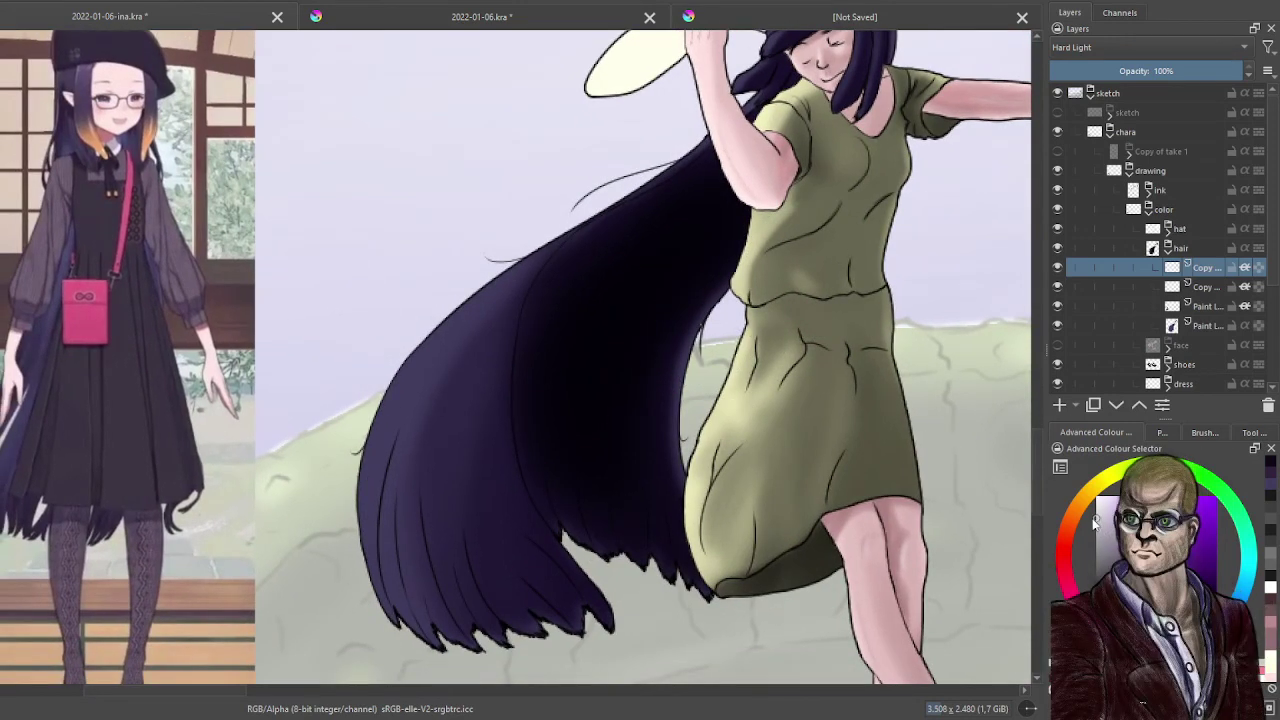
pyautogui.click(1205, 432)
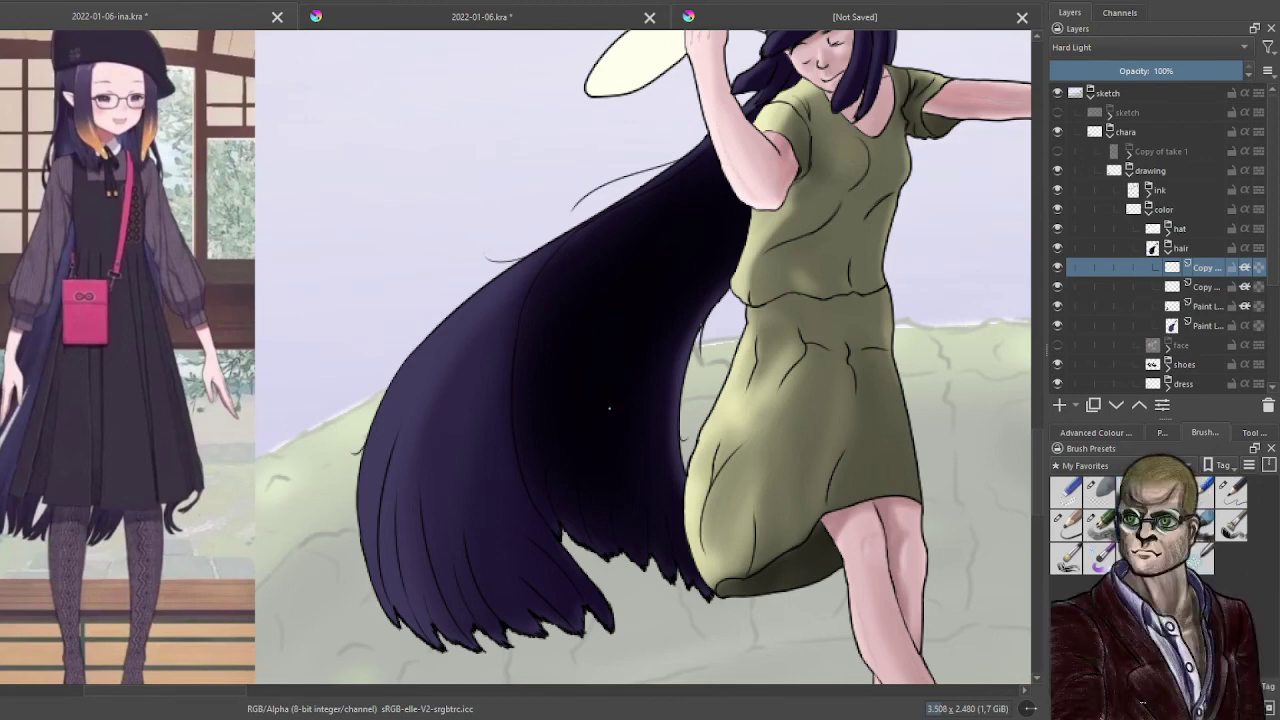
# - Try long, thin light highlight strokes curving along the inner section of the flowing hair
pyautogui.moveTo(606, 405); pyautogui.dragTo(690, 229)
pyautogui.hotkey('ctrl', 'z')
pyautogui.moveTo(597, 438); pyautogui.dragTo(645, 260)
pyautogui.moveTo(609, 424); pyautogui.dragTo(640, 272)
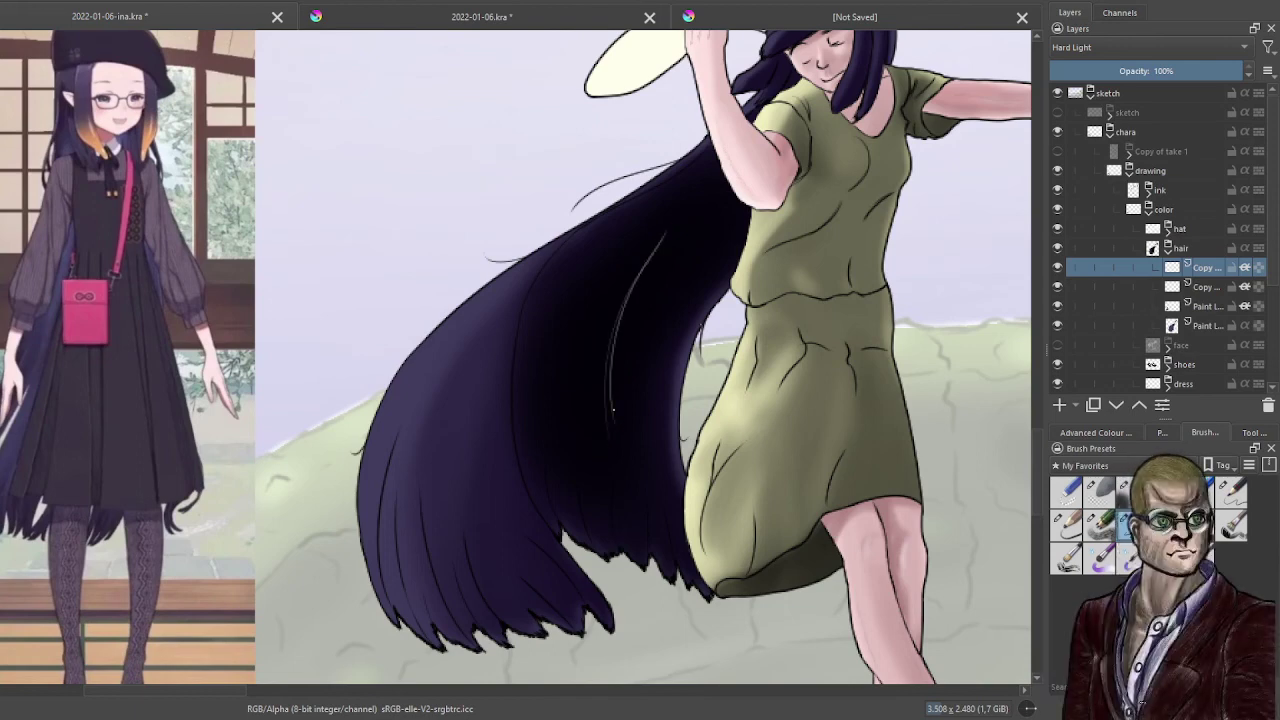
pyautogui.moveTo(611, 384); pyautogui.dragTo(686, 210)
pyautogui.moveTo(580, 442)
pyautogui.mouseDown()
pyautogui.moveTo(581, 390)
pyautogui.moveTo(652, 248)
pyautogui.mouseUp()
pyautogui.hotkey('ctrl', 'z')
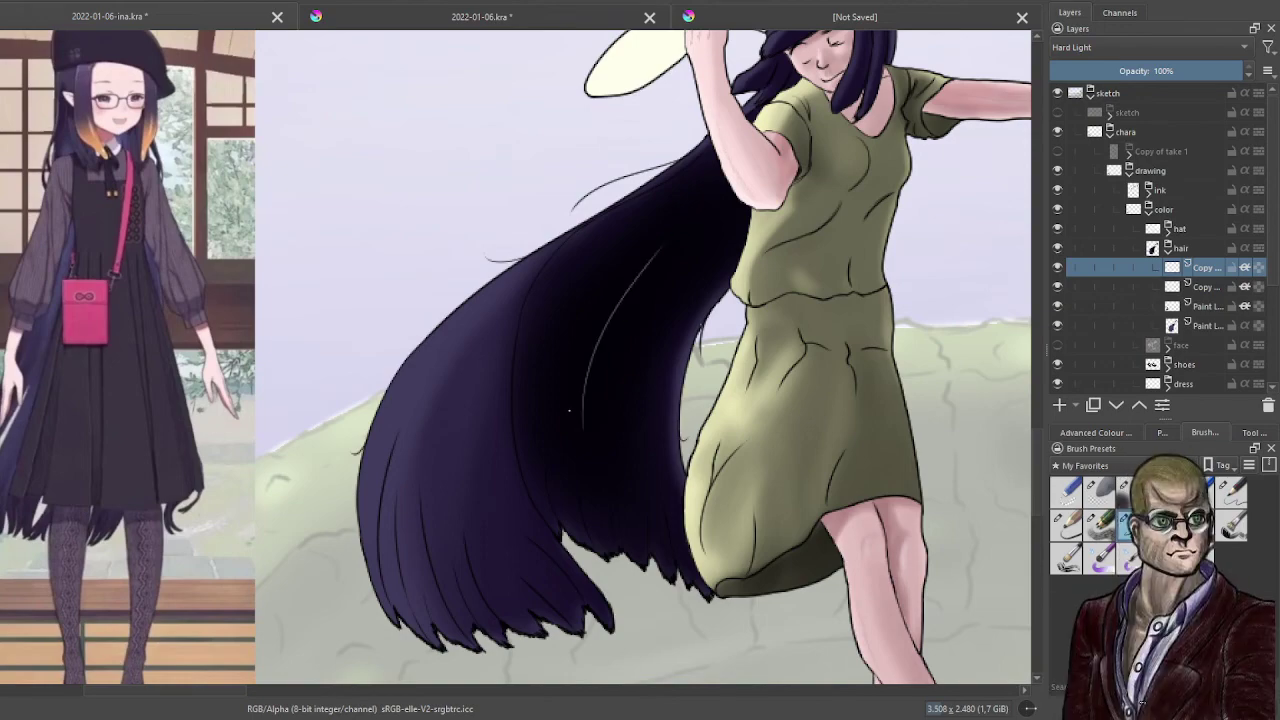
# - Paint short, thin highlights across the fringe under the hat brim and on the strands behind the shoulder
pyautogui.moveTo(589, 377); pyautogui.dragTo(442, 548)
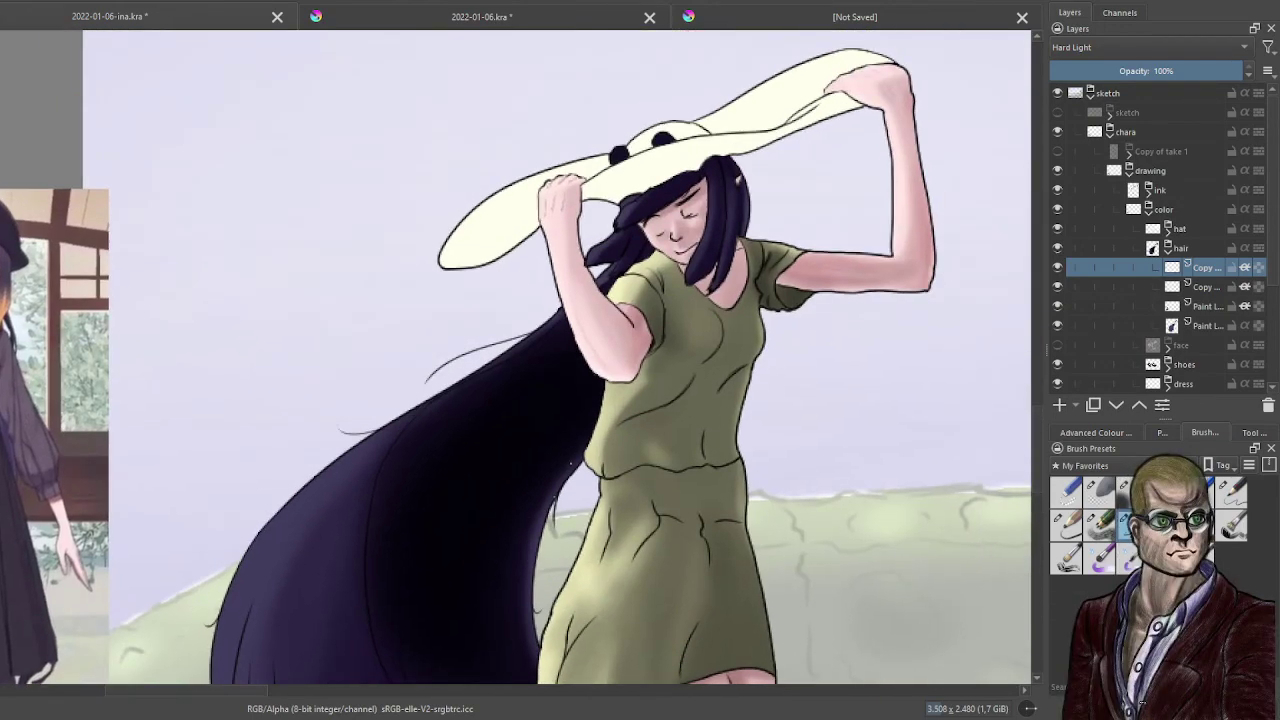
pyautogui.scroll(4, 639, 319)
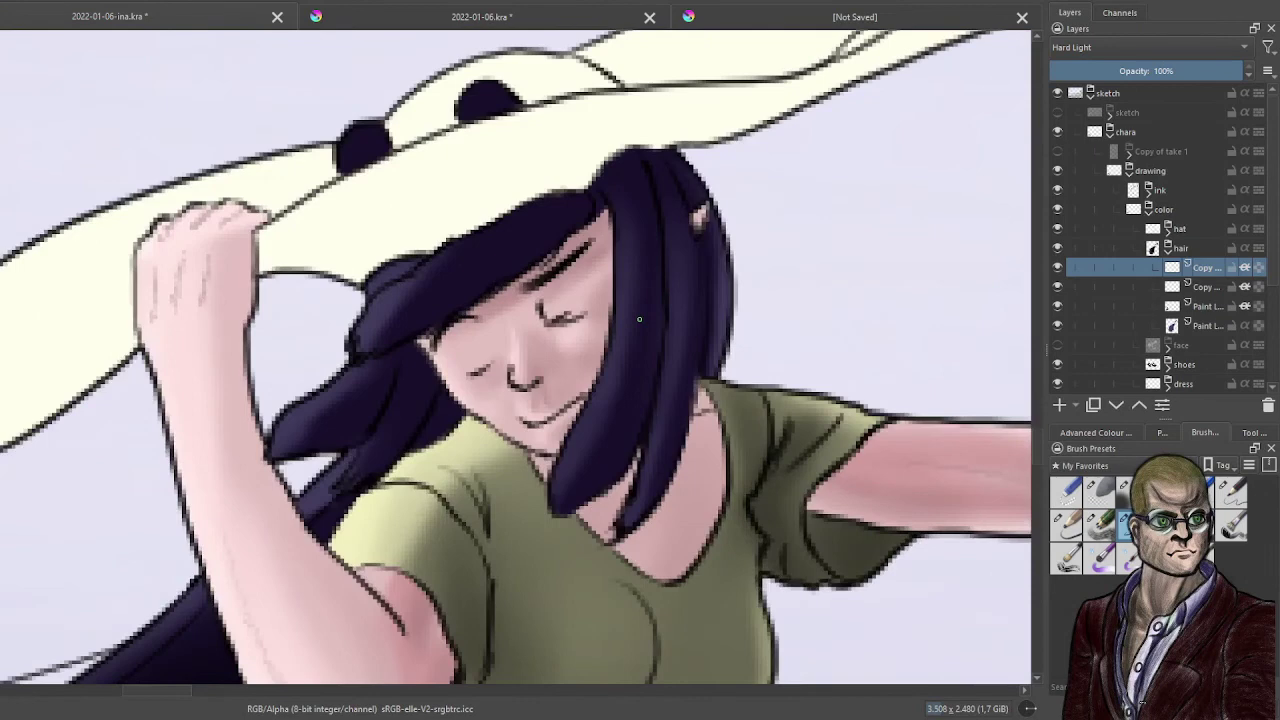
pyautogui.moveTo(398, 283); pyautogui.dragTo(382, 316)
pyautogui.moveTo(438, 258); pyautogui.dragTo(424, 302)
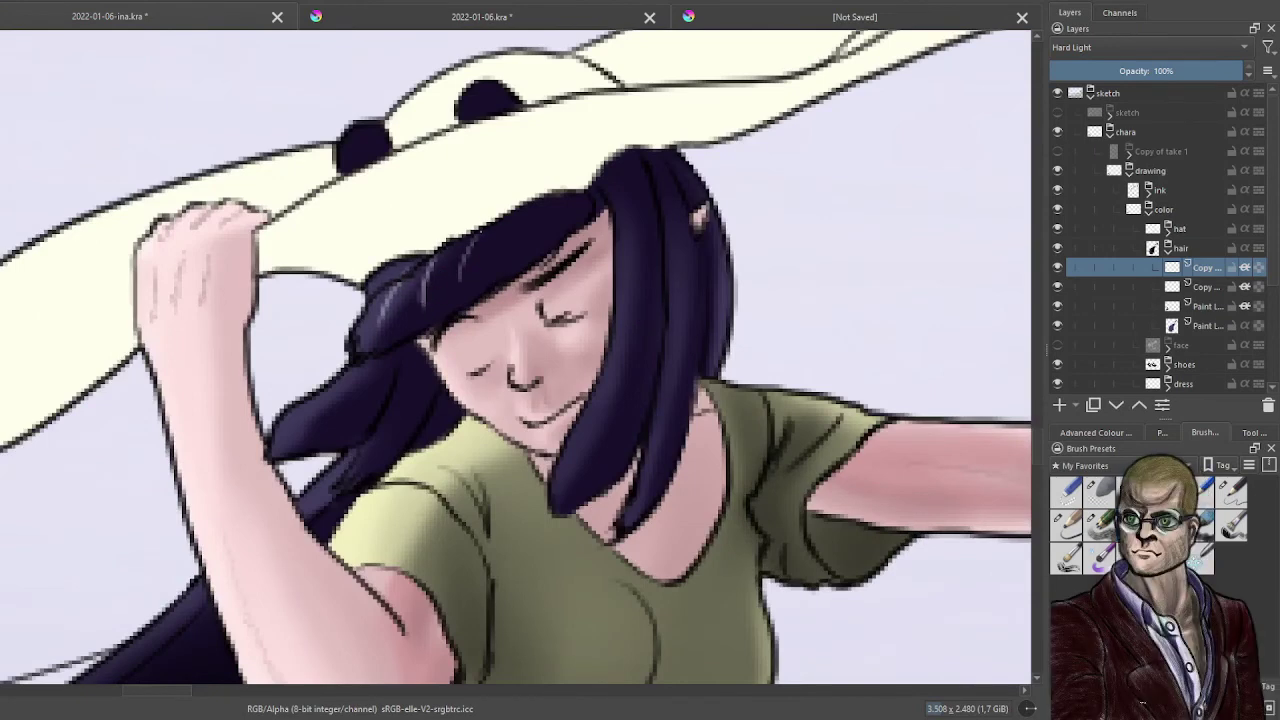
pyautogui.moveTo(474, 239)
pyautogui.mouseDown()
pyautogui.moveTo(459, 279)
pyautogui.moveTo(506, 228)
pyautogui.mouseUp()
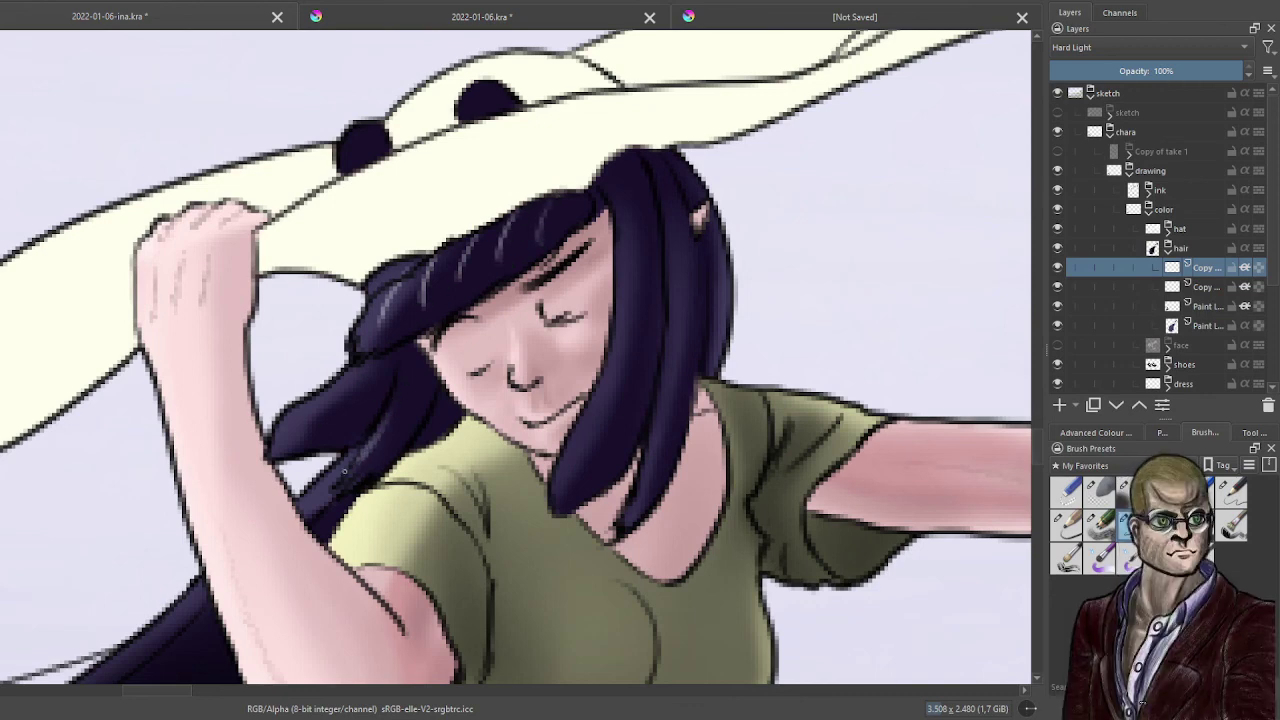
pyautogui.moveTo(384, 446); pyautogui.dragTo(356, 478)
pyautogui.moveTo(380, 449); pyautogui.dragTo(302, 506)
pyautogui.moveTo(342, 466); pyautogui.dragTo(308, 508)
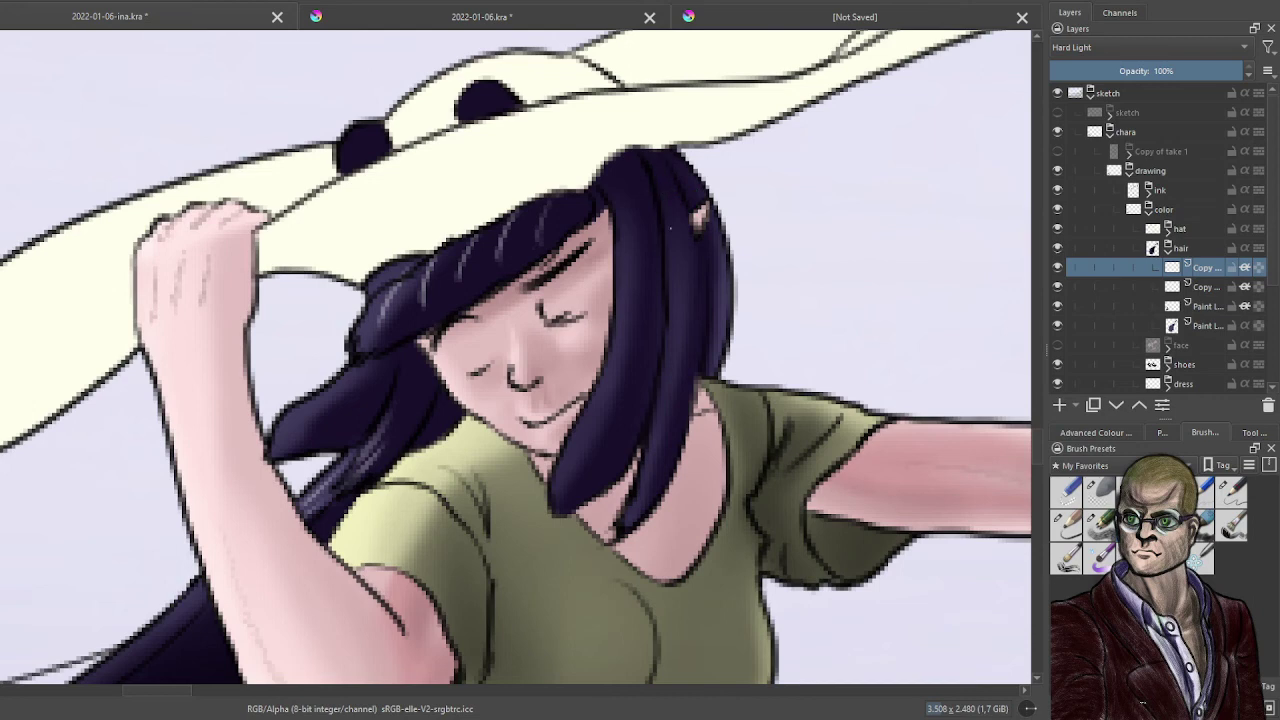
# - Paint thin vertical highlights down the hair strands falling beside the face and along their outer edge
pyautogui.moveTo(697, 262)
pyautogui.mouseDown()
pyautogui.moveTo(701, 336)
pyautogui.moveTo(704, 326)
pyautogui.moveTo(688, 416)
pyautogui.mouseUp()
pyautogui.moveTo(692, 368)
pyautogui.mouseDown()
pyautogui.moveTo(664, 490)
pyautogui.moveTo(648, 504)
pyautogui.mouseUp()
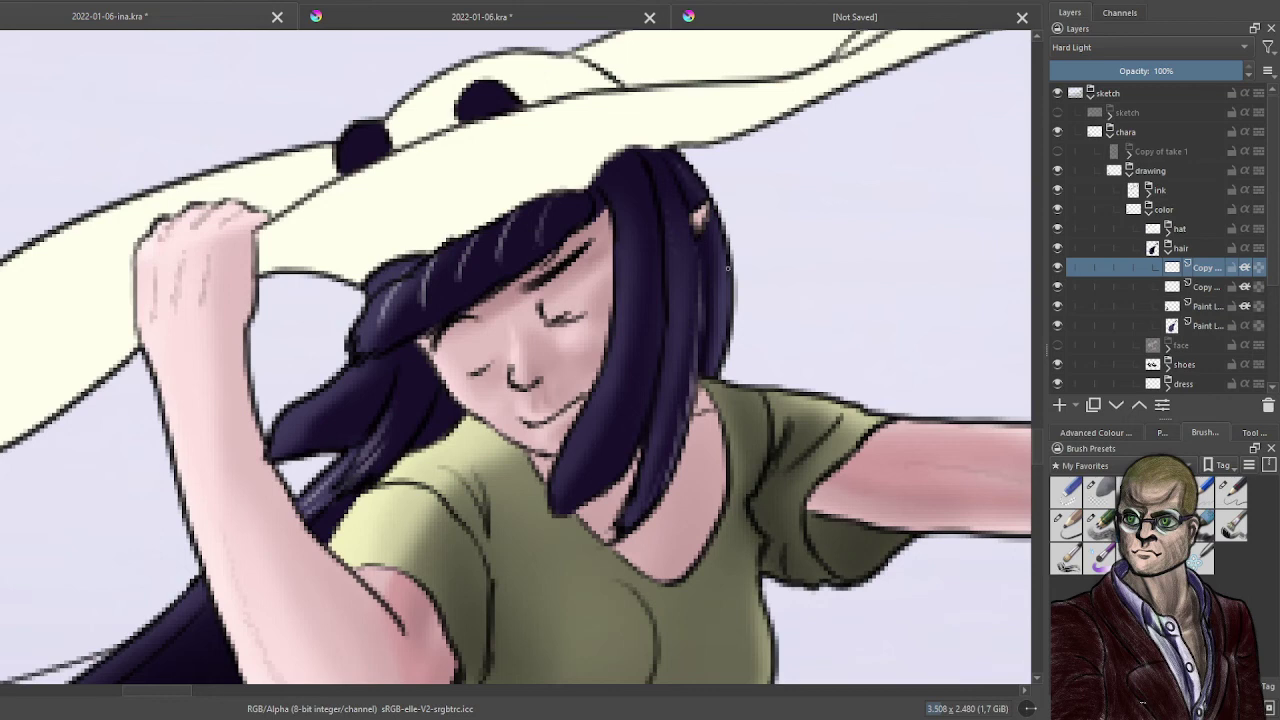
pyautogui.moveTo(717, 268); pyautogui.dragTo(722, 350)
pyautogui.moveTo(721, 258); pyautogui.dragTo(721, 350)
pyautogui.moveTo(690, 238)
pyautogui.mouseDown()
pyautogui.moveTo(695, 382)
pyautogui.moveTo(679, 446)
pyautogui.mouseUp()
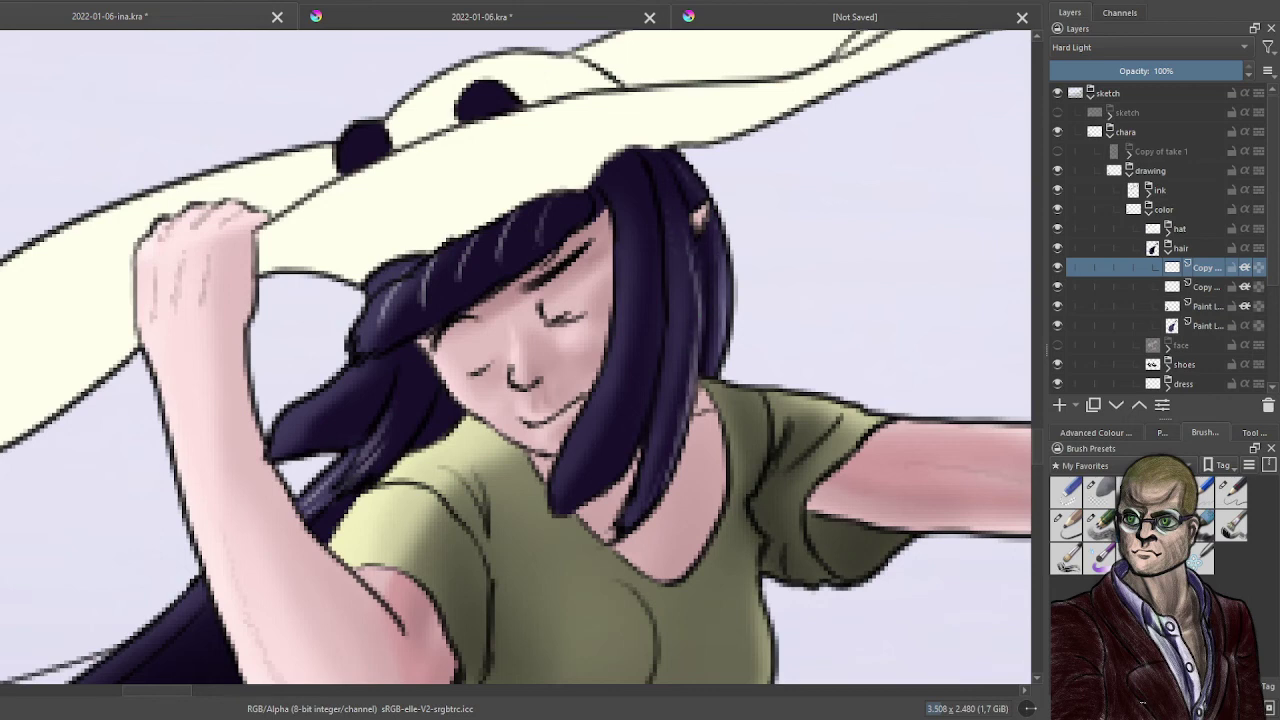
pyautogui.scroll(-5, 575, 446)
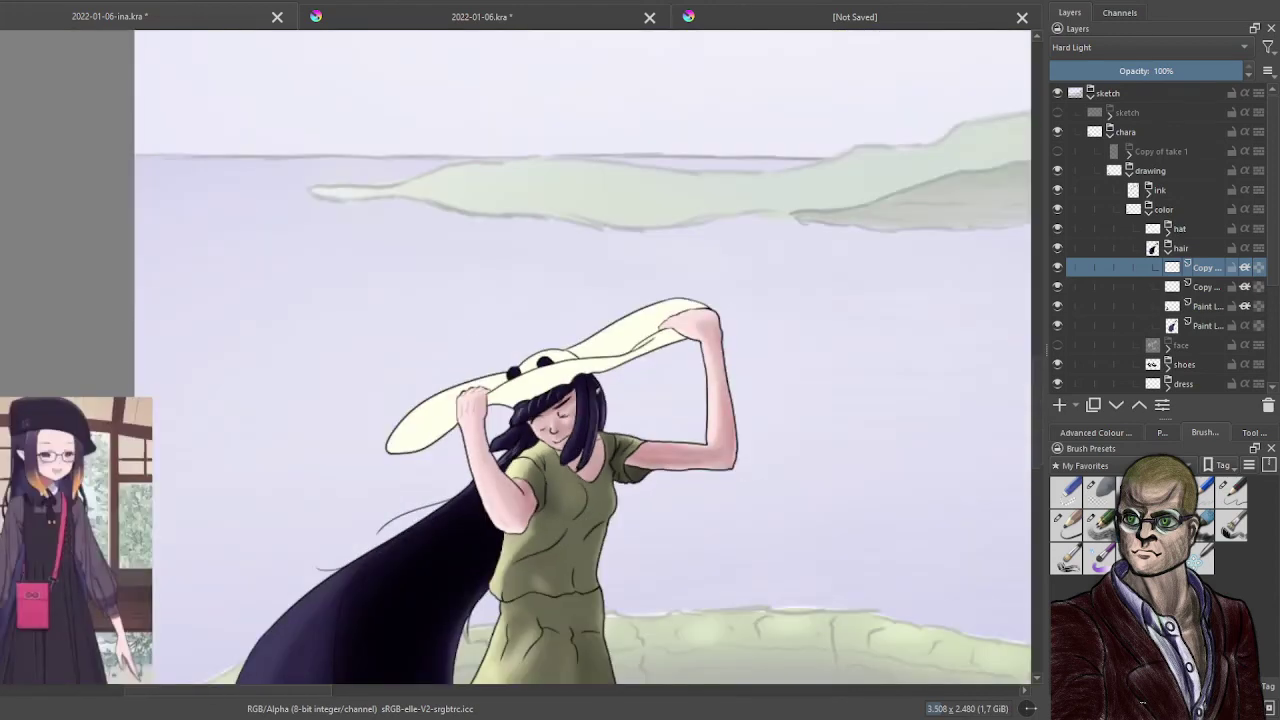
# - Touch up the highlights on the fringe's outer tuft and the strands between the face and the raised arm
pyautogui.moveTo(585, 494)
pyautogui.mouseDown()
pyautogui.moveTo(608, 398)
pyautogui.moveTo(600, 433)
pyautogui.mouseUp()
pyautogui.scroll(3, 608, 400)
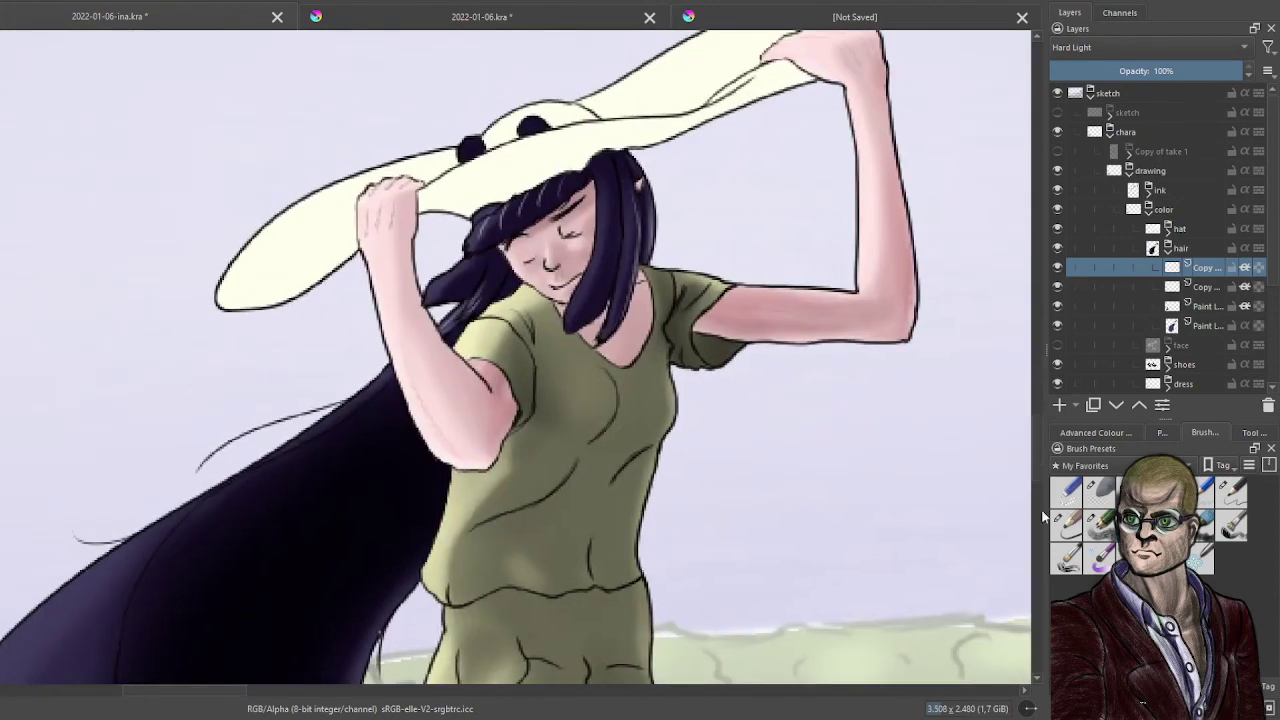
pyautogui.click(1085, 433)
pyautogui.scroll(1, 530, 372)
pyautogui.scroll(2, 500, 366)
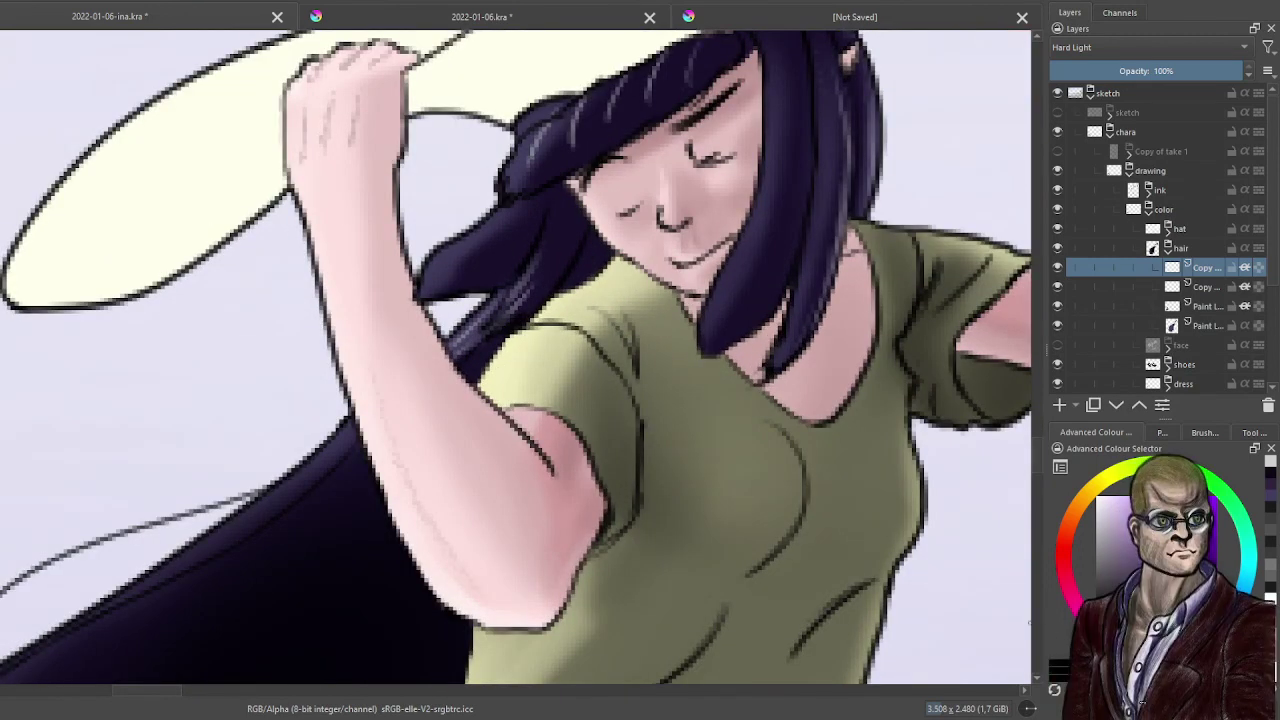
pyautogui.moveTo(557, 117); pyautogui.dragTo(534, 176)
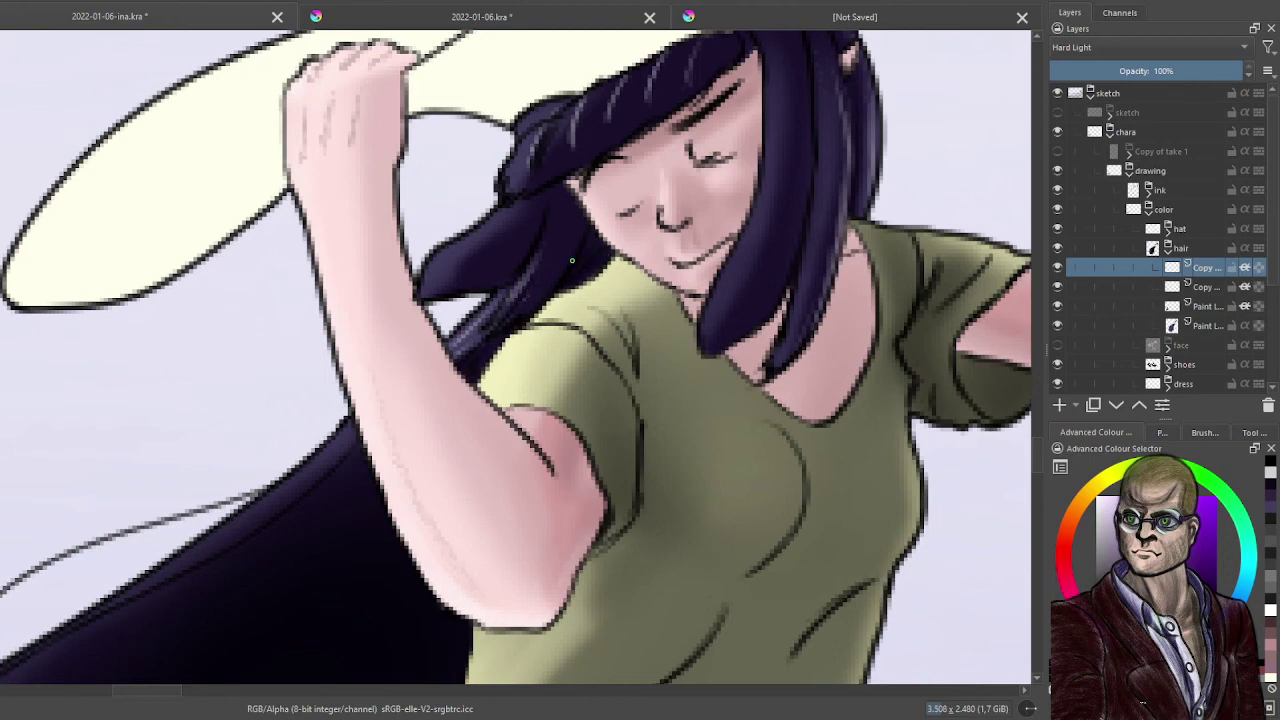
pyautogui.moveTo(572, 261); pyautogui.dragTo(520, 290)
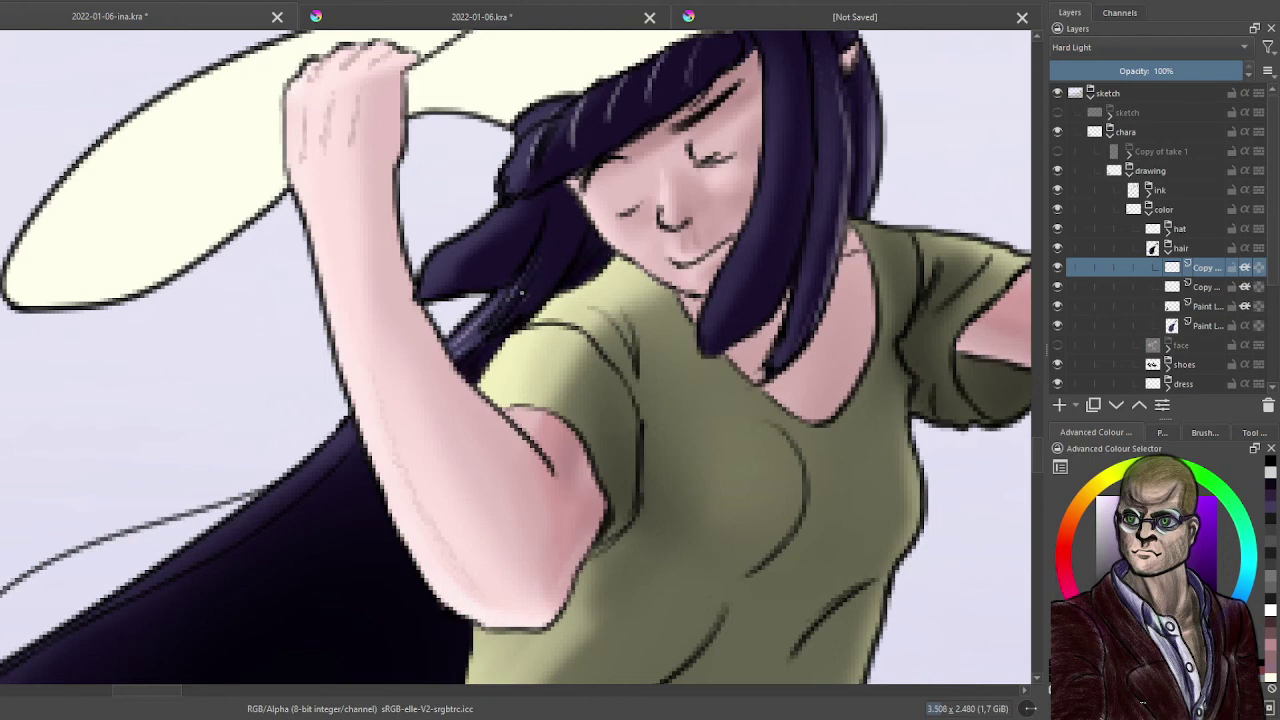
# - Switch to another brush preset and paint brighter thin highlights on the strands behind the shoulder
pyautogui.click(1205, 432)
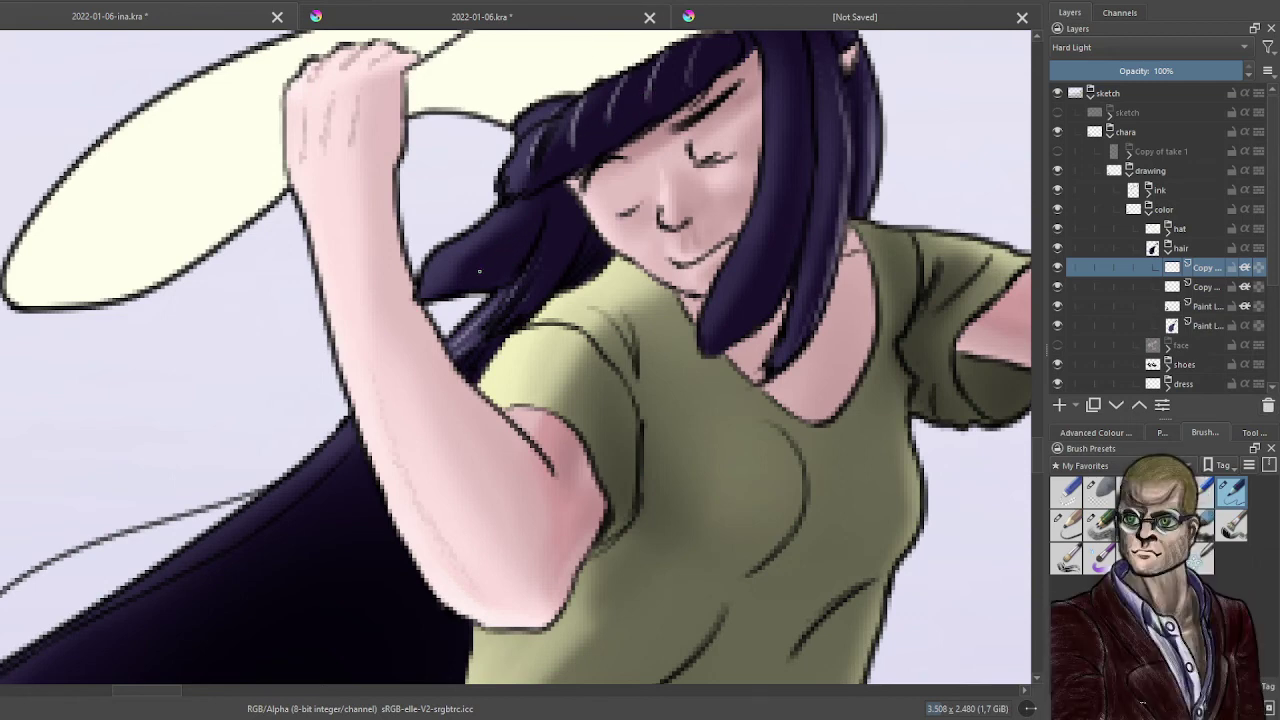
pyautogui.click(1096, 432)
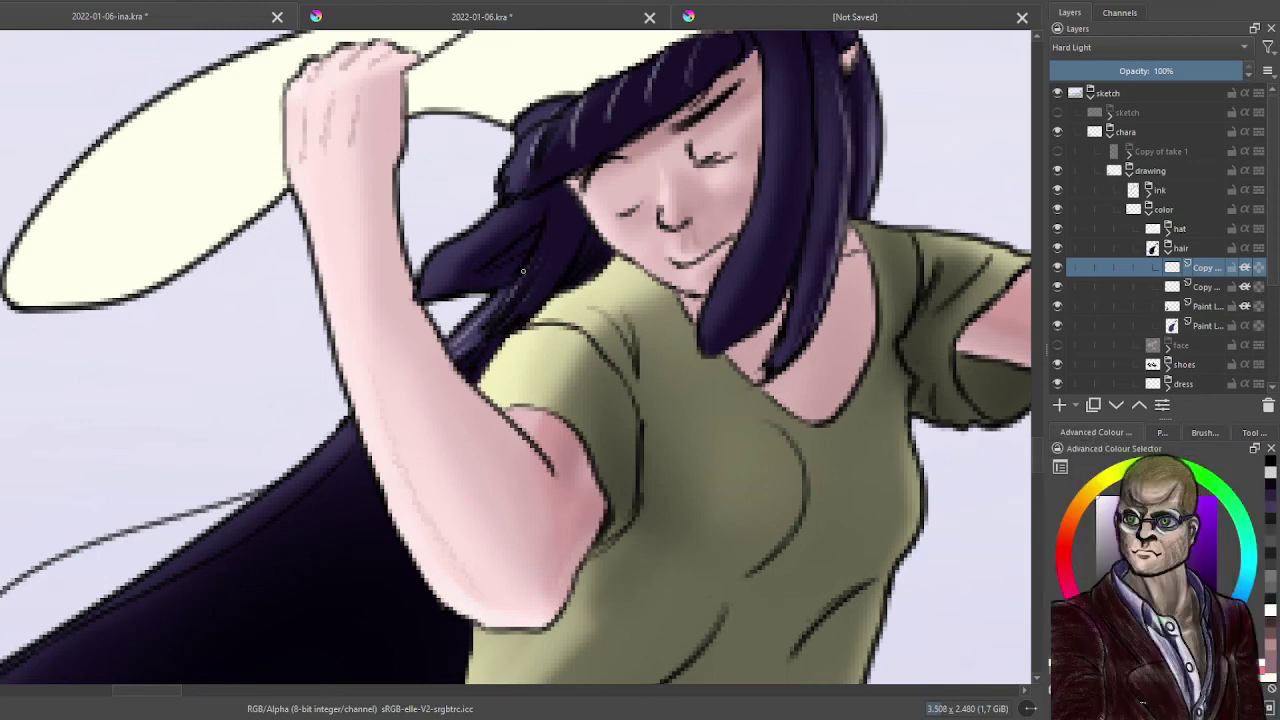
pyautogui.moveTo(543, 284)
pyautogui.mouseDown()
pyautogui.moveTo(572, 229)
pyautogui.moveTo(566, 254)
pyautogui.mouseUp()
pyautogui.moveTo(515, 310)
pyautogui.mouseDown()
pyautogui.moveTo(566, 240)
pyautogui.moveTo(561, 256)
pyautogui.moveTo(557, 224)
pyautogui.mouseUp()
pyautogui.moveTo(543, 255)
pyautogui.mouseDown()
pyautogui.moveTo(565, 212)
pyautogui.moveTo(547, 250)
pyautogui.mouseUp()
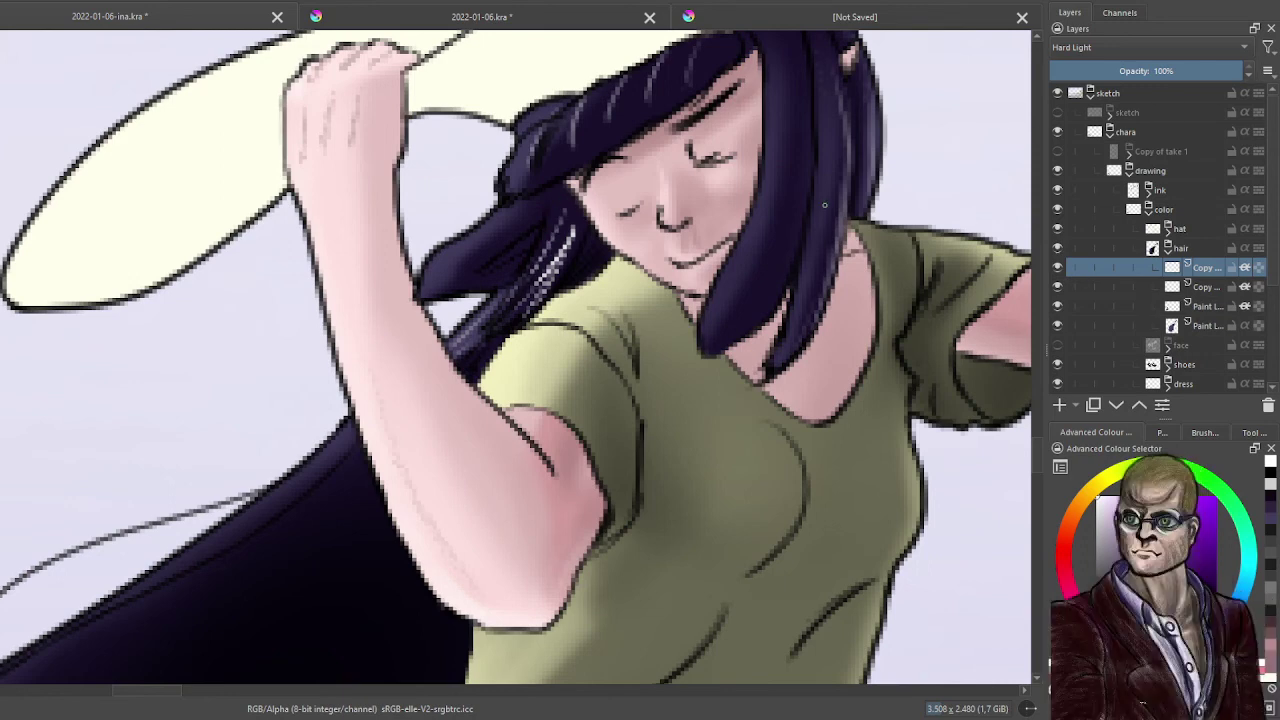
# - Fill the topmost Hard Light hair layer with a neutral grey from the palette, covering the painted highlights
pyautogui.scroll(-3, 801, 224)
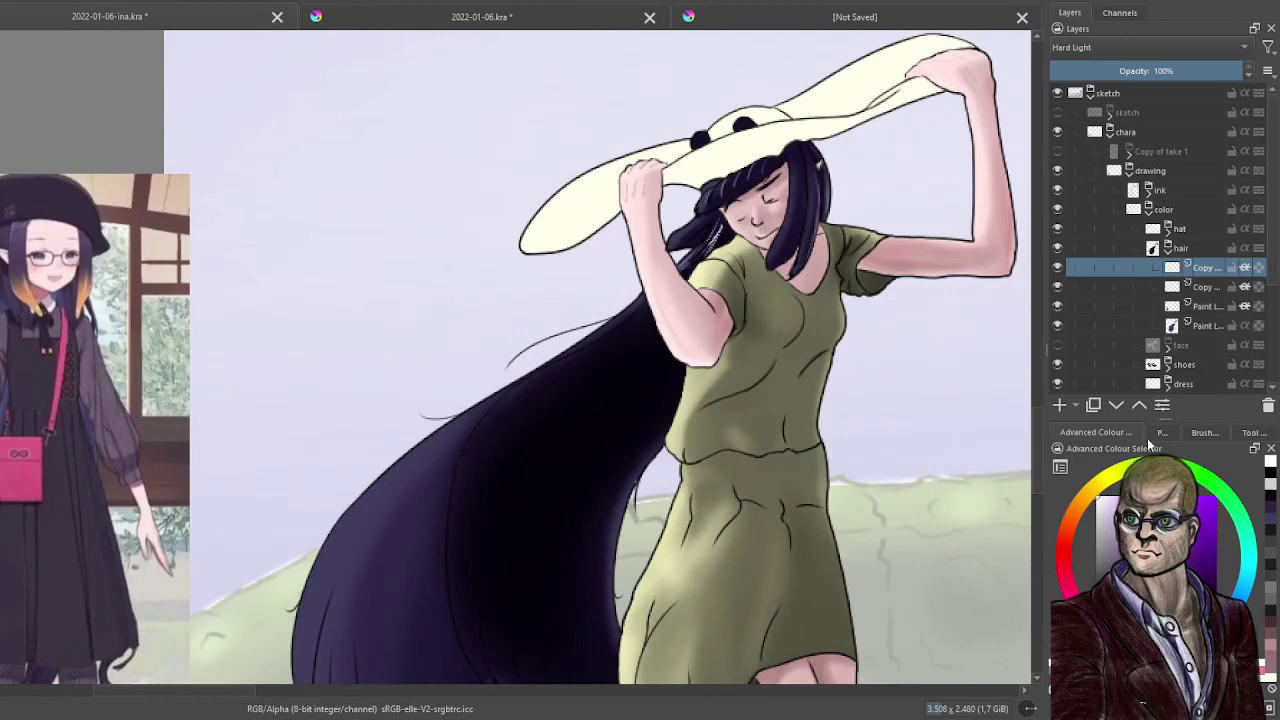
pyautogui.click(1160, 433)
pyautogui.moveTo(1063, 490); pyautogui.dragTo(890, 398)
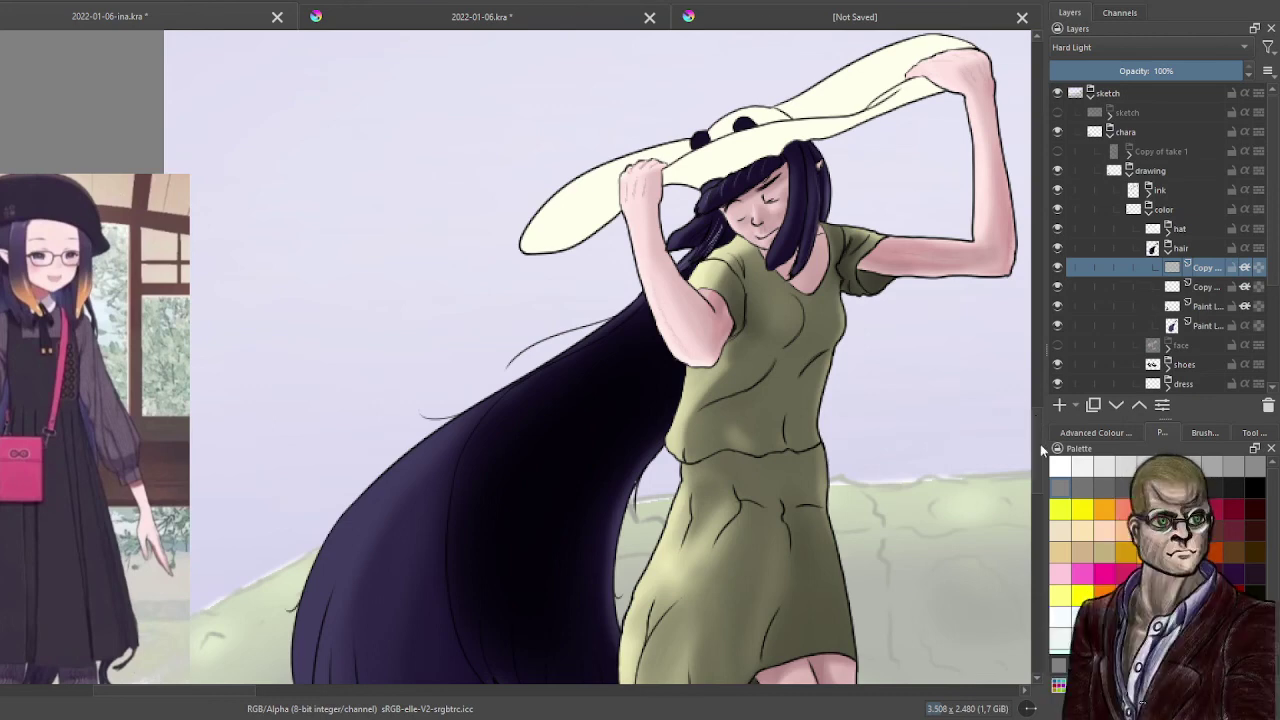
pyautogui.moveTo(1062, 487); pyautogui.dragTo(871, 391)
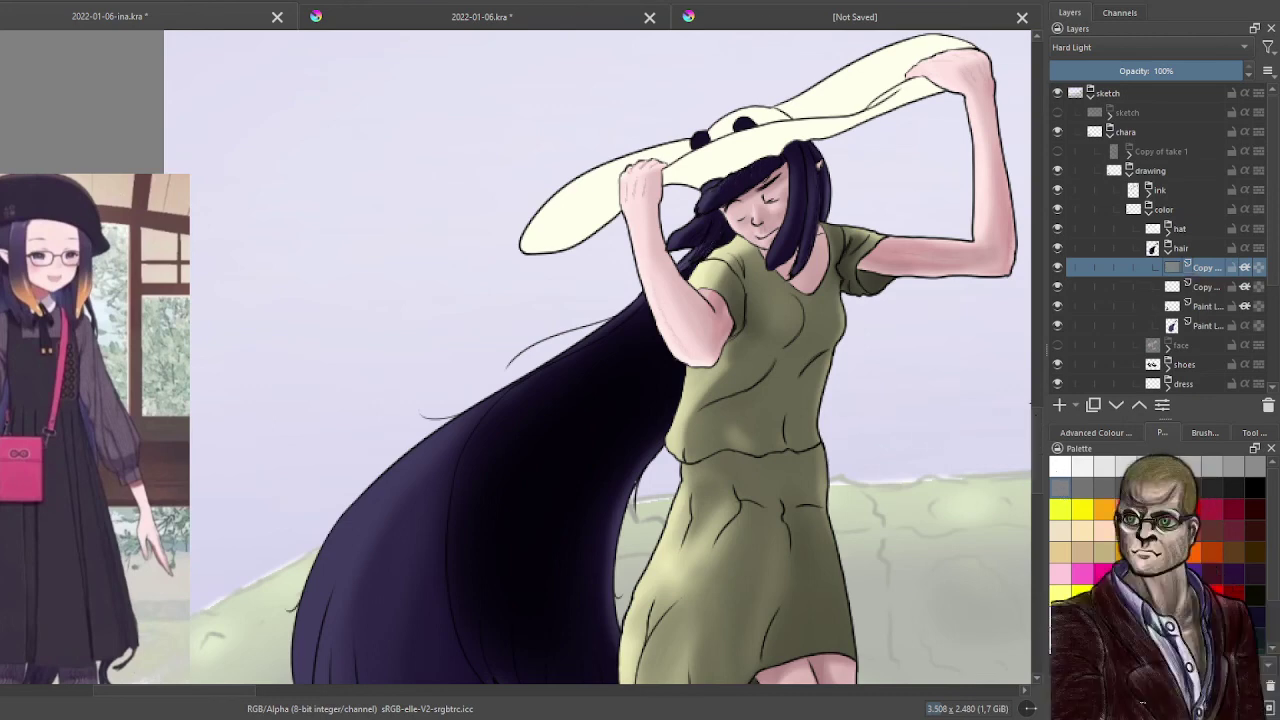
# - Paint bright, thin highlights lengthwise along the fringe and the strands behind the shoulder on the grey-filled layer
pyautogui.scroll(4, 940, 336)
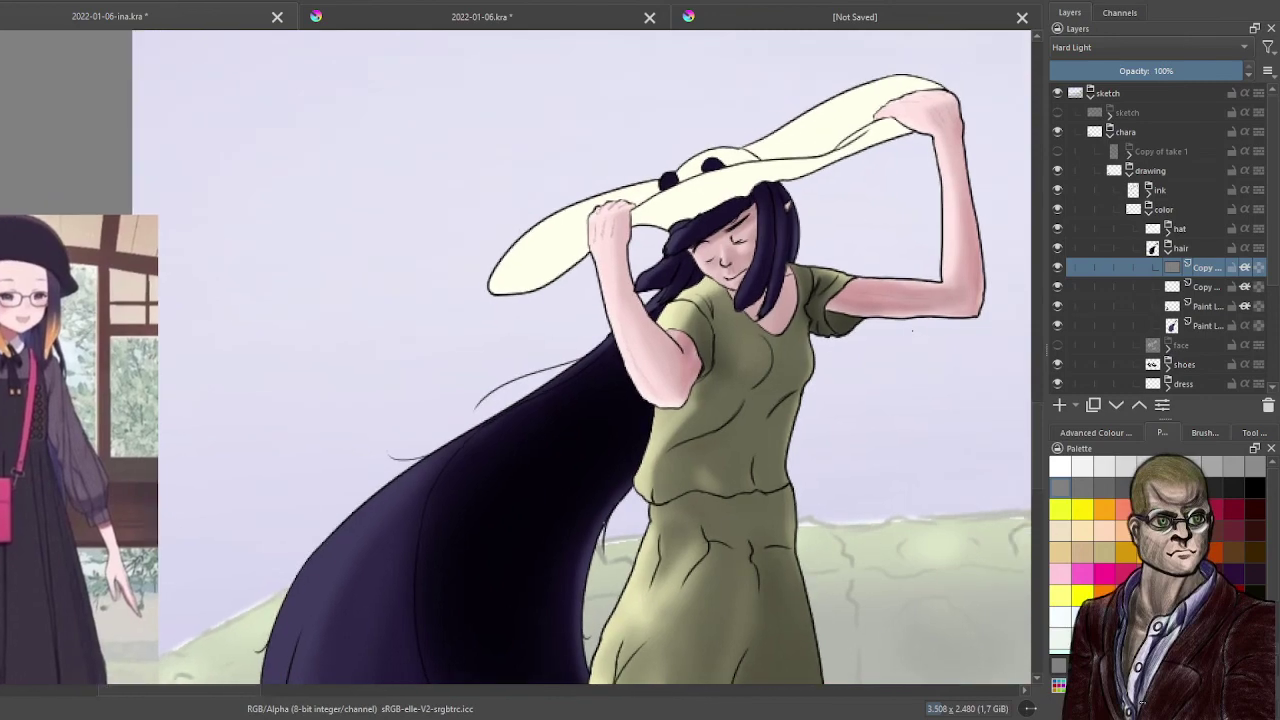
pyautogui.moveTo(572, 132); pyautogui.dragTo(689, 236)
pyautogui.scroll(2, 688, 236)
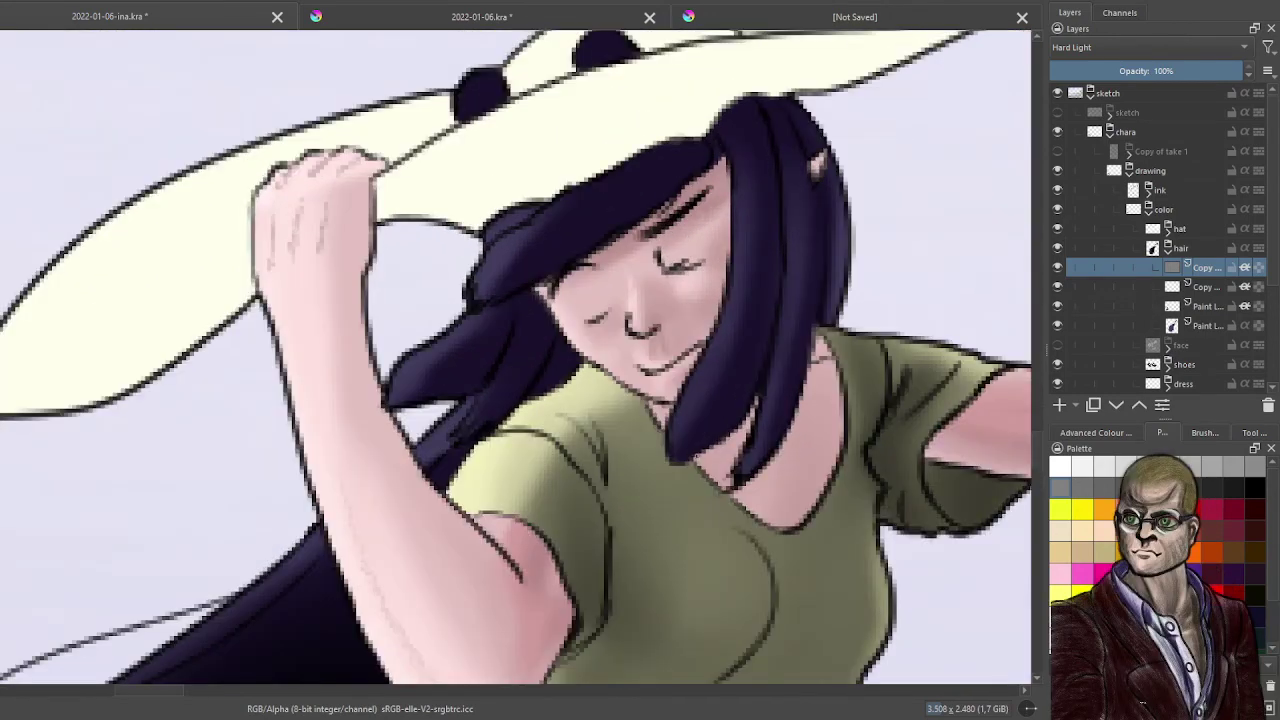
pyautogui.click(1076, 432)
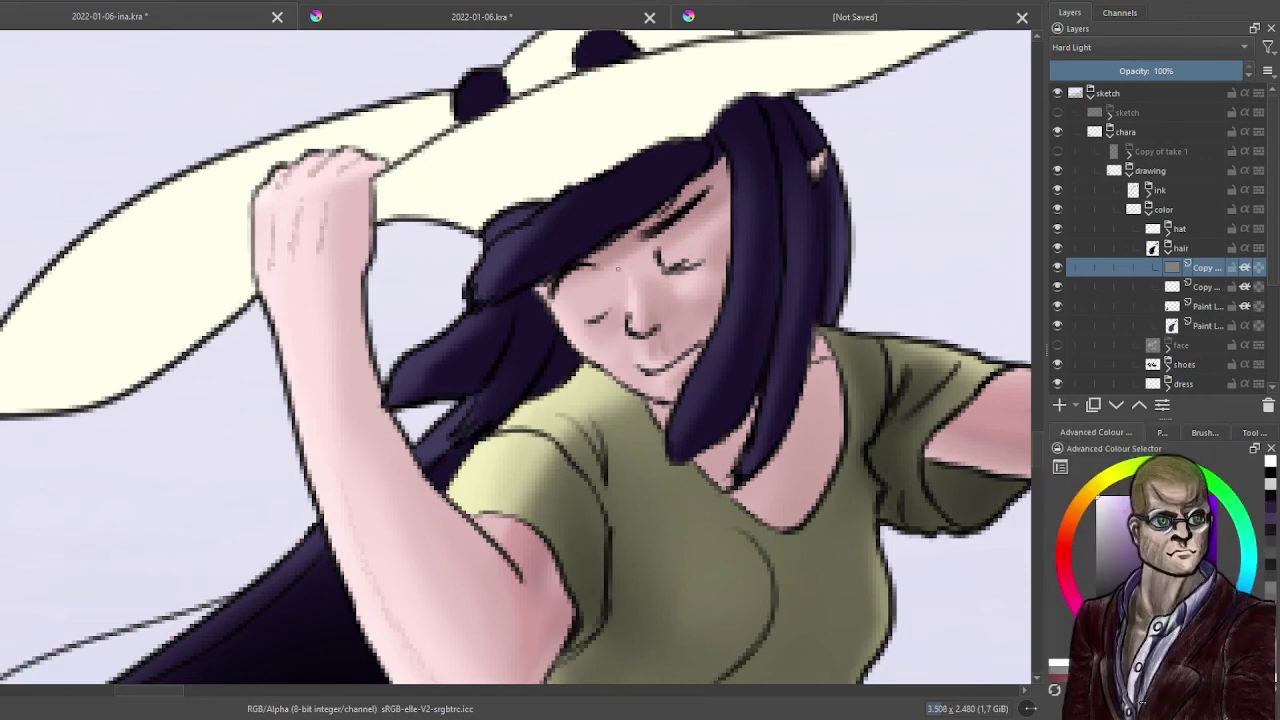
pyautogui.moveTo(517, 256); pyautogui.dragTo(562, 211)
pyautogui.moveTo(512, 246)
pyautogui.mouseDown()
pyautogui.moveTo(556, 207)
pyautogui.moveTo(544, 215)
pyautogui.moveTo(628, 178)
pyautogui.mouseUp()
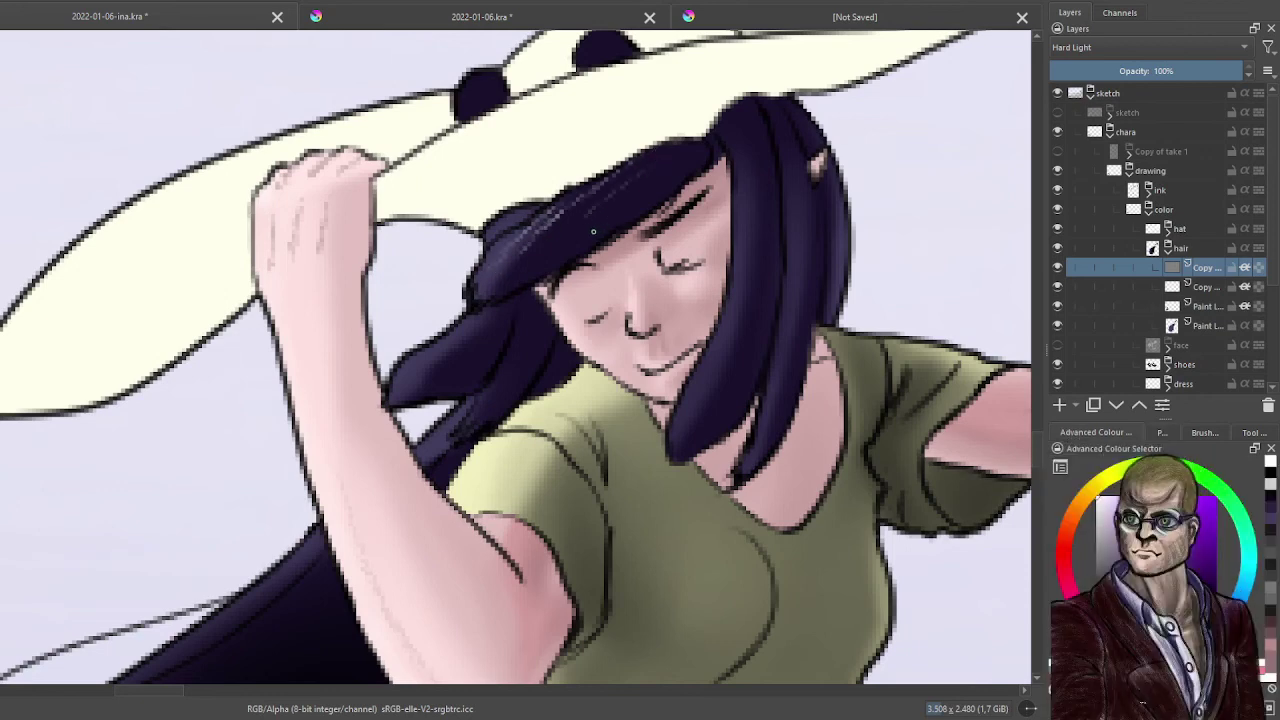
pyautogui.moveTo(472, 416)
pyautogui.mouseDown()
pyautogui.moveTo(508, 368)
pyautogui.moveTo(492, 404)
pyautogui.mouseUp()
pyautogui.moveTo(420, 458); pyautogui.dragTo(448, 430)
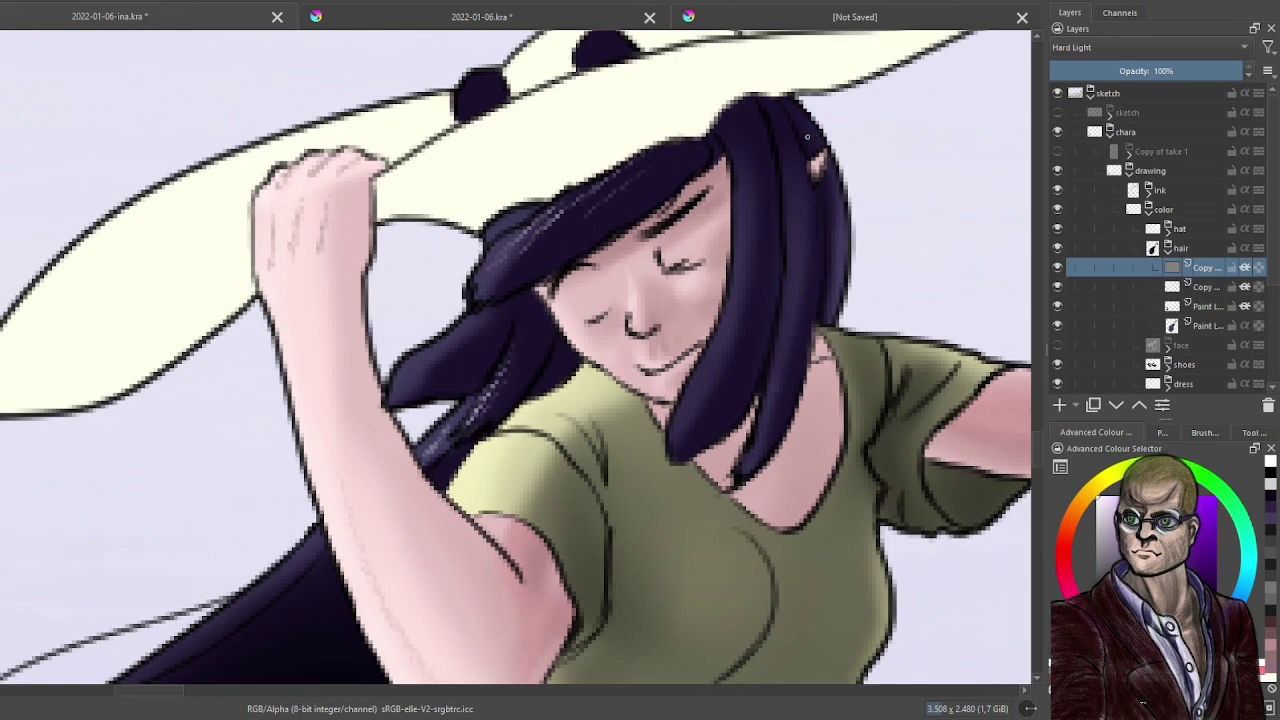
# - Add bright, thin highlights down the strands beside the face, around the ear and along the outer edge
pyautogui.moveTo(806, 320); pyautogui.dragTo(759, 461)
pyautogui.moveTo(783, 409); pyautogui.dragTo(758, 462)
pyautogui.moveTo(836, 200)
pyautogui.mouseDown()
pyautogui.moveTo(834, 300)
pyautogui.moveTo(840, 288)
pyautogui.mouseUp()
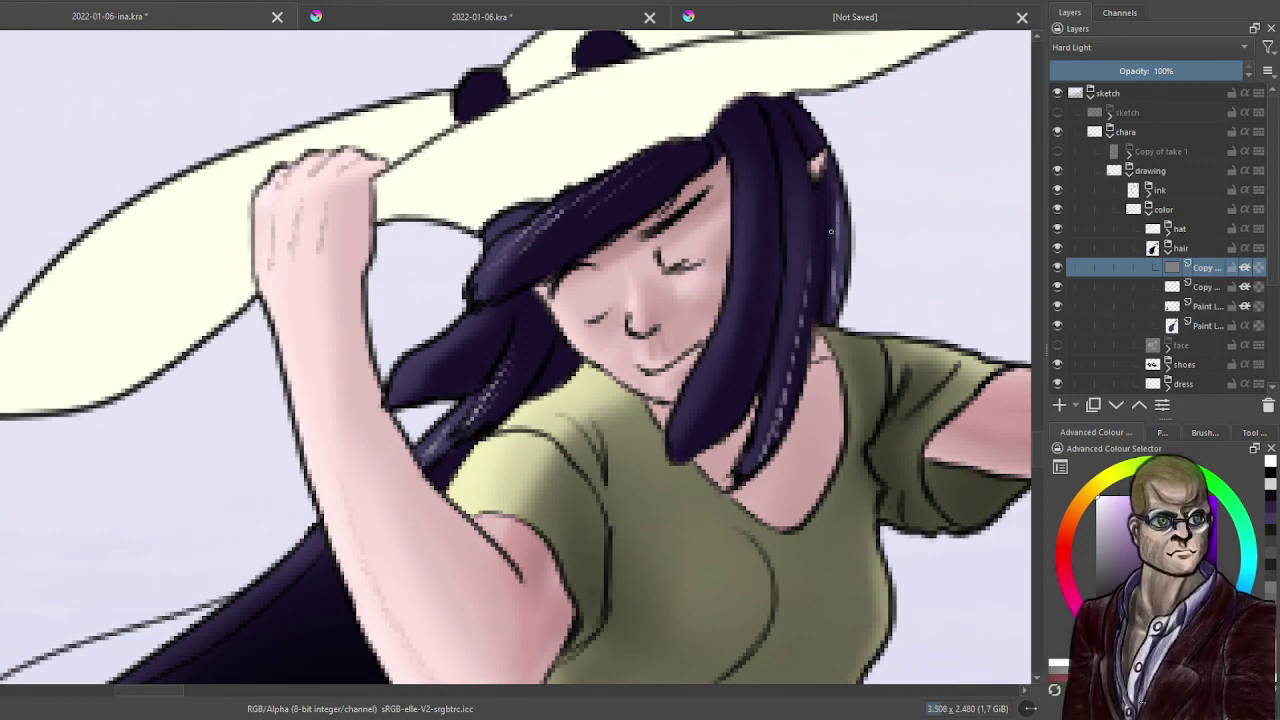
pyautogui.moveTo(815, 145); pyautogui.dragTo(805, 239)
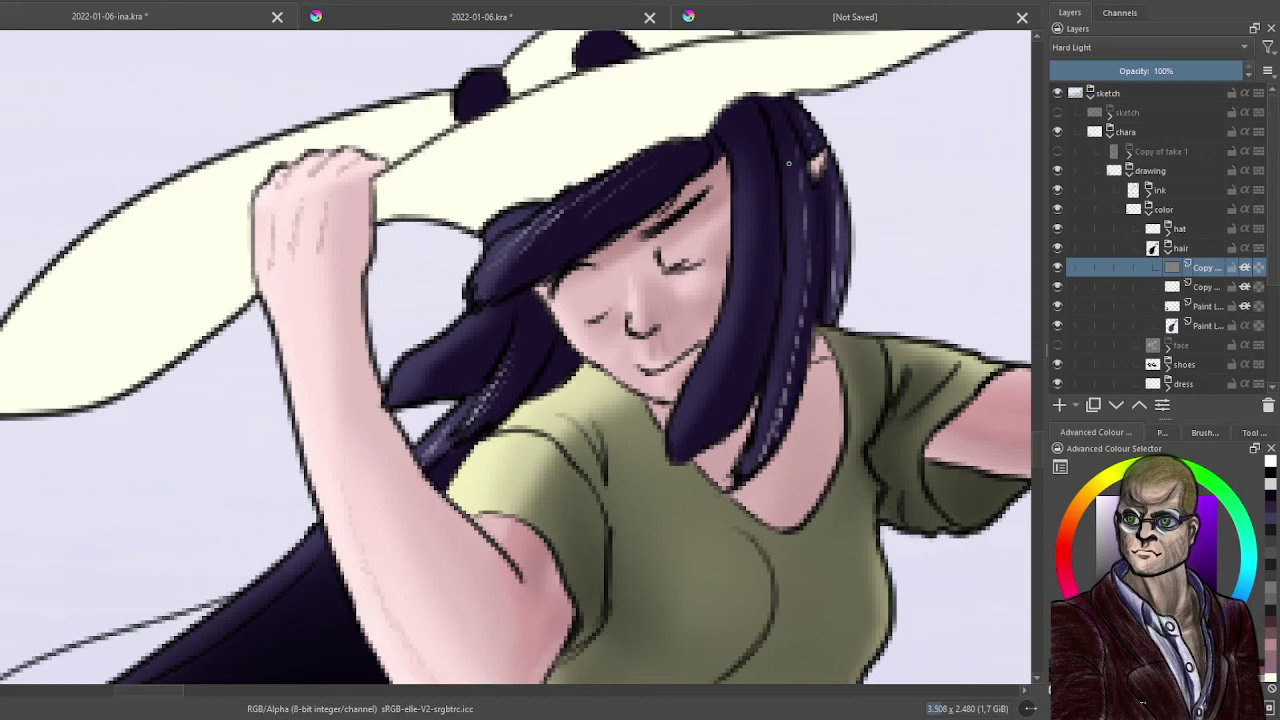
pyautogui.moveTo(804, 208); pyautogui.dragTo(805, 242)
pyautogui.moveTo(797, 338); pyautogui.dragTo(759, 461)
pyautogui.moveTo(834, 262); pyautogui.dragTo(830, 307)
pyautogui.moveTo(841, 221); pyautogui.dragTo(836, 307)
# - Undo all the bright highlight strokes on the fringe, the side strands and the strands behind the shoulder
pyautogui.hotkey('ctrl', 'z')
pyautogui.hotkey('ctrl', 'z')
pyautogui.hotkey('ctrl', 'z')
pyautogui.hotkey('ctrl', 'z')
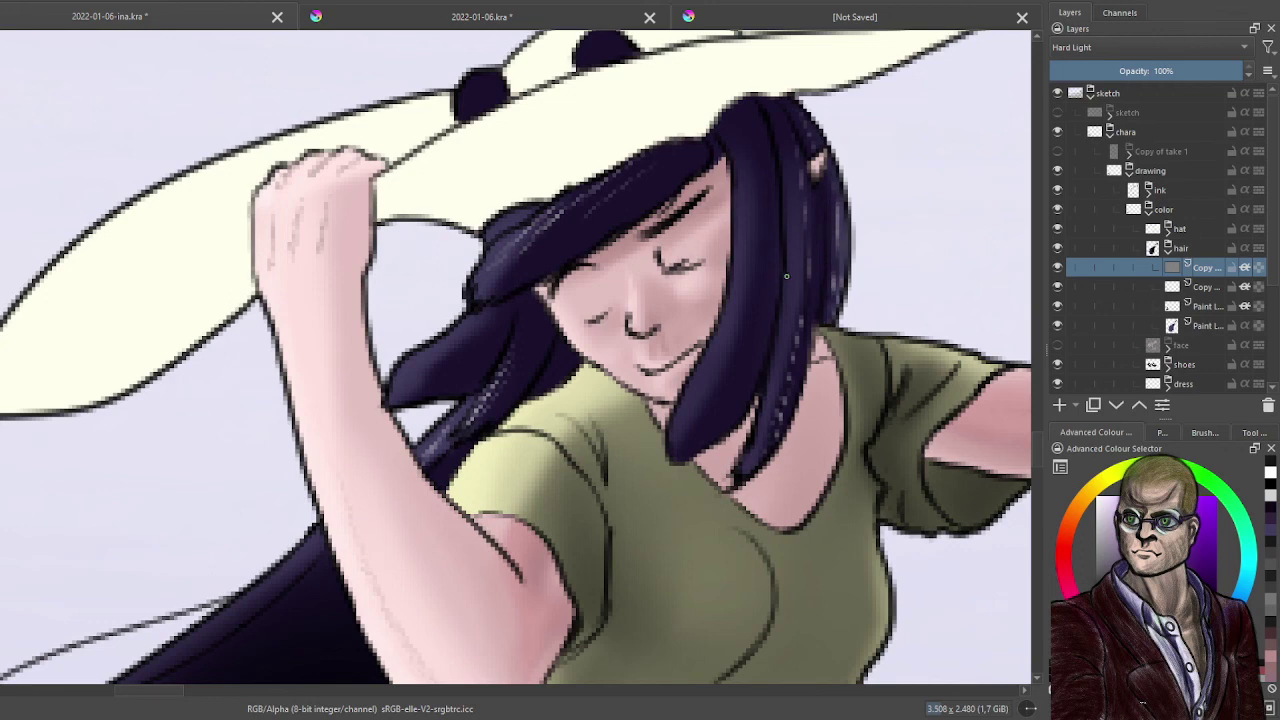
pyautogui.moveTo(800, 172)
pyautogui.mouseDown()
pyautogui.moveTo(806, 238)
pyautogui.moveTo(833, 300)
pyautogui.mouseUp()
pyautogui.hotkey('ctrl', 'z')
pyautogui.hotkey('ctrl', 'z')
pyautogui.hotkey('ctrl', 'z')
pyautogui.hotkey('ctrl', 'z')
pyautogui.hotkey('ctrl', 'z')
pyautogui.hotkey('ctrl', 'z')
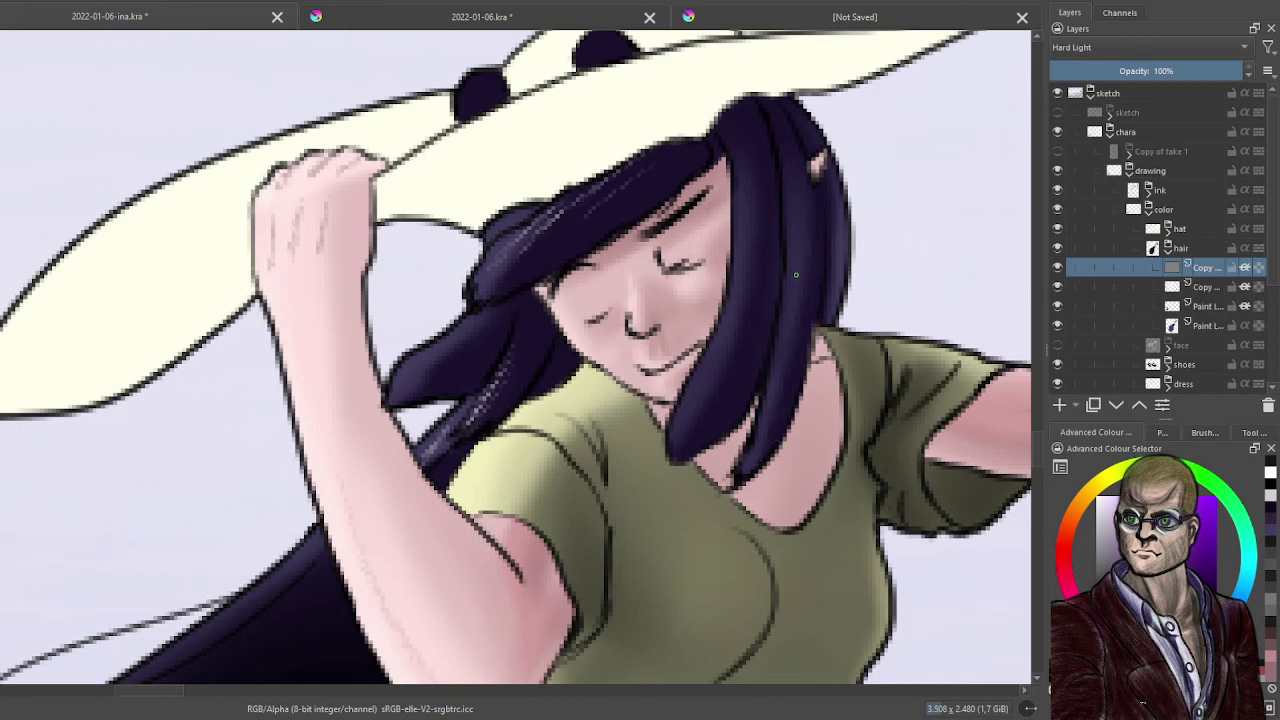
pyautogui.hotkey('ctrl', 'z')
pyautogui.hotkey('ctrl', 'z')
pyautogui.hotkey('ctrl', 'z')
pyautogui.hotkey('ctrl', 'z')
pyautogui.hotkey('ctrl', 'z')
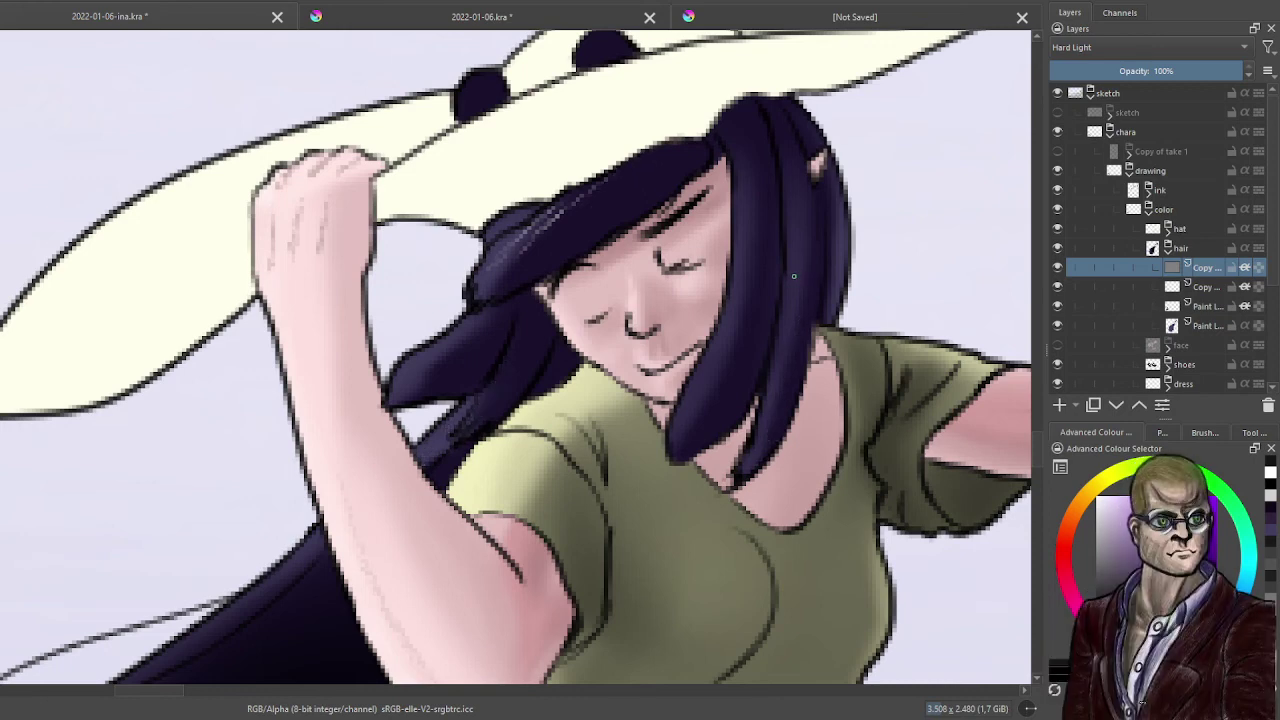
# - Pick a darker grey and paint subtler thin highlights along the fringe and the strands behind the shoulder
pyautogui.click(1097, 538)
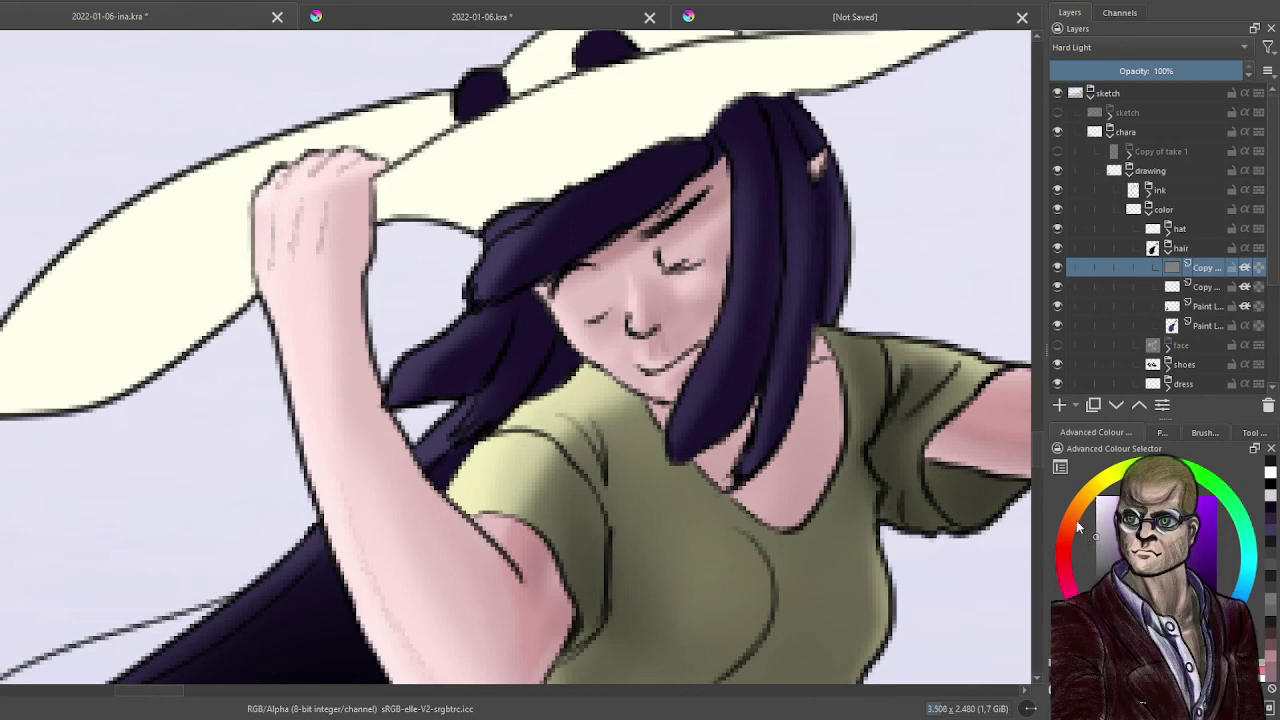
pyautogui.moveTo(510, 243); pyautogui.dragTo(536, 213)
pyautogui.moveTo(492, 266)
pyautogui.mouseDown()
pyautogui.moveTo(599, 182)
pyautogui.moveTo(528, 240)
pyautogui.mouseUp()
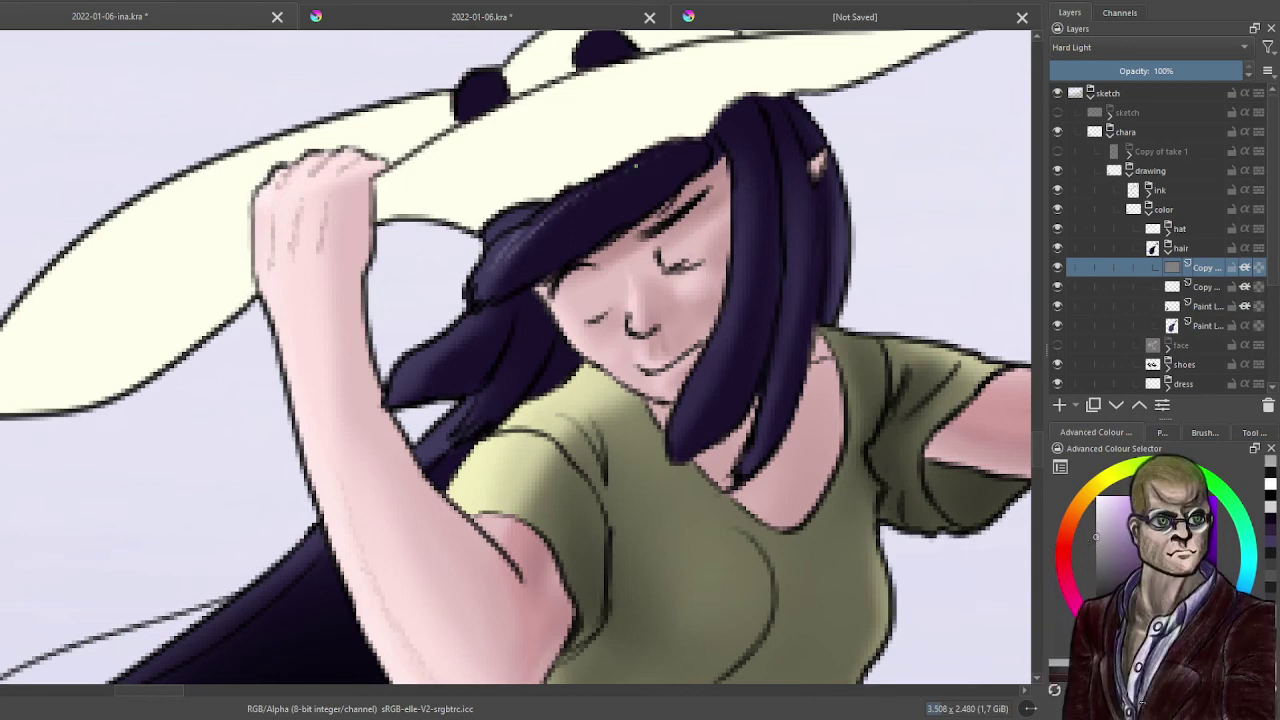
pyautogui.moveTo(570, 226); pyautogui.dragTo(634, 167)
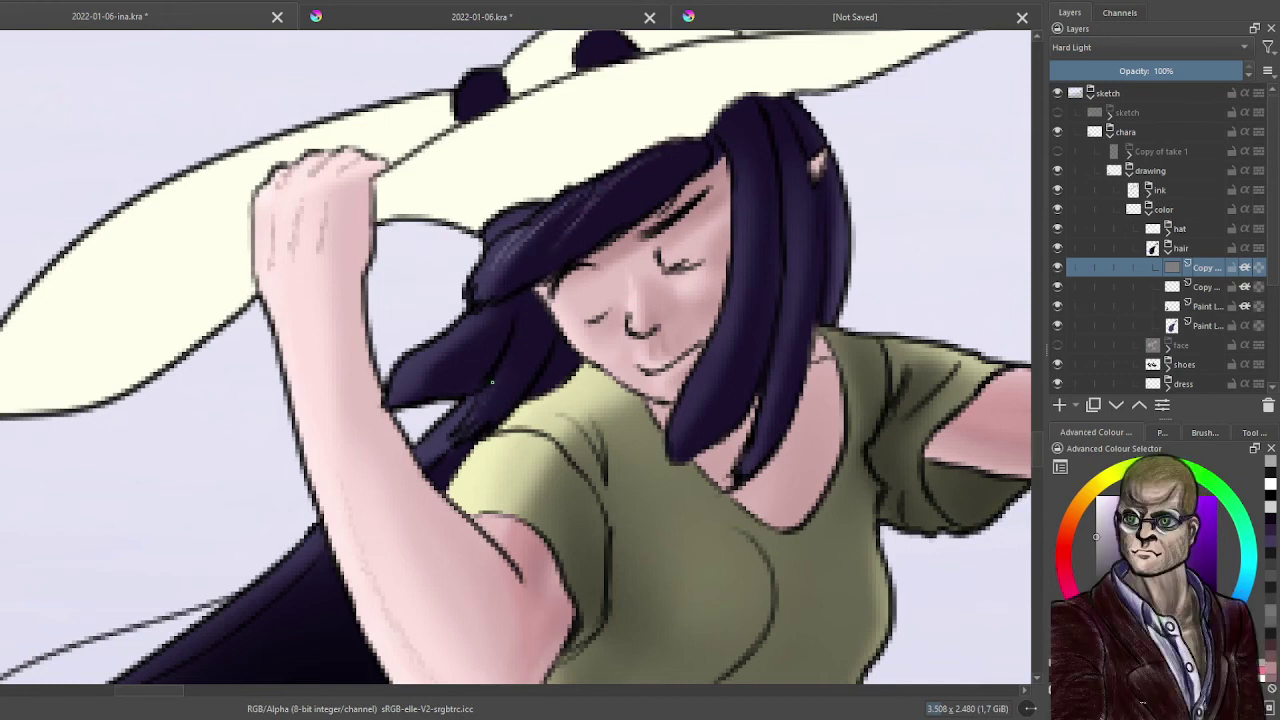
pyautogui.moveTo(505, 372); pyautogui.dragTo(482, 412)
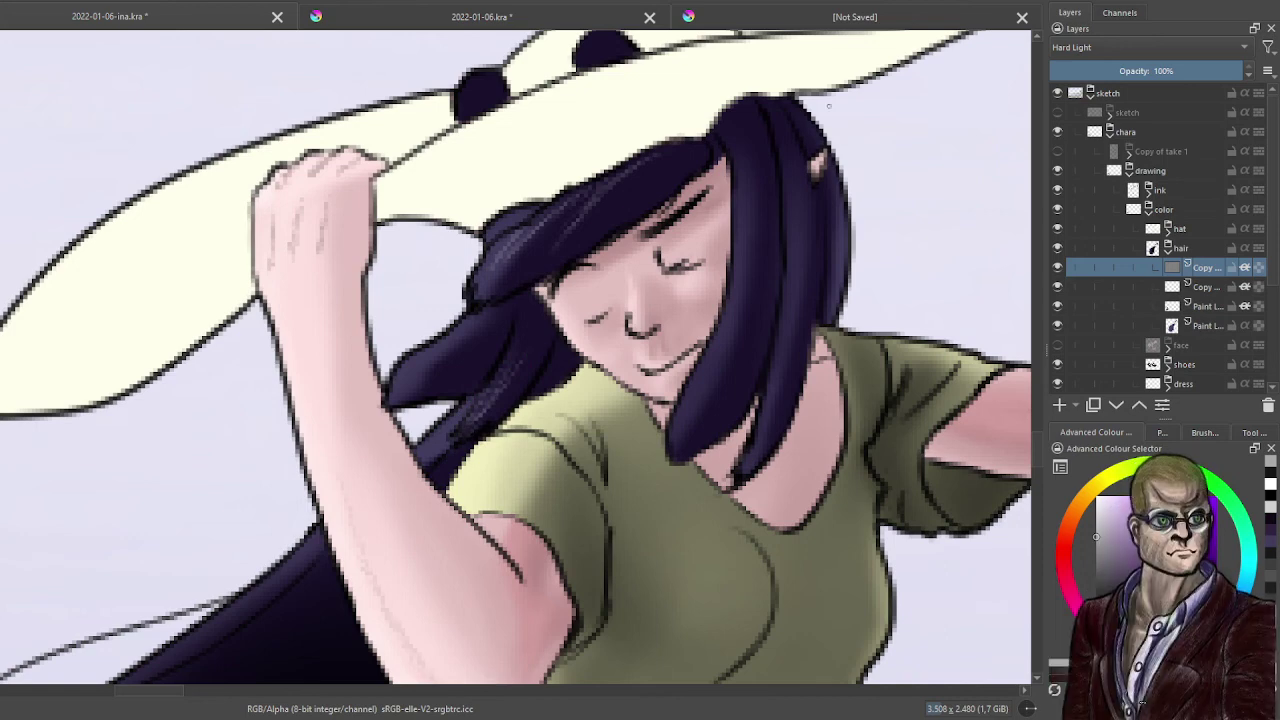
# - Paint subtle thin highlights down the strands beside the face, around the ear and along the outer edge
pyautogui.moveTo(822, 247)
pyautogui.mouseDown()
pyautogui.moveTo(820, 220)
pyautogui.moveTo(817, 256)
pyautogui.mouseUp()
pyautogui.moveTo(814, 206)
pyautogui.mouseDown()
pyautogui.moveTo(807, 320)
pyautogui.moveTo(779, 428)
pyautogui.mouseUp()
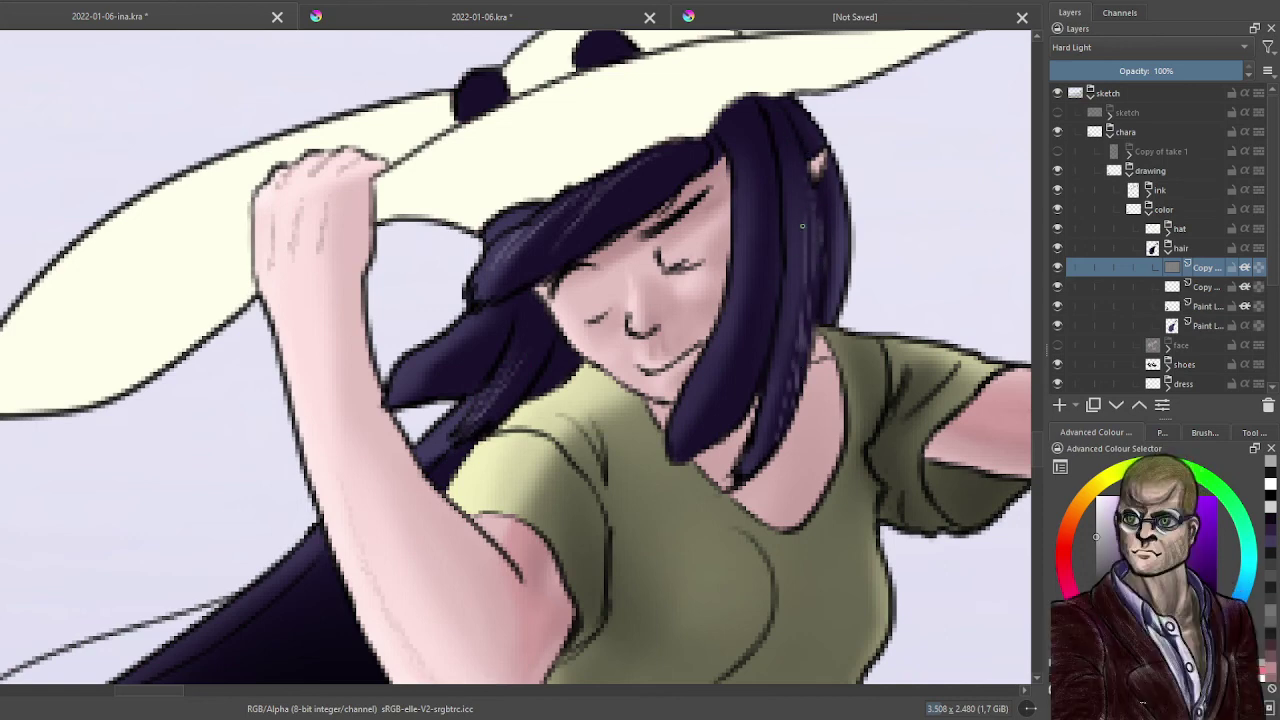
pyautogui.moveTo(840, 258); pyautogui.dragTo(831, 312)
# - Paint faint, fine highlights lengthwise along the outer section of the long flowing hair
pyautogui.scroll(-3, 414, 487)
pyautogui.scroll(-1, 340, 575)
pyautogui.moveTo(340, 575); pyautogui.dragTo(565, 384)
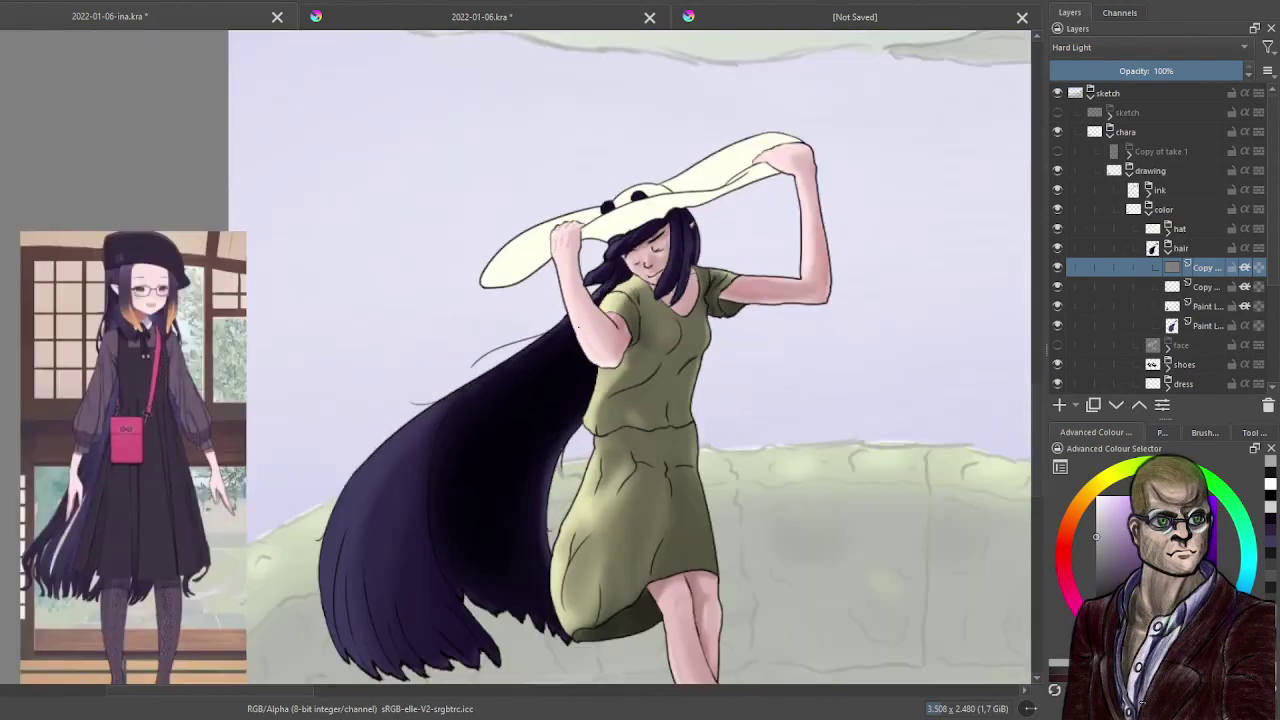
pyautogui.scroll(-1, 565, 384)
pyautogui.scroll(5, 565, 384)
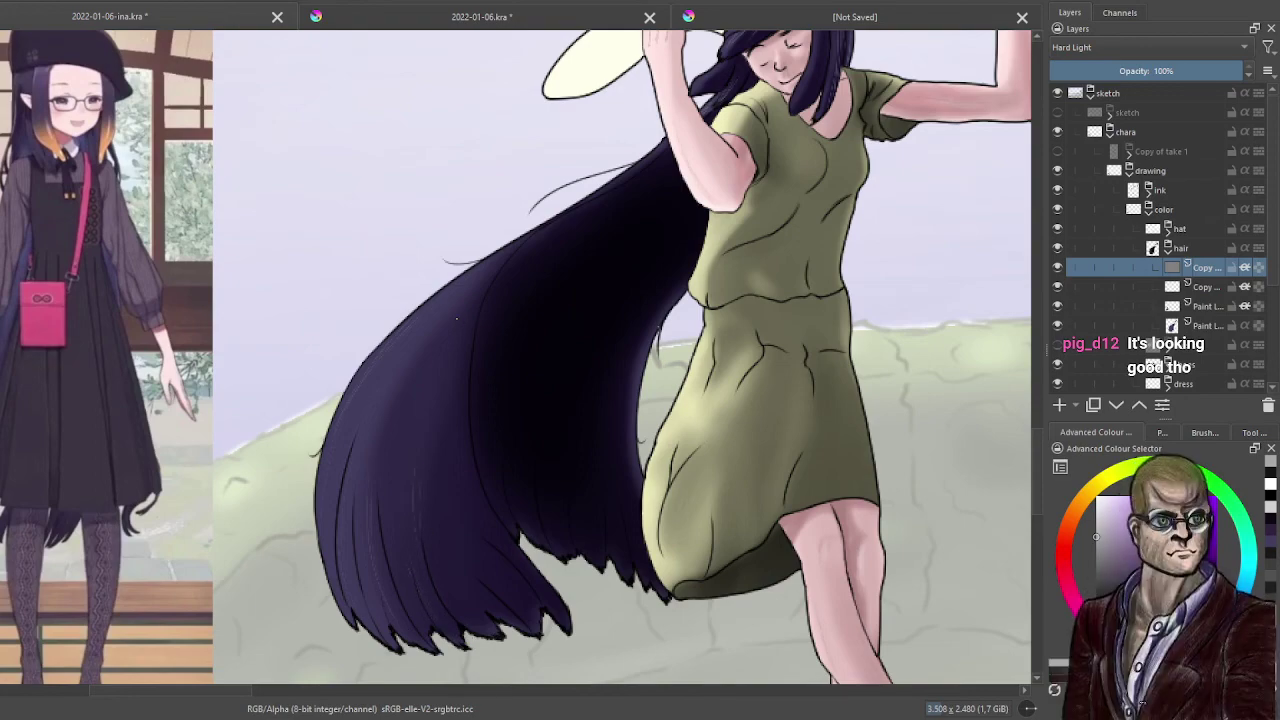
pyautogui.scroll(-4, 457, 319)
pyautogui.moveTo(575, 301); pyautogui.dragTo(467, 365)
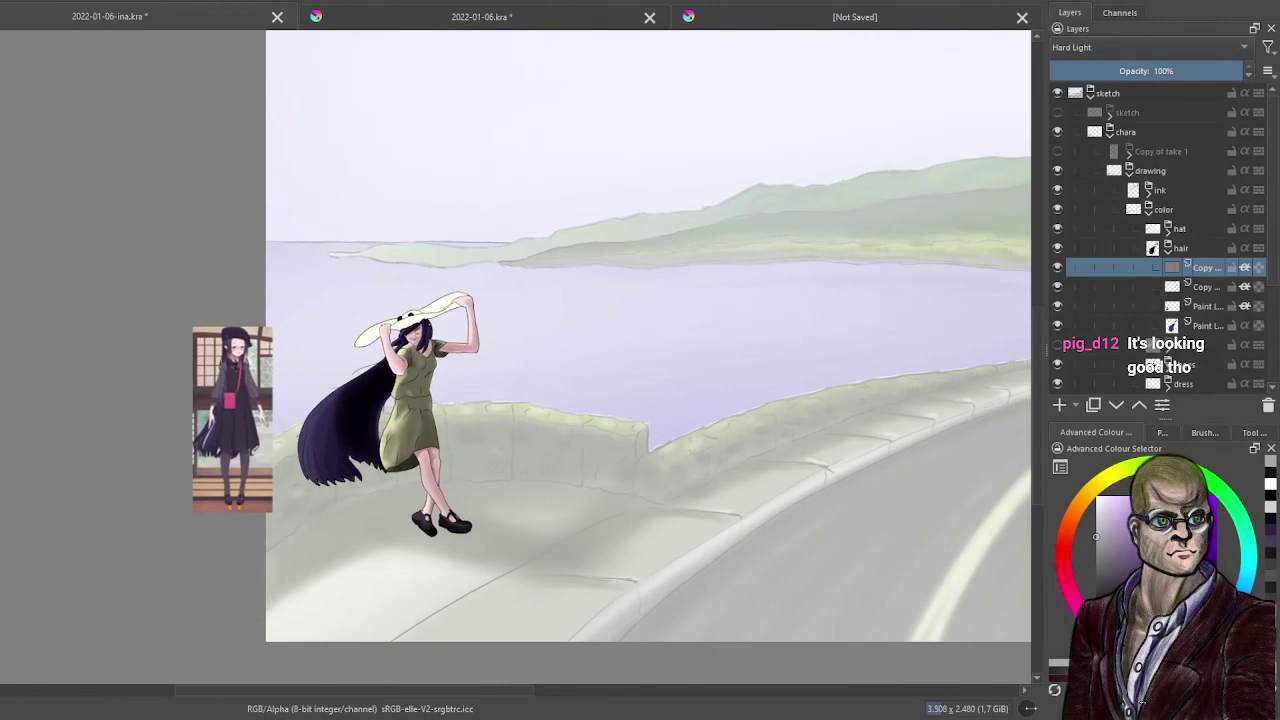
pyautogui.scroll(5, 397, 415)
pyautogui.scroll(2, 397, 415)
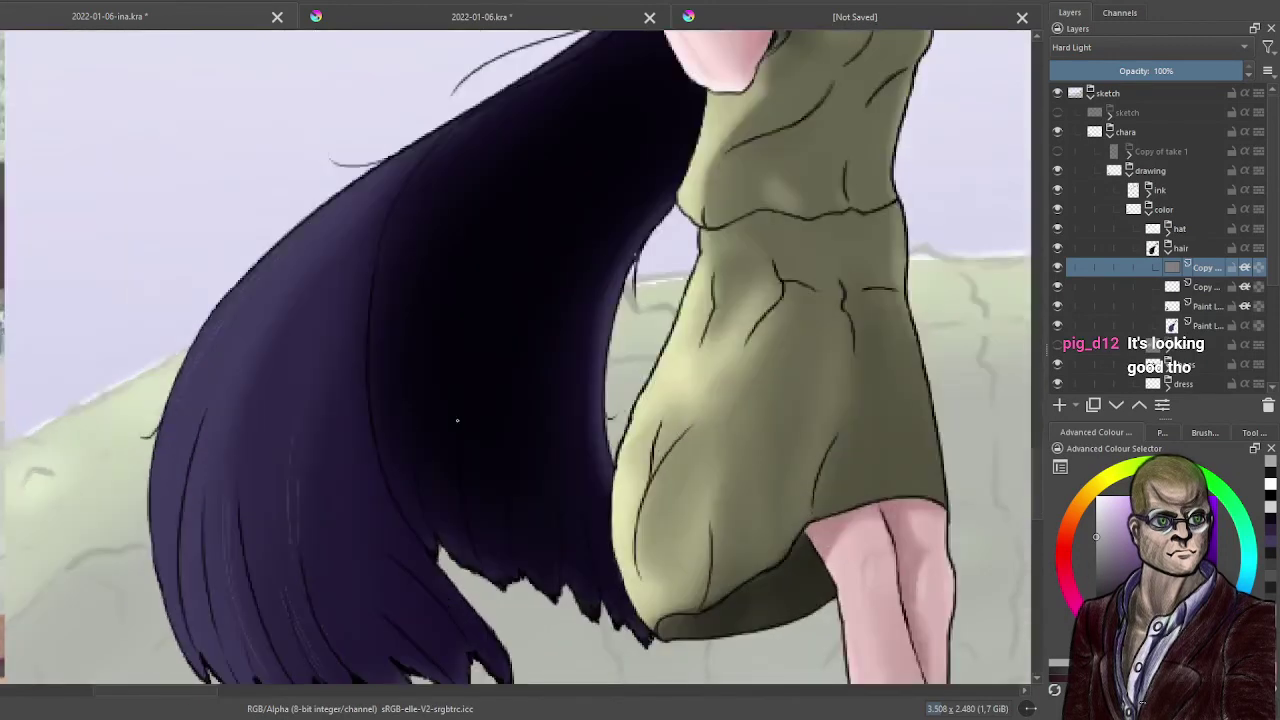
pyautogui.scroll(-1, 457, 420)
pyautogui.scroll(3, 491, 410)
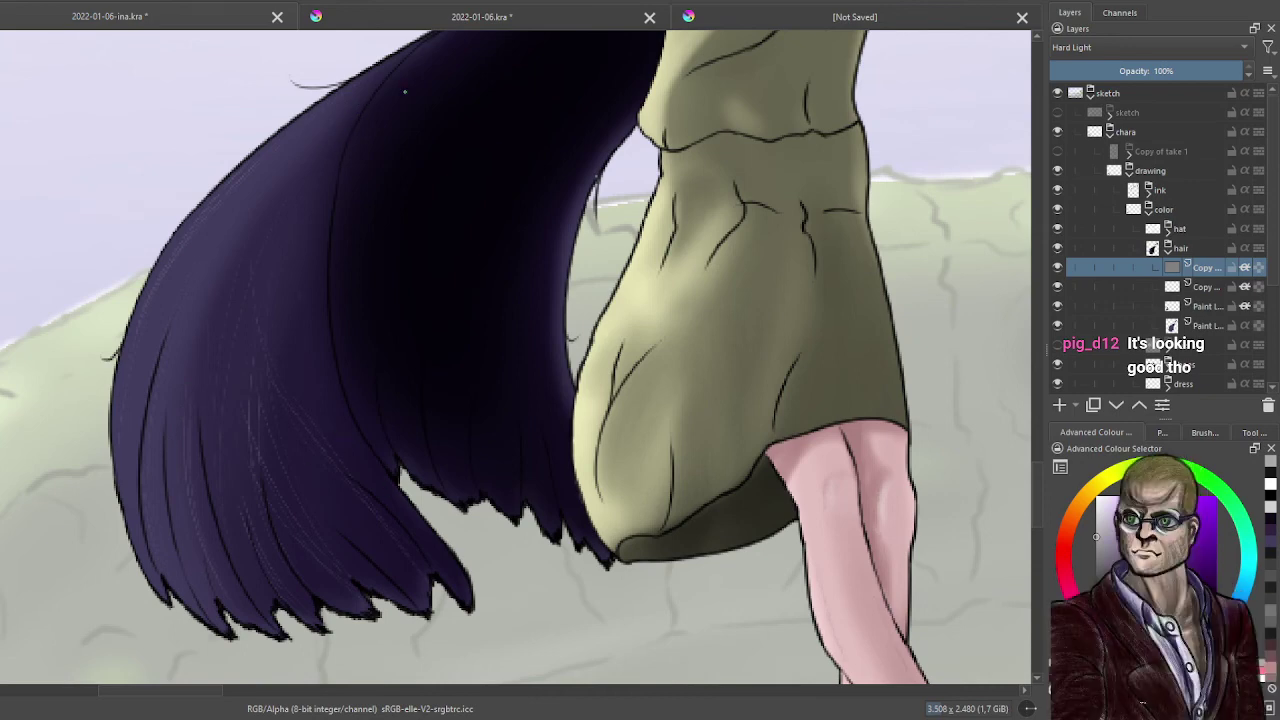
# - Paint thin curved highlights down the middle and along the outer side of the hair's dark inner section
pyautogui.moveTo(428, 410); pyautogui.dragTo(454, 308)
pyautogui.moveTo(436, 381)
pyautogui.mouseDown()
pyautogui.moveTo(466, 282)
pyautogui.moveTo(463, 244)
pyautogui.moveTo(457, 274)
pyautogui.mouseUp()
pyautogui.hotkey('ctrl', 'z')
pyautogui.hotkey('ctrl', 'z')
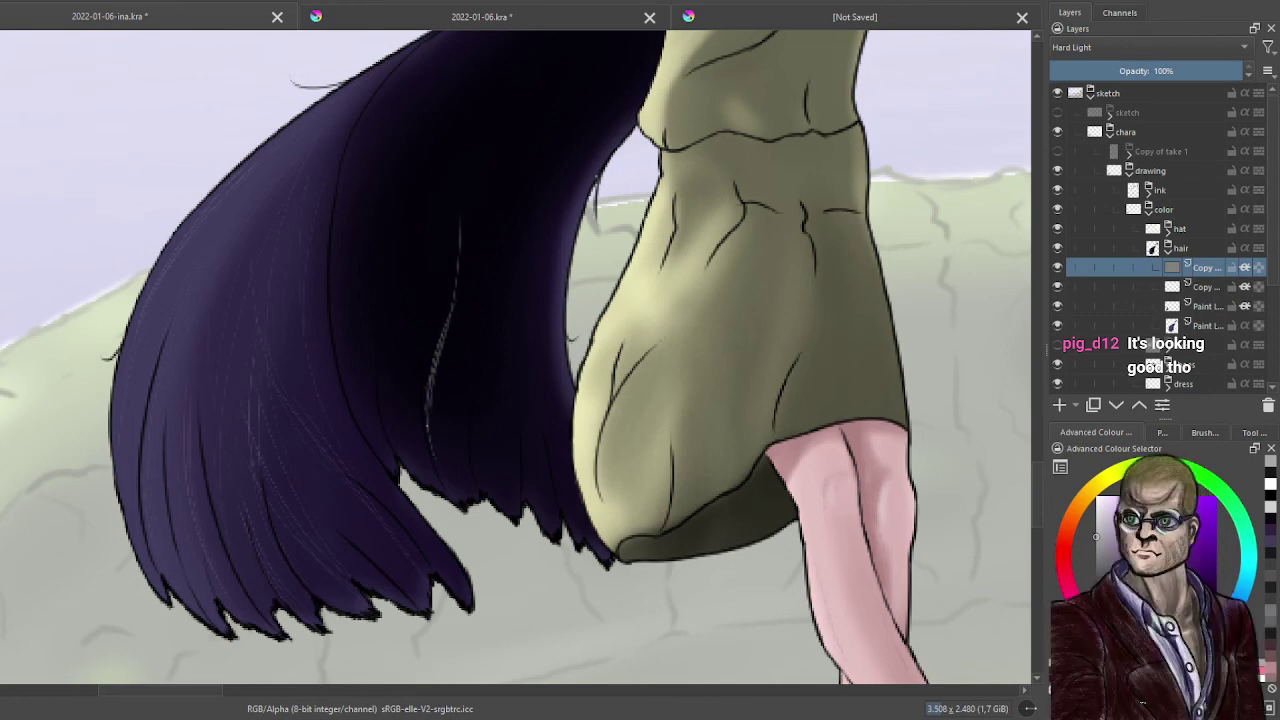
pyautogui.moveTo(428, 408); pyautogui.dragTo(430, 446)
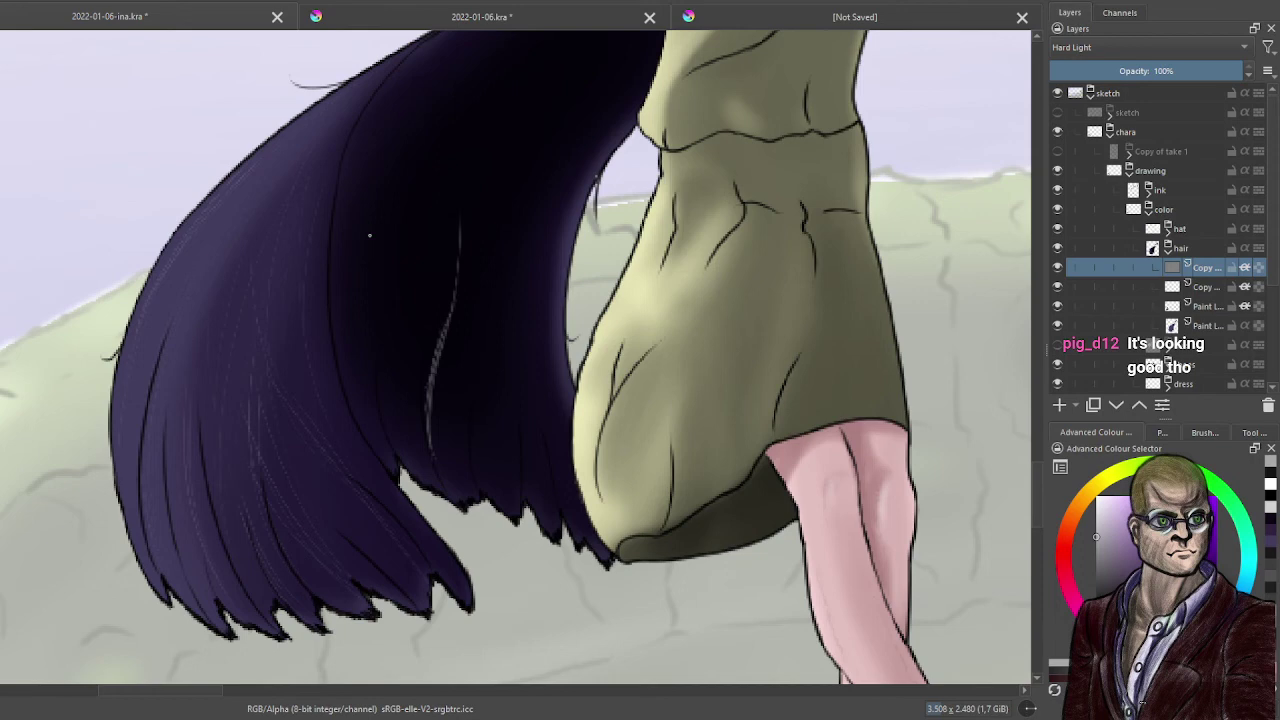
pyautogui.moveTo(387, 165); pyautogui.dragTo(366, 304)
pyautogui.moveTo(366, 250)
pyautogui.mouseDown()
pyautogui.moveTo(366, 310)
pyautogui.moveTo(362, 252)
pyautogui.moveTo(368, 270)
pyautogui.mouseUp()
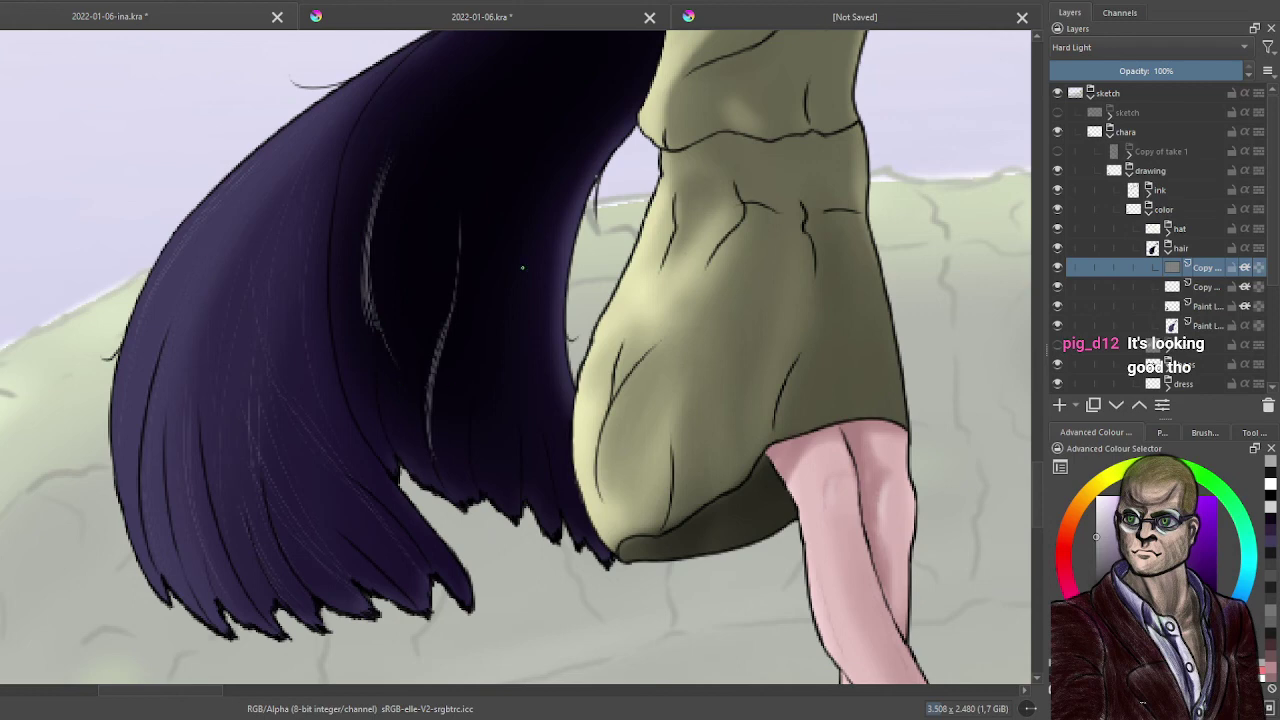
# - Add thin highlights to the upper part of the dark inner hair, below the raised arm and near the waist
pyautogui.moveTo(560, 94); pyautogui.dragTo(524, 170)
pyautogui.moveTo(558, 90); pyautogui.dragTo(518, 192)
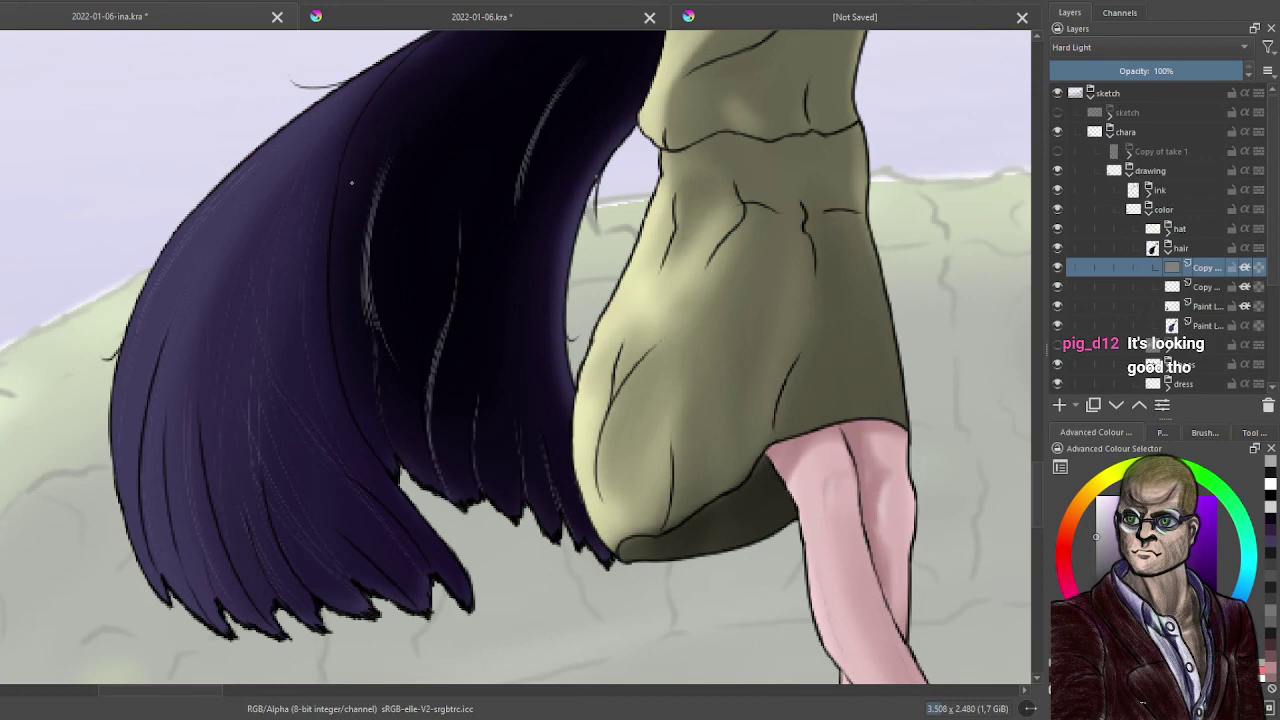
pyautogui.scroll(-5, 351, 183)
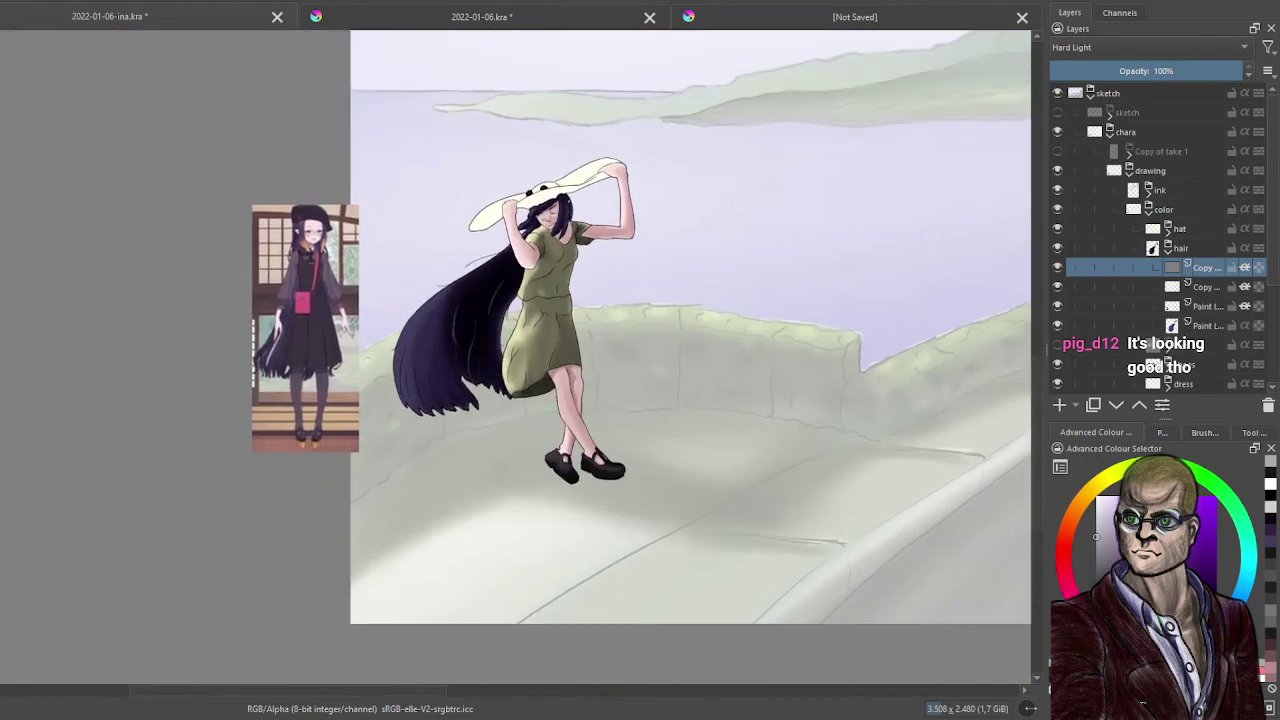
pyautogui.scroll(5, 455, 275)
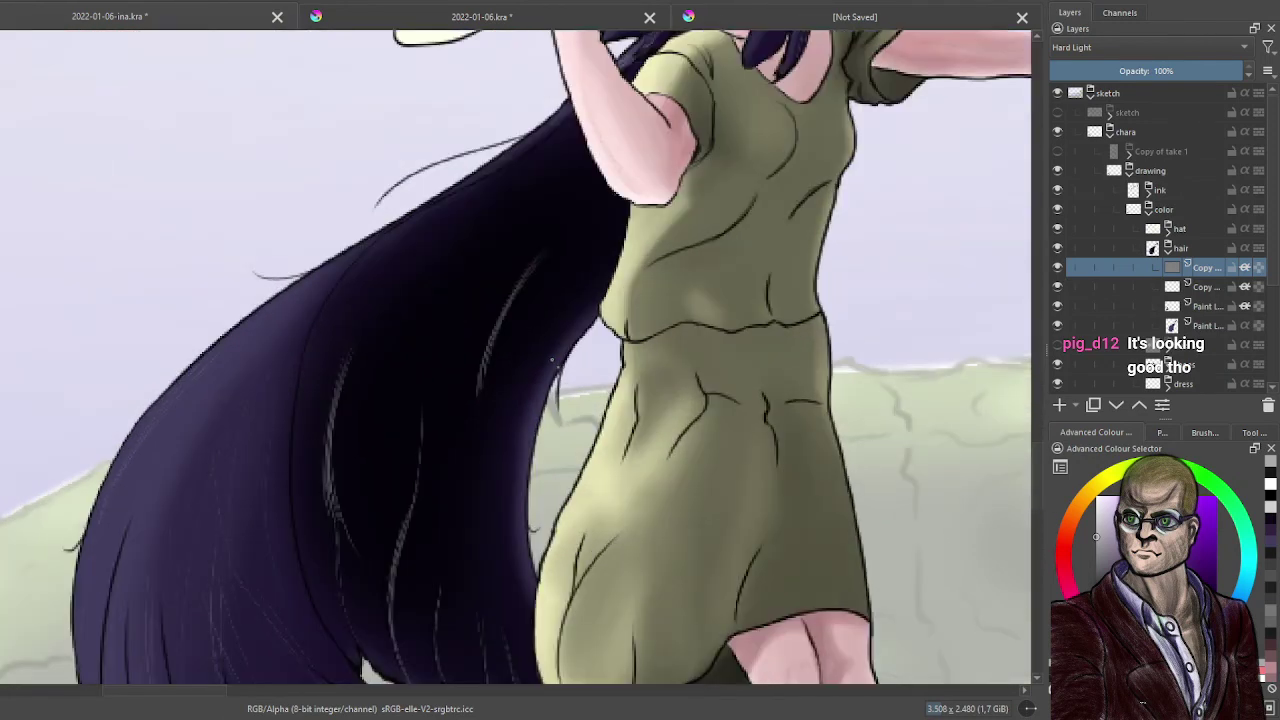
pyautogui.moveTo(398, 312); pyautogui.dragTo(468, 235)
pyautogui.moveTo(563, 183); pyautogui.dragTo(438, 252)
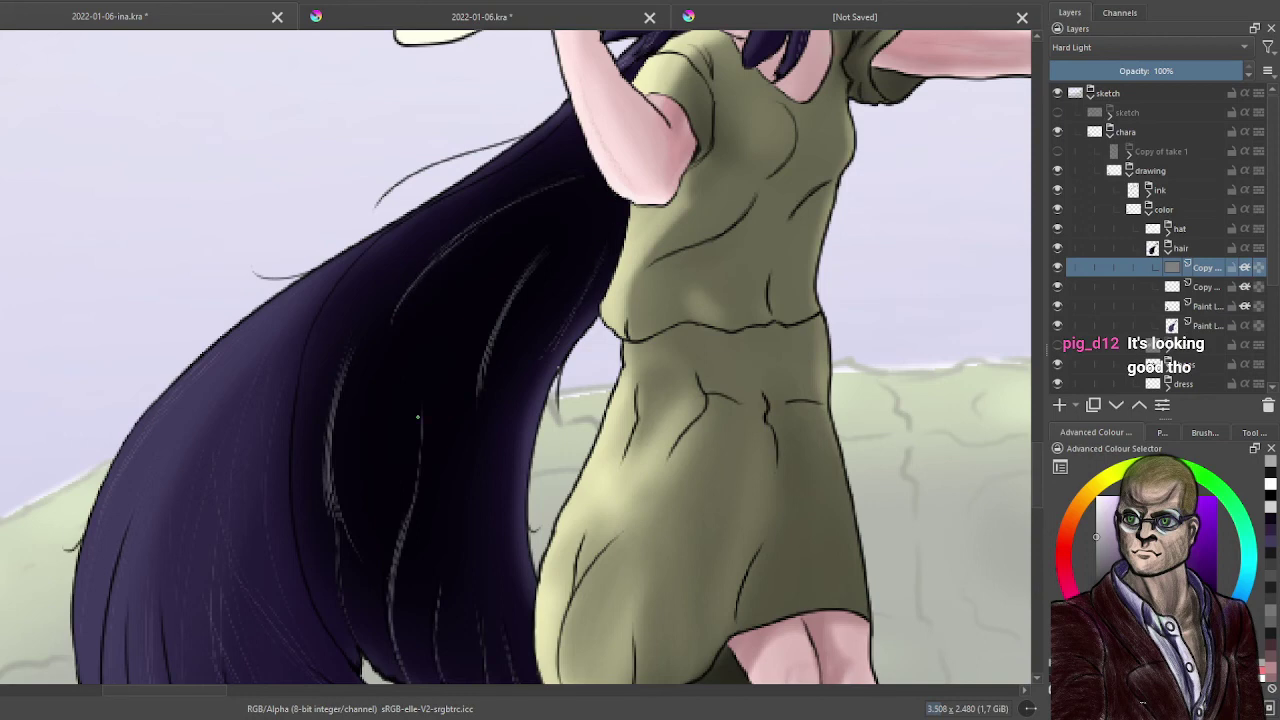
# - Strengthen the outer section of the flowing hair with more fine lengthwise highlights
pyautogui.scroll(-5, 498, 122)
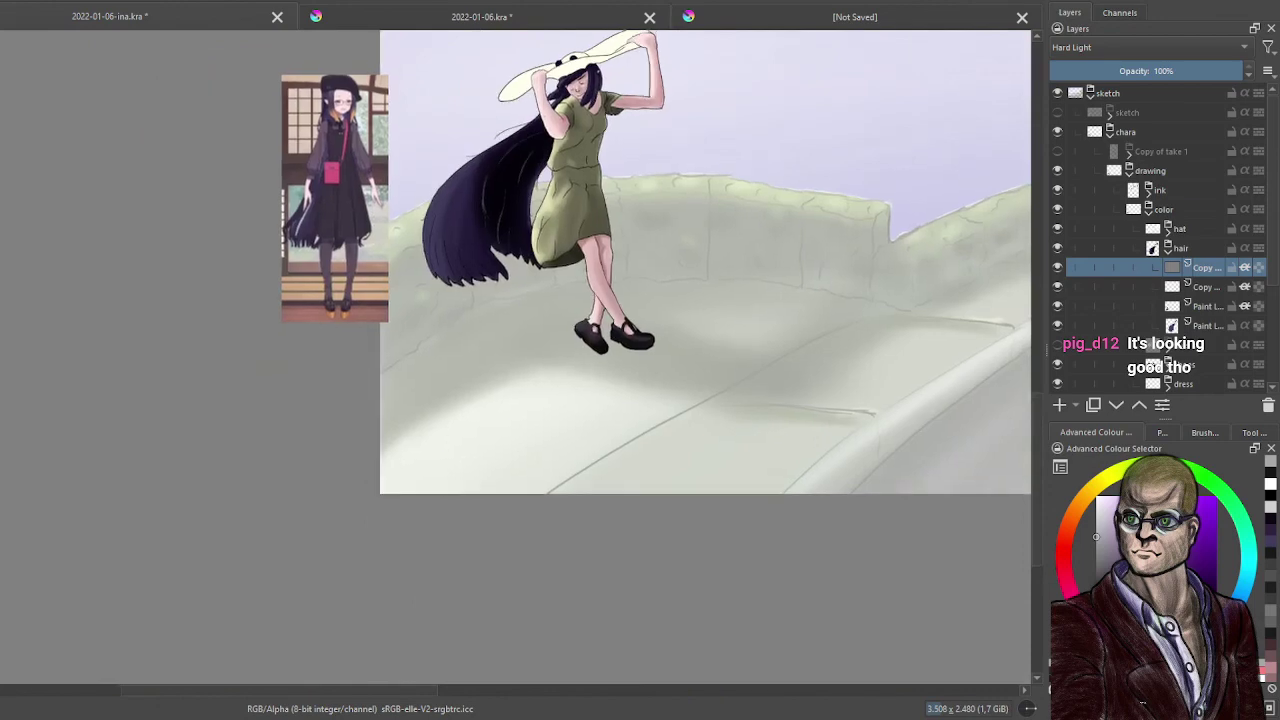
pyautogui.moveTo(565, 221); pyautogui.dragTo(557, 410)
pyautogui.press('+')
pyautogui.press('+')
pyautogui.press('+')
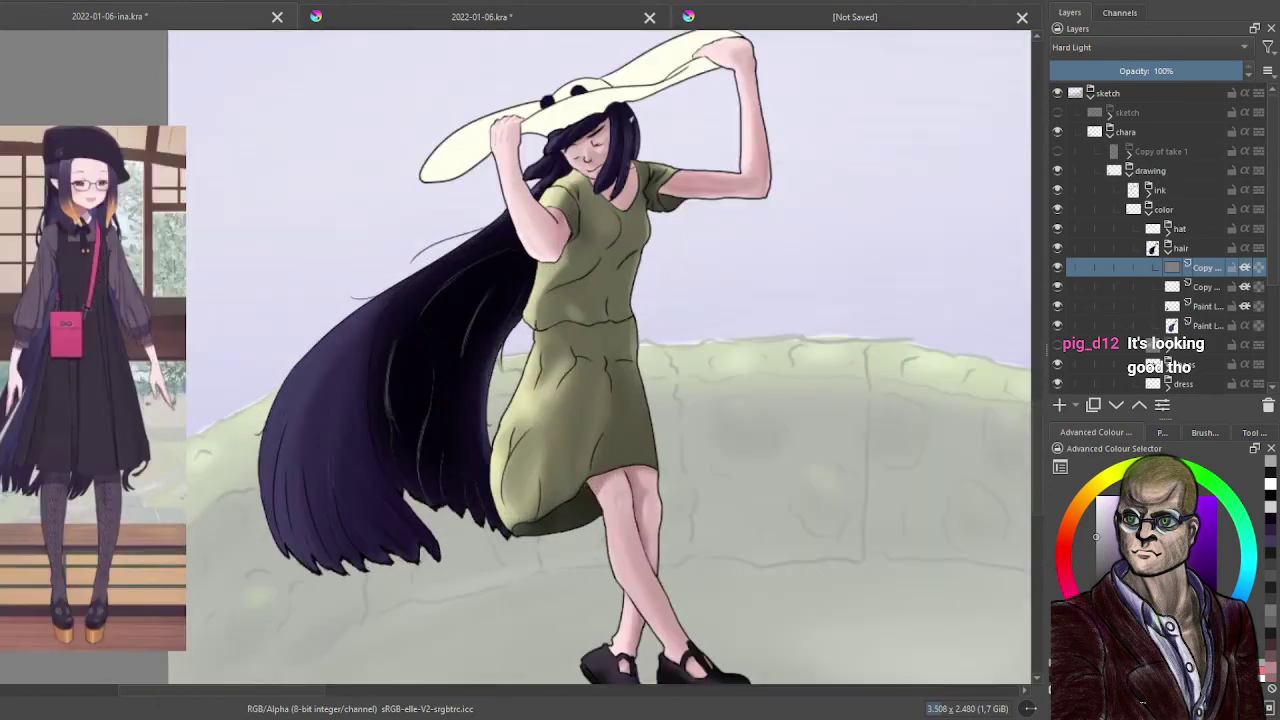
pyautogui.press('+')
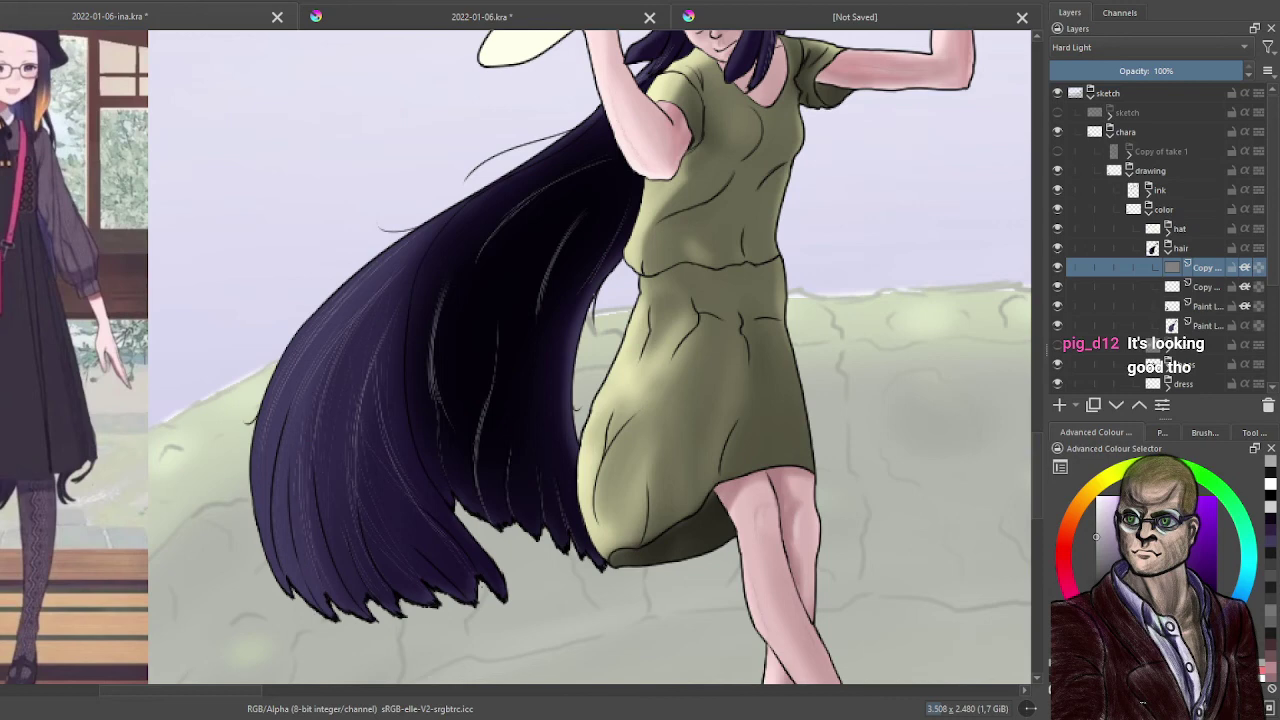
pyautogui.click(409, 471)
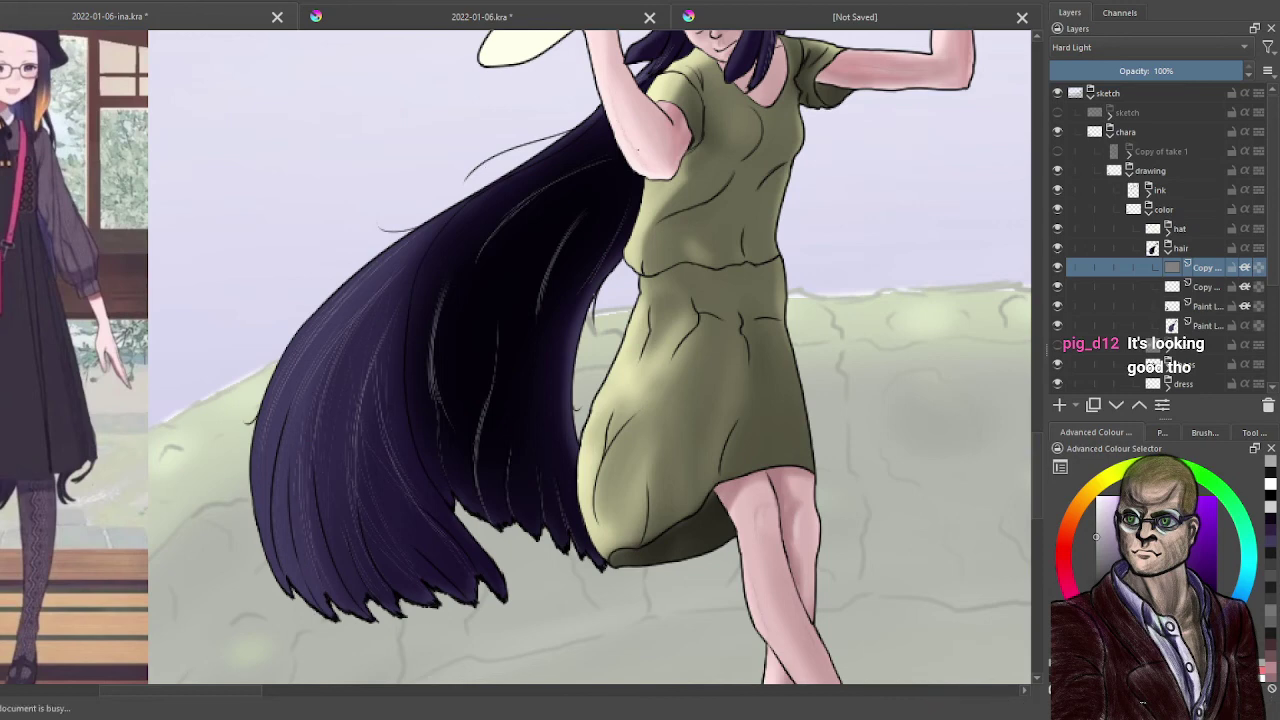
# - Add a paint layer at the top of the hair group, set it to Hard Light, fill it with grey and enable Inherit Alpha
pyautogui.moveTo(638, 149); pyautogui.dragTo(509, 317)
pyautogui.scroll(1, 509, 317)
pyautogui.moveTo(630, 270); pyautogui.dragTo(525, 333)
pyautogui.scroll(1, 525, 333)
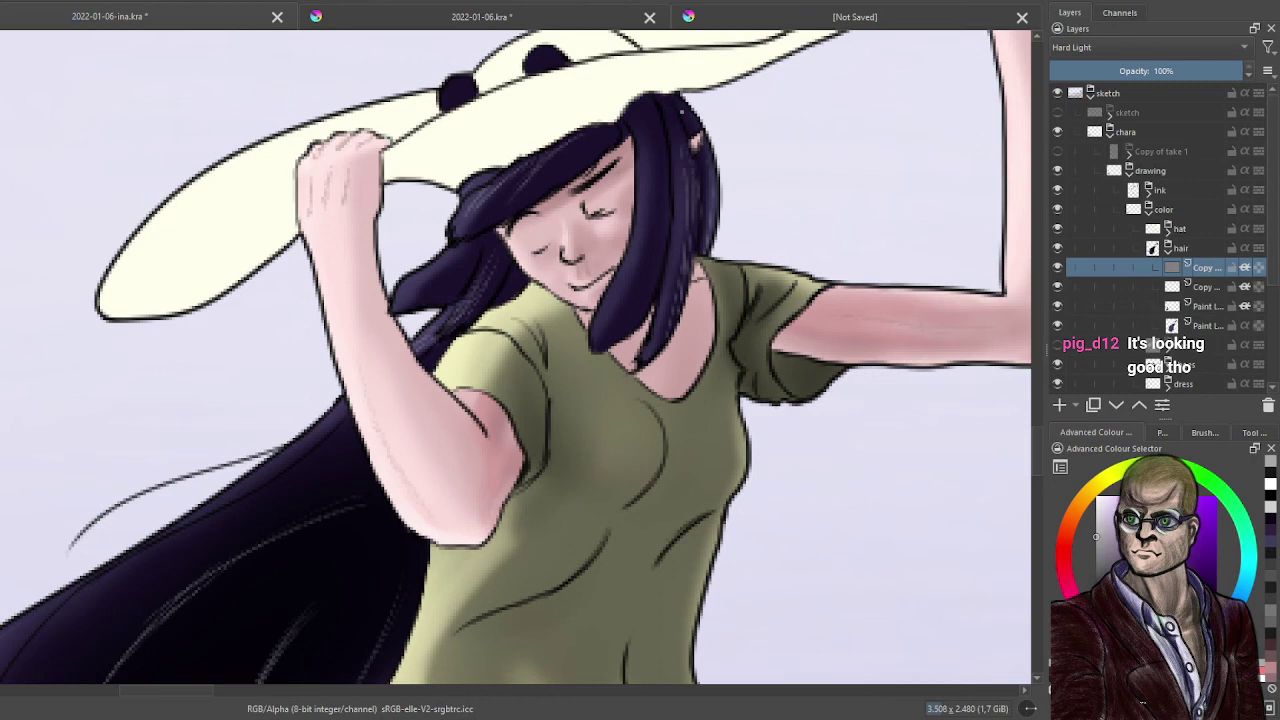
pyautogui.click(1076, 404)
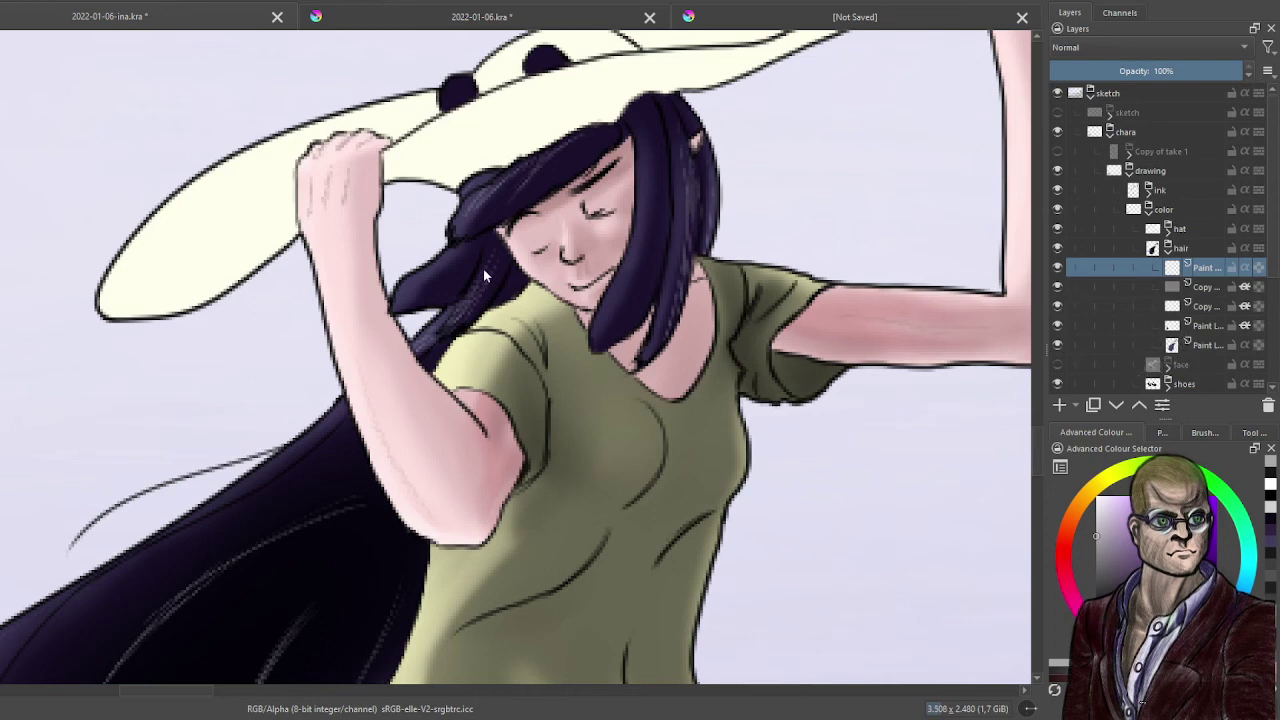
pyautogui.hotkey('alt', 'shift', 'h')
pyautogui.click(1163, 433)
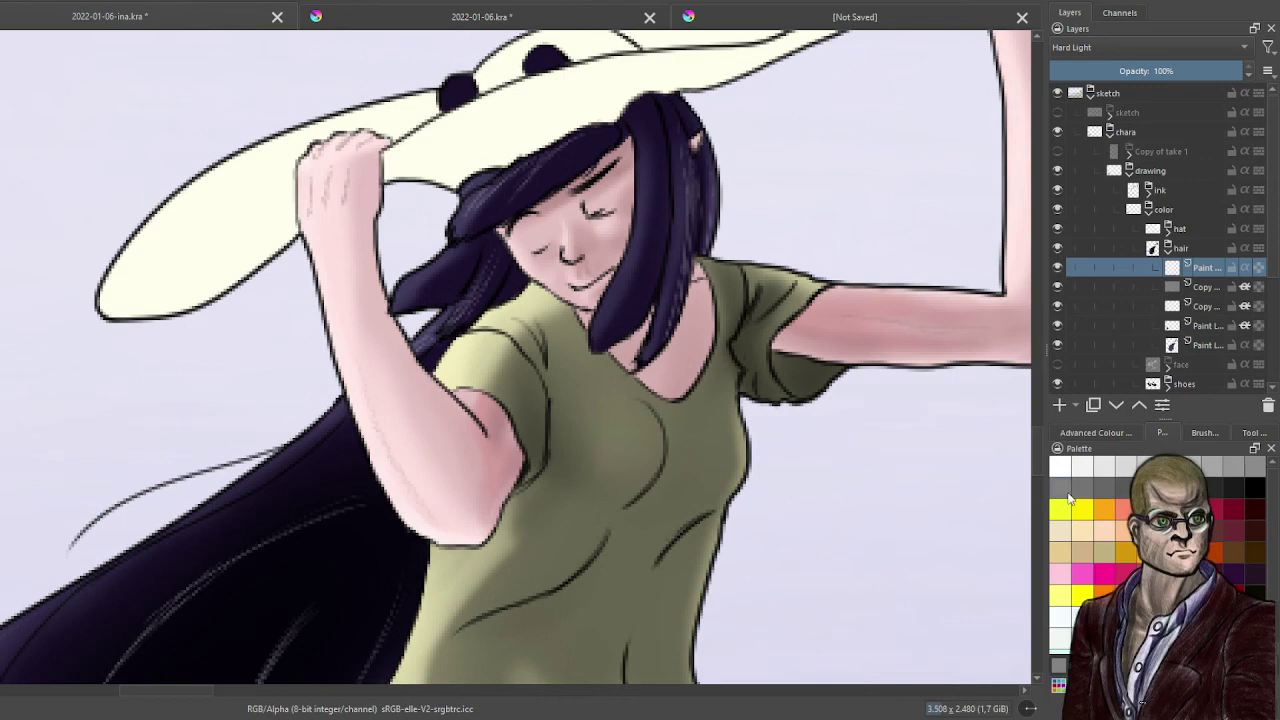
pyautogui.moveTo(1068, 494); pyautogui.dragTo(880, 465)
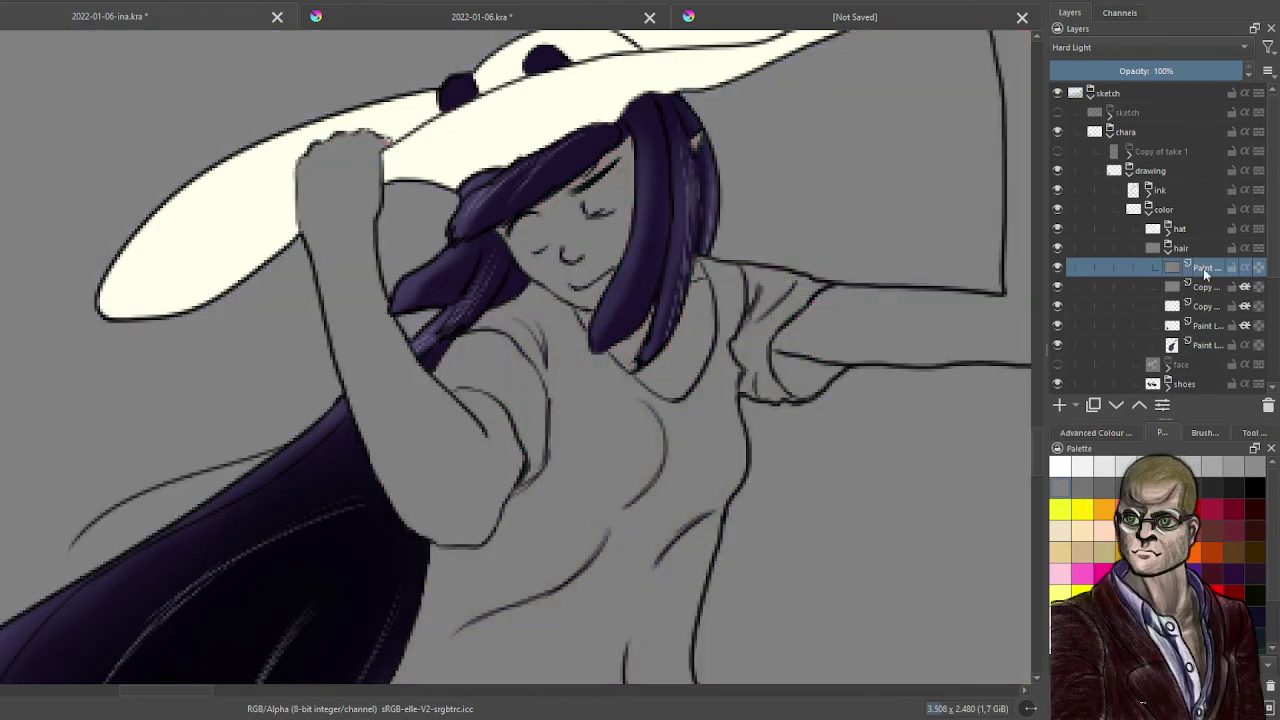
pyautogui.click(1245, 267)
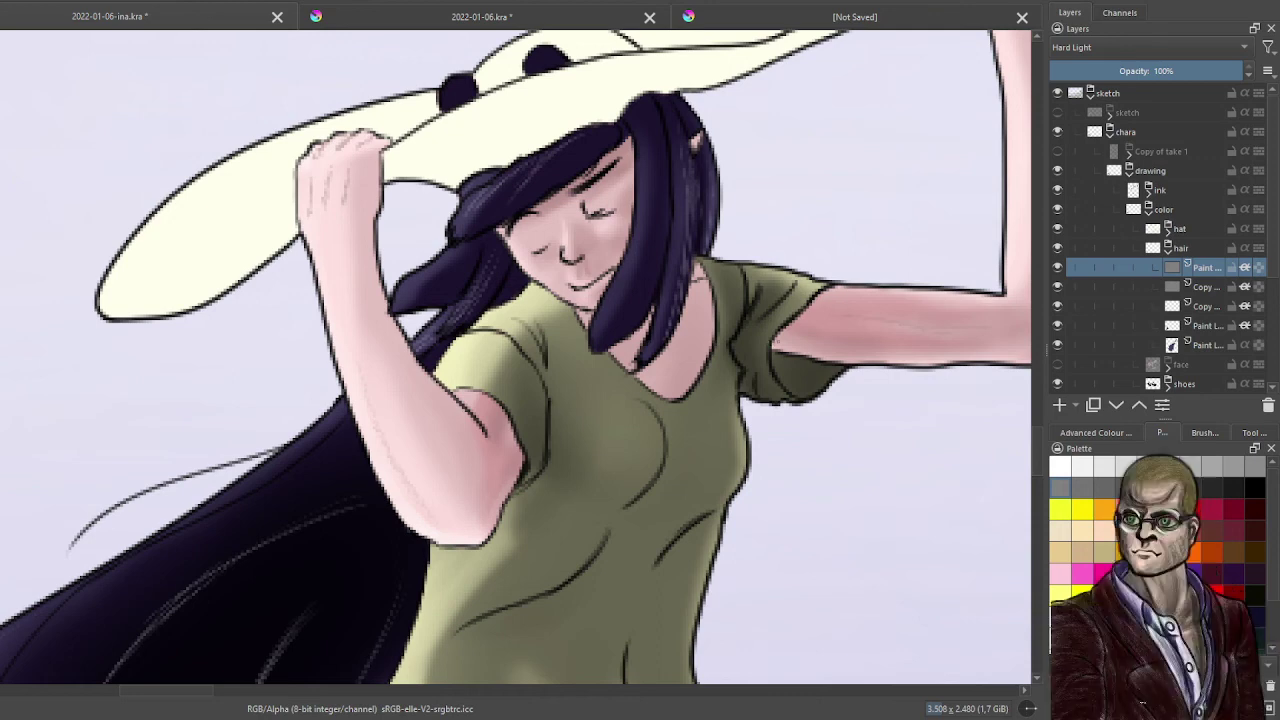
# - Move the new grey layer below the highlight layer and paint thin dark strokes along the strands behind the shoulder
pyautogui.scroll(-2, 760, 368)
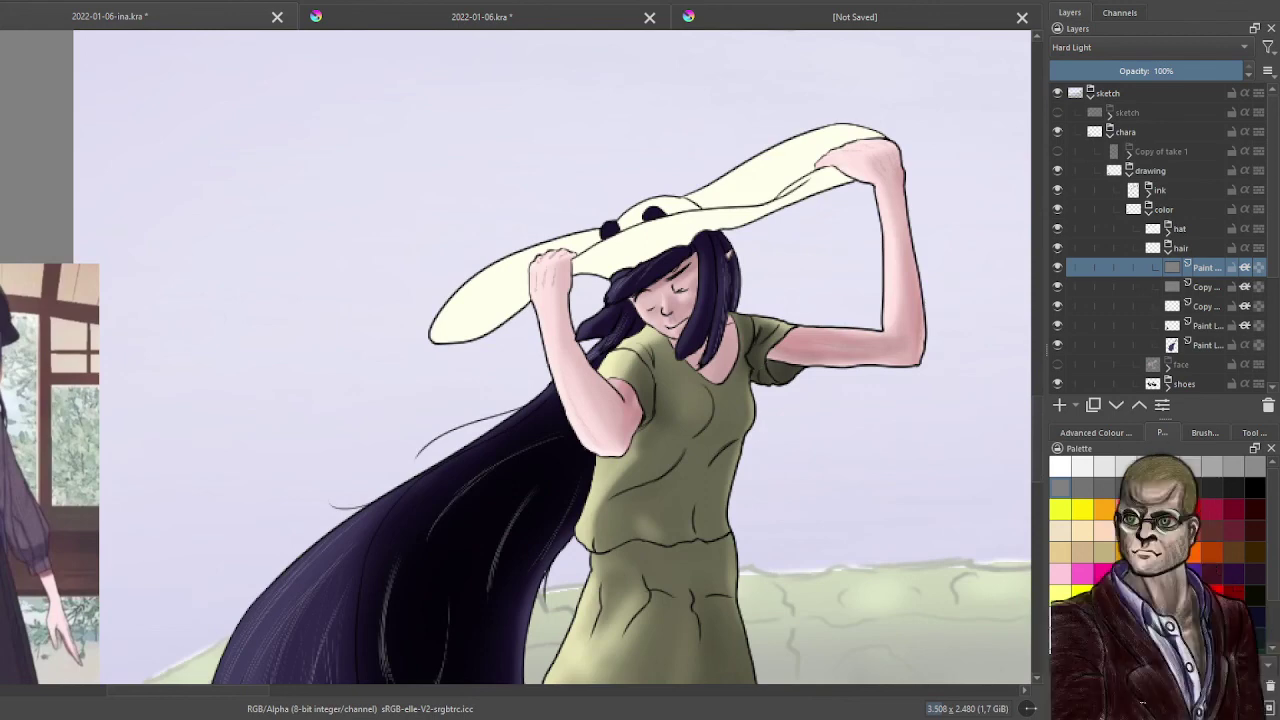
pyautogui.click(1090, 432)
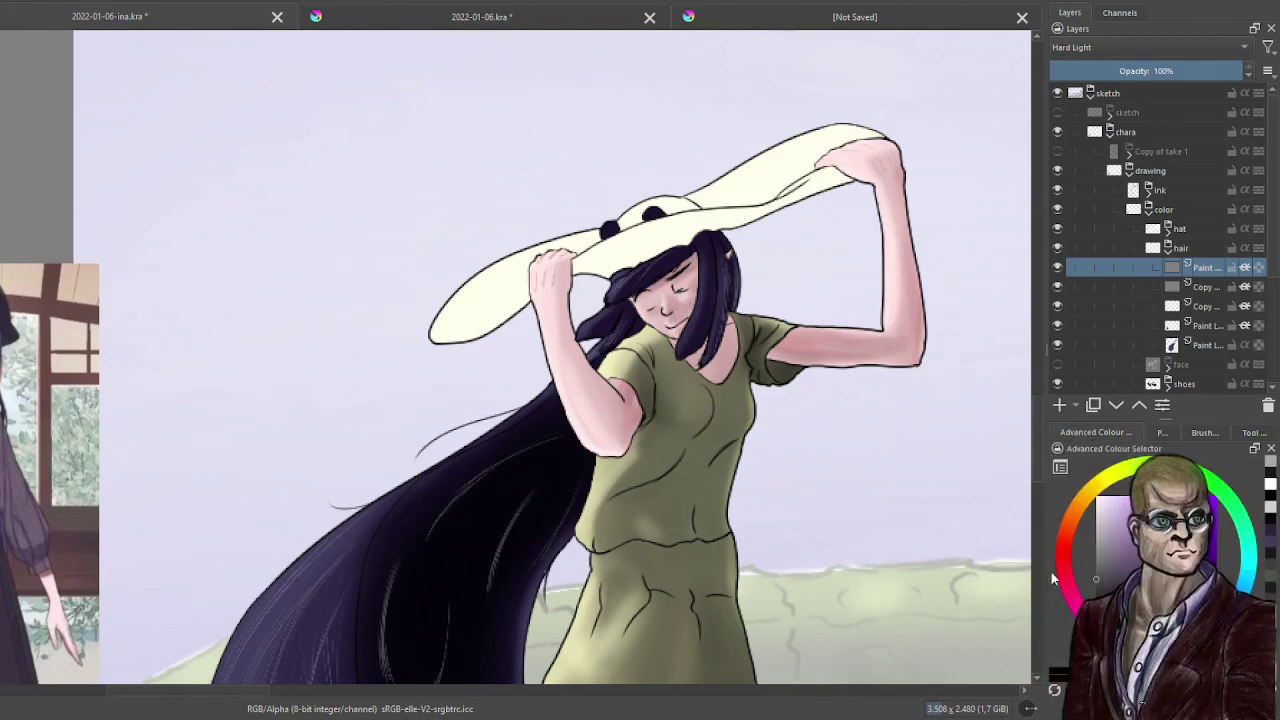
pyautogui.press('+')
pyautogui.press('+')
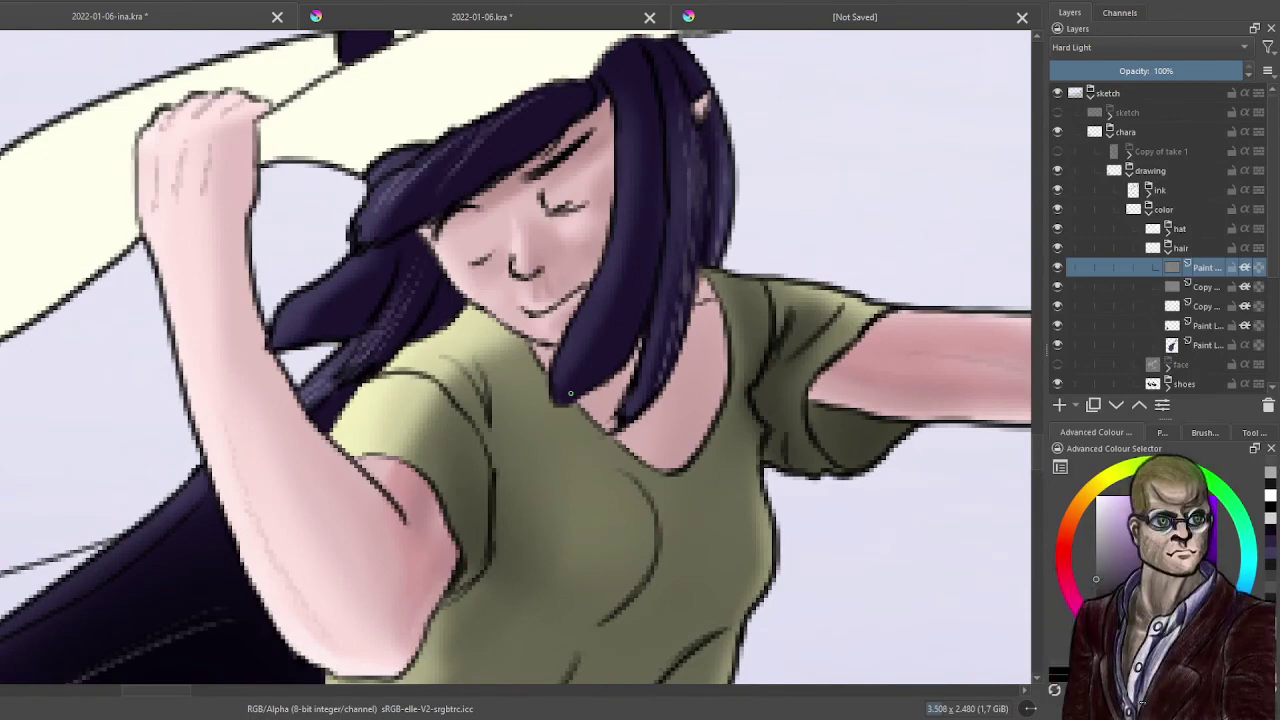
pyautogui.click(1116, 405)
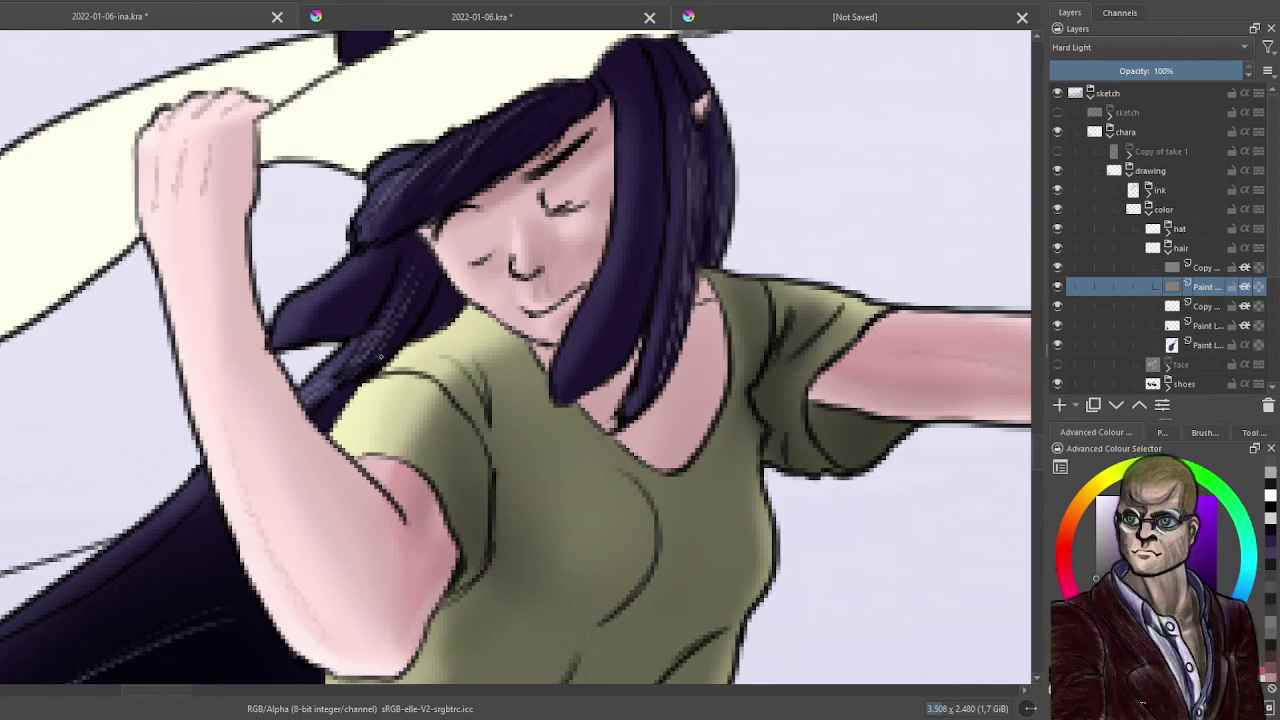
pyautogui.moveTo(312, 397); pyautogui.dragTo(340, 360)
# - Paint thin dark strokes lengthwise along the inner edge of the flowing hair, beside the waist and skirt
pyautogui.scroll(-5, 356, 320)
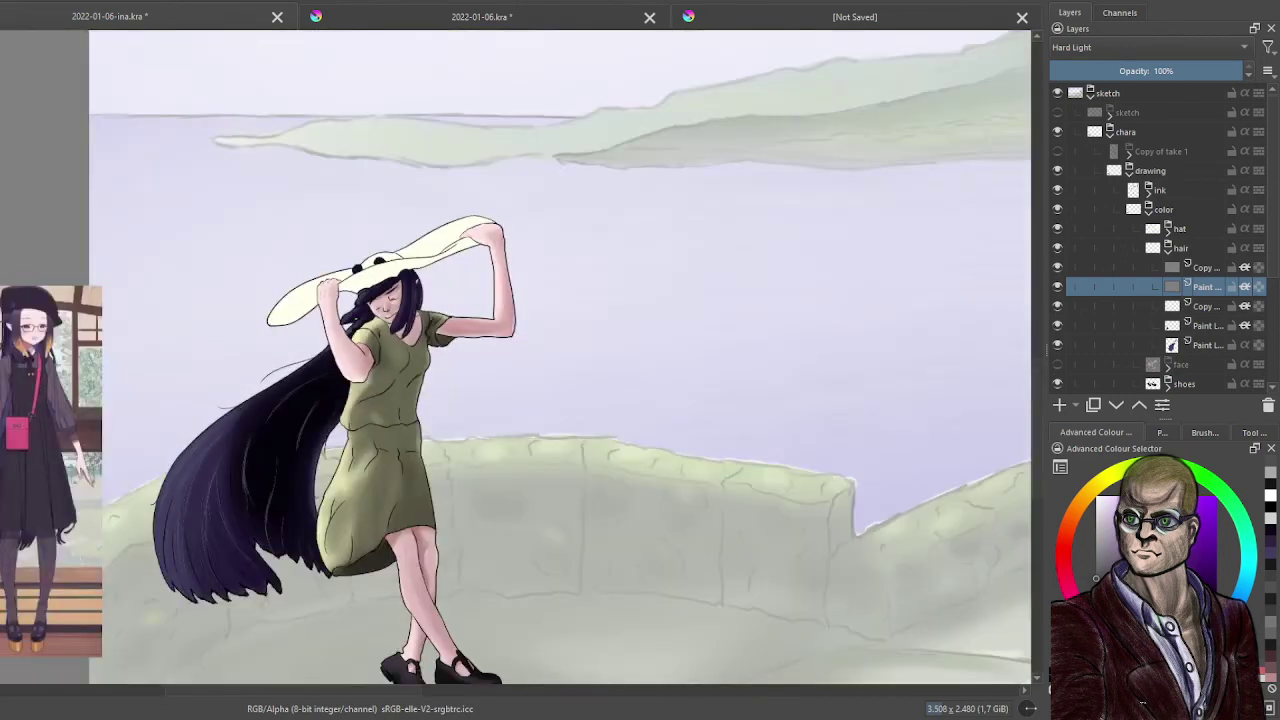
pyautogui.scroll(5, 354, 400)
pyautogui.scroll(2, 353, 400)
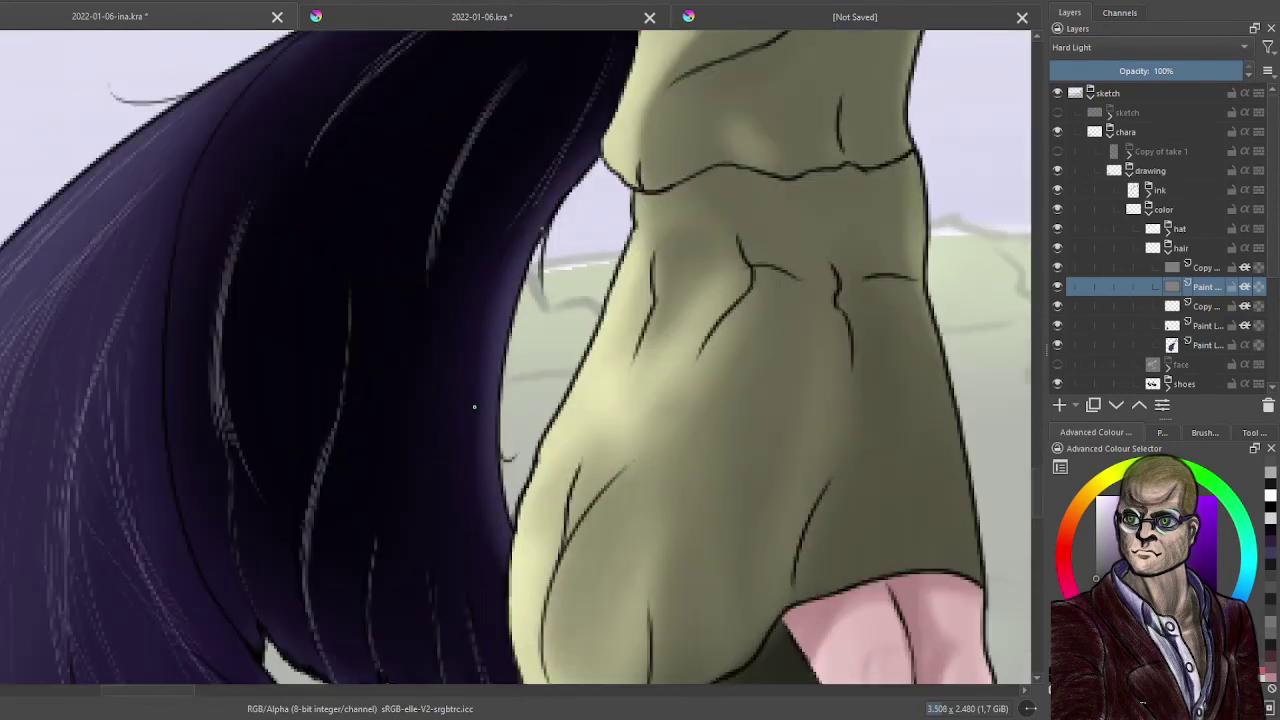
pyautogui.moveTo(508, 251); pyautogui.dragTo(558, 393)
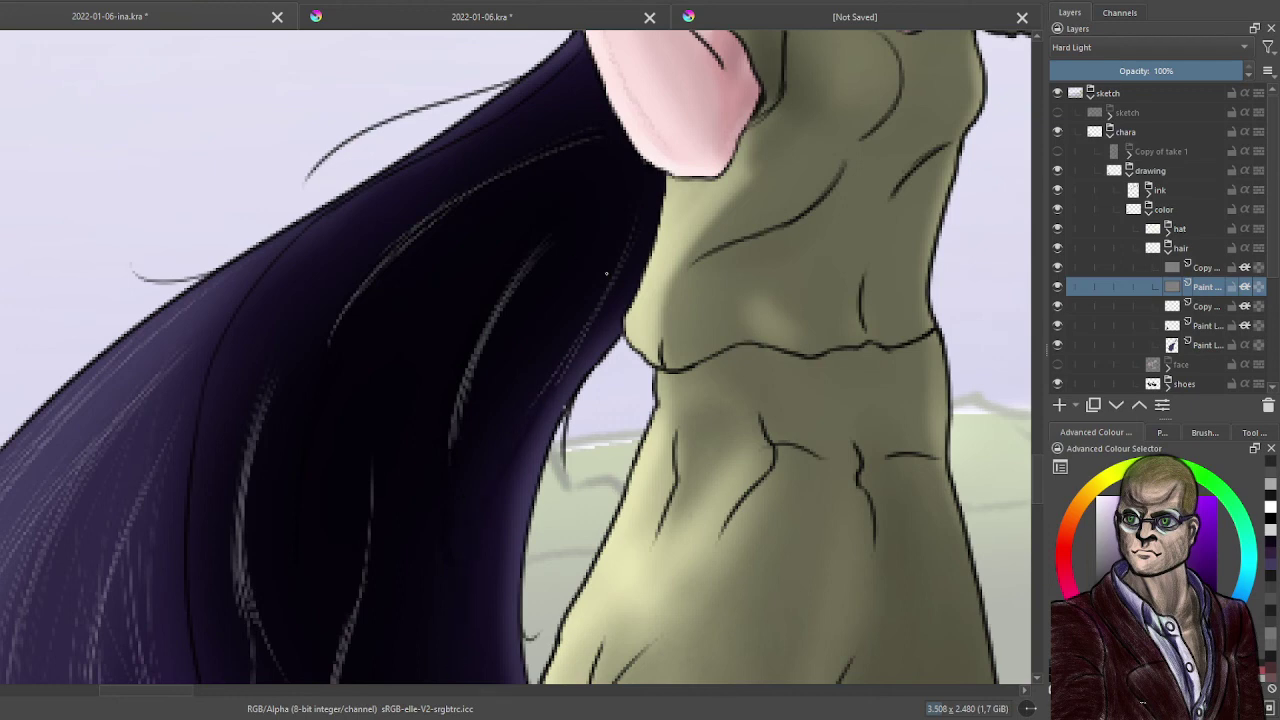
pyautogui.scroll(-2, 659, 129)
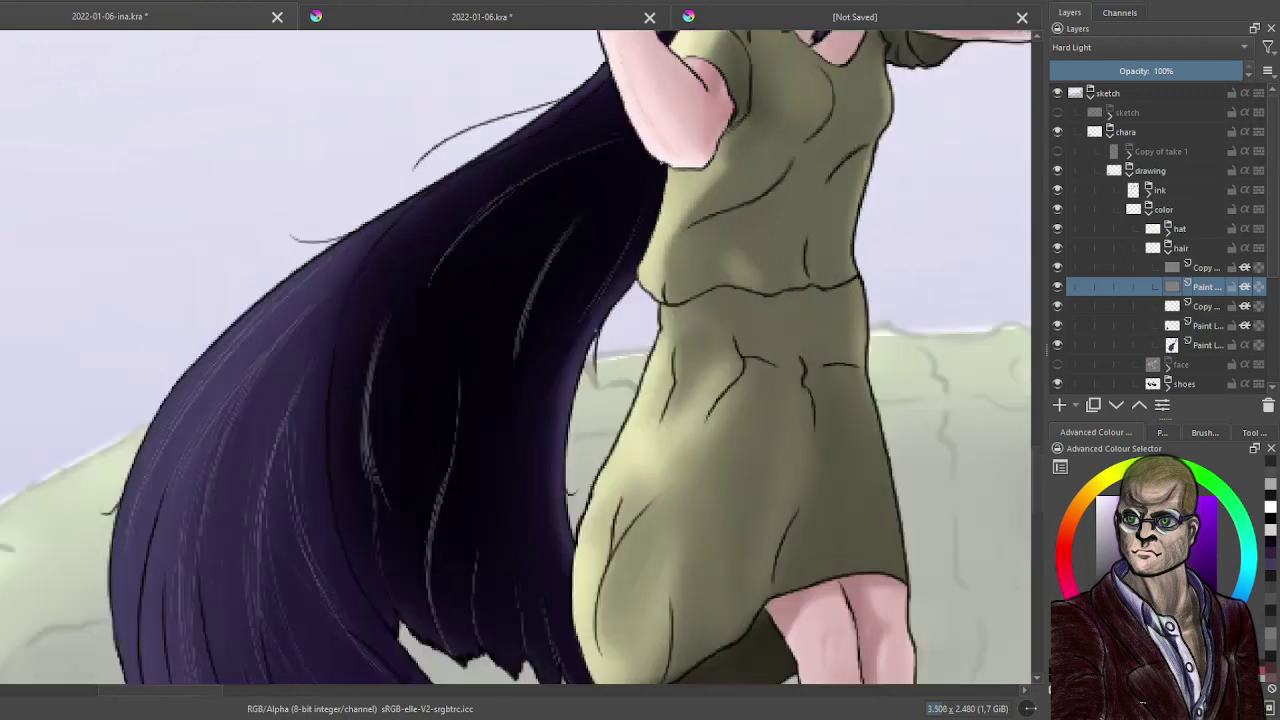
pyautogui.moveTo(643, 406); pyautogui.dragTo(624, 382)
pyautogui.scroll(2, 624, 382)
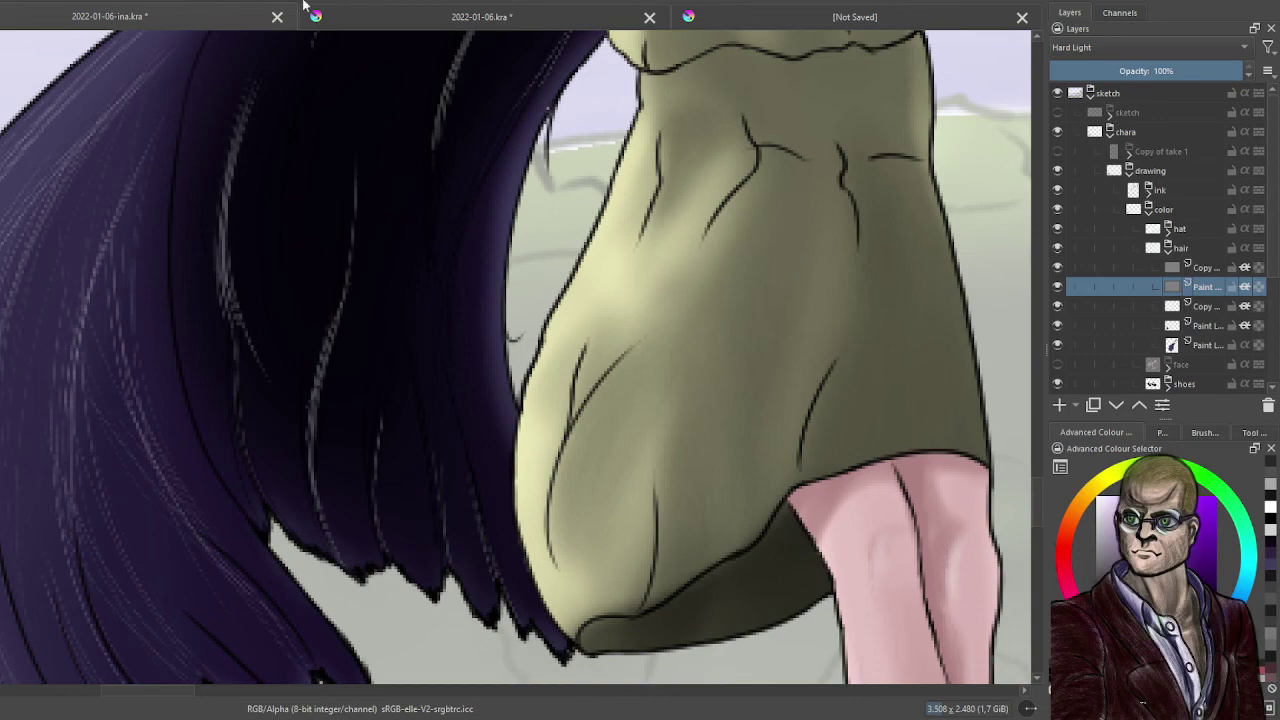
# - Paint thin dark strokes between the highlights on the outer section of the flowing hair, down to the tips
pyautogui.scroll(-3, 459, 305)
pyautogui.moveTo(419, 307); pyautogui.dragTo(459, 430)
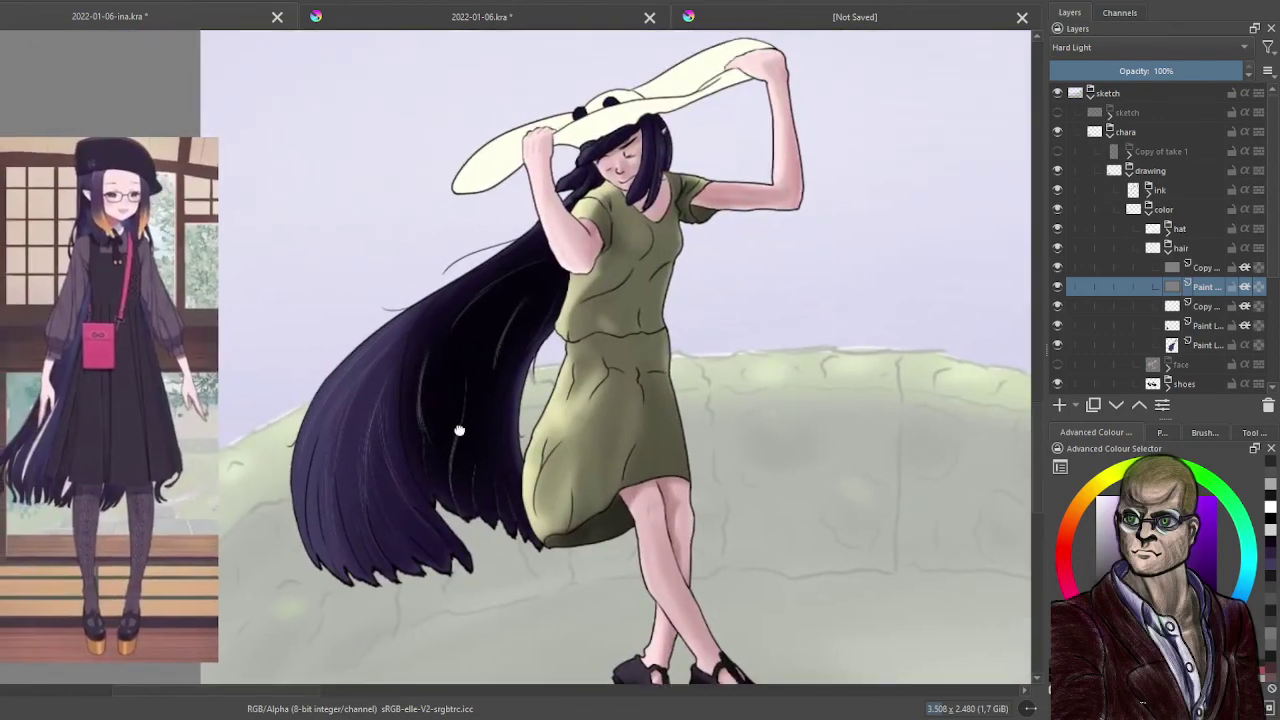
pyautogui.scroll(3, 459, 430)
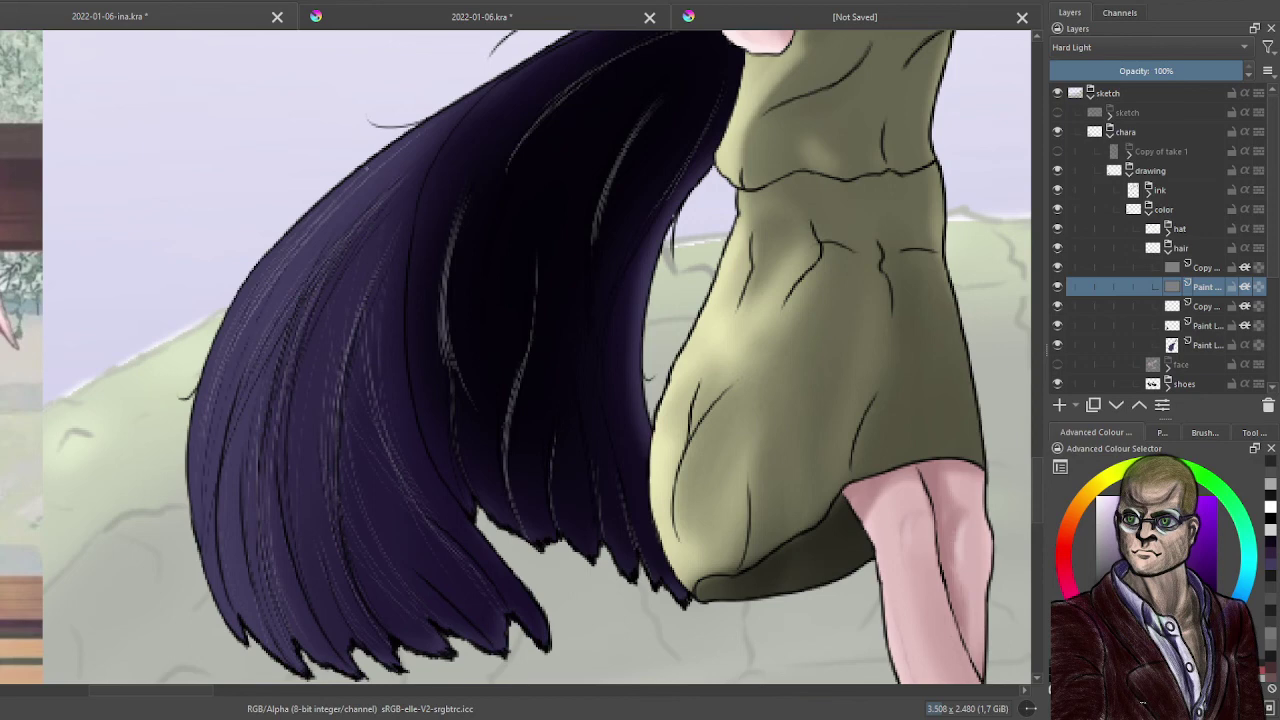
pyautogui.moveTo(262, 348); pyautogui.dragTo(251, 657)
pyautogui.moveTo(360, 304); pyautogui.dragTo(360, 272)
pyautogui.scroll(-4, 490, 86)
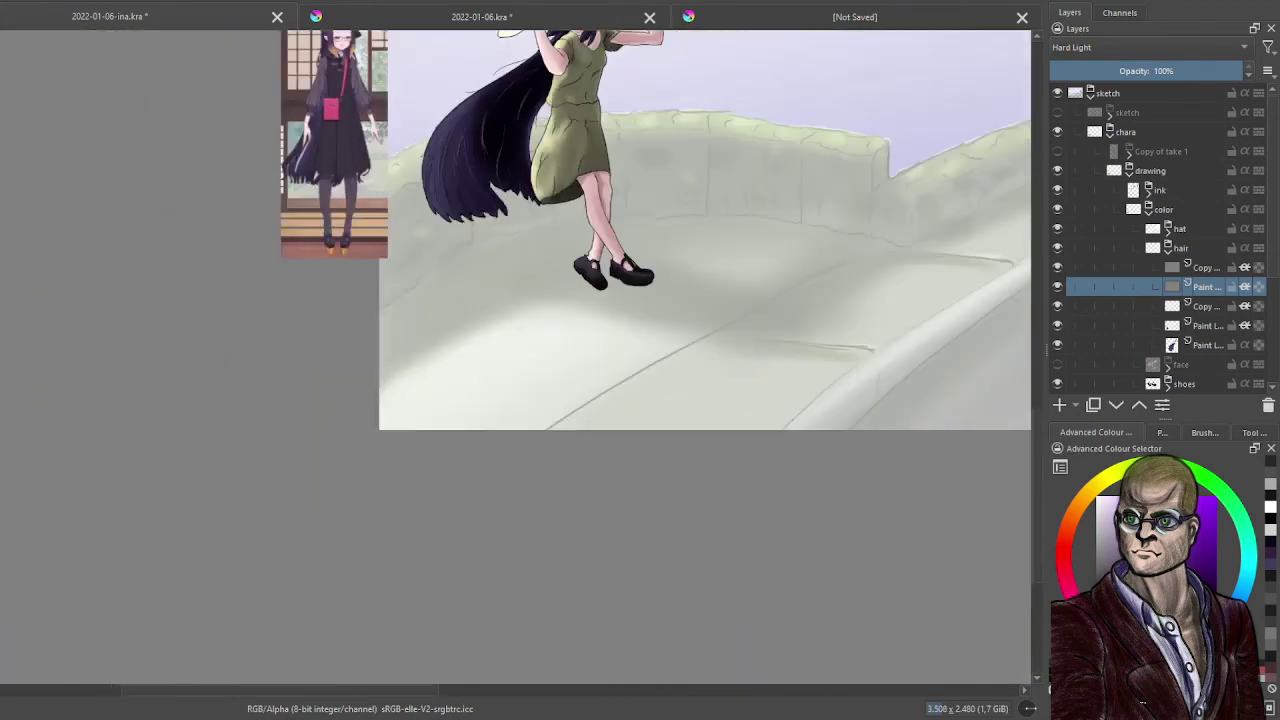
pyautogui.moveTo(679, 363); pyautogui.dragTo(534, 483)
pyautogui.moveTo(606, 349); pyautogui.dragTo(524, 481)
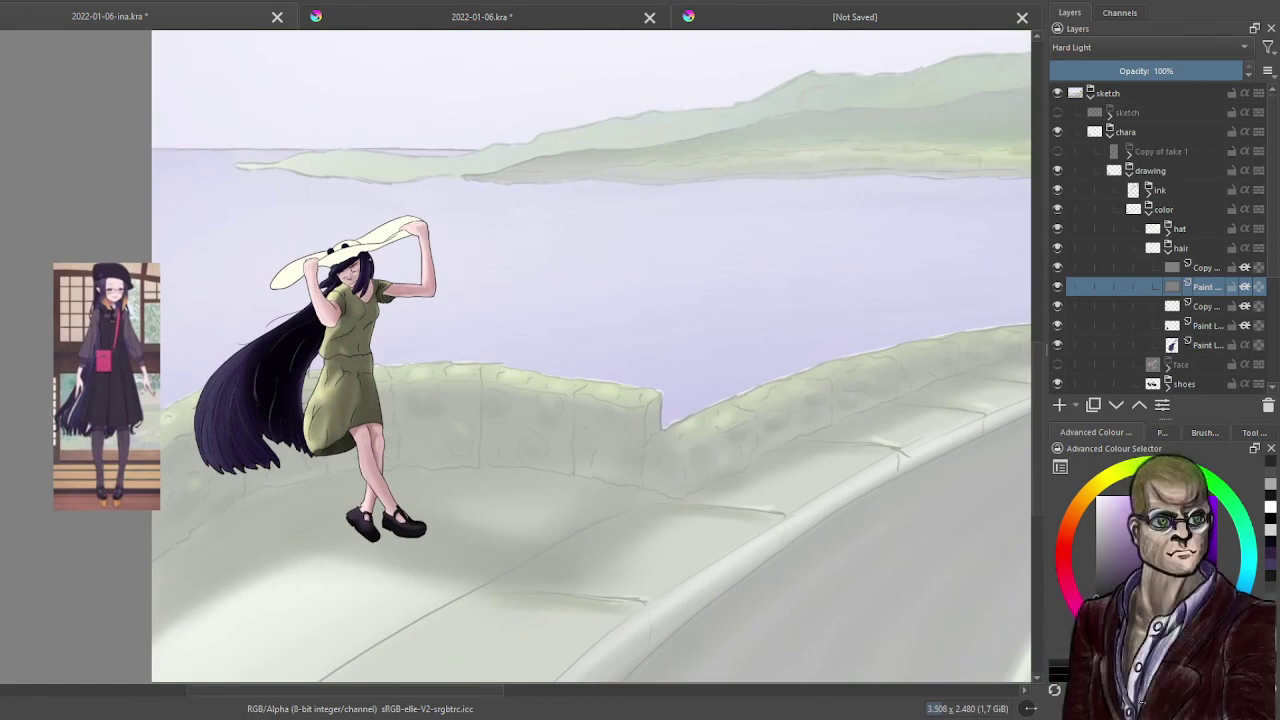
# - Add a paint layer at the top of the hair group and put it in a new group named danglies
pyautogui.scroll(2, 322, 169)
pyautogui.scroll(3, 204, 485)
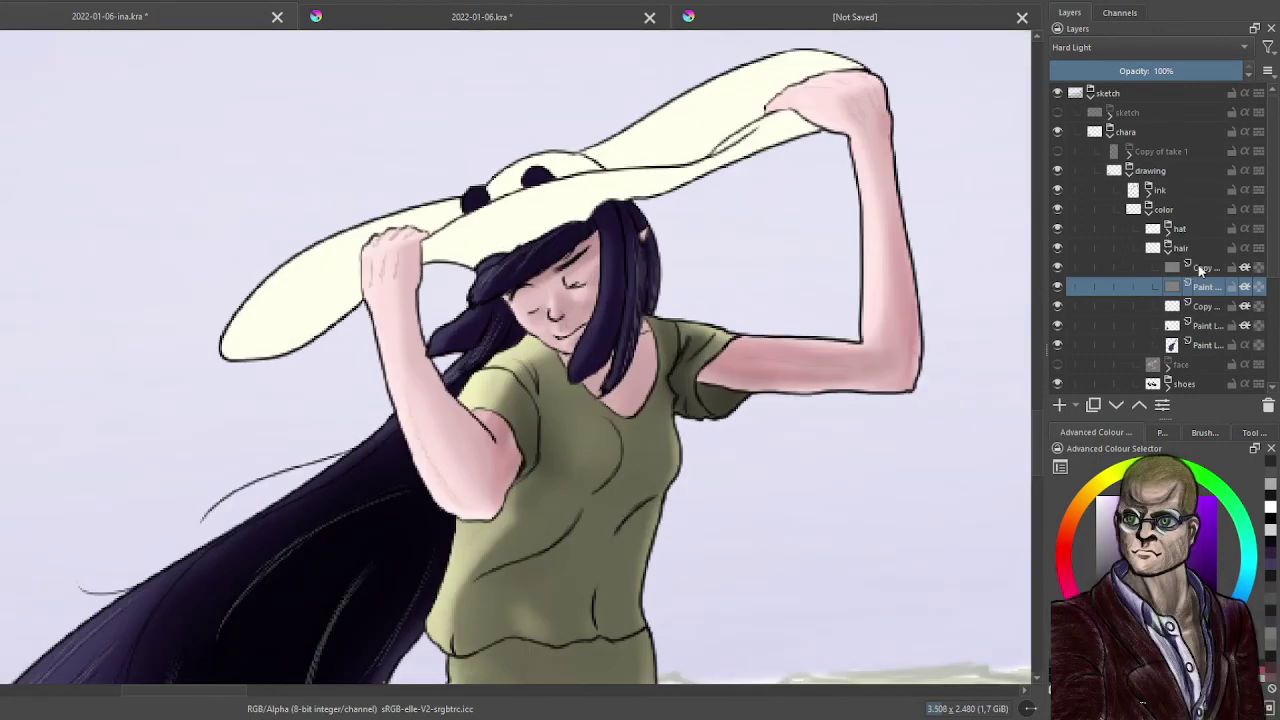
pyautogui.click(1059, 405)
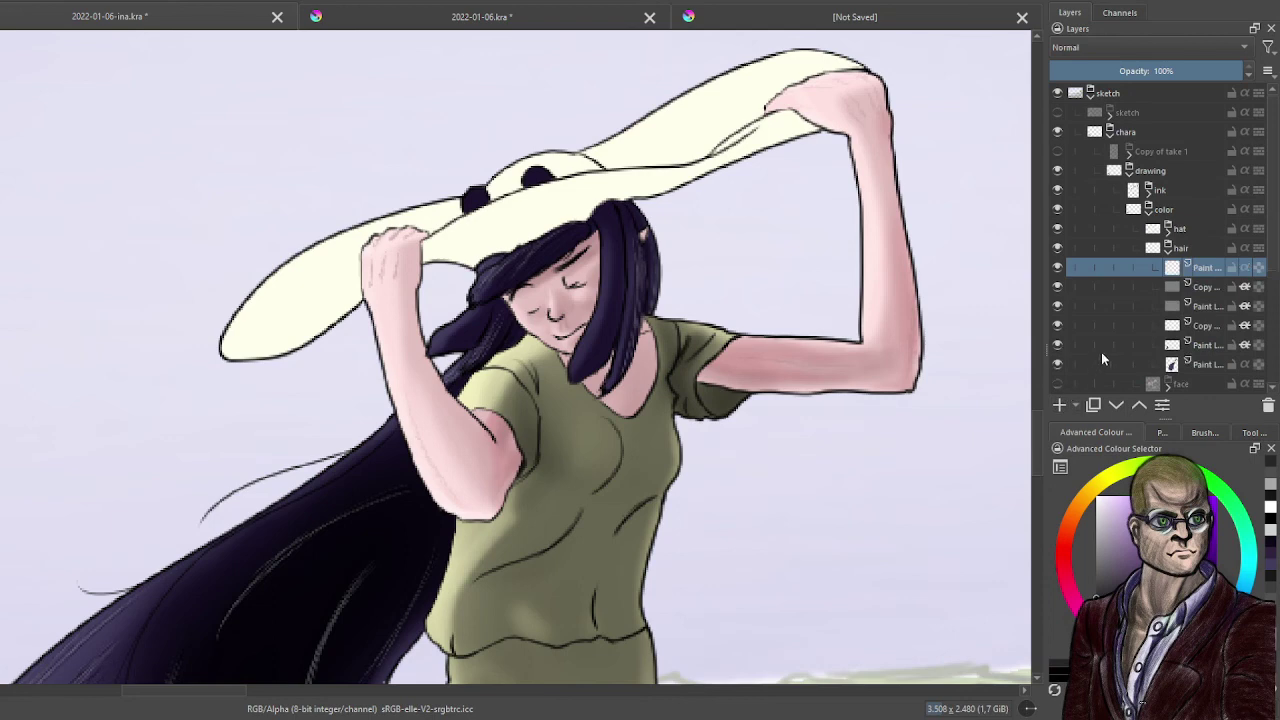
pyautogui.doubleClick(1203, 268)
pyautogui.write('d')
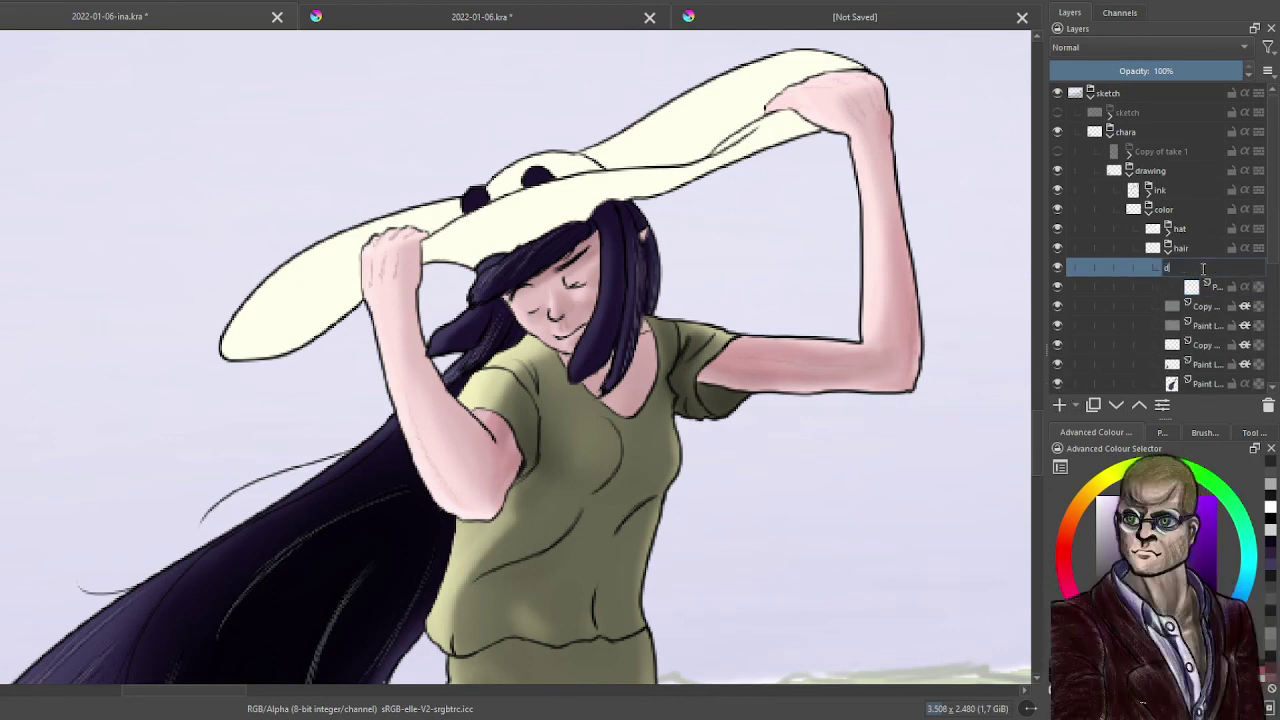
pyautogui.write('anglies')
pyautogui.press('Return')
# - Set up two paint layers in the danglies group, with Inherit Alpha on the upper one, and select the lower
pyautogui.click(1211, 287)
pyautogui.click(1063, 405)
pyautogui.click(1063, 405)
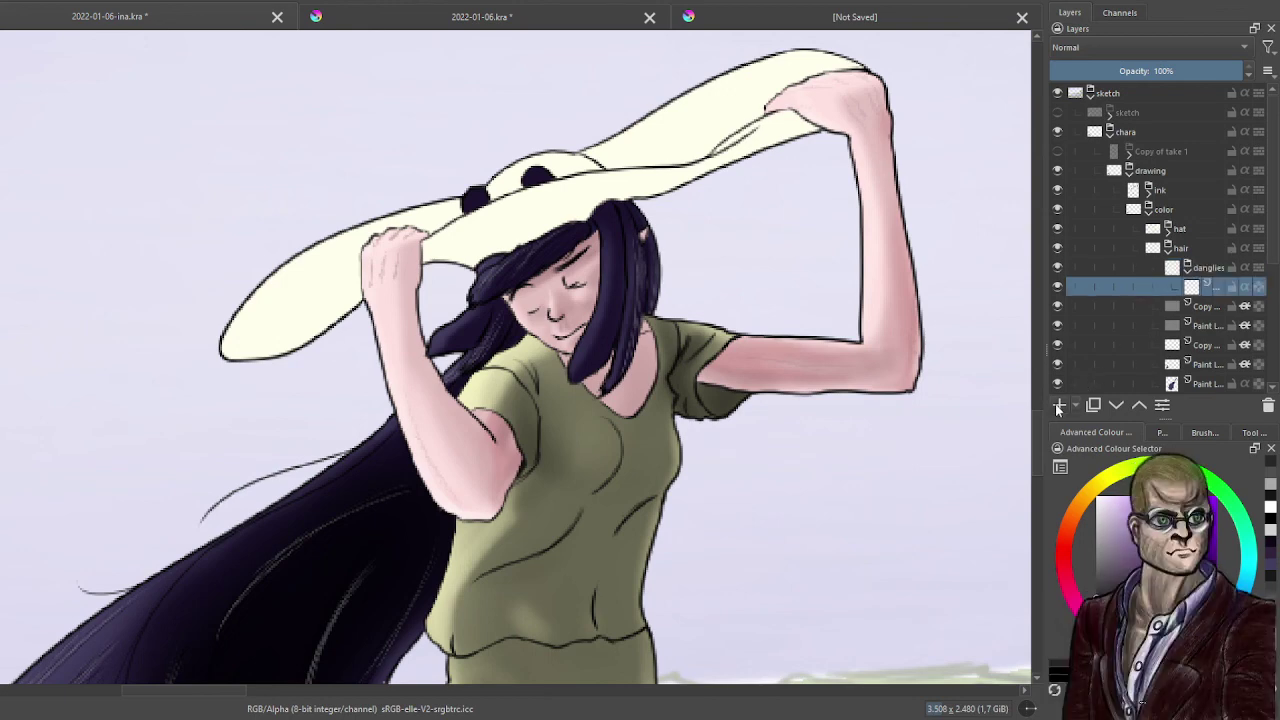
pyautogui.click(1245, 306)
pyautogui.click(1245, 287)
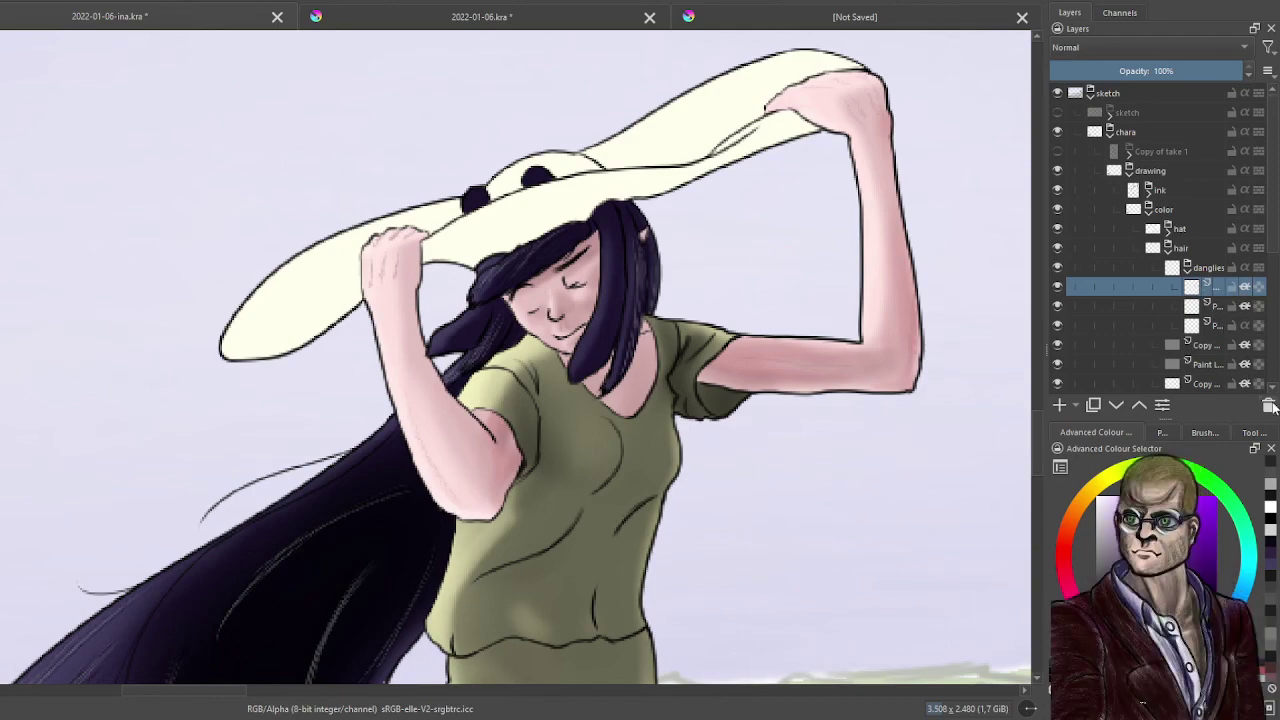
pyautogui.click(1271, 406)
pyautogui.click(1213, 310)
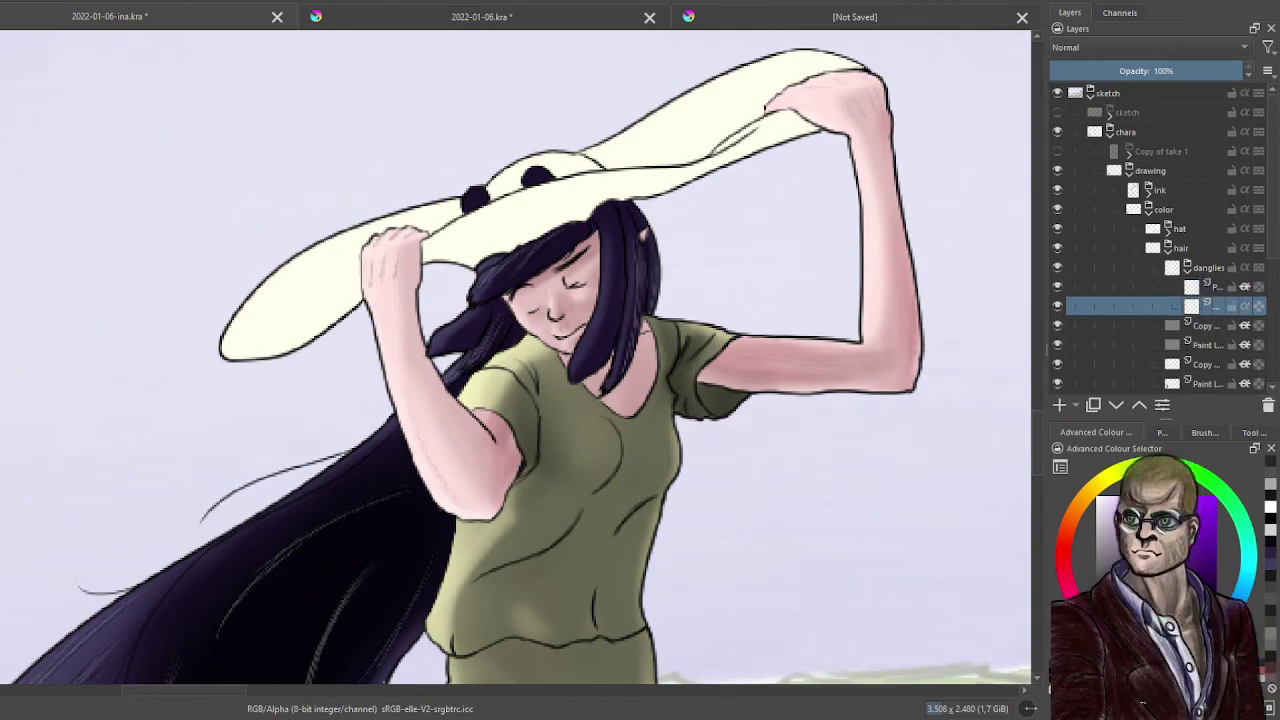
# - Sample the orange of the front lock's tip from the reference picture
pyautogui.scroll(-3, 556, 337)
pyautogui.moveTo(153, 437); pyautogui.dragTo(303, 437)
pyautogui.scroll(4, 303, 420)
pyautogui.moveTo(406, 300); pyautogui.dragTo(356, 489)
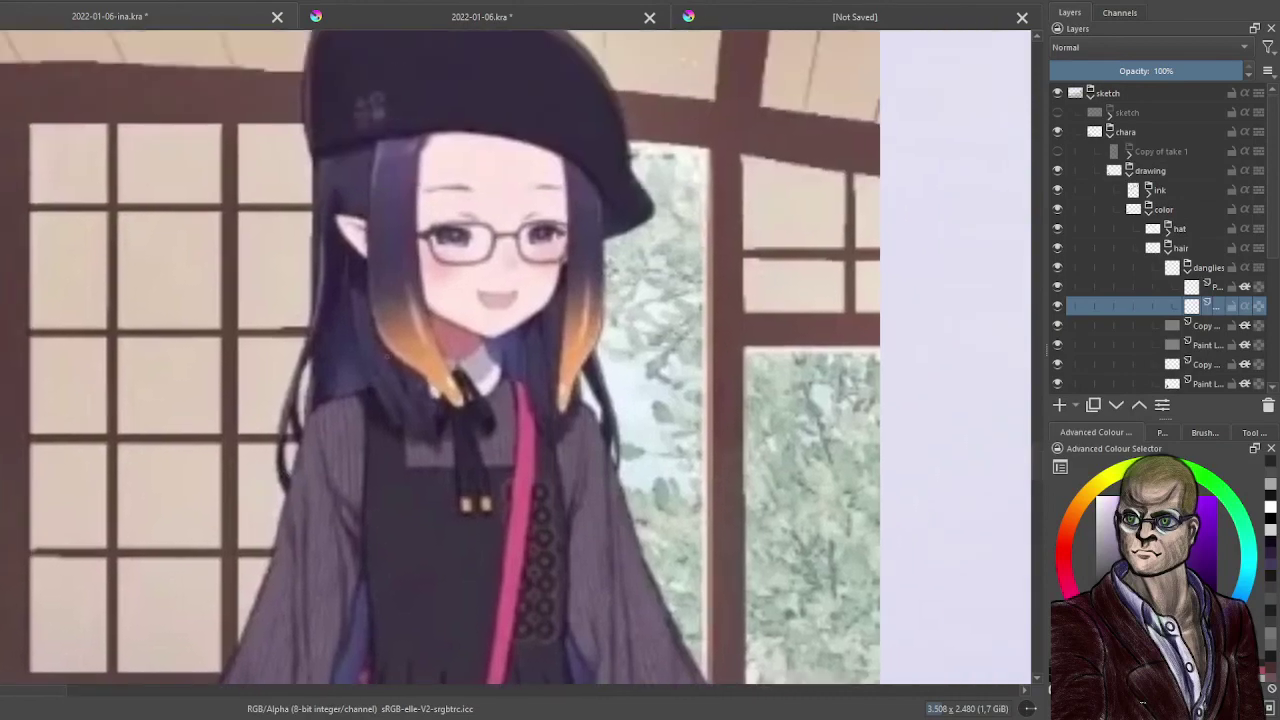
pyautogui.keyDown('ctrl'); pyautogui.click(410, 343); pyautogui.keyUp('ctrl')
# - Choose a hard-edged brush preset and paint the long front lock beside the face solid orange, down to its tip
pyautogui.moveTo(614, 346); pyautogui.dragTo(316, 350)
pyautogui.scroll(-3, 305, 350)
pyautogui.moveTo(1022, 354)
pyautogui.mouseDown()
pyautogui.moveTo(773, 343)
pyautogui.moveTo(731, 377)
pyautogui.mouseUp()
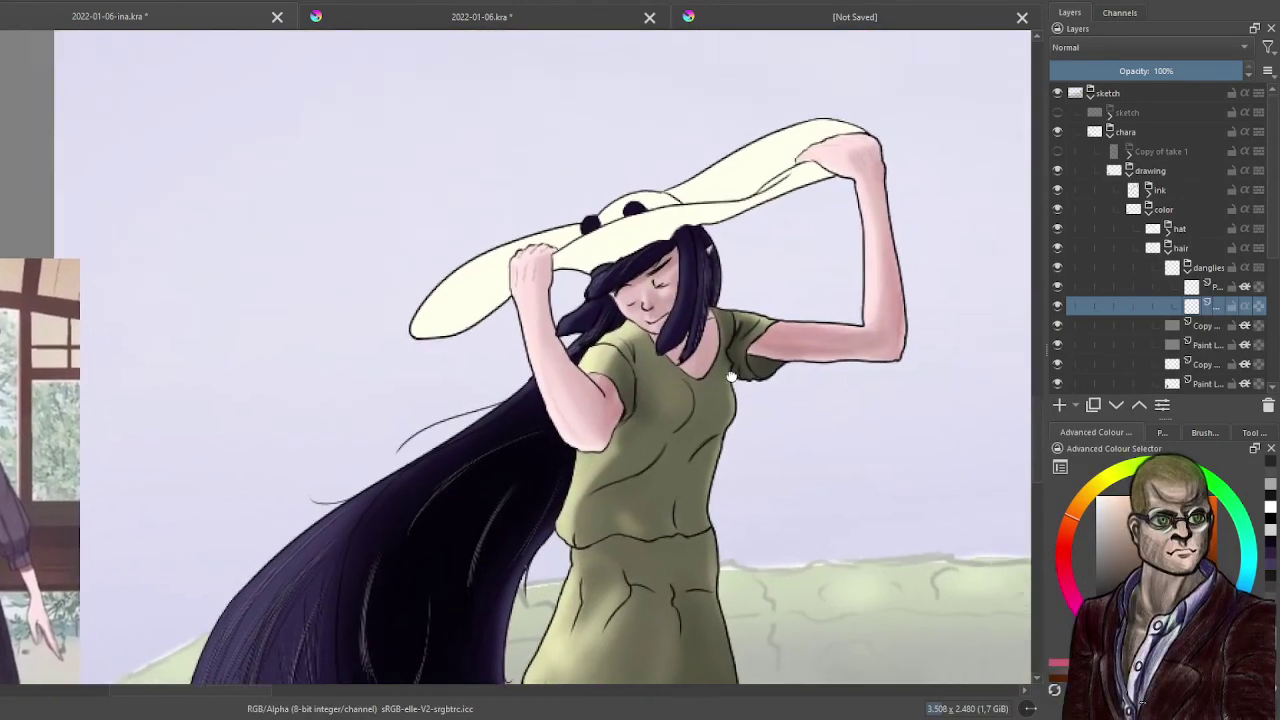
pyautogui.scroll(6, 731, 377)
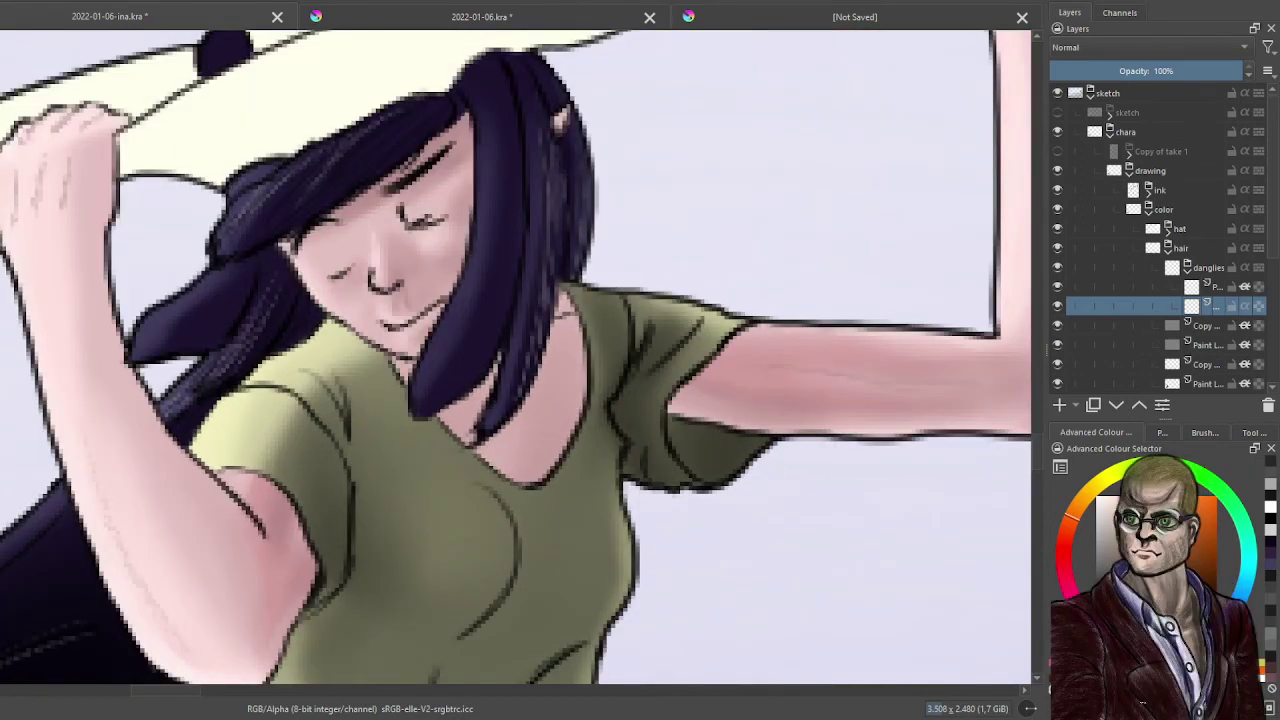
pyautogui.click(1166, 432)
pyautogui.click(1204, 433)
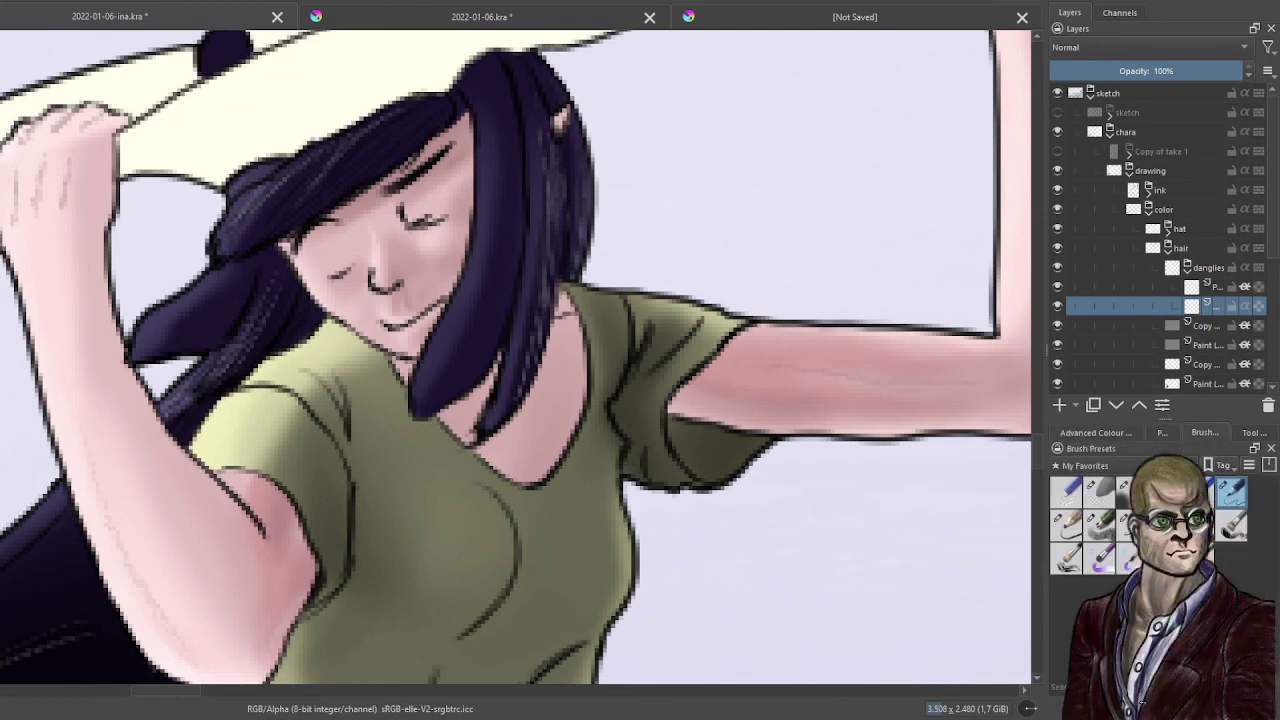
pyautogui.click(1133, 525)
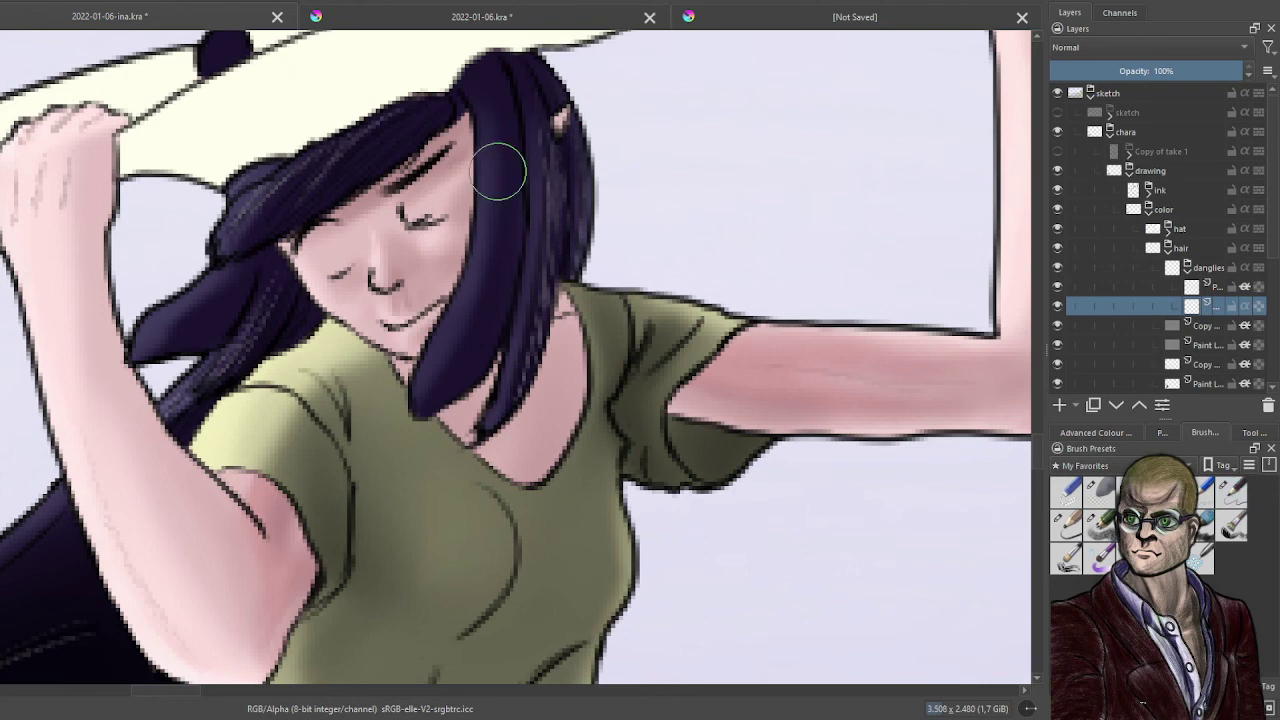
pyautogui.moveTo(496, 135)
pyautogui.mouseDown()
pyautogui.moveTo(494, 205)
pyautogui.moveTo(483, 145)
pyautogui.moveTo(494, 200)
pyautogui.moveTo(493, 175)
pyautogui.mouseUp()
pyautogui.hotkey('ctrl', 'z')
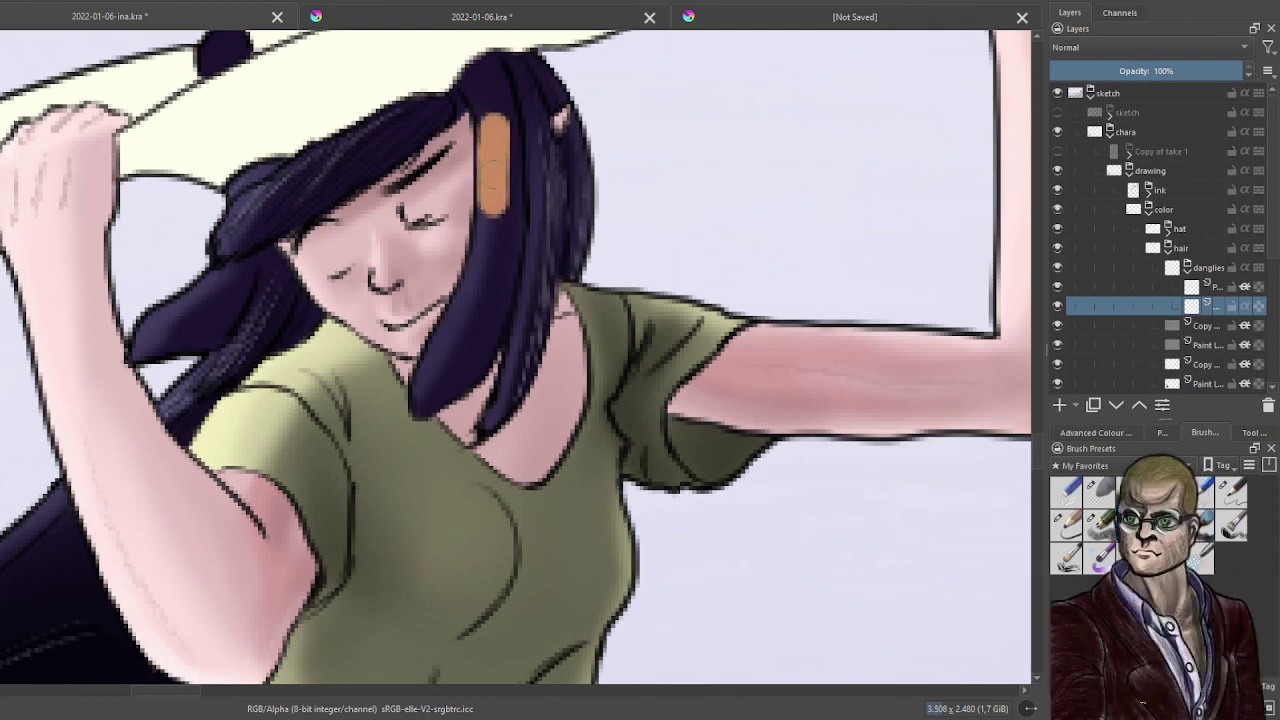
pyautogui.moveTo(494, 128); pyautogui.dragTo(488, 86)
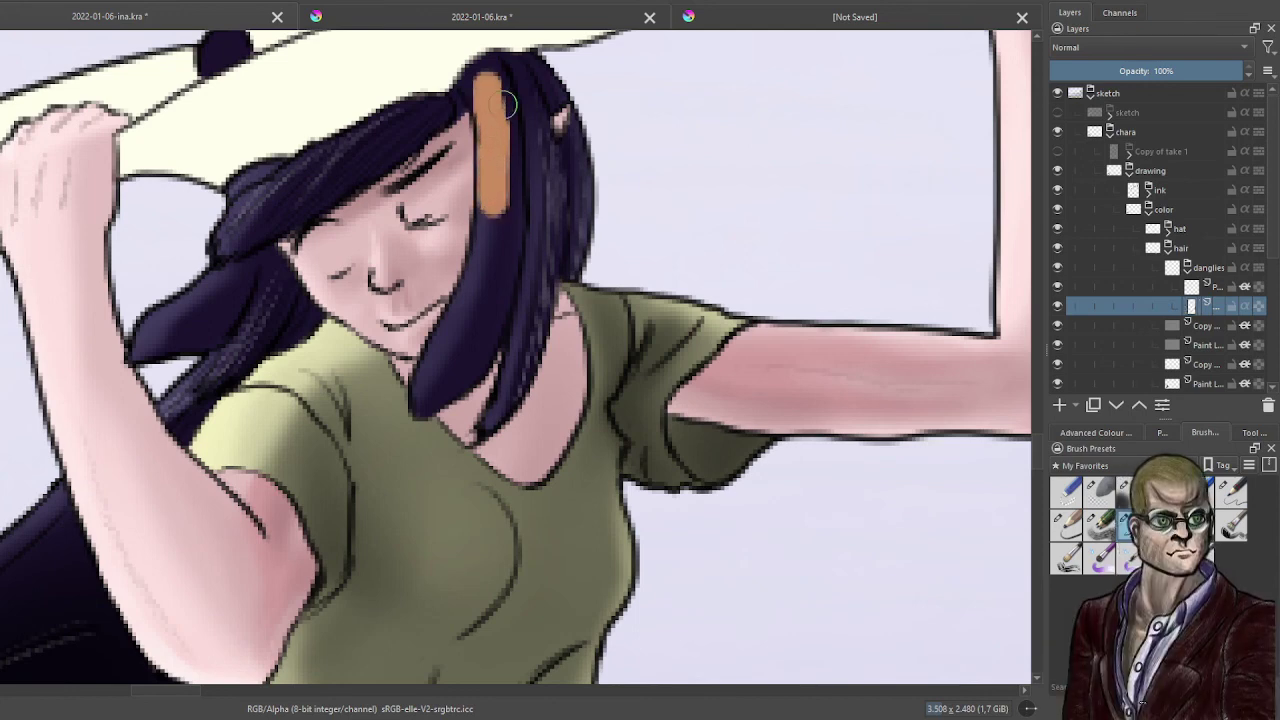
pyautogui.moveTo(503, 147)
pyautogui.mouseDown()
pyautogui.moveTo(502, 107)
pyautogui.moveTo(510, 262)
pyautogui.moveTo(510, 250)
pyautogui.mouseUp()
pyautogui.moveTo(465, 288)
pyautogui.mouseDown()
pyautogui.moveTo(487, 260)
pyautogui.moveTo(492, 201)
pyautogui.moveTo(478, 303)
pyautogui.moveTo(480, 270)
pyautogui.moveTo(423, 406)
pyautogui.moveTo(465, 353)
pyautogui.moveTo(438, 390)
pyautogui.moveTo(469, 364)
pyautogui.moveTo(510, 258)
pyautogui.moveTo(483, 343)
pyautogui.mouseUp()
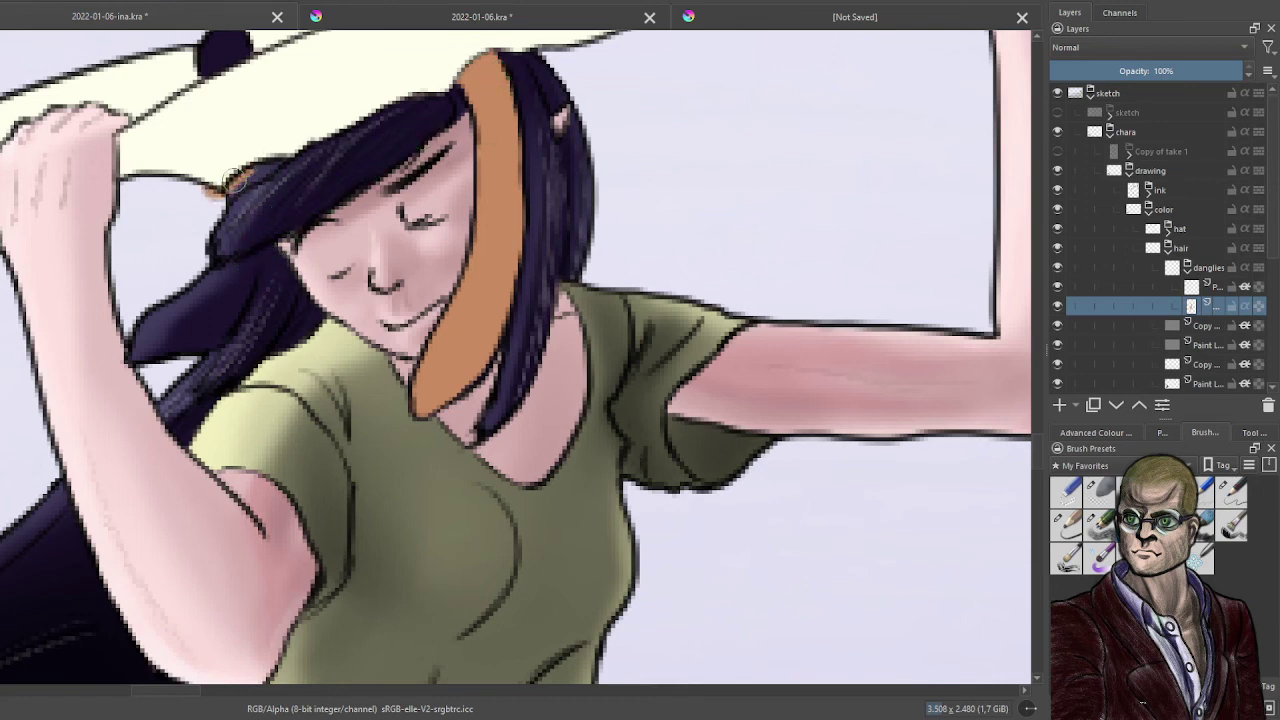
# - Paint the small hair piece under the hat brim and the lock blowing beside the raised arm orange
pyautogui.moveTo(238, 180)
pyautogui.mouseDown()
pyautogui.moveTo(231, 188)
pyautogui.moveTo(264, 170)
pyautogui.mouseUp()
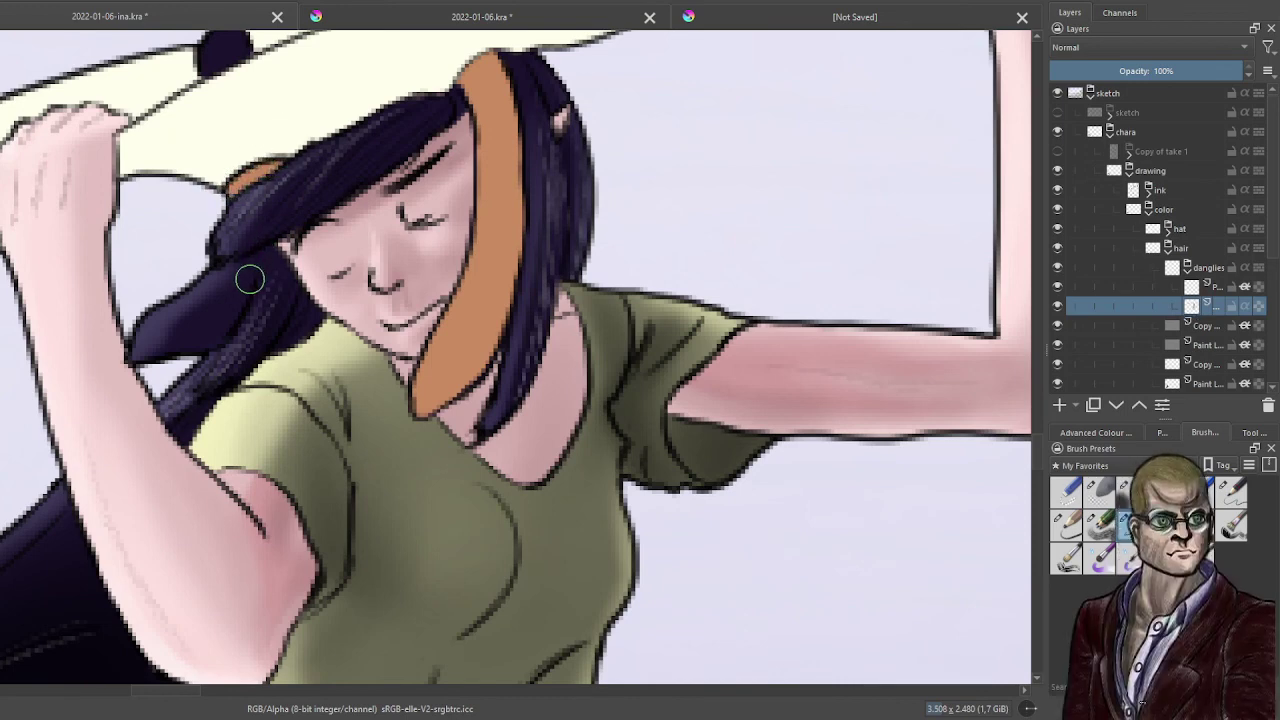
pyautogui.moveTo(252, 267)
pyautogui.mouseDown()
pyautogui.moveTo(235, 297)
pyautogui.moveTo(249, 262)
pyautogui.moveTo(166, 320)
pyautogui.moveTo(238, 292)
pyautogui.mouseUp()
pyautogui.moveTo(173, 319)
pyautogui.mouseDown()
pyautogui.moveTo(139, 352)
pyautogui.moveTo(185, 338)
pyautogui.mouseUp()
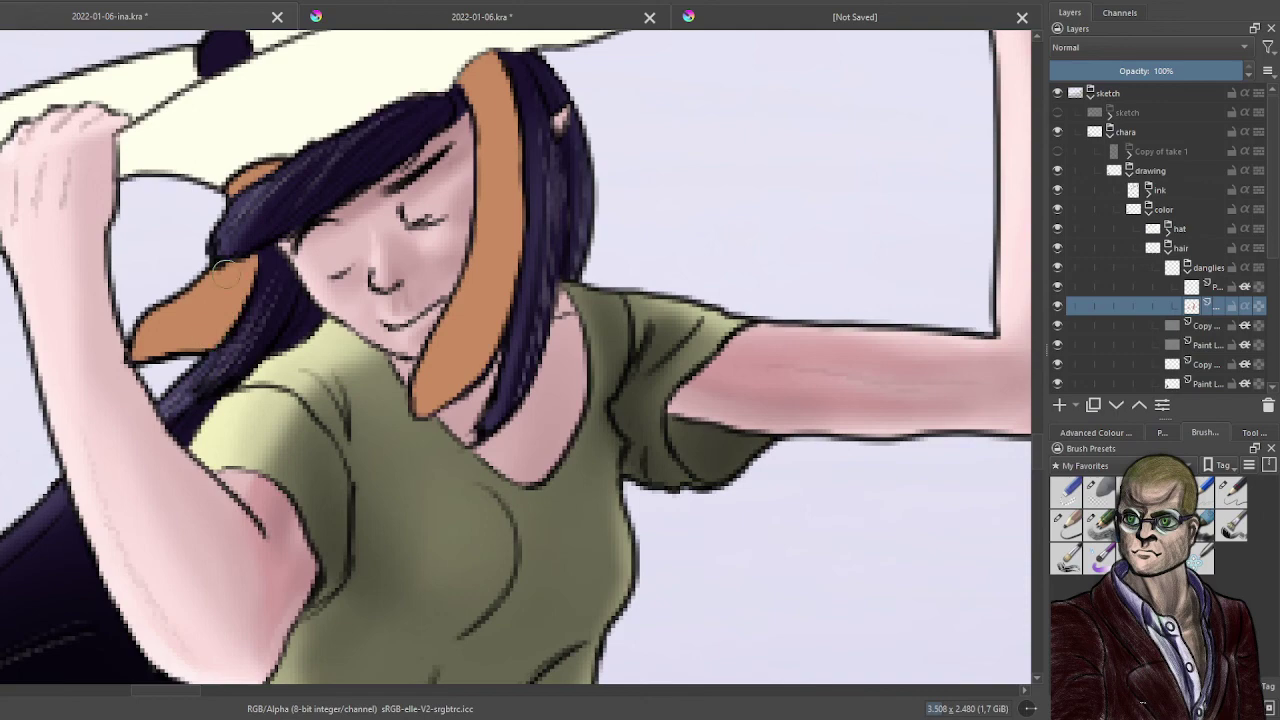
# - Select the Inherit Alpha layer in the danglies group and sample a dark purple from the flowing hair
pyautogui.scroll(-3, 230, 243)
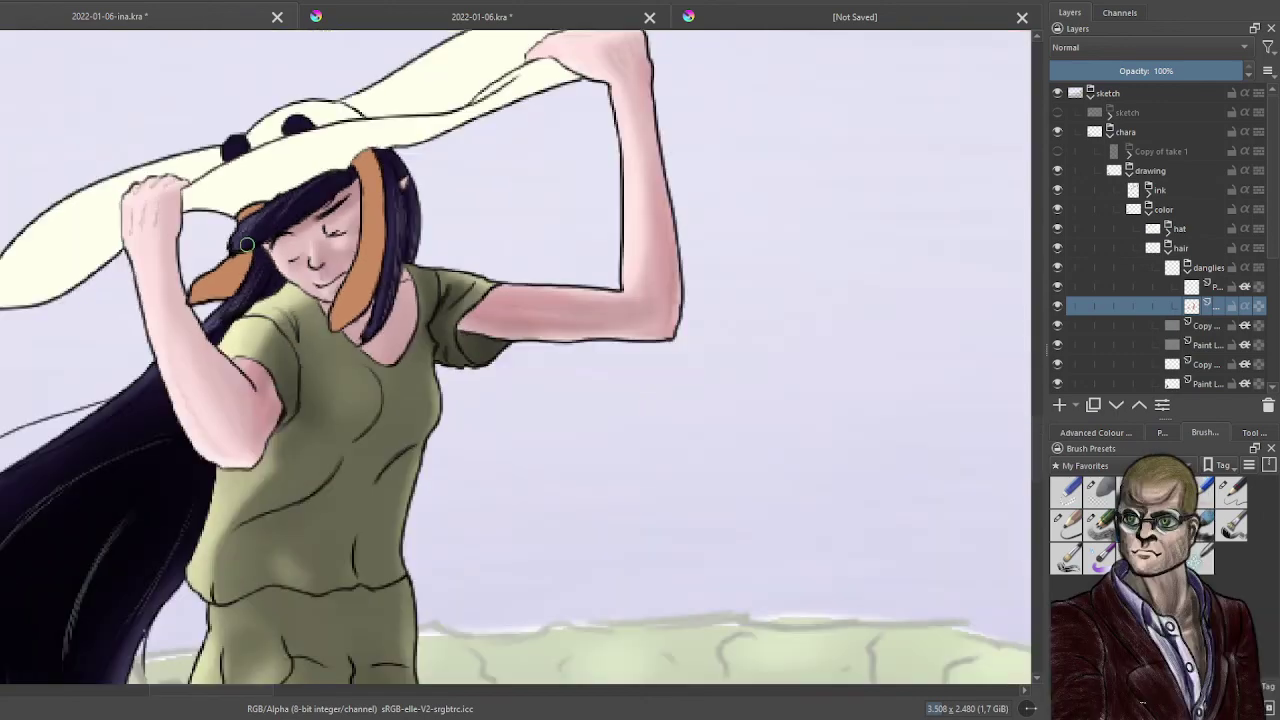
pyautogui.scroll(-1, 290, 280)
pyautogui.moveTo(336, 298); pyautogui.dragTo(651, 312)
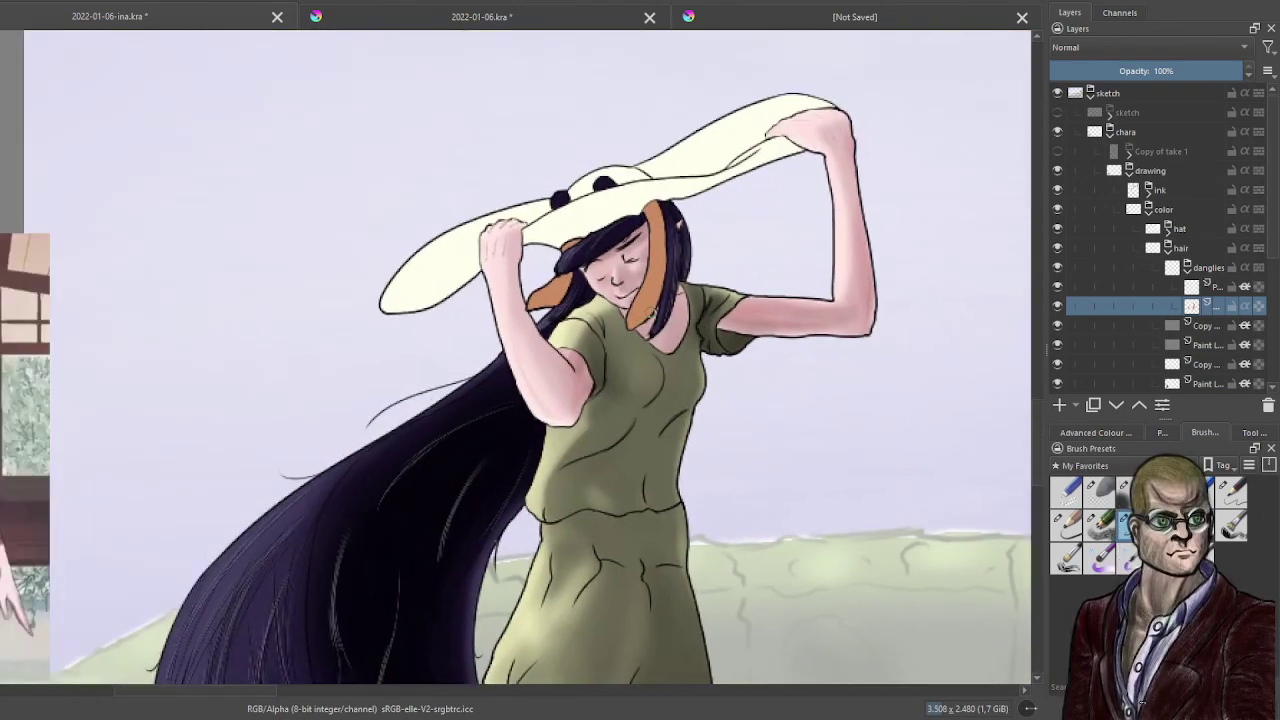
pyautogui.click(1214, 285)
pyautogui.moveTo(462, 441); pyautogui.dragTo(623, 347)
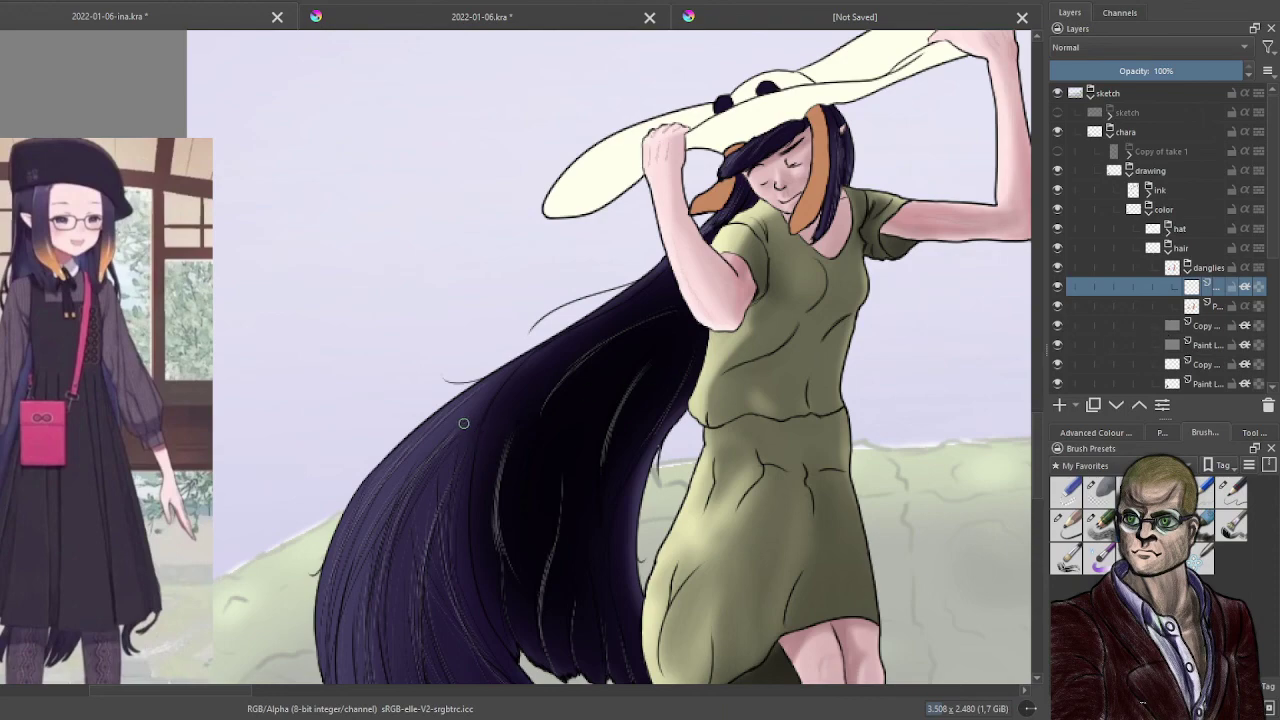
pyautogui.press('ctrl')
# - Enlarge the brush and cover all the orange locks with the dark purple
pyautogui.moveTo(685, 297); pyautogui.dragTo(428, 484)
pyautogui.scroll(2, 540, 385)
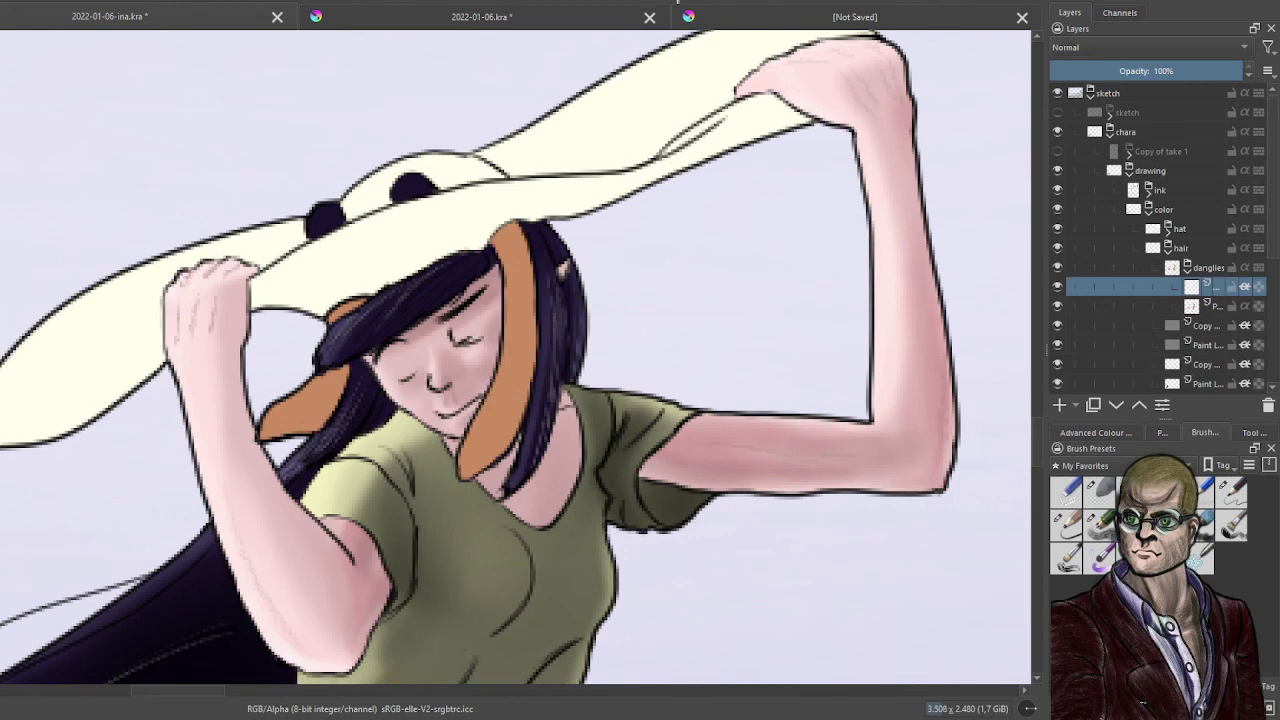
pyautogui.moveTo(547, 273)
pyautogui.keyDown('shift'); pyautogui.mouseDown()
pyautogui.moveTo(499, 268)
pyautogui.moveTo(567, 233)
pyautogui.moveTo(485, 420)
pyautogui.mouseUp(); pyautogui.keyUp('shift')
pyautogui.moveTo(375, 335); pyautogui.dragTo(278, 456)
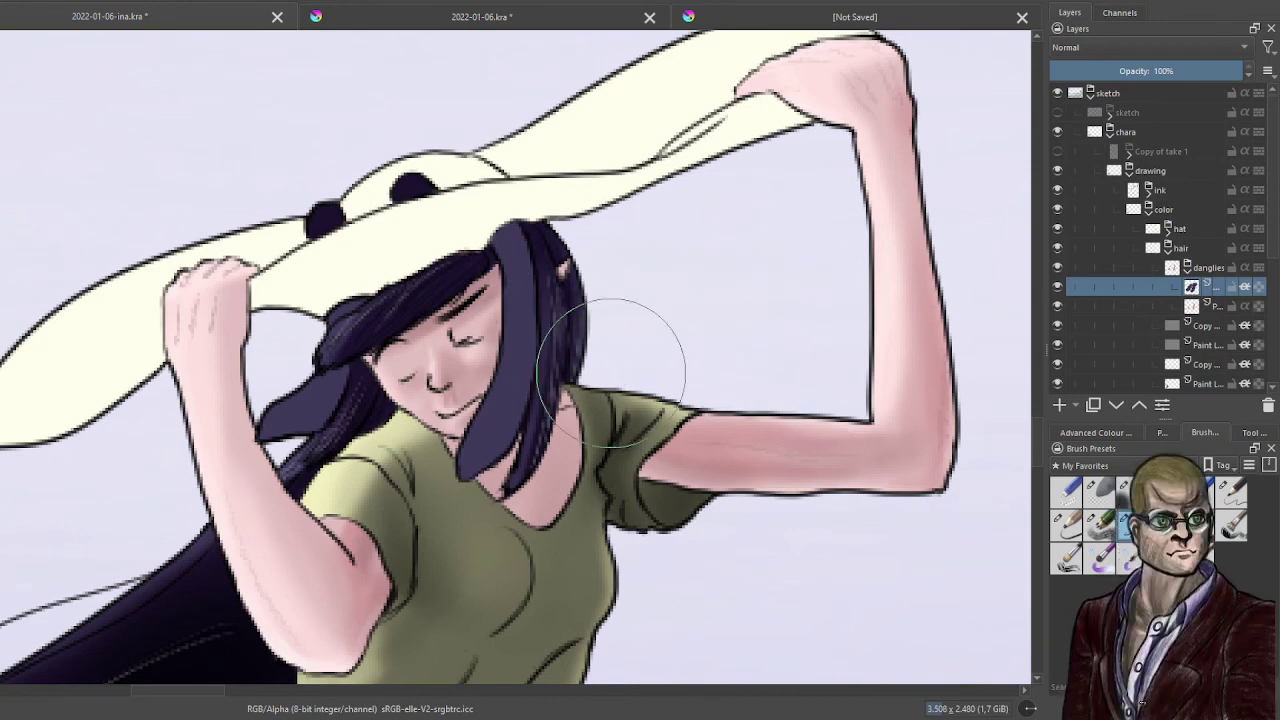
pyautogui.moveTo(472, 456); pyautogui.dragTo(537, 418)
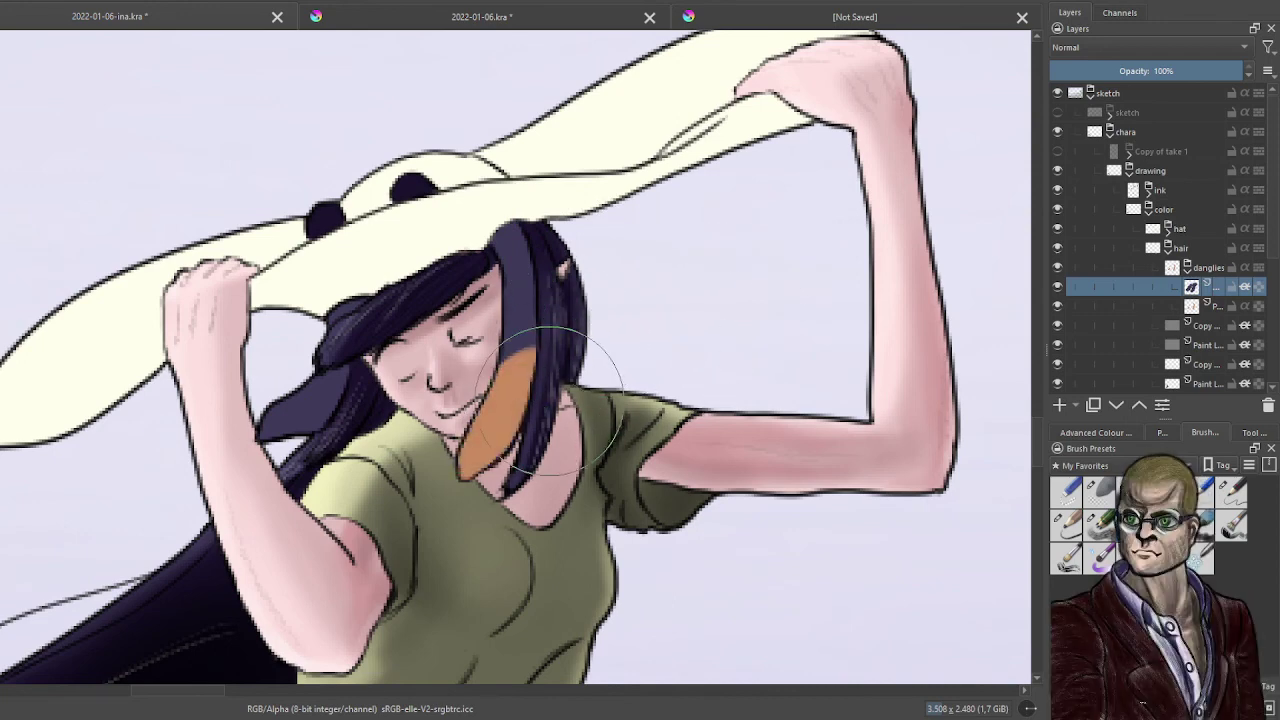
pyautogui.press('e')
pyautogui.hotkey('ctrl', 'z')
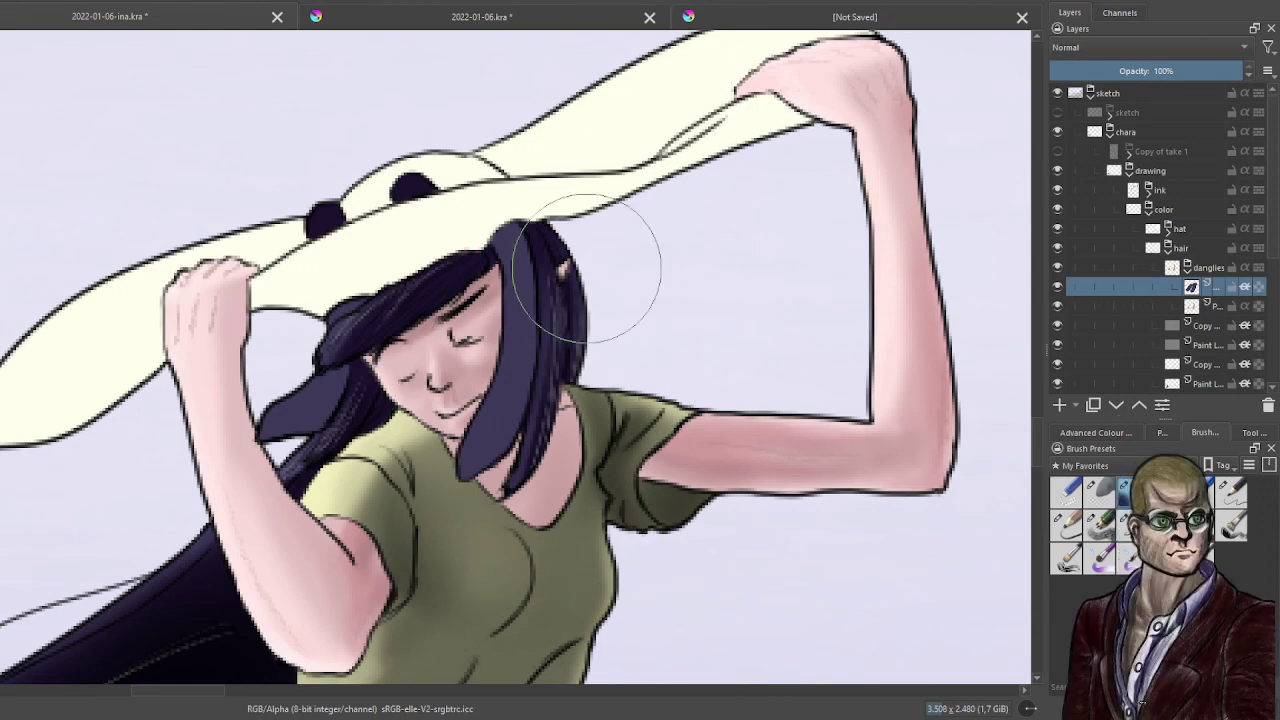
# - Softly erase the purple from the lower part of both locks so they fade into orange like the reference
pyautogui.moveTo(515, 385); pyautogui.dragTo(470, 470)
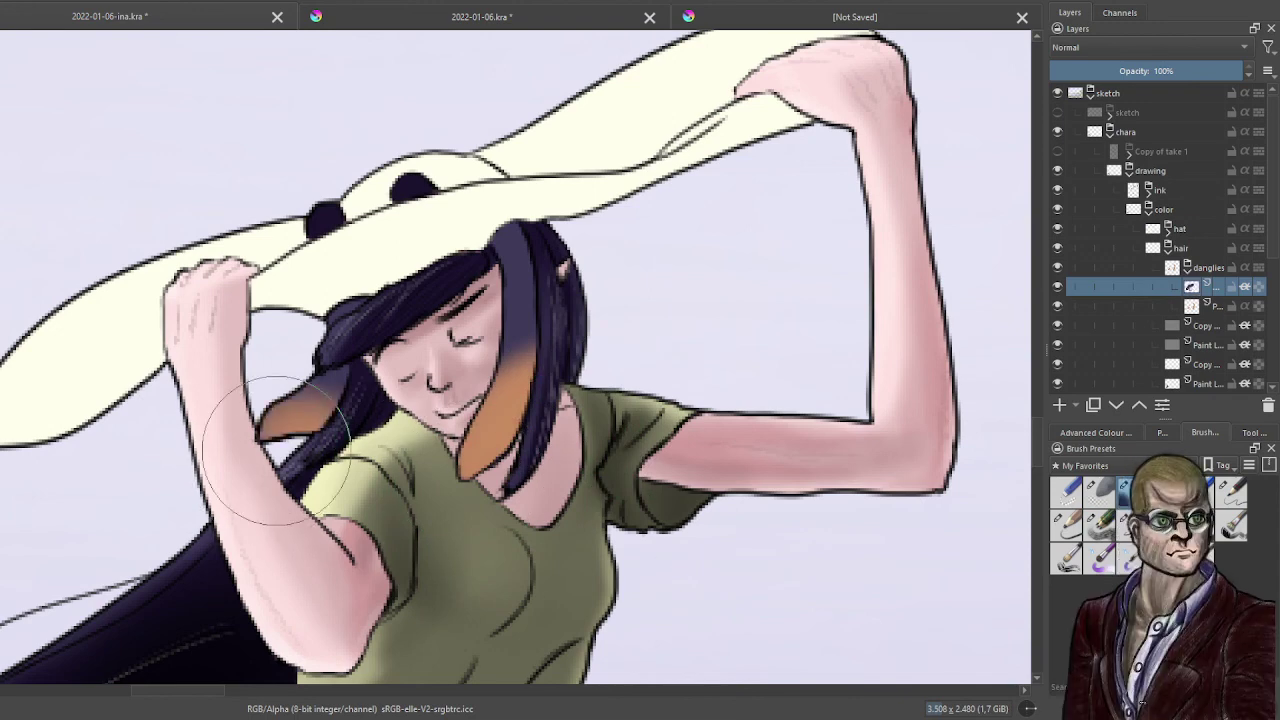
pyautogui.moveTo(330, 405); pyautogui.dragTo(262, 438)
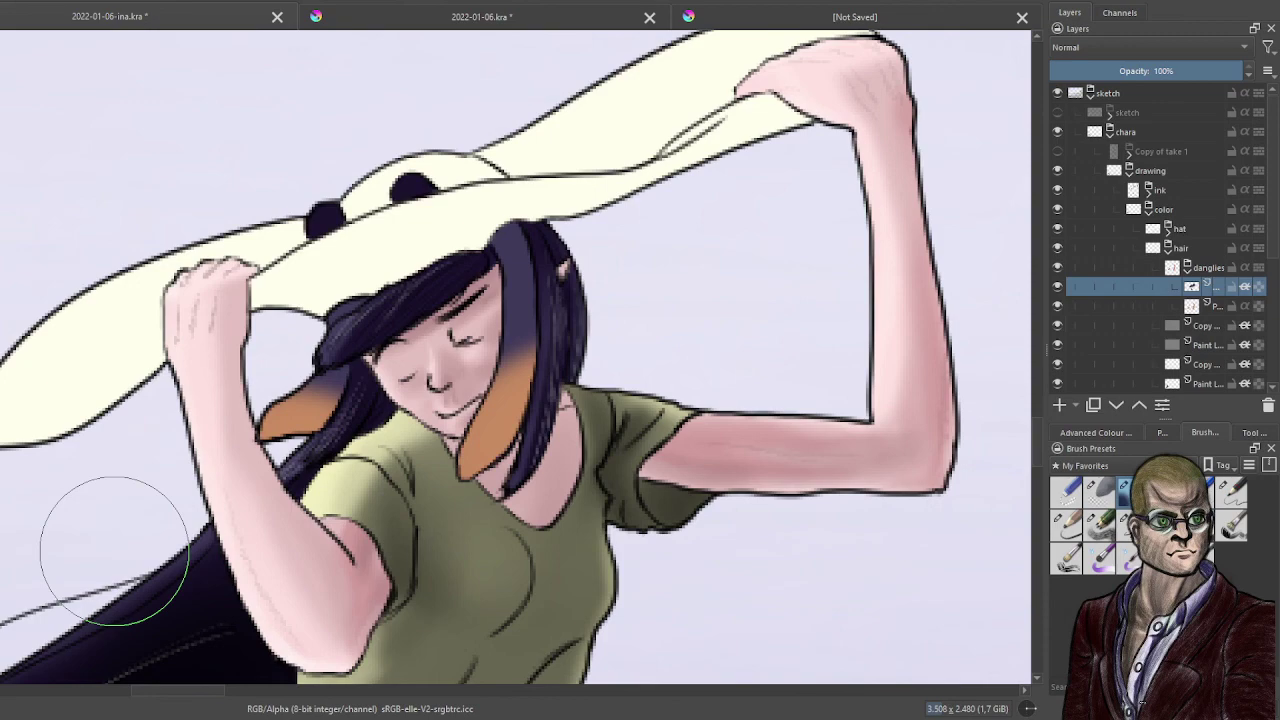
pyautogui.scroll(-3, 450, 480)
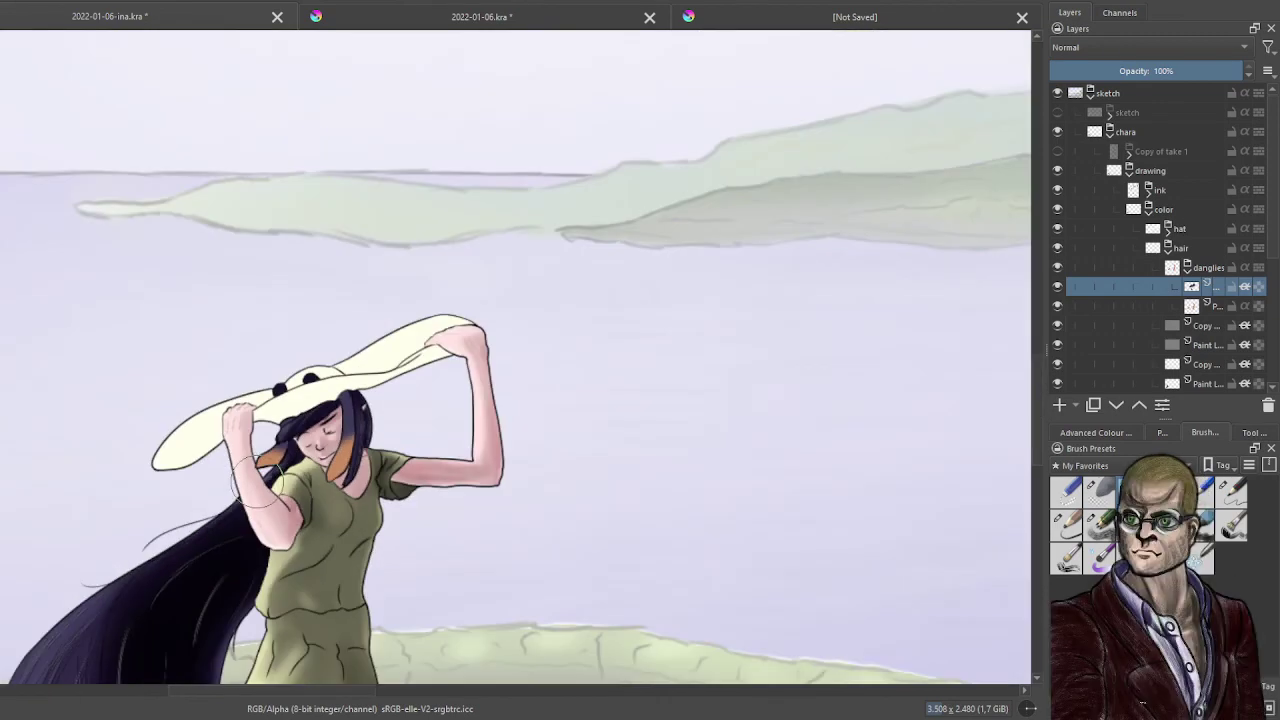
pyautogui.moveTo(450, 480); pyautogui.dragTo(840, 260)
pyautogui.scroll(-1, 840, 300)
pyautogui.scroll(2, 660, 272)
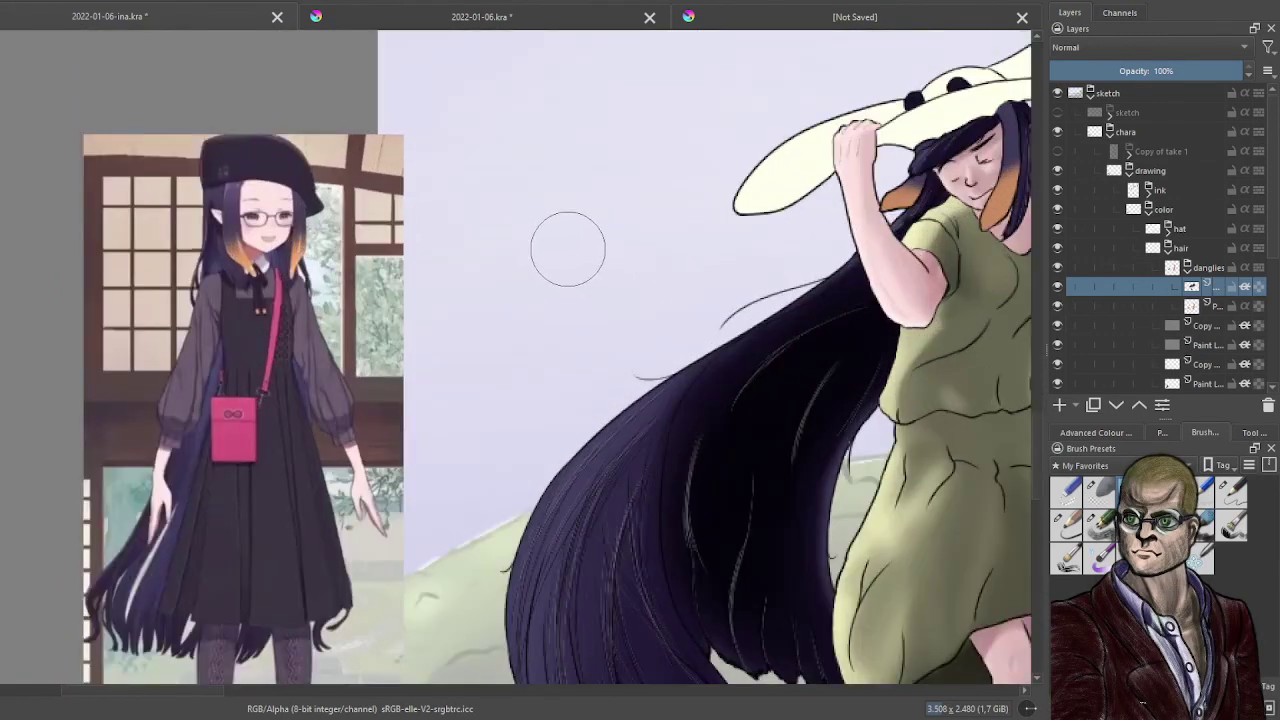
pyautogui.moveTo(583, 235); pyautogui.dragTo(515, 300)
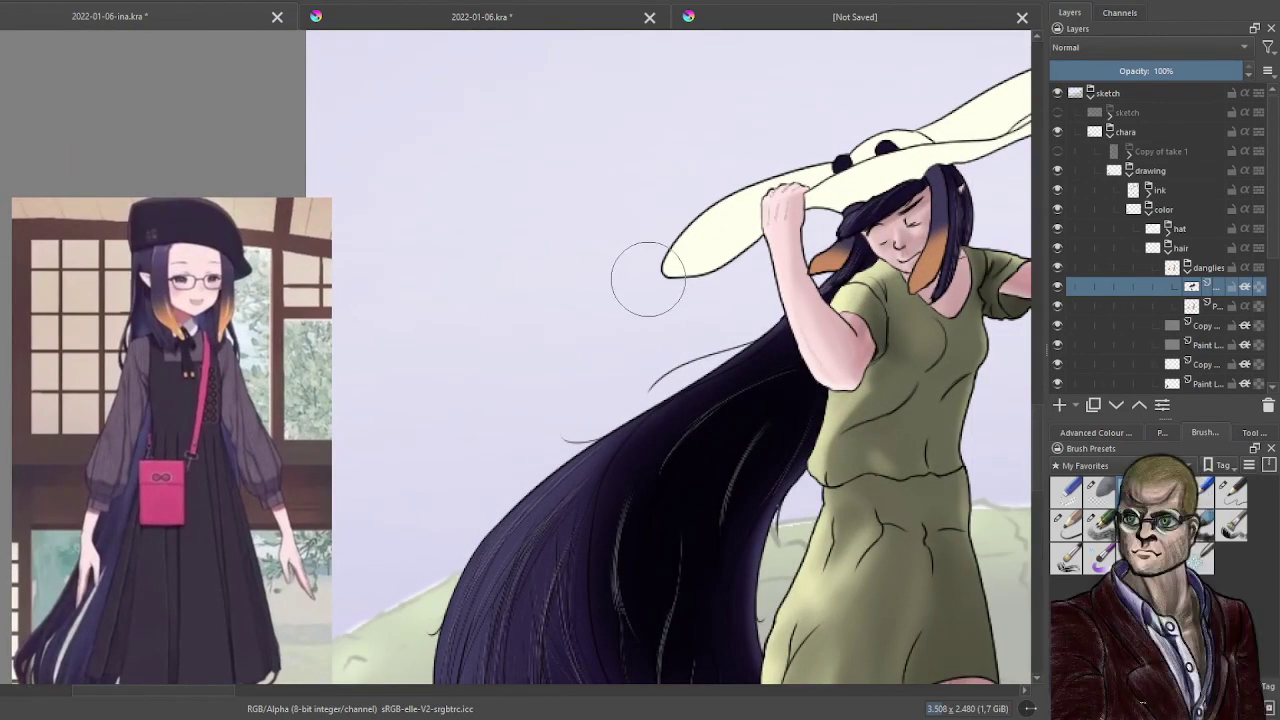
pyautogui.moveTo(694, 302); pyautogui.dragTo(568, 304)
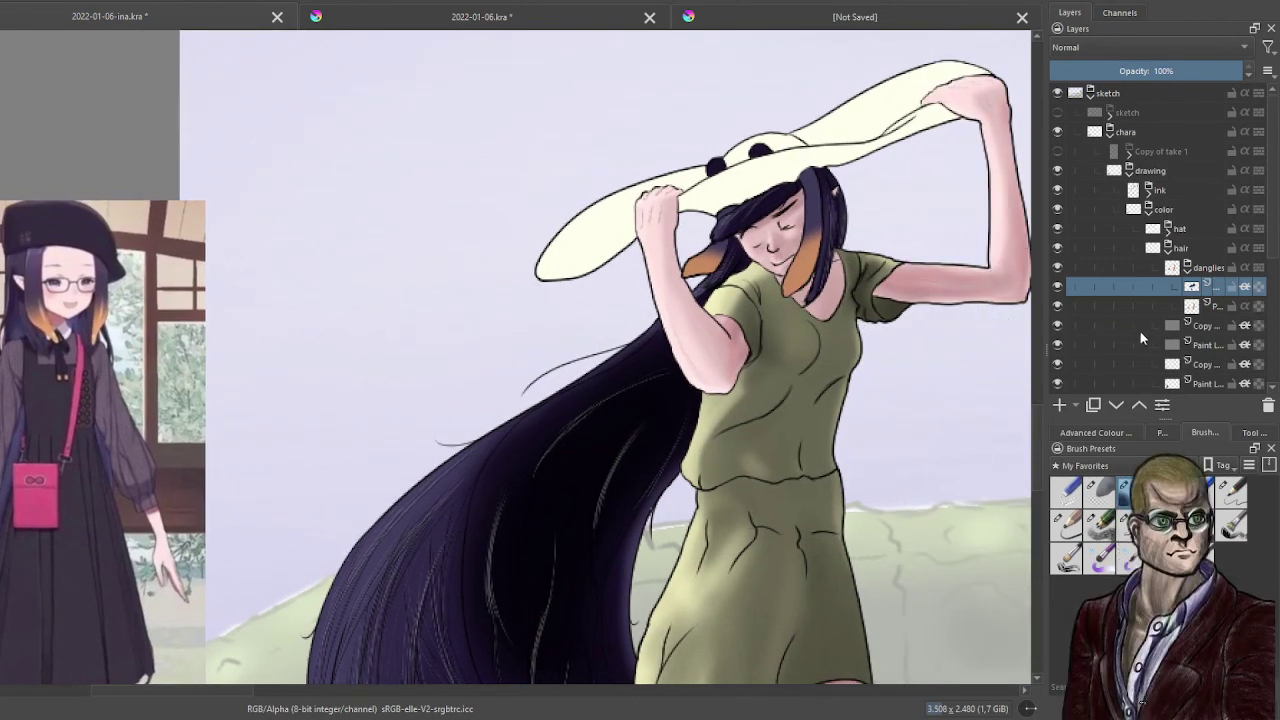
# - Add a Hard Light paint layer at the top of the danglies group, duplicate it and enable Inherit Alpha on both
pyautogui.click(1060, 406)
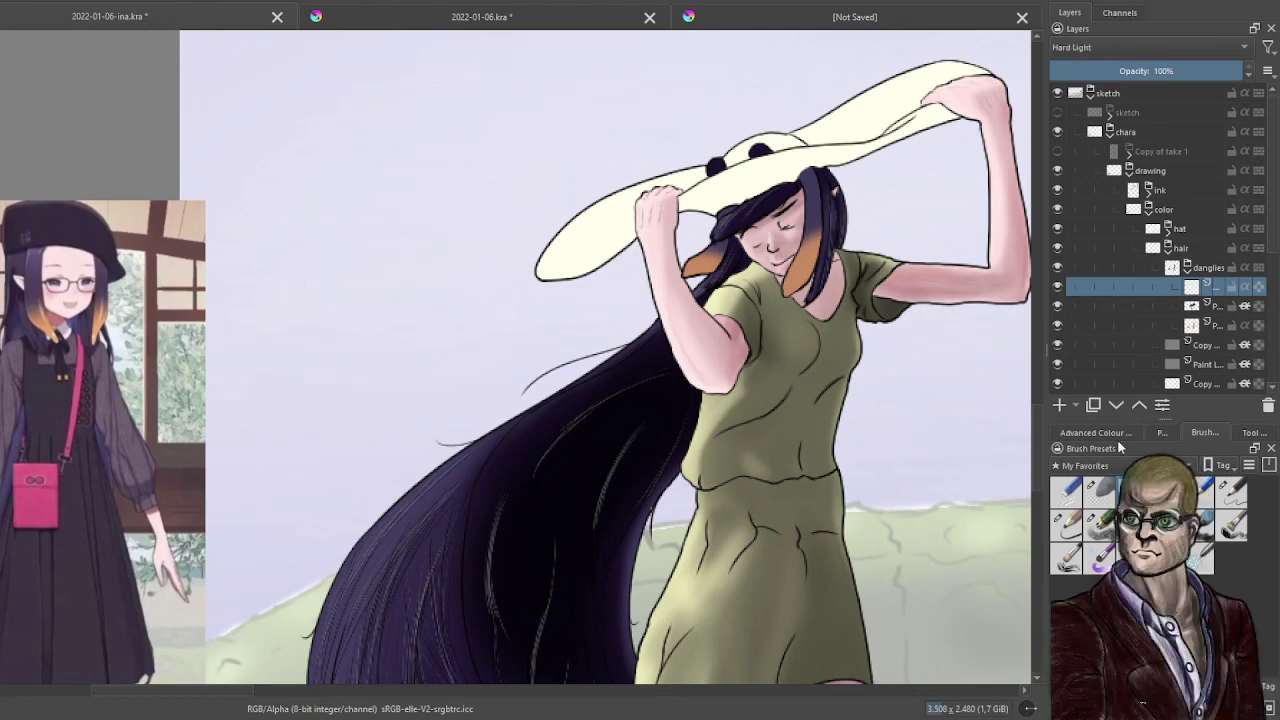
pyautogui.click(1163, 433)
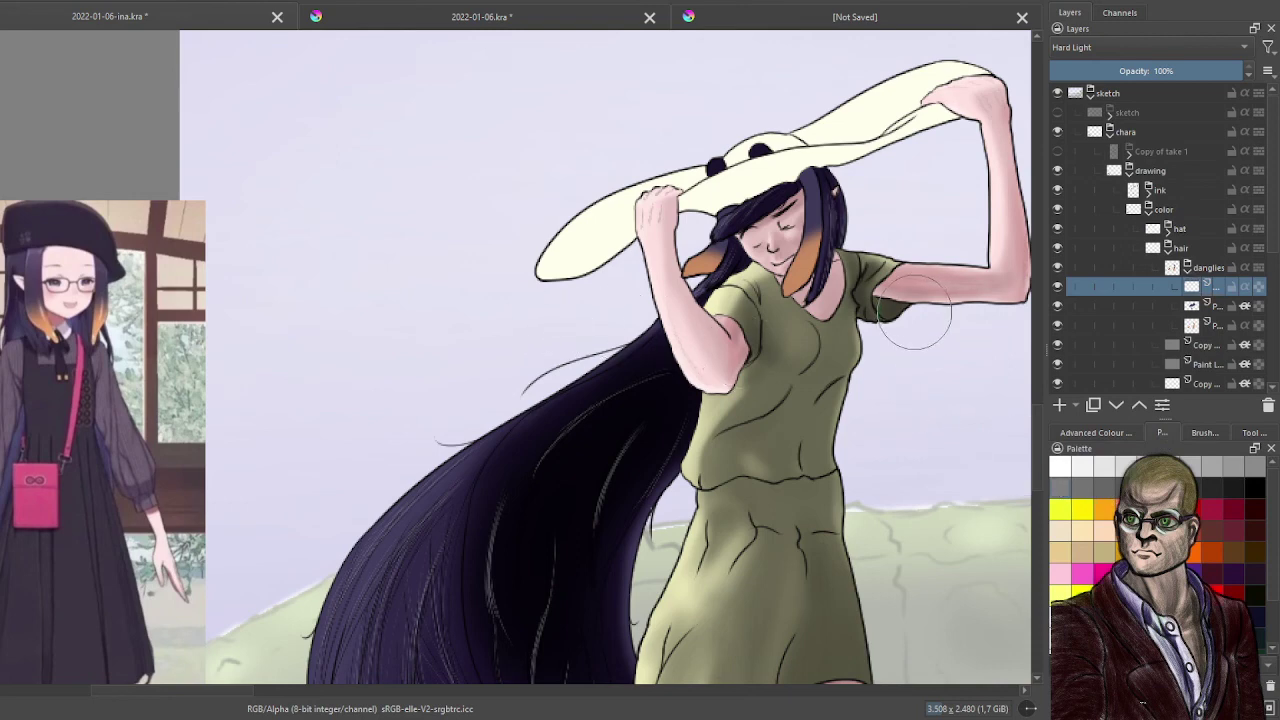
pyautogui.hotkey('ctrl', 'j')
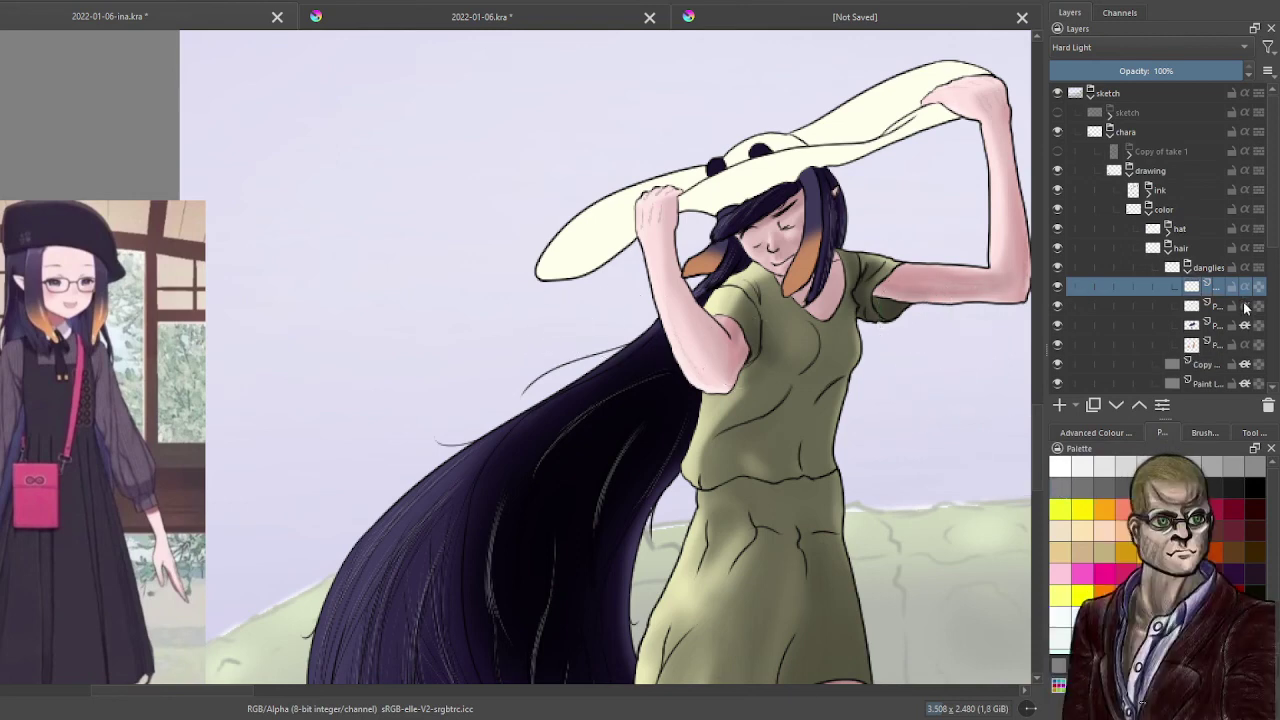
pyautogui.click(1245, 305)
# - Select the lower Hard Light layer in the danglies group and softly shade both orange-tipped front locks with a dark colour
pyautogui.click(1141, 308)
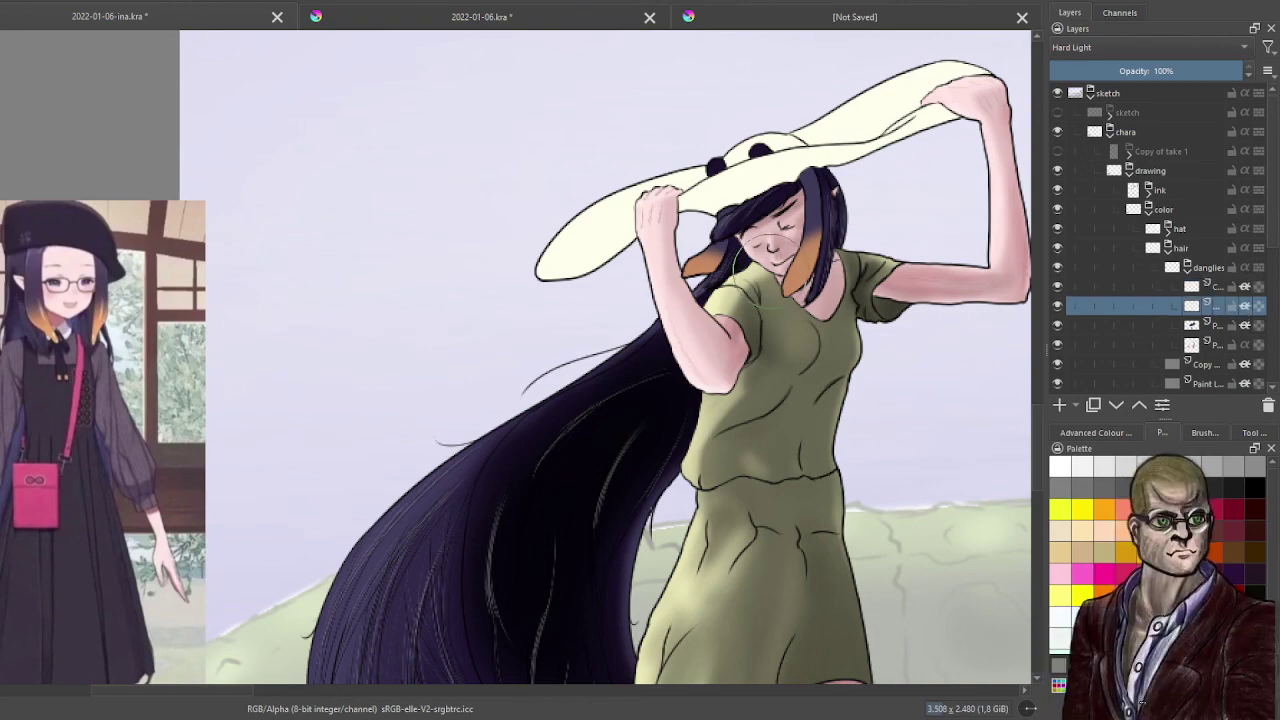
pyautogui.scroll(1, 840, 262)
pyautogui.moveTo(842, 270); pyautogui.dragTo(646, 414)
pyautogui.scroll(1, 648, 406)
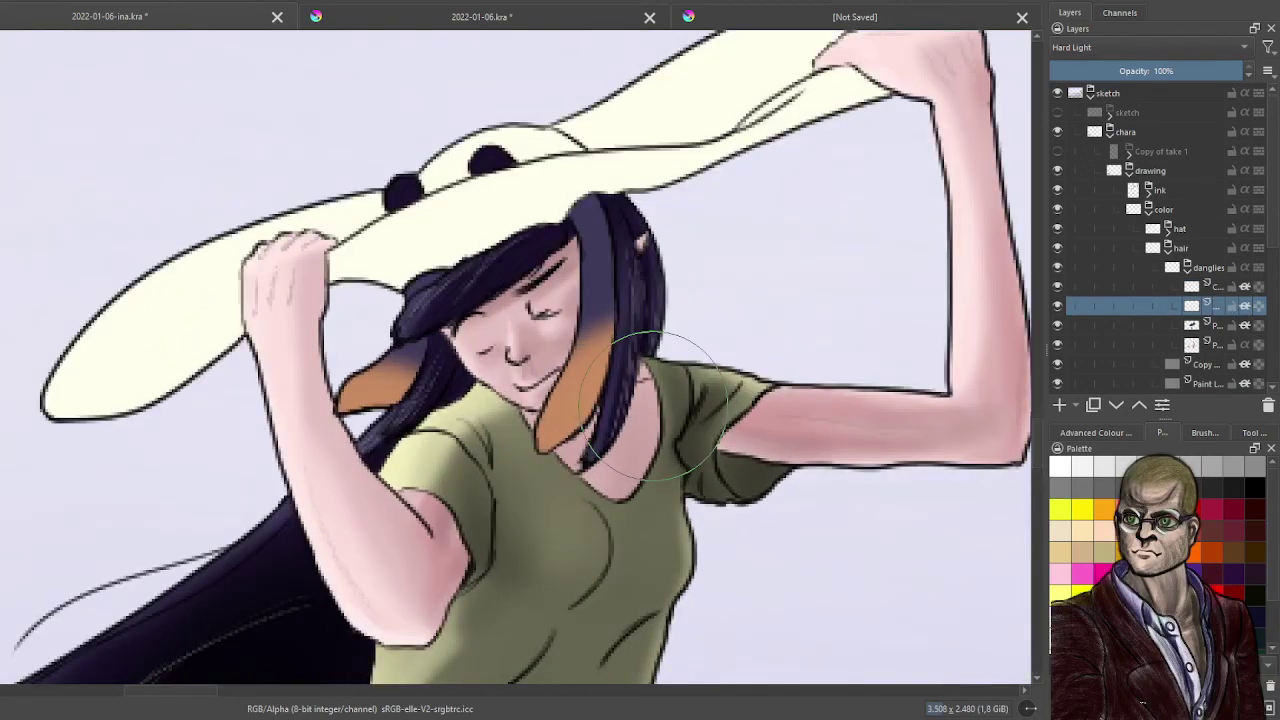
pyautogui.click(1097, 432)
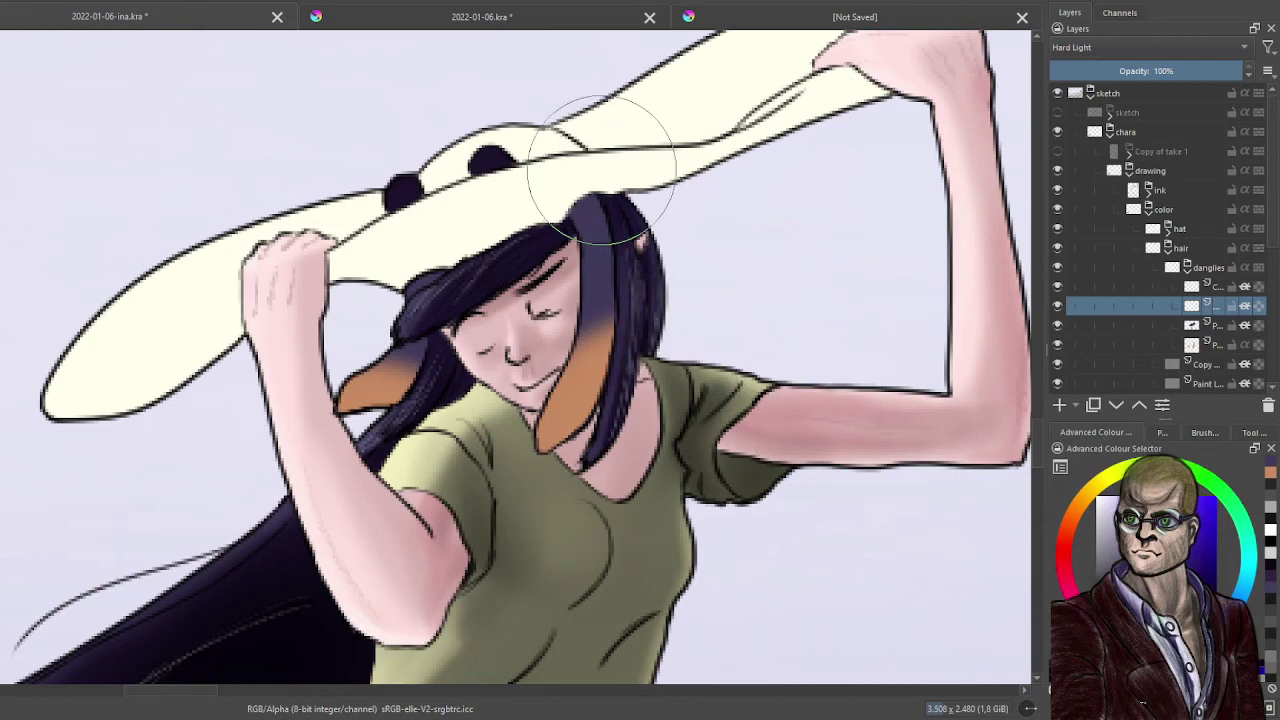
pyautogui.moveTo(620, 240); pyautogui.dragTo(636, 362)
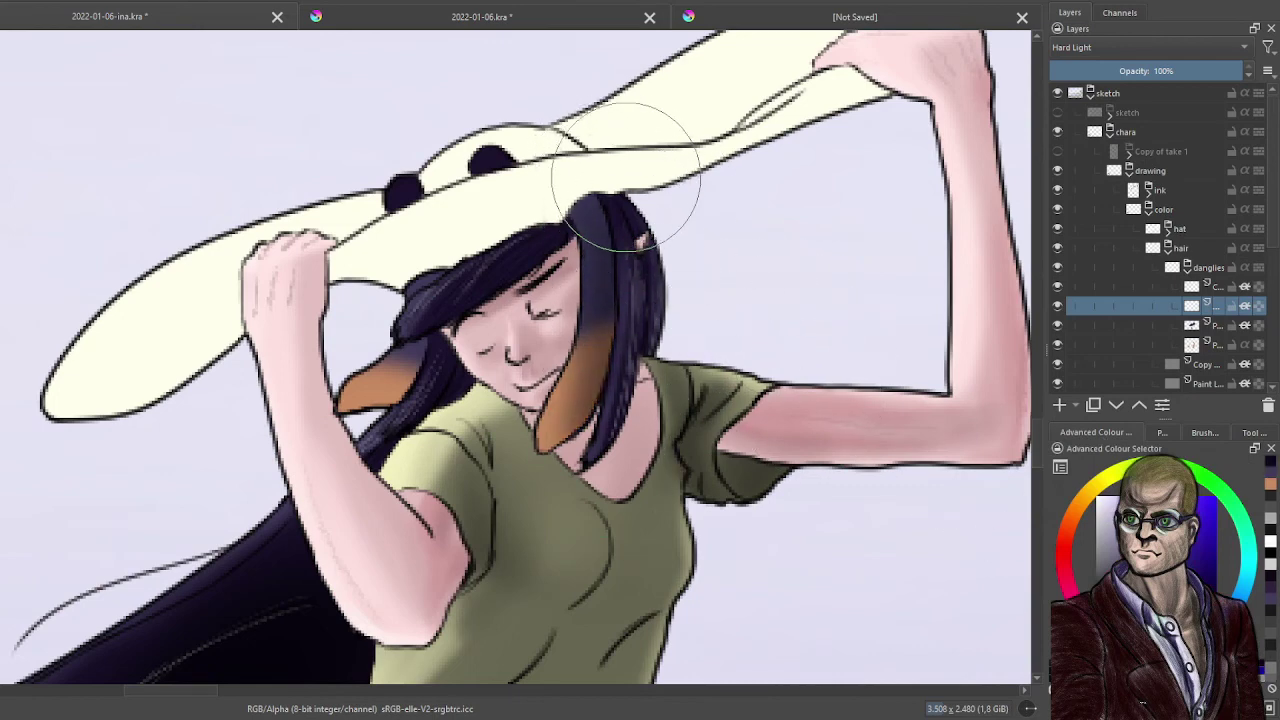
pyautogui.moveTo(623, 180); pyautogui.dragTo(630, 340)
pyautogui.scroll(-2, 626, 197)
pyautogui.scroll(2, 626, 197)
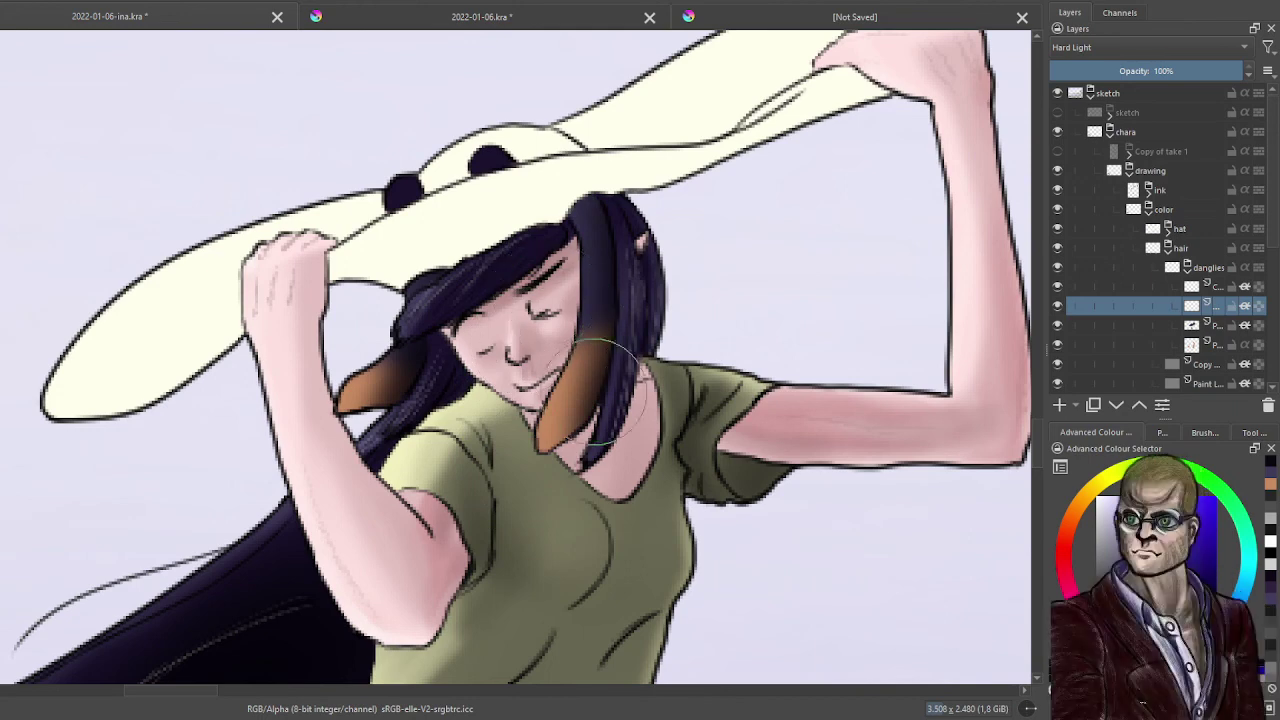
pyautogui.moveTo(600, 440)
pyautogui.mouseDown()
pyautogui.moveTo(585, 432)
pyautogui.moveTo(628, 403)
pyautogui.mouseUp()
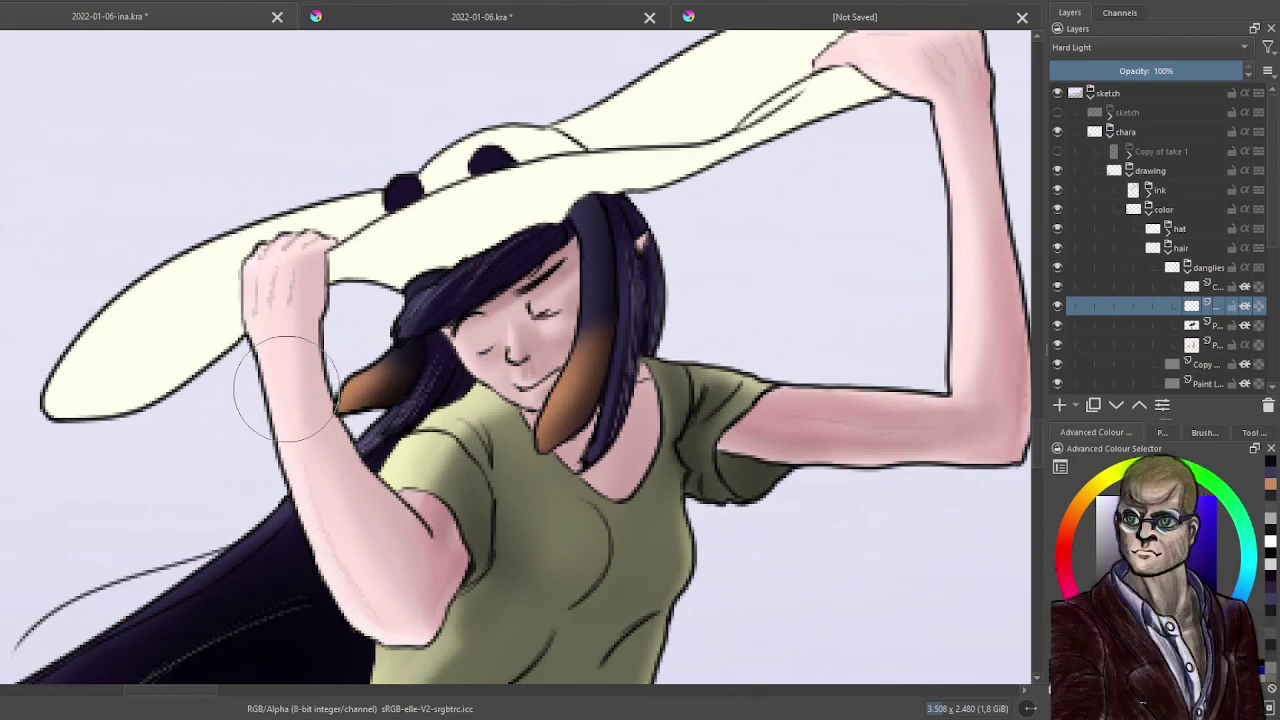
# - Sample a pale highlight colour from the orange-tipped lock in the reference image
pyautogui.scroll(-3, 288, 389)
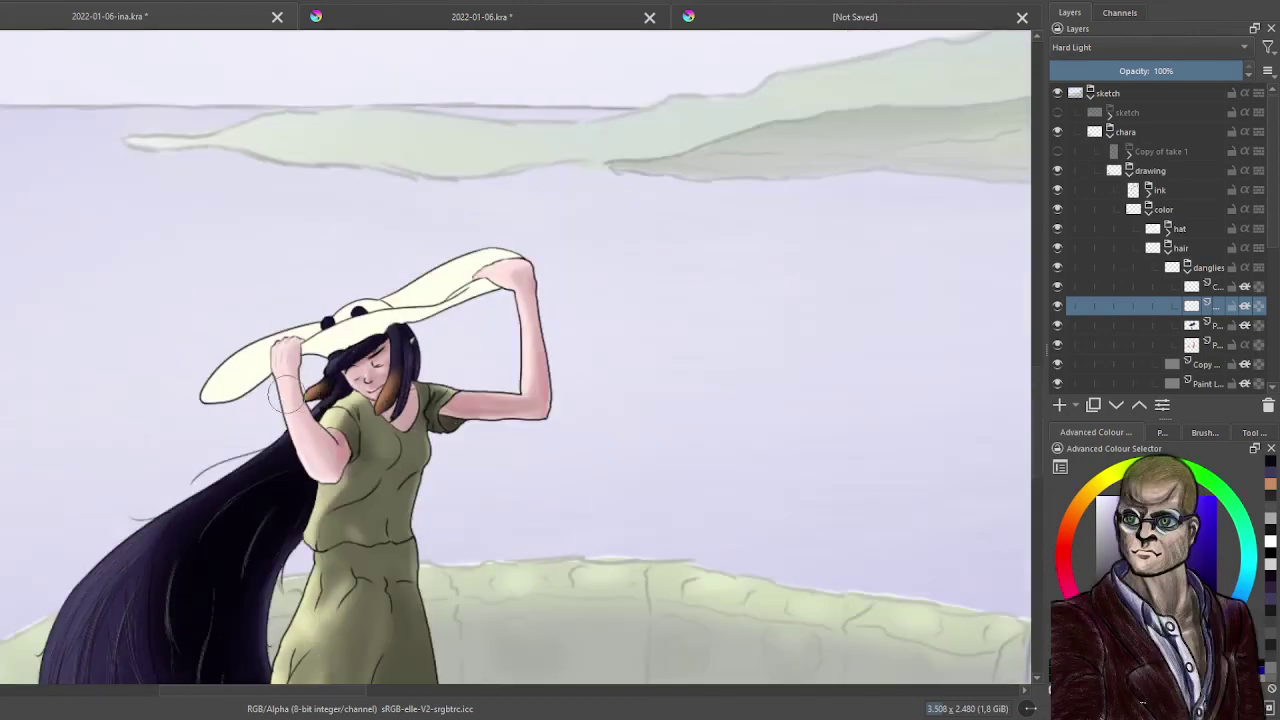
pyautogui.moveTo(398, 407); pyautogui.dragTo(482, 392)
pyautogui.scroll(-1, 520, 398)
pyautogui.moveTo(322, 526); pyautogui.dragTo(436, 470)
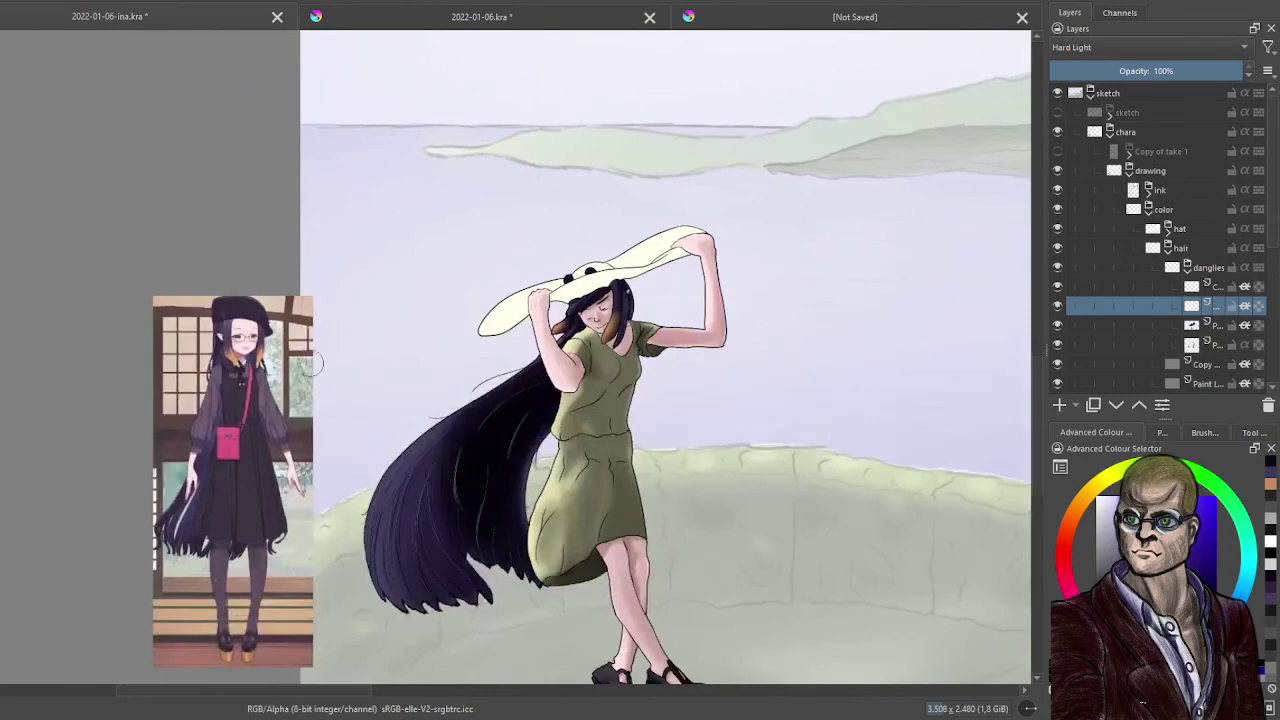
pyautogui.scroll(2, 306, 347)
pyautogui.moveTo(203, 355); pyautogui.dragTo(321, 377)
pyautogui.scroll(3, 321, 377)
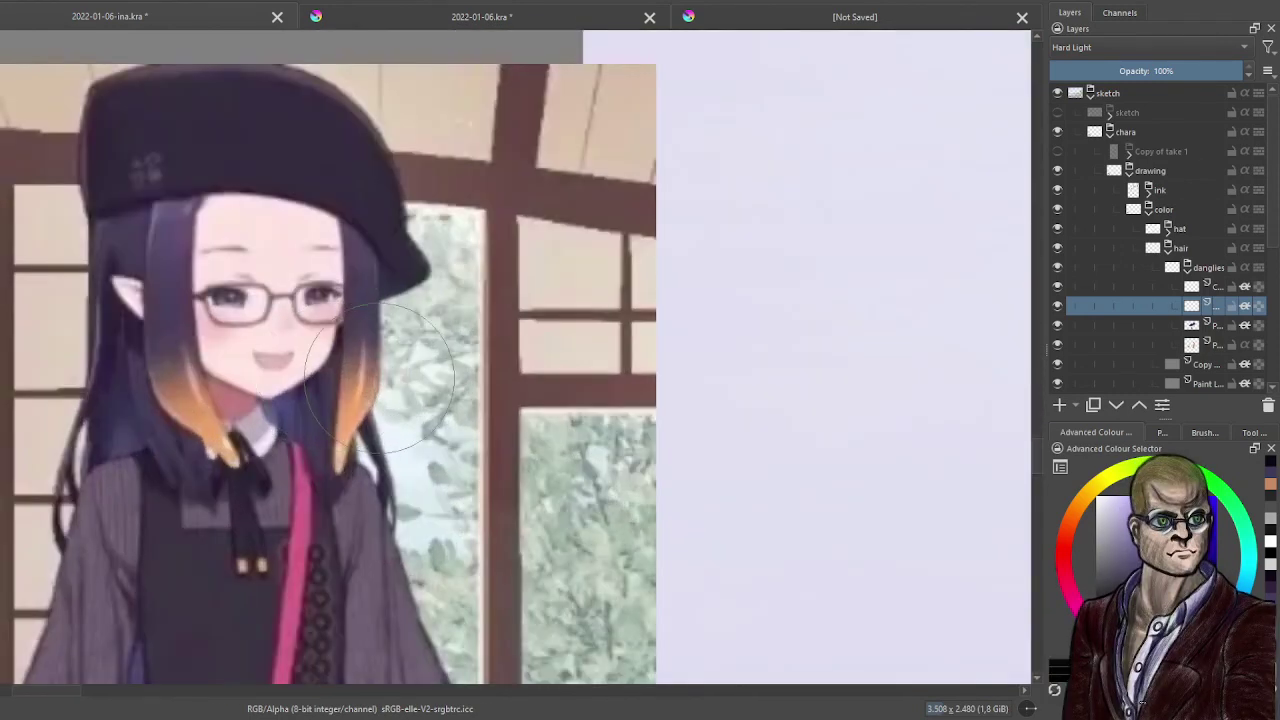
pyautogui.keyDown('ctrl'); pyautogui.click(209, 366); pyautogui.keyUp('ctrl')
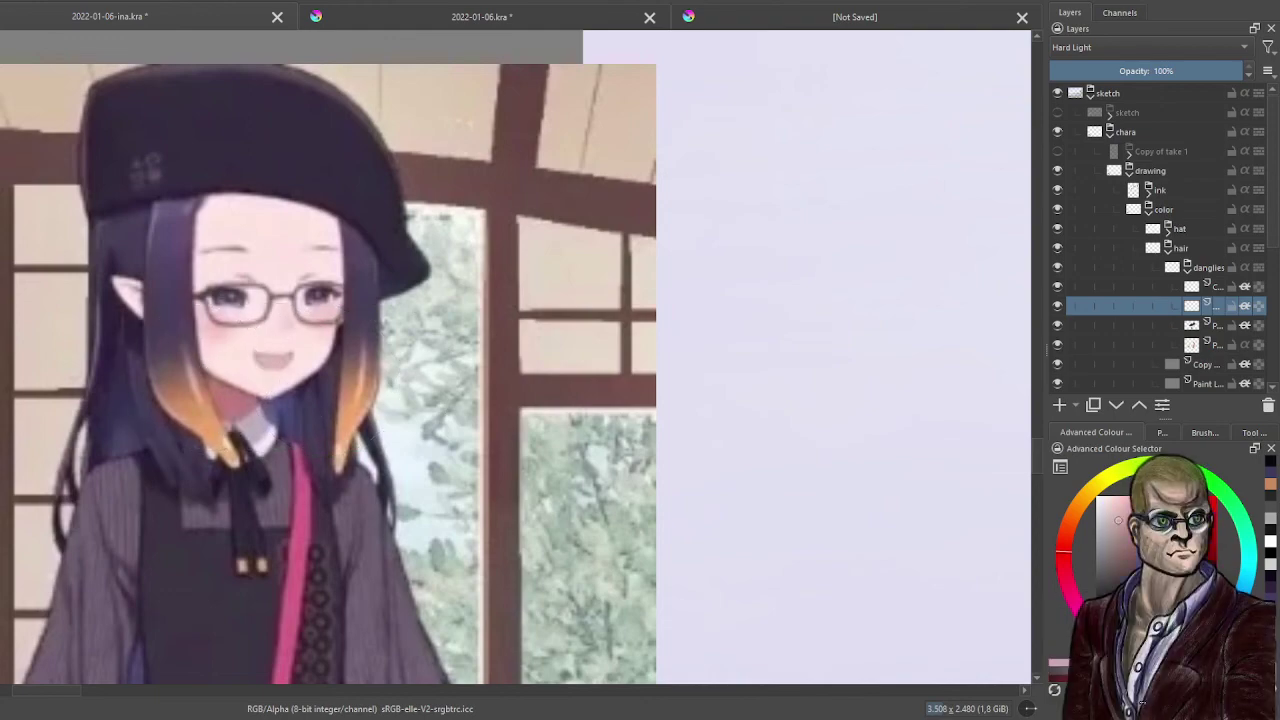
# - Select the upper Hard Light layer in the danglies group, lighten the sampled colour and choose a finer brush preset
pyautogui.scroll(-3, 264, 408)
pyautogui.moveTo(654, 397); pyautogui.dragTo(259, 410)
pyautogui.scroll(3, 490, 320)
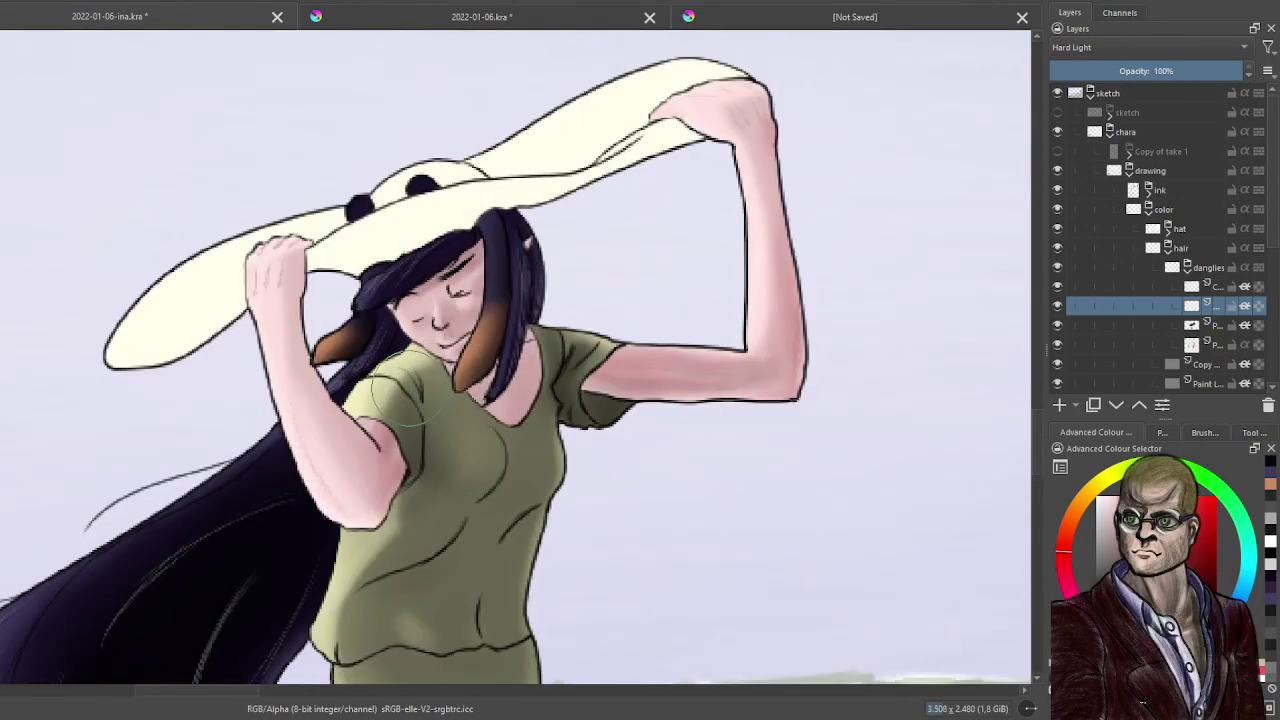
pyautogui.scroll(3, 398, 402)
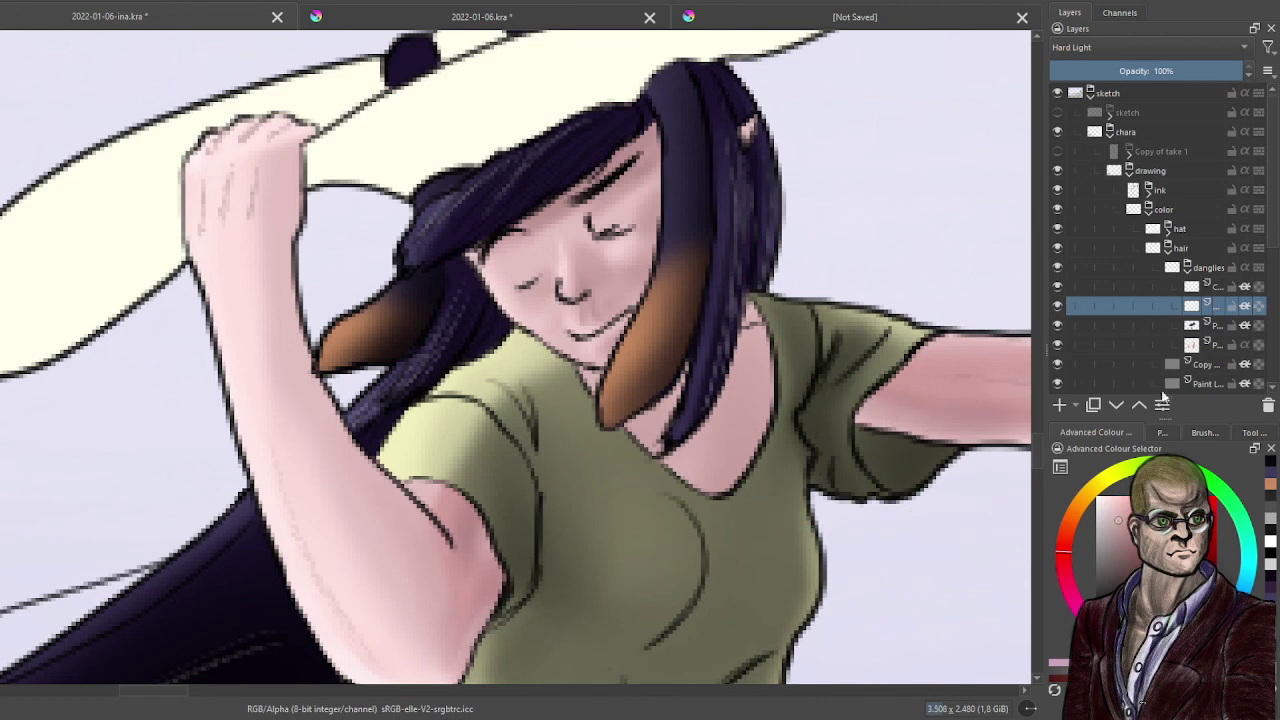
pyautogui.click(1199, 291)
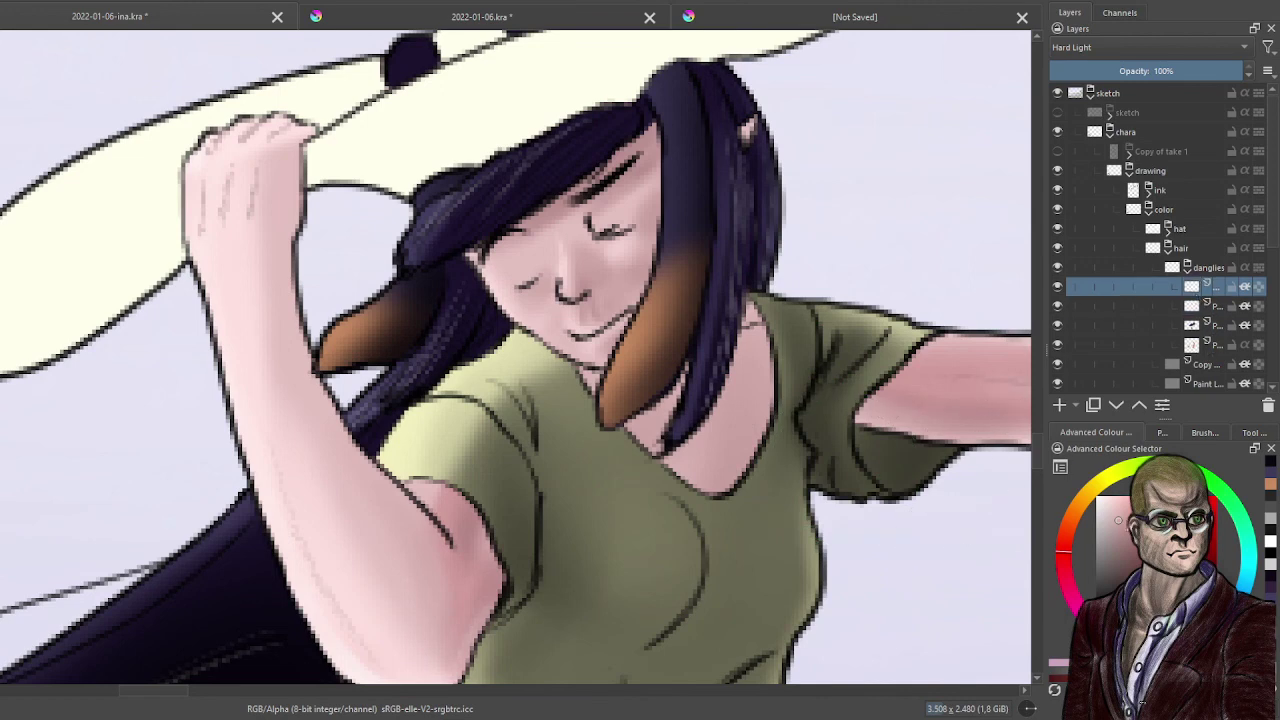
pyautogui.click(1104, 509)
pyautogui.click(1204, 434)
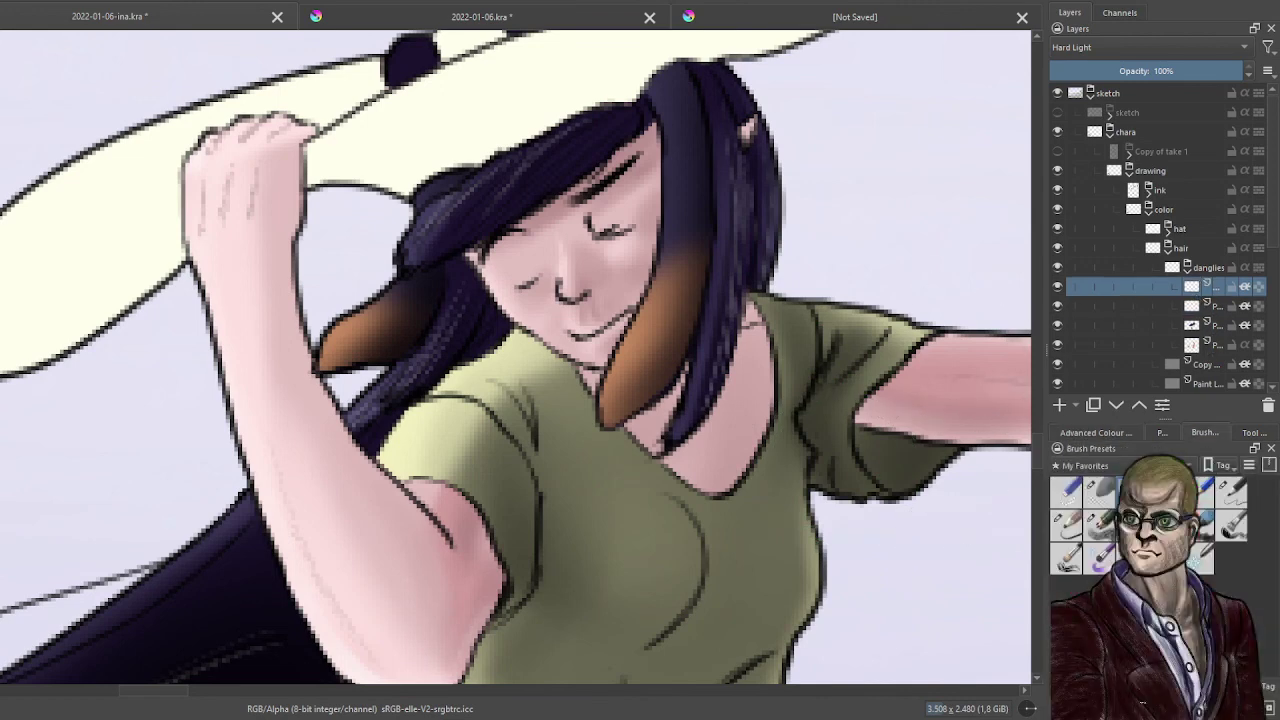
pyautogui.click(1232, 494)
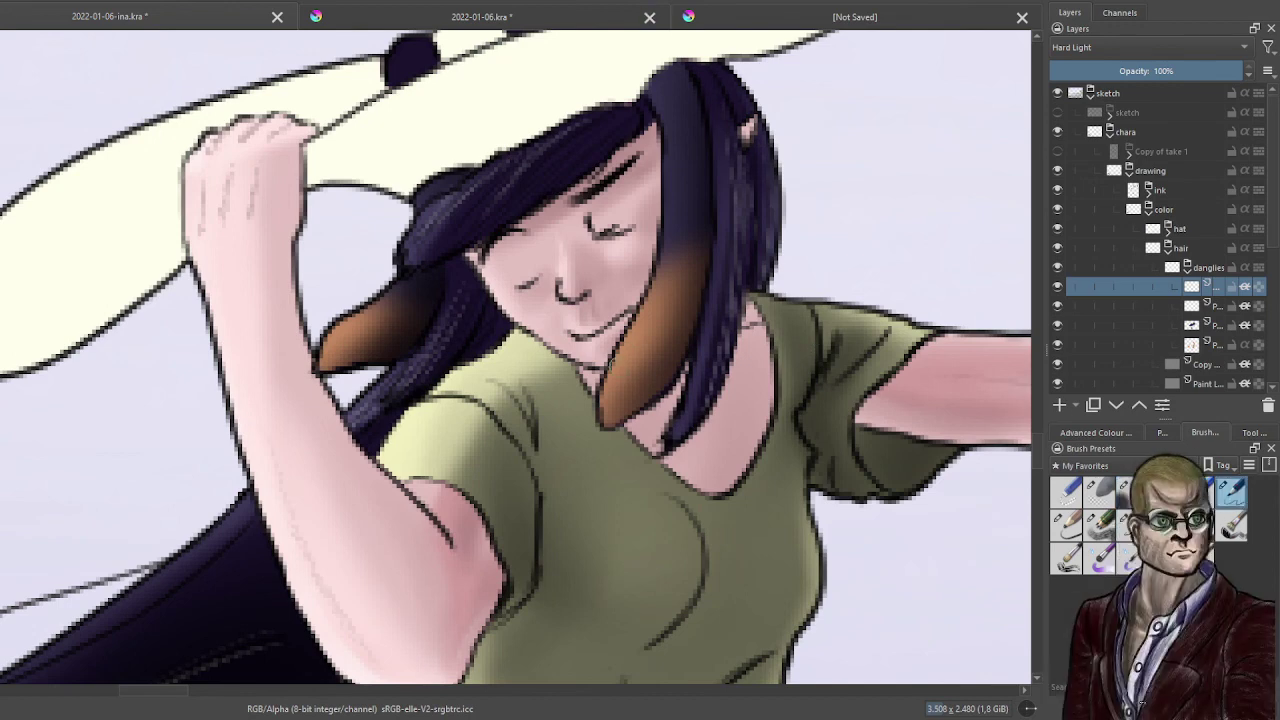
# - Paint thin pale highlights on the orange tips and the dark upper parts of both front locks
pyautogui.moveTo(622, 366)
pyautogui.mouseDown()
pyautogui.moveTo(672, 315)
pyautogui.moveTo(619, 382)
pyautogui.mouseUp()
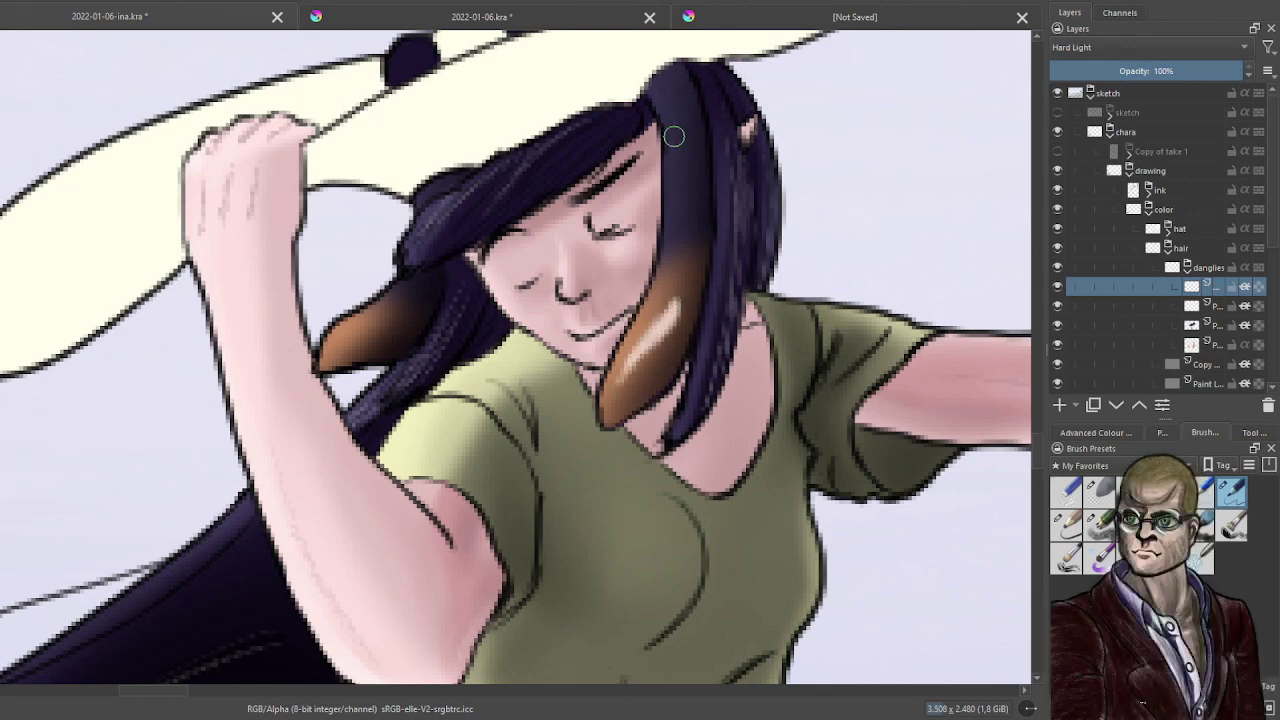
pyautogui.moveTo(663, 128)
pyautogui.mouseDown()
pyautogui.moveTo(661, 197)
pyautogui.moveTo(667, 188)
pyautogui.mouseUp()
pyautogui.moveTo(340, 326)
pyautogui.mouseDown()
pyautogui.moveTo(389, 298)
pyautogui.moveTo(349, 321)
pyautogui.mouseUp()
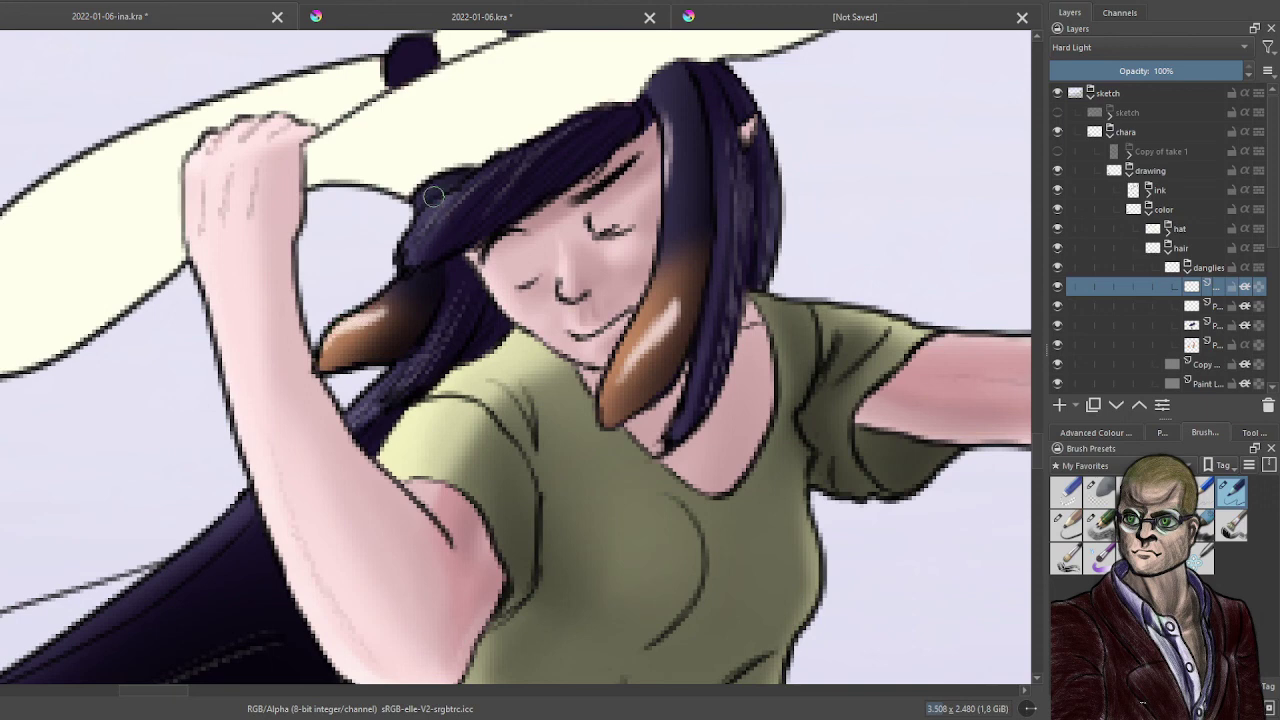
pyautogui.moveTo(432, 196)
pyautogui.mouseDown()
pyautogui.moveTo(418, 208)
pyautogui.moveTo(428, 192)
pyautogui.mouseUp()
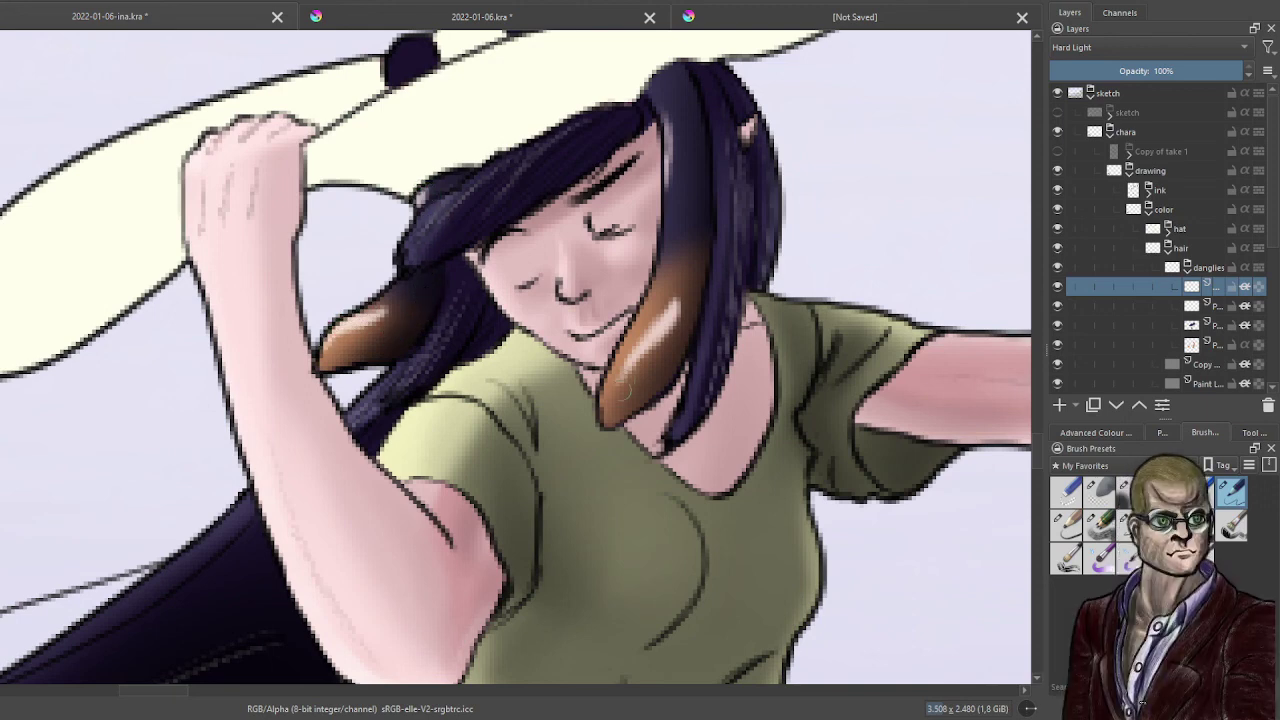
pyautogui.moveTo(625, 381); pyautogui.dragTo(632, 364)
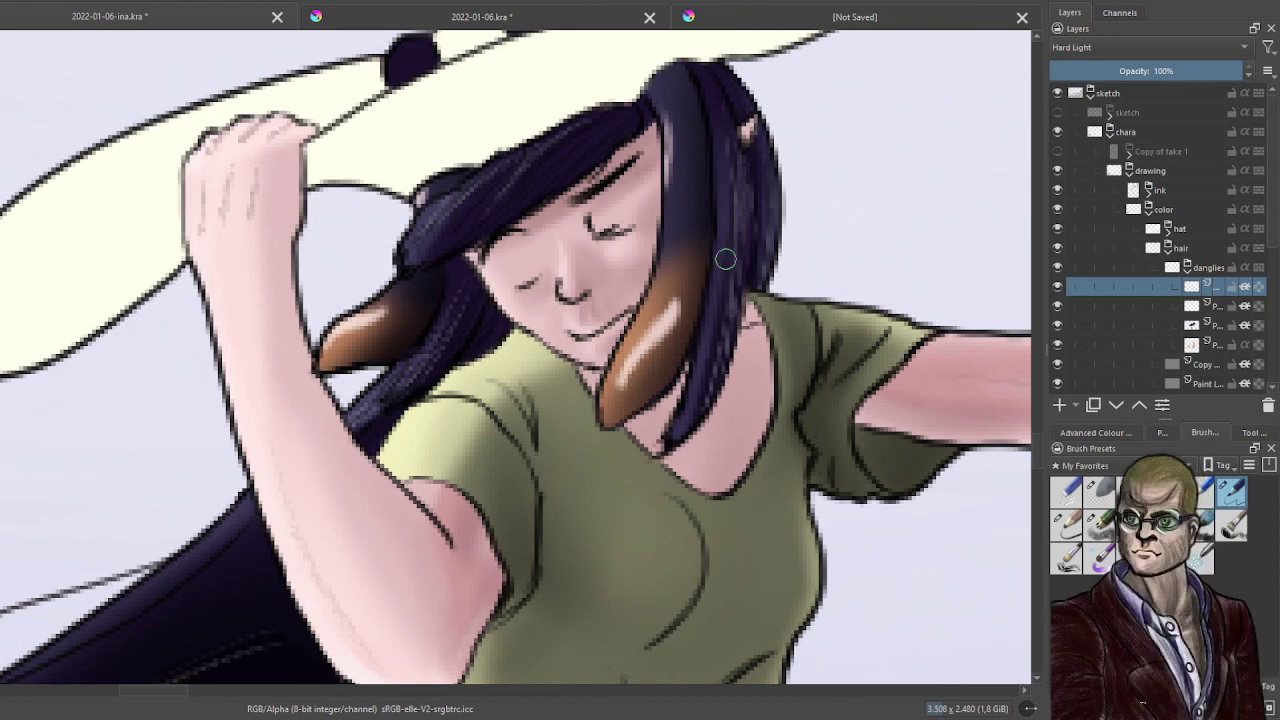
# - Darken the edges and upper parts of both front locks around the highlights with fine strokes
pyautogui.click(1114, 436)
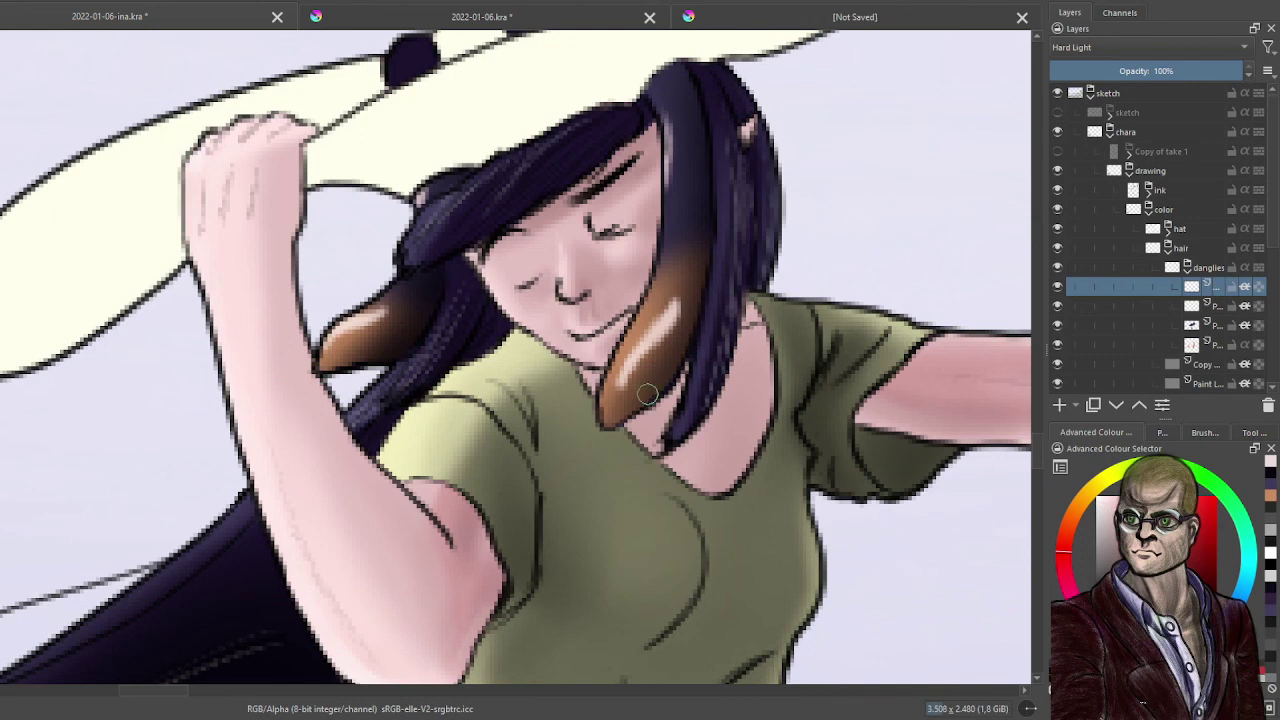
pyautogui.moveTo(647, 393)
pyautogui.mouseDown()
pyautogui.moveTo(668, 370)
pyautogui.moveTo(638, 385)
pyautogui.mouseUp()
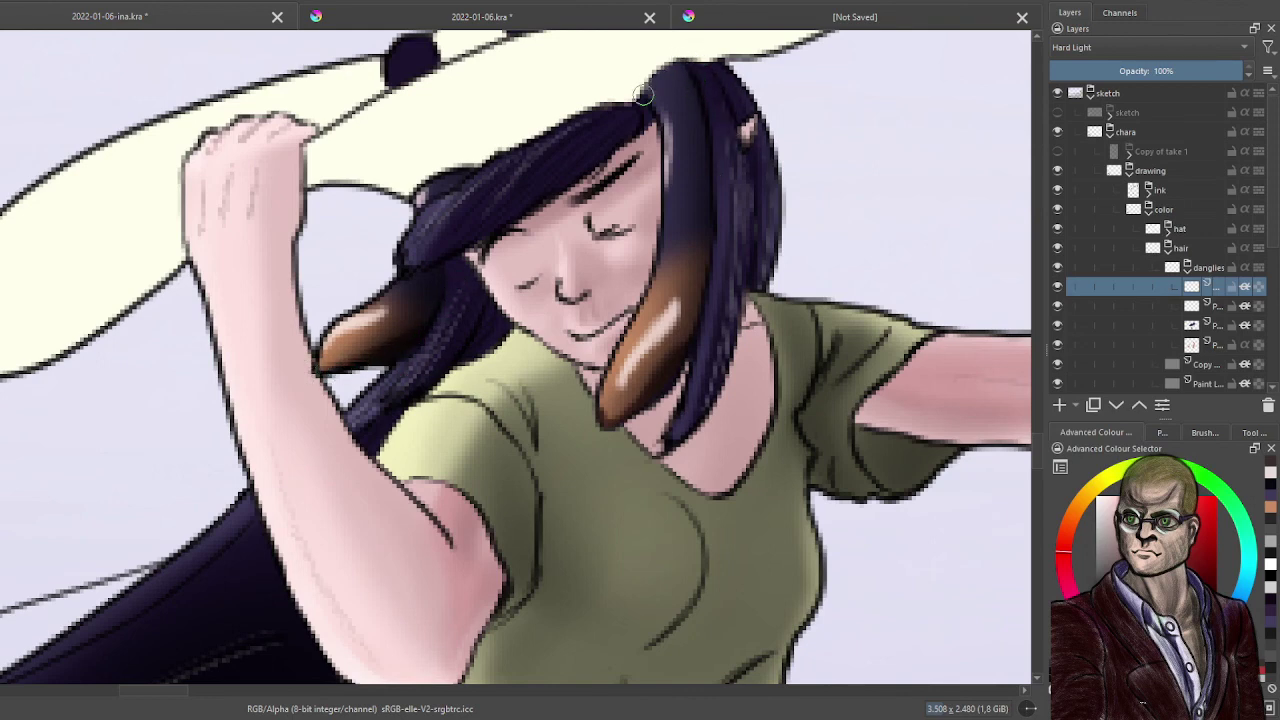
pyautogui.moveTo(691, 64)
pyautogui.mouseDown()
pyautogui.moveTo(659, 78)
pyautogui.moveTo(663, 95)
pyautogui.moveTo(704, 81)
pyautogui.moveTo(635, 104)
pyautogui.moveTo(717, 90)
pyautogui.moveTo(637, 89)
pyautogui.moveTo(718, 82)
pyautogui.mouseUp()
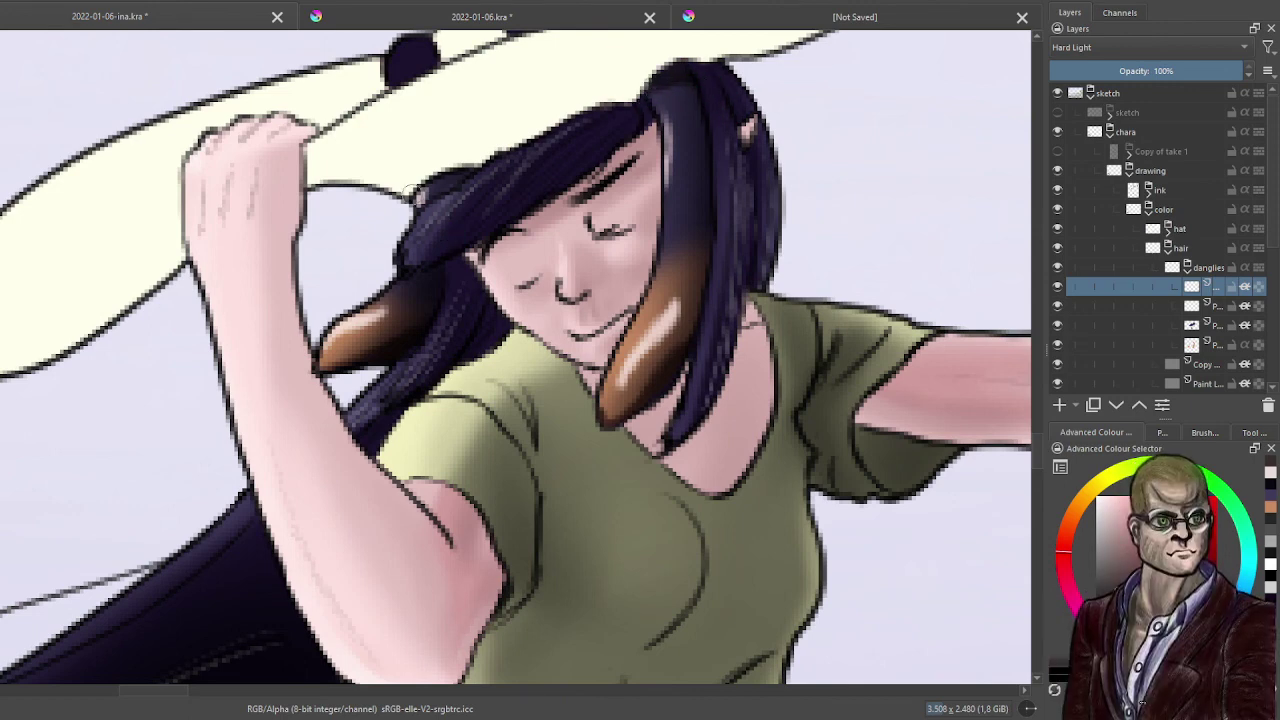
pyautogui.moveTo(408, 190)
pyautogui.mouseDown()
pyautogui.moveTo(464, 187)
pyautogui.moveTo(403, 196)
pyautogui.moveTo(483, 181)
pyautogui.mouseUp()
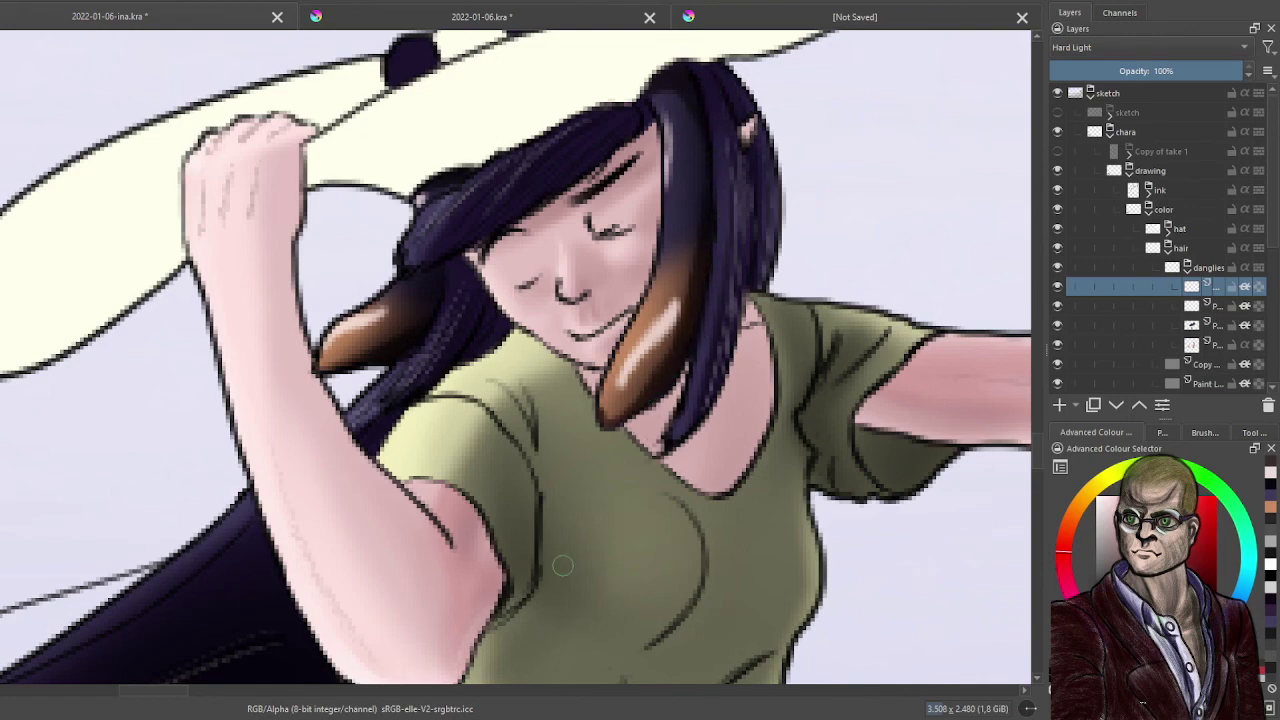
# - Tone down the upper part of the highlight on the long lock's orange tip and save the document
pyautogui.scroll(-8, 553, 516)
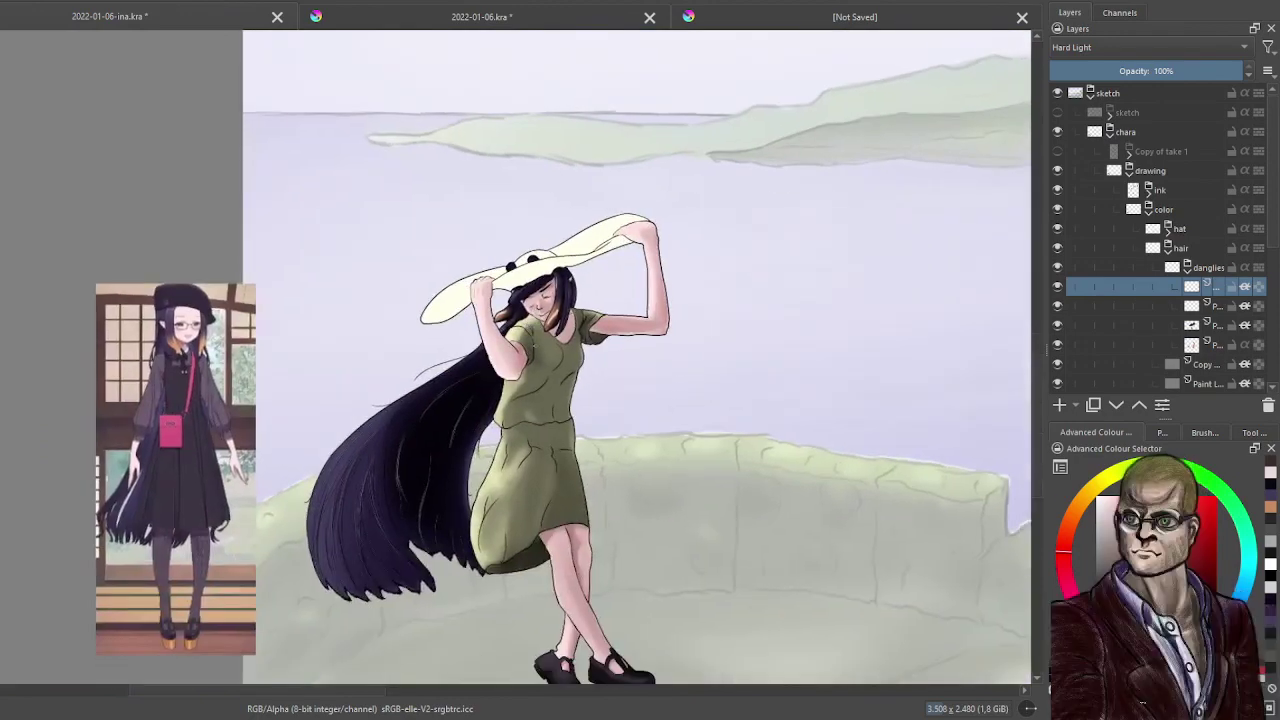
pyautogui.scroll(8, 647, 332)
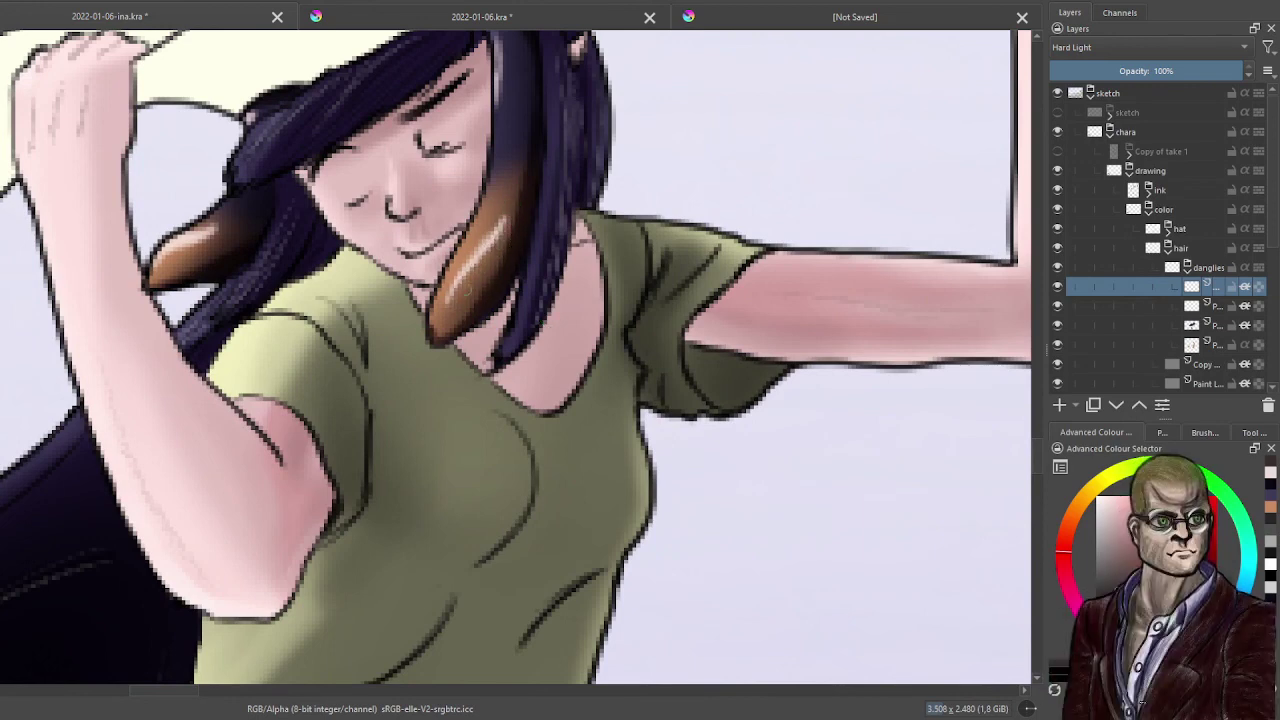
pyautogui.moveTo(510, 209); pyautogui.dragTo(470, 260)
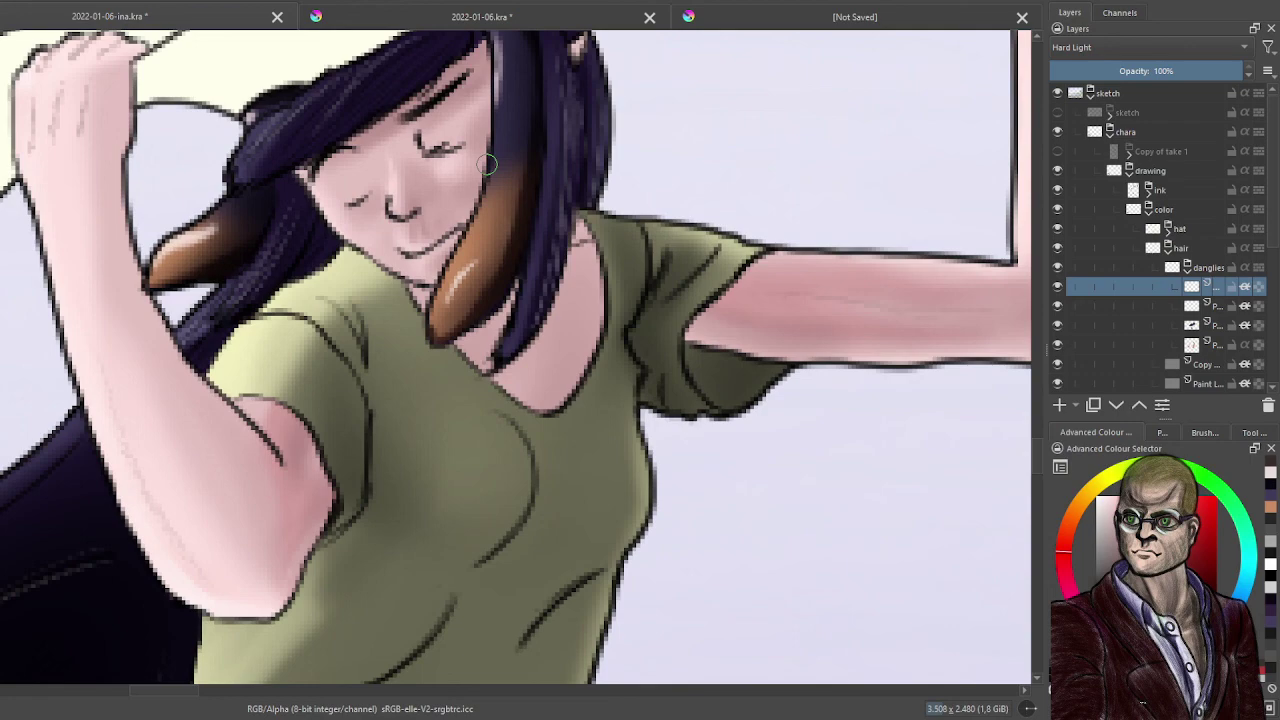
pyautogui.scroll(-6, 489, 214)
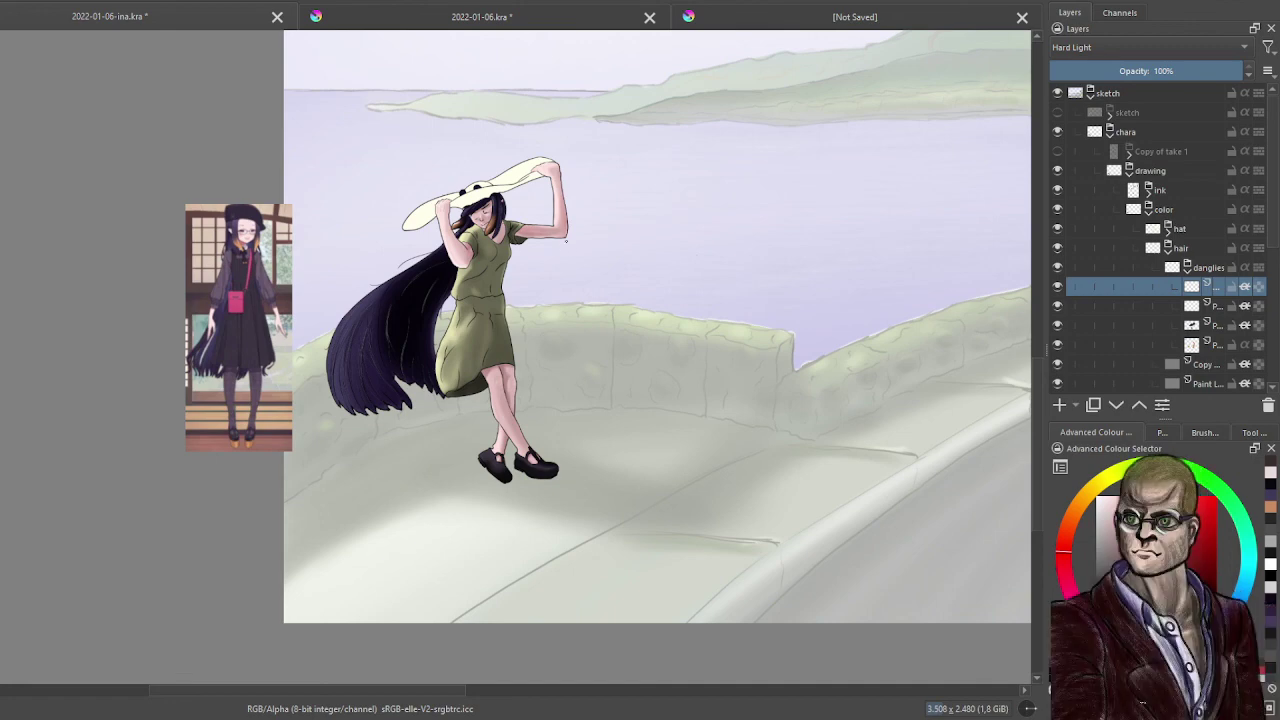
pyautogui.hotkey('ctrl', 's')
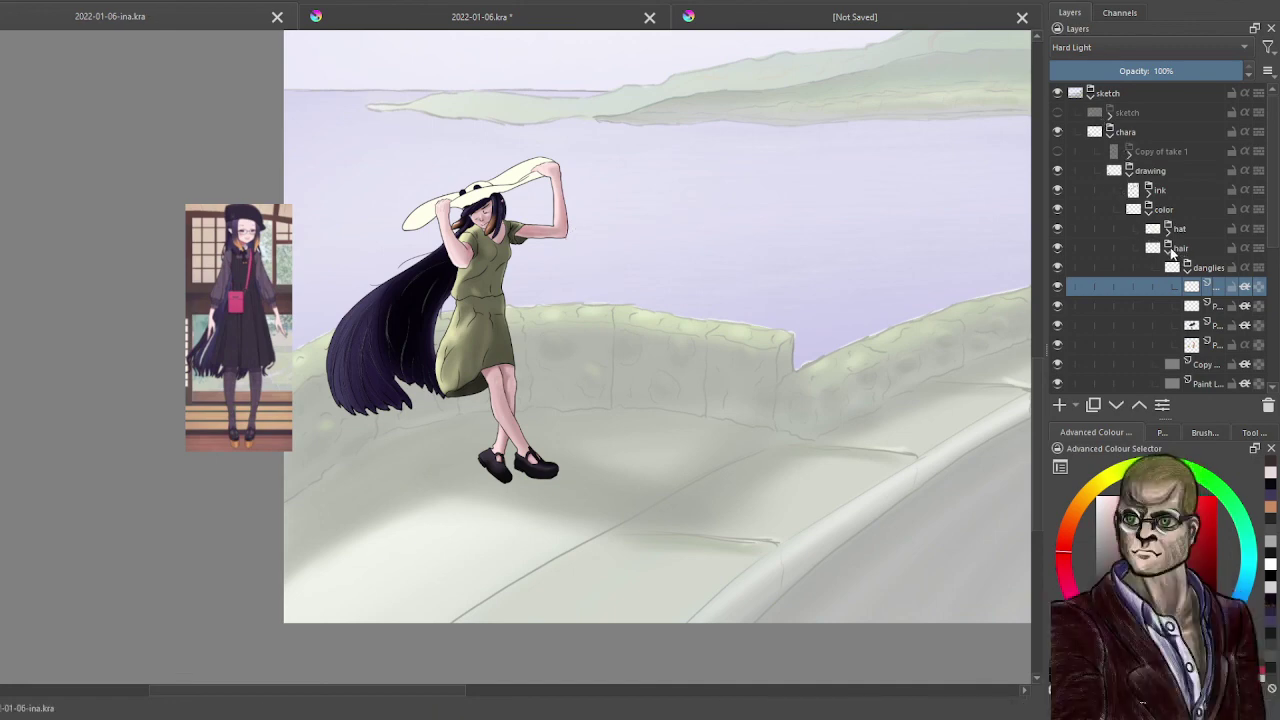
# - Collapse the hair group, expand the hat group and select the hat's base paint layer
pyautogui.click(1169, 247)
pyautogui.click(1168, 229)
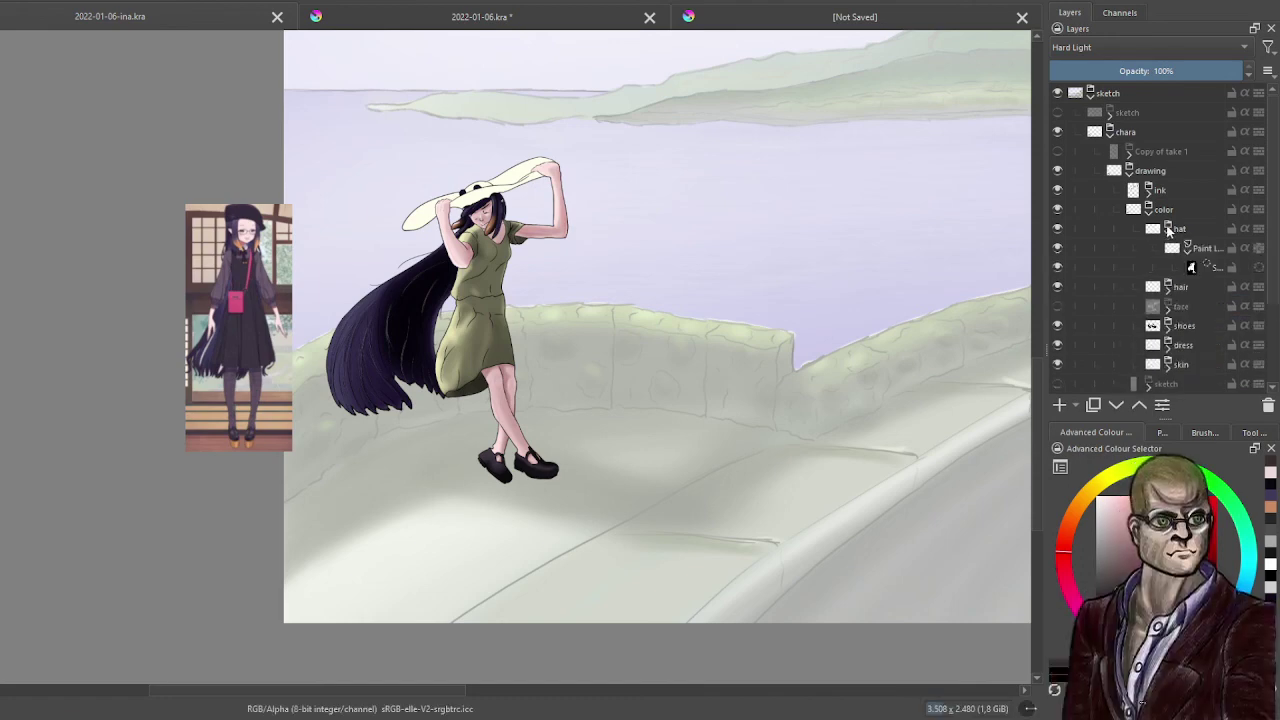
pyautogui.click(1145, 249)
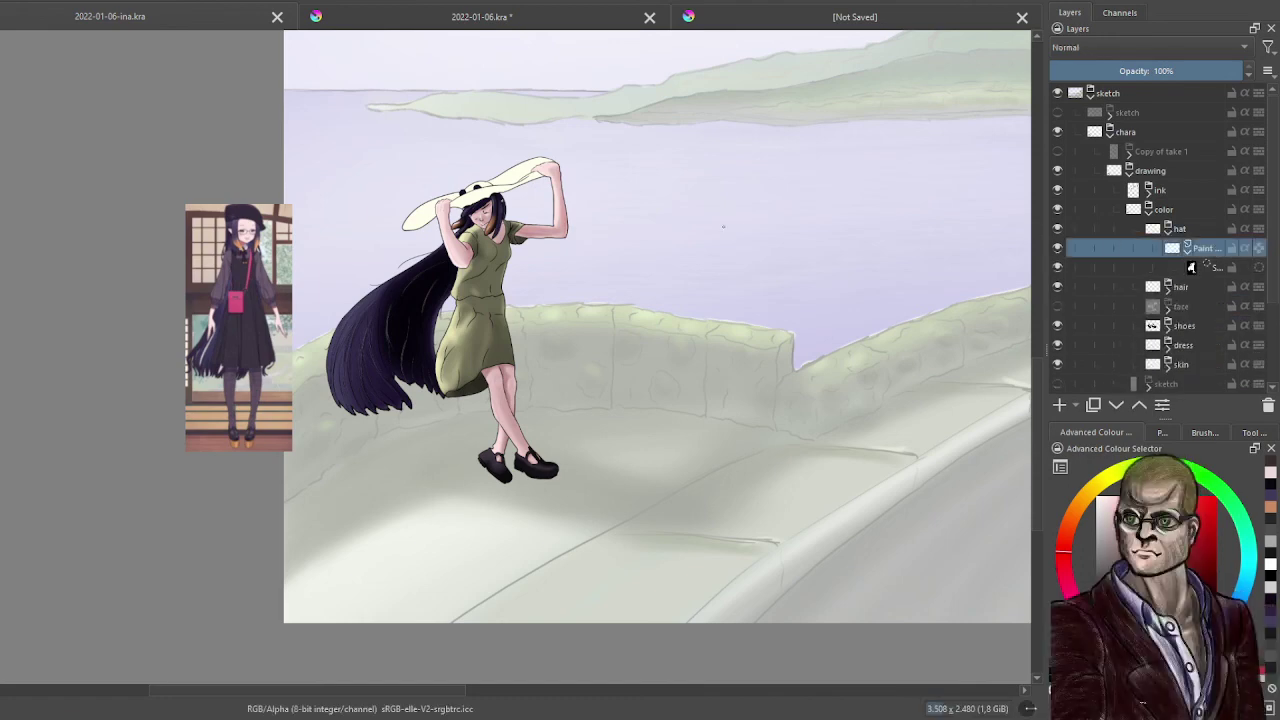
pyautogui.moveTo(504, 181); pyautogui.dragTo(565, 195)
pyautogui.scroll(2, 565, 195)
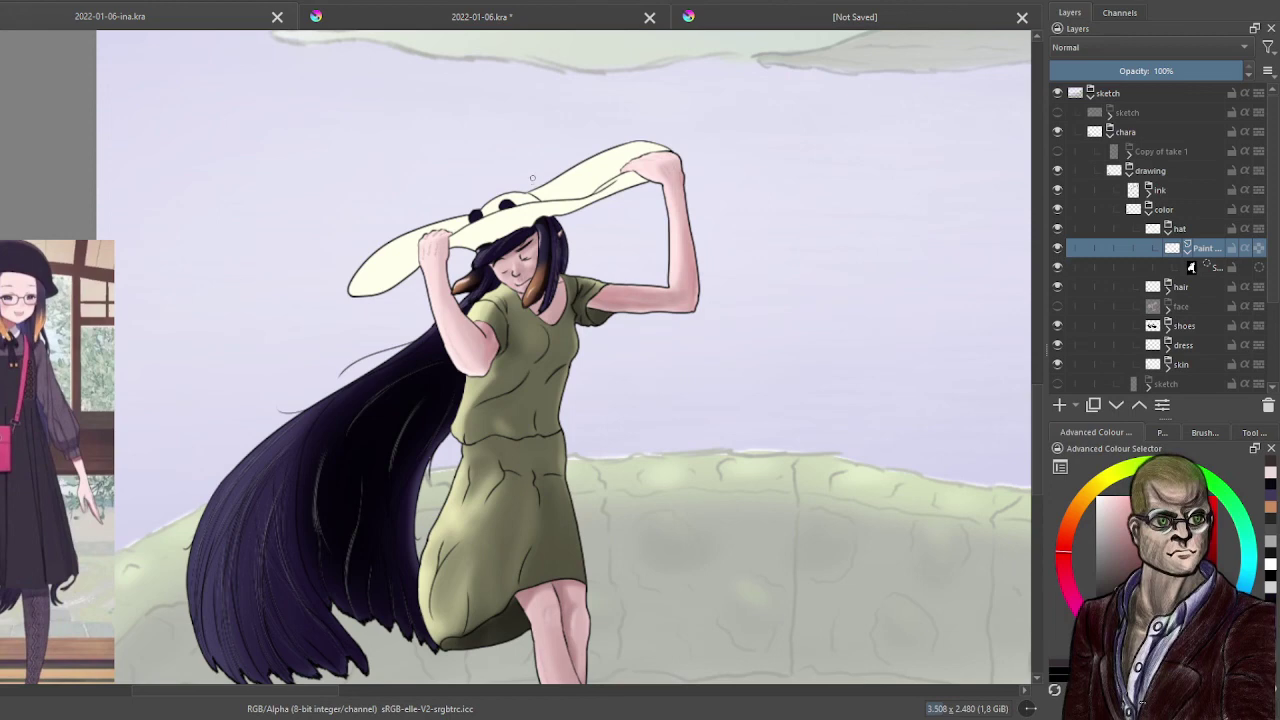
pyautogui.scroll(4, 519, 220)
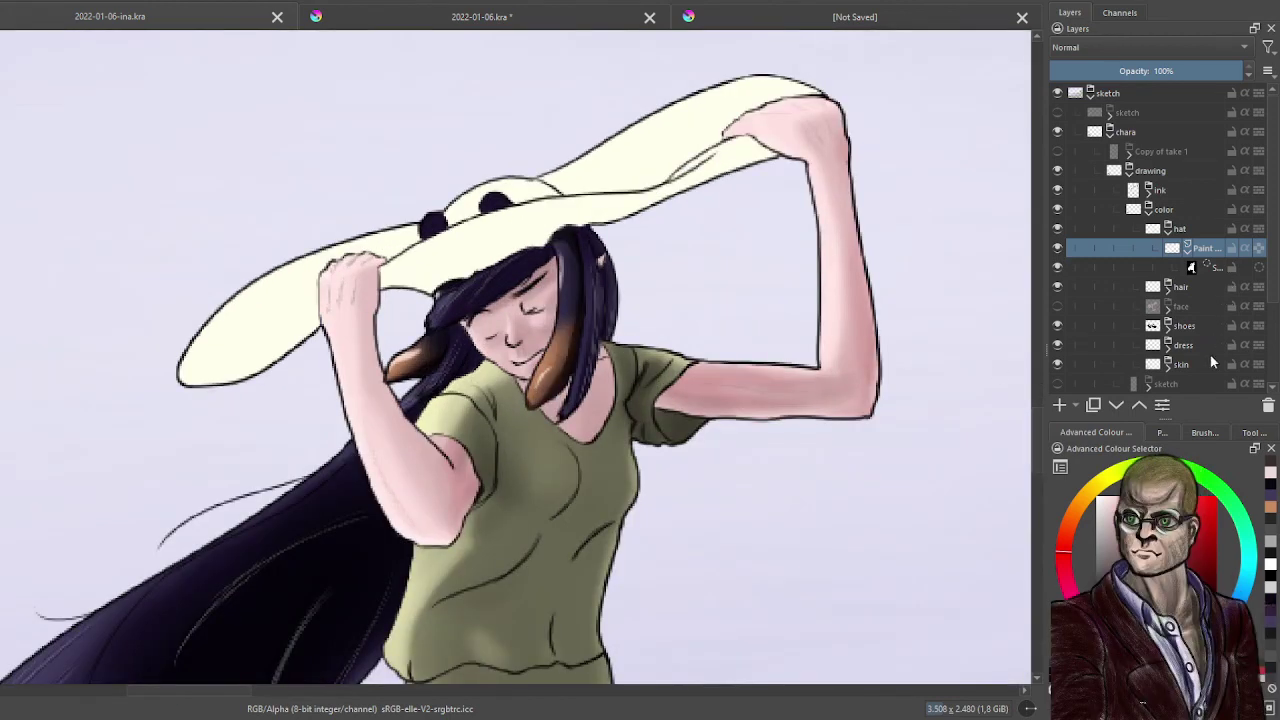
# - Add a Hard Light paint layer with Inherit Alpha above the hat's base layer, duplicate it and select the lower of the two
pyautogui.click(1187, 249)
pyautogui.click(1062, 404)
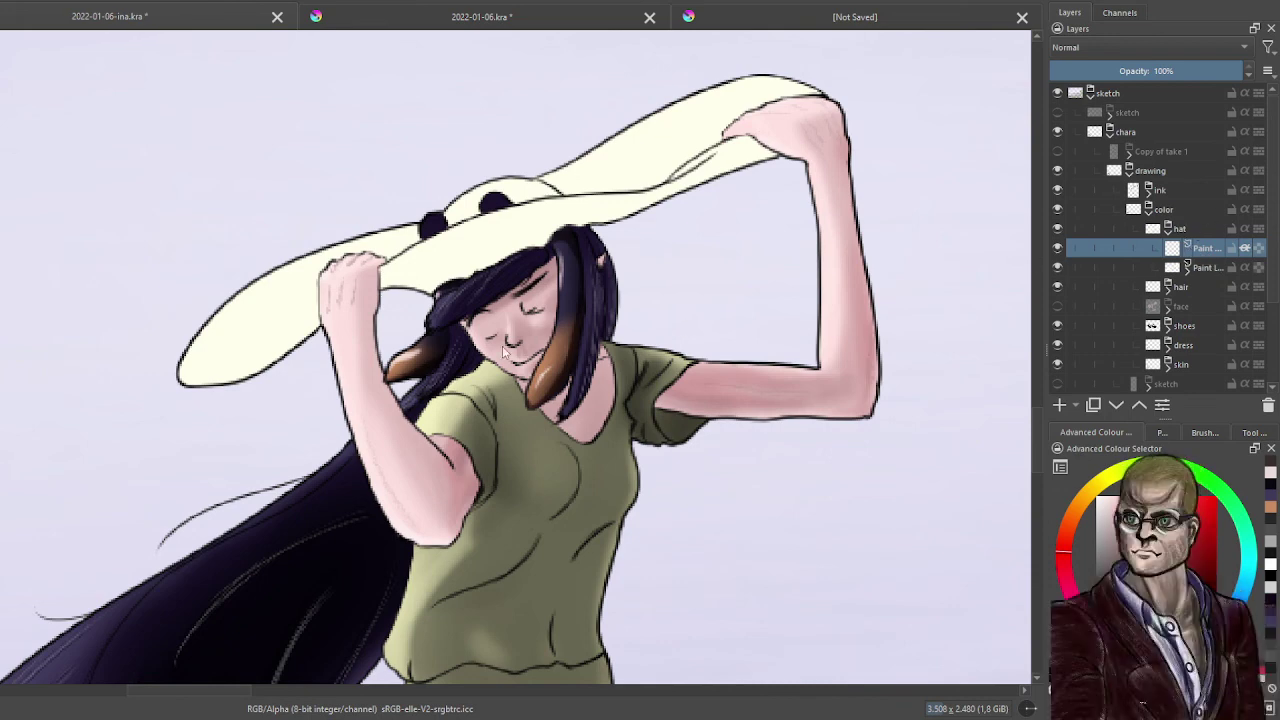
pyautogui.hotkey('alt', 'shift', 'h')
pyautogui.click(1160, 432)
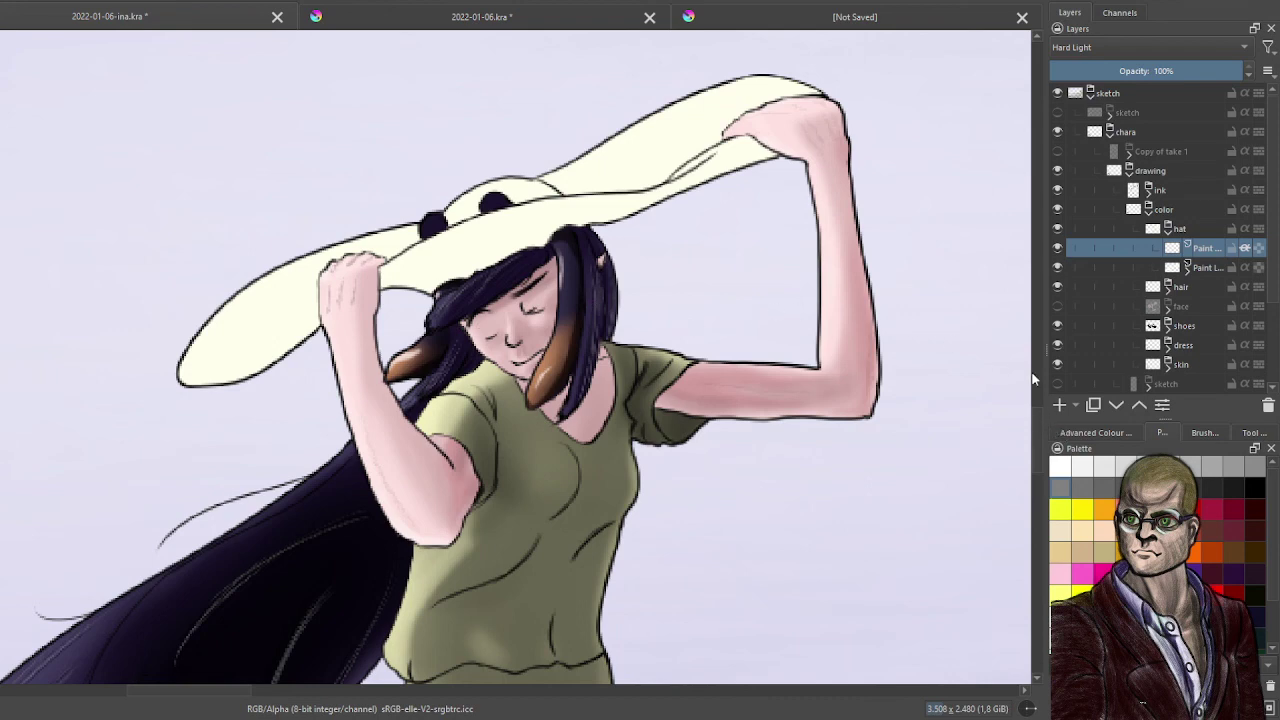
pyautogui.hotkey('ctrl', 'j')
pyautogui.click(1208, 272)
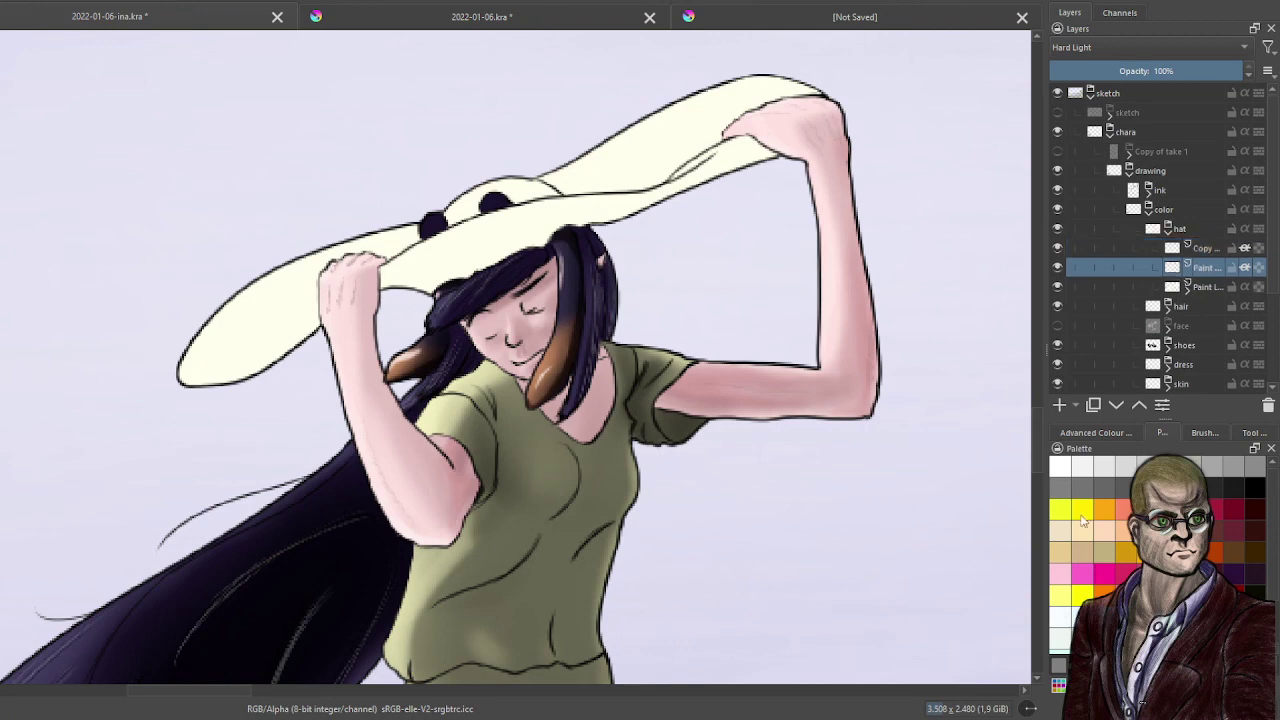
# - Pick a large soft brush preset and cover the whole hat with a dark base shade on the lower Hard Light layer
pyautogui.click(1098, 432)
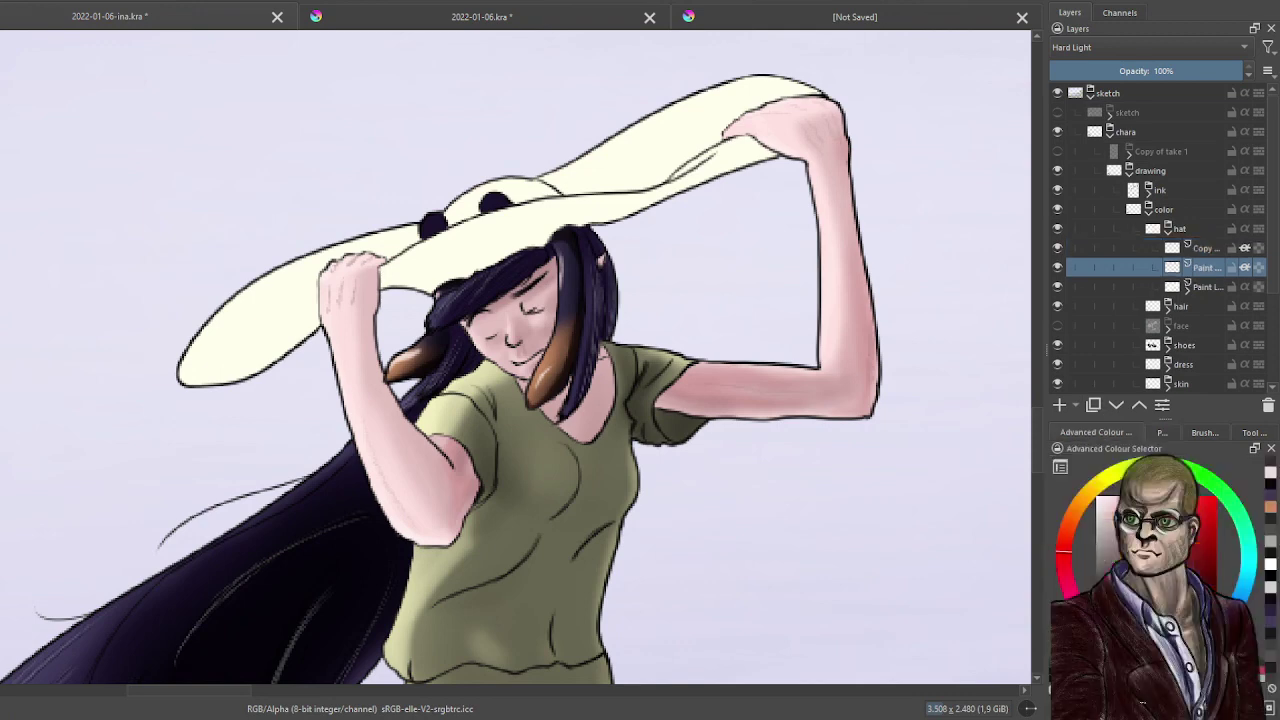
pyautogui.click(1203, 432)
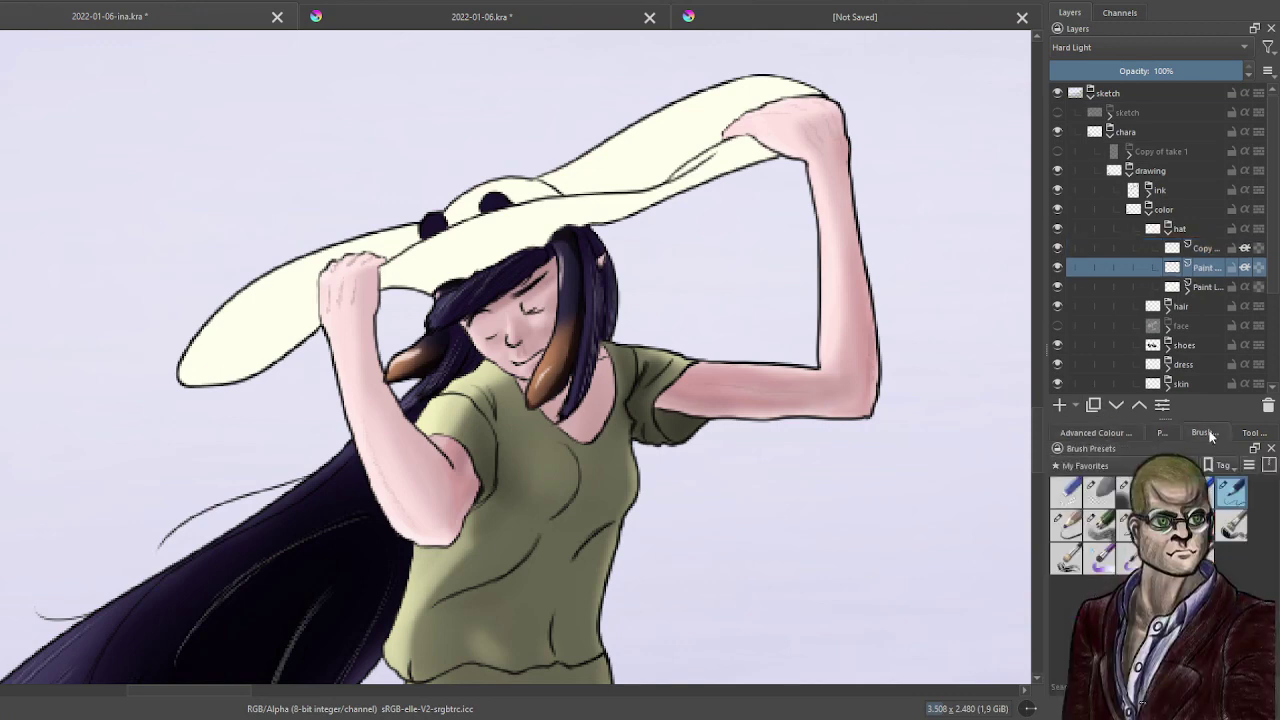
pyautogui.click(1100, 493)
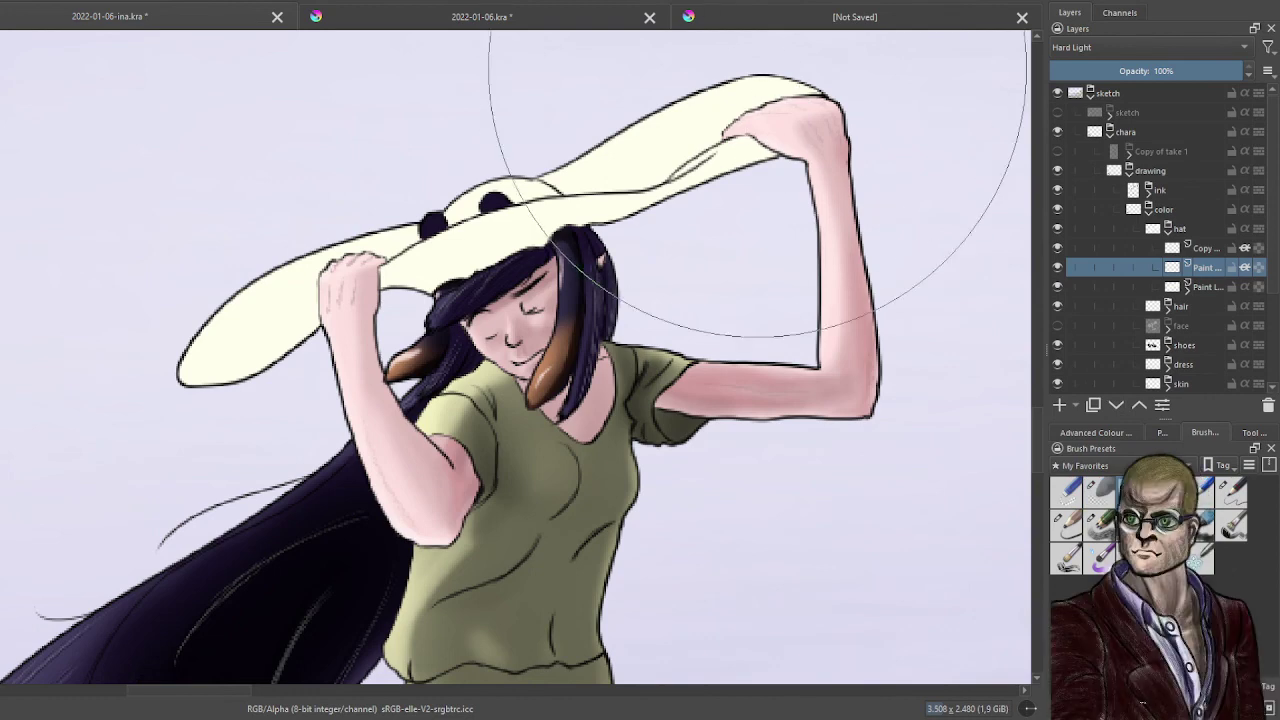
pyautogui.moveTo(757, 67)
pyautogui.mouseDown()
pyautogui.moveTo(834, 113)
pyautogui.moveTo(324, 297)
pyautogui.moveTo(261, 355)
pyautogui.moveTo(746, 136)
pyautogui.moveTo(760, 138)
pyautogui.moveTo(767, 200)
pyautogui.mouseUp()
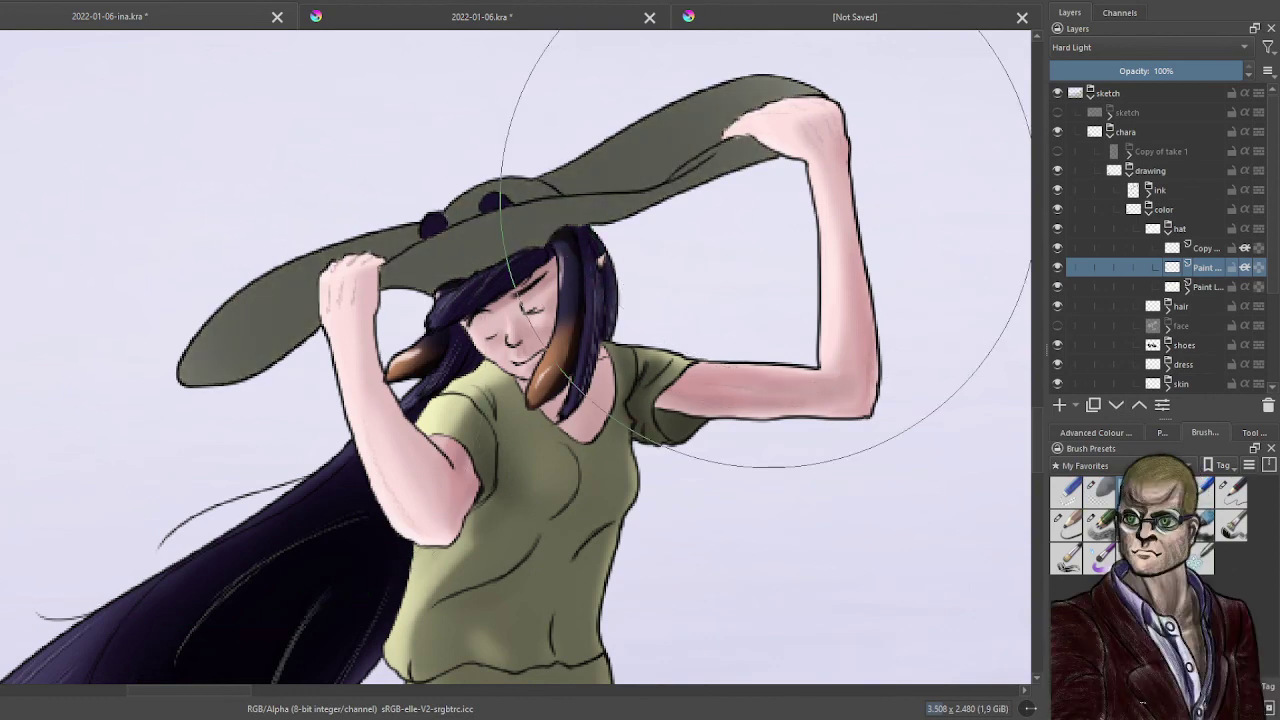
# - Brighten the hat's crown and the upper surfaces of both brim sides with soft strokes, leaving the underside dark, and save the document
pyautogui.scroll(-4, 768, 250)
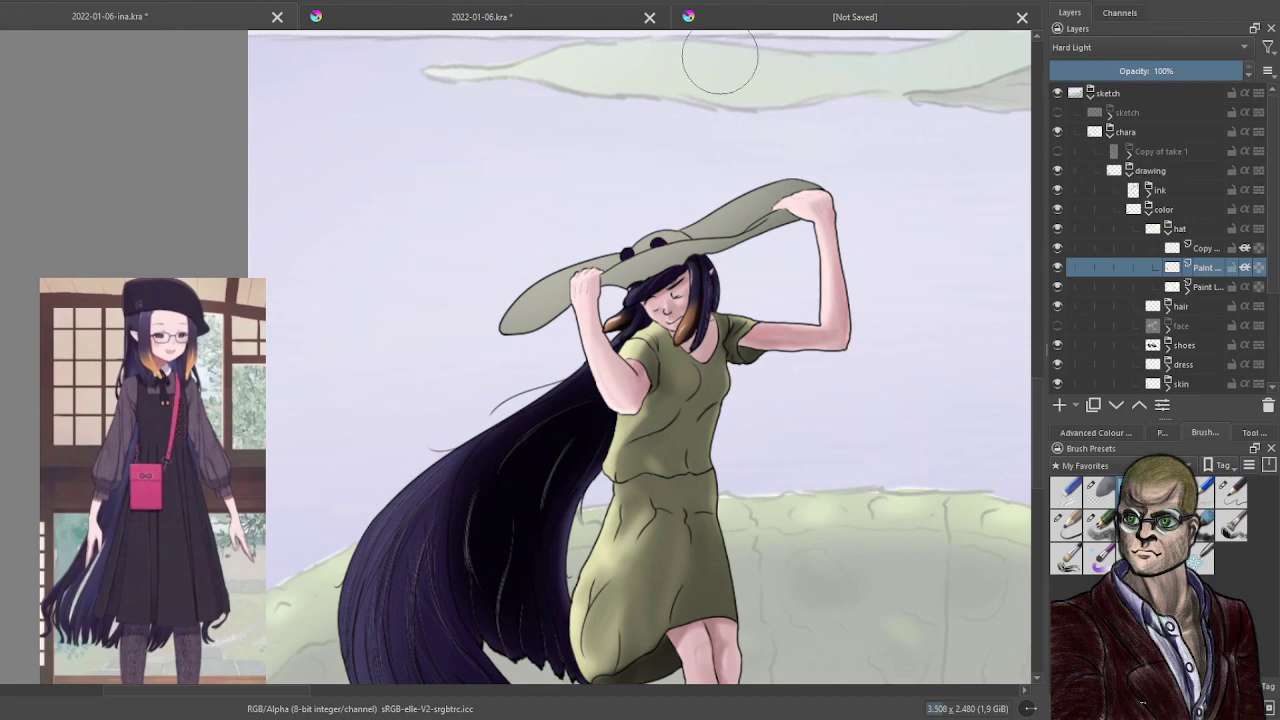
pyautogui.scroll(3, 700, 150)
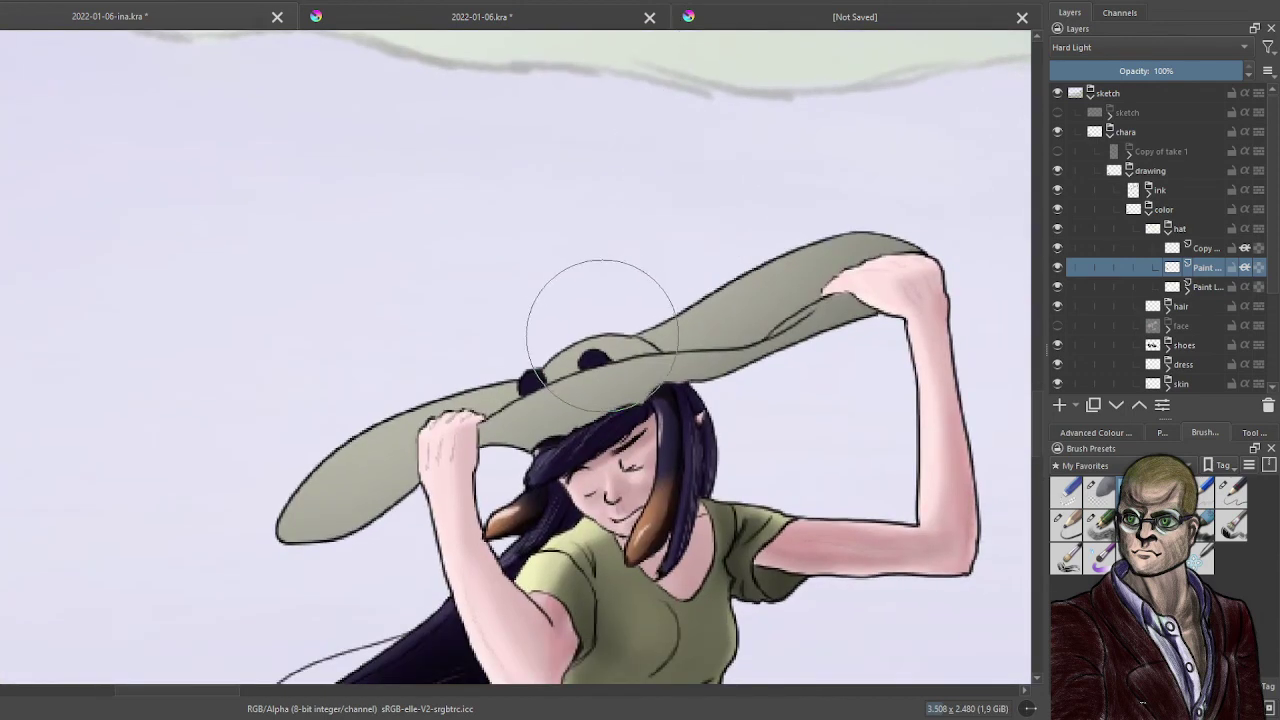
pyautogui.moveTo(601, 334)
pyautogui.mouseDown()
pyautogui.moveTo(426, 410)
pyautogui.moveTo(474, 376)
pyautogui.moveTo(322, 469)
pyautogui.moveTo(452, 387)
pyautogui.moveTo(276, 509)
pyautogui.moveTo(461, 321)
pyautogui.mouseUp()
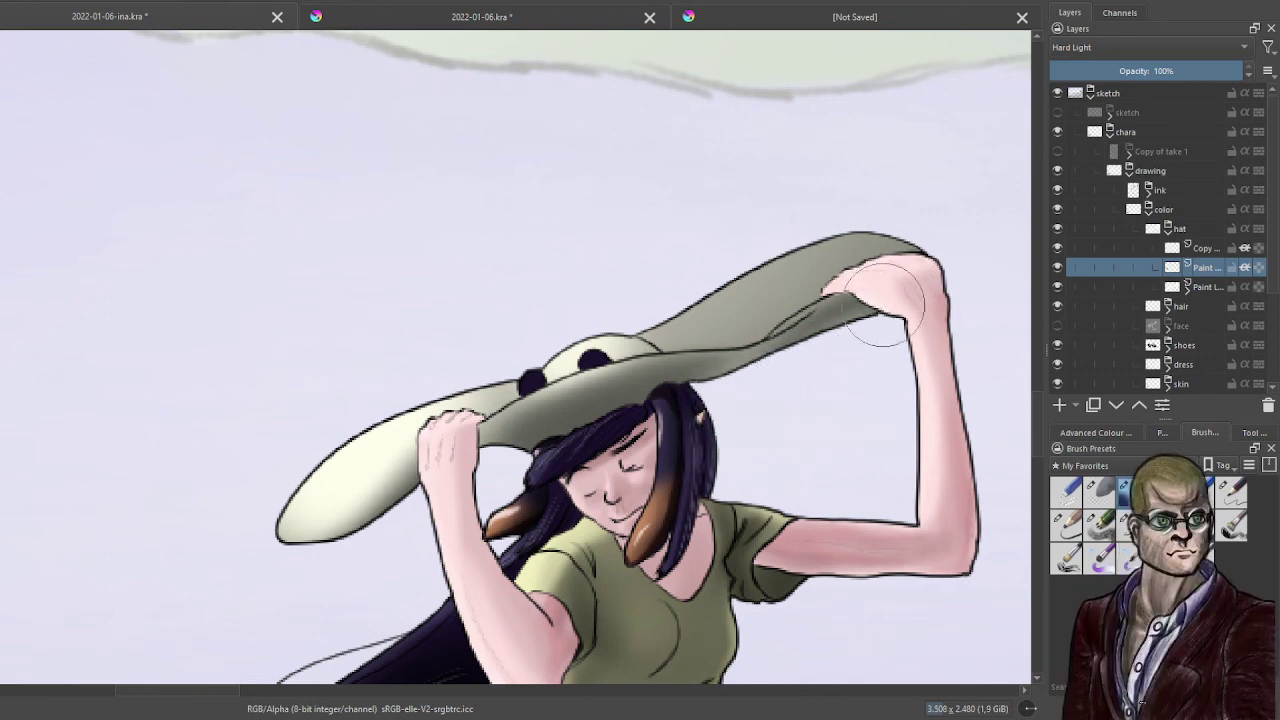
pyautogui.moveTo(872, 212)
pyautogui.mouseDown()
pyautogui.moveTo(681, 322)
pyautogui.moveTo(703, 325)
pyautogui.moveTo(785, 272)
pyautogui.moveTo(732, 315)
pyautogui.moveTo(851, 234)
pyautogui.mouseUp()
pyautogui.moveTo(740, 296)
pyautogui.mouseDown()
pyautogui.moveTo(663, 286)
pyautogui.moveTo(766, 271)
pyautogui.moveTo(880, 232)
pyautogui.mouseUp()
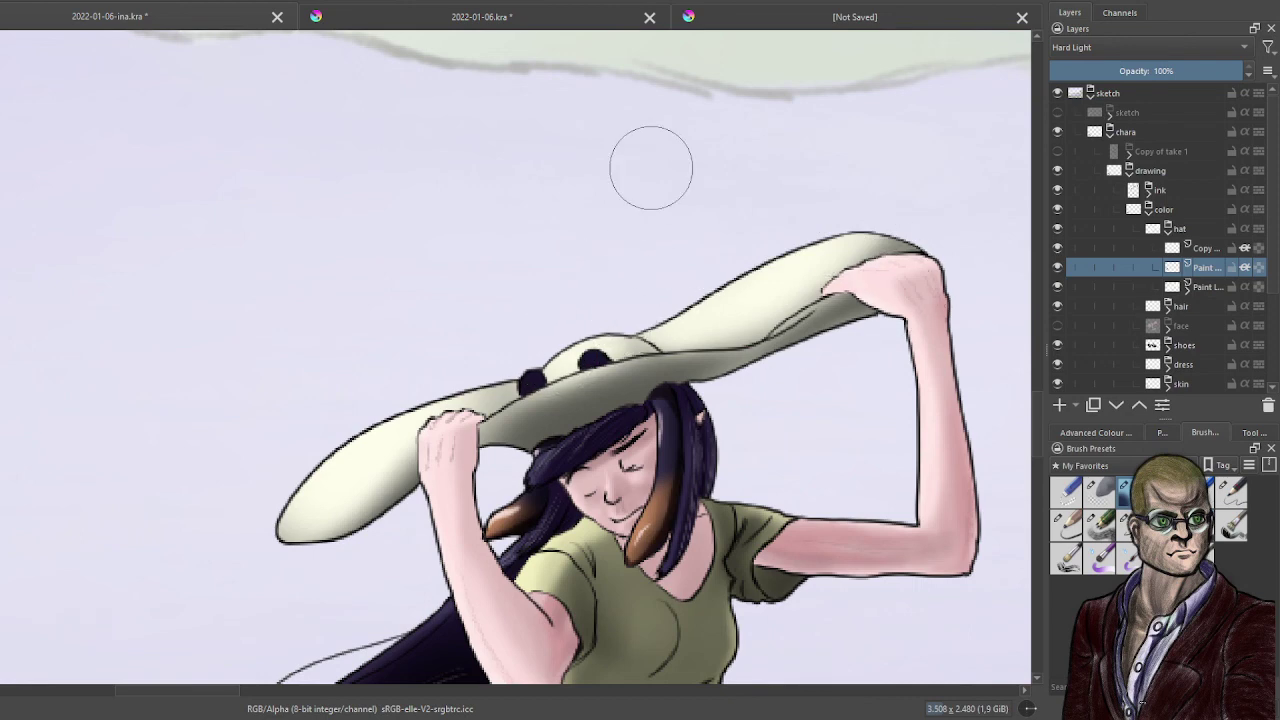
pyautogui.scroll(-6, 651, 167)
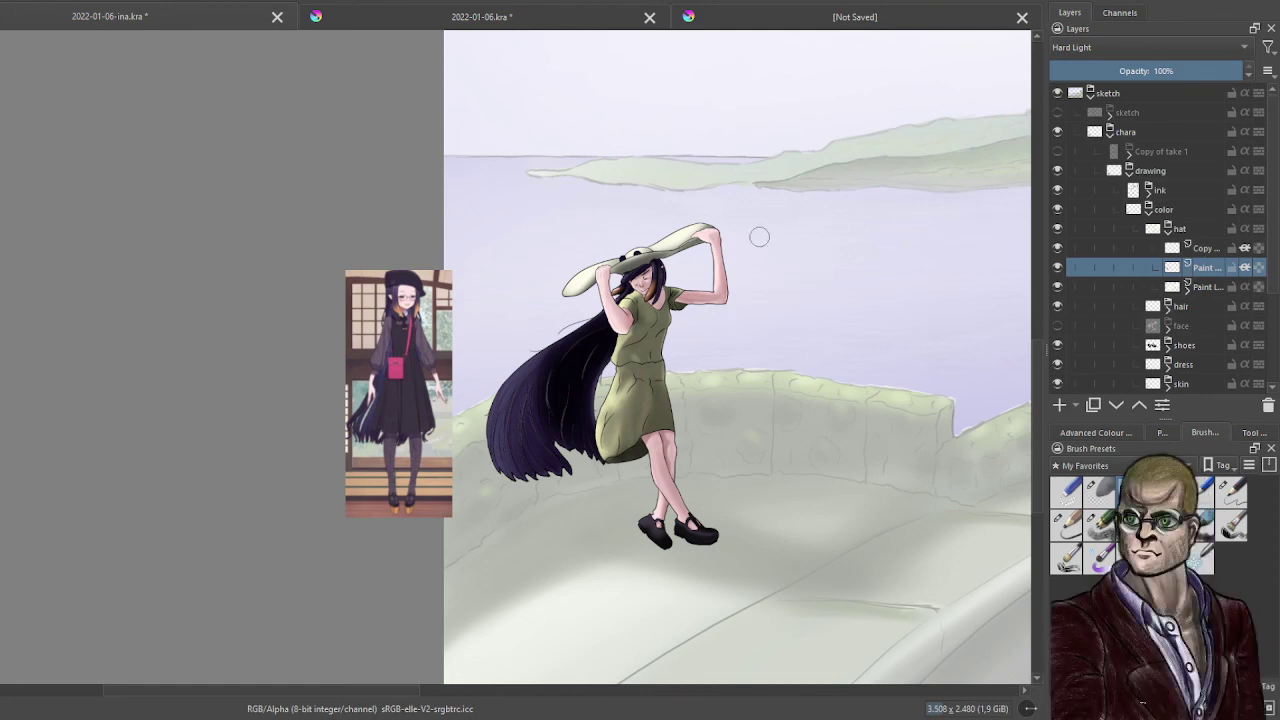
pyautogui.hotkey('ctrl', 's')
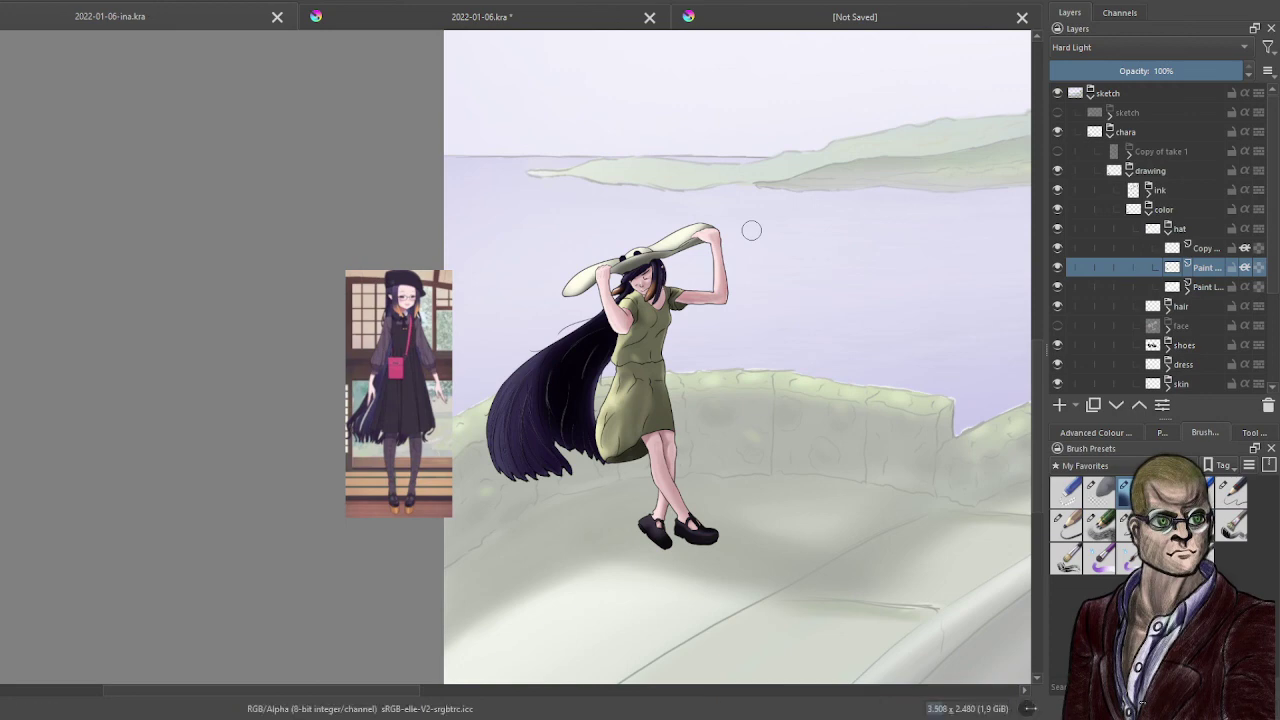
# - Examine the whole illustration, checking the character against the sea, wall, road and hills of the background
pyautogui.moveTo(751, 230); pyautogui.dragTo(491, 309)
pyautogui.scroll(-2, 504, 307)
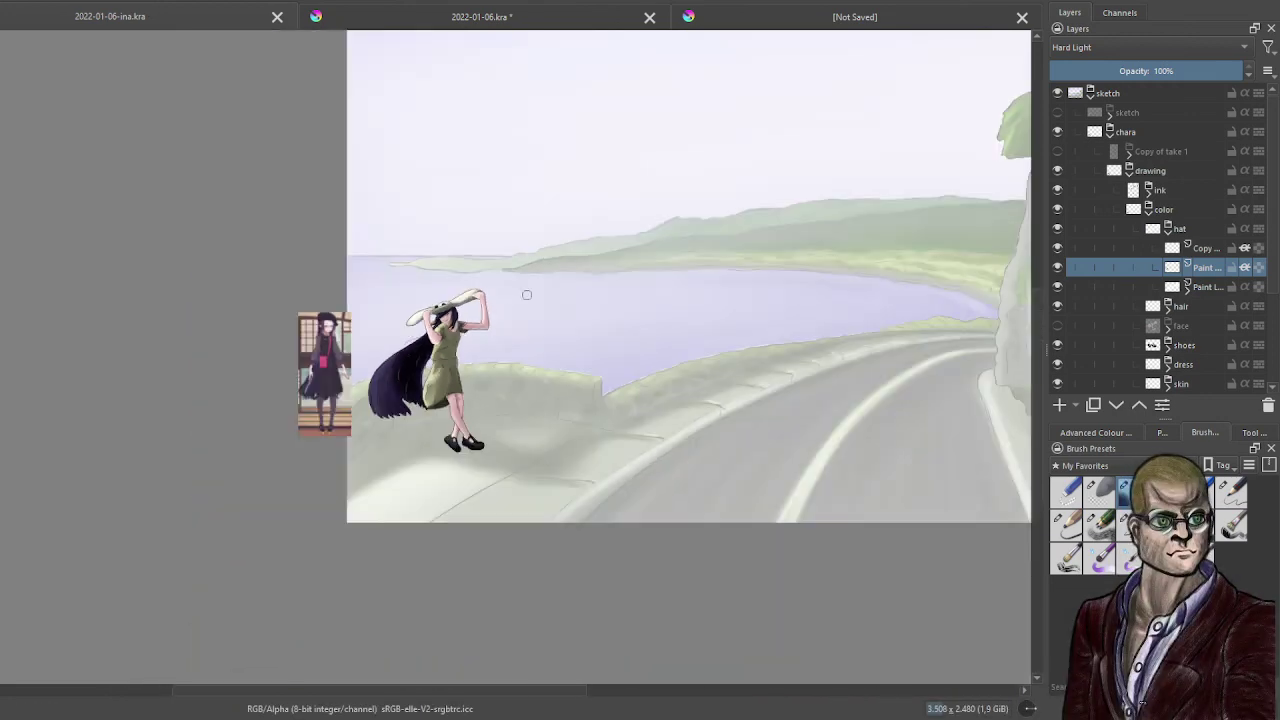
pyautogui.moveTo(663, 273); pyautogui.dragTo(595, 287)
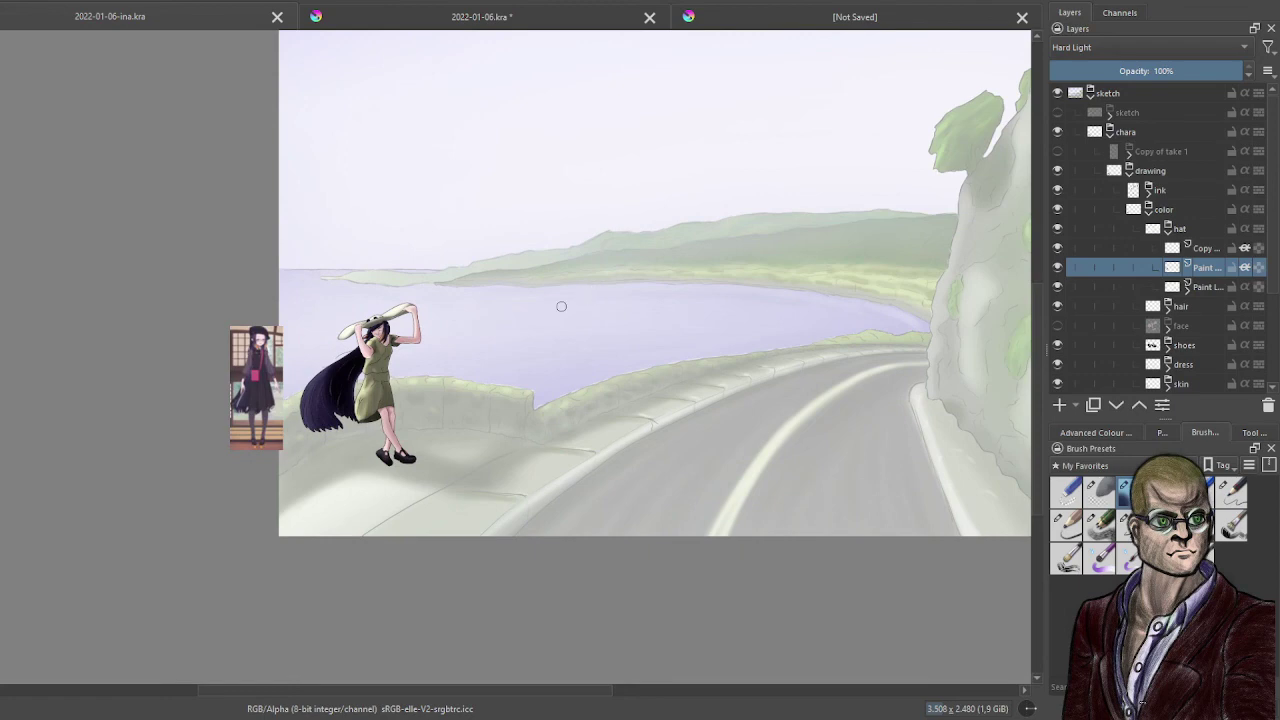
pyautogui.scroll(4, 561, 306)
pyautogui.moveTo(623, 500); pyautogui.dragTo(609, 214)
pyautogui.scroll(2, 604, 222)
pyautogui.moveTo(550, 342); pyautogui.dragTo(642, 238)
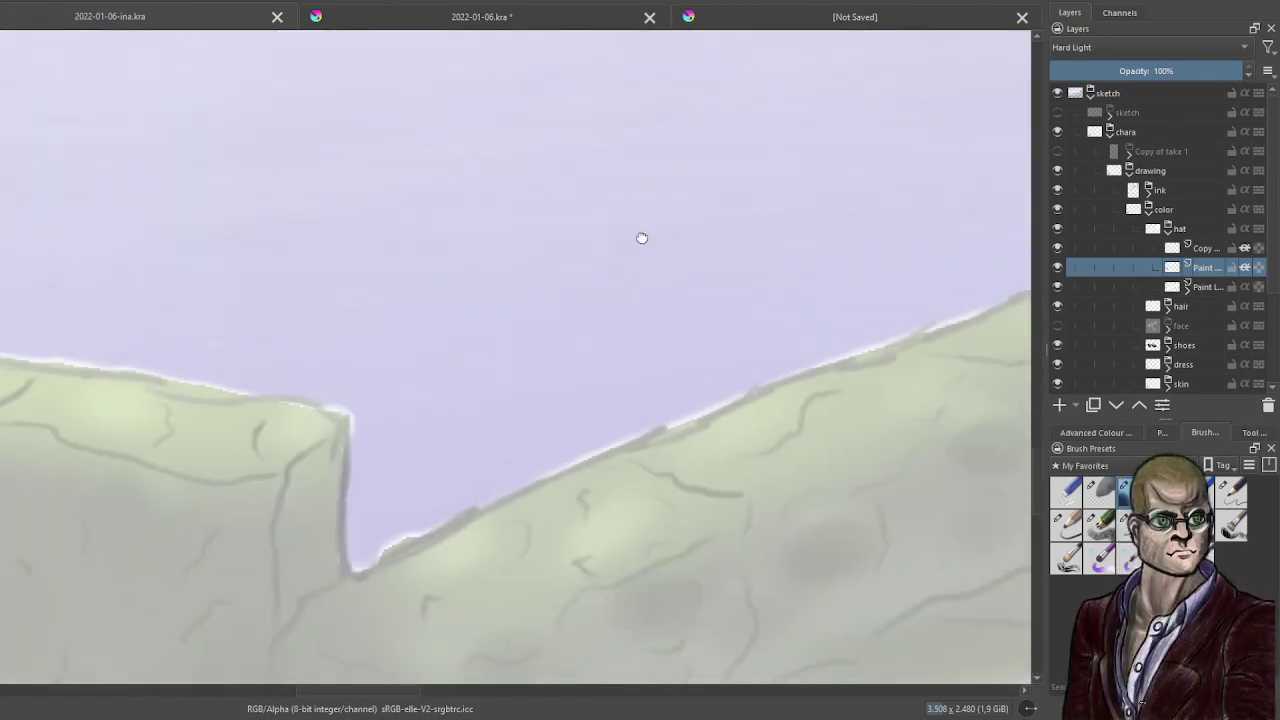
pyautogui.scroll(-4, 634, 238)
pyautogui.scroll(2, 623, 329)
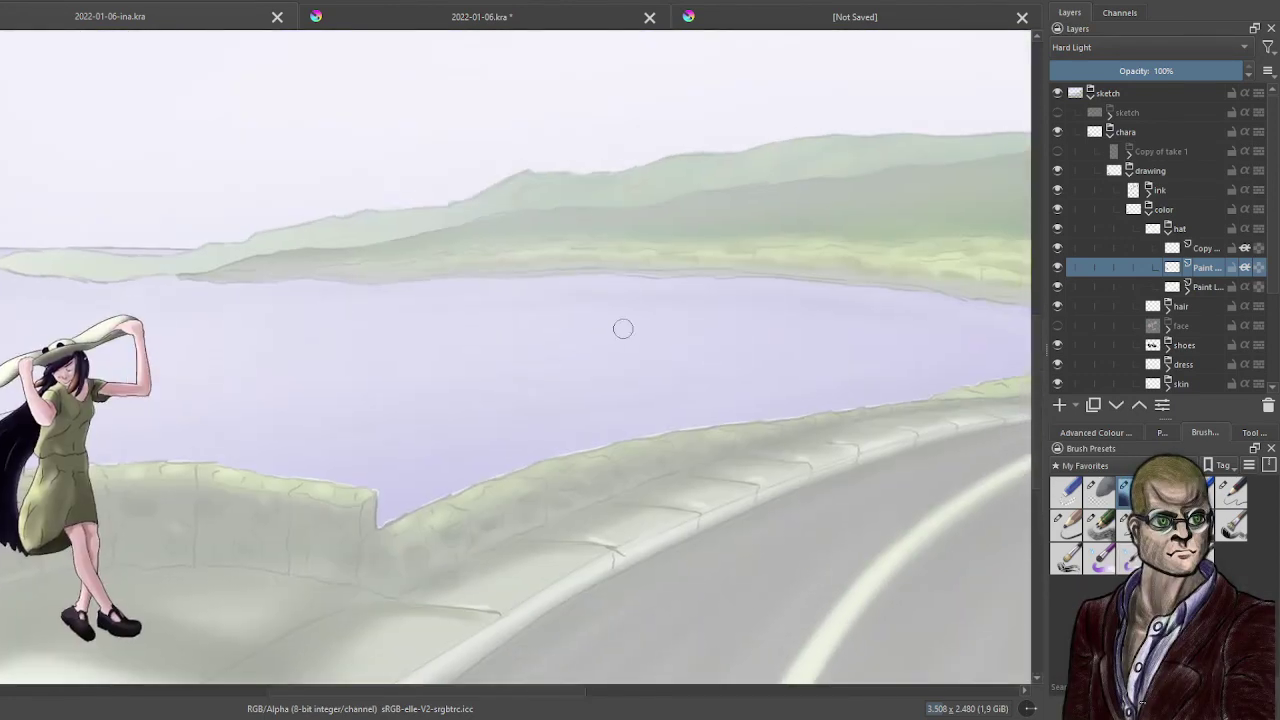
pyautogui.moveTo(623, 329); pyautogui.dragTo(519, 376)
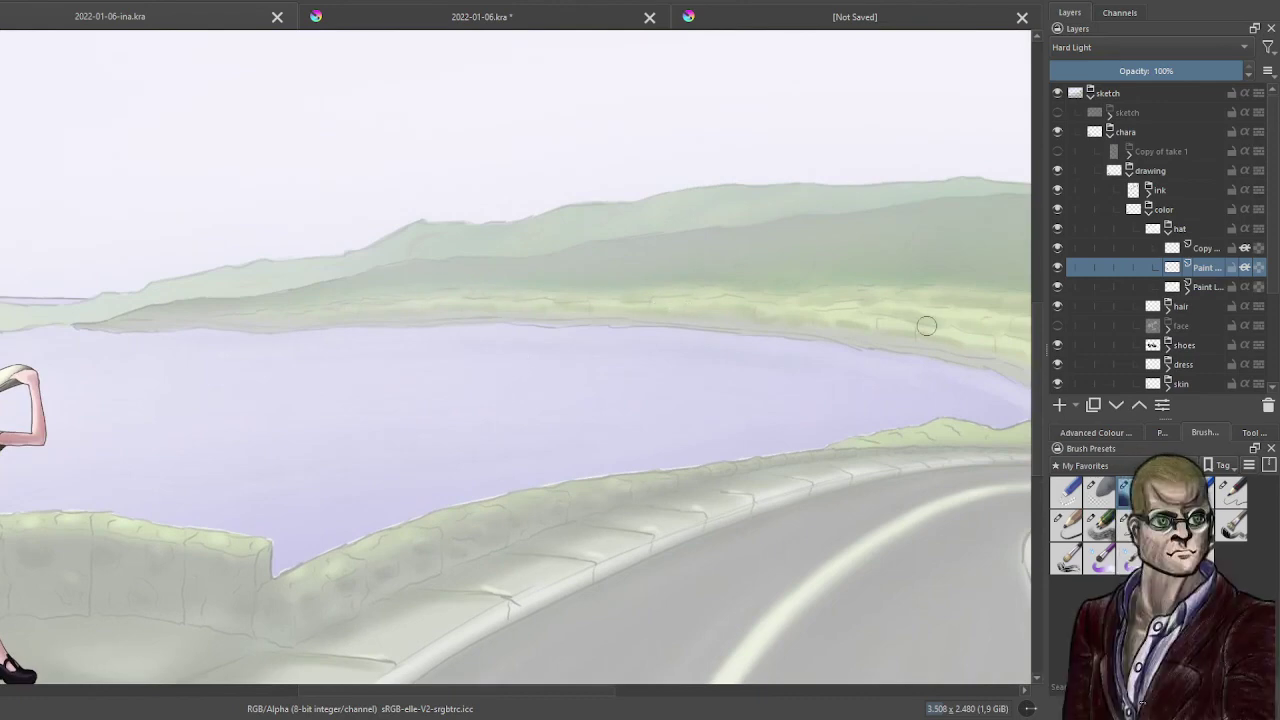
pyautogui.scroll(-3, 760, 343)
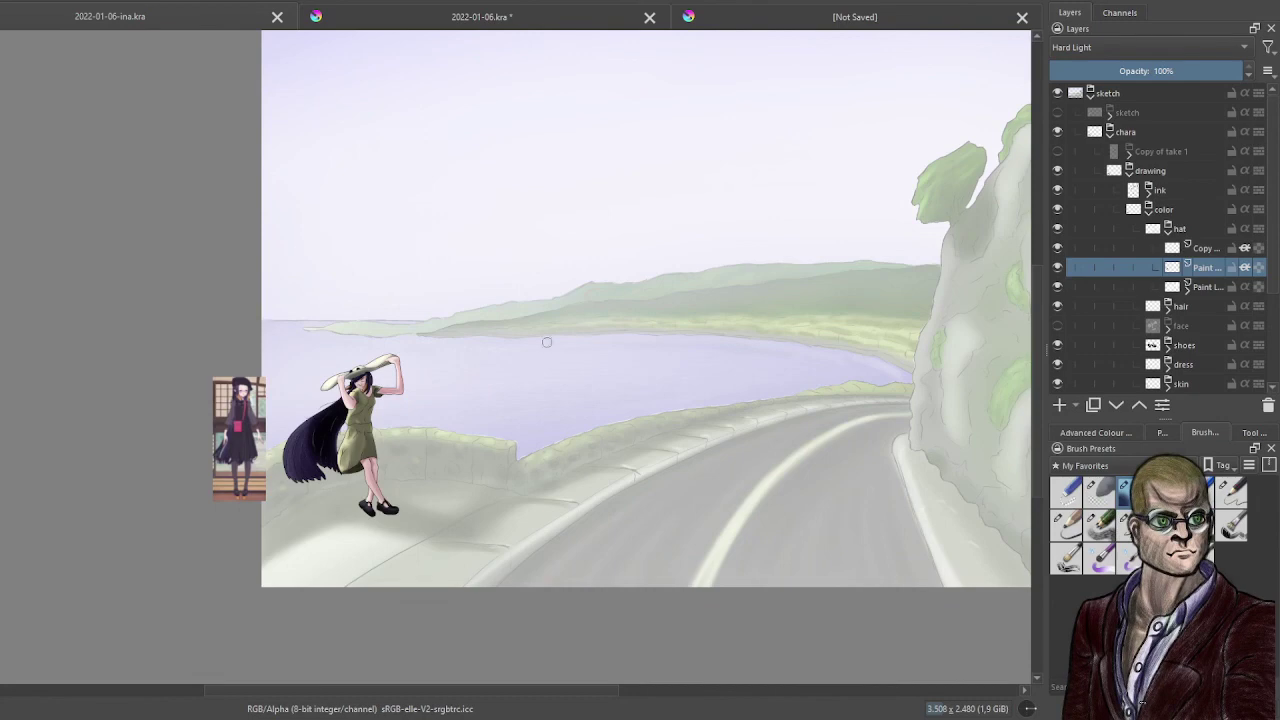
pyautogui.moveTo(385, 391); pyautogui.dragTo(533, 388)
pyautogui.scroll(3, 532, 388)
pyautogui.moveTo(524, 440); pyautogui.dragTo(545, 383)
pyautogui.scroll(3, 507, 312)
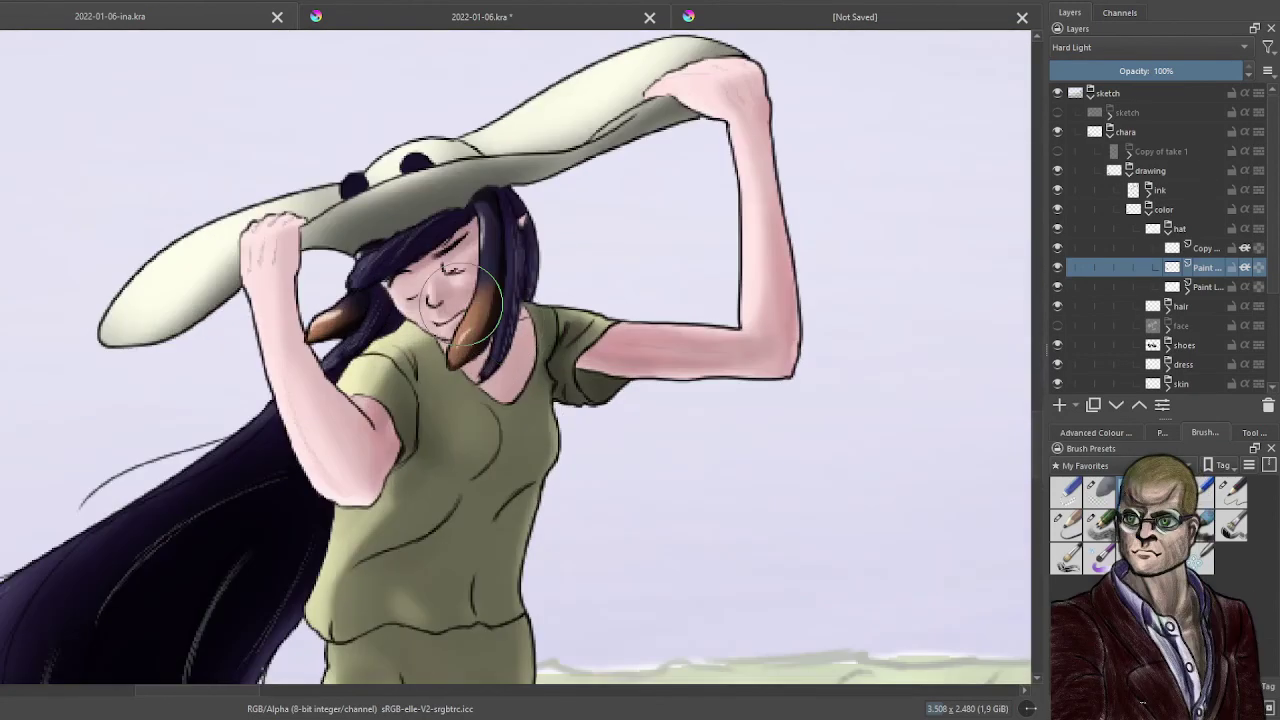
# - Collapse the hat group, expand the face group, make it visible and select its lower paint layer
pyautogui.scroll(3, 465, 295)
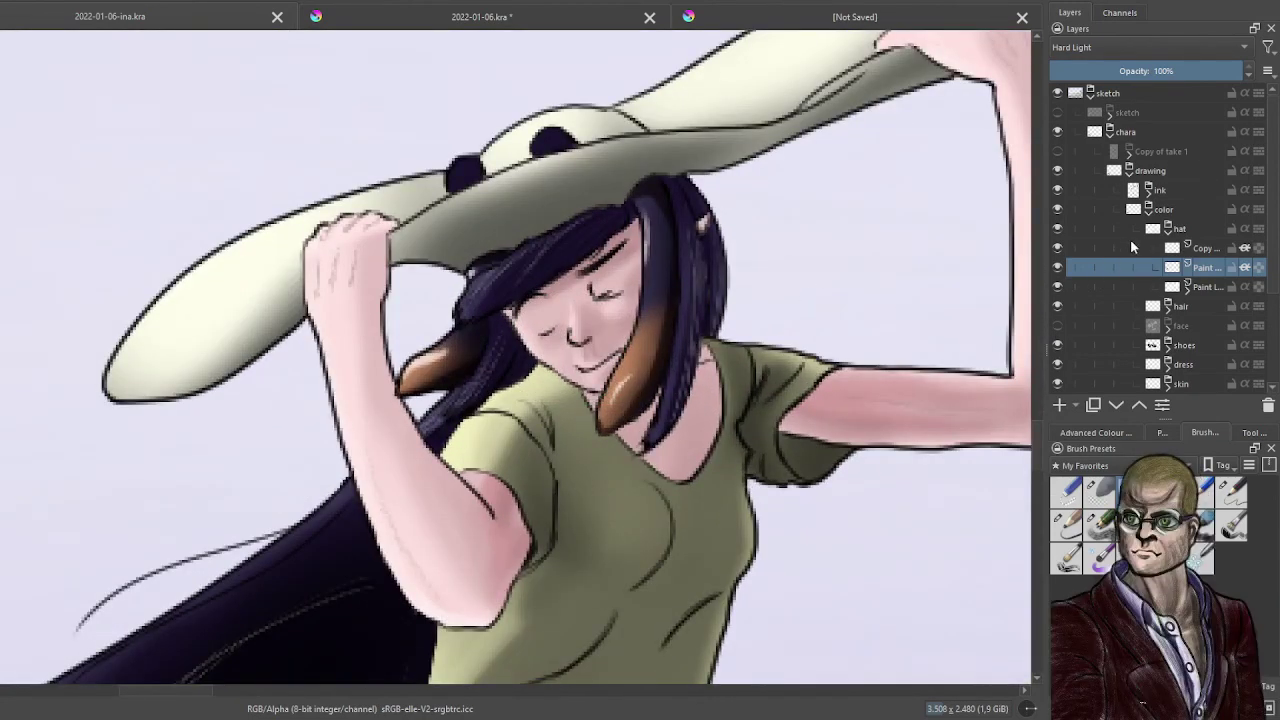
pyautogui.click(1167, 228)
pyautogui.click(1167, 267)
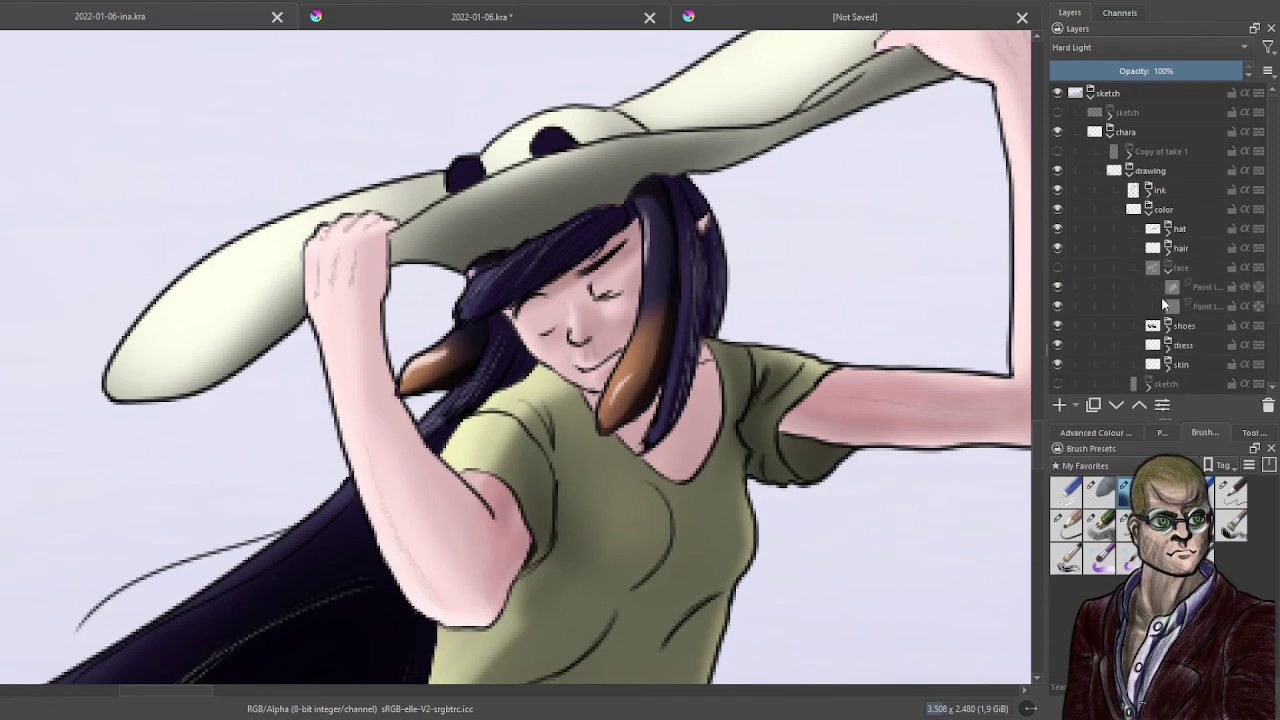
pyautogui.click(1059, 266)
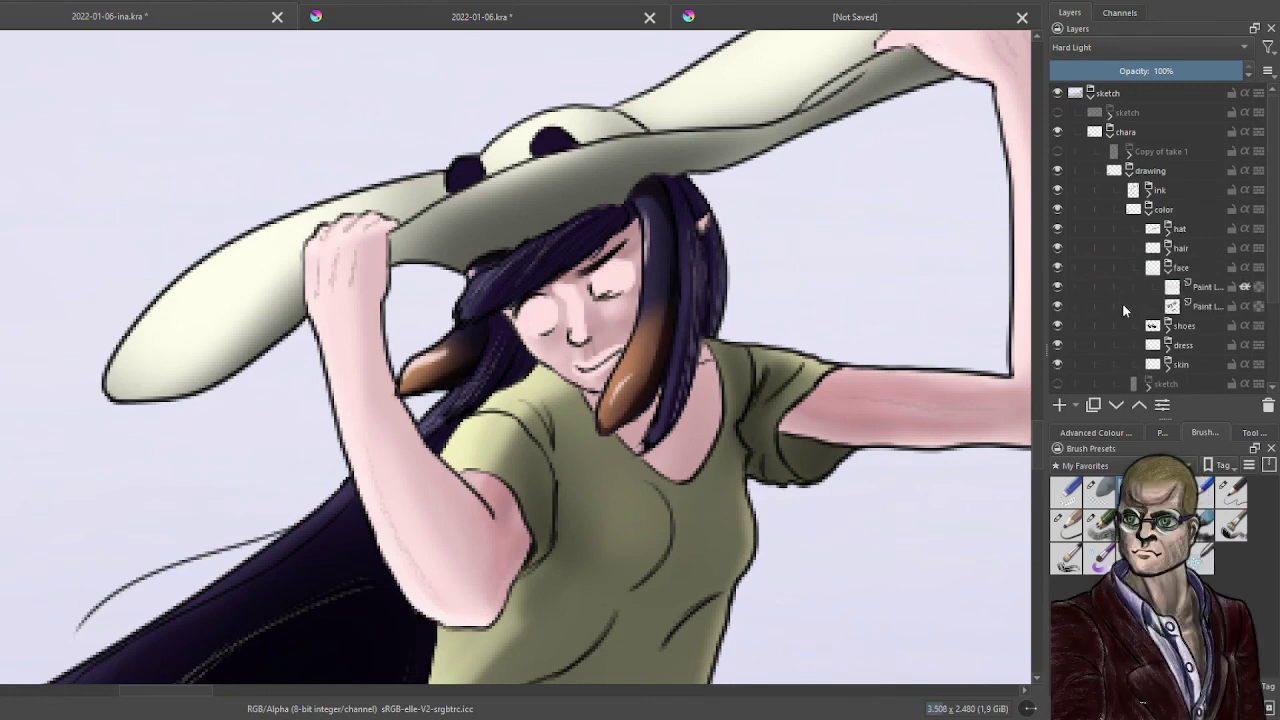
pyautogui.click(1202, 307)
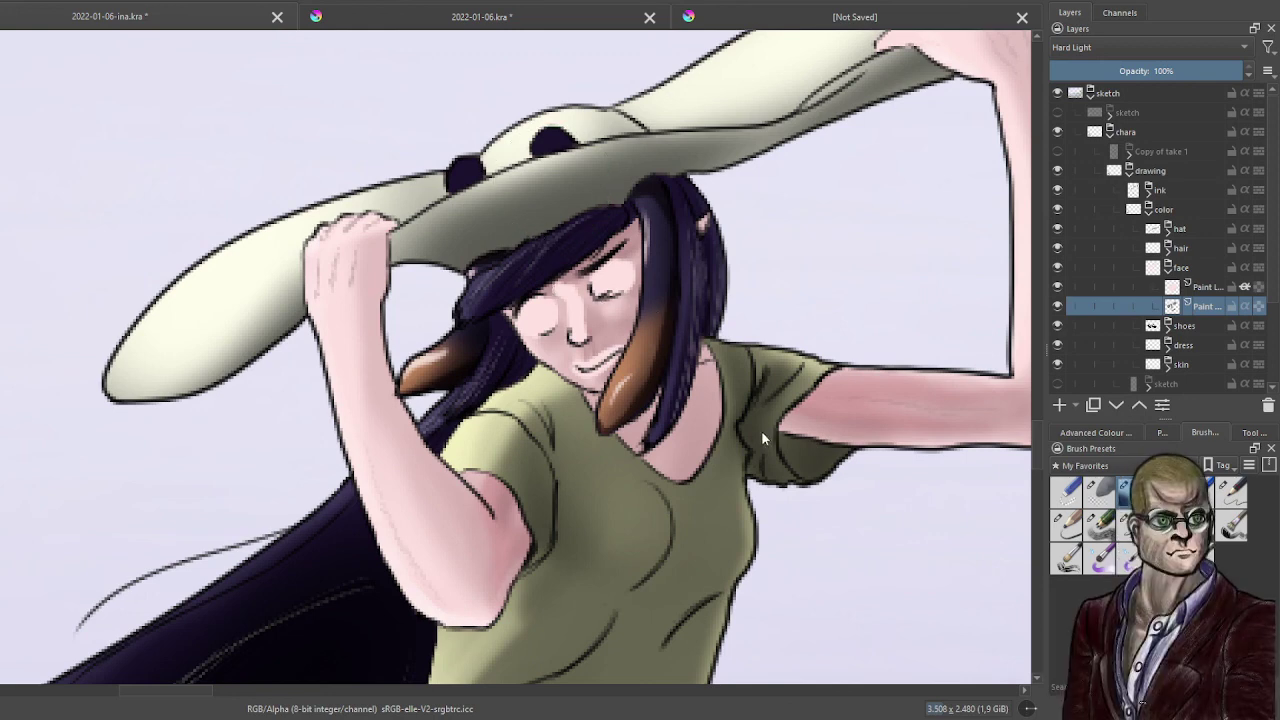
# - Compare the face with its upper paint layer hidden and shown, and merge that layer with the one below
pyautogui.click(1059, 287)
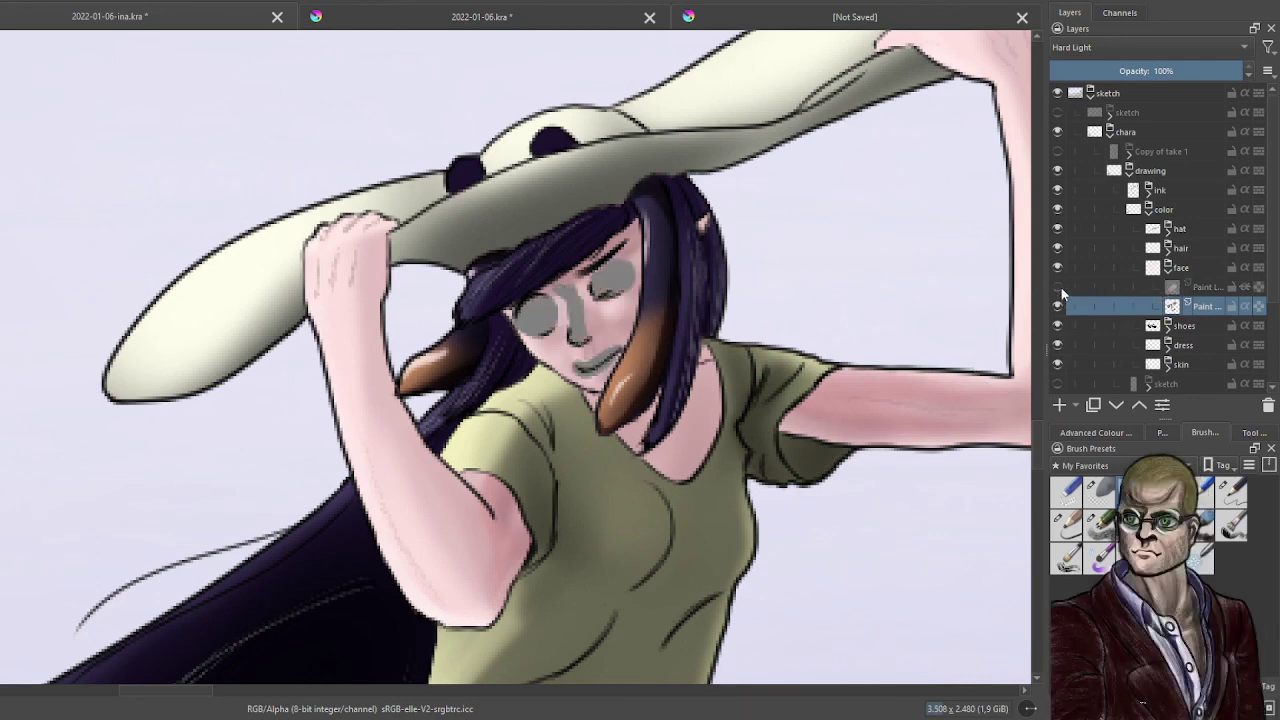
pyautogui.click(1059, 287)
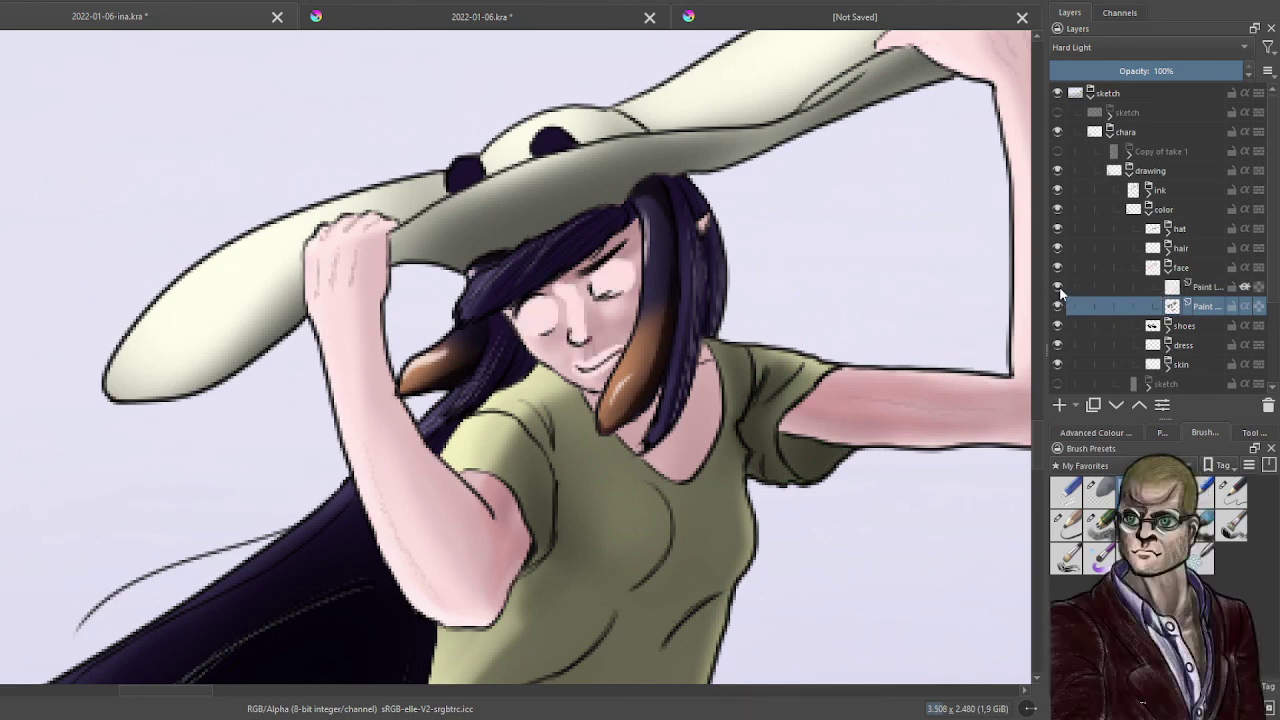
pyautogui.click(1059, 287)
pyautogui.click(1207, 290)
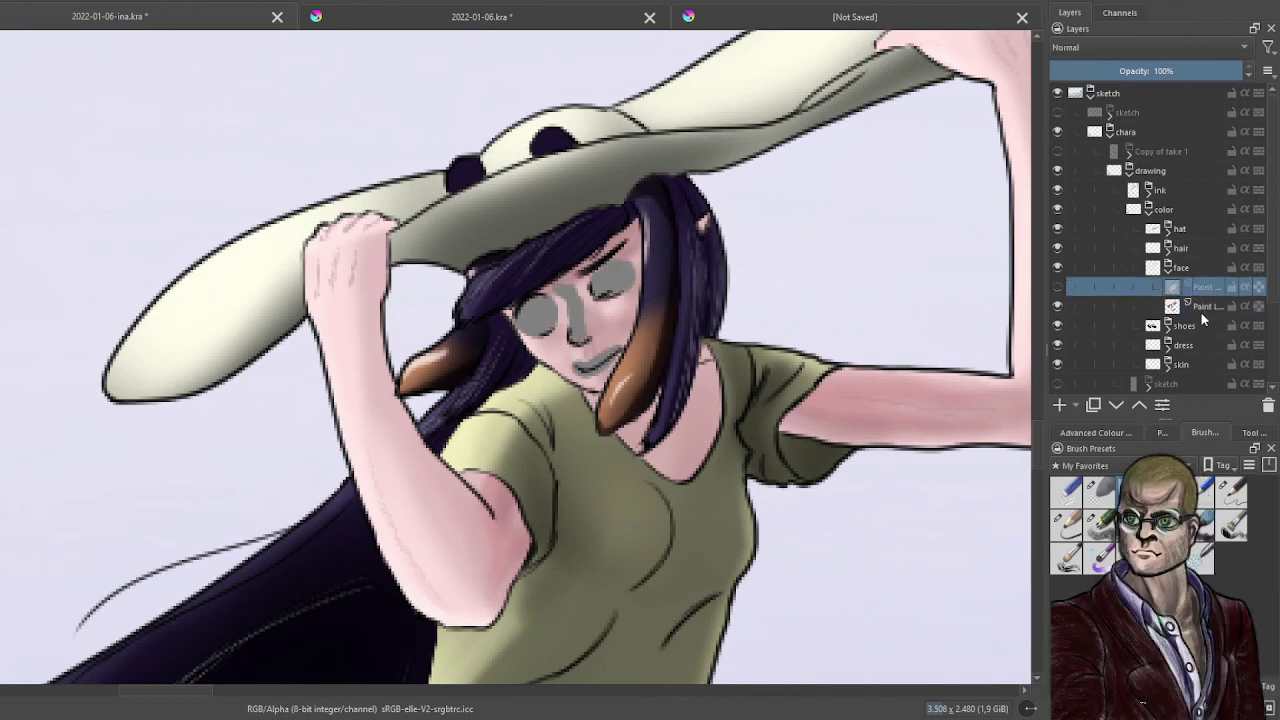
pyautogui.scroll(1, 766, 329)
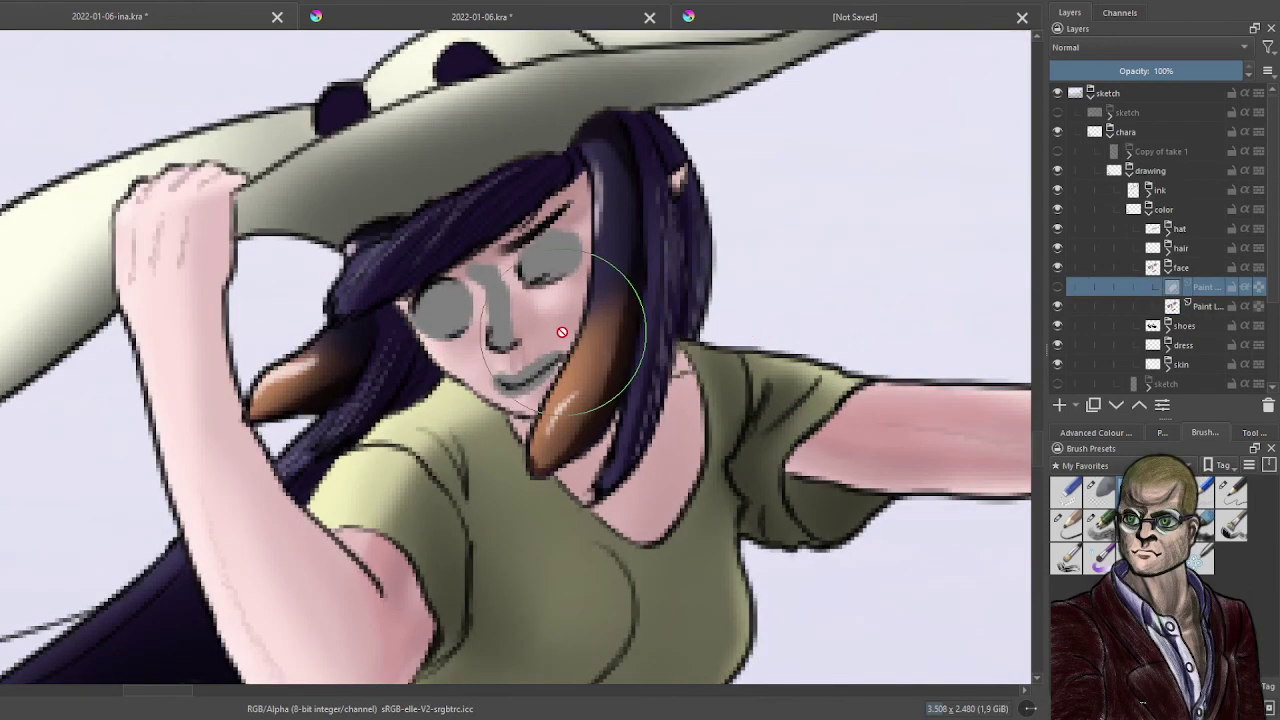
pyautogui.click(1057, 289)
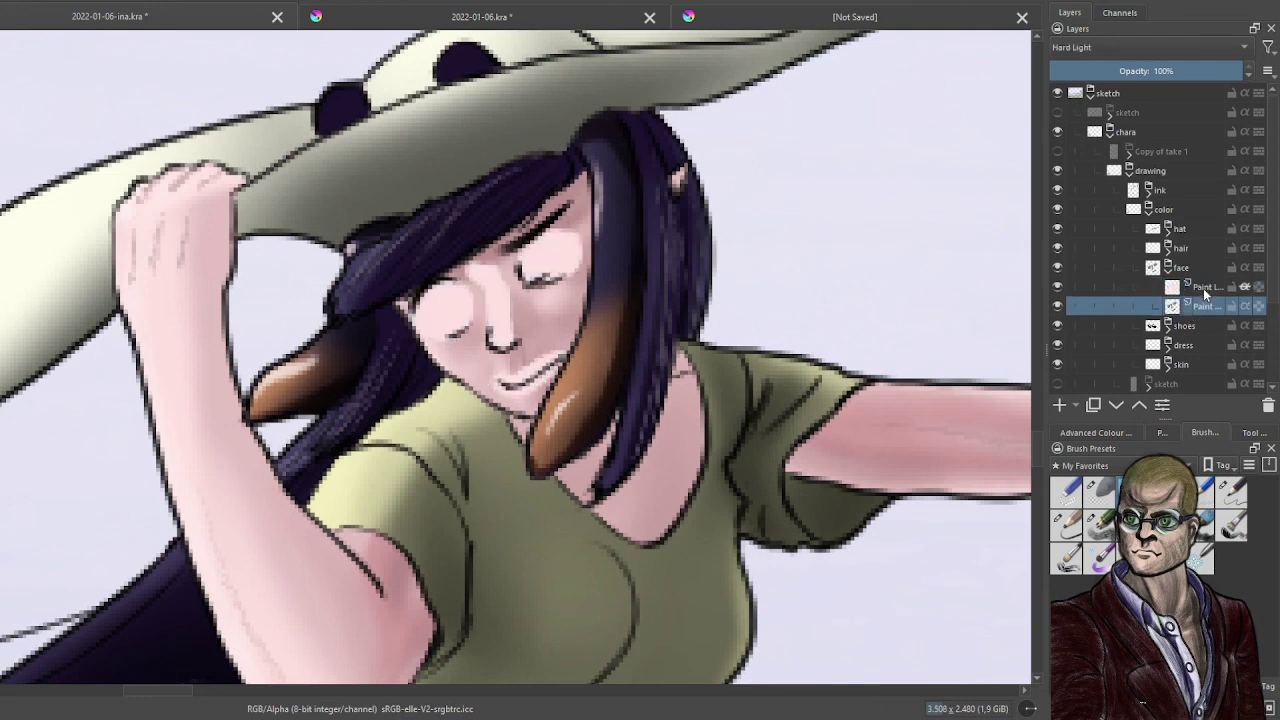
pyautogui.hotkey('ctrl', 'e')
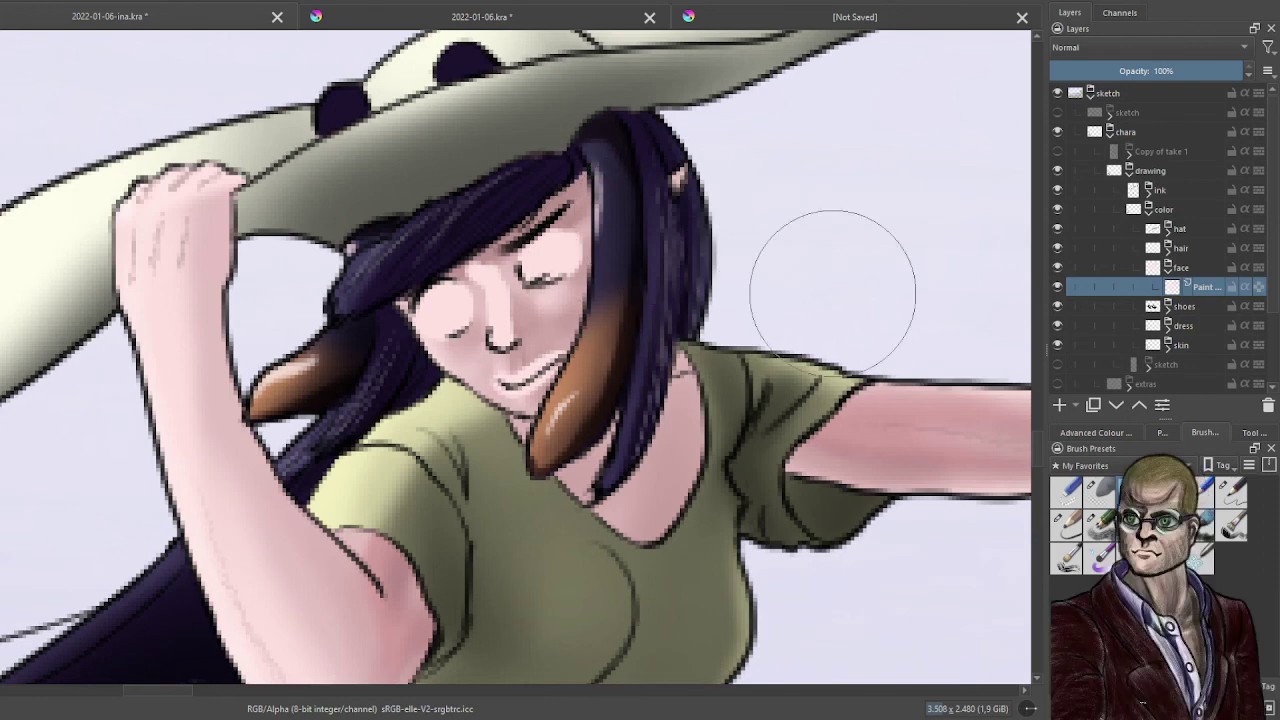
# - Hide the merged face layer and add a new paint layer above it in the face group
pyautogui.click(1061, 288)
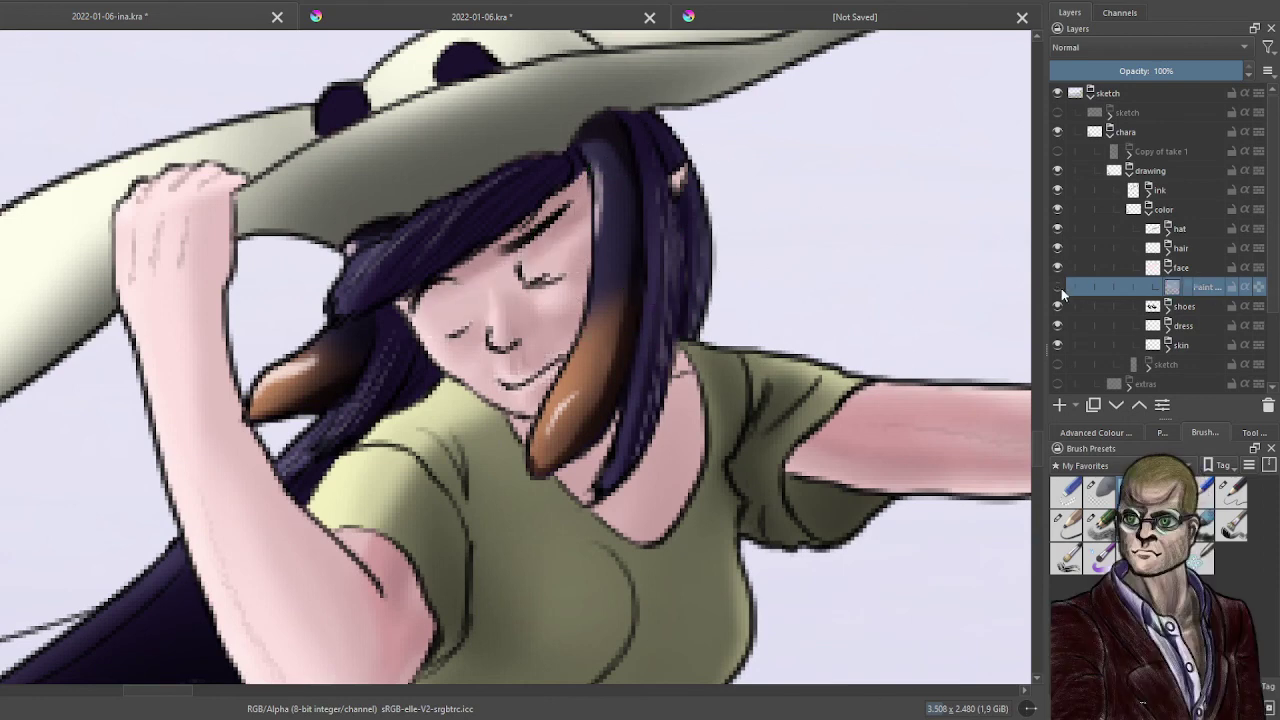
pyautogui.click(1057, 406)
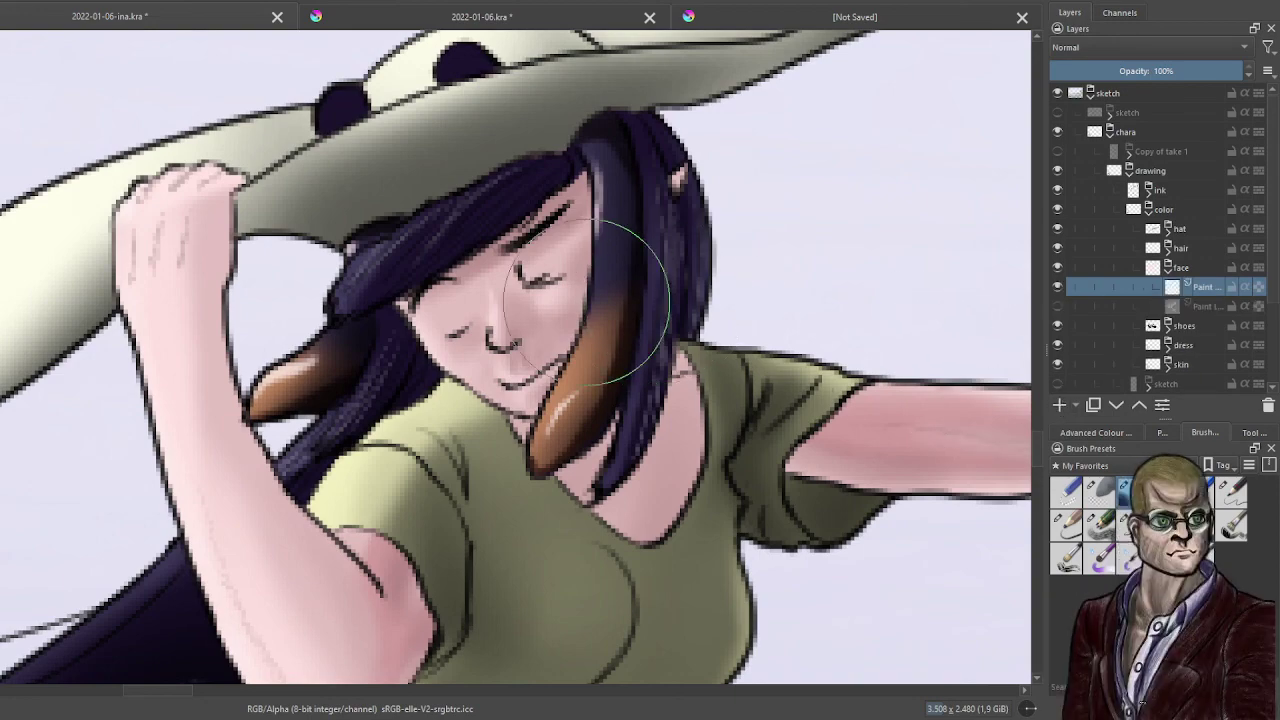
pyautogui.moveTo(586, 302); pyautogui.dragTo(676, 306)
pyautogui.scroll(1, 686, 307)
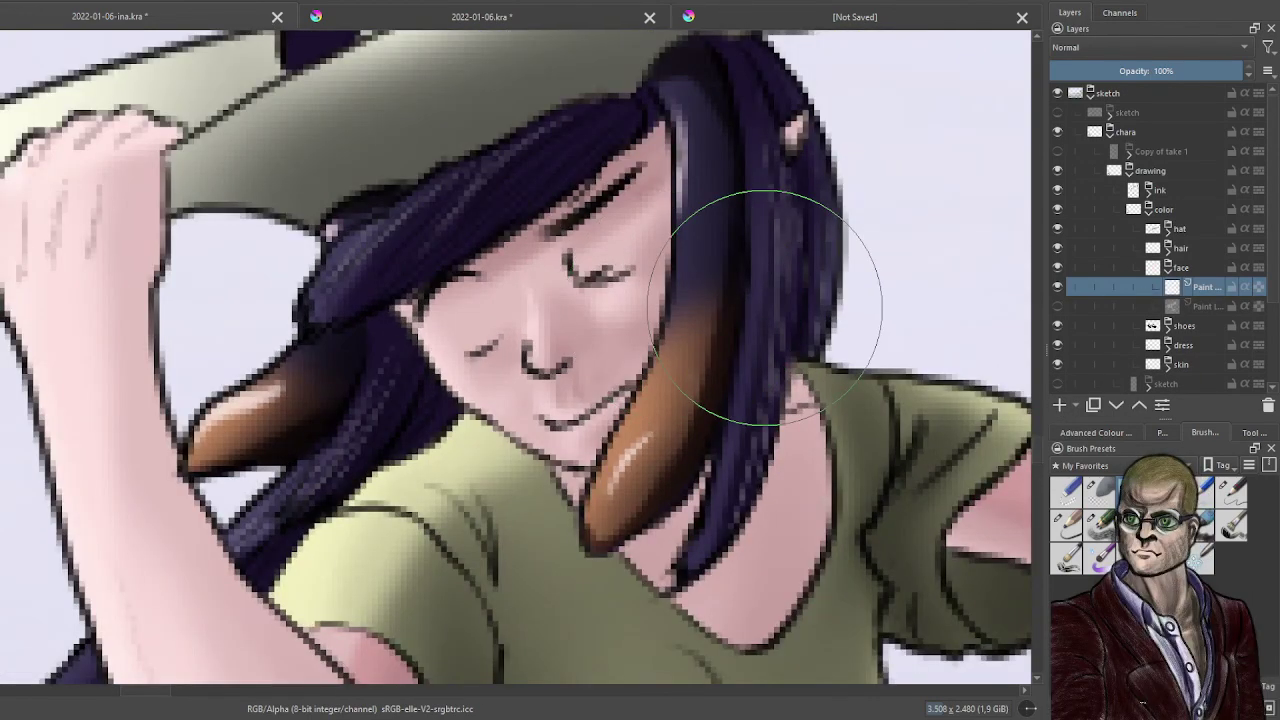
# - Examine the face and glasses of the girl in the reference picture up close
pyautogui.scroll(-5, 765, 300)
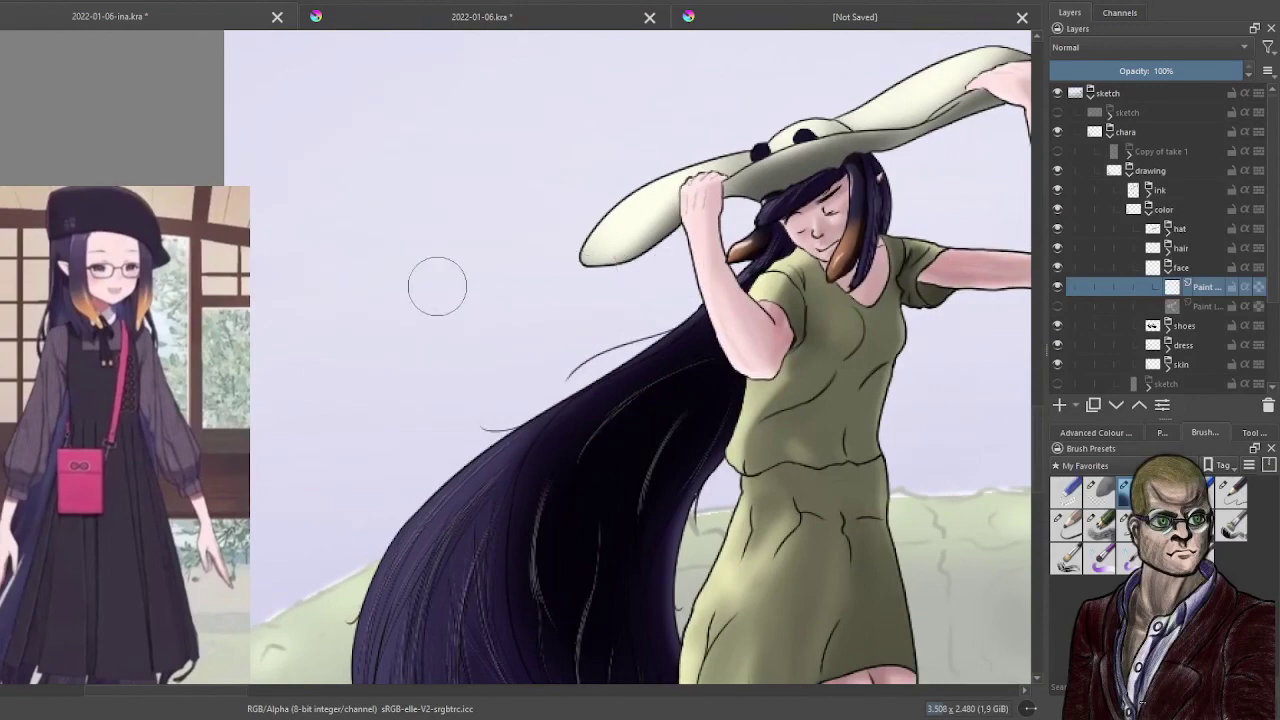
pyautogui.moveTo(437, 286); pyautogui.dragTo(616, 289)
pyautogui.scroll(3, 305, 244)
pyautogui.scroll(1, 225, 280)
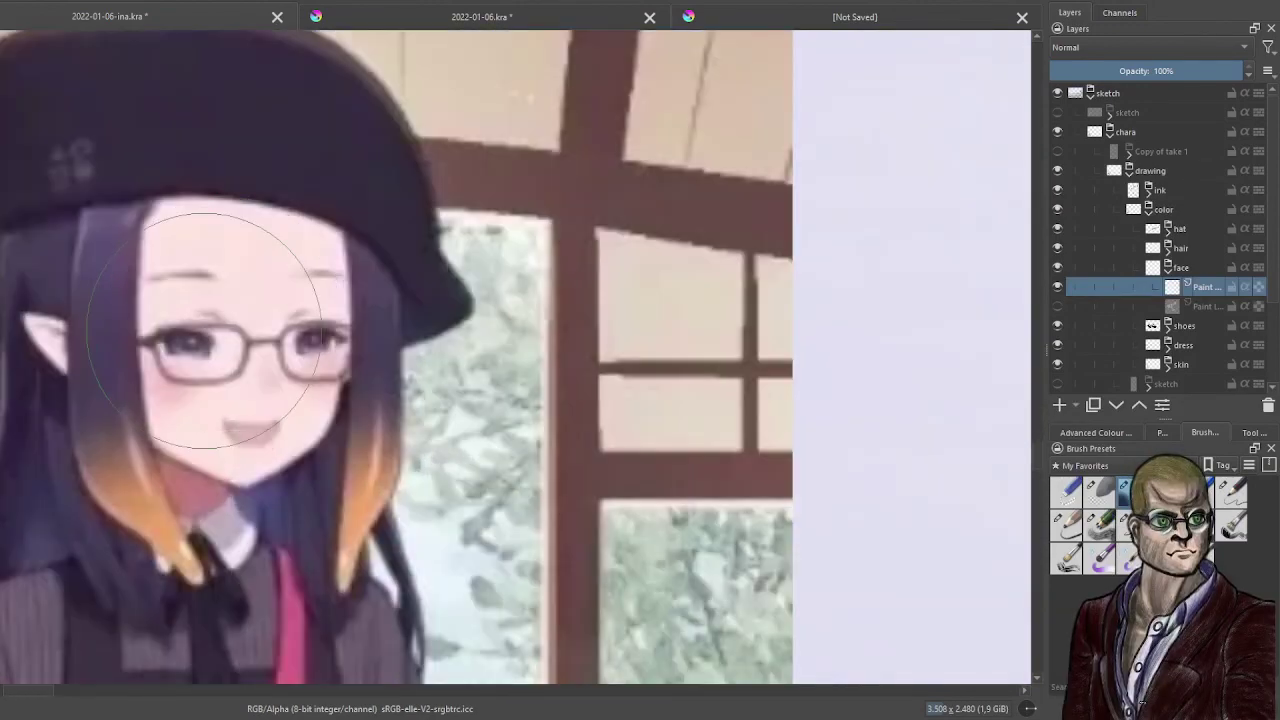
pyautogui.scroll(2, 205, 330)
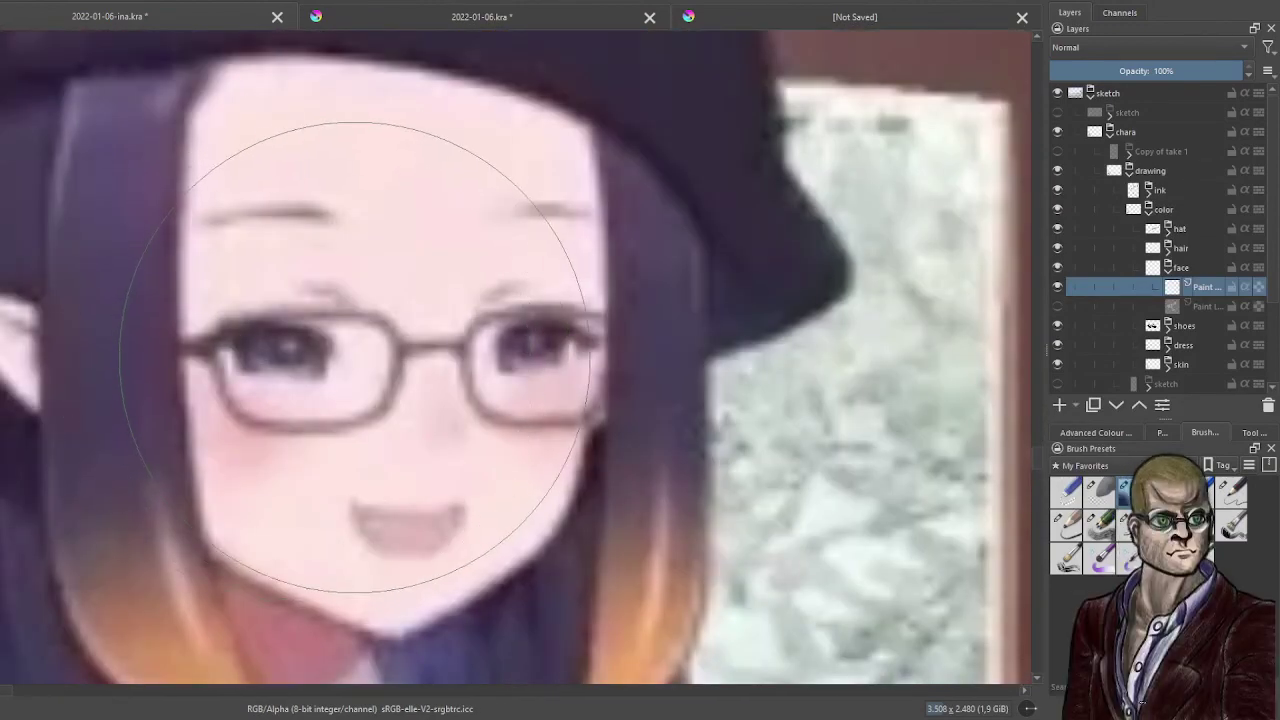
pyautogui.scroll(-2, 360, 370)
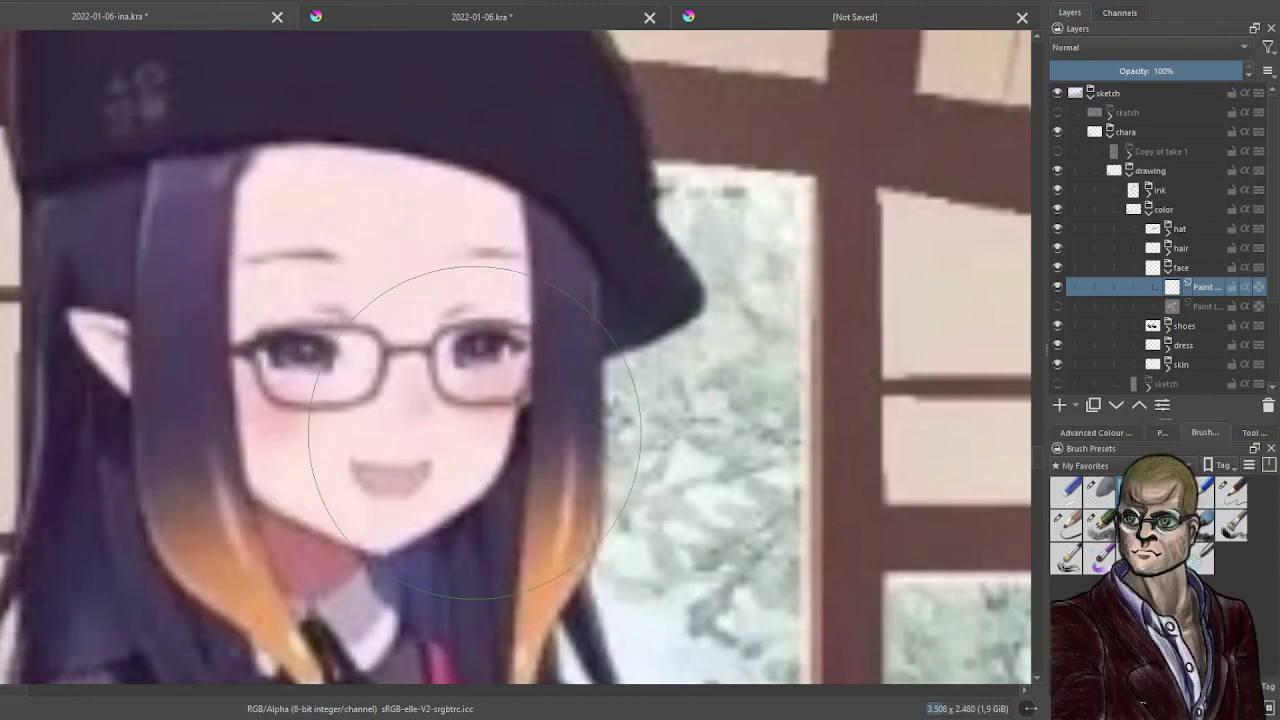
pyautogui.scroll(-8, 475, 432)
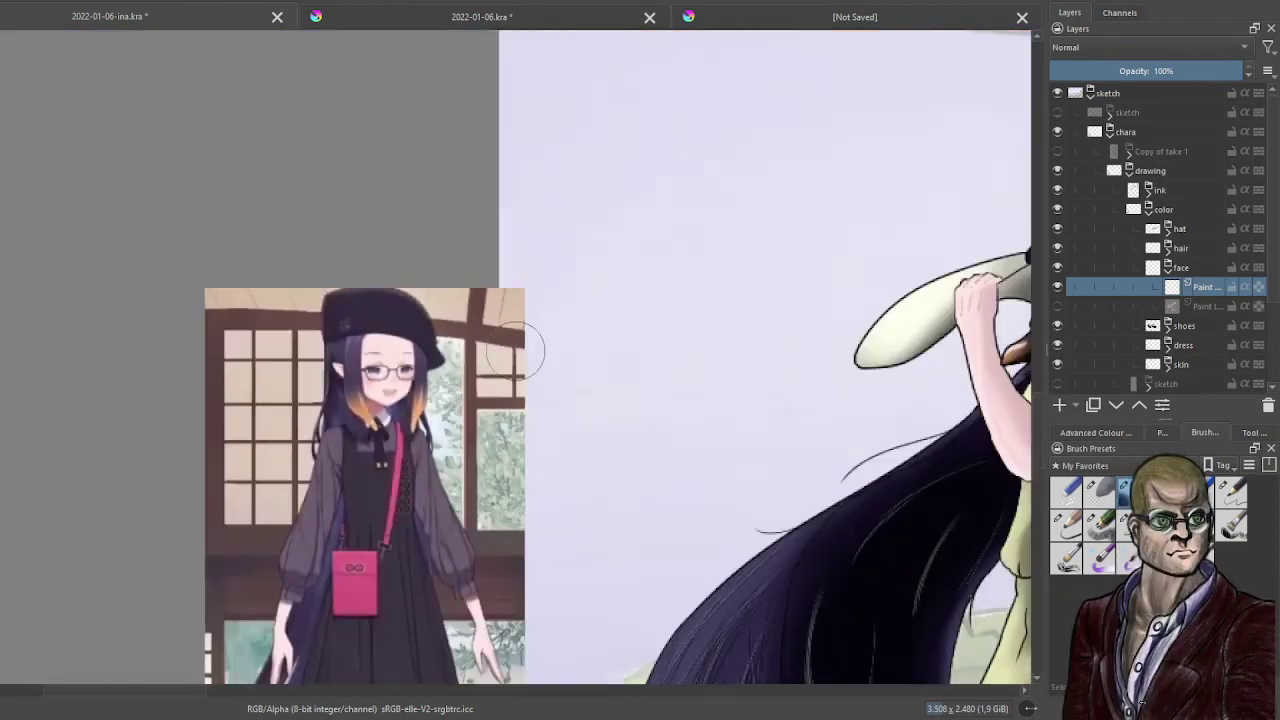
# - Make the merged face layer visible and try moving it to the top of the skin group
pyautogui.moveTo(662, 343); pyautogui.dragTo(609, 353)
pyautogui.scroll(4, 615, 355)
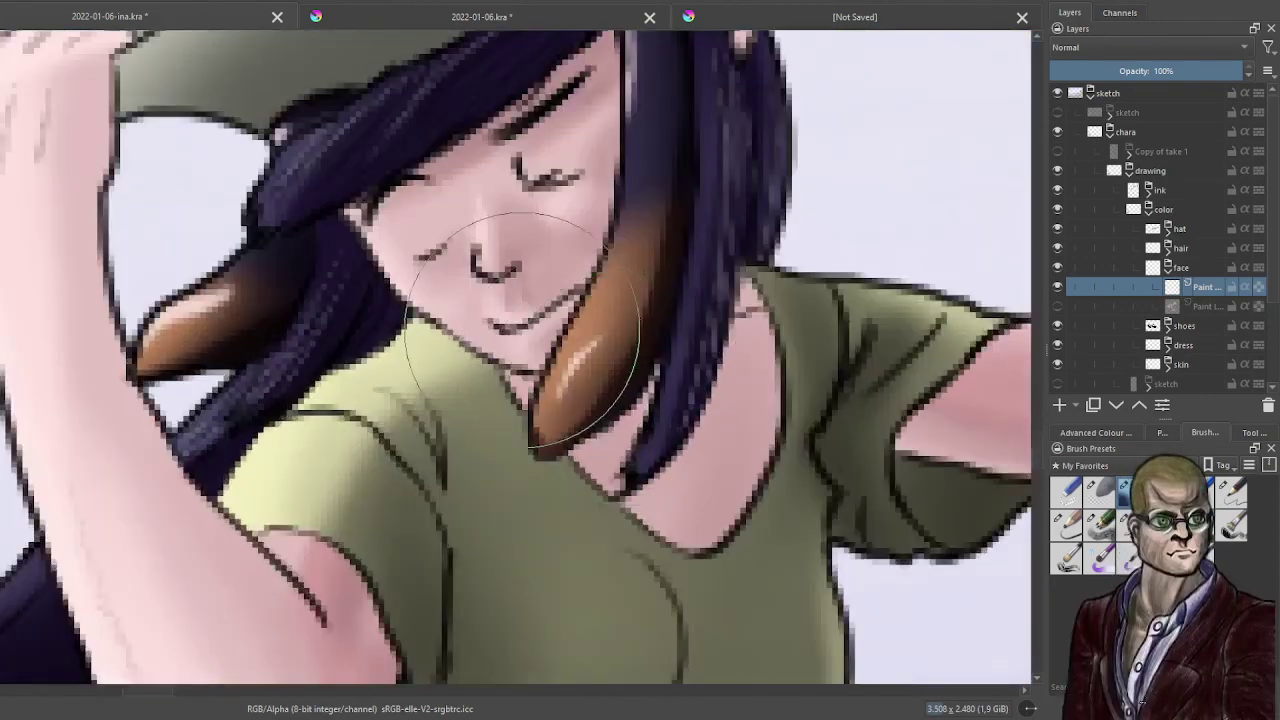
pyautogui.scroll(2, 522, 331)
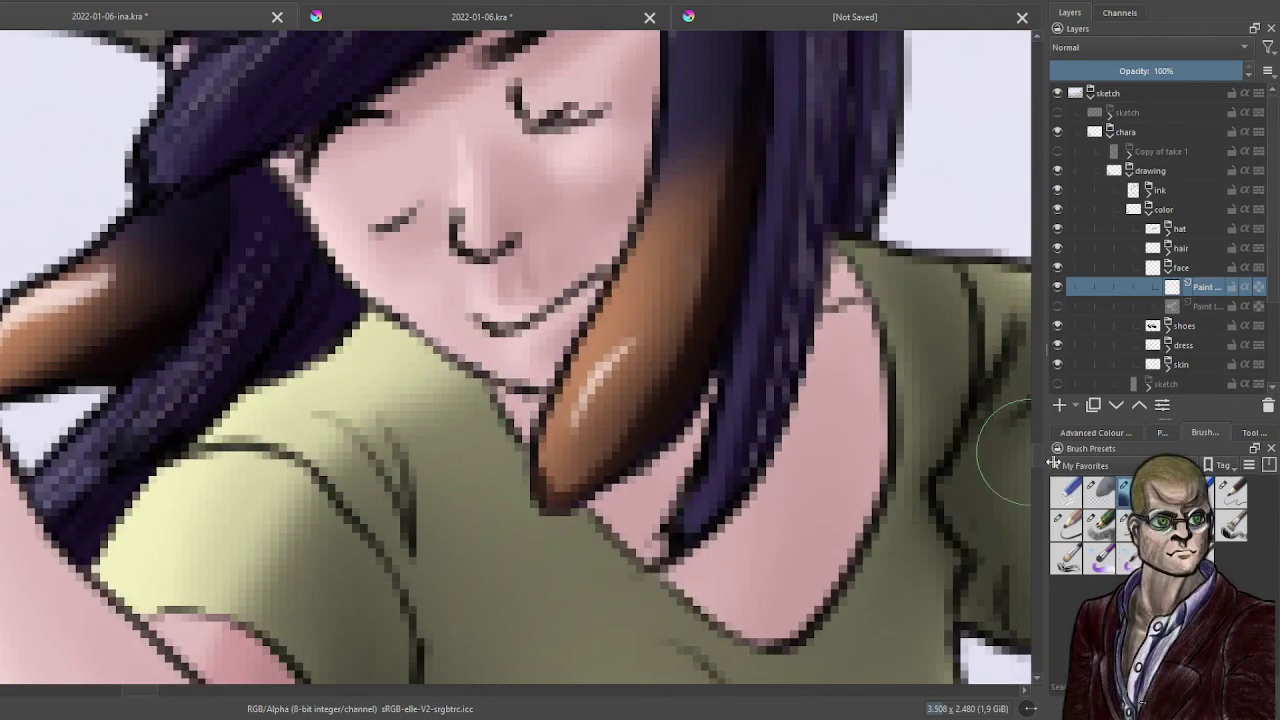
pyautogui.click(1100, 434)
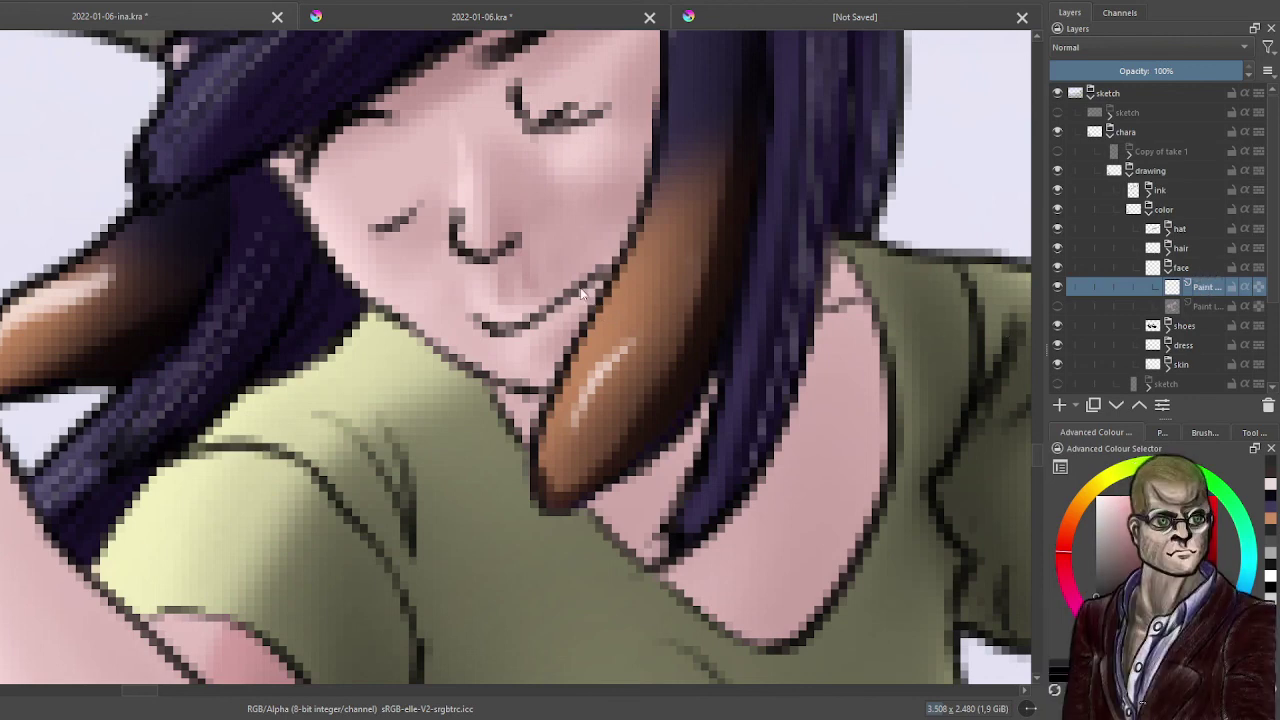
pyautogui.hotkey('alt', 'shift', 'h')
pyautogui.hotkey('alt', 'shift', 'n')
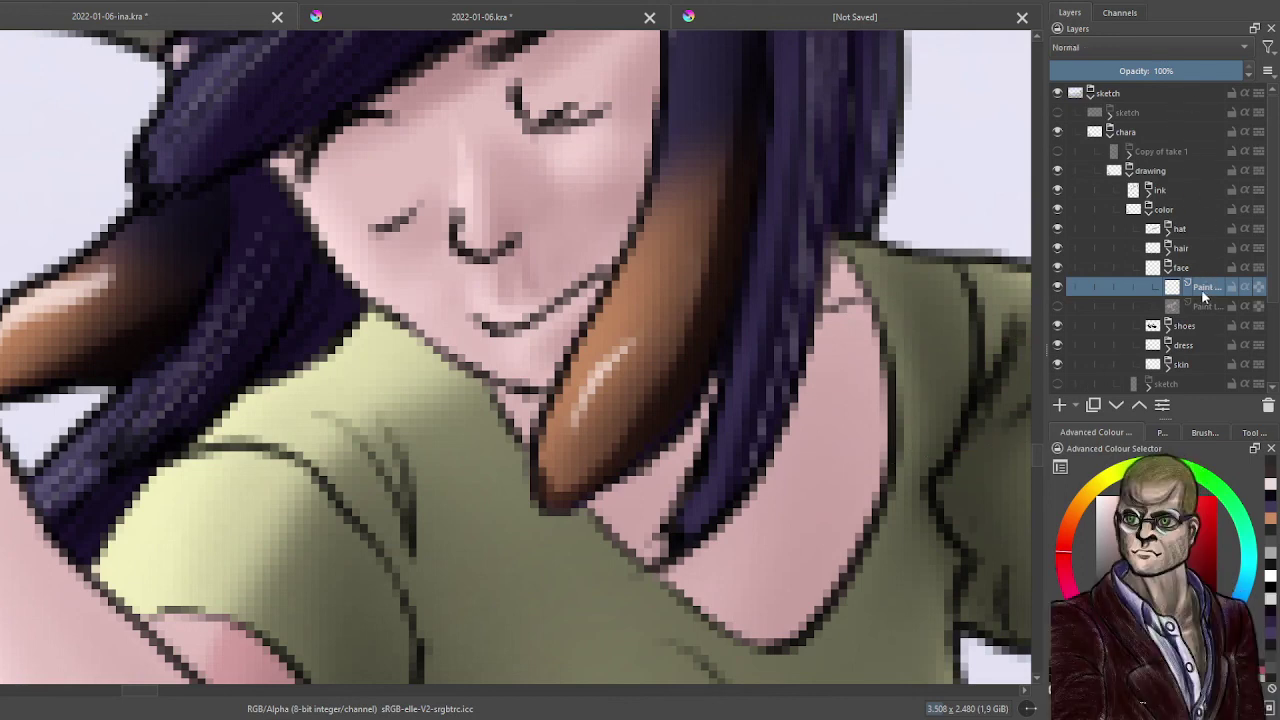
pyautogui.scroll(-1, 1201, 319)
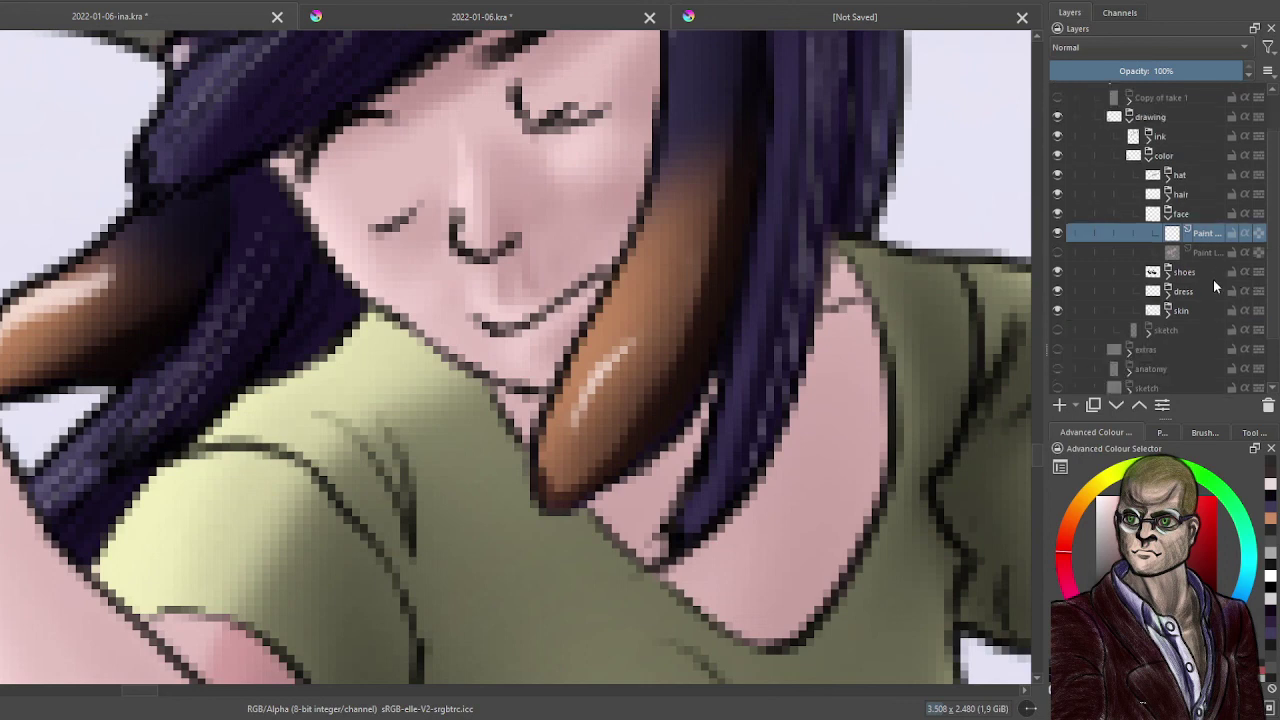
pyautogui.click(1057, 252)
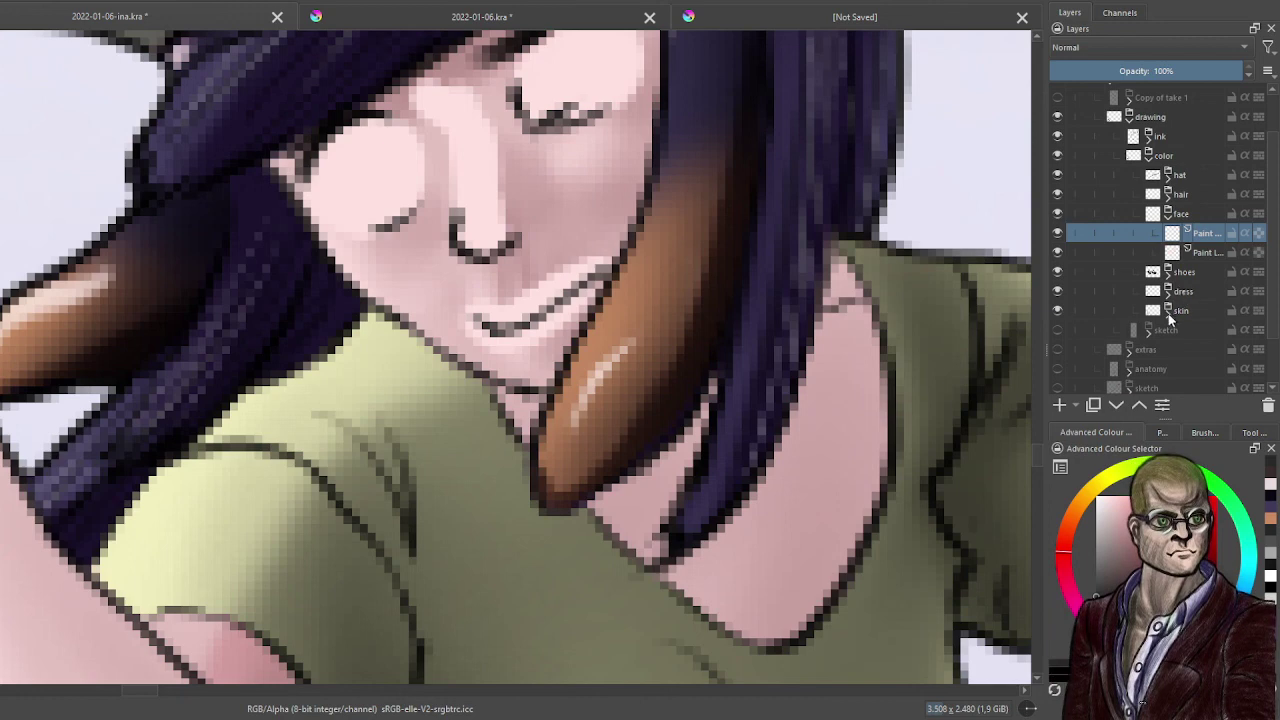
pyautogui.moveTo(1206, 252); pyautogui.dragTo(1217, 327)
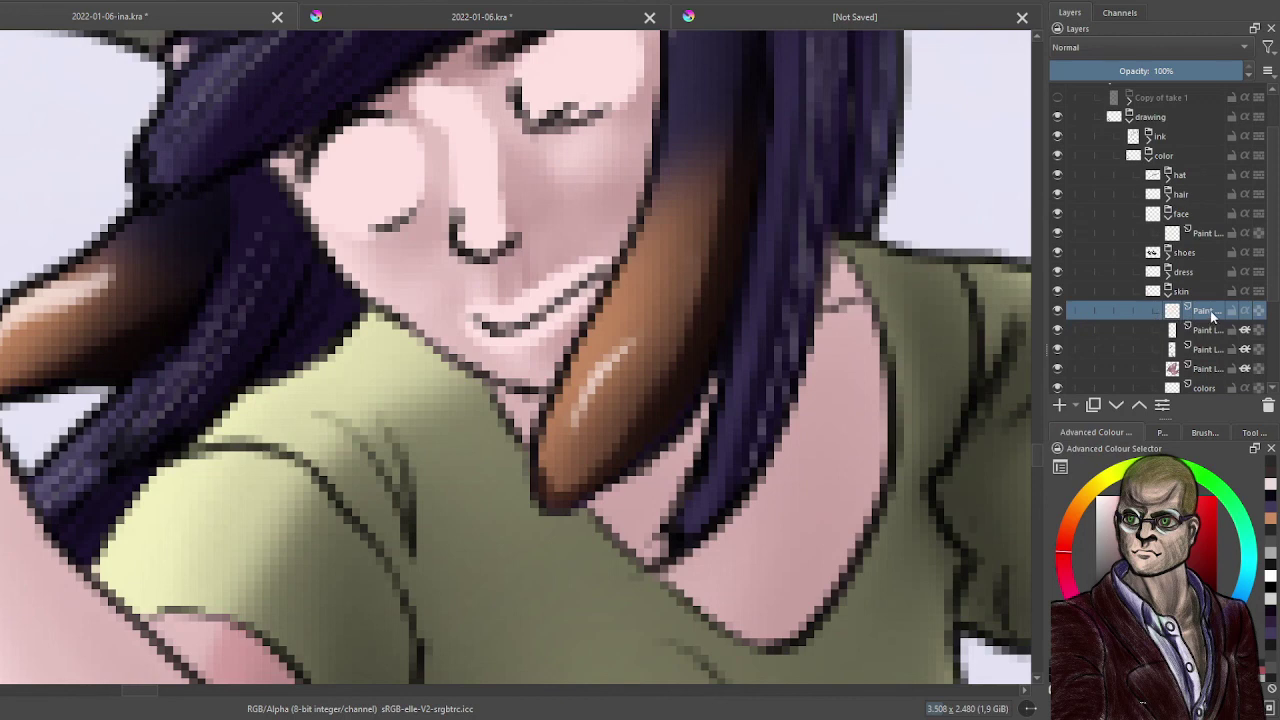
# - Undo the move into the skin group and the merge of the two face layers
pyautogui.hotkey('ctrl', 'z')
pyautogui.hotkey('ctrl', 'z')
pyautogui.hotkey('ctrl', 'z')
pyautogui.hotkey('ctrl', 'z')
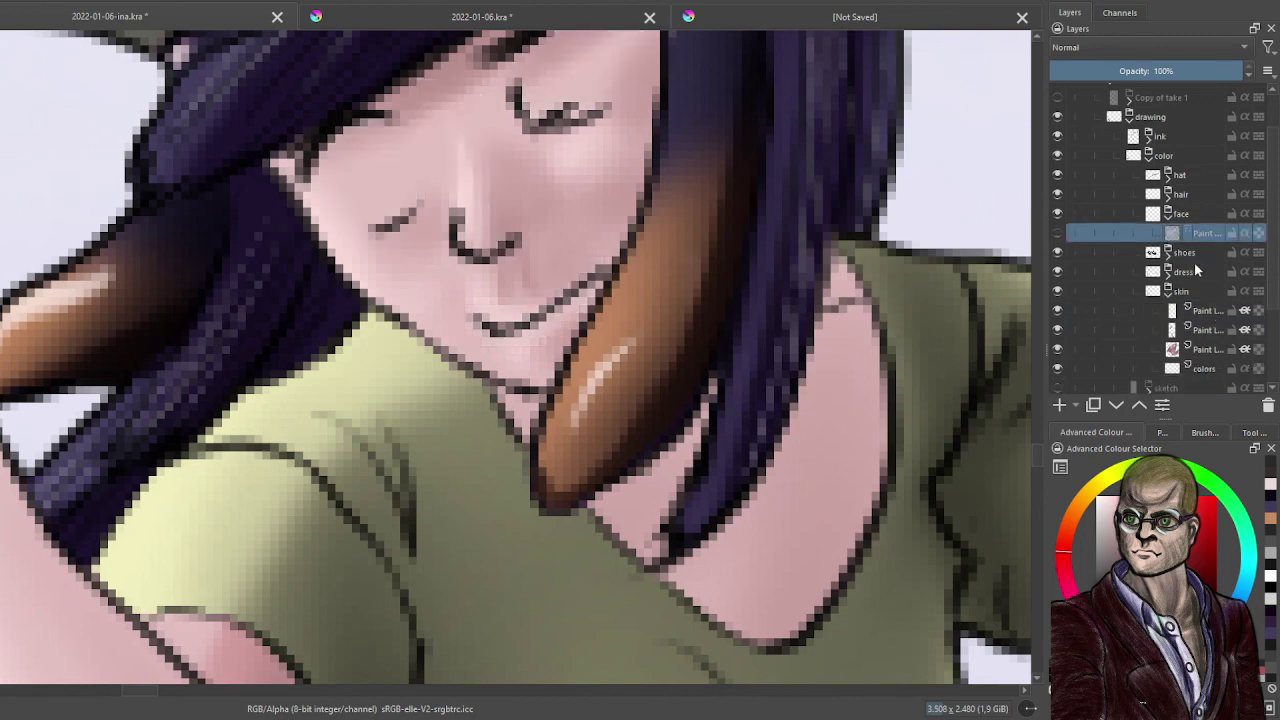
pyautogui.hotkey('ctrl', 'shift', 'z')
# - Hide the upper face layer and move the Hard Light layer below it to the top of the skin group
pyautogui.click(1196, 259)
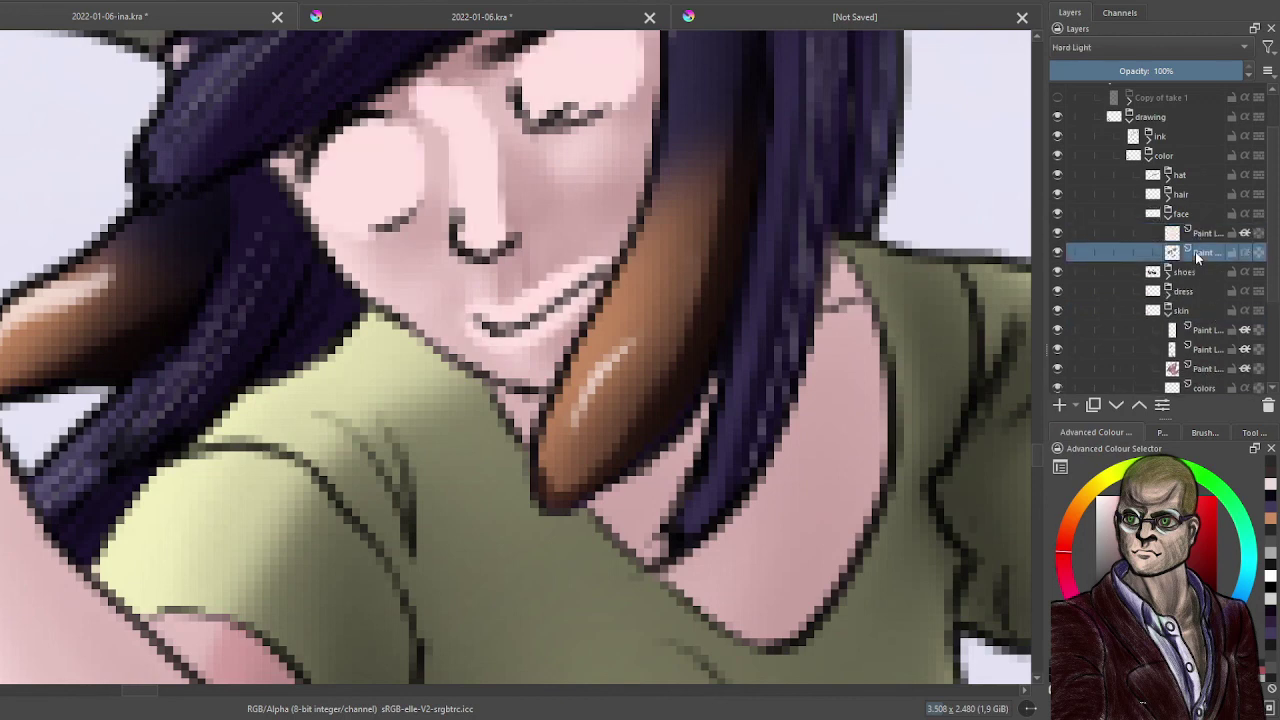
pyautogui.click(1058, 232)
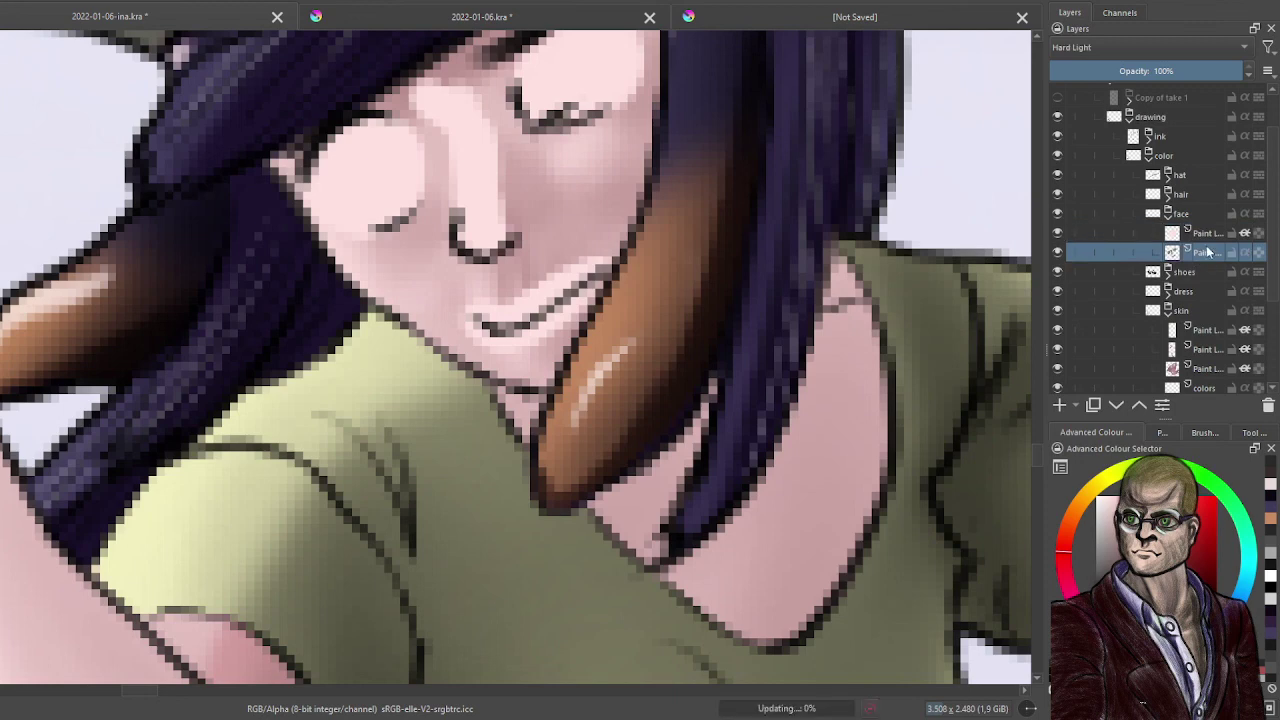
pyautogui.moveTo(1204, 258)
pyautogui.mouseDown()
pyautogui.moveTo(1215, 340)
pyautogui.moveTo(1228, 330)
pyautogui.mouseUp()
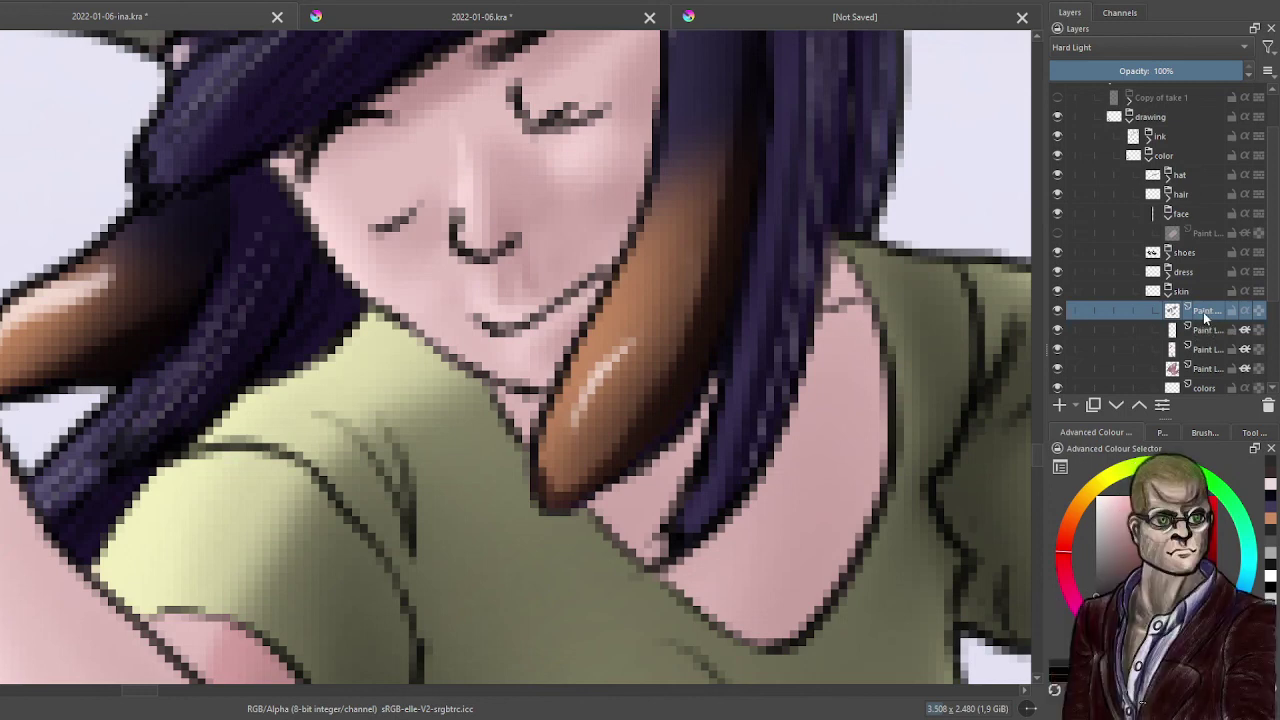
# - Add a paint layer with inherited alpha at the top of the skin group and try a stroke across the cheek
pyautogui.click(1063, 405)
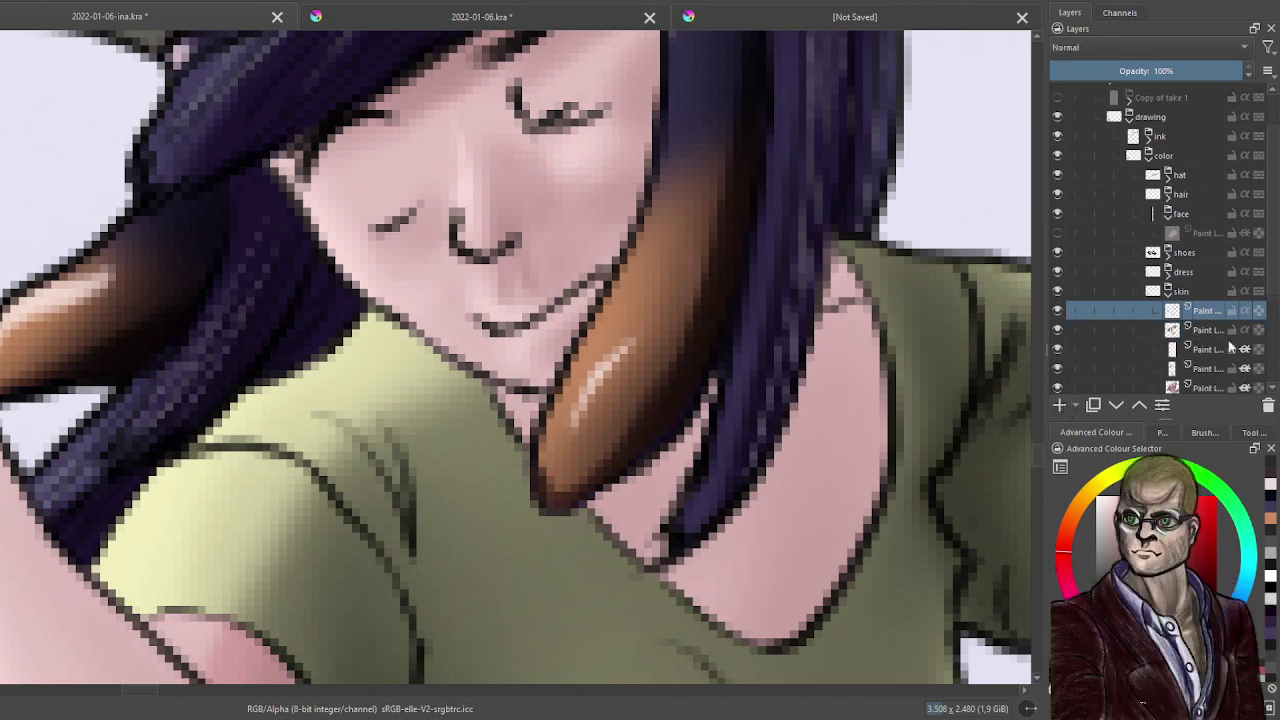
pyautogui.click(1245, 312)
pyautogui.click(1204, 433)
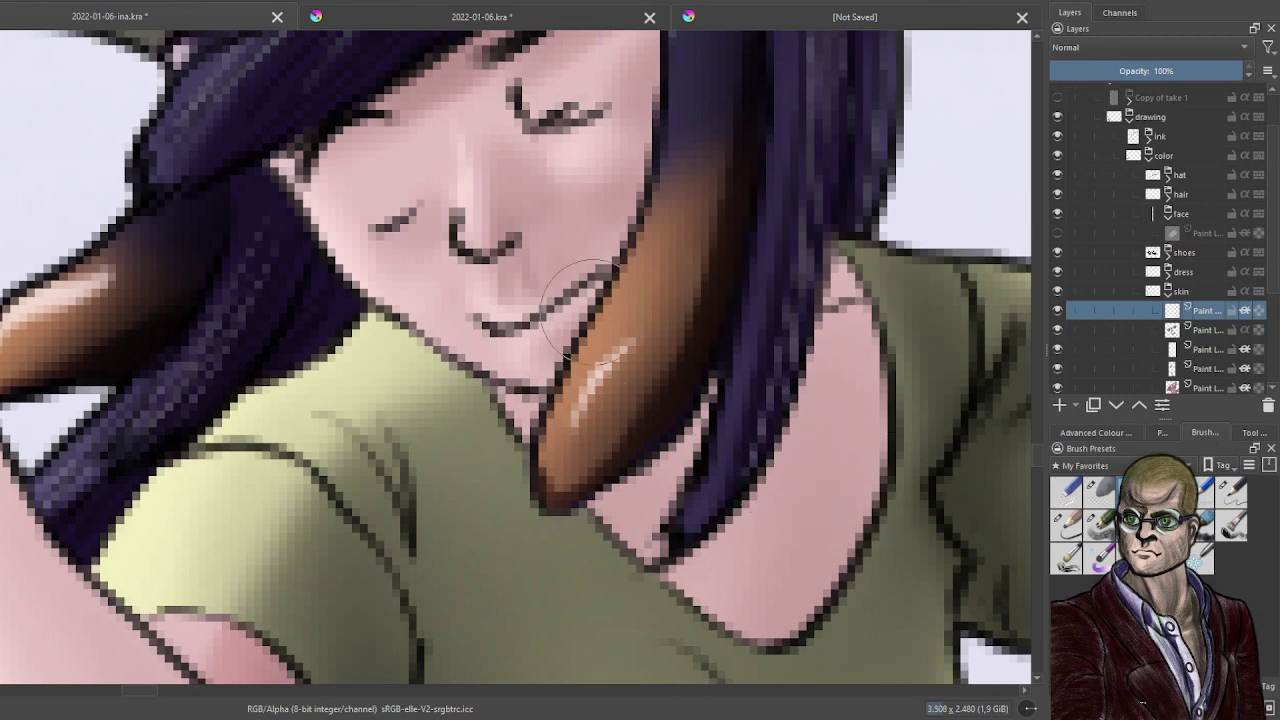
pyautogui.click(1121, 433)
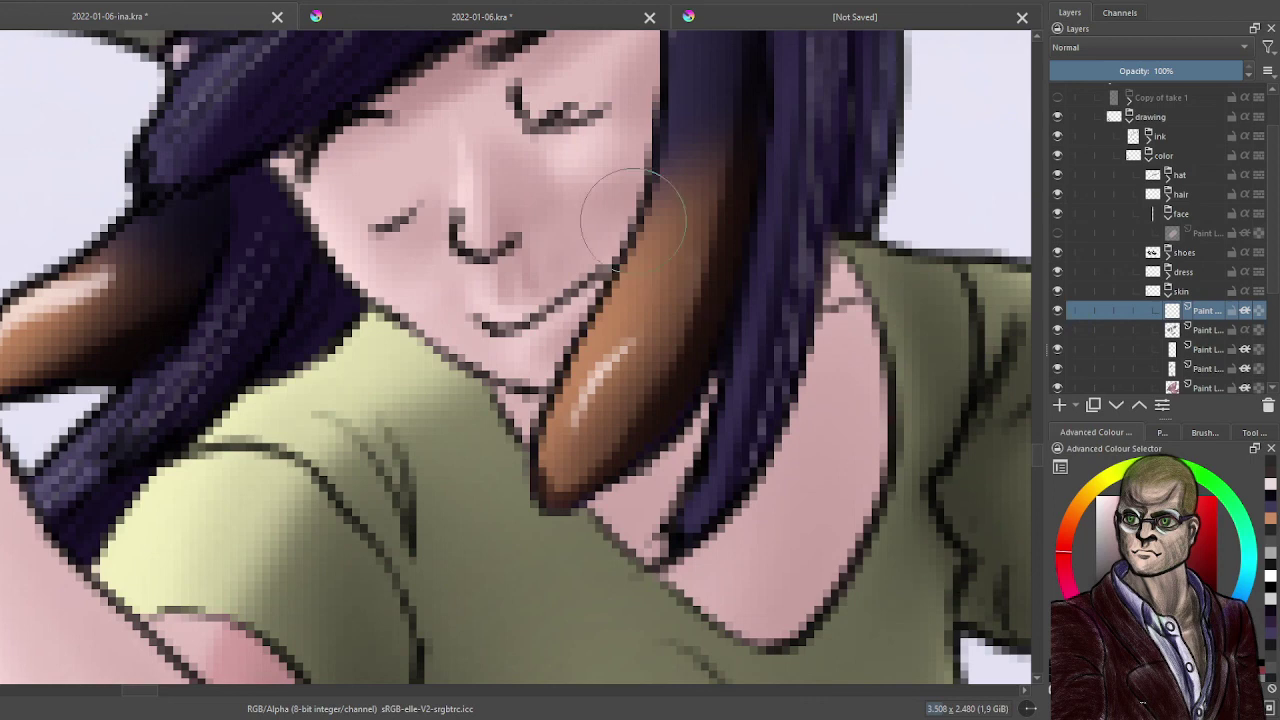
pyautogui.moveTo(609, 206)
pyautogui.mouseDown()
pyautogui.moveTo(489, 385)
pyautogui.moveTo(617, 138)
pyautogui.moveTo(359, 258)
pyautogui.moveTo(530, 360)
pyautogui.mouseUp()
pyautogui.hotkey('ctrl', 'z')
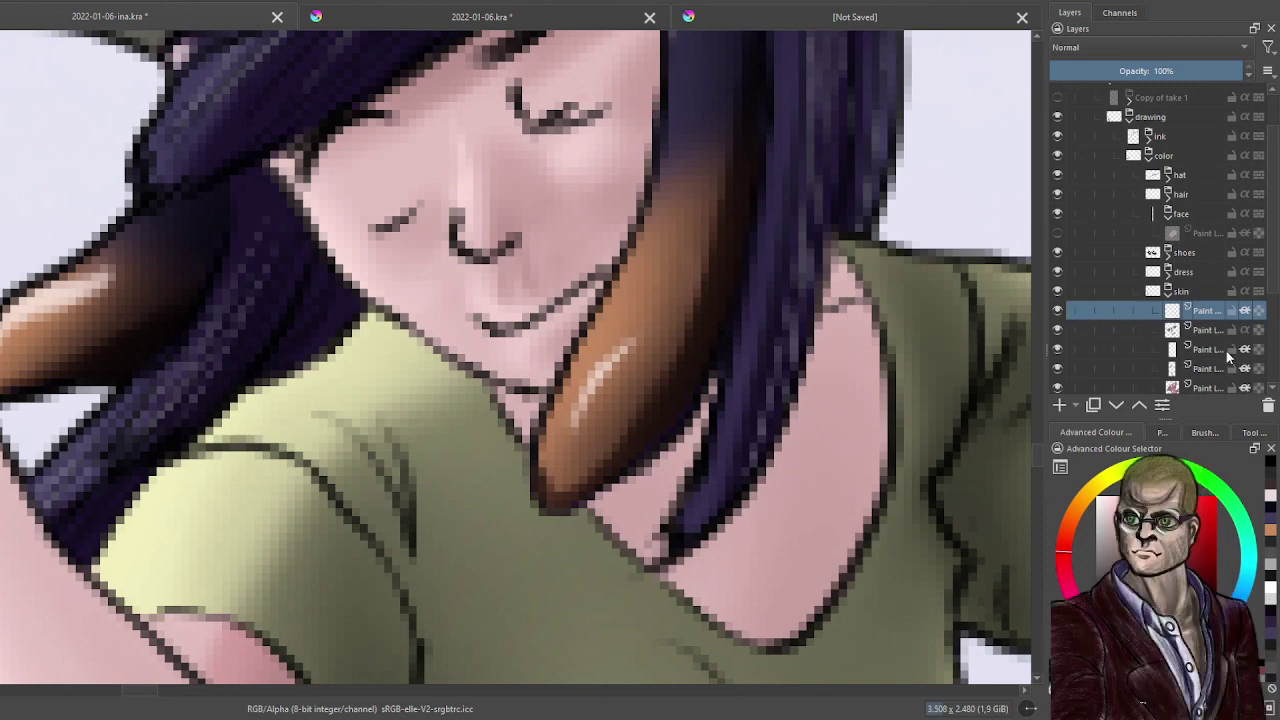
# - Return the Hard Light layer to the face group, hide it, and add a new paint layer at the group's top
pyautogui.moveTo(1151, 317); pyautogui.dragTo(1185, 256)
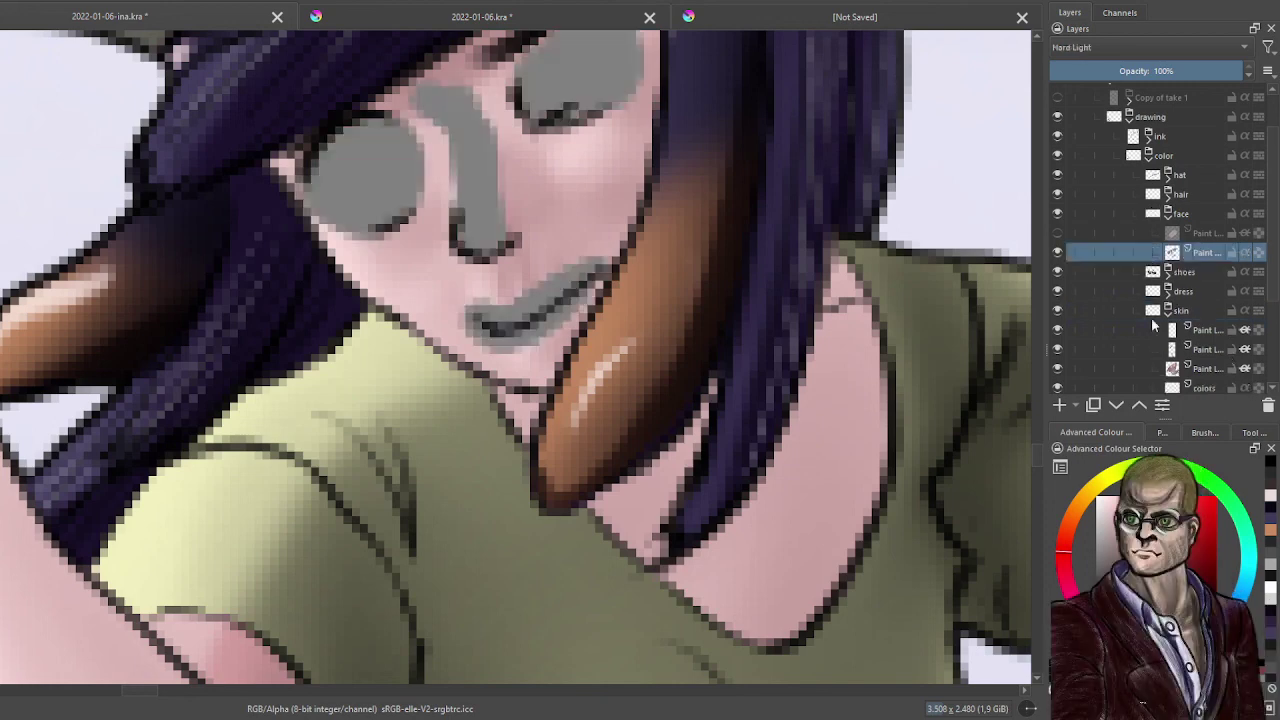
pyautogui.click(1058, 252)
pyautogui.click(1209, 233)
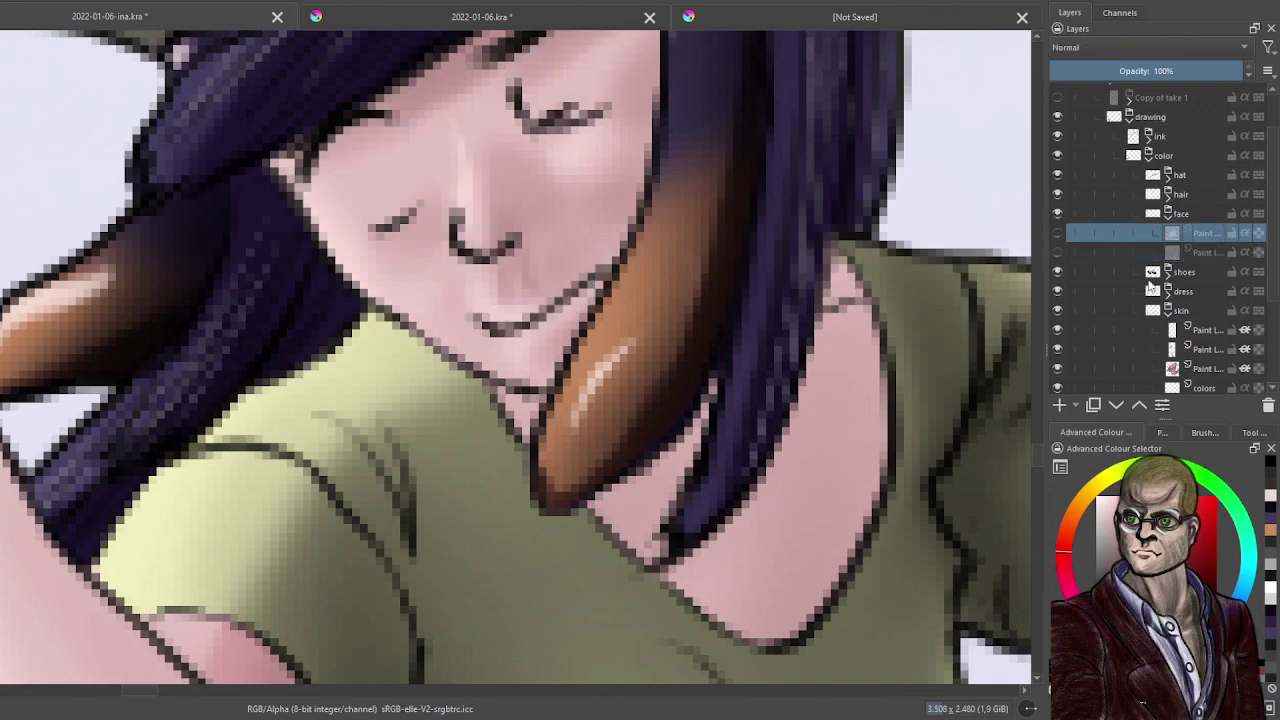
pyautogui.click(1058, 405)
# - Paint the lips in soft reddish tones along the mouth line on the new face layer
pyautogui.moveTo(788, 280); pyautogui.dragTo(871, 348)
pyautogui.moveTo(775, 322); pyautogui.dragTo(851, 389)
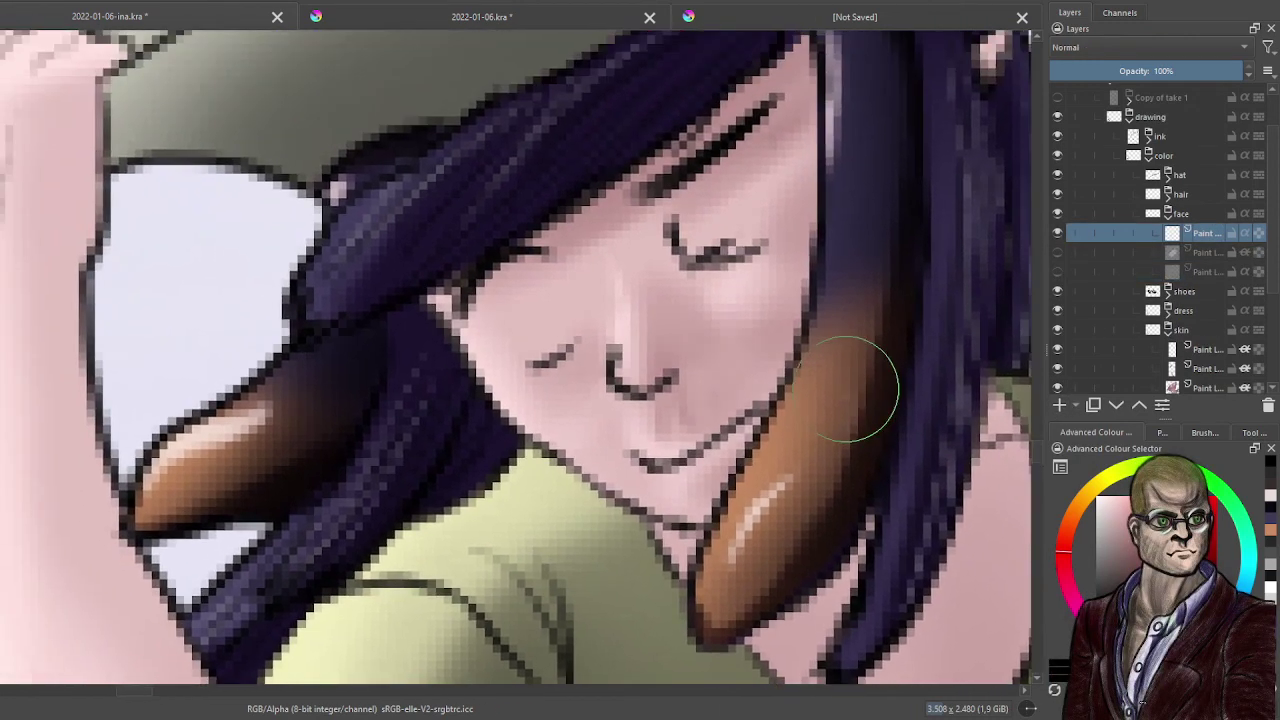
pyautogui.scroll(2, 840, 388)
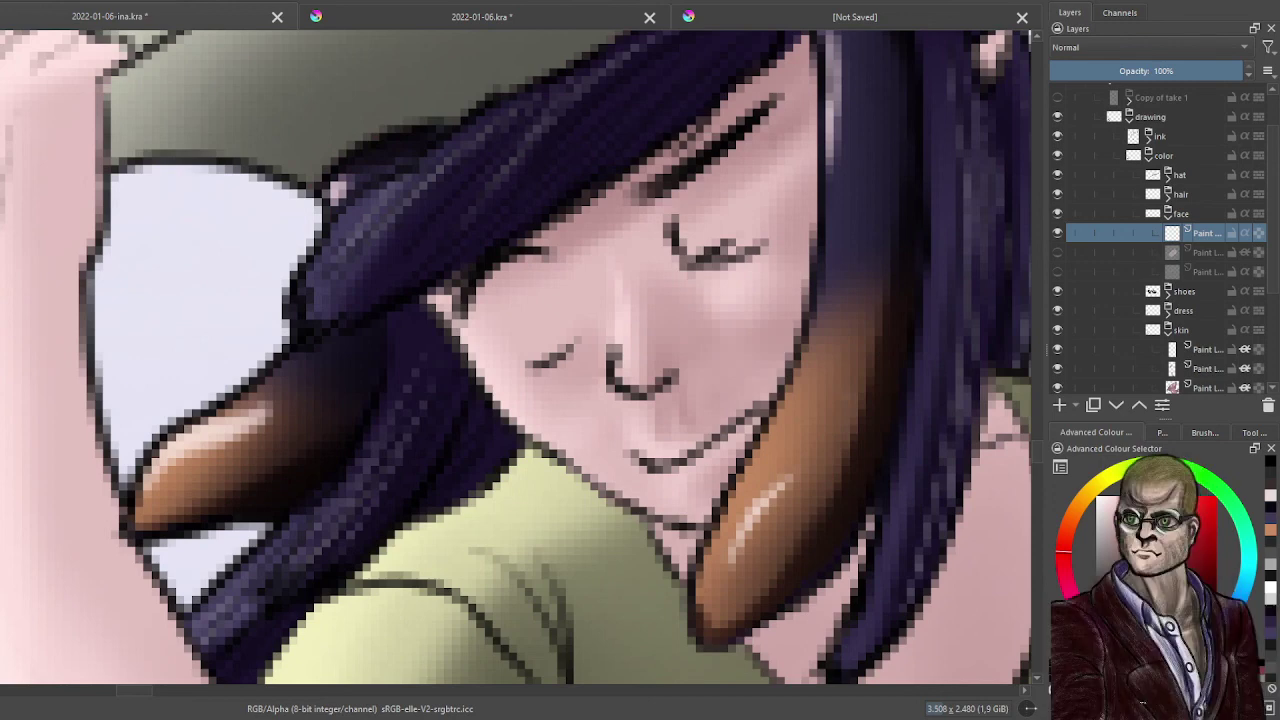
pyautogui.scroll(-2, 857, 380)
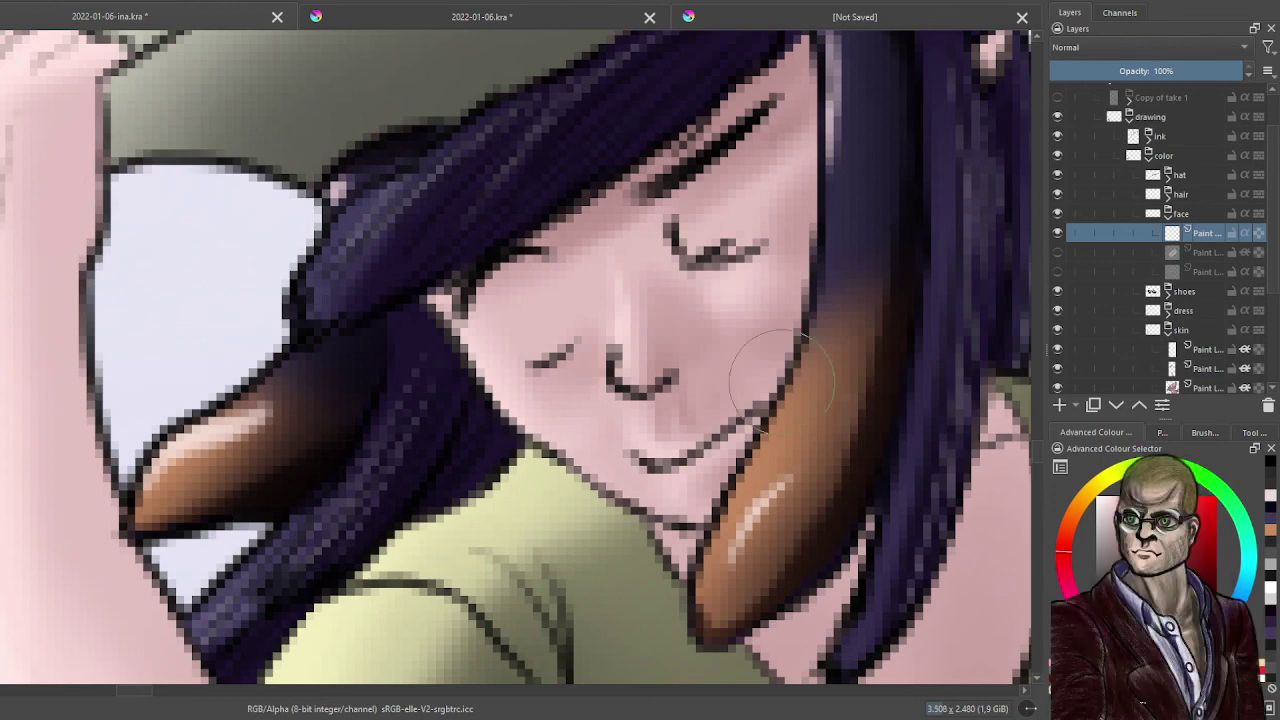
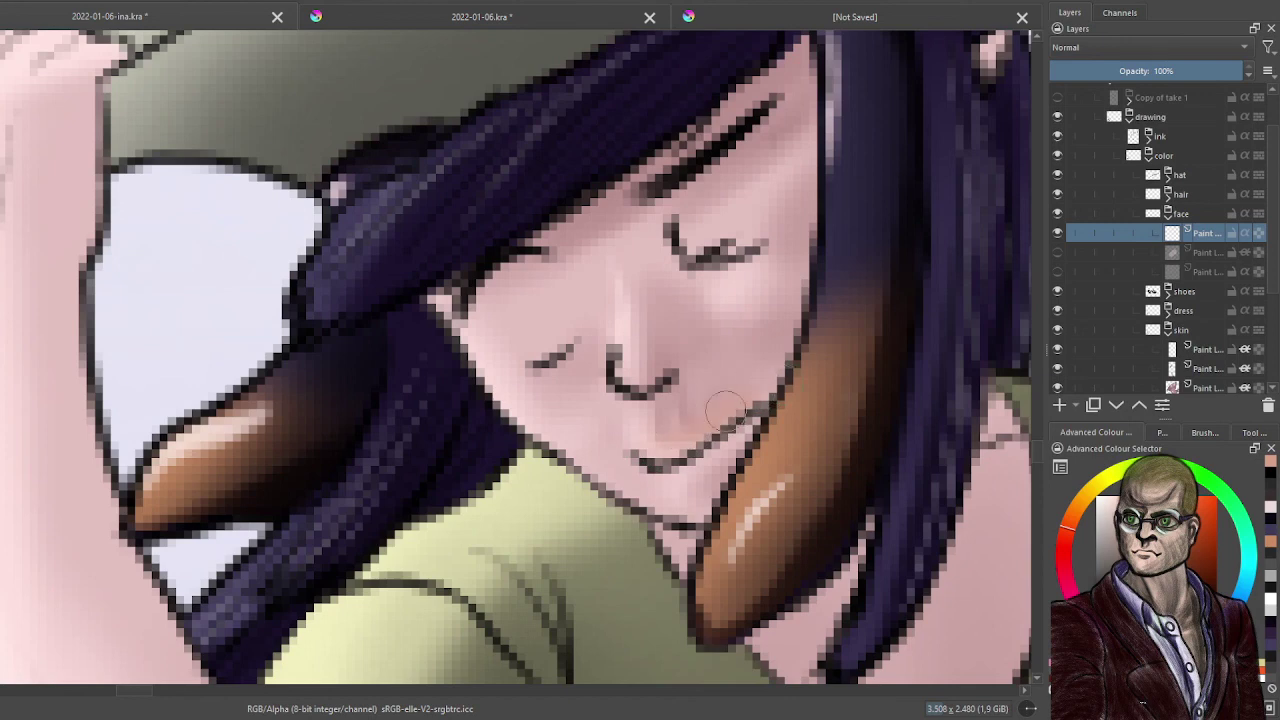
pyautogui.click(1063, 550)
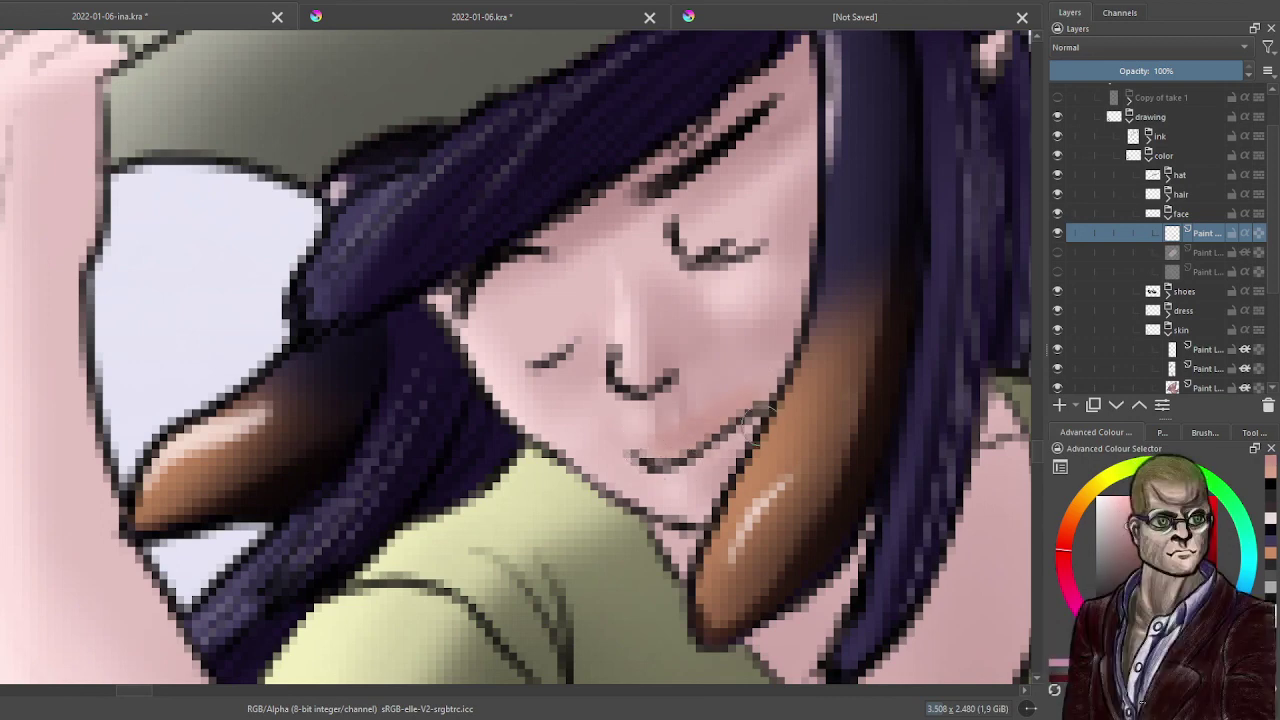
pyautogui.click(1160, 580)
pyautogui.moveTo(669, 451); pyautogui.dragTo(740, 415)
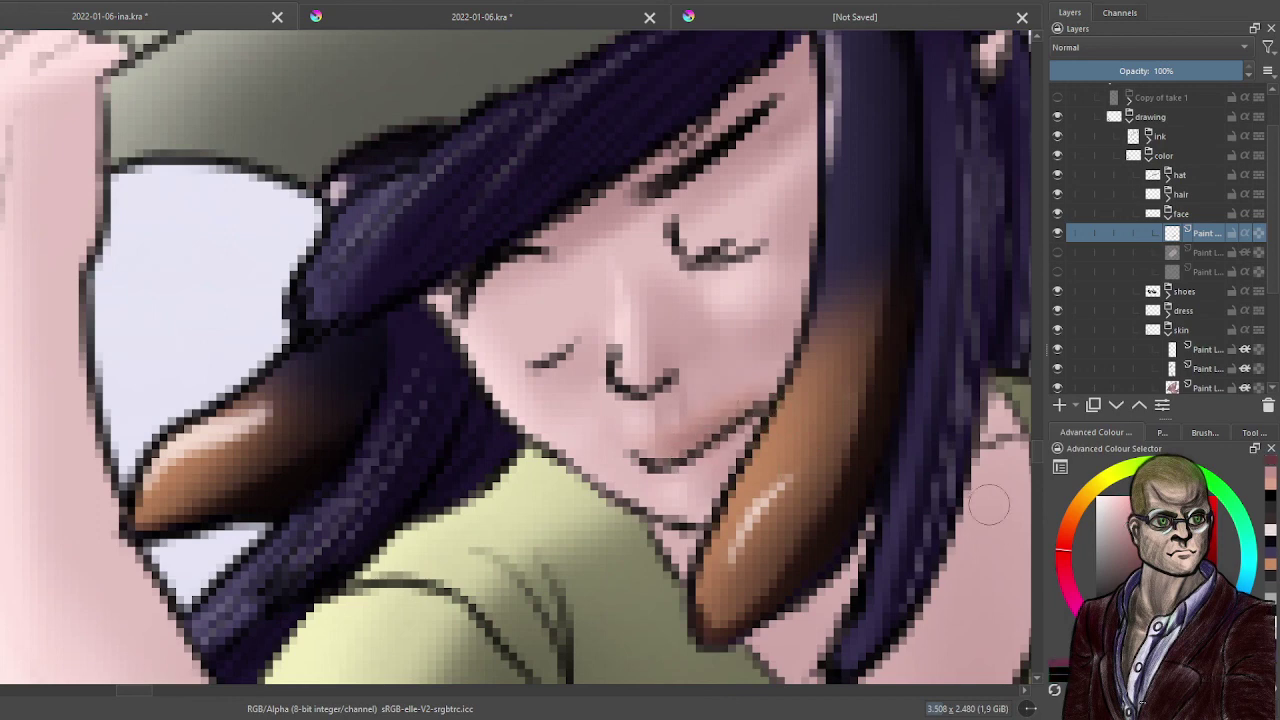
pyautogui.moveTo(657, 448); pyautogui.dragTo(677, 462)
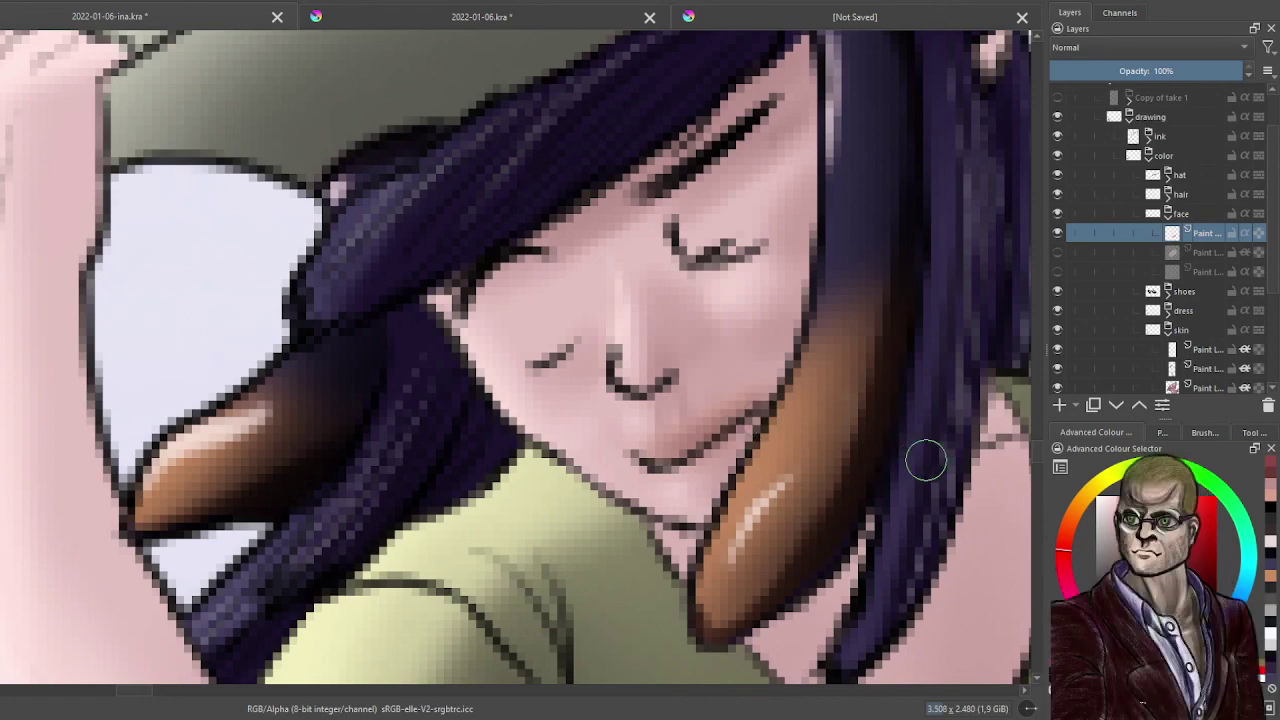
# - Judge the lip colour against the whole figure and set its layer's opacity to 64%
pyautogui.scroll(-5, 828, 207)
pyautogui.moveTo(828, 207); pyautogui.dragTo(326, 204)
pyautogui.scroll(-2, 500, 272)
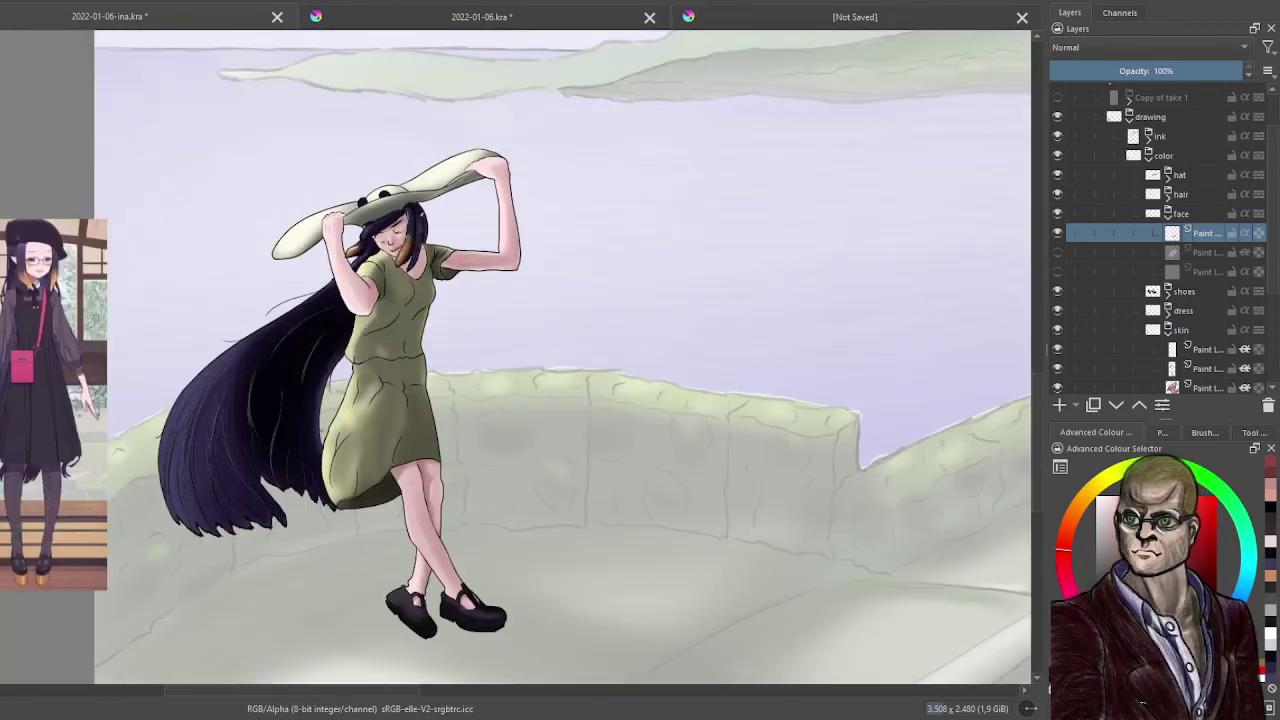
pyautogui.scroll(3, 384, 226)
pyautogui.scroll(4, 383, 226)
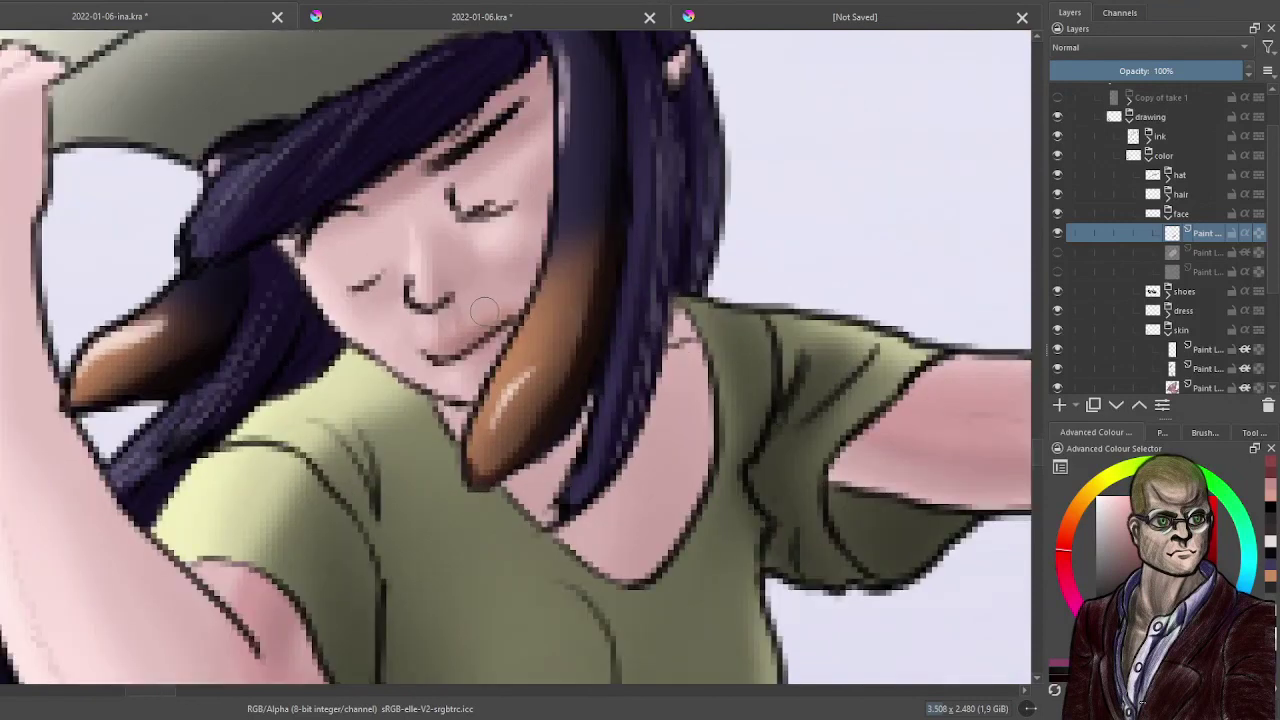
pyautogui.click(1172, 74)
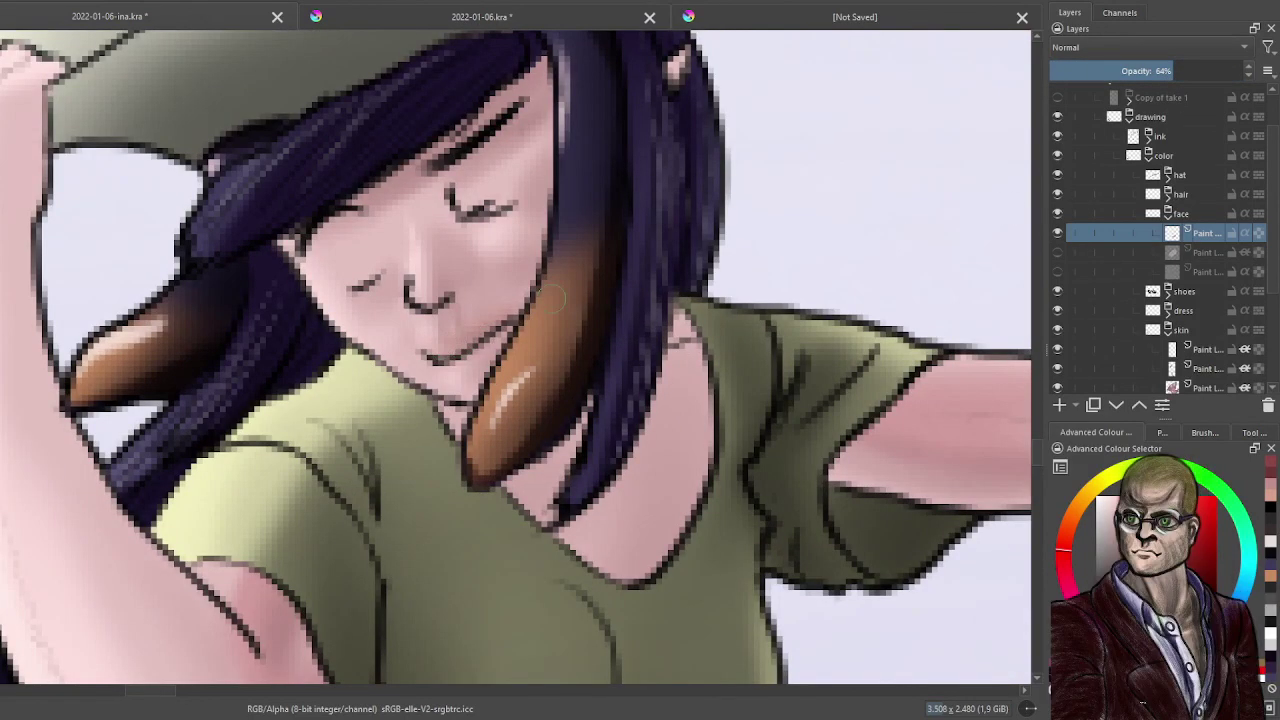
pyautogui.scroll(-6, 552, 298)
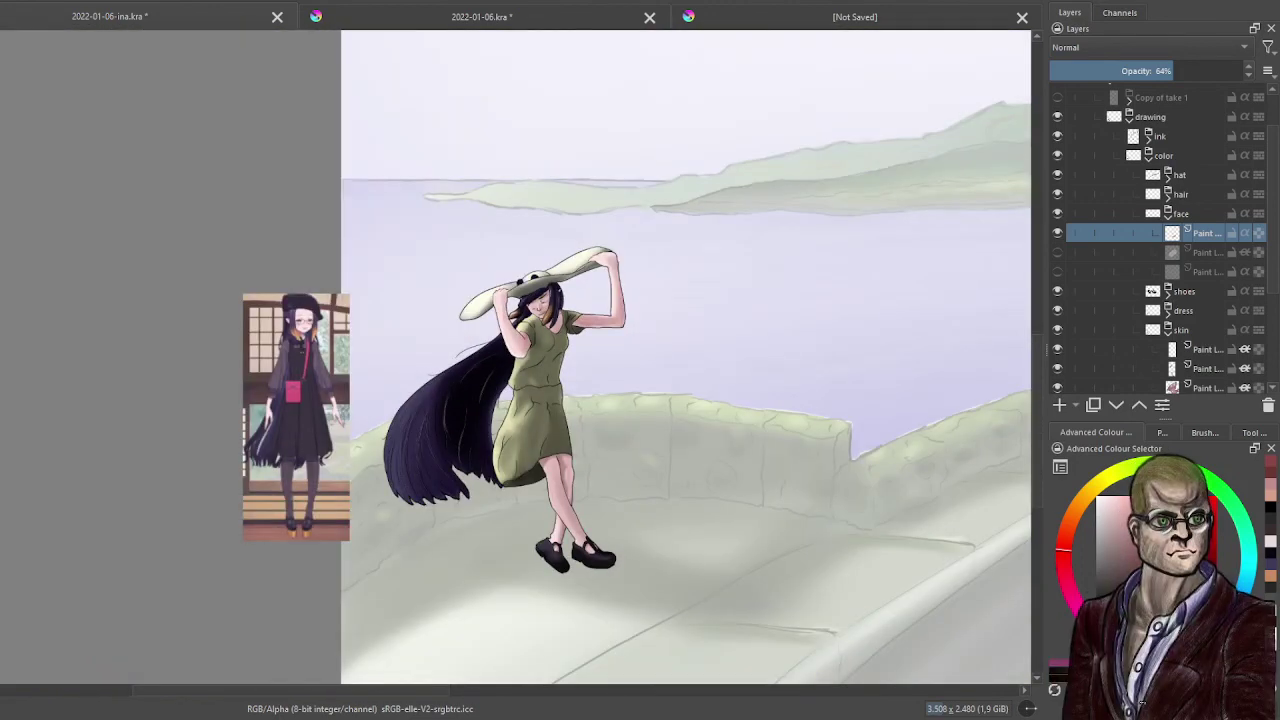
pyautogui.scroll(8, 575, 355)
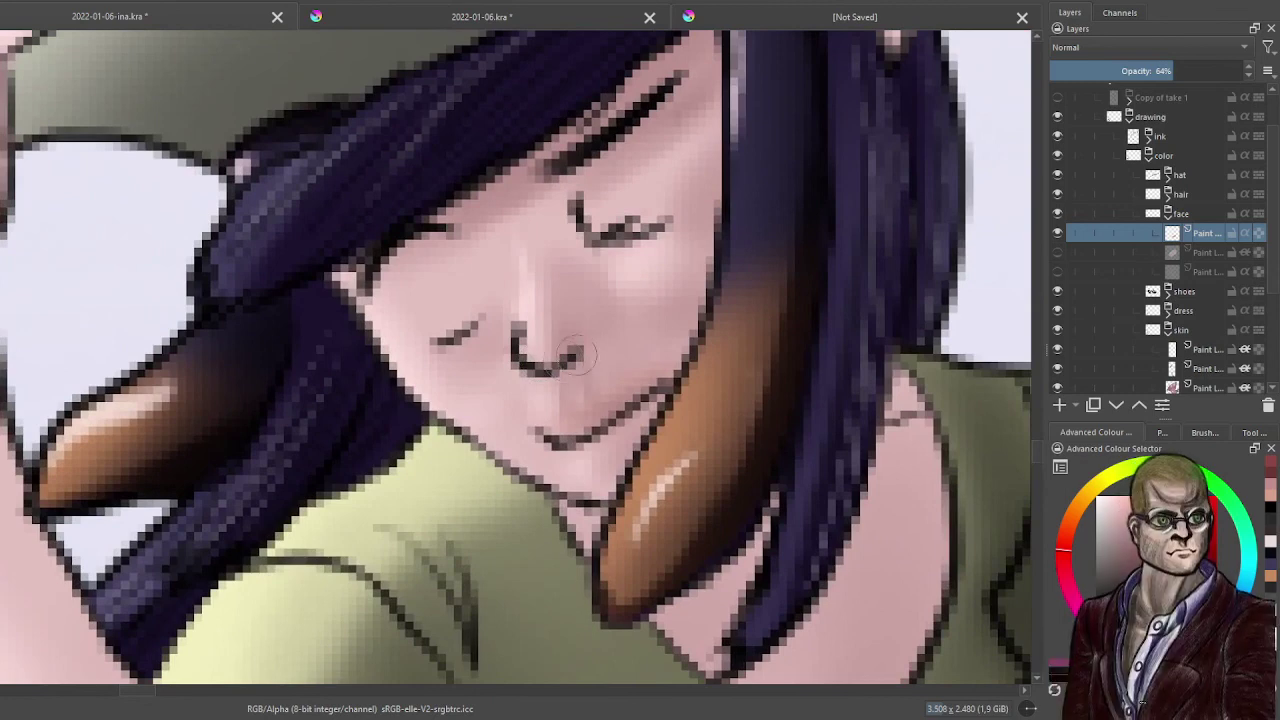
# - Add a paint layer above the lip layer and place it in a new group named eye
pyautogui.moveTo(641, 336); pyautogui.dragTo(622, 366)
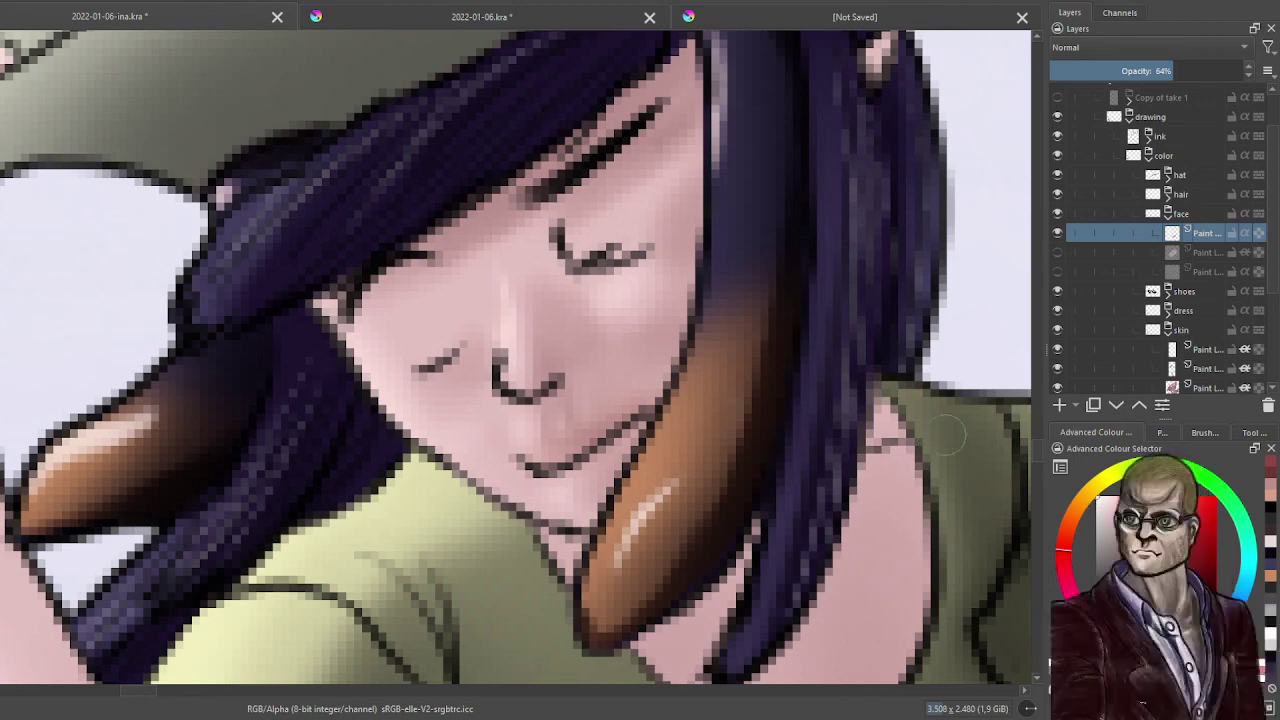
pyautogui.click(1068, 404)
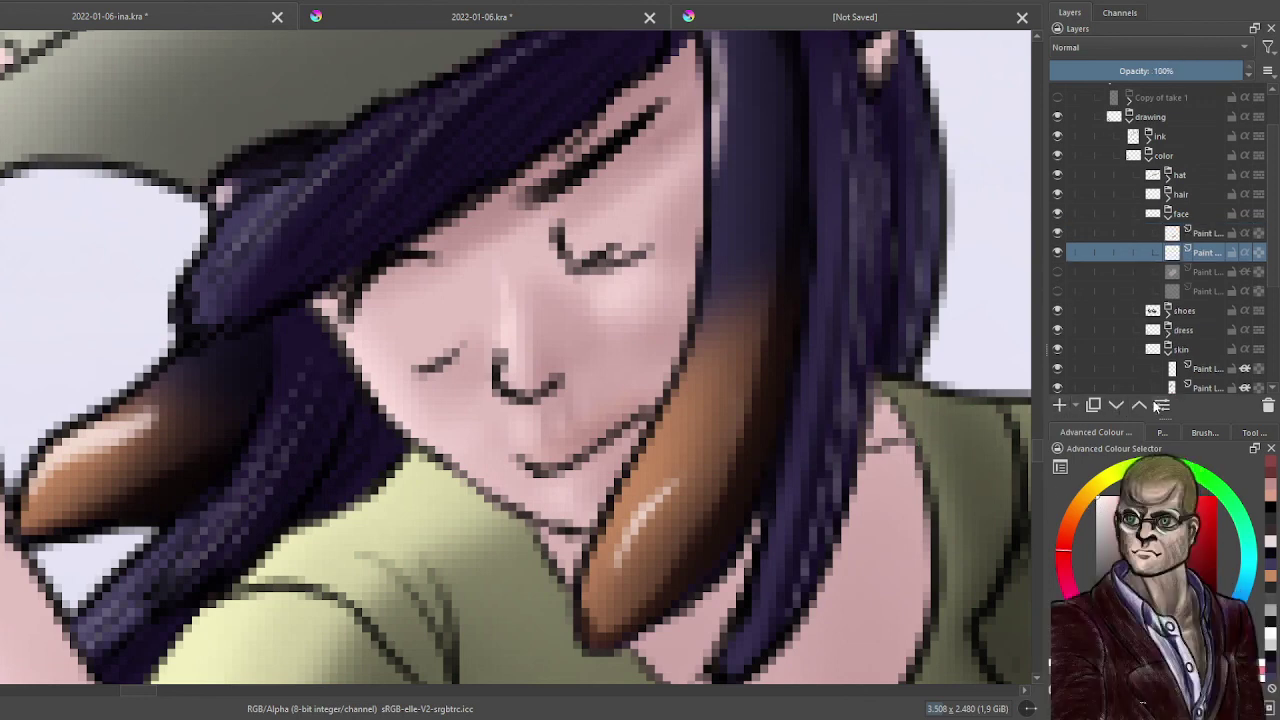
pyautogui.click(1140, 404)
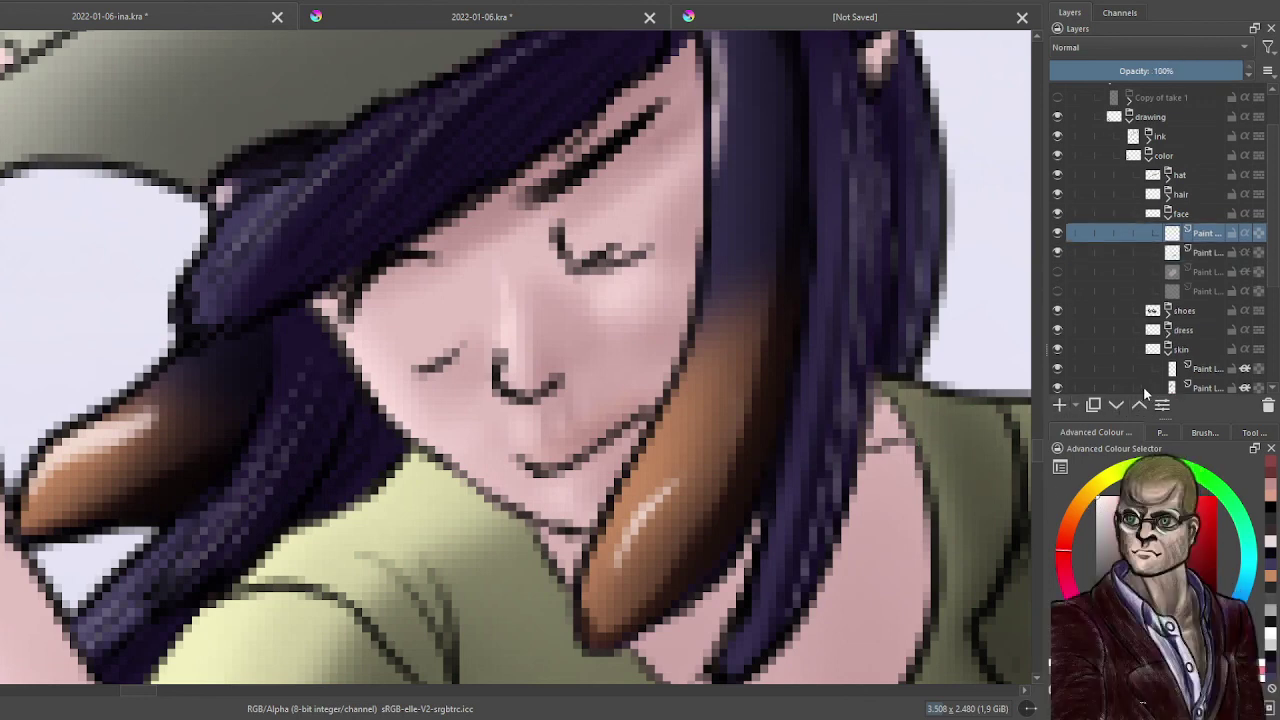
pyautogui.hotkey('ctrl', 'g')
pyautogui.doubleClick(1214, 233)
pyautogui.write('eye')
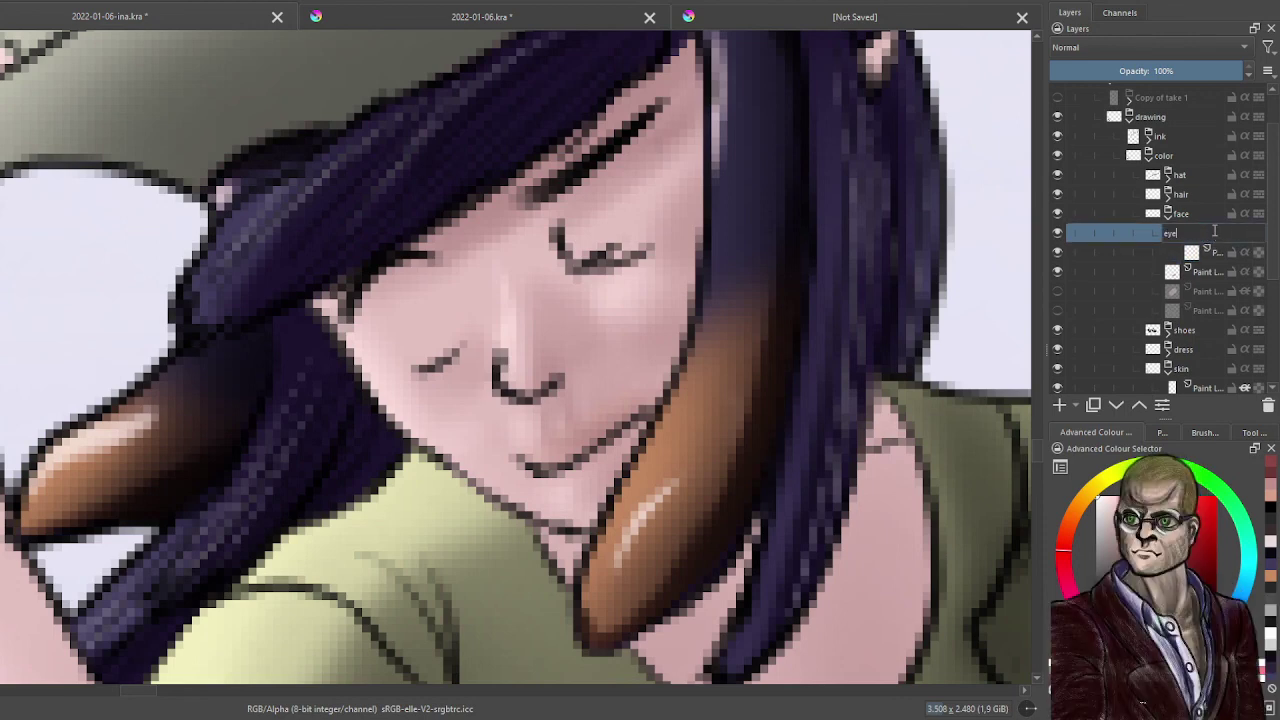
pyautogui.press('Return')
# - Paint a solid white eyeball on the eye group's layer and add two alpha-inheriting paint layers above it
pyautogui.click(1218, 251)
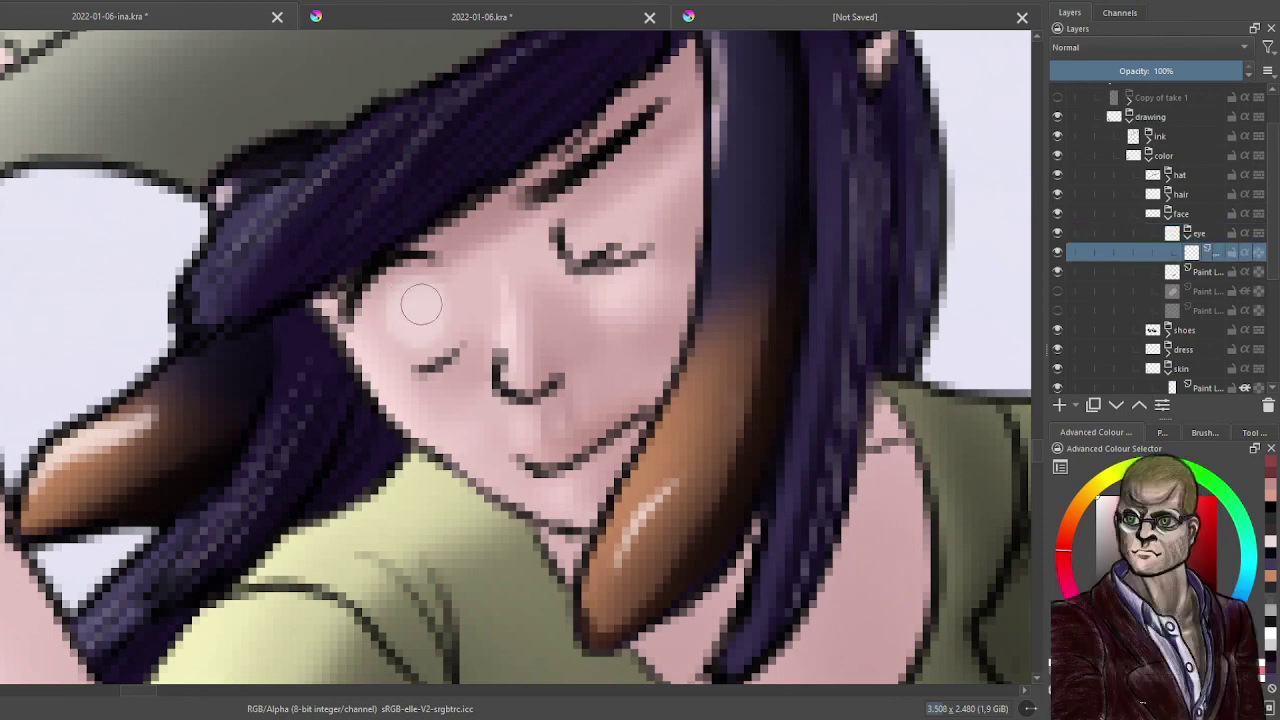
pyautogui.moveTo(430, 296)
pyautogui.mouseDown()
pyautogui.moveTo(385, 286)
pyautogui.moveTo(368, 300)
pyautogui.moveTo(439, 330)
pyautogui.moveTo(415, 320)
pyautogui.moveTo(375, 338)
pyautogui.moveTo(403, 345)
pyautogui.moveTo(435, 297)
pyautogui.moveTo(424, 346)
pyautogui.moveTo(435, 278)
pyautogui.moveTo(438, 337)
pyautogui.moveTo(450, 257)
pyautogui.mouseUp()
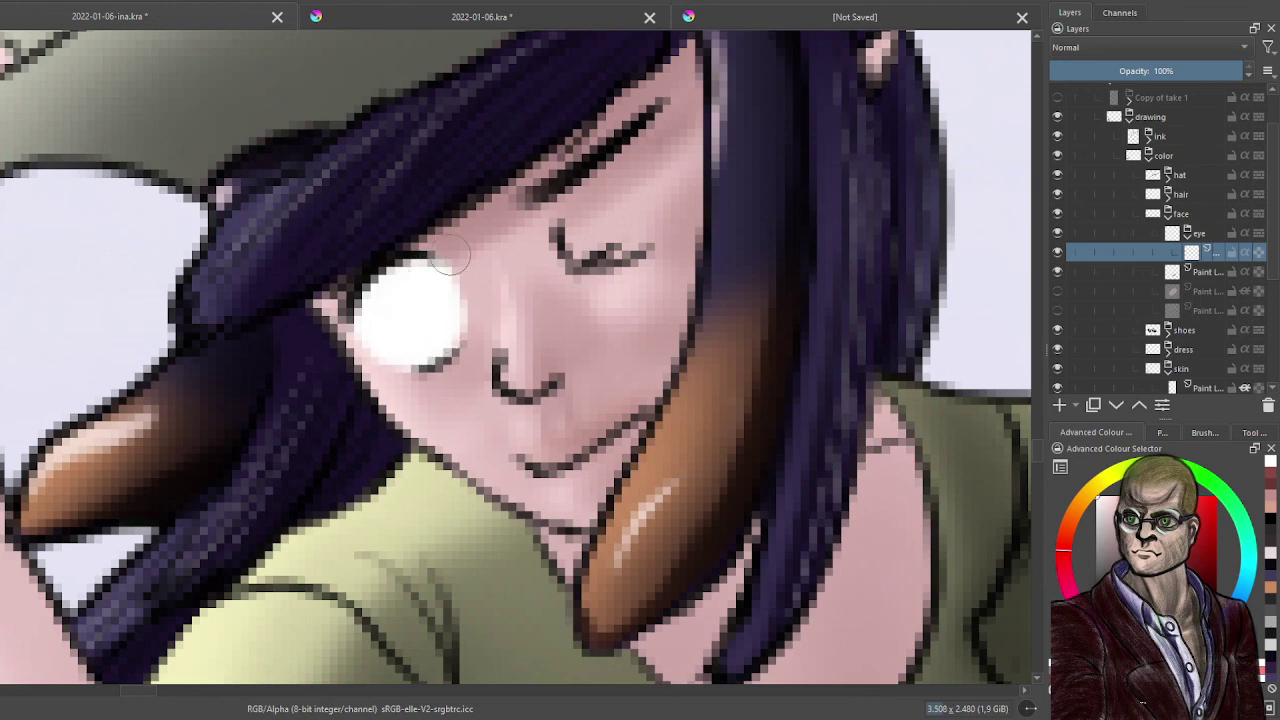
pyautogui.click(1062, 404)
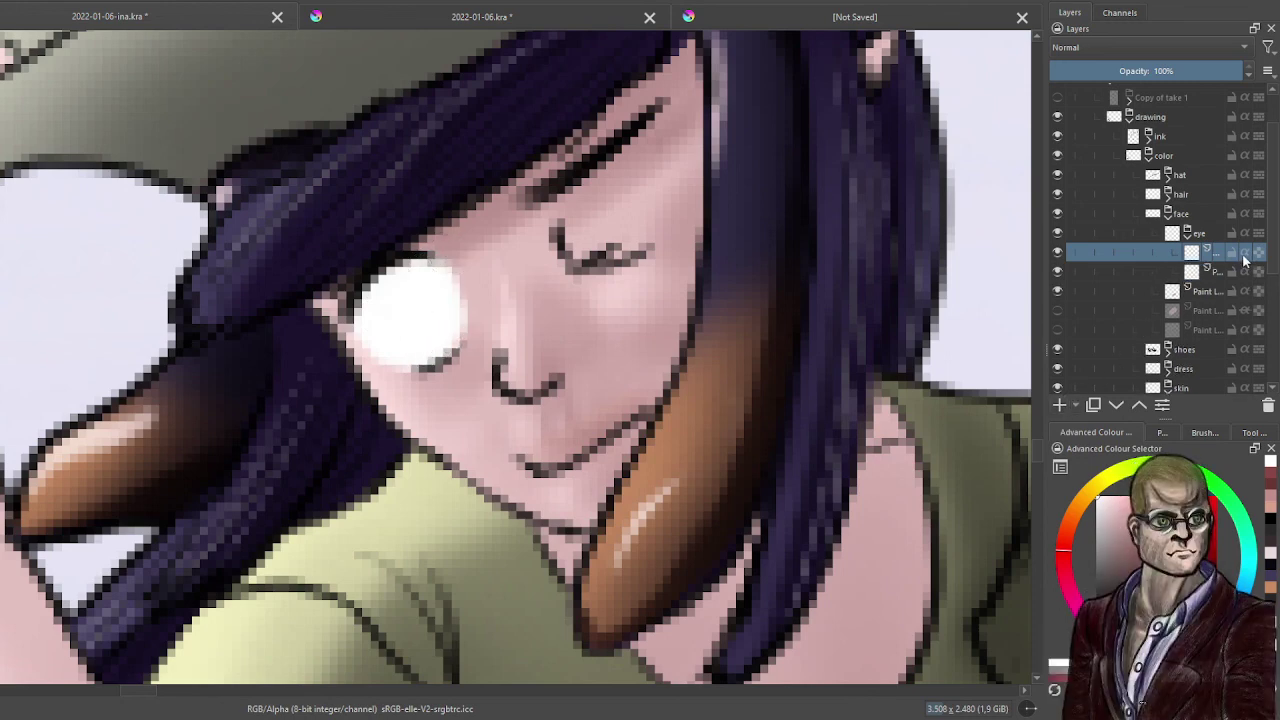
pyautogui.click(1061, 405)
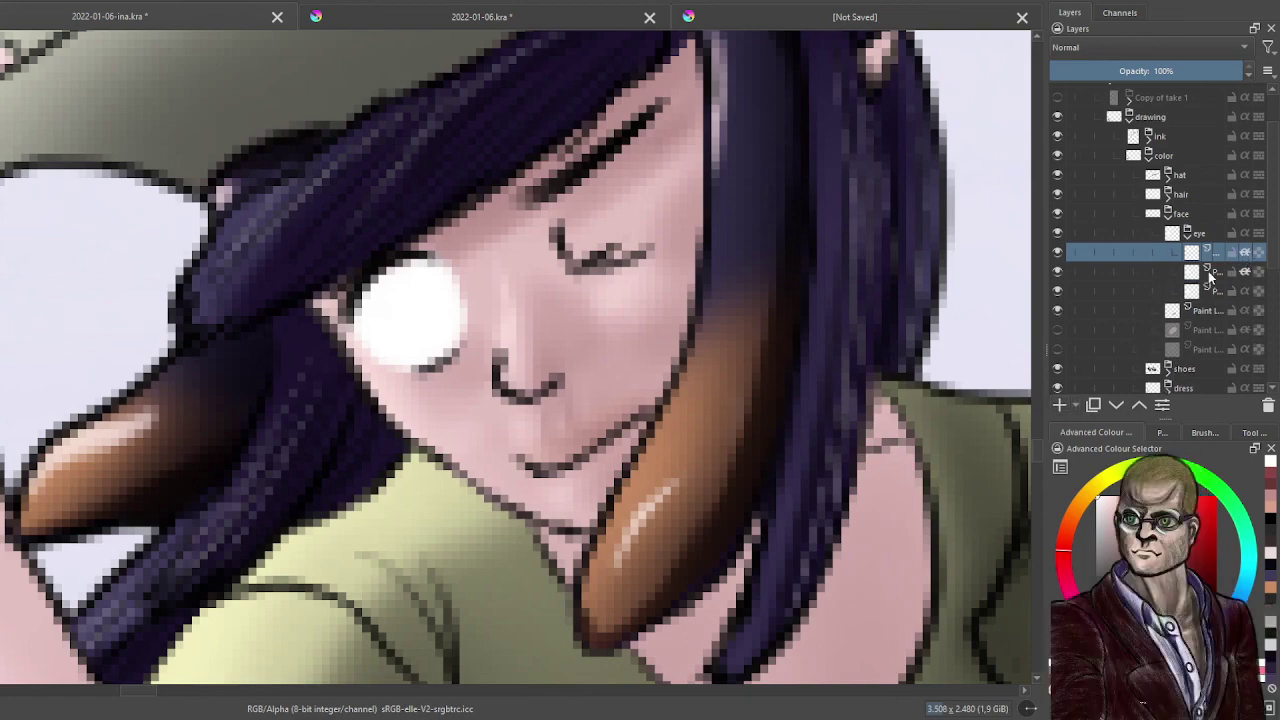
pyautogui.click(1164, 271)
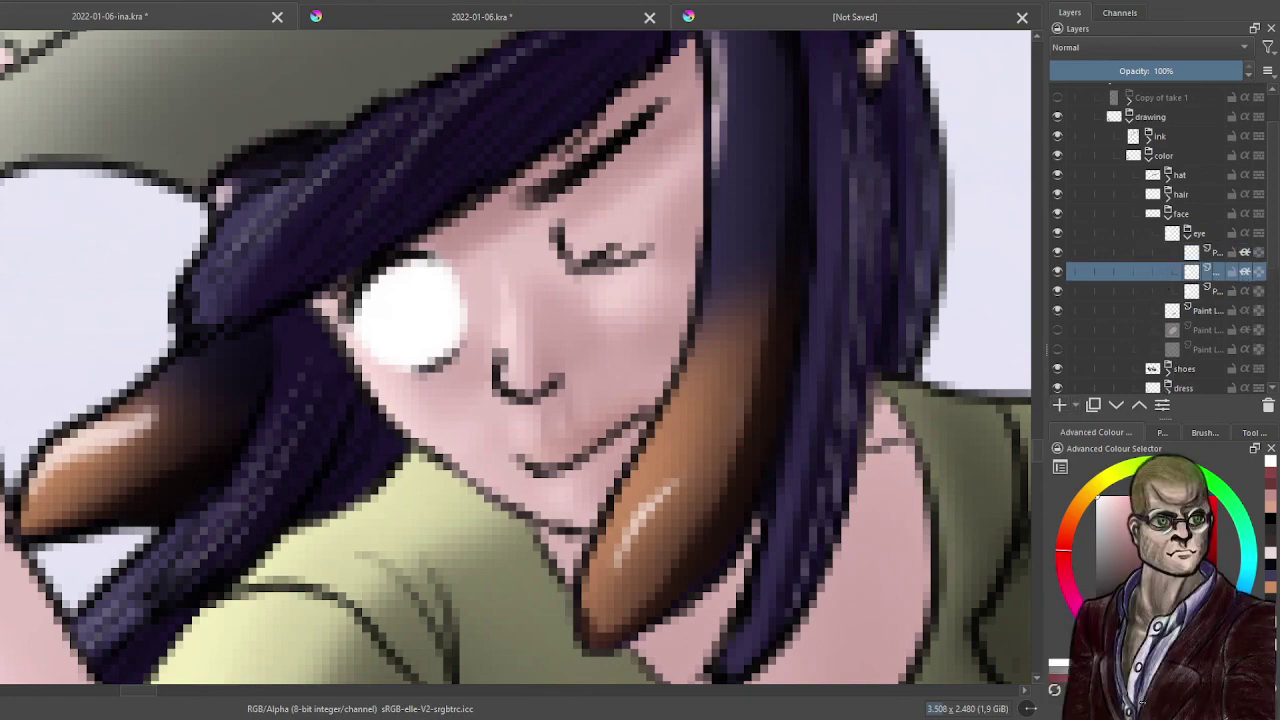
# - Sample a muted purple from the reference picture and paint a round iris inside the white eyeball
pyautogui.scroll(-8, 885, 522)
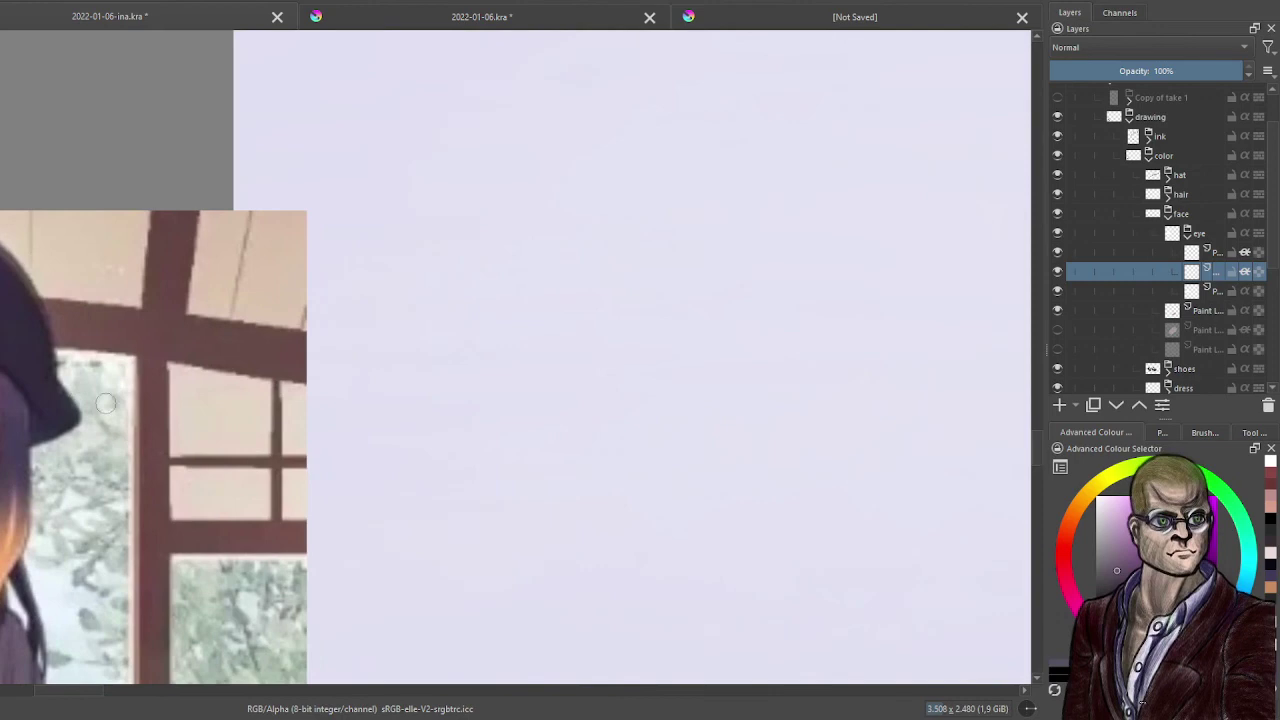
pyautogui.moveTo(471, 399); pyautogui.dragTo(286, 389)
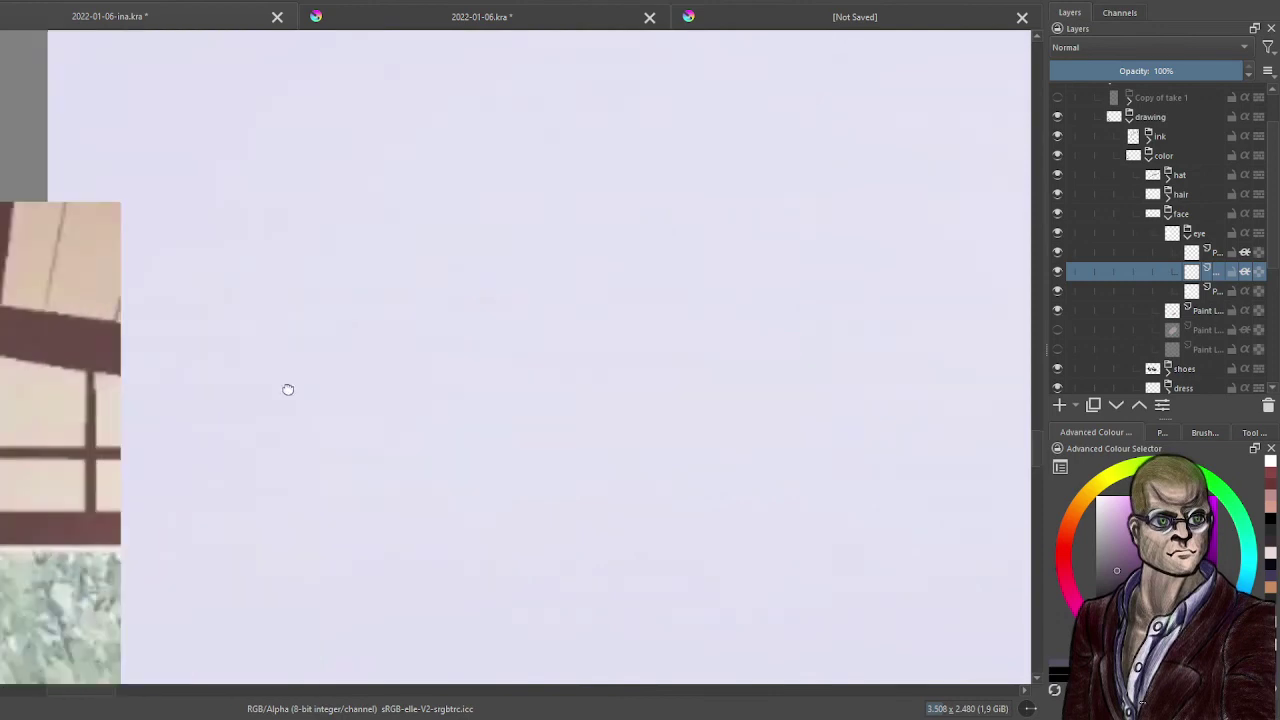
pyautogui.moveTo(600, 386); pyautogui.dragTo(31, 383)
pyautogui.moveTo(1015, 293); pyautogui.dragTo(583, 317)
pyautogui.scroll(2, 583, 317)
pyautogui.scroll(2, 536, 332)
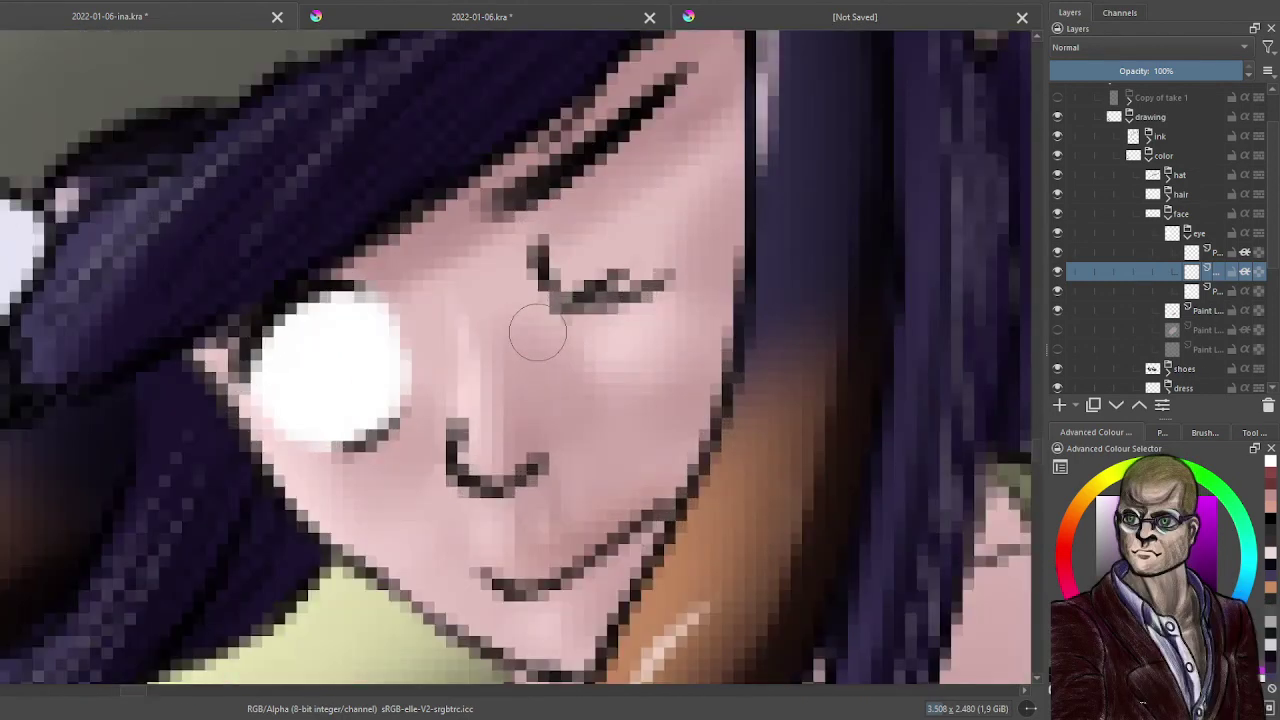
pyautogui.moveTo(297, 366)
pyautogui.mouseDown()
pyautogui.moveTo(335, 389)
pyautogui.moveTo(338, 329)
pyautogui.moveTo(311, 352)
pyautogui.moveTo(315, 382)
pyautogui.moveTo(353, 386)
pyautogui.moveTo(347, 350)
pyautogui.moveTo(308, 352)
pyautogui.moveTo(337, 399)
pyautogui.moveTo(351, 364)
pyautogui.moveTo(323, 332)
pyautogui.moveTo(322, 390)
pyautogui.moveTo(363, 388)
pyautogui.moveTo(344, 341)
pyautogui.moveTo(320, 343)
pyautogui.moveTo(324, 420)
pyautogui.mouseUp()
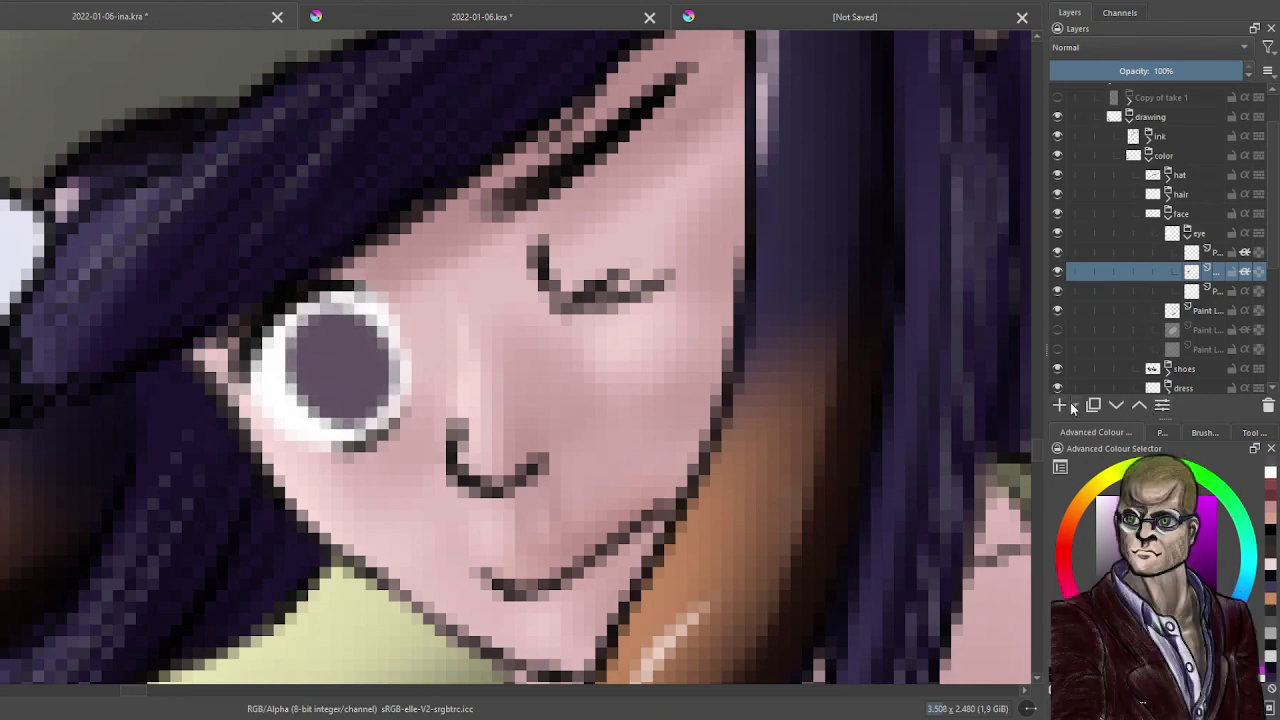
# - Paint a dark rim around the iris on a new layer beneath it and a dark pupil on the top eye layer
pyautogui.click(1064, 405)
pyautogui.click(1116, 405)
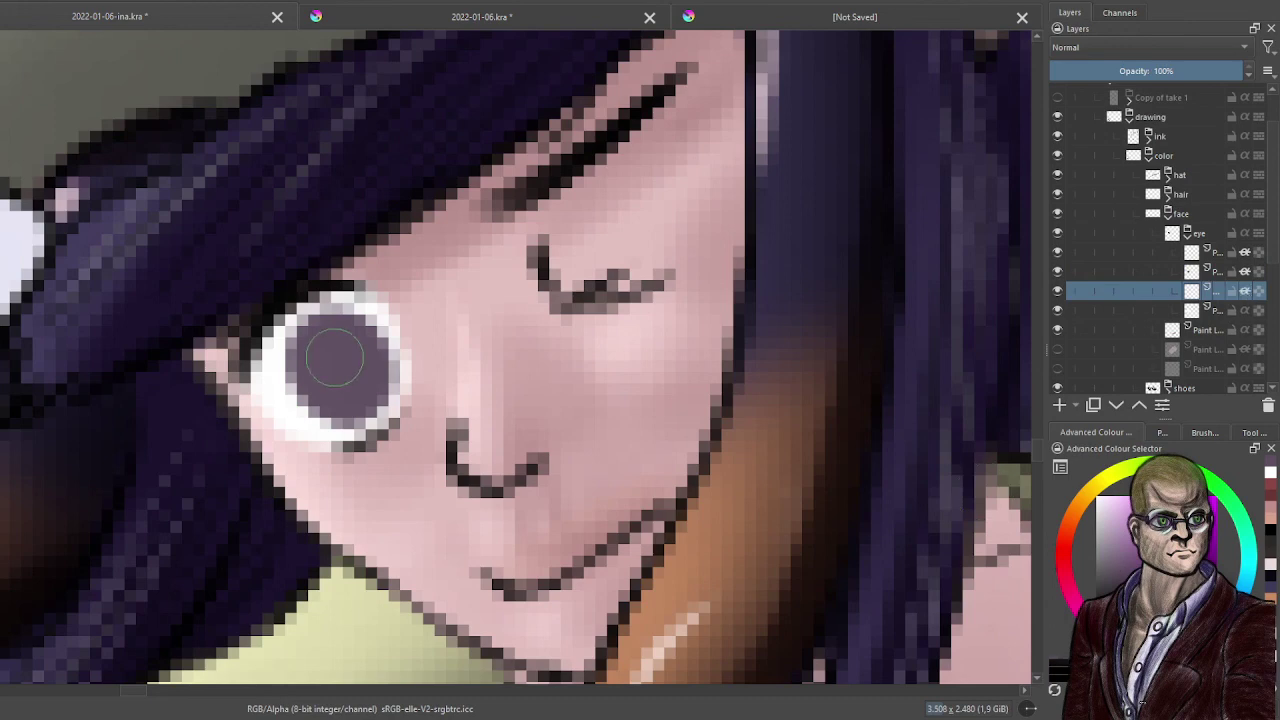
pyautogui.moveTo(316, 360)
pyautogui.mouseDown()
pyautogui.moveTo(362, 347)
pyautogui.moveTo(378, 380)
pyautogui.moveTo(345, 405)
pyautogui.moveTo(298, 378)
pyautogui.mouseUp()
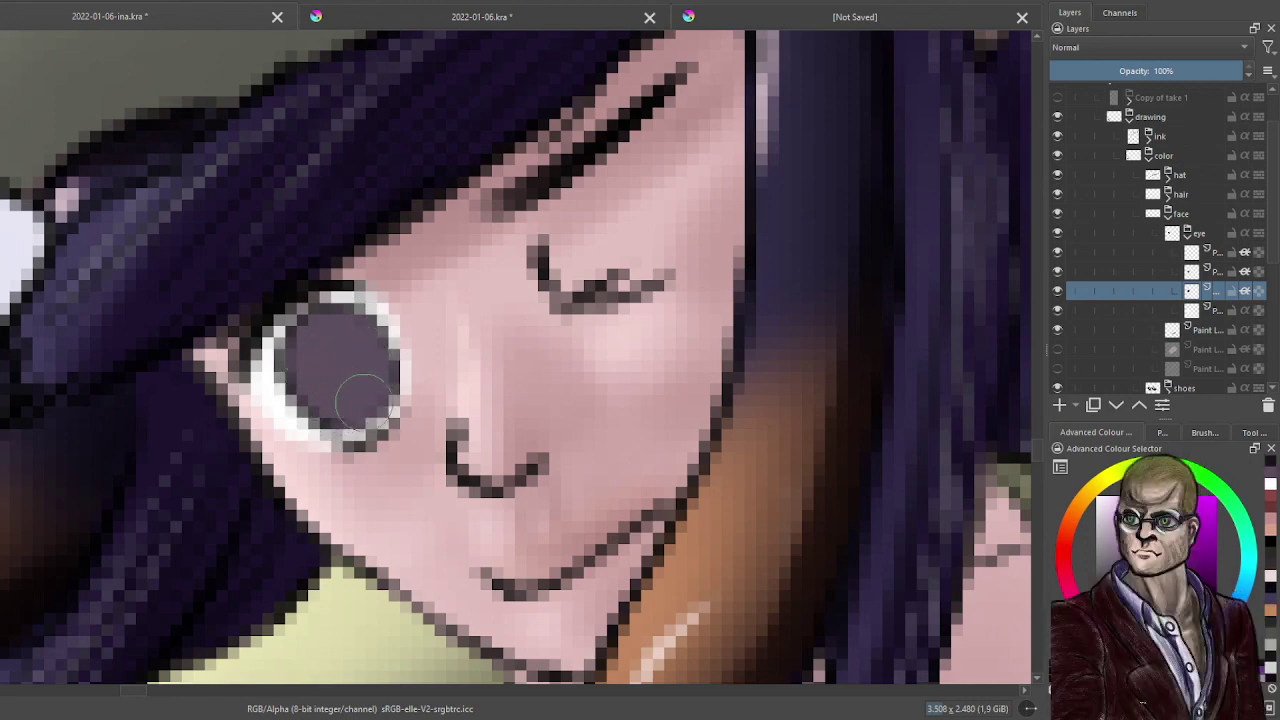
pyautogui.click(1217, 249)
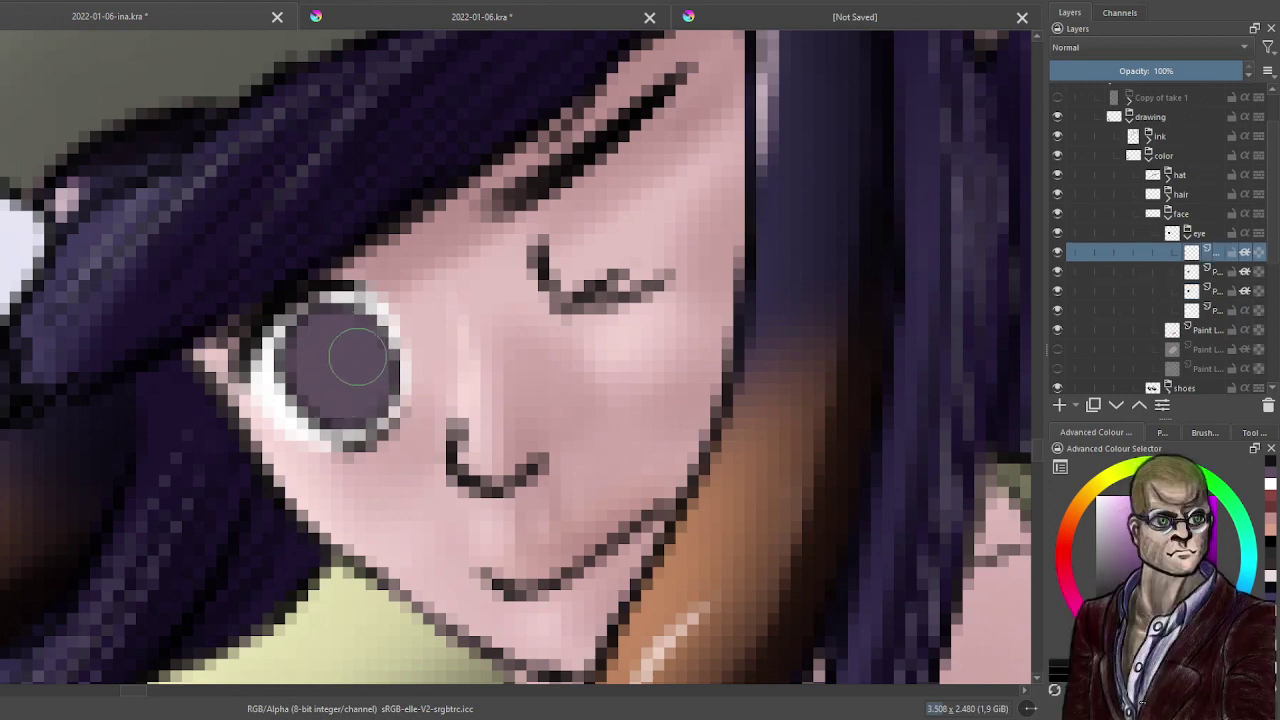
pyautogui.moveTo(335, 346); pyautogui.dragTo(343, 376)
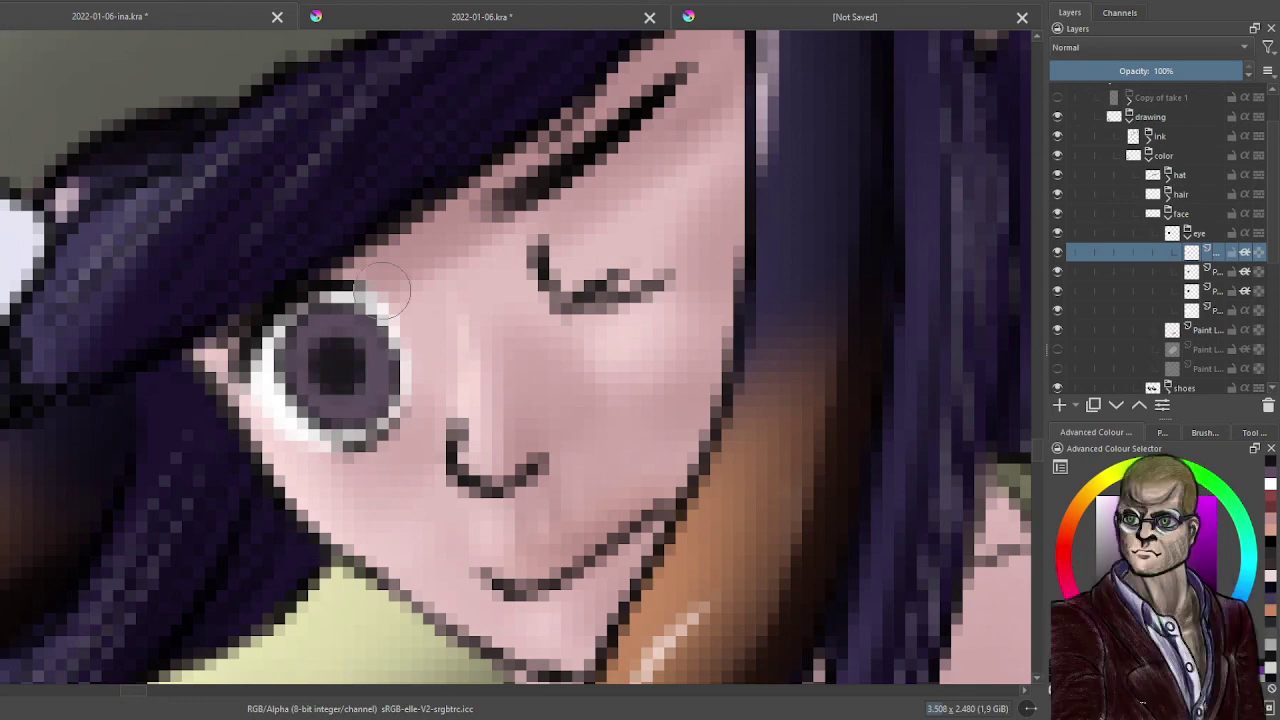
# - Add a new alpha-inheriting layer at the eye group's top and paint fine light highlights around the pupil with a thin brush
pyautogui.click(1060, 403)
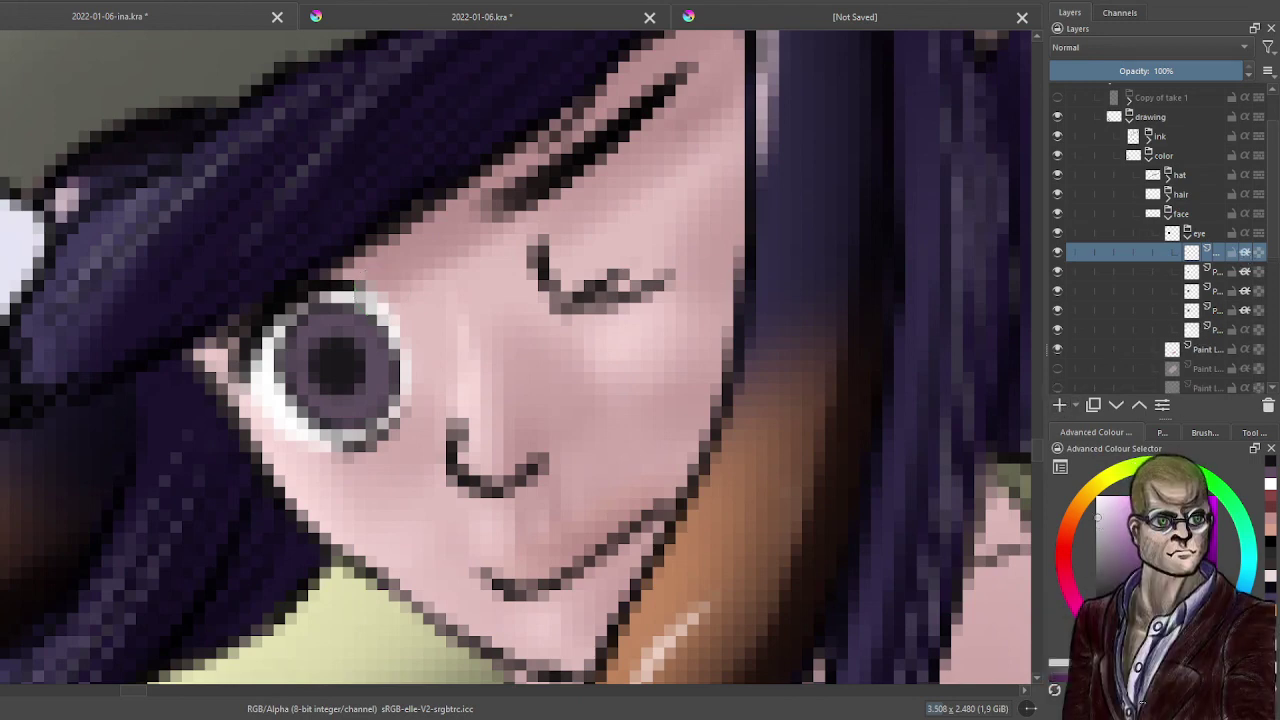
pyautogui.click(1205, 434)
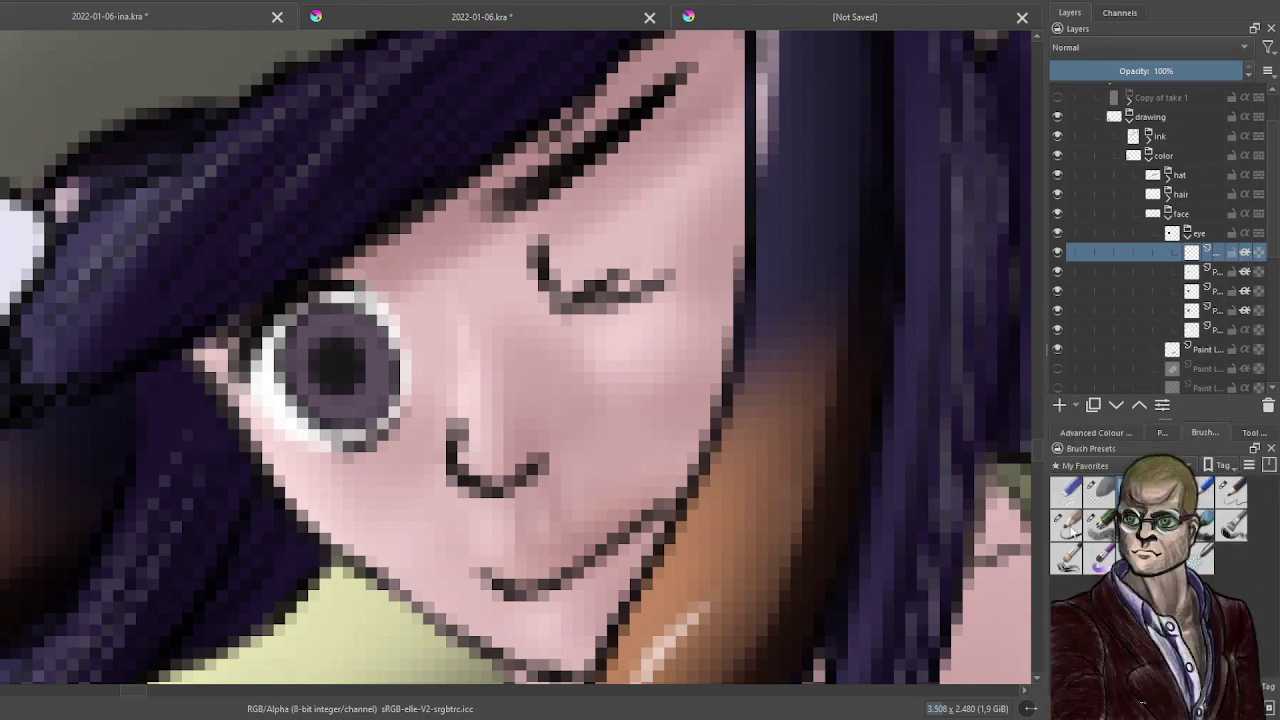
pyautogui.click(1230, 494)
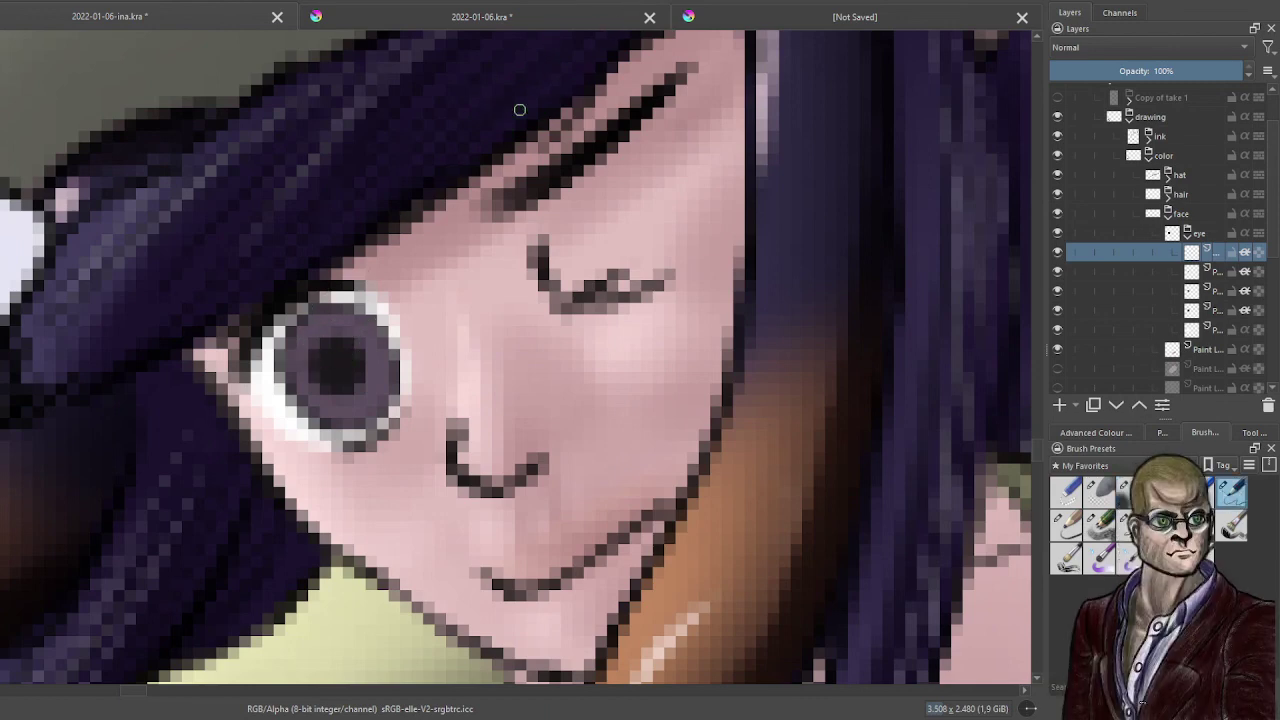
pyautogui.moveTo(318, 345)
pyautogui.mouseDown()
pyautogui.moveTo(310, 385)
pyautogui.moveTo(373, 381)
pyautogui.moveTo(368, 396)
pyautogui.mouseUp()
# - Examine the painted eye at several zoom levels against the whole figure and the full scene
pyautogui.scroll(-8, 344, 418)
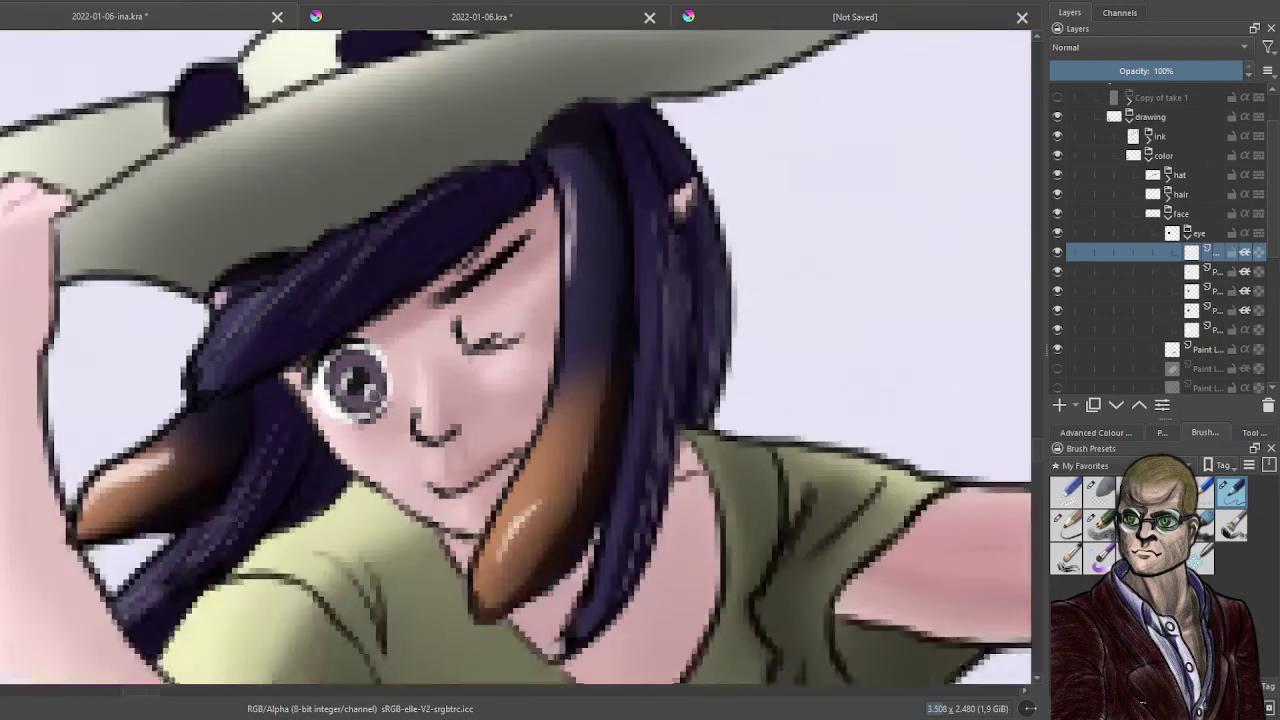
pyautogui.scroll(5, 483, 419)
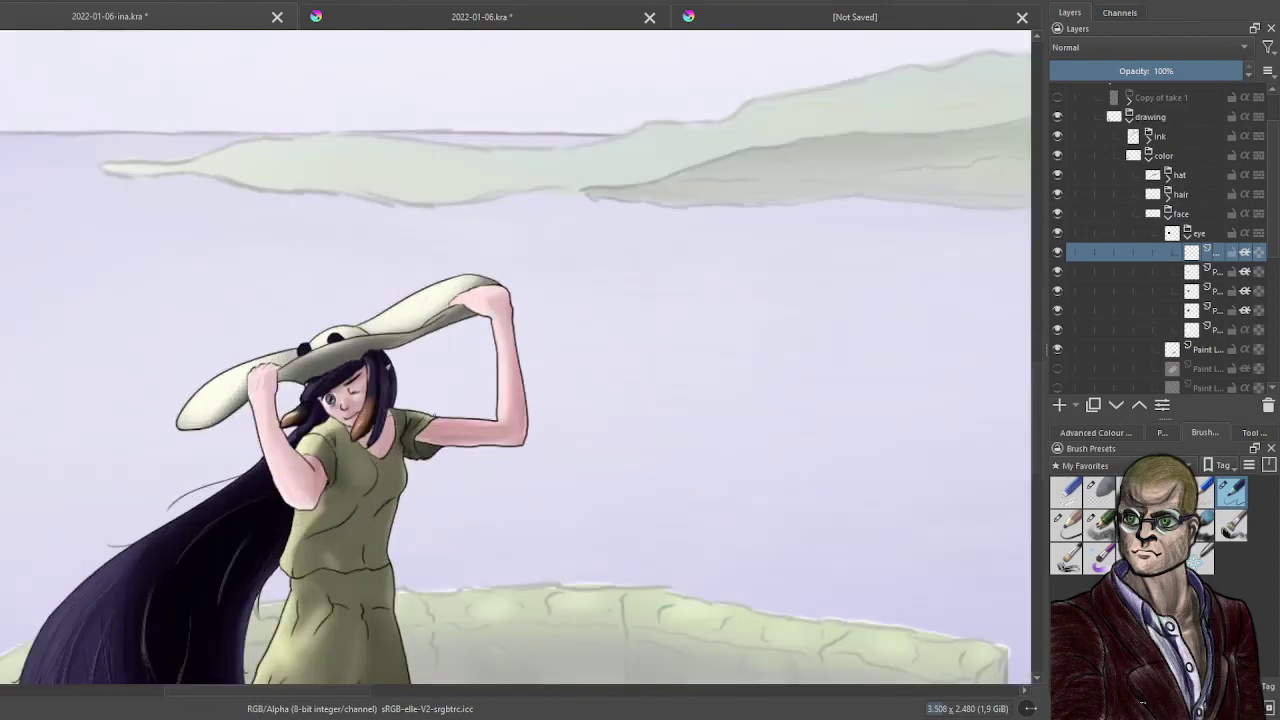
pyautogui.scroll(3, 330, 398)
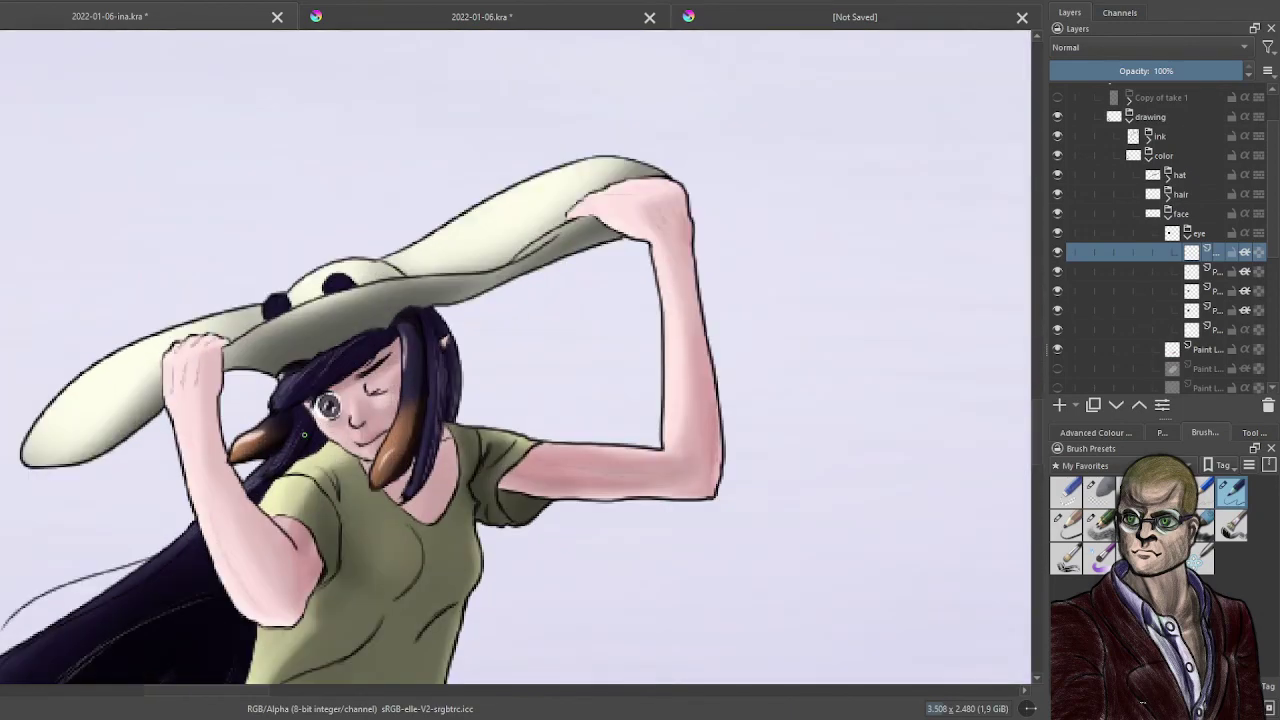
pyautogui.moveTo(304, 435); pyautogui.dragTo(415, 407)
pyautogui.scroll(2, 439, 390)
pyautogui.scroll(-4, 457, 418)
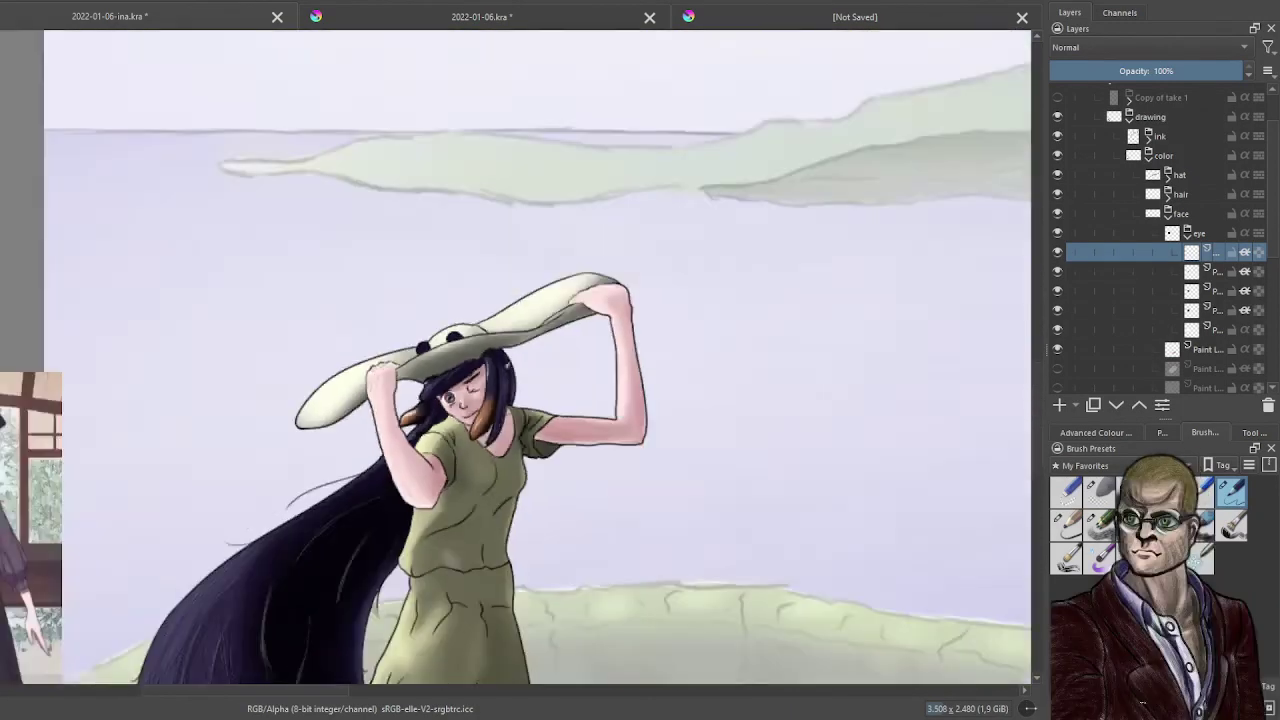
pyautogui.scroll(-2, 459, 402)
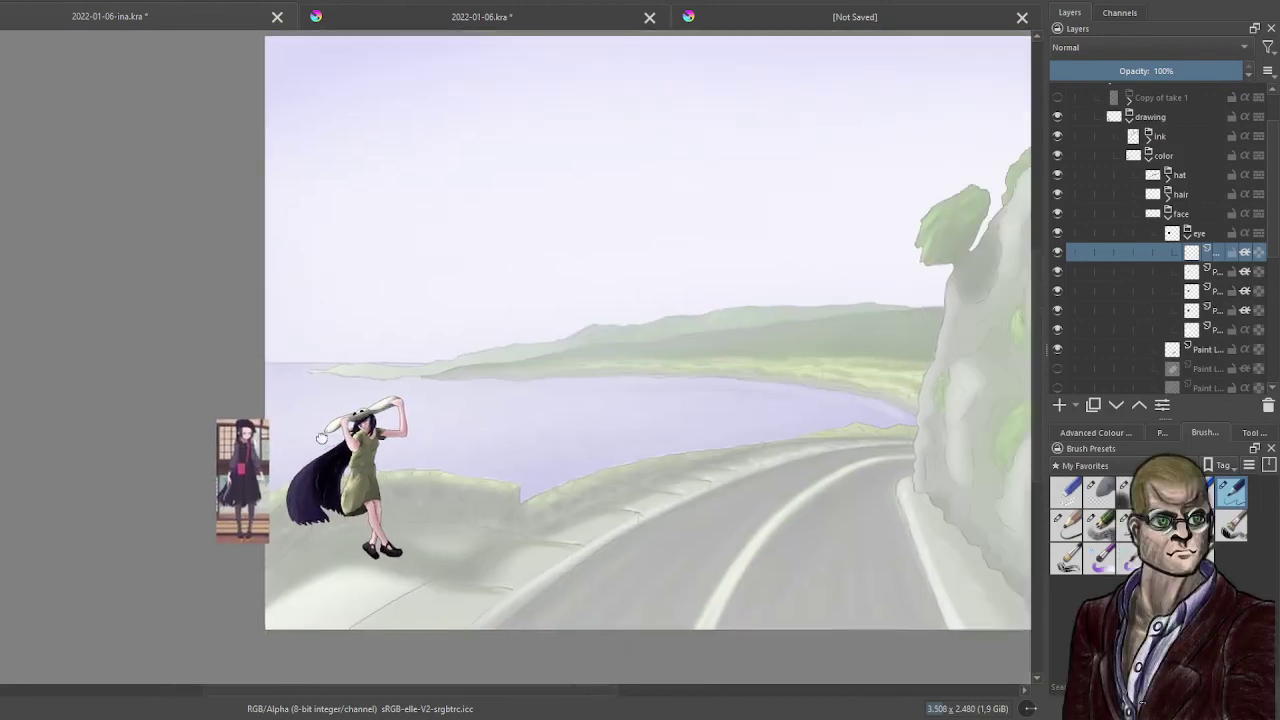
pyautogui.scroll(-2, 470, 330)
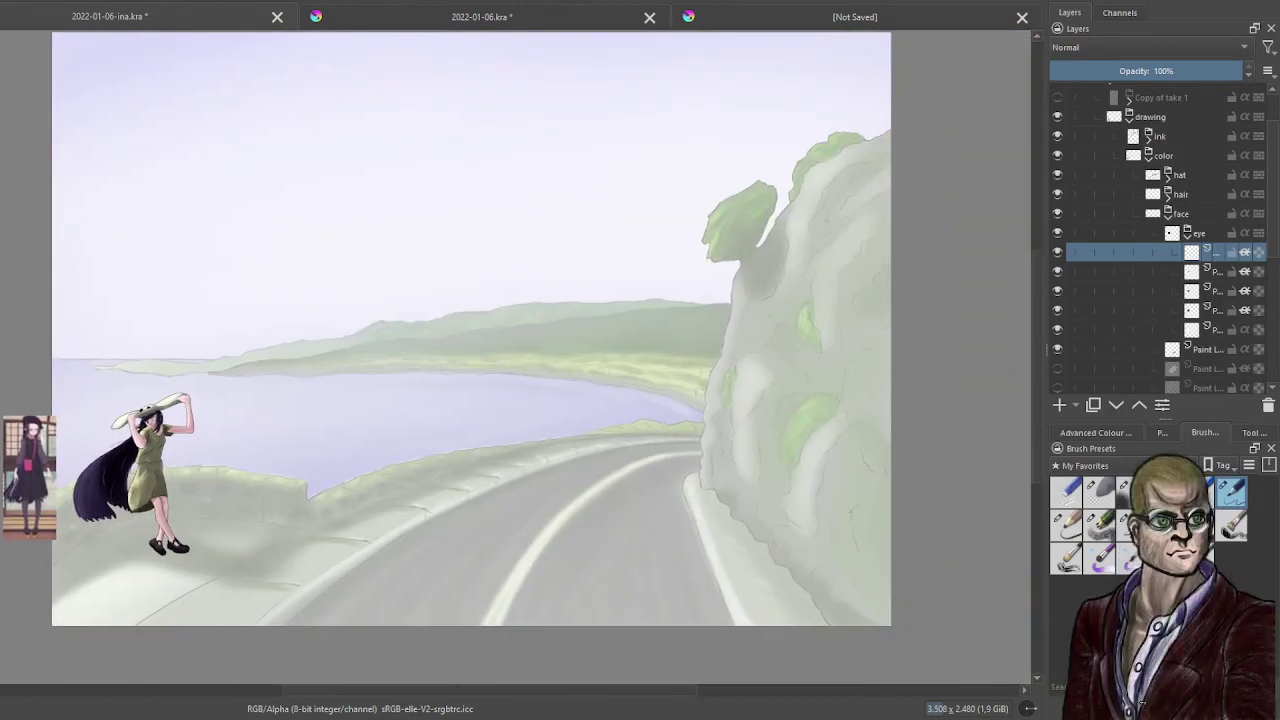
pyautogui.moveTo(470, 360); pyautogui.dragTo(581, 335)
pyautogui.scroll(5, 222, 458)
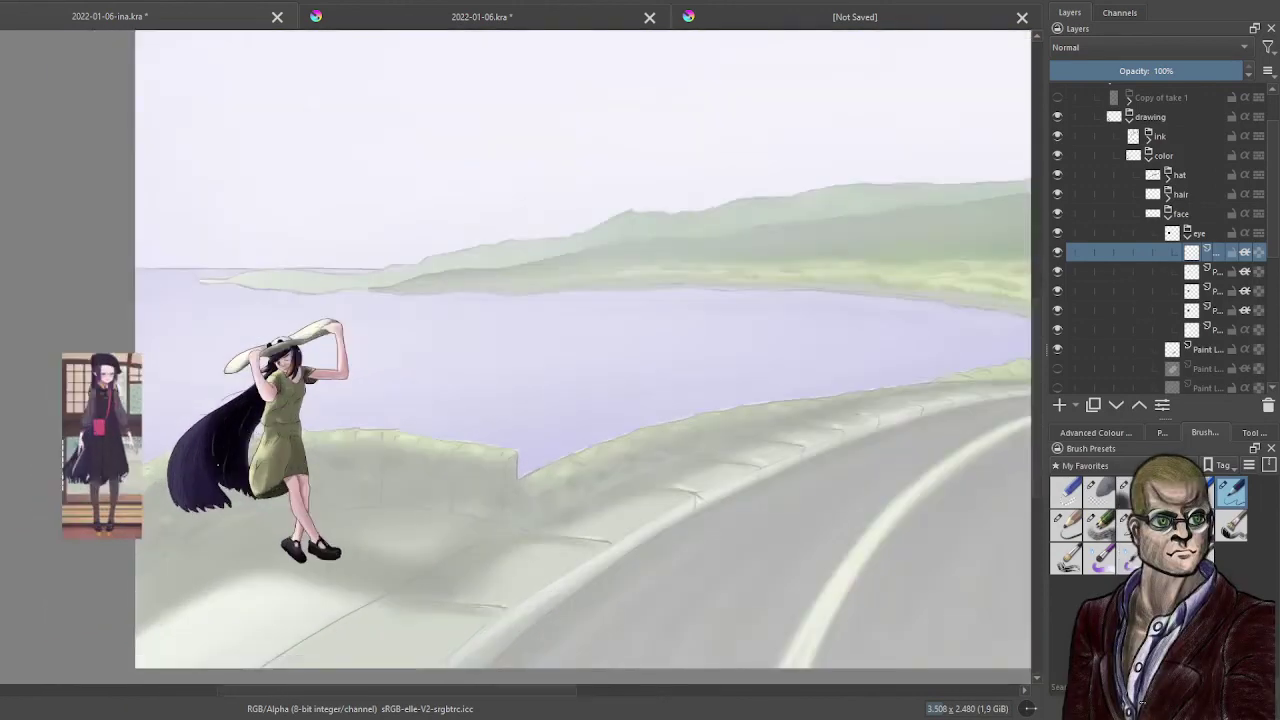
pyautogui.moveTo(410, 140); pyautogui.dragTo(394, 377)
pyautogui.scroll(6, 395, 375)
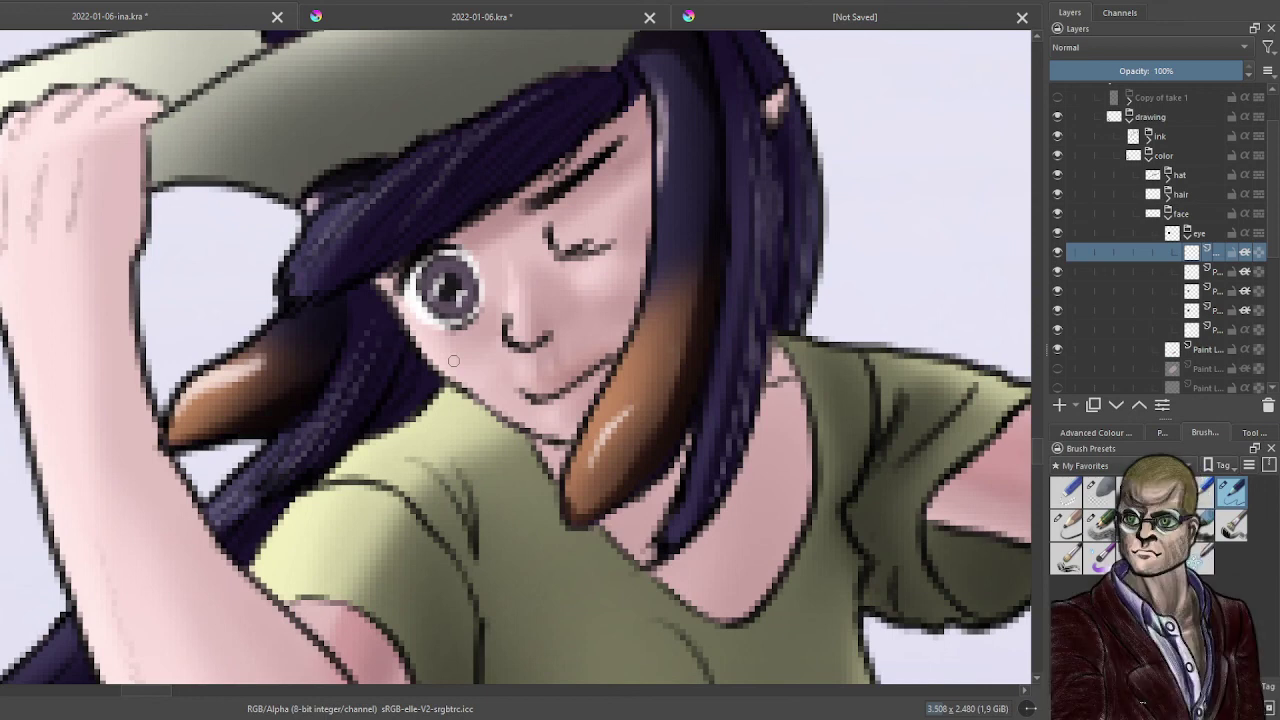
# - Examine the inline ink group's contribution around the eye by toggling its visibility and looking through its layers
pyautogui.click(1204, 235)
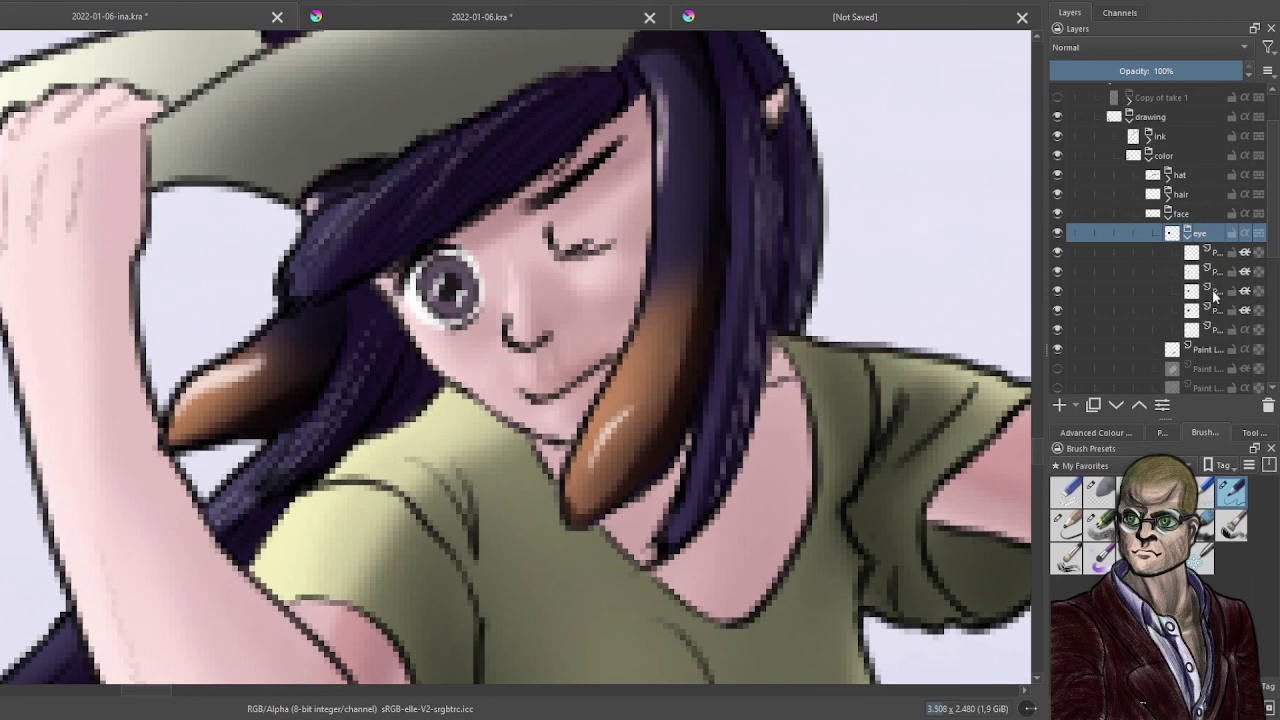
pyautogui.click(1149, 136)
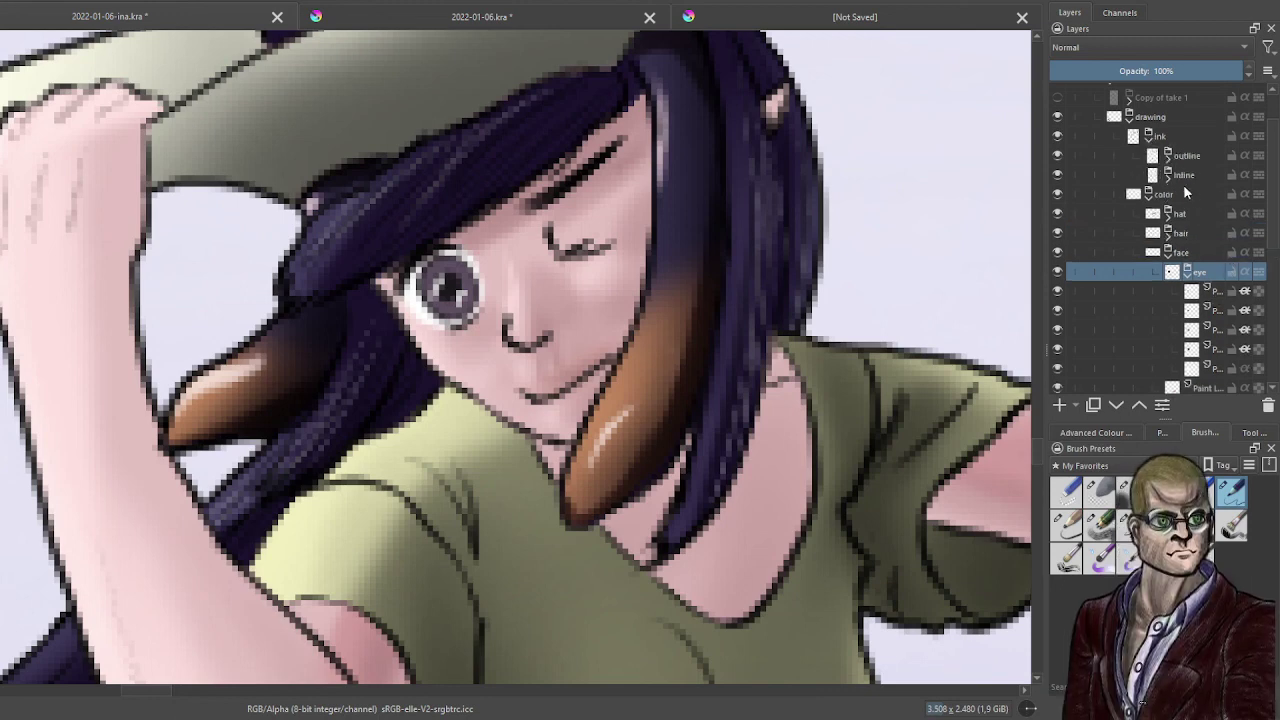
pyautogui.click(1061, 173)
pyautogui.click(1061, 173)
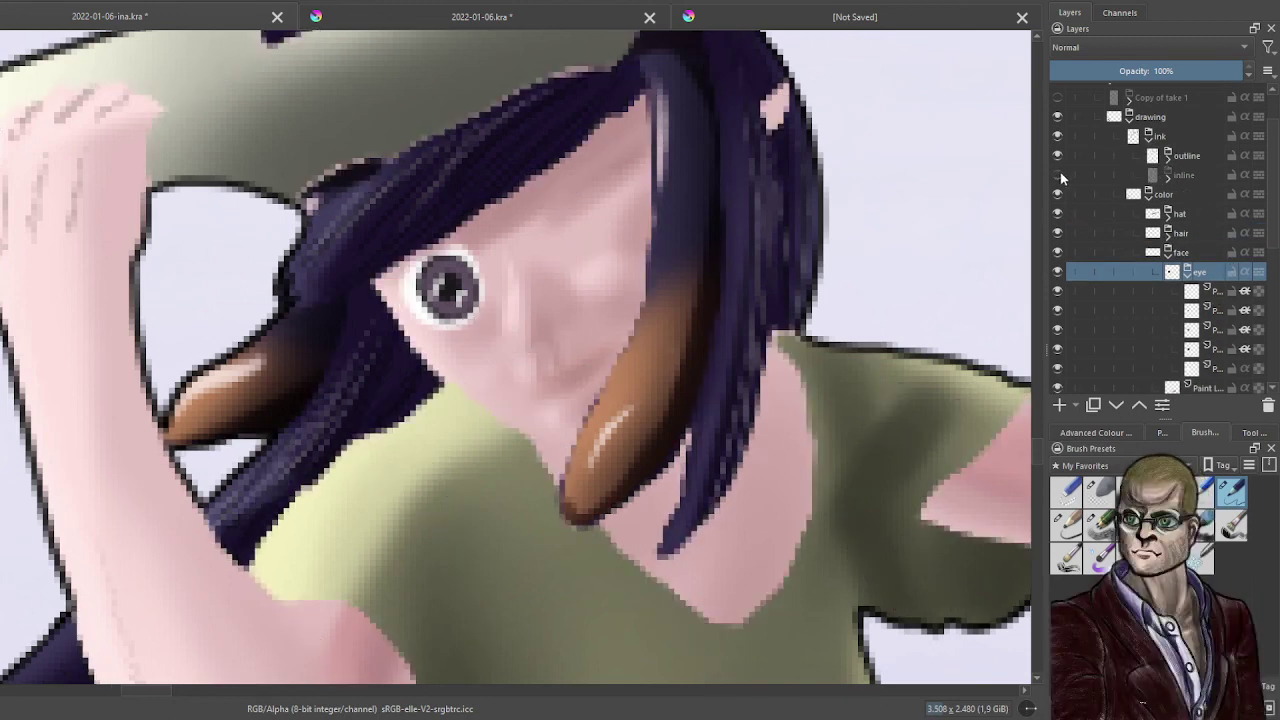
pyautogui.click(1167, 175)
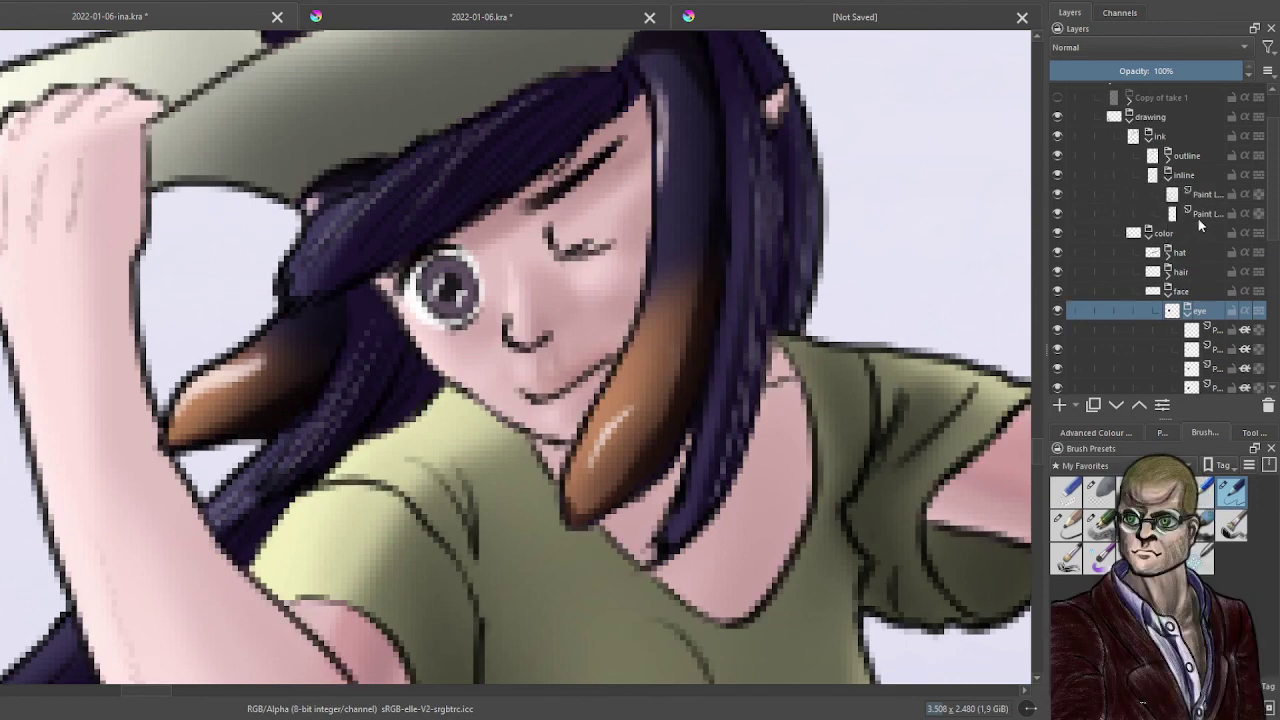
pyautogui.click(1098, 213)
pyautogui.click(1068, 492)
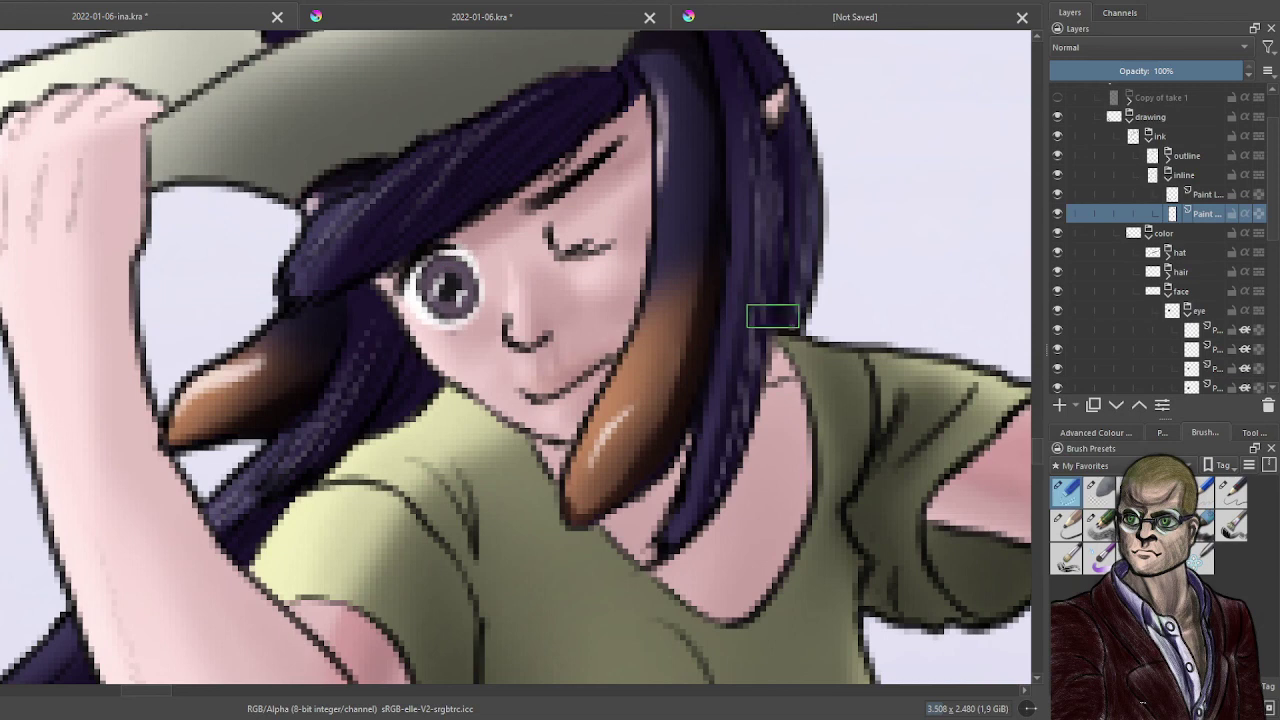
pyautogui.click(1167, 175)
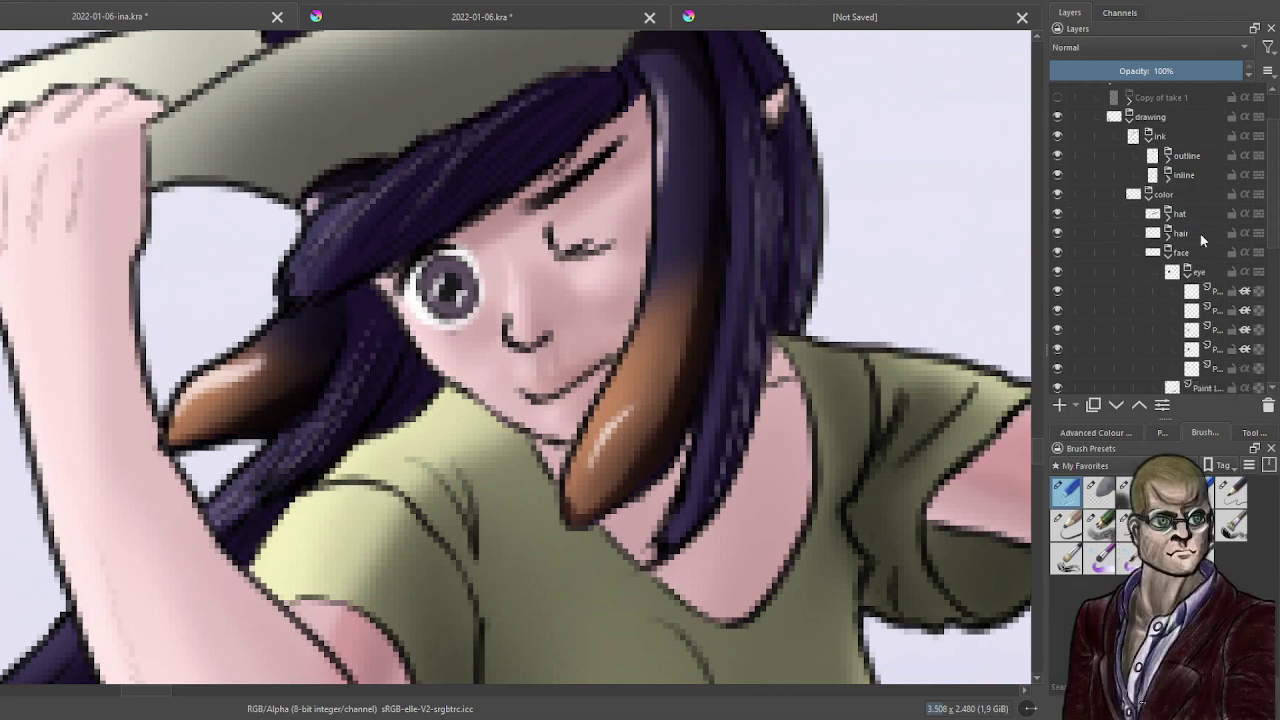
# - Erase the excess white eyeball along its nose side and lower edge on the eye group's bottom layer to shape the eye
pyautogui.click(1216, 375)
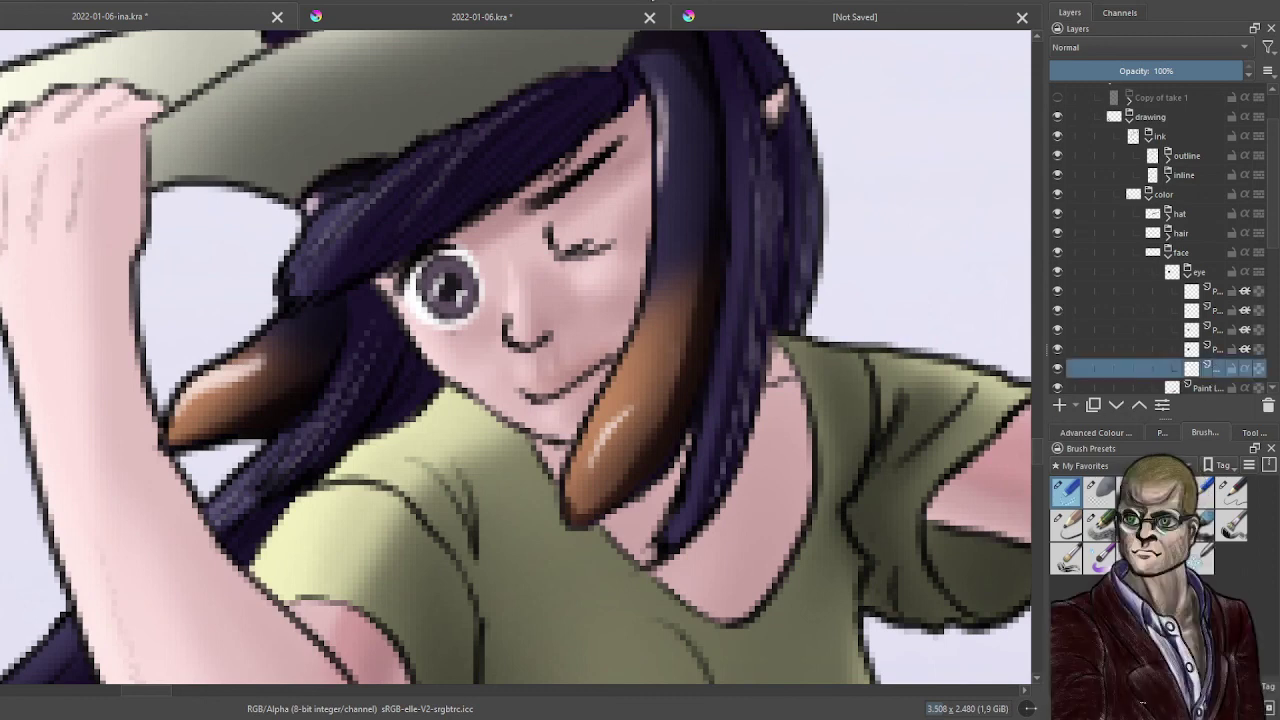
pyautogui.click(1100, 497)
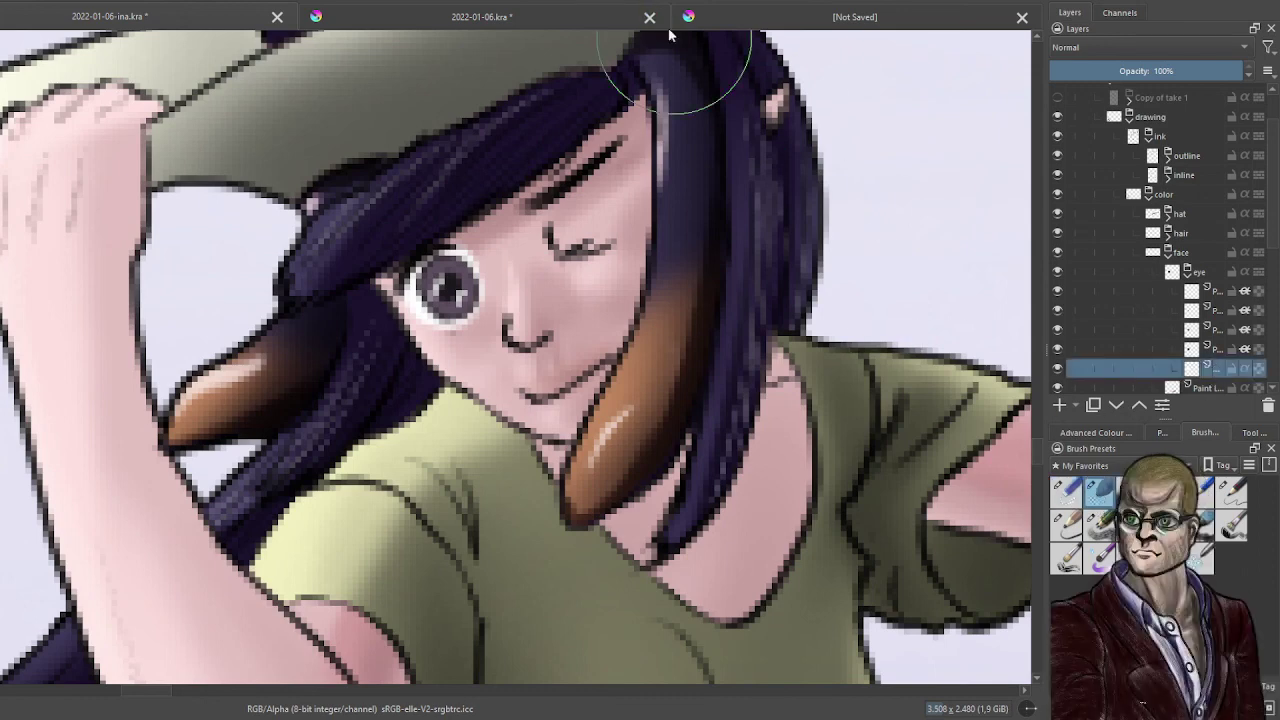
pyautogui.press('.')
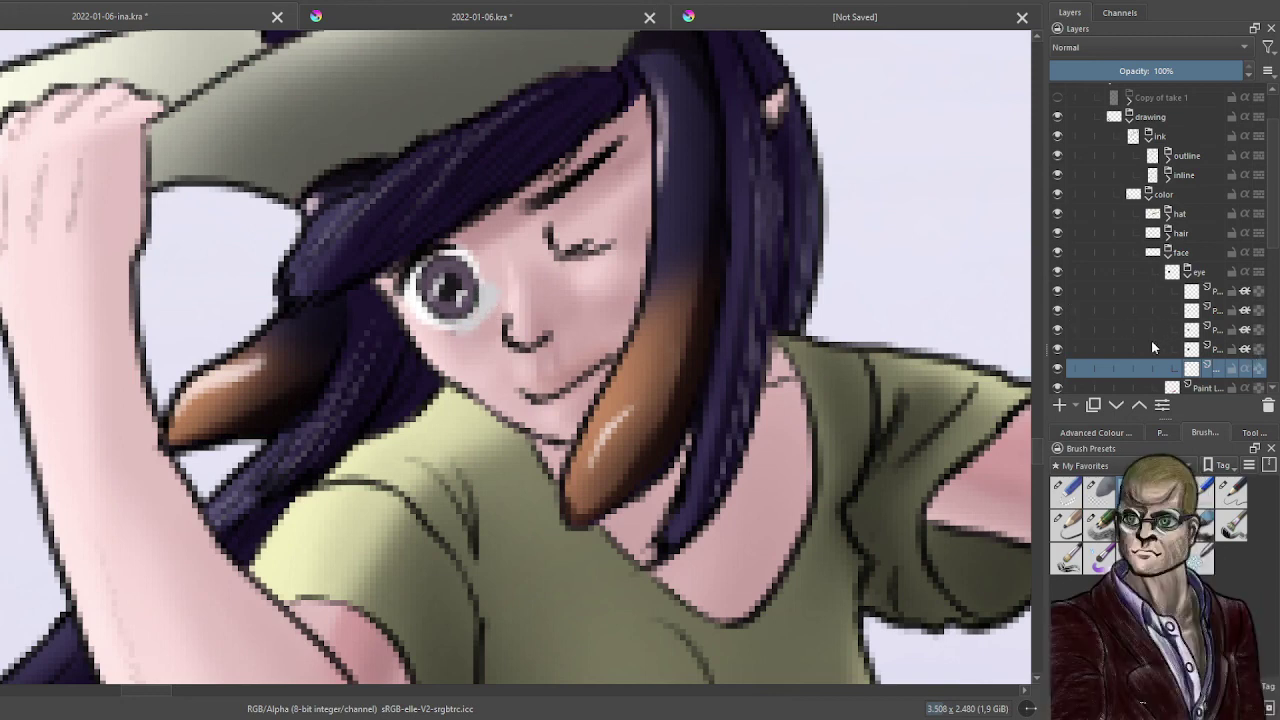
pyautogui.click(1104, 494)
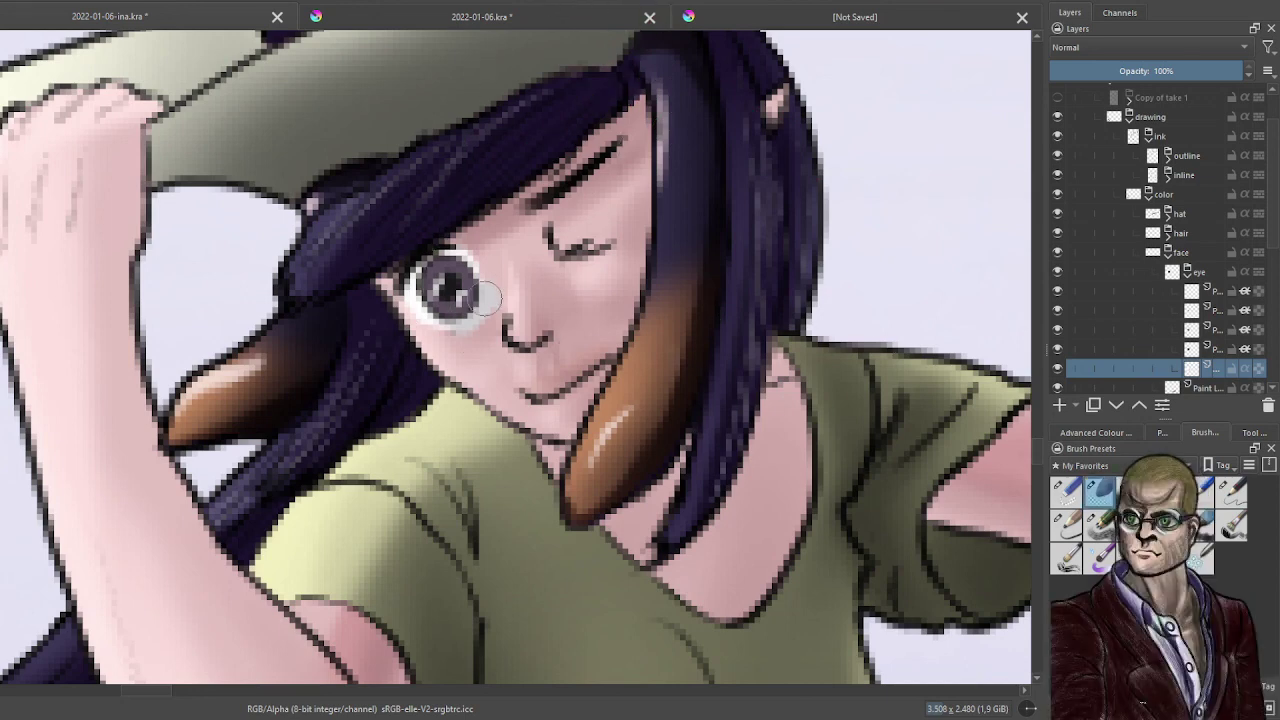
pyautogui.moveTo(474, 304)
pyautogui.mouseDown()
pyautogui.moveTo(473, 324)
pyautogui.moveTo(446, 332)
pyautogui.mouseUp()
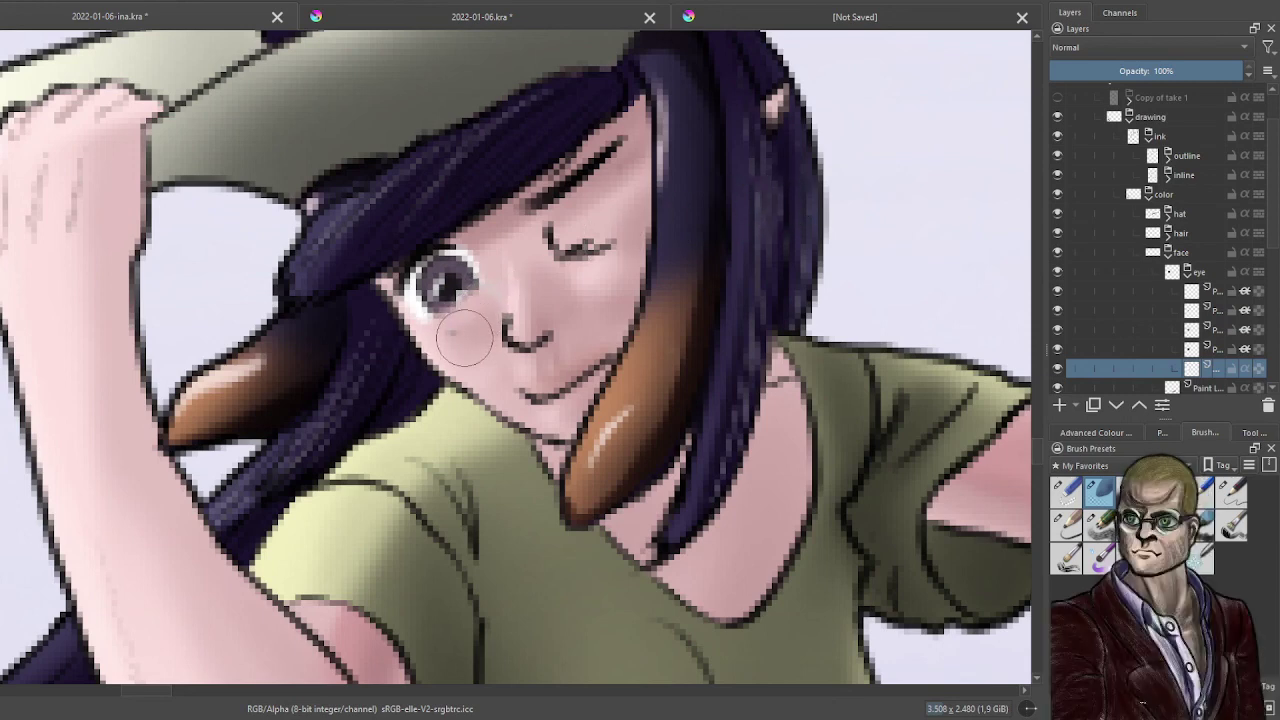
# - Add a new paint layer at the top of the eye group and paint a small stroke along the open eye's lower edge
pyautogui.scroll(-5, 585, 360)
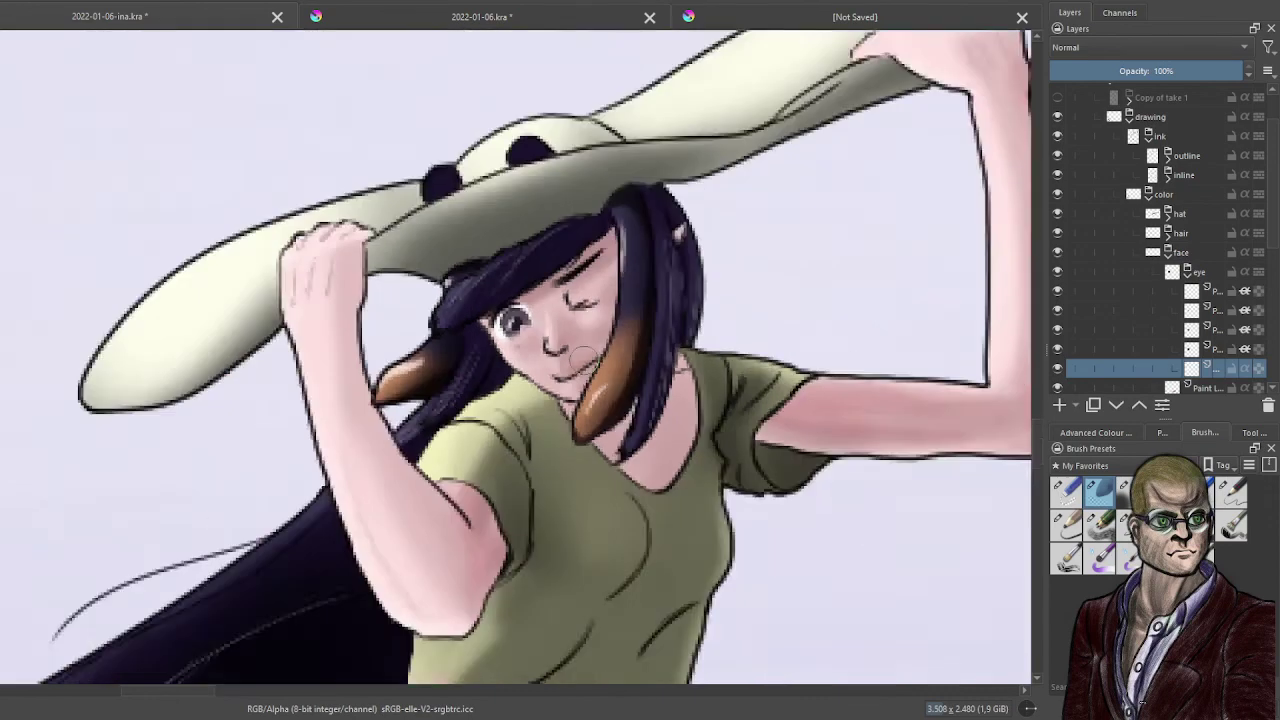
pyautogui.scroll(8, 686, 420)
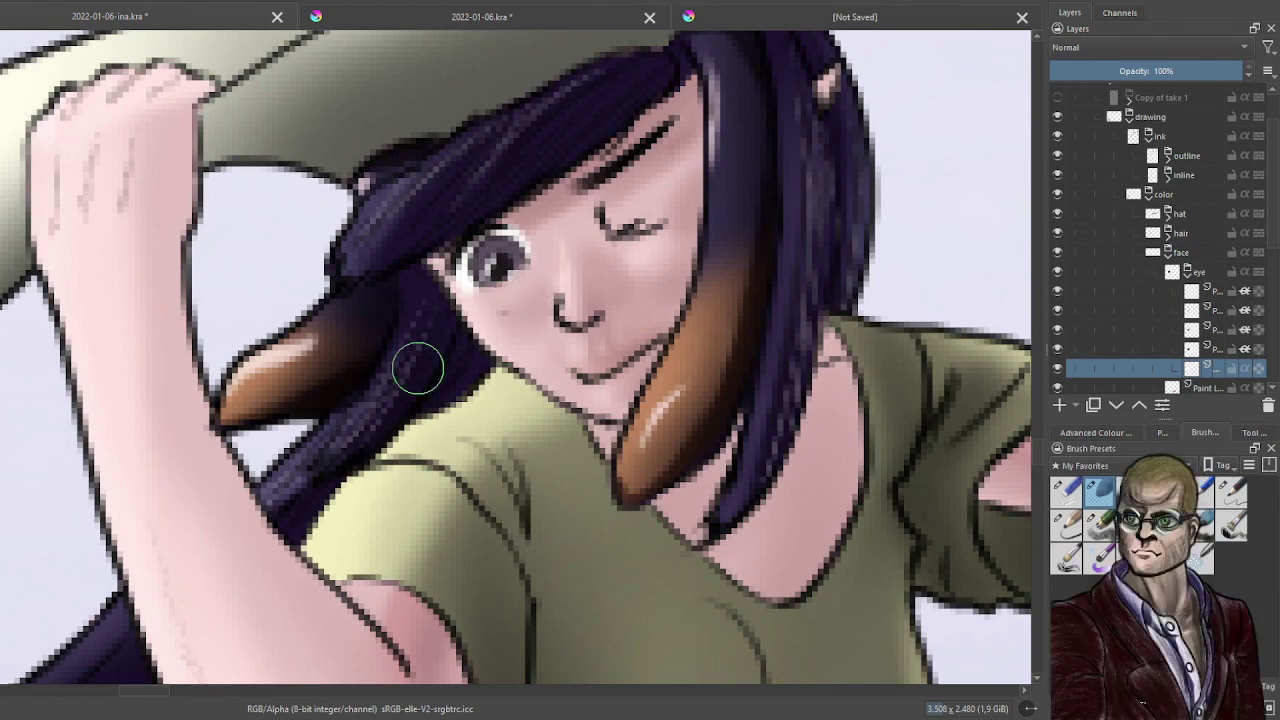
pyautogui.click(1215, 293)
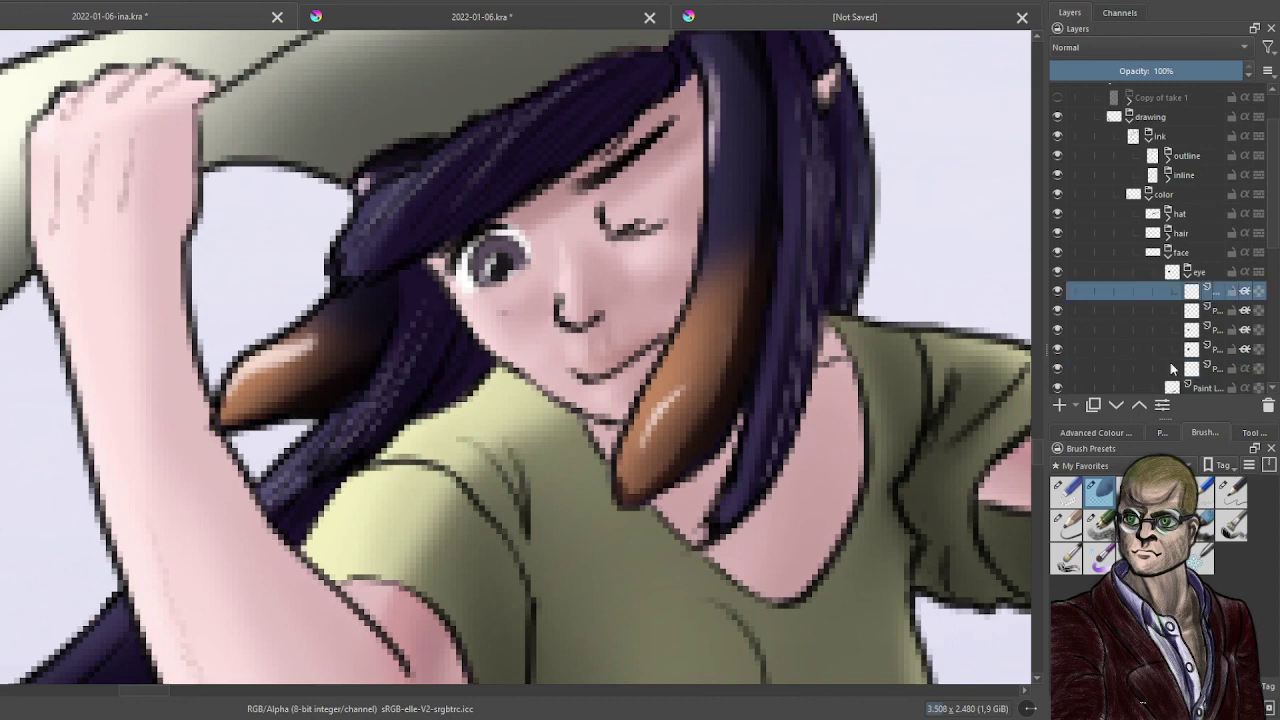
pyautogui.click(1060, 405)
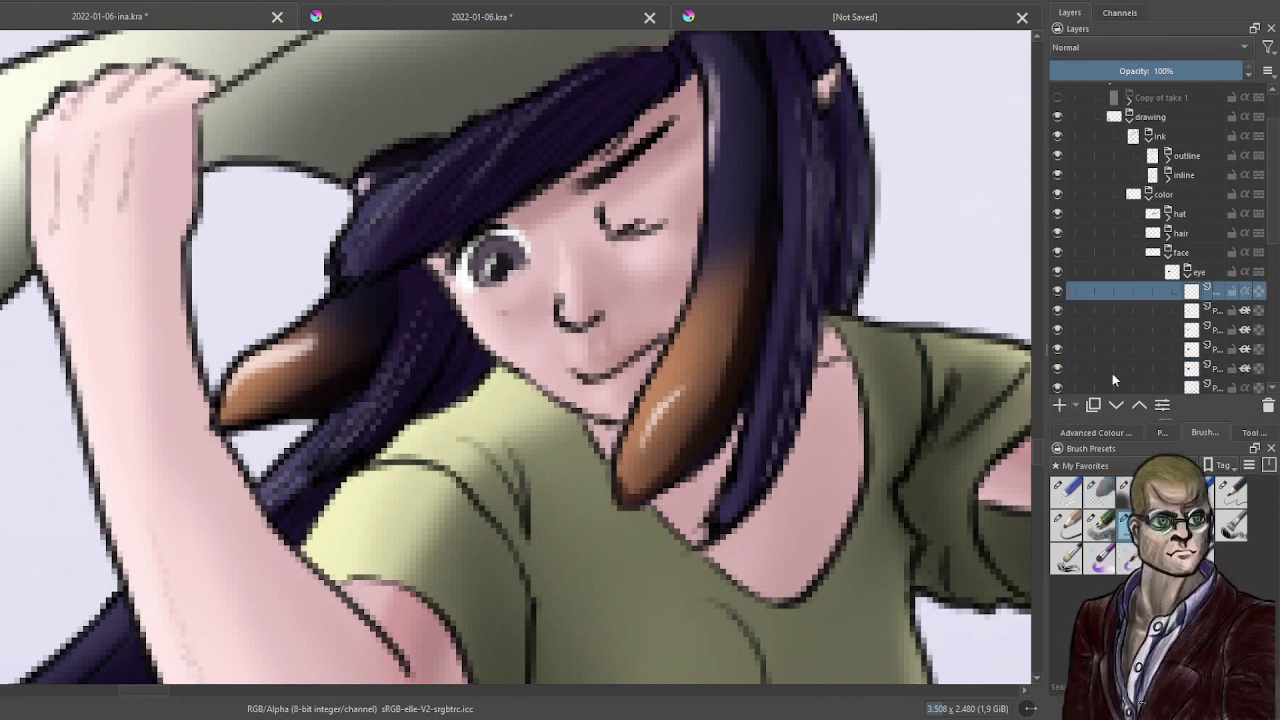
pyautogui.click(1098, 433)
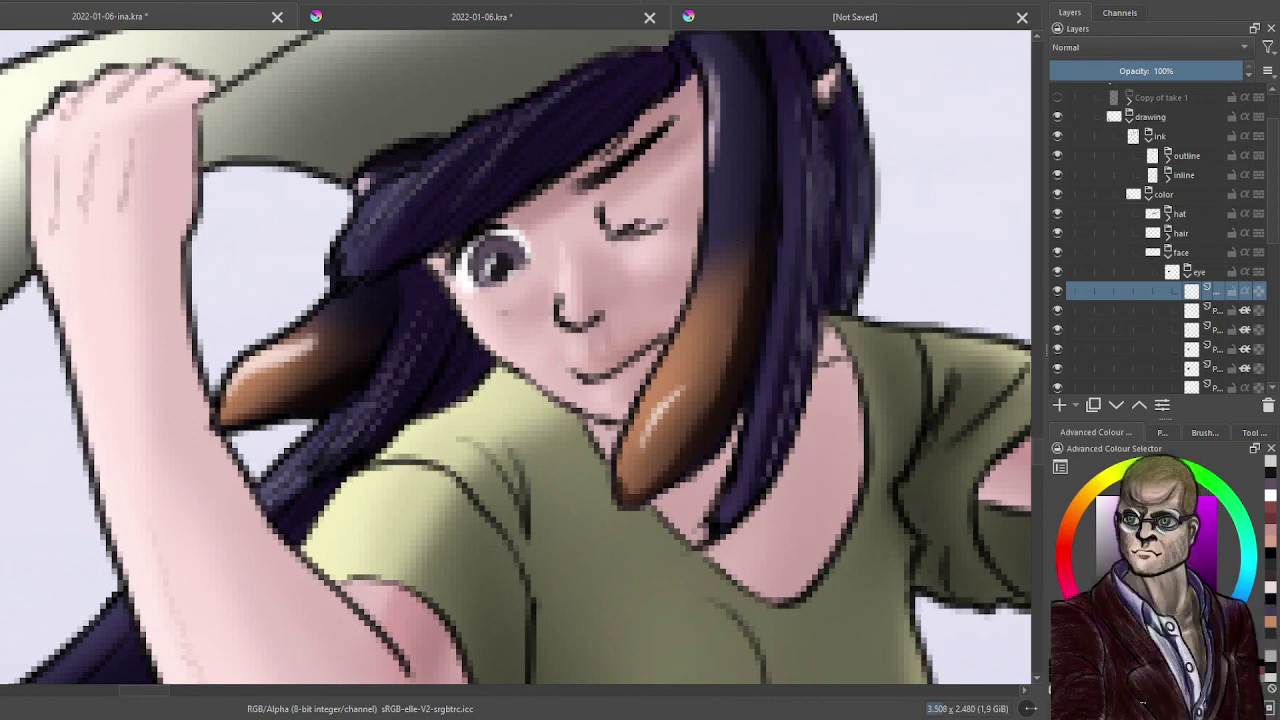
pyautogui.moveTo(505, 281)
pyautogui.mouseDown()
pyautogui.moveTo(526, 270)
pyautogui.moveTo(480, 291)
pyautogui.mouseUp()
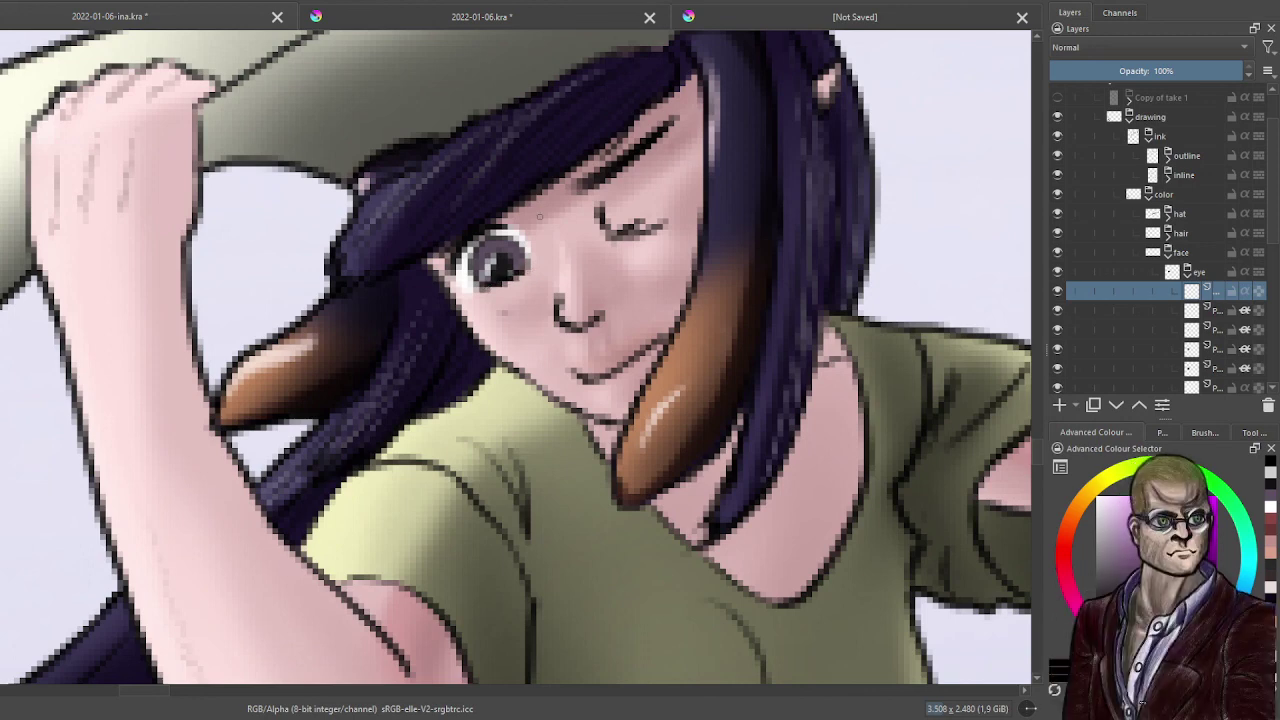
# - Check the inline ink group's contribution by toggling its visibility, and select the lower of its two paint layers
pyautogui.click(1058, 175)
pyautogui.click(1058, 175)
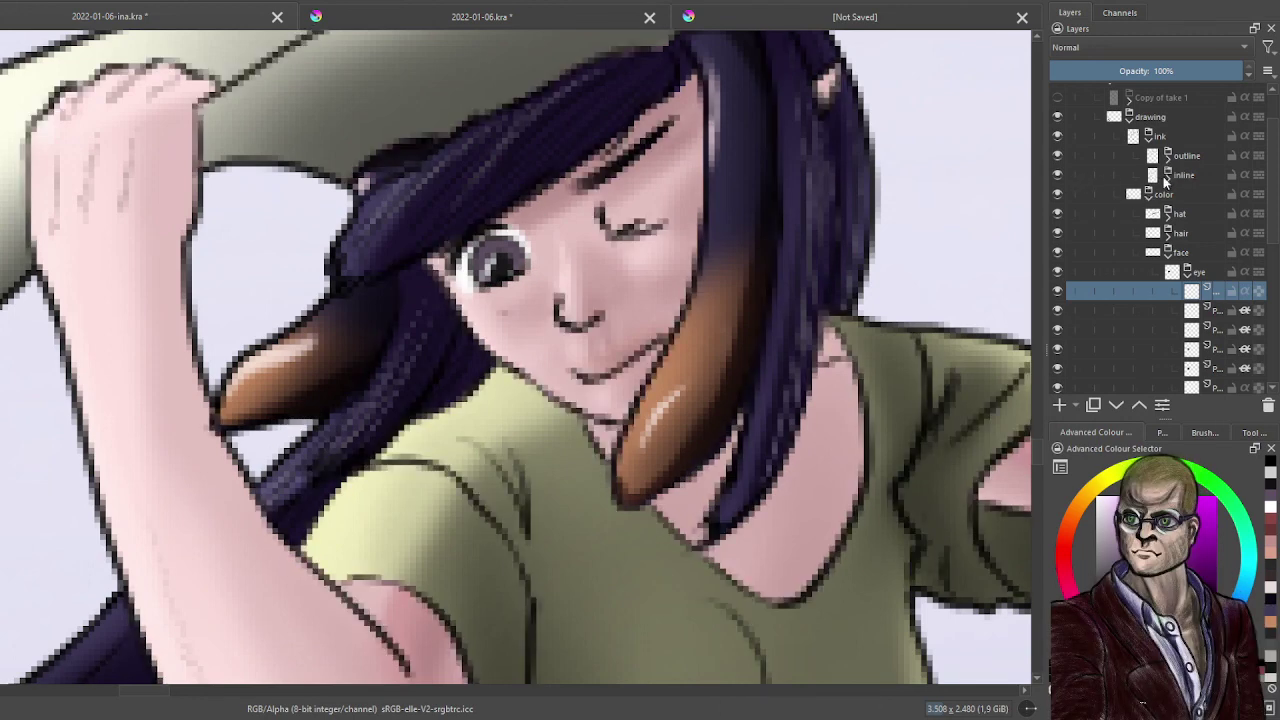
pyautogui.click(1166, 175)
pyautogui.click(1203, 216)
pyautogui.click(1162, 433)
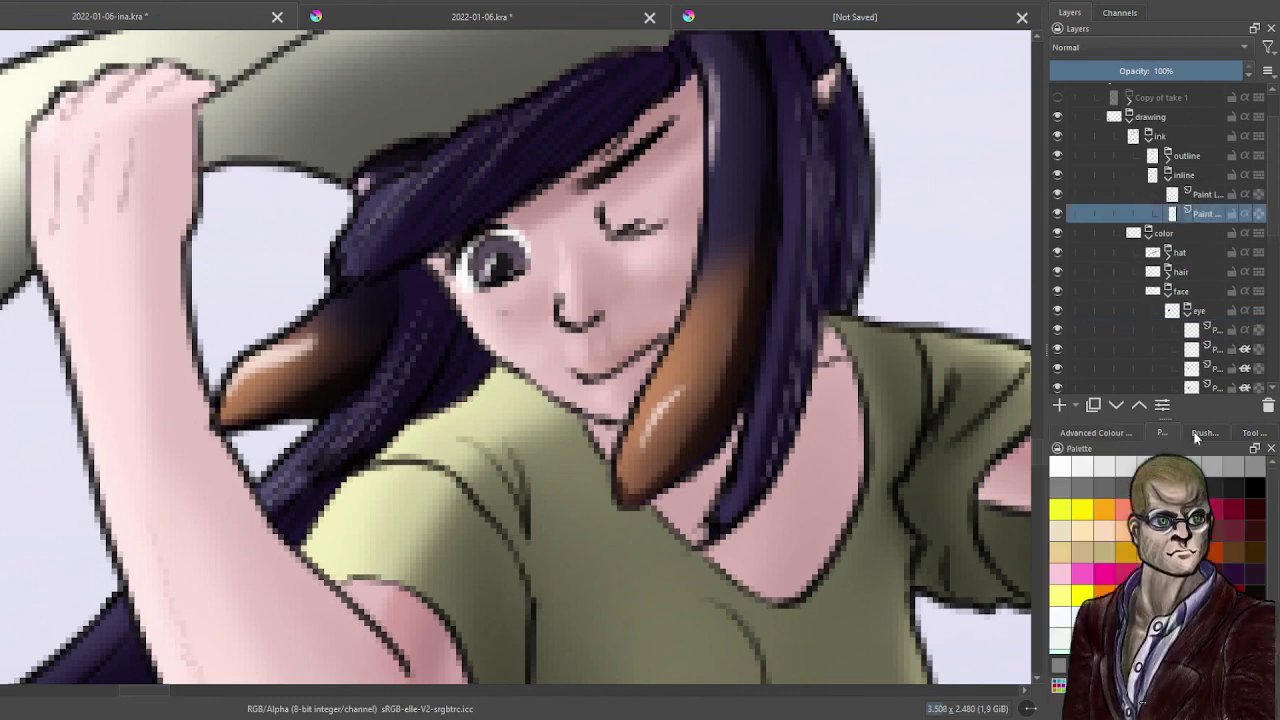
pyautogui.click(1200, 433)
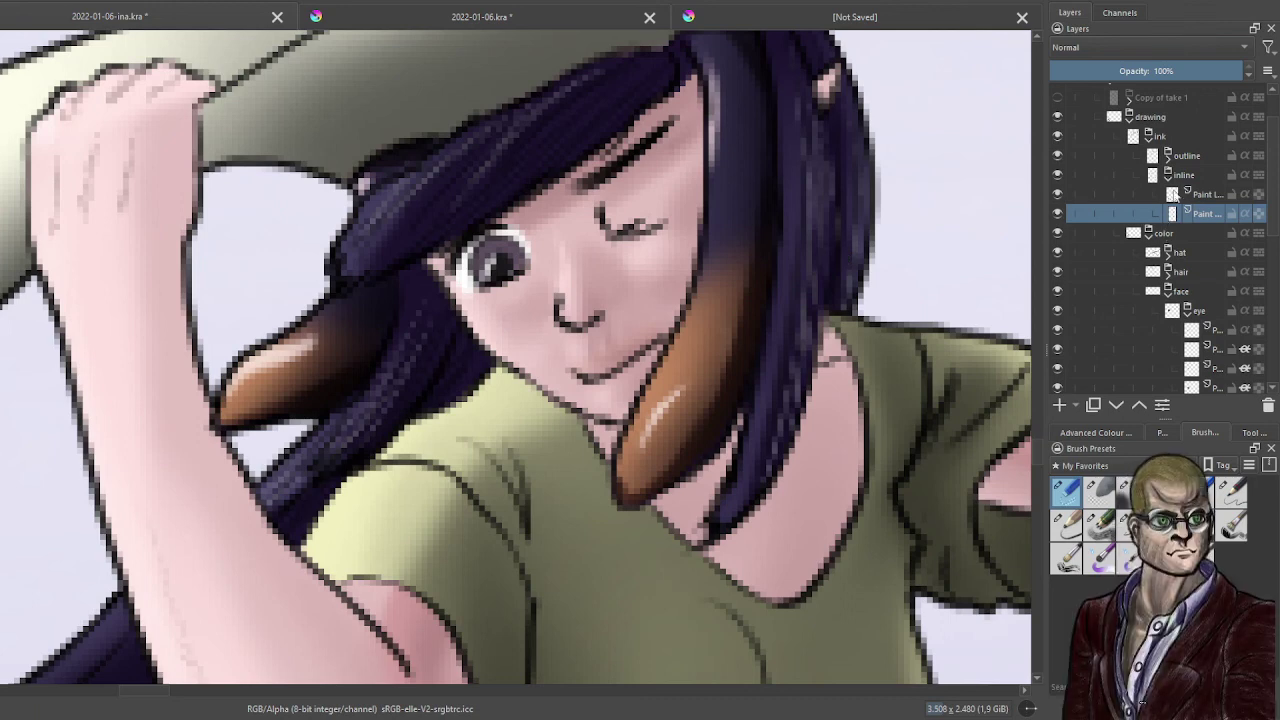
# - Collapse the ink and eye groups, select the paint layer below the eye group, and examine the face up close and within the scene
pyautogui.click(1149, 136)
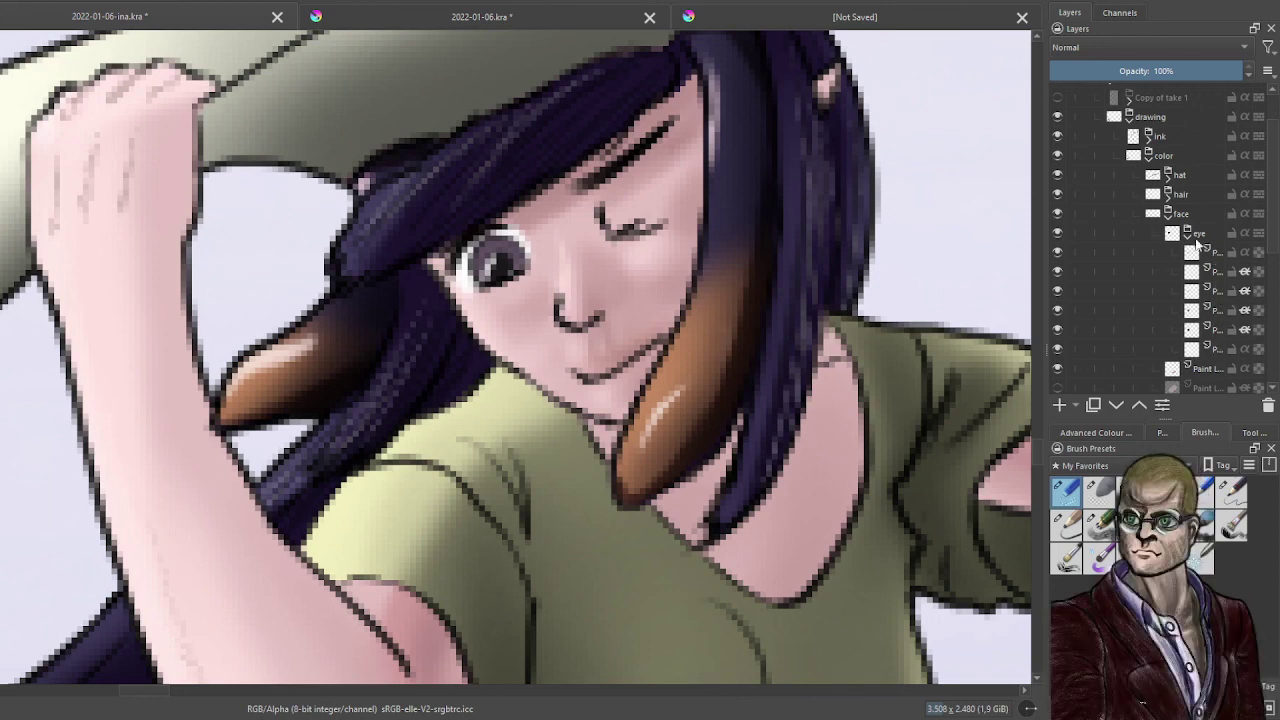
pyautogui.click(1188, 234)
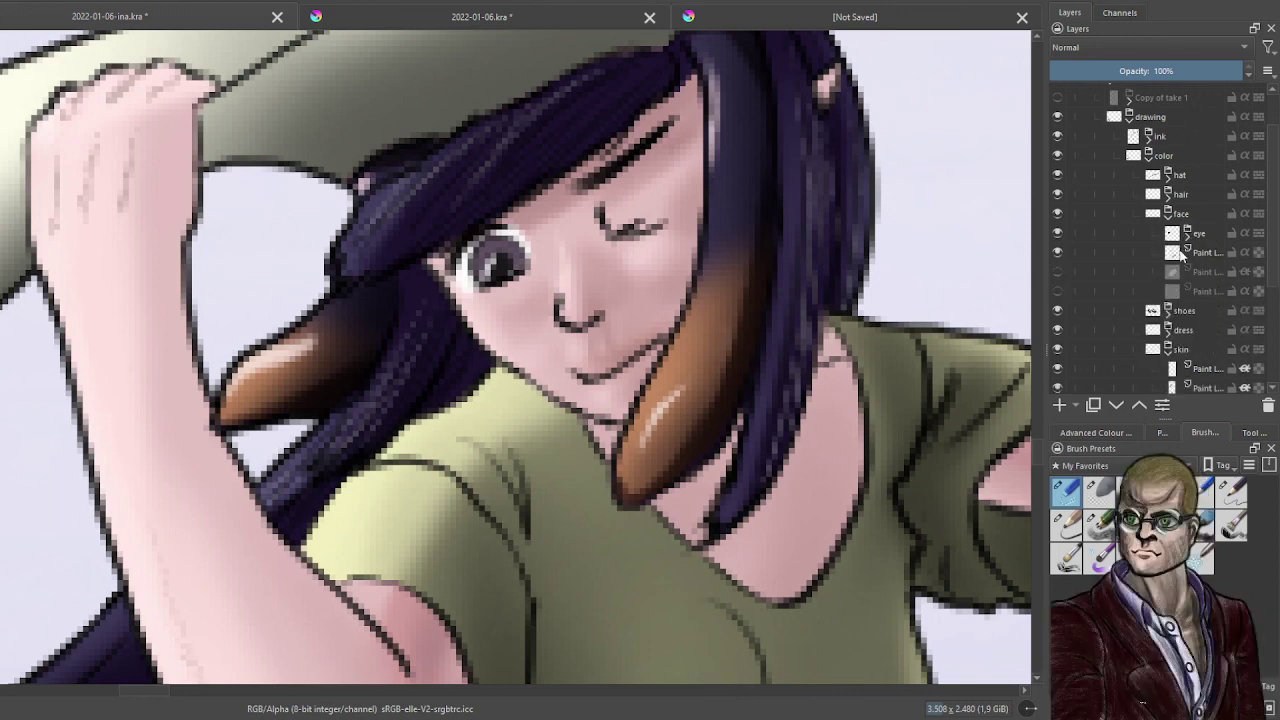
pyautogui.click(1211, 253)
pyautogui.scroll(-5, 598, 322)
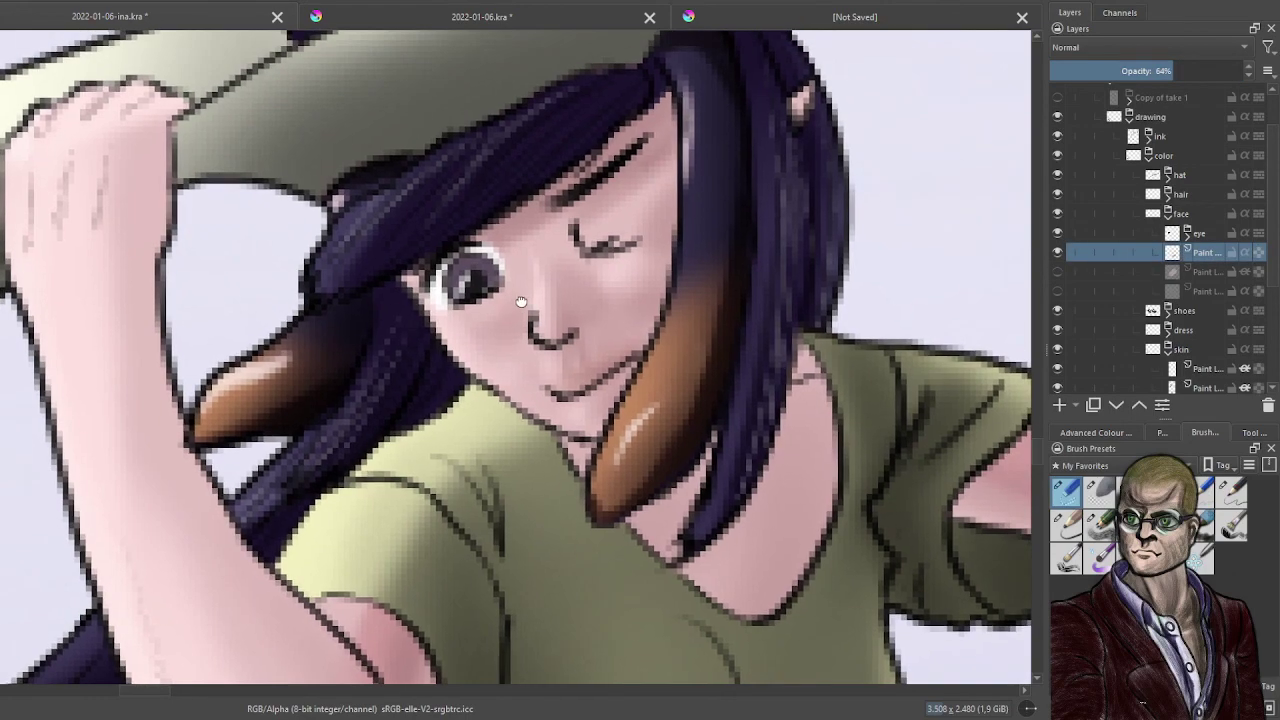
pyautogui.scroll(-4, 600, 322)
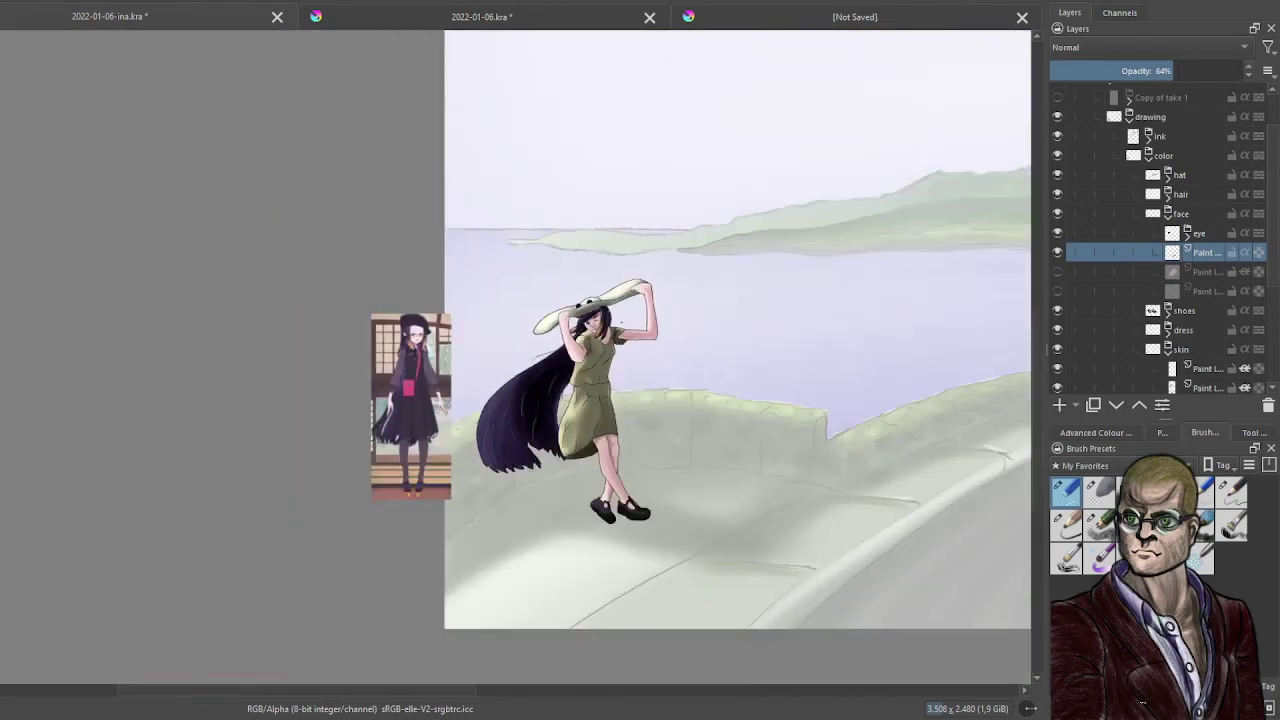
pyautogui.scroll(8, 600, 322)
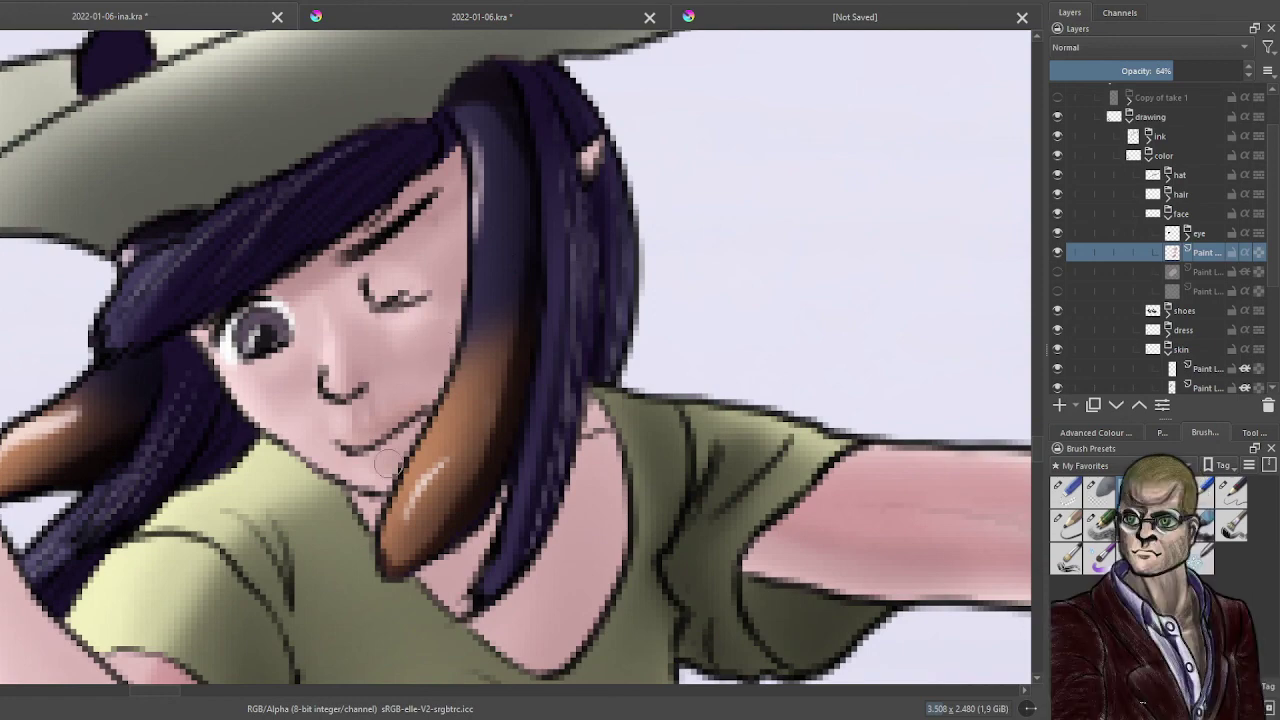
pyautogui.scroll(-10, 390, 460)
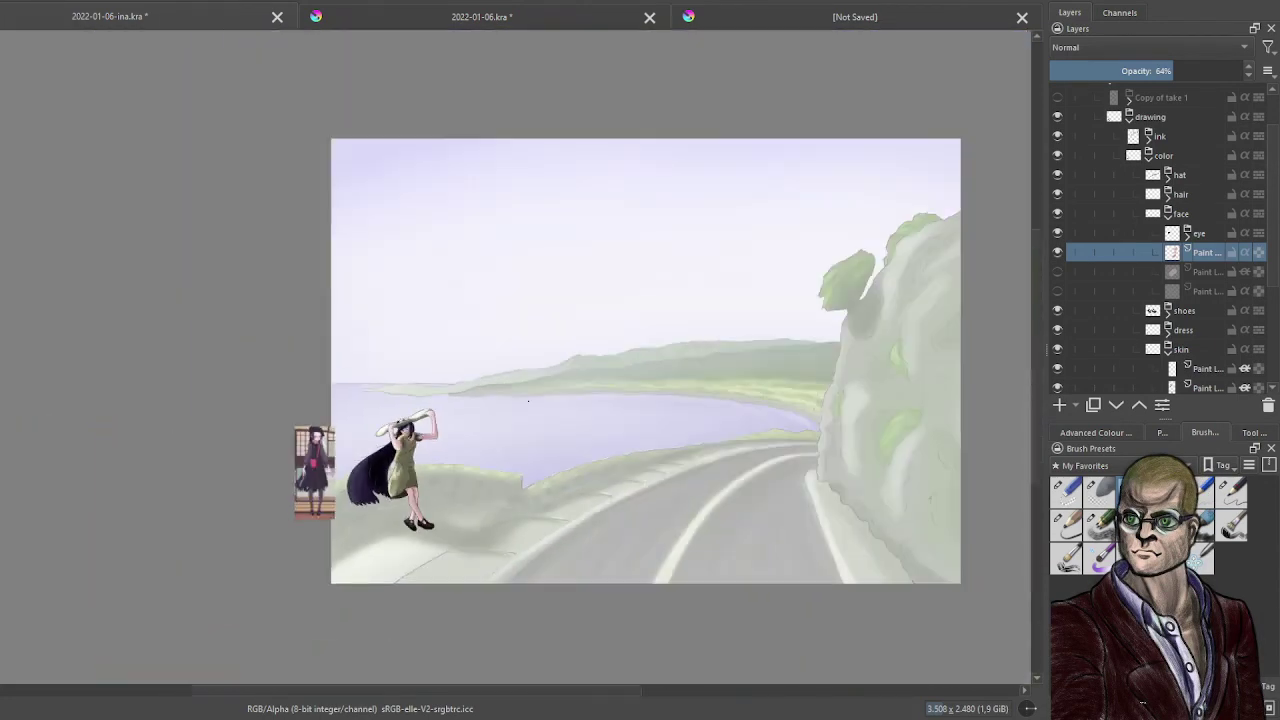
pyautogui.scroll(2, 390, 460)
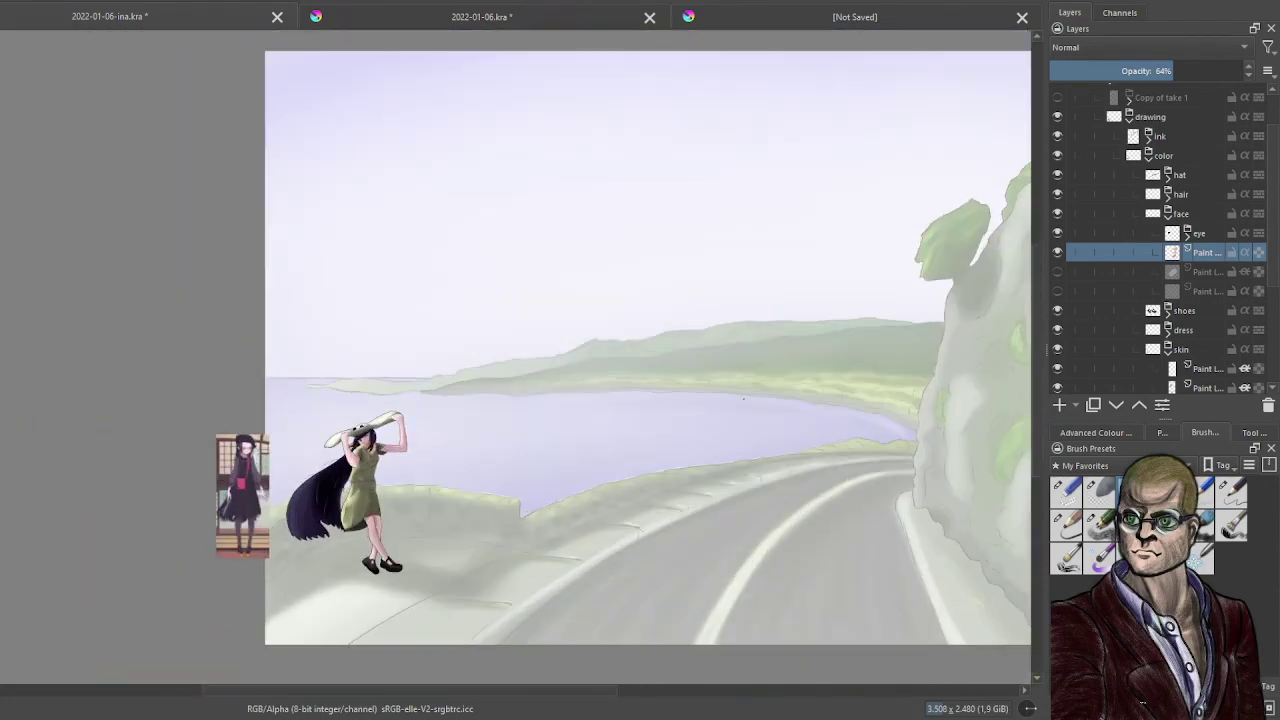
# - Collapse the face and drawing groups and set the bg group's opacity to 100%
pyautogui.click(1172, 215)
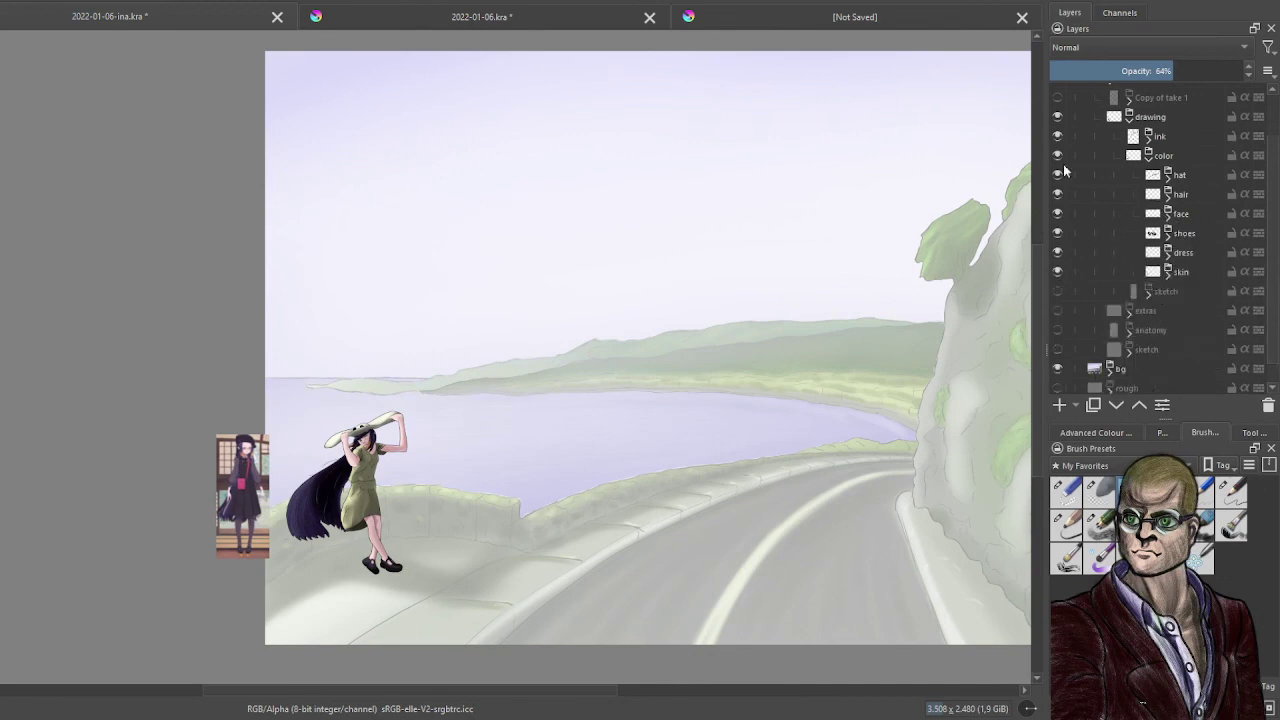
pyautogui.click(1129, 117)
pyautogui.click(1124, 250)
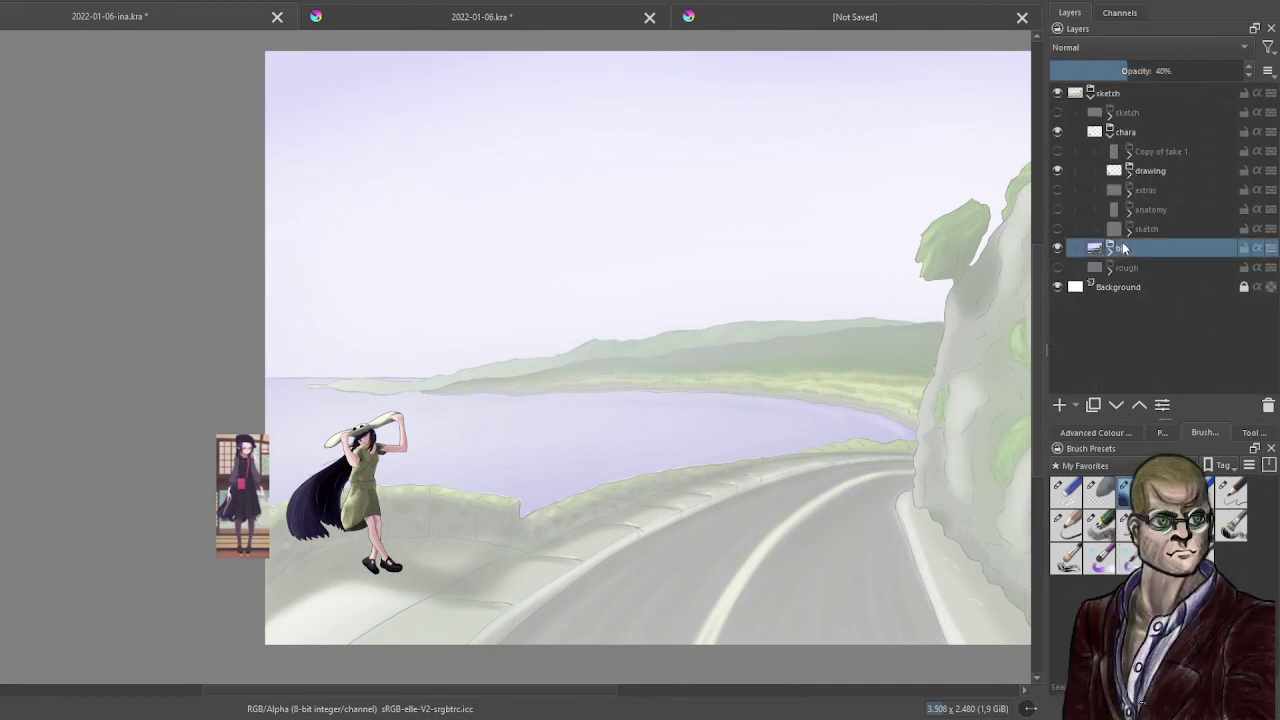
pyautogui.moveTo(1126, 71); pyautogui.dragTo(1246, 71)
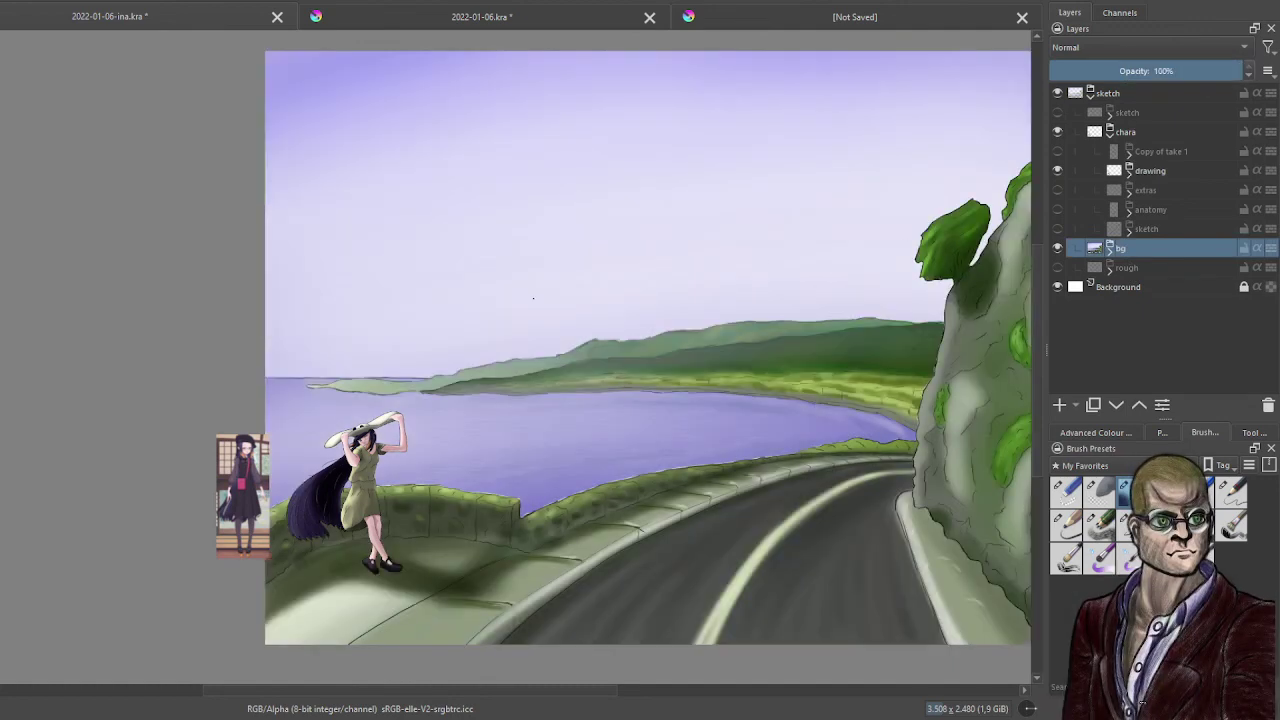
# - Examine the figure against the background up close and in the full scene, and save the document
pyautogui.moveTo(668, 314)
pyautogui.mouseDown()
pyautogui.moveTo(597, 337)
pyautogui.moveTo(457, 314)
pyautogui.moveTo(500, 314)
pyautogui.mouseUp()
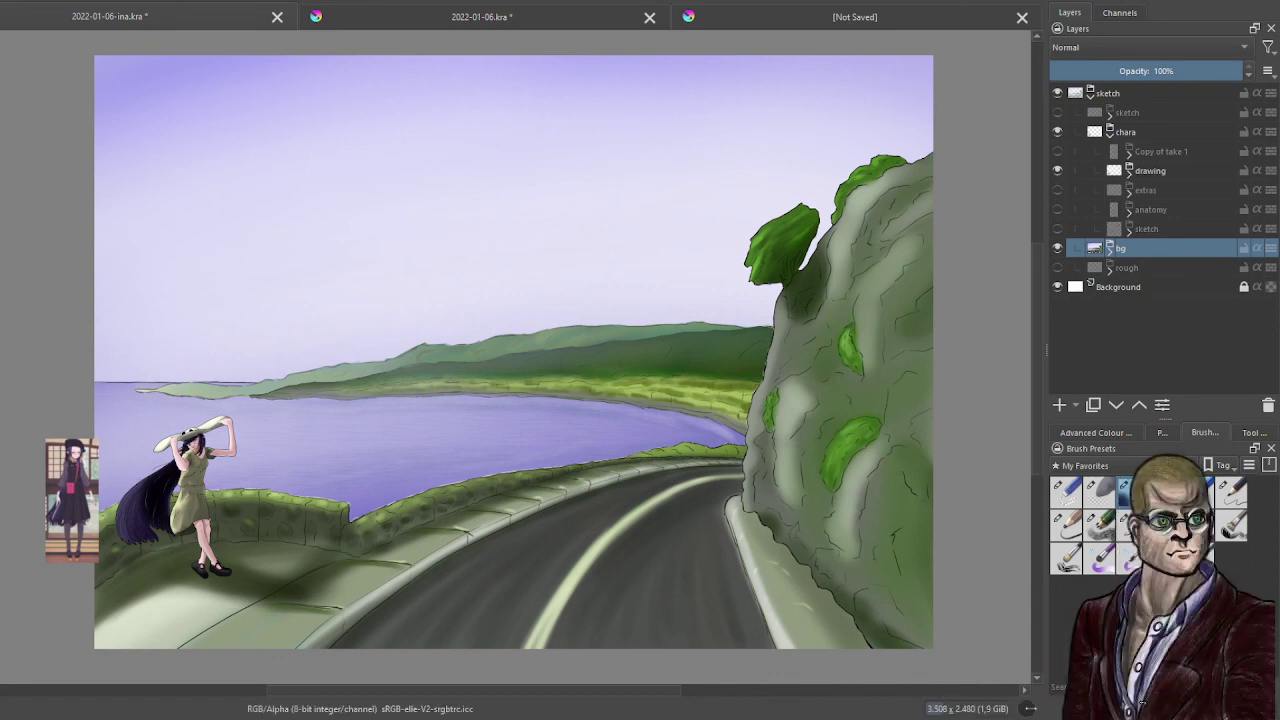
pyautogui.moveTo(205, 508); pyautogui.dragTo(337, 466)
pyautogui.scroll(5, 337, 466)
pyautogui.moveTo(322, 279); pyautogui.dragTo(371, 369)
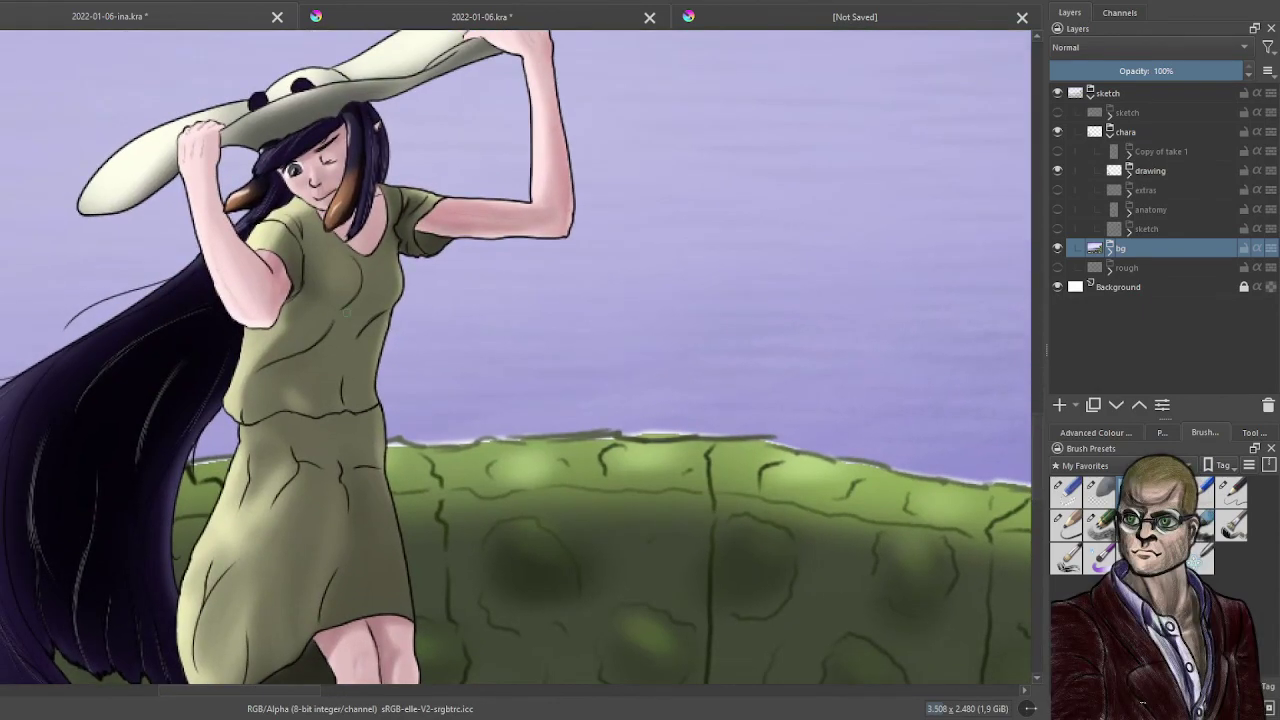
pyautogui.scroll(3, 211, 98)
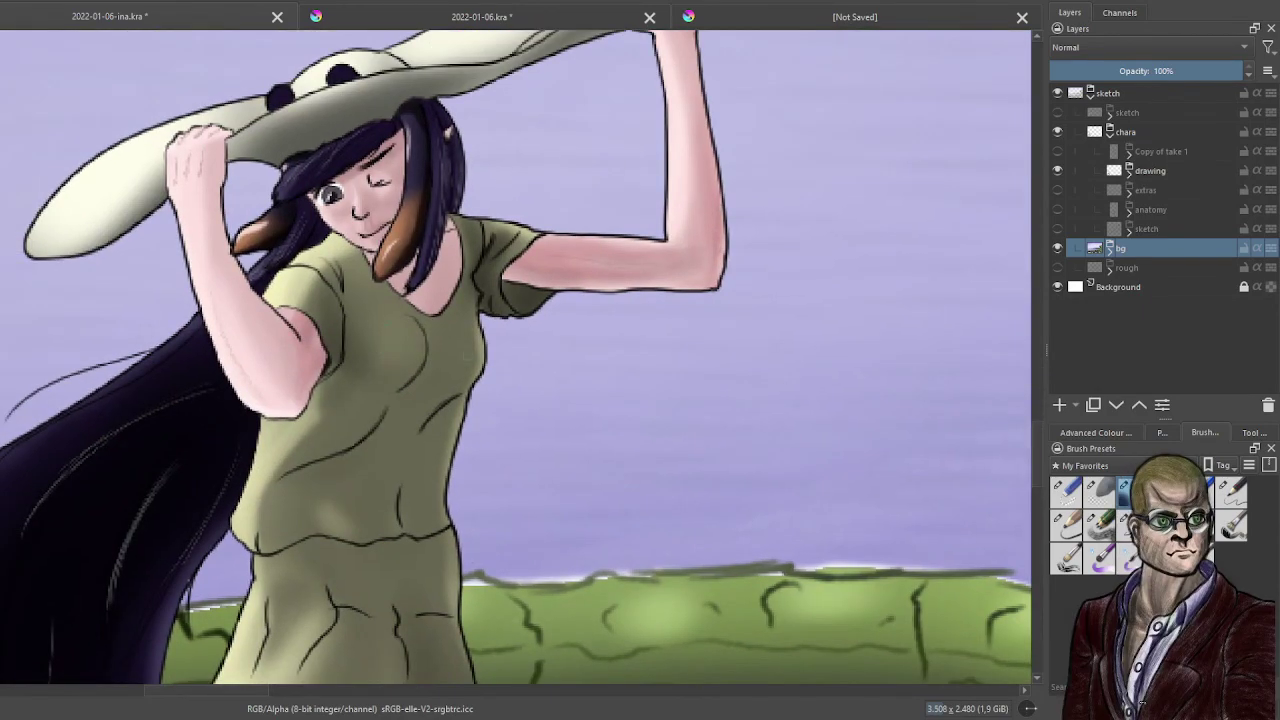
pyautogui.scroll(-7, 424, 364)
pyautogui.moveTo(662, 377); pyautogui.dragTo(469, 454)
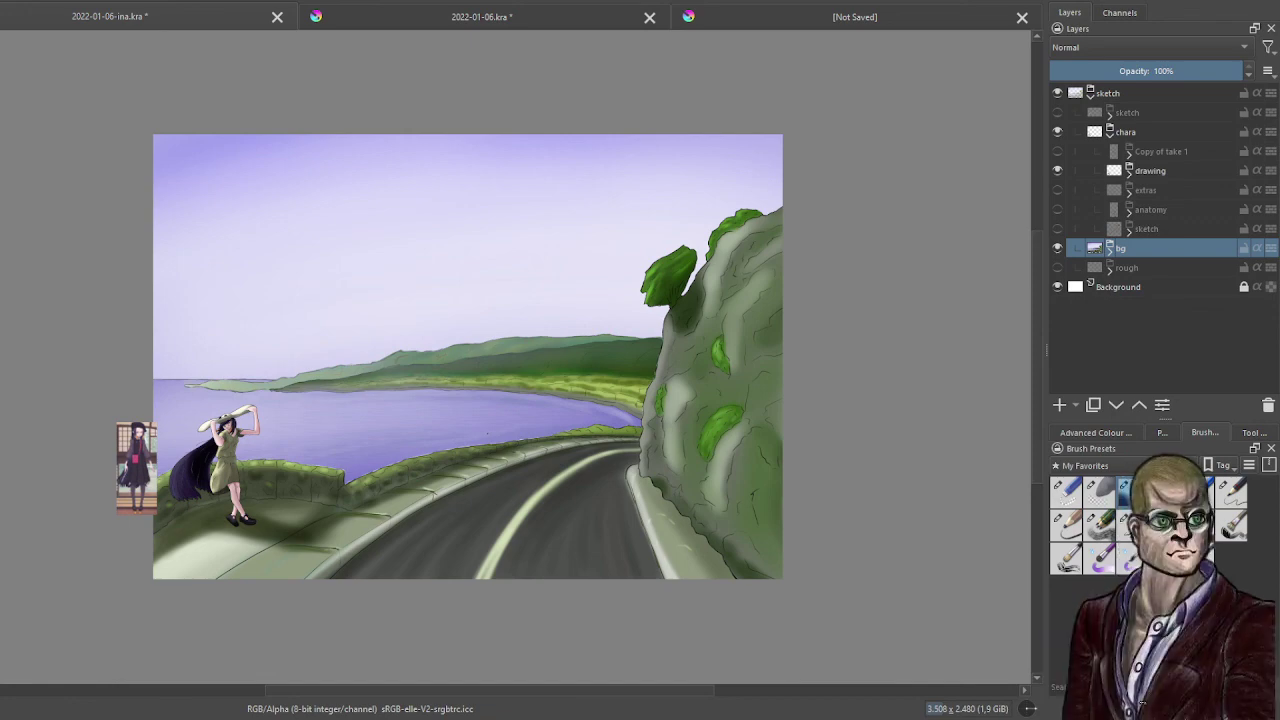
pyautogui.moveTo(386, 466); pyautogui.dragTo(410, 480)
pyautogui.scroll(2, 413, 446)
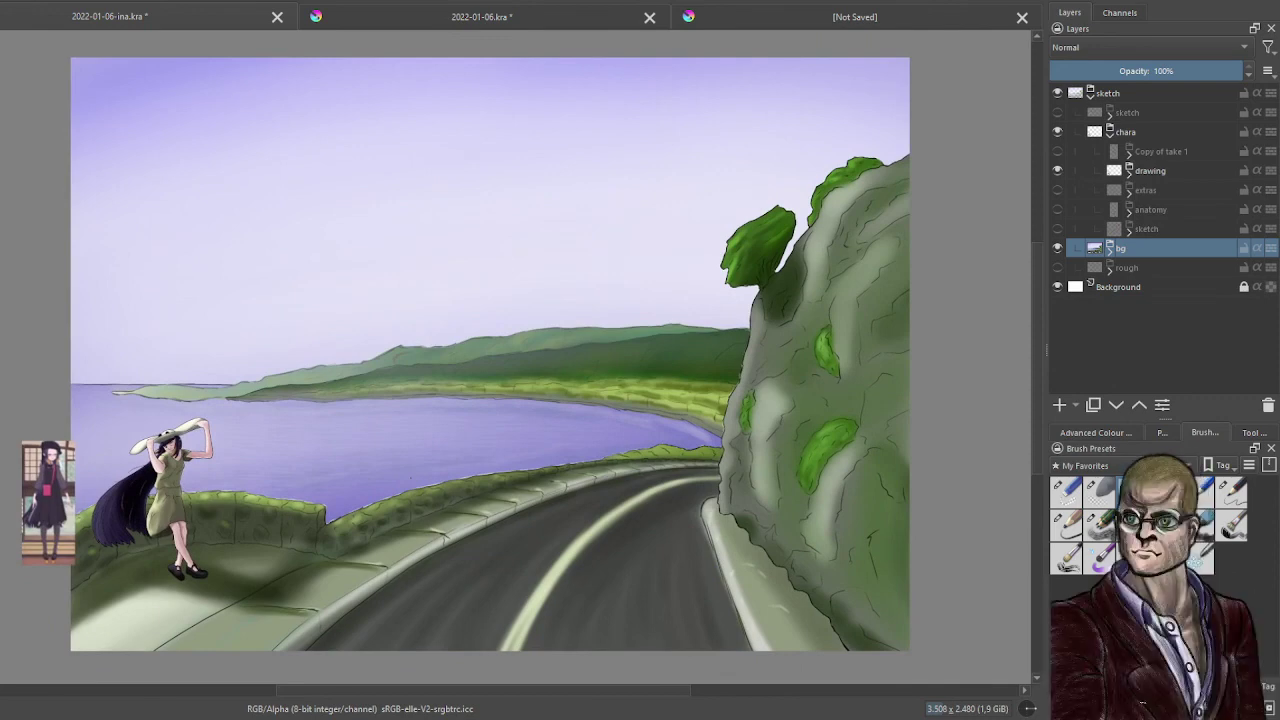
pyautogui.hotkey('ctrl', 's')
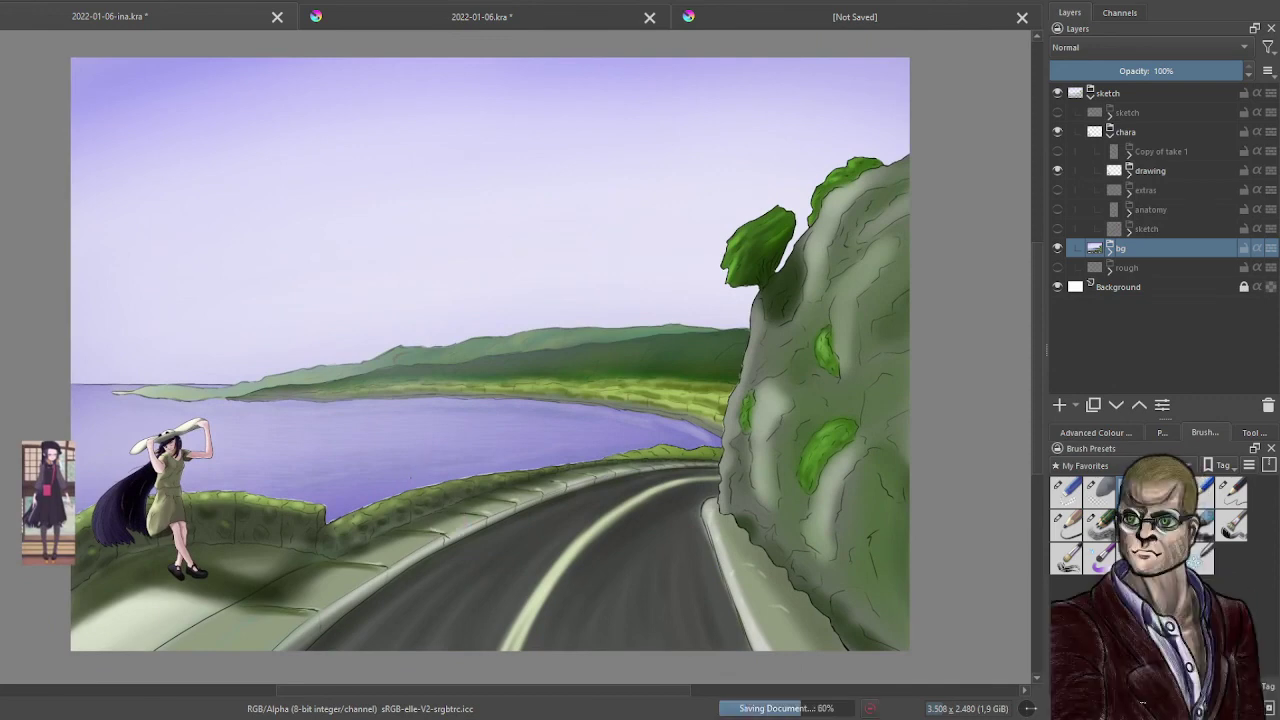